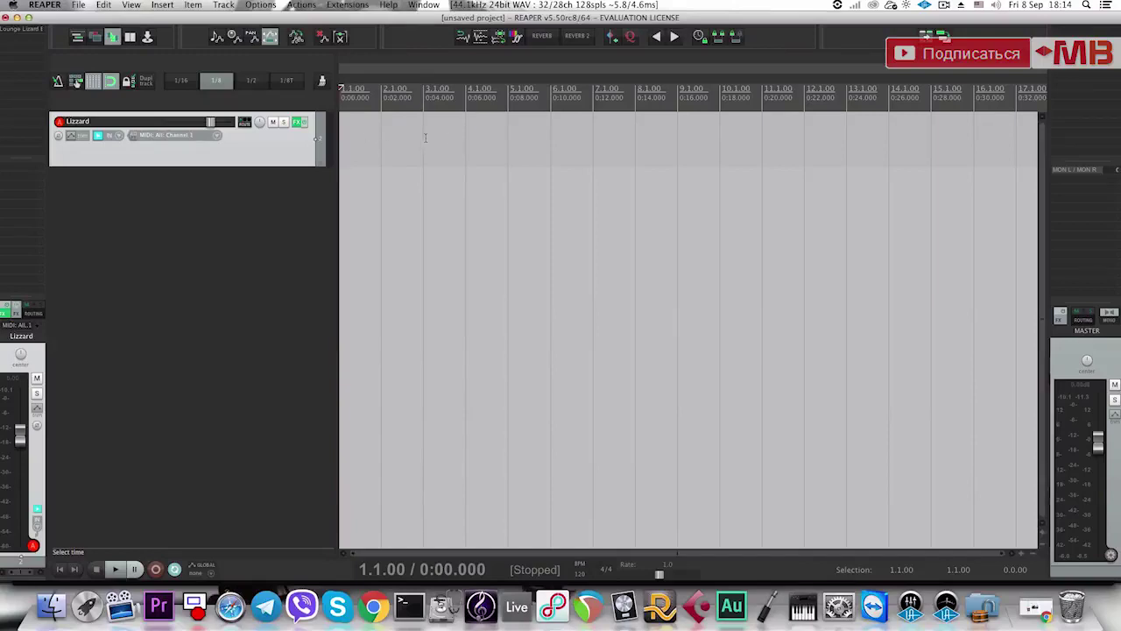
Select bars 1 and 2 and create a MIDI item spanning them on the Lizzard track.
left_click_drag(425, 138, 355, 147)
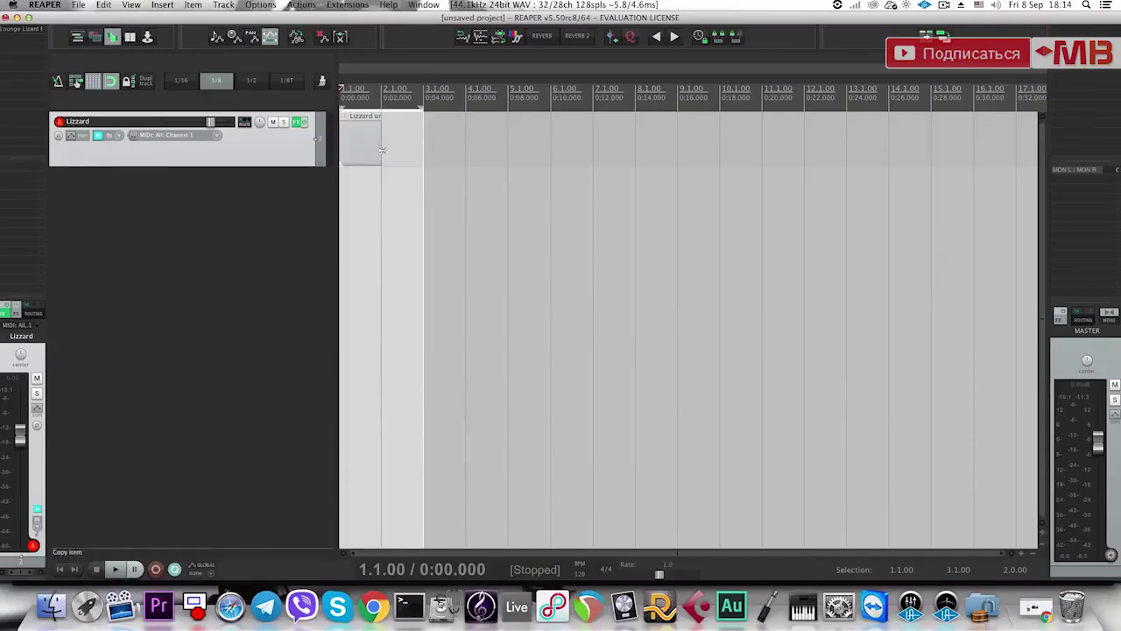
double_click(370, 159)
left_click_drag(370, 158, 357, 142)
left_click(428, 145)
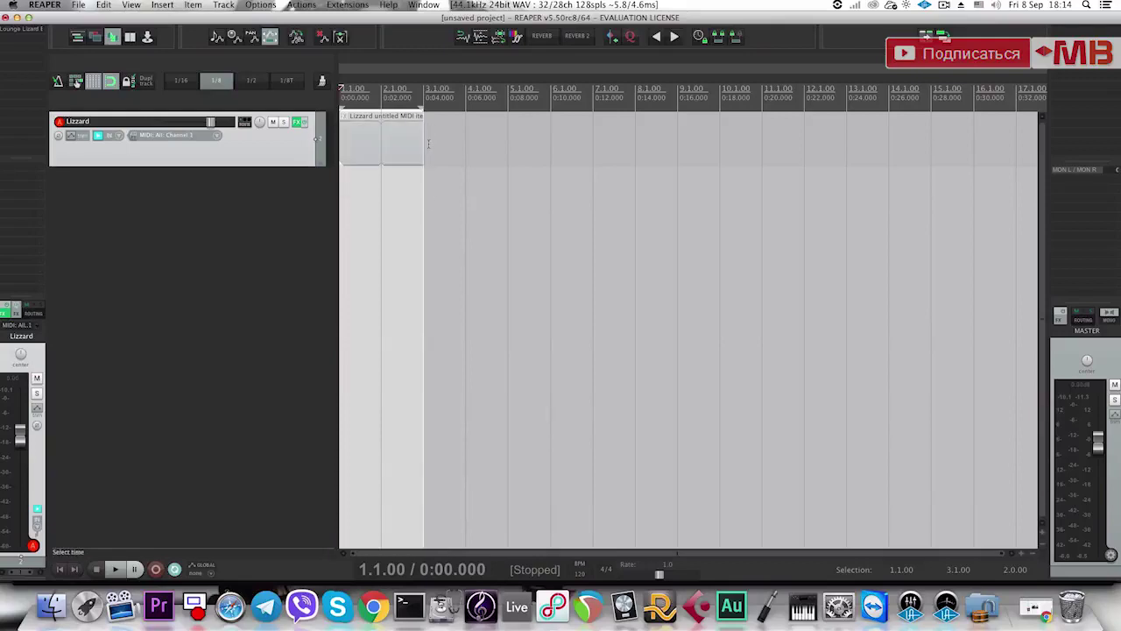
Create a region over the two-bar MIDI item and name it Verse.
left_click(397, 140)
key("shift+r")
right_click(399, 62)
left_click(411, 67)
type("Verse")
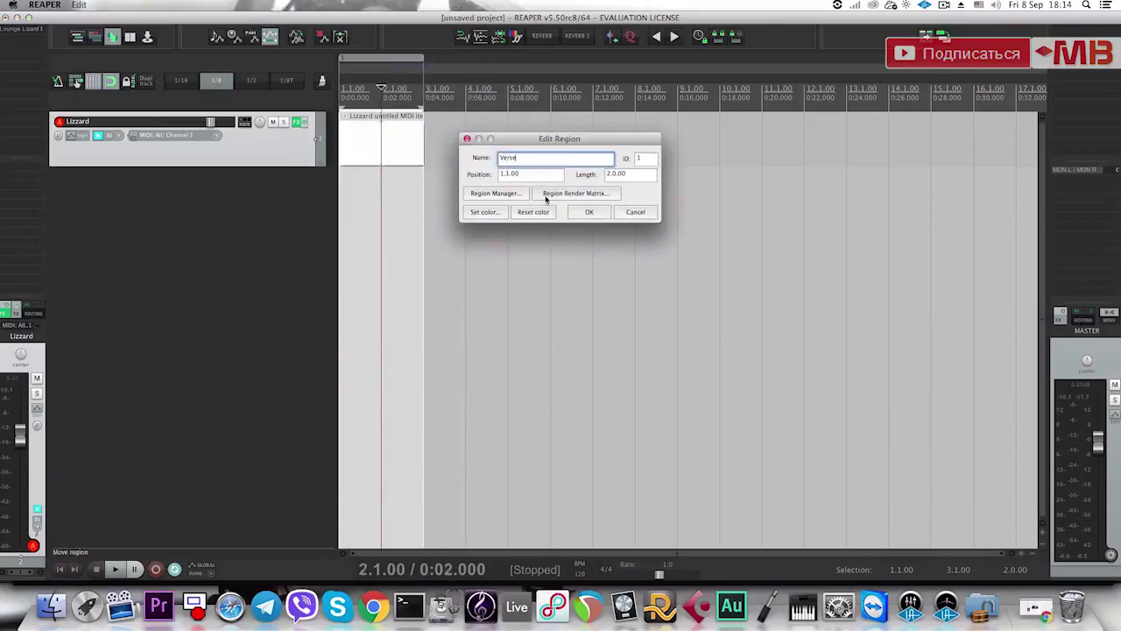
left_click(586, 210)
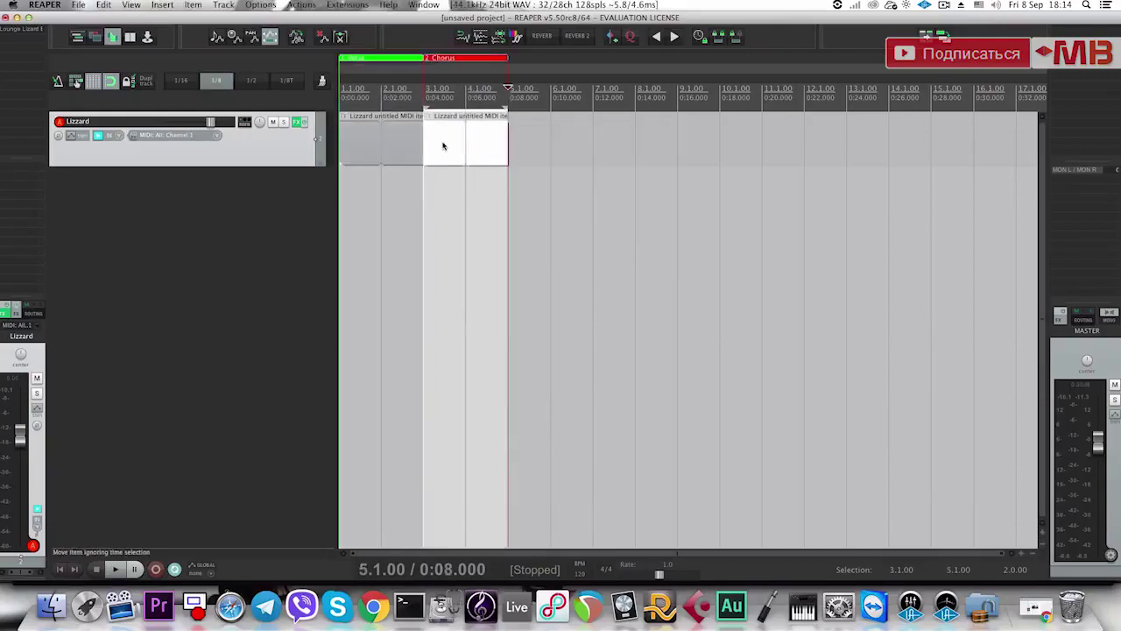
Open the MIDI item under Verse in the MIDI editor and draw a short melody across its two bars.
left_click(442, 146)
left_click(363, 153)
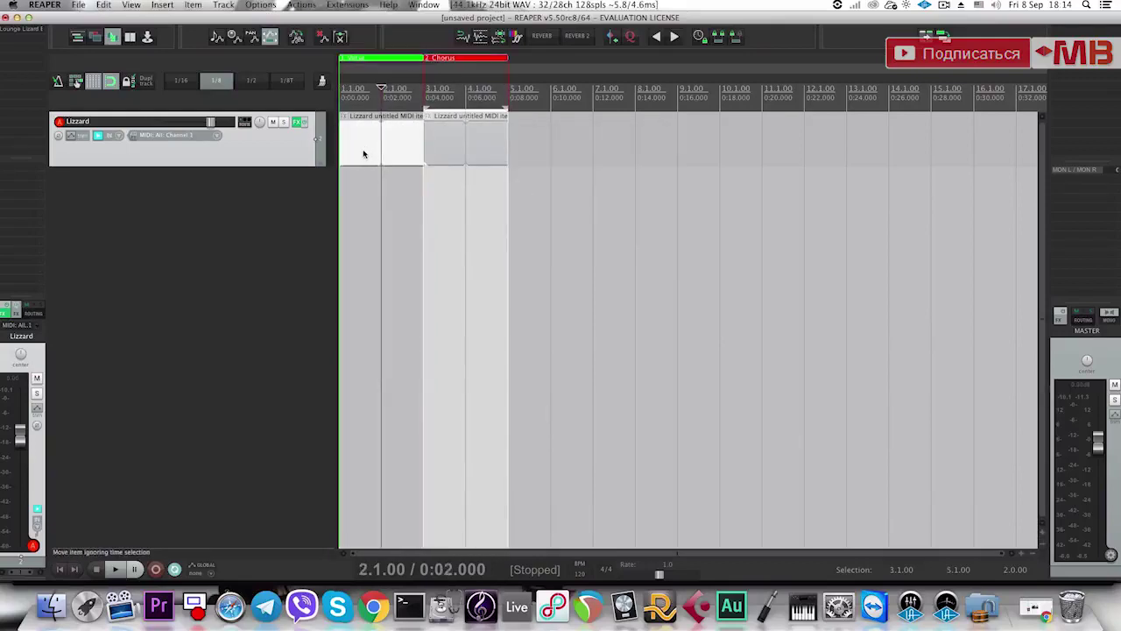
key("Delete")
double_click(355, 147)
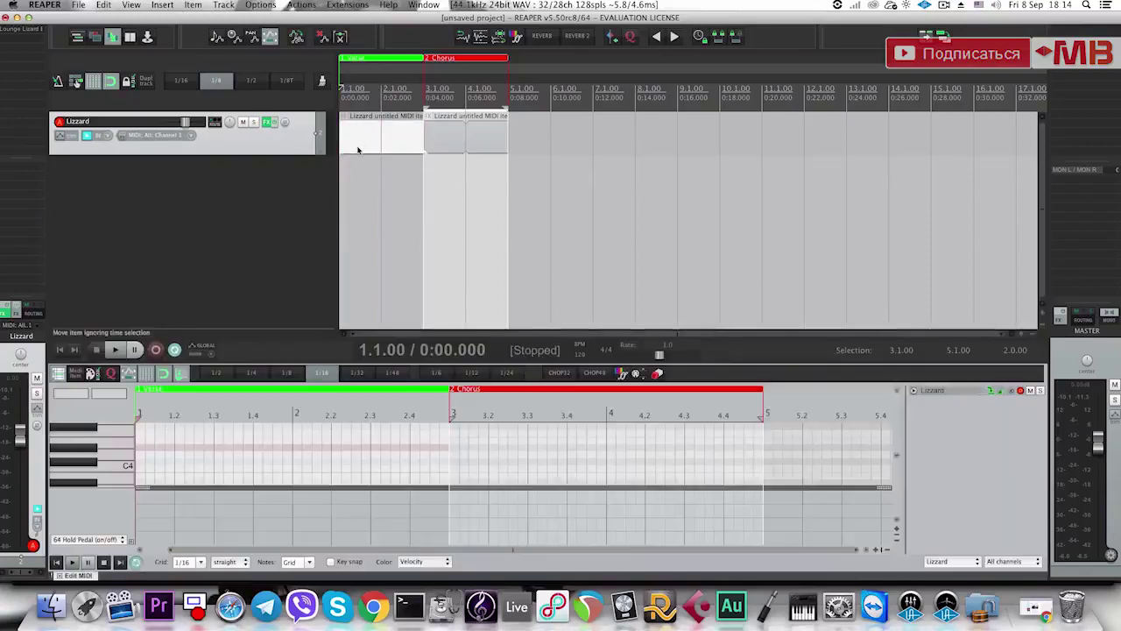
left_click(158, 442)
left_click(218, 448)
left_click_drag(187, 441, 271, 447)
left_click_drag(295, 447, 320, 447)
left_click_drag(344, 433, 397, 447)
left_click_drag(412, 454, 428, 455)
key("Escape")
Replace the MIDI item under the Chorus region with a time-stretched copy of the Verse item at rate 0.667.
left_click(452, 156)
key("Delete")
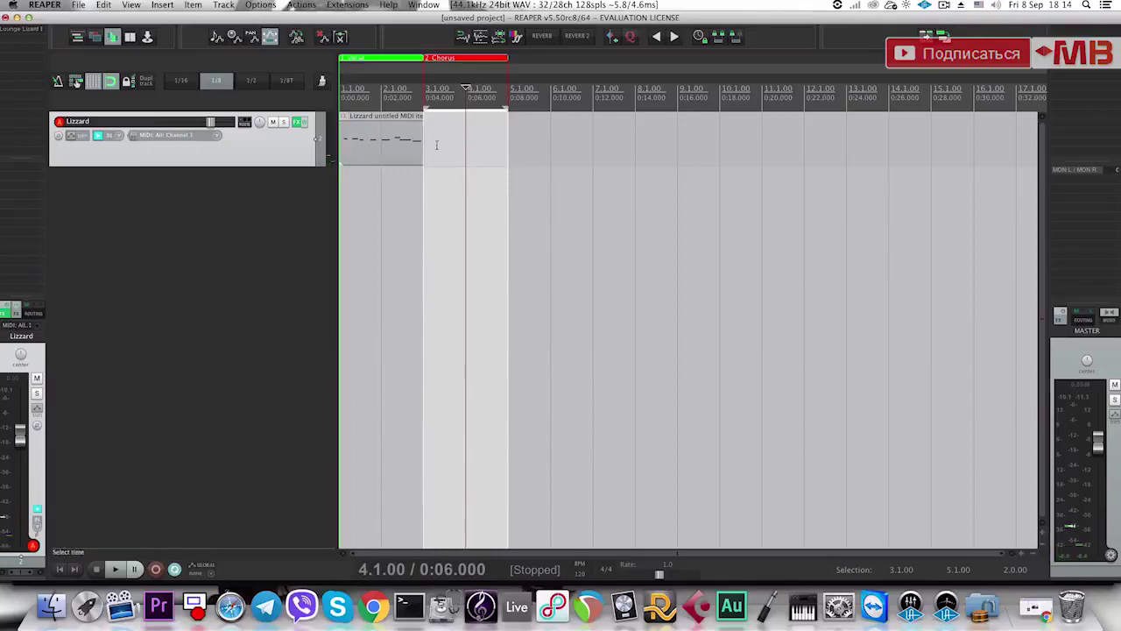
left_click(400, 149)
left_click_drag(399, 148, 510, 144)
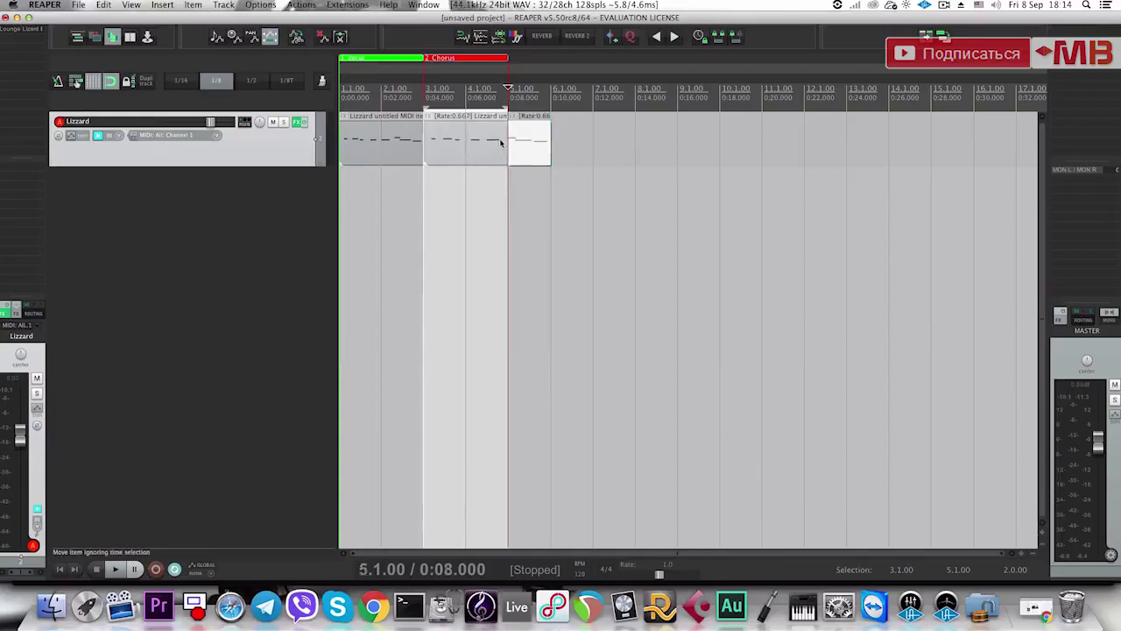
left_click(408, 147)
left_click(450, 148)
left_click(415, 148)
left_click(438, 149)
left_click(393, 157)
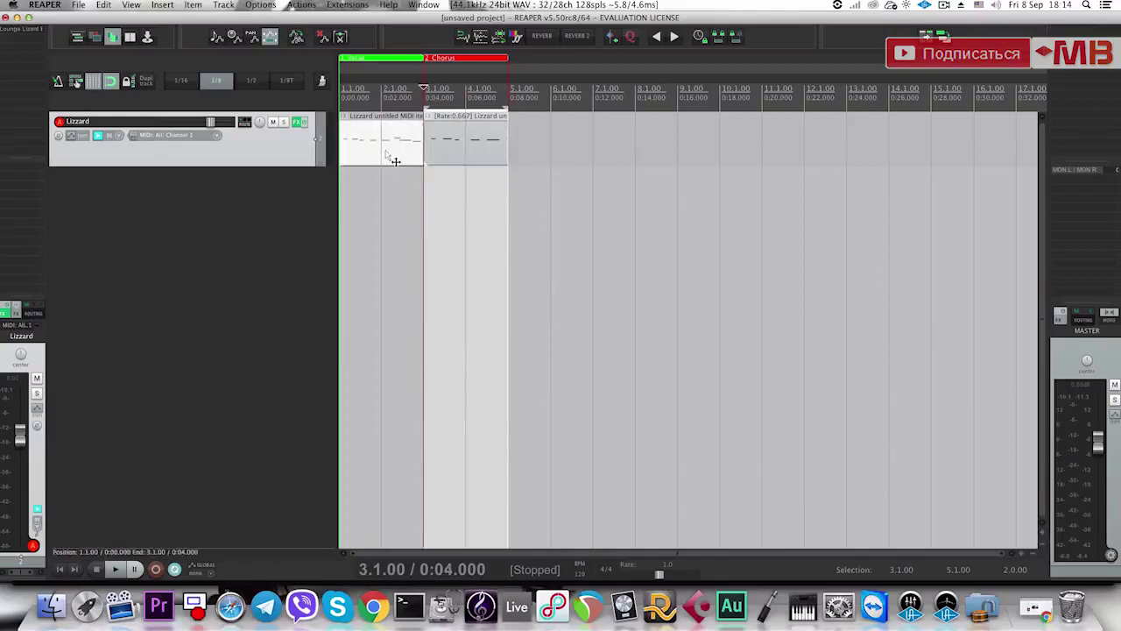
left_click(436, 146)
left_click(348, 134)
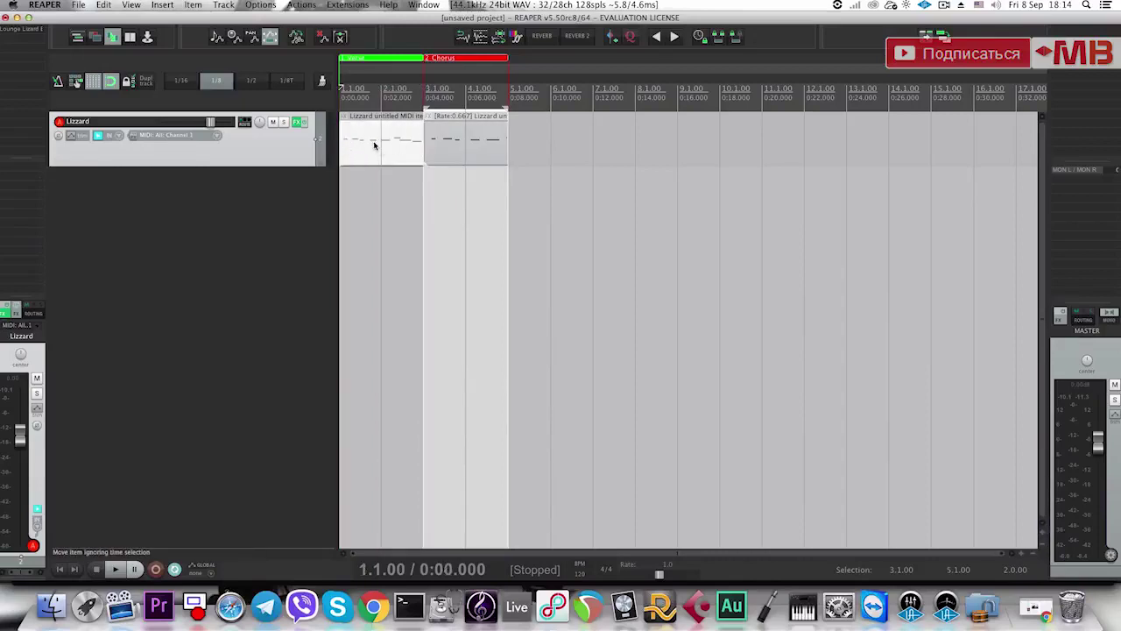
left_click(454, 138)
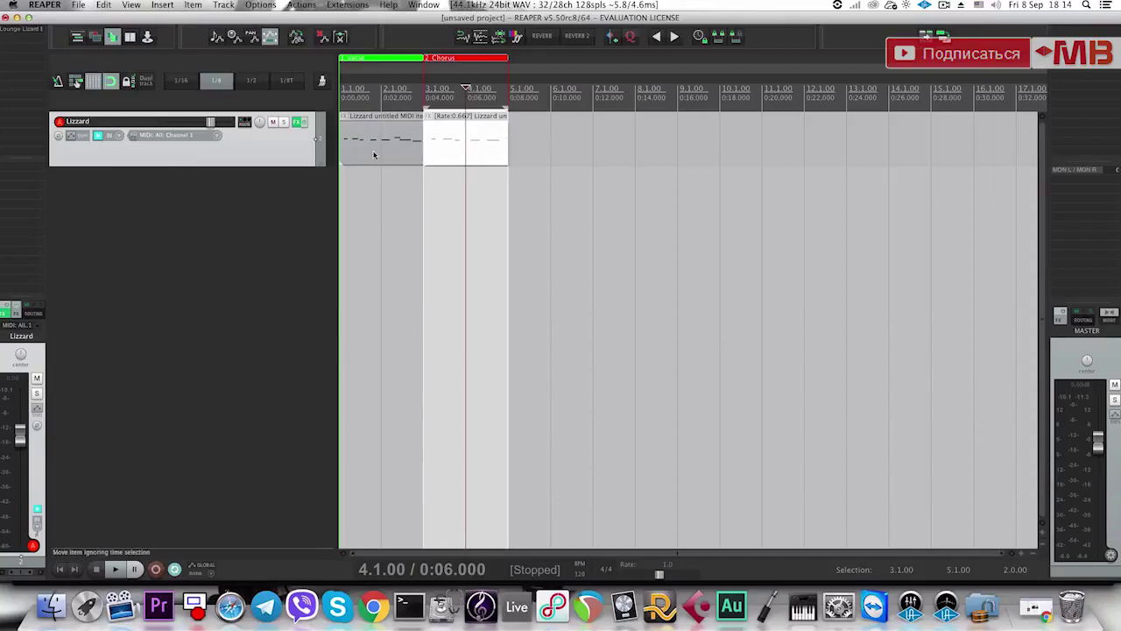
Swap the two MIDI items so the Verse item sits under Chorus and the Chorus item under Verse.
left_click_drag(375, 154, 557, 160)
left_click(453, 146, "shift")
left_click_drag(454, 146, 390, 148)
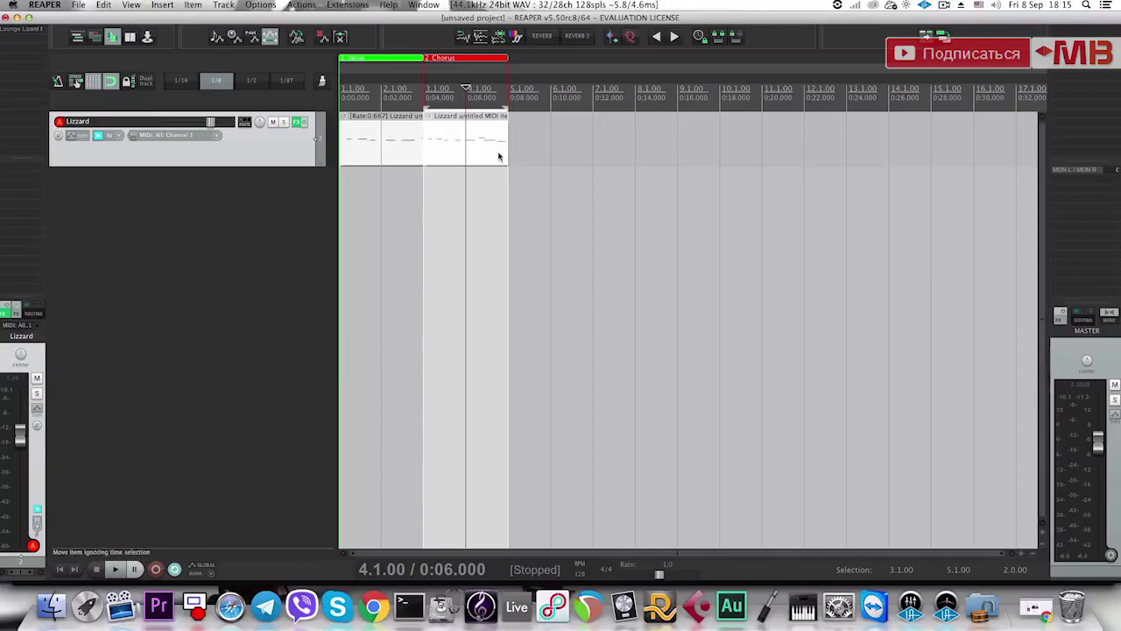
Delete both MIDI items from the Lizzard track and remove the Verse and Chorus regions.
key("Delete")
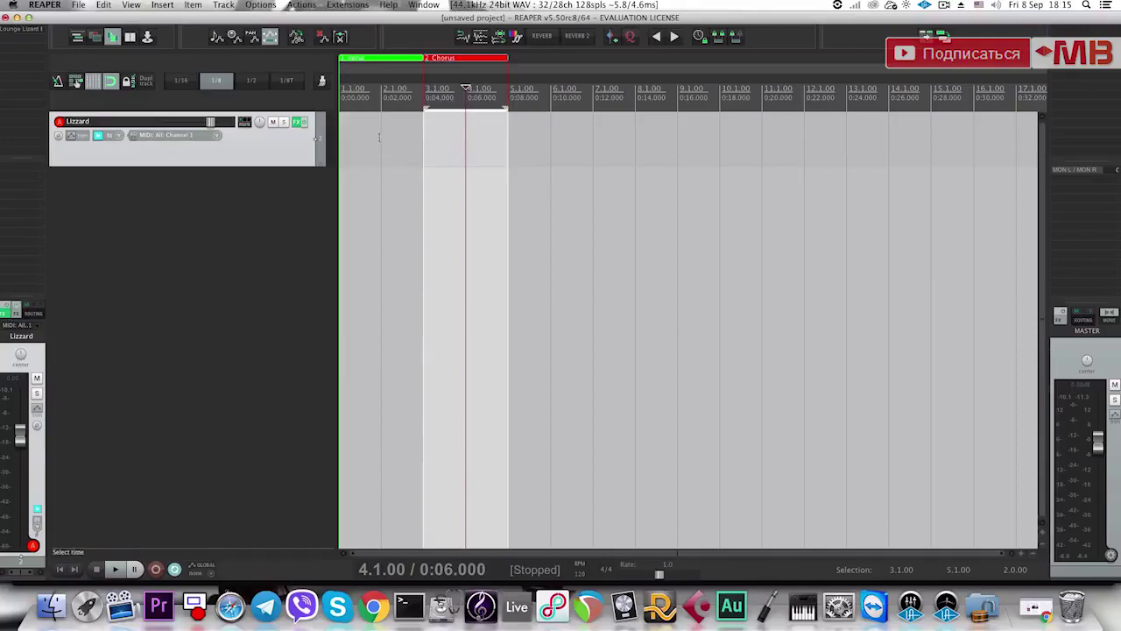
right_click(371, 59)
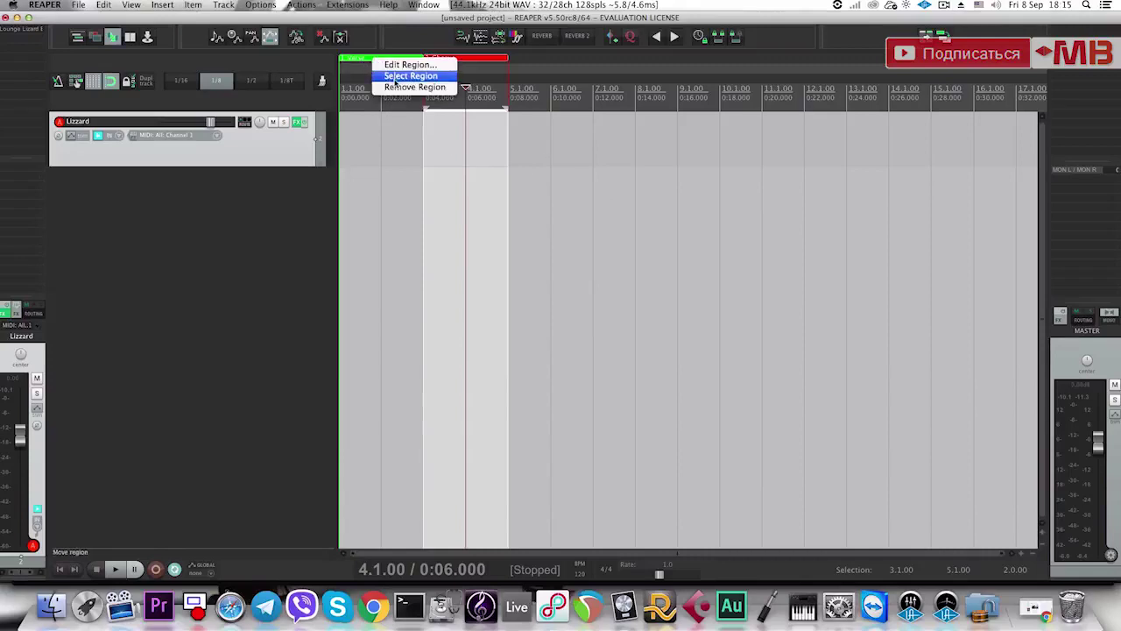
left_click(415, 73)
right_click(399, 60)
left_click(419, 88)
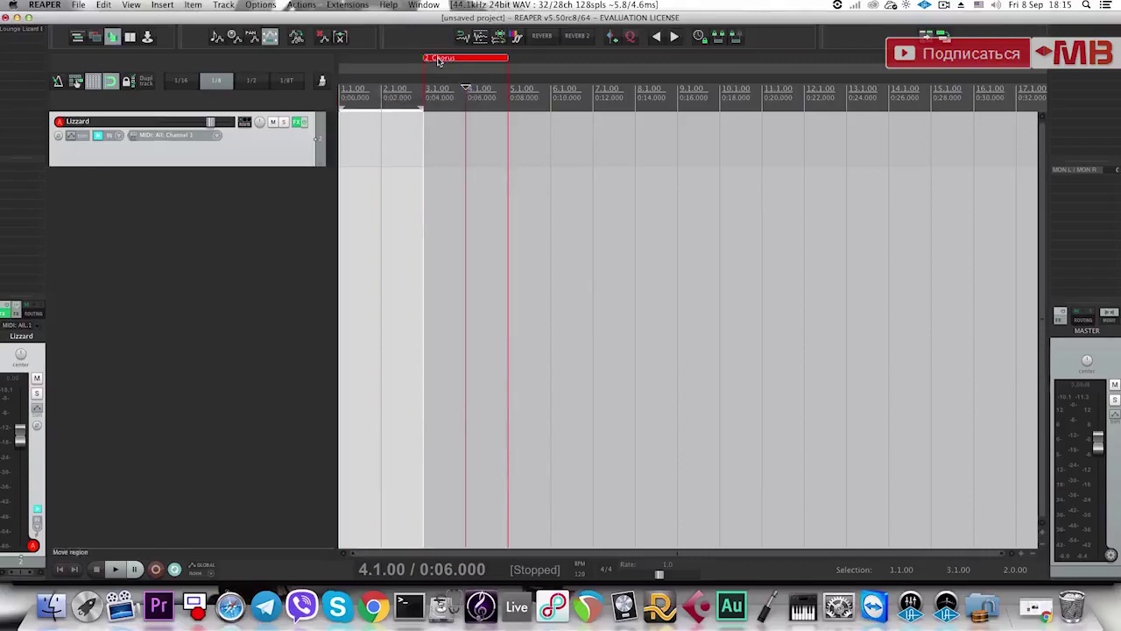
right_click(439, 58)
left_click(480, 85)
left_click(471, 136)
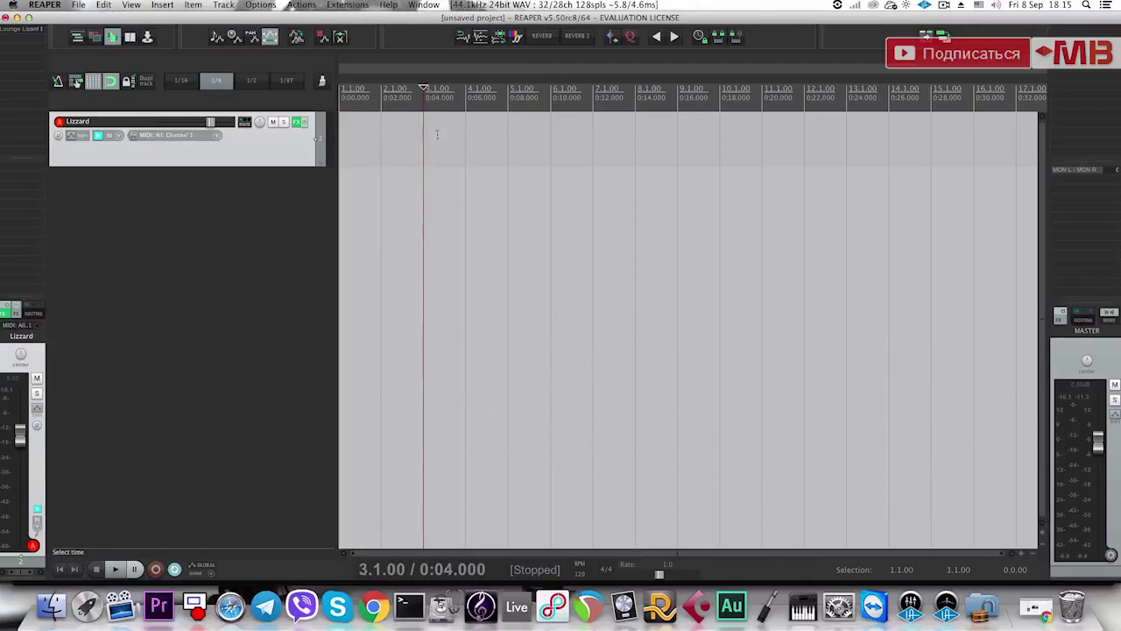
left_click_drag(422, 139, 351, 141)
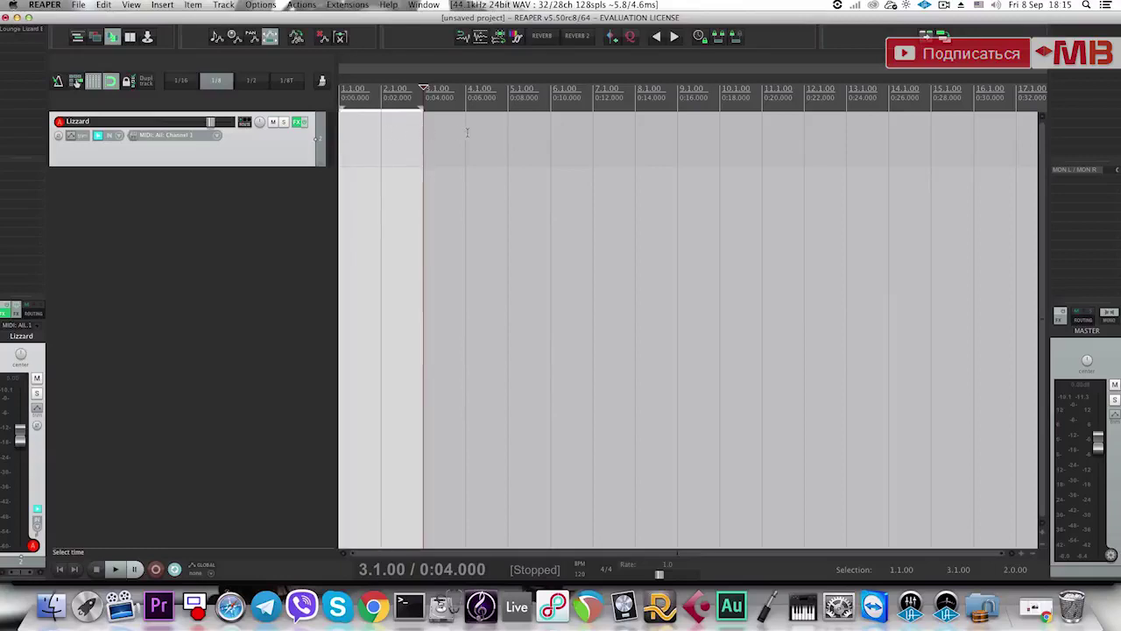
left_click_drag(427, 129, 494, 128)
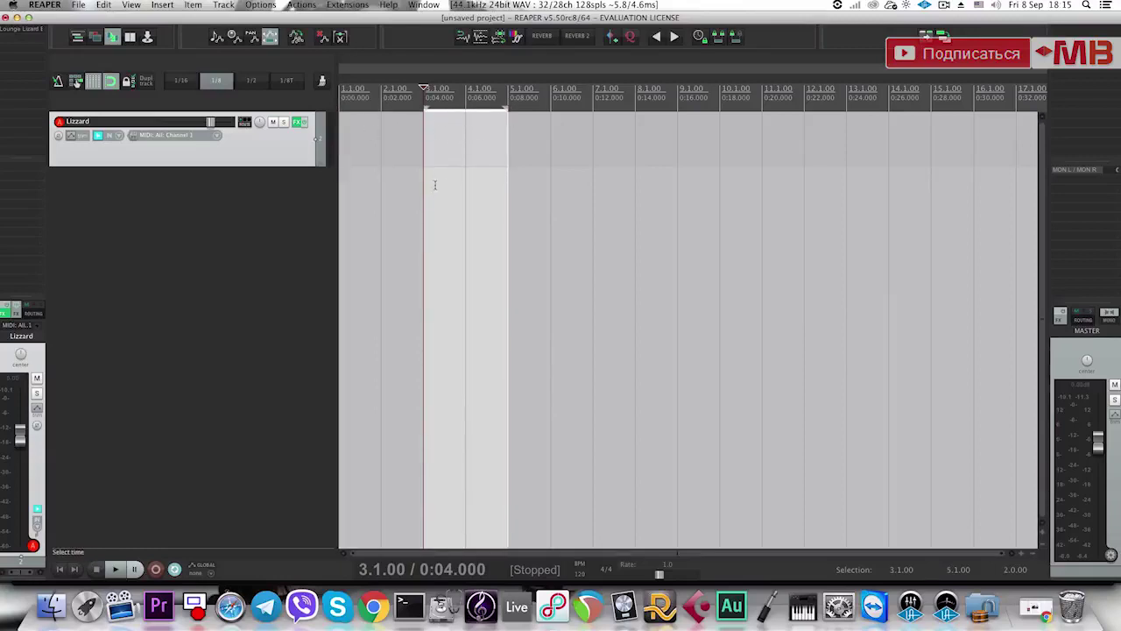
left_click(431, 148)
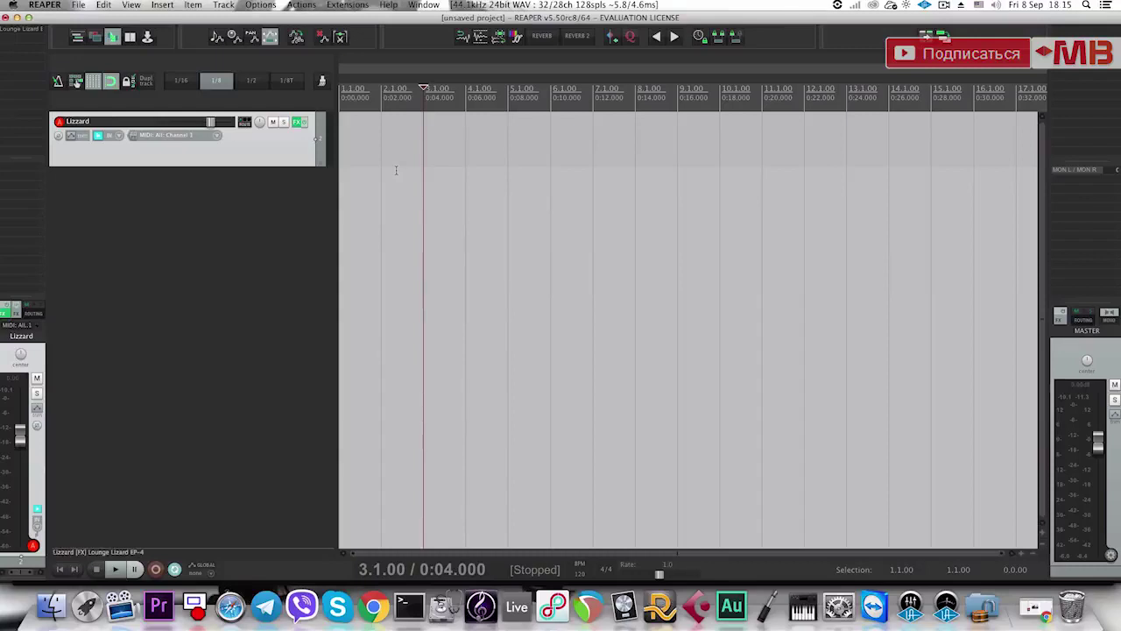
Delete the Lizzard track and insert a new empty track in its place.
double_click(271, 201)
key("Delete")
key("Return")
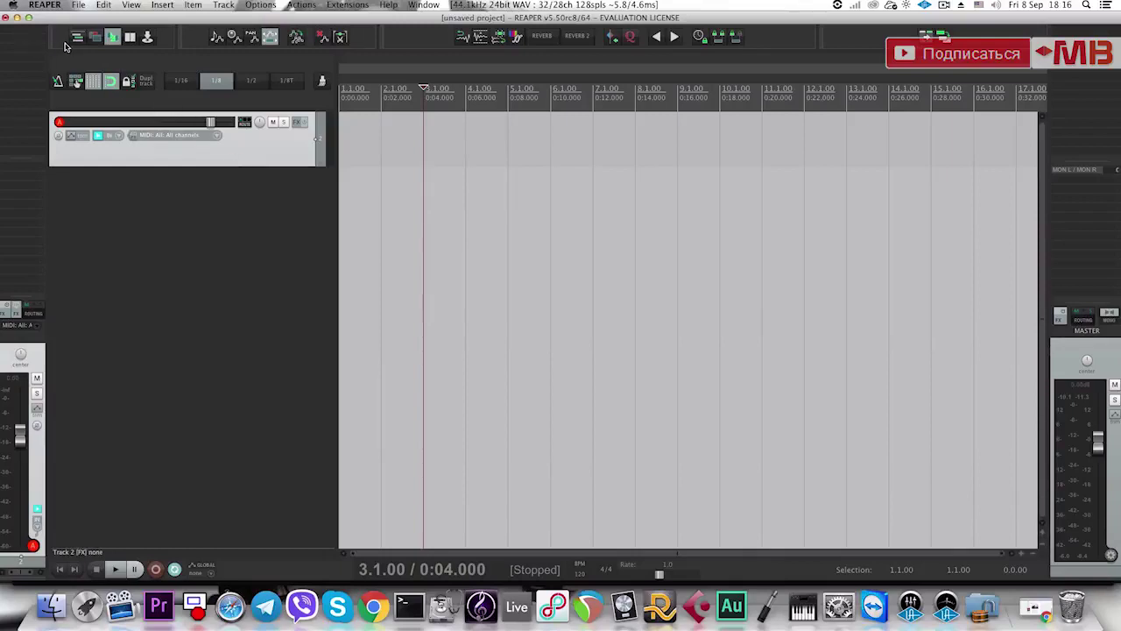
Filter the plugins for Avenger and add the VST3i version of VPS Avenger to the new track.
left_click(25, 31)
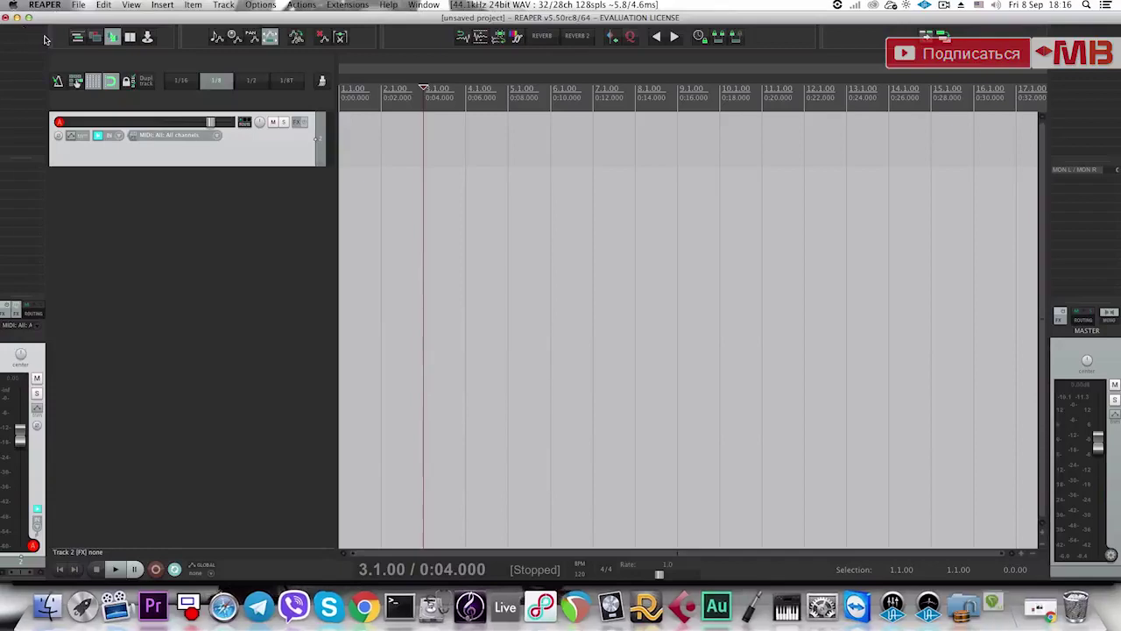
type("er")
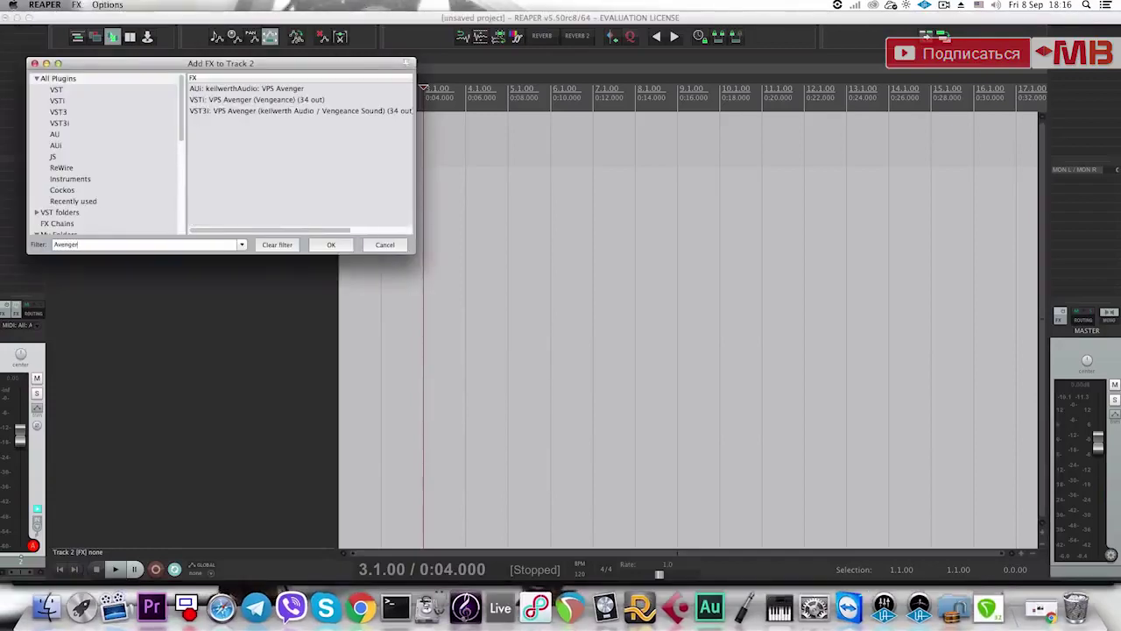
left_click(239, 112)
left_click(331, 244)
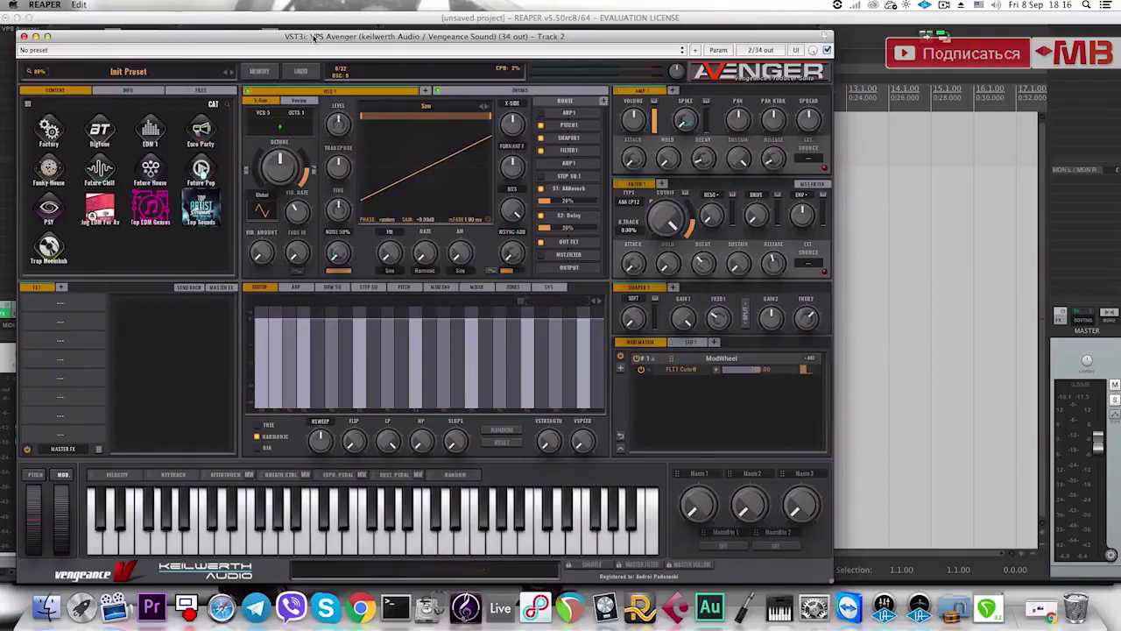
Move the Avenger window clear, open the Factory presets and load PL Big City Chords from the Plucked category.
left_click_drag(314, 38, 481, 19)
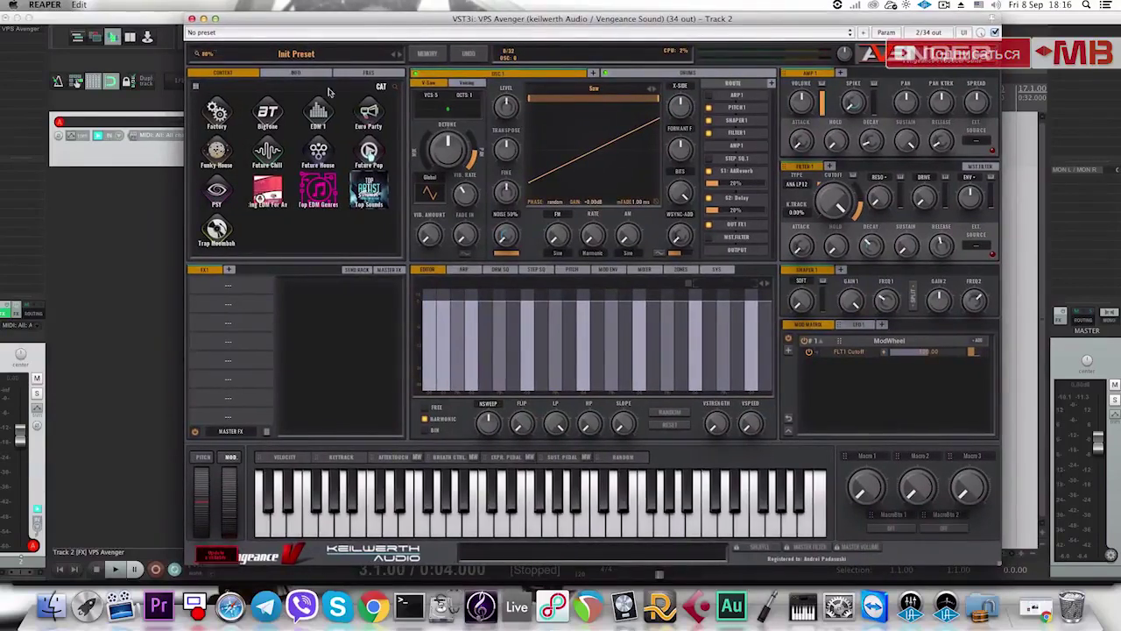
left_click(217, 112)
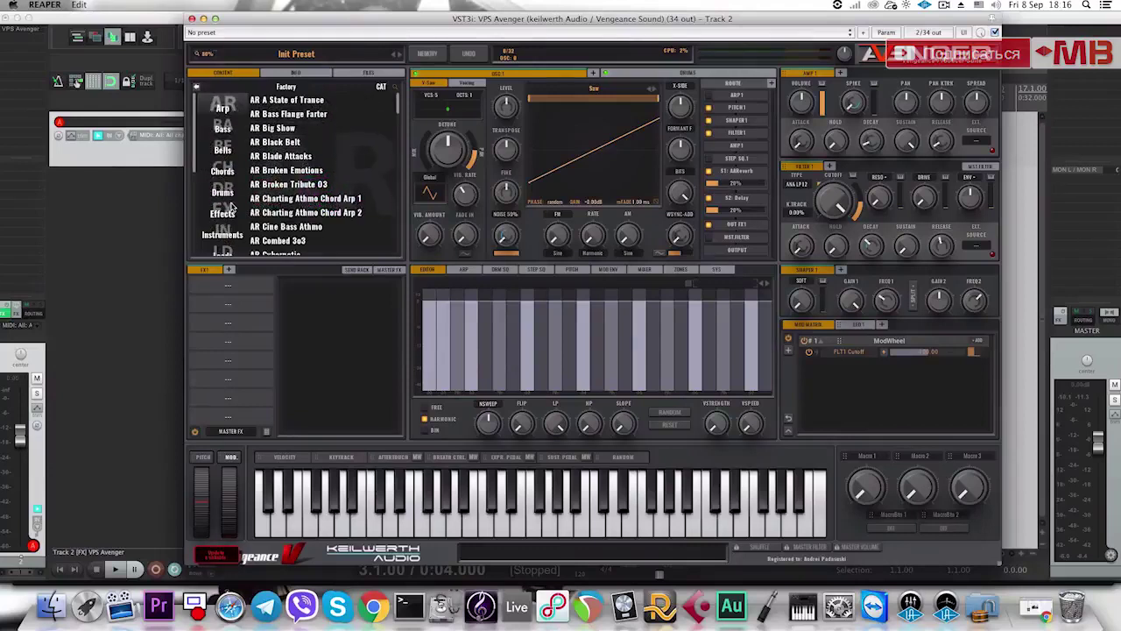
scroll(231, 205, "down", 3)
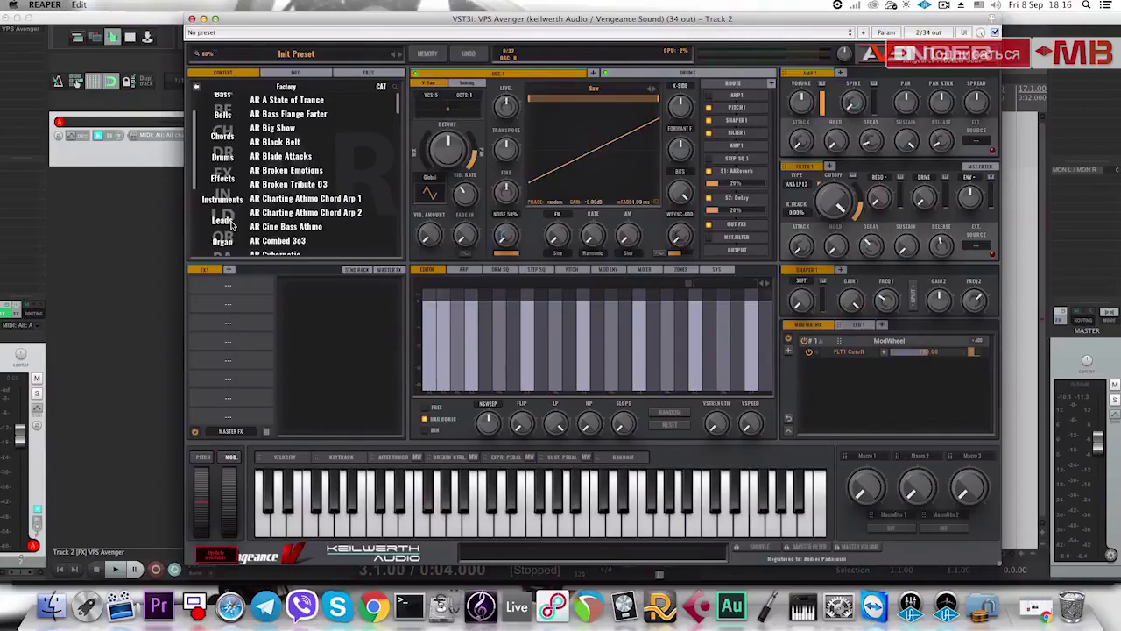
left_click(229, 222)
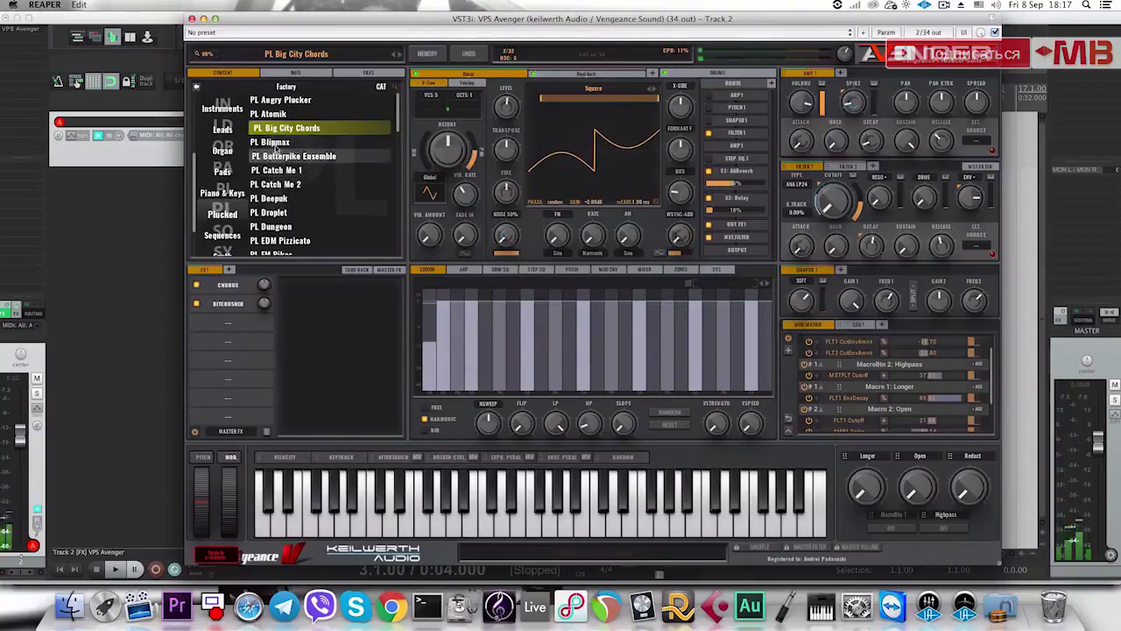
Close the Avenger window and delete its track.
left_click(192, 18)
key("Delete")
key("Return")
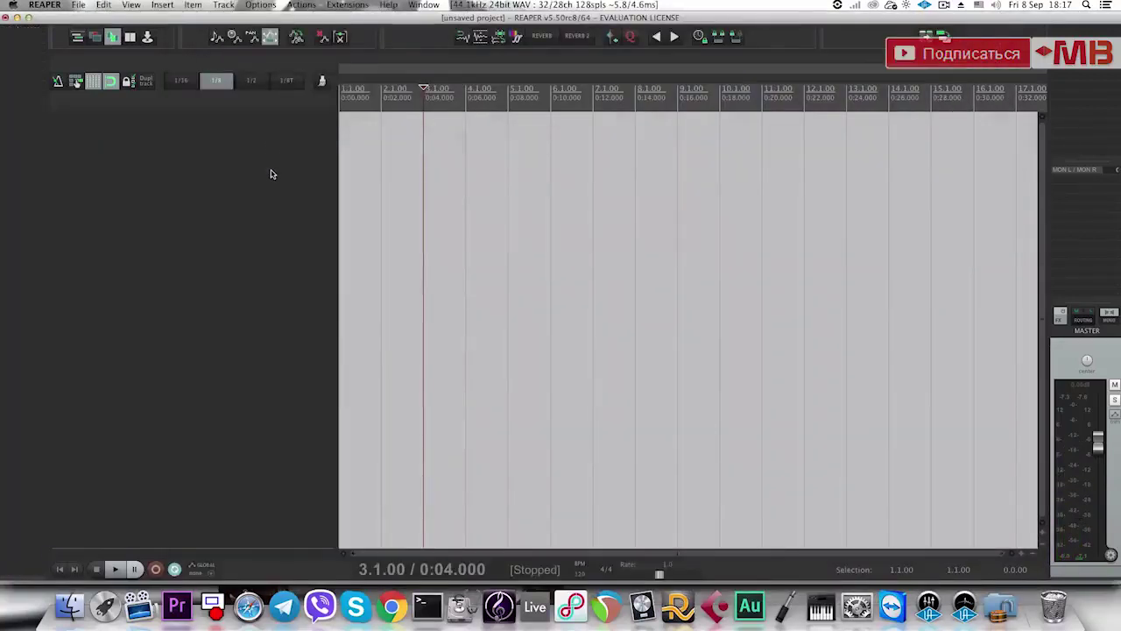
Insert a new track and load the Serum instrument on it from the instrument palette.
double_click(273, 146)
double_click(282, 145)
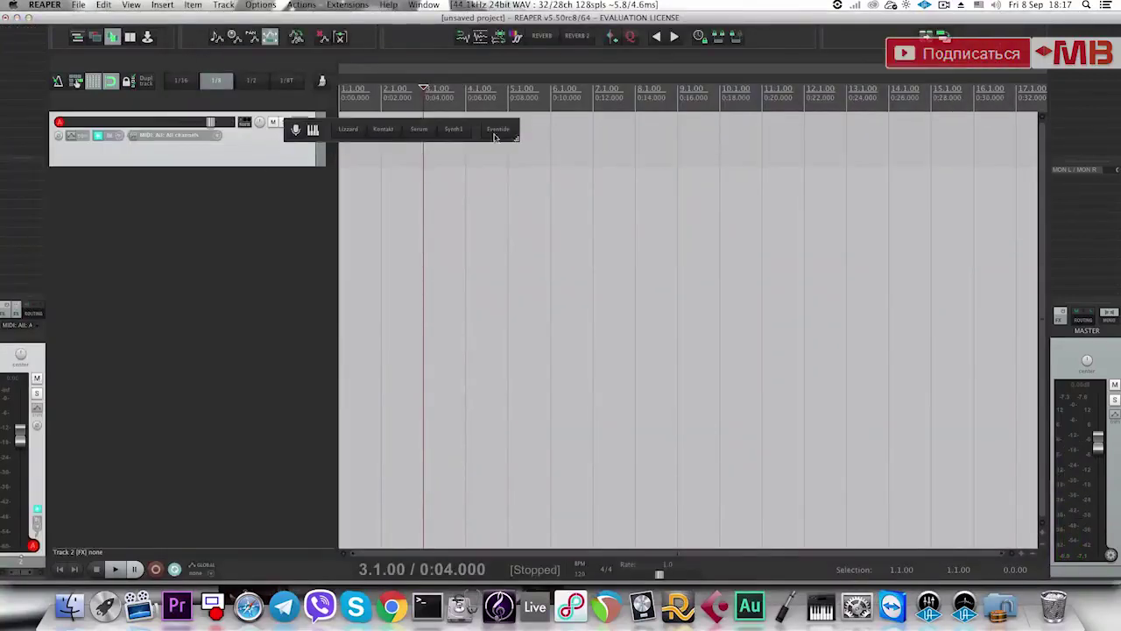
left_click(419, 130)
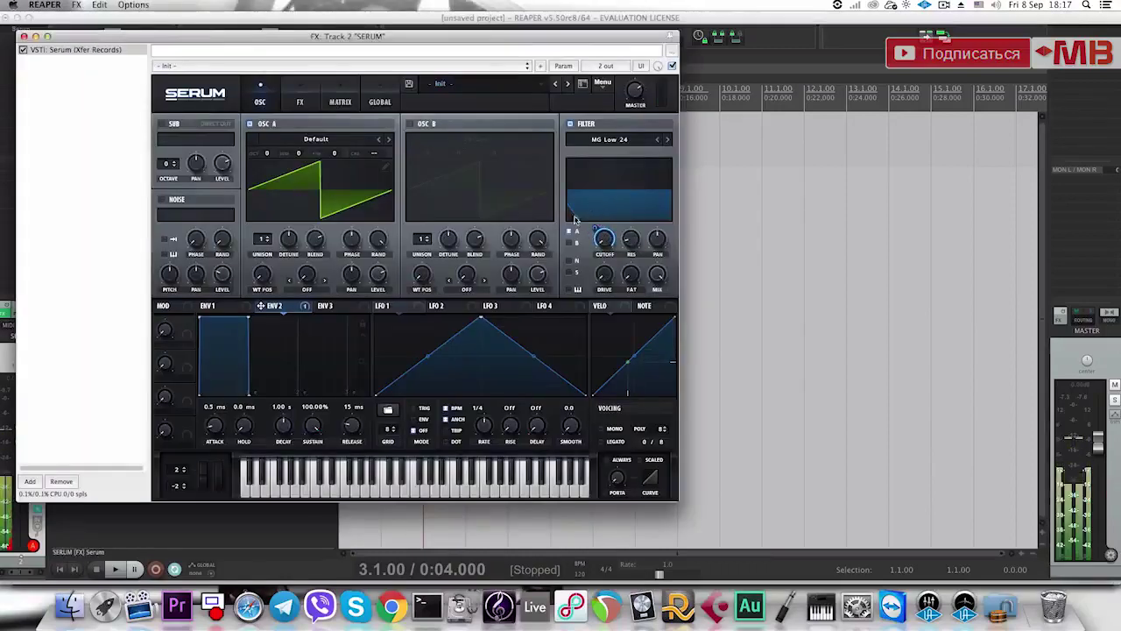
Shape Serum's envelope 2 with 1.34 s decay, 0% sustain and 837 ms release, and set oscillator A's wavetable to 0002.
left_click_drag(260, 347, 264, 390)
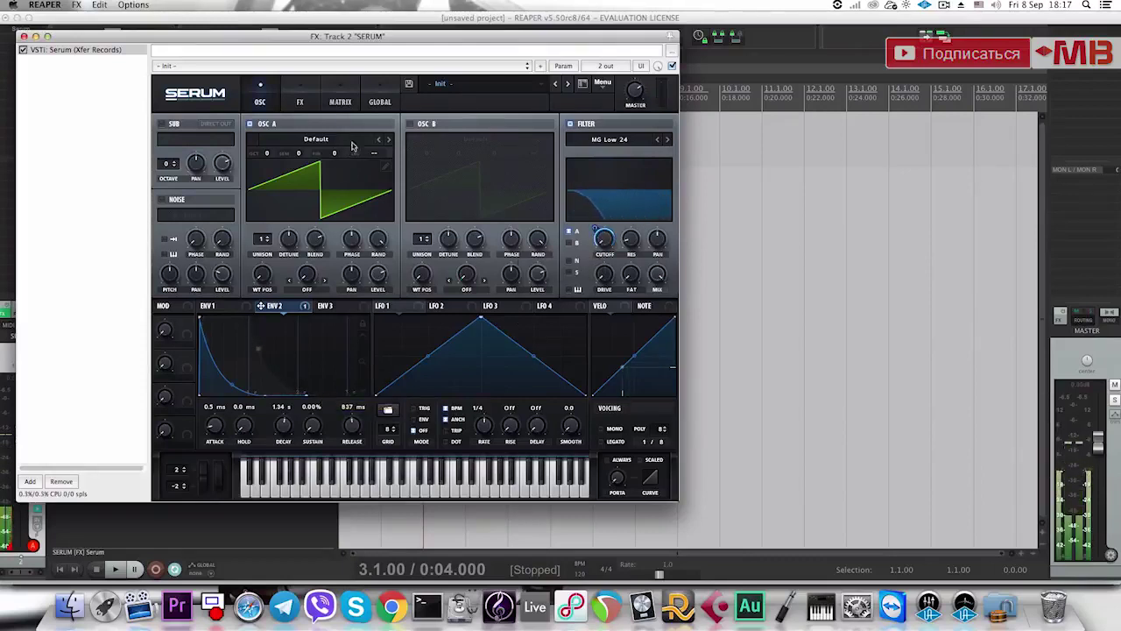
left_click(388, 139)
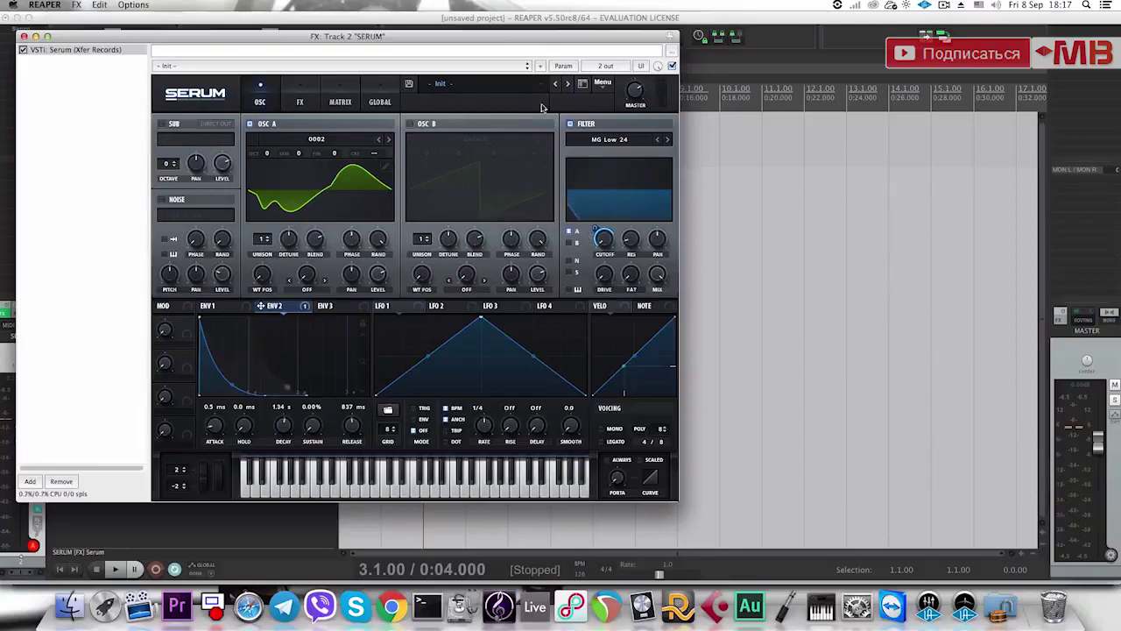
left_click(22, 36)
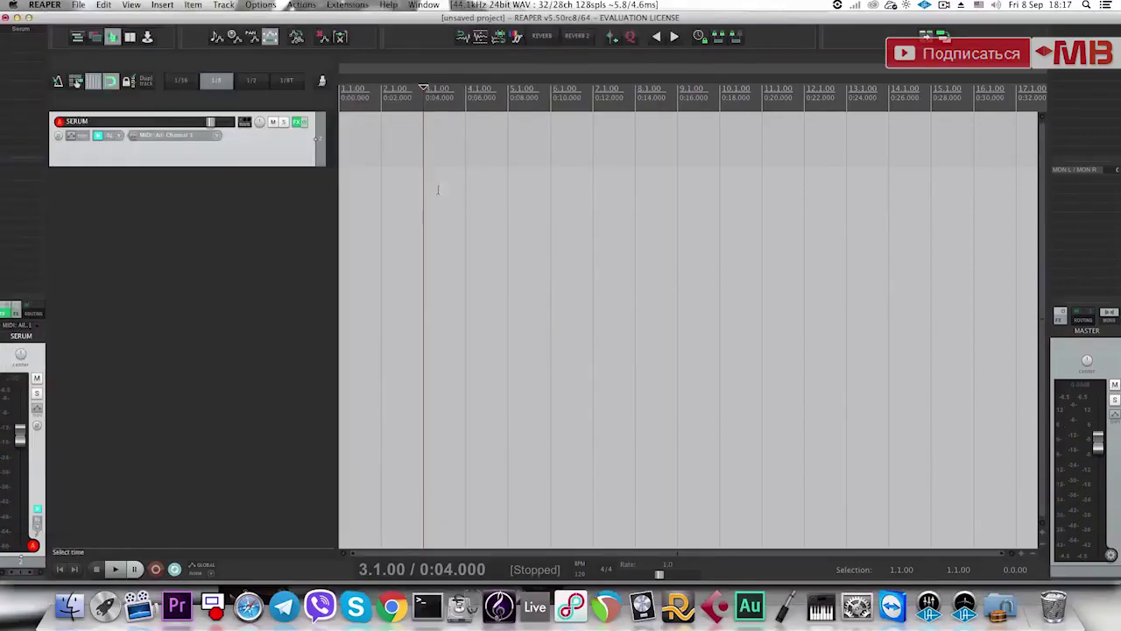
left_click(353, 145)
left_click(386, 141)
left_click(430, 143)
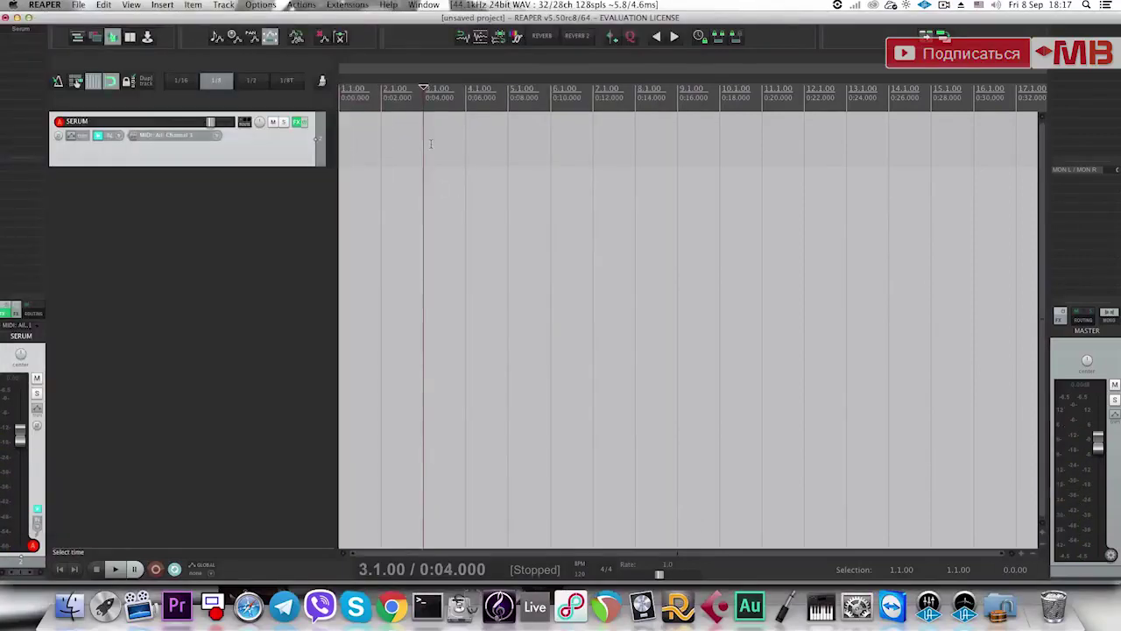
Turn on the metronome.
left_click(58, 82)
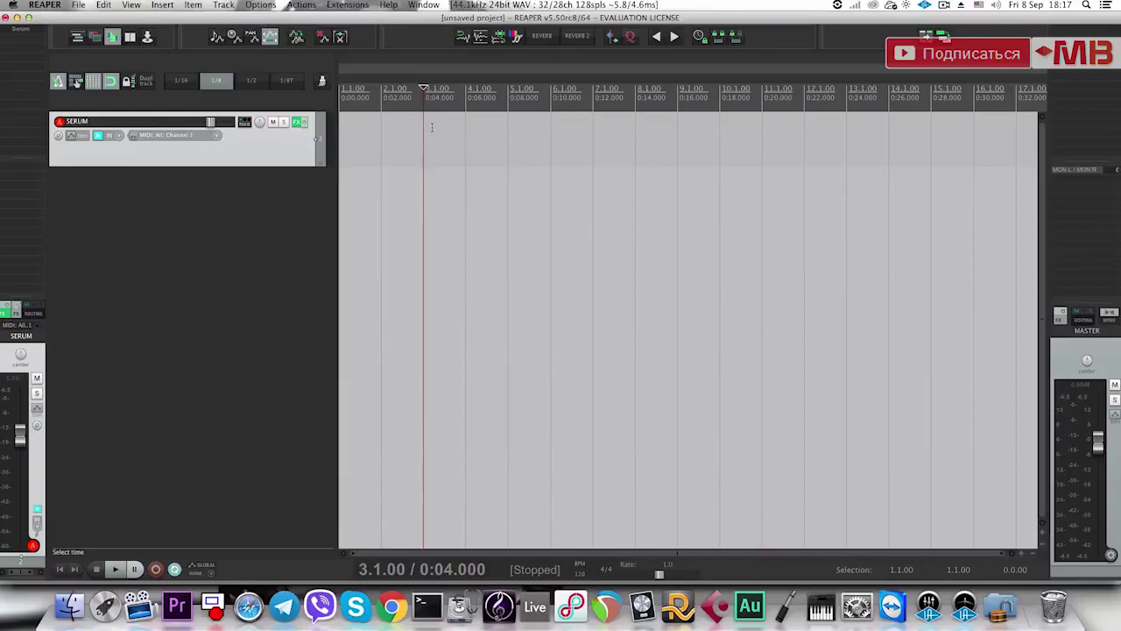
Set the project tempo to 90 BPM and play along to the metronome from bar 3.
key("space")
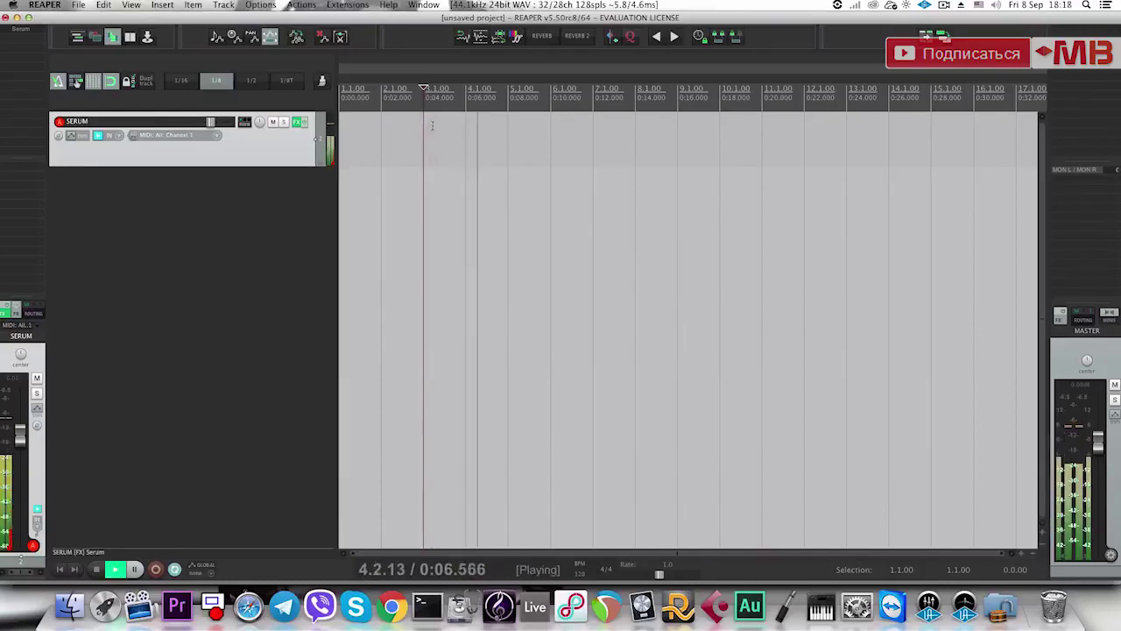
key("space")
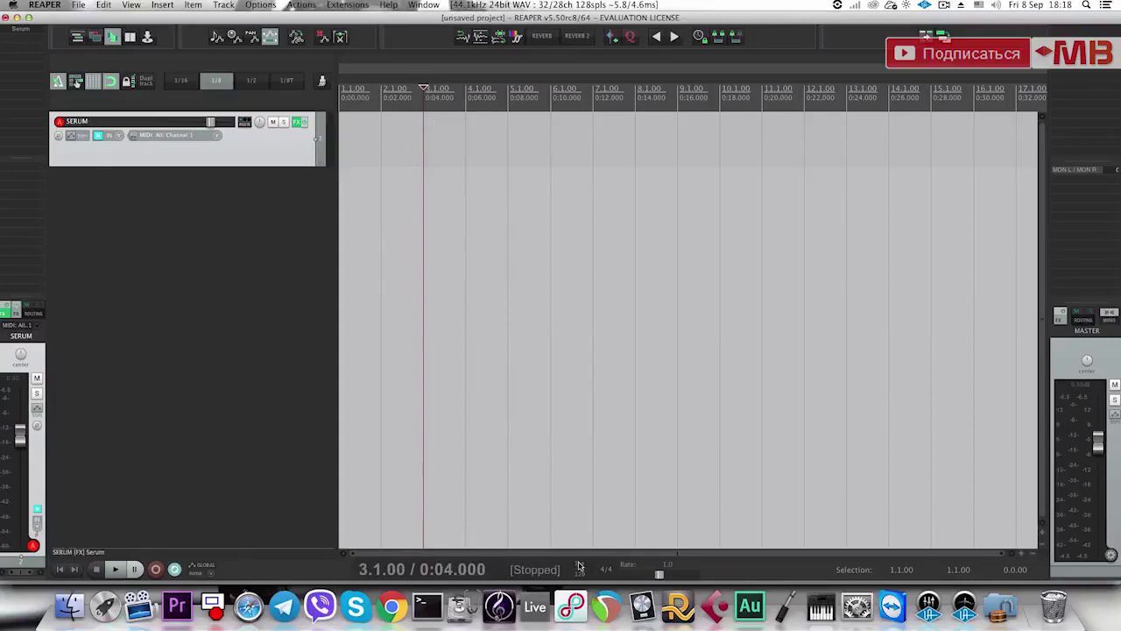
left_click(585, 574)
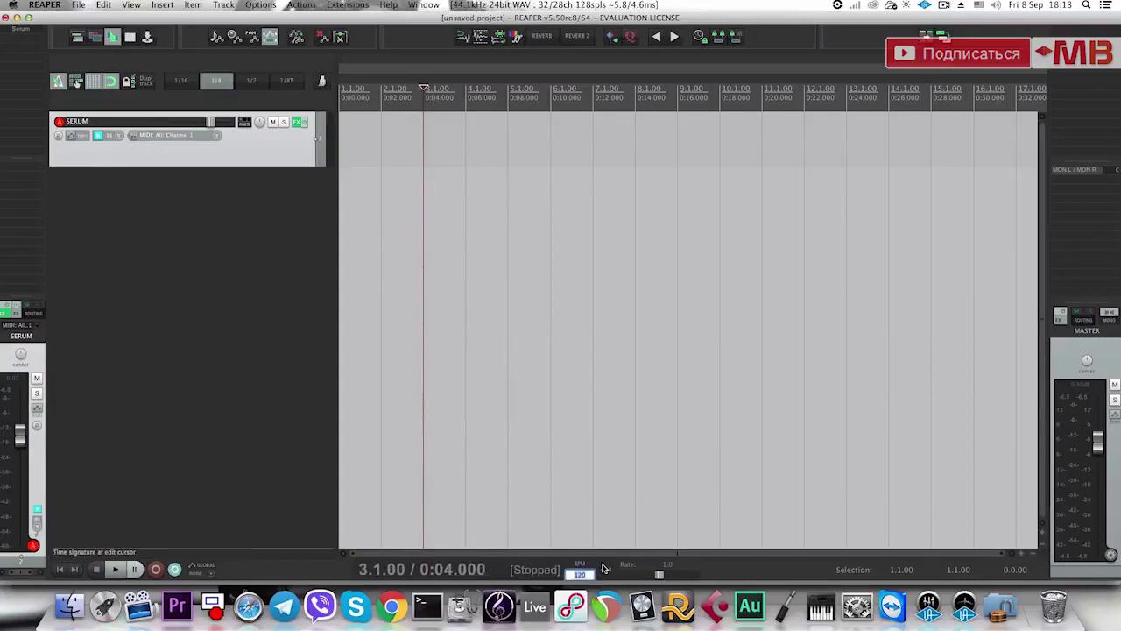
type("90")
key("Return")
key("space")
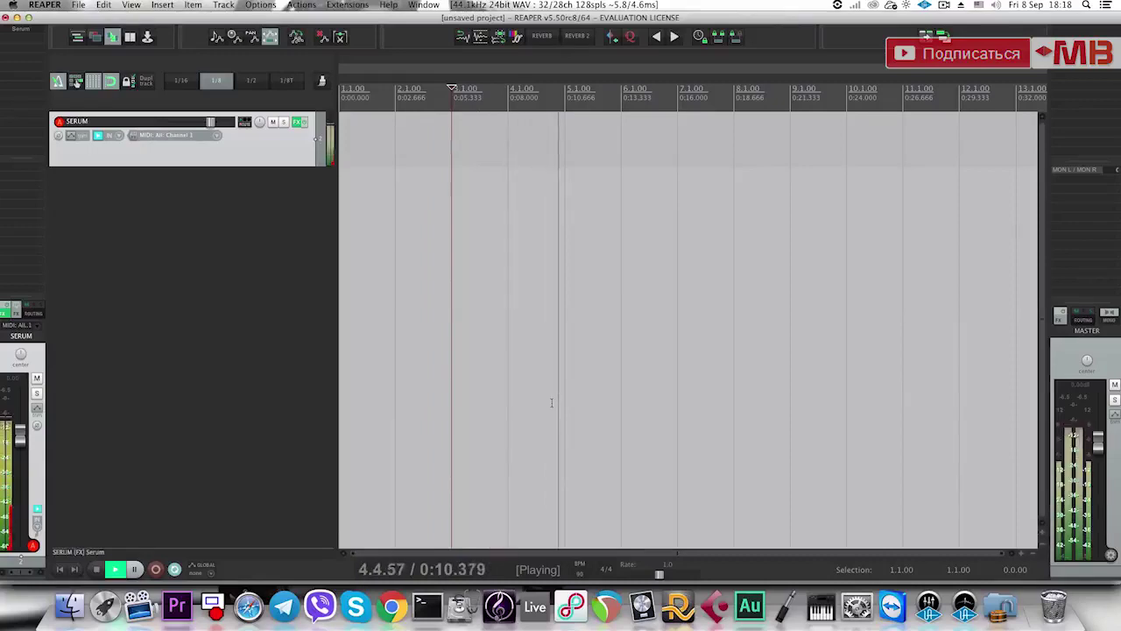
key("space")
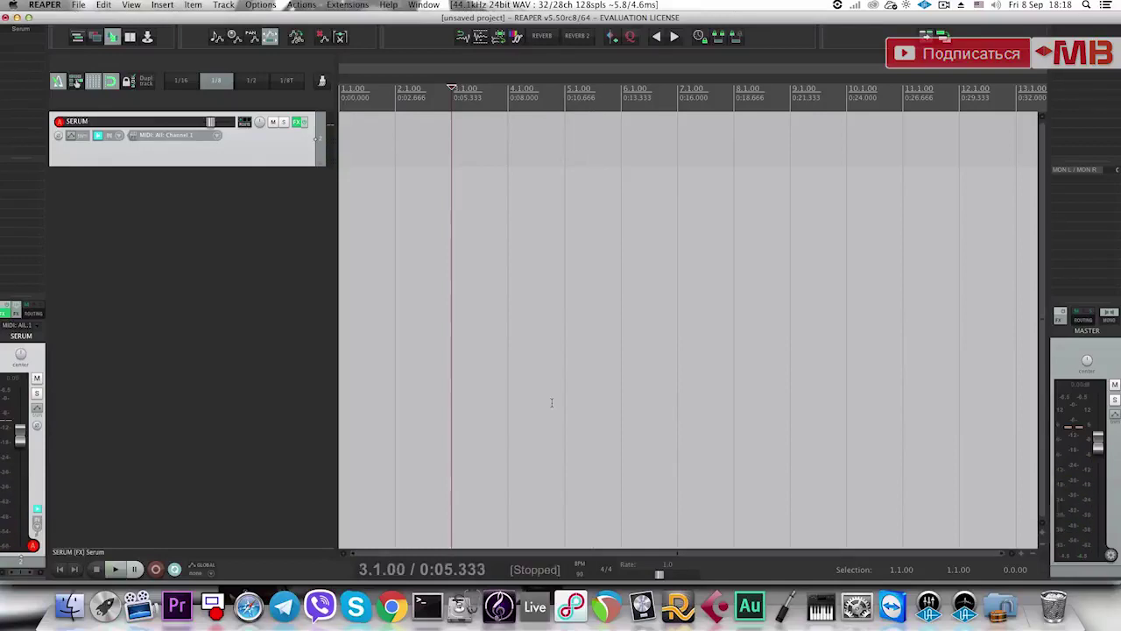
Capture the played chords as a MIDI item on the SERUM track from bar 4, plus a second item filling up to bar 6.
key("shift+r")
left_click(571, 165)
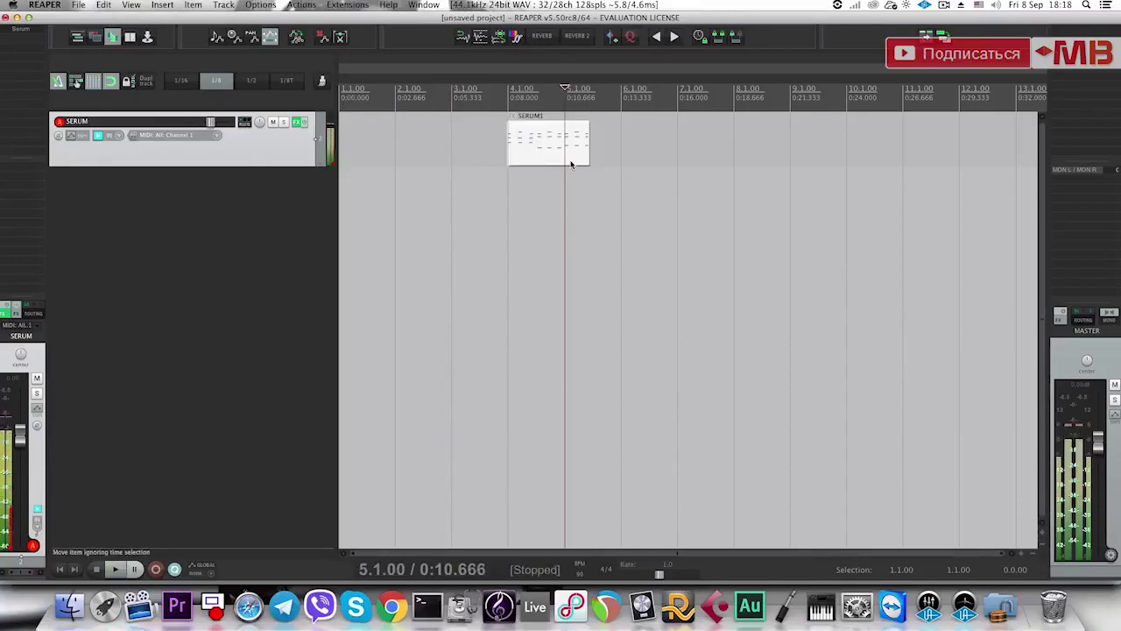
key("space")
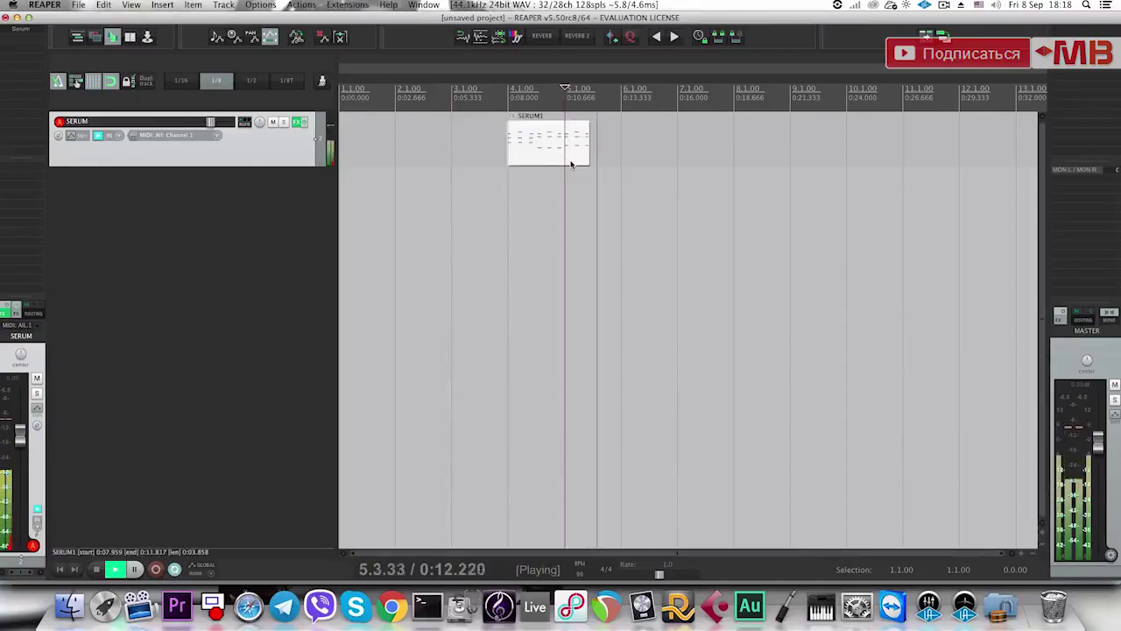
key("space")
key("space")
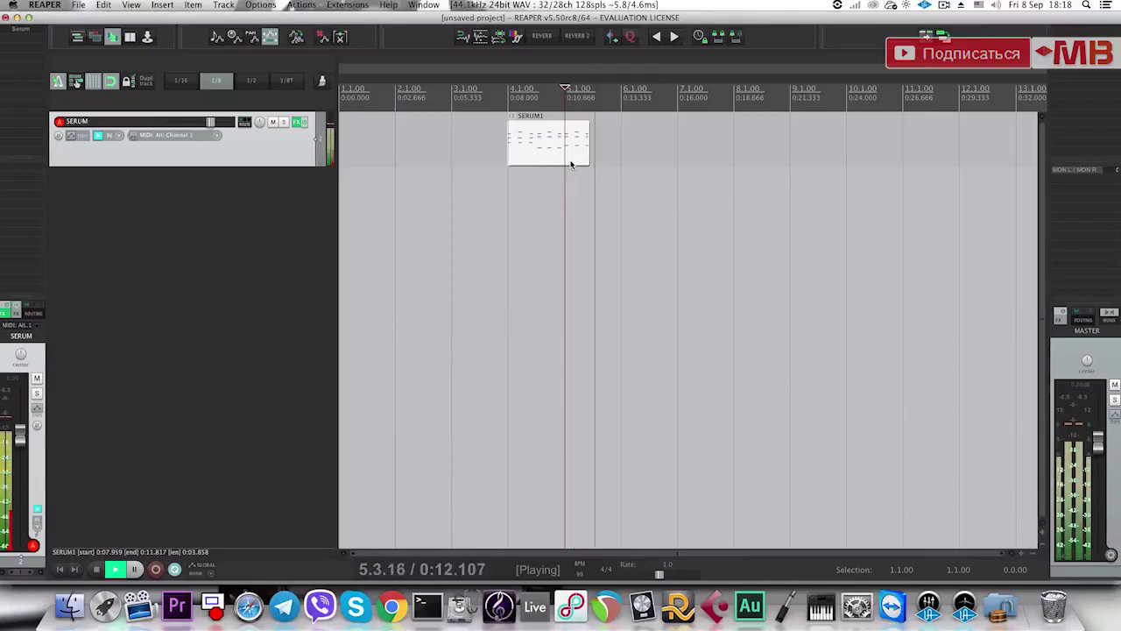
key("space")
key("super+z")
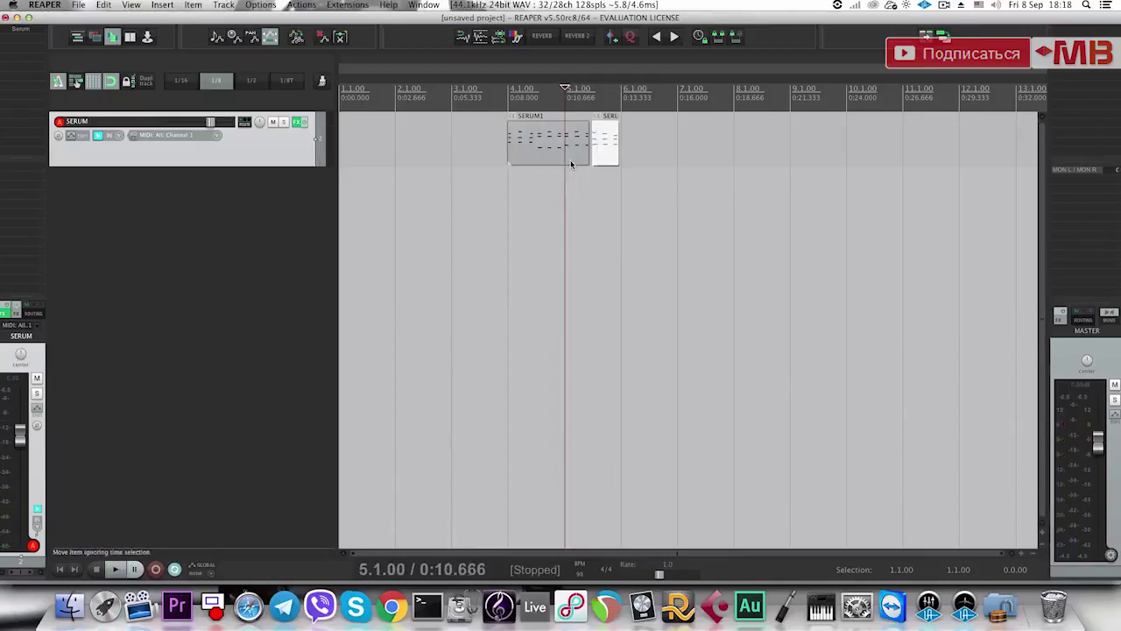
Glue the two SERUM items into one spanning bars 4 to 6 and quantize its notes in the MIDI editor.
mouse_move(585, 188)
left_mouse_down()
mouse_move(506, 187)
mouse_move(637, 142)
left_mouse_up()
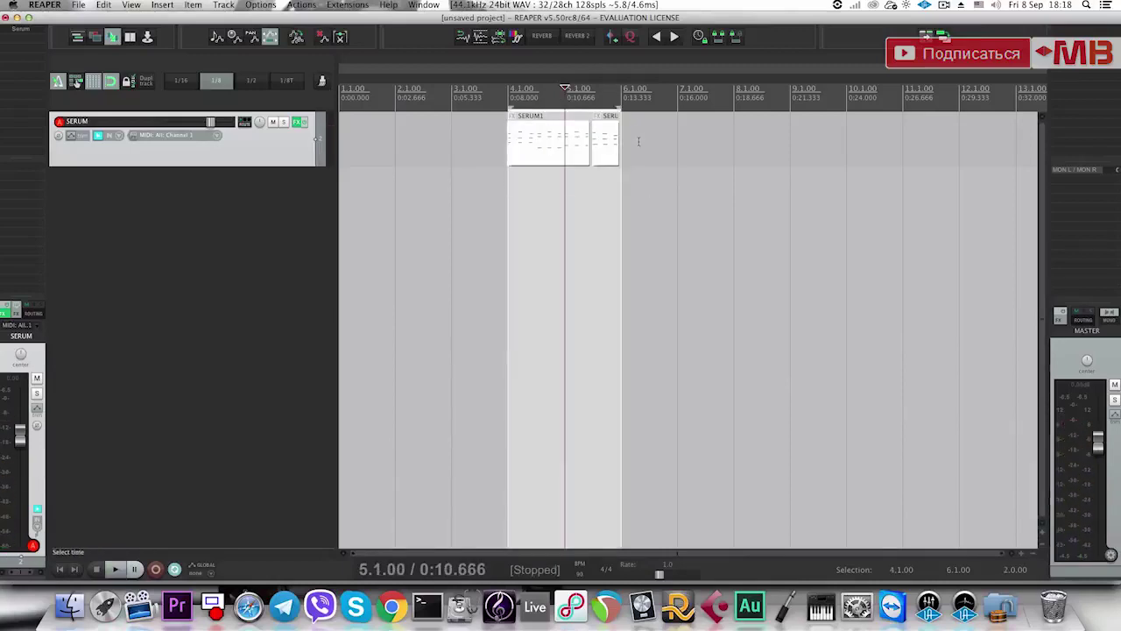
key("super+shift+g")
double_click(526, 138)
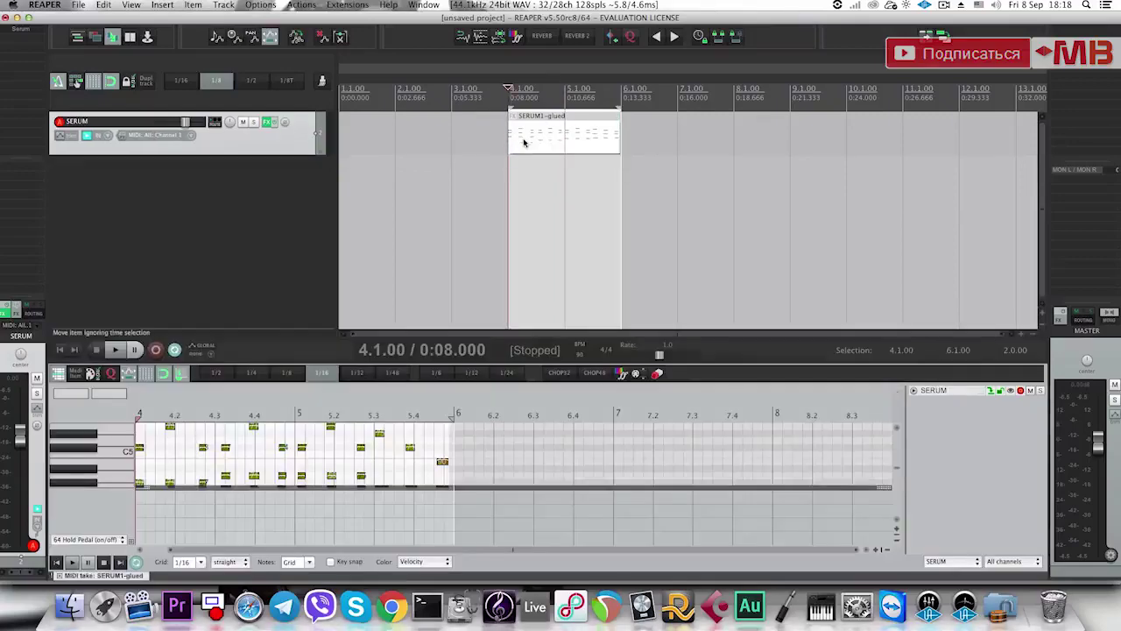
left_click_drag(447, 362, 448, 177)
scroll(285, 340, "up", 3)
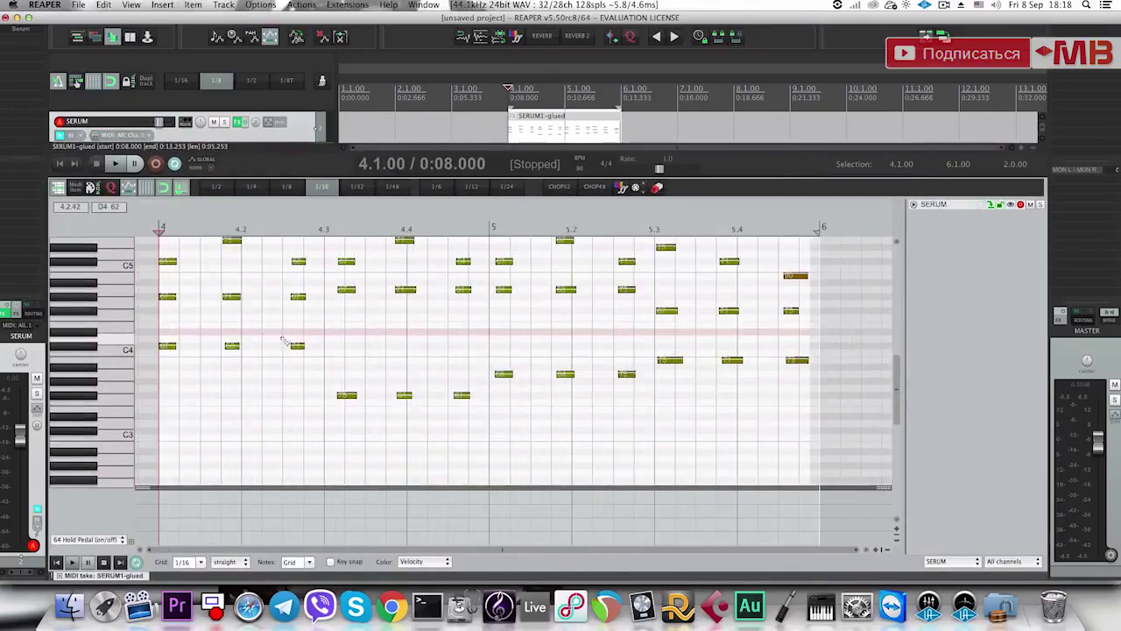
left_click(283, 339)
key("q")
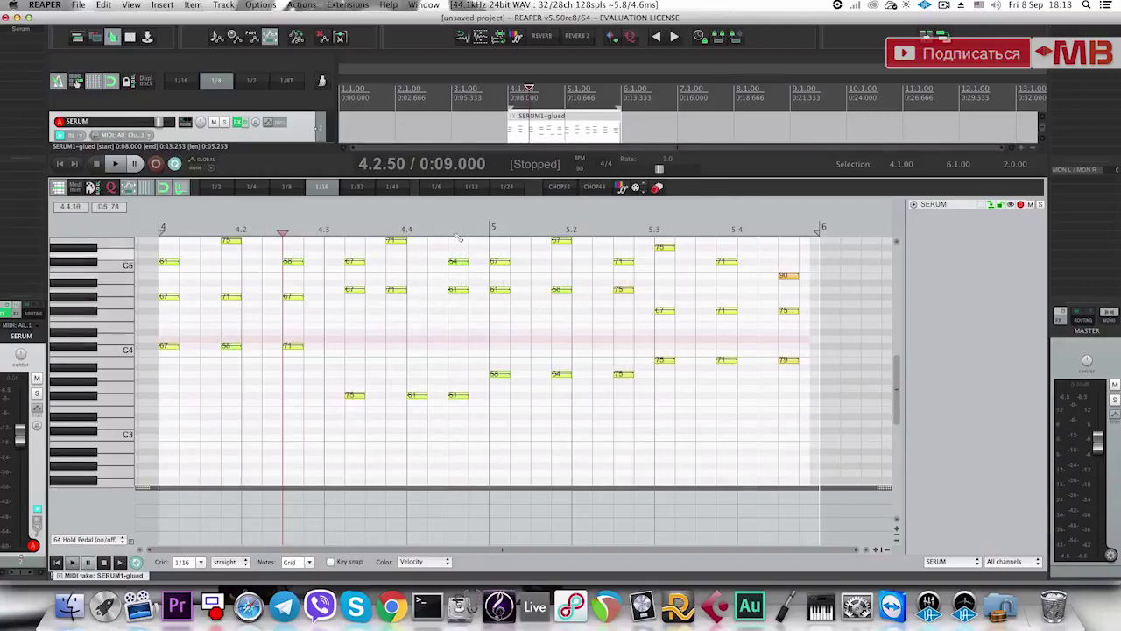
Add the Eventide Blackhole reverb to the SERUM track and audition the part from bar 4.
left_click(507, 132)
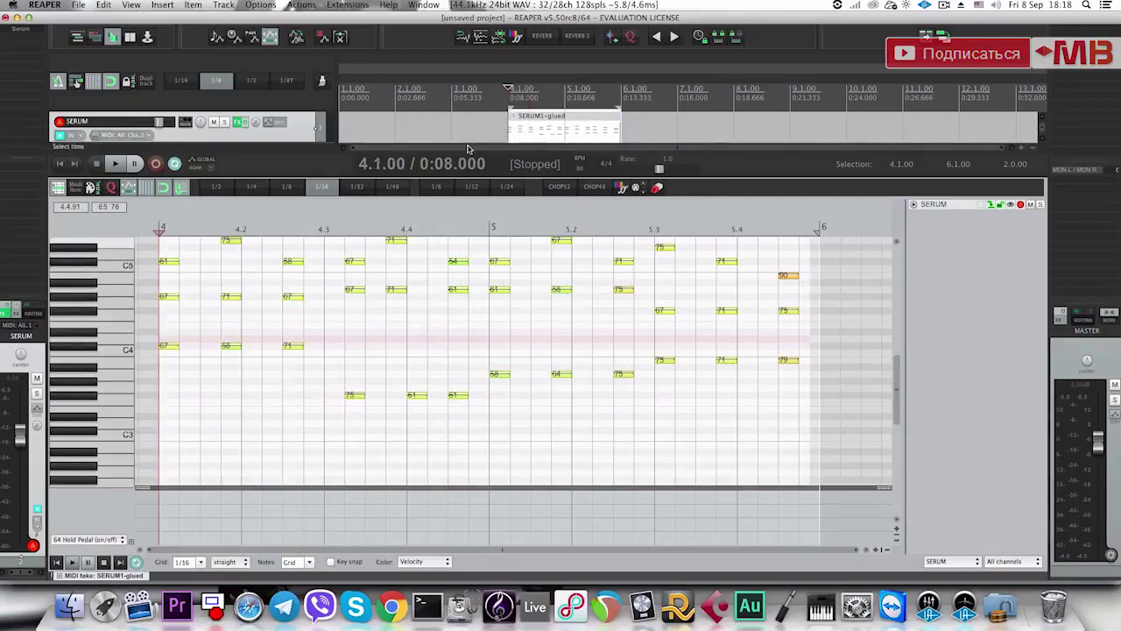
scroll(420, 271, "up", 3)
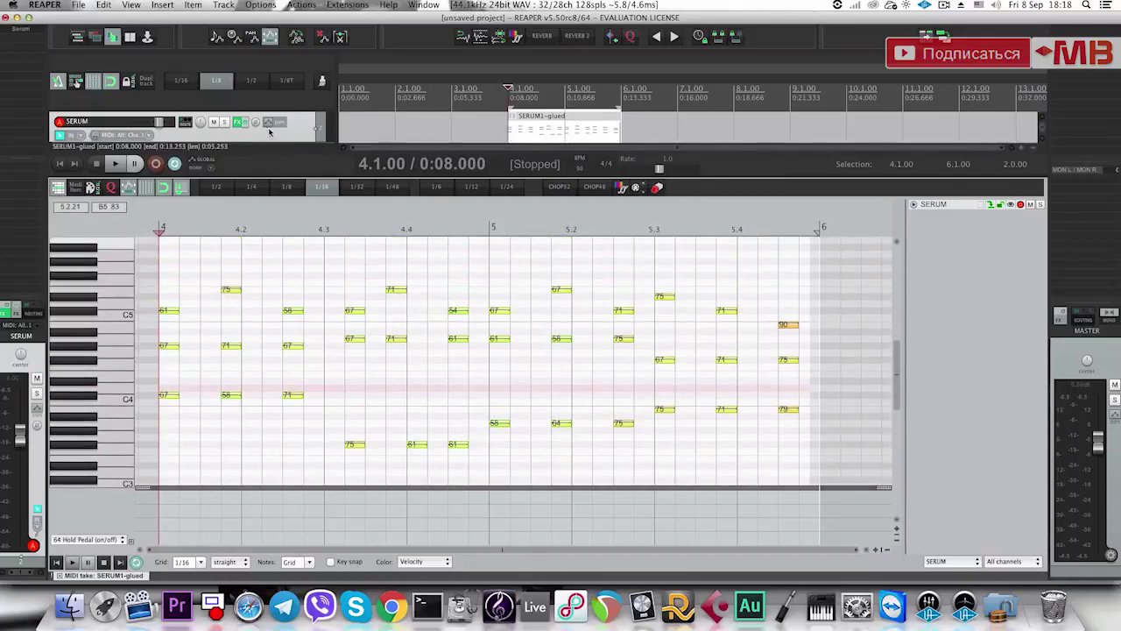
left_click(322, 81)
left_click(523, 117)
key("space")
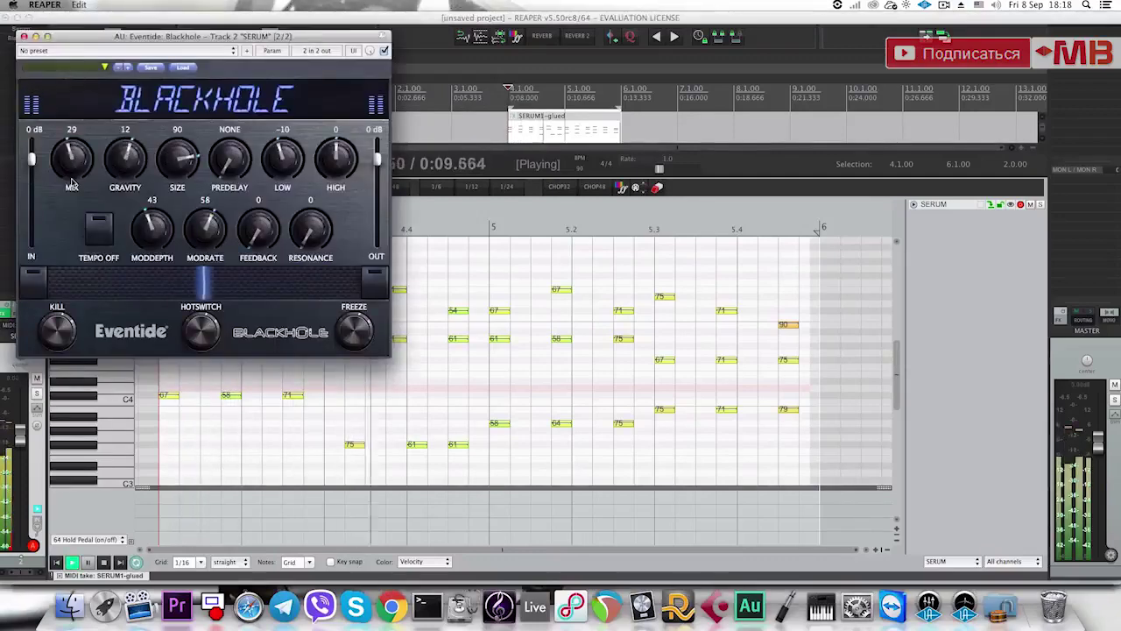
key("space")
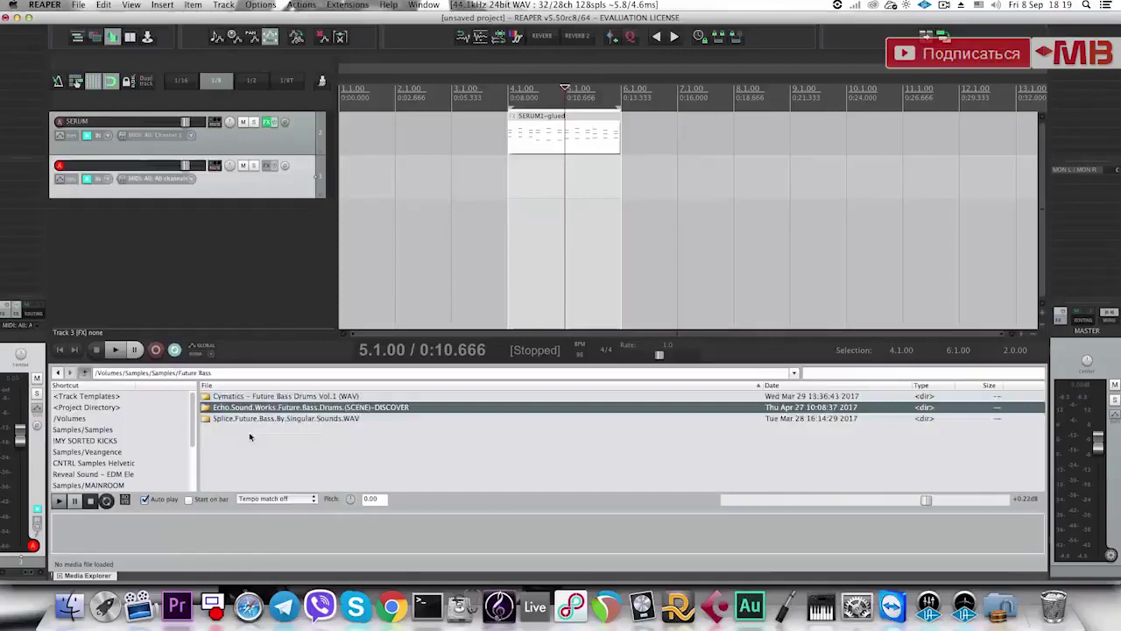
Browse the sample library to Moombahton, Singomakers – Complex Moombahton, and open the SMB2_Drums_Loops_115_bpm folder.
key("BackSpace")
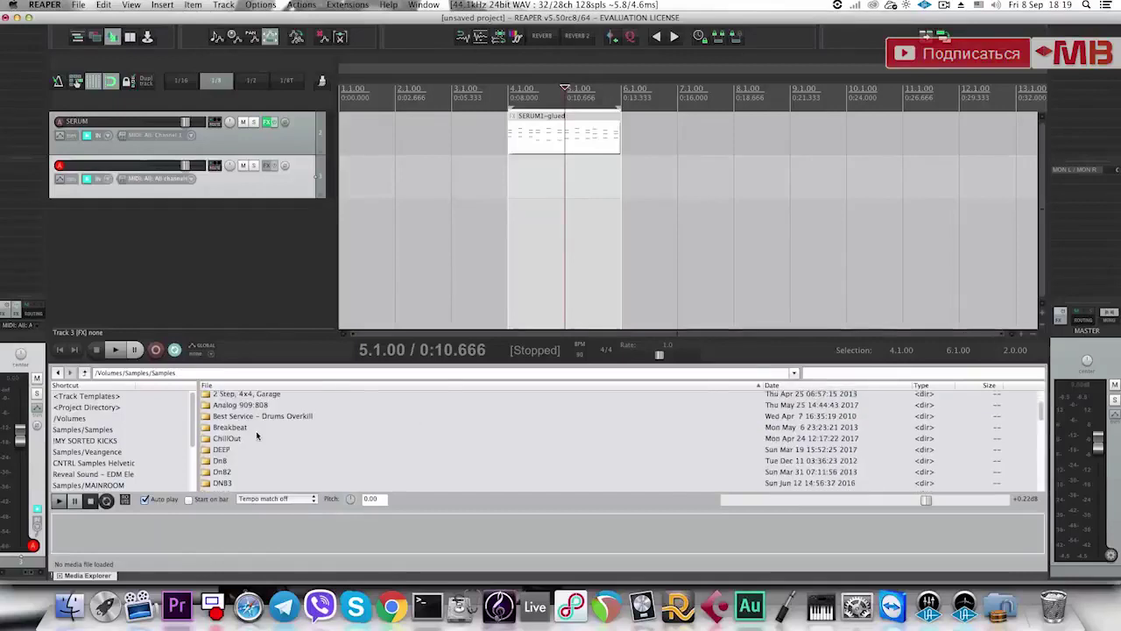
scroll(256, 435, "down", 6)
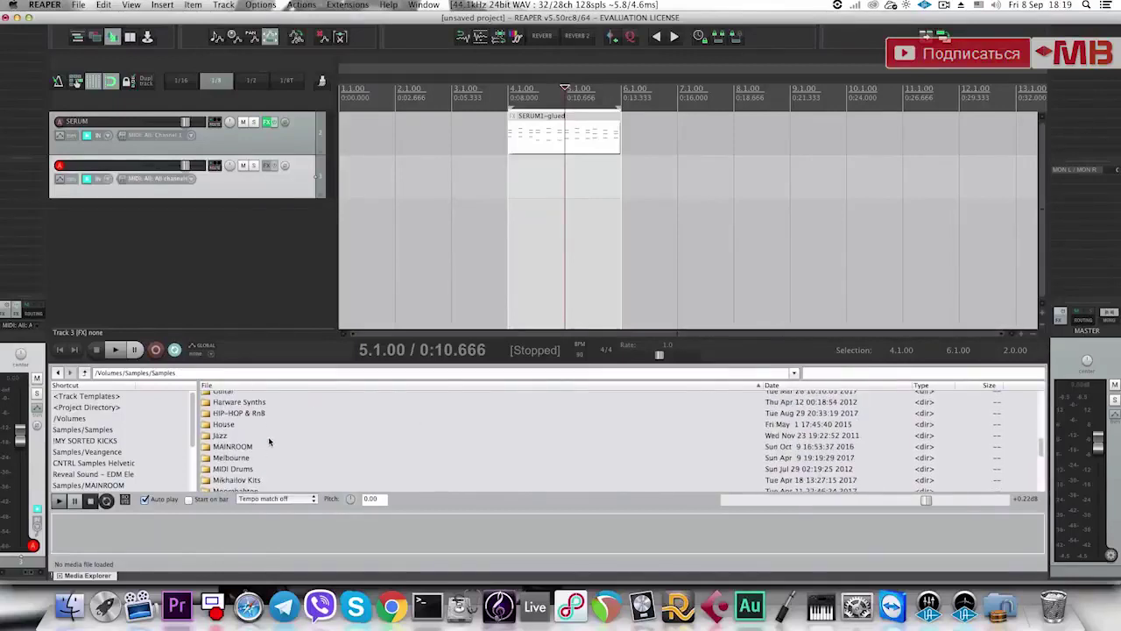
scroll(268, 453, "down", 1)
double_click(260, 481)
double_click(267, 399)
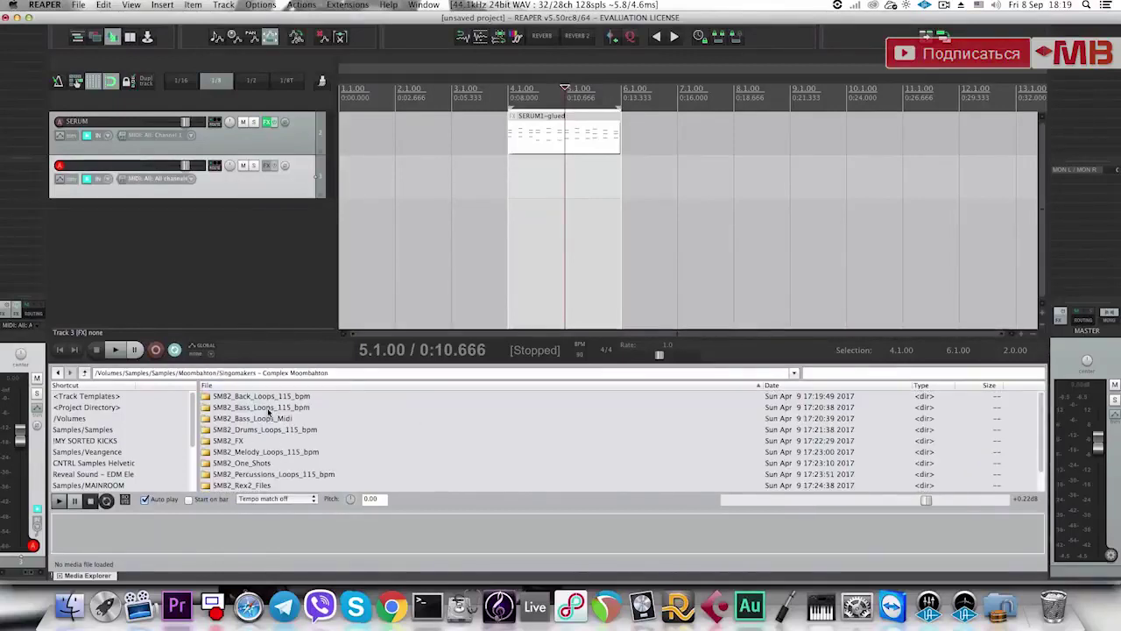
double_click(301, 427)
Lower the sample preview volume to -6.51 dB and audition drum loops 01_a and 02.
left_click_drag(925, 500, 912, 504)
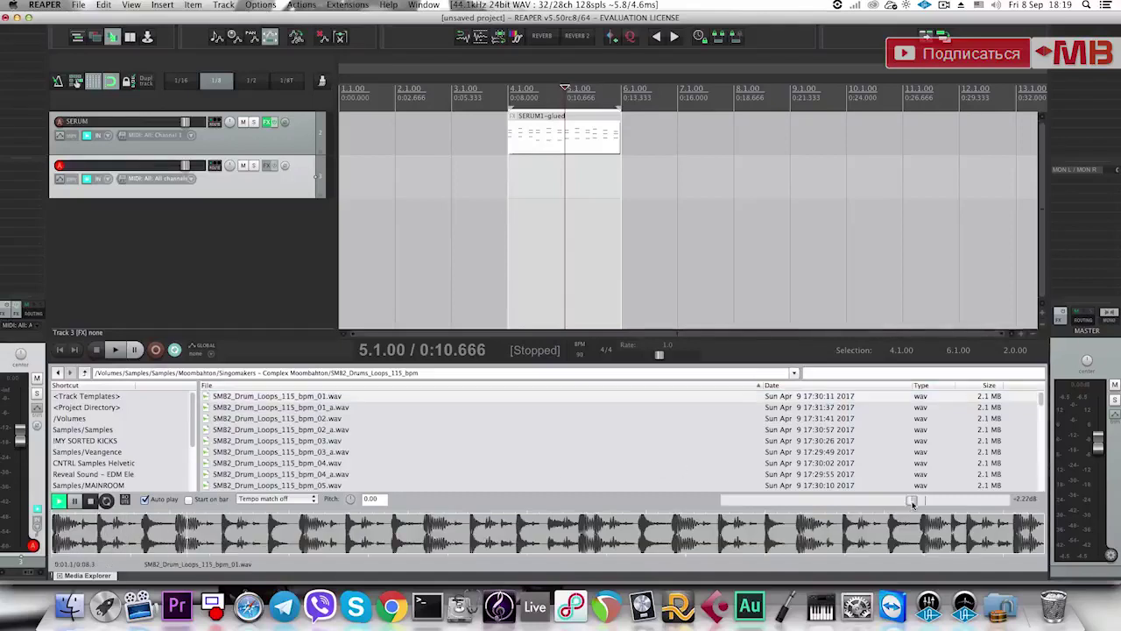
left_click(329, 408)
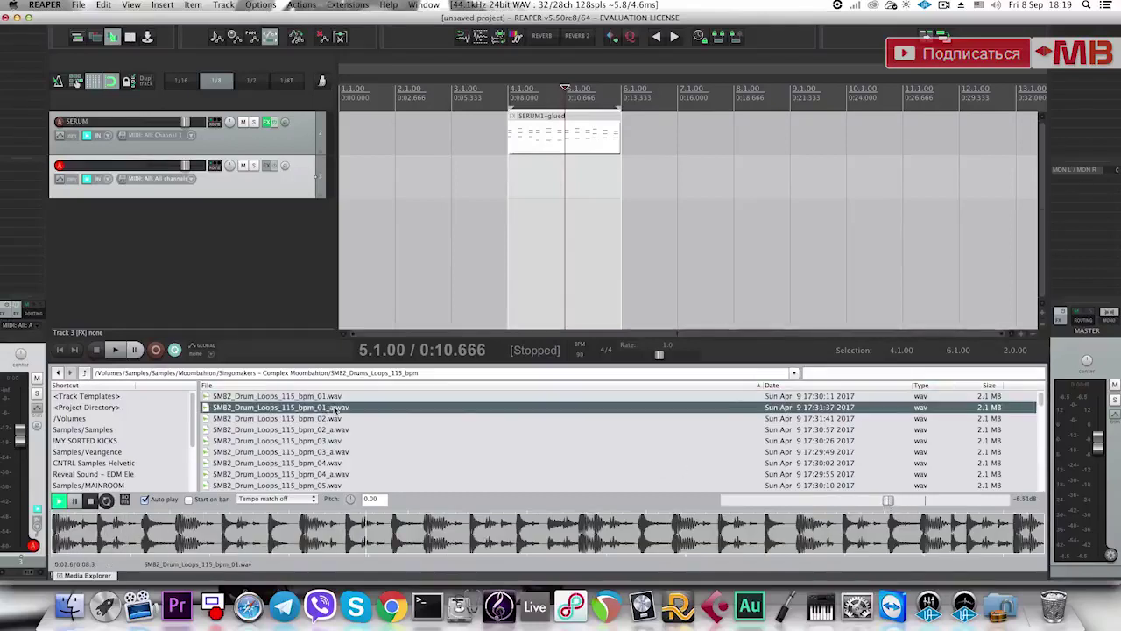
left_click(307, 419)
Place SMB2_Drum_Loops_115_bpm_02.wav on the new track at bar 4 and stop preserving its pitch when changing rate.
left_click_drag(308, 420, 733, 212)
key("super+alt+x")
double_click(662, 211)
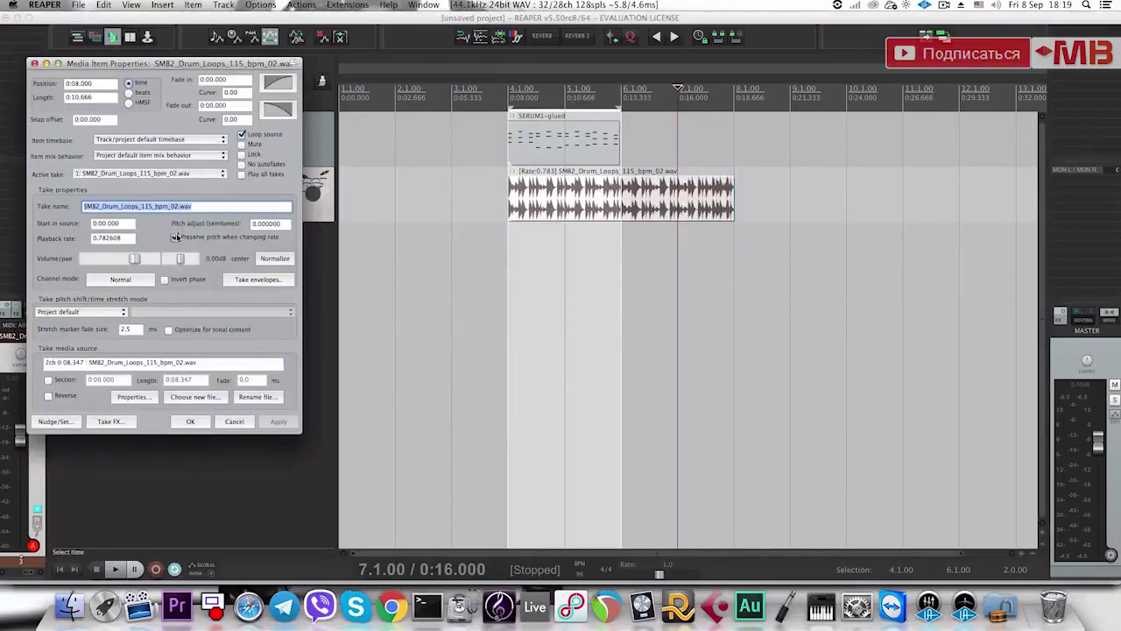
left_click(274, 424)
key("Escape")
left_click(523, 204)
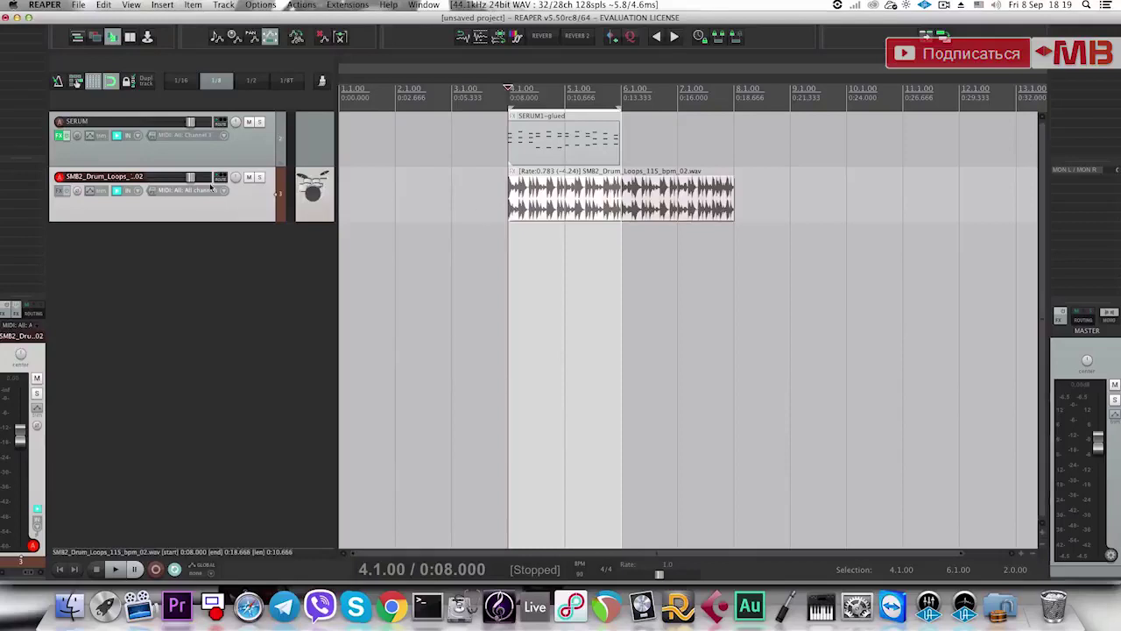
Lower the drum loop track's volume, raise the project tempo to 98 BPM and play both parts together.
scroll(207, 179, "down", 5)
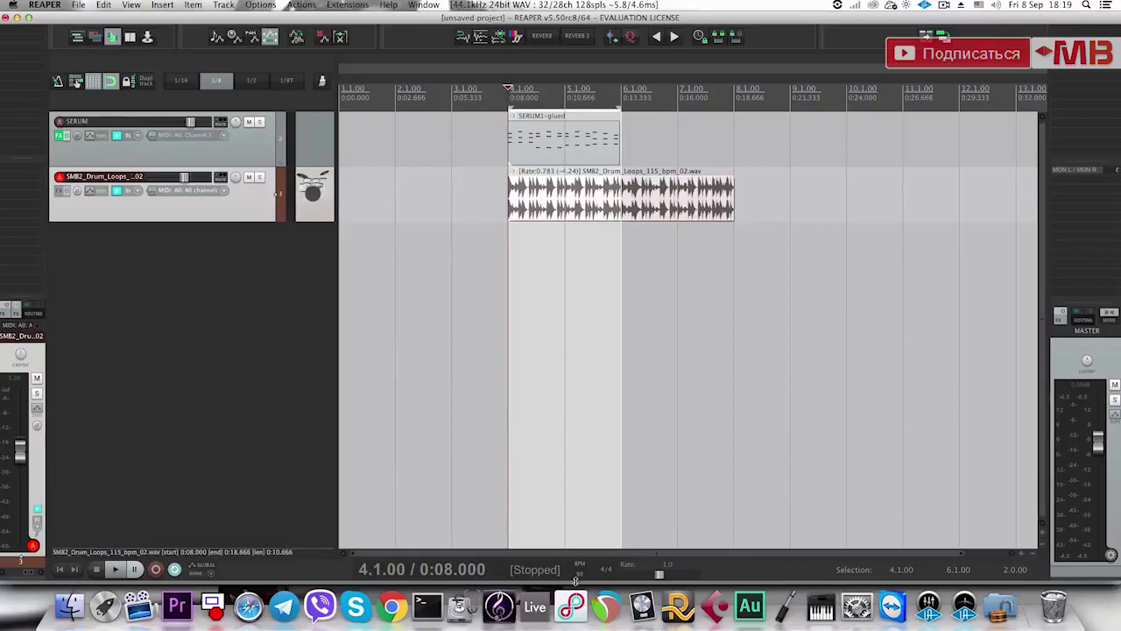
scroll(576, 579, "up", 8)
key("space")
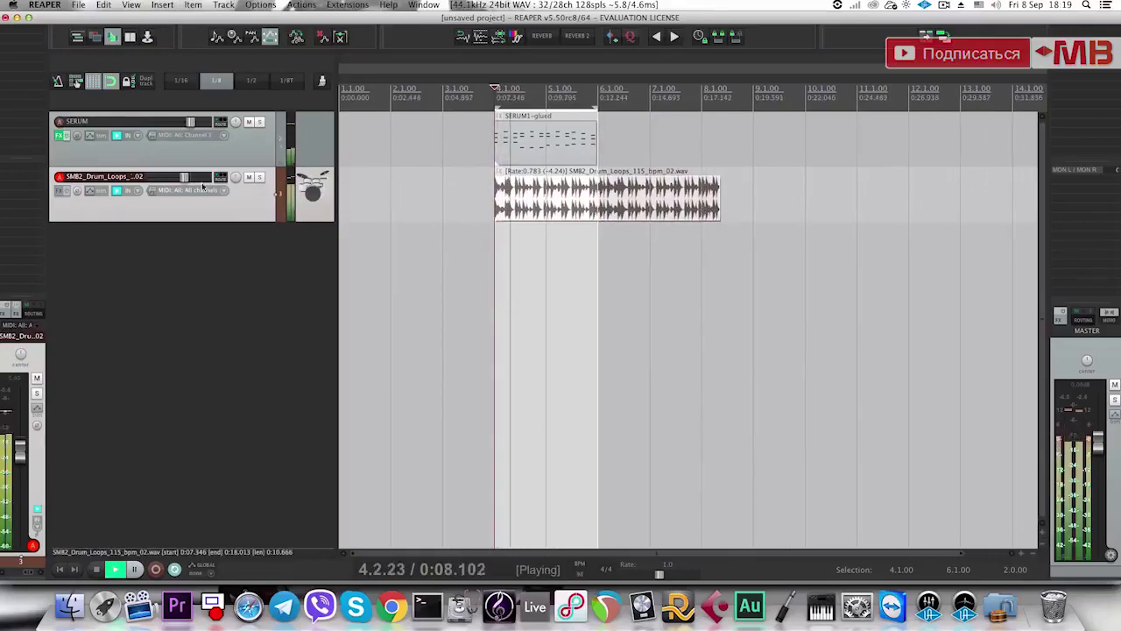
scroll(202, 182, "down", 1)
key("space")
Try to stretch the glued SERUM item to end exactly at bar 6 and audition it with the drums.
left_click(537, 144)
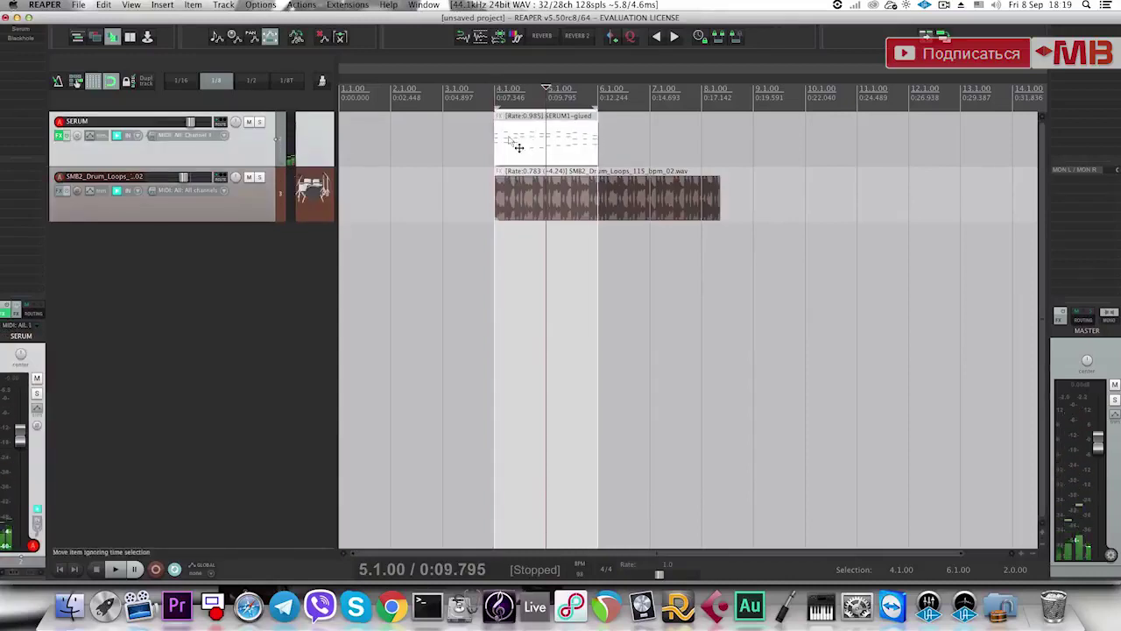
key("space")
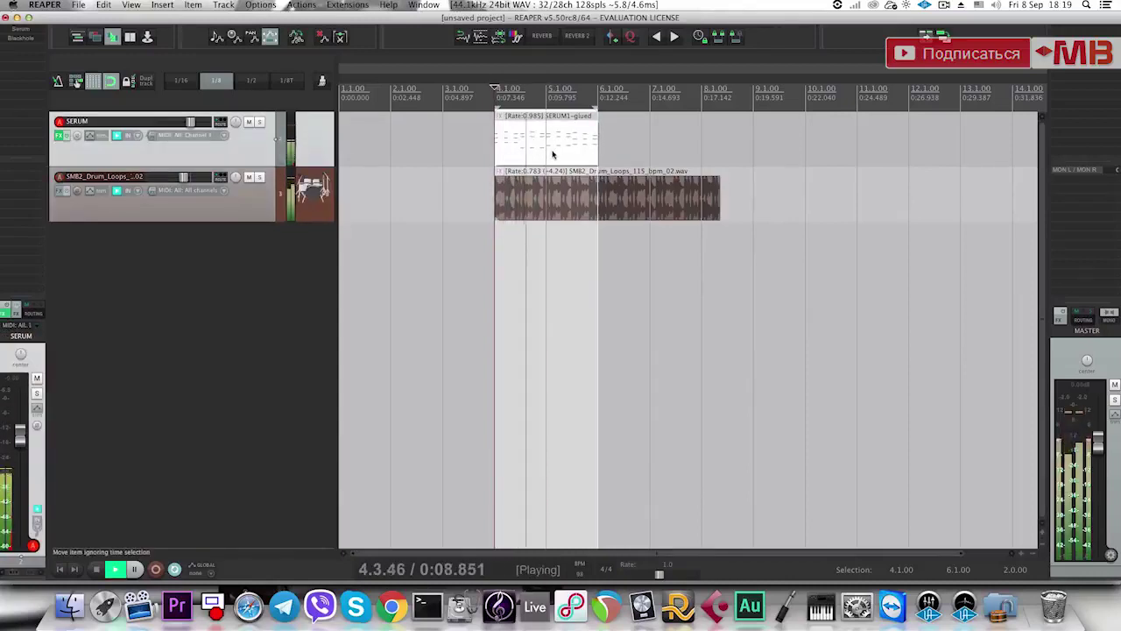
left_click(654, 190)
key("space")
key("super+z")
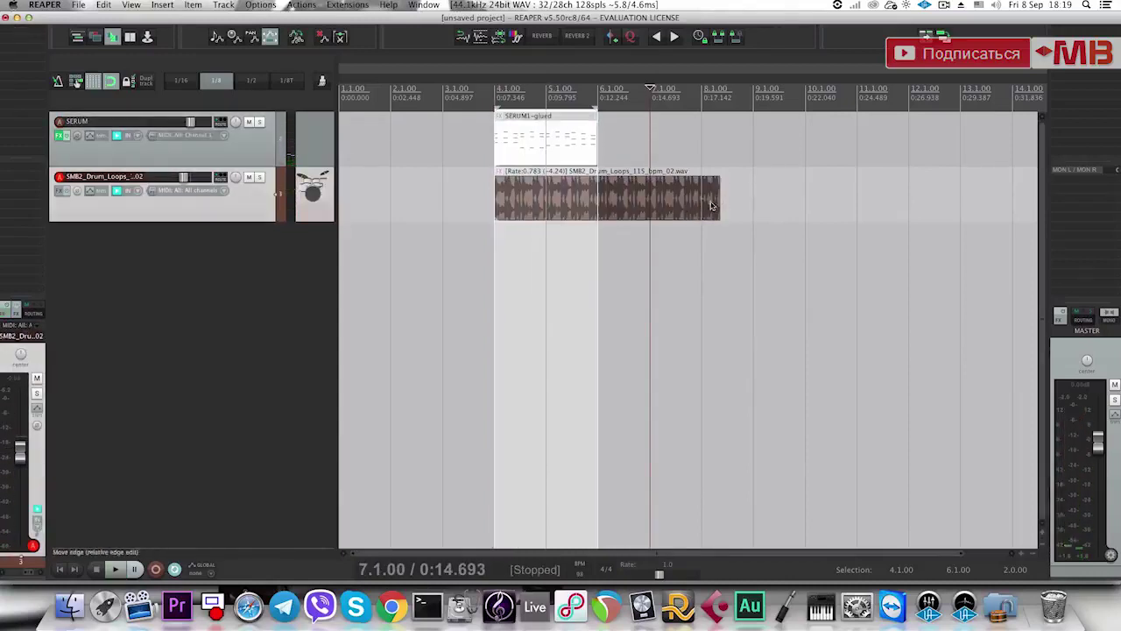
Stretch the drum loop to end at bar 8 and lower its track volume to -8.81 dB during playback.
left_click(711, 206)
left_click_drag(718, 204, 700, 204)
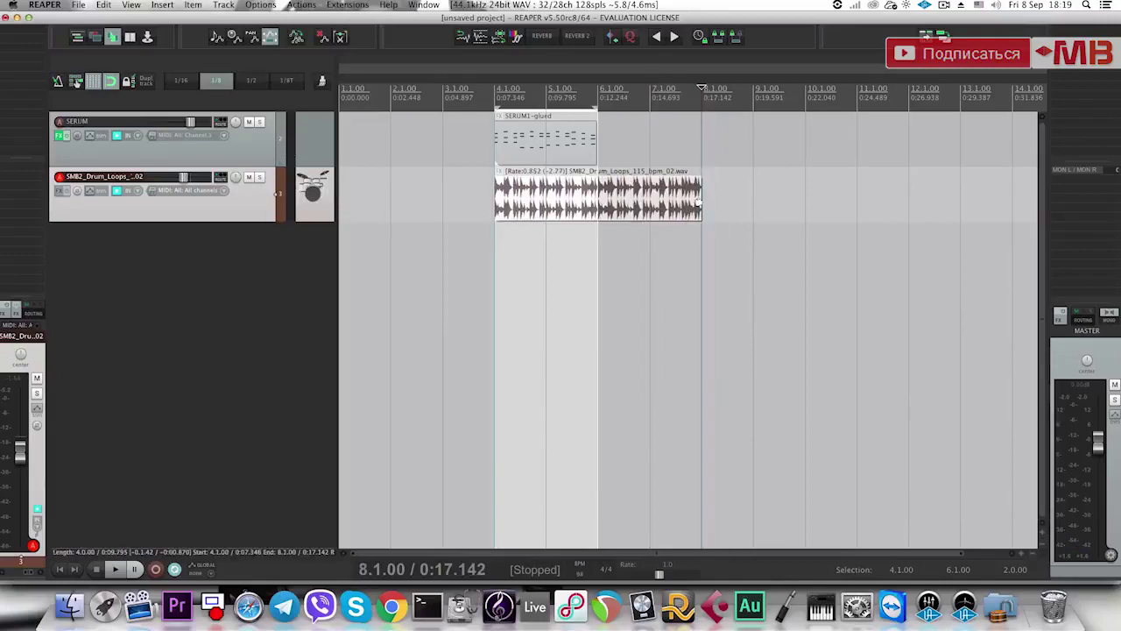
key("space")
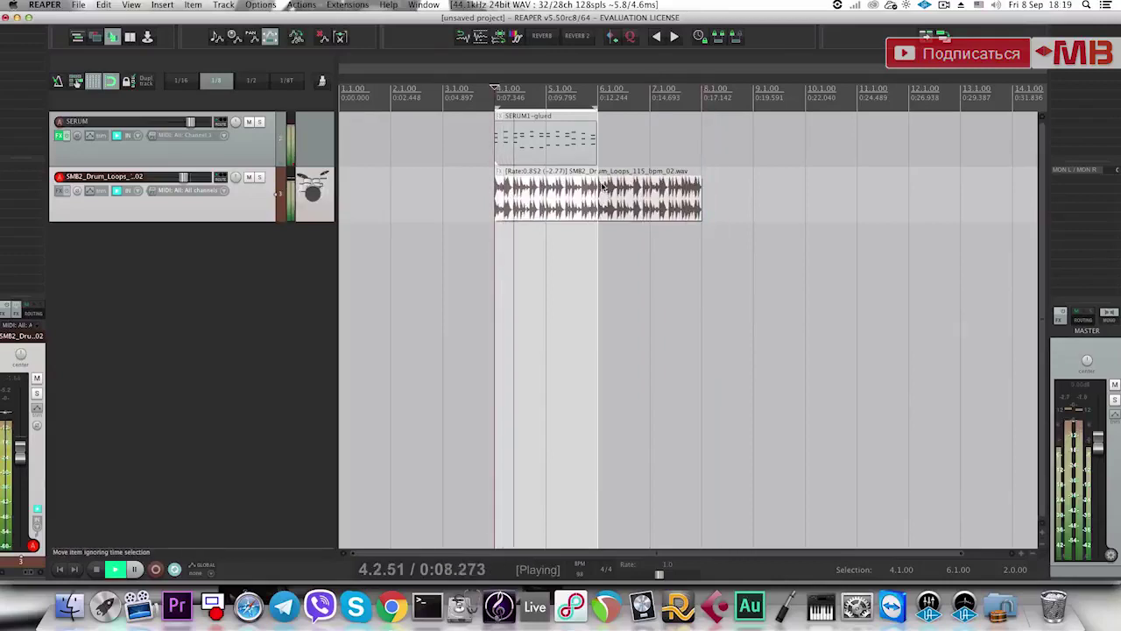
left_click(550, 142)
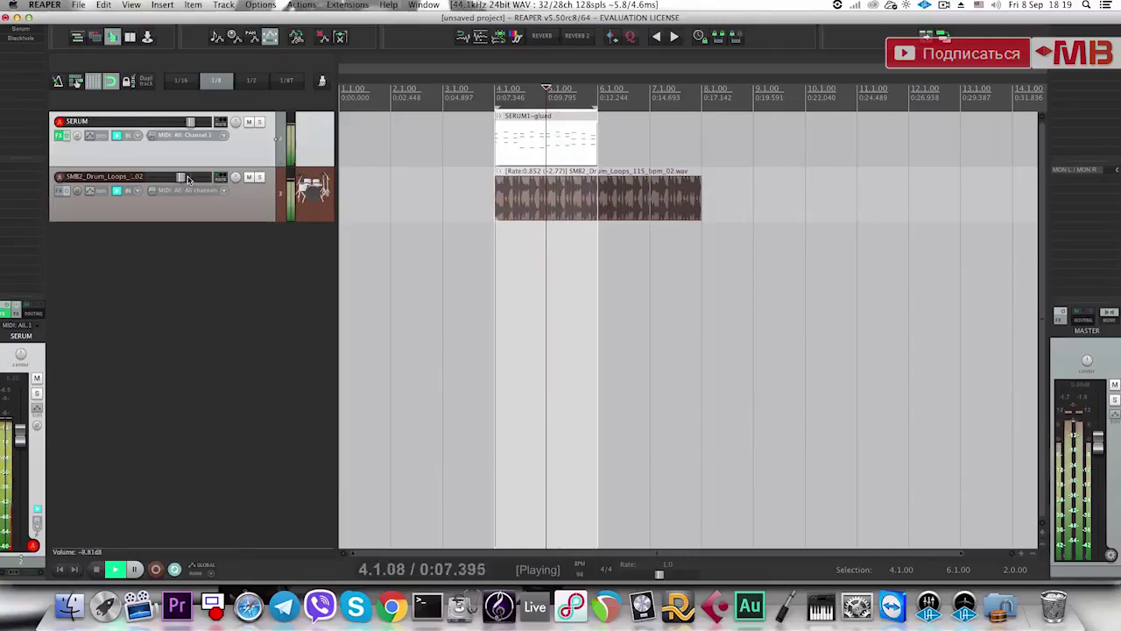
key("space")
Duplicate the SERUM track and open the copy's Serum instrument.
left_click(502, 142)
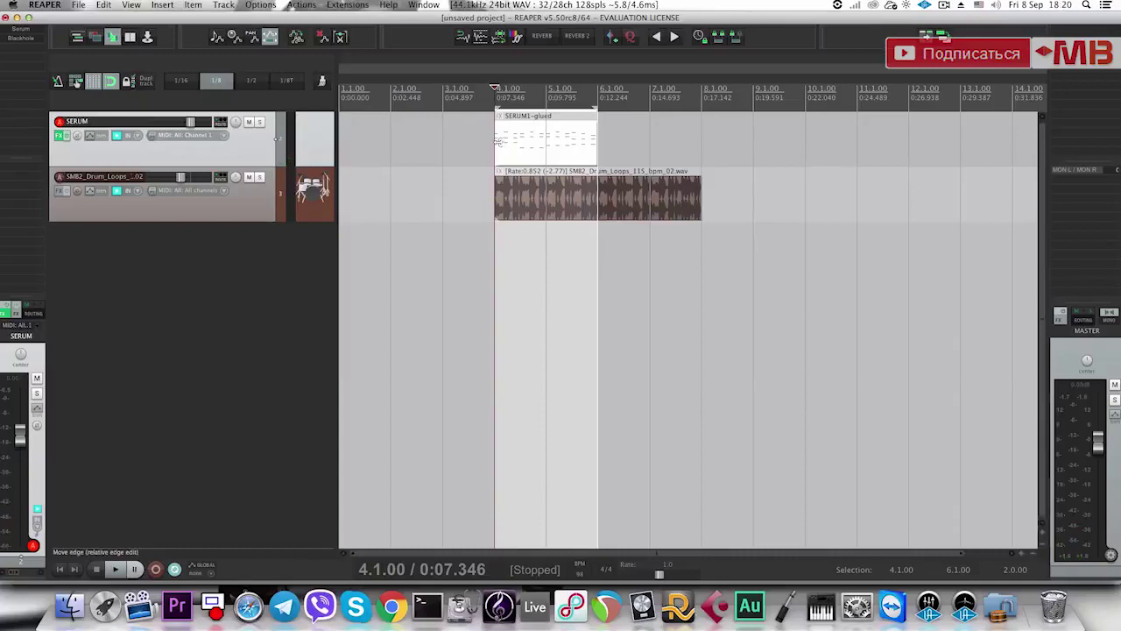
left_click(591, 150)
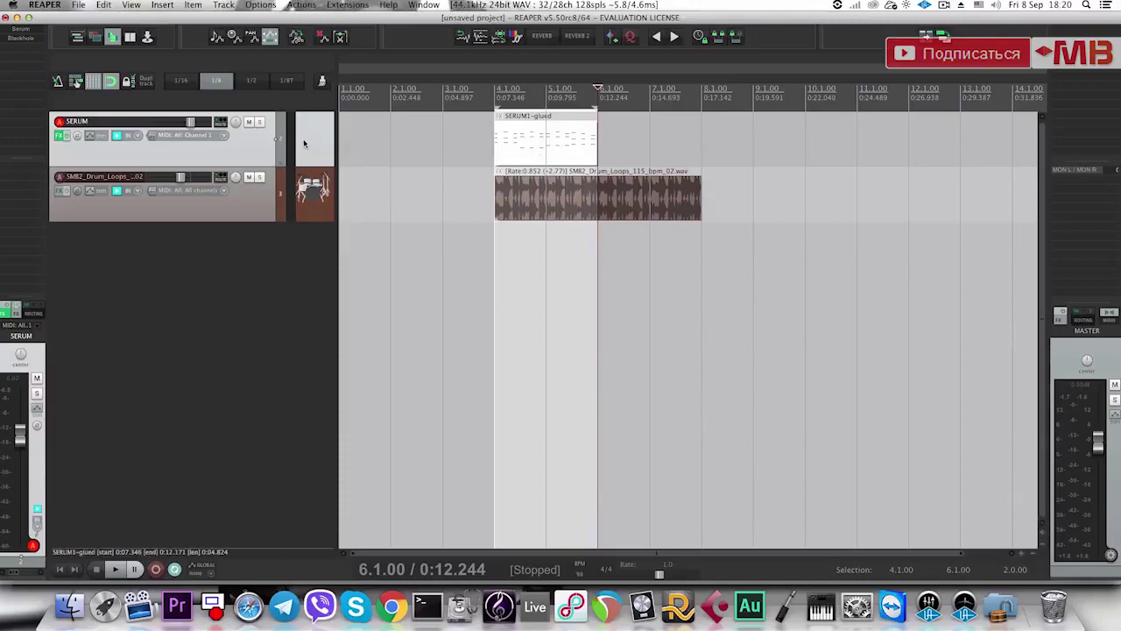
key("super+d")
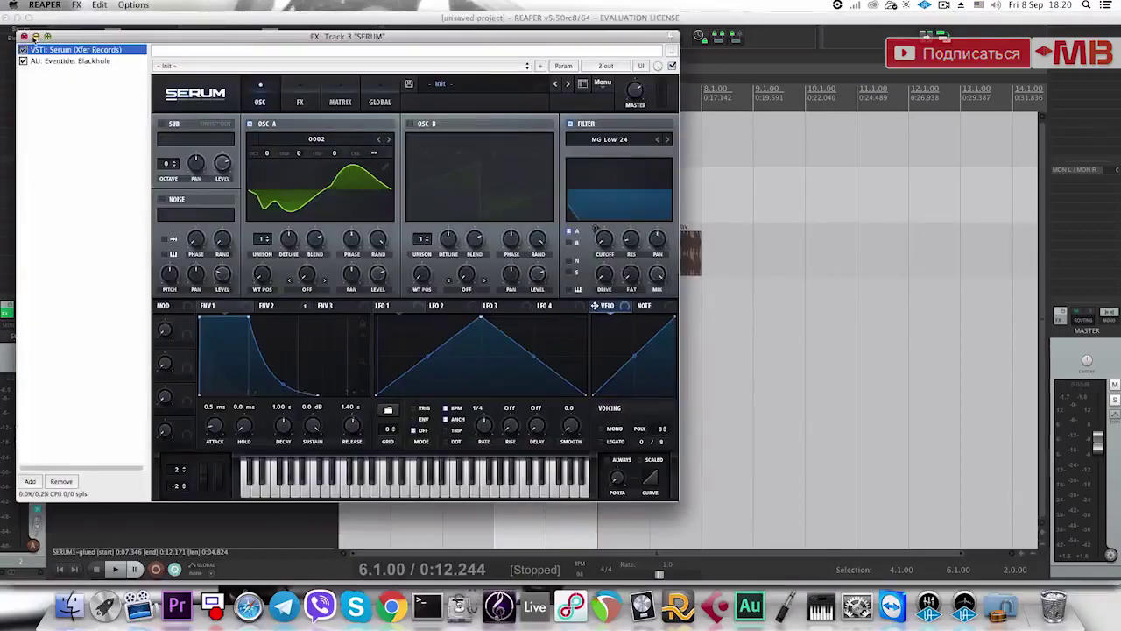
Return from the Serum window to the arrangement at bar 4 and mute the original SERUM track.
left_click(25, 37)
left_click(496, 186)
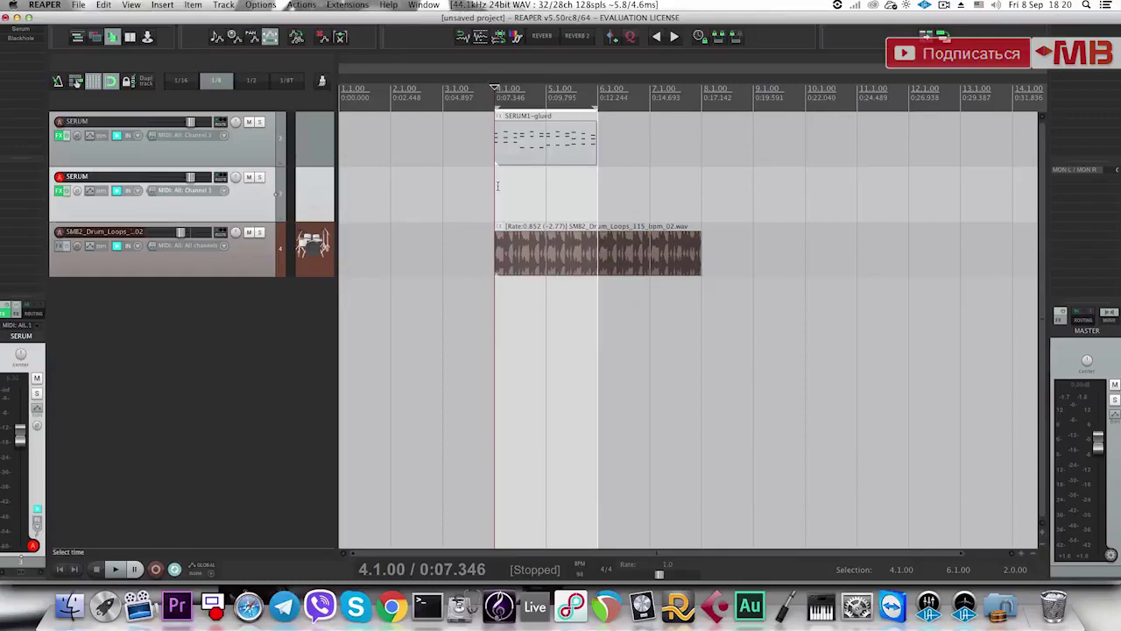
left_click(500, 146)
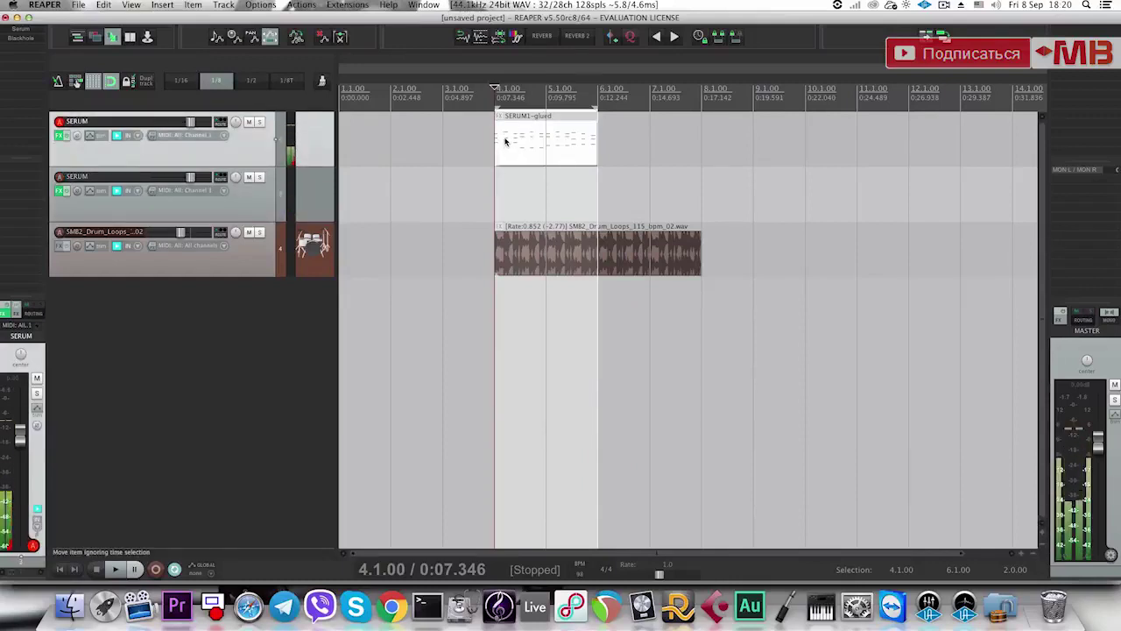
left_click(249, 122)
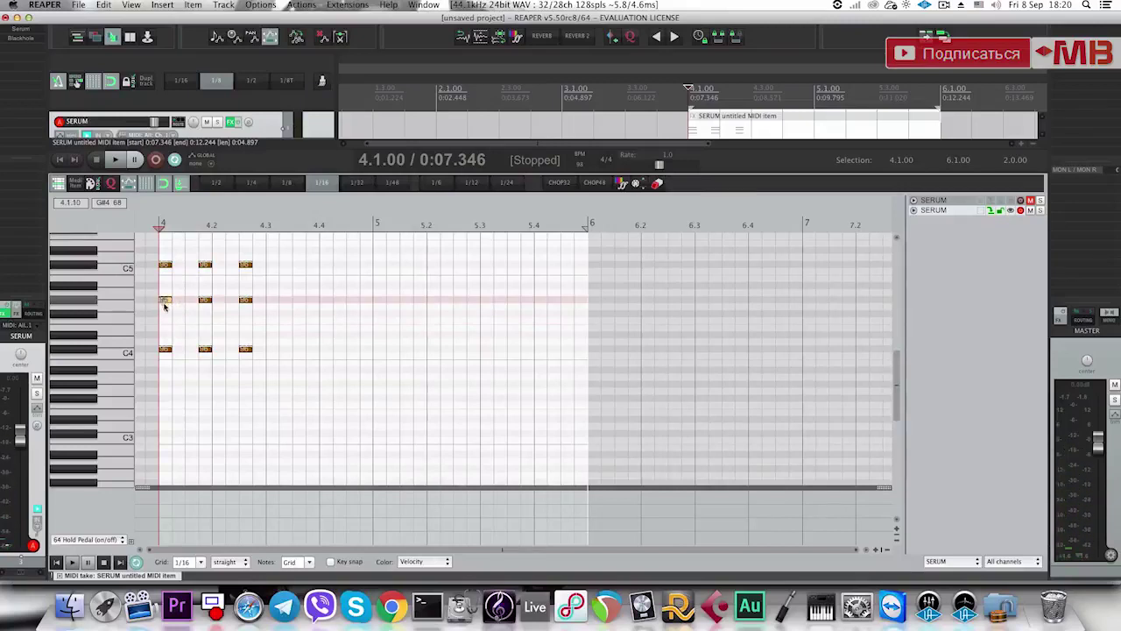
Transpose the three opening chord stabs down to an A3 root and try adding a third, first at C4, then at C#4.
left_click_drag(164, 348, 166, 380)
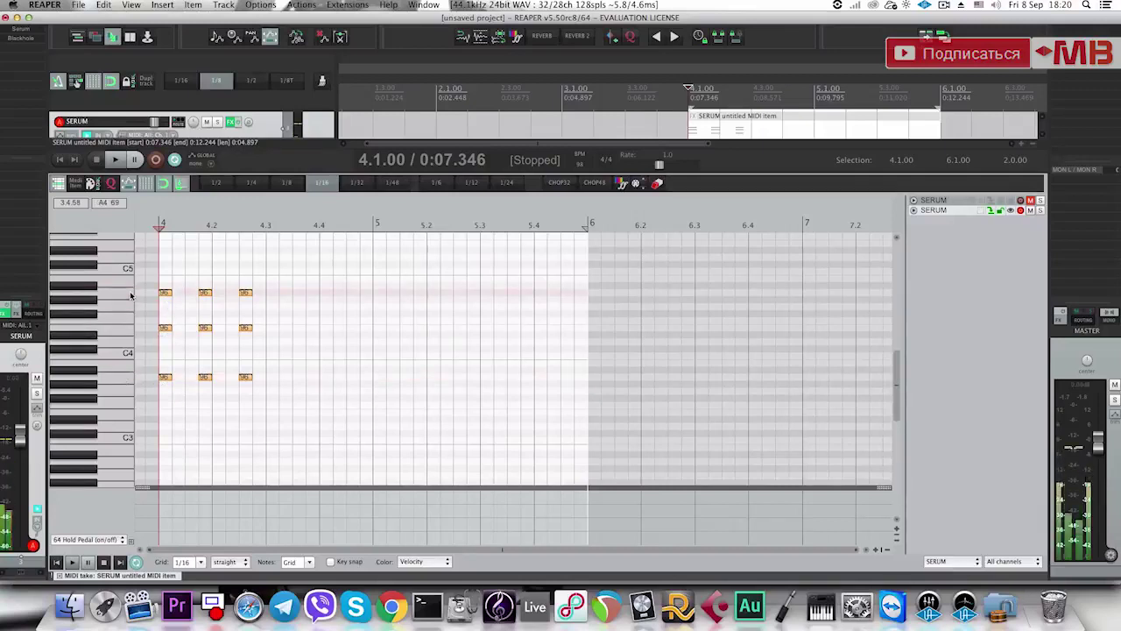
left_click(166, 327)
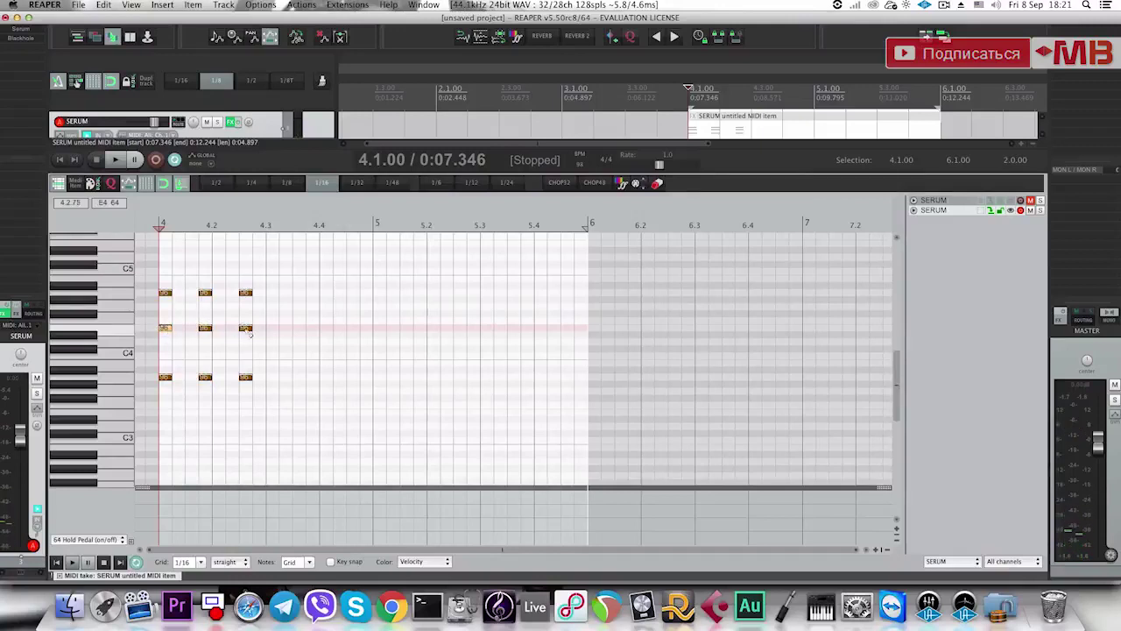
left_click_drag(264, 323, 168, 331)
left_click(108, 354)
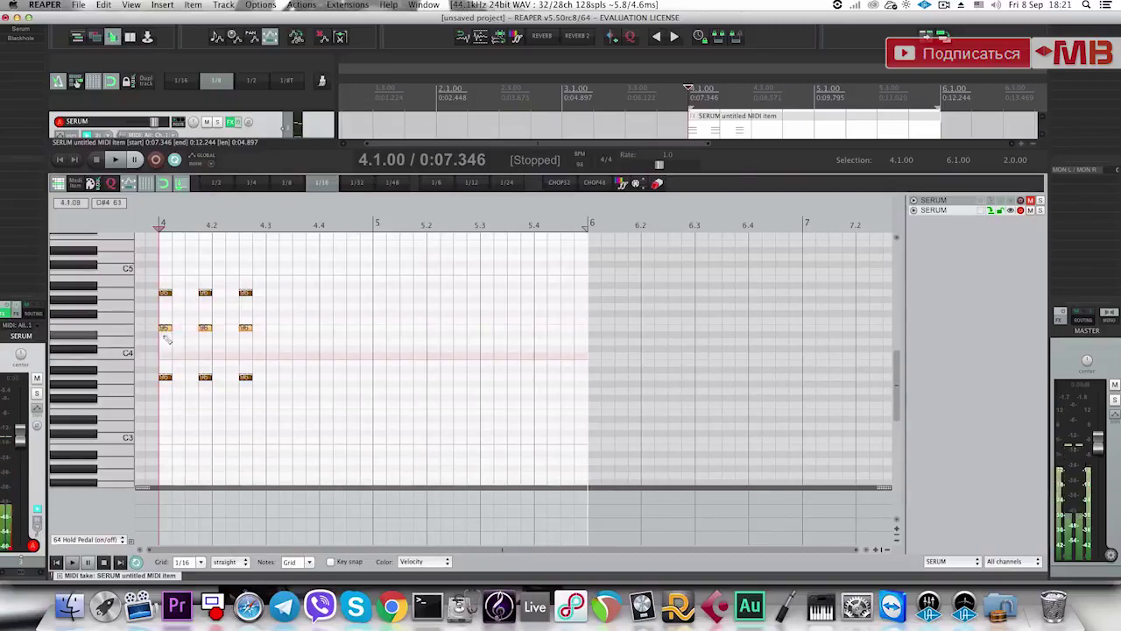
left_click_drag(165, 340, 167, 357)
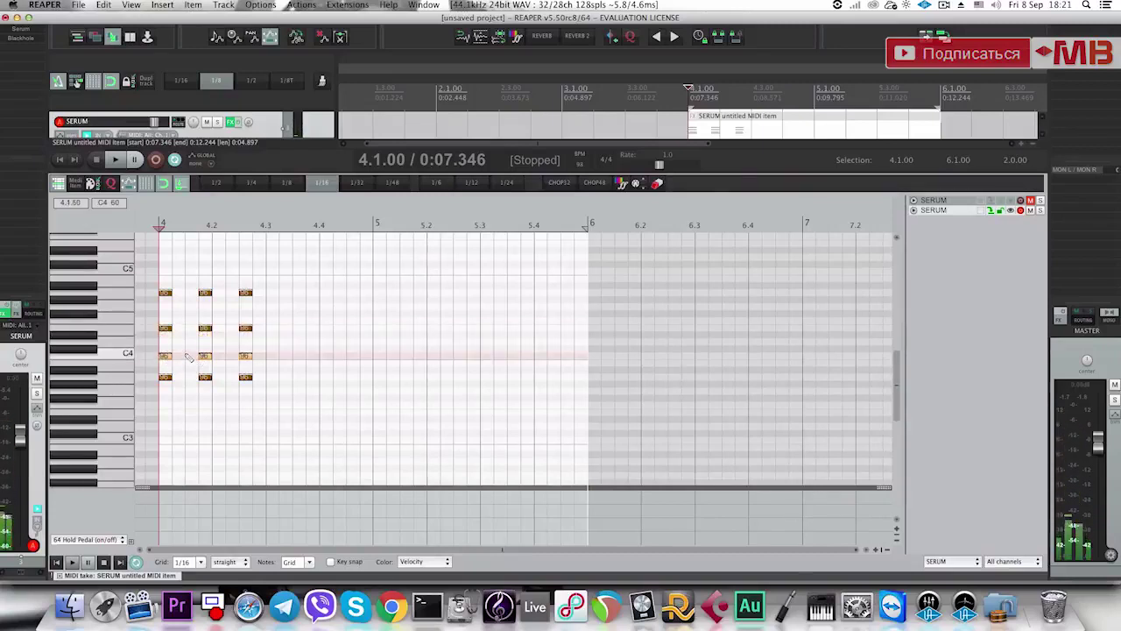
key("space")
key("space")
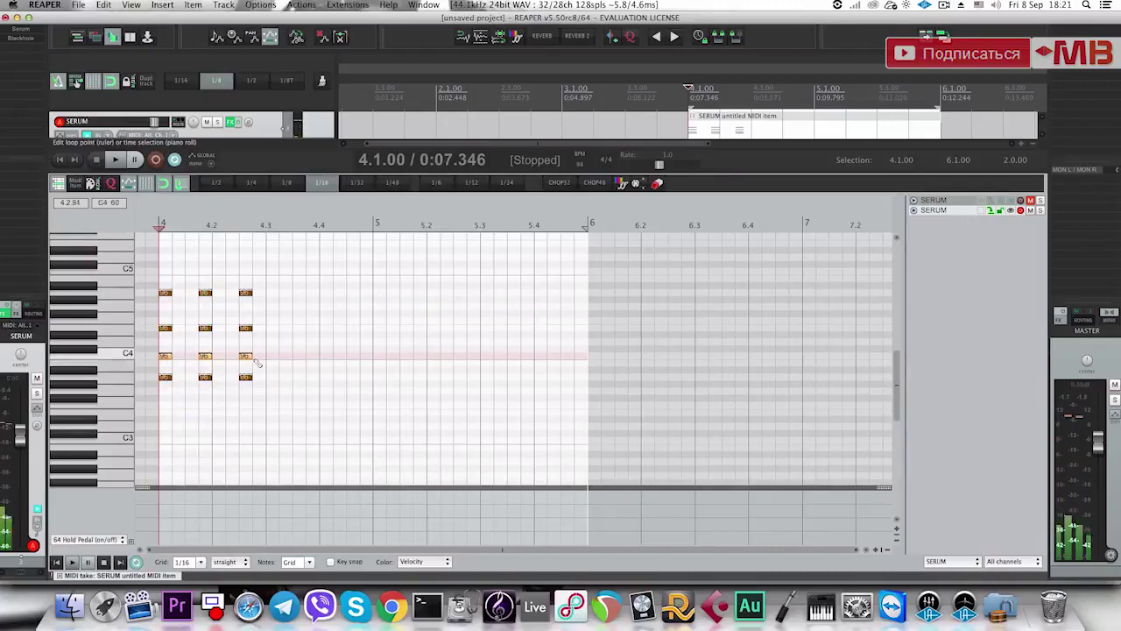
left_click_drag(164, 358, 164, 350)
key("space")
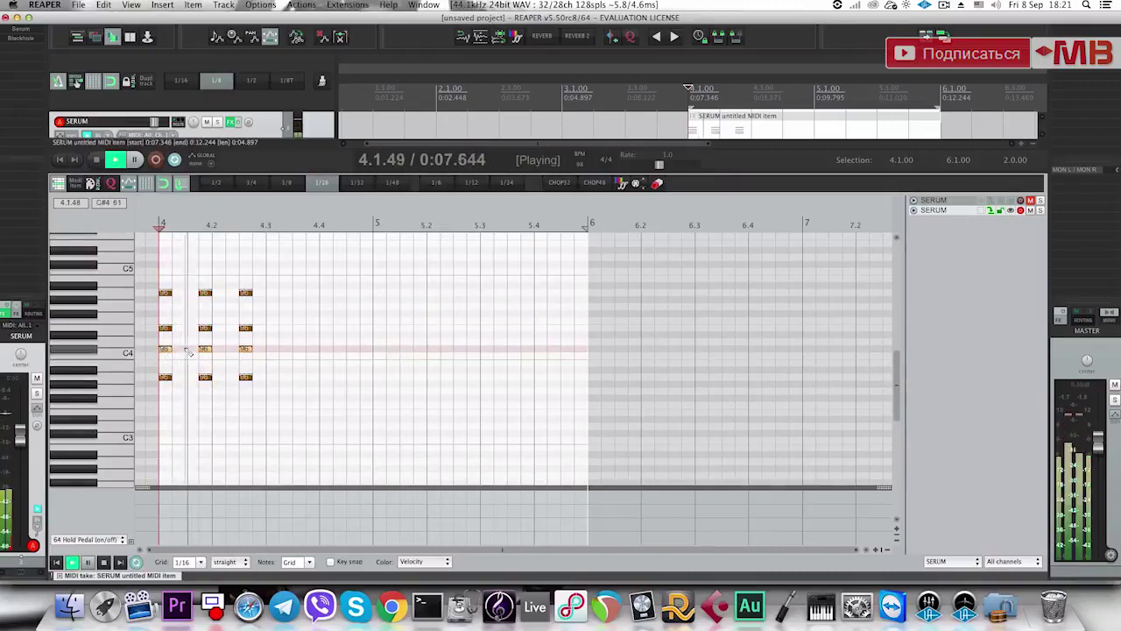
key("space")
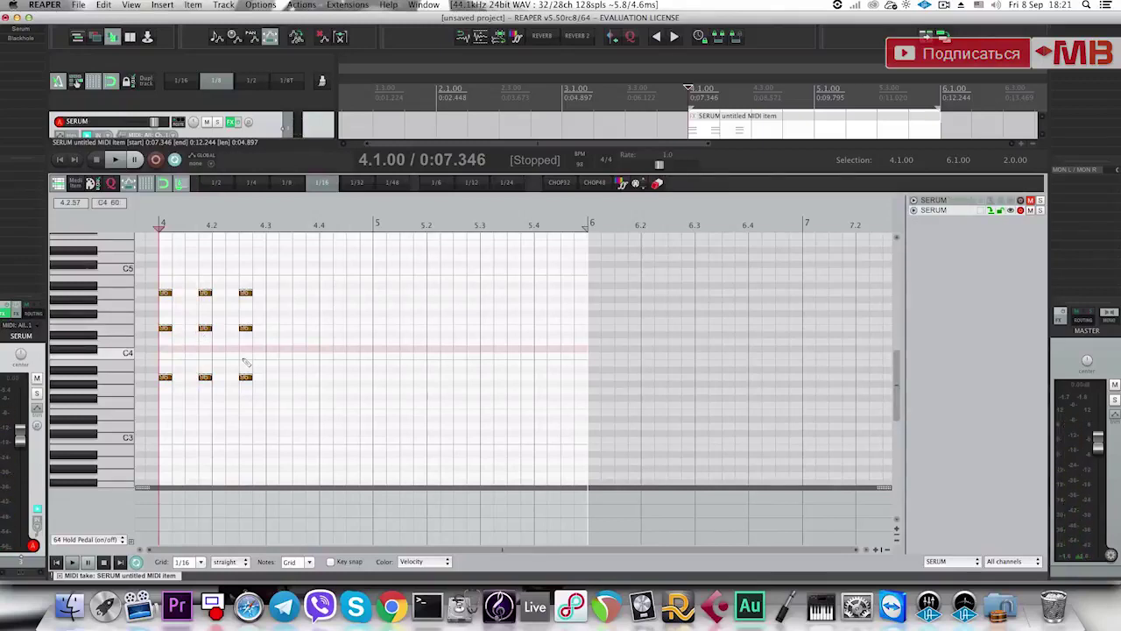
Transpose all three chord stabs back up to a C#4 root and audition them.
left_click_drag(264, 391, 118, 249)
left_click_drag(163, 379, 161, 352)
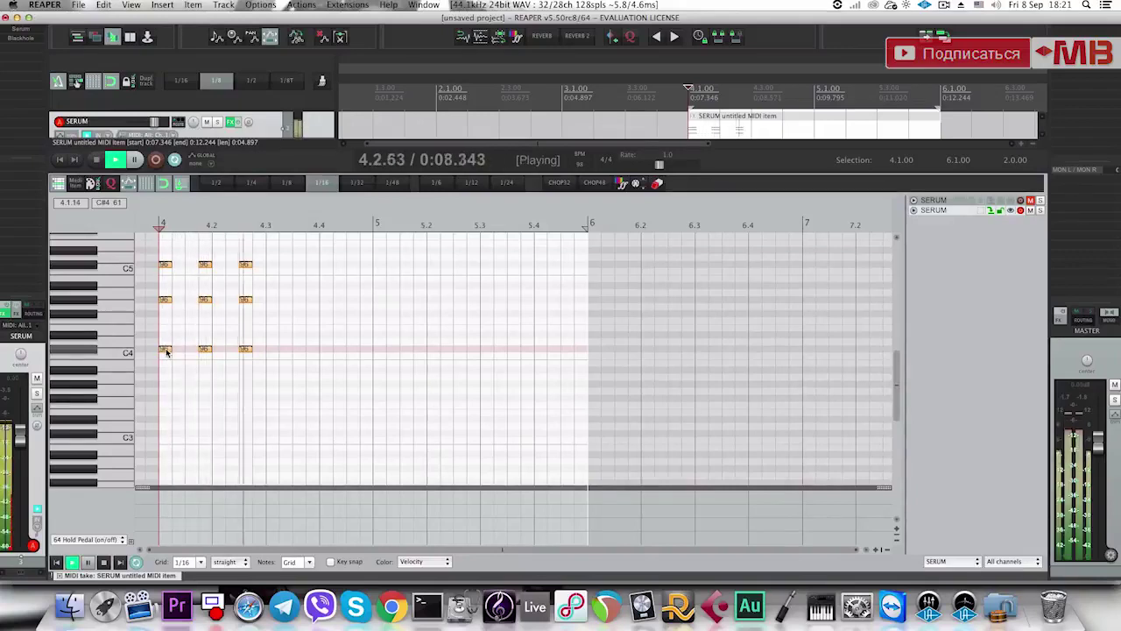
key("space")
Copy the three stabs across to bar 6 with roots F#3, A3 and B3, and play the progression.
left_click_drag(168, 352, 489, 362)
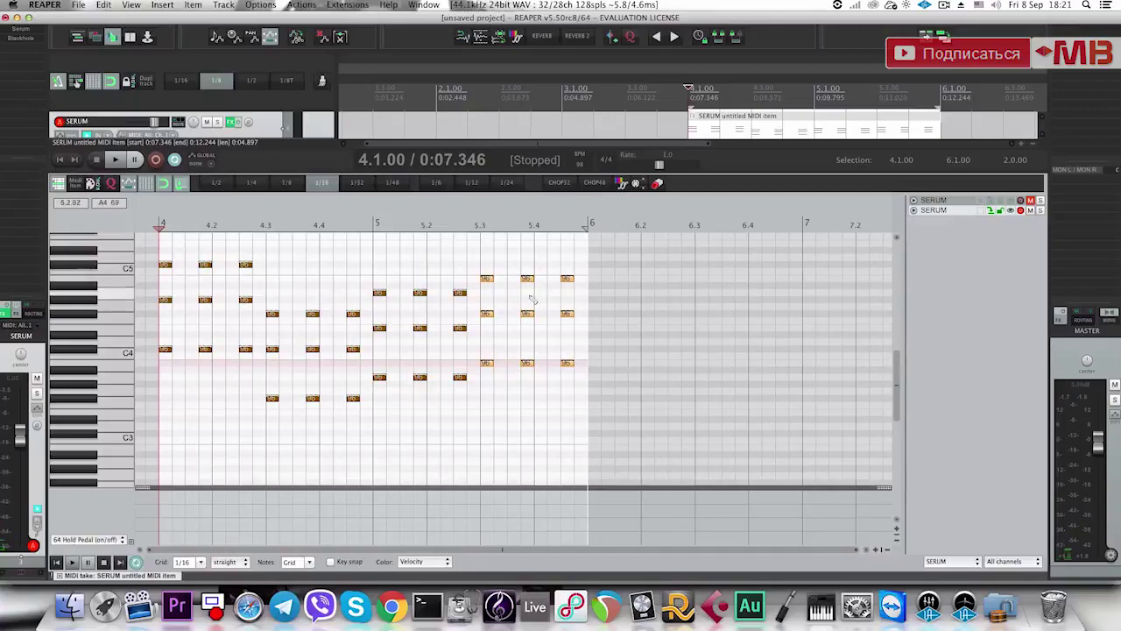
key("space")
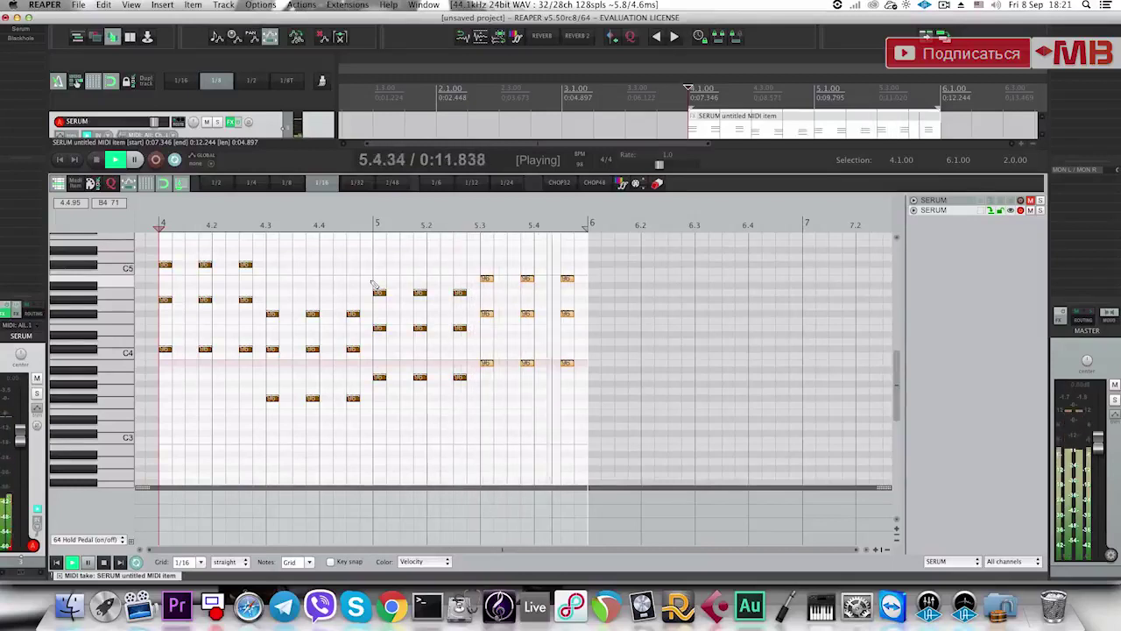
key("space")
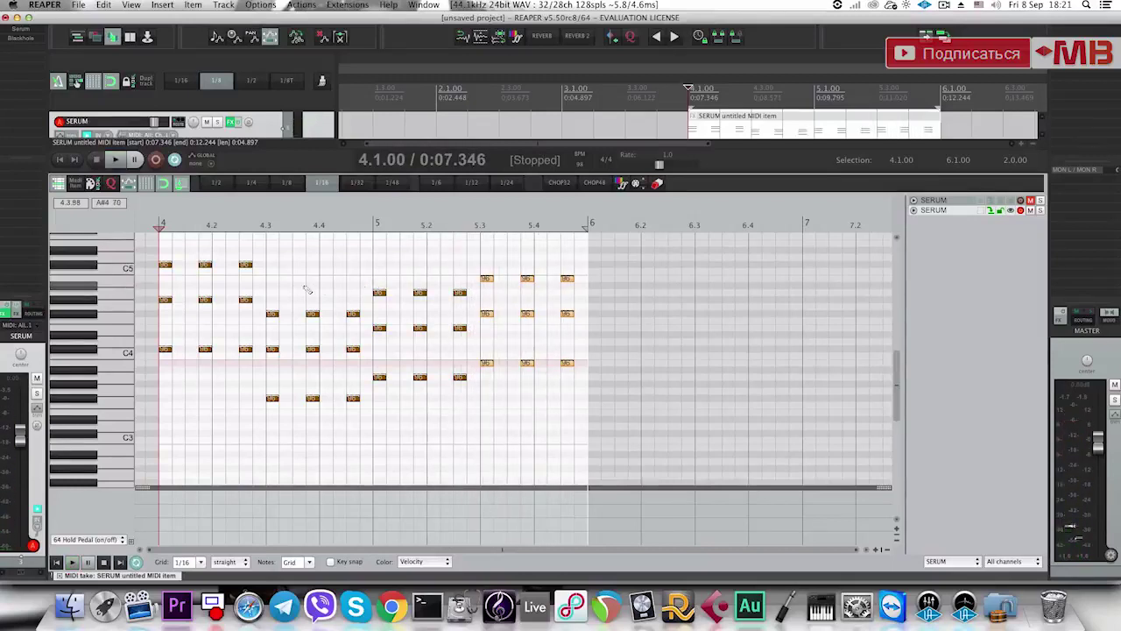
Raise the top note of the second stab in the first chord to E5 and audition it.
scroll(287, 278, "up", 1)
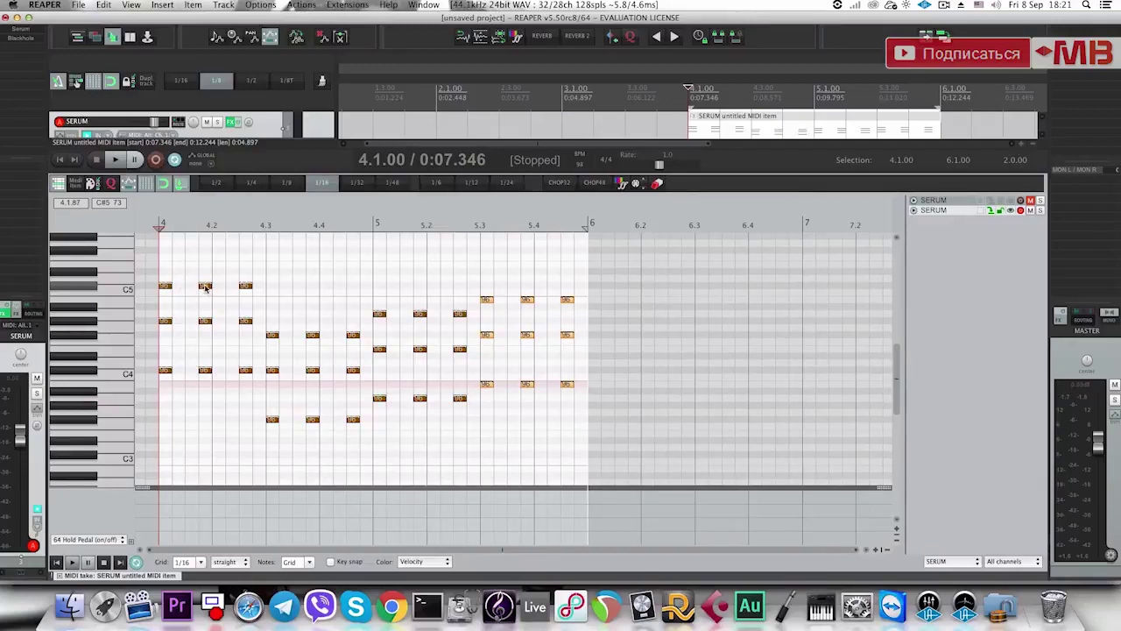
left_click_drag(206, 289, 214, 266)
key("space")
key("space")
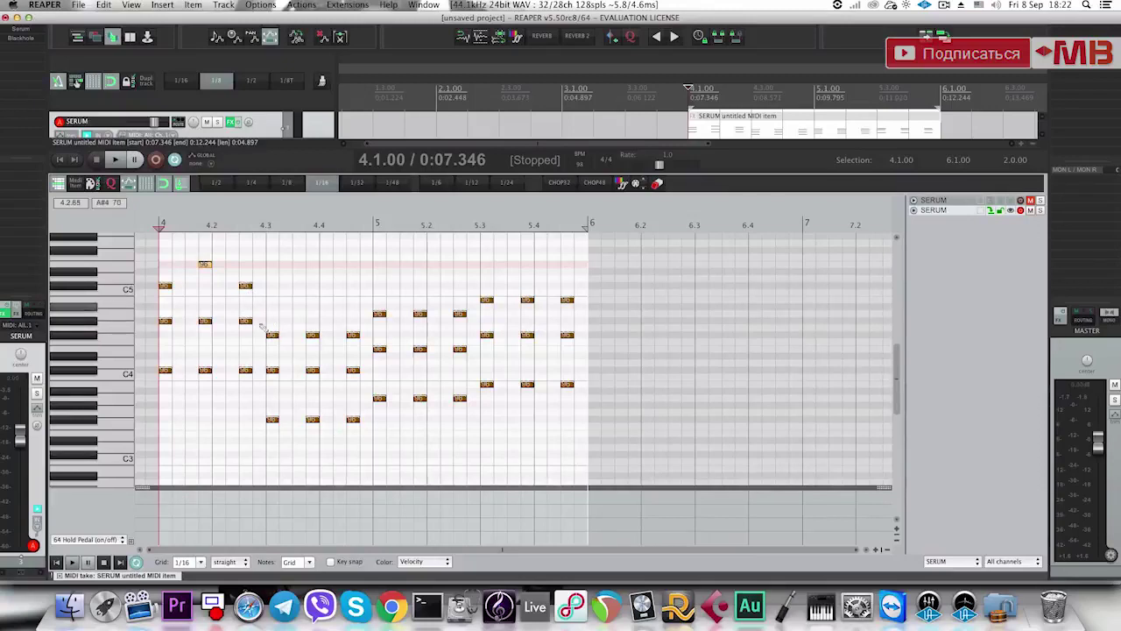
Raise the second chord's three top notes to C#5 and its three middle notes to A4, then play back.
left_click_drag(272, 346, 367, 326)
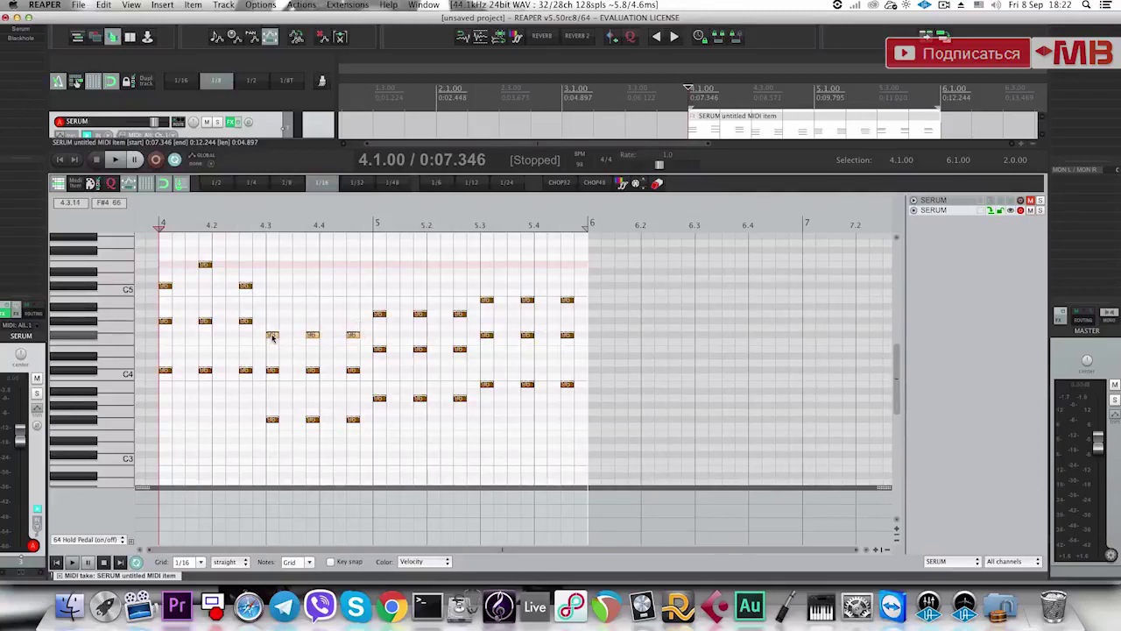
left_click_drag(272, 336, 273, 285)
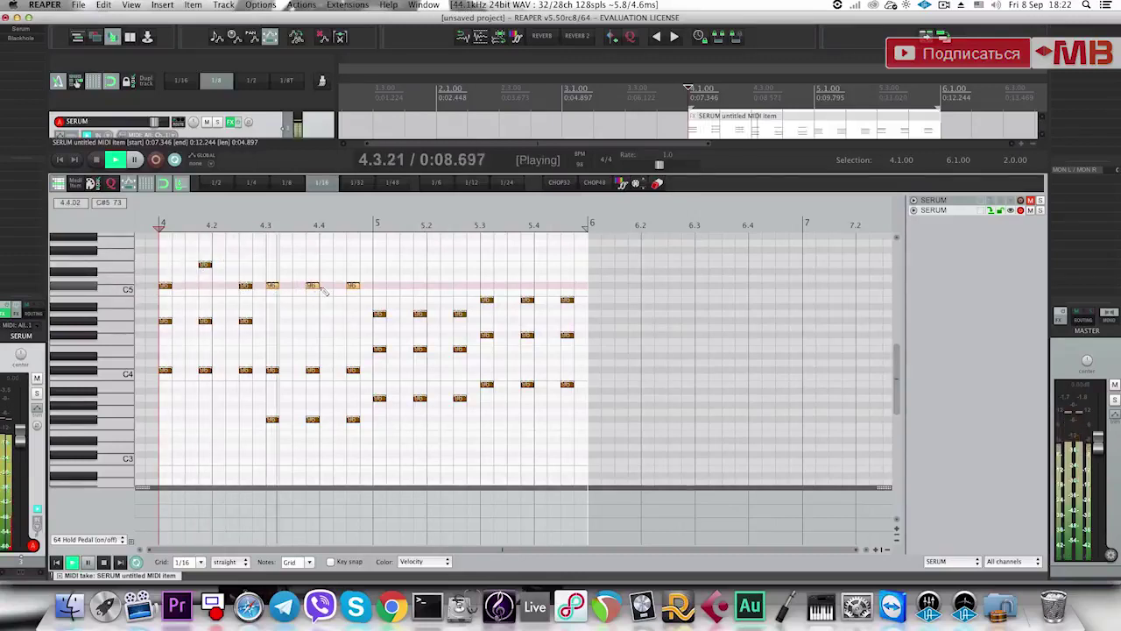
key("space")
left_click_drag(267, 361, 365, 379)
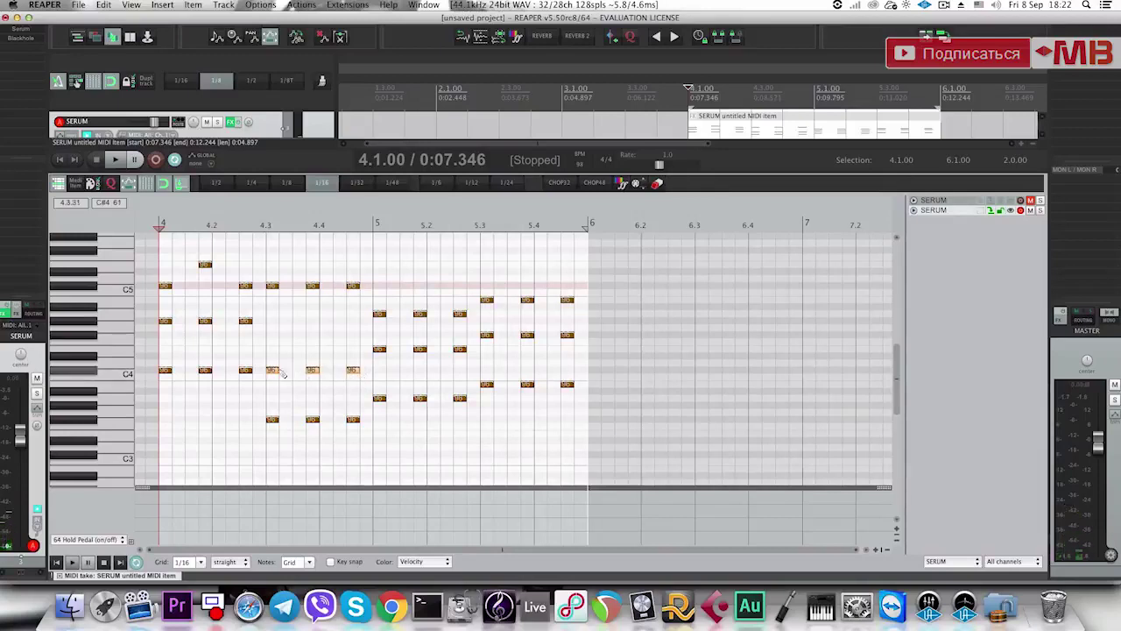
left_click_drag(272, 372, 274, 316)
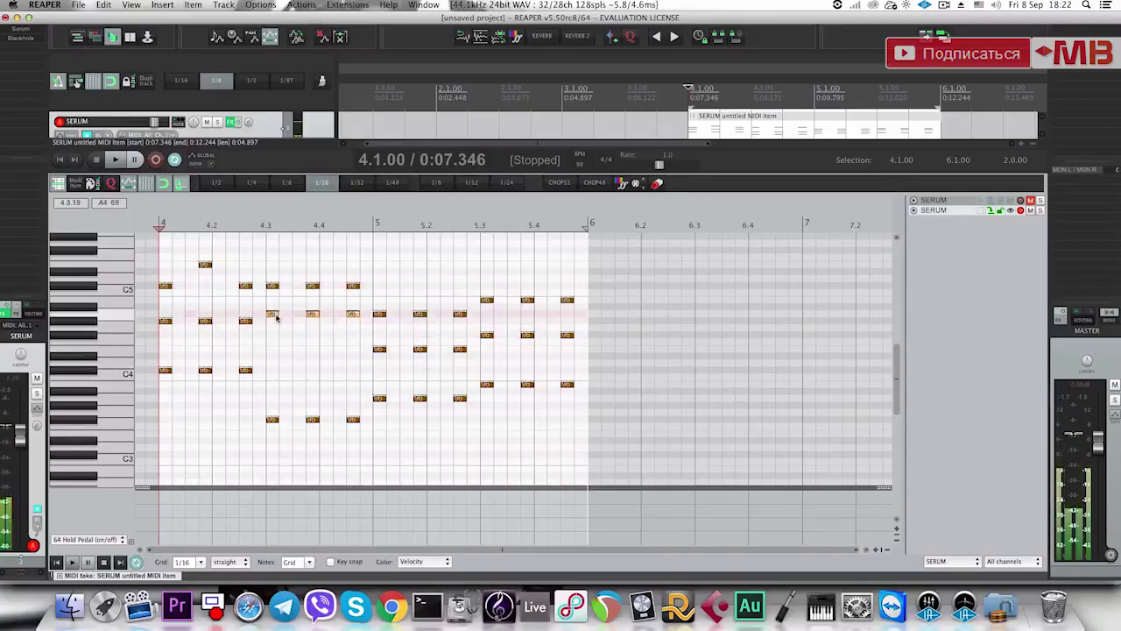
key("space")
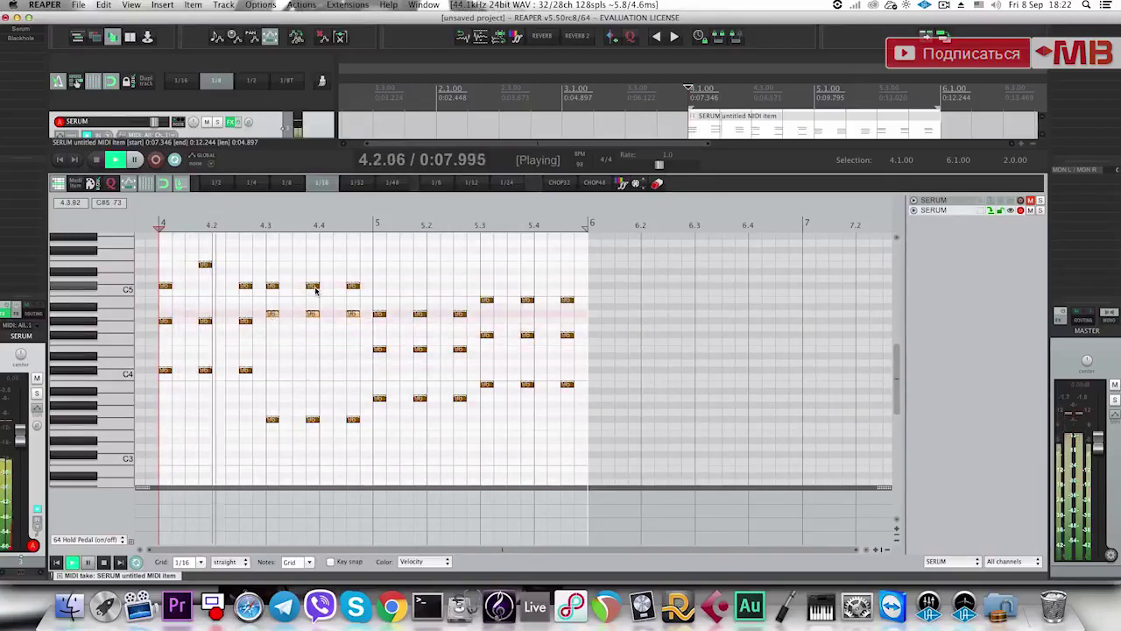
key("space")
Raise the top note of the second chord's middle stab to E5 and listen to the result.
left_click_drag(315, 287, 313, 263)
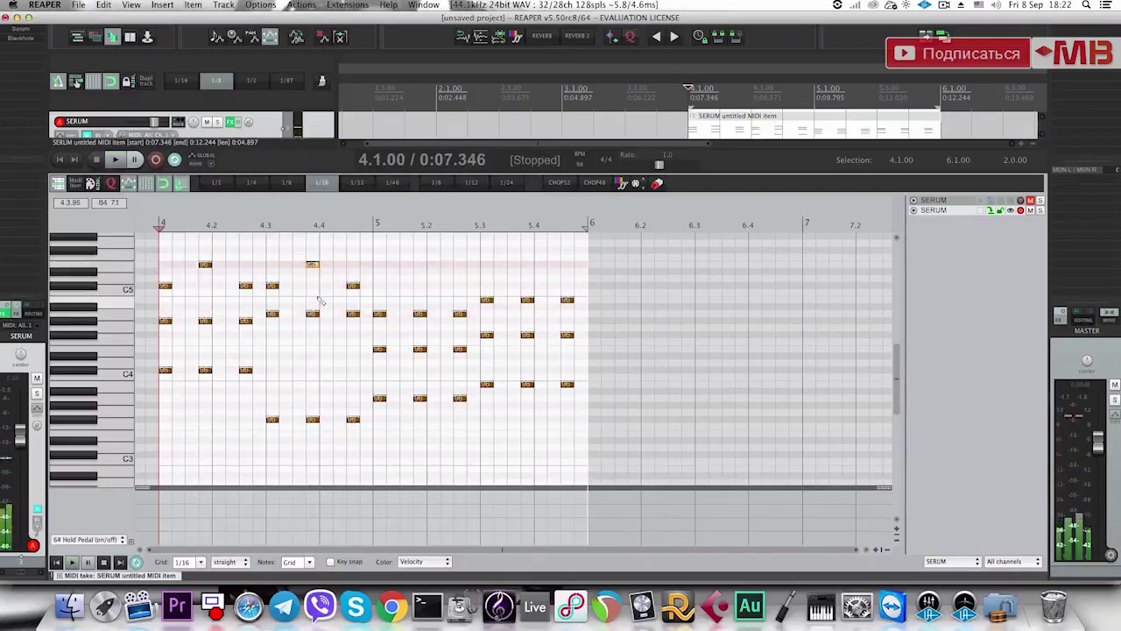
key("space")
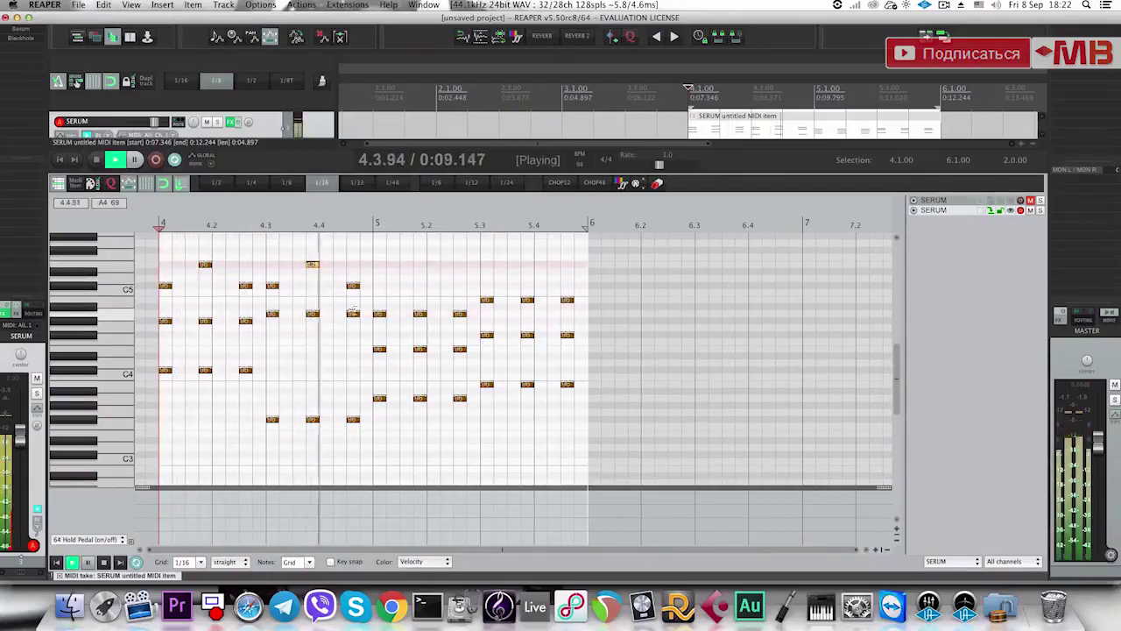
key("space")
Raise the third chord's three top notes to C#5 and its three middle notes to A4, then play back.
left_click_drag(384, 307, 465, 321)
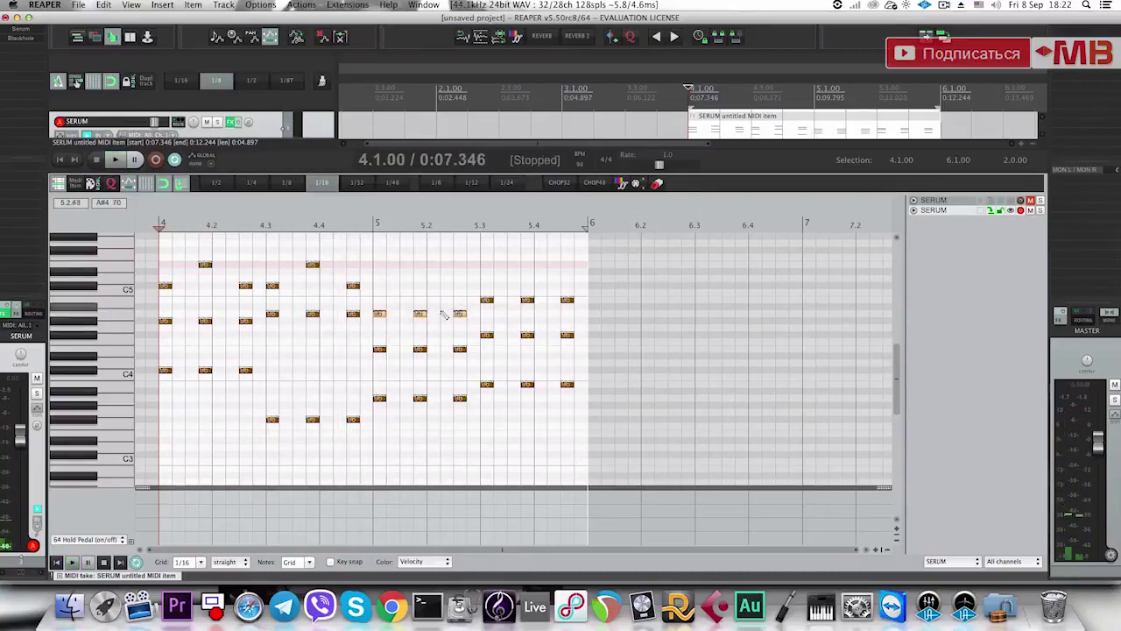
left_click_drag(379, 315, 385, 291)
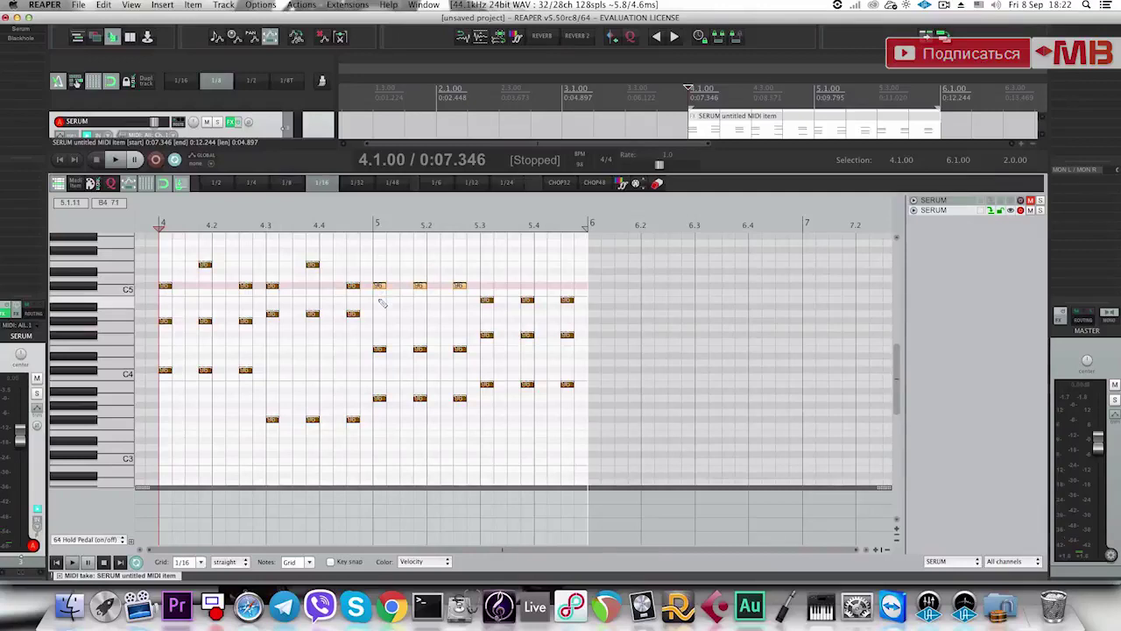
left_click_drag(381, 334, 464, 359)
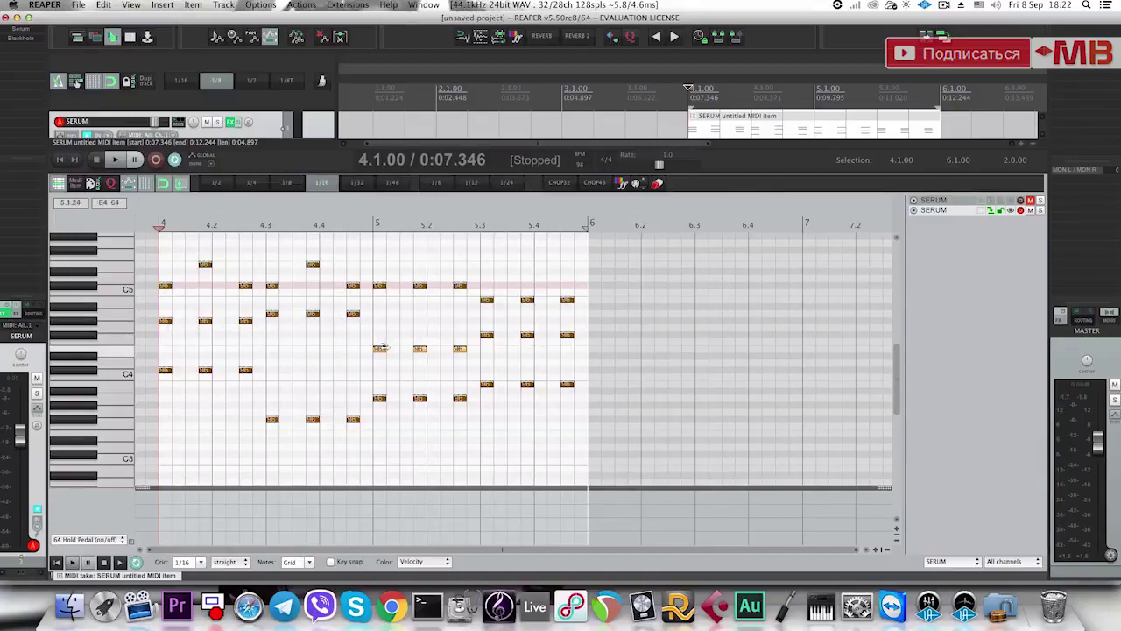
left_click_drag(381, 351, 378, 314)
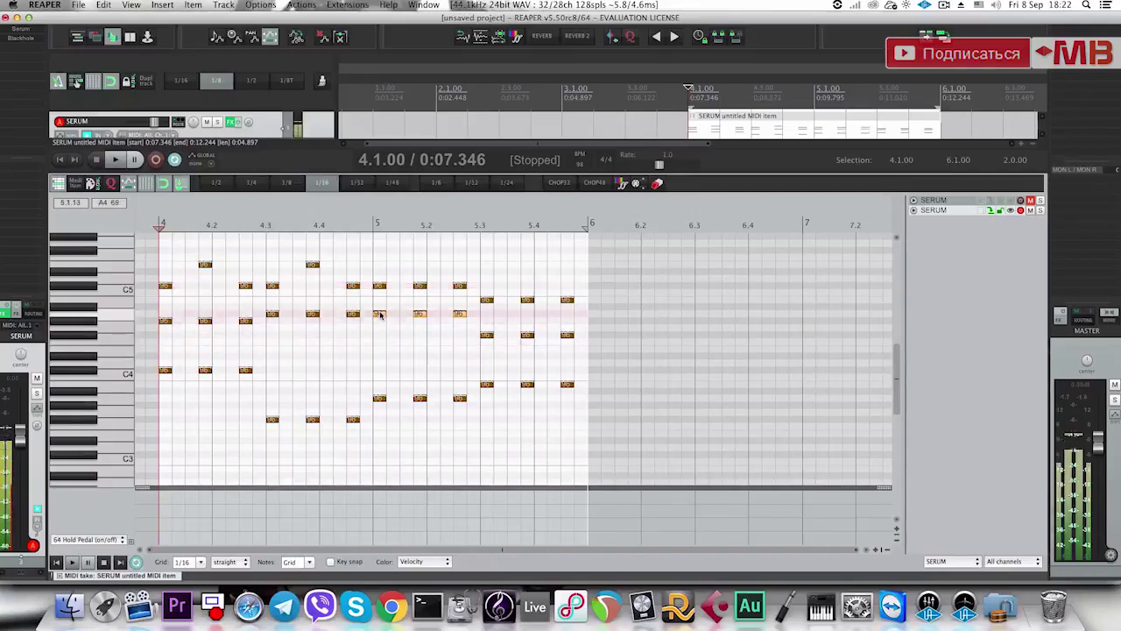
key("space")
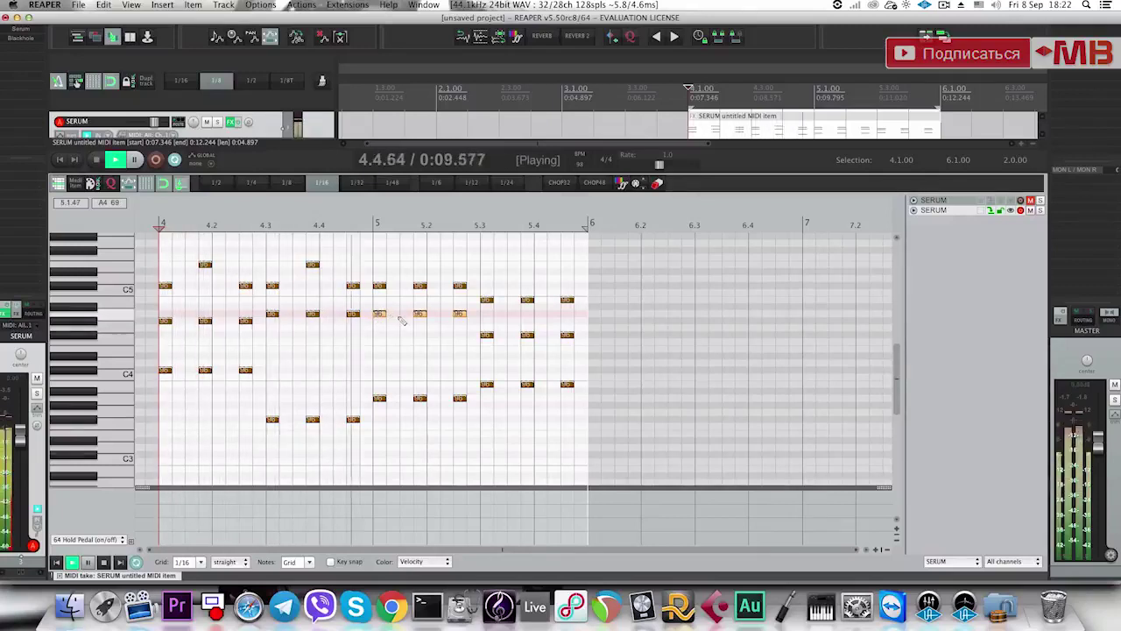
key("space")
Raise the top note of the third chord's middle stab to E5 and play from bar 5.
left_click_drag(420, 284, 419, 262)
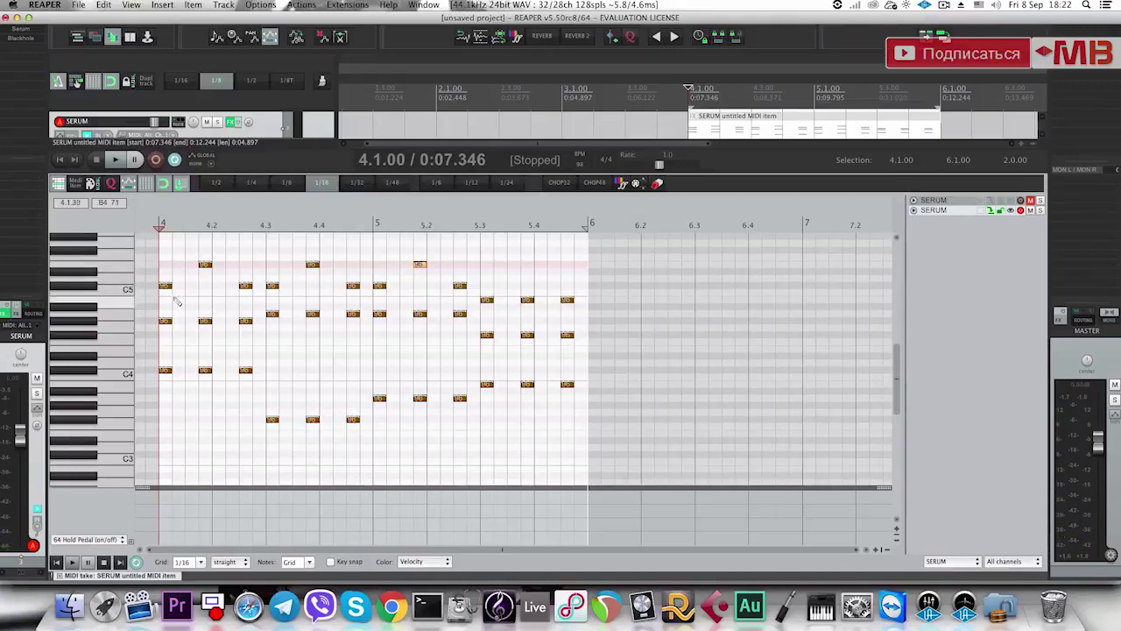
left_click_drag(168, 296, 456, 245)
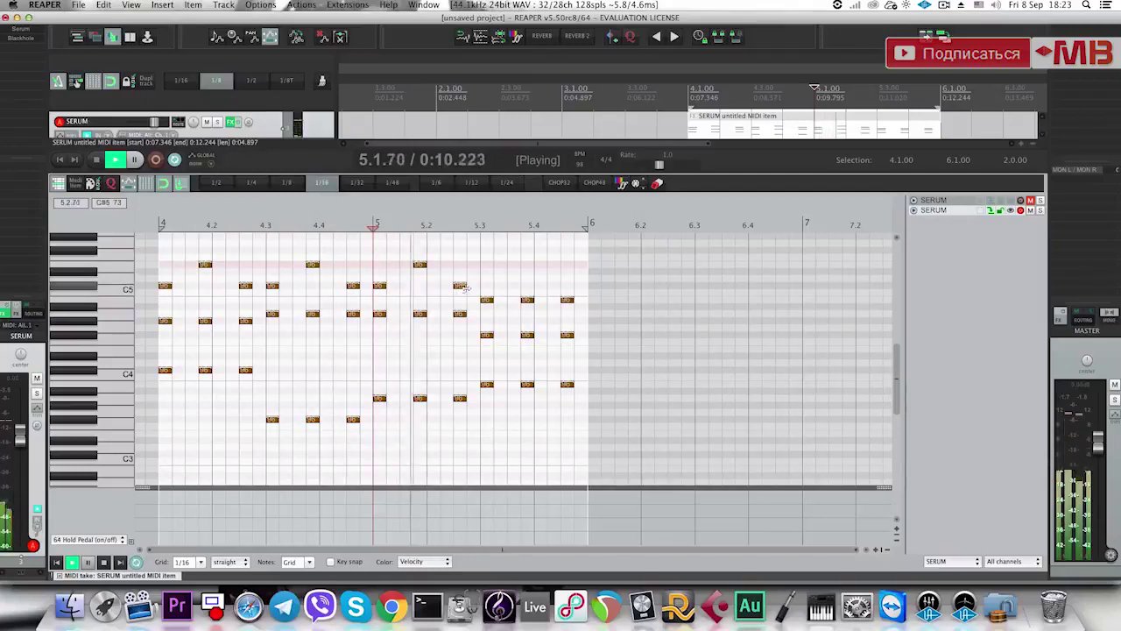
key("space")
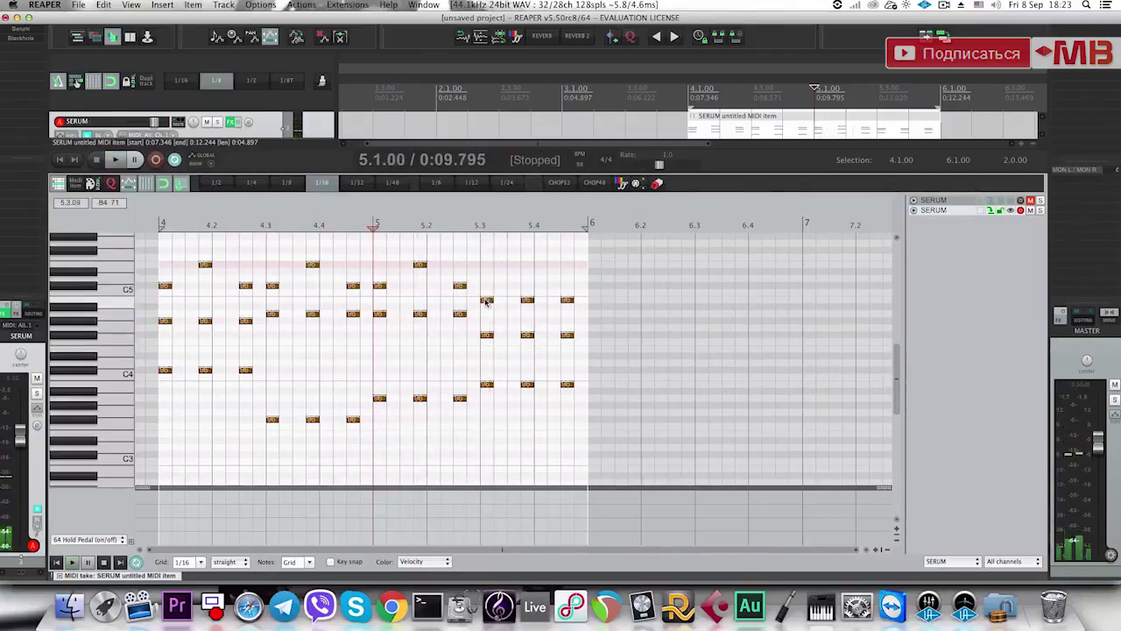
Raise the top note of the fourth chord's first stab to D#5 and audition it against the third chord's notes.
left_click(420, 264)
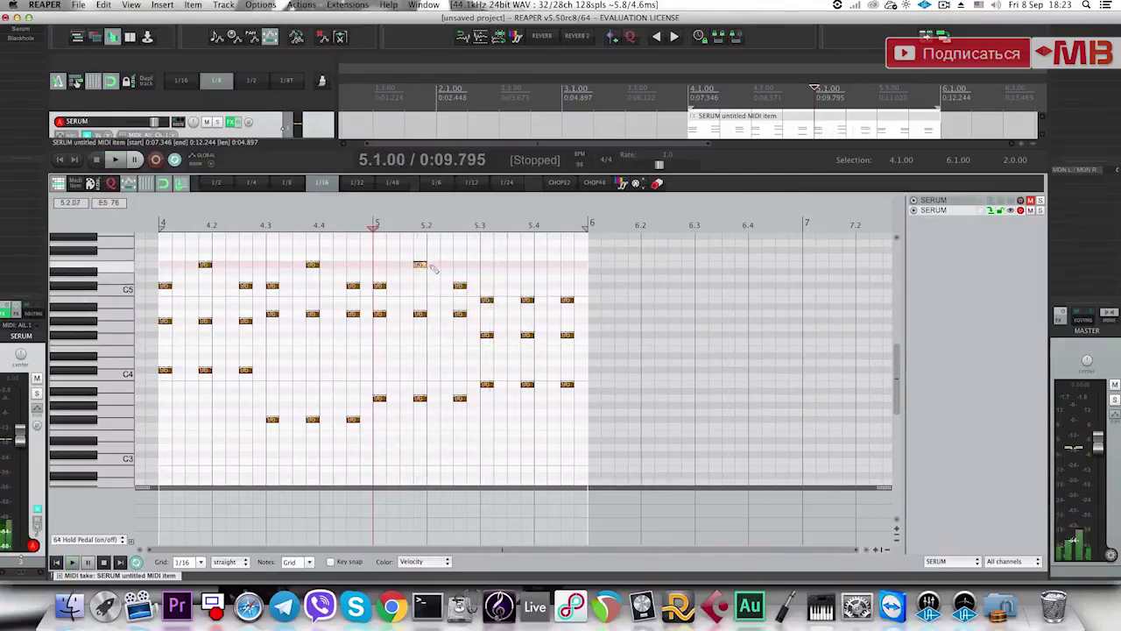
left_click(460, 285)
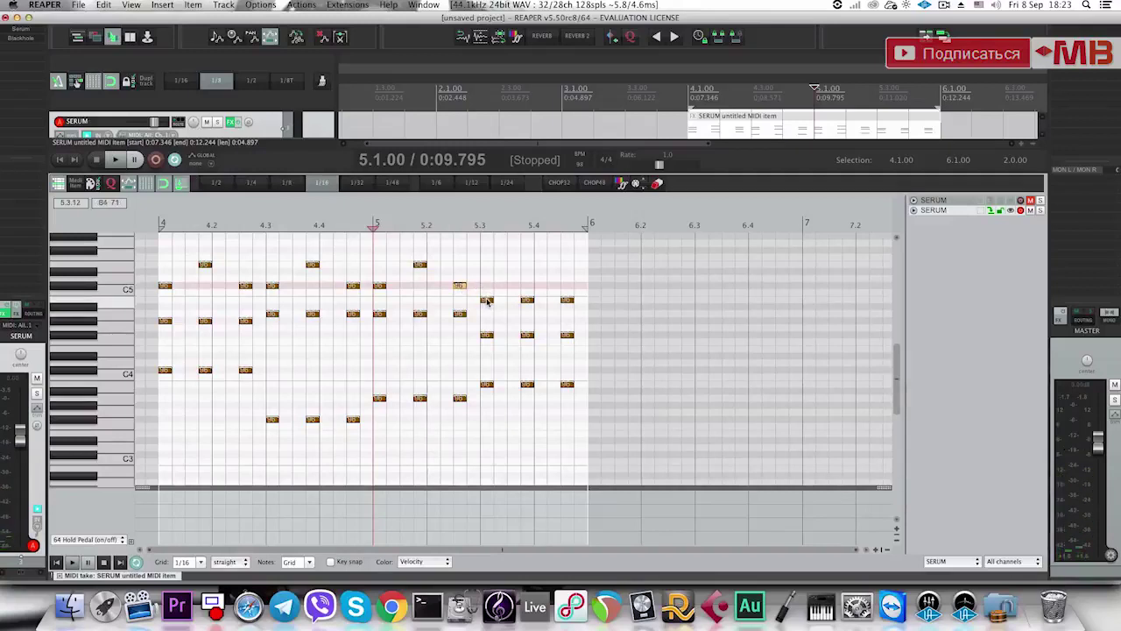
left_click_drag(488, 302, 487, 272)
left_click(459, 400)
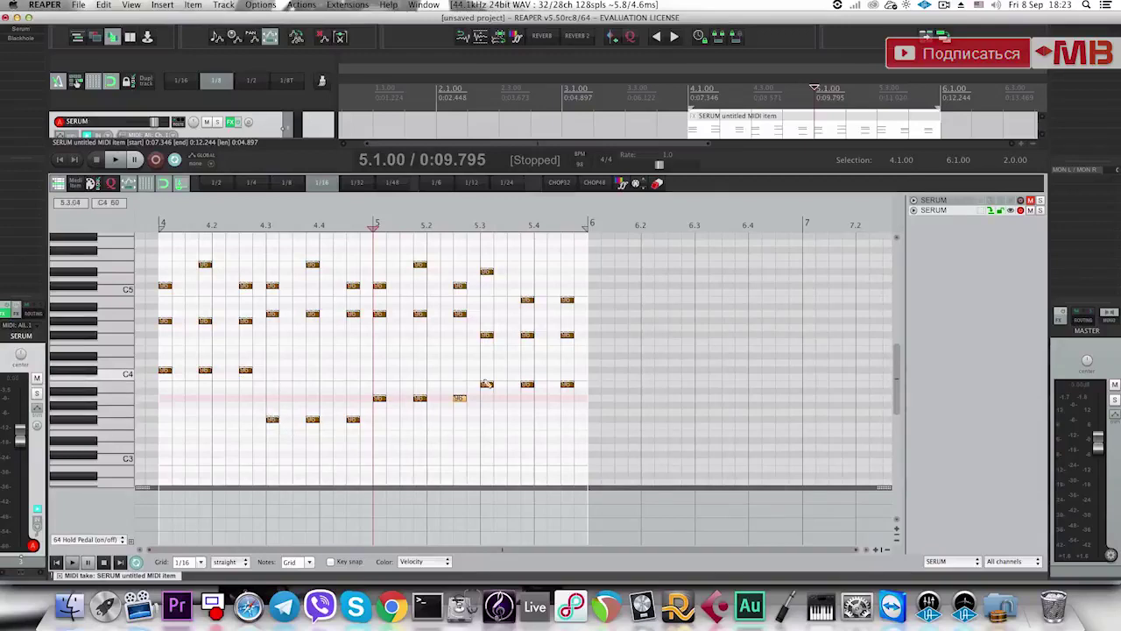
left_click(488, 273)
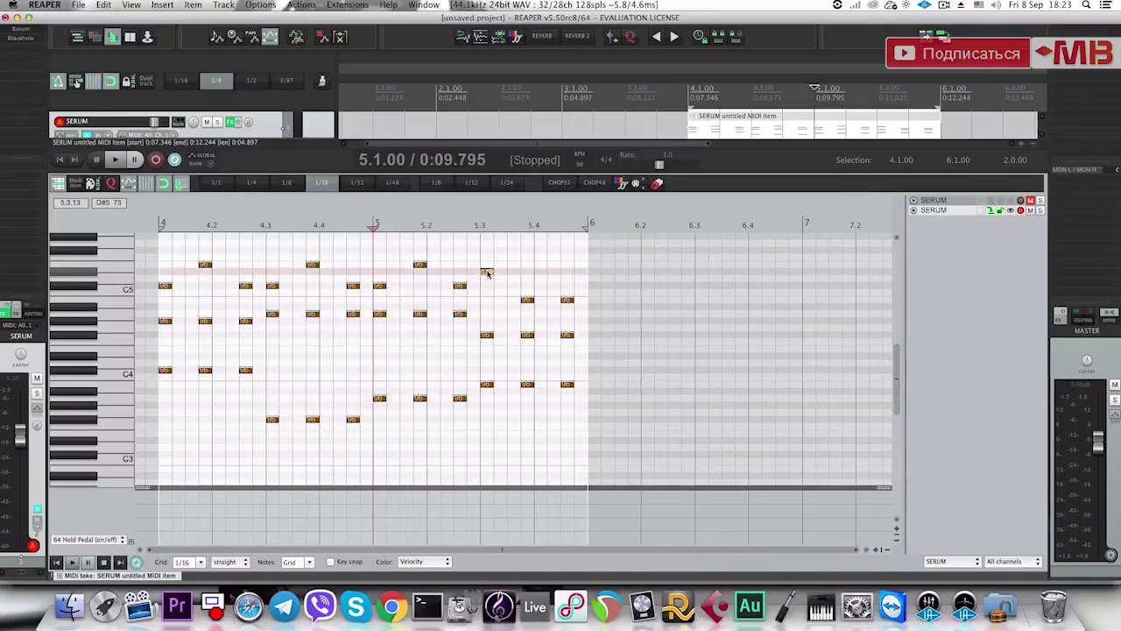
Set the top notes of the fourth chord's second and third stabs to C#5 and D#5, and listen to the result.
left_click_drag(528, 300, 526, 272)
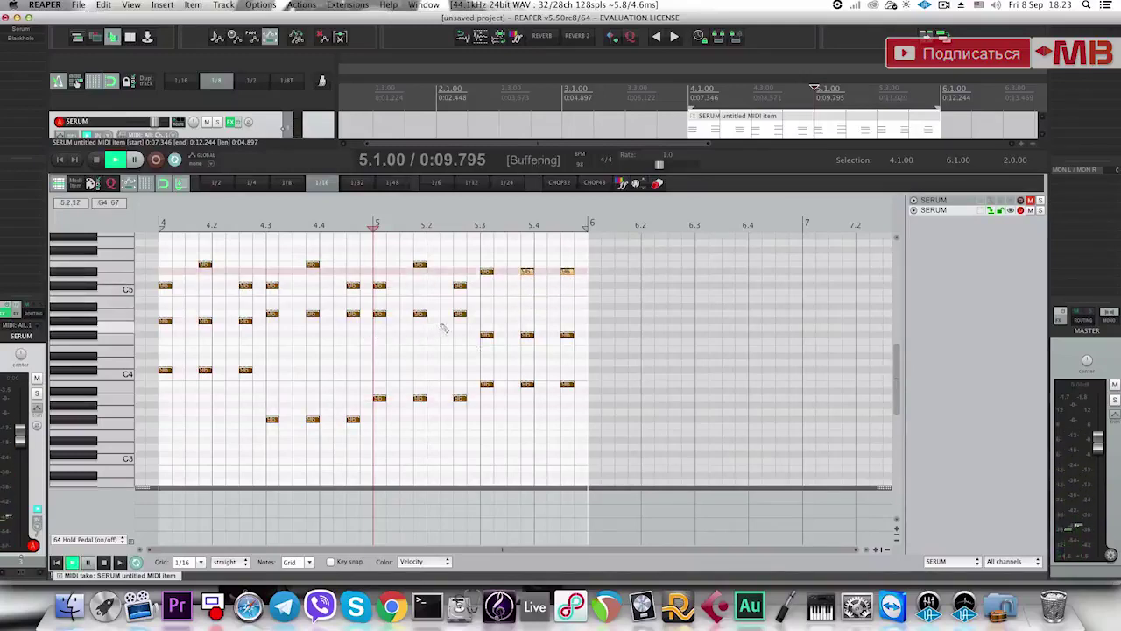
key("space")
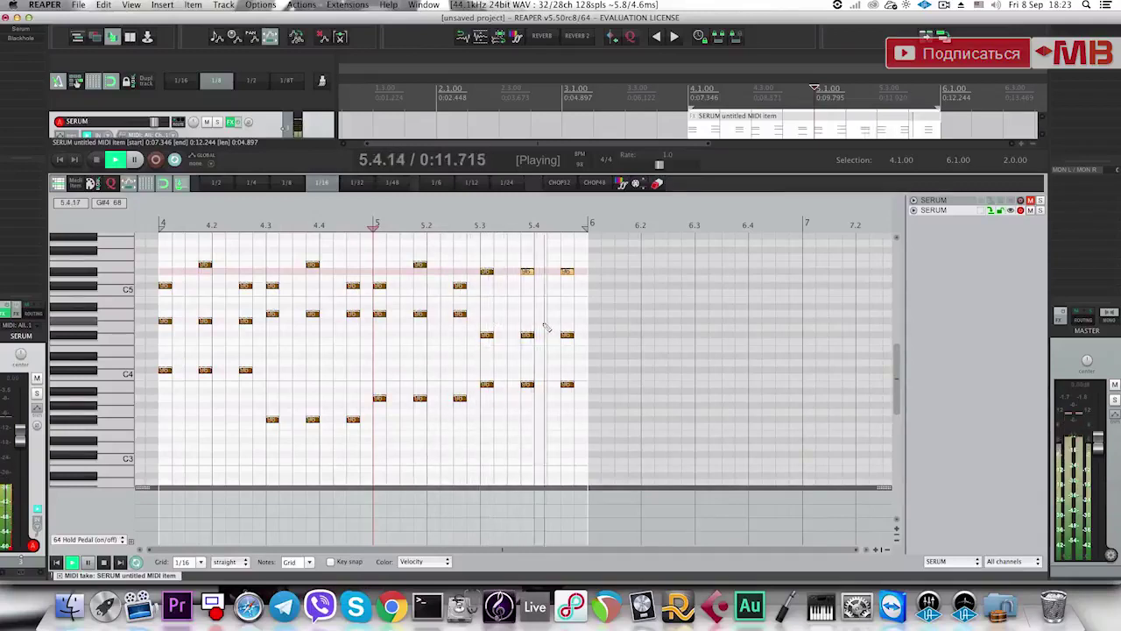
key("space")
left_click(526, 273)
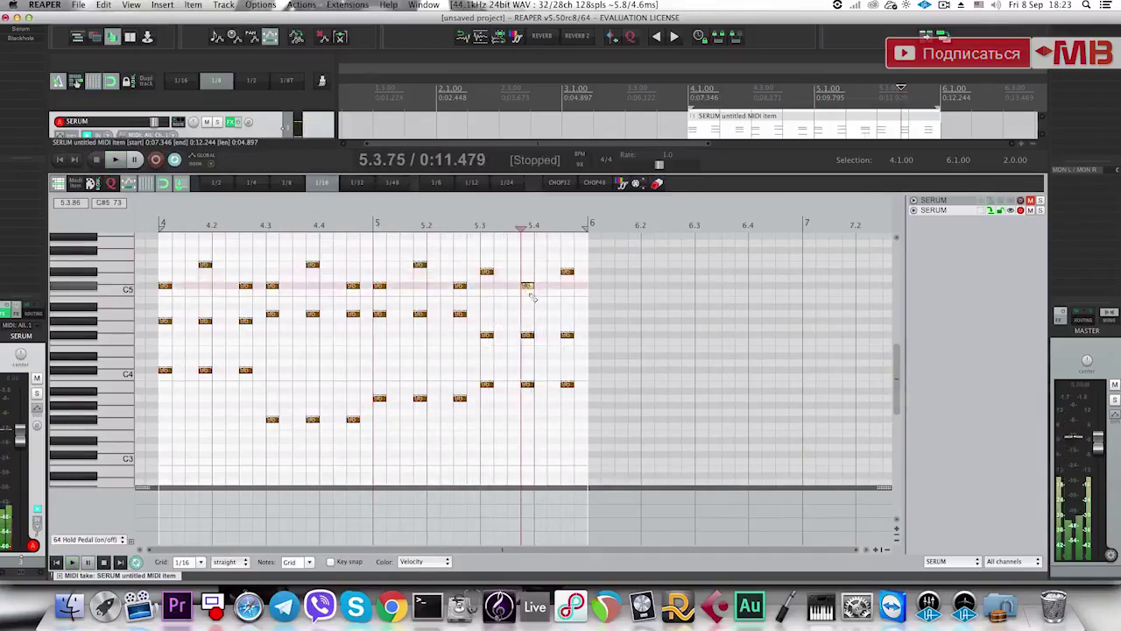
left_click_drag(526, 274, 527, 287)
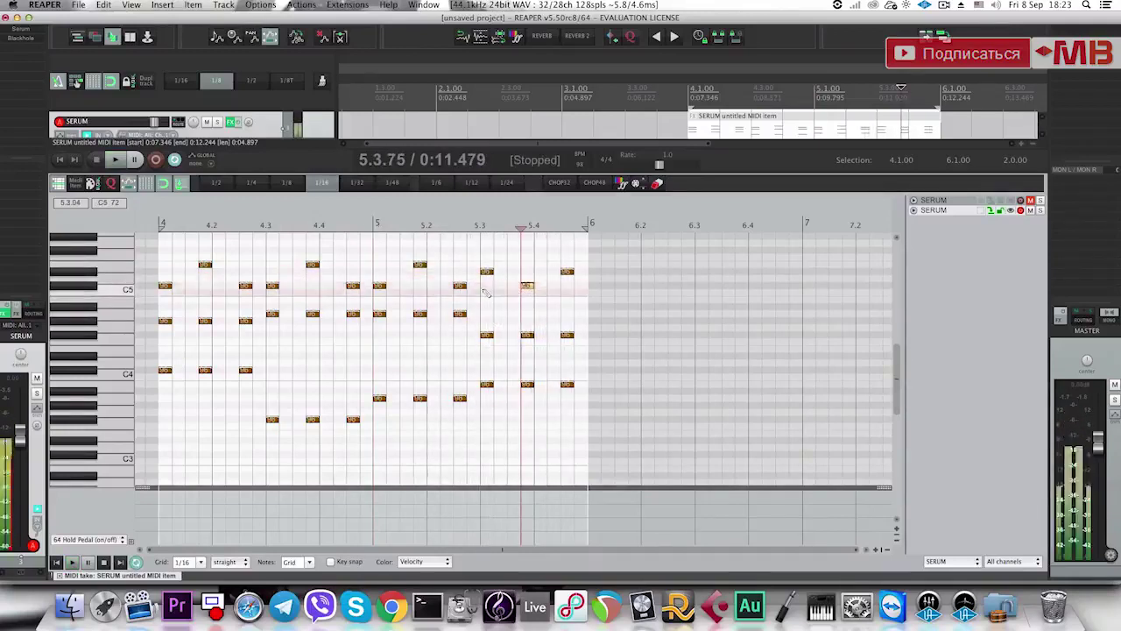
key("space")
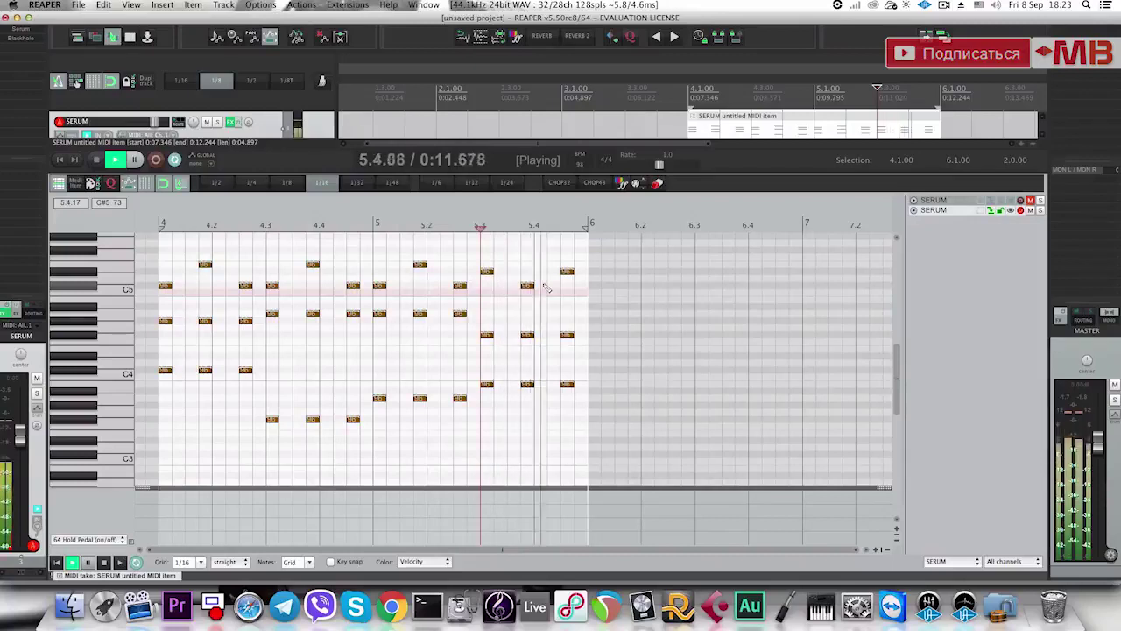
key("space")
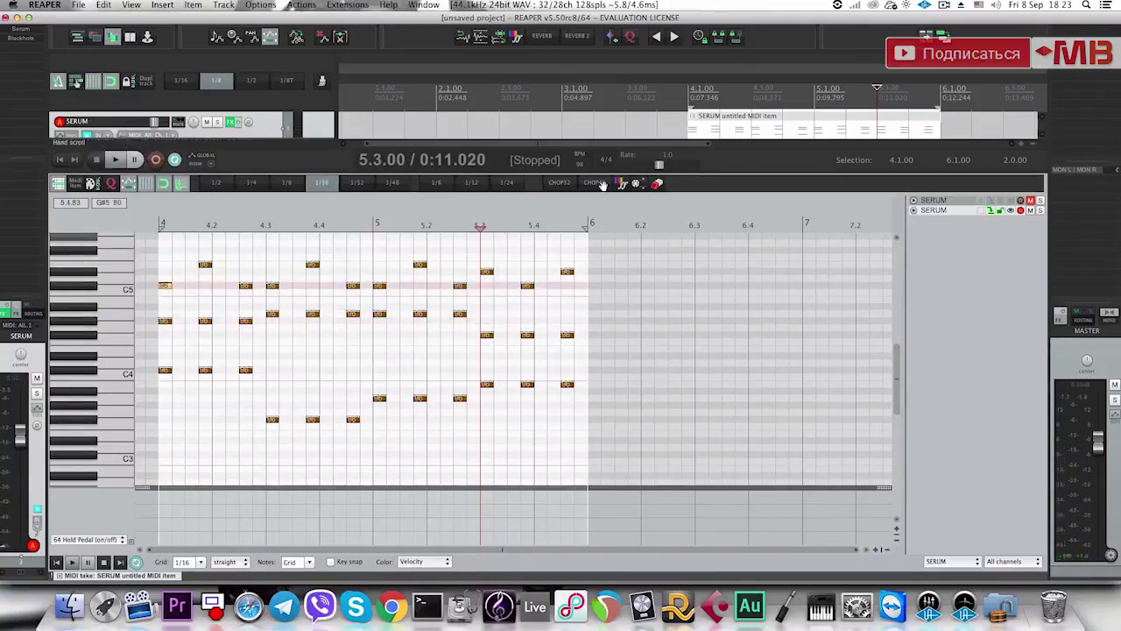
Leave the MIDI editor and delete the chord item from the second SERUM track.
key("Escape")
left_click(726, 215)
key("Delete")
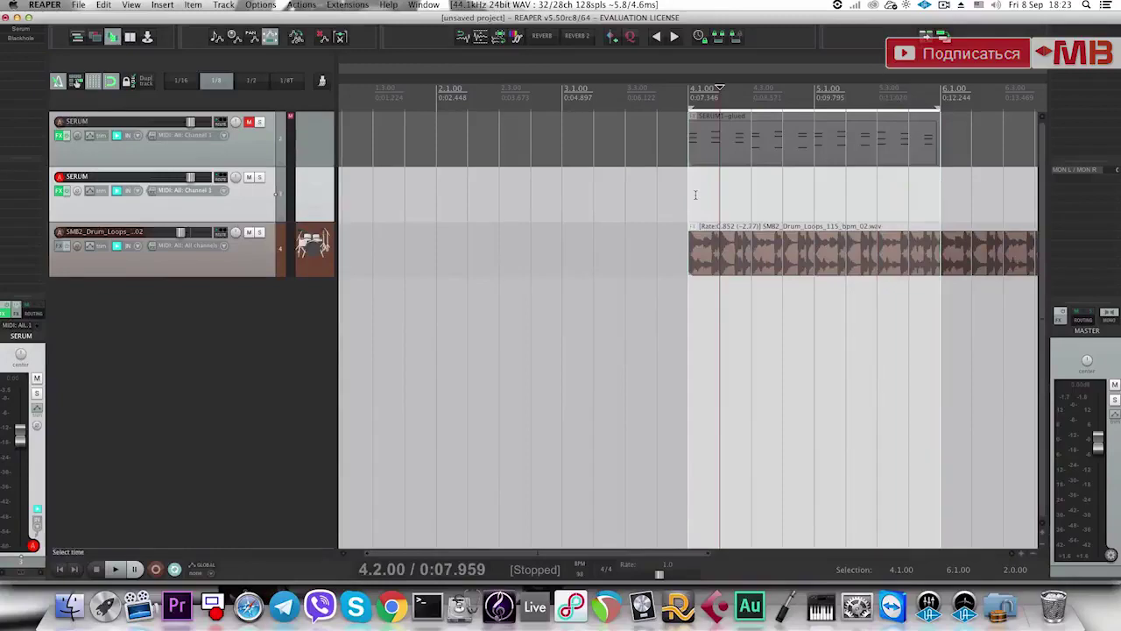
left_click(695, 190)
left_click_drag(695, 188, 910, 200)
key("super+shift+g")
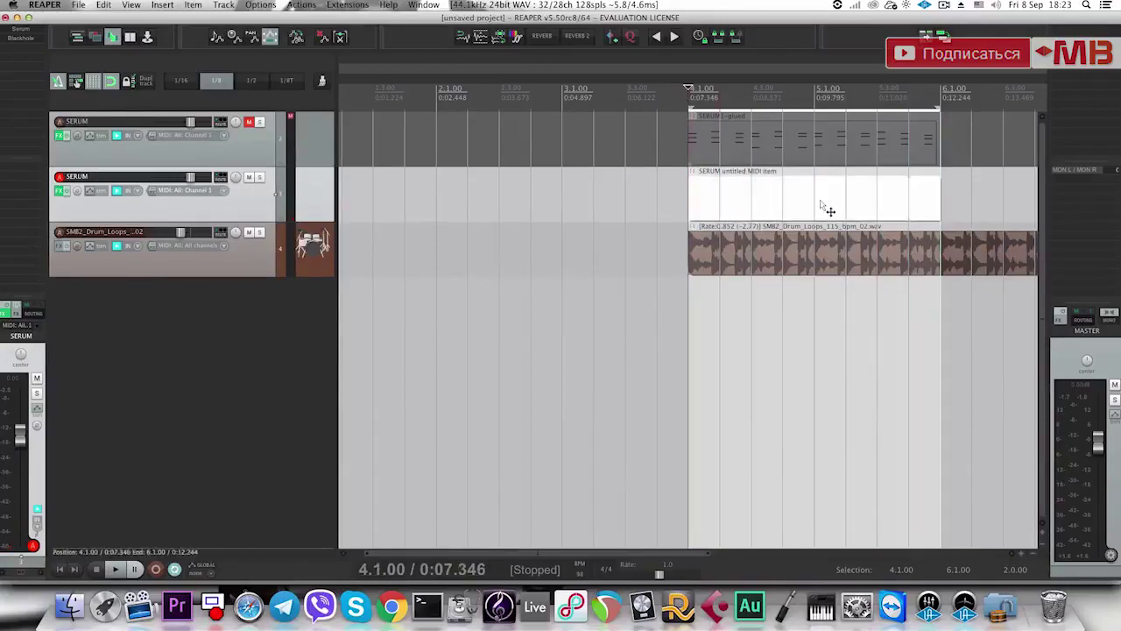
left_click(826, 207)
double_click(697, 207)
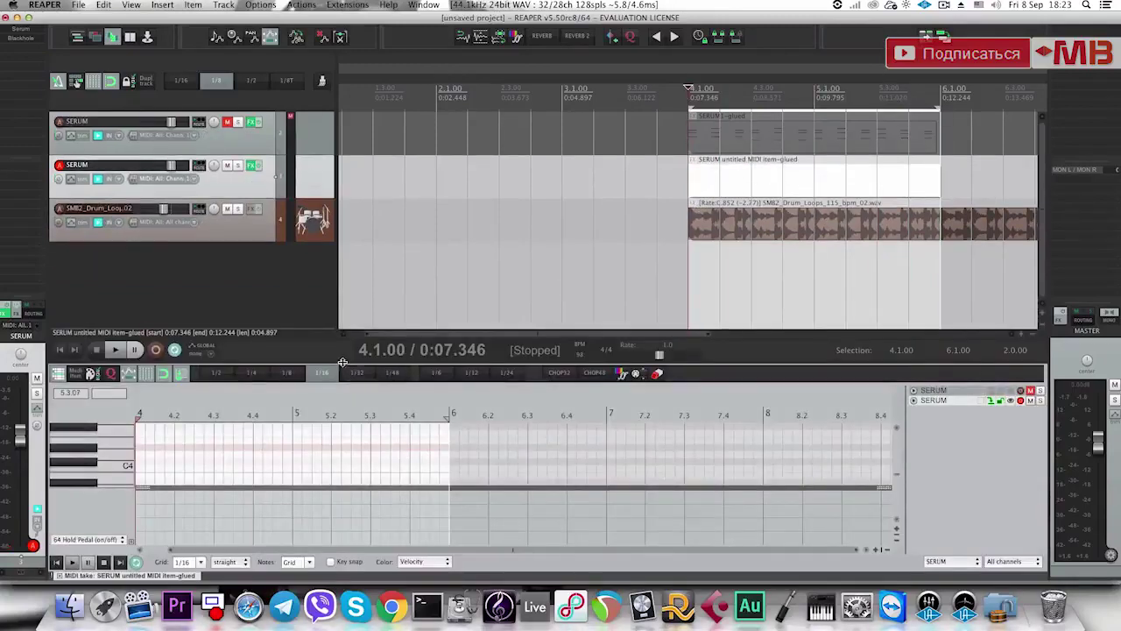
left_click_drag(343, 361, 342, 183)
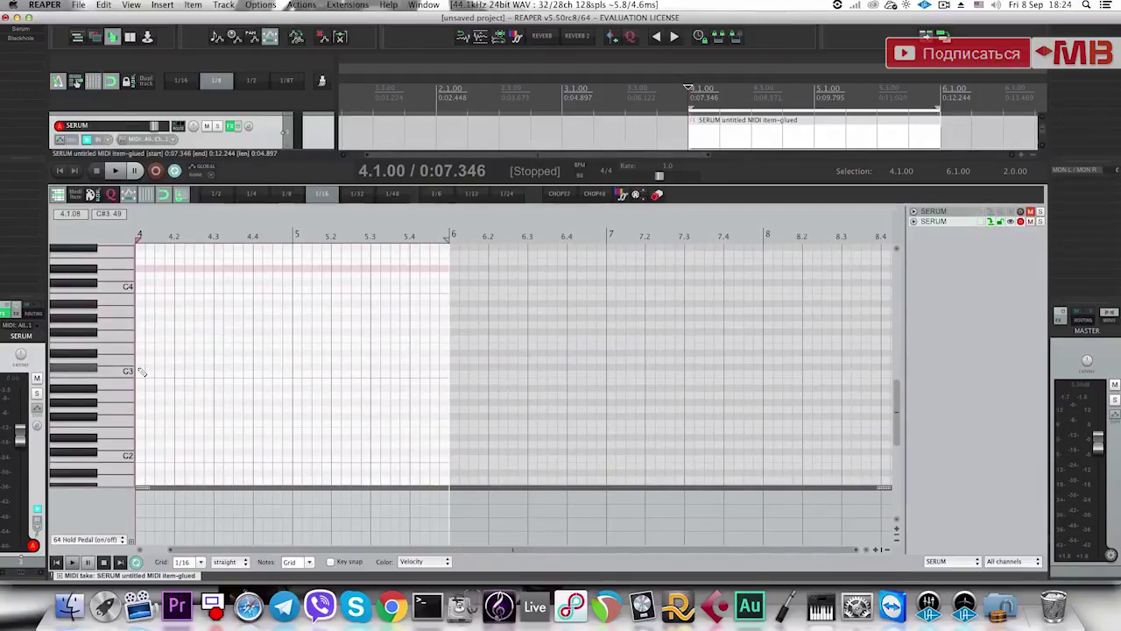
key("Escape")
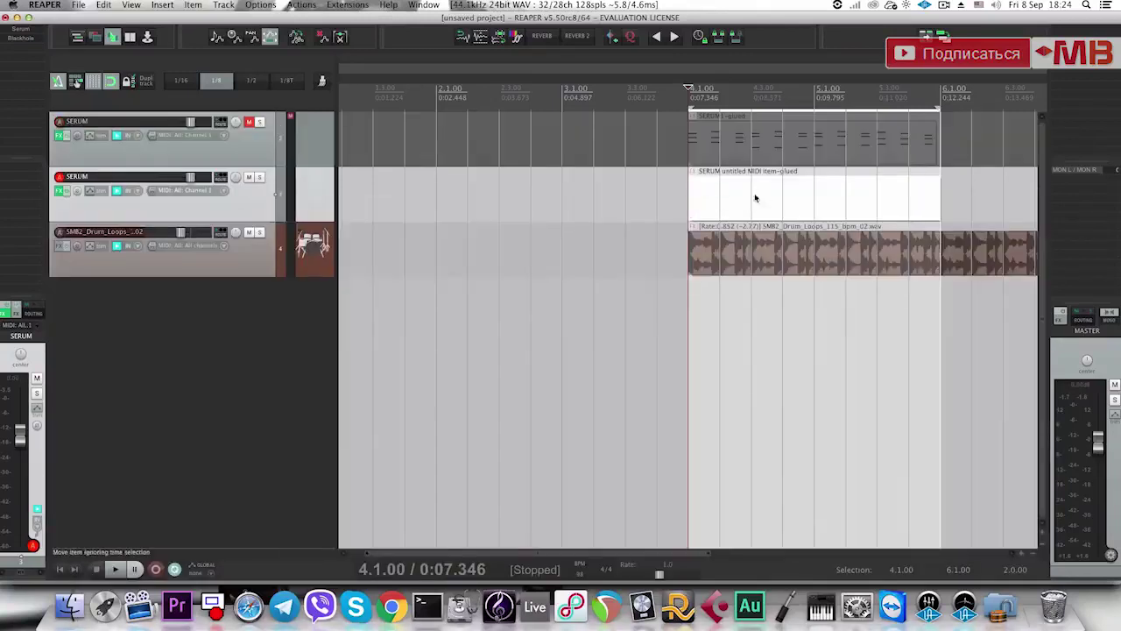
key("Delete")
Improvise on the second SERUM track over the drum loop from 3.4.00 and discard the captured MIDI takes.
left_click(663, 196)
key("space")
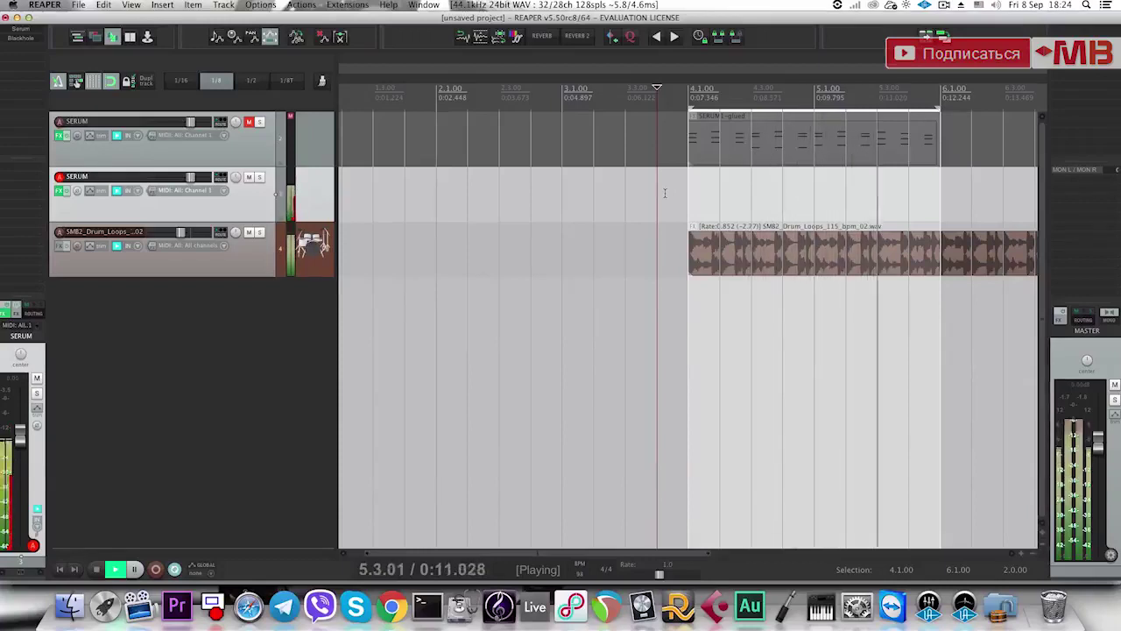
key("space")
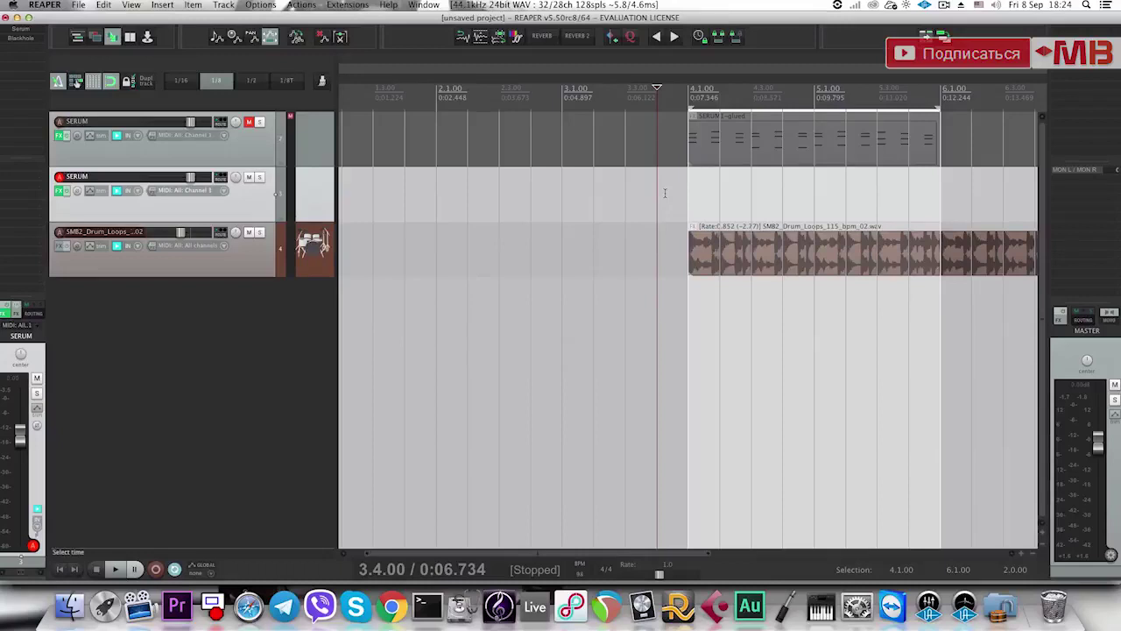
key("shift+r")
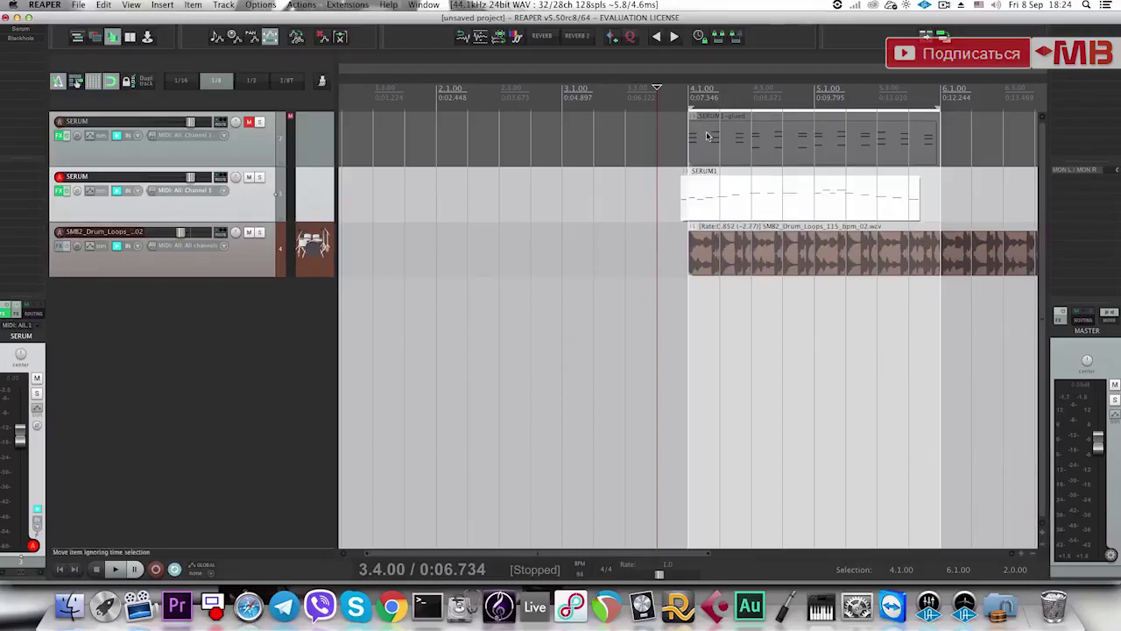
key("ctrl+z")
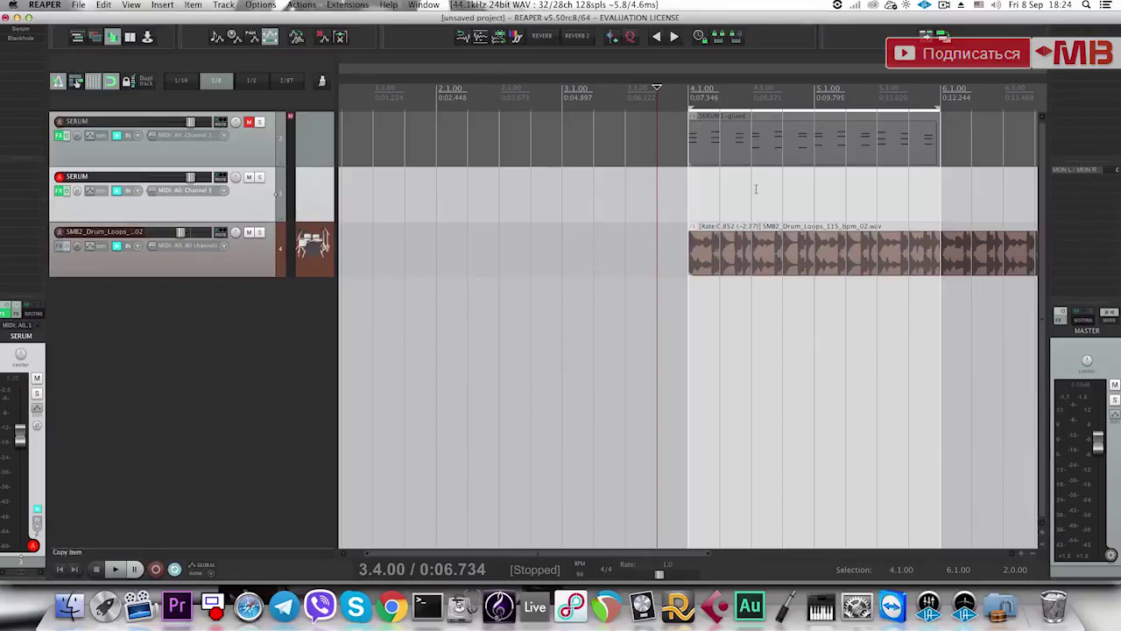
key("space")
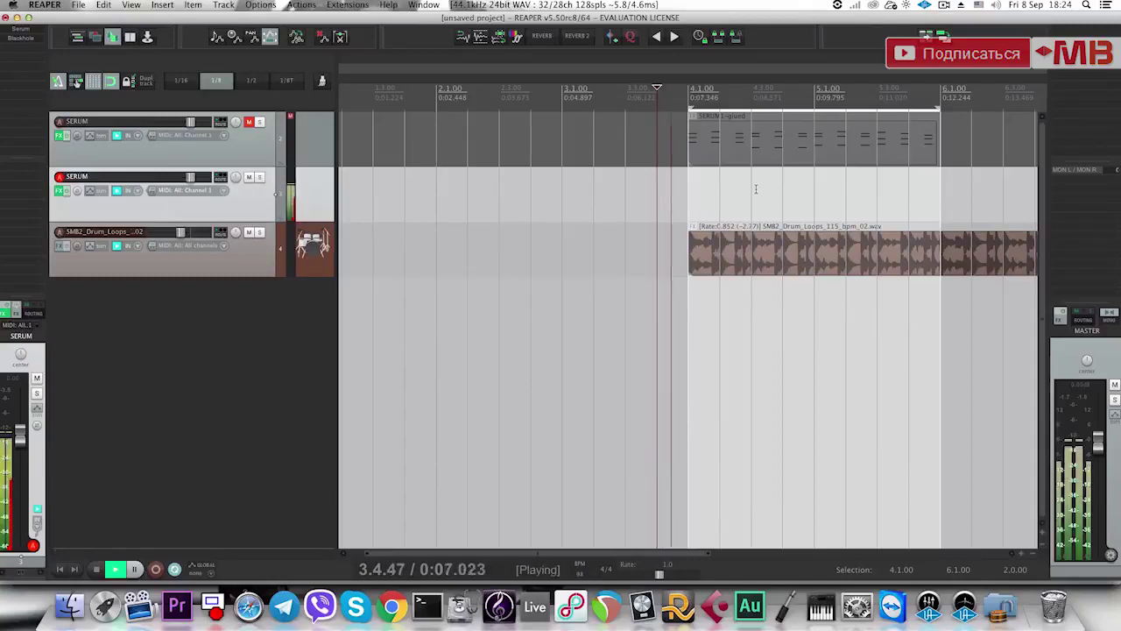
key("space")
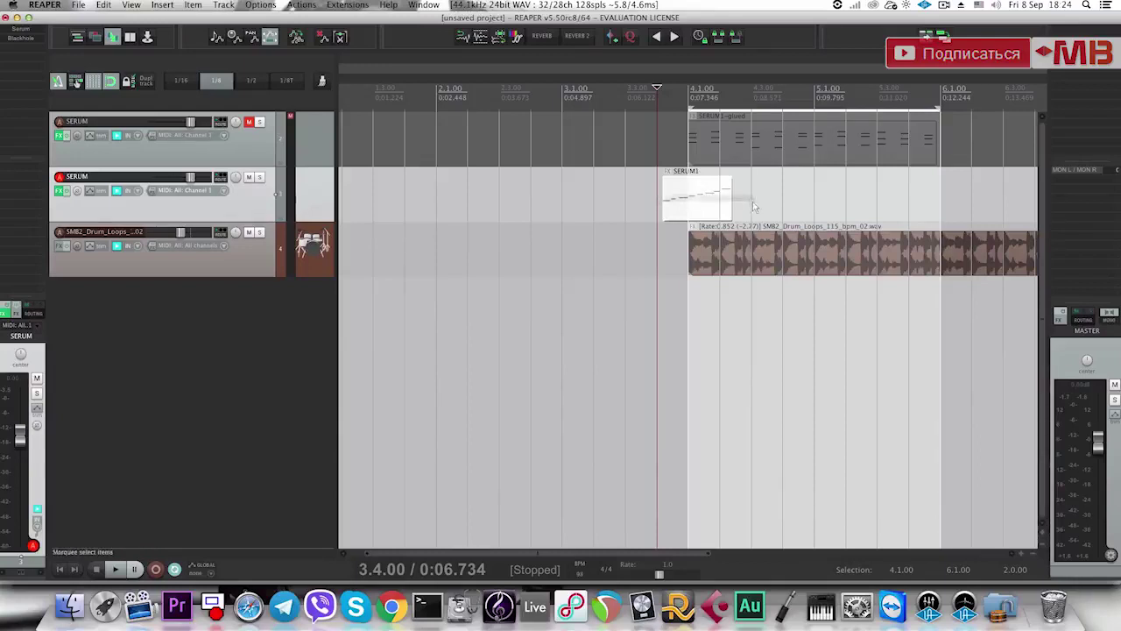
key("Delete")
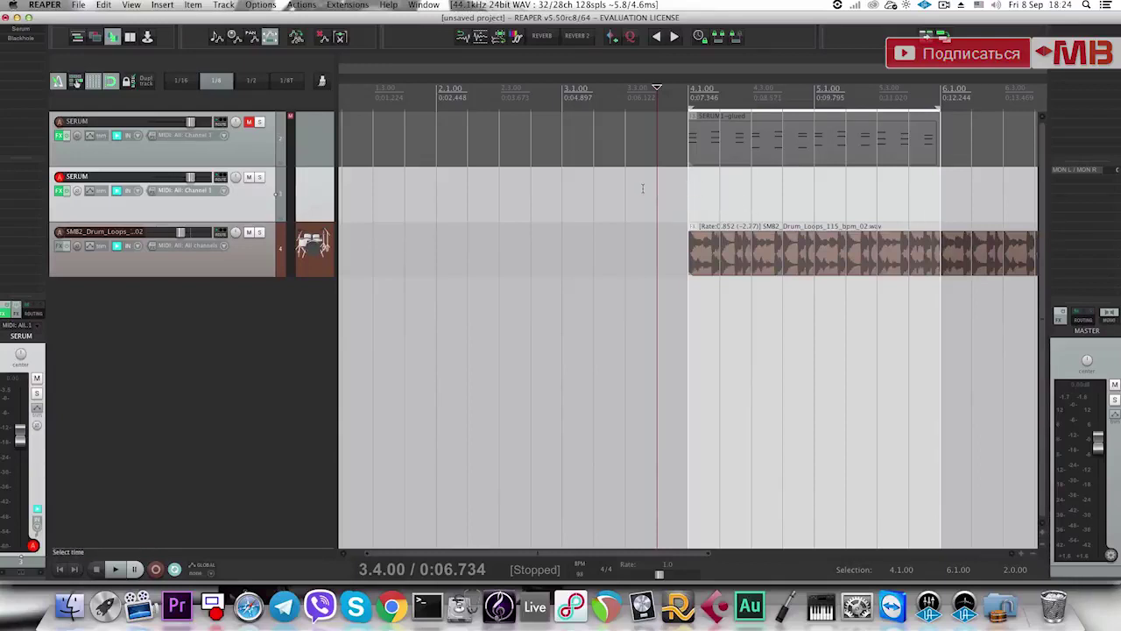
key("Left")
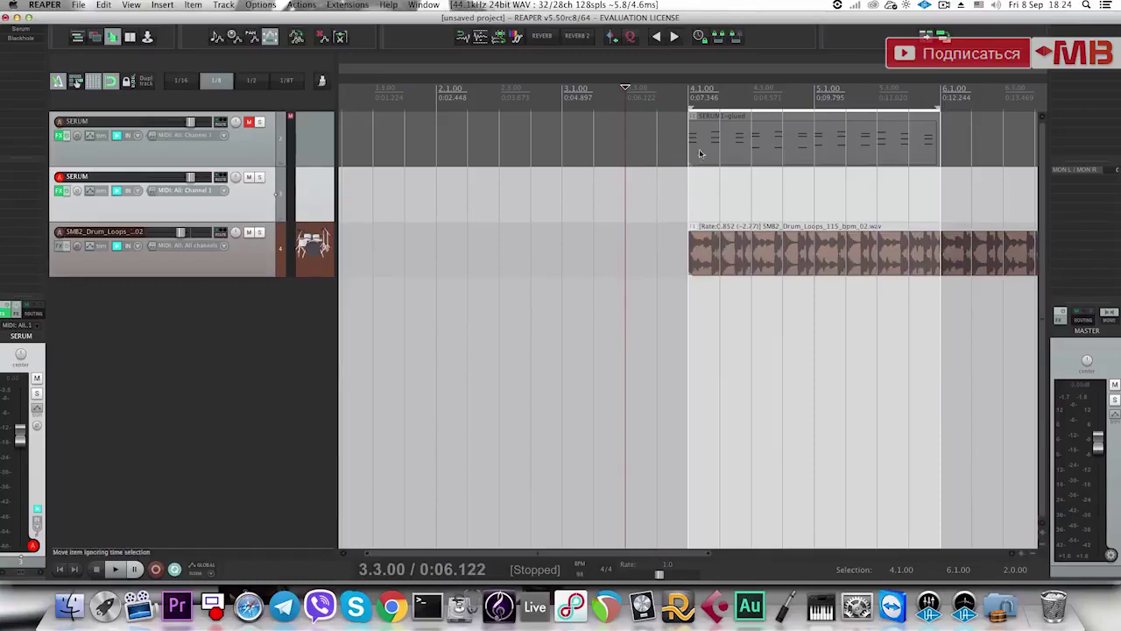
Open the original SERUM chord item for reference, and create and open an empty MIDI item from 4.1.00 to 6.1.00 on the second SERUM track.
double_click(699, 153)
left_click_drag(377, 362, 337, 327)
left_click(701, 177)
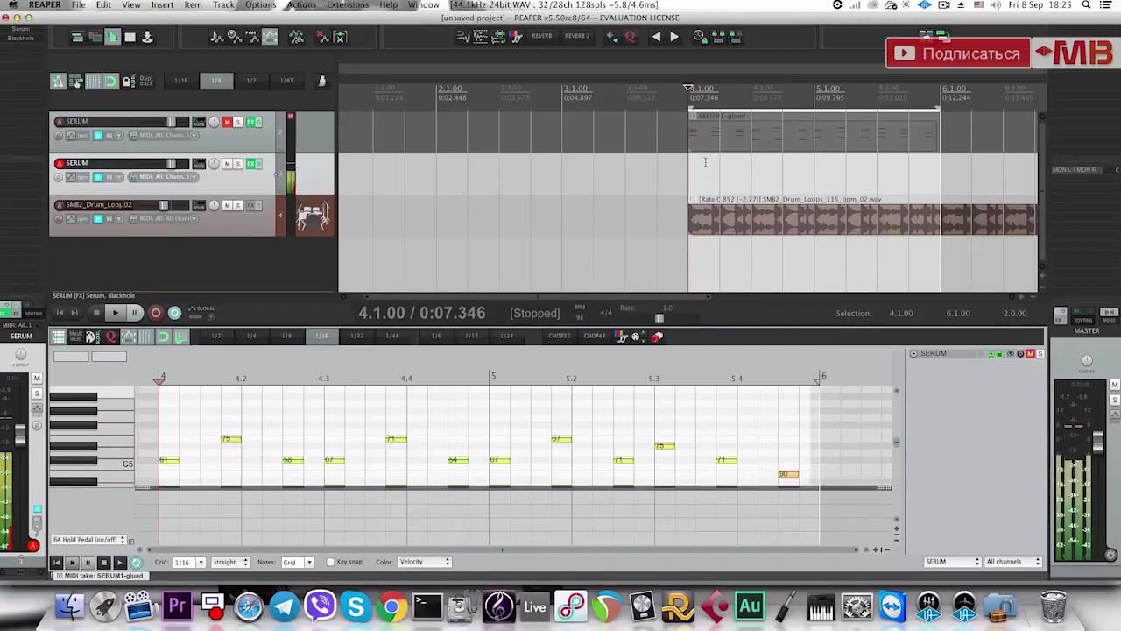
double_click(690, 169)
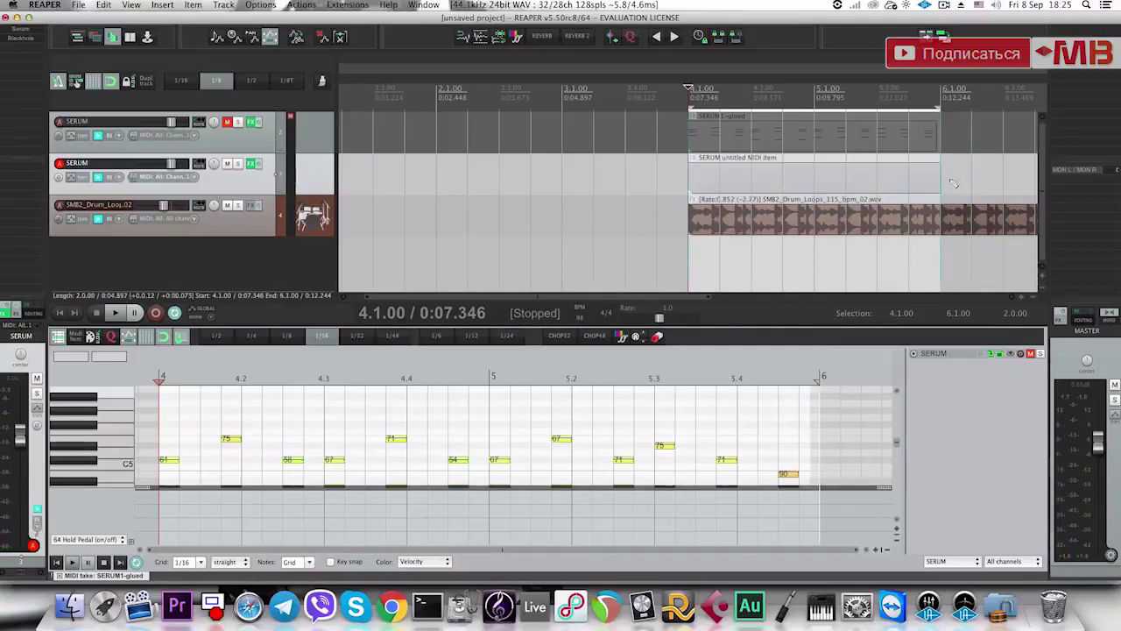
double_click(696, 178)
left_click_drag(460, 326, 452, 211)
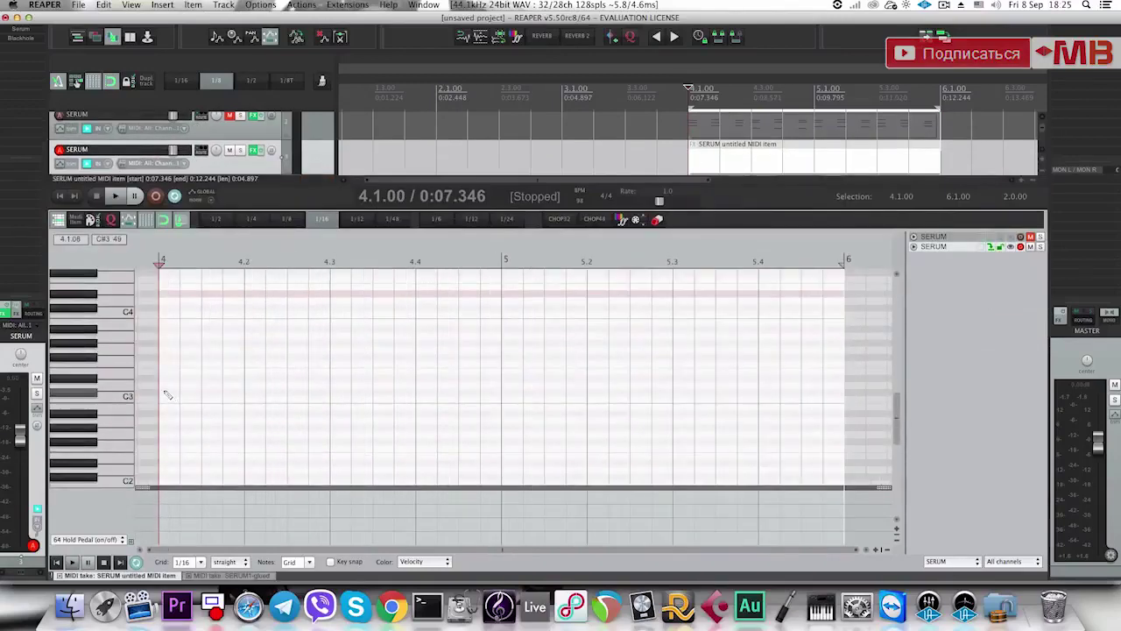
Build a 1/16-long chord of C#4, G#4 and E5 at the start of bar 4.
double_click(165, 392)
double_click(168, 393)
double_click(167, 313)
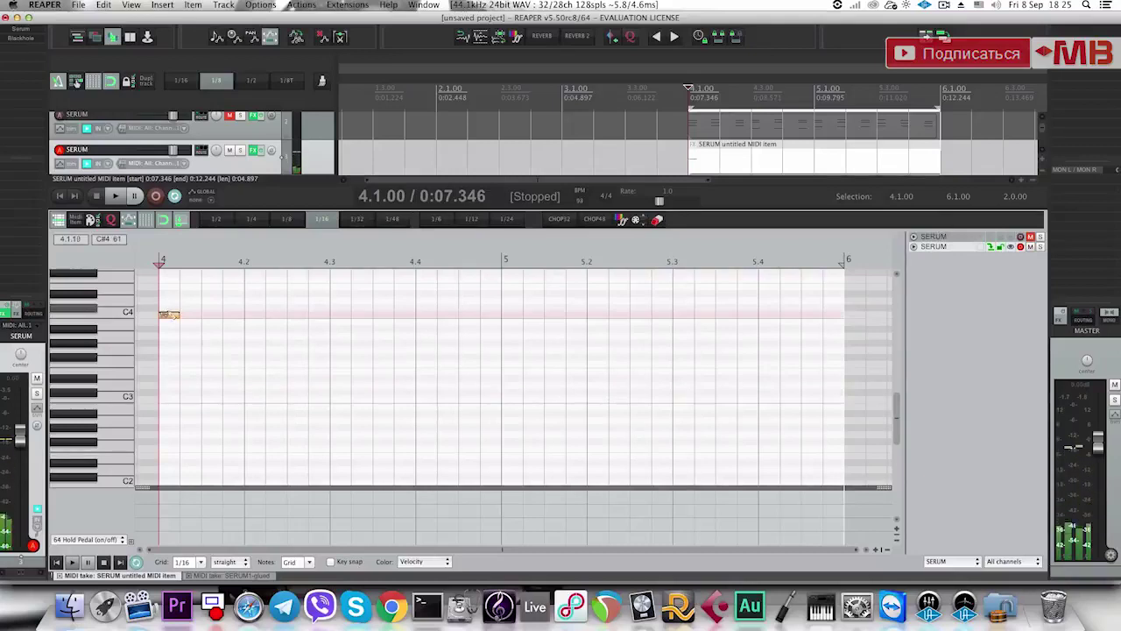
scroll(168, 311, "up", 2)
left_click(169, 316)
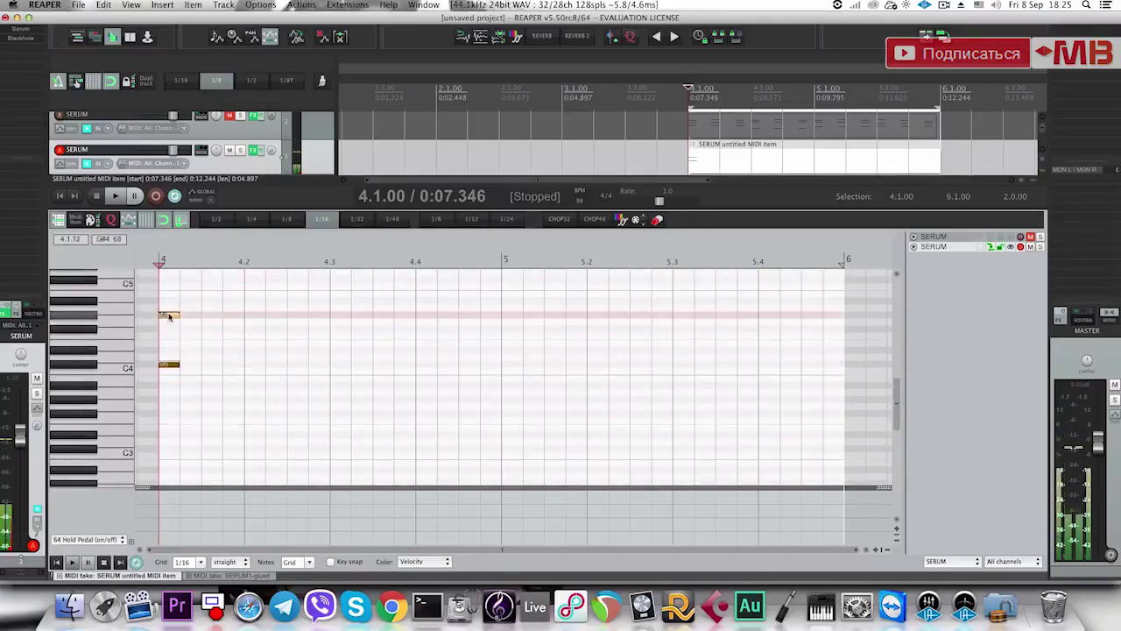
scroll(169, 315, "up", 2)
left_click(169, 315)
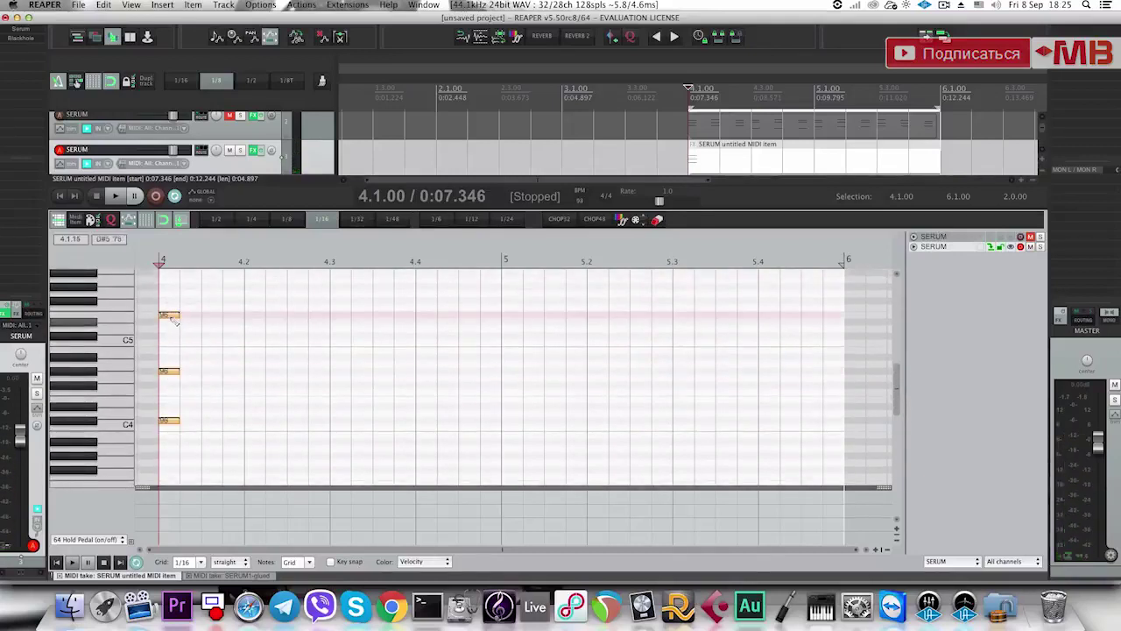
Copy the chord into four groups of three stabs: C#4-G#4-E5, F#3-C#4-A4, A3-E4-C#5 and B3-F#4-D#5, filling bars 4 and 5.
left_click_drag(171, 317, 519, 346)
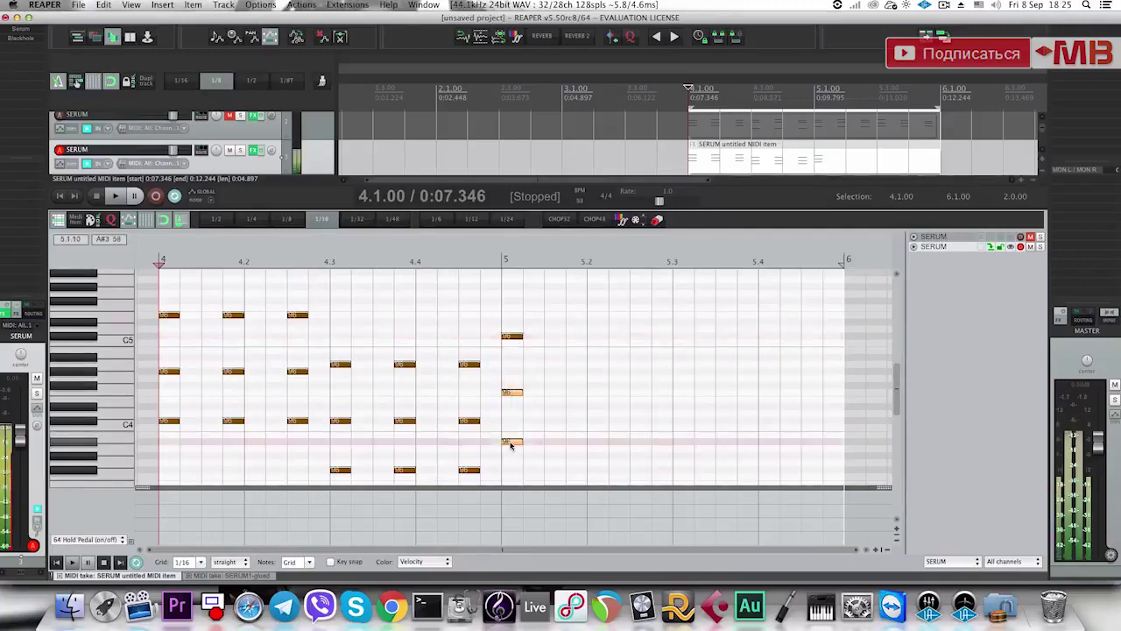
left_click_drag(514, 442, 516, 451)
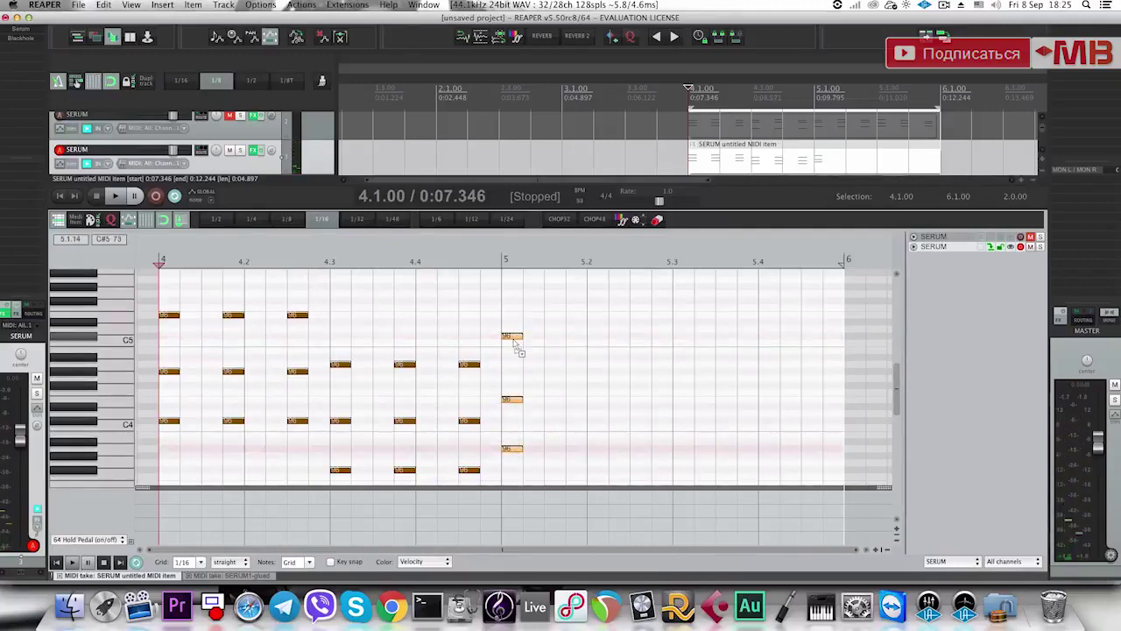
left_click_drag(512, 339, 819, 331)
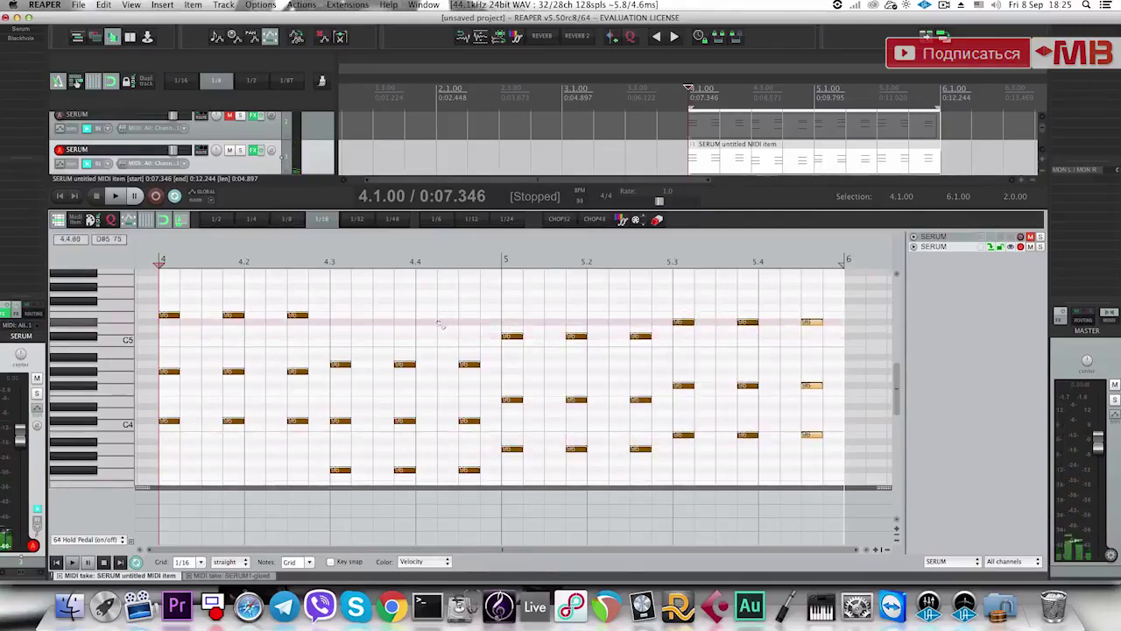
Enlarge the MIDI editor to fit all four chords and play the progression from bar 4.
left_click_drag(624, 209, 617, 142)
scroll(417, 300, "down", 3)
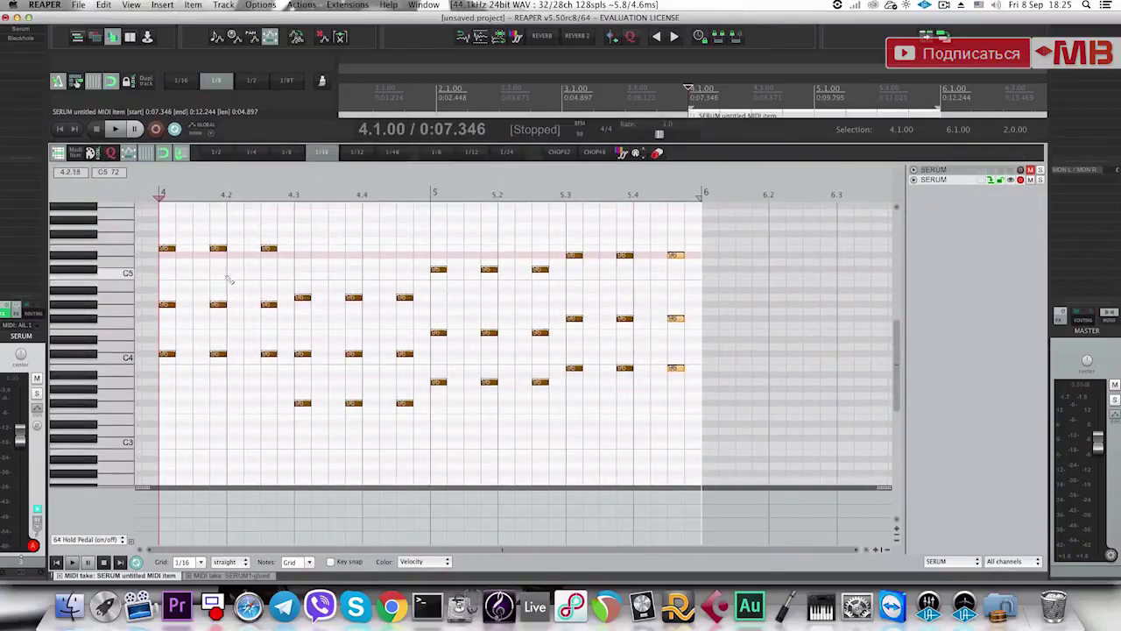
left_click(163, 268)
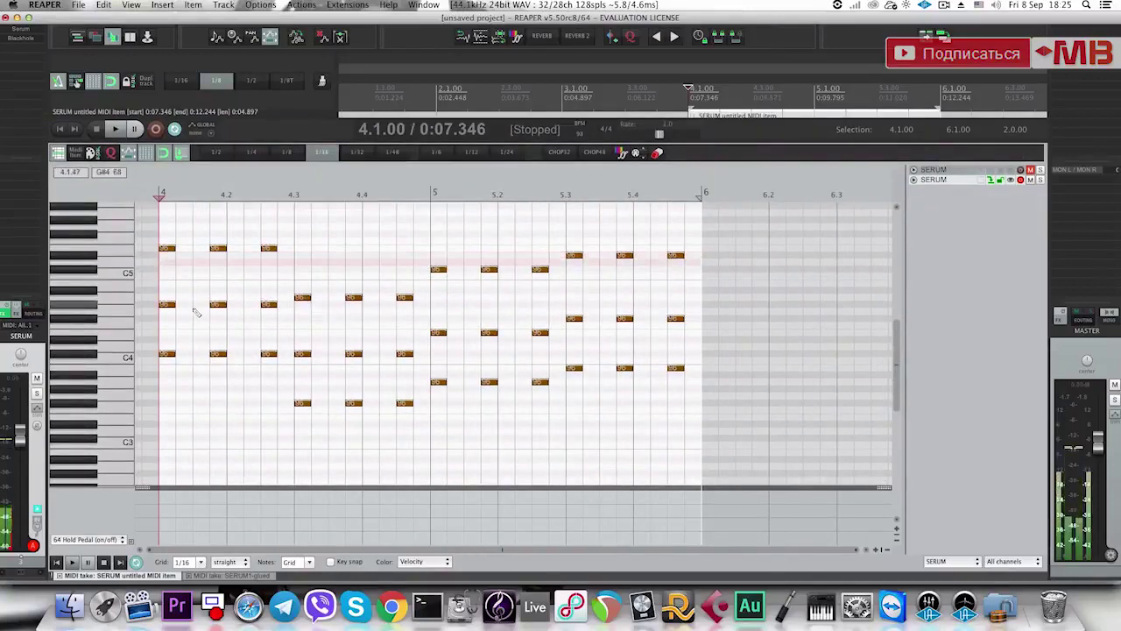
key("space")
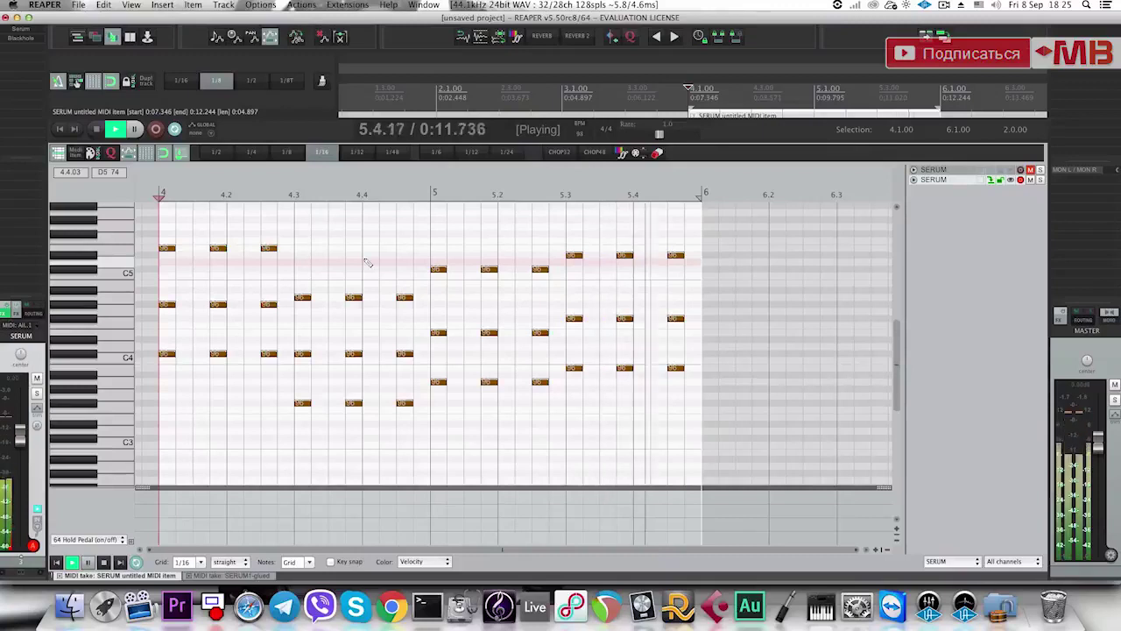
key("space")
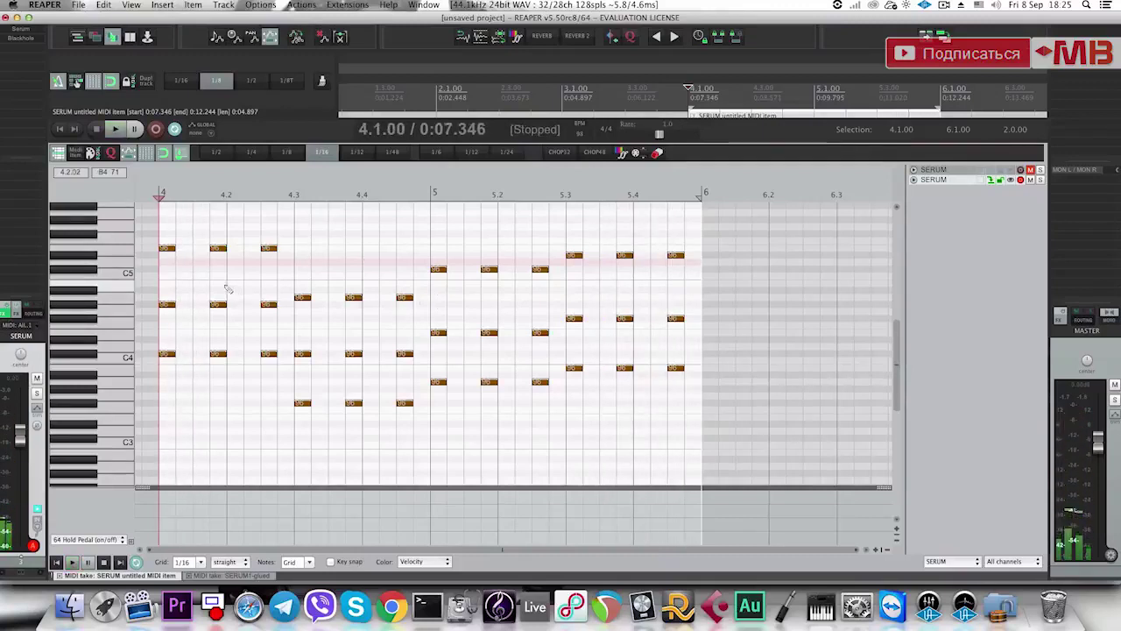
Revoice the top notes of the chord stabs with C#5 and E5 alternations, then play the progression from bar 4.
left_click_drag(167, 249, 167, 268)
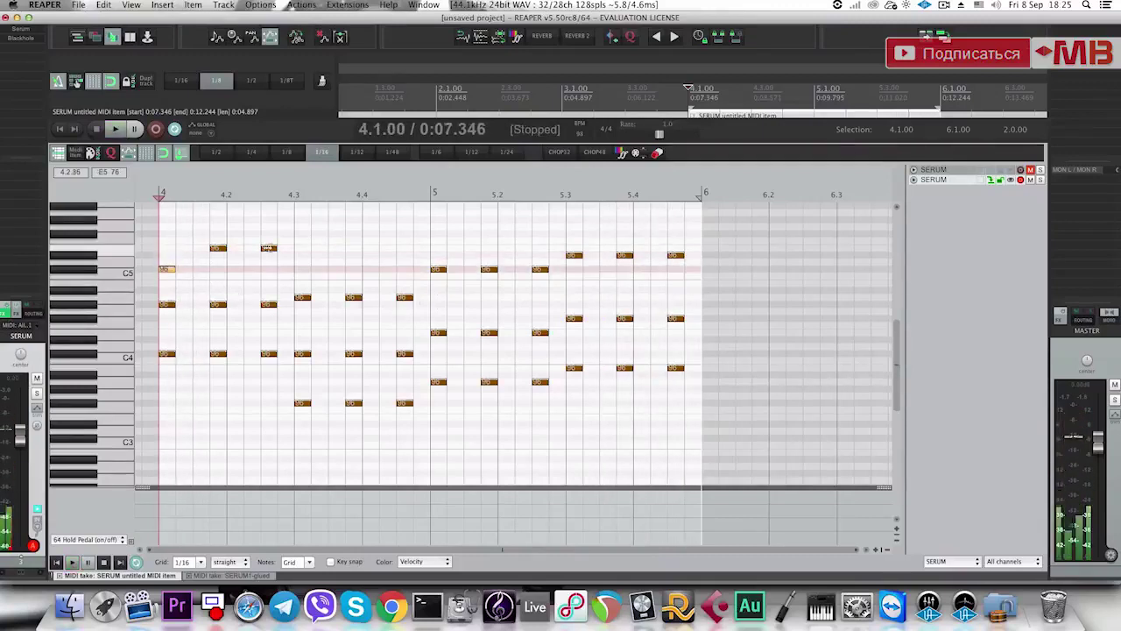
left_click_drag(268, 249, 303, 268)
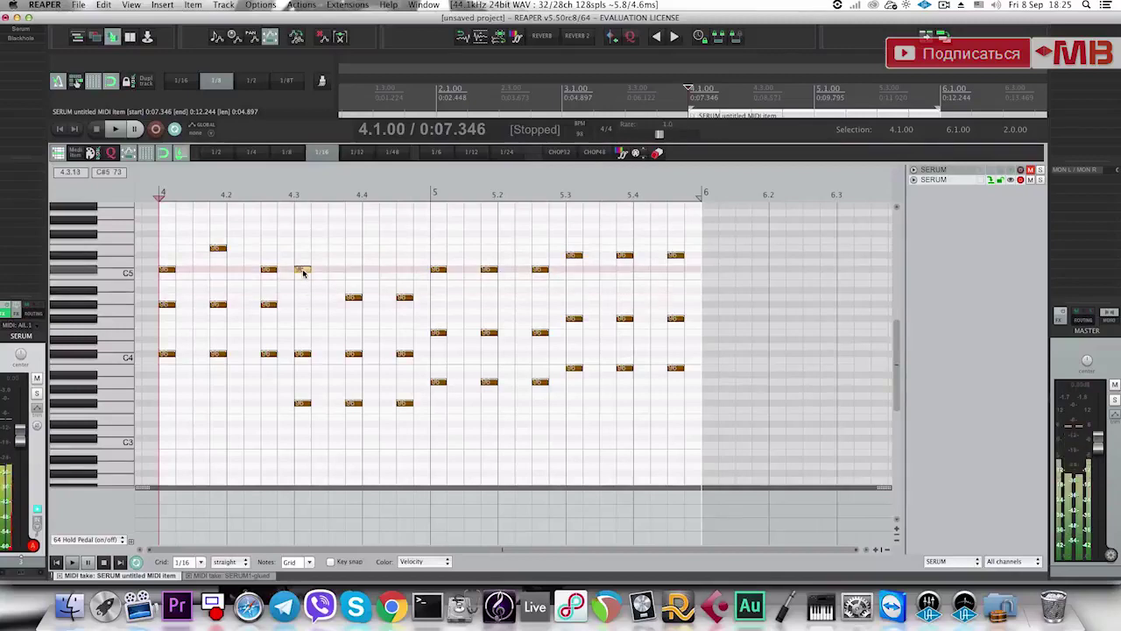
left_click_drag(353, 297, 353, 249)
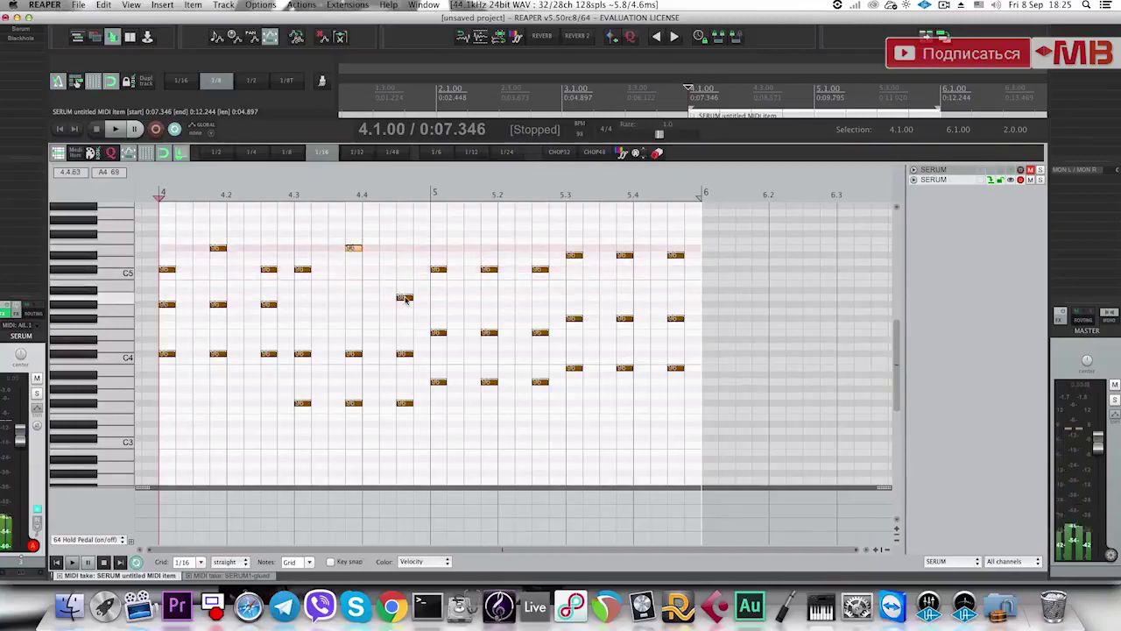
left_click_drag(404, 296, 404, 269)
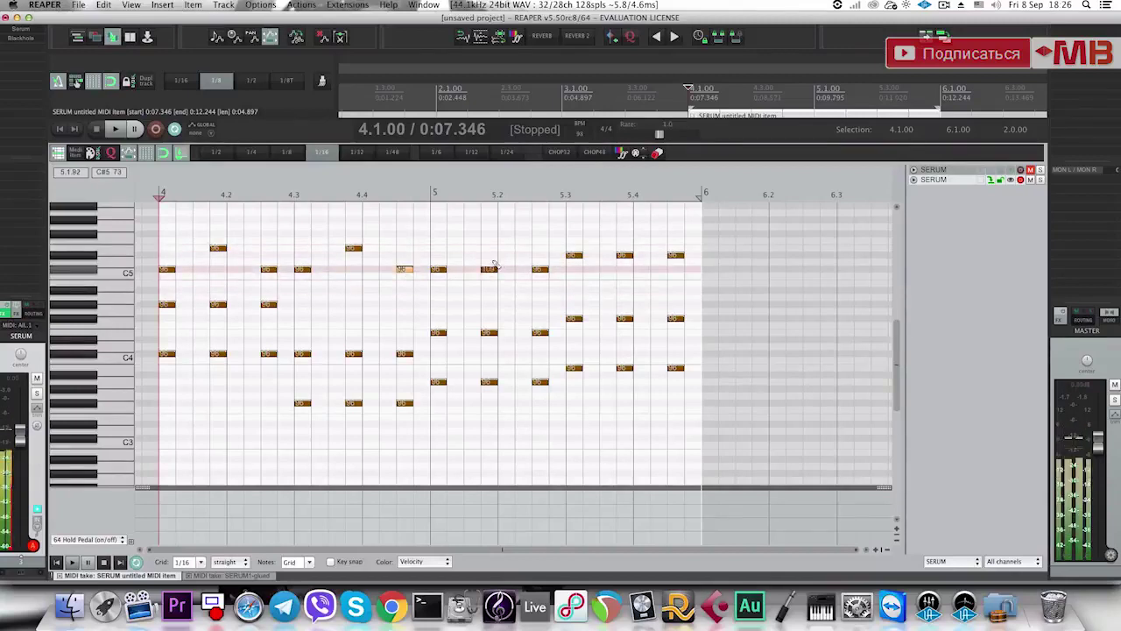
left_click_drag(490, 272, 489, 249)
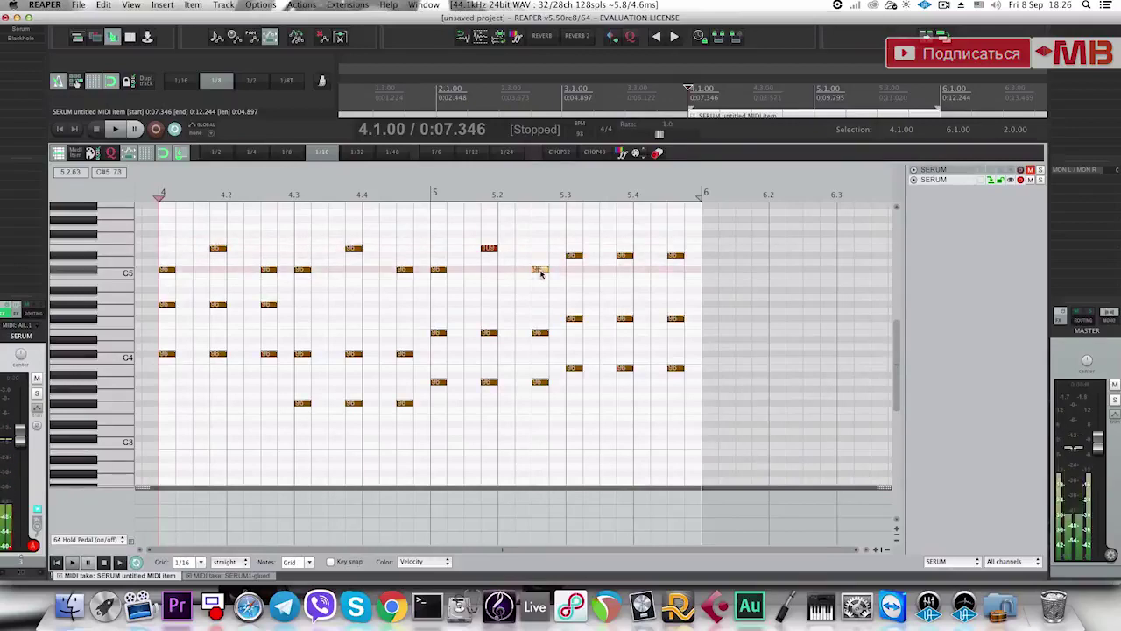
left_click_drag(626, 256, 628, 270)
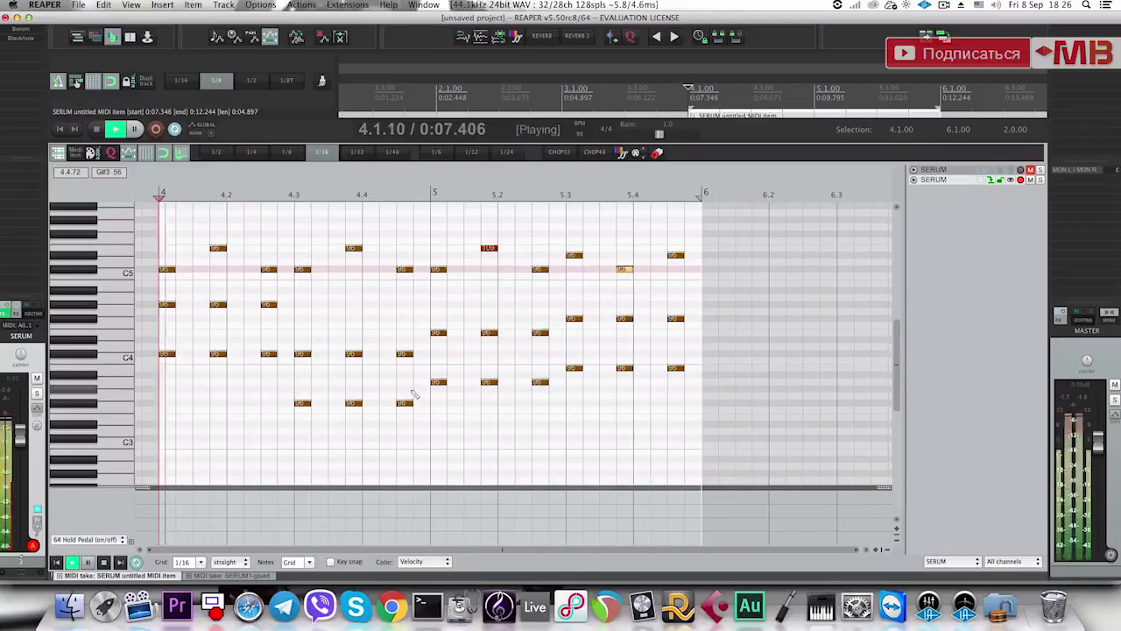
key("space")
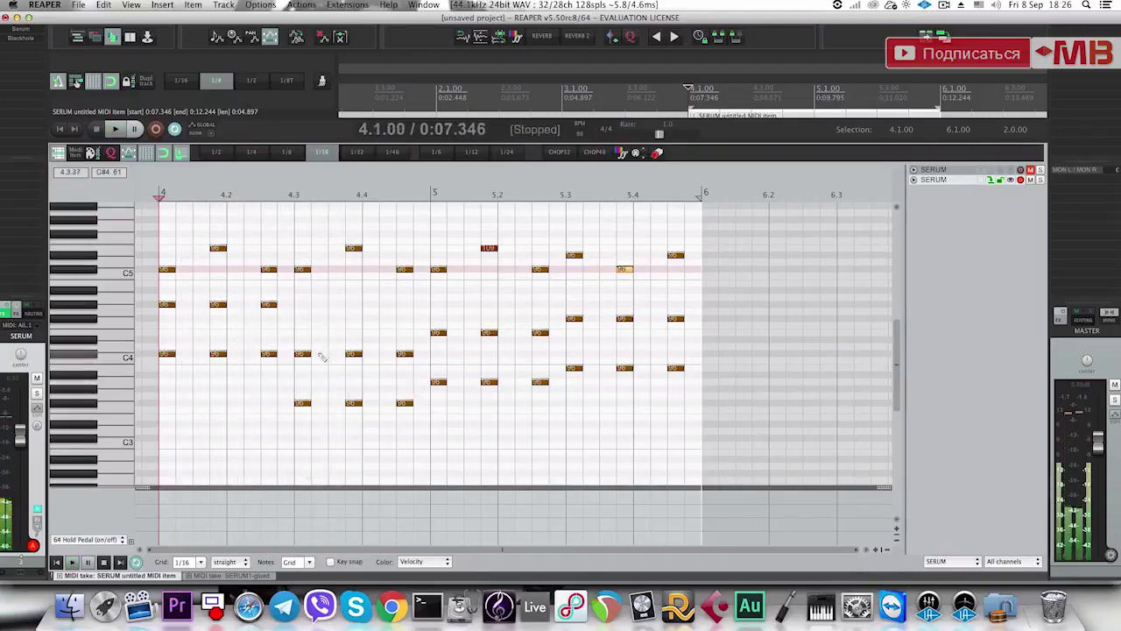
Raise the second chord group's three middle notes from C#4 to A4 and play from 4.3.
left_click(304, 354)
left_click(356, 354, "super")
left_click_drag(355, 356, 357, 299)
left_click(296, 302)
key("space")
key("space")
left_click(355, 321)
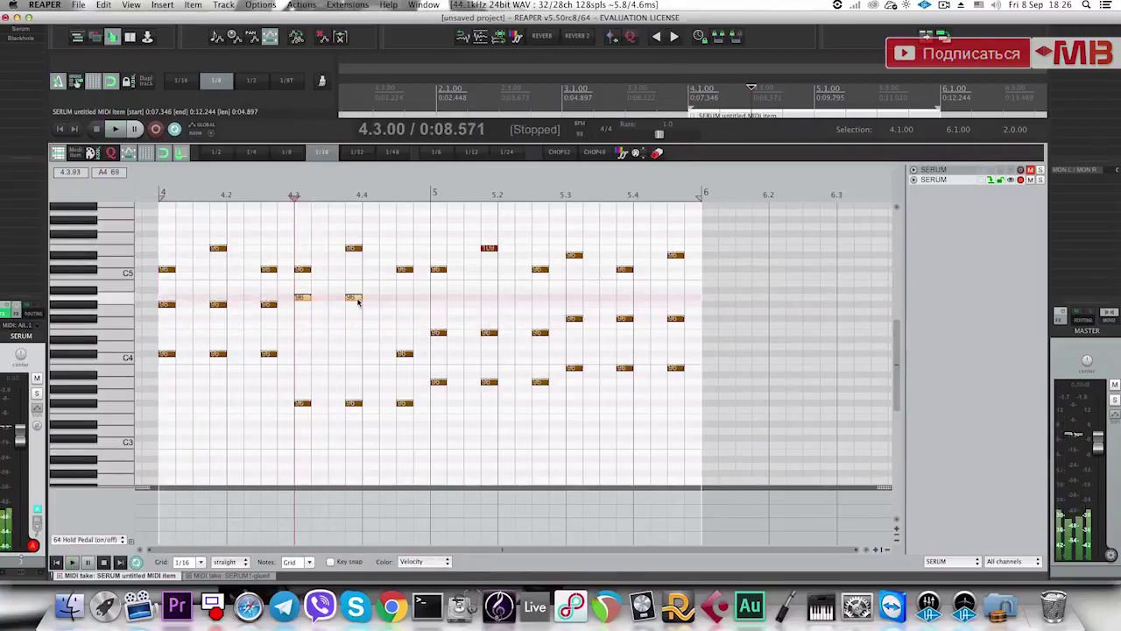
key("space")
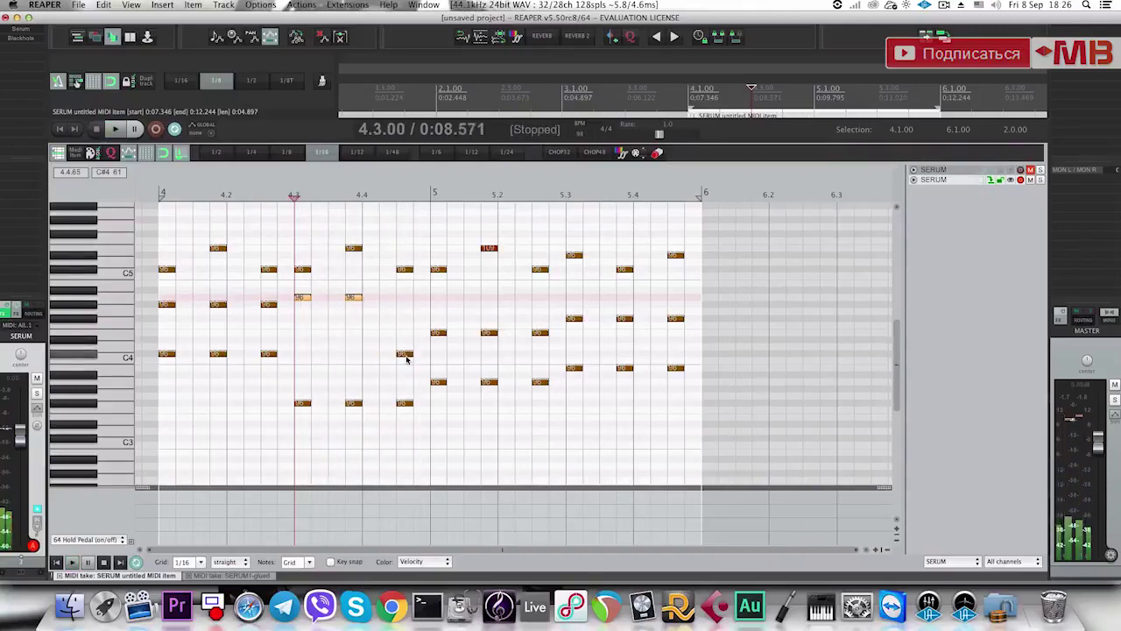
left_click_drag(407, 354, 405, 297)
key("space")
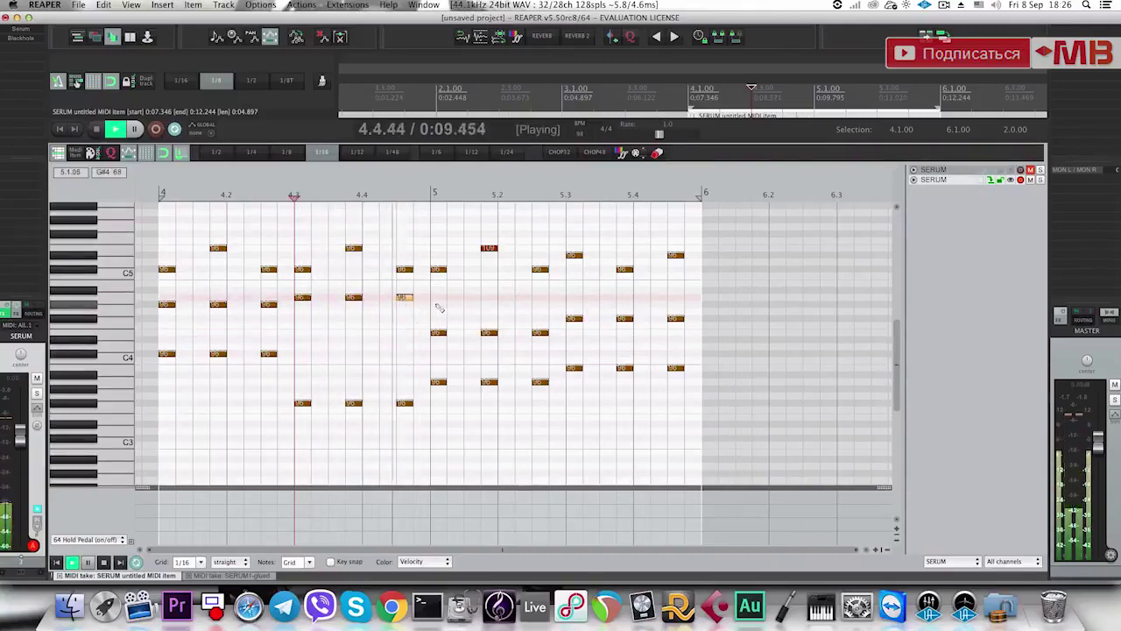
key("space")
Raise the third chord group's three middle notes to A4 and play from bar 5.
left_click_drag(429, 343, 442, 298)
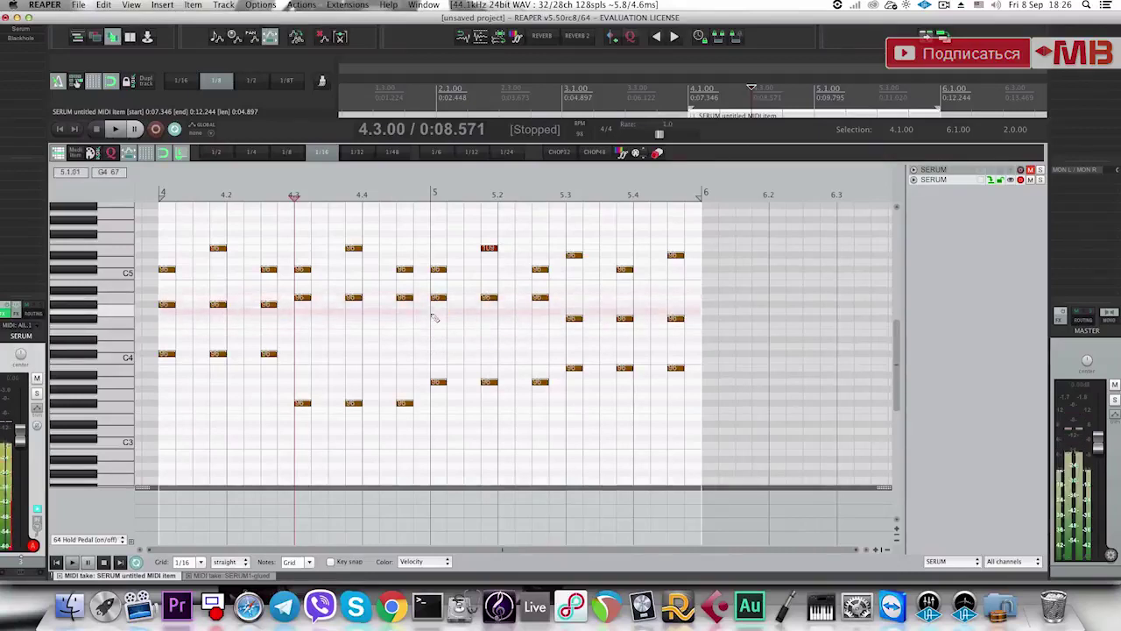
key("space")
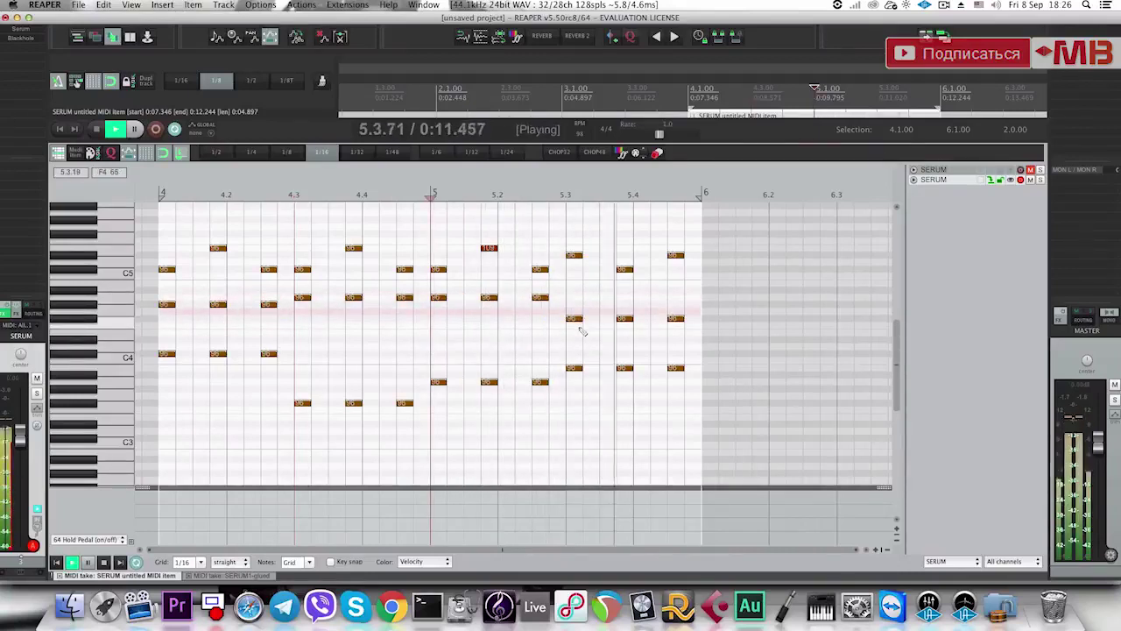
key("space")
Try the fourth chord group's middle notes at B4, return them to F#4, and play from 5.3.
left_click_drag(578, 326, 711, 313)
left_click_drag(575, 321, 575, 286)
key("space")
key("space")
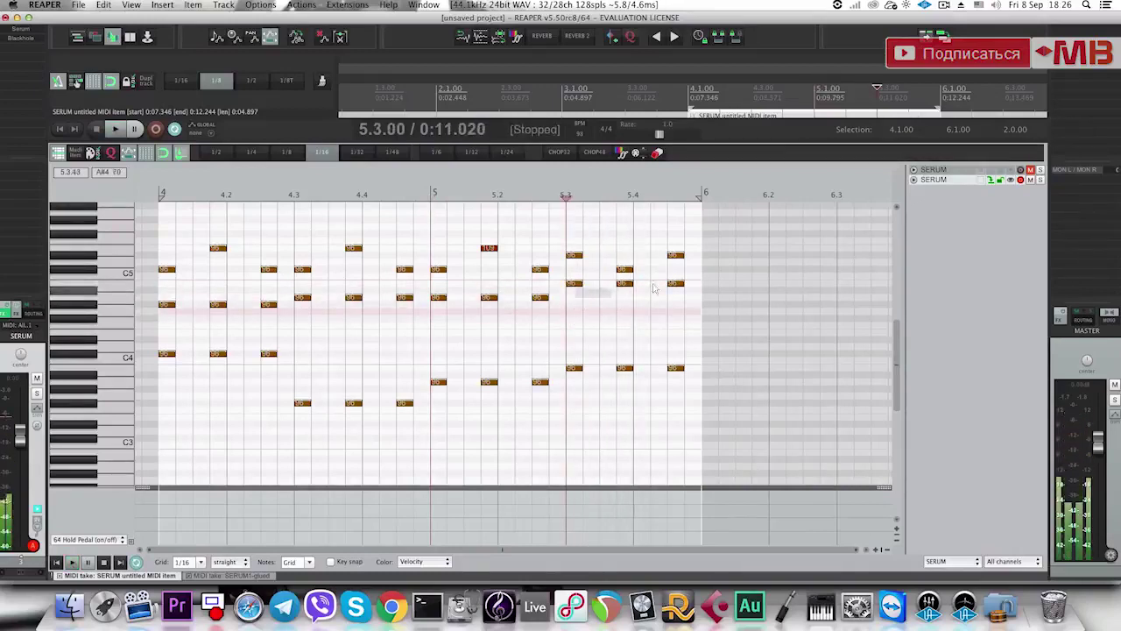
left_click_drag(574, 283, 574, 320)
key("space")
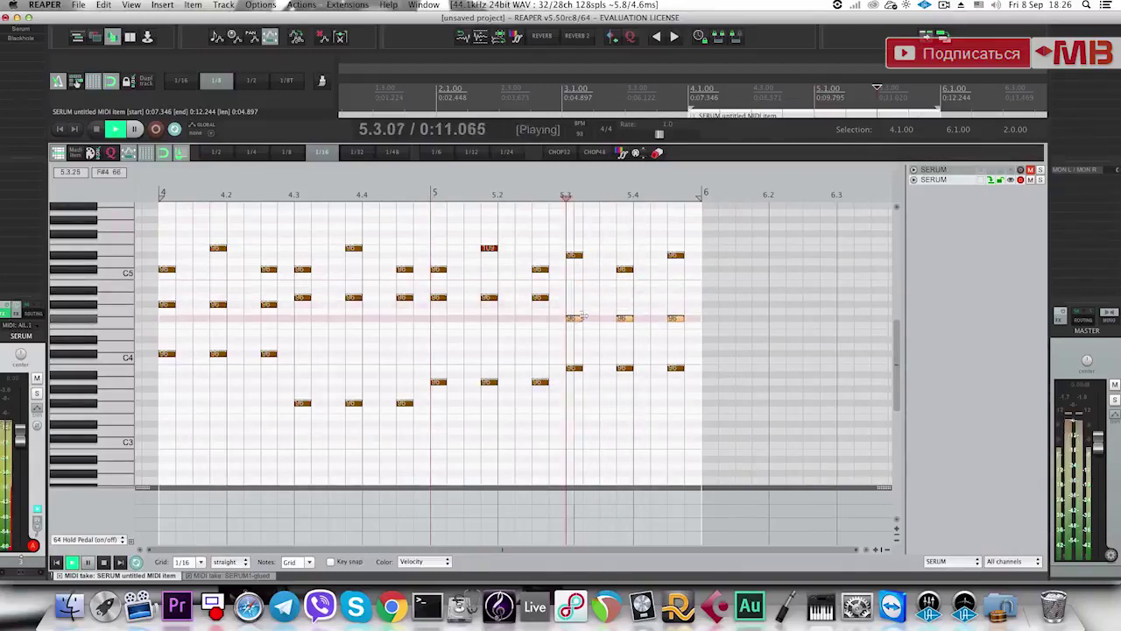
key("space")
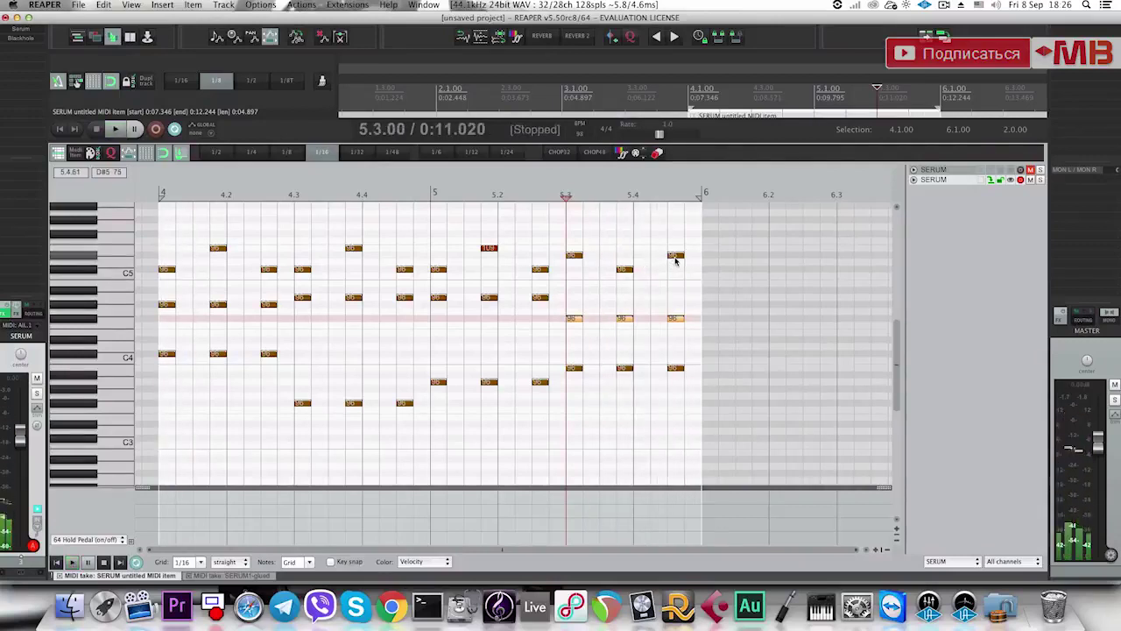
Lower the last stab's top note to B4 and listen to the revoiced progression.
left_click_drag(675, 255, 675, 283)
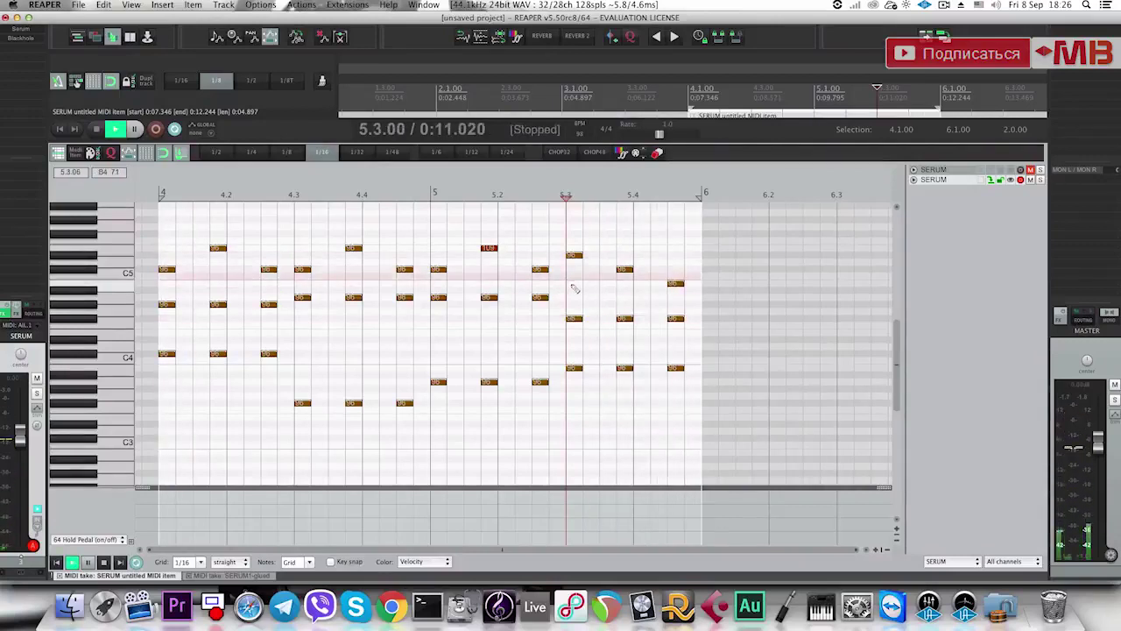
key("space")
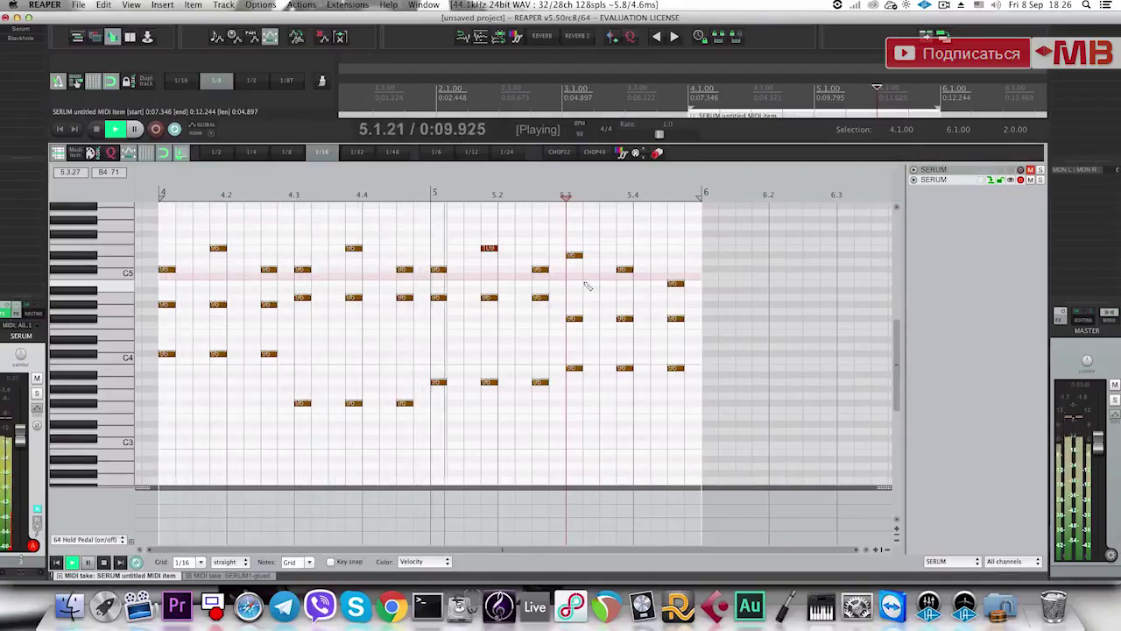
key("space")
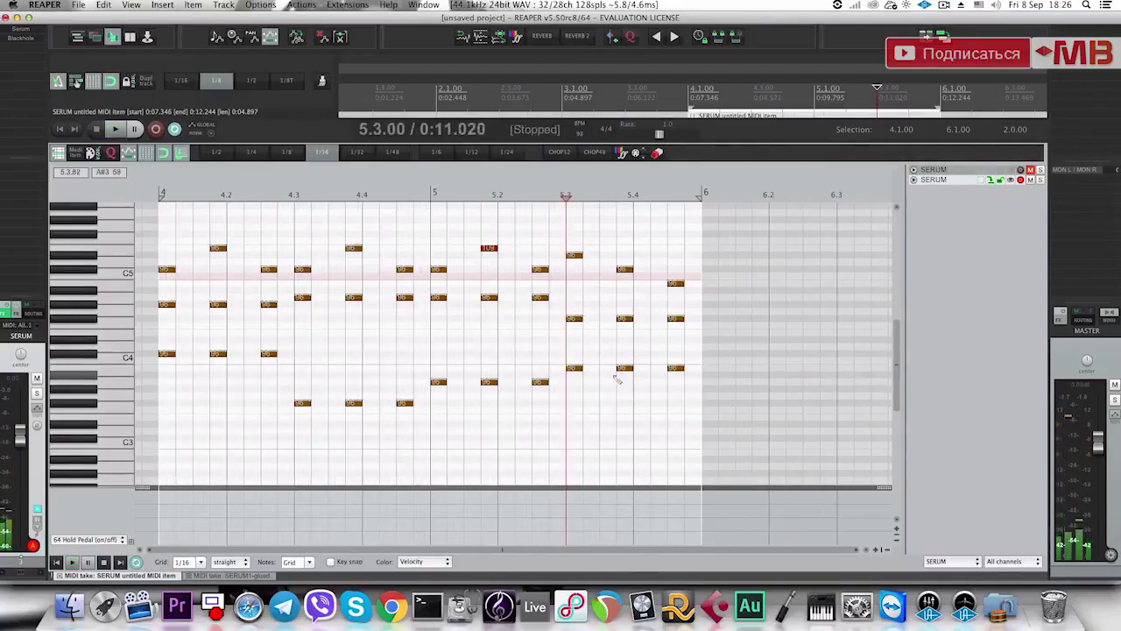
Close the MIDI editor, then reopen the second SERUM track's item in an enlarged editor.
key("Escape")
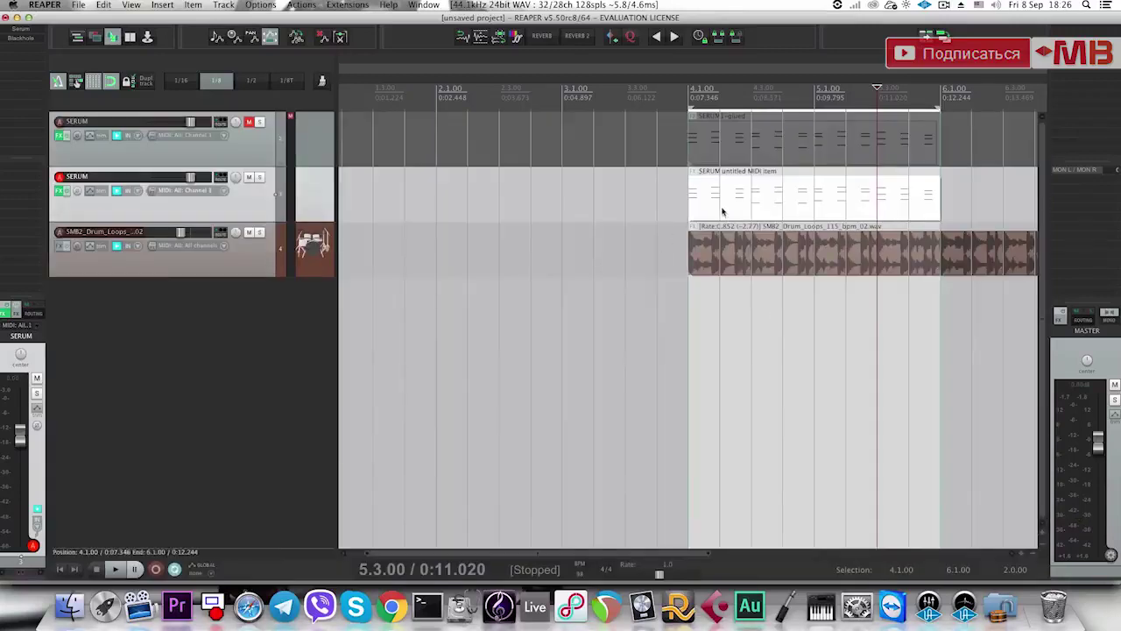
left_click(723, 211)
scroll(722, 211, "down", 3)
left_click(640, 205)
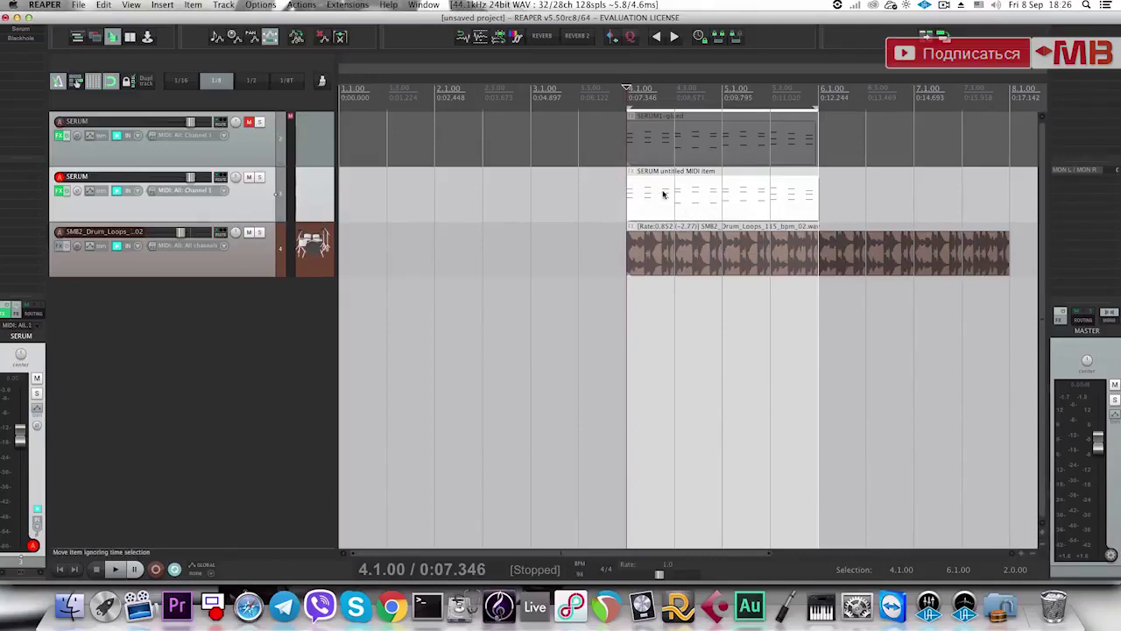
double_click(663, 195)
left_click_drag(454, 356, 455, 152)
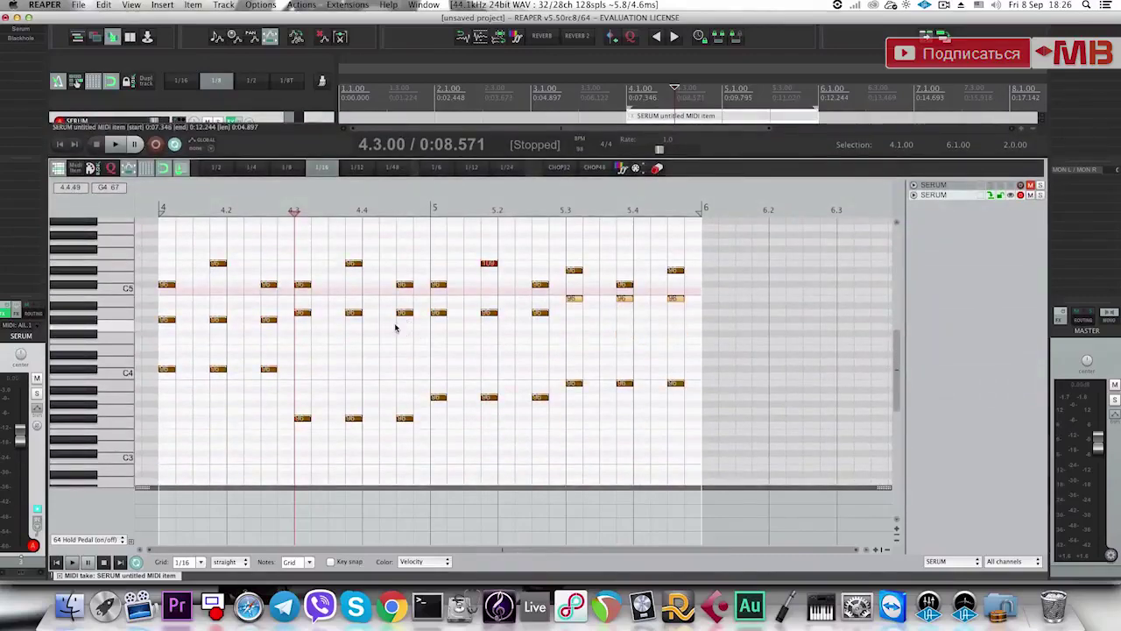
Undo all the revoicing edits back to the original four chord groups and play them from bar 4.
key("ctrl+z")
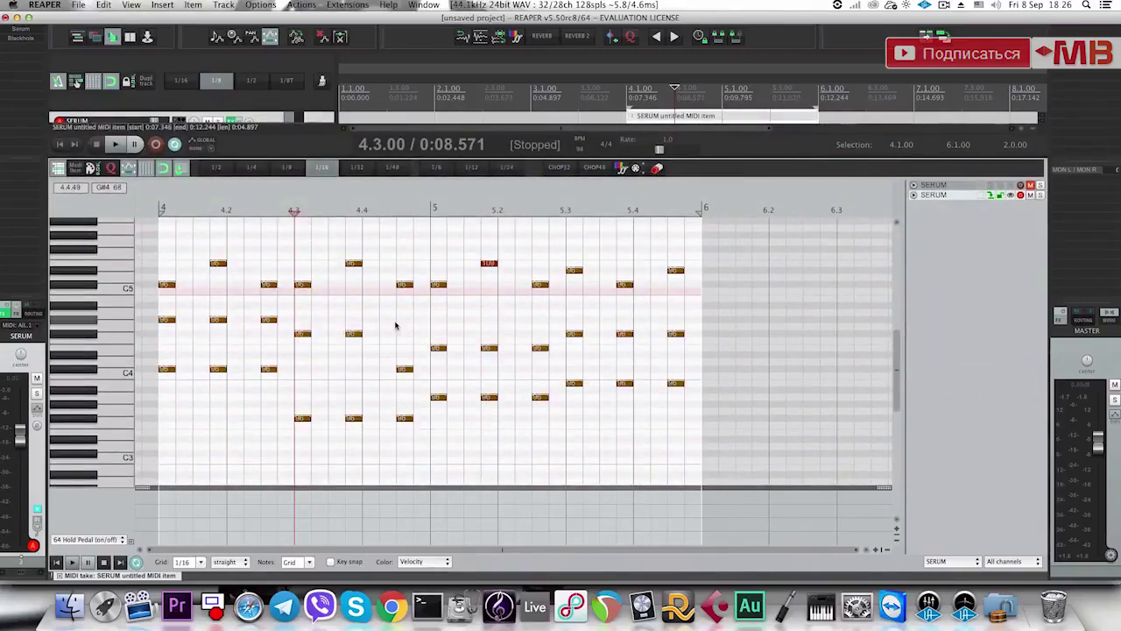
key("super+z")
key("super+z")
key("super+z")
key("super+z")
key("super+z")
key("super+z")
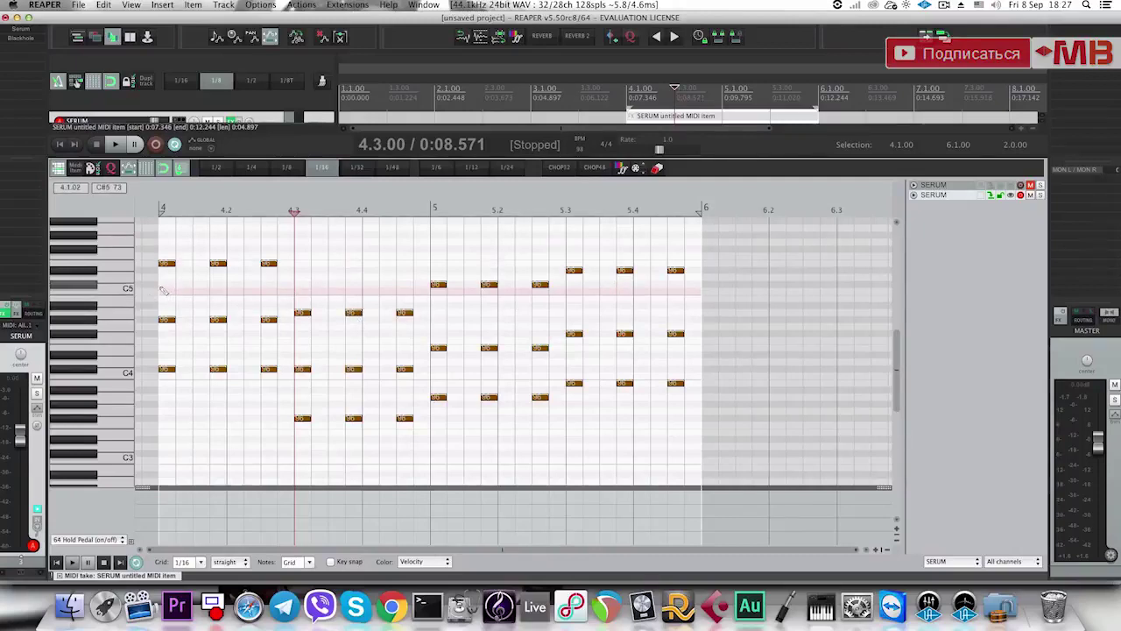
key("space")
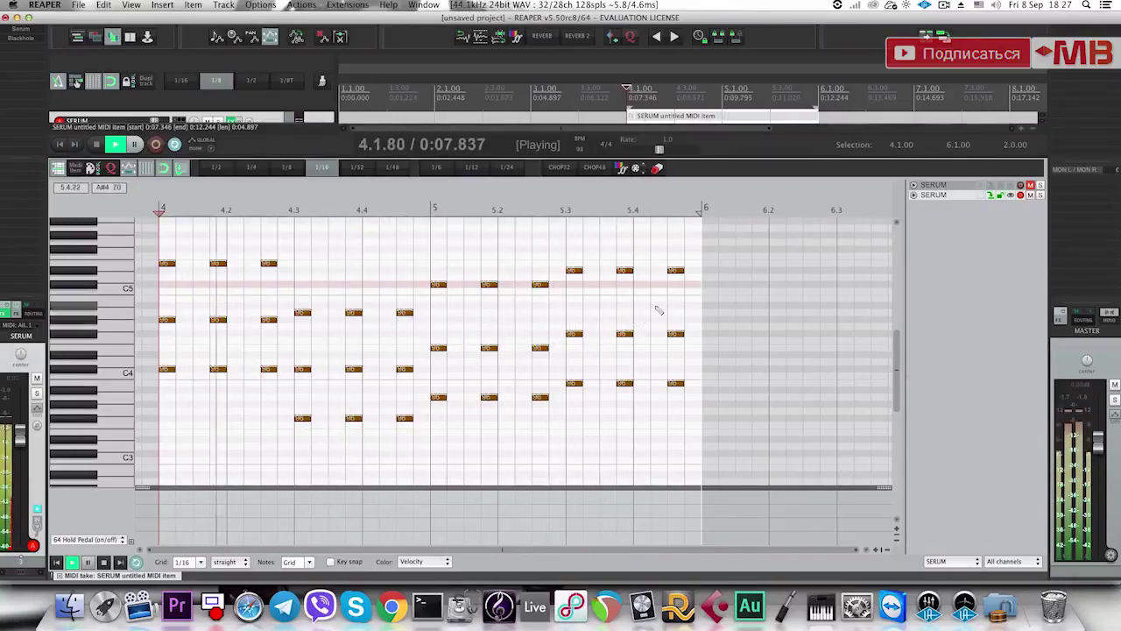
key("space")
Close the MIDI editor and insert a new track below the second SERUM track.
key("Escape")
key("super+t")
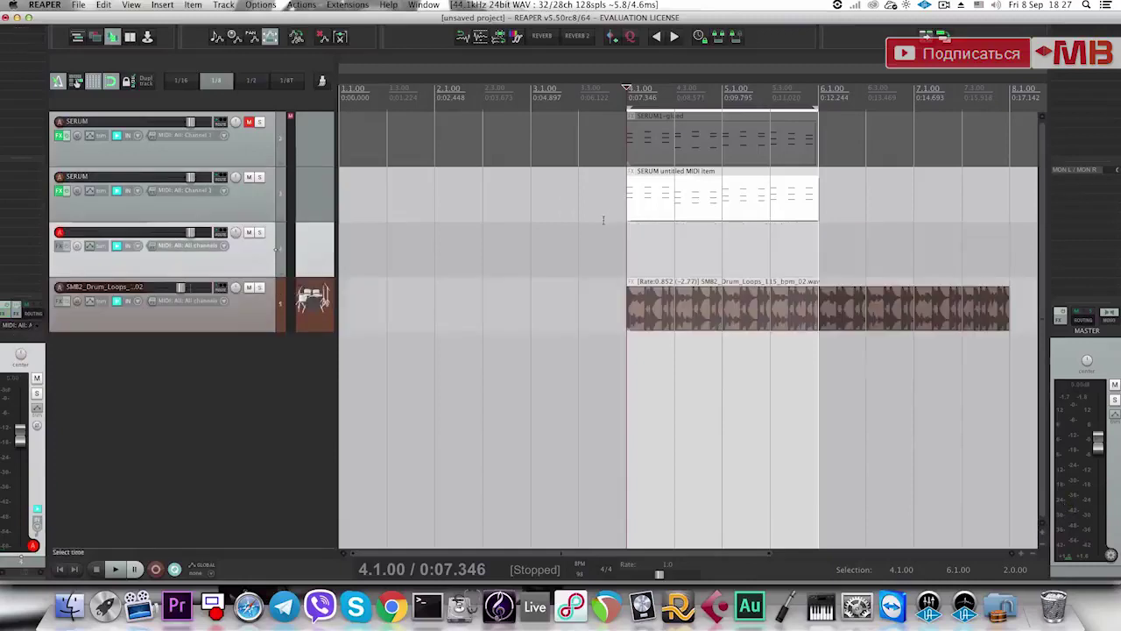
left_click(669, 219)
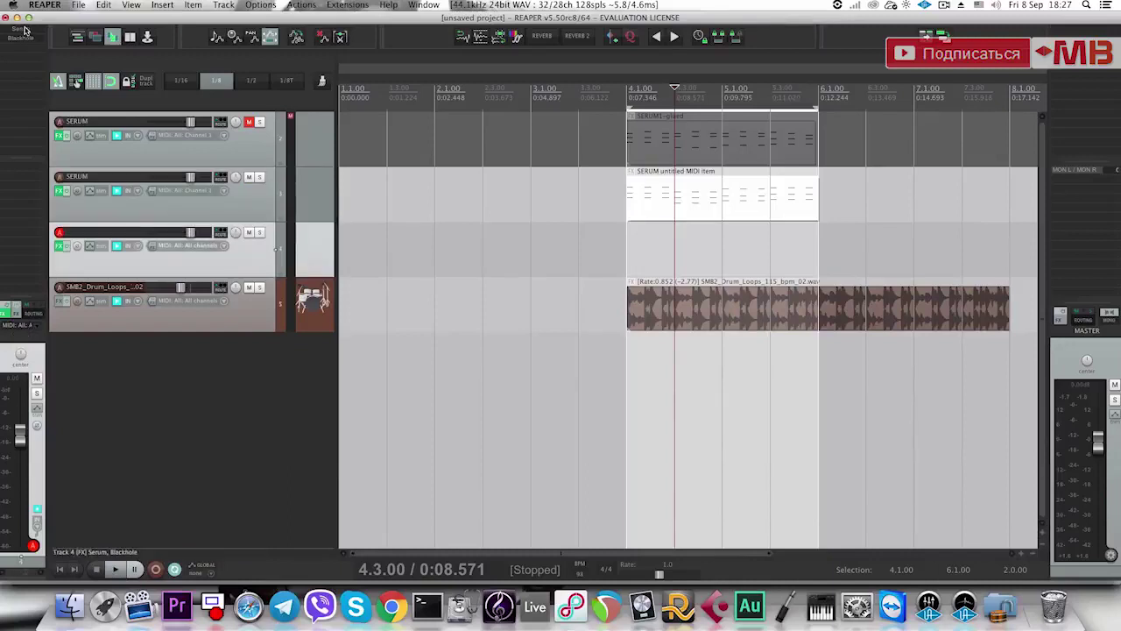
Open Serum on the new track and switch oscillator A to wavetable 0003.
left_click(25, 31)
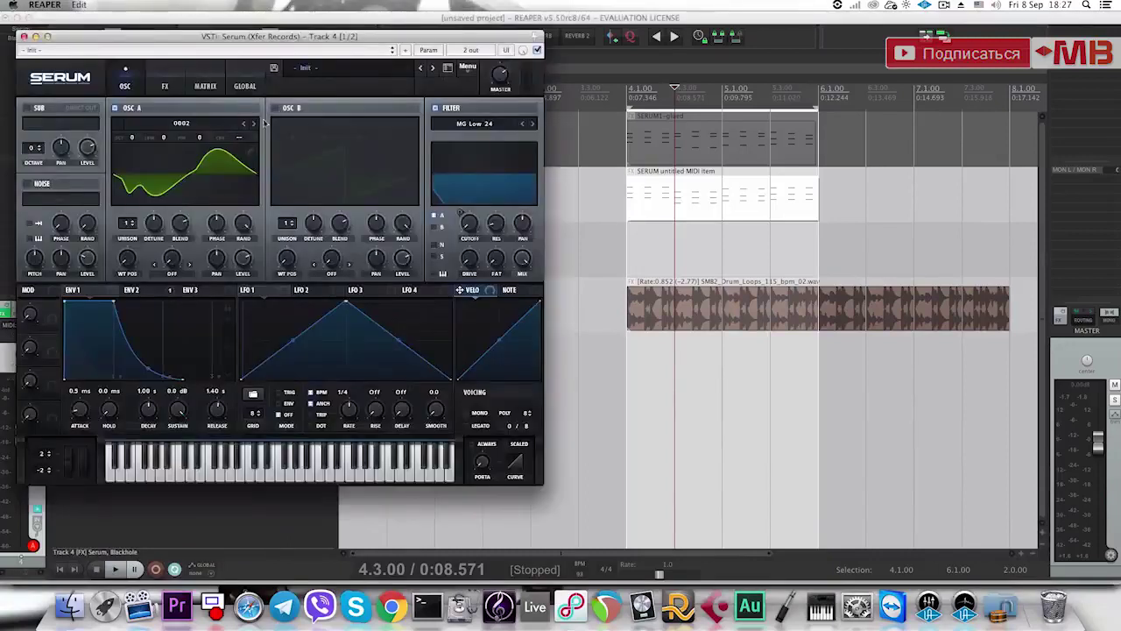
left_click(251, 125)
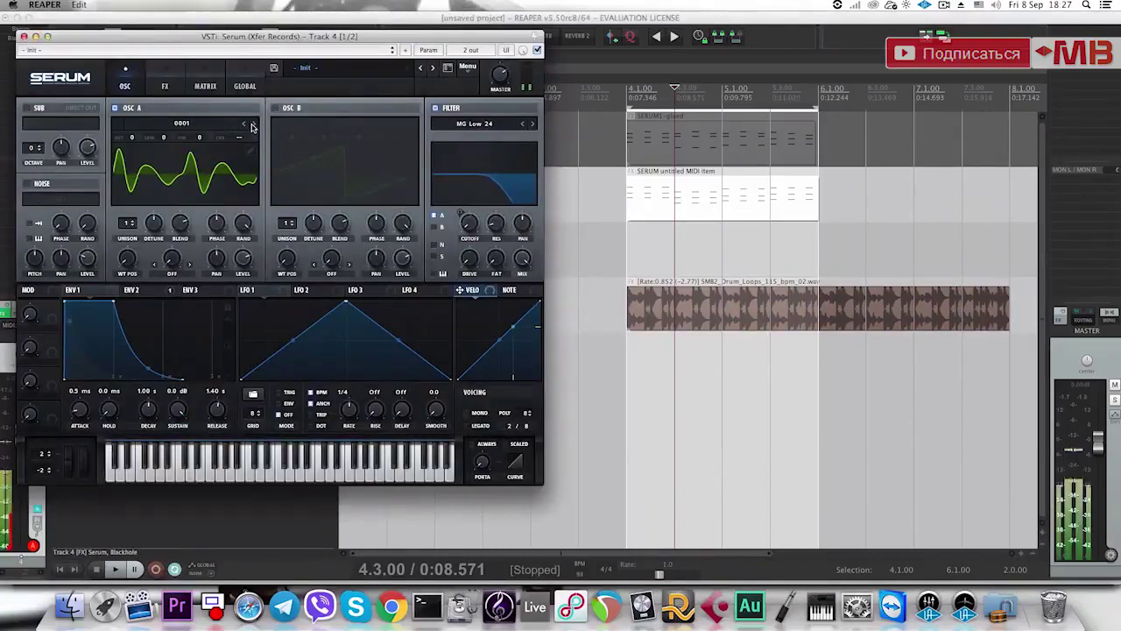
left_click(252, 124)
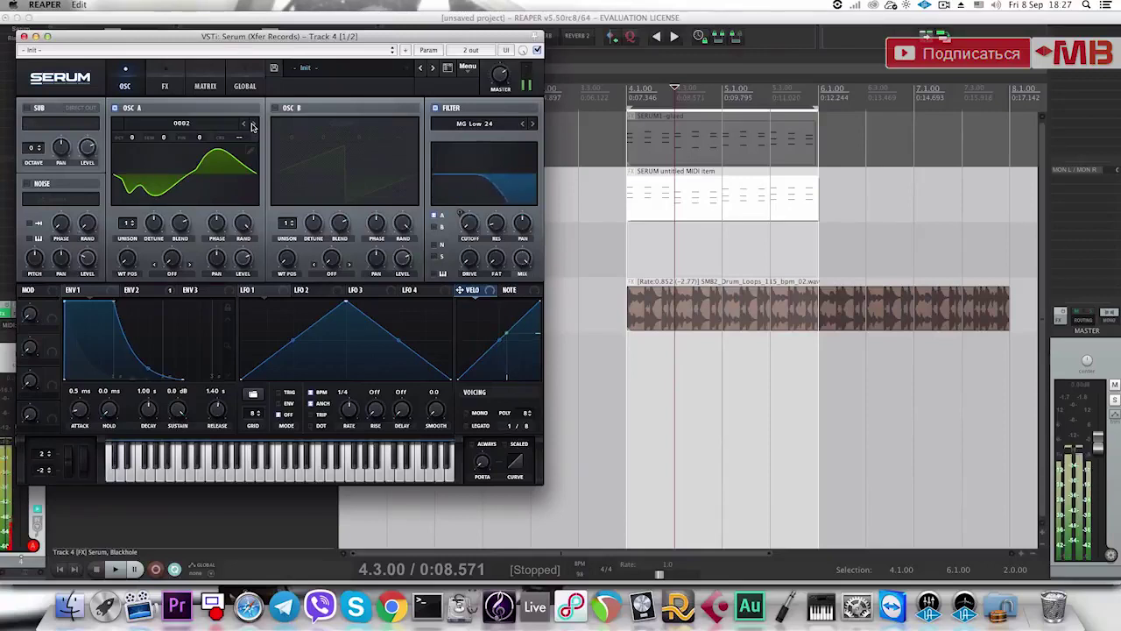
left_click(252, 125)
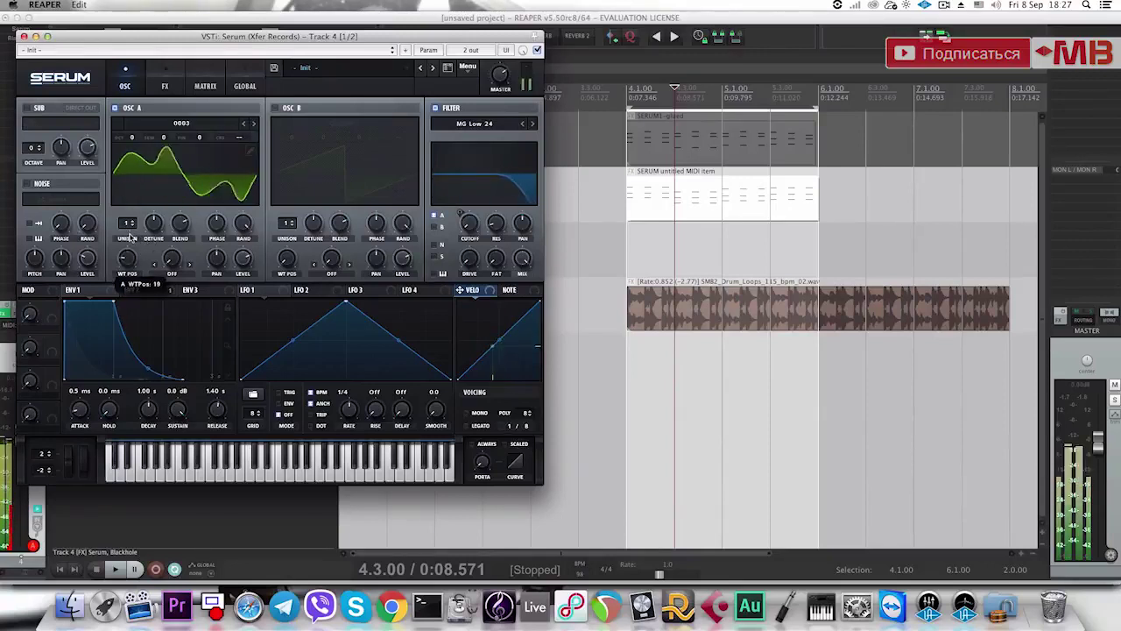
Copy the second SERUM track's chord item onto the new track at 4.1.00 and play both layers with the drum loop.
left_click(642, 238)
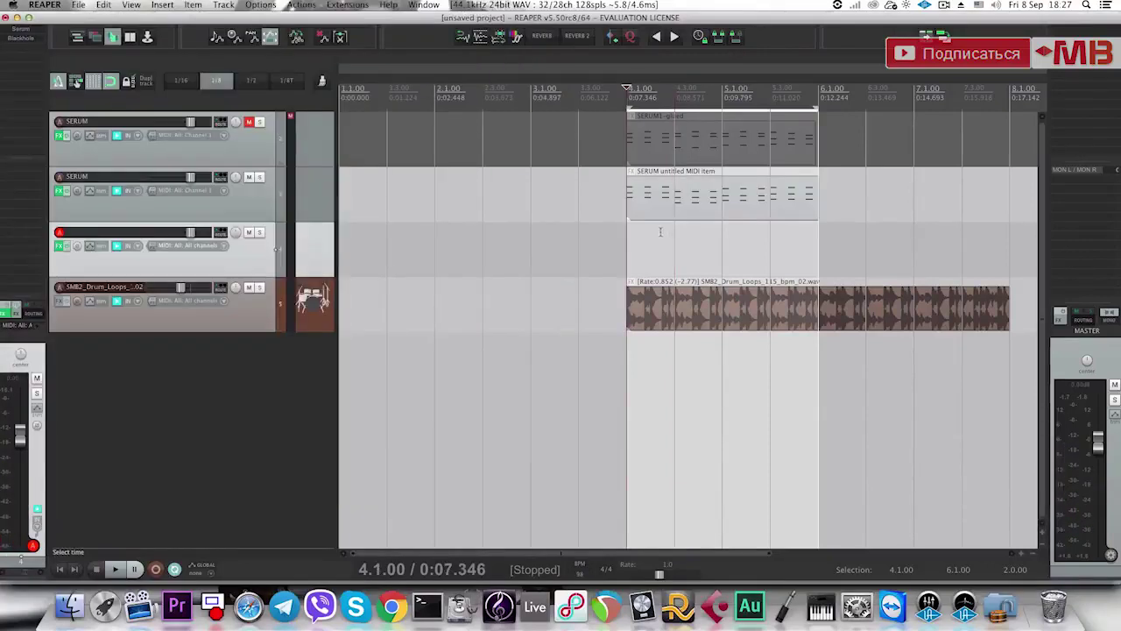
left_click(648, 215)
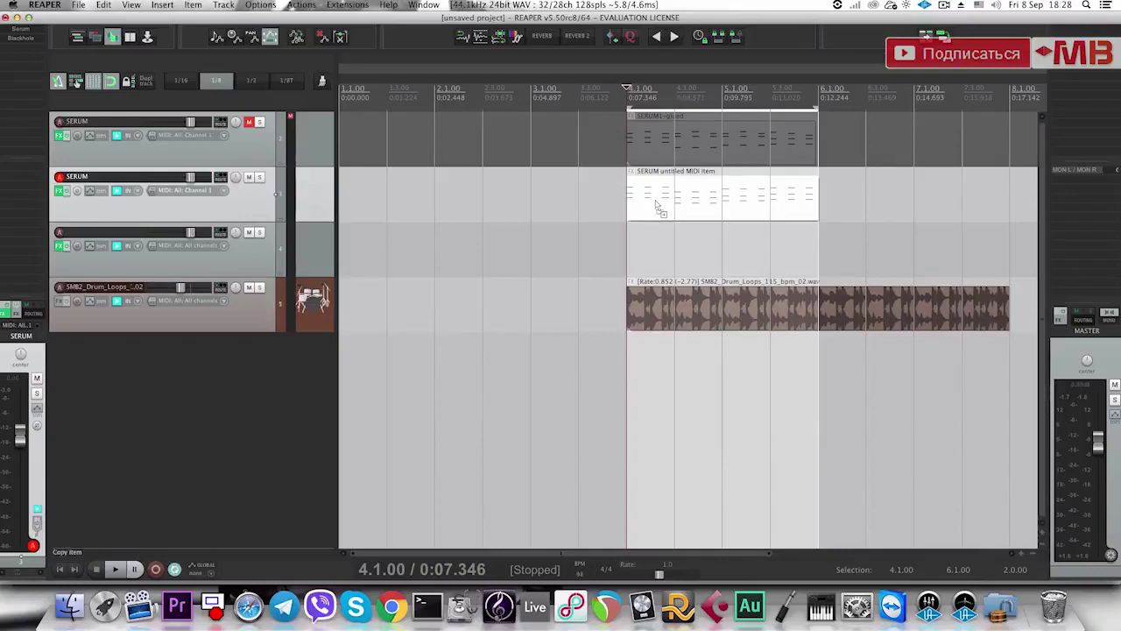
left_click_drag(656, 206, 649, 277)
left_click(653, 253)
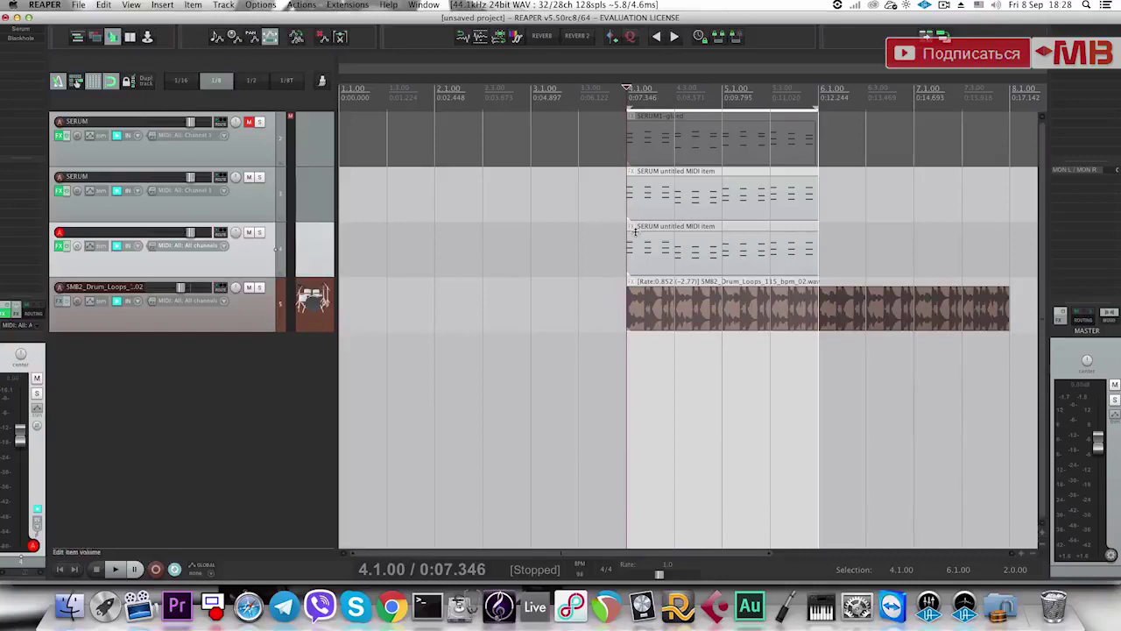
key("space")
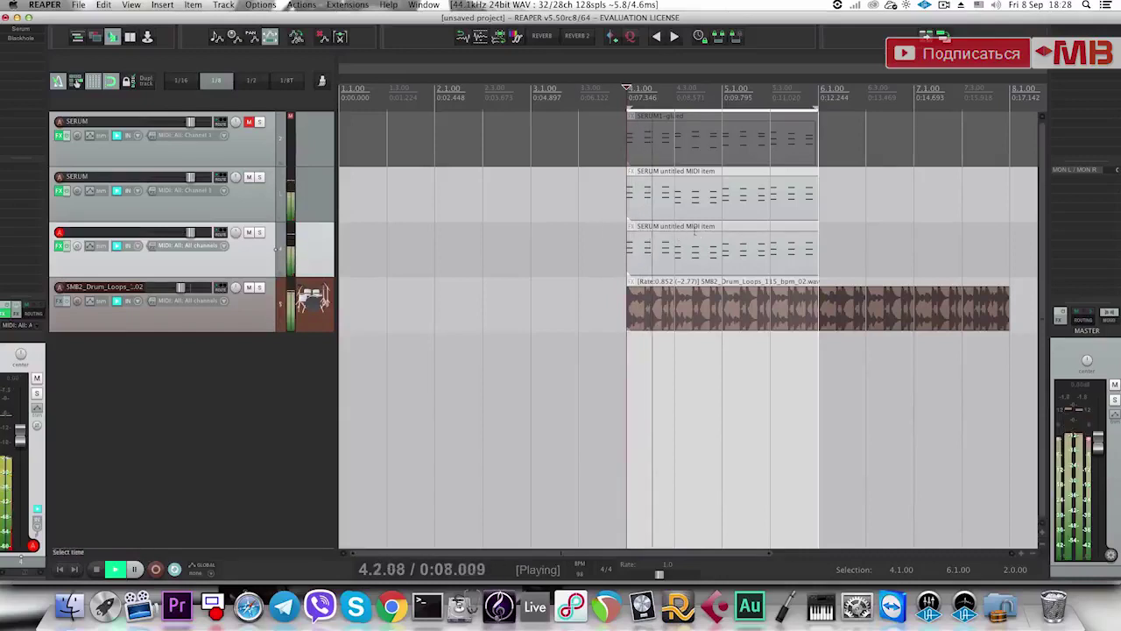
key("space")
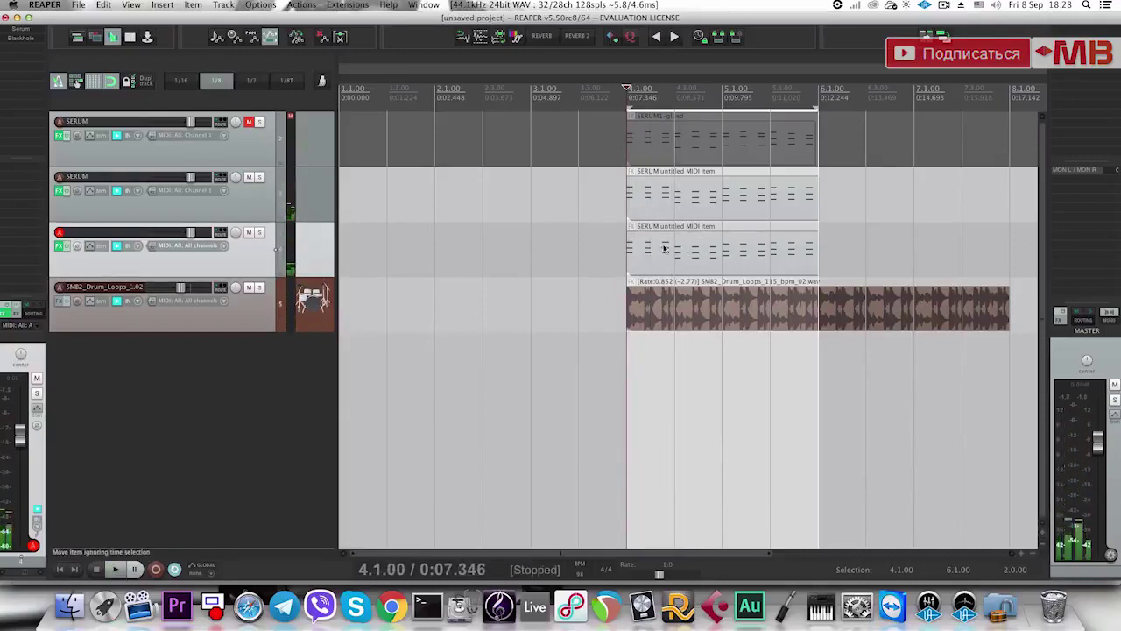
Open the copied chord item on the third synth track in the MIDI editor and enlarge the piano roll.
double_click(663, 250)
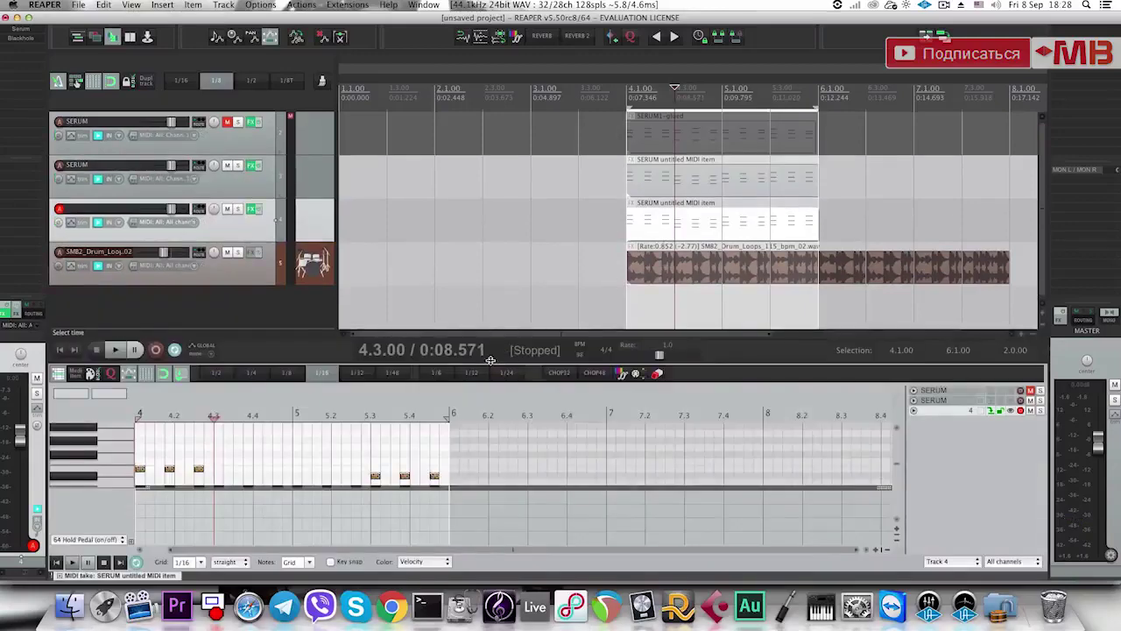
left_click_drag(491, 360, 491, 139)
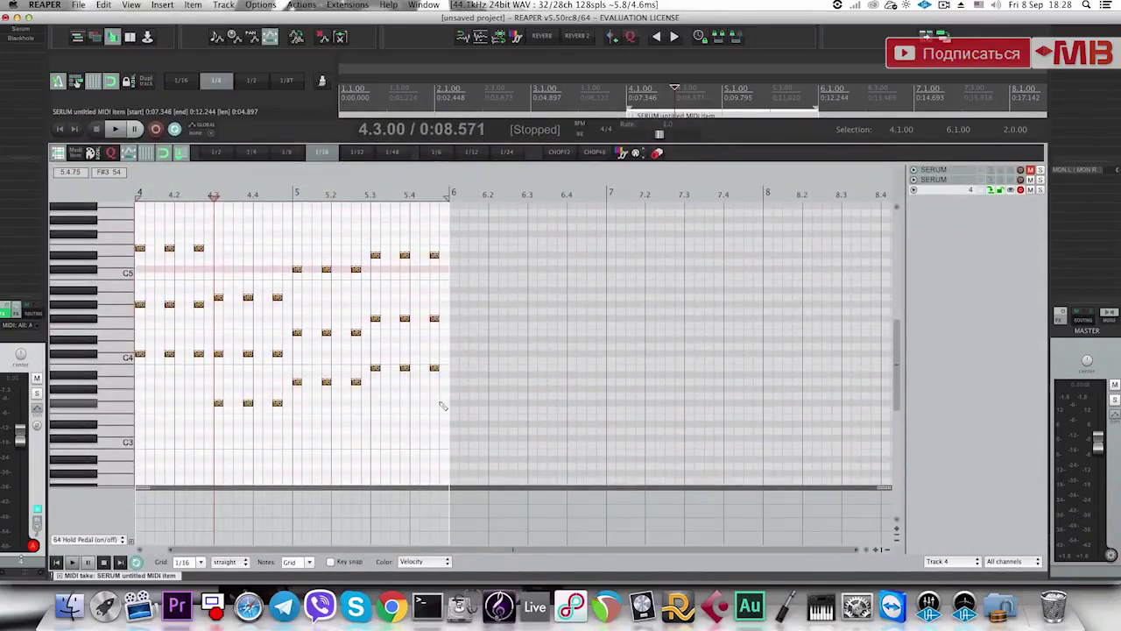
scroll(385, 411, "down", 3)
scroll(383, 403, "up", 2)
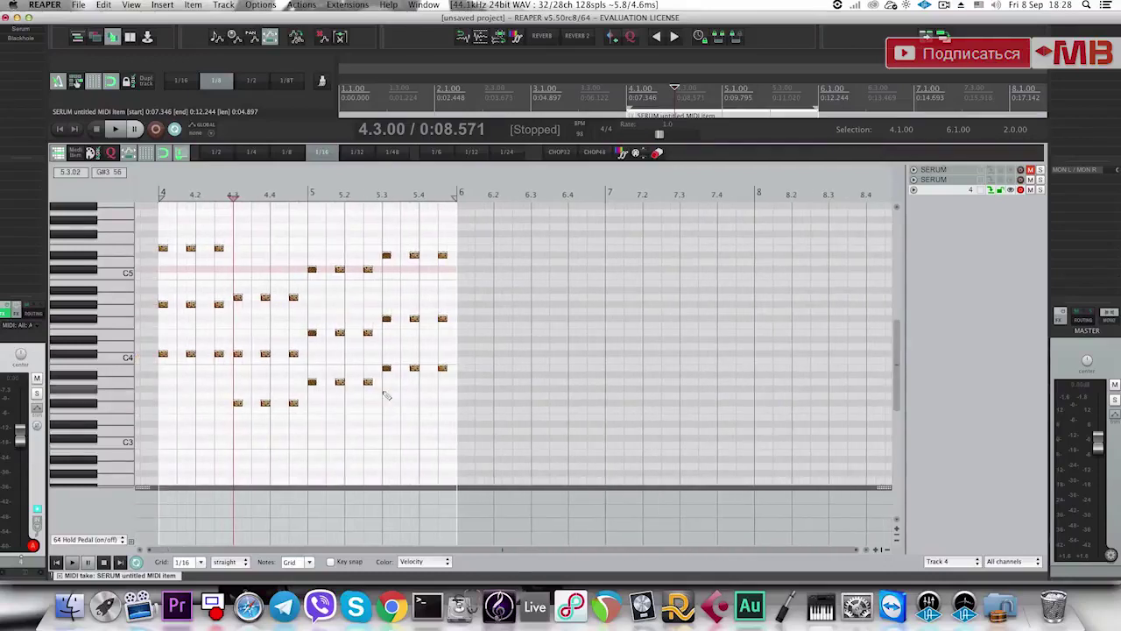
Delete the lowest note of every chord in all four groups.
left_click_drag(223, 350, 161, 363)
key("Delete")
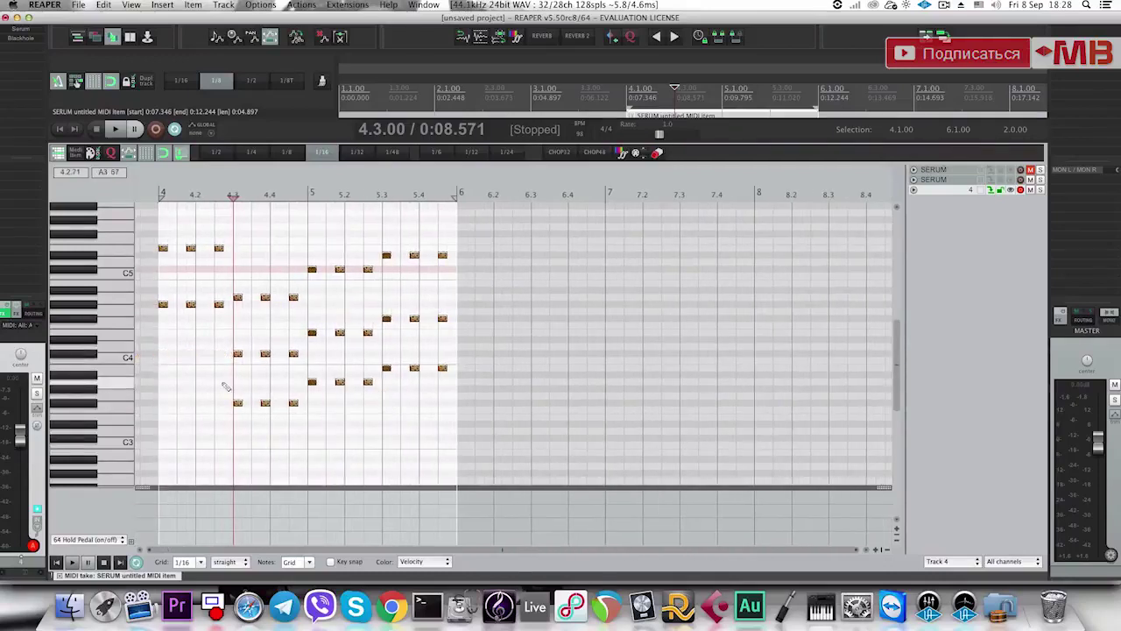
left_click_drag(226, 384, 319, 421)
key("Delete")
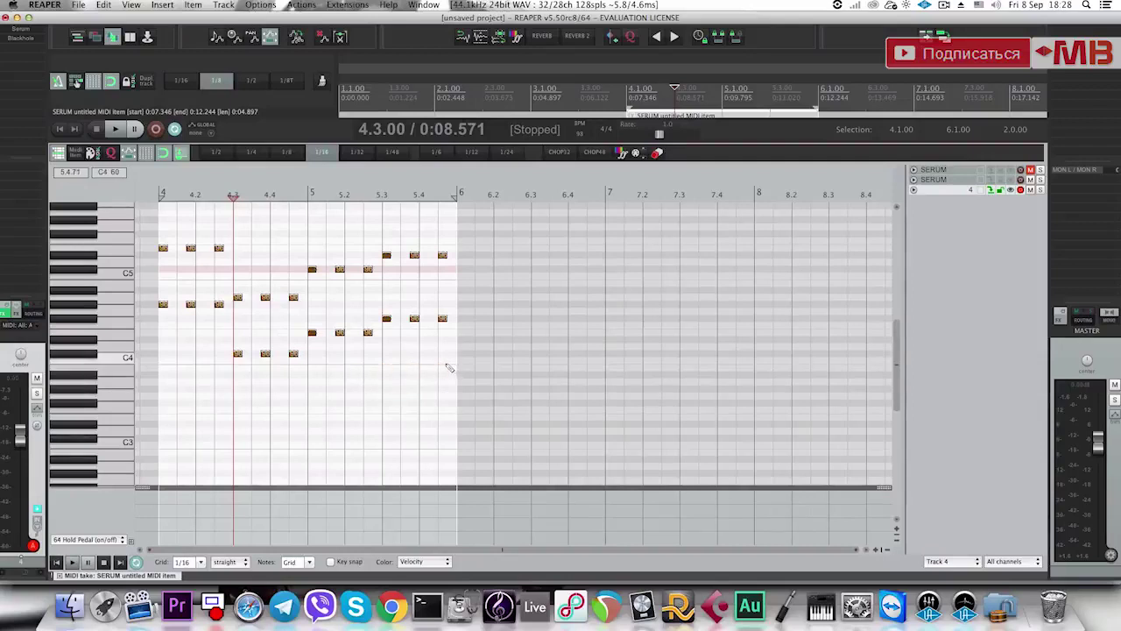
scroll(393, 362, "down", 1)
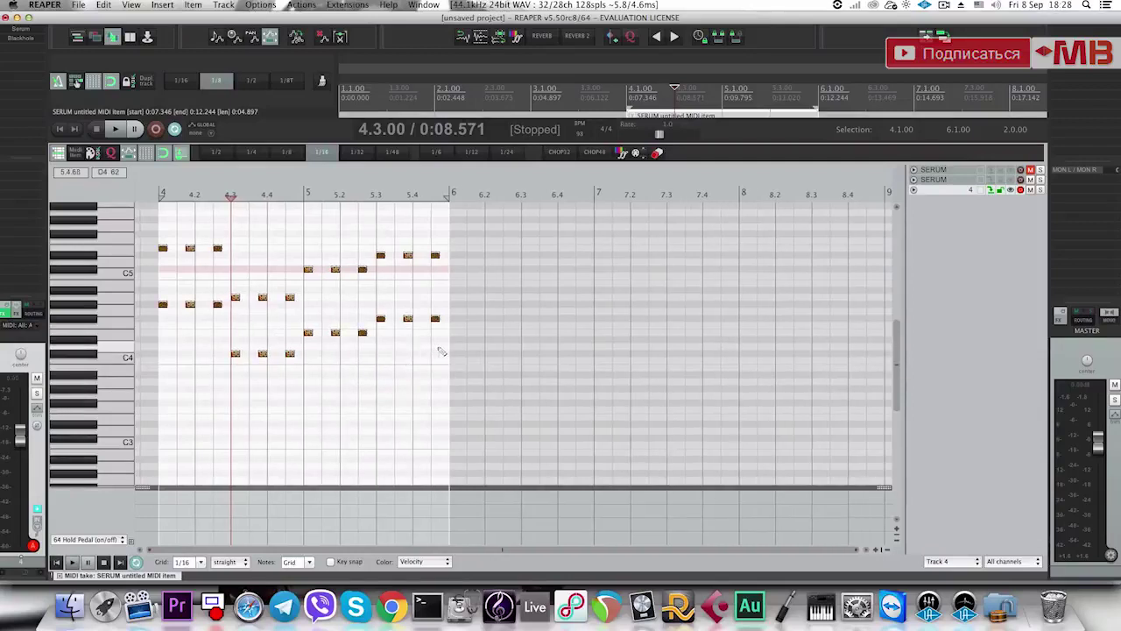
Raise the lower notes of the second and third groups an octave, and the first two G#4 notes to C#5.
left_click_drag(439, 365, 237, 269)
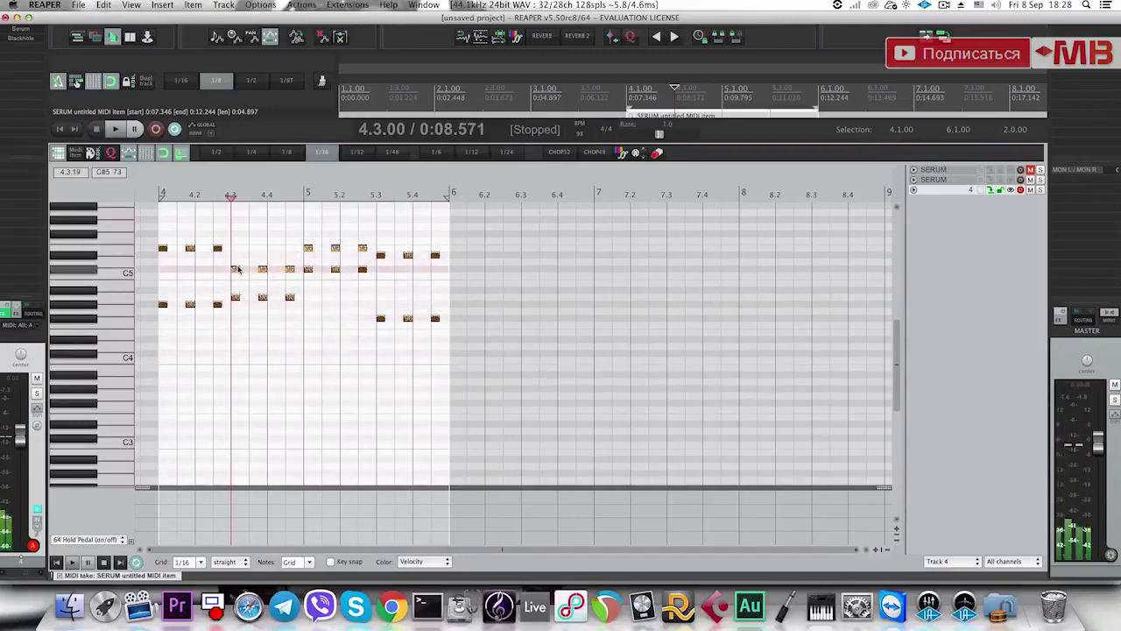
scroll(214, 293, "down", 1)
scroll(208, 304, "up", 2)
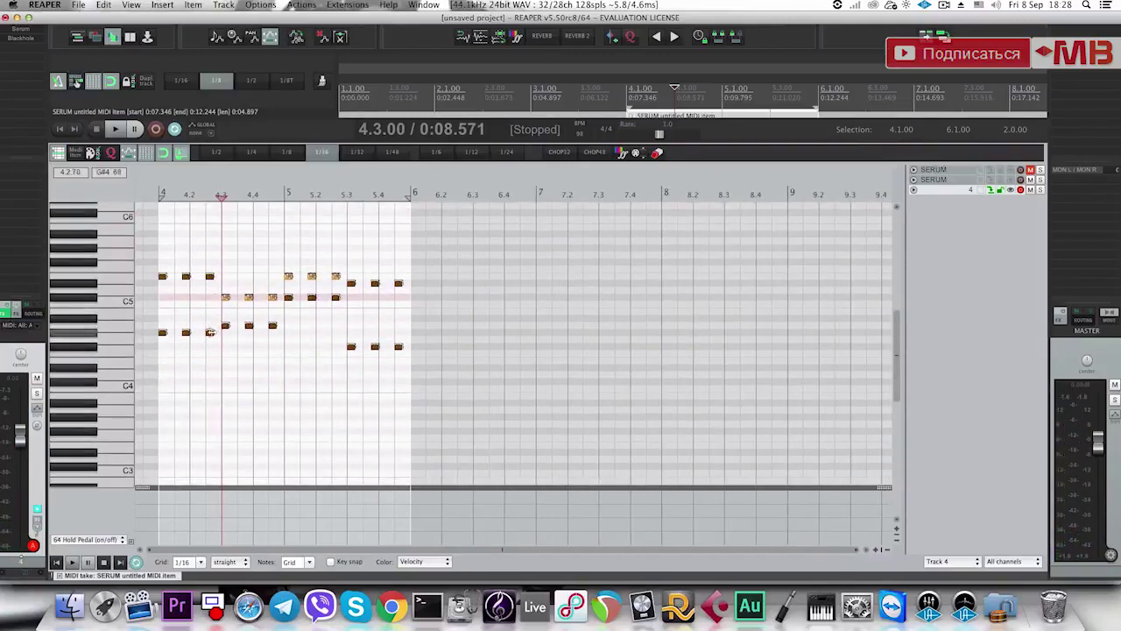
left_click(186, 333)
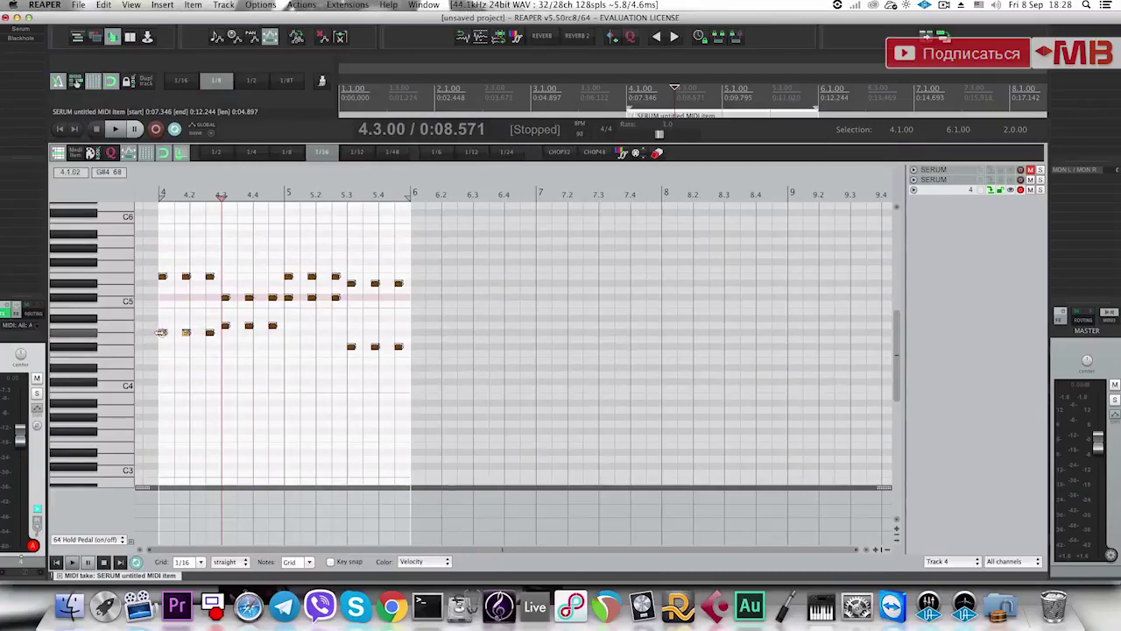
left_click(161, 334)
left_click_drag(161, 336, 161, 300)
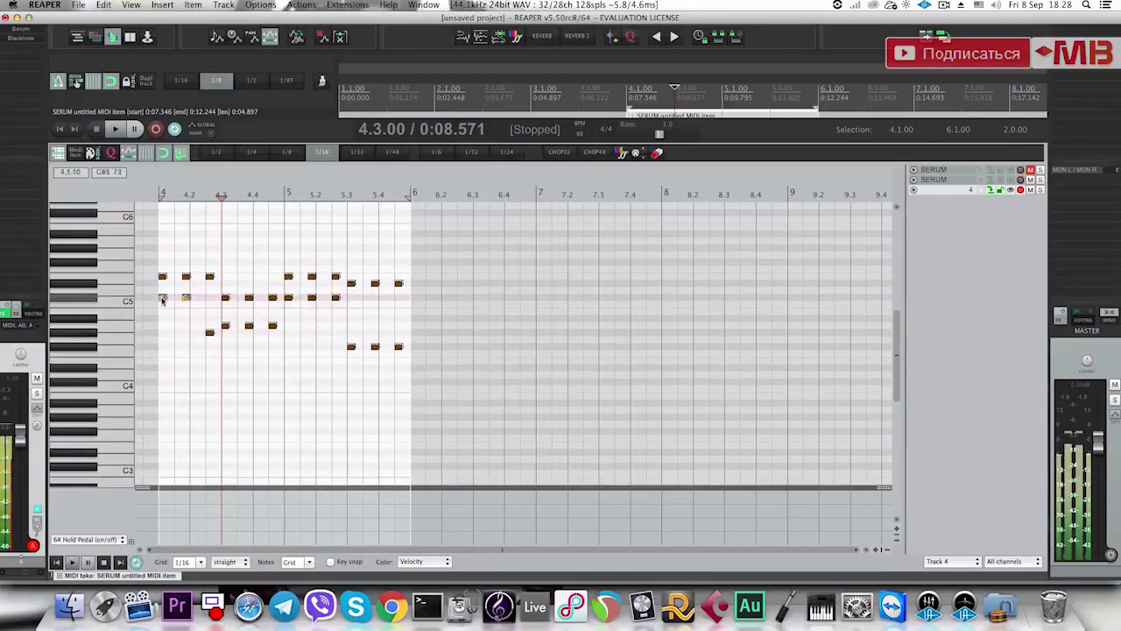
Play the thinned-out voicing from the start of bar 4 with the other tracks.
key("space")
key("space")
left_click(164, 307)
key("space")
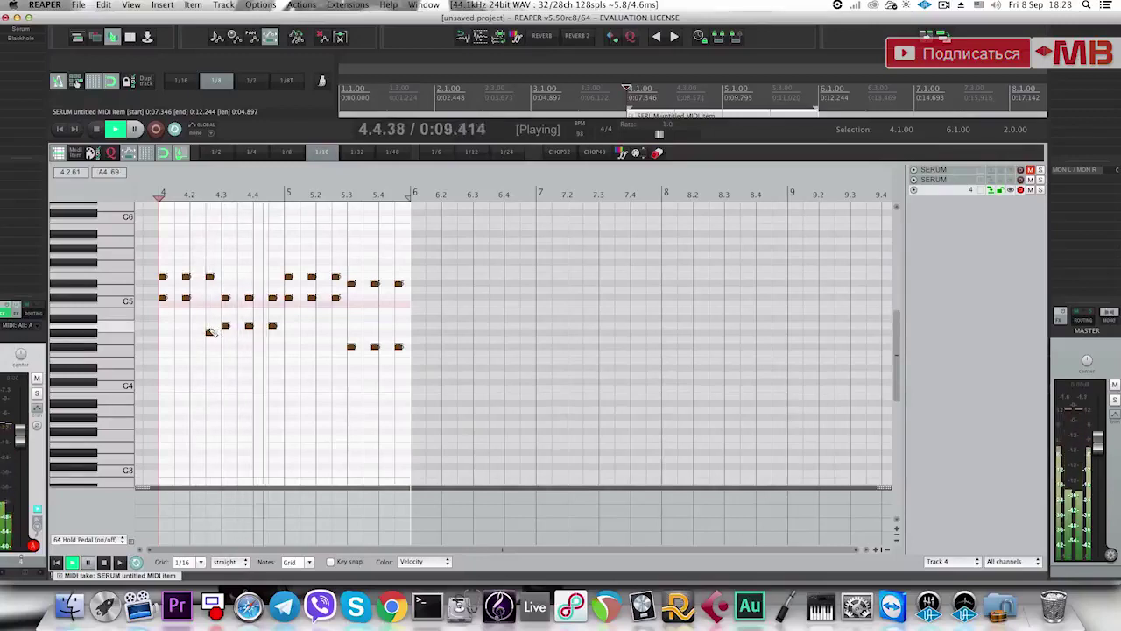
key("space")
key("space")
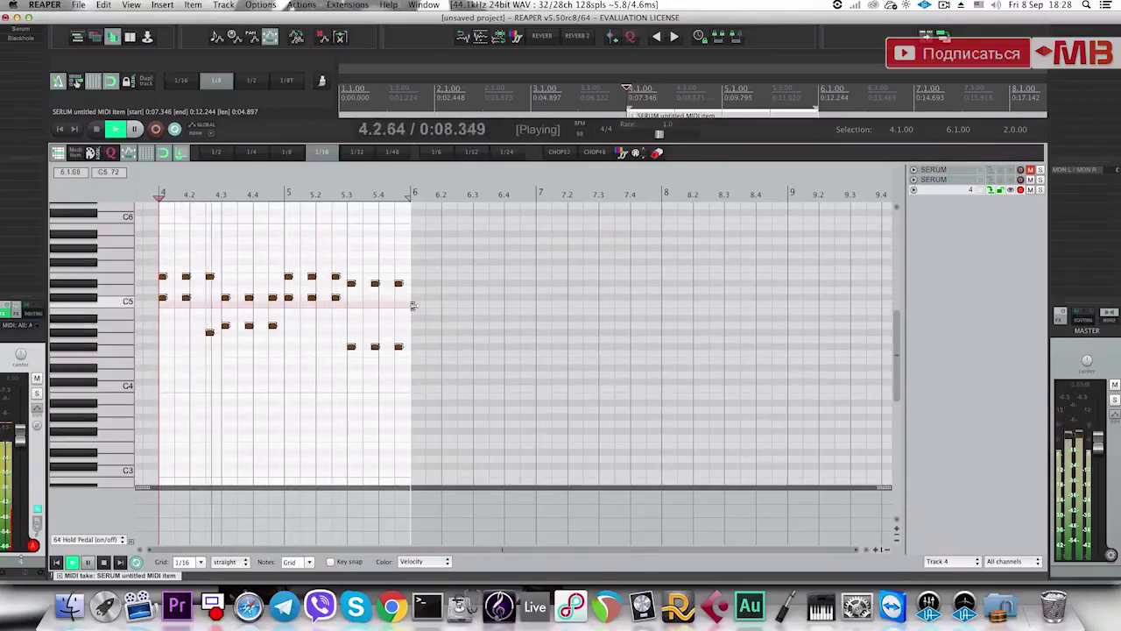
key("space")
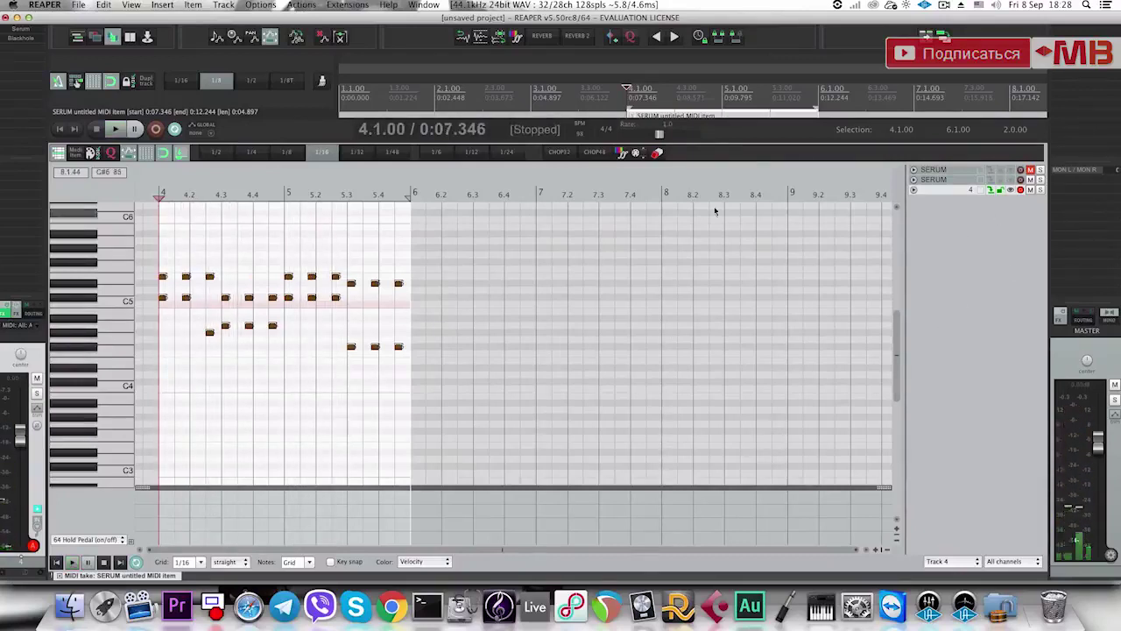
Show the second SERUM track's chord notes as a background reference in the piano roll.
left_click(1011, 180)
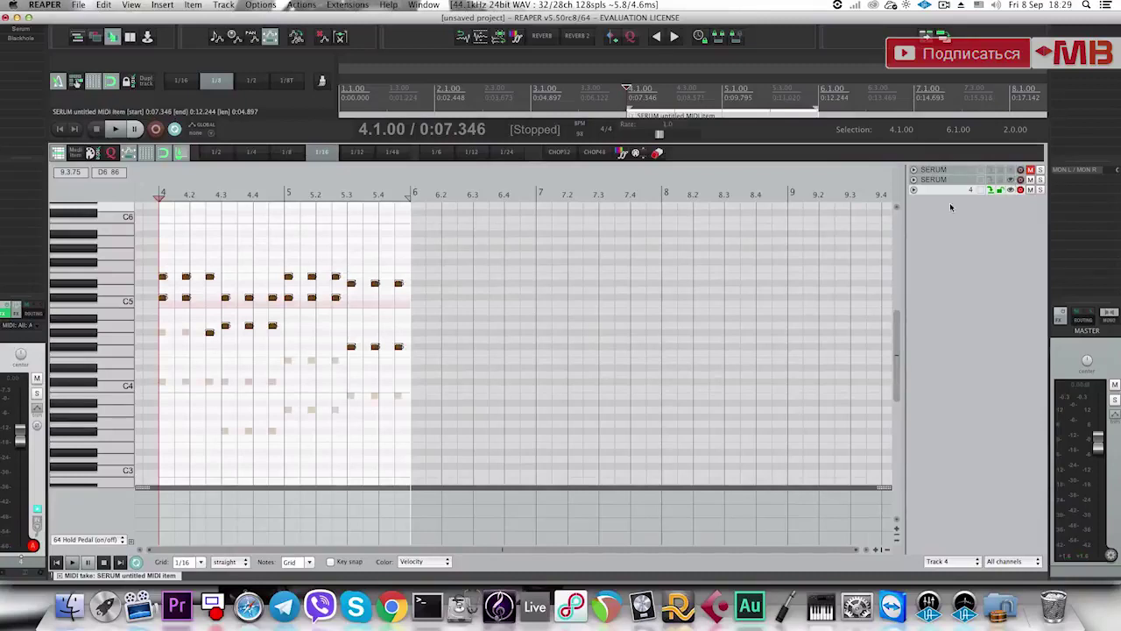
scroll(295, 399, "down", 1)
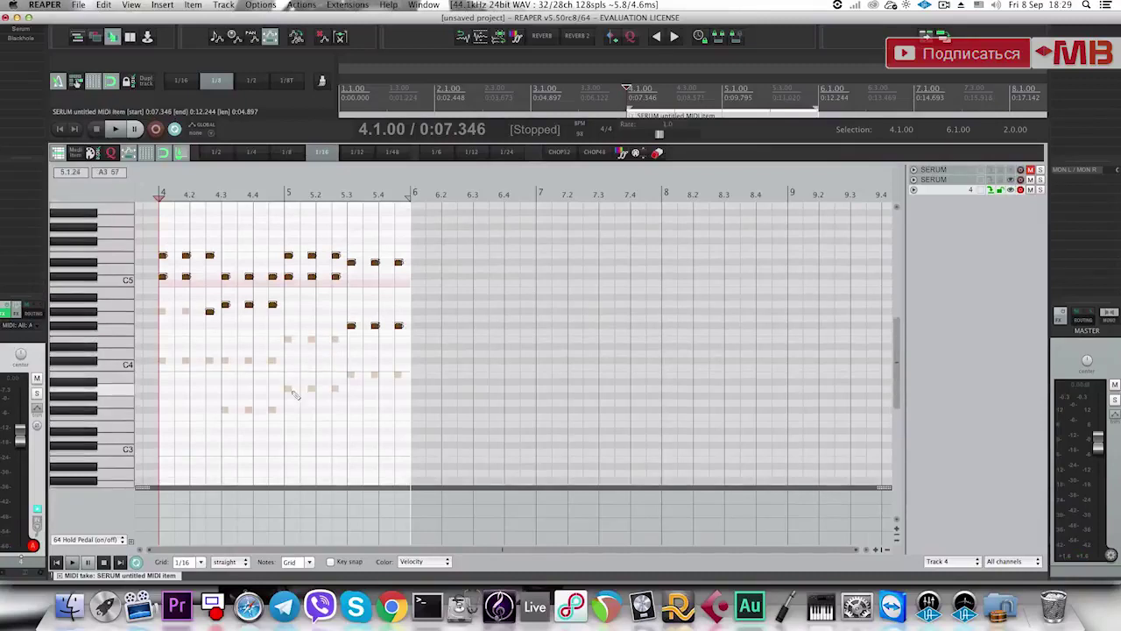
scroll(261, 315, "up", 2)
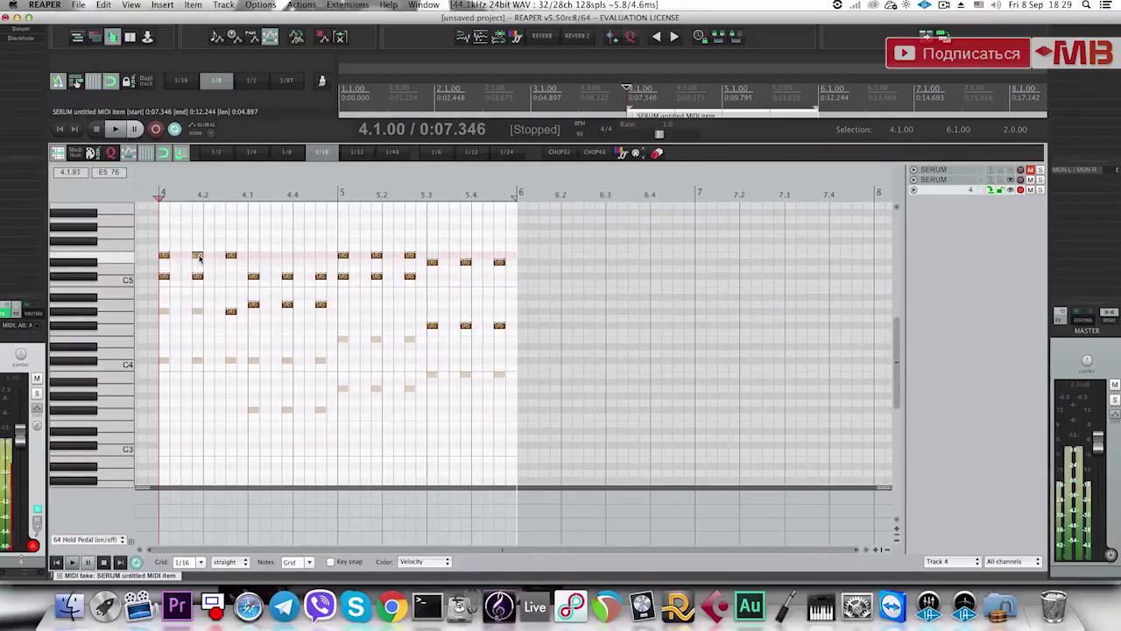
Raise single top notes to G#5 in the first group, E5 in the second and F#5 in the last, and play the loop.
left_click_drag(198, 255, 198, 228)
left_click(230, 254)
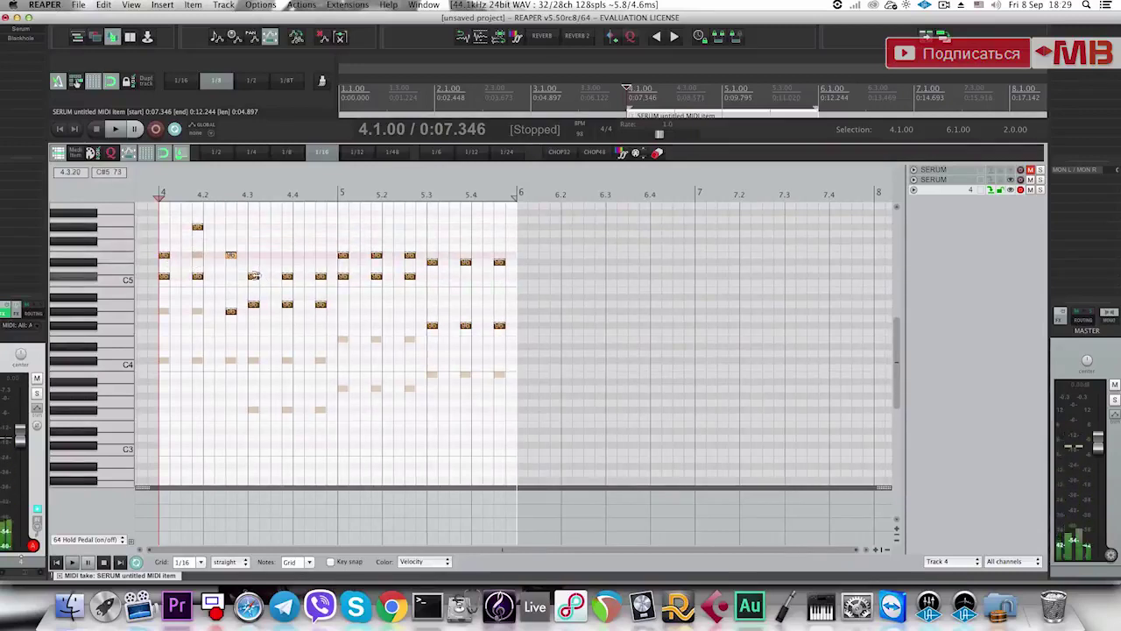
left_click_drag(287, 278, 287, 256)
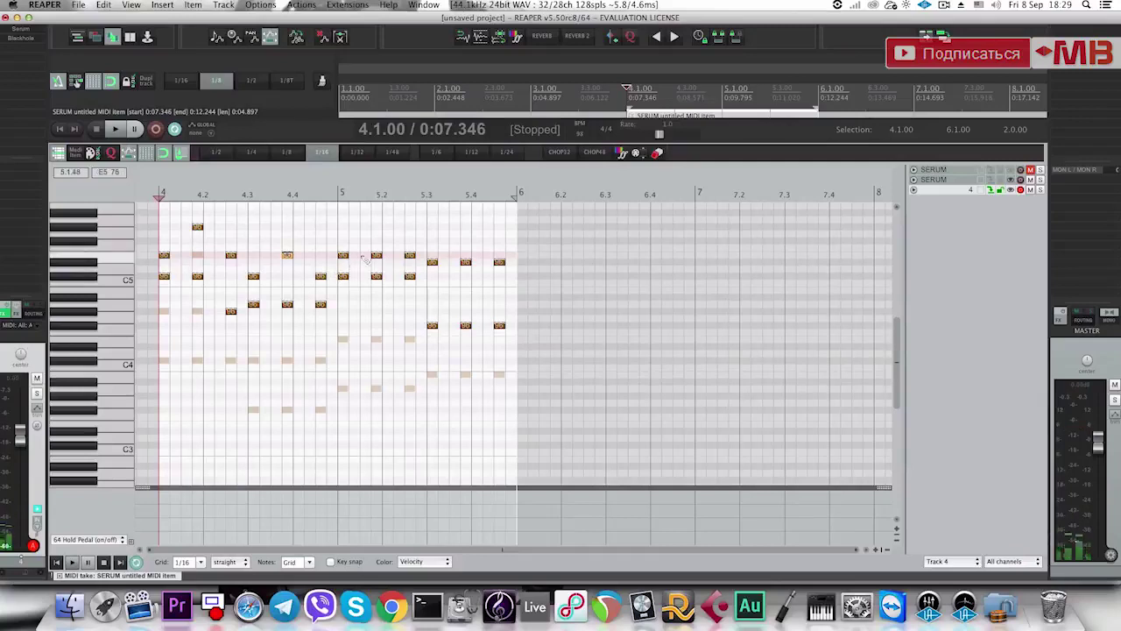
left_click_drag(376, 257, 431, 241)
left_click(432, 262)
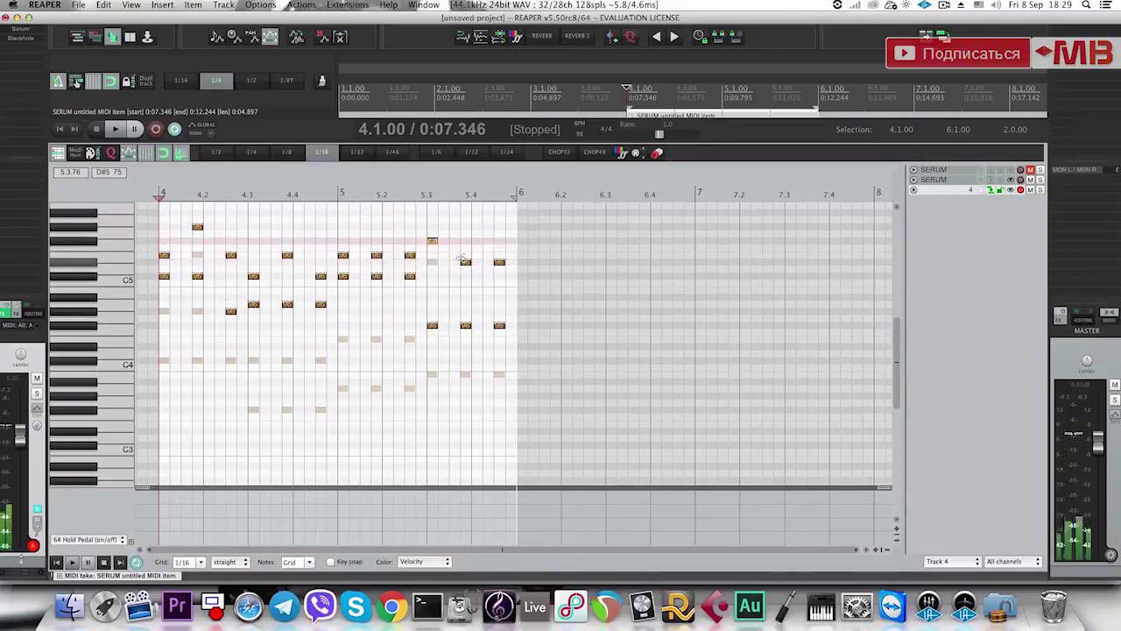
left_click_drag(499, 264, 500, 241)
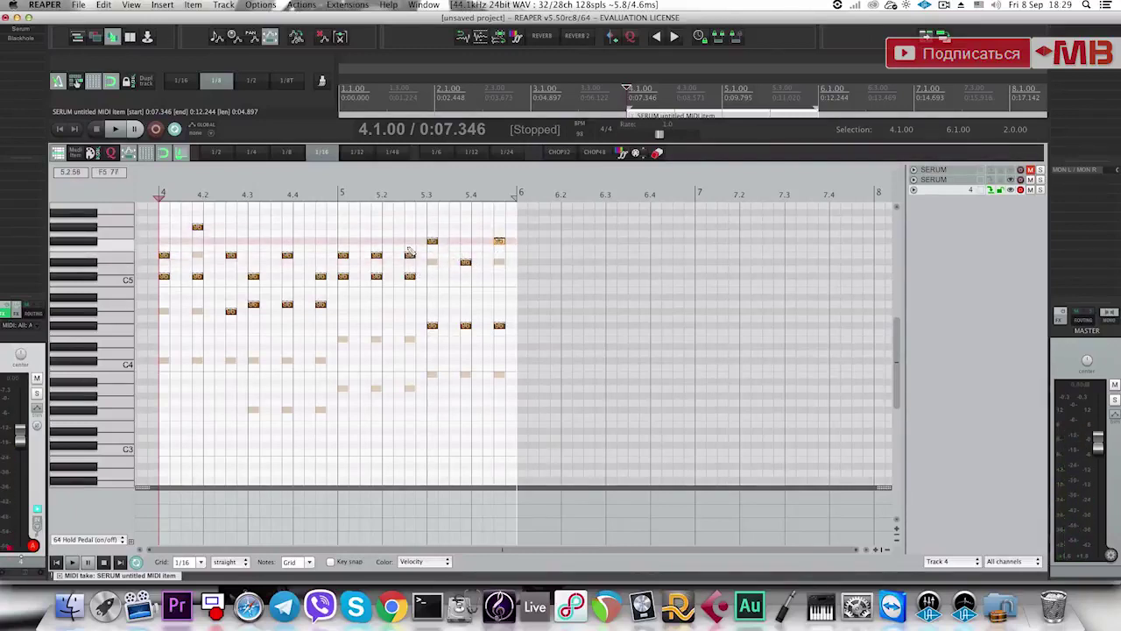
key("space")
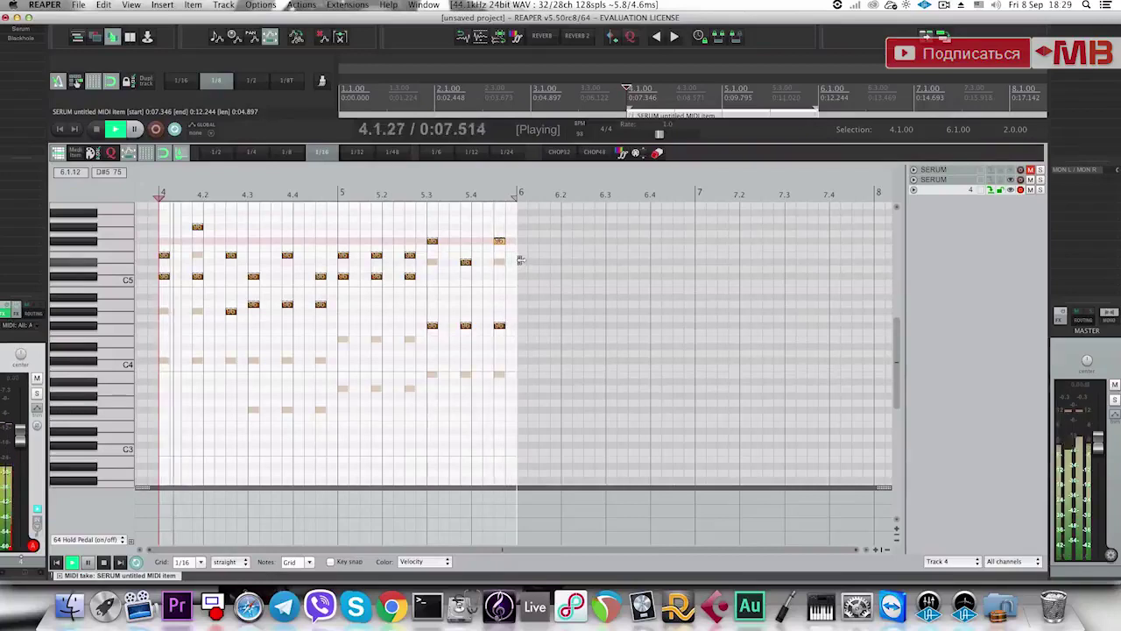
key("space")
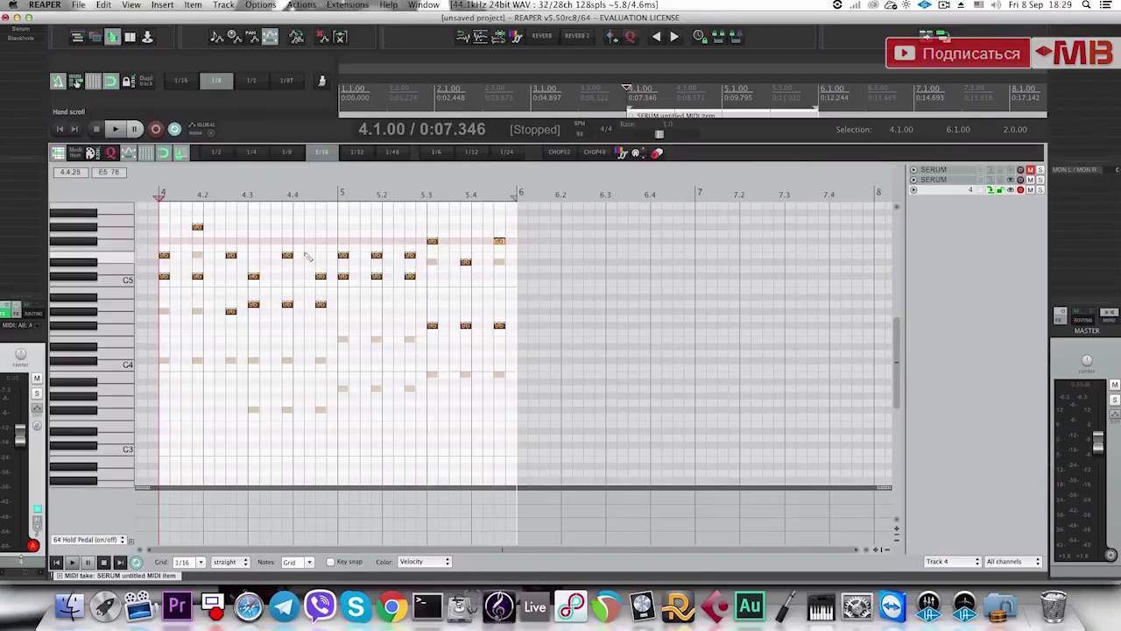
Delete all notes in the third synth track's item, keeping only the reference chords in view.
scroll(308, 254, "up", 3)
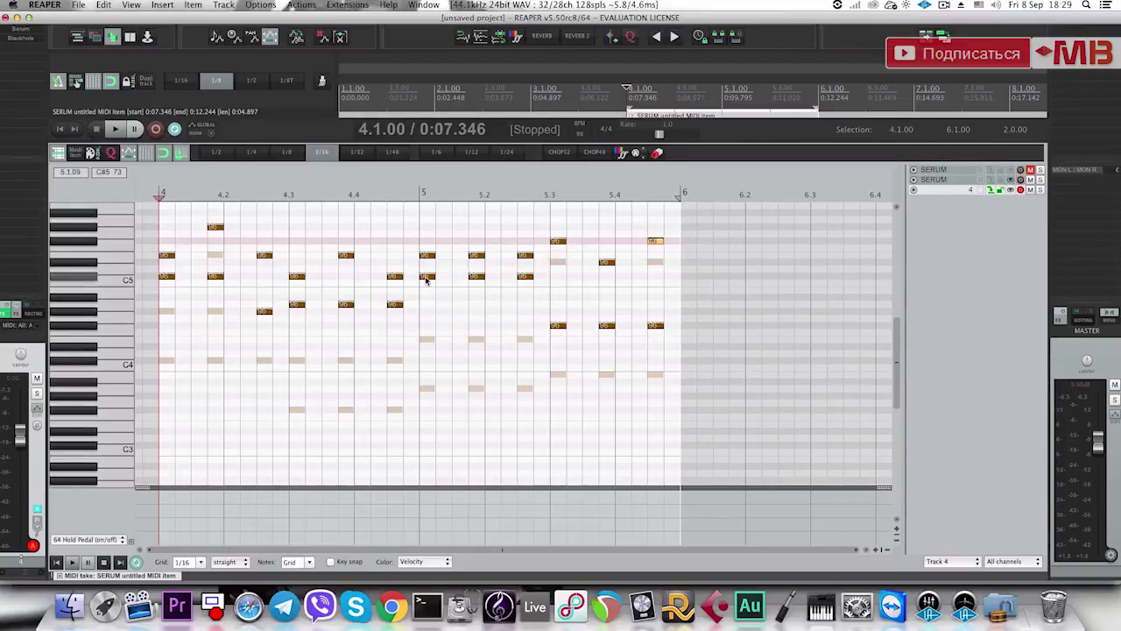
left_click_drag(662, 339, 165, 192)
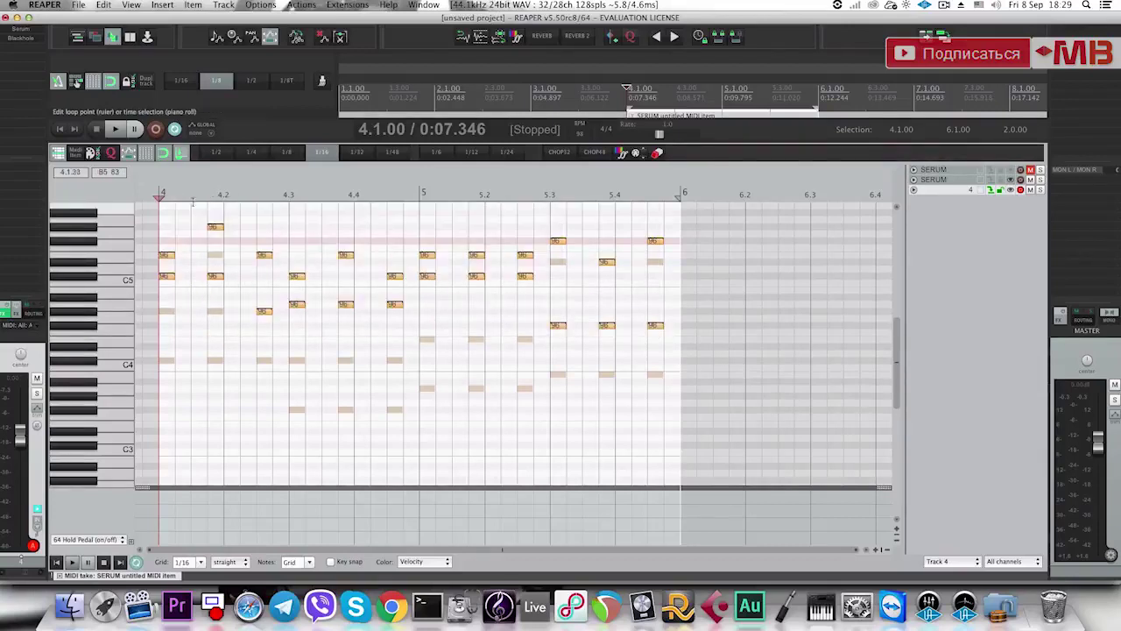
key("Delete")
scroll(161, 268, "up", 1)
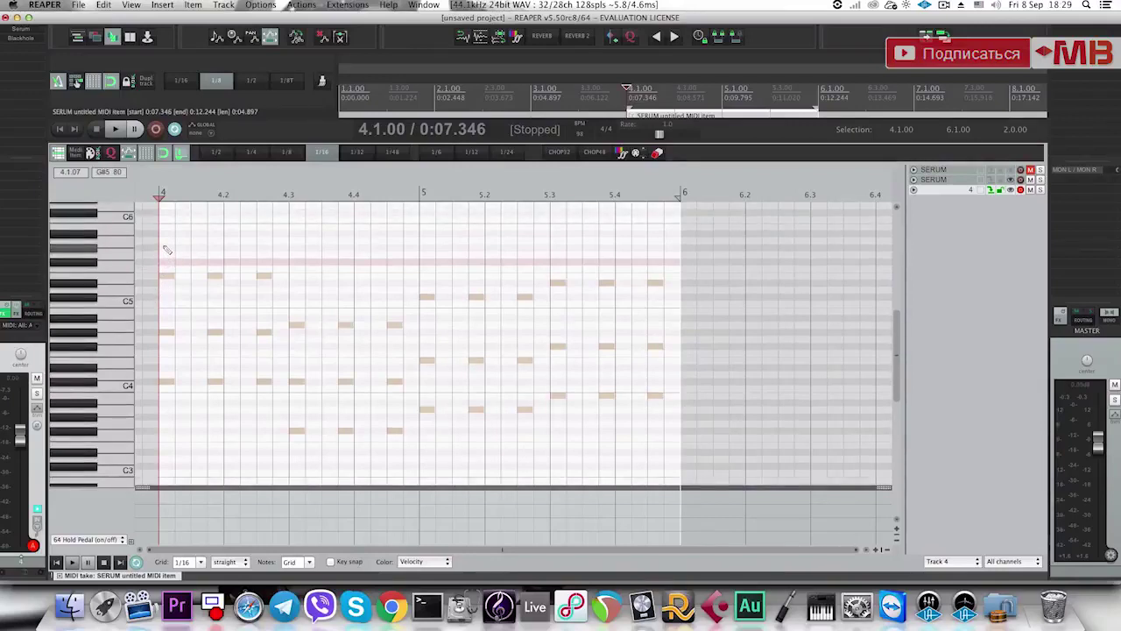
Draw the bar 4 melody above the reference chords: three G#5 notes, two C#5 notes and a closing G#5.
left_click(166, 249)
left_click(214, 249)
left_click(264, 249)
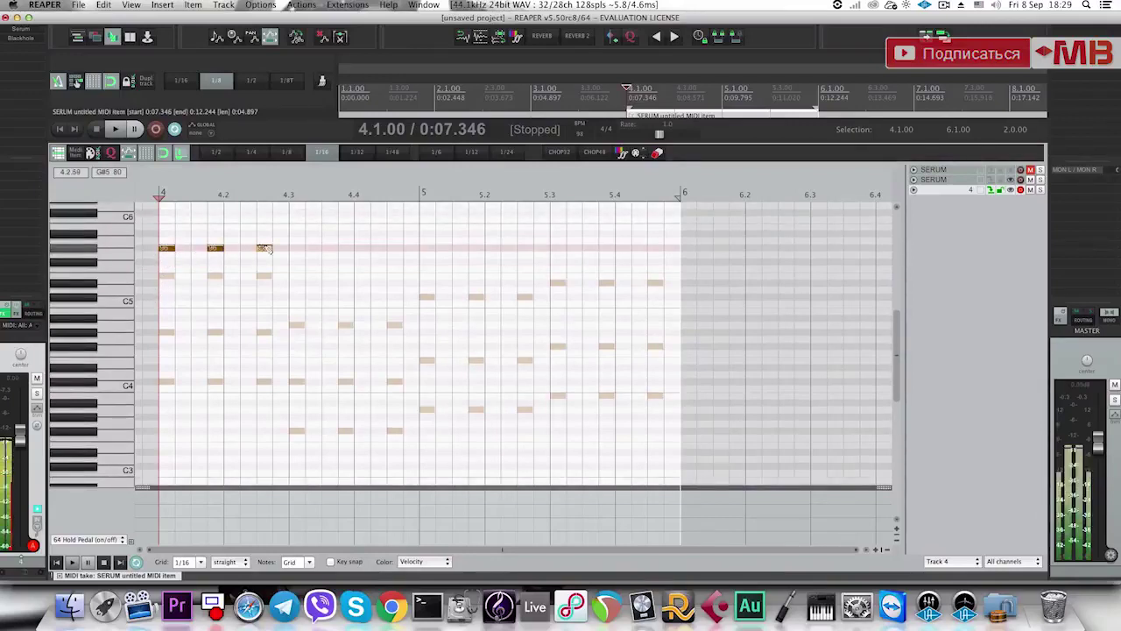
left_click(296, 298)
left_click(345, 297)
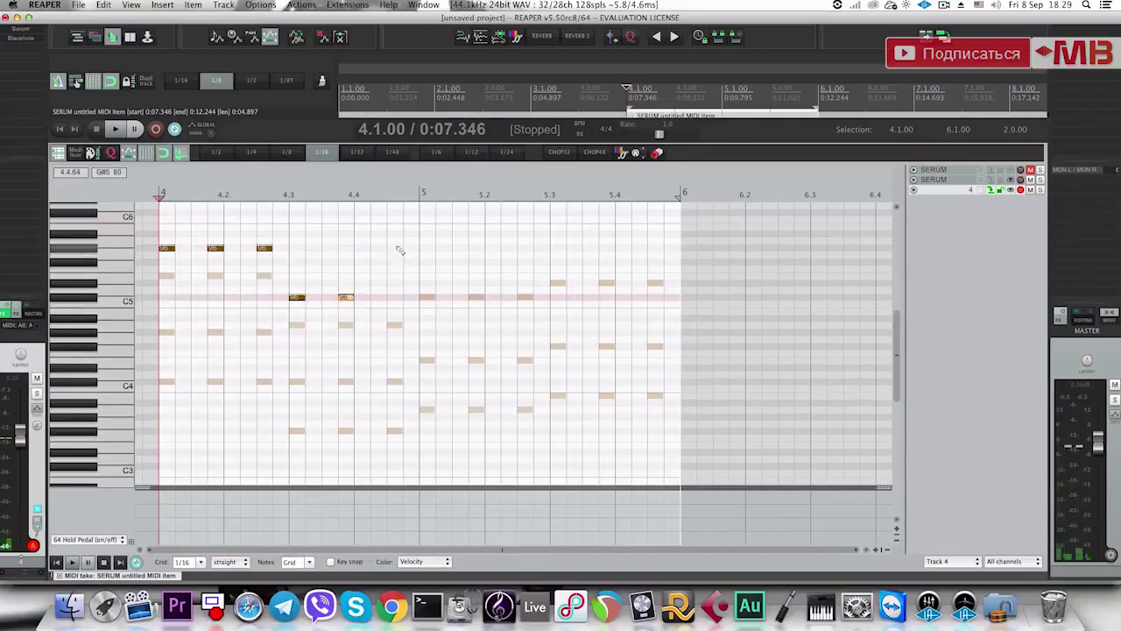
left_click(394, 248)
Draw the bar 5 melody as three E5 notes followed by F#5, B5 and F#5, and play the loop.
left_click(426, 277)
left_click(475, 276)
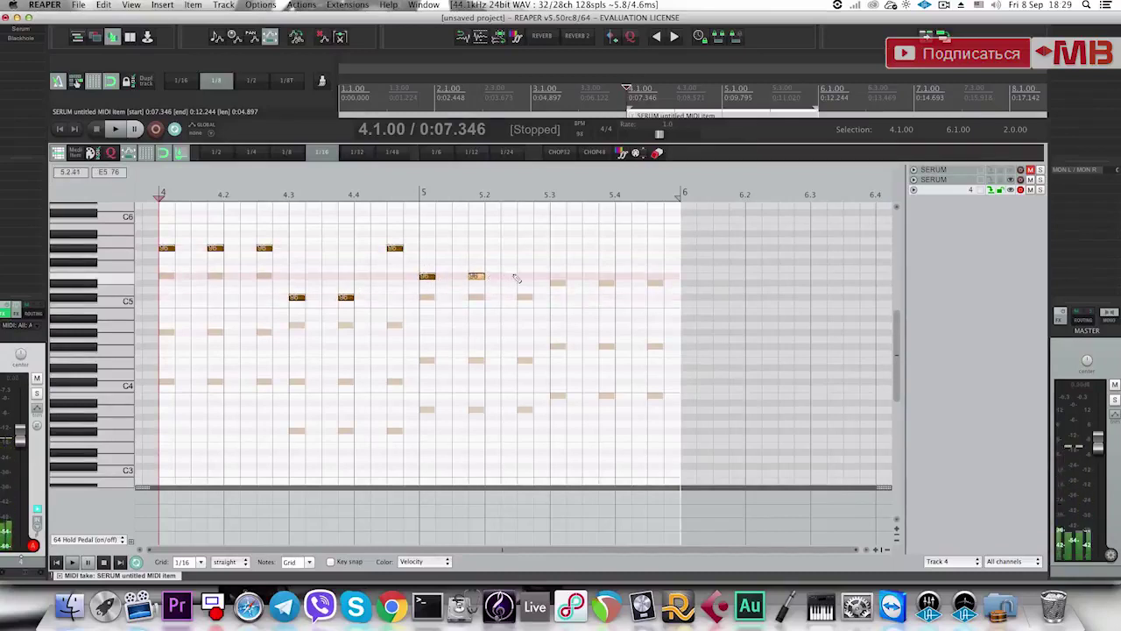
left_click(524, 276)
left_click(558, 262)
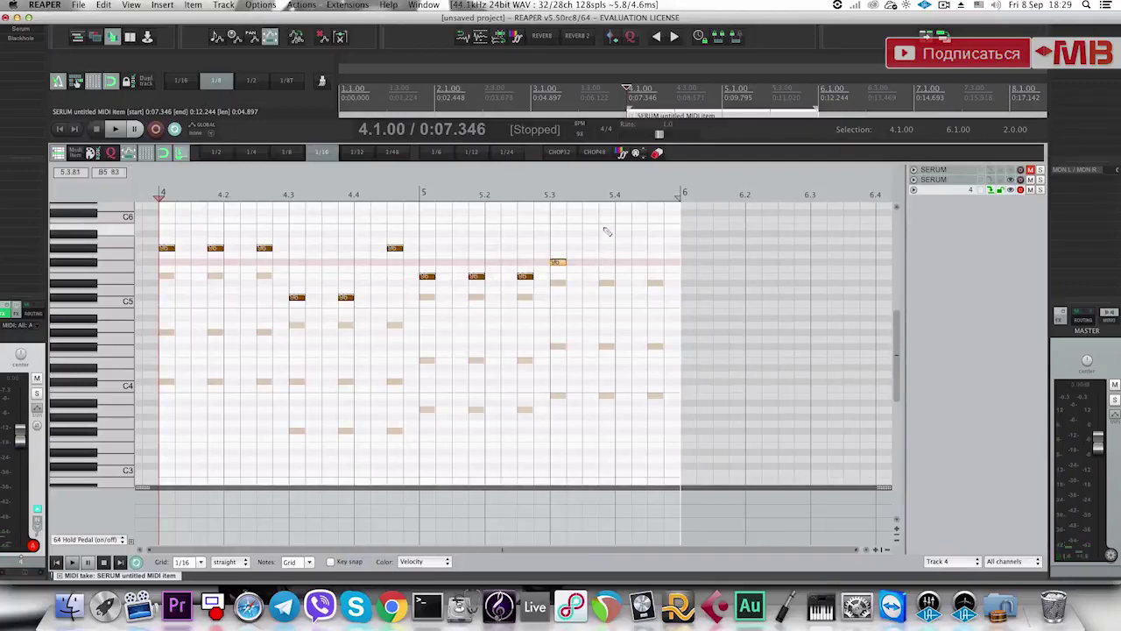
left_click(606, 226)
left_click(655, 263)
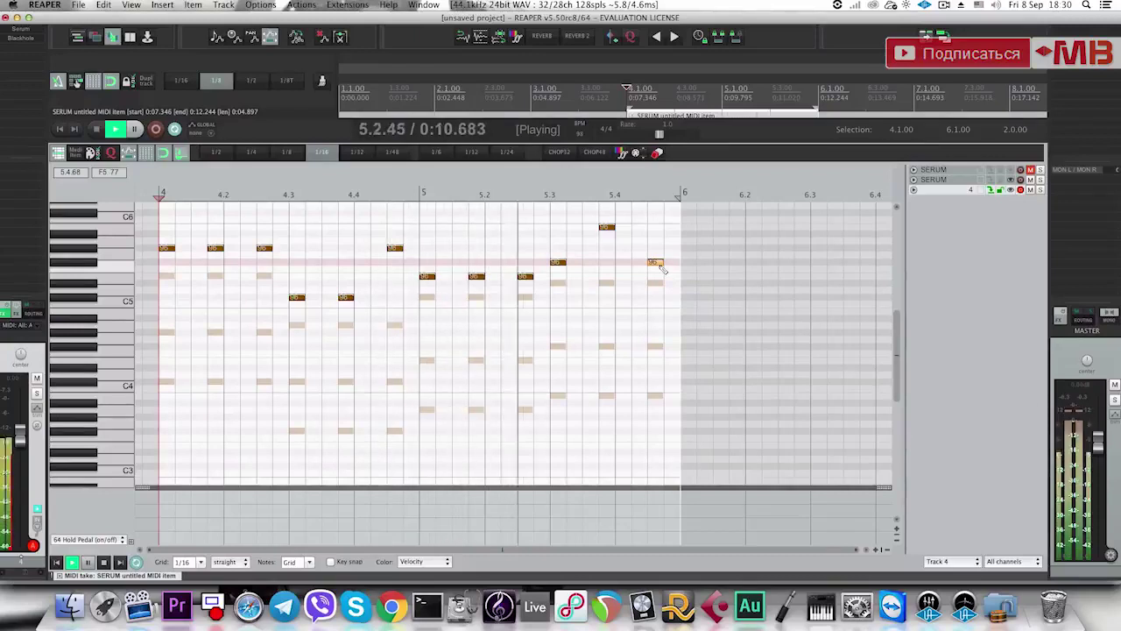
key("space")
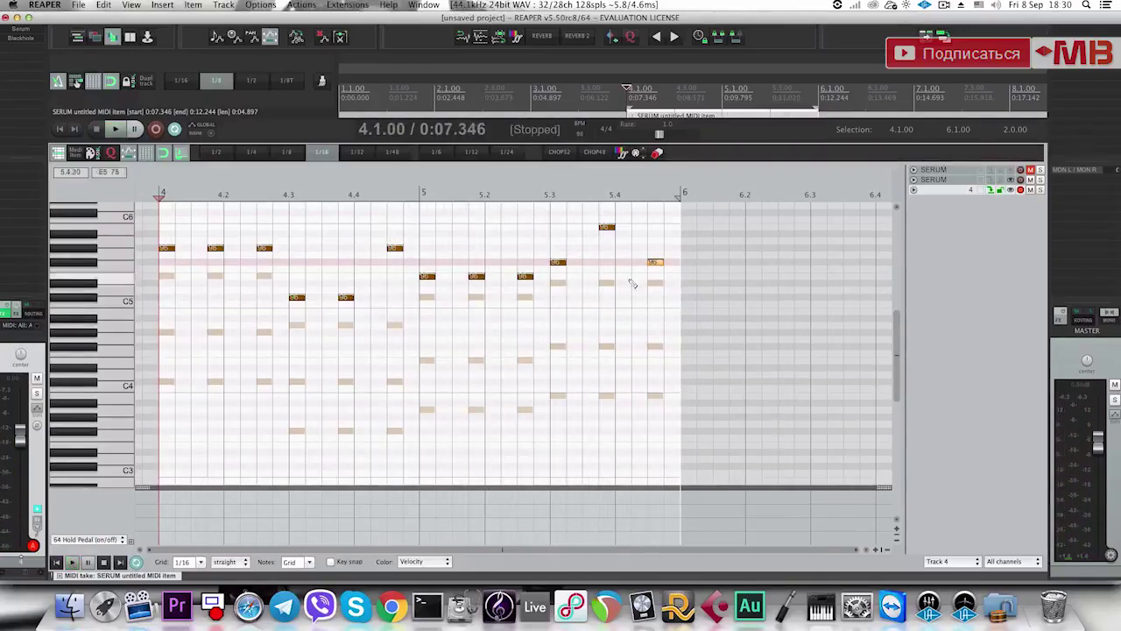
Close the MIDI editor, solo the melody track and the second SERUM track in turn, and play both soloed together.
key("Escape")
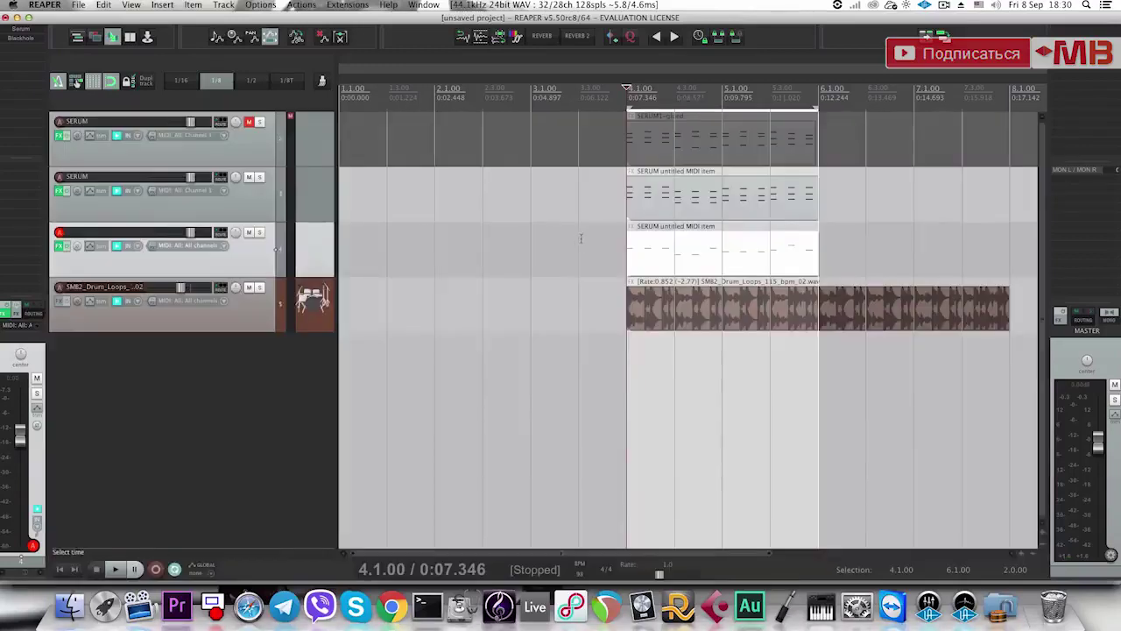
left_click(260, 232)
key("space")
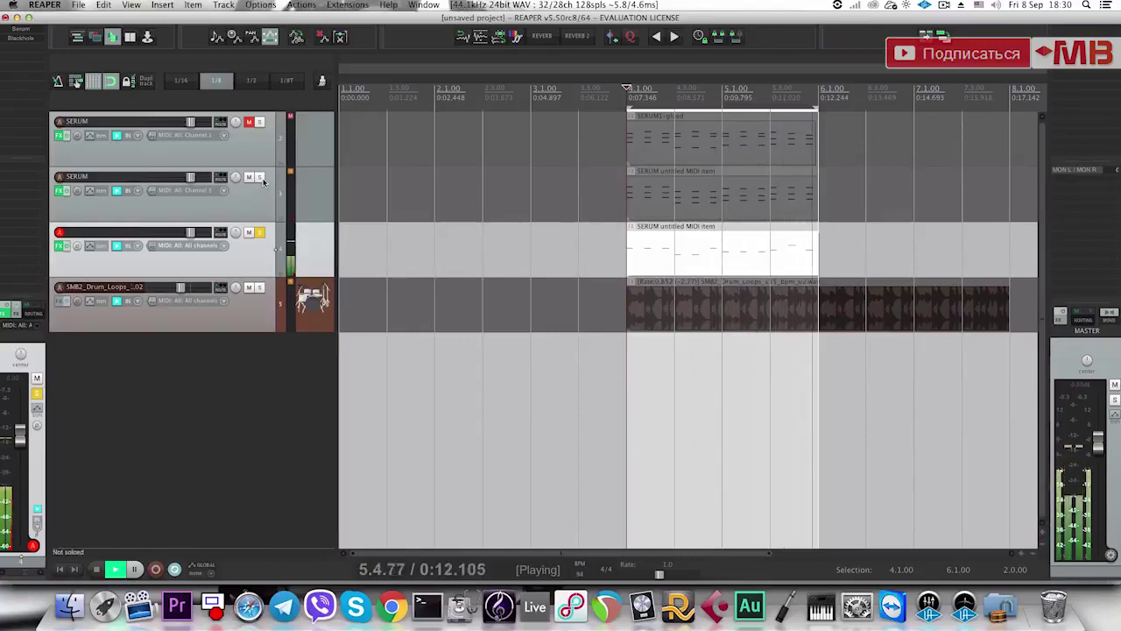
left_click(265, 202)
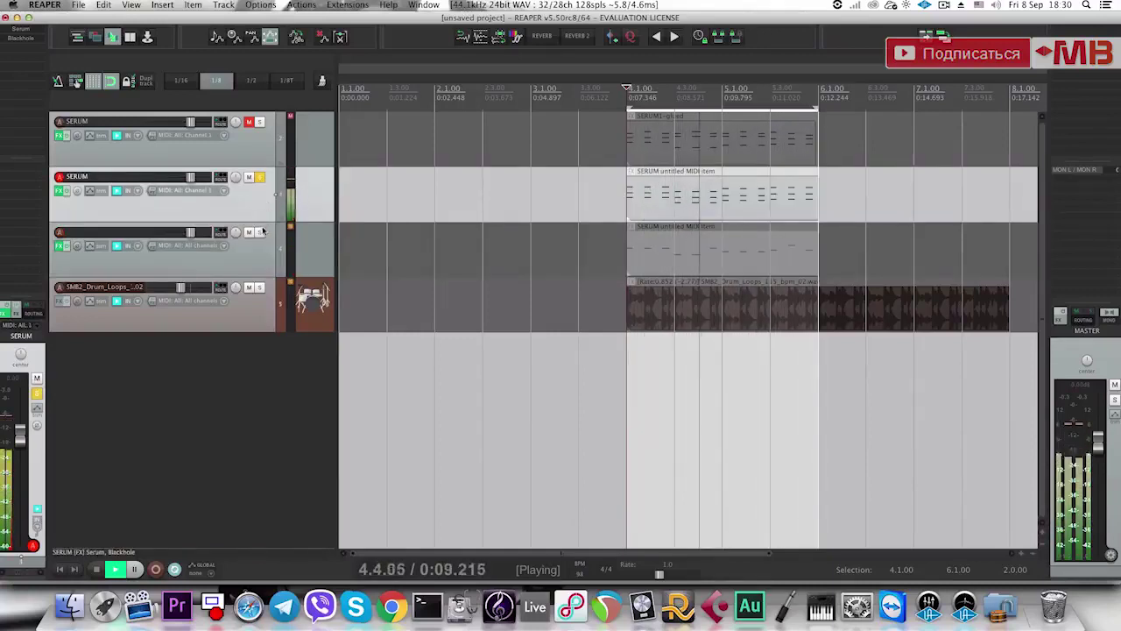
left_click(203, 232)
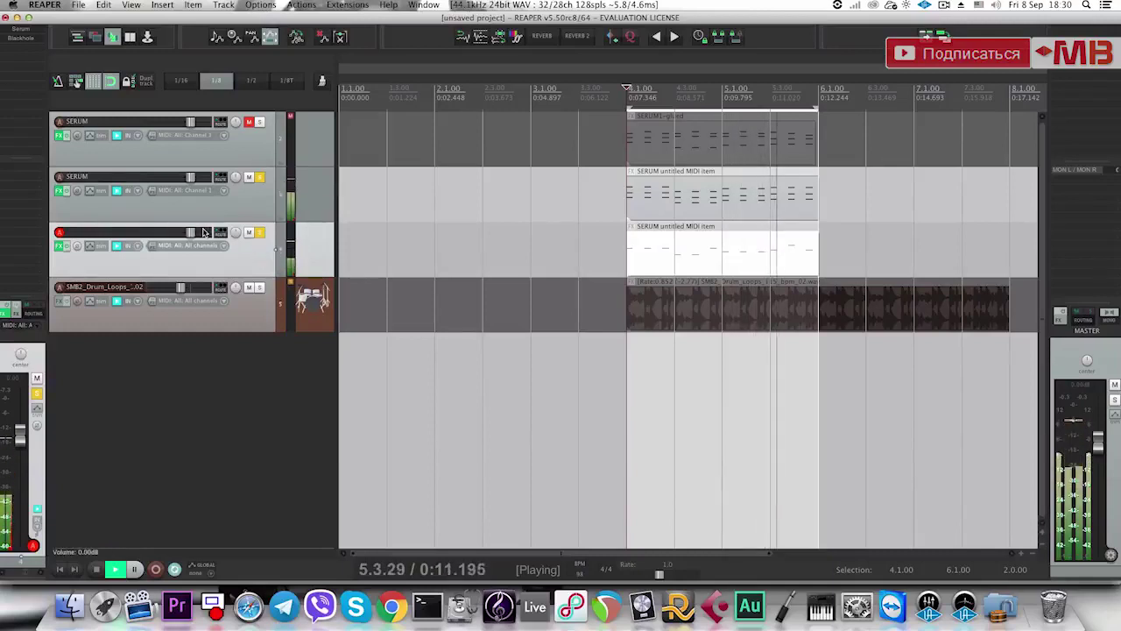
Stop playback, inspect the chord notes in the second SERUM track's item, and return the edit cursor to bar 4.
key("space")
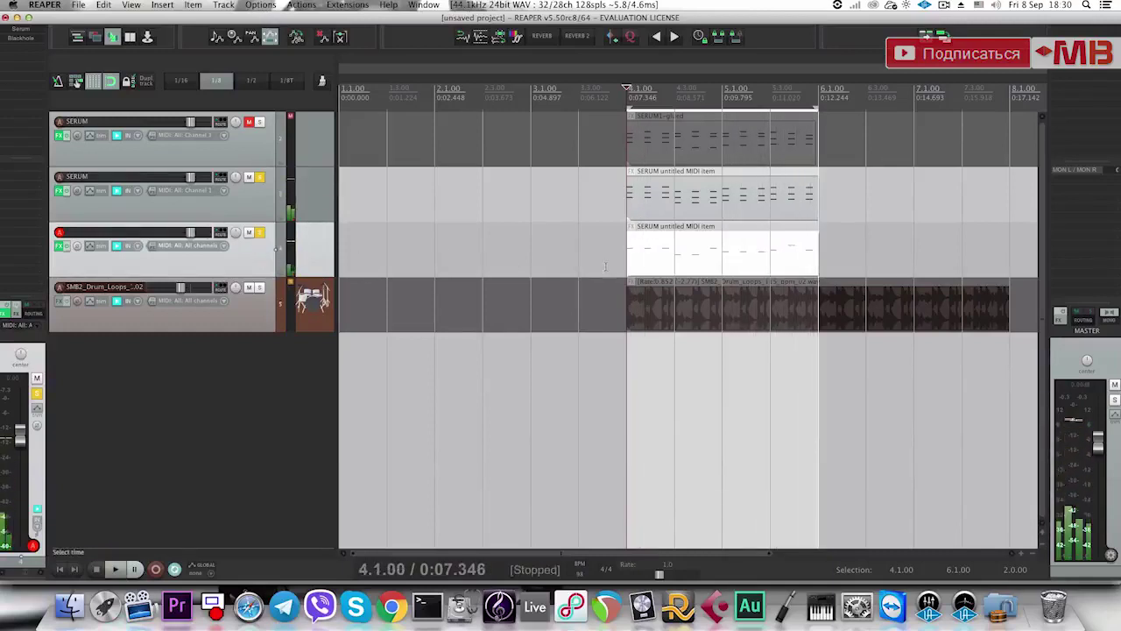
scroll(672, 241, "down", 1)
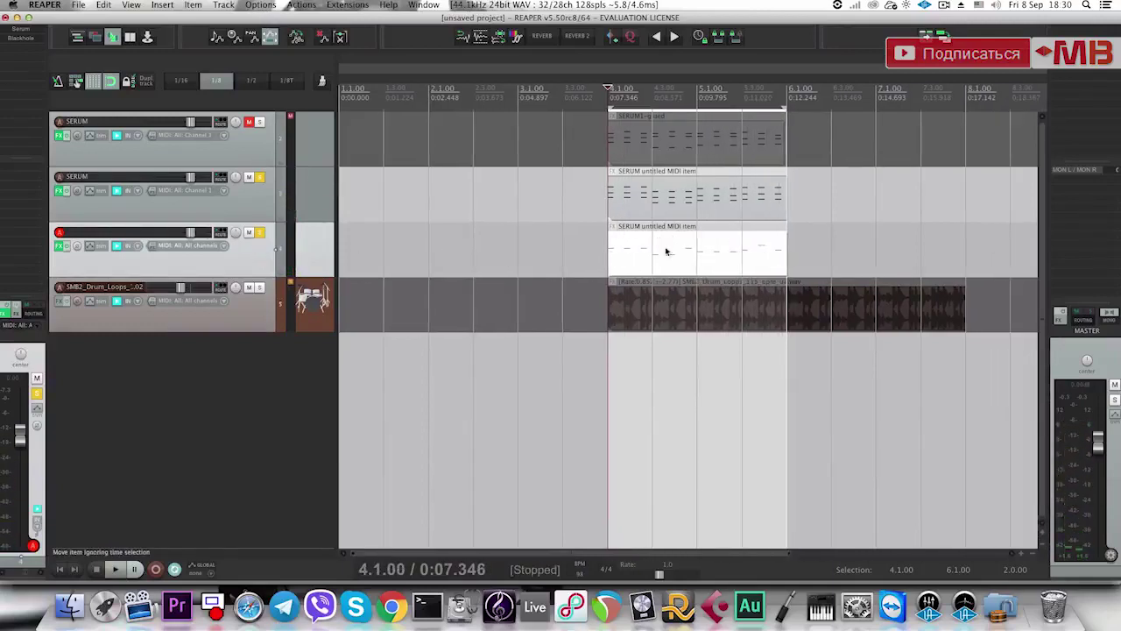
double_click(619, 216)
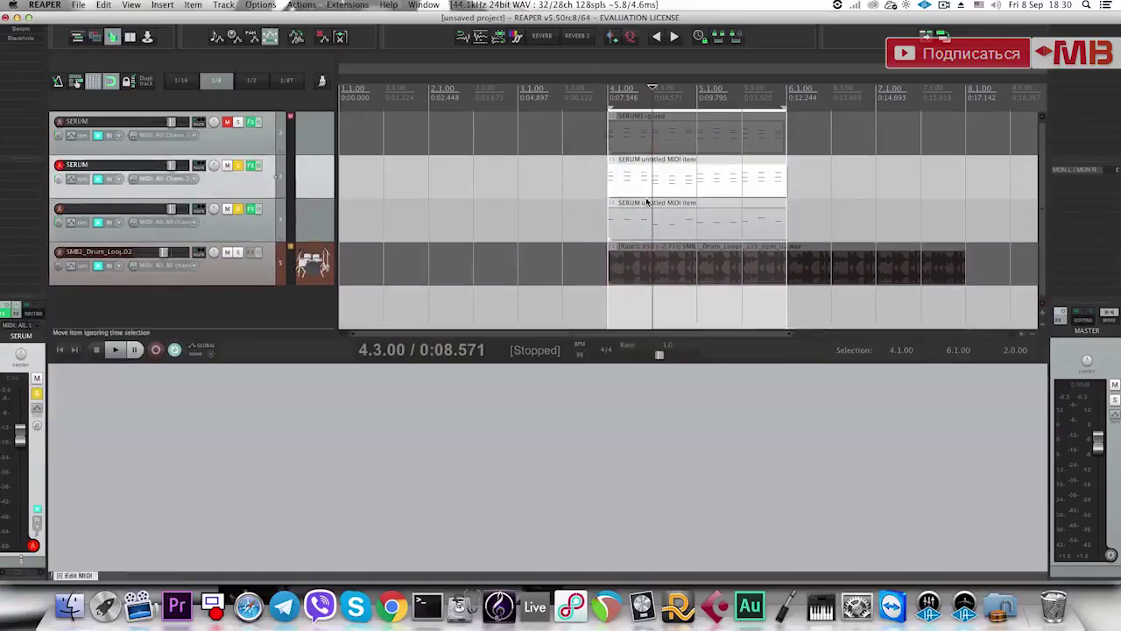
left_click_drag(408, 360, 408, 118)
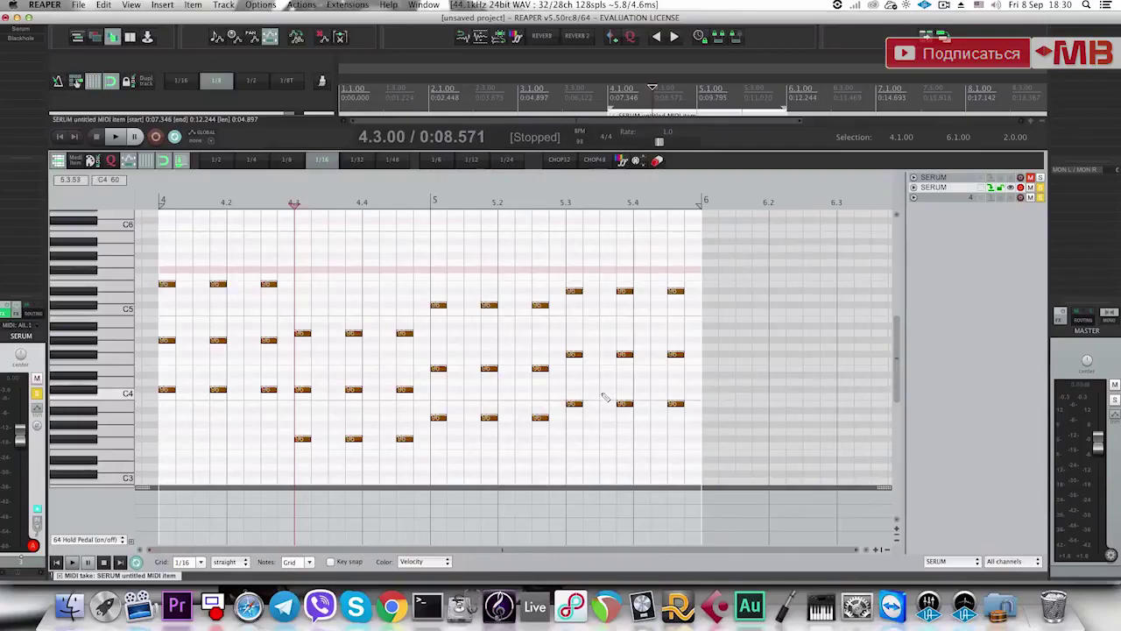
key("Escape")
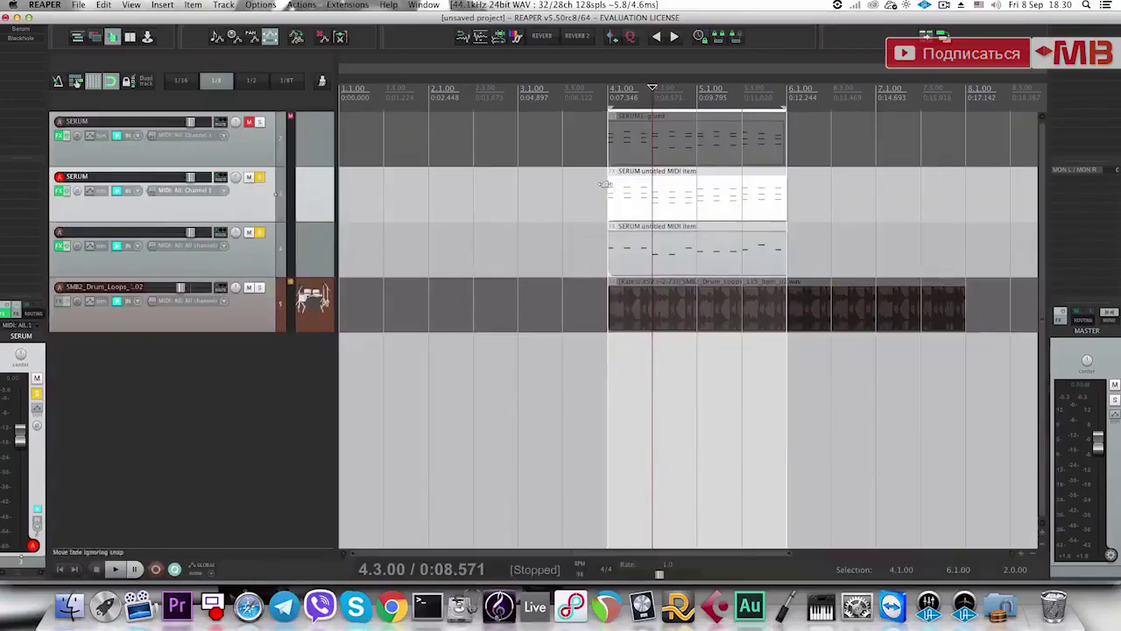
left_click(611, 188)
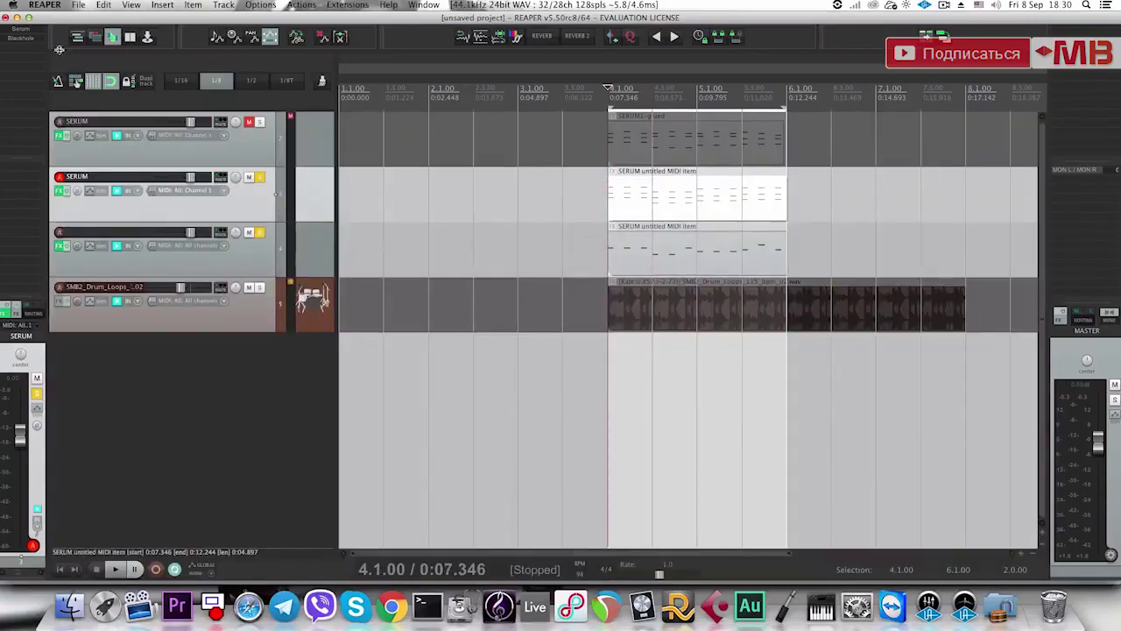
Set oscillator A on the second SERUM track's synth to 4 unison voices, lower its detune to near zero, and switch the master to mono.
left_click(32, 29)
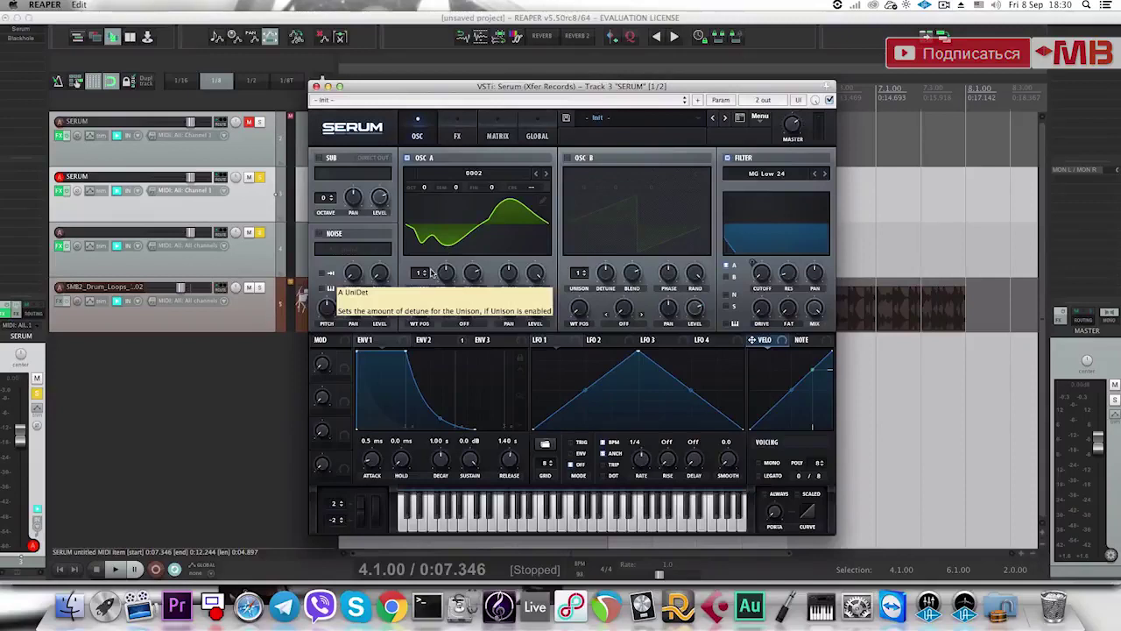
left_click(425, 272)
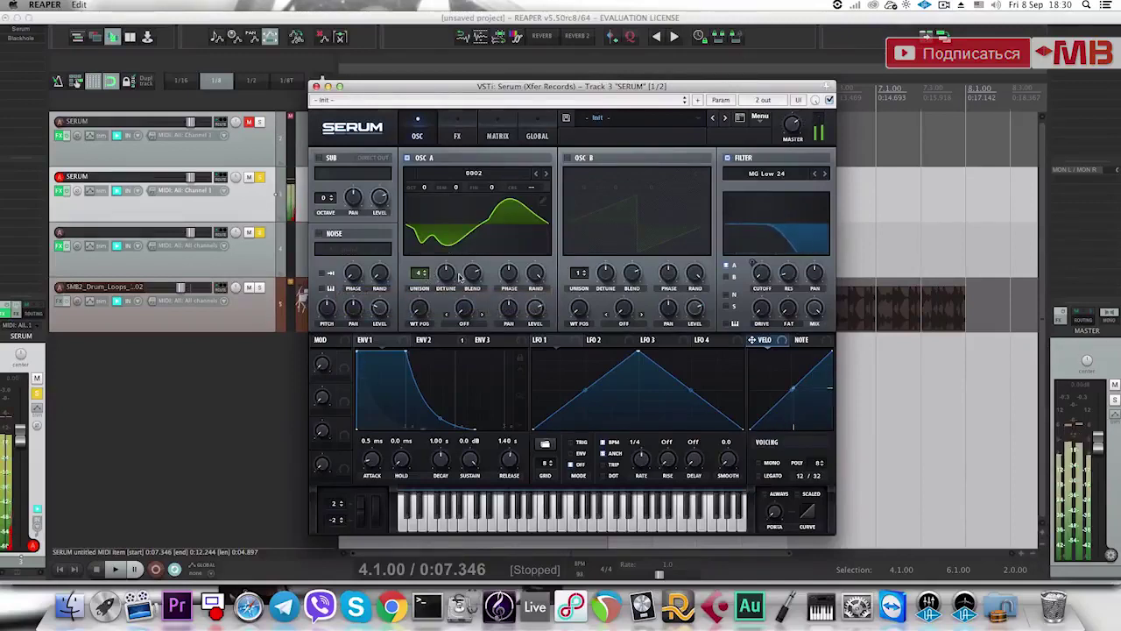
left_click_drag(446, 274, 445, 324)
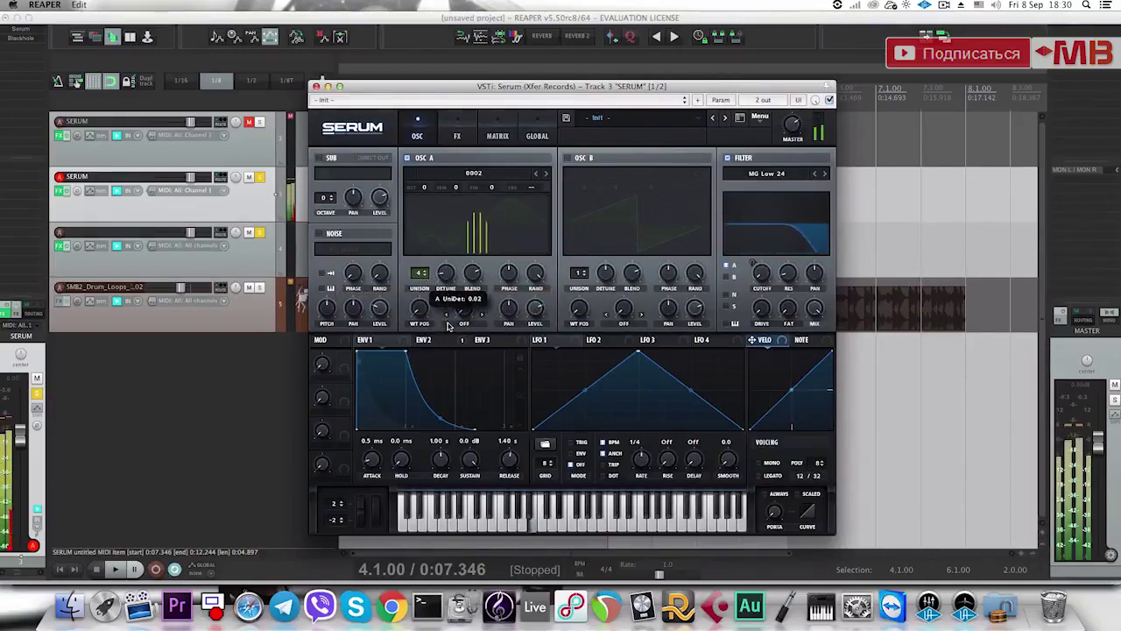
left_click(1113, 316)
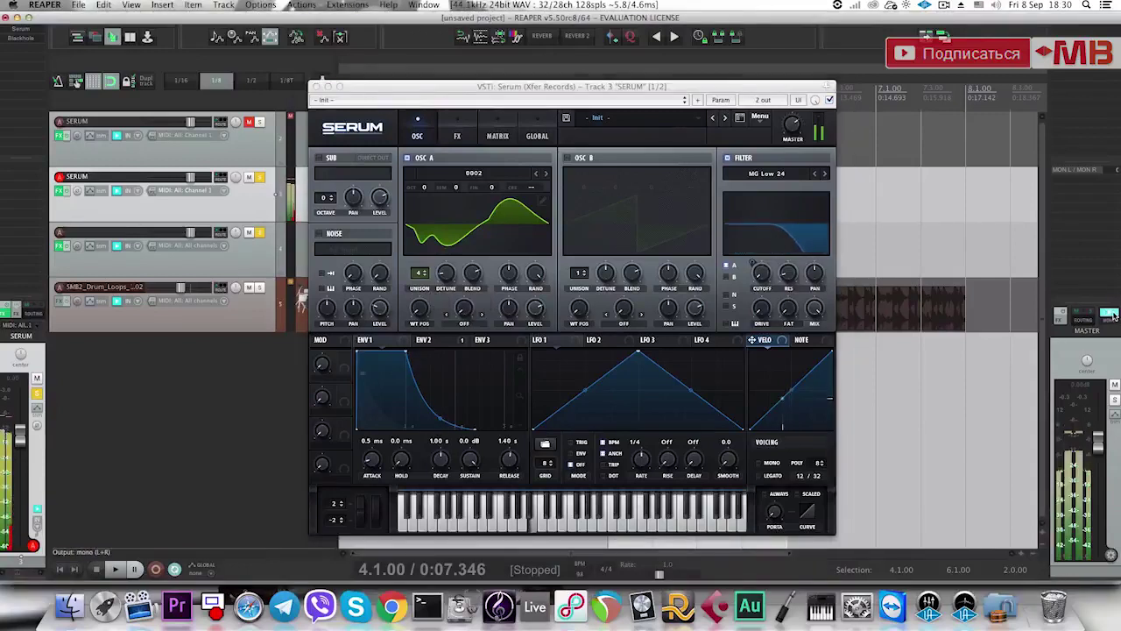
left_click(453, 279)
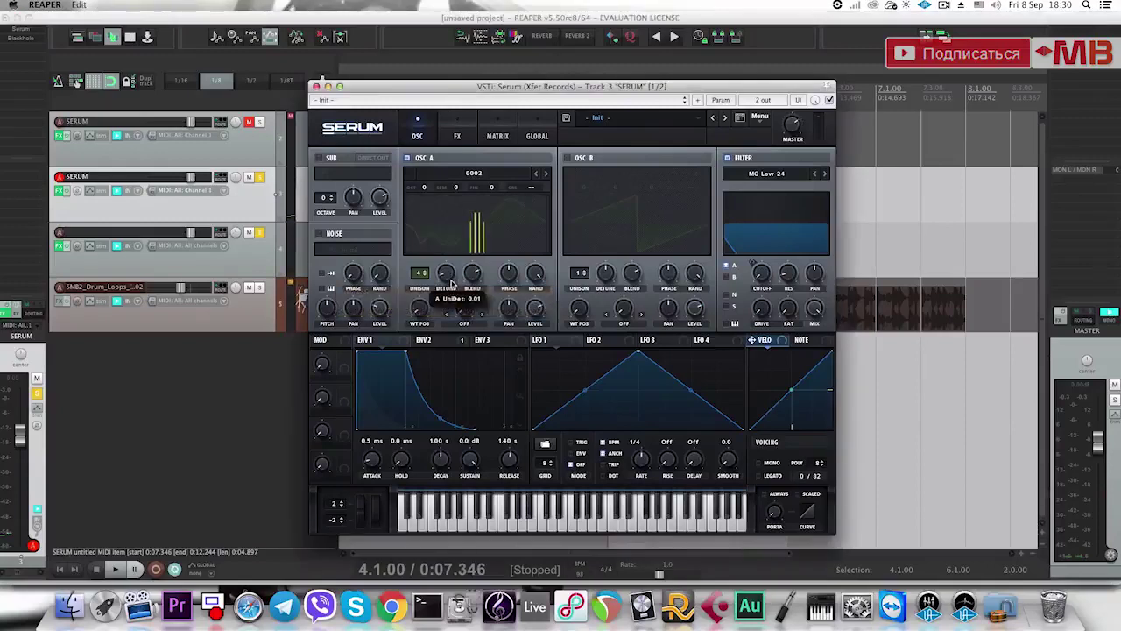
left_click_drag(453, 289, 454, 296)
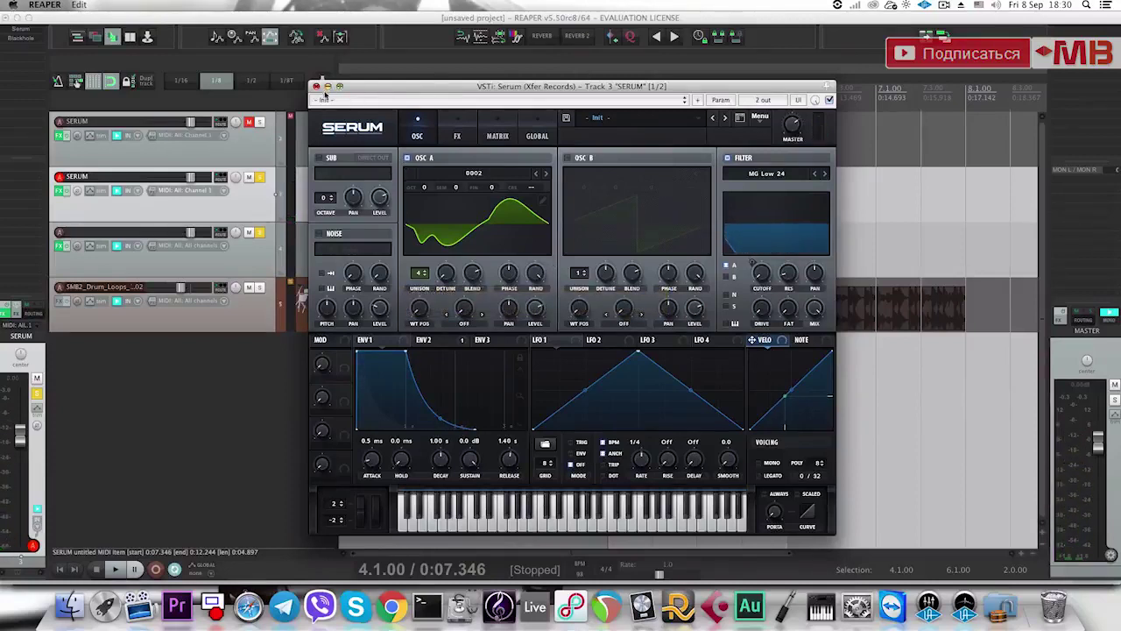
Audition the chord loop with oscillator A's unison at 8 voices and again at 2 voices.
key("space")
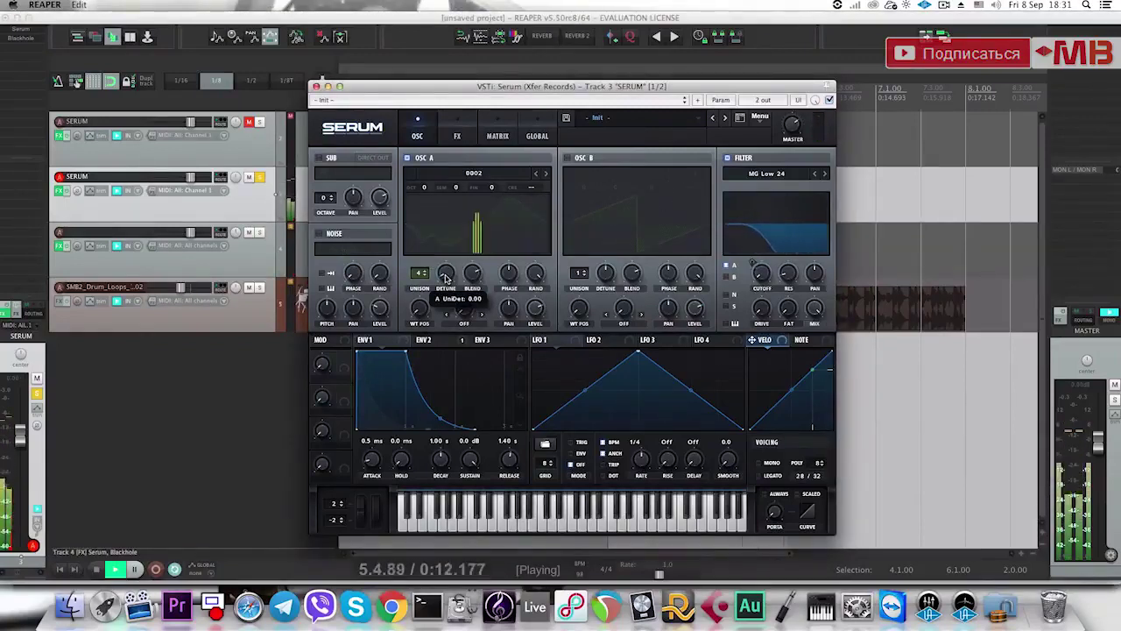
left_click_drag(420, 274, 421, 256)
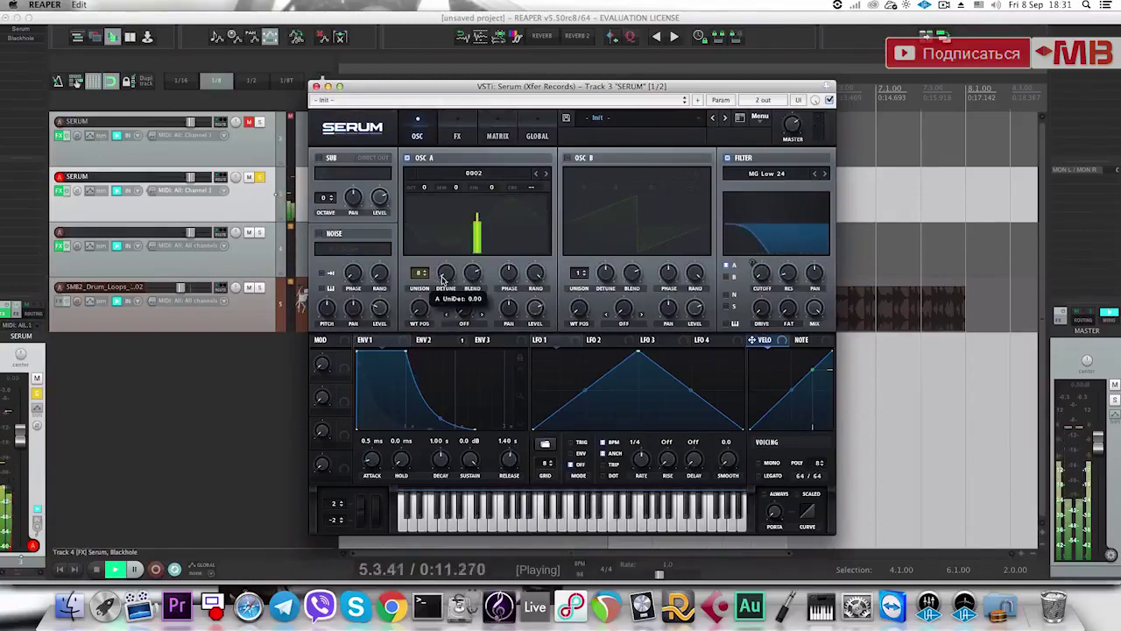
key("space")
scroll(423, 274, "down", 2)
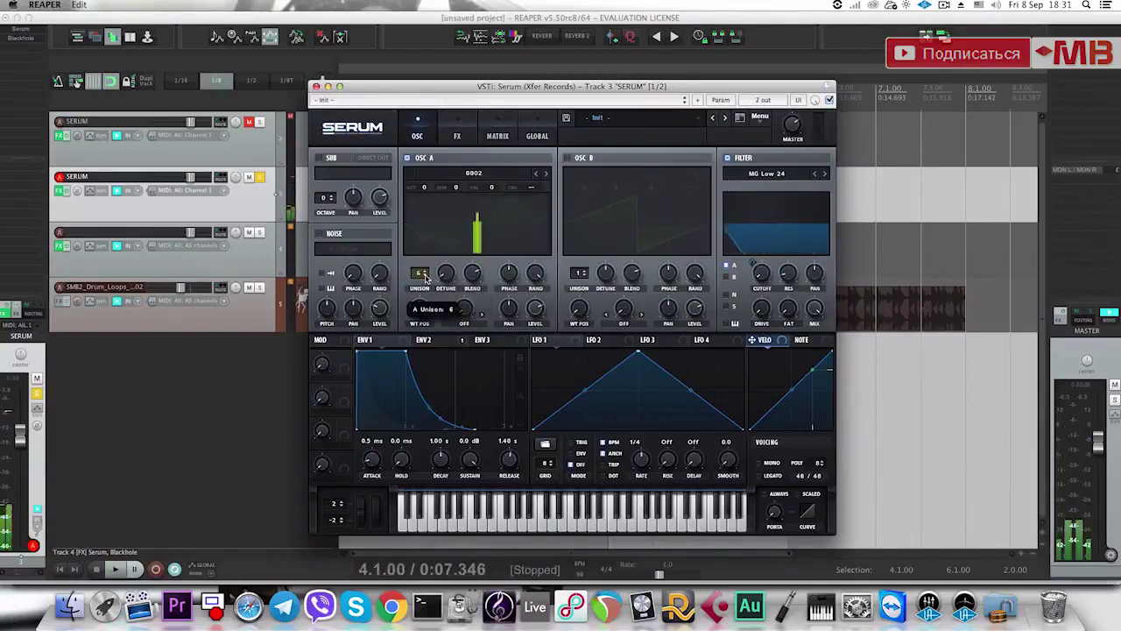
scroll(426, 278, "down", 1)
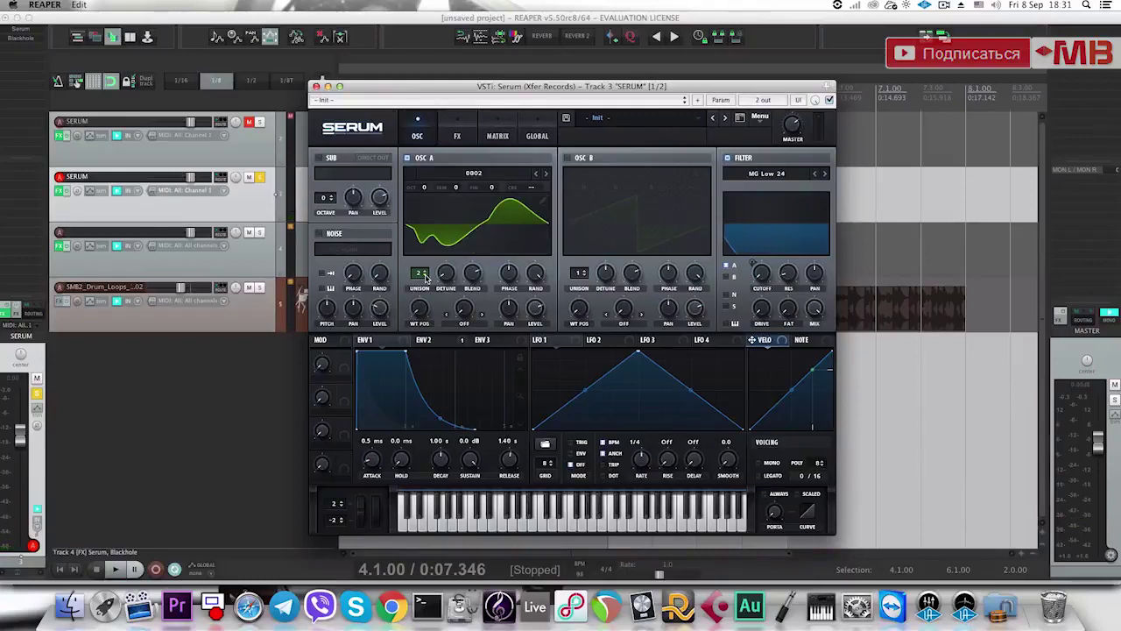
key("space")
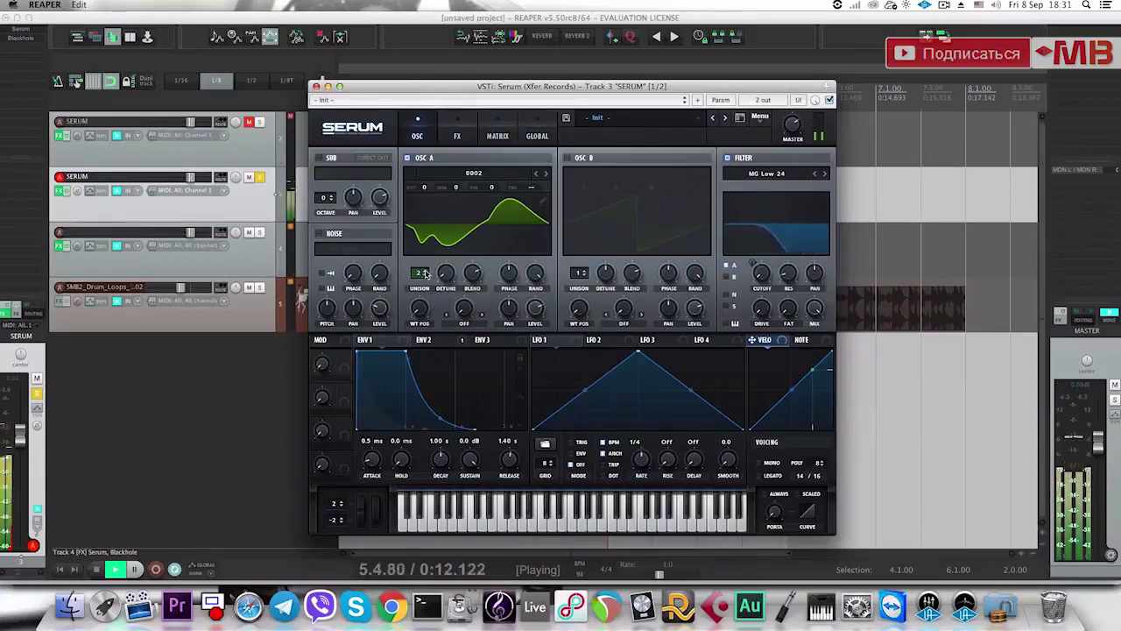
key("space")
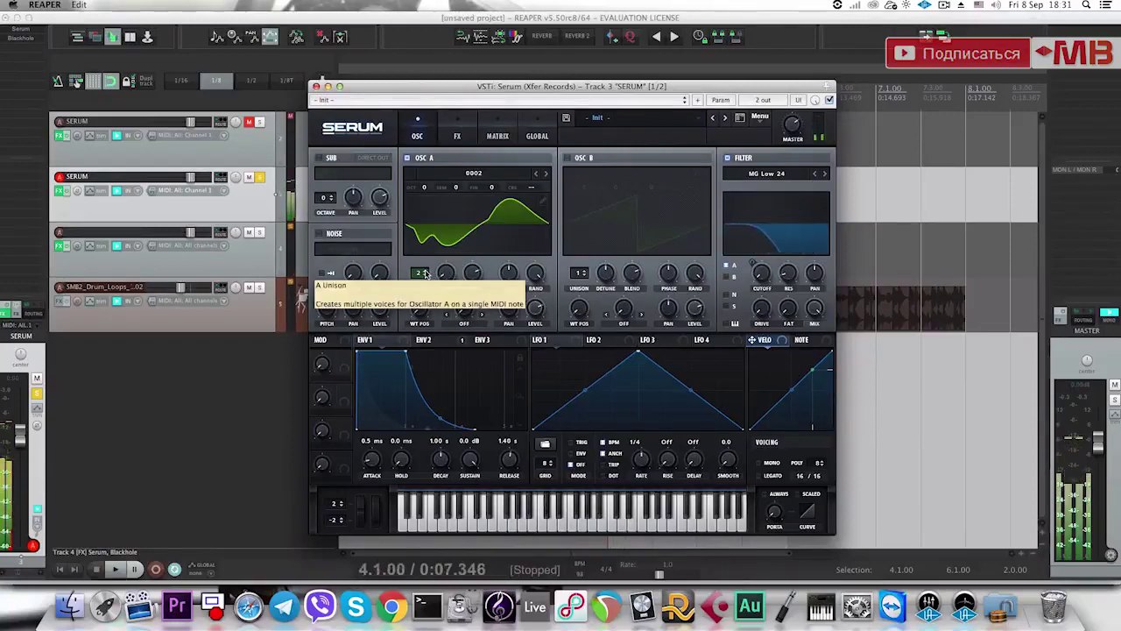
Raise oscillator A's unison to 16 voices and slightly adjust its detune while the chord loop plays.
scroll(424, 274, "up", 3)
scroll(424, 274, "up", 3)
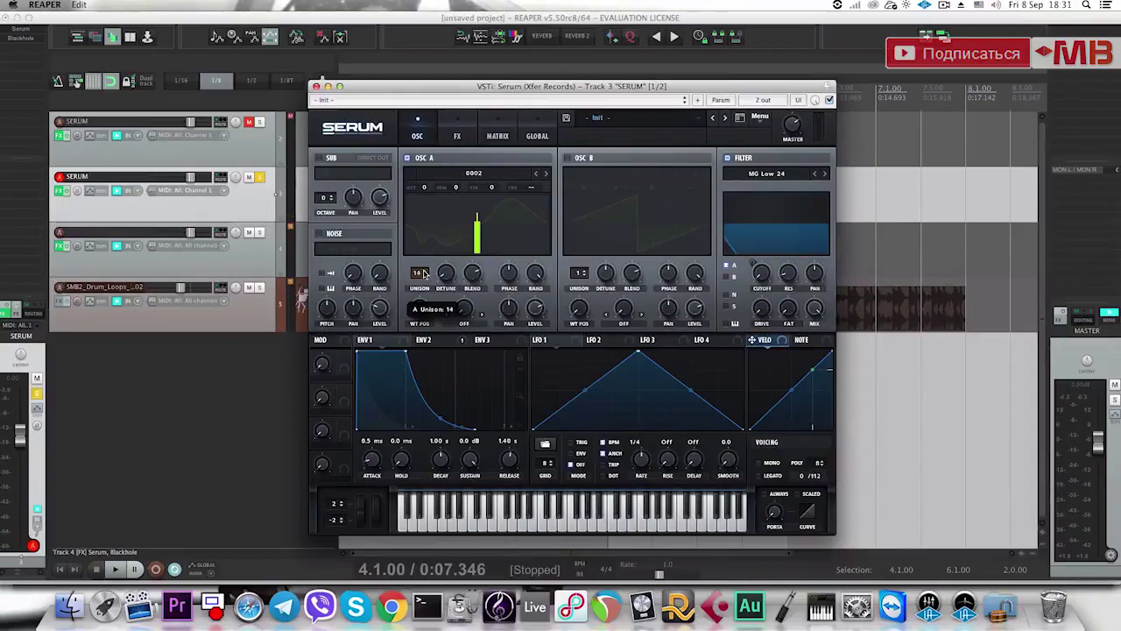
key("space")
scroll(448, 270, "up", 3)
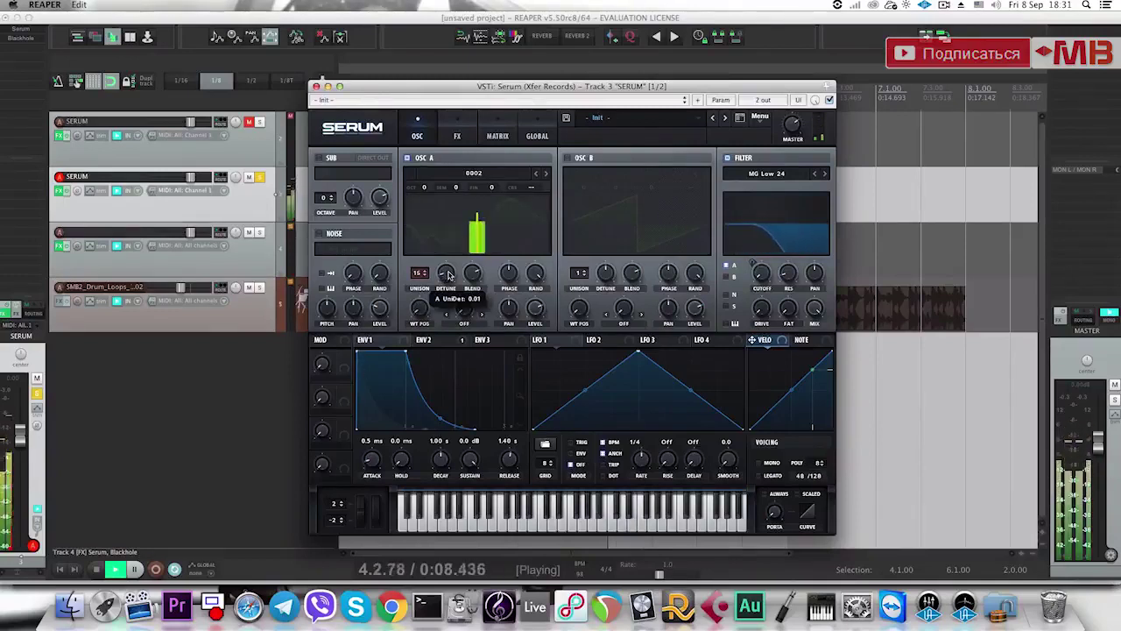
left_click_drag(448, 270, 446, 254)
key("space")
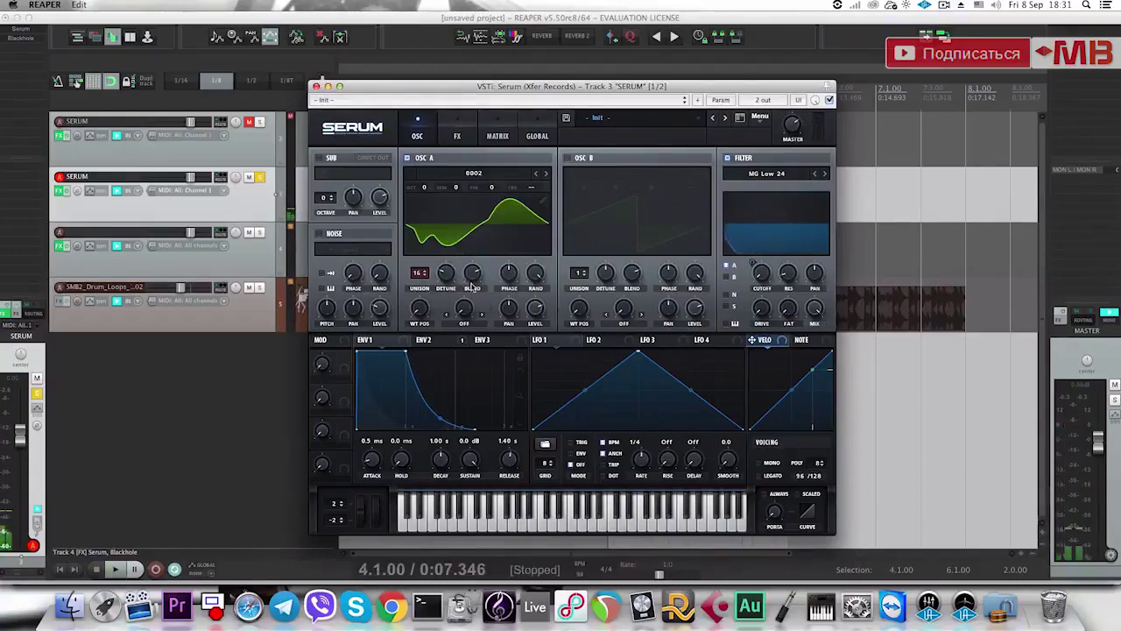
Assign Velo as the modulation source for oscillator A's wavetable position, with an amount of about 69 and a base position of 1.
right_click(422, 310)
mouse_move(488, 385)
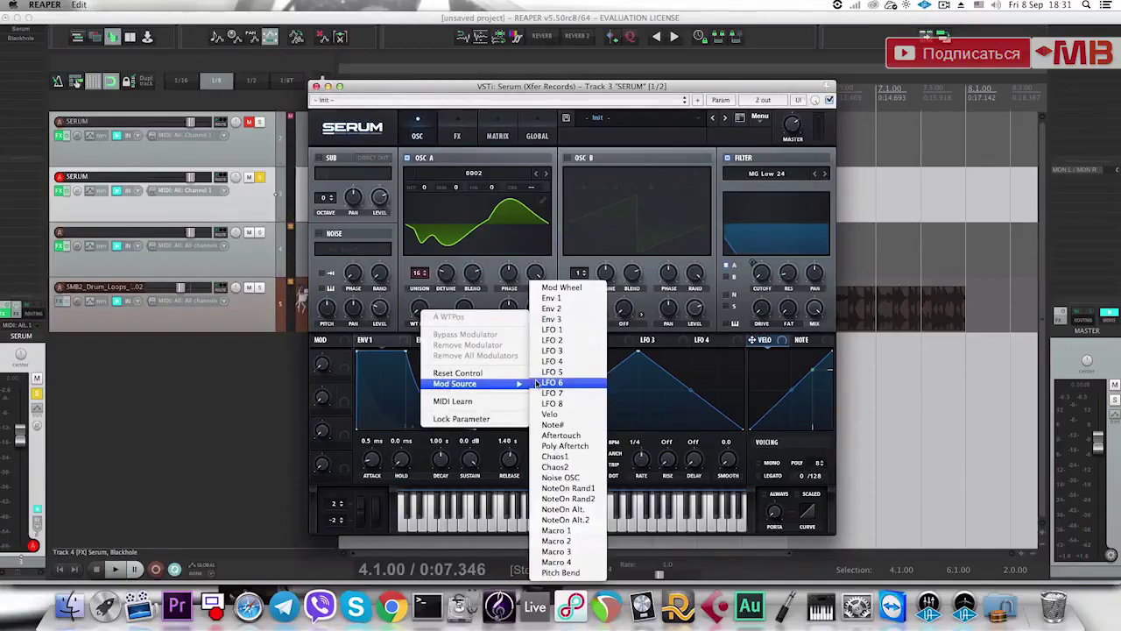
left_click(550, 414)
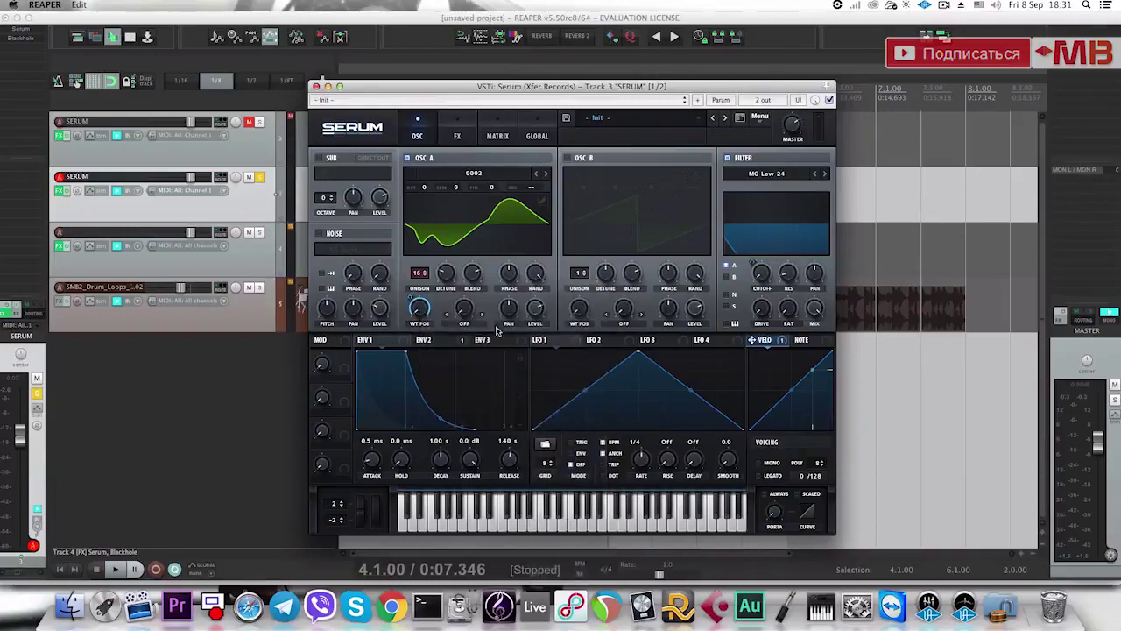
mouse_move(412, 298)
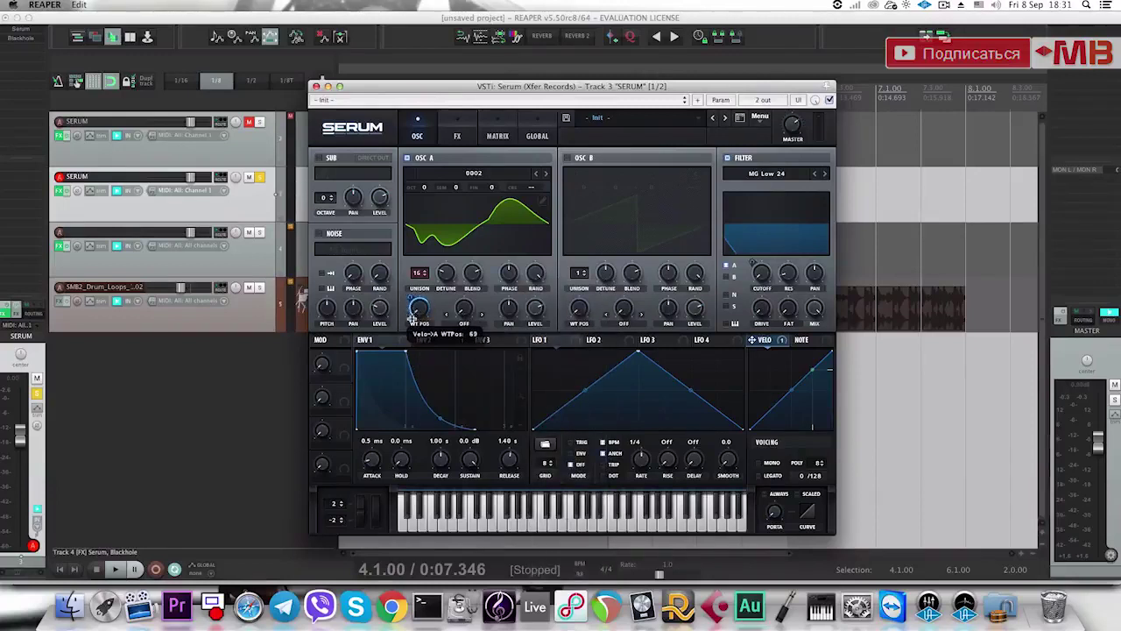
mouse_move(412, 317)
left_mouse_down()
mouse_move(412, 303)
mouse_move(411, 315)
left_mouse_up()
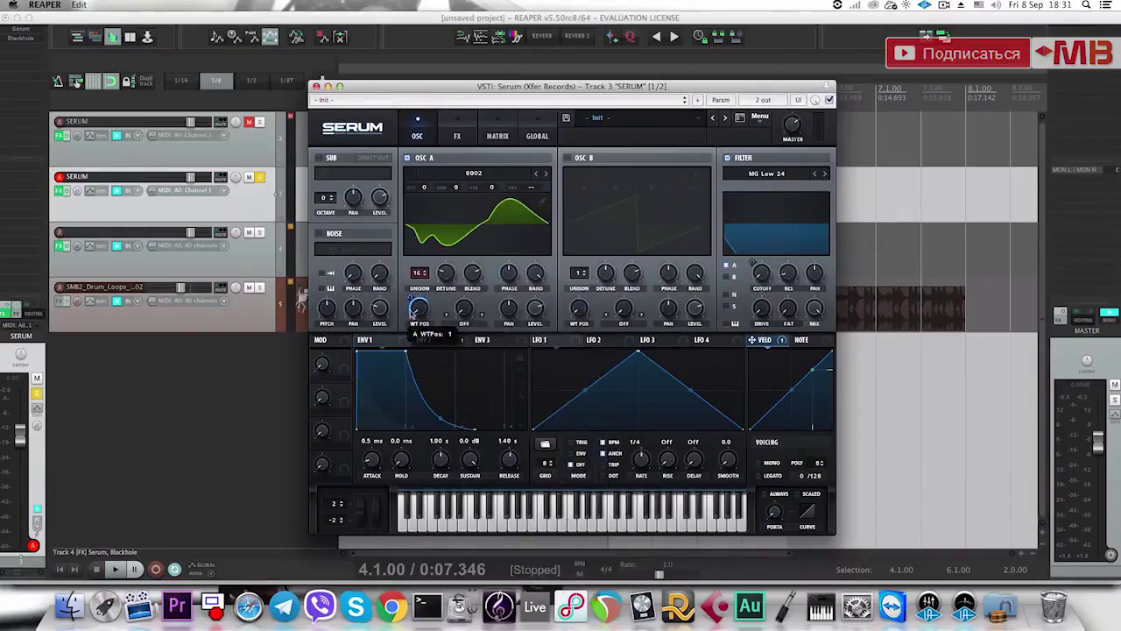
Play the loop, adjust the filter cutoff to 20 Hz, and close the Serum window.
left_click(300, 172)
key("space")
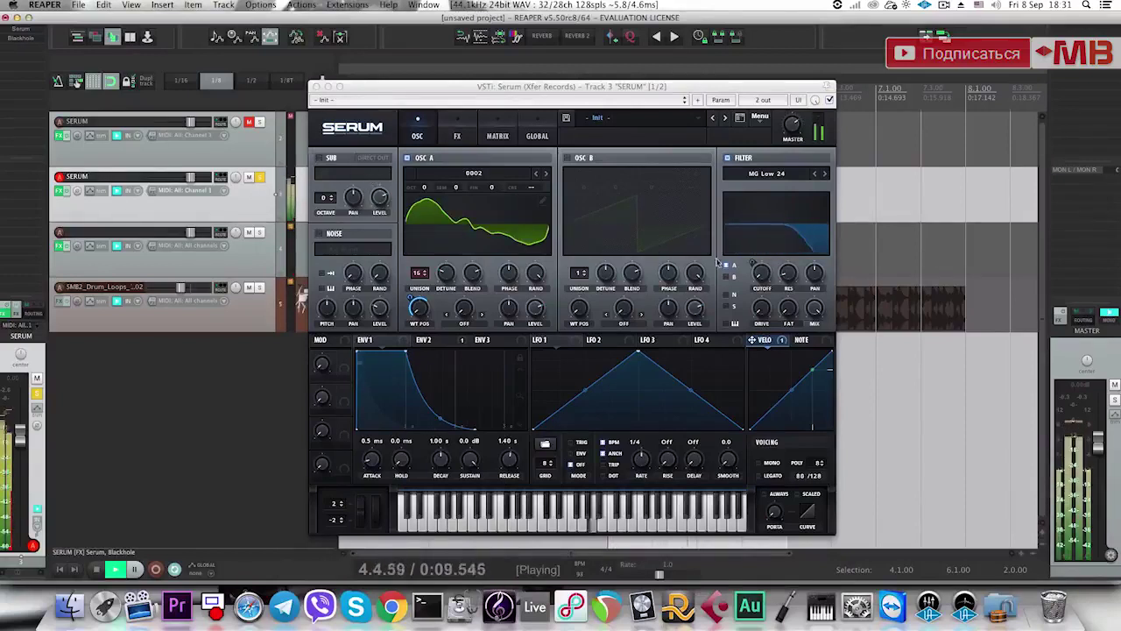
left_click_drag(761, 273, 753, 247)
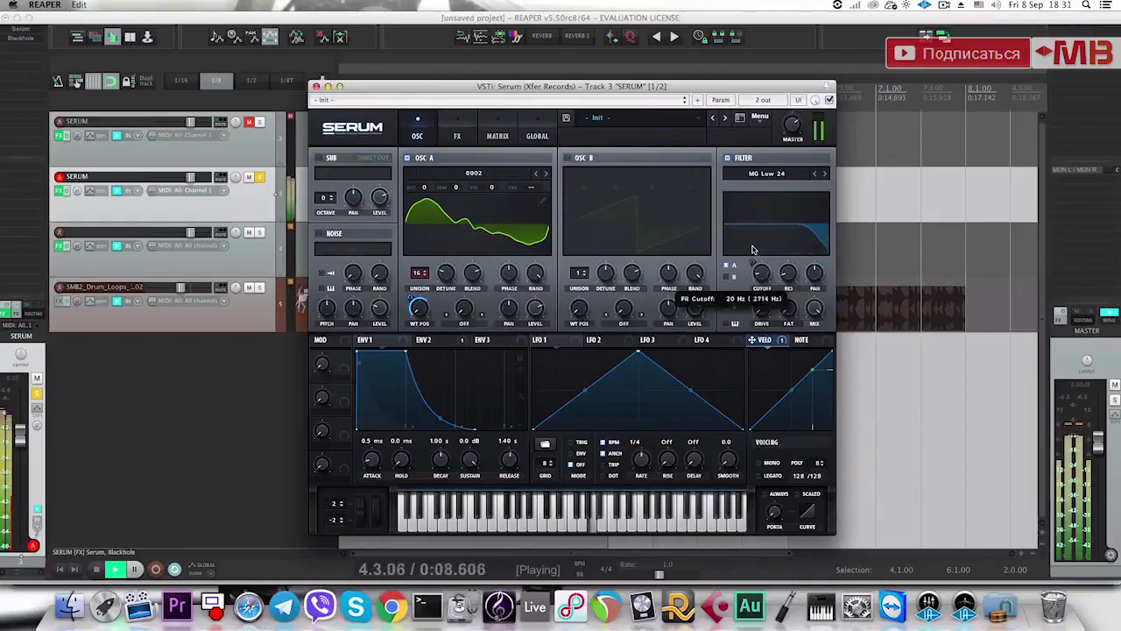
key("space")
left_click(316, 86)
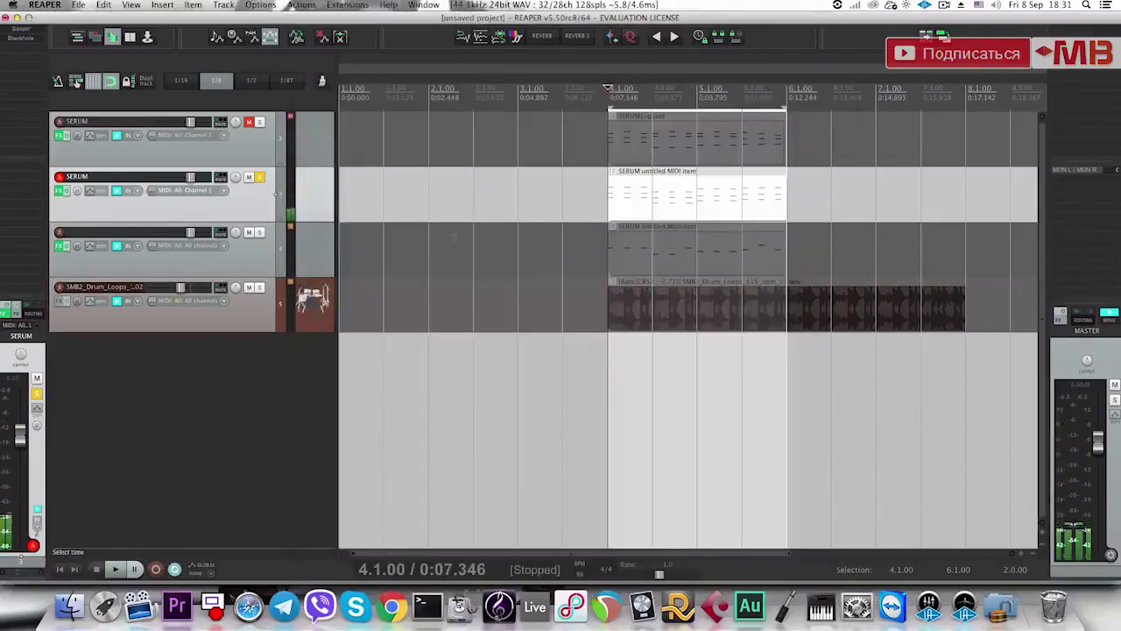
Humanize all chord notes in the second SERUM track's item with timing at 0% and velocity at 100%, and play the loop.
double_click(618, 213)
left_click_drag(406, 360, 406, 140)
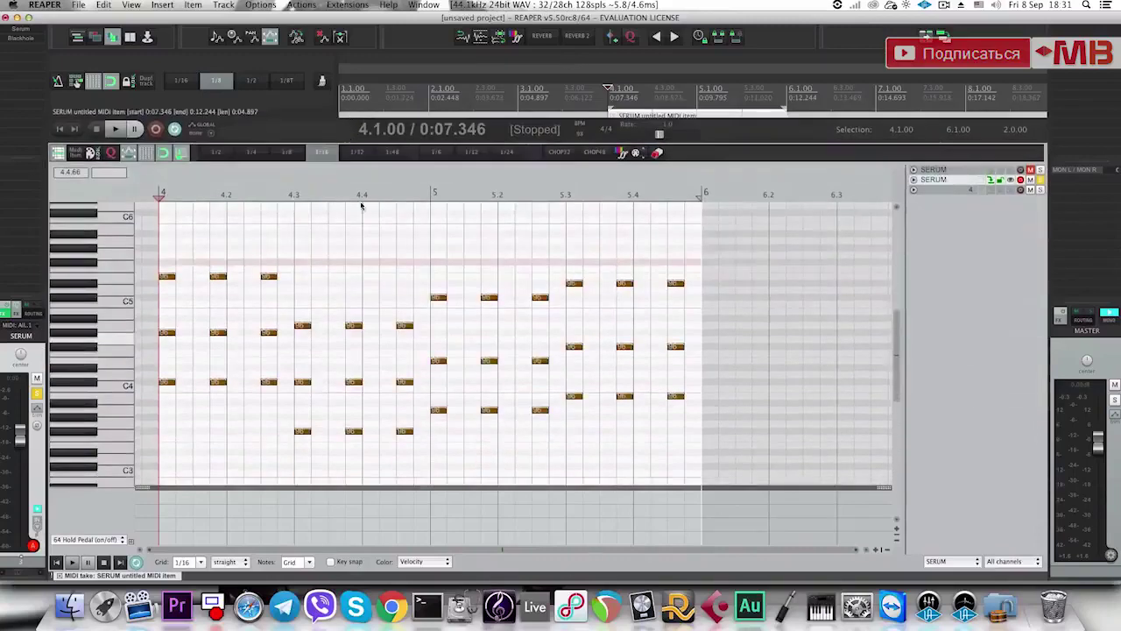
left_click_drag(660, 431, 147, 210)
key("h")
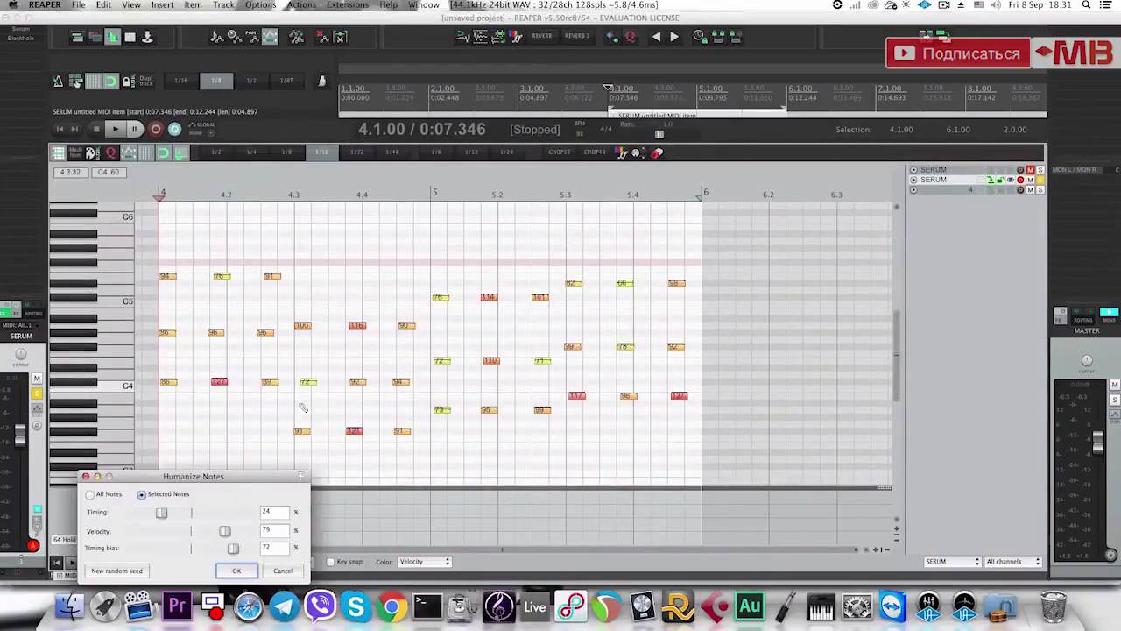
left_click_drag(235, 475, 429, 408)
double_click(371, 445)
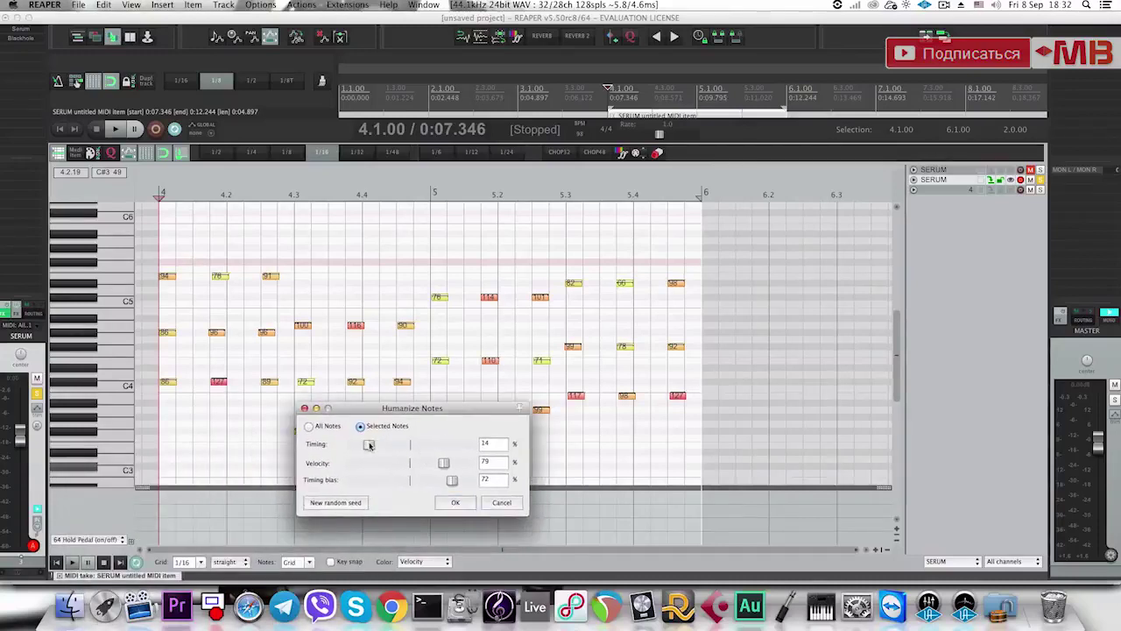
left_click_drag(408, 445, 348, 463)
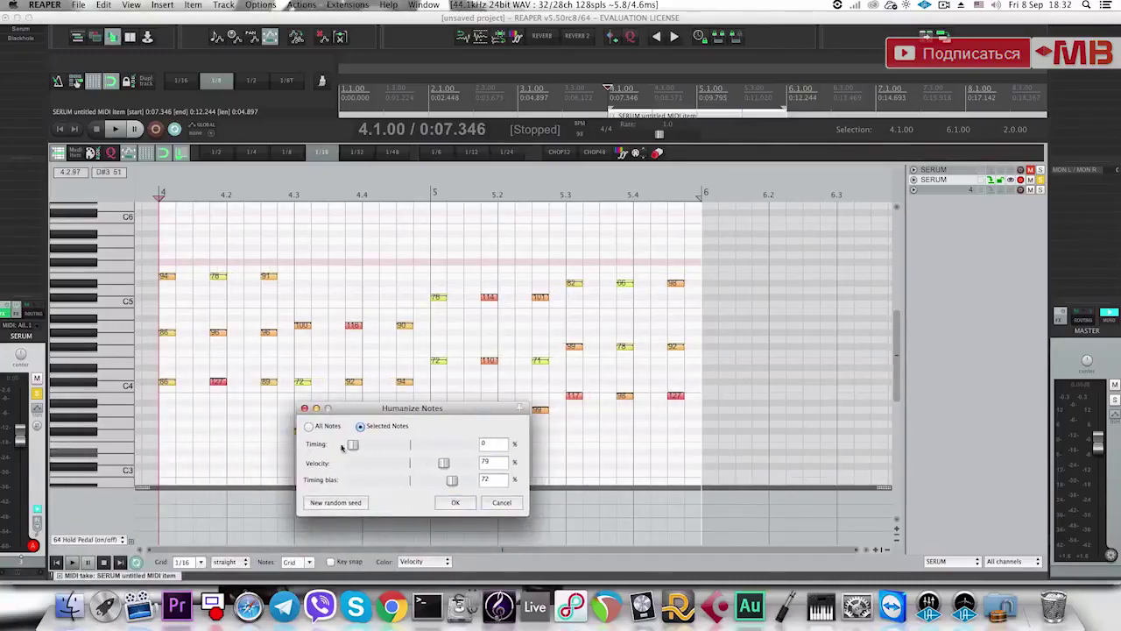
left_click_drag(443, 463, 462, 462)
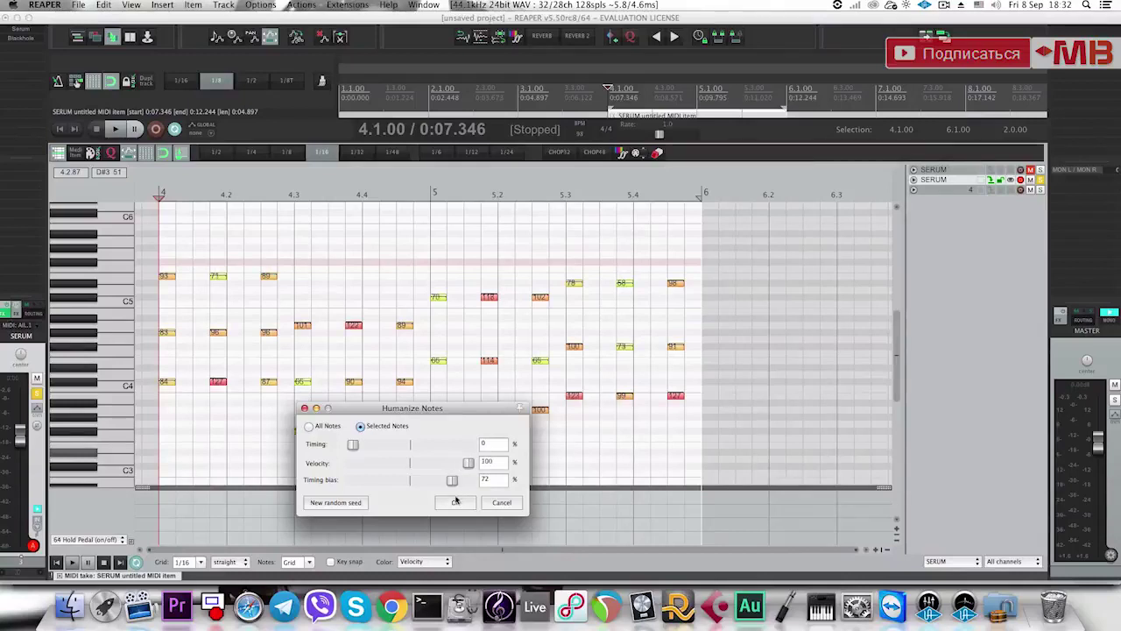
left_click(455, 502)
key("space")
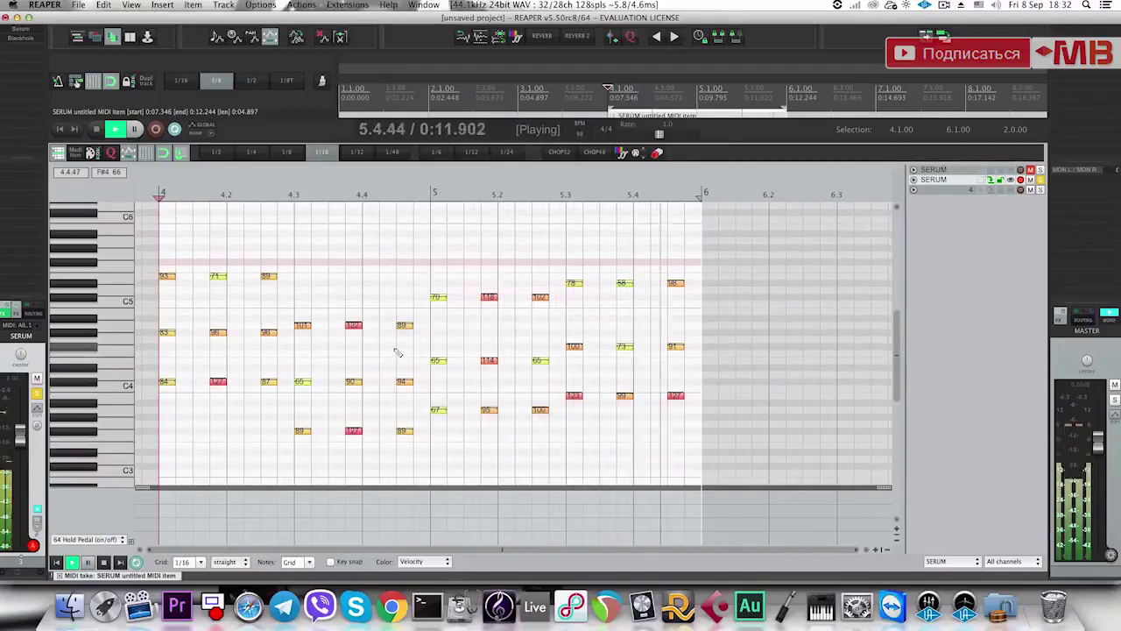
key("space")
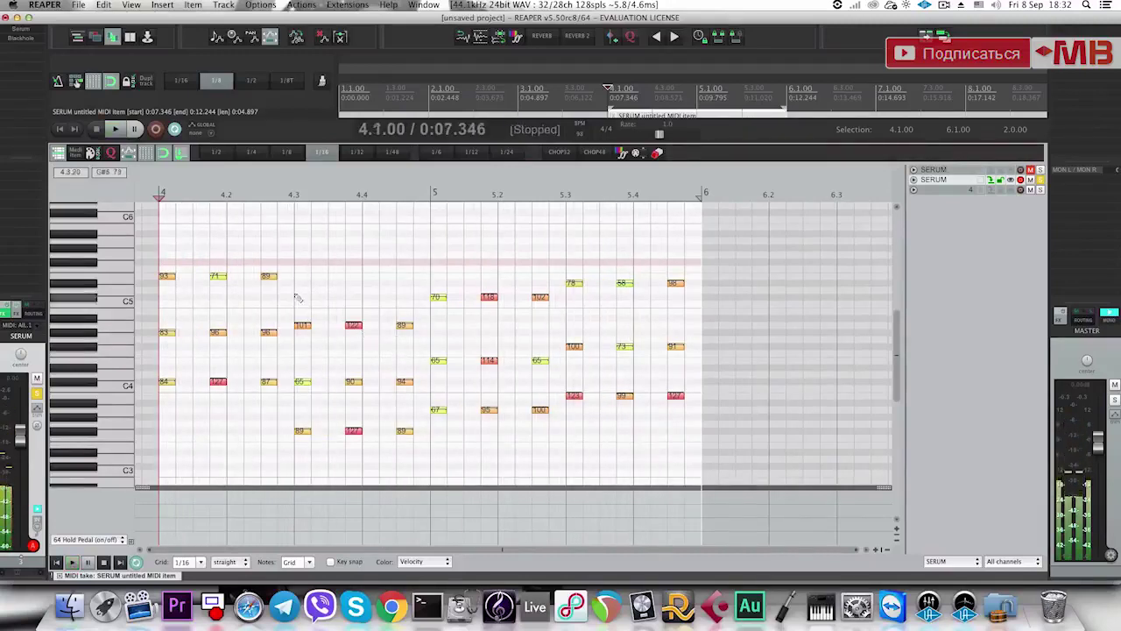
Play the chord loop while adjusting oscillator A's wavetable position and its Velo modulation, and close the Serum window.
left_click_drag(293, 141, 294, 306)
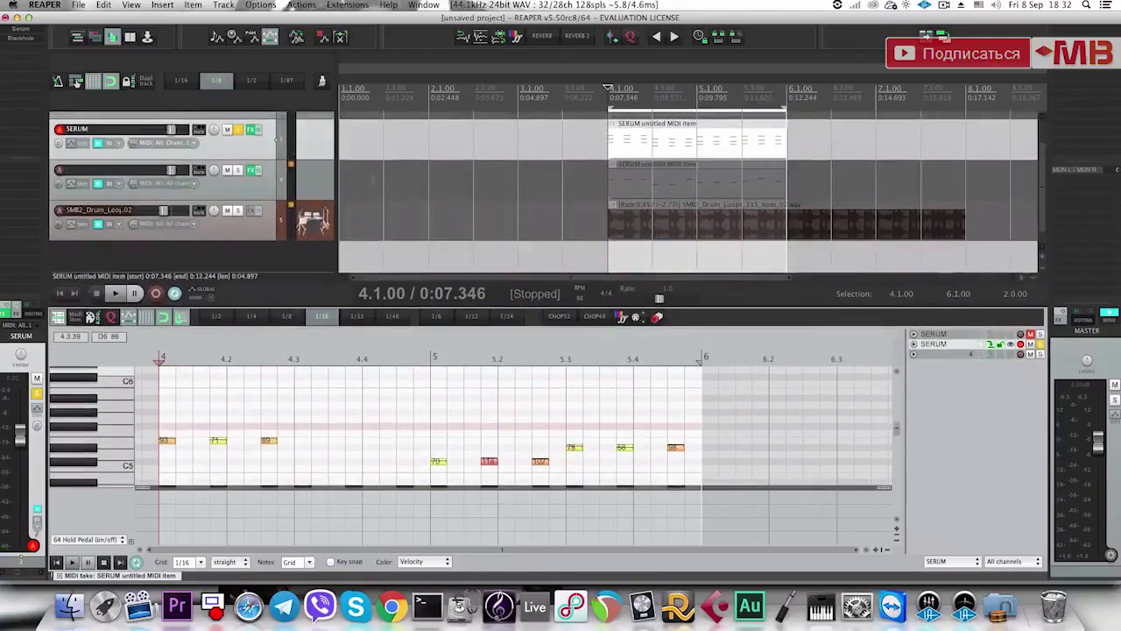
key("space")
left_click(25, 29)
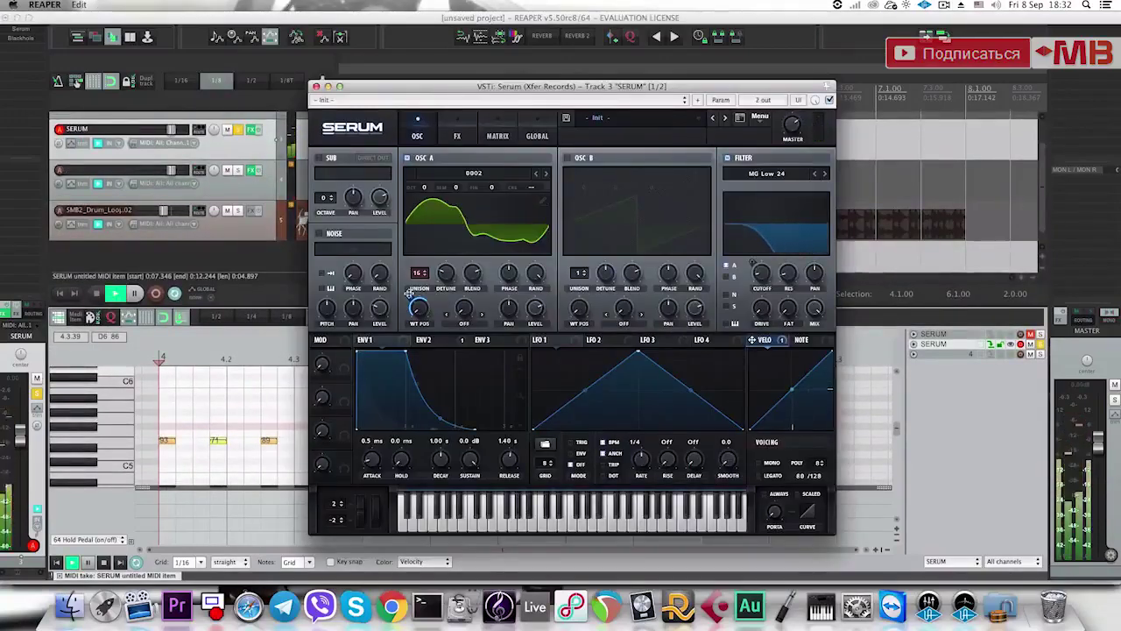
mouse_move(409, 307)
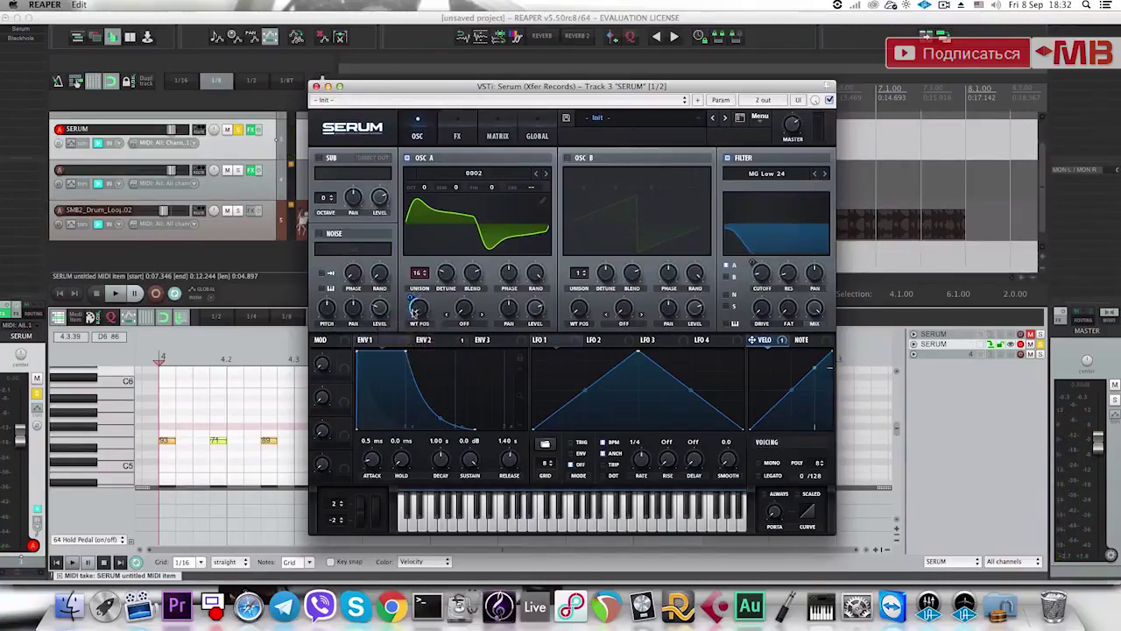
left_click_drag(421, 310, 424, 270)
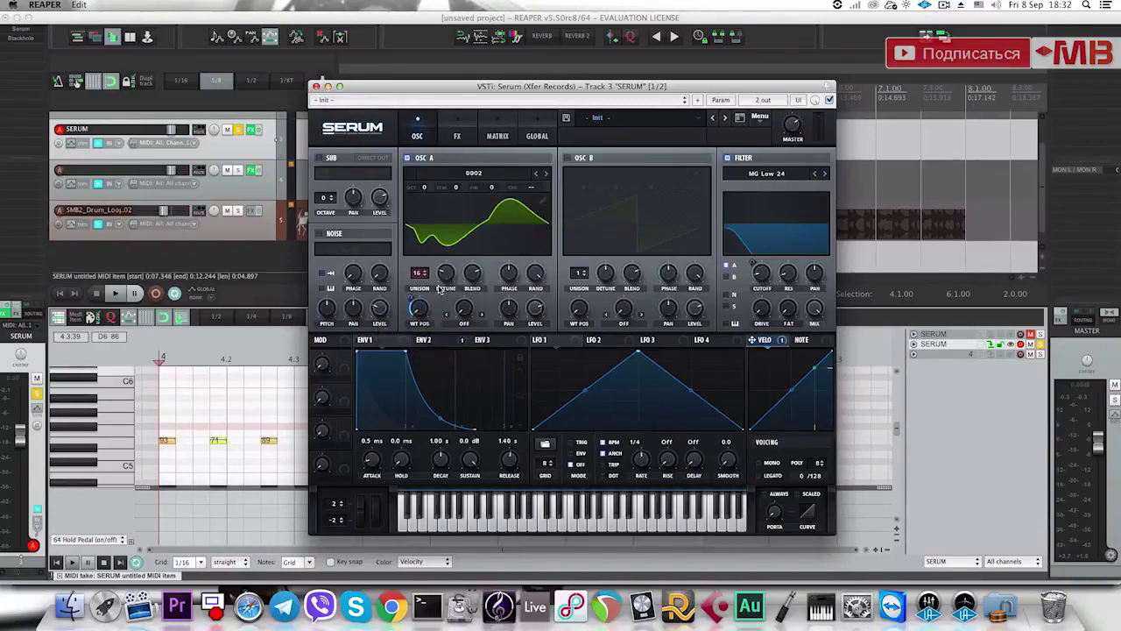
key("space")
mouse_move(414, 302)
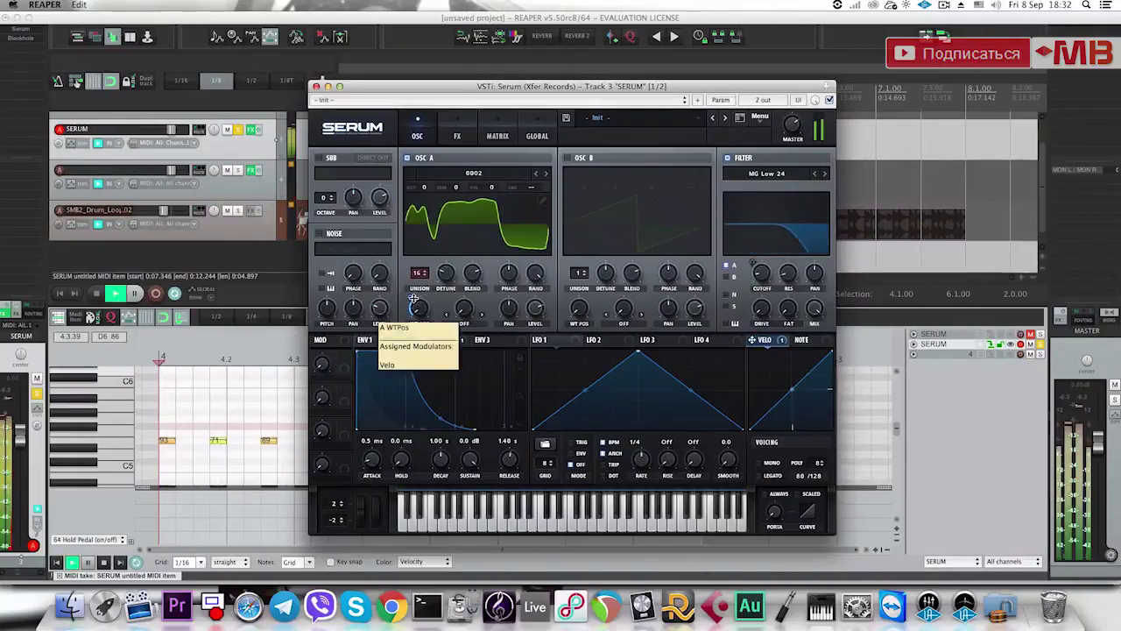
key("space")
left_click(302, 221)
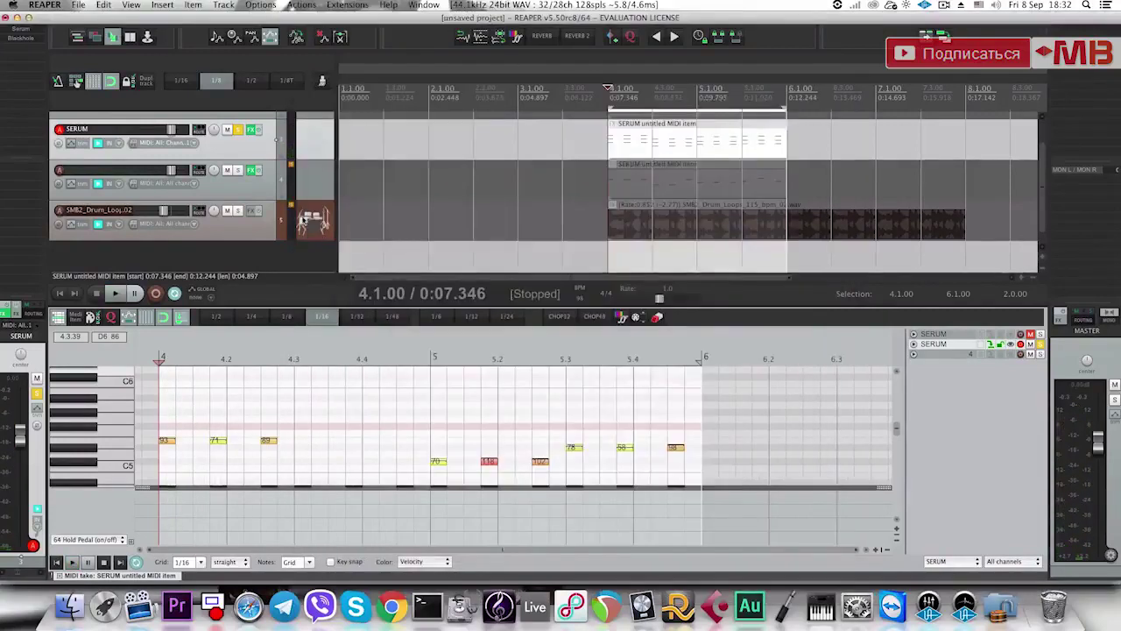
Solo the melody track and the drum-loop track alongside the active SERUM chord track.
left_click(467, 189)
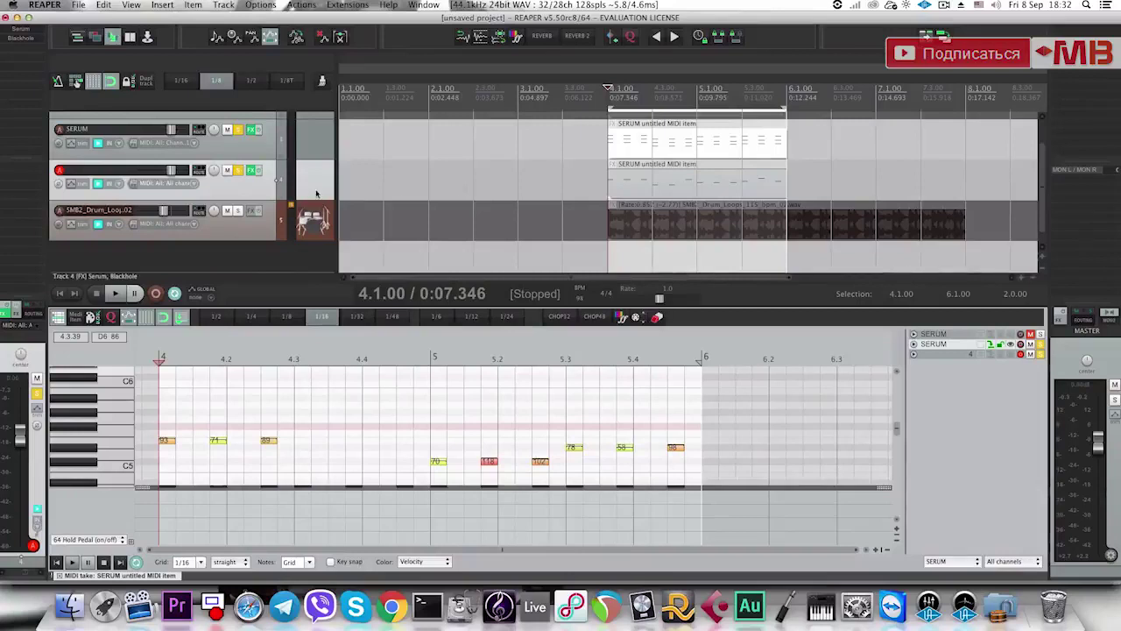
scroll(316, 195, "up", 1)
left_click(239, 222)
scroll(299, 226, "down", 3)
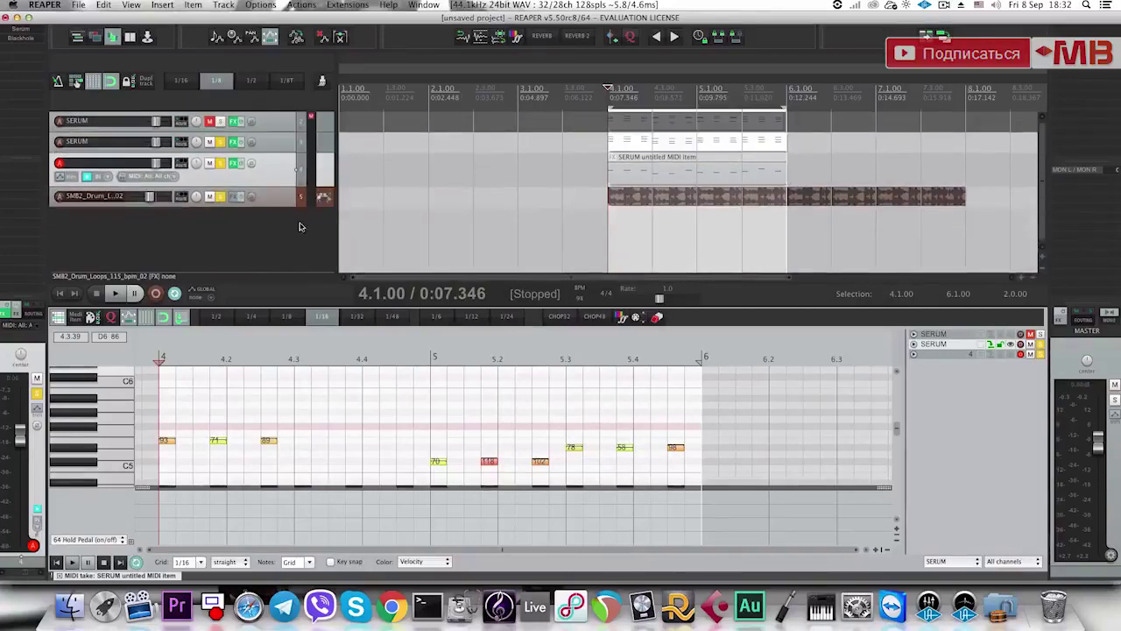
Duplicate the chord item and the melody item so the copies fill measures 6.1.00 to 8.1.00.
left_click_drag(799, 173, 648, 140)
key("super+d")
scroll(695, 175, "down", 2)
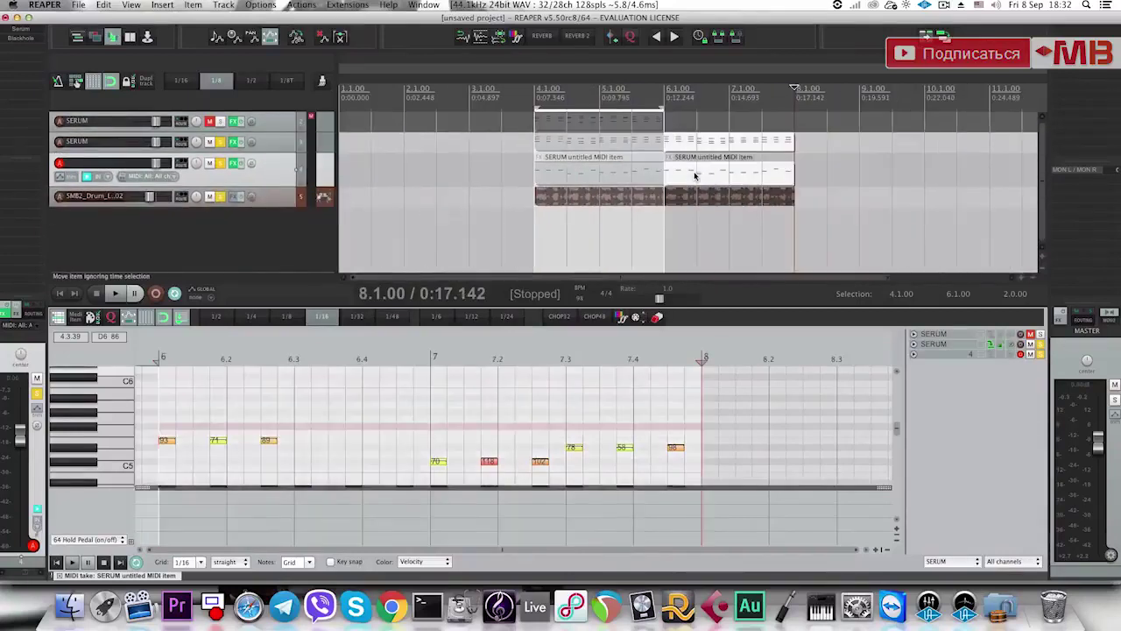
Delete the muted first SERUM track with its item and extend the time selection over 4.1.00 to 8.1.00.
left_click(590, 127)
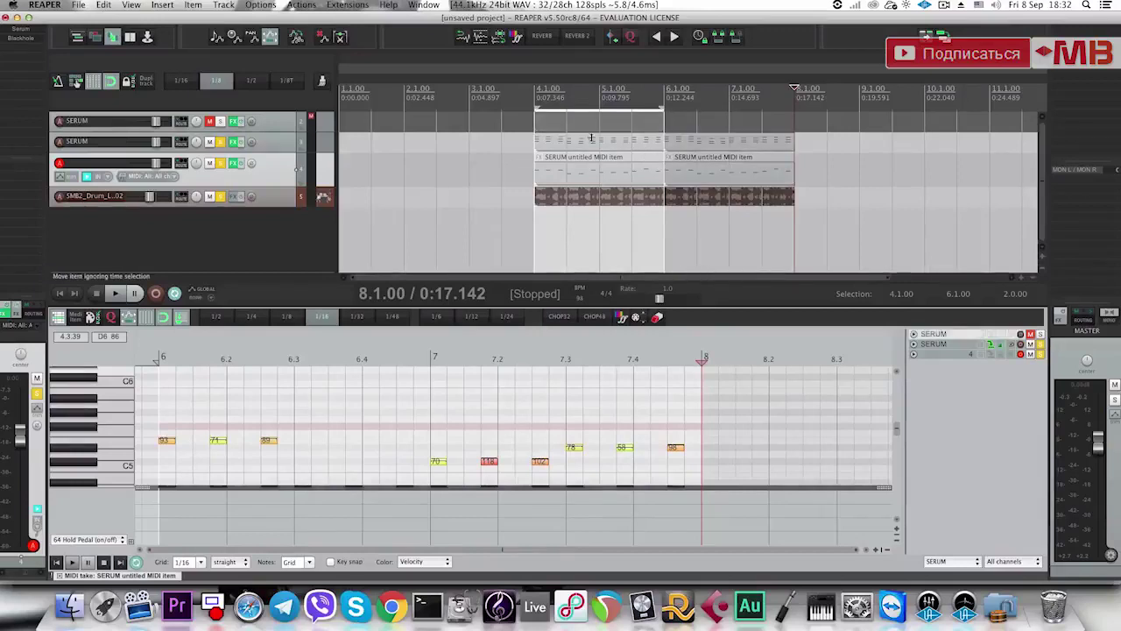
key("Delete")
scroll(535, 172, "down", 2)
left_click(265, 121)
key("Delete")
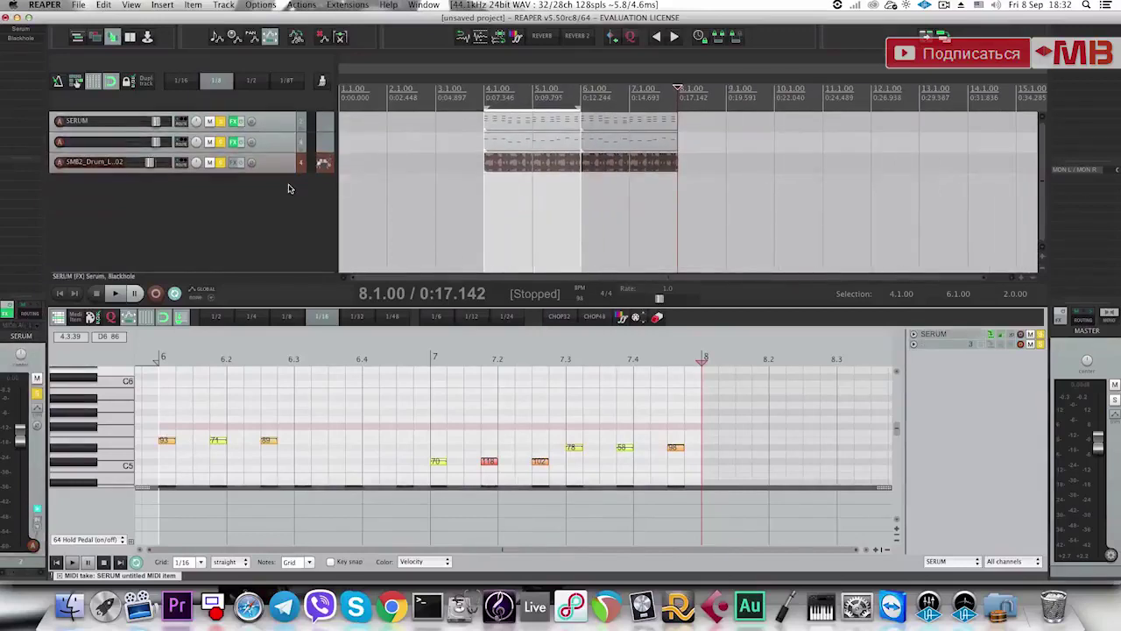
left_click_drag(676, 206, 493, 198)
scroll(502, 206, "down", 1)
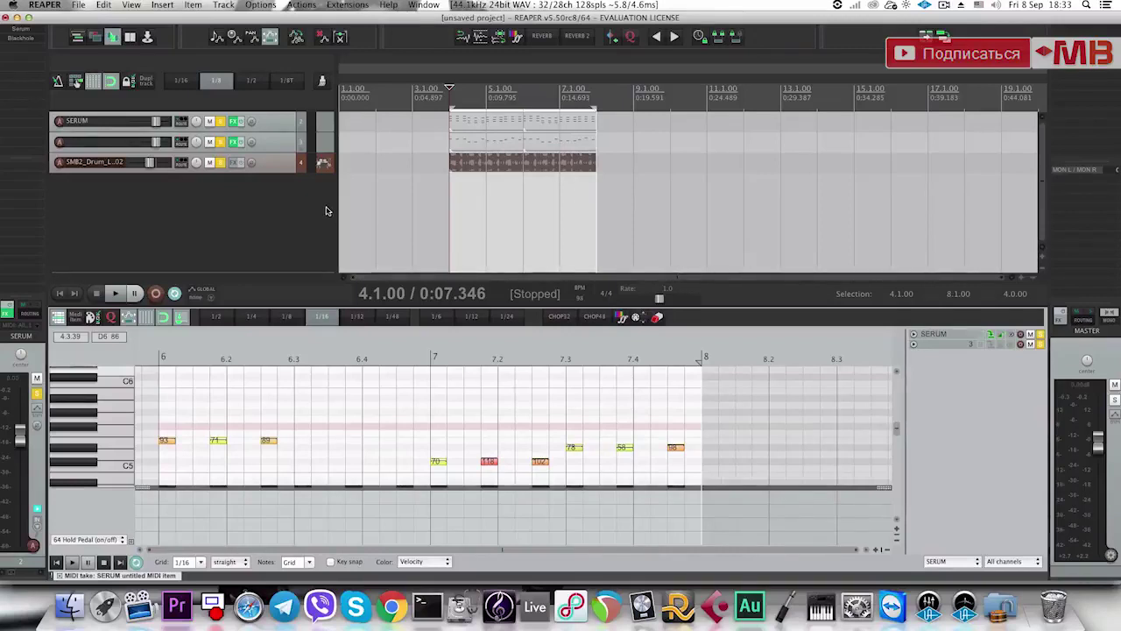
Add a new track below the drum loop, solo it, and insert the Synth1 instrument on it.
double_click(326, 210)
left_click(222, 185)
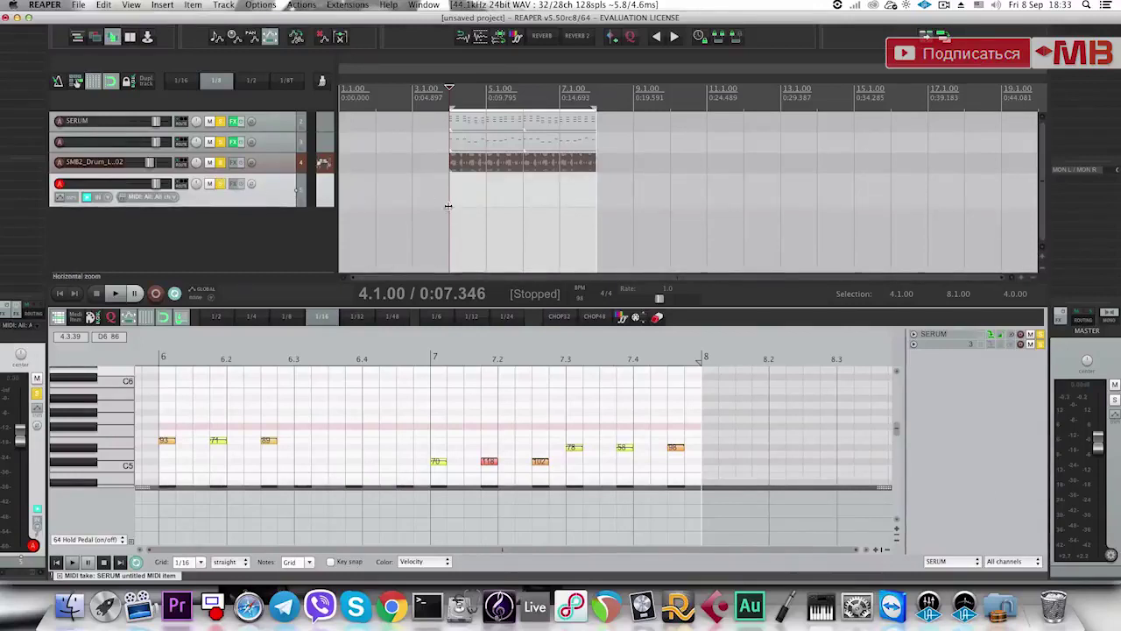
double_click(280, 197)
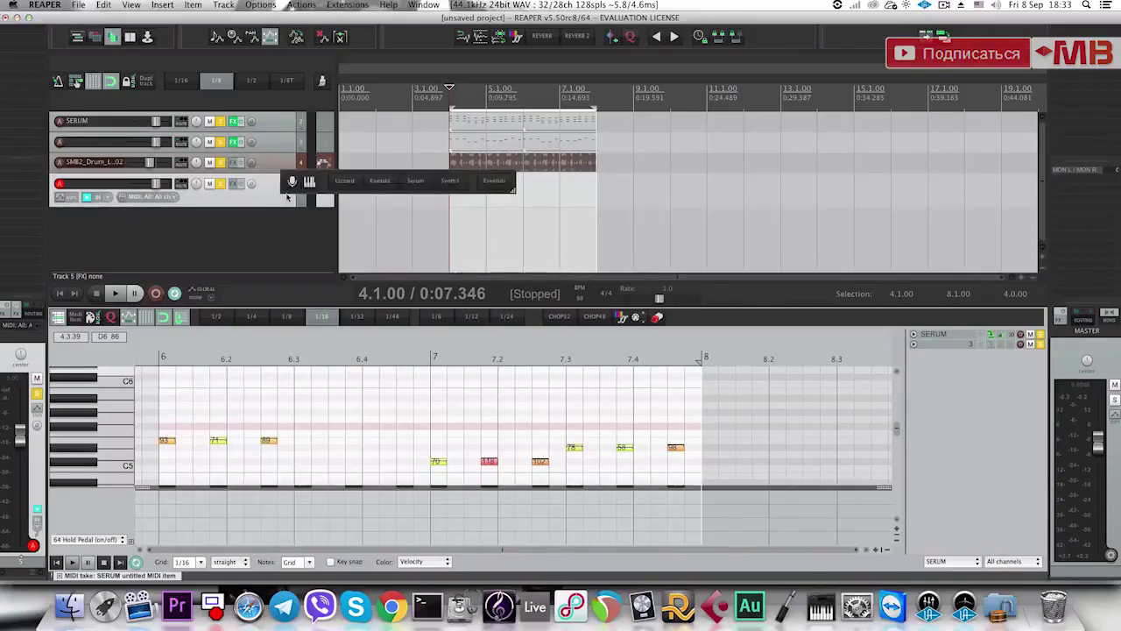
left_click(449, 182)
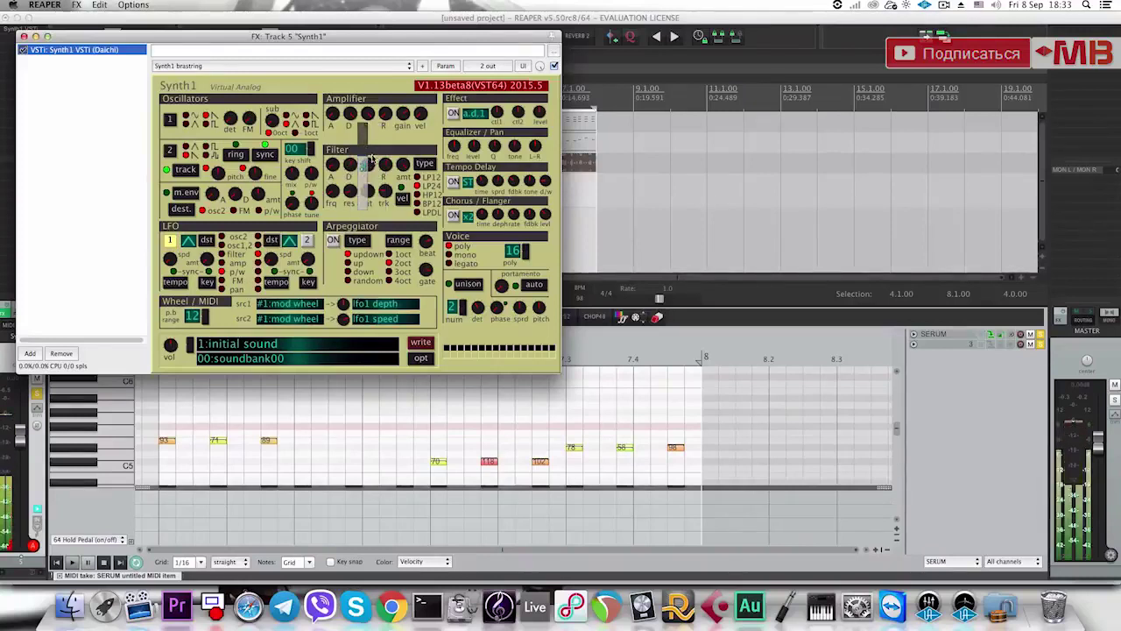
Set Synth1's key shift to -12, adjust the spread and pitch of its two-voice unison, and close its window.
left_click_drag(421, 126, 419, 133)
left_click(310, 152)
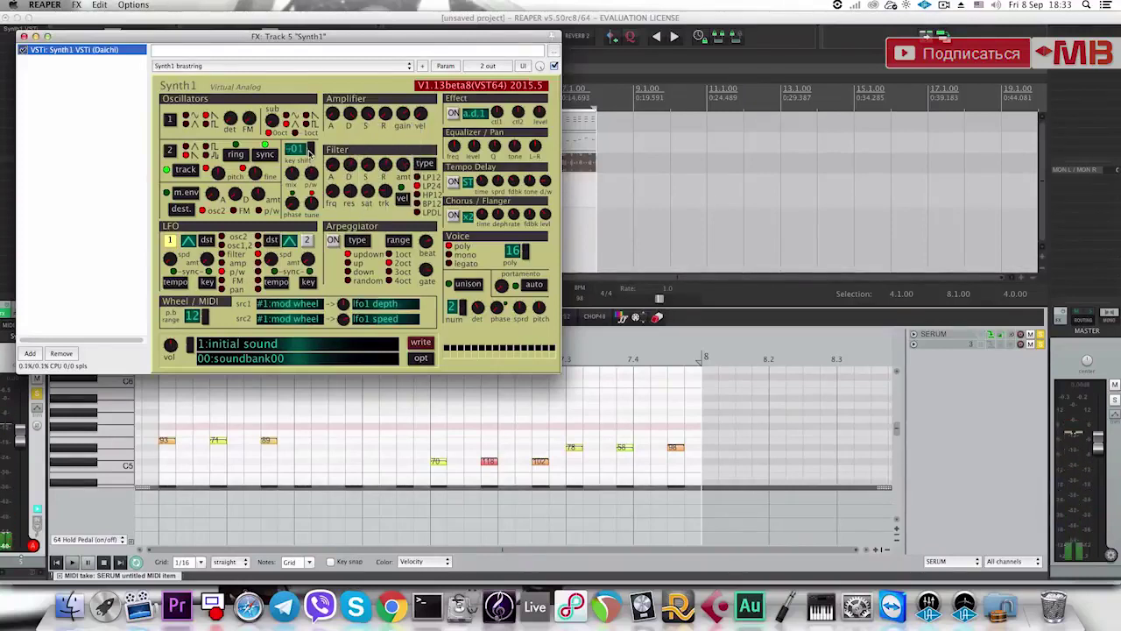
left_click_drag(307, 152, 313, 170)
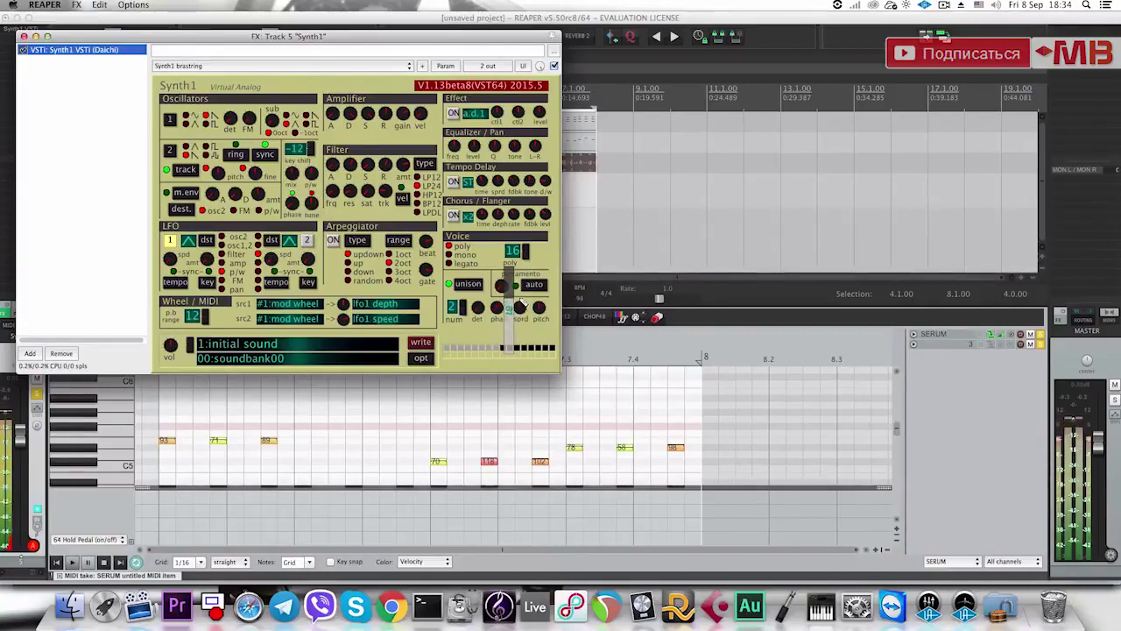
left_click(860, 340)
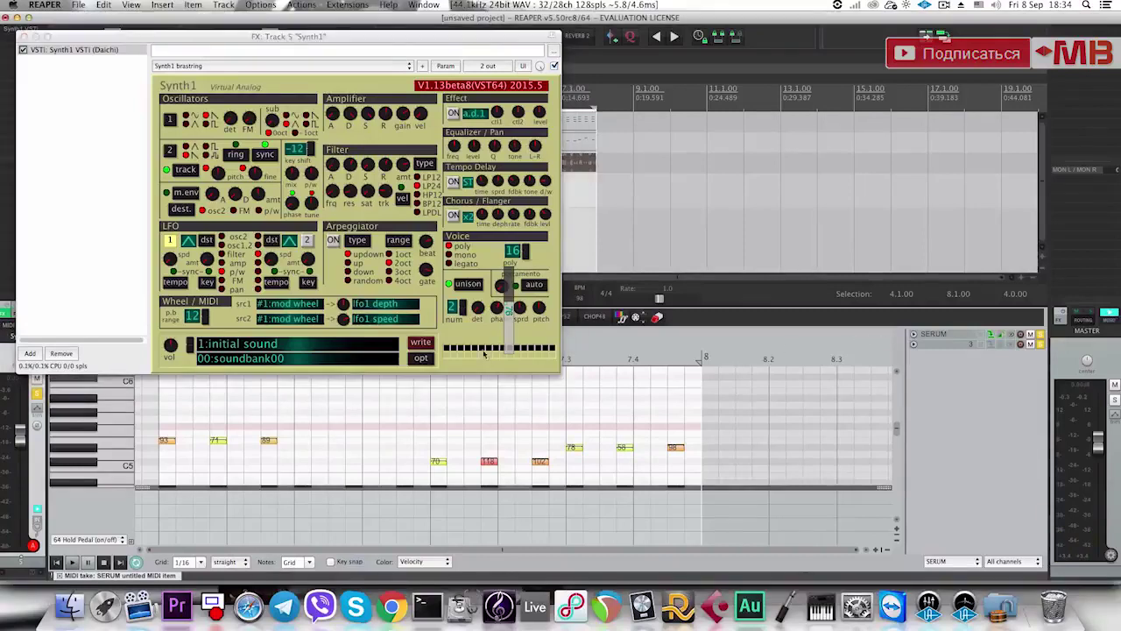
left_click(497, 324)
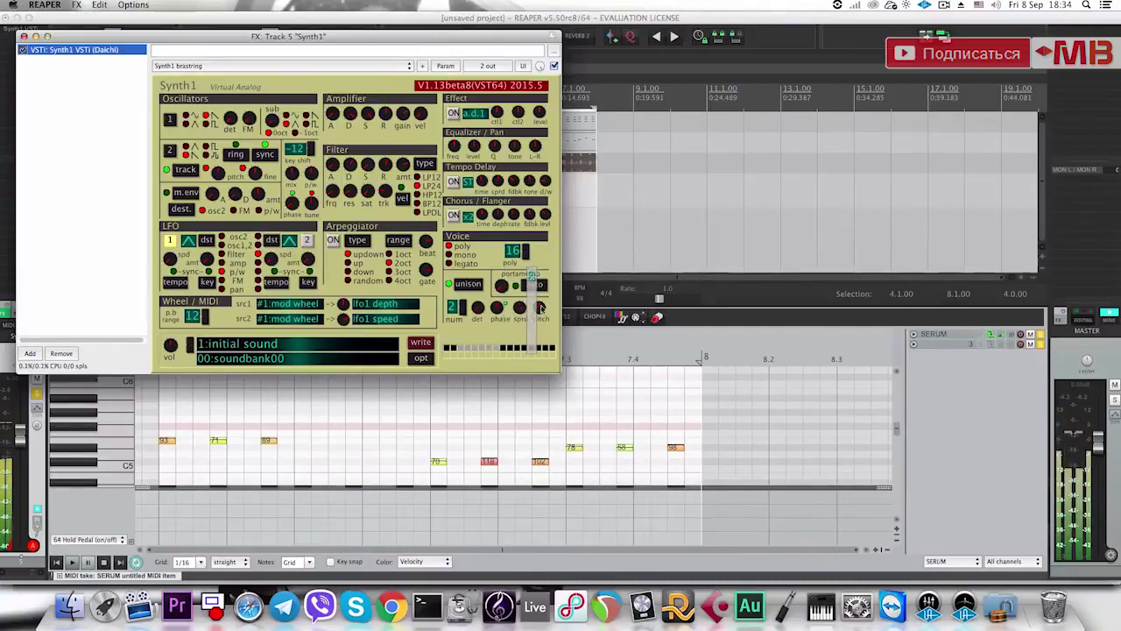
left_click(810, 336)
Copy the first SERUM chord item onto the Synth1 track and open the copy in an enlarged MIDI editor.
left_click(457, 132)
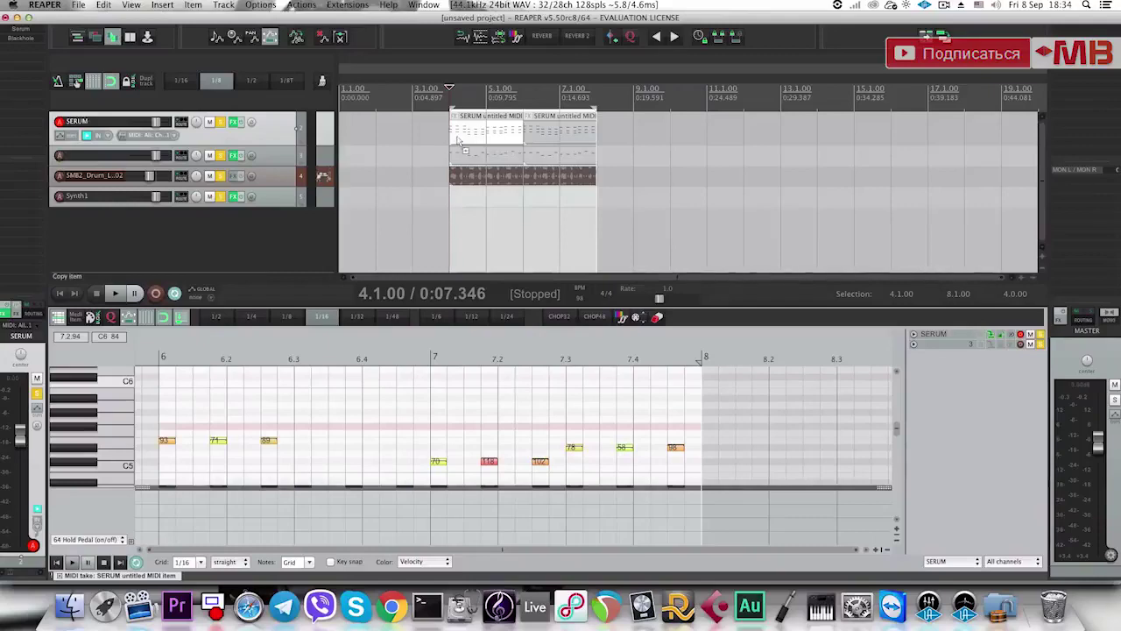
left_click_drag(470, 138, 466, 201)
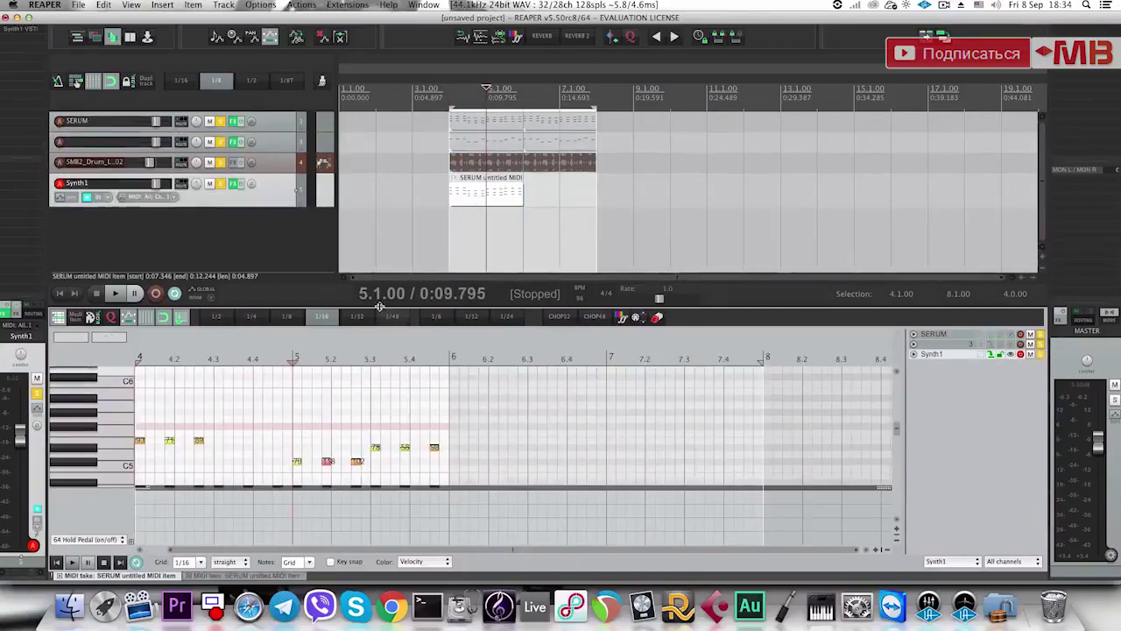
left_click_drag(379, 305, 379, 141)
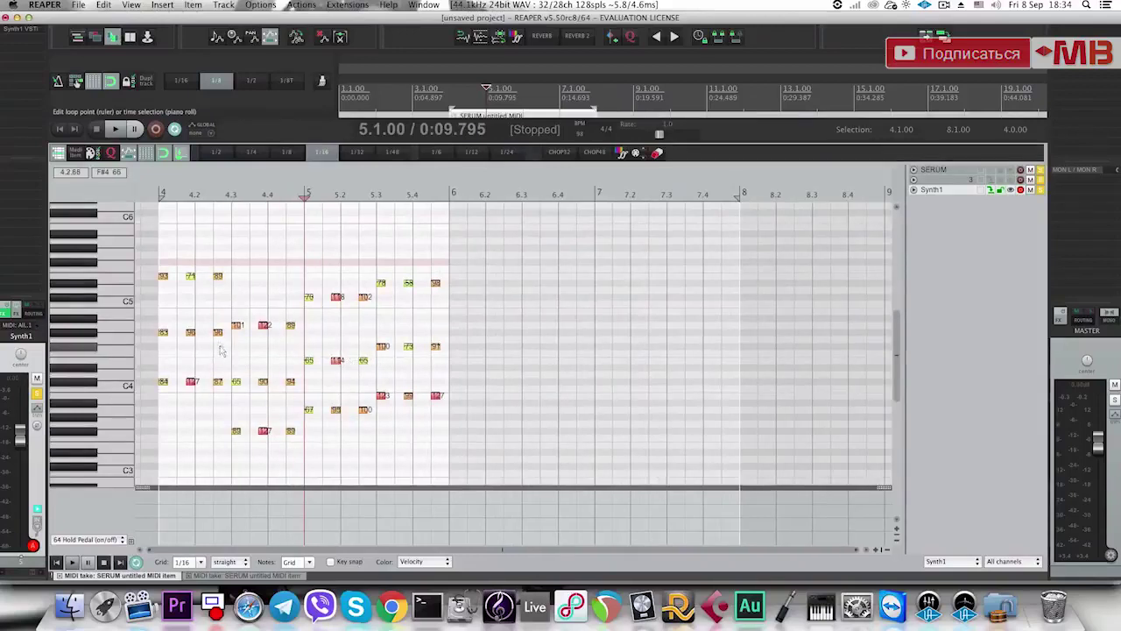
Delete the upper notes of every chord in the Synth1 item, keeping only the lowest notes as a bass line.
left_click_drag(221, 350, 155, 246)
key("Delete")
left_click_drag(224, 313, 466, 354)
key("Delete")
key("Delete")
key("Delete")
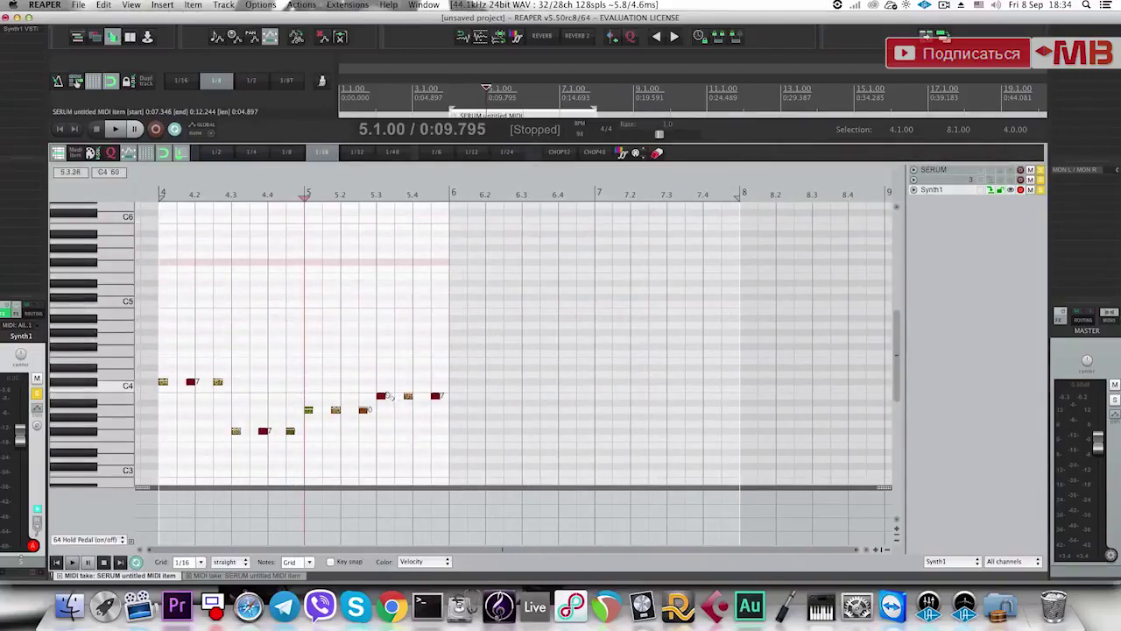
Set all bass notes to velocity 78, move them down one octave, and close the MIDI editor.
key("super+a")
left_click_drag(380, 395, 394, 463)
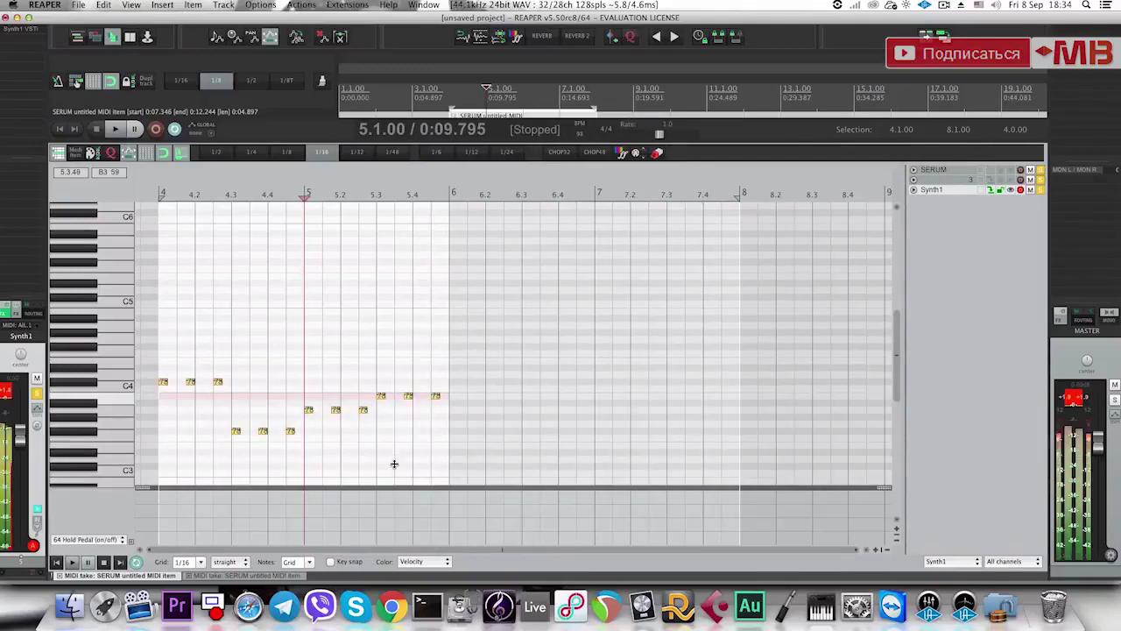
left_click_drag(164, 384, 165, 467)
key("Escape")
Duplicate the Synth1 bass item to 6.1.00 and unsolo the melody track during loop playback.
left_click(481, 200)
key("space")
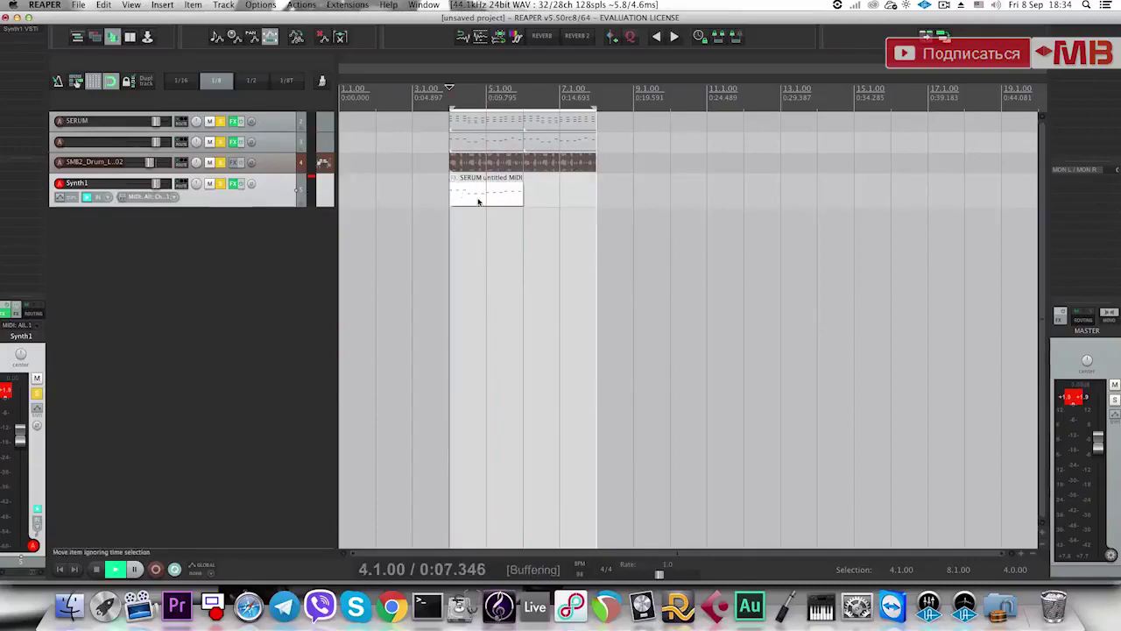
key("super+d")
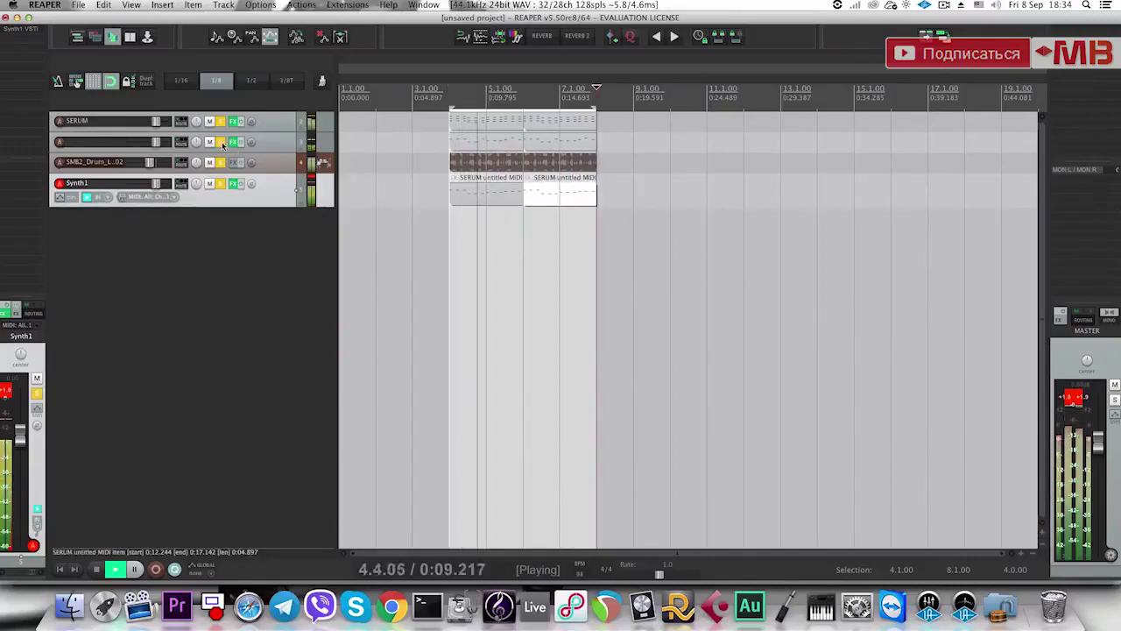
left_click(220, 142)
key("space")
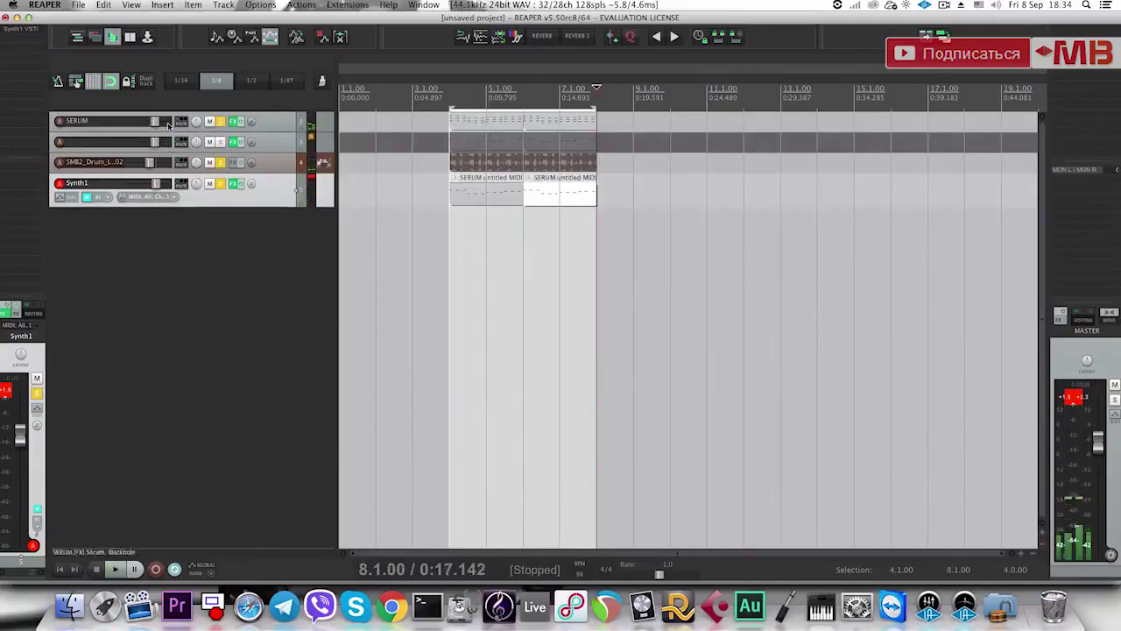
Change the SERUM chord track's Velo amount on oscillator A's wavetable position to -3, close Serum, and slightly lower the track volume.
left_click(170, 123)
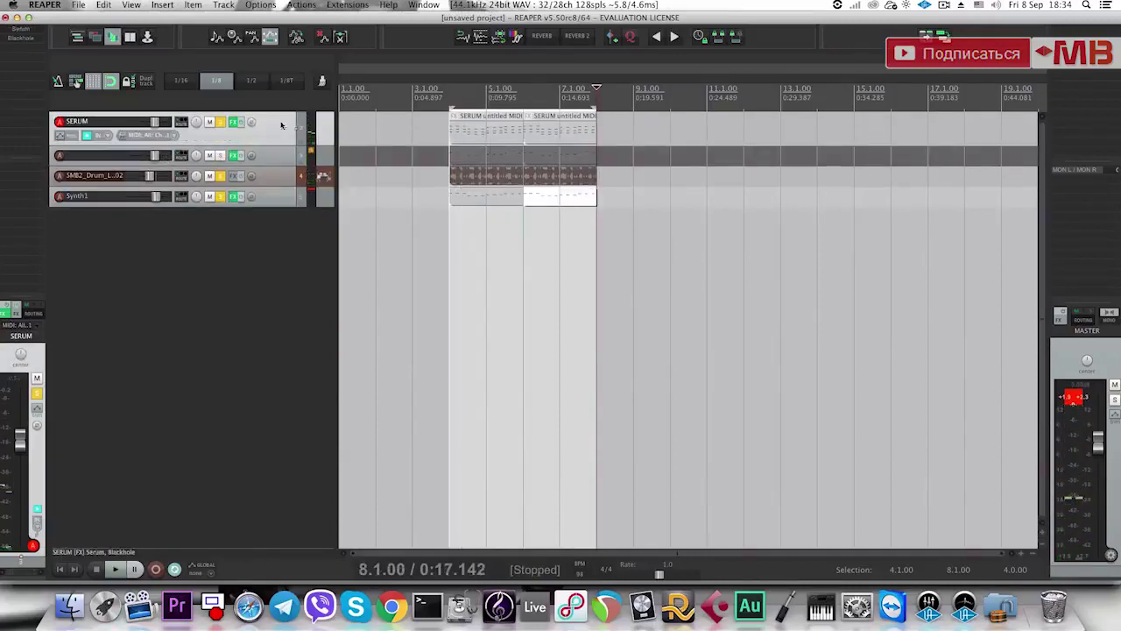
left_click(29, 31)
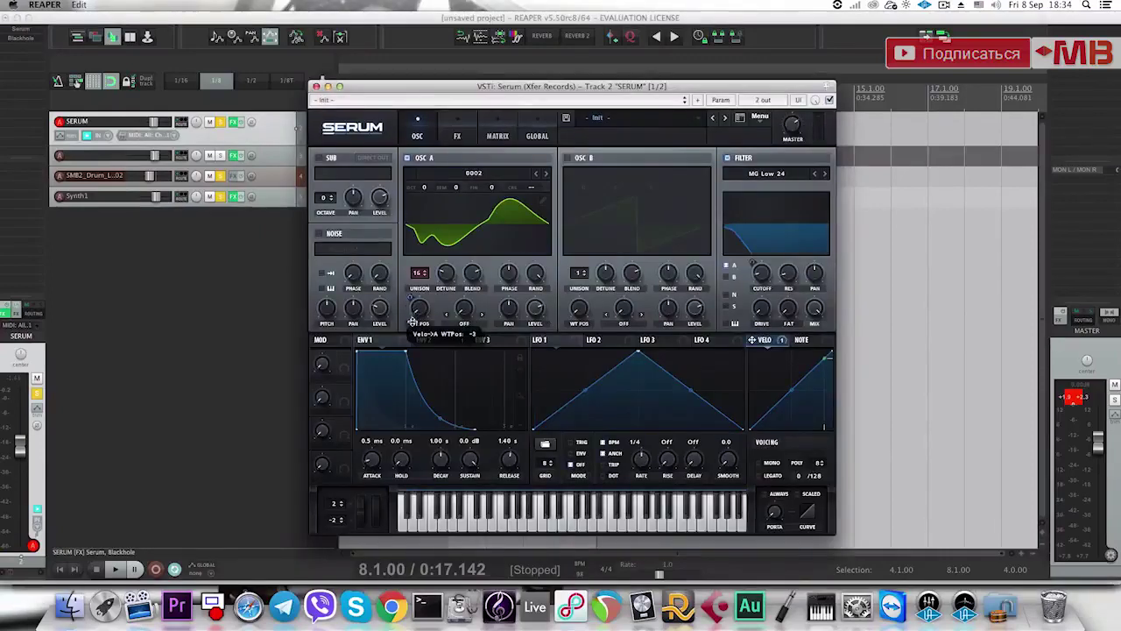
key("space")
left_click(269, 128)
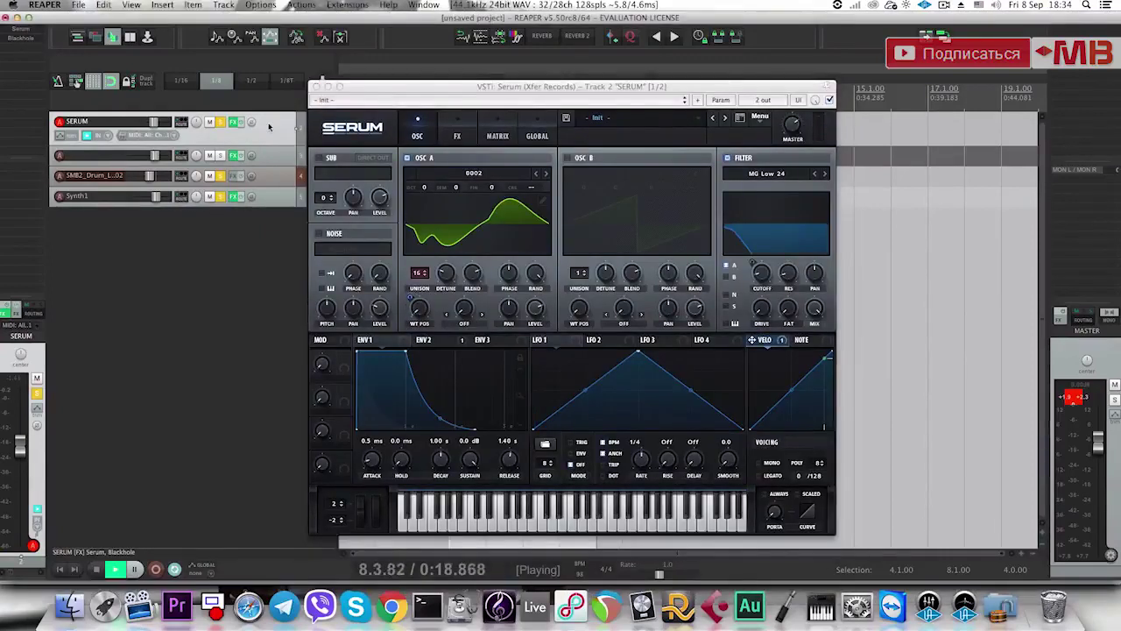
key("space")
key("space")
left_click(317, 86)
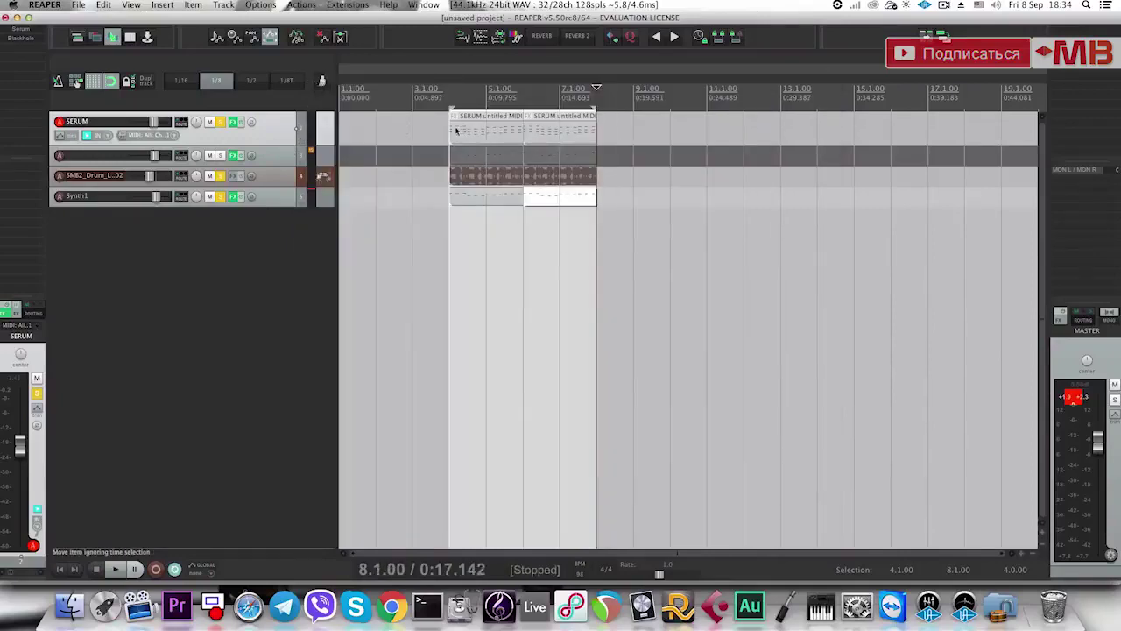
left_click_drag(155, 122, 154, 122)
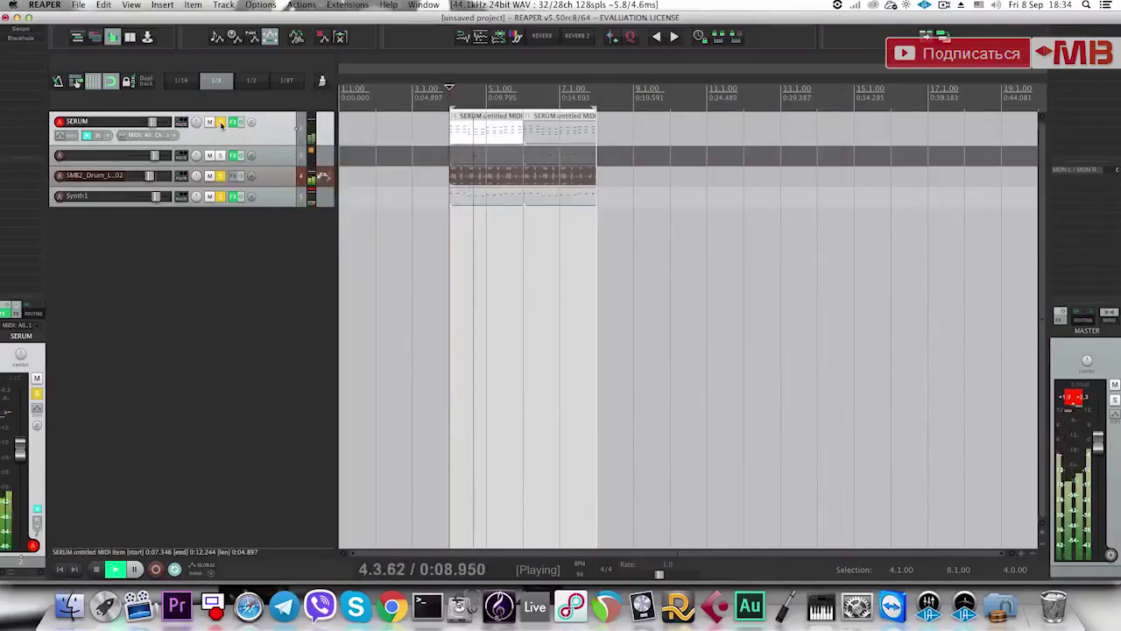
Solo only the SERUM chord track and readjust Velo's modulation amount on oscillator A's wavetable position during playback.
left_click(221, 122, "alt+super")
left_click(22, 31)
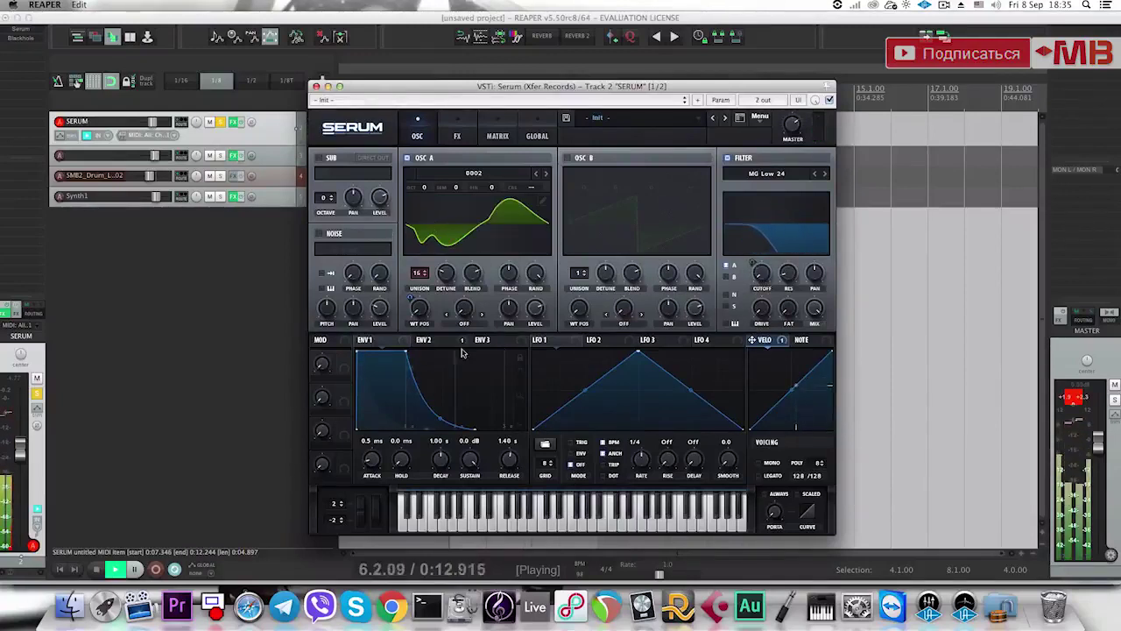
left_click_drag(409, 297, 409, 307)
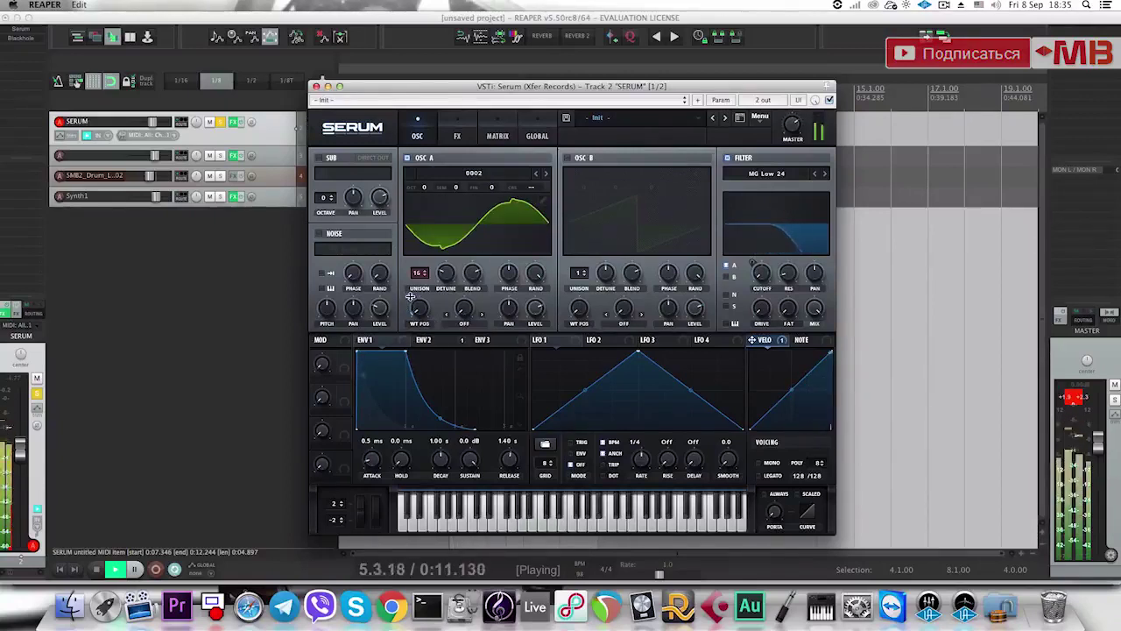
mouse_move(419, 310)
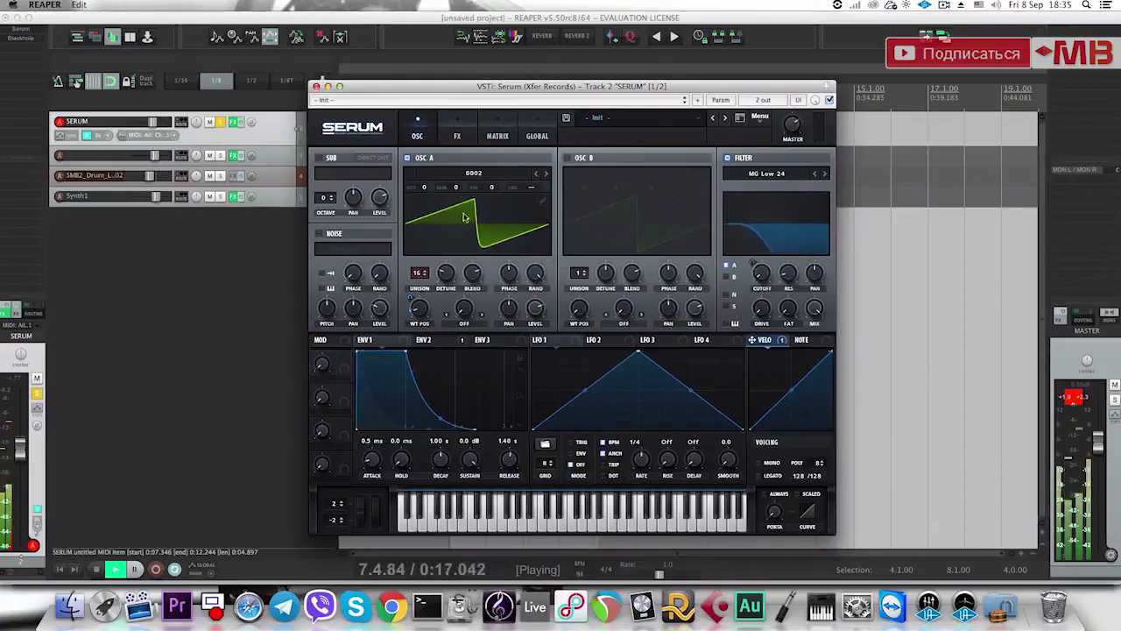
Close Serum, solo the melody track below the chords and lower its volume to -4.52 dB.
left_click(316, 86)
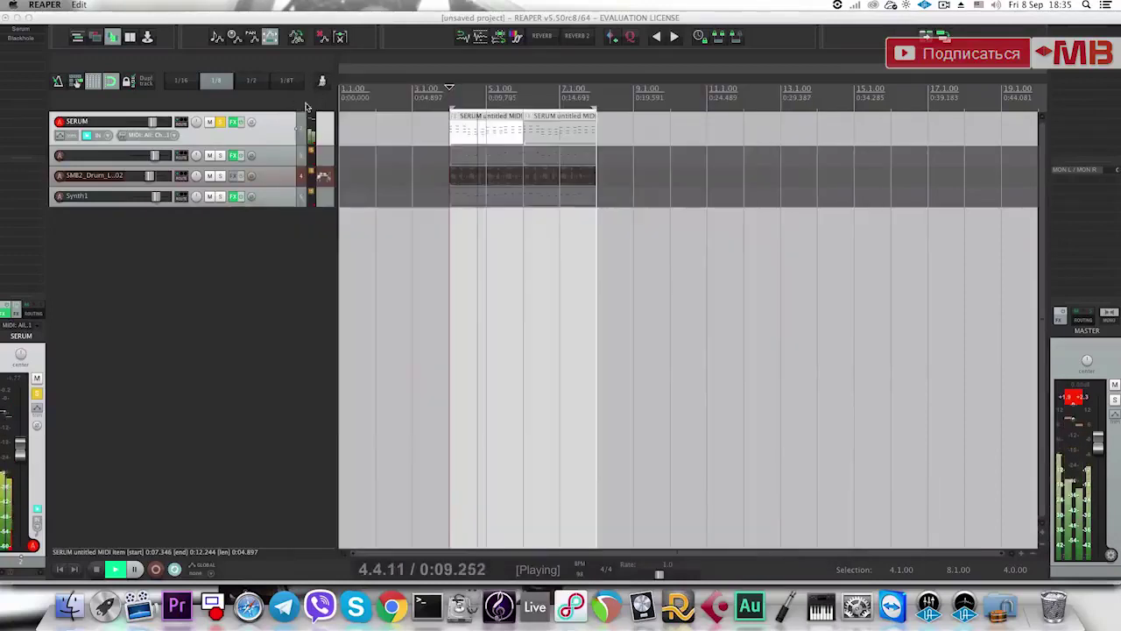
left_click(222, 158)
left_click_drag(163, 144, 159, 145)
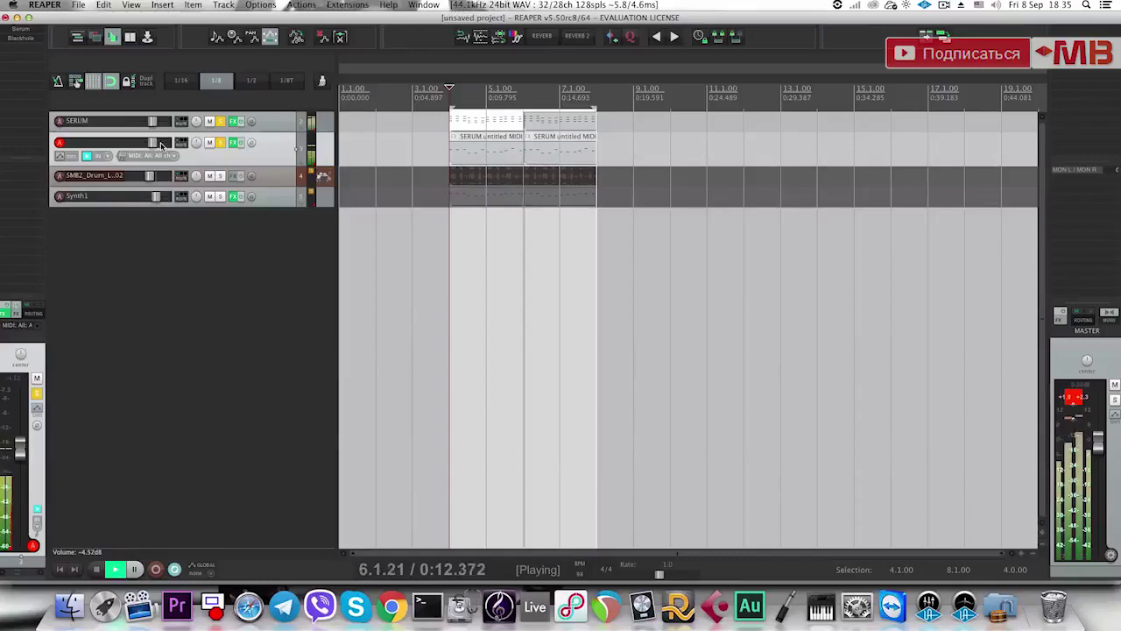
Solo the drum loop and Synth1 bass tracks and lower the bass volume to -2.75 dB.
left_click(220, 177)
left_click(221, 197)
left_click_drag(171, 197, 168, 197)
left_click(180, 238)
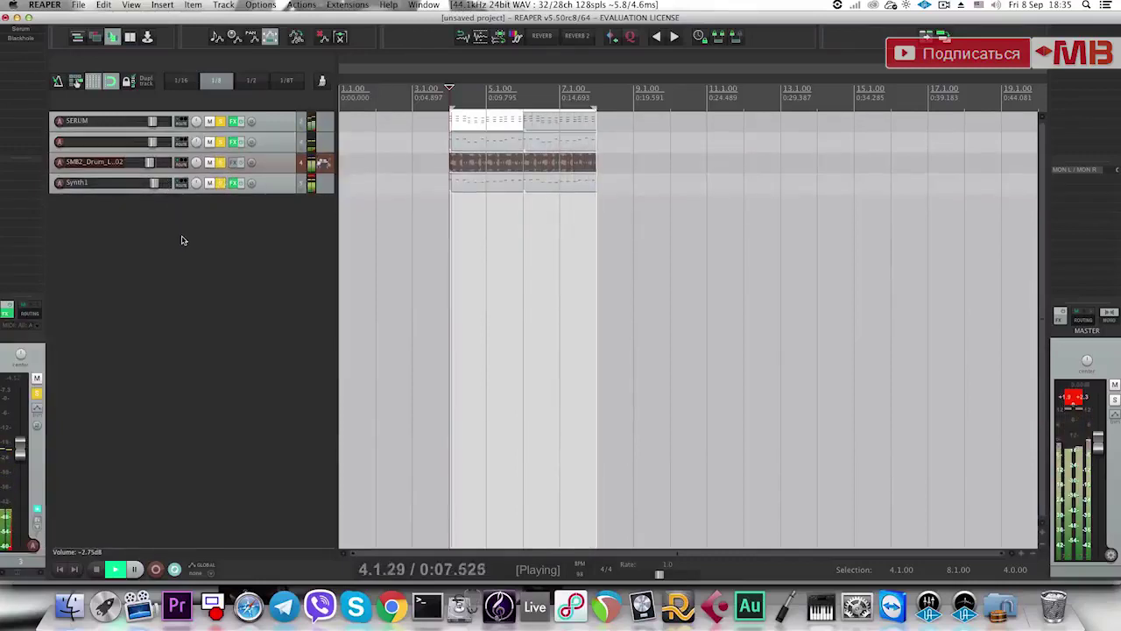
Add a new track below Synth1, stop playback and leave the new track soloed.
double_click(269, 227)
key("space")
left_click(221, 204)
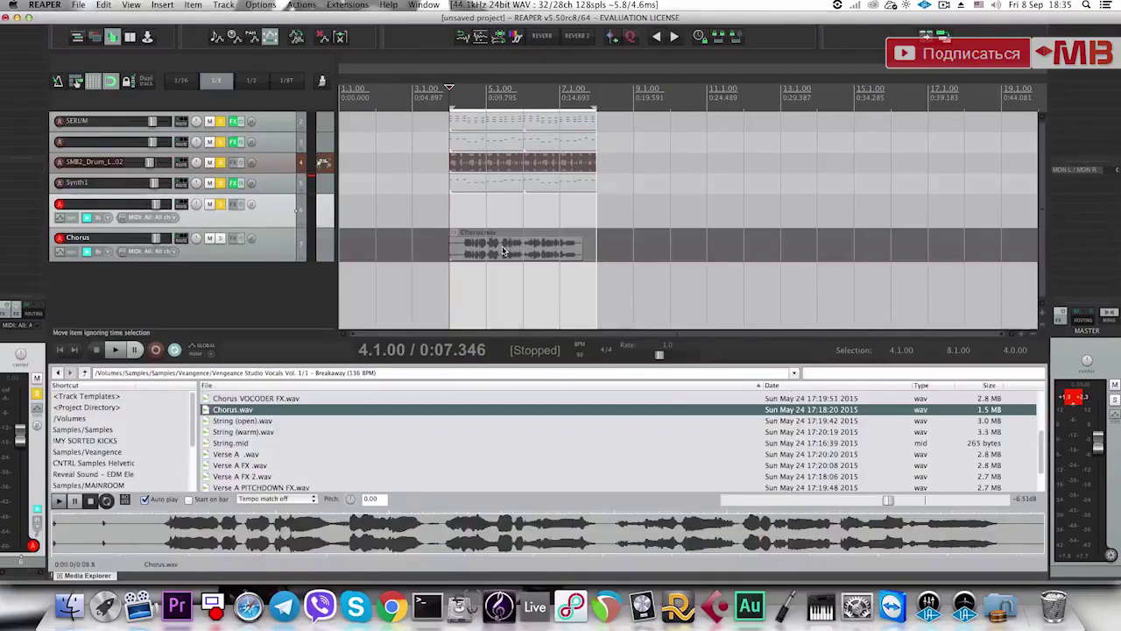
Delete the Chorus.wav vocal item from the Chorus track.
left_click(502, 252)
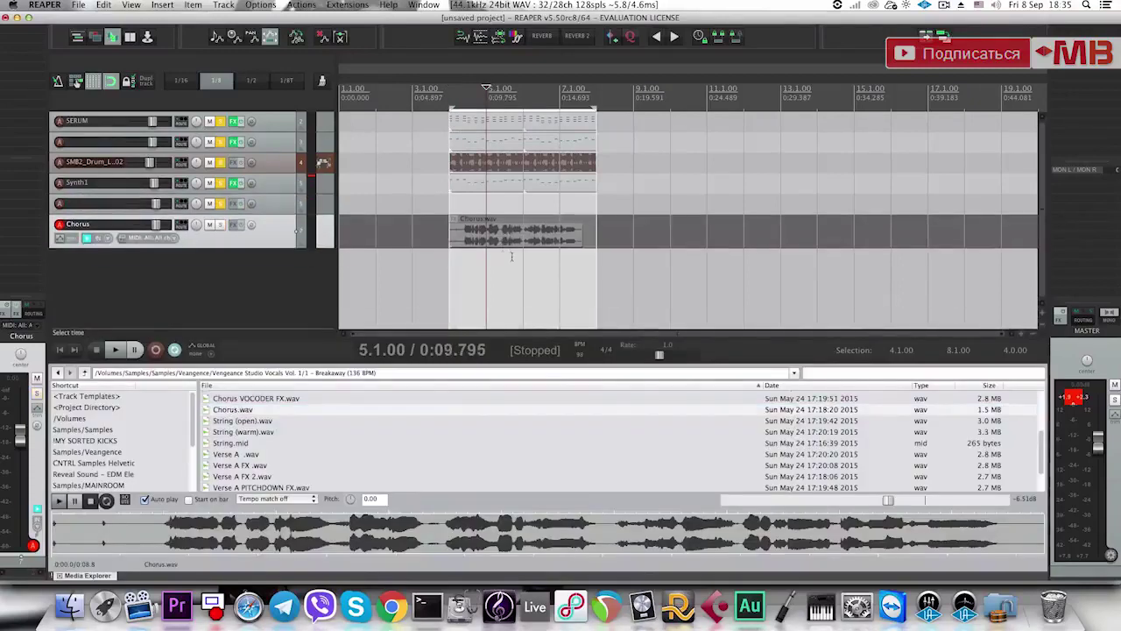
left_click(512, 236)
key("Delete")
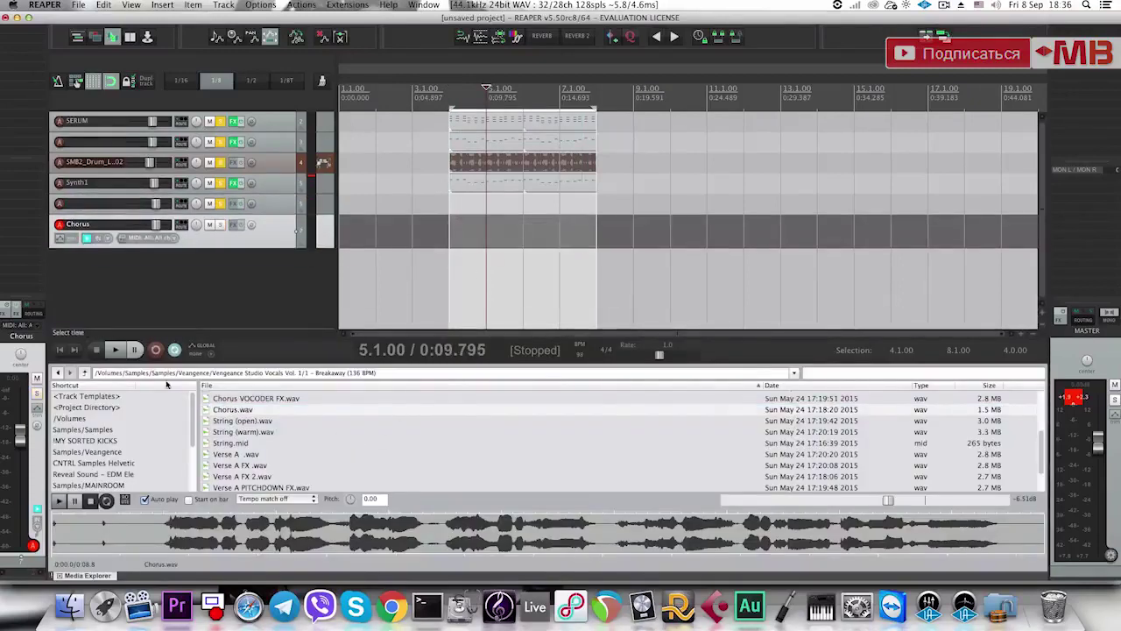
Preview Chorus .wav from the folder 20 – Just to be in Love (121 BPM), place it on a new track at 4.1.00 and solo it.
left_click(85, 373)
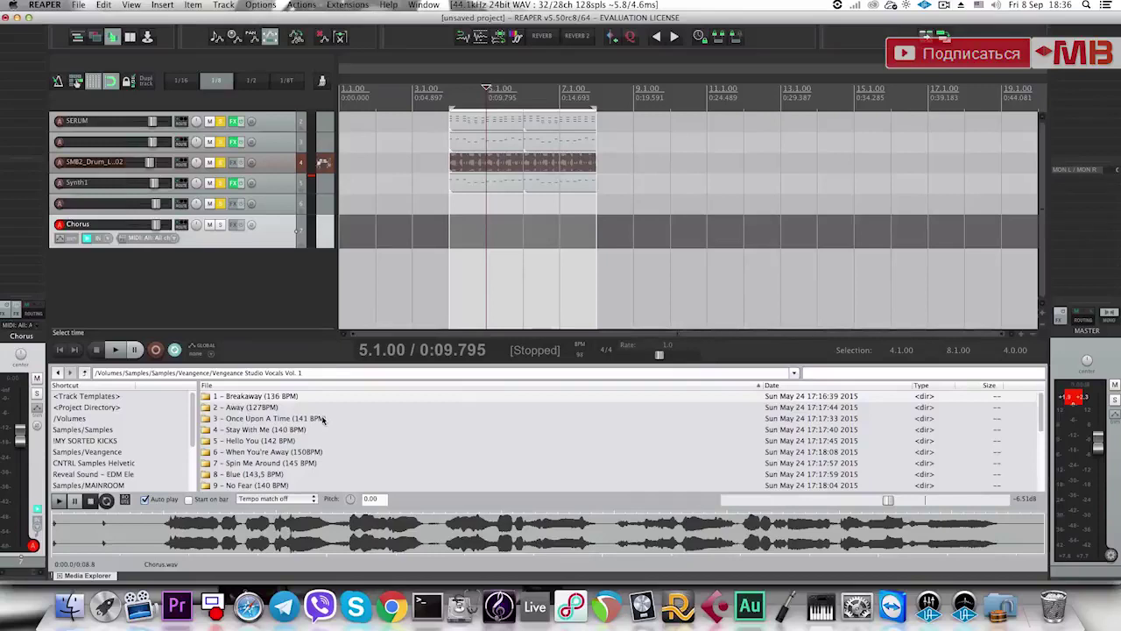
left_click(385, 429)
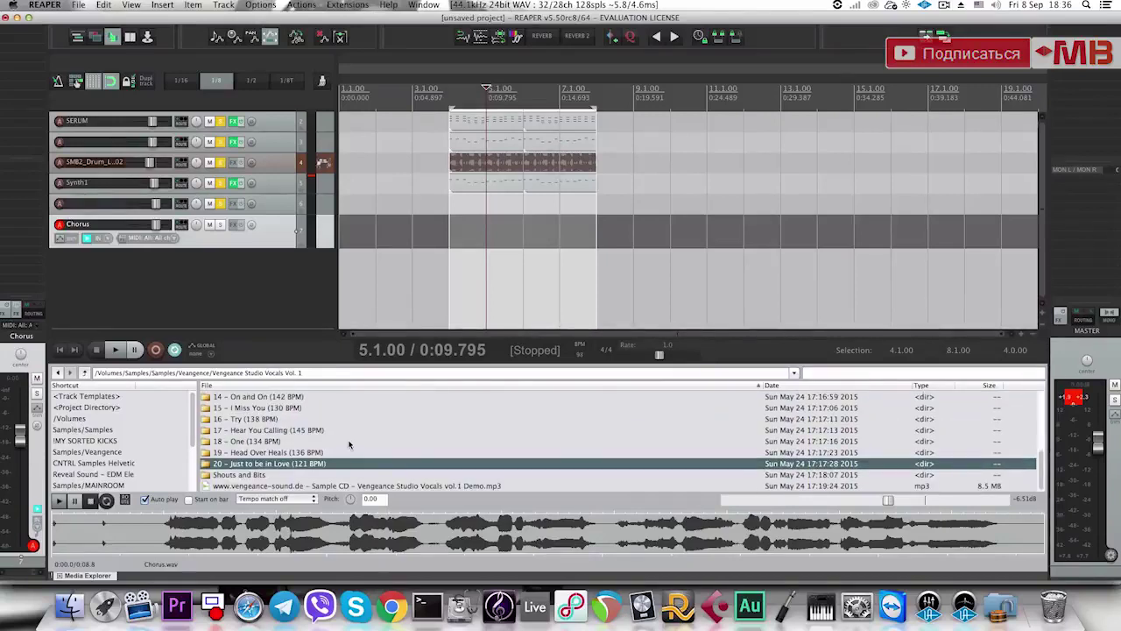
key("Return")
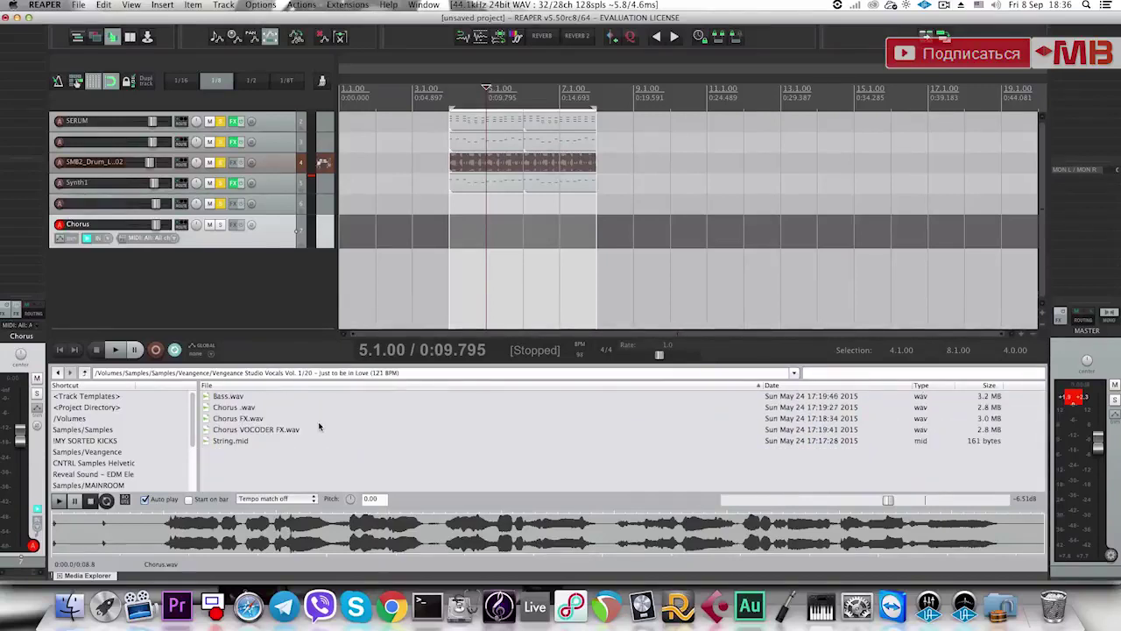
left_click(251, 405)
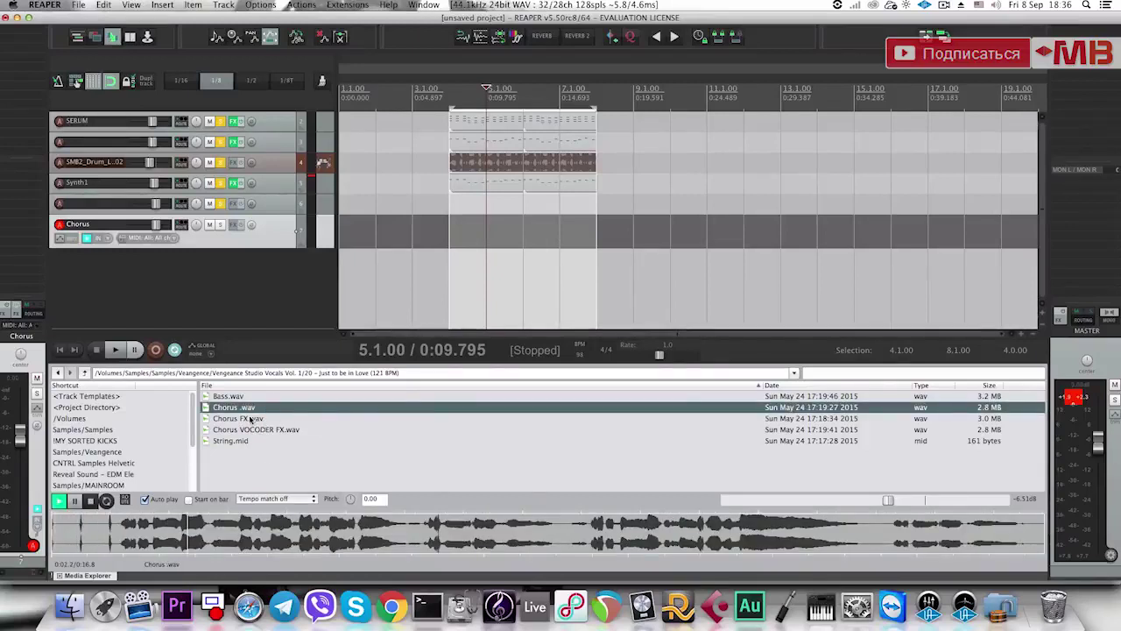
left_click_drag(234, 407, 448, 277)
left_click(220, 246)
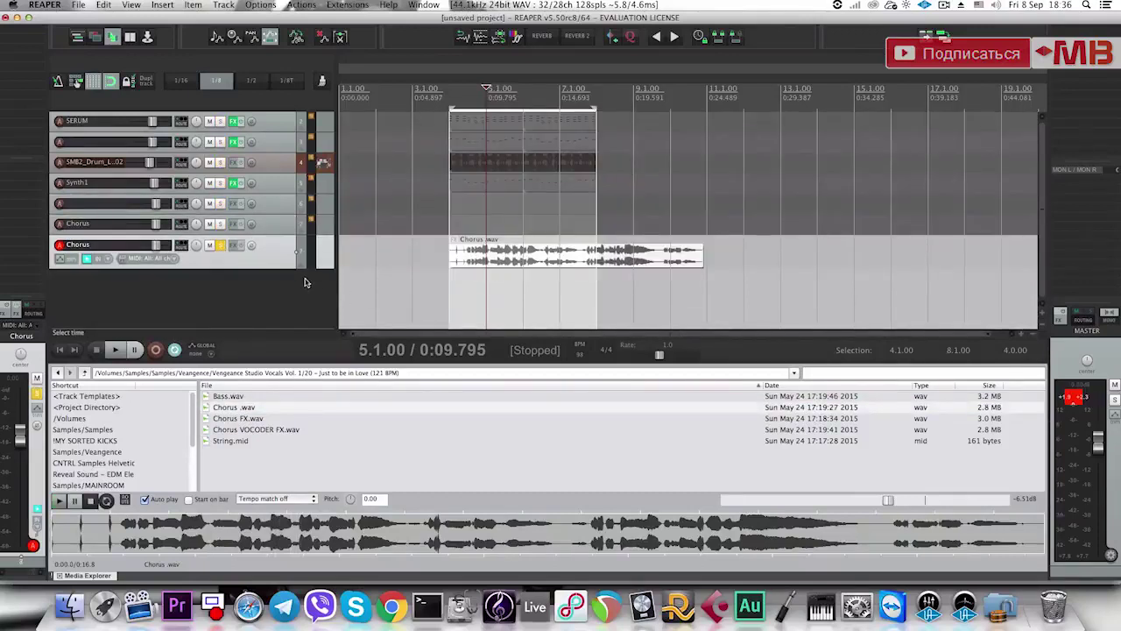
Add a Lounge Lizard EP-4 instrument track named Lizzard below the new Chorus track and close its plug-in window.
double_click(298, 281)
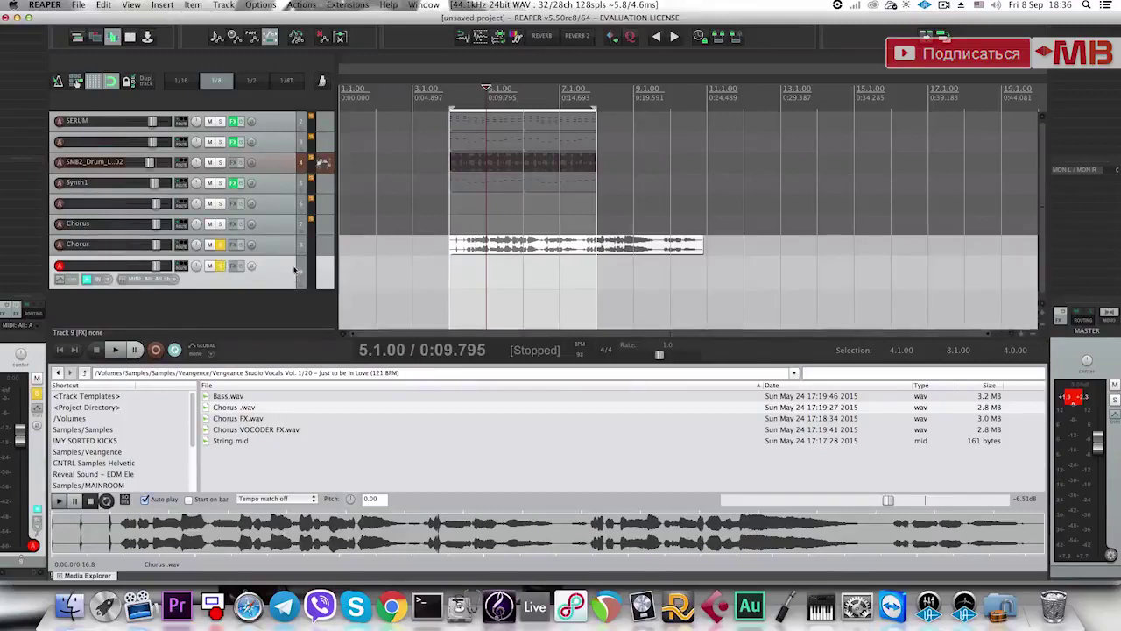
double_click(280, 274)
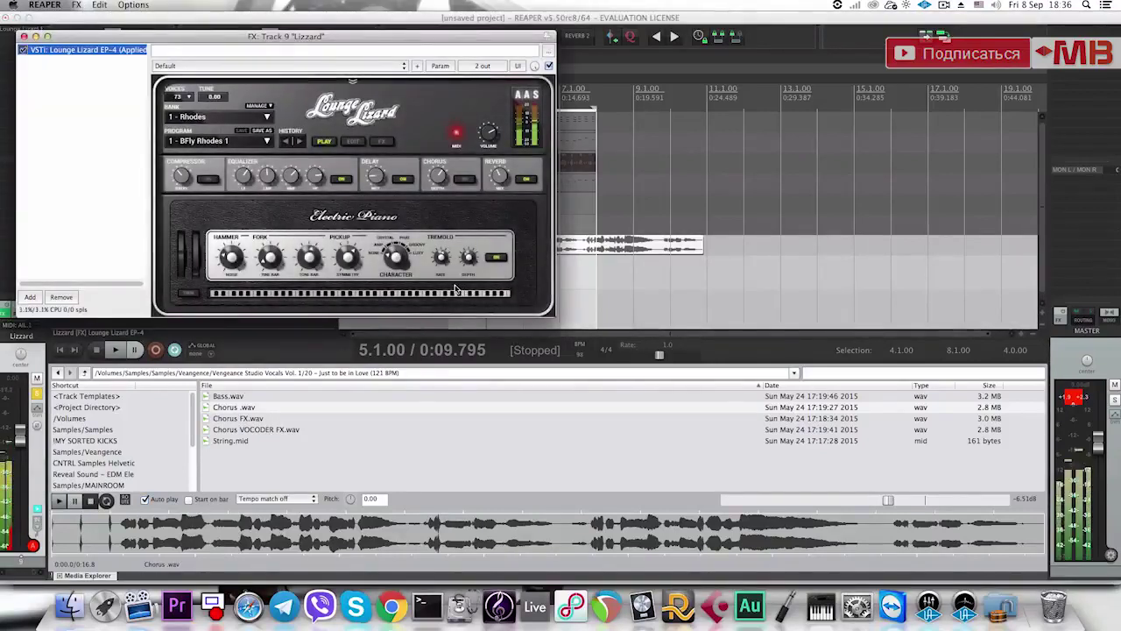
key("Escape")
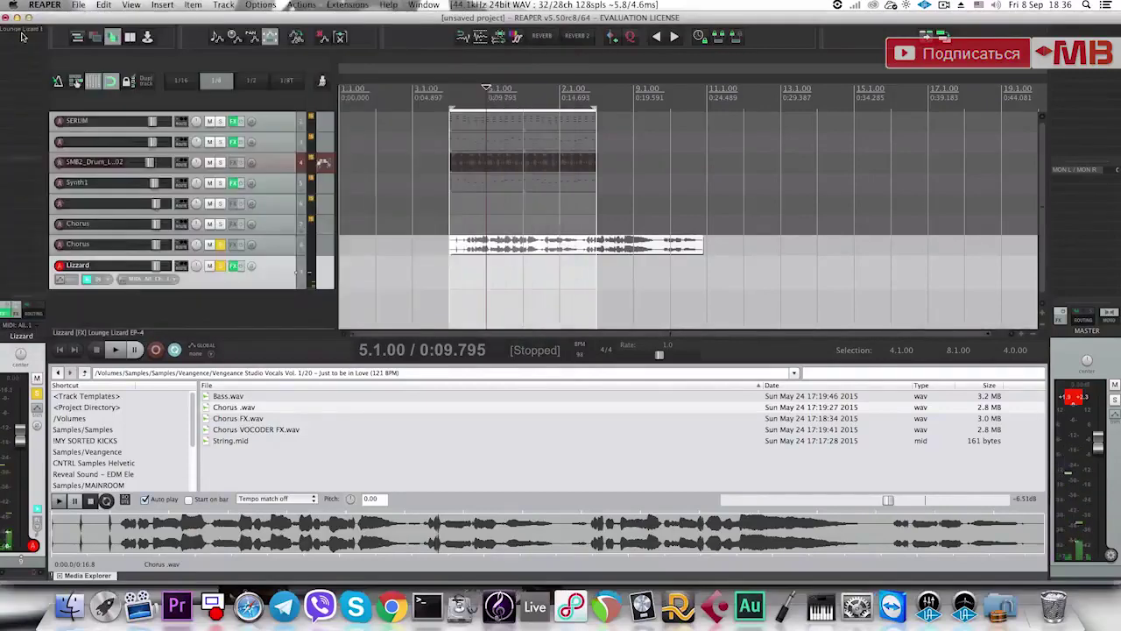
Examine the sung notes of Chorus .wav in Melodyne singletrack, close it and return to the REAPER project.
left_click_drag(461, 246, 464, 248)
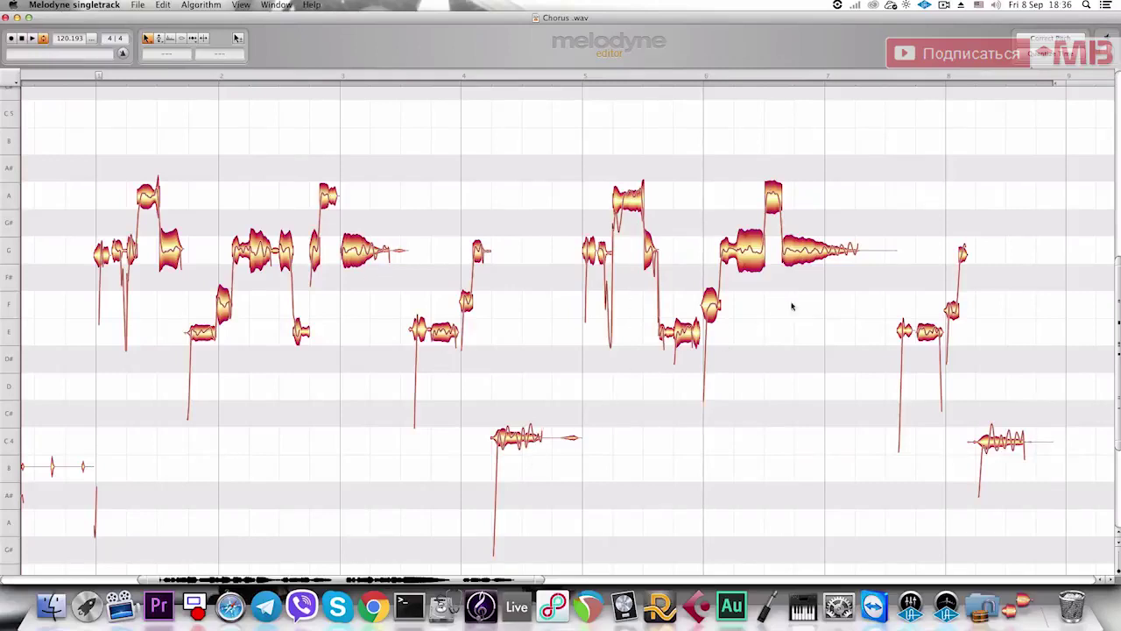
left_click(5, 17)
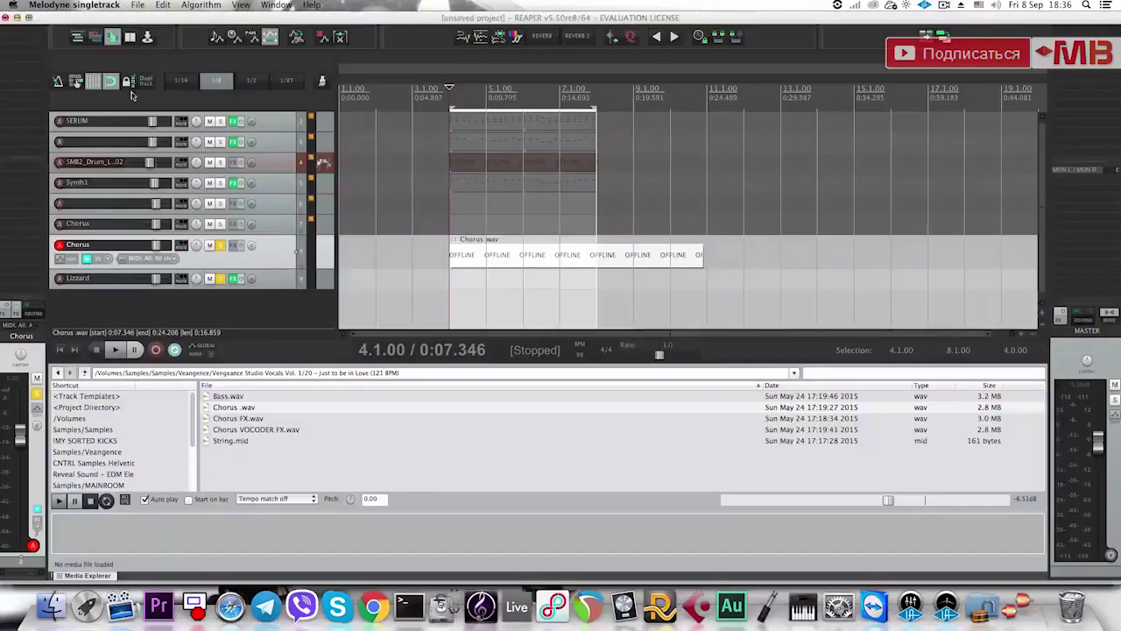
left_click(452, 256)
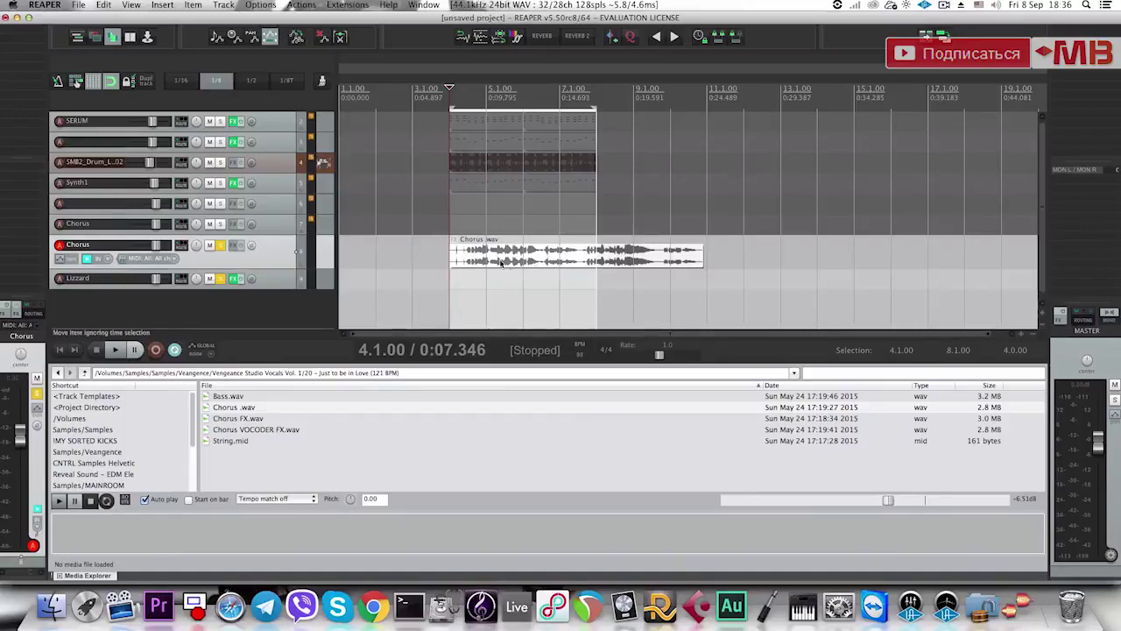
Inspect the beginning of the Chorus .wav waveform and place the edit cursor at 4.3.00, where the vocal starts.
left_click(490, 261)
scroll(492, 263, "up", 3)
left_click(619, 263)
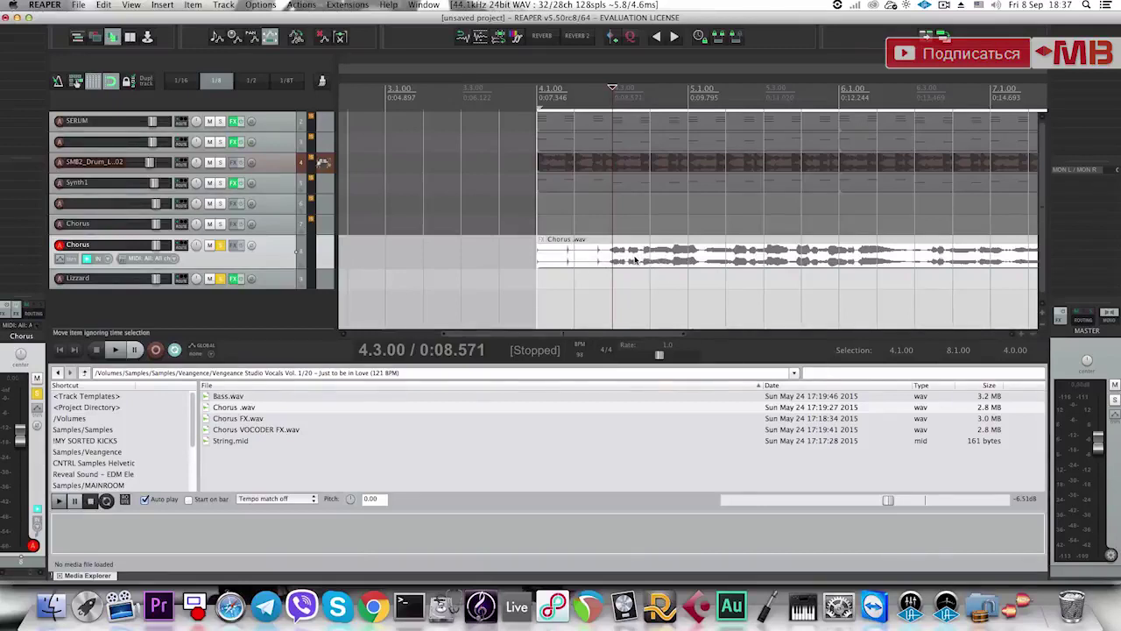
scroll(633, 259, "left", 3)
scroll(633, 258, "down", 5)
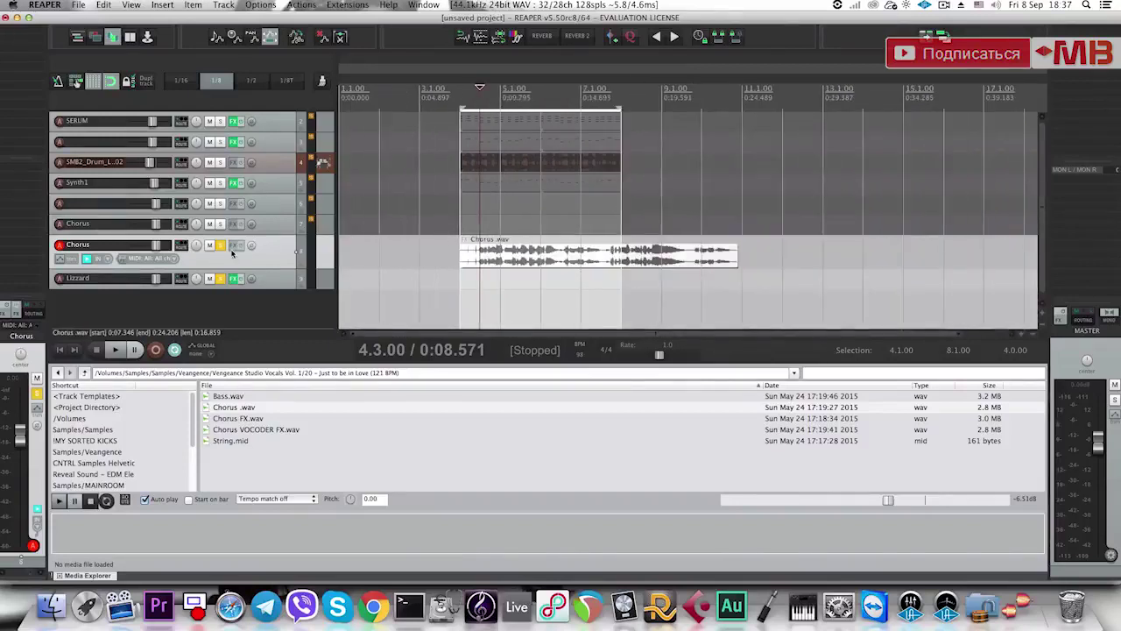
Unsolo the Chorus and Lizzard tracks and mute the Chorus track holding the new vocal.
left_click(220, 246)
left_click(220, 275)
left_click(219, 265)
left_click(210, 245)
left_click(294, 249)
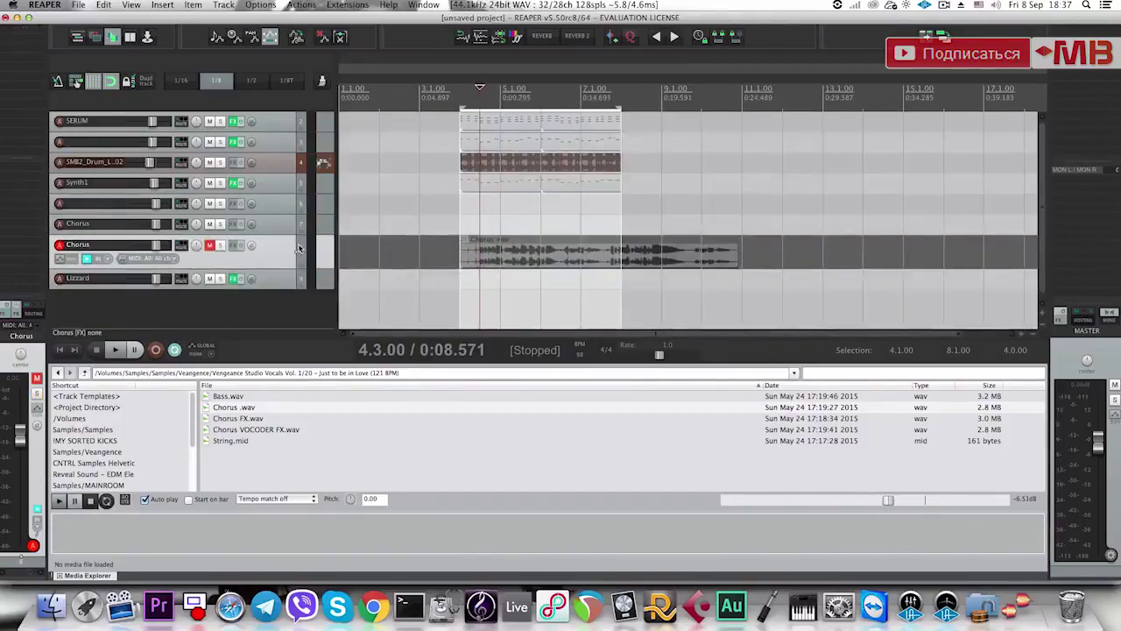
Play the arrangement briefly with the vocal muted, selecting the SERUM chord track.
key("space")
left_click(467, 126)
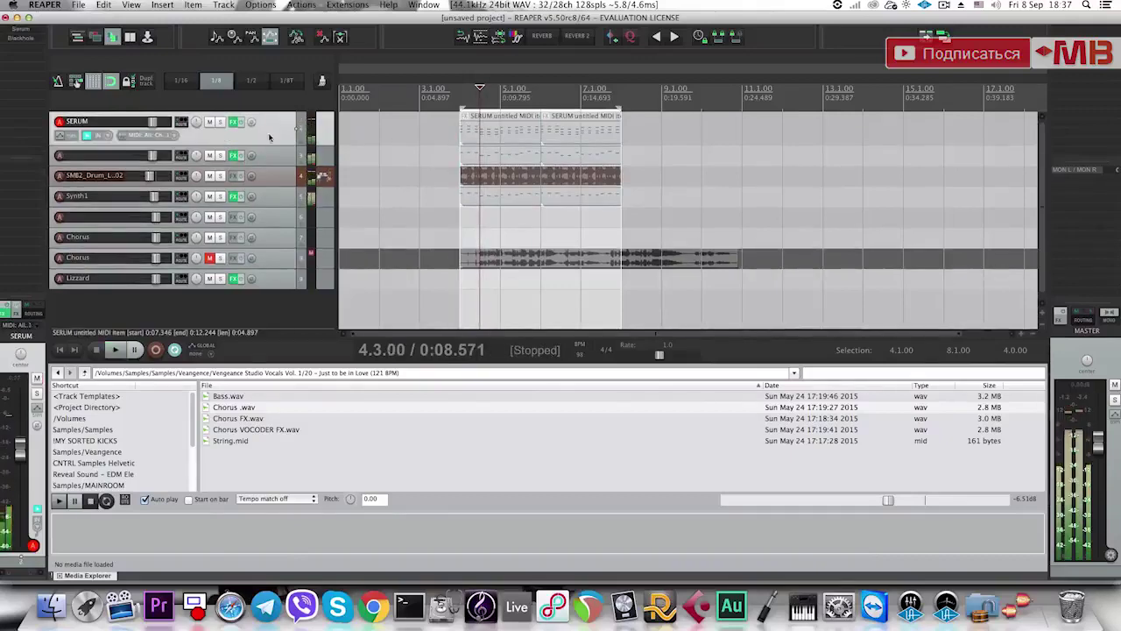
key("space")
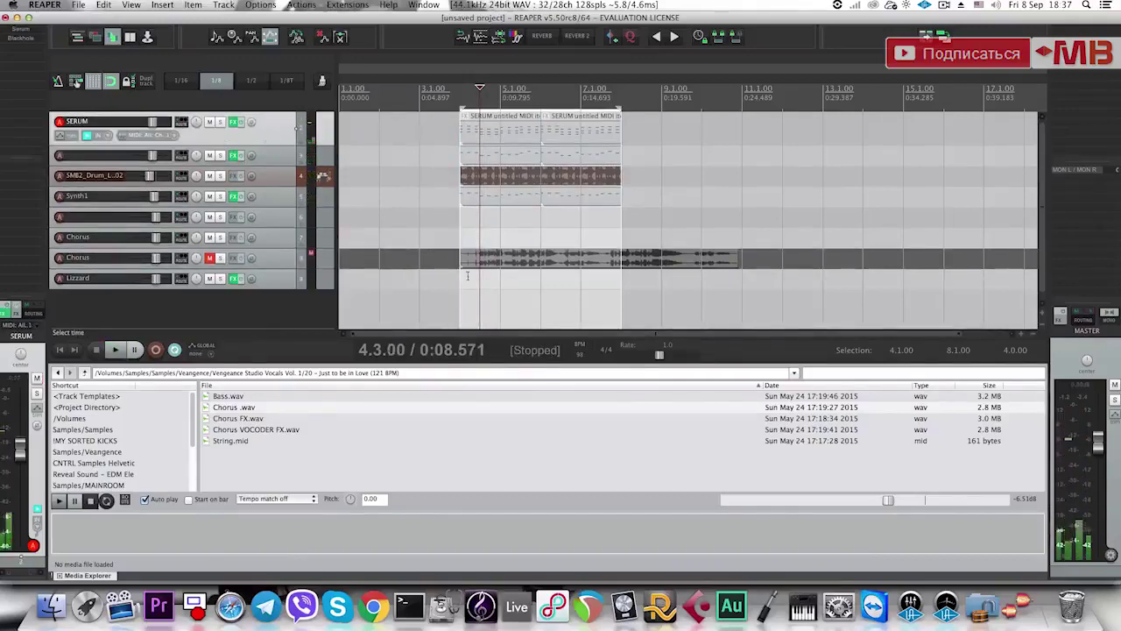
Set the project tempo to 121 BPM to match the Chorus .wav vocal.
left_click(462, 258)
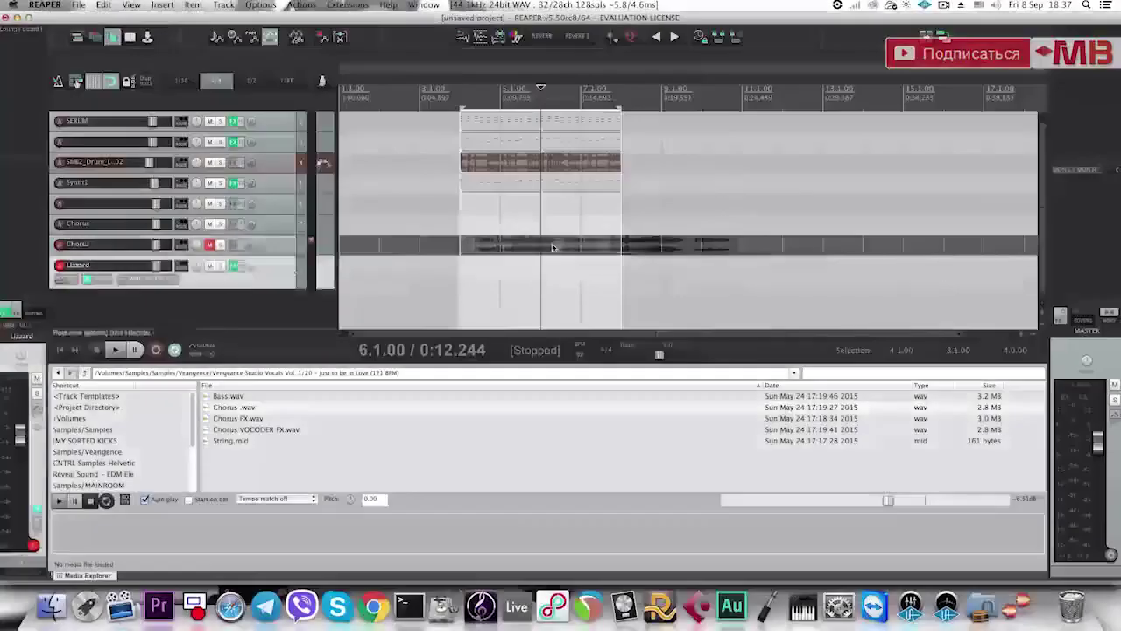
left_click(555, 251)
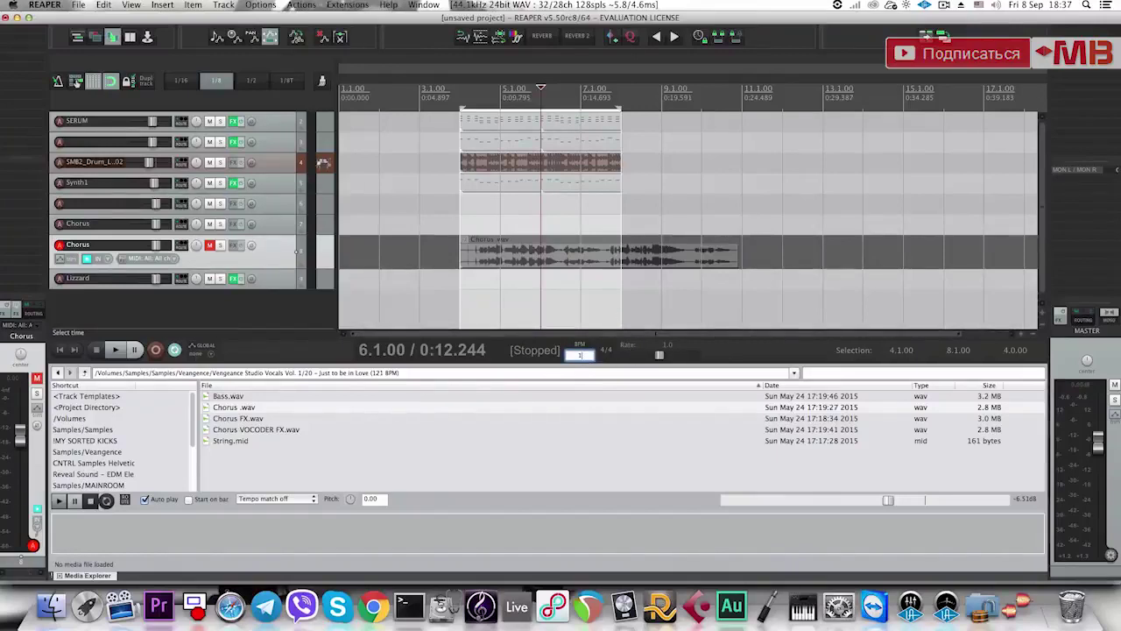
key("Return")
left_click(621, 257)
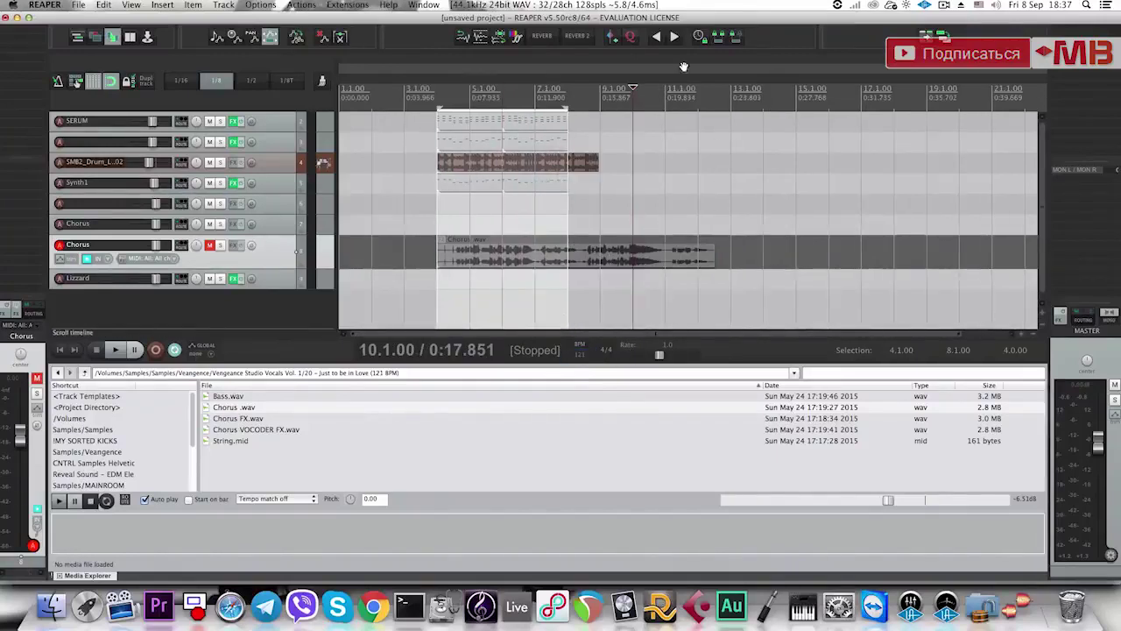
Set the project tempo to 100 BPM so the vocal item stretches with it.
left_click(579, 355)
type("10")
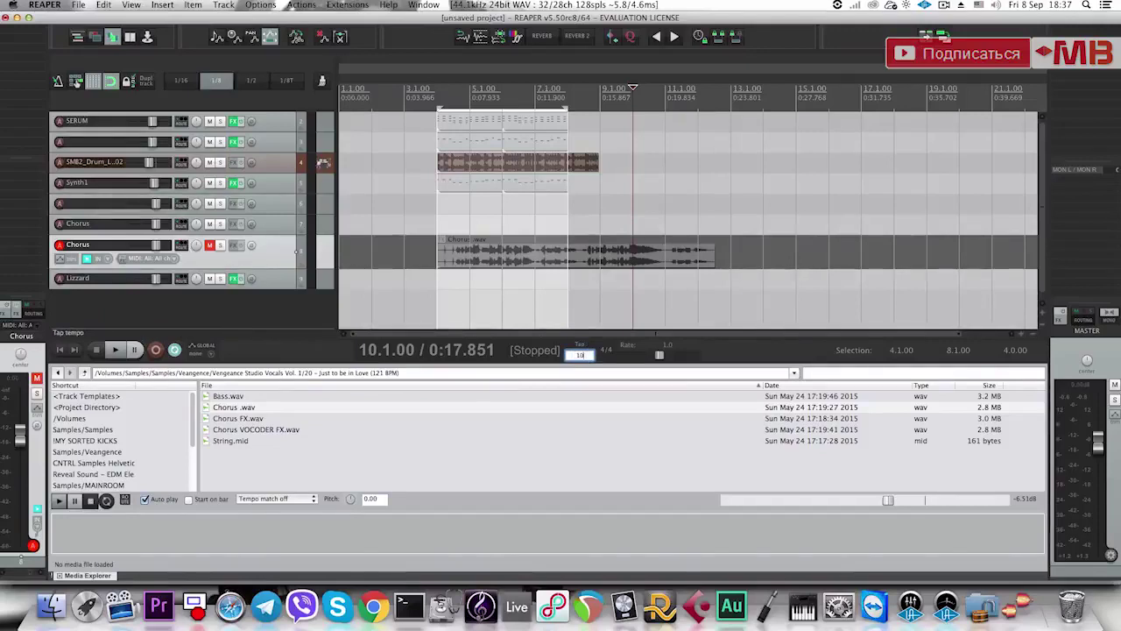
type("0")
key("Return")
Set the Chorus .wav item's pitch shift/time stretch mode to élastique 3.1.4 Pro.
double_click(506, 257)
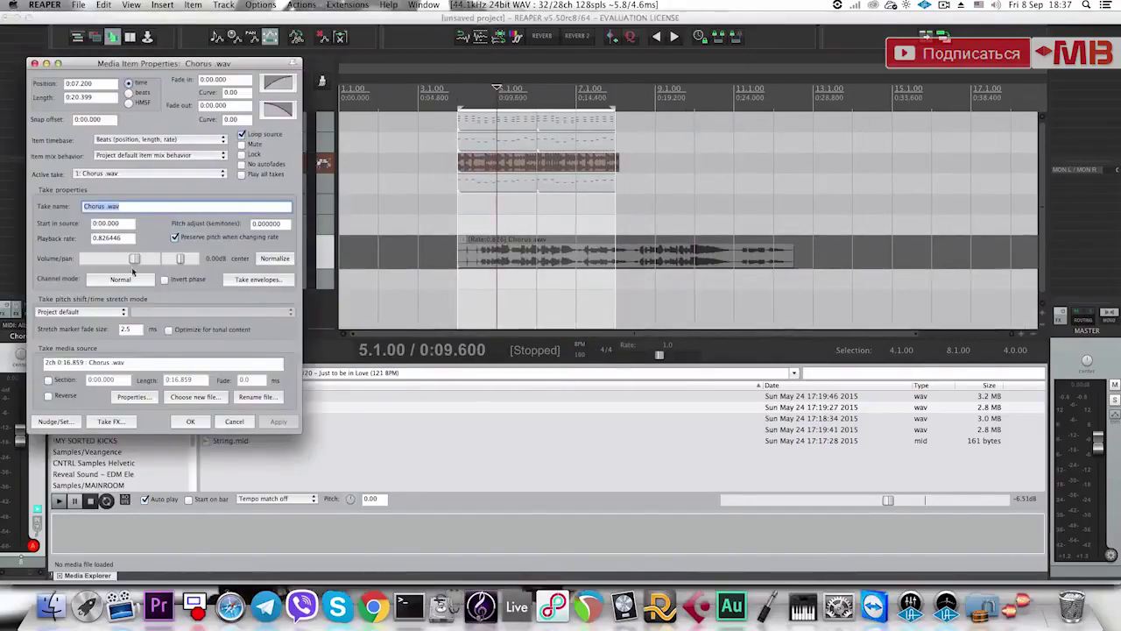
left_click(81, 312)
left_click(70, 359)
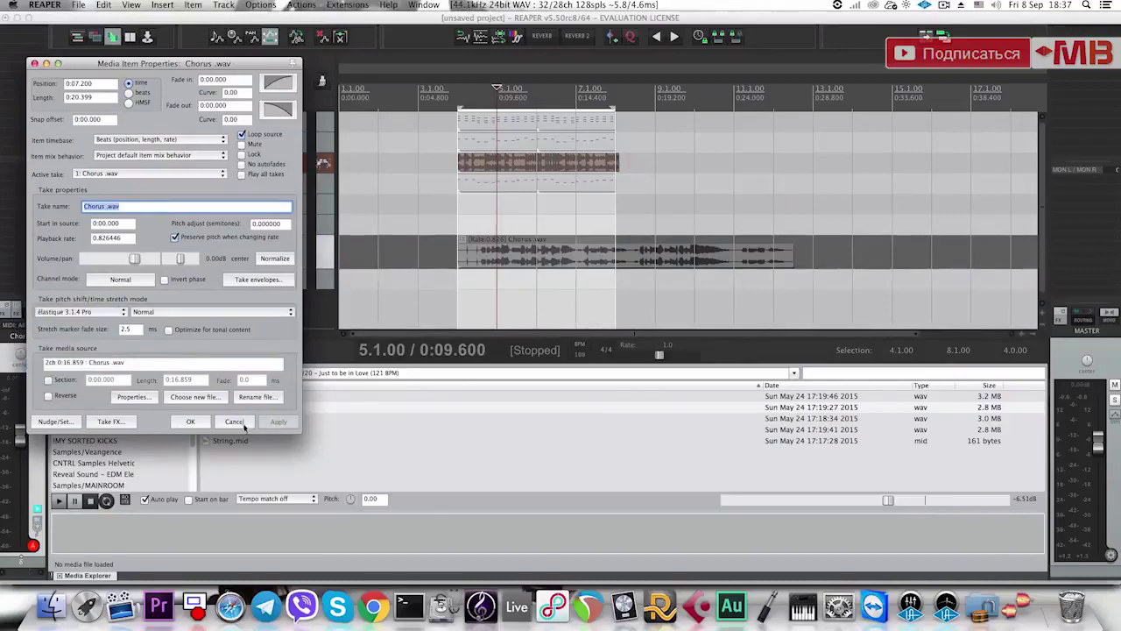
left_click(192, 423)
Play the loop from 4.1.00 to hear the arrangement at the new tempo, and stop playback.
left_click(471, 160)
key("space")
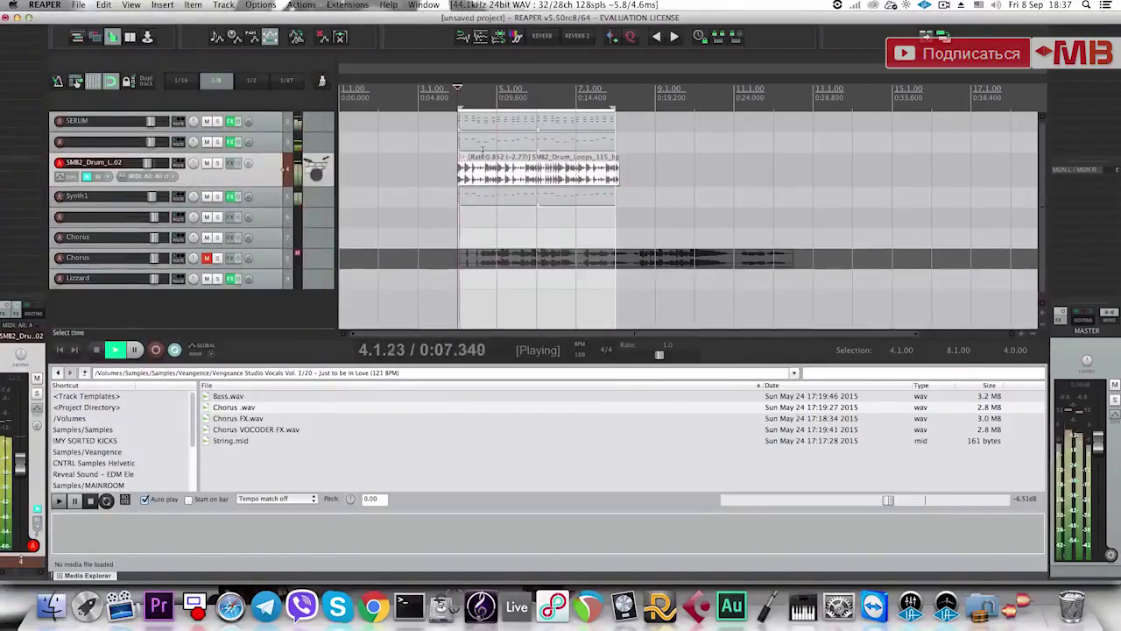
key("space")
Select all MIDI items on the SERUM, melody and Synth1 tracks, leaving out the drum loop.
left_click_drag(632, 137, 464, 127)
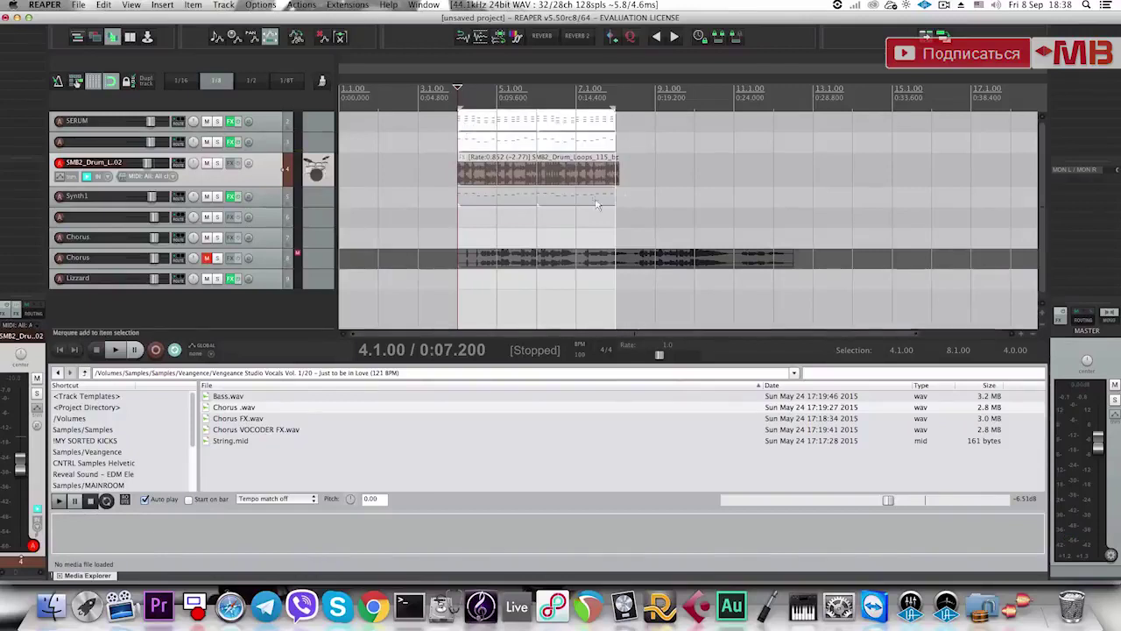
left_click_drag(601, 205, 491, 203)
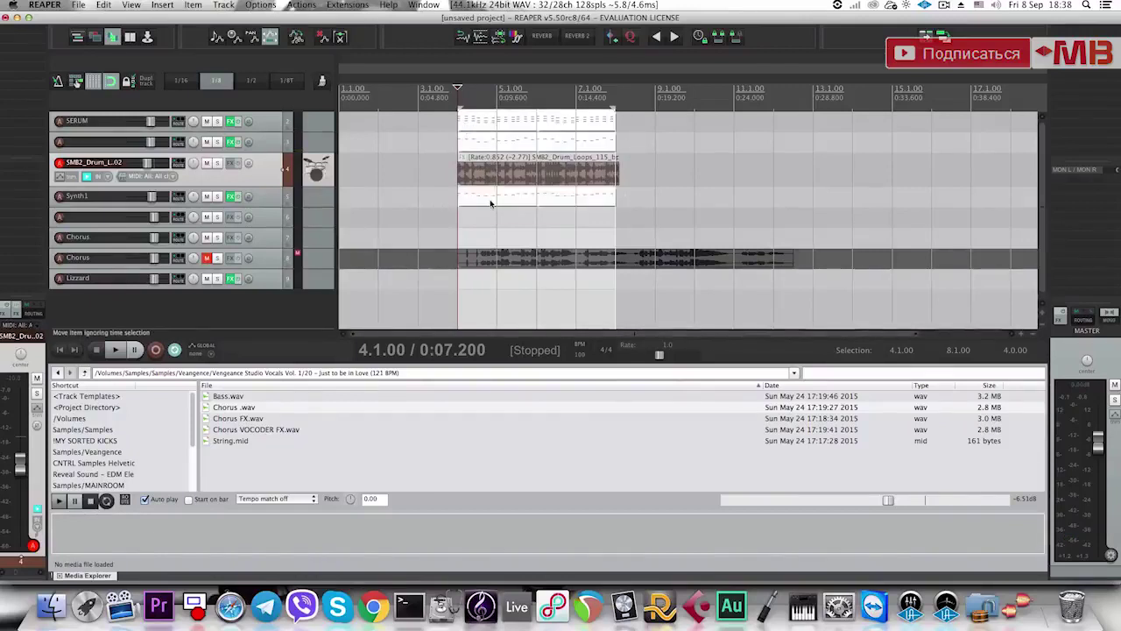
key("shift")
Solo the muted vocal's Chorus track and raise its Chorus .wav item by 2 semitones.
left_click(497, 256)
left_click(467, 253)
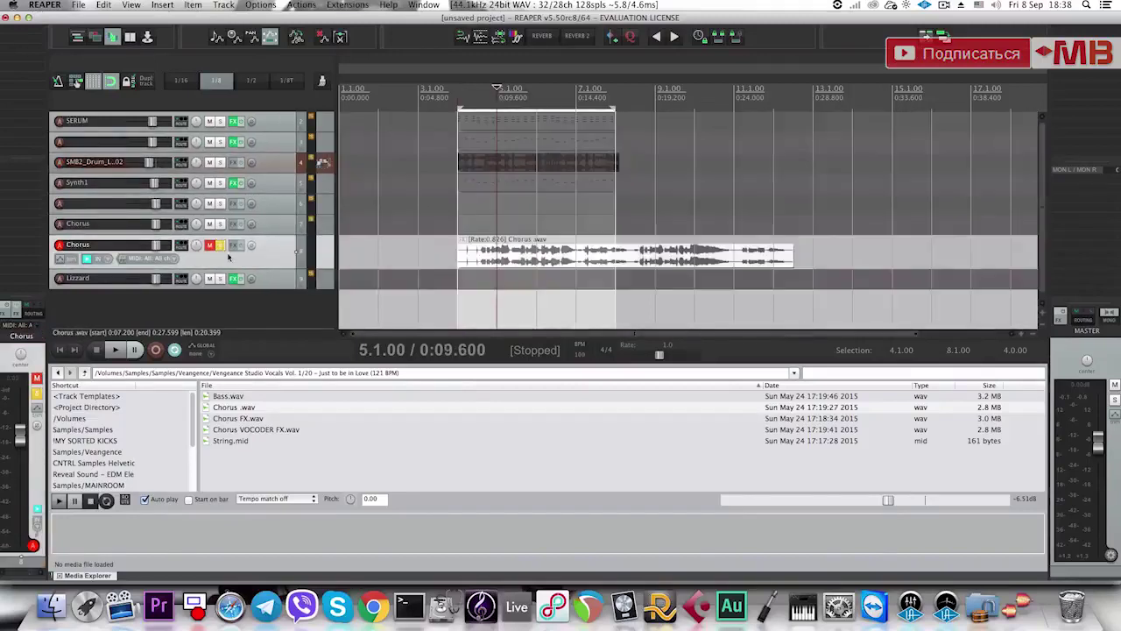
key("shift+0")
key("shift+0")
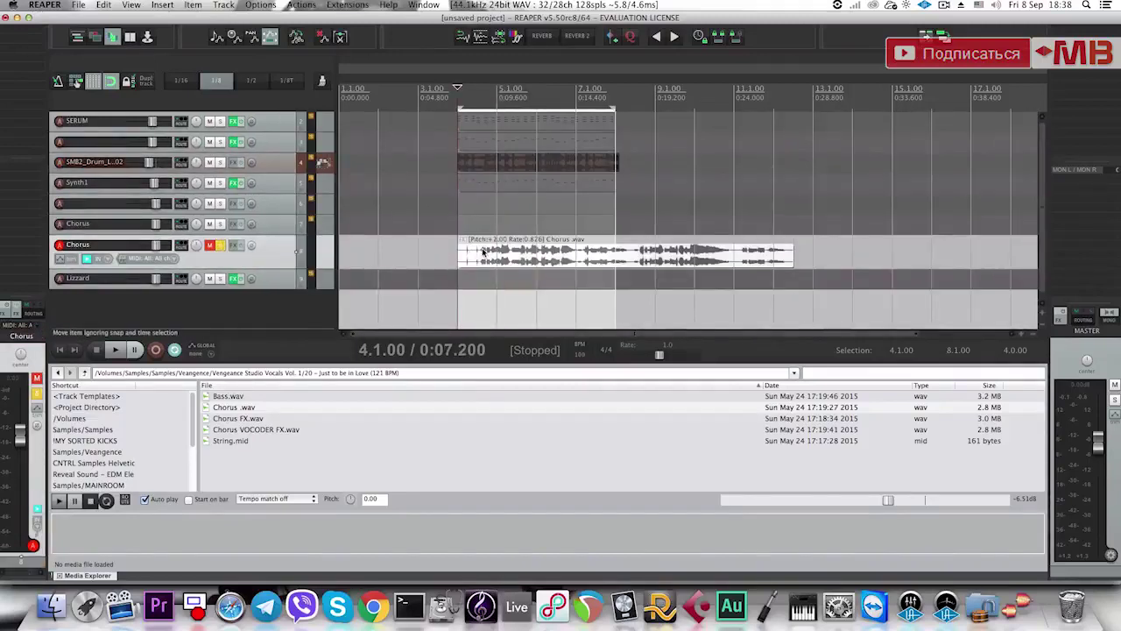
Change the Chorus .wav item's pitch shift/time stretch mode to élastique 3.1.4 Soloist.
double_click(484, 252)
left_click(123, 311)
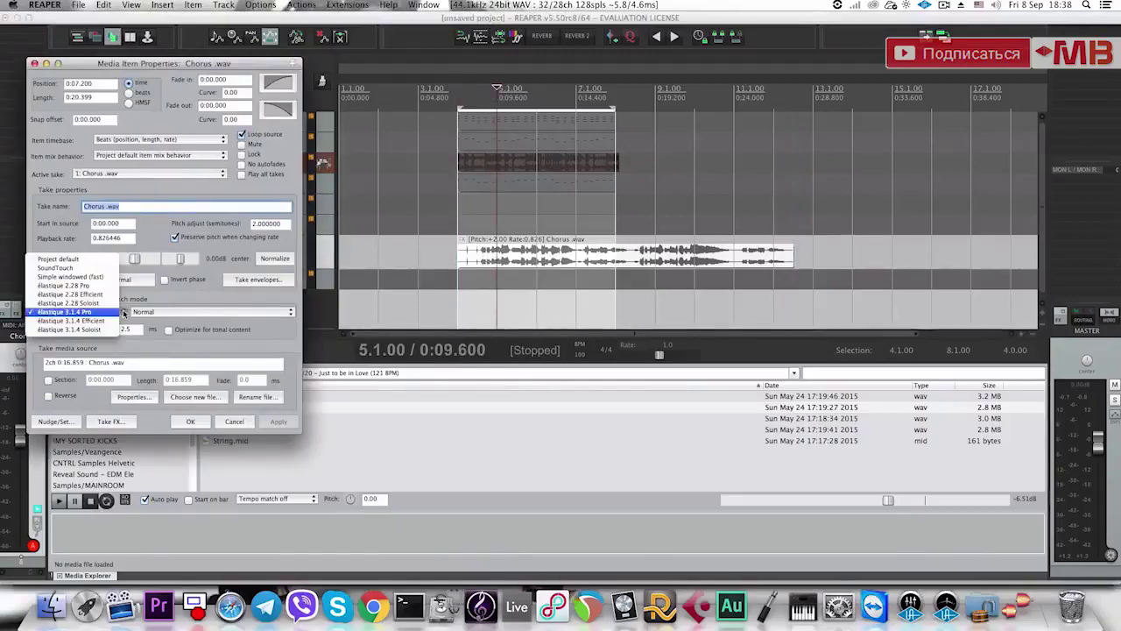
left_click(98, 330)
left_click(278, 422)
left_click(190, 422)
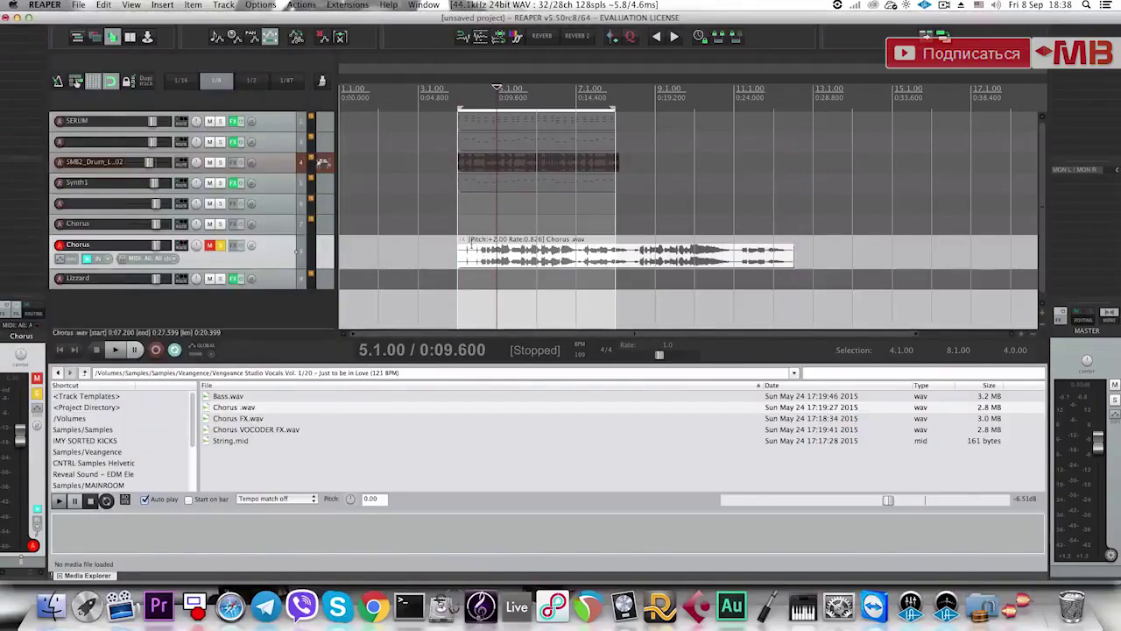
Revise the Chorus .wav item's take pitch shift/time stretch mode in its properties and apply the setting.
double_click(477, 252)
left_click(101, 312)
left_click(98, 310)
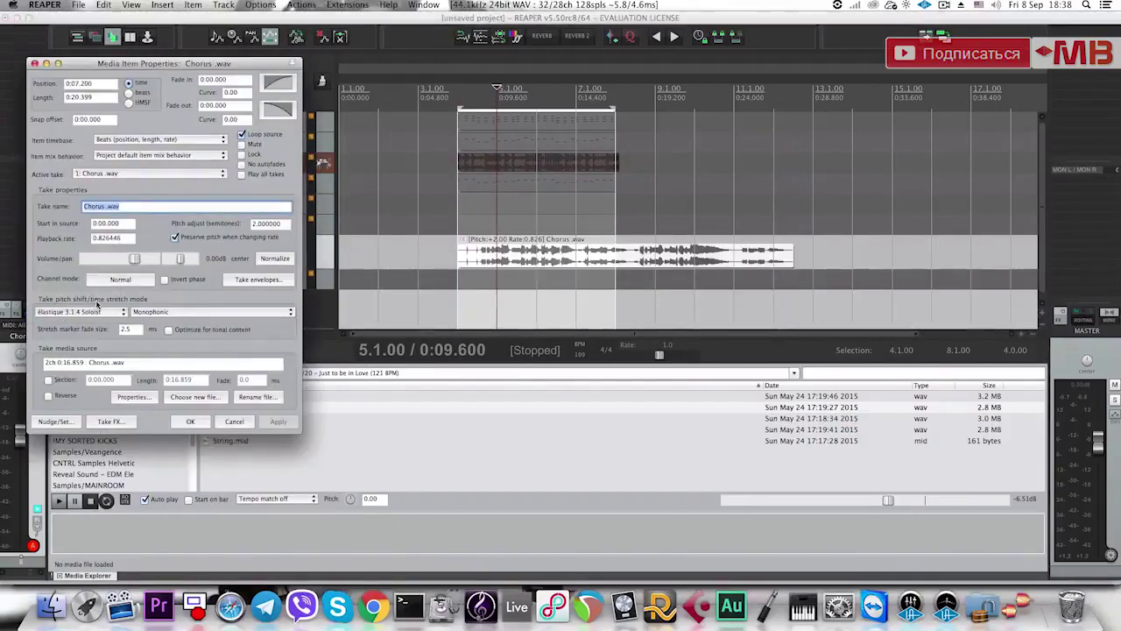
left_click(97, 311)
left_click(97, 294)
left_click(278, 422)
left_click(191, 422)
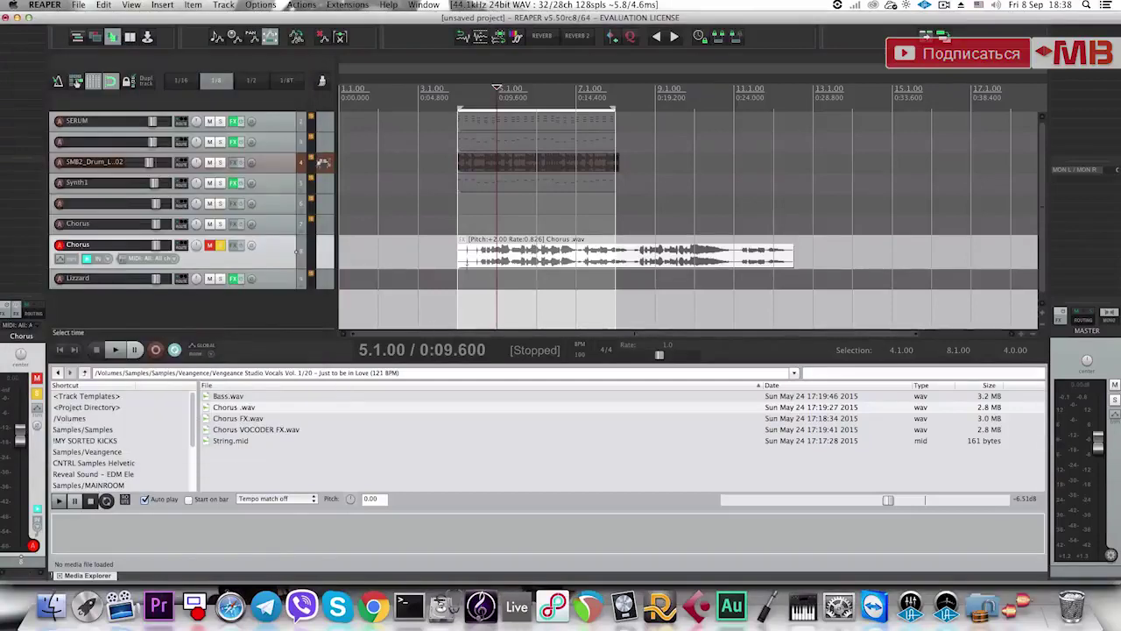
Move the Chorus .wav item two beats earlier to start at 3.3.00, and briefly audition it from 4.1.00.
left_click(464, 261)
scroll(560, 261, "up", 5)
left_click_drag(644, 260, 611, 260)
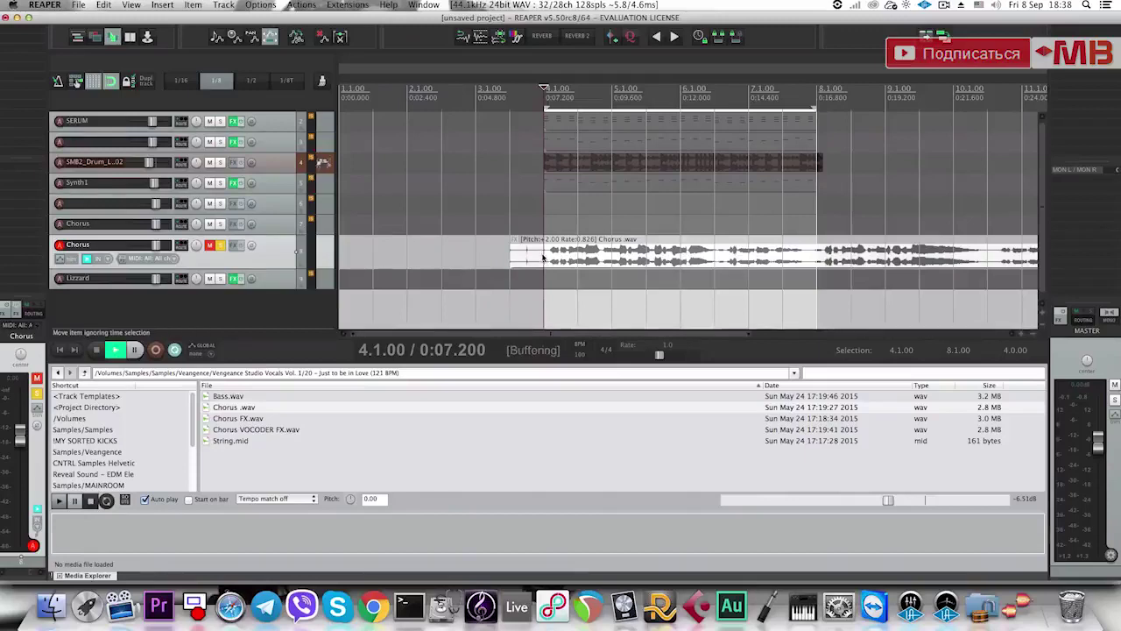
scroll(543, 257, "up", 3)
key("space")
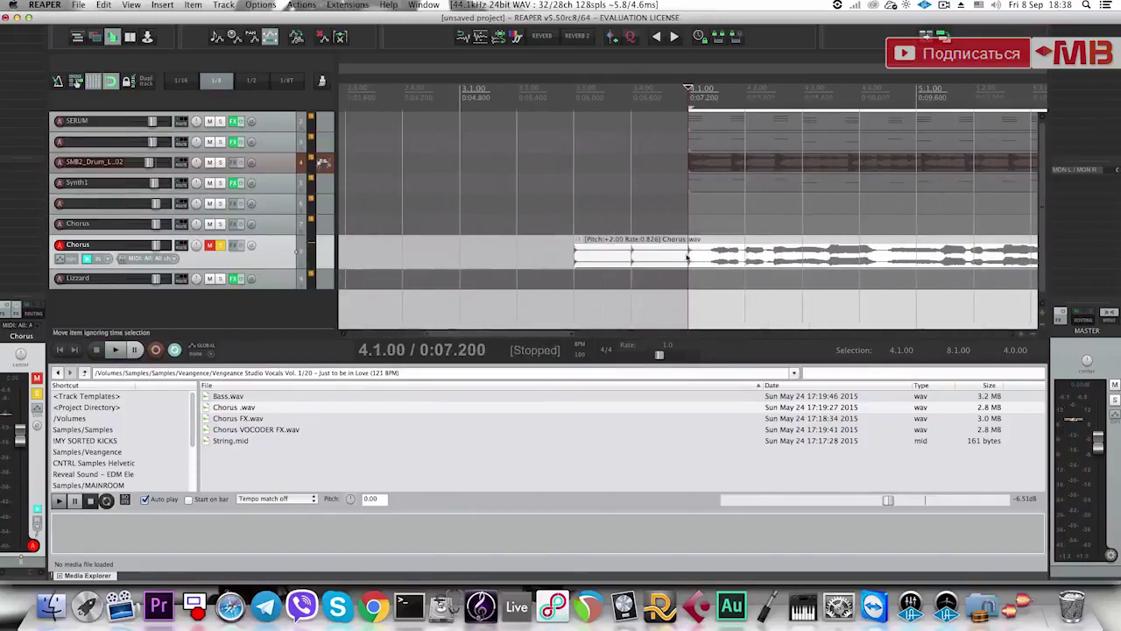
Unsolo and unmute the Chorus vocal track, lower its volume slightly, and play it with the arrangement from 4.1.00.
left_click(220, 244)
left_click(209, 244)
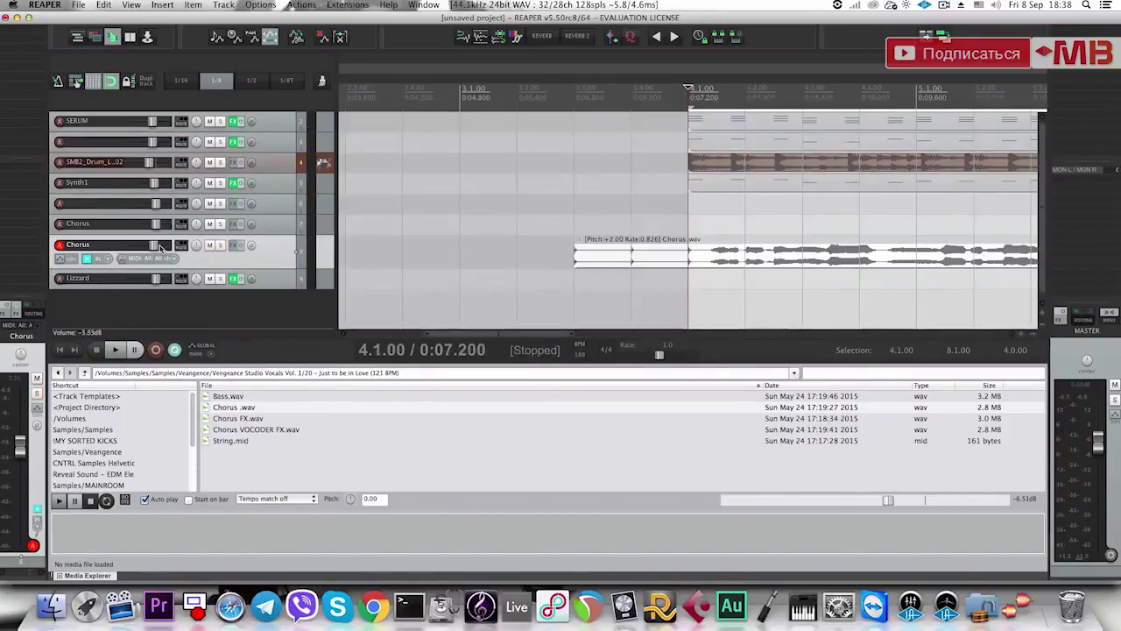
key("space")
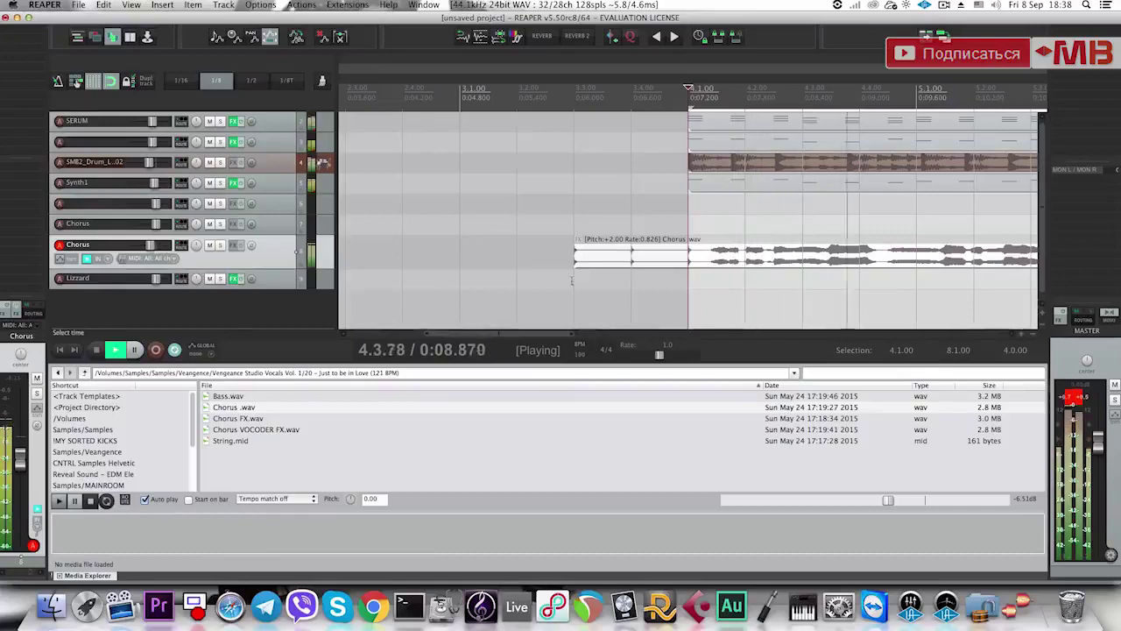
Trim the end of the drum loop item to 8.1.00 and replay the last part of the loop.
scroll(574, 280, "down", 5)
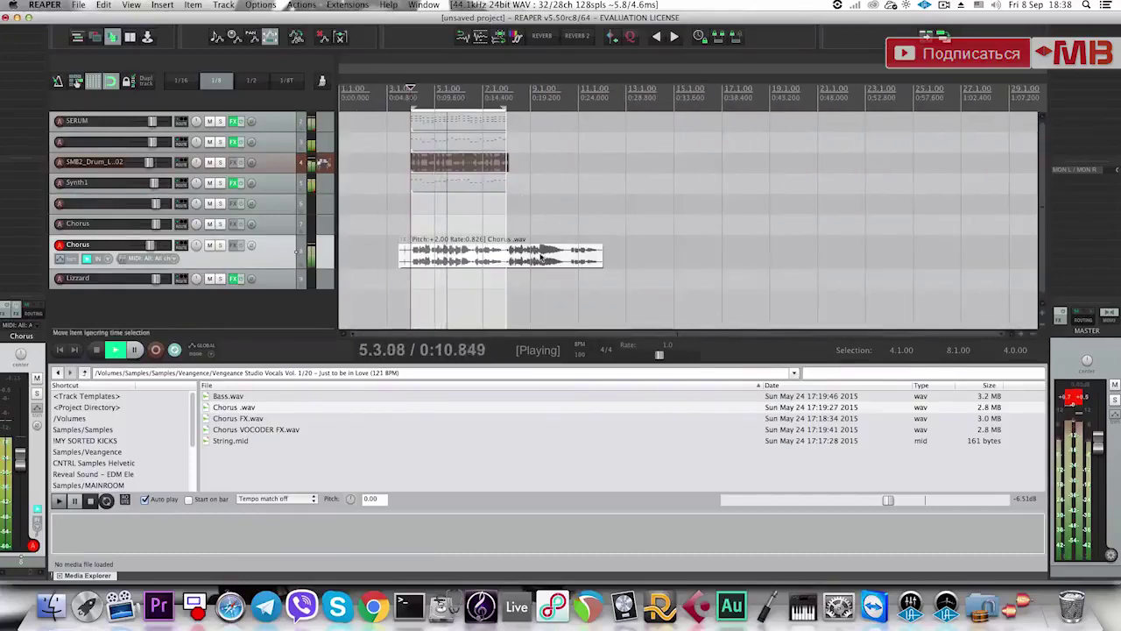
scroll(538, 255, "up", 5)
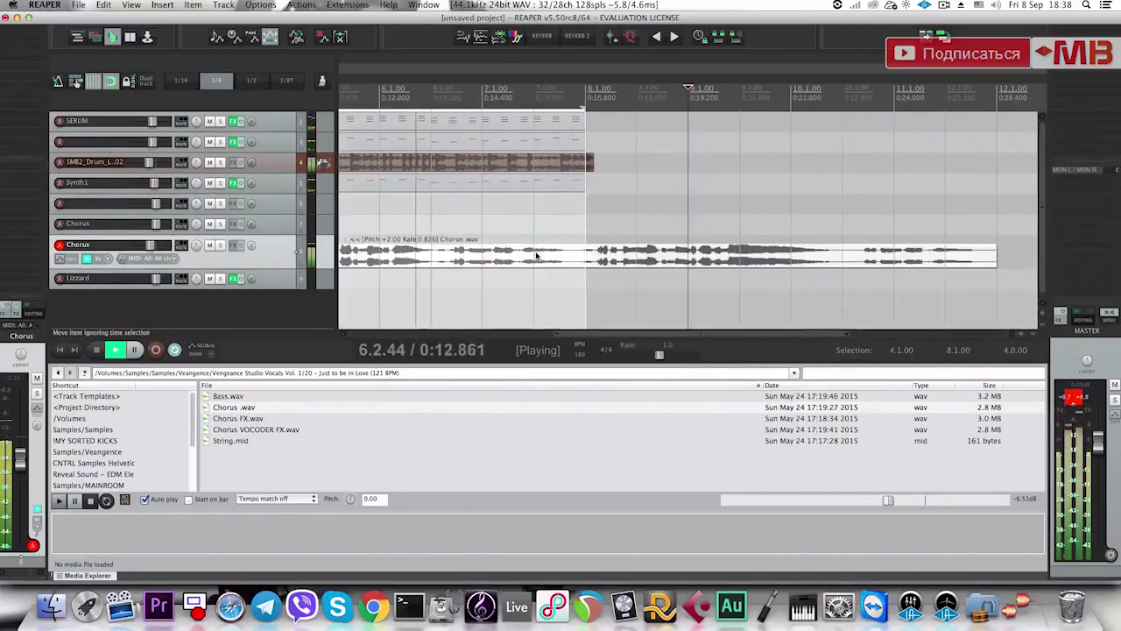
left_click_drag(592, 164, 584, 165)
key("space")
left_click(529, 177)
key("space")
scroll(582, 194, "down", 3)
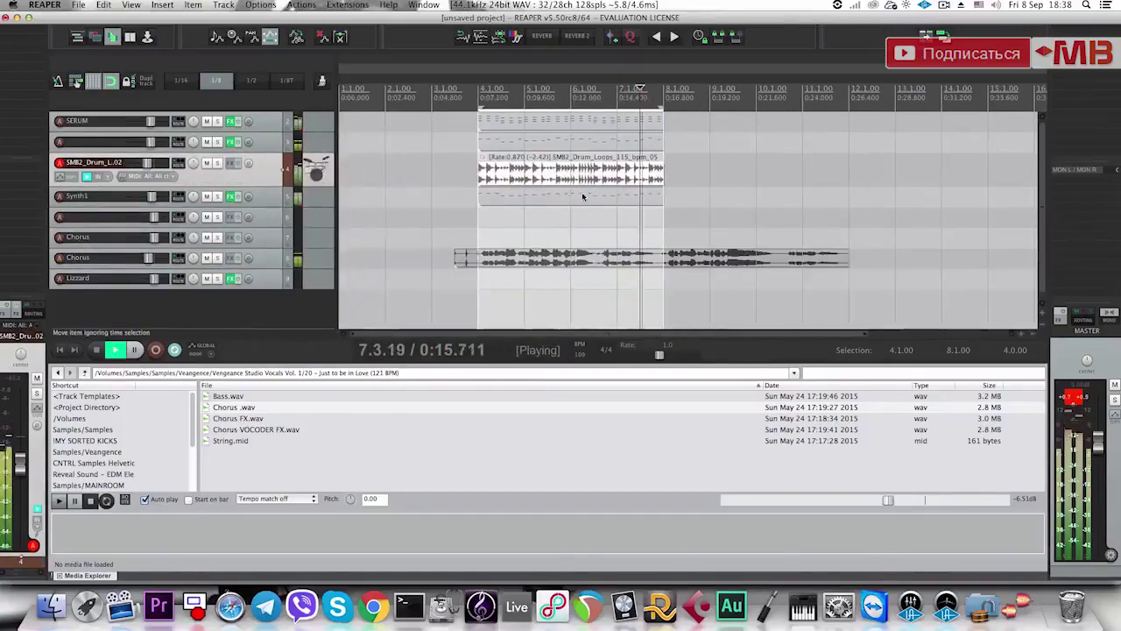
Replay the arrangement from 7.1.00 to hear the loop transition, and select the Chorus .wav item.
key("space")
left_click(494, 179)
key("space")
left_click(633, 261)
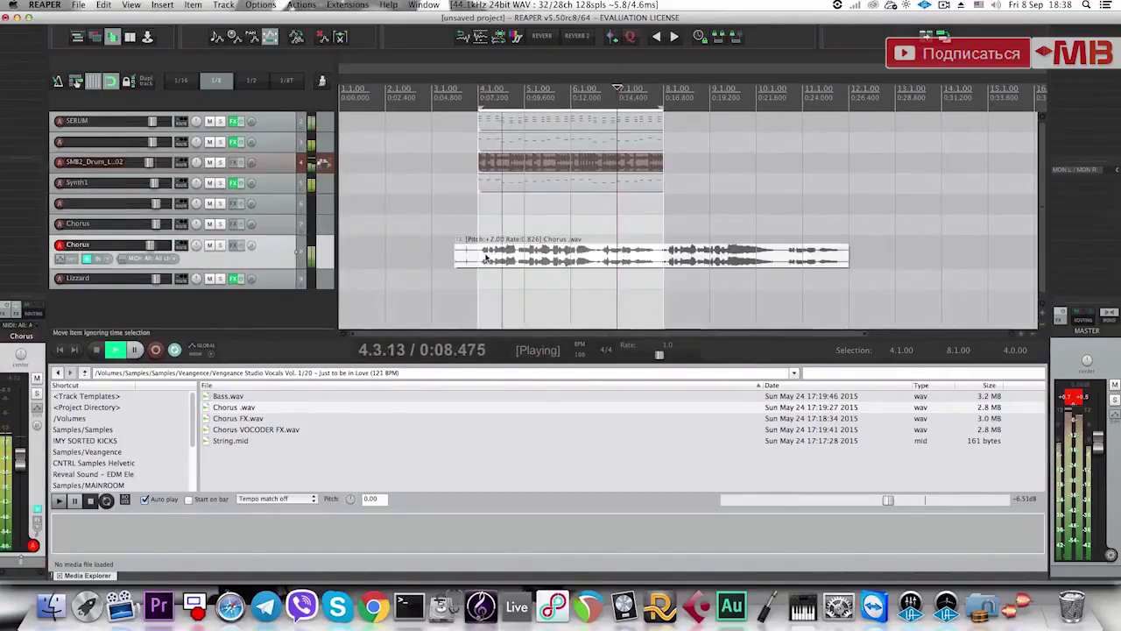
Move the Chorus vocal item to start at bar 4, aligned with the other clips.
left_click_drag(486, 257, 511, 257)
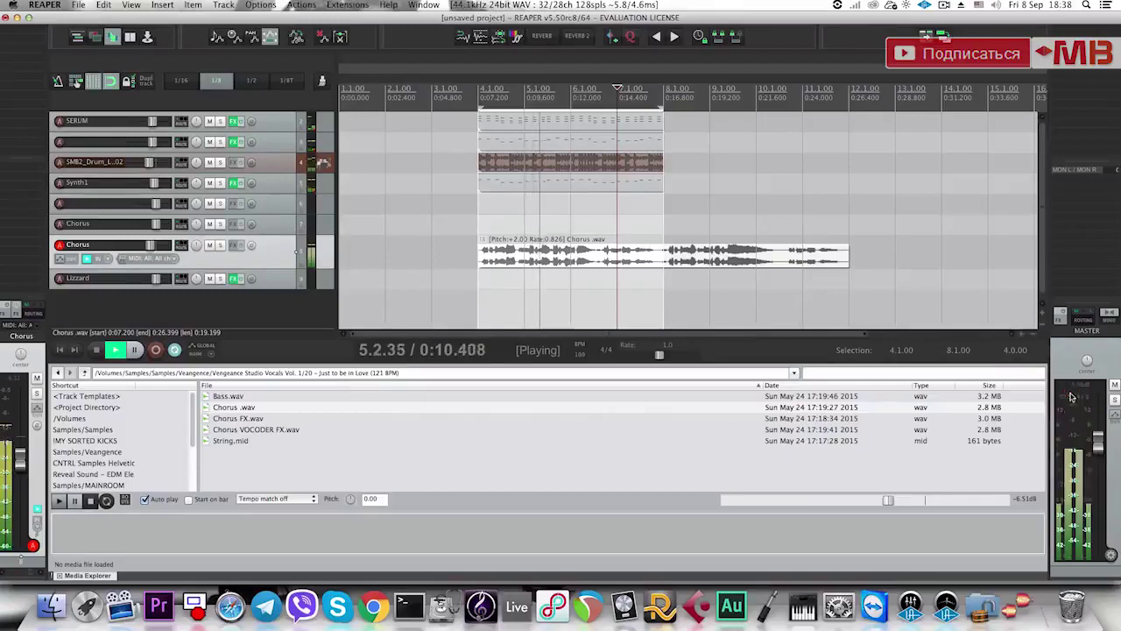
scroll(1098, 438, "down", 1)
left_click_drag(1103, 440, 1103, 443)
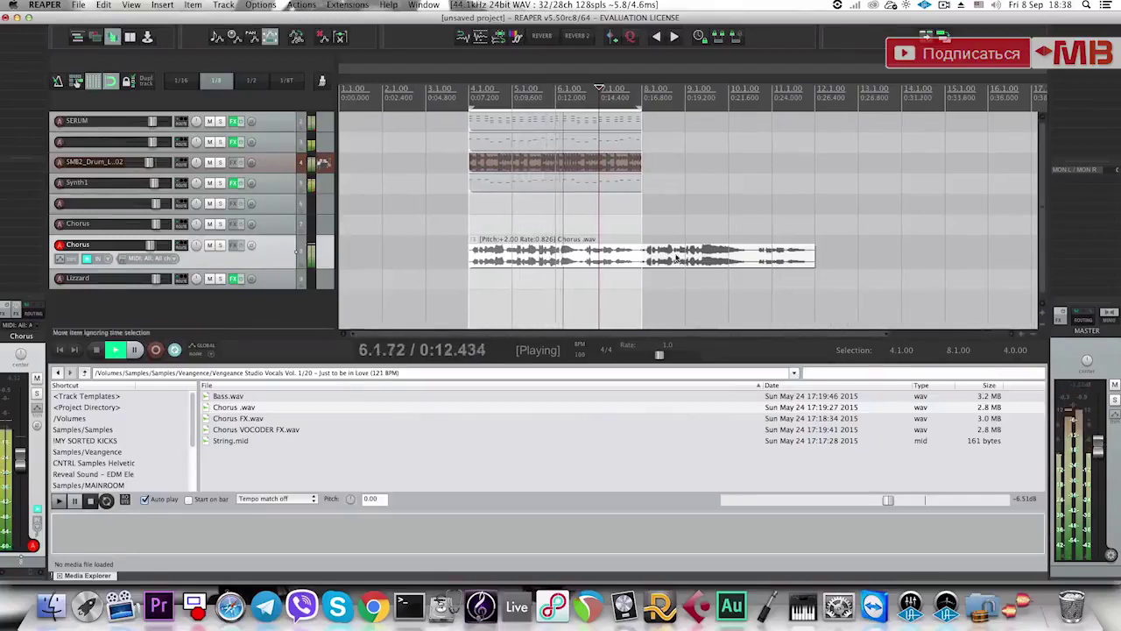
Duplicate the bar 4–8 items into bars 8–12 and delete the extra copy of the Chorus vocal.
left_click_drag(671, 196, 469, 110)
key("super+d")
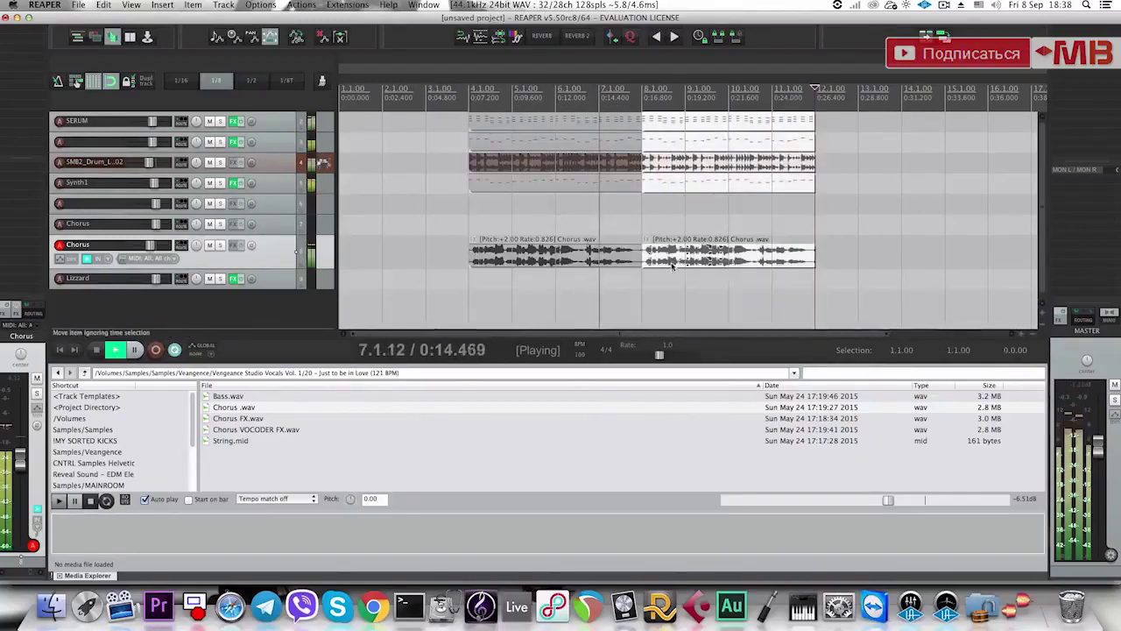
left_click_drag(698, 280, 734, 261)
left_click(736, 262)
key("Delete")
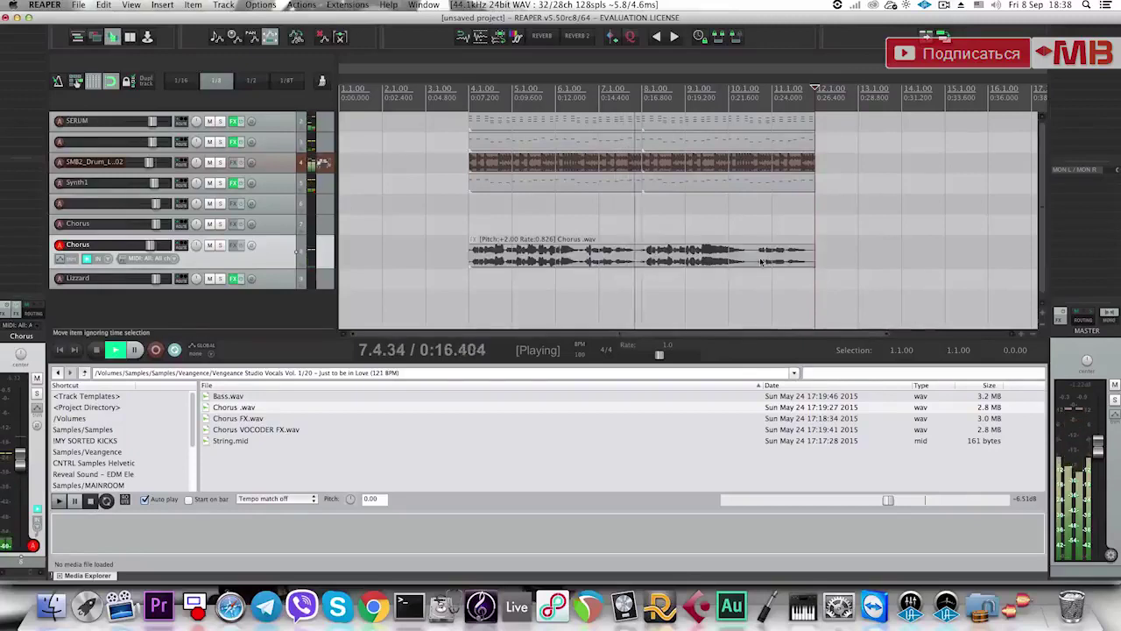
left_click(736, 261)
Set the time selection from bar 4 to bar 12 across the Chorus vocal and stop playback.
scroll(735, 261, "down", 3)
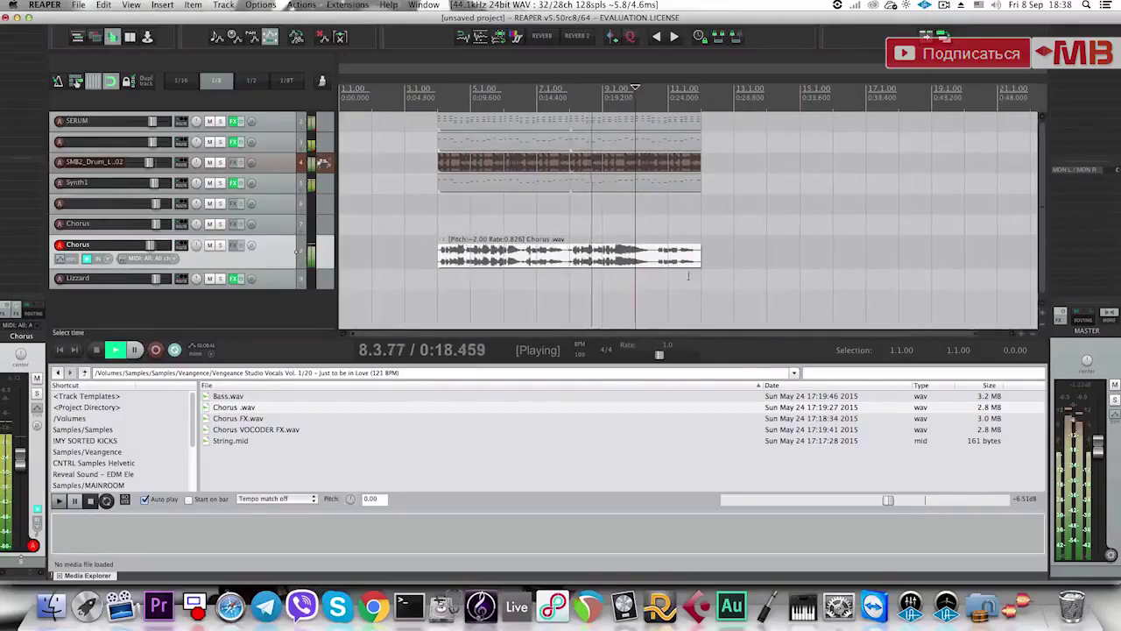
left_click_drag(698, 276, 450, 273)
key("space")
Add the Eventide Blackhole reverb to the Chorus vocal track with Mix at 15, and audition it.
left_click(289, 305)
left_click(292, 244)
key("t")
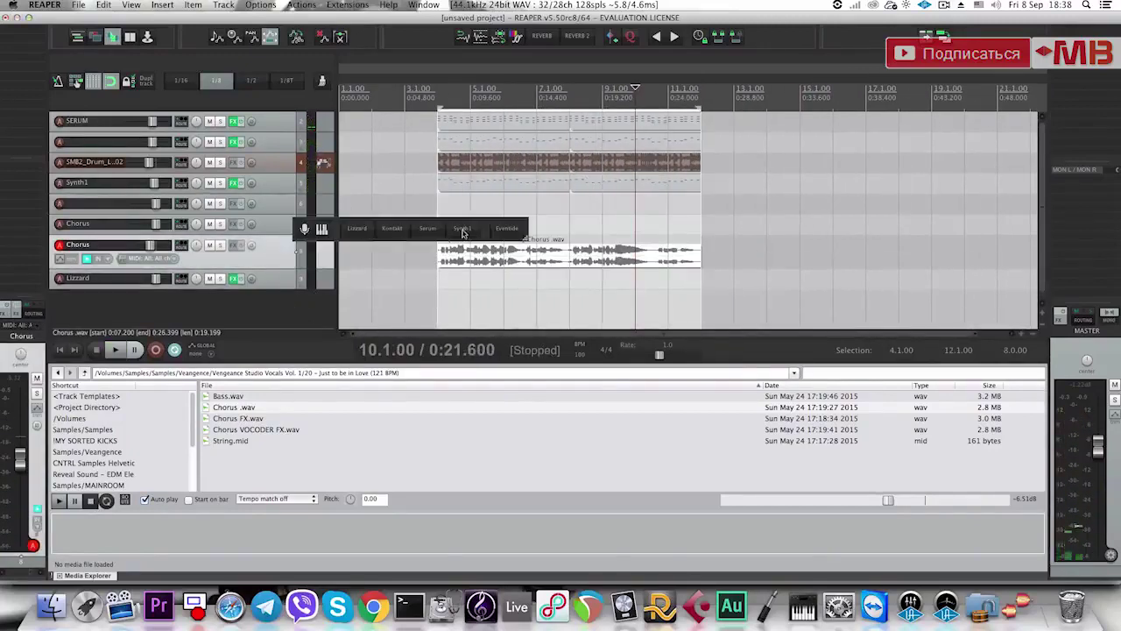
left_click(32, 37)
mouse_move(73, 158)
left_mouse_down()
mouse_move(74, 185)
mouse_move(72, 164)
left_mouse_up()
key("space")
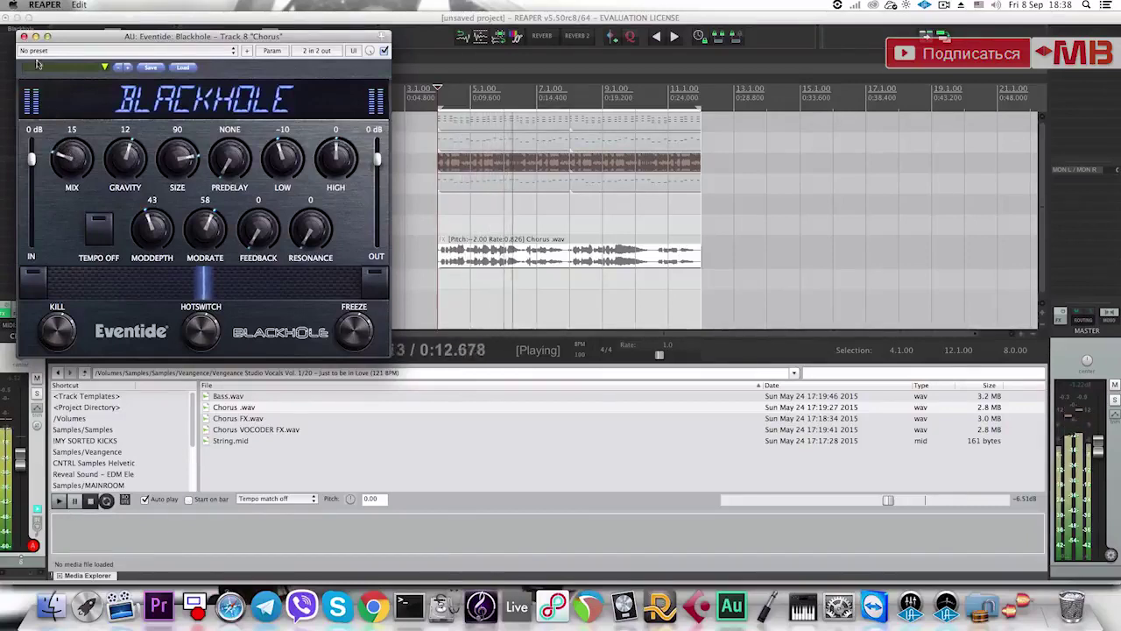
left_click(24, 36)
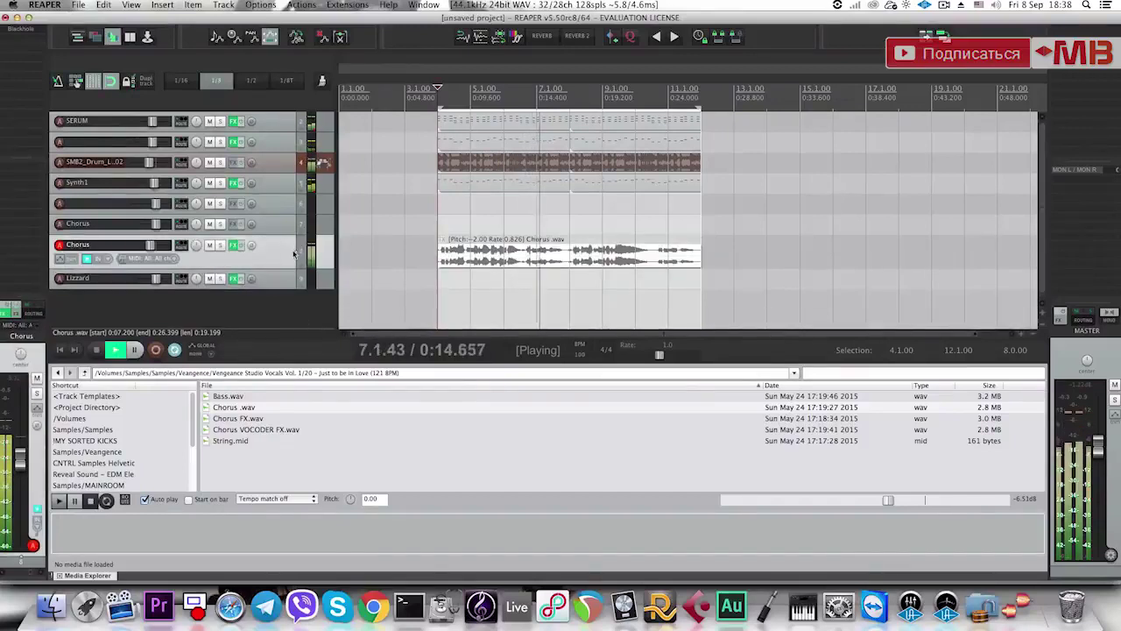
left_click(275, 277)
key("space")
Move the SERUM and track 3 MIDI items to bar 12 and open Synth1's item at bar 4 in the MIDI editor.
left_click(505, 251)
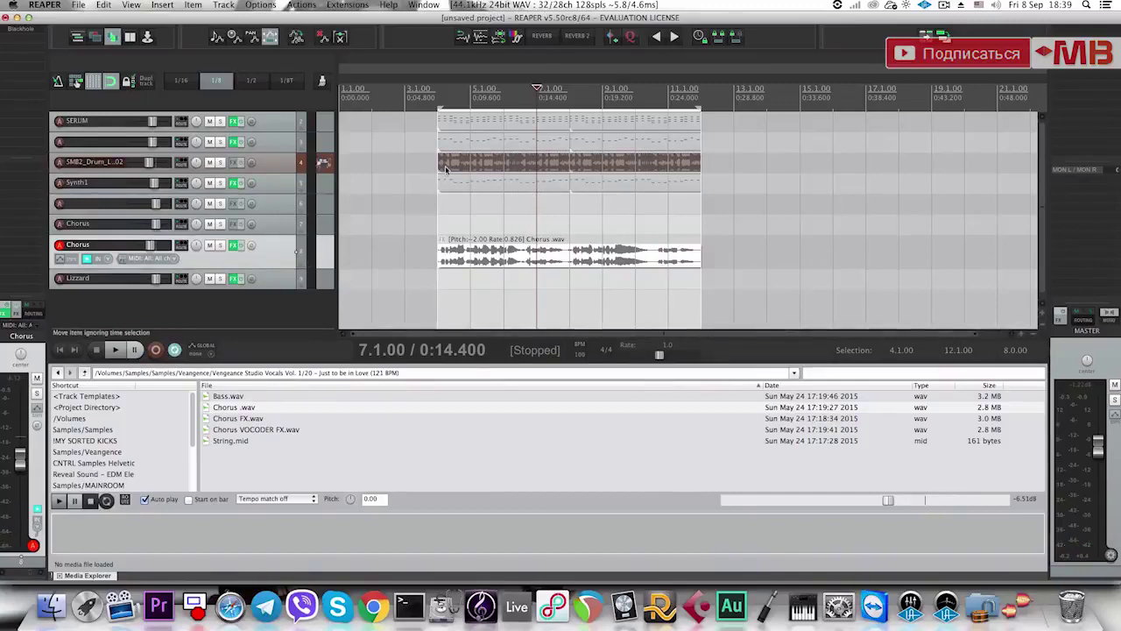
left_click(446, 169)
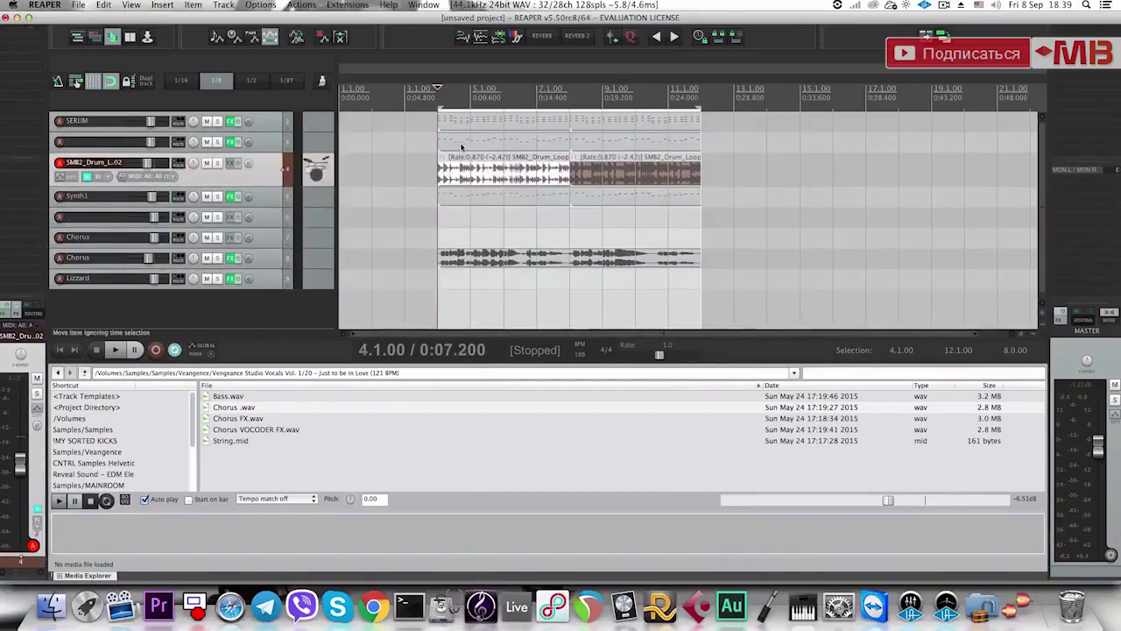
left_click(646, 128)
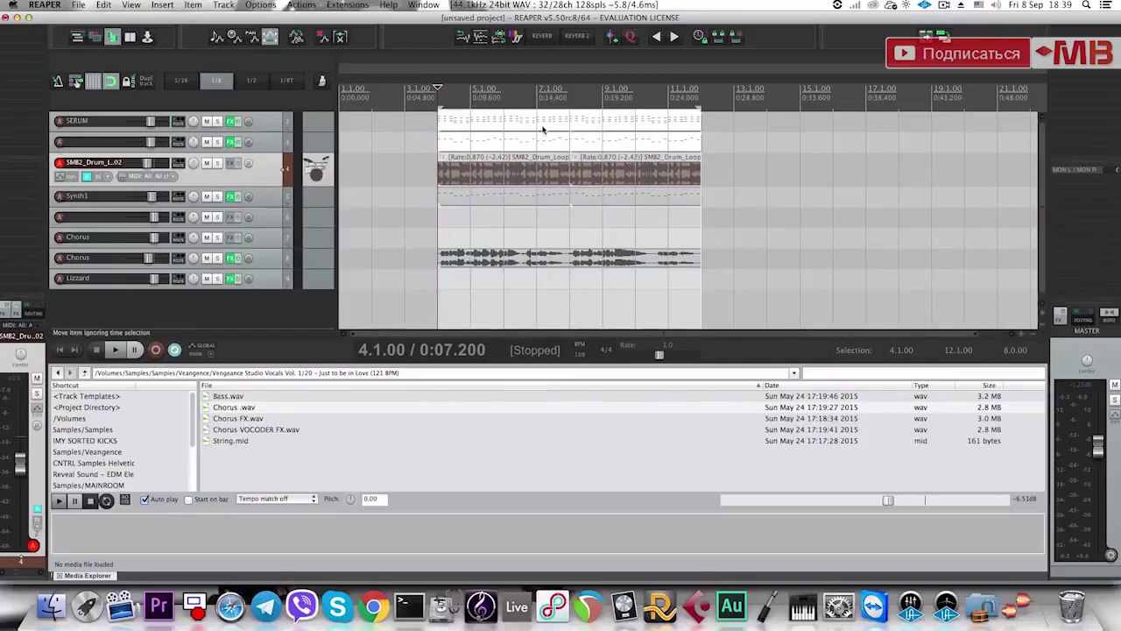
double_click(540, 127)
key("space")
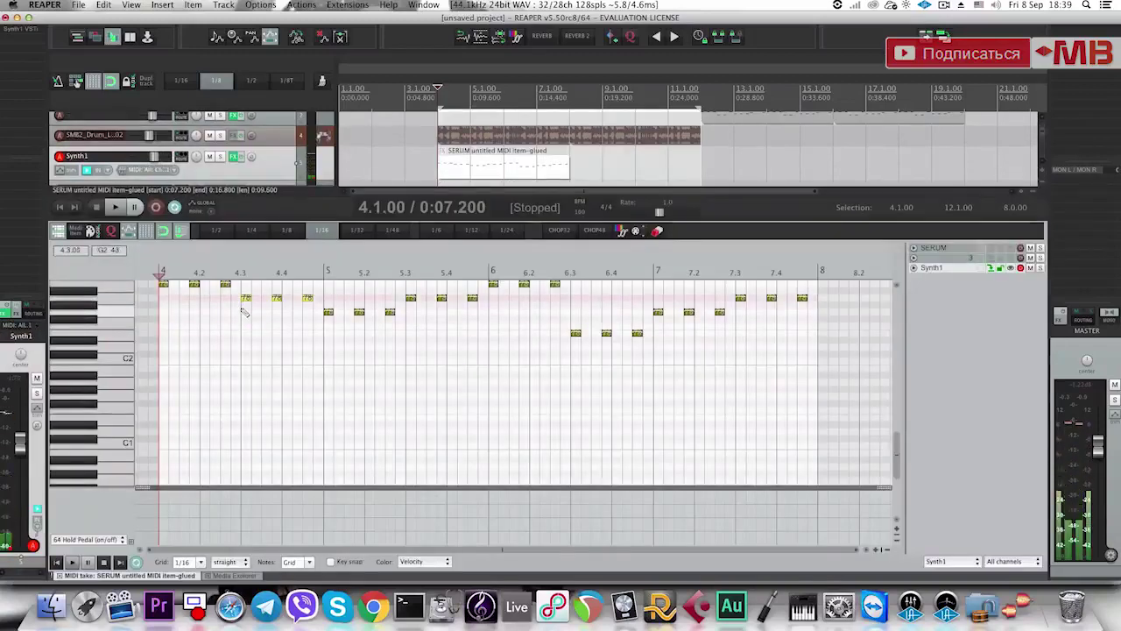
Lower the first three notes of bar 5 in the Synth1 part to F#2 and audition them.
left_click_drag(332, 321, 398, 313)
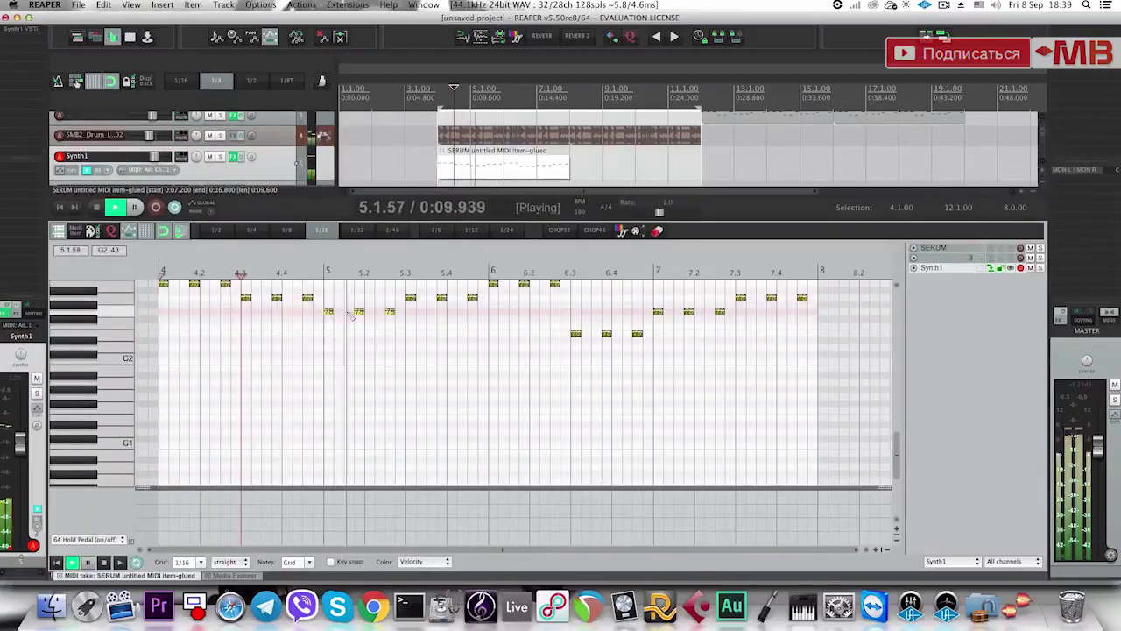
key("space")
left_click_drag(327, 313, 328, 319)
key("space")
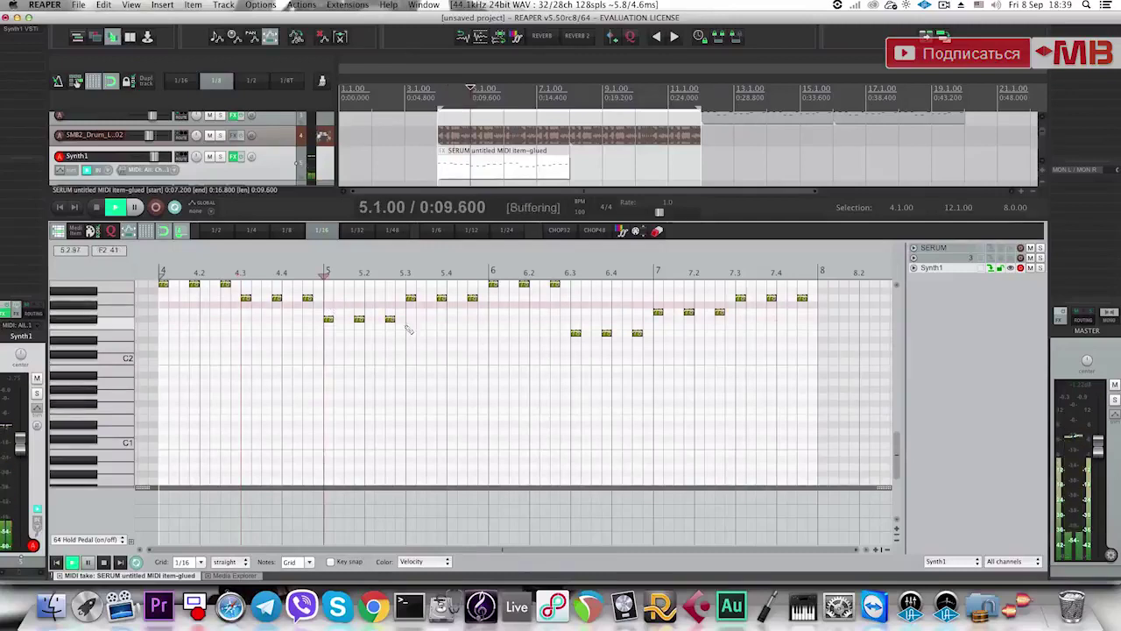
key("space")
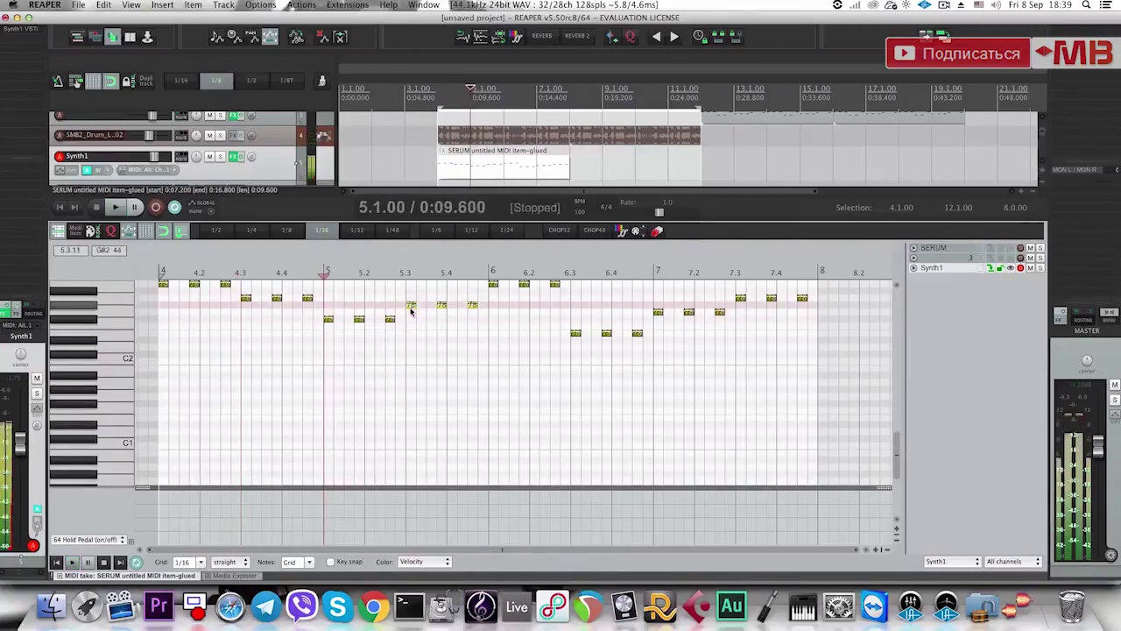
Lower the three notes starting at 5.3 to G2 and play the part from bar 4.
left_click_drag(410, 298, 411, 312)
left_click_drag(466, 166, 440, 165)
key("space")
key("space")
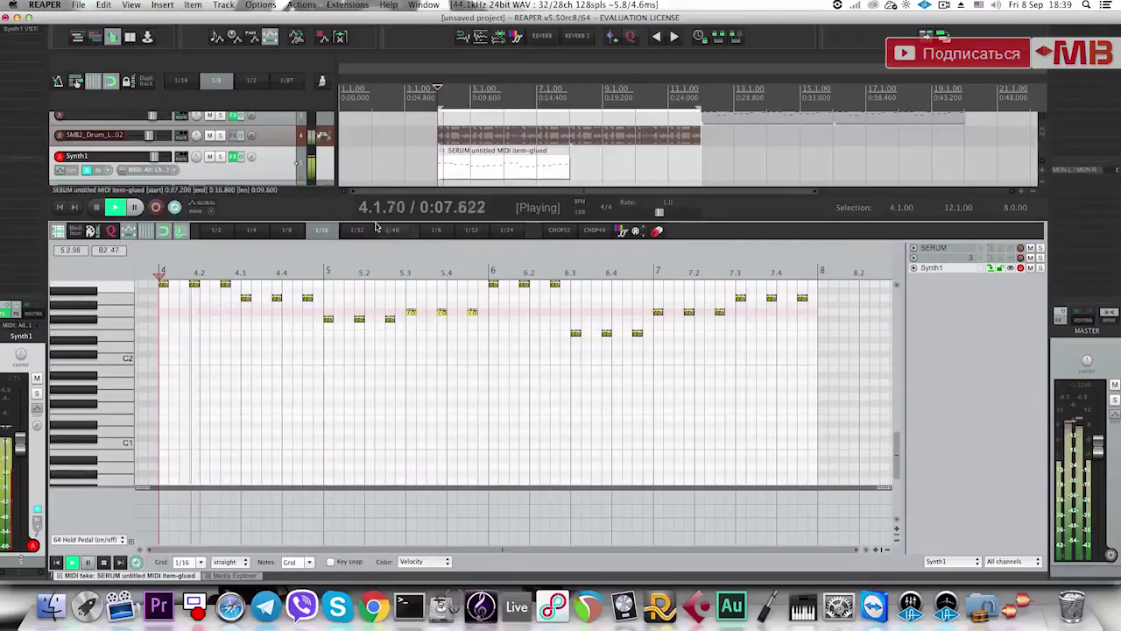
key("space")
Raise the three notes starting at 4.3 to D3 and the first three notes of bar 5 to G2.
scroll(236, 333, "up", 2)
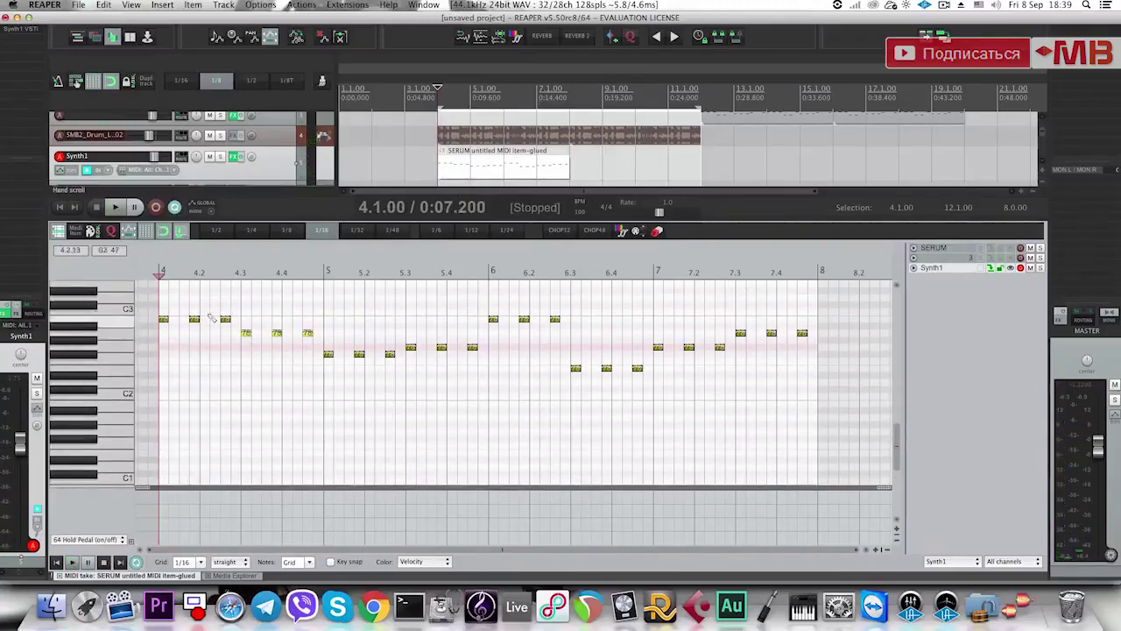
left_click_drag(248, 336, 248, 300)
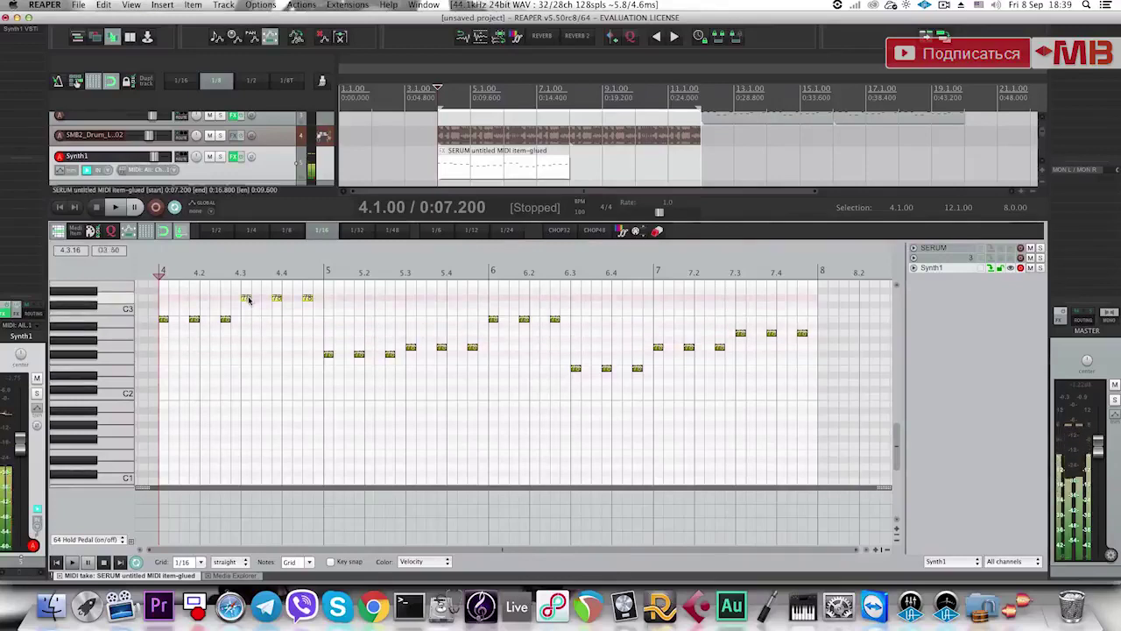
left_click_drag(318, 345, 401, 367)
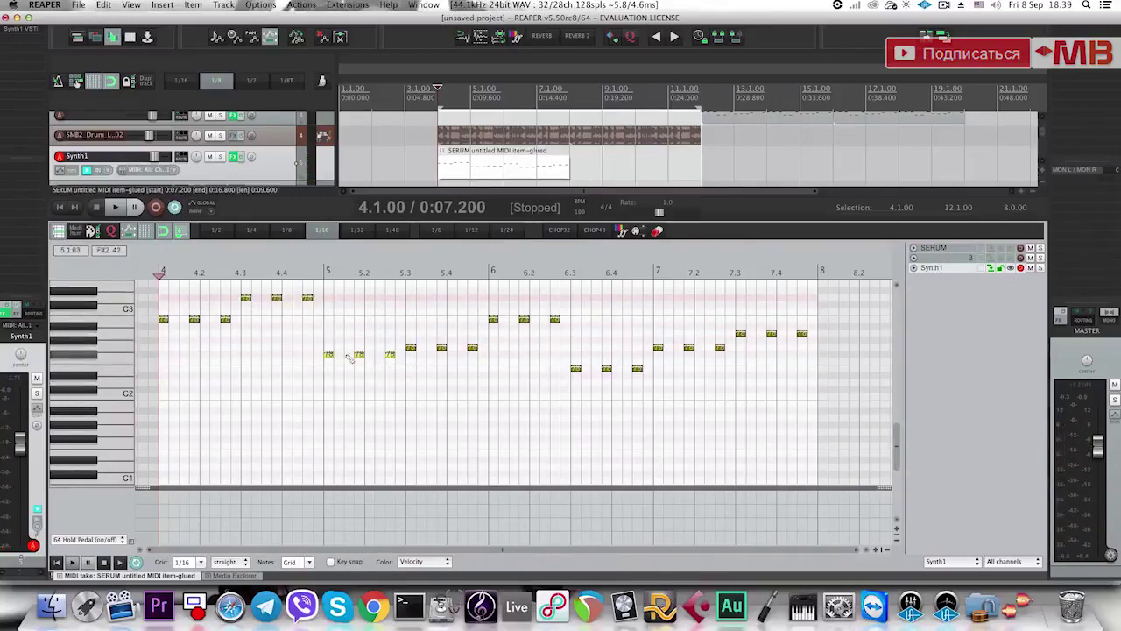
left_click_drag(328, 357, 329, 350)
key("space")
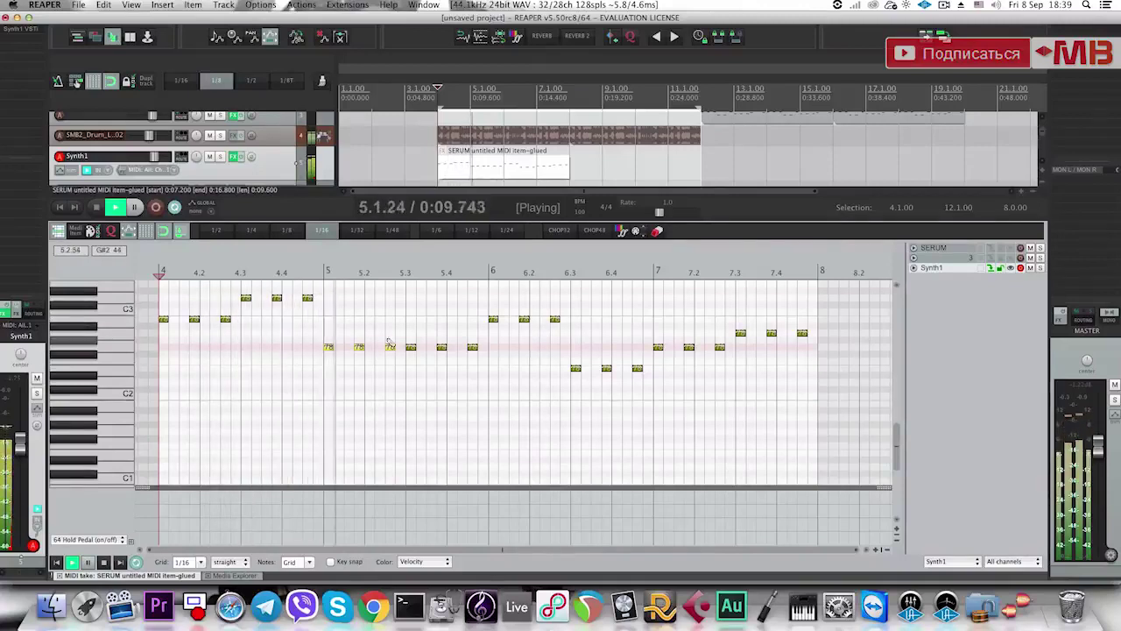
Raise the three notes starting at 5.3 to A2 and play back from there.
left_click_drag(415, 362, 487, 340)
key("space")
left_click_drag(410, 347, 408, 333)
left_click(408, 342)
key("space")
Lower the last three notes, starting at 7.3, first to F#2 and finally to G2, auditioning the part.
left_click_drag(489, 340, 570, 307)
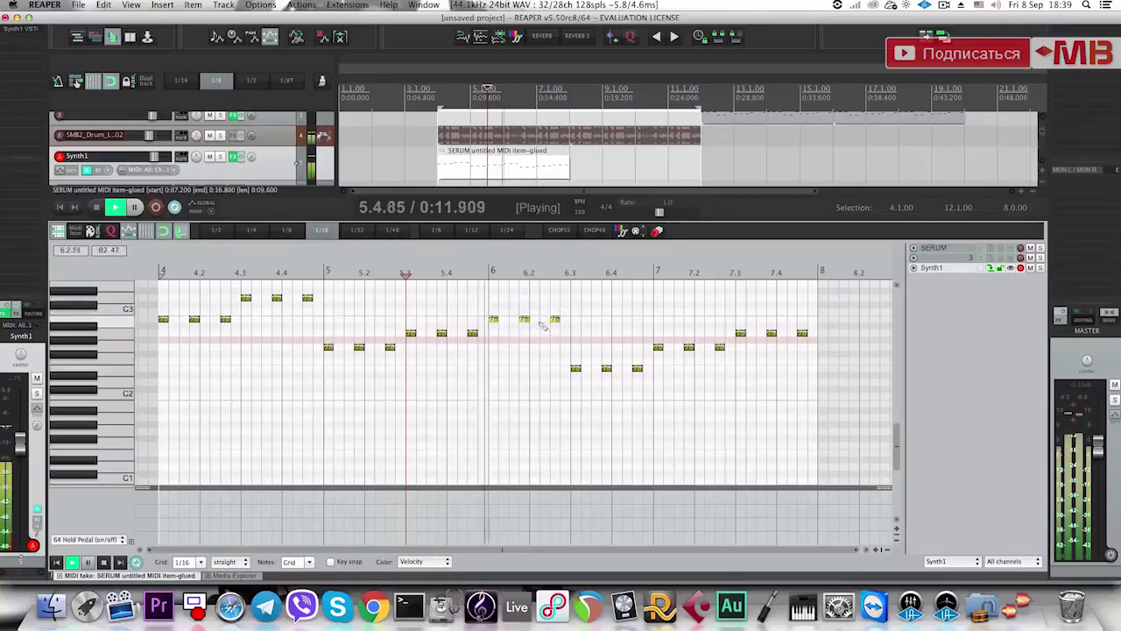
left_click(513, 175)
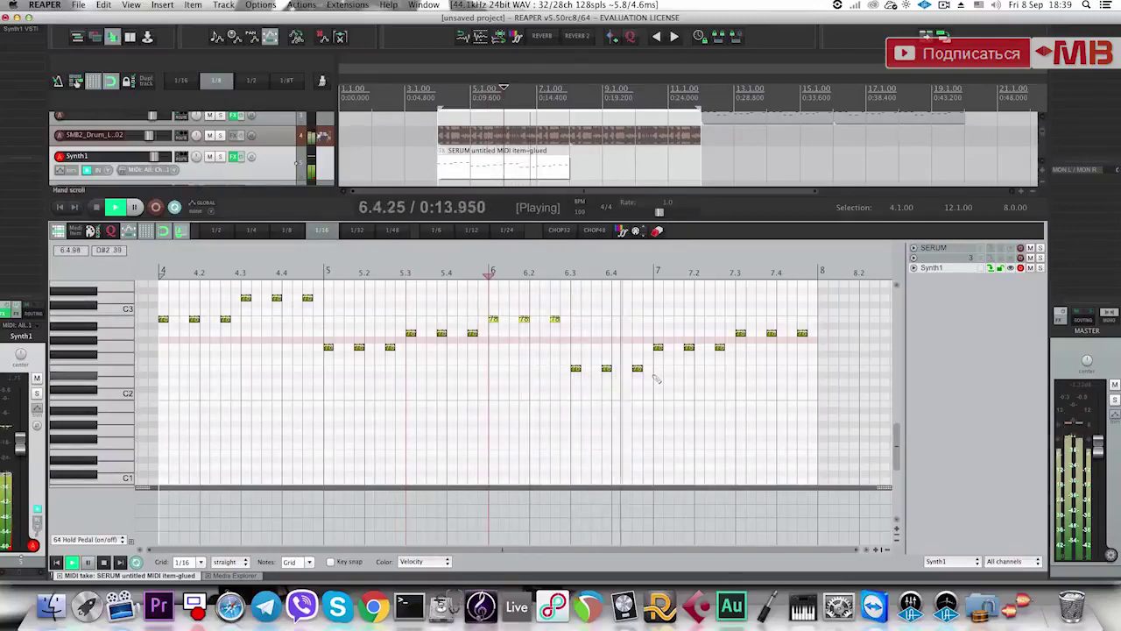
scroll(662, 369, "down", 2)
left_click_drag(707, 324, 777, 350)
key("space")
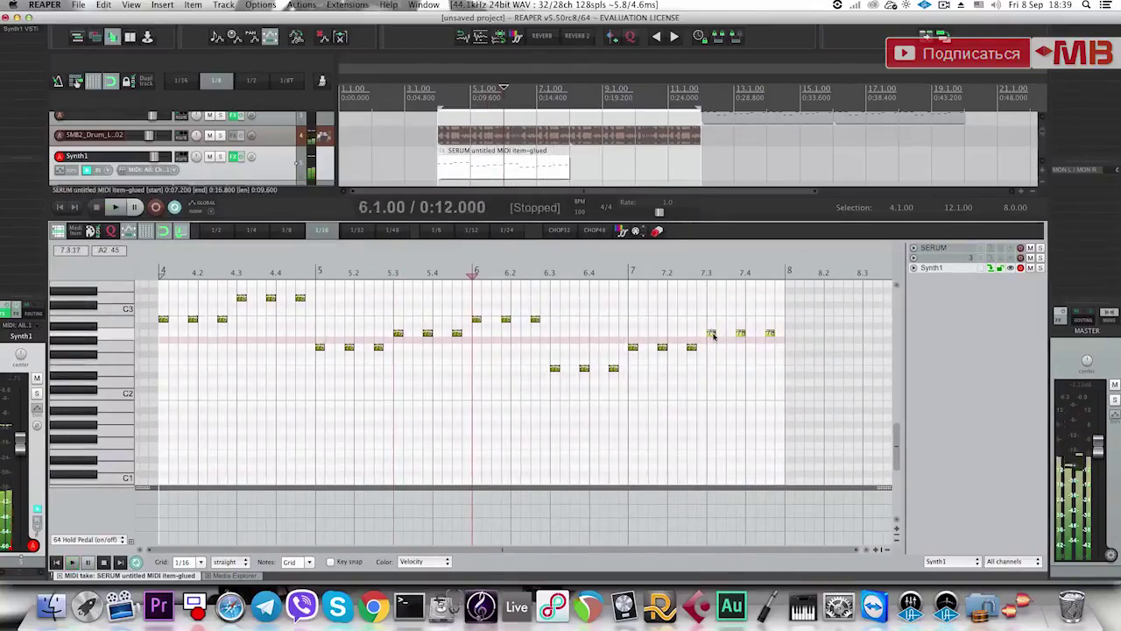
left_click_drag(713, 334, 710, 357)
key("space")
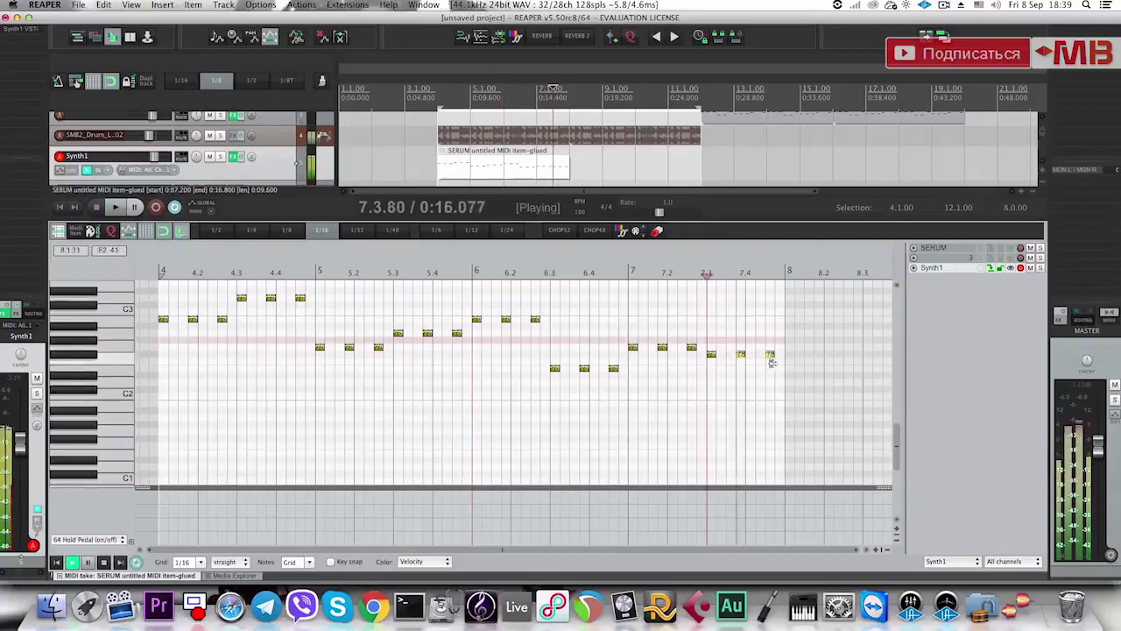
key("space")
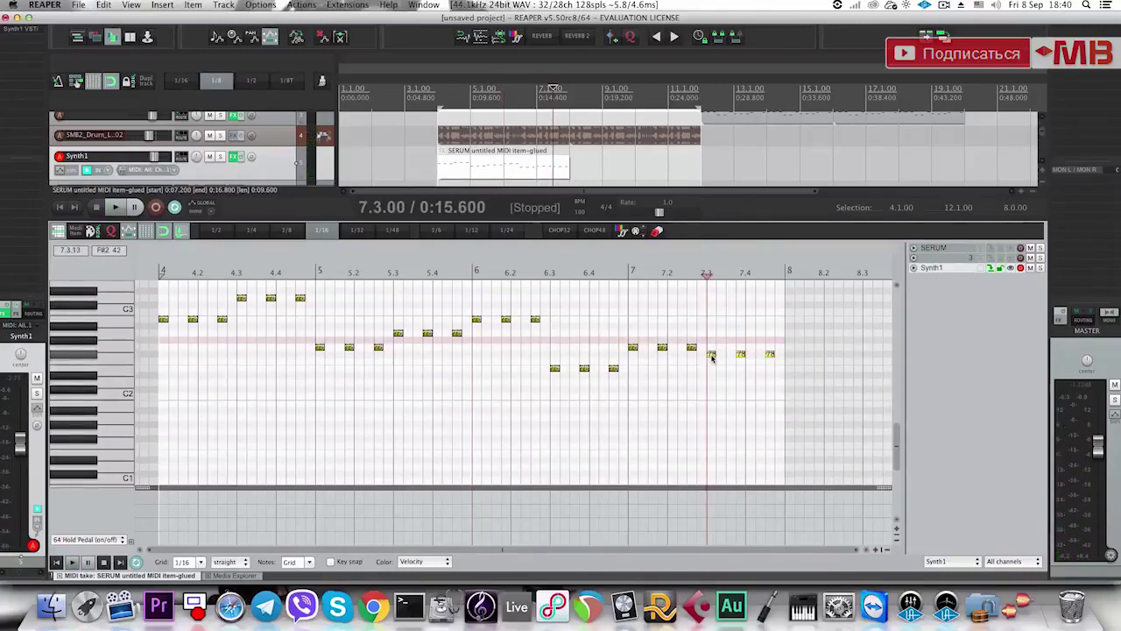
left_click_drag(711, 358, 712, 347)
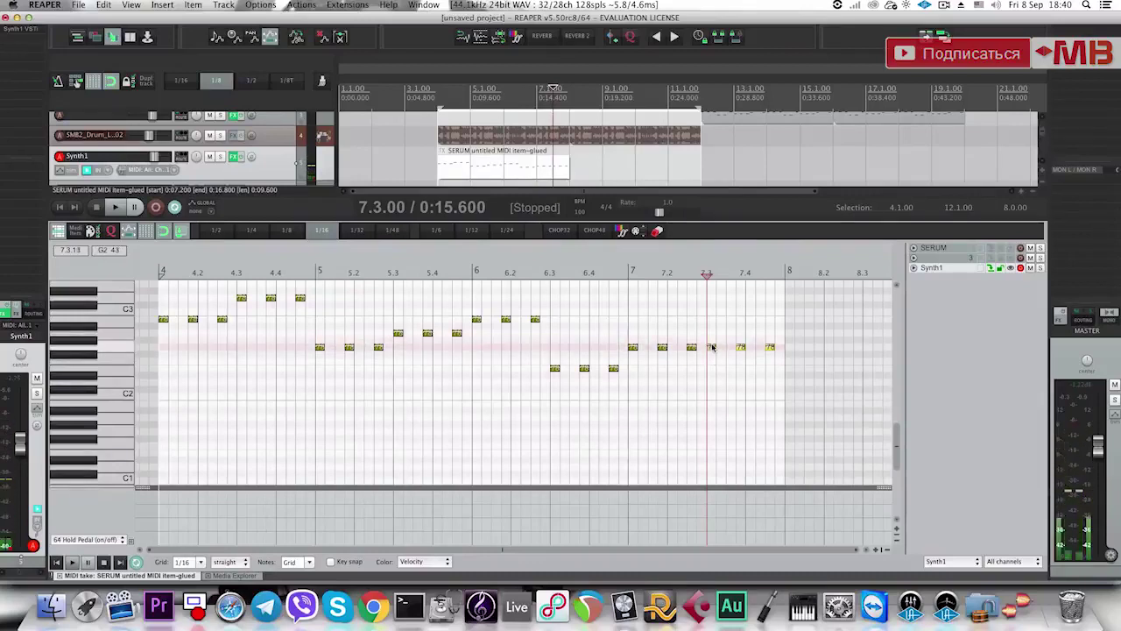
left_click(473, 338)
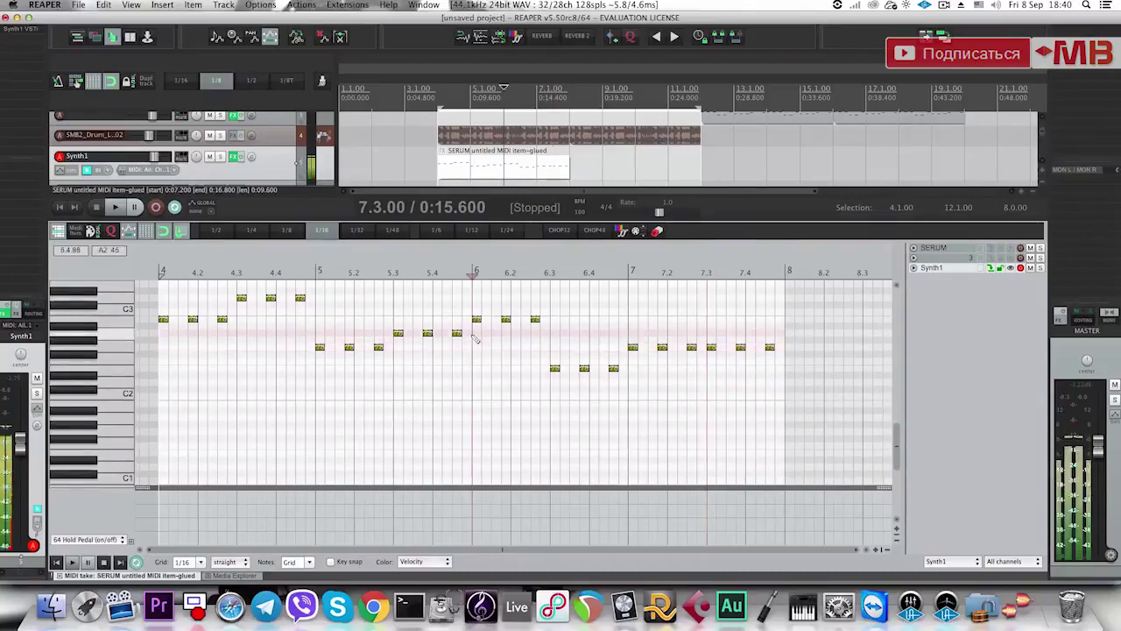
key("space")
key("space")
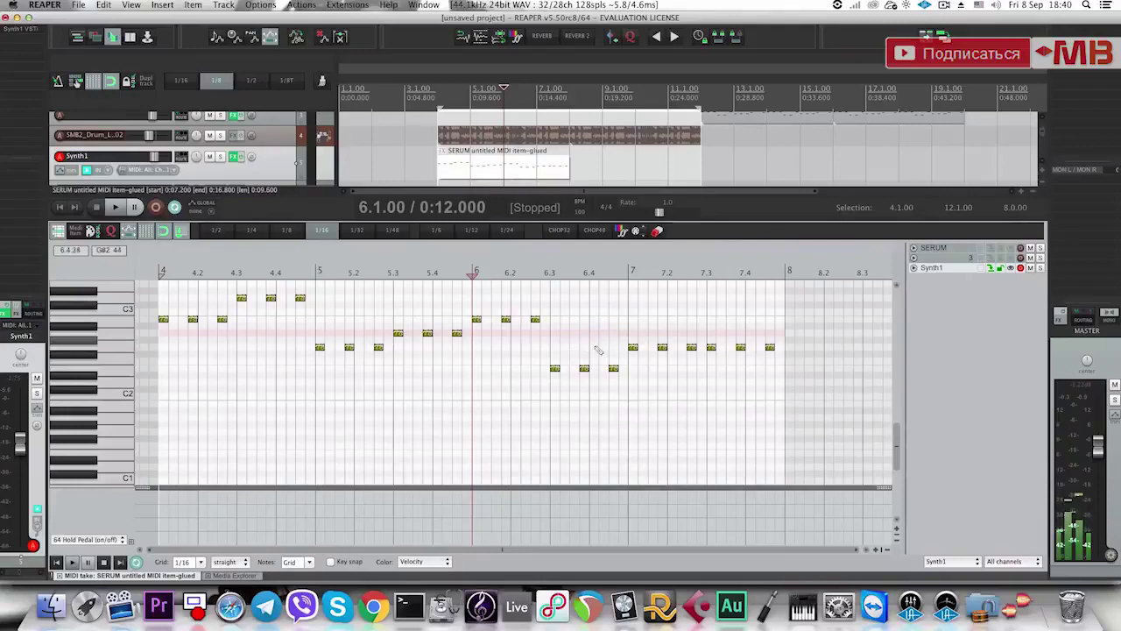
Raise the three notes starting at 6.3 to A2 and play back from bar 6.
left_click_drag(556, 356, 618, 387)
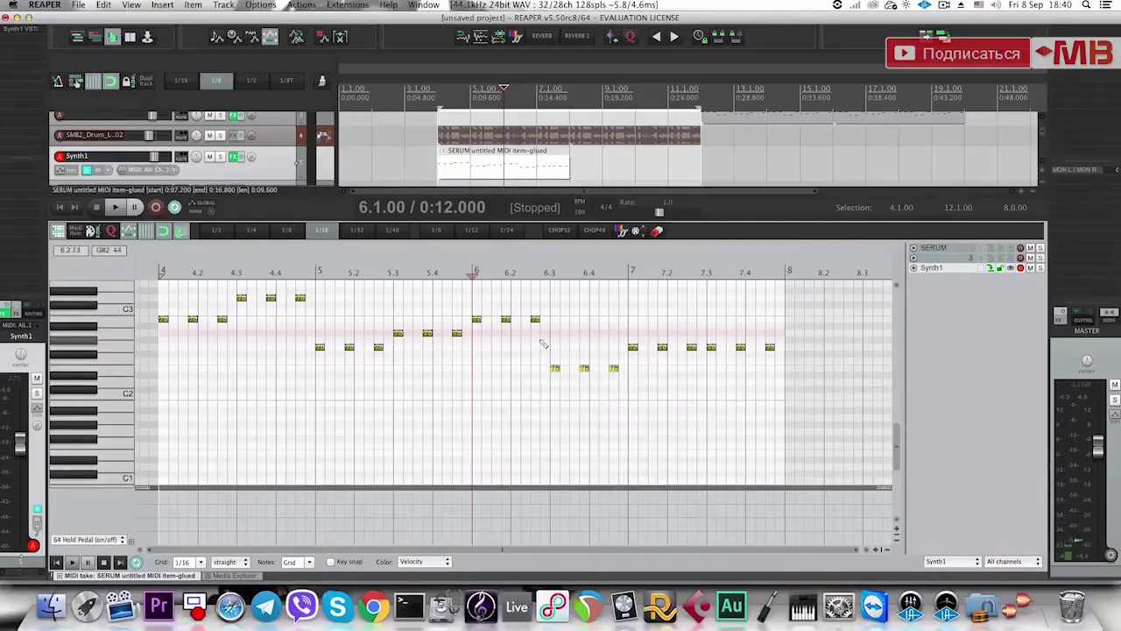
key("space")
key("space")
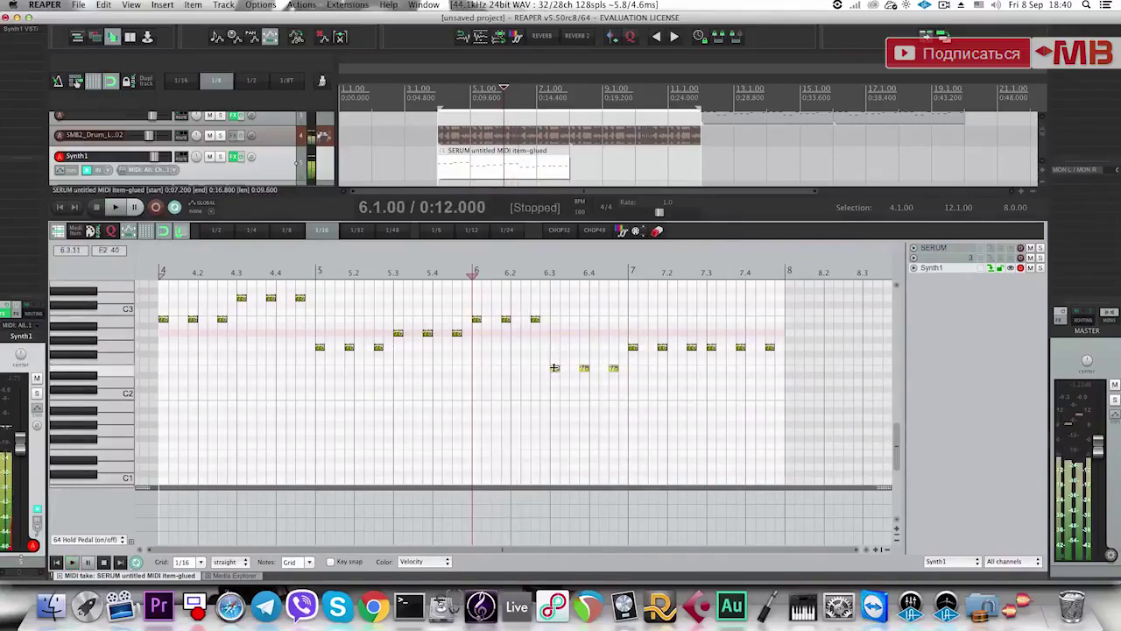
left_click_drag(554, 370, 556, 334)
key("space")
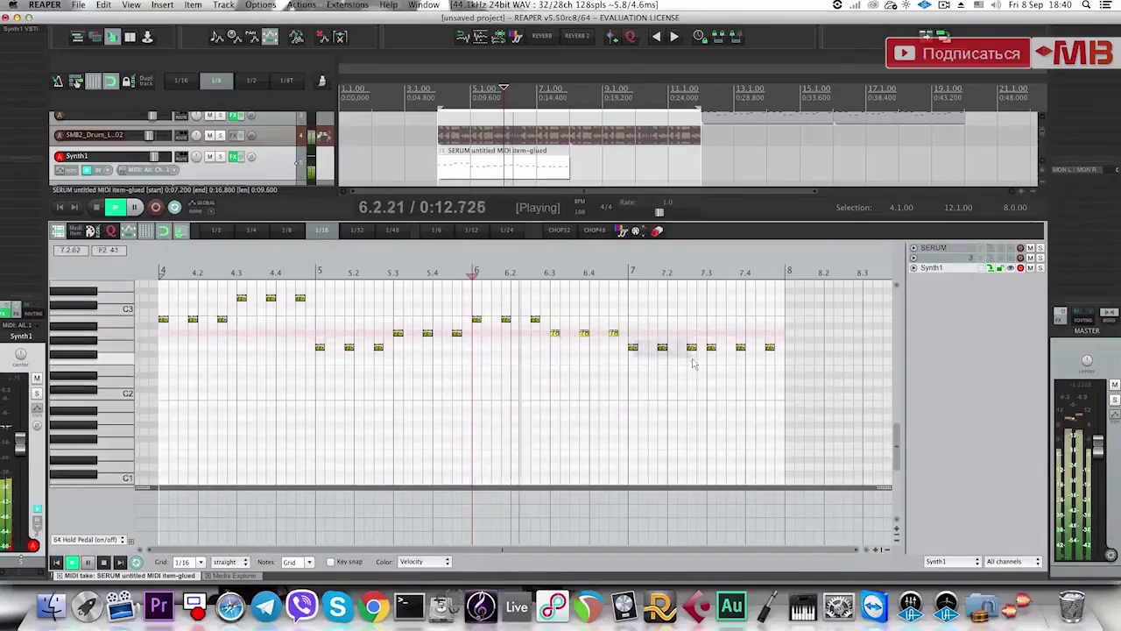
Lower the first three notes of bar 7 to F#2 and play the part from bar 4.
left_click_drag(692, 363, 634, 357)
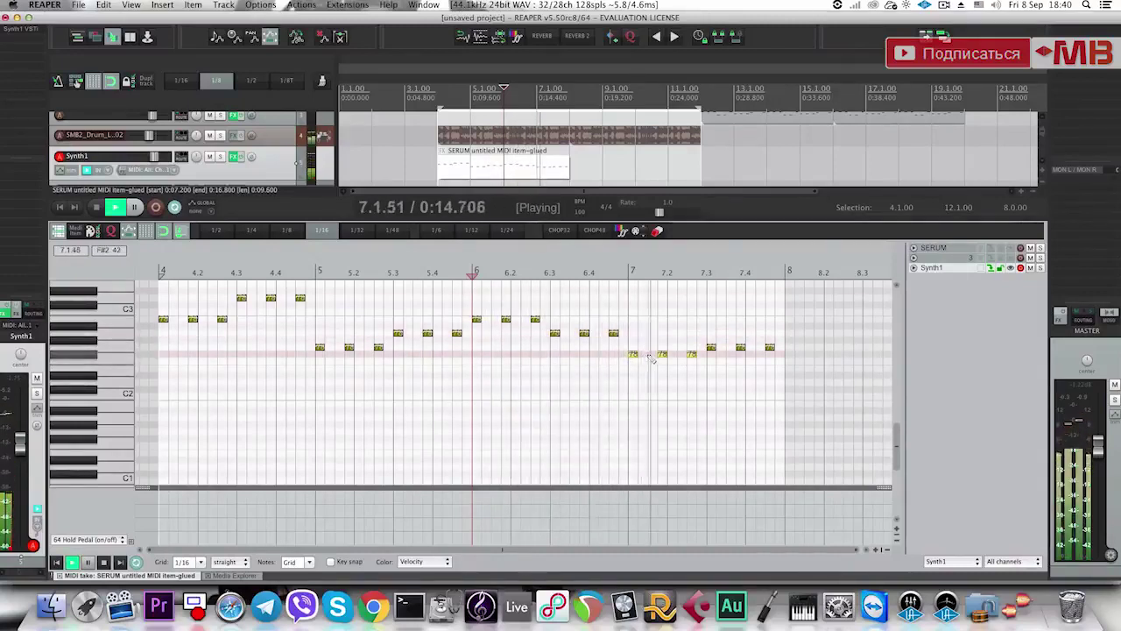
key("space")
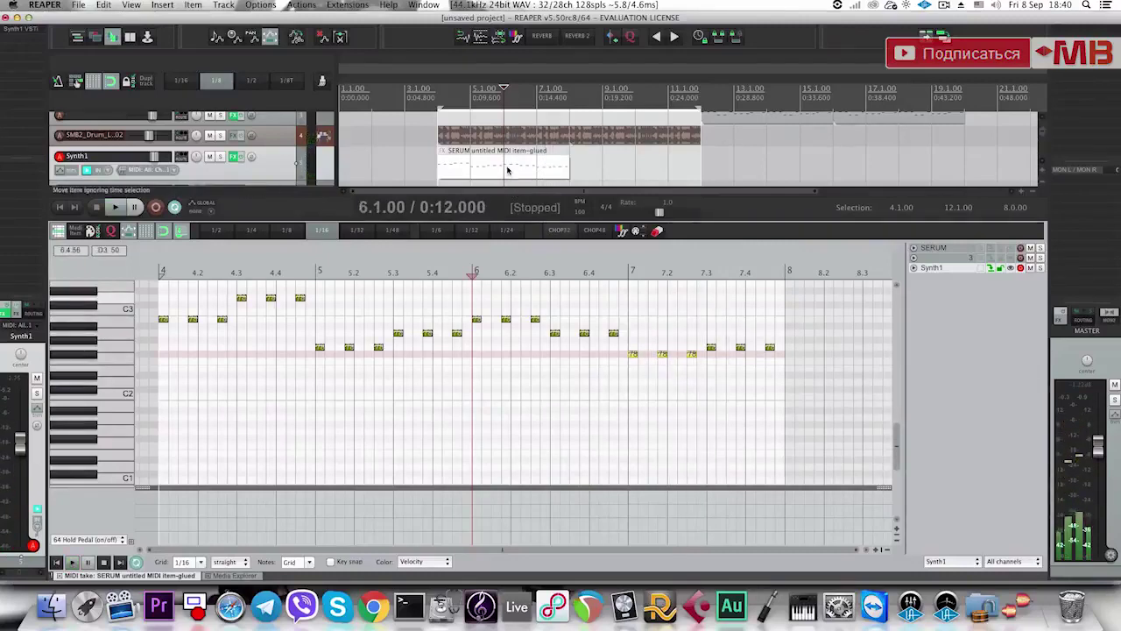
key("space")
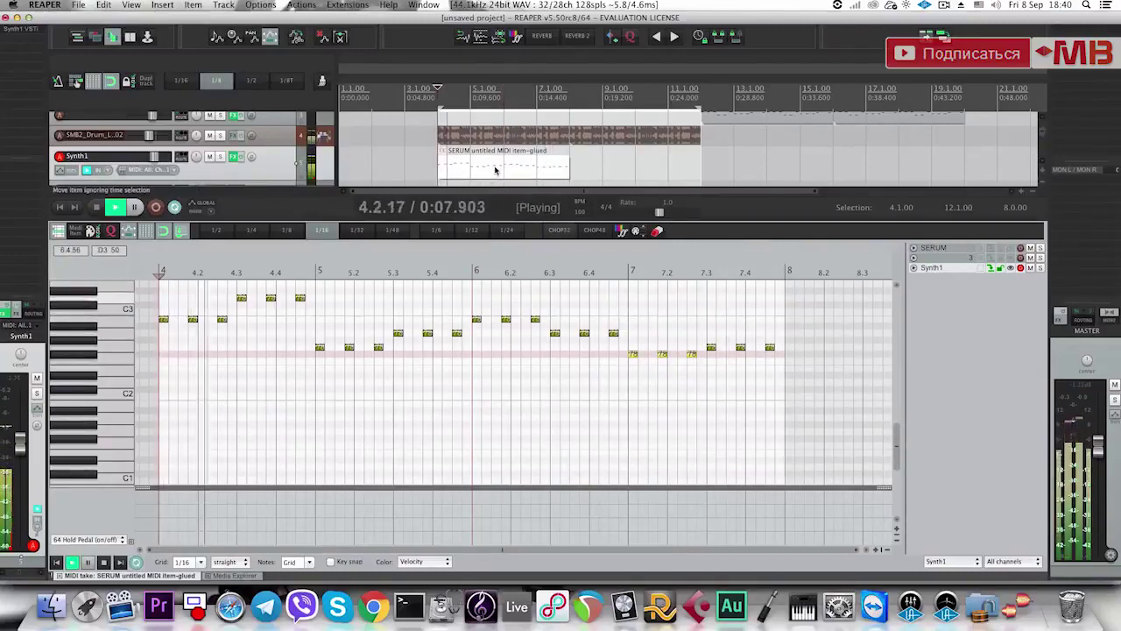
Split the Synth1 MIDI item at bar 6.
left_click(495, 167)
key("space")
key("s")
left_click(479, 167)
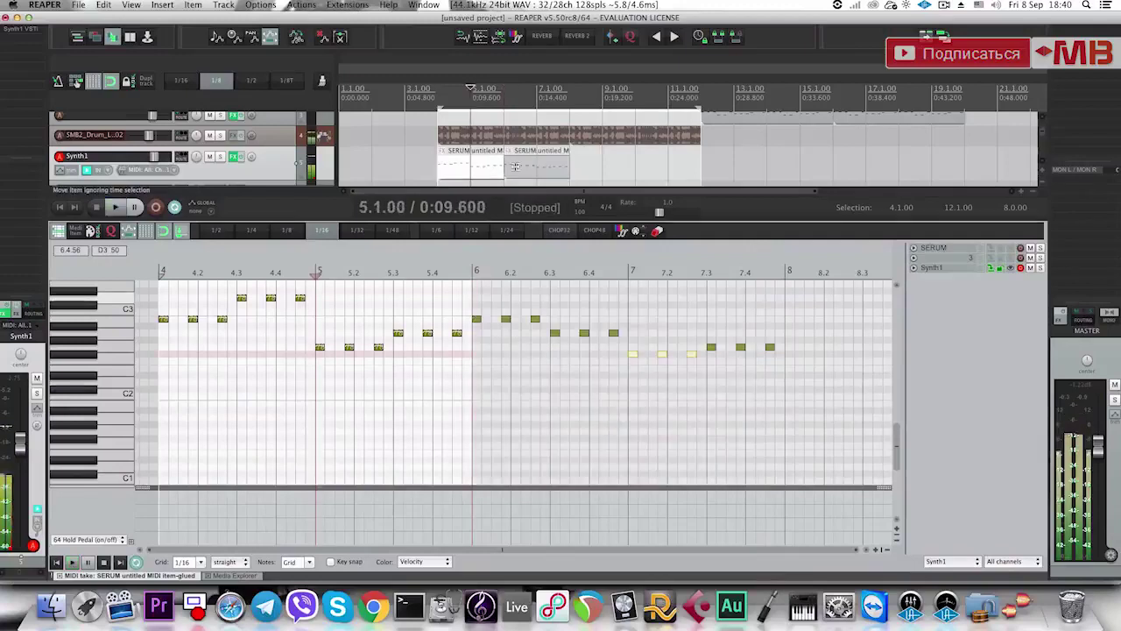
Delete the first half of the split Synth1 part, move the remaining half to bar 4 and play it.
key("Delete")
left_click_drag(515, 168, 450, 170)
key("space")
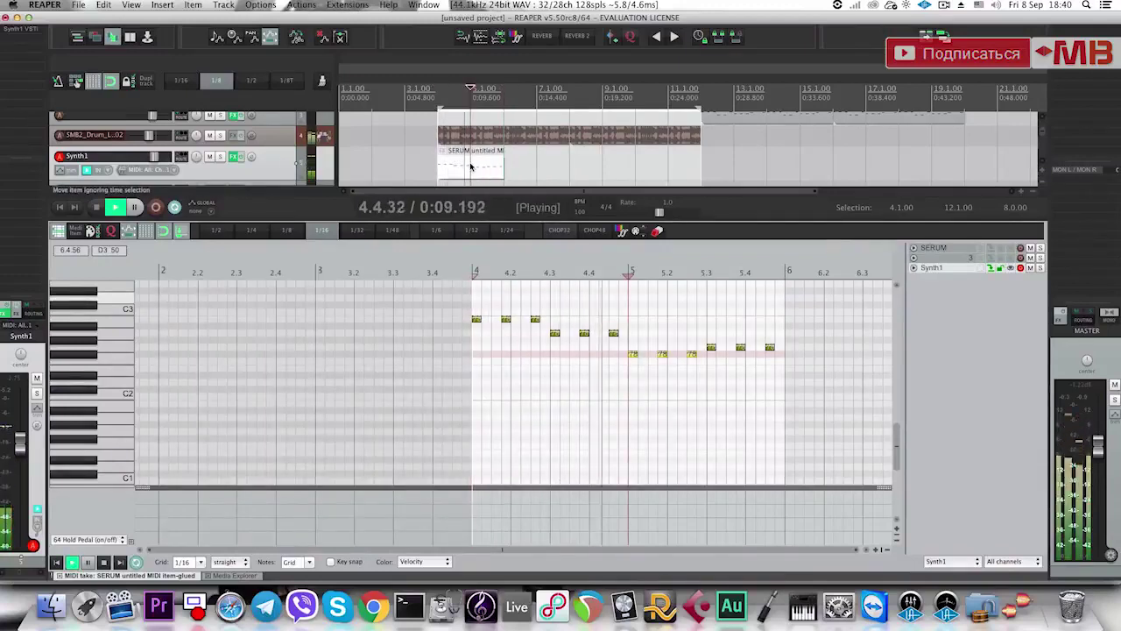
Duplicate the two-bar Synth1 item until copies fill the track from bar 4 to bar 12.
key("super+d")
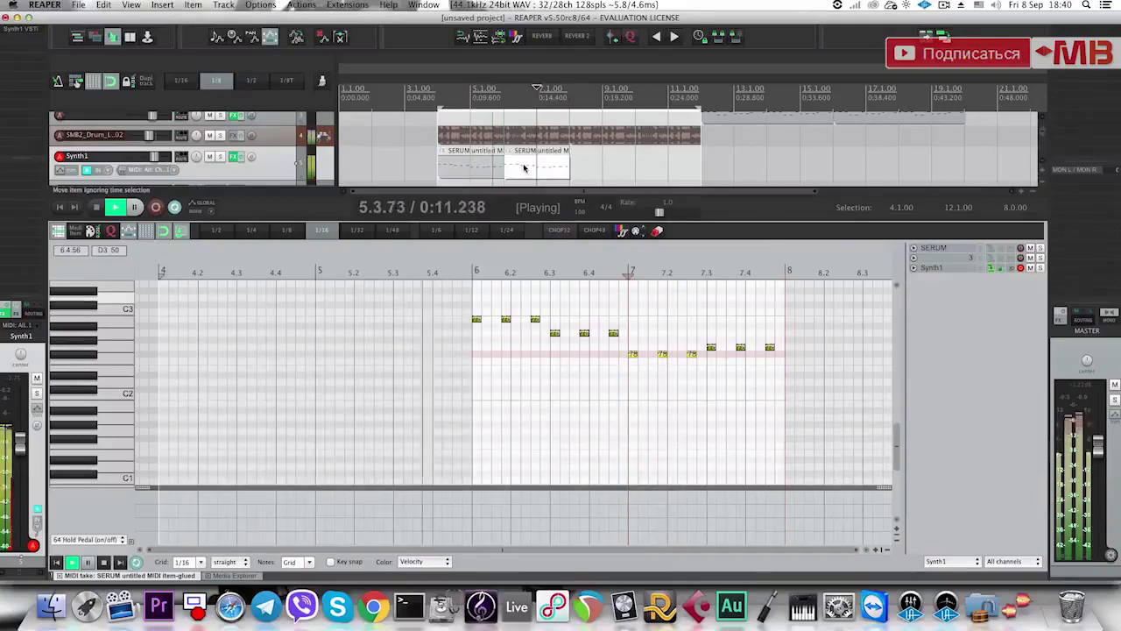
scroll(530, 169, "down", 1)
left_click(493, 166, "shift")
key("super+d")
scroll(526, 168, "down", 2)
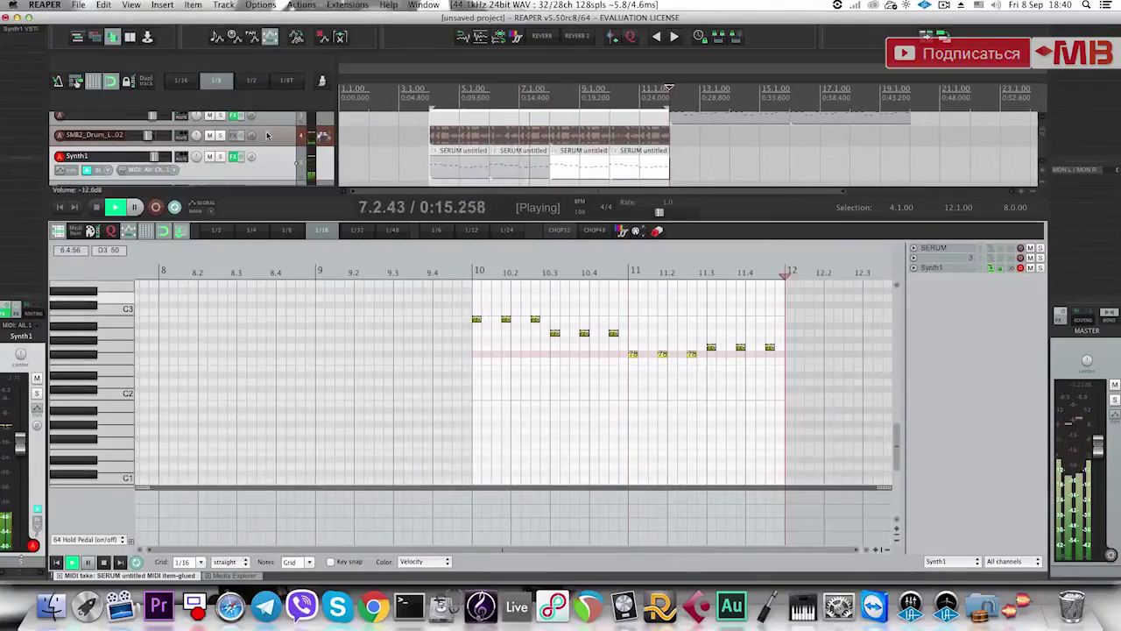
Insert a new empty track below the SMB2 drum loop track, close the MIDI editor and stop playback.
left_click(305, 144)
key("super+t")
key("alt+d")
key("space")
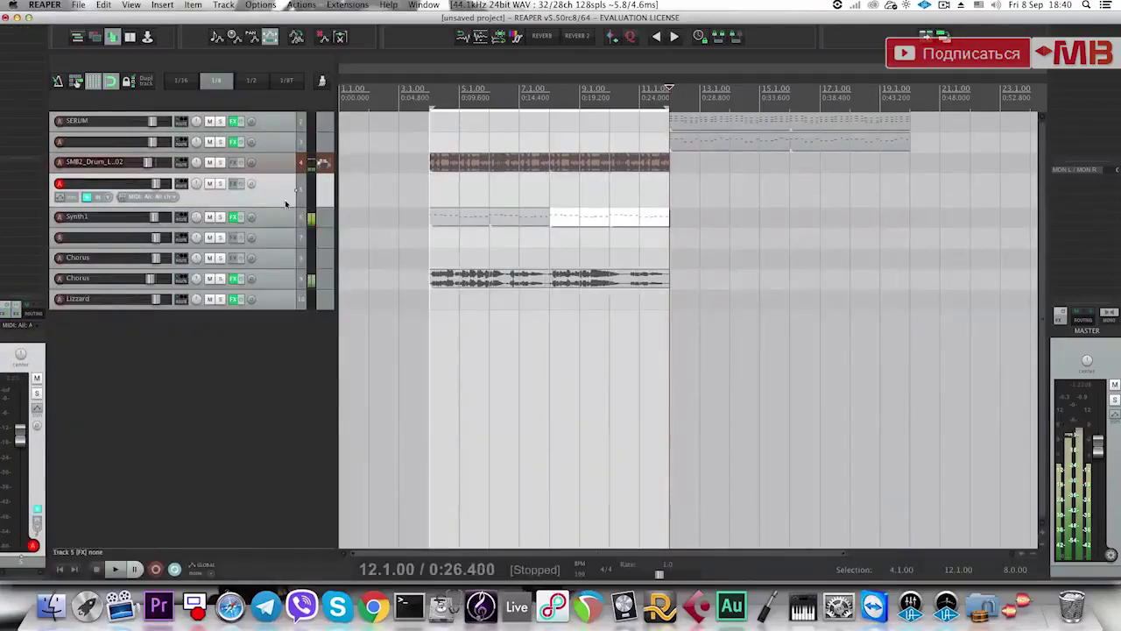
Open the Media Explorer and browse to Samples/Tropical House/Singular.Sounds.Tropical.House.WAV/SS_drum_hits.
key("super+alt+x")
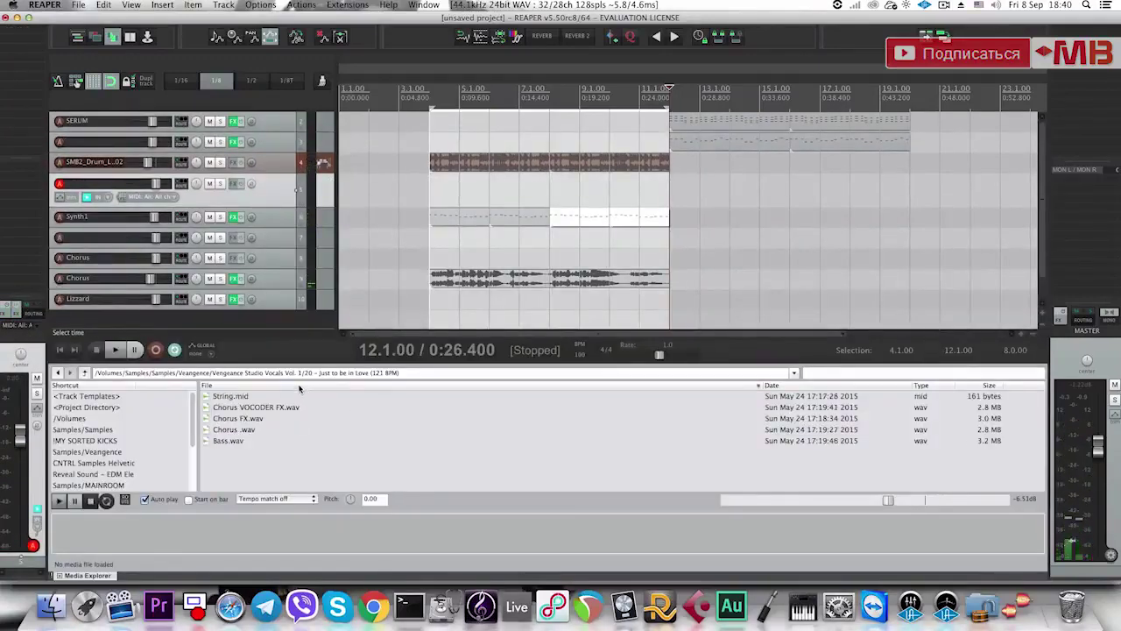
left_click(289, 396)
key("BackSpace")
key("BackSpace")
key("BackSpace")
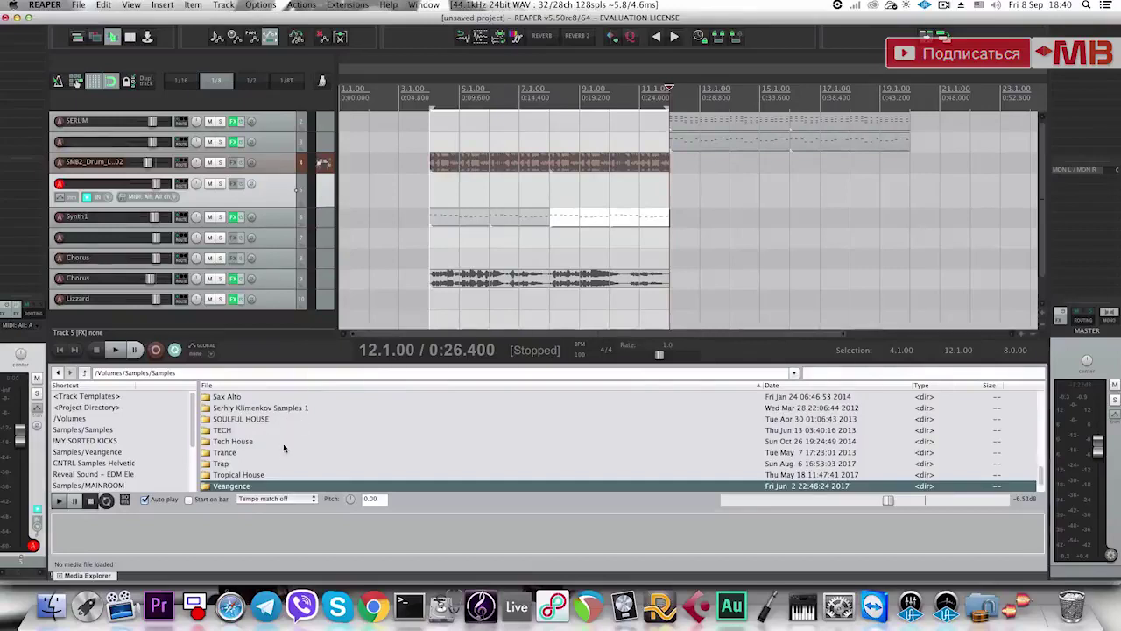
key("Return")
key("BackSpace")
double_click(263, 475)
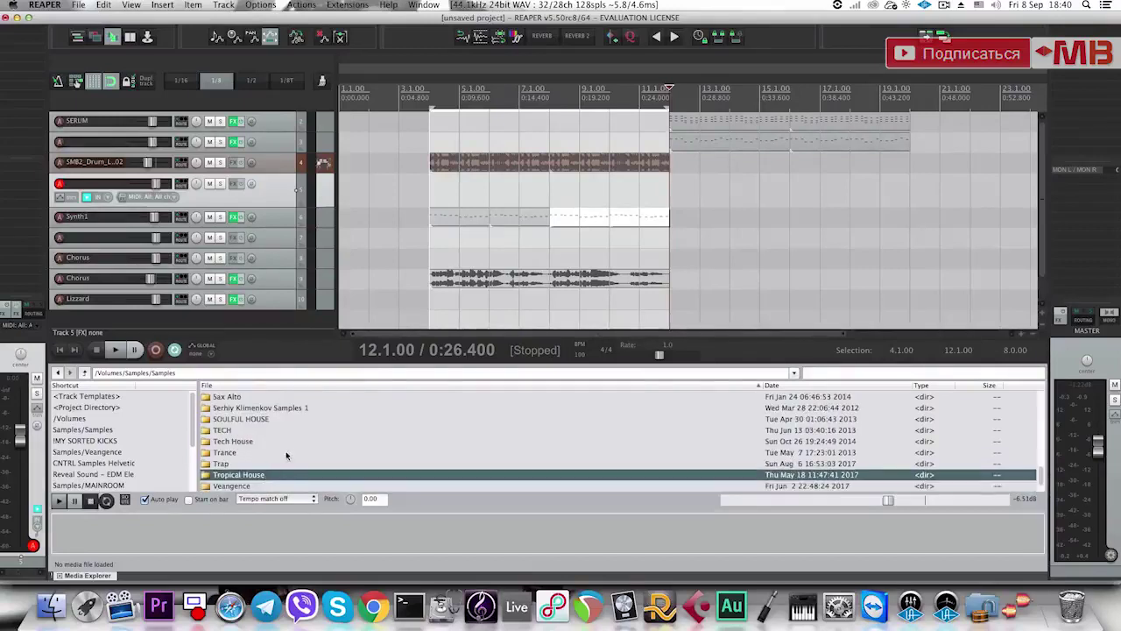
double_click(300, 429)
double_click(313, 418)
Audition the drum hits and place SS_kick_carry_on.wav on the new track at bar 4.
left_click(285, 408)
key("Down")
key("Down")
key("Down")
key("Down")
key("Down")
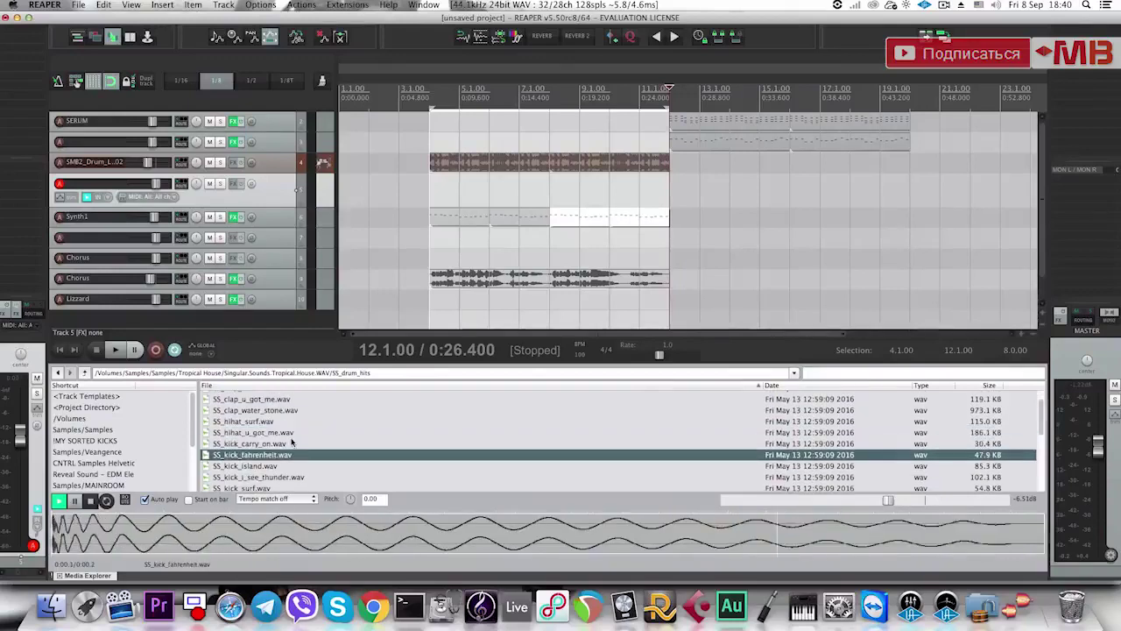
left_click_drag(297, 444, 437, 198)
left_click(434, 193)
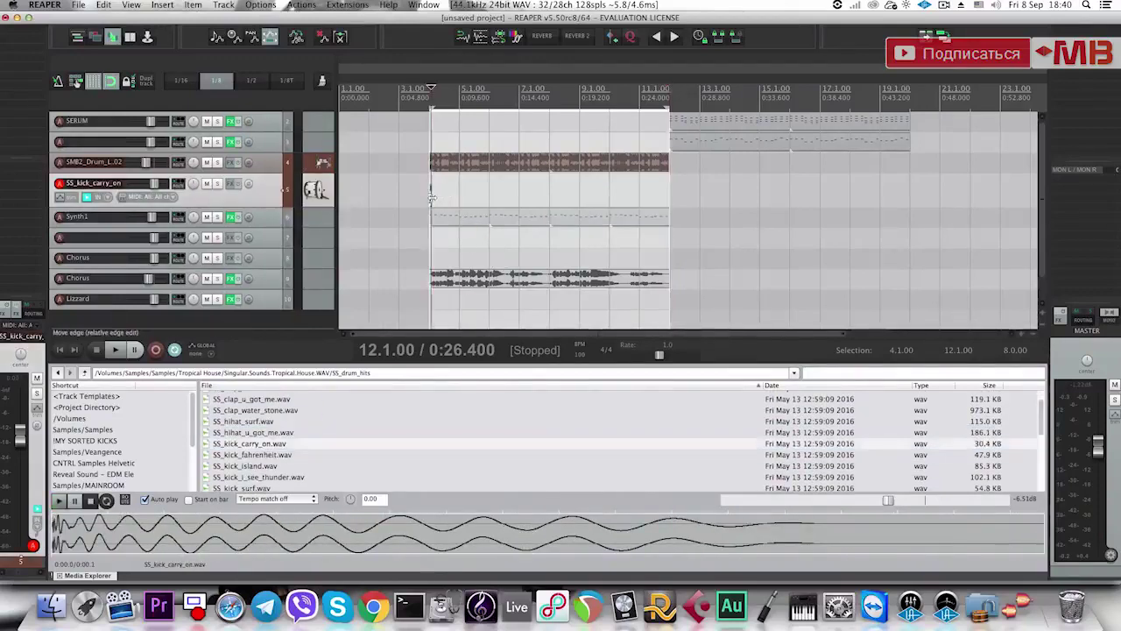
Copy the kick to beat 4.2 with a time selection from 4.1 to 4.3, auditioning it with the arrangement.
key("space")
scroll(511, 213, "up", 5)
key("space")
key("space")
key("space")
scroll(663, 198, "up", 1)
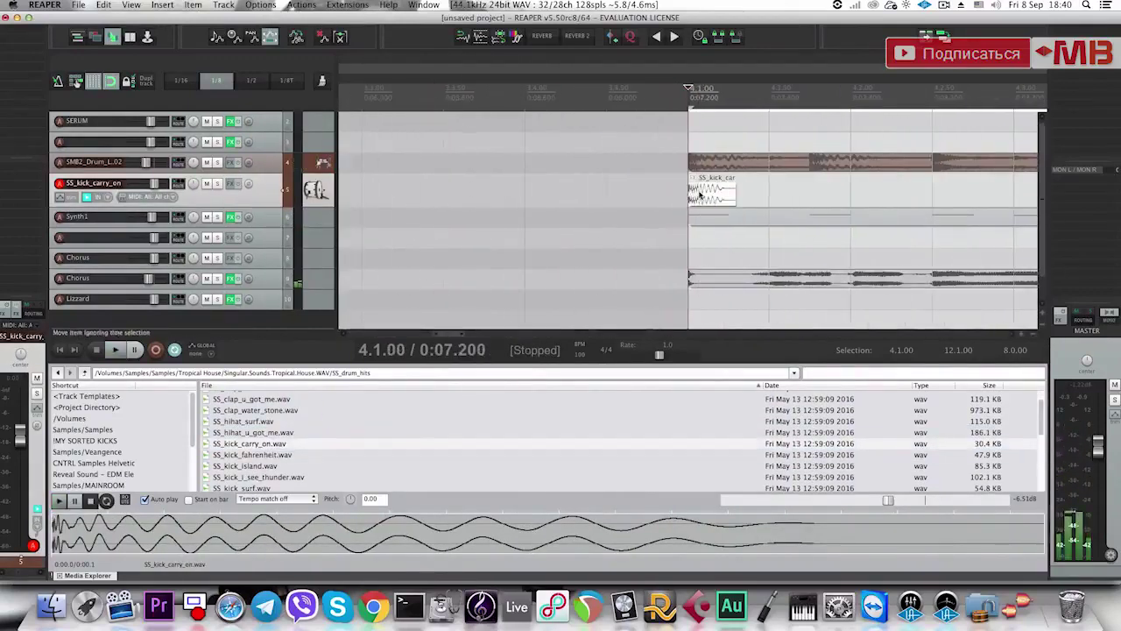
key("space")
key("space")
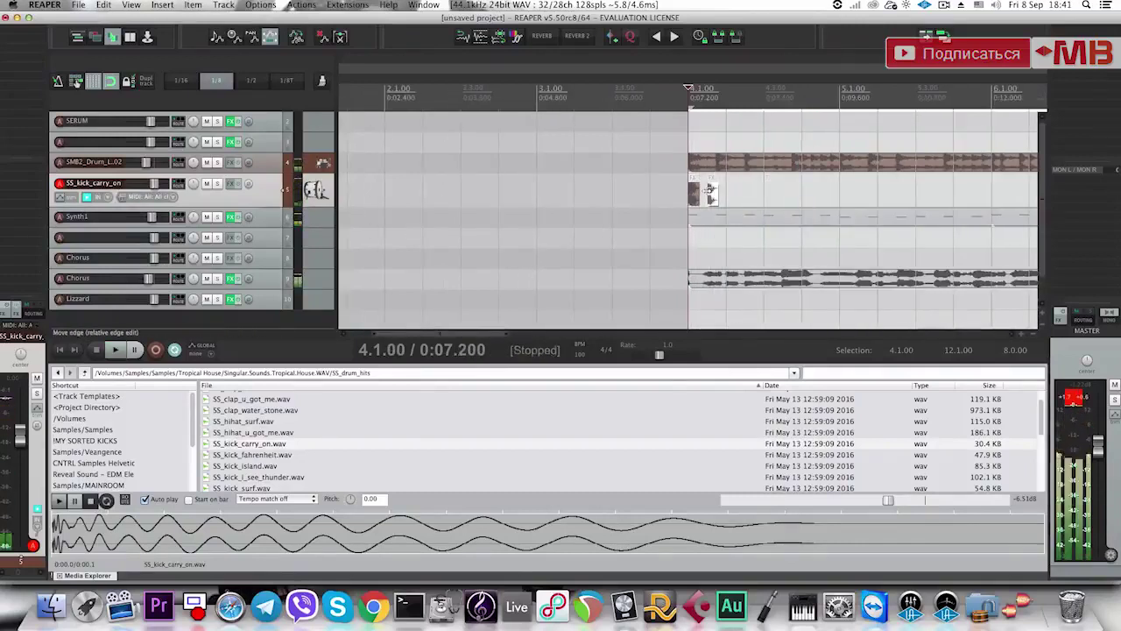
left_click_drag(711, 194, 686, 200)
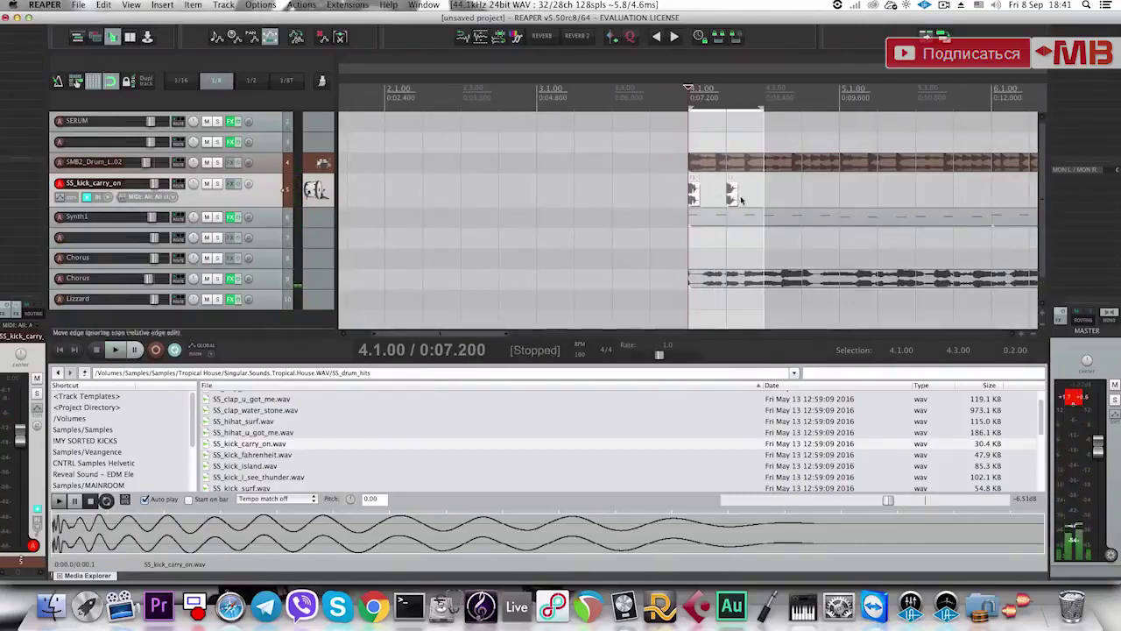
key("space")
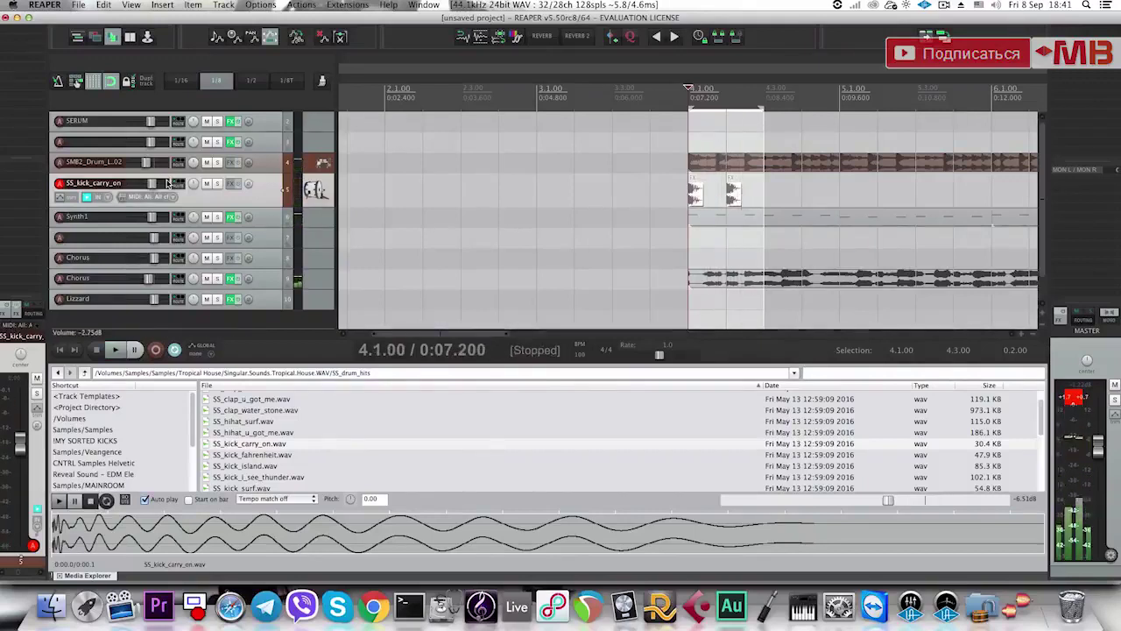
key("space")
Duplicate the two-kick pattern repeatedly until it fills the kick track up to bar 12.
scroll(706, 193, "down", 4)
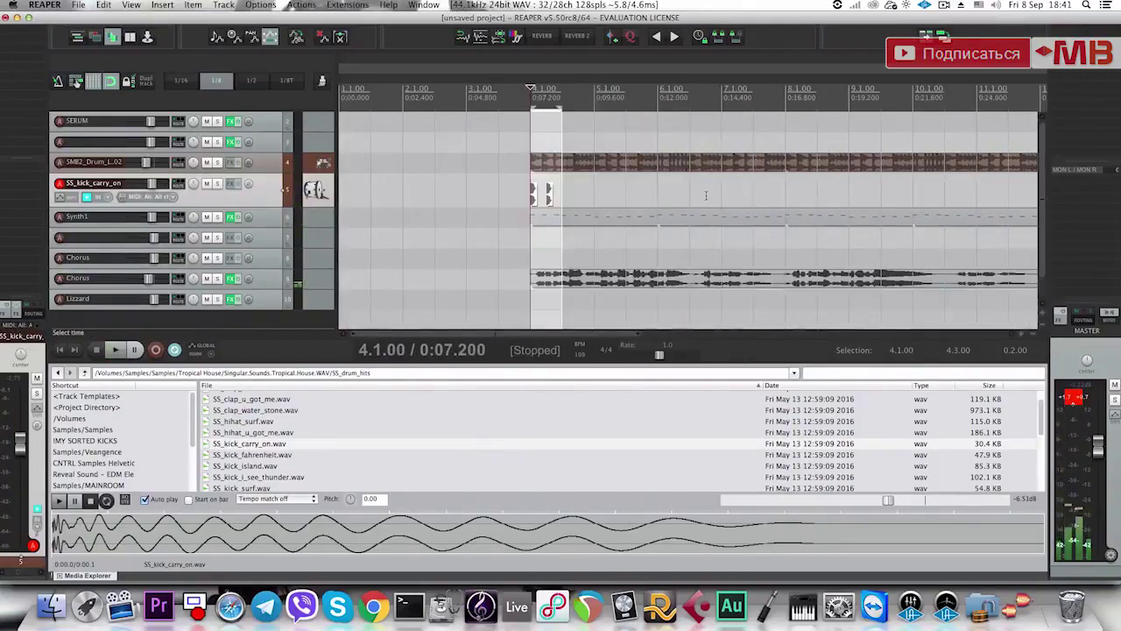
key("super+shift+d")
key("super+shift+d")
key("super+shift+d")
scroll(684, 194, "down", 5)
key("super+d")
key("super+d")
key("super+d")
key("super+d")
key("super+d")
key("super+d")
key("super+d")
key("super+d")
key("super+d")
key("super+d")
key("super+d")
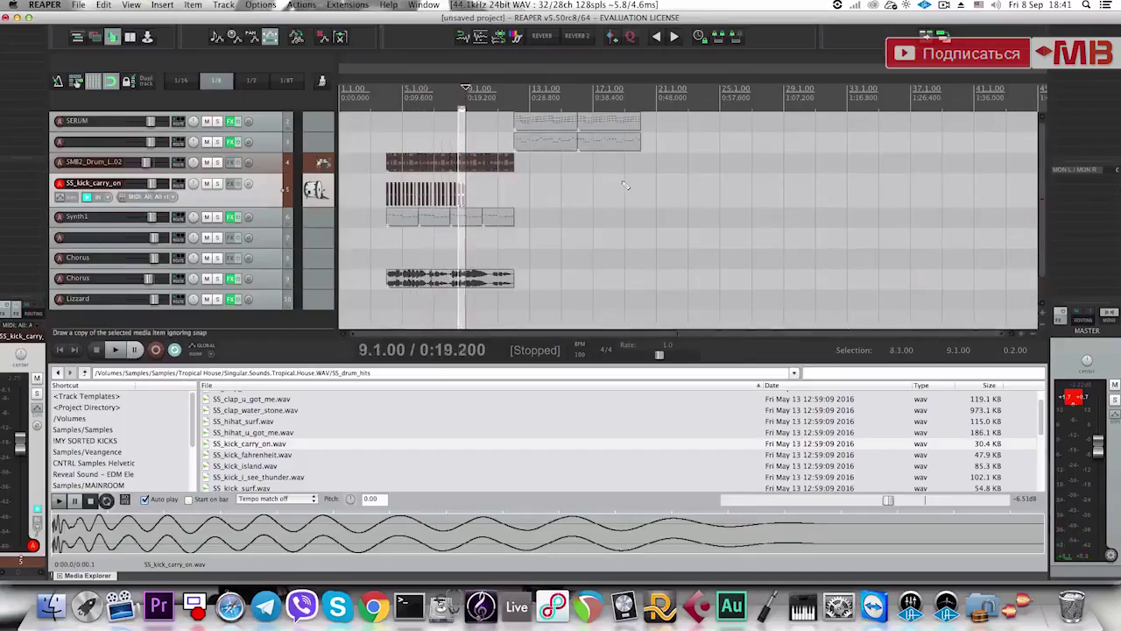
key("super+d")
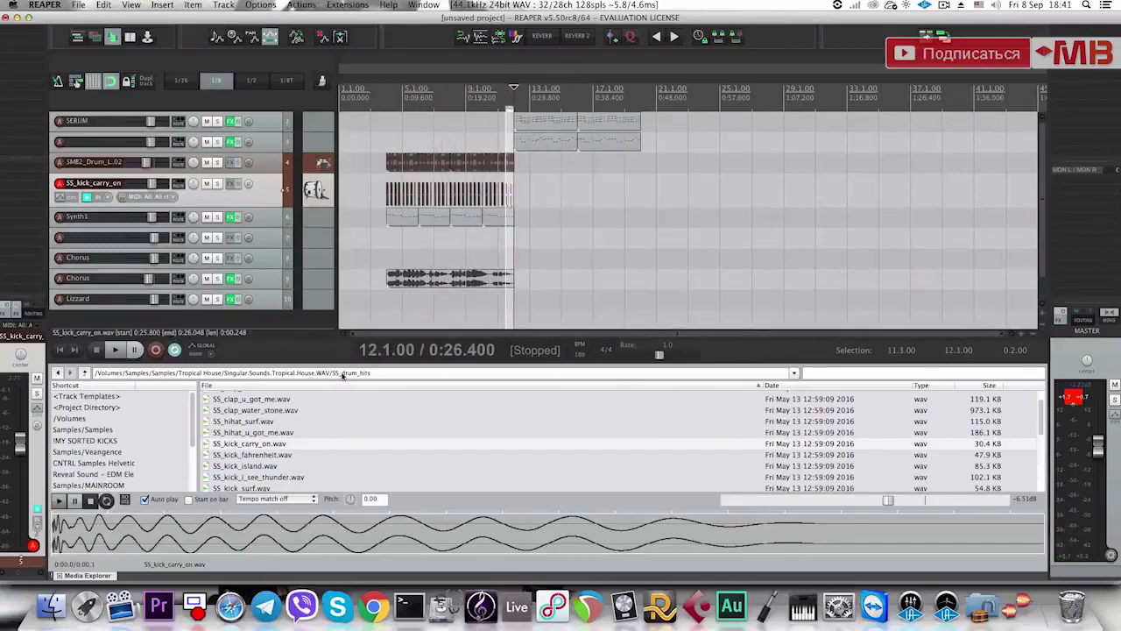
Return to the main Samples folder in the Media Explorer and open another sample folder.
left_click(85, 374)
left_click(85, 374)
left_click(85, 374)
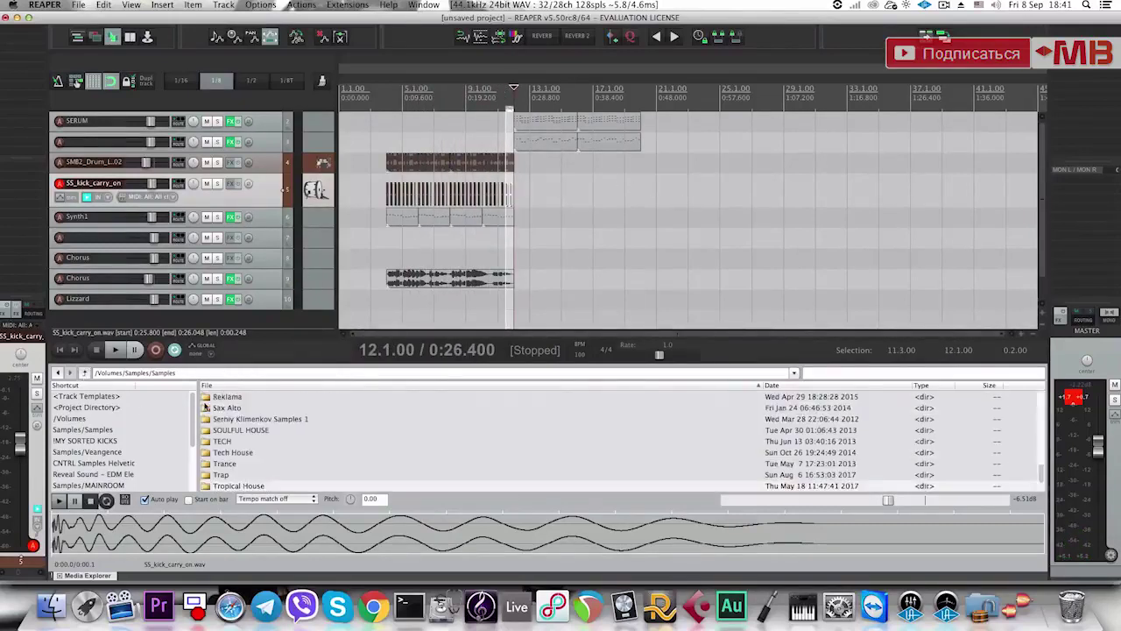
left_click(273, 429)
double_click(256, 454)
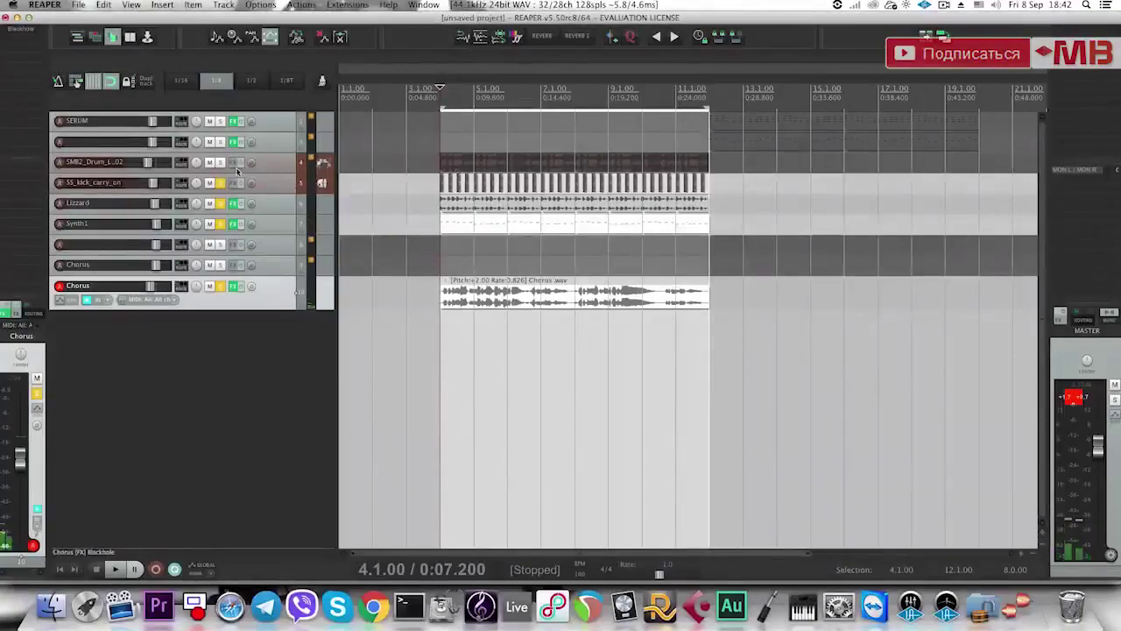
Solo the SMB2 drum loop track and color the Synth1 track red.
left_click(179, 164)
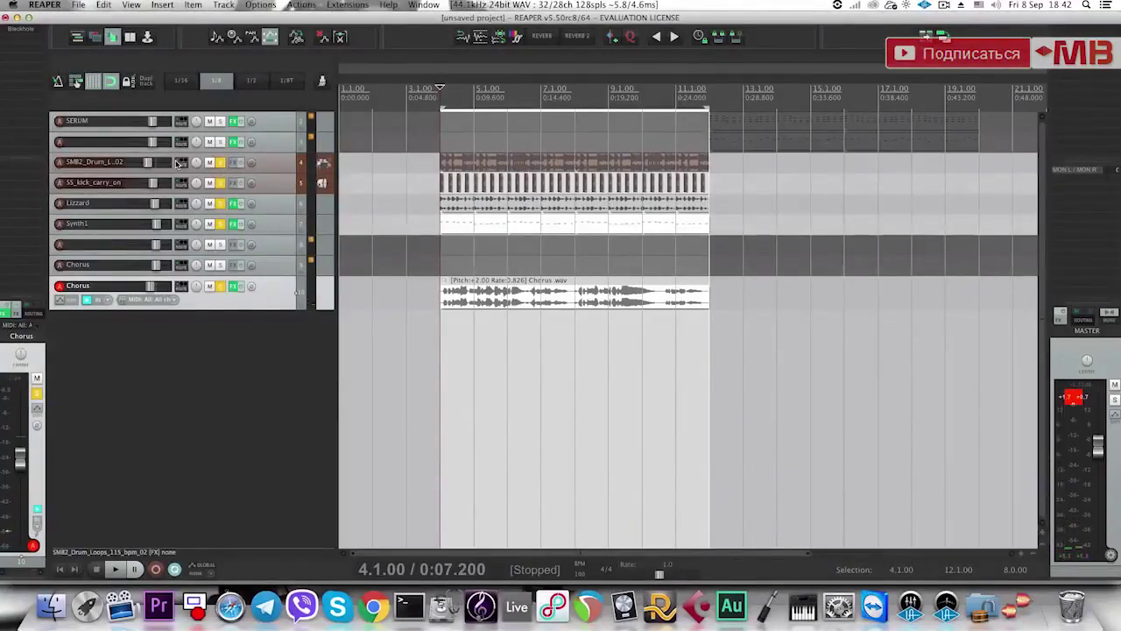
left_click(291, 227)
key("shift+c")
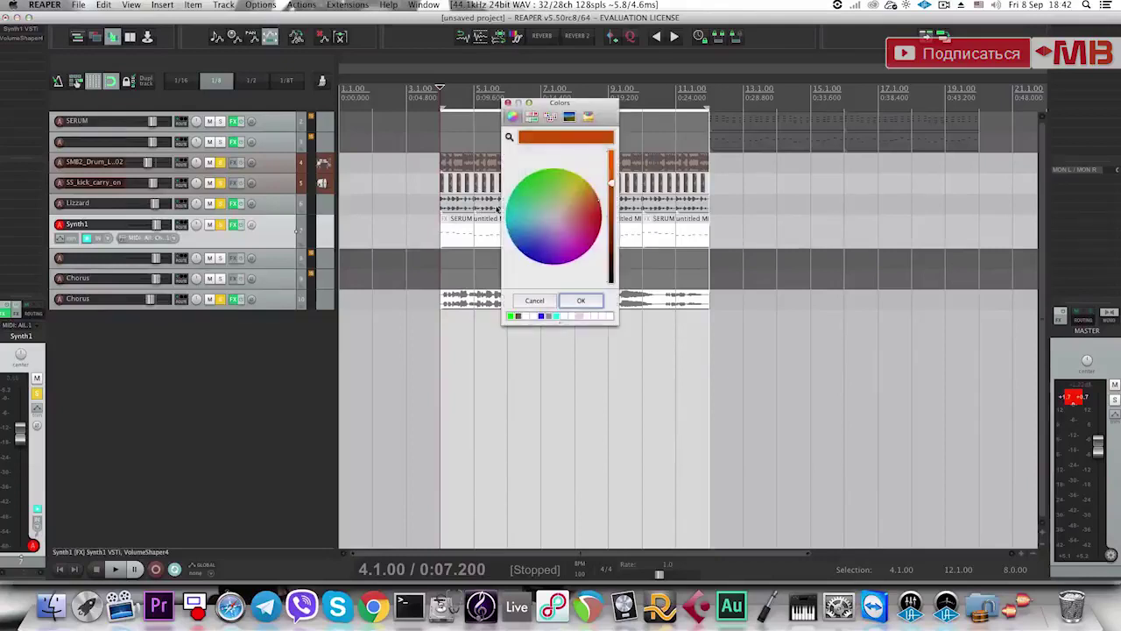
left_click(580, 301)
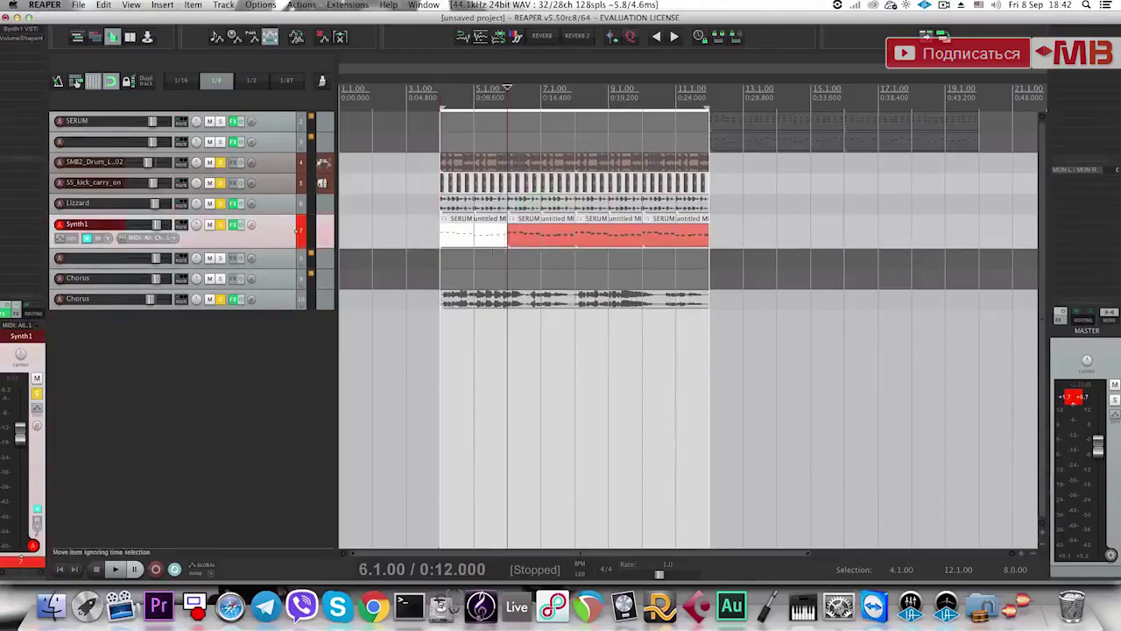
Solo the SERUM track and copy all four Synth1 items onto it, spanning bars 4 to 12.
left_click(535, 242)
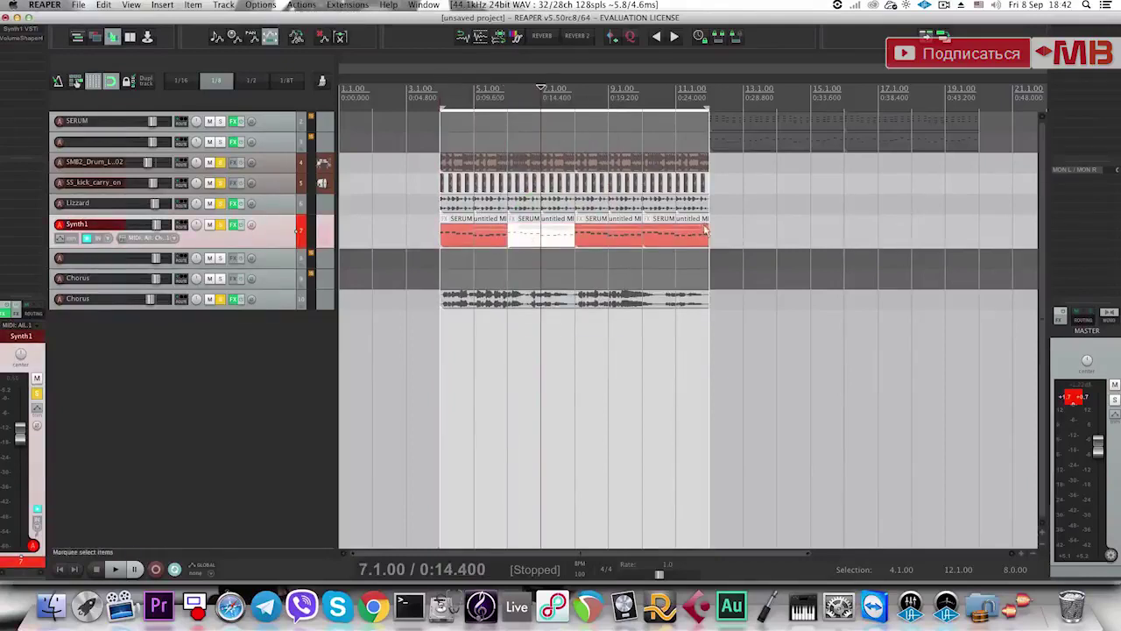
left_click_drag(706, 230, 701, 230)
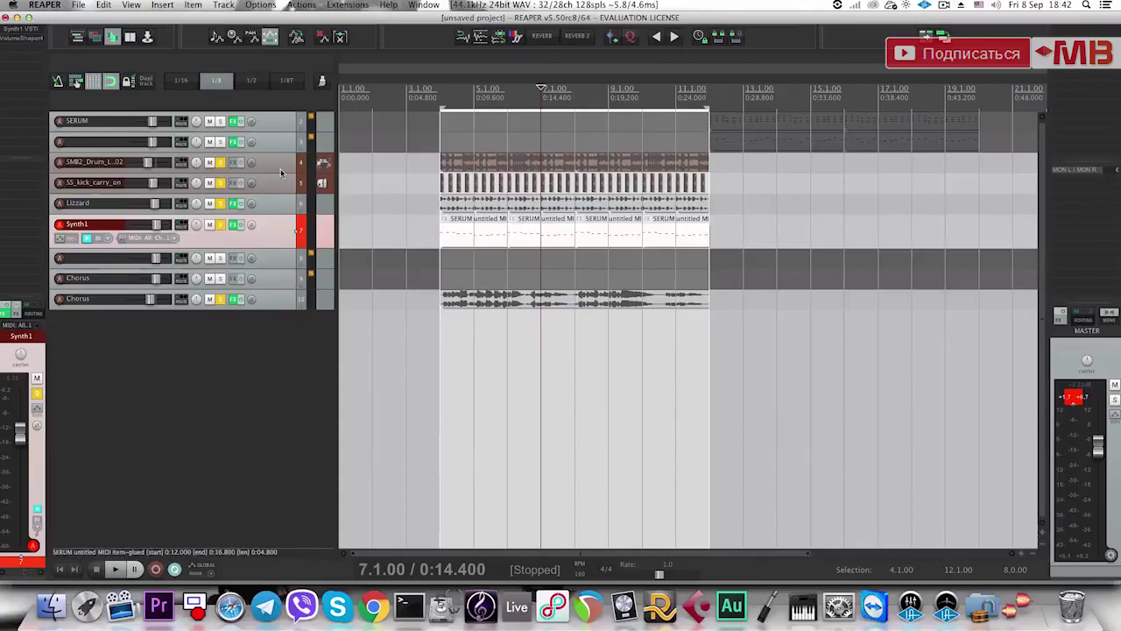
left_click(220, 123)
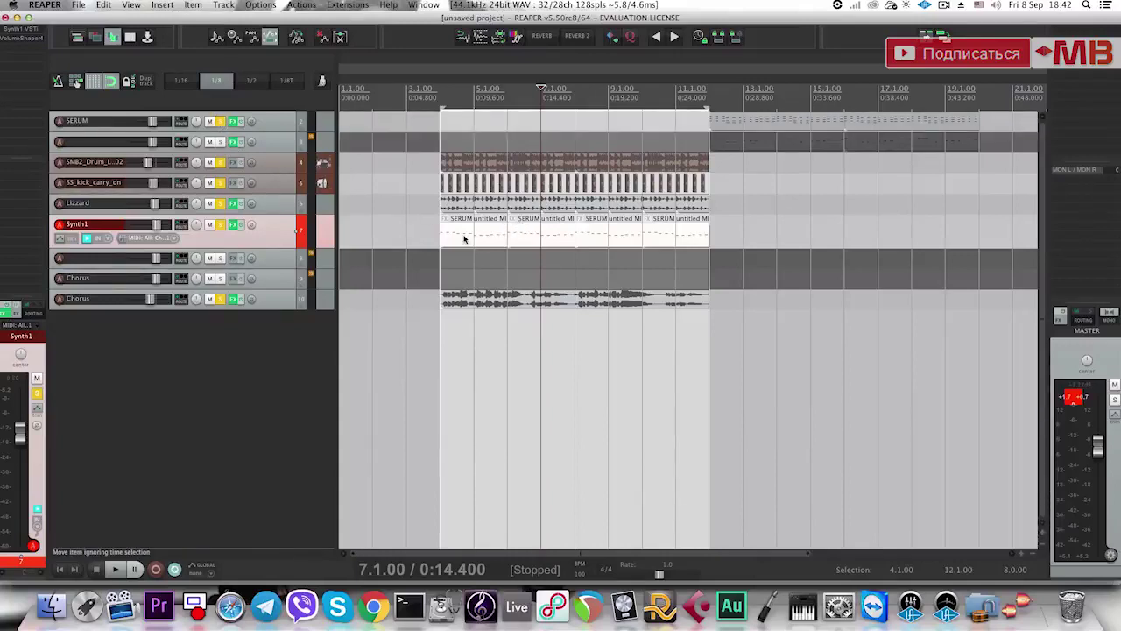
left_click_drag(464, 238, 453, 141)
Delete the last three copied items on the SERUM track, keeping the first, and play from bar 4.
left_click(549, 132)
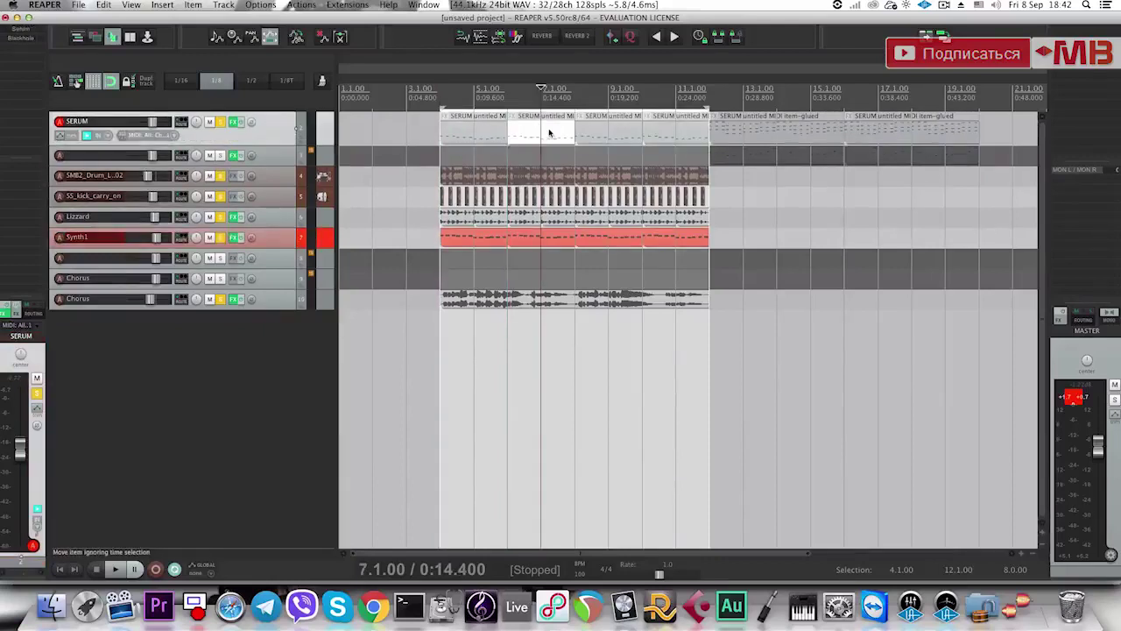
key("Delete")
left_click(611, 133)
key("Delete")
left_click(670, 135)
key("Delete")
left_click(473, 147)
left_click(452, 139)
key("space")
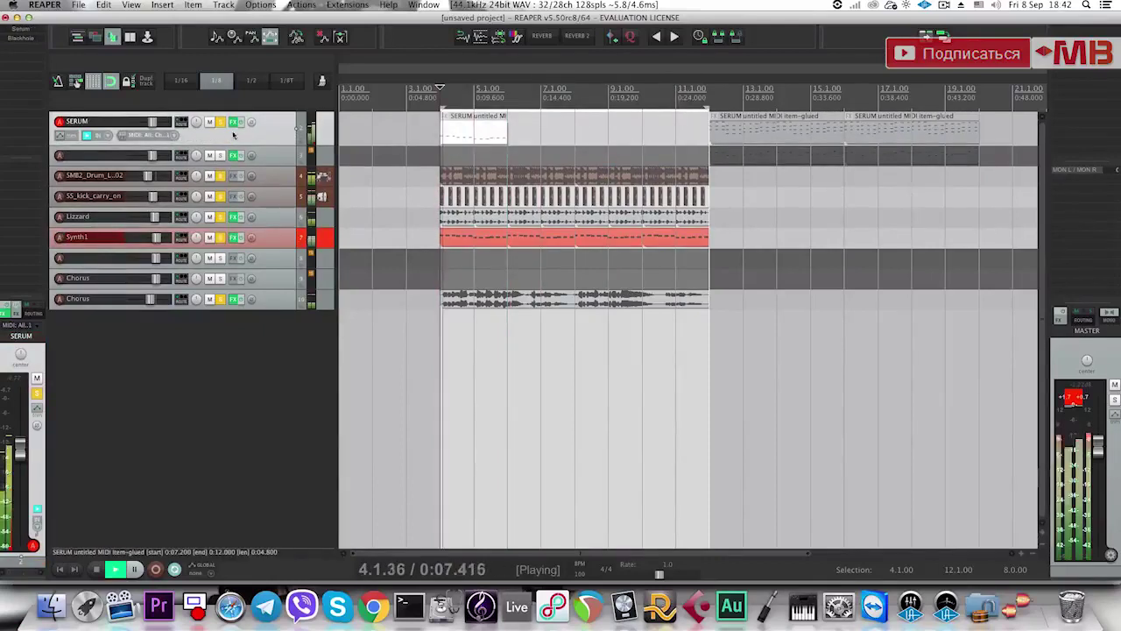
Stop playback and open the SERUM item at bar 4 in an enlarged MIDI editor.
key("space")
double_click(452, 127)
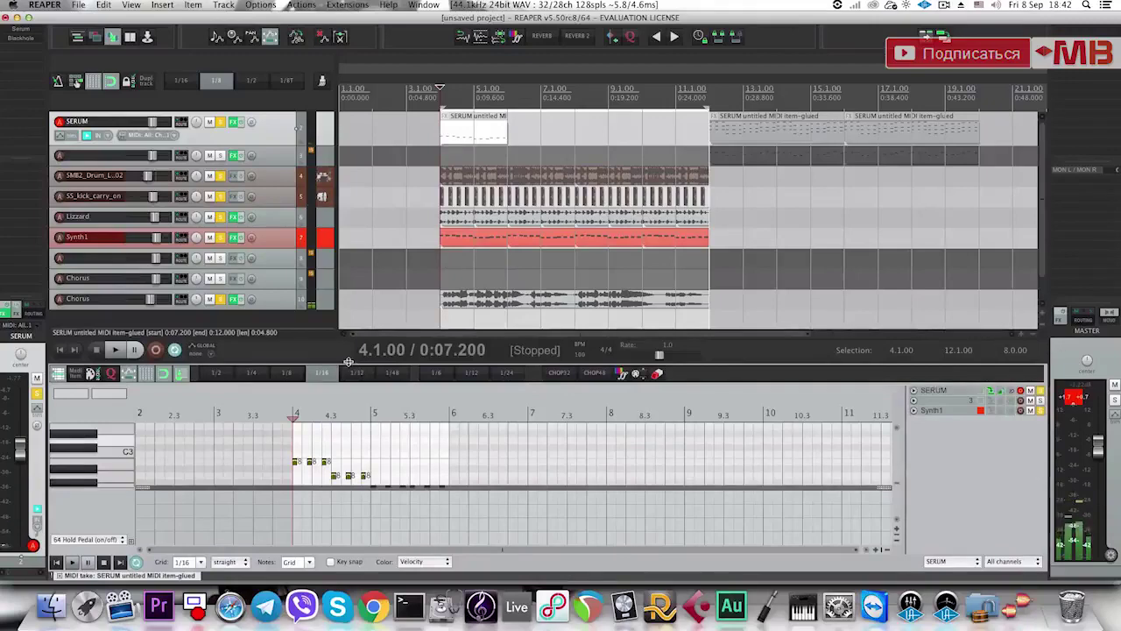
left_click_drag(348, 361, 317, 141)
scroll(348, 269, "up", 2)
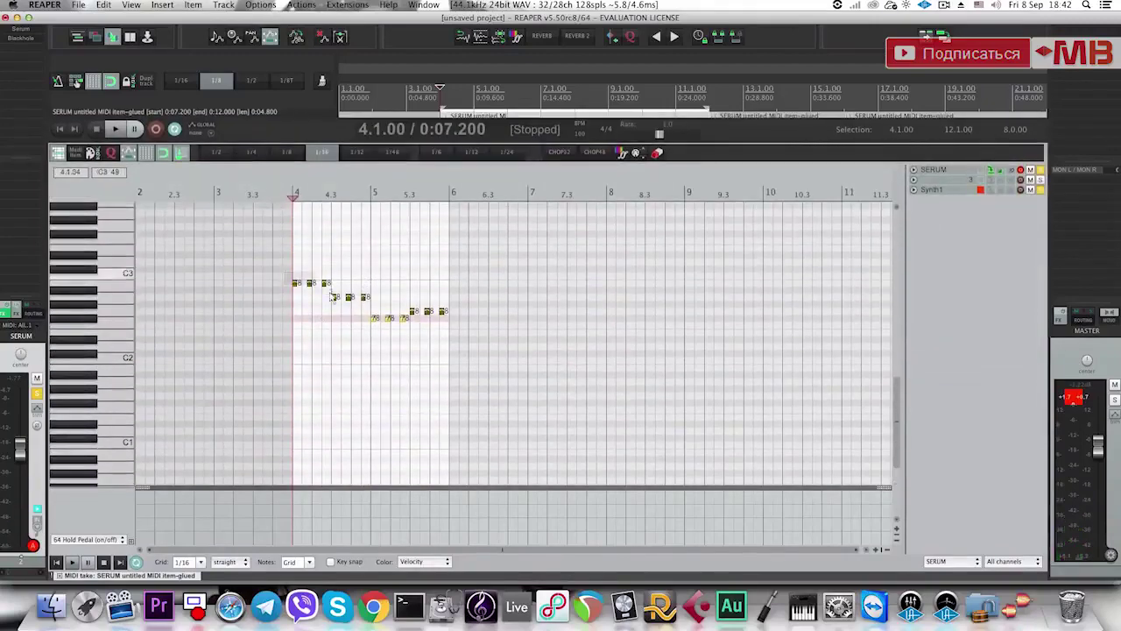
Stack two copies of all the SERUM notes, three and seven semitones higher, to form chords.
left_click_drag(332, 296, 450, 348)
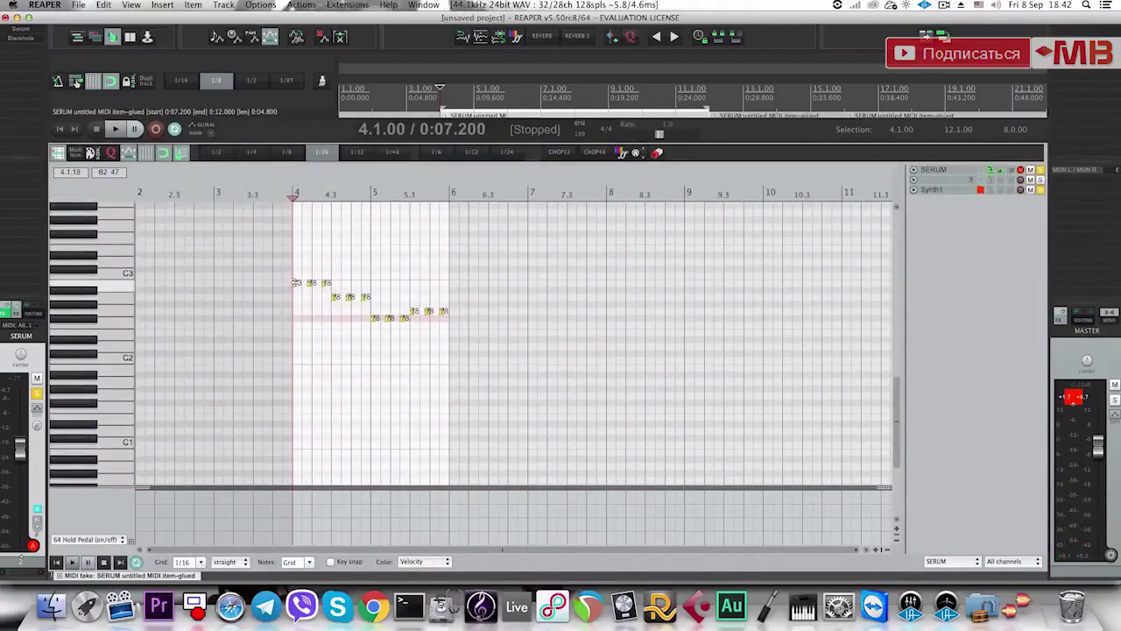
key("ctrl+a")
left_click_drag(299, 296, 296, 238)
scroll(314, 254, "up", 3)
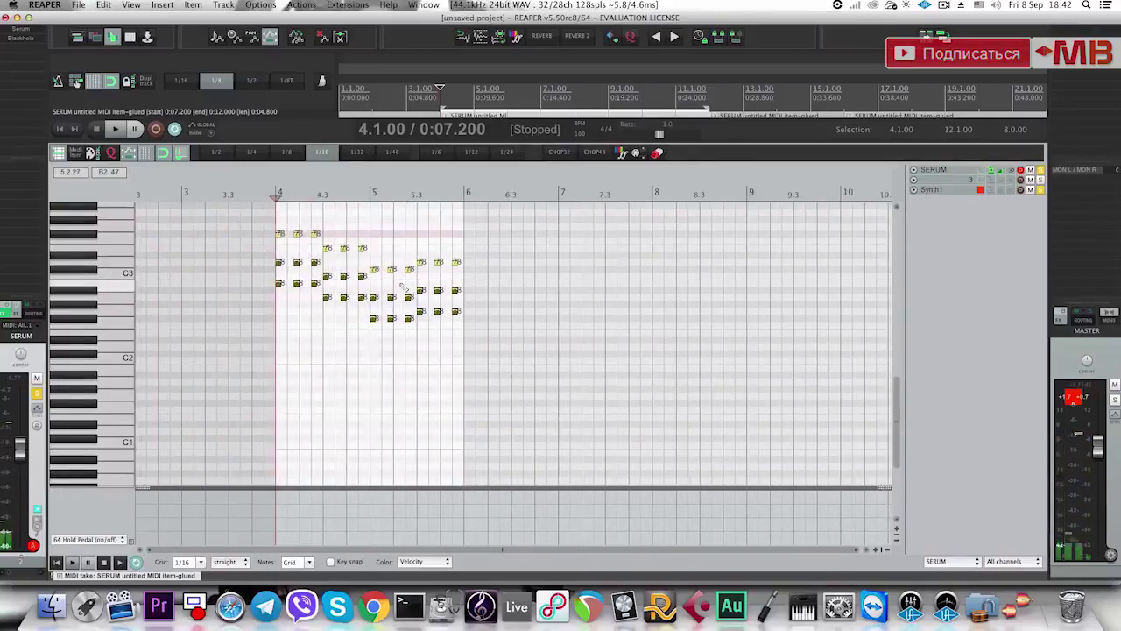
Raise the lowest note of each SERUM chord, plus the middle notes at bar 5, by an octave and audition.
scroll(368, 281, "right", 3)
scroll(437, 294, "down", 1)
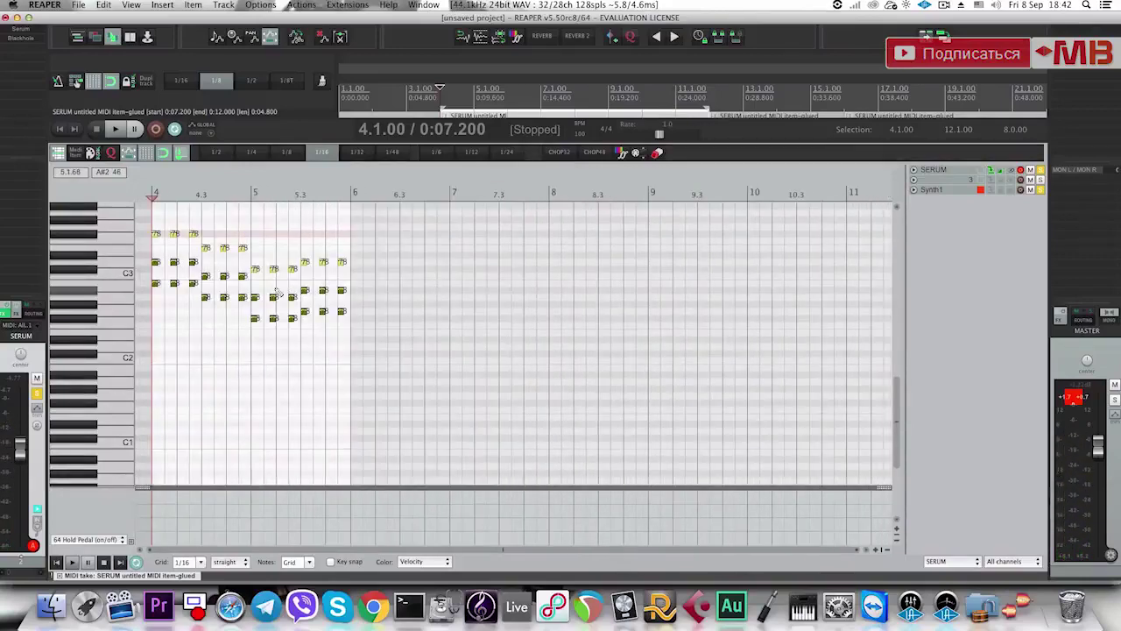
scroll(290, 302, "up", 1)
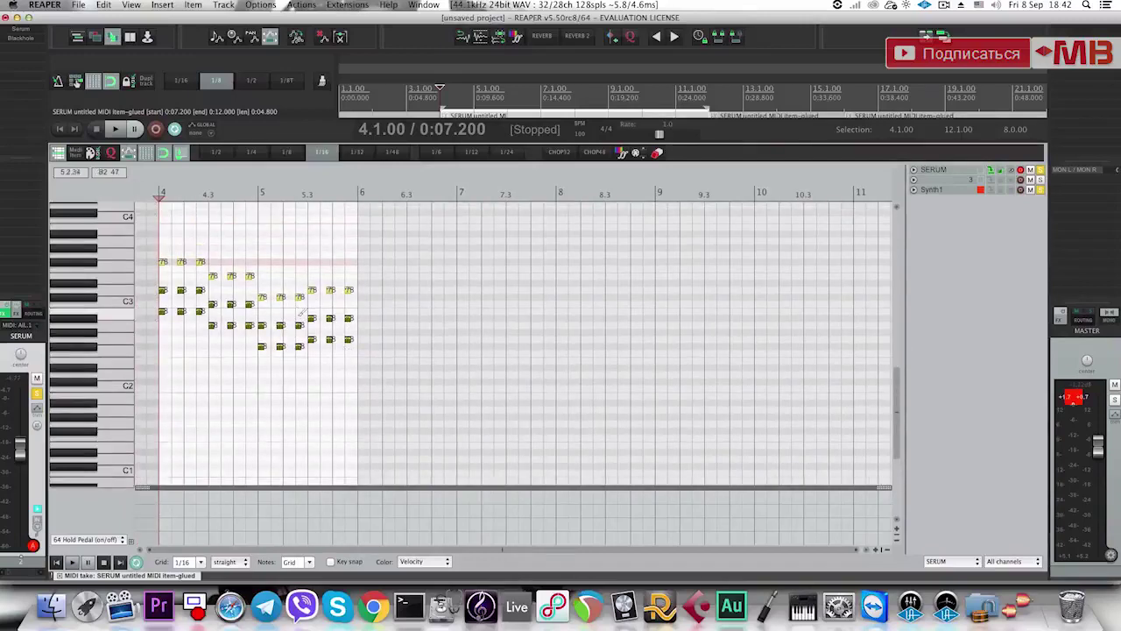
left_click_drag(388, 374, 162, 230)
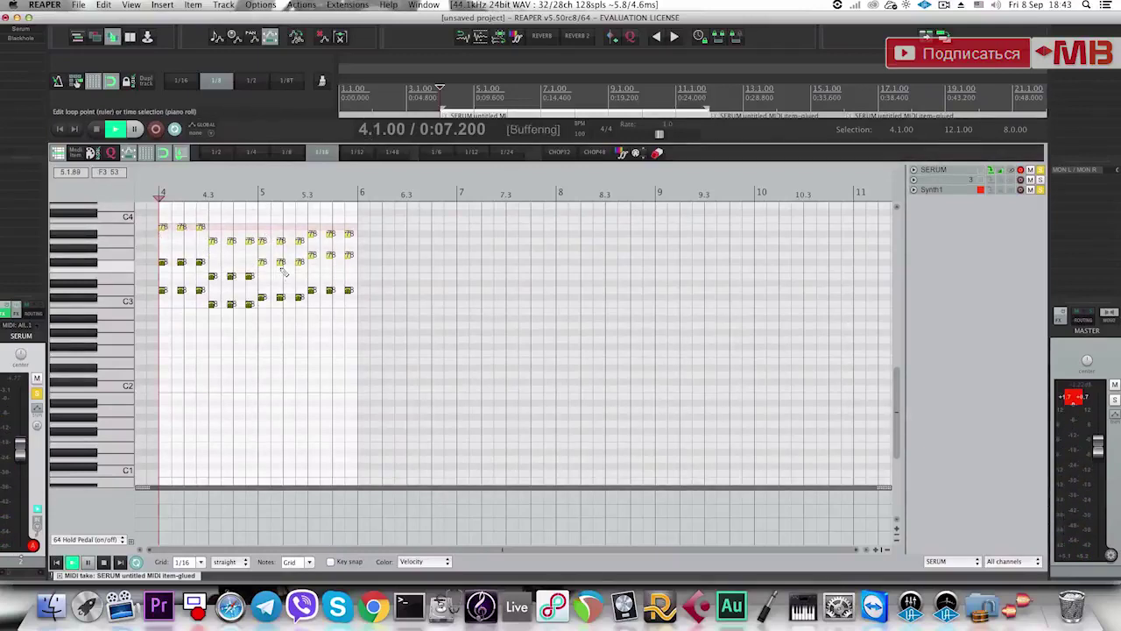
key("space")
Raise the lowest notes of the SERUM chords another octave, realign them with the other notes and play from bar 4.
scroll(358, 325, "up", 2)
left_click_drag(397, 361, 338, 238)
key("space")
key("space")
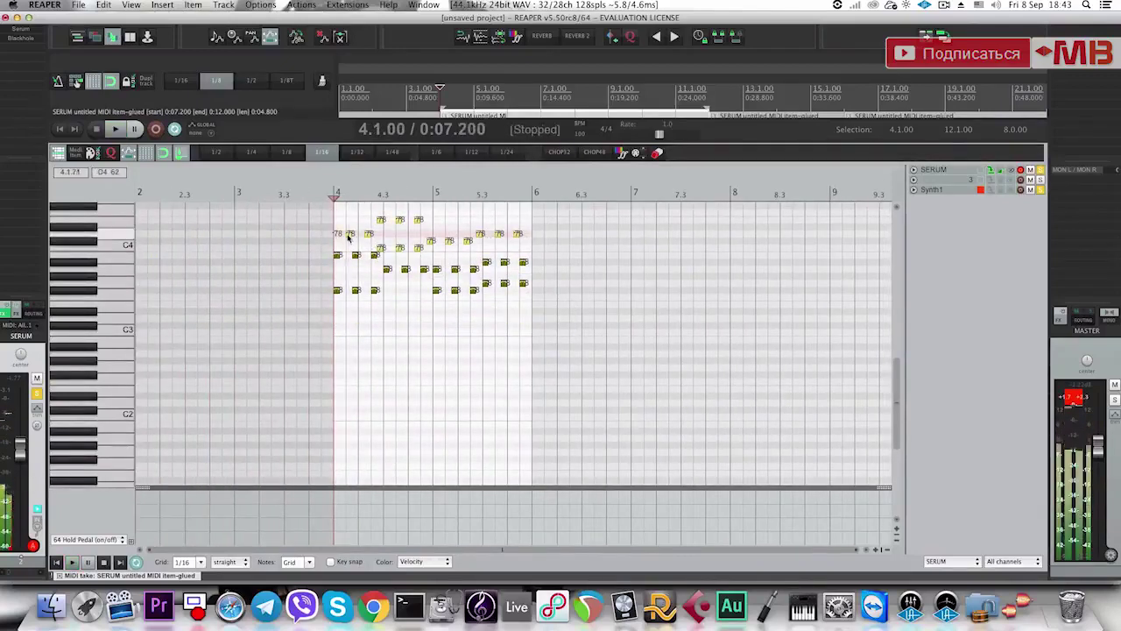
left_click_drag(354, 237, 358, 238)
key("space")
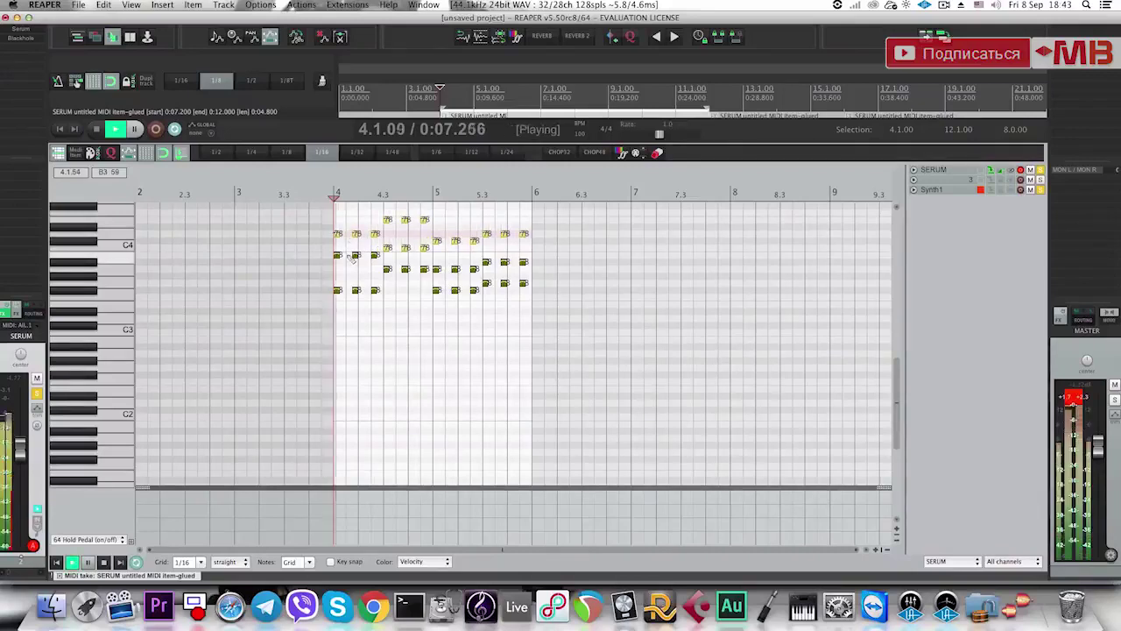
Move the three middle SERUM chord notes at 4.3 up to C#4 and audition the change.
scroll(423, 269, "up", 2)
key("space")
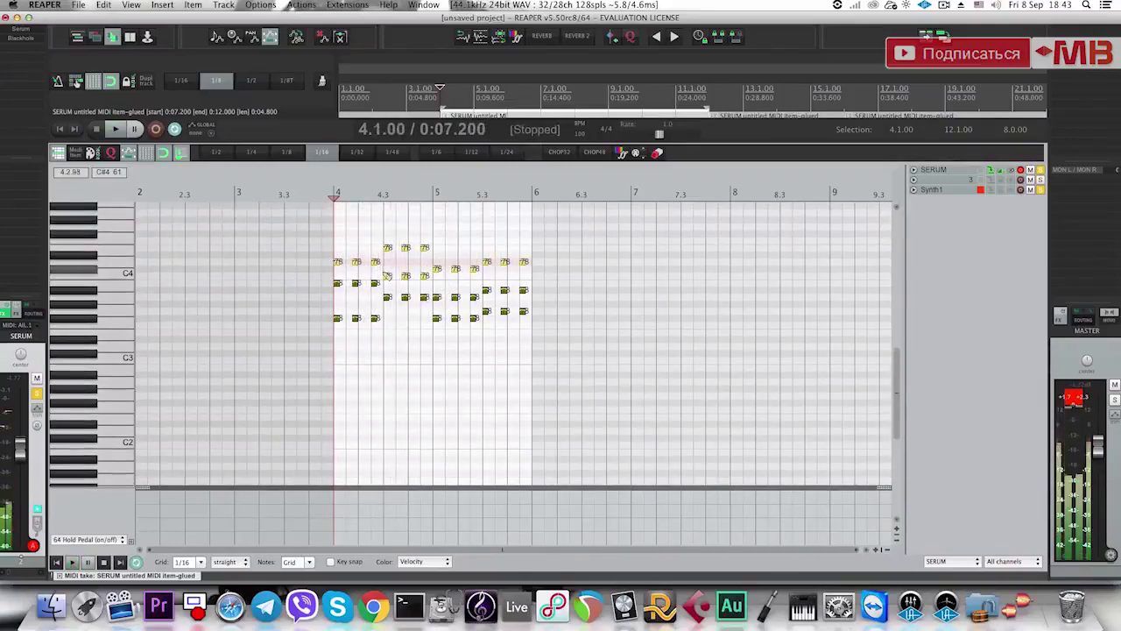
left_click_drag(424, 278, 426, 271)
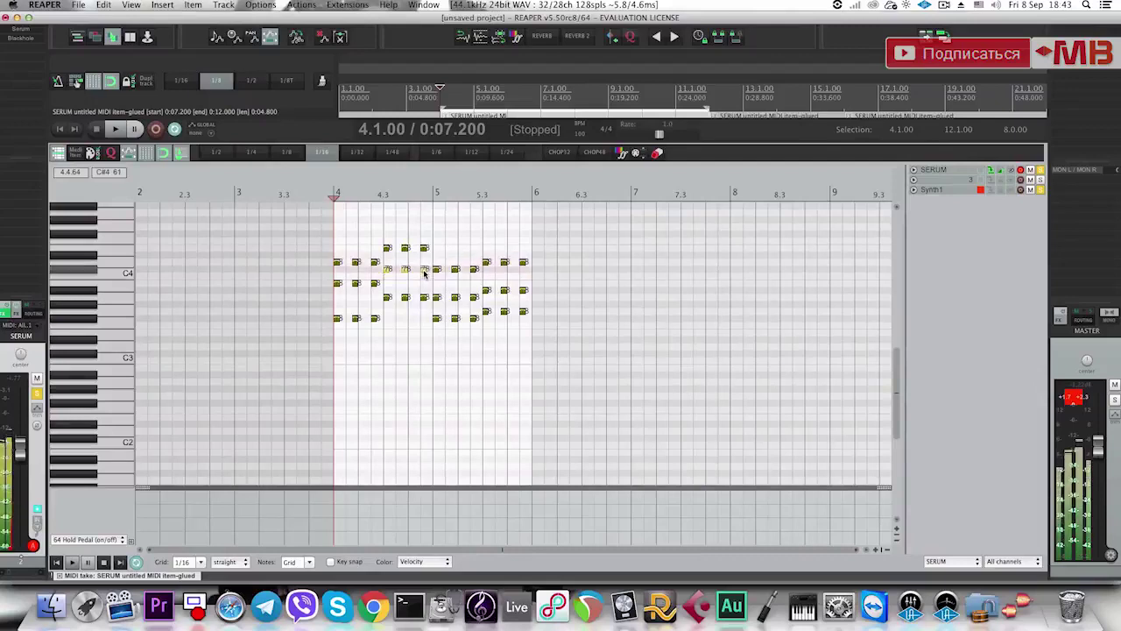
key("space")
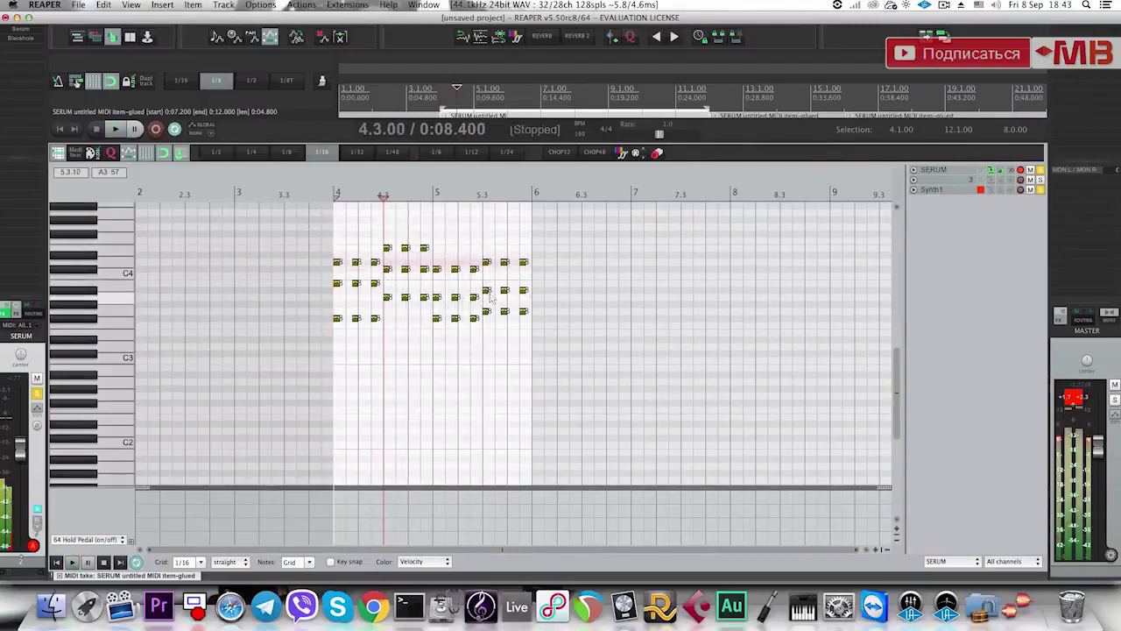
Raise the three middle SERUM chord notes at 5.3 by a semitone to A#3 and play them back.
left_click_drag(488, 295, 529, 292)
key("Up")
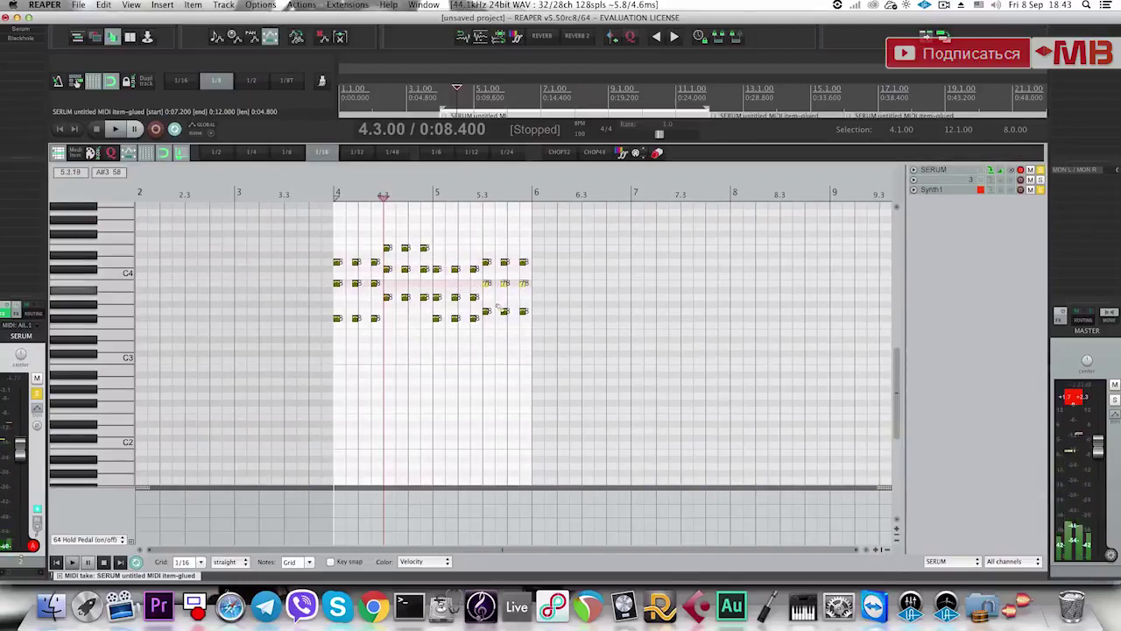
key("space")
scroll(473, 313, "up", 1)
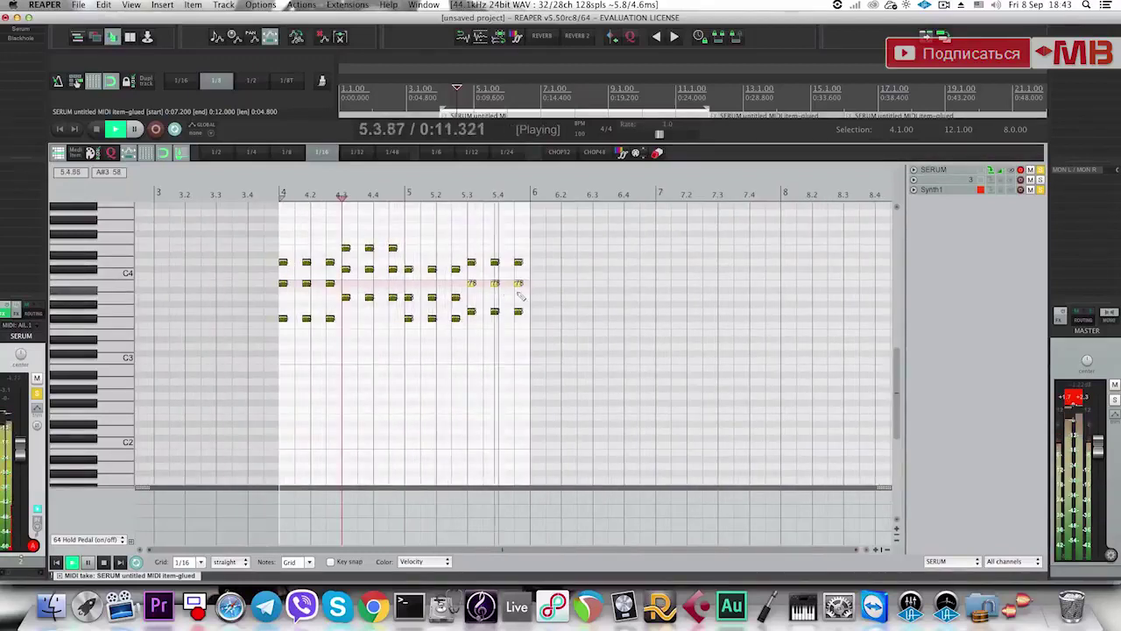
Close the MIDI editor and delete the two leftover SERUM items after bar 12 while playing from bar 4.
key("Escape")
key("space")
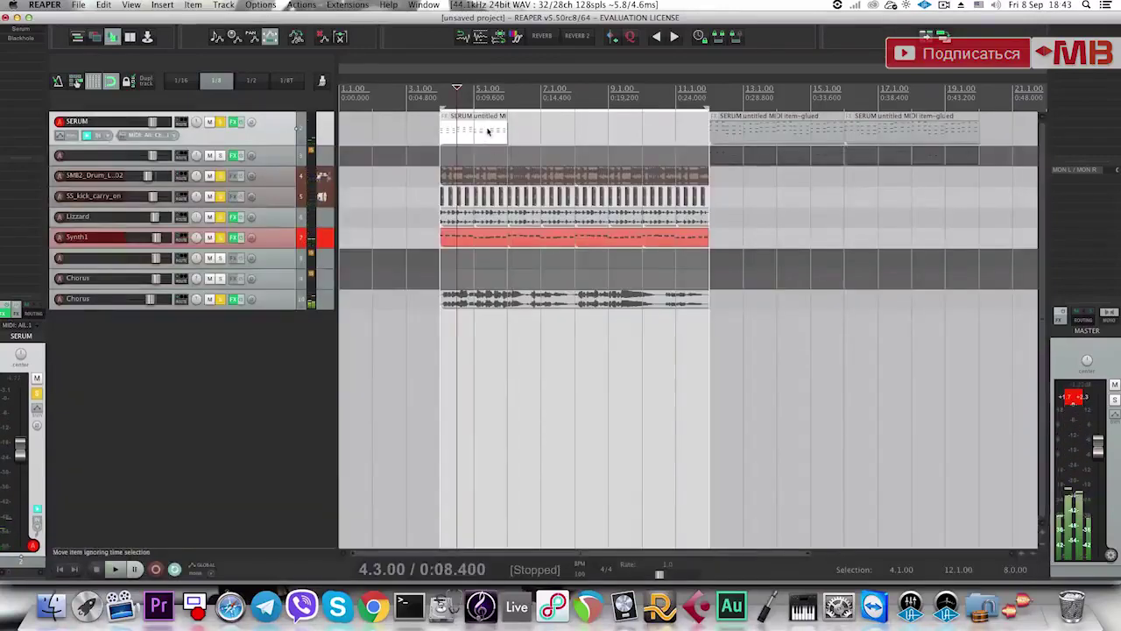
left_click(440, 132)
key("space")
left_click_drag(735, 140, 879, 171)
key("Delete")
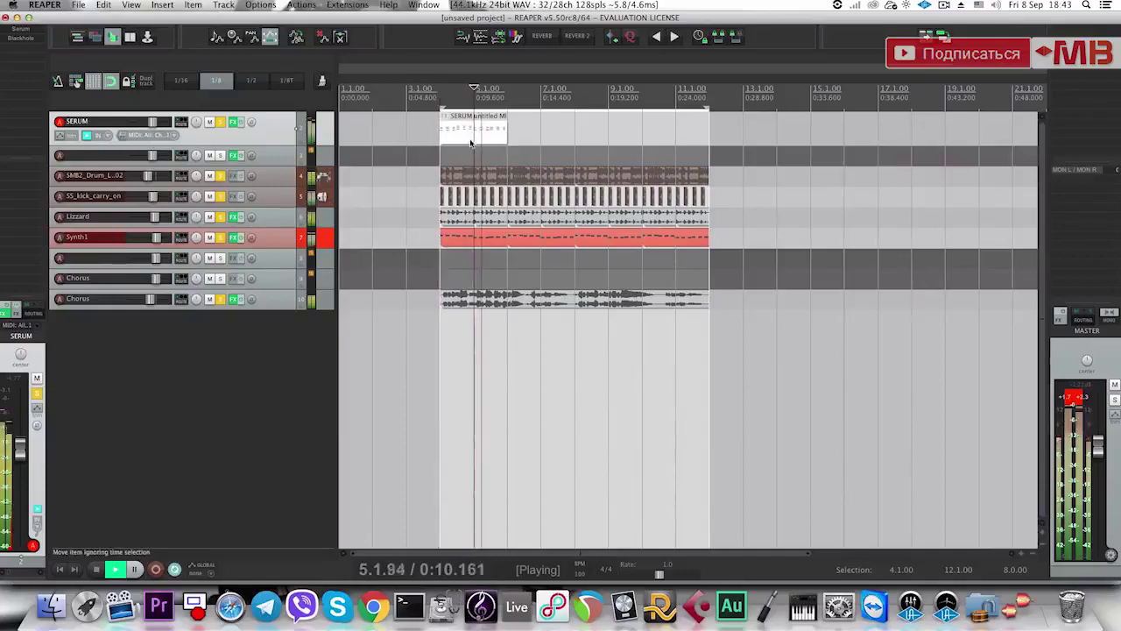
Duplicate the two-bar SERUM item to bar 6 and open the copy in an enlarged MIDI editor.
key("ctrl+d")
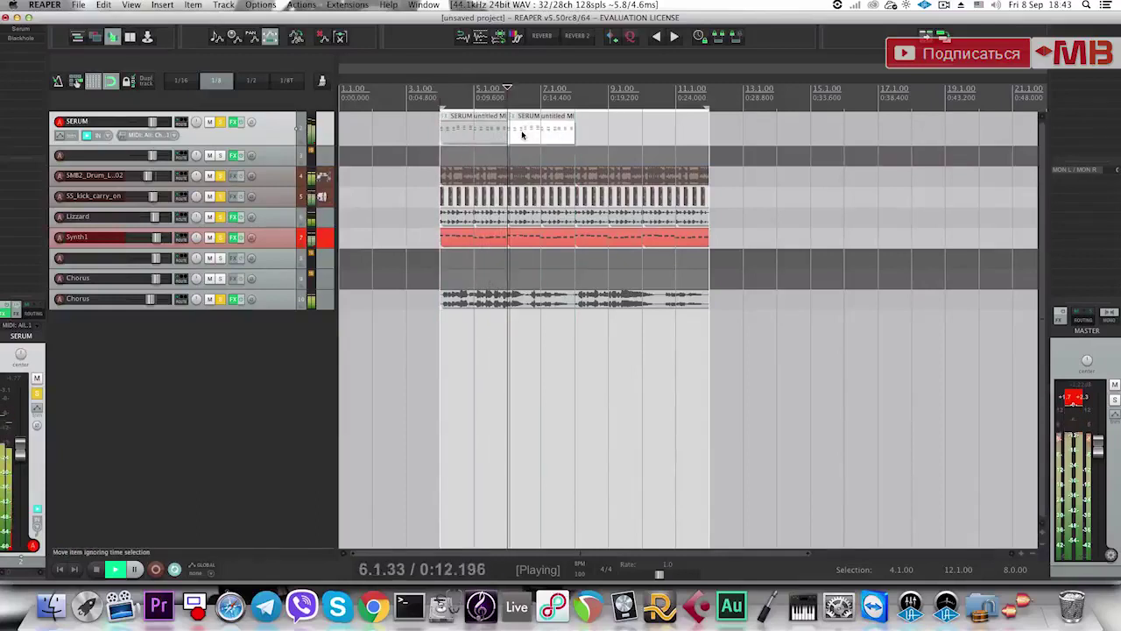
double_click(522, 134)
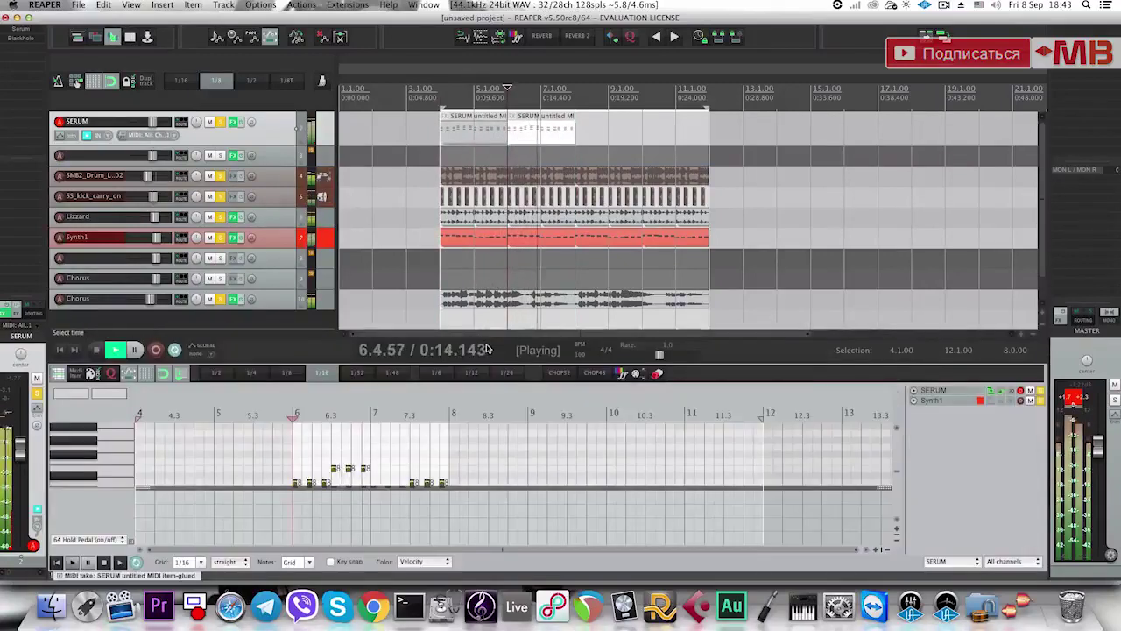
key("space")
left_click_drag(474, 361, 450, 217)
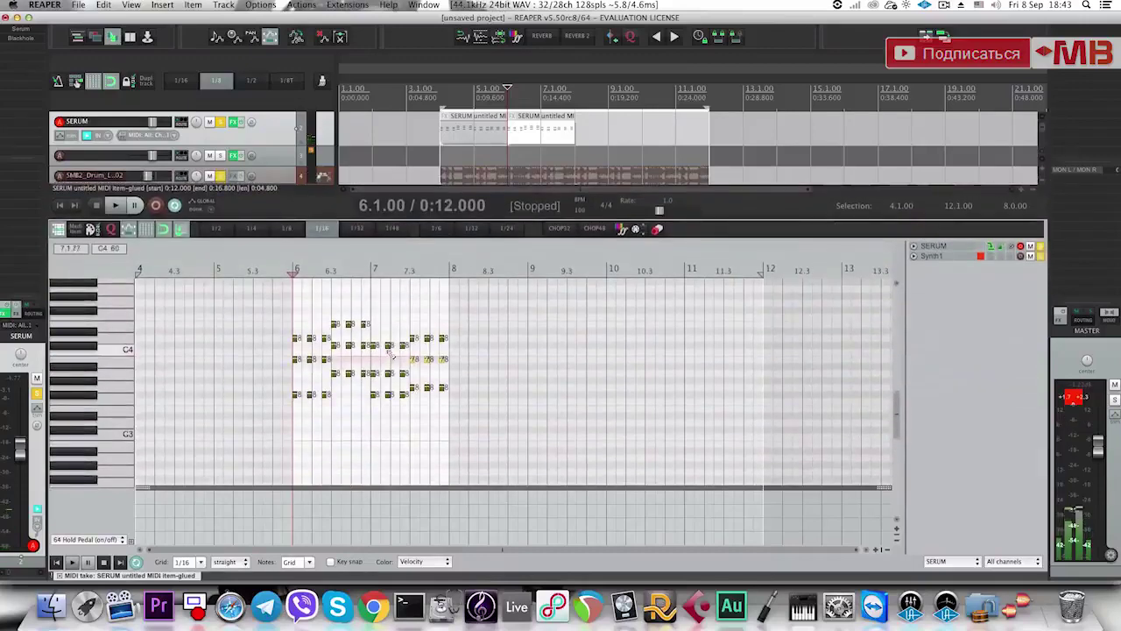
Glue the SERUM items, split the result at bar 8 and delete the empty part after it.
key("ctrl+g")
left_click(579, 116)
key("s")
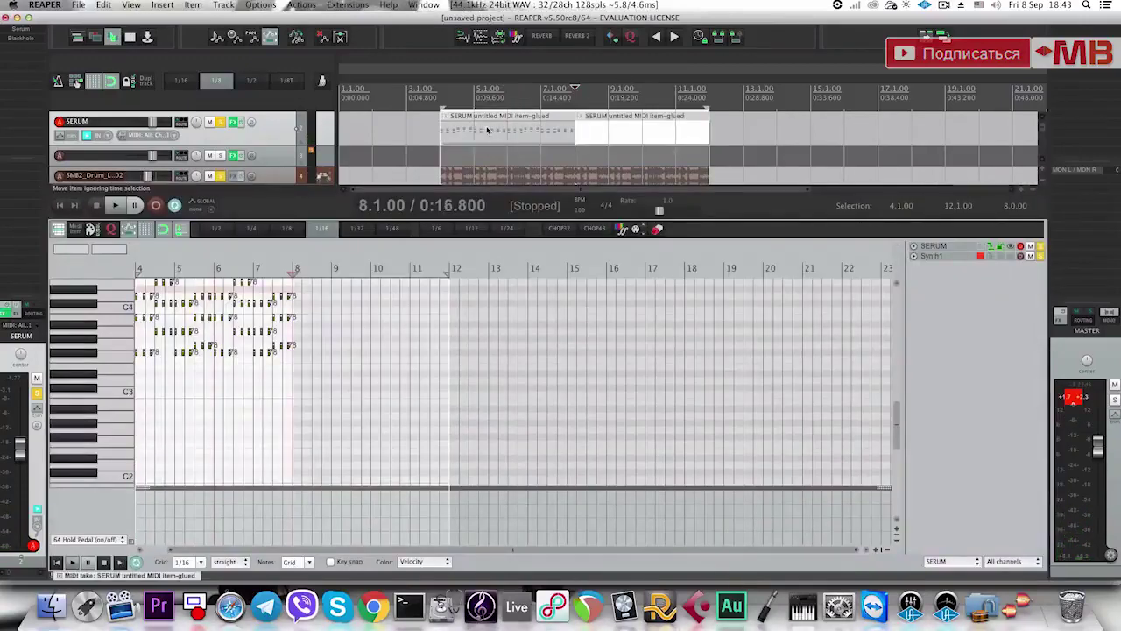
key("Delete")
Audition the glued SERUM chords and raise the lowest notes of all bar 7 chords by an octave.
left_click(483, 131)
scroll(285, 351, "up", 5)
scroll(284, 351, "up", 1)
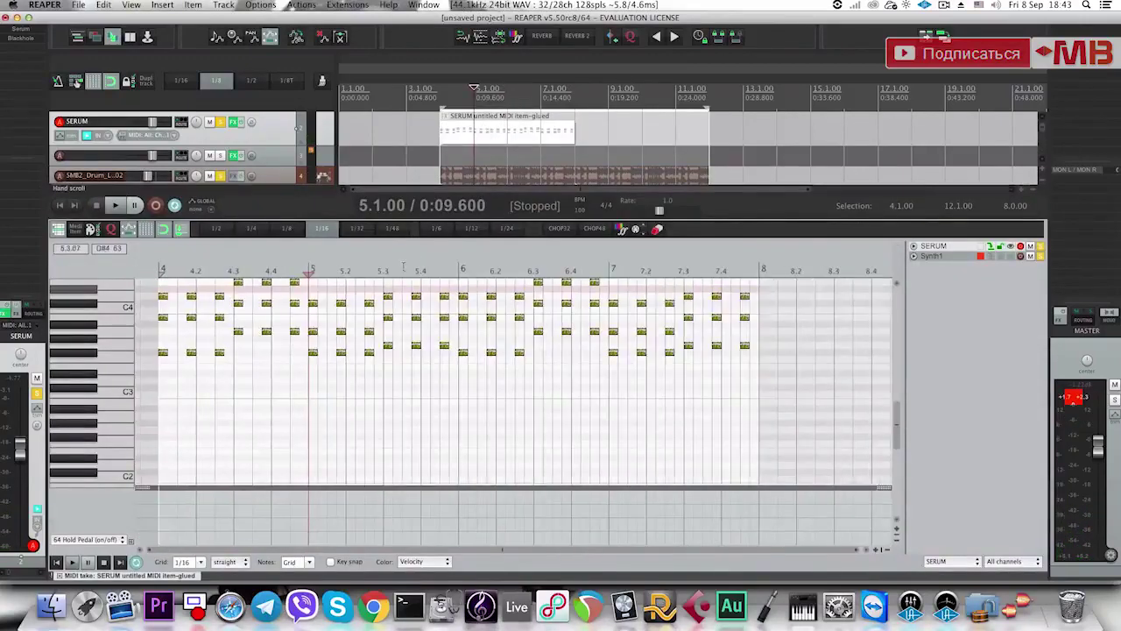
key("space")
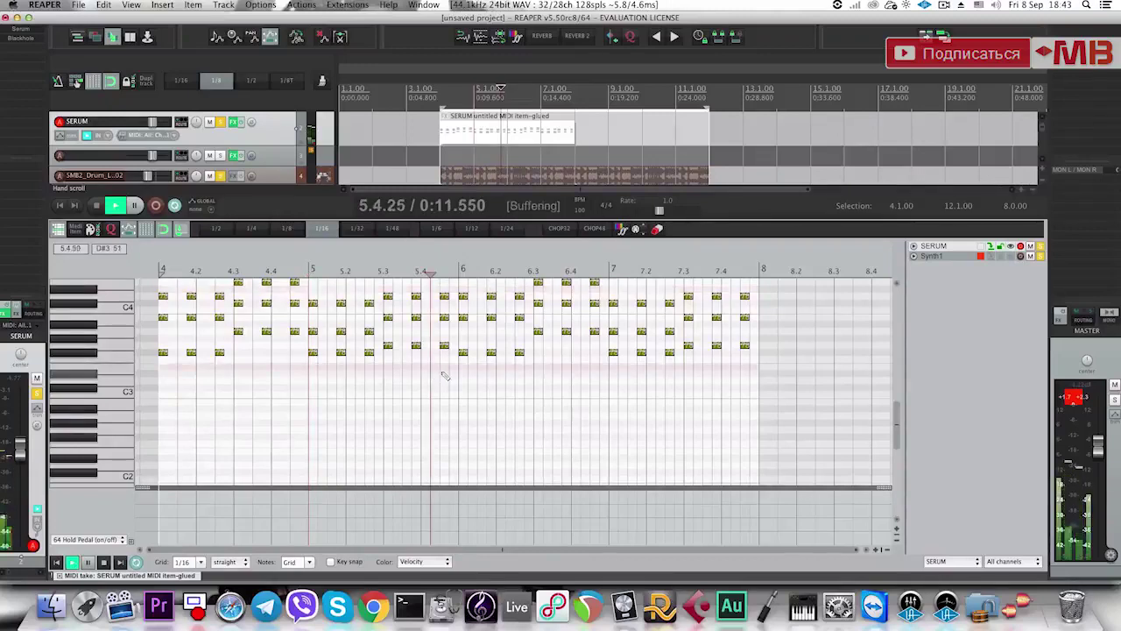
scroll(569, 362, "up", 2)
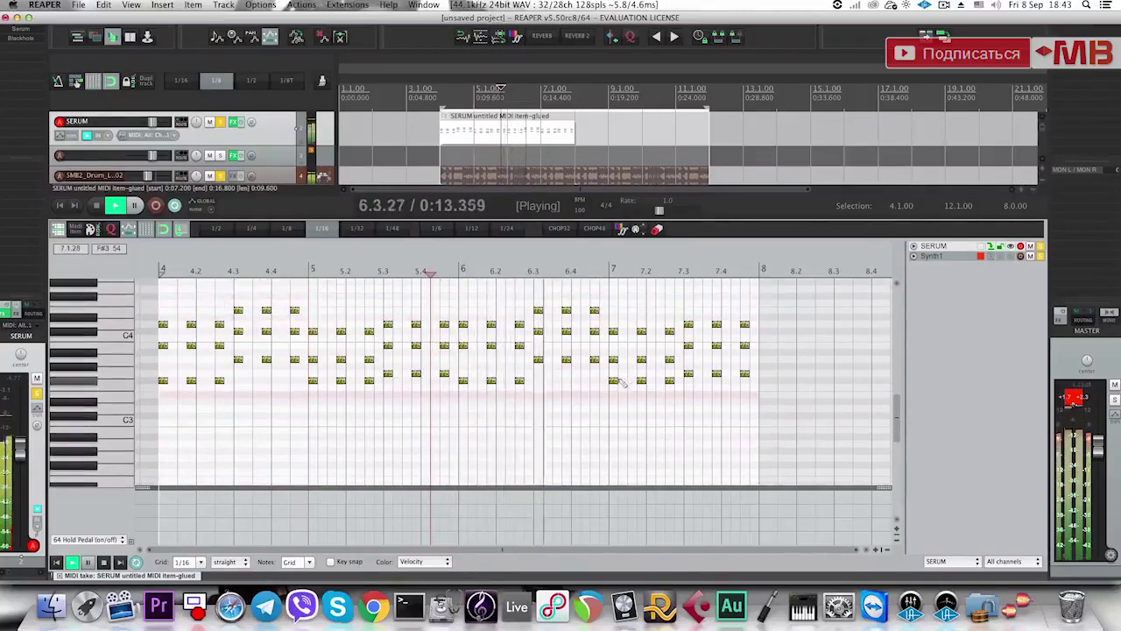
left_click_drag(616, 382, 671, 383)
key("space")
key("Up")
key("Up")
key("Up")
key("Up")
key("Up")
key("Up")
key("Up")
key("Up")
key("Up")
key("Up")
key("Up")
key("Up")
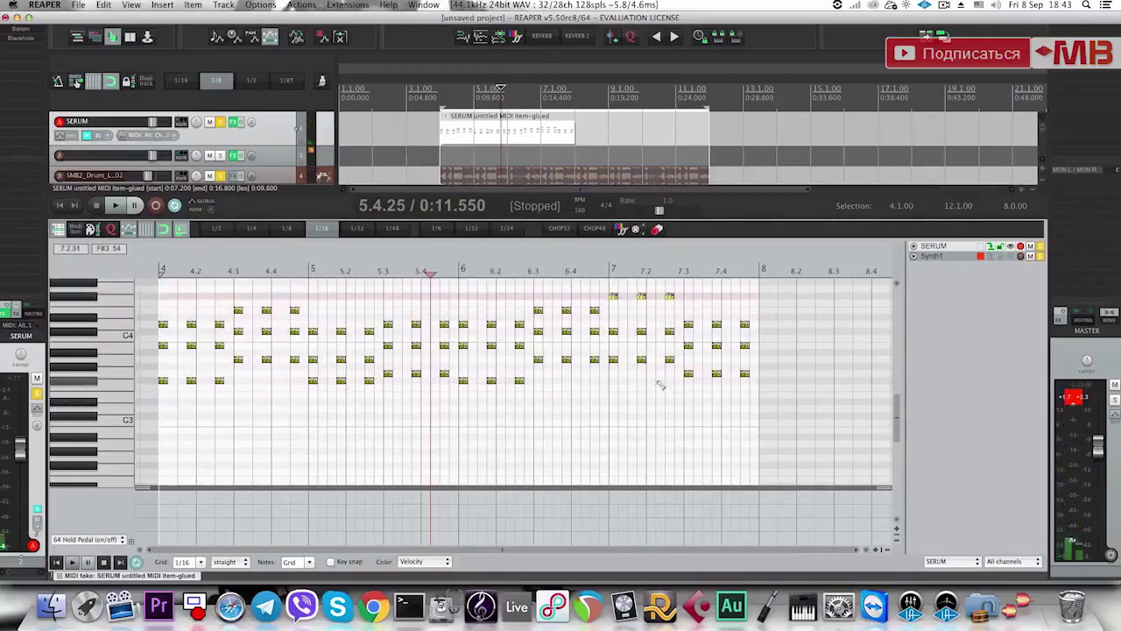
left_click_drag(784, 401, 690, 288)
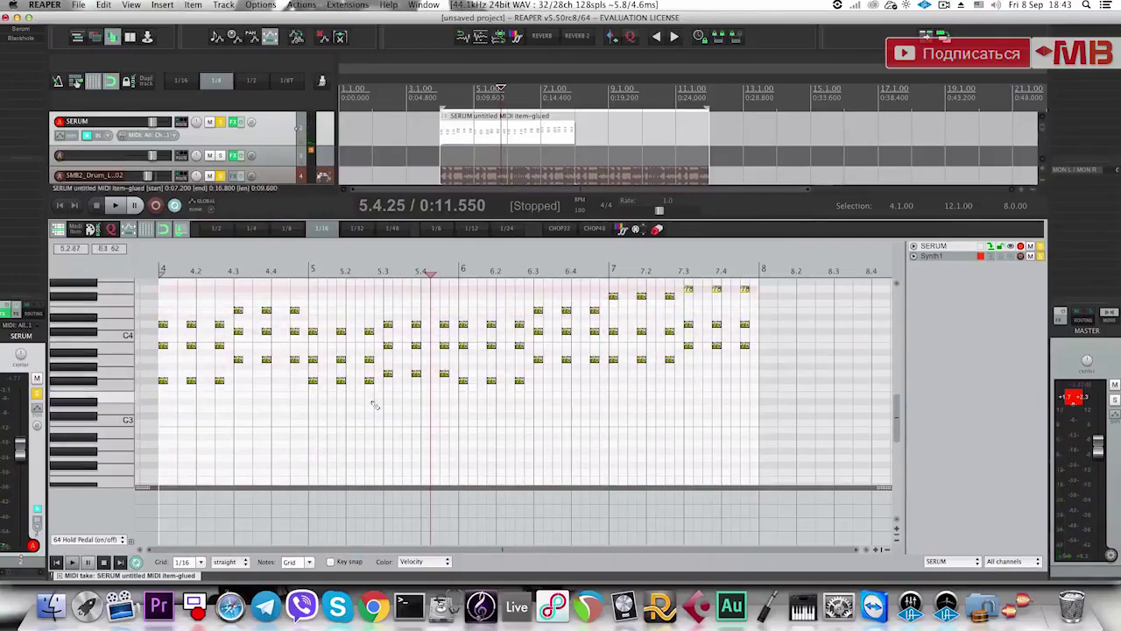
Play the SERUM chords from bar 4, then duplicate the four-bar SERUM item to fill bars 8 to 12.
scroll(237, 354, "down", 1)
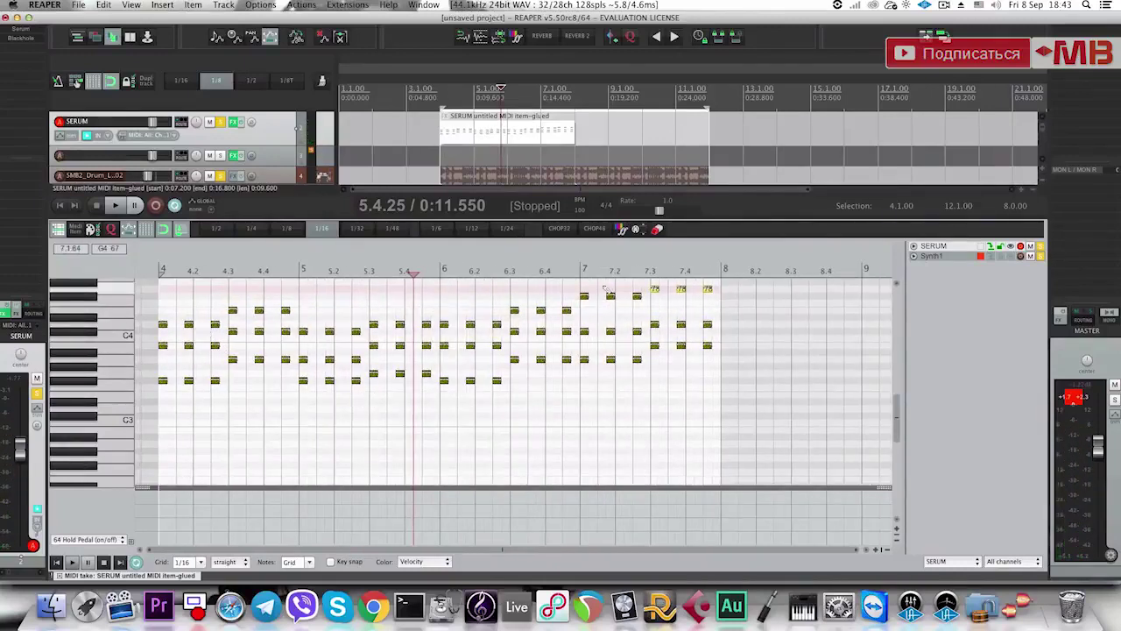
left_click(444, 131)
key("space")
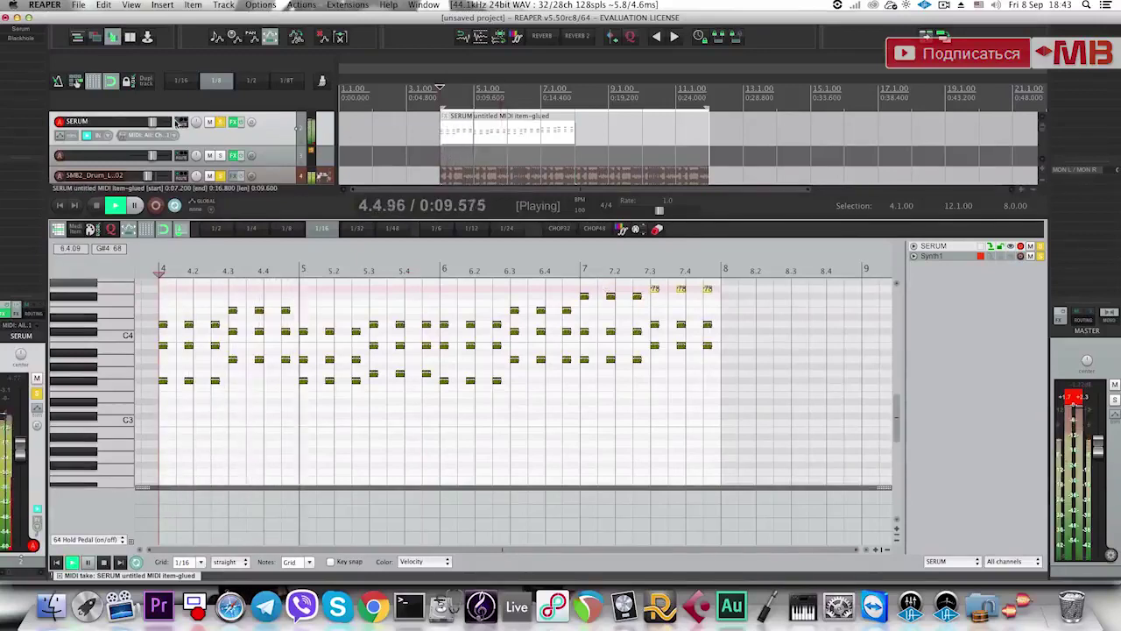
left_click(1115, 316)
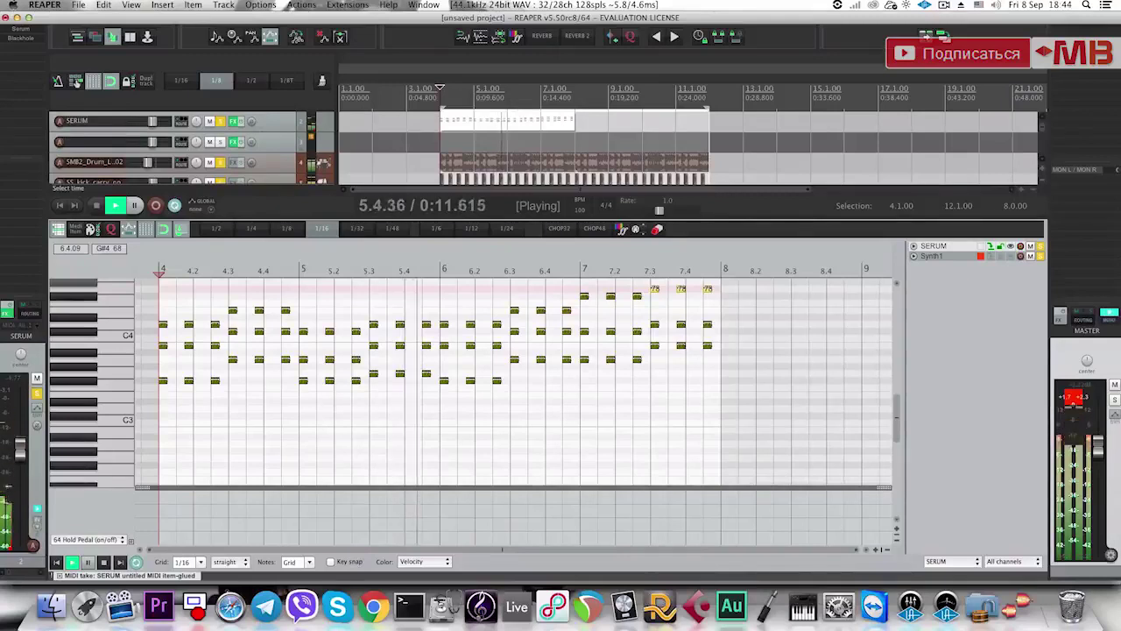
left_click(284, 126)
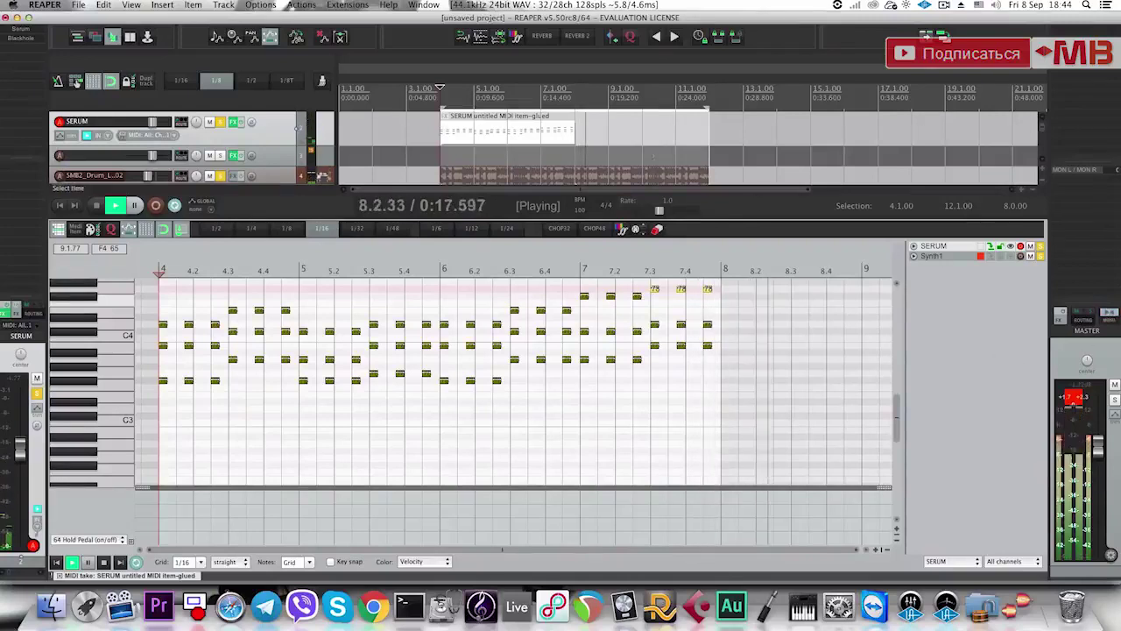
key("space")
key("super+d")
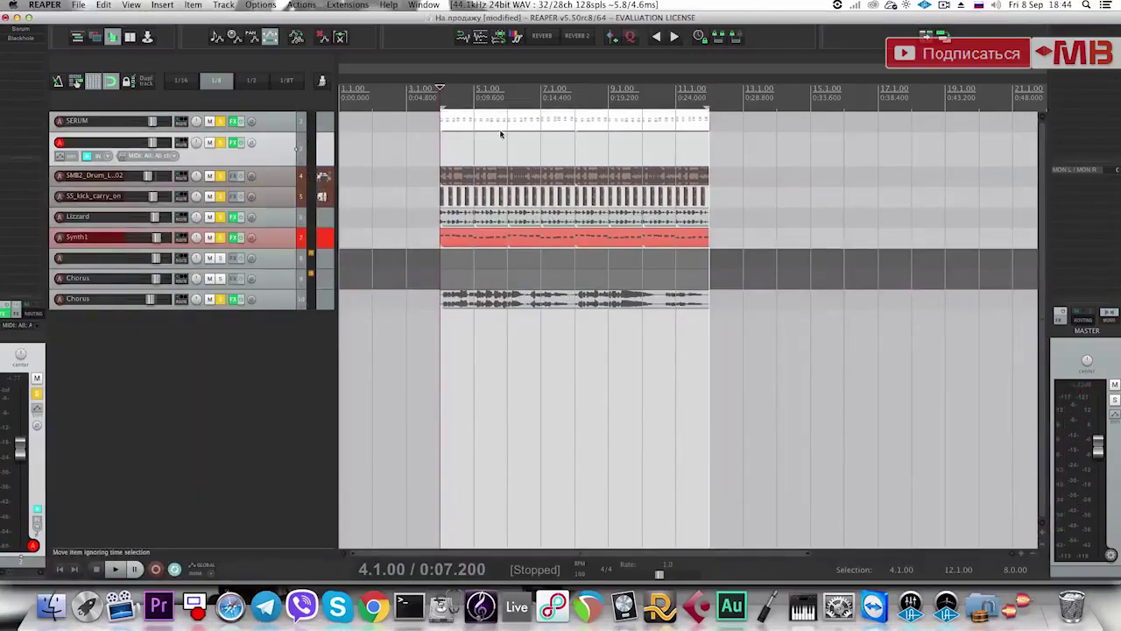
Insert an empty MIDI item from bar 4 to 12 on the unnamed track below SERUM and open it with the SERUM notes shown as reference.
left_click_drag(449, 148, 698, 144)
double_click(450, 154)
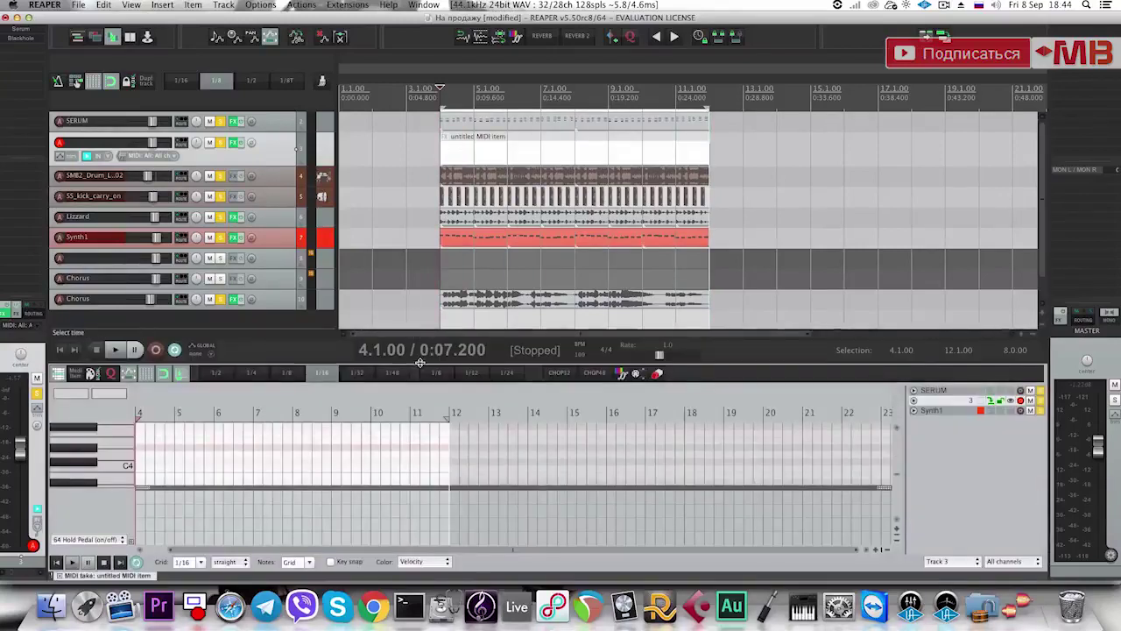
left_click_drag(420, 362, 420, 207)
left_click(1010, 235)
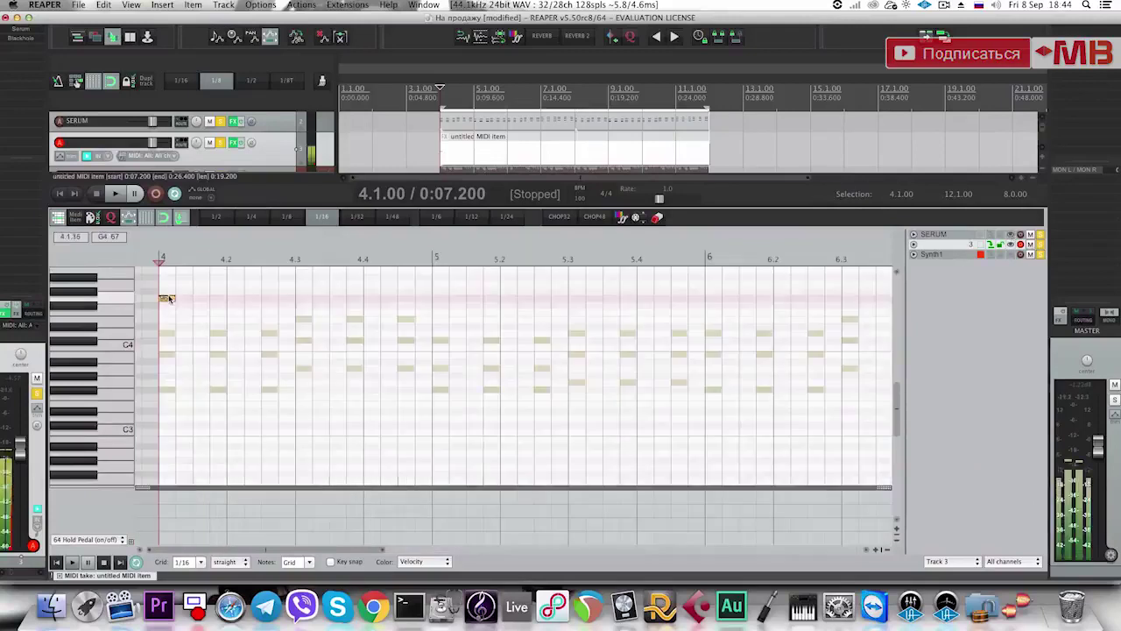
Enter the bar 4 melody notes on the chord rhythm: two D5, one B4 and three C#5.
mouse_move(167, 299)
left_mouse_down()
mouse_move(168, 326)
mouse_move(160, 265)
mouse_move(168, 297)
left_mouse_up()
scroll(172, 322, "up", 2)
left_click(222, 305)
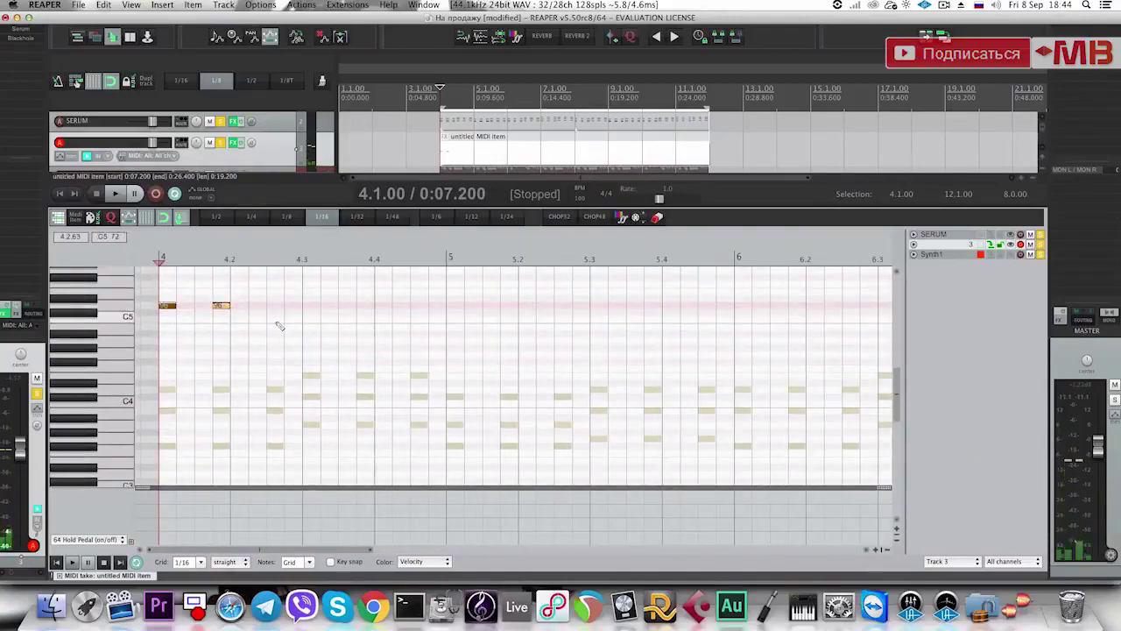
left_click(275, 325)
left_click(311, 312)
left_click(364, 313)
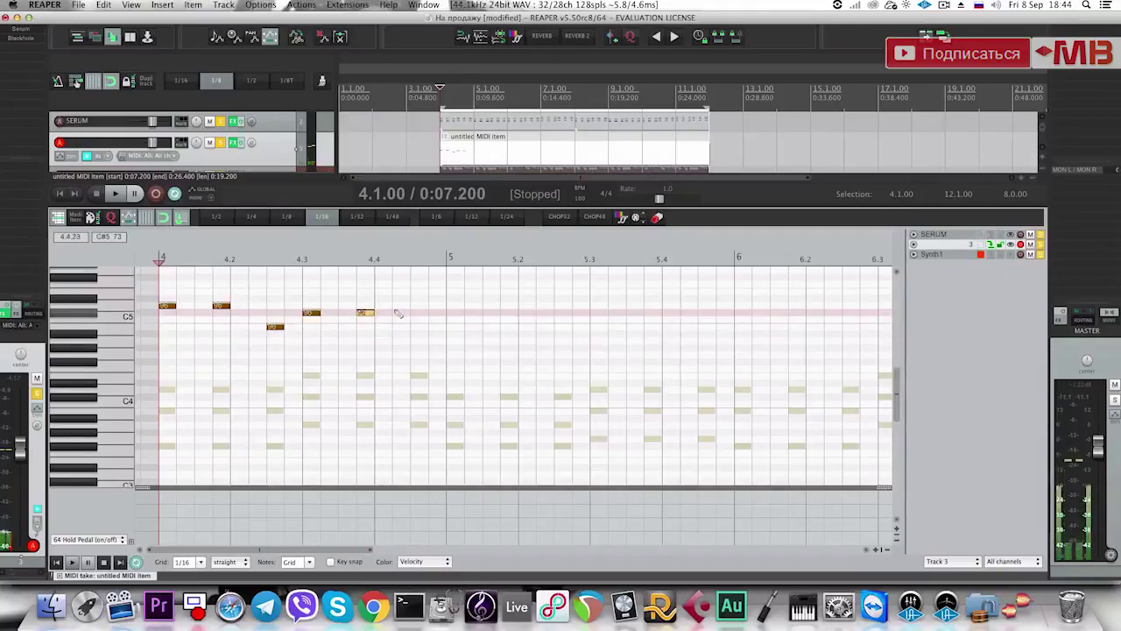
left_click(419, 313)
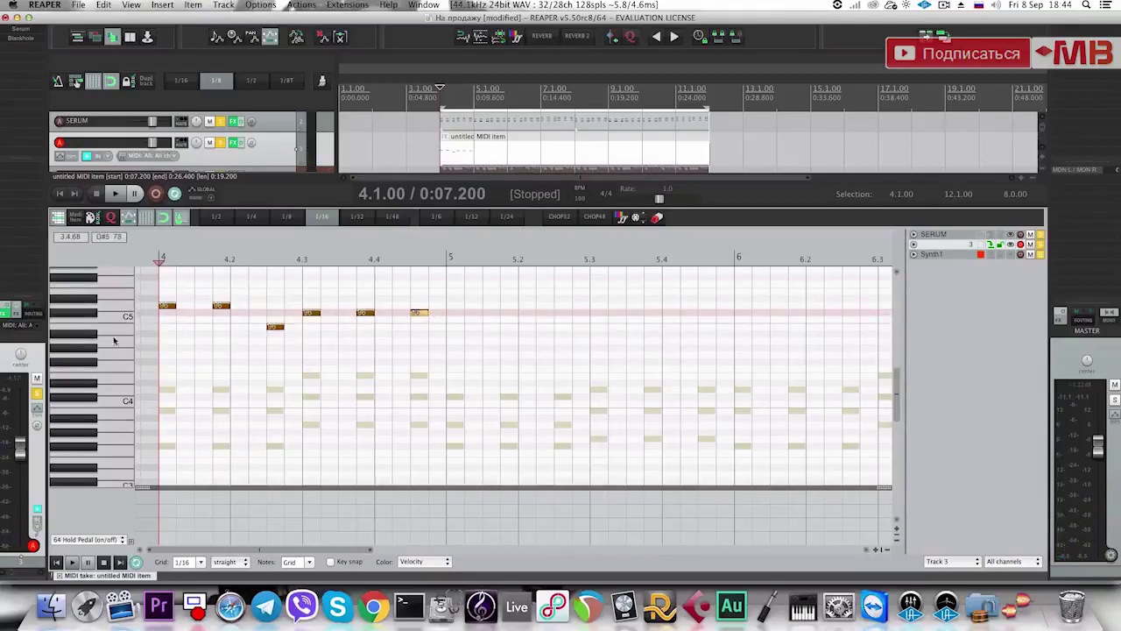
Enter the bar 5 melody notes on the chord rhythm: A4, A4, F#4, G4, B4 and F#5.
left_click(456, 313)
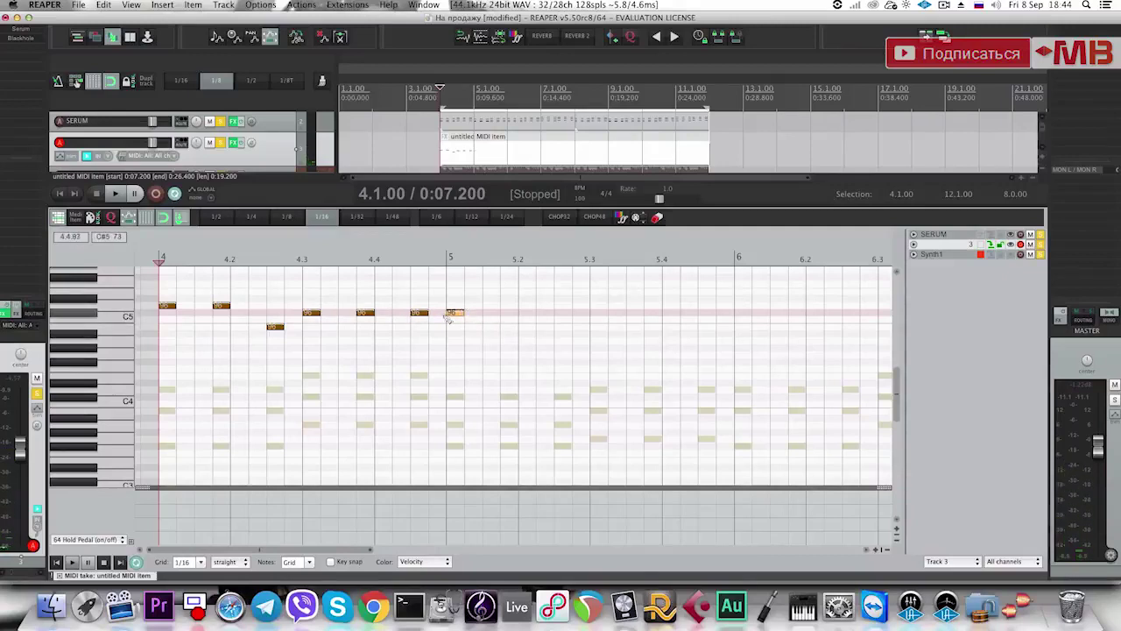
left_click(455, 315)
left_click_drag(456, 315, 455, 341)
left_click(508, 341)
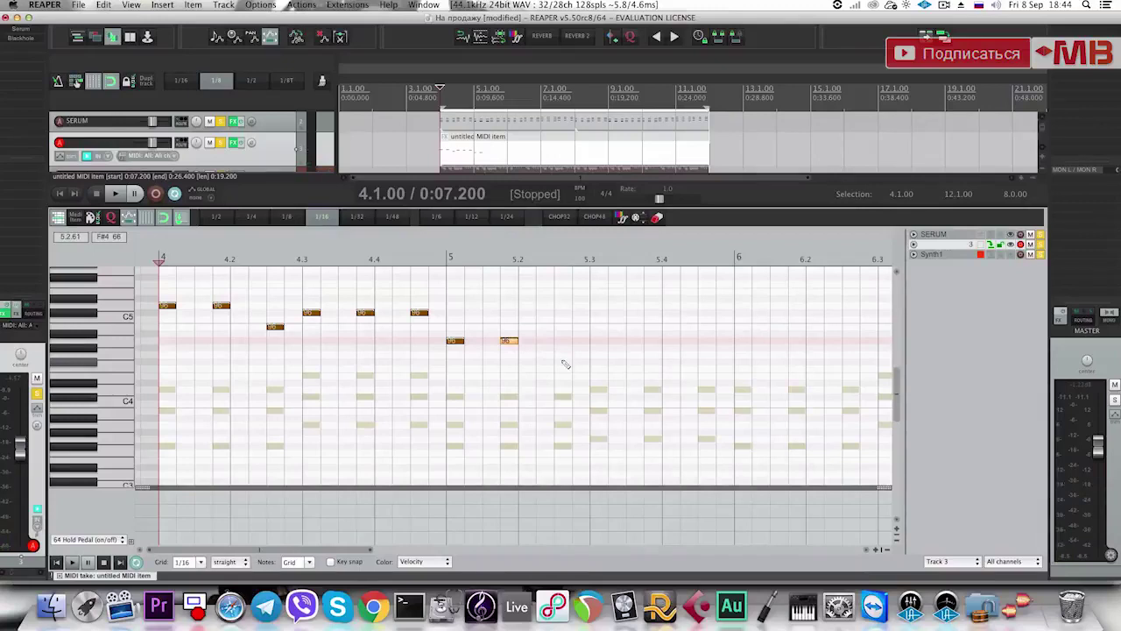
left_click(564, 361)
left_click(598, 354)
left_click(652, 353)
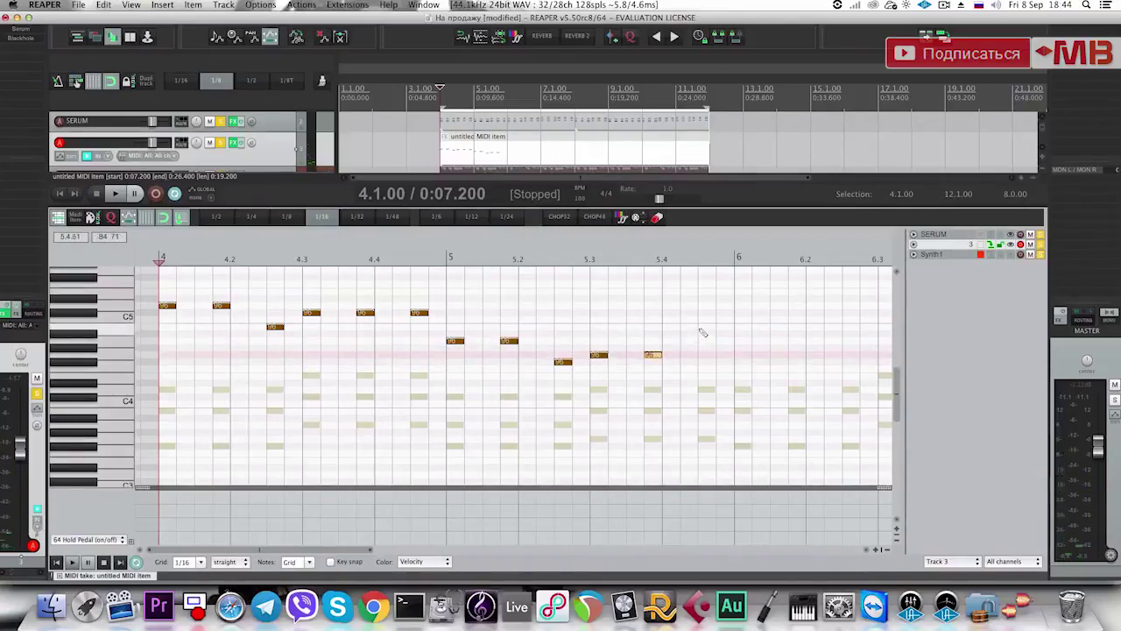
left_click_drag(654, 355, 652, 328)
left_click(707, 306)
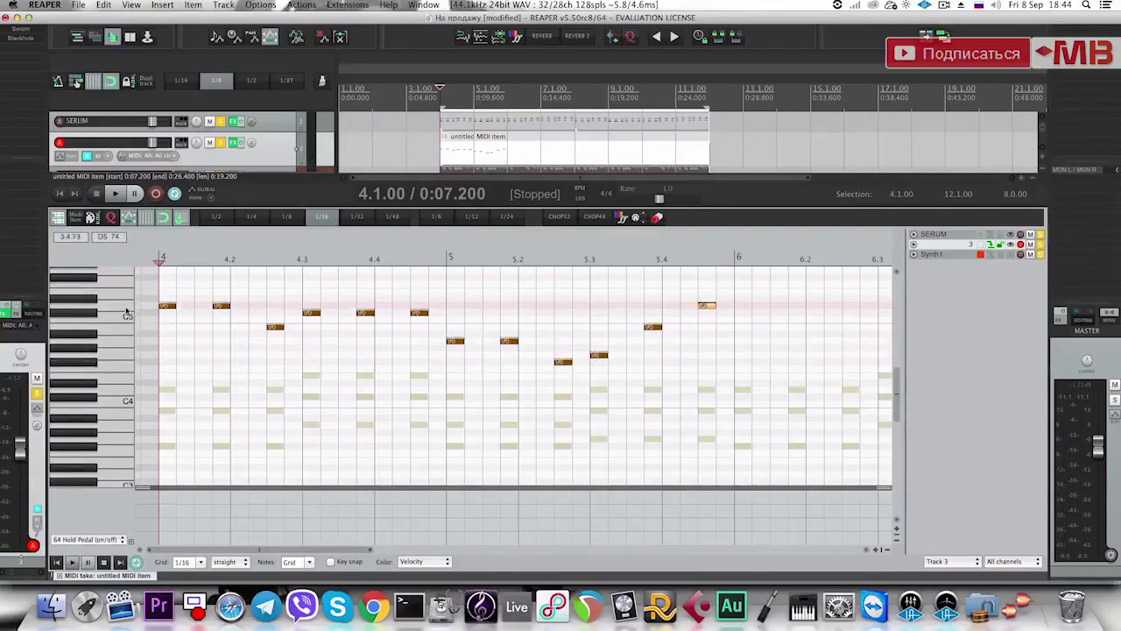
left_click_drag(708, 310, 709, 282)
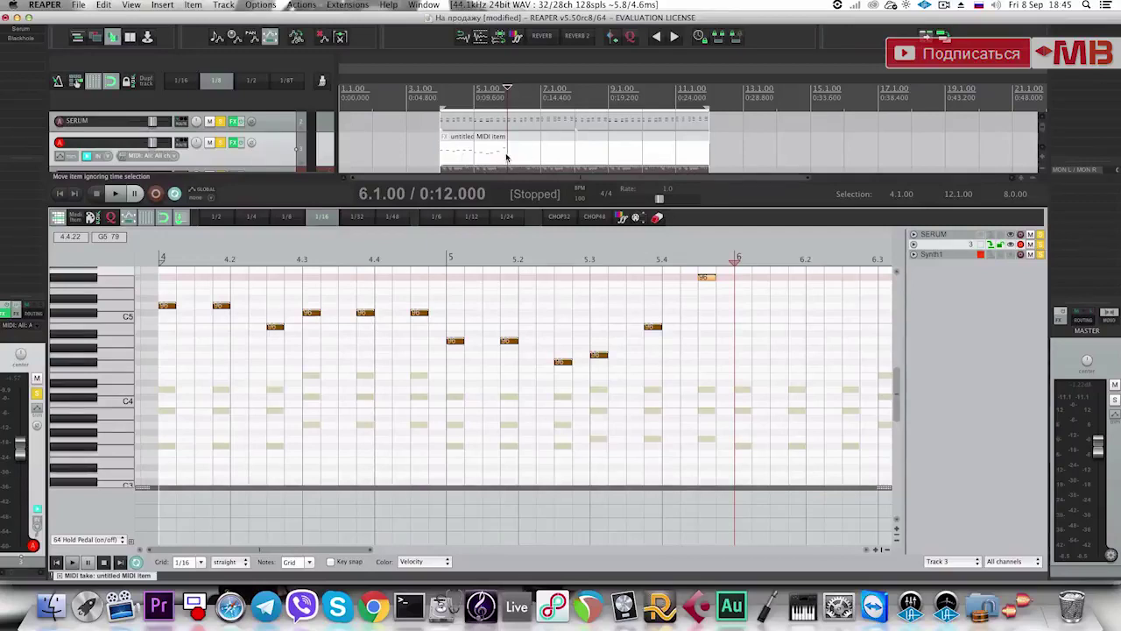
Cut the melody item down to its first two bars, repeat it up to bar 12 and play it back.
key("ctrl+d")
key("ctrl+d")
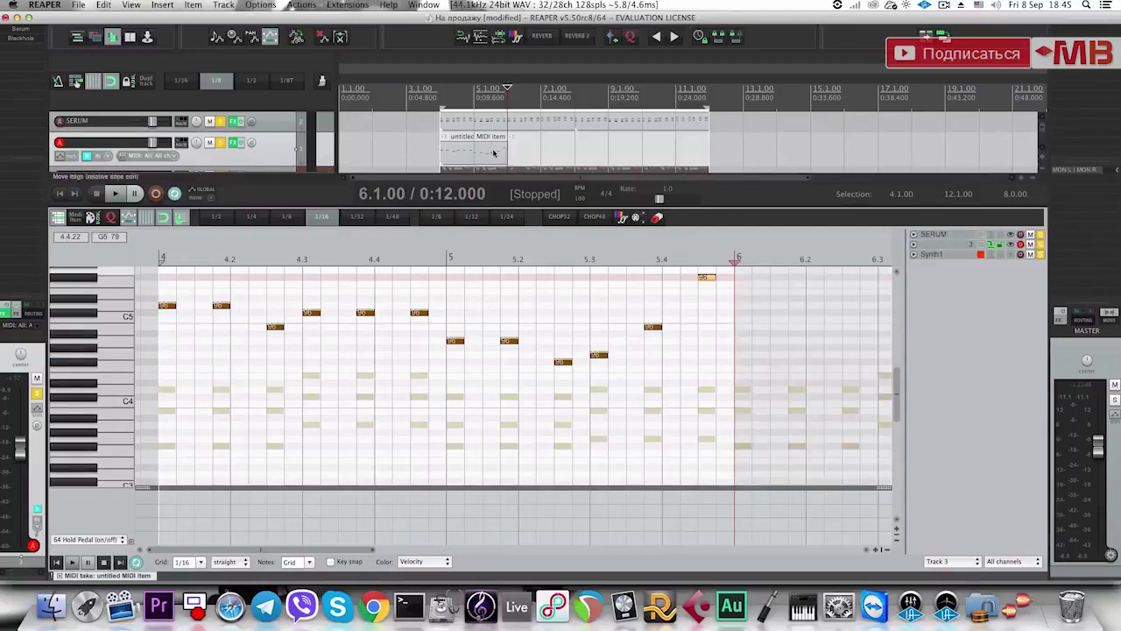
key("ctrl+d")
left_click(438, 151)
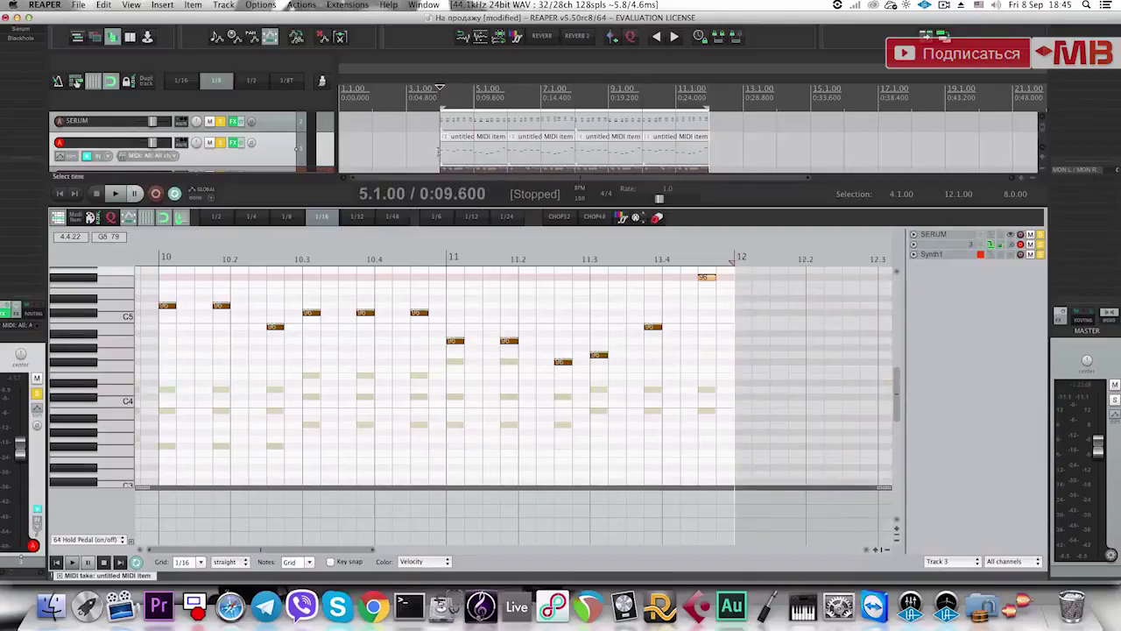
key("space")
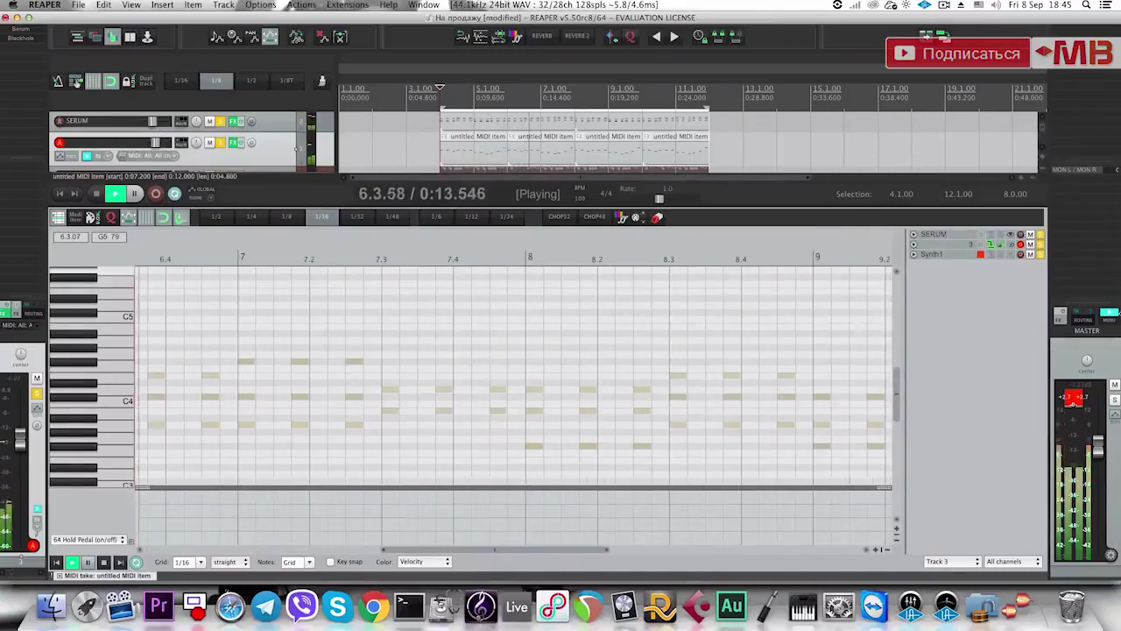
left_click(547, 157)
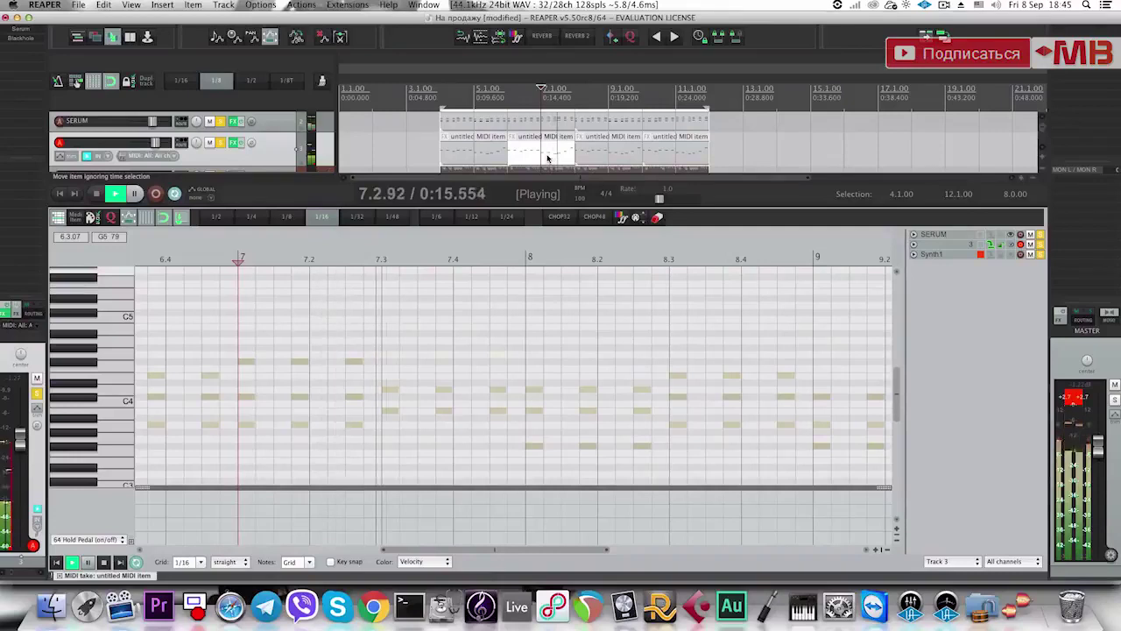
Glue the melody items from bar 4 to 8 into one item and delete the repeats from bar 8 to 12.
key("space")
left_click(453, 156, "shift")
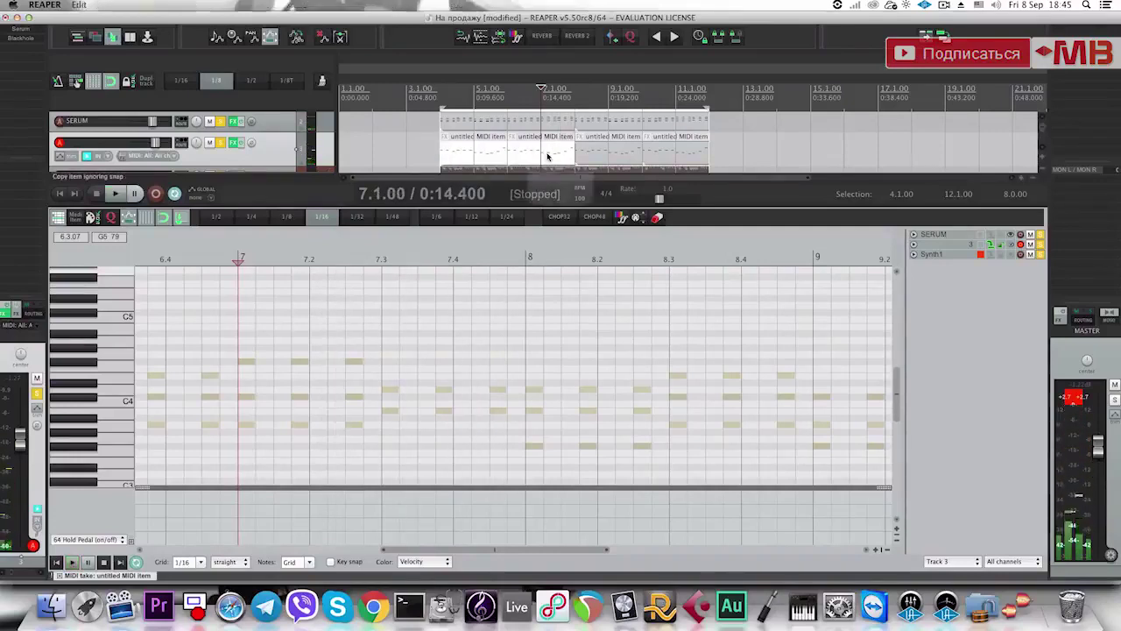
left_click(649, 158, "shift")
key("super+shift+g")
left_click(517, 161)
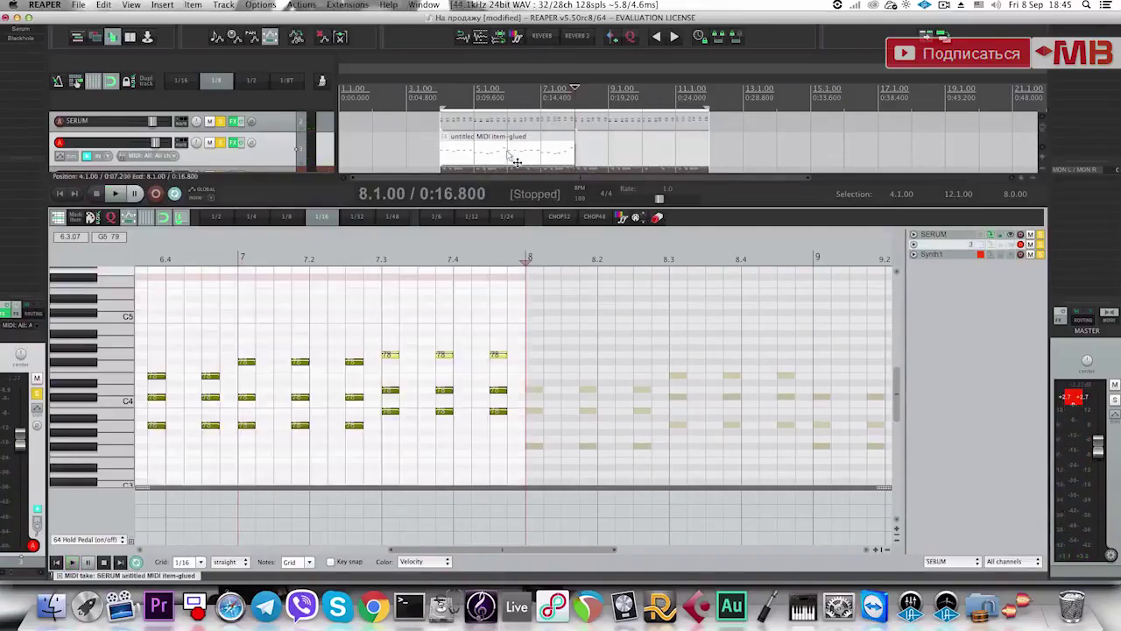
In the glued melody item, move the last two notes of bar 7 to D5 and C#5.
double_click(517, 165)
scroll(369, 332, "up", 3)
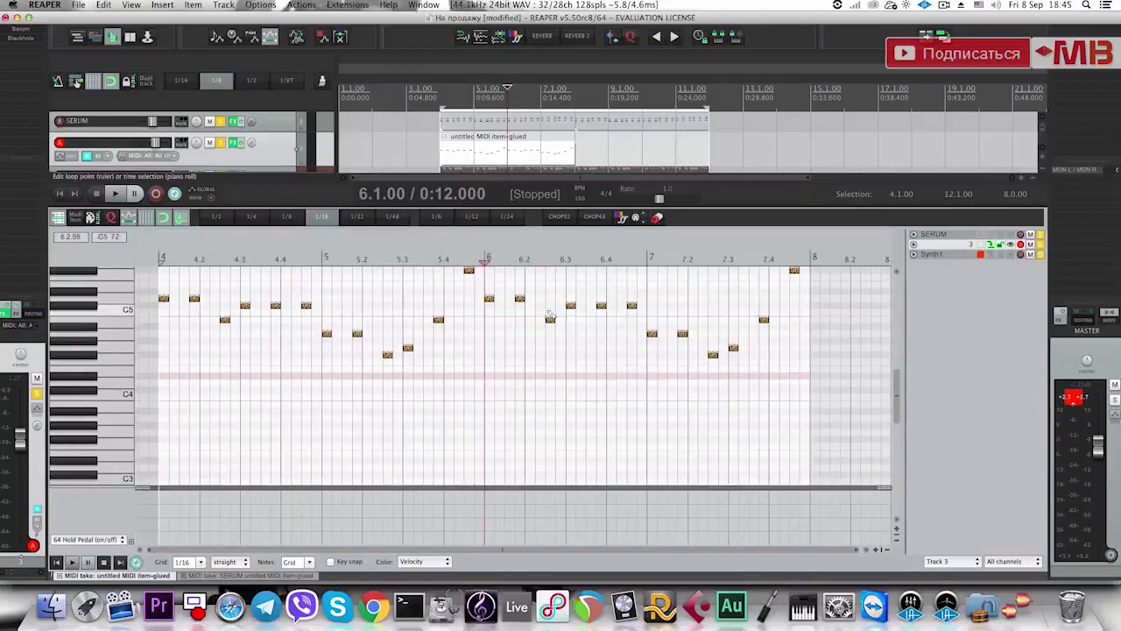
scroll(733, 350, "up", 1)
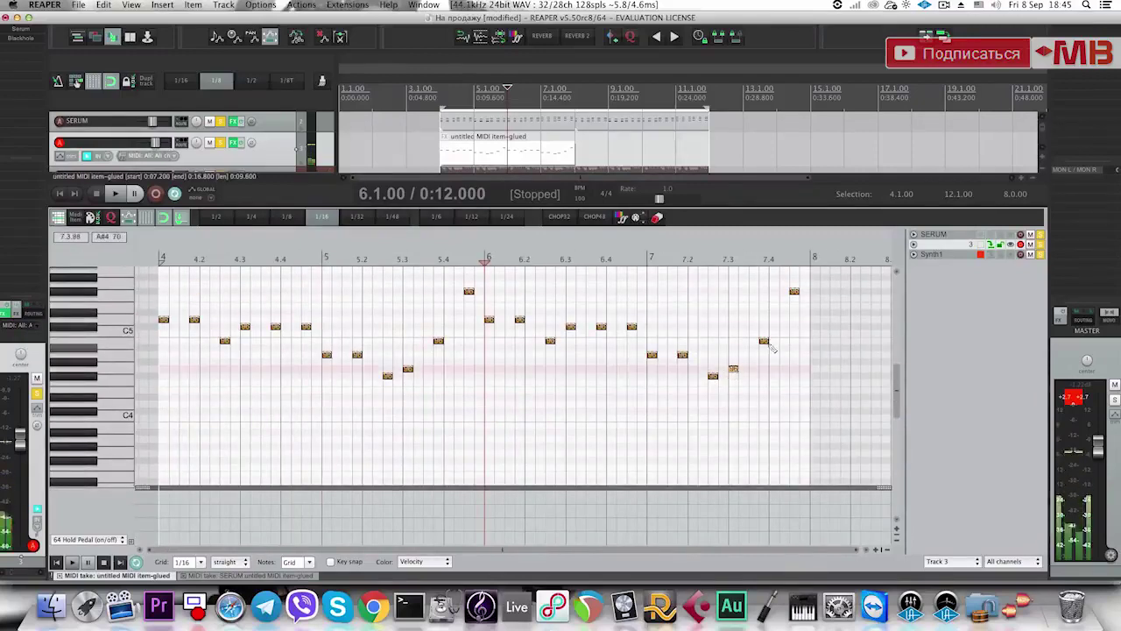
left_click_drag(763, 339, 796, 321)
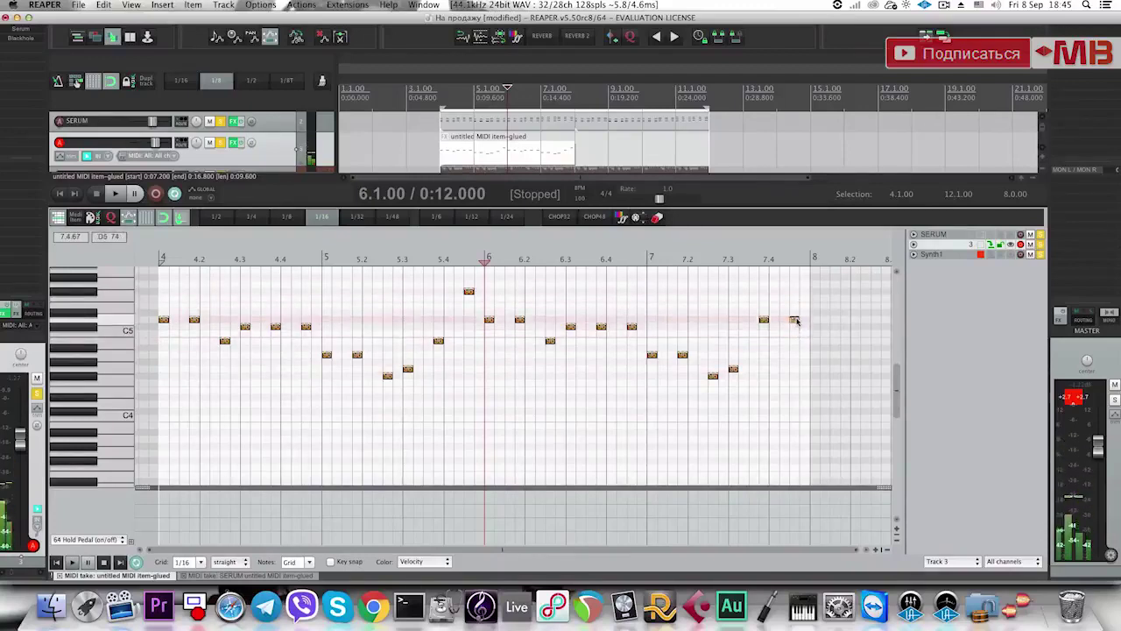
key("space")
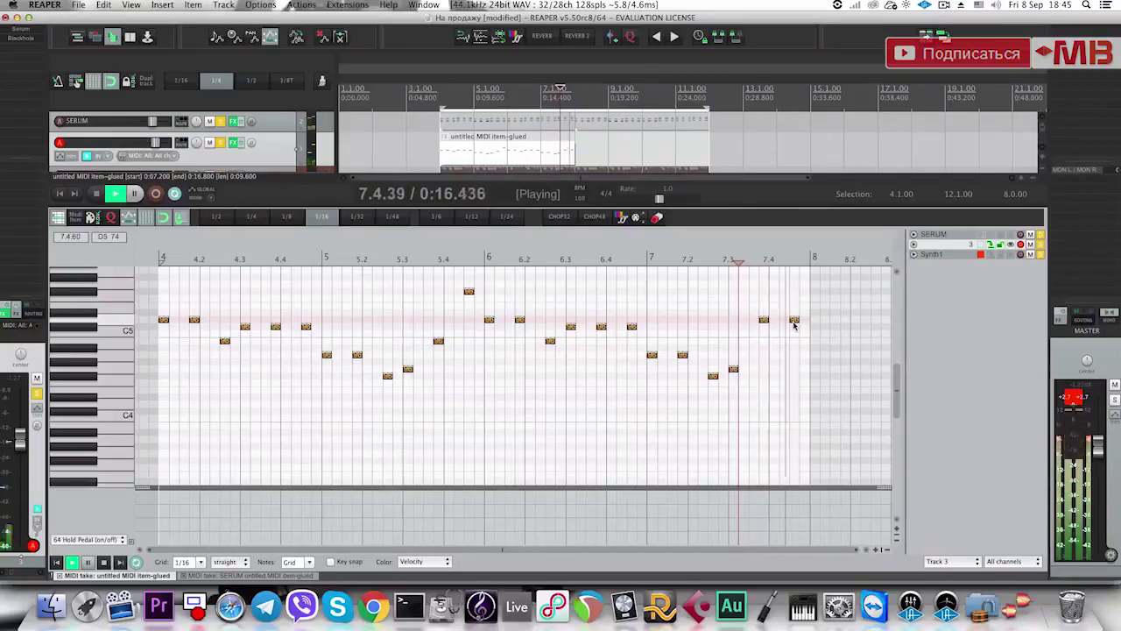
key("space")
left_click_drag(794, 324, 798, 329)
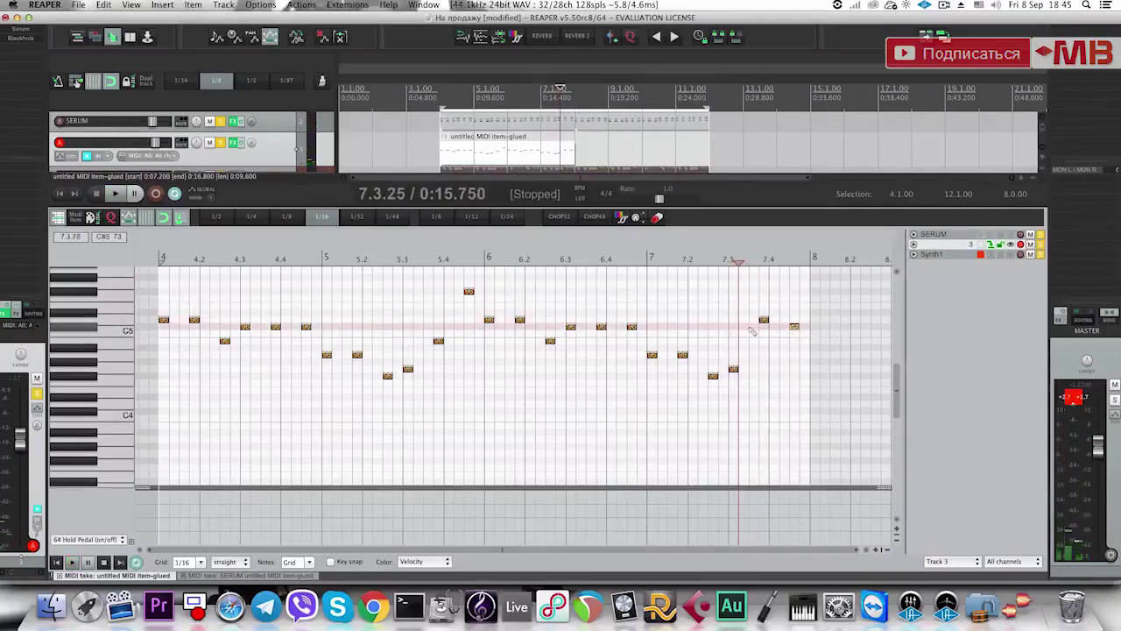
left_click(725, 333)
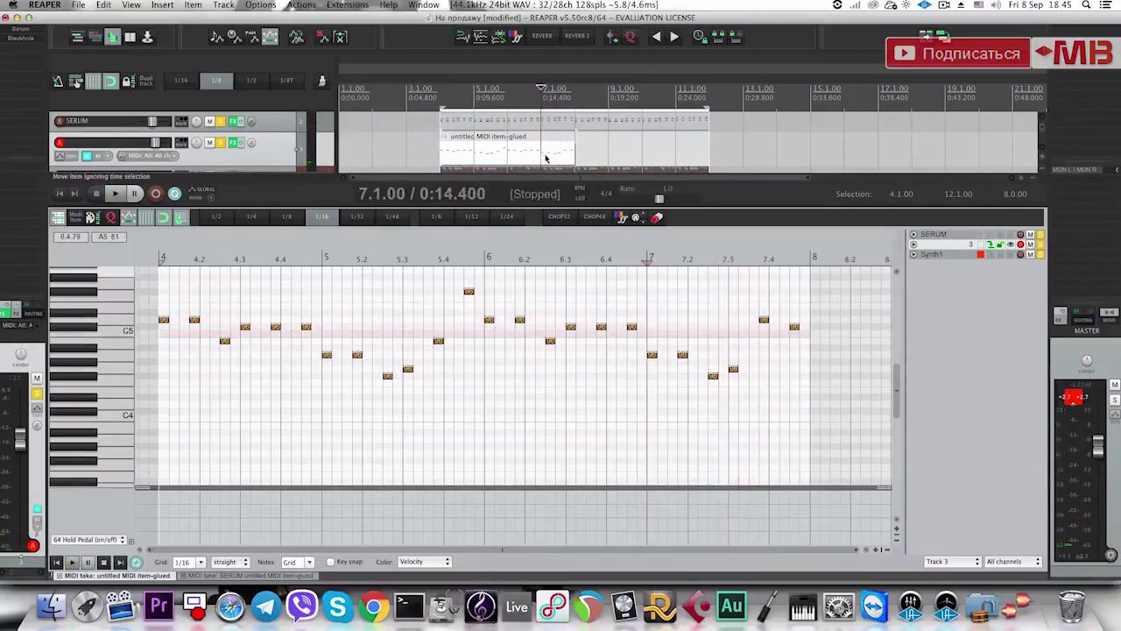
key("Escape")
Glue the Synth1 items from bar 4 to 8 into one item and delete the Synth1 items from bar 8 to 12.
double_click(539, 237)
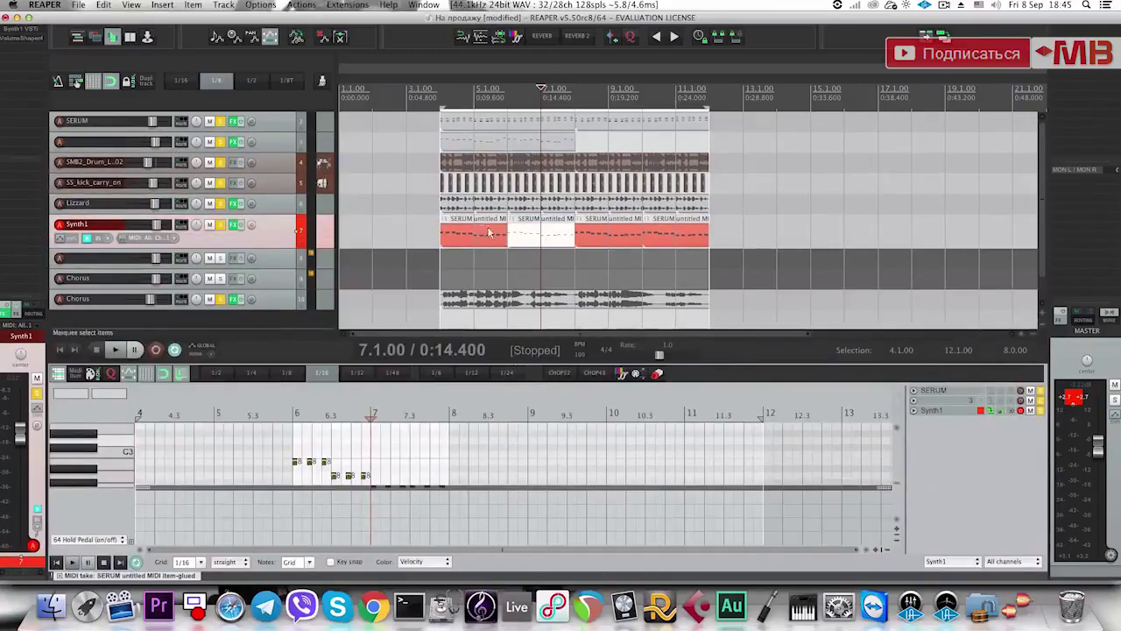
key("super+shift+g")
left_click(584, 244)
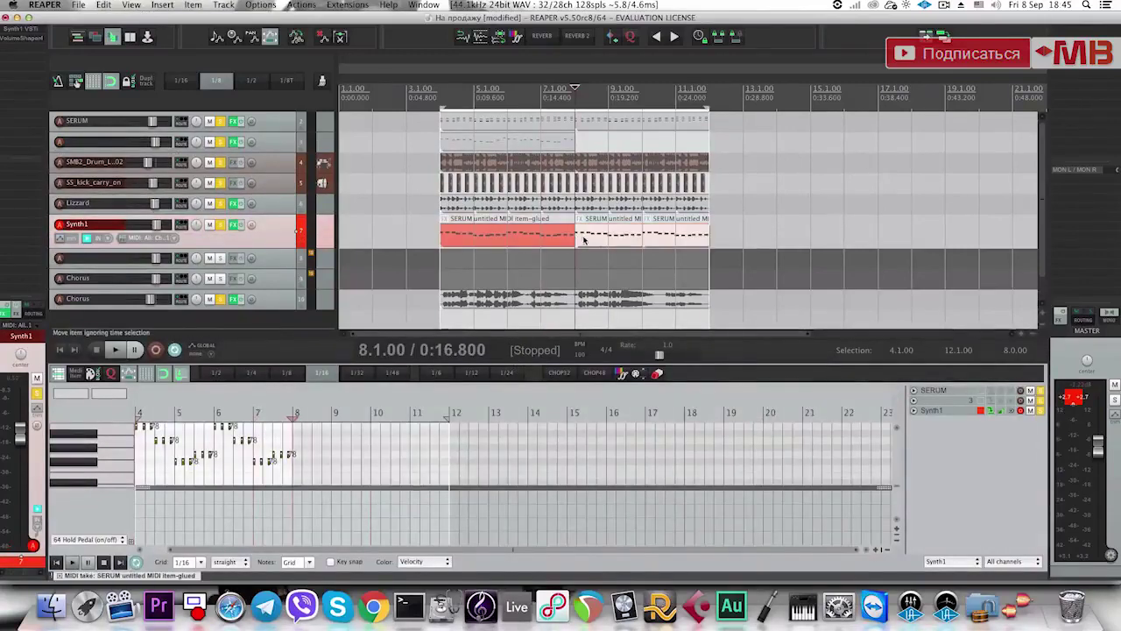
key("Delete")
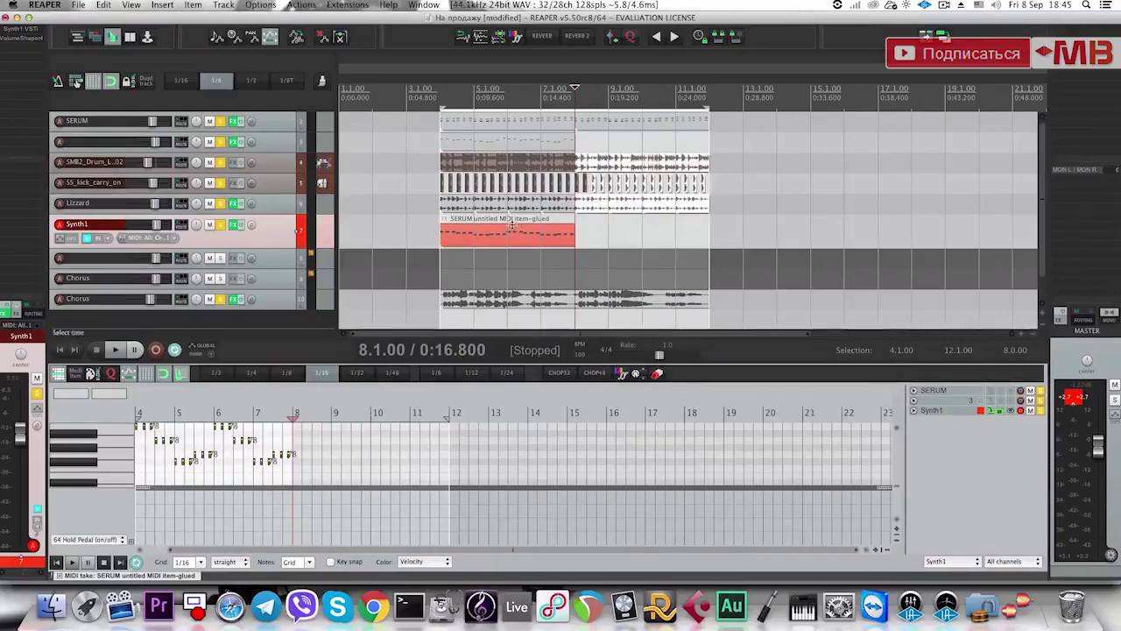
Play the arrangement from bar 4 and move the last Synth1 note of bar 7 to F#2.
left_click(448, 241)
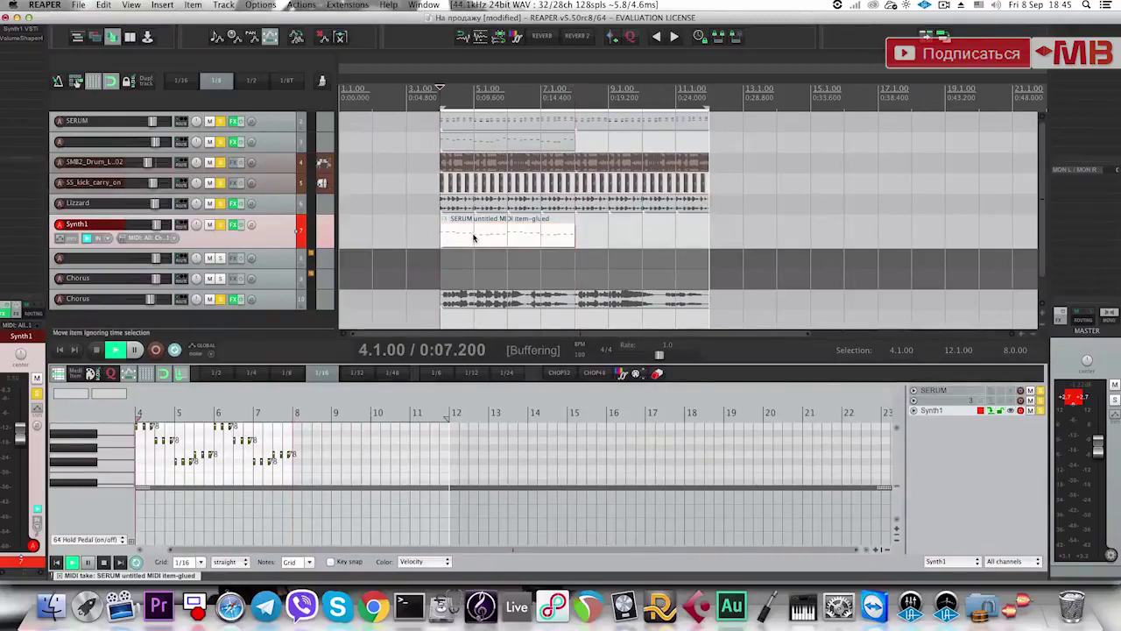
double_click(474, 238)
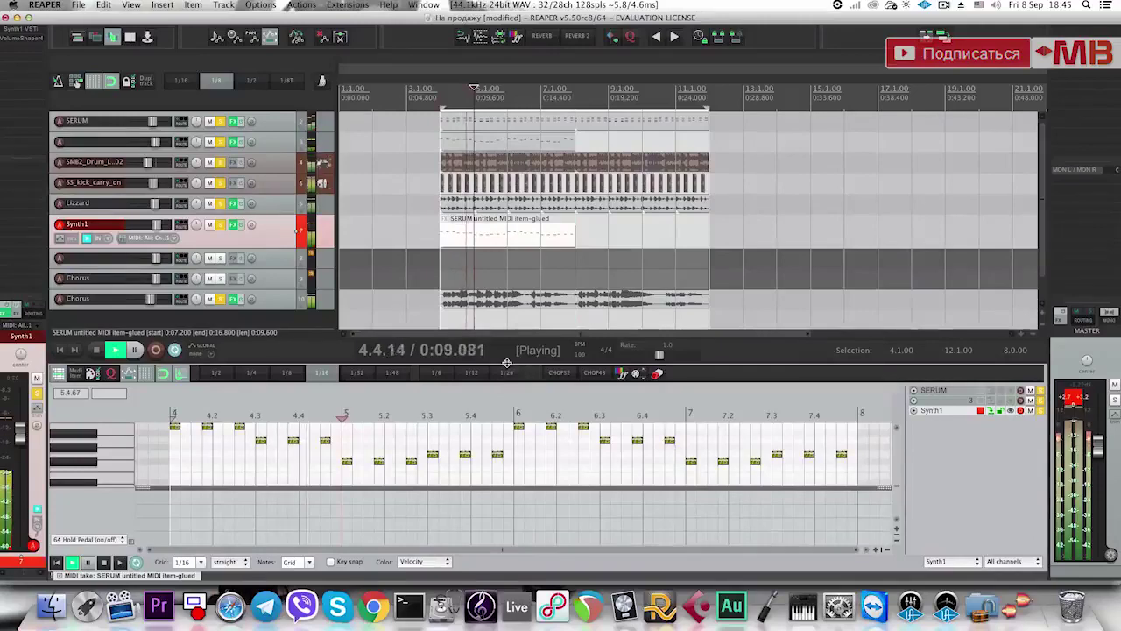
left_click_drag(507, 362, 506, 252)
scroll(513, 370, "down", 2)
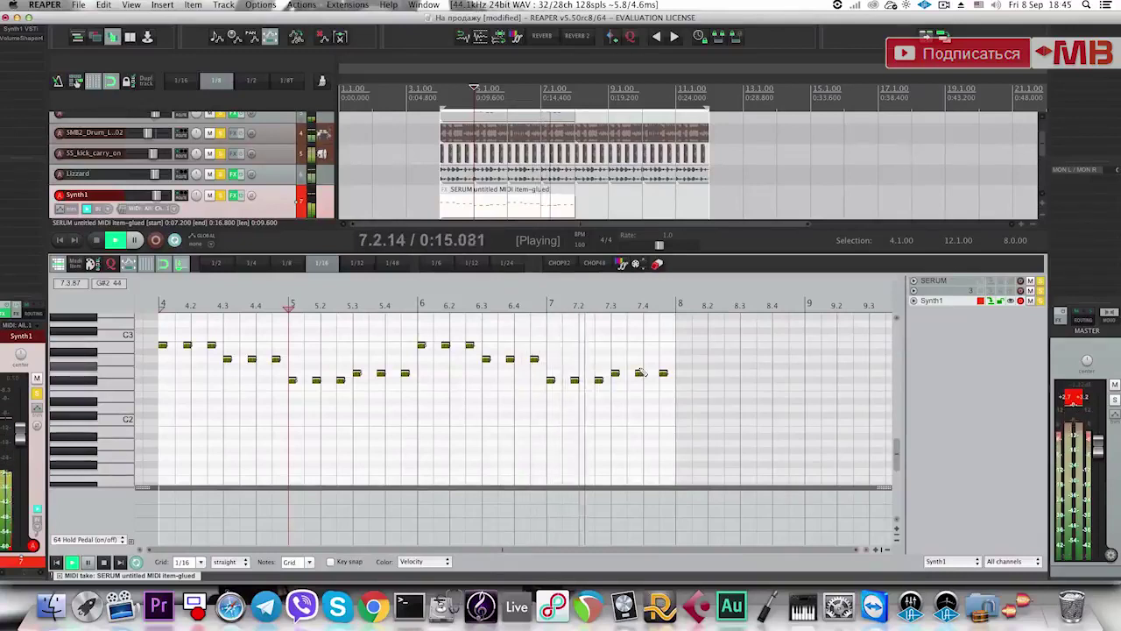
key("space")
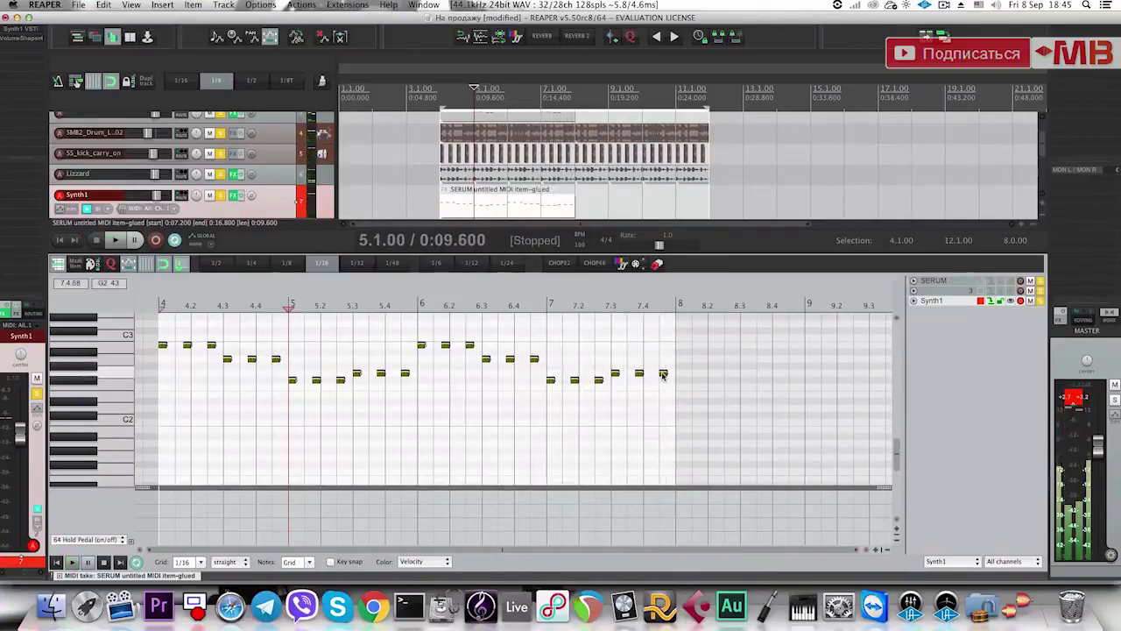
left_click_drag(663, 375, 663, 380)
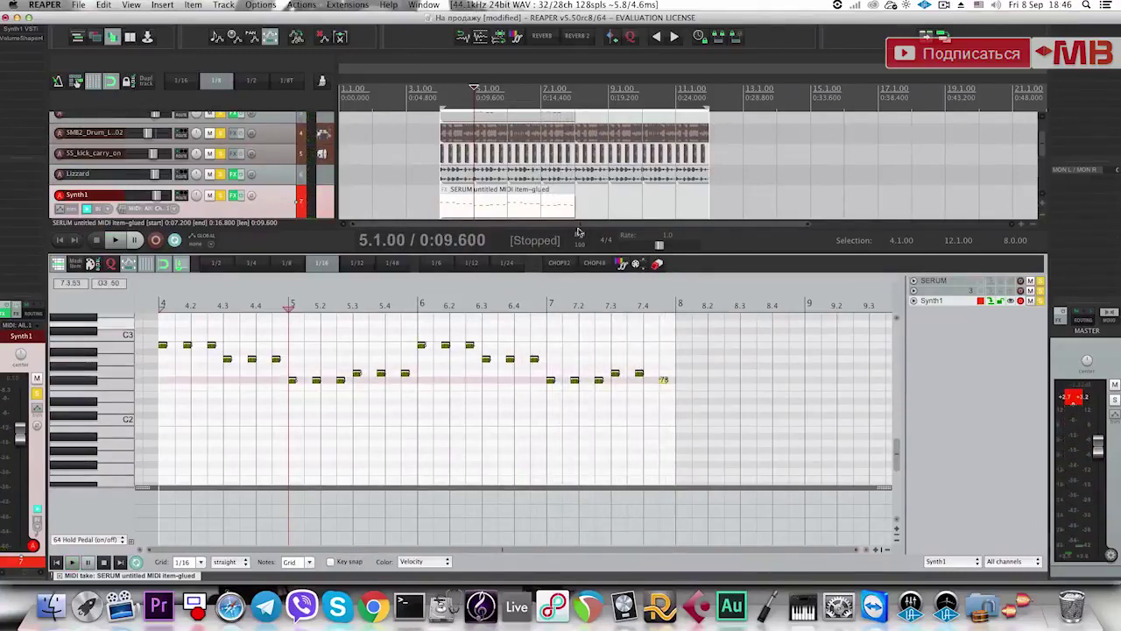
In the first SERUM item, change the last chord of bar 7 to A3, C#4 and F#4.
scroll(547, 200, "down", 1)
scroll(541, 198, "down", 3)
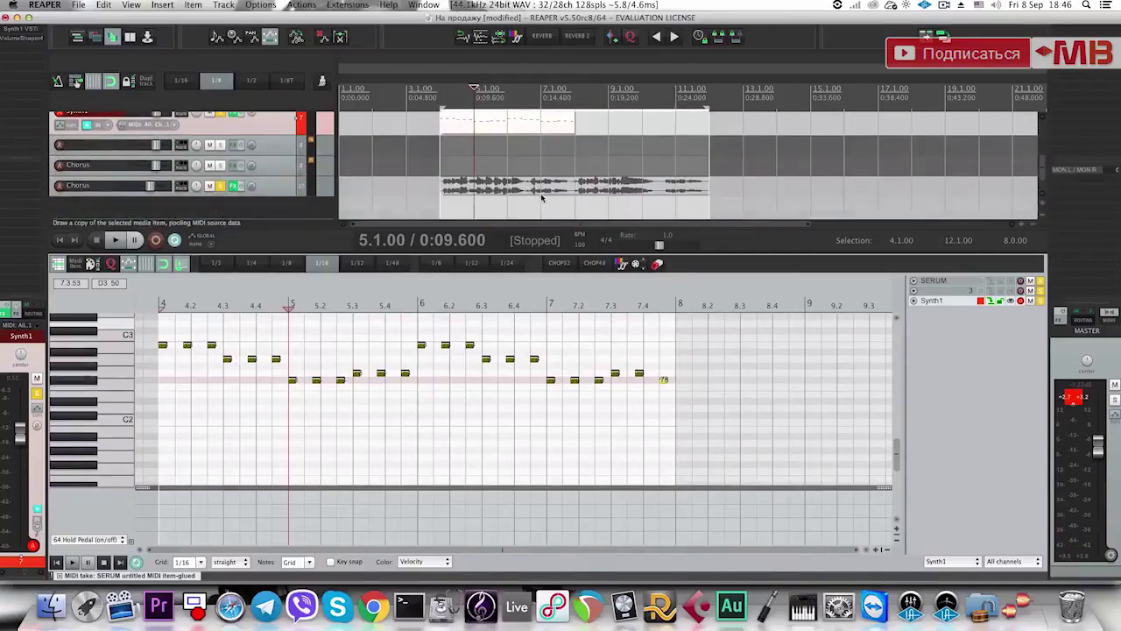
scroll(545, 192, "up", 6)
left_click(548, 137)
double_click(549, 121)
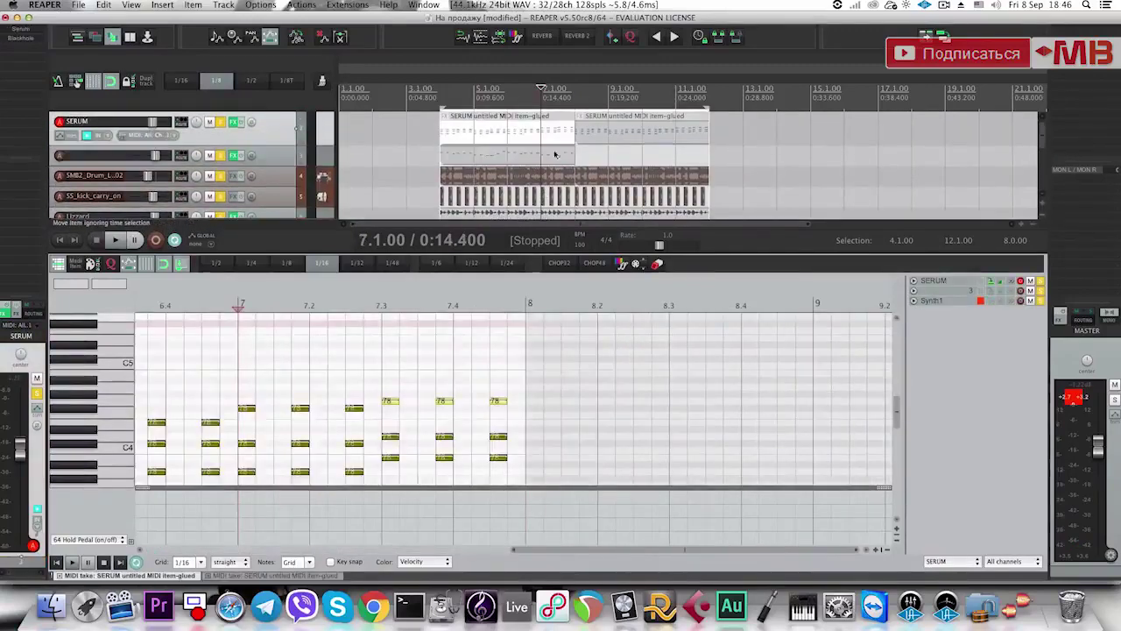
scroll(535, 407, "up", 2)
scroll(718, 350, "down", 2)
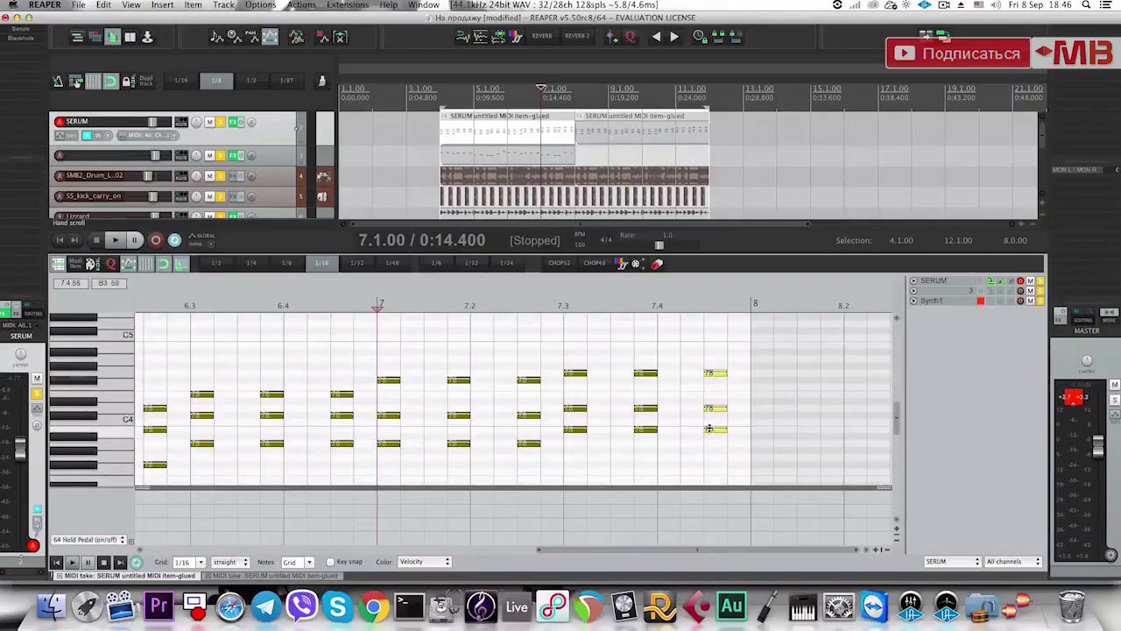
left_click_drag(712, 431, 711, 445)
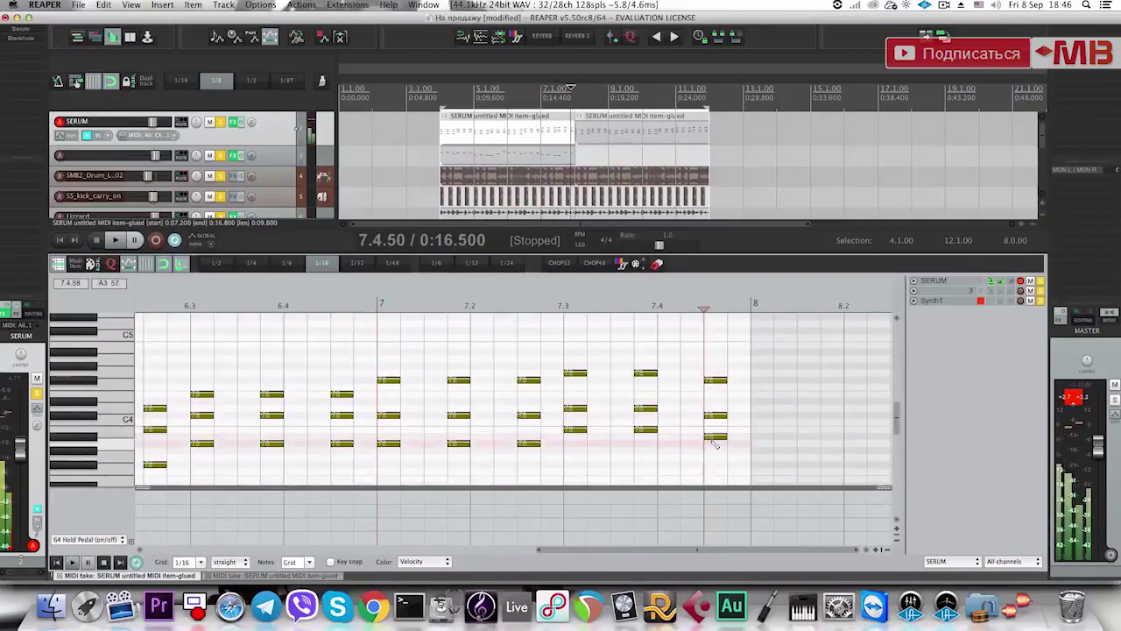
Delete the second SERUM item and duplicate the SERUM, melody and Synth1 items from bar 4 to 8 up to bar 12.
left_click(549, 162)
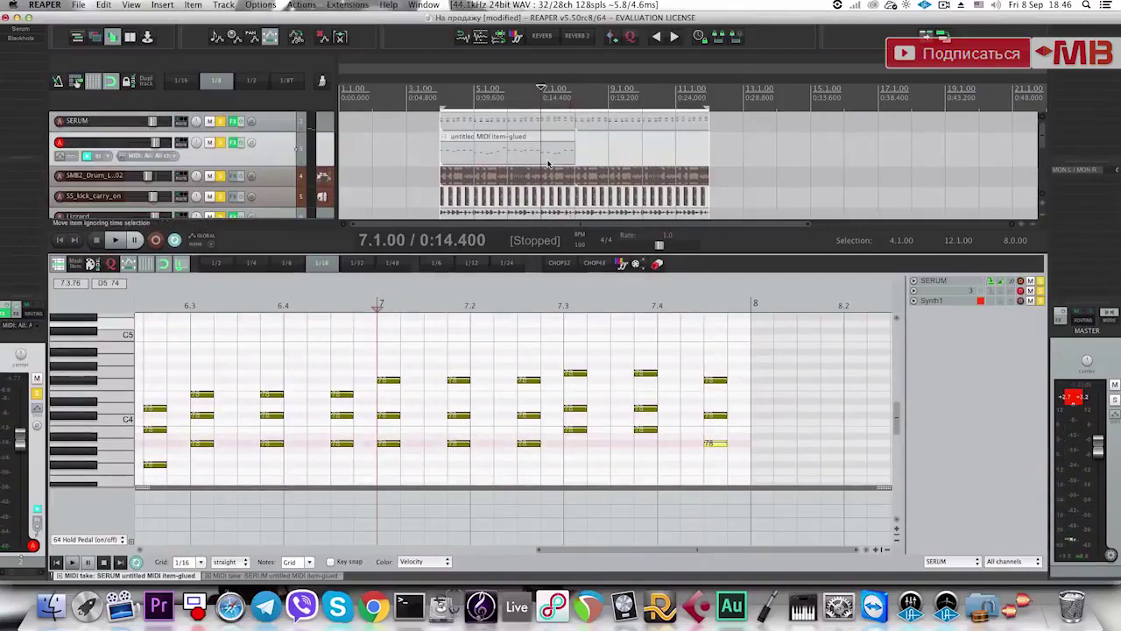
left_click(592, 122)
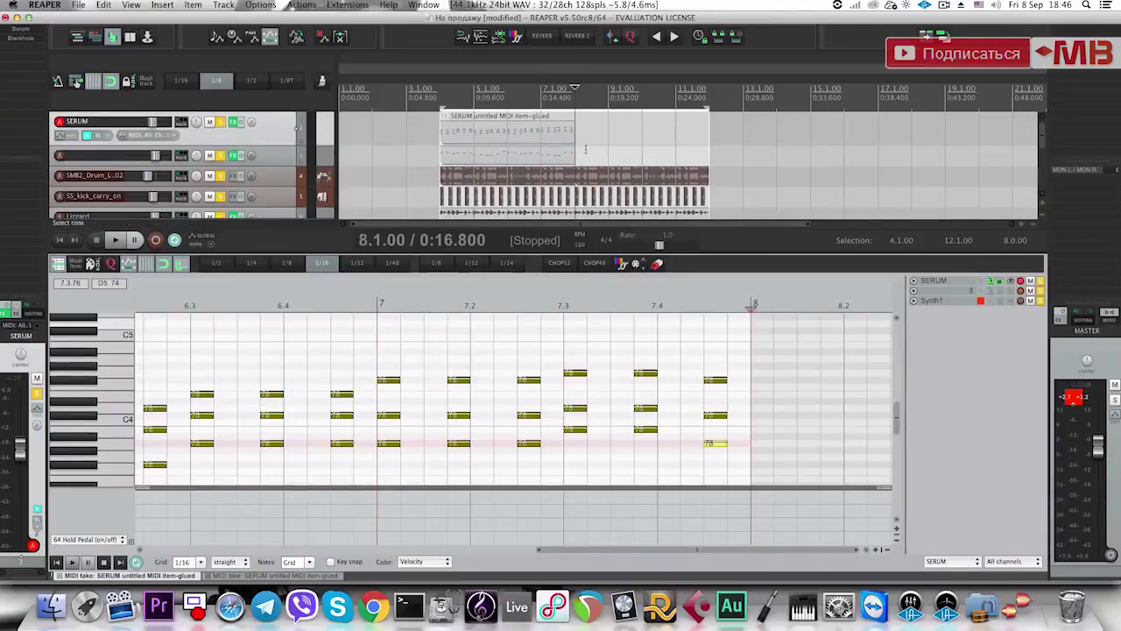
key("Escape")
left_click(556, 155, "super")
left_click(513, 240, "super")
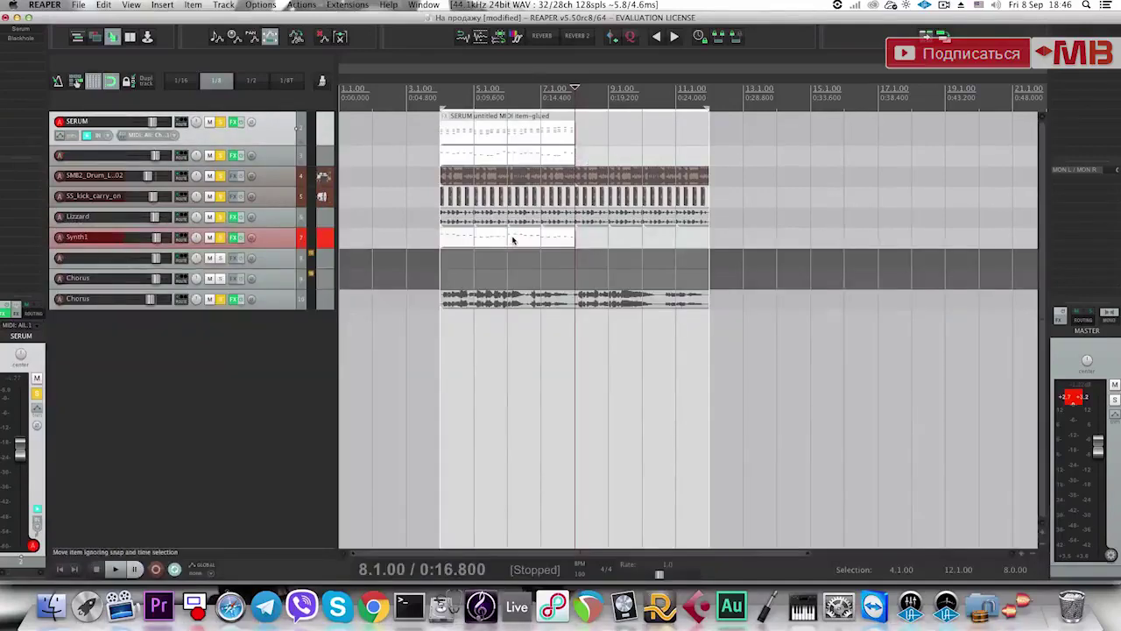
key("super+d")
Open the notes of the first SERUM item in an enlarged editor and play the arrangement back from bar 4.
left_click(452, 243)
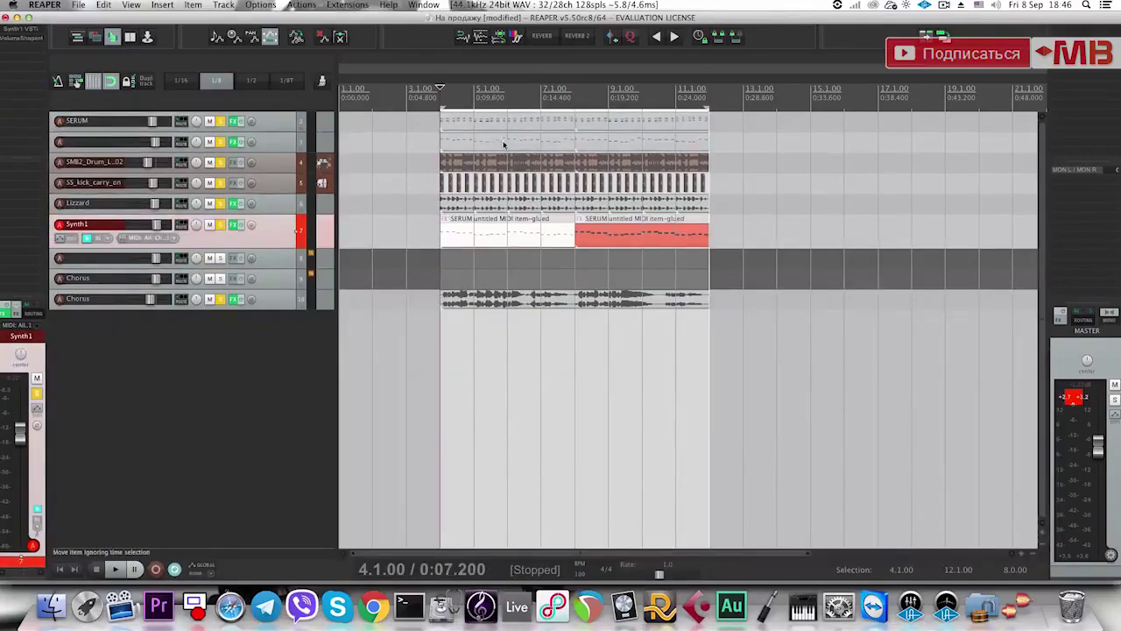
double_click(446, 126)
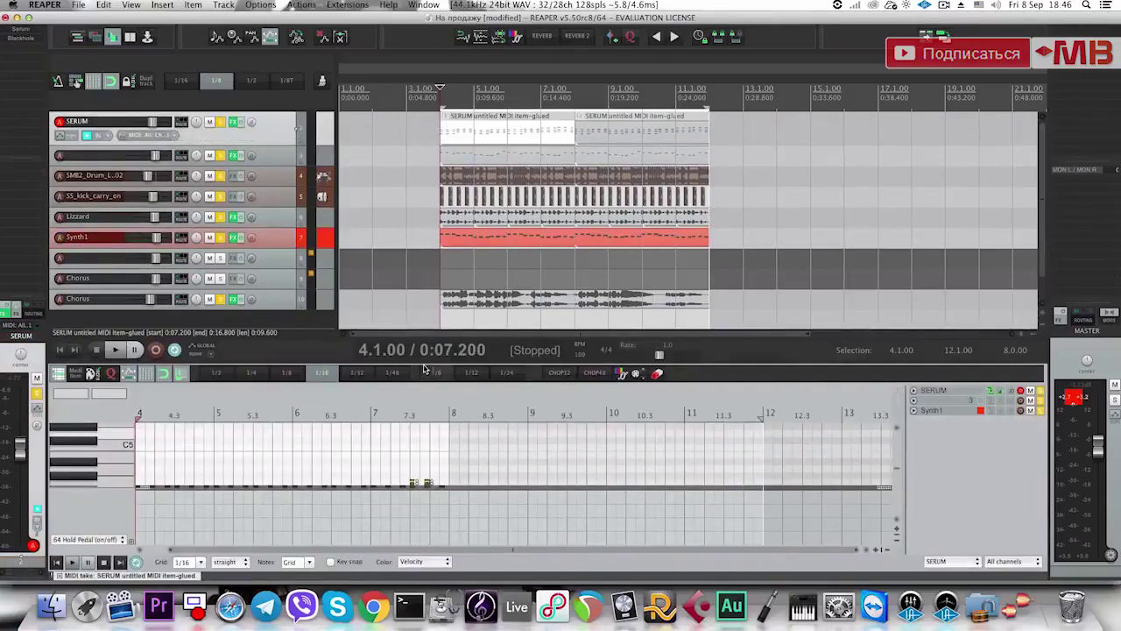
left_click_drag(424, 364, 416, 161)
scroll(354, 282, "down", 1)
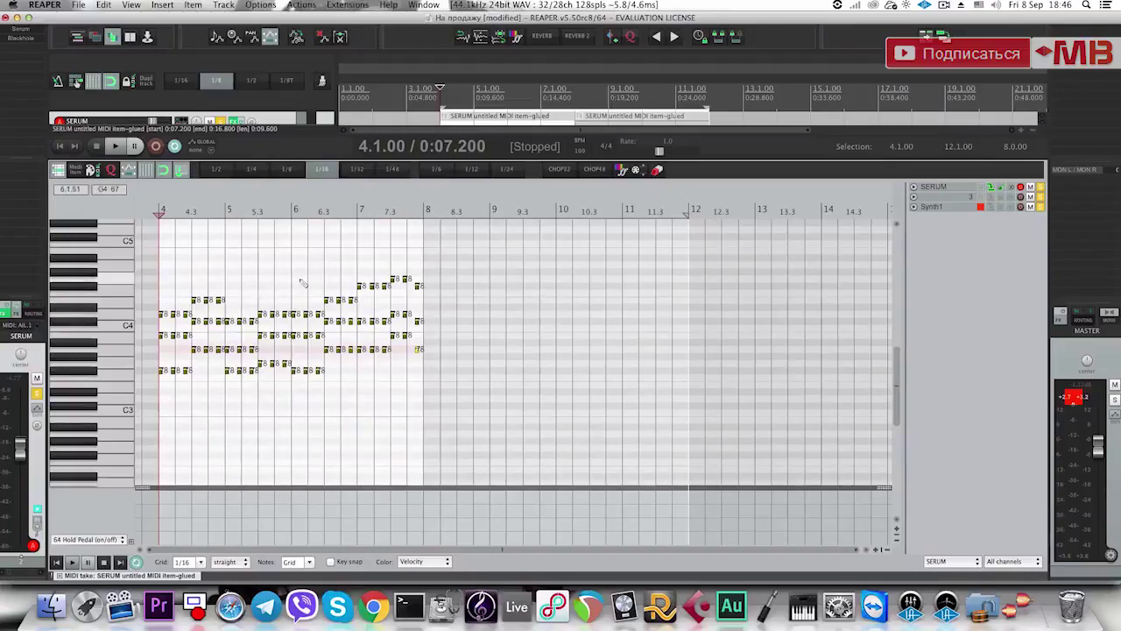
key("space")
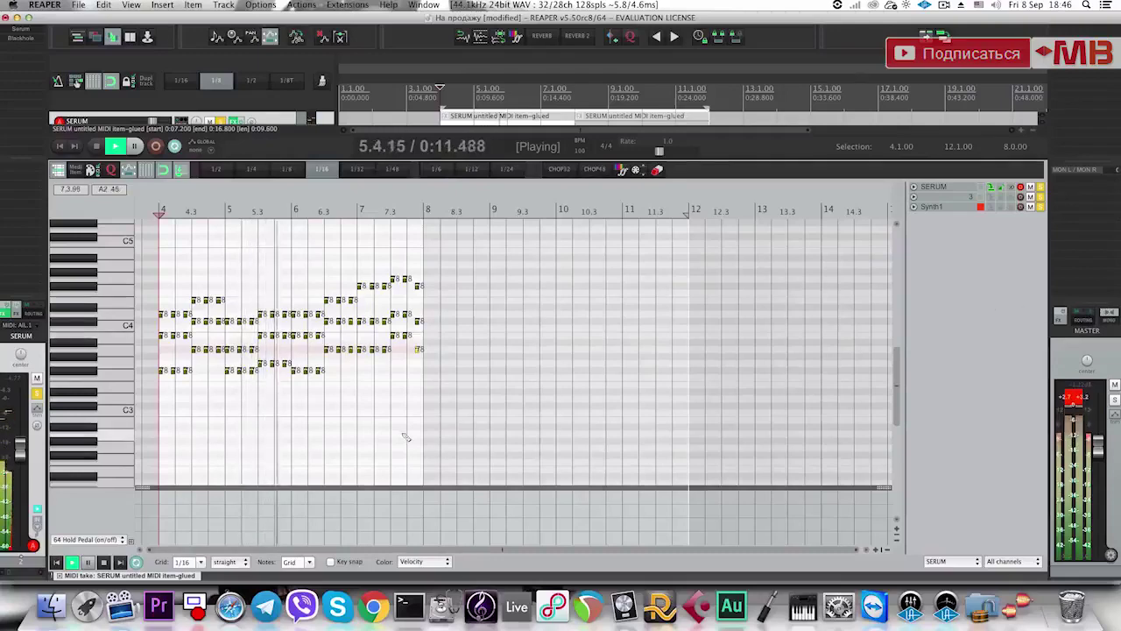
Move the last SERUM chord of bar 7 up to C#4, E4 and A4.
scroll(523, 363, "up", 3)
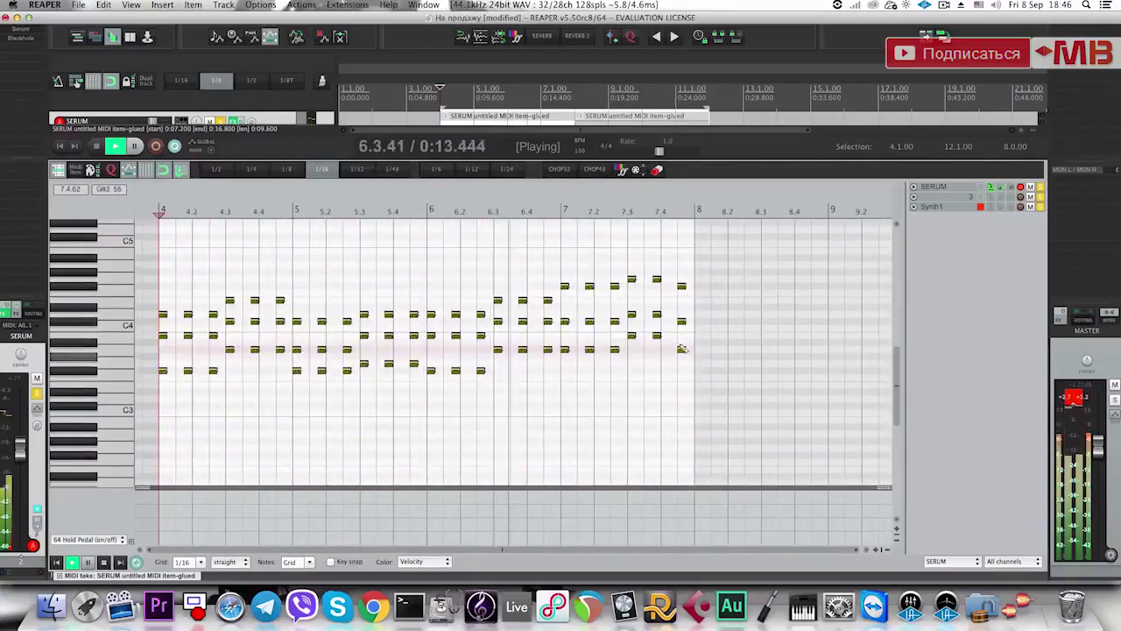
left_click_drag(676, 377, 697, 277)
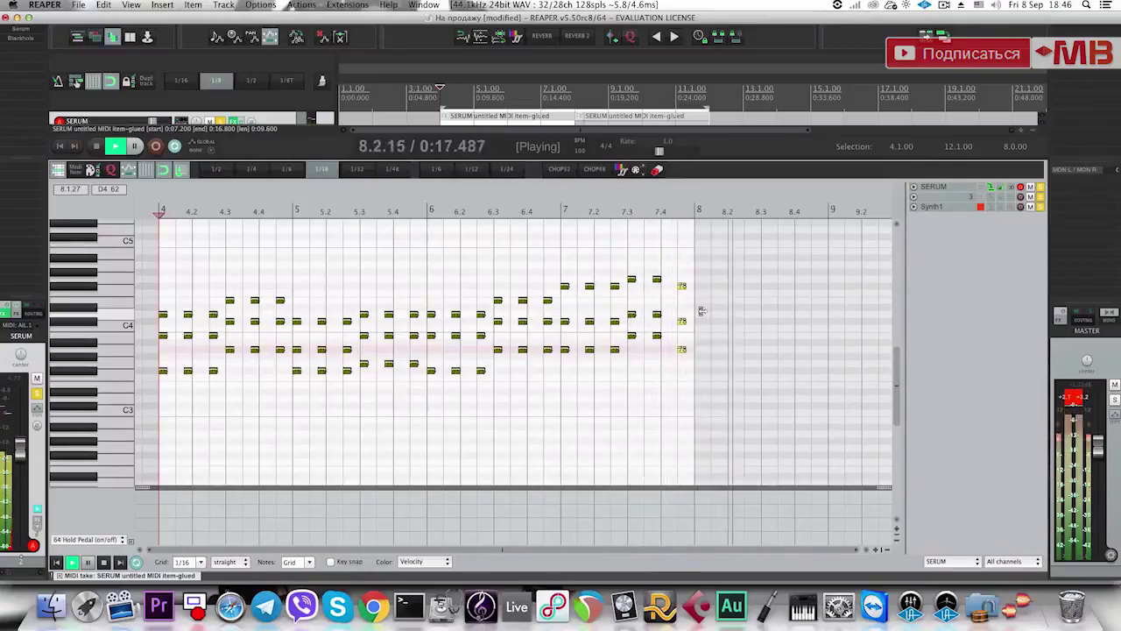
key("space")
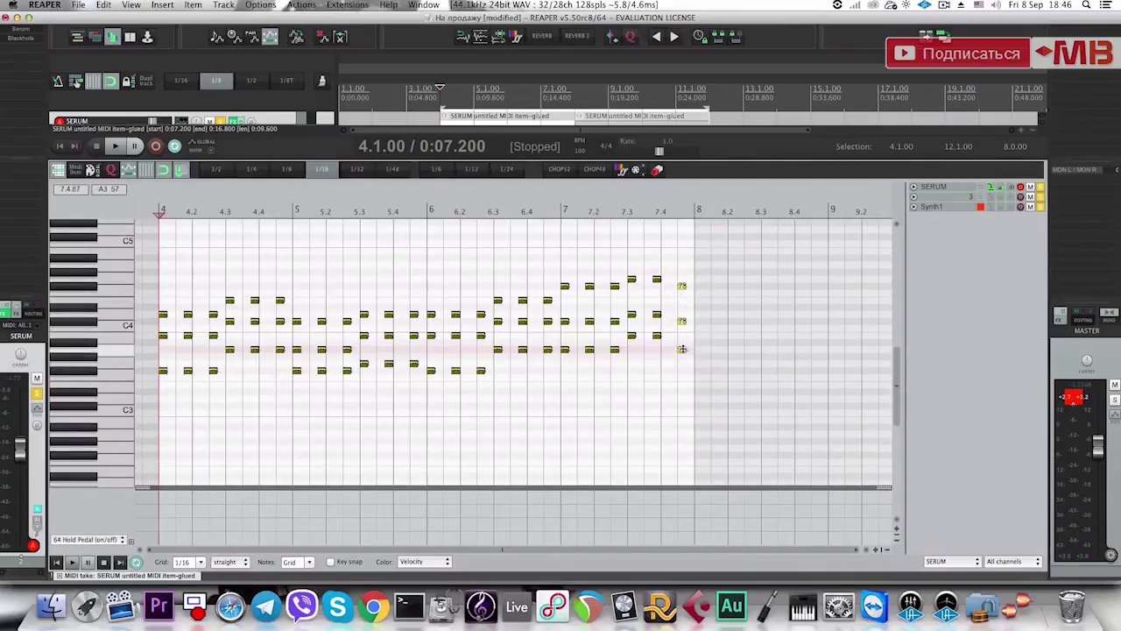
left_click_drag(682, 352, 681, 314)
left_click(681, 315)
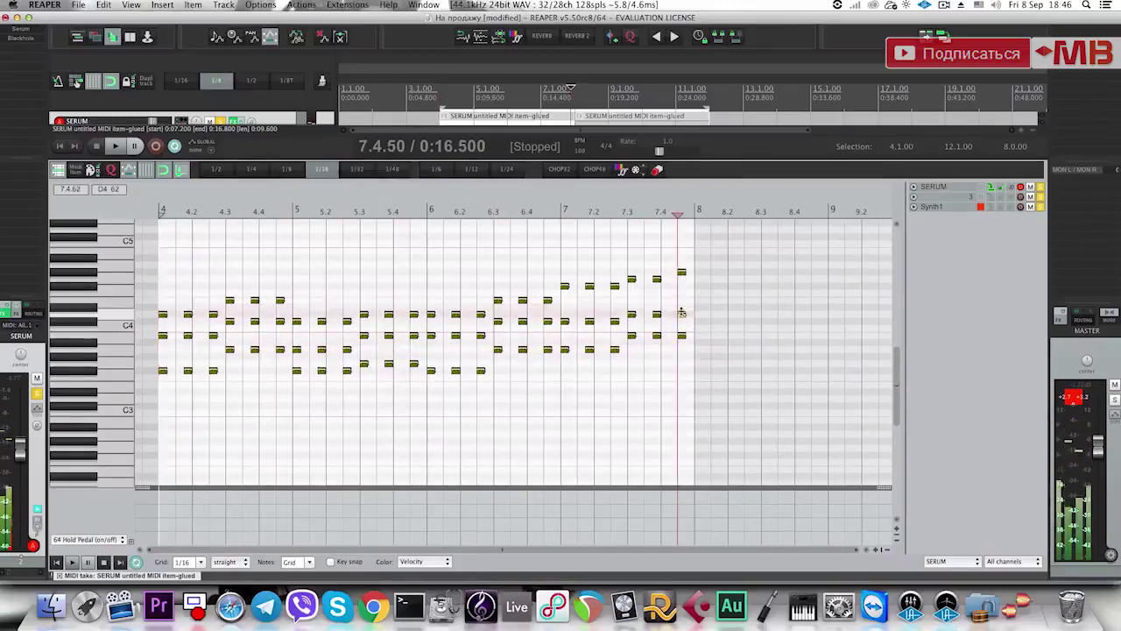
left_click_drag(682, 272, 682, 279)
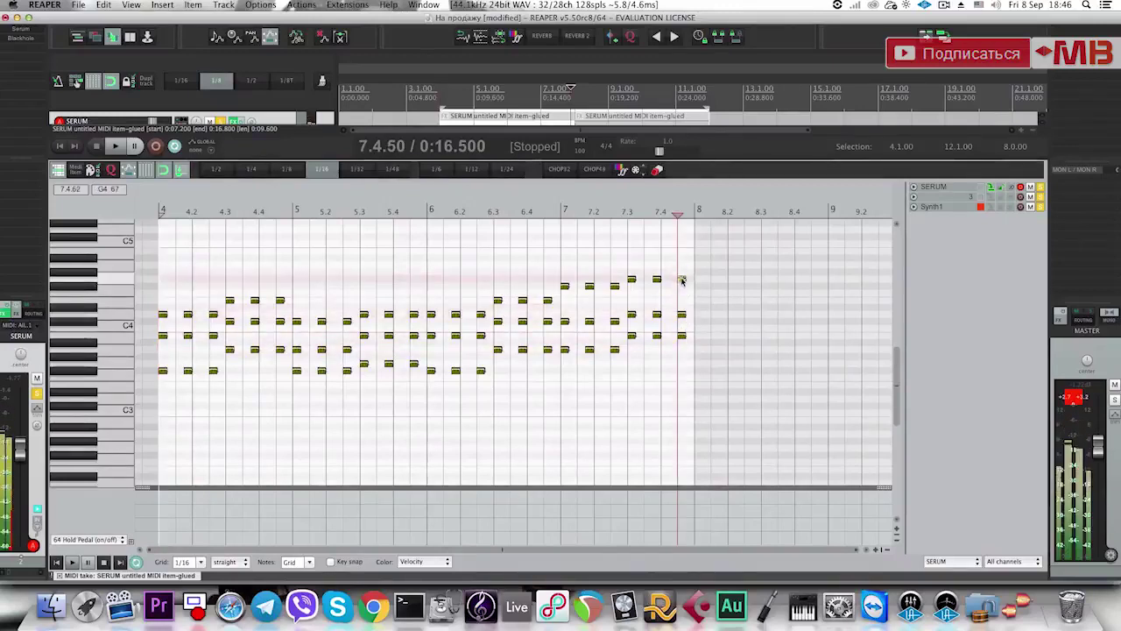
left_click(683, 336, "shift")
left_click_drag(682, 336, 682, 323)
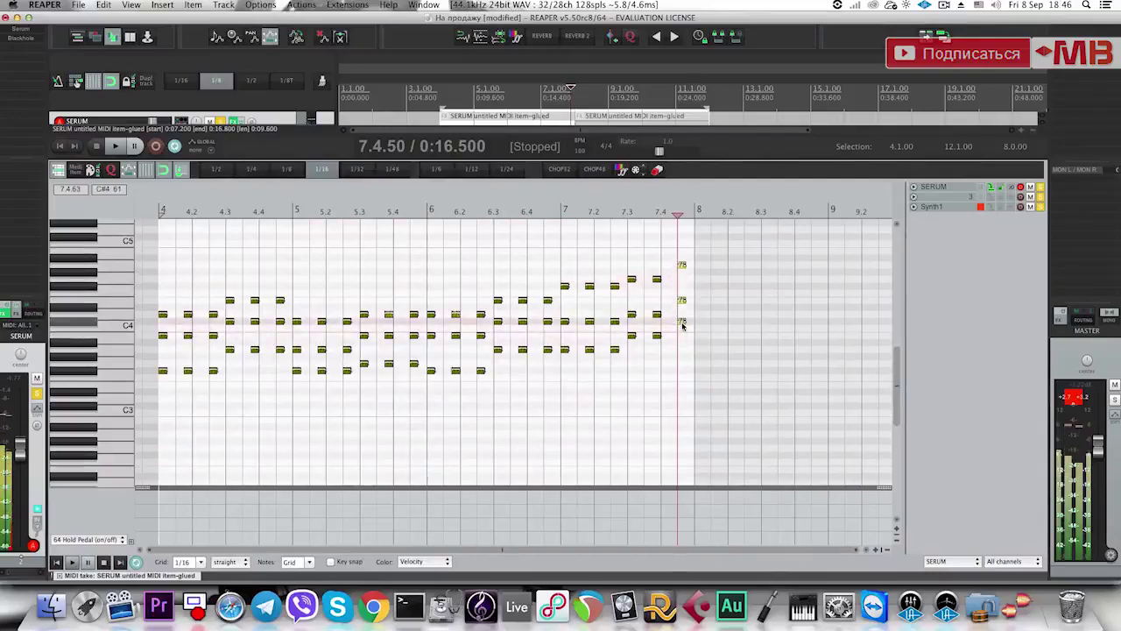
key("Escape")
In the first Synth1 item, move the last note of bar 7 up to A2.
double_click(570, 241)
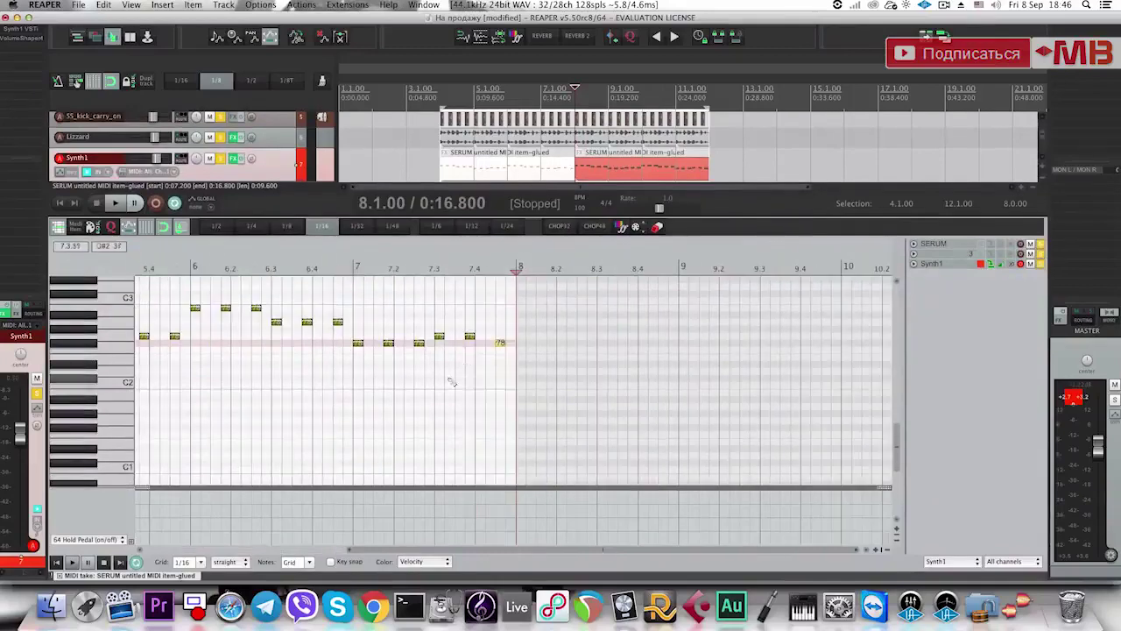
left_click(500, 338)
left_click_drag(501, 339, 502, 323)
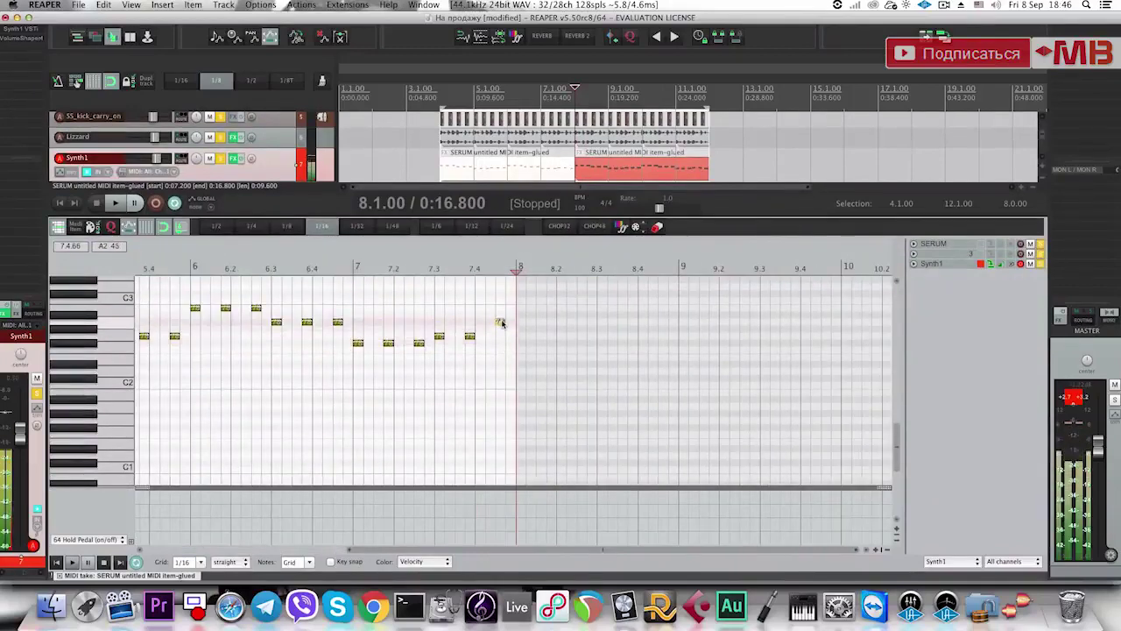
Replace the second SERUM, melody and Synth1 items, bars 8 to 12, with duplicates of their first items during playback from bar 4.
key("Home")
key("space")
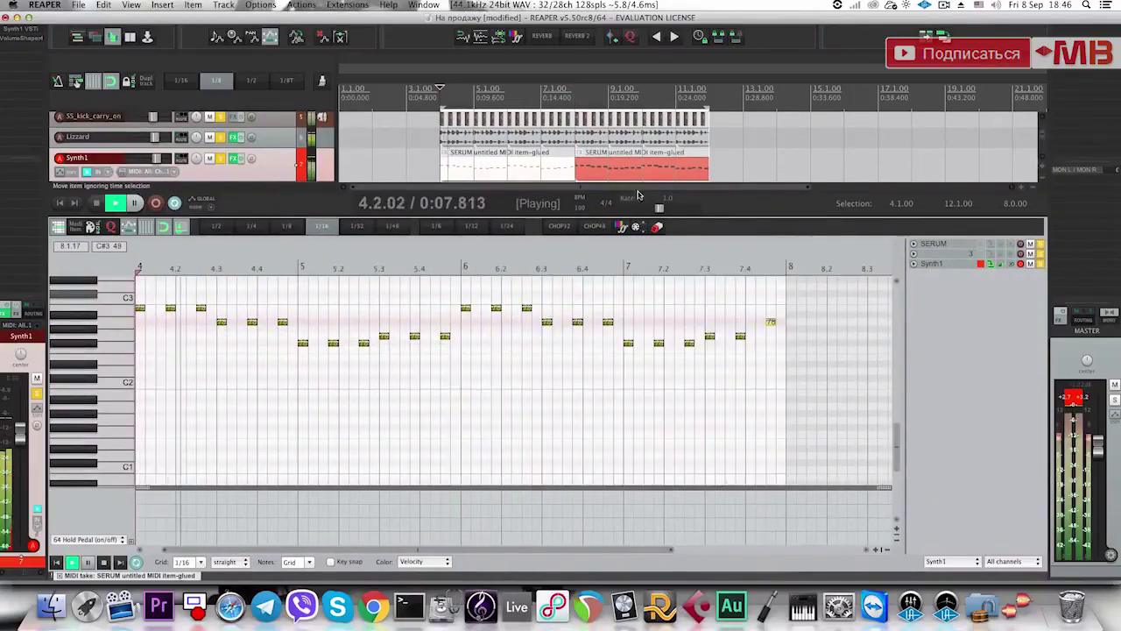
key("Escape")
left_click(623, 235)
key("Delete")
left_click_drag(720, 138, 511, 115)
key("Delete")
left_click(541, 236, "super")
key("super+d")
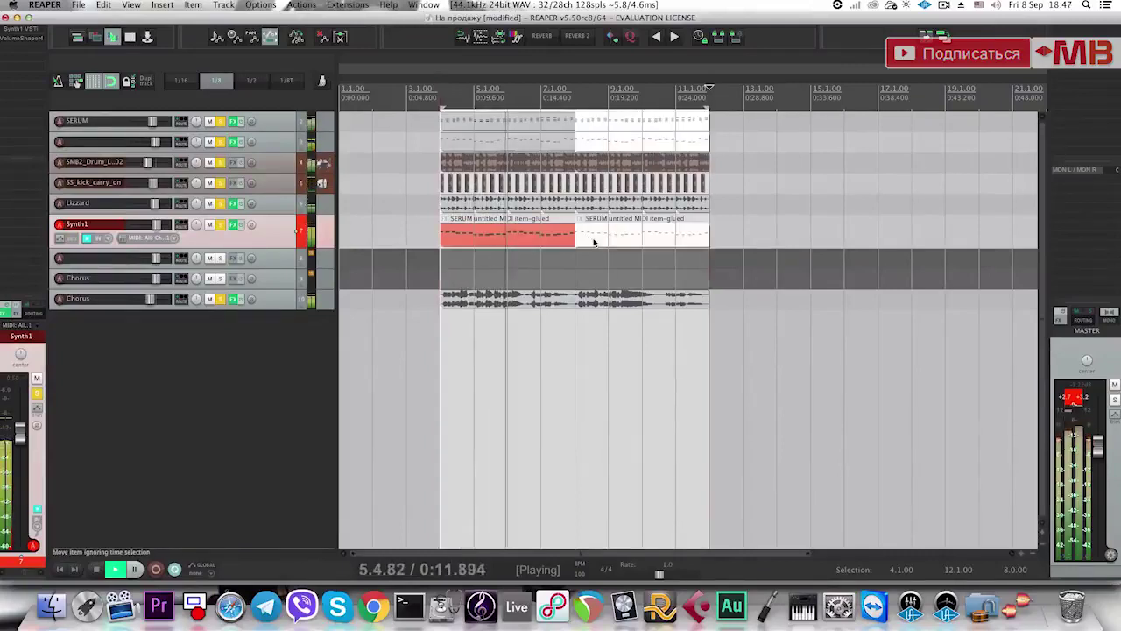
left_click(589, 236)
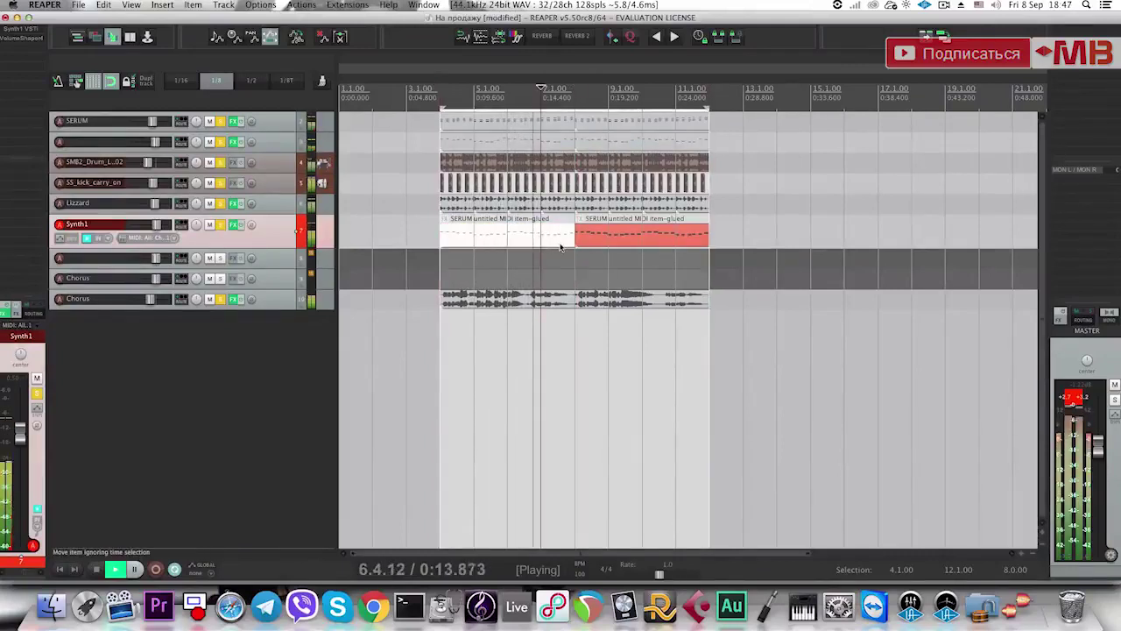
Examine the closing chord of bar 7 in the first SERUM item's notes and close the note editor.
left_click(550, 122)
double_click(551, 121)
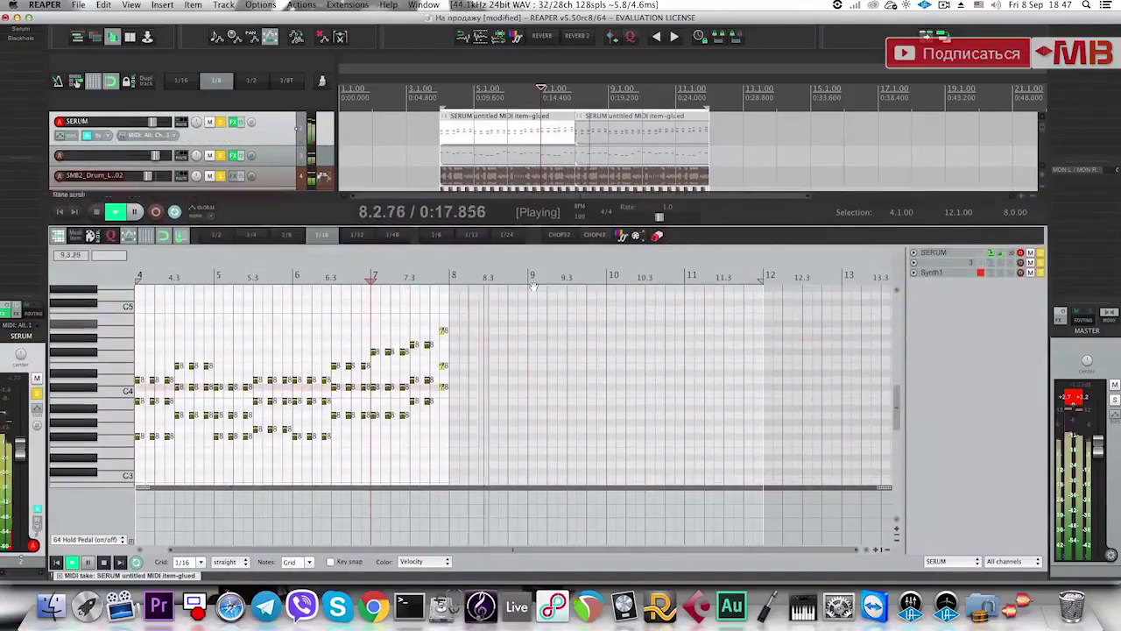
key("space")
scroll(453, 371, "up", 2)
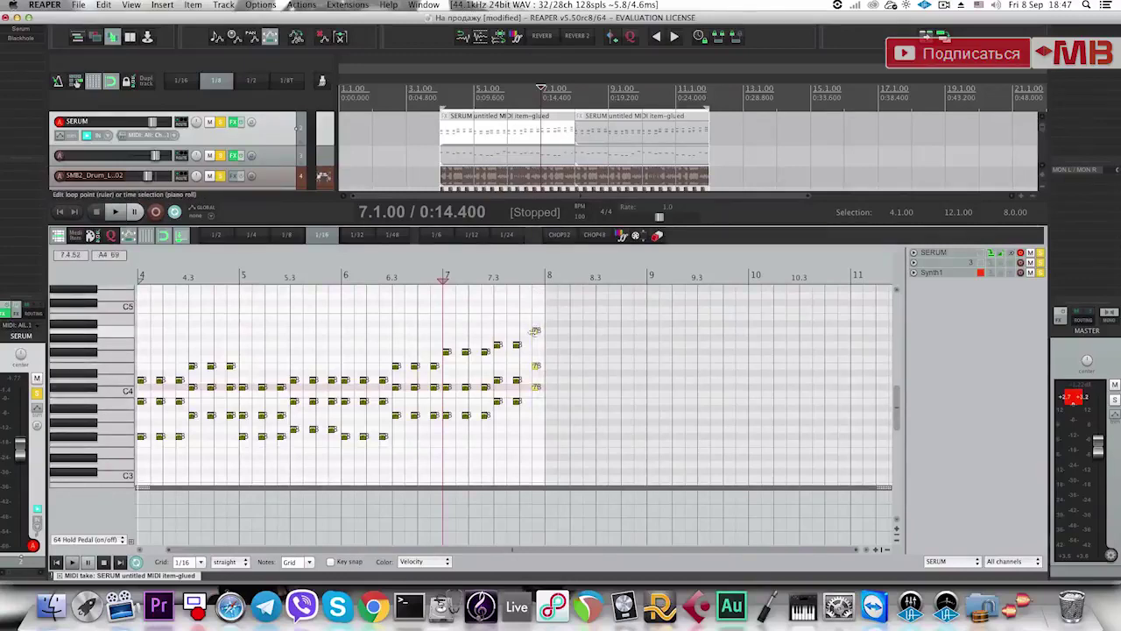
key("Escape")
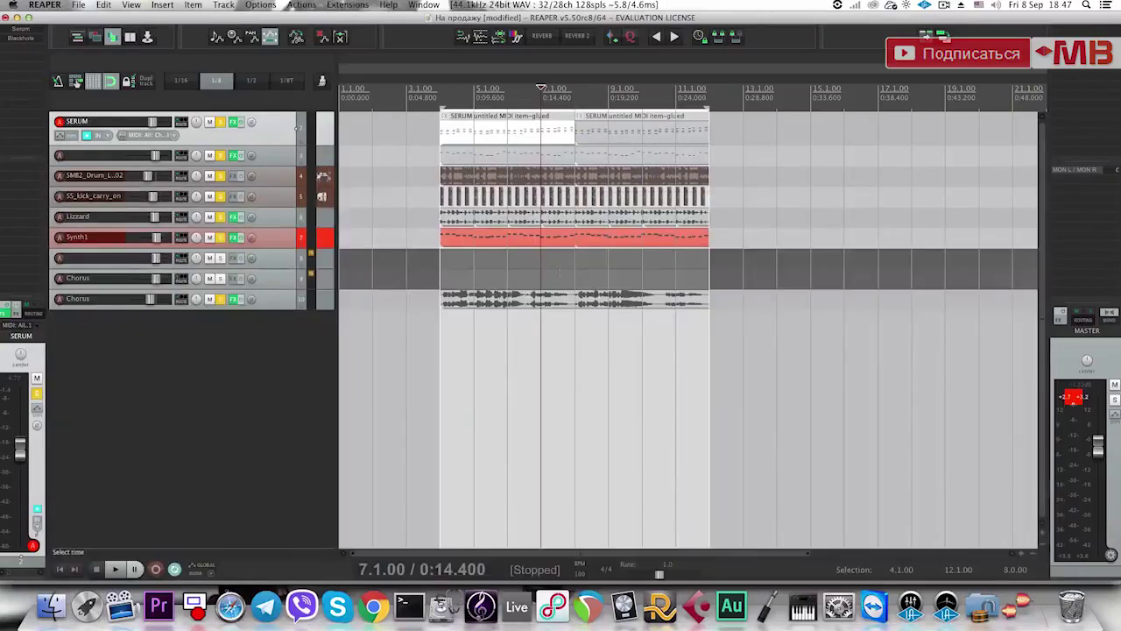
Add a new empty track below the last Chorus track.
left_click(554, 303)
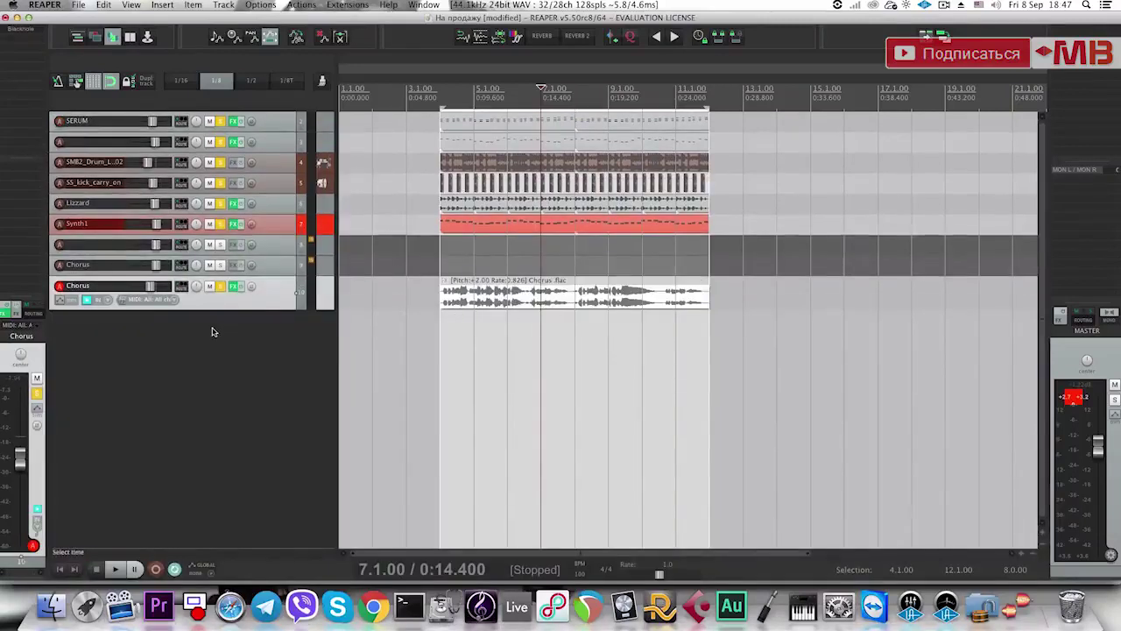
double_click(268, 363)
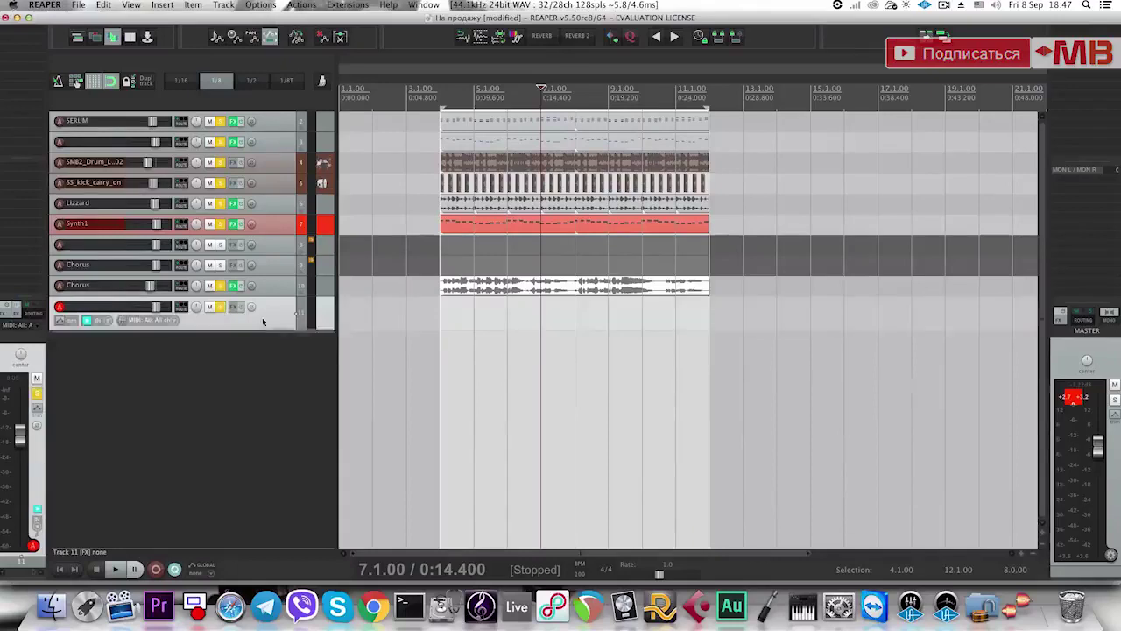
Look through the drum and bass folder and the parent Samples folder in the Media Explorer, close it and reselect the new track.
key("super+alt+x")
key("BackSpace")
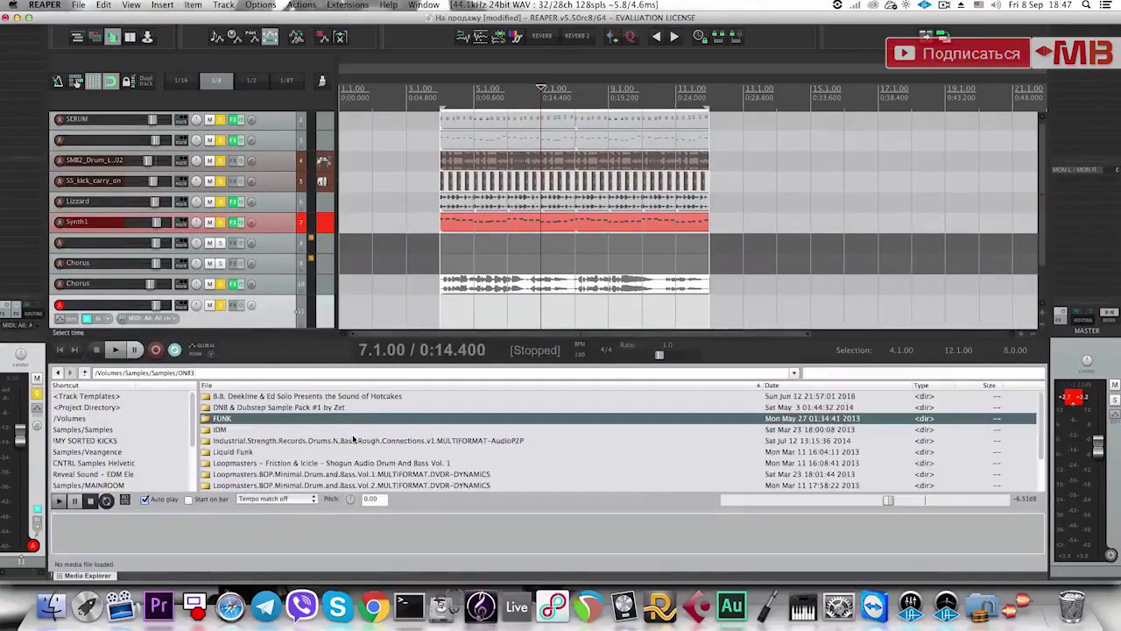
scroll(337, 442, "down", 4)
left_click(298, 429)
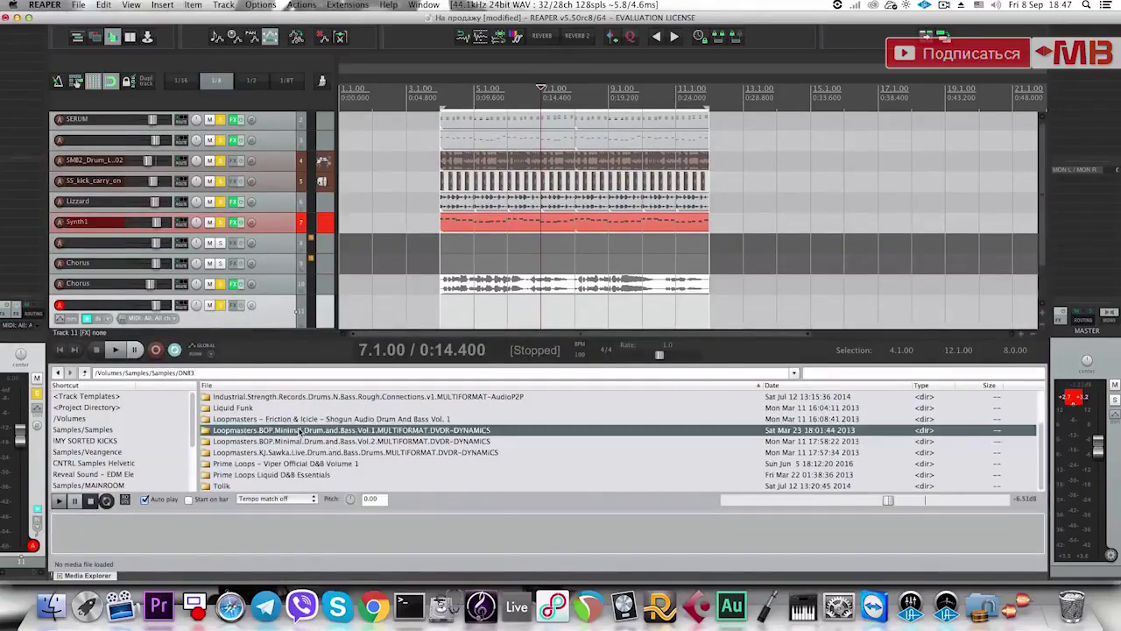
scroll(298, 437, "up", 4)
scroll(298, 437, "down", 4)
key("BackSpace")
scroll(280, 455, "down", 10)
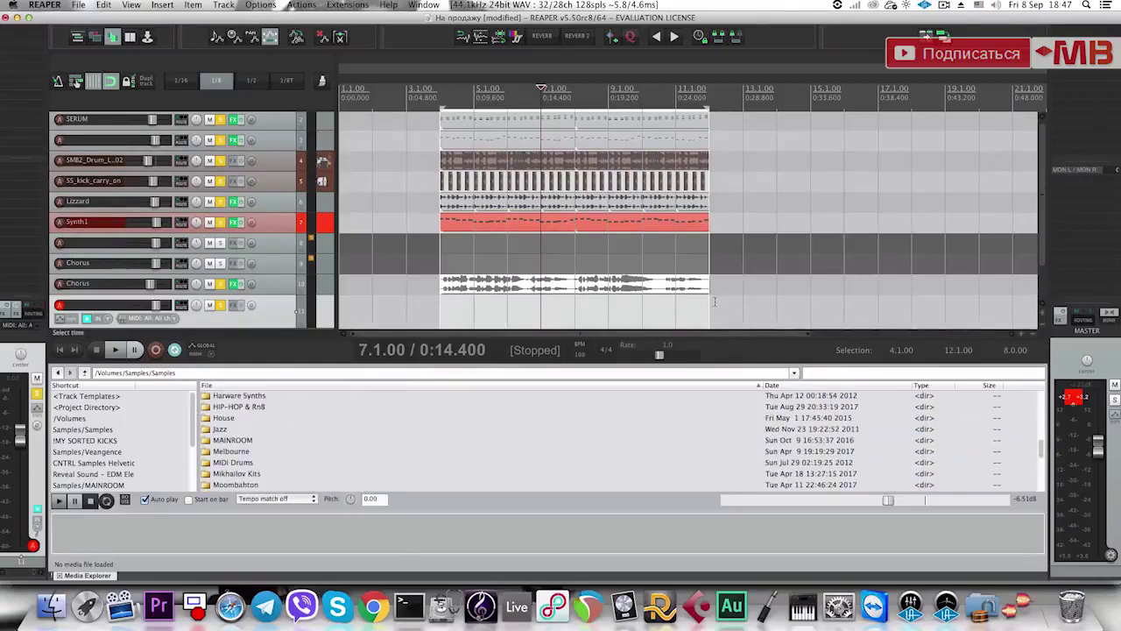
left_click(693, 249)
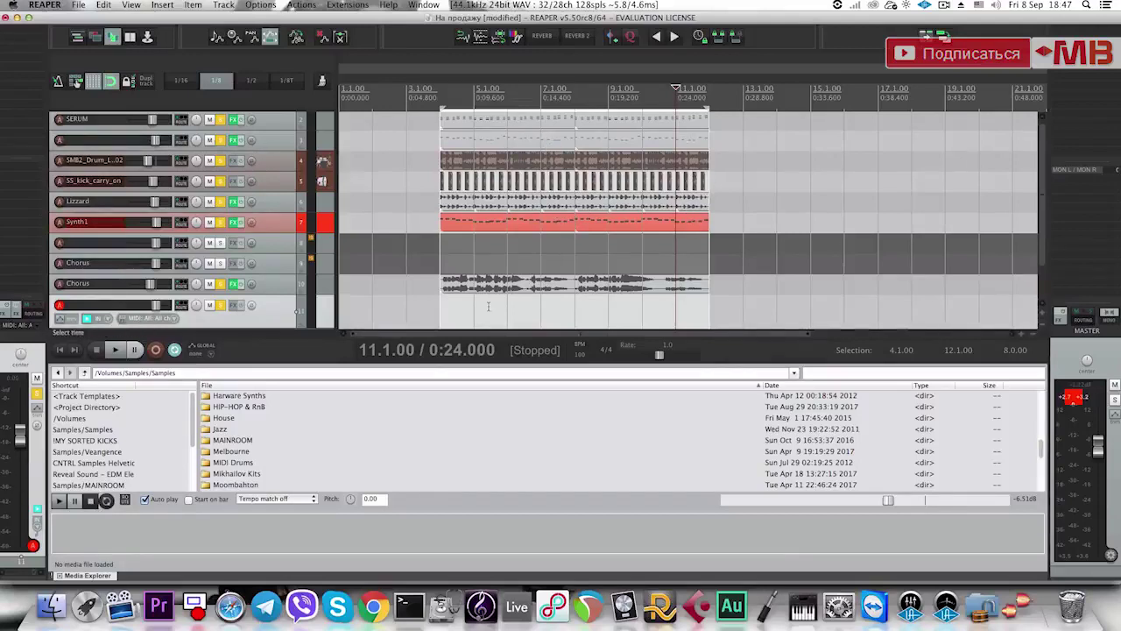
left_click_drag(441, 307, 708, 304)
key("super+alt+x")
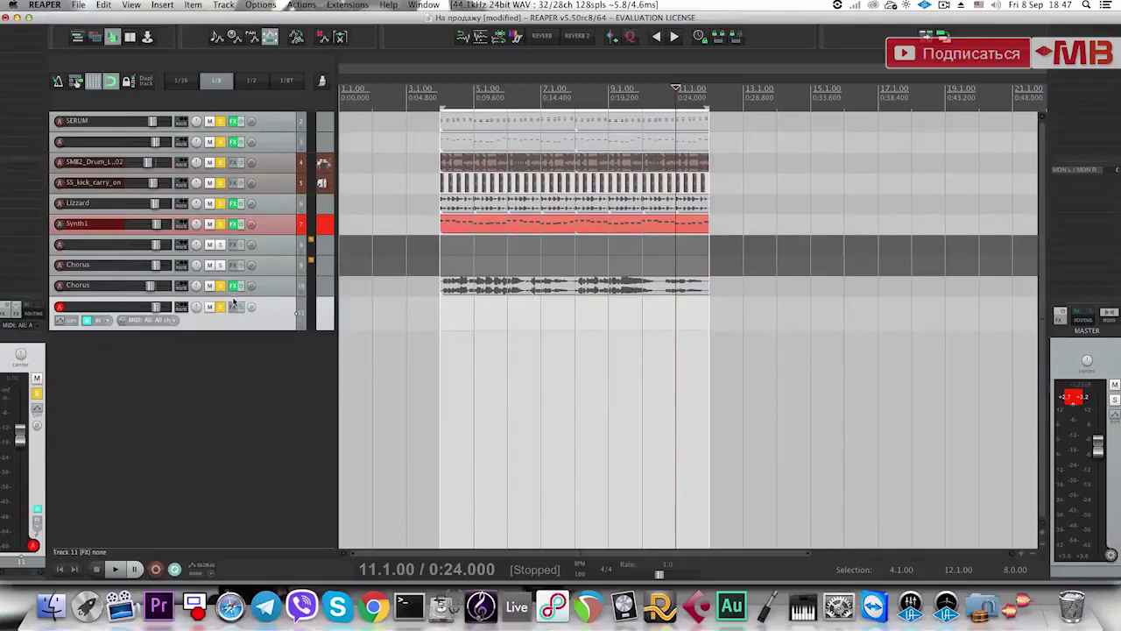
left_click(289, 333)
left_click(281, 313)
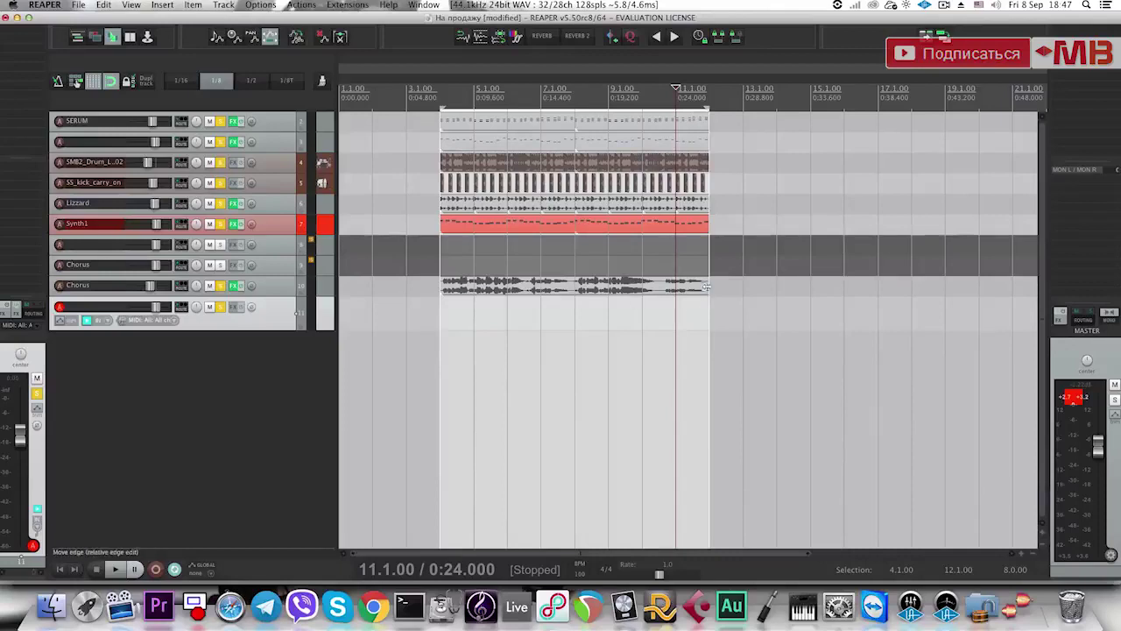
Play the ending from bar 10 and shorten the second Synth1, SERUM and melody items to about beat 3.5 of bar 11.
scroll(706, 287, "up", 3)
left_click(622, 307)
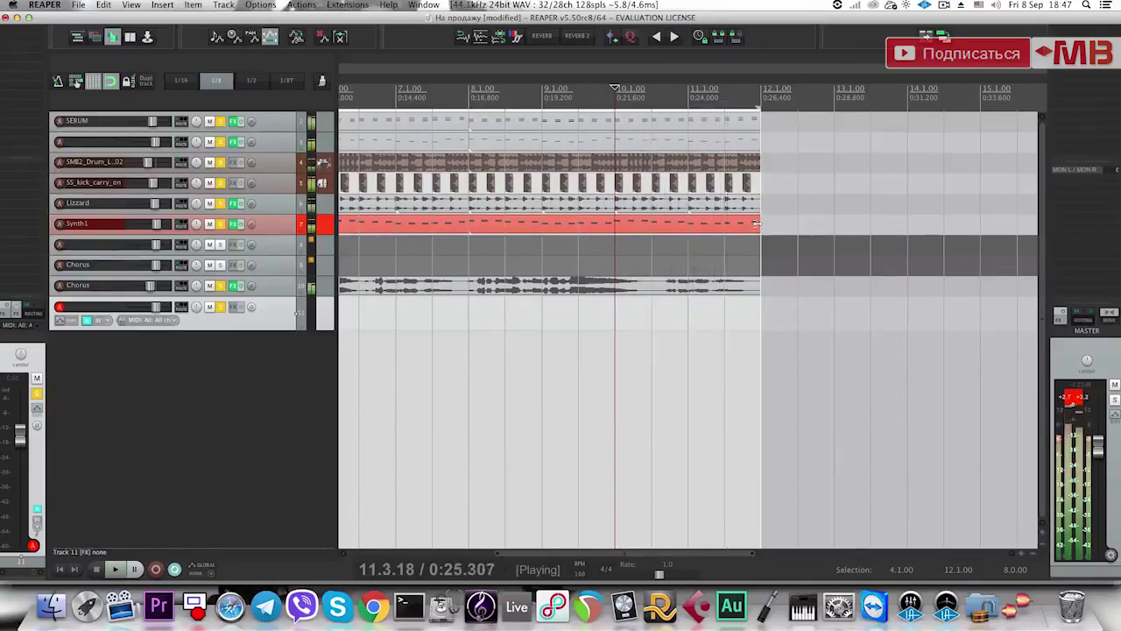
key("space")
left_click_drag(756, 224, 733, 224)
left_click(756, 122)
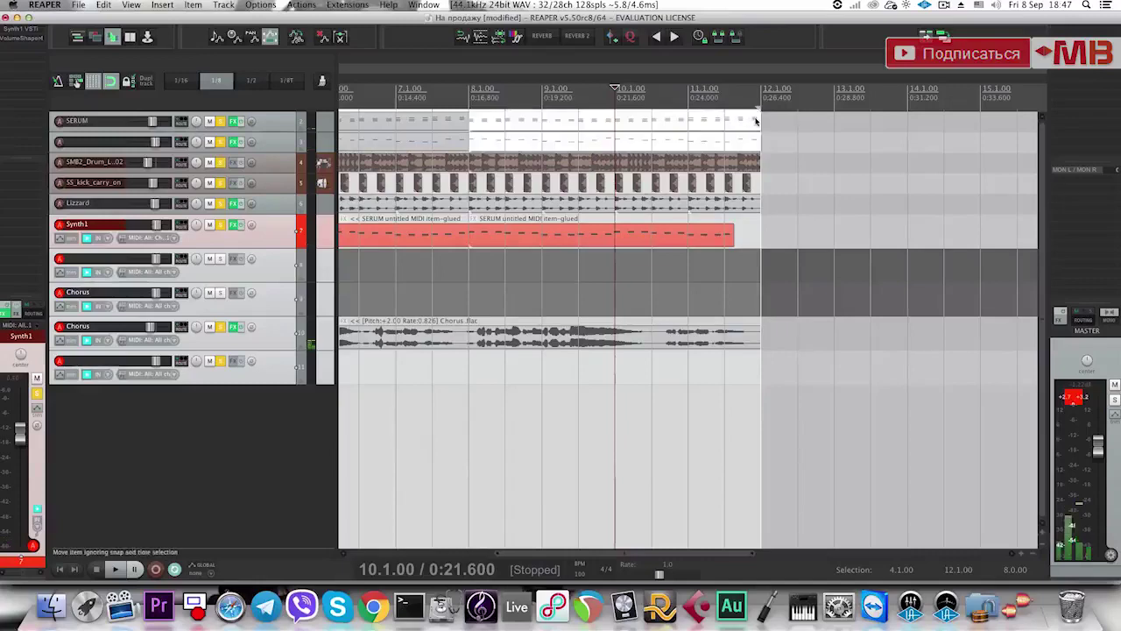
left_click_drag(758, 123, 734, 128)
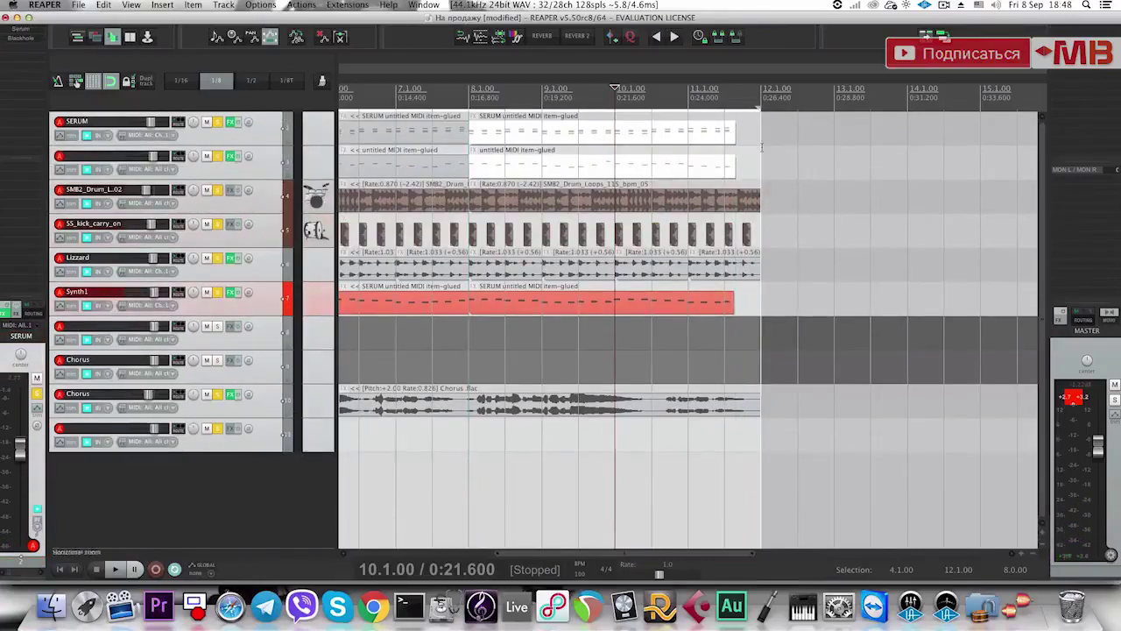
Shorten the SMB2 drum loop and Lizzard item to just after beat 3 of bar 11 and remove the kick on beat 4.
left_click(734, 200)
key("Page_Down")
scroll(732, 180, "up", 3)
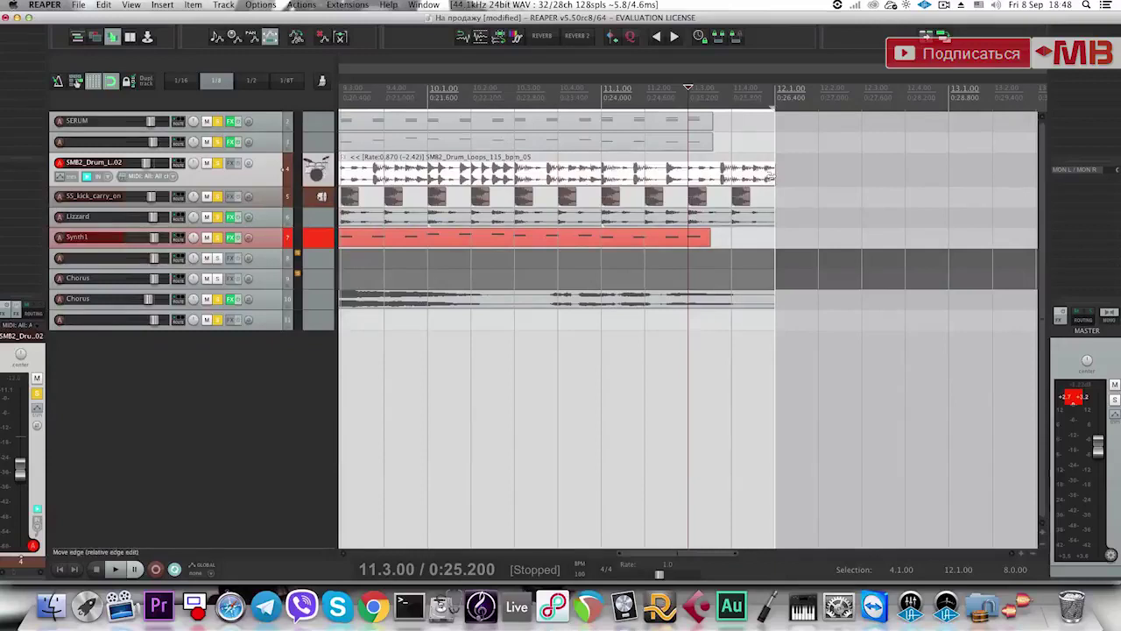
left_click_drag(771, 175, 699, 175)
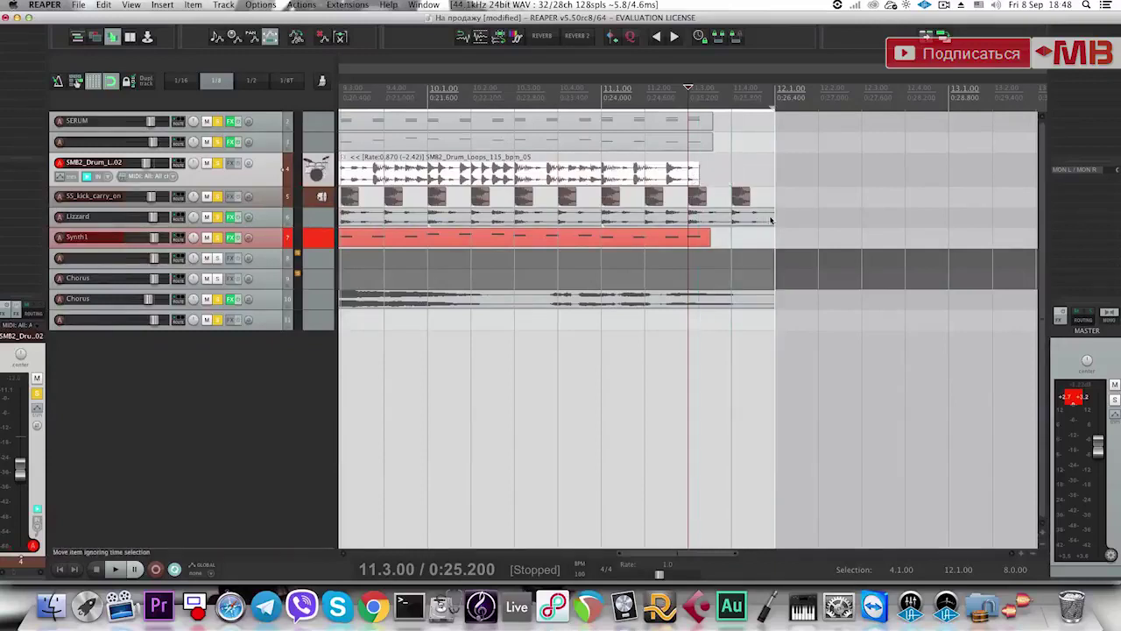
mouse_move(771, 220)
left_mouse_down()
mouse_move(706, 216)
mouse_move(770, 230)
left_mouse_up()
key("Delete")
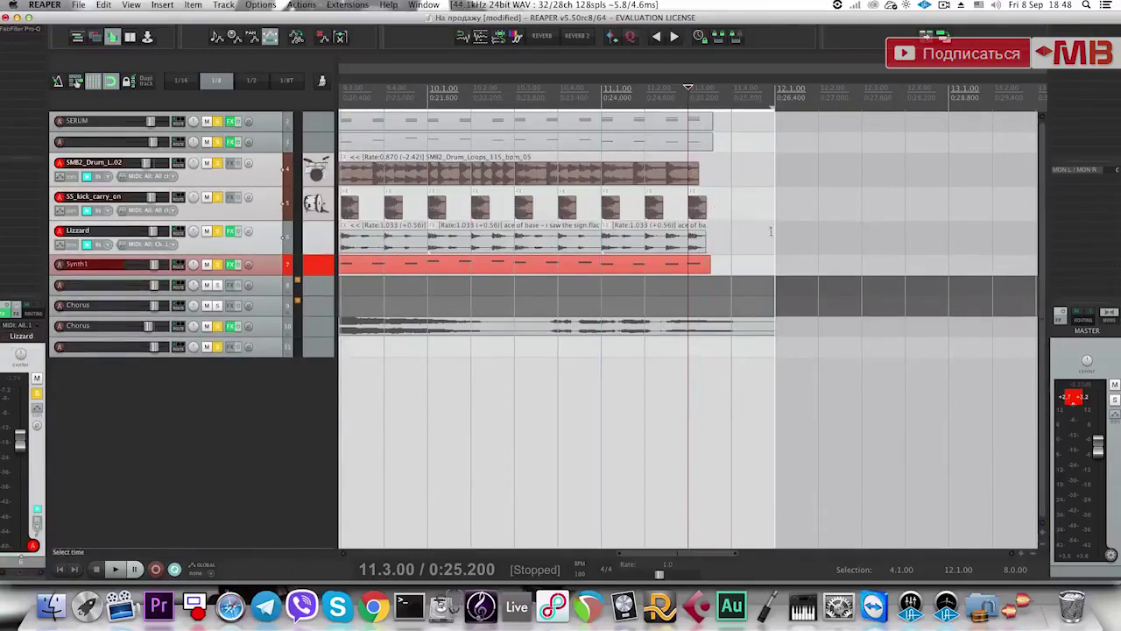
Clear the time selection and play back the shortened ending from bar 10.
scroll(771, 232, "down", 3)
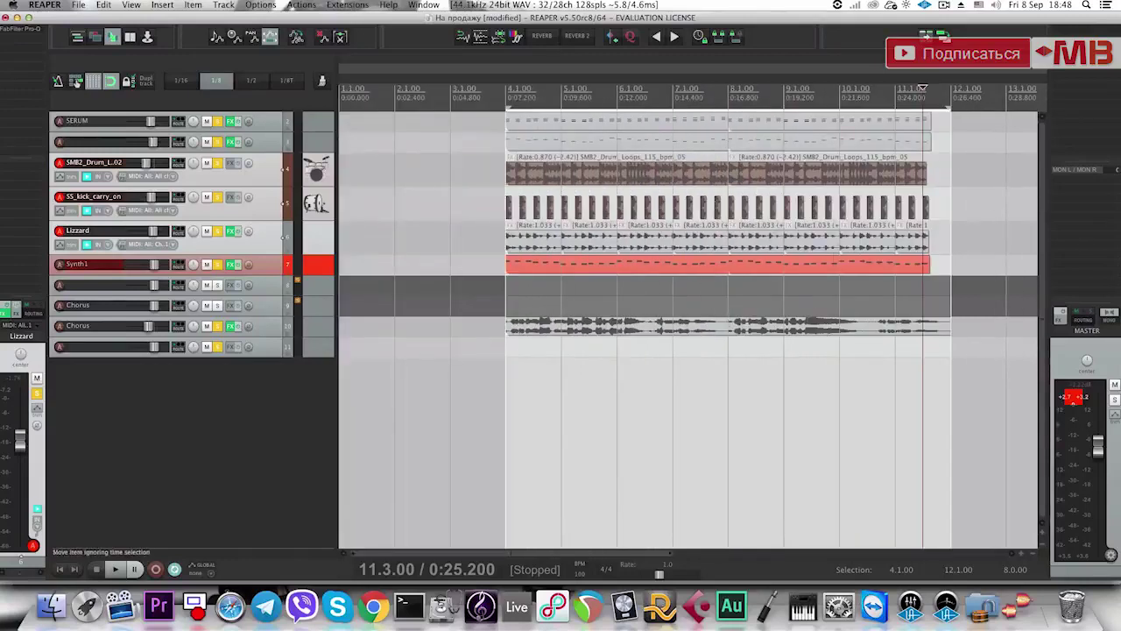
left_click(835, 366)
key("Escape")
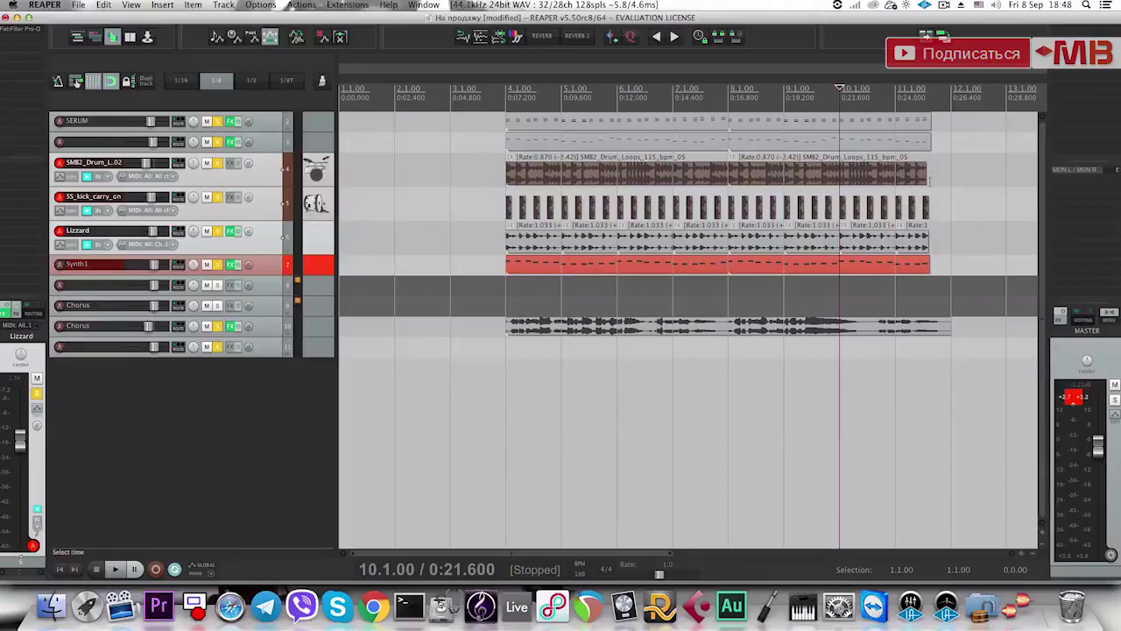
key("space")
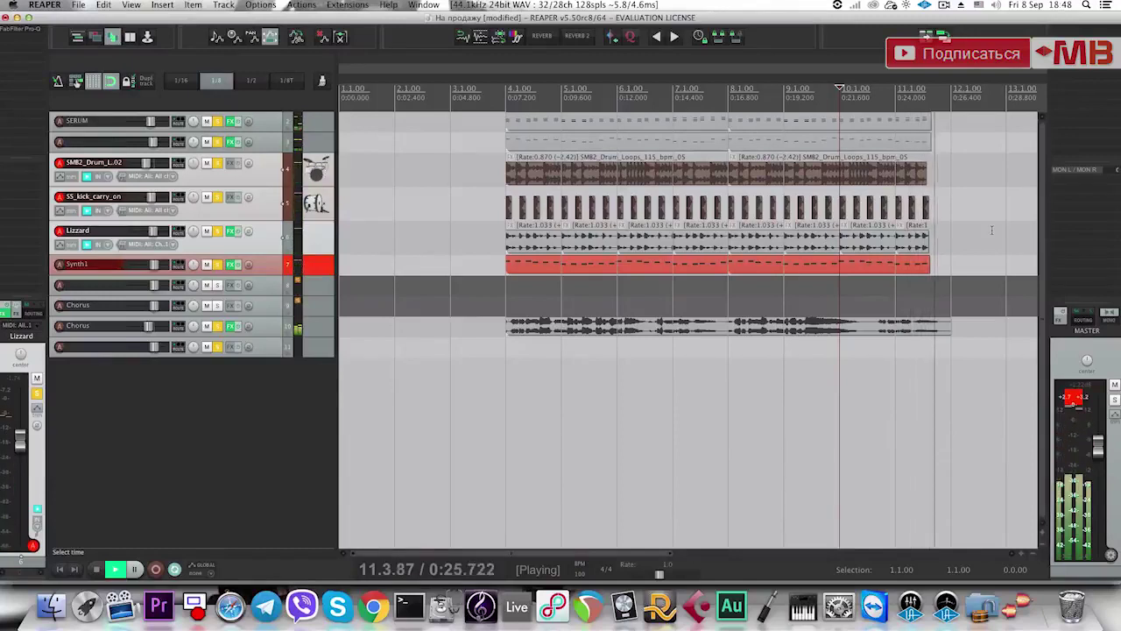
key("space")
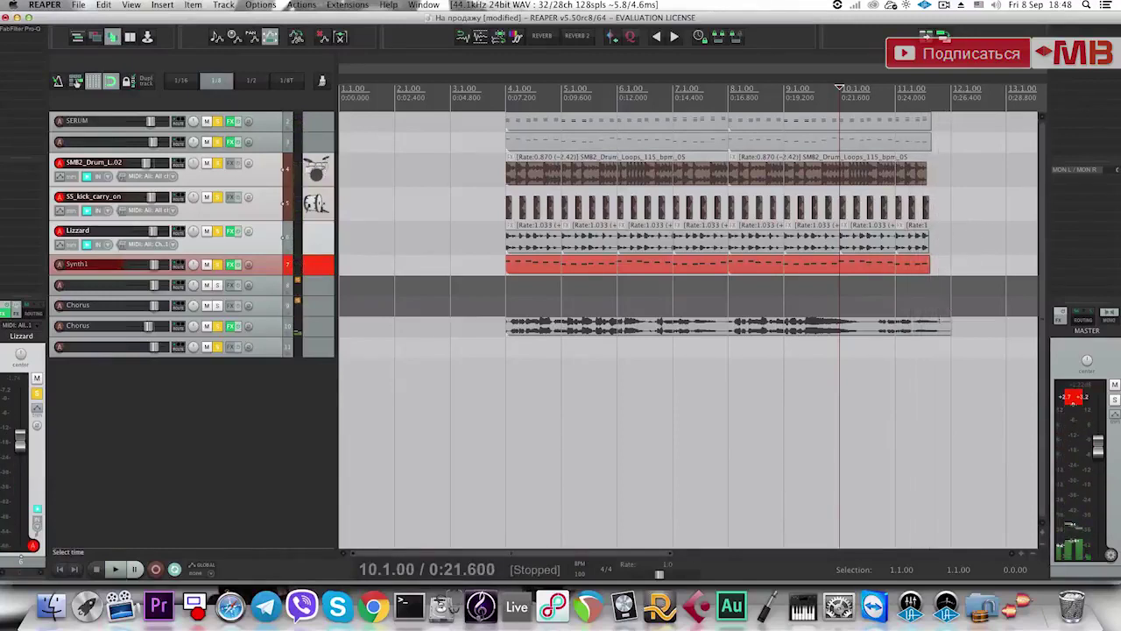
Trim the end of the Chorus vocal to slightly before bar 12 and set the time selection from bar 4 to bar 12.
left_click(951, 327)
left_click_drag(950, 300, 941, 299)
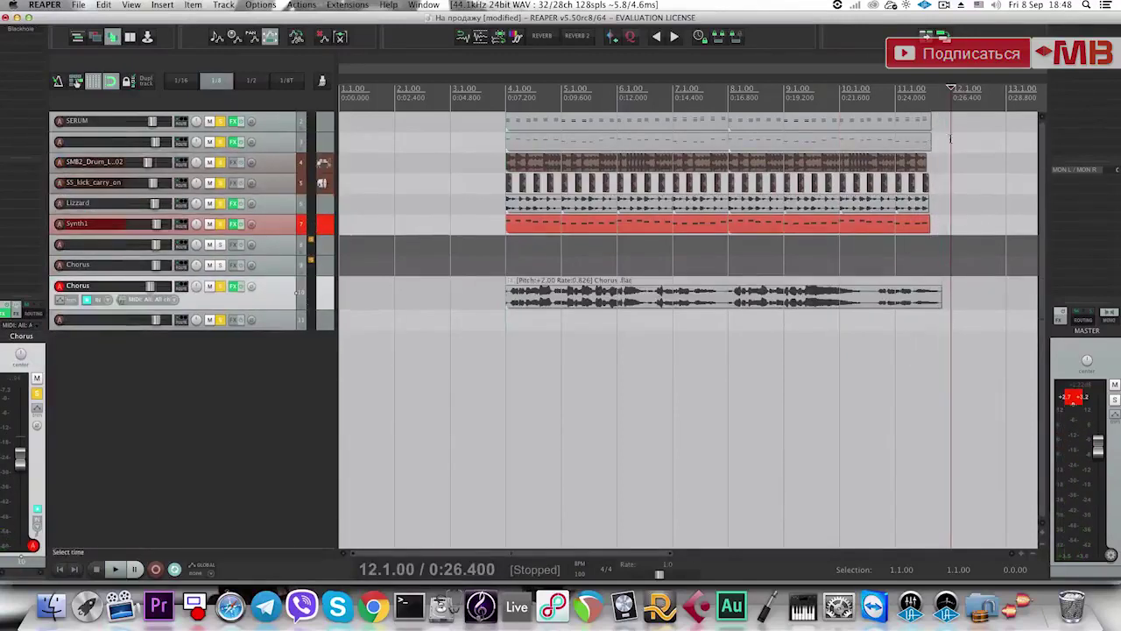
left_click(699, 230)
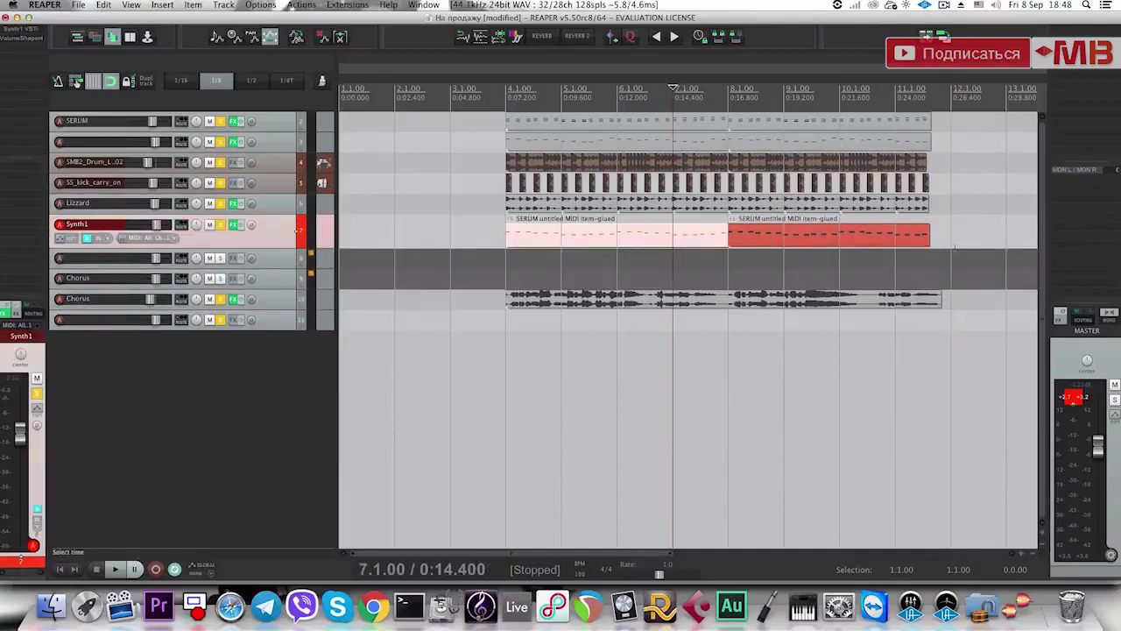
left_click_drag(506, 337, 953, 363)
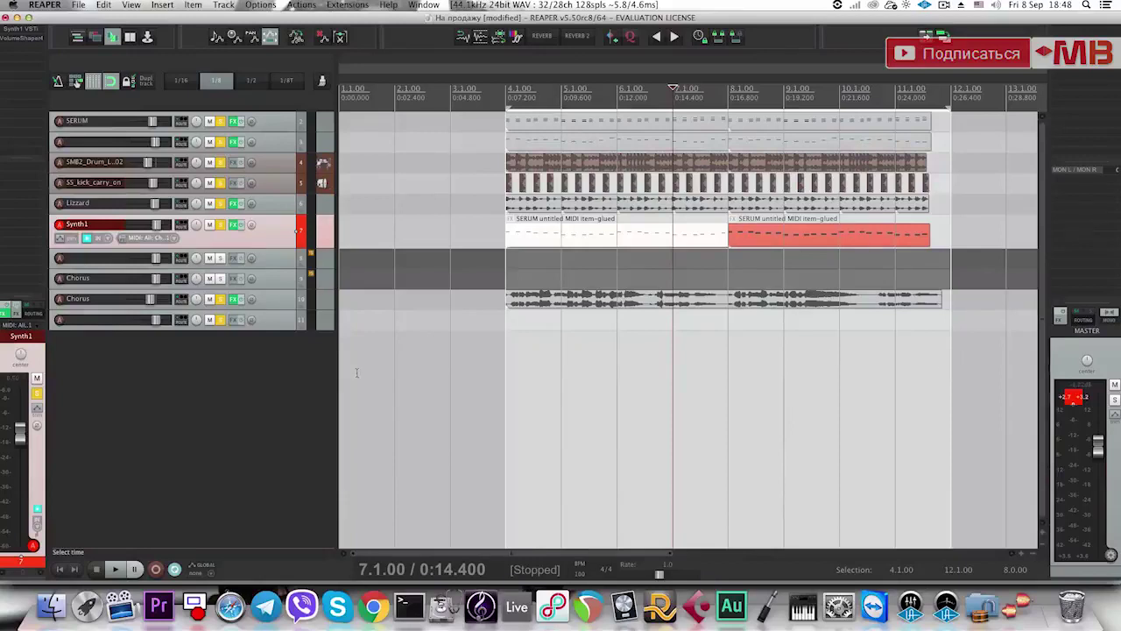
left_click(295, 319)
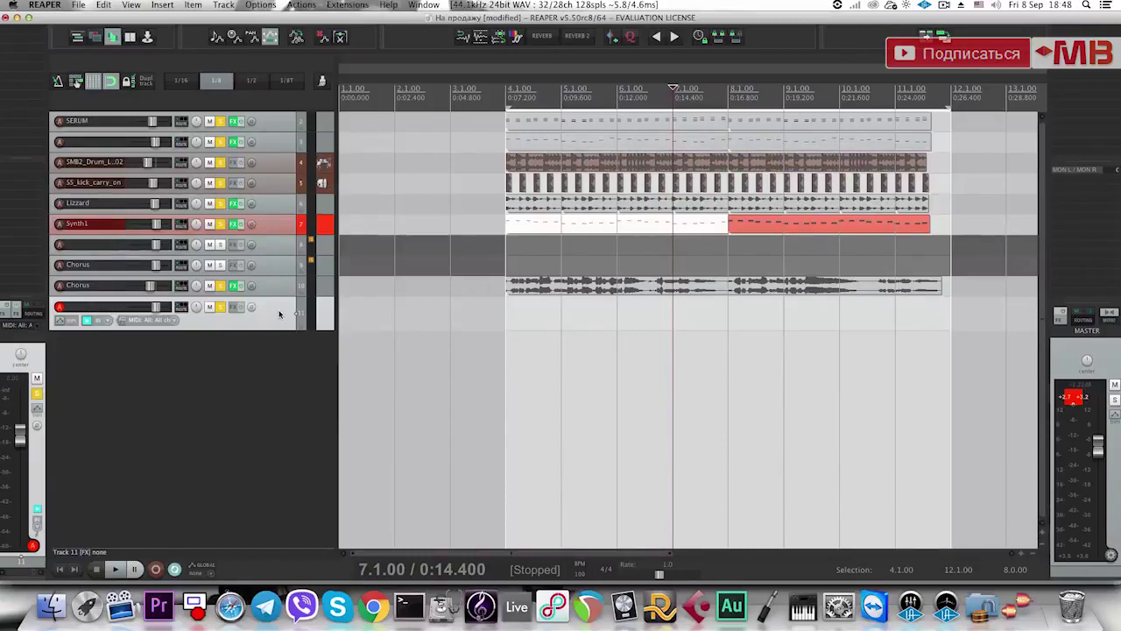
double_click(279, 313)
left_click(449, 297)
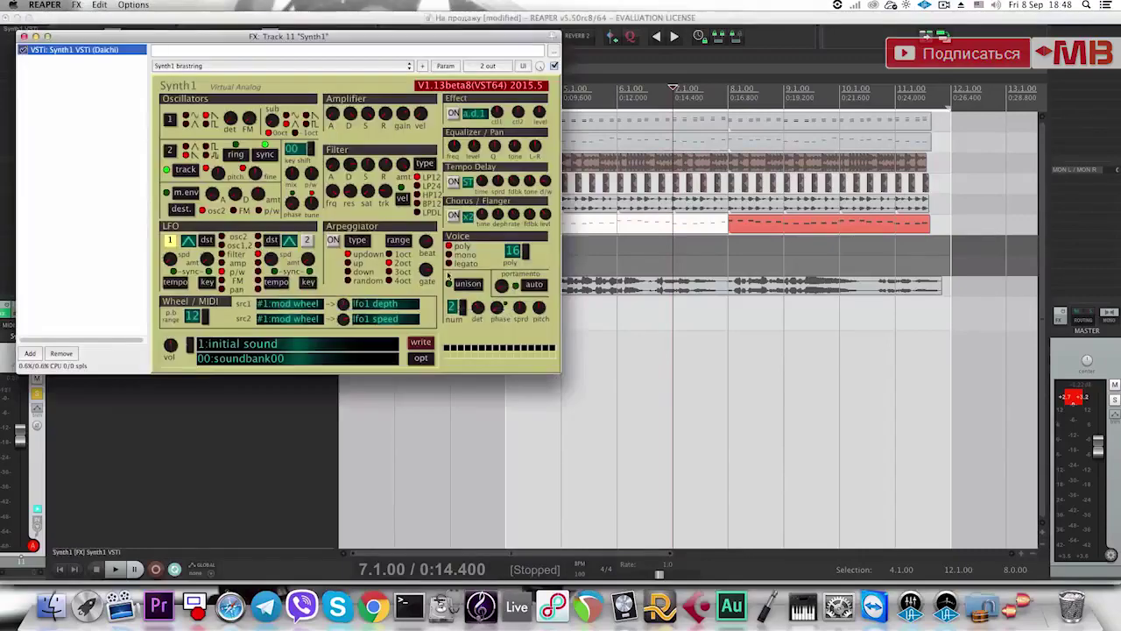
left_click(23, 36)
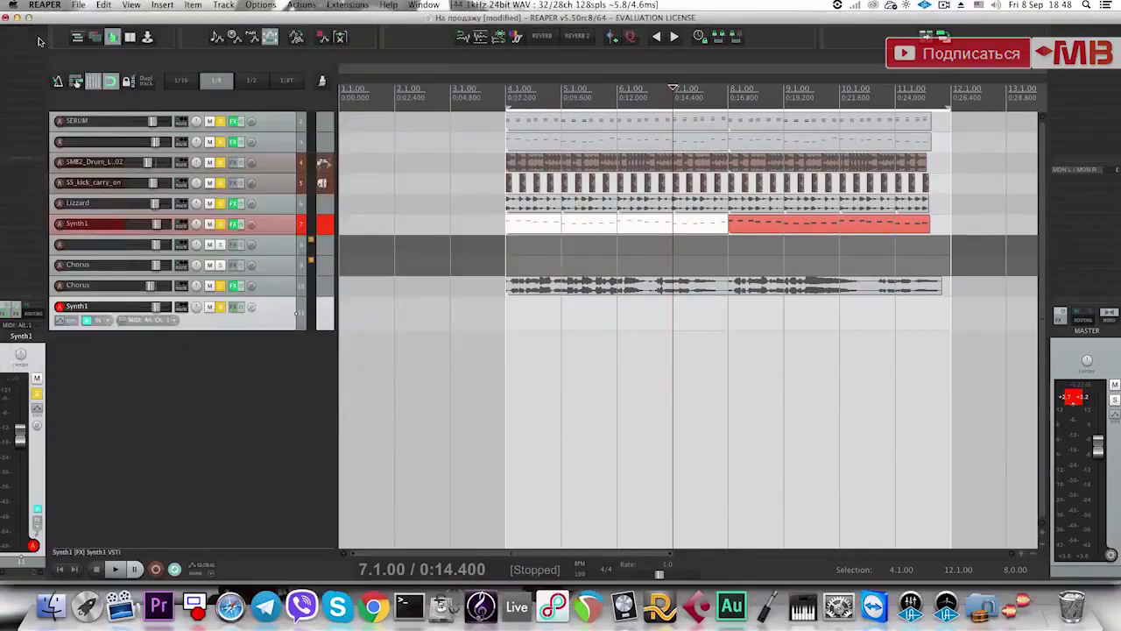
Load Serum as the instrument on the new track below Chorus and set oscillator A's unison to 4 voices.
middle_click(288, 316)
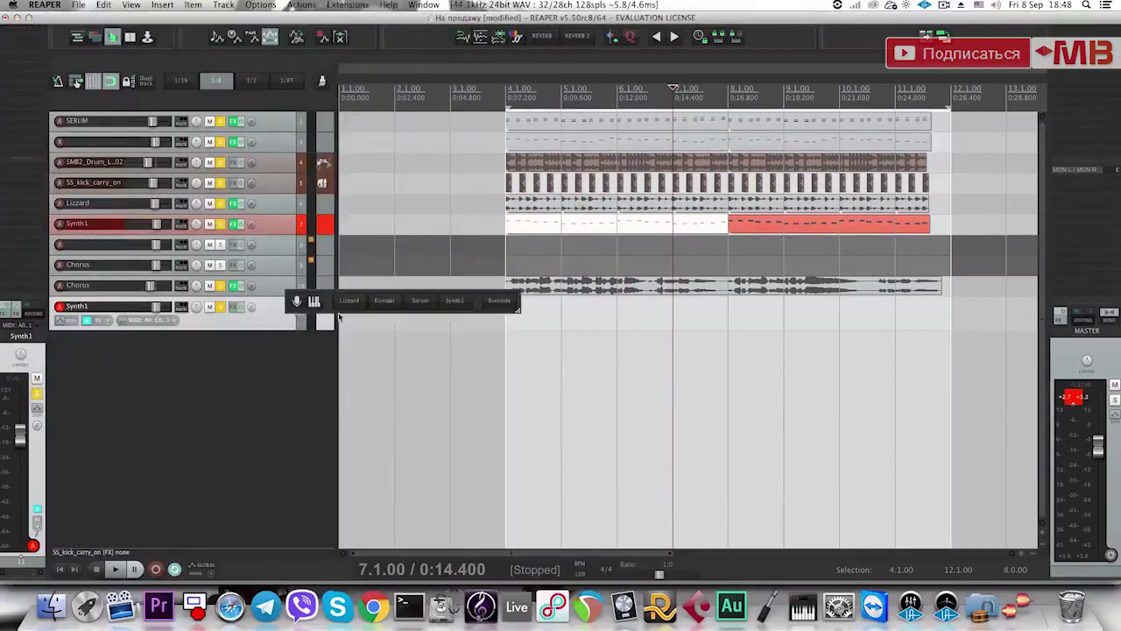
left_click(421, 300)
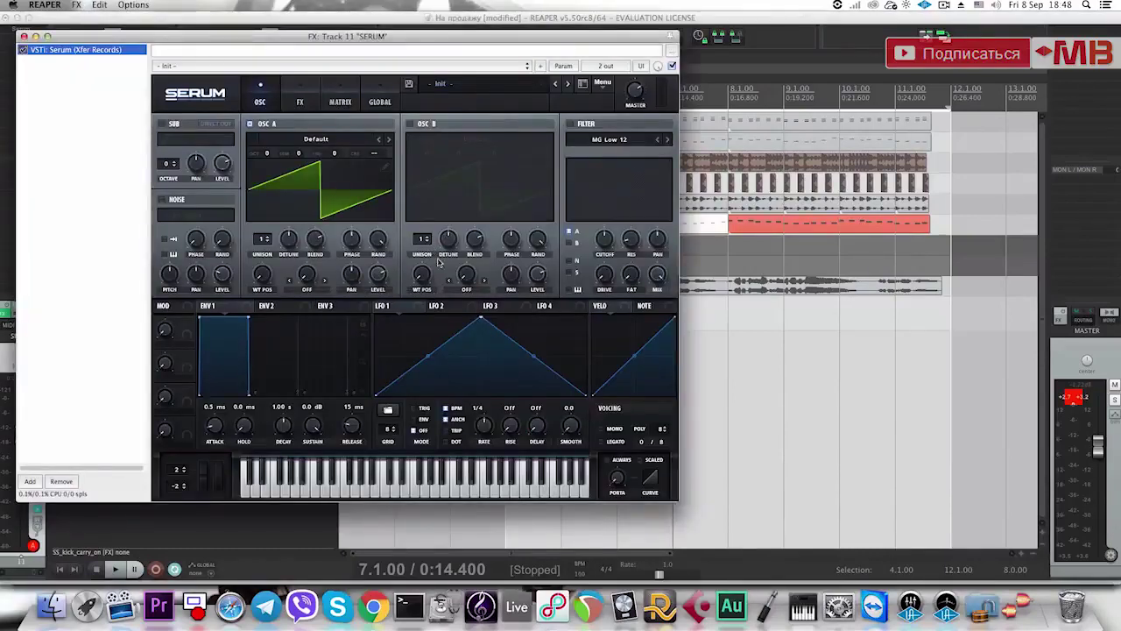
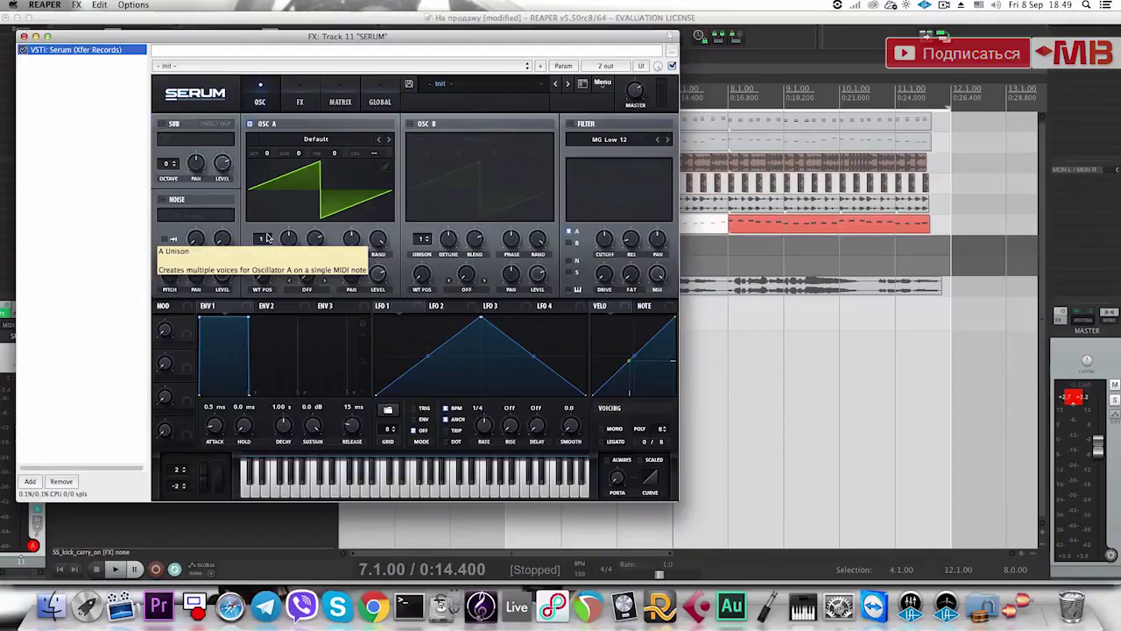
left_click(268, 238)
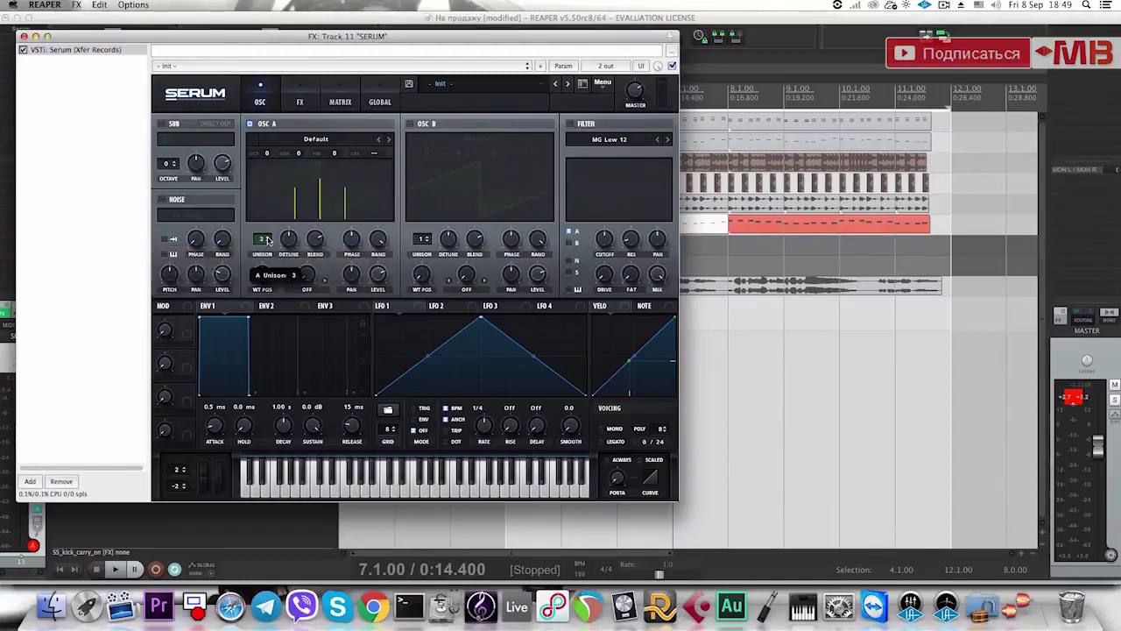
scroll(267, 240, "up", 1)
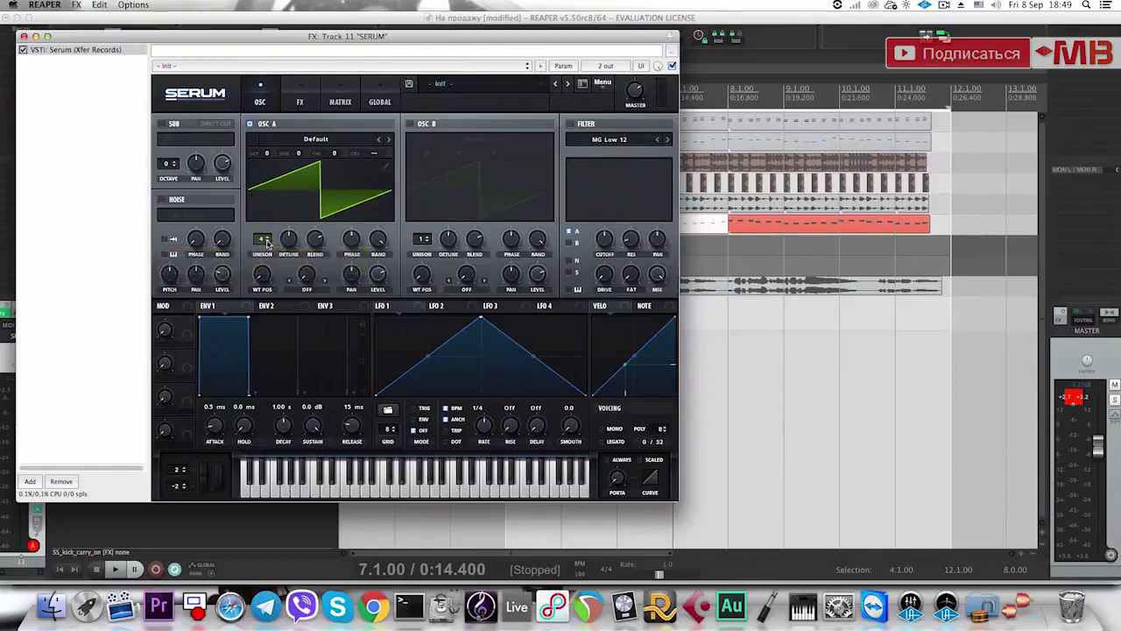
Adjust oscillator A's unison detune and enable the filter with the MG Low 24 type.
scroll(267, 241, "up", 3)
scroll(267, 241, "down", 3)
mouse_move(289, 242)
left_mouse_down()
mouse_move(289, 272)
mouse_move(281, 248)
mouse_move(277, 265)
mouse_move(281, 231)
mouse_move(288, 240)
left_mouse_up()
left_click(584, 128)
left_click(667, 139)
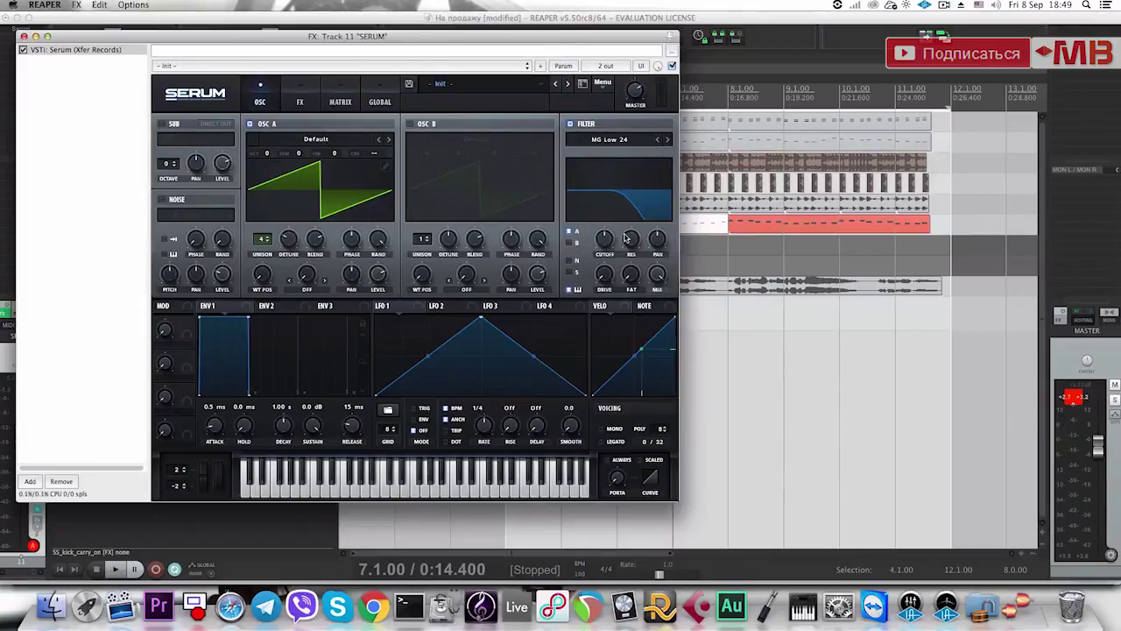
Audition notes while lowering the filter cutoff and fine-tuning oscillator A's unison detune.
left_click(429, 464)
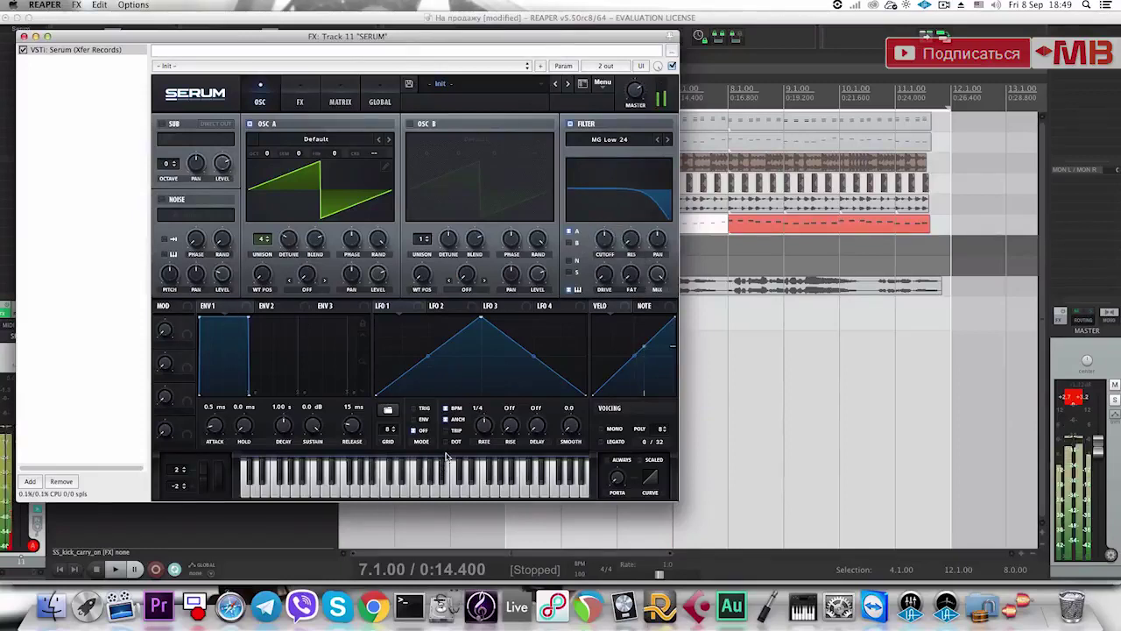
left_click(456, 478)
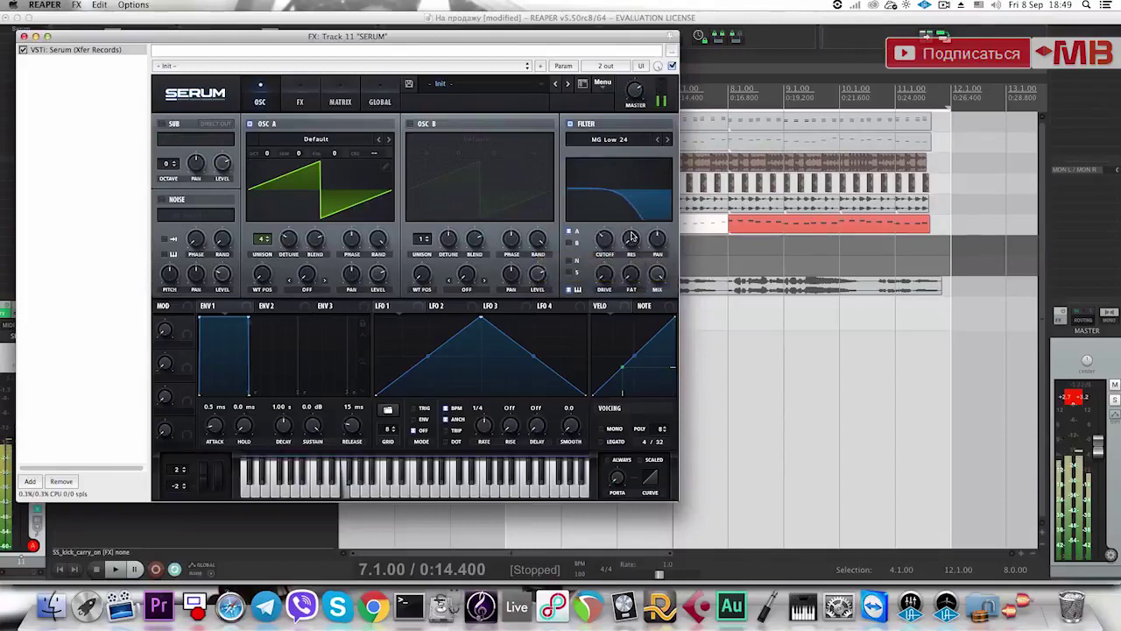
left_click_drag(632, 235, 606, 250)
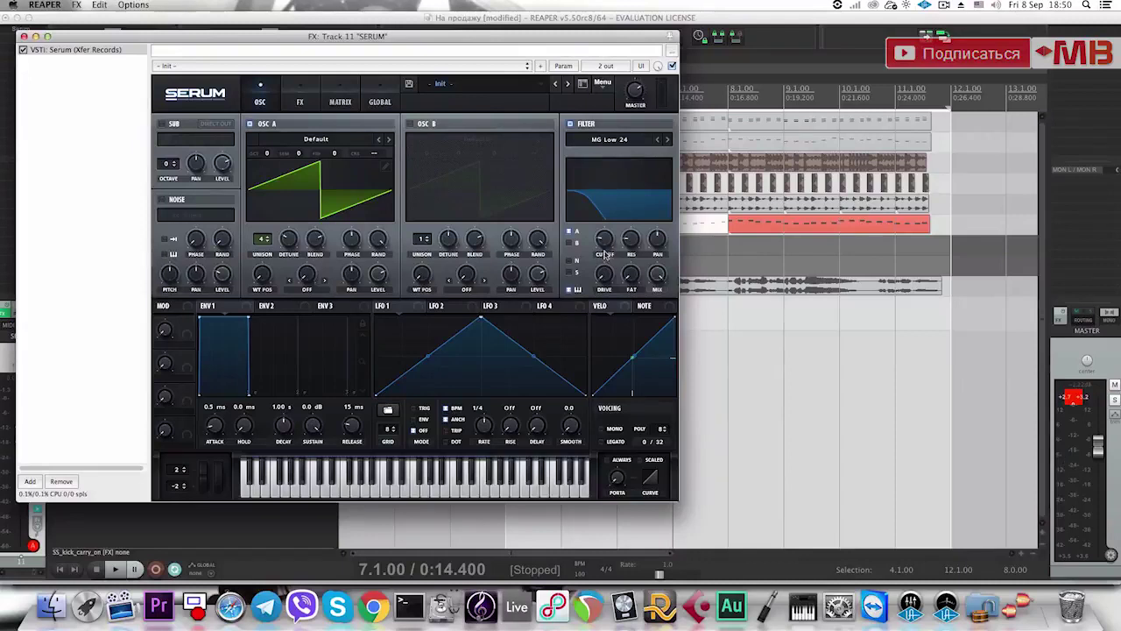
mouse_move(604, 244)
scroll(605, 243, "up", 2)
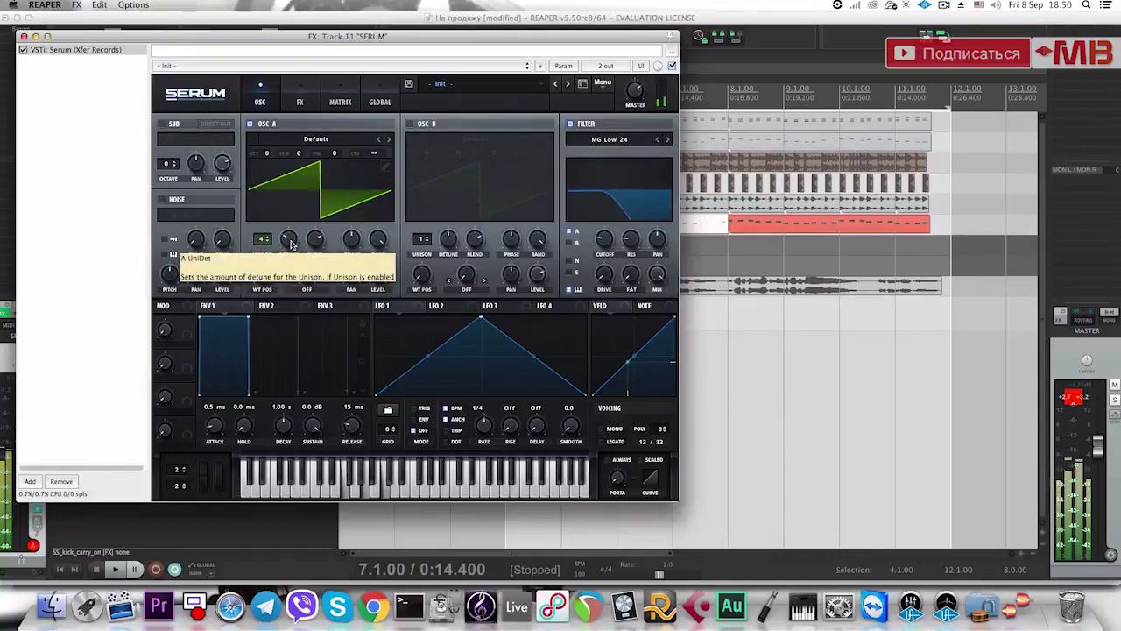
left_click_drag(291, 247, 295, 224)
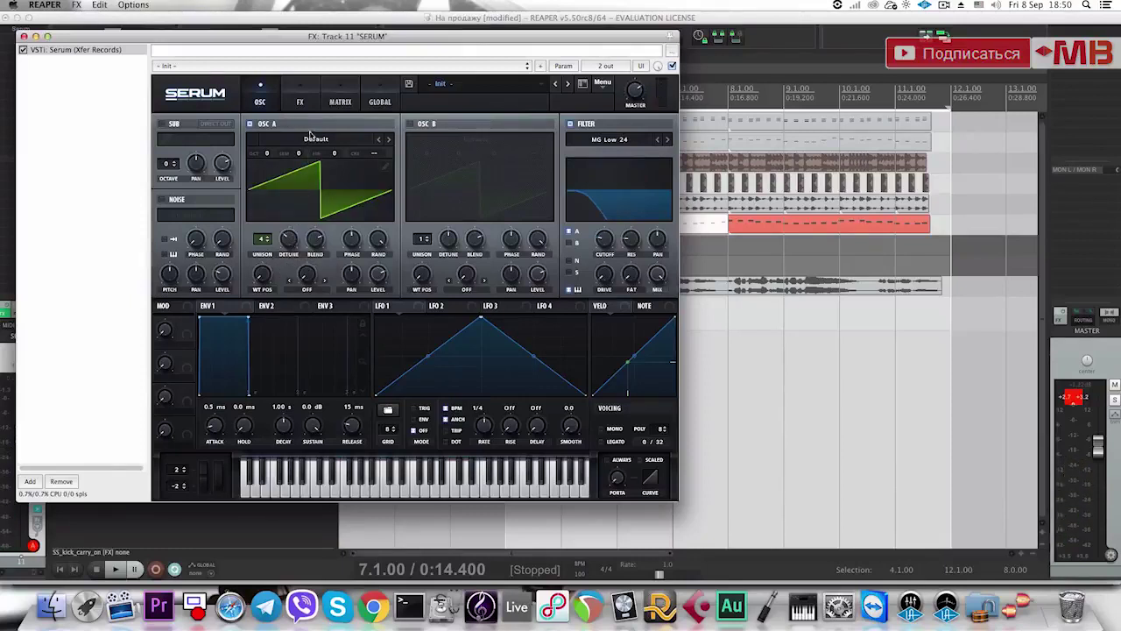
Enable Serum's Chorus effect, set both of its delays to 0.0 ms and adjust its mix and rate.
left_click(302, 102)
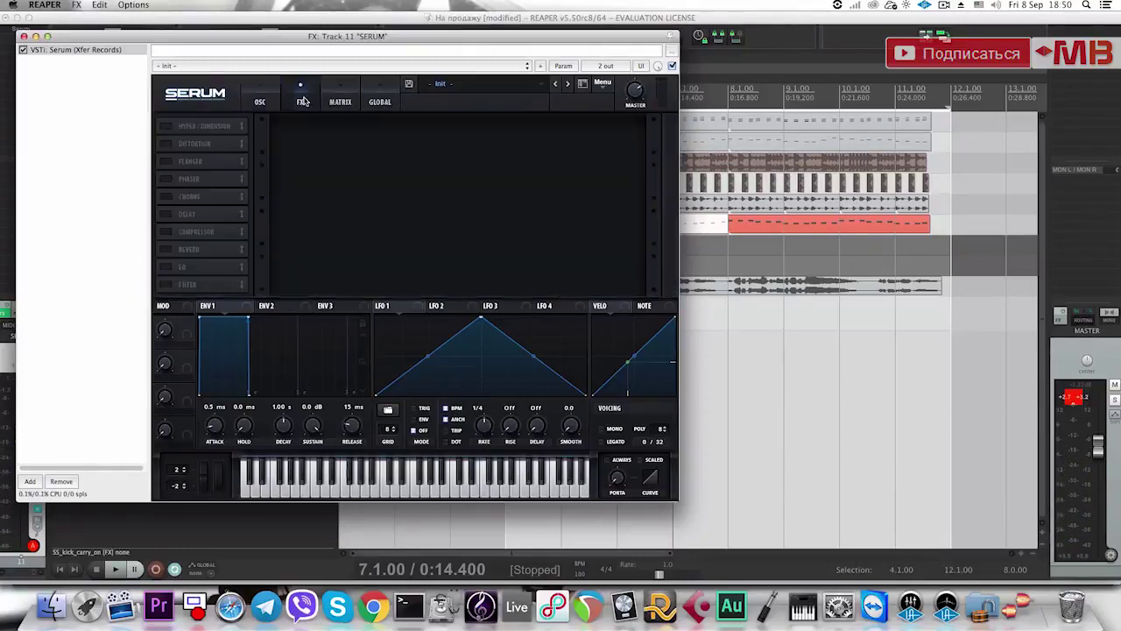
left_click(167, 197)
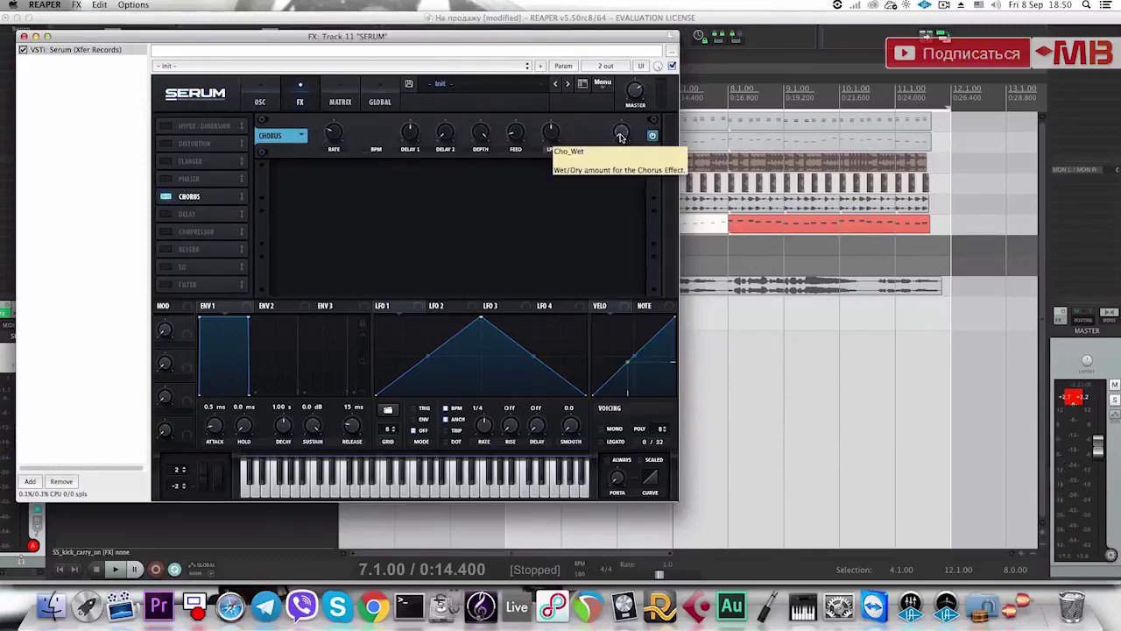
left_click(621, 136)
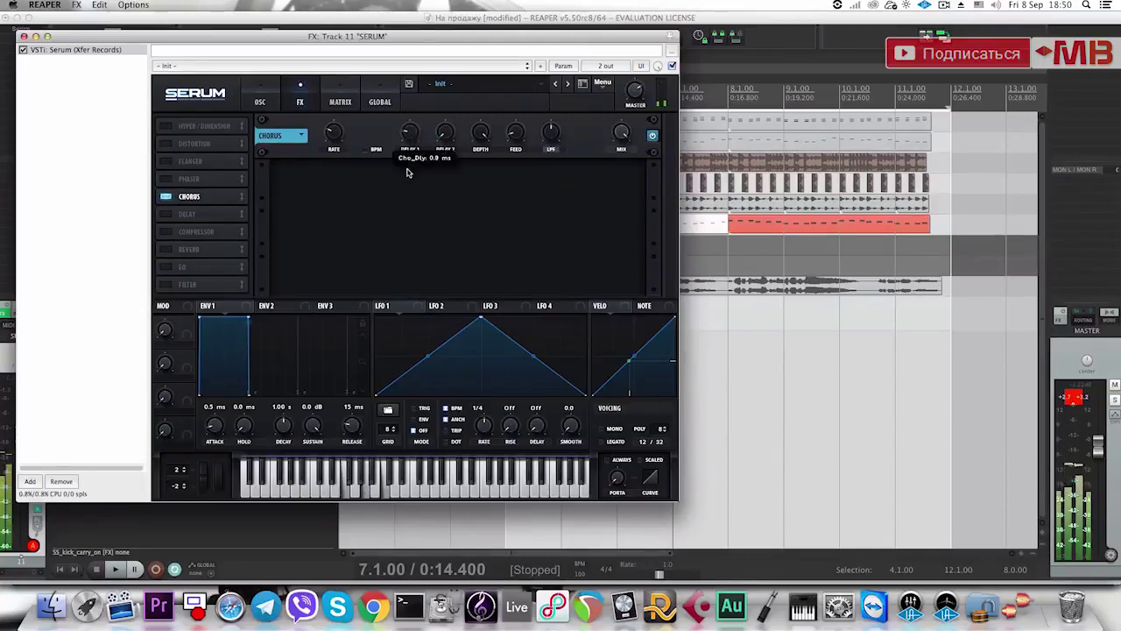
left_click(446, 130)
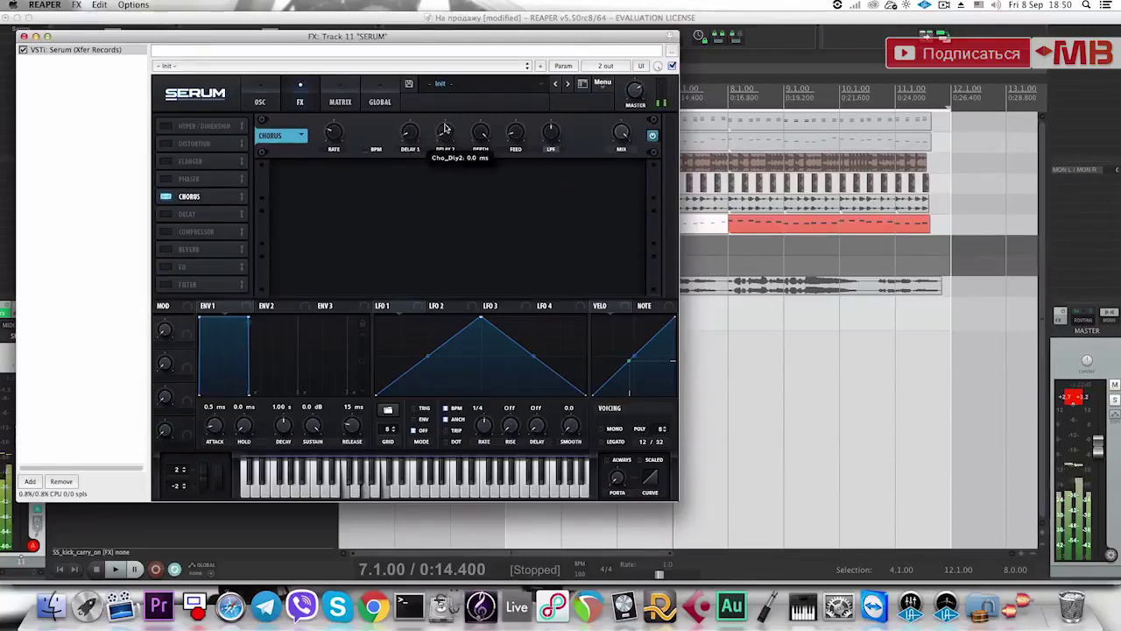
left_click(335, 134)
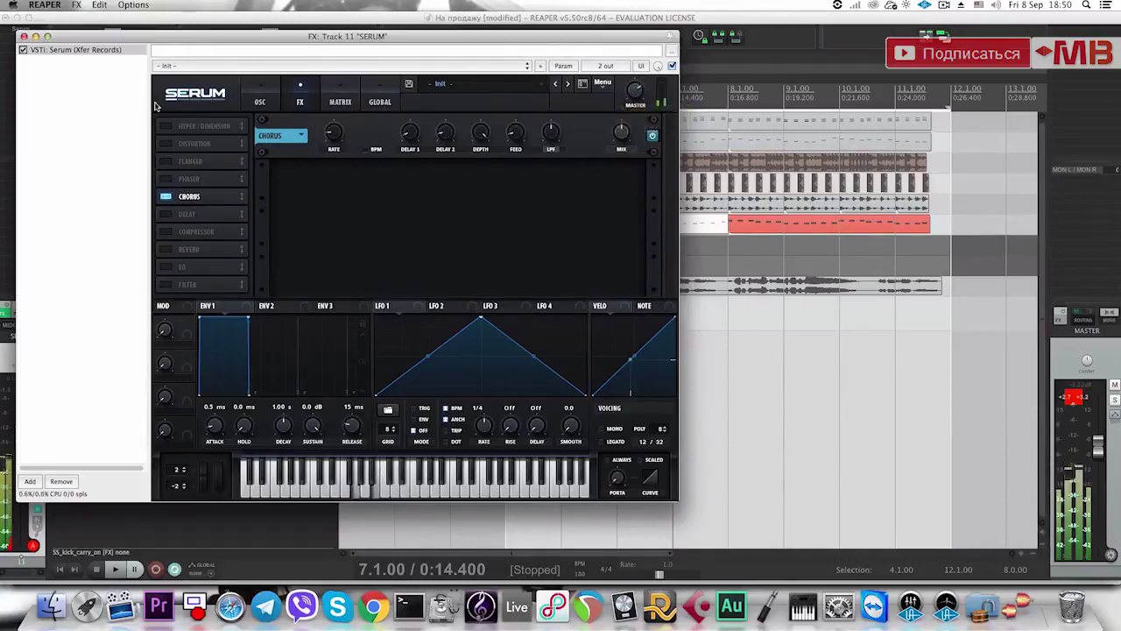
Close the Serum editor and play the arrangement from bar 4 to check the new sound in context.
left_click(24, 36)
left_click(517, 319)
key("space")
scroll(577, 327, "up", 2)
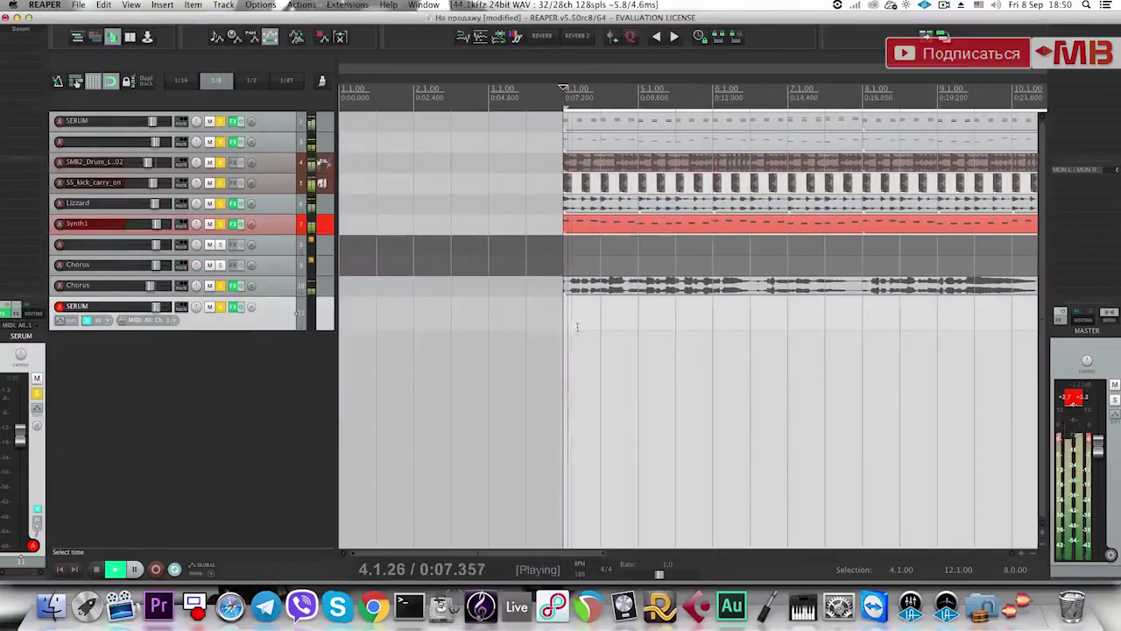
left_click(525, 316)
key("space")
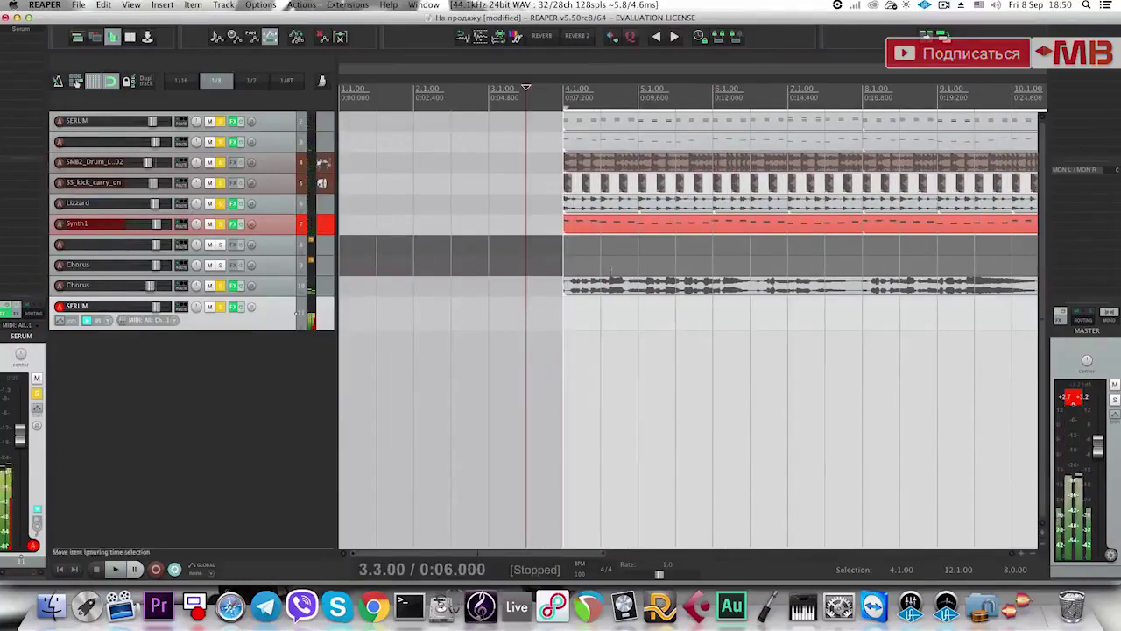
Copy the first SERUM track's MIDI item at bar 4 to the new SERUM track and open the copy for editing.
left_click(598, 145)
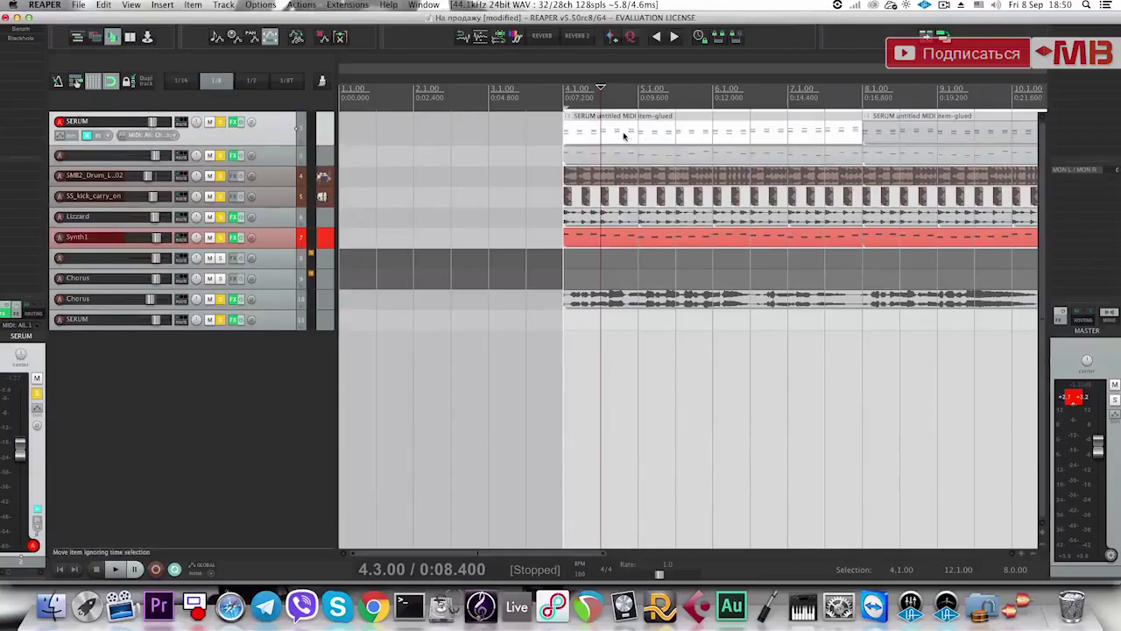
left_click_drag(625, 135, 608, 323)
double_click(607, 323)
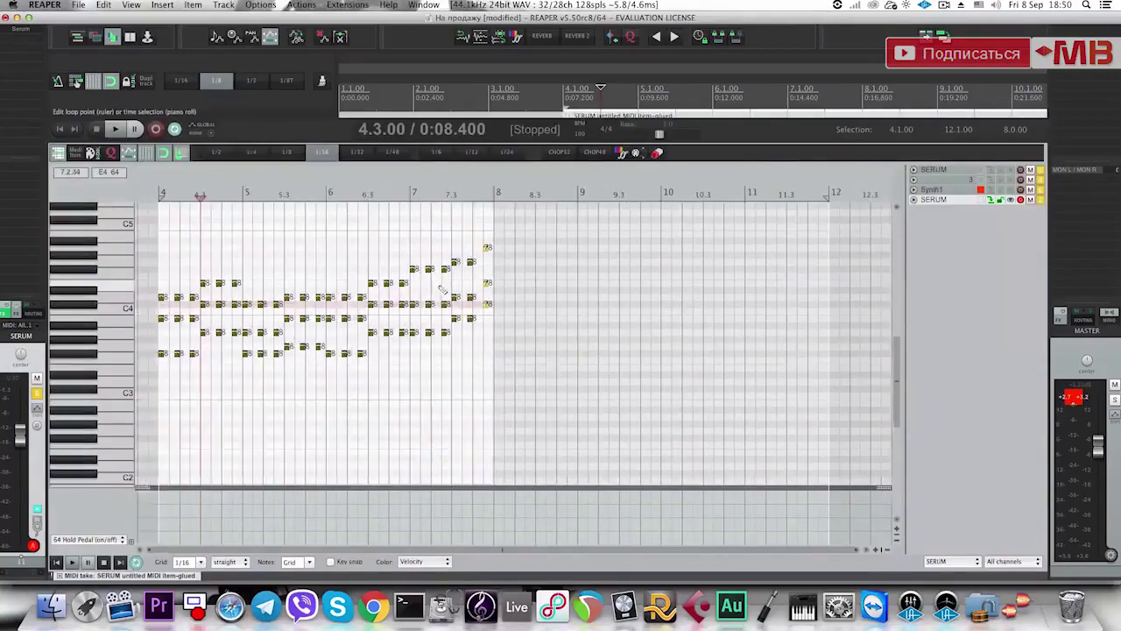
Join the repeated notes of the first three chords, from bar 4 to bar 5 beat 2, into sustained notes.
scroll(394, 311, "up", 4)
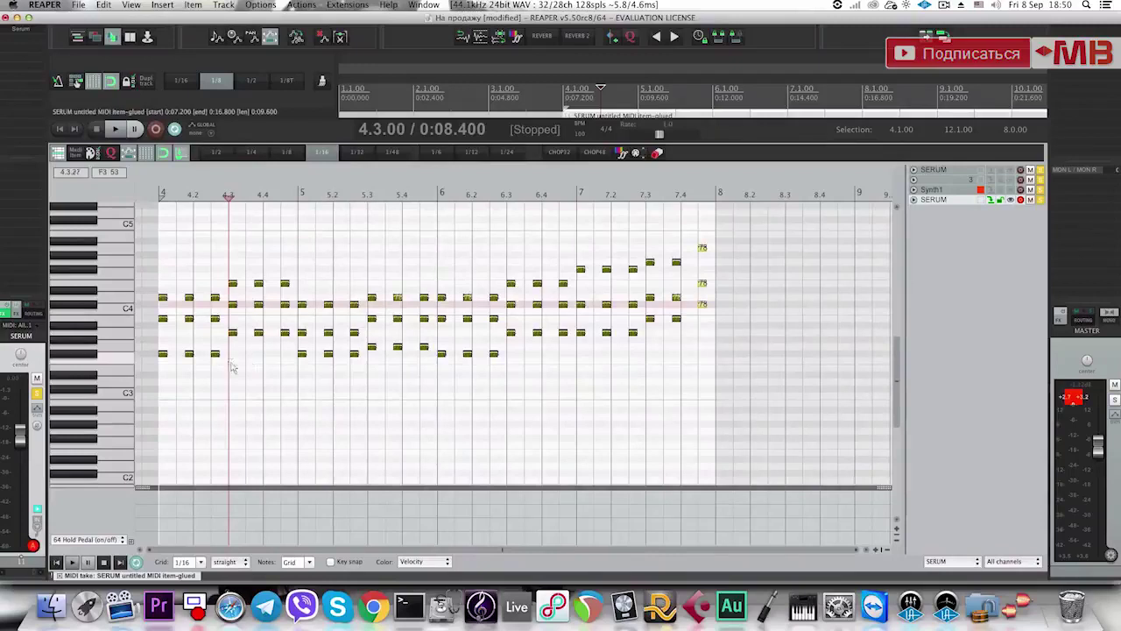
left_click_drag(232, 366, 147, 346)
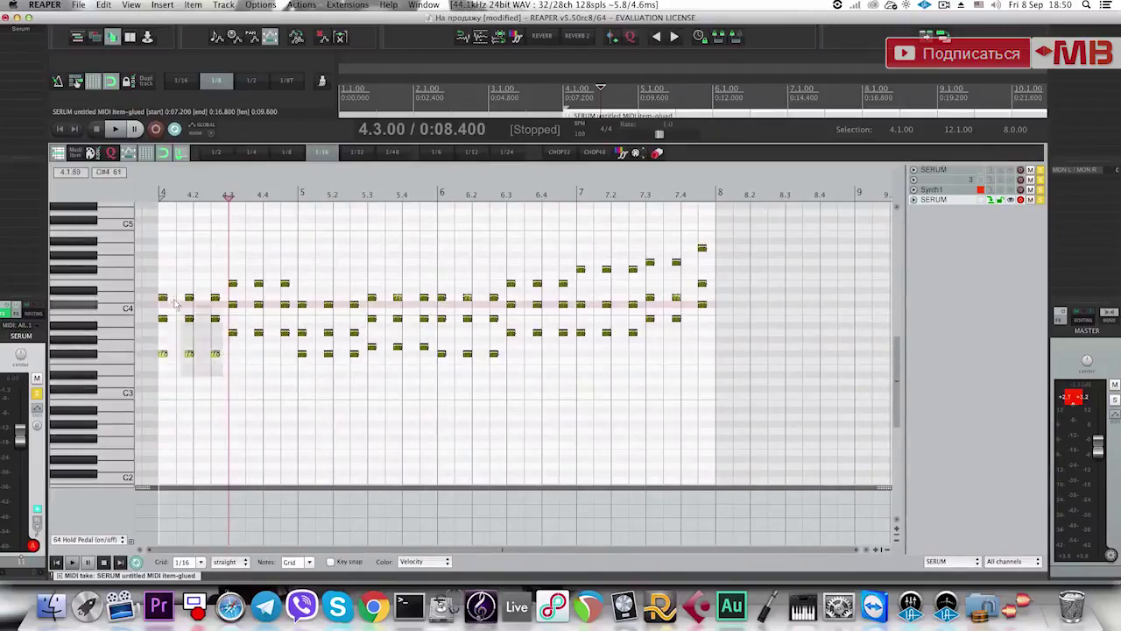
left_click_drag(175, 304, 151, 287)
key("j")
left_click_drag(231, 266, 293, 362)
key("j")
left_click_drag(301, 290, 366, 374)
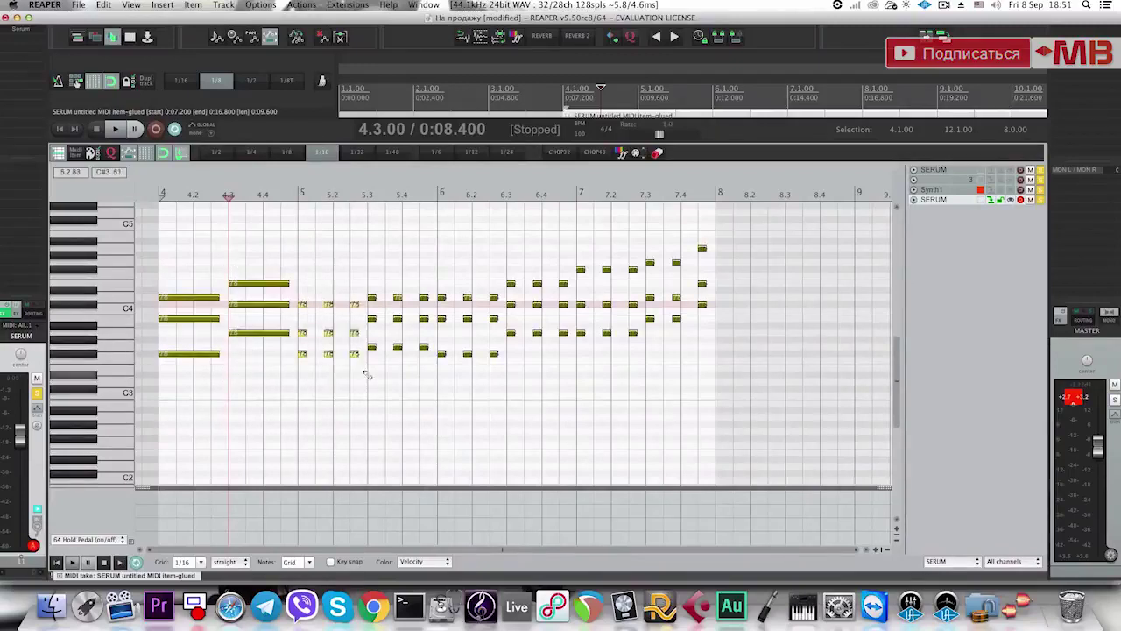
key("j")
Join the repeated notes of the remaining chords from bar 5 beat 3 through bar 7 and close the MIDI editor.
left_click_drag(375, 283, 648, 249)
key("j")
key("j")
key("j")
key("j")
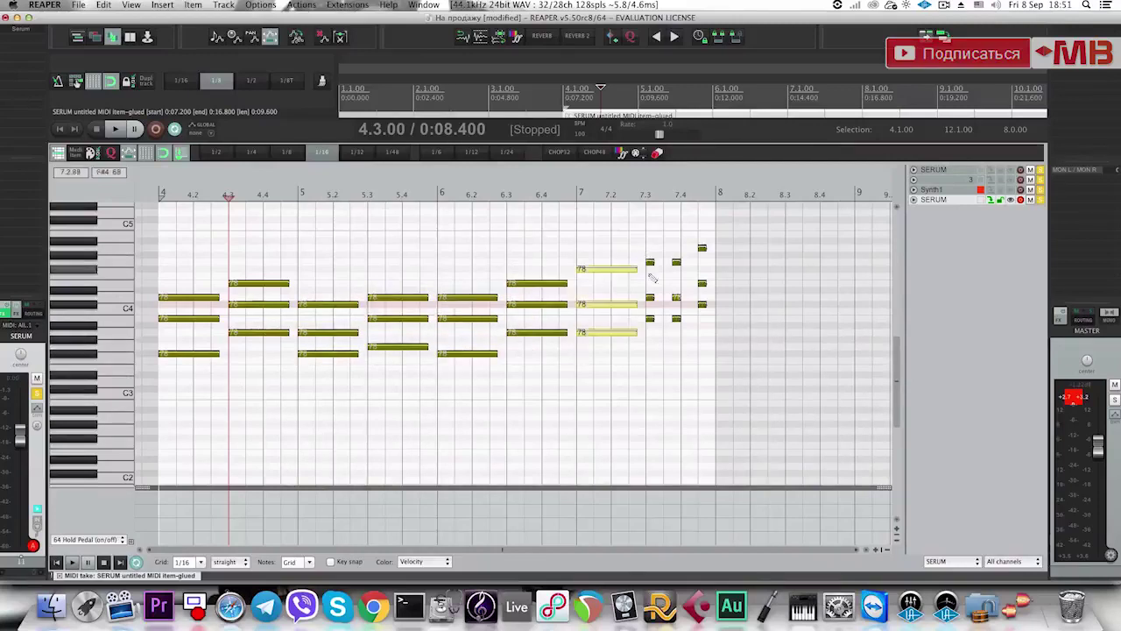
left_click_drag(646, 339, 690, 248)
key("j")
left_click_drag(694, 311, 715, 249)
key("Escape")
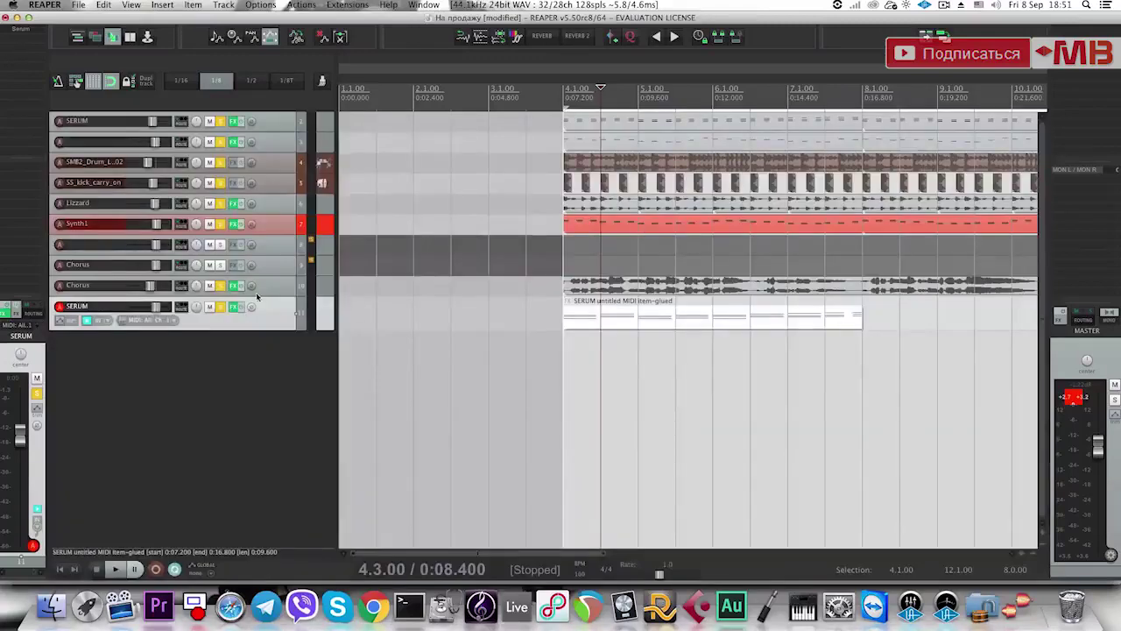
Open ReaPitch on the Chorus vocal track and set its full formant shift to -6.86 semitones.
left_click(266, 289)
key("f")
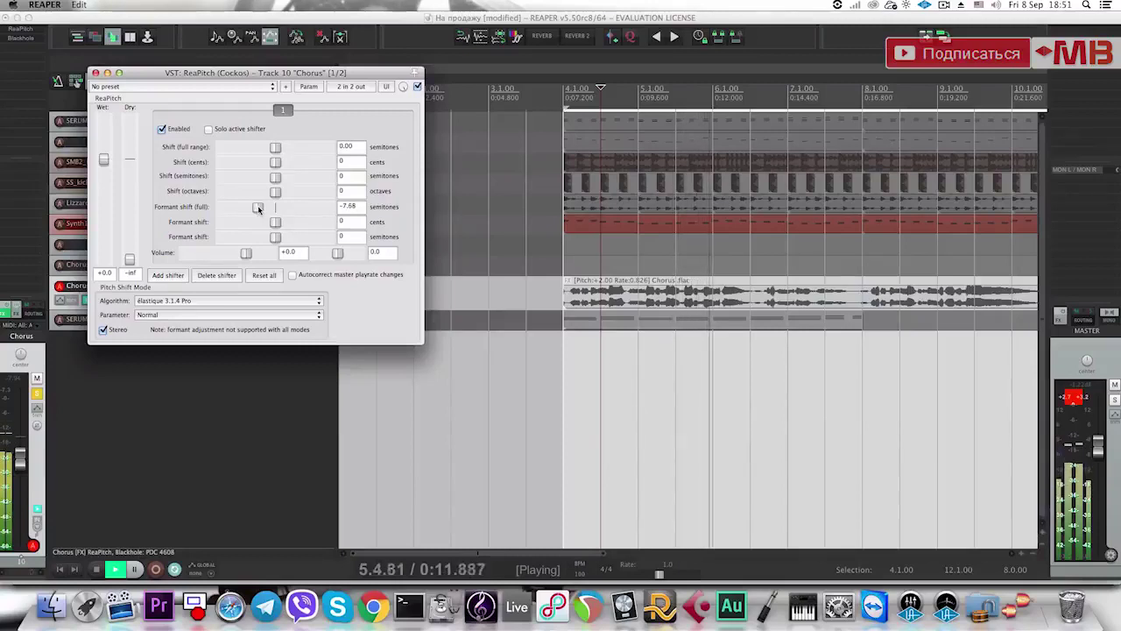
left_click_drag(257, 208, 259, 207)
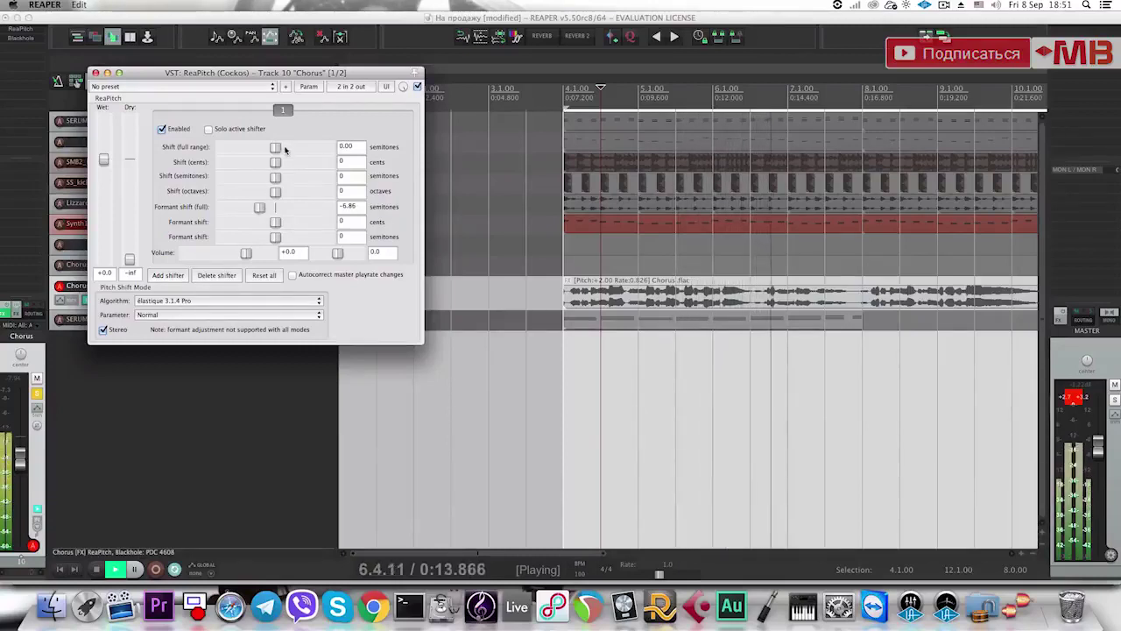
Try full-range pitch shifts of -2 and -6 semitones on the Chorus vocal.
left_click_drag(353, 146, 313, 142)
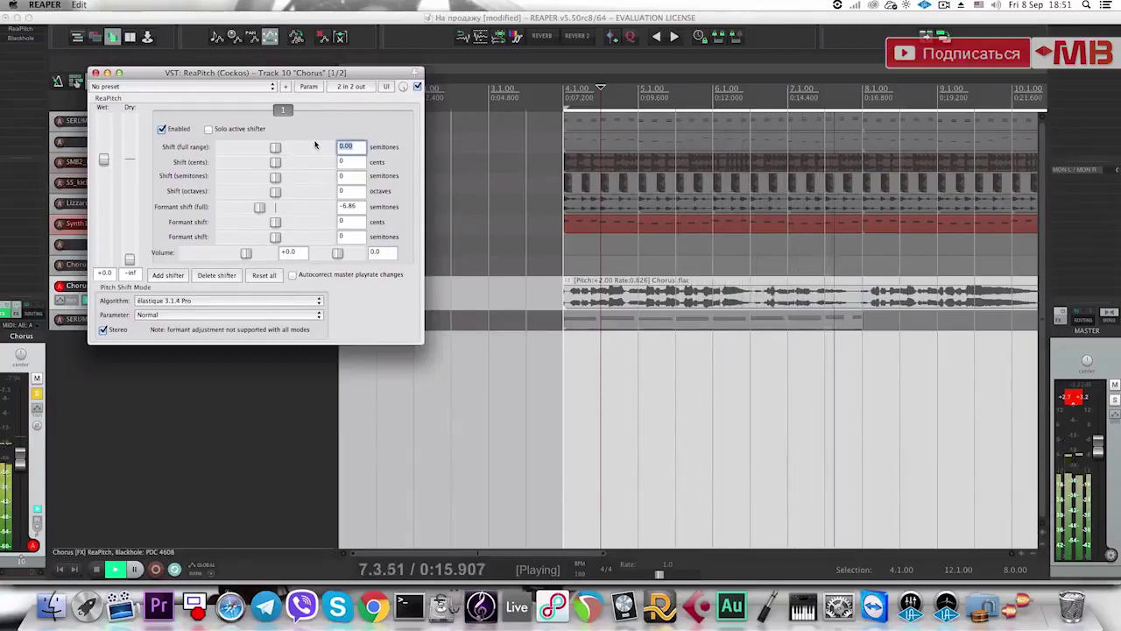
type("-2")
key("Return")
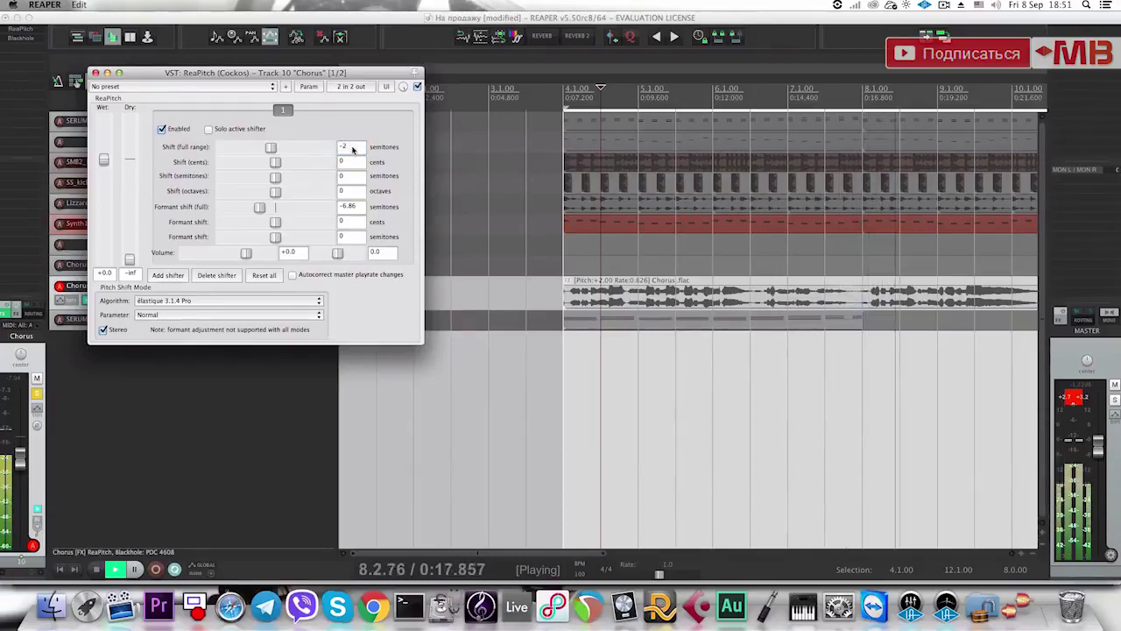
left_click_drag(267, 148, 262, 151)
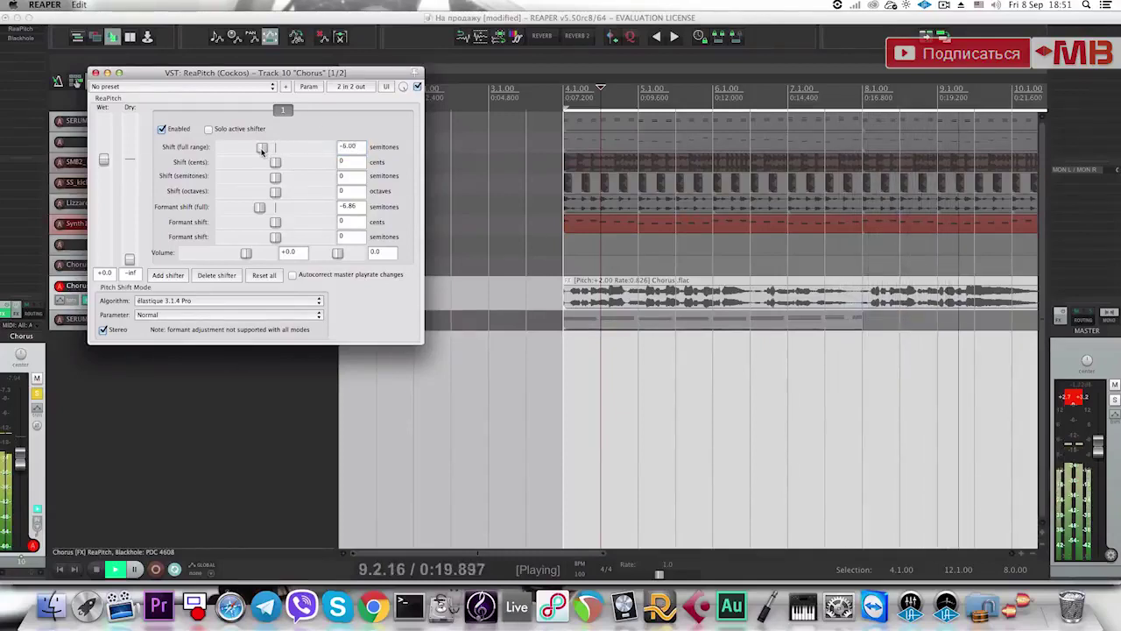
double_click(262, 149)
Lower the vocal's full formant shift slightly further, close ReaPitch and play back the arrangement.
left_click_drag(258, 209, 254, 209)
key("space")
left_click(95, 73)
key("space")
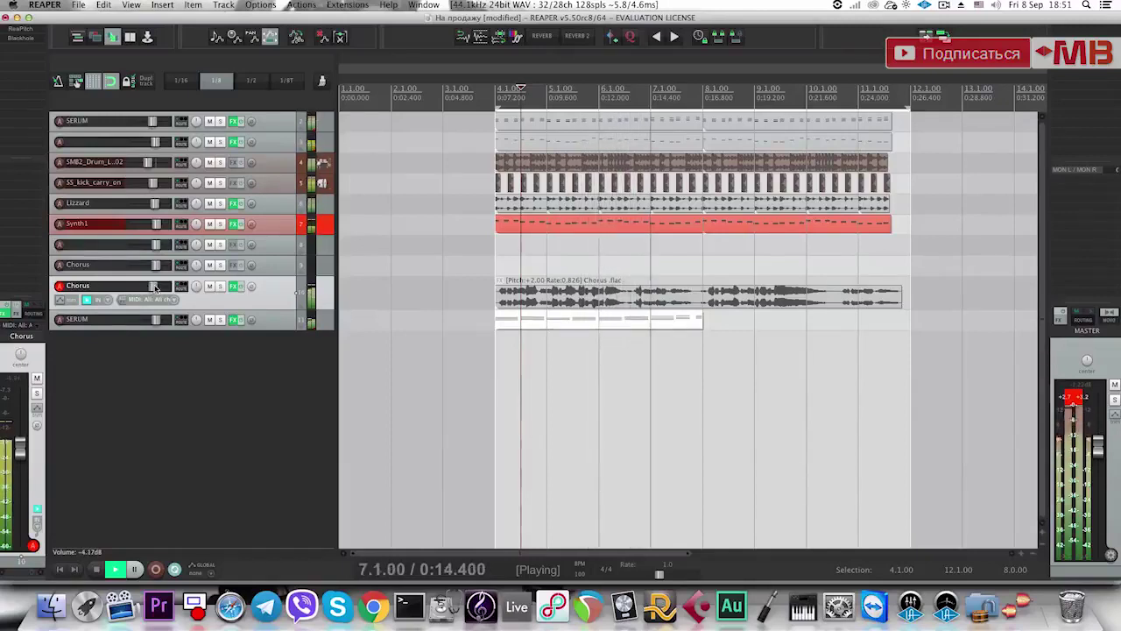
key("space")
Solo the new SERUM track and open its chord item in an enlarged MIDI editor.
left_click(506, 322)
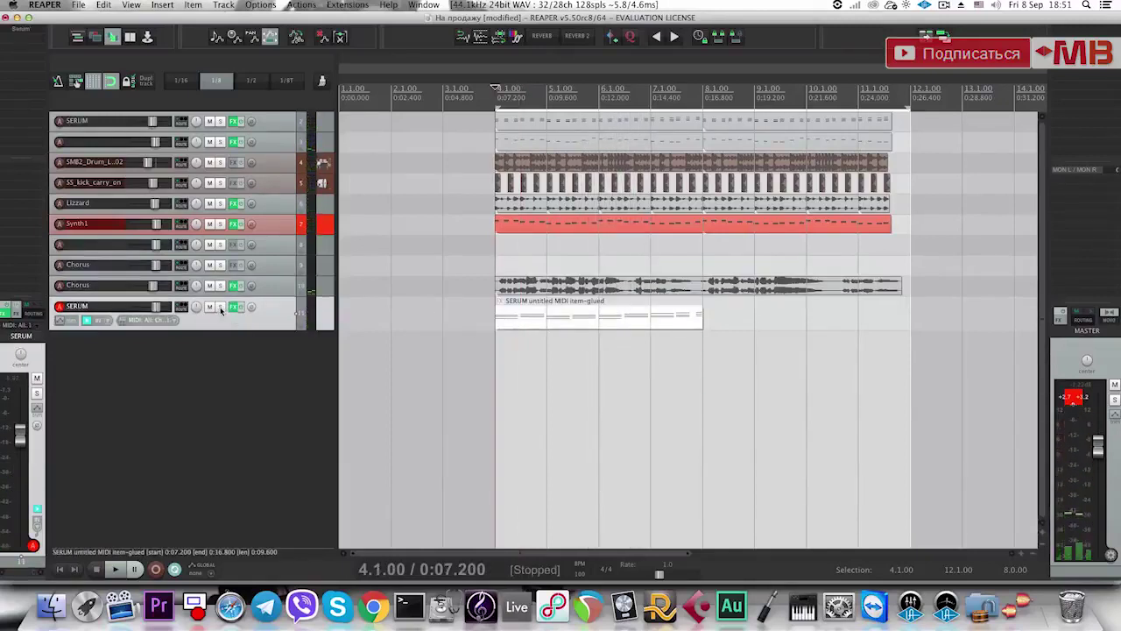
left_click(221, 306)
key("space")
double_click(526, 326)
key("space")
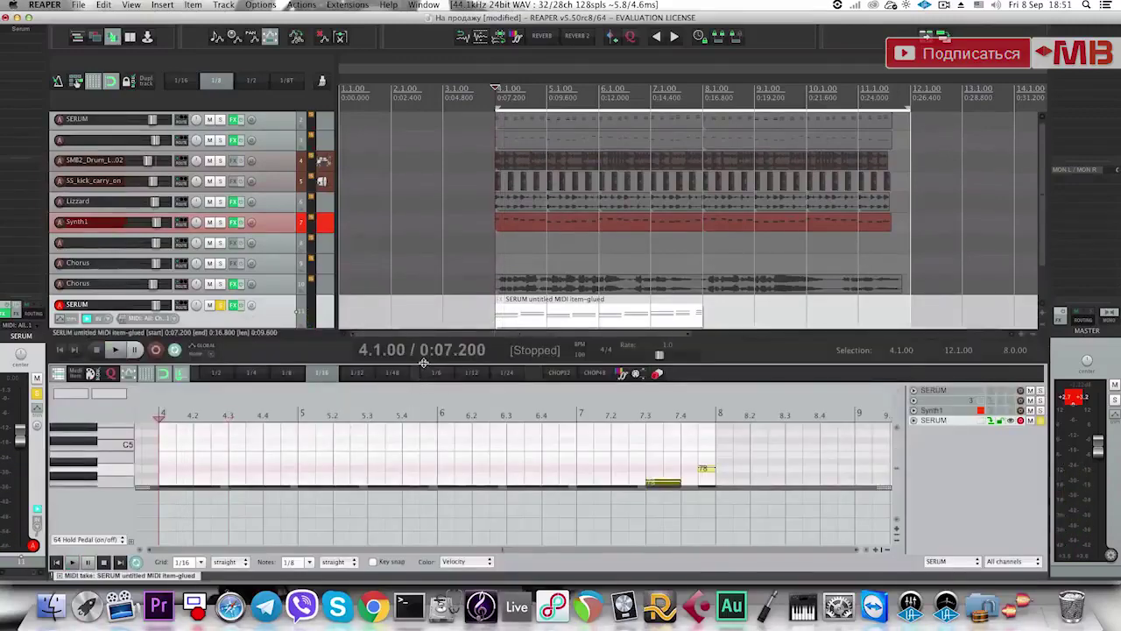
double_click(428, 361)
left_click_drag(673, 348, 680, 251)
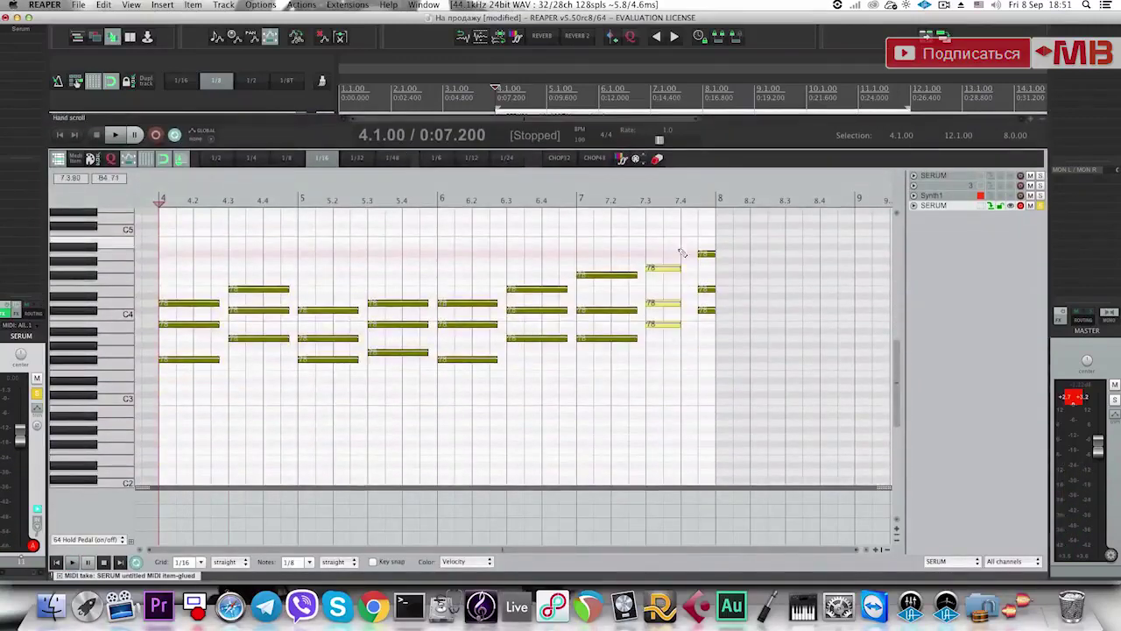
Select all chord notes and set up manual quantizing to a straight 1/16 grid.
key("super+a")
key("q")
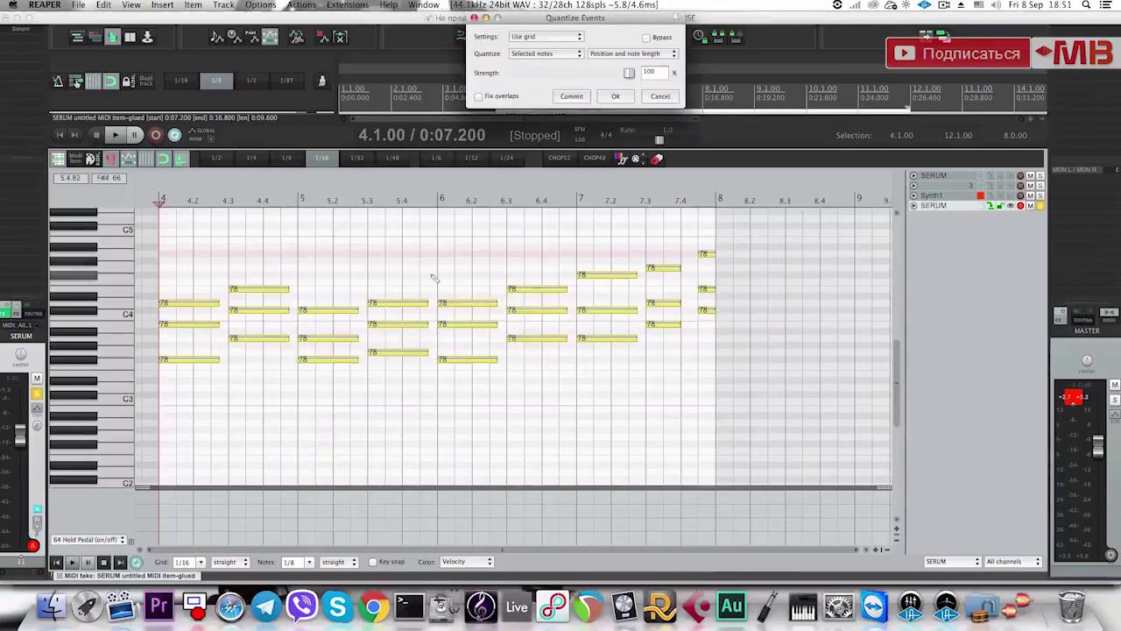
left_click(548, 37)
left_click(525, 45)
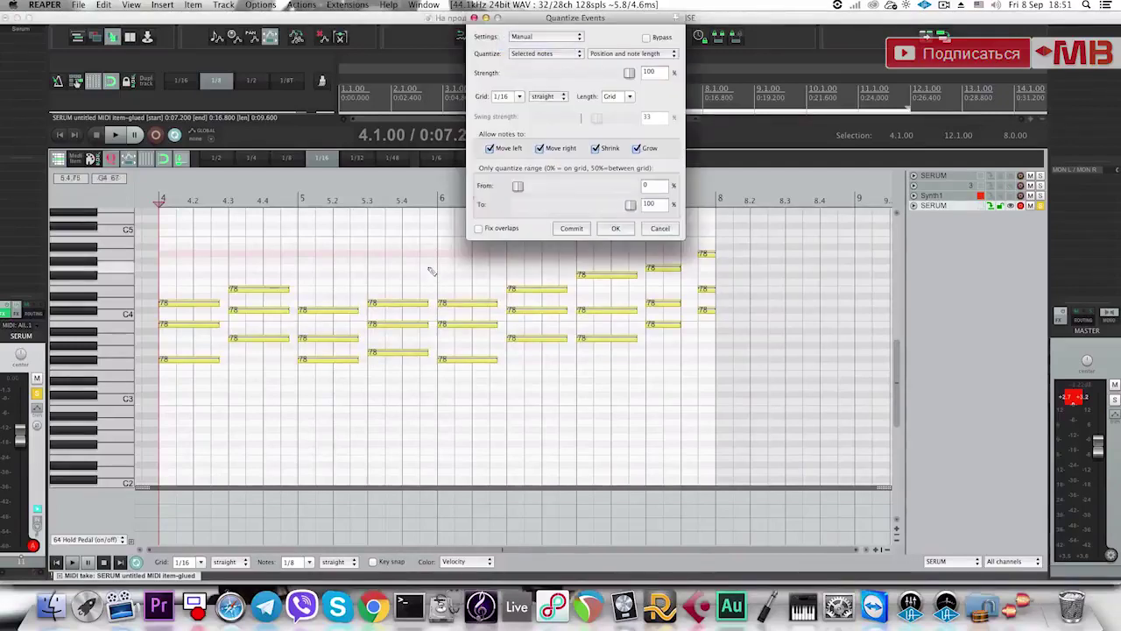
left_click(547, 96)
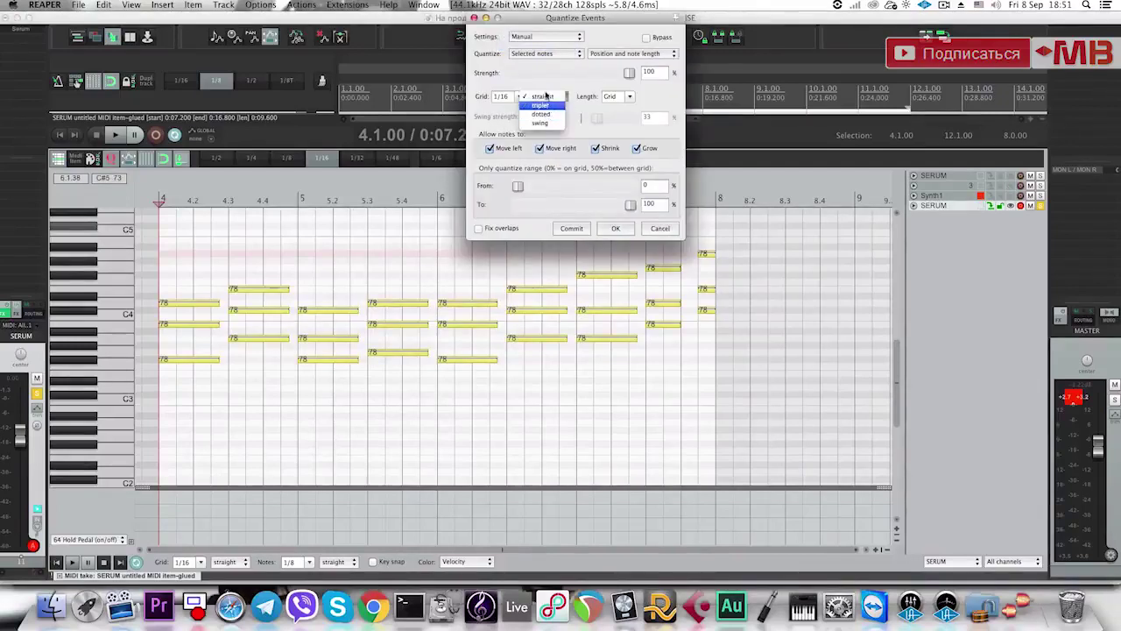
left_click(545, 97)
Quantize the notes' position and length with a straight 1/8 length setting and close the MIDI editor.
left_click(614, 53)
left_click(624, 55)
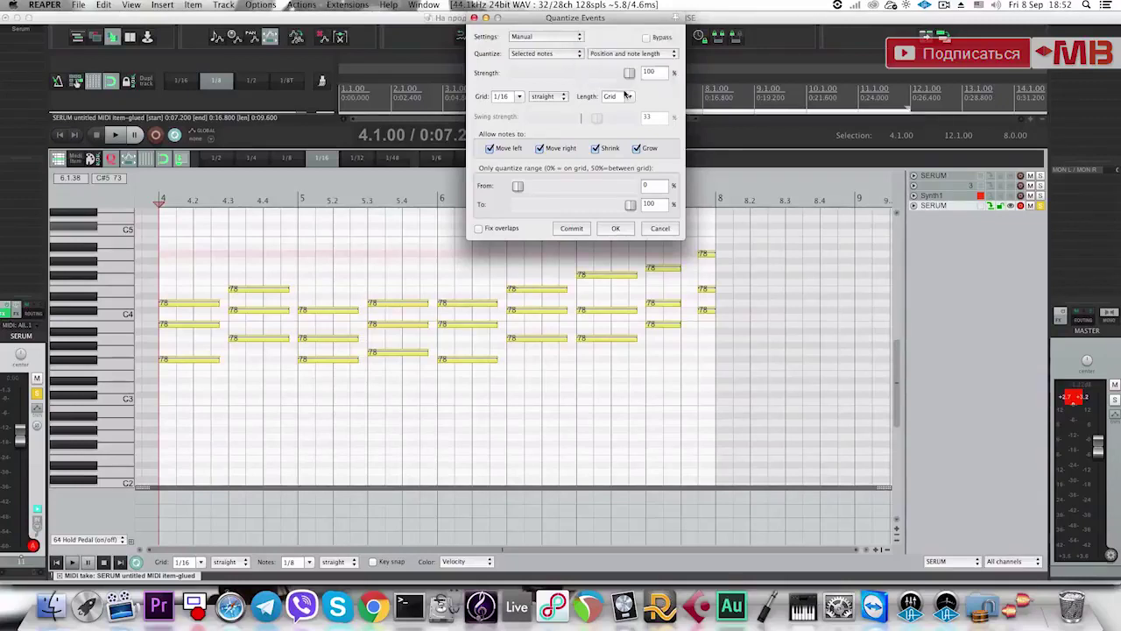
left_click(625, 96)
left_click(614, 147)
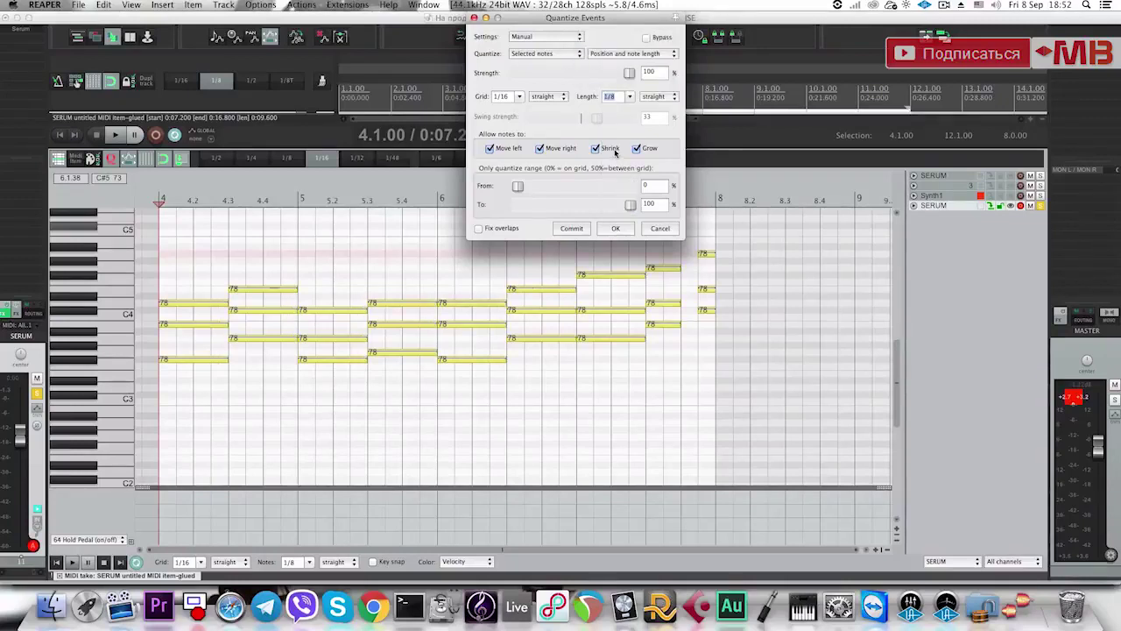
left_click(615, 230)
left_click_drag(680, 356, 698, 268)
key("Escape")
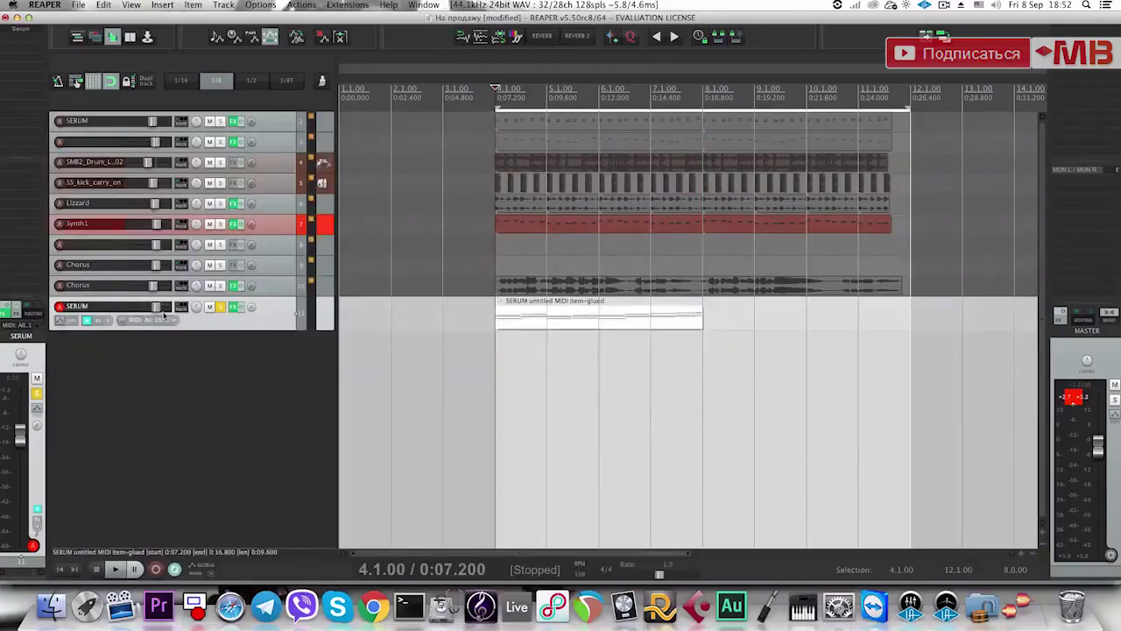
Open Serum on the chord track and raise the cutoff of its MG Low 24 filter.
left_click(234, 308)
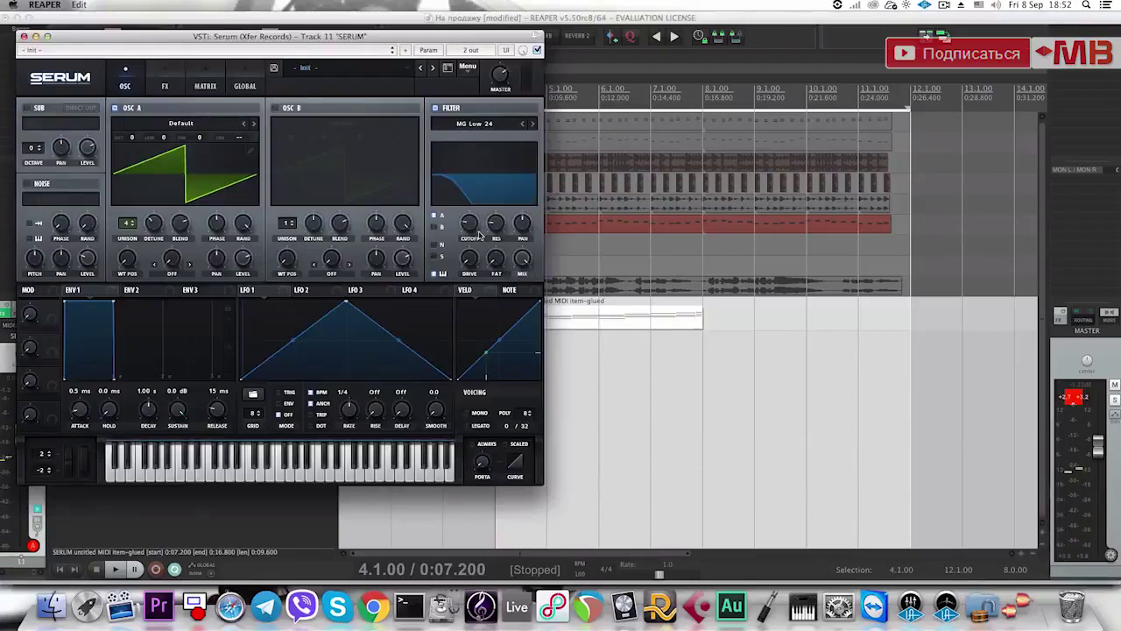
left_click_drag(472, 226, 476, 196)
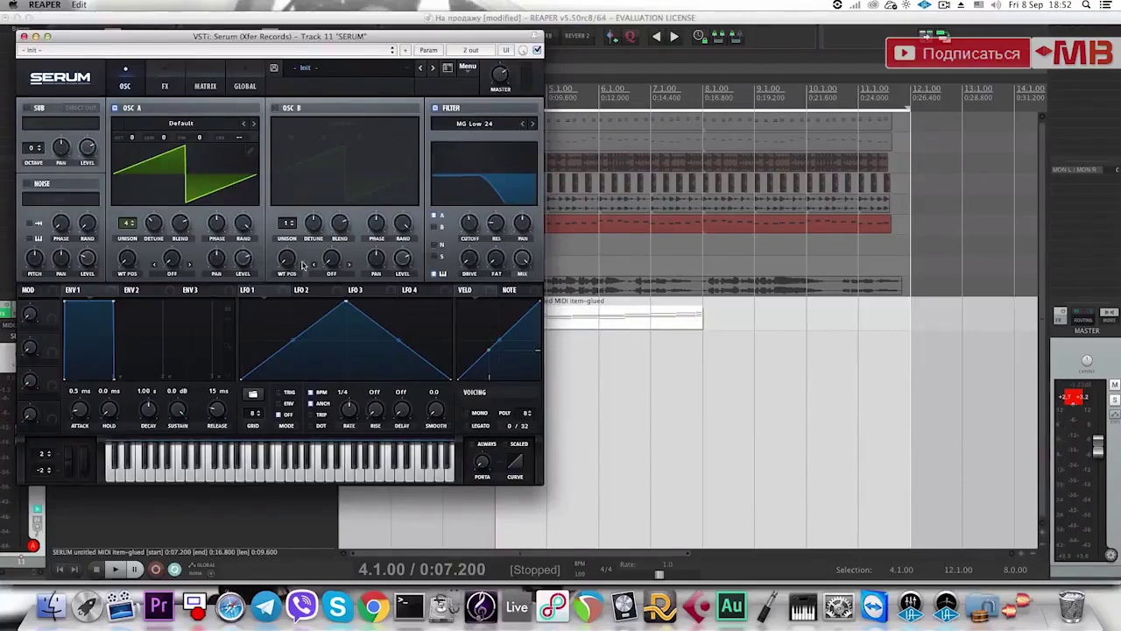
left_click_drag(465, 226, 468, 228)
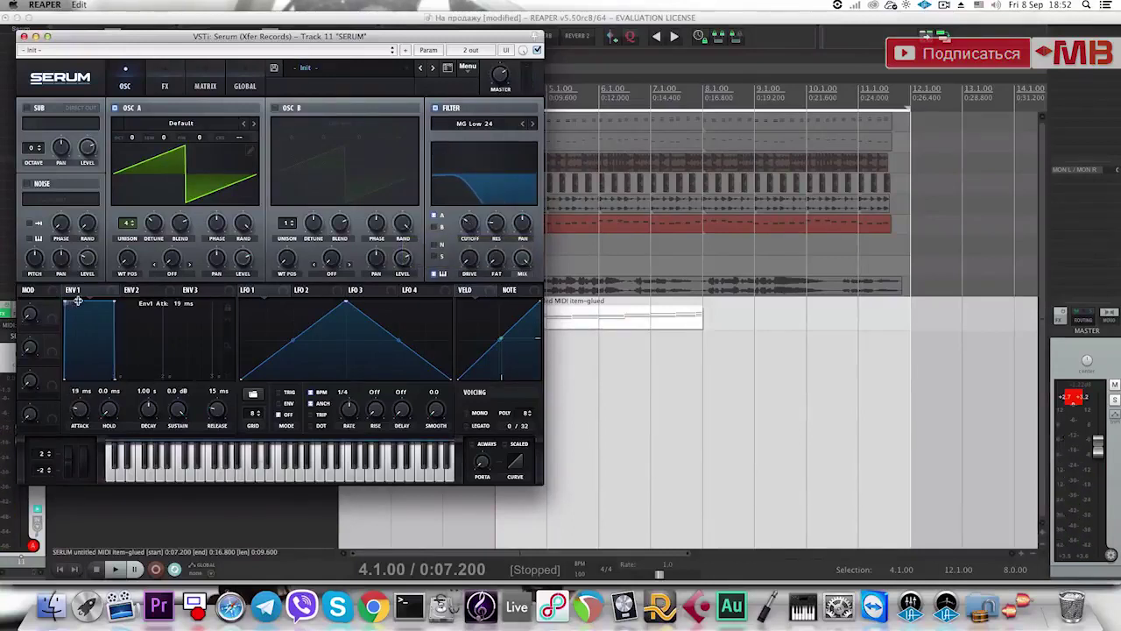
Set Serum's envelope 1 to a 0.0 ms attack and a 193 ms release, and close the synth.
left_click_drag(77, 301, 54, 307)
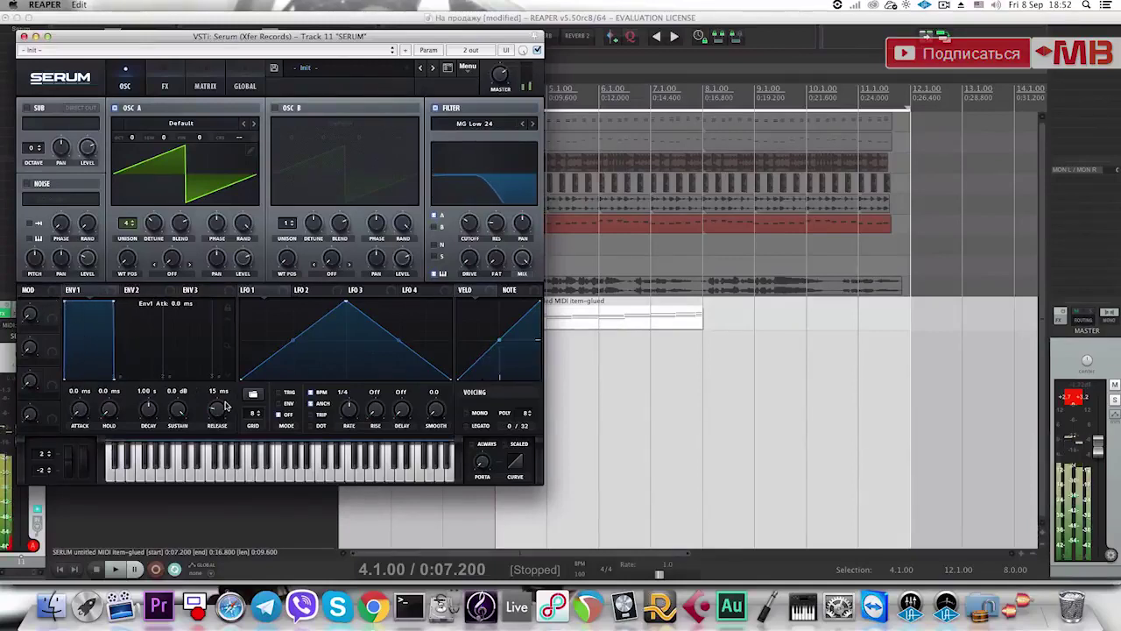
left_click_drag(220, 410, 219, 382)
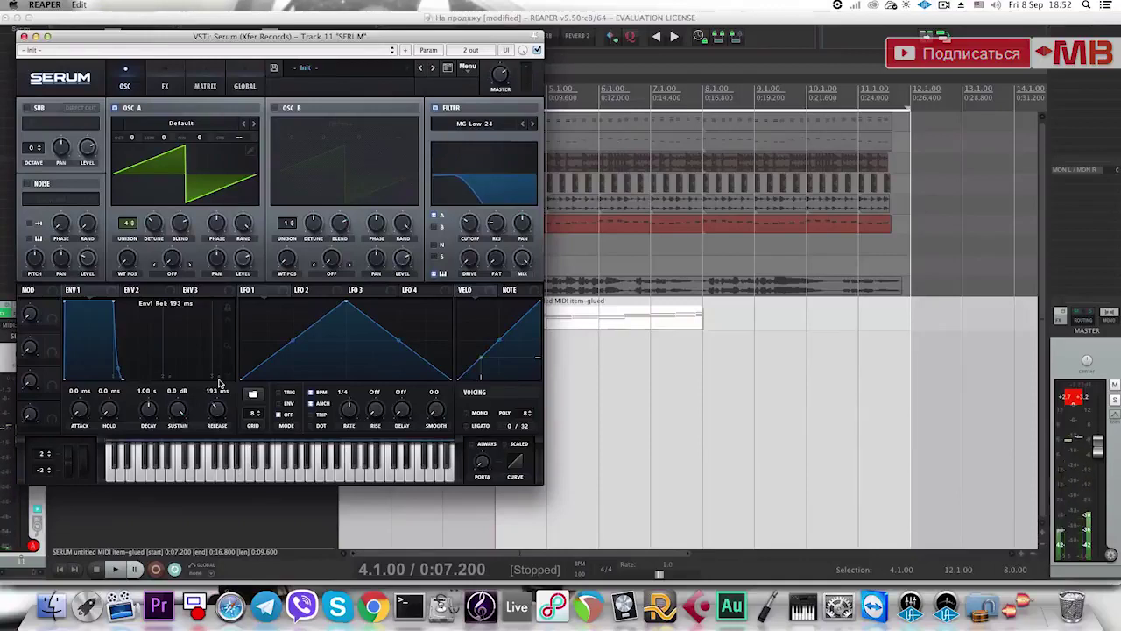
left_click(24, 36)
Duplicate the chord item directly after the original and play it with all tracks unsoloed.
left_click(563, 318)
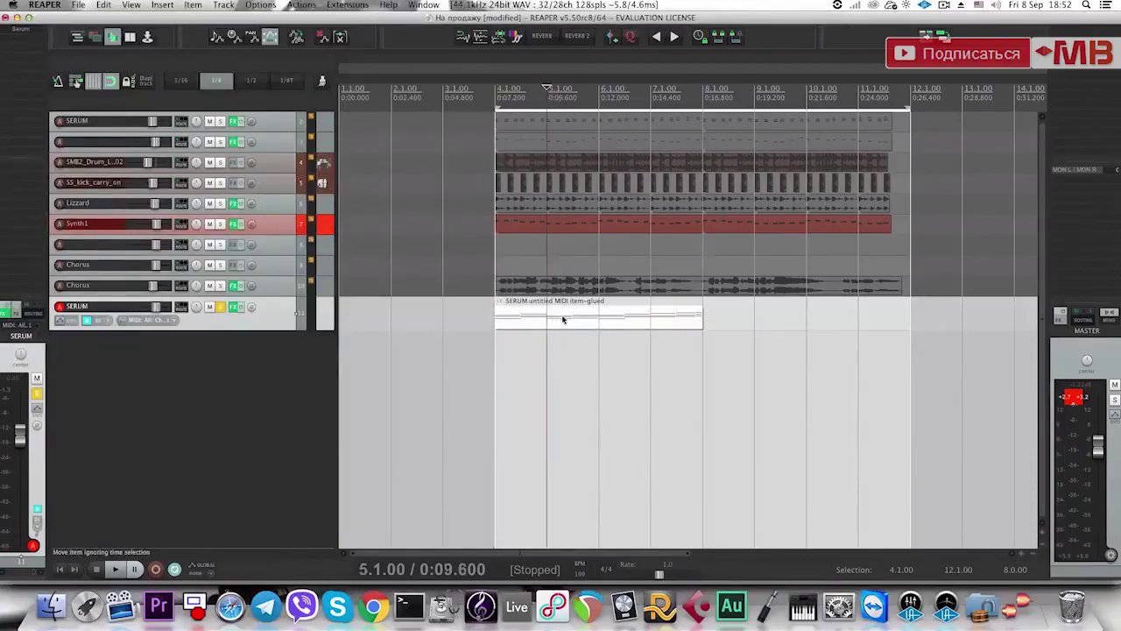
key("super+d")
left_click(514, 326)
key("space")
key("super+alt+e")
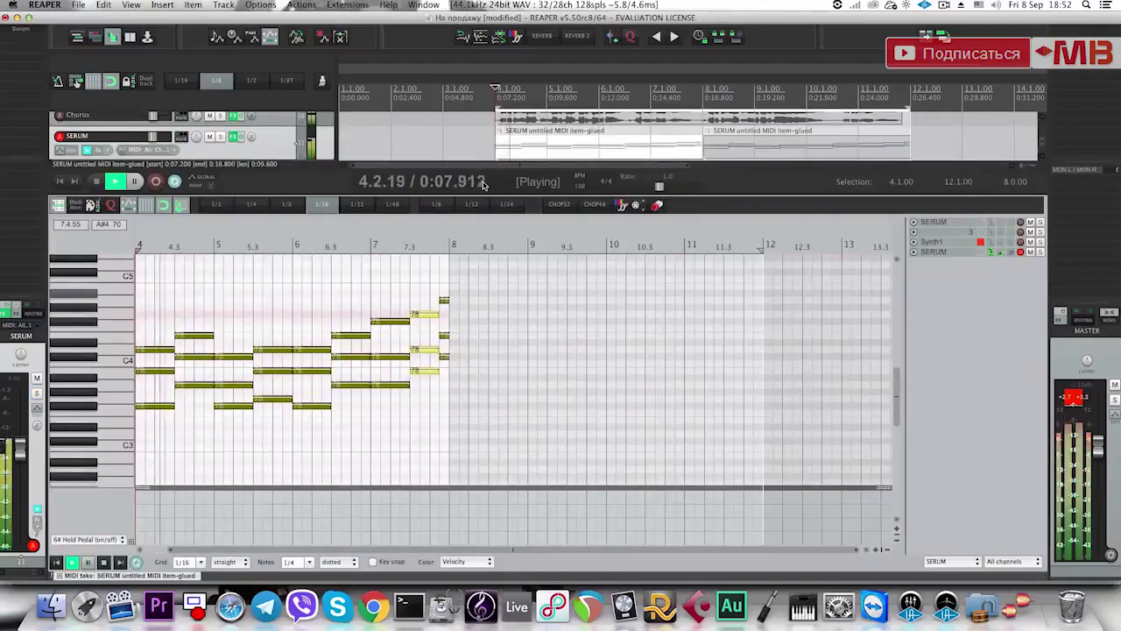
key("Escape")
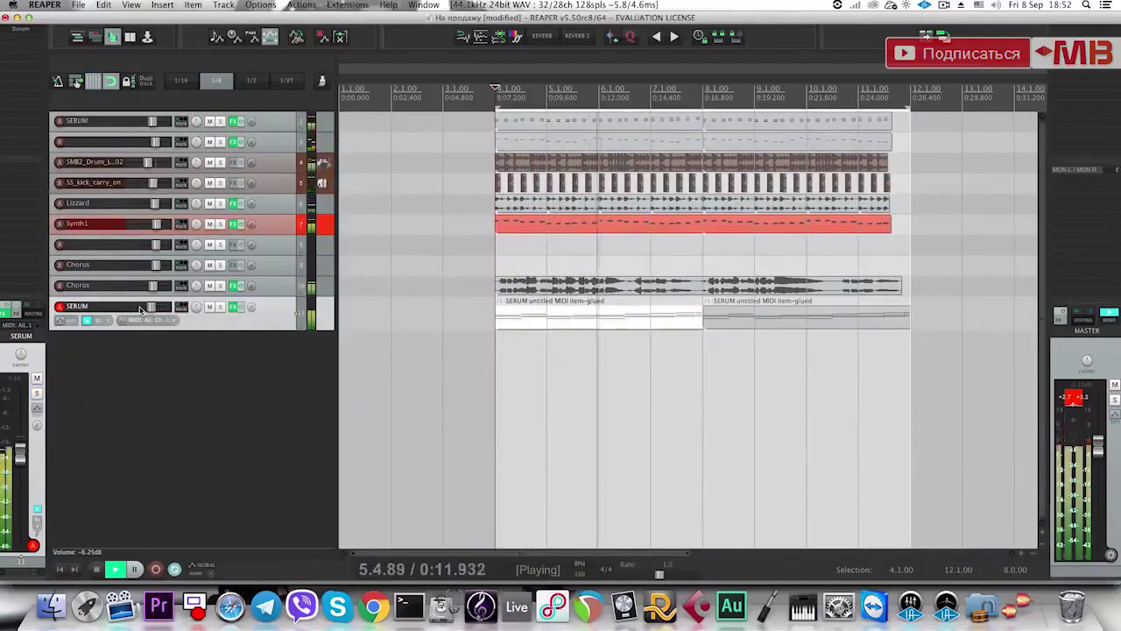
Lower the chord track's volume during playback, briefly muting it to compare the mix with and without it.
scroll(141, 309, "down", 1)
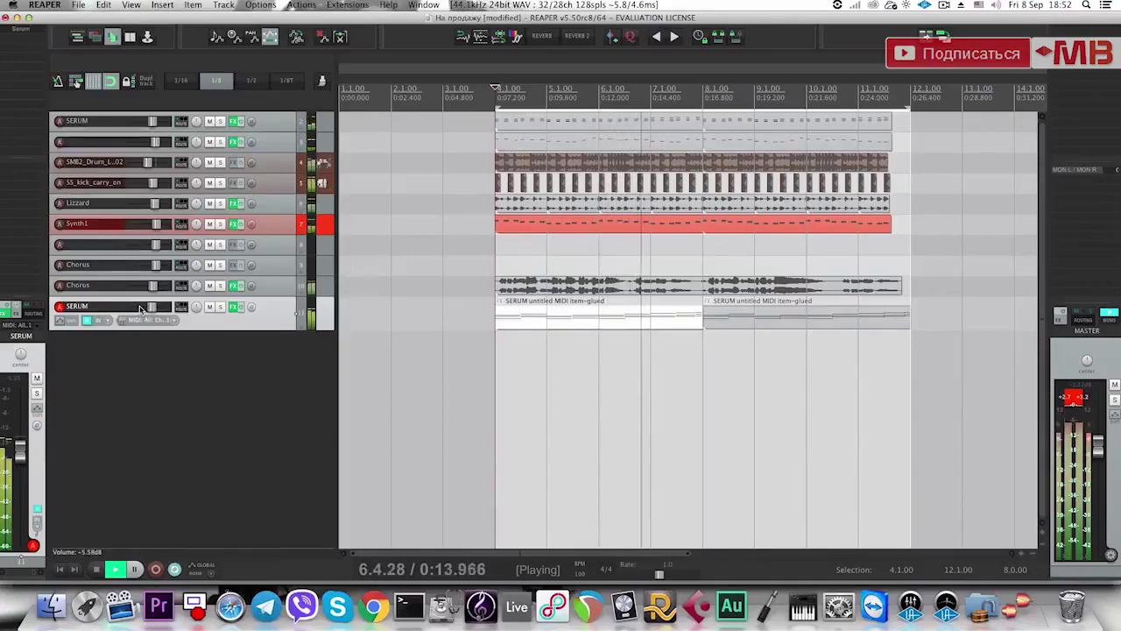
left_click(209, 307)
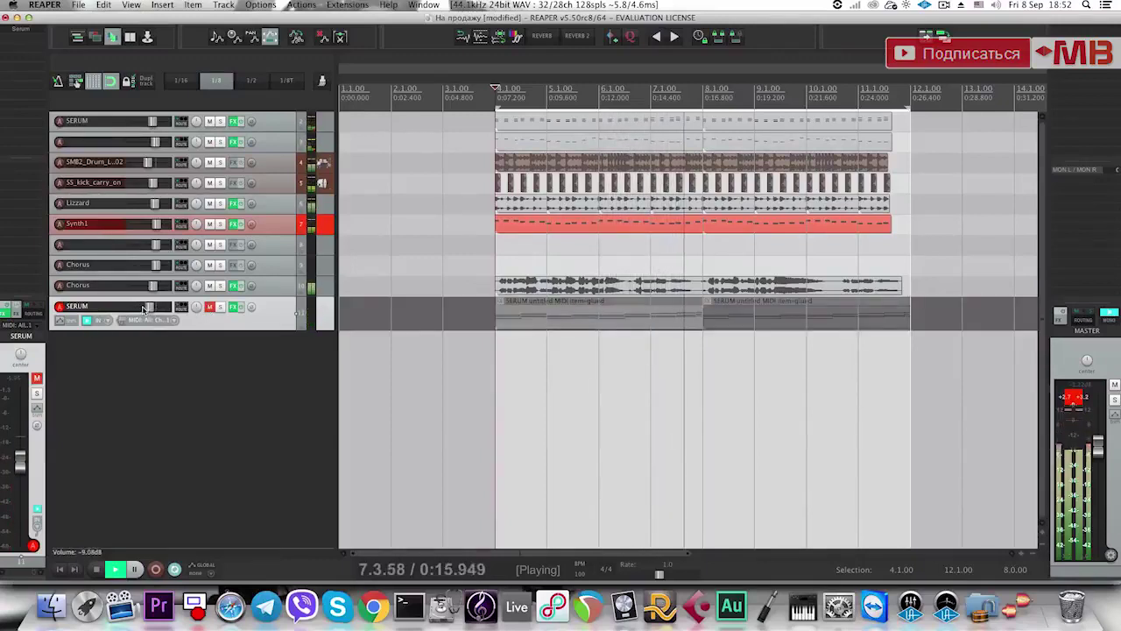
left_click(210, 308)
scroll(153, 309, "down", 4)
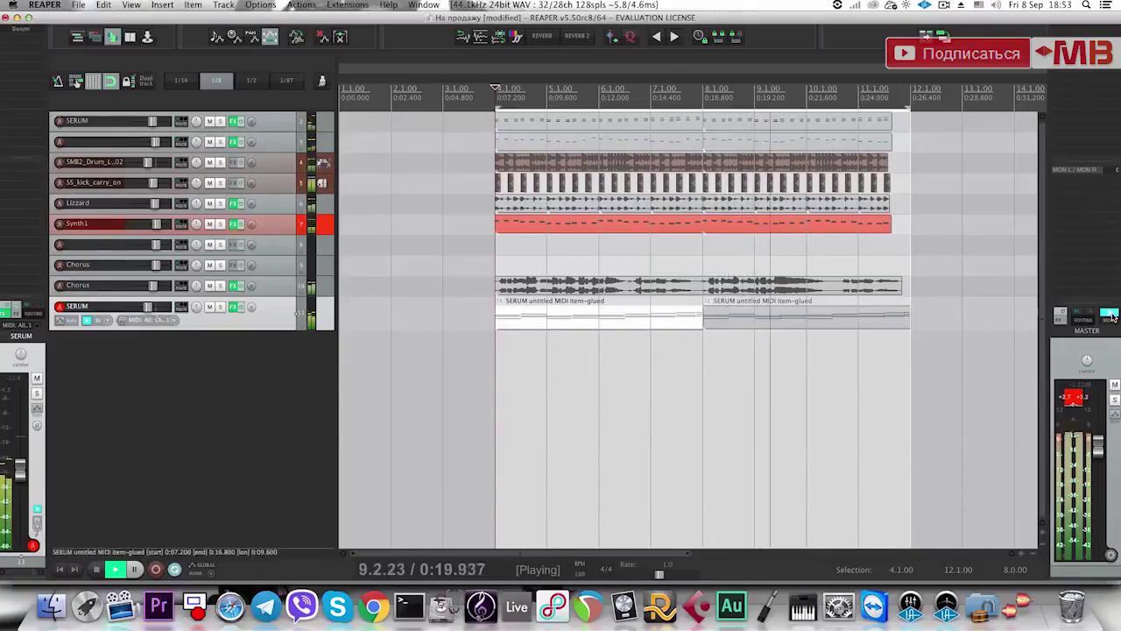
Adjust the chord synth's filter cutoff to about 608 Hz while the arrangement plays, and close Serum.
key("space")
left_click(23, 32)
key("space")
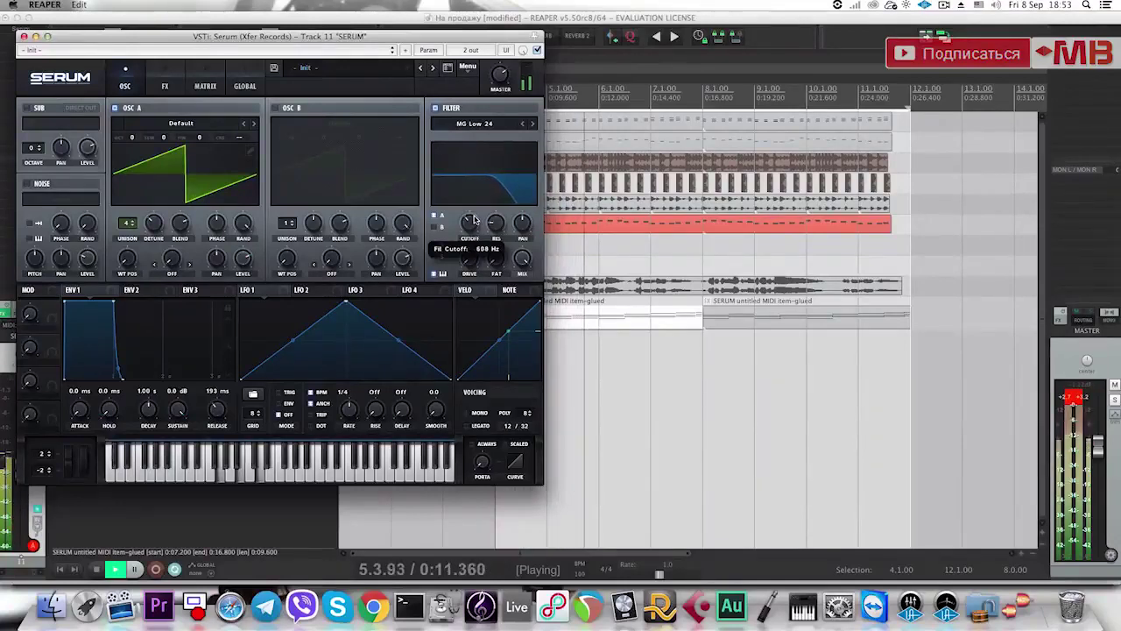
key("space")
left_click(24, 36)
Solo the chord track, add VolumeShaper 4, and lower the track's volume further within the full mix.
left_click(221, 306)
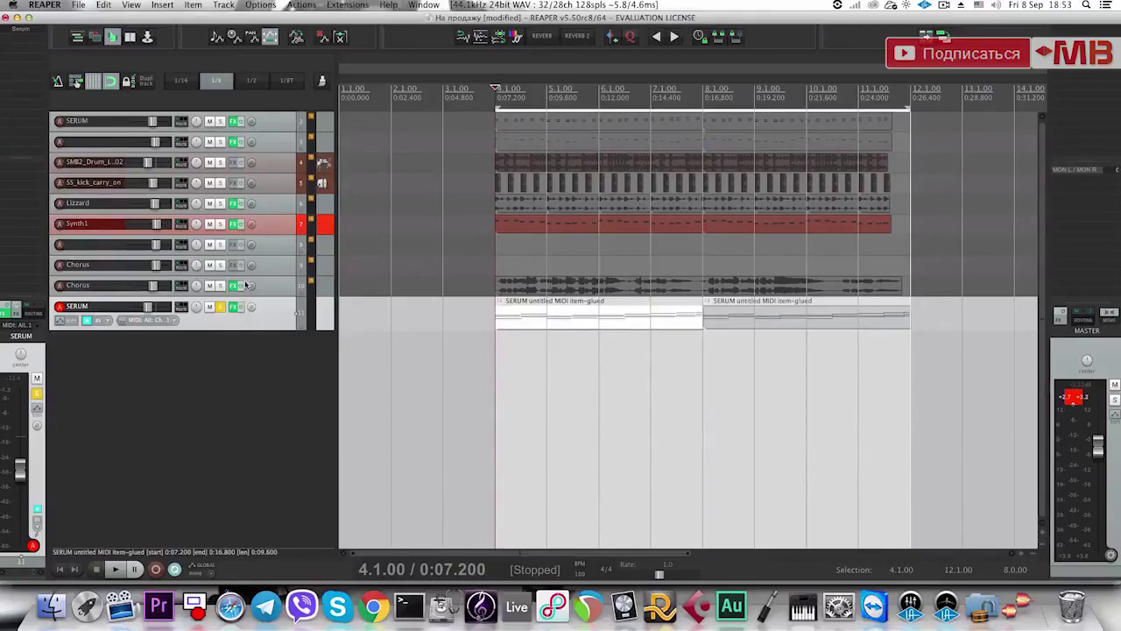
key("space")
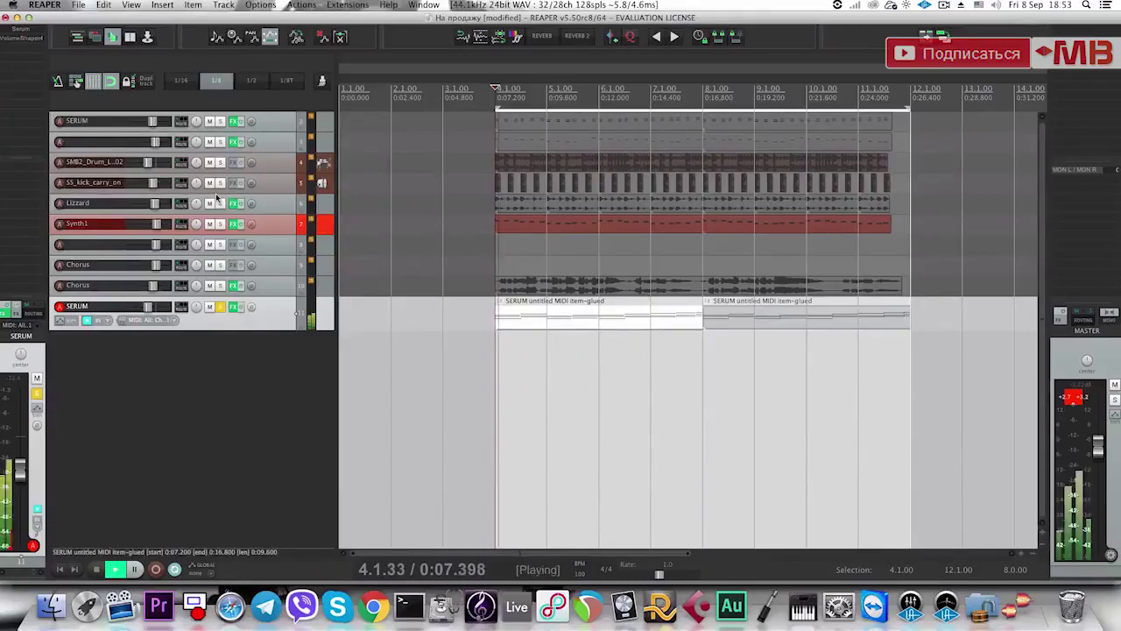
scroll(156, 310, "down", 1)
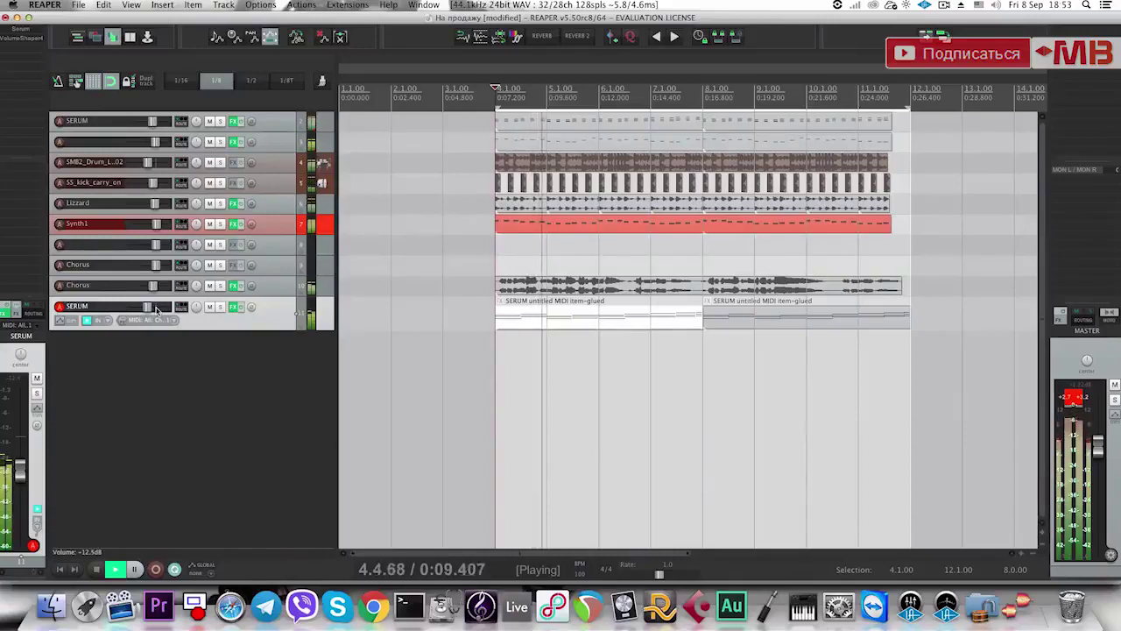
scroll(157, 309, "down", 1)
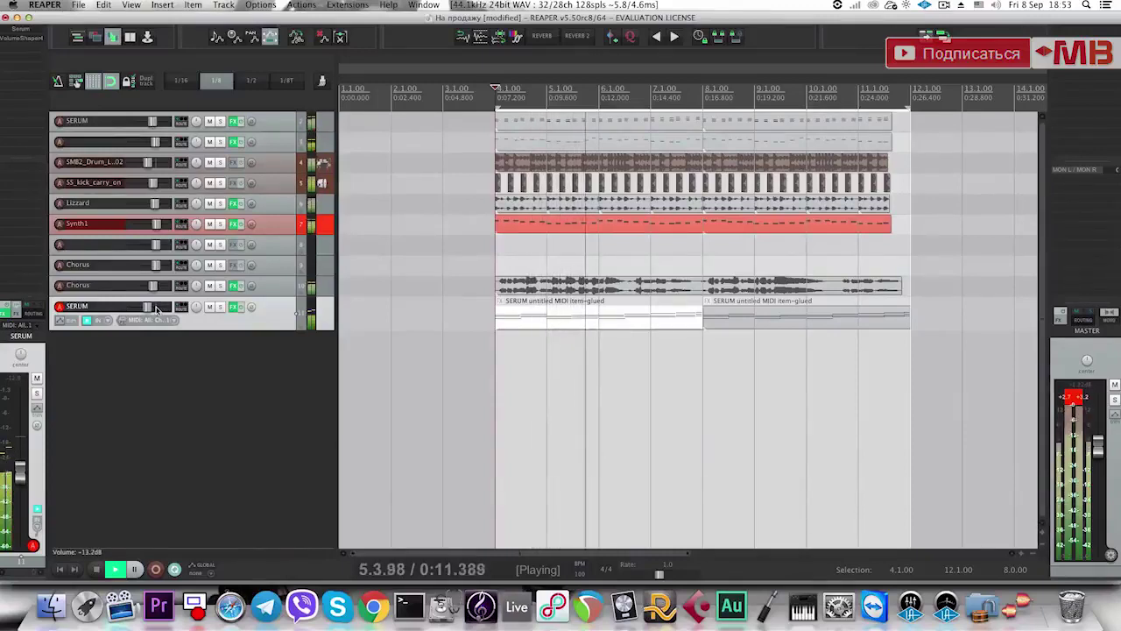
scroll(156, 309, "down", 3)
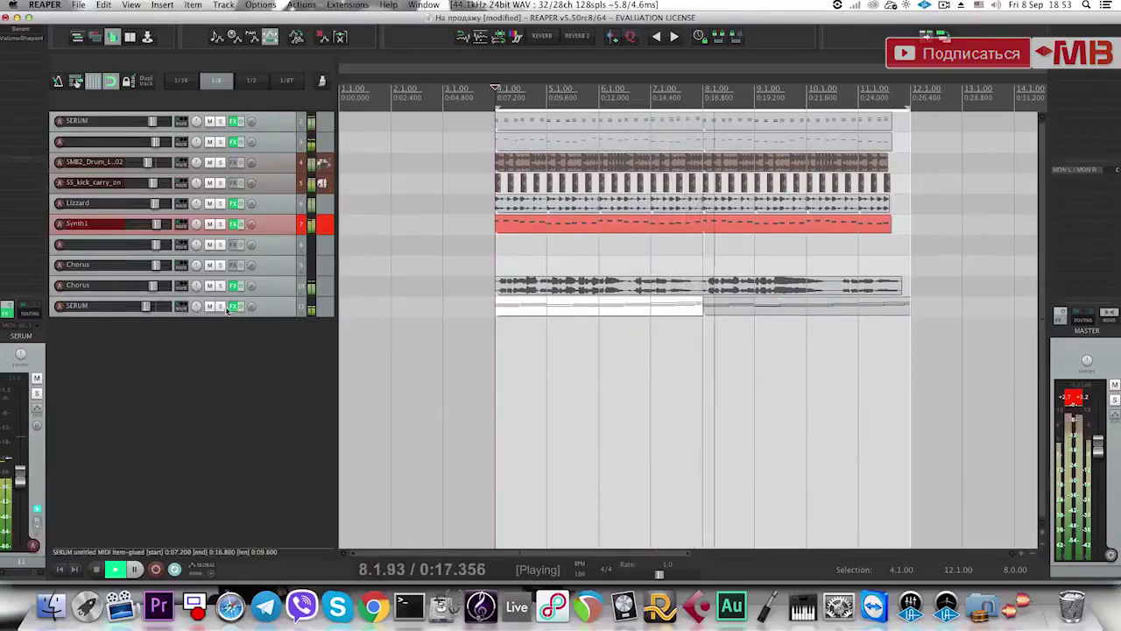
Reduce the chord synth's oscillator A unison detune to 0.02 and its filter cutoff to 469 Hz.
left_click(169, 307)
left_click(233, 306)
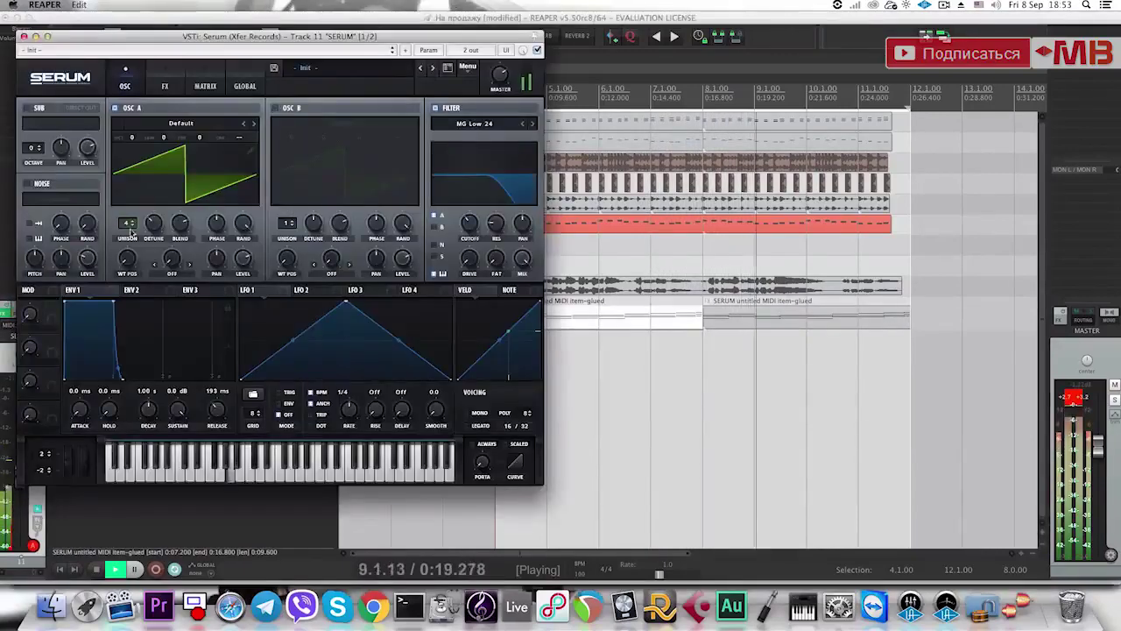
left_click_drag(154, 225, 153, 253)
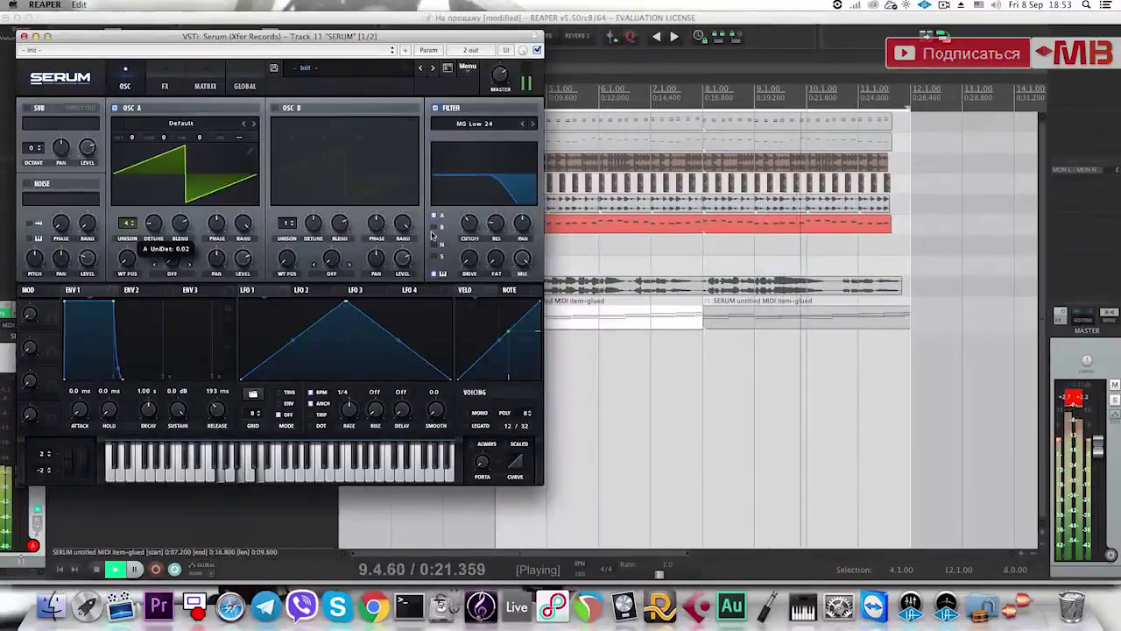
mouse_move(452, 225)
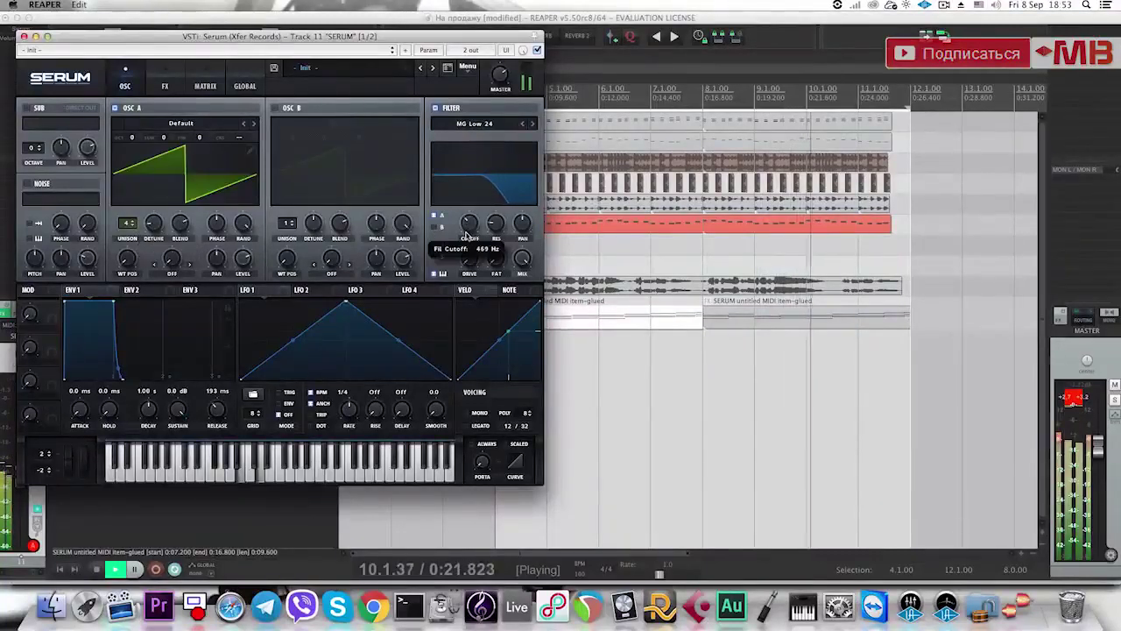
left_click(25, 37)
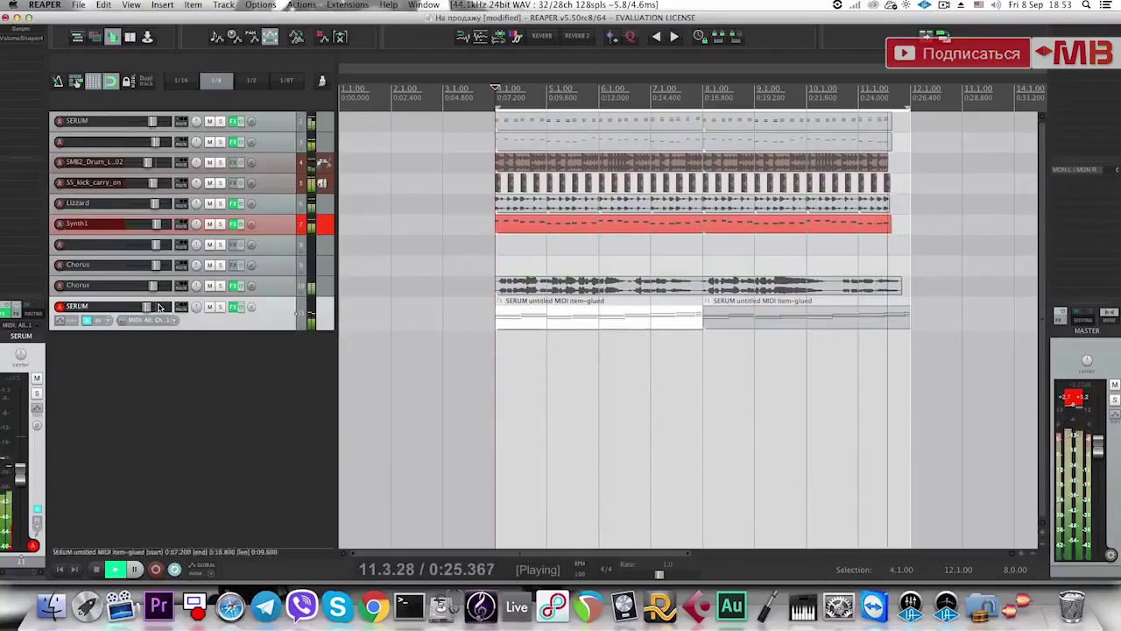
Solo the chord track, insert FabFilter Pro-Q 2 on it and play the section from bar 4.
key("space")
left_click(221, 306)
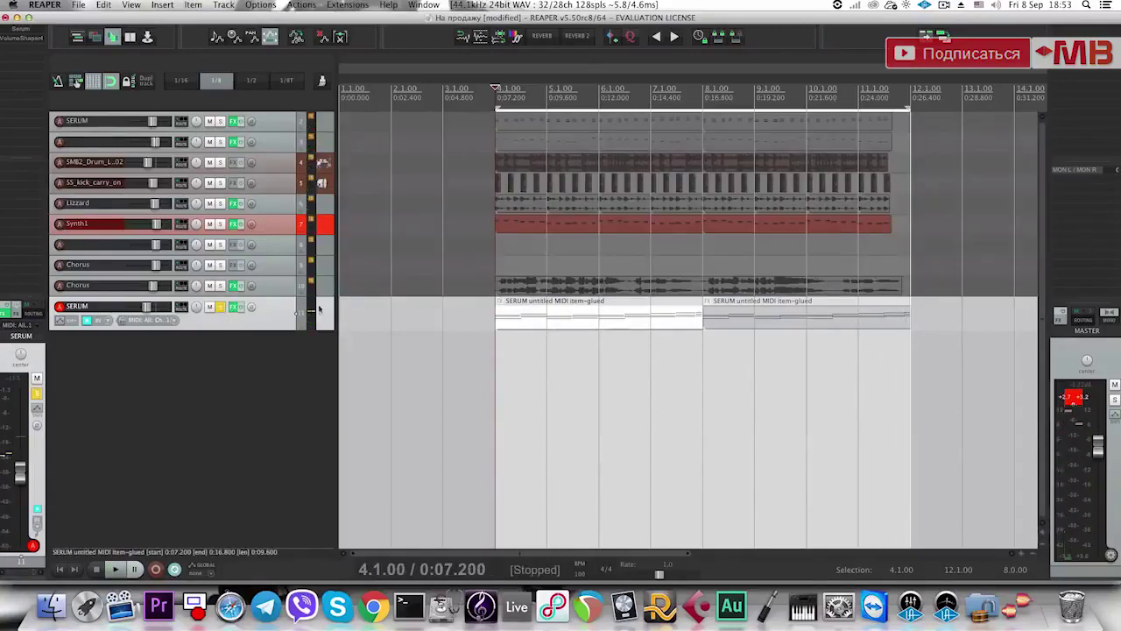
left_click(893, 322)
key("space")
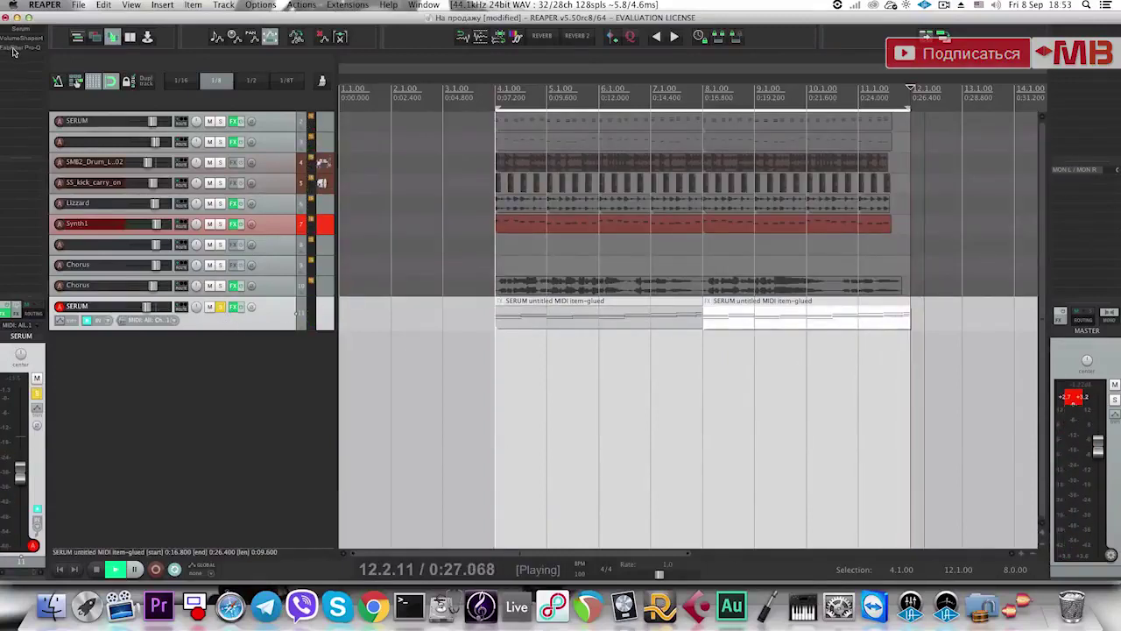
key("e")
key("space")
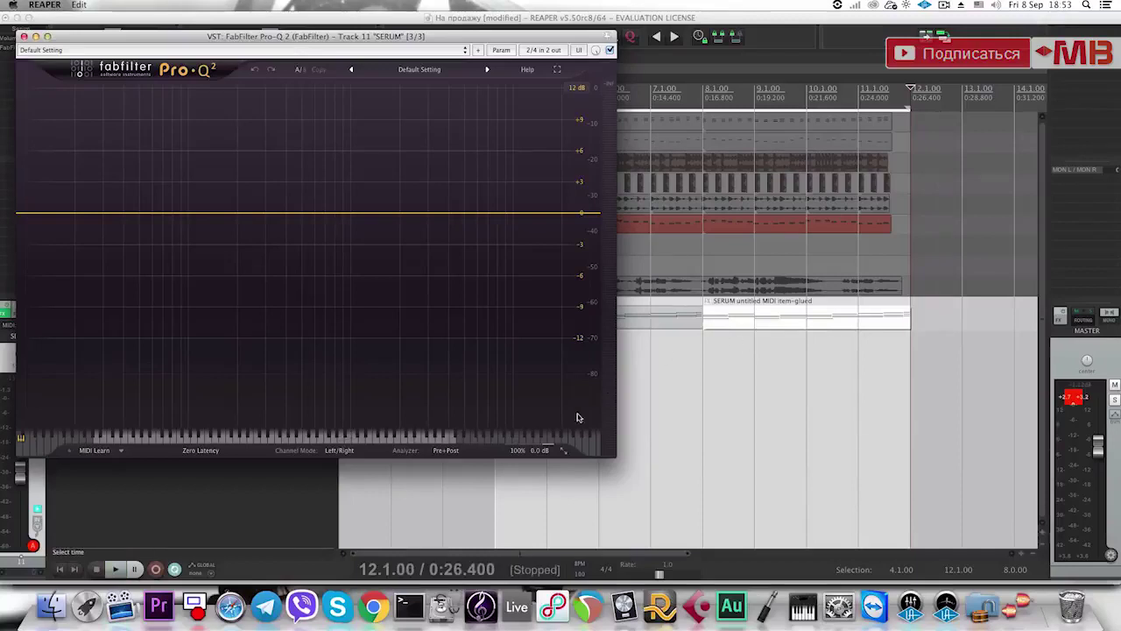
left_click(499, 468)
key("space")
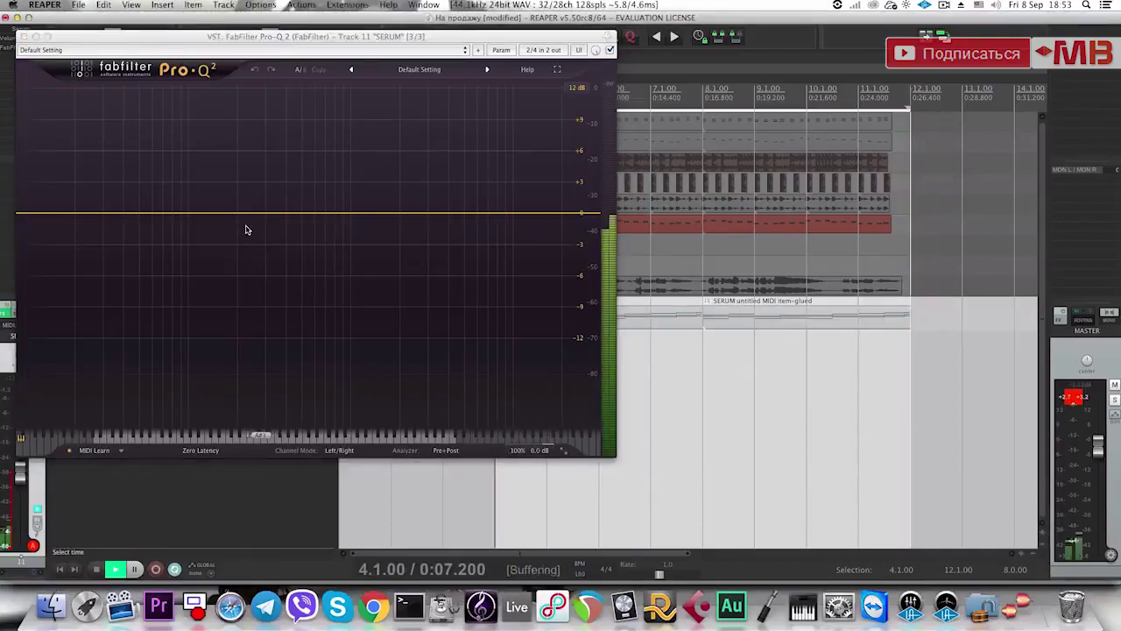
Add a wide bell cut near 256 Hz and a low cut at about 81 Hz to the chord EQ.
double_click(247, 247)
left_click_drag(246, 250, 253, 261)
left_click_drag(34, 213, 174, 225)
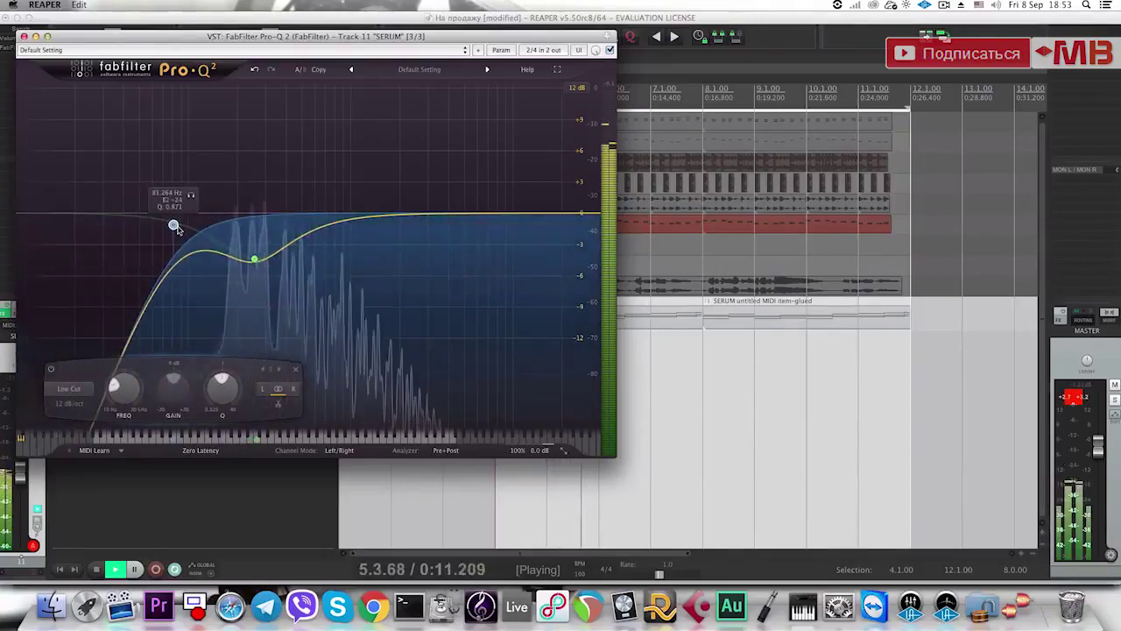
Add a narrow bell cut of about -14 dB in the upper mids of the chord EQ.
double_click(371, 214)
left_click_drag(370, 215, 387, 269)
scroll(389, 225, "up", 5)
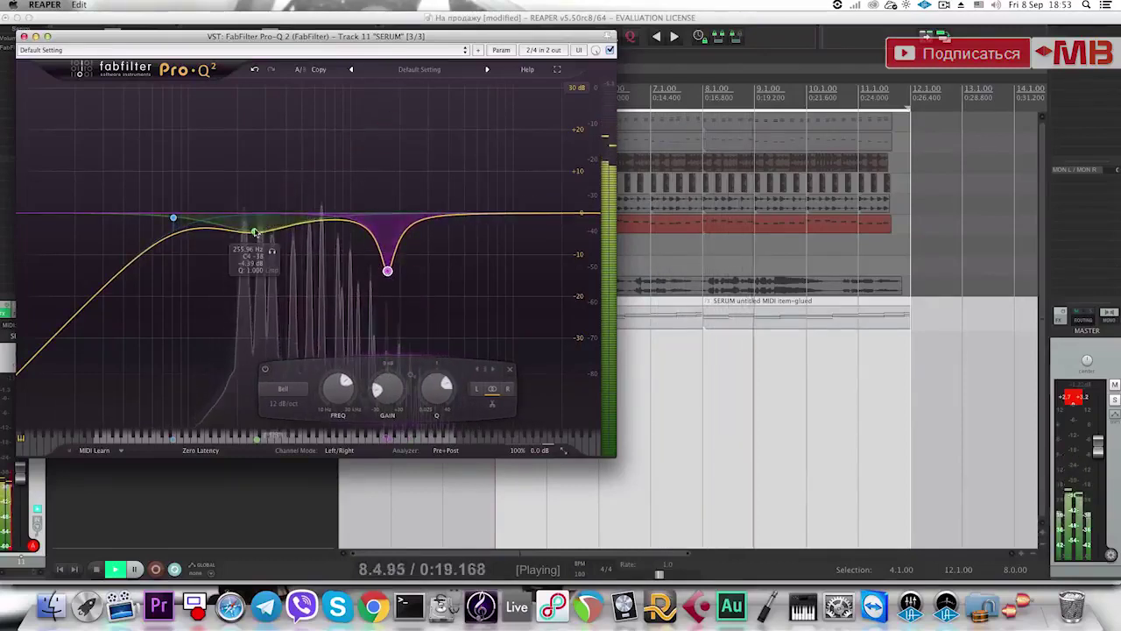
Deepen the EQ's low-mid bell cut, raise the low cut to about 118 Hz and close Pro-Q 2.
left_click_drag(254, 231, 257, 243)
left_click_drag(173, 217, 200, 216)
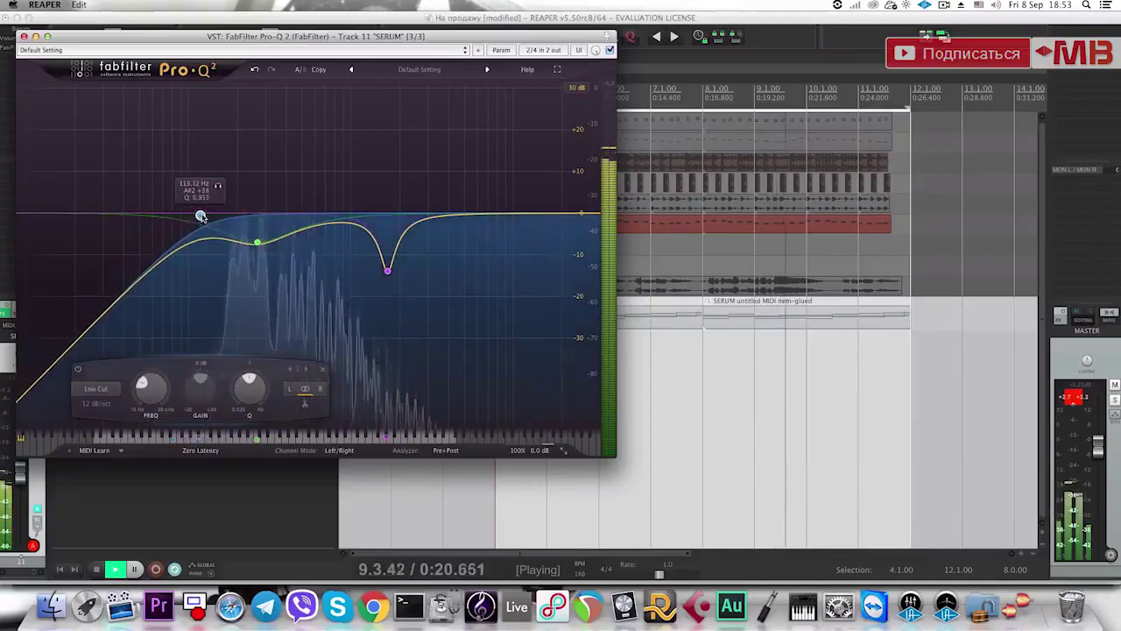
left_click(23, 36)
Add the S1 Imager Stereo plug-in to the chord track.
left_click(29, 63)
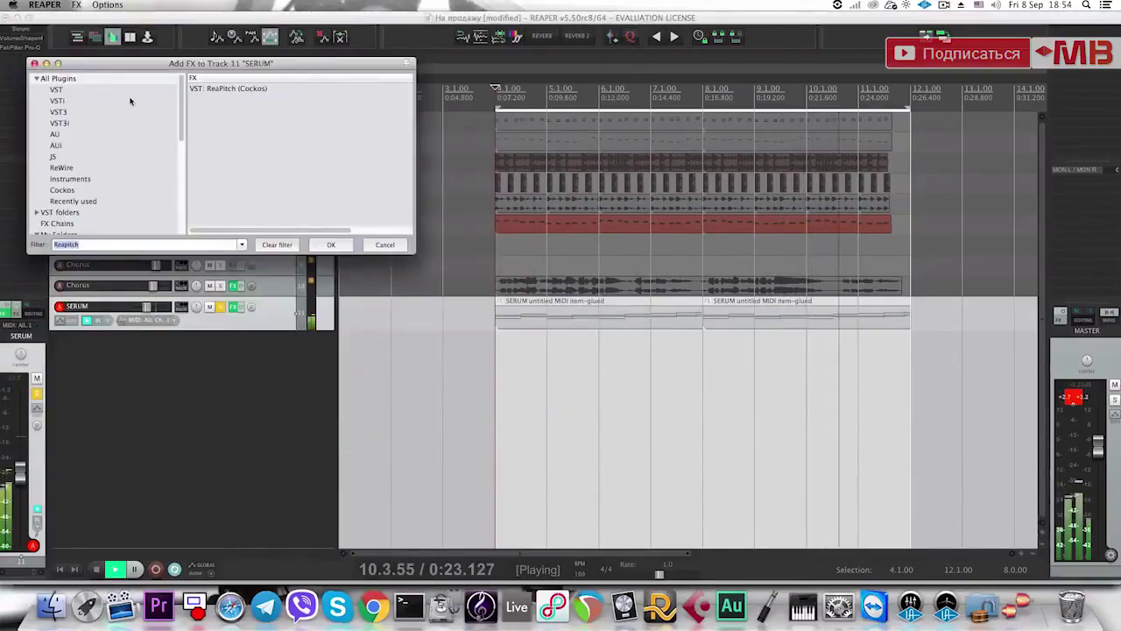
type("S1")
left_click(229, 99)
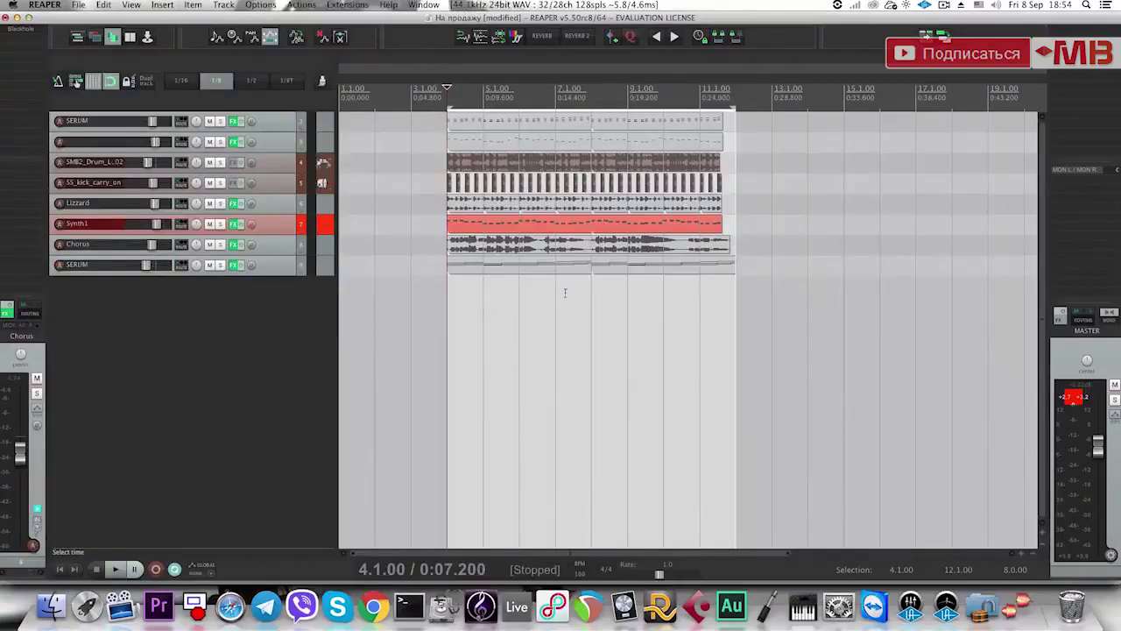
Play the Chorus and uppermost SERUM tracks soloed and lower that SERUM track's volume to about -5.4 dB.
left_click(220, 244)
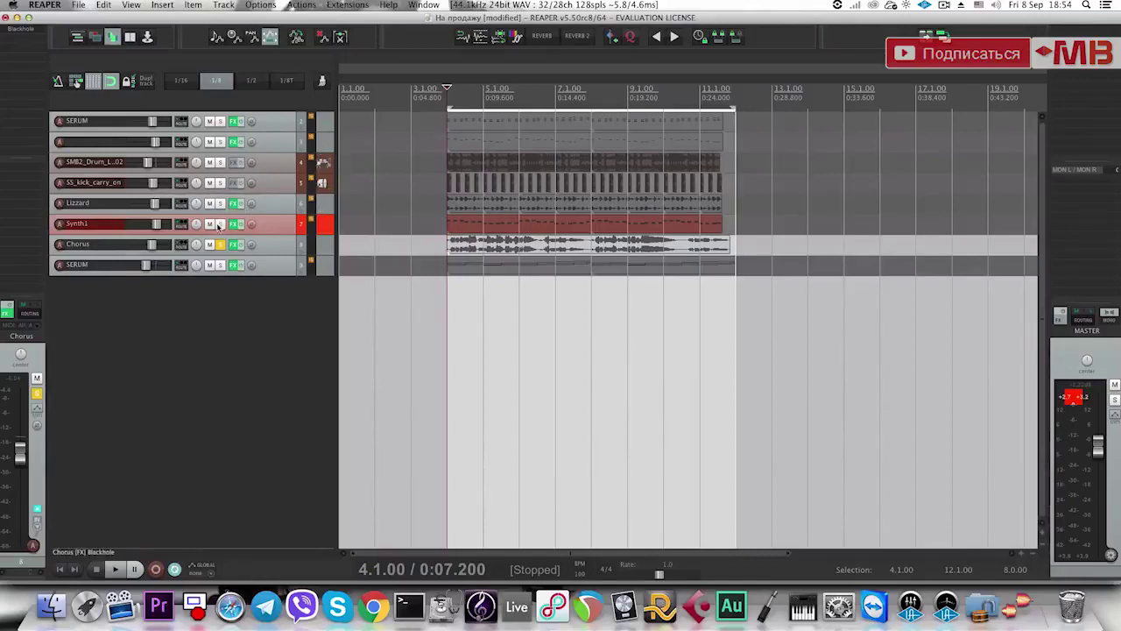
left_click(220, 120)
key("space")
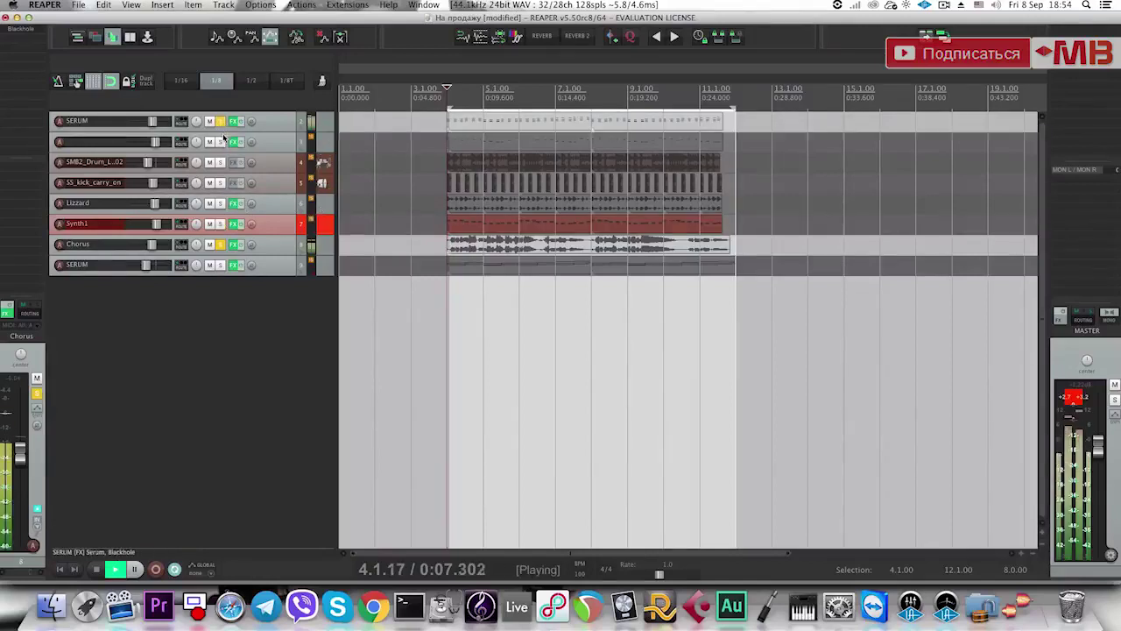
scroll(168, 127, "down", 1)
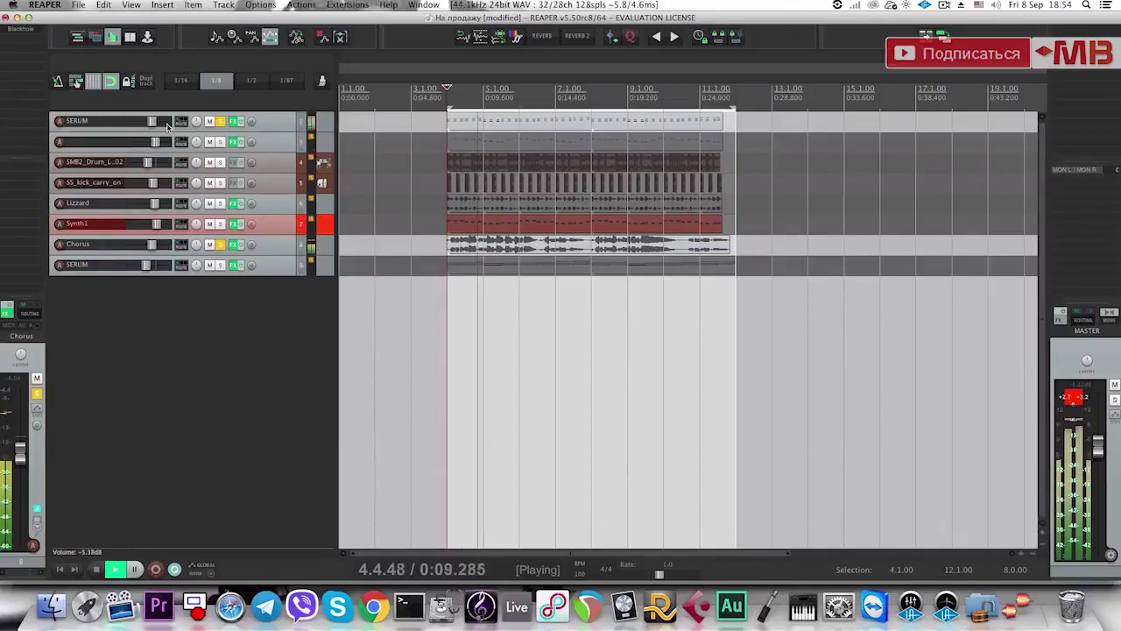
Solo the unnamed track, the lowest SERUM track and Synth1 during playback and set the lowest SERUM track's volume to about -6.15 dB.
left_click(220, 148)
left_click(220, 142)
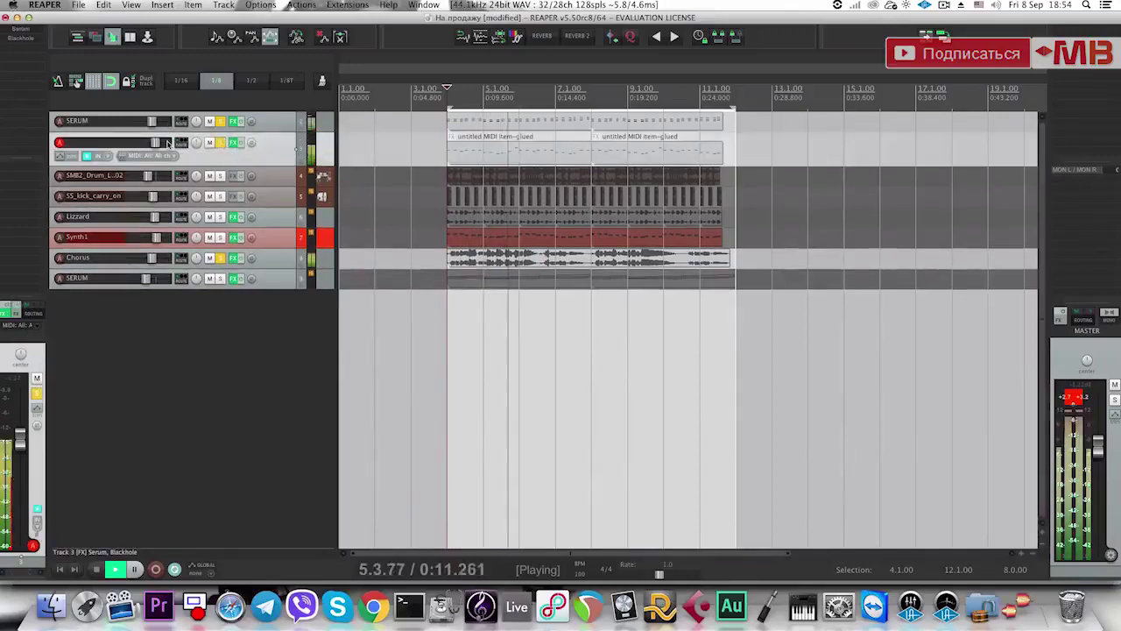
left_click(222, 278)
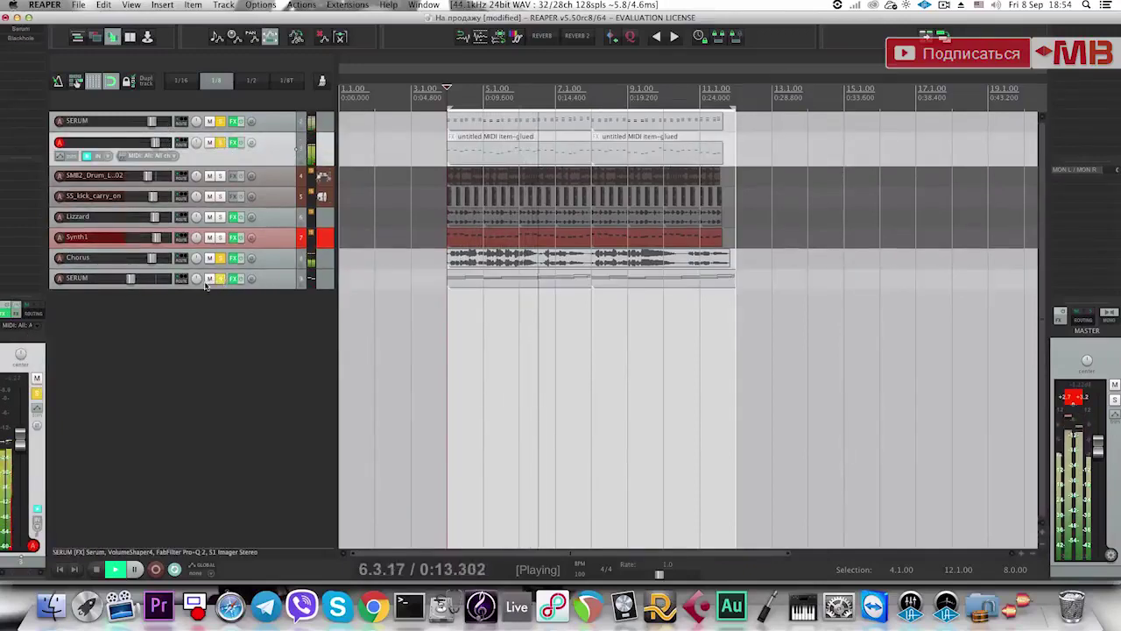
left_click_drag(141, 279, 146, 278)
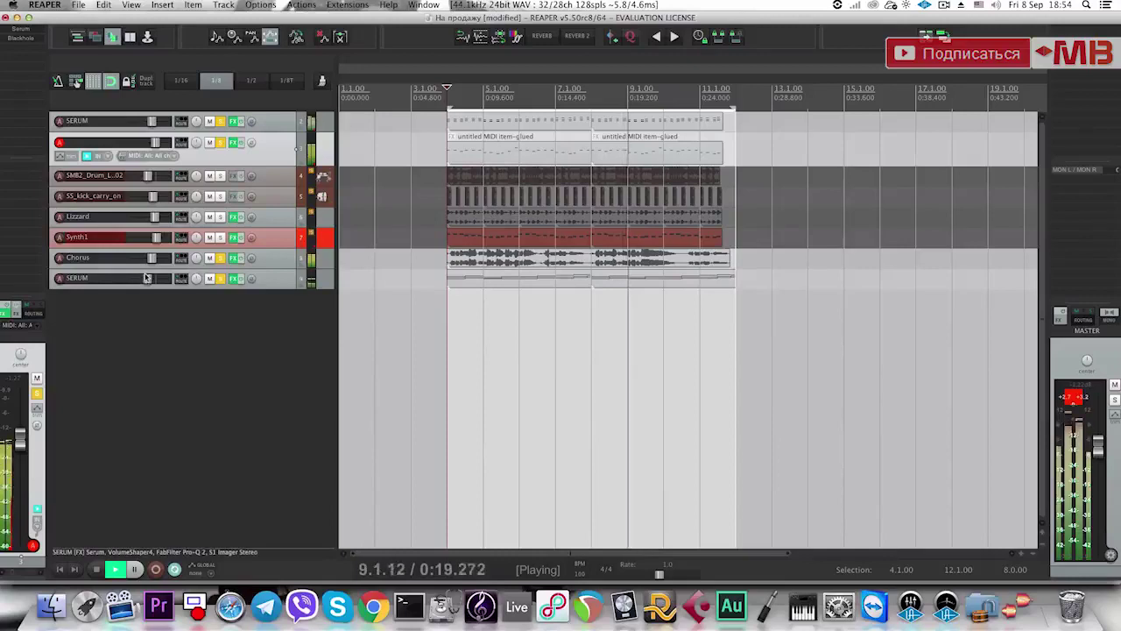
left_click(242, 295)
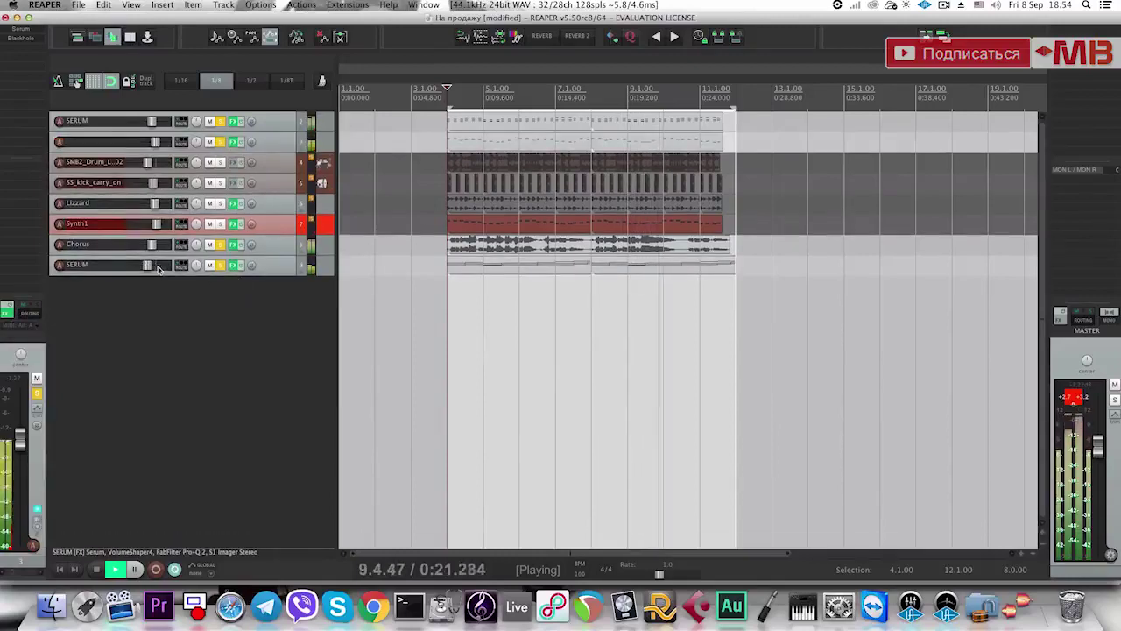
left_click(231, 224)
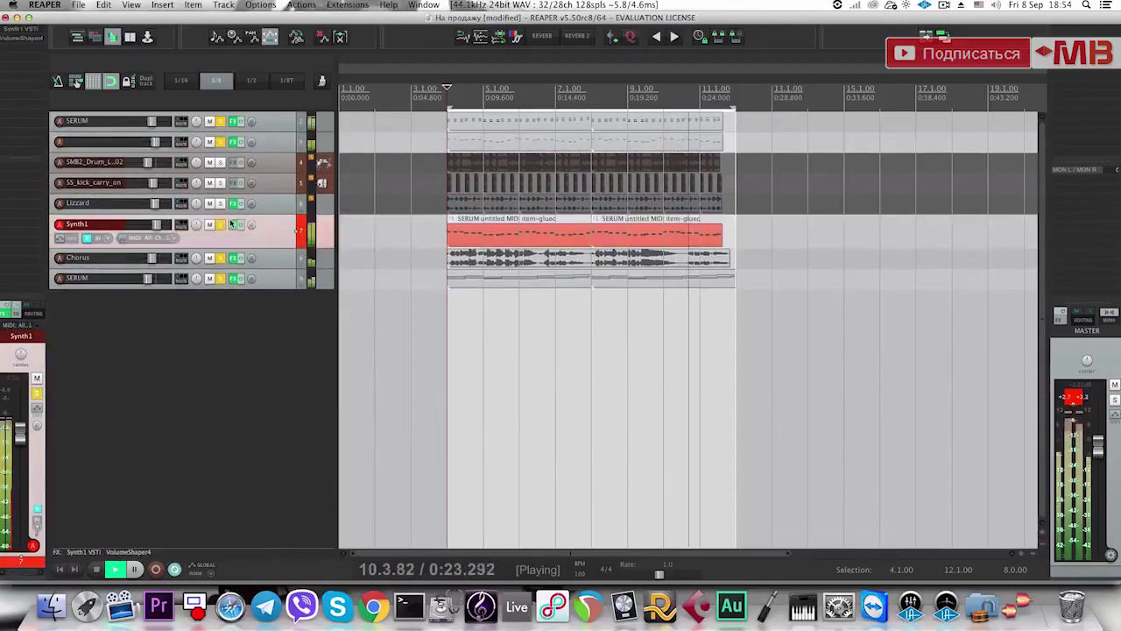
left_click(154, 277)
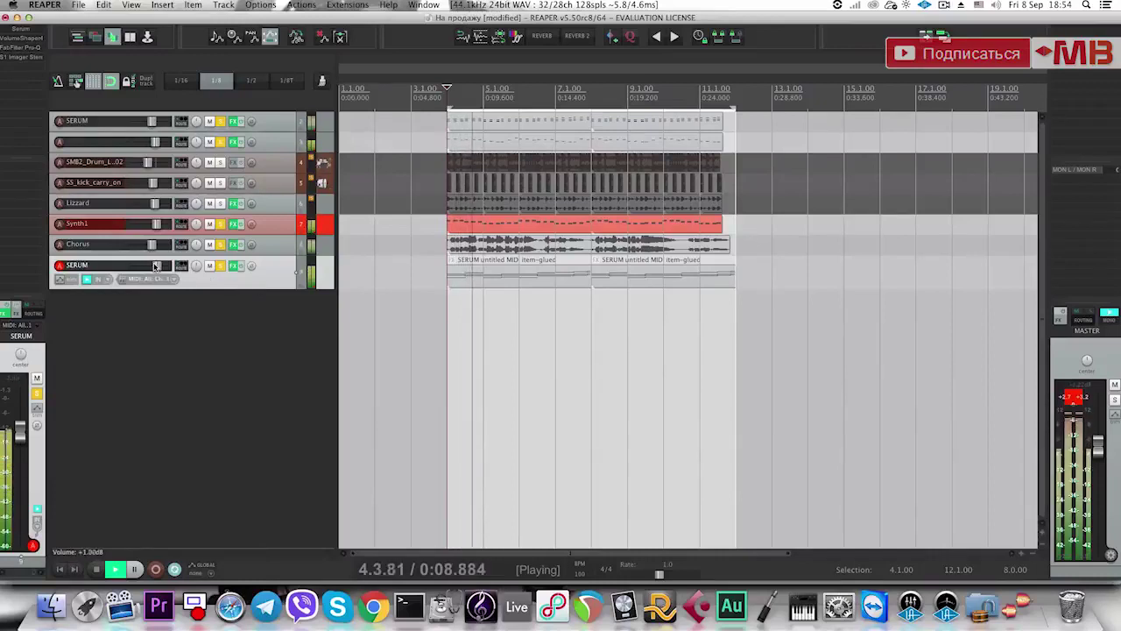
left_click_drag(154, 266, 149, 266)
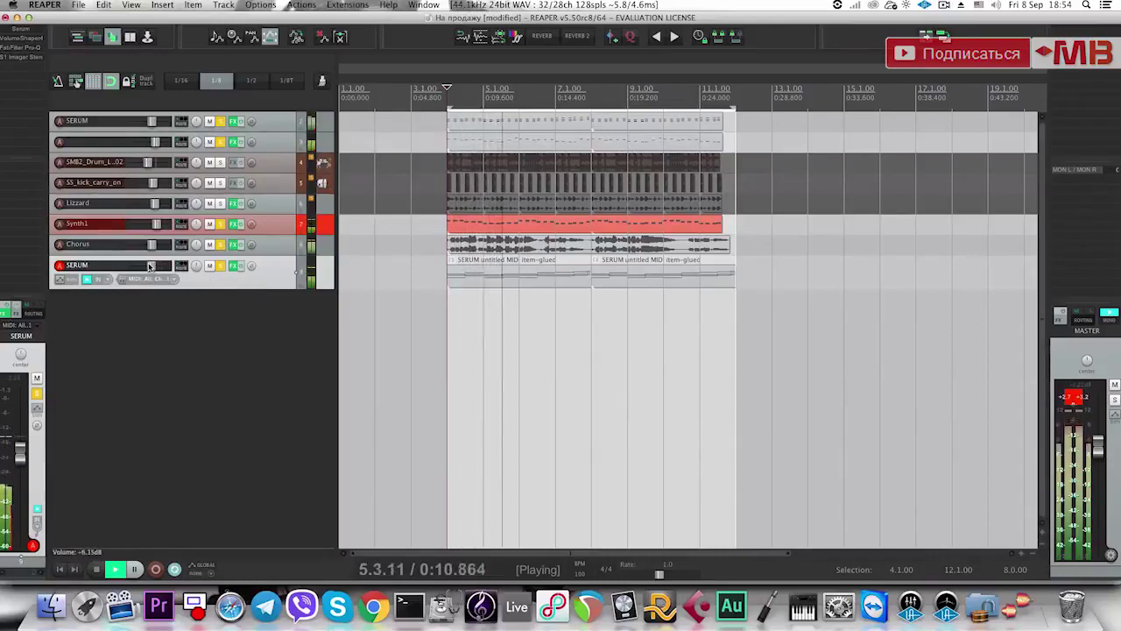
Solo the remaining tracks, compare the mix with and without the lowest SERUM track, stop playback and clear the solos.
left_click(221, 203)
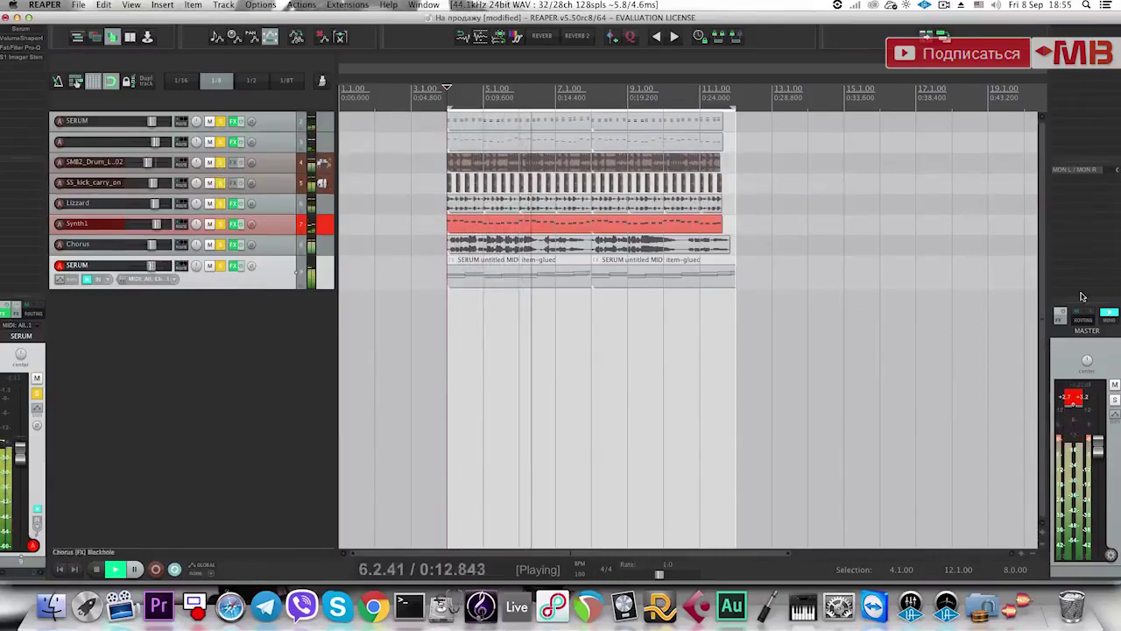
left_click(215, 272)
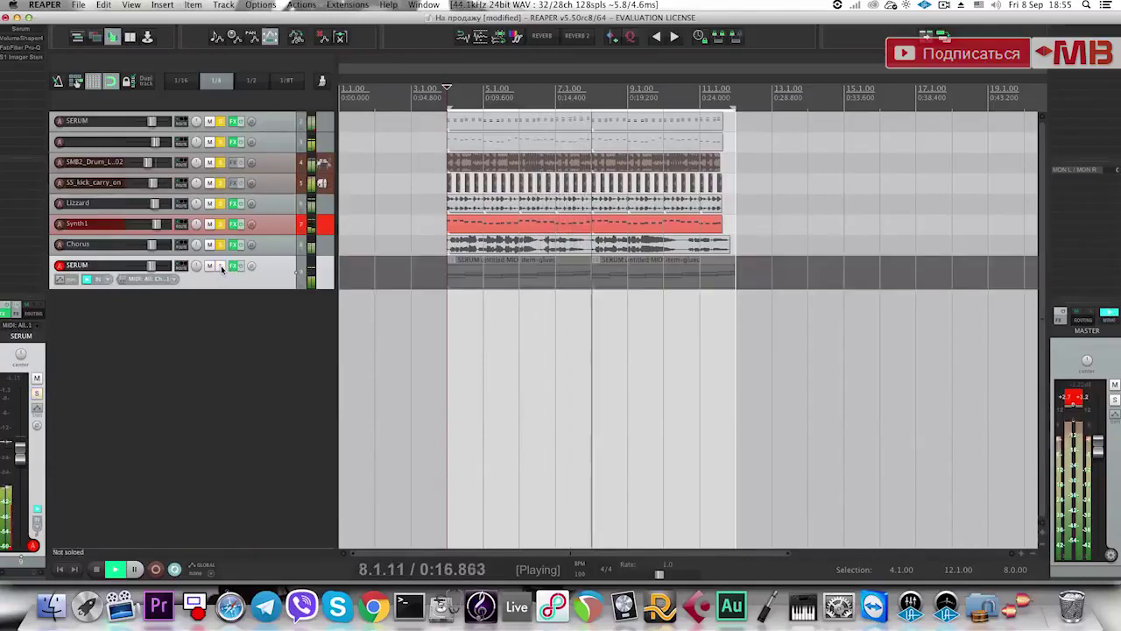
left_click(221, 266)
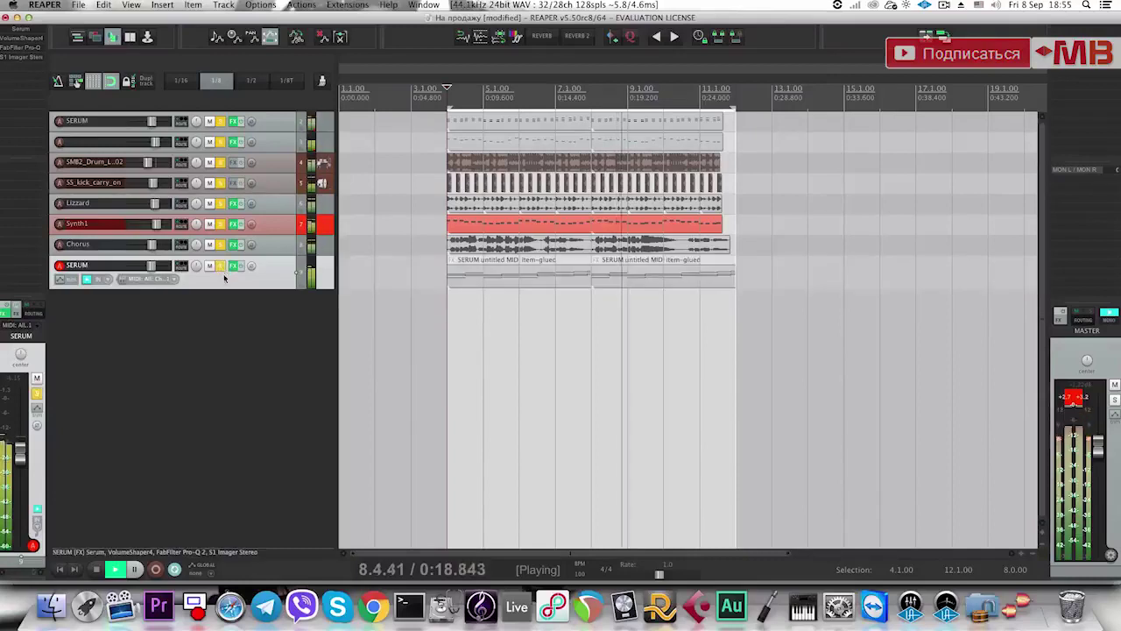
key("space")
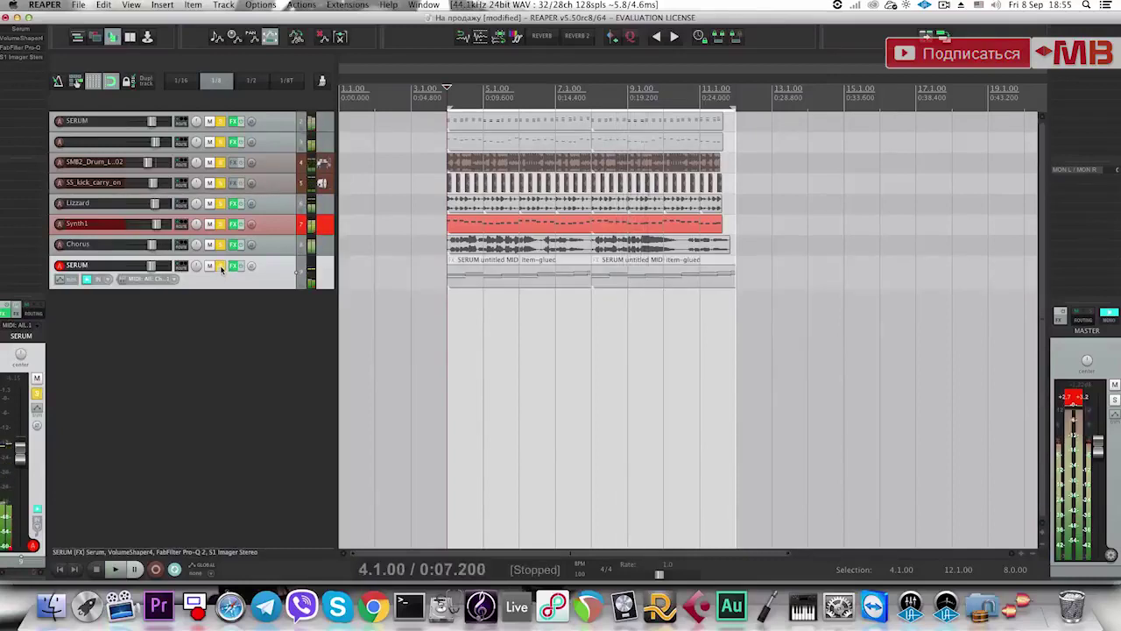
left_click(221, 266)
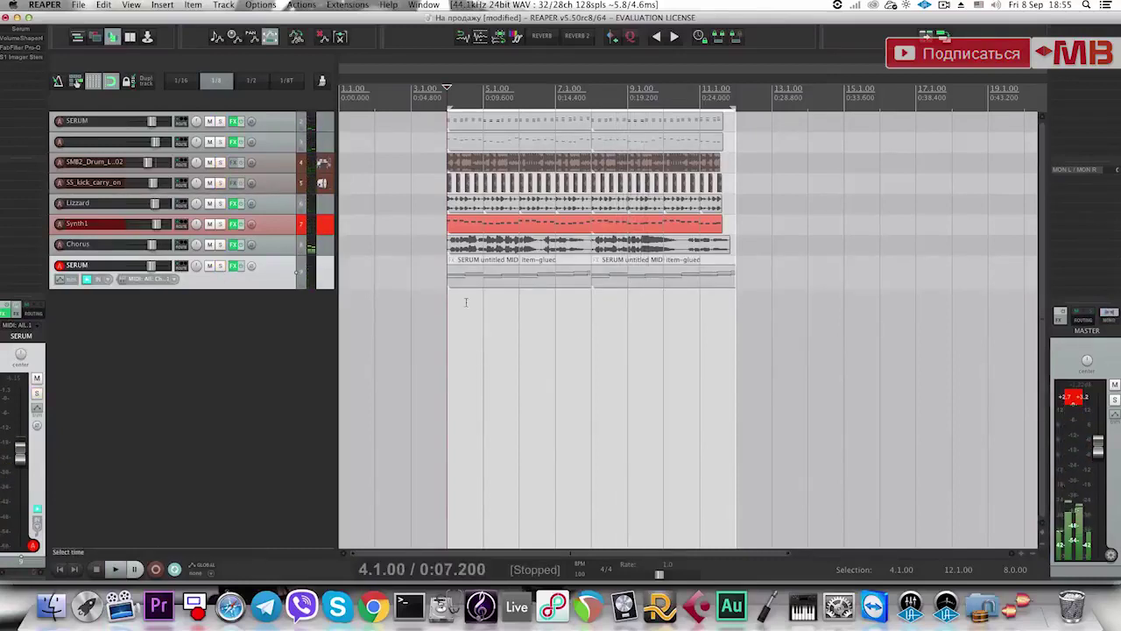
Solo the lowest track, load AUi: KORG: WAVESTATION (x86) in place of Omnisphere and audition the RAM1 performance Entropy.
left_click(220, 265)
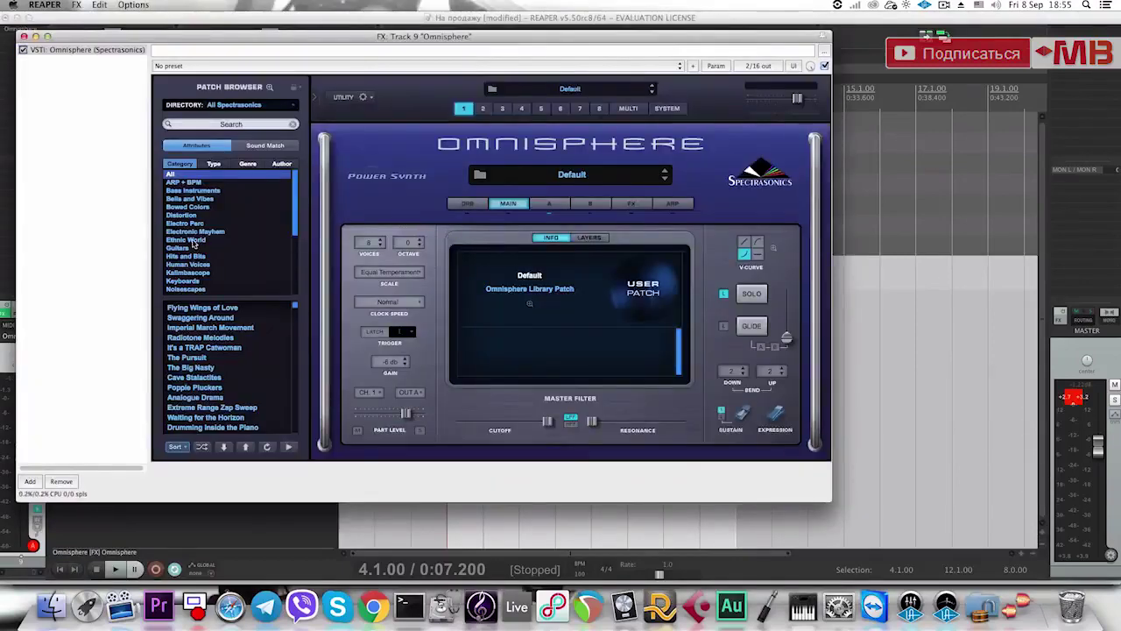
left_click(24, 36)
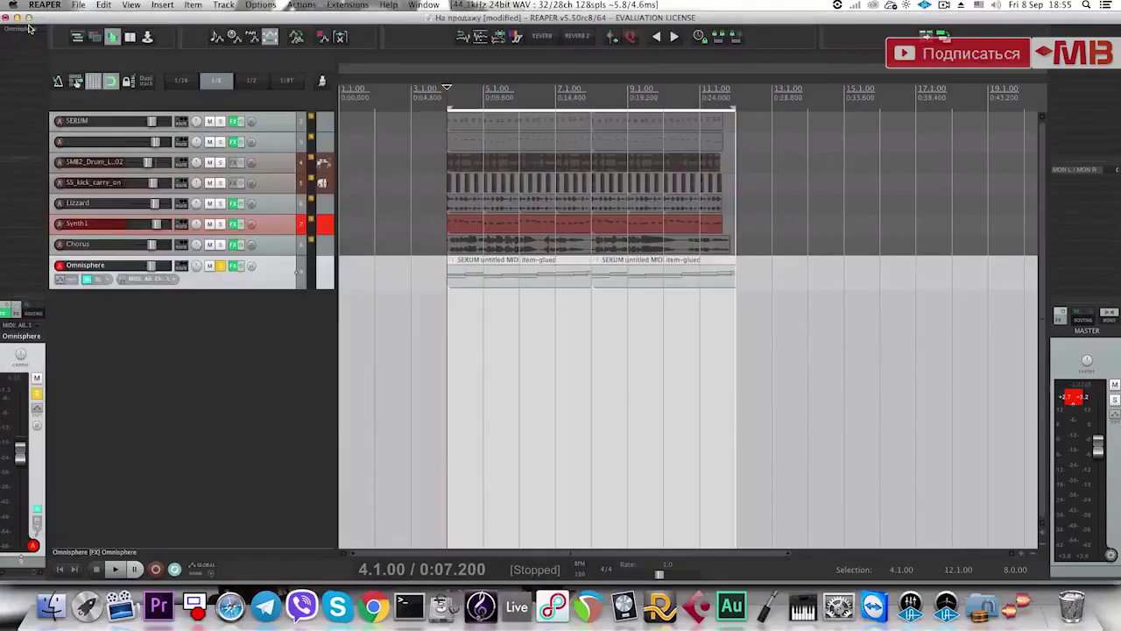
type("f")
type("K")
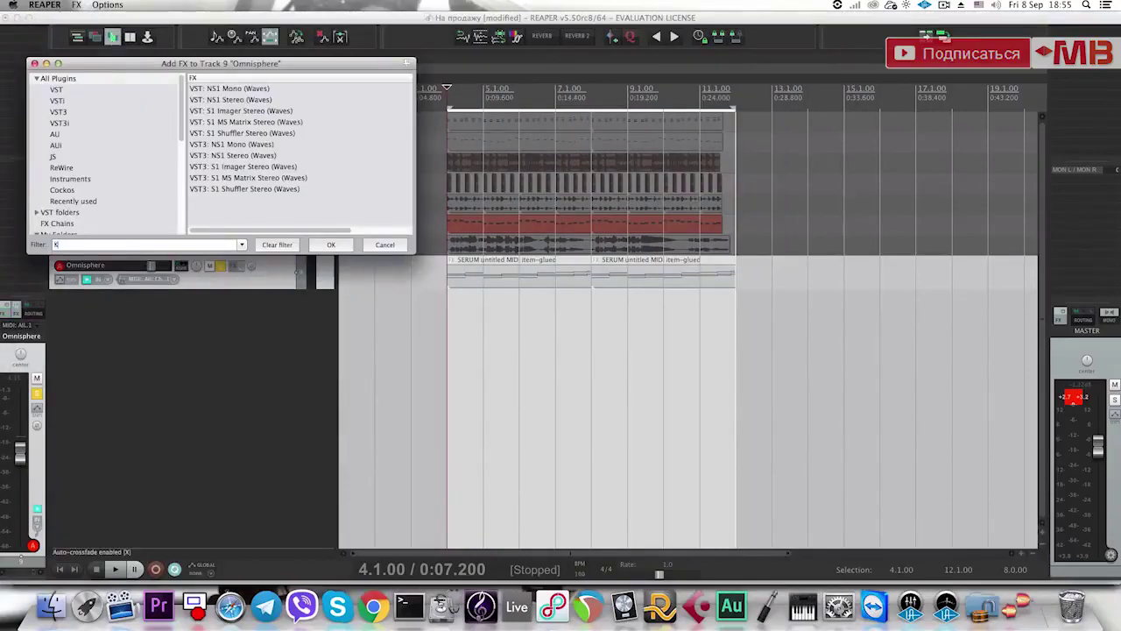
type("ORG")
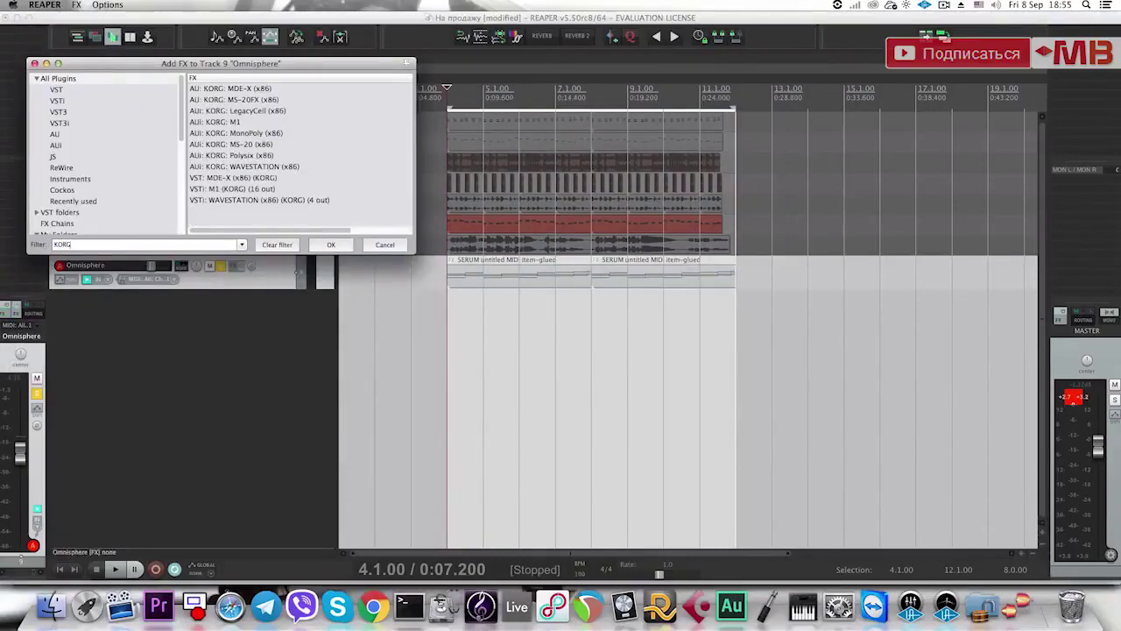
left_click(275, 169)
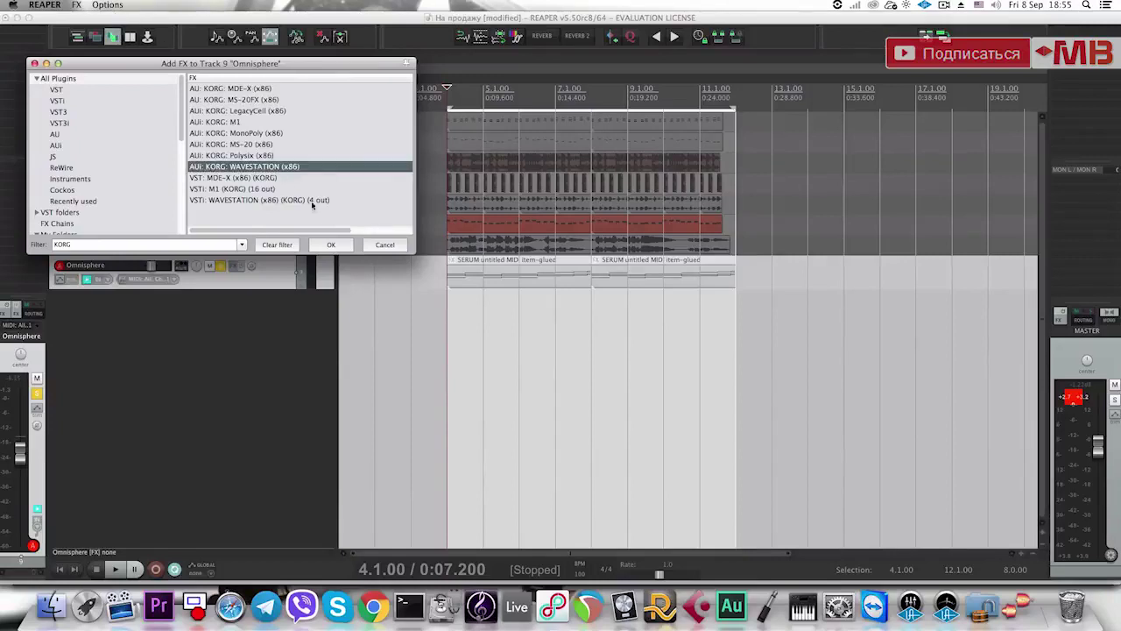
left_click(330, 247)
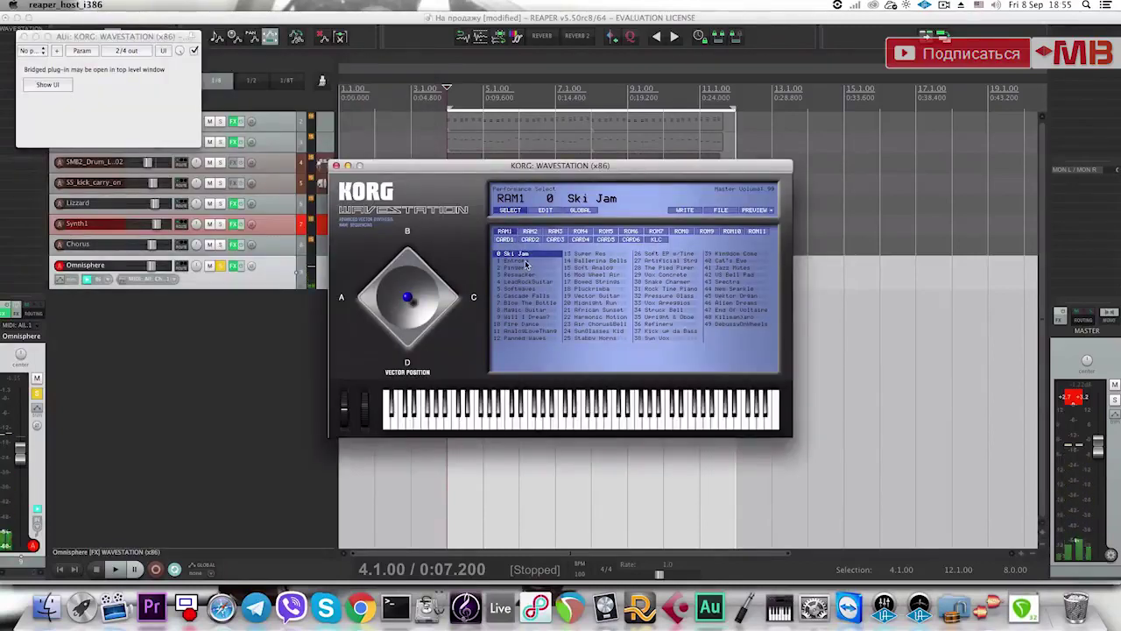
left_click(525, 262)
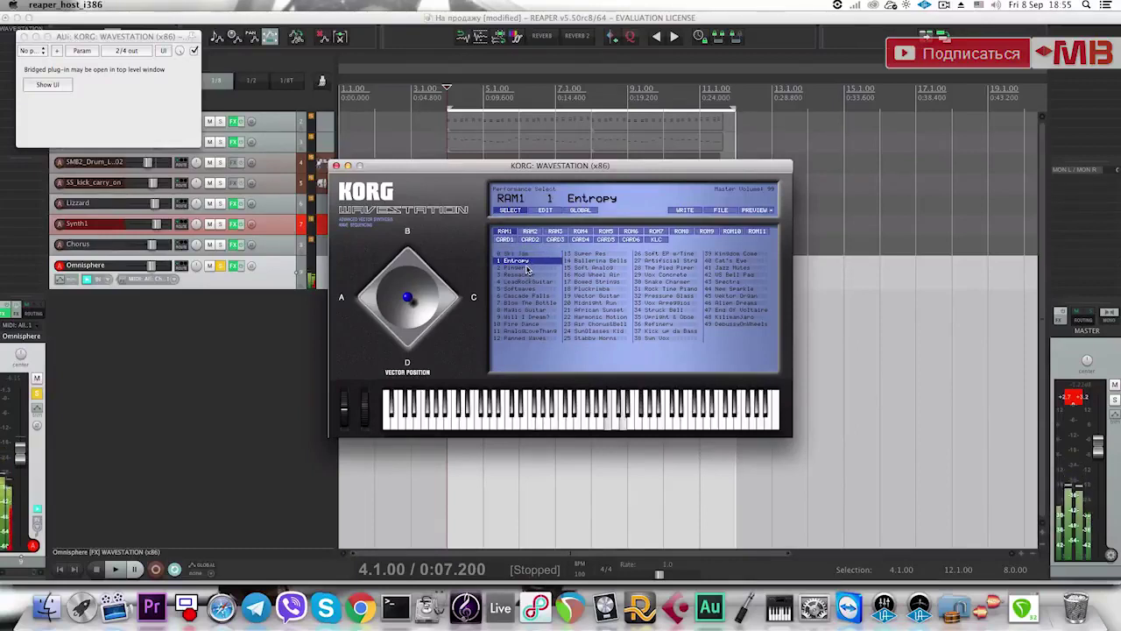
left_click(336, 166)
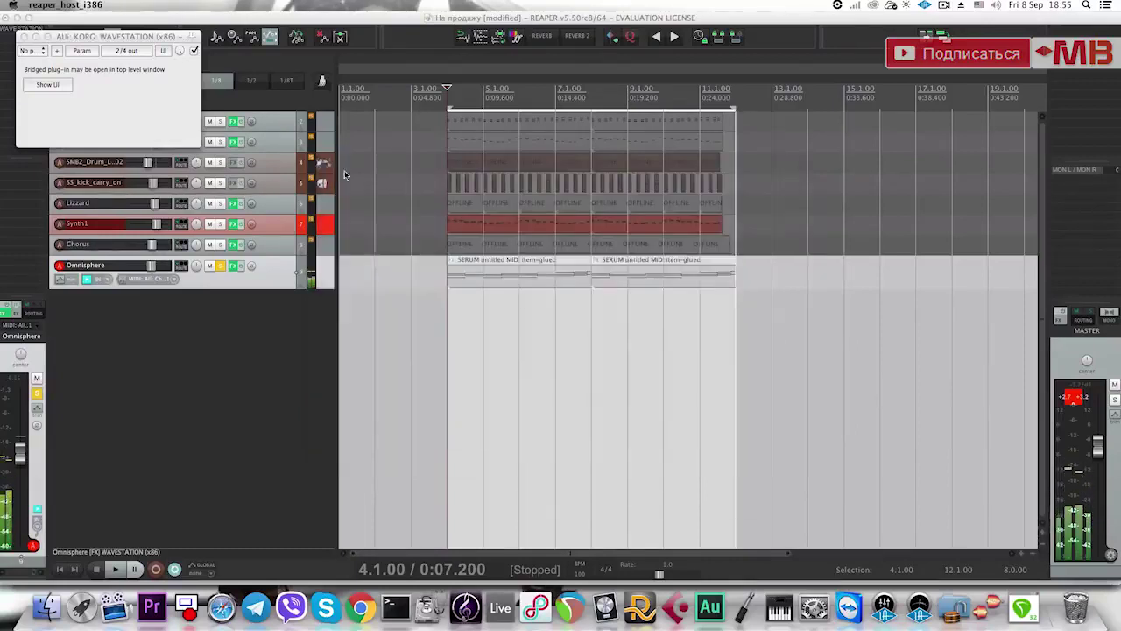
Raise the pitch of both MIDI items on the Omnisphere track by 12 semitones, play them and close the WAVESTATION window.
left_click(462, 285)
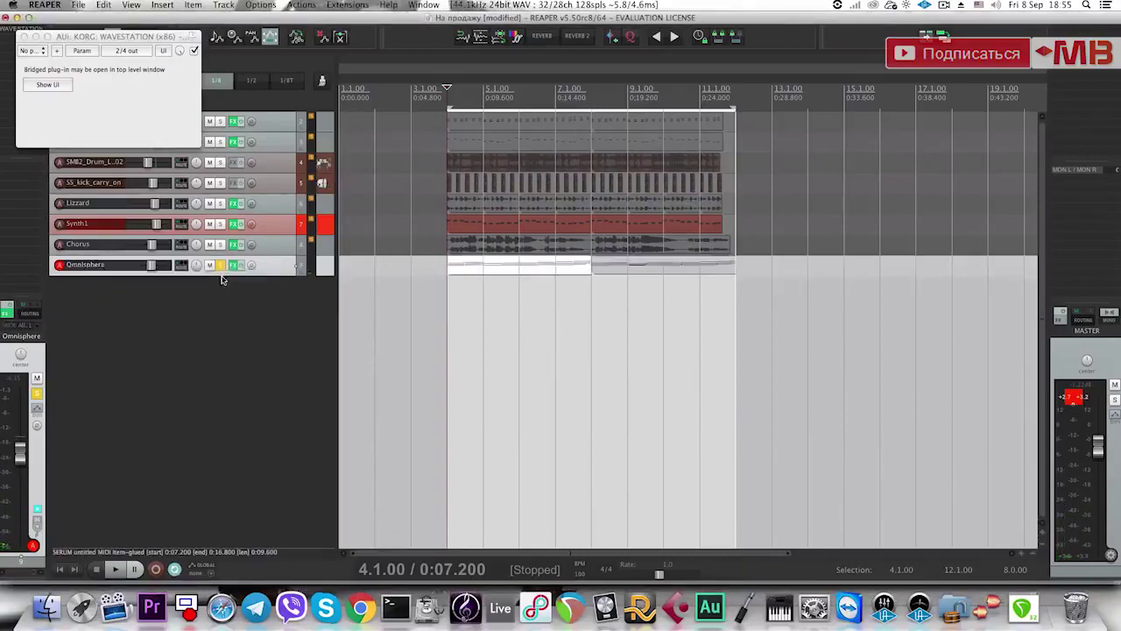
key("space")
key("space")
left_click(673, 280, "shift")
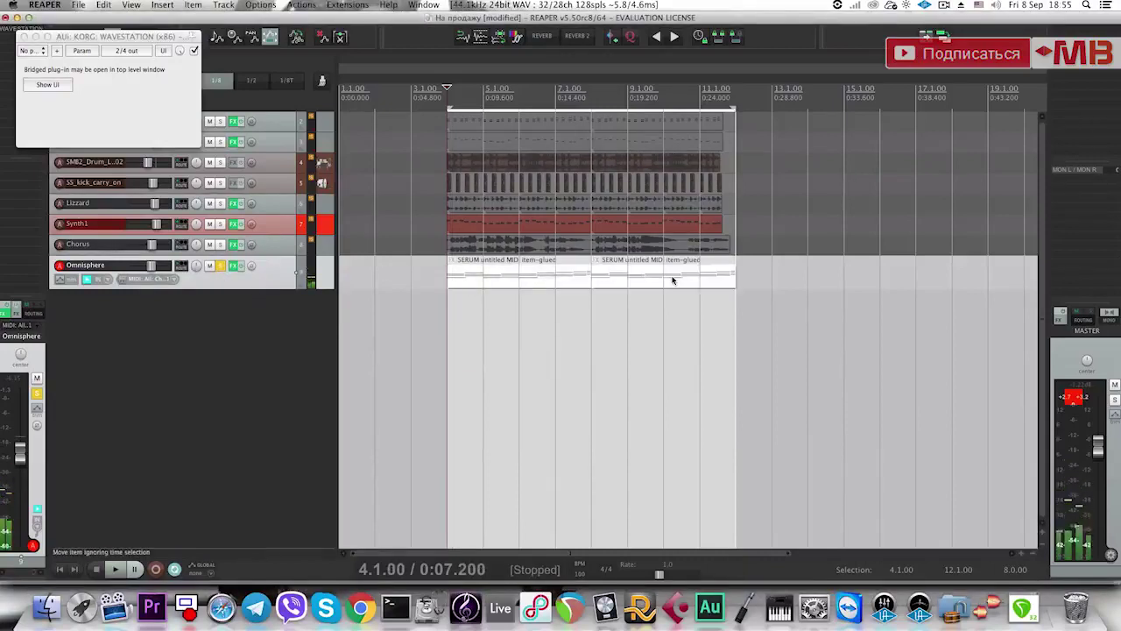
key("shift+9")
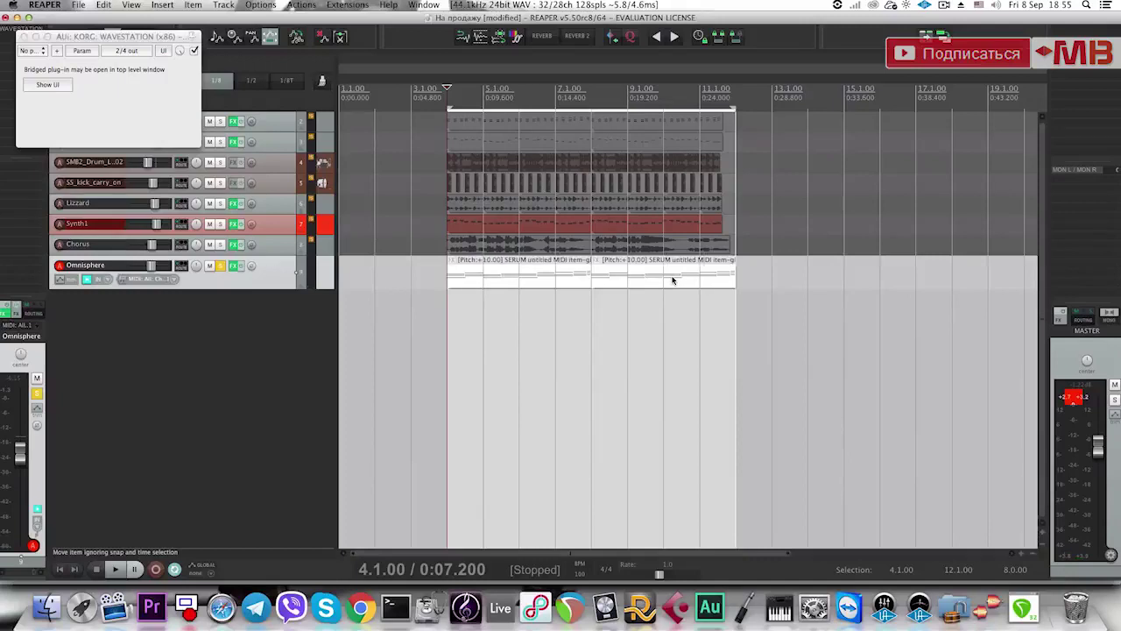
key("space")
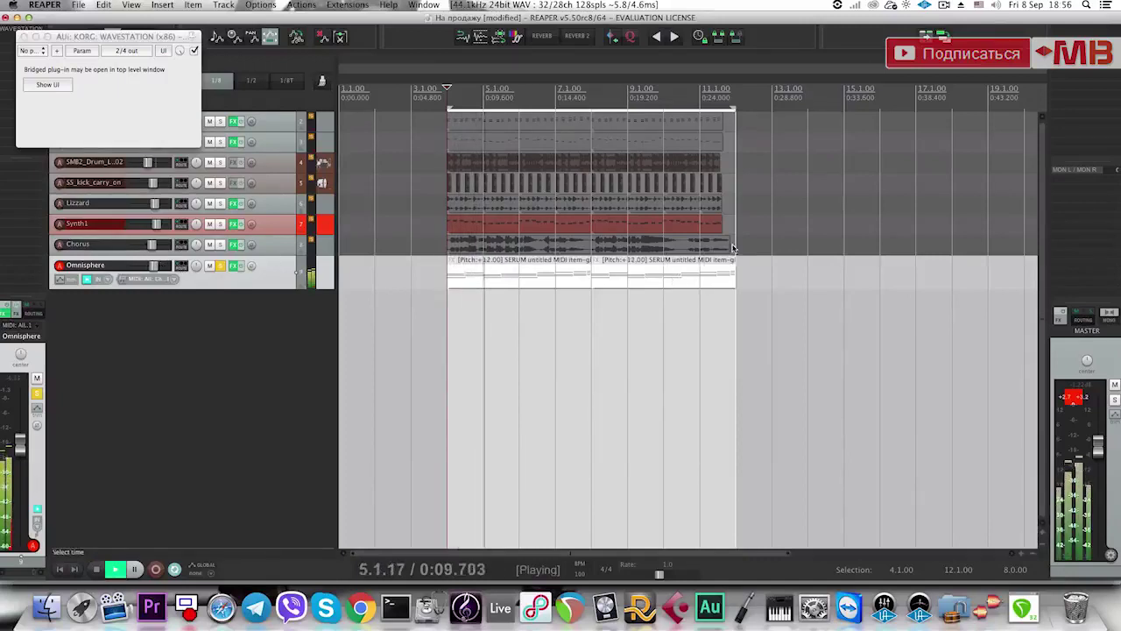
key("space")
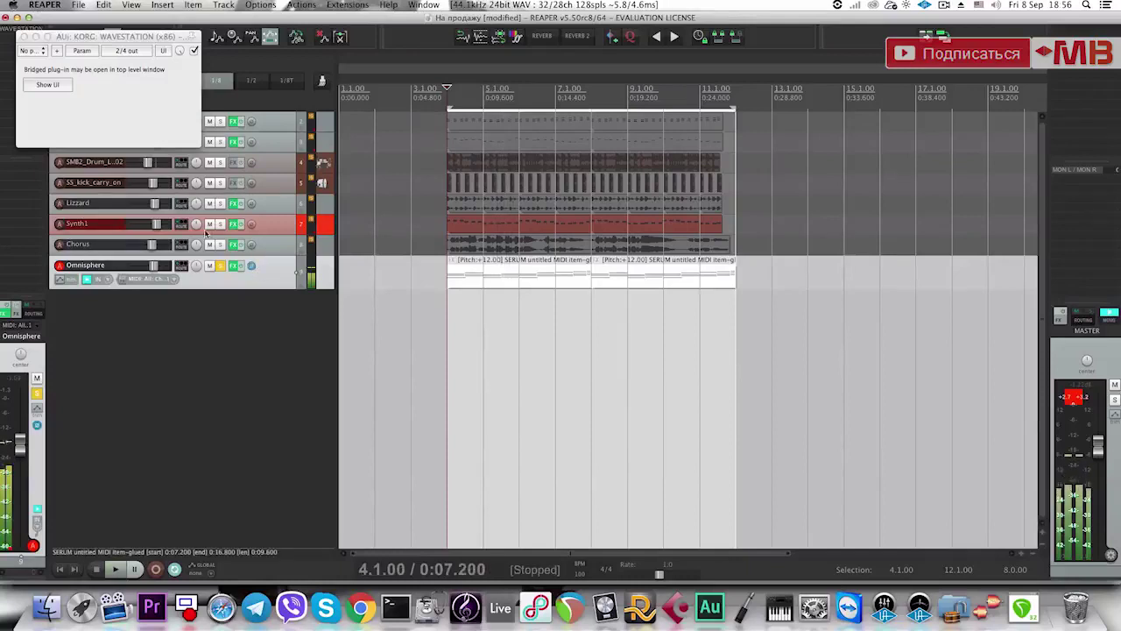
left_click(25, 36)
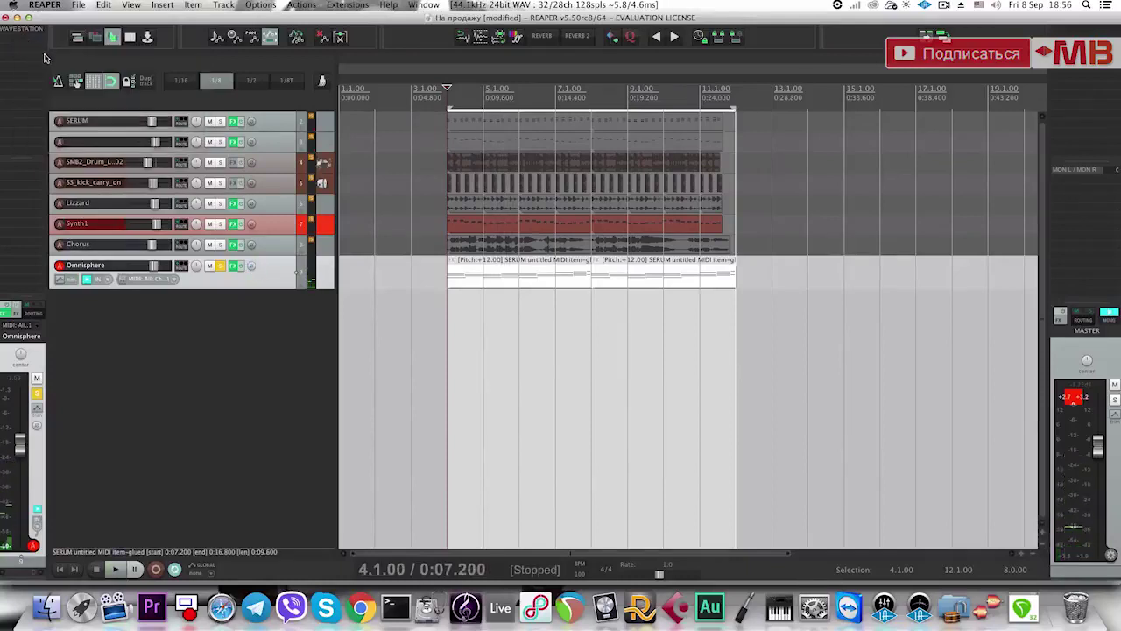
Add FabFilter Pro-Q 2 to the Omnisphere track and shape a steep high cut that rolls off the upper frequencies.
left_click(25, 39)
double_click(578, 212)
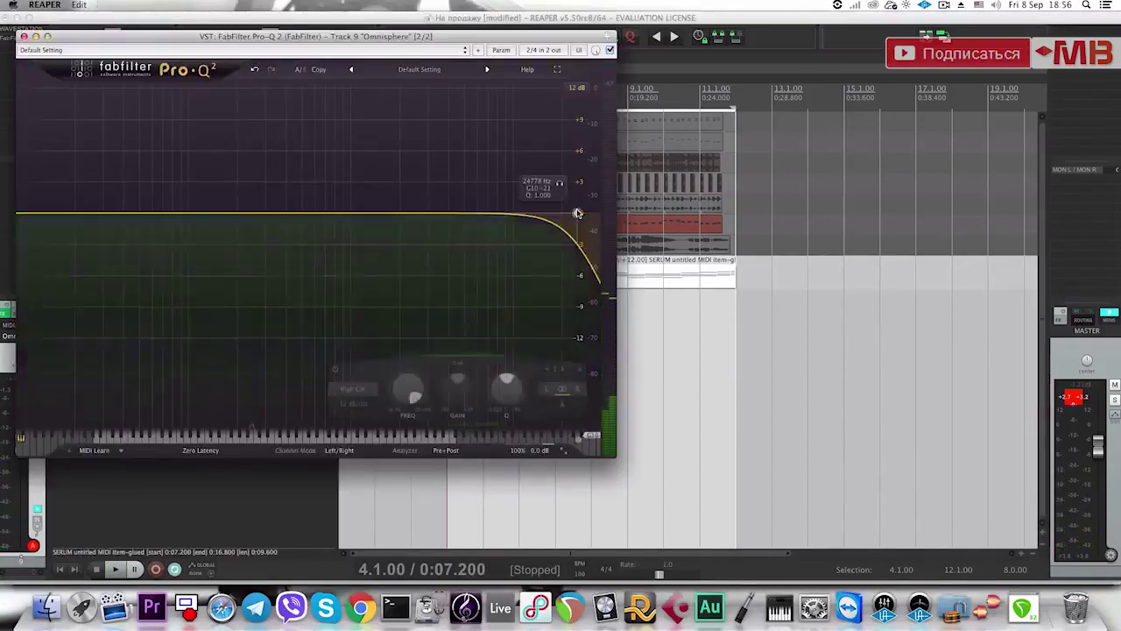
right_click(577, 212)
mouse_move(611, 241)
left_click(726, 283)
key("space")
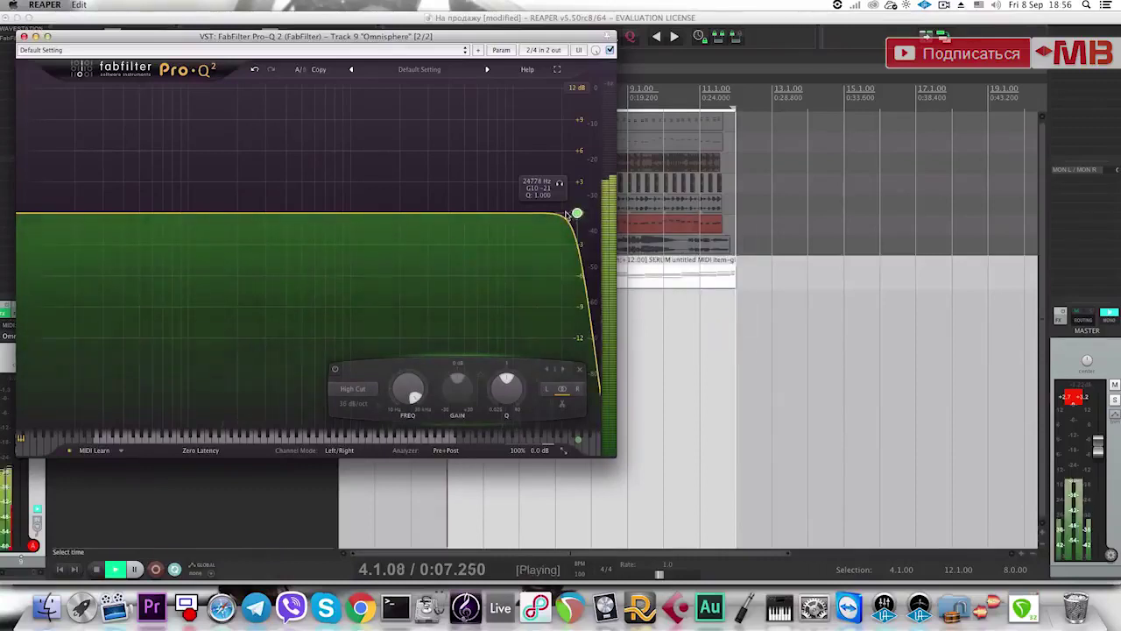
left_click_drag(576, 214, 474, 216)
Add a low cut to the Omnisphere track's EQ, change its slope and close Pro-Q 2.
left_click_drag(21, 214, 197, 218)
right_click(184, 205)
mouse_move(213, 238)
left_click(331, 278)
left_click(24, 37)
Balance the Omnisphere track's volume against the full mix, audition it soloed, and leave it unsoloed with playback stopped.
left_click(220, 265)
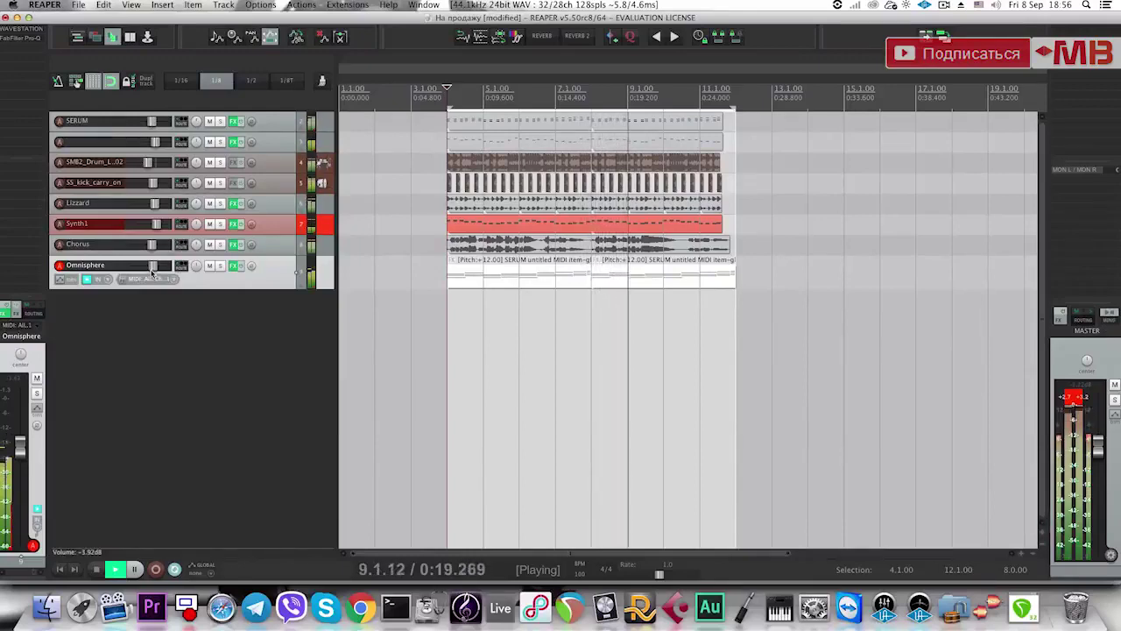
key("space")
left_click(221, 266)
key("space")
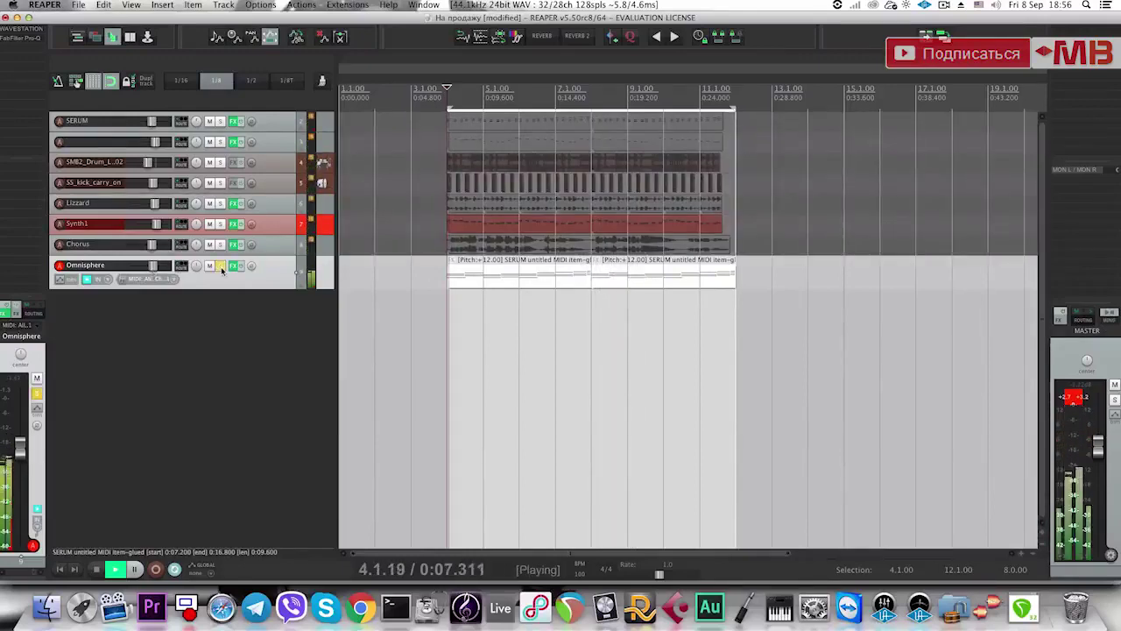
key("space")
left_click(221, 266)
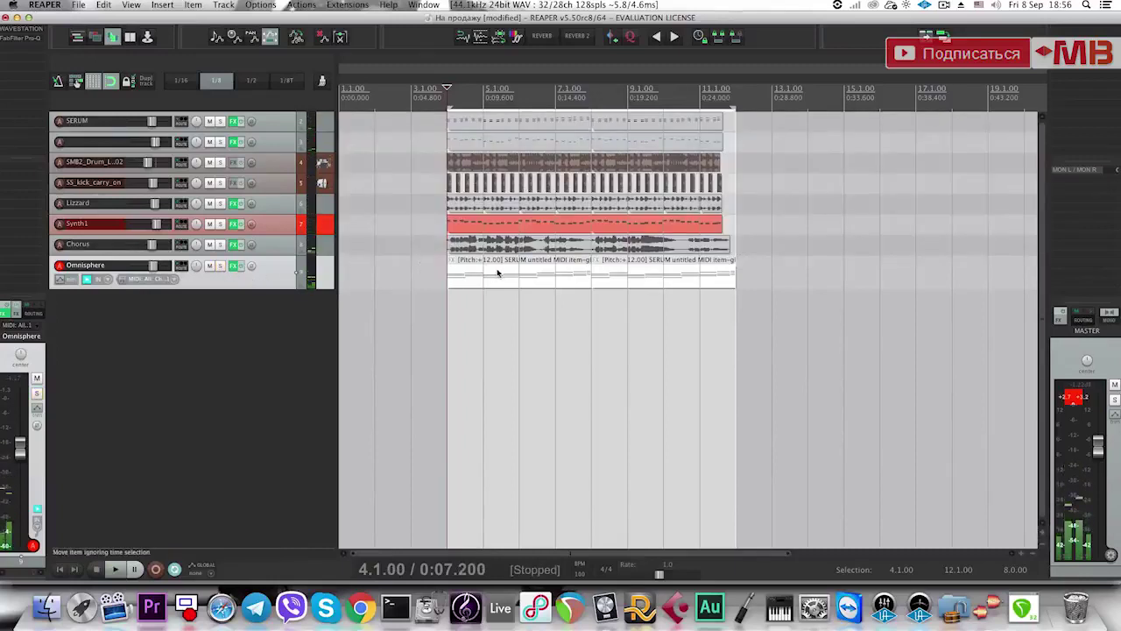
Insert a new empty track below the Omnisphere track and select it.
double_click(263, 296)
left_click(273, 268)
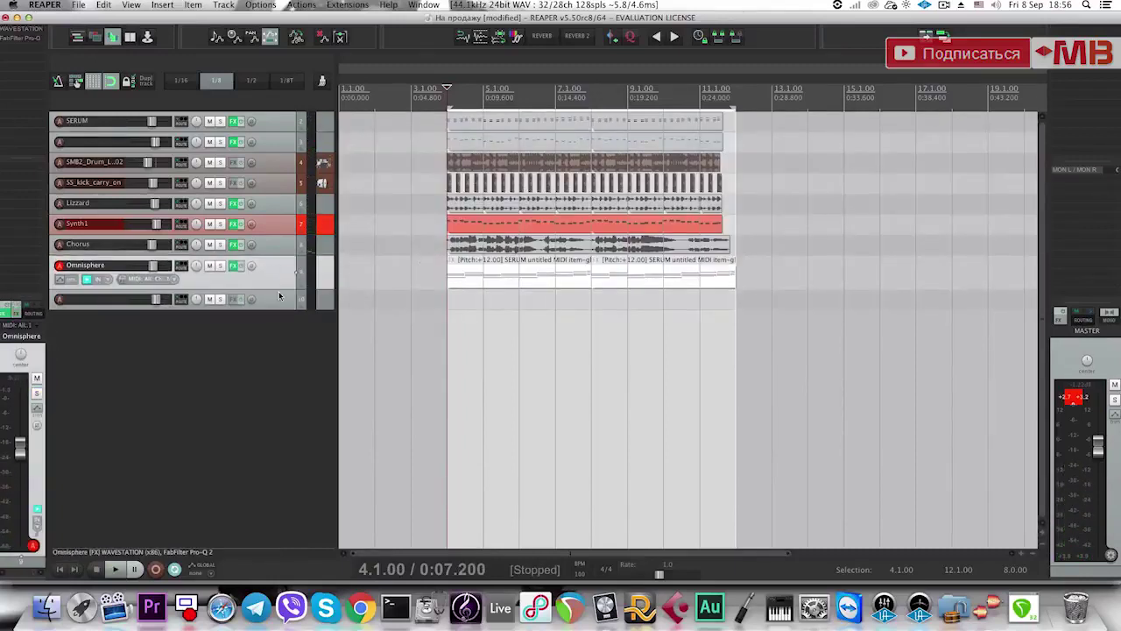
left_click(280, 297)
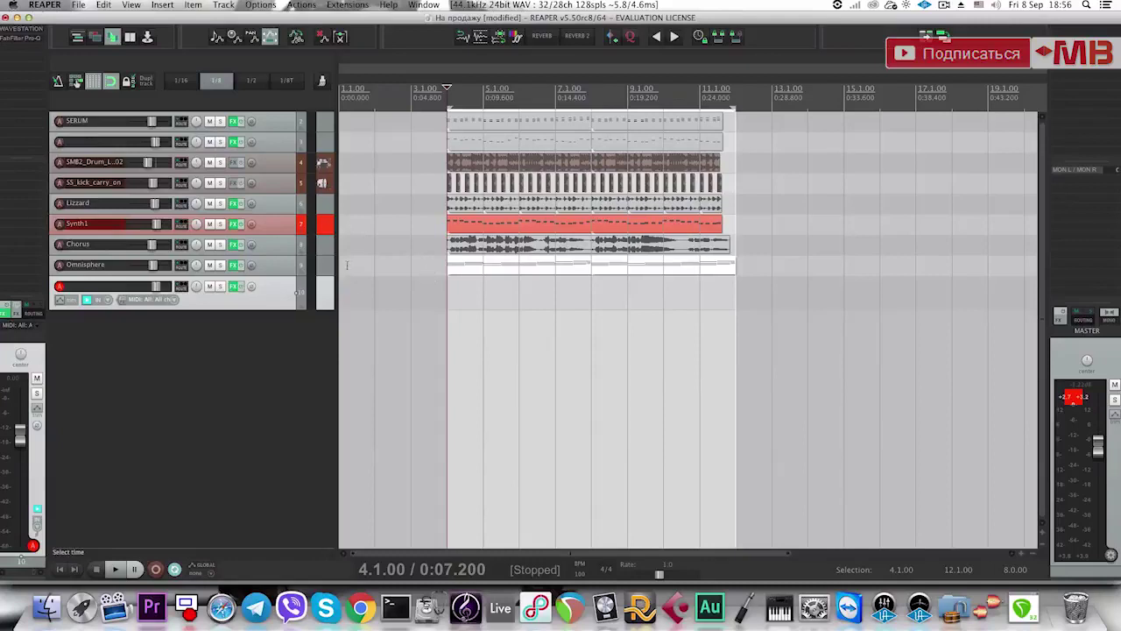
Copy both MIDI items from the Omnisphere track onto the new track below, starting at bar 4.
left_click(488, 309)
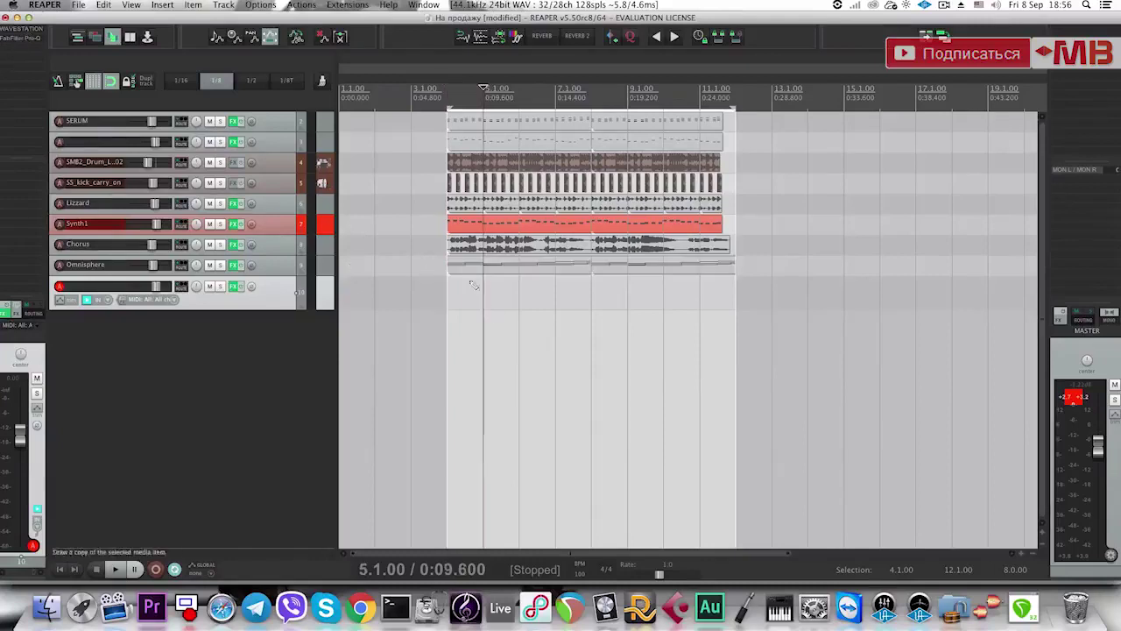
left_click(466, 274)
left_click_drag(468, 280, 477, 310)
left_click(623, 284)
mouse_move(622, 284)
left_mouse_down()
mouse_move(615, 314)
mouse_move(607, 288)
left_mouse_up()
left_click(557, 294)
left_click(455, 294)
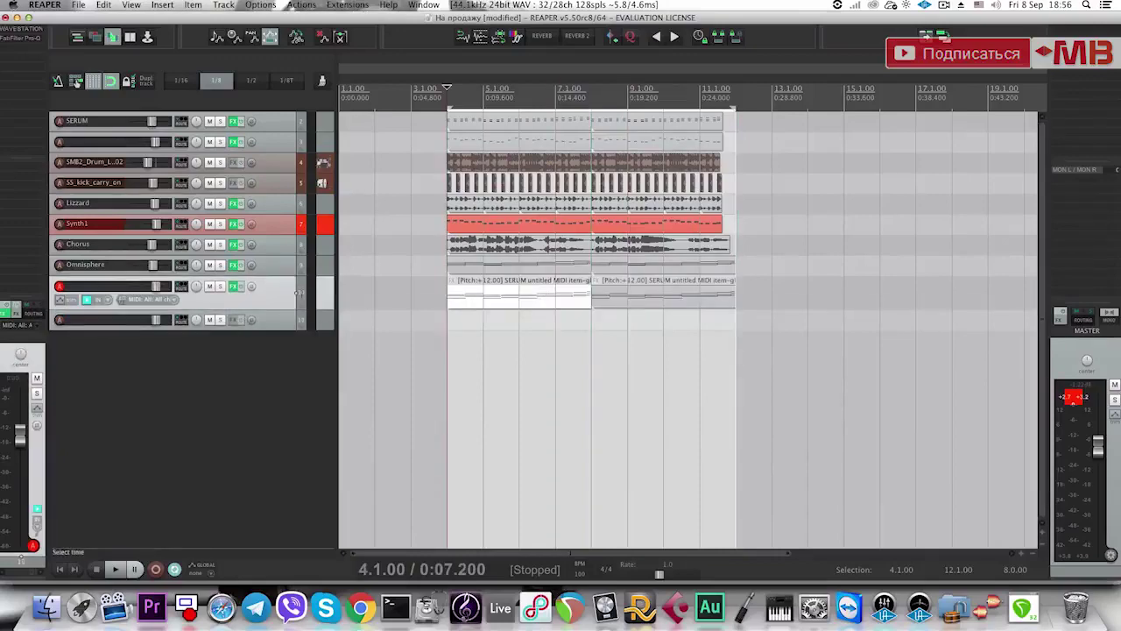
Solo the new track below Omnisphere, open its KORG Wavestation, load the LeadRockGuitar performance and start playback.
left_click(221, 286)
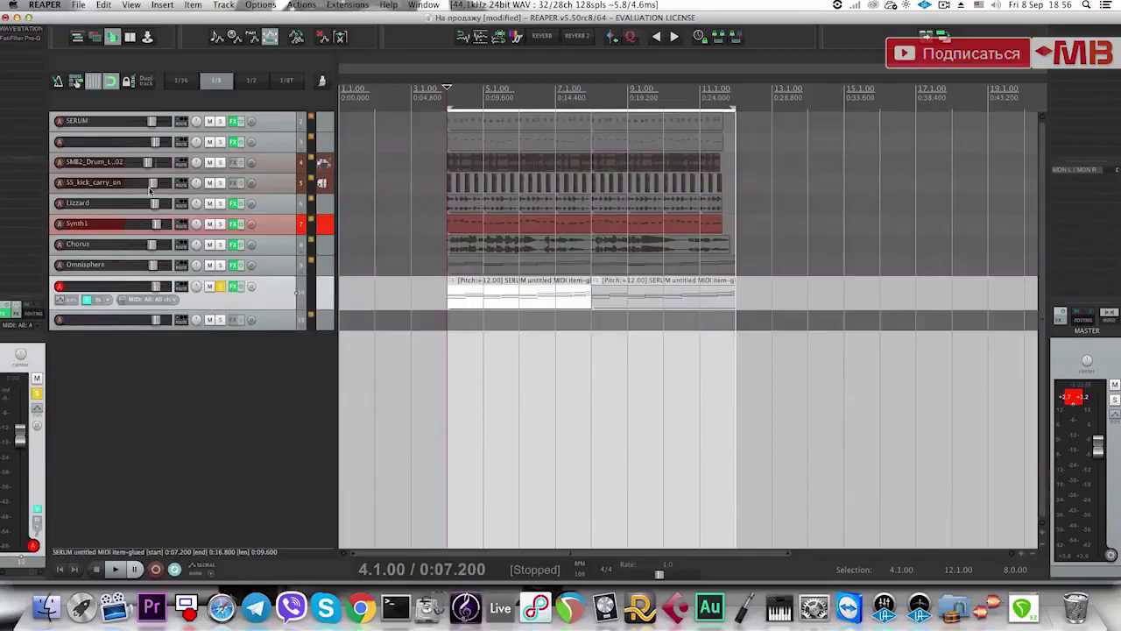
left_click(27, 32)
left_click(24, 36)
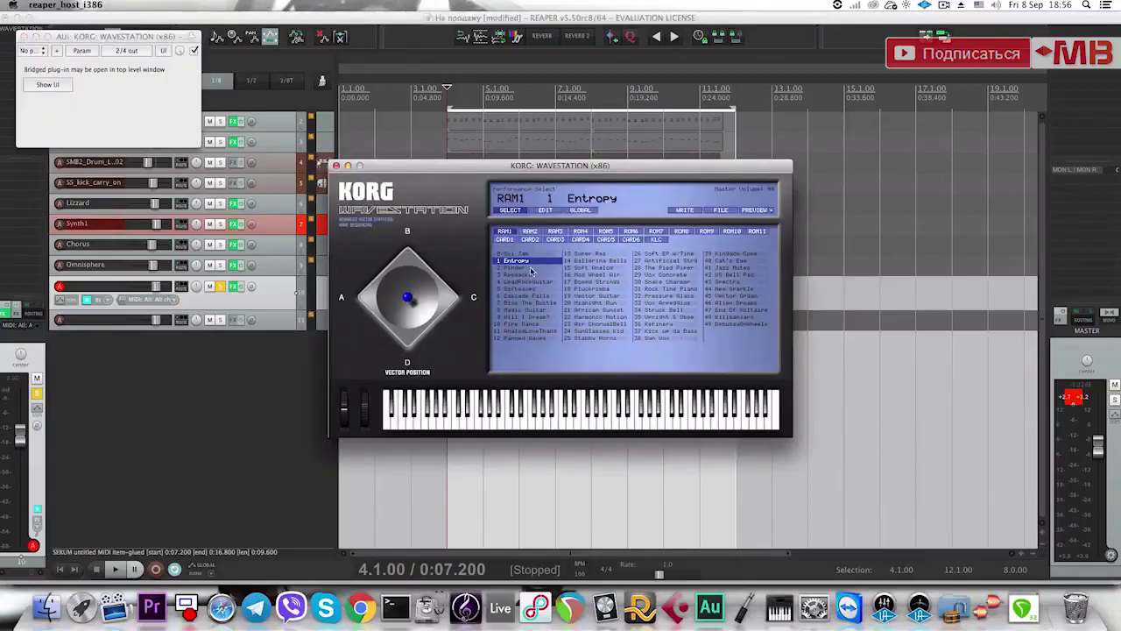
double_click(530, 281)
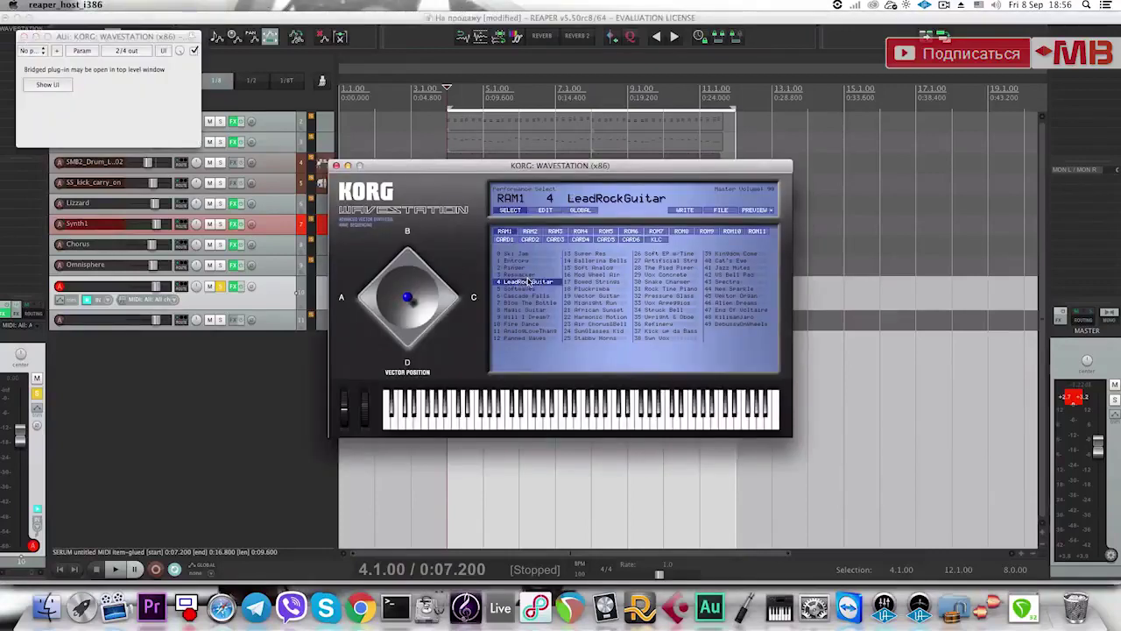
key("space")
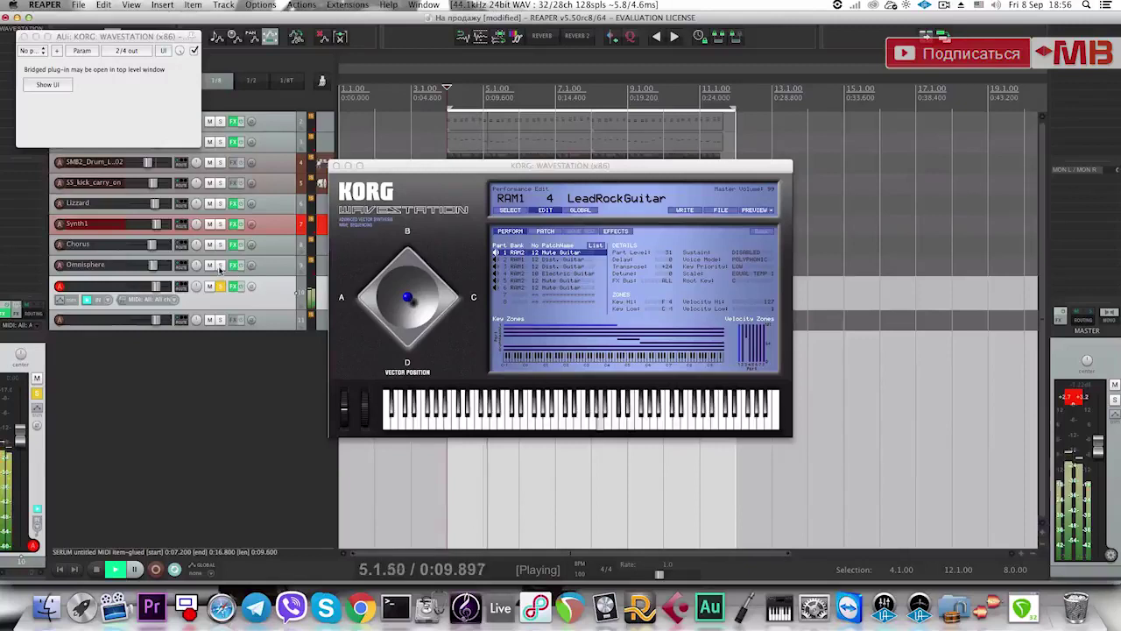
Audition the RAM1 performances from Softwaves onward during playback, keep Blow The Bottle, close the Wavestation window and stop playback.
left_click(519, 227)
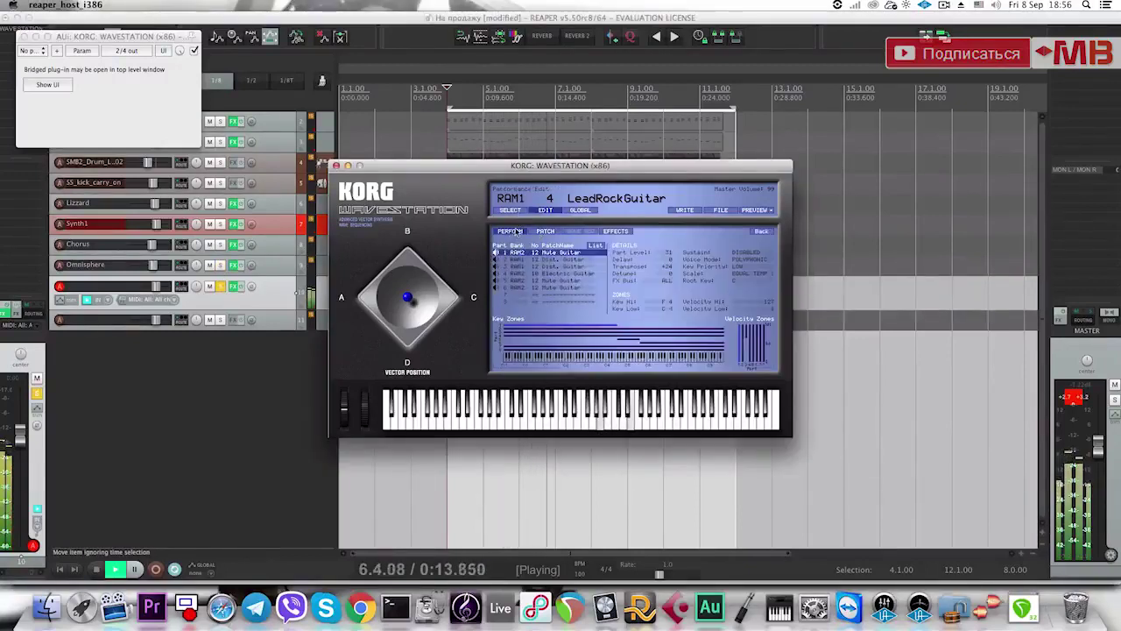
left_click(513, 211)
left_click(514, 289)
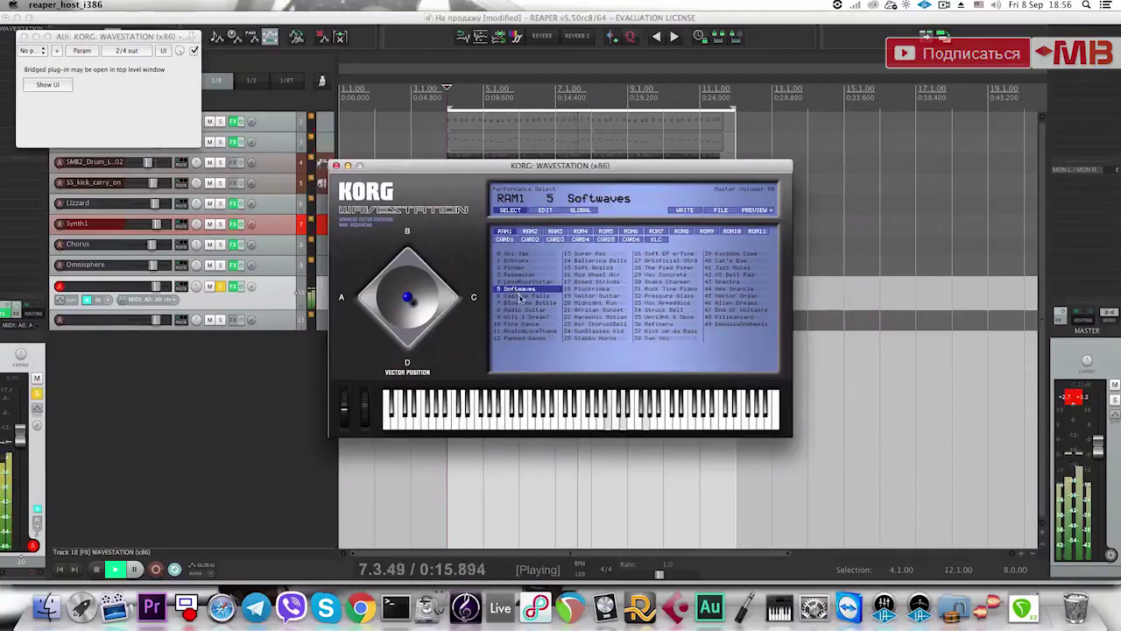
left_click(520, 296)
left_click(527, 303)
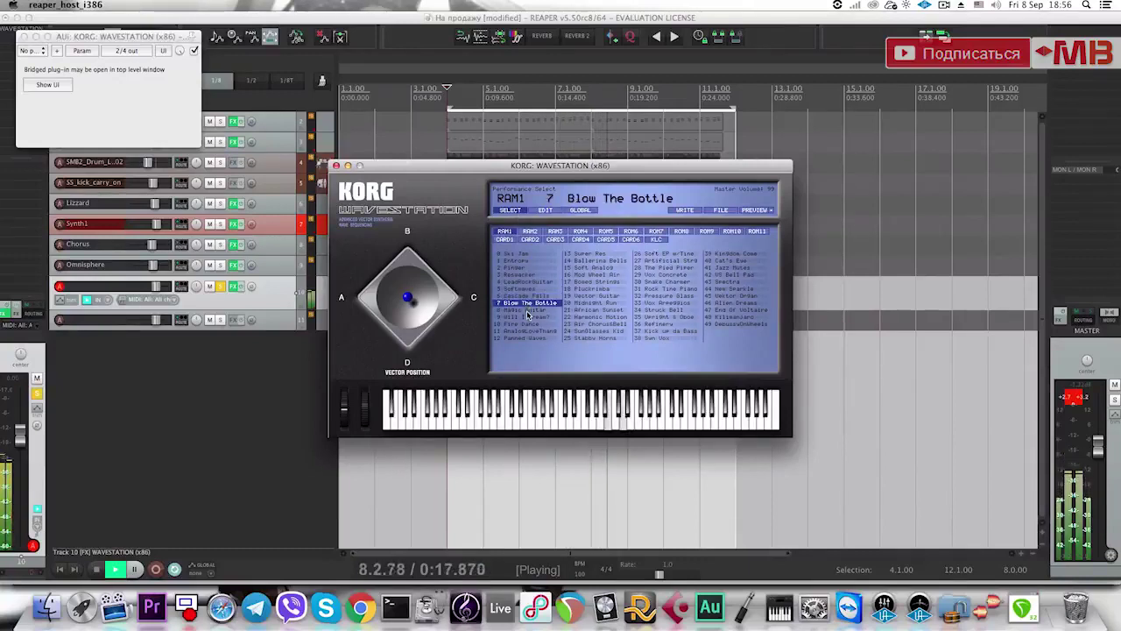
left_click(527, 311)
left_click(525, 304)
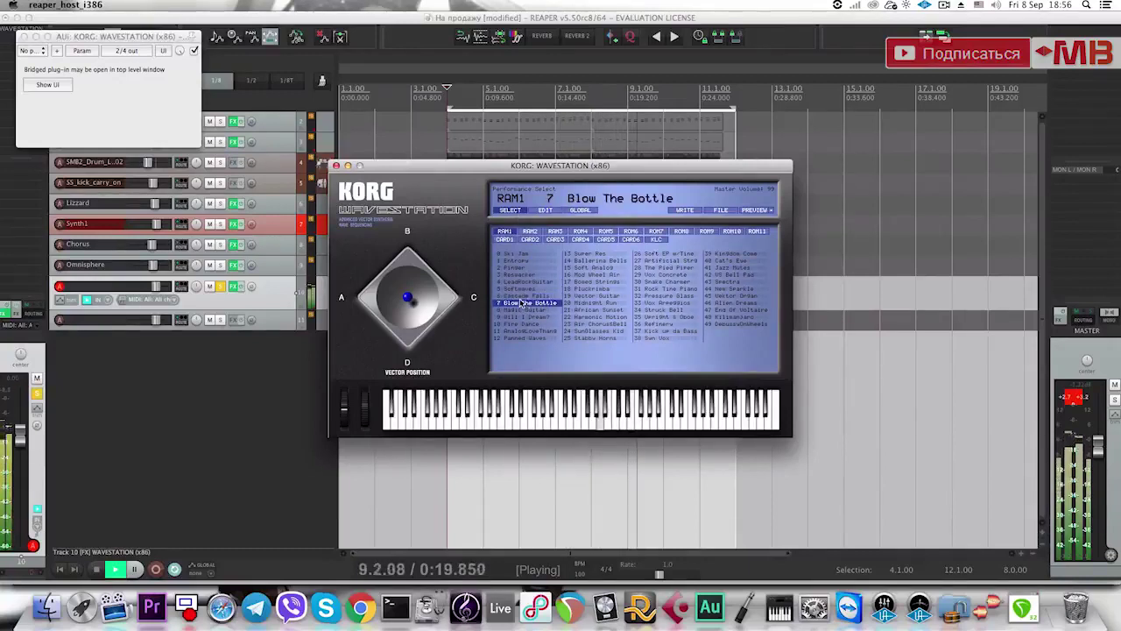
double_click(522, 307)
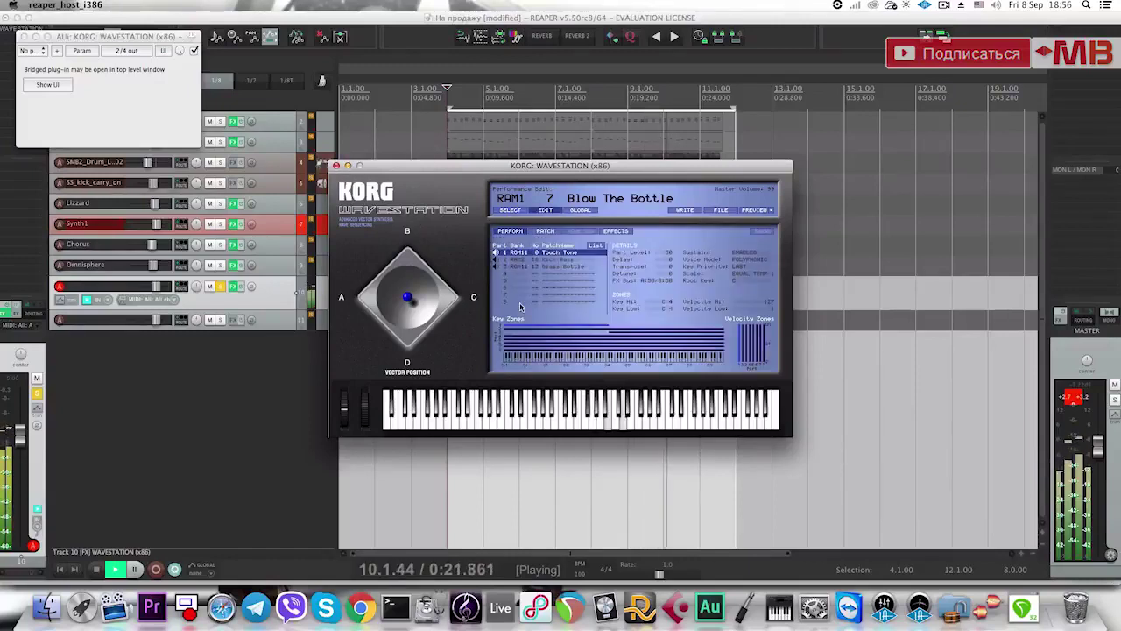
left_click(336, 166)
key("space")
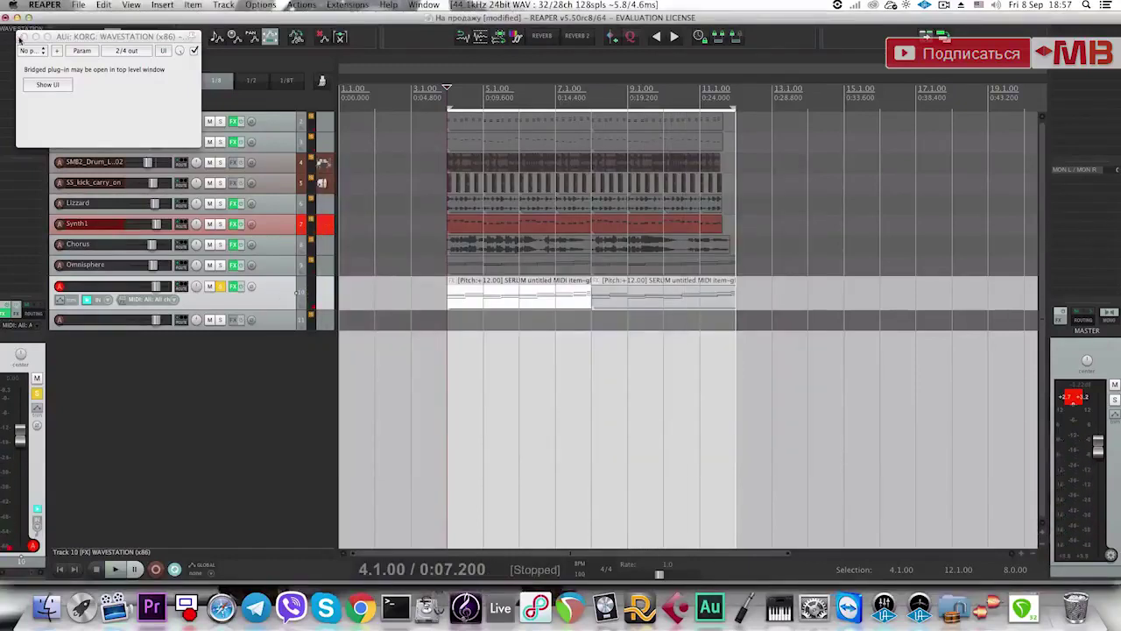
Insert VolumeShaper4 after the Wavestation on the track below Omnisphere and open it.
left_click(13, 45)
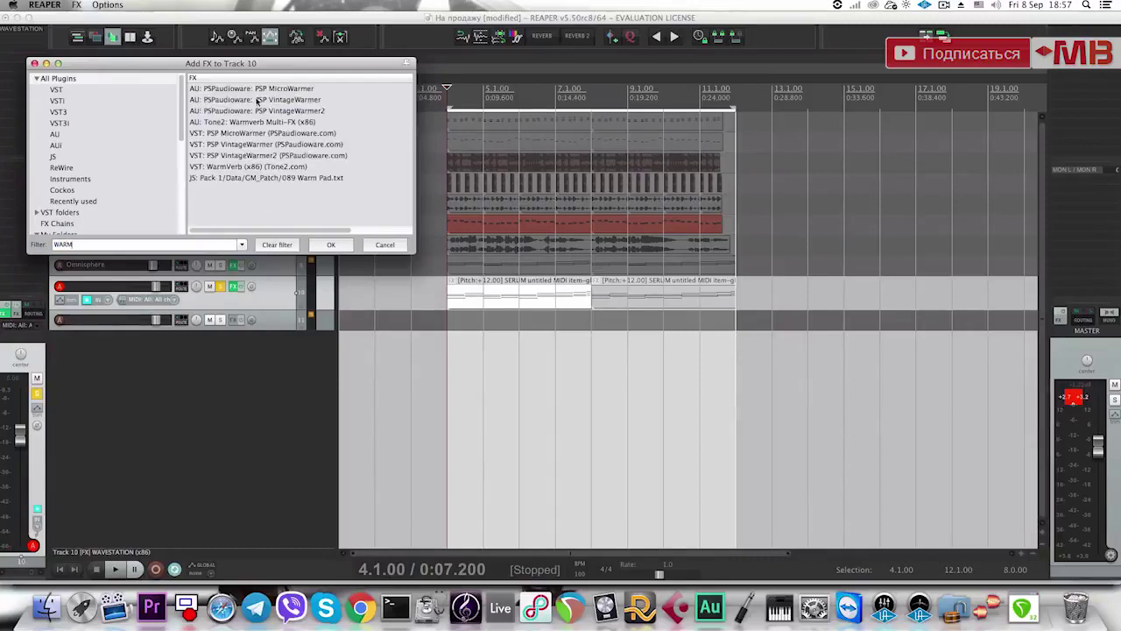
left_click(385, 247)
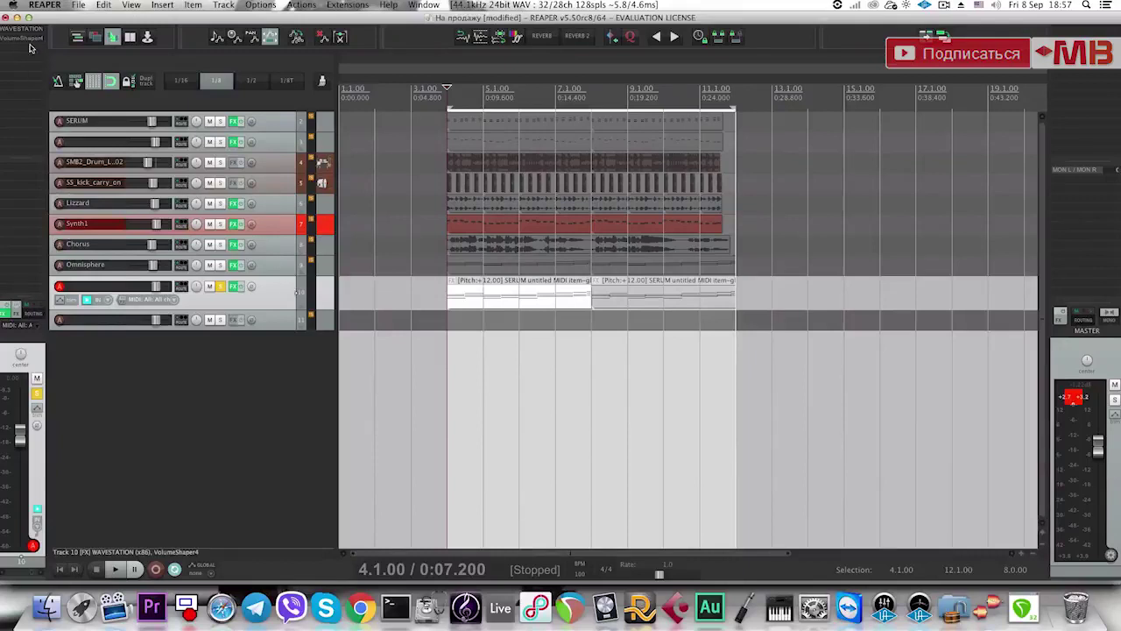
left_click(26, 38)
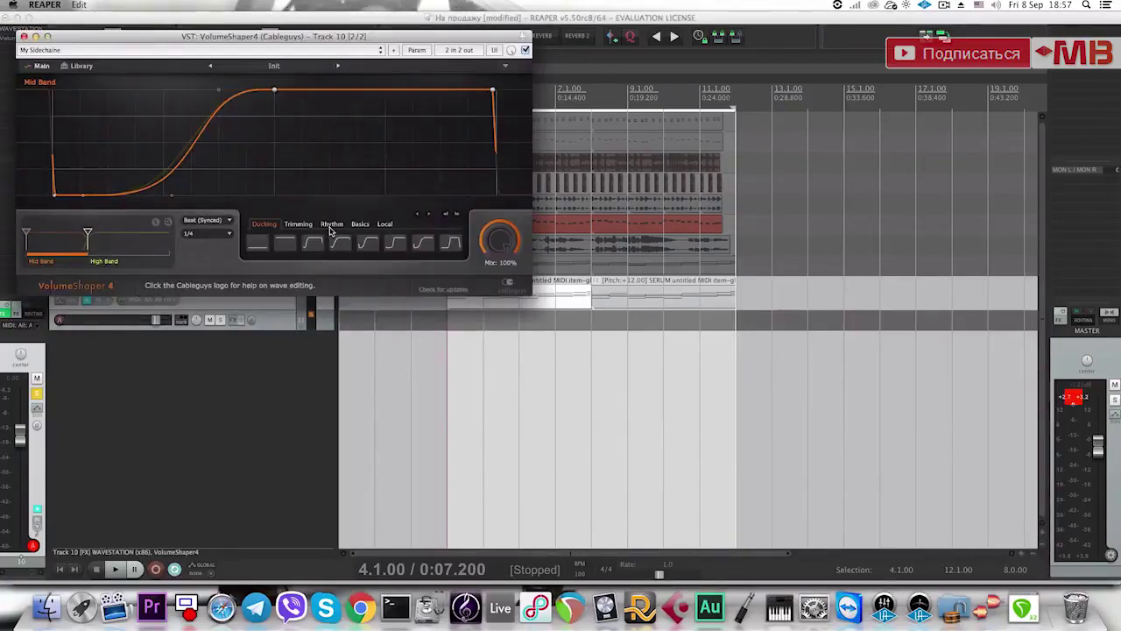
Apply a short-gate Trimming curve in VolumeShaper 4 and, during playback, set the beat loop length to 1/16.
left_click(331, 225)
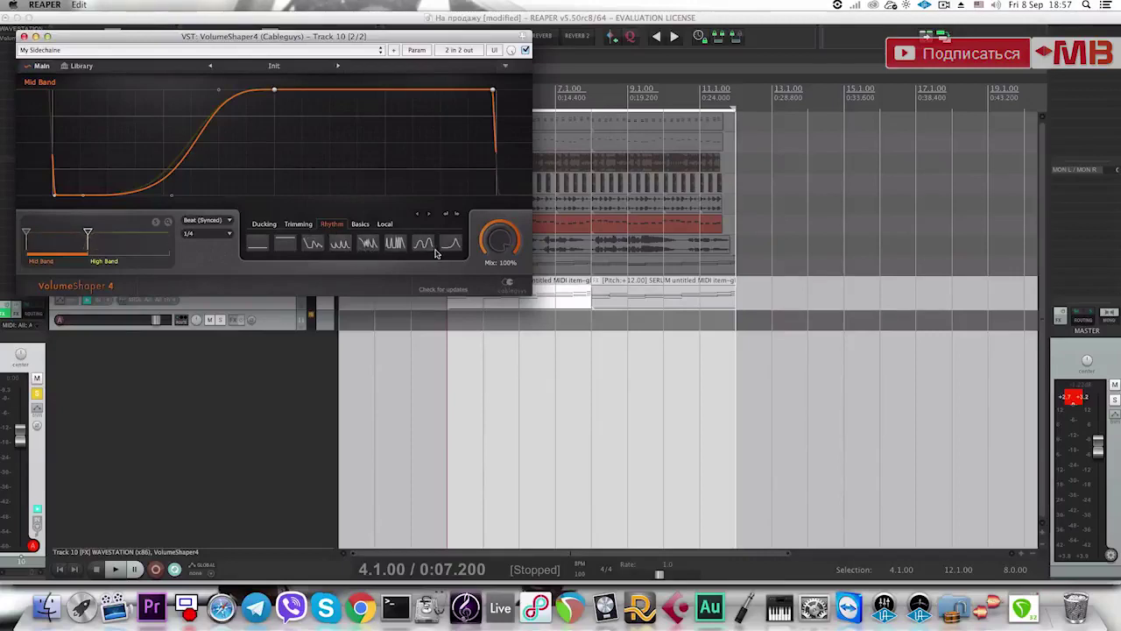
left_click(263, 225)
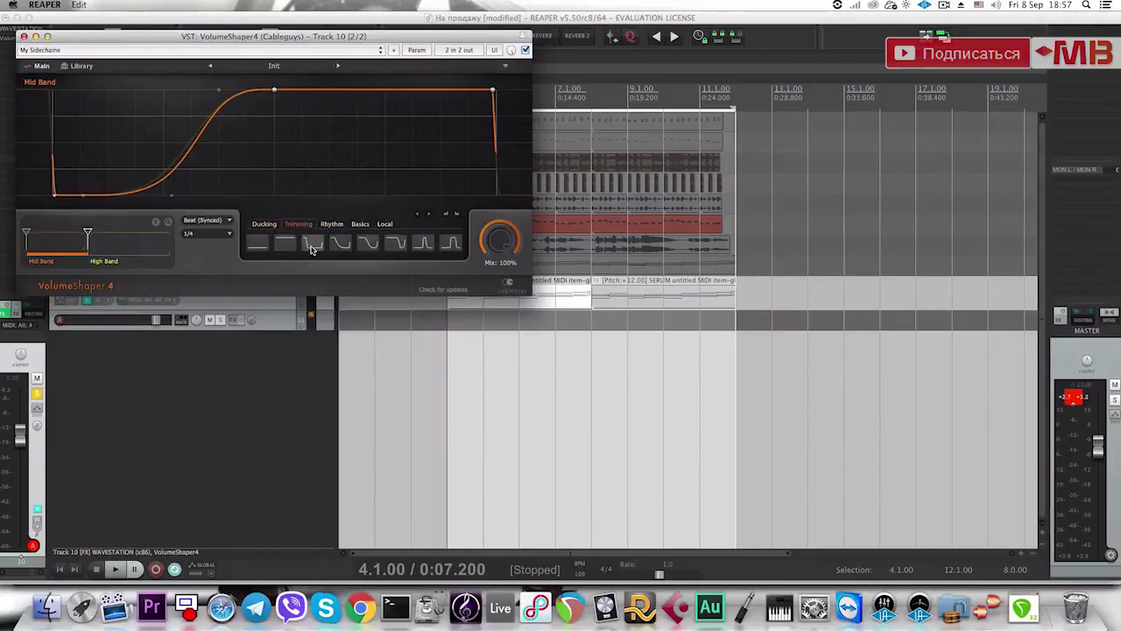
left_click(314, 245)
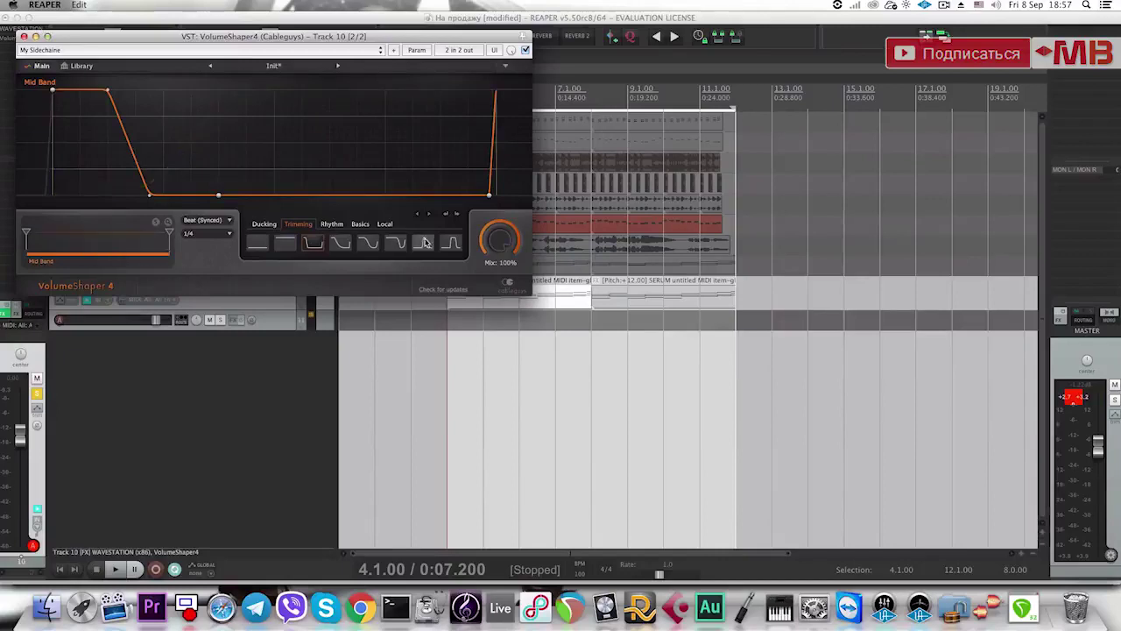
key("space")
left_click(208, 233)
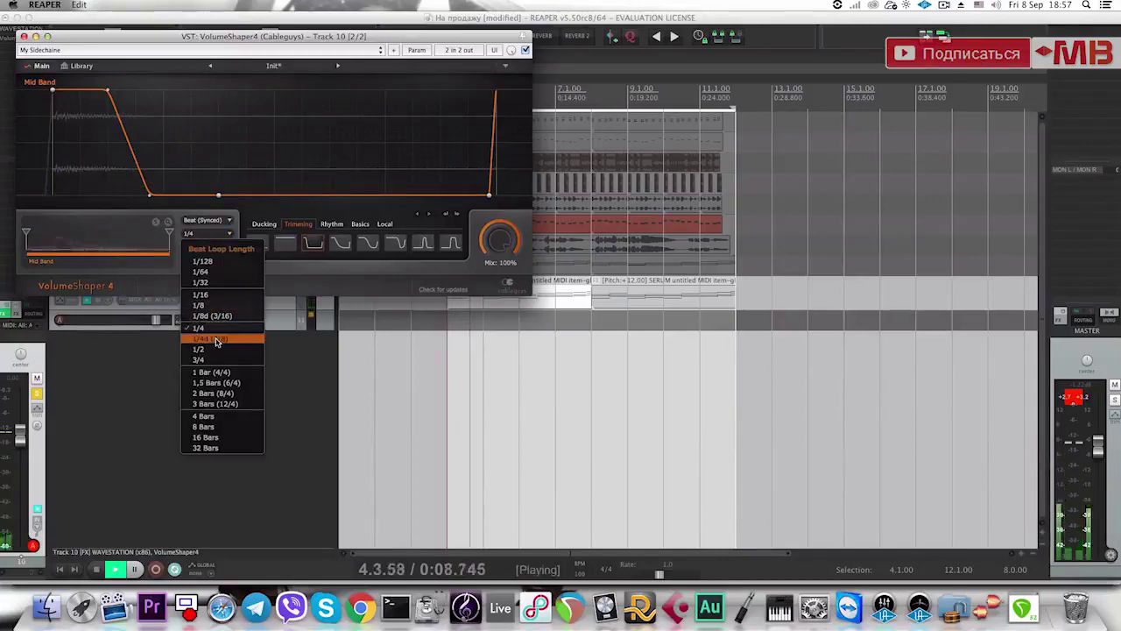
left_click(201, 294)
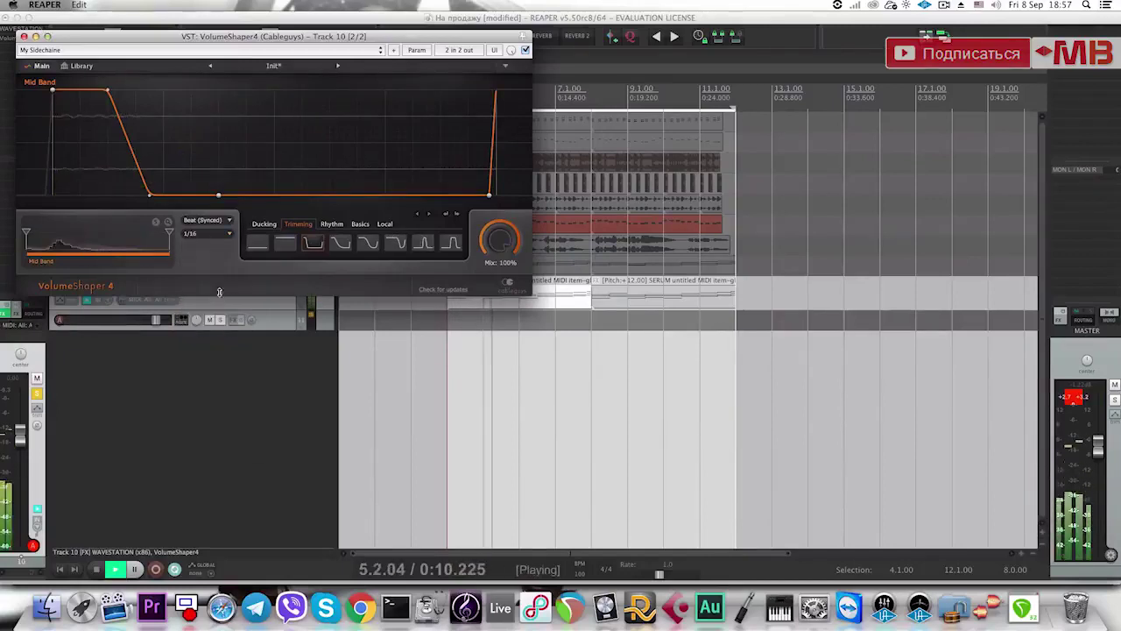
Reshape the volume curve into one smooth concave decay by removing the extra nodes and moving the low node later.
double_click(150, 195)
left_click_drag(219, 195, 391, 194)
double_click(107, 90)
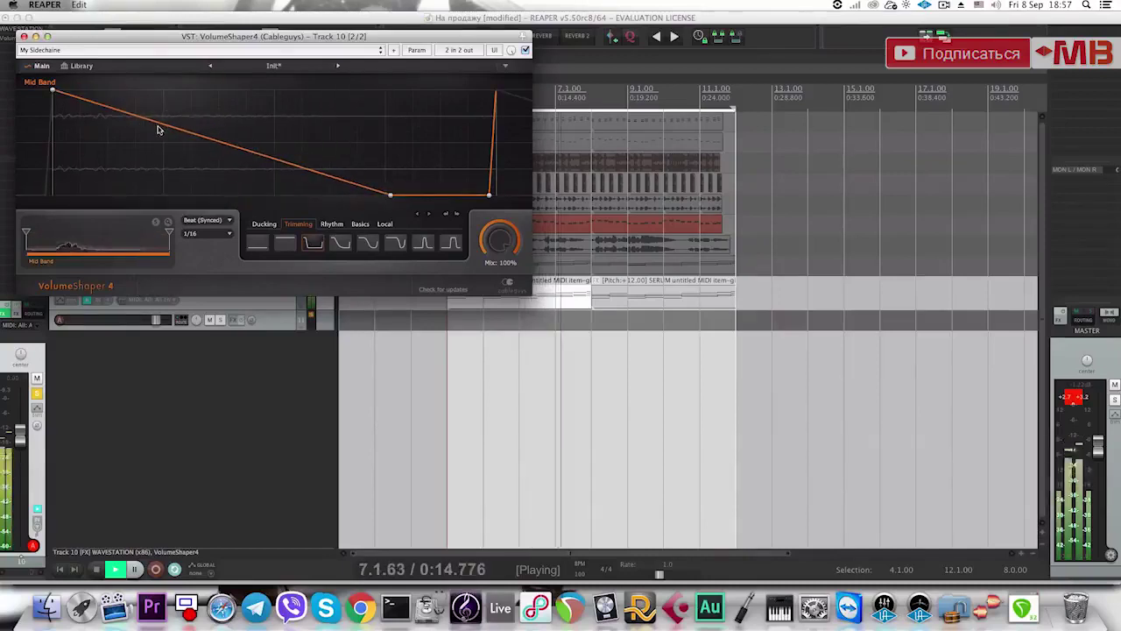
left_click_drag(160, 124, 172, 153)
left_click_drag(392, 195, 433, 193)
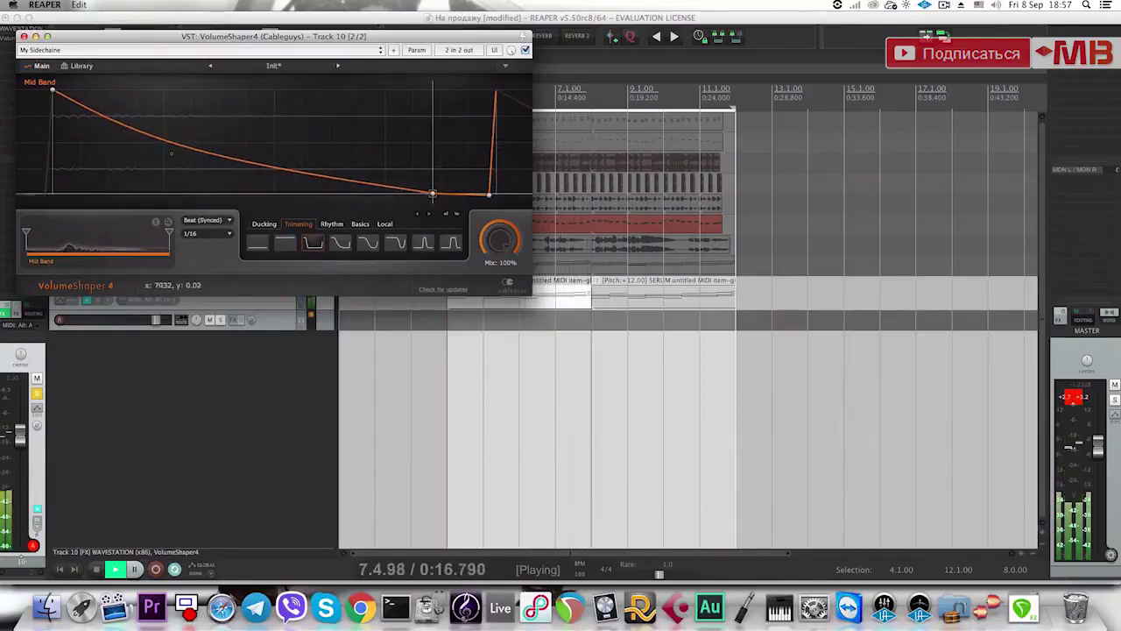
left_click_drag(174, 158, 167, 168)
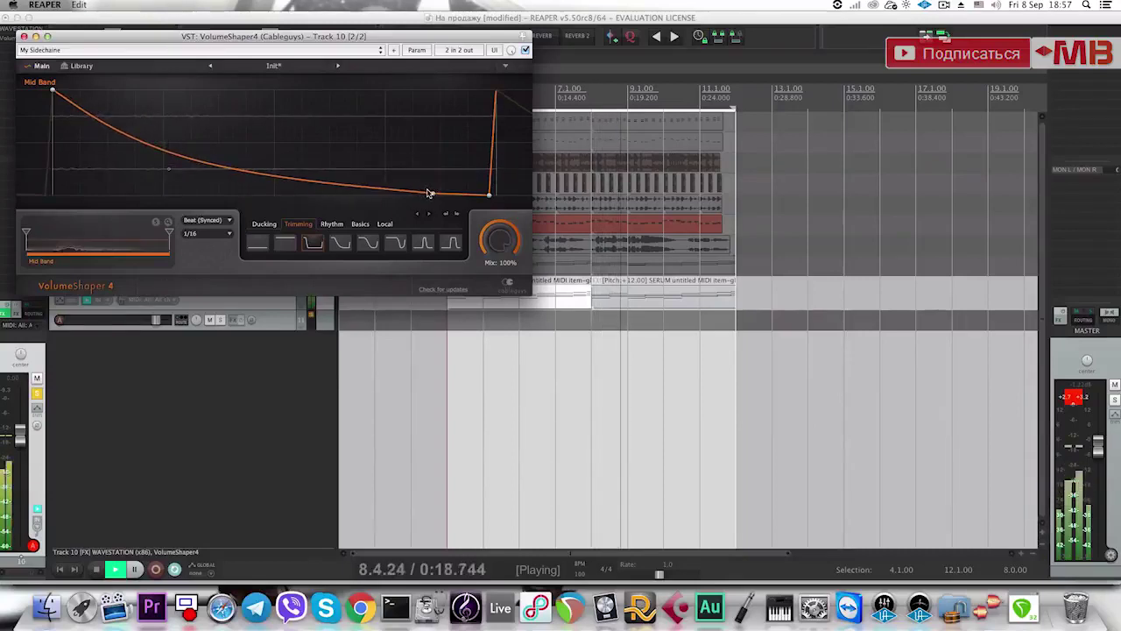
Try a 1/8 beat loop length, apply the triple-peak Rhythm curve and set its loop length to 1/4.
left_click(217, 235)
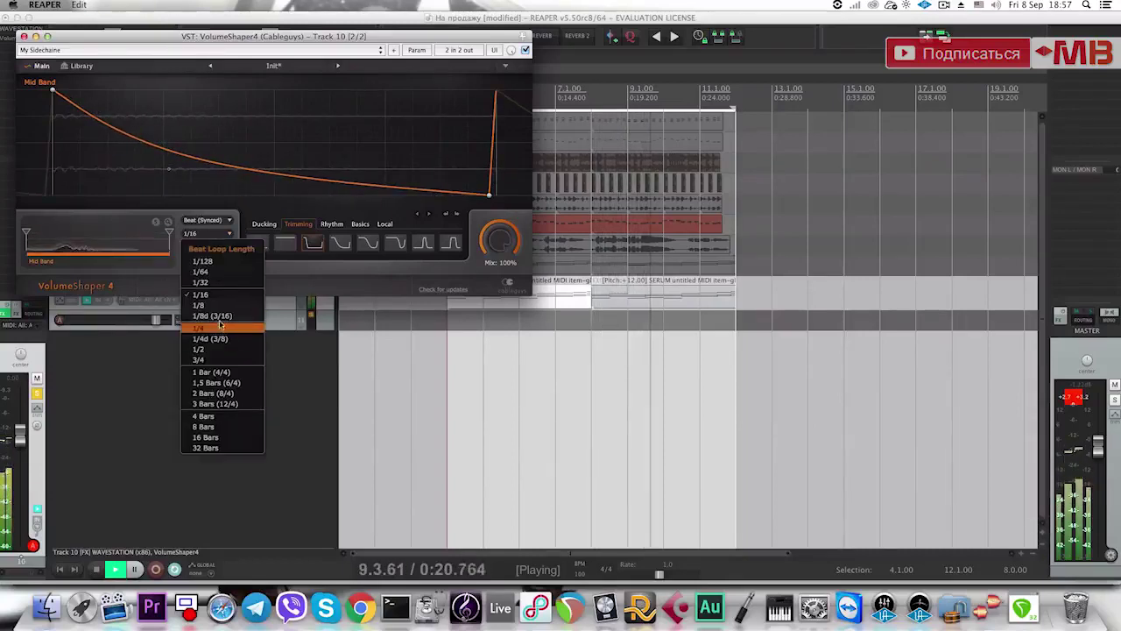
left_click(219, 305)
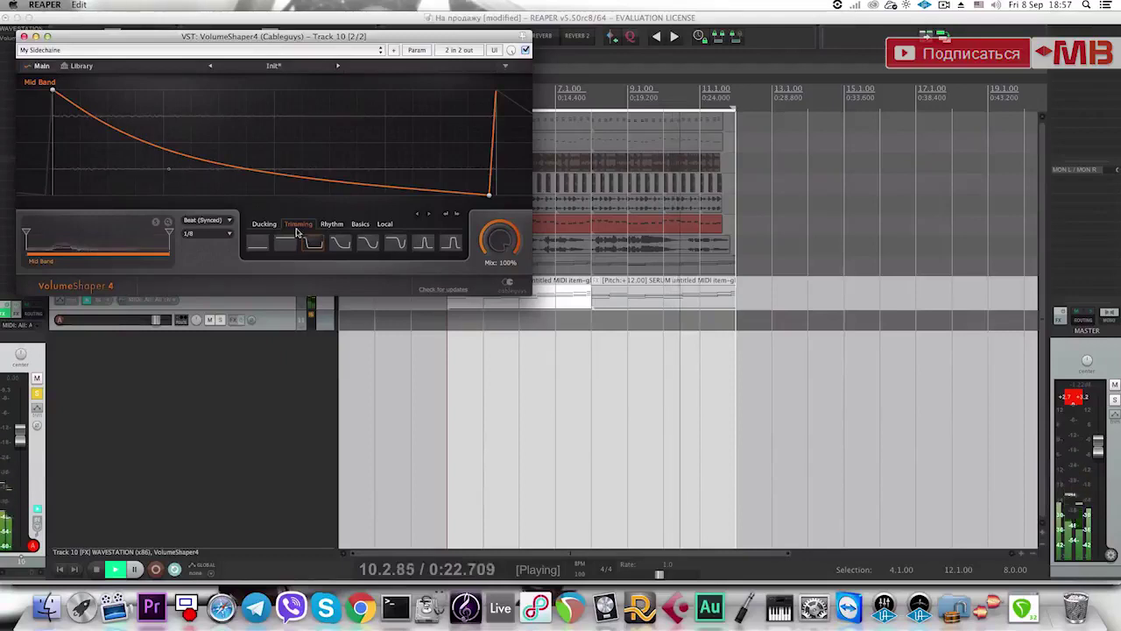
left_click(332, 224)
left_click(338, 244)
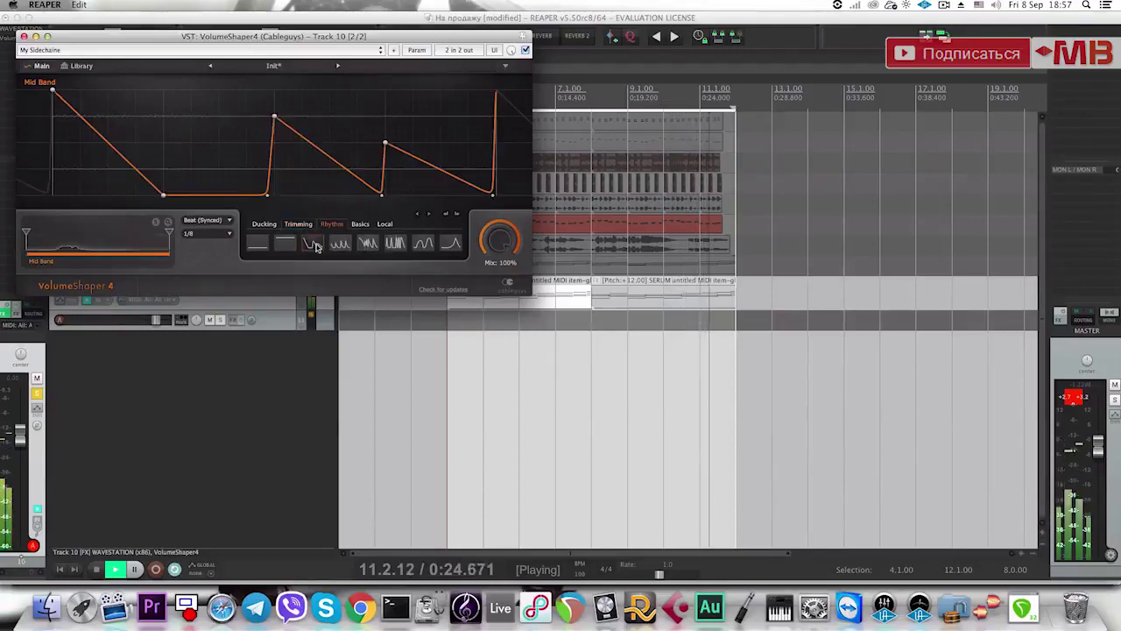
left_click(206, 234)
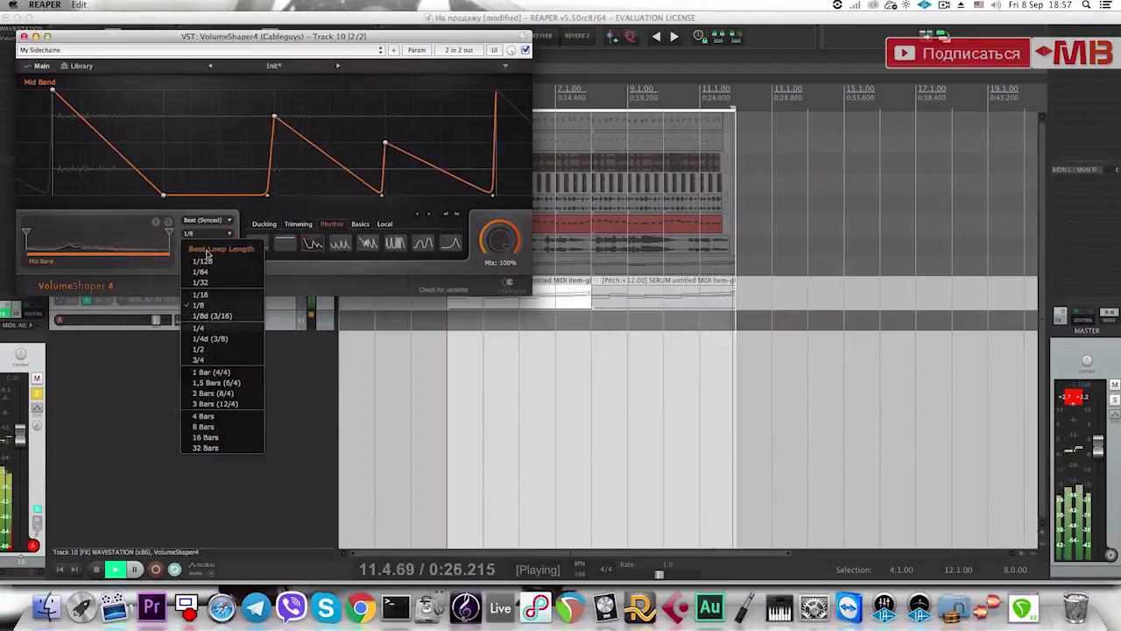
left_click(211, 327)
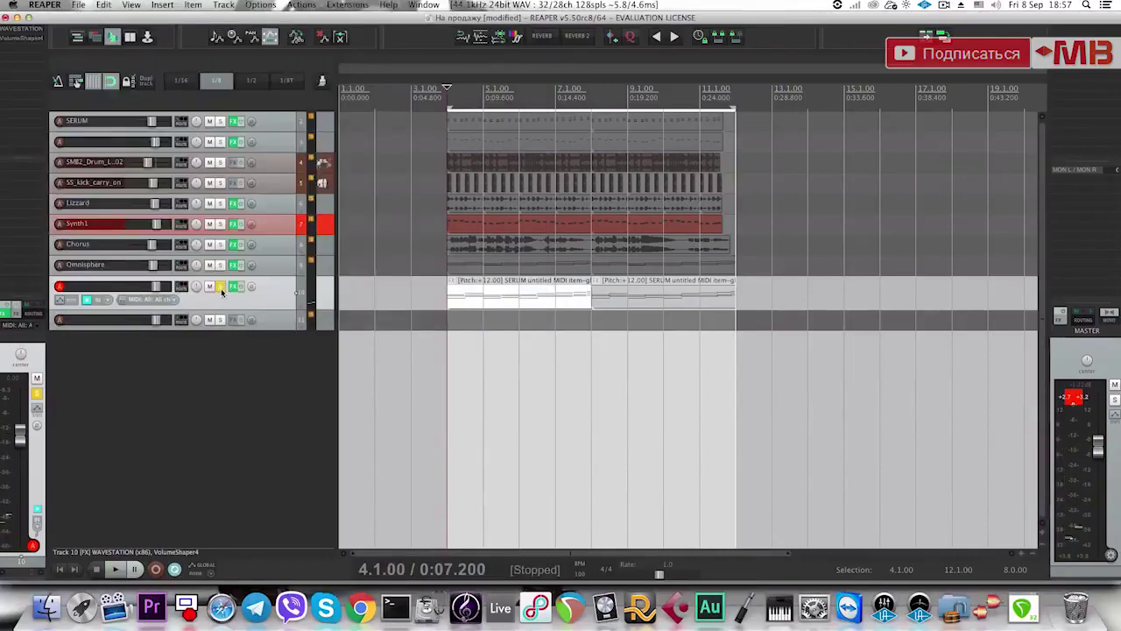
Unsolo the Wavestation track, play the full mix and raise the track's volume slightly.
left_click(221, 287)
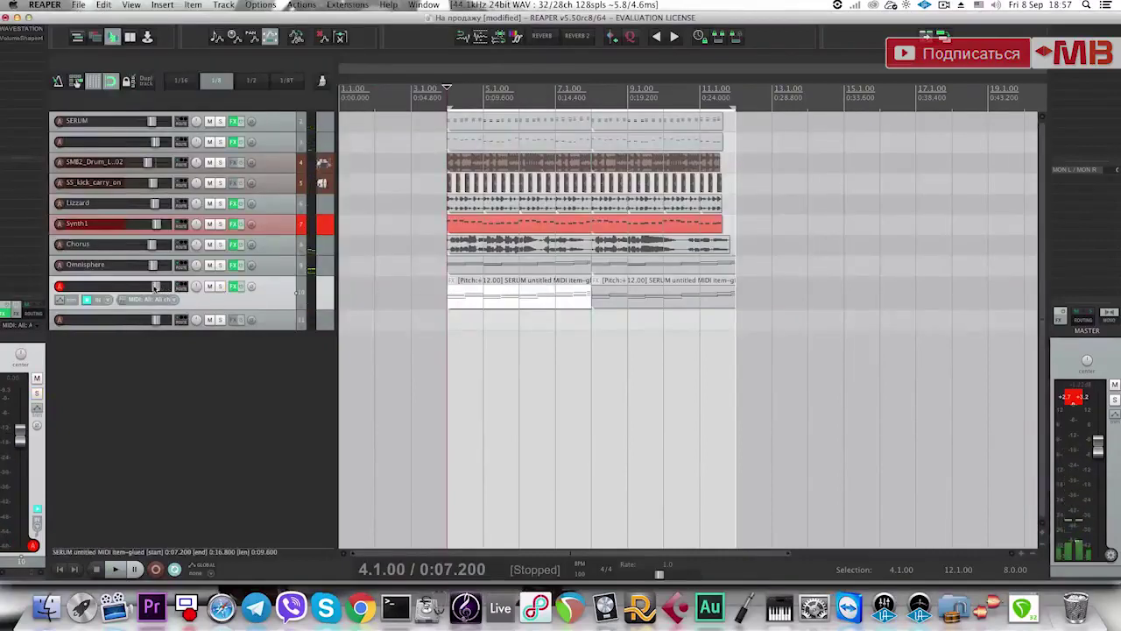
key("space")
left_click_drag(150, 290, 158, 290)
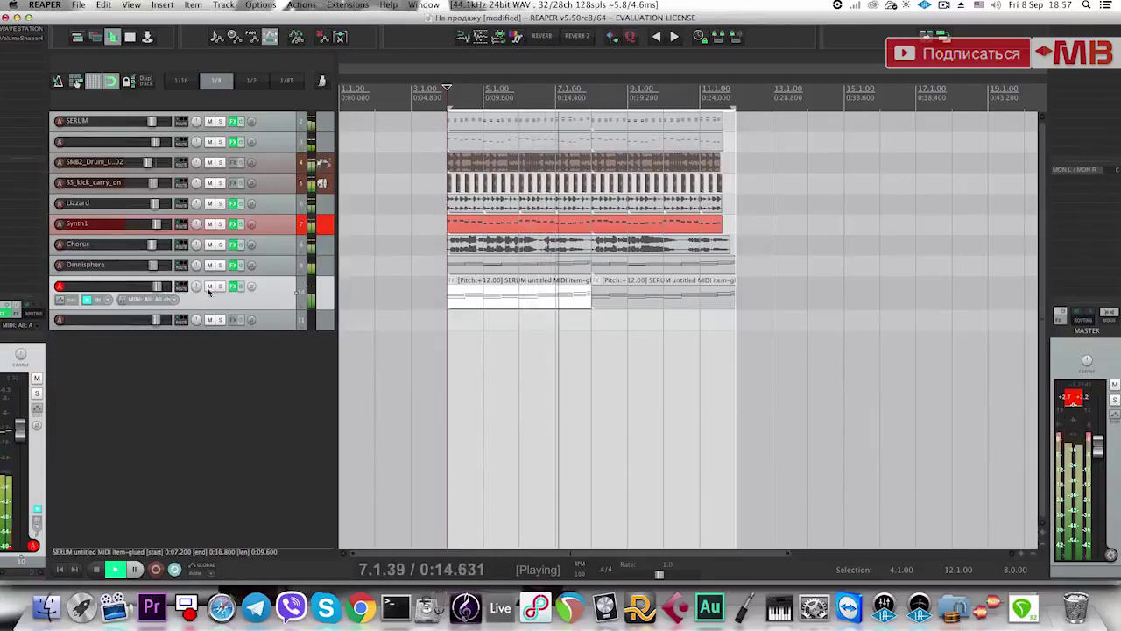
Solo the Wavestation track with the kick, drum loop, unnamed synth and SERUM tracks, set its volume to +0.36 dB and stop playback.
left_click(220, 286)
left_click(219, 182)
left_click(222, 164)
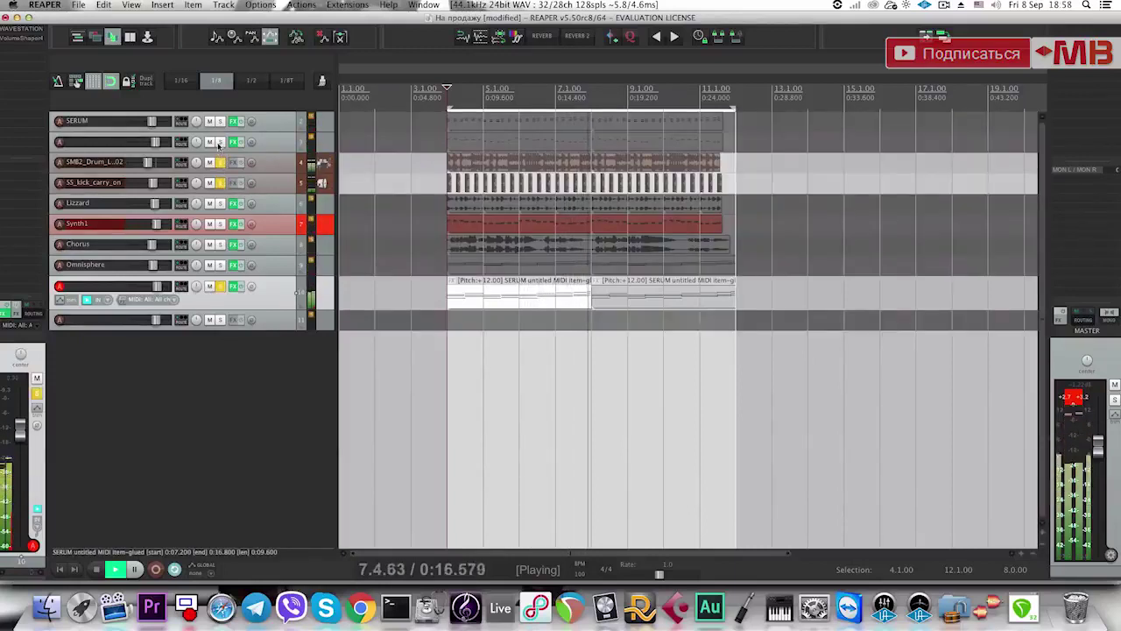
left_click(219, 142)
left_click(221, 121)
left_click_drag(158, 288, 159, 288)
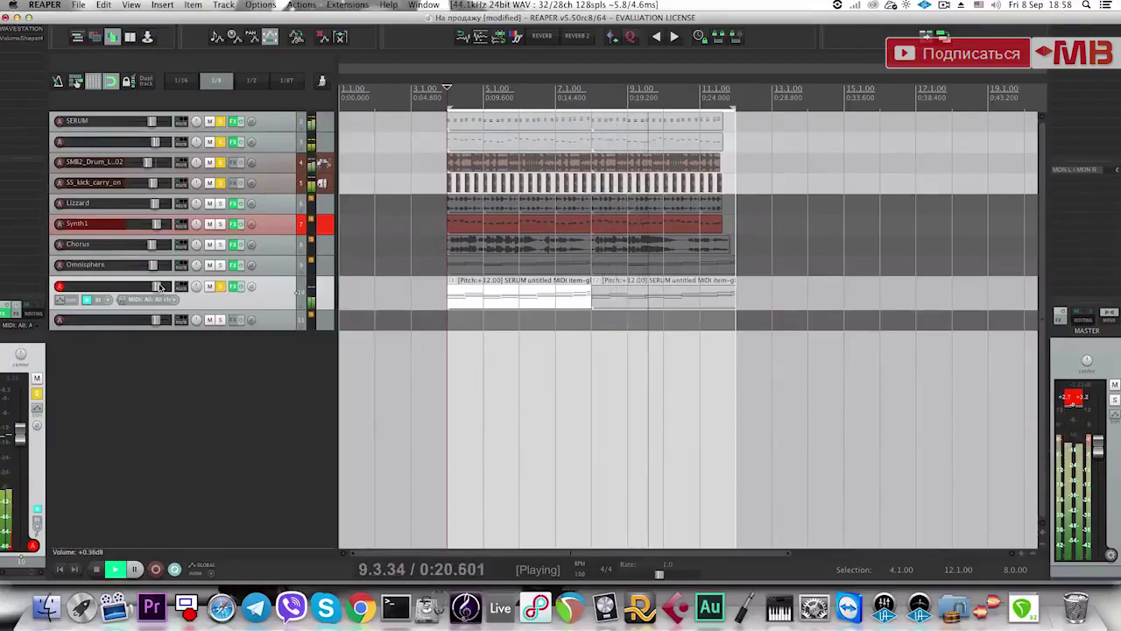
key("space")
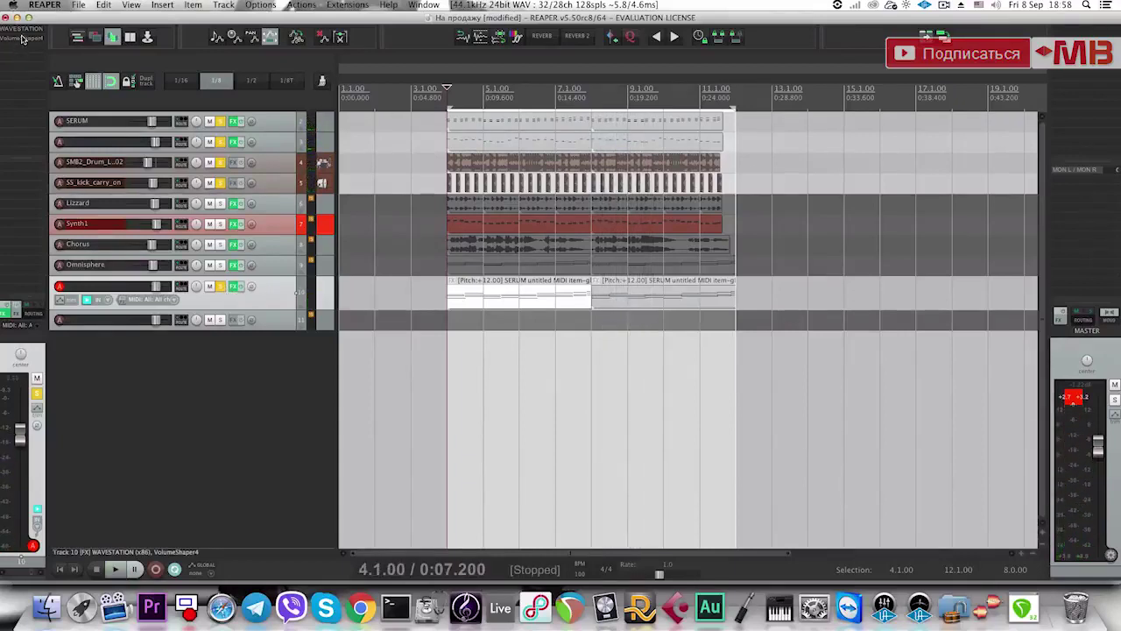
Leave only the Wavestation track soloed, replace its VolumeShaper4 with the AU Tone2 Warmverb Multi-FX and start playback.
left_click(219, 287)
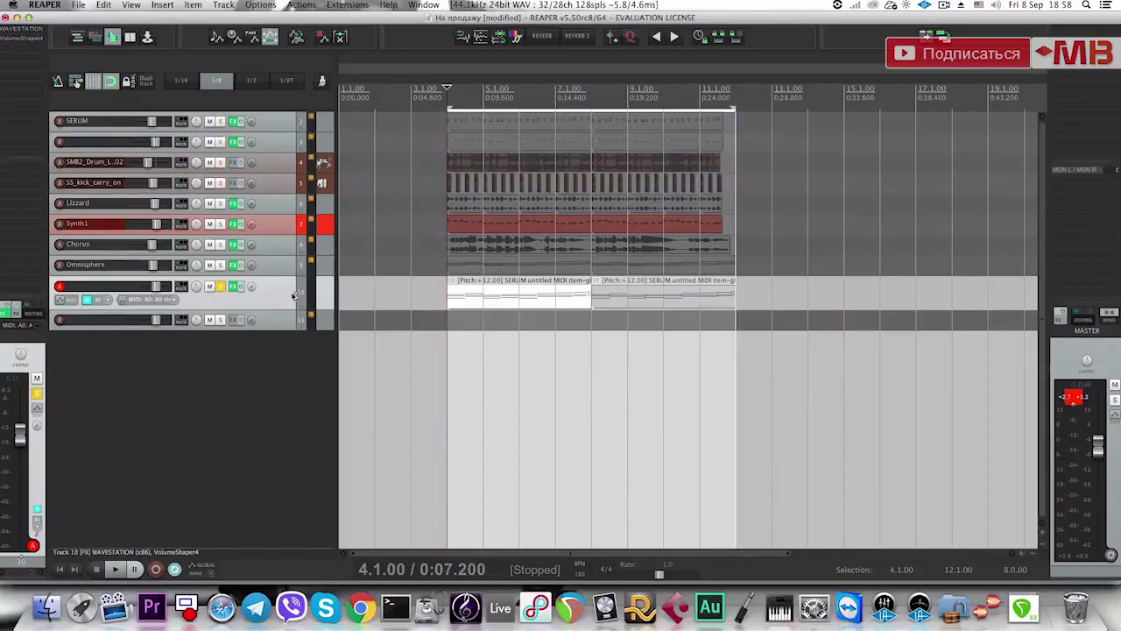
left_click(28, 40, "alt")
left_click(29, 41)
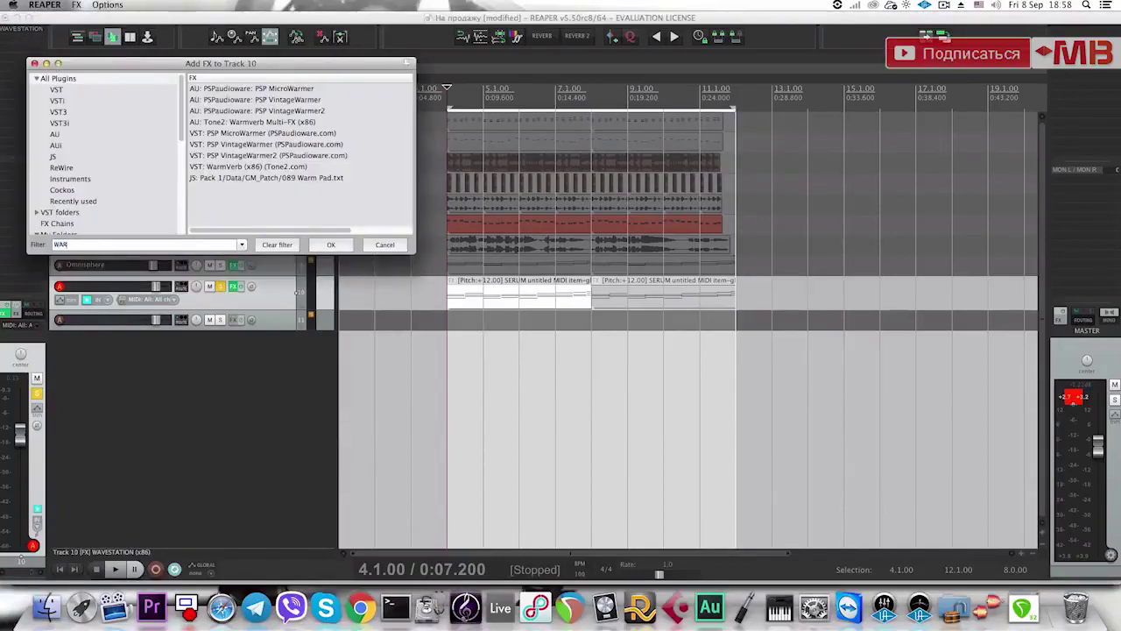
left_click(252, 124)
left_click(331, 244)
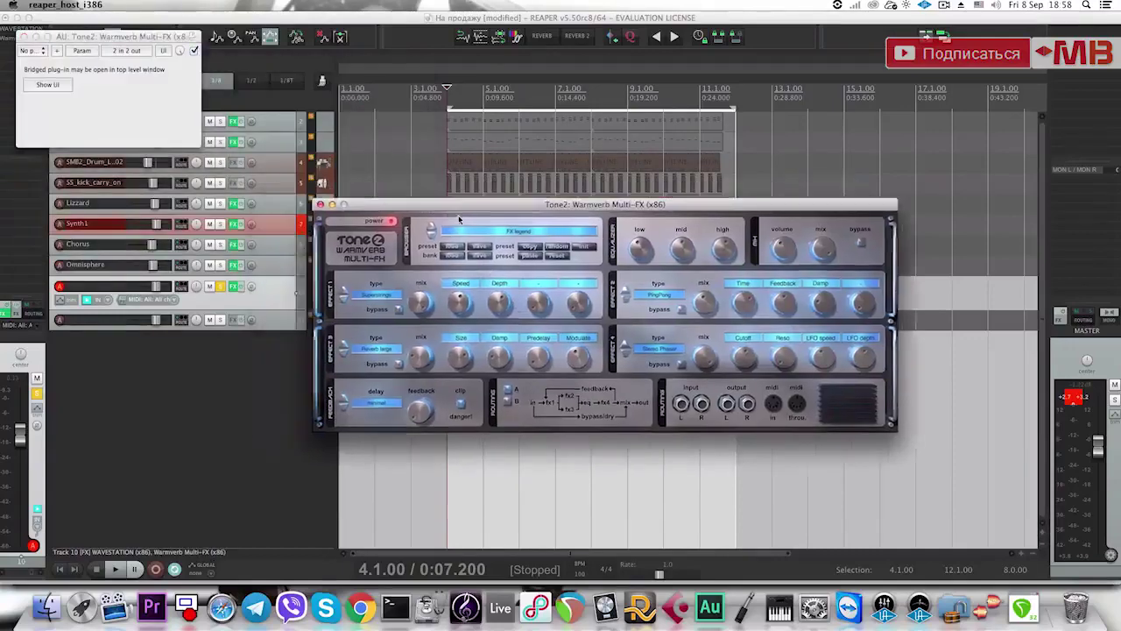
key("space")
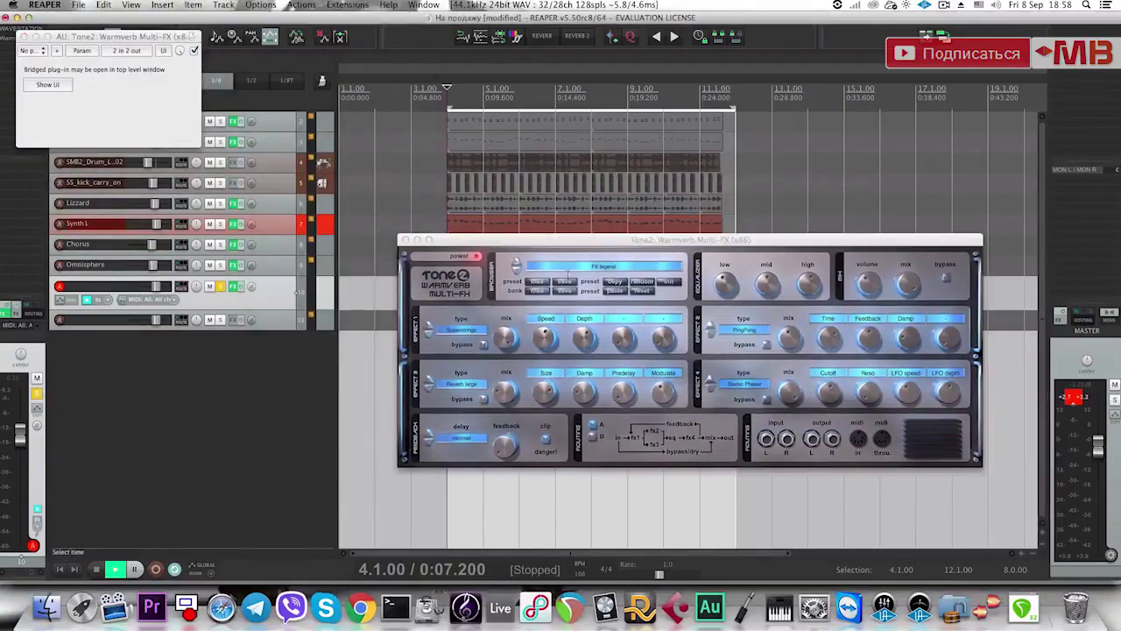
Load the FX ethereal preset in Warmverb, unsolo the Wavestation track to hear the full mix, and close the plug-in windows after stopping playback.
left_click(516, 270)
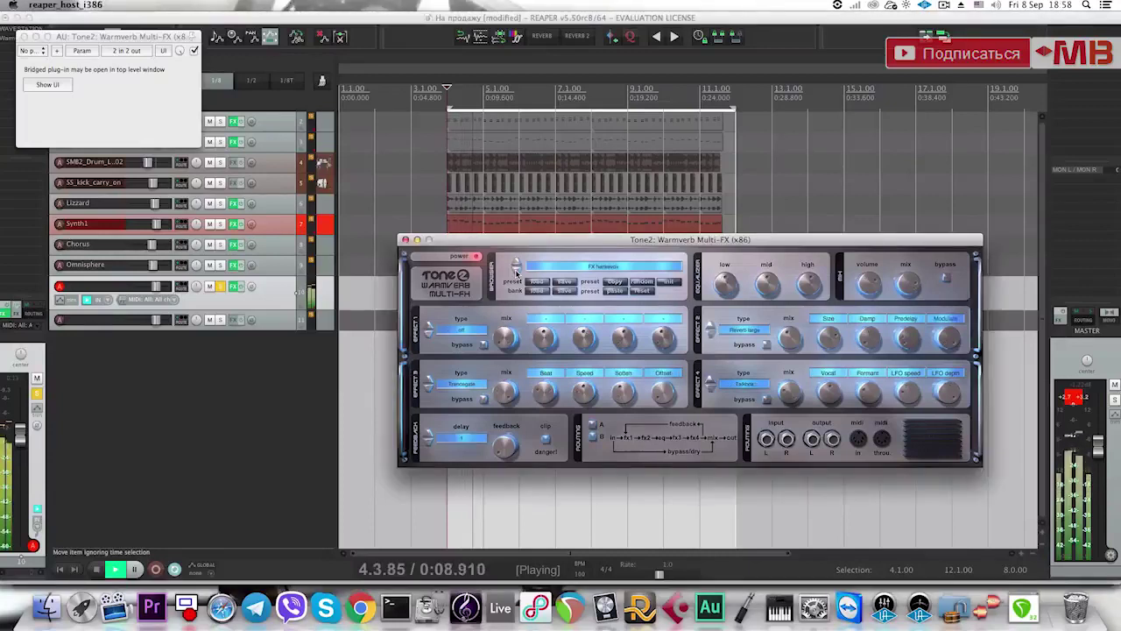
left_click(516, 270)
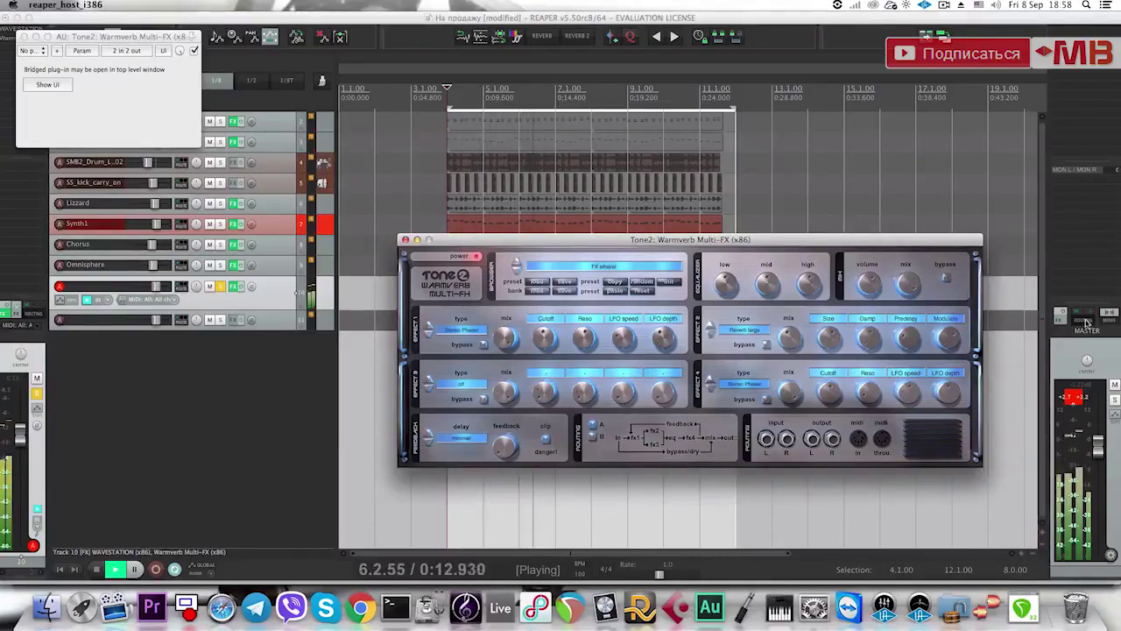
left_click(224, 289)
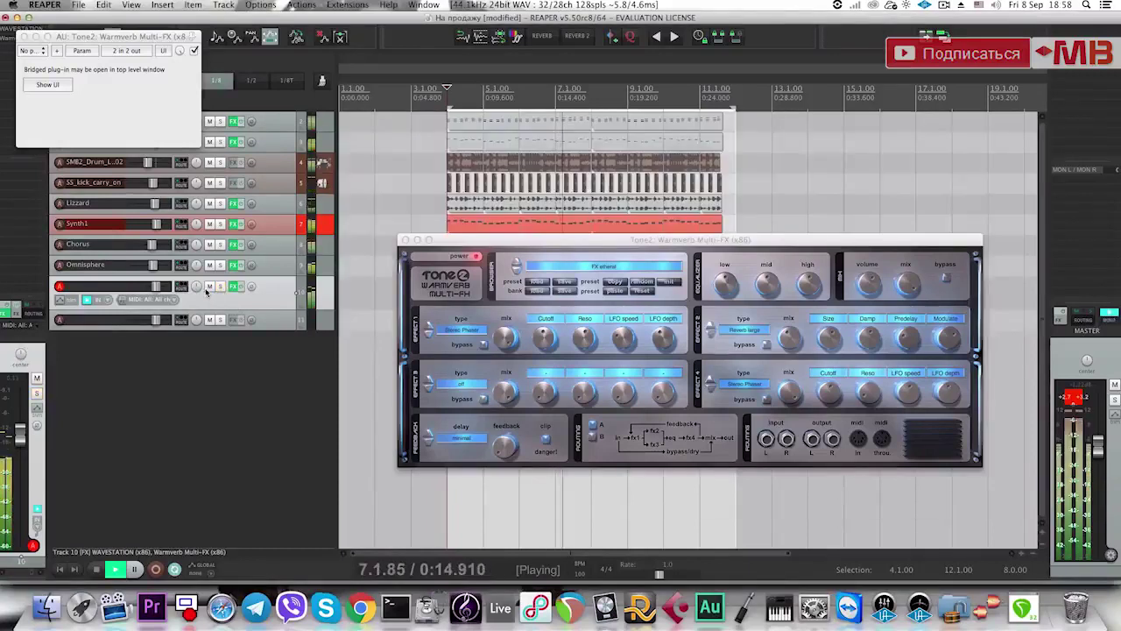
key("space")
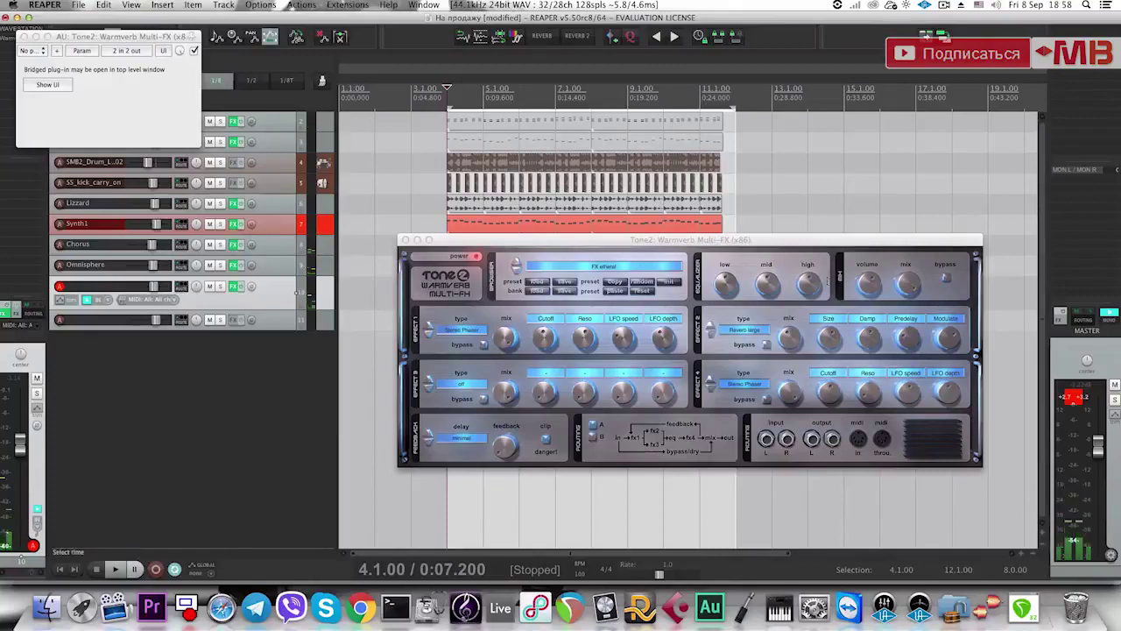
left_click(280, 394)
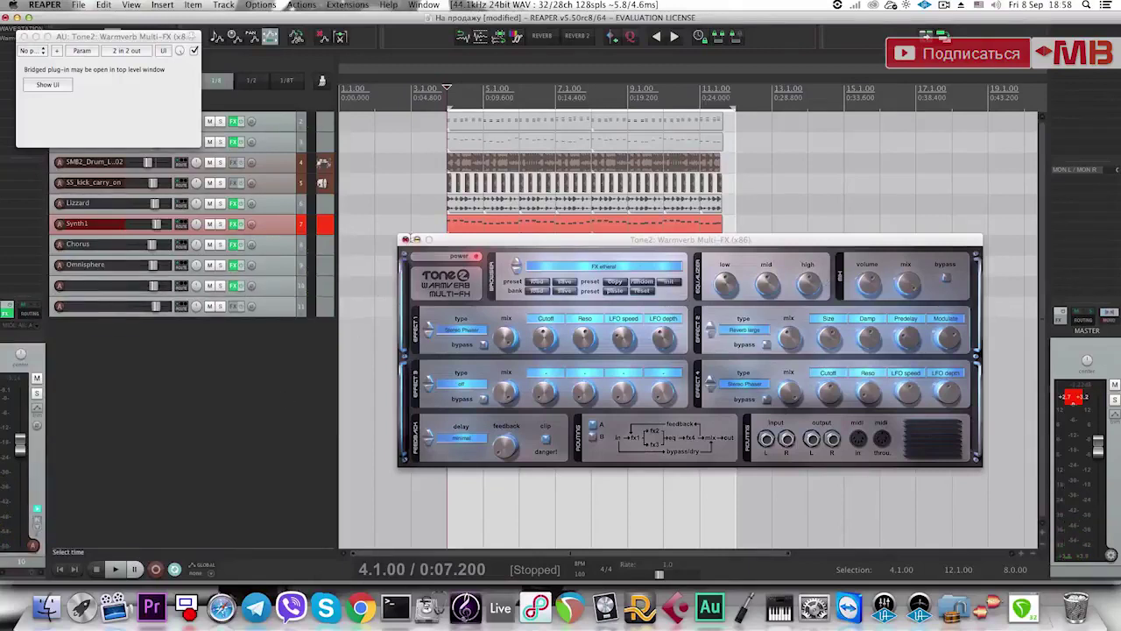
left_click(406, 239)
left_click(24, 37)
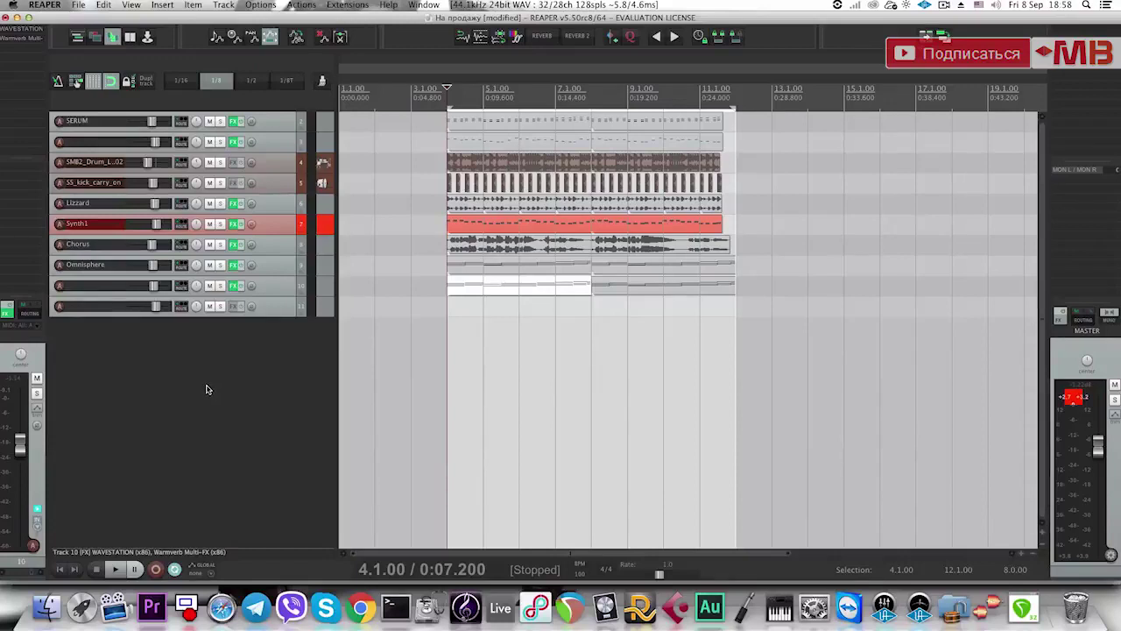
Select the empty track below the Wavestation track and the first MIDI item on the SERUM track.
left_click(267, 313)
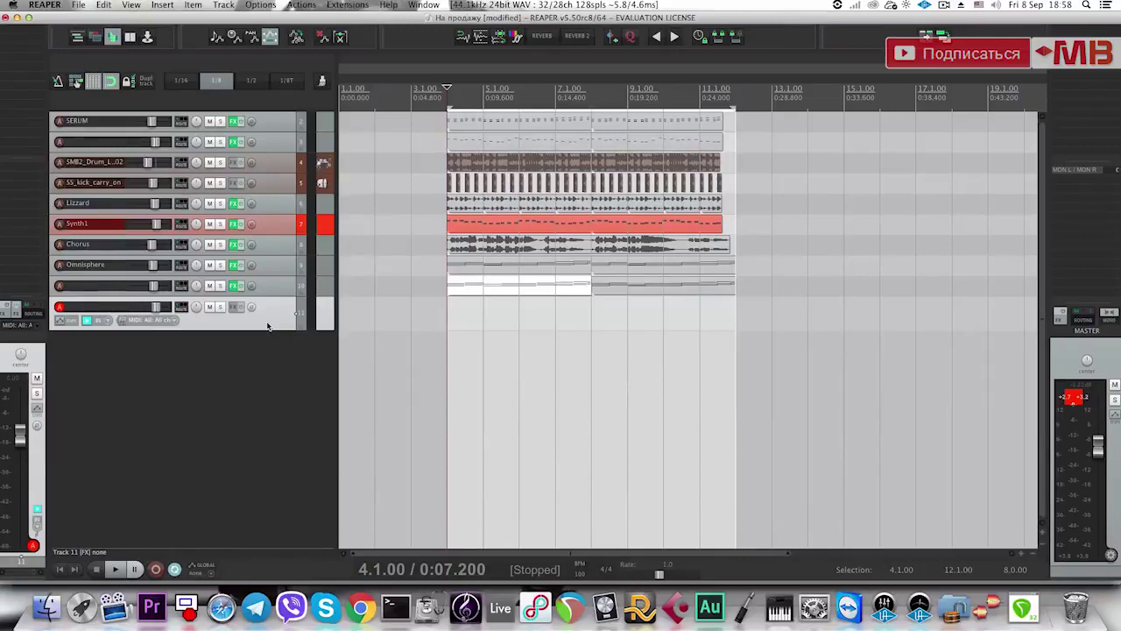
left_click(457, 127)
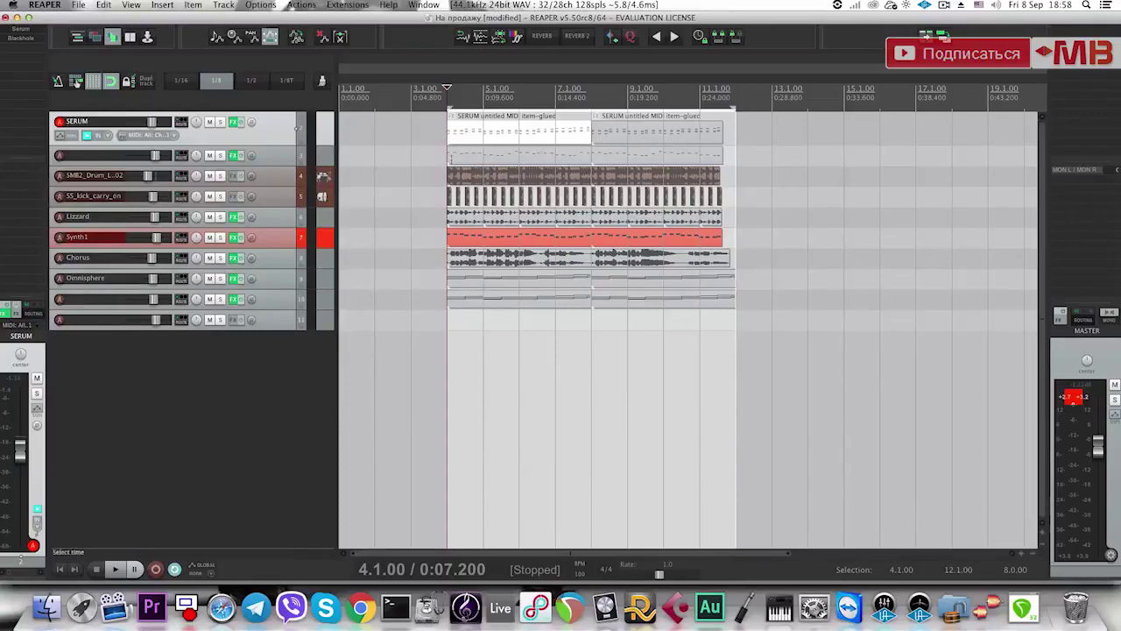
Add a taller, soloed track at the end of the track list with copies of the SERUM track's Serum and Blackhole effects.
left_click(282, 327)
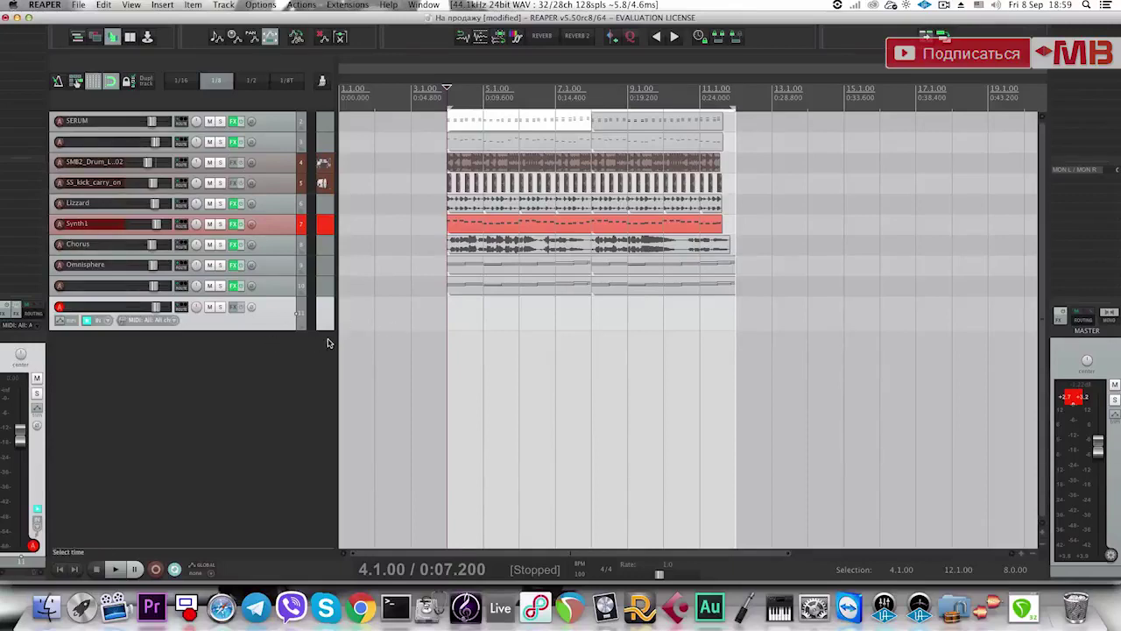
double_click(283, 338)
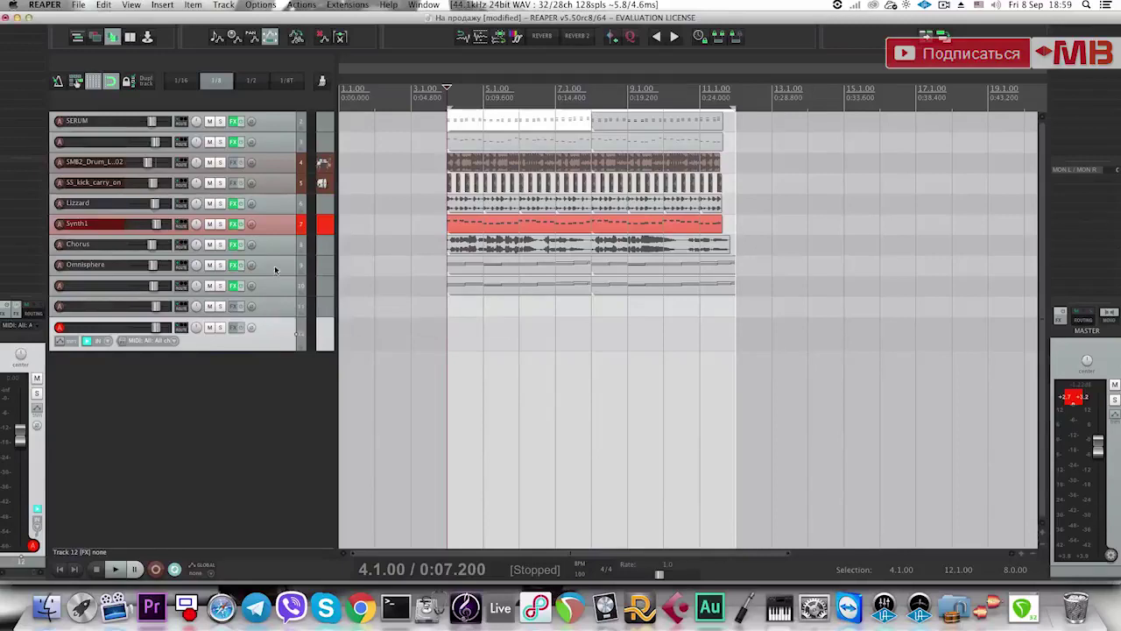
left_click(272, 125)
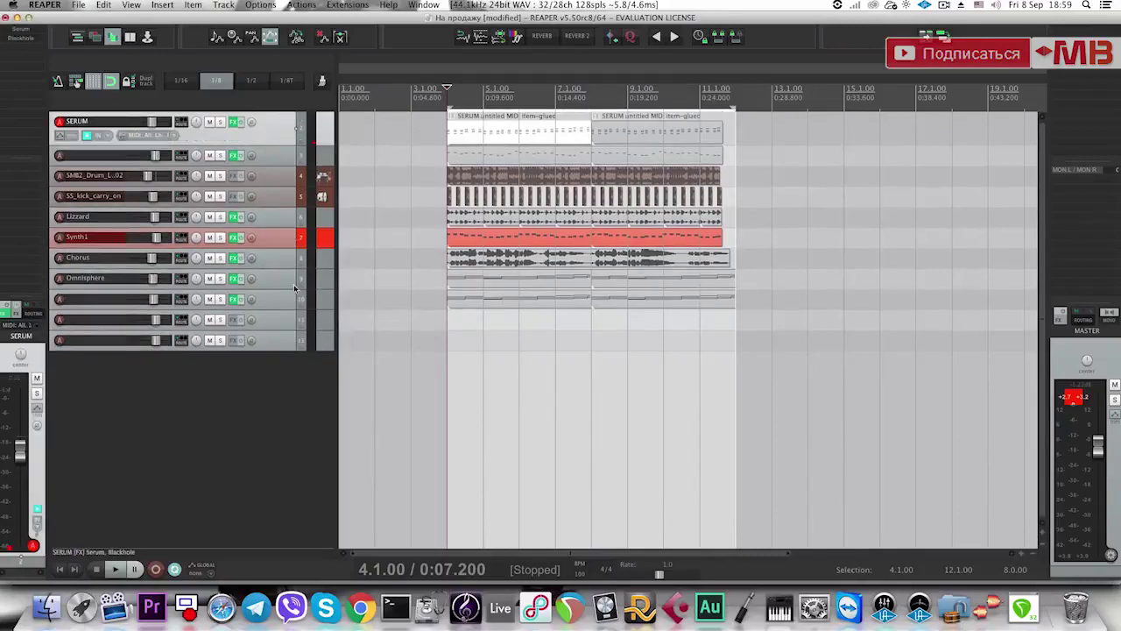
left_click(281, 342)
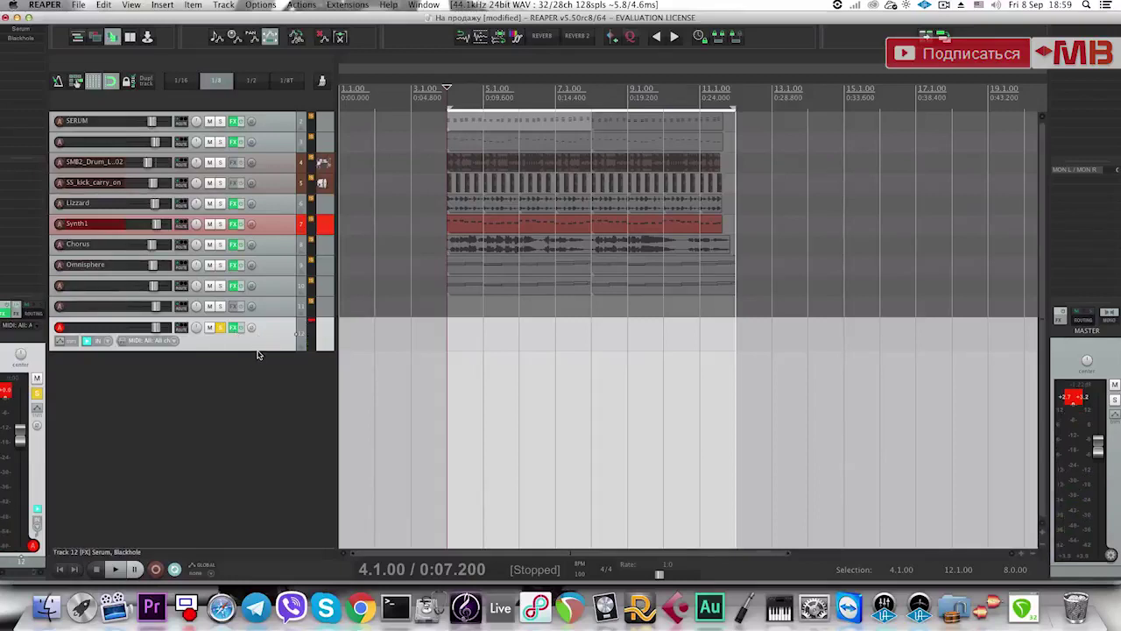
left_click_drag(254, 355, 248, 368)
left_click(444, 340)
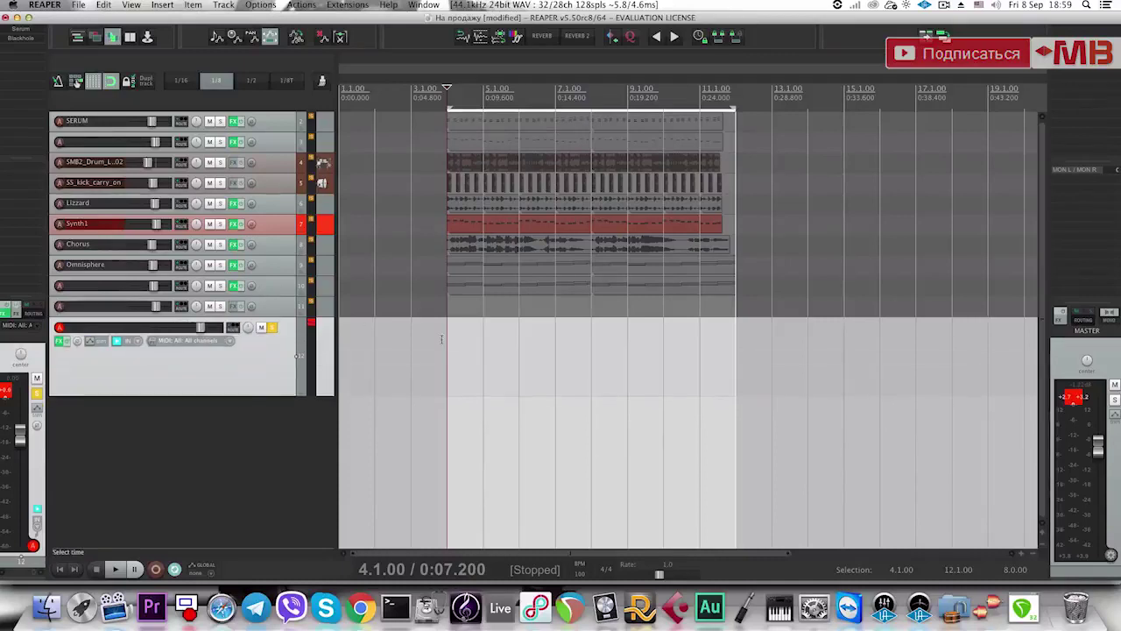
Clear the time selection, place the edit cursor at 12.1.00 and switch the master output to mono.
scroll(488, 334, "down", 1)
key("Escape")
left_click(690, 340)
left_click(719, 337)
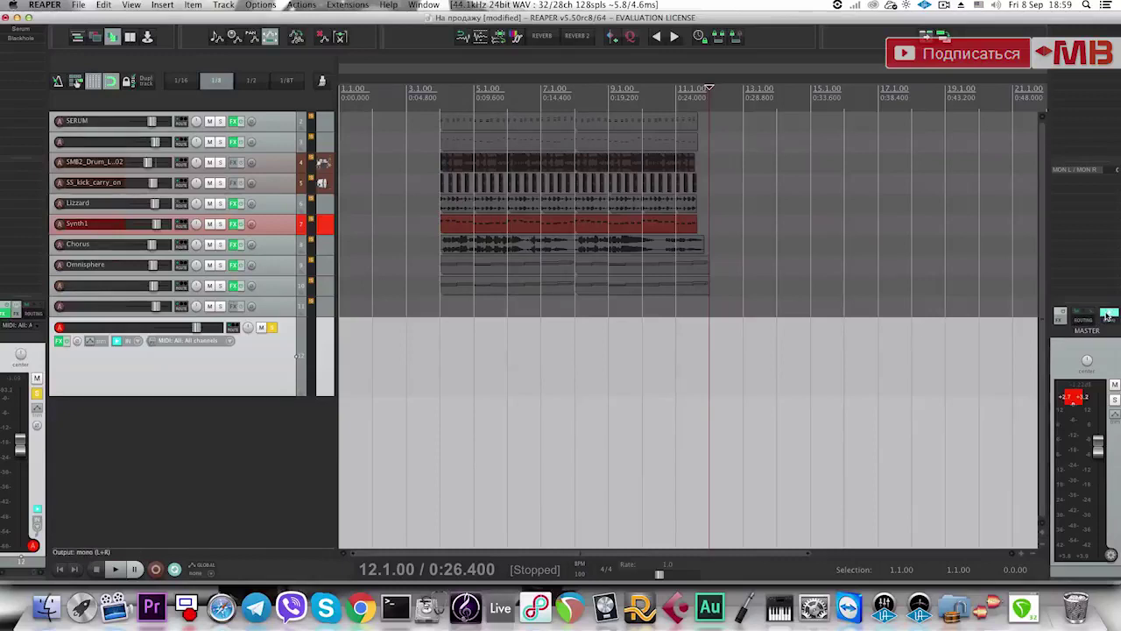
left_click(1108, 313)
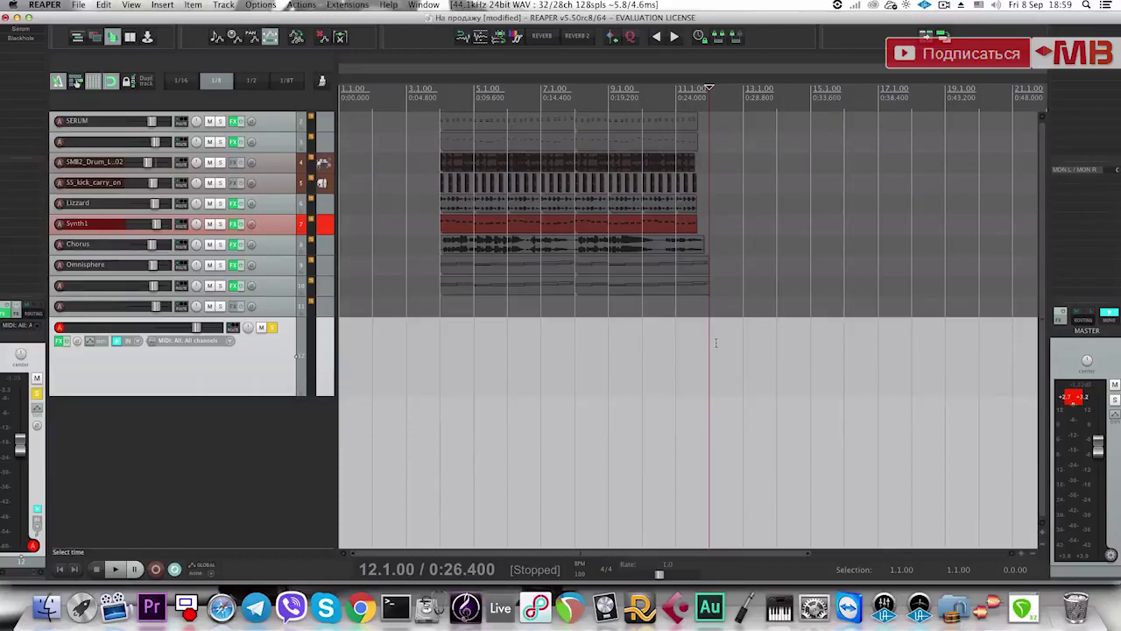
Perform a MIDI part over playback from 12.1.00 and insert it as an item on track 12.
key("space")
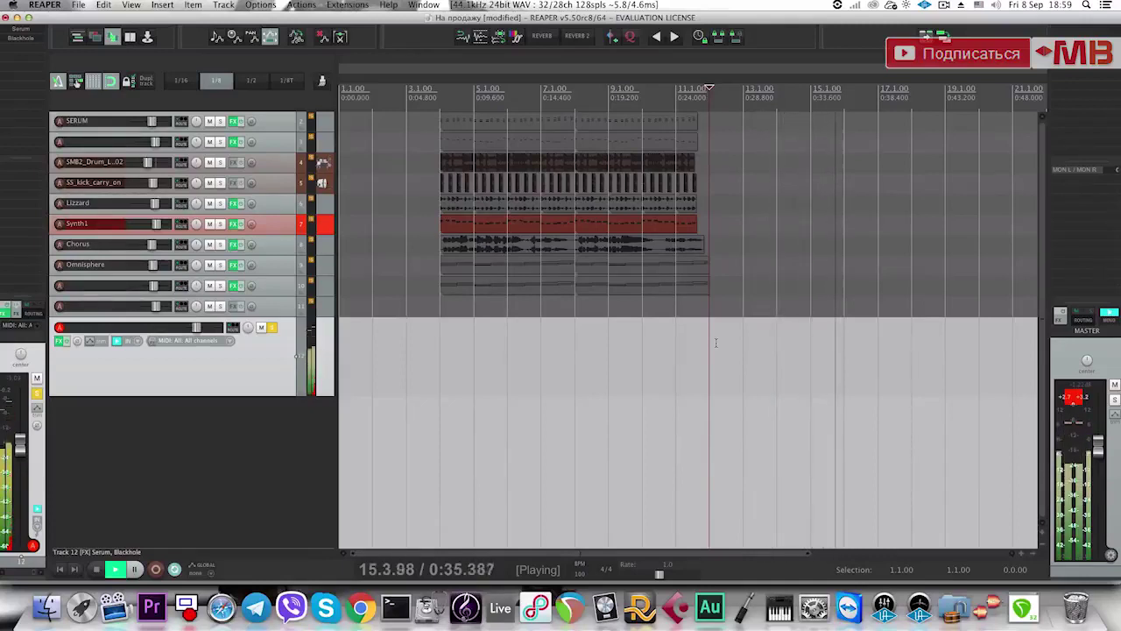
key("space")
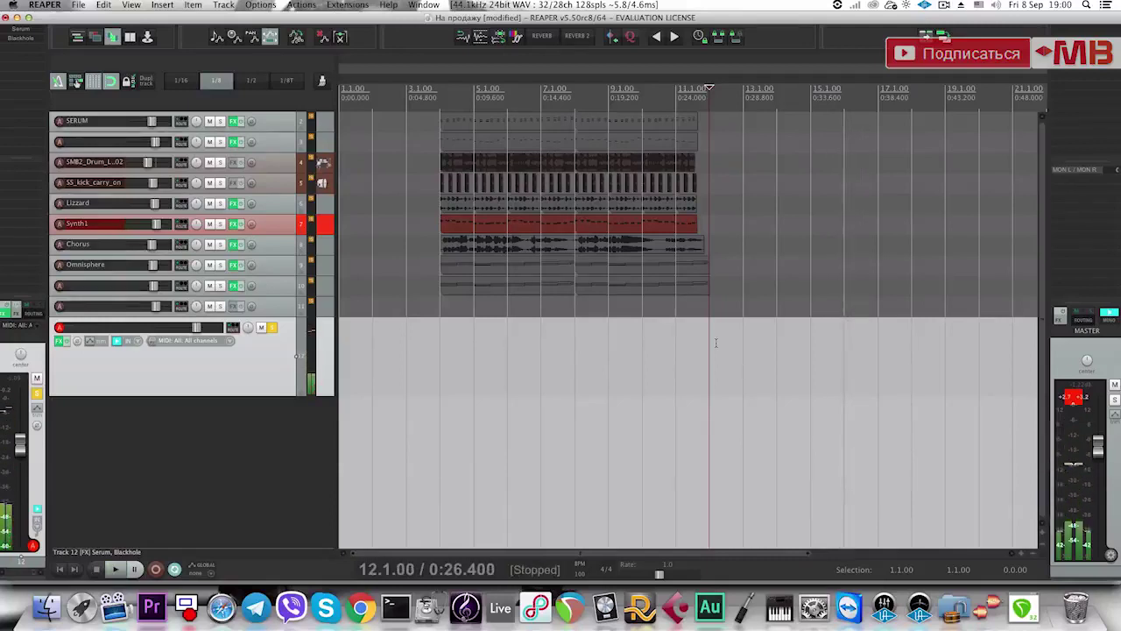
double_click(769, 350)
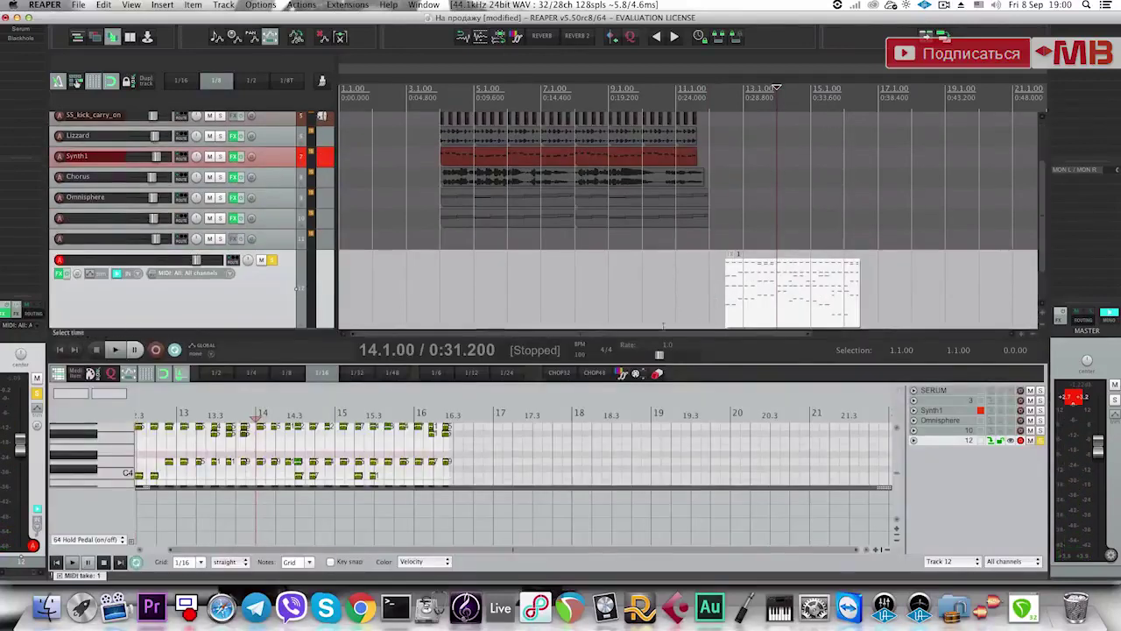
Move the performed MIDI item to start at bar 12, and quantize and shorten all its notes in the MIDI editor.
left_click_drag(742, 279, 727, 278)
left_click_drag(300, 361, 298, 140)
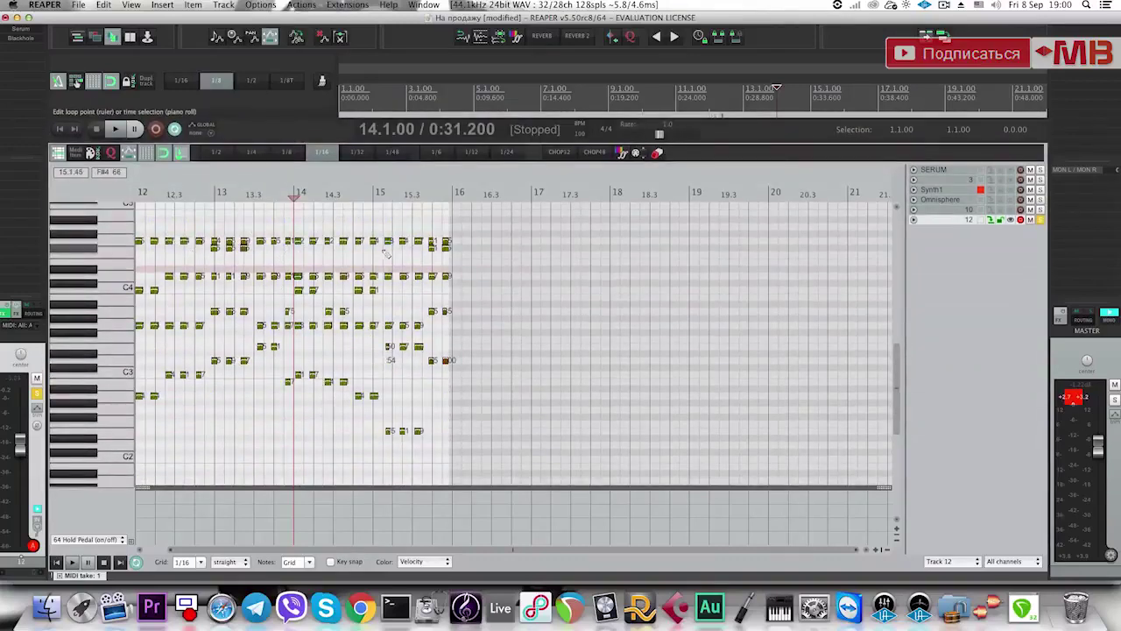
scroll(346, 262, "up", 3)
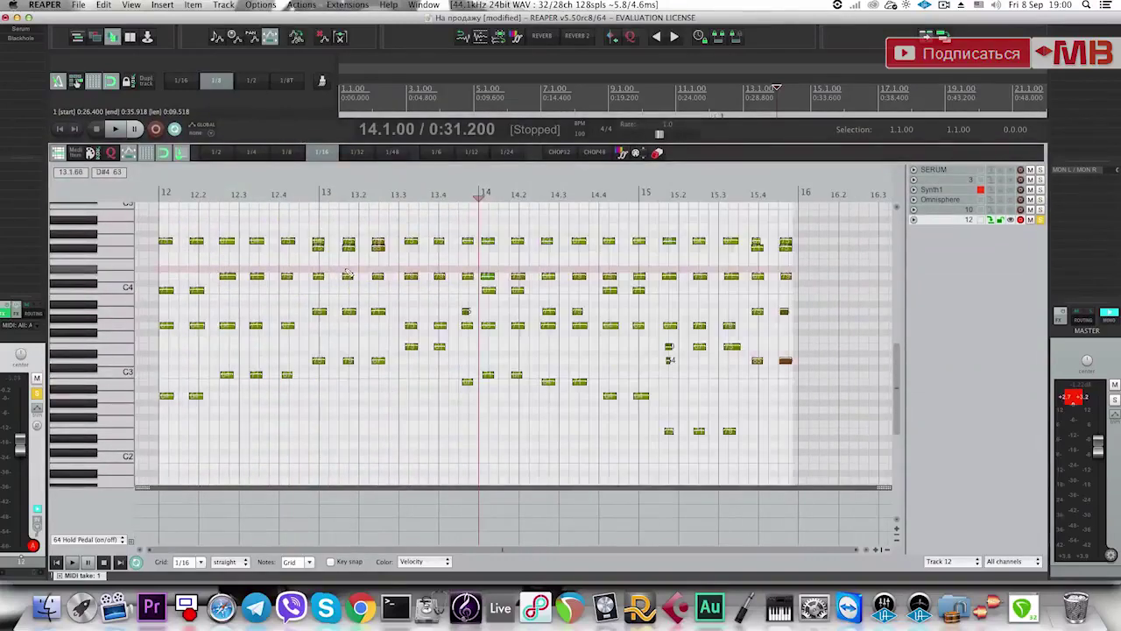
scroll(348, 274, "up", 1)
left_click(500, 260)
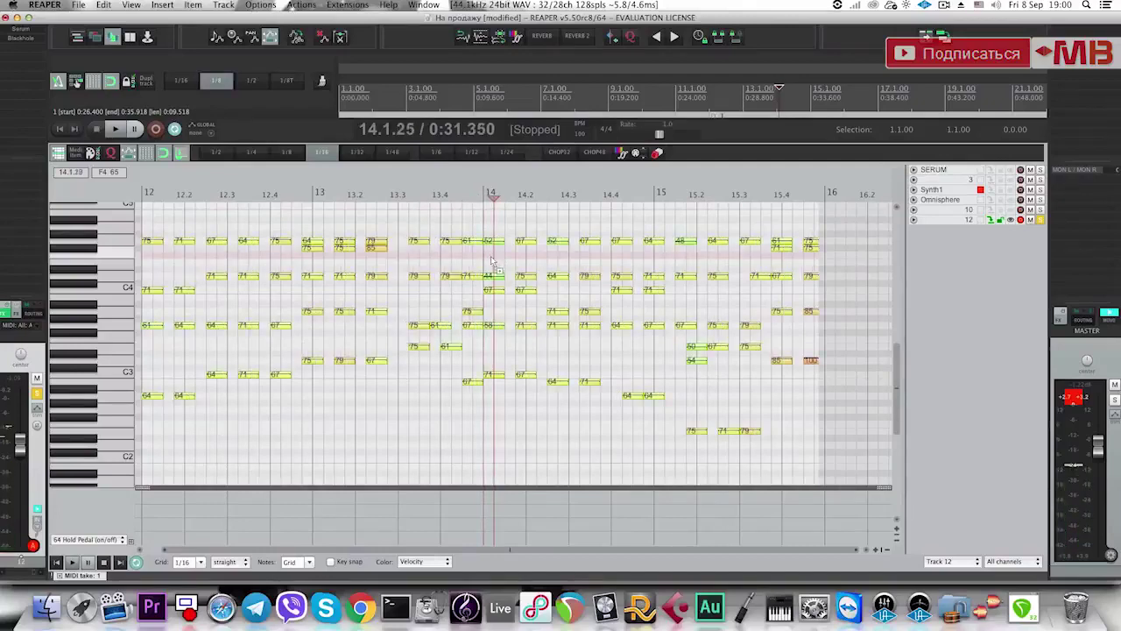
scroll(294, 275, "left", 1)
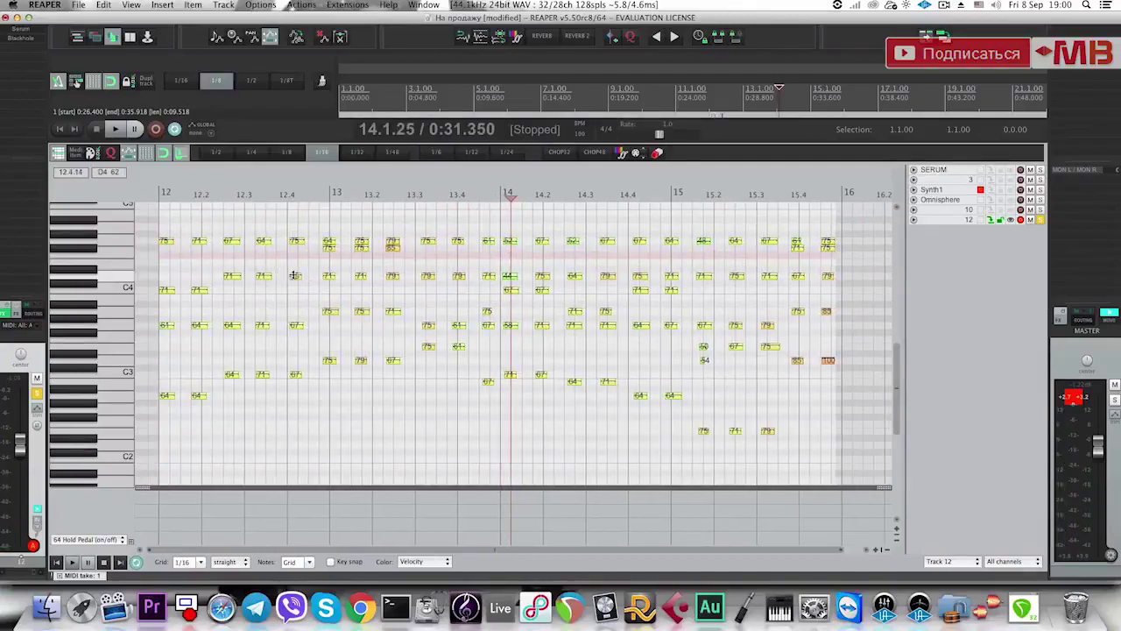
Add another track below track 12, solo it and load Kontakt on it.
key("Escape")
double_click(271, 438)
double_click(282, 408)
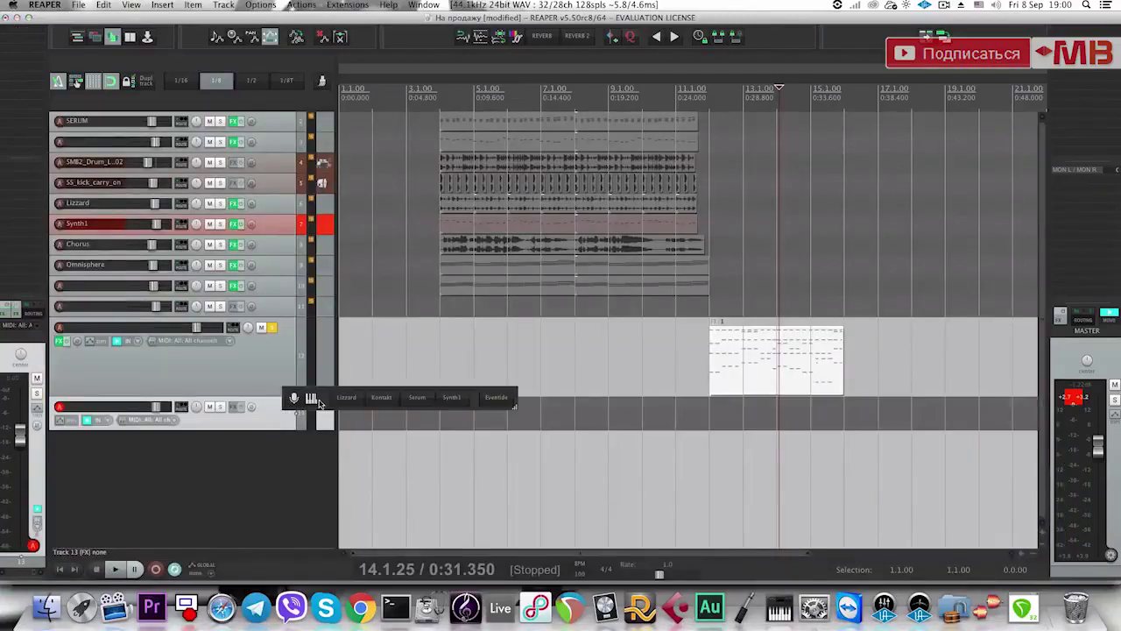
left_click(313, 399)
left_click(219, 406)
double_click(277, 419)
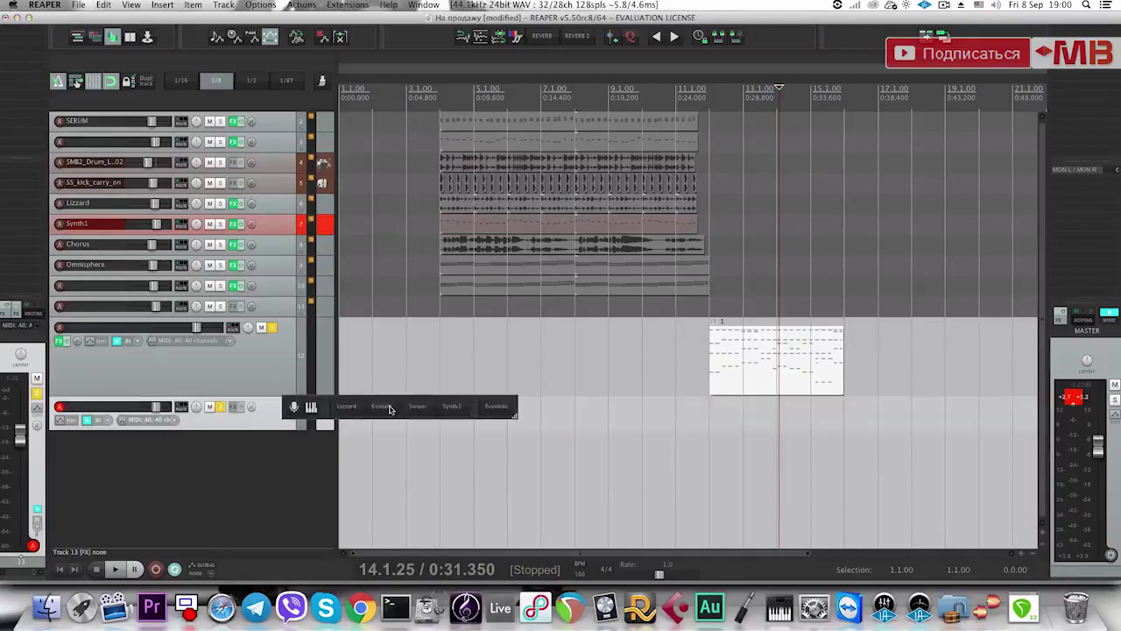
left_click(391, 409)
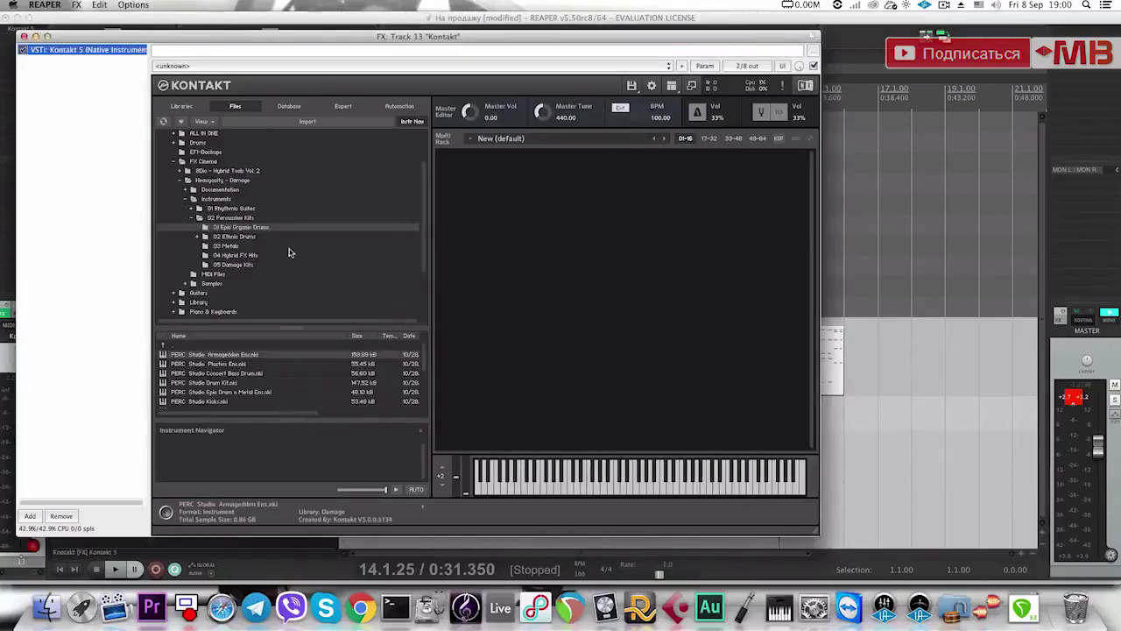
Collapse the open folders in Kontakt's file browser and expand the Kontakt folder on the Kontakt 4GB drive.
left_click(186, 198)
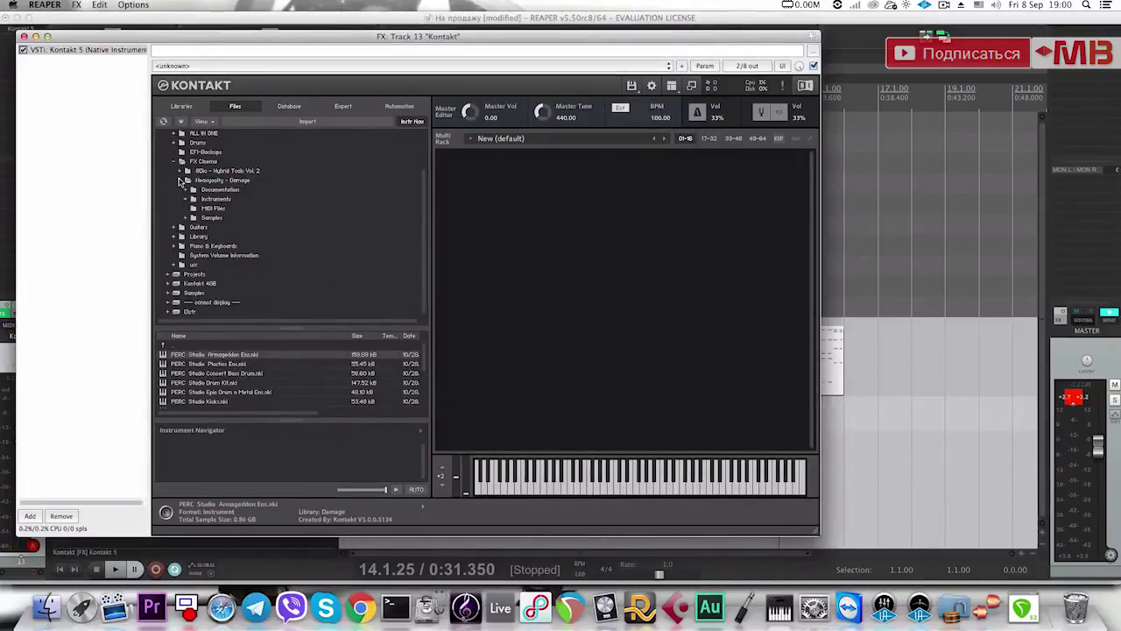
left_click(180, 181)
left_click(174, 198)
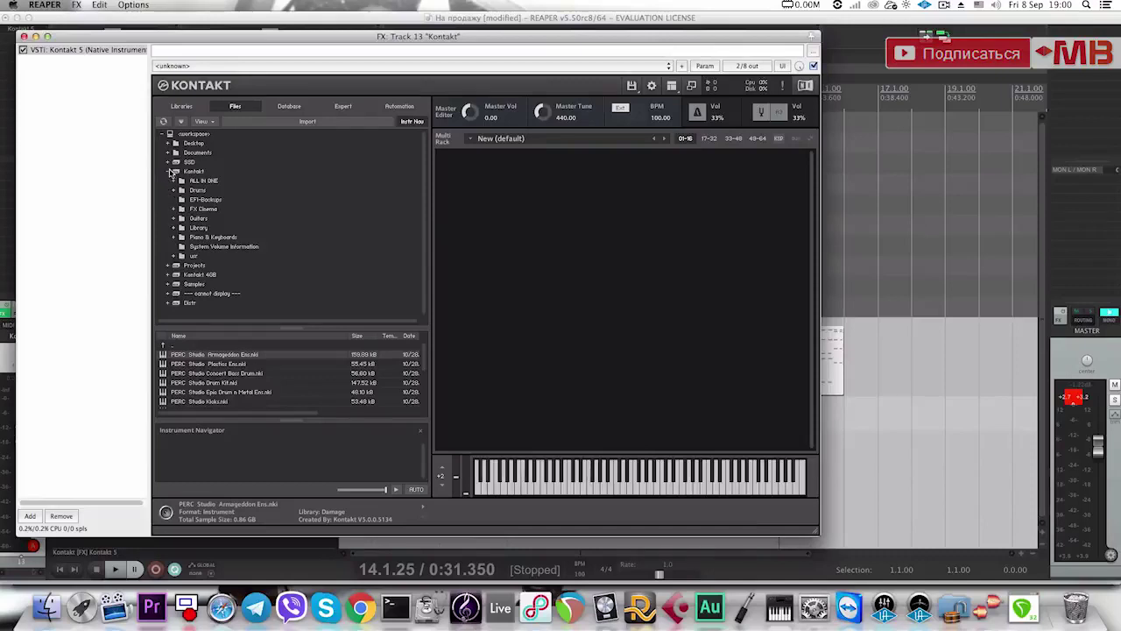
left_click(171, 172)
left_click(169, 190)
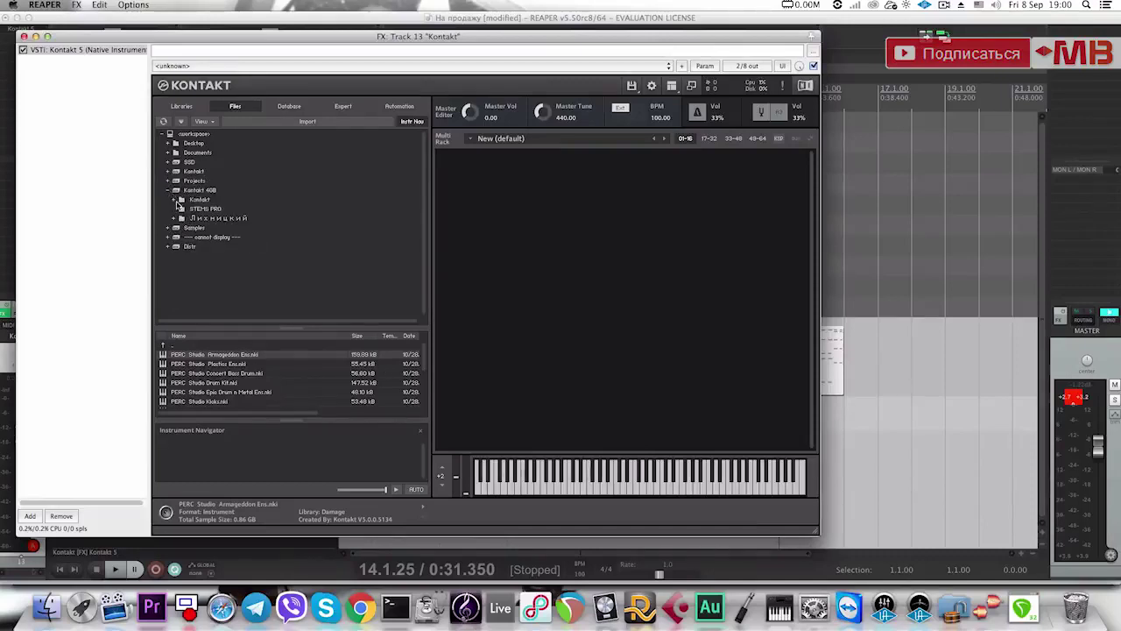
left_click(175, 199)
scroll(219, 246, "down", 3)
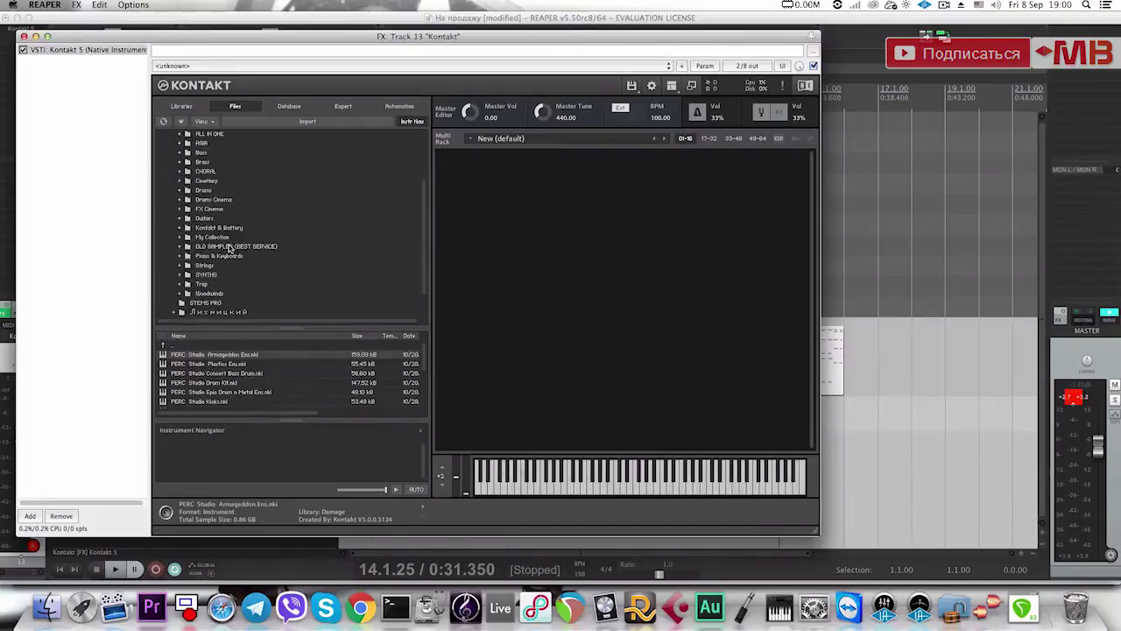
Browse through Piano & Keyboards and PIANO to the folder of The Grandeur library.
left_click(220, 255)
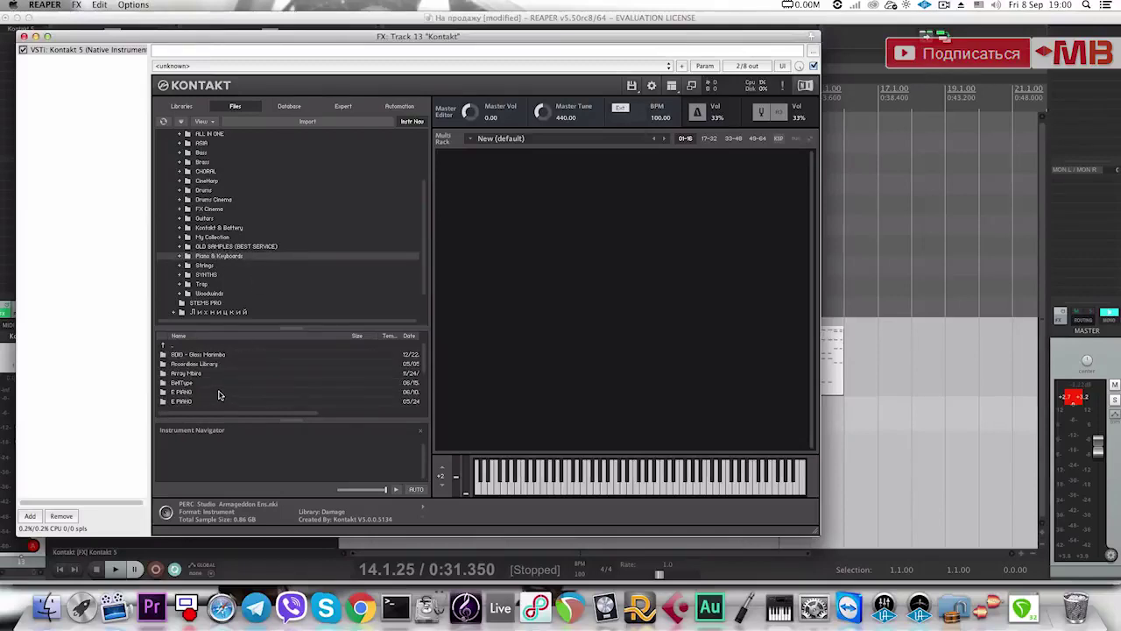
scroll(219, 394, "down", 3)
double_click(198, 365)
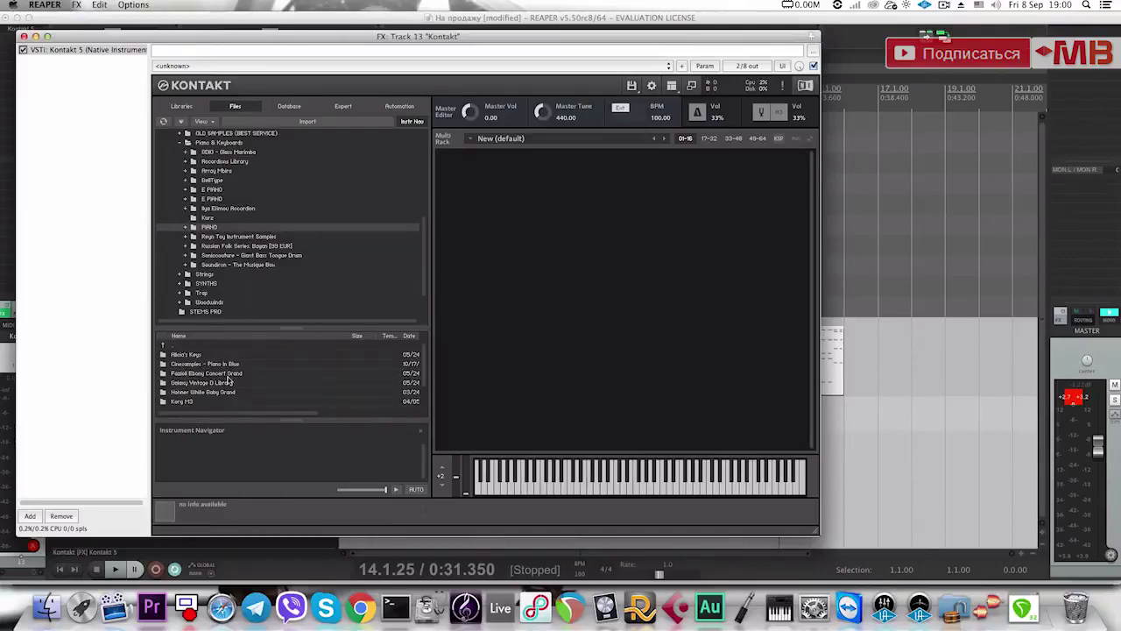
scroll(230, 383, "down", 1)
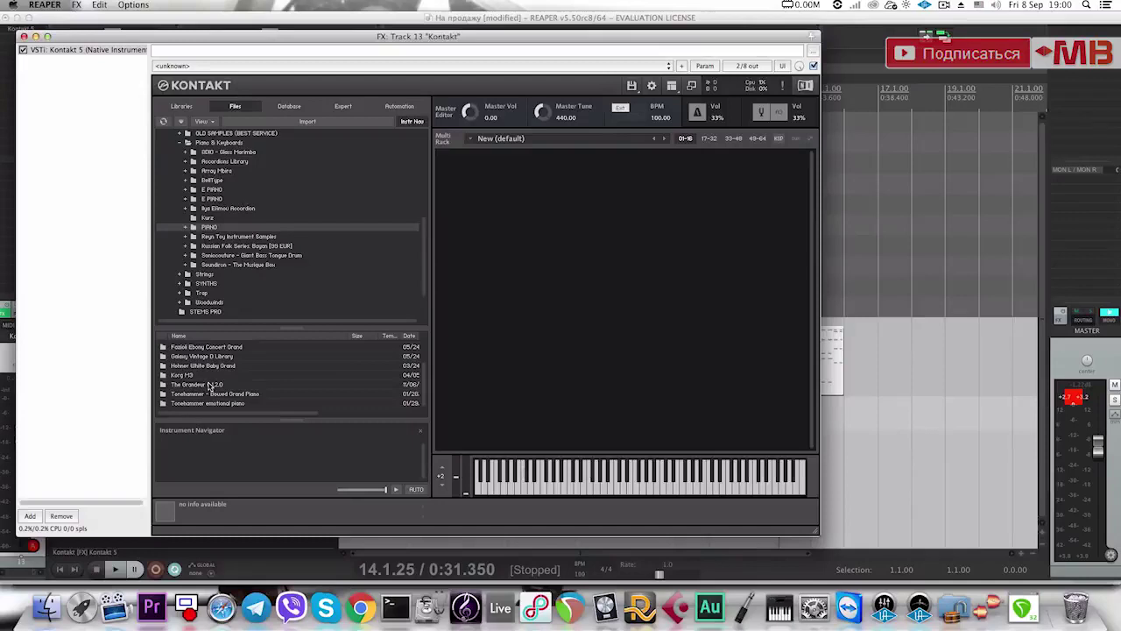
double_click(207, 385)
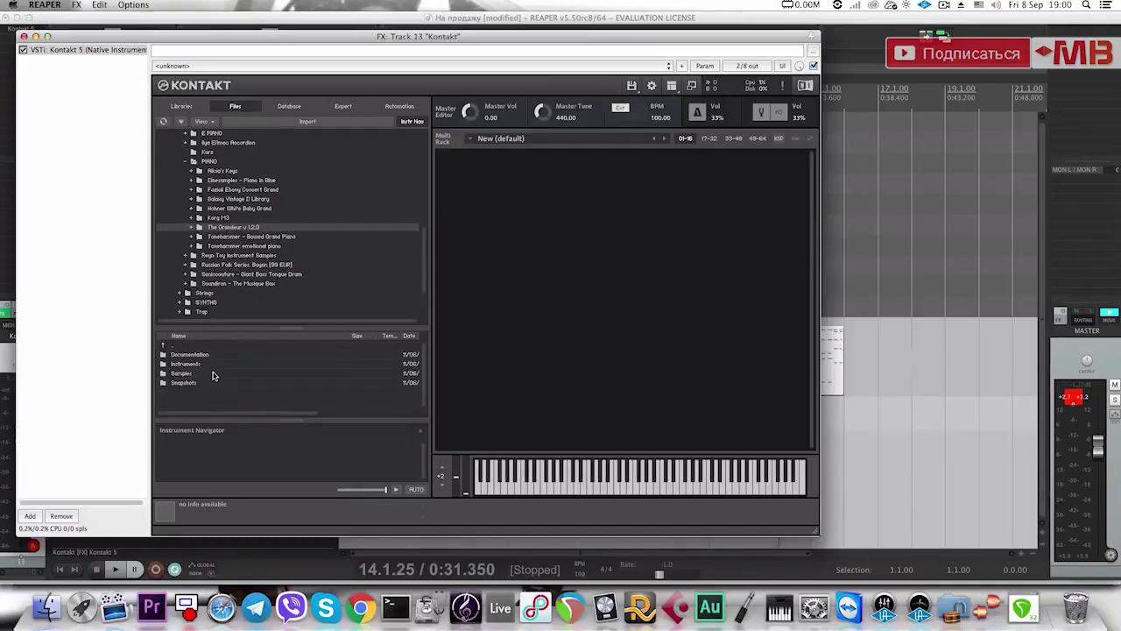
Load The Grandeur.nki from the Instruments folder and raise Kontakt's master volume to about 6.33.
double_click(203, 364)
left_click(203, 355)
double_click(243, 352)
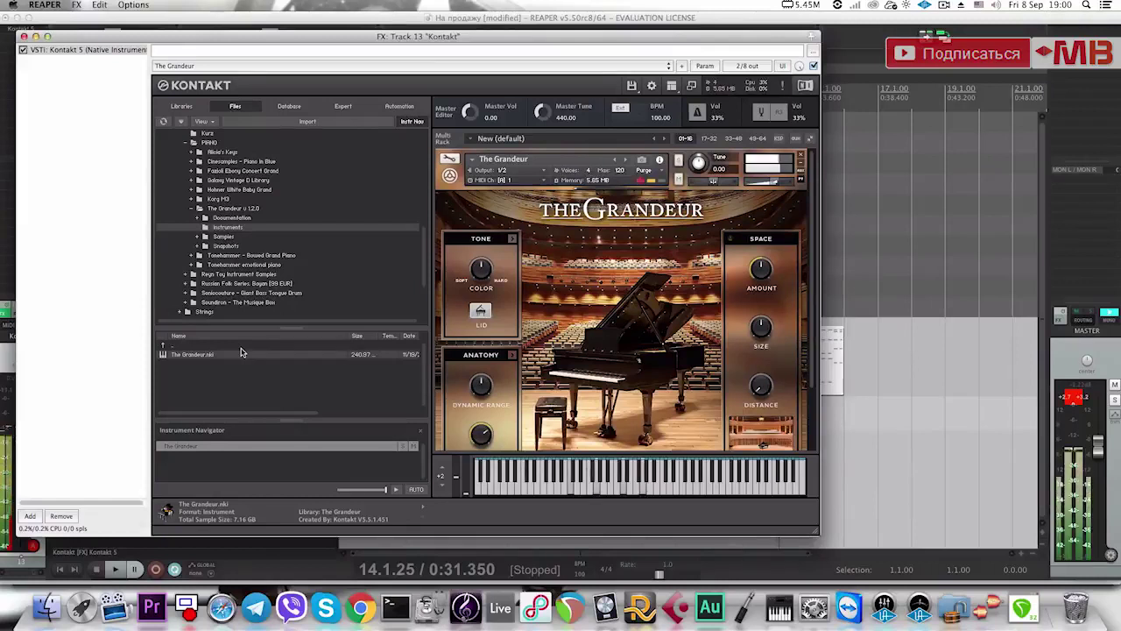
left_click_drag(476, 101, 475, 95)
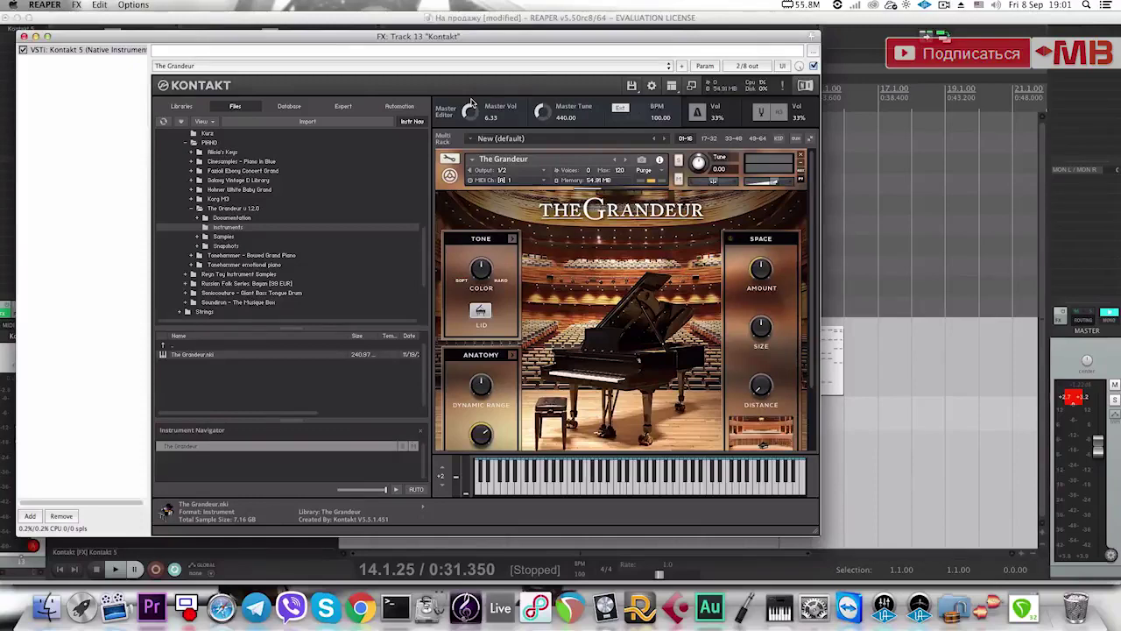
key("Escape")
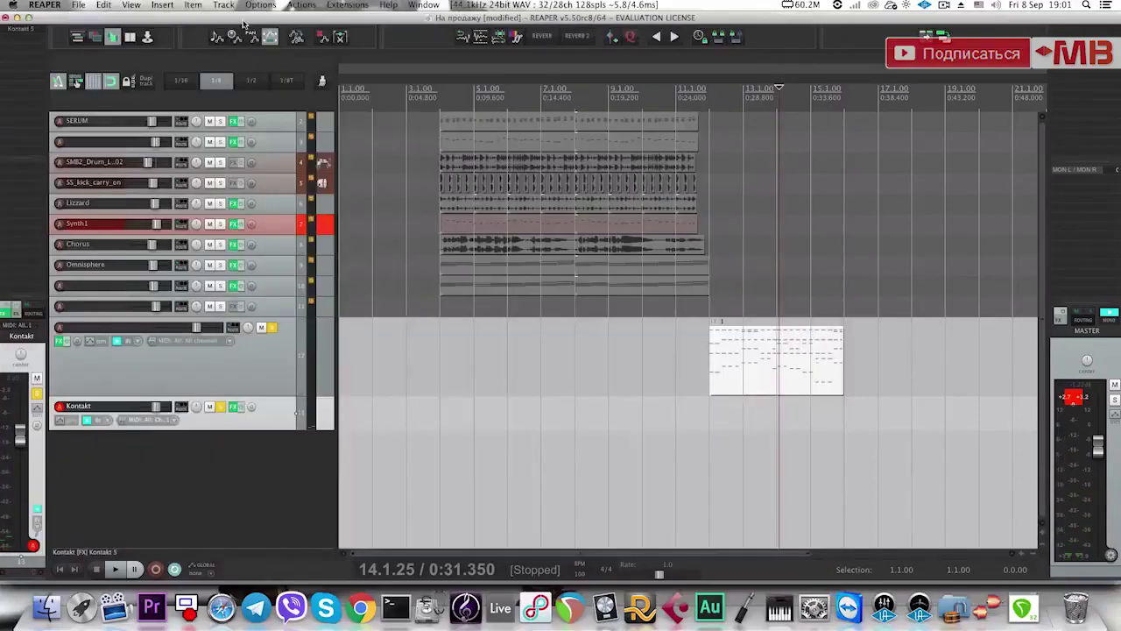
Delete the MIDI item on track 12 and place the edit cursor at 13.1.00.
left_click(749, 386)
key("Delete")
left_click(725, 421)
scroll(685, 413, "down", 2)
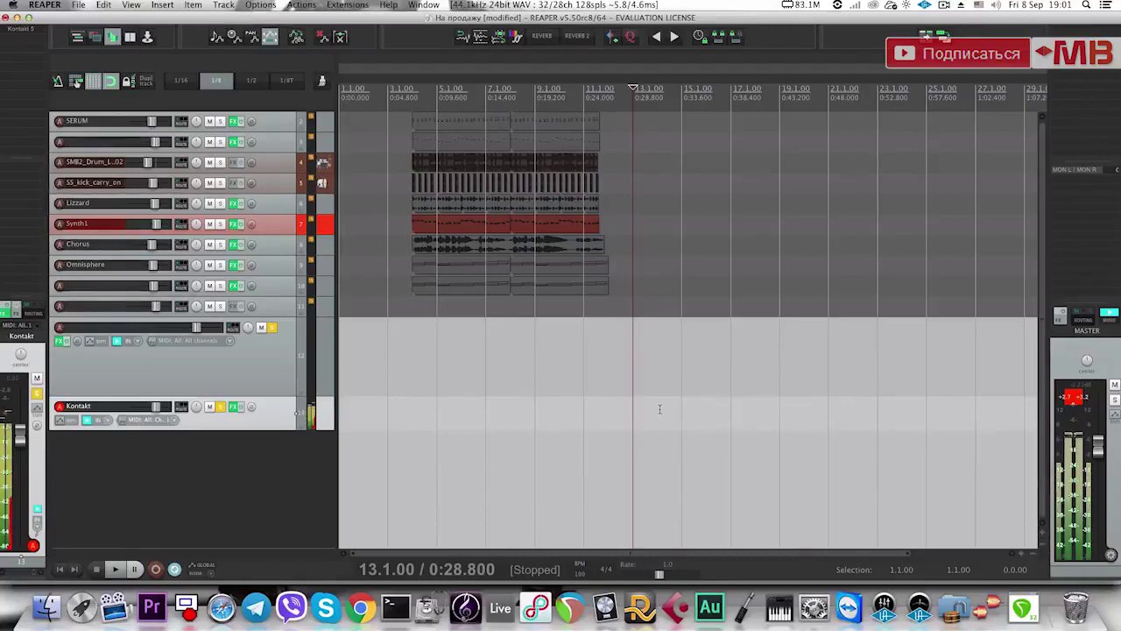
Perform a piano part over playback on the Kontakt track and place the captured MIDI item at 15.1.00.
key("space")
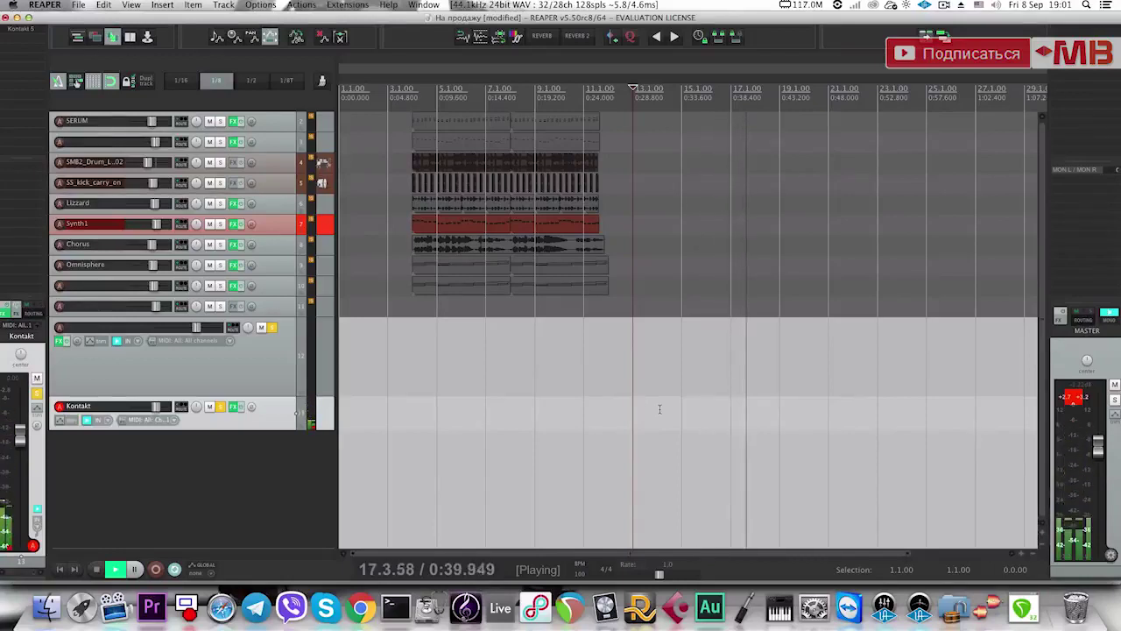
key("shift+r")
key("space")
left_click_drag(674, 417, 699, 418)
left_click(700, 419)
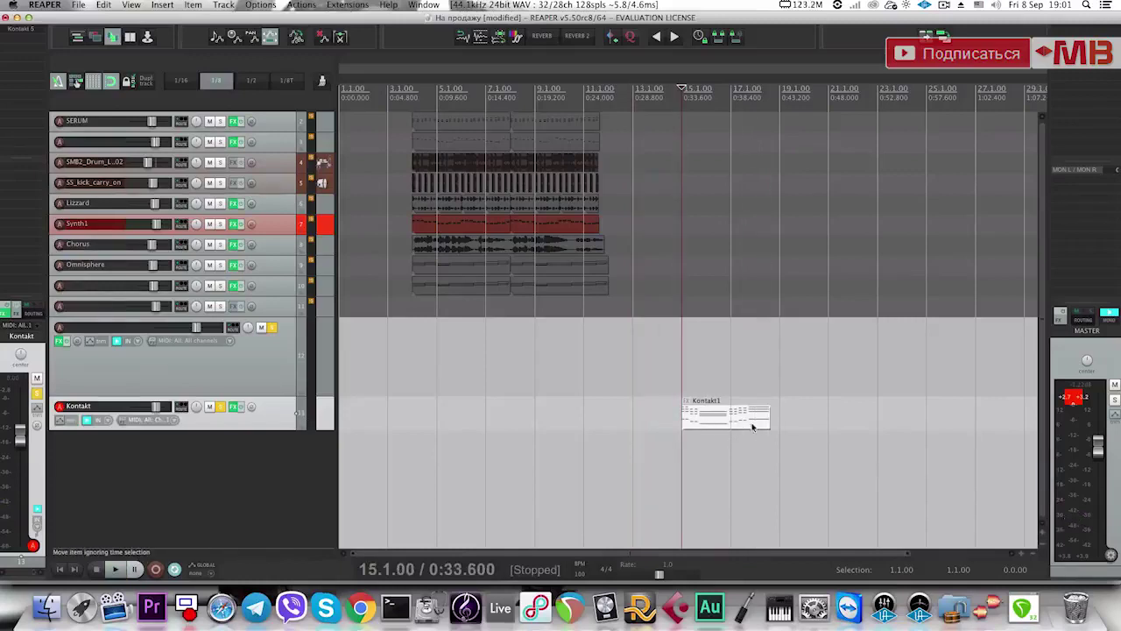
Extend the Kontakt item to end at 19.1.00 and quantize all its notes in the MIDI editor.
double_click(764, 419)
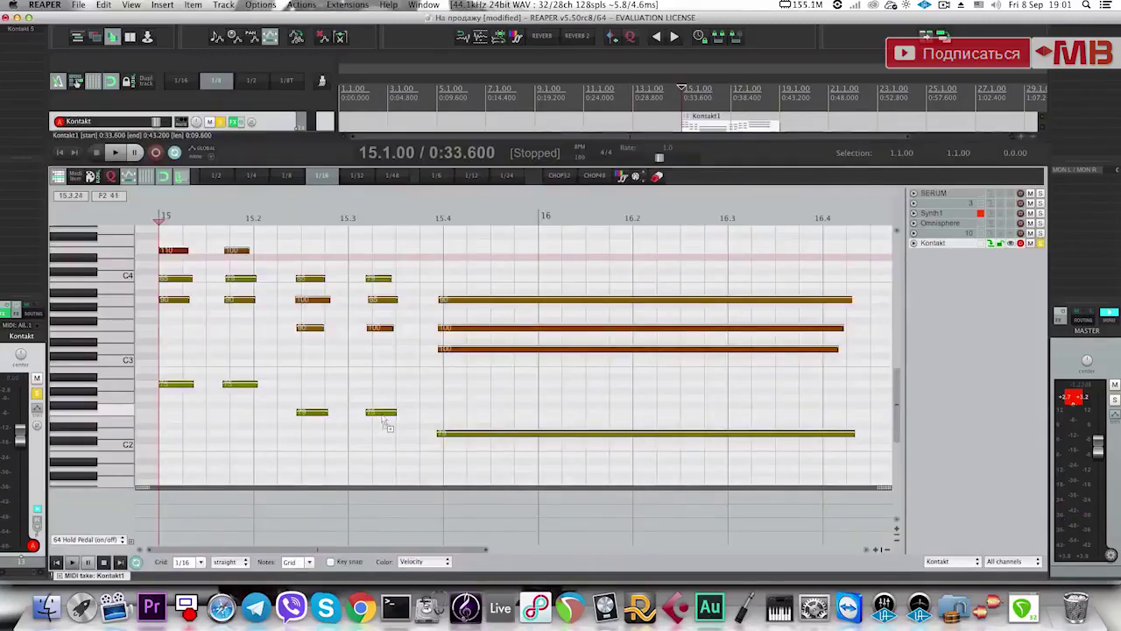
key("super+a")
key("q")
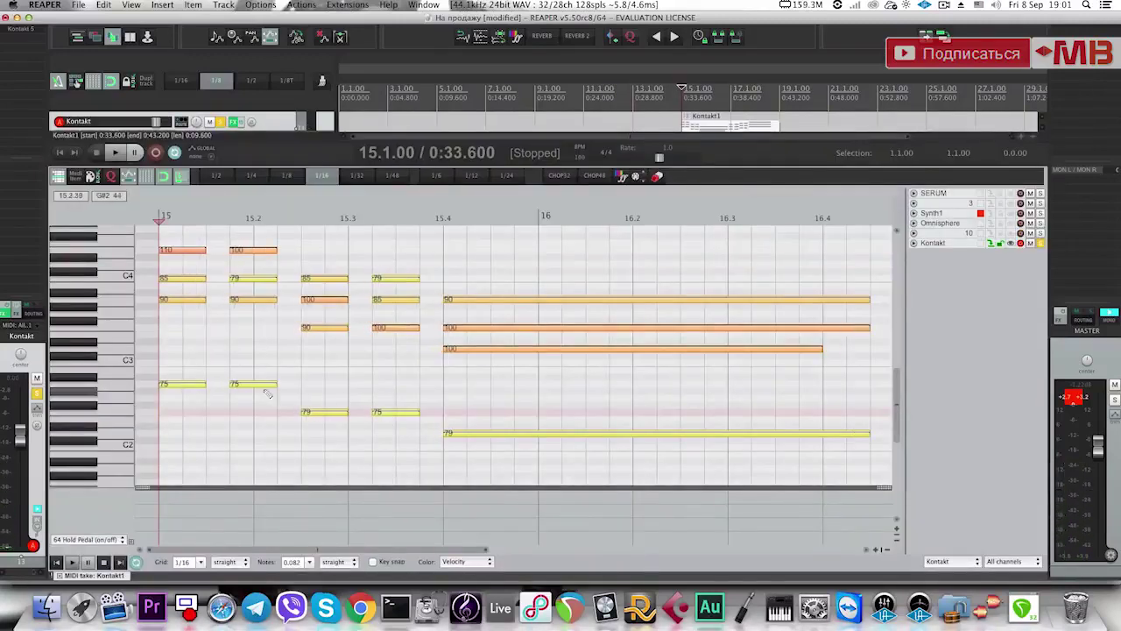
Shorten all the selected notes together, and select only the lowest note of the third chord.
left_click_drag(275, 386, 200, 383)
left_click(173, 362)
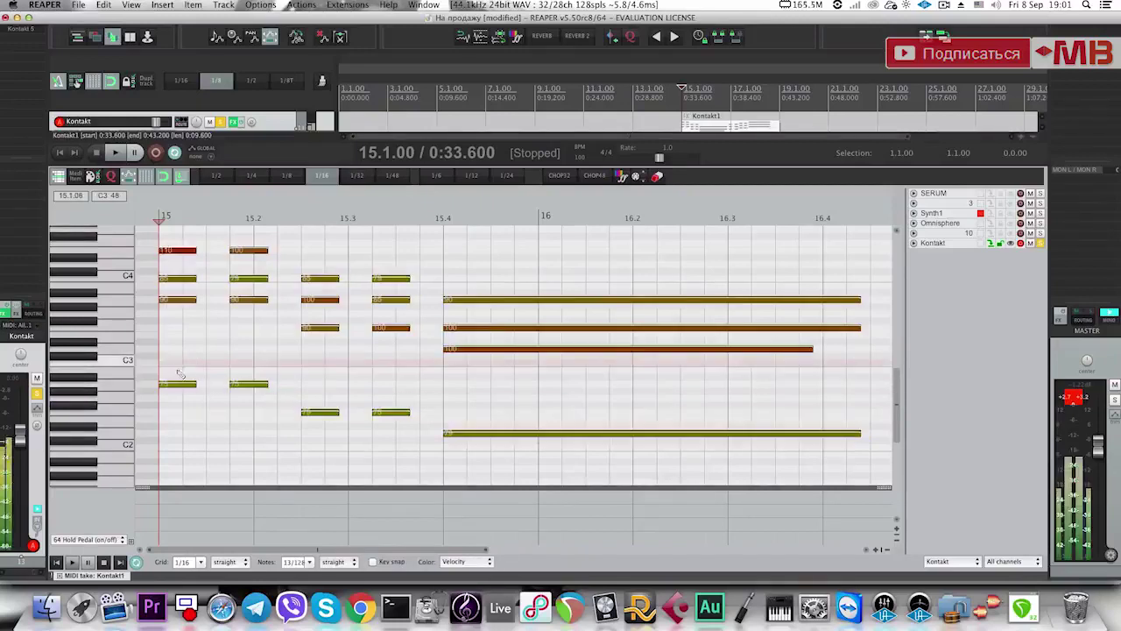
left_click(317, 328)
left_click(315, 412)
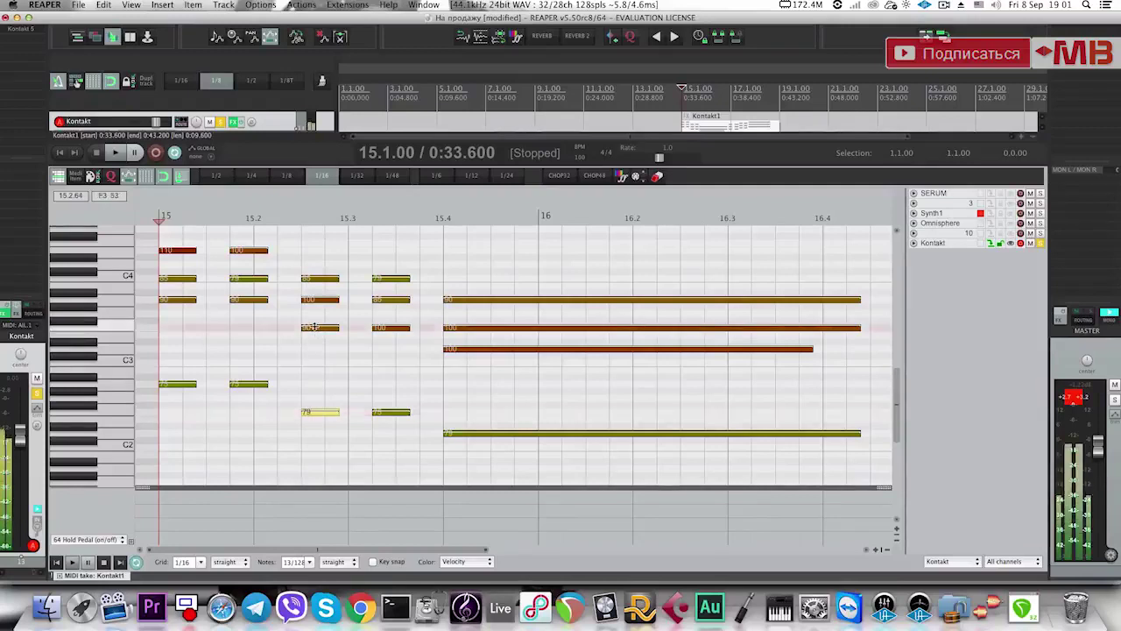
Select all notes in the Kontakt item and even out their velocities to about 95.
left_click(317, 279)
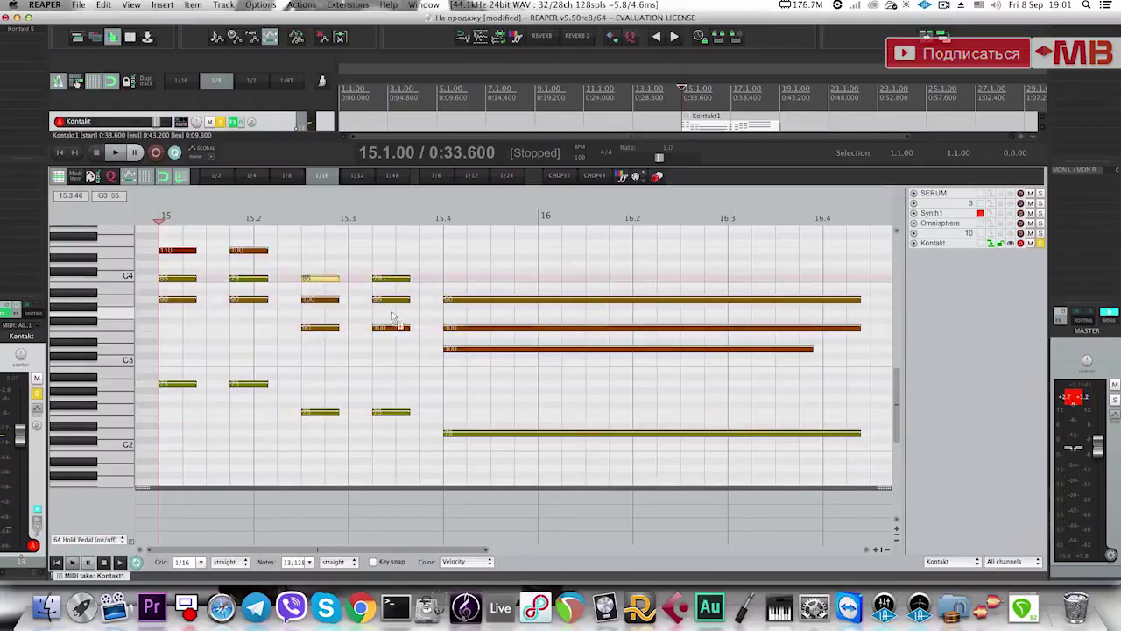
key("super+a")
mouse_move(390, 328)
left_mouse_down()
mouse_move(393, 302)
mouse_move(383, 338)
left_mouse_up()
left_click(178, 332)
scroll(219, 331, "down", 1)
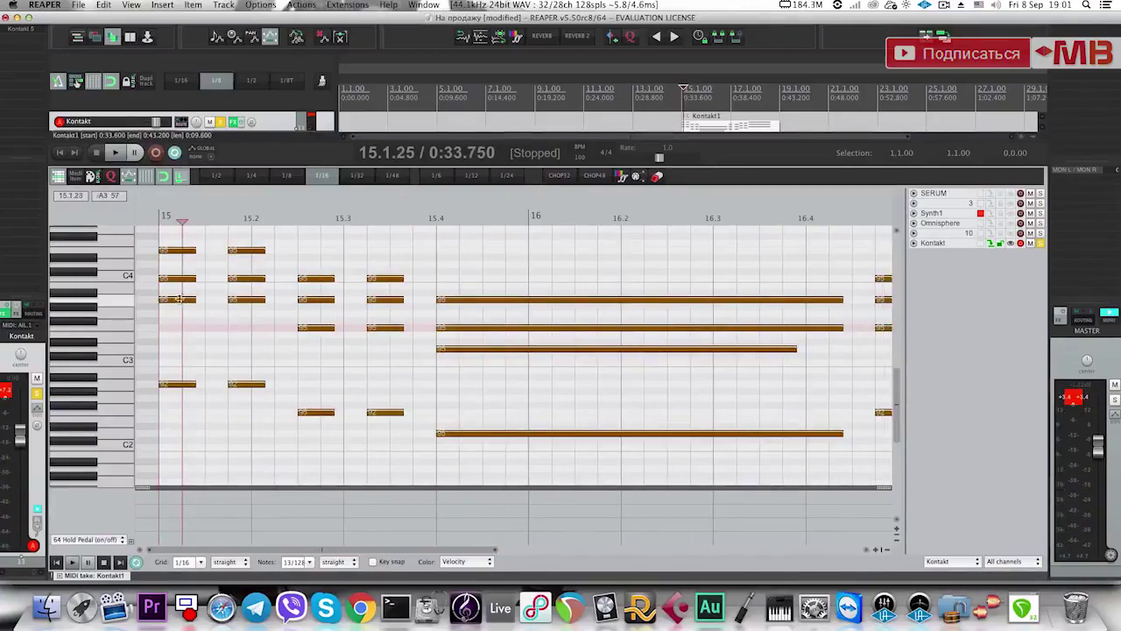
Audition the top notes of the first and third chords and the upper notes of the held chord.
left_click(175, 250)
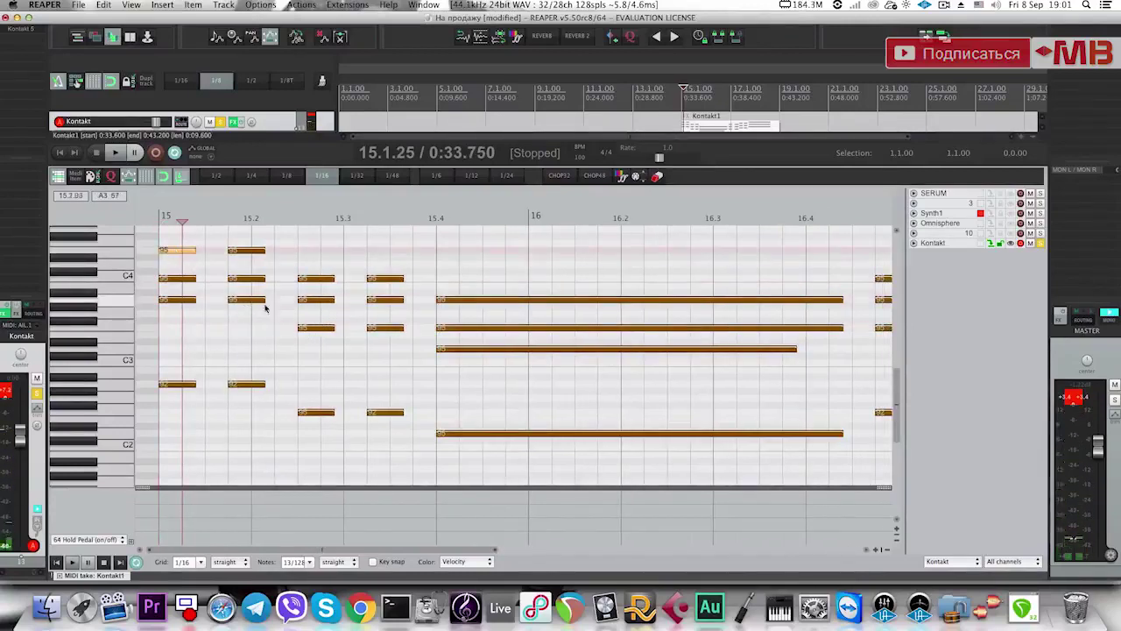
left_click(320, 278)
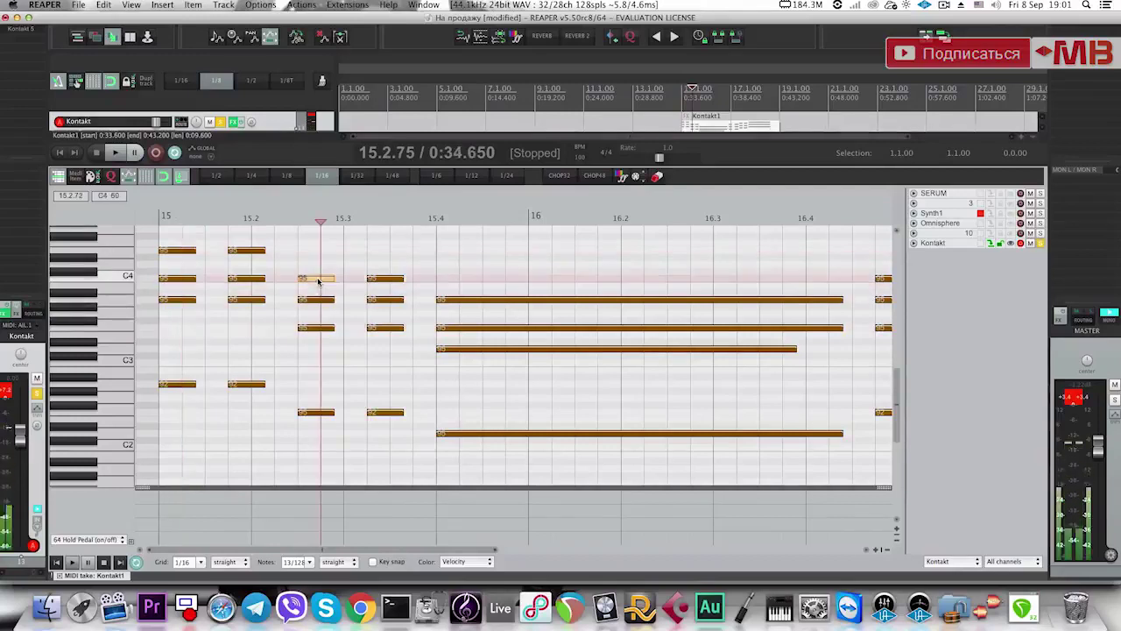
left_click(460, 348)
left_click(457, 328)
left_click(456, 299)
scroll(184, 344, "down", 1)
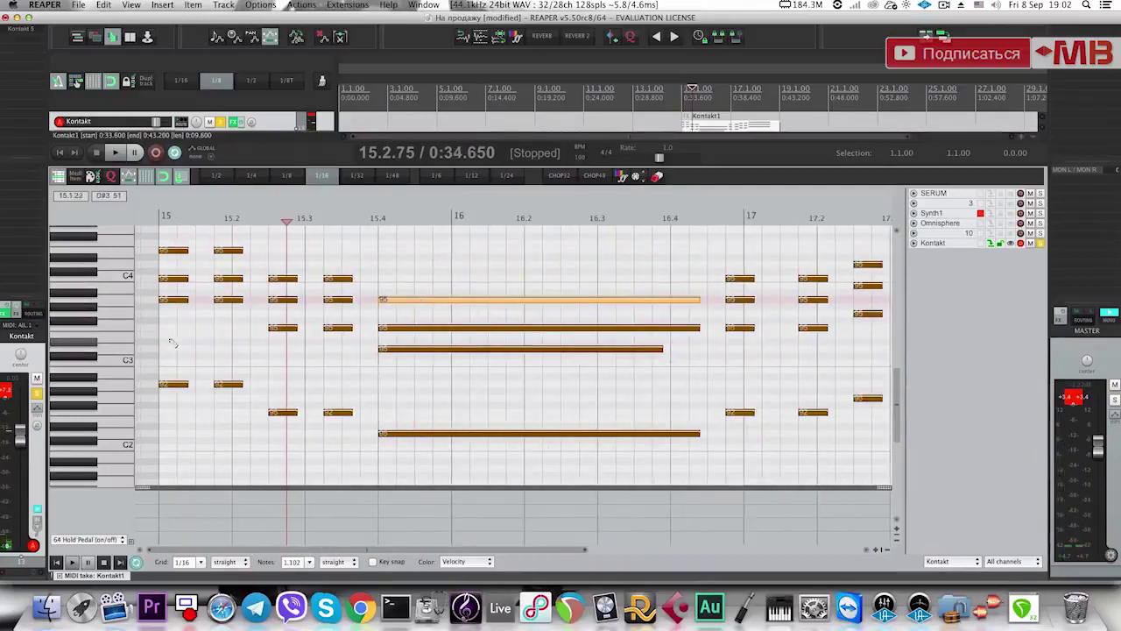
Extend the held chord's D3 note to nearly match the length of its other notes, and play the part from 15.1.00.
left_click(172, 342)
scroll(173, 343, "down", 2)
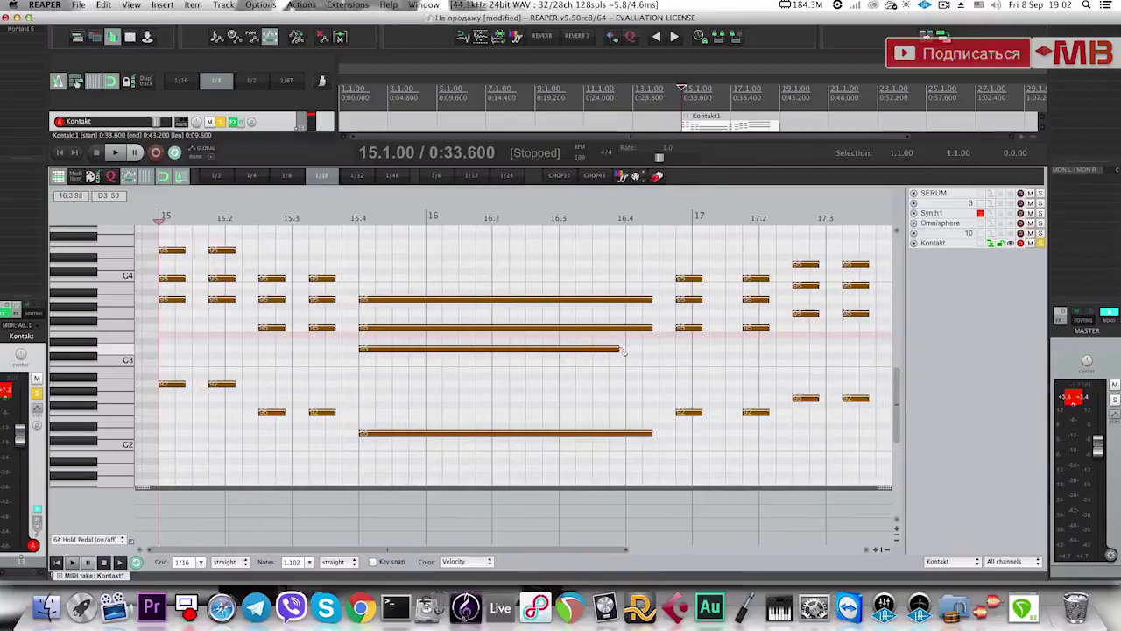
left_click_drag(622, 350, 648, 350)
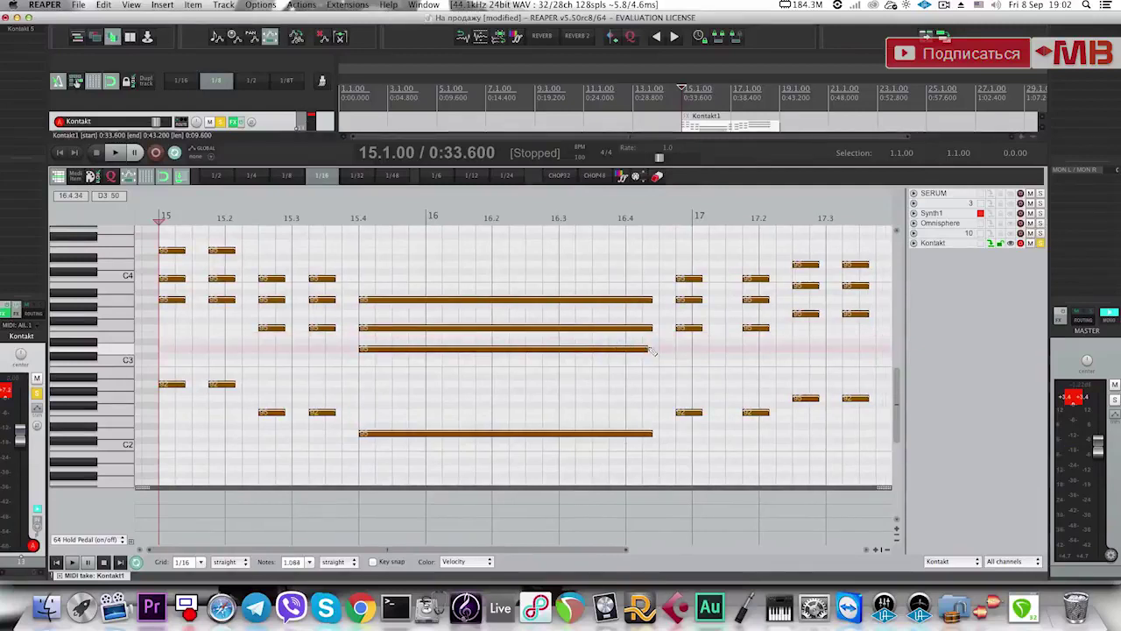
key("space")
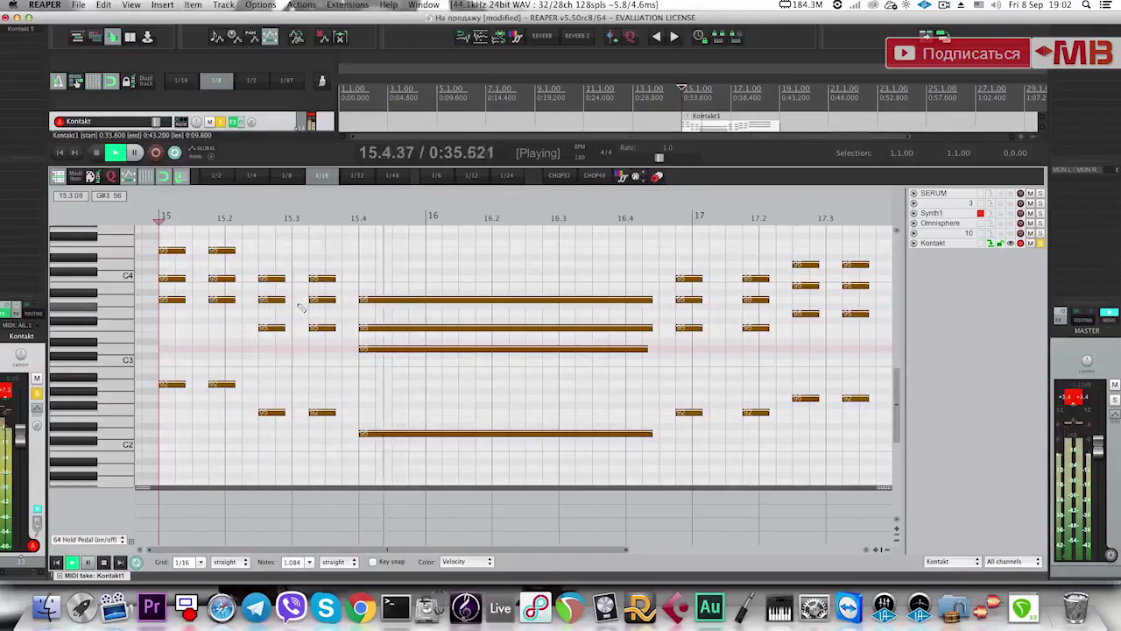
key("space")
scroll(219, 333, "up", 2)
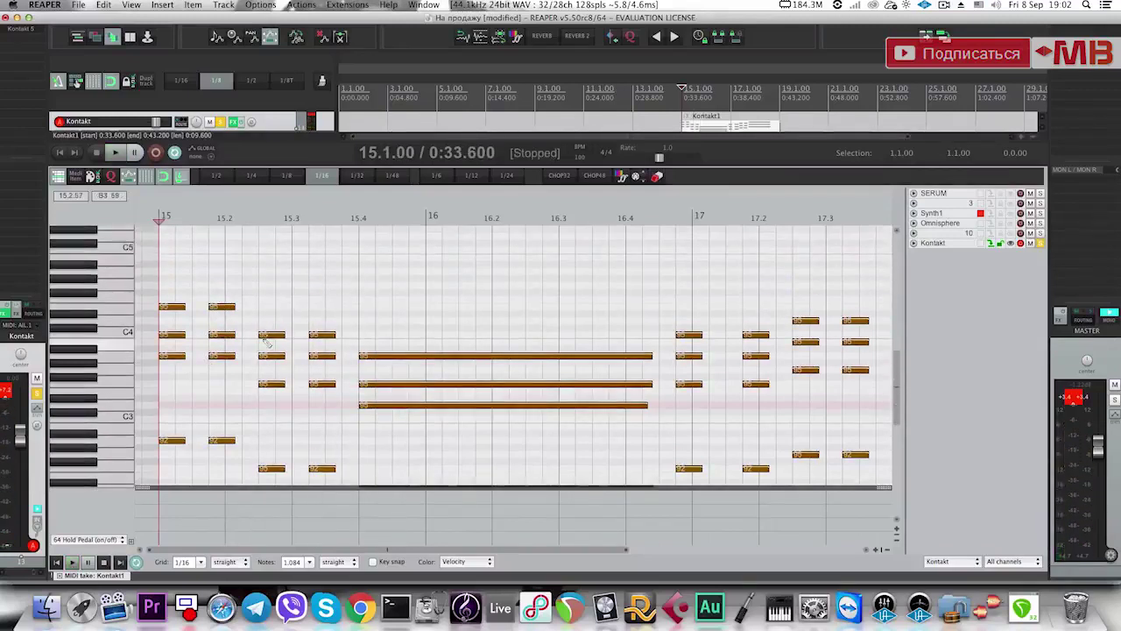
key("space")
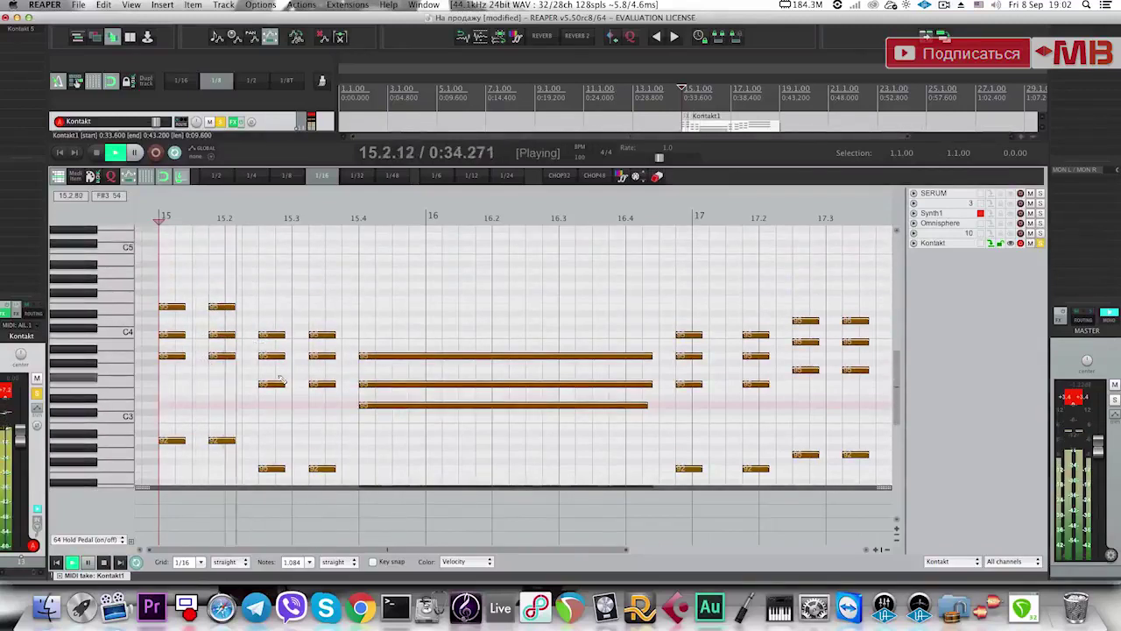
key("space")
Move the F3 and A3 notes of the third and fourth chords up to E4 and G4, and play the result.
left_click_drag(339, 392, 282, 386)
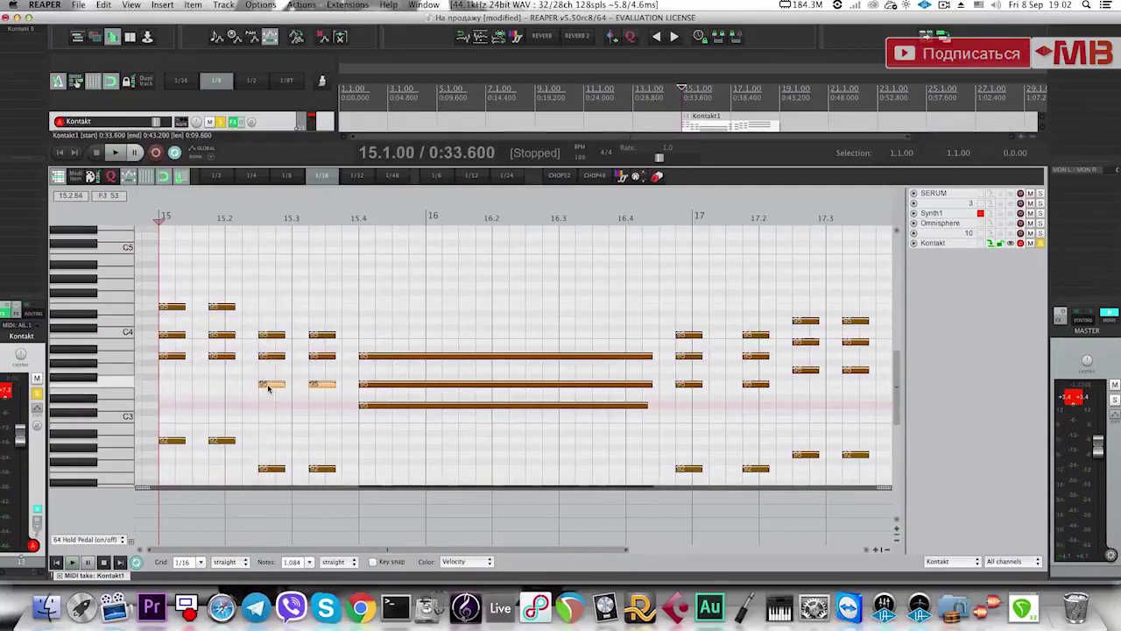
left_click_drag(262, 349, 340, 391)
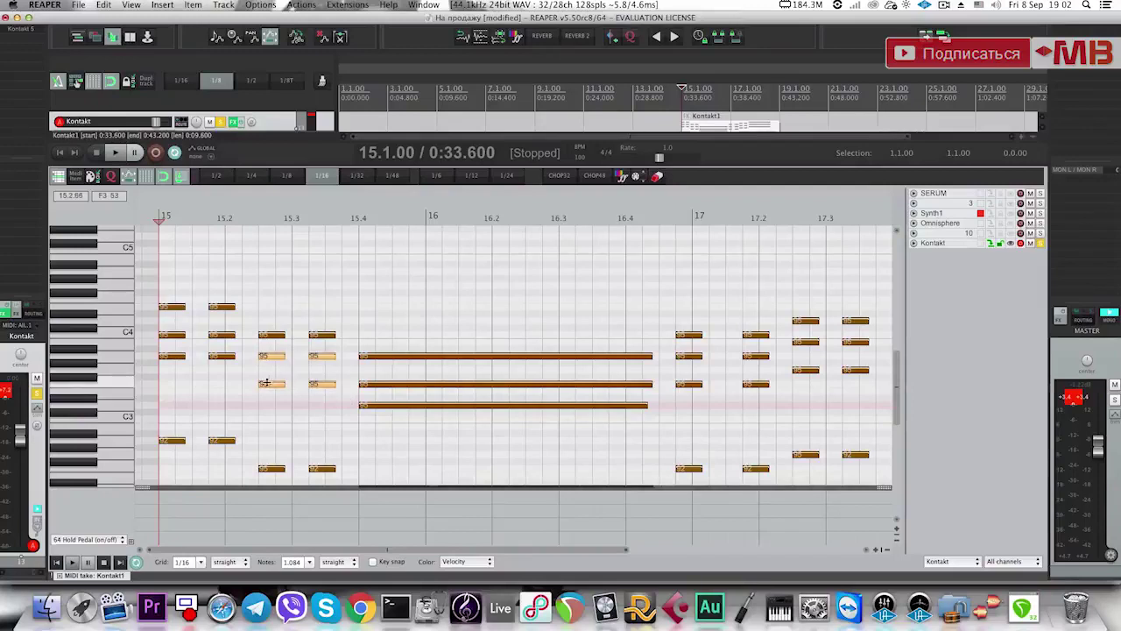
left_click_drag(270, 383, 267, 308)
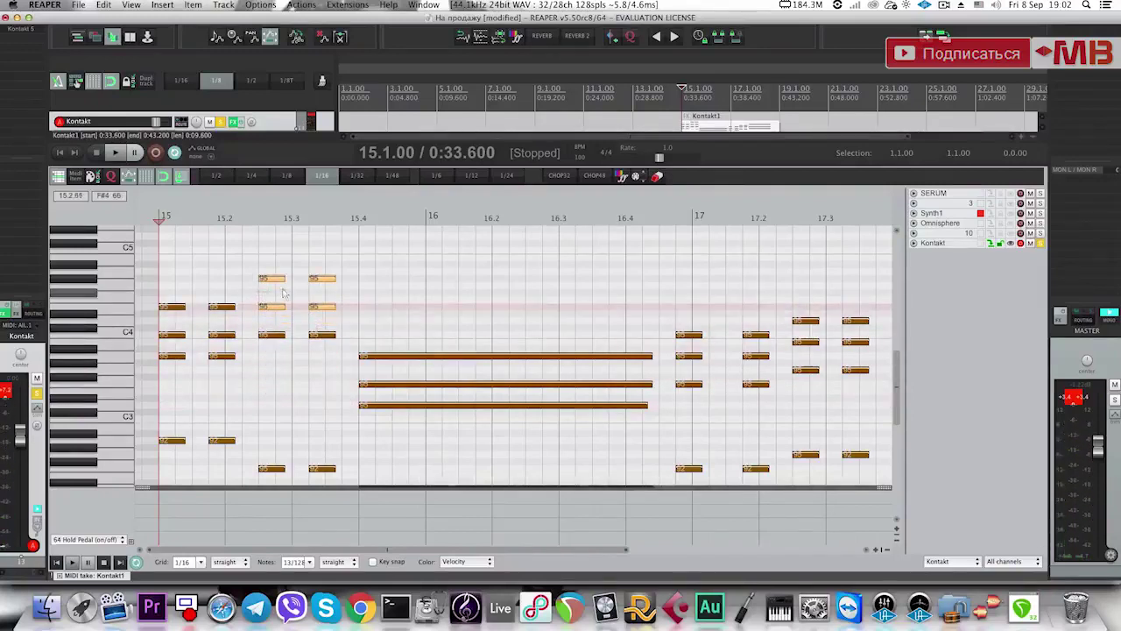
left_click_drag(327, 281, 320, 290)
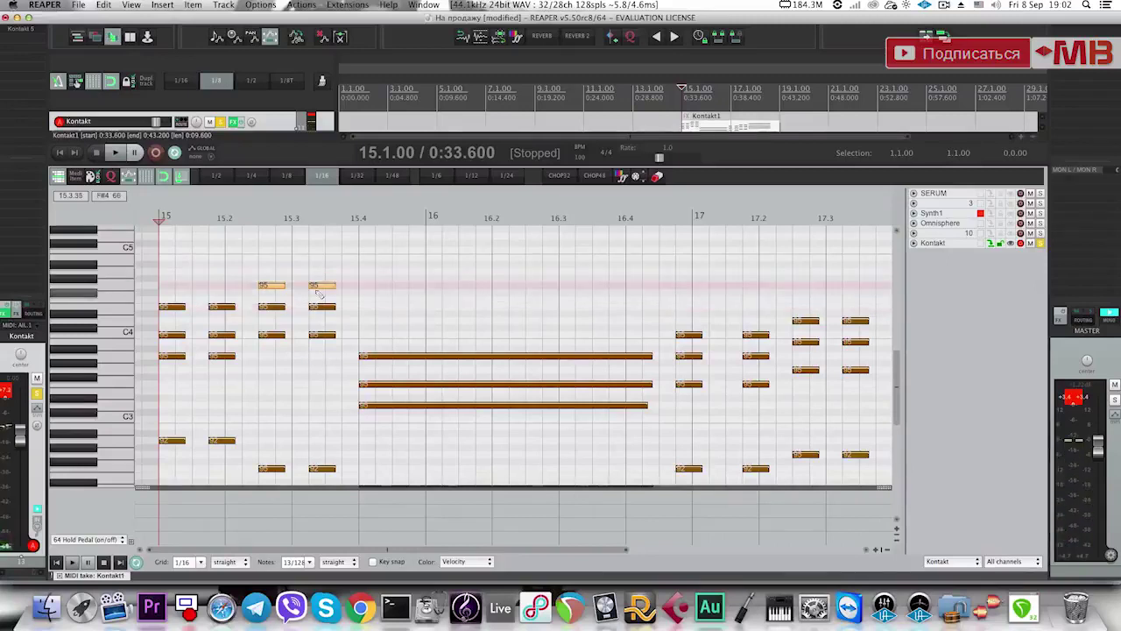
key("space")
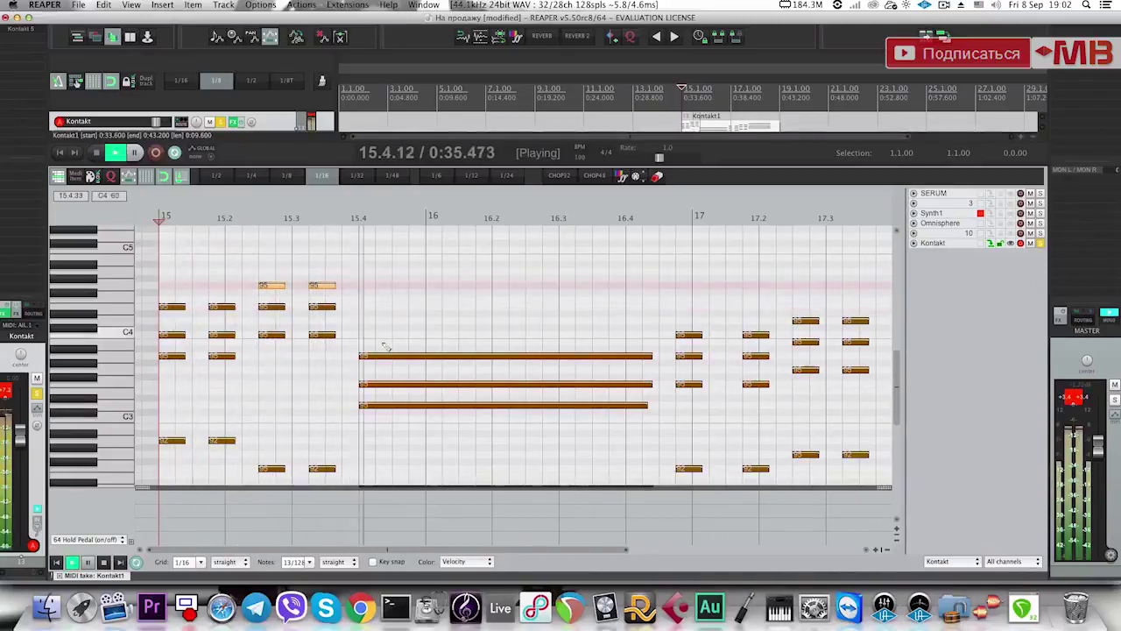
key("space")
Transpose the upper three notes of the first held chord up one octave and play the passage into bar 17.
left_click_drag(393, 417, 378, 348)
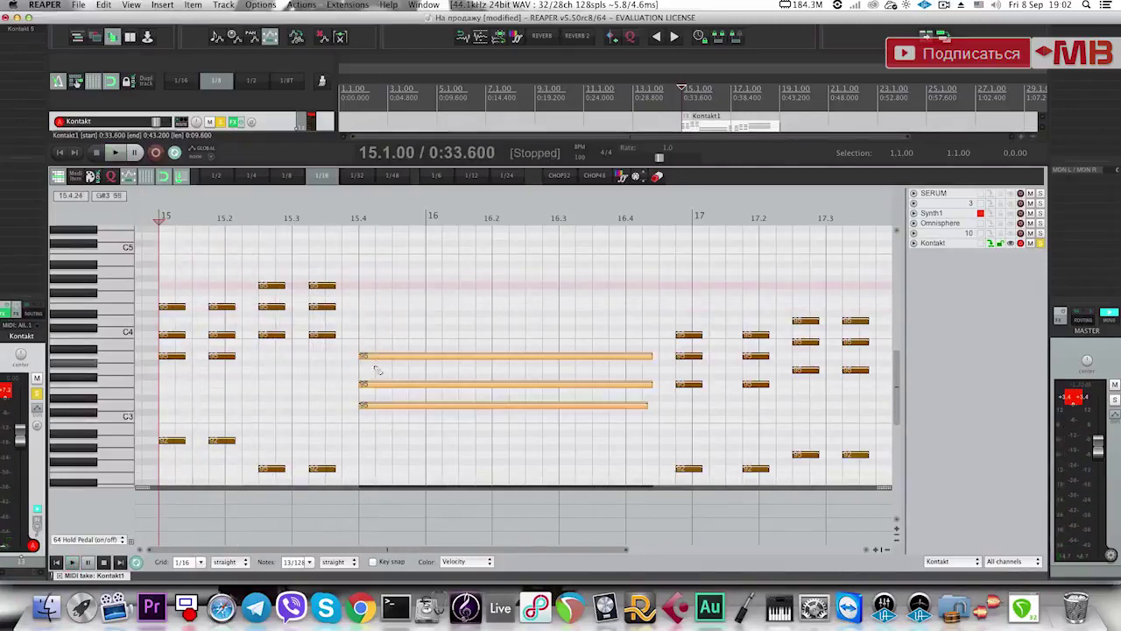
left_click_drag(372, 408, 360, 324)
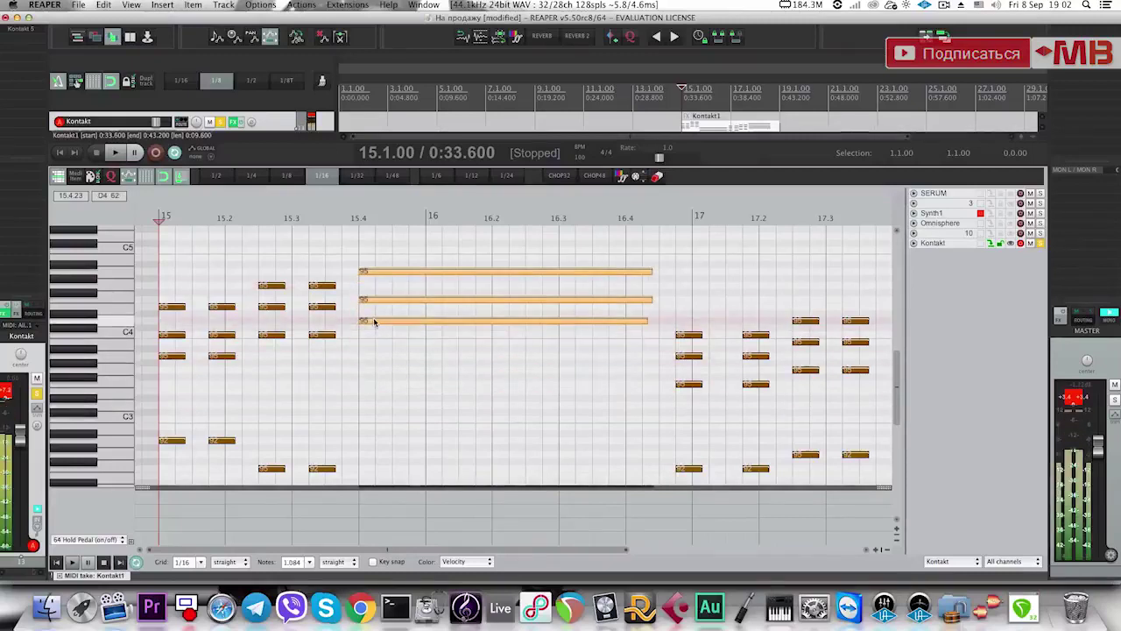
key("space")
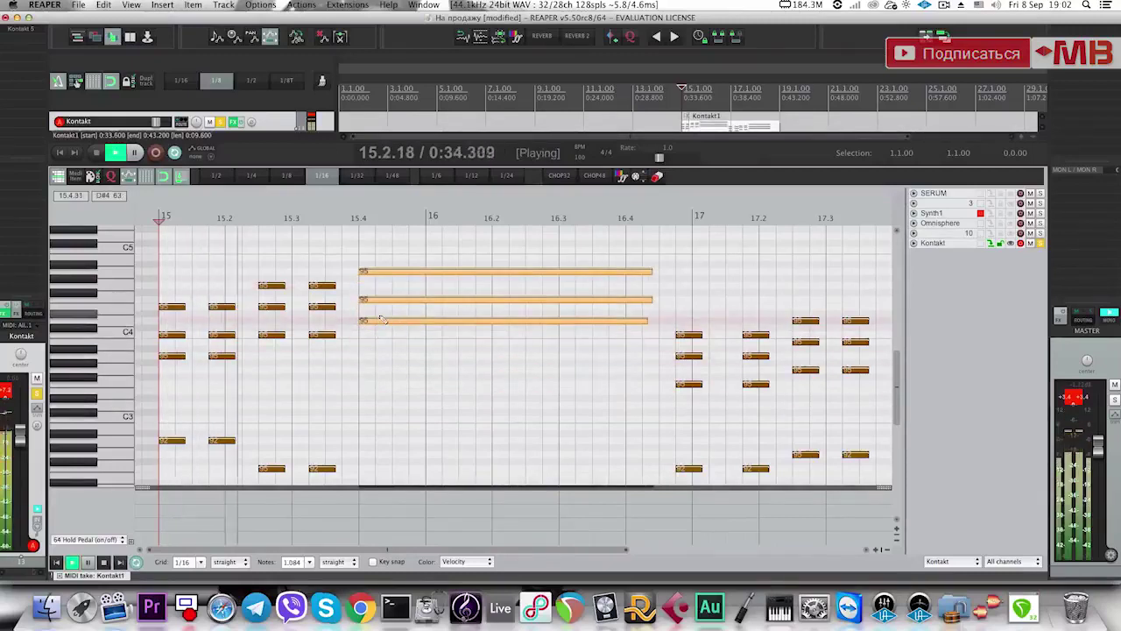
scroll(551, 376, "down", 3)
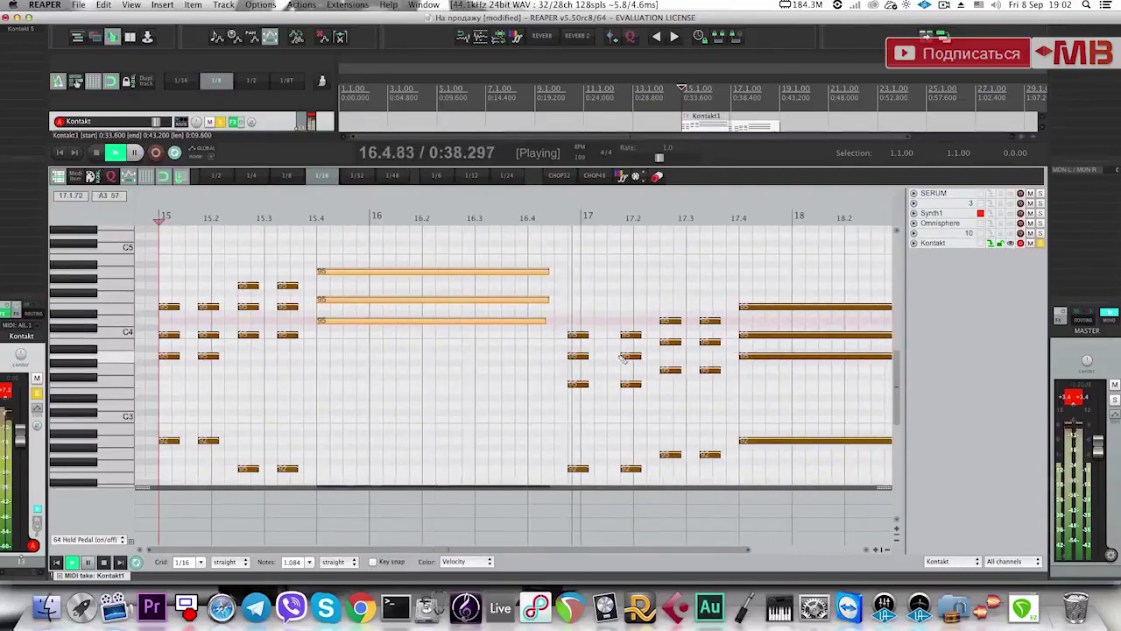
key("space")
Shift the first short chord of the second phrase to start at 17.1.00, keeping the next three chords at their original positions.
left_click_drag(581, 477, 718, 314)
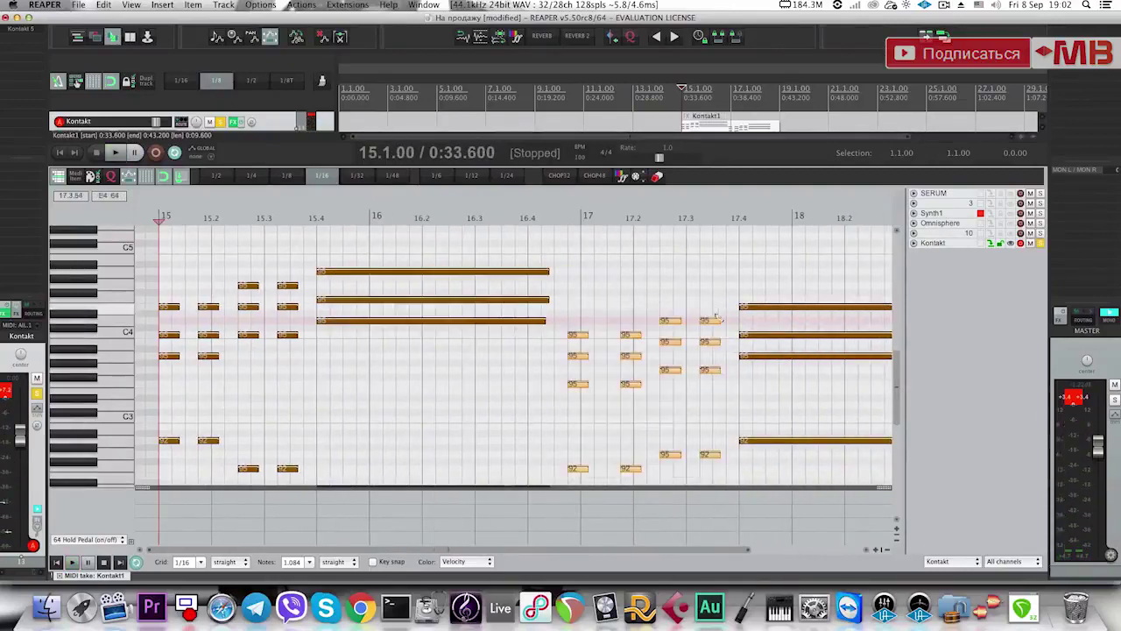
scroll(713, 326, "down", 3)
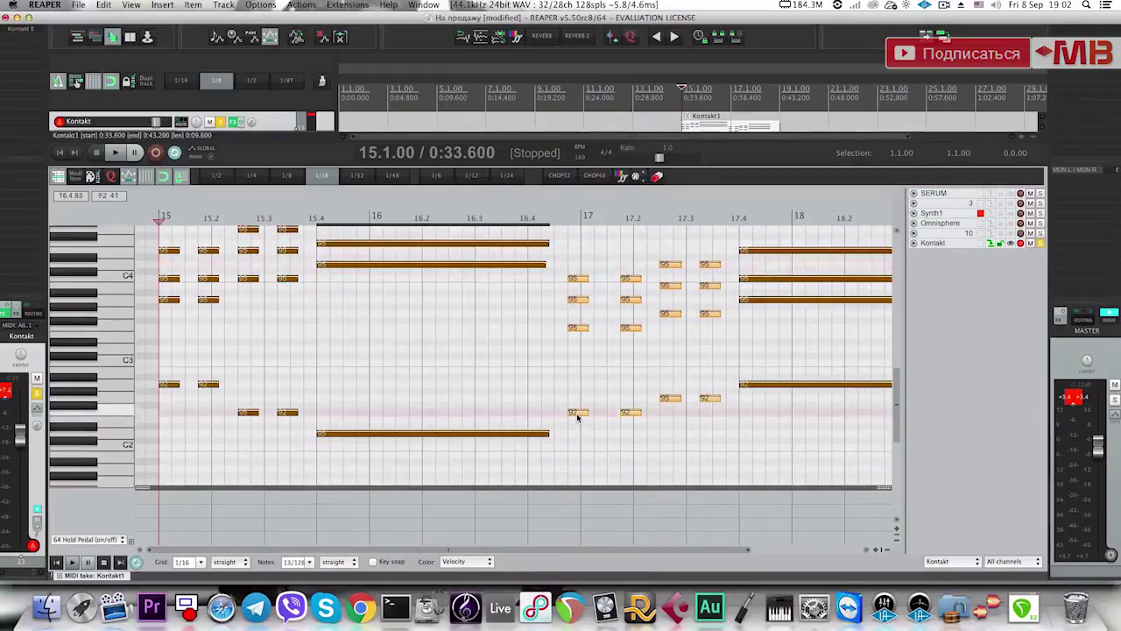
left_click_drag(578, 415, 592, 415)
left_click_drag(667, 356, 712, 266)
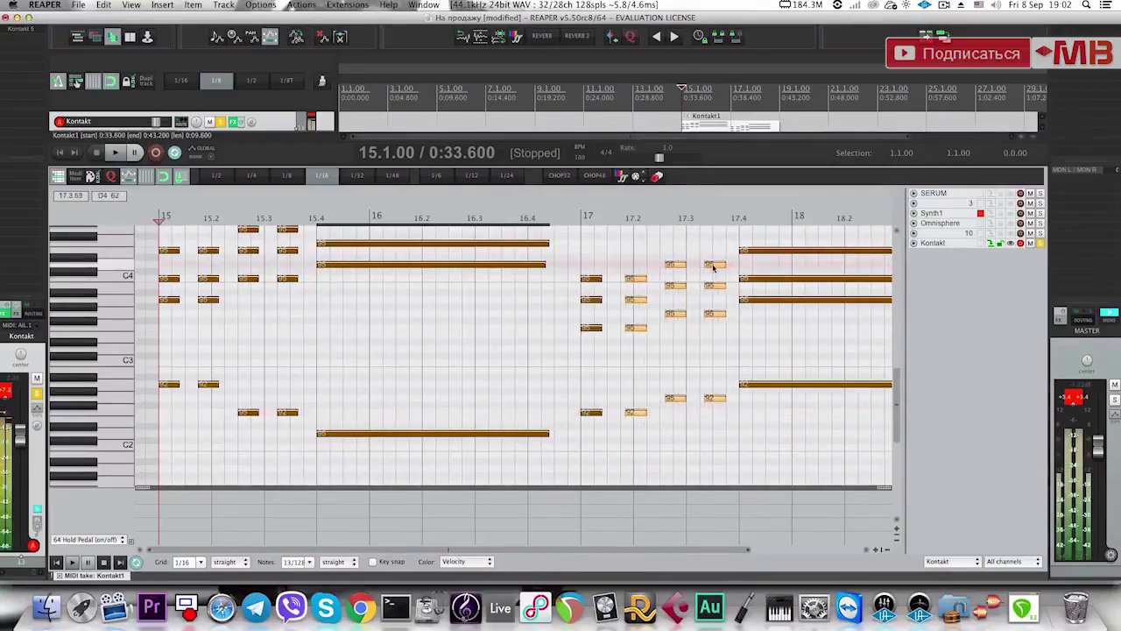
Play from 16.4.75 and add a G4 note on top of the last short chord before 17.4.
left_click(569, 261)
key("space")
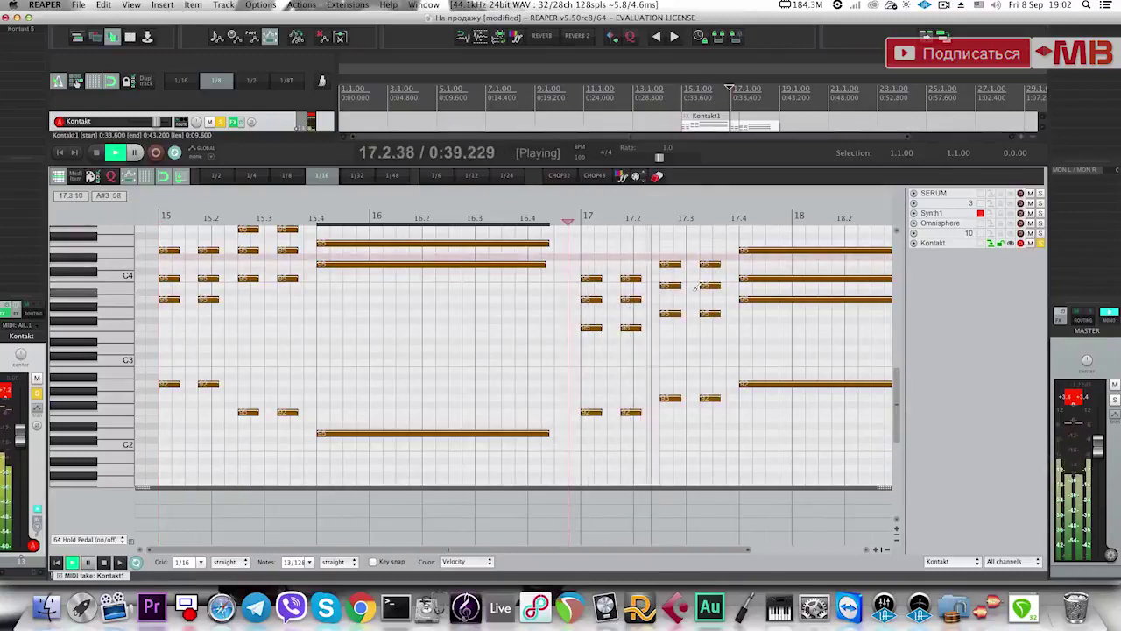
scroll(713, 298, "up", 3)
key("space")
scroll(715, 299, "up", 1)
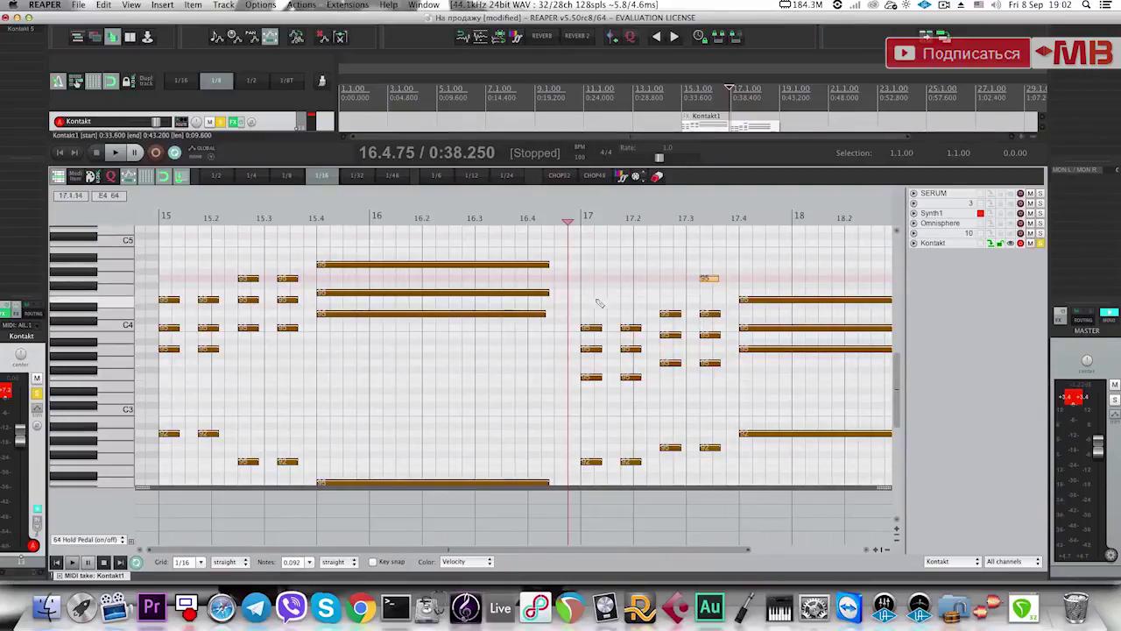
Listen to the second phrase from just before bar 17, and return the edit cursor to 15.1.00.
key("space")
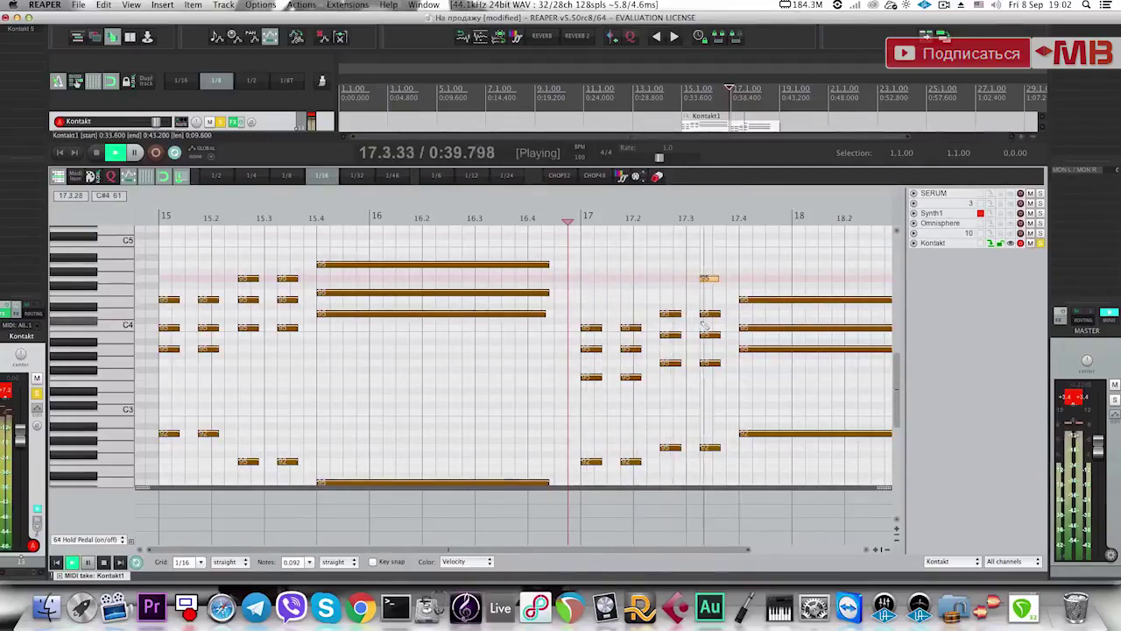
left_click(462, 341)
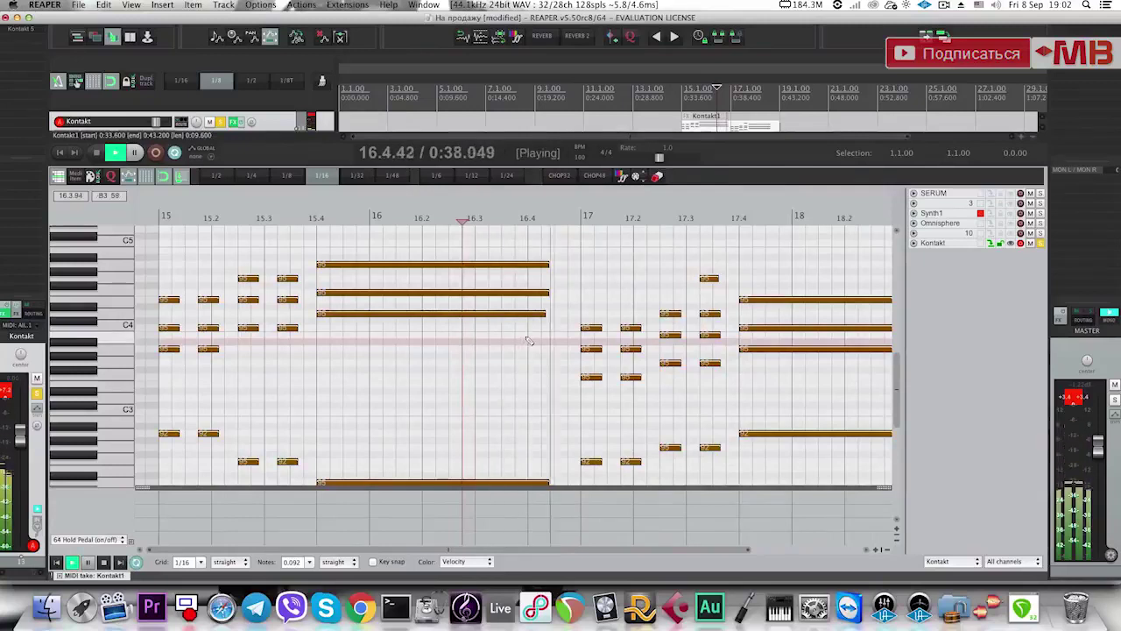
scroll(393, 355, "down", 2)
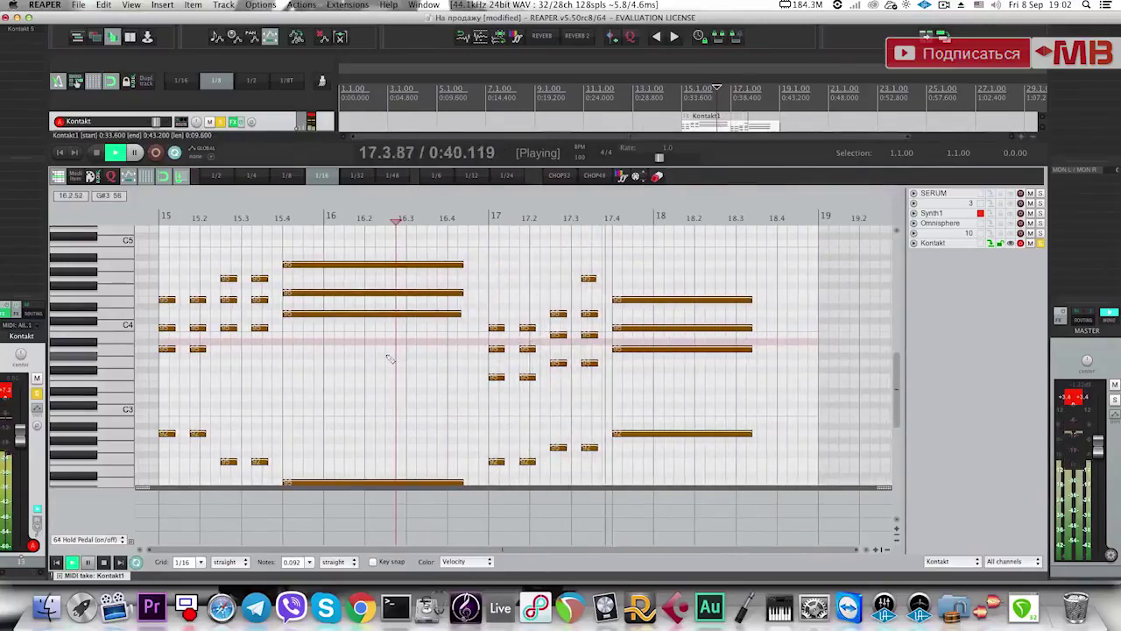
scroll(386, 356, "down", 1)
key("space")
left_click(164, 368)
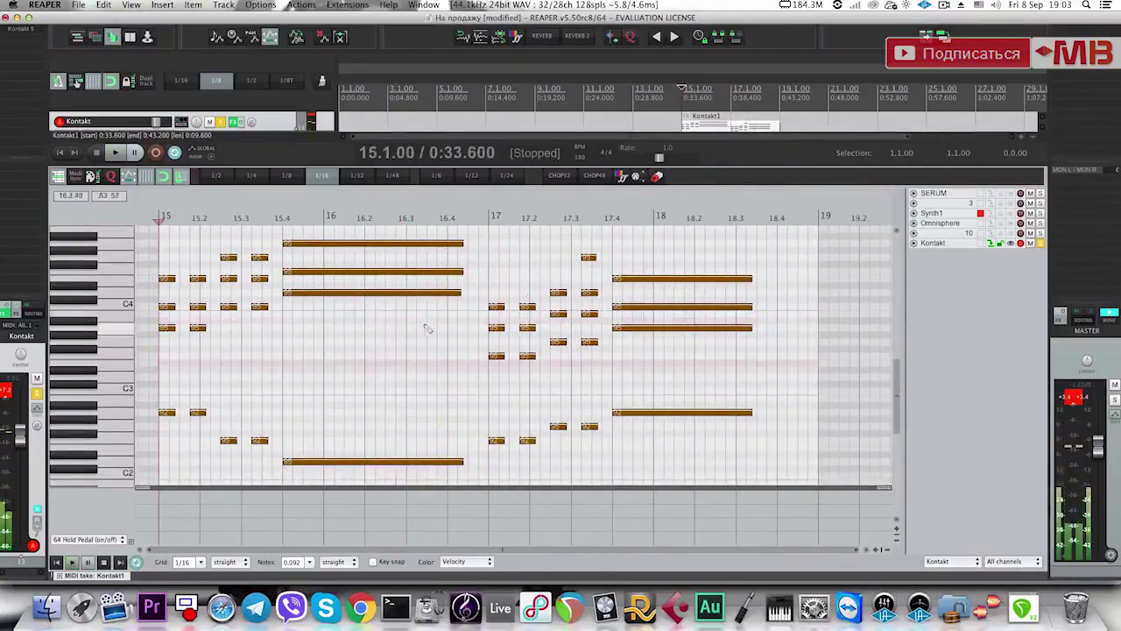
Shorten all four notes of the first held chord slightly at their ends and play the part.
left_click_drag(450, 474, 453, 251)
key("space")
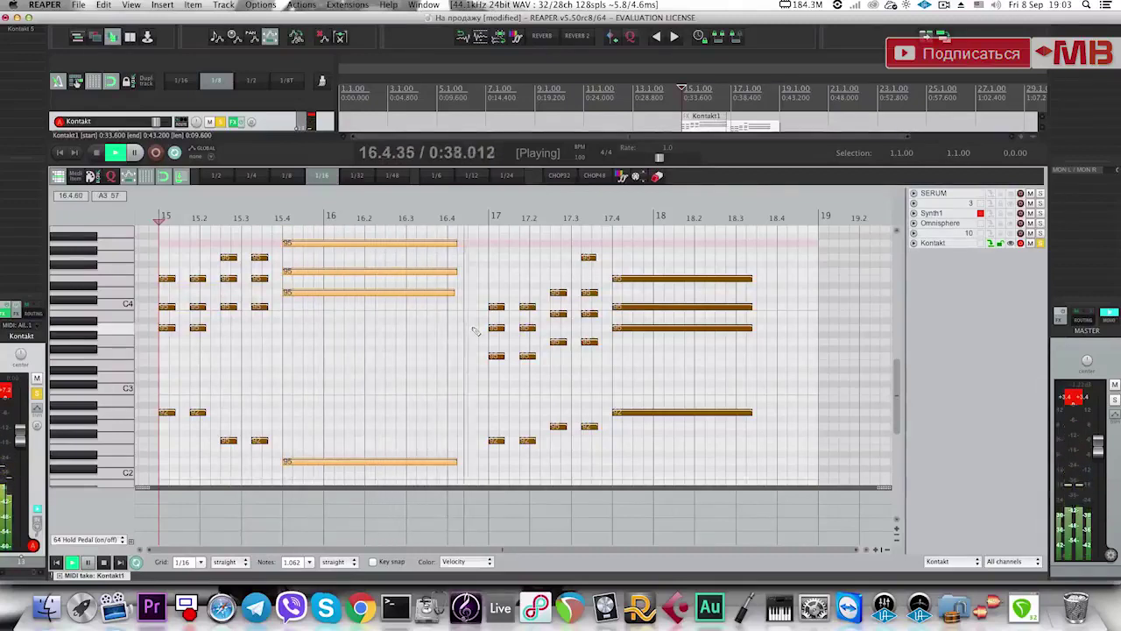
key("space")
Add an eighth-note G3 leading into bar 17 and play the part from 15.1.00.
left_click(473, 342)
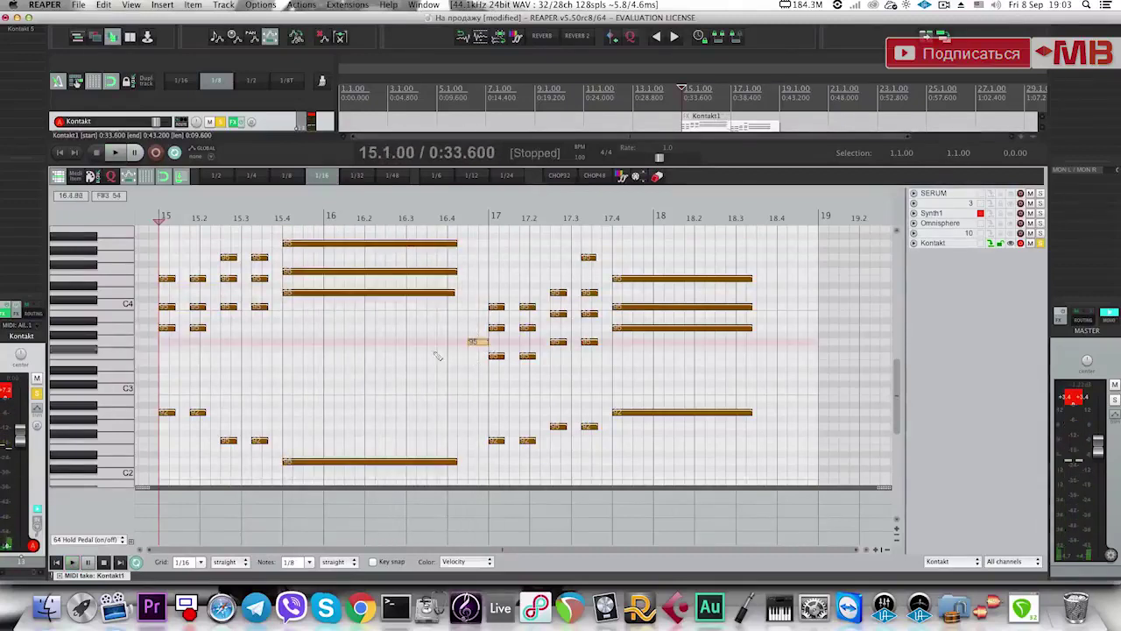
key("space")
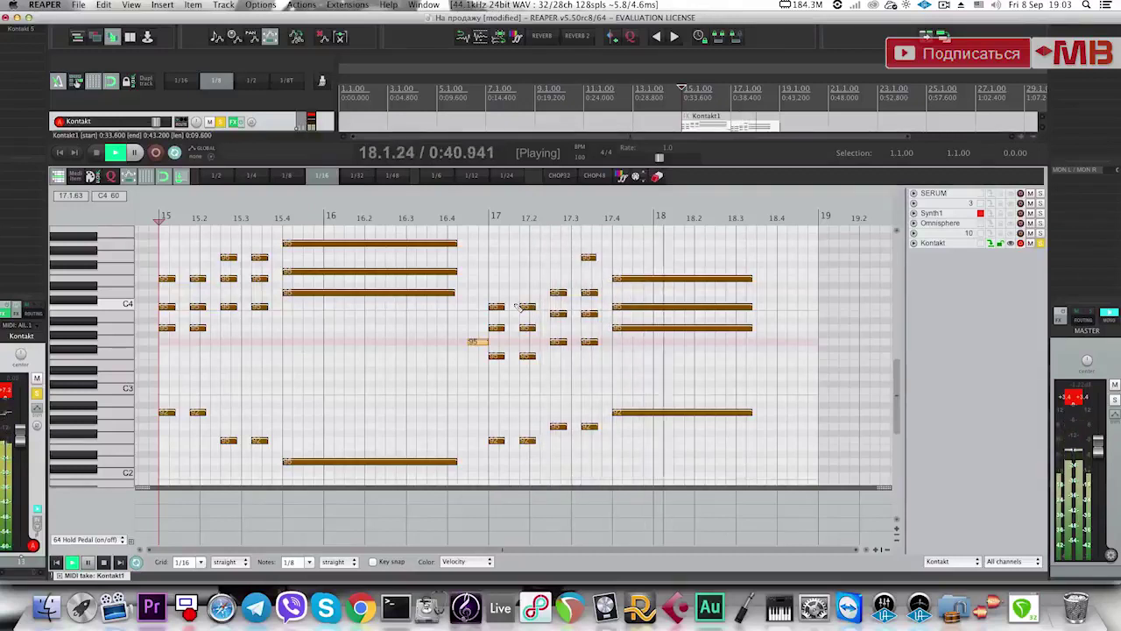
key("space")
Audition the top and A3 notes of the last held chord, and play briefly from 17.3.75.
left_click(639, 278)
left_click(629, 281)
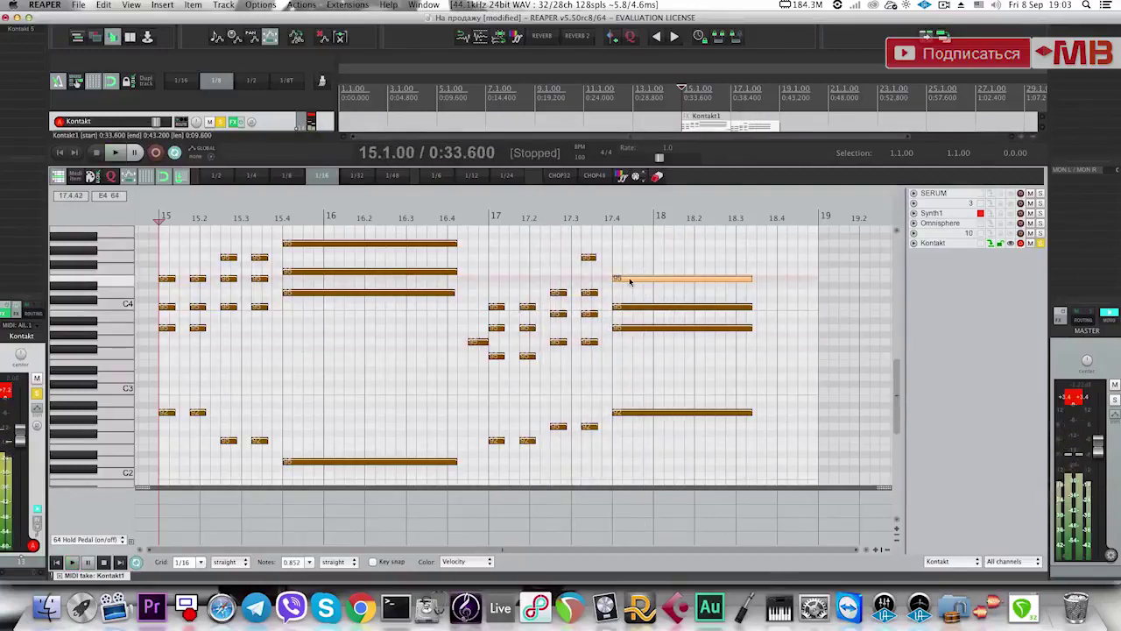
left_click(624, 328)
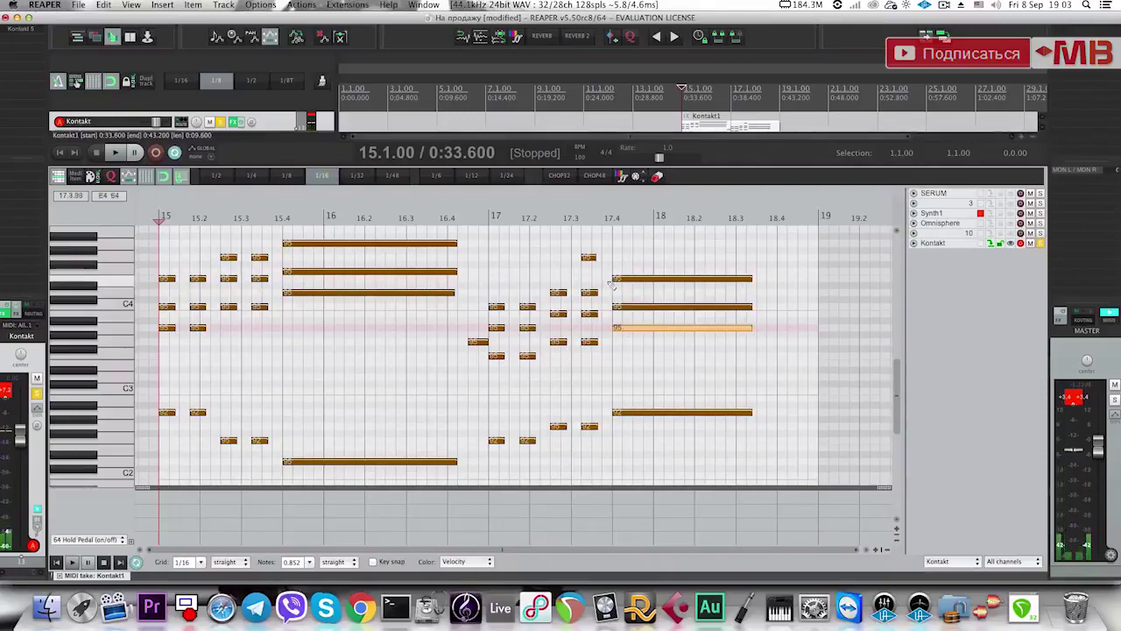
left_click(592, 299)
key("space")
key("space")
Close the MIDI editor and duplicate the Kontakt item so the copy starts at 19.1.00.
key("Escape")
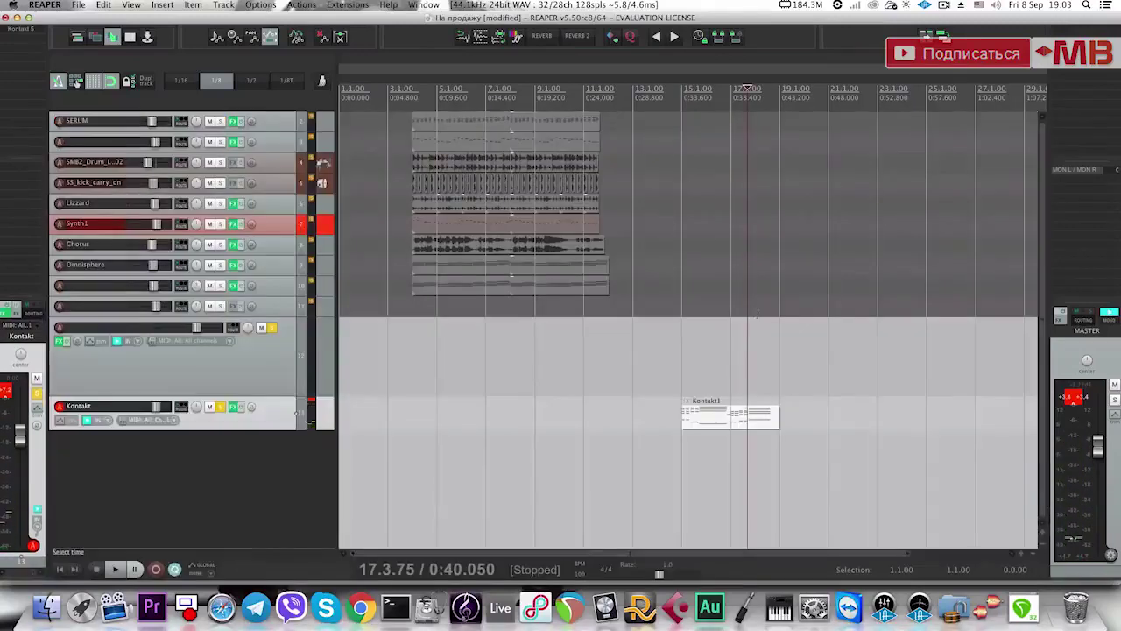
key("super+d")
double_click(782, 418)
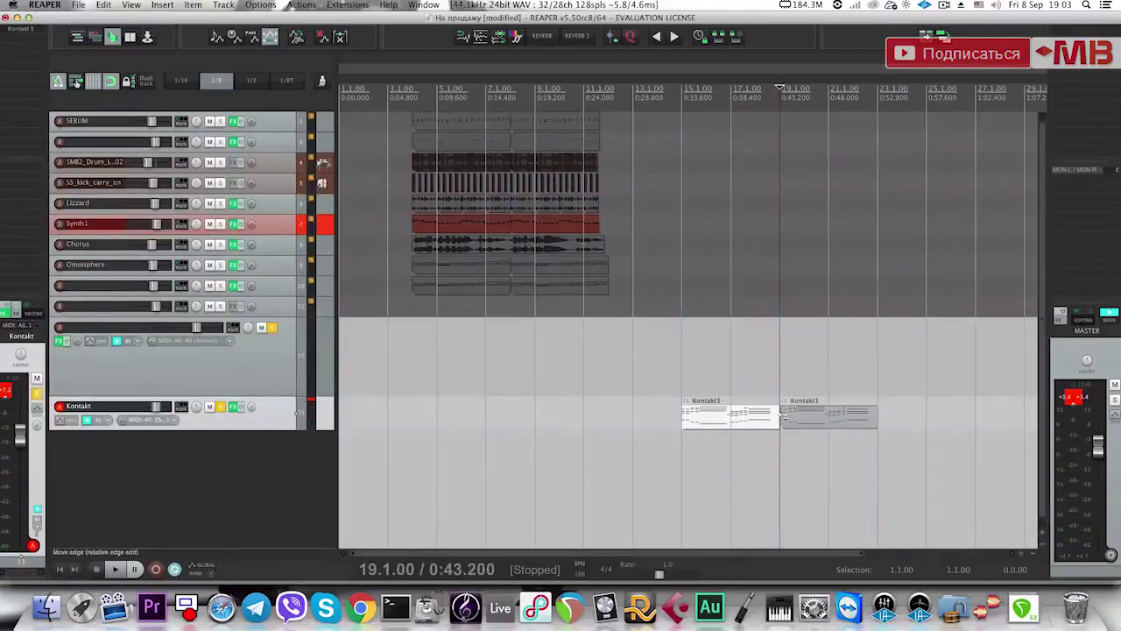
Open the duplicated Kontakt item for MIDI editing, lower the two C4 notes at bar 21 to C3, and play from 21.1.00.
left_click_drag(510, 365, 486, 207)
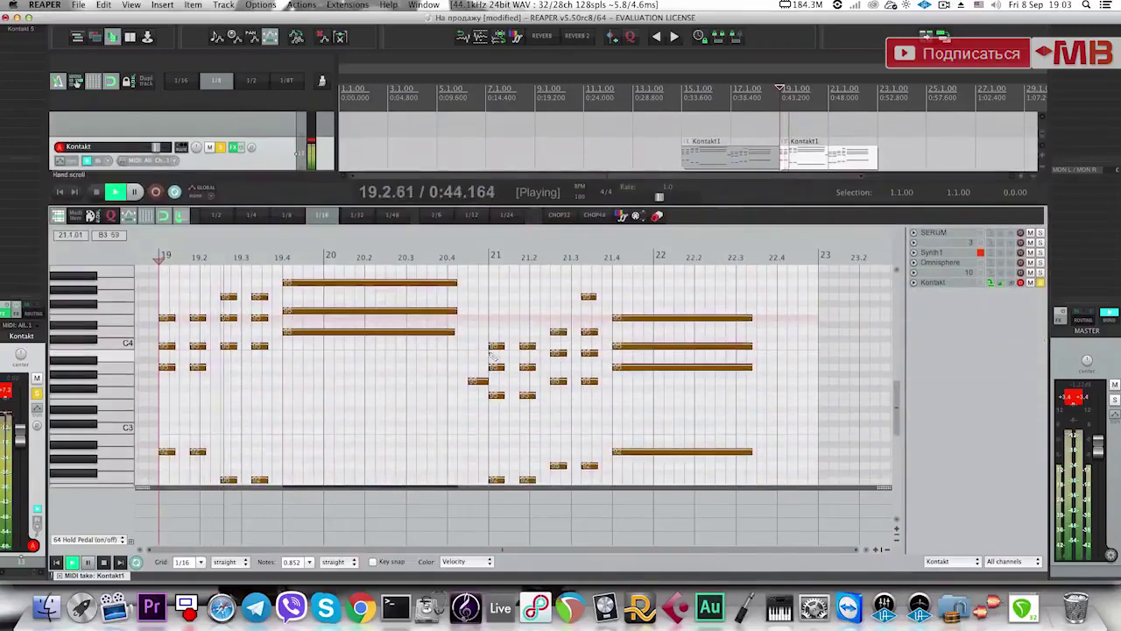
left_click_drag(498, 392, 499, 364)
scroll(504, 359, "down", 1)
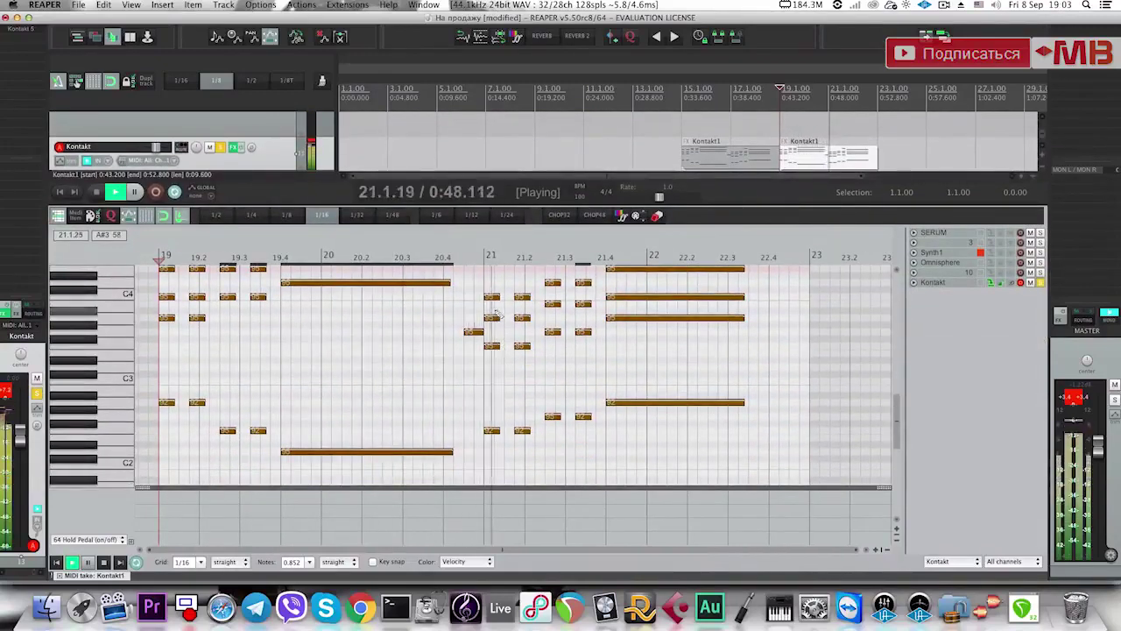
key("space")
left_click_drag(493, 299, 493, 386)
left_click(487, 366)
key("space")
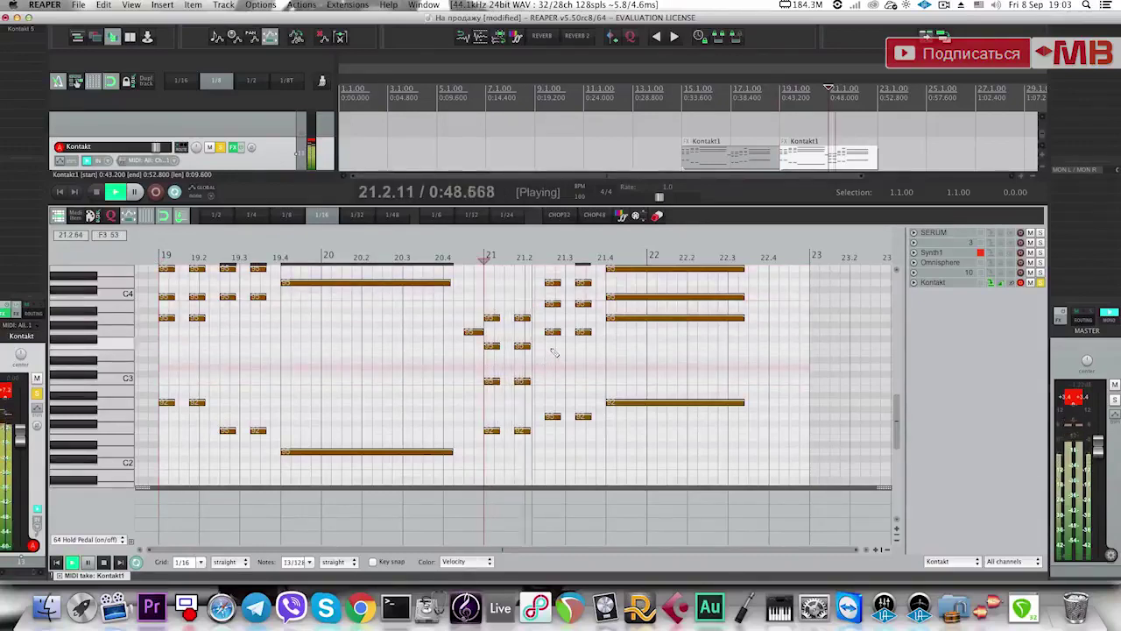
Lower the two D4 notes of the second chord pair in bar 21 to D3 and play from 21.1.00.
key("space")
left_click_drag(552, 293, 549, 366)
key("space")
scroll(575, 357, "down", 2)
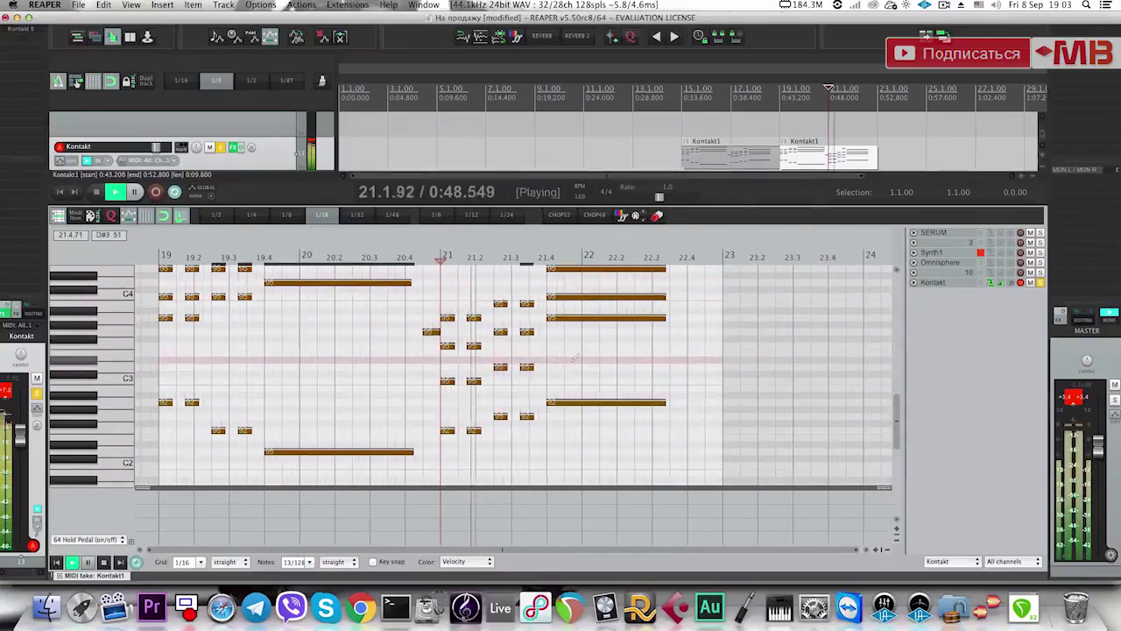
Lower the last held chord's E4 to E3, delete the lone top note just before that chord, and play the result.
scroll(572, 358, "up", 2)
key("space")
left_click_drag(556, 291, 555, 382)
scroll(527, 300, "up", 1)
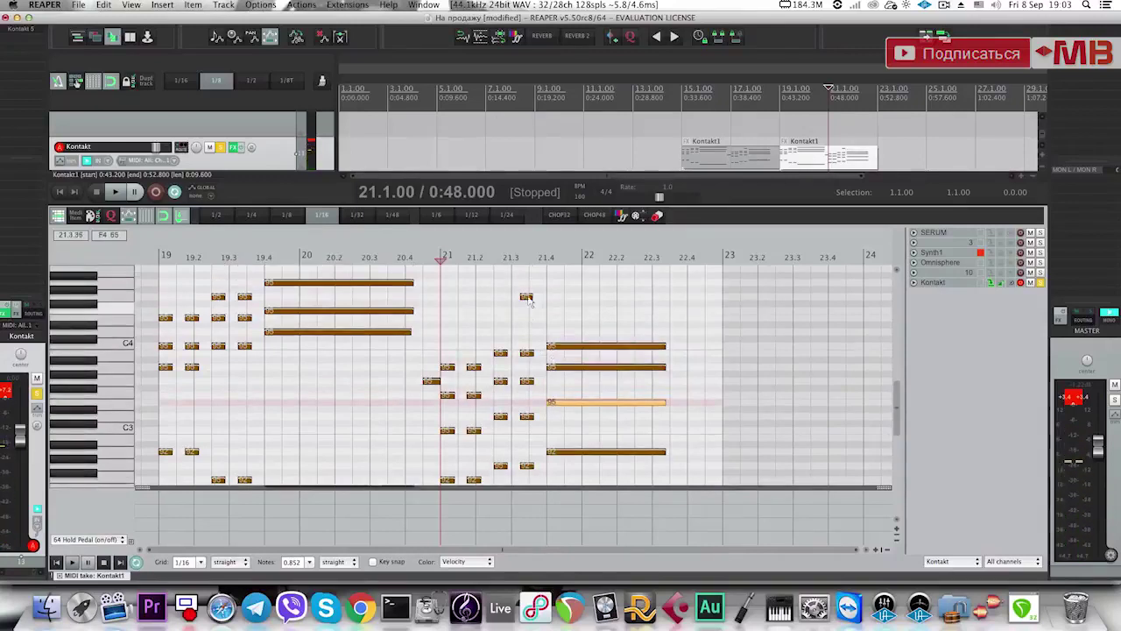
double_click(528, 298)
scroll(536, 381, "down", 1)
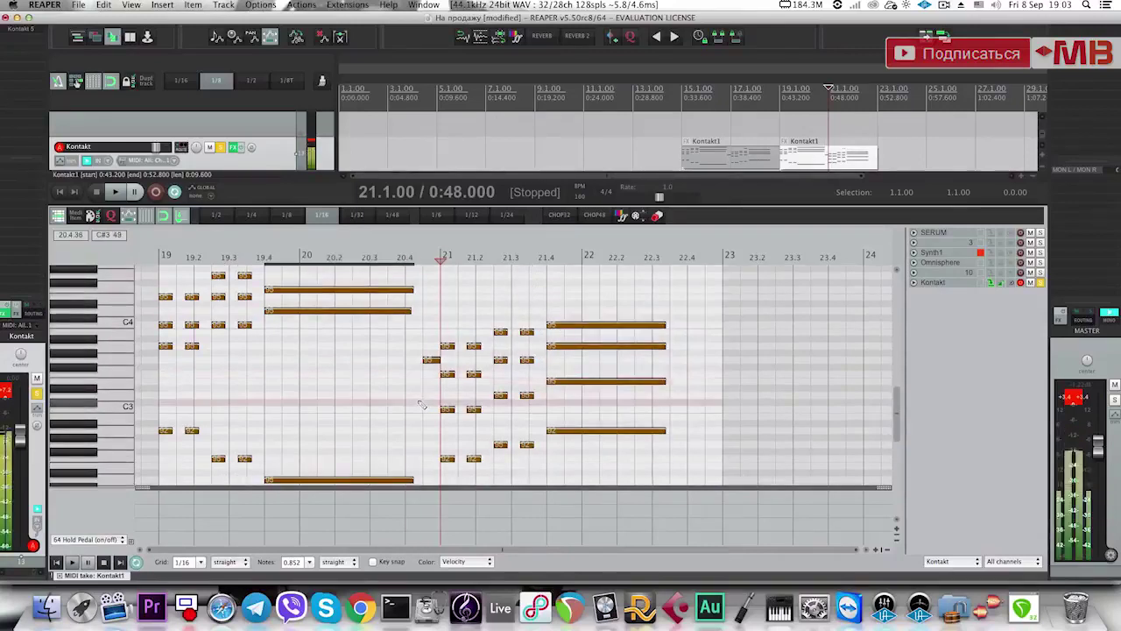
key("space")
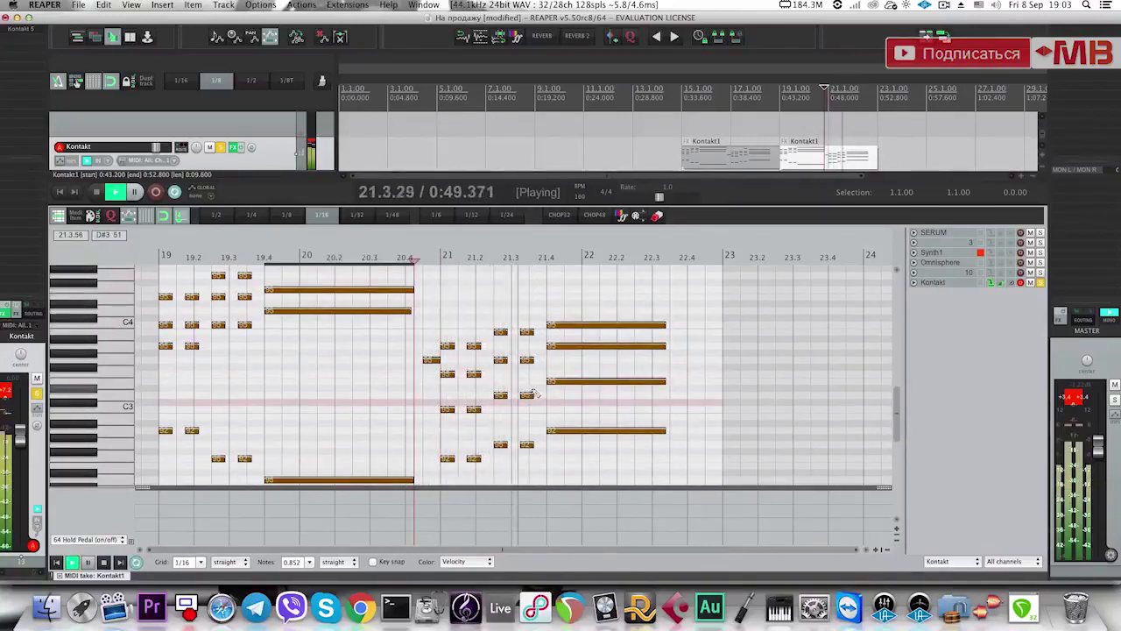
key("space")
Lower the C4 note of the last held chord to C3 and play from just before that chord.
left_click(559, 348)
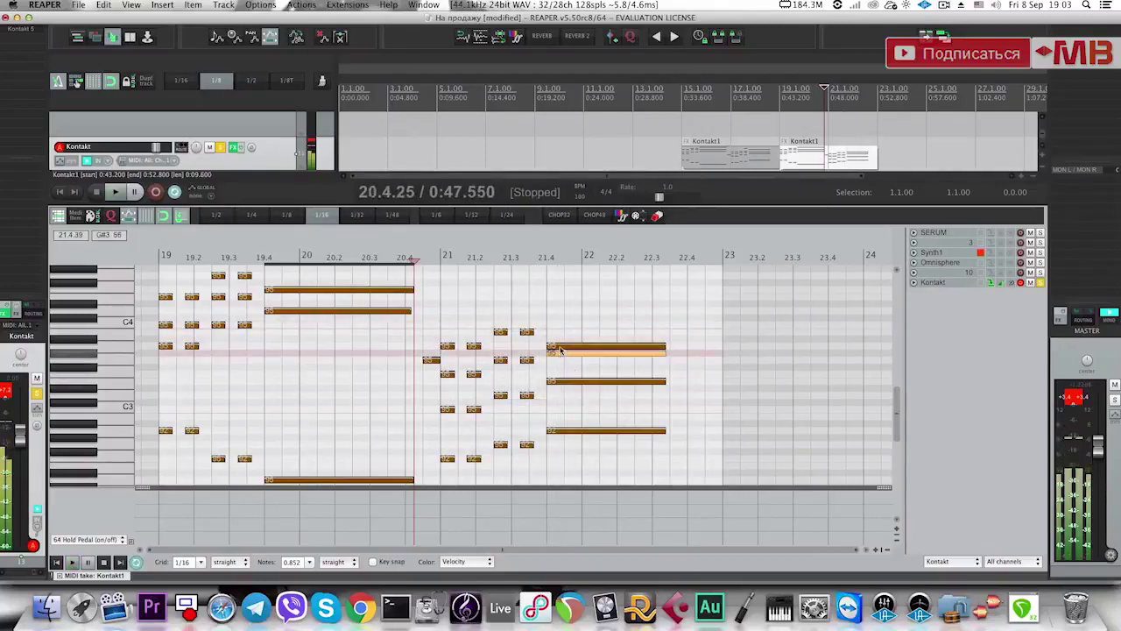
left_click_drag(560, 350, 538, 401)
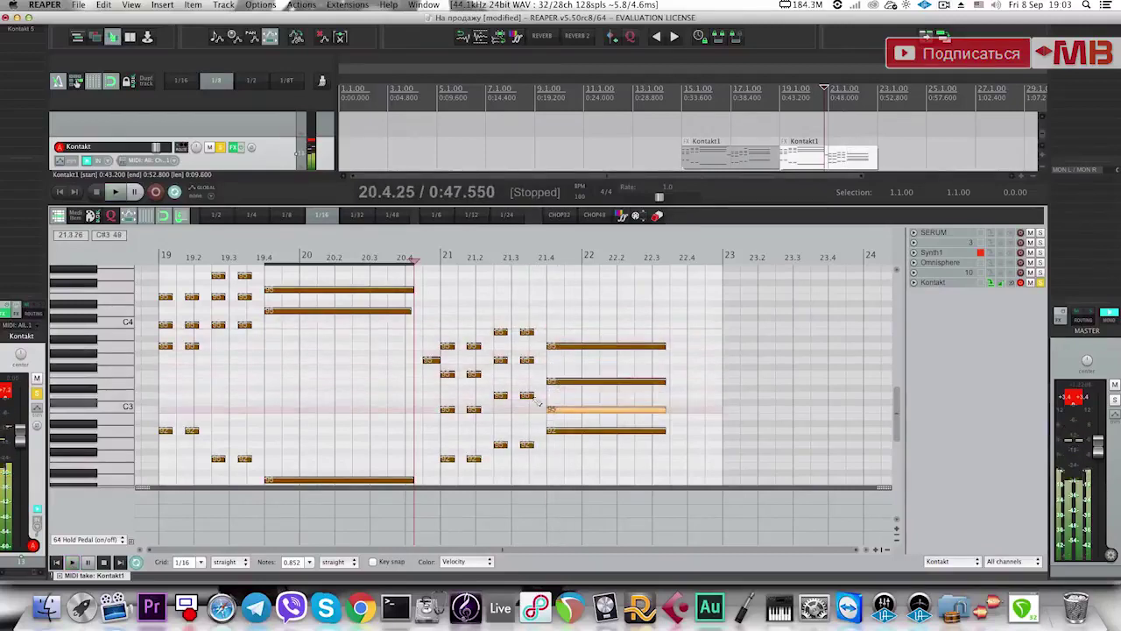
left_click(538, 401)
key("space")
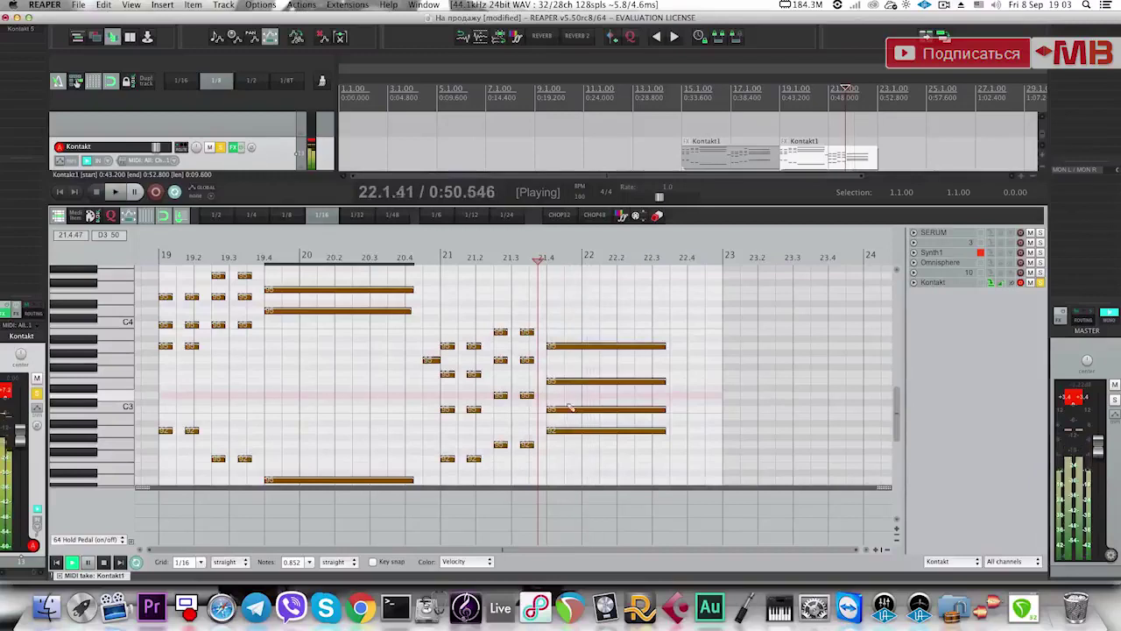
Lower the last held chord's bass note by an octave and play the ending, including from 20.4.50.
key("space")
scroll(567, 407, "down", 3)
left_click_drag(563, 376, 557, 458)
key("space")
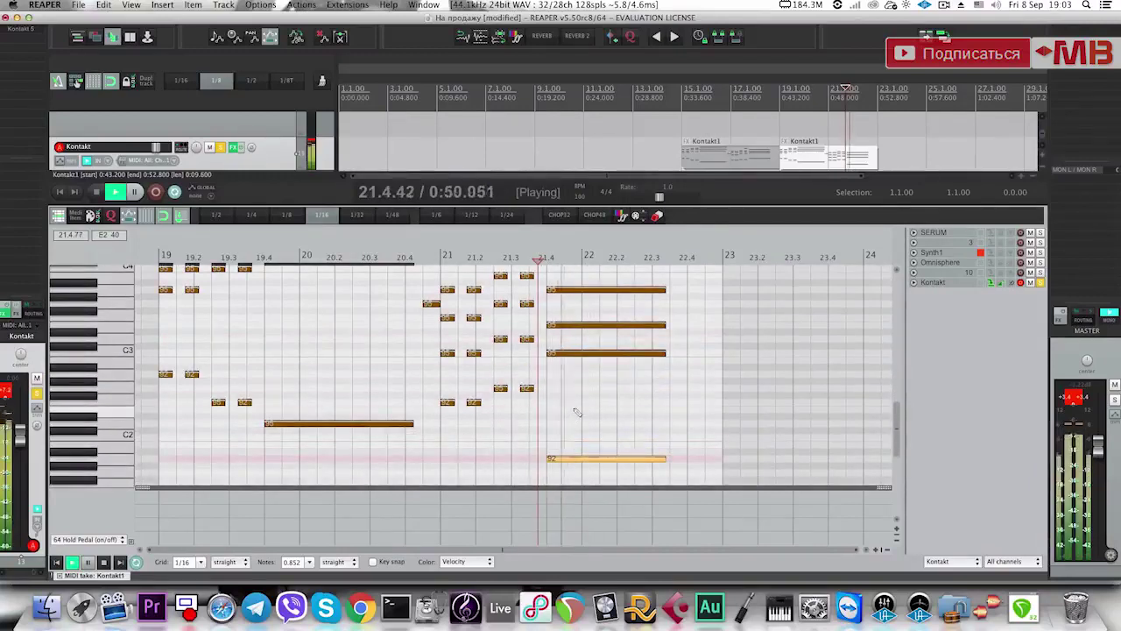
left_click(425, 346)
scroll(432, 351, "down", 1)
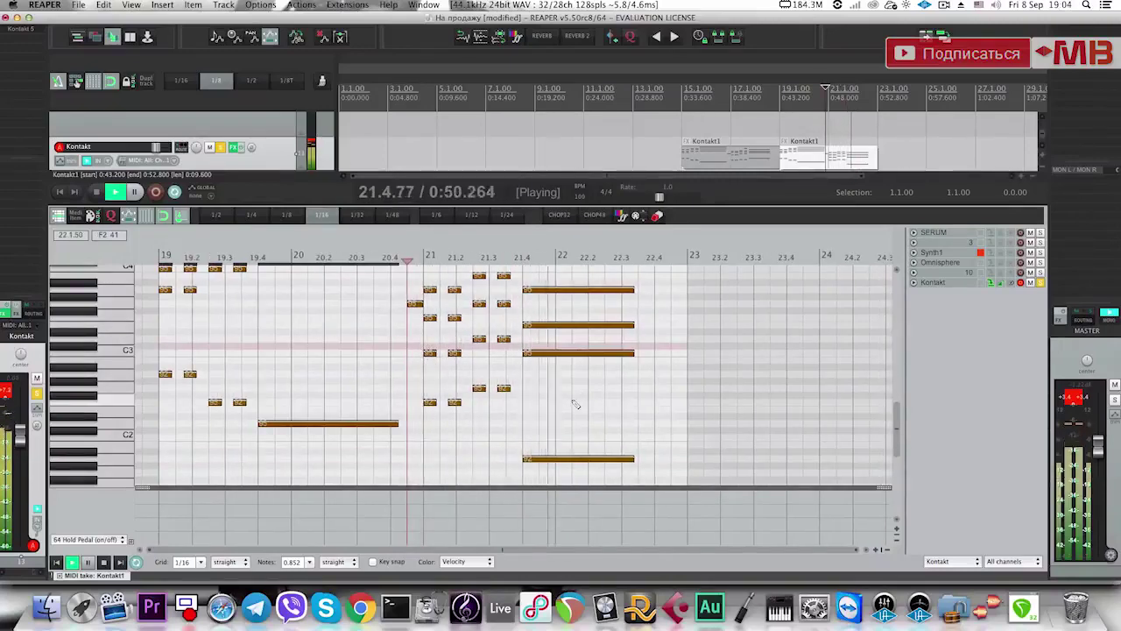
key("space")
Glue the two Kontakt items into one and enlarge the MIDI editor, with the edit cursor at 15.1.00.
key("super+g")
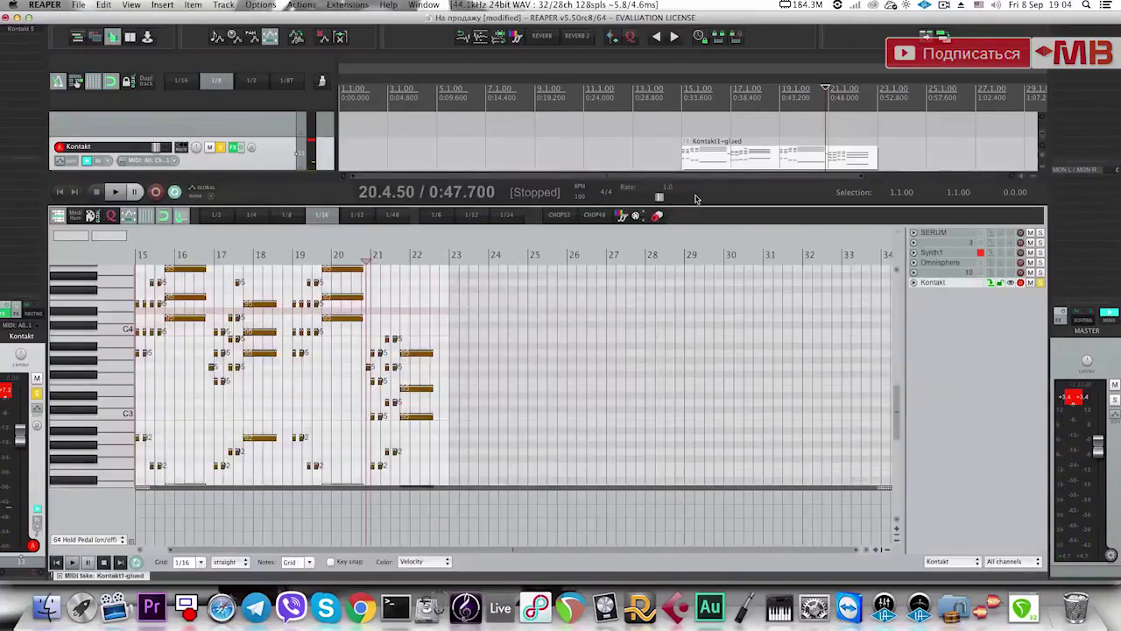
scroll(350, 388, "up", 5)
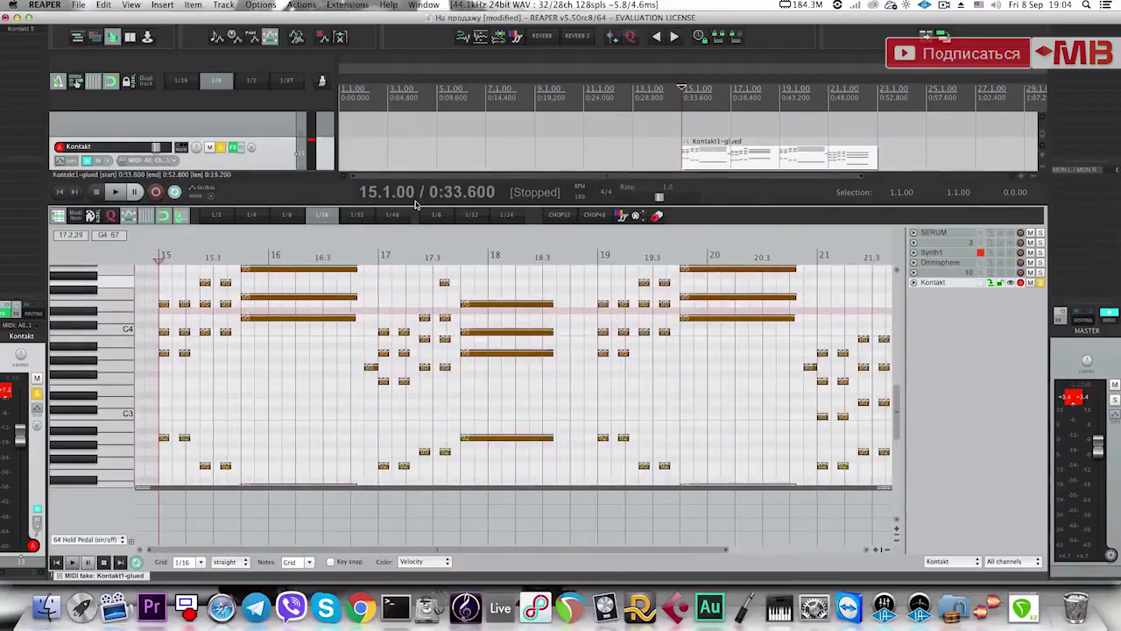
left_click_drag(413, 203, 408, 141)
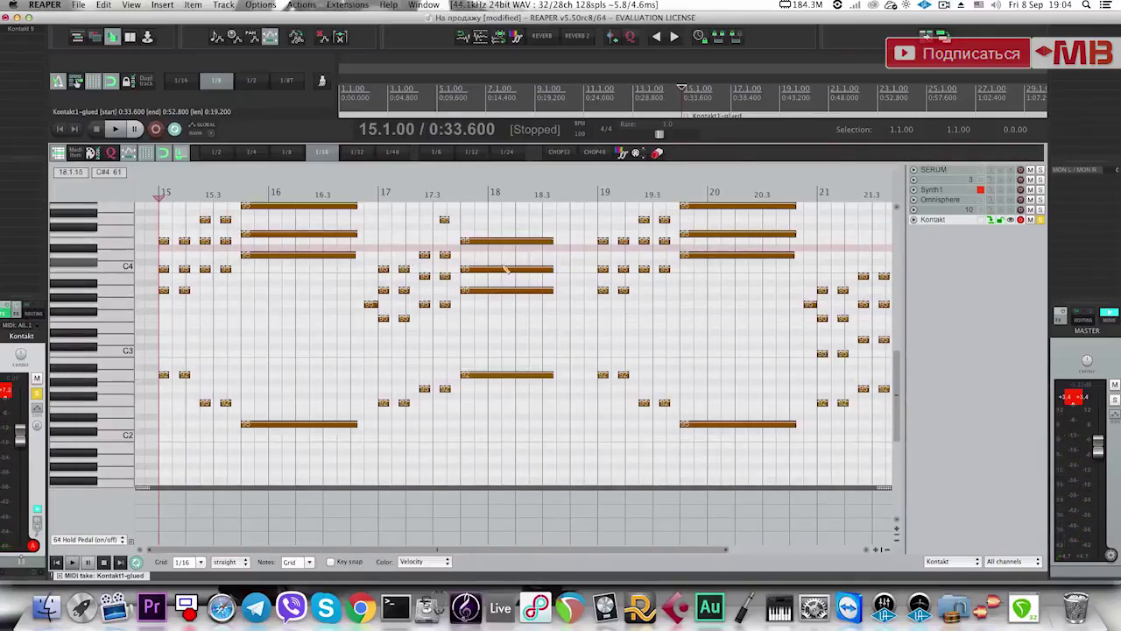
Examine the glued part's chord progression from bar 15, selecting the upper notes of the third and fourth chords.
scroll(490, 267, "down", 1)
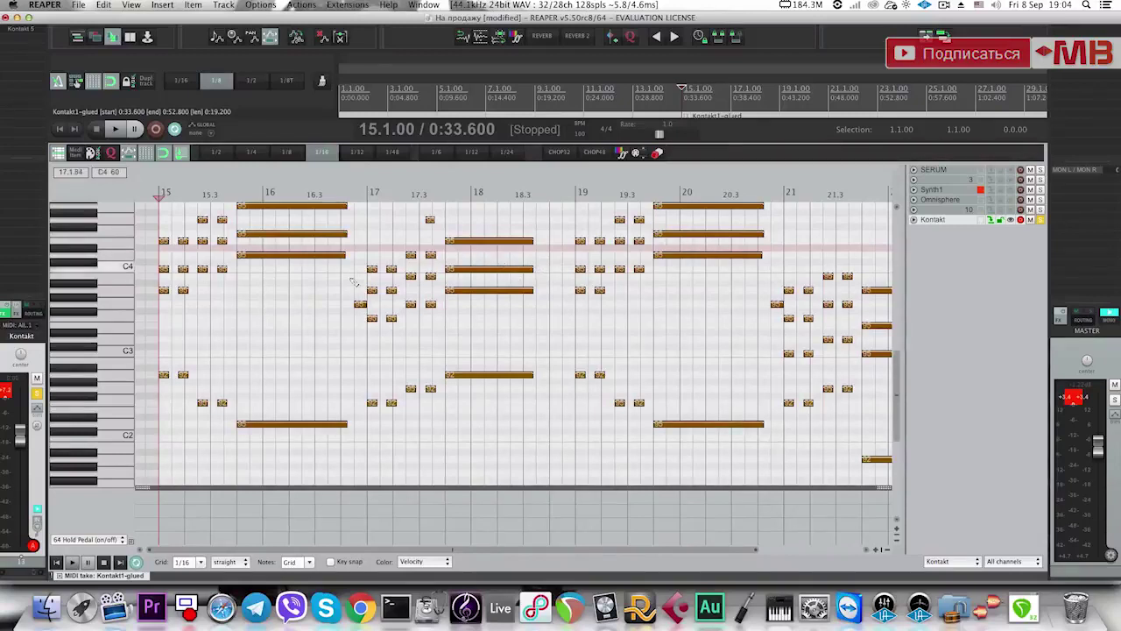
scroll(289, 278, "up", 4)
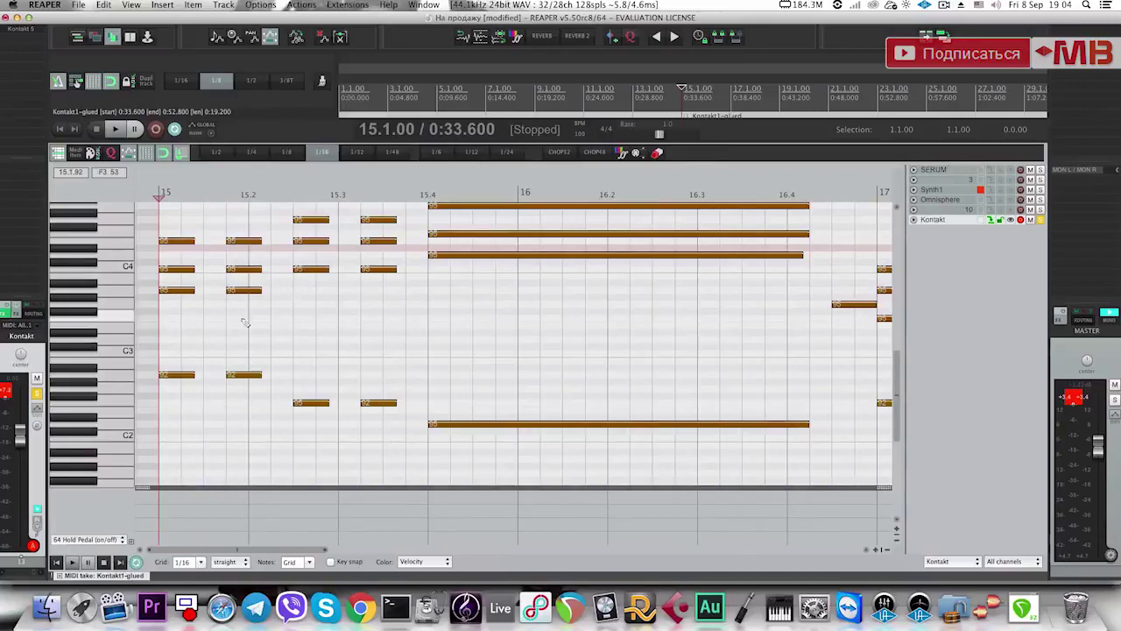
key("space")
key("space")
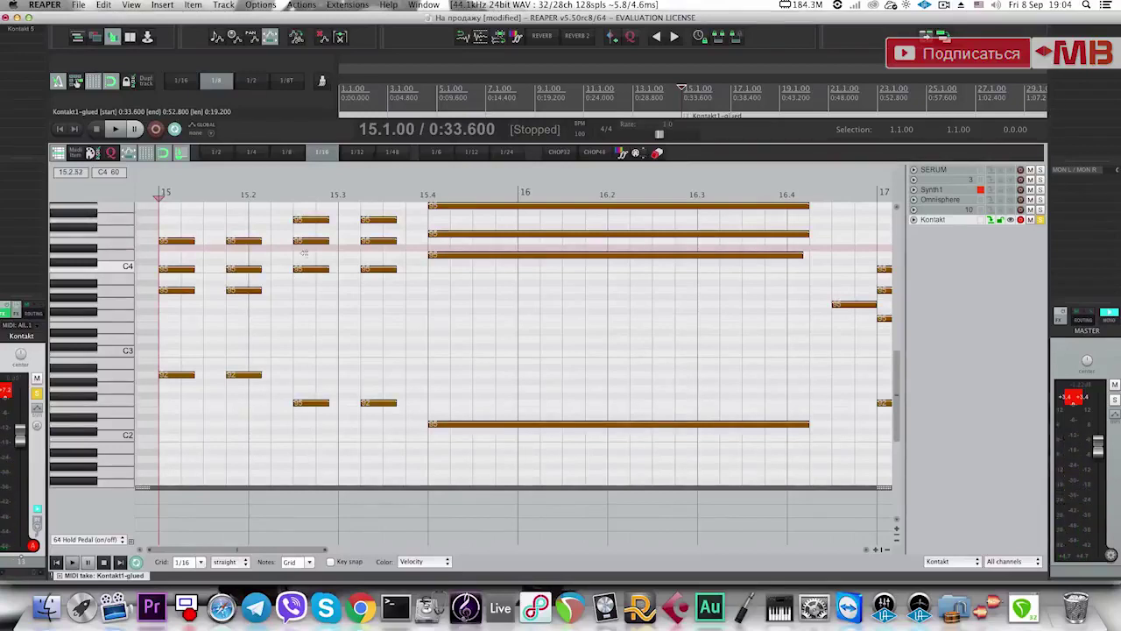
left_click_drag(291, 212, 397, 290)
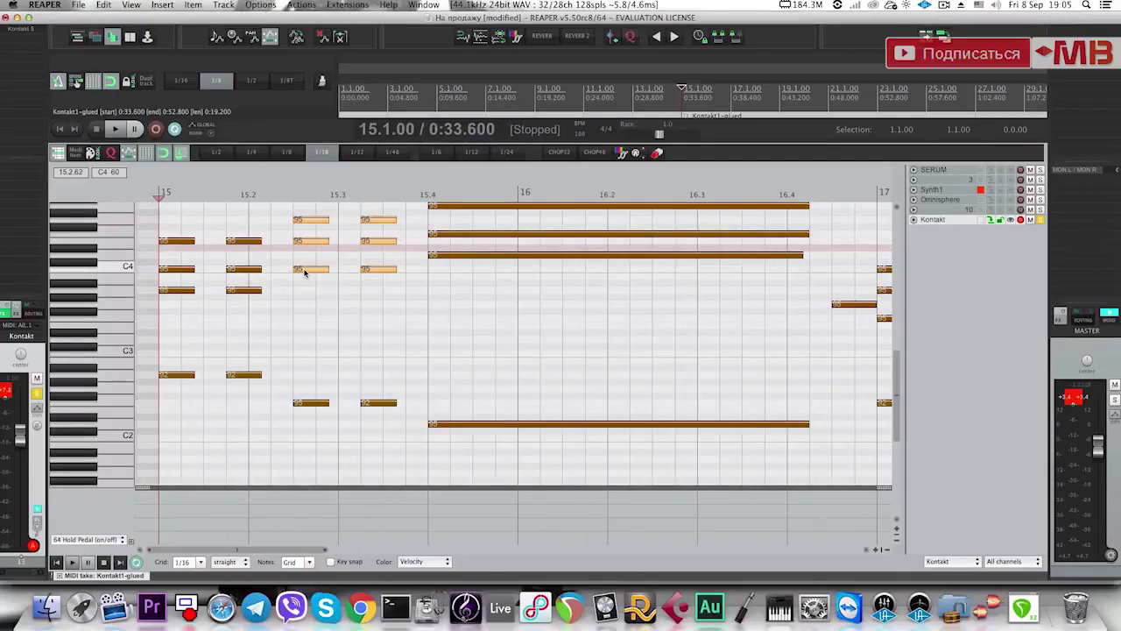
scroll(305, 272, "down", 2)
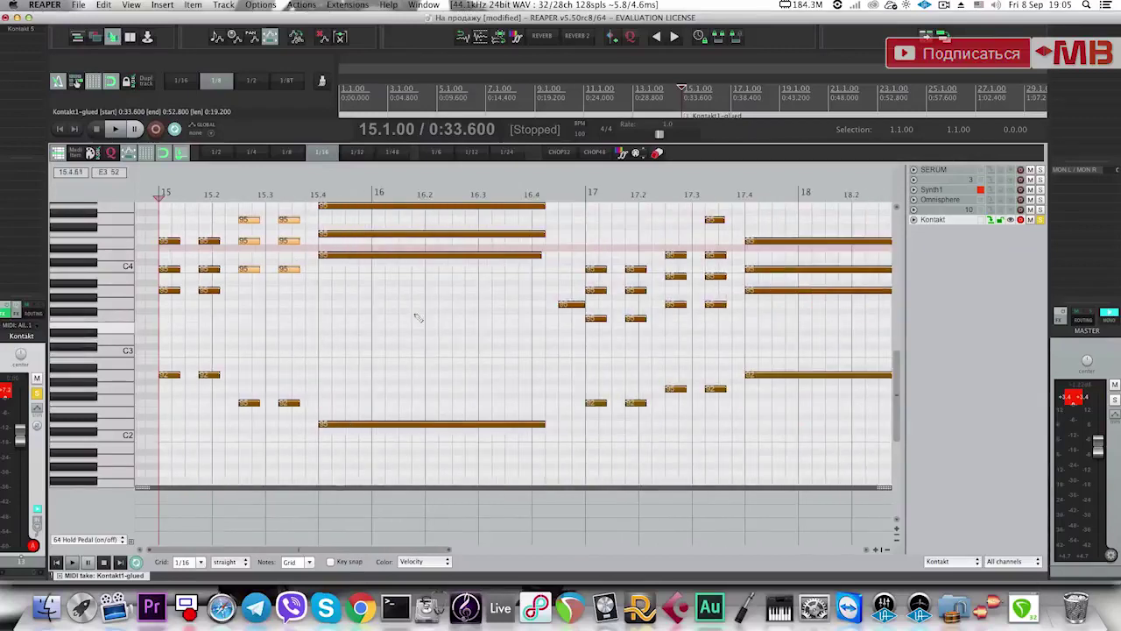
scroll(489, 342, "down", 2)
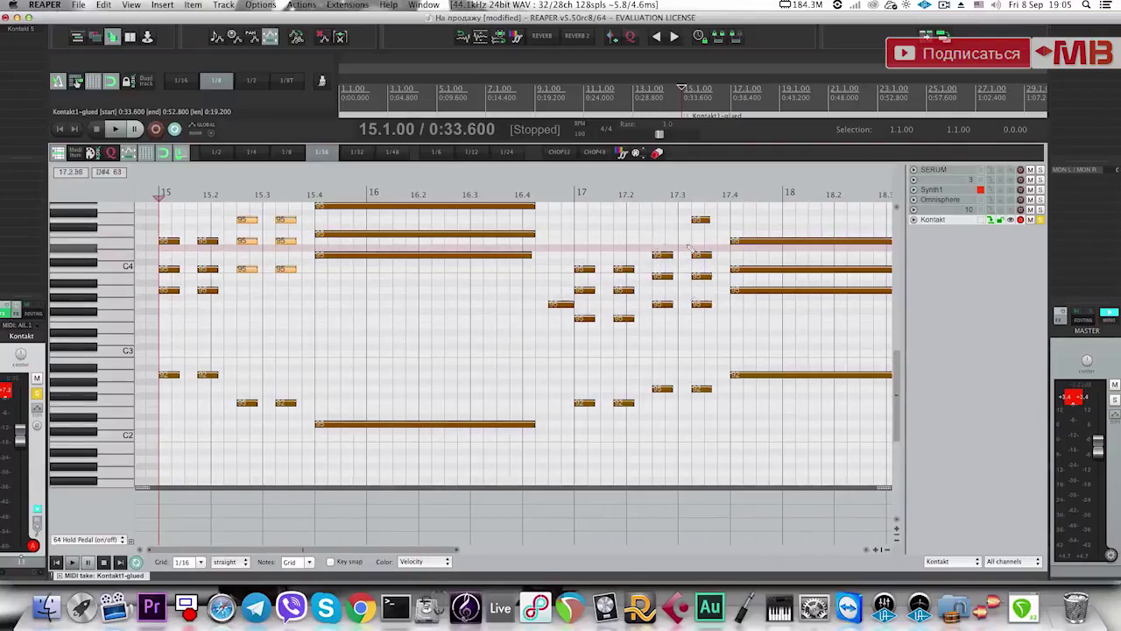
scroll(626, 394, "down", 2)
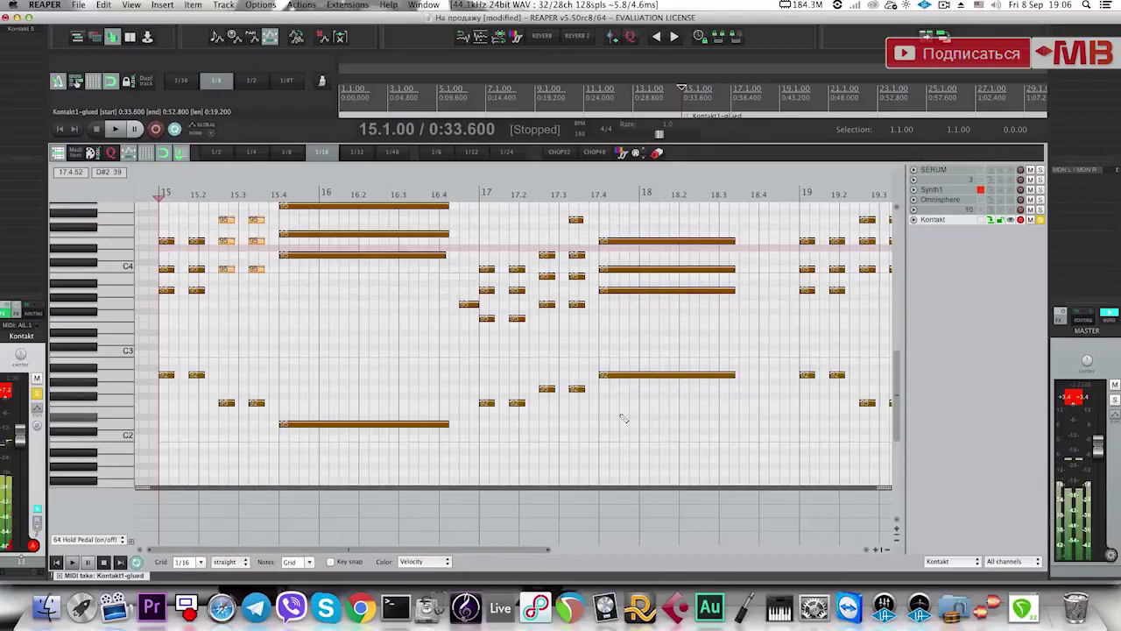
Close the MIDI editor and add a new empty track below Kontakt.
key("Escape")
double_click(279, 438)
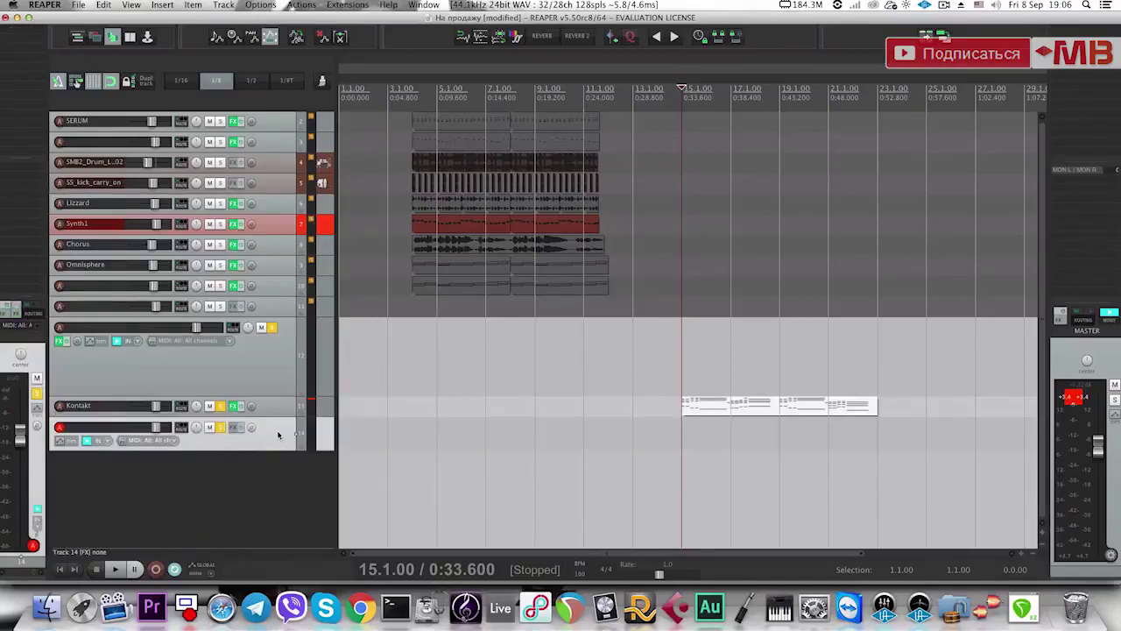
Turn off solo on track 12, Kontakt and the new track, and play the original section from 4.1.00.
left_click(417, 355)
scroll(455, 340, "up", 5)
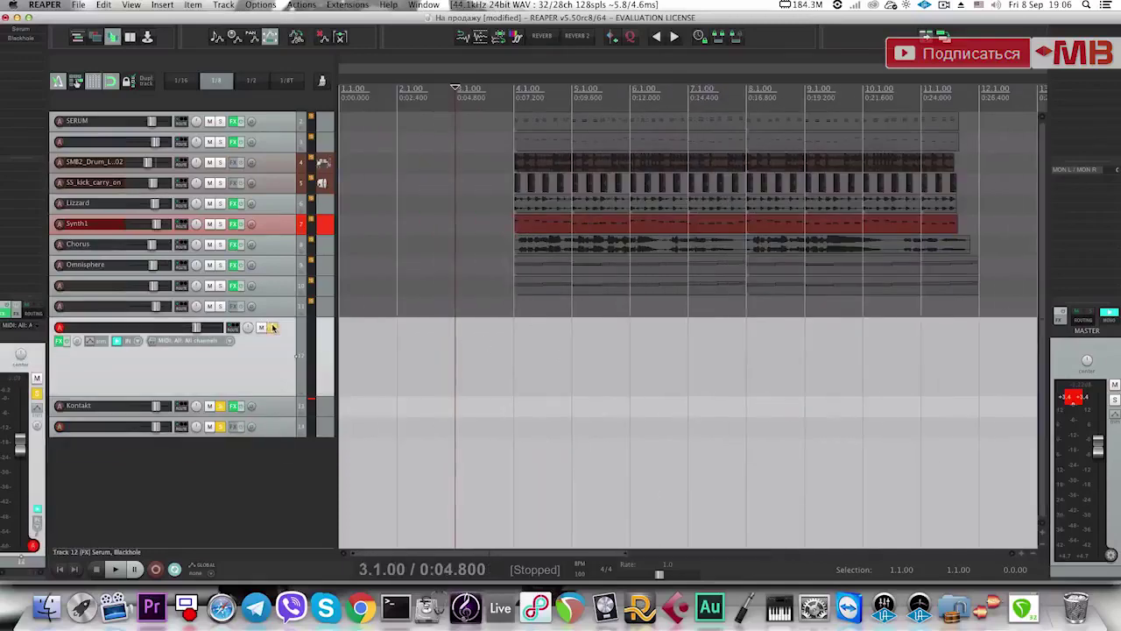
left_click(273, 328)
left_click(557, 308)
key("space")
key("space")
scroll(598, 311, "down", 2)
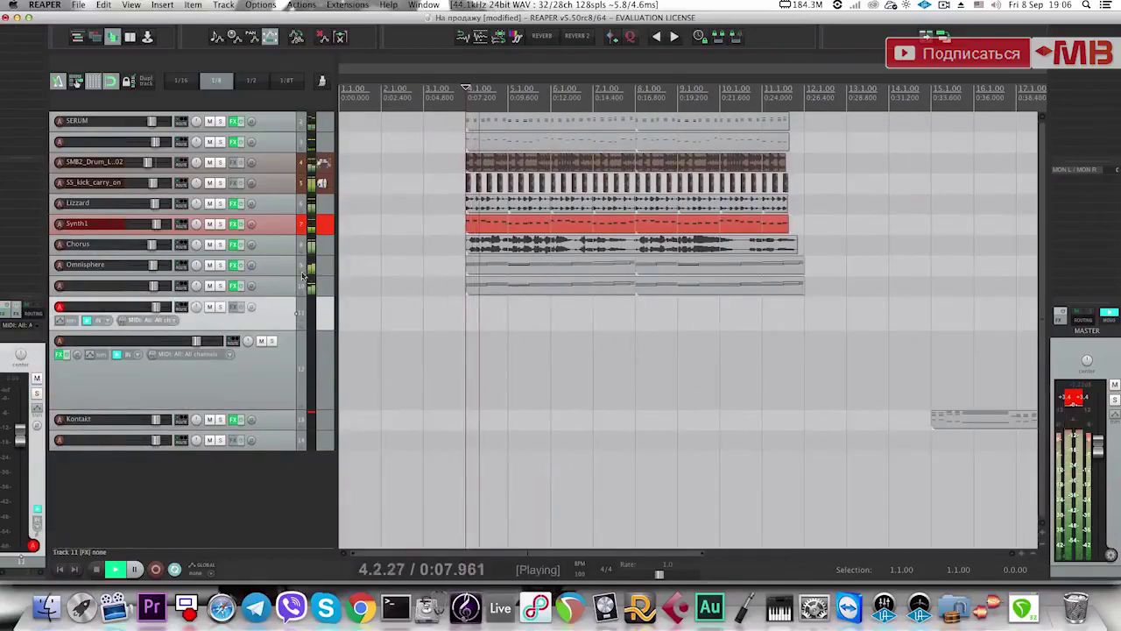
key("space")
Mute track 10, Omnisphere and Chorus, and play the original section from 4.1.00.
left_click(287, 282)
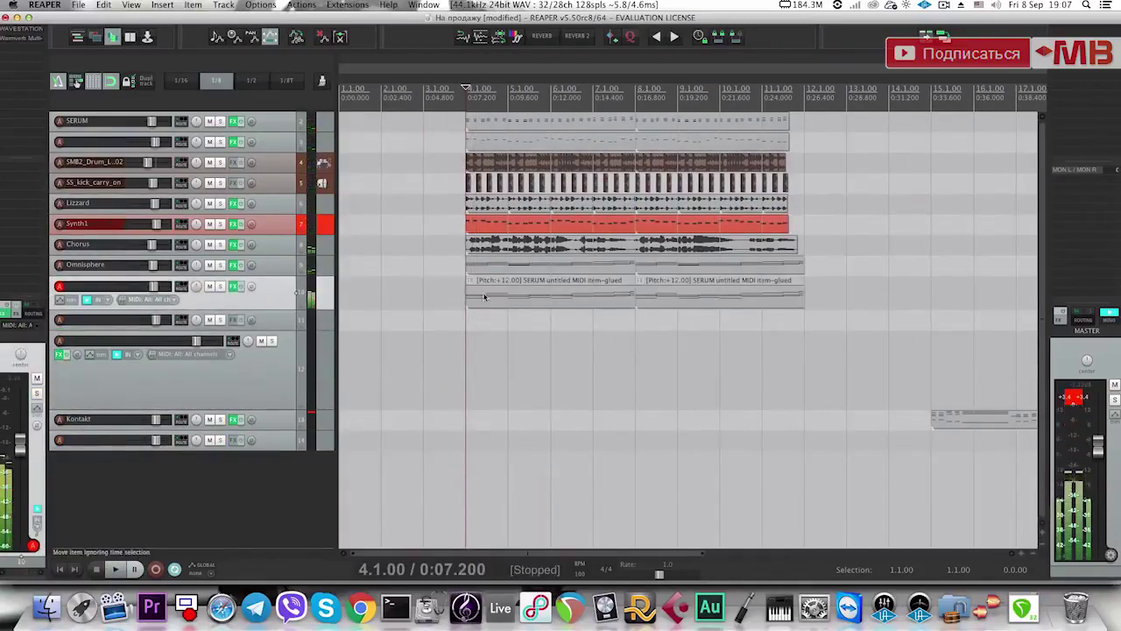
left_click(209, 285)
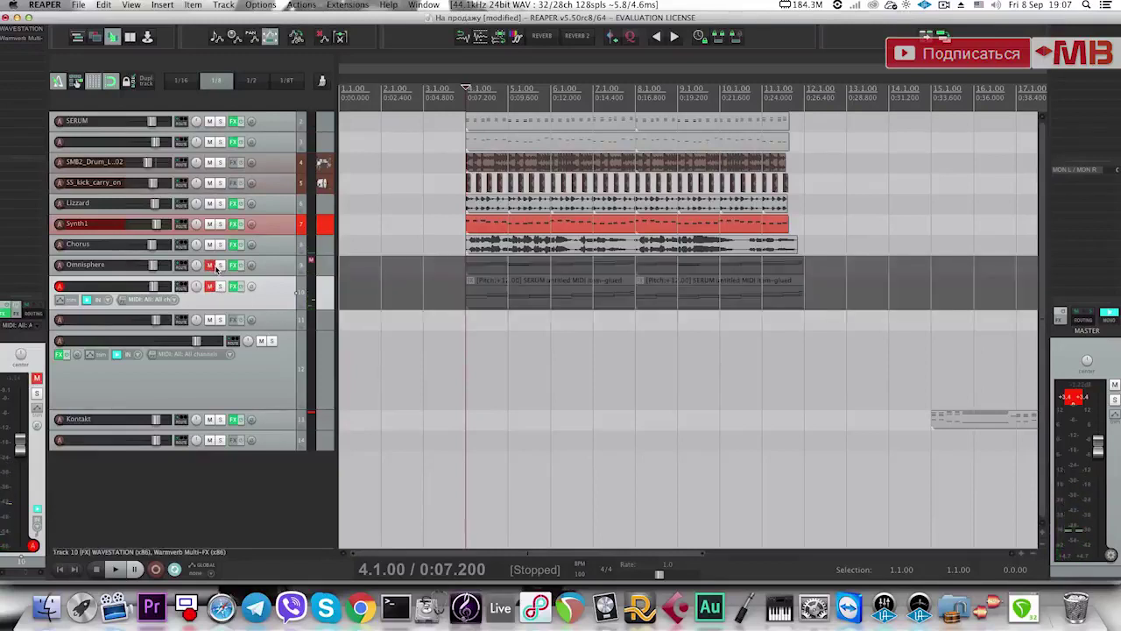
left_click(210, 245)
key("space")
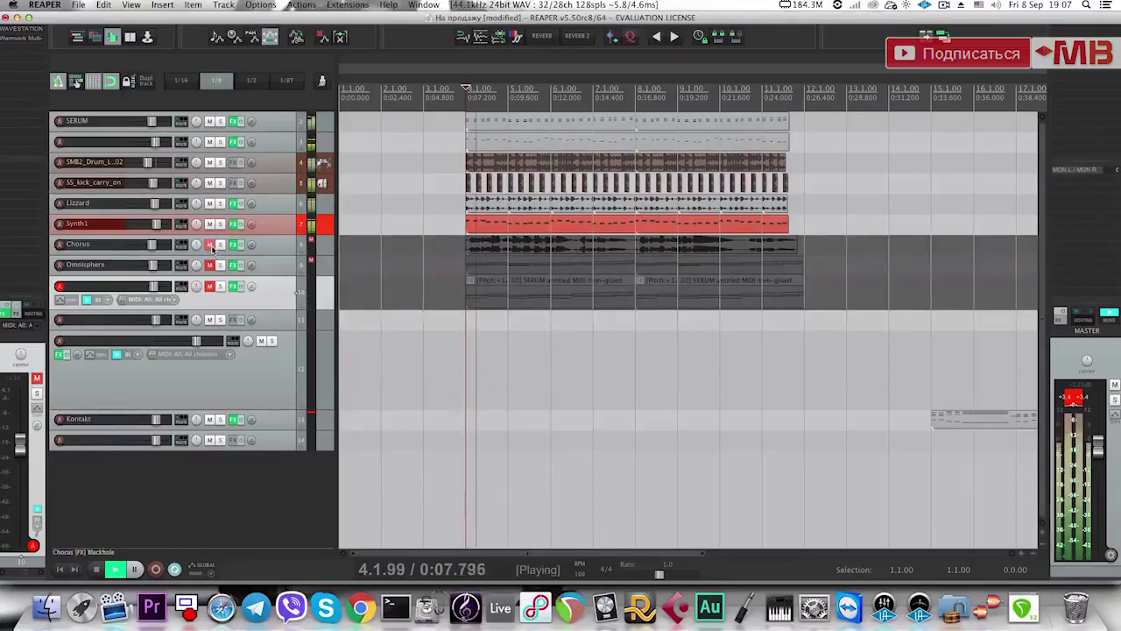
Transpose the Synth1, SERUM and track 3 items down 2 semitones and play from 4.1.00.
left_click(538, 226)
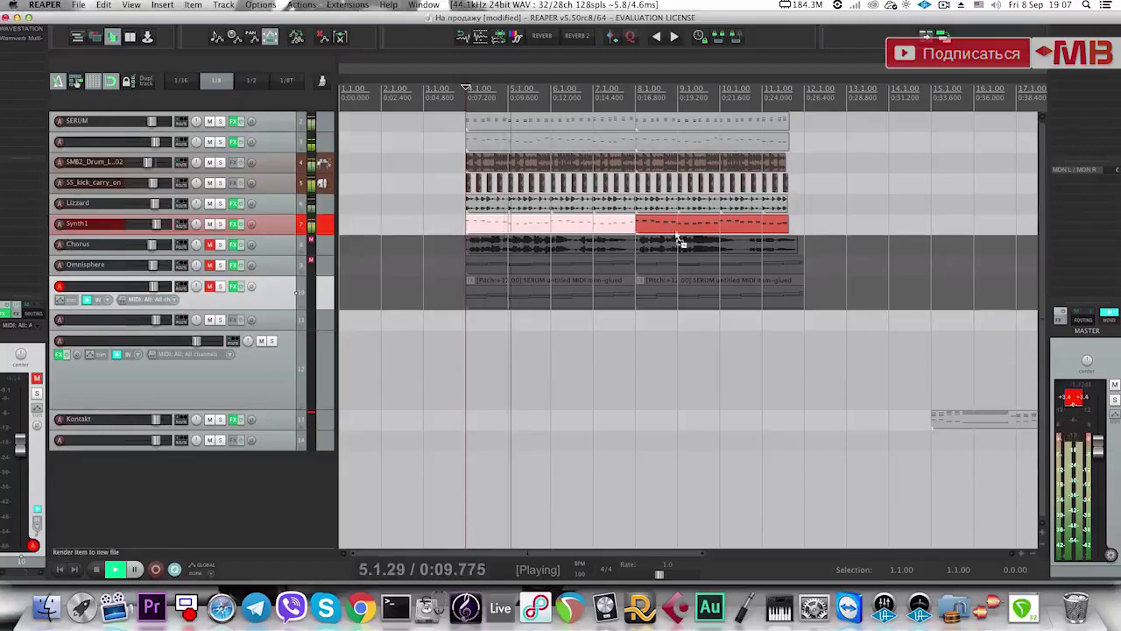
left_click(653, 230, "shift")
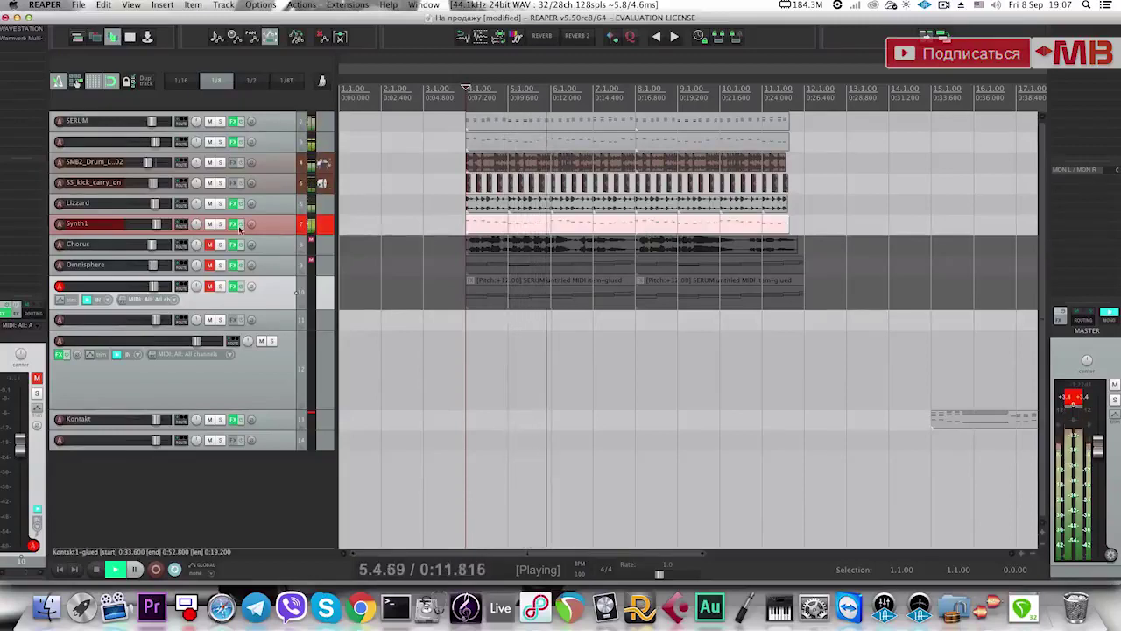
key("space")
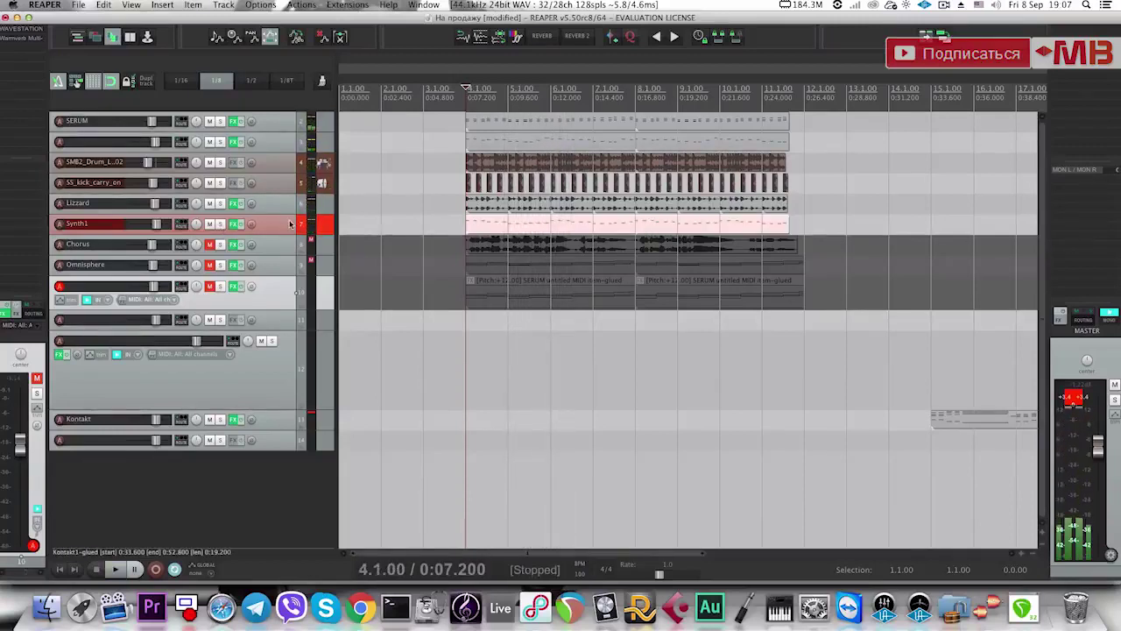
left_click(291, 225)
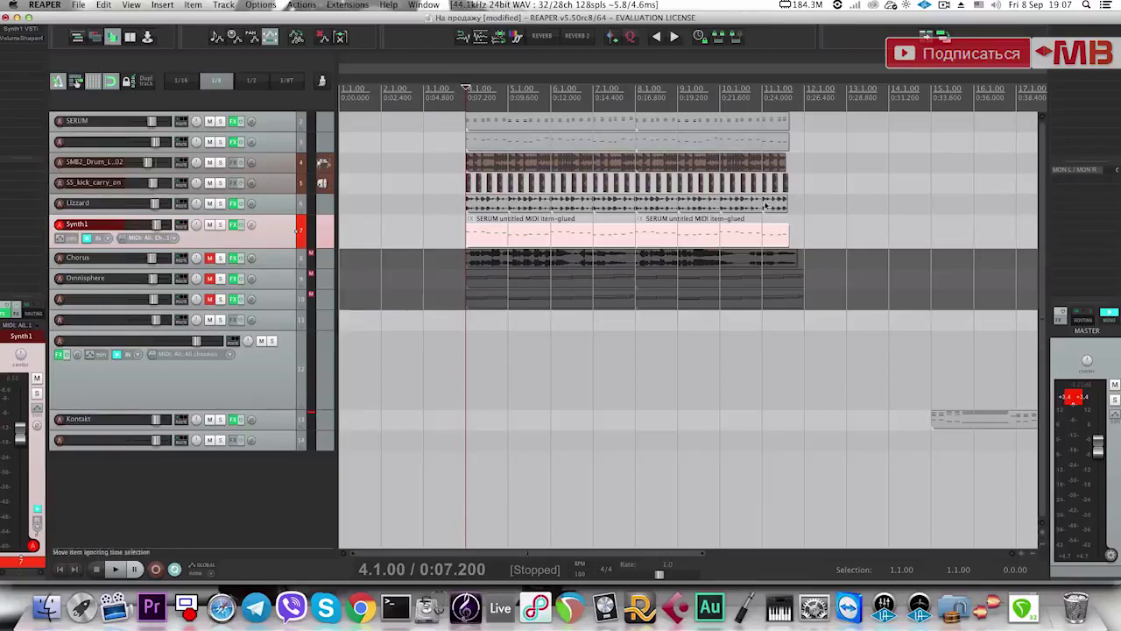
left_click_drag(800, 147, 504, 132)
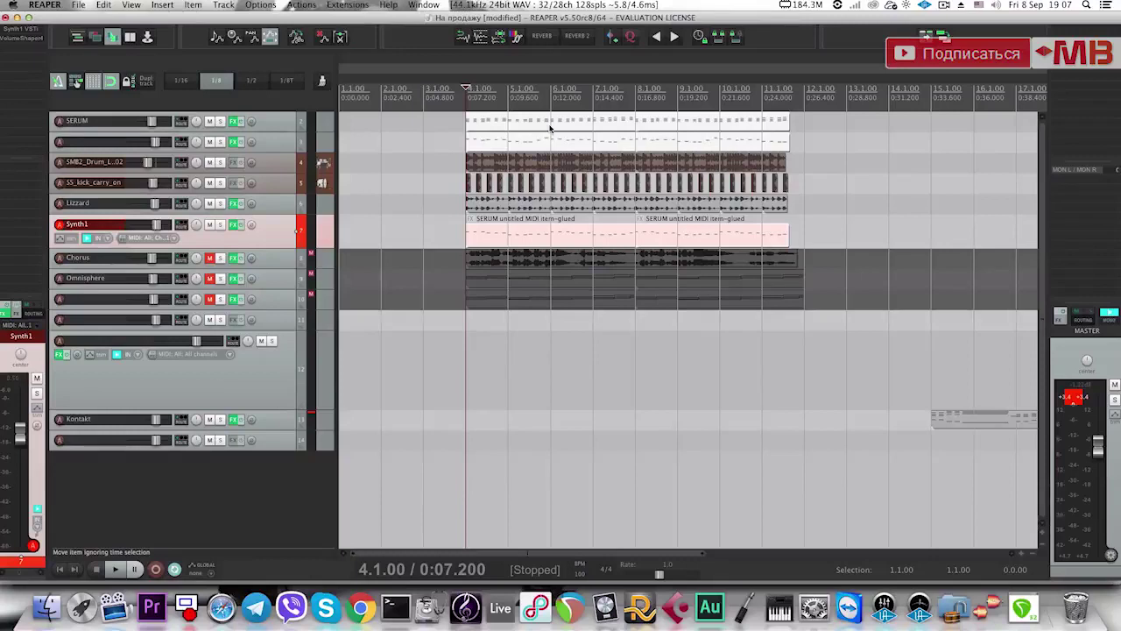
key("shift+9")
key("shift+9")
key("space")
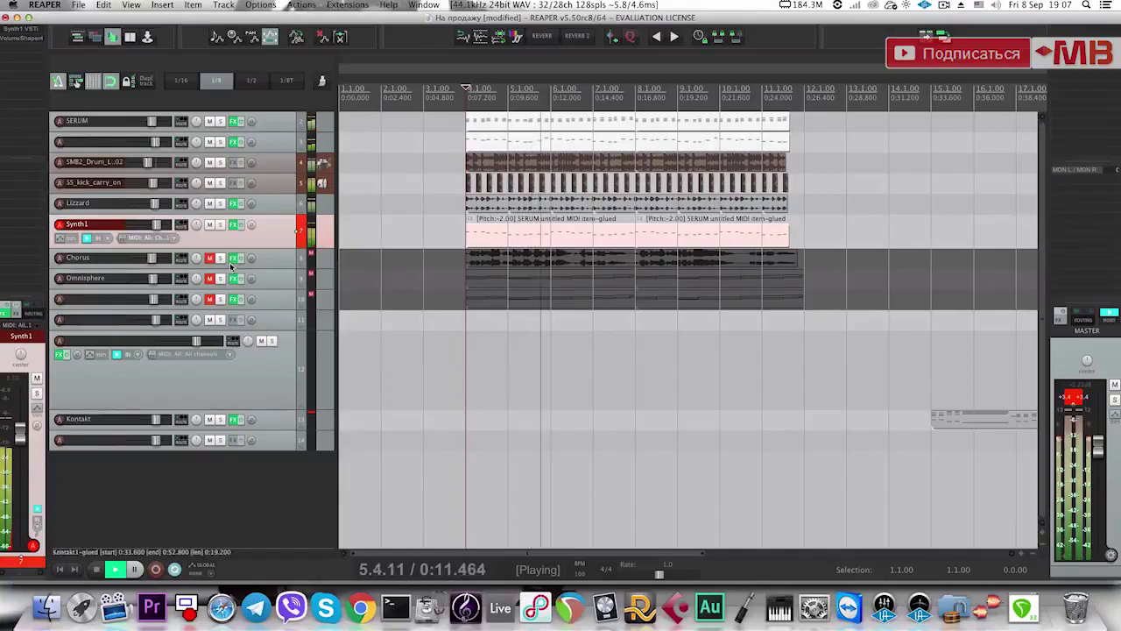
Unmute the Chorus track and play the section from 4.1.00.
key("space")
left_click(554, 268)
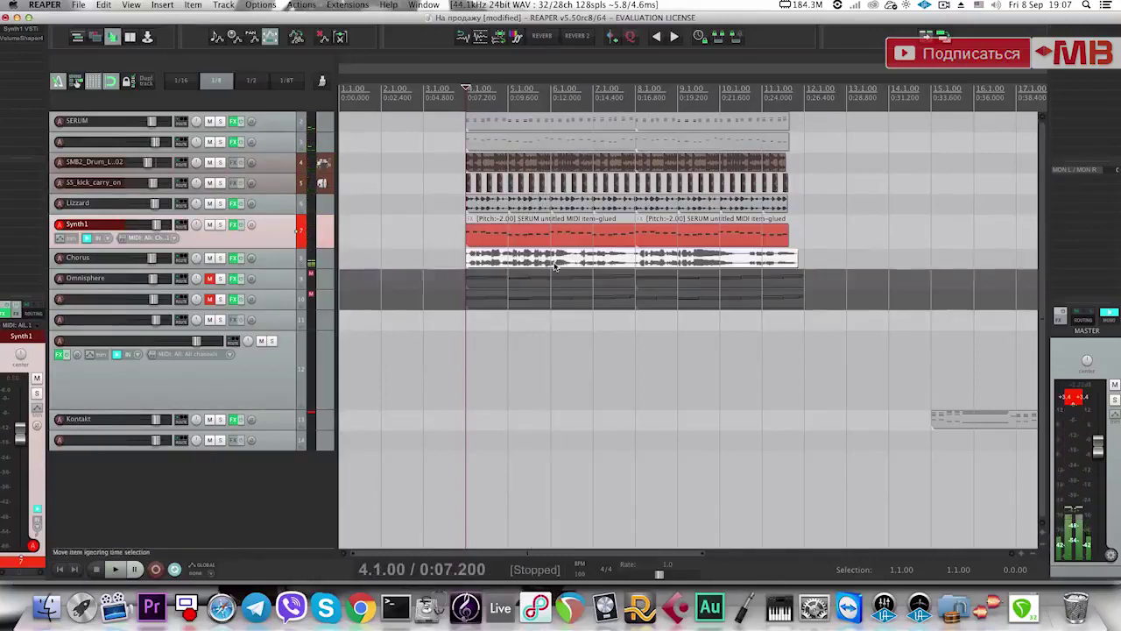
key("space")
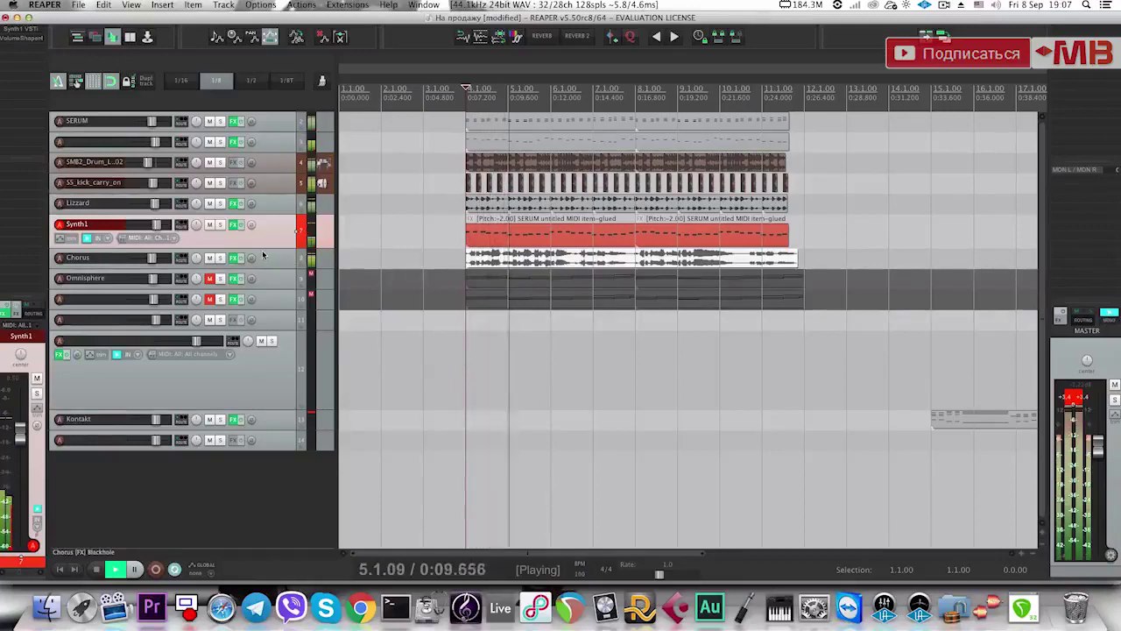
left_click(467, 258)
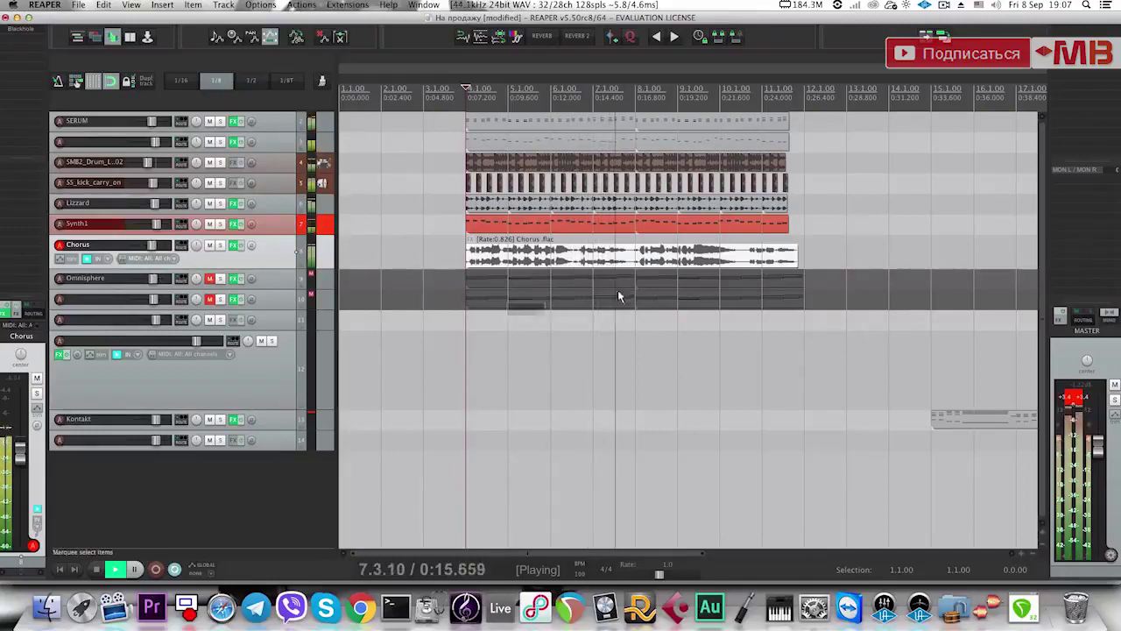
Unmute Omnisphere and track 10, set their items' pitch to +10 semitones, and stop playback.
left_click(674, 283)
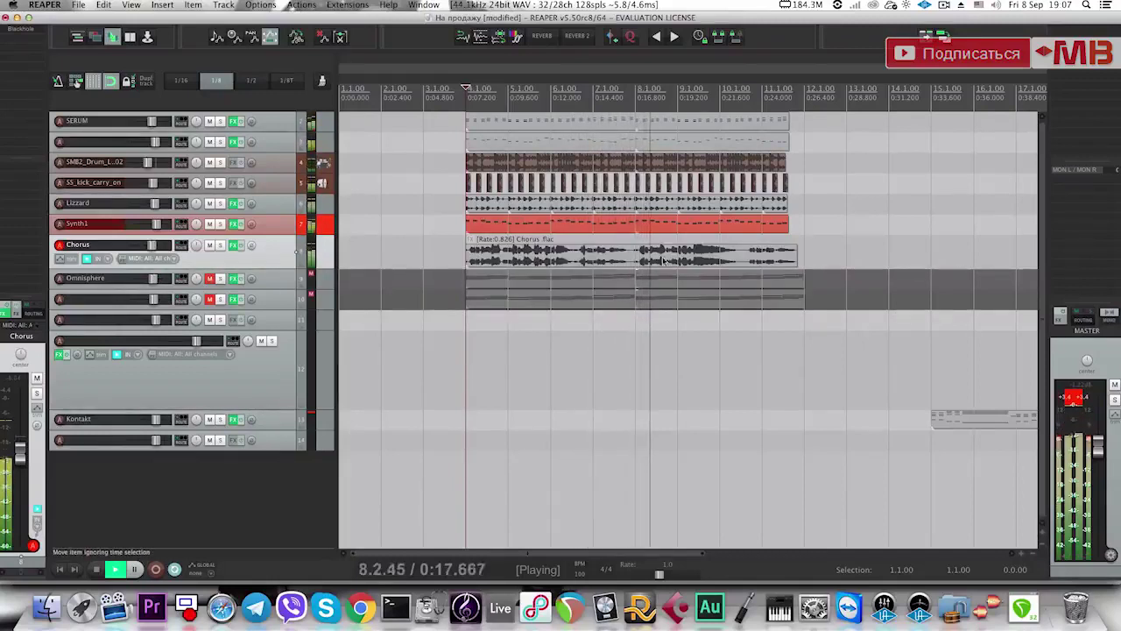
left_click(209, 298)
left_click(268, 297)
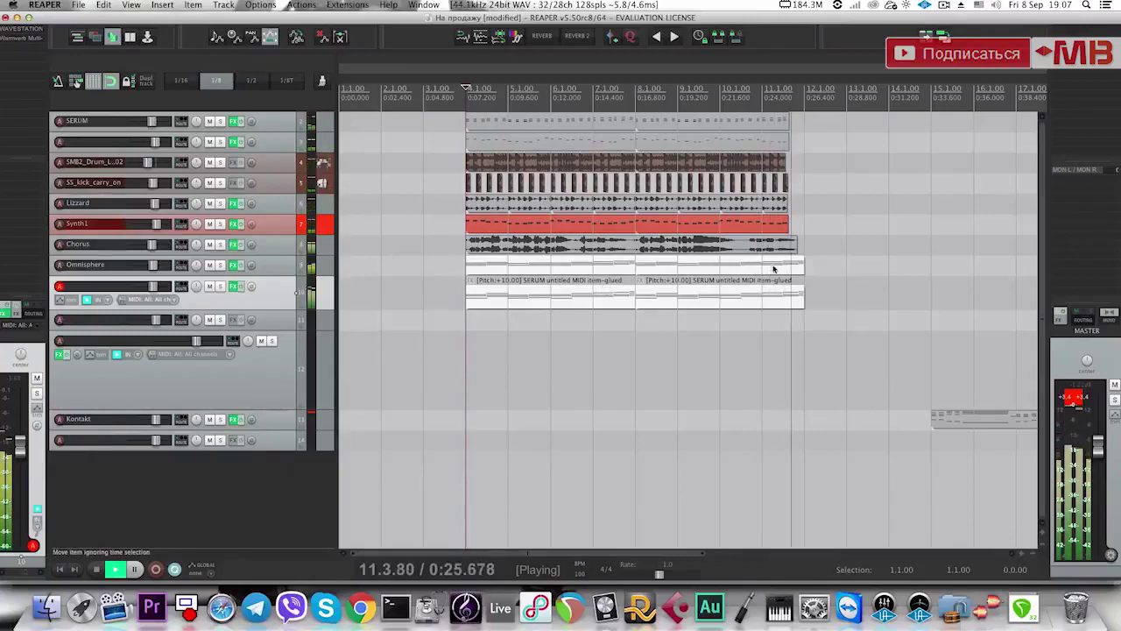
key("space")
Reduce the track heights, delete the Kontakt item at 15.1.00, and select the Kontakt track.
left_click(263, 395)
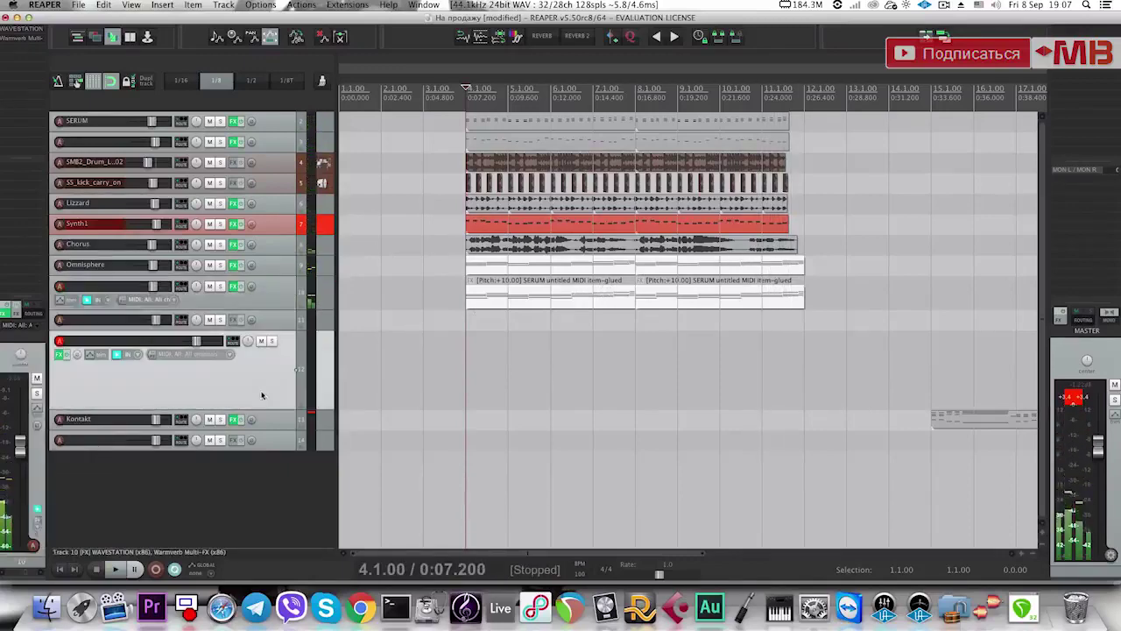
left_click(278, 480)
scroll(375, 433, "down", 3)
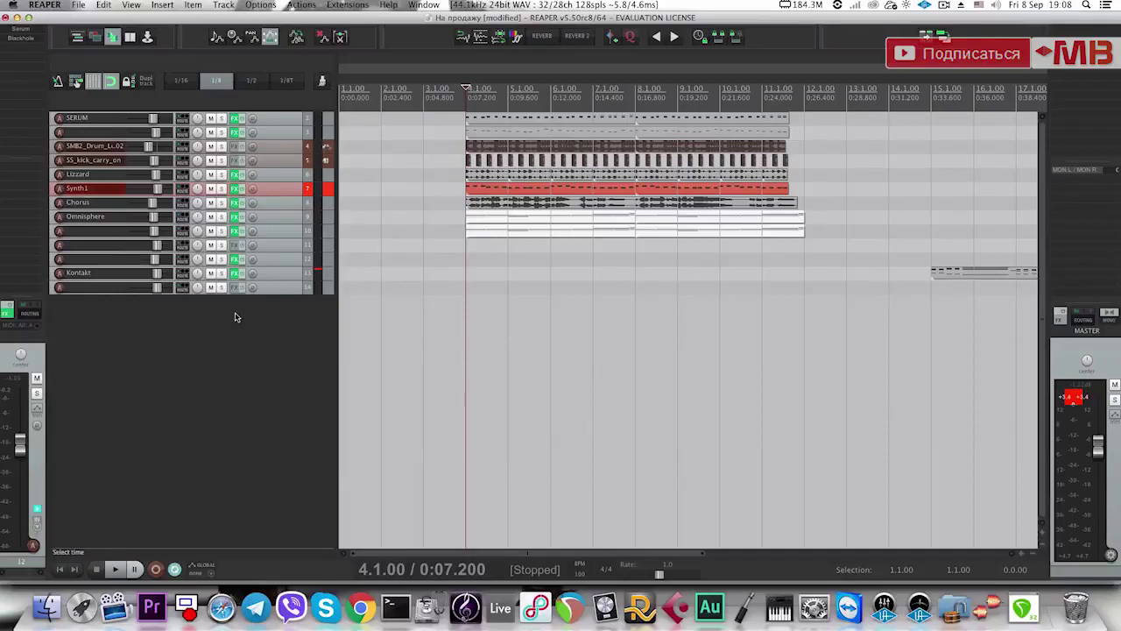
left_click(261, 291)
left_click(276, 274)
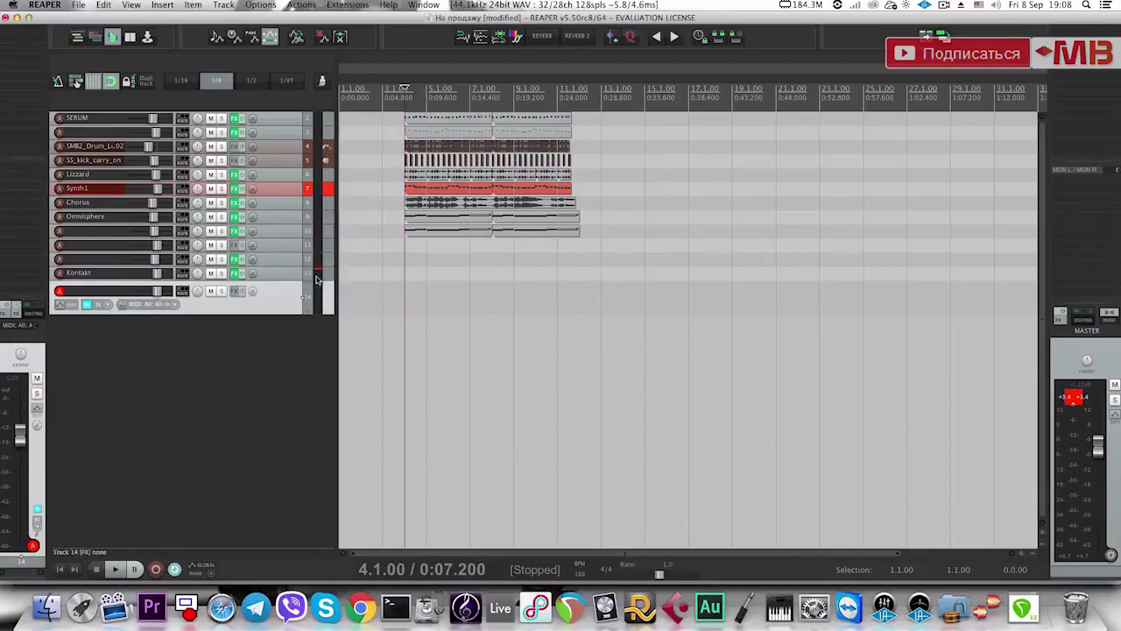
left_click(284, 275)
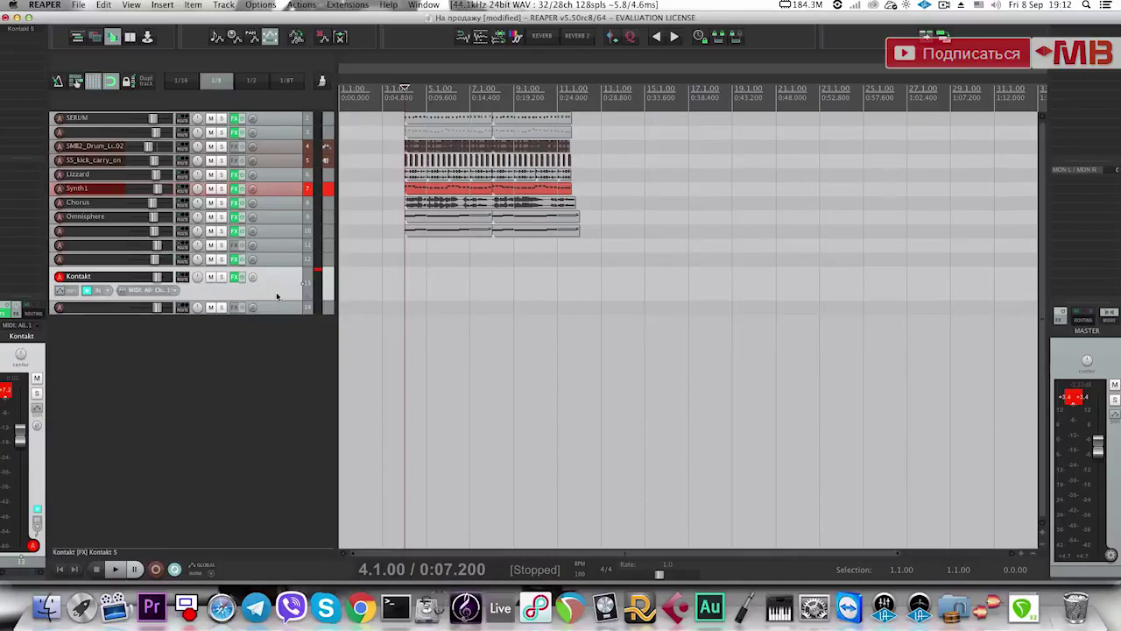
Move all the section's items so they start at 5.1.00 and play from there.
left_click(730, 303)
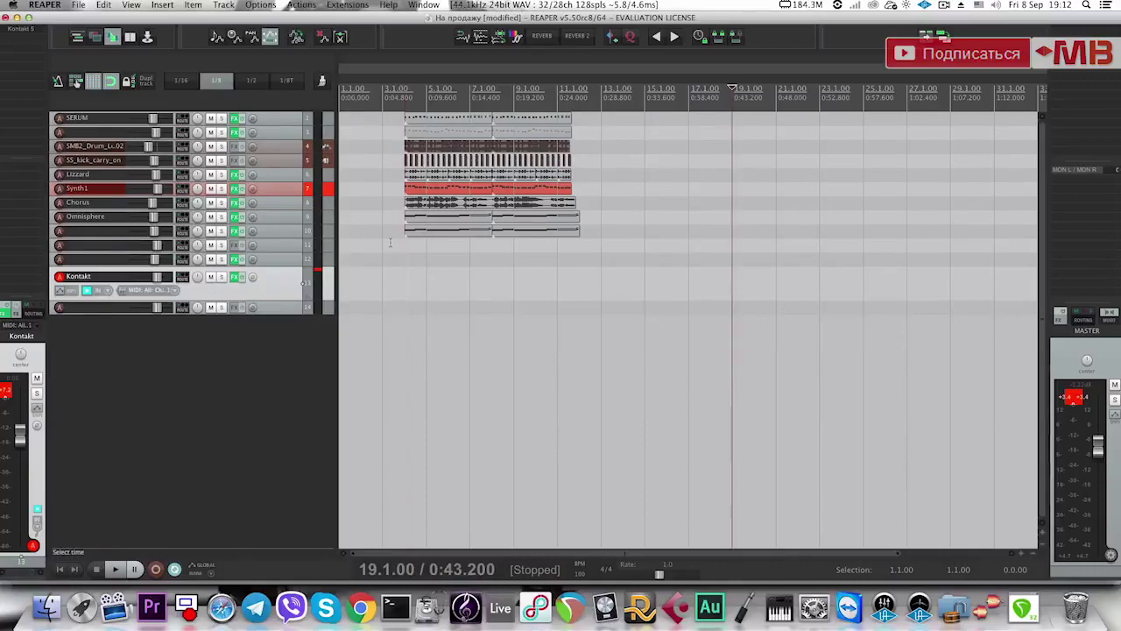
left_click(428, 131)
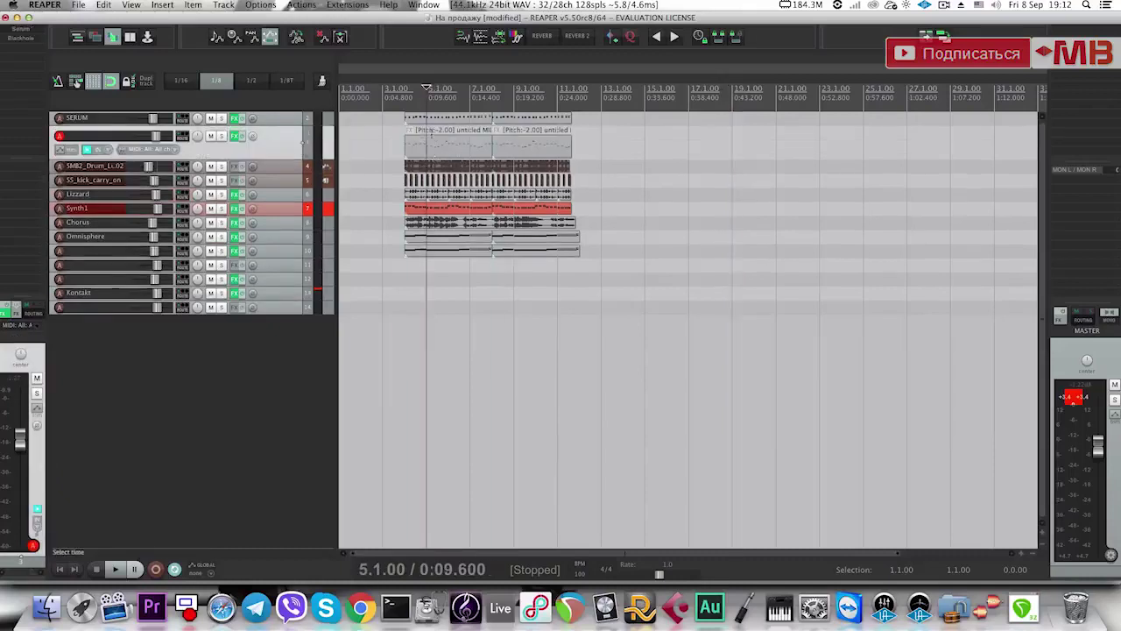
left_click(442, 251)
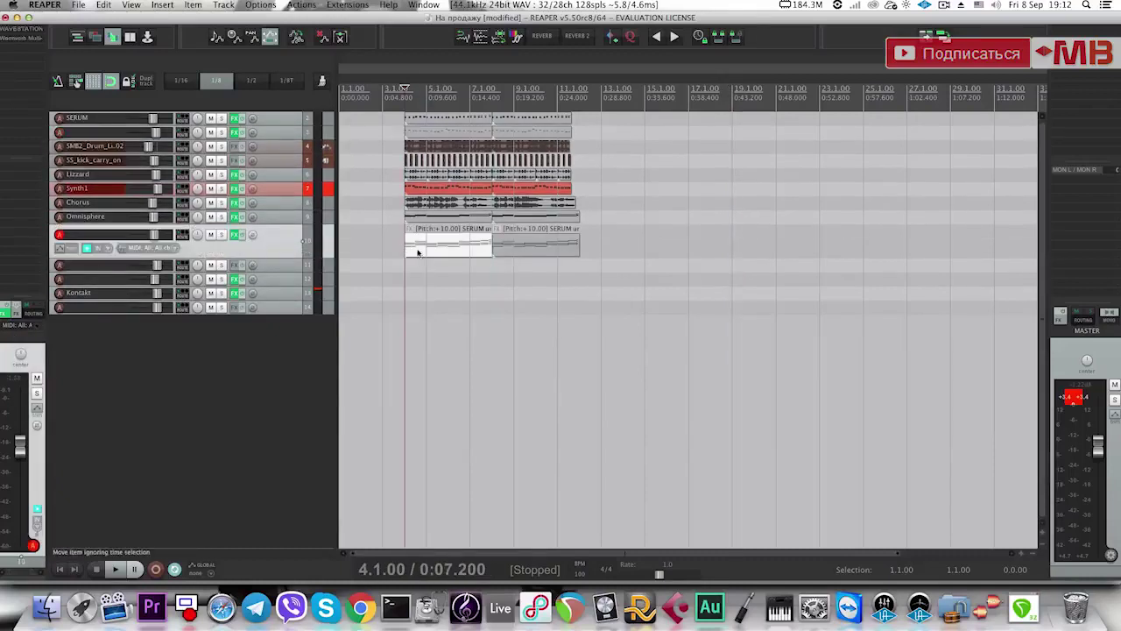
key("space")
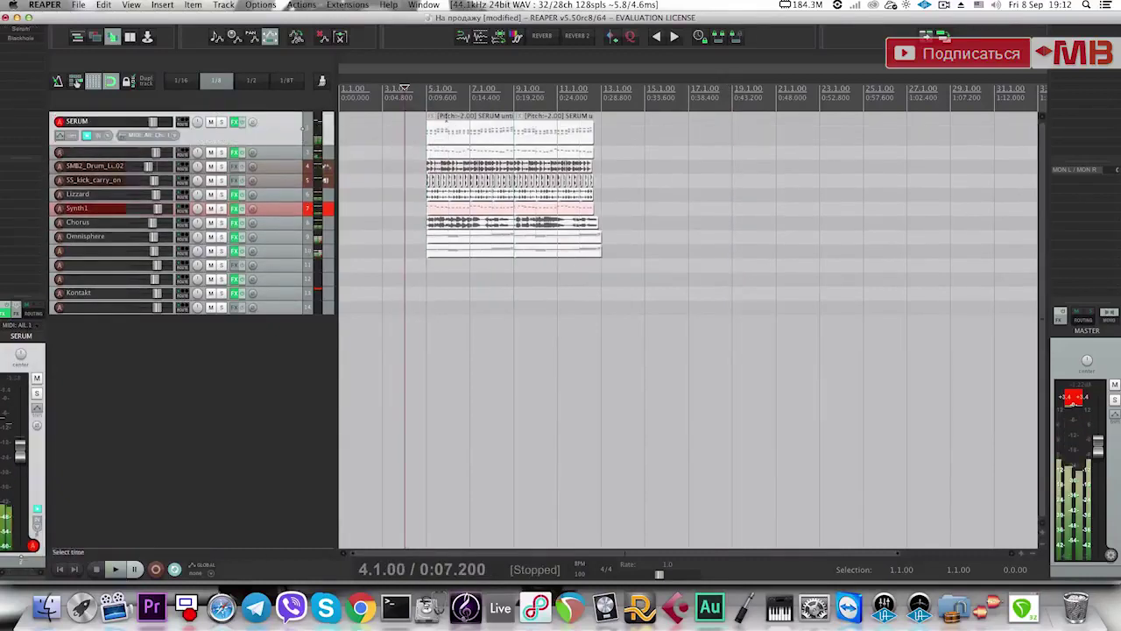
left_click(446, 120)
key("space")
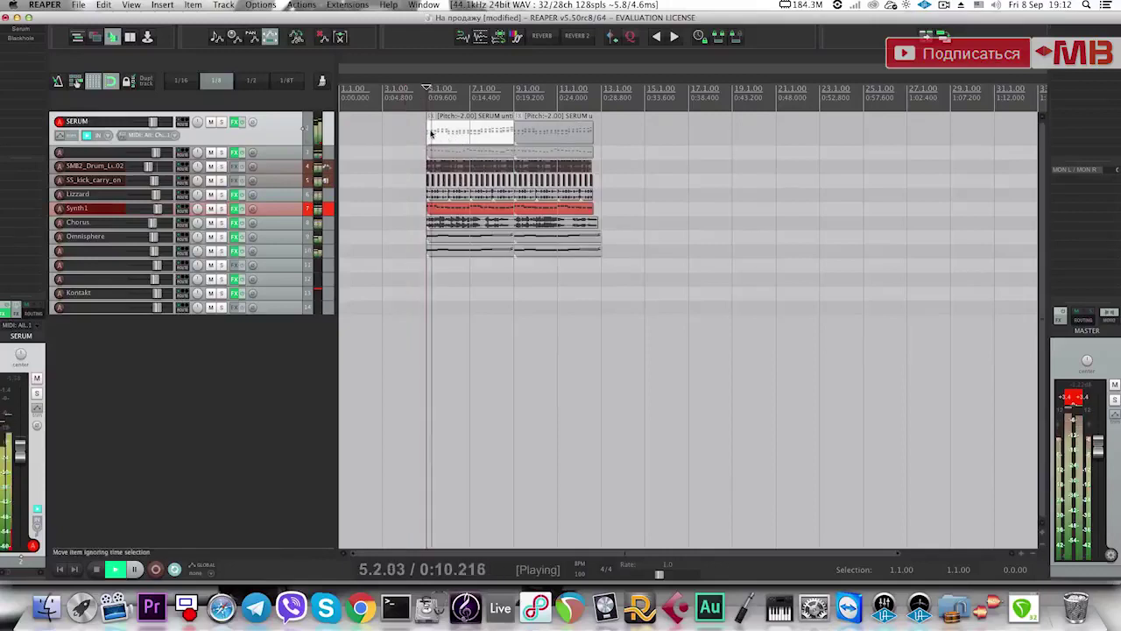
Move the section to 9.1.00 and stretch a copy of the first SERUM item from 1.1.00 to 9.1.00 at rate 0.500.
key("space")
left_click_drag(475, 150, 513, 134)
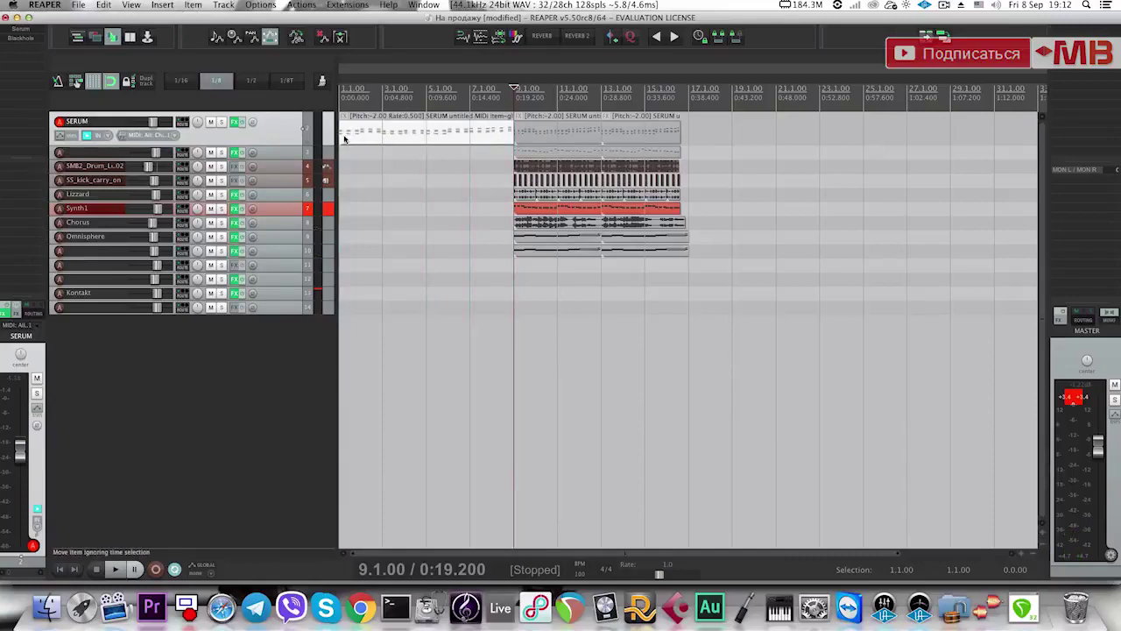
key("ctrl+z")
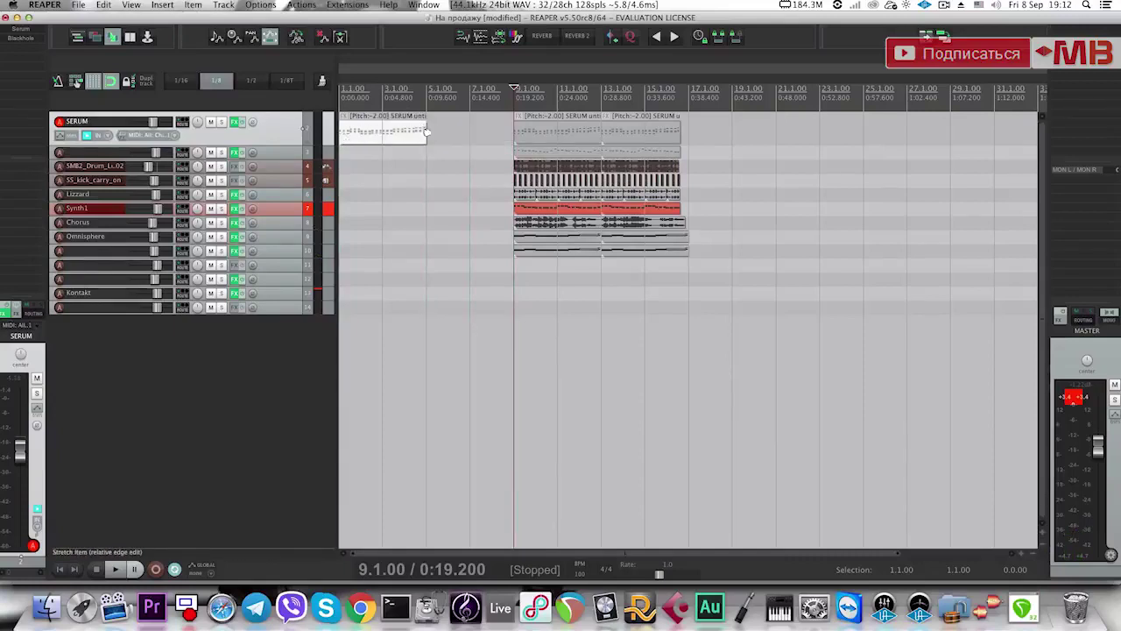
left_click_drag(426, 132, 513, 134)
Play the stretched SERUM item from 1.1.00, then stop playback.
left_click(355, 134)
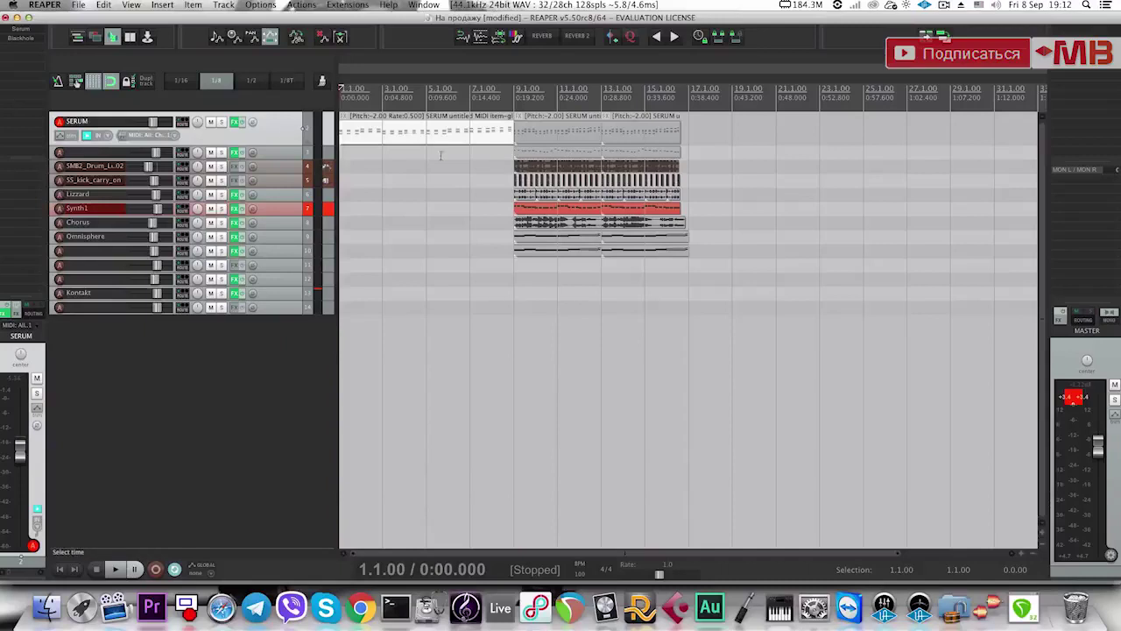
key("space")
scroll(376, 140, "up", 2)
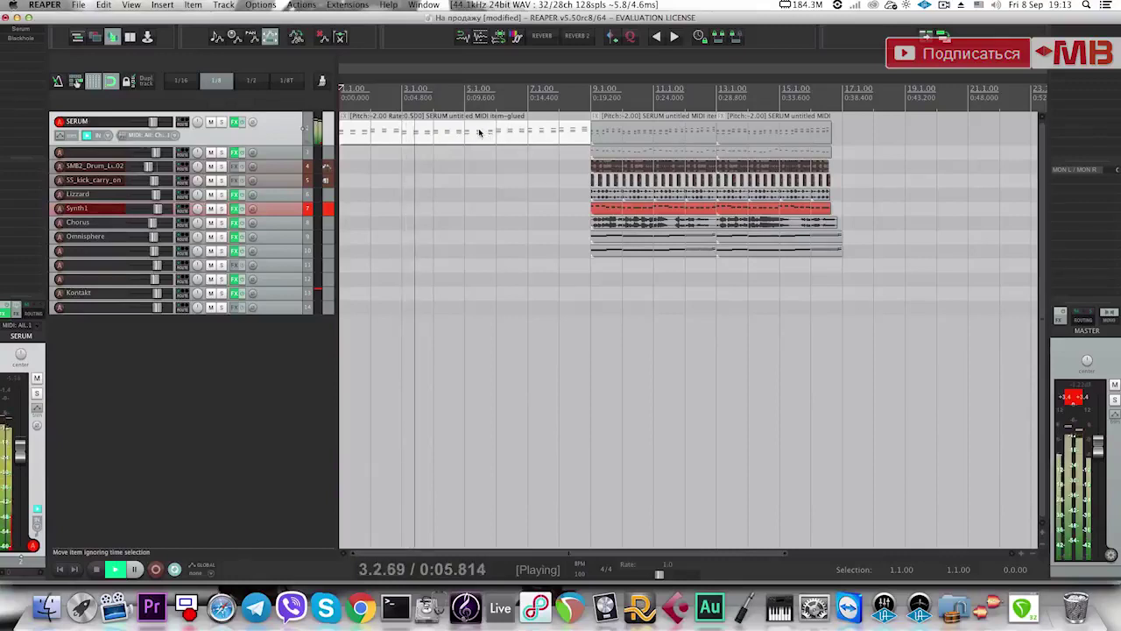
scroll(454, 130, "down", 1)
left_click(456, 131)
key("space")
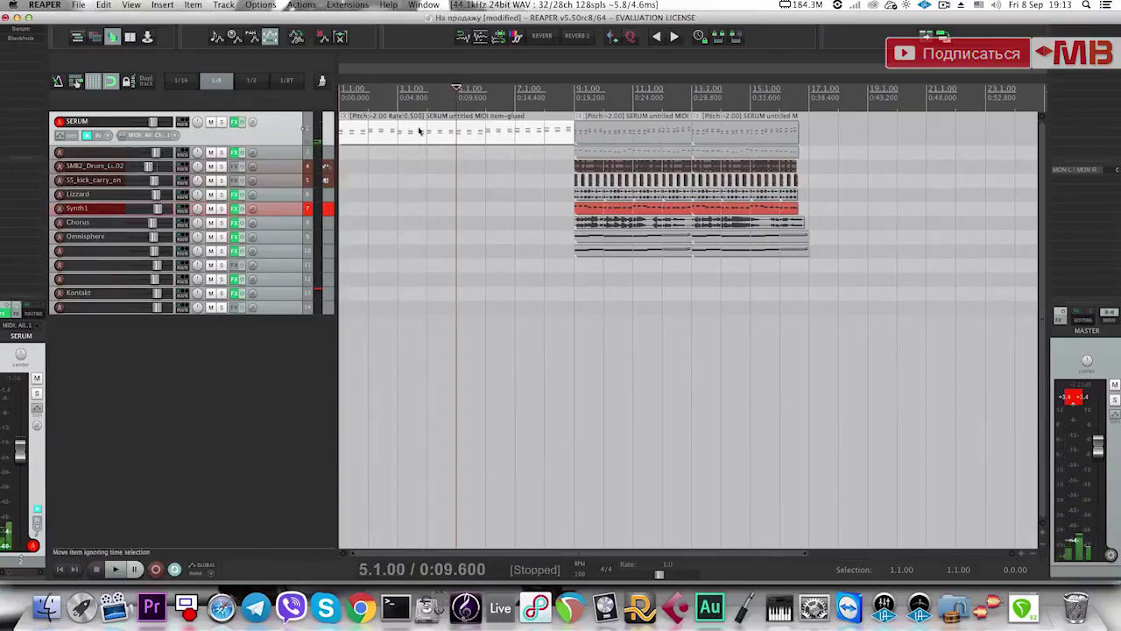
Copy the first Omnisphere and track 10 items to 1.1.00 and stretch the copies to 9.1.00 at rate 0.500.
left_click(644, 232)
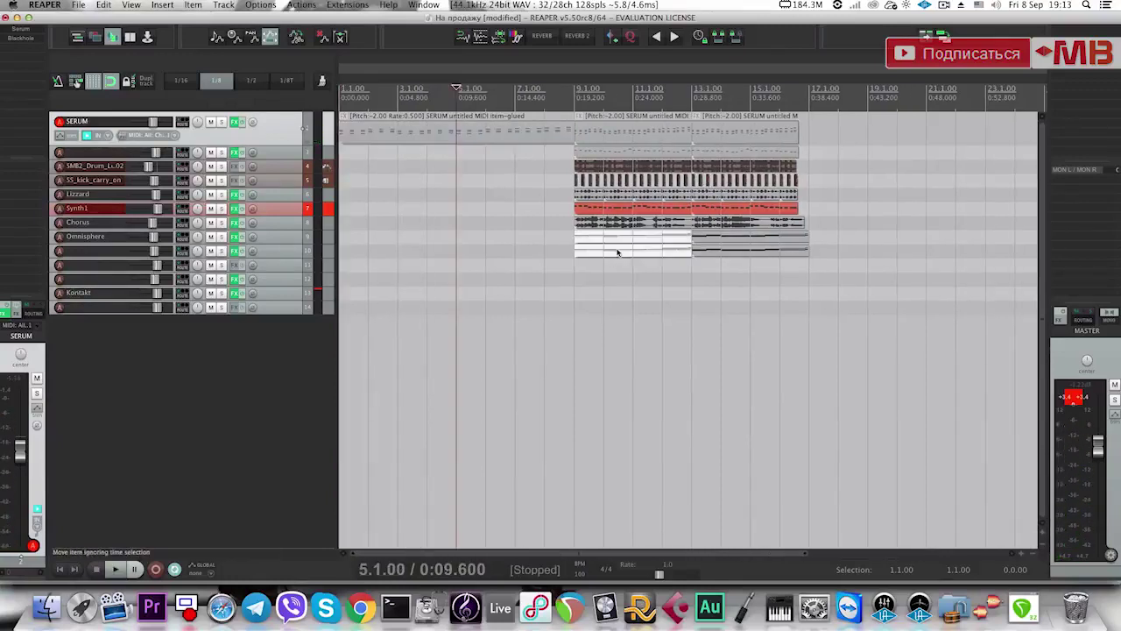
key("super+z")
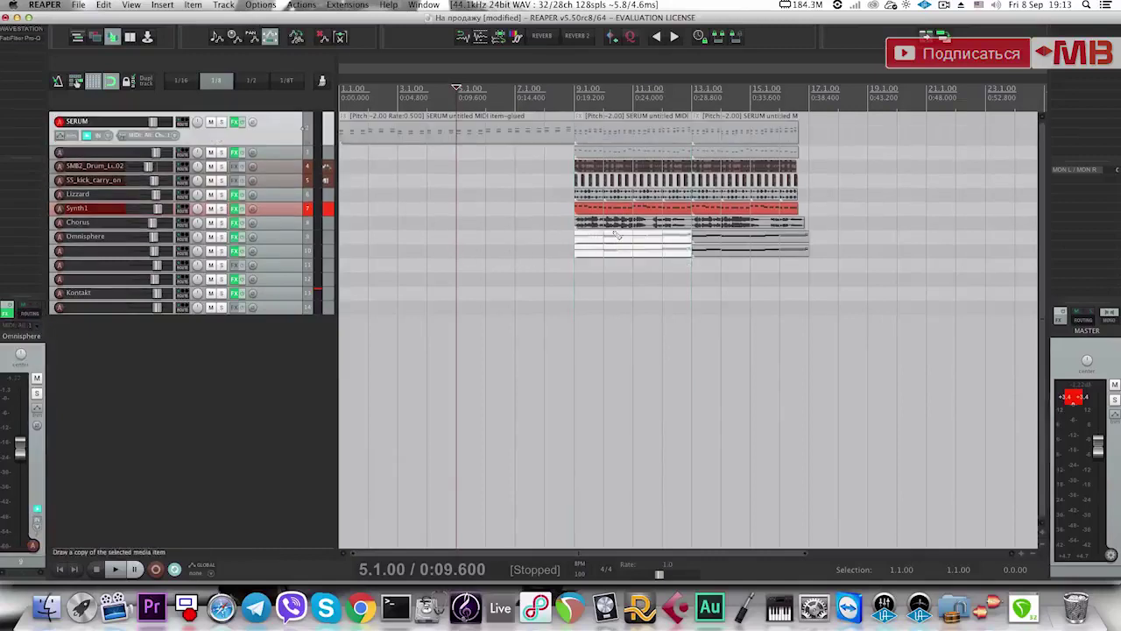
left_click_drag(614, 244, 378, 247)
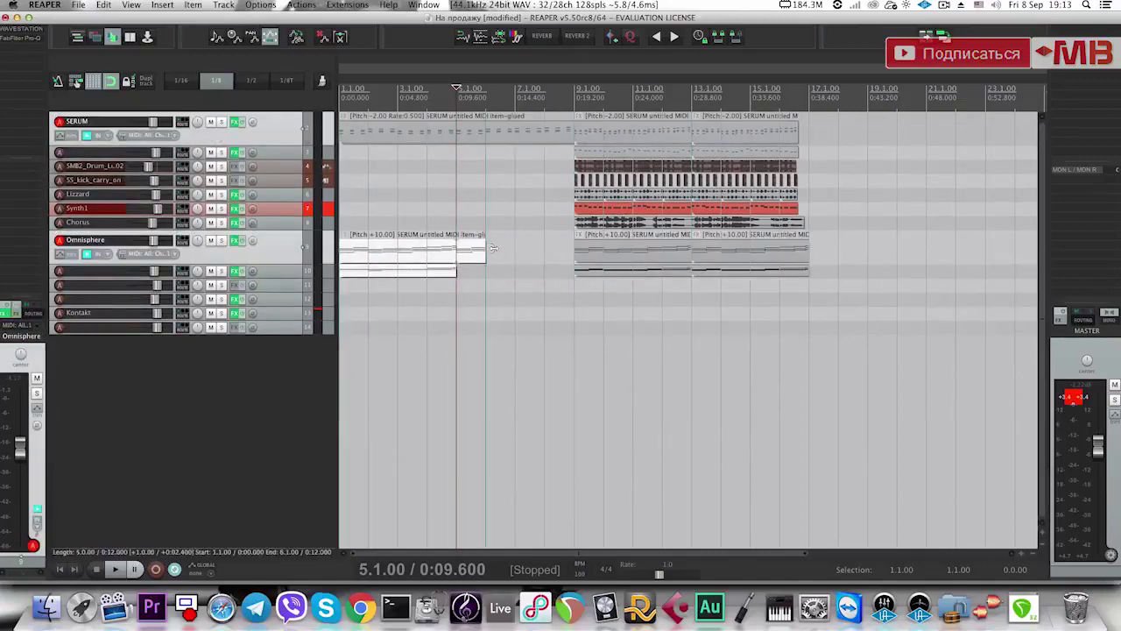
left_click_drag(455, 249, 580, 247)
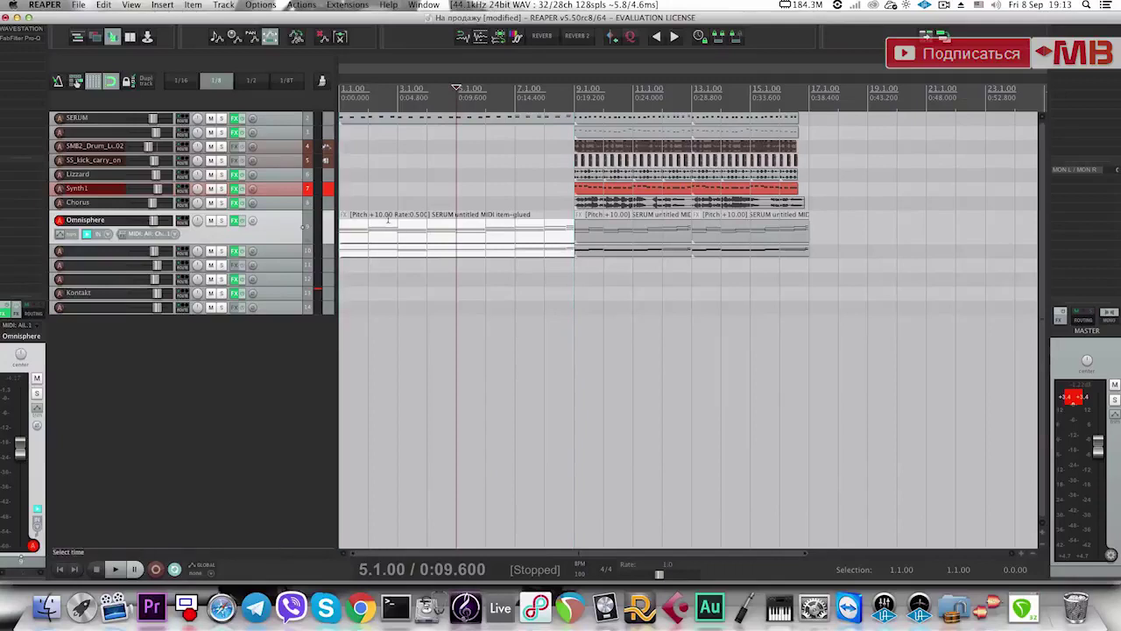
Play the intro from 1.1.00 and fill 1.1.00 to 9.1.00 with copies of the SMB2 drum loop.
left_click(353, 231)
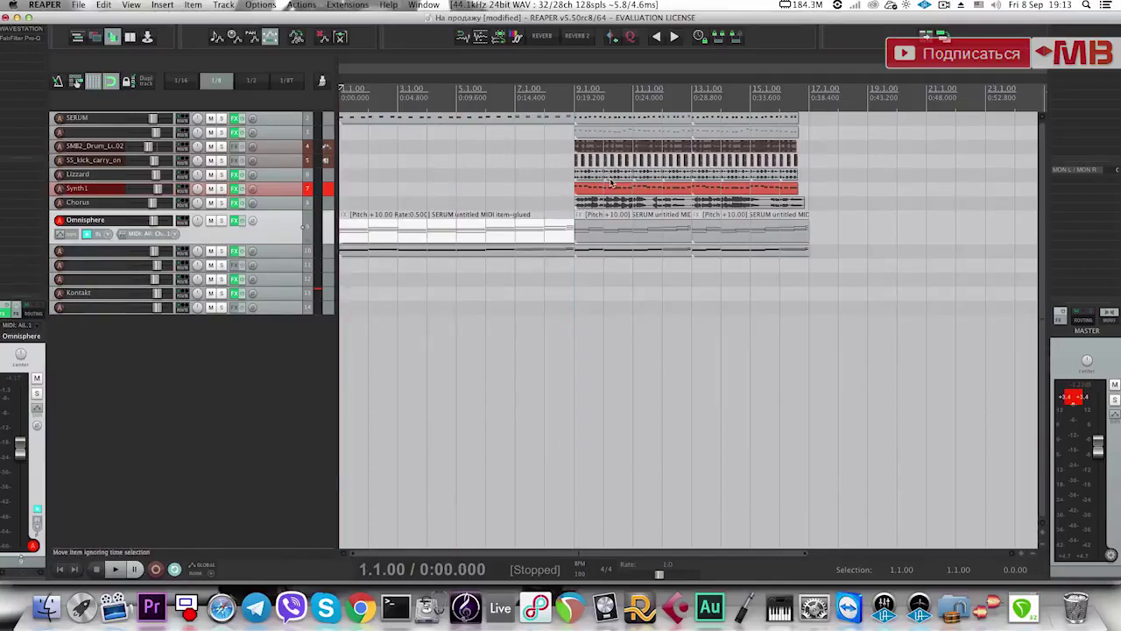
key("space")
left_click(610, 147)
left_click_drag(620, 161, 341, 163)
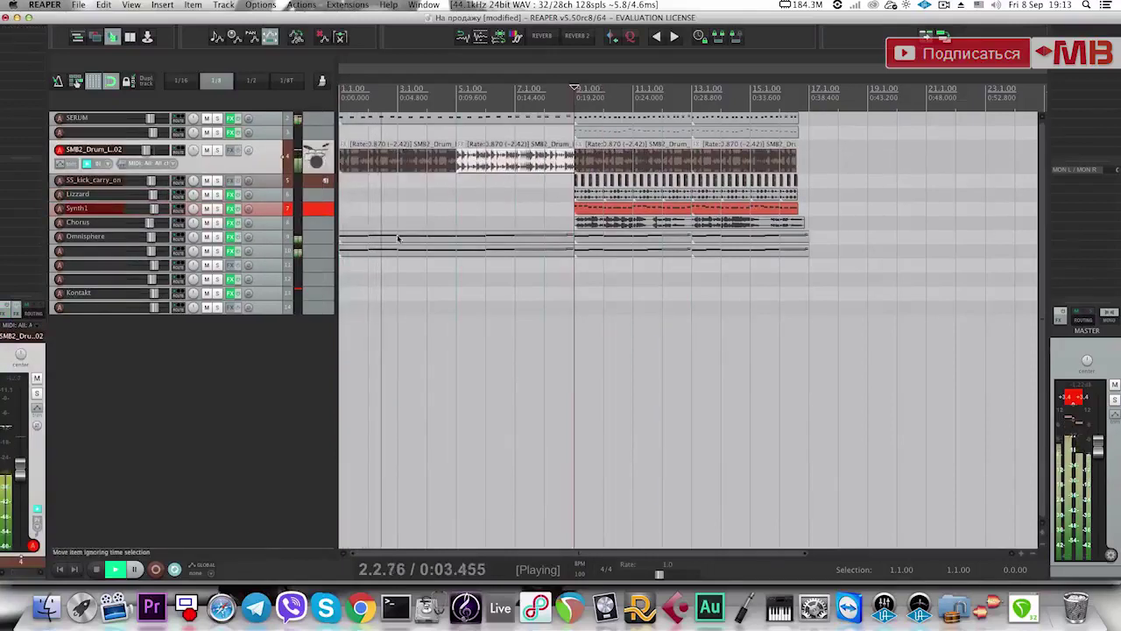
Insert an empty track below Chorus and open the Media Explorer.
left_click(283, 224)
key("super+t")
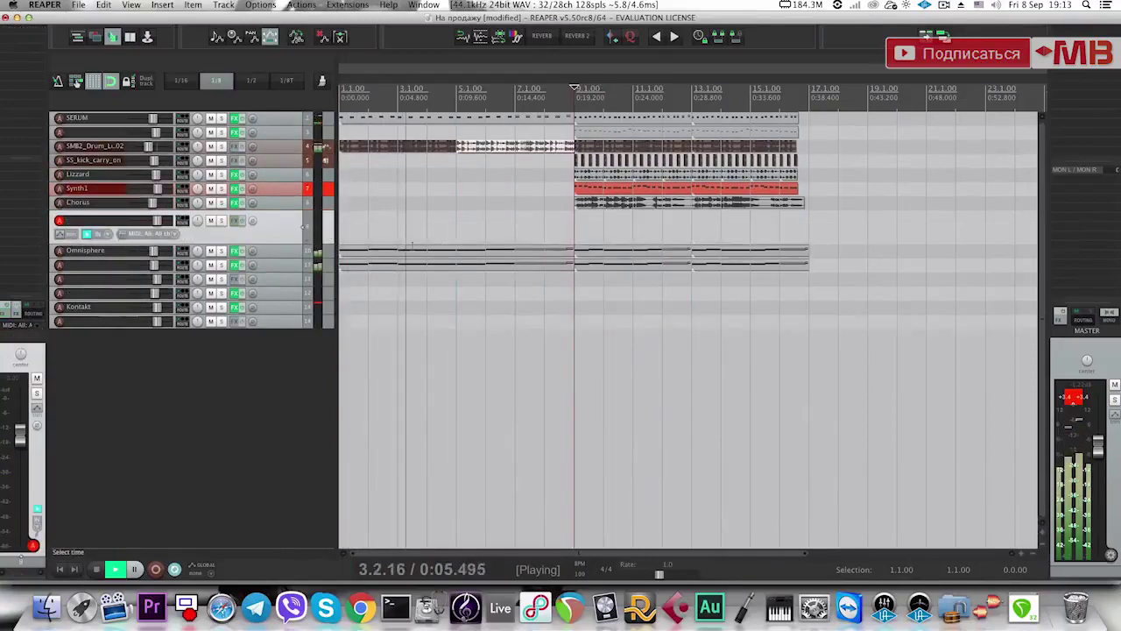
key("super+alt+x")
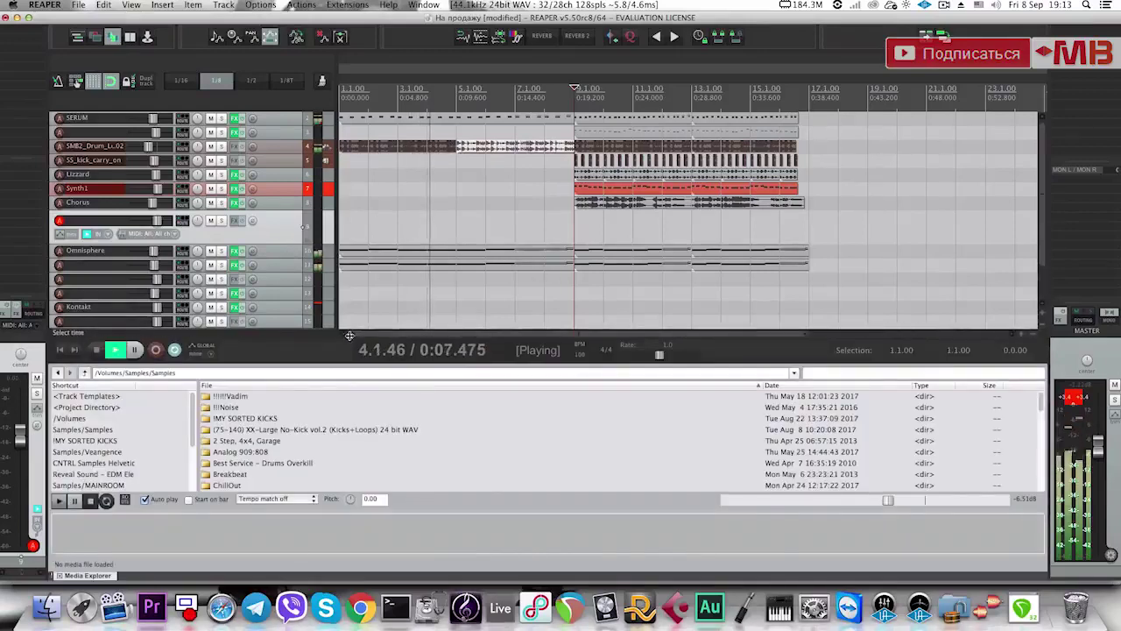
Try a copy of the Chorus item at 1.1.00 with its source switched to the previous file, and delete it.
left_click(593, 205)
left_click_drag(596, 213, 361, 216)
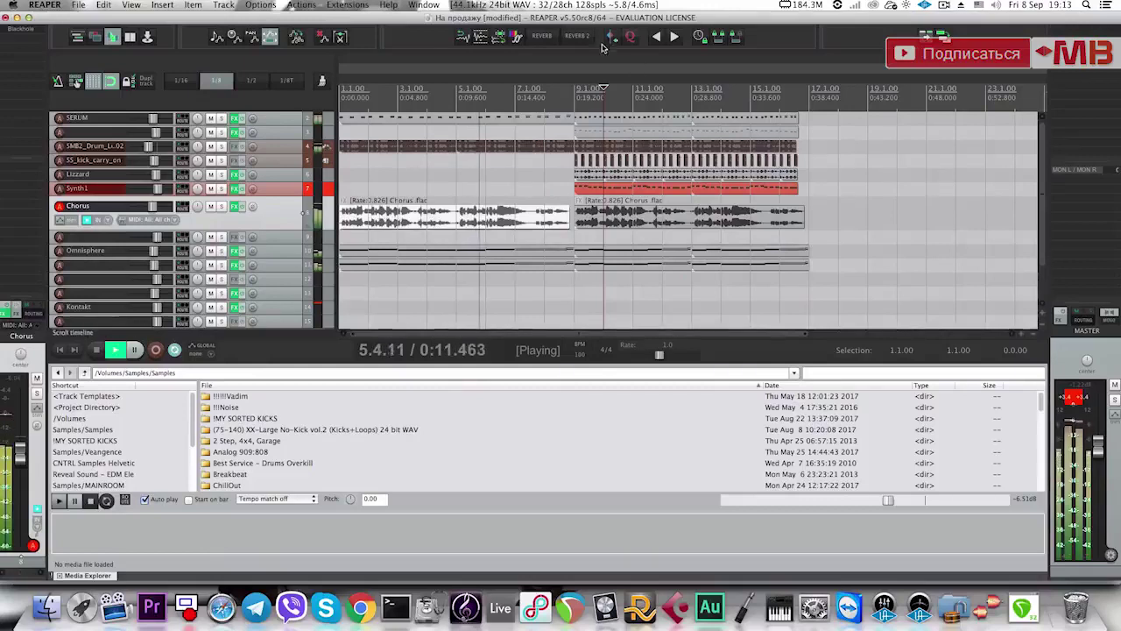
left_click(656, 37)
left_click(368, 221)
key("space")
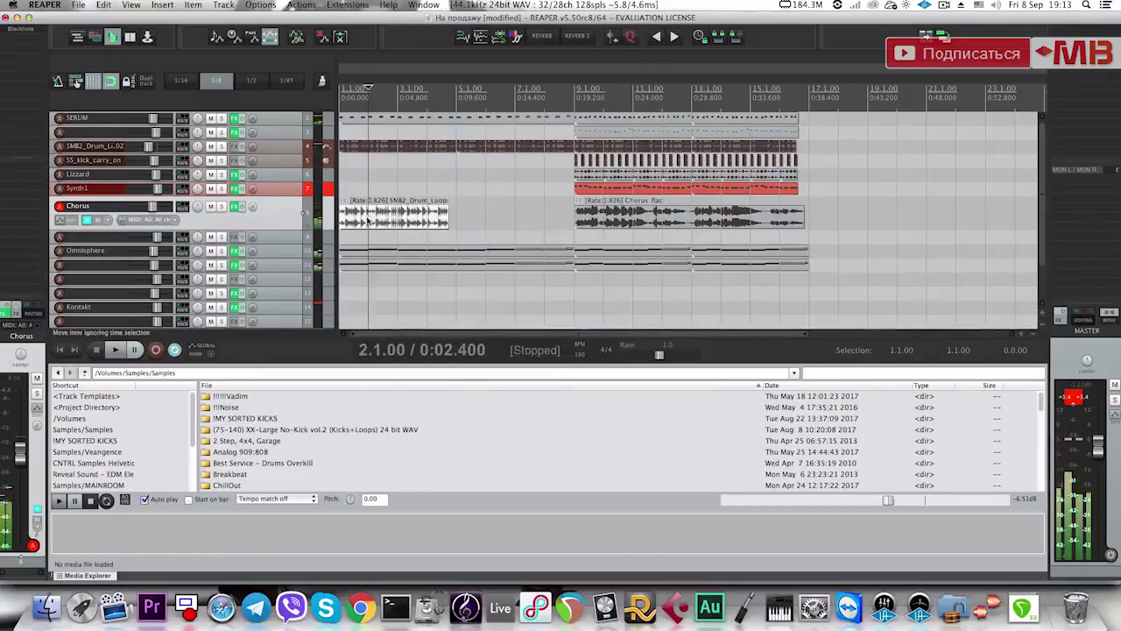
key("Delete")
Play from 5.1.00 and trim the second intro drum loop item to end at 0:18.000.
key("space")
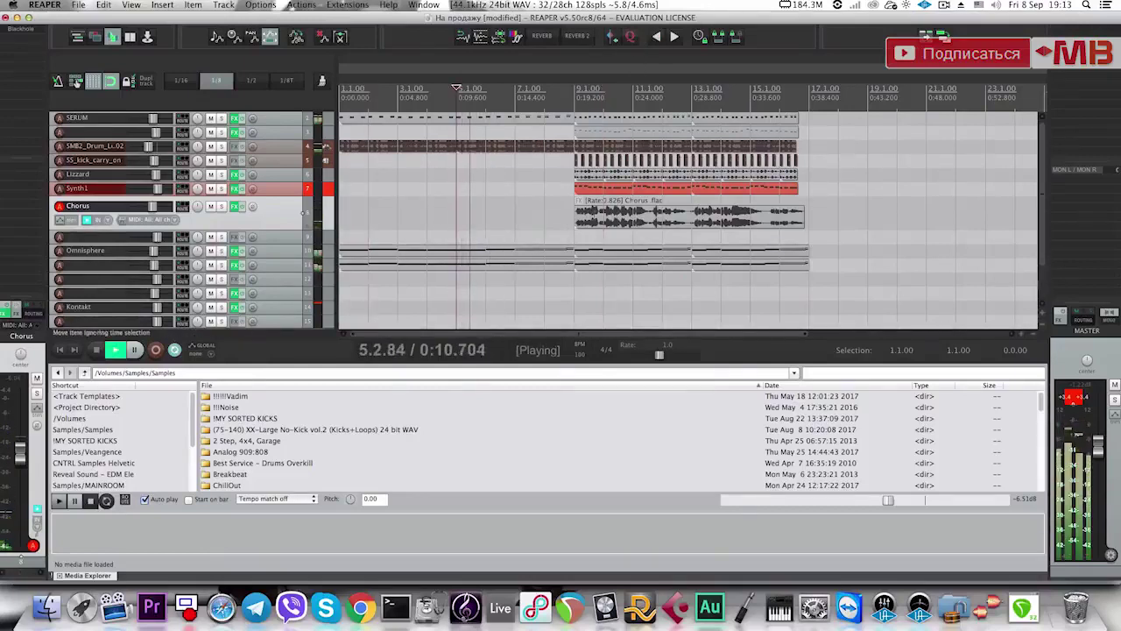
left_click(545, 148)
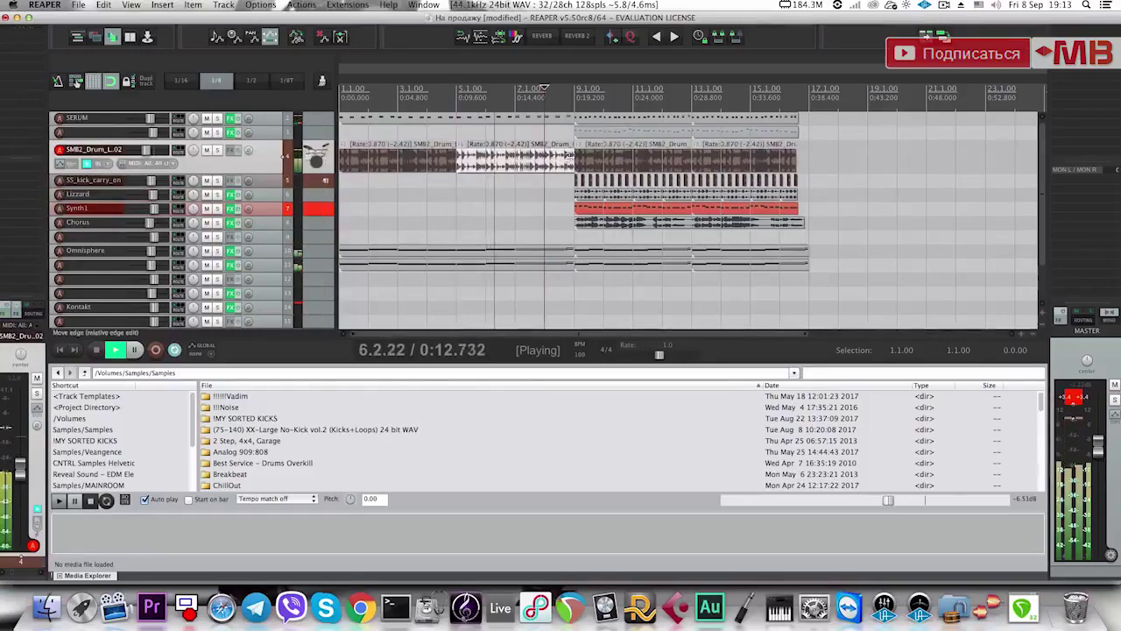
left_click_drag(569, 156, 543, 159)
scroll(545, 160, "up", 5)
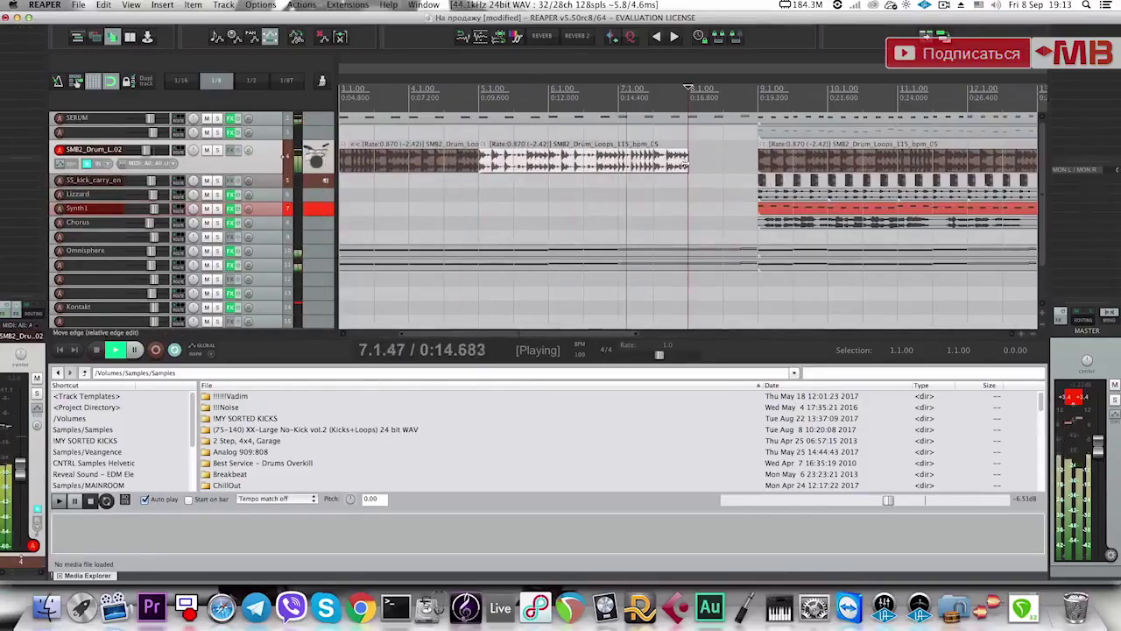
left_click_drag(686, 162, 724, 163)
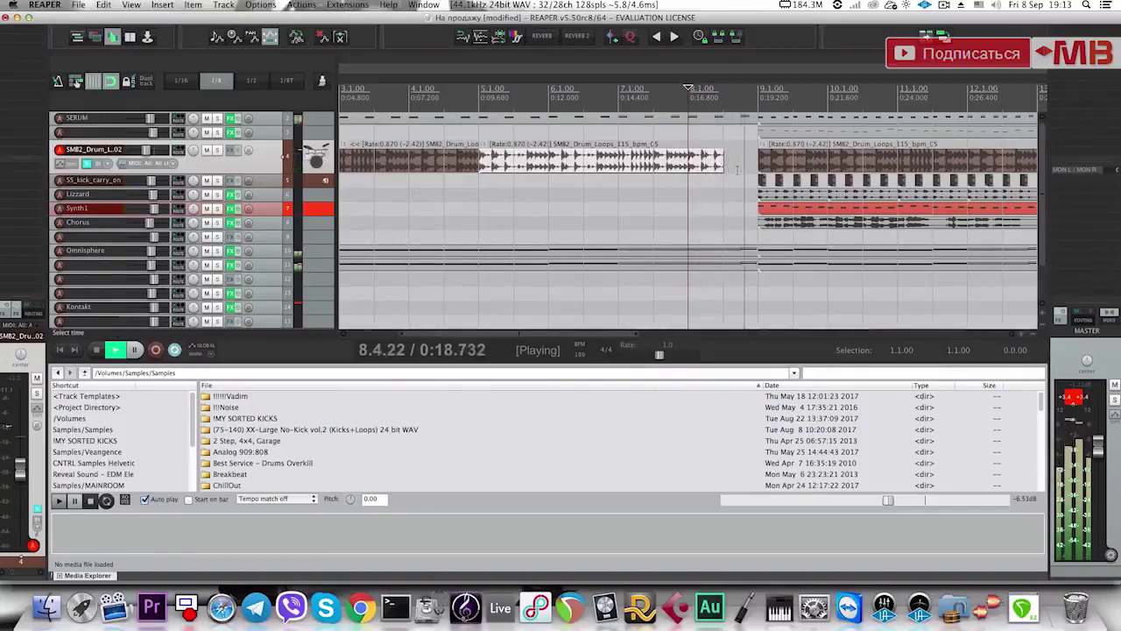
scroll(439, 266, "down", 5)
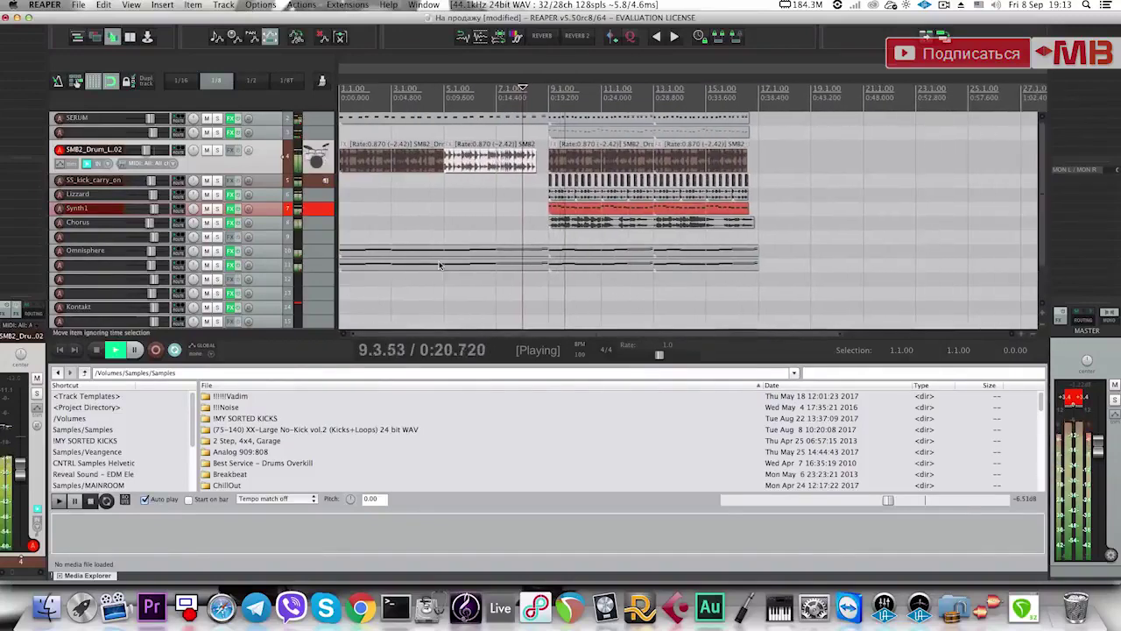
scroll(425, 268, "down", 2)
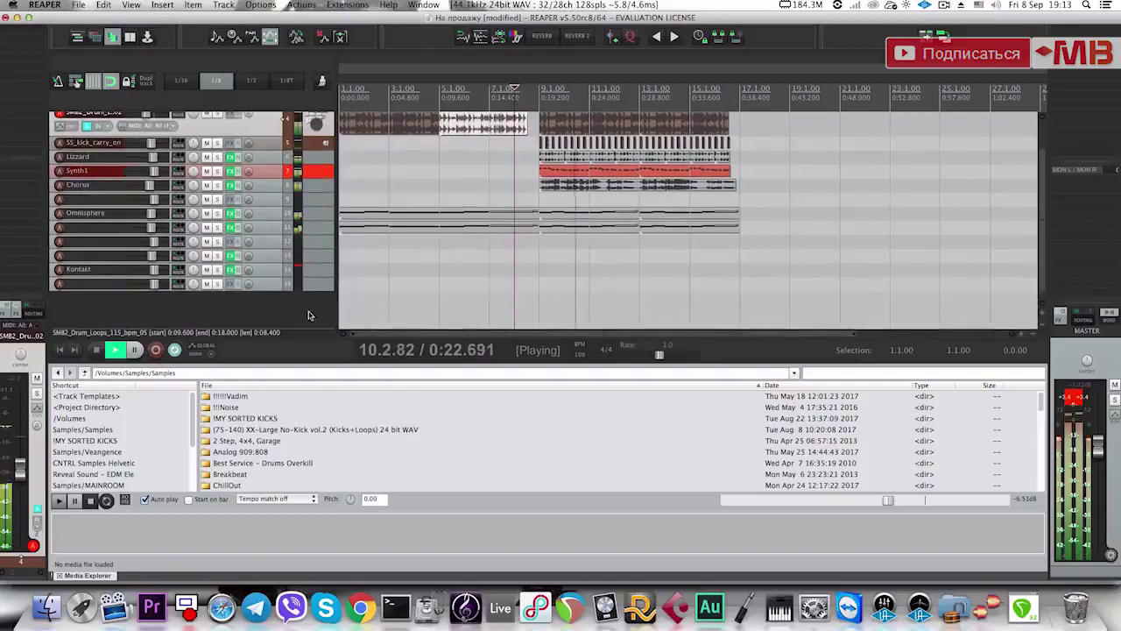
Stop playback and look over the intro and original-section items on the Omnisphere track.
scroll(308, 316, "down", 1)
key("space")
scroll(492, 236, "up", 3)
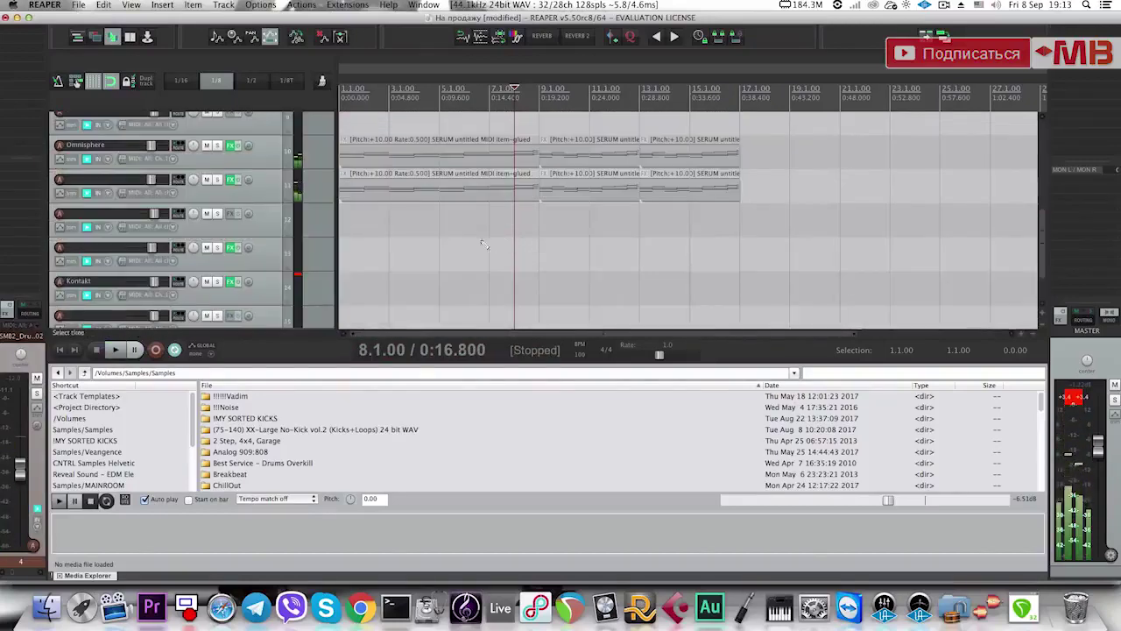
scroll(480, 244, "up", 2)
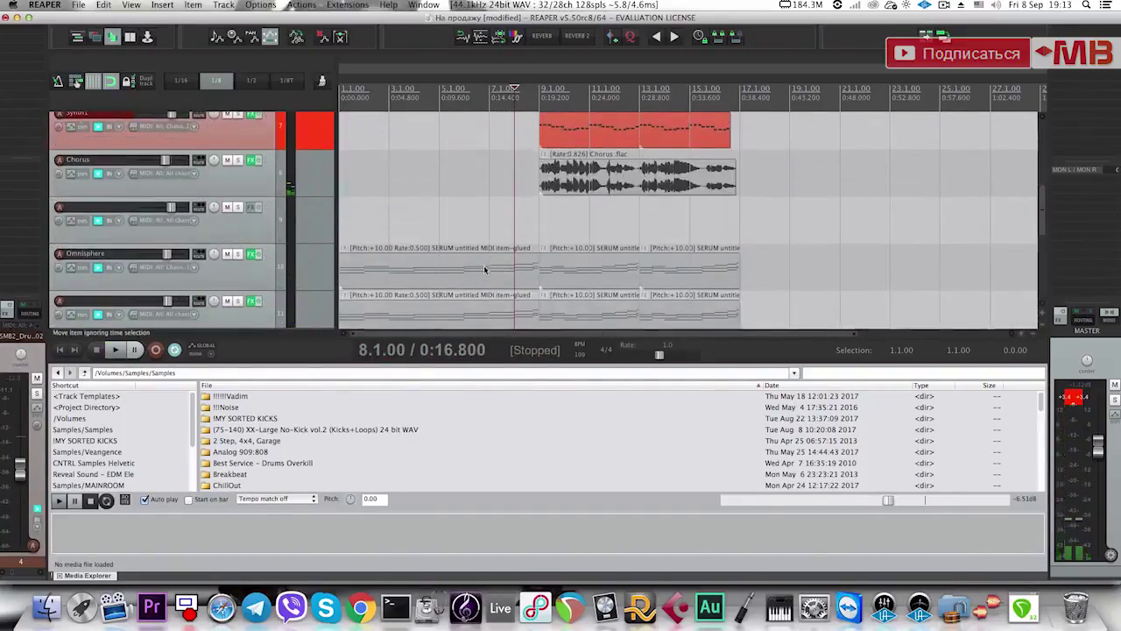
left_click(440, 261)
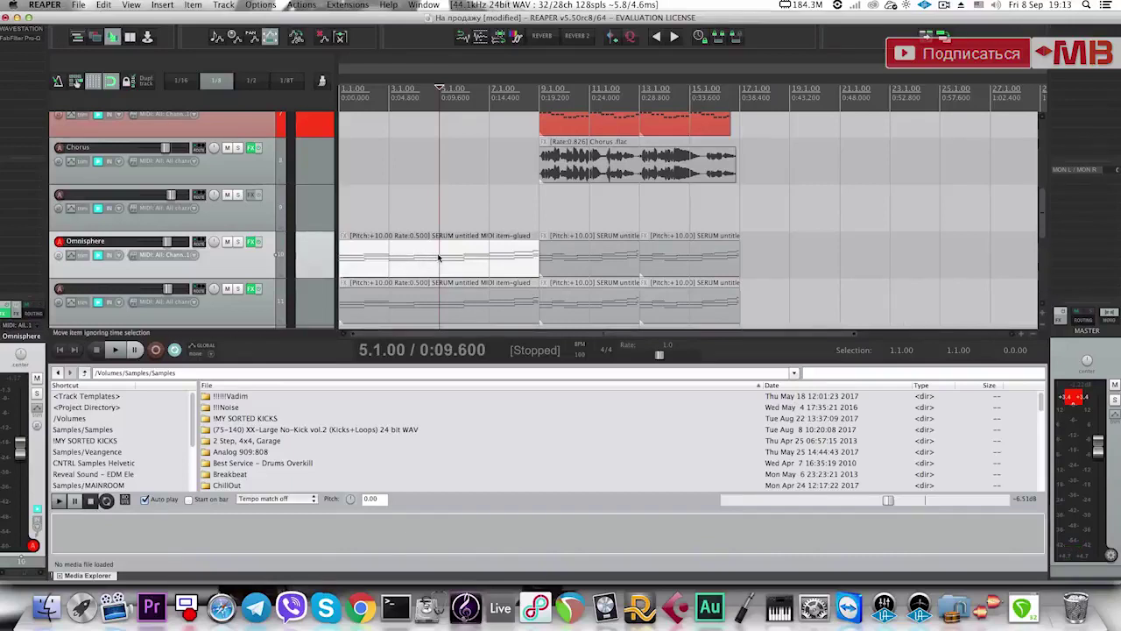
left_click(571, 255)
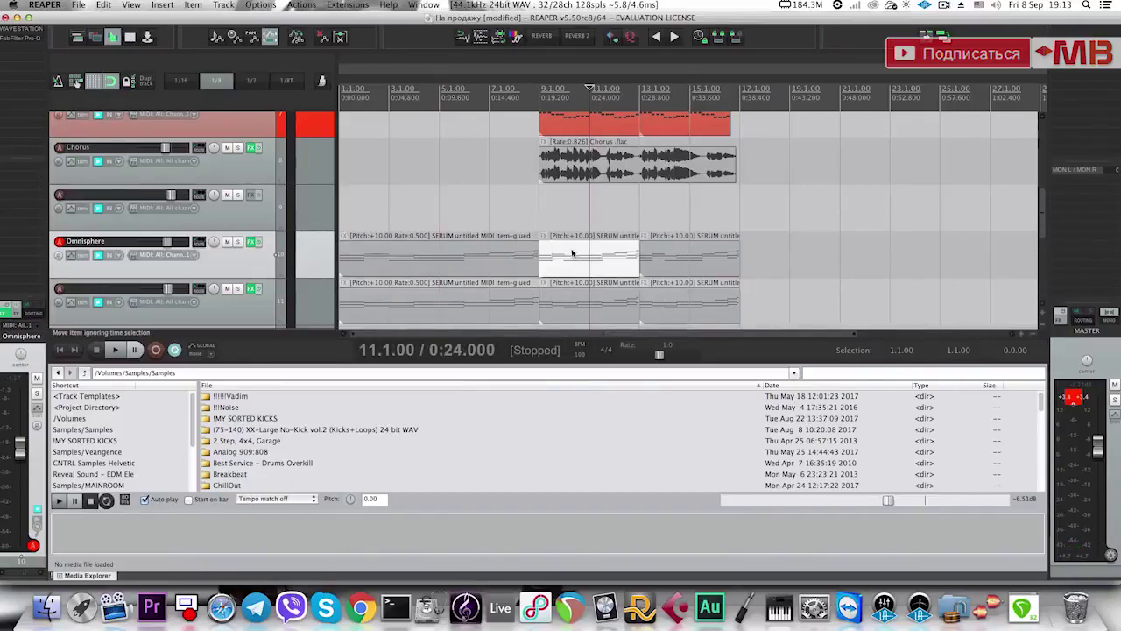
left_click_drag(572, 251, 695, 300)
left_click(349, 265)
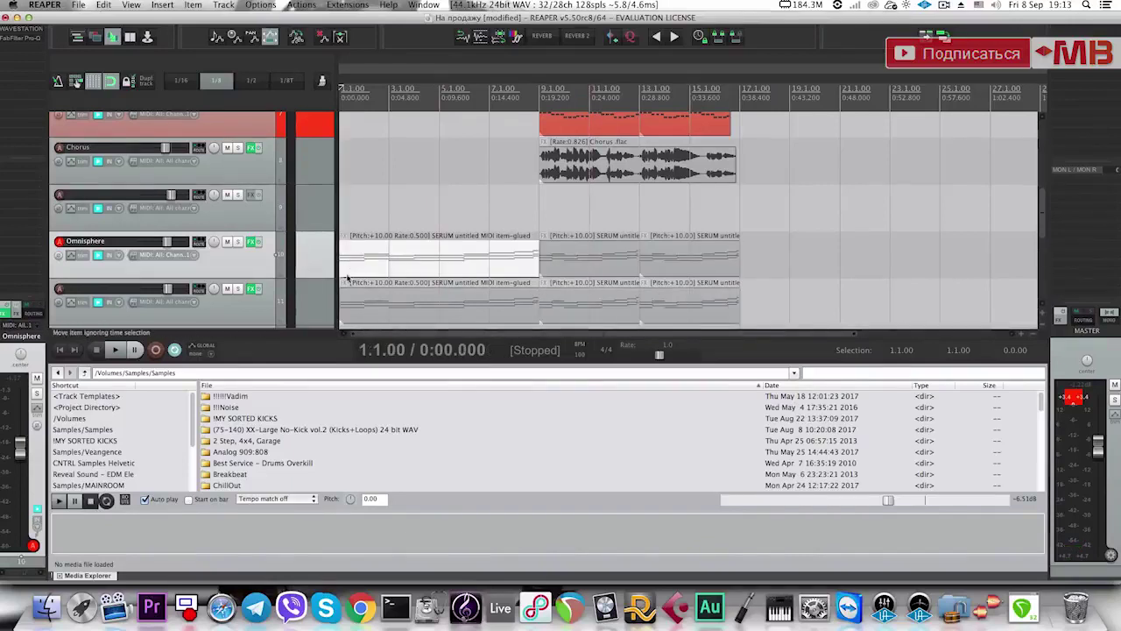
scroll(359, 267, "down", 1)
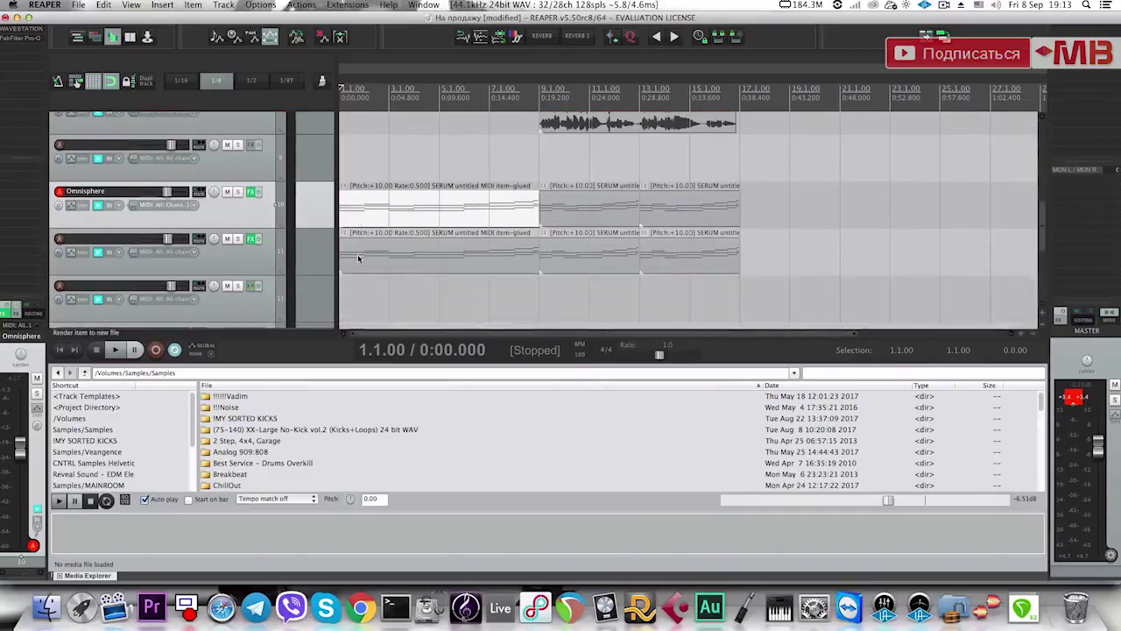
Split the intro items on the Omnisphere track and the track below it at 6.1.00 and 4.1.00.
left_click(389, 219)
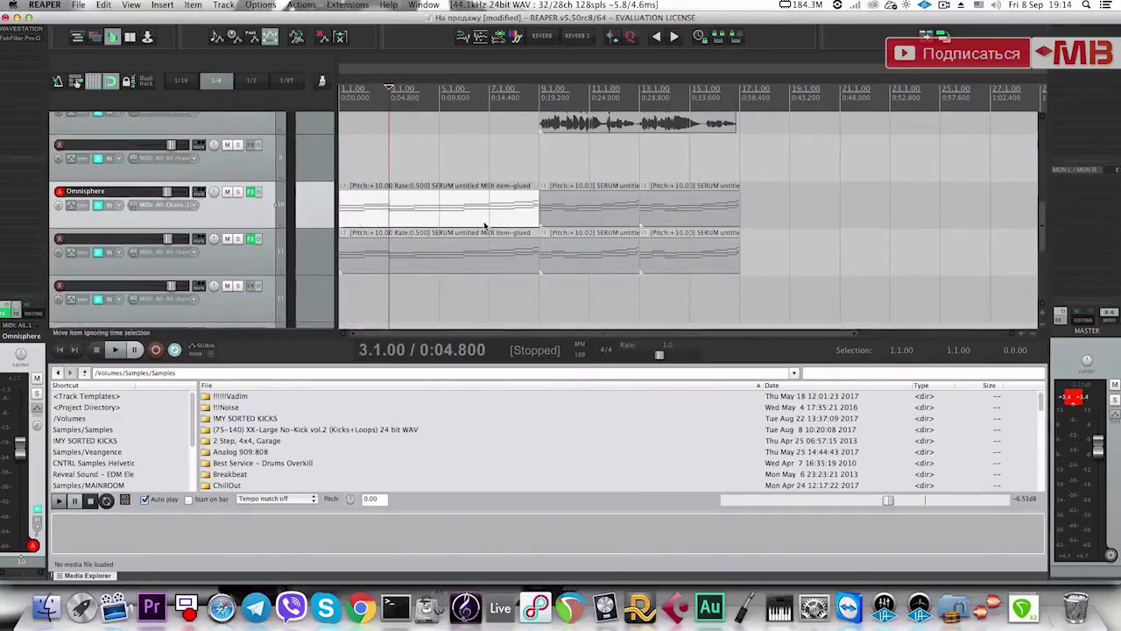
scroll(507, 224, "up", 3)
left_click(459, 251, "shift")
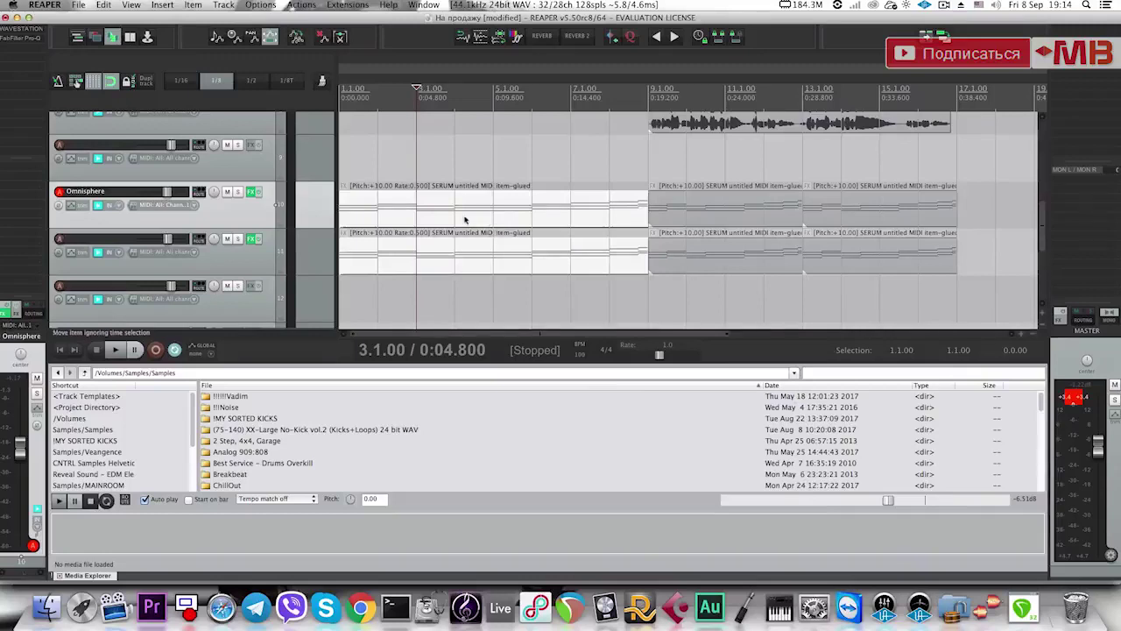
left_click(466, 221)
left_click(505, 252, "shift")
left_click(537, 217)
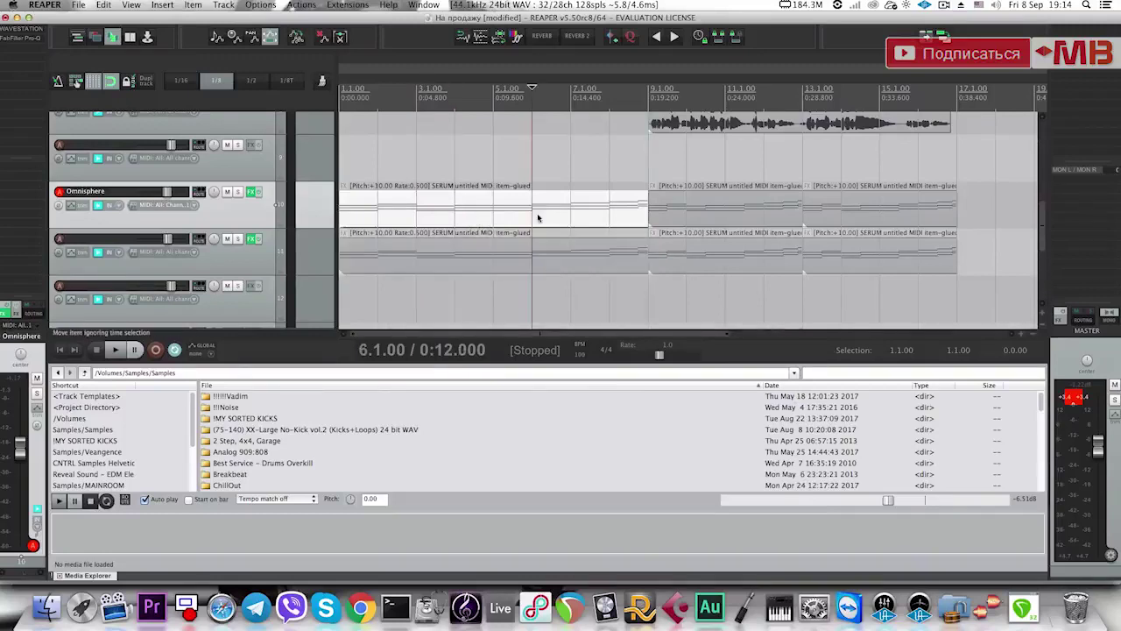
left_click(553, 266, "shift")
key("s")
left_click(451, 216)
left_click(476, 266, "shift")
key("s")
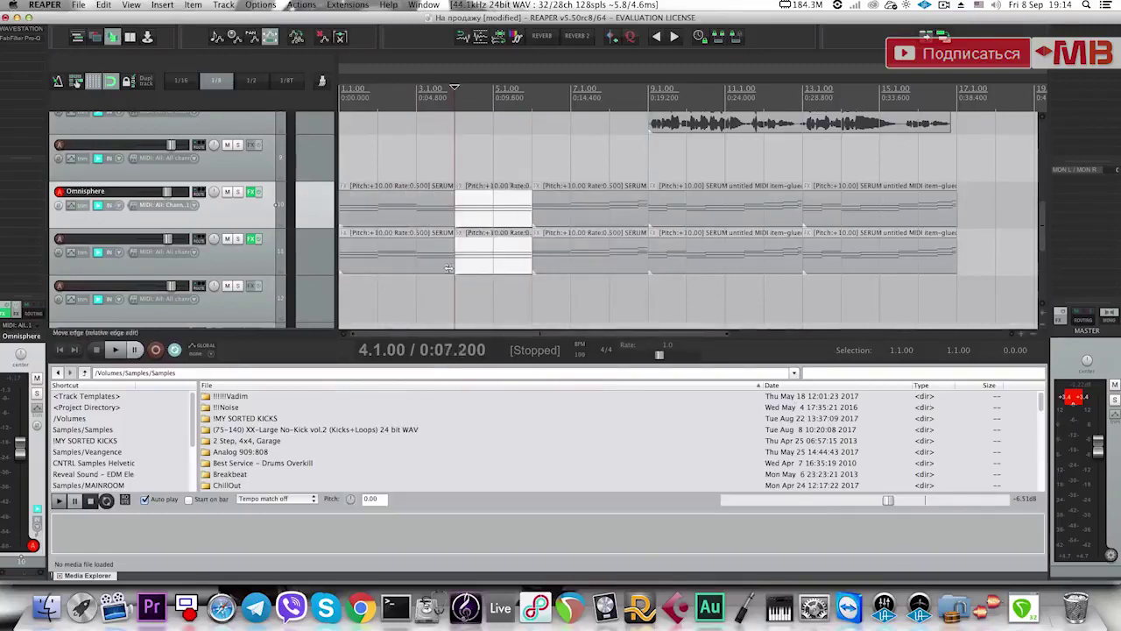
Split the same two intro synth items at 3.1.00 and 2.1.00 into one-bar slices.
left_click(416, 253)
left_click(432, 195, "shift")
key("s")
left_click(386, 218)
left_click(378, 218)
left_click(374, 254, "ctrl")
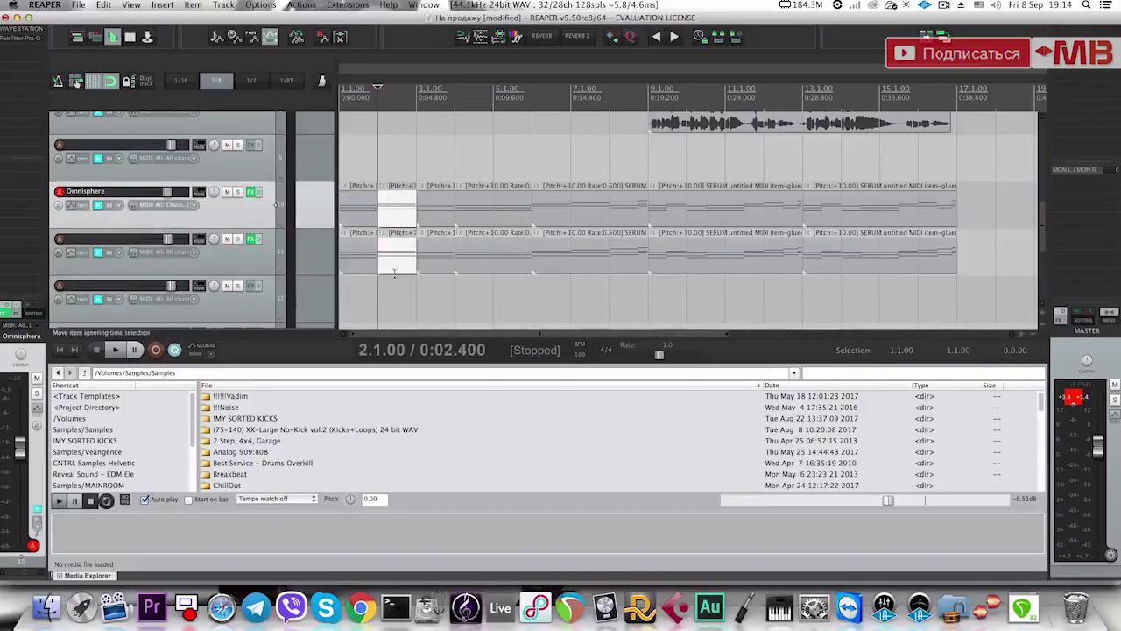
key("s")
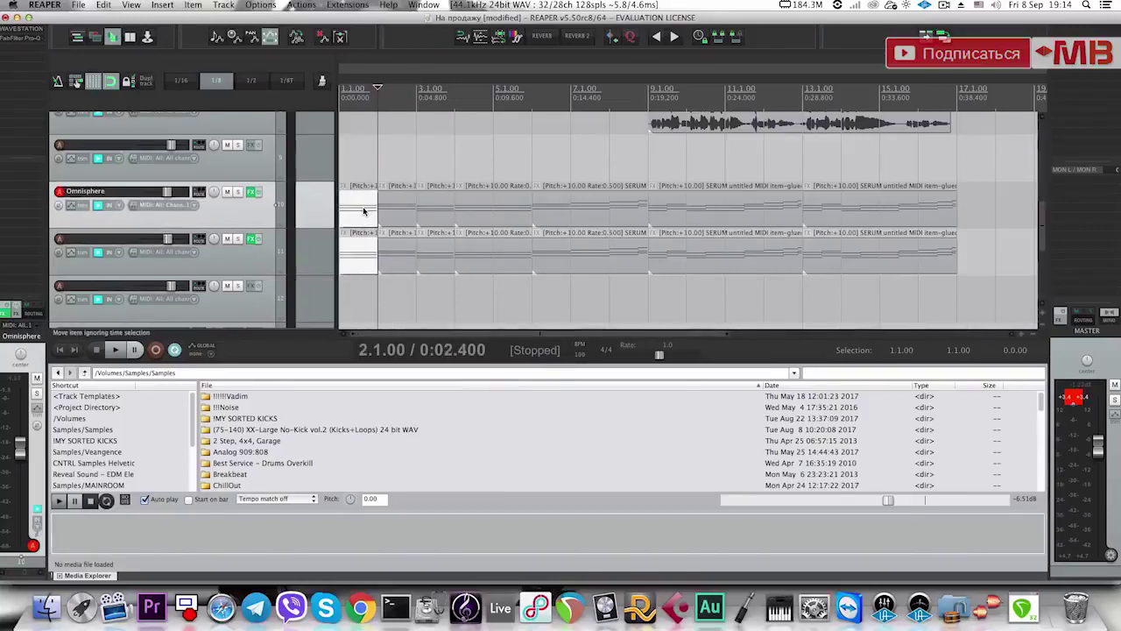
Try swapping the first-bar and second-bar slices on the Omnisphere track and the track below it.
left_click_drag(365, 211, 440, 143)
left_click_drag(392, 283, 391, 283)
left_click_drag(394, 199, 356, 198)
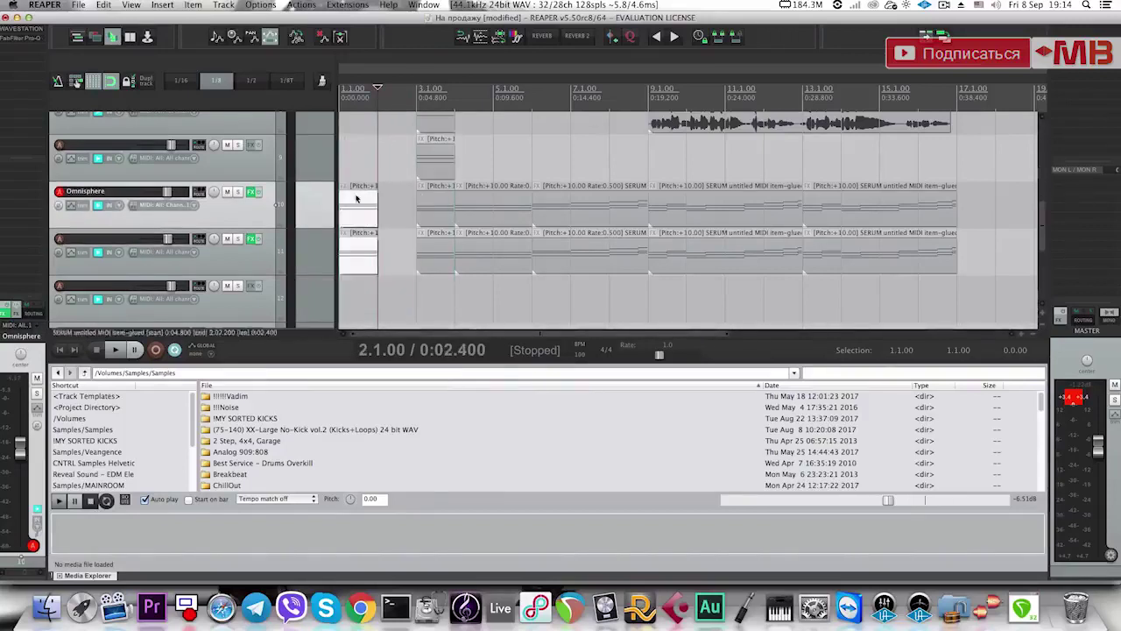
left_click_drag(435, 167, 435, 107)
left_click_drag(438, 218, 396, 280)
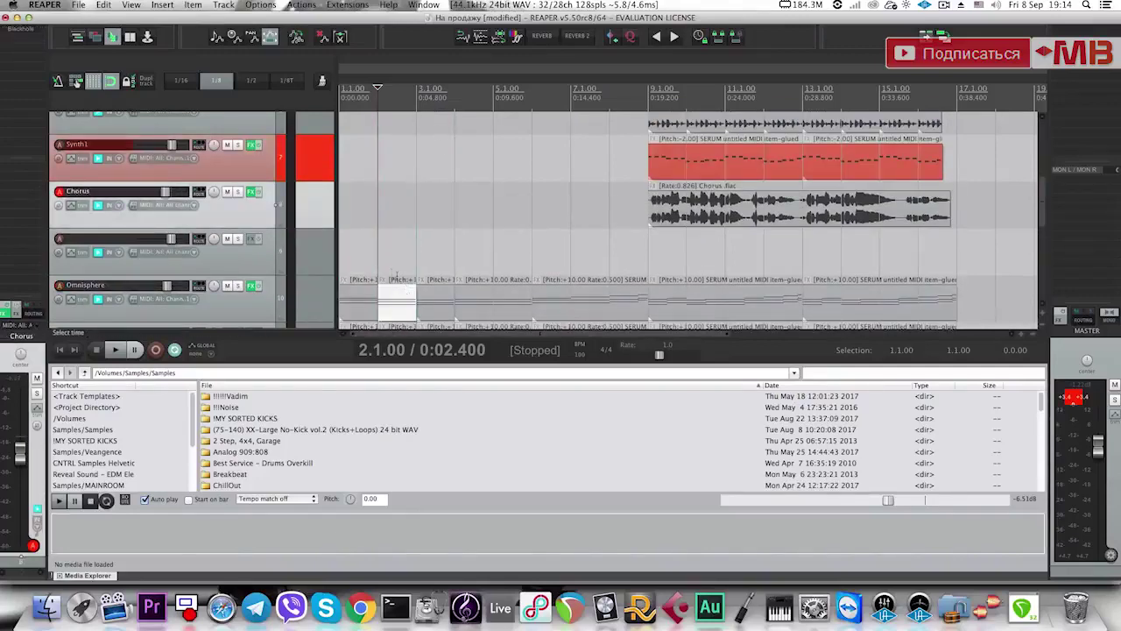
Play the rearranged intro from 1.1.00 and stop it.
left_click(343, 256)
key("space")
scroll(387, 266, "down", 3)
scroll(393, 261, "down", 2)
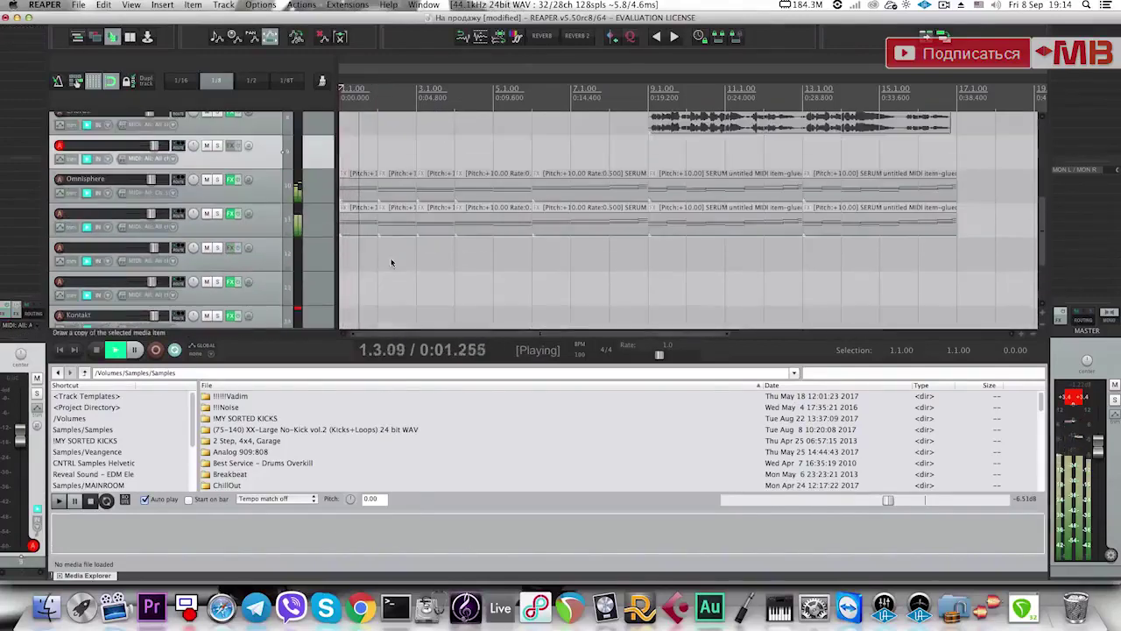
key("space")
scroll(394, 249, "up", 5)
scroll(394, 245, "down", 3)
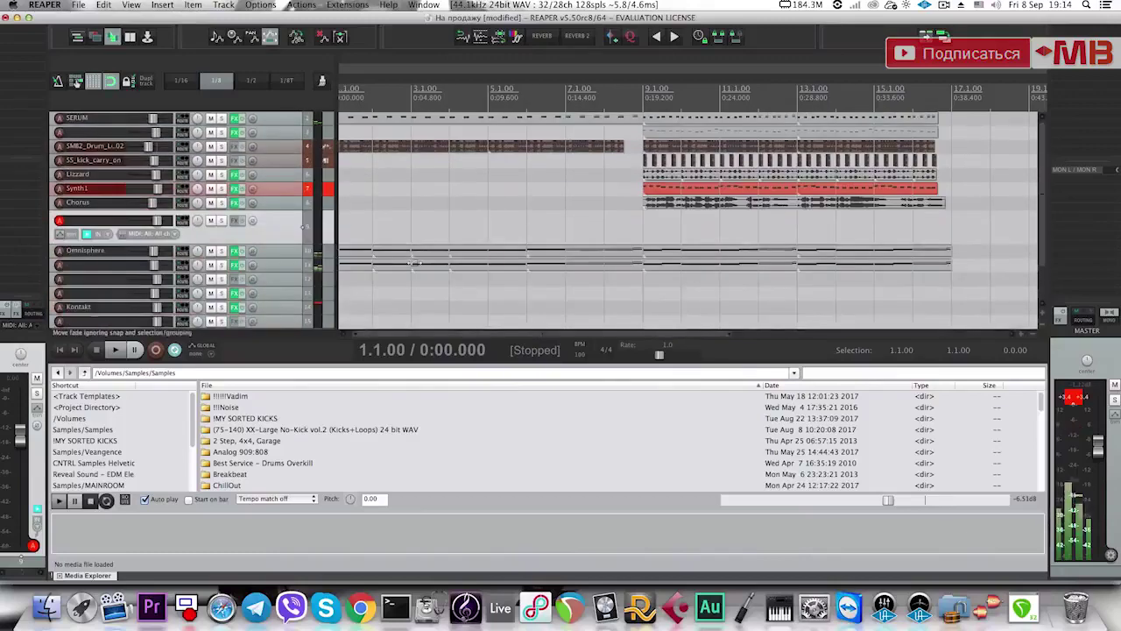
Undo the slice swap and the intro synth splits at 2.1.00 and 3.1.00.
key("super+z")
key("super+z")
key("super+z")
key("super+z")
key("super+z")
key("super+z")
key("super+z")
key("super+z")
key("super+z")
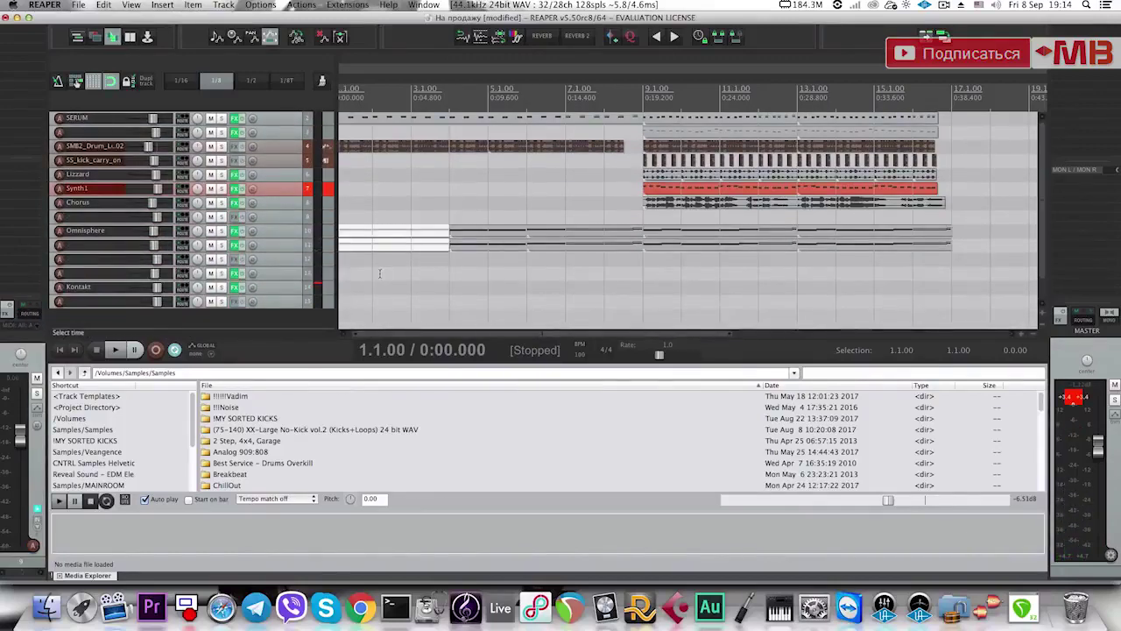
Play the intro from 3.1.00 and again from 4.1.00.
left_click(431, 258)
key("space")
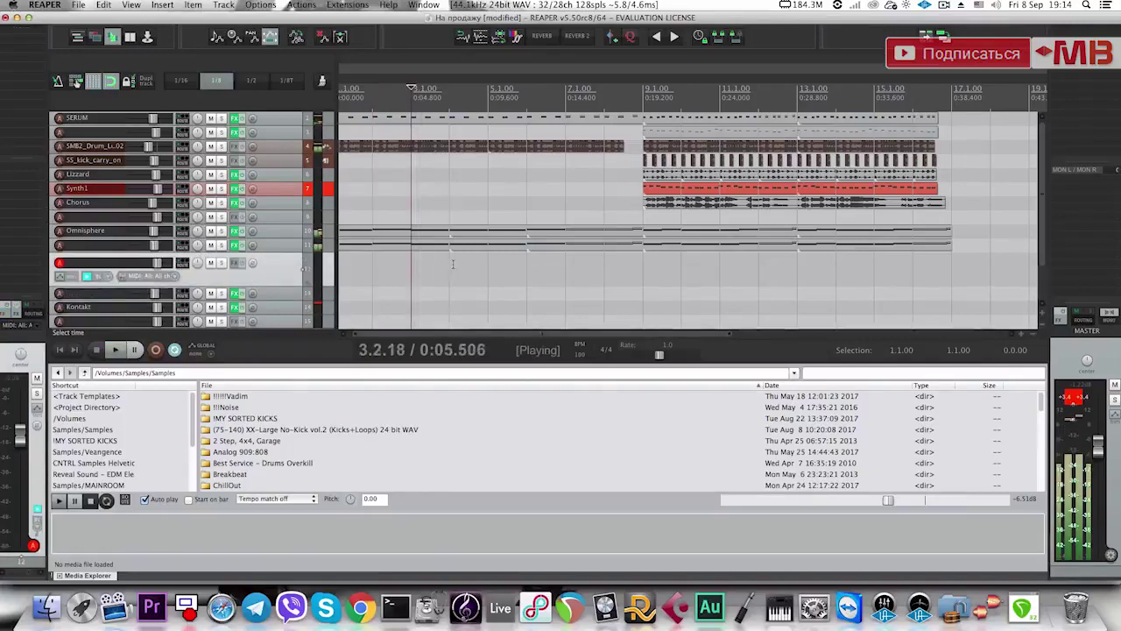
left_click(449, 258)
key("space")
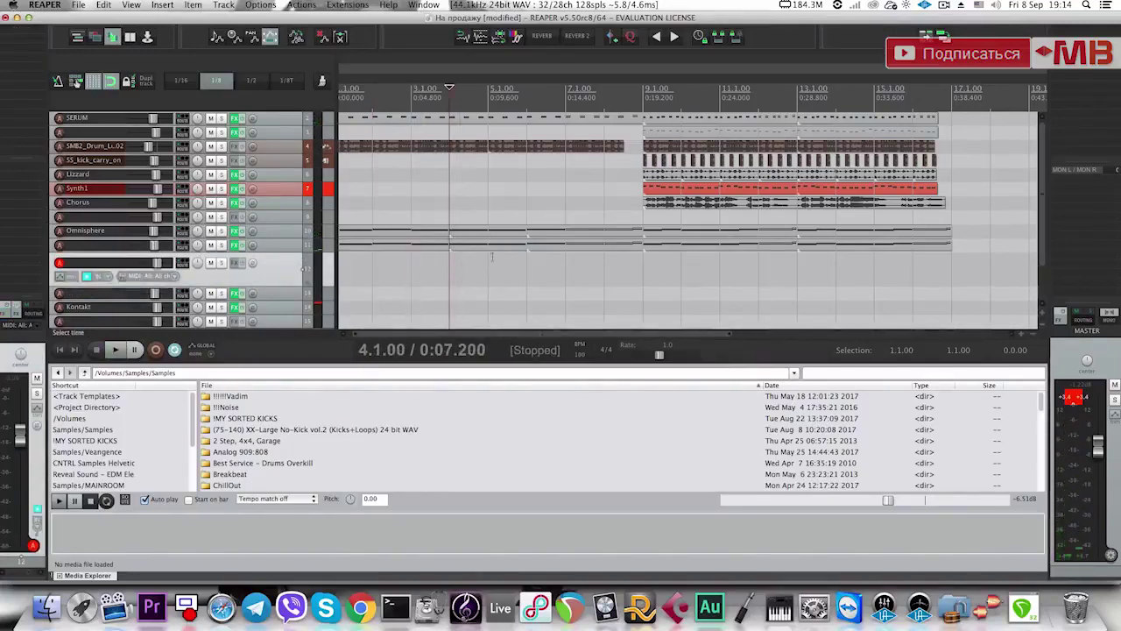
scroll(506, 254, "down", 1)
left_click(450, 245)
left_click(438, 262)
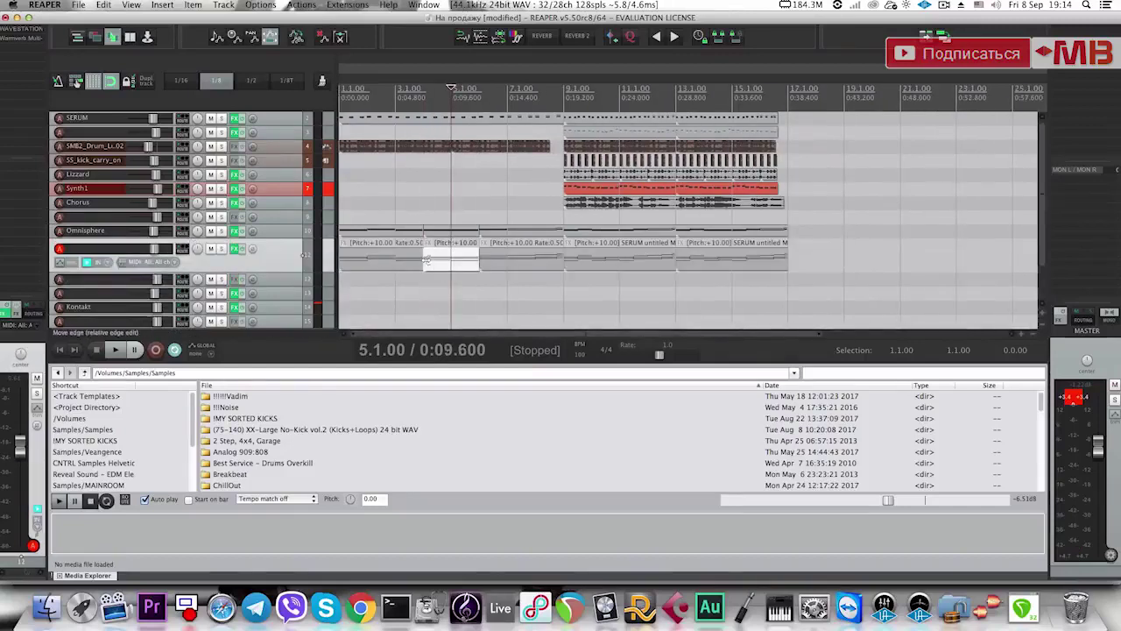
left_click(432, 262)
key("space")
Glue the intro items on the Omnisphere track and the track below, and cut off everything after 5.1.00.
left_click_drag(415, 278, 500, 225)
key("super+shift+g")
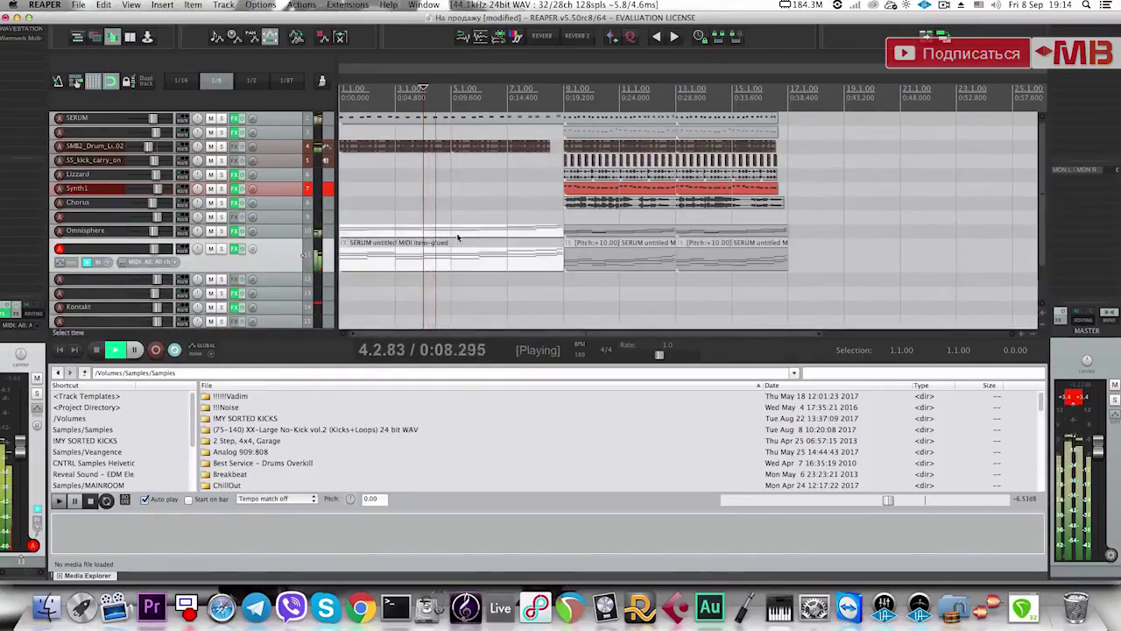
left_click(456, 235)
key("space")
key("s")
Split the two glued intro synth items at 3.1.00.
left_click(420, 251)
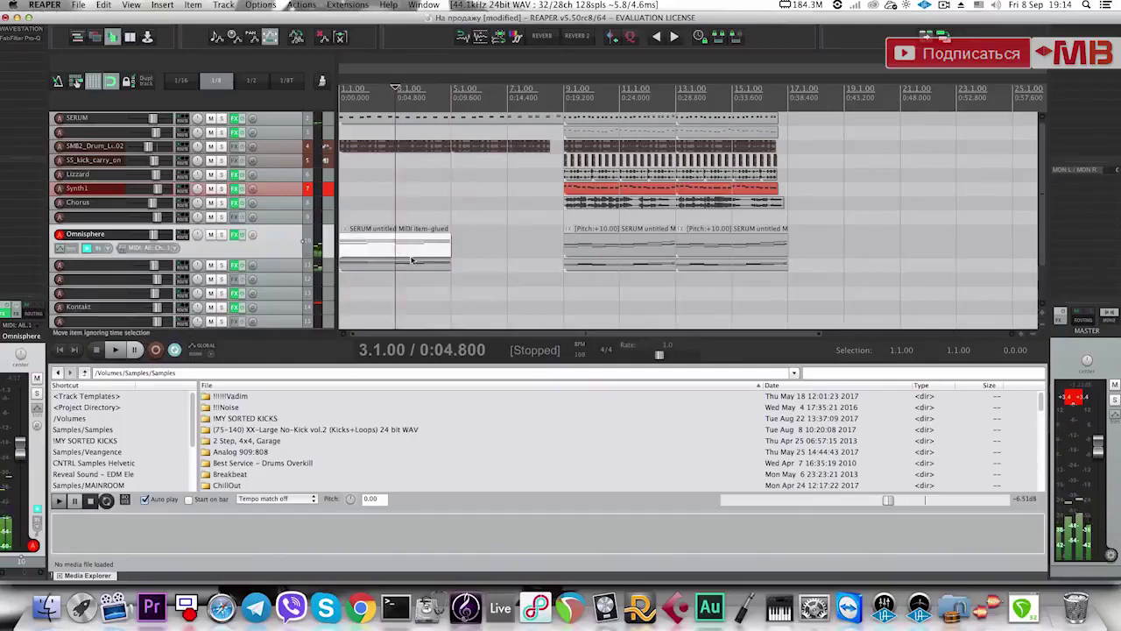
scroll(490, 252, "up", 3)
key("space")
key("space")
left_click(497, 252)
left_click(432, 251)
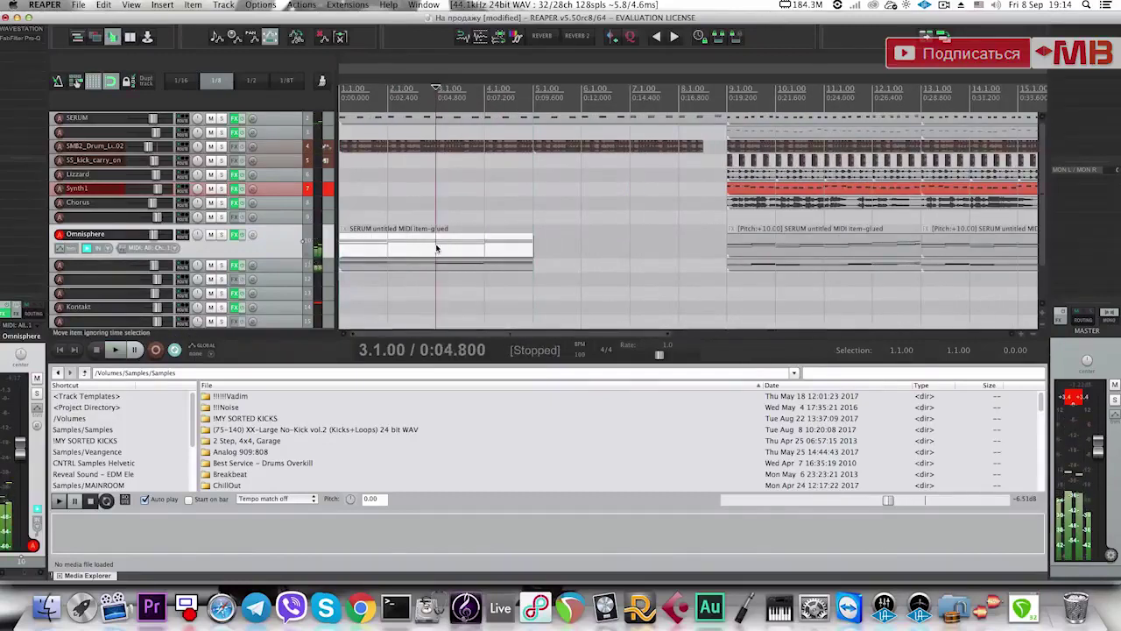
key("s")
left_click_drag(423, 247, 393, 242)
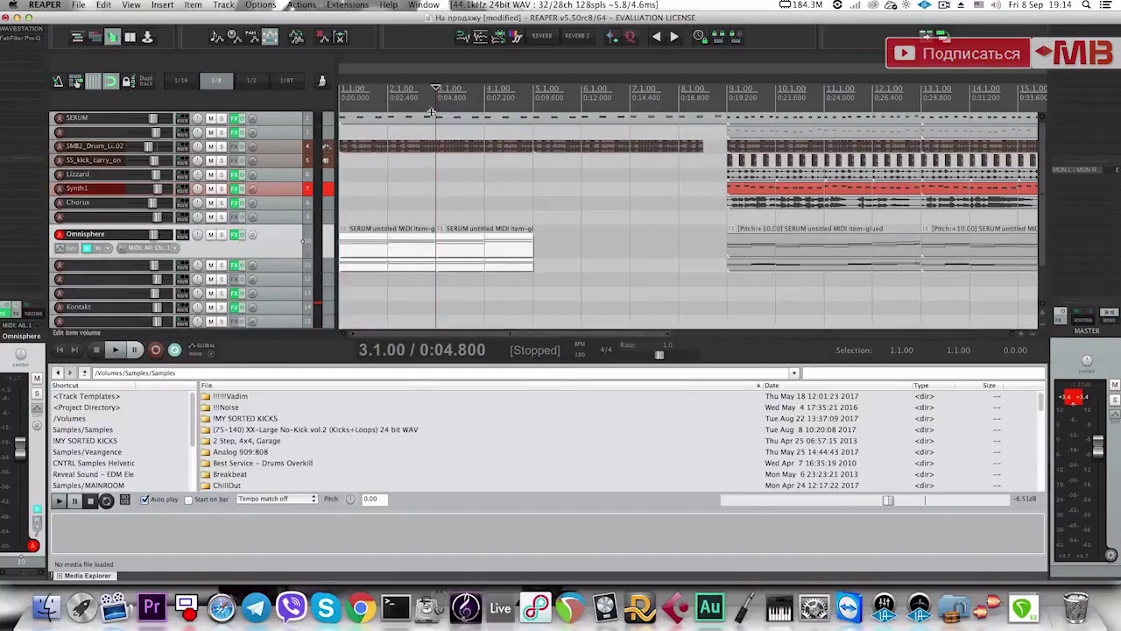
Split the SERUM track's intro item at 3.1.00 and 5.1.00 and delete the part after 5.1.00.
left_click(442, 119)
key("s")
left_click(528, 132)
key("s")
left_click_drag(424, 132, 477, 119)
left_click(560, 119)
key("Delete")
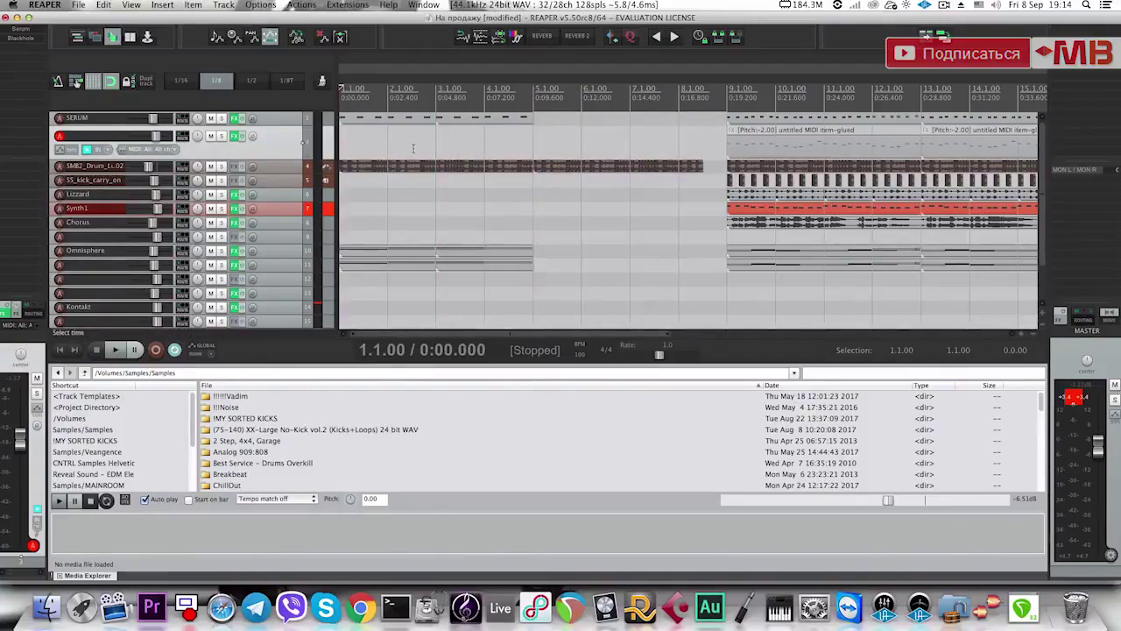
Duplicate the SERUM and Omnisphere-track intro items from 1.1.00 to 5.1.00 so the copies fill 5.1.00 to 9.1.00.
left_click_drag(544, 287, 318, 230)
left_click_drag(520, 132, 420, 117)
key("super+d")
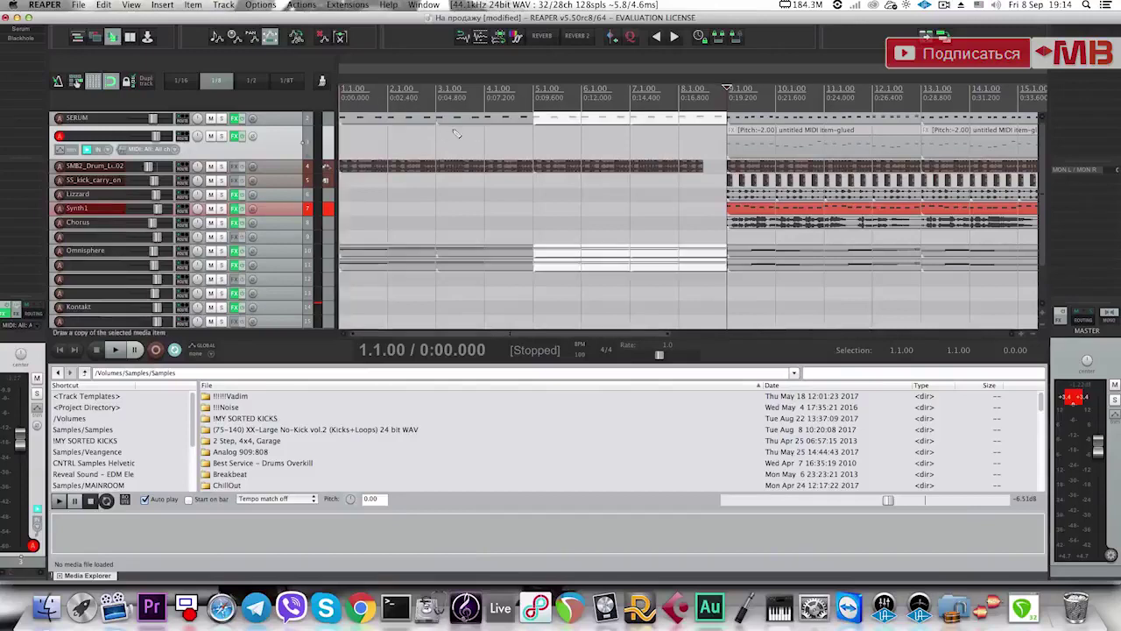
Play the rebuilt intro from 1.1.00.
key("space")
left_click(340, 141)
key("space")
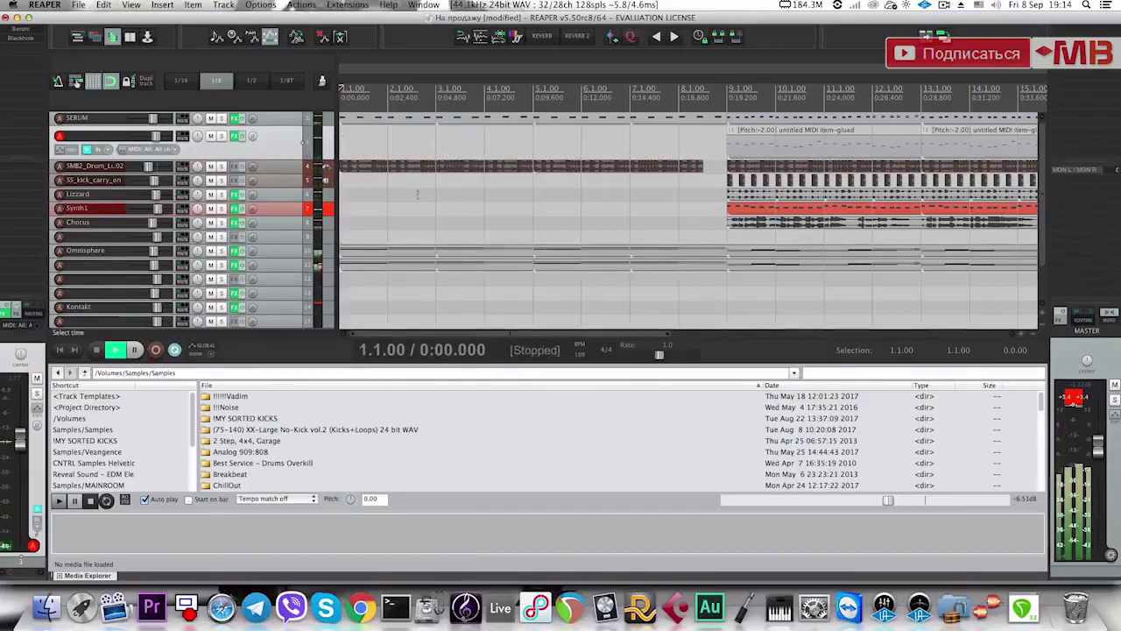
key("space")
scroll(485, 226, "down", 2)
scroll(495, 245, "down", 1)
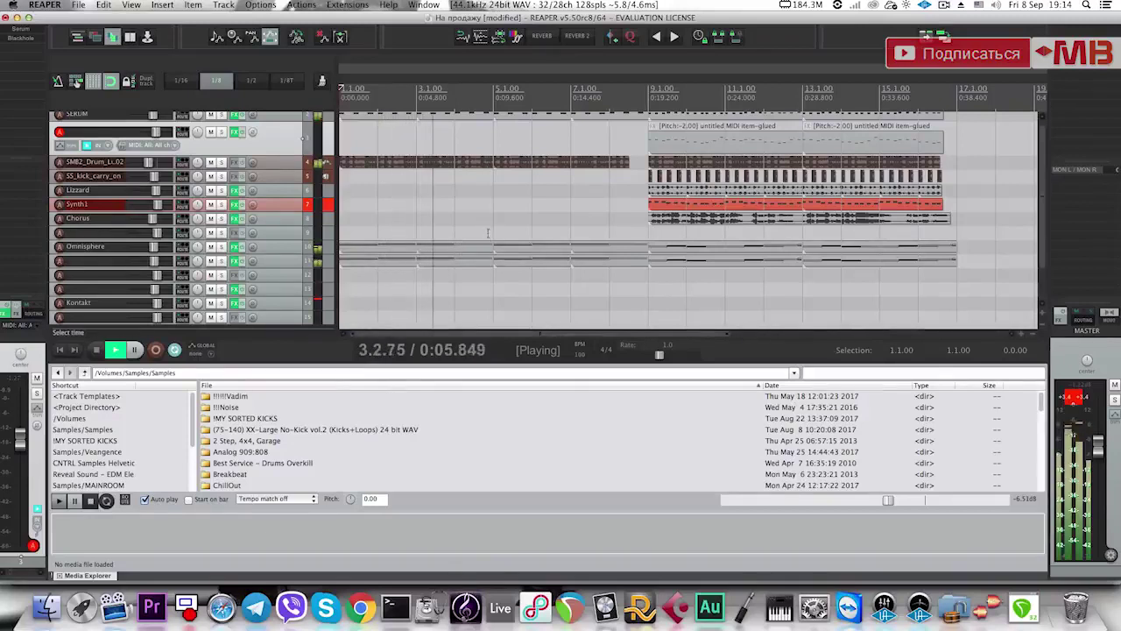
Try a copy of the Synth1 item at 5.1.00 in the intro, and delete it.
left_click(685, 202)
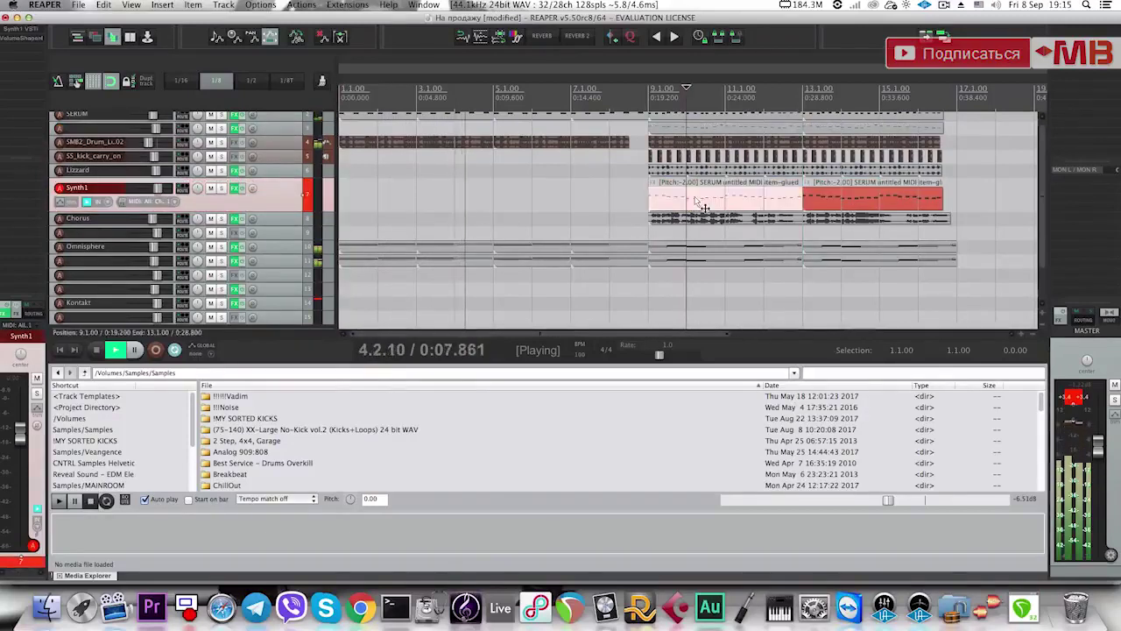
left_click_drag(720, 197, 557, 201)
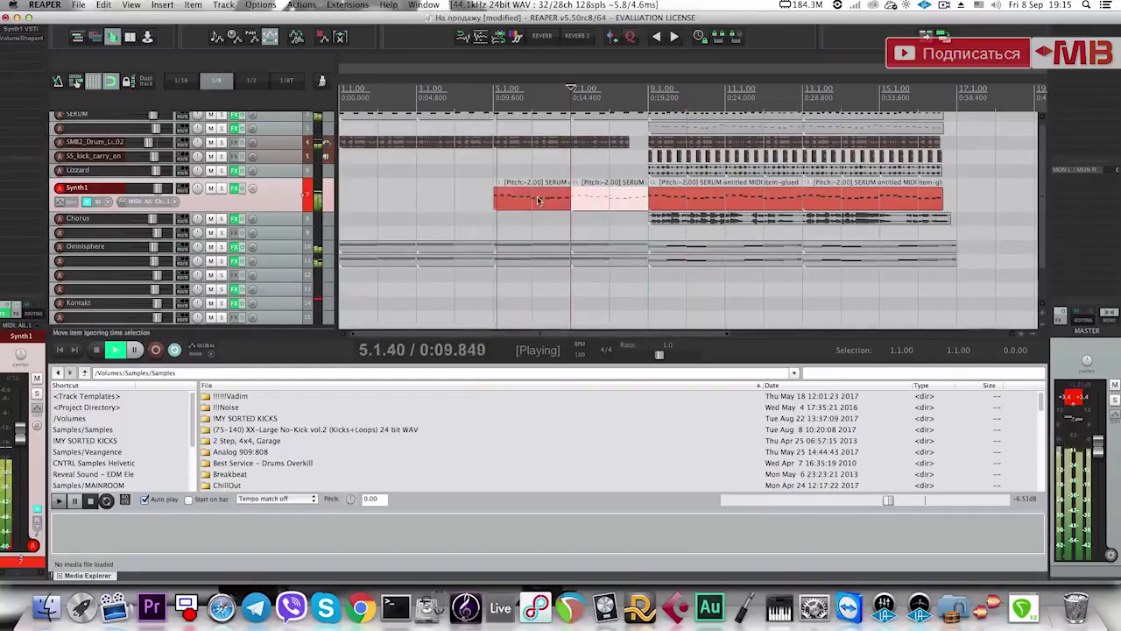
key("space")
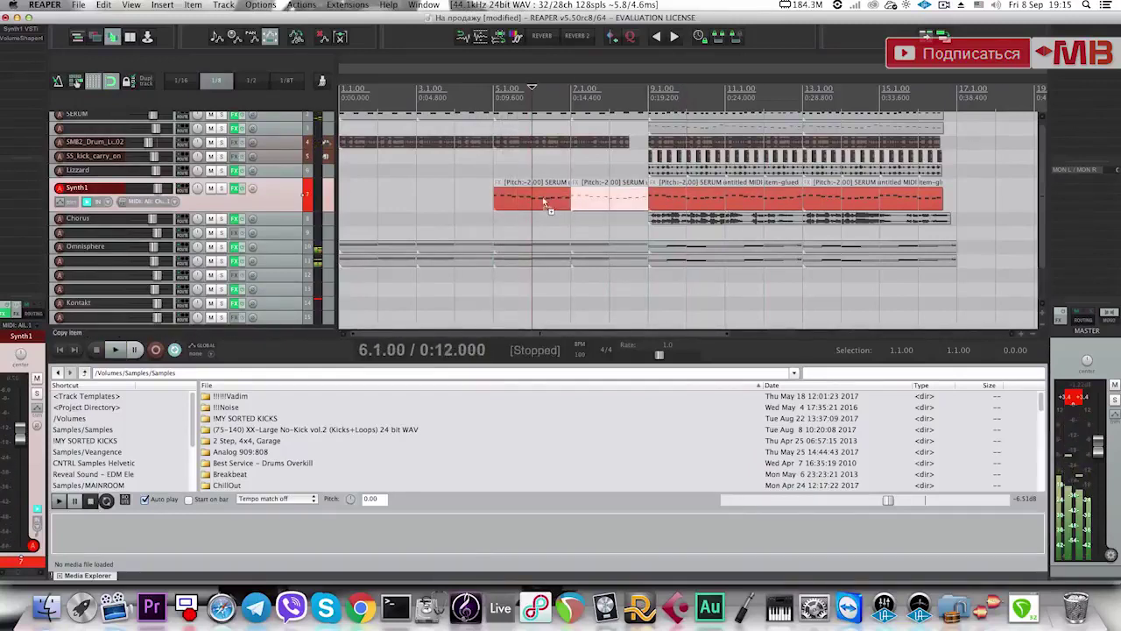
left_click(545, 202, "super")
key("Delete")
Insert an empty track below the second synth track under Omnisphere and open the Synth1 VSTi on it.
left_click(275, 263)
key("super+t")
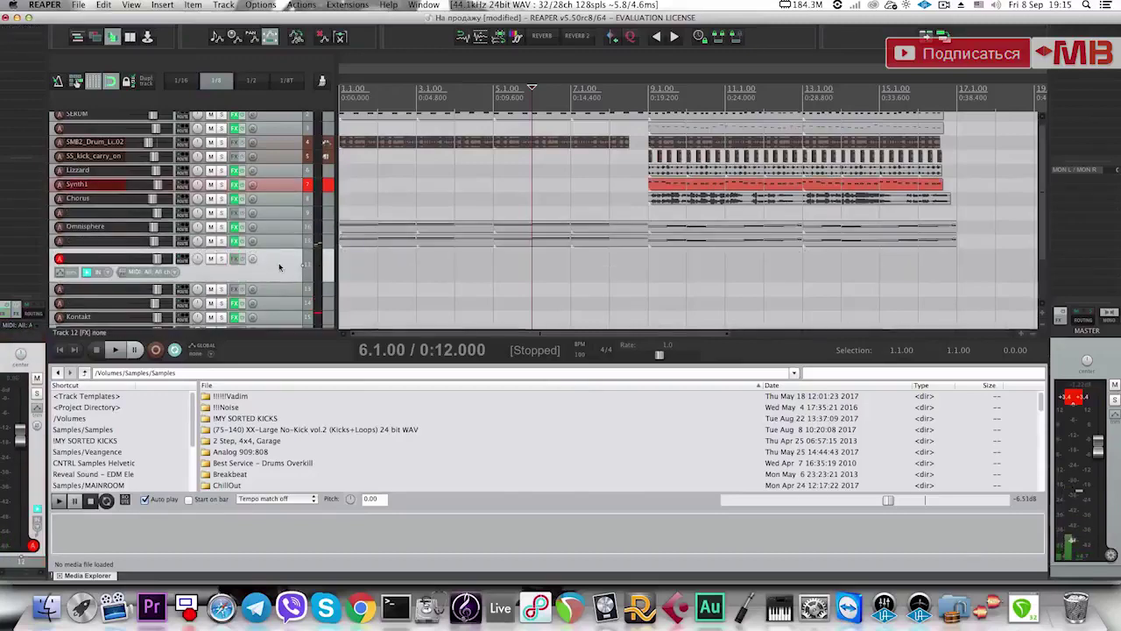
left_click(456, 254)
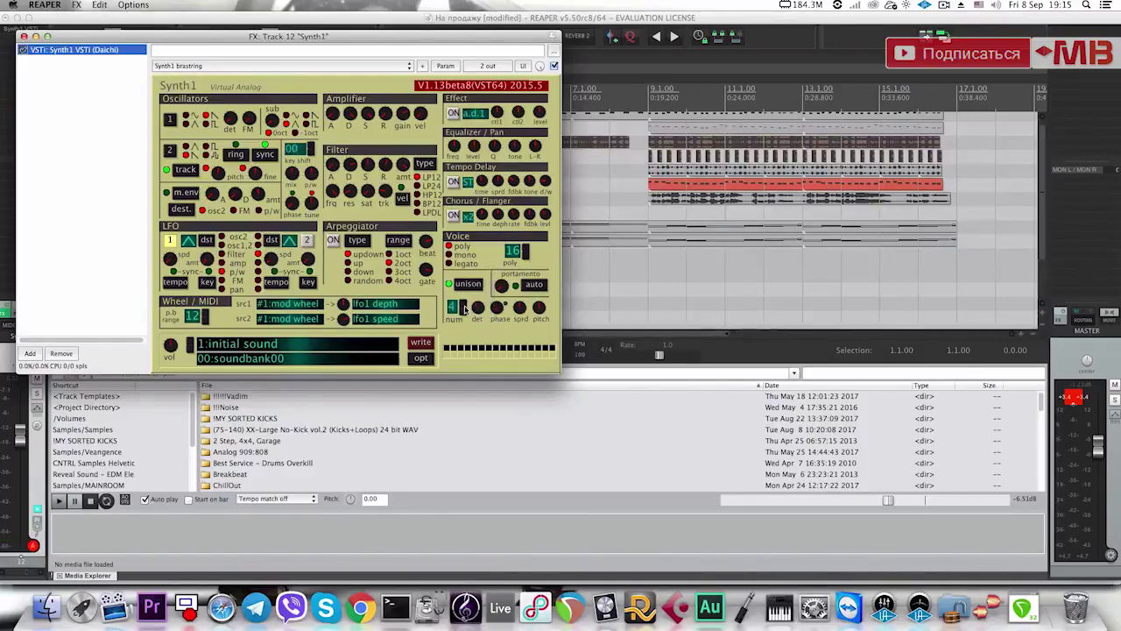
Set the Synth1 unison voice number to 6, adjust filter frequency, unison detune, spread and volume, and close the plug-in window.
left_click(464, 306)
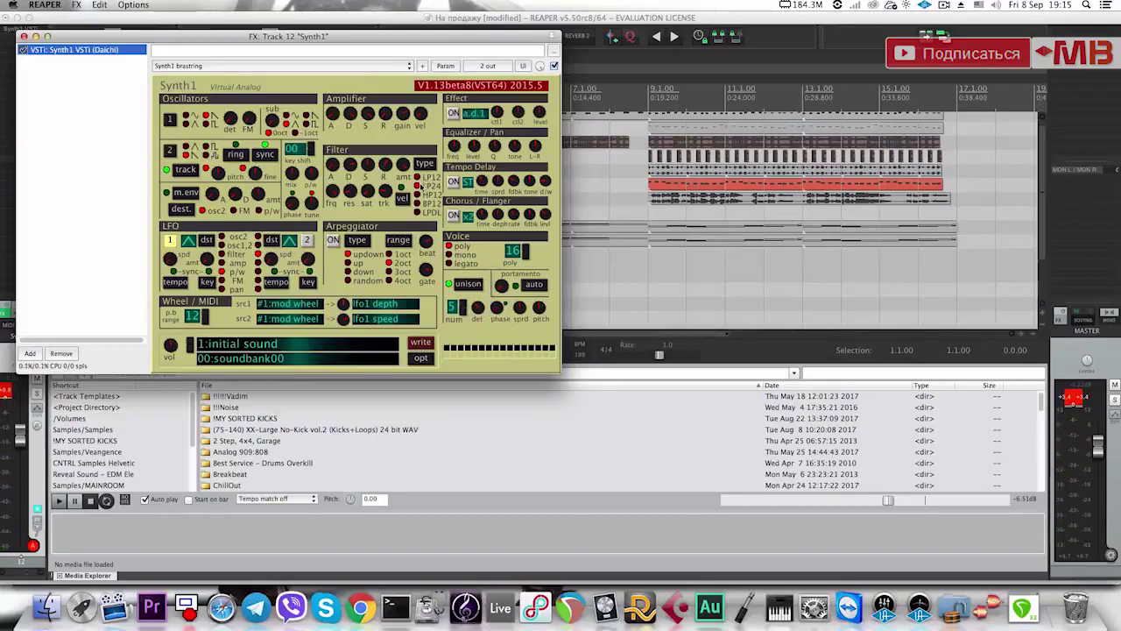
left_click_drag(350, 191, 347, 207)
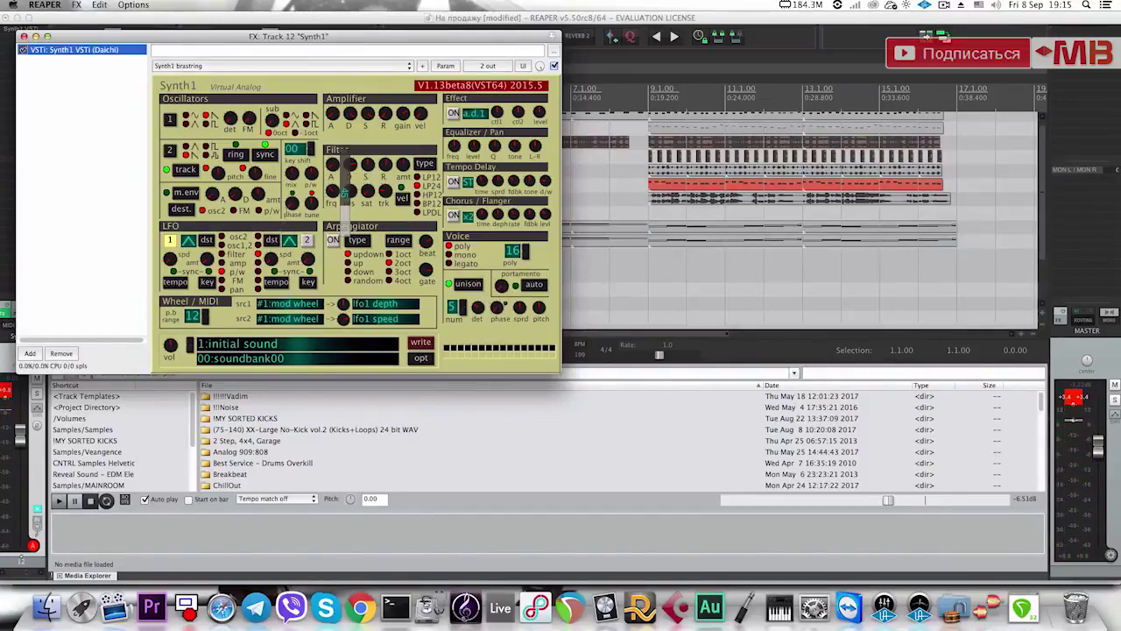
mouse_move(310, 203)
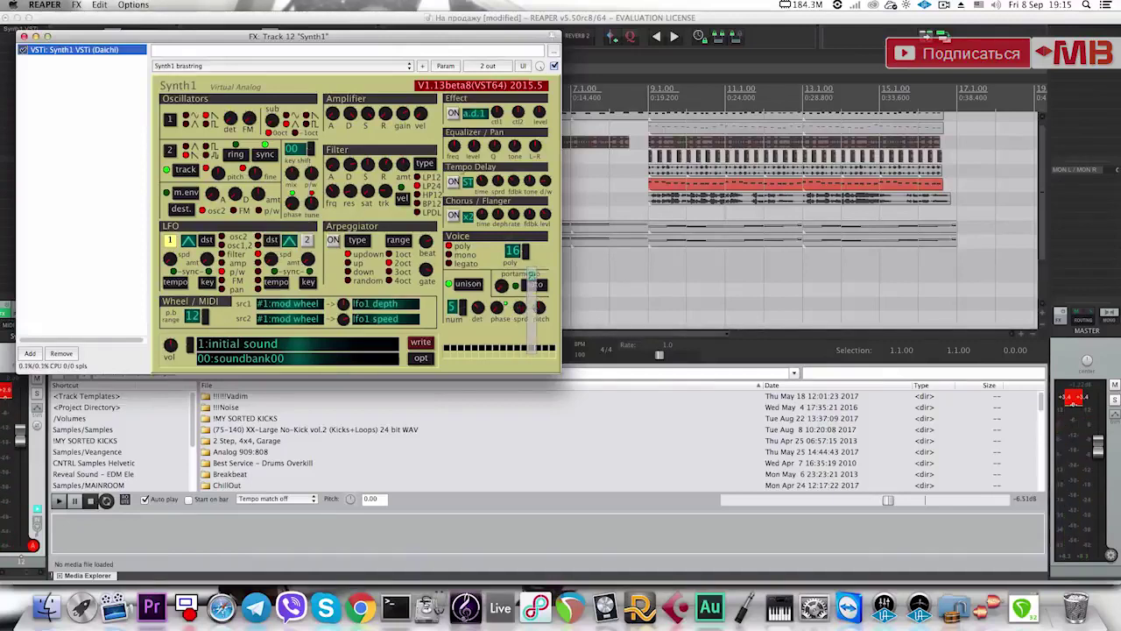
mouse_move(172, 346)
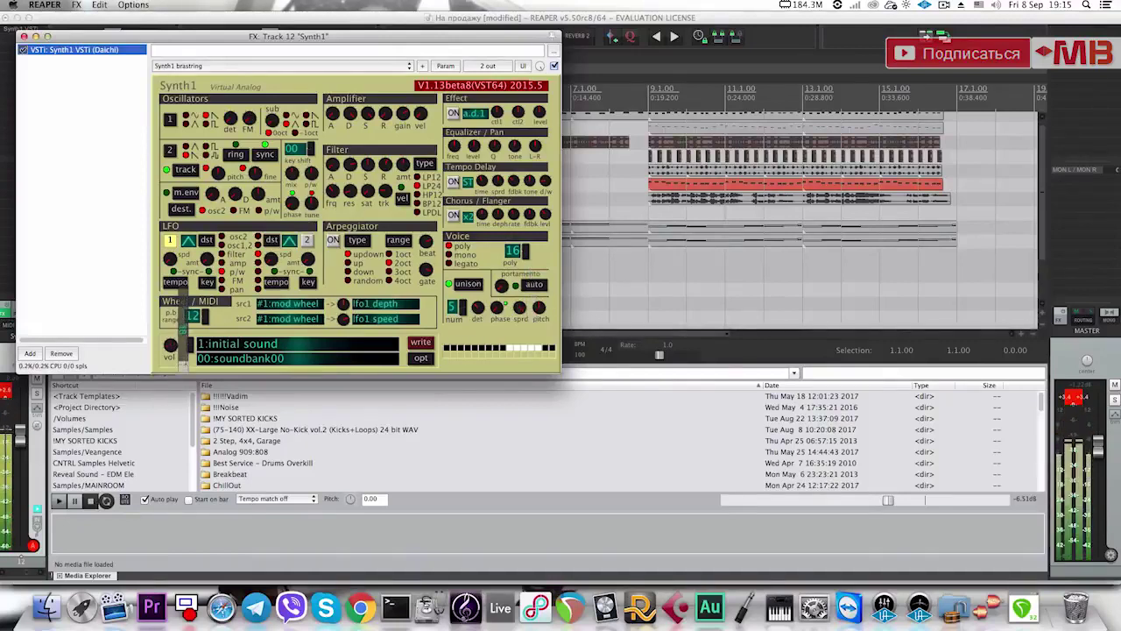
left_click(462, 302)
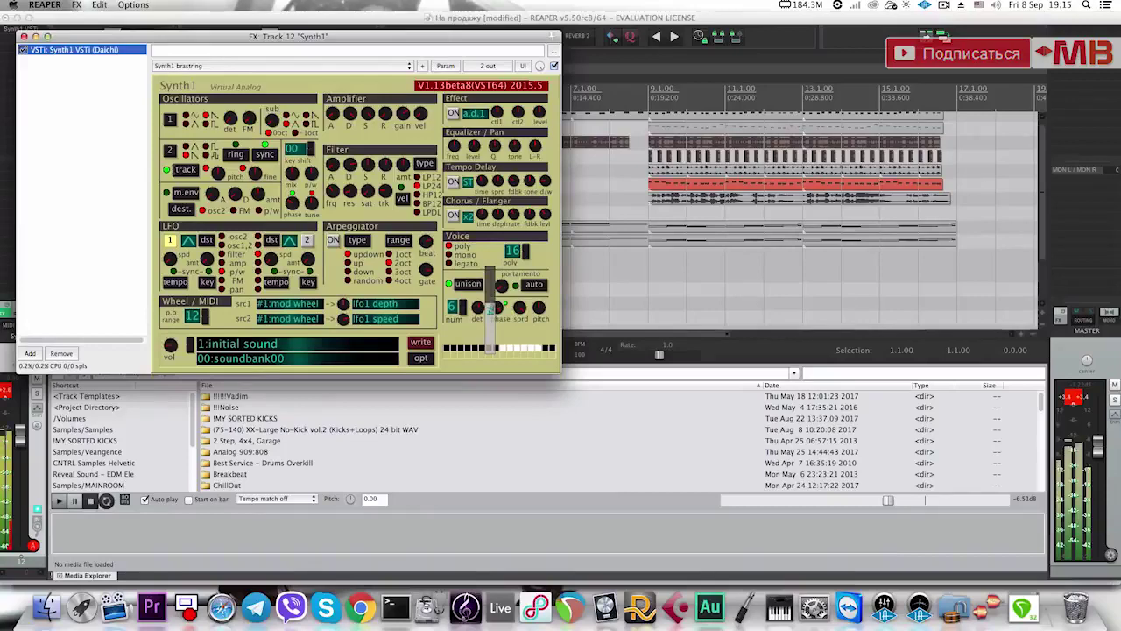
left_click(23, 37)
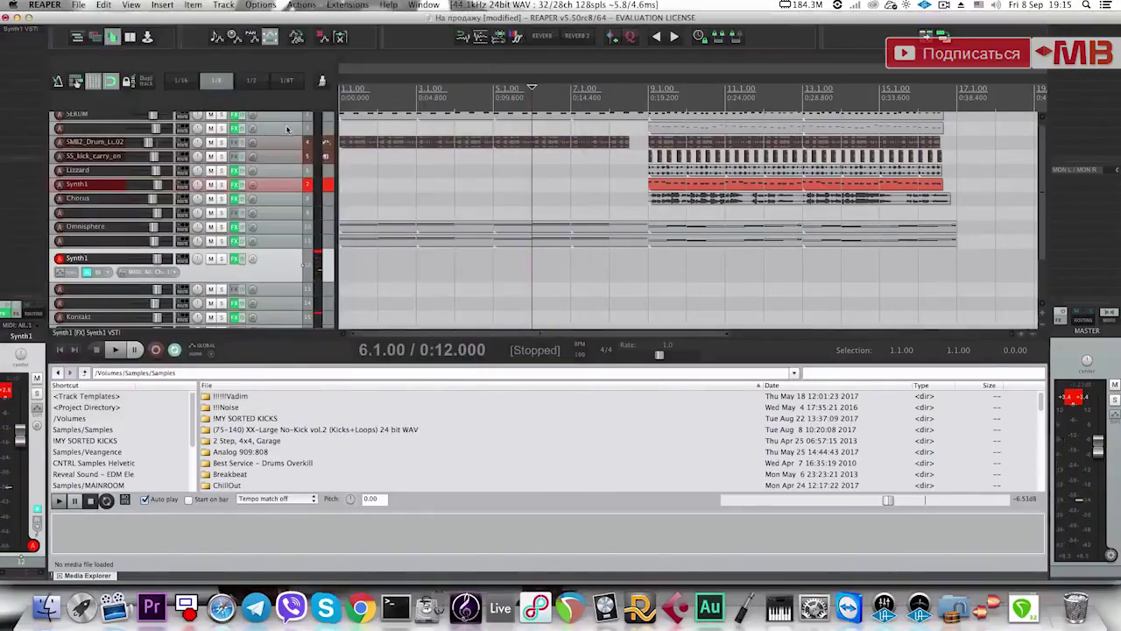
Play the intro from 4.1.00 while performing a part on the record-armed Synth1 track below Omnisphere.
left_click(462, 205)
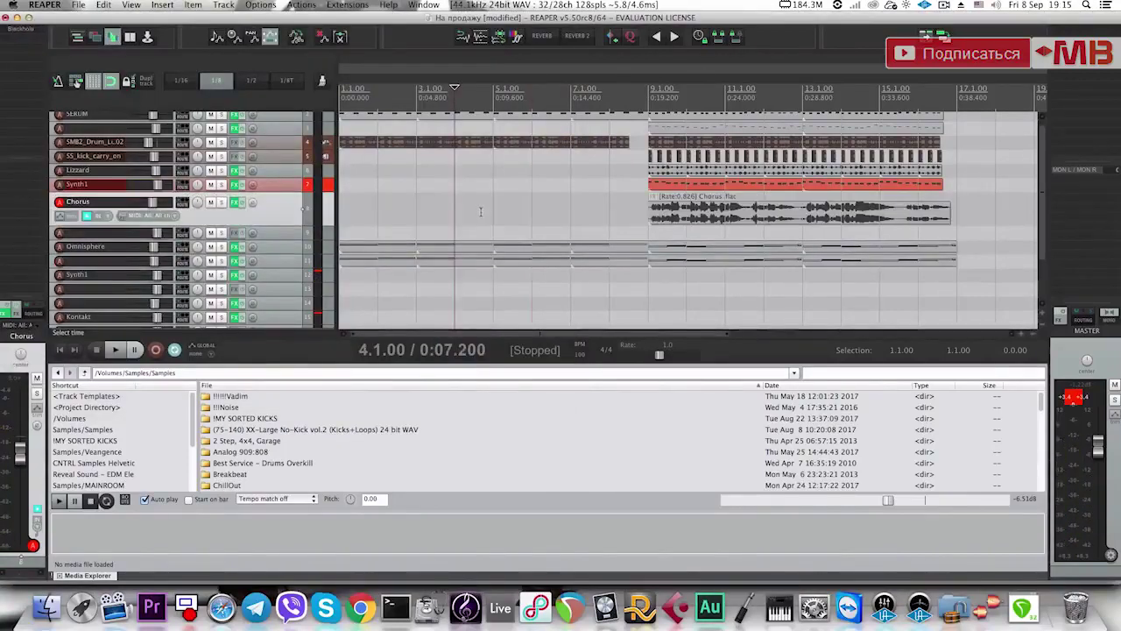
left_click(288, 185)
left_click(282, 232)
key("space")
scroll(486, 233, "up", 1)
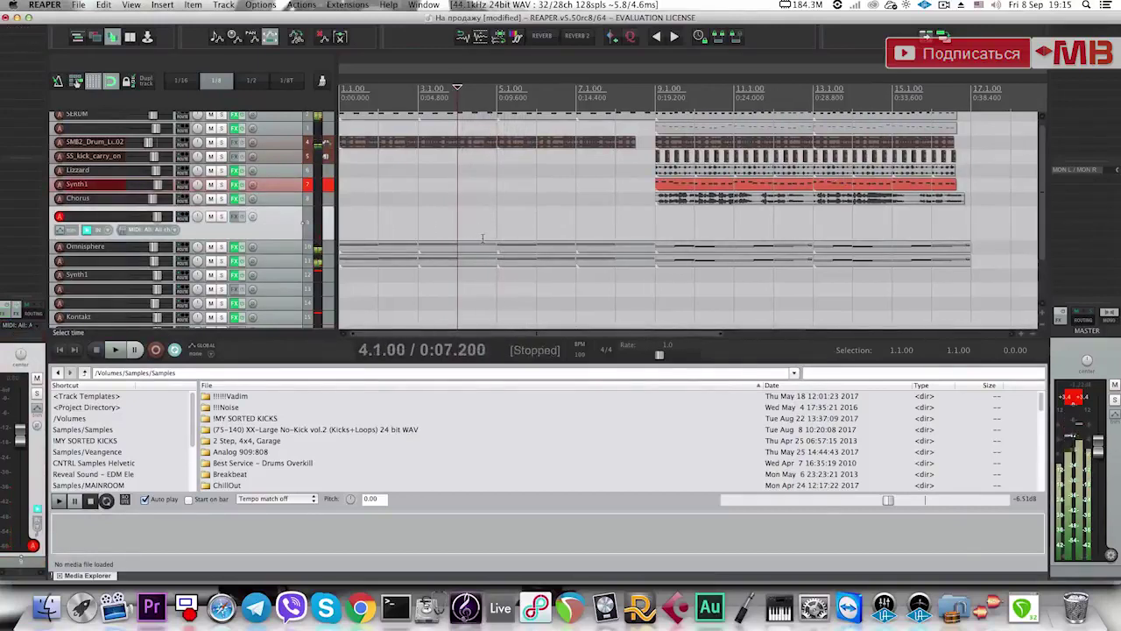
left_click(279, 174)
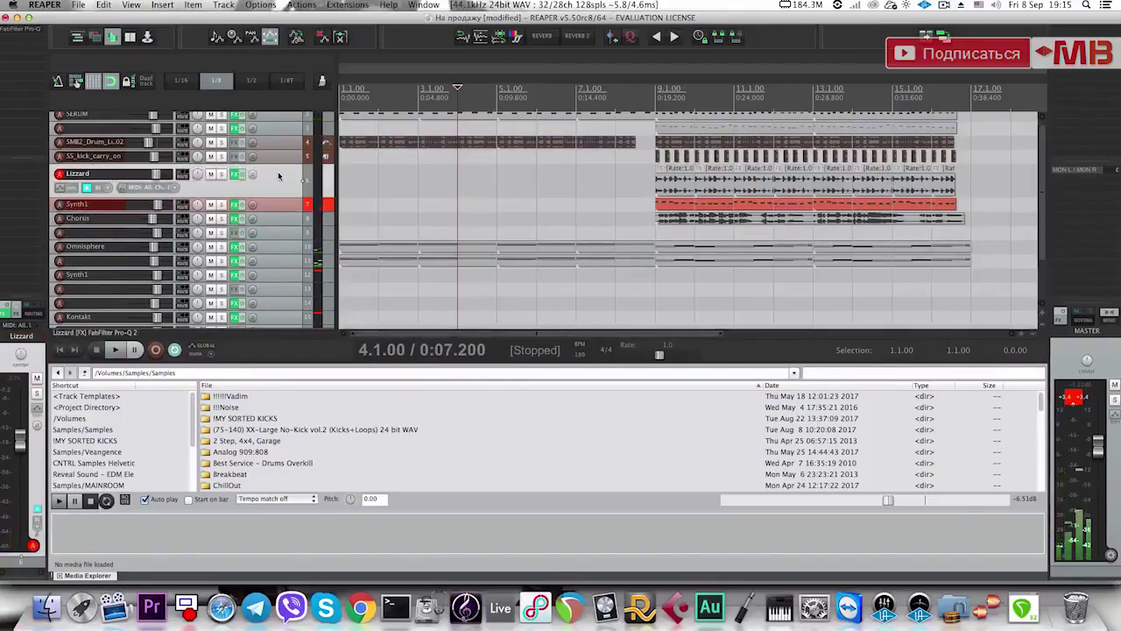
left_click(299, 279)
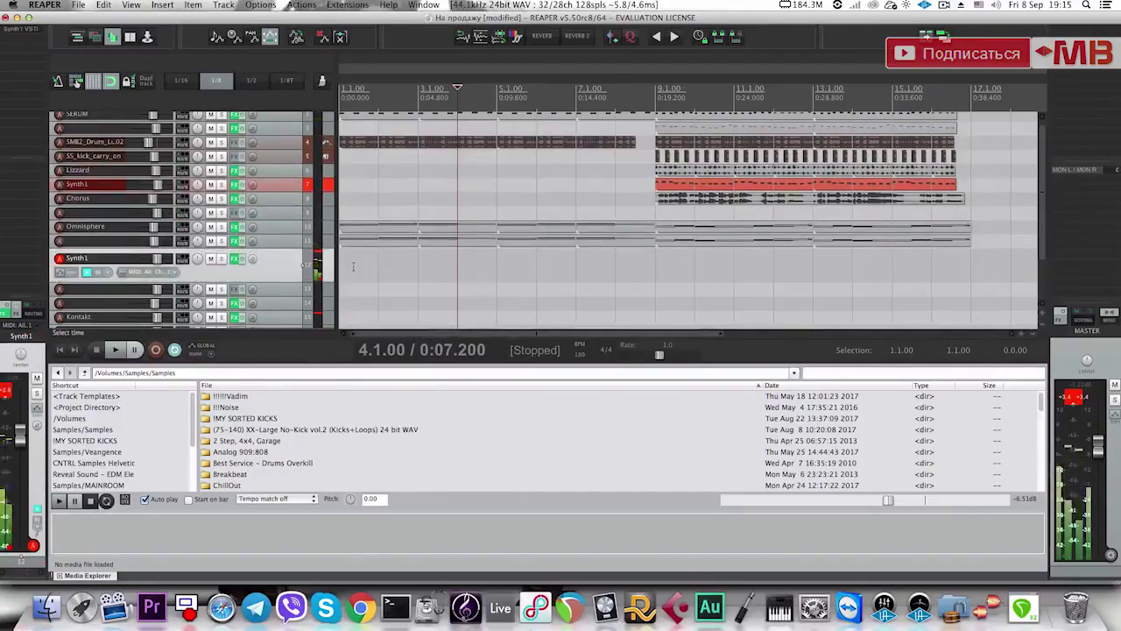
key("space")
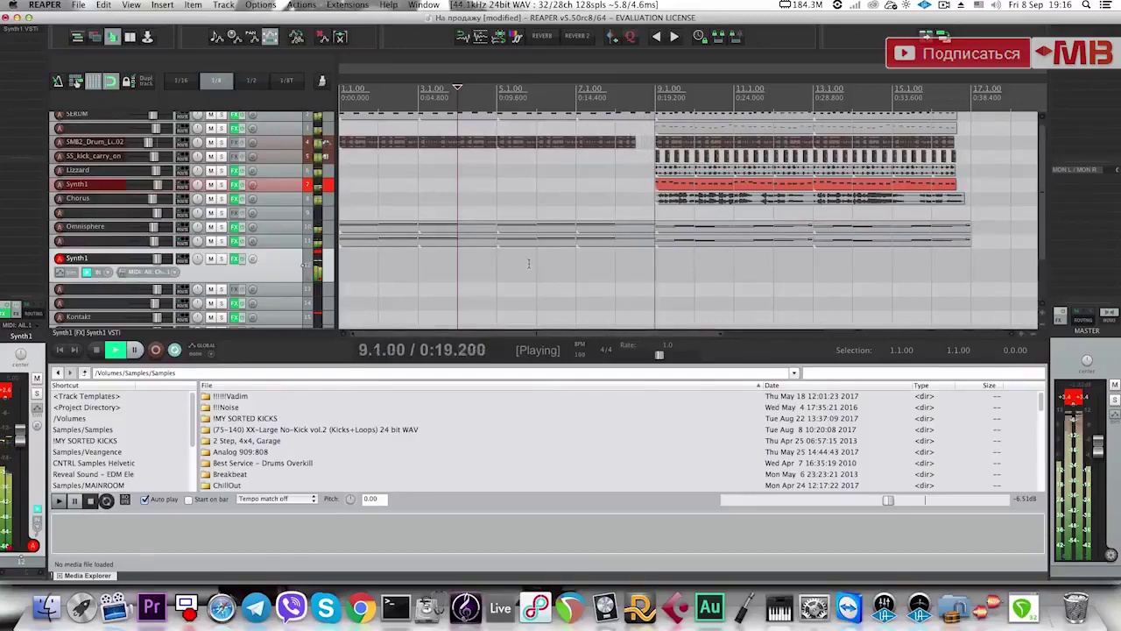
Place the four-bar Synth1 item at 5.1.00 on the track below Omnisphere and copy it to 1.1.00.
key("super+z")
key("space")
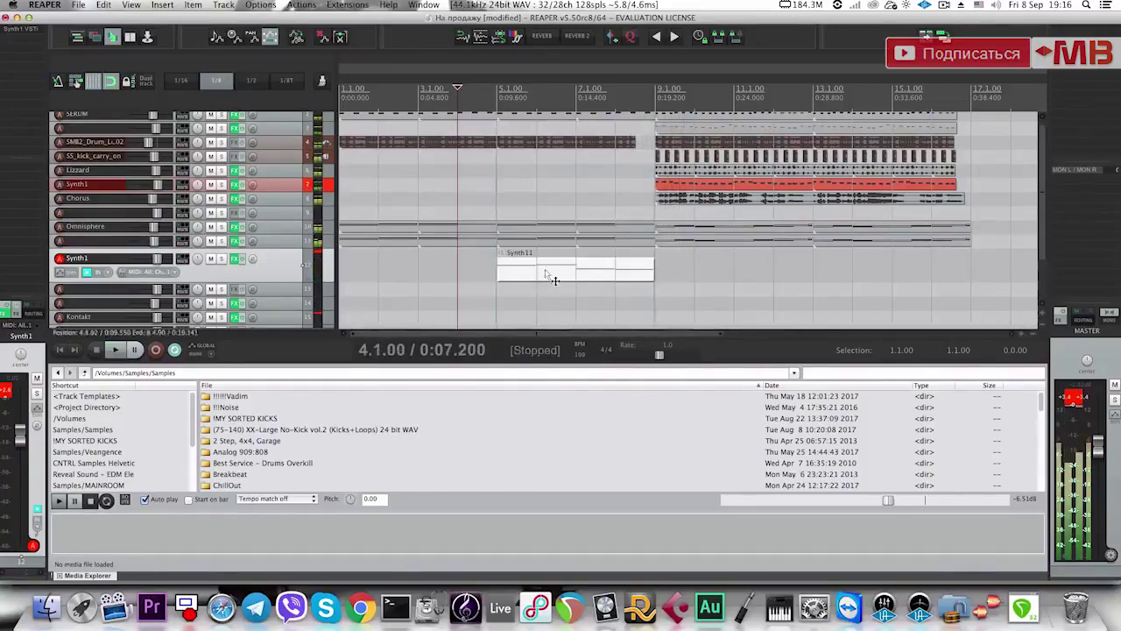
left_click(564, 271)
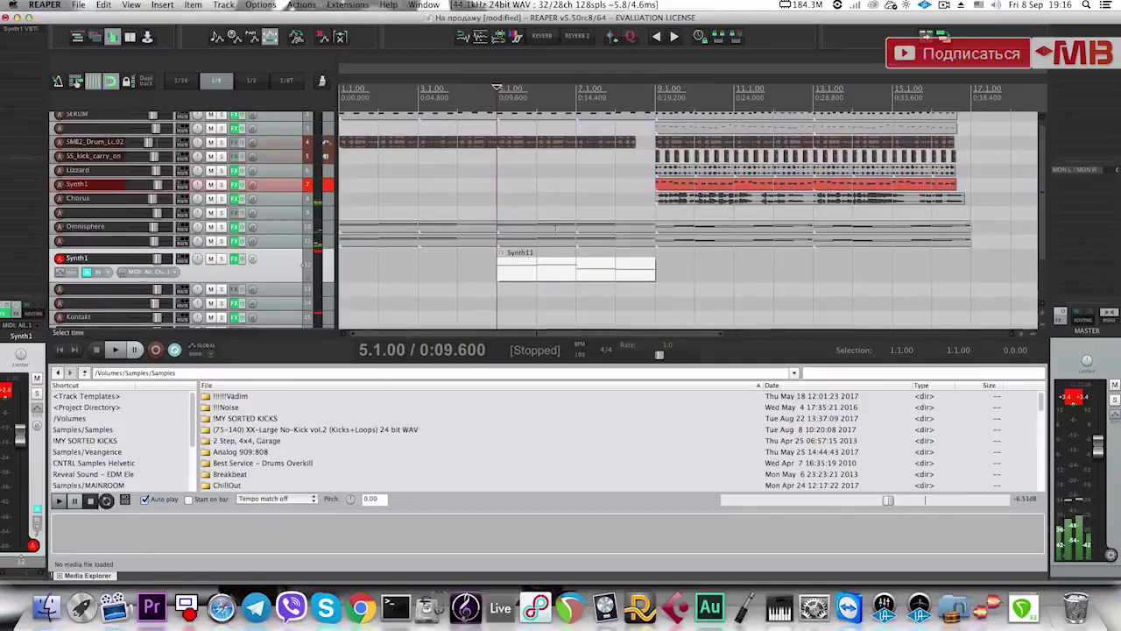
scroll(556, 229, "down", 1)
left_click(359, 270)
left_click(544, 272)
left_click_drag(560, 272, 370, 269)
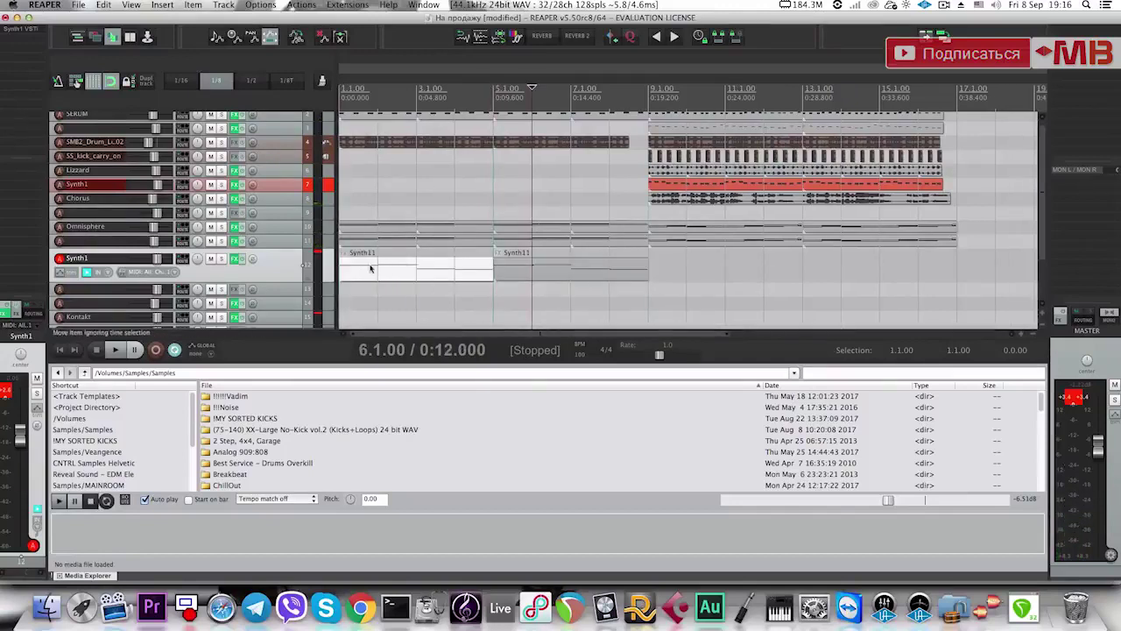
Play the intro from 1.1.00 with the new Synth1 items and hide the Media Explorer.
key("space")
key("ctrl+alt+x")
key("space")
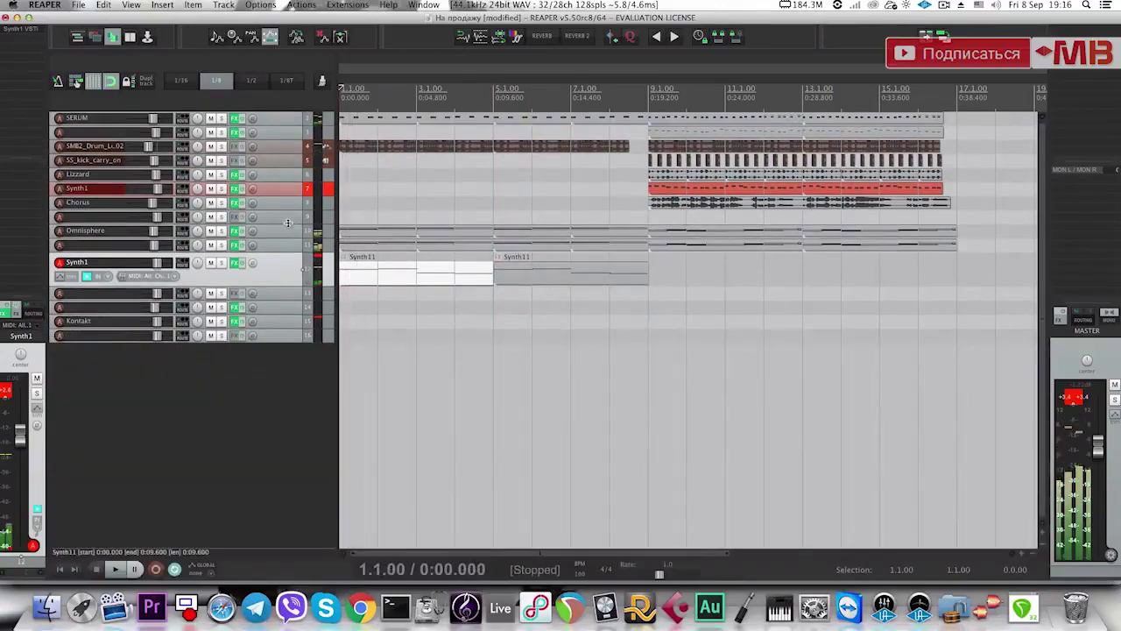
Show the Media Explorer again and open the Vengeance Studio Vocals Vol. 1 folder inside Samples/Veangence.
left_click(283, 218)
key("ctrl+alt+x")
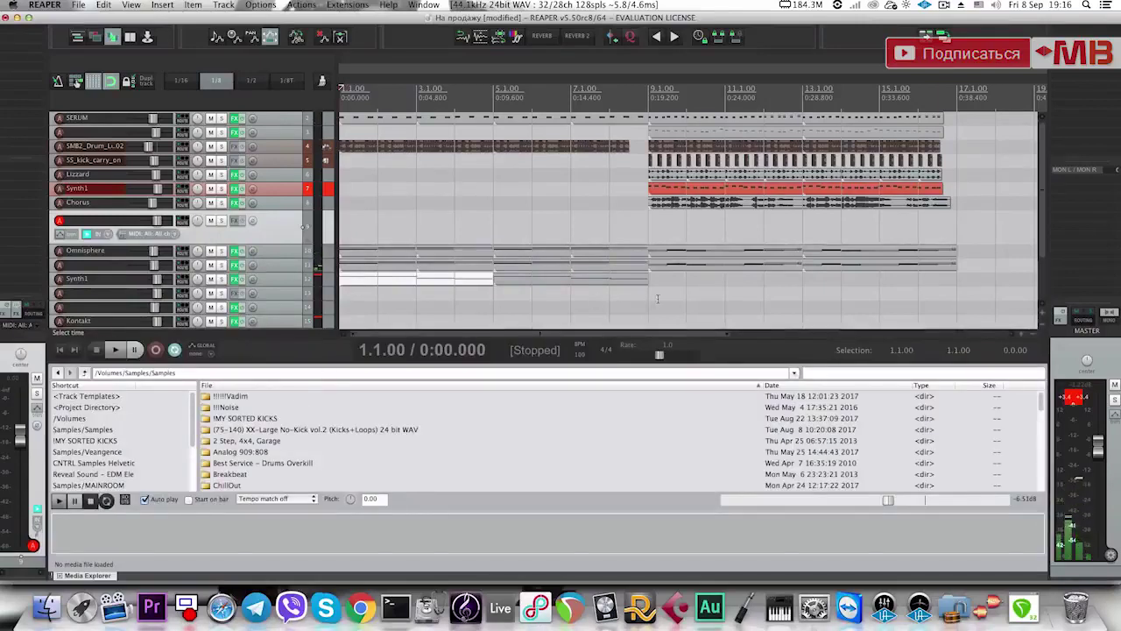
left_click(694, 204)
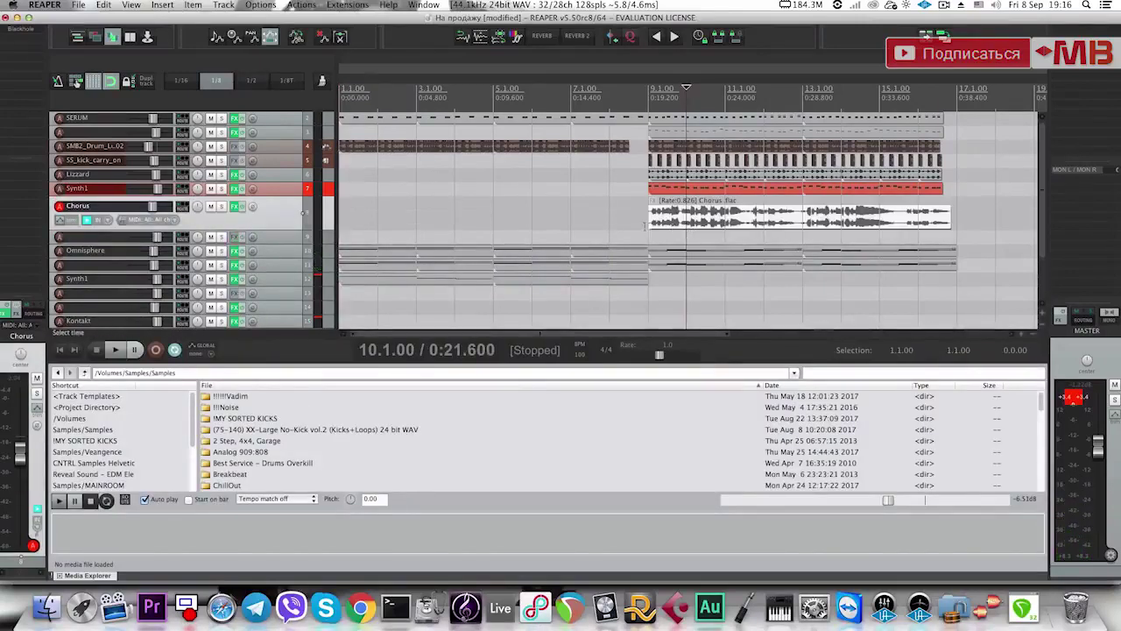
scroll(228, 451, "down", 10)
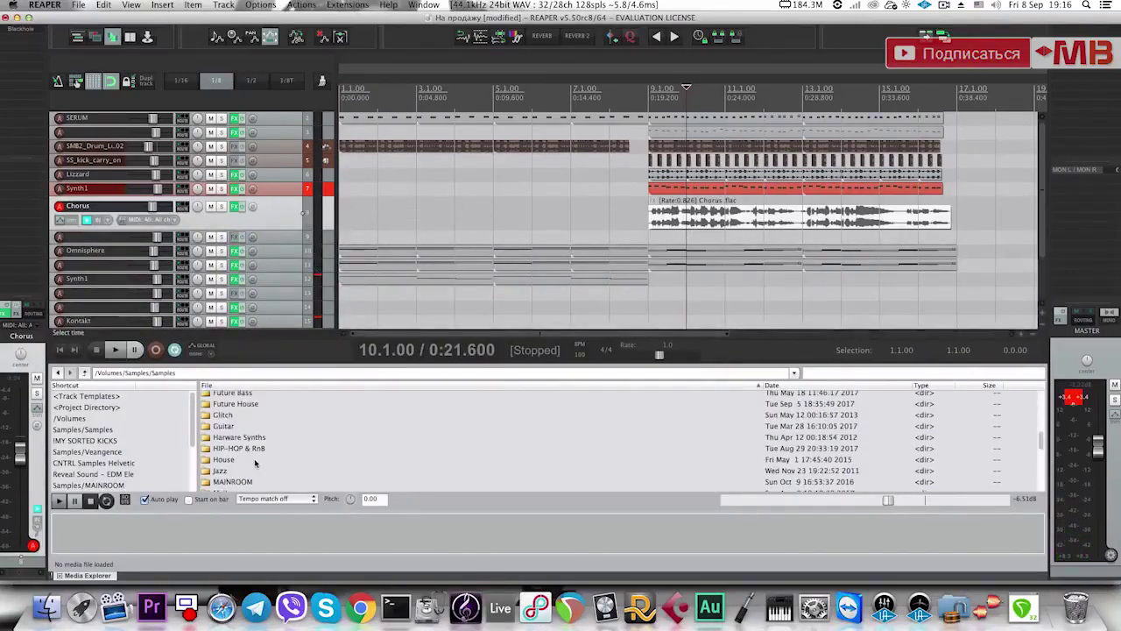
double_click(243, 465)
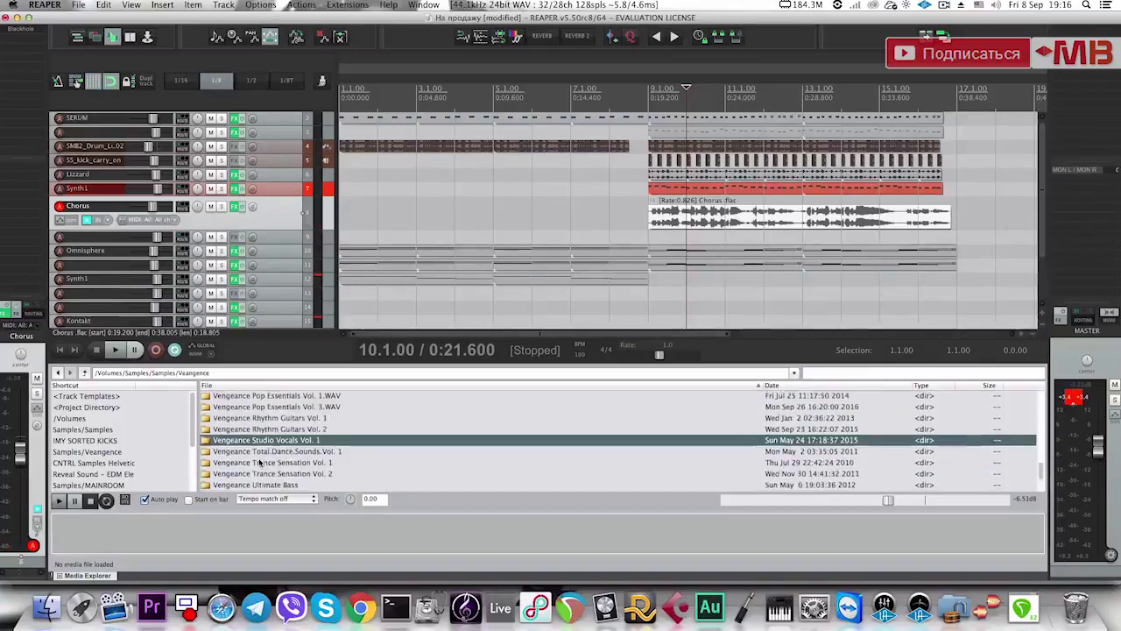
scroll(289, 464, "down", 5)
left_click(315, 464)
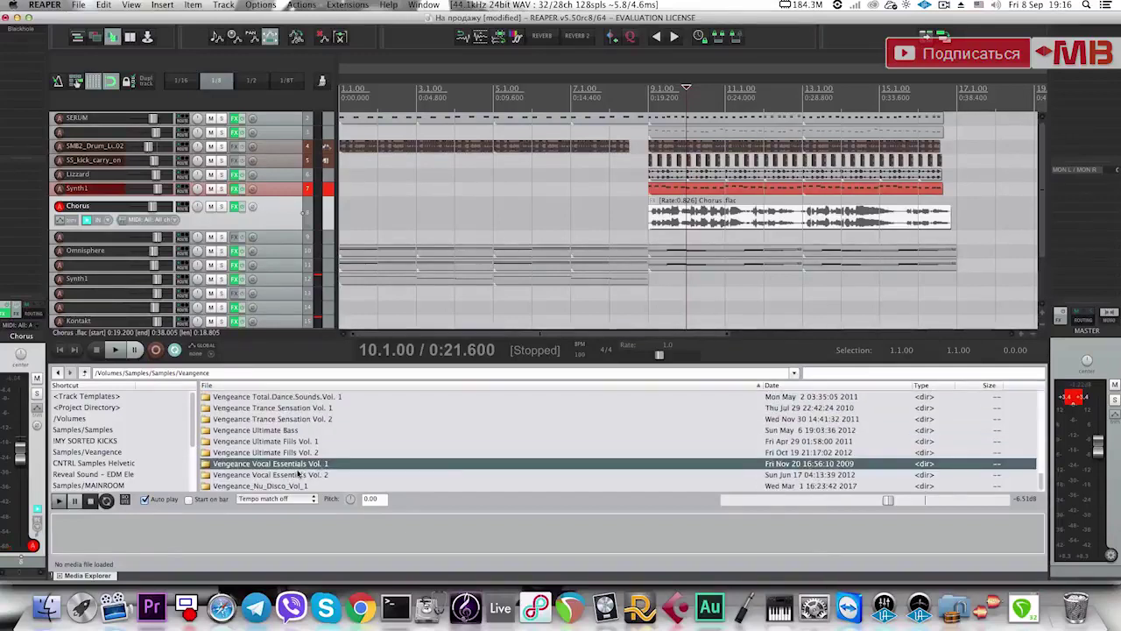
scroll(289, 442, "up", 4)
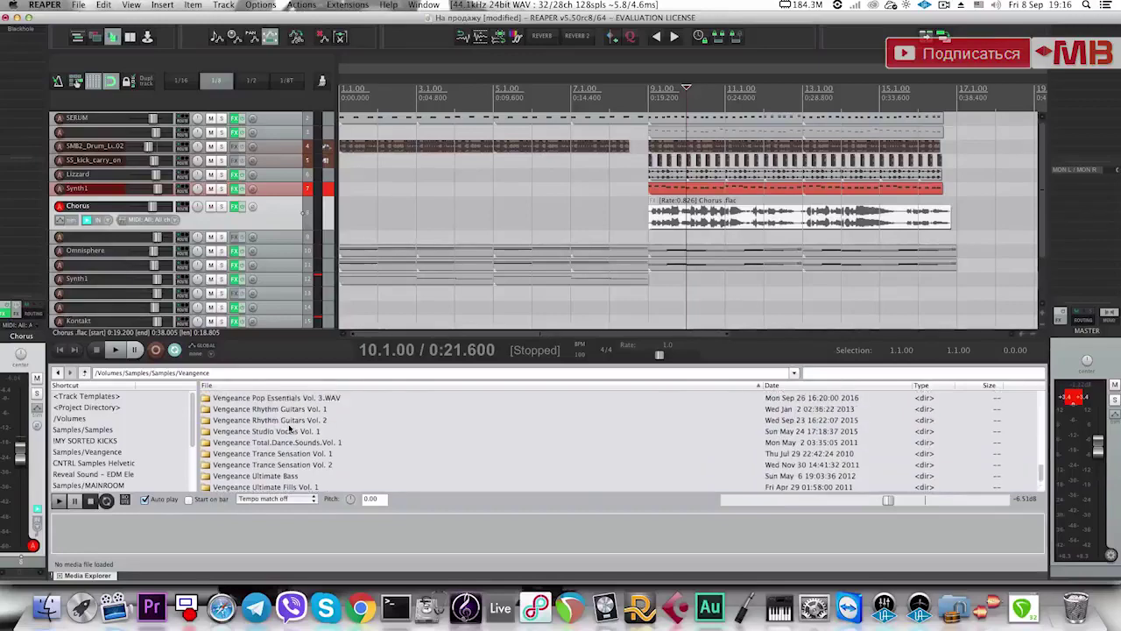
double_click(305, 432)
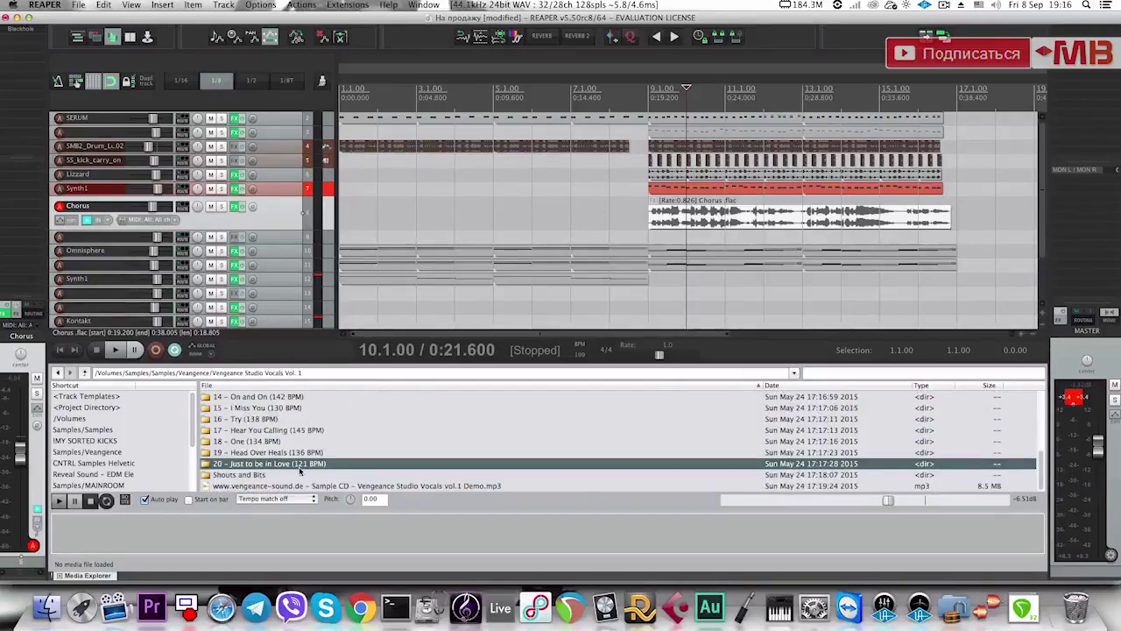
Audition the bass and chorus samples in the "20 - Just to be in Love (121 BPM)" folder, and return to the parent folder.
double_click(300, 467)
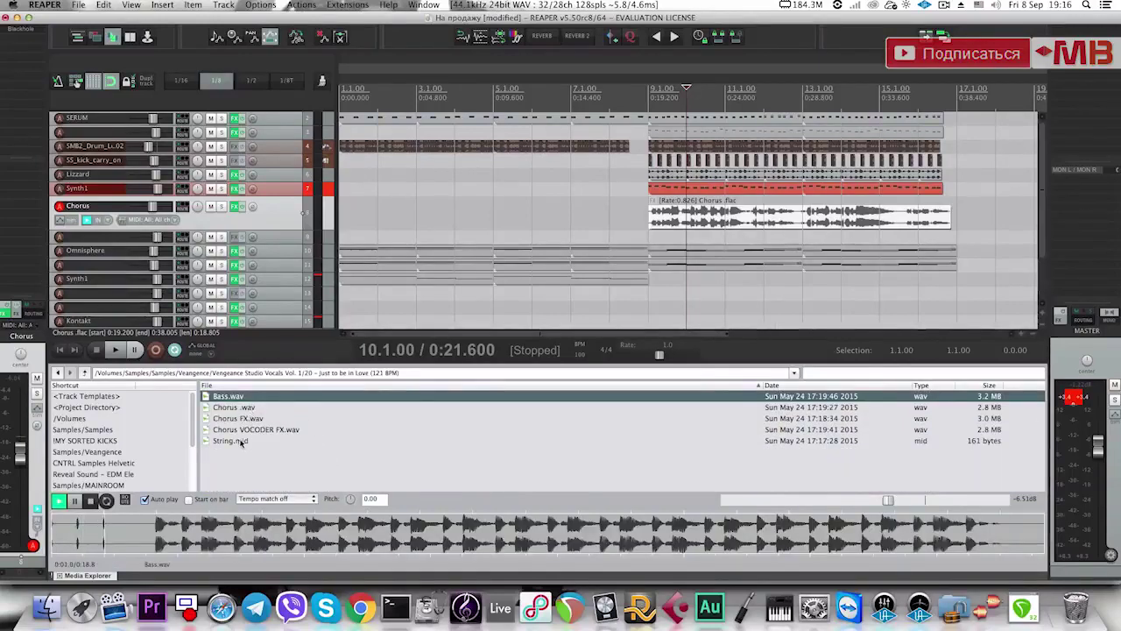
left_click(248, 408)
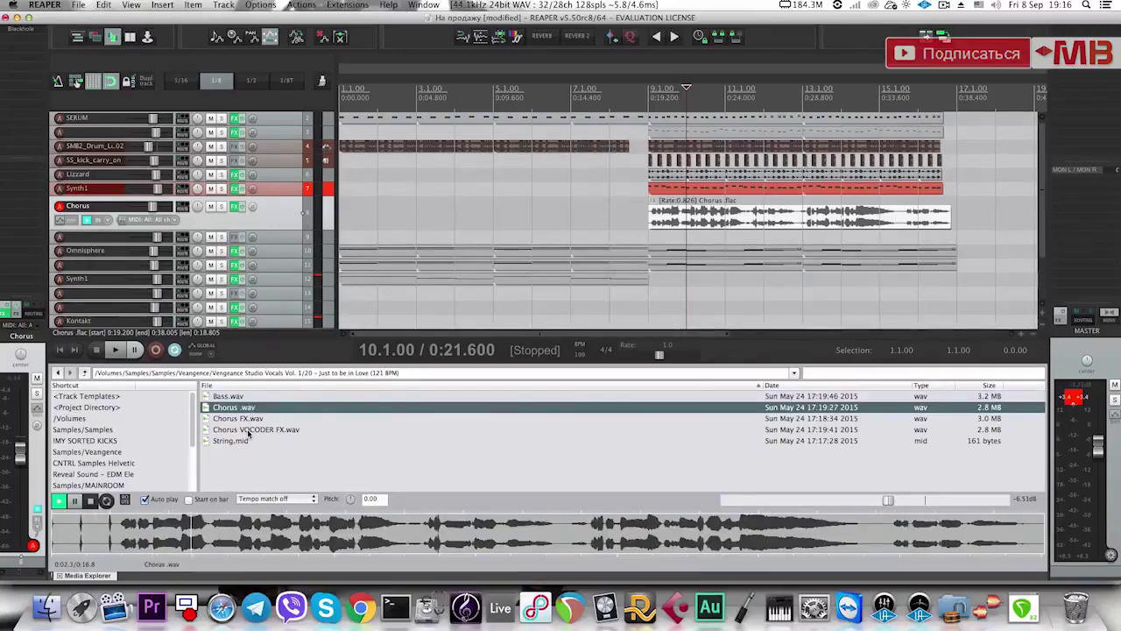
left_click(248, 430)
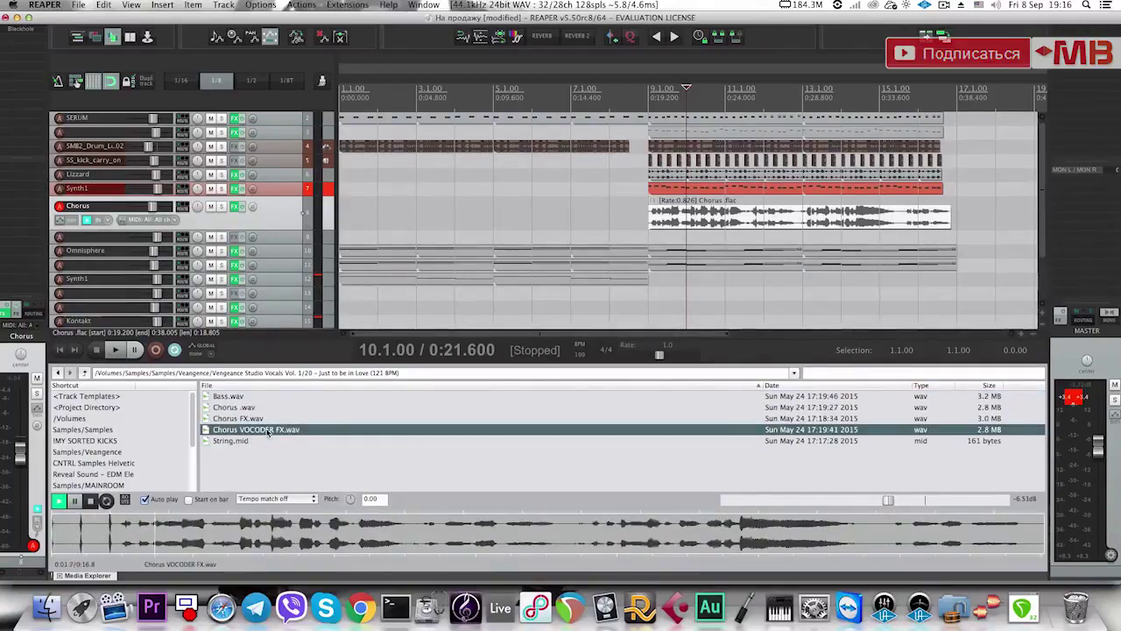
left_click(248, 418)
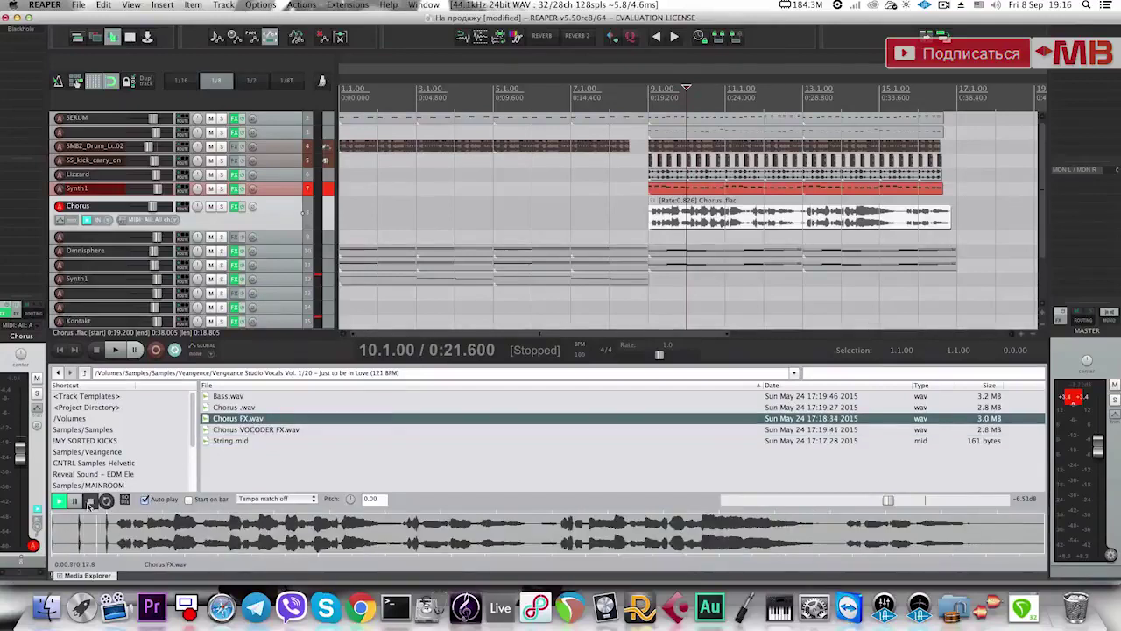
left_click(89, 505)
left_click(249, 458)
key("BackSpace")
Filter the vocals folder by VERSE and audition the Breakaway and Away verse samples, including "2 - Away (127BPM)/Verse.wav".
left_click(816, 375)
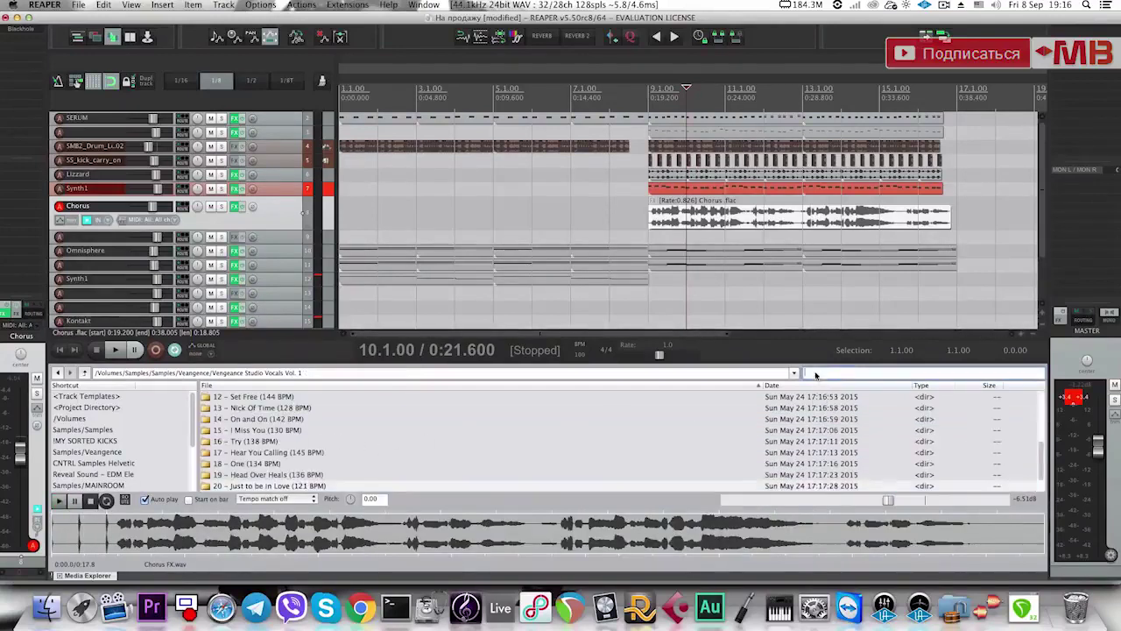
type("v")
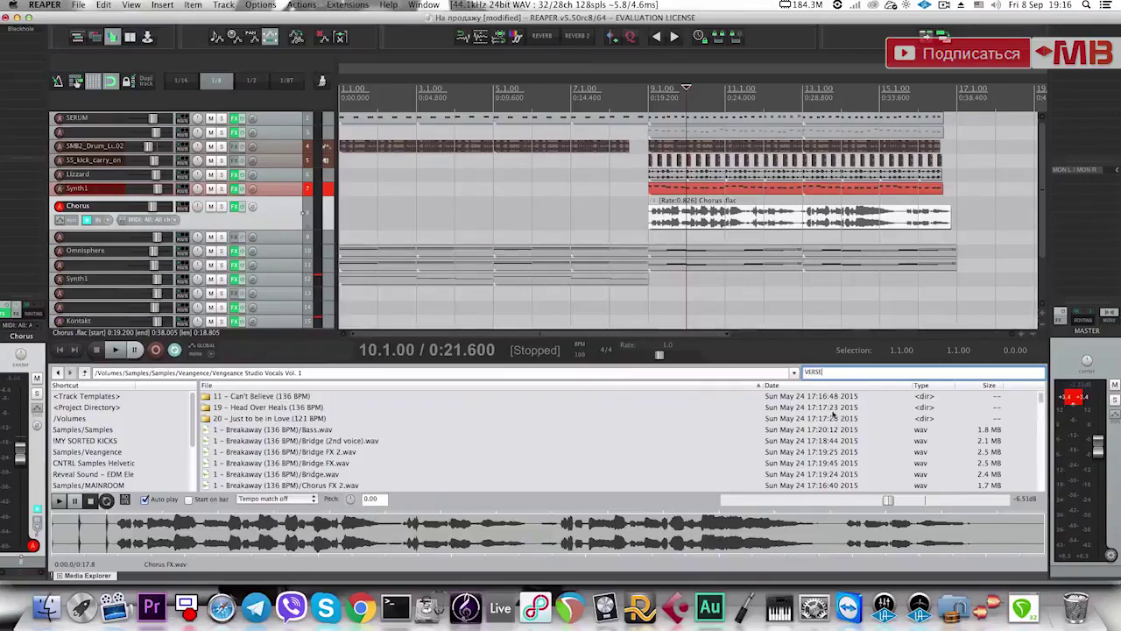
left_click(393, 416)
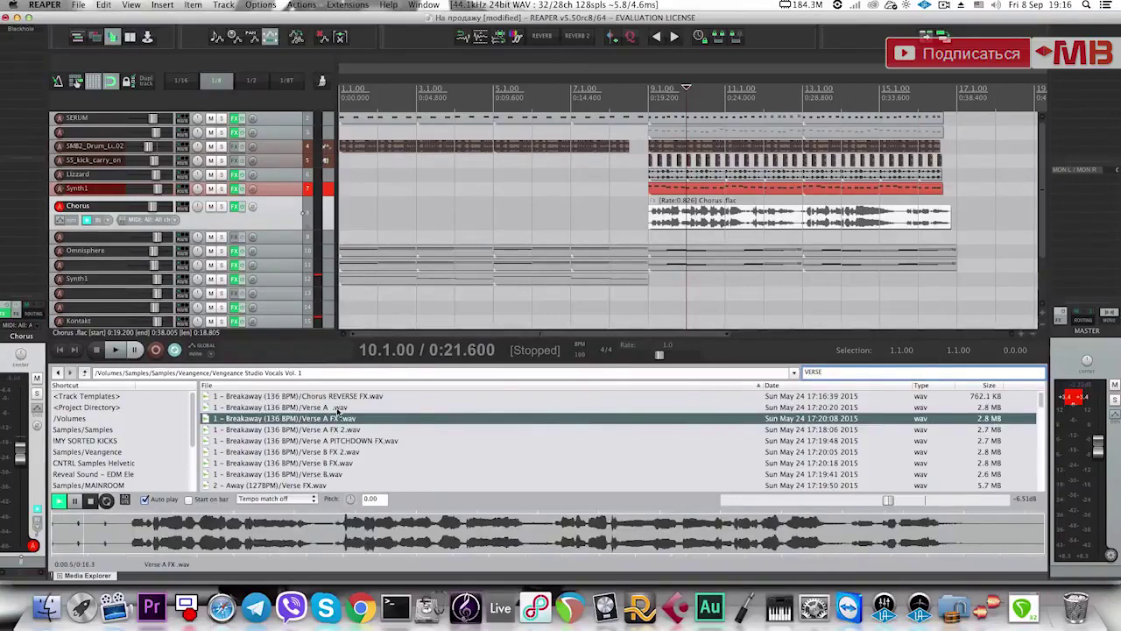
left_click(340, 408)
left_click(308, 484)
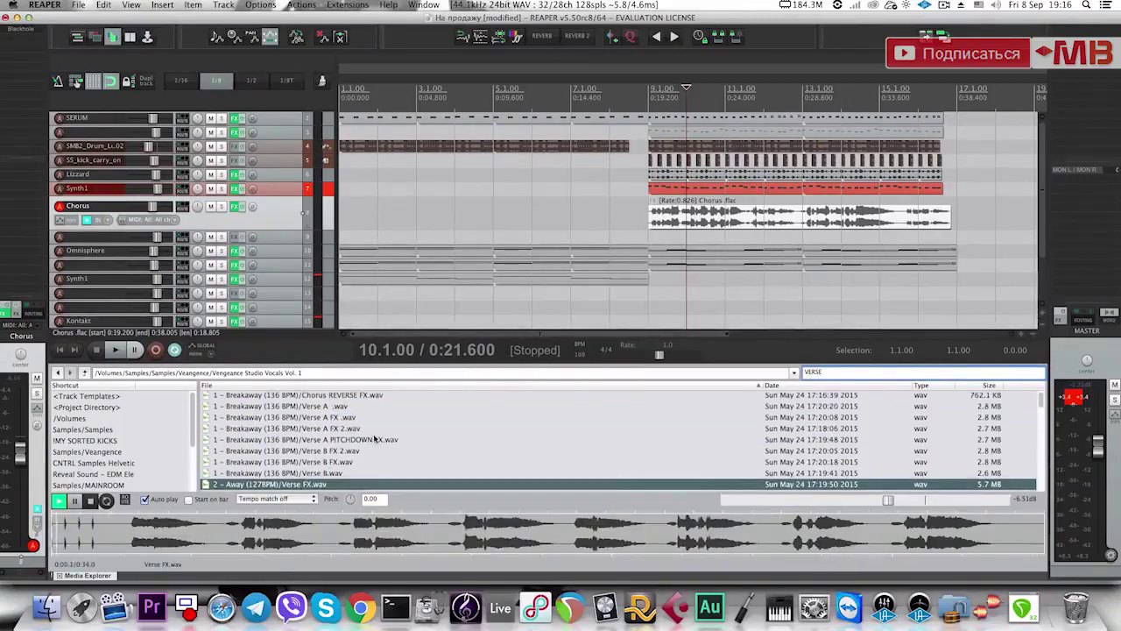
scroll(375, 439, "down", 3)
left_click(329, 460)
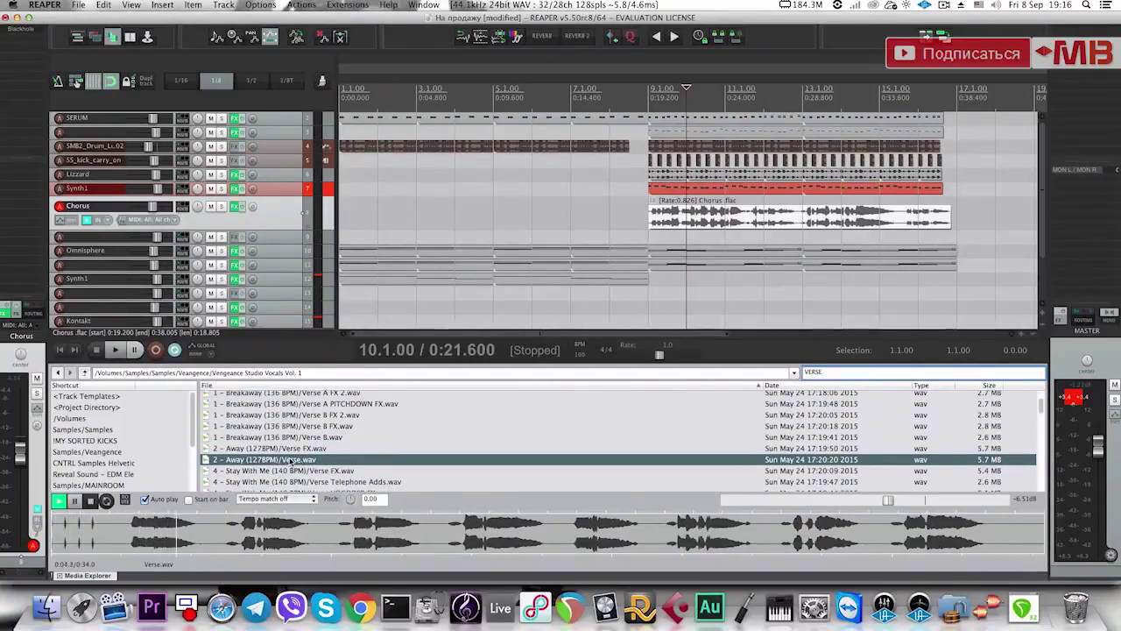
Insert Verse.wav at 1.1.00 on the empty track below Chorus and hide the Media Explorer.
left_click_drag(348, 340, 359, 255)
left_click(378, 238)
key("alt+super+x")
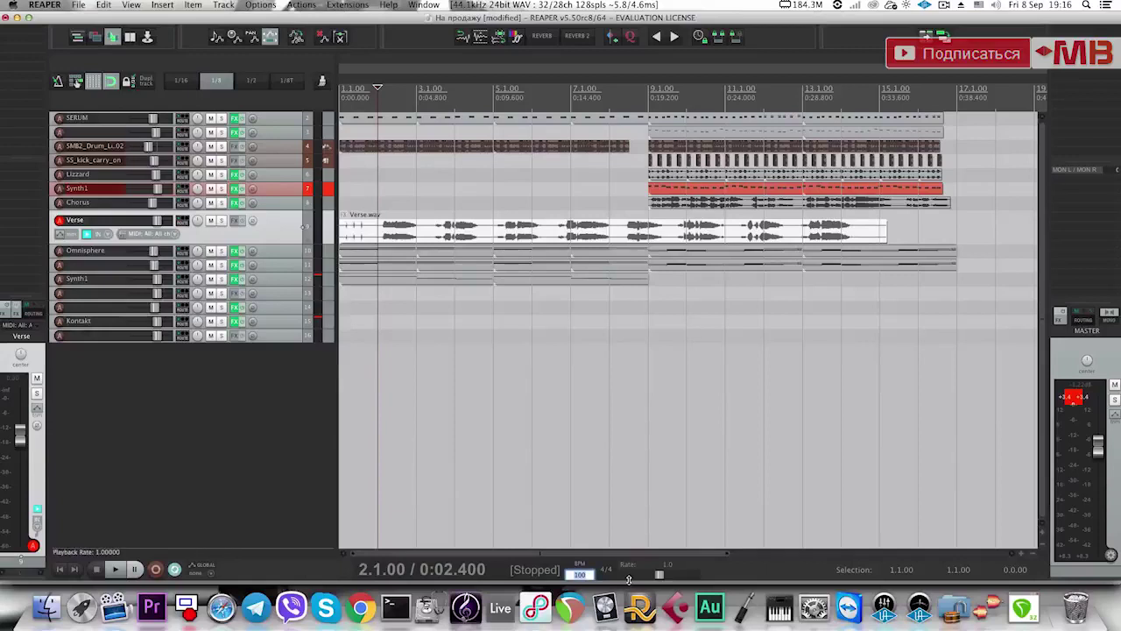
Stretch Verse.wav to the project by setting the tempo to its original 127 BPM and returning it to 100 BPM.
type("127")
key("Return")
left_click(551, 245)
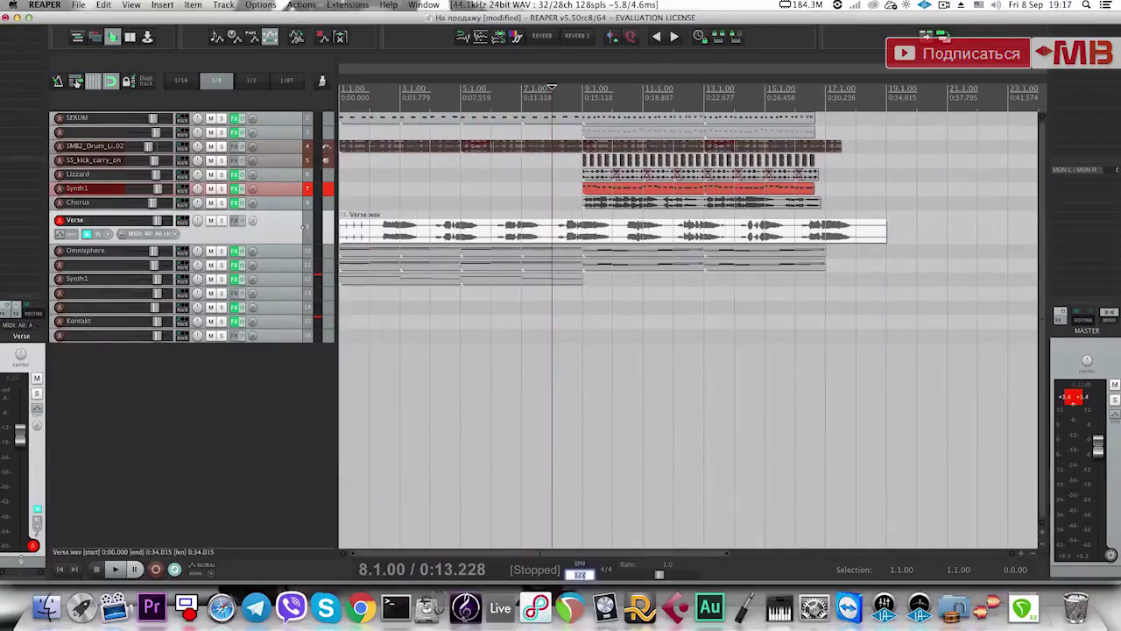
type("10")
type("0")
key("Return")
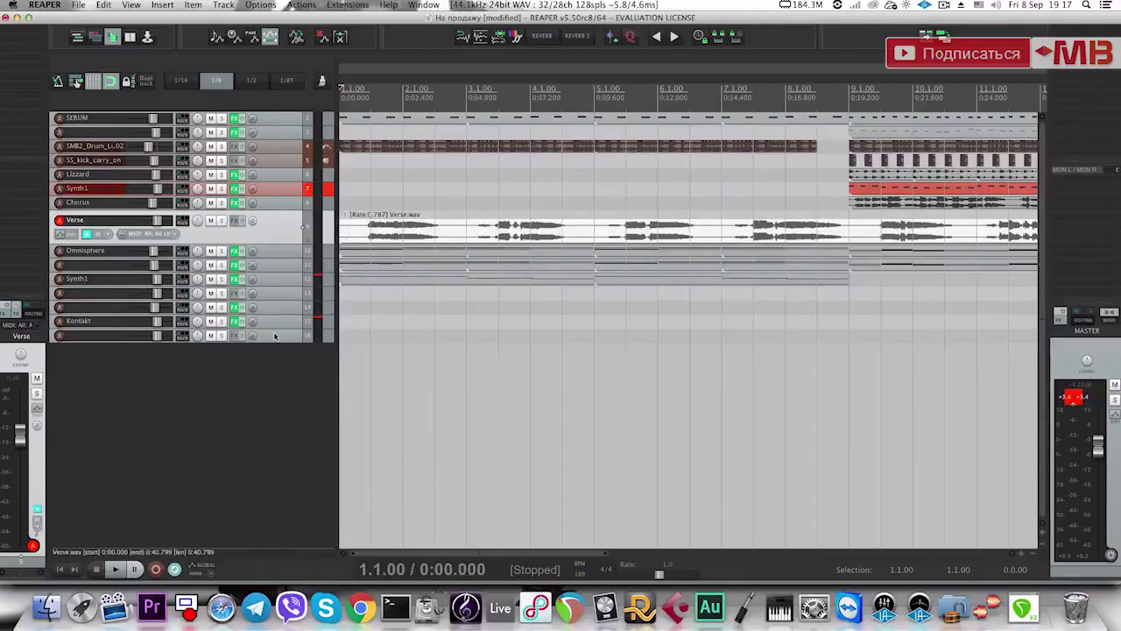
left_click(274, 337)
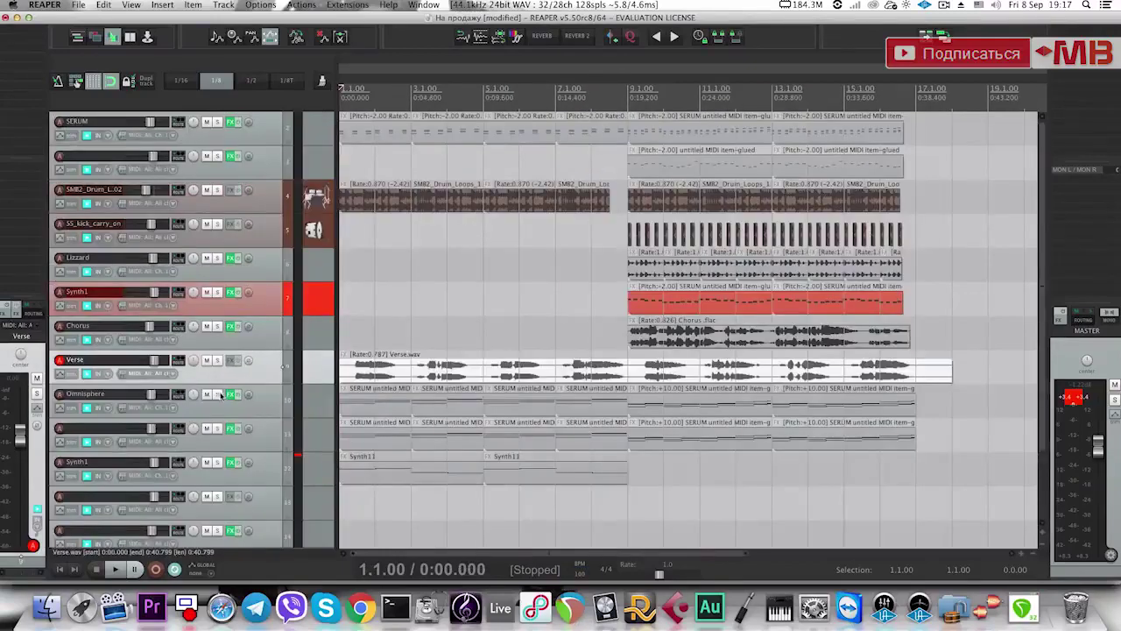
Solo the Omnisphere track, audition it from the project start, and turn its solo off.
left_click(217, 394)
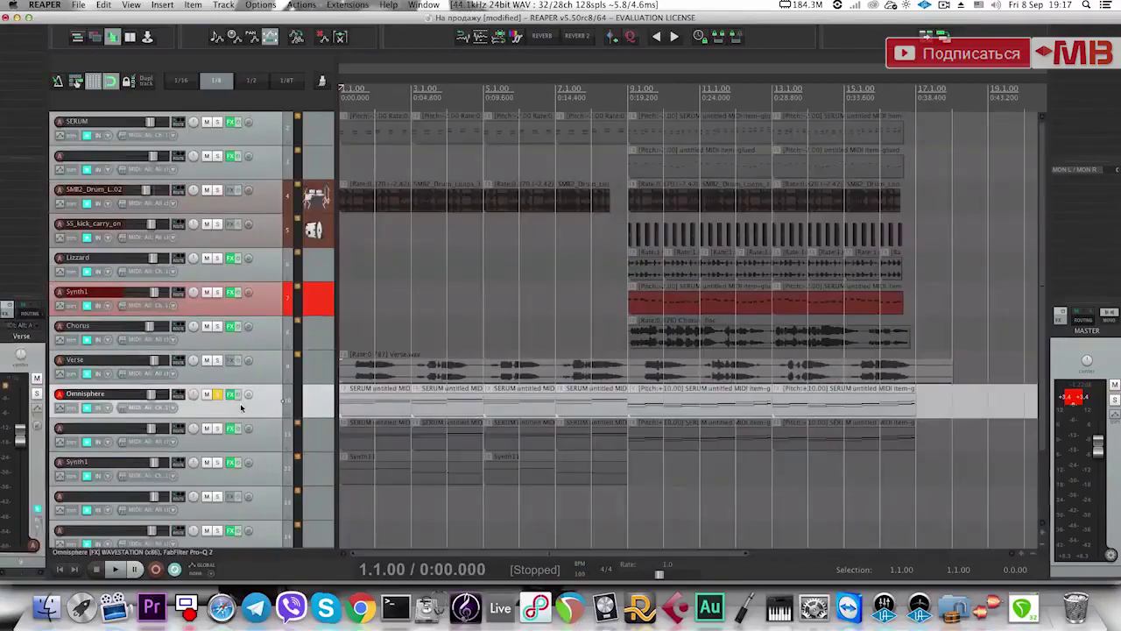
key("space")
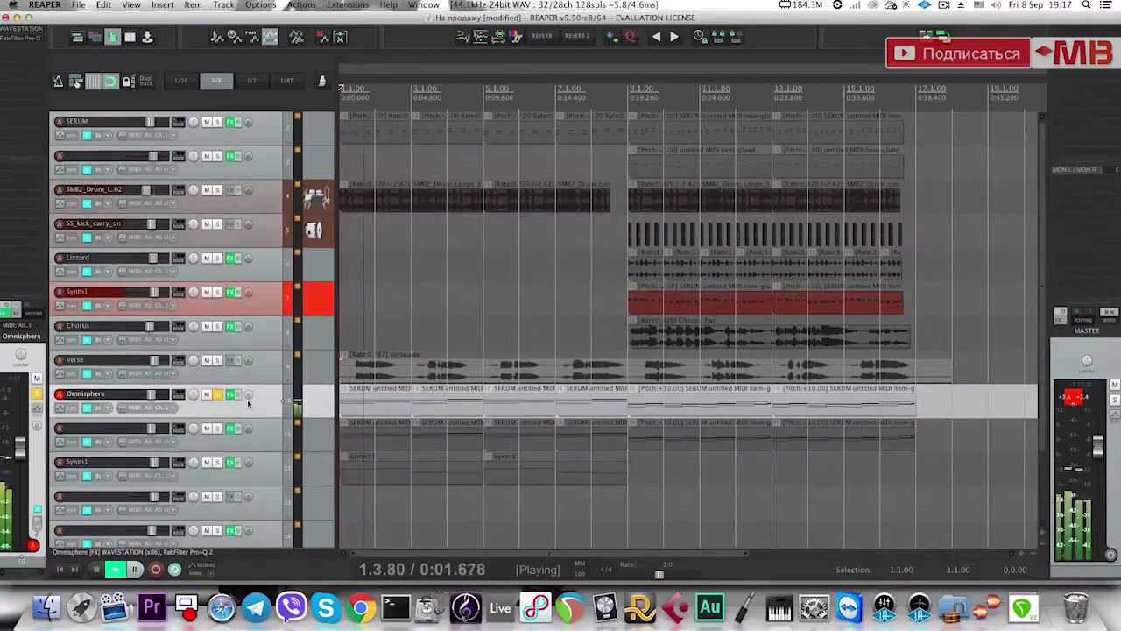
key("space")
left_click(217, 394)
Transpose Verse.wav up 5 semitones, add Blackhole to its track, and lower the track volume to about -13.2 dB during playback.
left_click(243, 375)
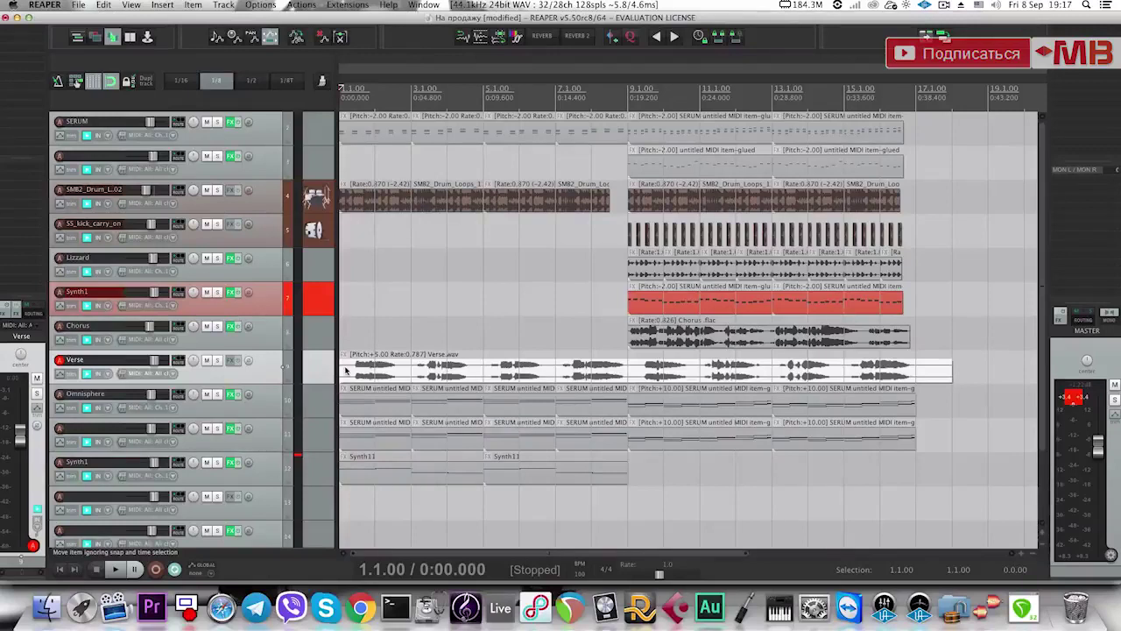
key("space")
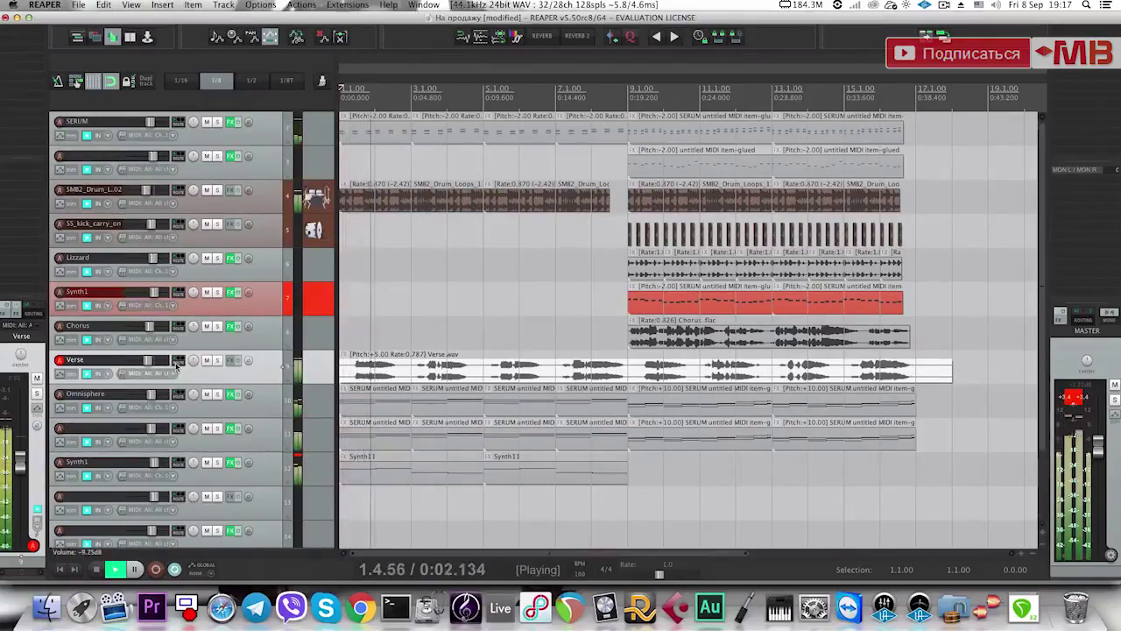
middle_click(351, 362)
left_click(444, 363)
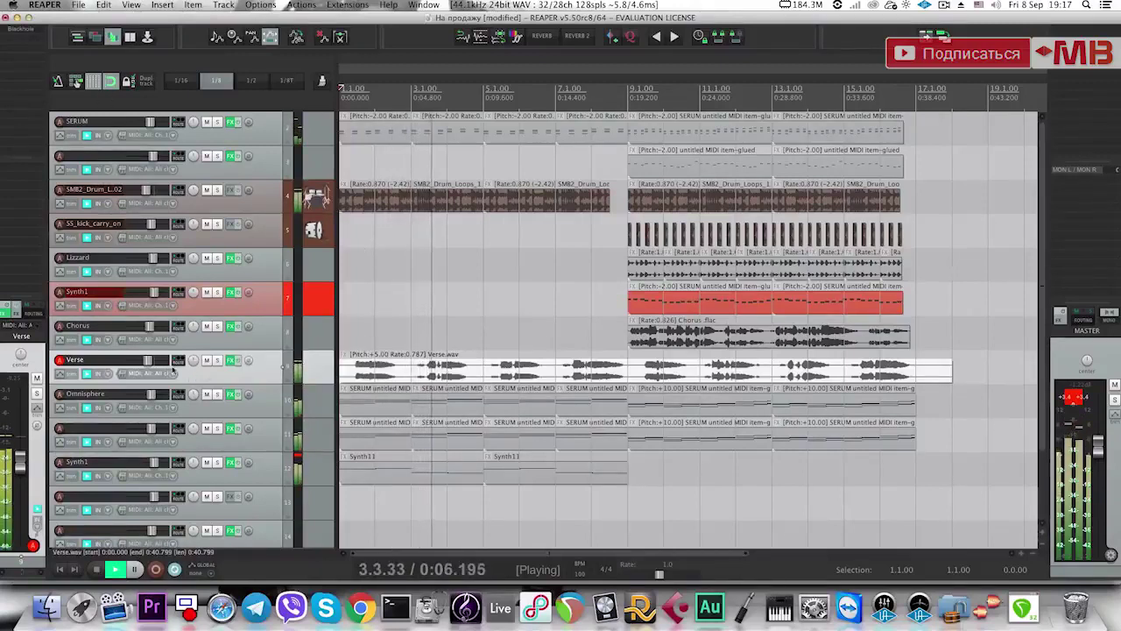
left_click(924, 378)
left_click(527, 366)
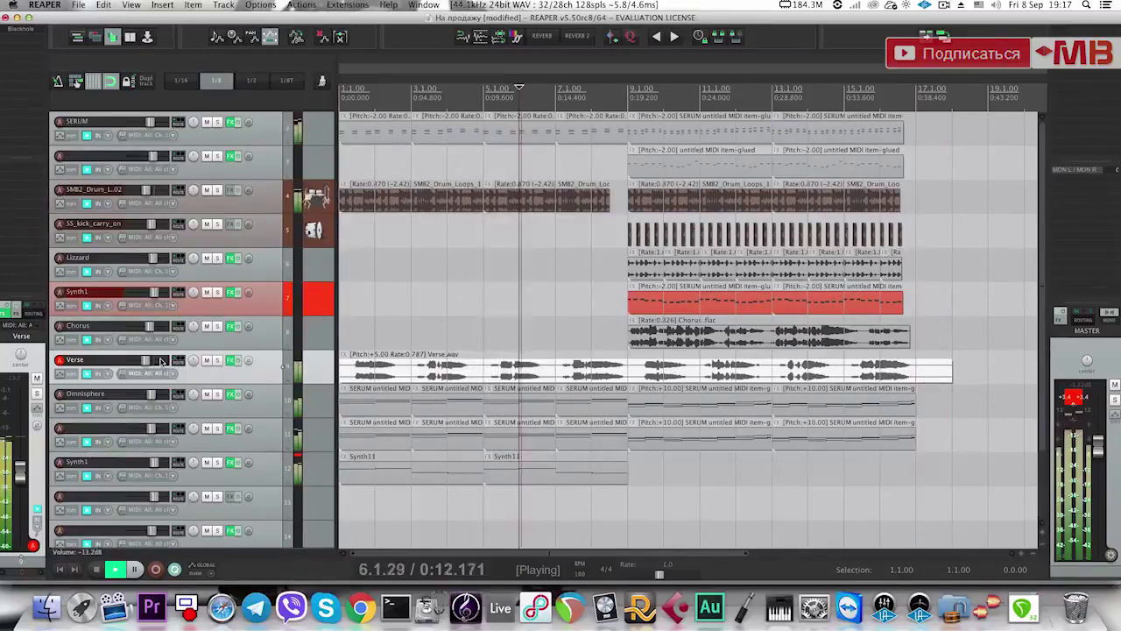
Split Verse.wav at 9.1.00 and delete the part after the split.
left_click(593, 371)
left_click(624, 371)
key("s")
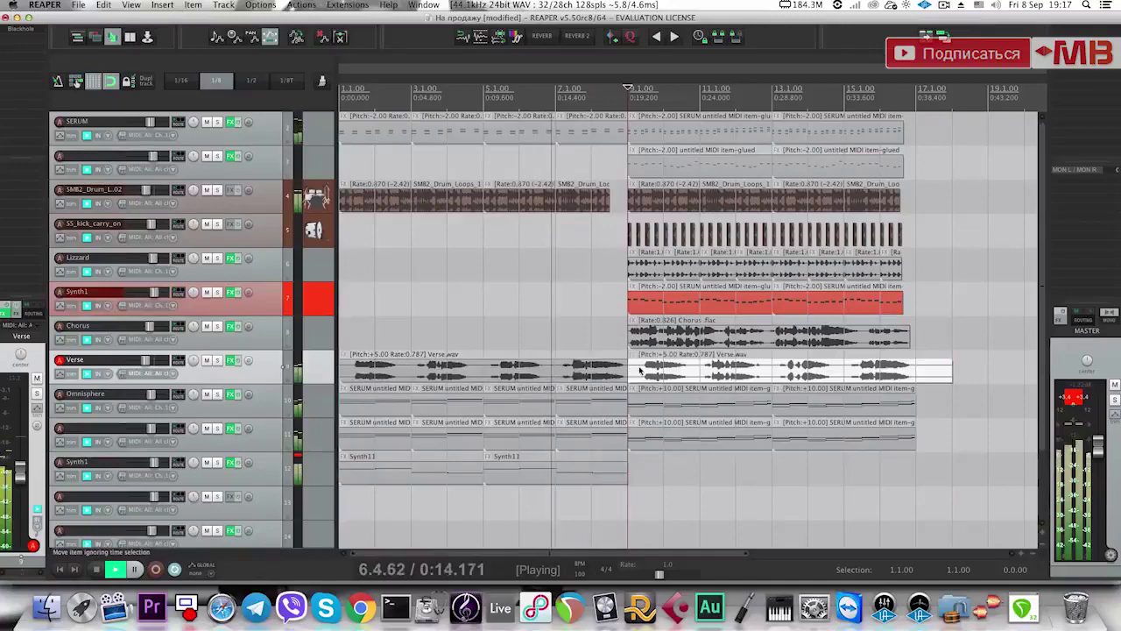
key("Delete")
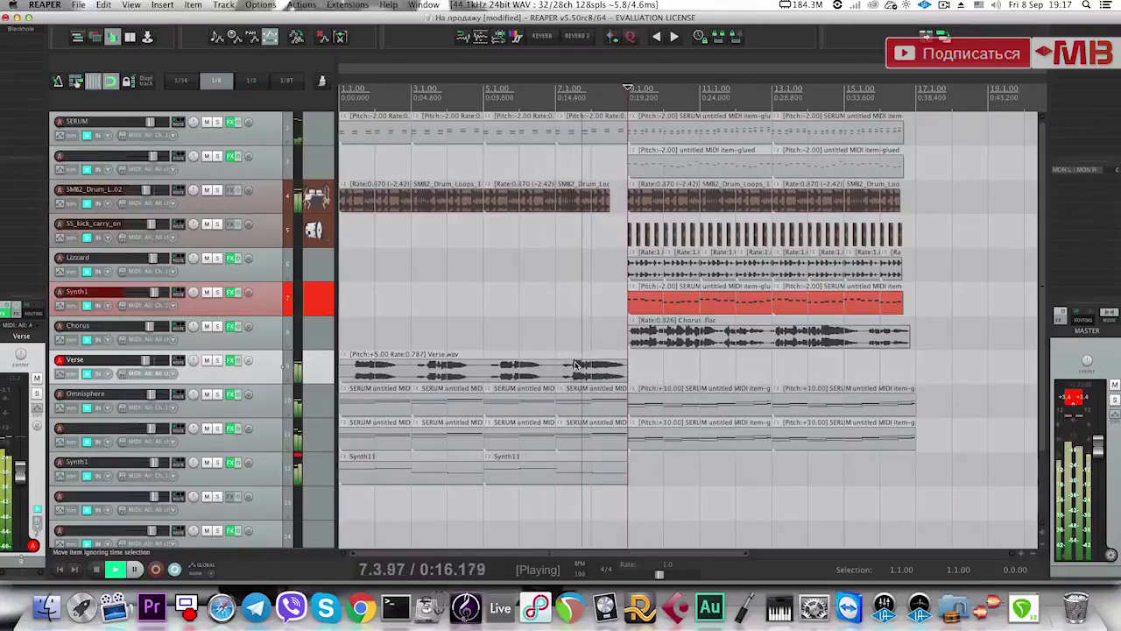
Time-stretch Verse.wav to a rate of 1.575 so the whole verse ends at 9.1.00, and play it from the start.
scroll(578, 363, "down", 1)
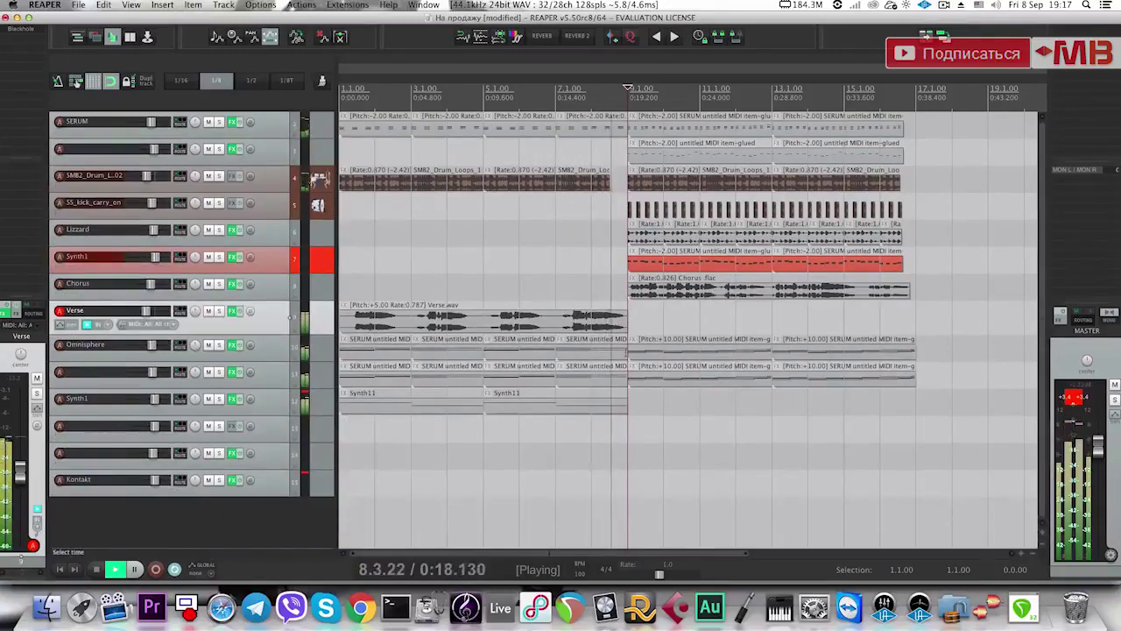
left_click(592, 323)
key("space")
mouse_move(627, 336)
left_mouse_down()
mouse_move(482, 326)
mouse_move(625, 326)
left_mouse_up()
key("Home")
key("space")
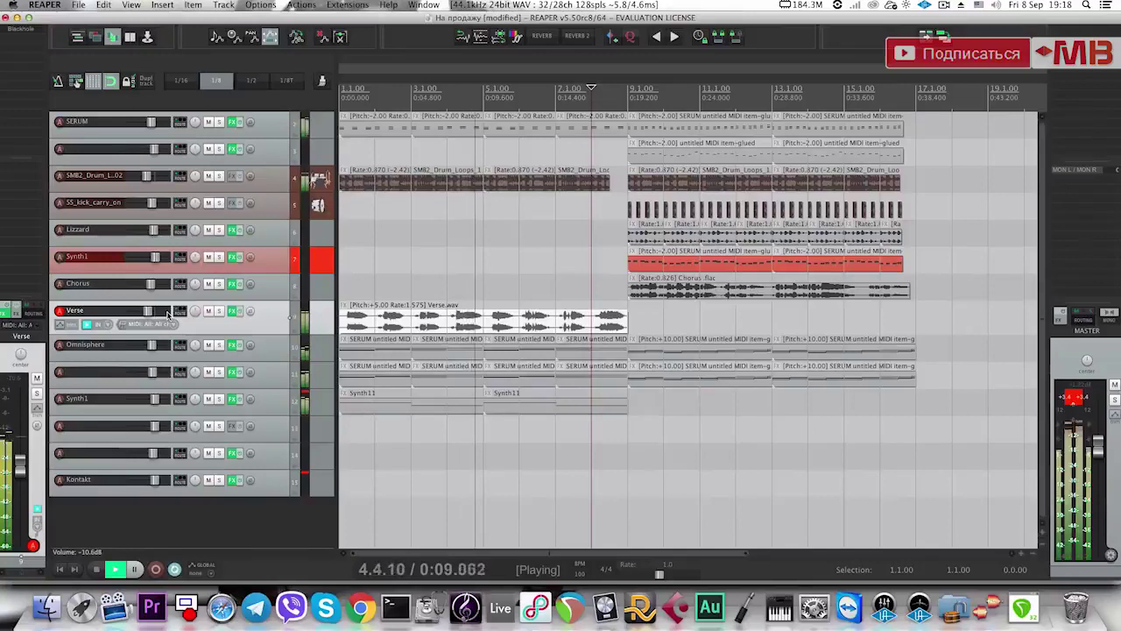
Copy the SS_kick_carry_on hits of bars 9 to 12 to start at 5.1.00, and delete the last copied hit.
left_click(645, 151)
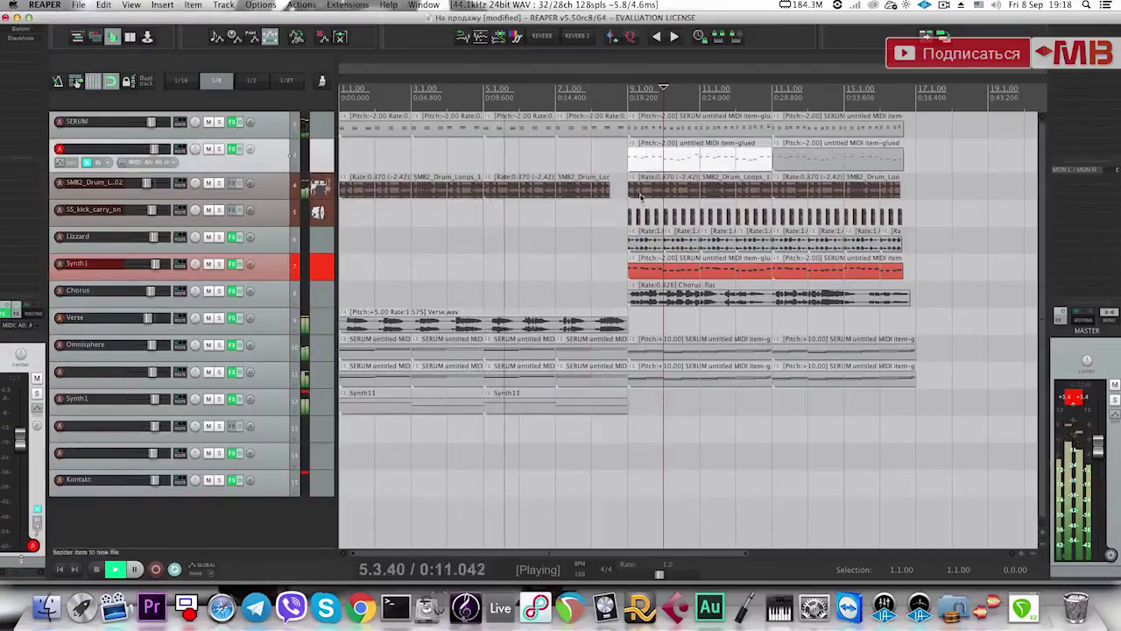
left_click_drag(749, 212, 760, 221)
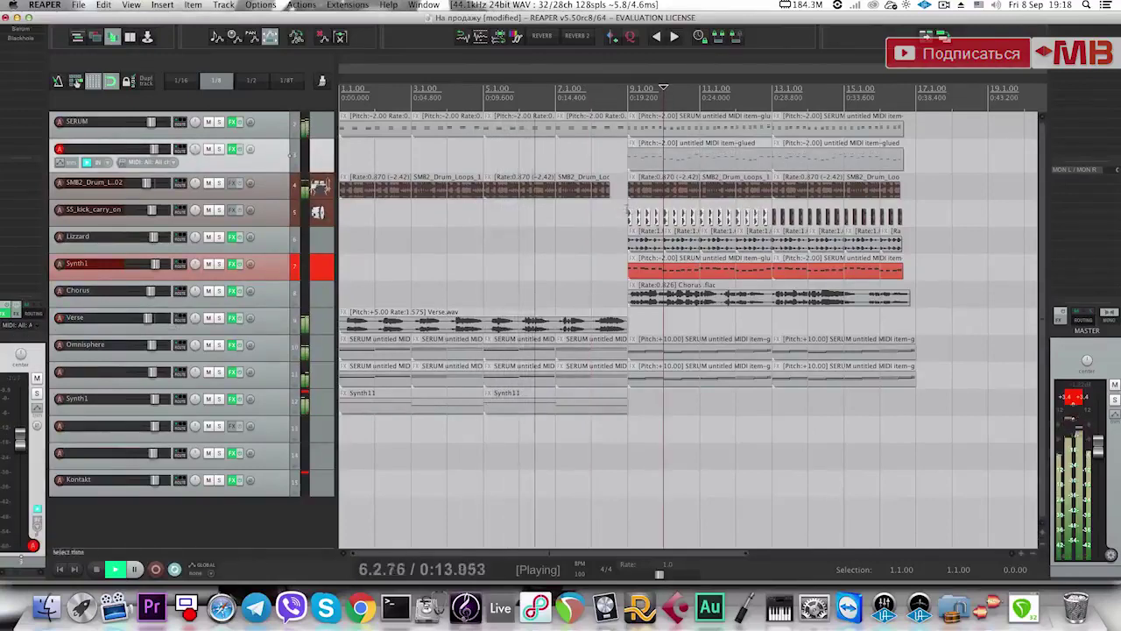
left_click_drag(630, 217, 492, 219)
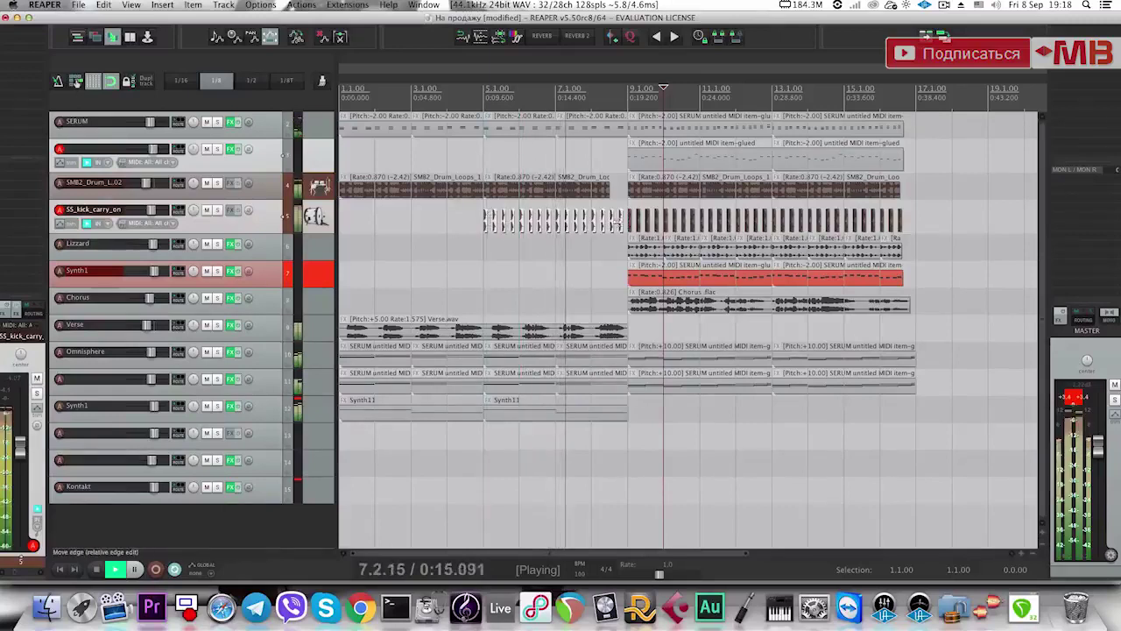
left_click(622, 228)
key("Delete")
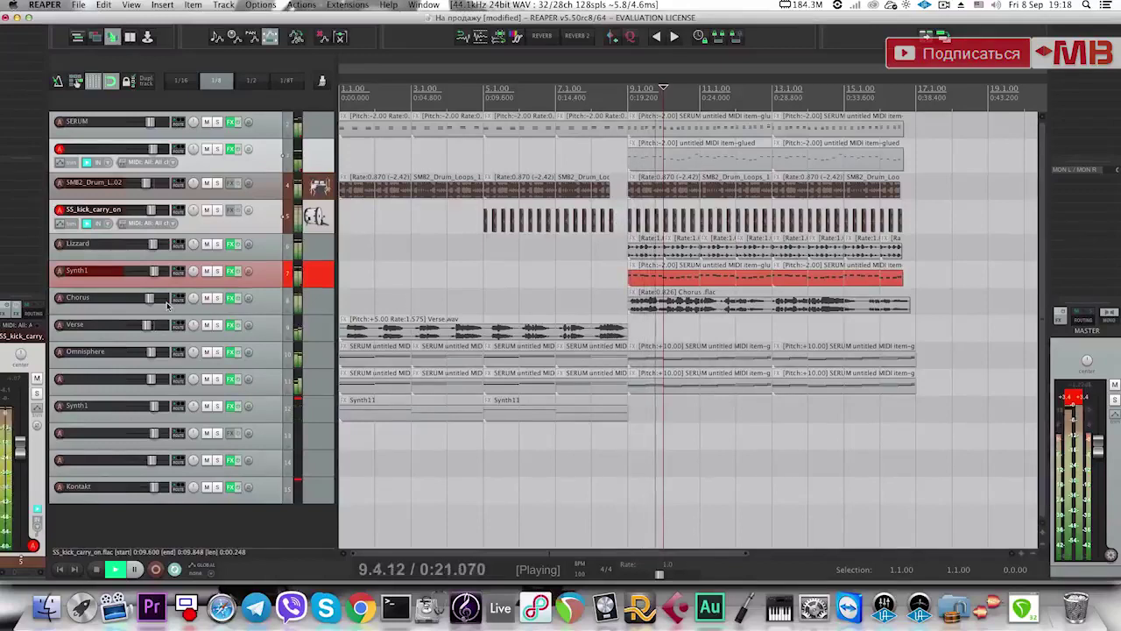
Stop playback and delete Verse.wav from the Verse track.
key("space")
left_click(246, 524)
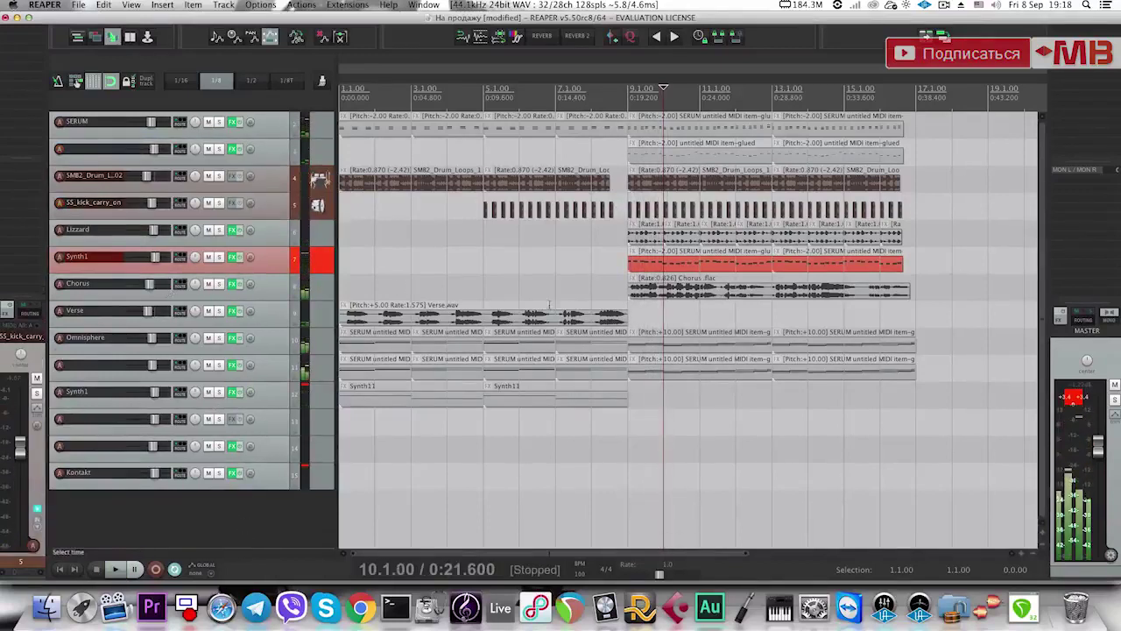
left_click(411, 321)
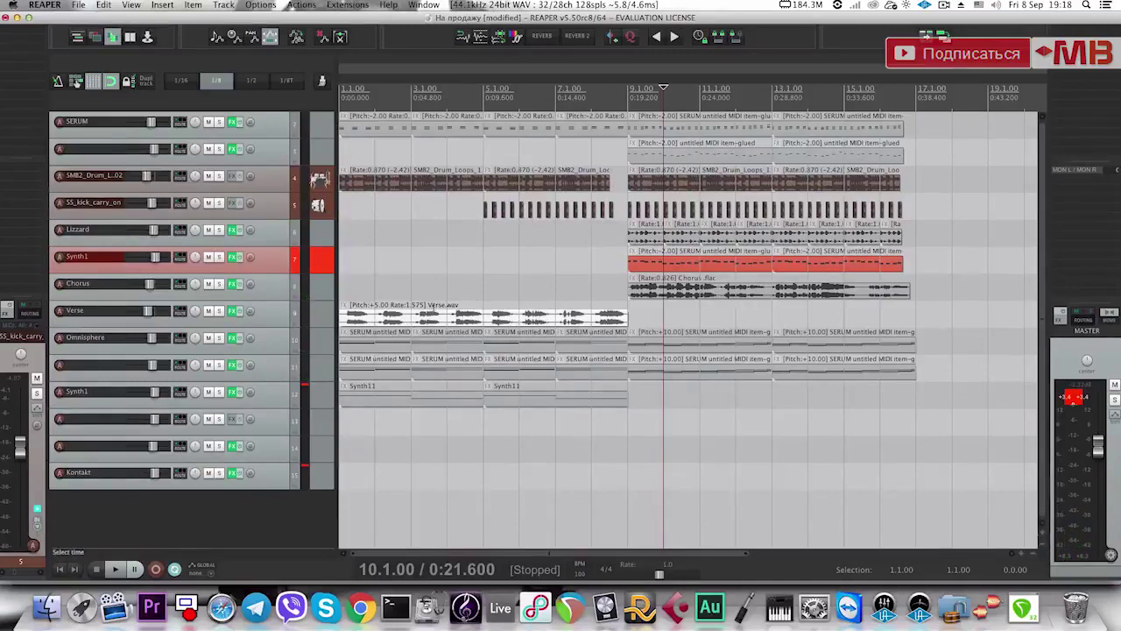
key("Delete")
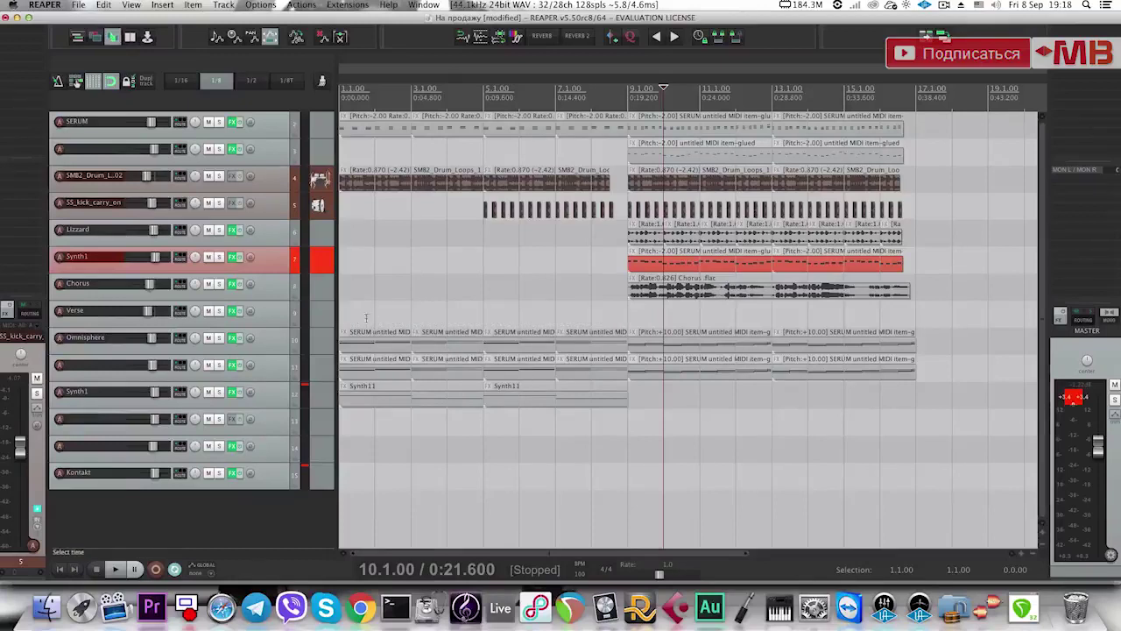
left_click_drag(561, 434, 345, 419)
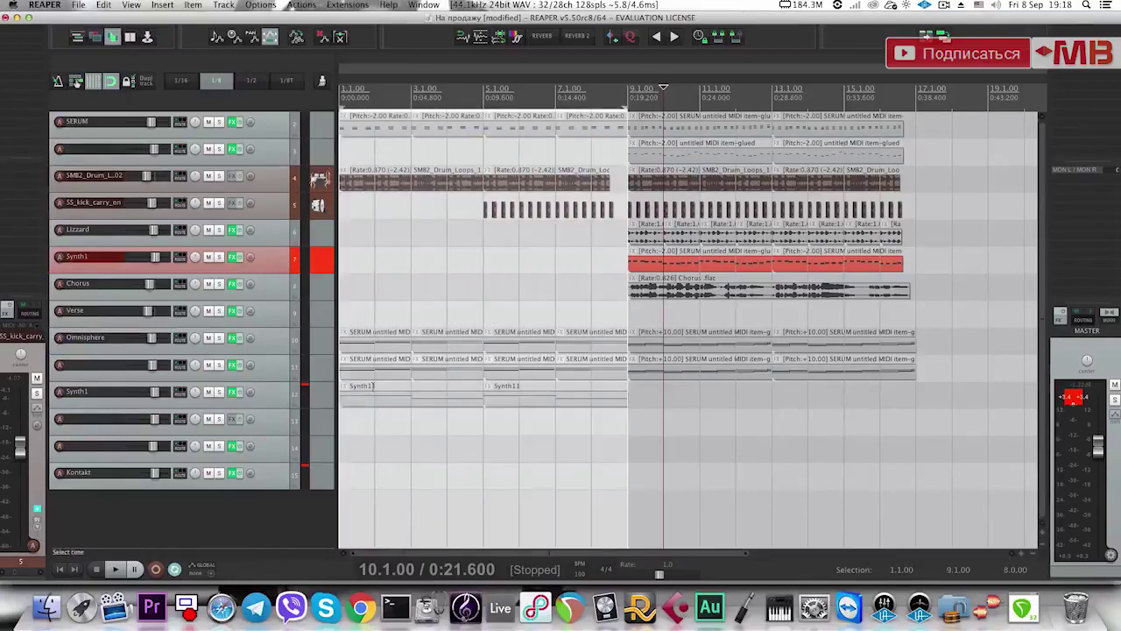
left_click_drag(405, 334, 931, 434)
left_click_drag(592, 422, 346, 422)
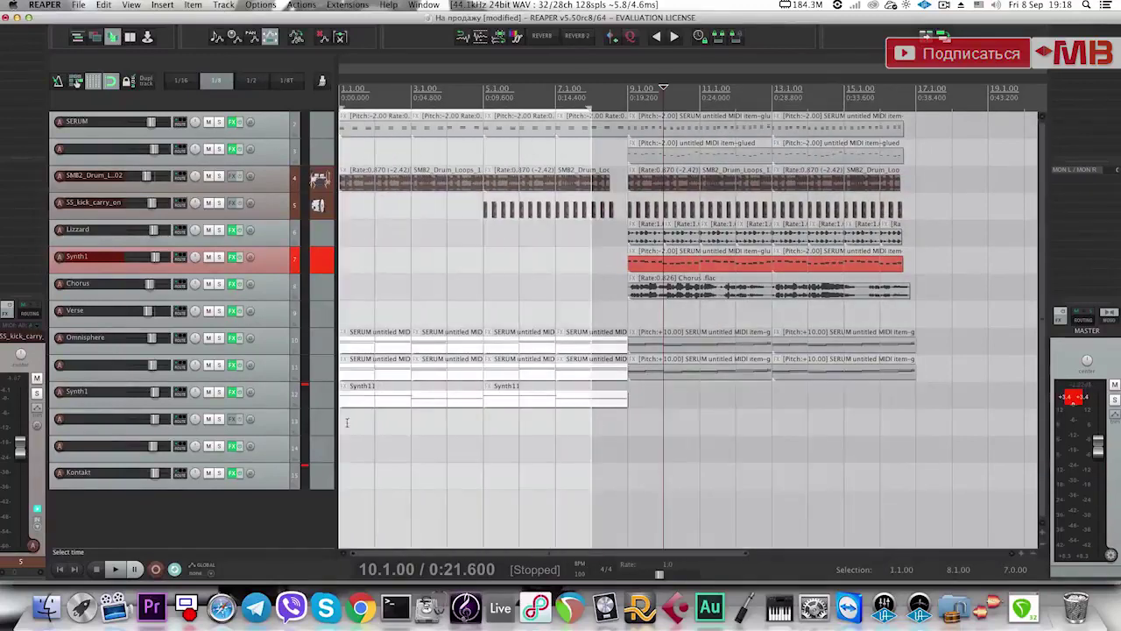
left_click_drag(625, 424, 347, 436)
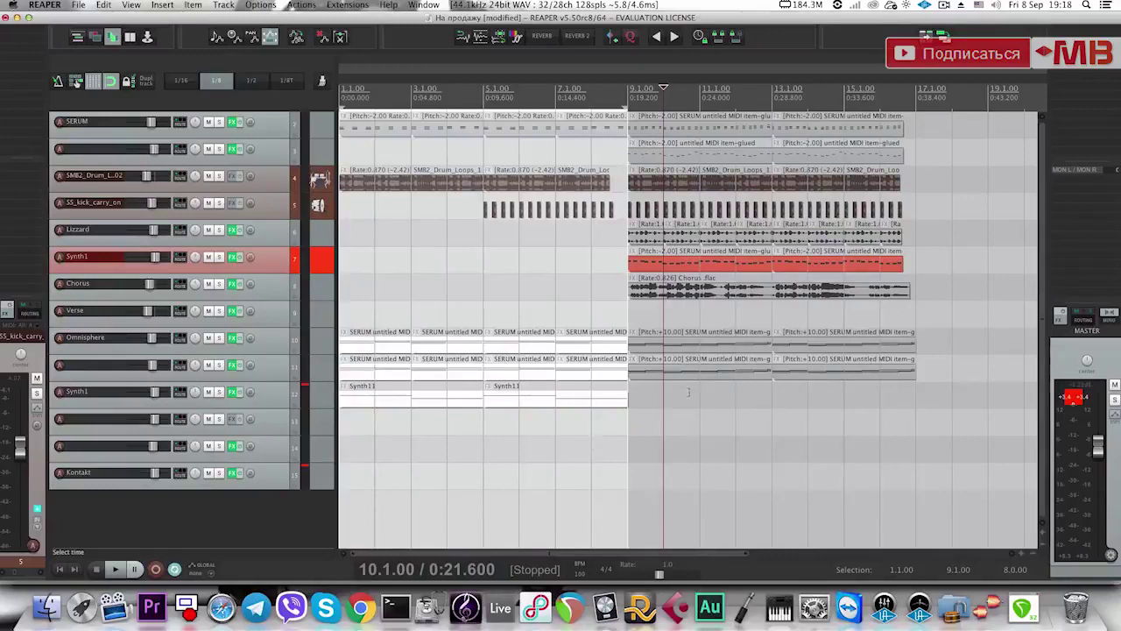
left_click(643, 438)
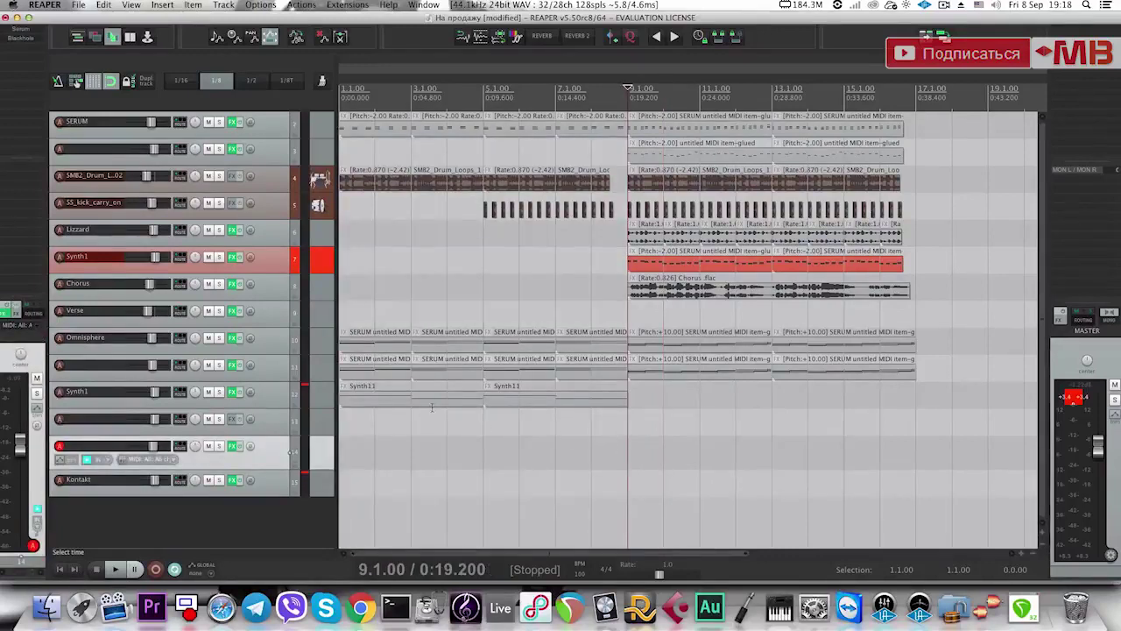
left_click(236, 512)
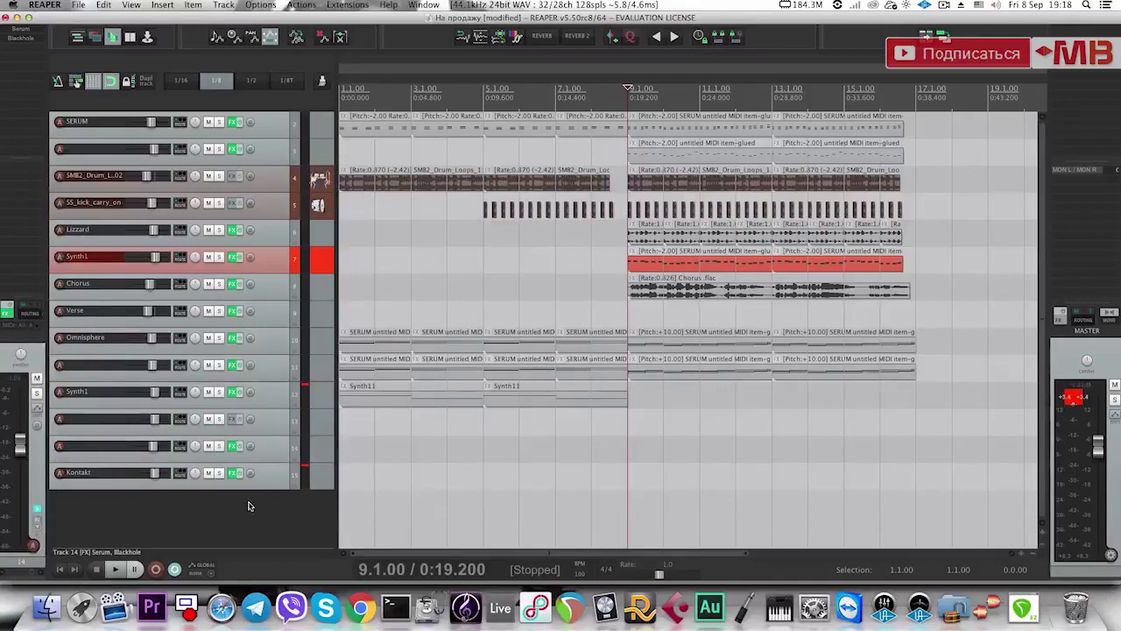
Delete the eight-bar intro items before 9.1.00 on the Omnisphere track, the unnamed track below it, and the lower Synth1 track.
left_click_drag(578, 441, 222, 292)
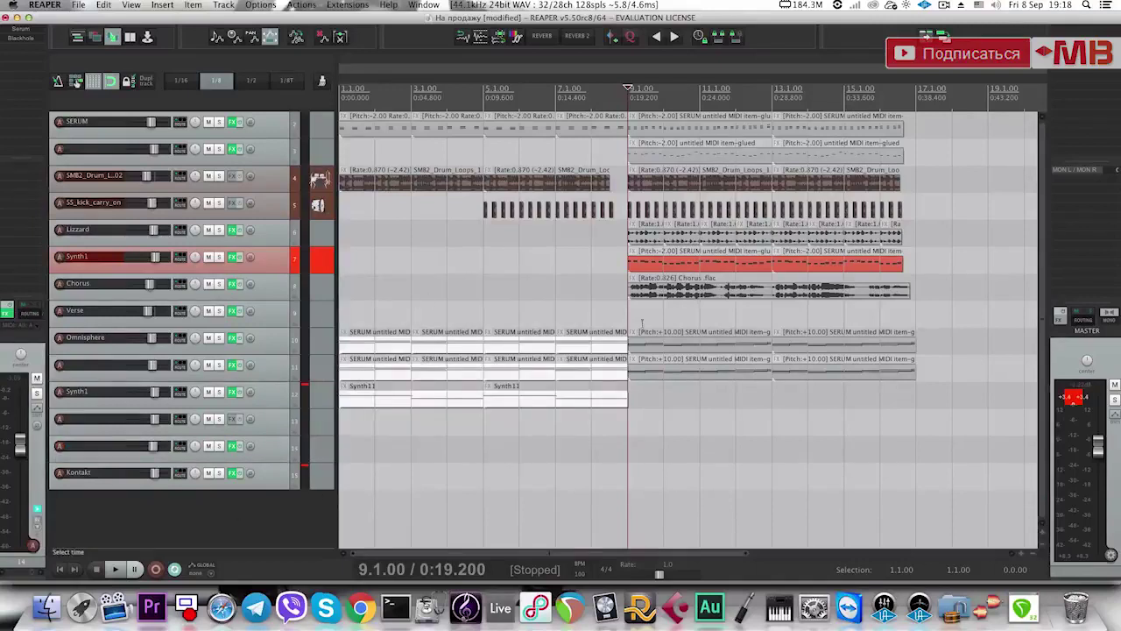
left_click(648, 299)
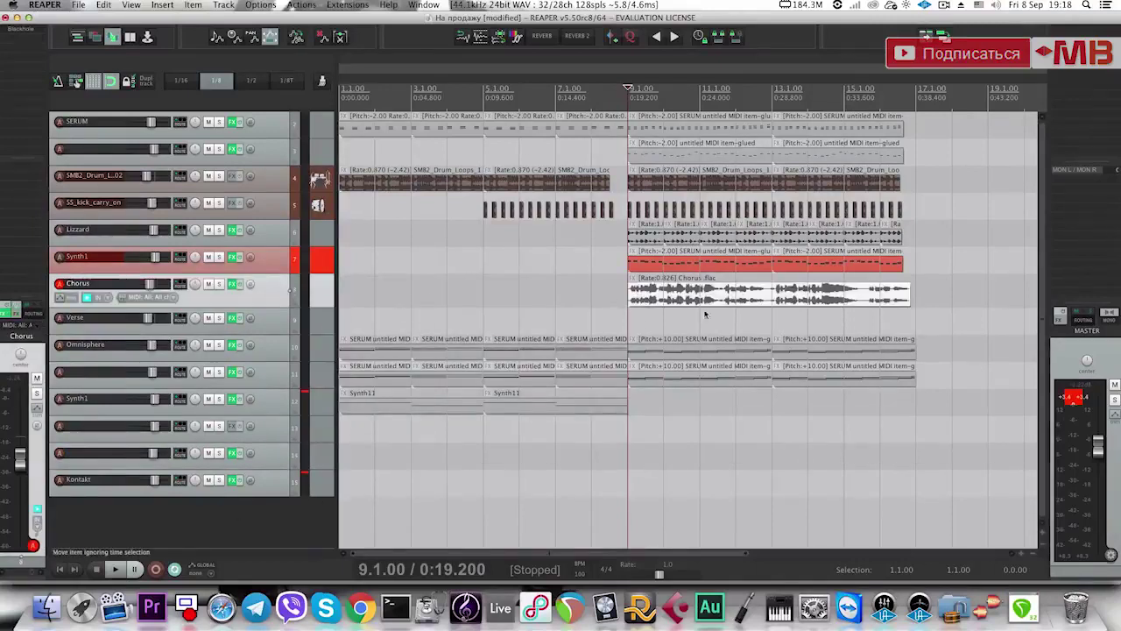
left_click_drag(585, 425, 324, 329)
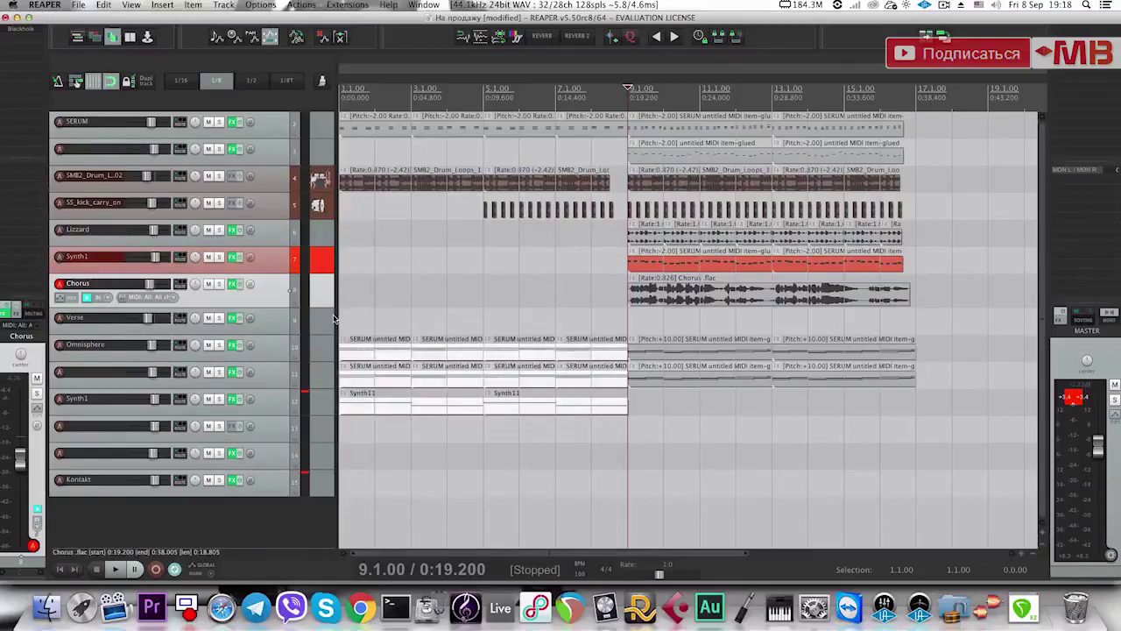
key("Delete")
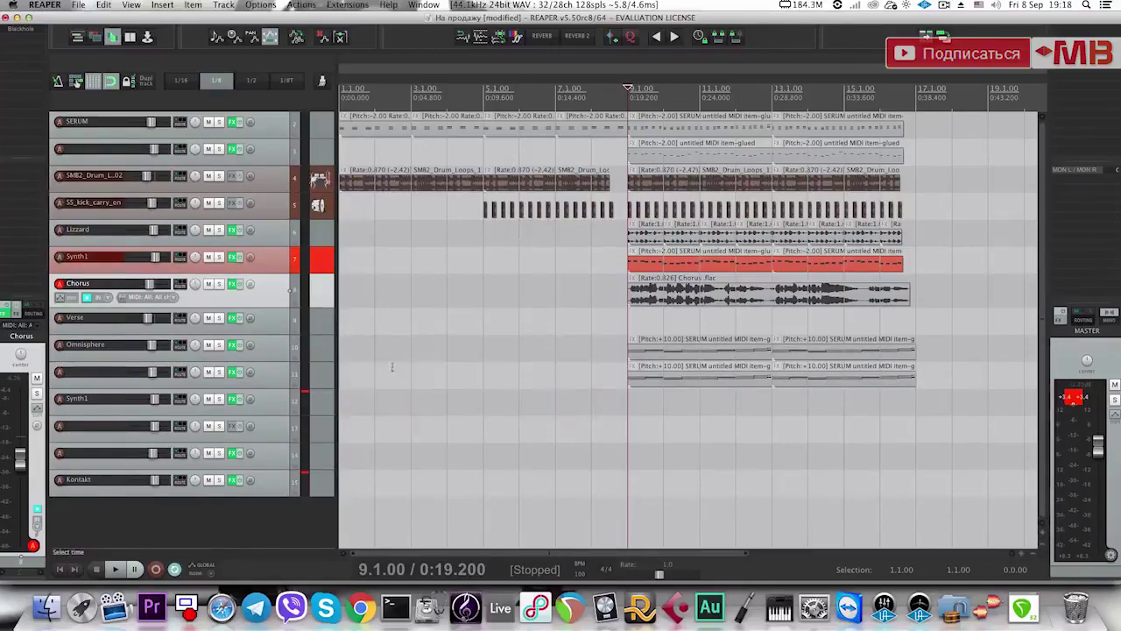
Delete the last three tracks below the lower Synth1 track: the two unnamed ones and Kontakt.
left_click(252, 509)
scroll(363, 427, "down", 4)
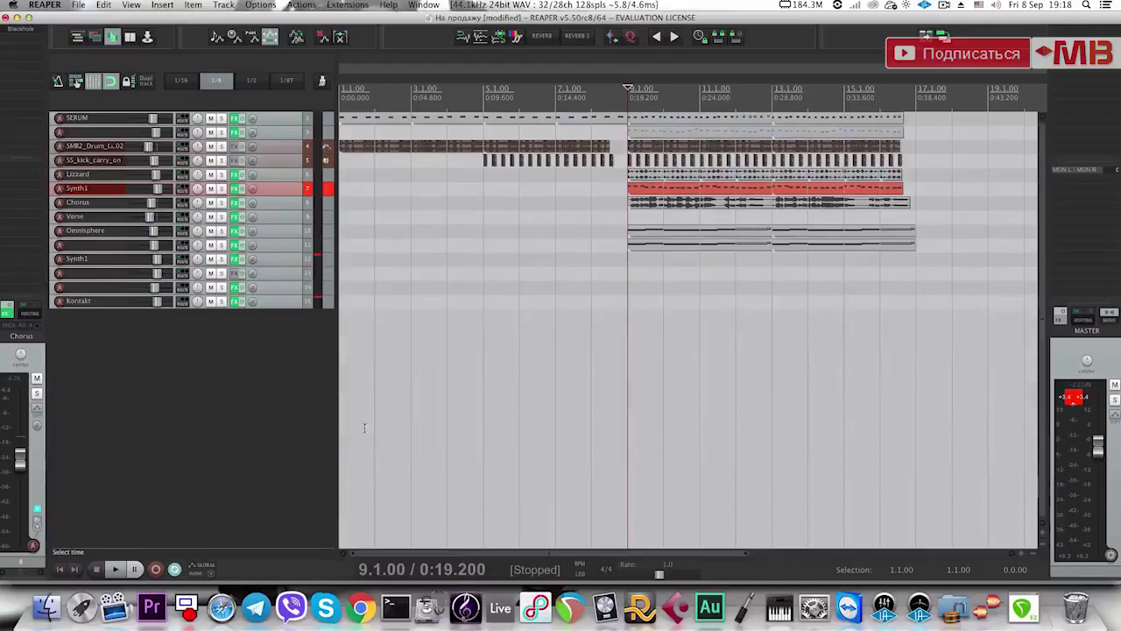
left_click(270, 302)
left_click(294, 273, "shift")
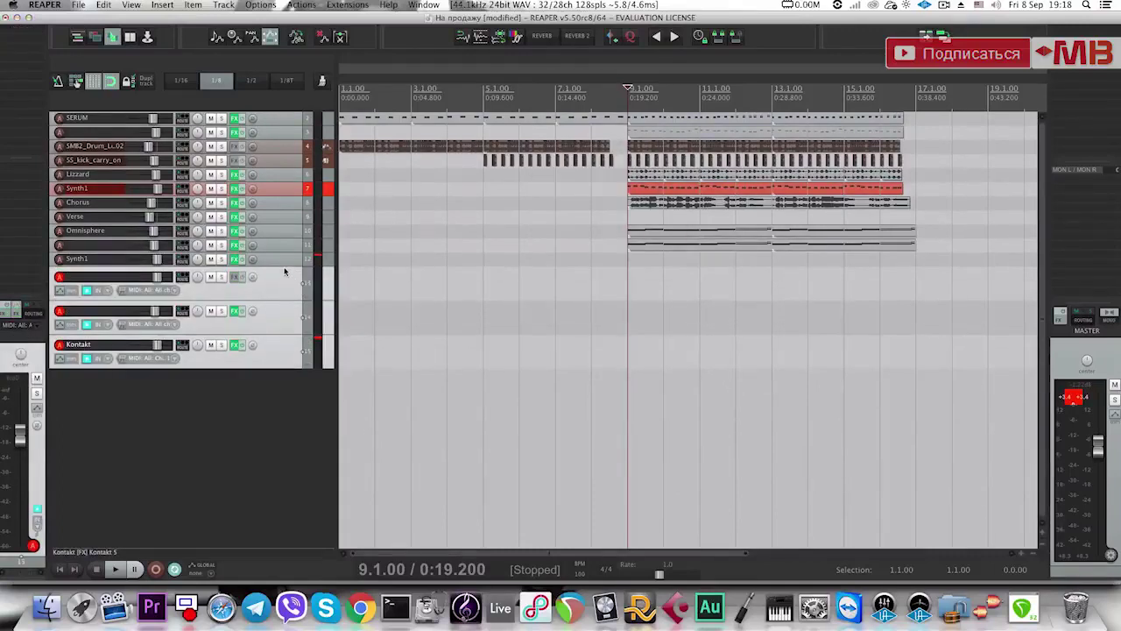
key("Delete")
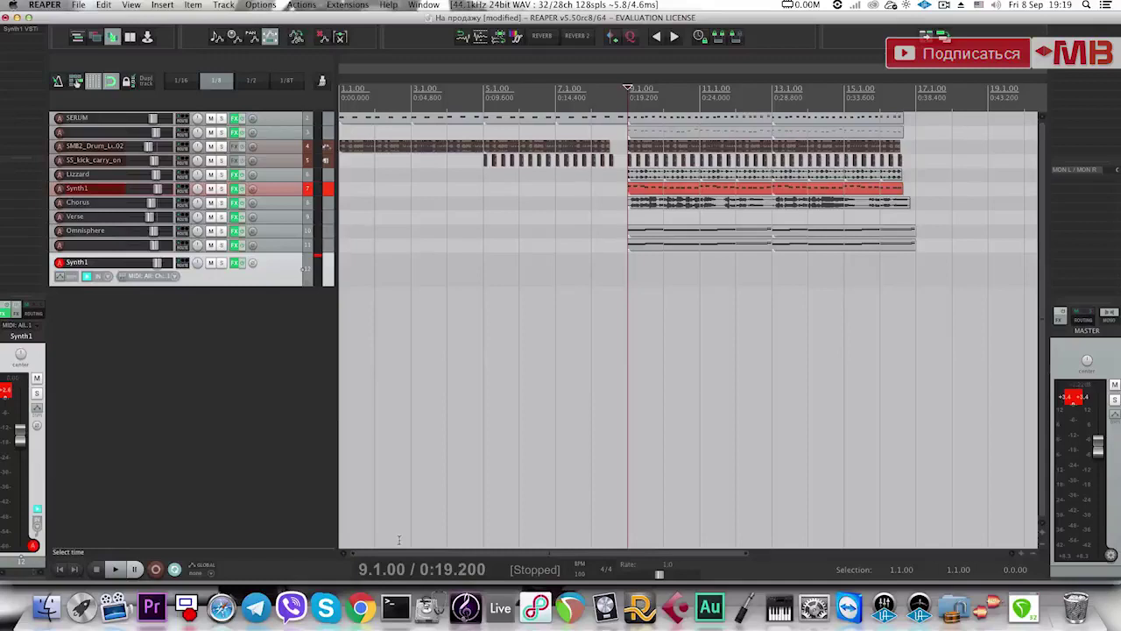
Add a new track at the end of the project, copy the SERUM track's Serum and Blackhole effects onto it, and solo it.
left_click(221, 263)
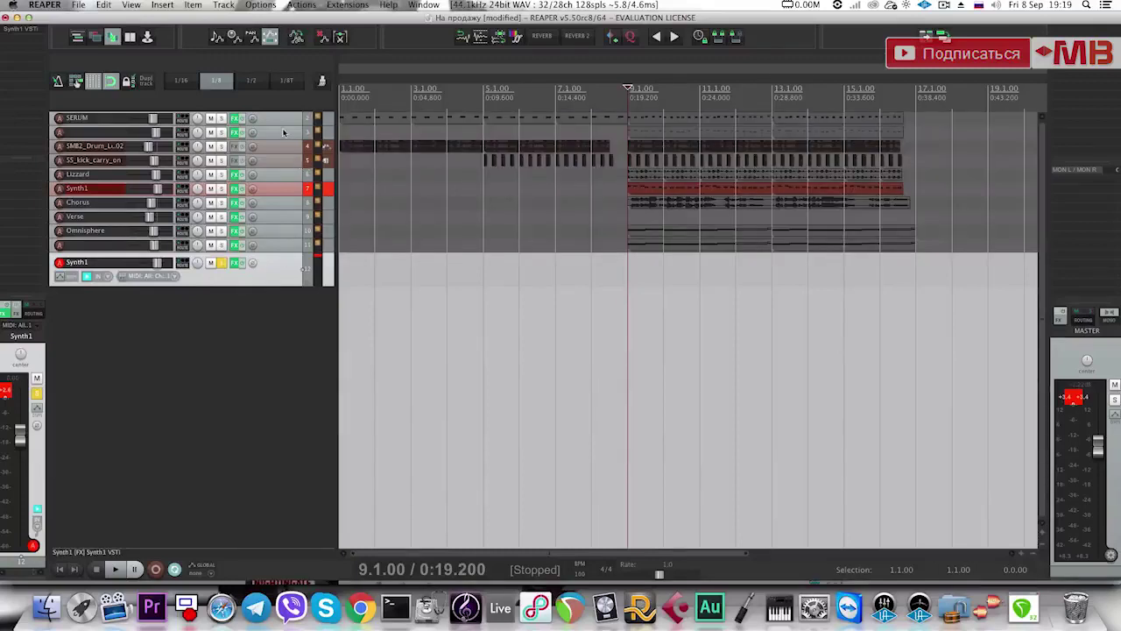
double_click(279, 329)
left_click(276, 119)
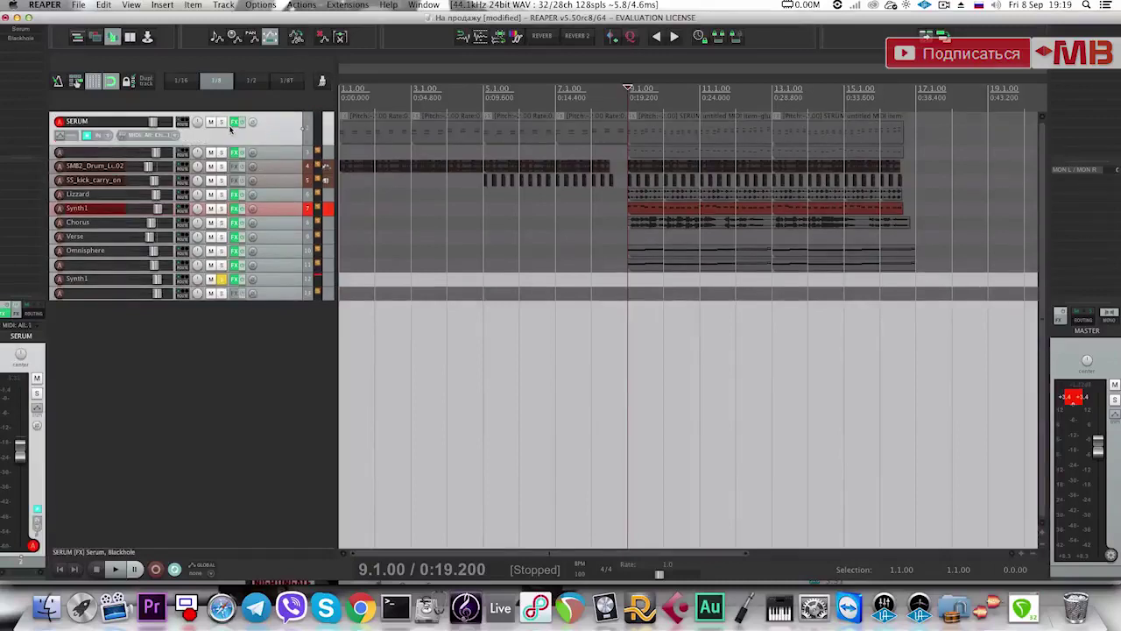
left_click(285, 292)
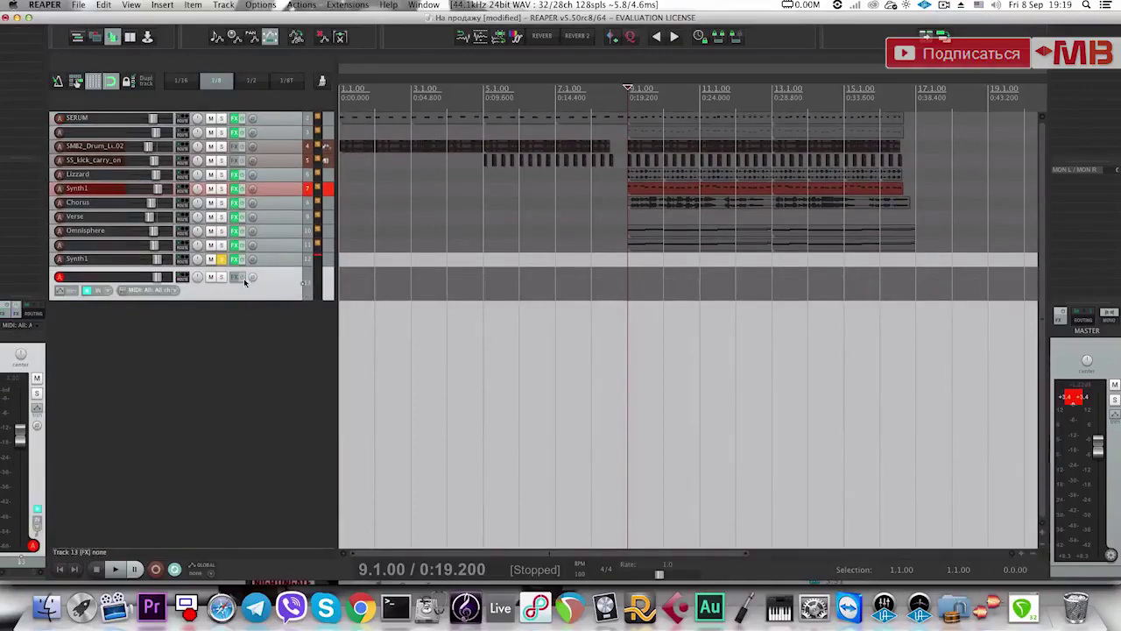
left_click(222, 276)
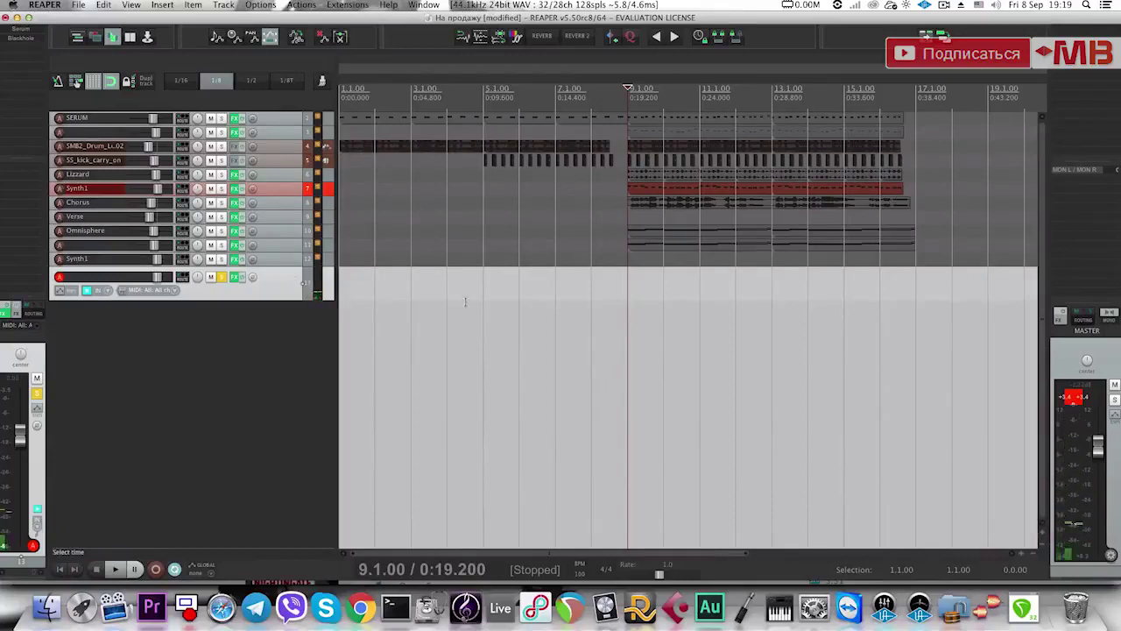
Turn on the metronome and play the project from 8.3.00 with the new Serum track soloed.
scroll(663, 325, "up", 3)
left_click(650, 288)
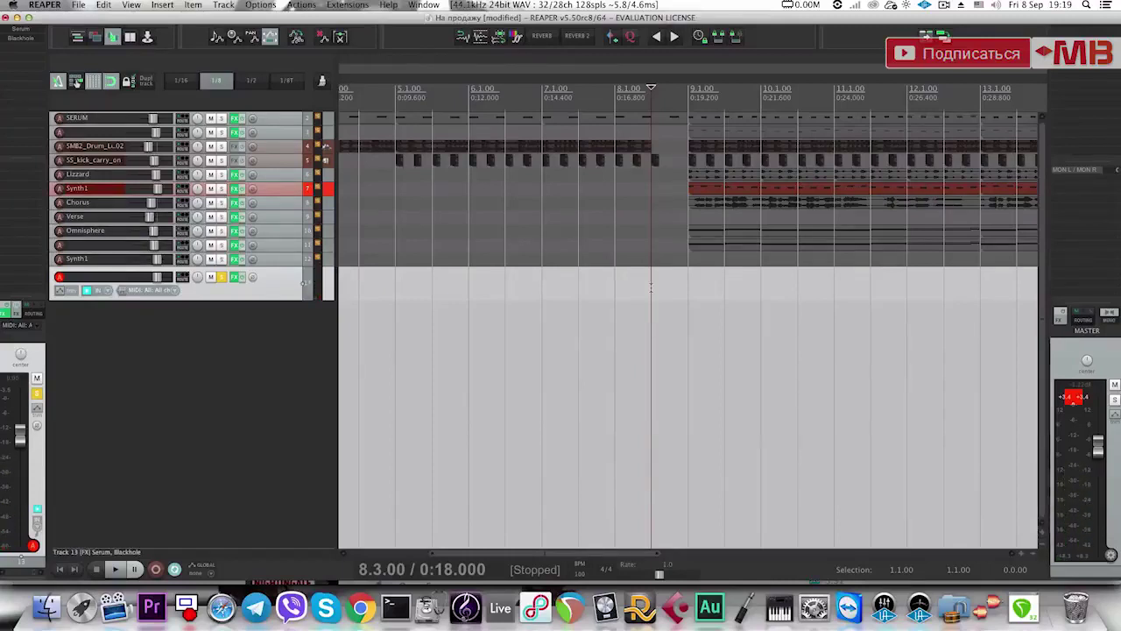
key("space")
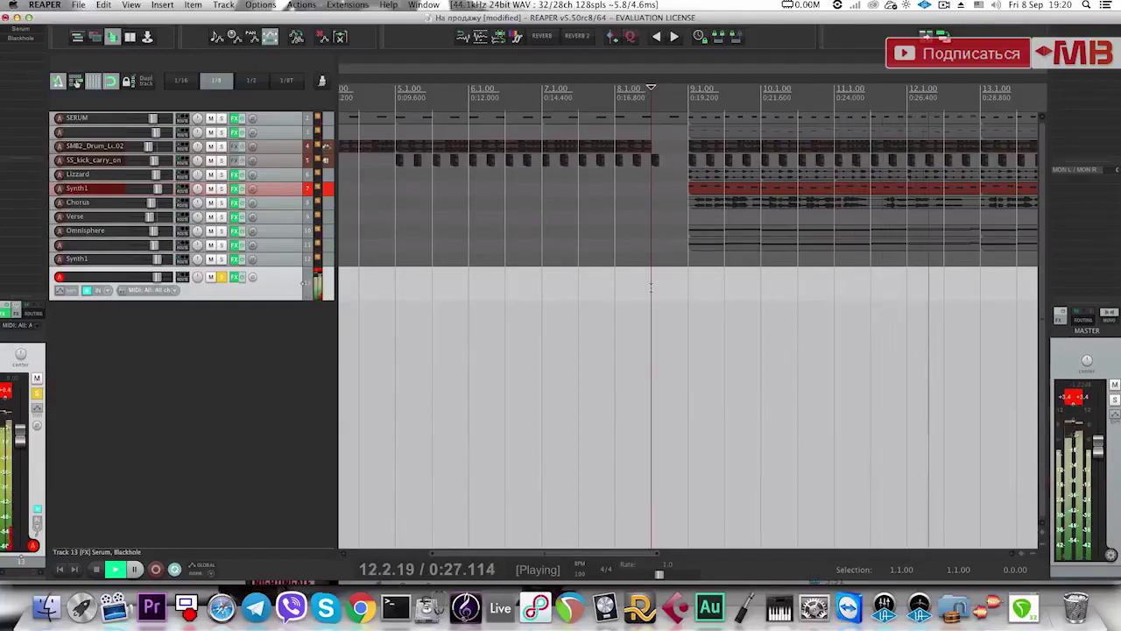
Stop playback to capture the played part on the new Serum track and extend its MIDI item to 13.1.00.
key("space")
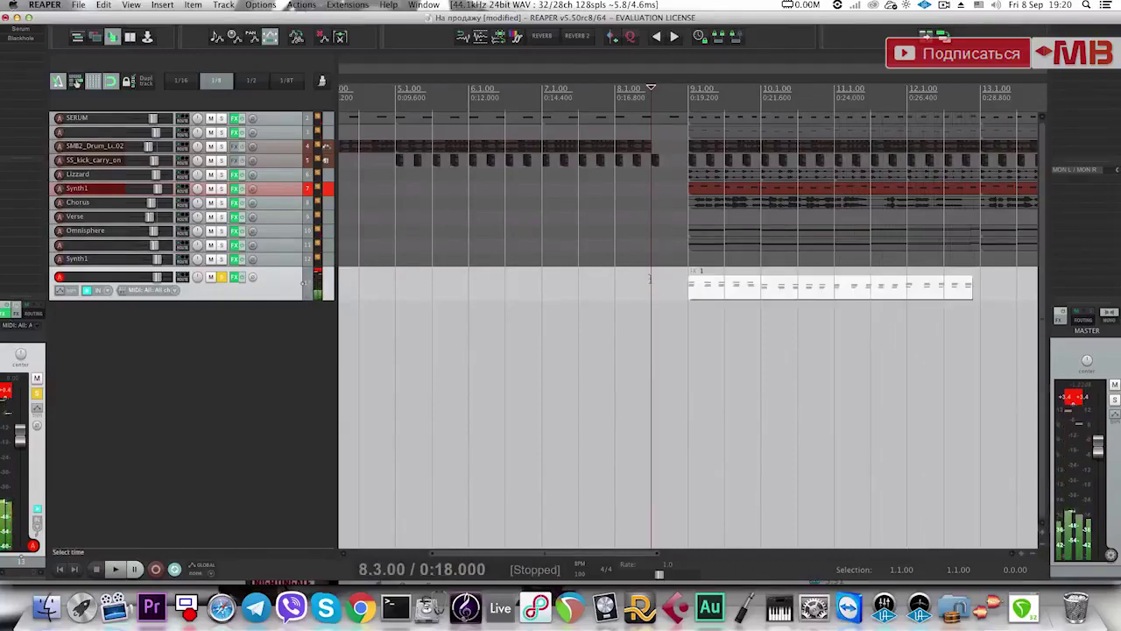
left_click_drag(971, 291, 979, 290)
double_click(888, 288)
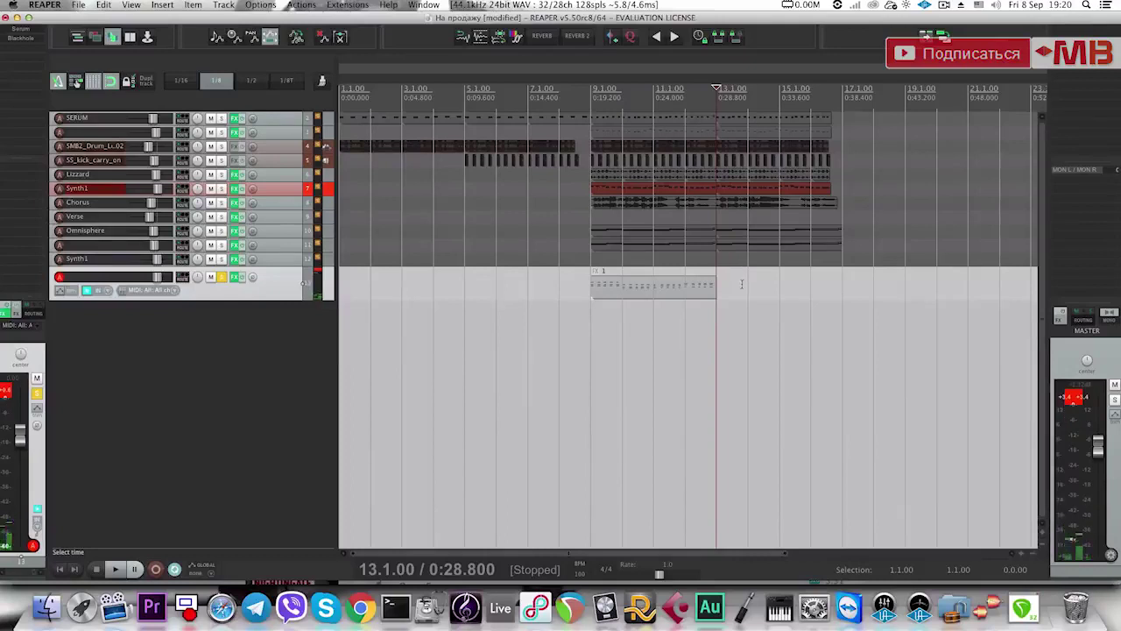
Capture a second played part on the new Serum track and fit its item between 13.1.00 and 17.1.00.
left_click(743, 291)
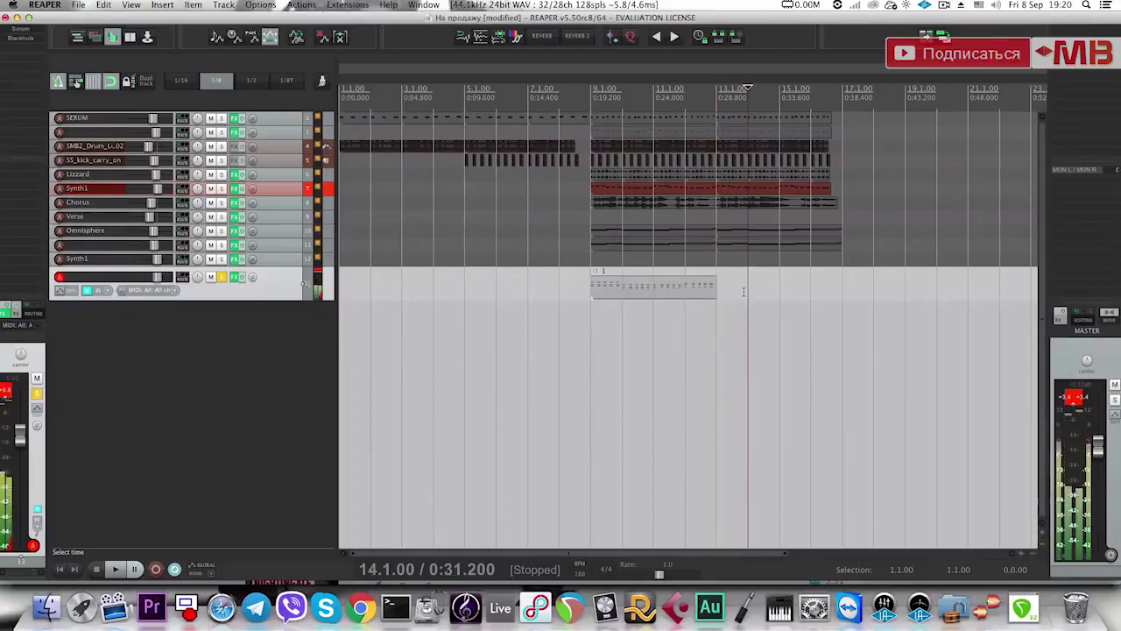
key("space")
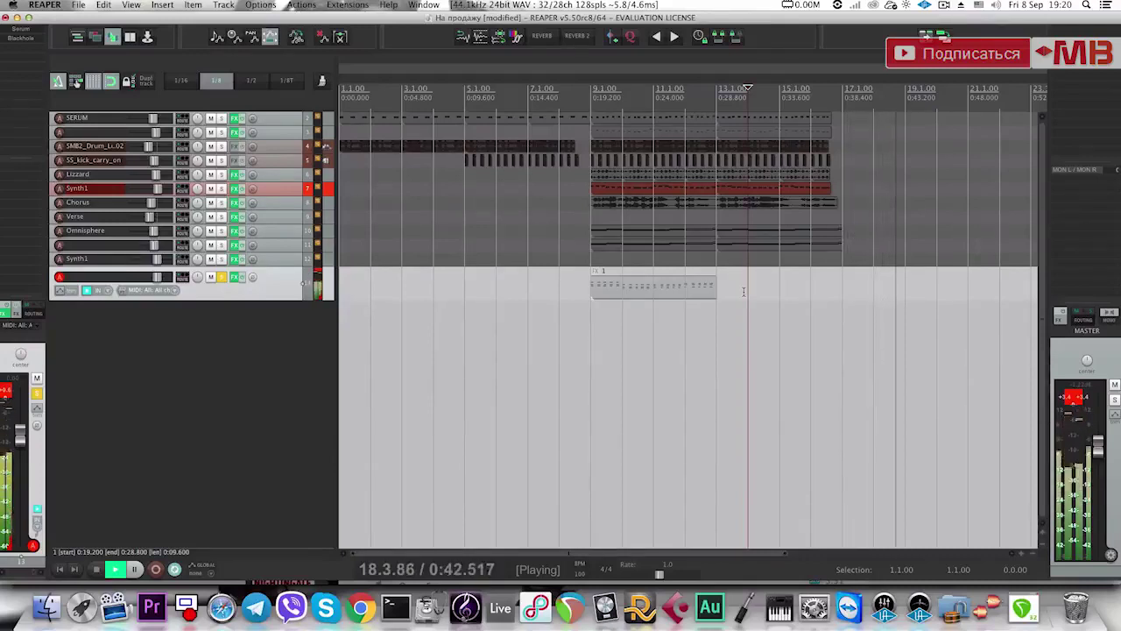
key("space")
key("shift+r")
left_click_drag(827, 290, 723, 285)
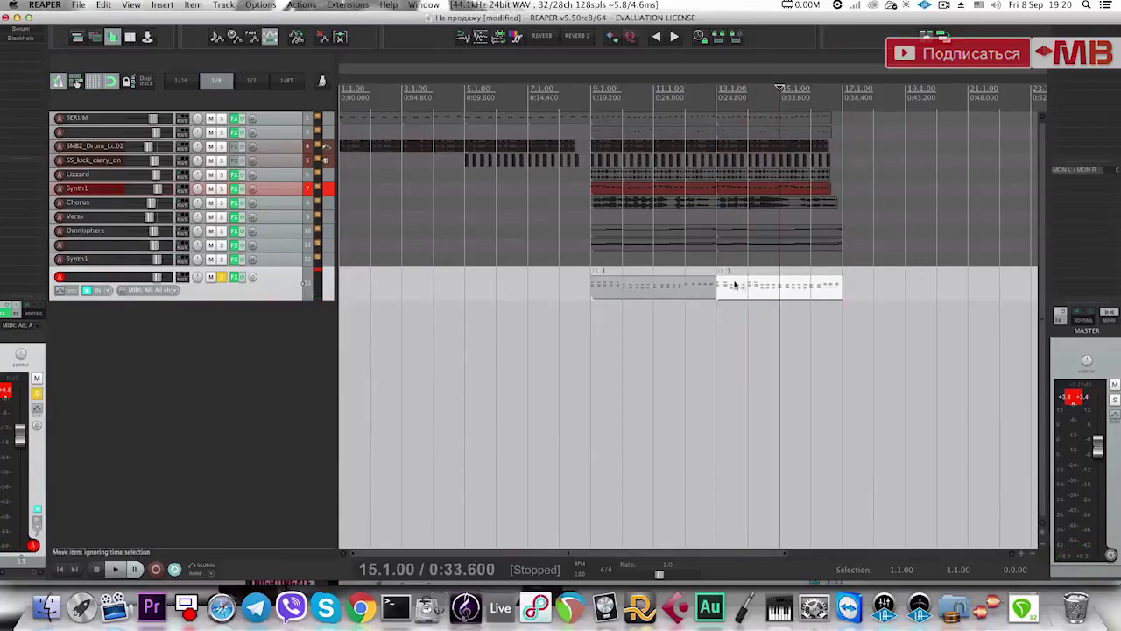
left_click(360, 606)
right_click(360, 606)
left_click(360, 606)
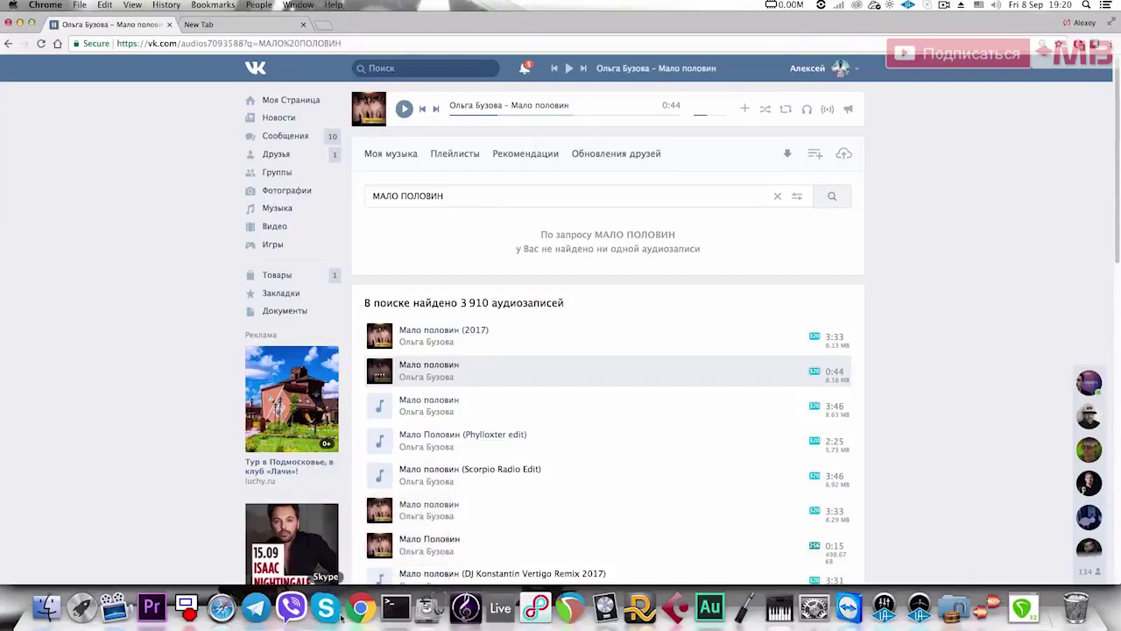
right_click(327, 608)
left_click(570, 606)
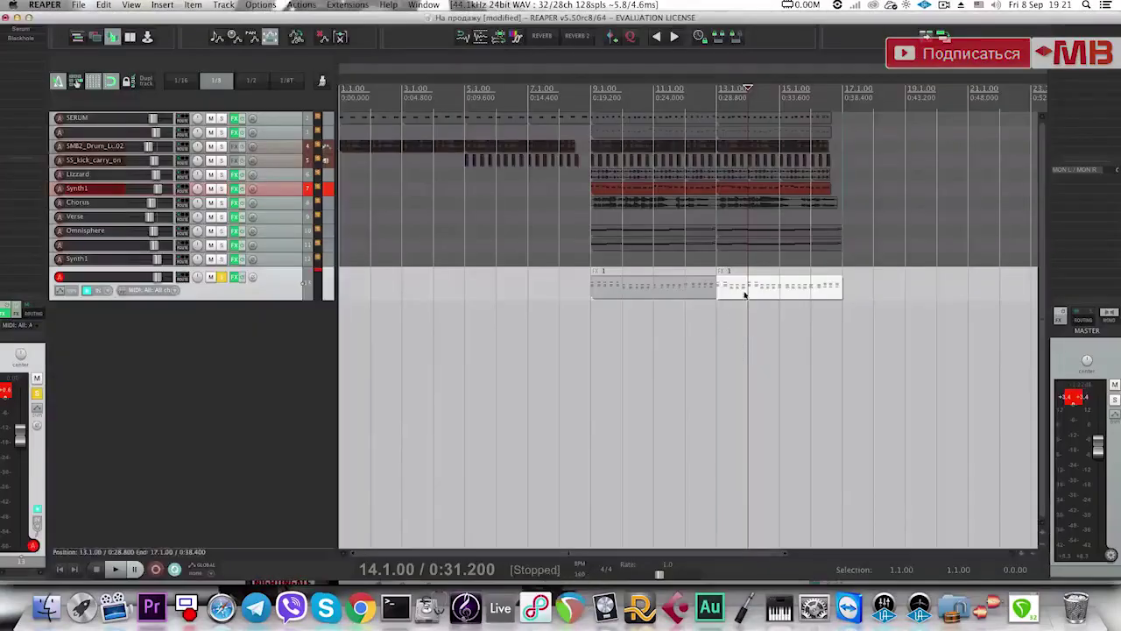
Play the new Serum part from around the start of its first item at 9.1.00.
left_click(570, 285)
key("space")
key("space")
left_click(593, 296)
key("space")
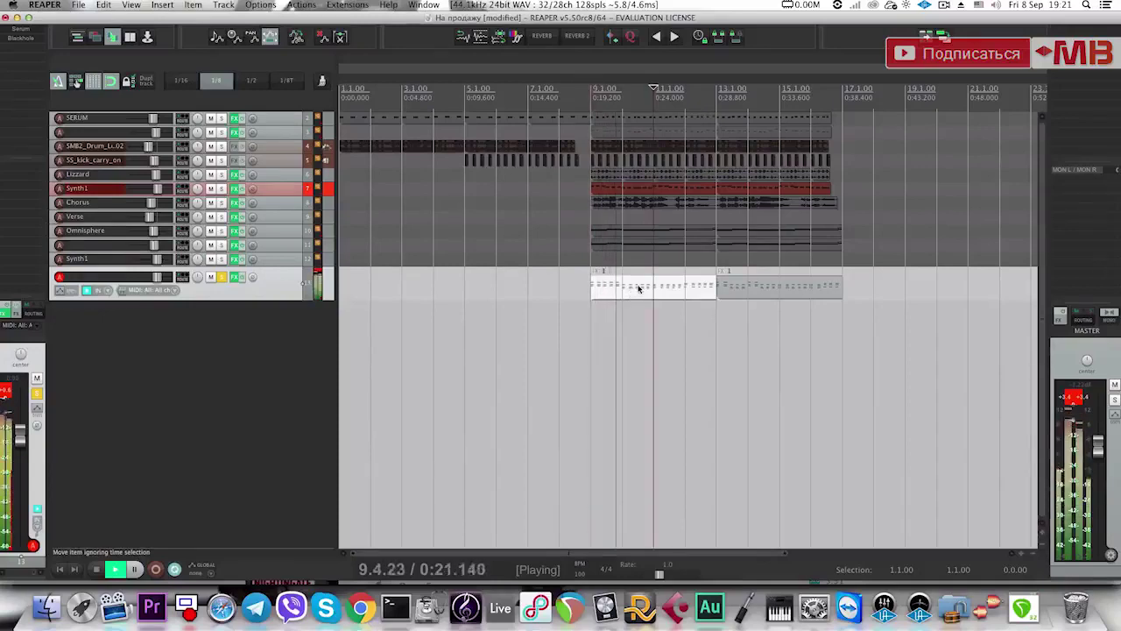
Quantize the notes of both MIDI items on the new Serum track and close the MIDI editor.
double_click(638, 290)
scroll(426, 461, "up", 1)
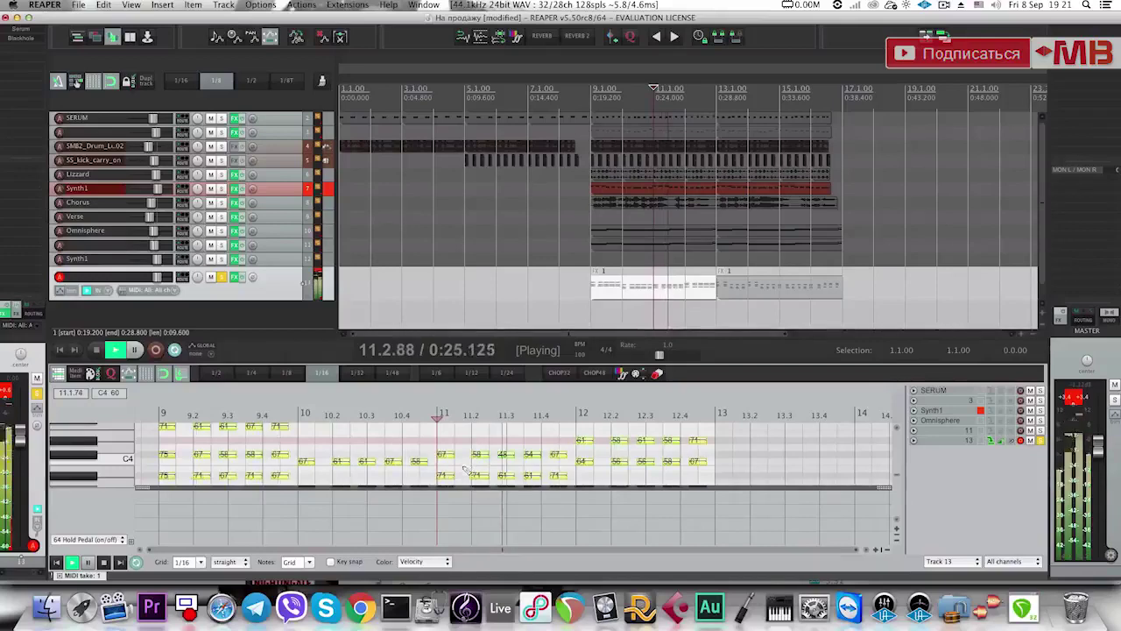
key("Escape")
double_click(728, 294)
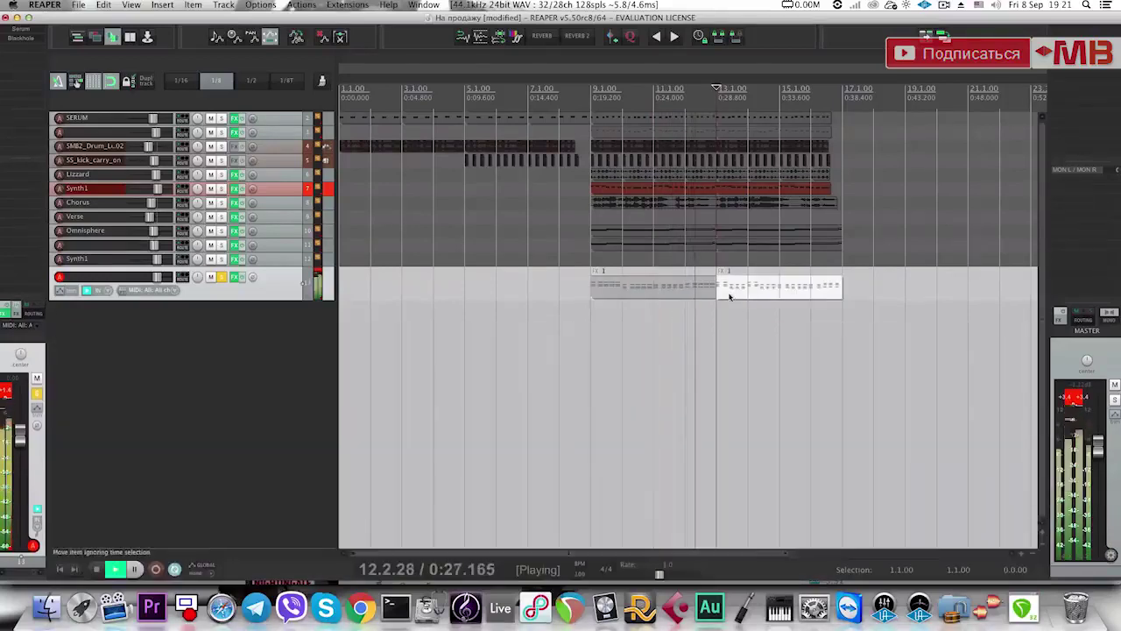
scroll(416, 461, "up", 3)
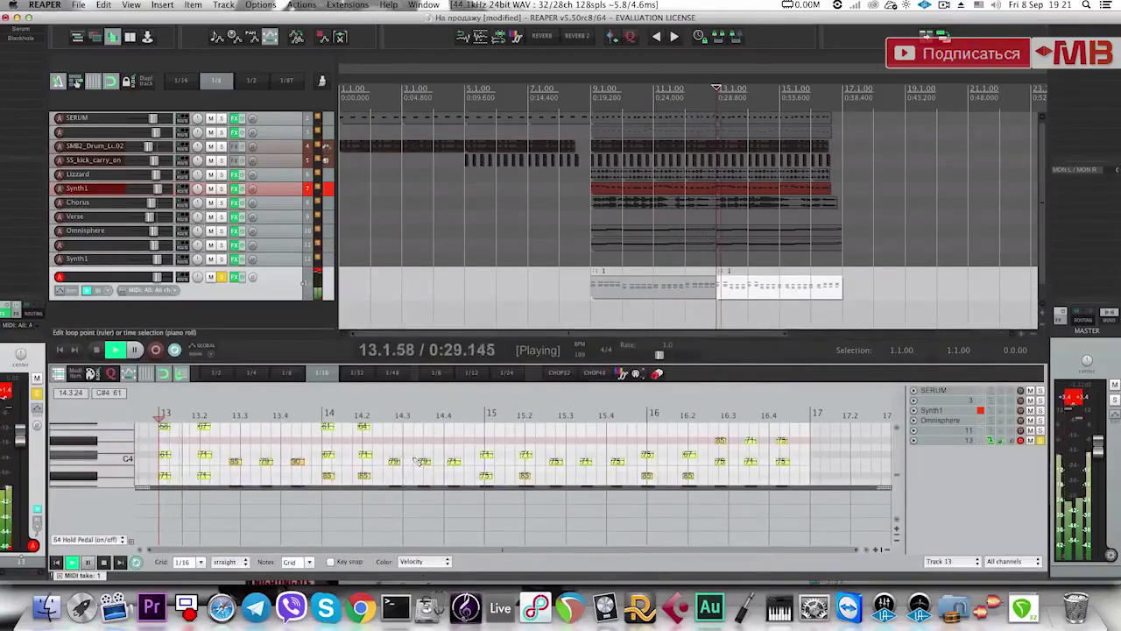
key("q")
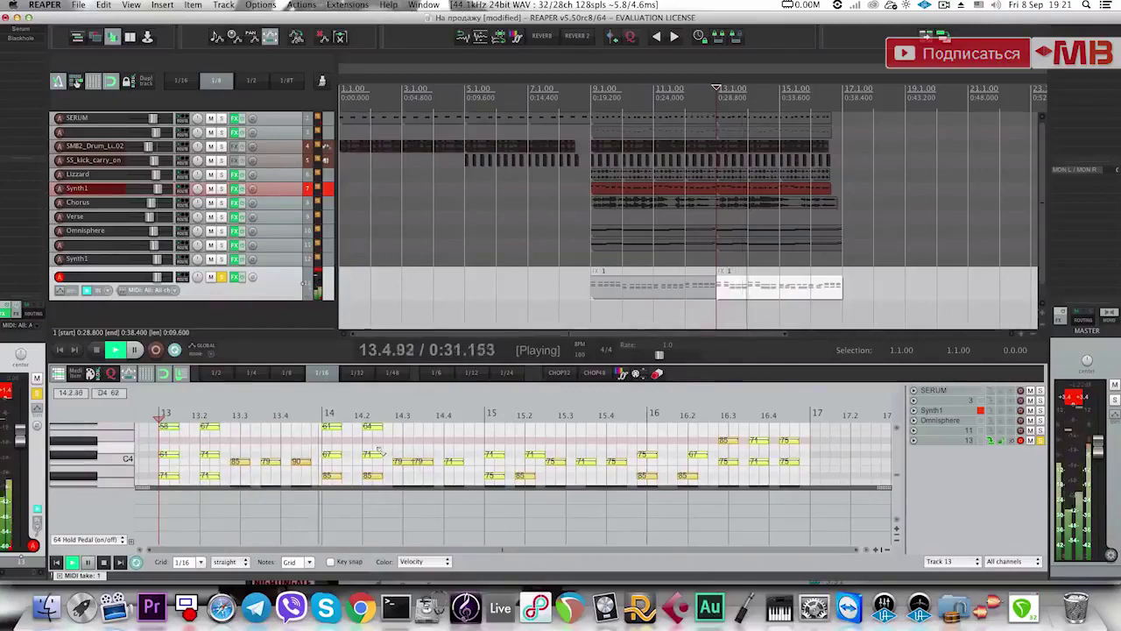
key("Escape")
Place the edit cursor at 9.1.00 and play the new Serum part from there.
left_click(587, 290)
key("space")
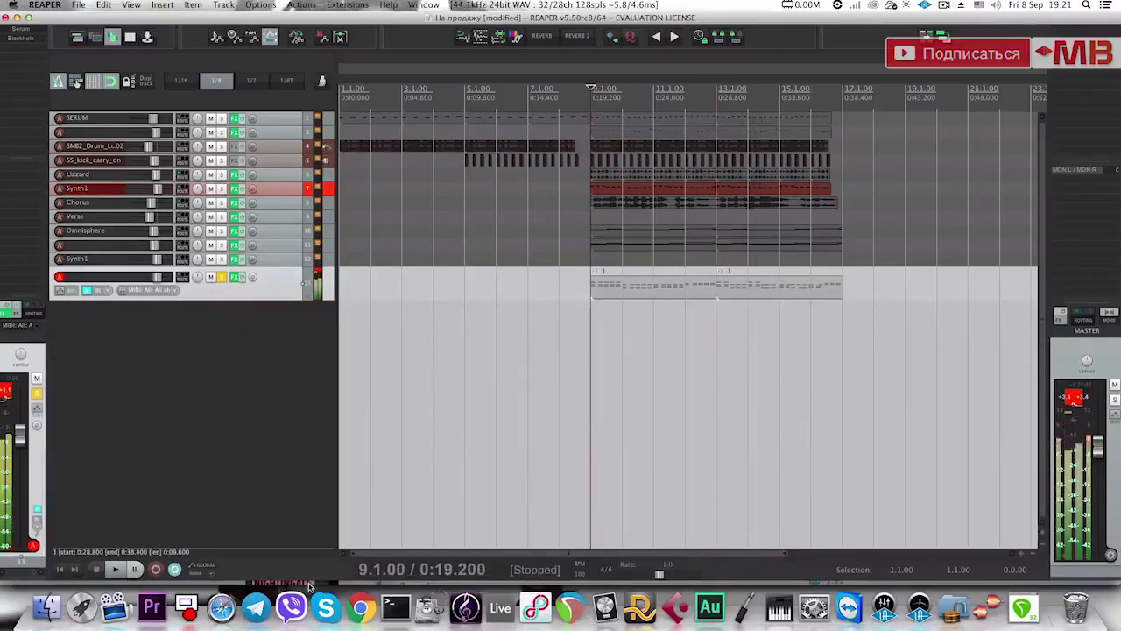
left_click(327, 601)
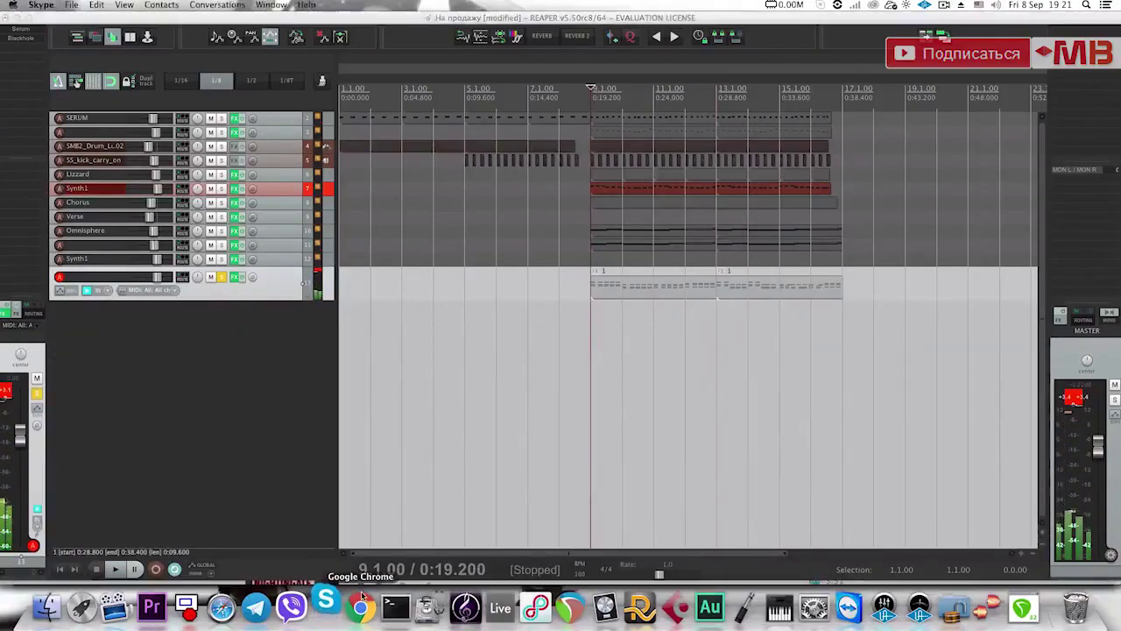
key("space")
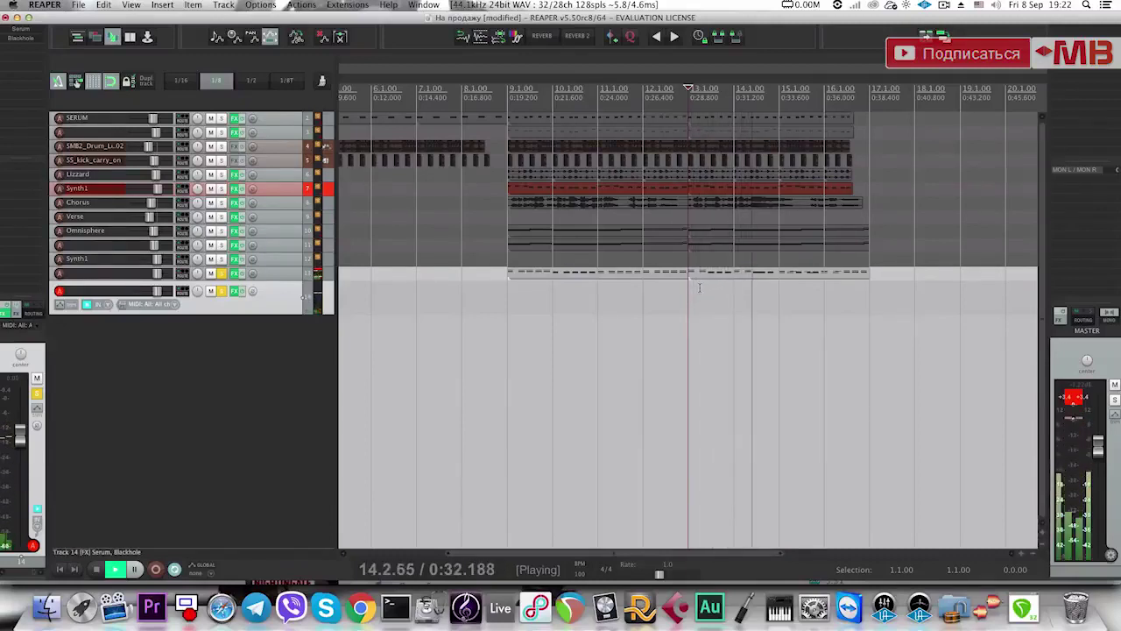
Quantize the captured item at 13.1.00 on the last track to 1/16 notes and shorten its notes to a sixteenth.
key("space")
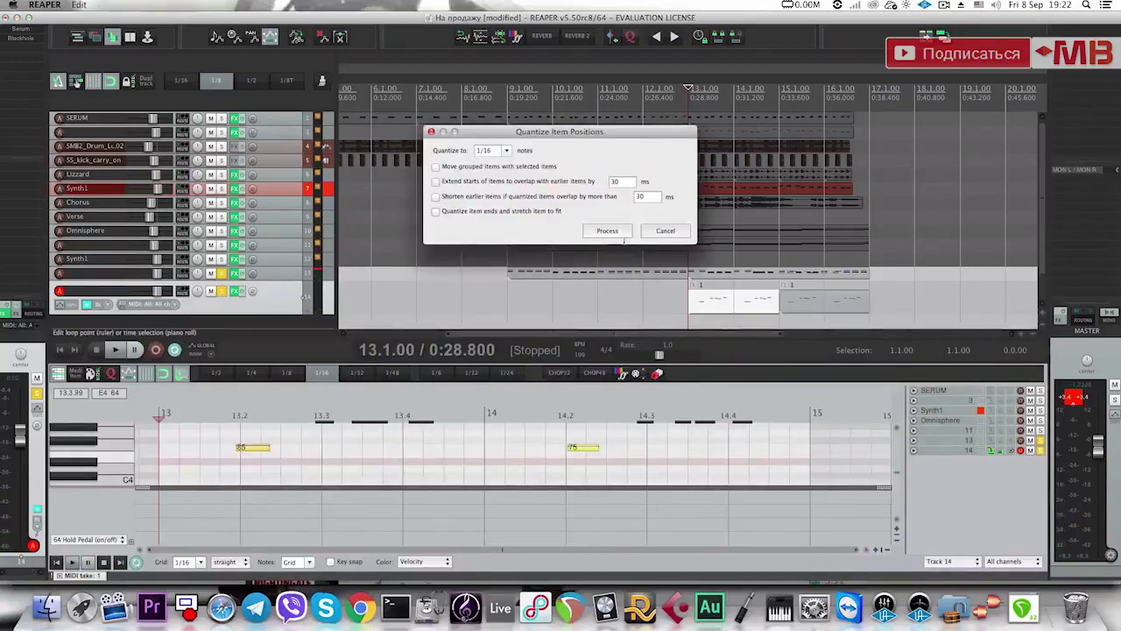
left_click(621, 234)
key("space")
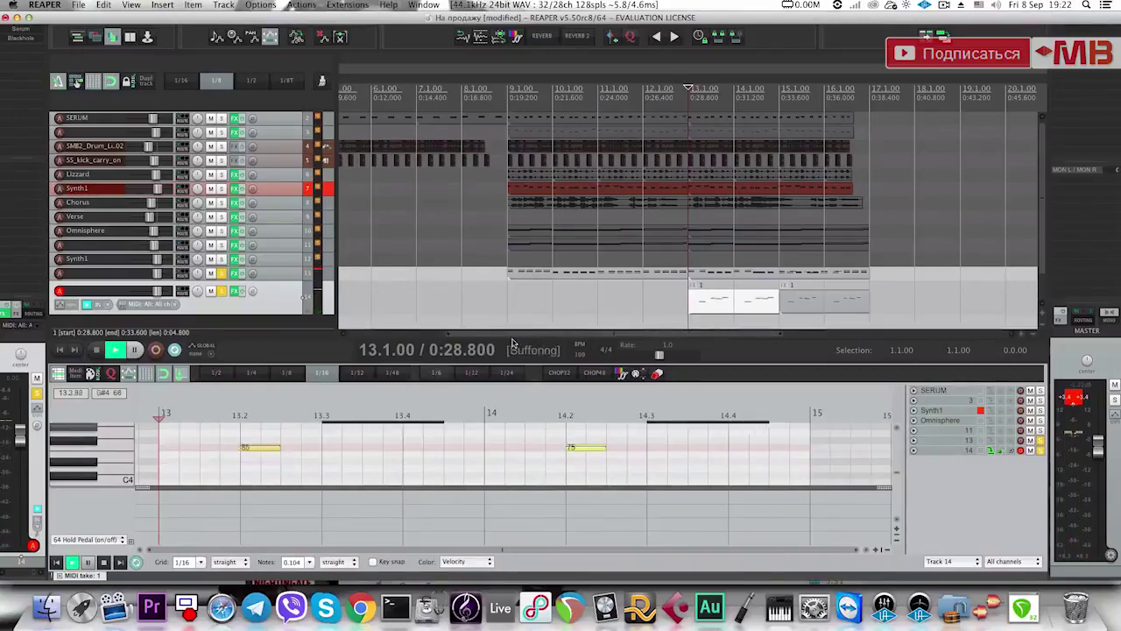
left_click_drag(604, 448, 584, 450)
scroll(375, 447, "up", 2)
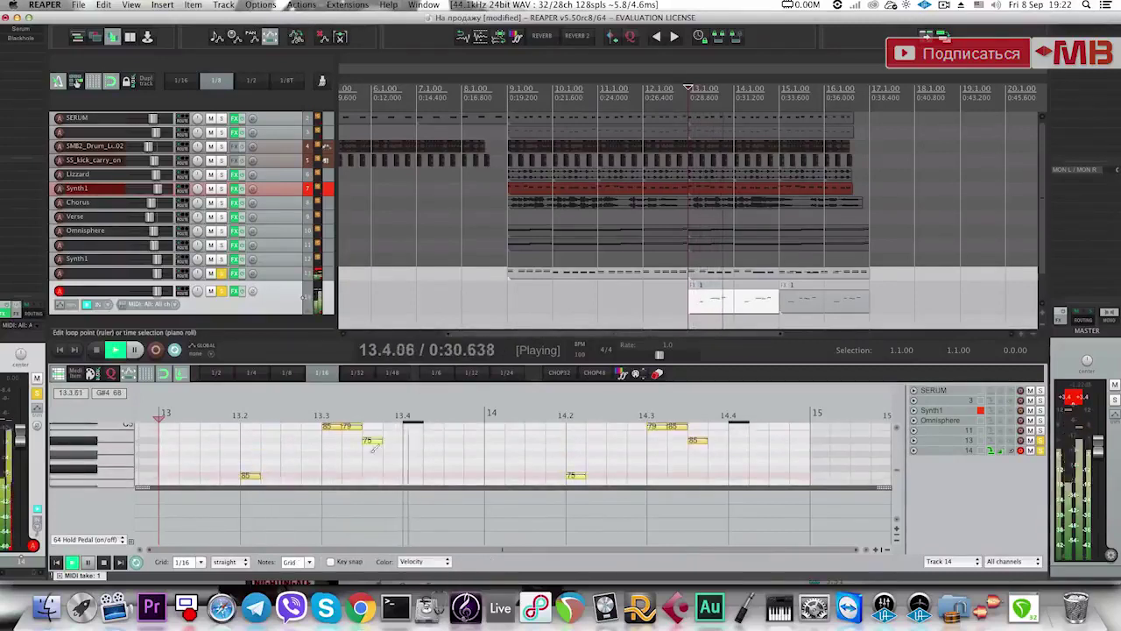
key("space")
Move the note at 13.3.00 one sixteenth earlier and play the item to check the rhythm.
left_click(329, 429)
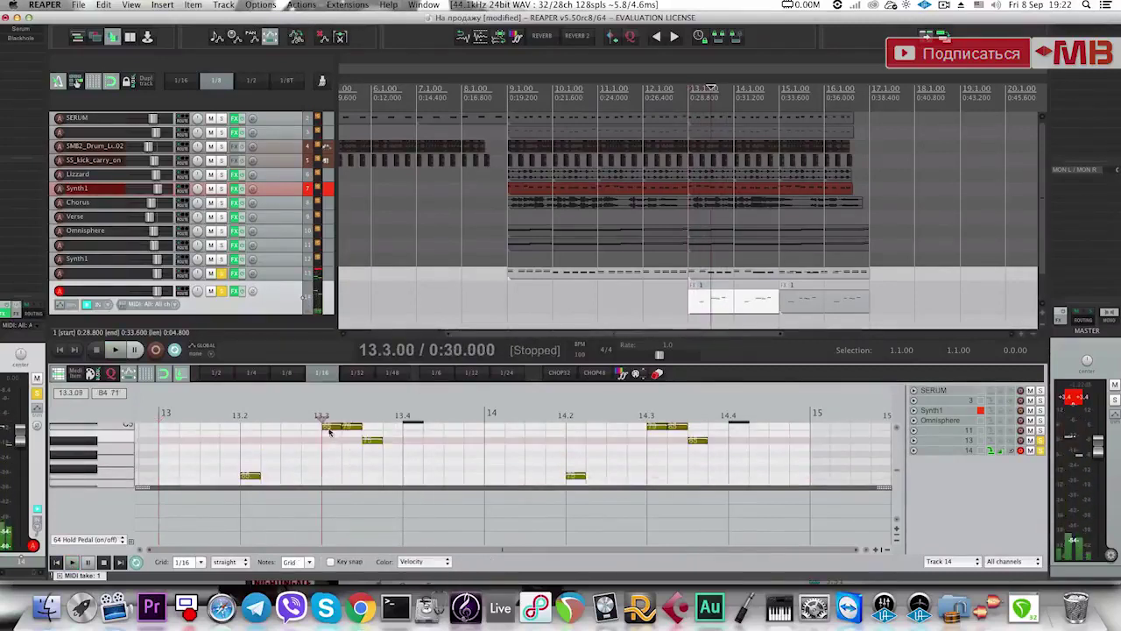
left_click_drag(329, 429, 308, 429)
key("space")
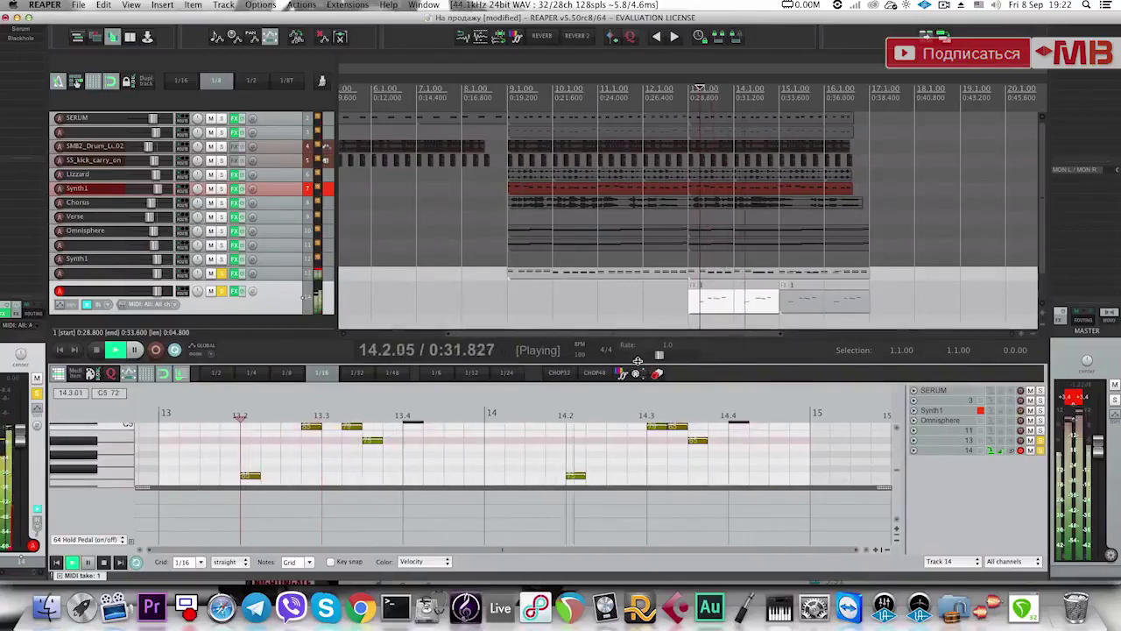
Split the last track's item at 14.1.00 and delete everything after its first bar.
left_click_drag(638, 361, 638, 358)
left_click(736, 303)
key("space")
key("s")
left_click(795, 303, "super")
key("Delete")
Duplicate the one-bar item on the last track three times to fill the bars up to 17.1.00.
left_click(727, 303)
key("super+d")
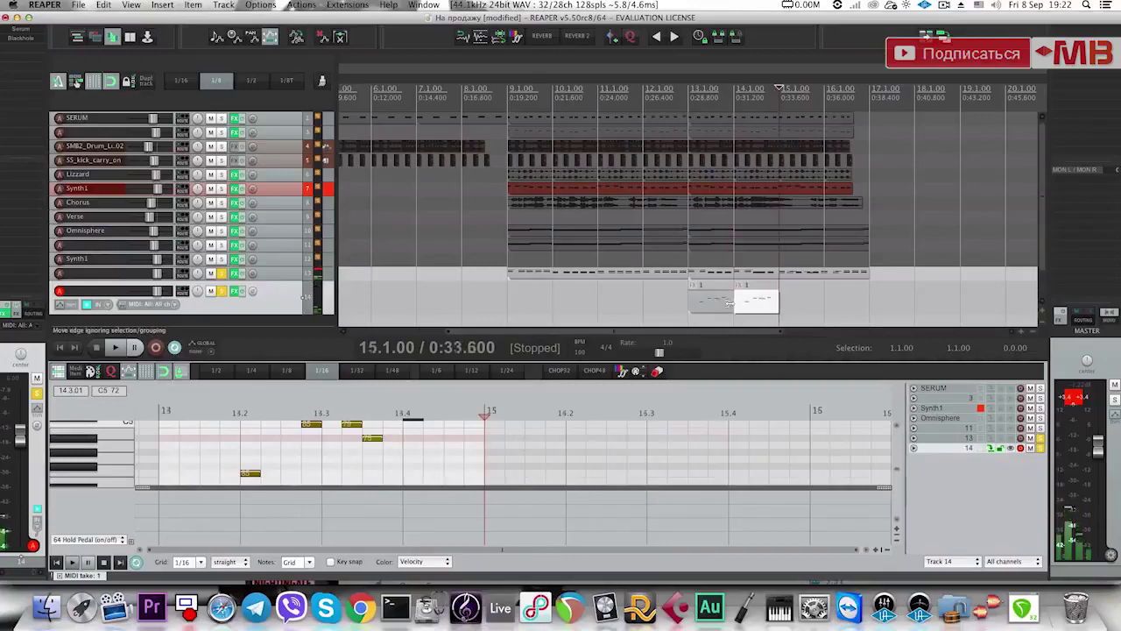
key("super+d")
key("super+d")
Set the project tempo to 128 BPM and play the new parts from 13.1.00.
left_click(684, 305)
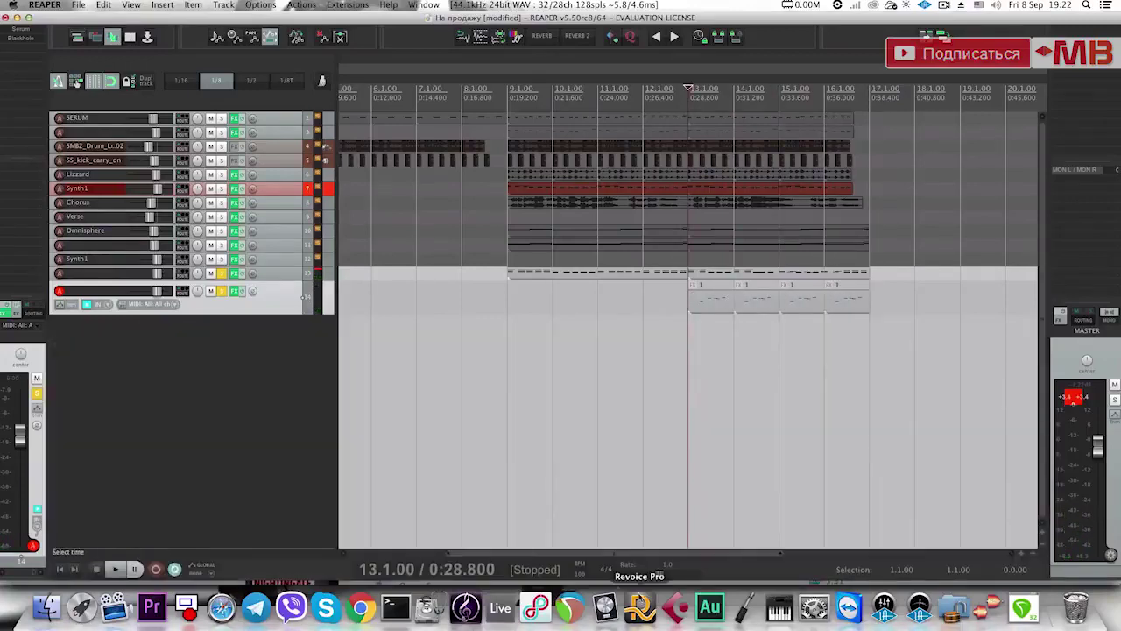
left_click(580, 573)
type("1212")
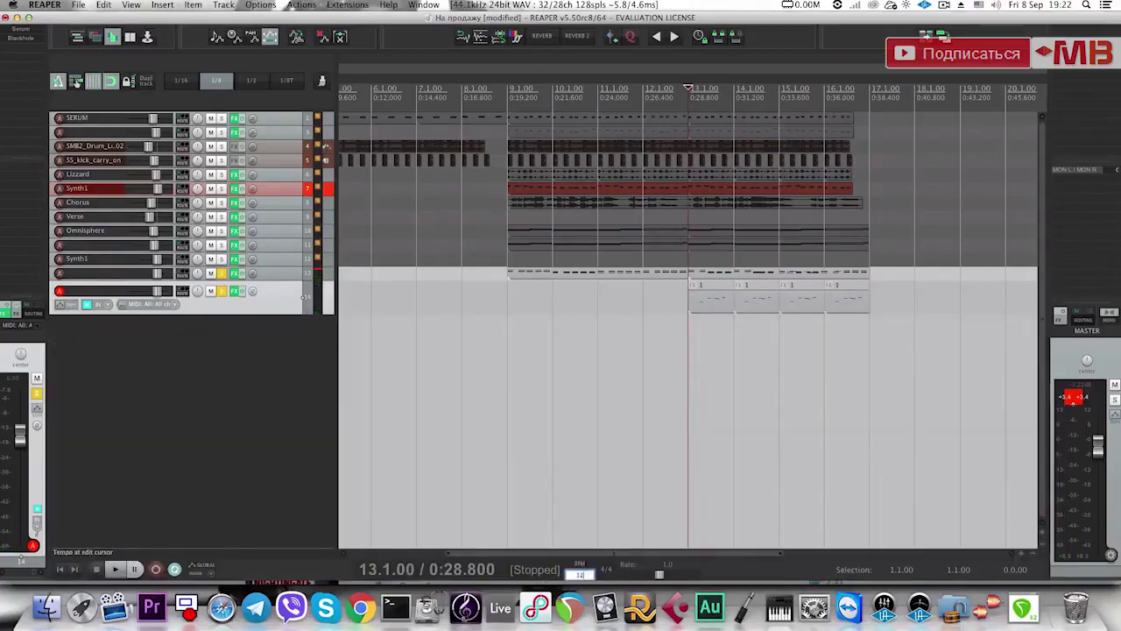
type("8")
key("Return")
key("space")
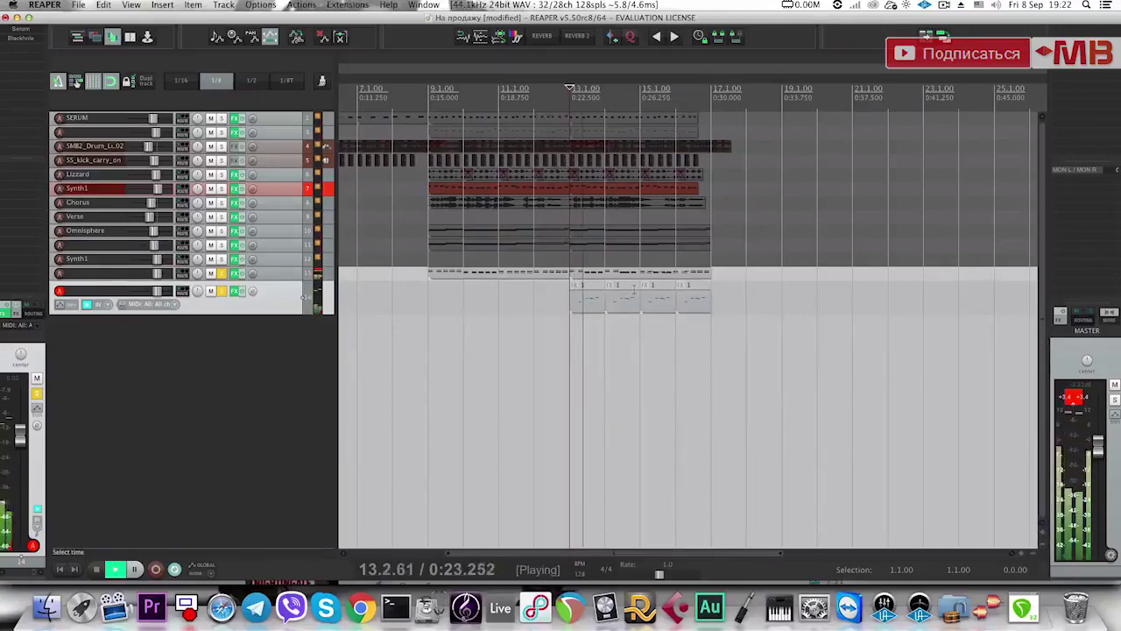
key("space")
Open the item at 13.1.00 on the second-to-last track in an enlarged MIDI editor and bring up the Quantize Events settings.
left_click(581, 271)
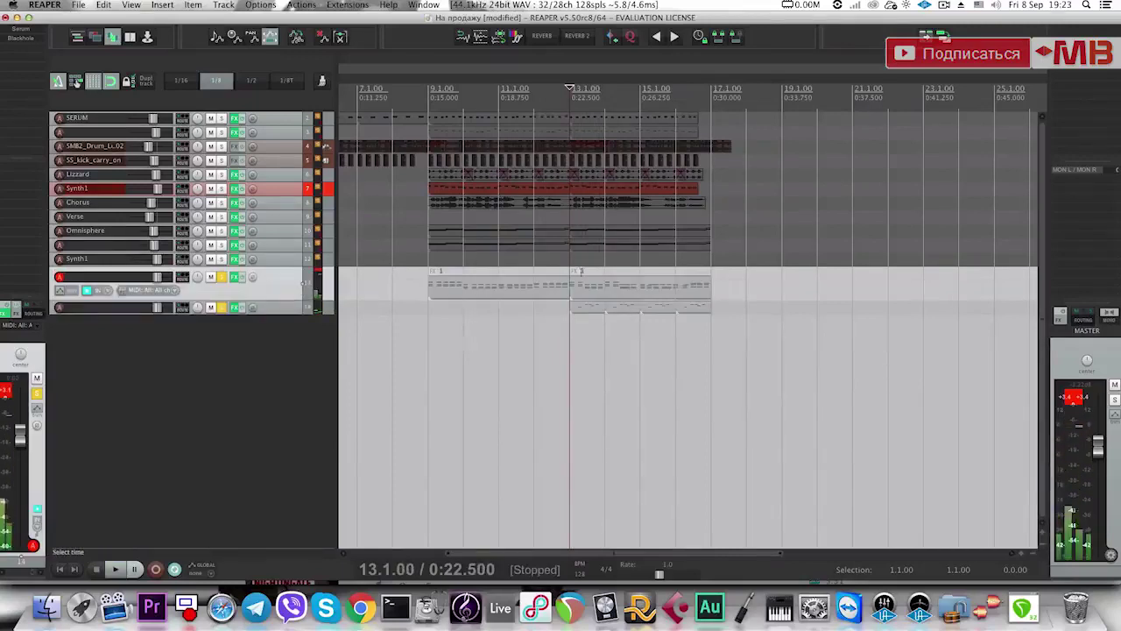
left_click(581, 290)
double_click(580, 286)
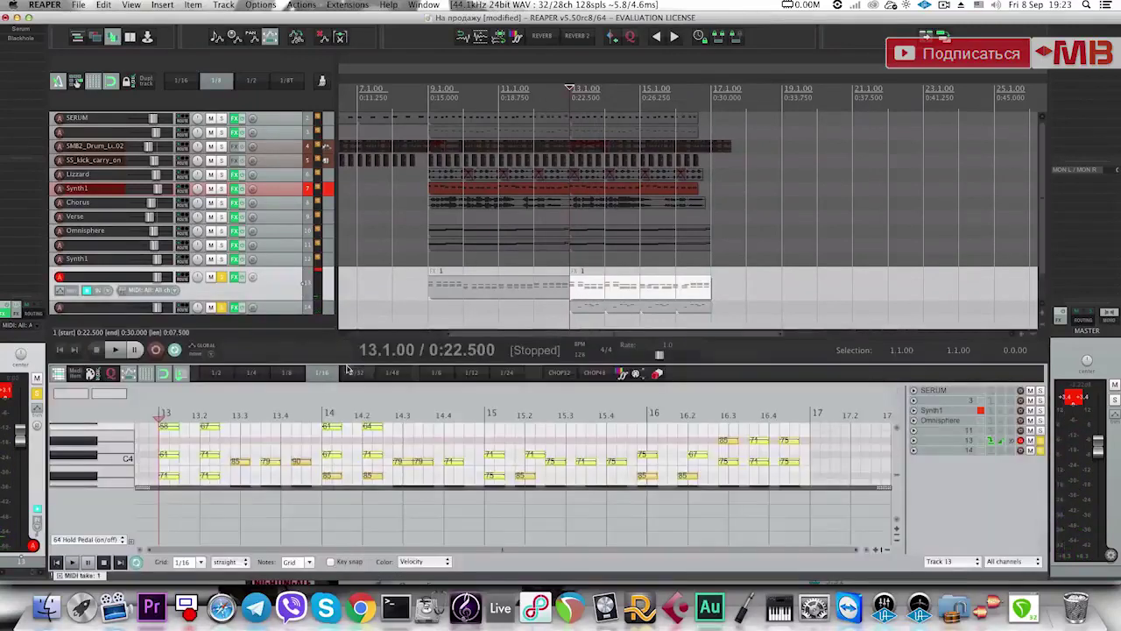
left_click_drag(347, 366, 337, 259)
left_click(327, 370)
key("q")
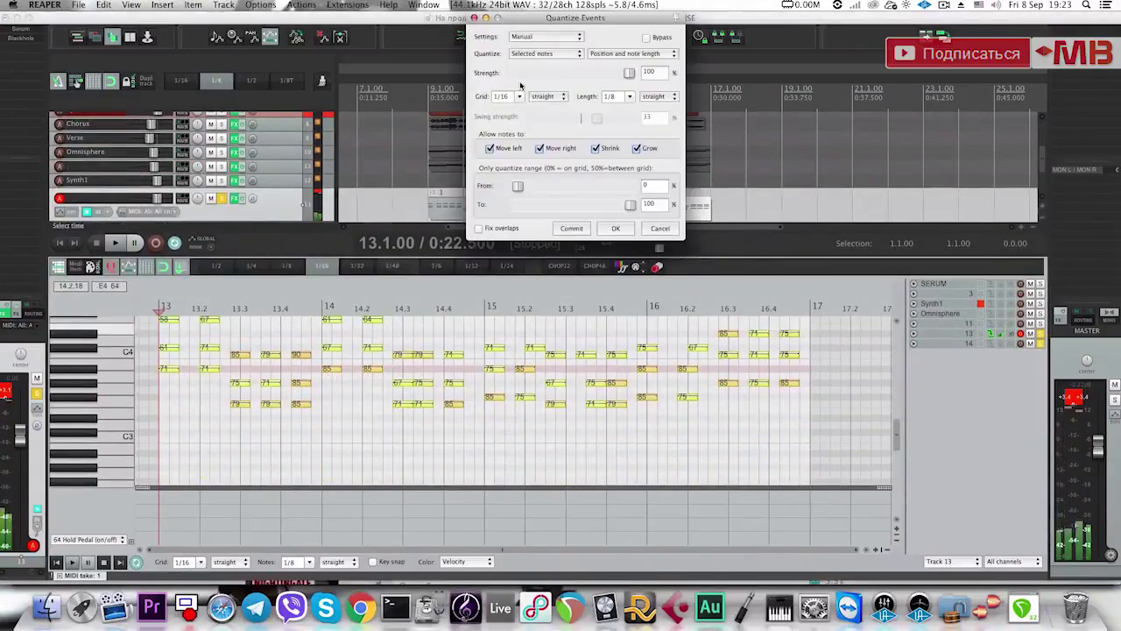
Set quantization to position and note length, with a dotted 1/16 grid and a 1/16 note length.
left_click(538, 97)
left_click(539, 118)
left_click(631, 53)
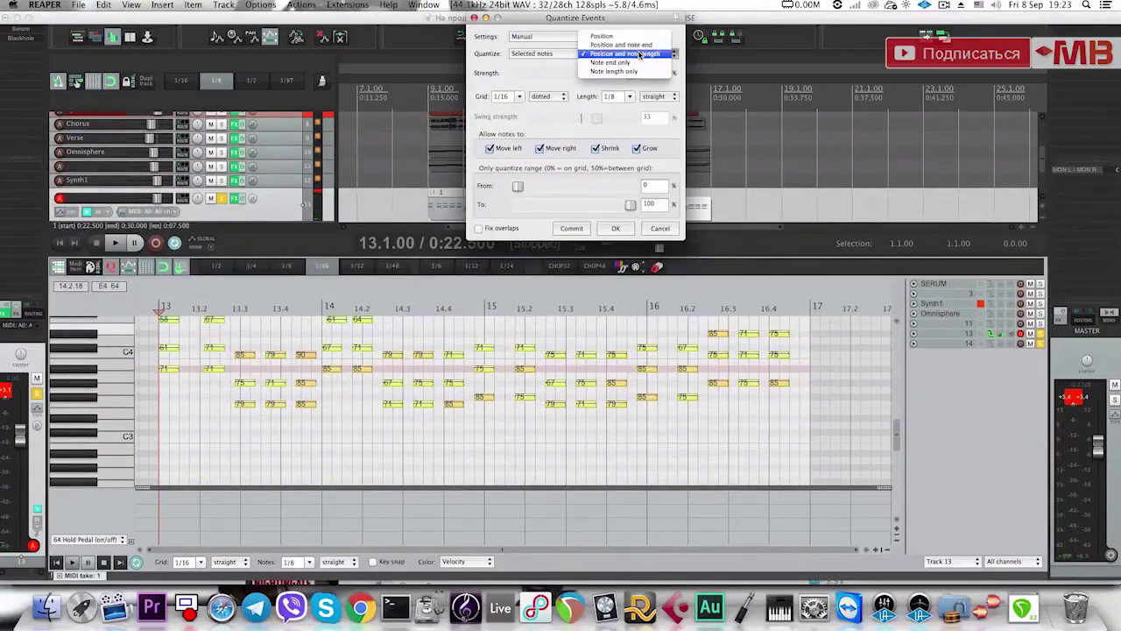
left_click(635, 45)
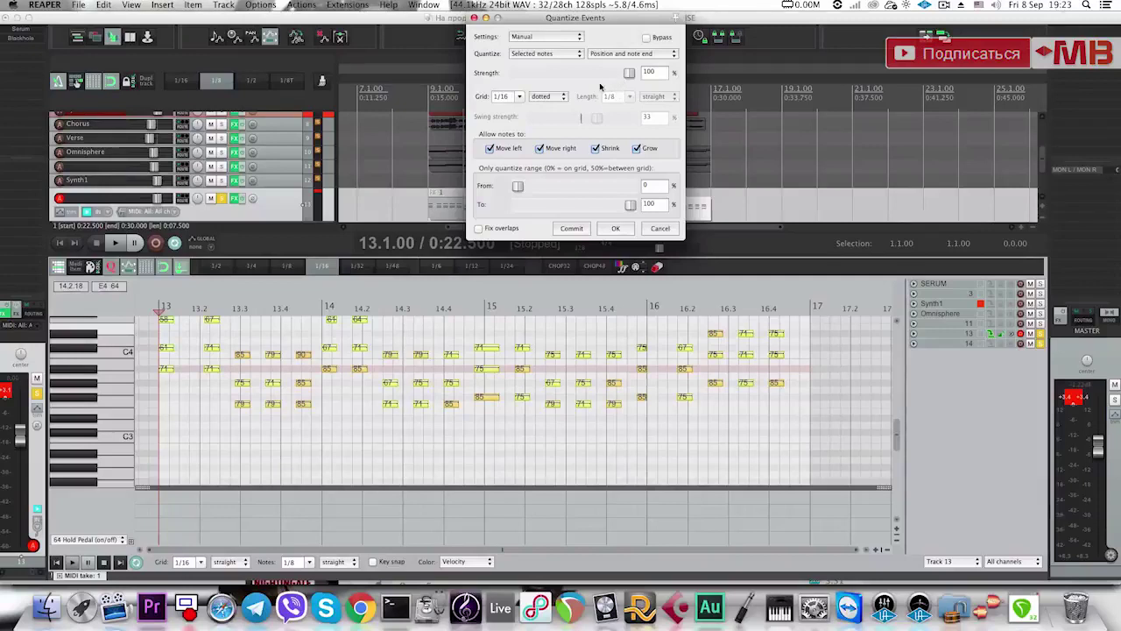
left_click(619, 54)
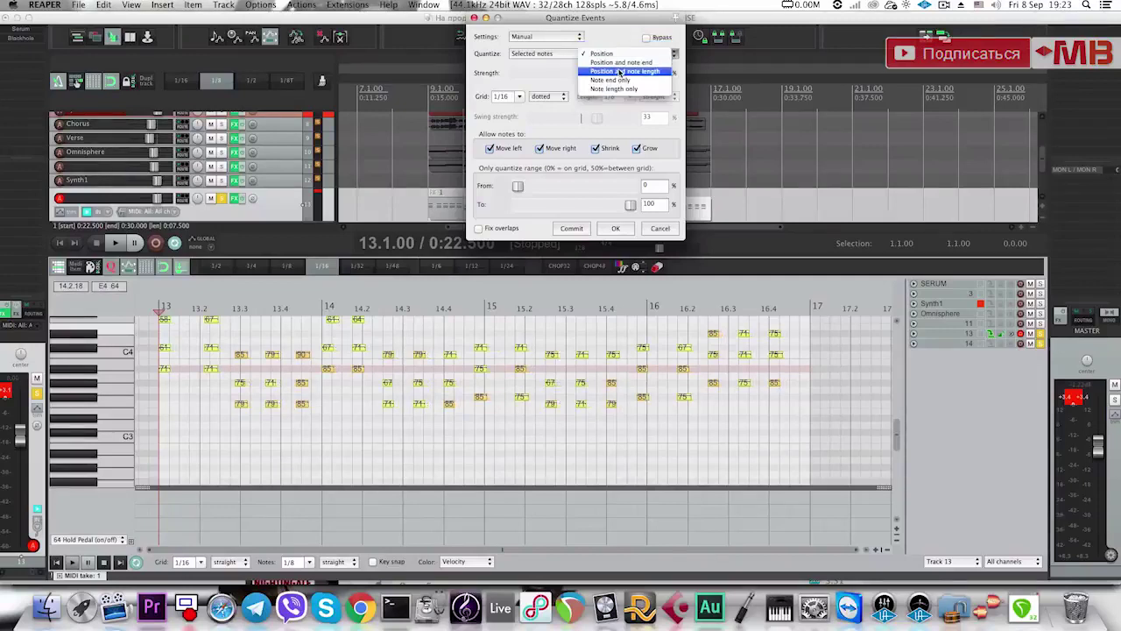
left_click(623, 70)
left_click(620, 96)
left_click(611, 137)
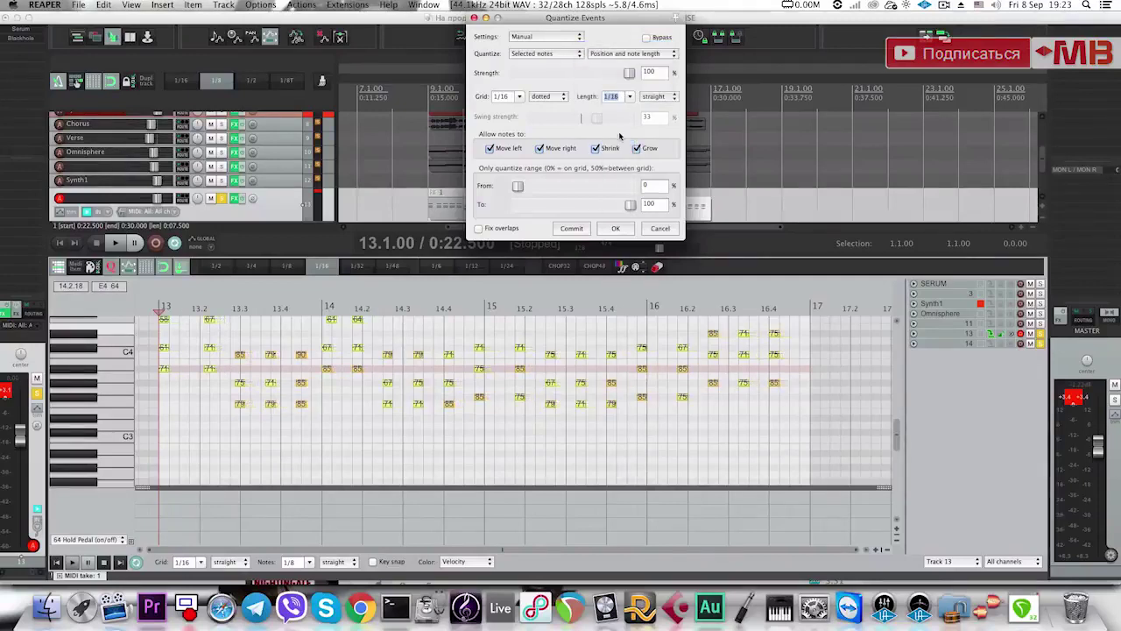
Change the 1/16 quantize grid to swing with 39% swing strength and apply it to the notes.
left_click(548, 96)
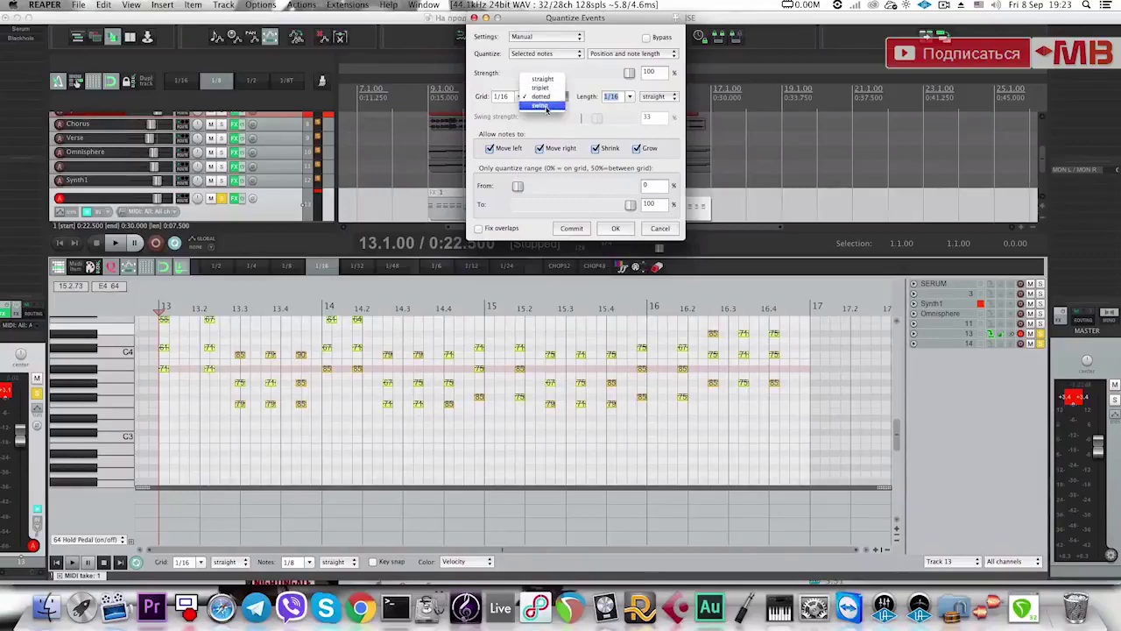
left_click(550, 113)
left_click_drag(596, 118, 600, 118)
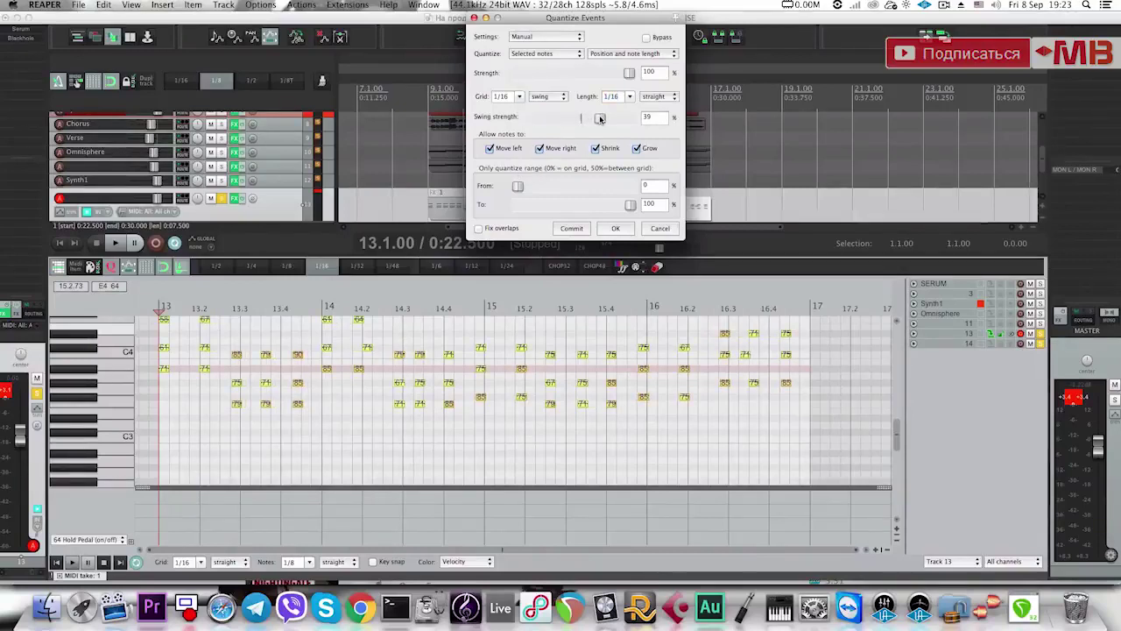
left_click(616, 228)
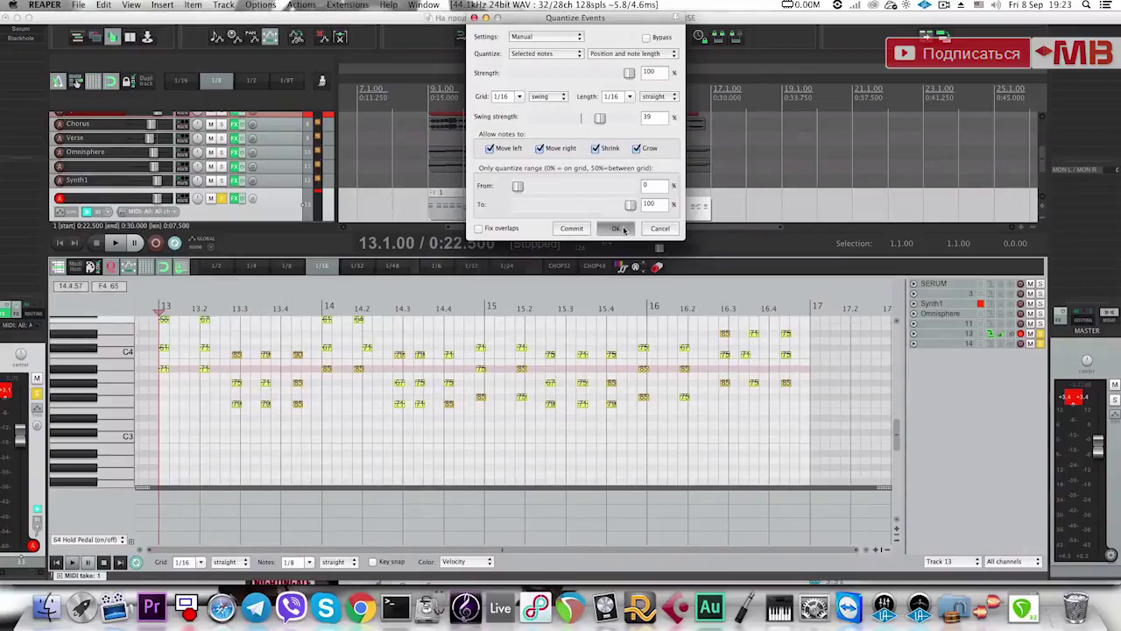
Play the quantized part, close the MIDI editor, and select the first one-bar item on the last track.
key("space")
key("Escape")
key("space")
left_click(585, 311)
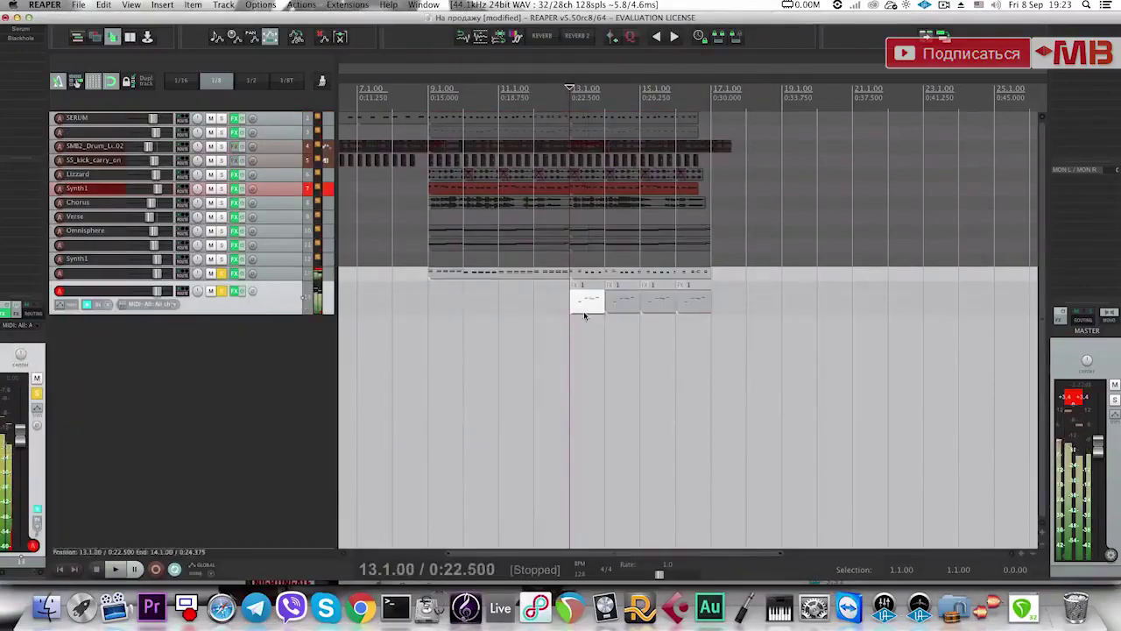
Glue the four one-bar items on the last track into one item, open it in the MIDI editor, and play it from 13.1.00.
left_click(694, 308, "shift")
double_click(627, 307)
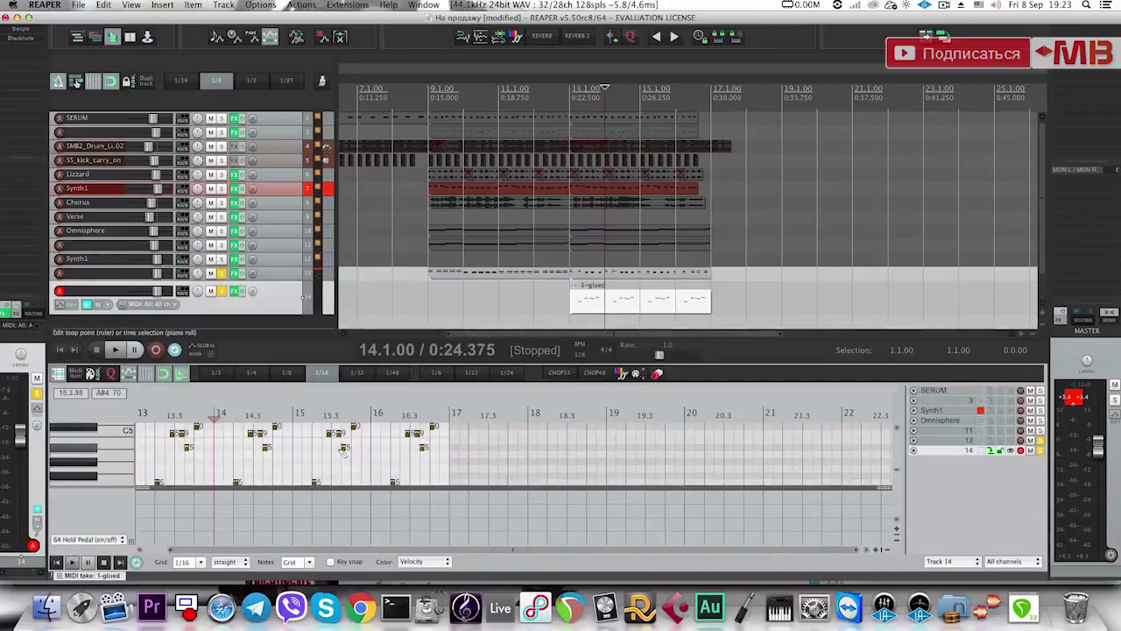
scroll(358, 447, "up", 3)
left_click(357, 459)
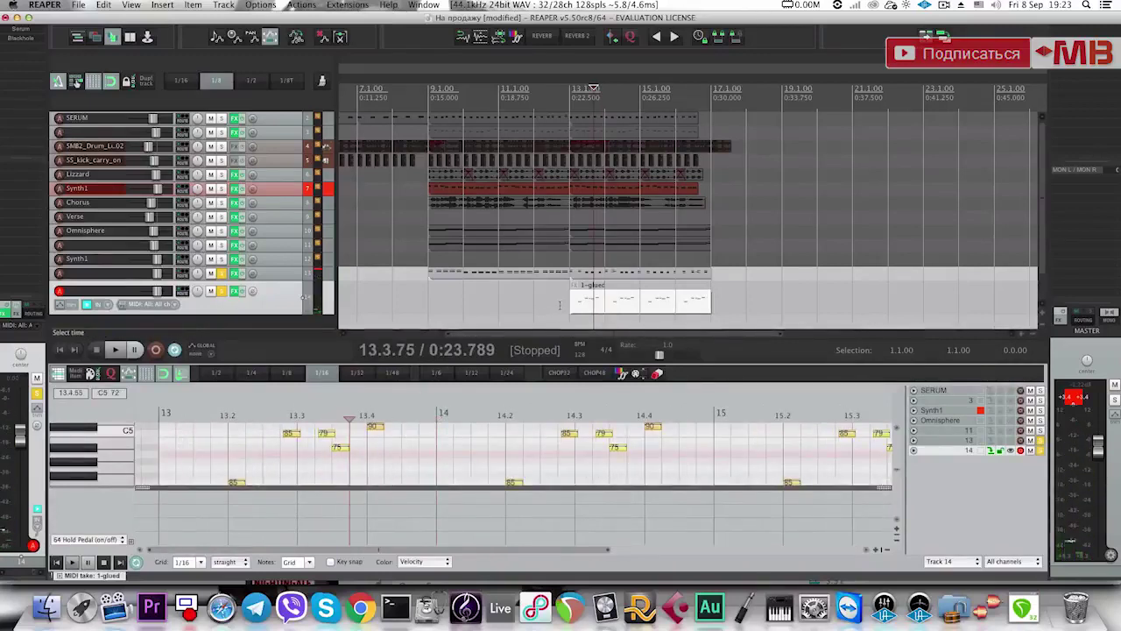
left_click(580, 287)
key("space")
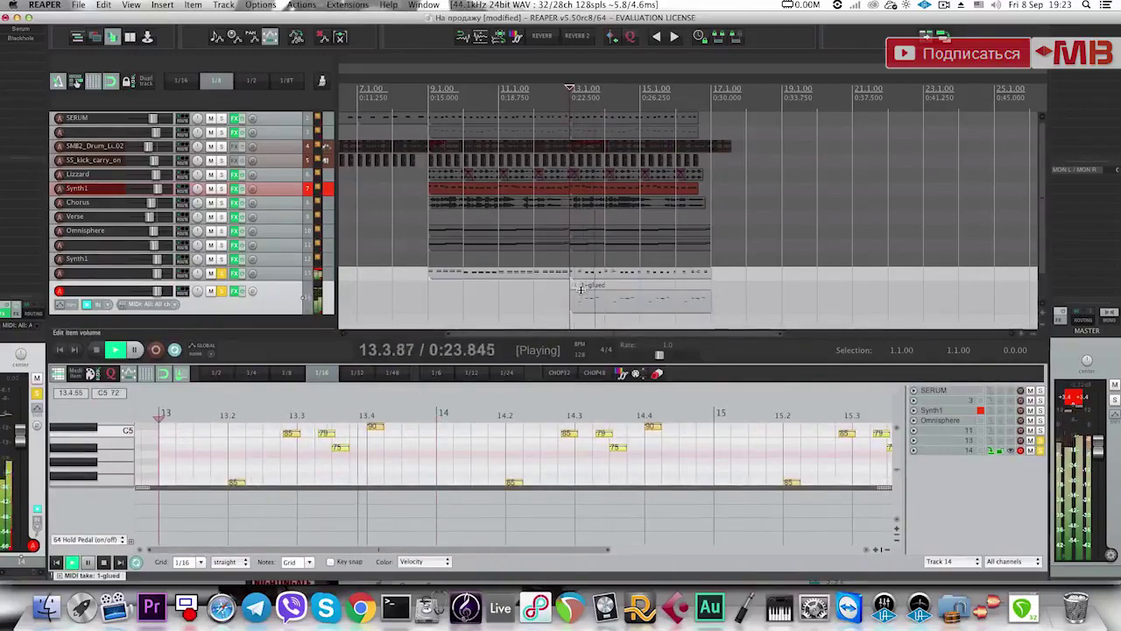
key("Escape")
key("space")
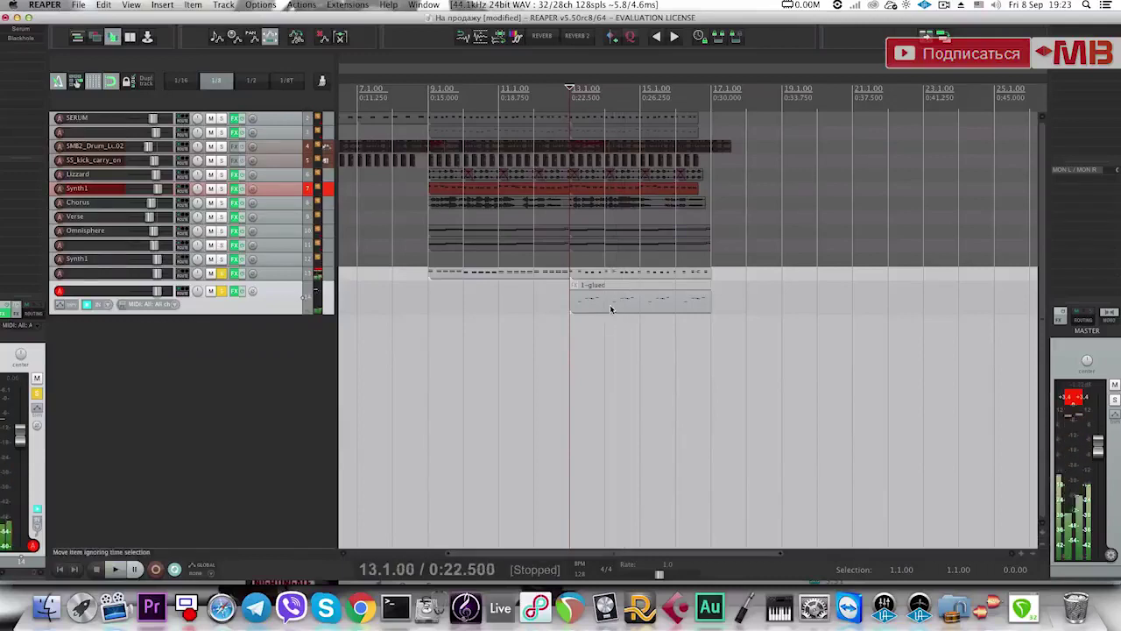
Split the glued item on the last track at 14.1.00, delete the remainder, and duplicate the first bar once.
left_click(609, 302)
key("s")
key("Delete")
left_click(592, 299)
key("super+d")
Split the second-to-last track's item at 14.1.00 and 15.1.00 and delete the one-bar section between the splits.
left_click(607, 275)
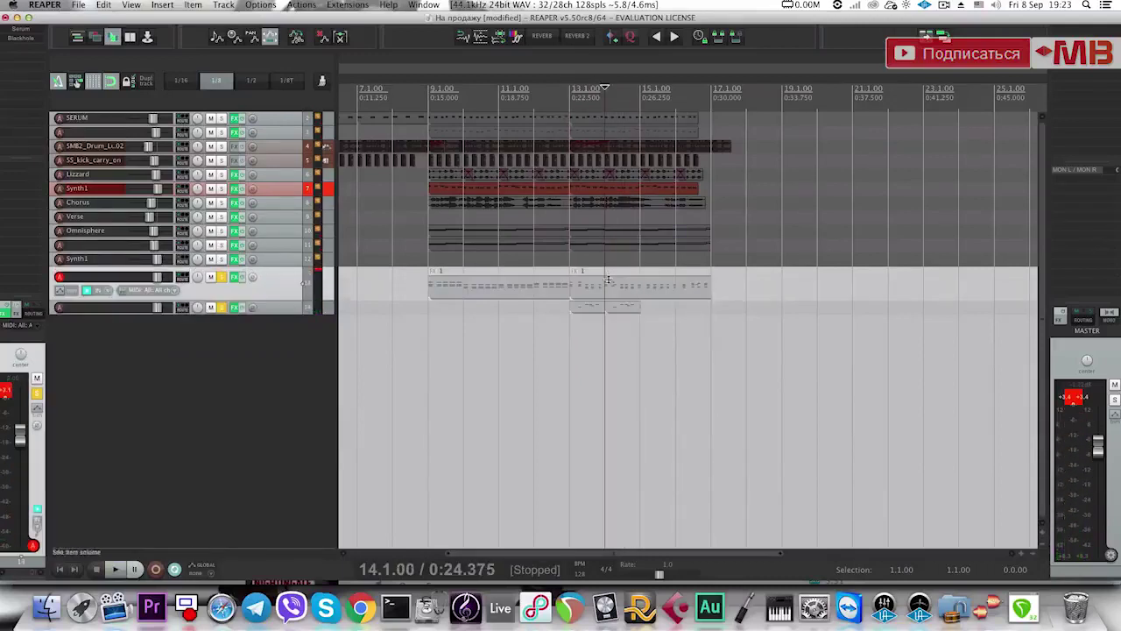
left_click(608, 282)
key("s")
left_click(644, 297)
key("s")
left_click(615, 290)
key("Delete")
Duplicate the one-bar item at 13.1.00 into the gap at 14.1.00 on the second-to-last track and play the result.
left_click(587, 290)
key("d")
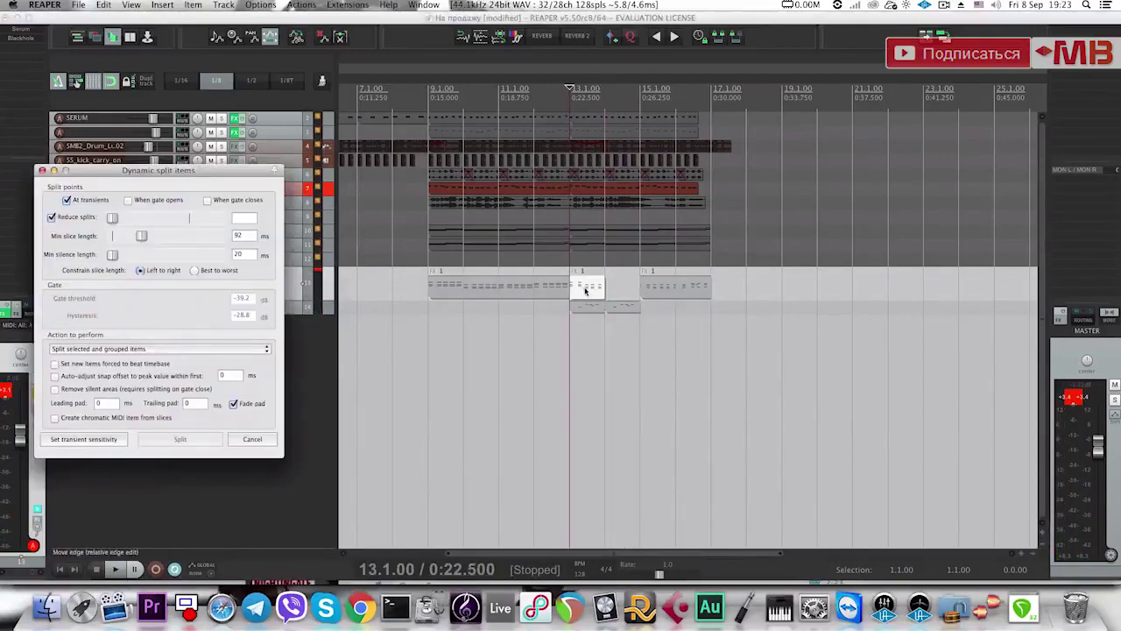
left_click(586, 290)
key("super+d")
key("space")
left_click(651, 291)
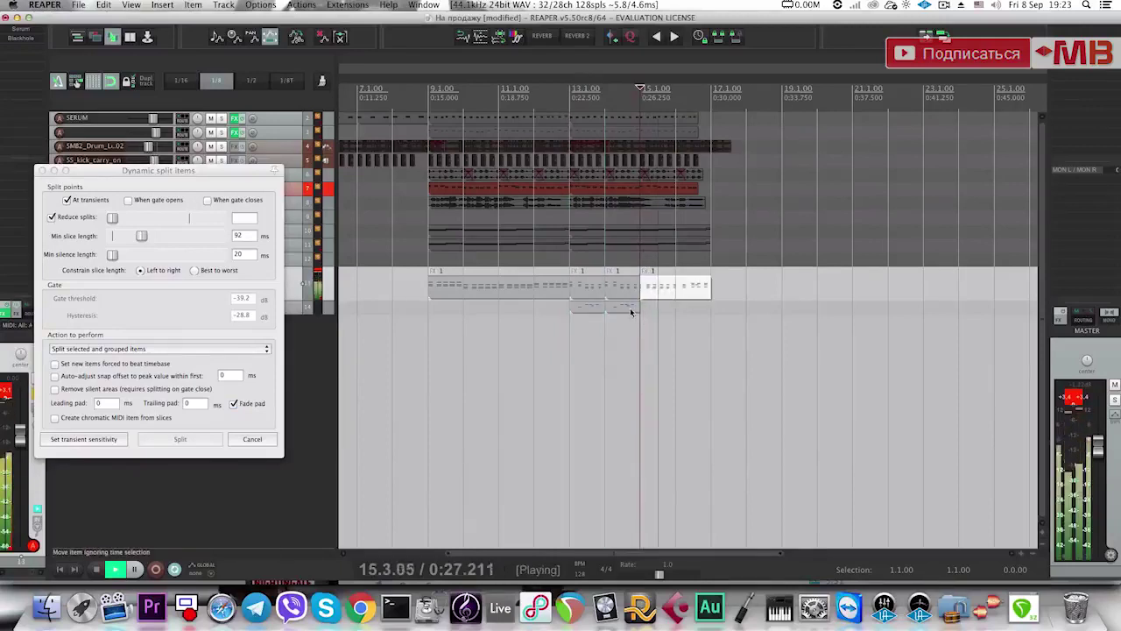
left_click(631, 311)
key("space")
Try slipping the notes inside the item starting at 15.1.00, and undo the changes.
left_click(655, 279)
left_click(656, 286)
scroll(736, 289, "up", 1)
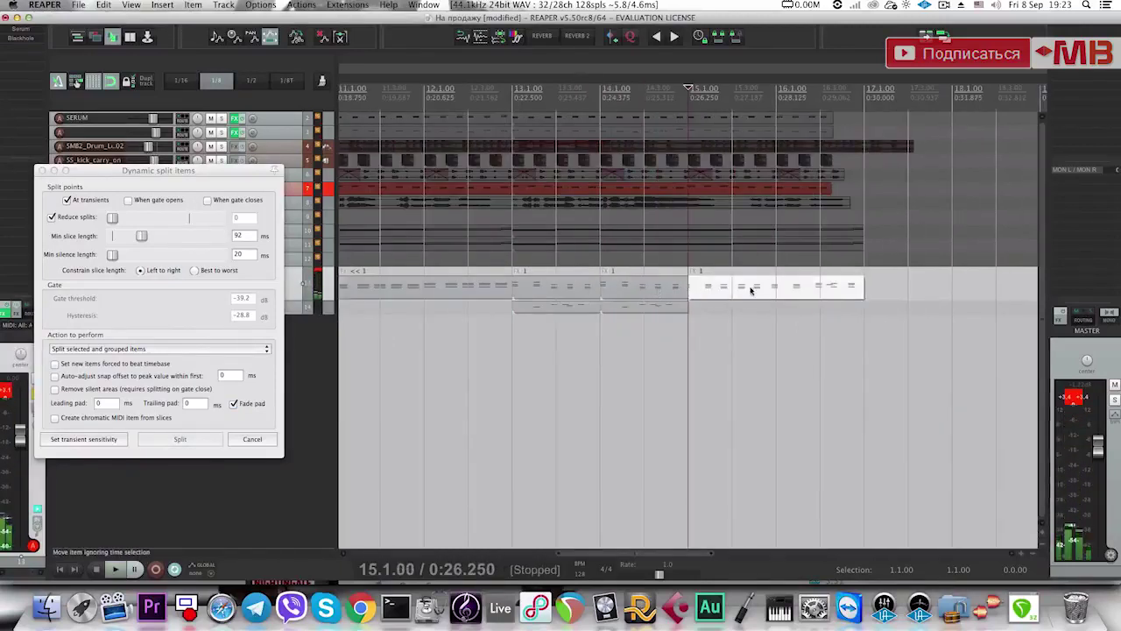
left_click_drag(743, 291, 760, 296)
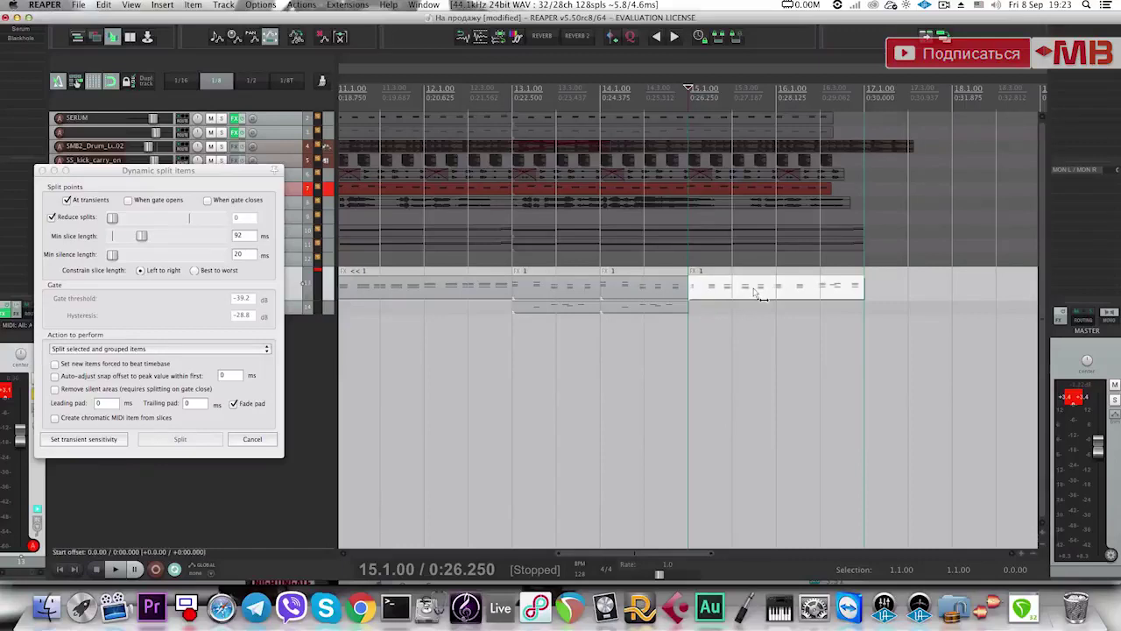
key("super+z")
key("super+z")
key("super+z")
key("super+z")
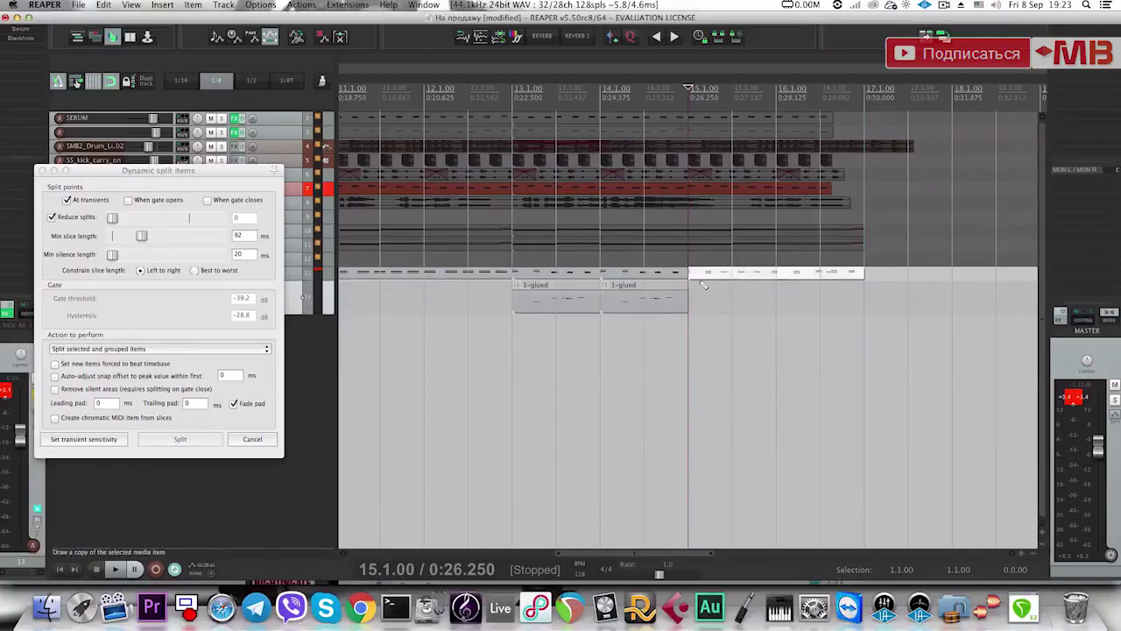
Glue the second-to-last track's items from 14.1.00 to 17.1.00 and open the result in an enlarged MIDI editor at bar 15.
key("space")
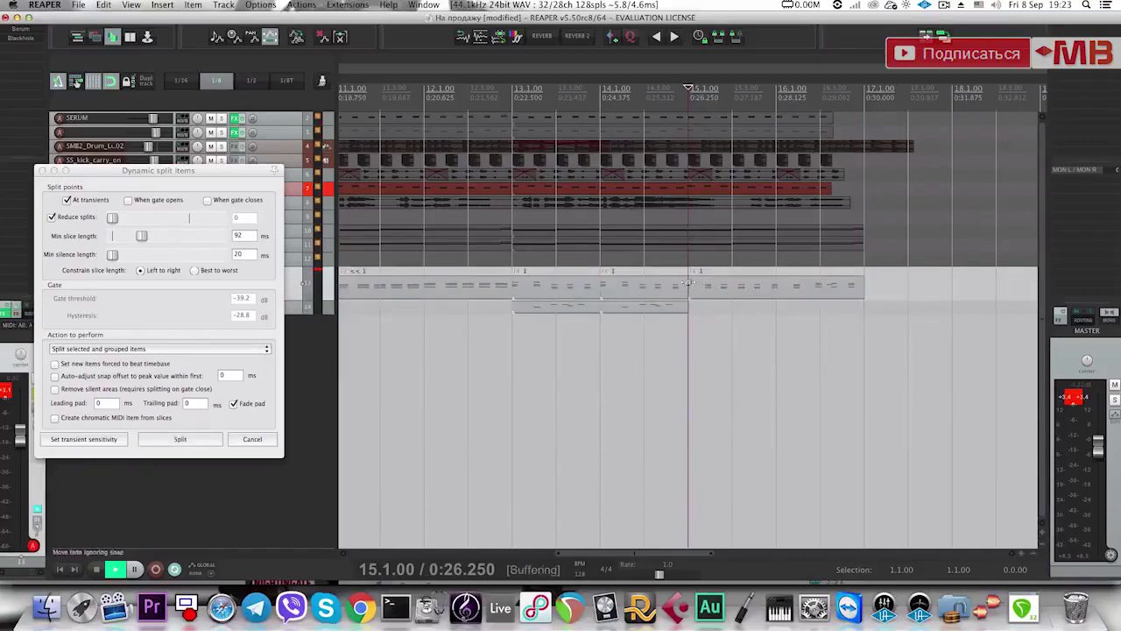
double_click(736, 291)
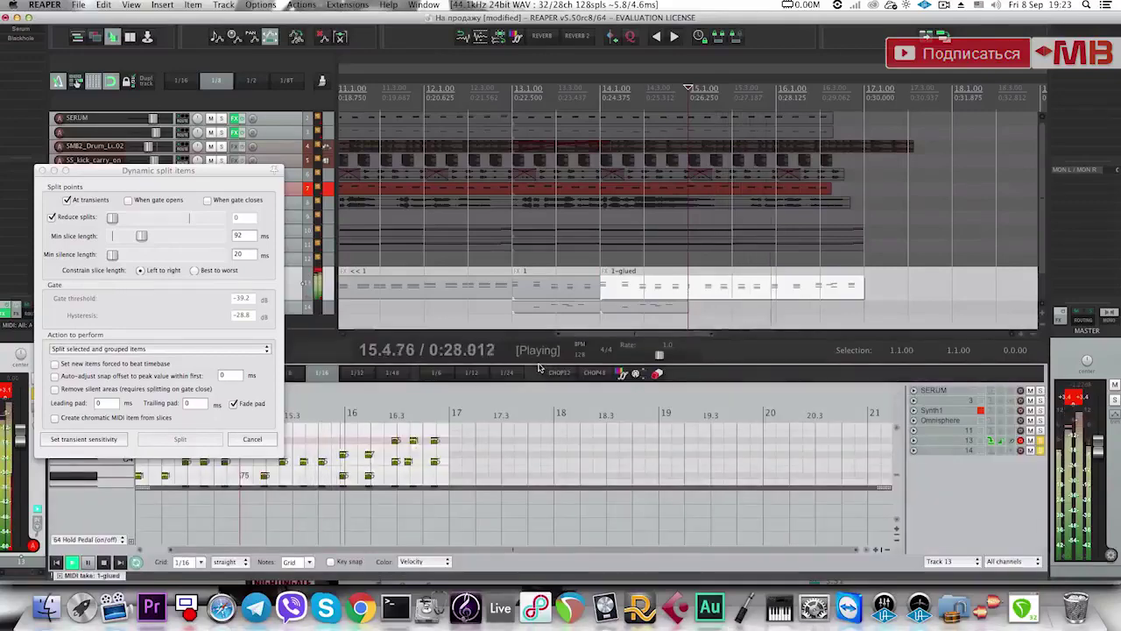
key("space")
left_click_drag(539, 362, 534, 193)
scroll(412, 369, "up", 5)
left_click(486, 356)
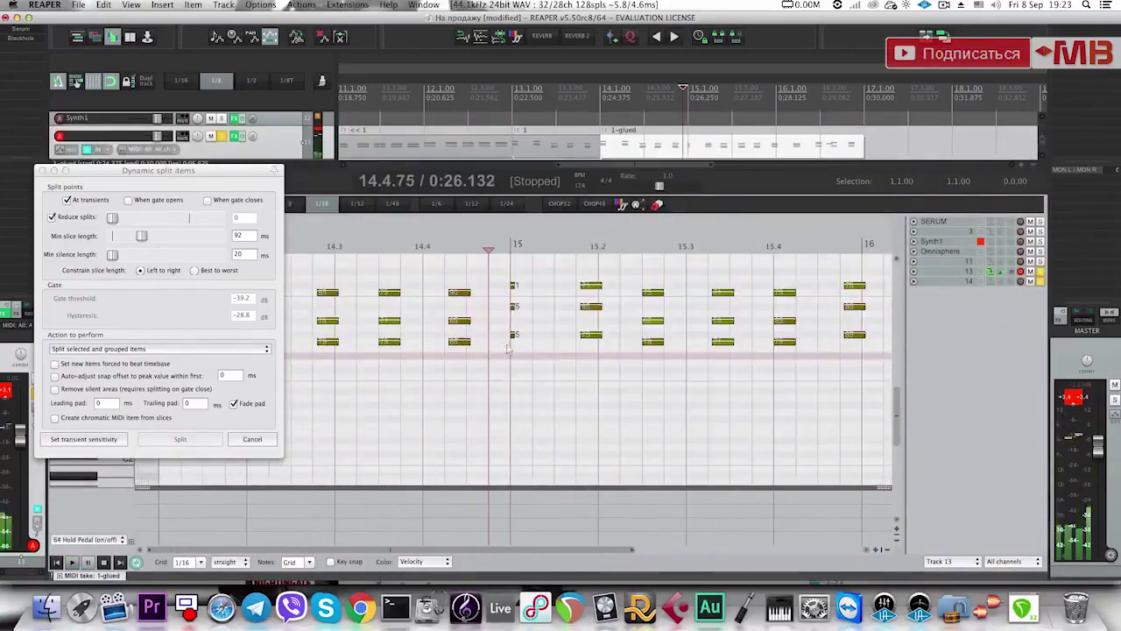
Play the transition into bar 15 and split the glued item at 15.1.00.
key("space")
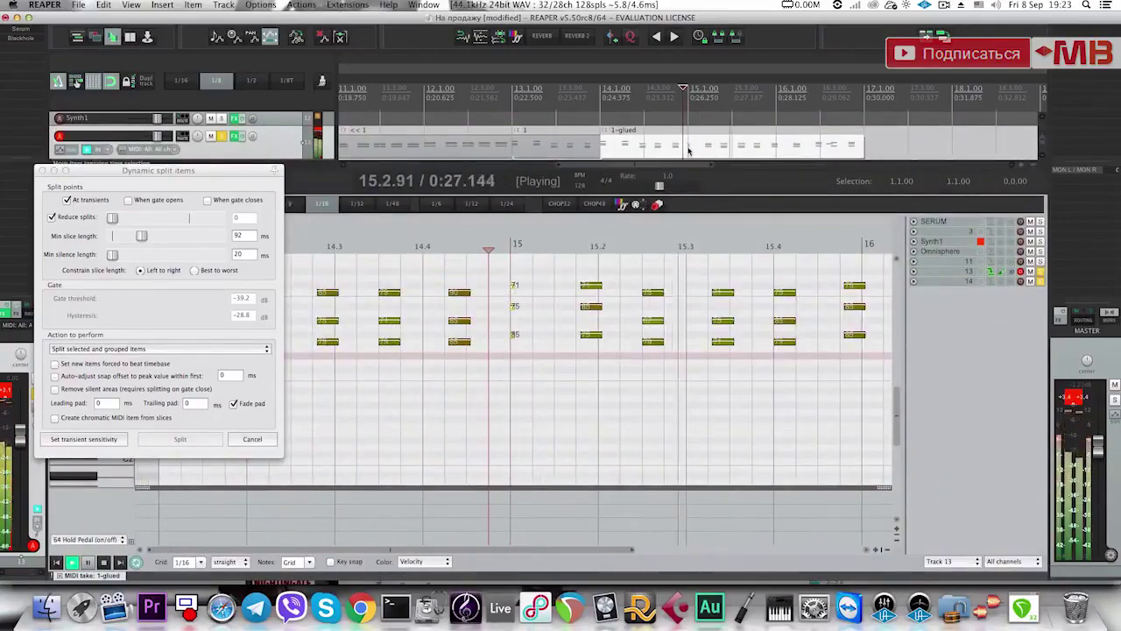
key("space")
left_click(645, 150)
key("space")
left_click(689, 152)
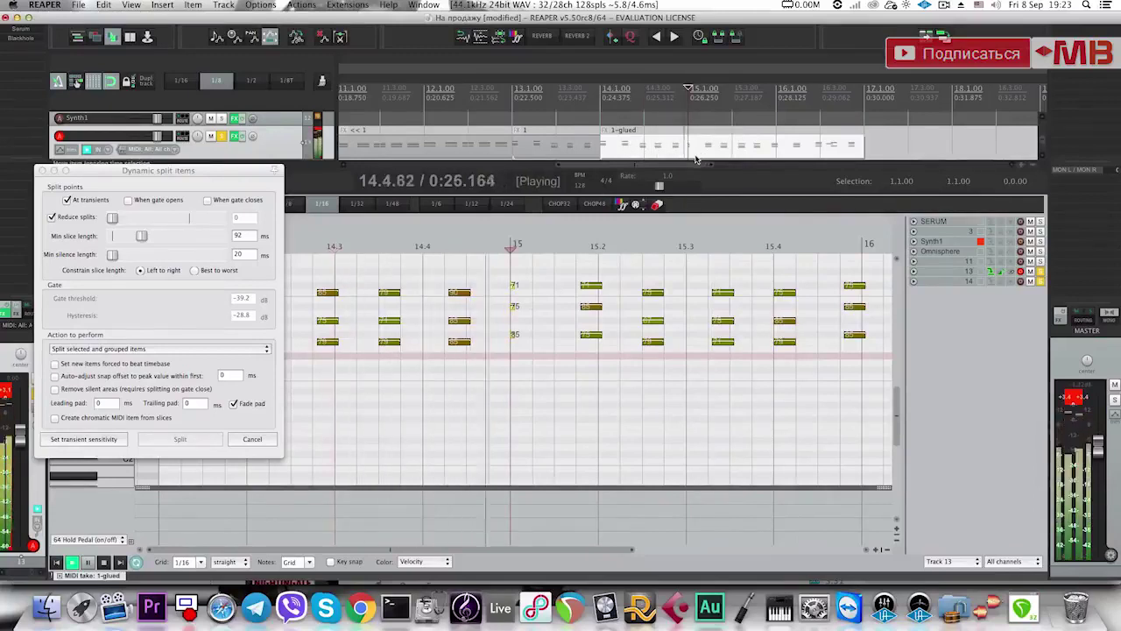
key("space")
key("s")
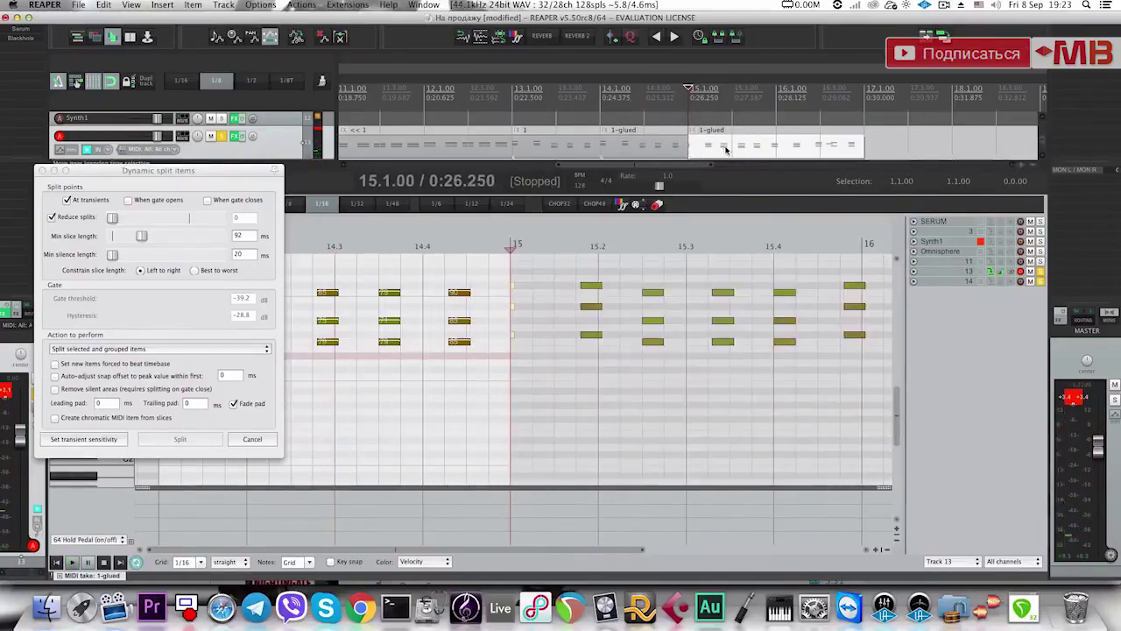
Lengthen the three very short chord notes at 15.1.00 to match the other chords, play them, and close the MIDI editor.
key("space")
key("space")
left_click_drag(568, 269, 524, 338)
key("space")
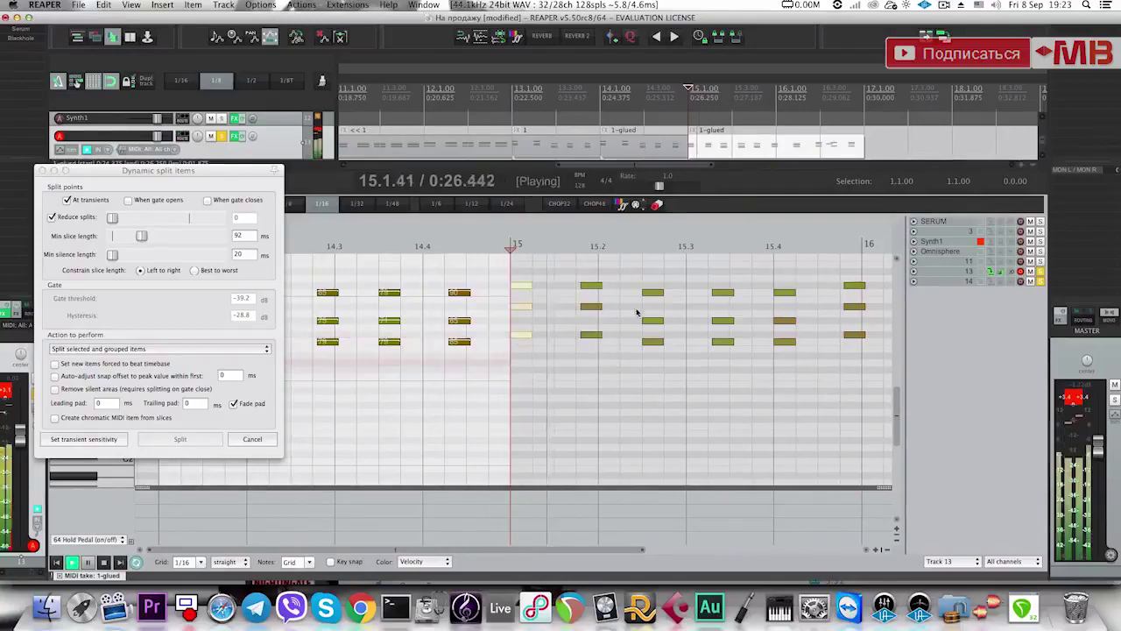
key("Escape")
Open the item at 15.1.00 in an enlarged MIDI editor and play the transition from 14.1.00.
key("space")
key("space")
double_click(700, 291)
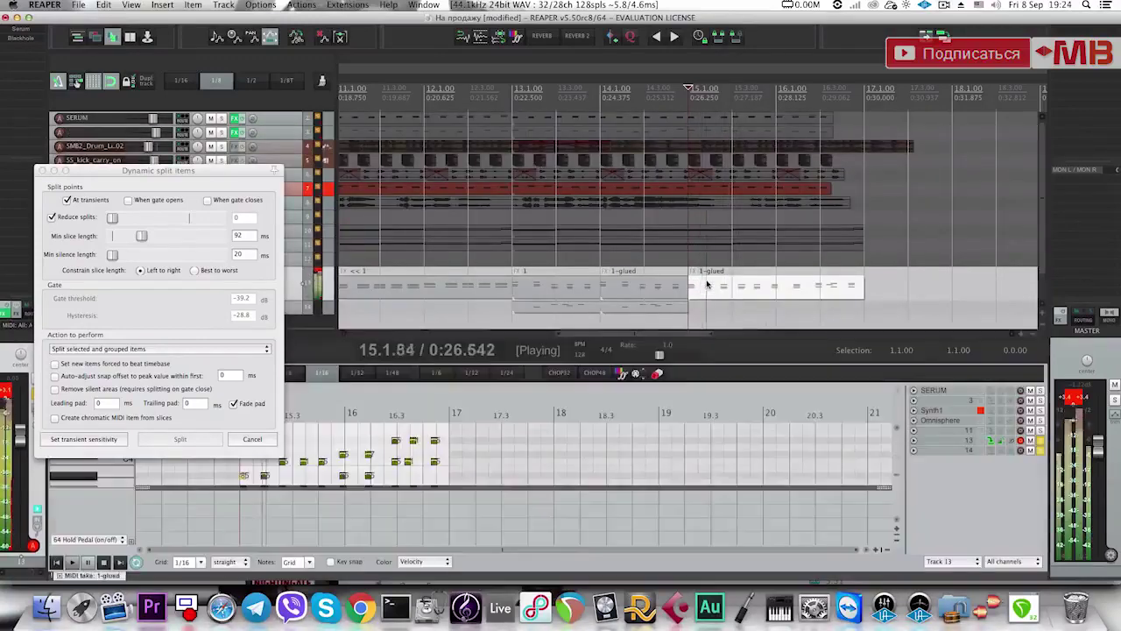
left_click(627, 284)
left_click(592, 287)
left_click(689, 286)
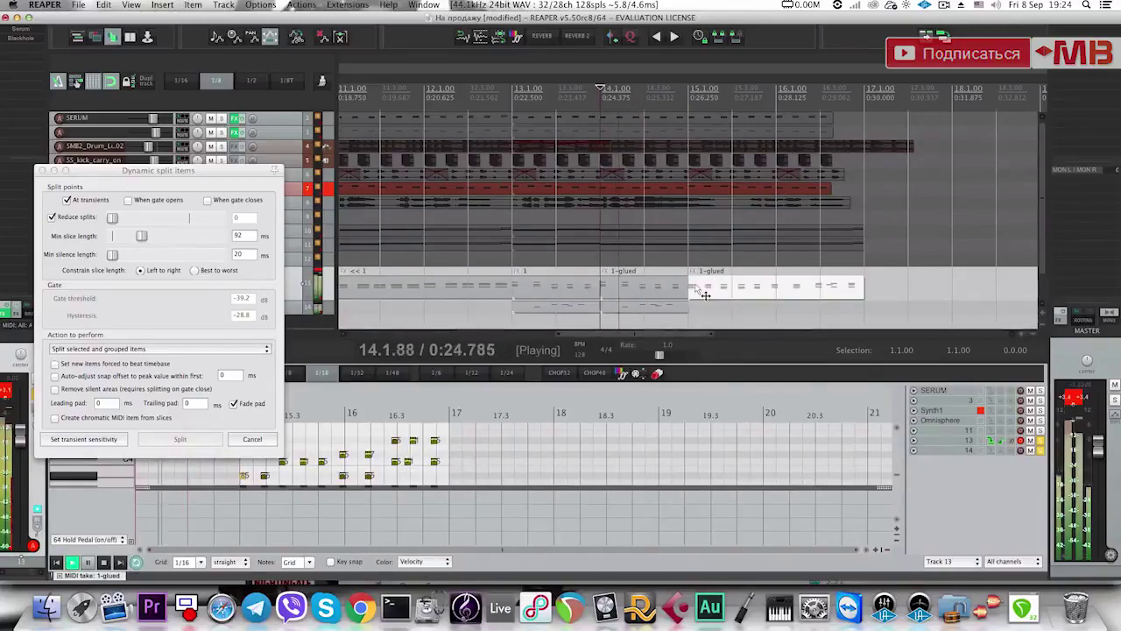
left_click_drag(615, 362, 615, 179)
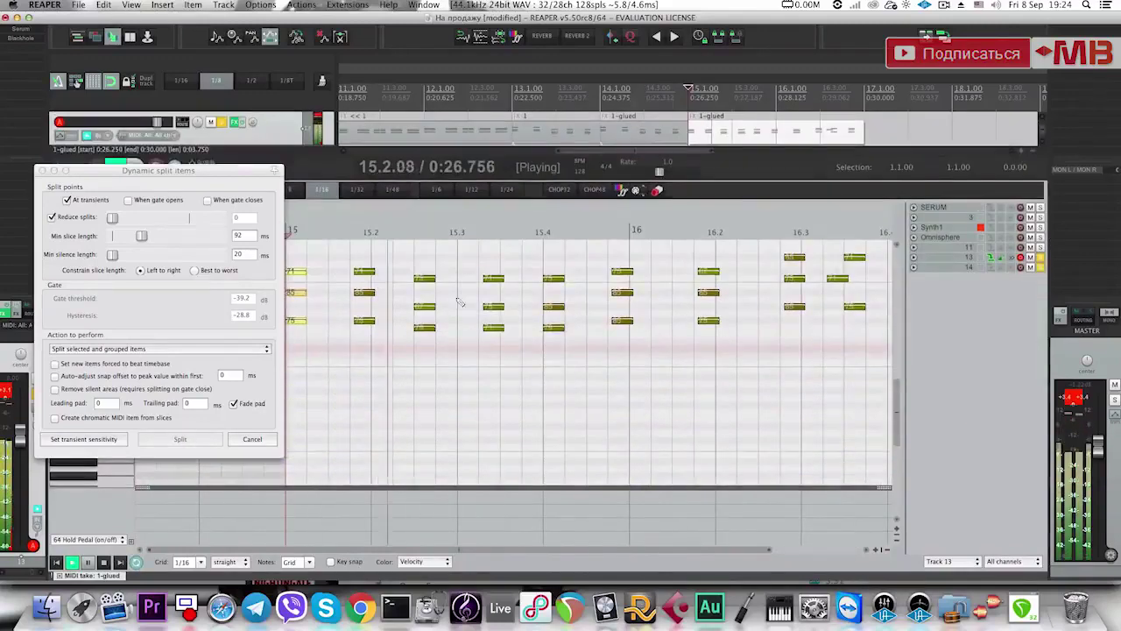
Shift the second through fifth chords of the item slightly later, aligning the second chord with beat 15.2, and play the change.
key("space")
mouse_move(349, 259)
left_mouse_down()
mouse_move(487, 368)
mouse_move(422, 308)
mouse_move(504, 364)
left_mouse_up()
left_click_drag(493, 280, 512, 281)
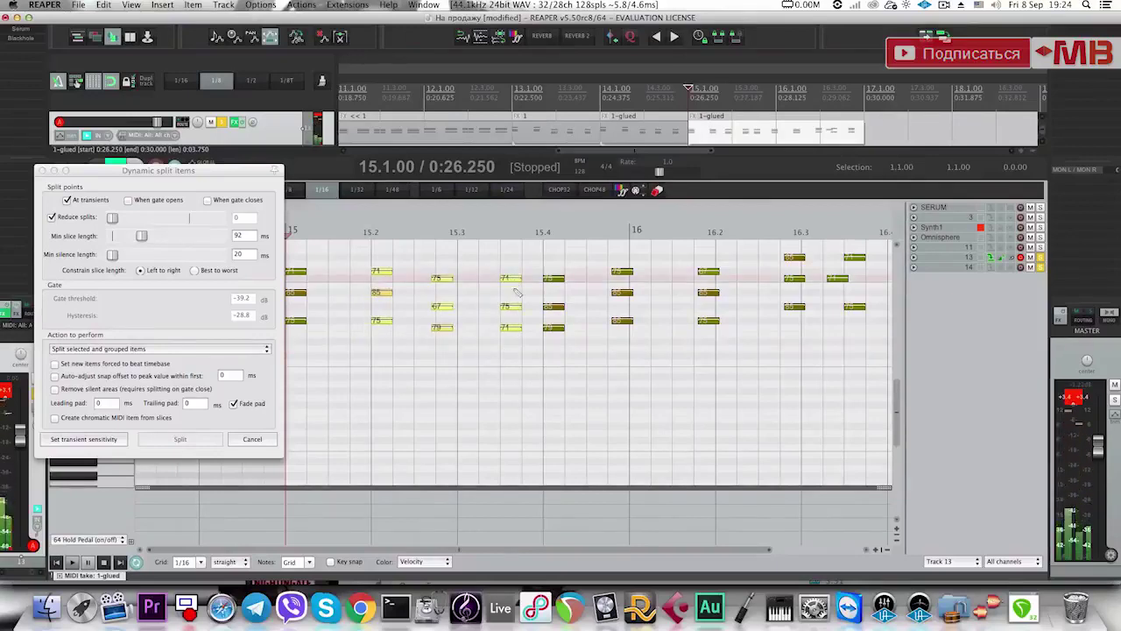
key("space")
left_click_drag(579, 278, 581, 280)
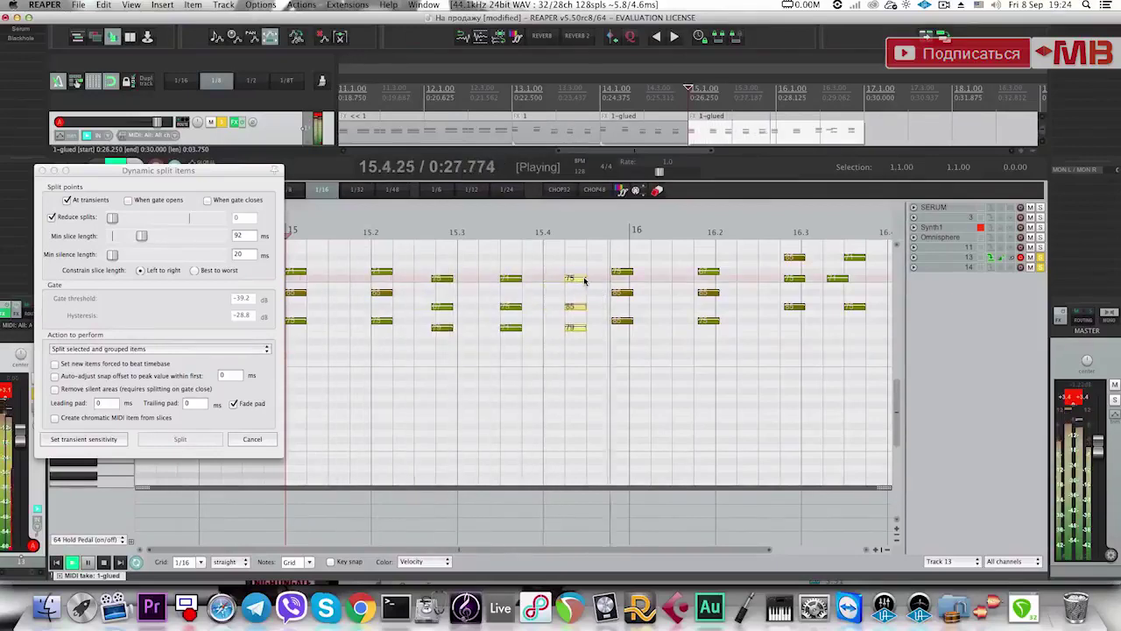
key("space")
Move the next two chords later onto 16.1 and 16.2, and play them from bar 16.
left_click_drag(606, 340, 645, 273)
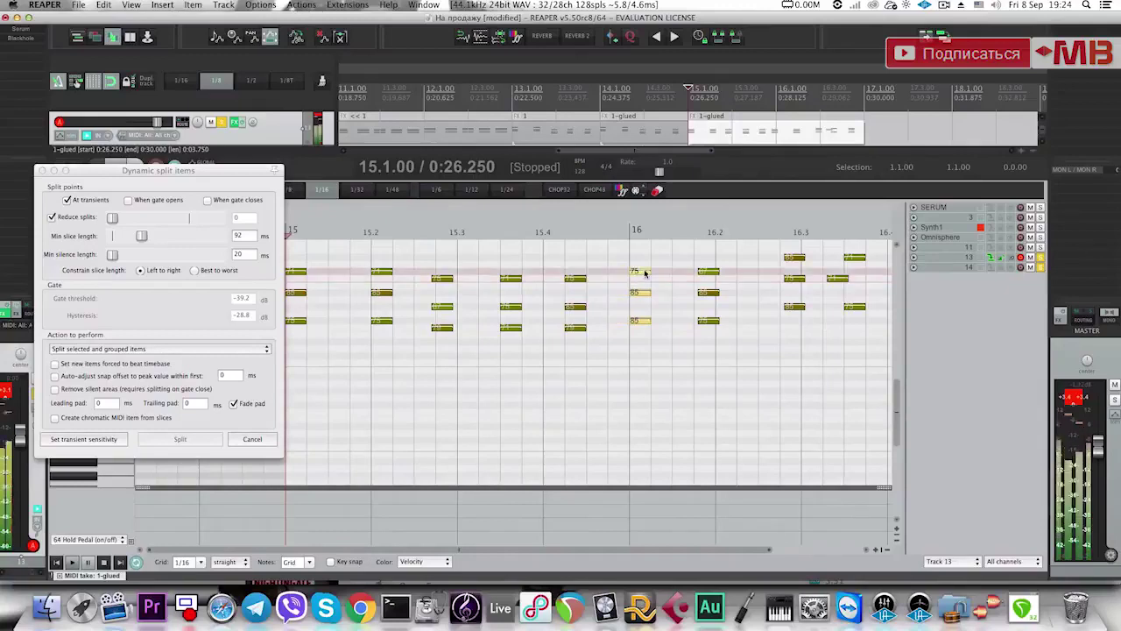
left_click_drag(689, 334, 733, 272)
key("space")
key("space")
key("space")
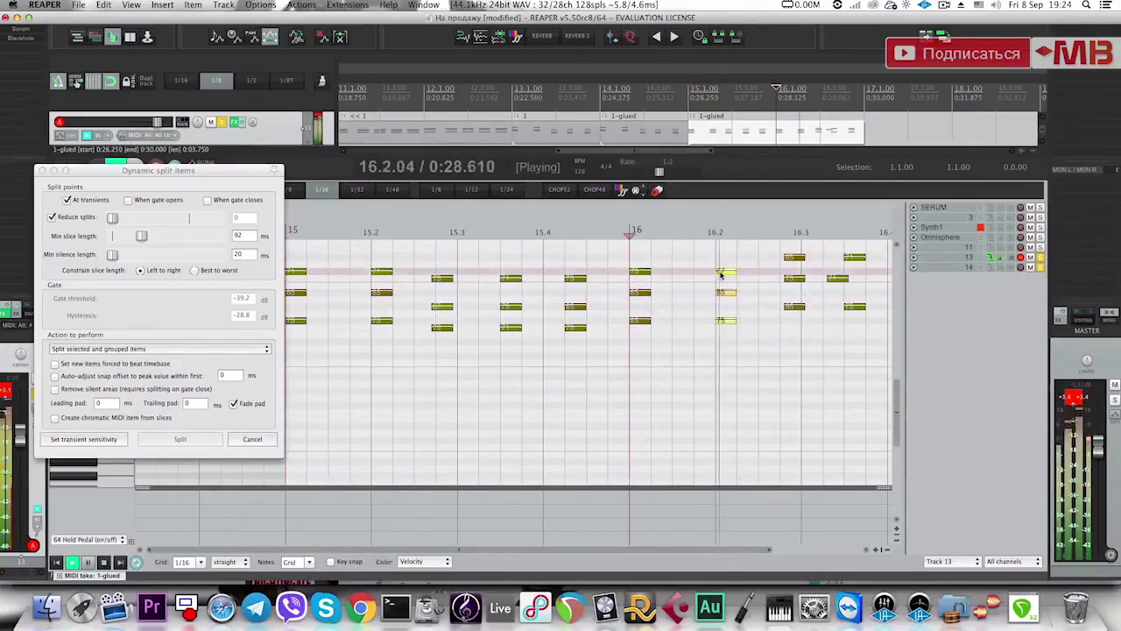
key("space")
Align the early middle note of the last chord with its other two notes, play the ending, and close the MIDI editor.
left_click_drag(834, 280, 857, 281)
key("space")
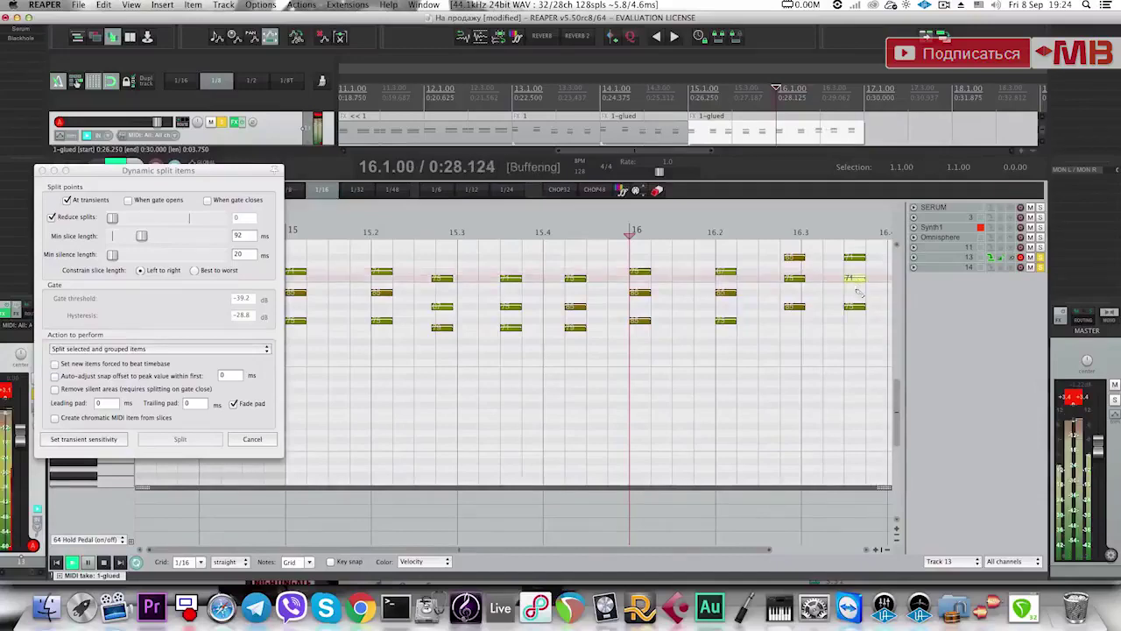
scroll(858, 292, "right", 3)
left_click_drag(755, 300, 818, 244)
key("Escape")
Select both one-bar items on the last track and duplicate them to fill 15.1.00 to 17.1.00.
scroll(707, 316, "down", 4)
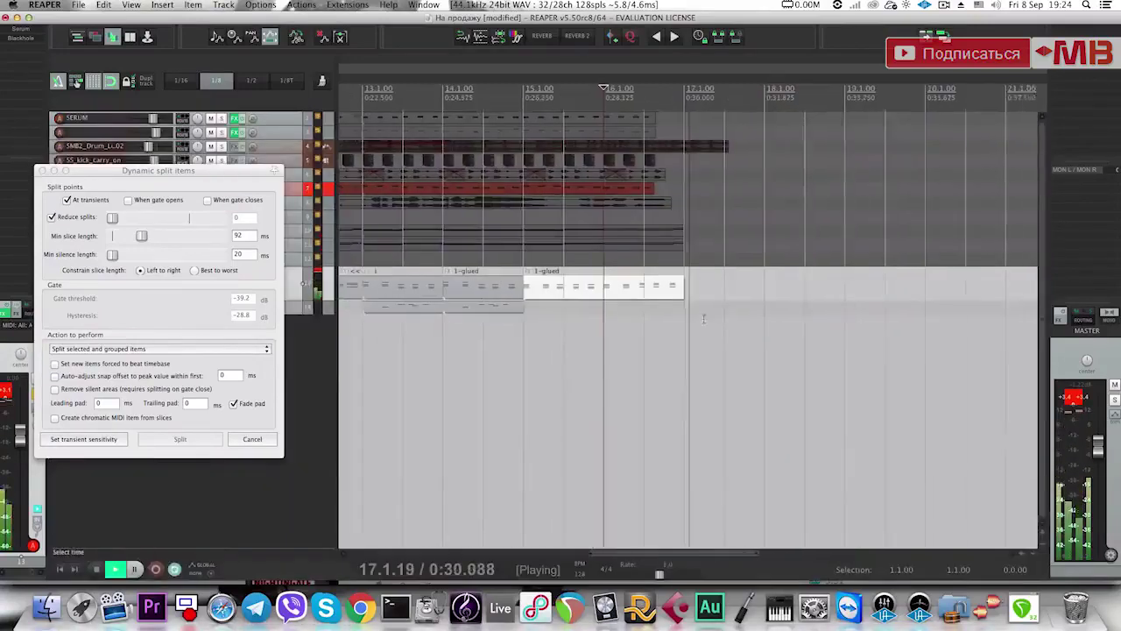
key("space")
left_click_drag(839, 326, 885, 314)
key("super+d")
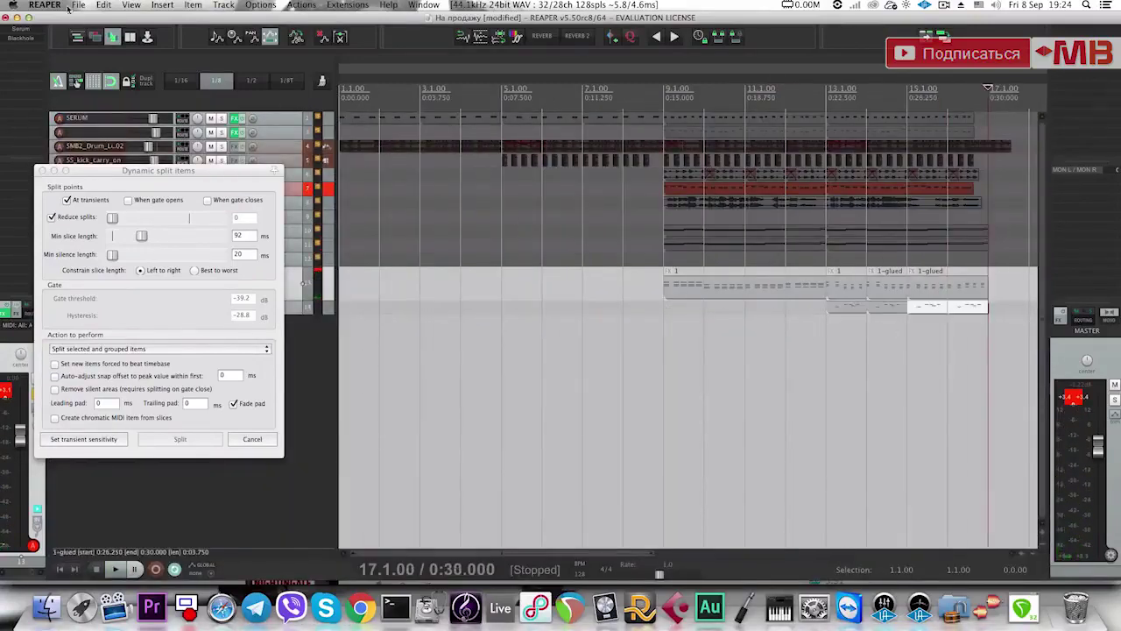
Open Puth Remix.RPP from the Puth Remix folder in a new project tab.
key("super+o")
scroll(294, 245, "down", 5)
left_click(279, 462)
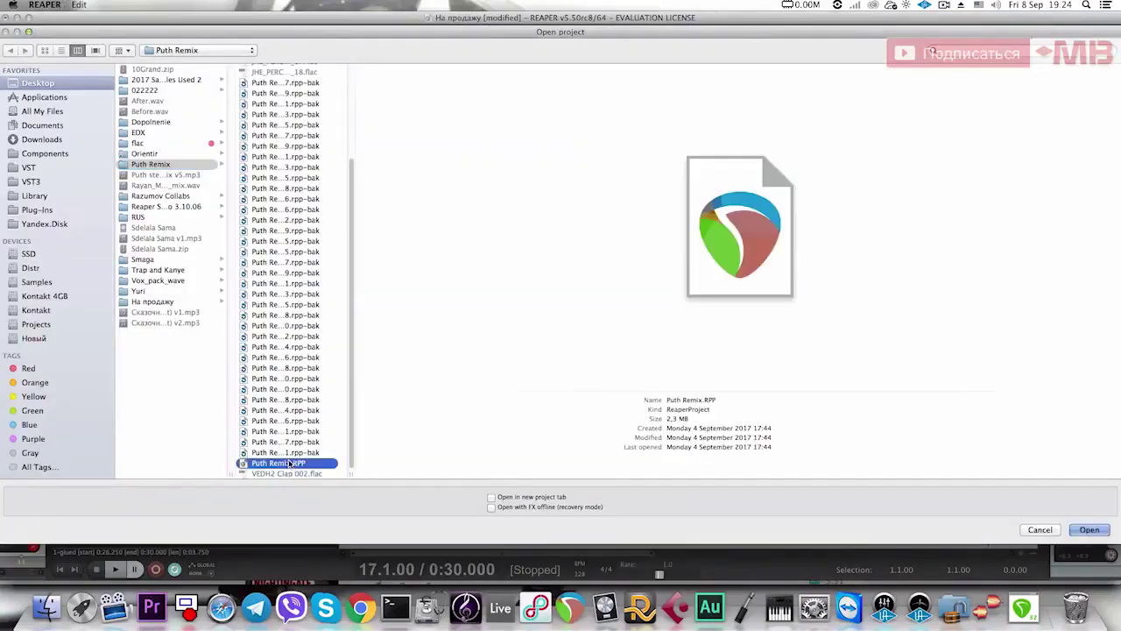
left_click(491, 497)
left_click(553, 507)
left_click(538, 497)
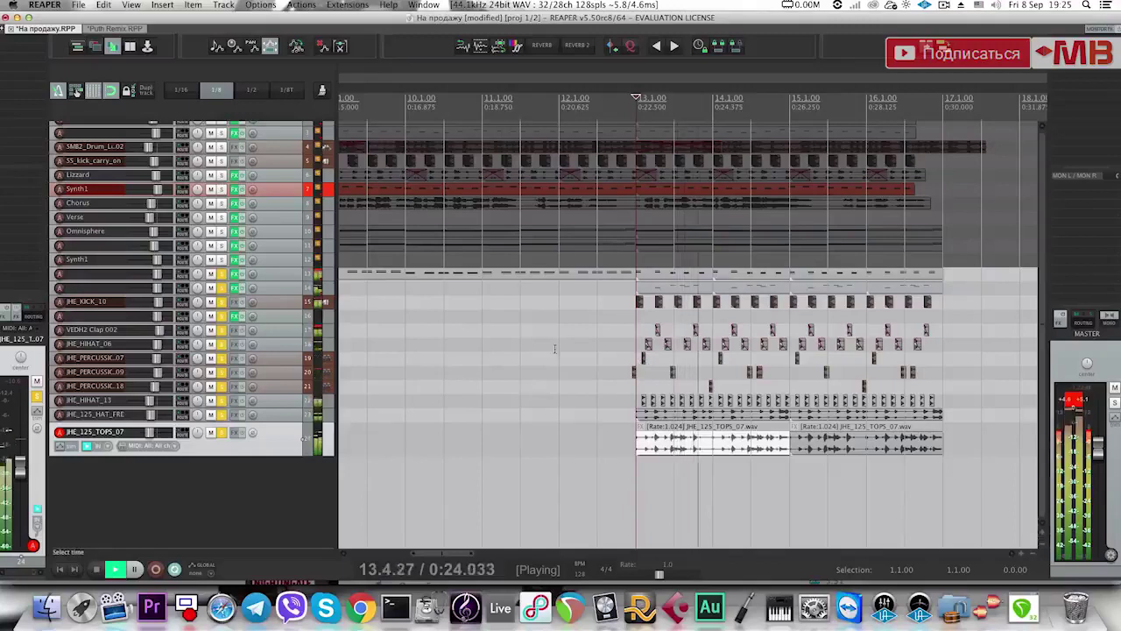
Reset the master peak indicator and lower the master volume to about -8.6 dB during playback.
left_click(287, 475)
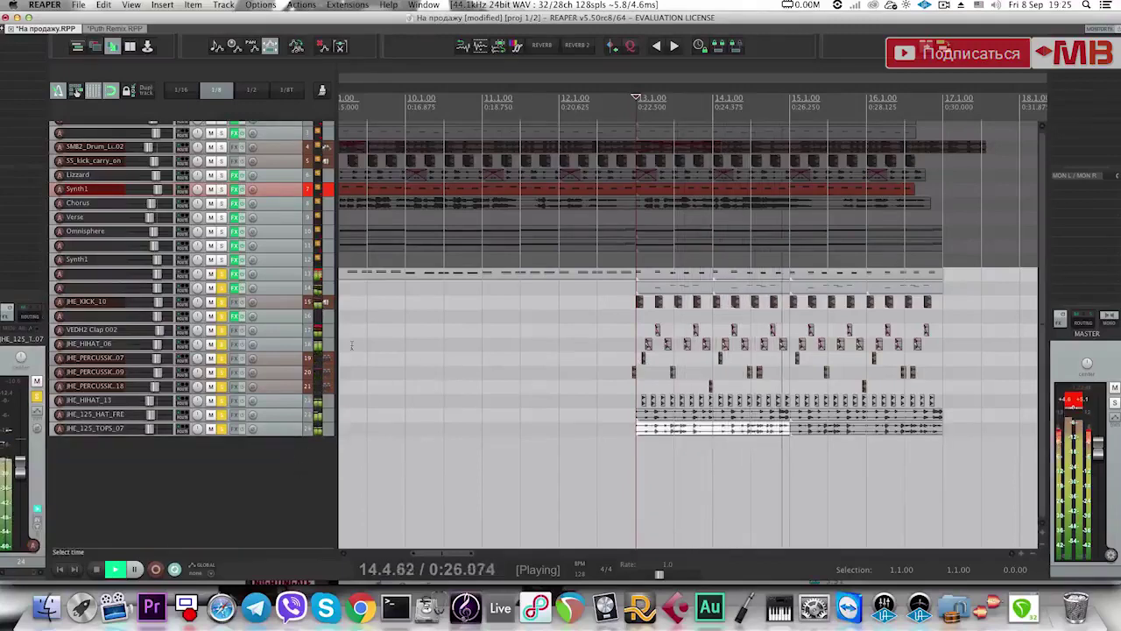
left_click(1074, 394)
left_click_drag(1099, 460, 1099, 472)
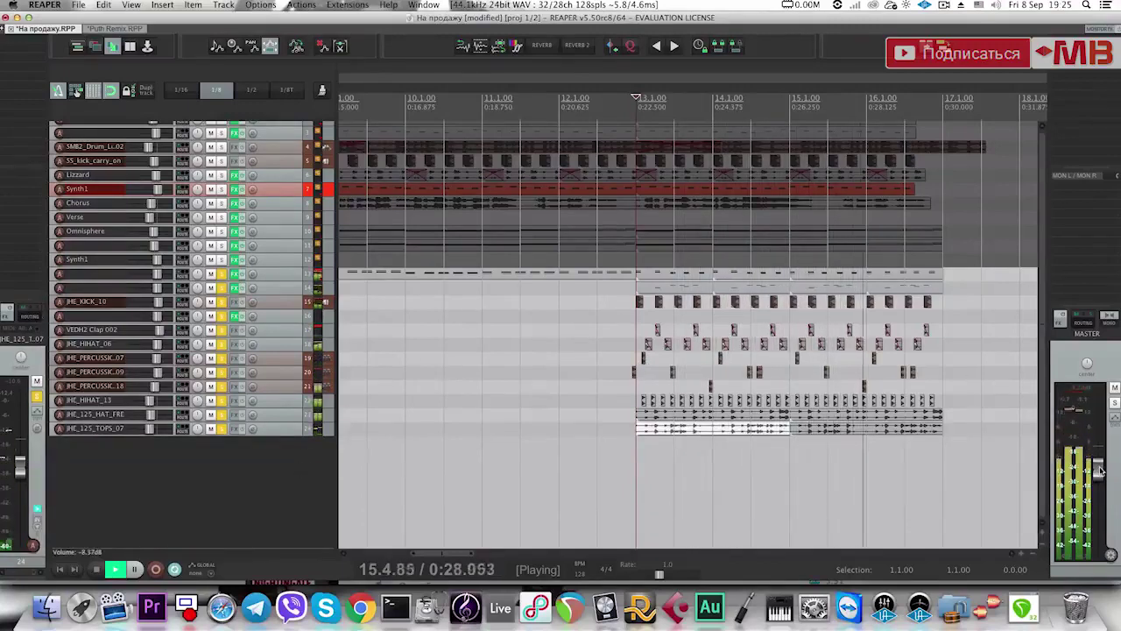
left_click(1074, 390)
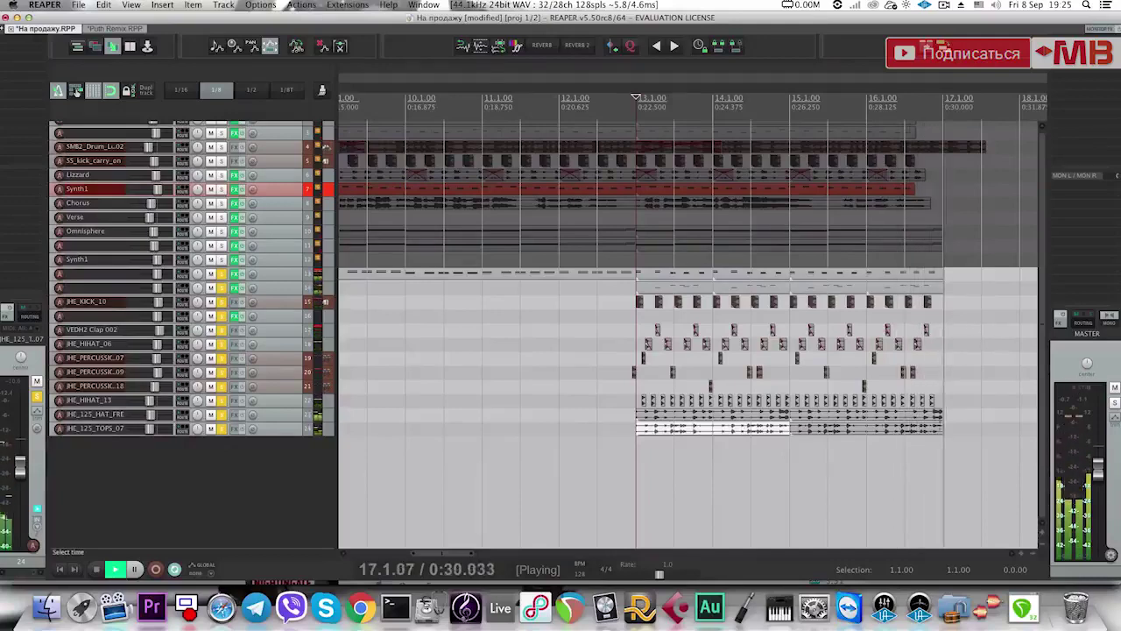
key("space")
Add a new empty track below the last track in the project.
left_click_drag(942, 442, 648, 433)
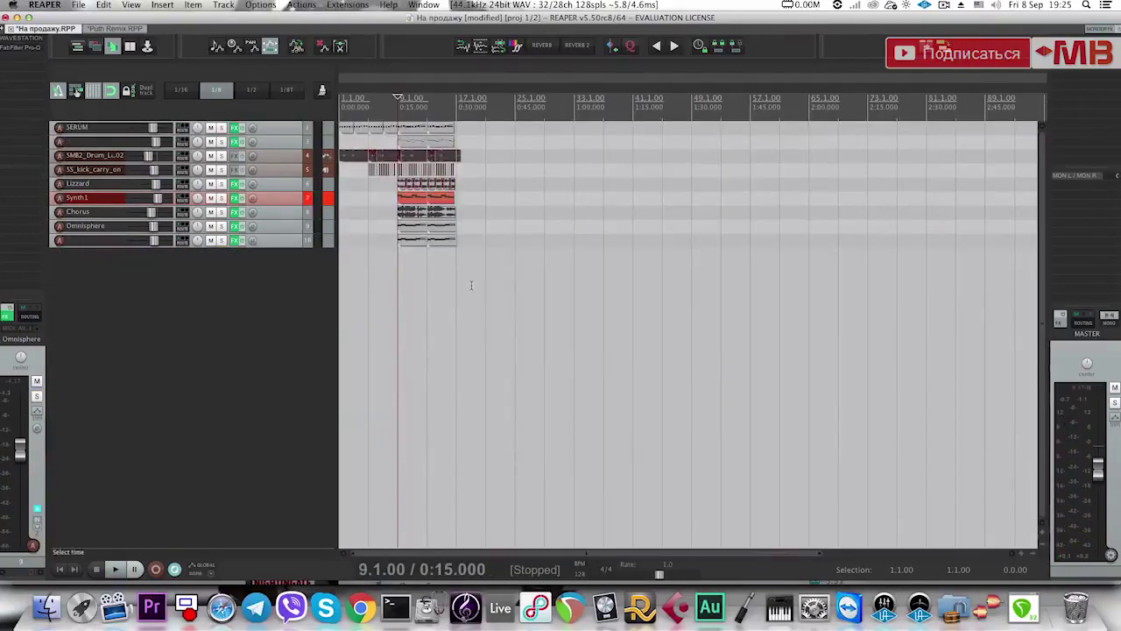
scroll(471, 285, "up", 4)
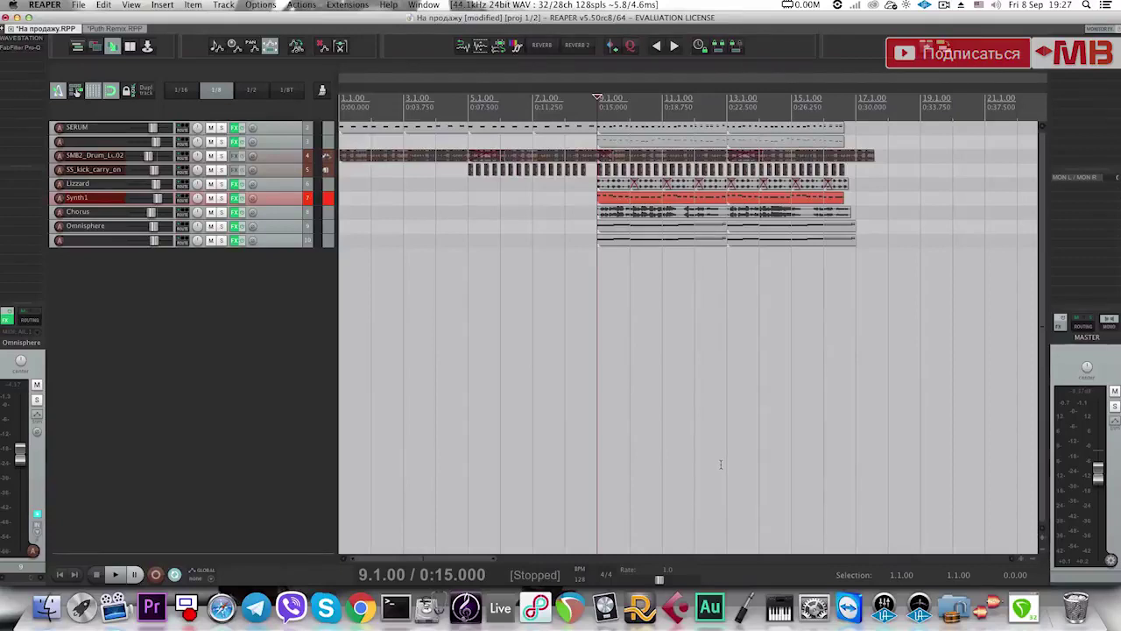
double_click(271, 296)
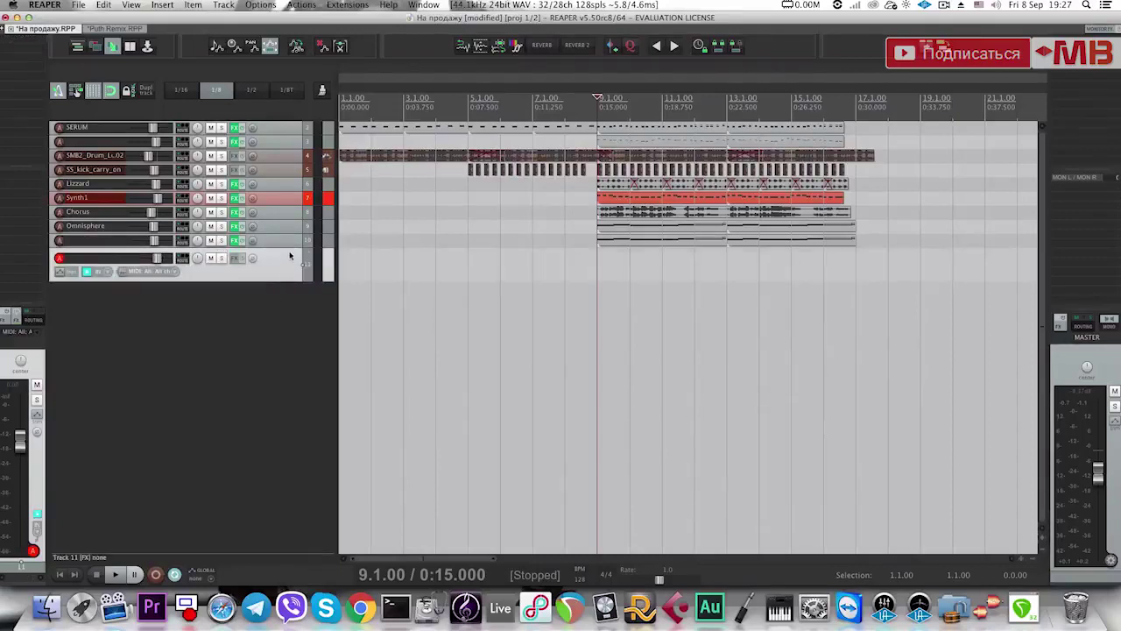
Load Kontakt as the instrument on the new empty track below the last one.
double_click(292, 259)
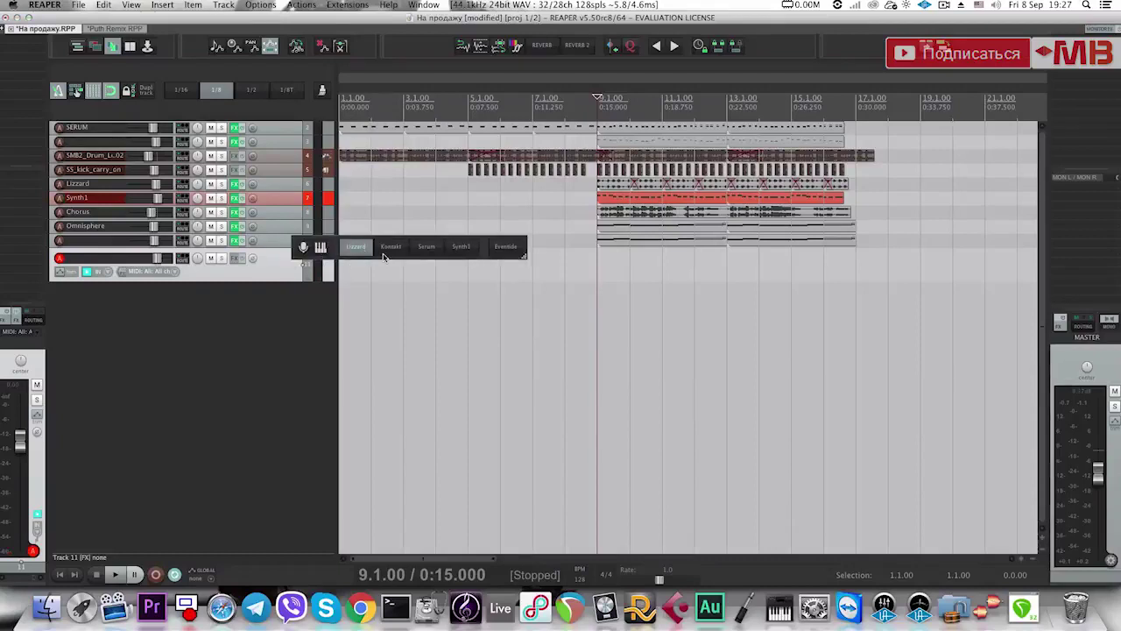
left_click(382, 255)
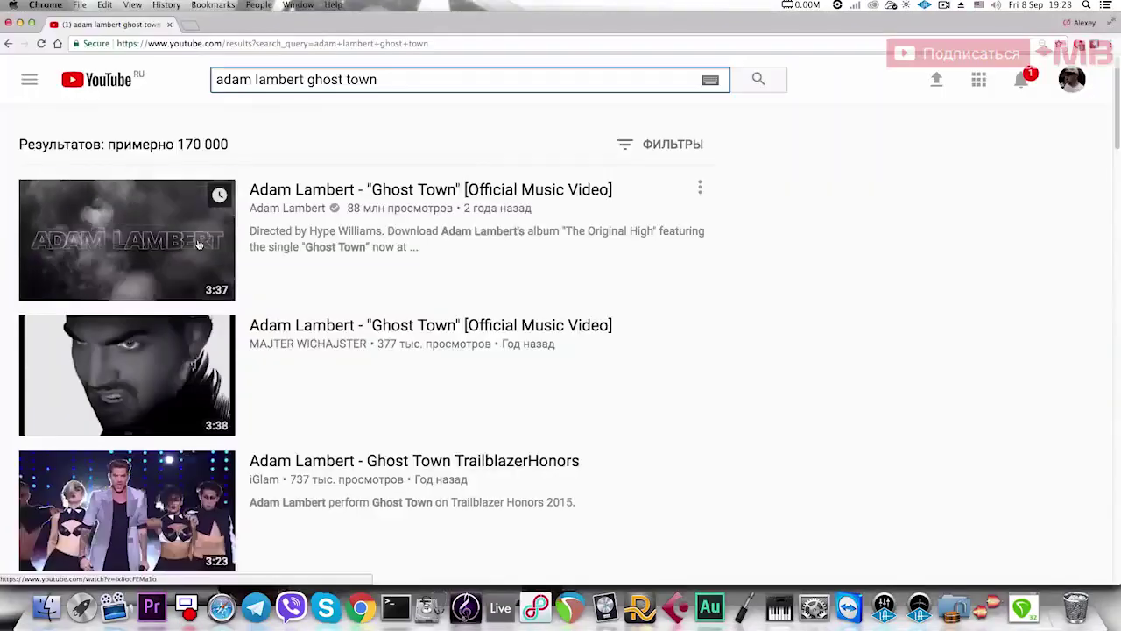
In YouTube, play the official Adam Lambert "Ghost Town" video and listen to the passages from about 0:29 and 0:43, pausing and replaying as needed.
left_click(199, 243)
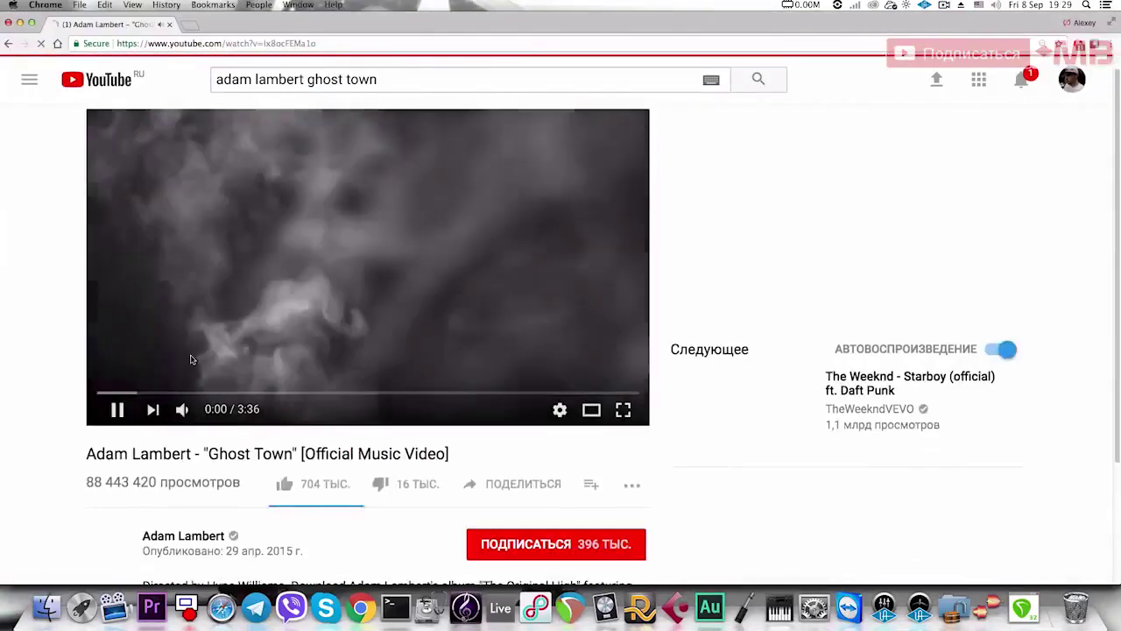
left_click(166, 392)
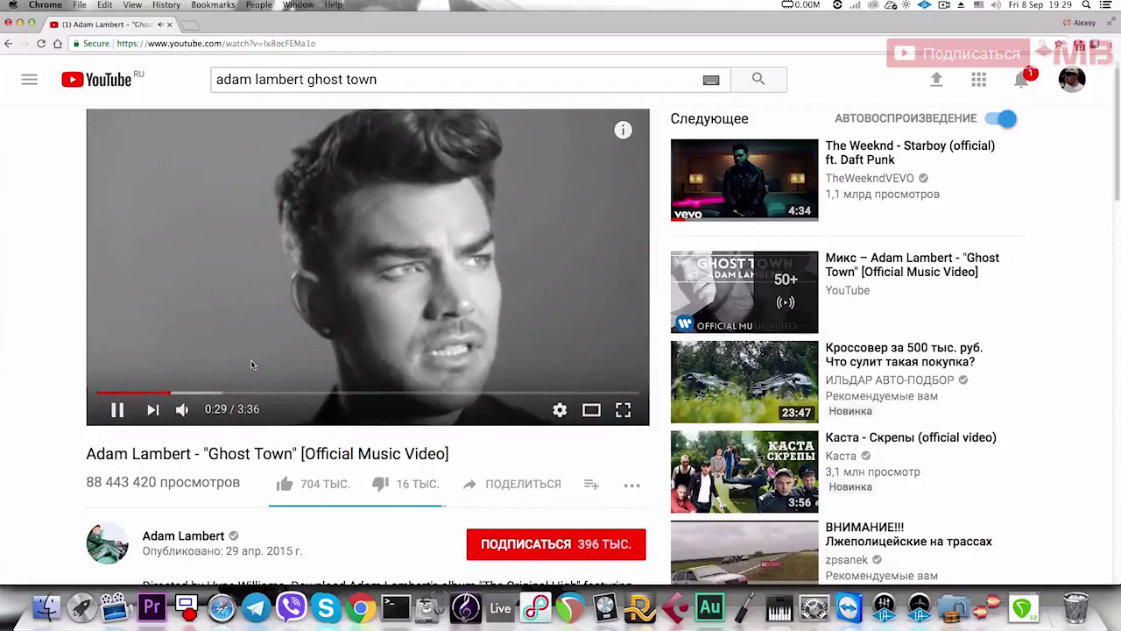
left_click(256, 320)
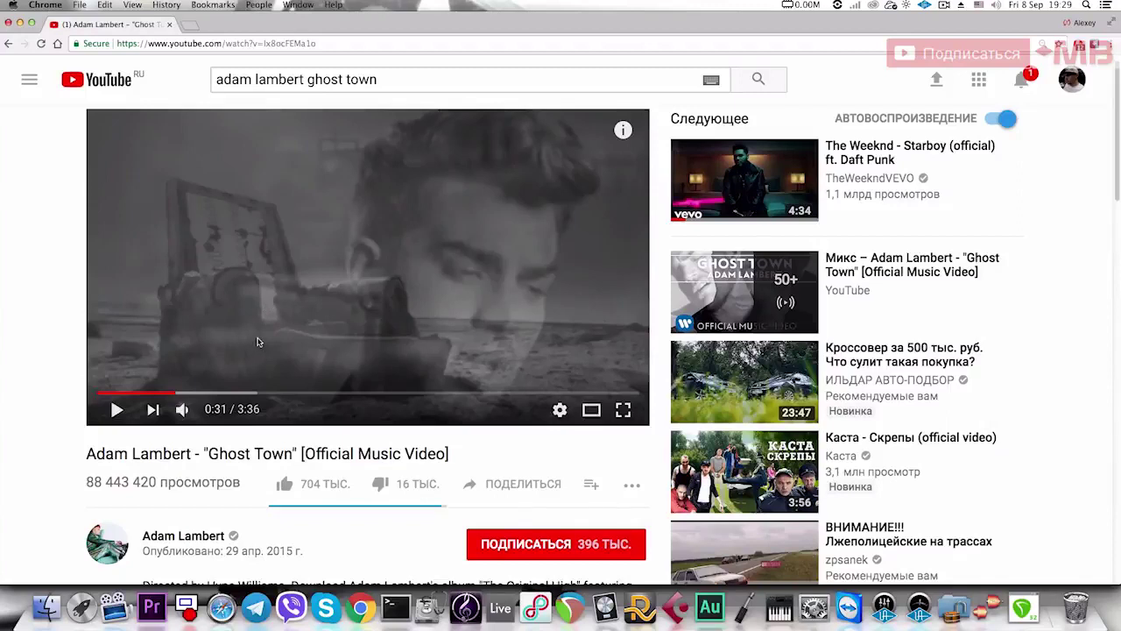
left_click(167, 392)
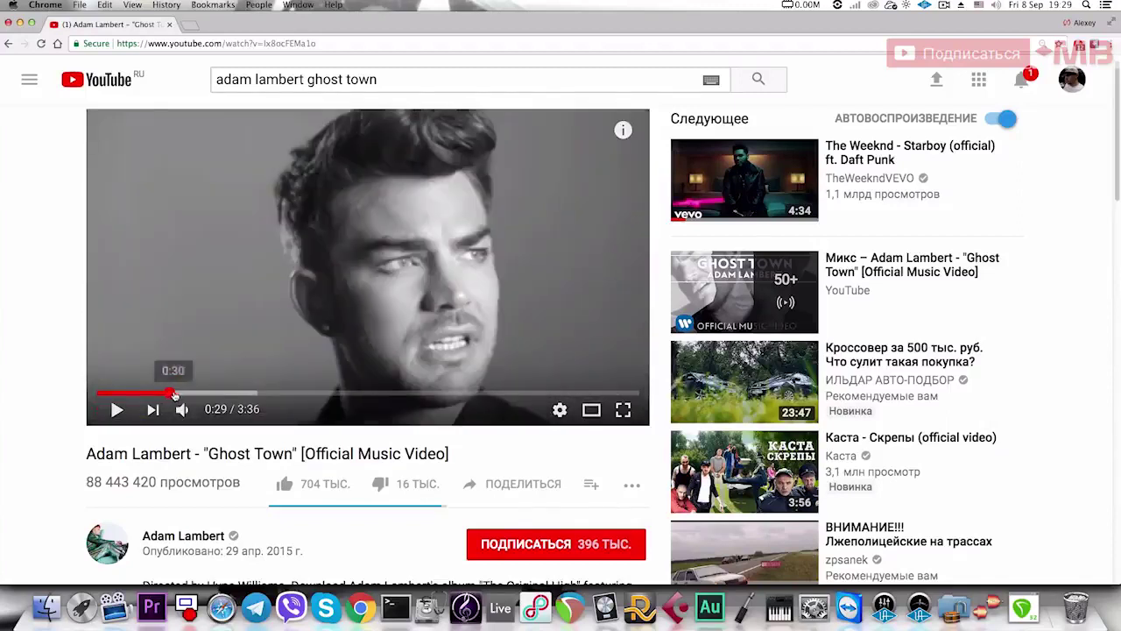
left_click(175, 394)
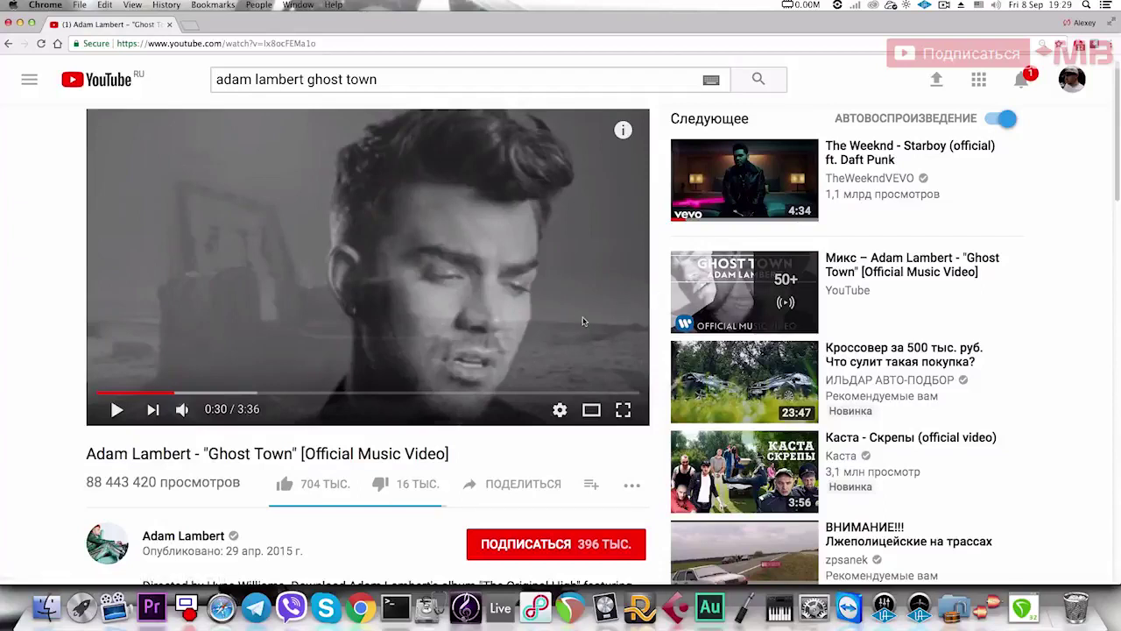
left_click(343, 332)
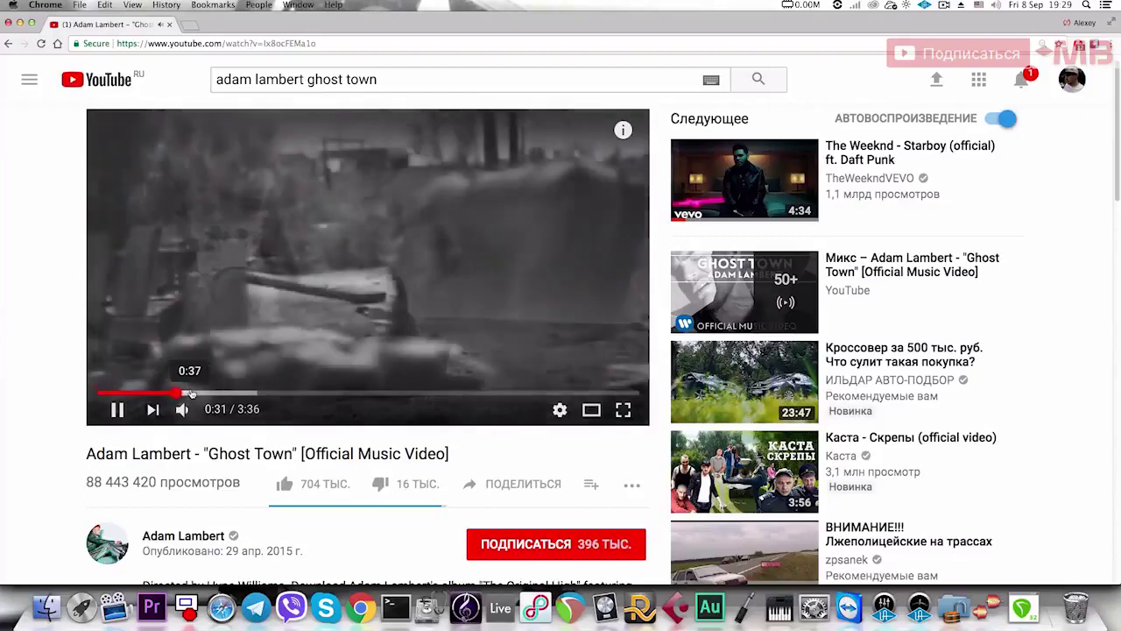
left_click(202, 392)
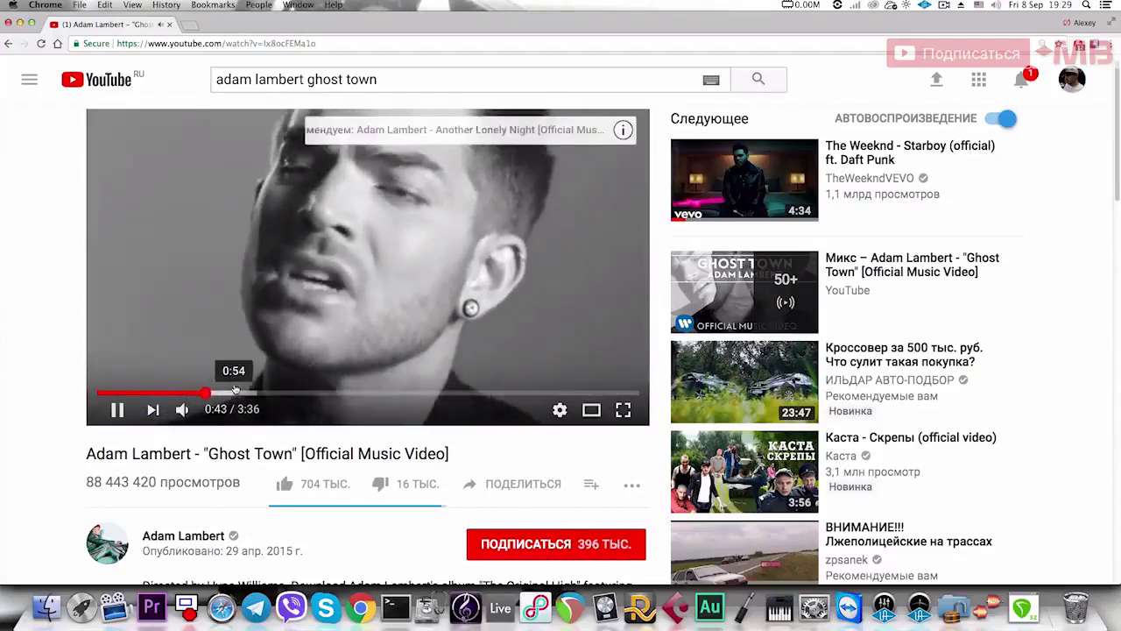
left_click(398, 307)
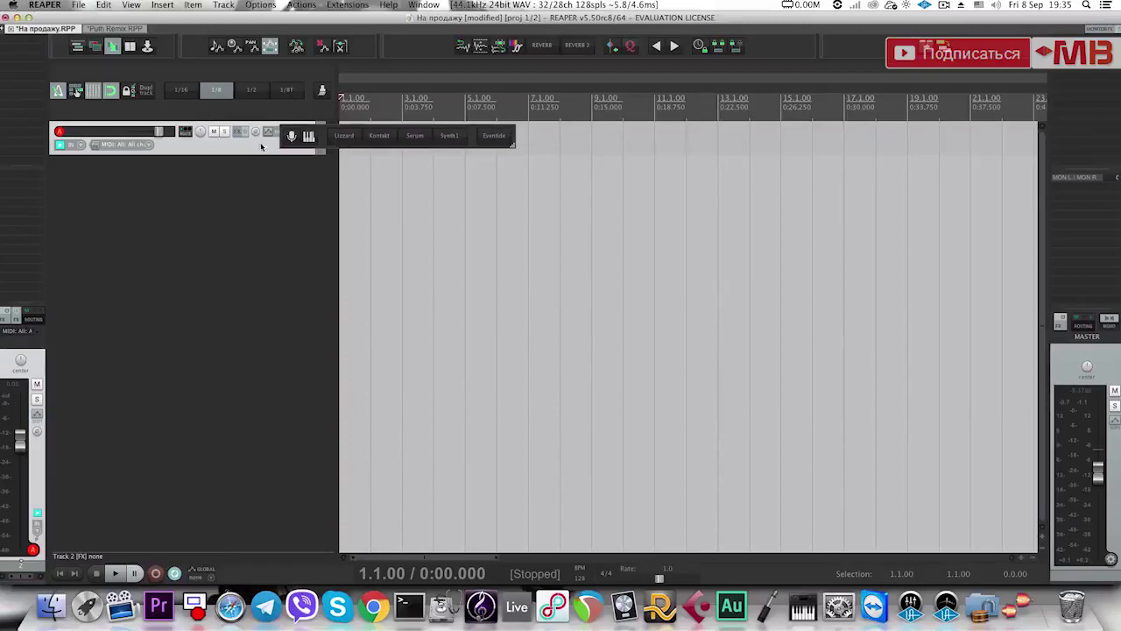
Load Massive with the Eventide Blackhole reverb on the empty track and place the edit cursor at 3.1.00.
left_click(494, 136)
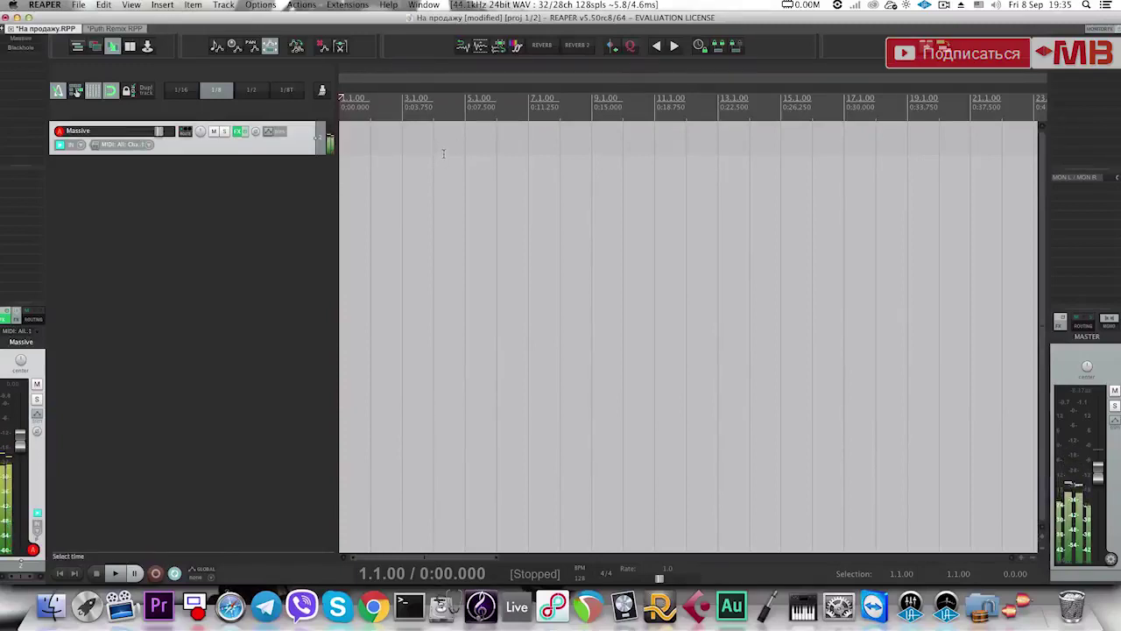
left_click(403, 155)
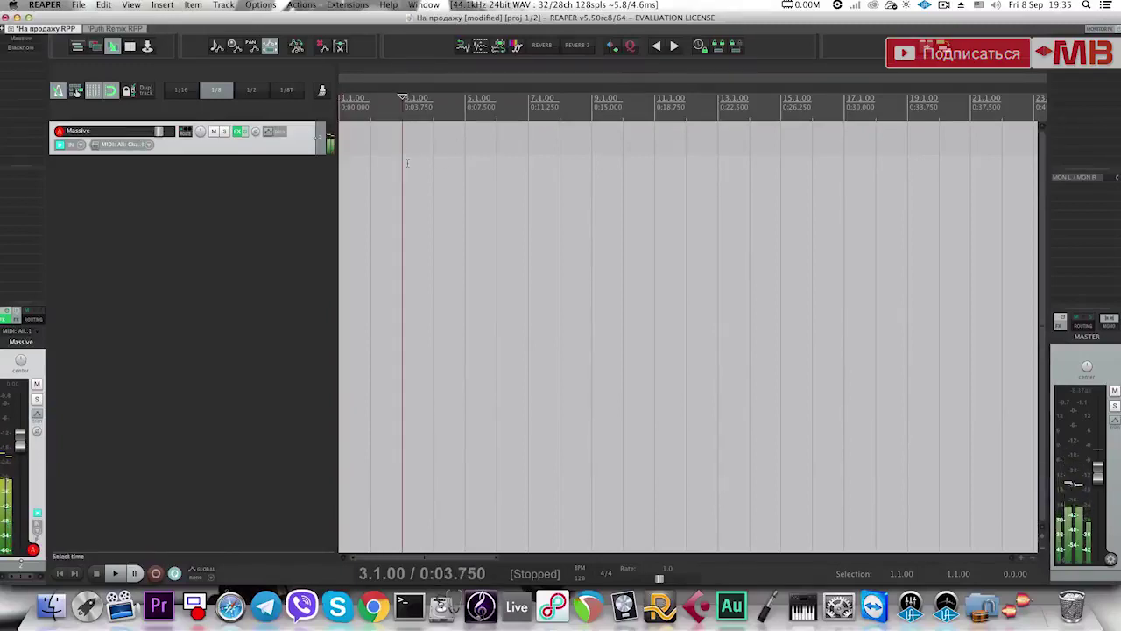
Set the project tempo to 110 BPM and capture a played MIDI part on the Massive track starting at bar 5.
left_click(582, 577)
type("1")
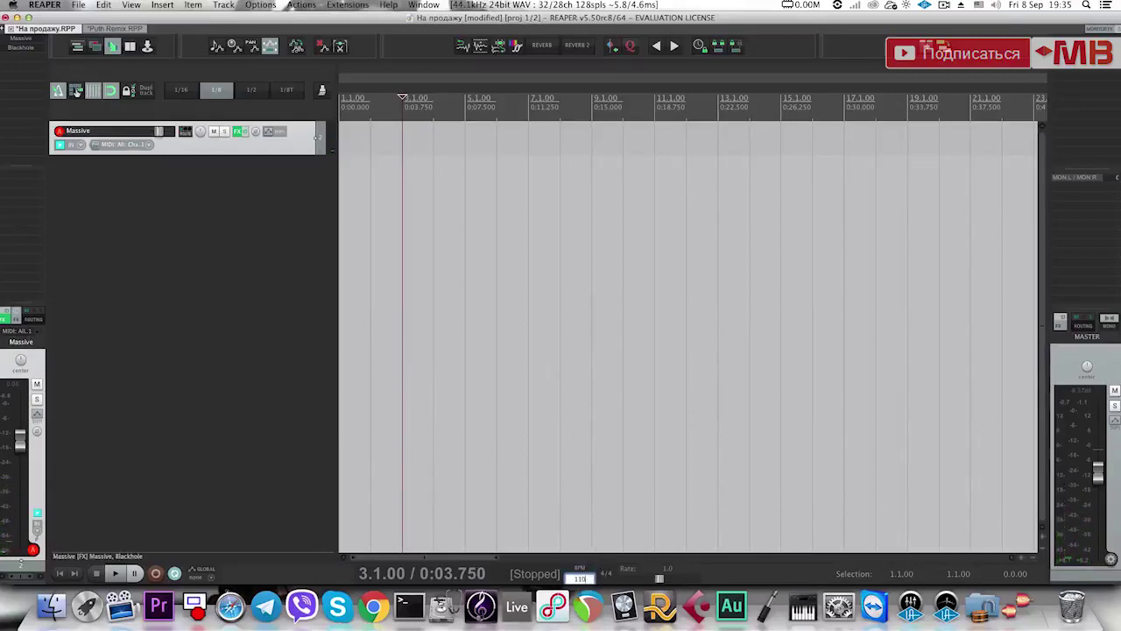
type("10")
key("Return")
key("space")
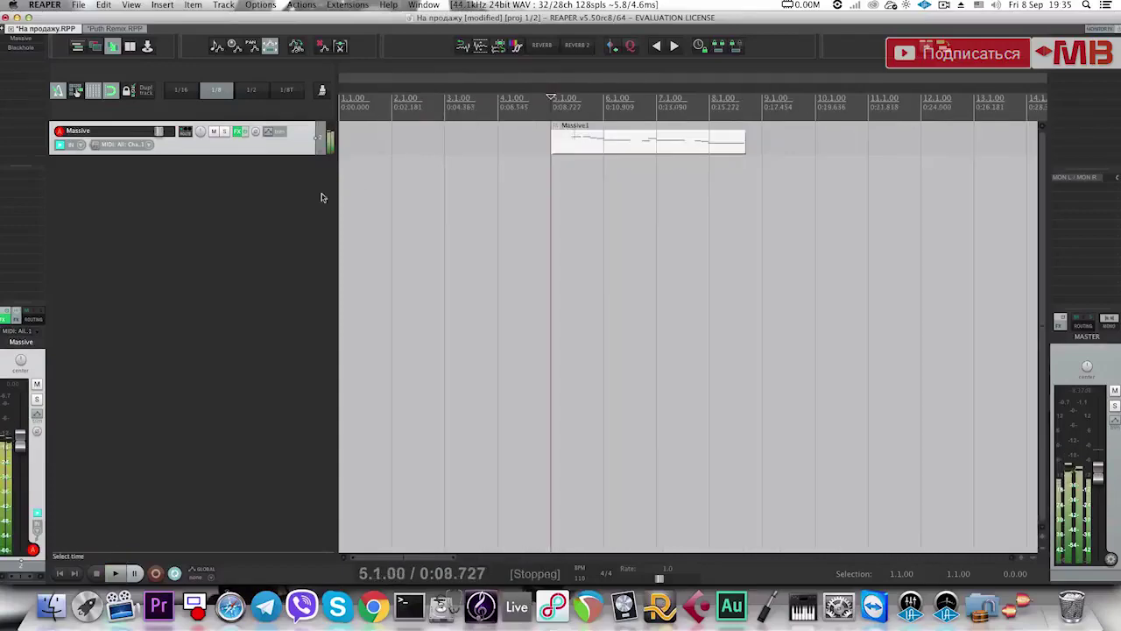
Add a second track below the first one and load the Massive synthesizer on it.
double_click(321, 195)
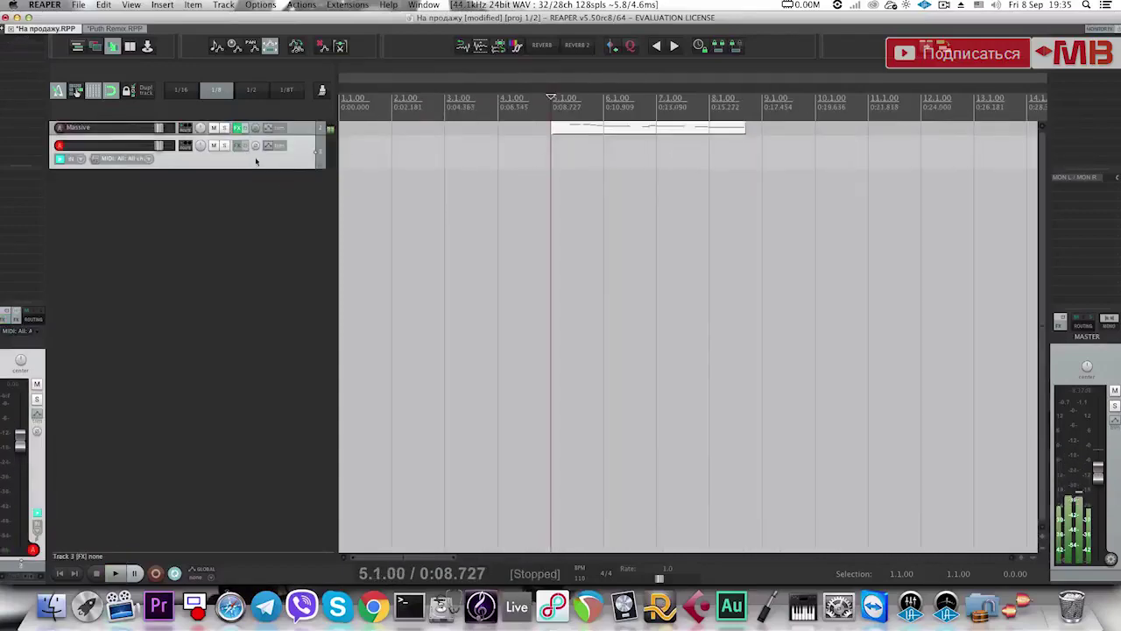
left_click(303, 128)
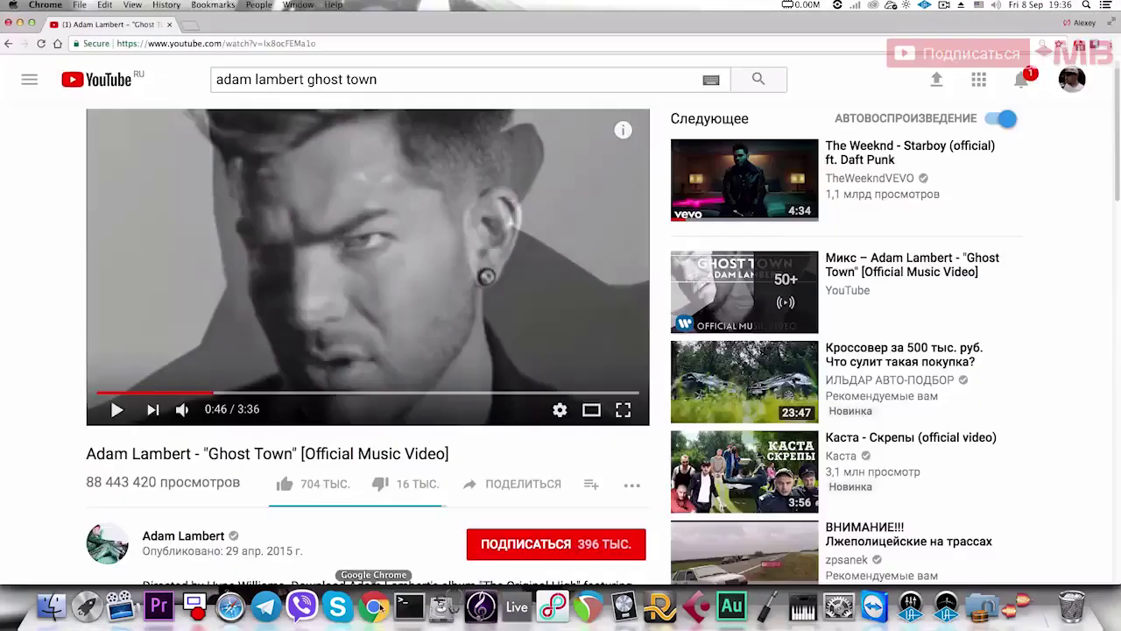
Listen to the "Ghost Town" reference video in Chrome from about 0:55, pause it and return to REAPER.
left_click(237, 393)
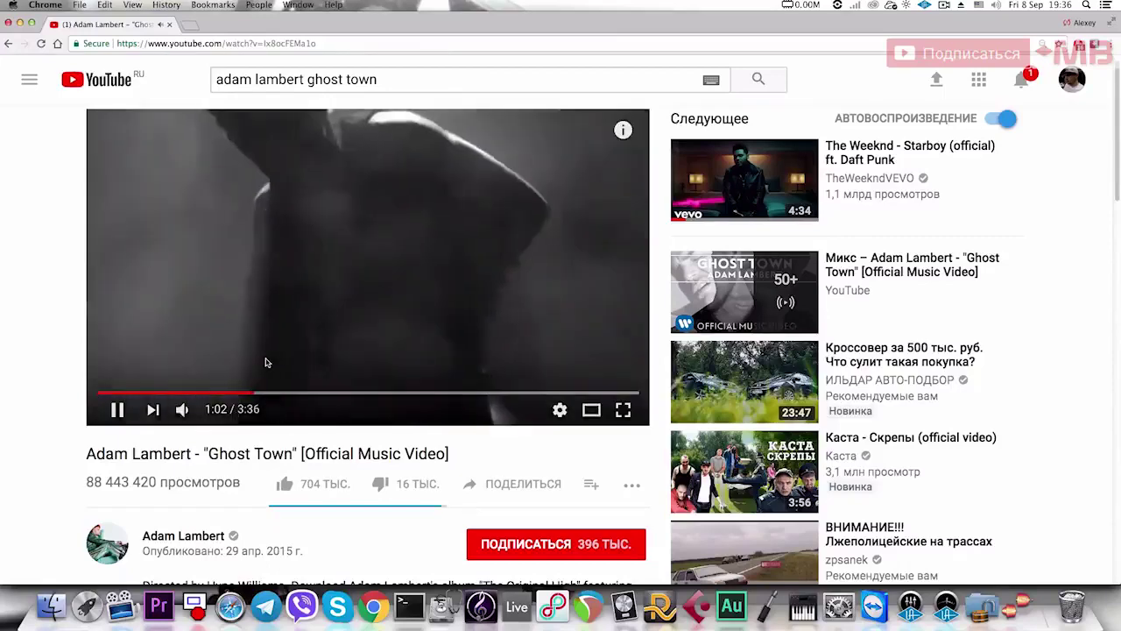
key("space")
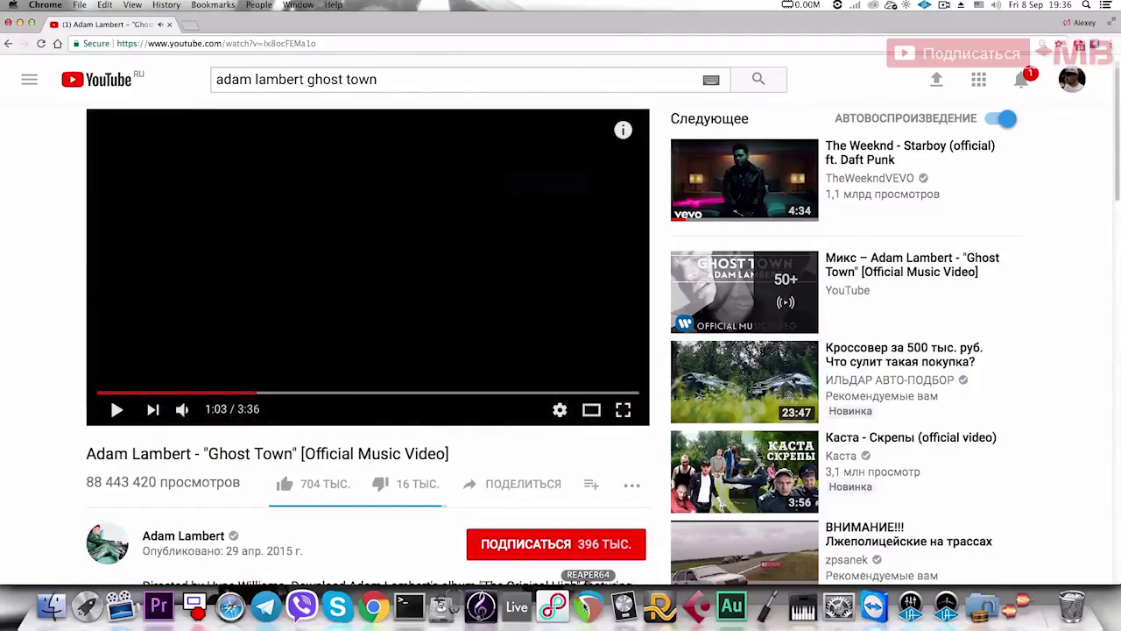
left_click(589, 613)
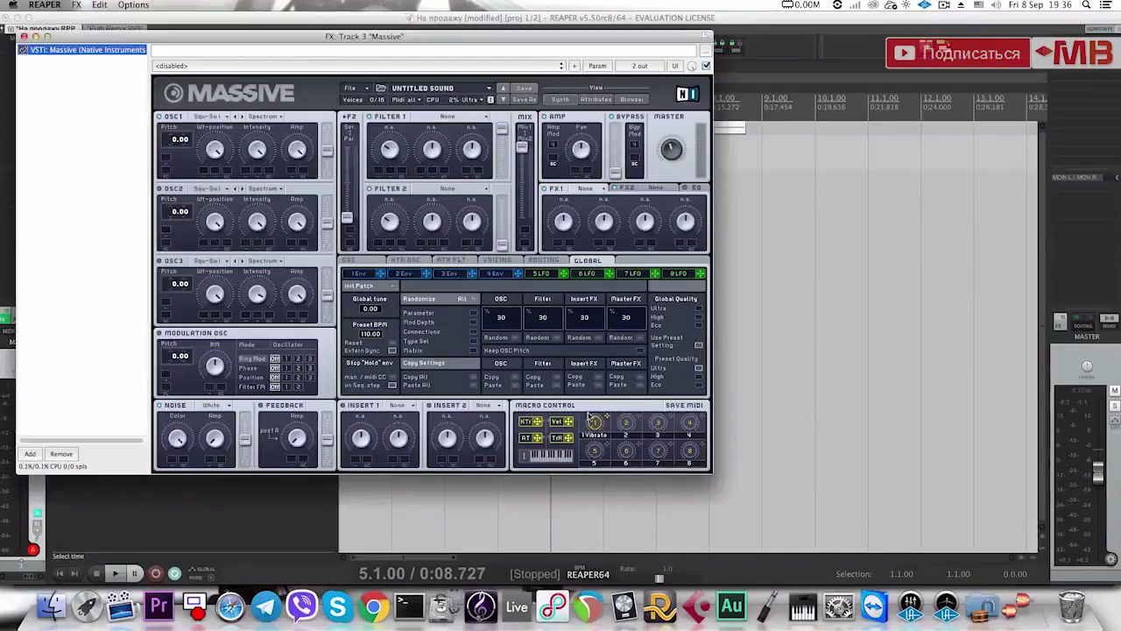
Set OSC1's wavetable to Bender and apply the Modulation OSC's Phase mode to oscillator 1 with pitch 12.00.
left_click(210, 119)
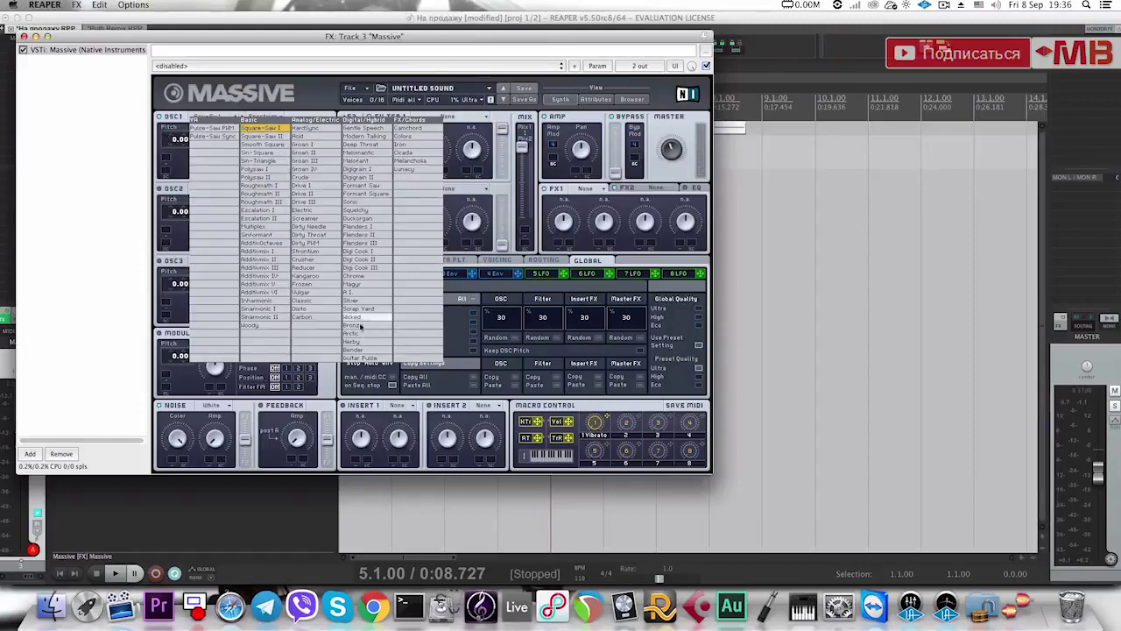
left_click(359, 349)
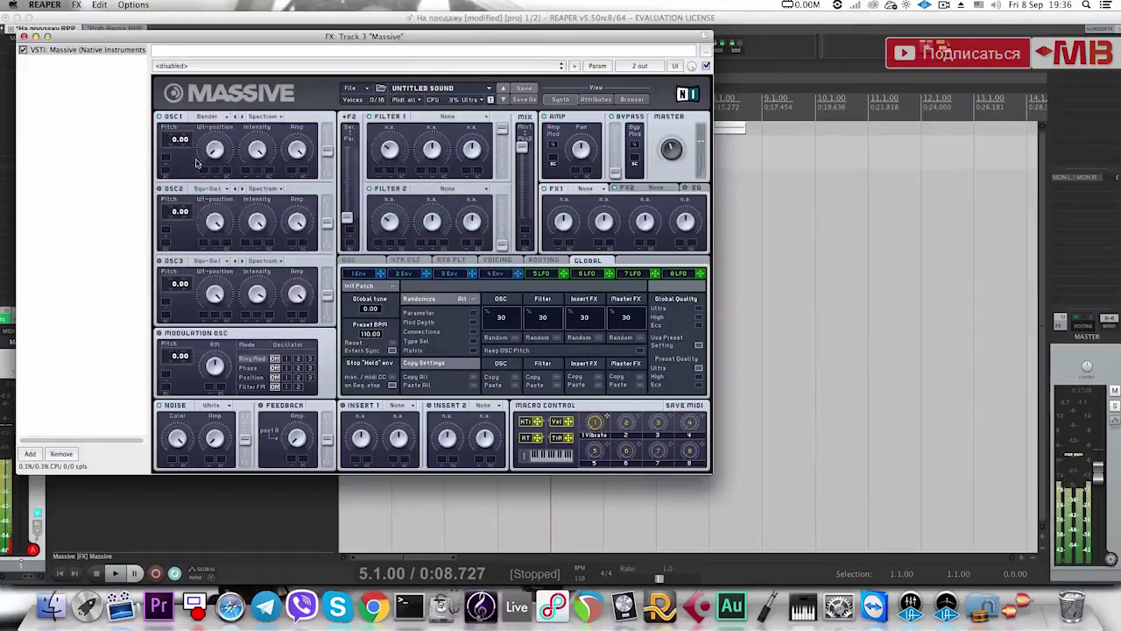
left_click(254, 369)
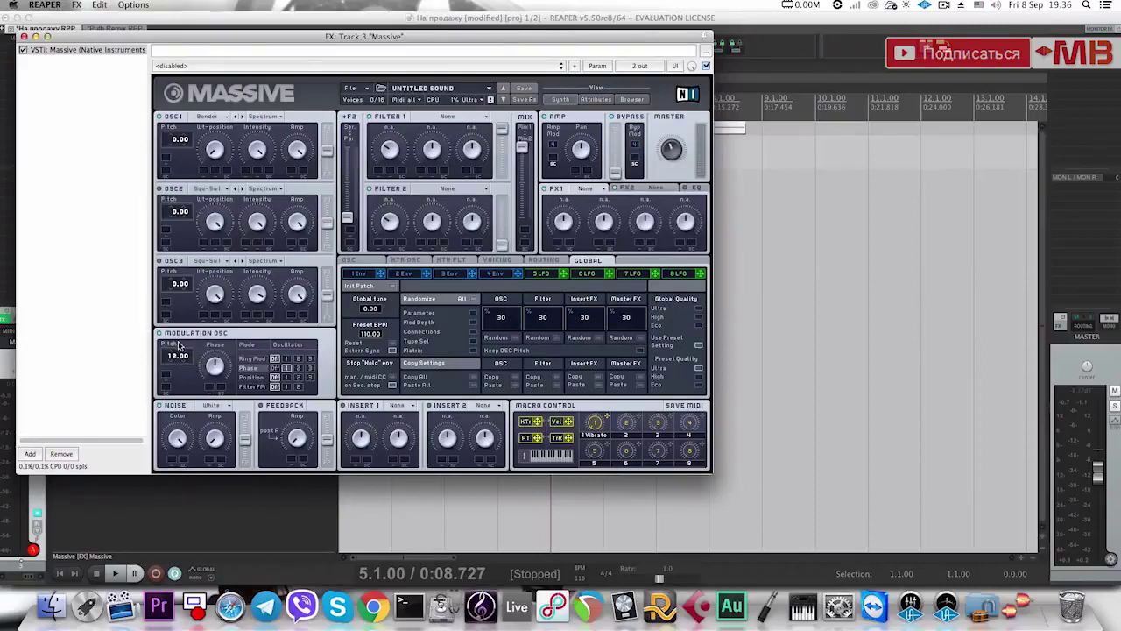
Shape envelope 2 with a shorter attack and a decay down to zero, and set OSC1's pitch to -12.00.
left_click(378, 274)
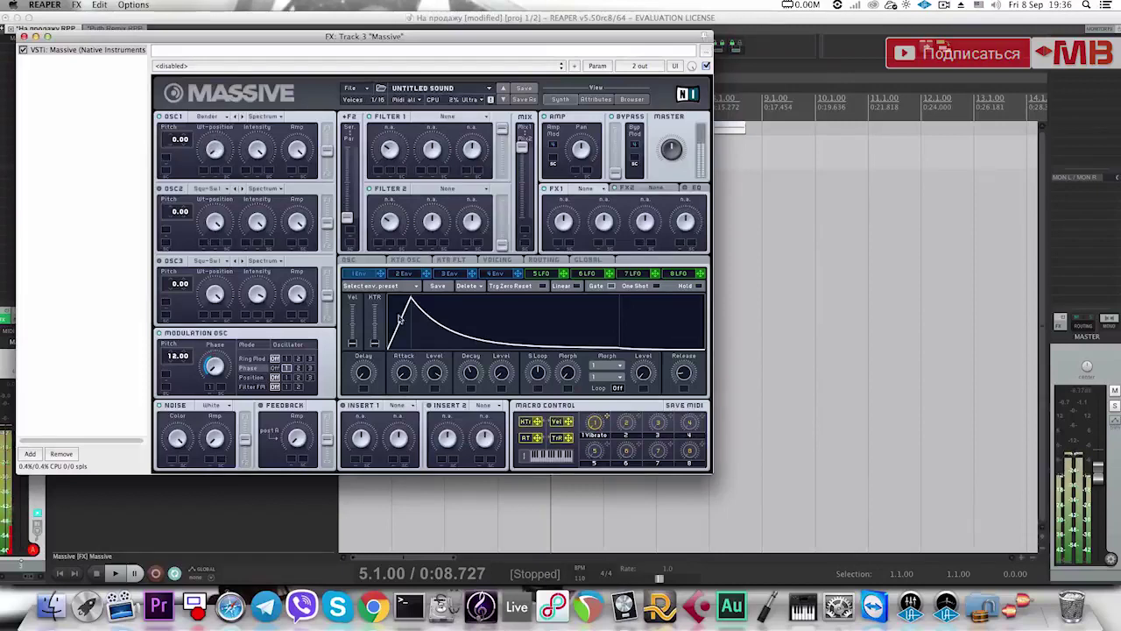
left_click(426, 274)
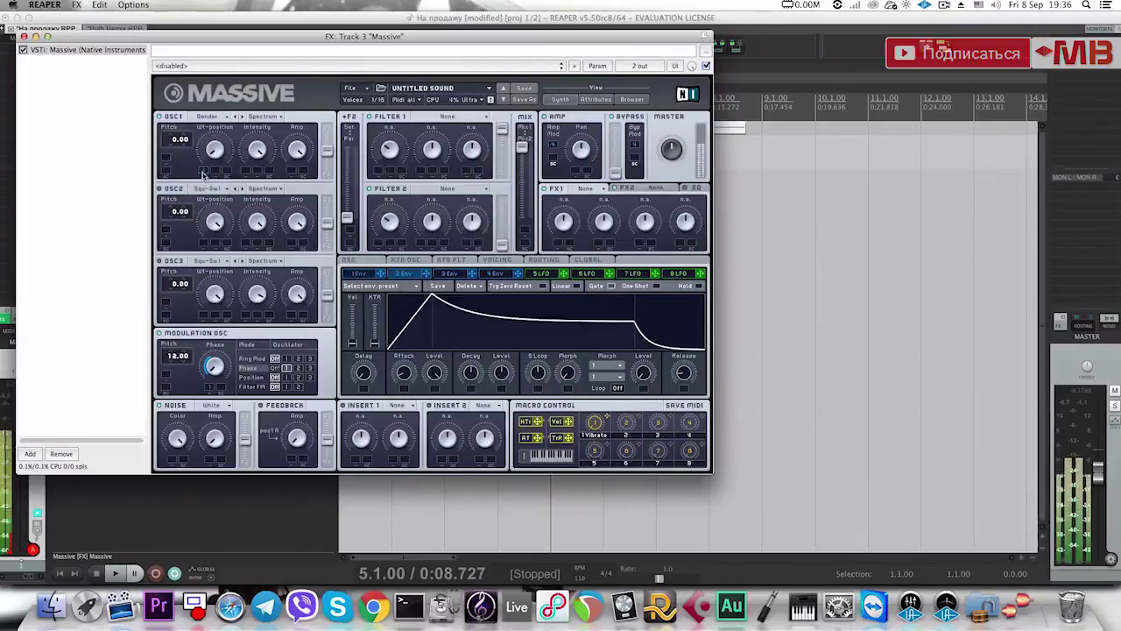
left_click_drag(457, 310, 437, 346)
left_click_drag(421, 306, 394, 304)
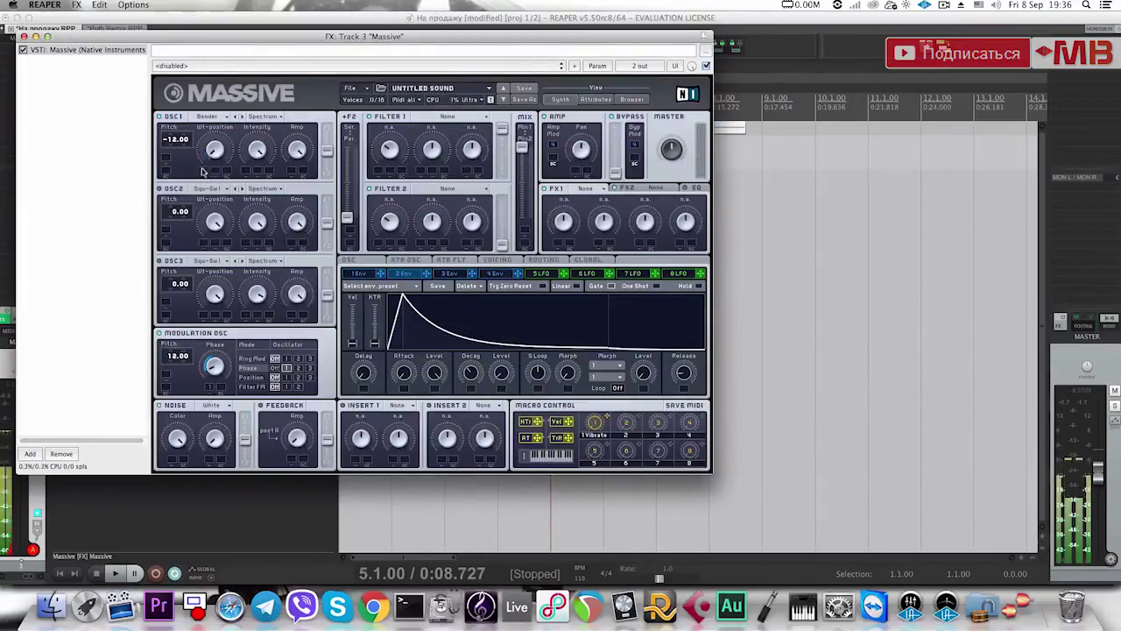
Modulate OSC1's Wt-position with envelope 2, shorten that envelope's decay and close the Massive window.
left_click_drag(202, 172, 207, 156)
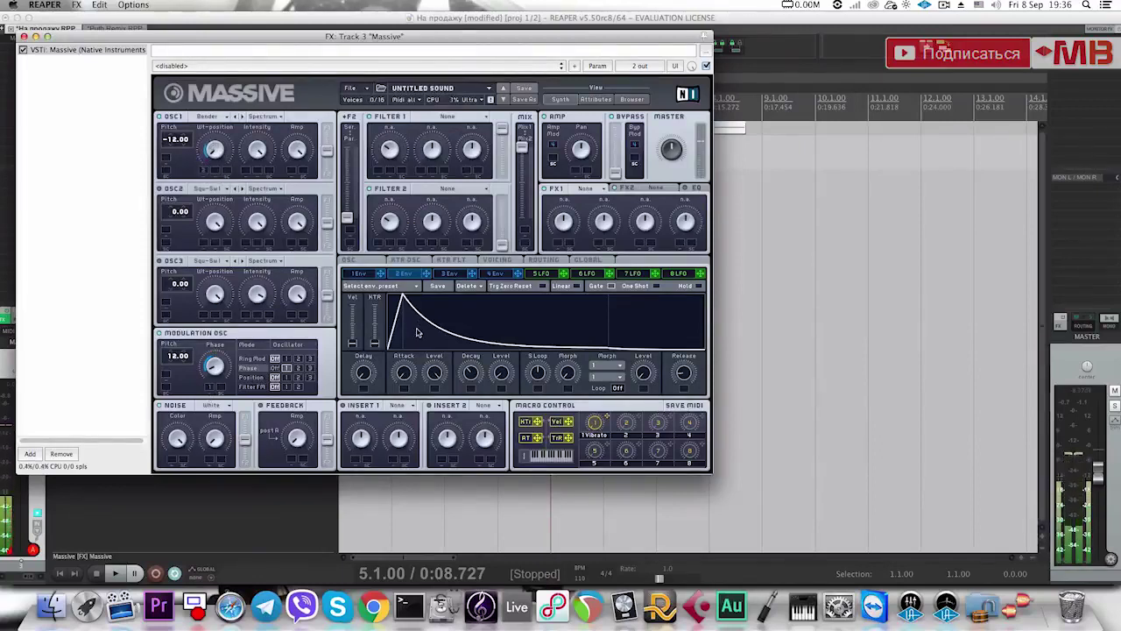
left_click_drag(467, 379, 465, 398)
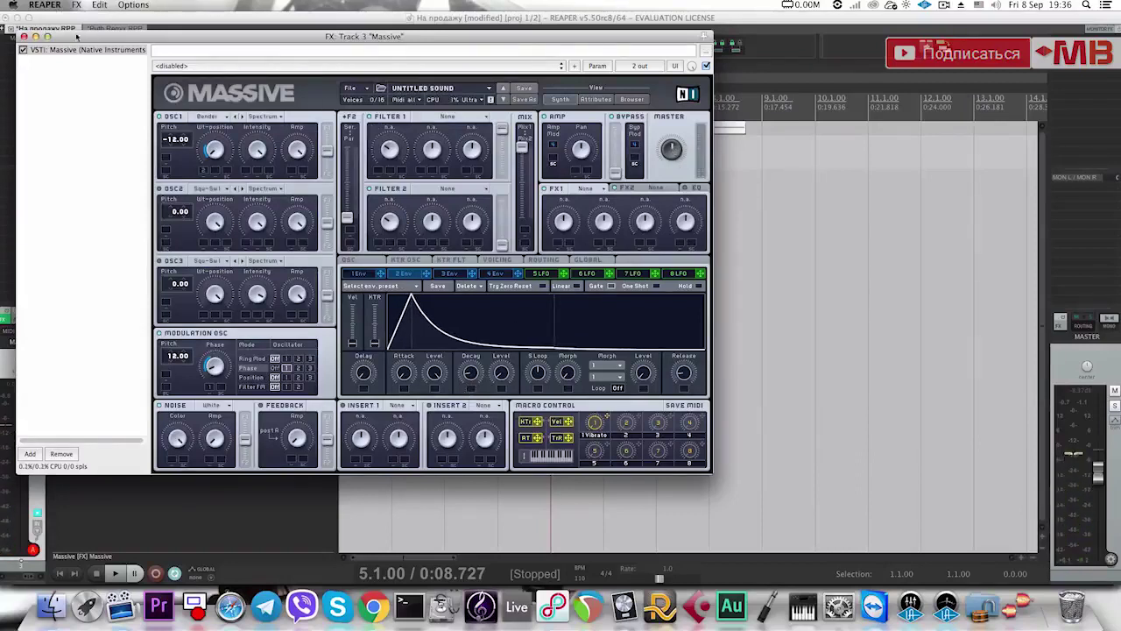
left_click(24, 37)
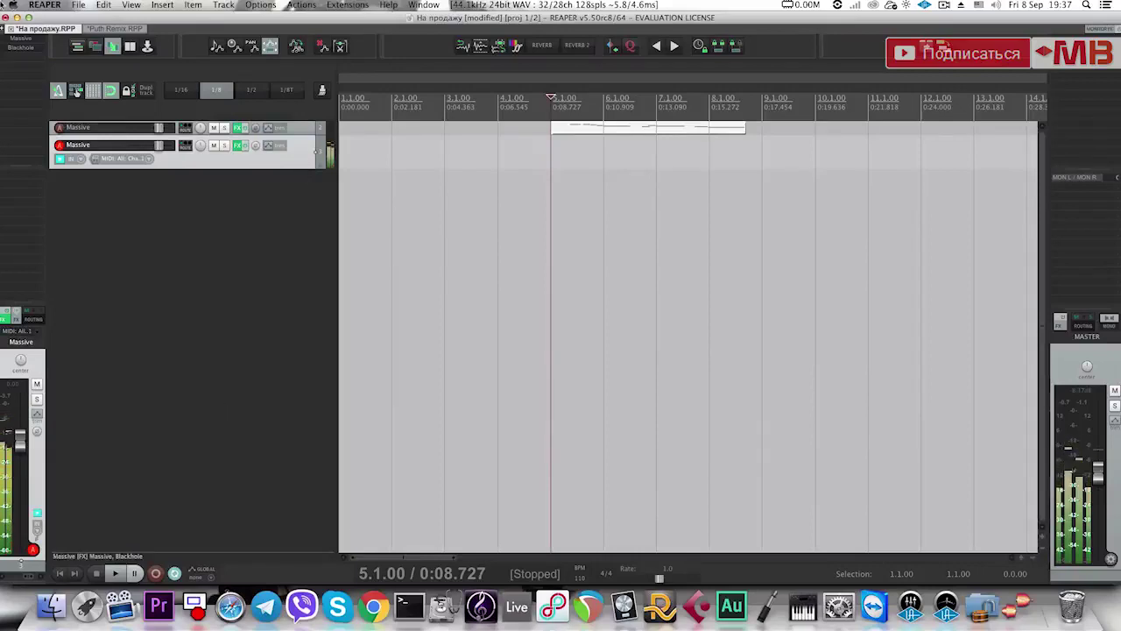
Open the Blackhole reverb on the second Massive track and set Mix to 26 and Size to 70.
left_click(19, 49)
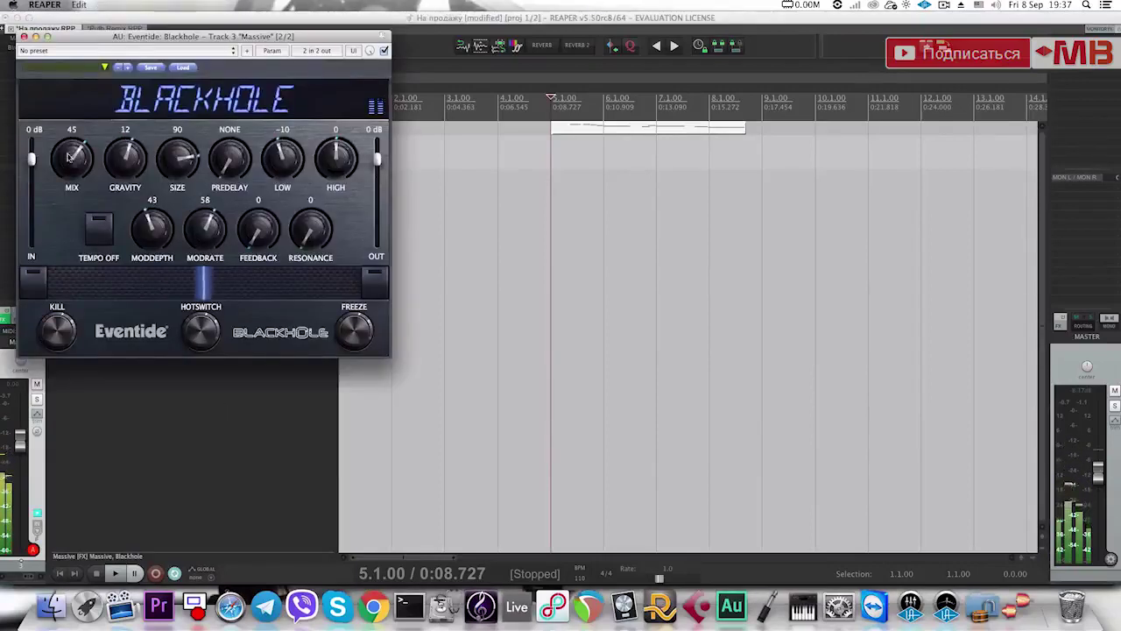
left_click_drag(72, 162, 73, 187)
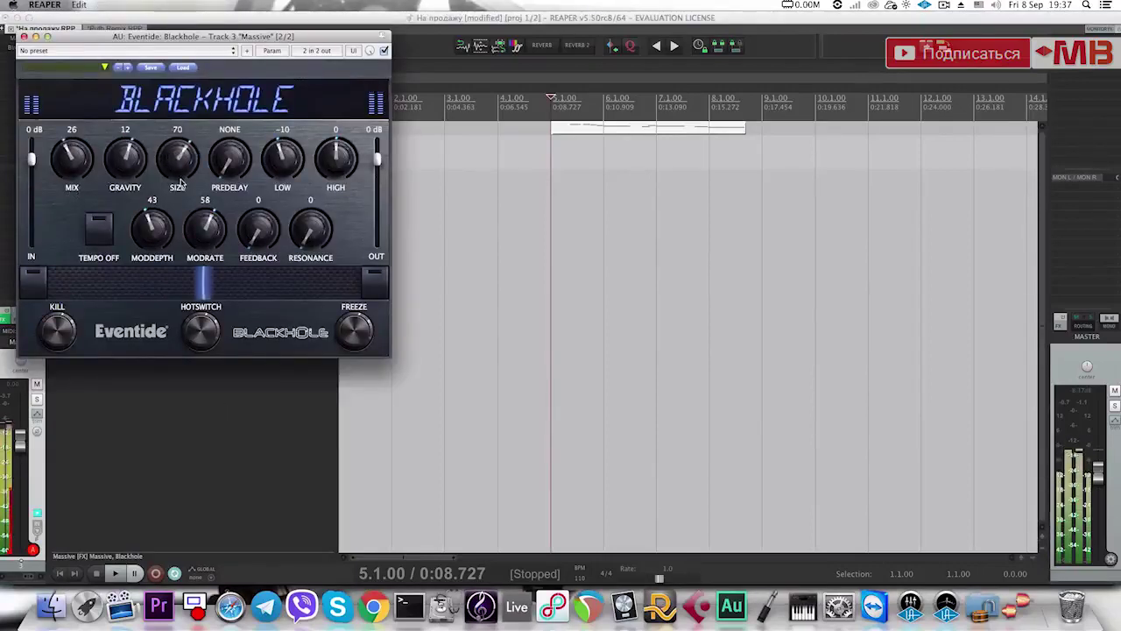
Replay the "Ghost Town" reference in Chrome from about 0:55, then from an earlier point, and return to REAPER.
left_click(374, 606)
left_click_drag(256, 391, 231, 392)
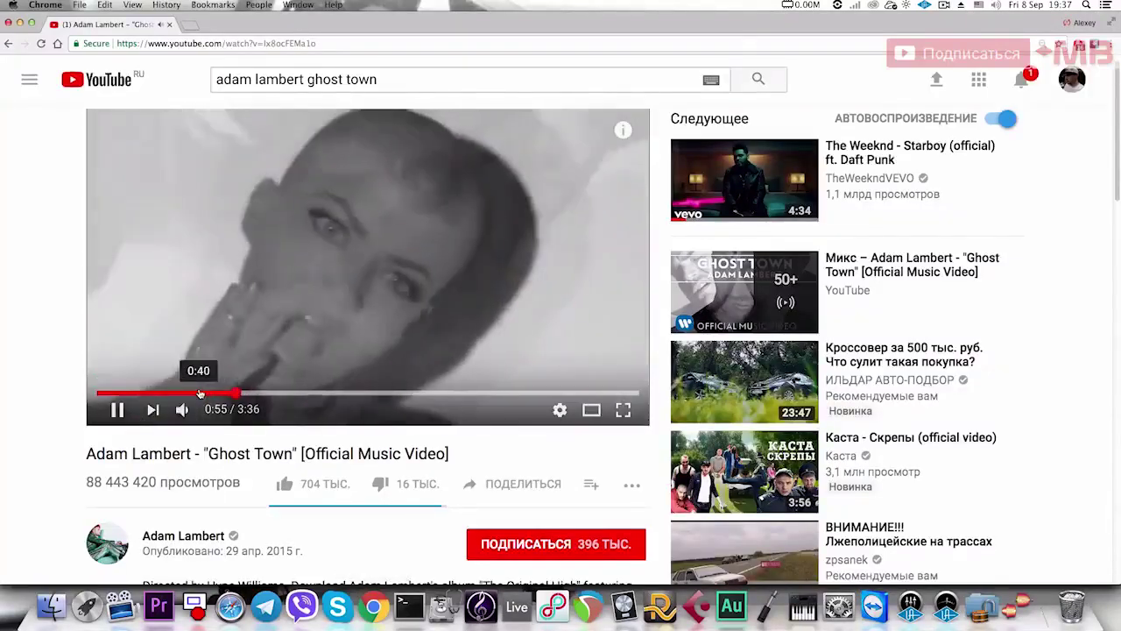
left_click(208, 392)
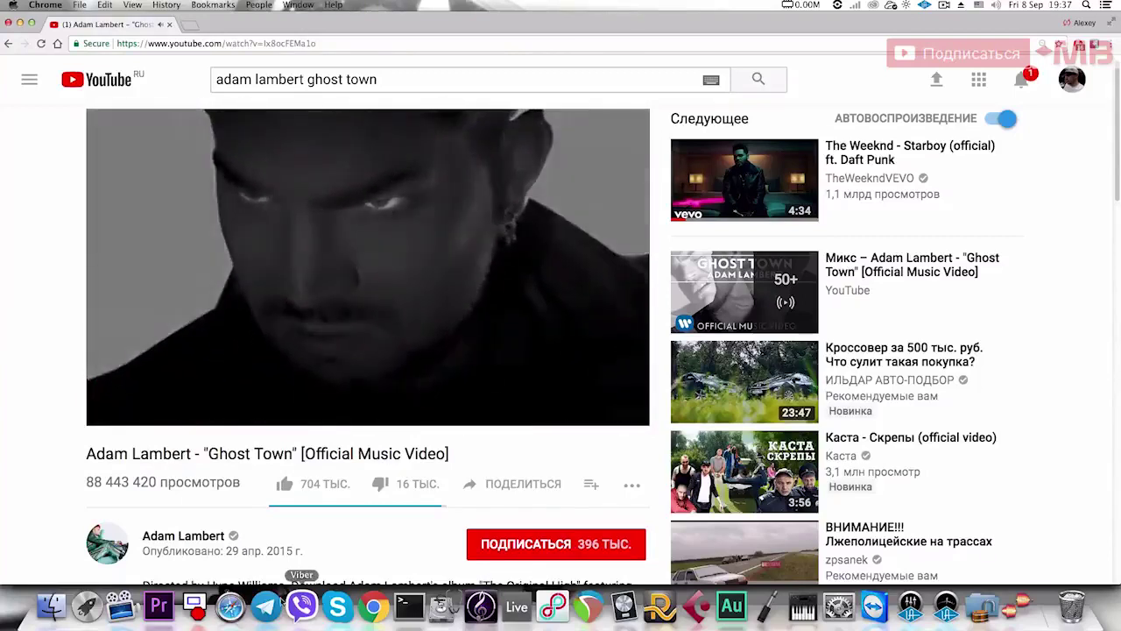
left_click(590, 606)
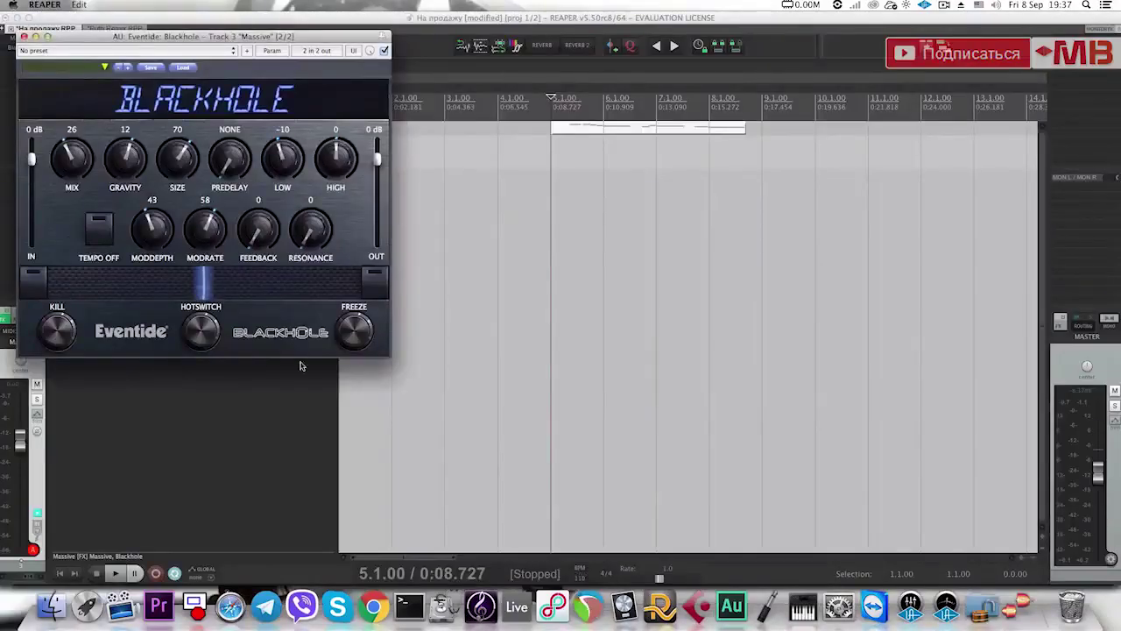
Close the Blackhole window, check the reference video in Chrome once more and return to REAPER.
left_click(777, 142)
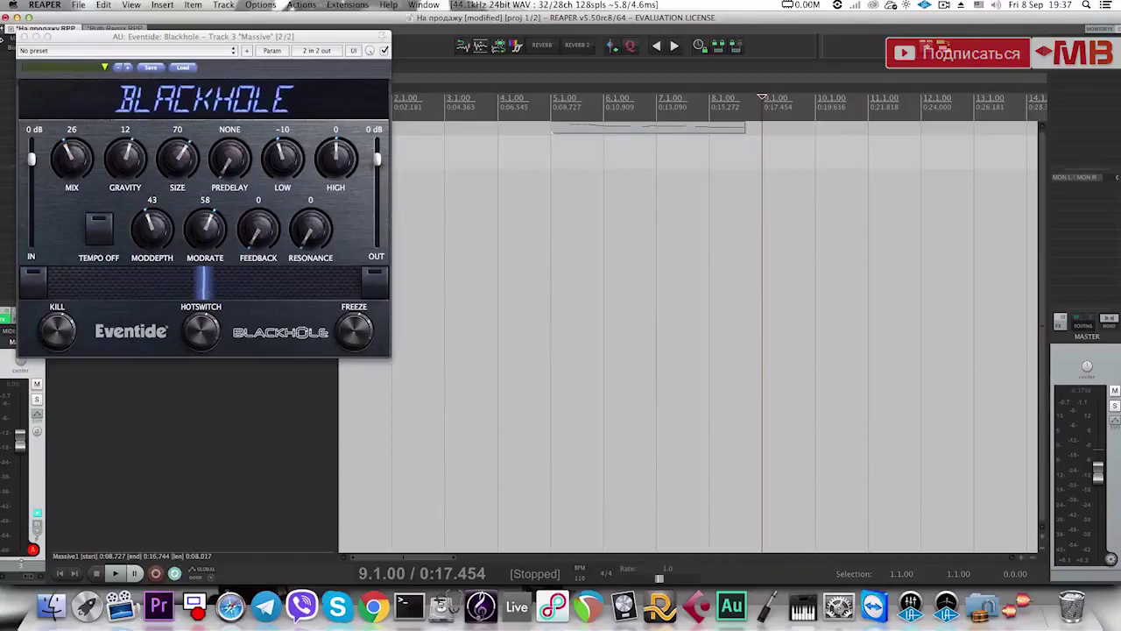
left_click(24, 37)
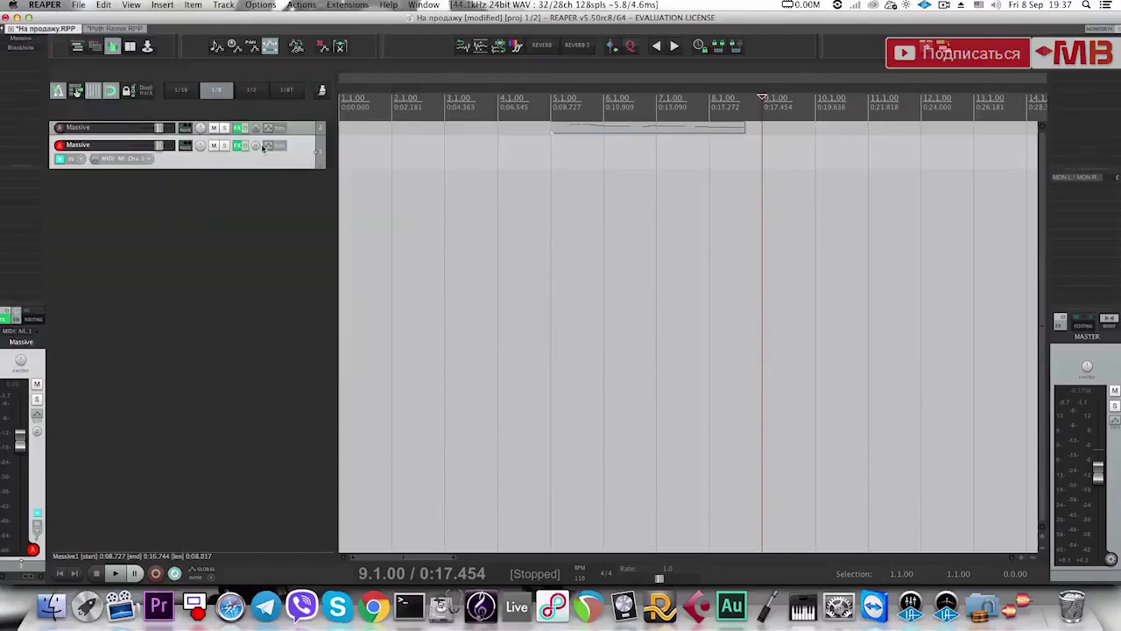
left_click(373, 606)
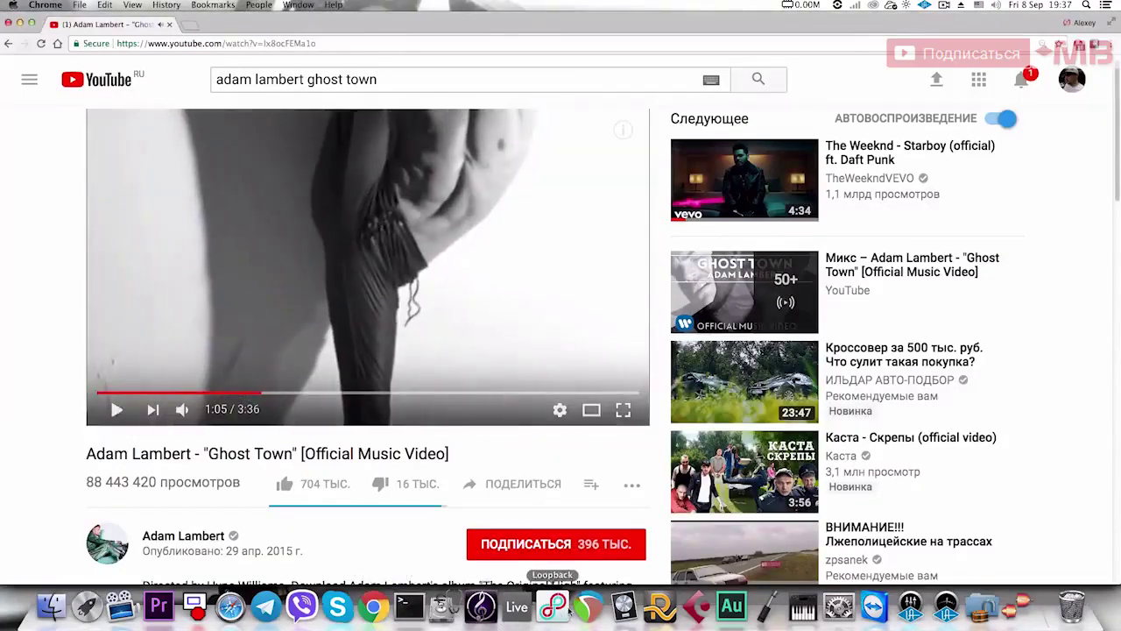
left_click(584, 610)
Start playback at 4.1.00 and capture the played melody as a MIDI item on the second Massive track from bar 5.
left_click(552, 149)
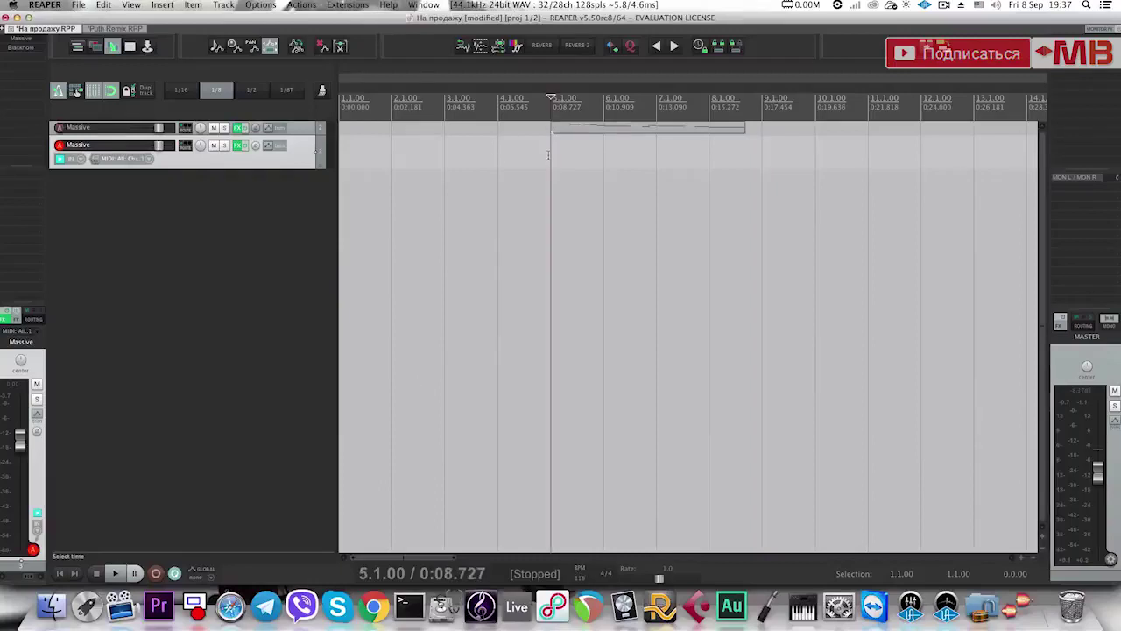
left_click(523, 155)
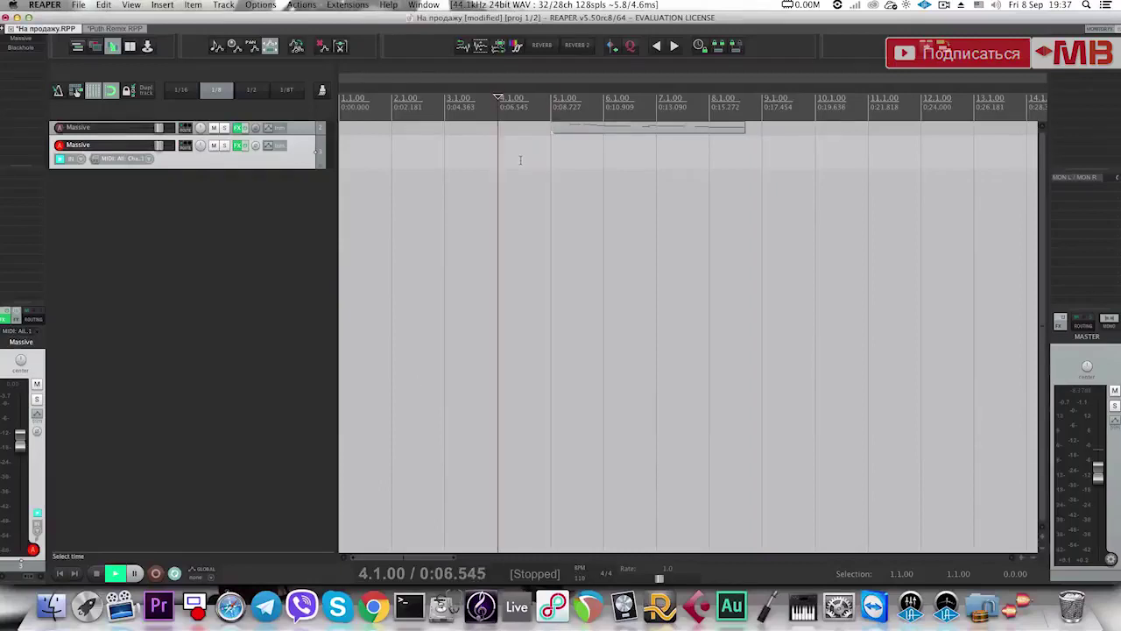
key("space")
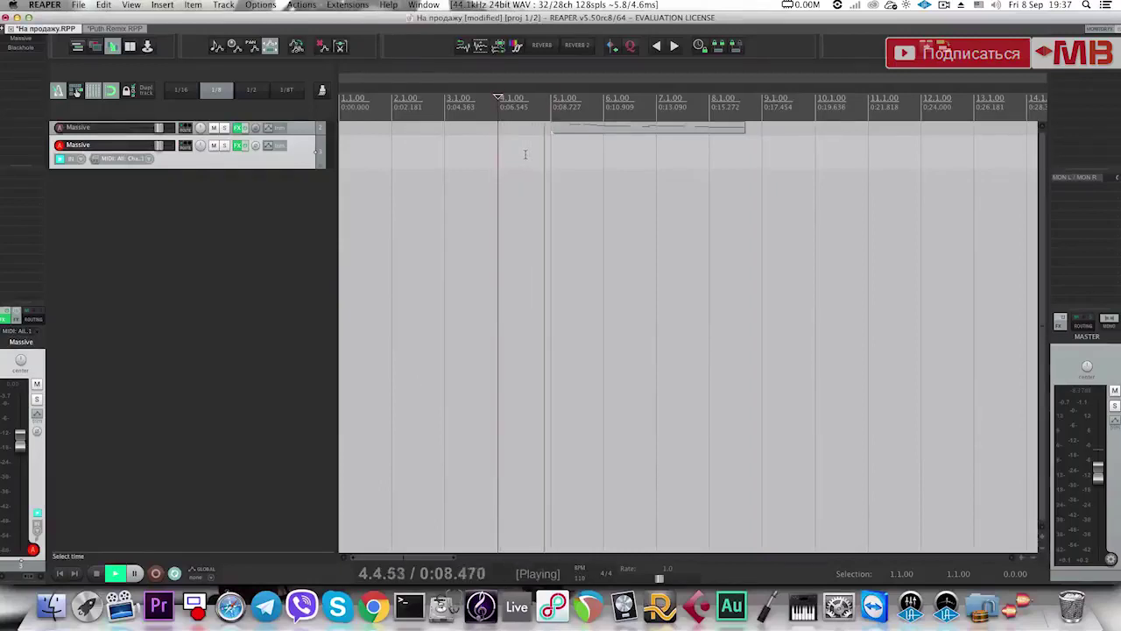
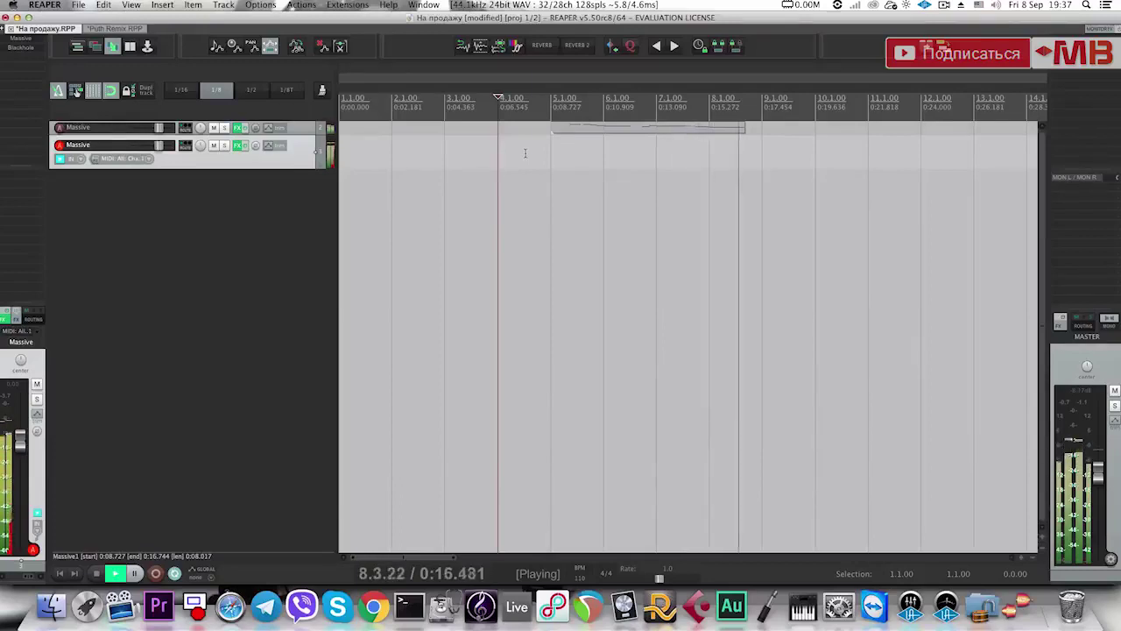
key("space")
key("super+z")
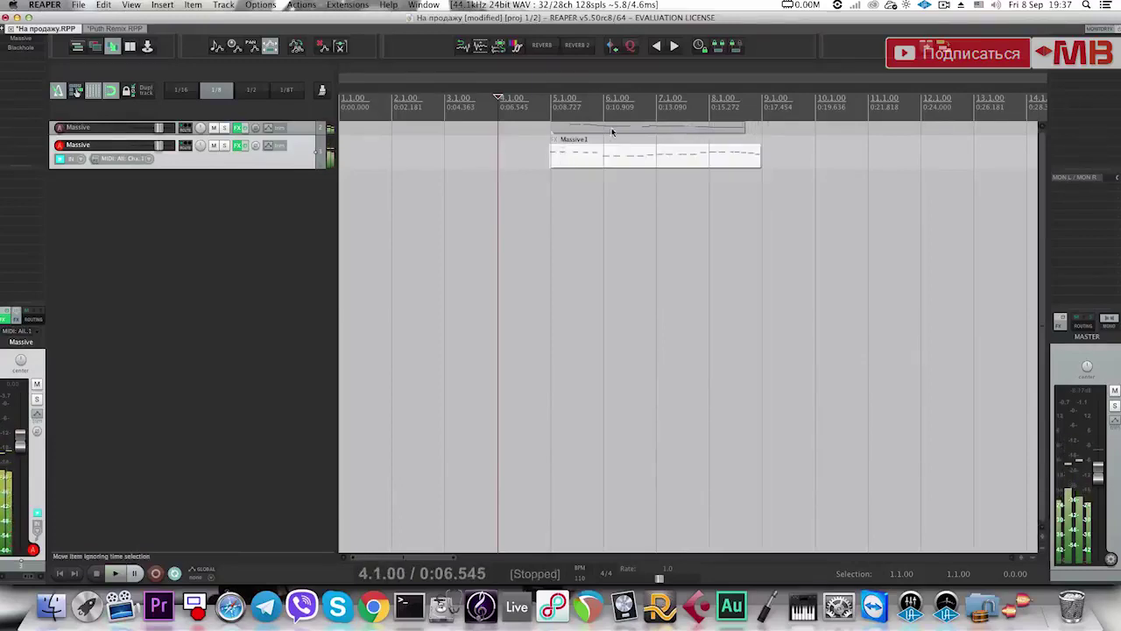
key("Page_Down")
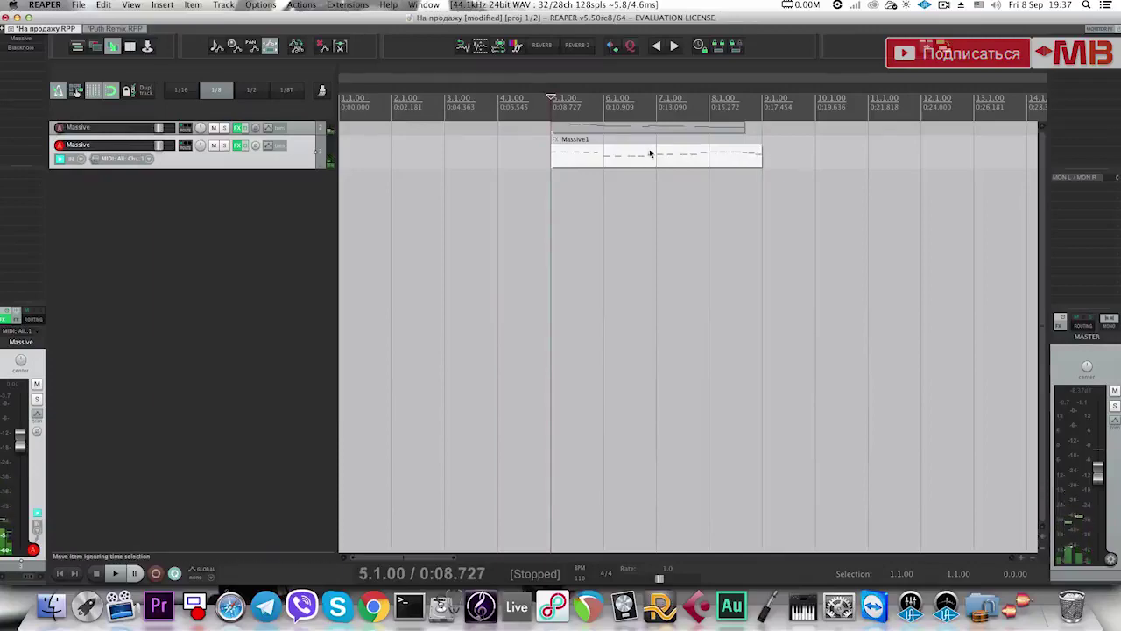
Open the captured melody item in the MIDI editor and enlarge the editor over the arrangement.
double_click(600, 159)
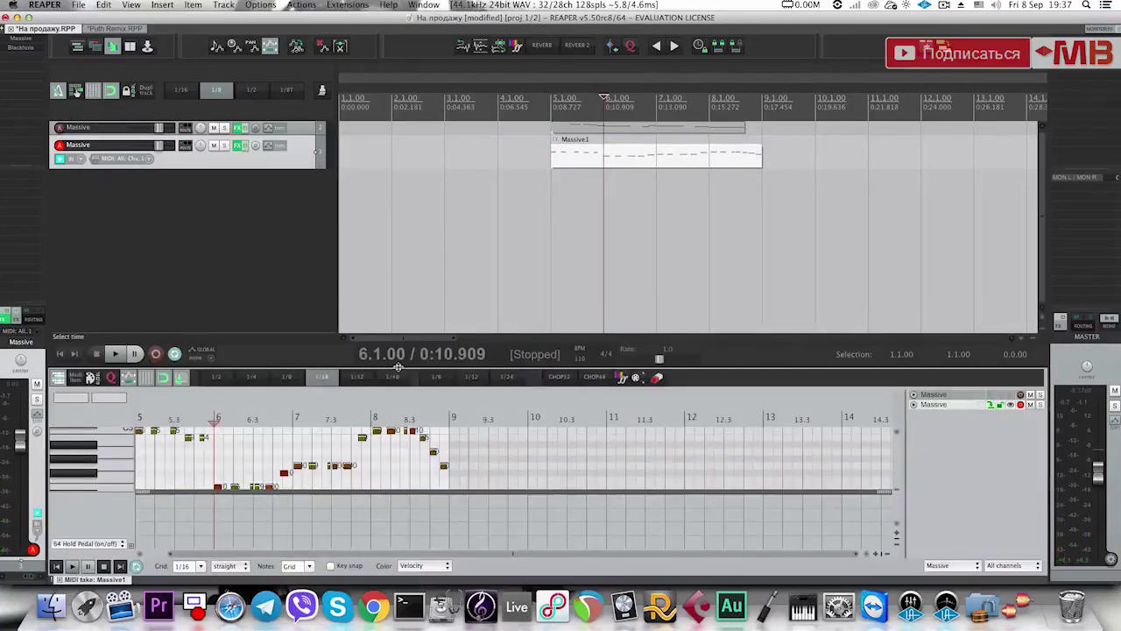
left_click_drag(398, 366, 397, 185)
scroll(235, 385, "up", 4)
left_click(288, 338)
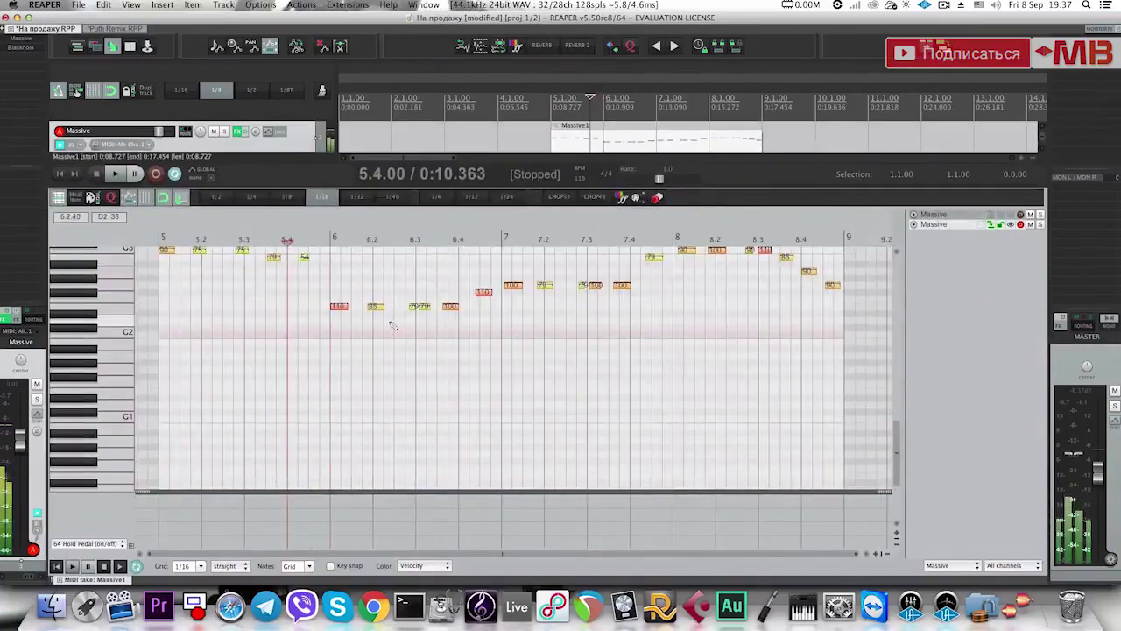
Quantize the captured melody's notes in the MIDI editor to a straight 1/16 grid.
scroll(412, 316, "up", 2)
key("ctrl+q")
left_click(543, 97)
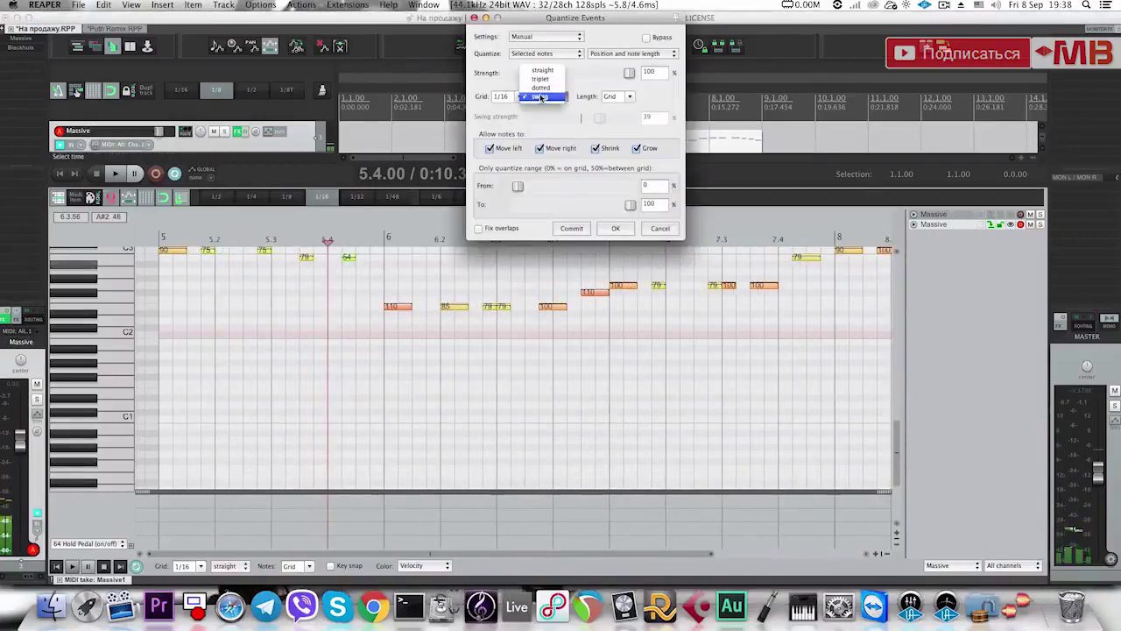
key("Escape")
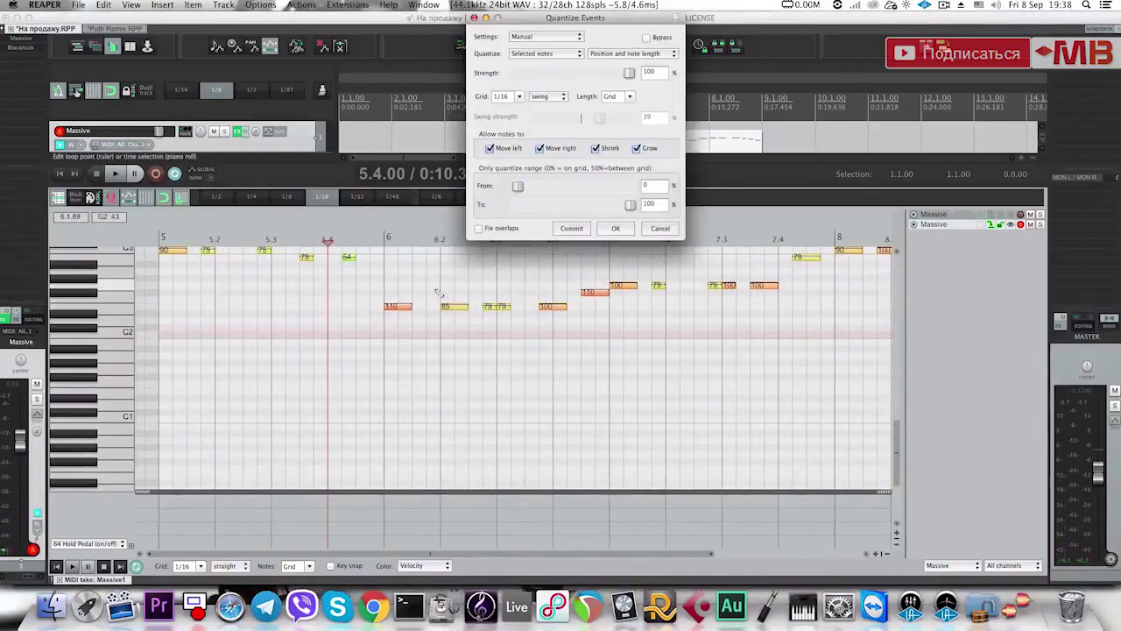
key("Escape")
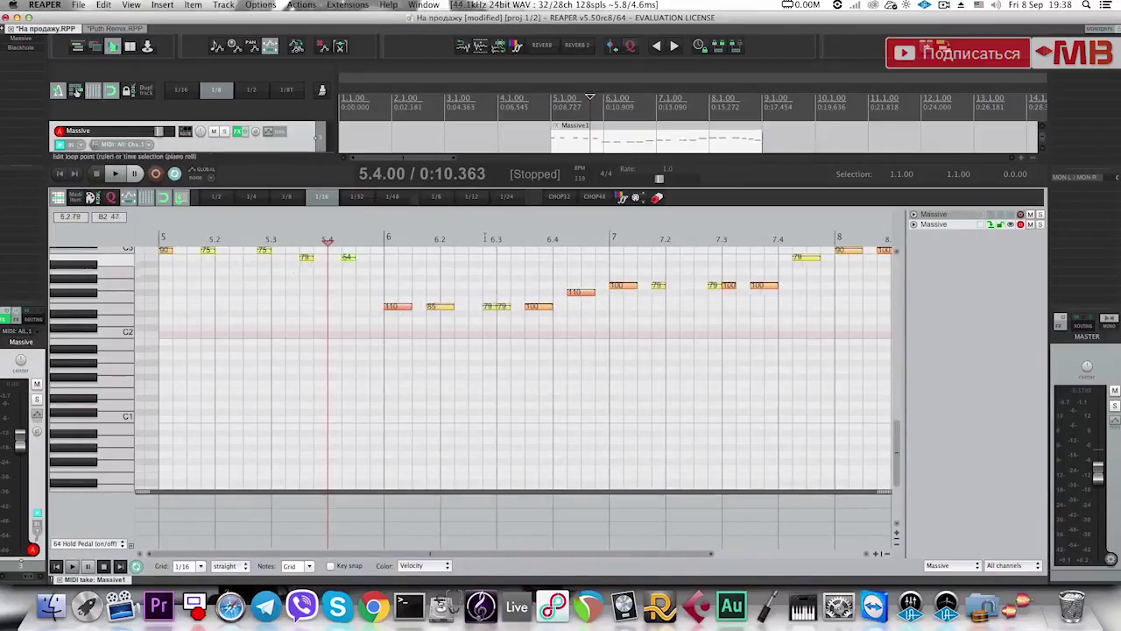
Quantize the melody notes to a 1/16 swing grid with a swing strength of 58%.
key("q")
left_click(543, 97)
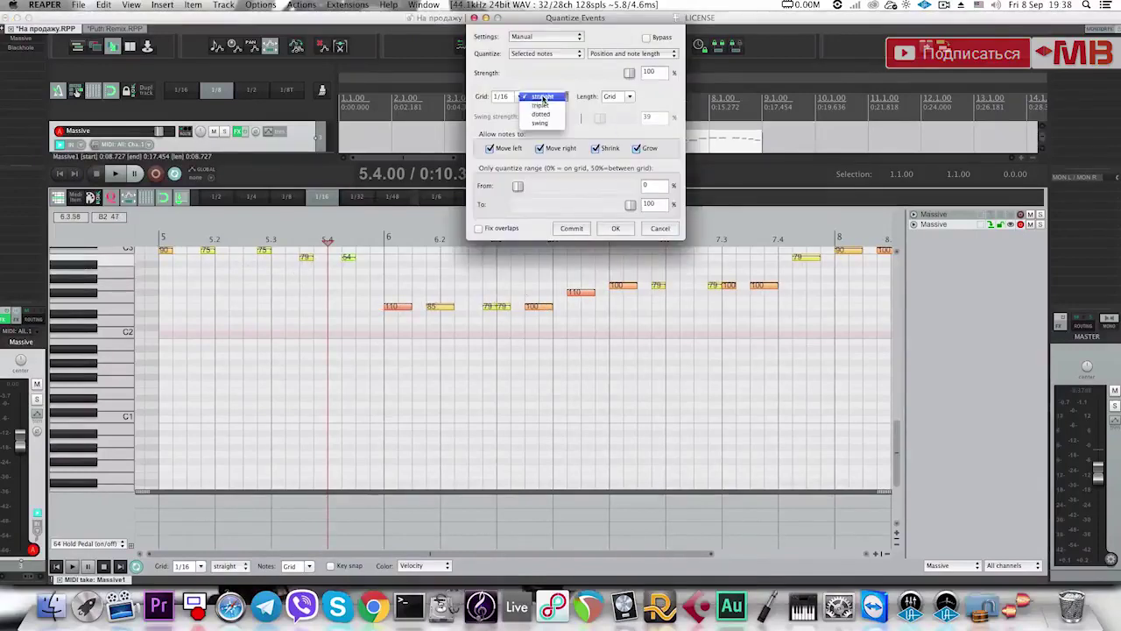
left_click(542, 123)
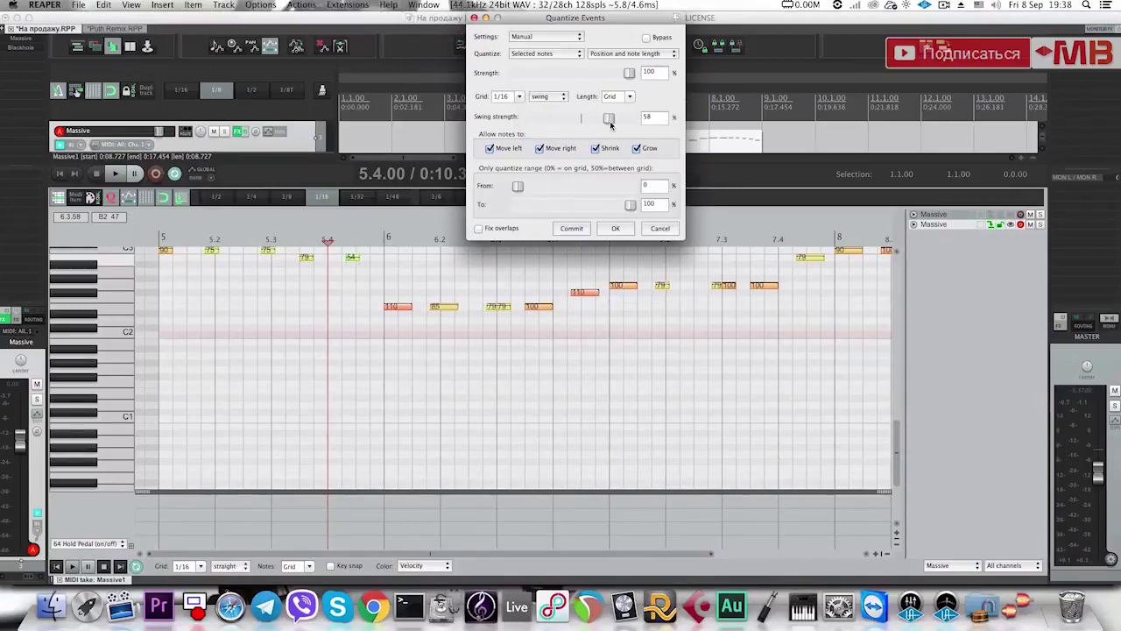
left_click(615, 228)
Close the MIDI editor and play the arrangement from bar 5 to hear the swung melody.
key("space")
key("space")
left_click(556, 146)
key("space")
key("Escape")
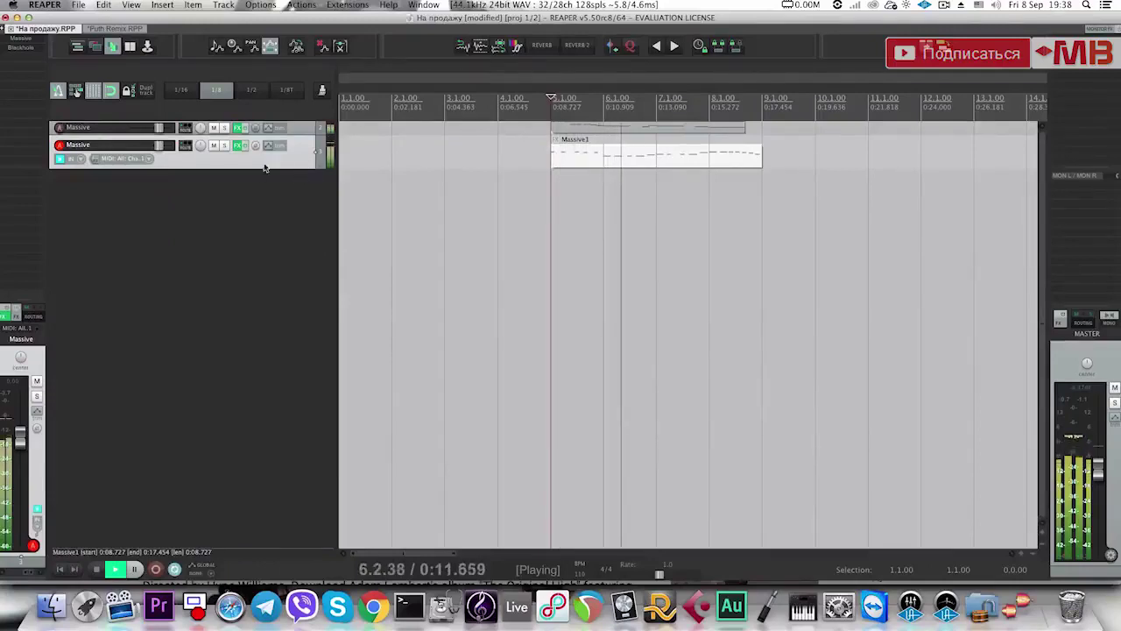
Reopen the melody item in an enlarged MIDI editor, shorten all its notes together and resume playback.
double_click(587, 158)
left_click_drag(429, 366, 421, 232)
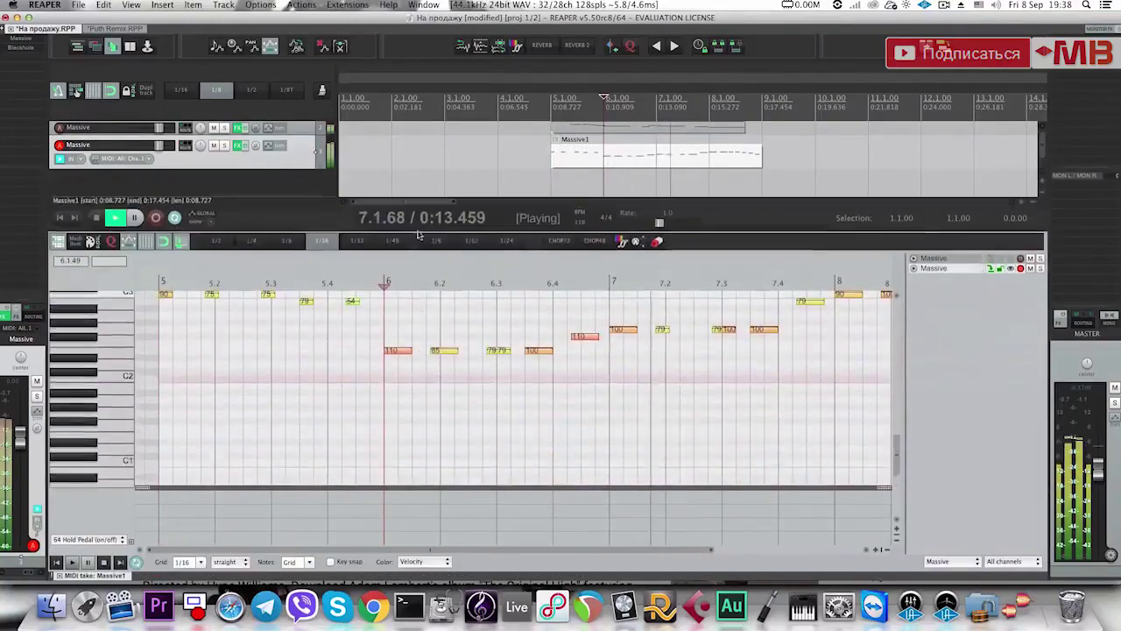
key("space")
key("super+a")
mouse_move(411, 349)
left_mouse_down()
mouse_move(350, 346)
mouse_move(395, 350)
left_mouse_up()
key("space")
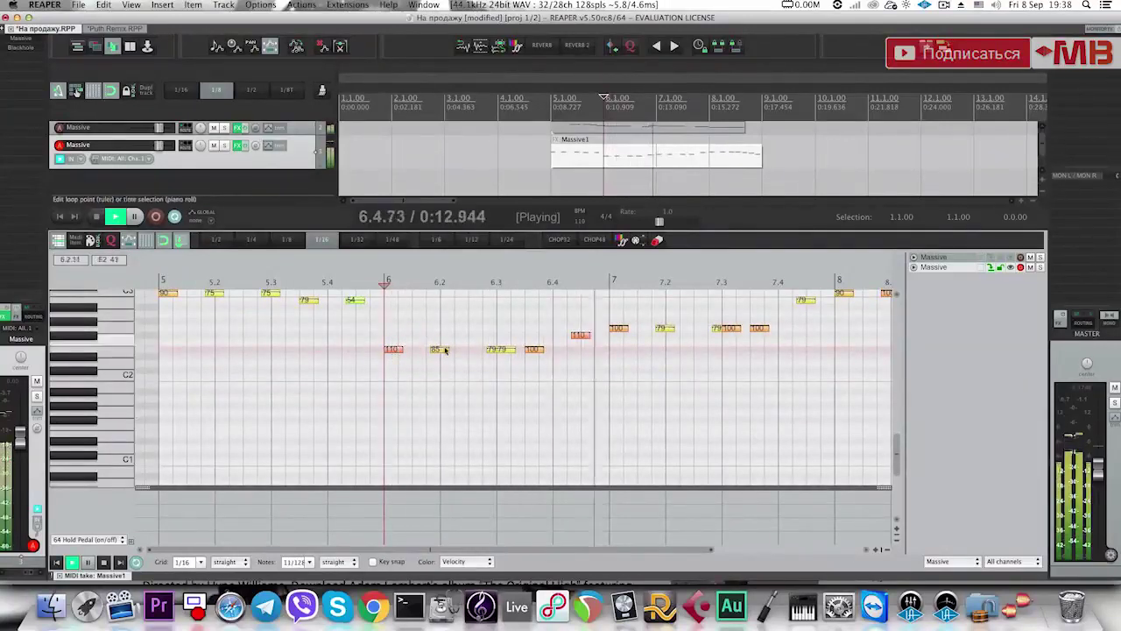
Shorten all the melody notes further to a length of 7/128 and restart playback.
left_click(502, 351)
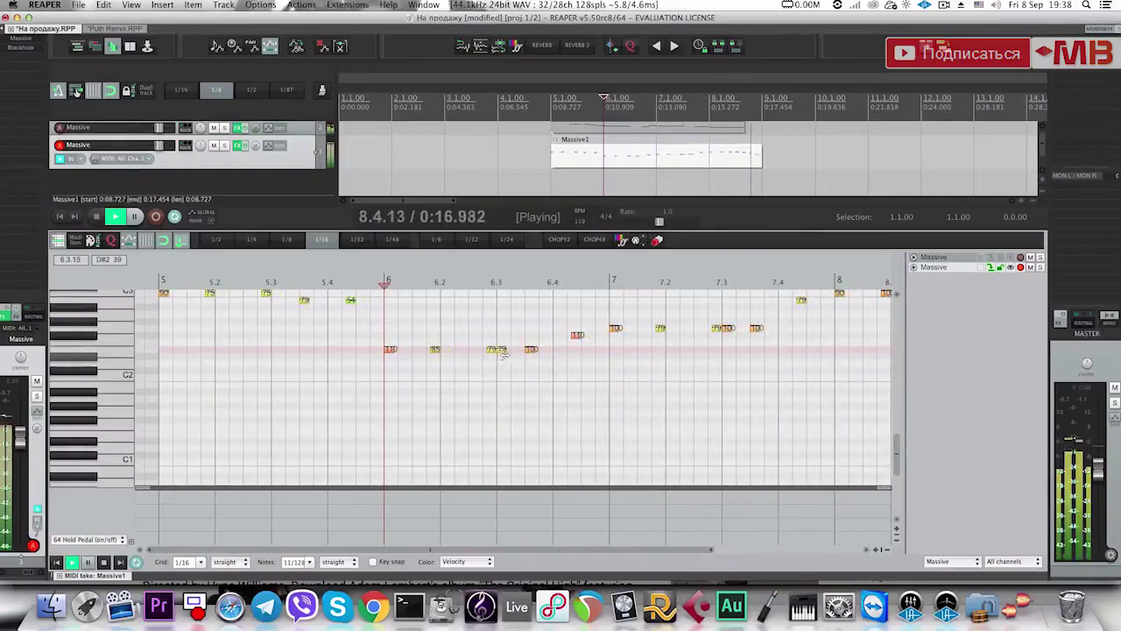
left_click(506, 354)
key("space")
key("space")
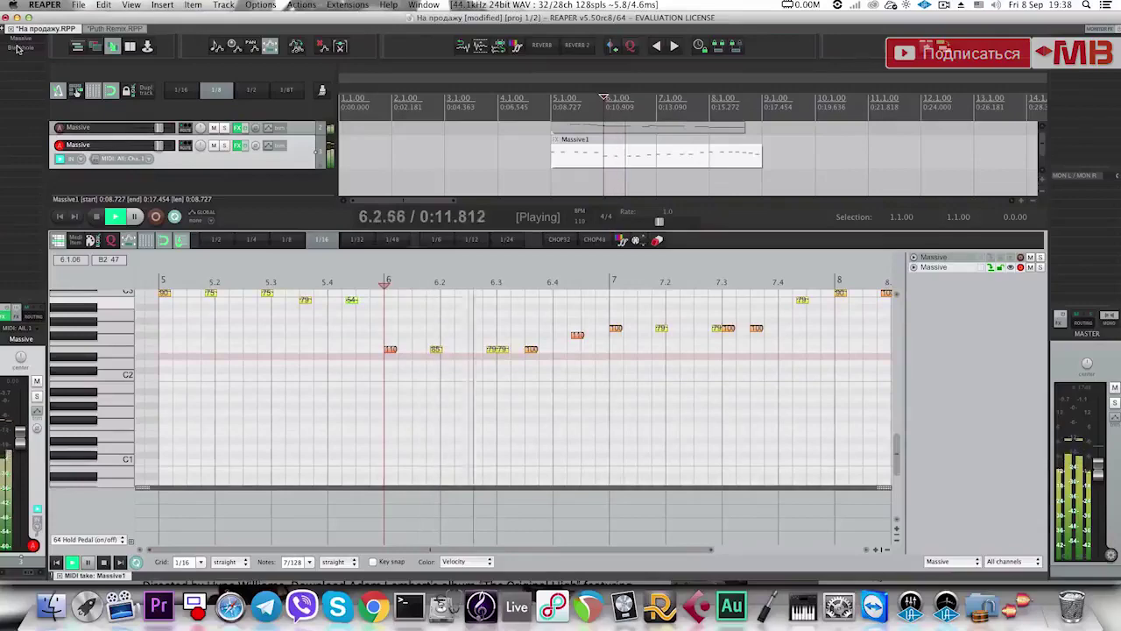
Open Massive on the melody track, display its fourth envelope and stop playback.
left_click(22, 39)
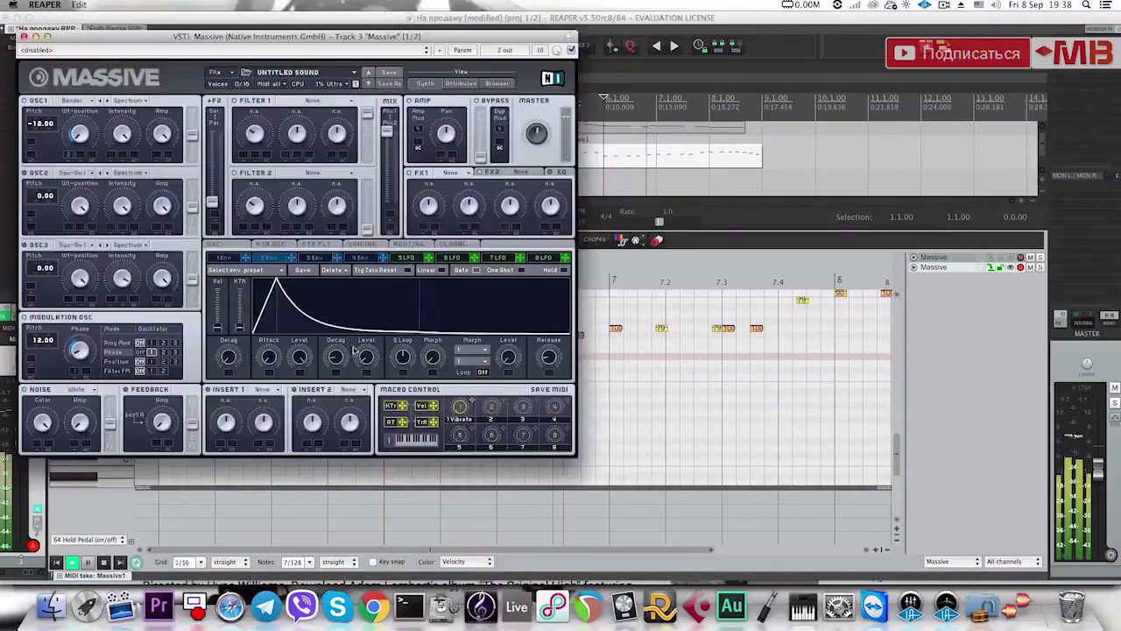
left_click(364, 257)
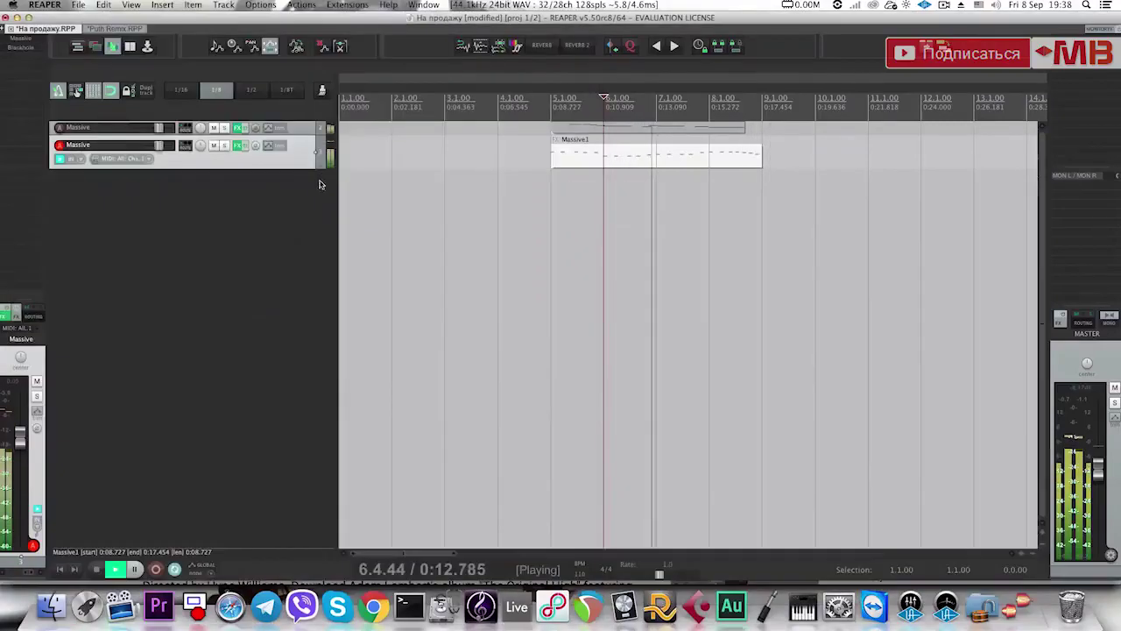
key("space")
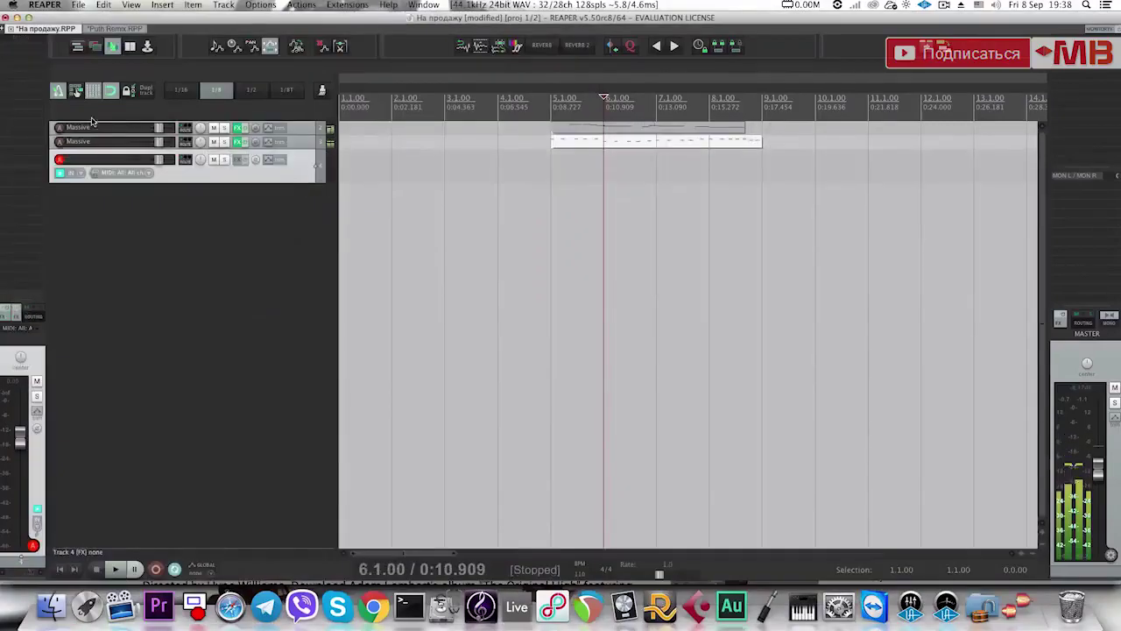
left_click(18, 44)
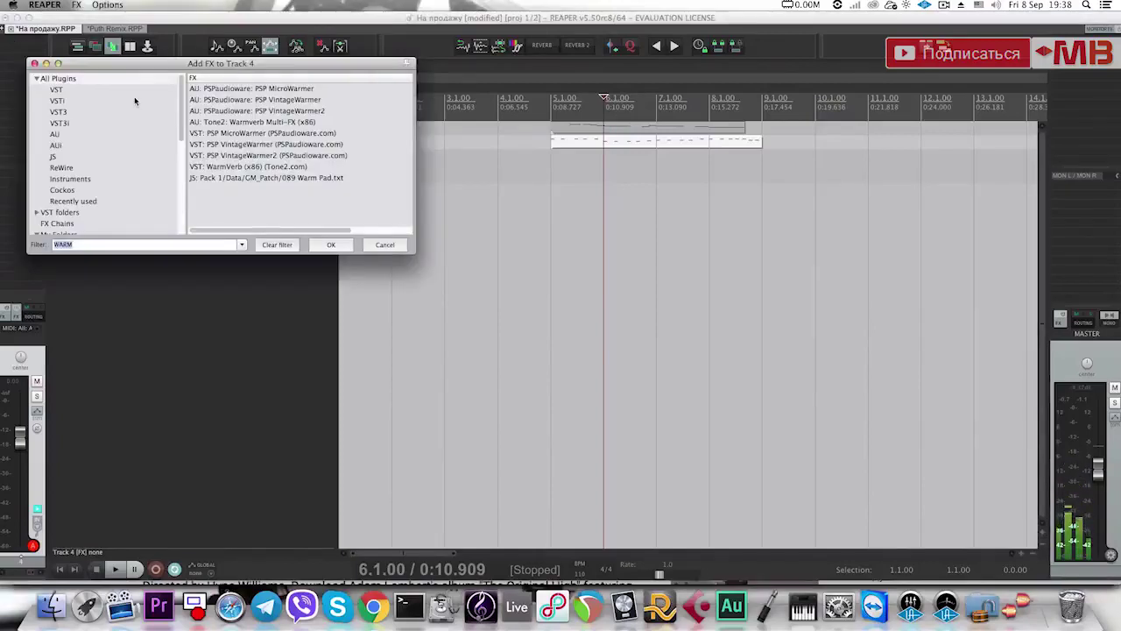
type("Kick")
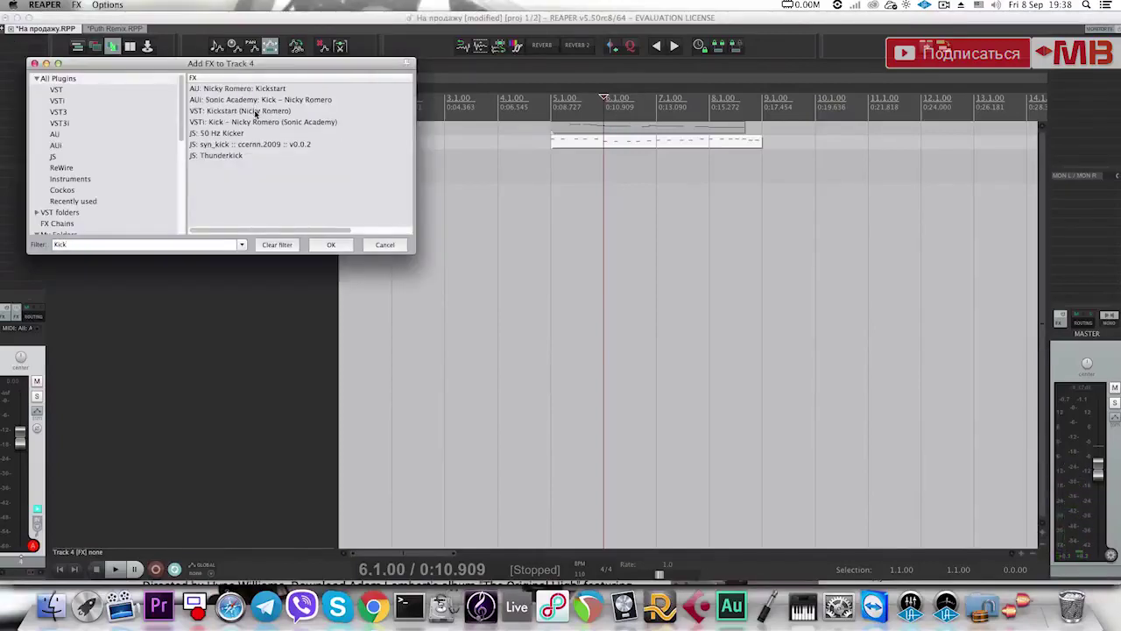
left_click(256, 111)
left_click(329, 245)
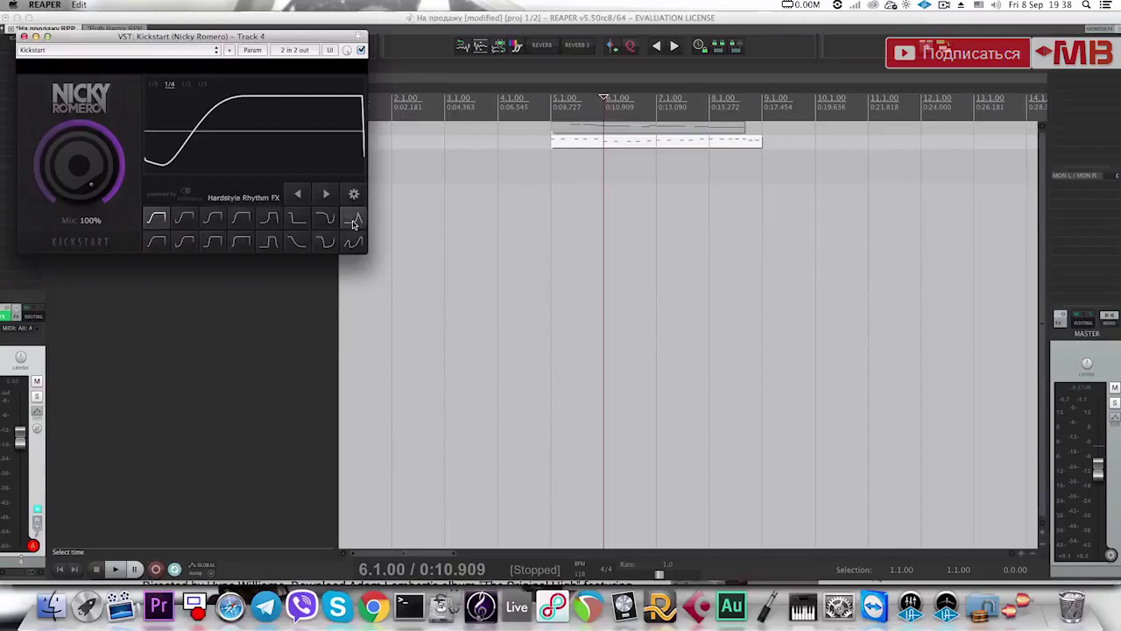
left_click(24, 37)
left_click(237, 158, "alt")
Add the AUi Sonic Academy Kick – Nicky Romero instrument to track 4 and repeat its captured one-bar MIDI item through bar 8.
left_click(237, 159)
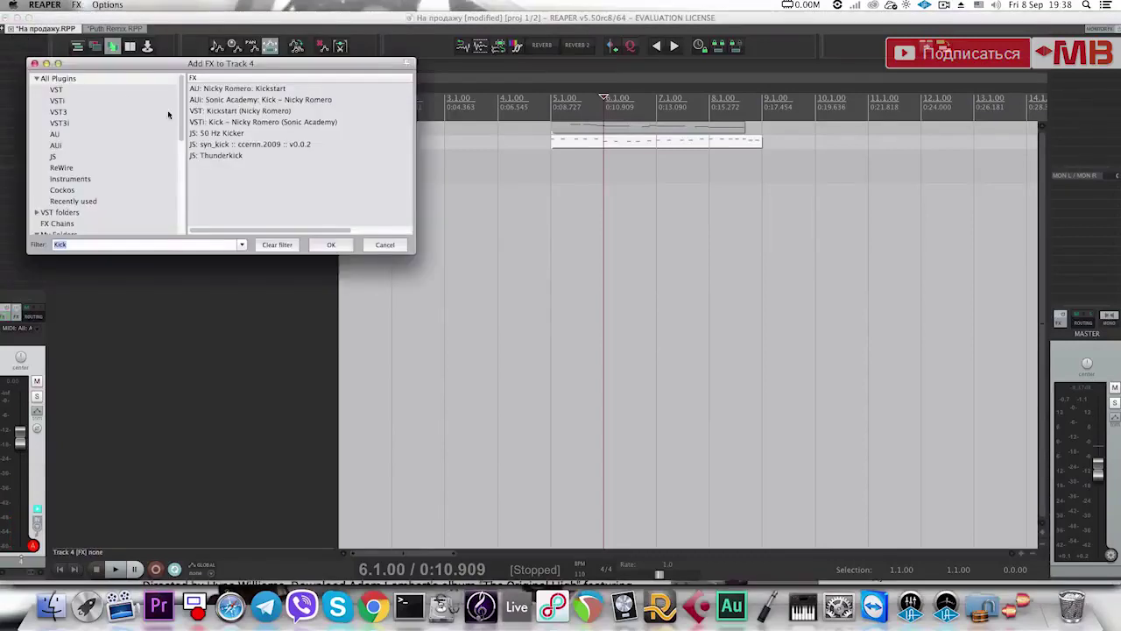
left_click(258, 100)
left_click(344, 246)
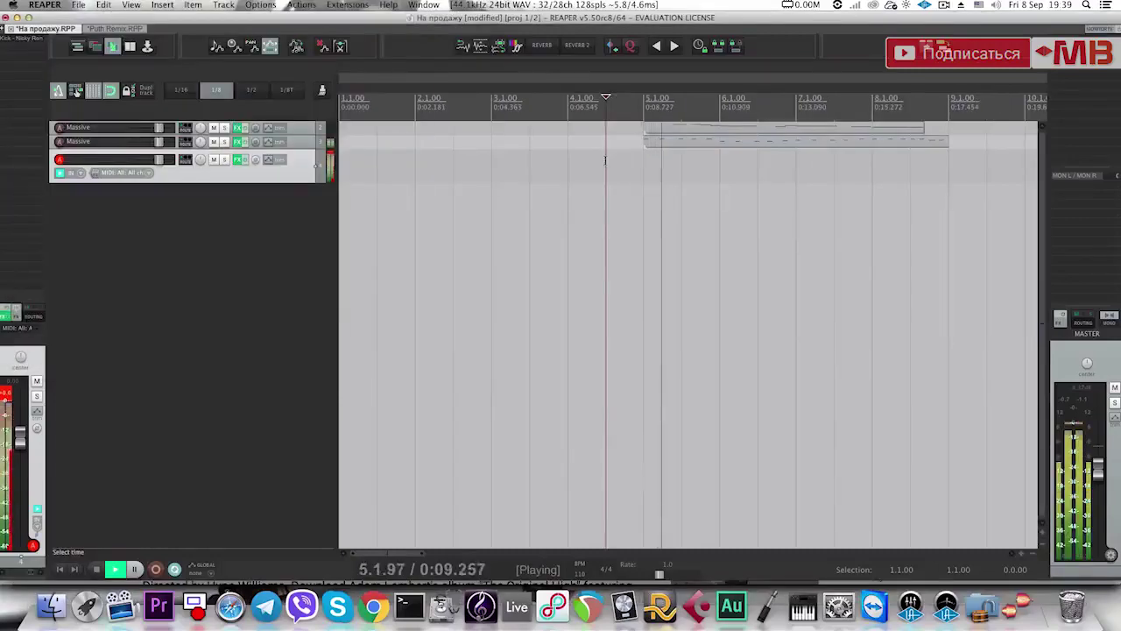
key("space")
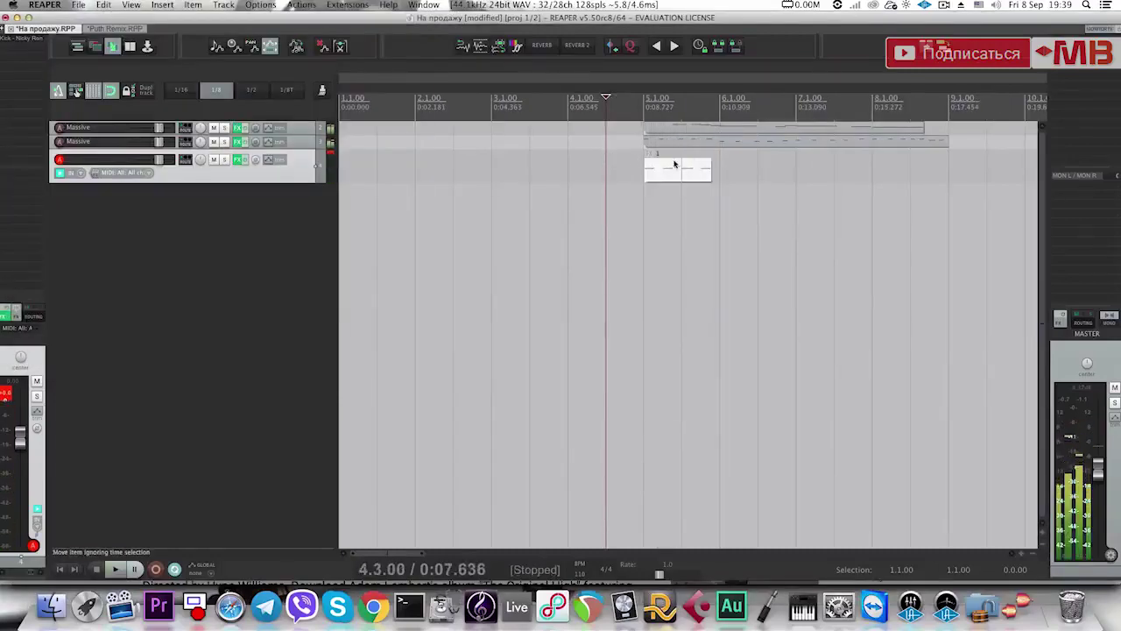
left_click_drag(673, 165, 710, 173)
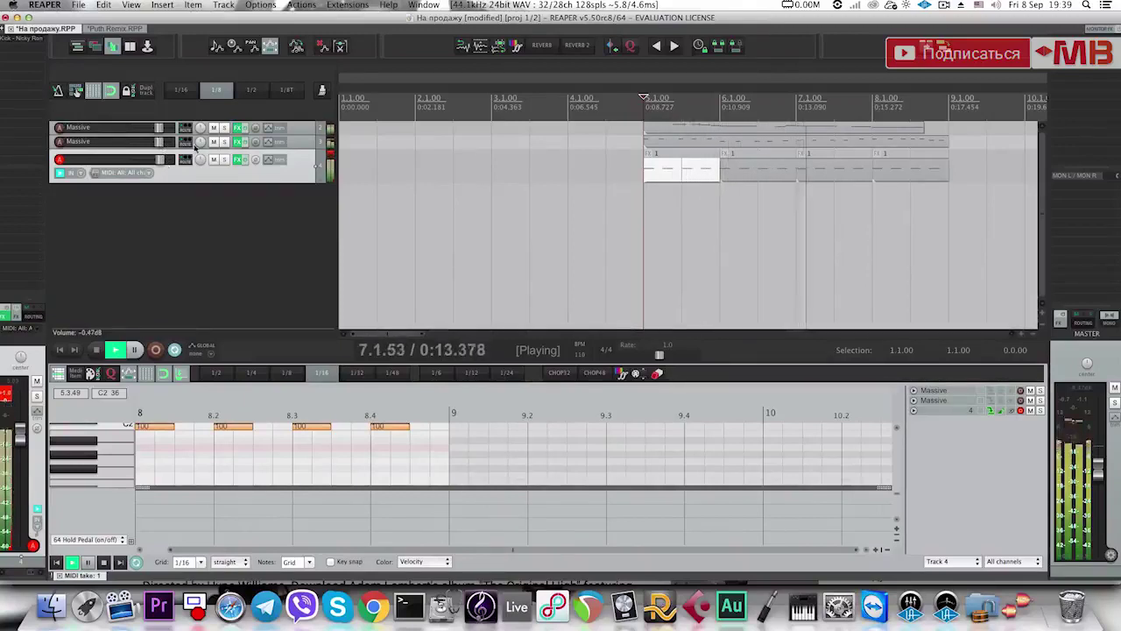
Select all four kick items, stop playback and set the project tempo to 115 BPM.
left_click(880, 176, "shift")
key("space")
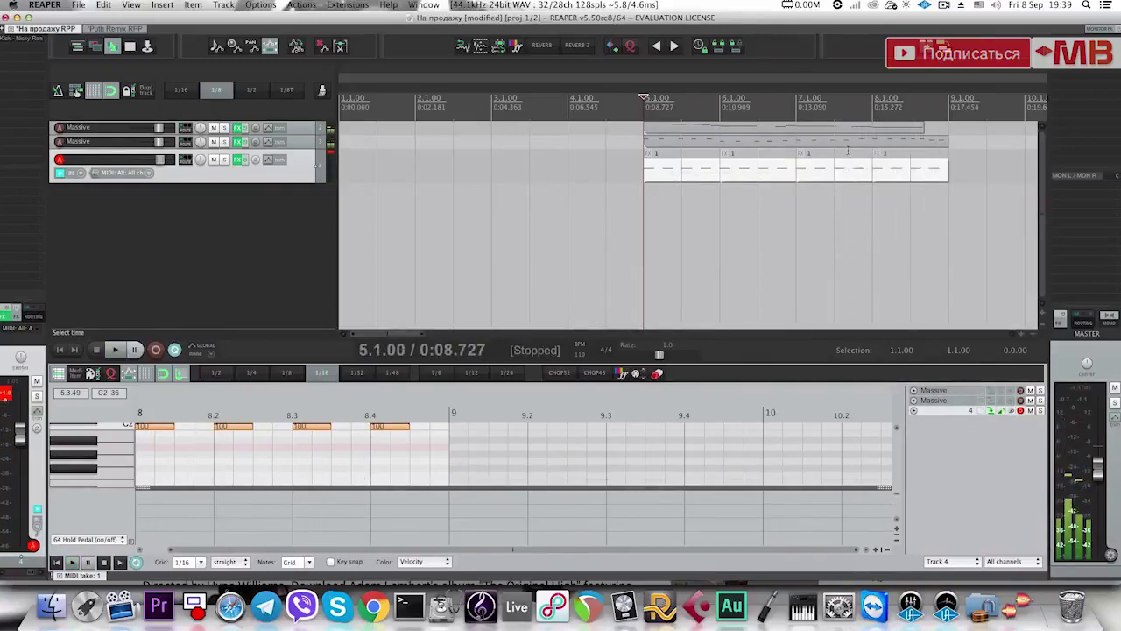
left_click(584, 354)
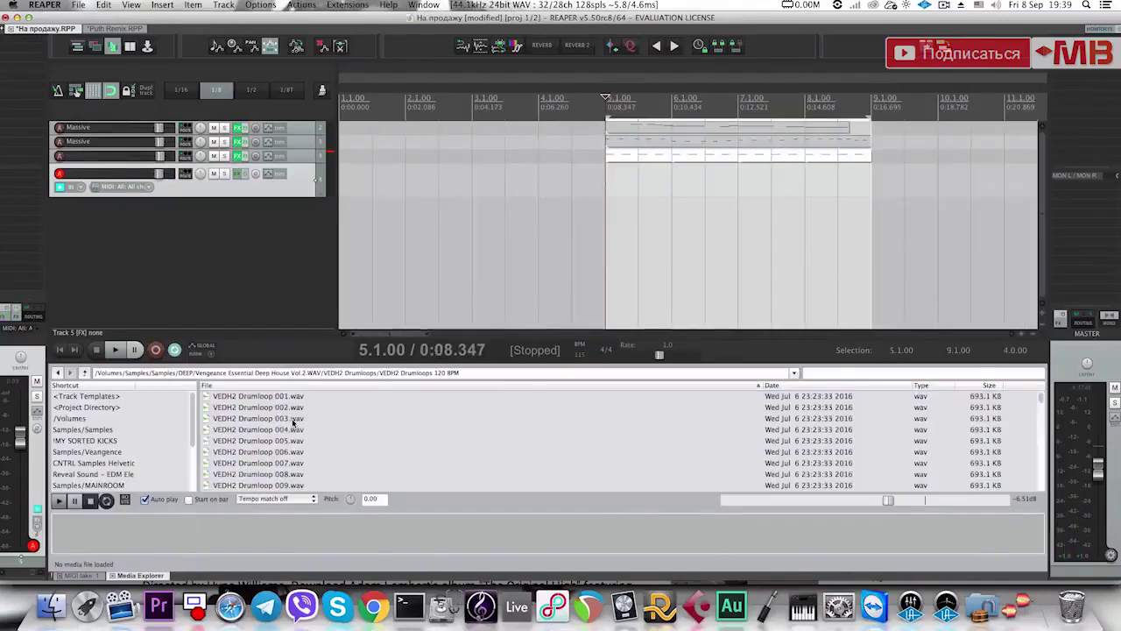
Audition the VEDH2 120 BPM drum loops in the Media Explorer and place VEDH2 Drumloop 011.wav on the empty track at bar 5.
key("Down")
key("Down")
key("Down")
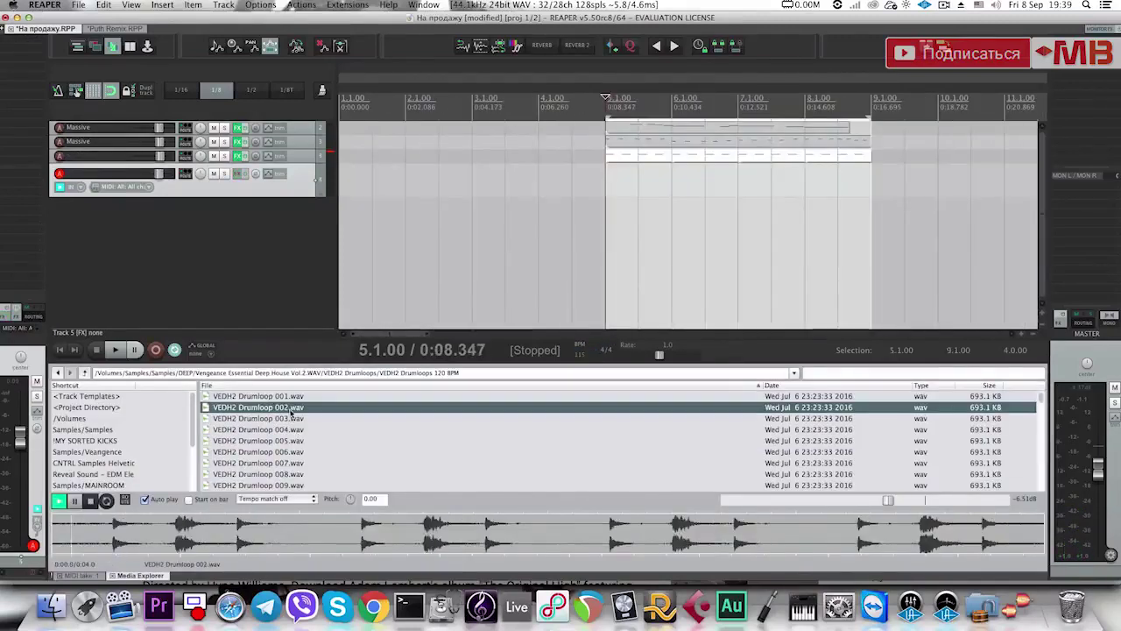
key("Down")
key("Down")
key("Down")
key("Down")
key("Down")
key("Down")
key("Down")
key("Down")
key("Down")
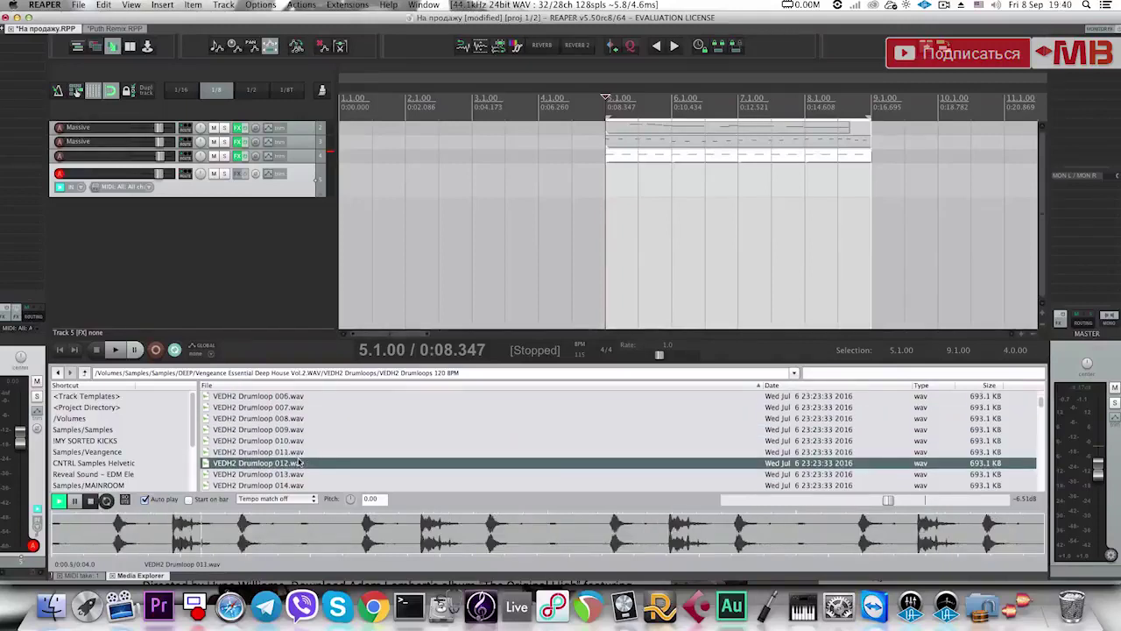
left_click_drag(287, 442, 614, 191)
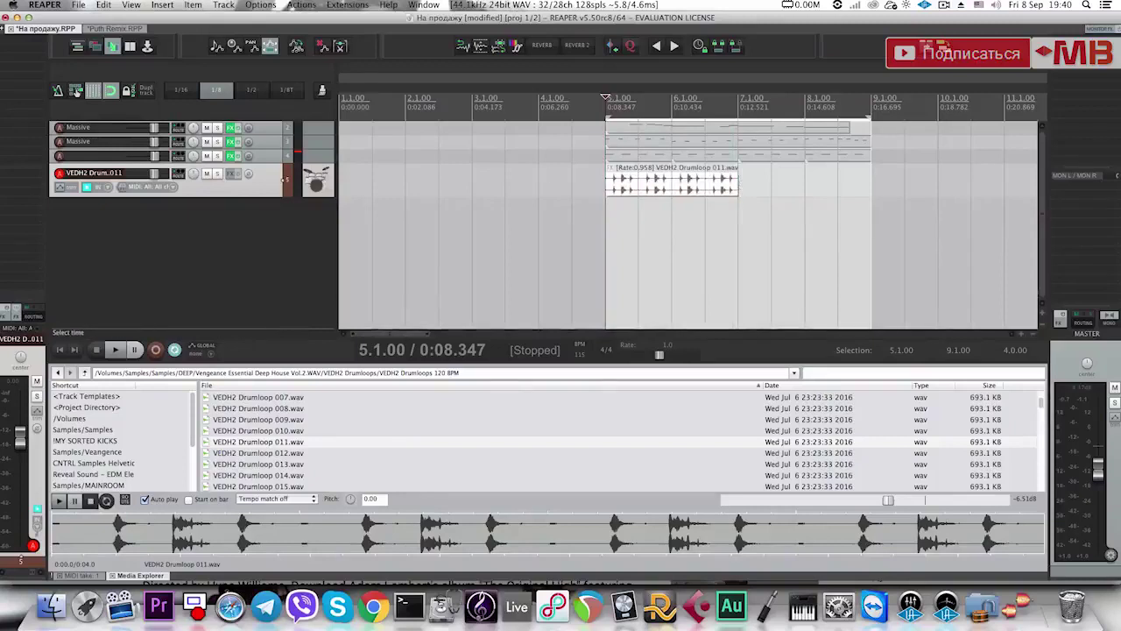
Solo the first Massive track and remove the Massive instrument from its effects.
left_click(277, 131)
left_click(220, 131)
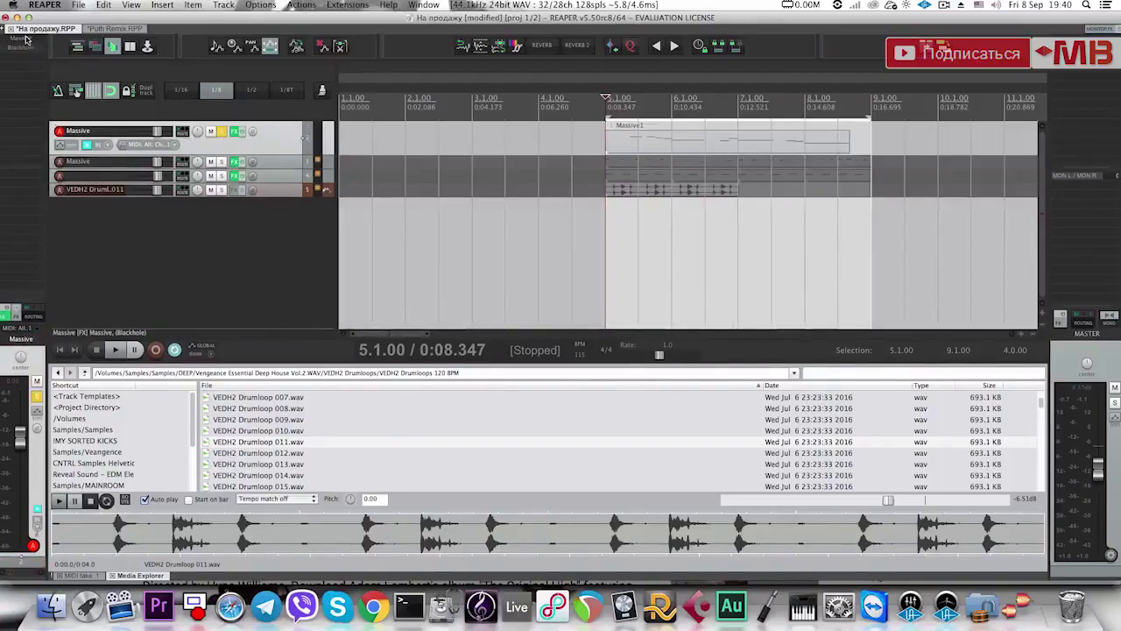
left_click(25, 39, "alt")
Add the Kontakt 5 instrument to the soloed track and close its plugin window.
left_click(32, 55)
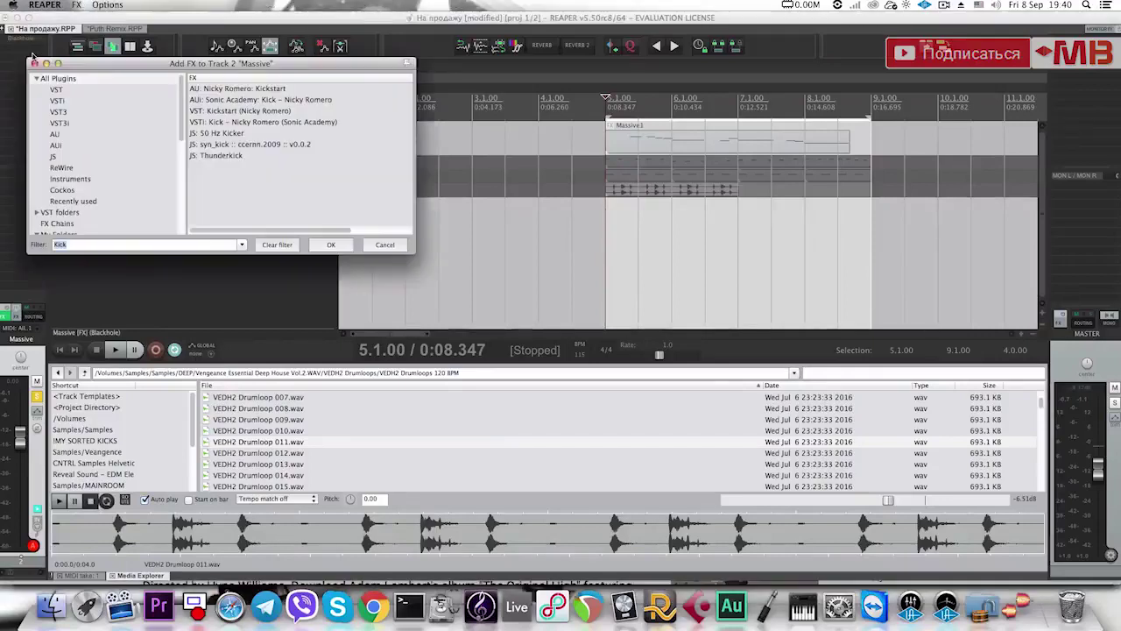
type("Kortak")
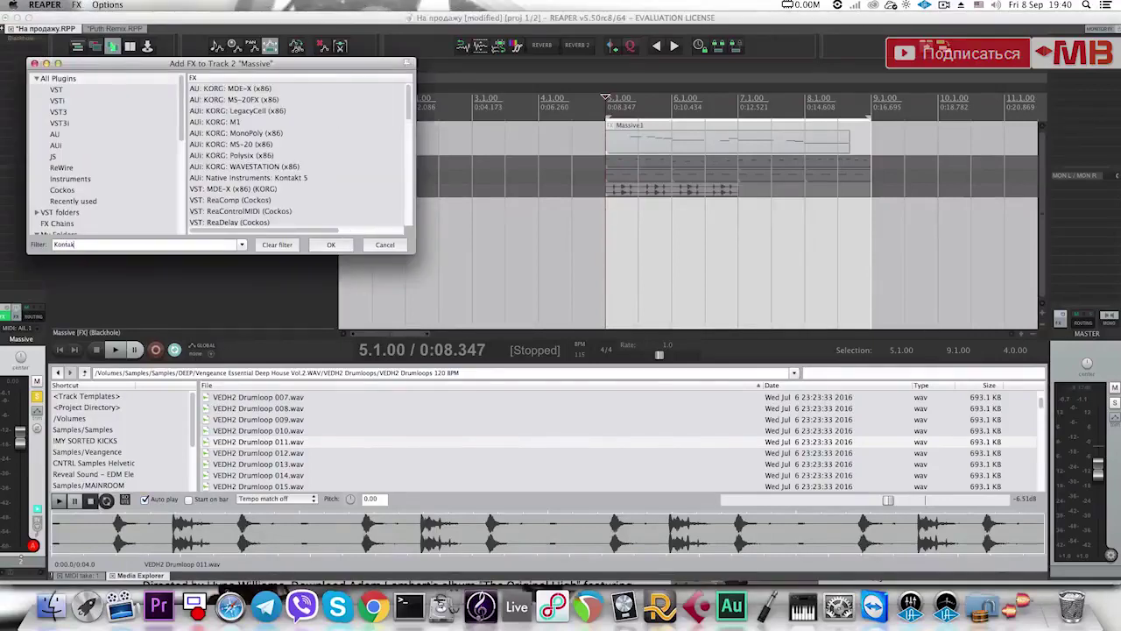
type("t")
left_click(304, 102)
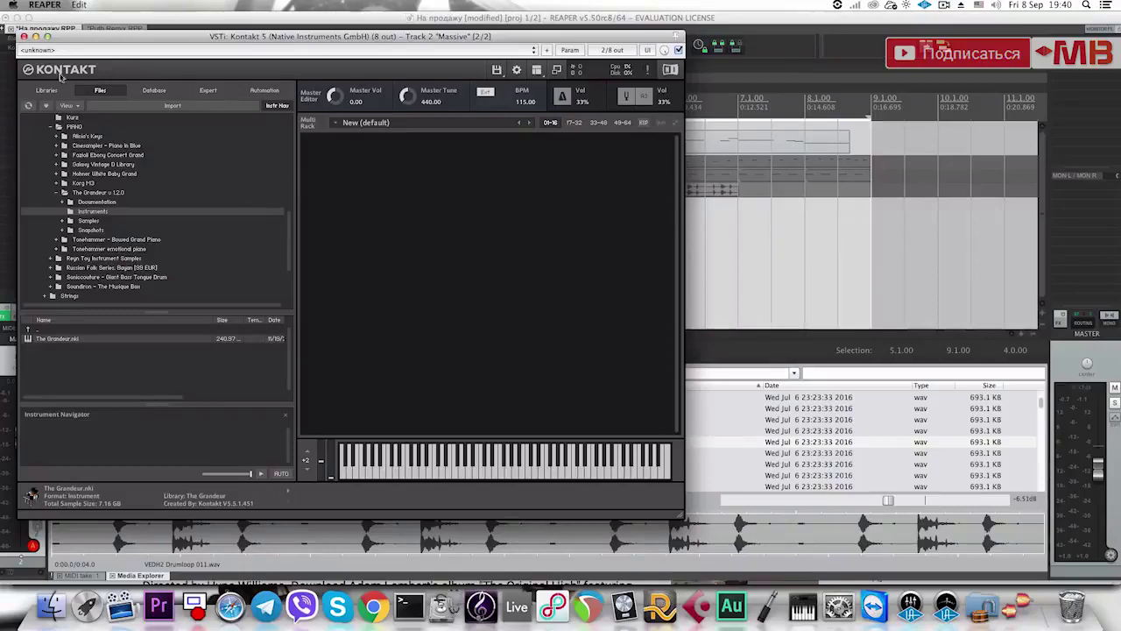
left_click(24, 37)
Insert a new track below the VEDH2 drum loop track and solo only that track.
left_click(296, 230)
key("super+t")
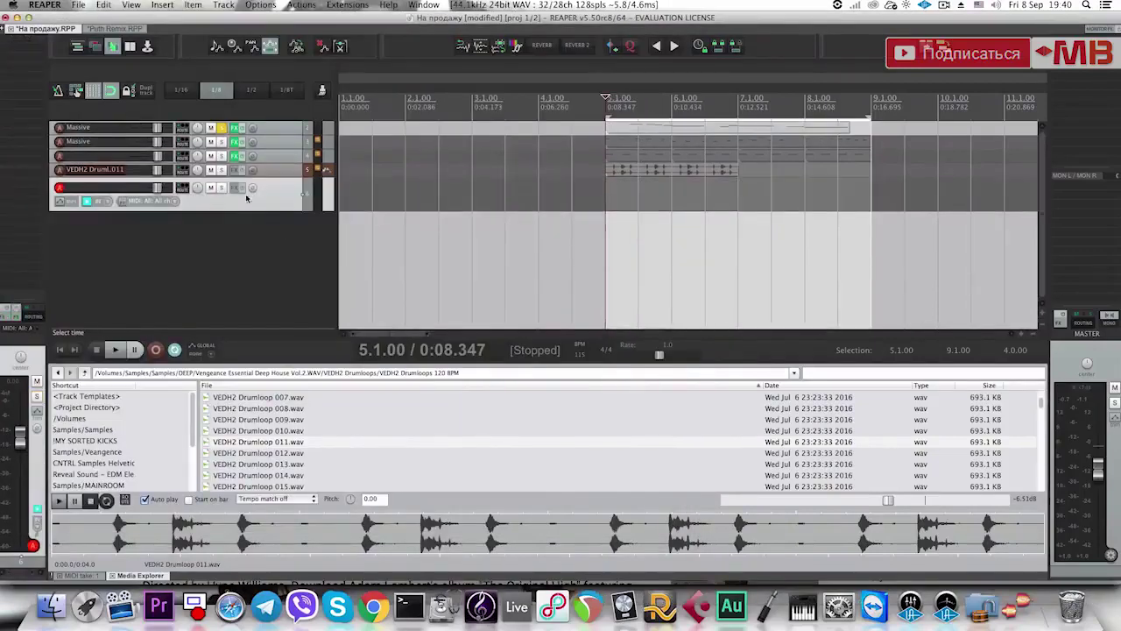
left_click(223, 188)
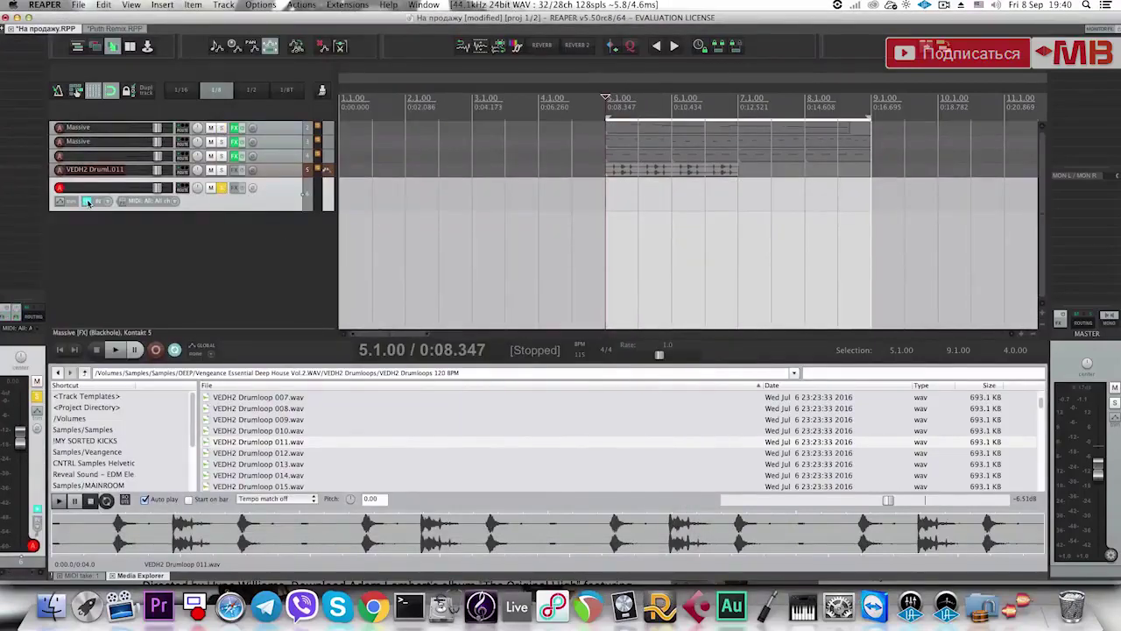
Set the new track's record input to the mono input MIC/LINE/HZ 1.
right_click(59, 188)
mouse_move(145, 317)
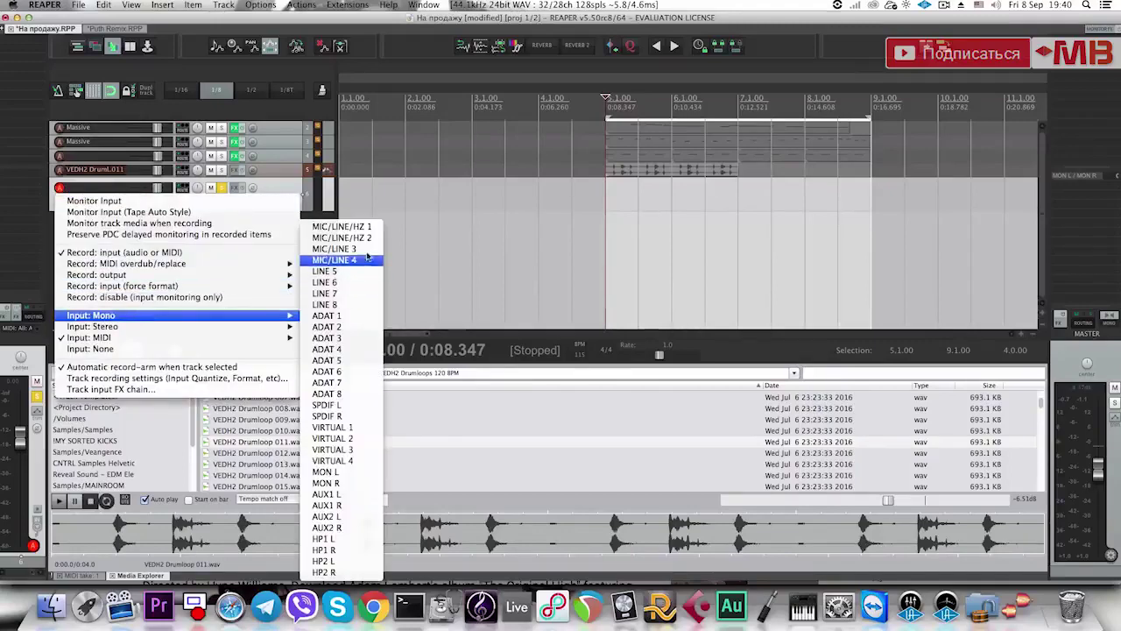
left_click(348, 227)
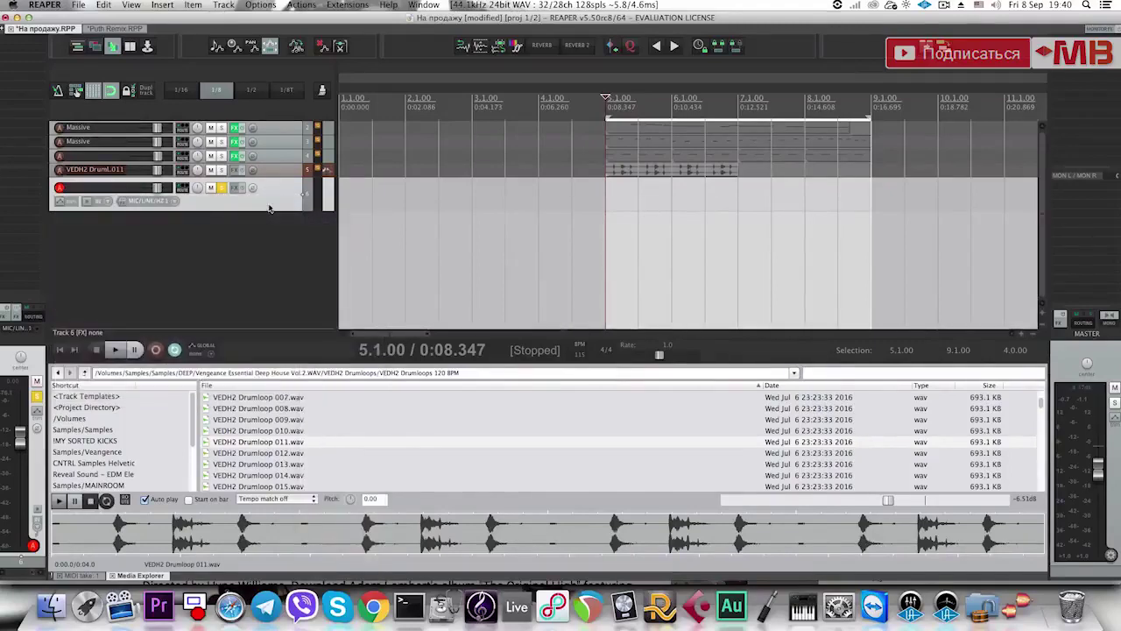
Increase the height of the new audio track and also solo the VEDH2 drum loop track.
left_click_drag(225, 210, 225, 263)
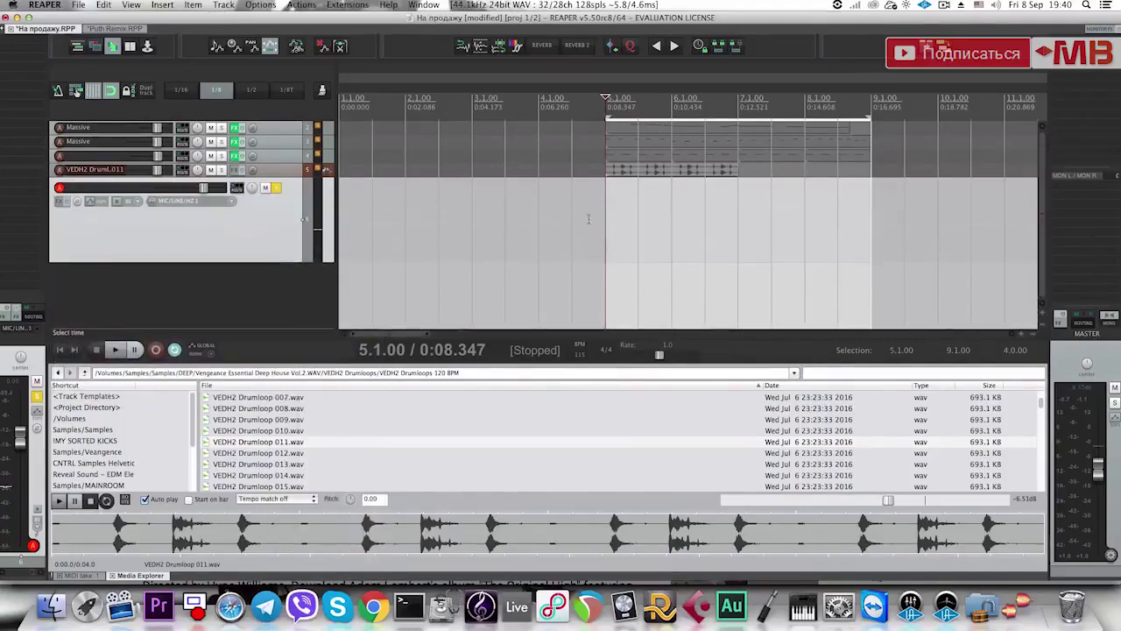
left_click(223, 170)
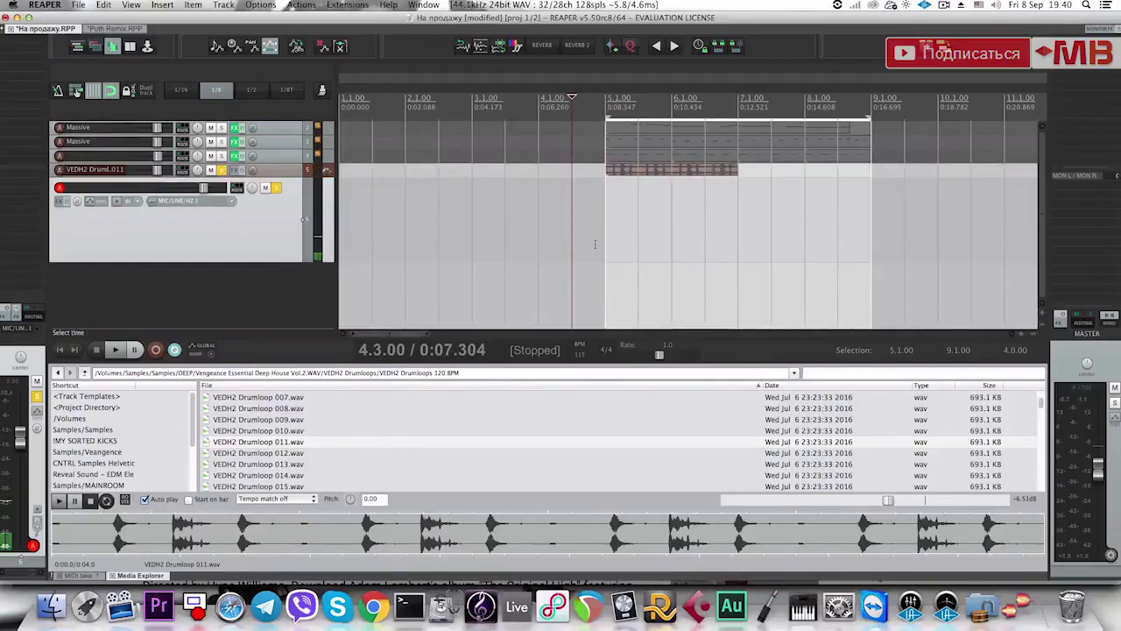
key("super+r")
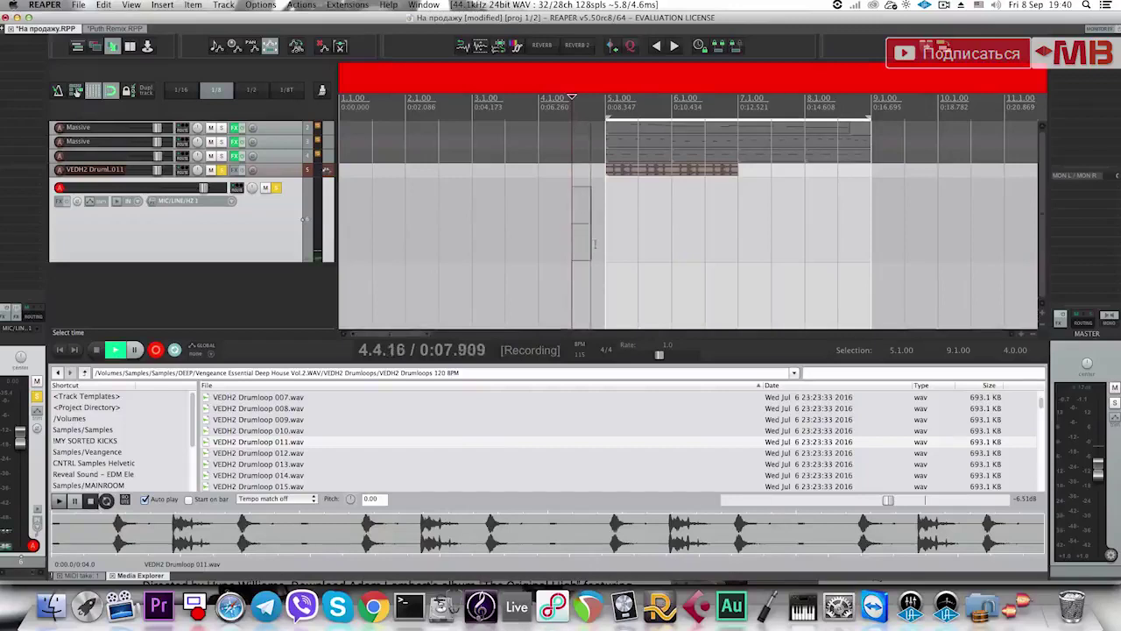
key("k")
key("space")
key("Delete")
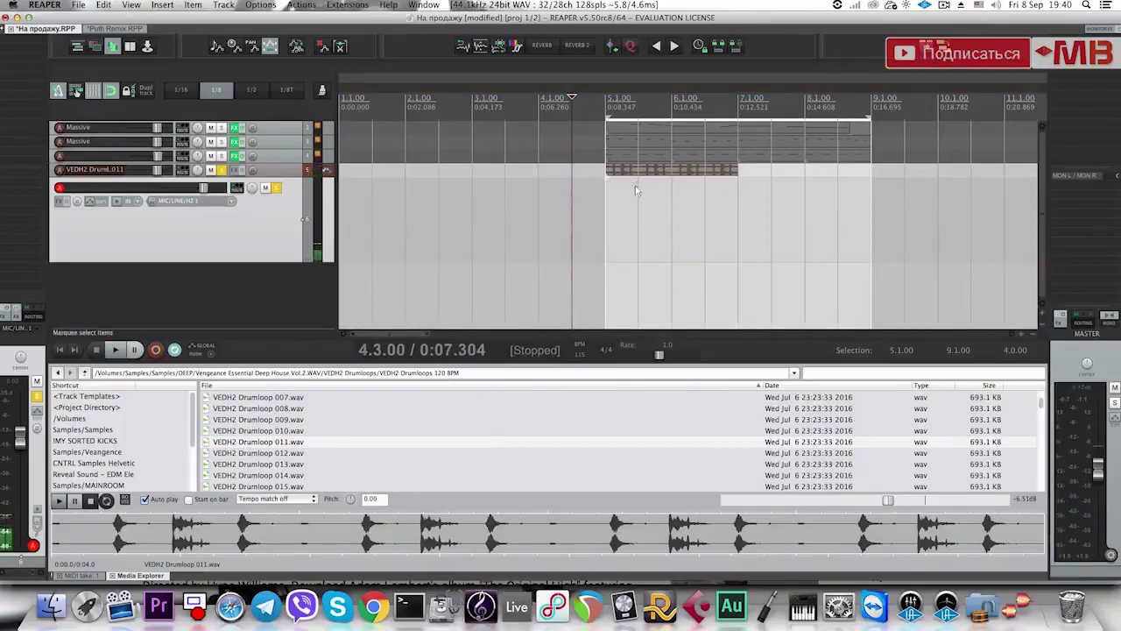
Duplicate the VEDH2 drum loop item so it runs to 9.1.00, and clear the time selection.
left_click_drag(636, 190, 632, 188)
key("super+d")
left_click(556, 225)
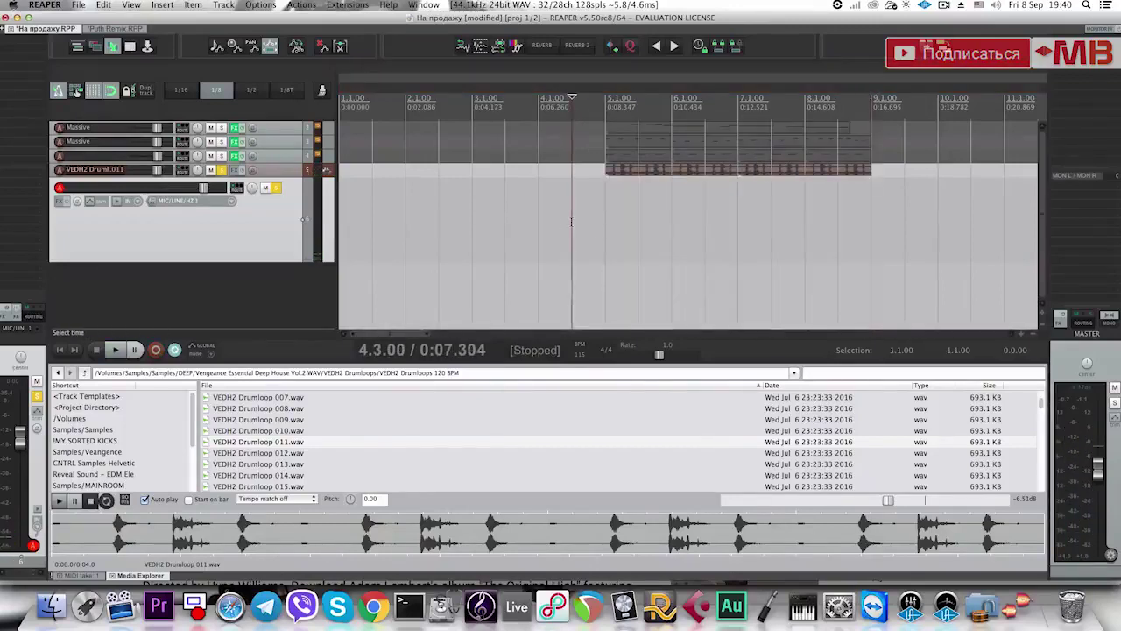
Record a take on the armed audio track from 4.1.00 to about 0:16.
key("Left")
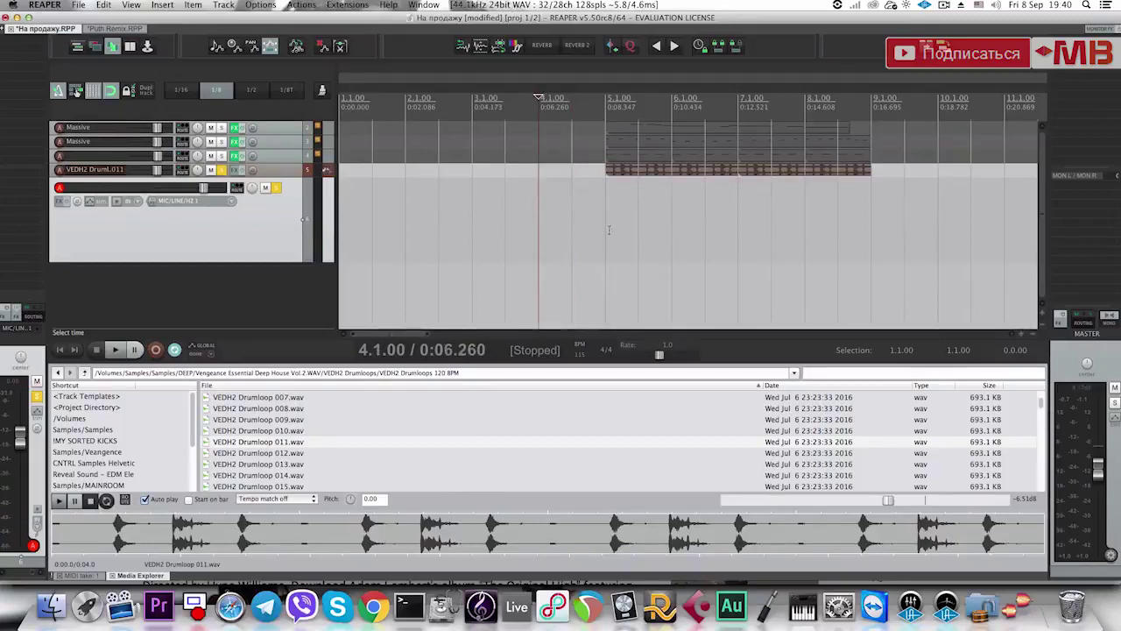
key("super+r")
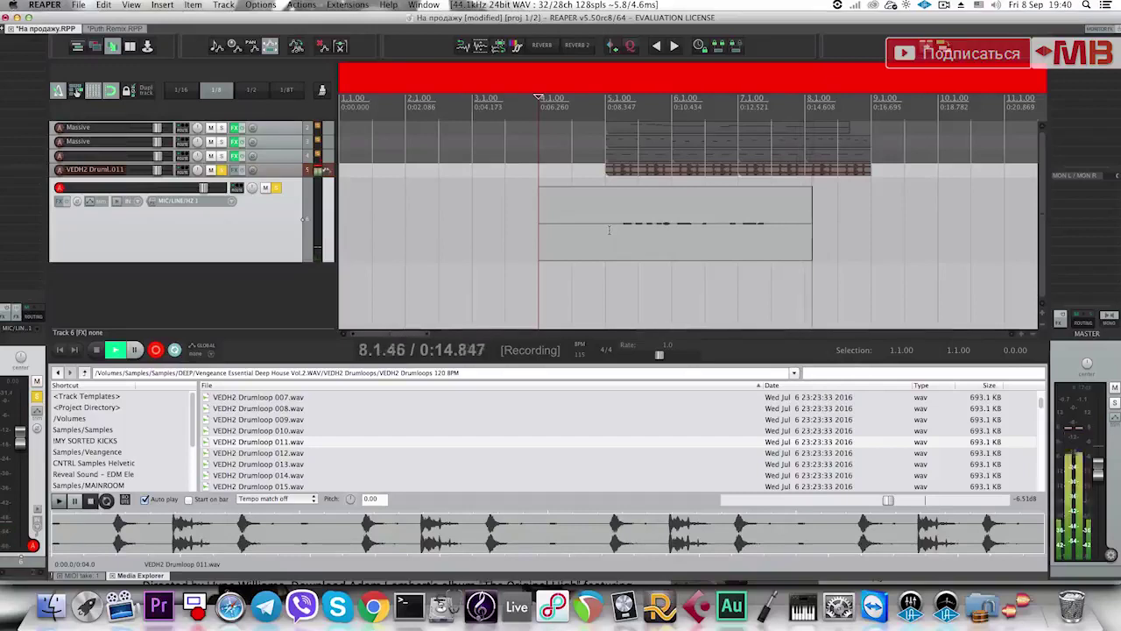
key("space")
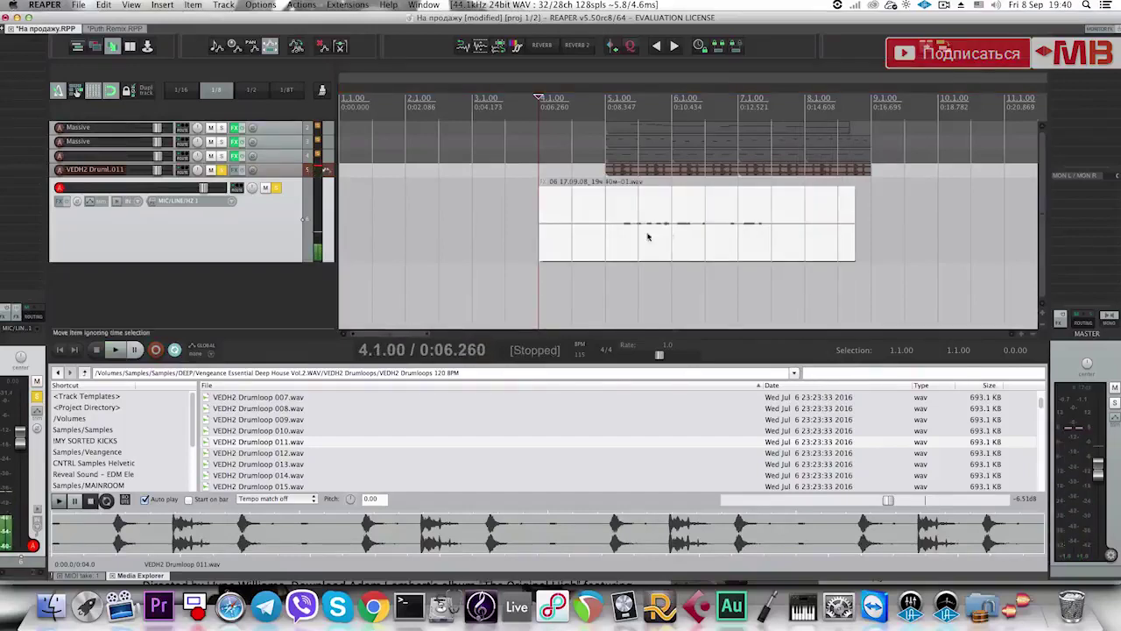
Normalize the recorded take, add the Eventide Blackhole effect to its track and audition it from 5.1.00.
left_click(598, 229)
key("t")
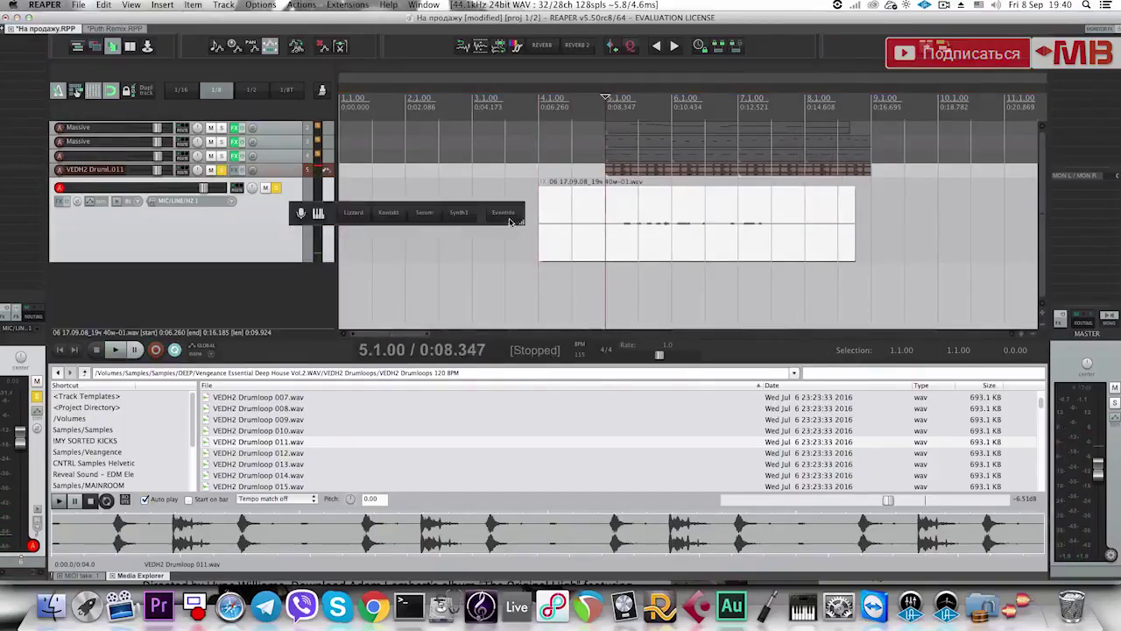
key("space")
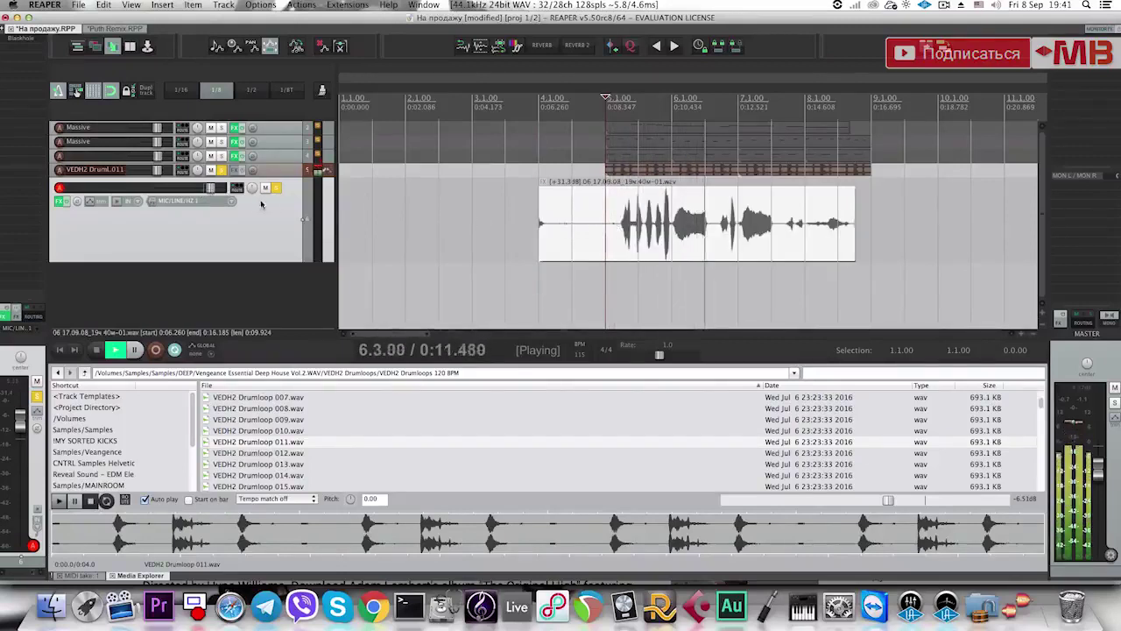
key("space")
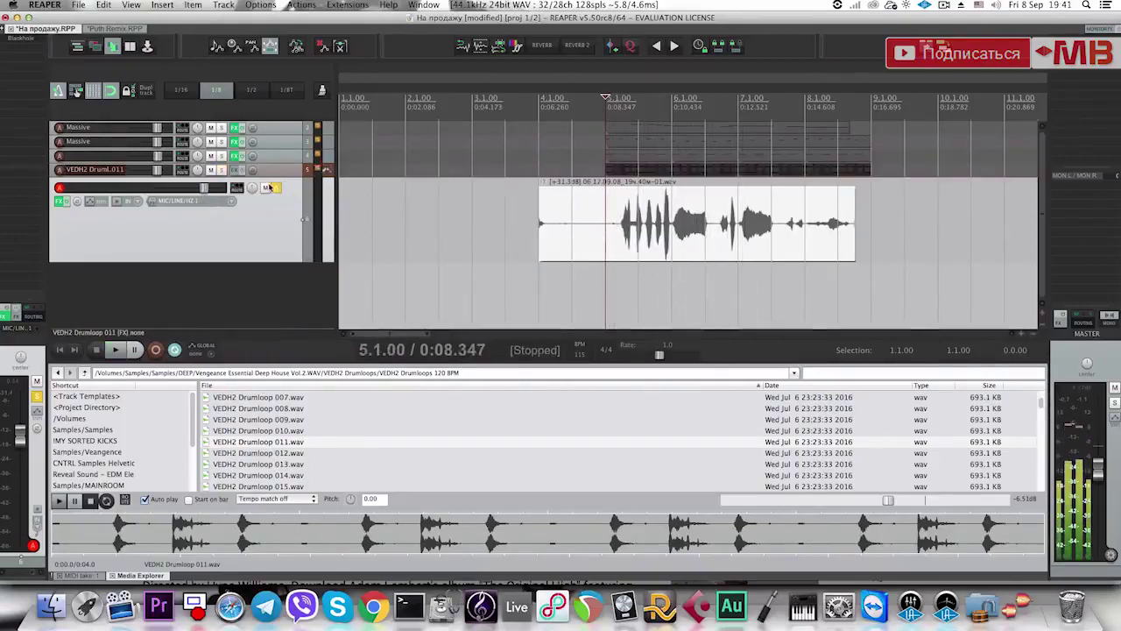
Unsolo both soloed tracks, mute the upper Massive track and slightly lower the recorded track's volume during playback.
left_click(276, 187)
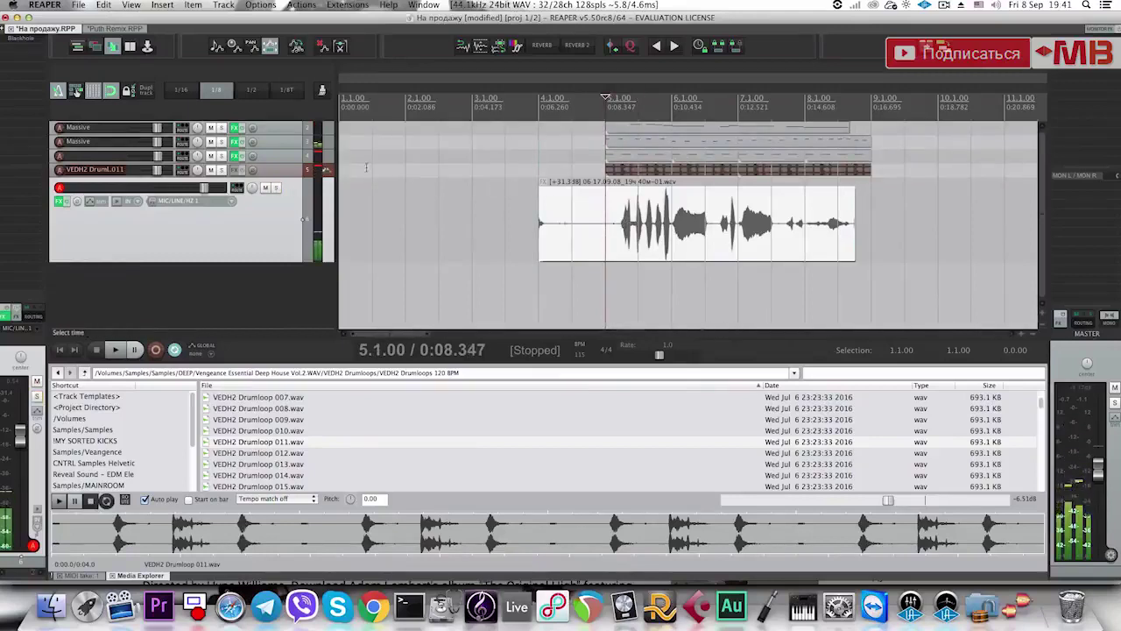
key("space")
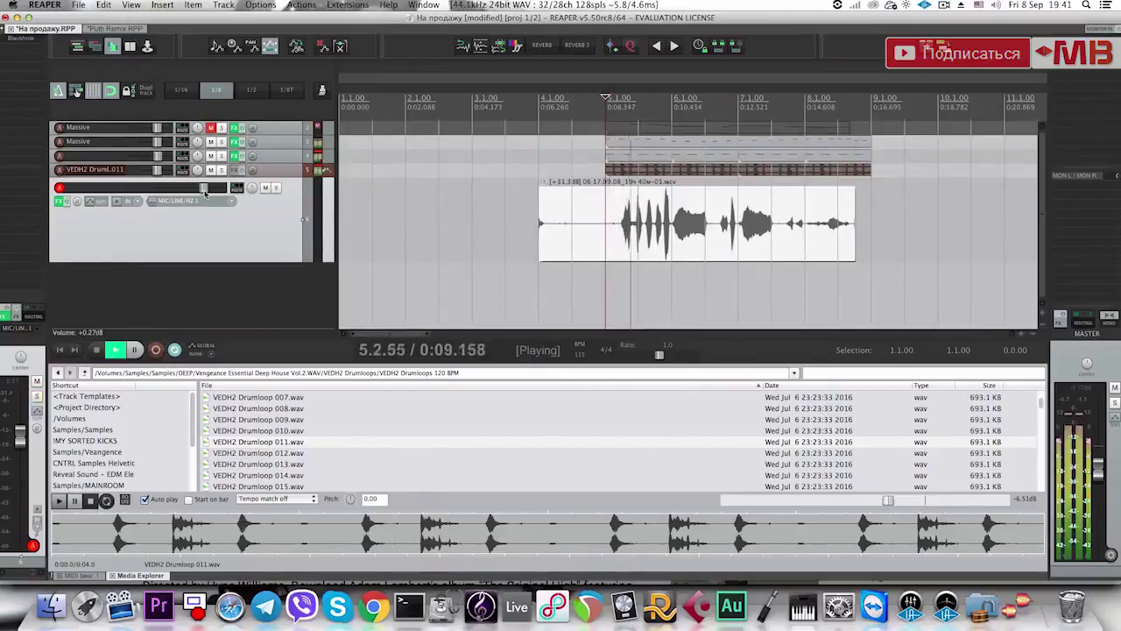
scroll(205, 192, "down", 2)
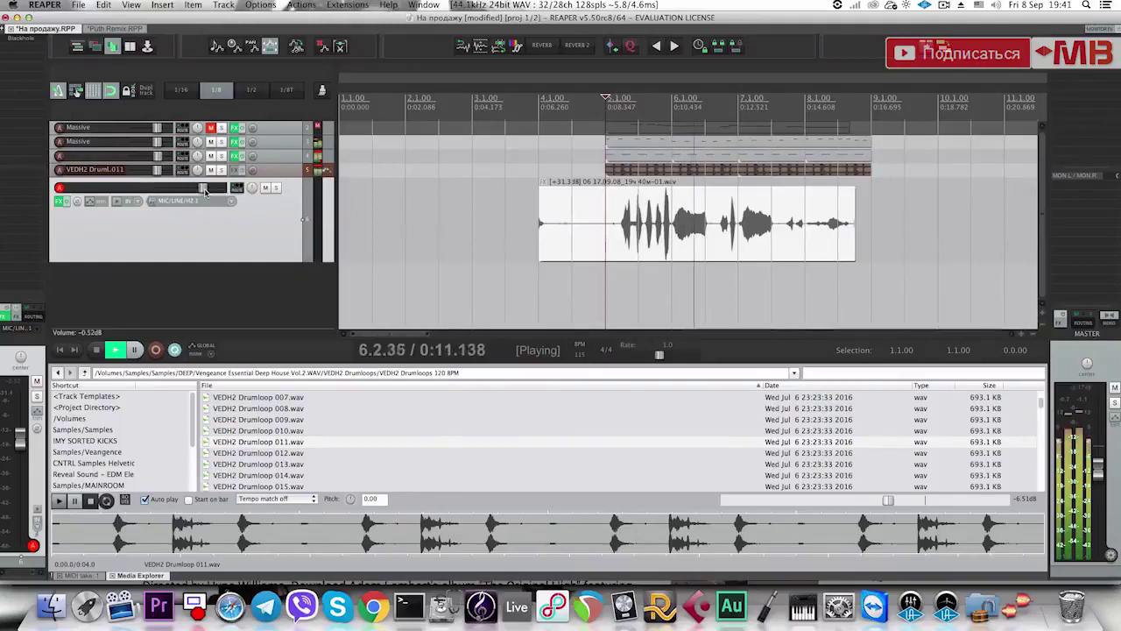
scroll(740, 249, "up", 2)
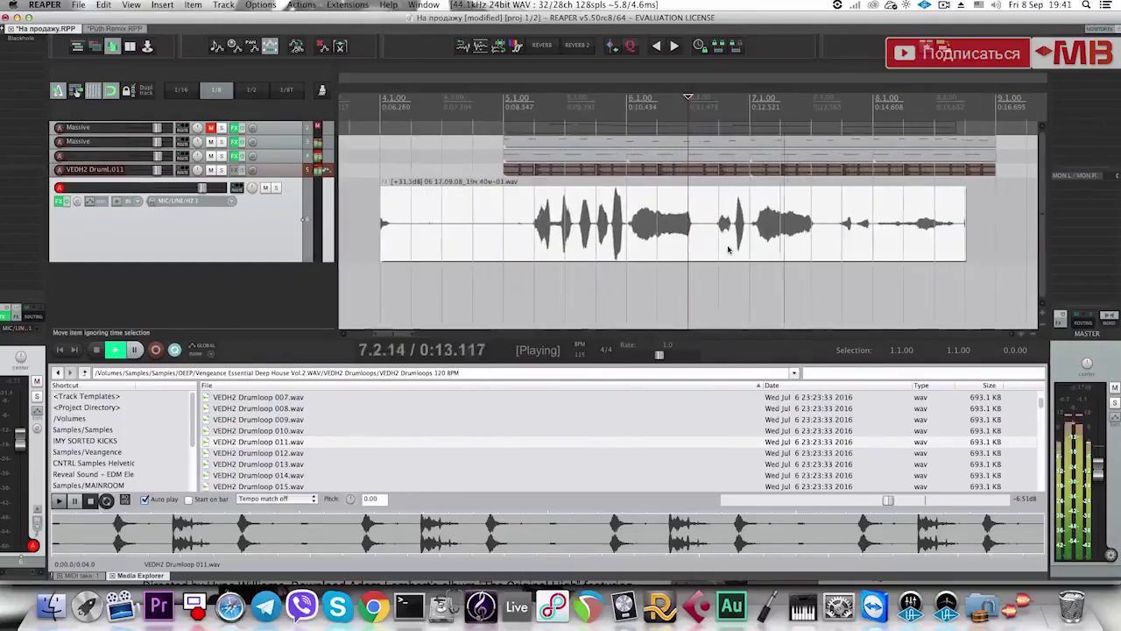
Cut off the recorded take after 8.1.00 and replace the tail with a copy of the sustained note from 7.1.00–7.3.00.
left_click(844, 236)
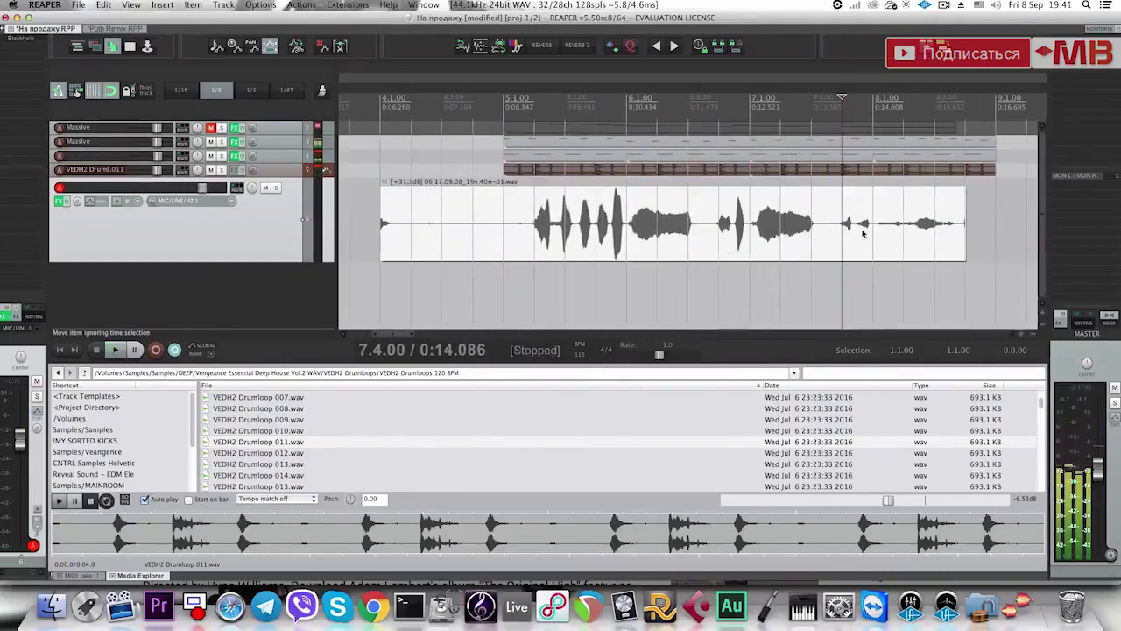
left_click(866, 234)
key("s")
key("Delete")
left_click_drag(750, 273, 807, 272)
left_click_drag(774, 231, 896, 235)
key("space")
key("space")
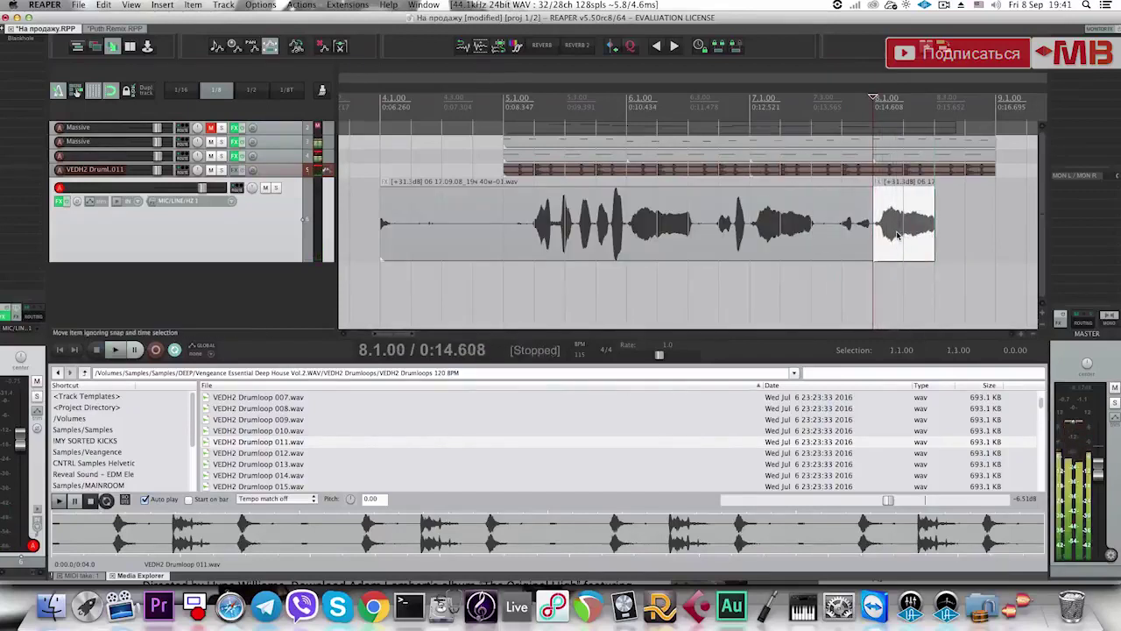
Lower the copied note at 8.1.00 by 7 semitones through its play rate, checking it by ear.
key("shift+0")
key("shift+9")
key("shift+9")
key("shift+9")
key("shift+9")
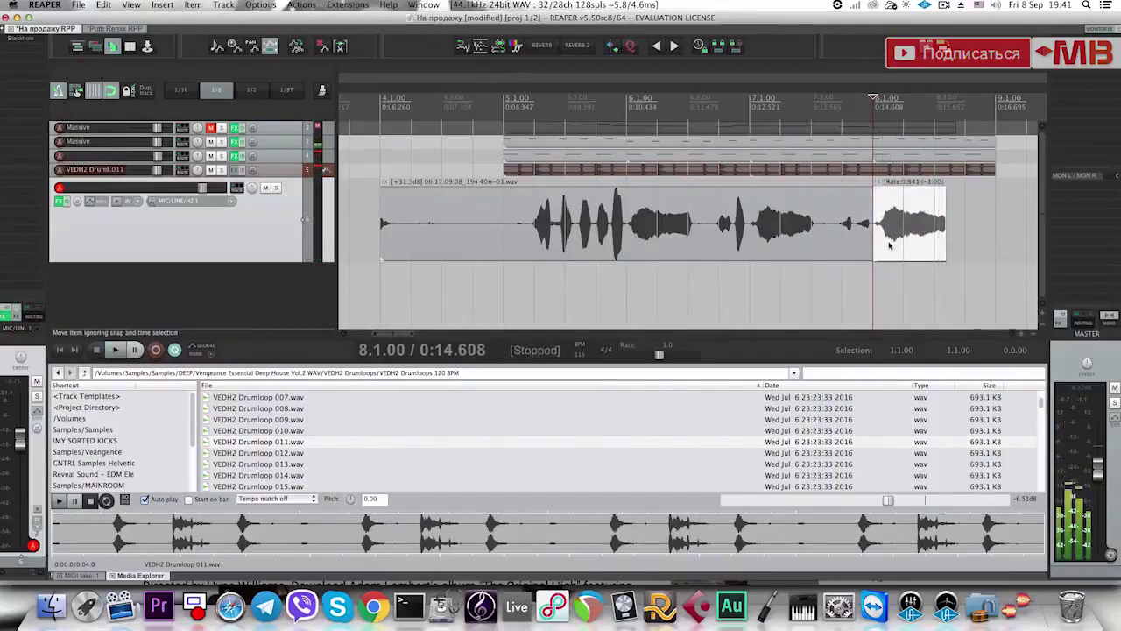
key("space")
key("space")
key("shift+9")
key("shift+9")
key("space")
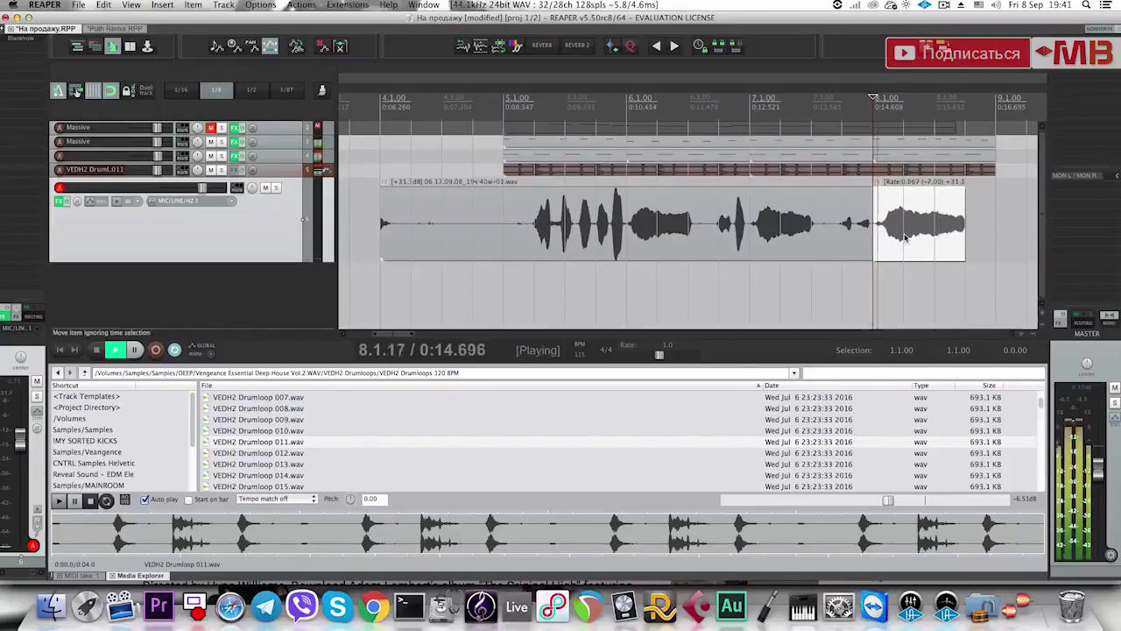
Slip the audio inside the lowered item so the note sounds right at 8.1.00, and audition it.
key("space")
key("minus")
key("space")
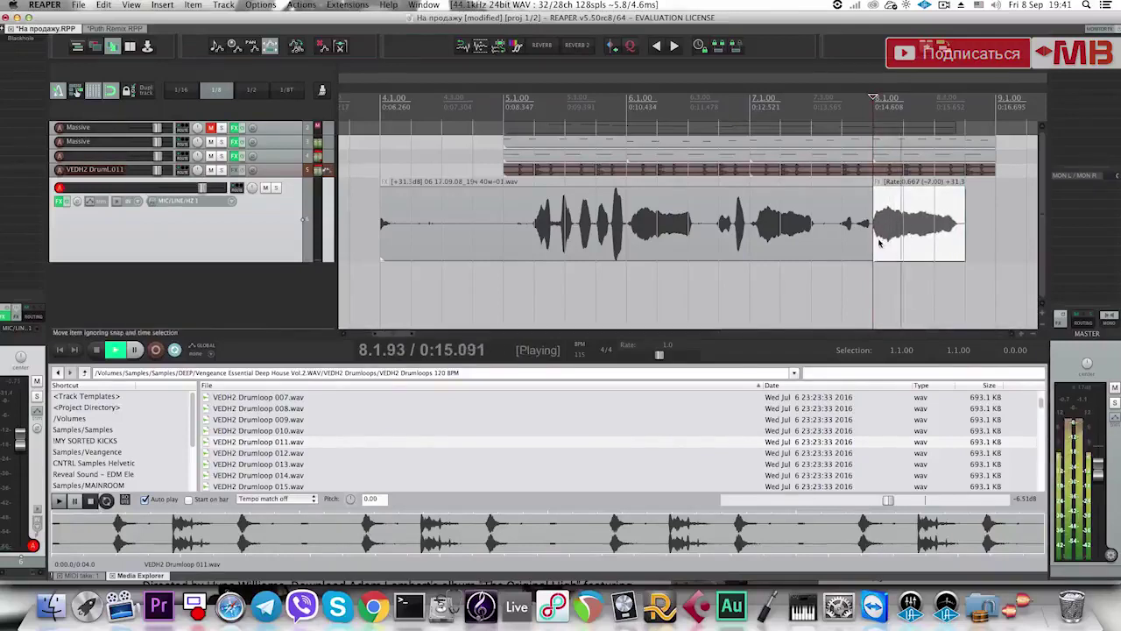
Split the recorded take at 5.1.00, delete the silent lead-in and audition the opening notes.
left_click(530, 231)
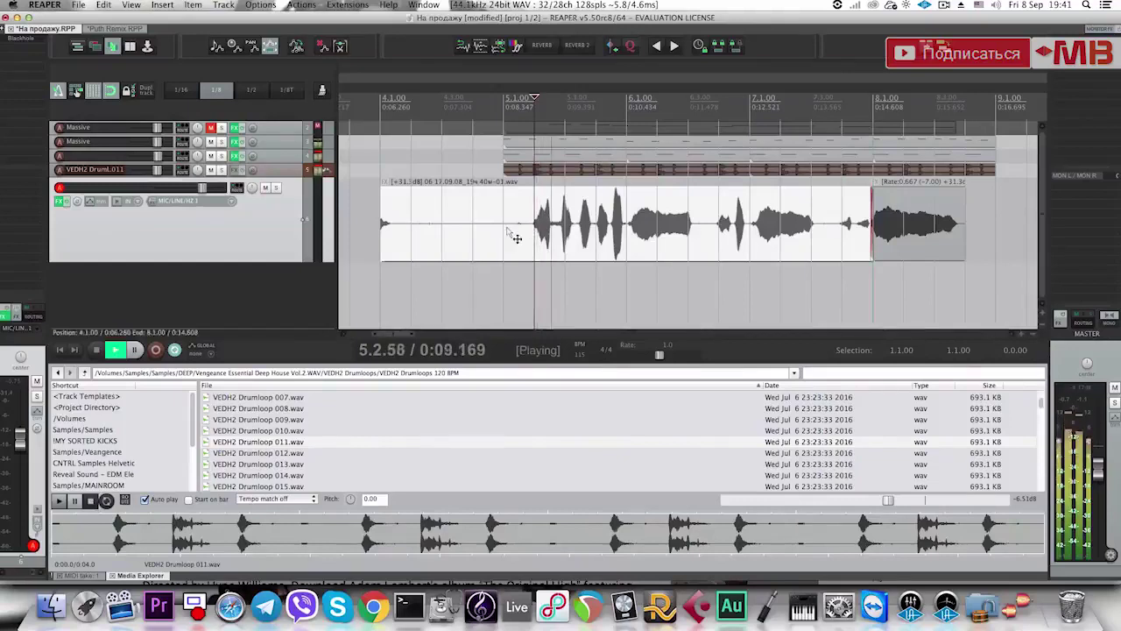
left_click(506, 239)
key("space")
key("s")
left_click(474, 239)
key("Delete")
left_click(539, 239)
key("space")
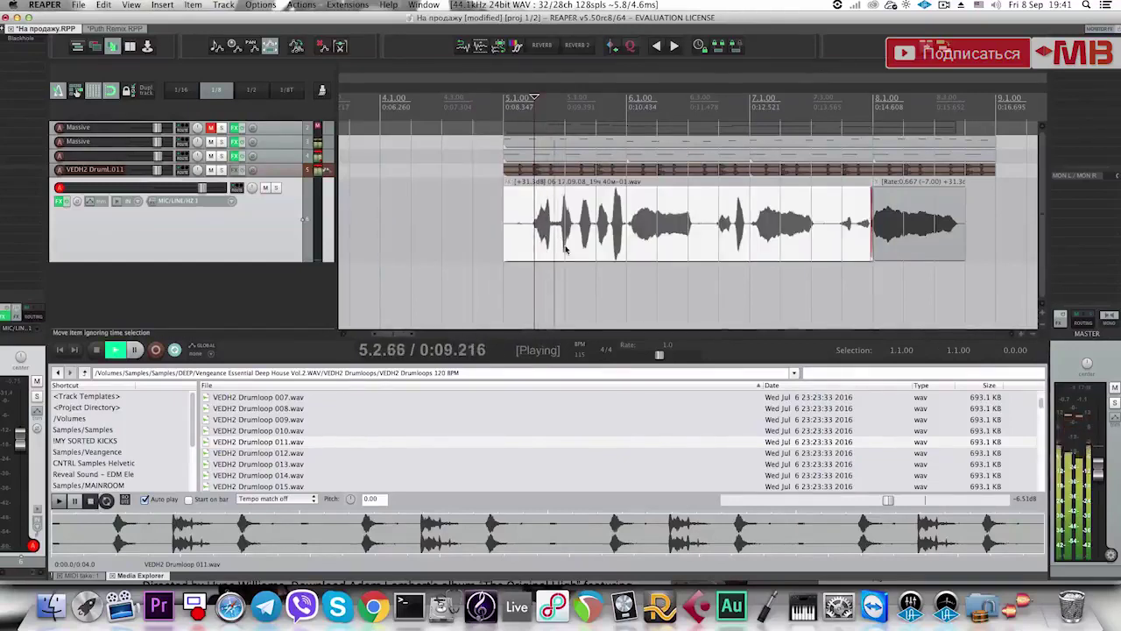
scroll(689, 256, "up", 1)
key("space")
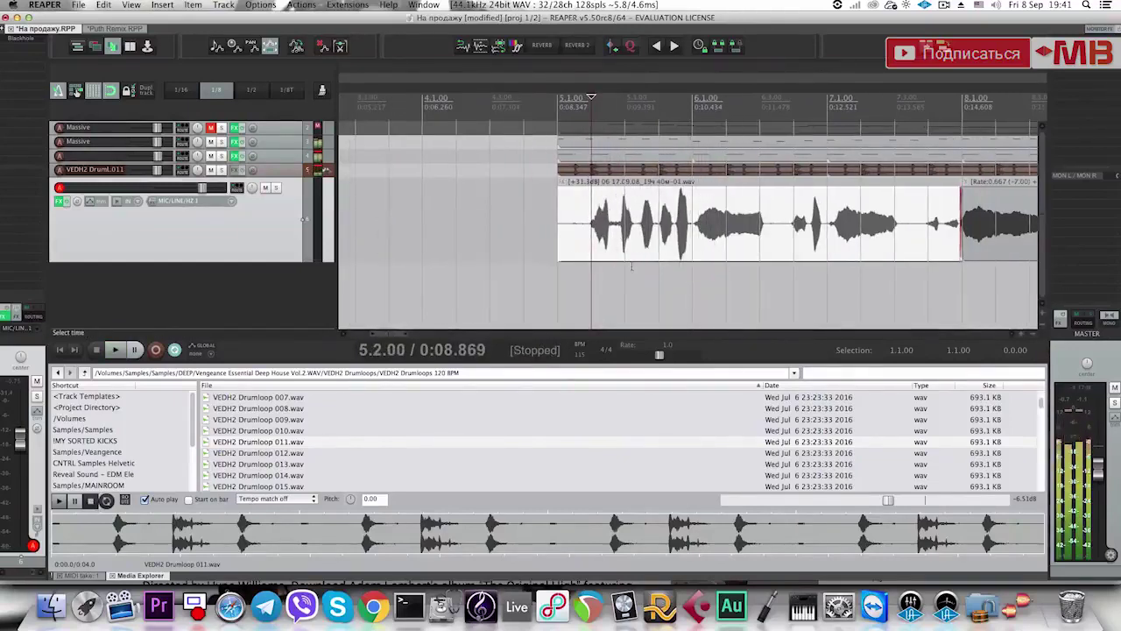
Trim the take's start to about 5.3.41 and copy the sustained note from 6.1.00–6.3.00 to 5.1.00, ending near 5.3.27.
left_click_drag(635, 264, 568, 260)
left_click_drag(639, 269, 639, 232)
left_click_drag(692, 266, 764, 267)
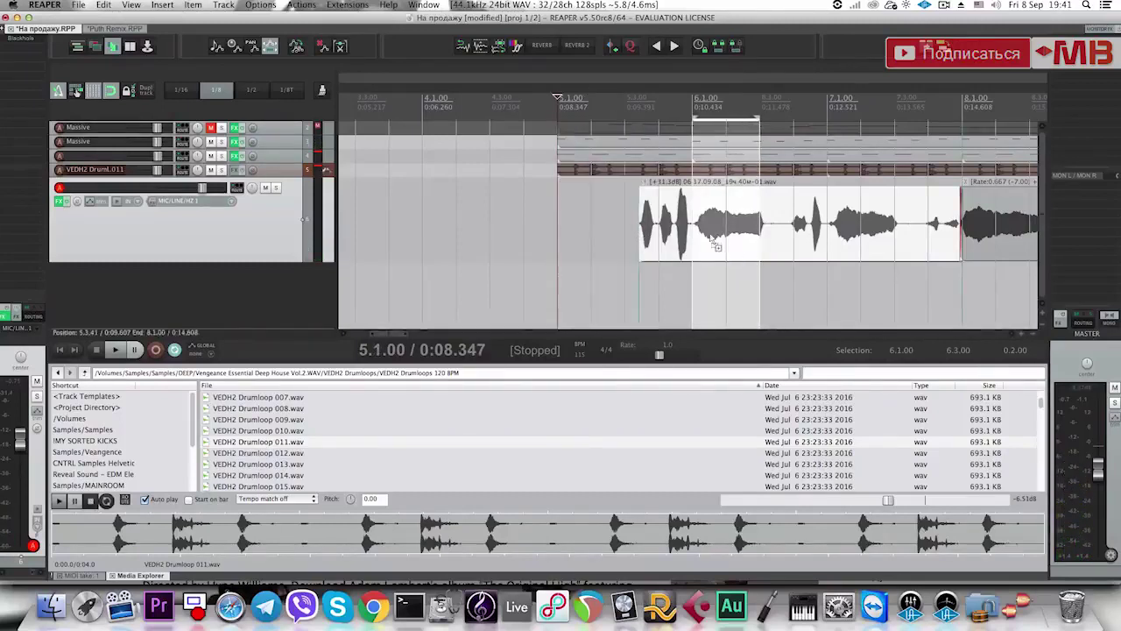
key("ctrl+v")
key("space")
left_click_drag(625, 249, 635, 249)
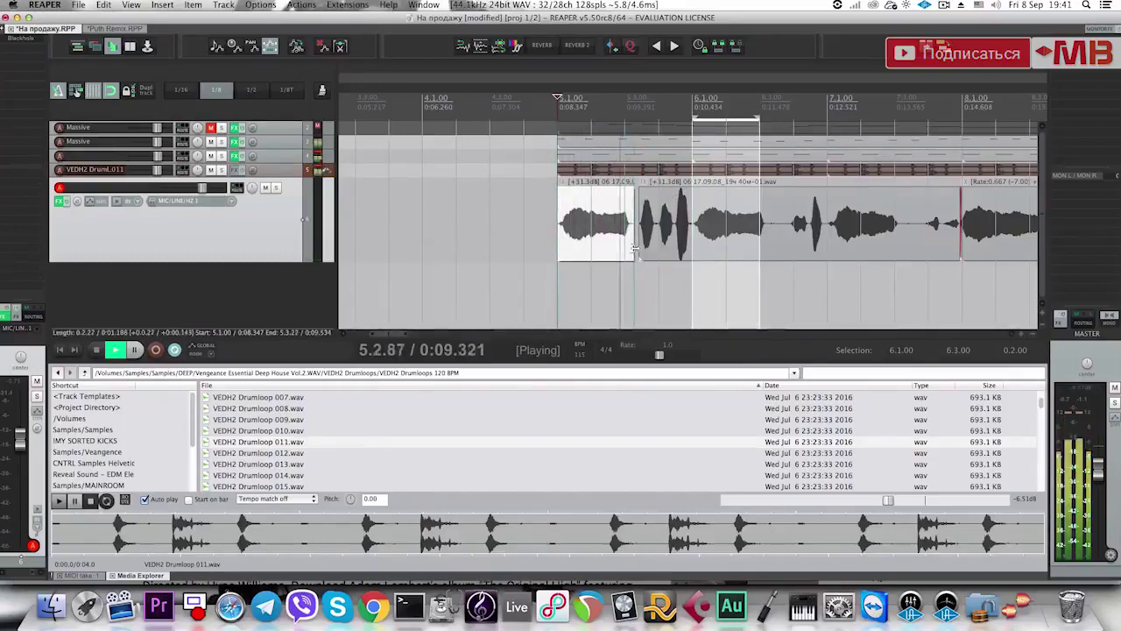
Raise the copied opening note's pitch through its play rate to 1.587, auditioning between changes.
key("space")
key("shift+0")
key("shift+0")
key("space")
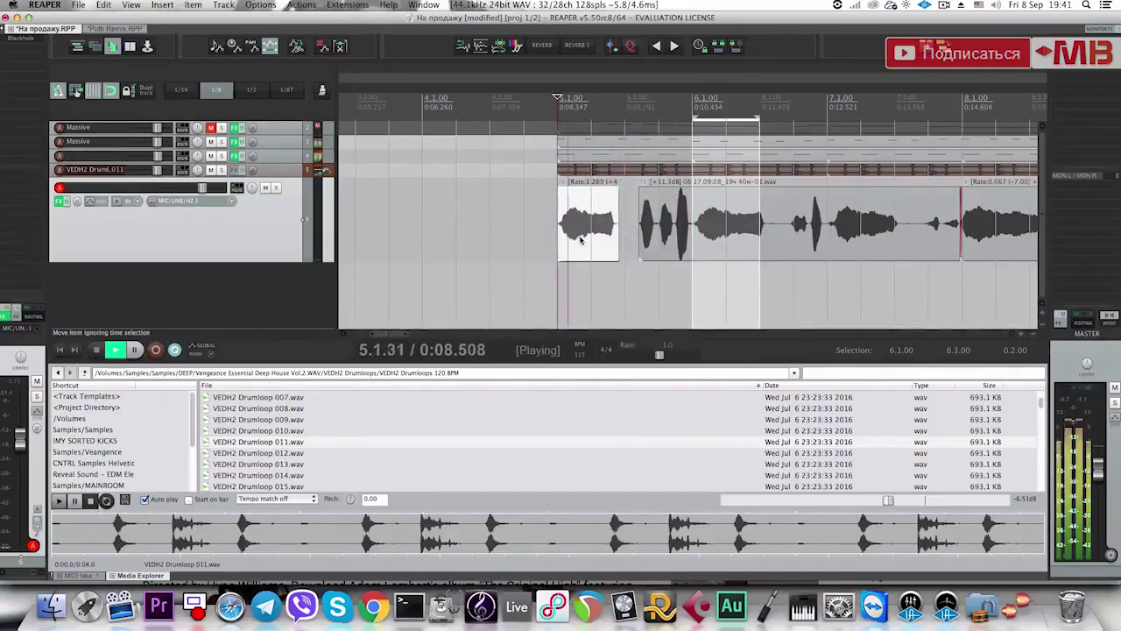
key("space")
key("shift+0")
key("shift+0")
key("shift+0")
key("space")
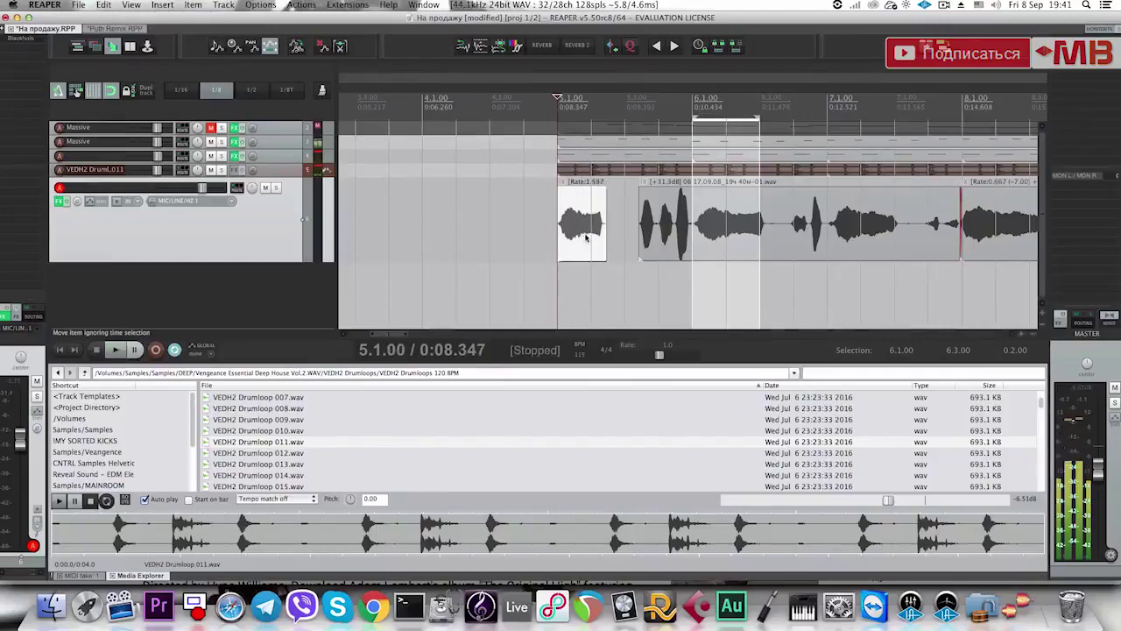
key("space")
key("space")
Move the raised note directly before the trimmed take, clear the time selection and play back the phrase.
left_click_drag(586, 236, 615, 233)
key("space")
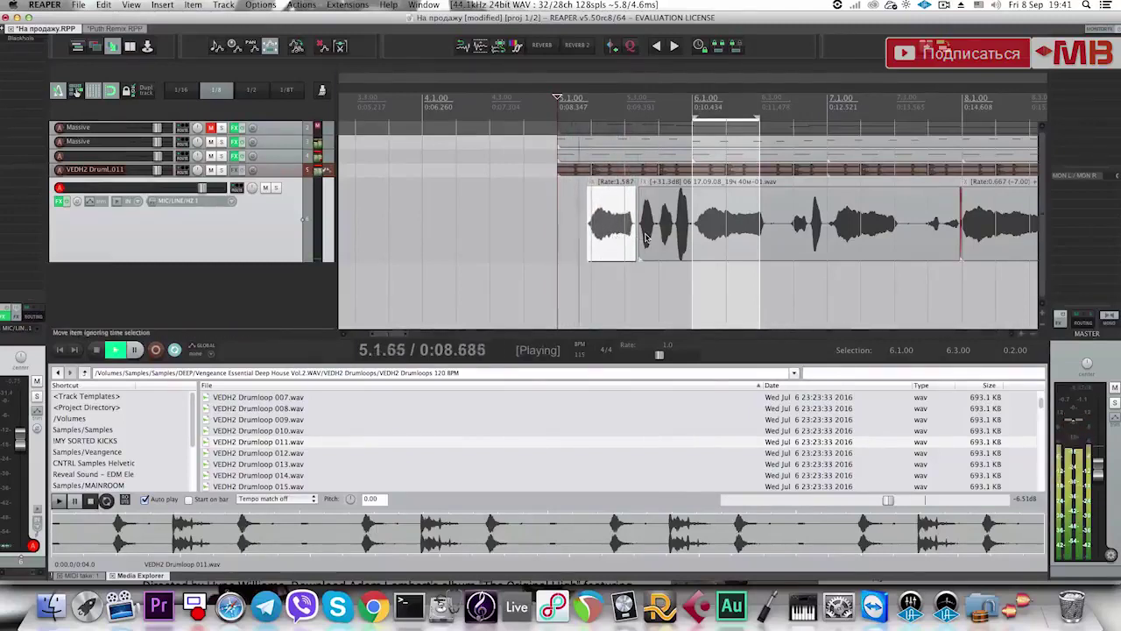
key("Escape")
scroll(663, 260, "down", 3)
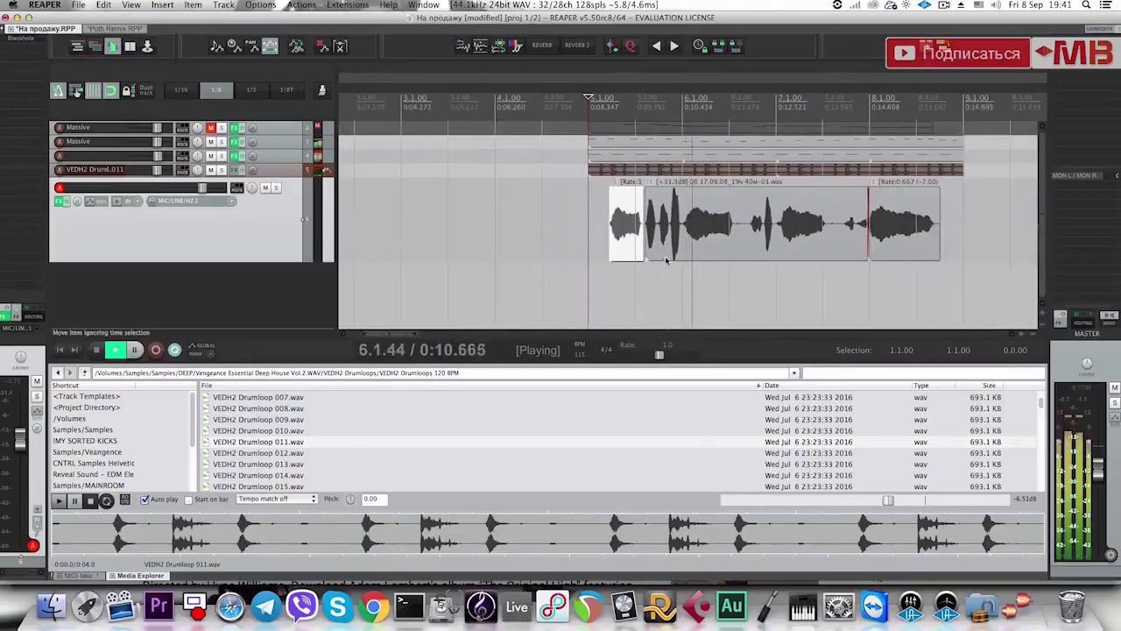
scroll(667, 260, "down", 2)
Stop playback, glue the recorded pieces into one item and open it in Melodyne singletrack.
key("space")
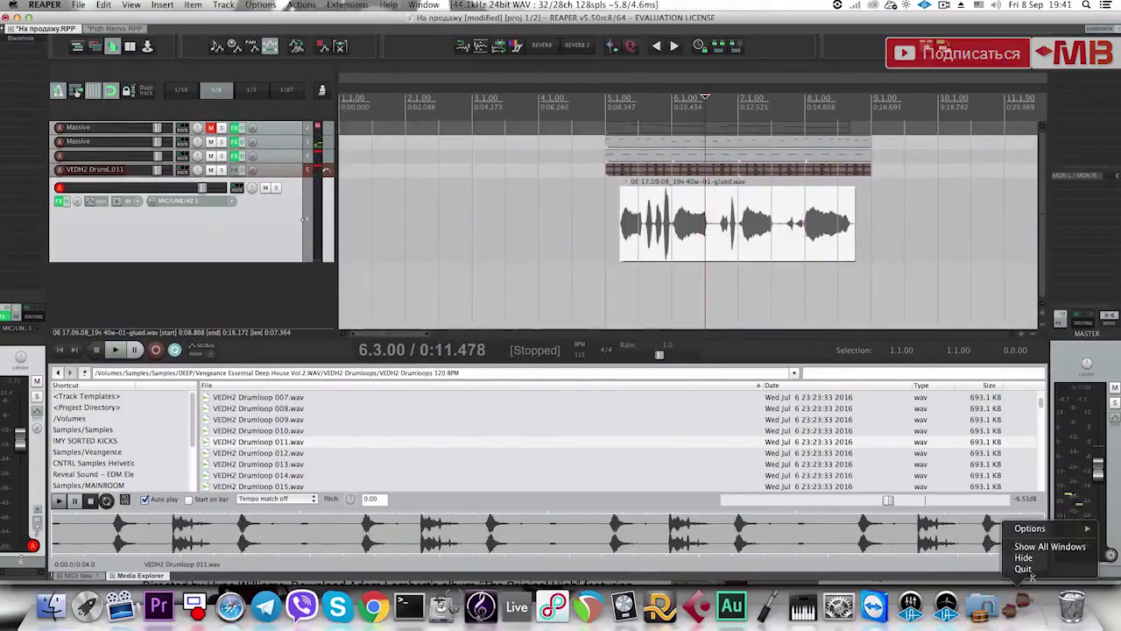
left_click(659, 240)
key("super+alt+e")
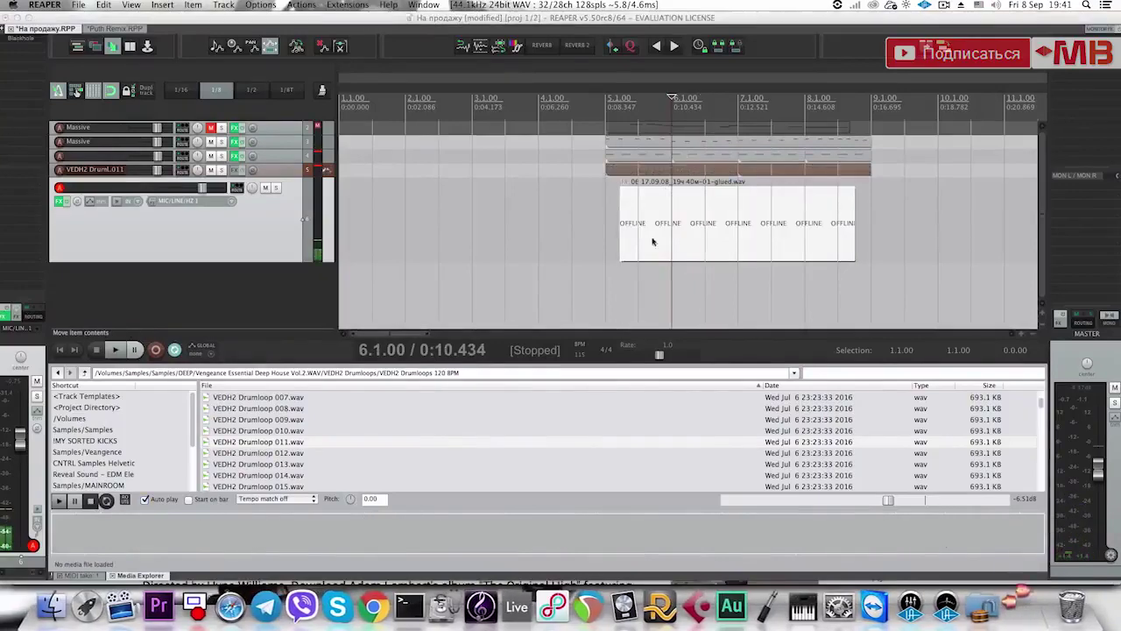
right_click(116, 279)
left_click(115, 278)
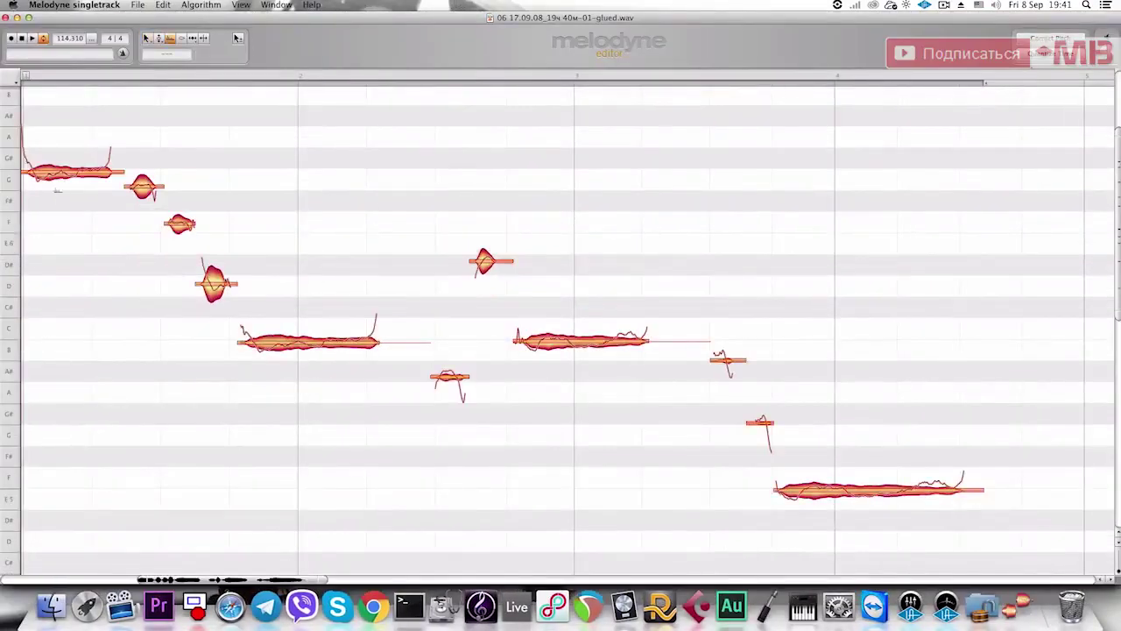
Choose the pitch tool and move the first four notes to G, G, F# and D#.
right_click(35, 109)
left_click(48, 180)
mouse_move(139, 182)
left_mouse_down()
mouse_move(141, 196)
mouse_move(140, 178)
left_mouse_up()
left_click_drag(179, 225, 179, 203)
left_click_drag(213, 283, 214, 262)
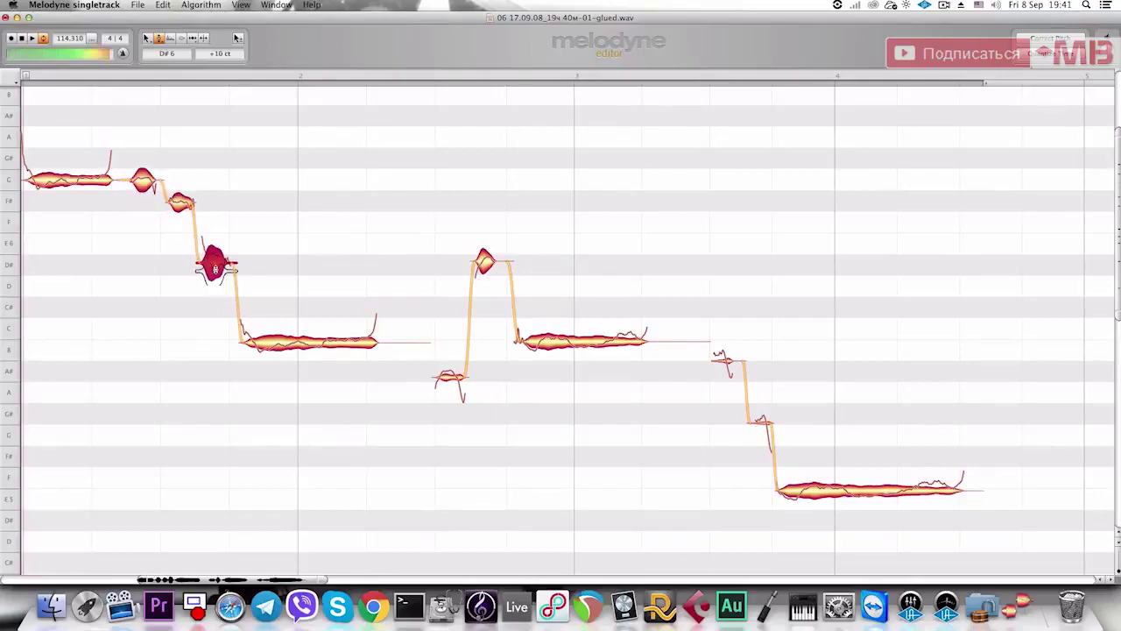
Play the phrase from the start and retune the second to fifth notes to F#, E, D and B.
double_click(44, 77)
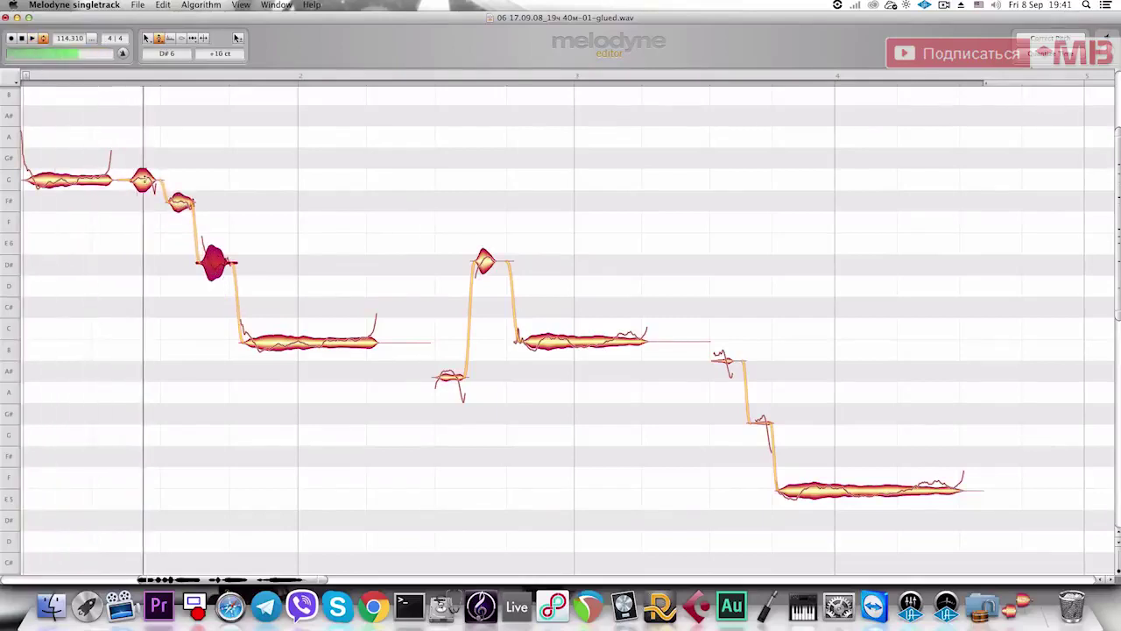
left_click_drag(142, 180, 179, 246)
key("Right")
key("Down")
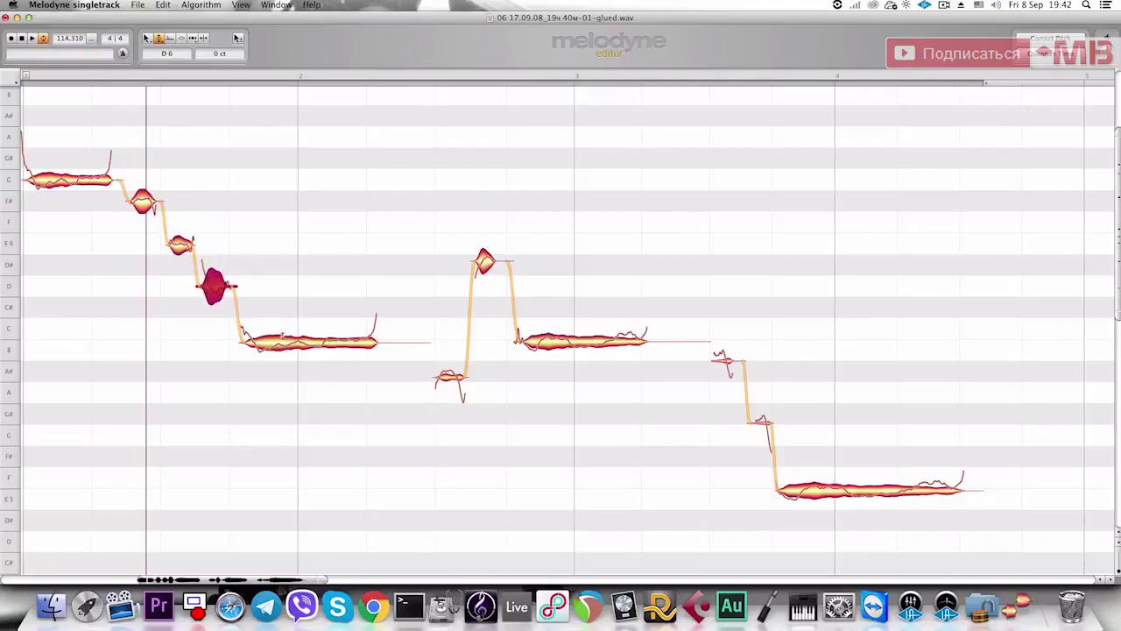
key("Right")
key("Down")
Retune the sixth, seventh and eighth notes to A, D and B.
left_click(454, 388)
left_click_drag(453, 388, 454, 401)
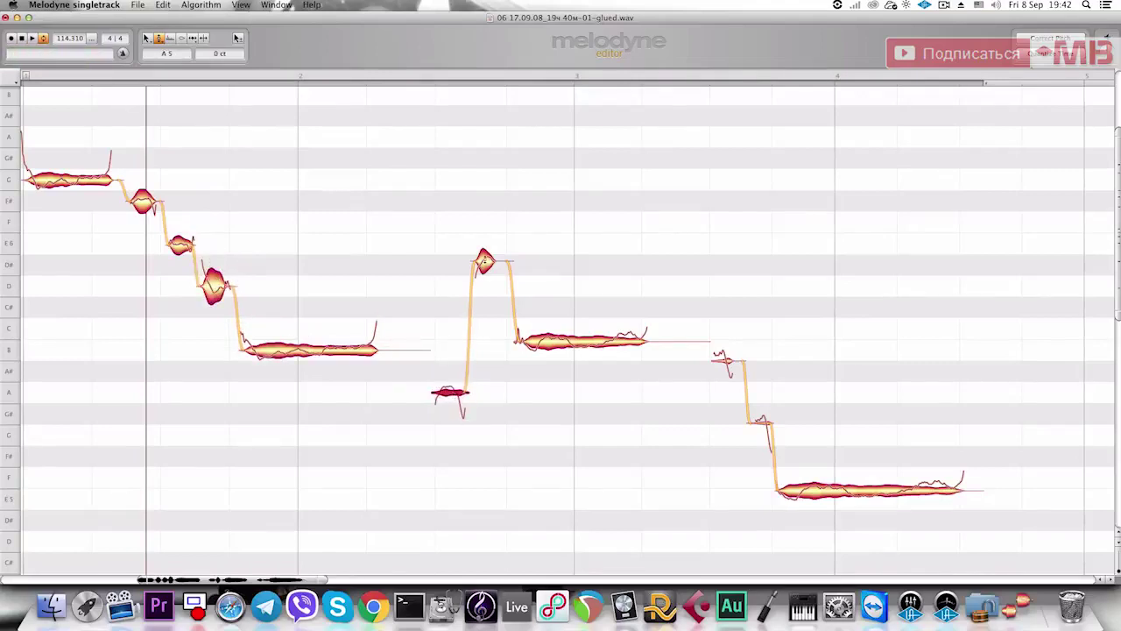
left_click_drag(485, 261, 487, 292)
left_click(583, 342)
left_click_drag(583, 341, 582, 350)
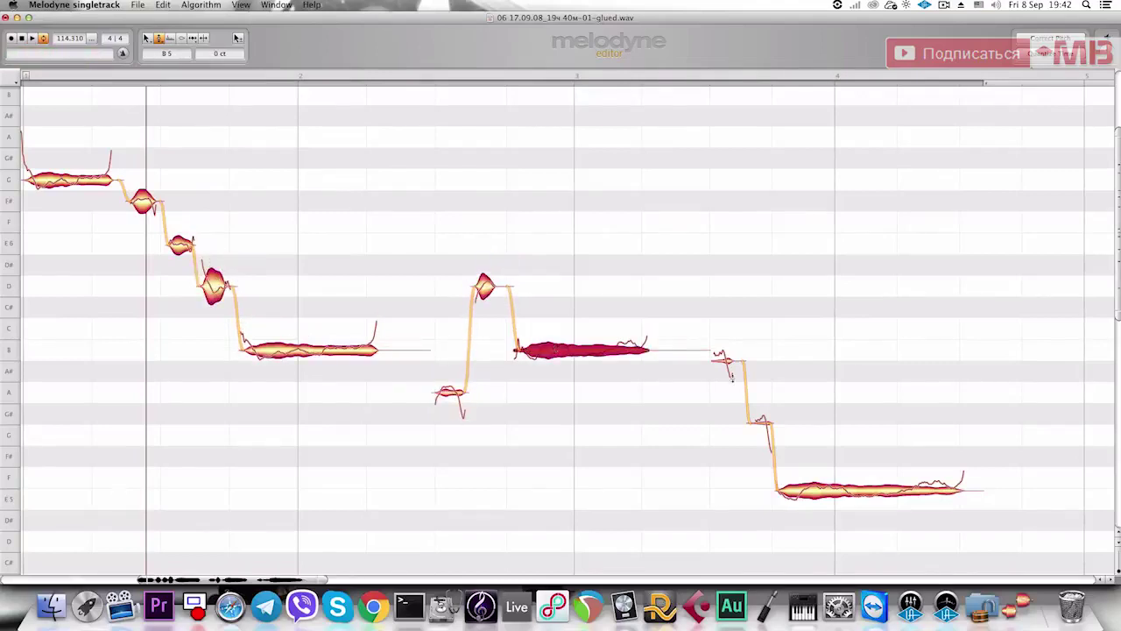
Retune the last three notes of the phrase to A, G and E.
left_click(727, 361)
left_click_drag(726, 360, 729, 390)
left_click_drag(762, 429, 763, 441)
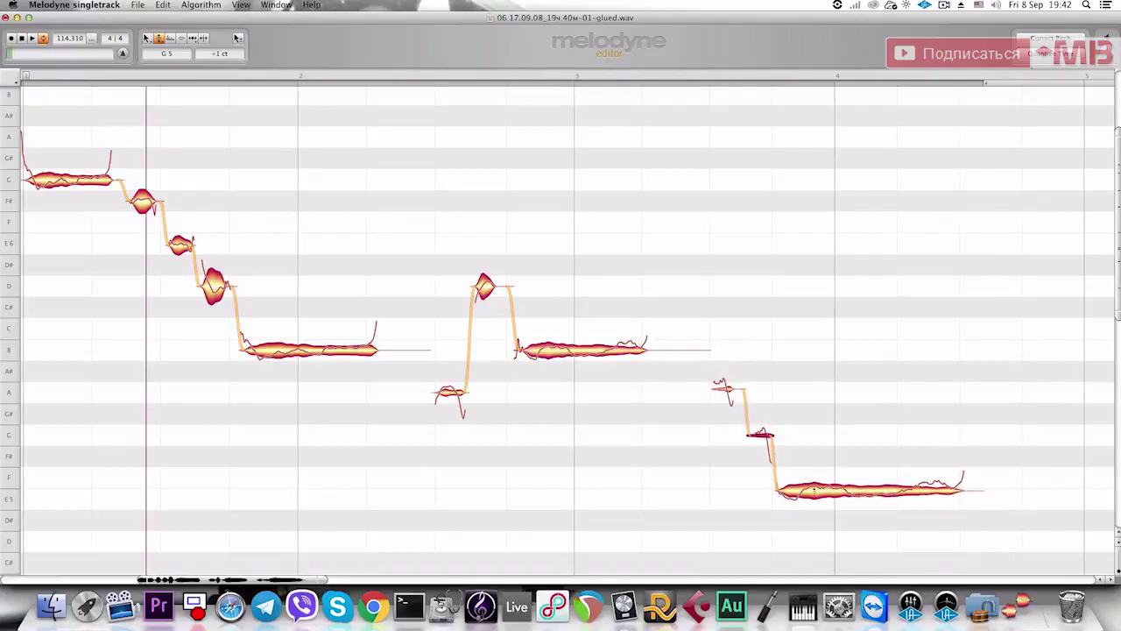
key("Right")
key("Down")
Play the phrase from the start and reduce the pitch drift of the two long B notes.
double_click(76, 81)
right_click(179, 192)
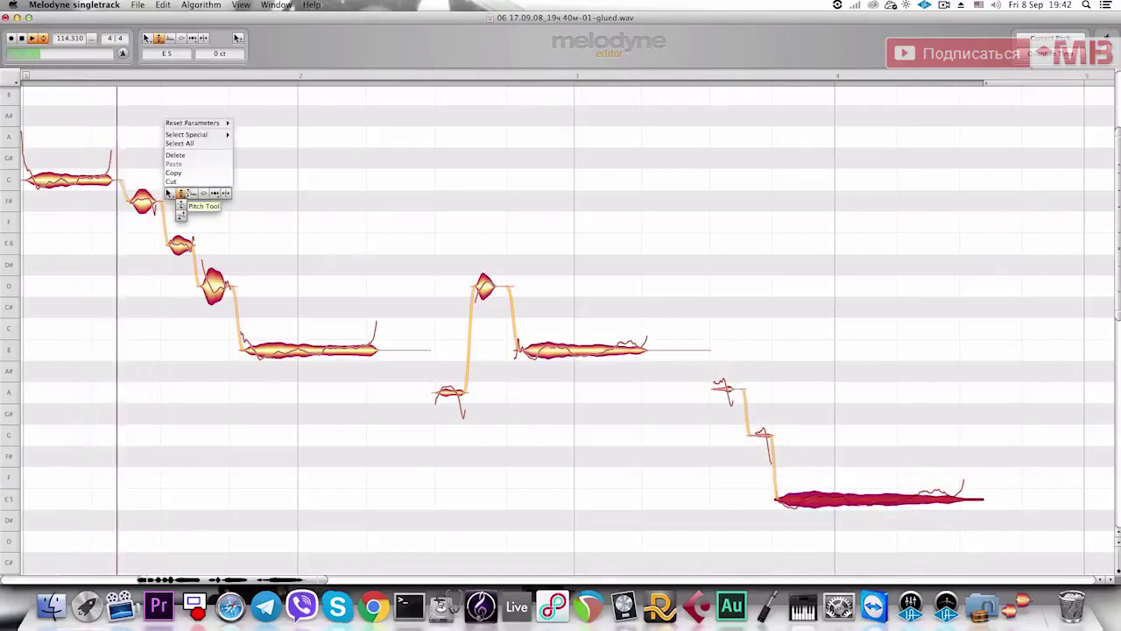
left_click(181, 215)
left_click_drag(311, 350, 304, 383)
left_click(307, 385)
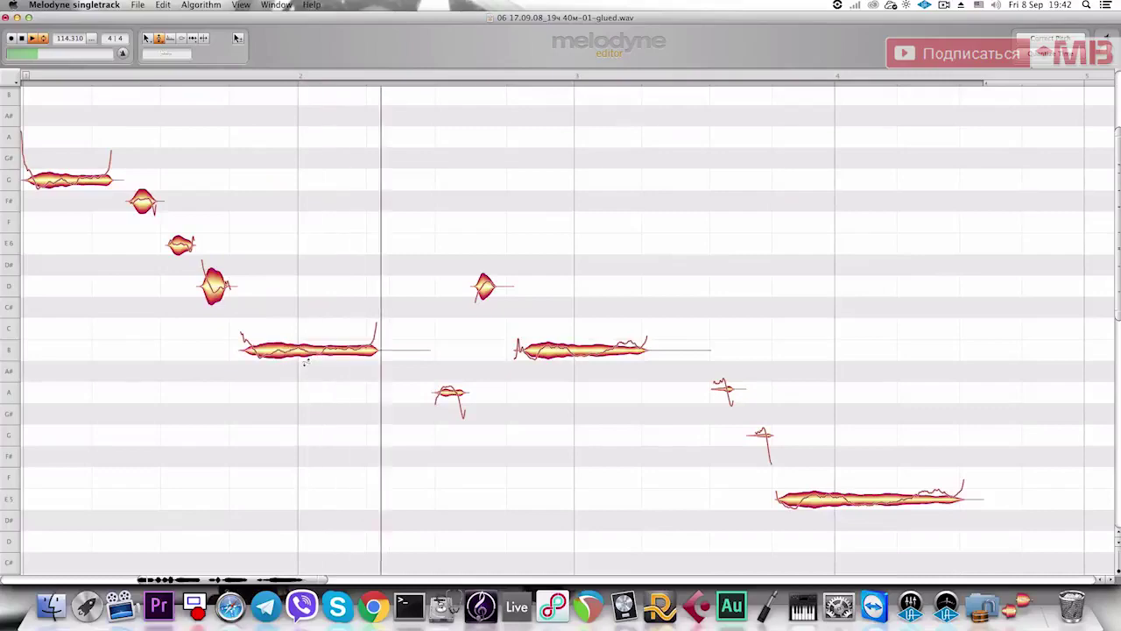
left_click_drag(578, 350, 579, 368)
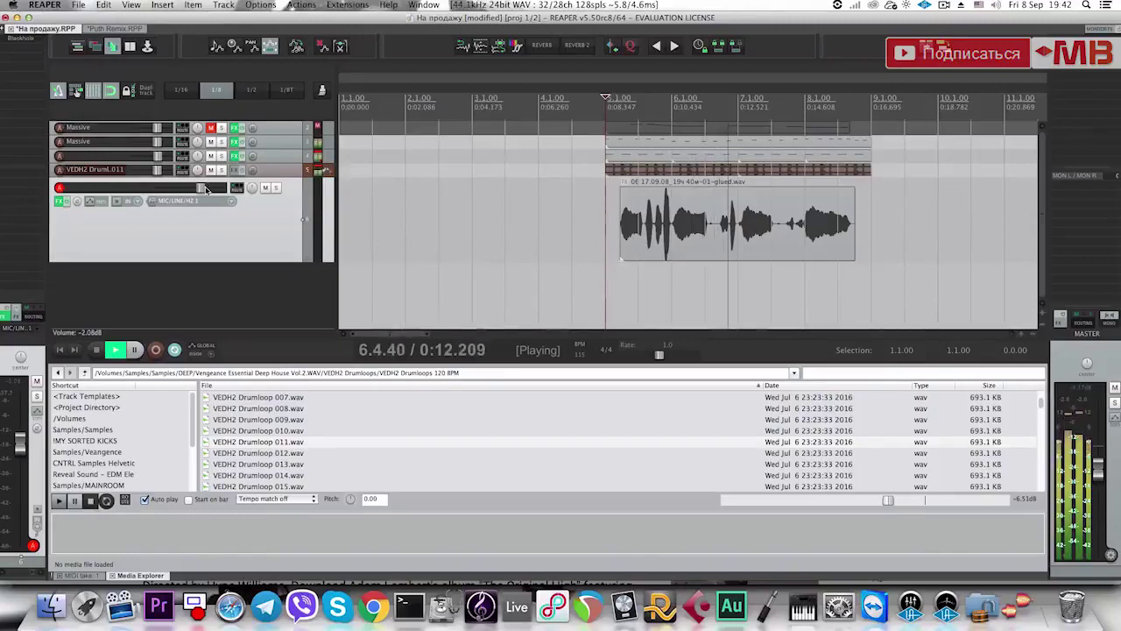
In REAPER, stop playback and apply the envelope-based Compressor to the recorded melody item with a threshold of -29.07 dB.
left_click(675, 218)
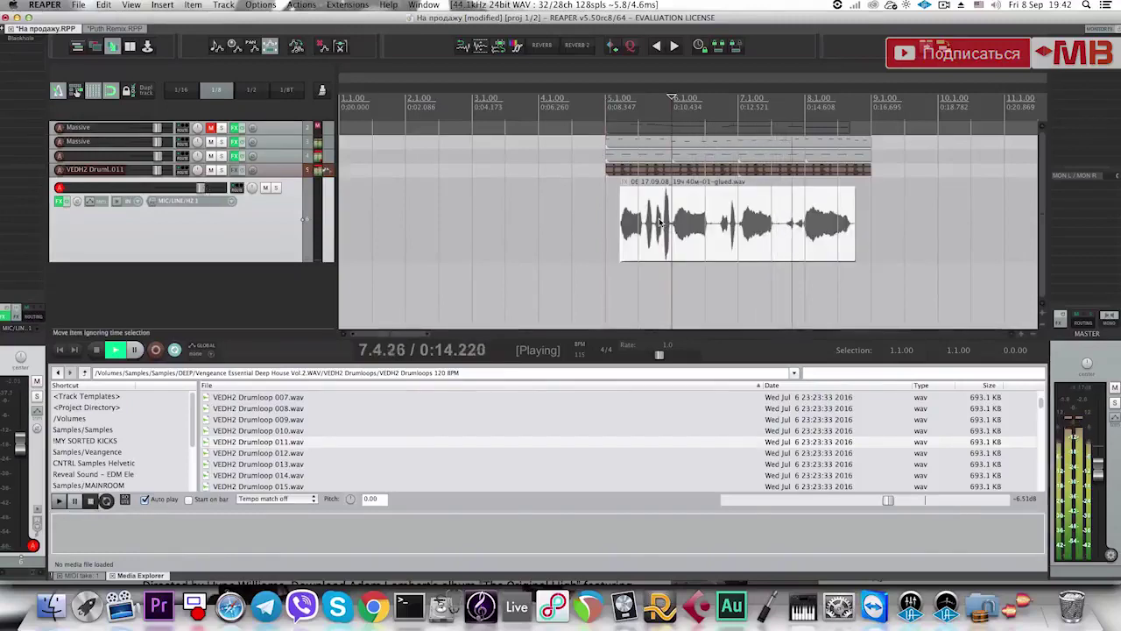
key("space")
right_click(675, 219)
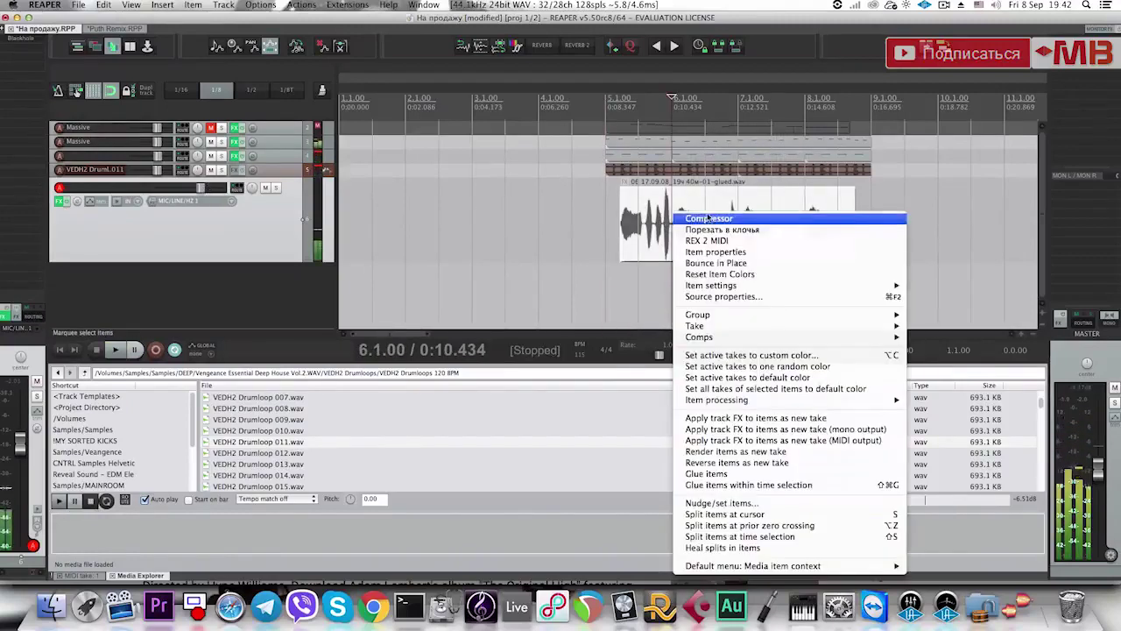
left_click(710, 218)
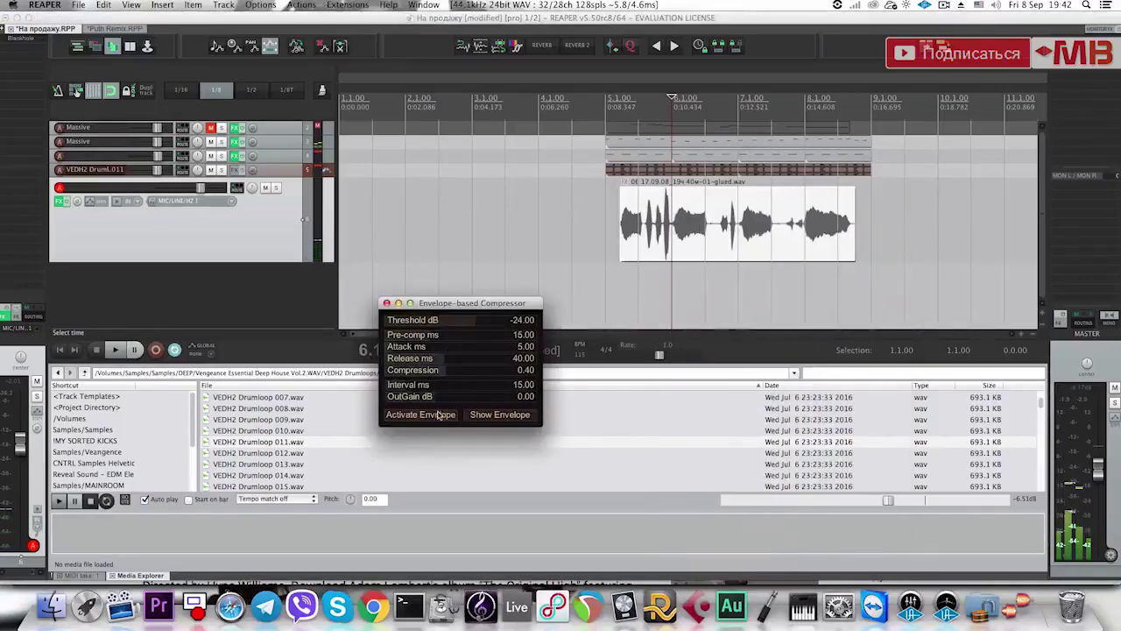
scroll(464, 324, "down", 5)
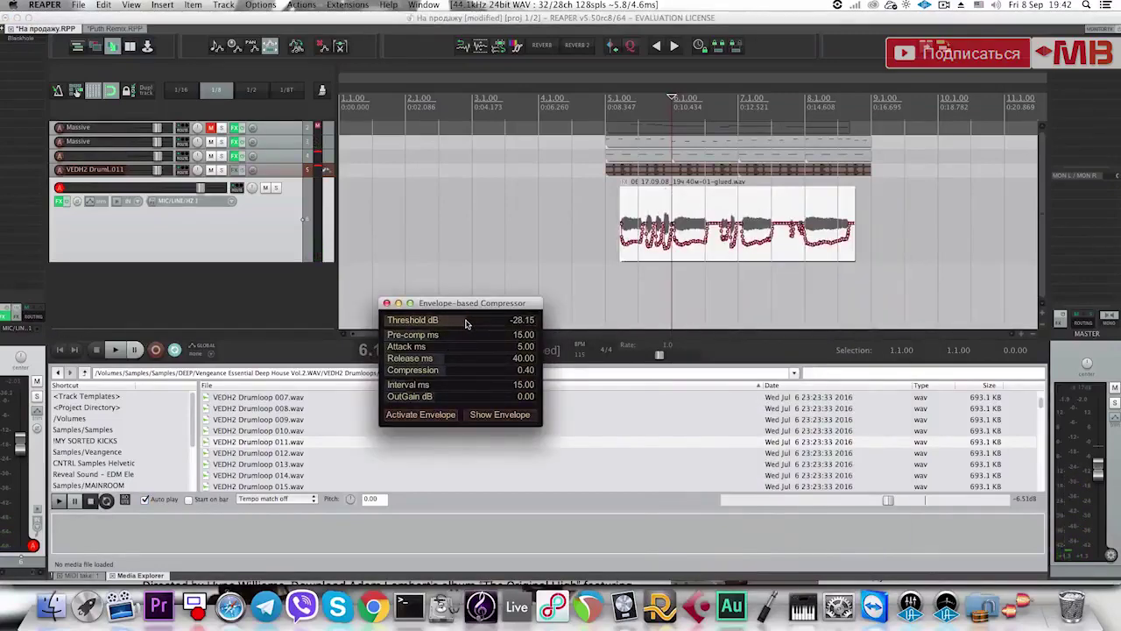
scroll(464, 324, "down", 1)
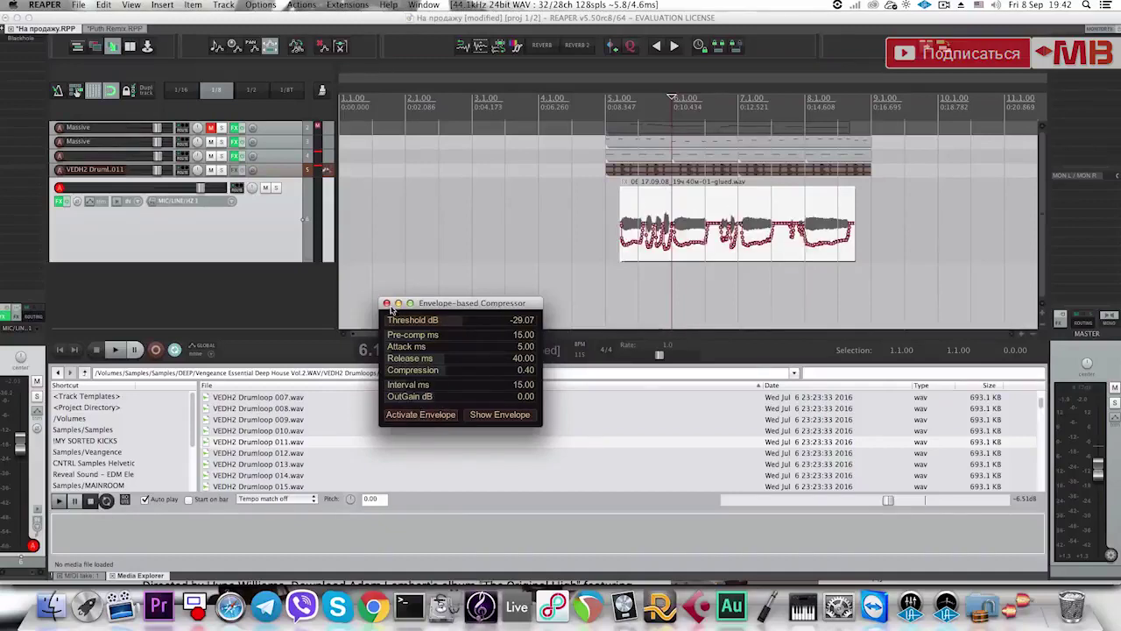
left_click(419, 414)
Glue the compressed melody item and raise its item volume to +5.23 dB.
key("super+shift+g")
left_click(677, 214)
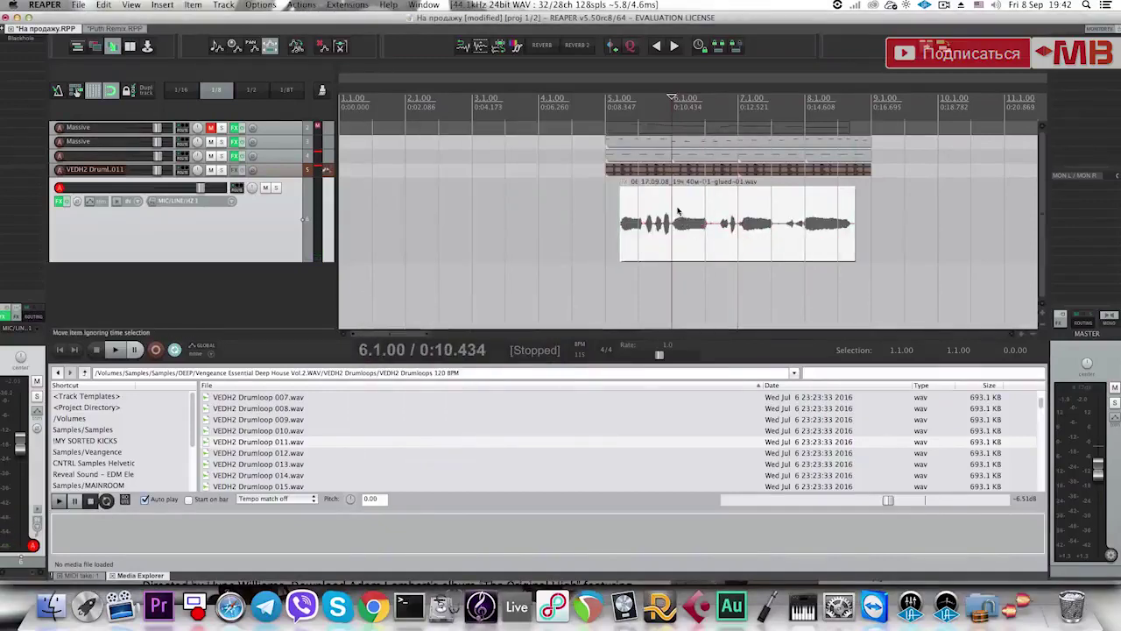
left_click_drag(677, 187, 674, 126)
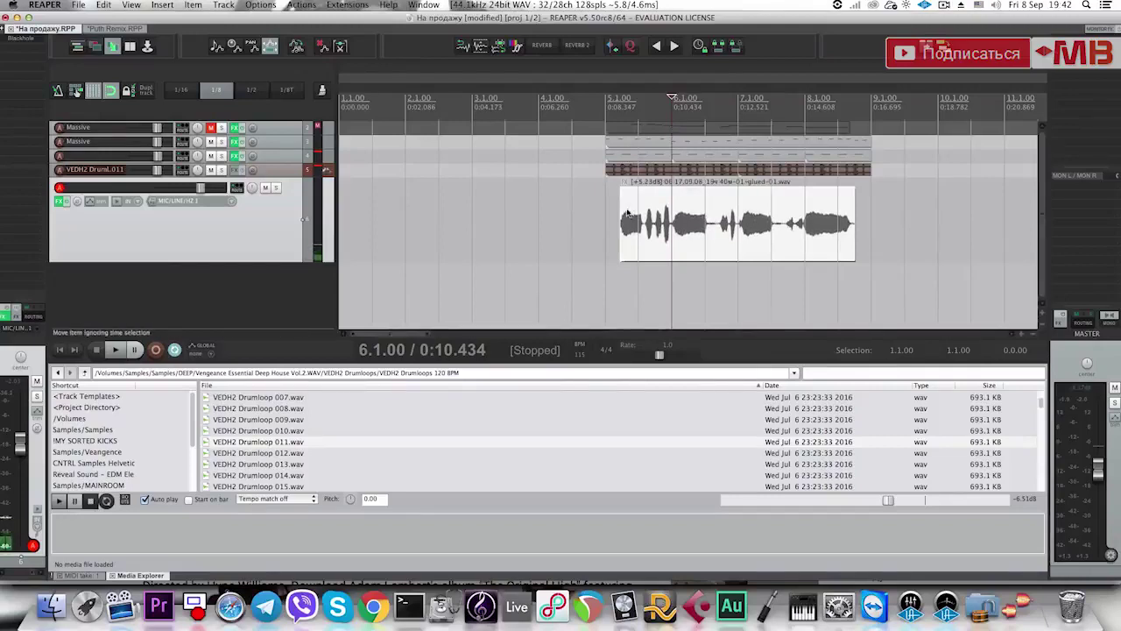
Play the mix from the beginning of the melody item to check the processed recording.
left_click(621, 219)
key("space")
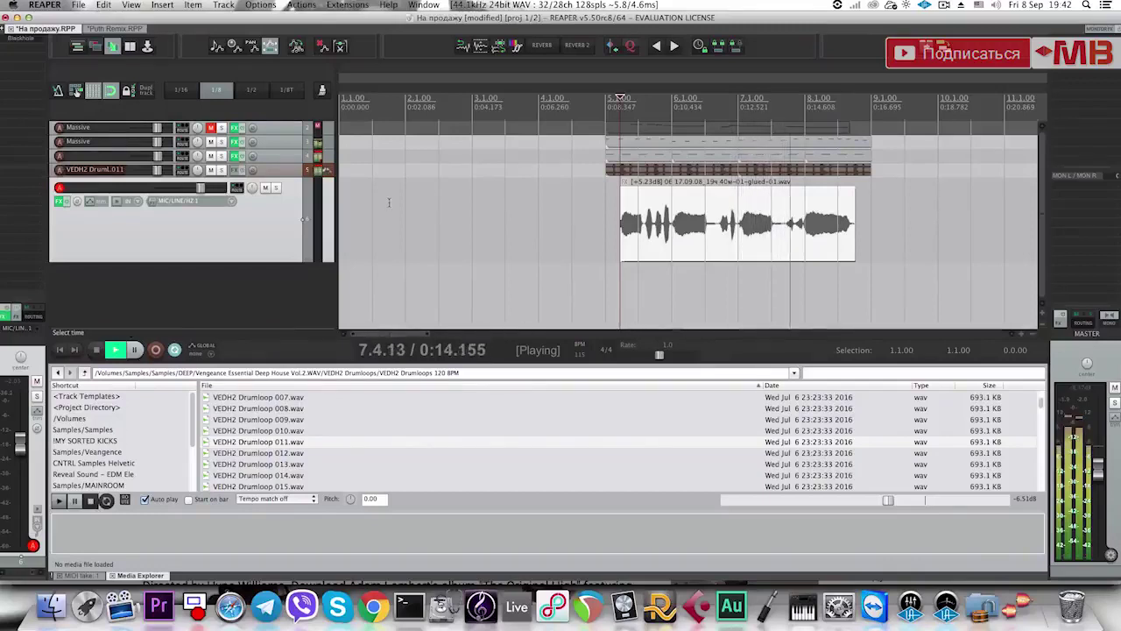
key("space")
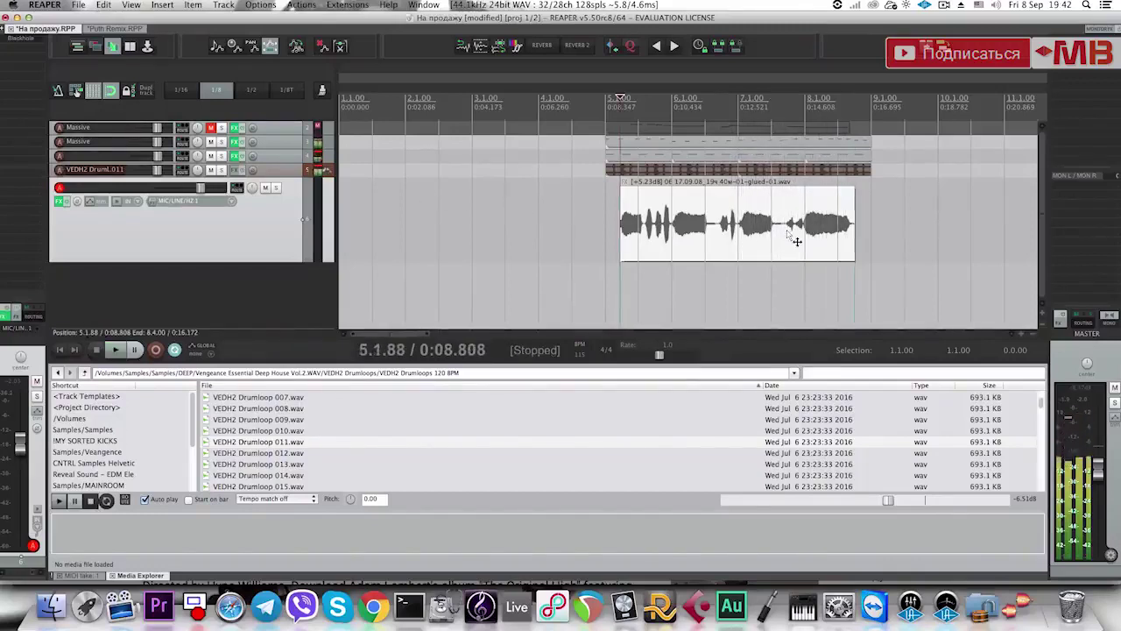
left_click(780, 239)
left_click(607, 214)
left_click(814, 226)
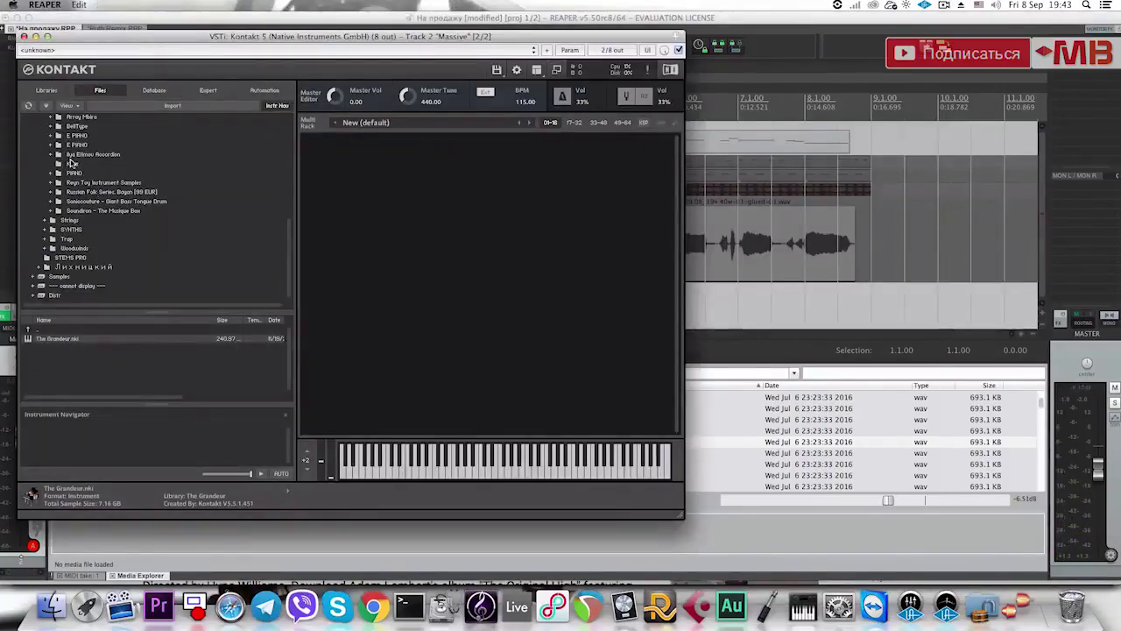
Browse Kontakt's files to the 1 Lead Instruments folder of the ProjectSAM Swing! library inside ALL IN ONE.
scroll(78, 156, "up", 2)
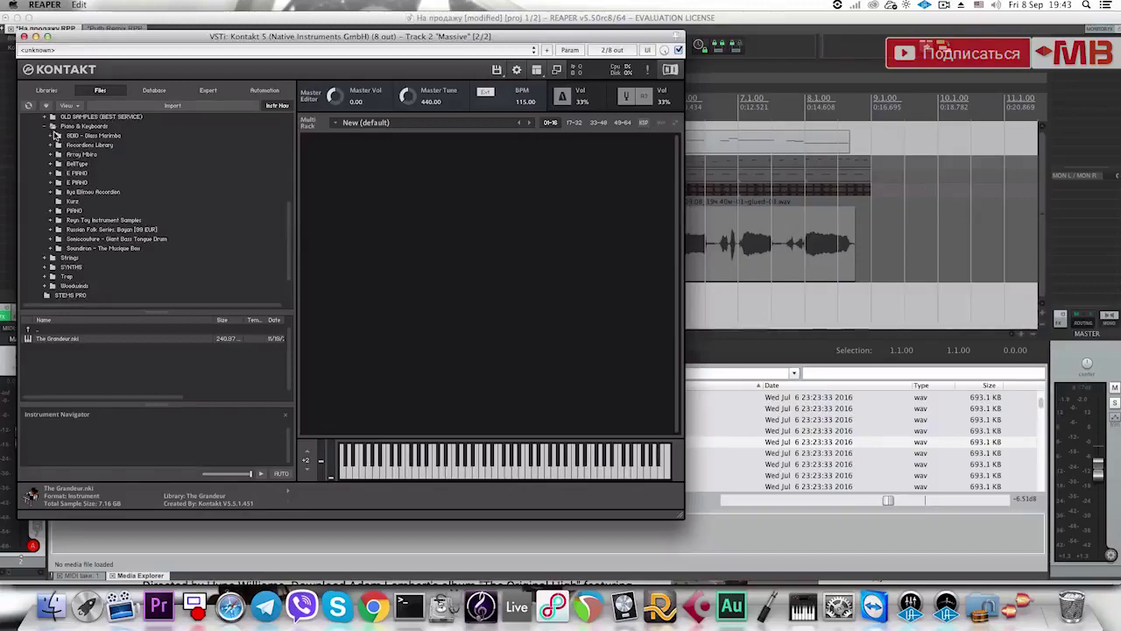
scroll(79, 175, "up", 5)
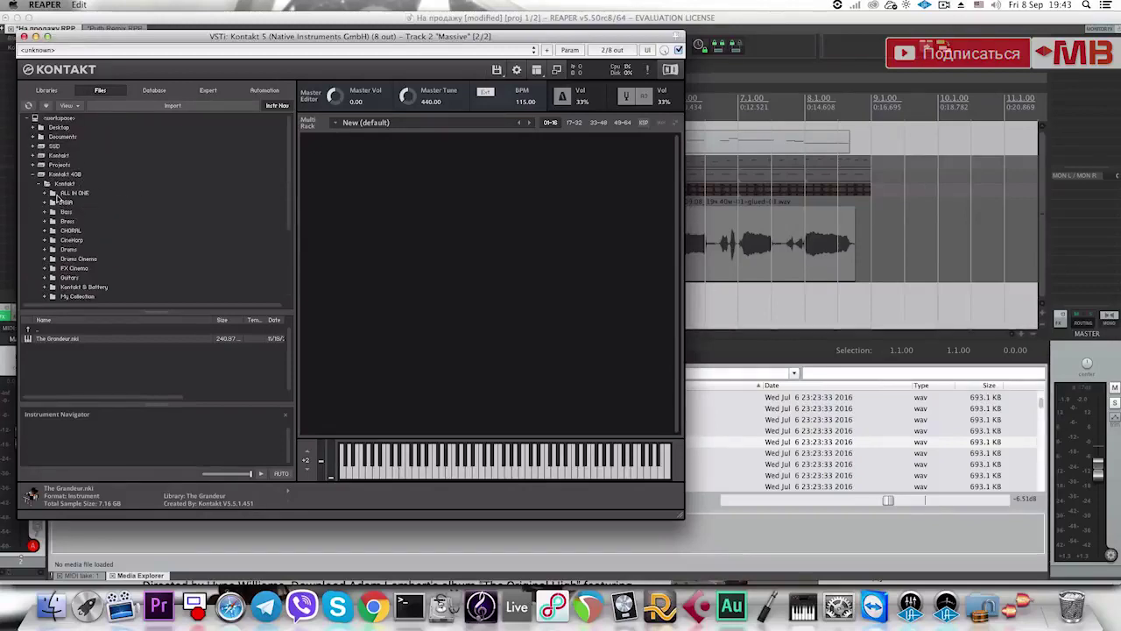
double_click(56, 194)
scroll(125, 235, "down", 3)
left_click(123, 222)
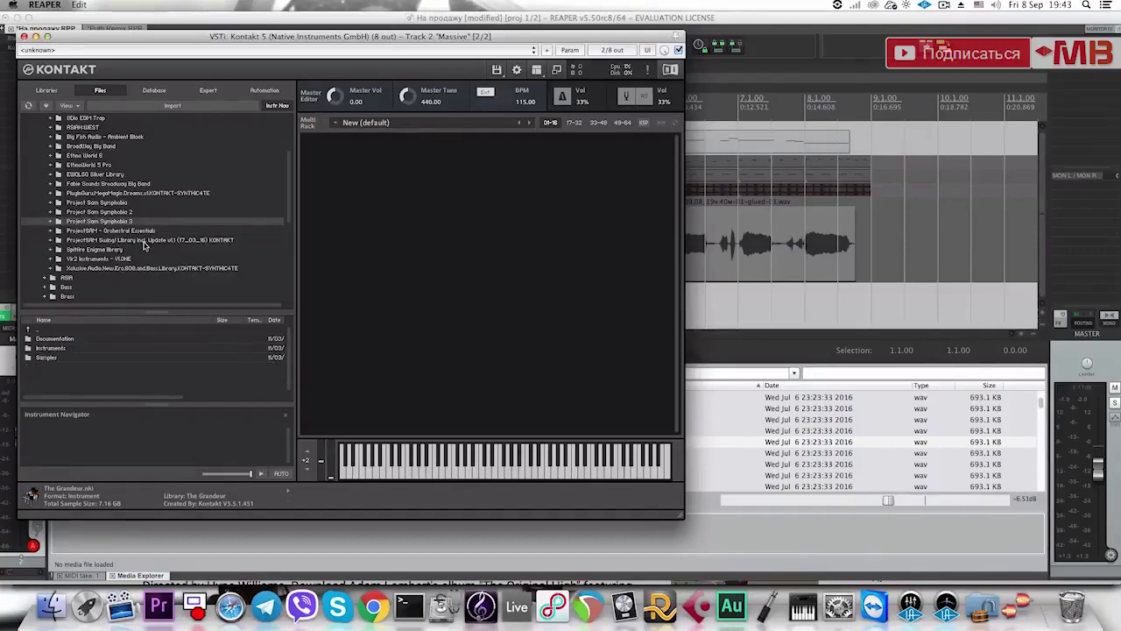
left_click(145, 240)
double_click(80, 347)
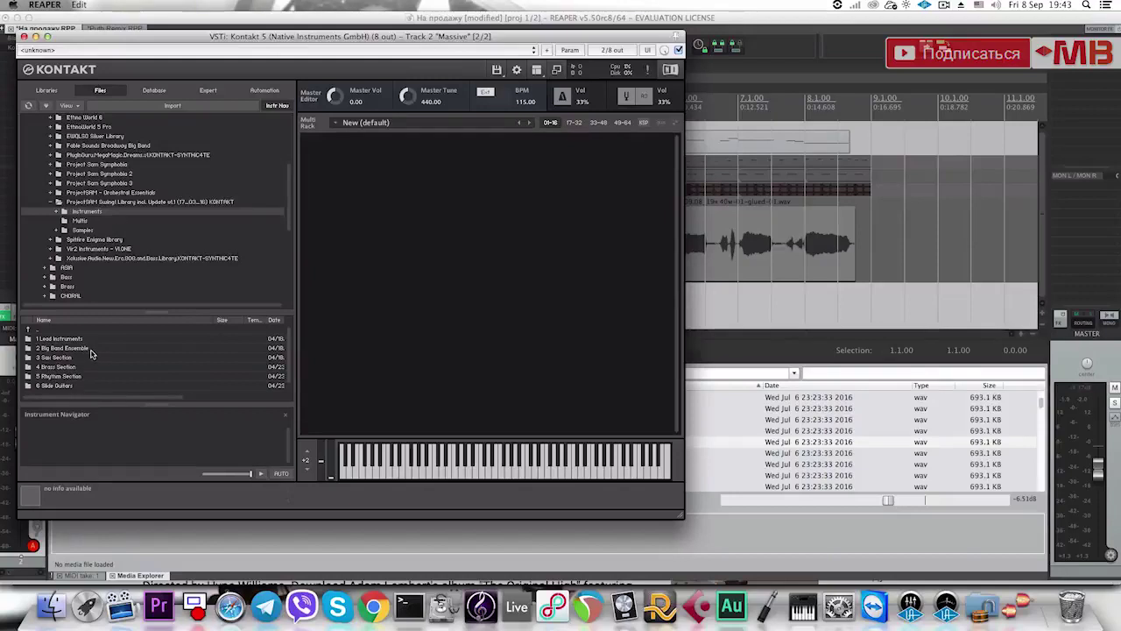
double_click(79, 338)
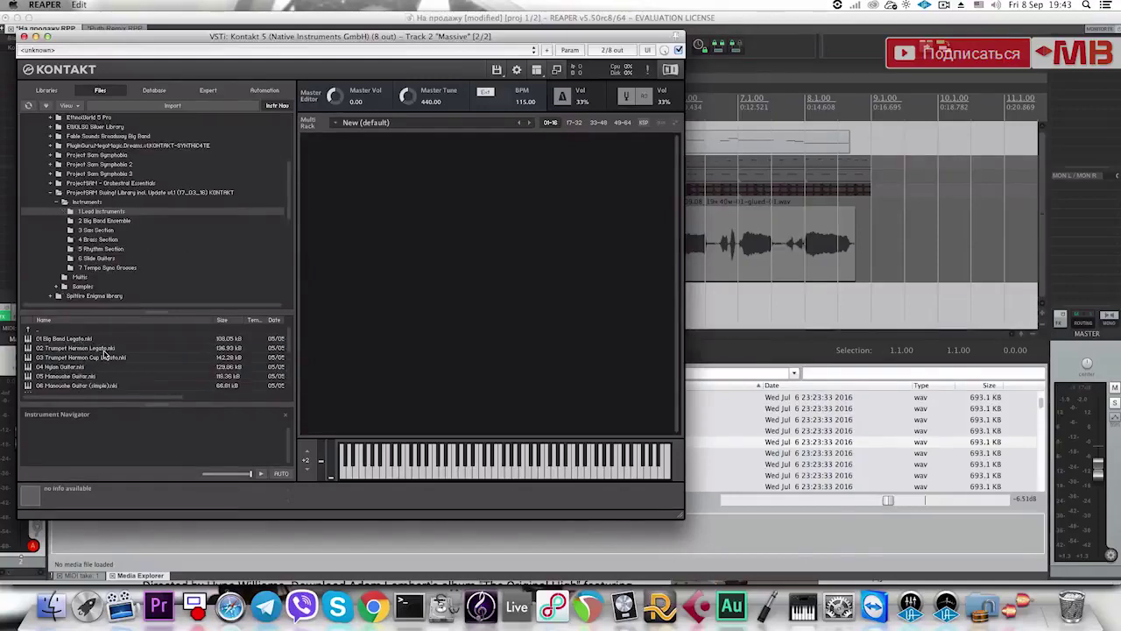
Load 15 Whistle Ensemble.nki into Kontakt on the first Massive track and close the instrument window.
scroll(104, 354, "down", 2)
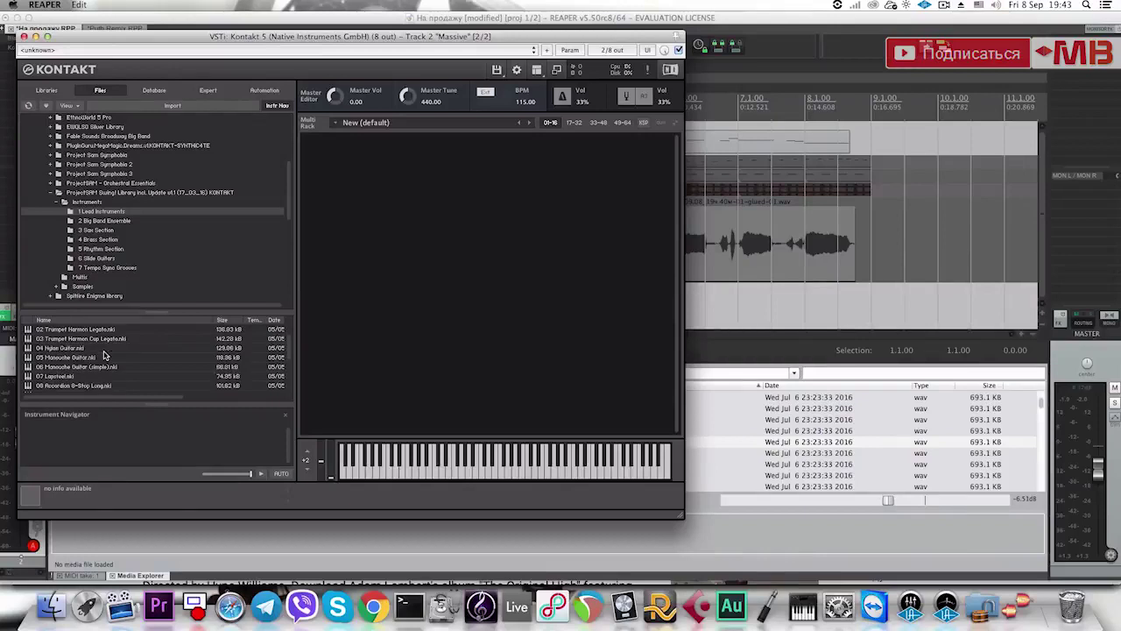
scroll(103, 354, "down", 7)
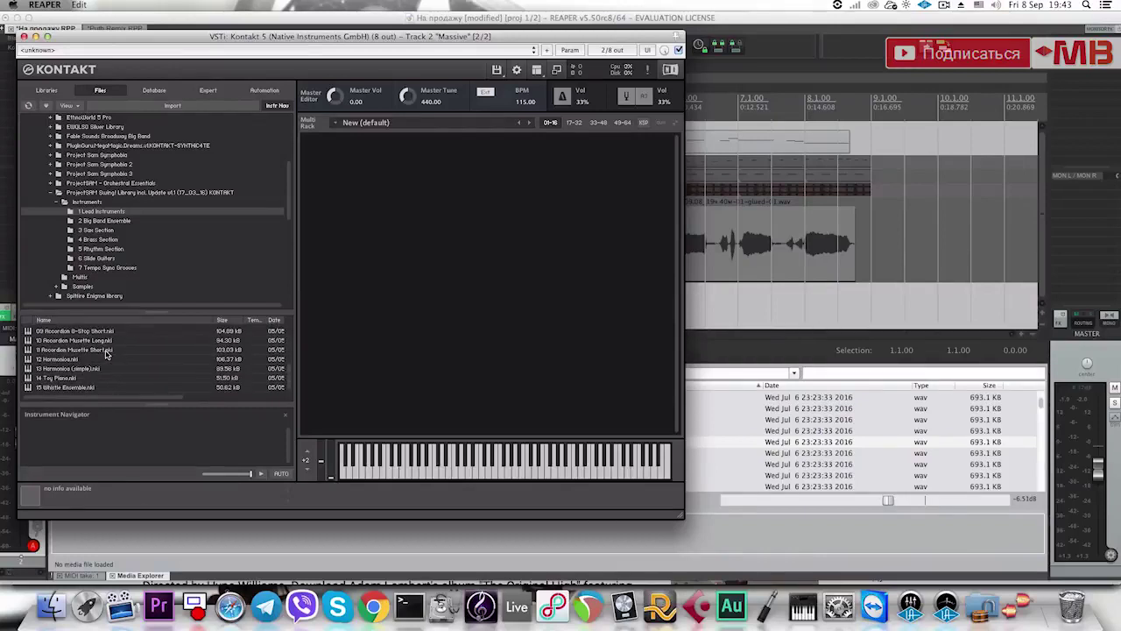
double_click(100, 387)
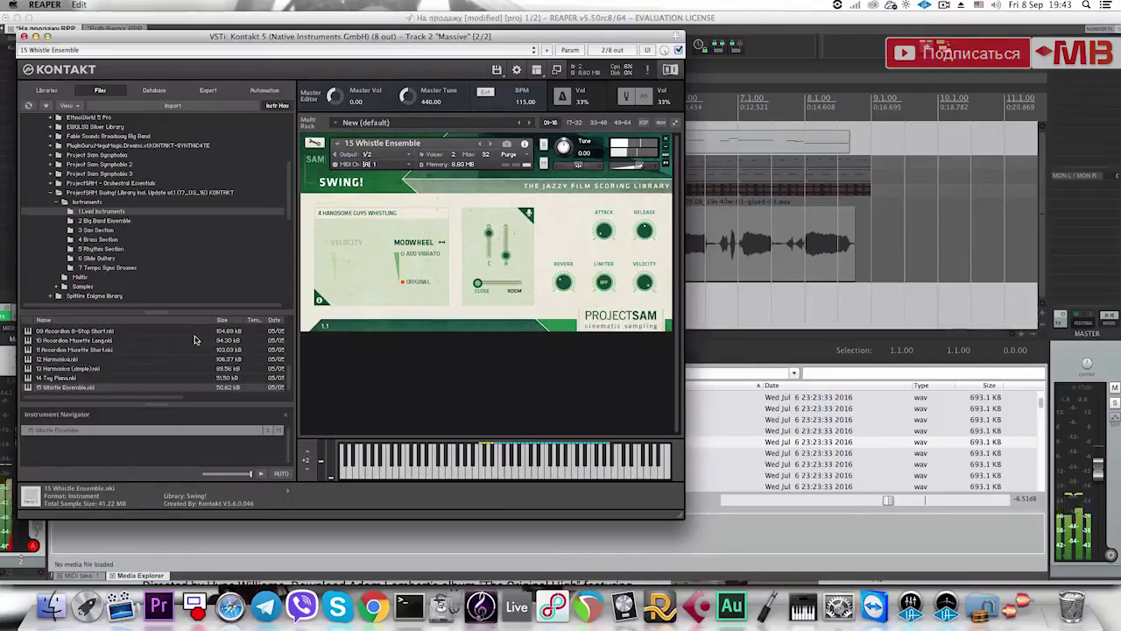
left_click(24, 36)
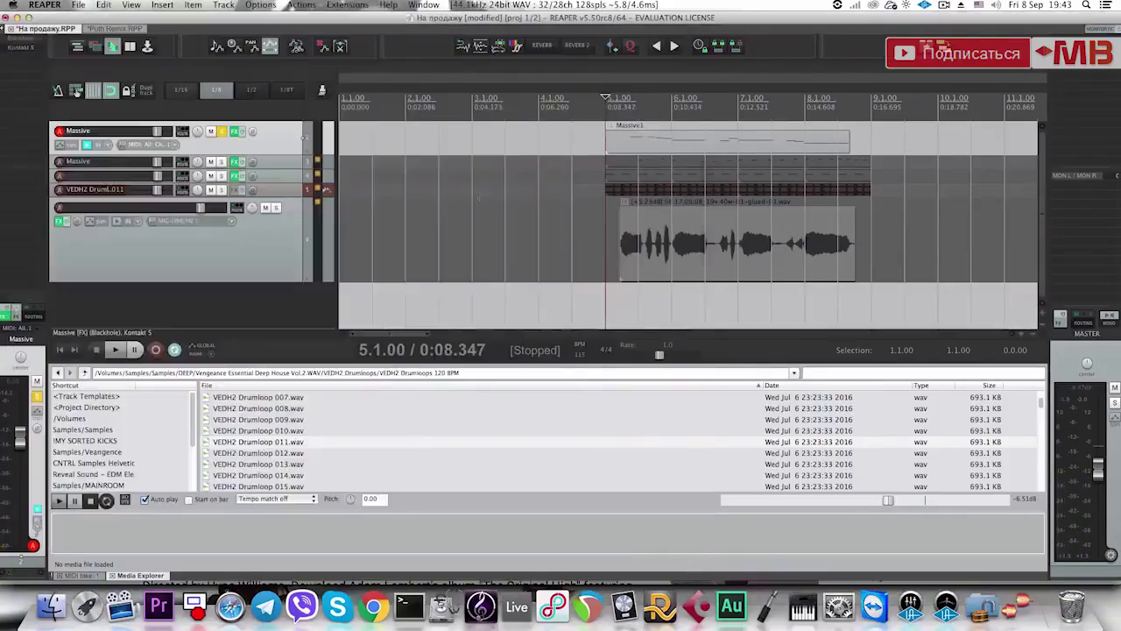
Play the soloed whistle part from 5.1.00 and stop playback.
left_click(575, 293)
left_click(670, 145)
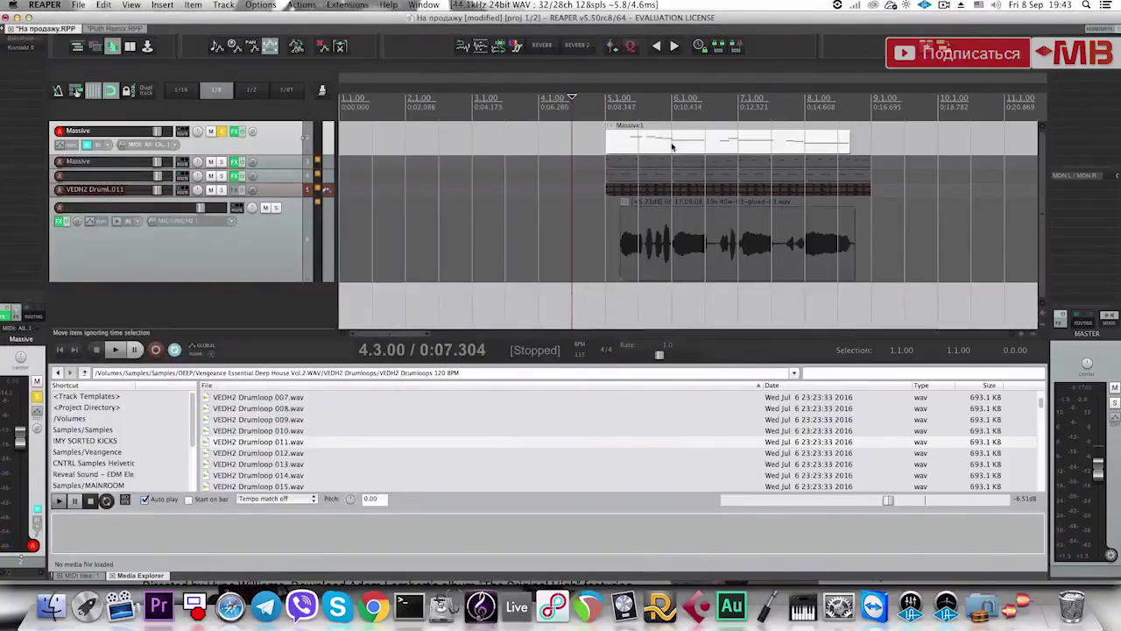
left_click(616, 153)
key("space")
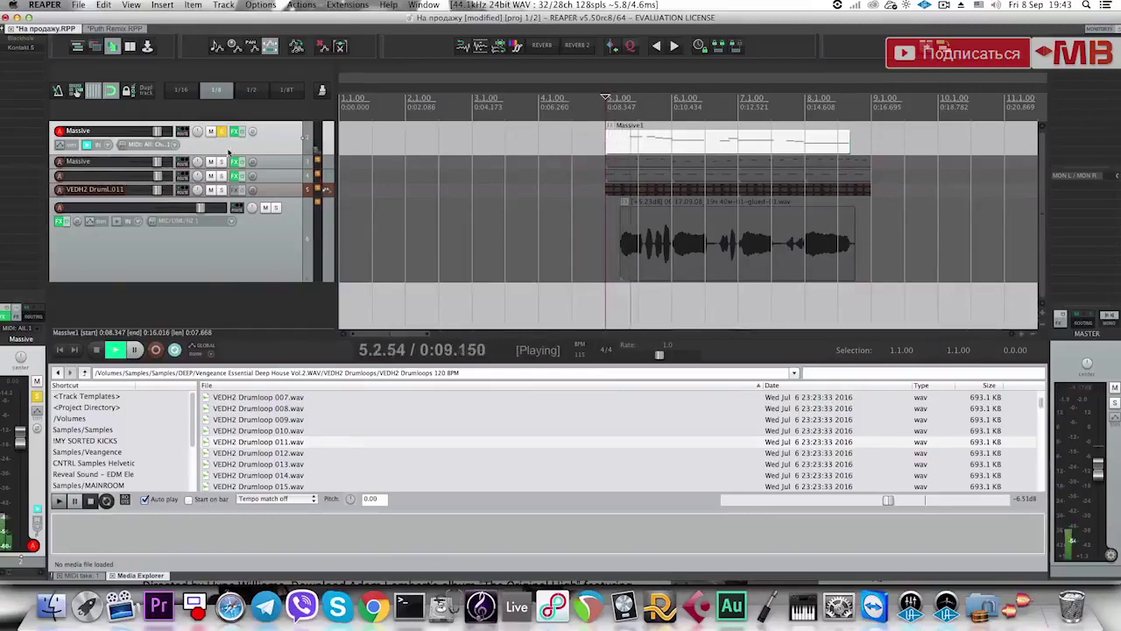
key("space")
Move the recorded melody track directly below the whistle track and solo both tracks.
left_click(221, 132)
left_click(296, 206)
left_click_drag(297, 196, 272, 149)
Balance the two soloed tracks during playback, lowering the recorded melody and raising the whistle to +7.70 dB, and remove the solos.
key("space")
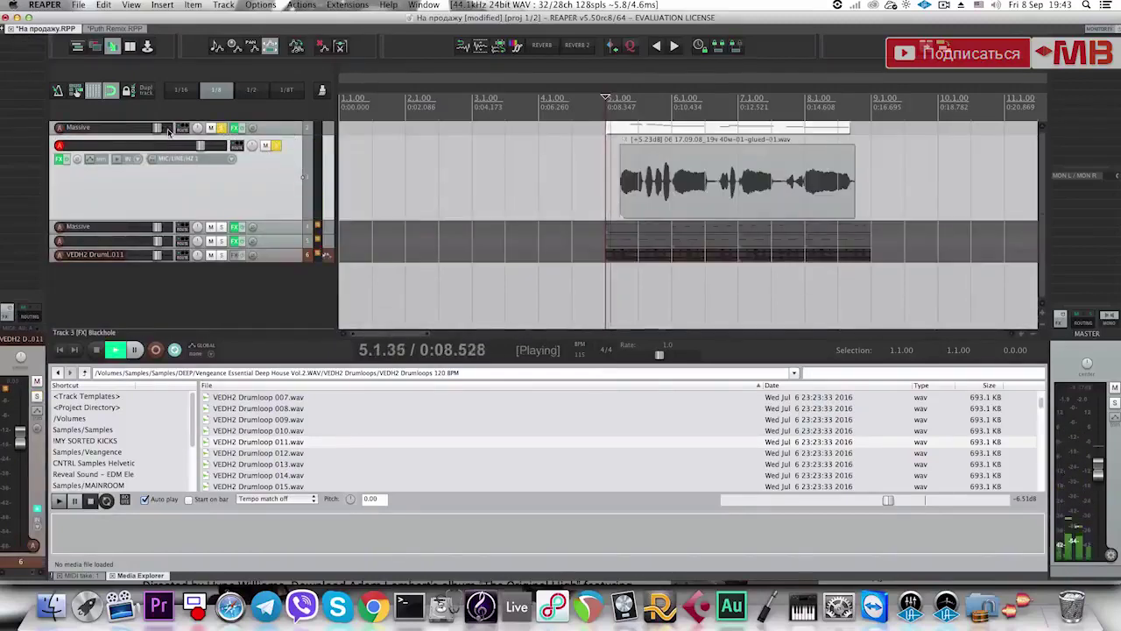
left_click_drag(203, 148, 168, 130)
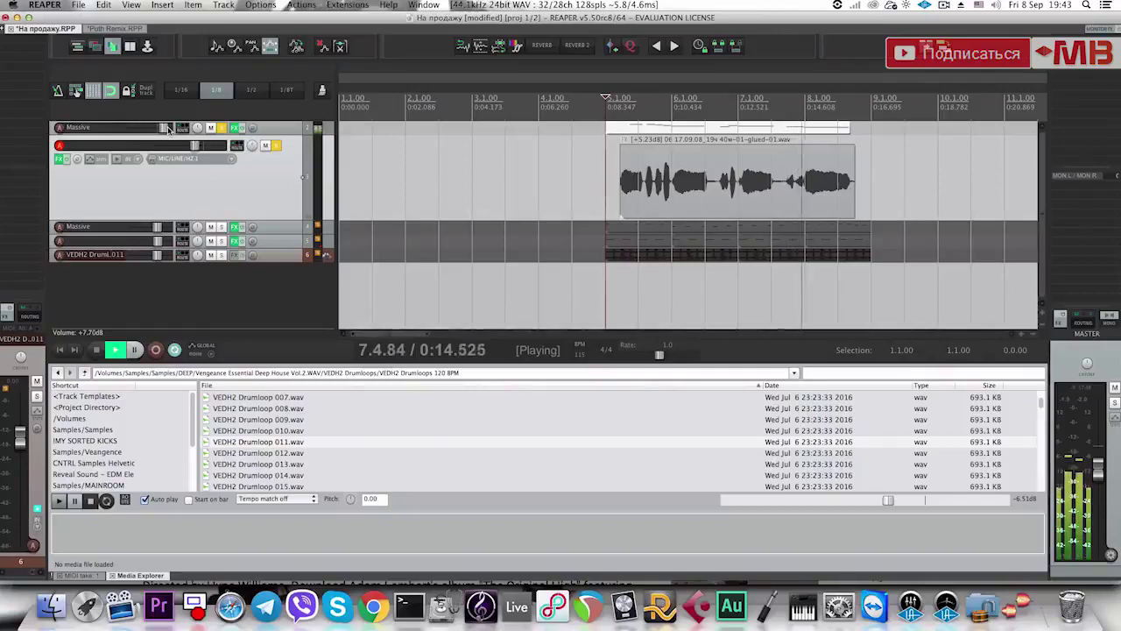
key("space")
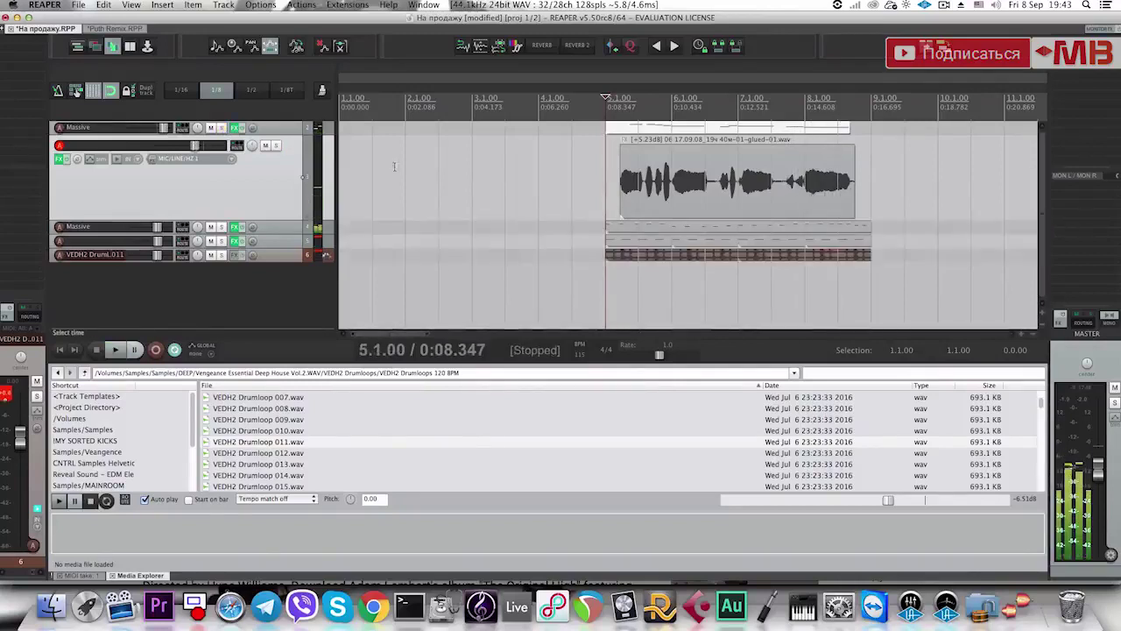
Play the full mix, open the whistle MIDI item and extend its first note so it starts earlier.
key("space")
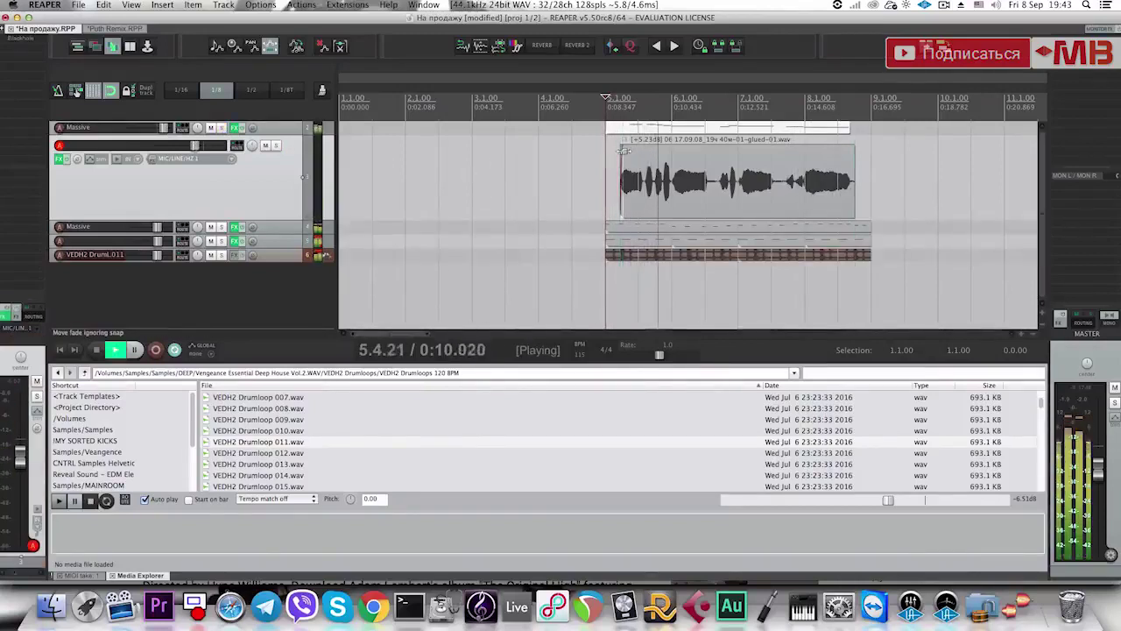
left_click(638, 160)
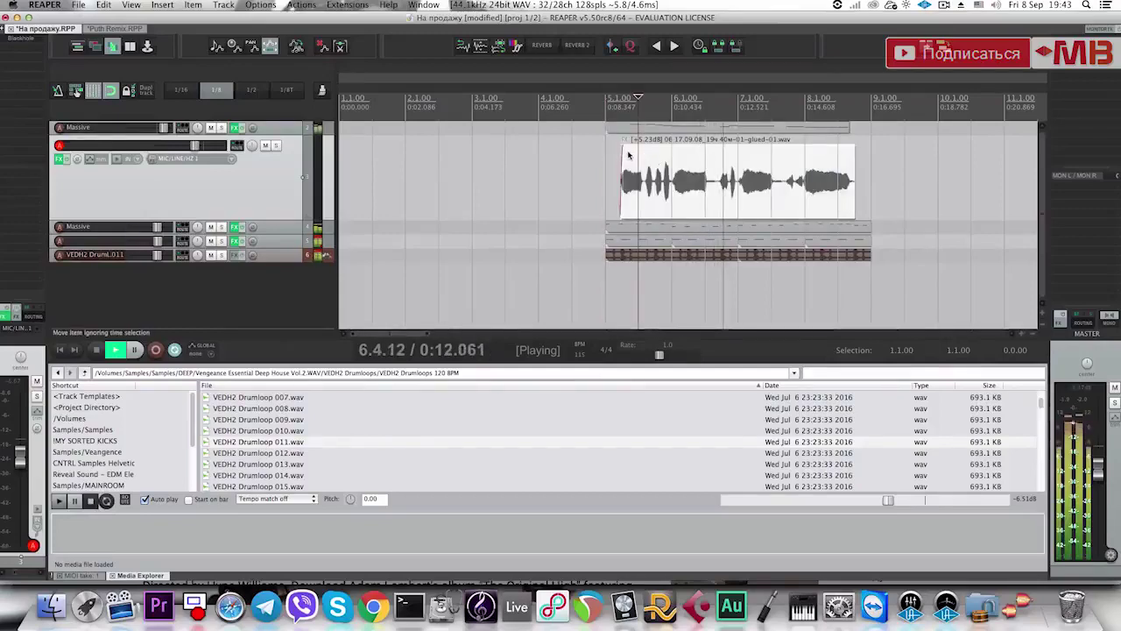
left_click(617, 129)
double_click(615, 143)
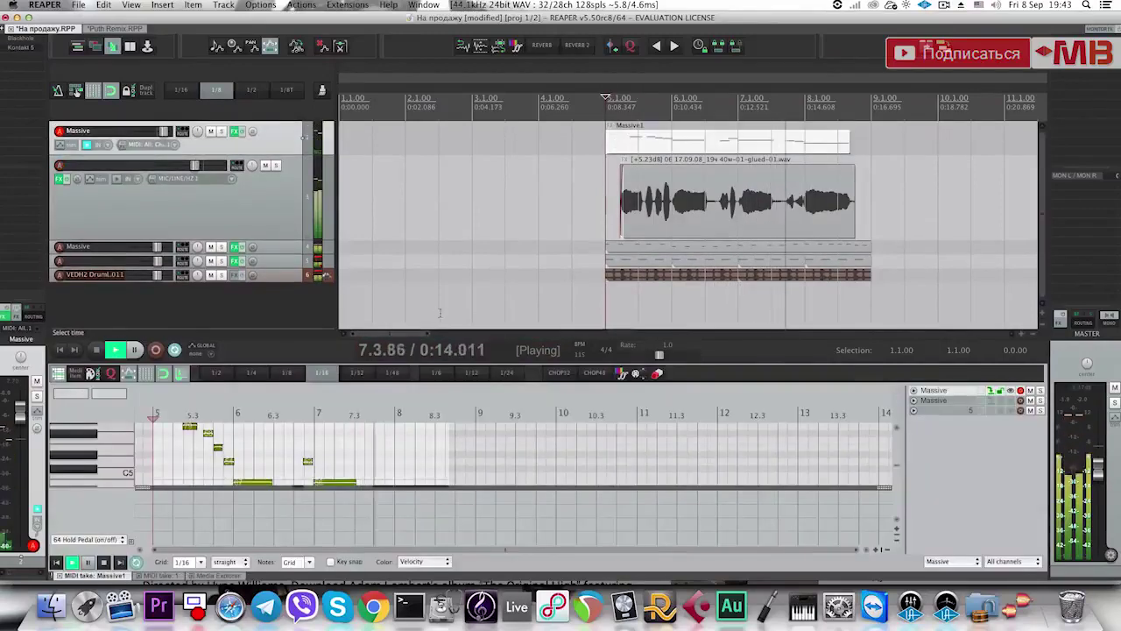
scroll(292, 444, "up", 5)
scroll(292, 444, "down", 5)
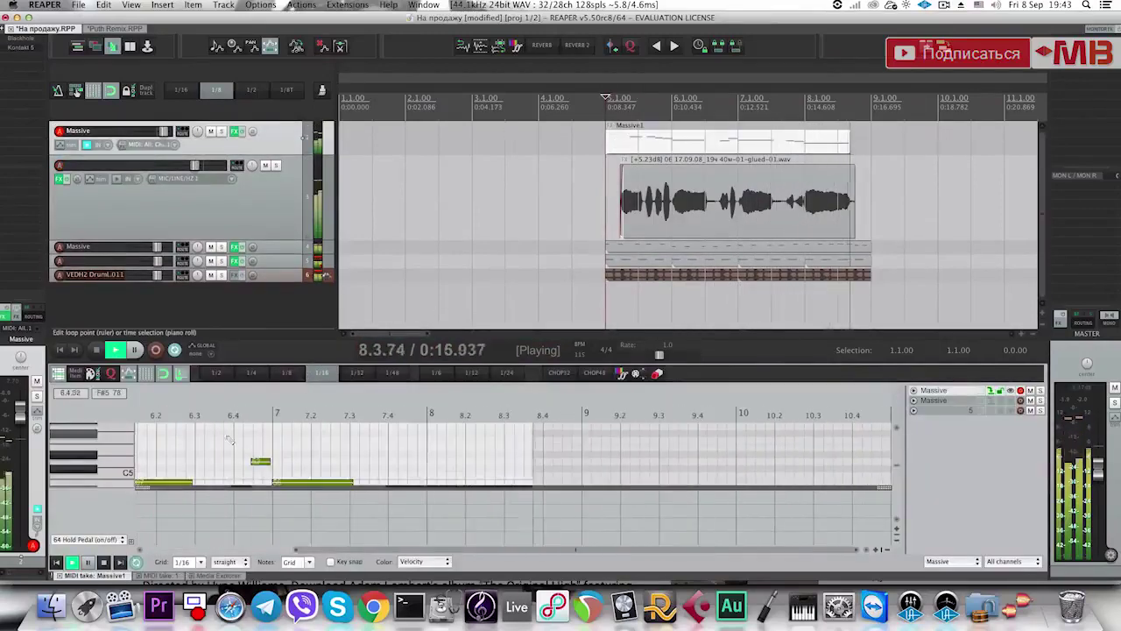
key("space")
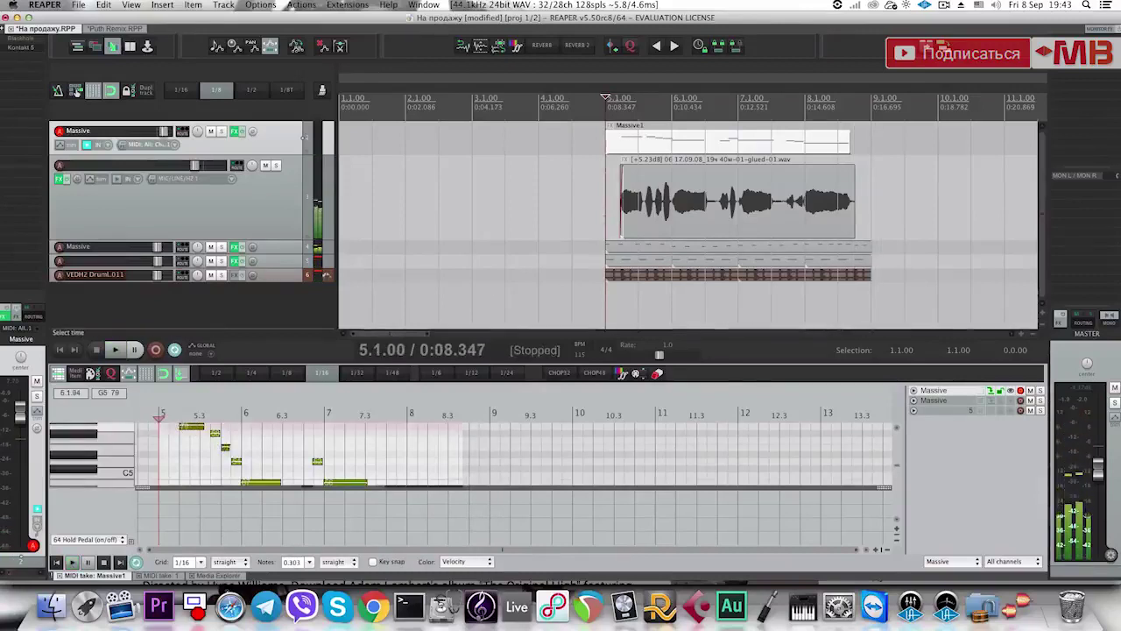
Hide the MIDI editor dock, select the time range 5.1.00 to 9.1.00 and shrink all tracks to minimum height.
key("alt+d")
left_click_drag(871, 307, 617, 313)
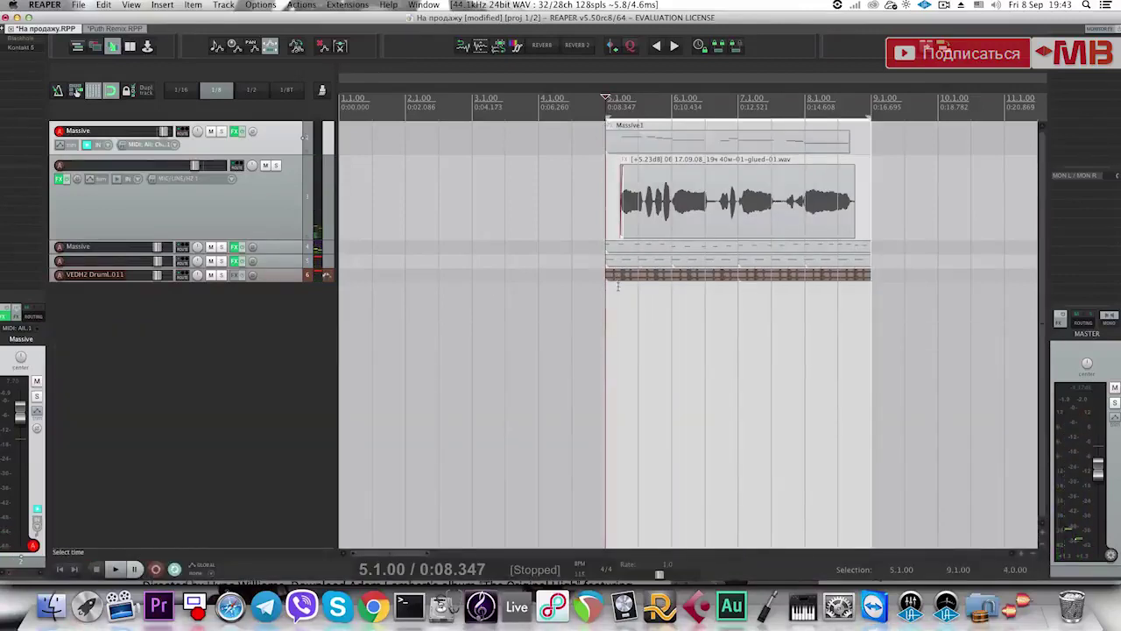
scroll(617, 313, "down", 5)
left_click(140, 268)
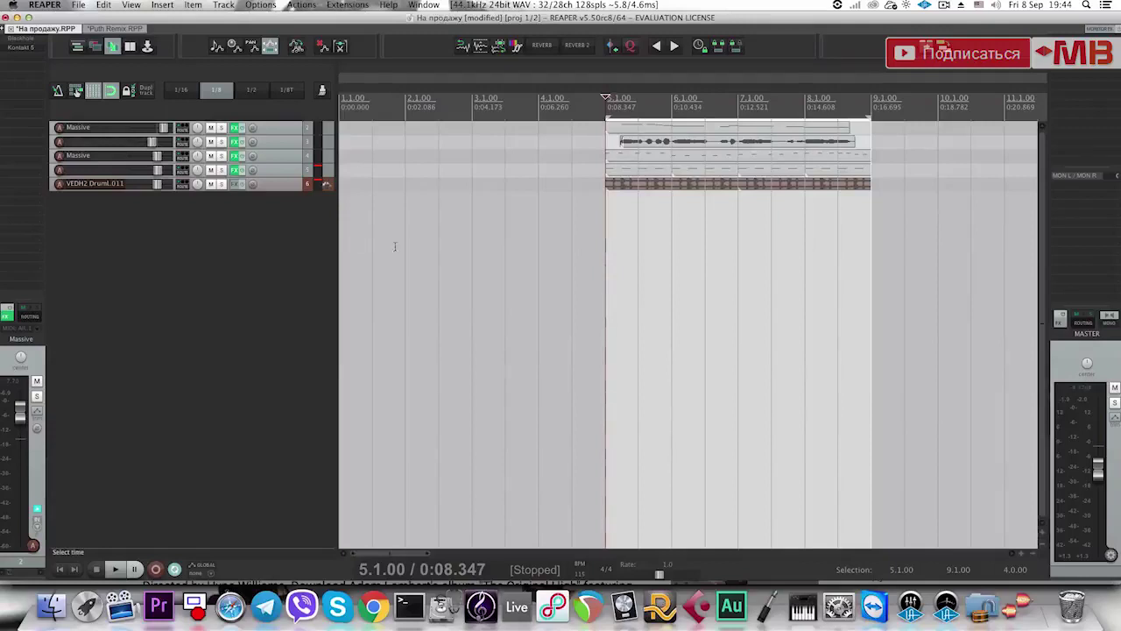
Delete all tracks from the project and quit the extra application running at the end of the Dock.
left_click(279, 187)
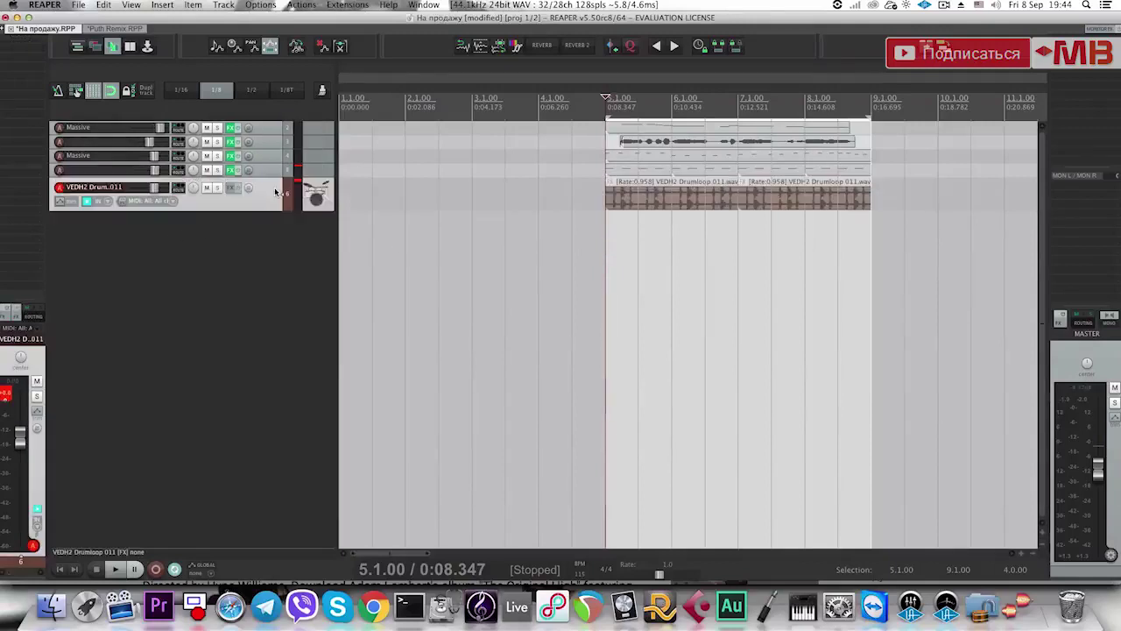
key("super+a")
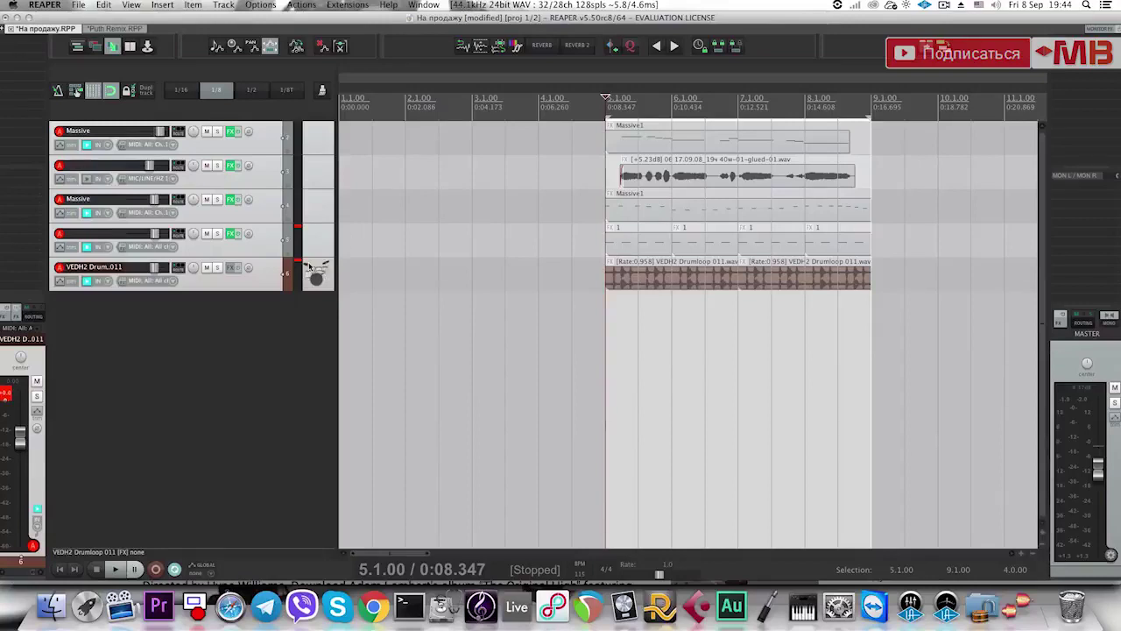
key("Delete")
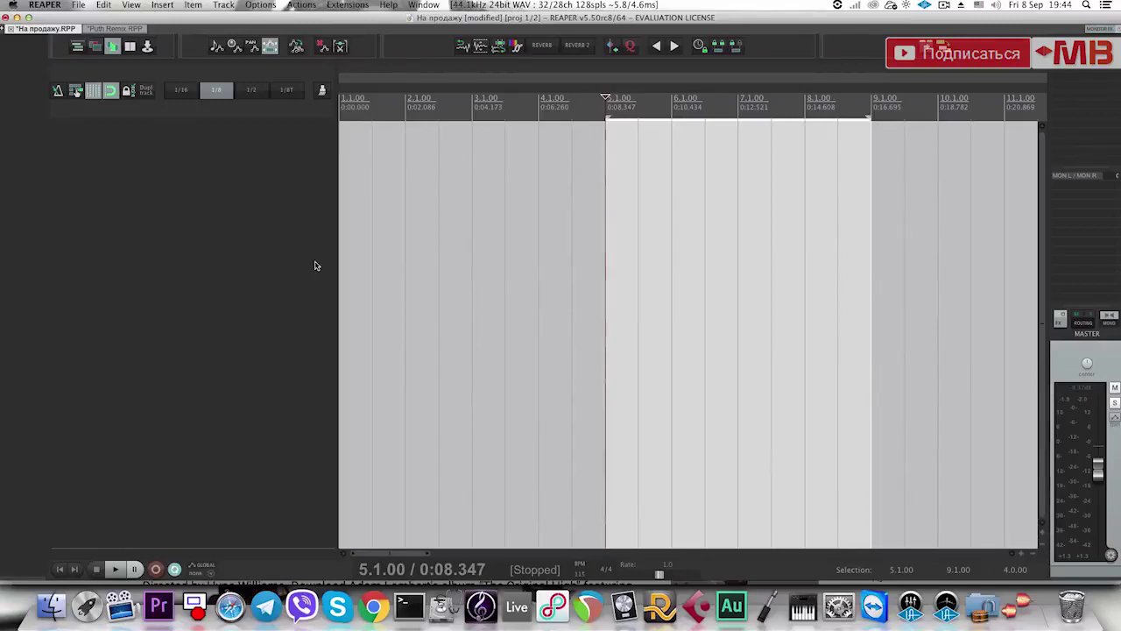
right_click(1014, 599)
left_click(1023, 570)
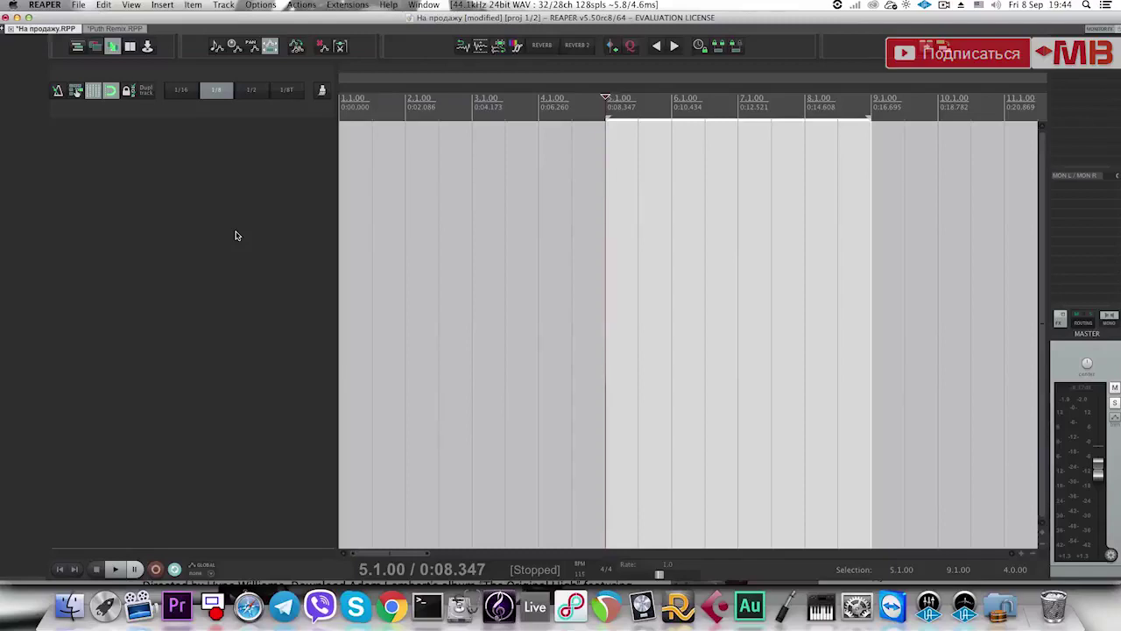
Insert a new empty track, increase its height and clear the time selection.
double_click(243, 212)
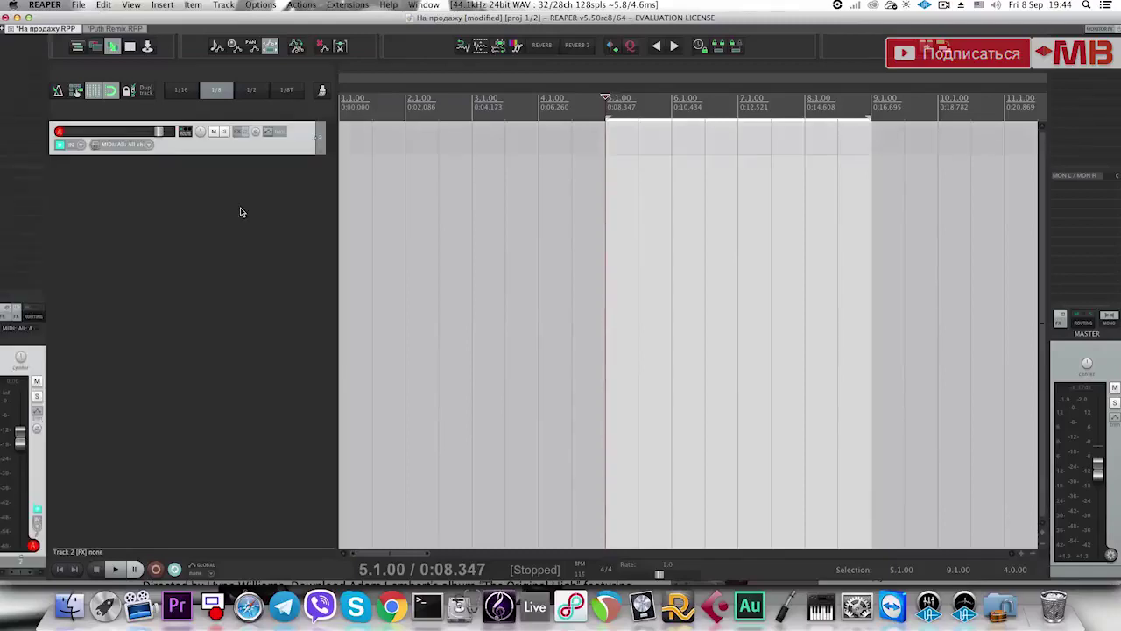
left_click_drag(256, 154, 249, 235)
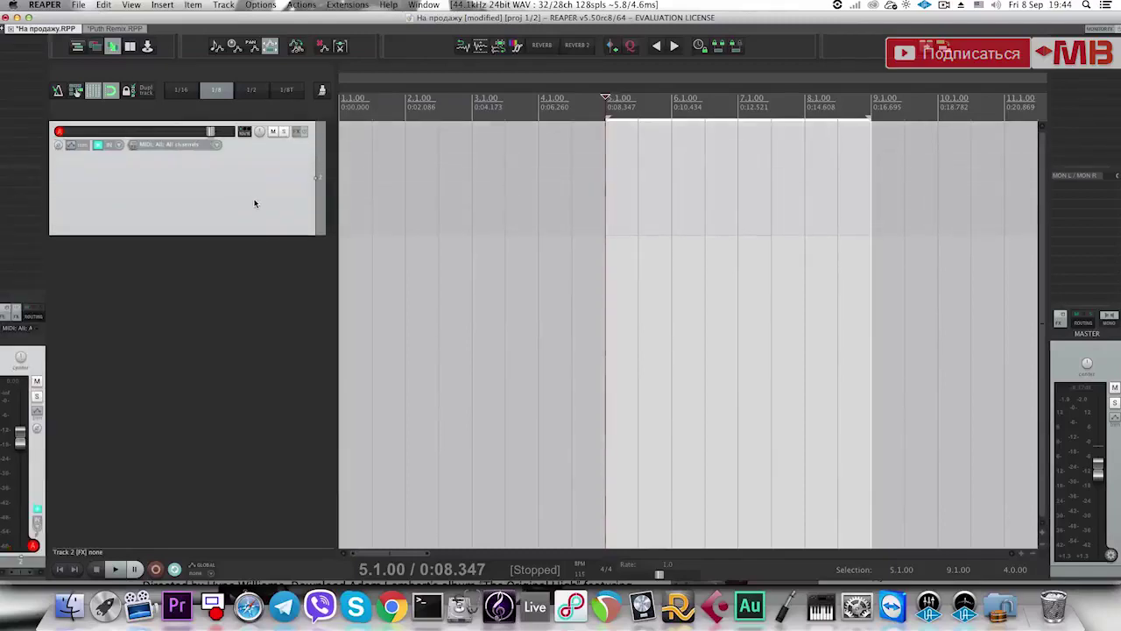
key("Escape")
scroll(459, 260, "down", 3)
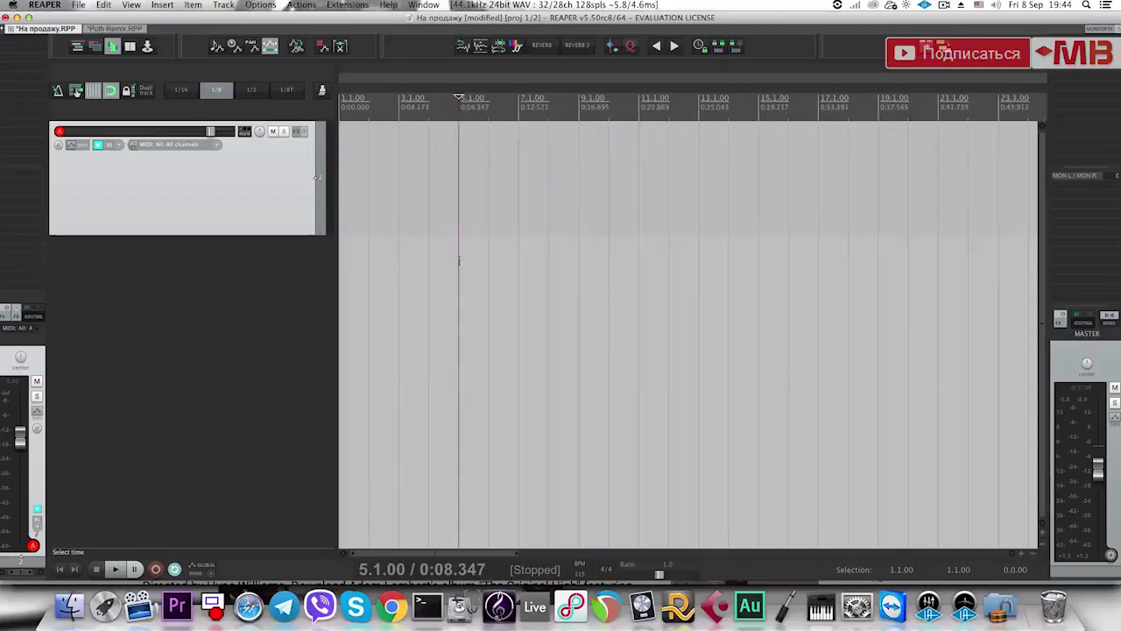
left_click(501, 186)
left_click(511, 203)
scroll(456, 221, "down", 2)
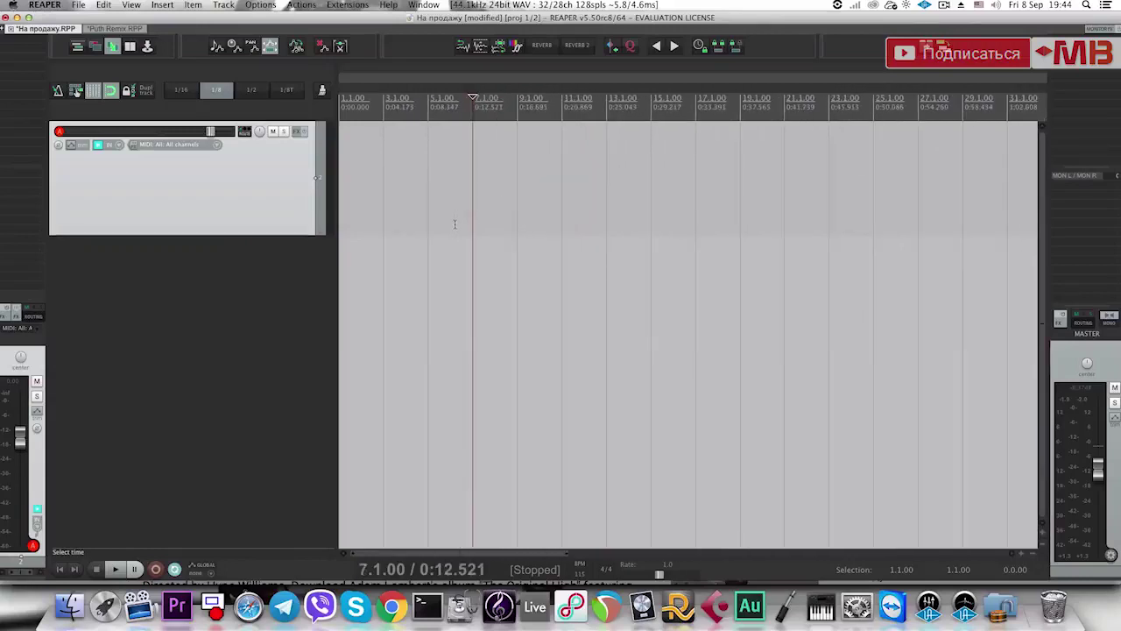
left_click(514, 207)
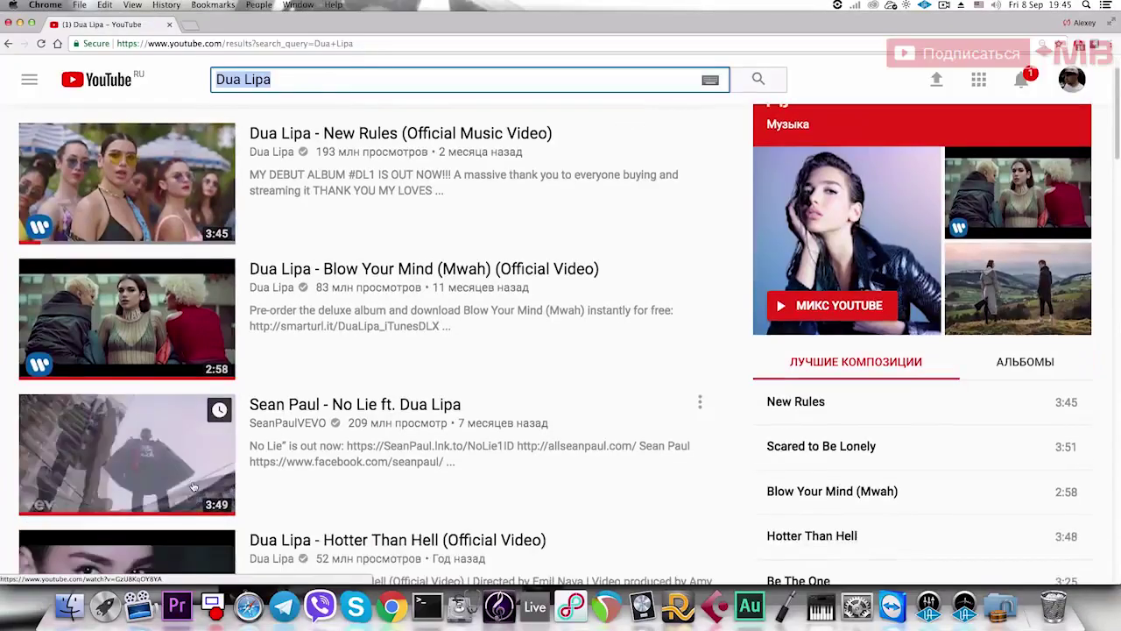
Switch to Chrome, open the YouTube video "Sean Paul - No Lie ft. Dua Lipa" and listen to passages at about 0:09, 0:27 and 0:58.
left_click(182, 461)
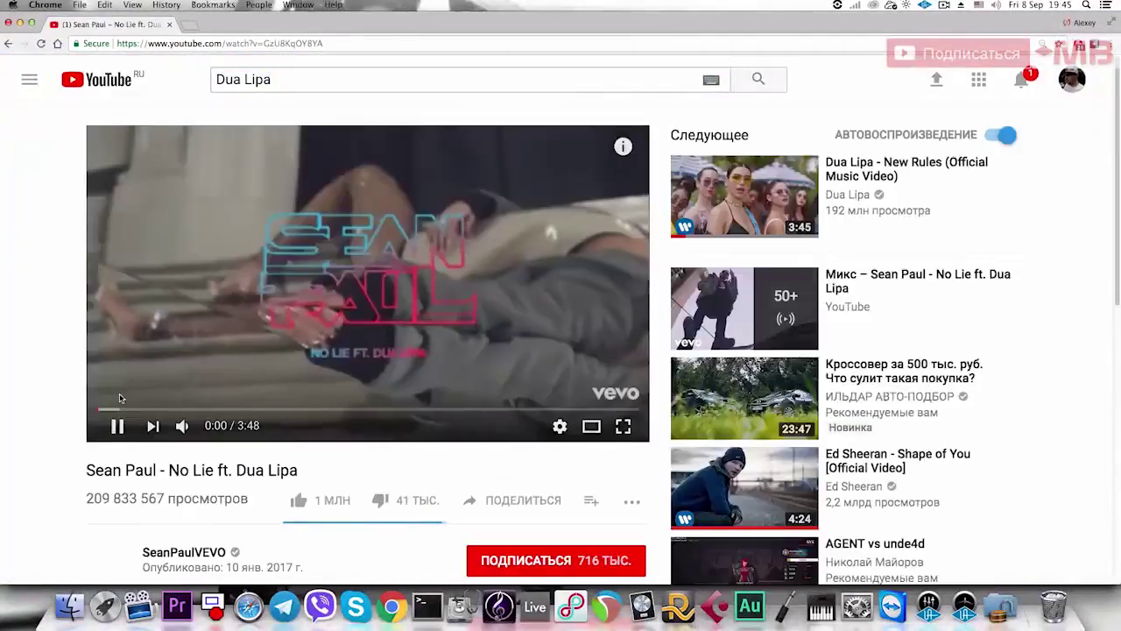
left_click(118, 409)
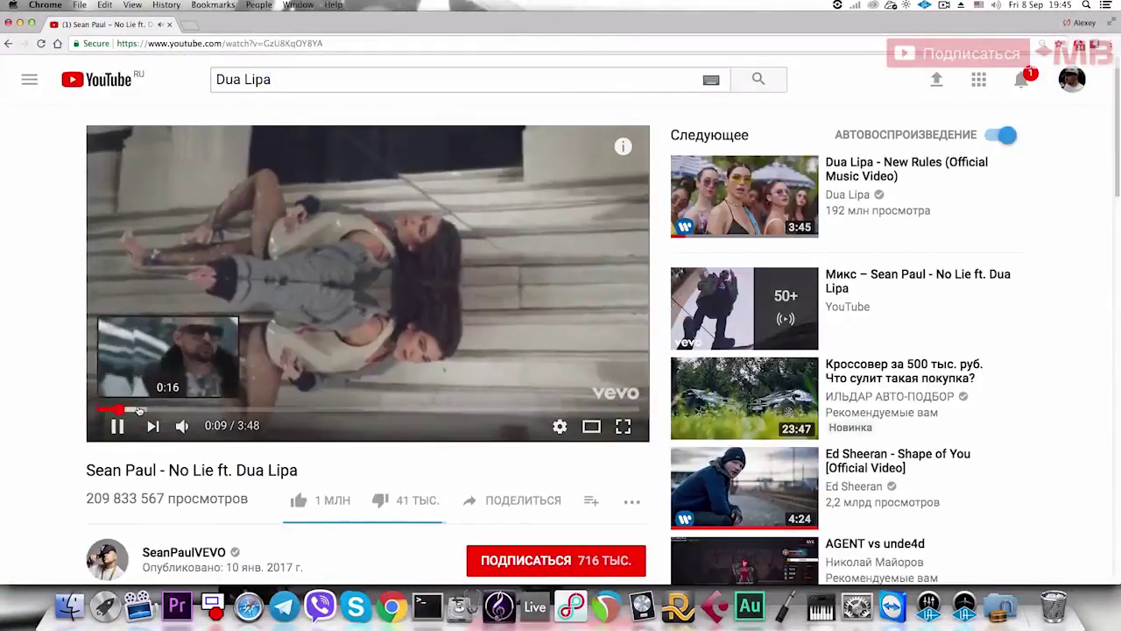
left_click(161, 409)
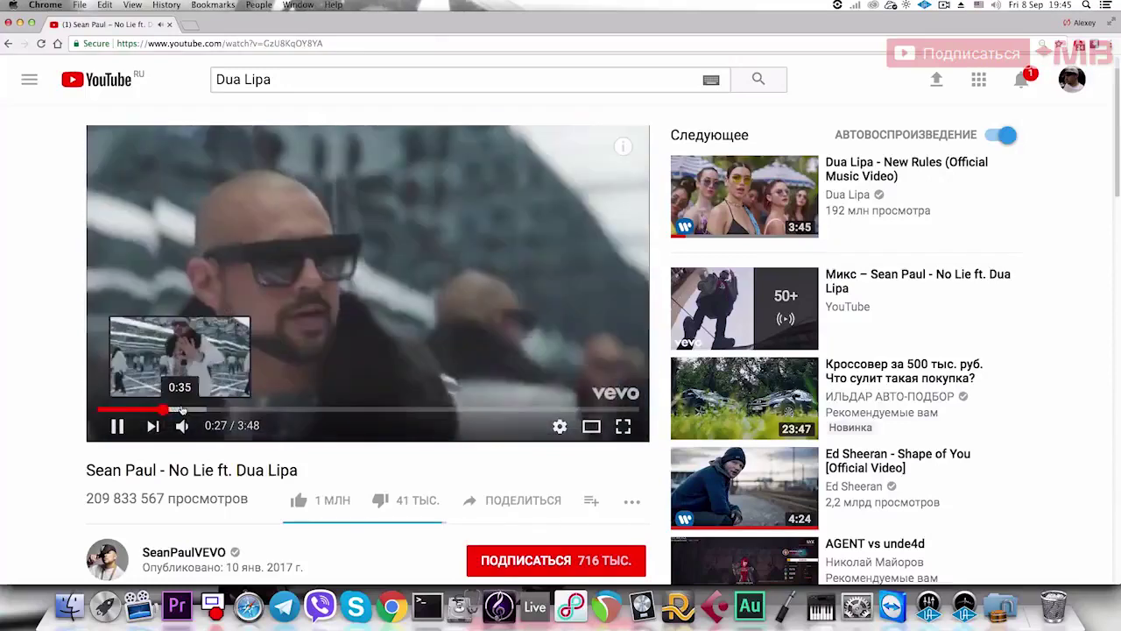
key("space")
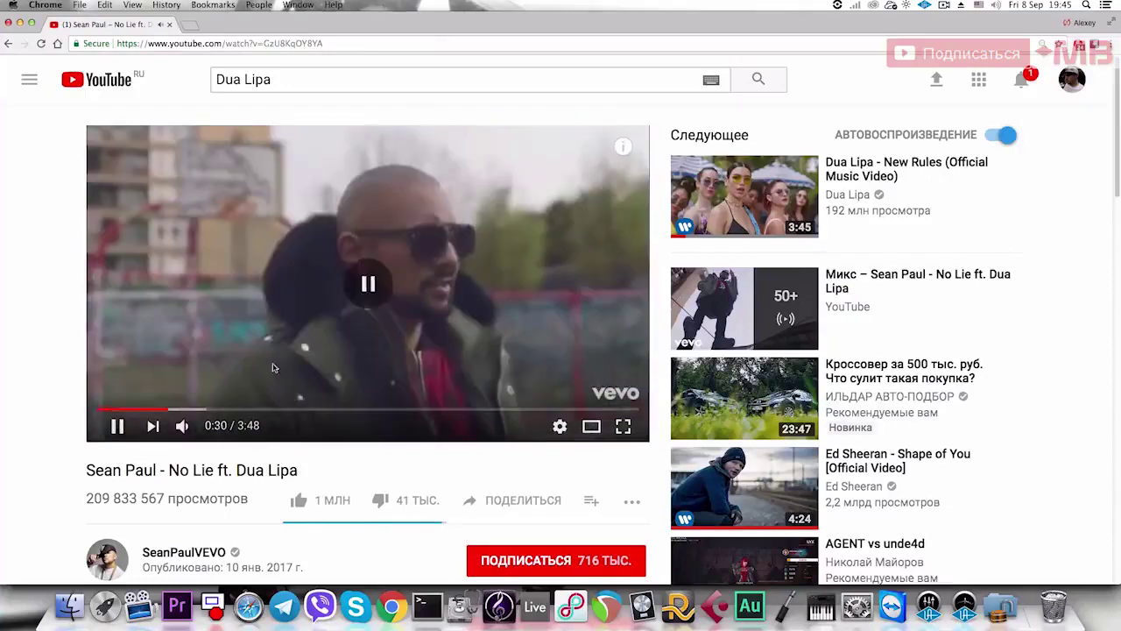
left_click_drag(199, 409, 235, 409)
left_click(330, 343)
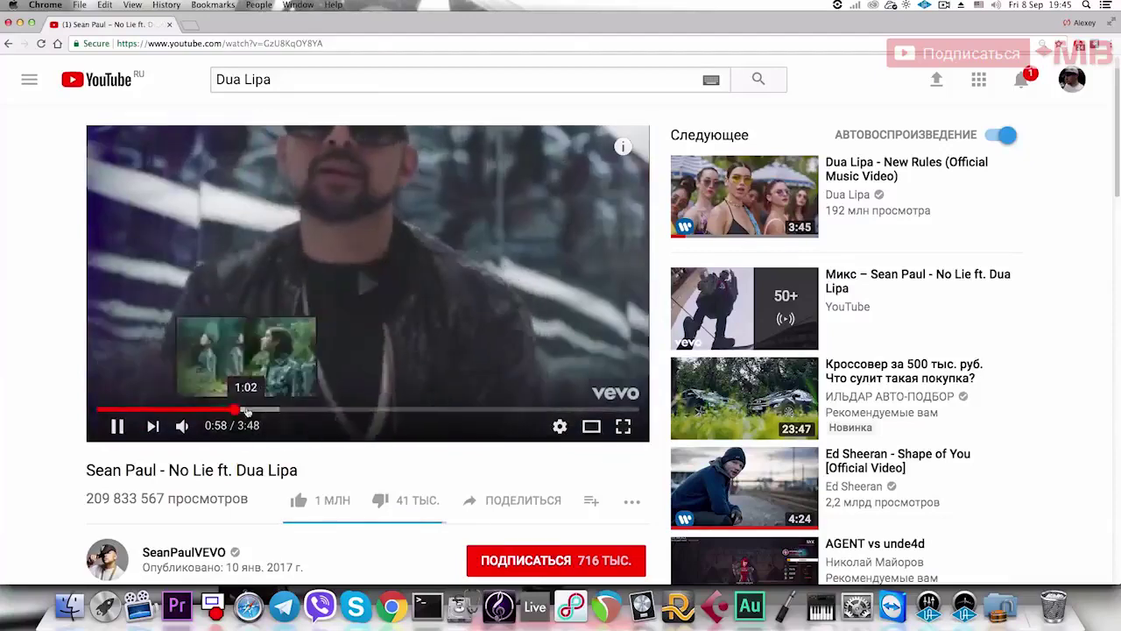
left_click(347, 355)
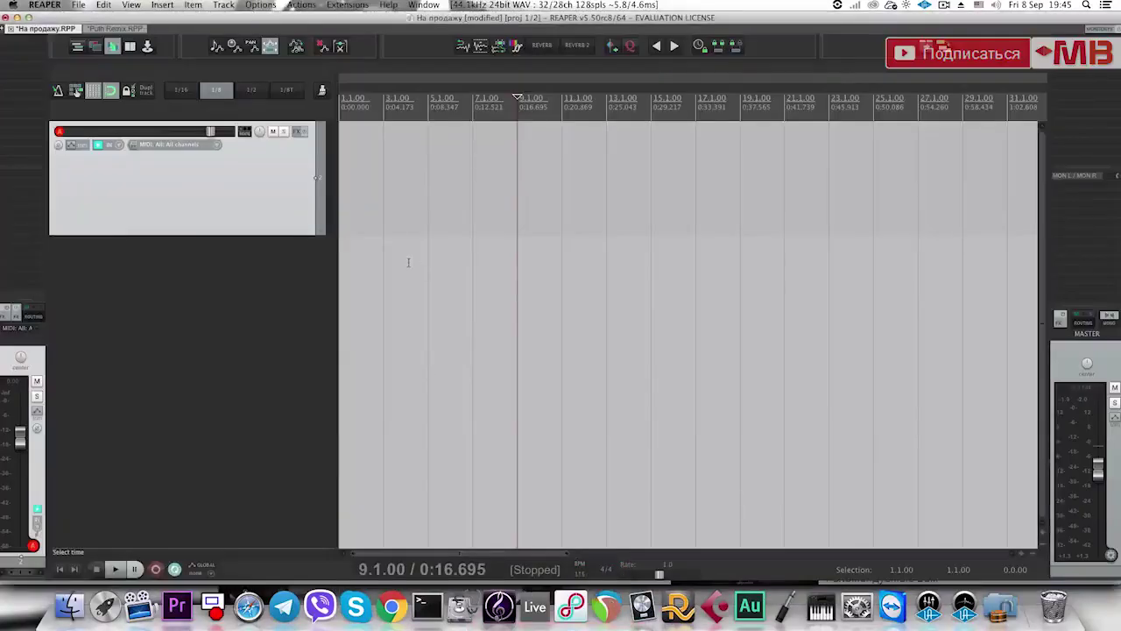
Back in REAPER, load the Lizzard electric piano (Lounge Lizard EP-4) on the new track with MIDI input on all devices, channel 1.
scroll(480, 281, "down", 1)
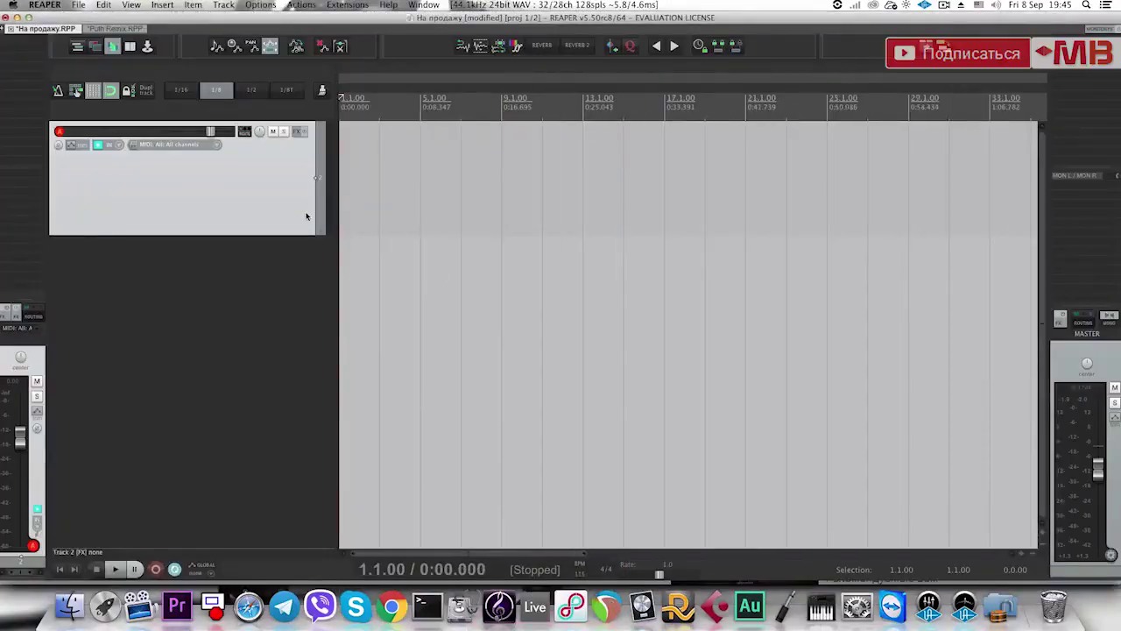
key("t")
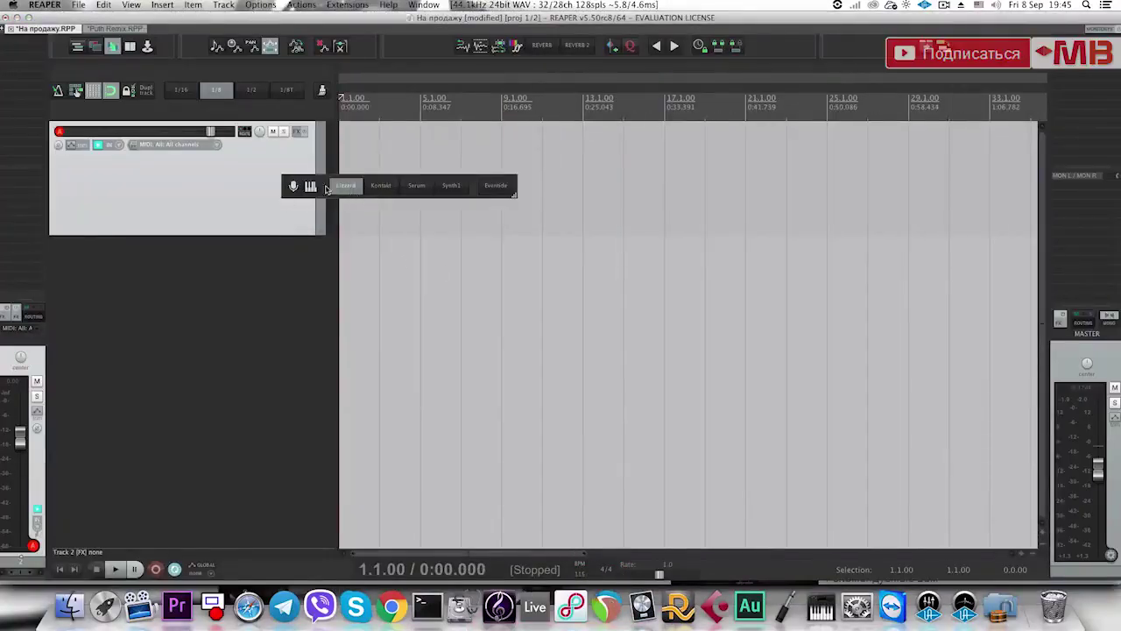
left_click(345, 185)
left_click(27, 38)
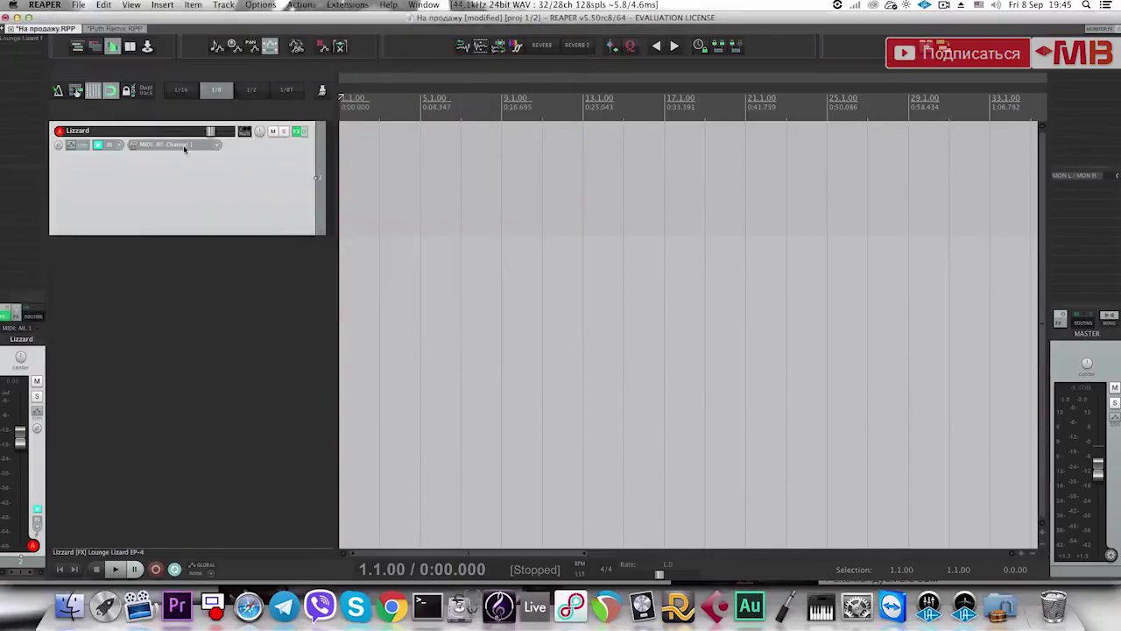
left_click(184, 146)
left_click(154, 193)
Place the edit cursor at 11.1.00 and enable the metronome.
left_click(459, 144)
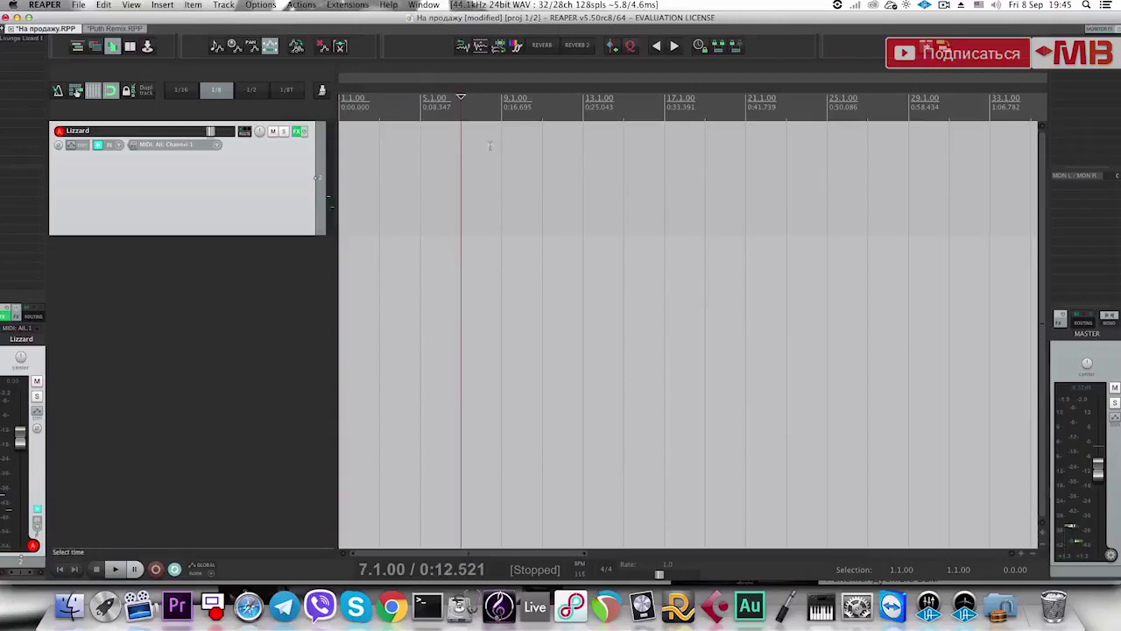
scroll(508, 160, "down", 2)
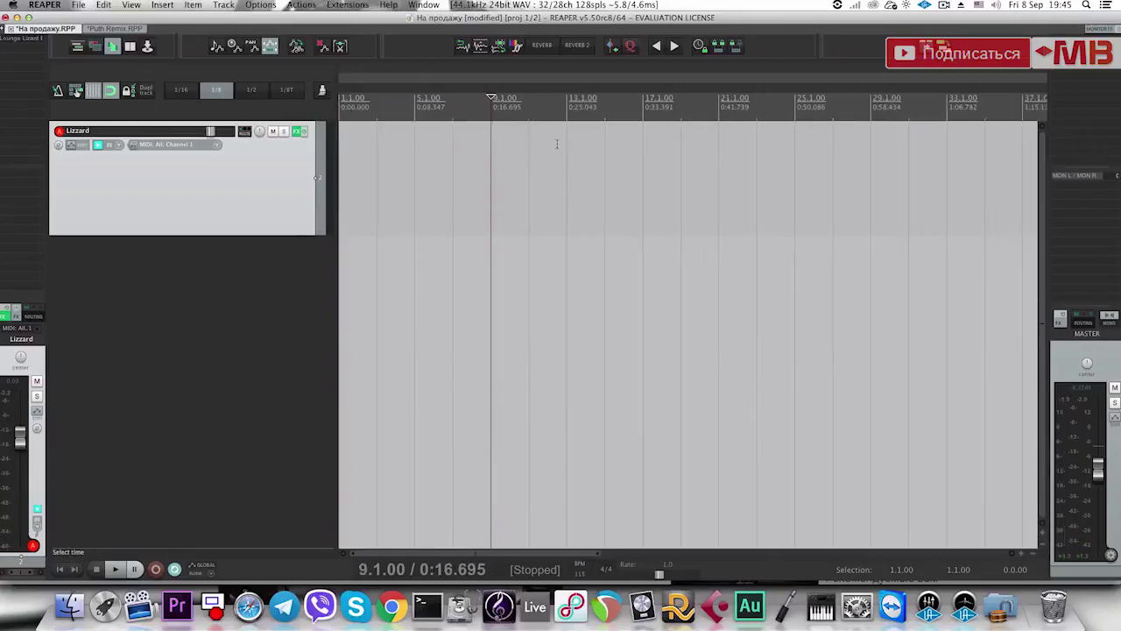
left_click(555, 147)
scroll(554, 150, "up", 1)
left_click(552, 148)
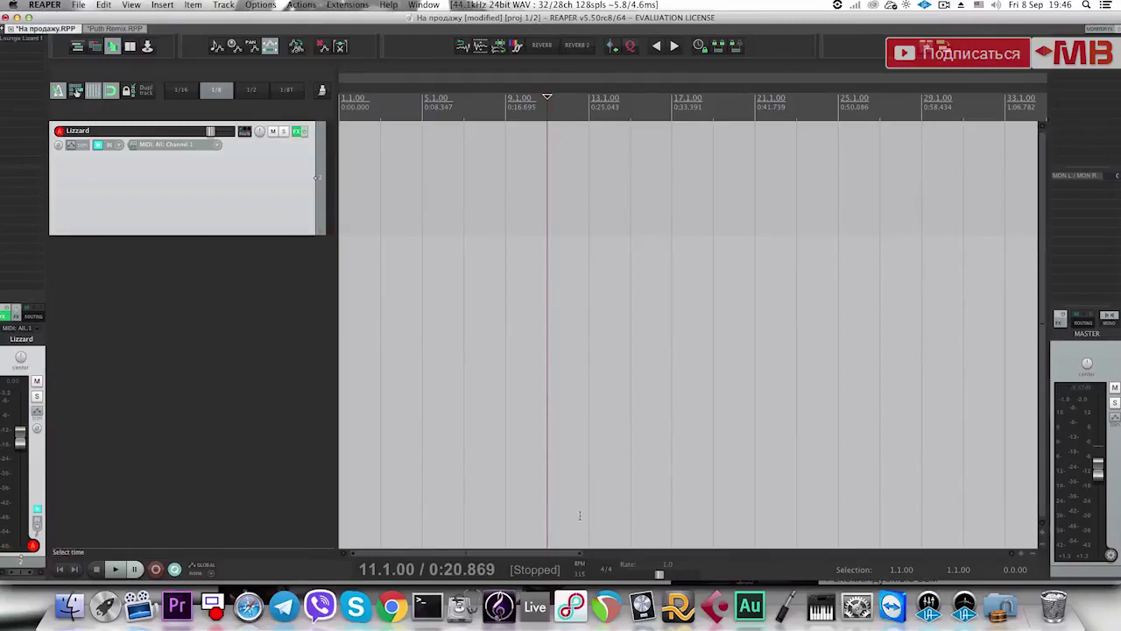
Set the project tempo to 107 BPM.
scroll(581, 567, "down", 5)
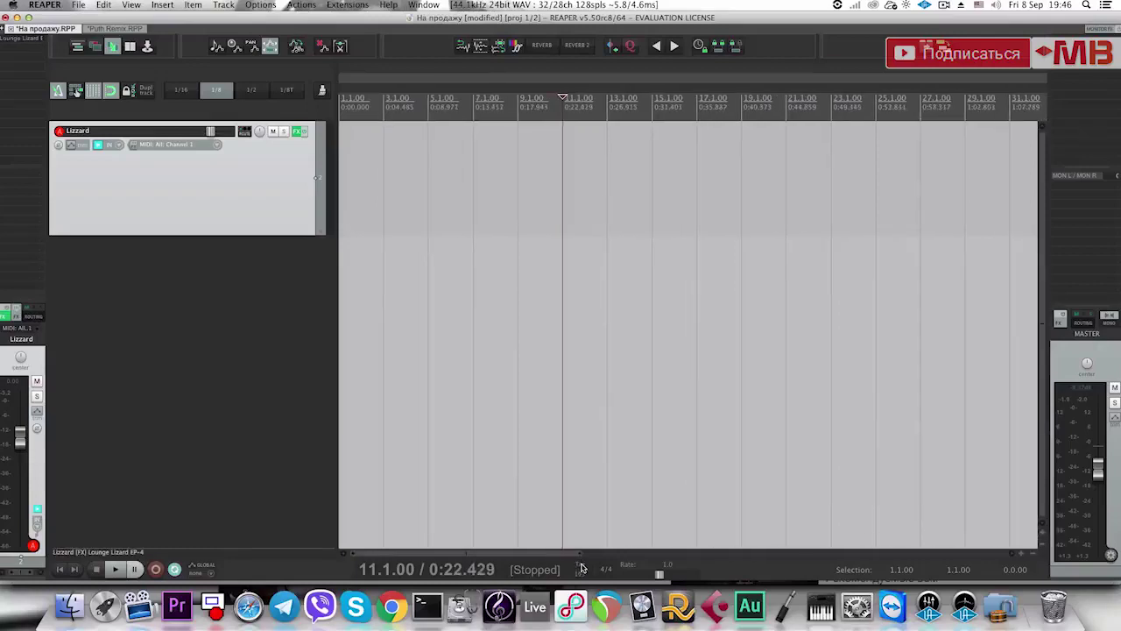
scroll(580, 567, "down", 2)
scroll(580, 567, "up", 2)
Play along with the metronome from 11.1.00 and capture a four-chord MIDI part on the Lizzard track, starting at 12.1.00.
key("space")
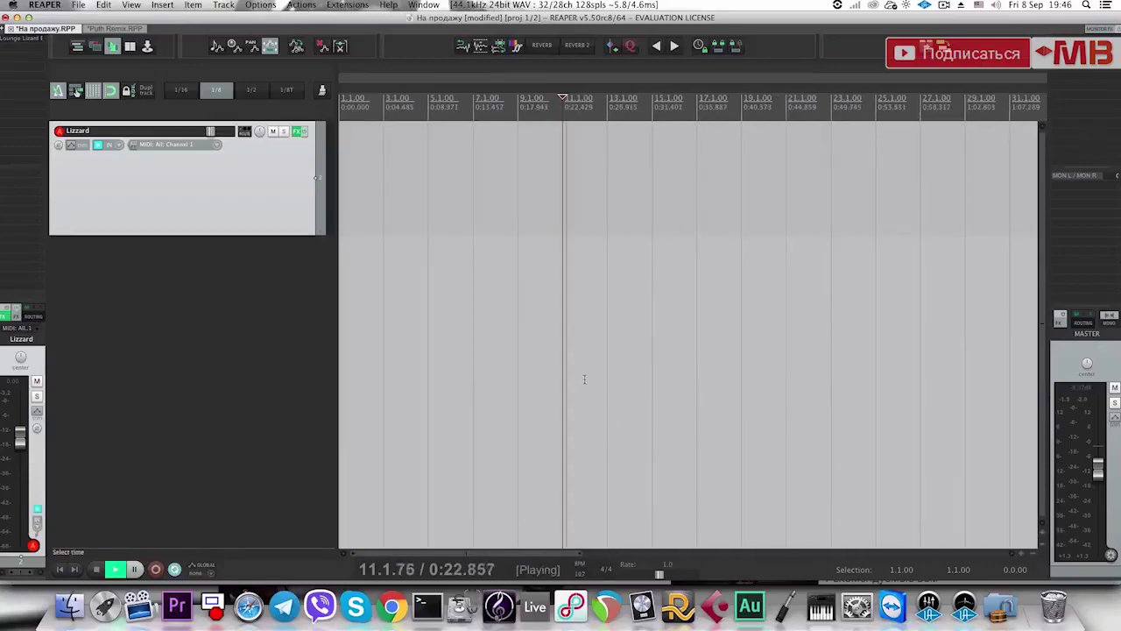
scroll(582, 341, "up", 5)
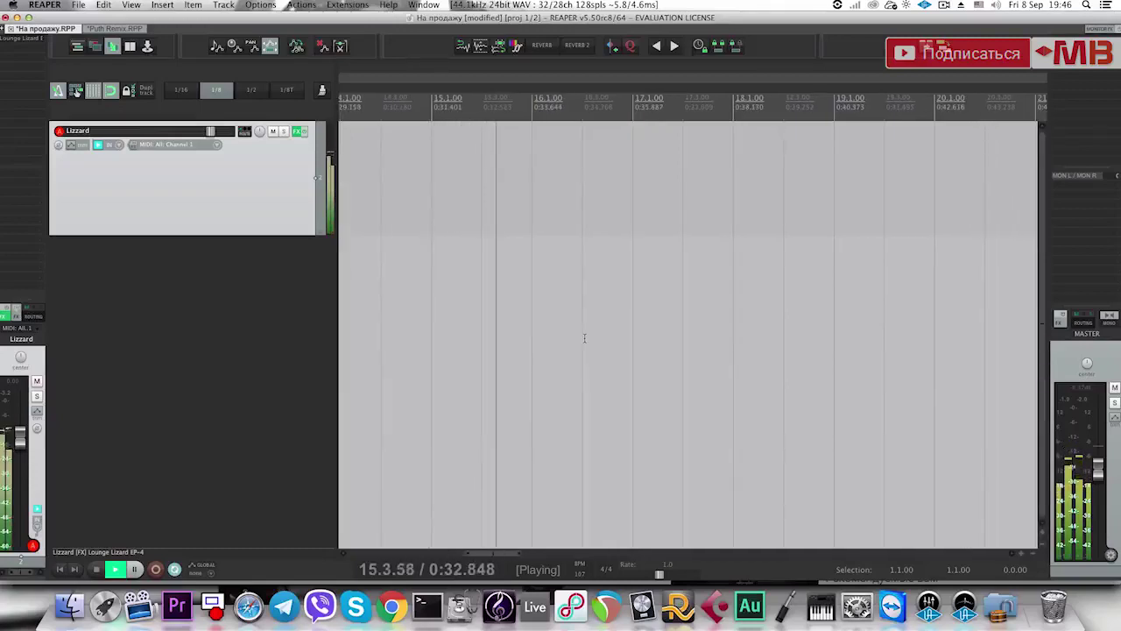
key("space")
scroll(597, 338, "down", 2)
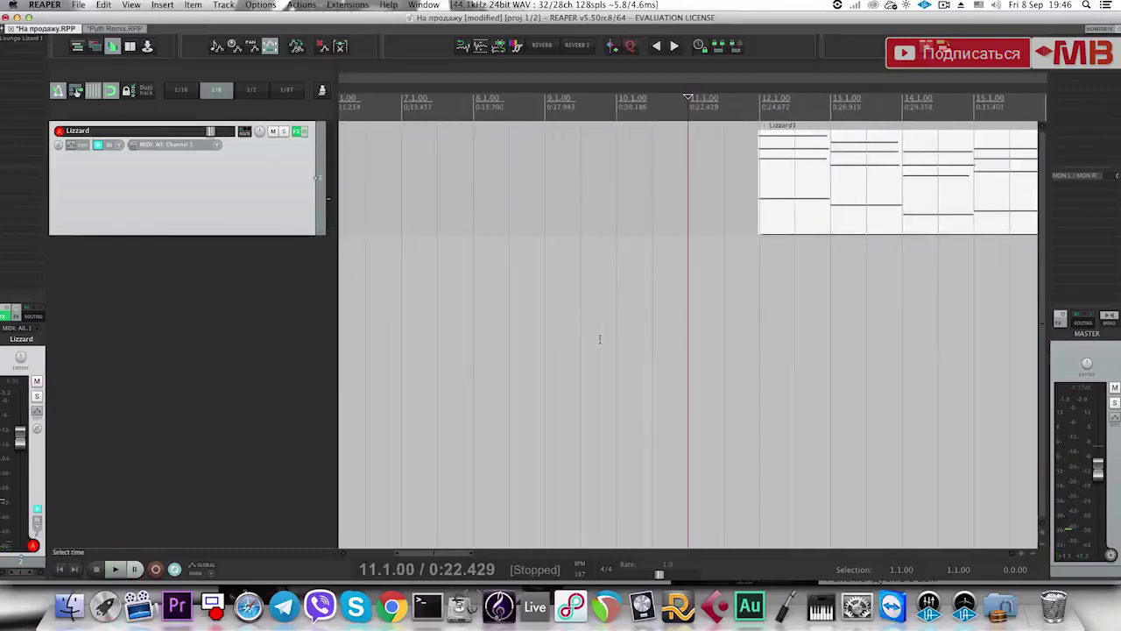
Select the time range 12.1.00 to 16.1.00 around the recorded Lizzard chord item.
left_click_drag(841, 167, 878, 164)
left_click_drag(814, 187, 762, 175)
scroll(749, 215, "down", 4)
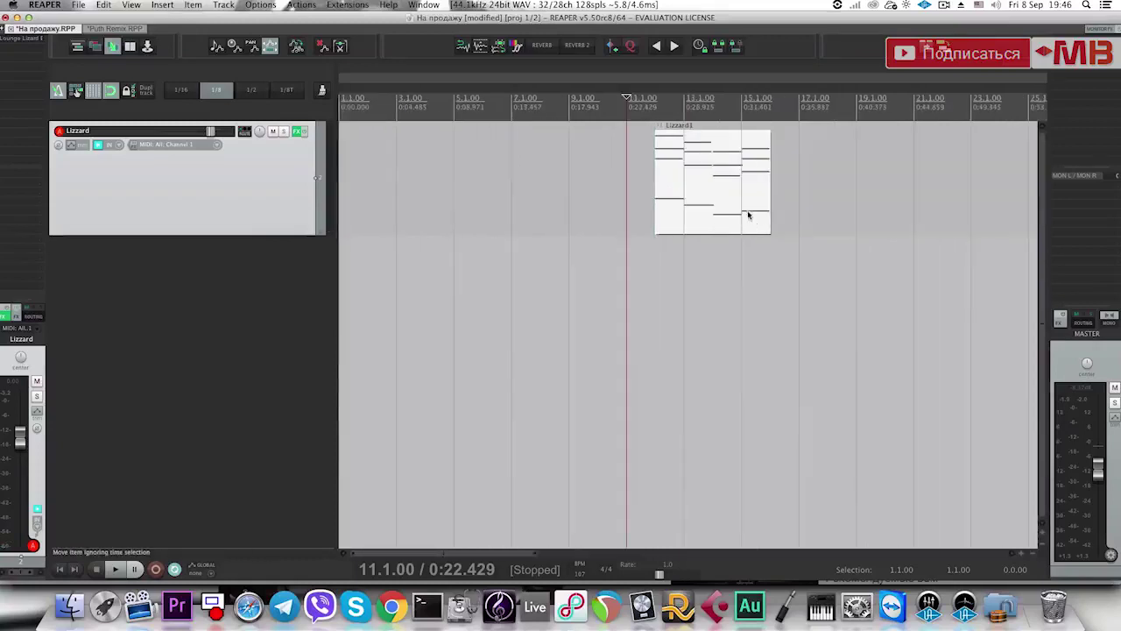
scroll(762, 204, "up", 4)
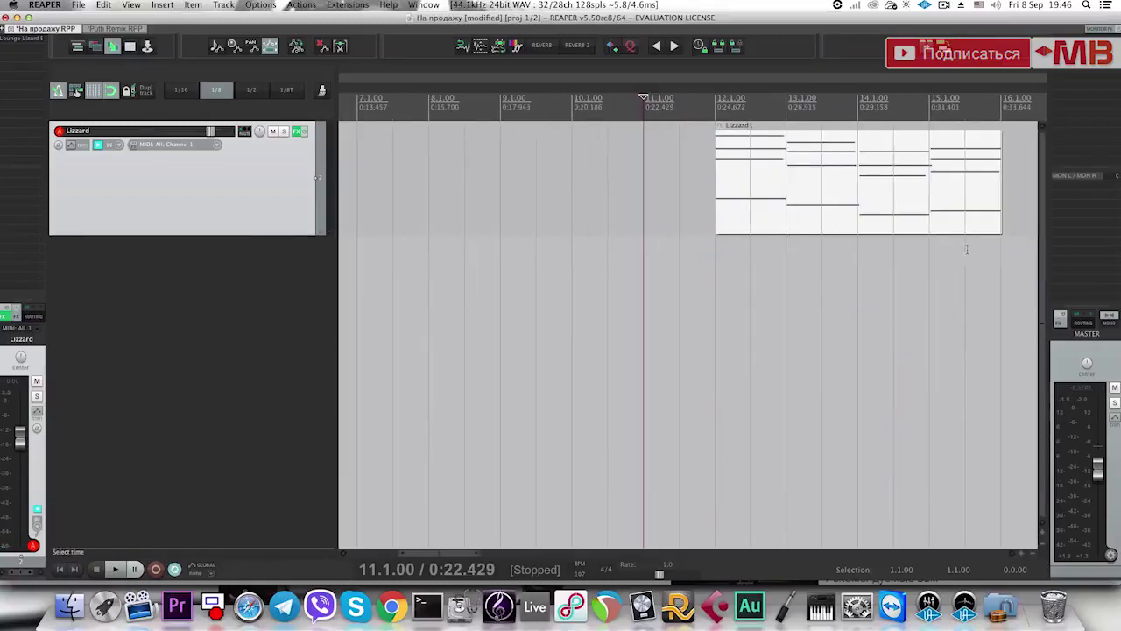
left_click_drag(999, 252, 727, 246)
Open the chord item in the MIDI editor, tighten its notes to the grid and close the editor.
double_click(750, 191)
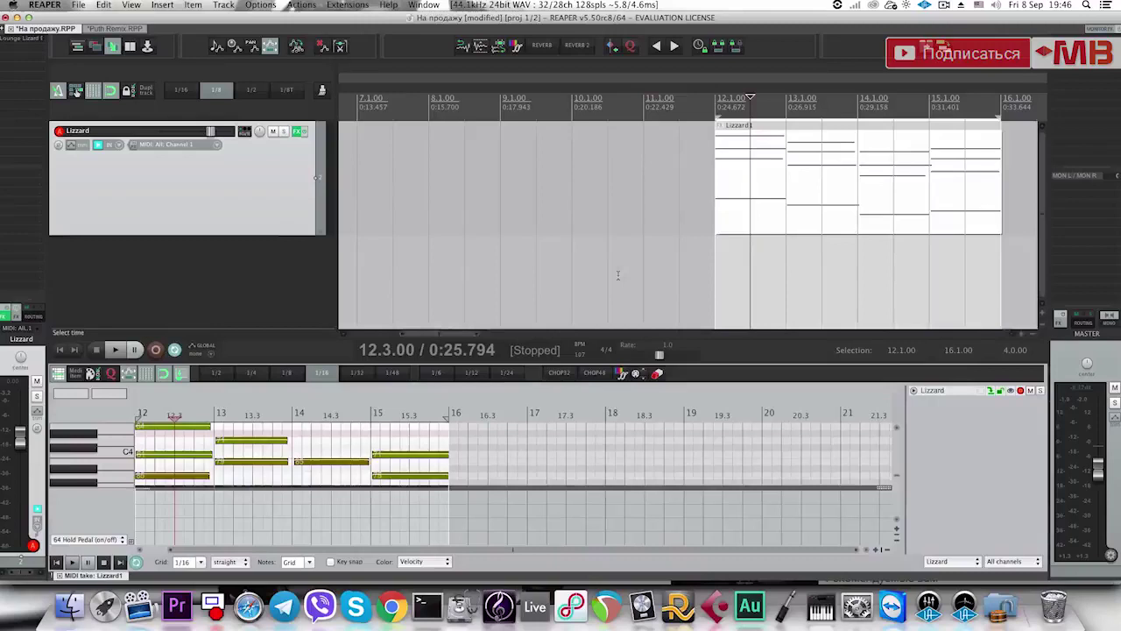
left_click(348, 440)
double_click(721, 152)
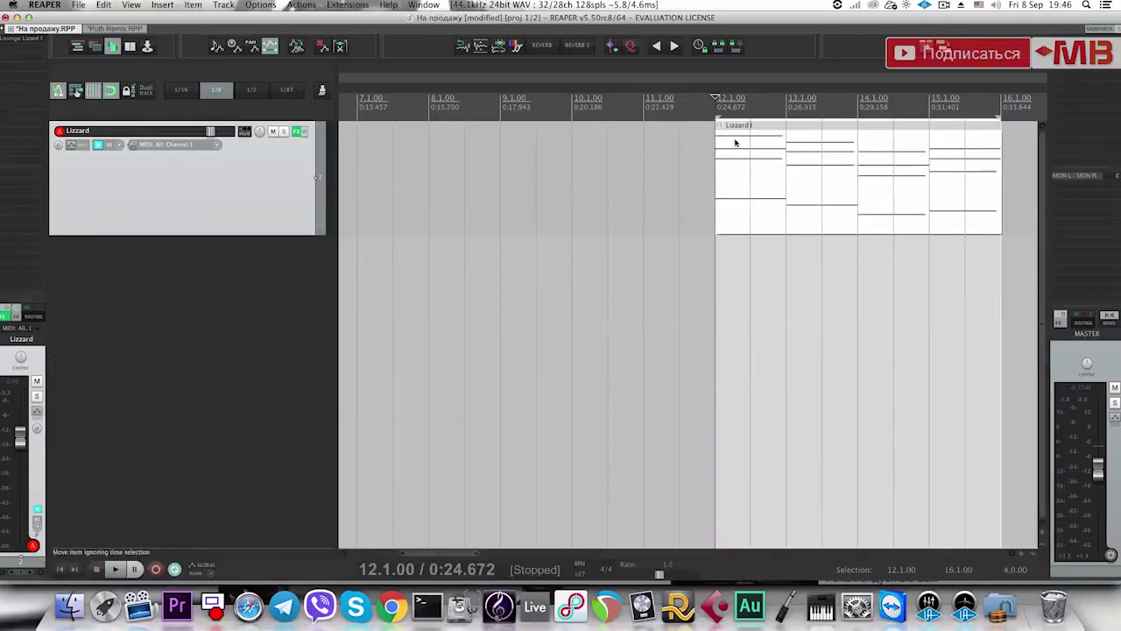
Duplicate the chord item directly after the original and clear the time selection.
scroll(723, 158, "down", 2)
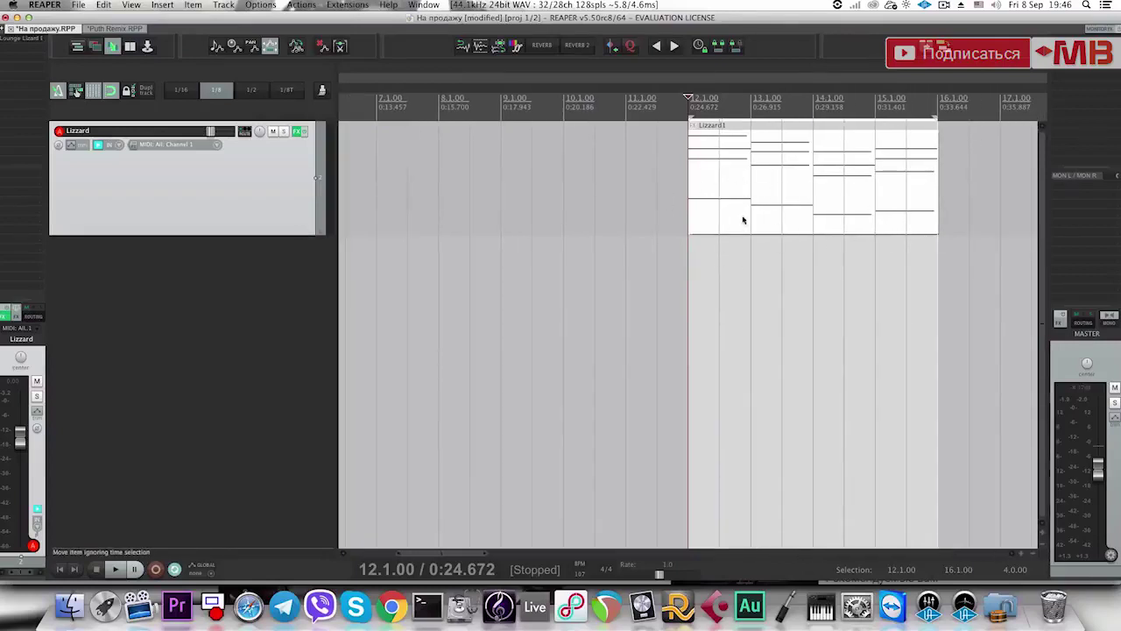
key("d")
key("super+d")
scroll(492, 214, "down", 3)
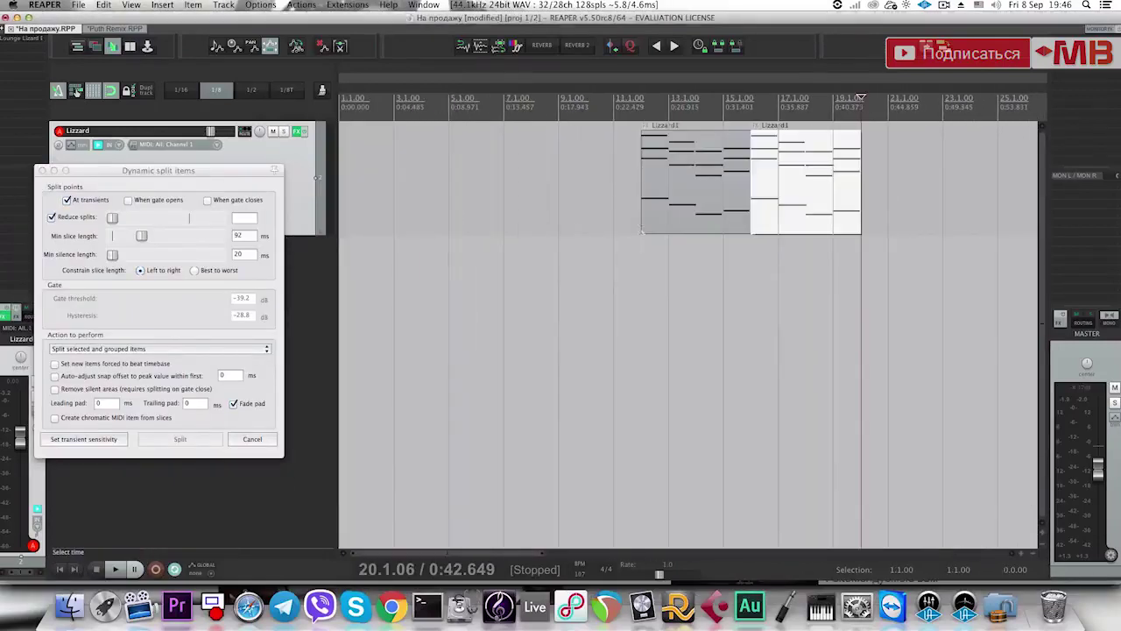
Move both chord items one bar earlier to start at 11.1.00, play them briefly and dismiss the Dynamic split items dialog.
left_click(688, 243)
scroll(688, 244, "up", 1)
key("super+a")
left_click_drag(652, 178, 628, 175)
left_click(640, 180)
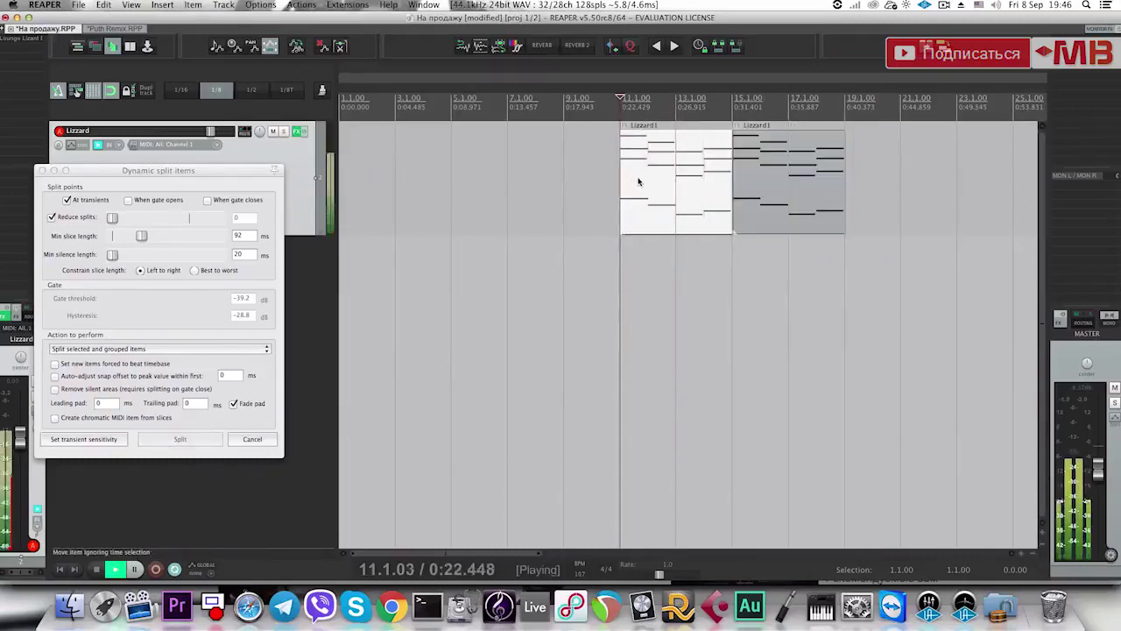
left_click(253, 440)
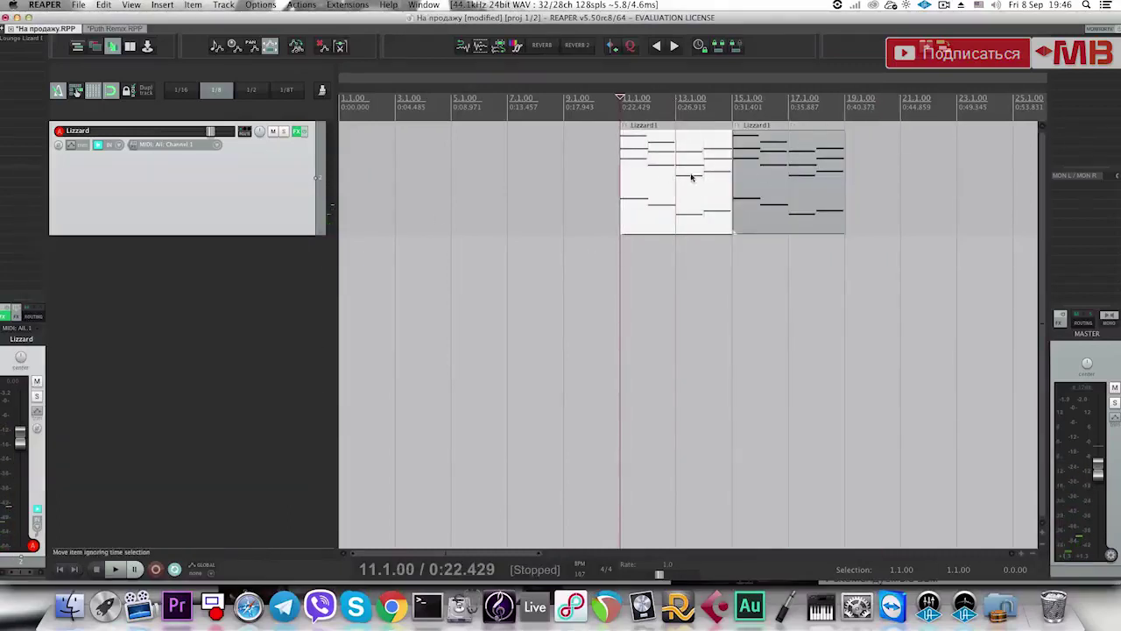
Glue the two Lizzard chord items into one, inspect its notes in the MIDI editor and close the editor.
left_click(740, 174, "shift")
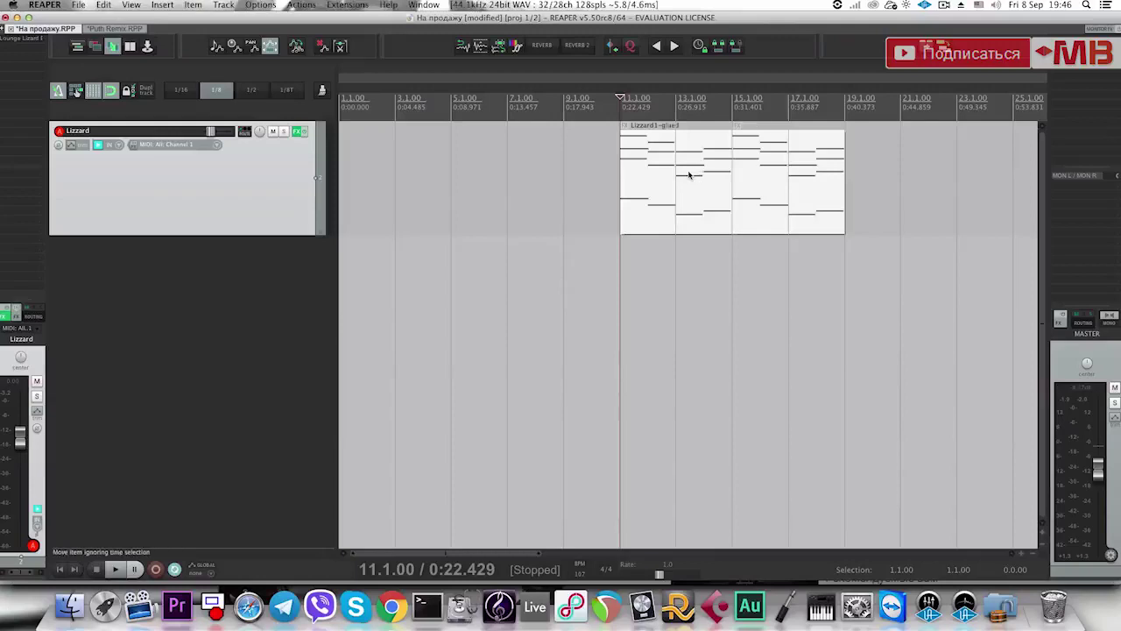
double_click(688, 175)
left_click(402, 429)
key("super+a")
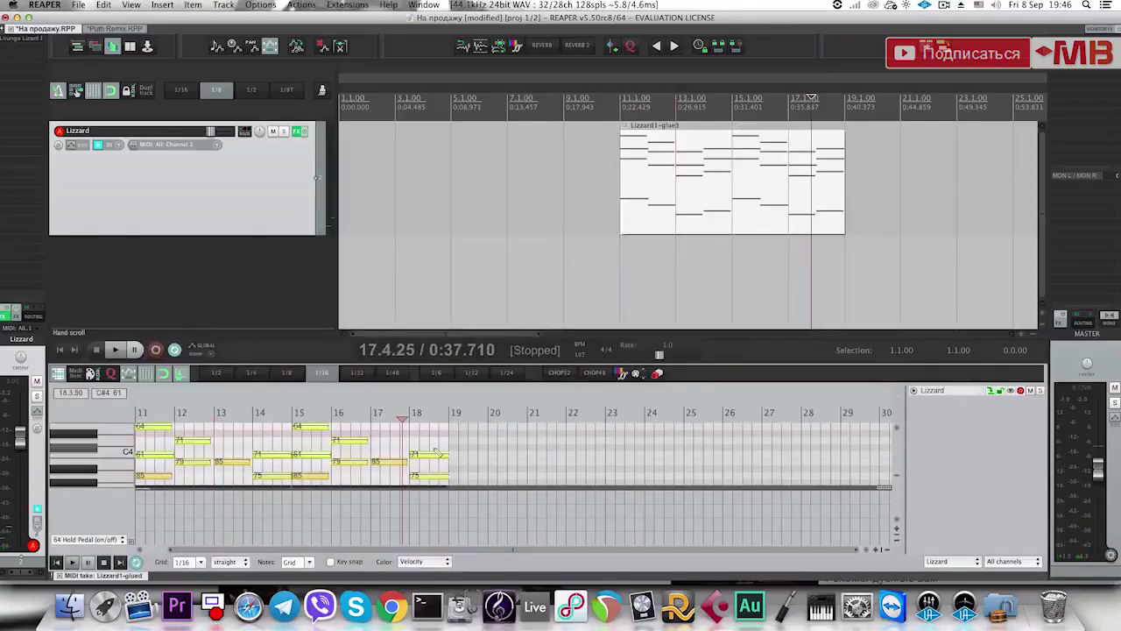
left_click(649, 198)
key("space")
key("super+w")
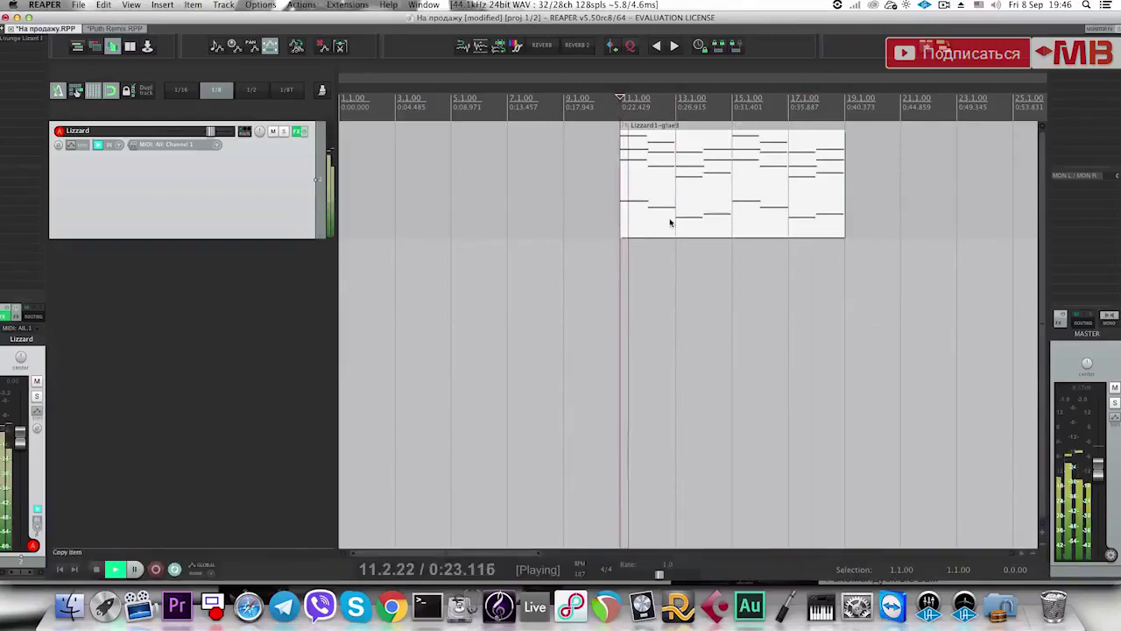
Turn off the metronome and play through the glued chord item.
scroll(679, 230, "down", 2)
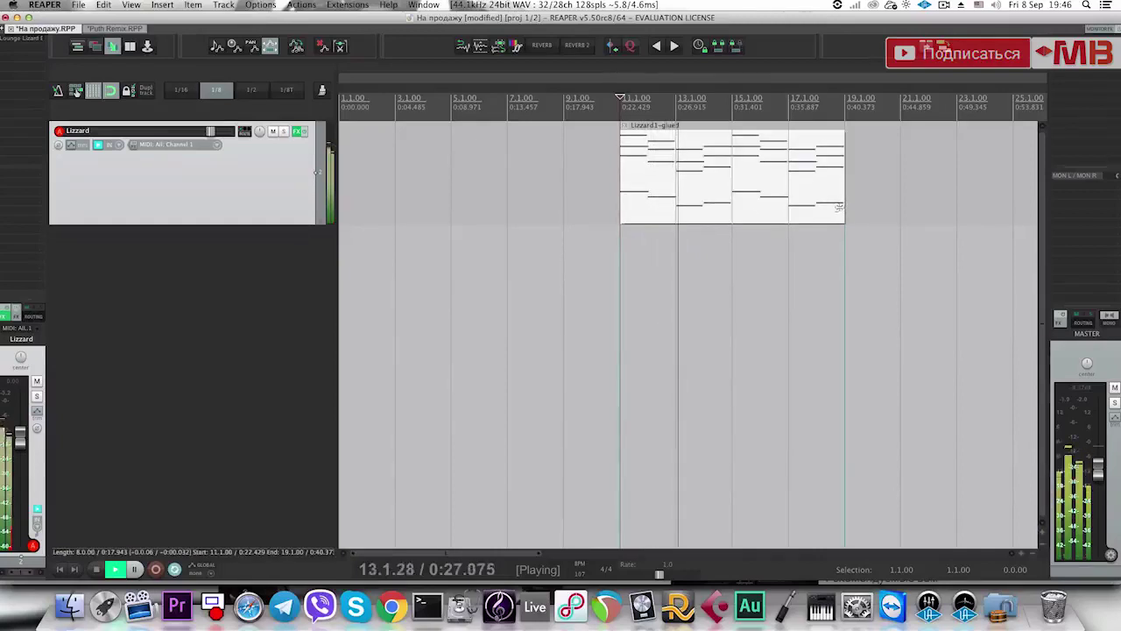
left_click(769, 198)
scroll(761, 215, "down", 1)
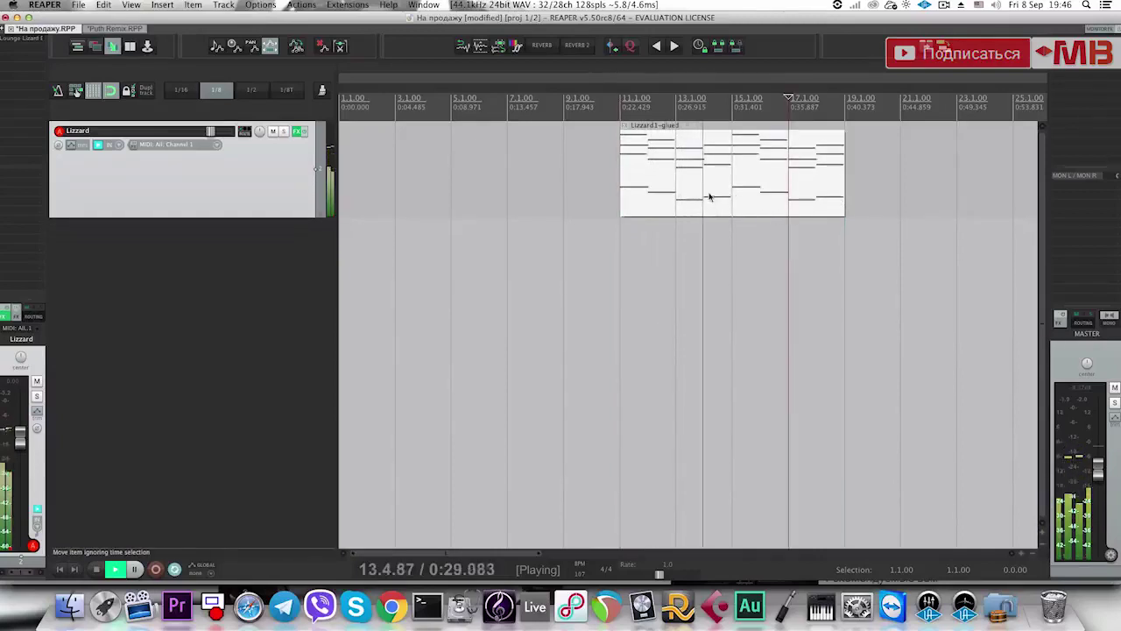
left_click(726, 187)
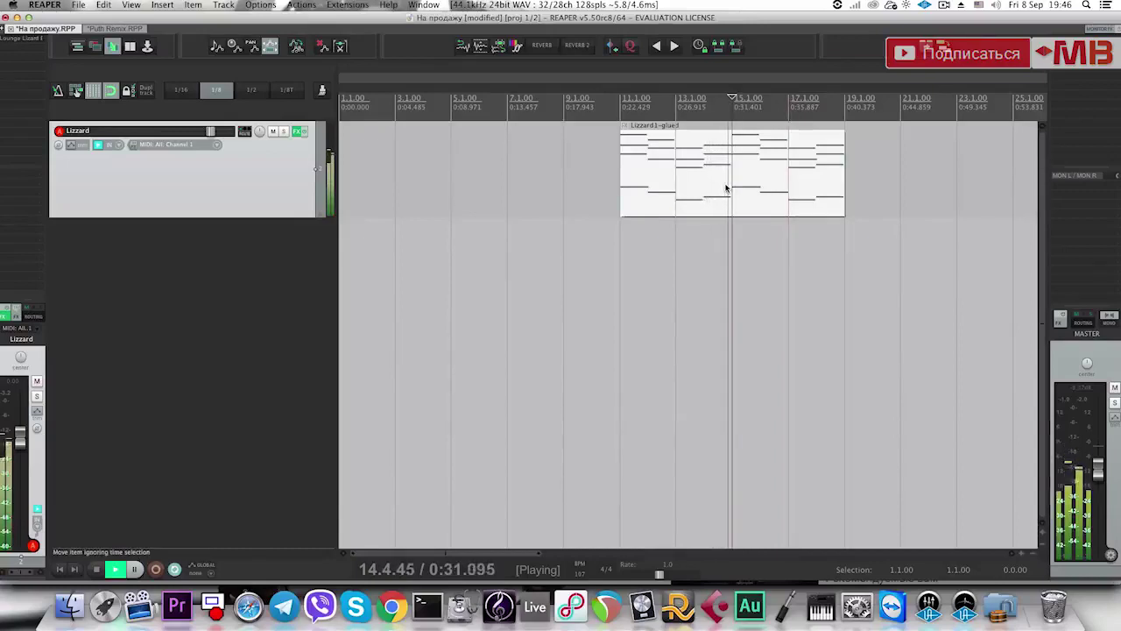
scroll(726, 188, "down", 2)
key("space")
Move the glued chord item to start at 9.1.00 and set the time selection to 9.1.00 through 17.1.00.
left_click(673, 205)
left_click(705, 203)
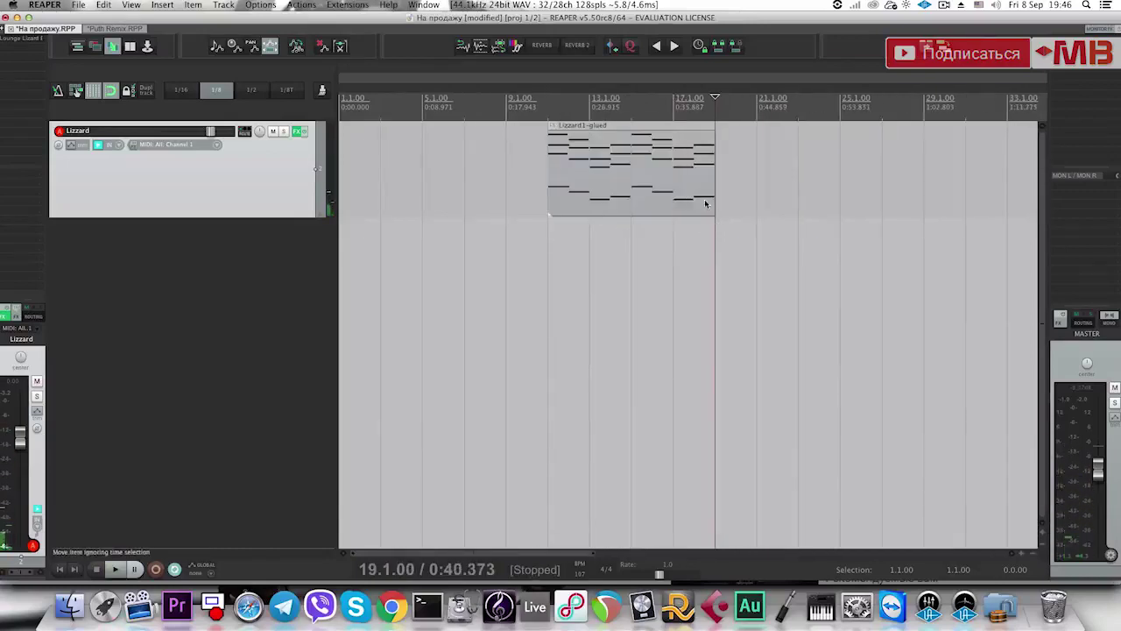
left_click(706, 203)
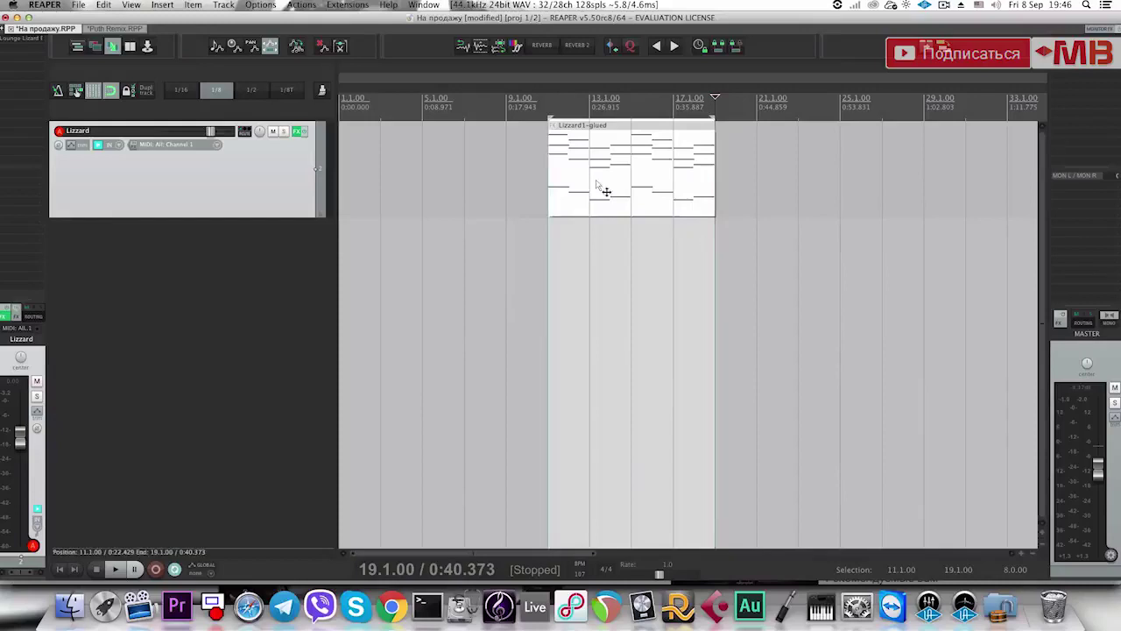
left_click_drag(603, 190, 561, 196)
left_click(507, 240)
left_click_drag(507, 240, 658, 233)
Create a region over the time selection and name it Verse.
key("shift+r")
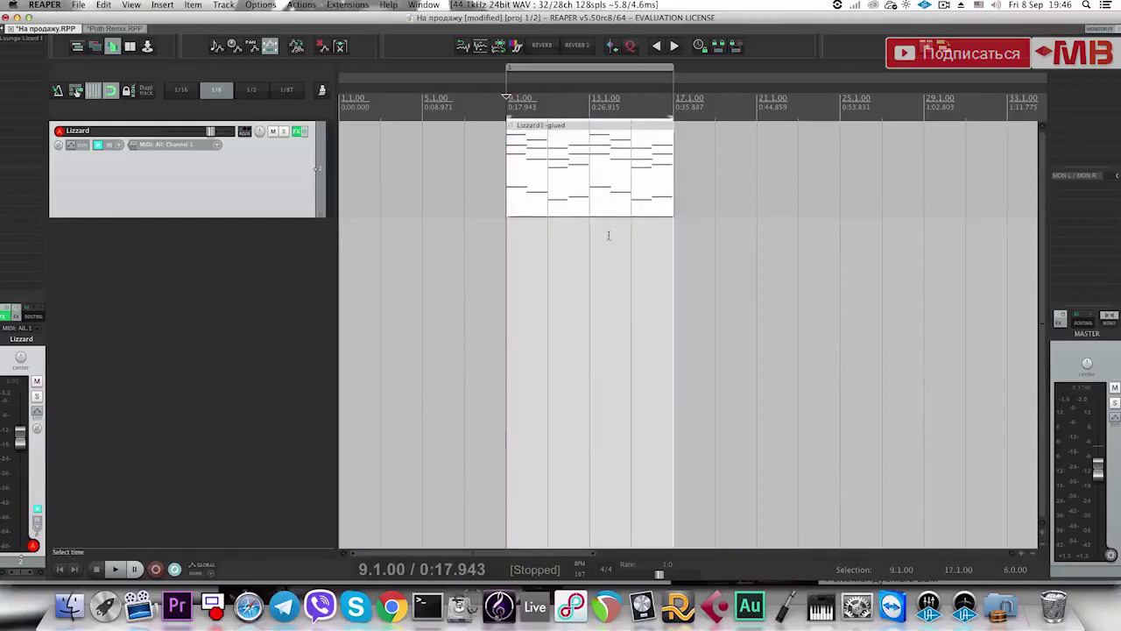
right_click(568, 68)
left_click(584, 74)
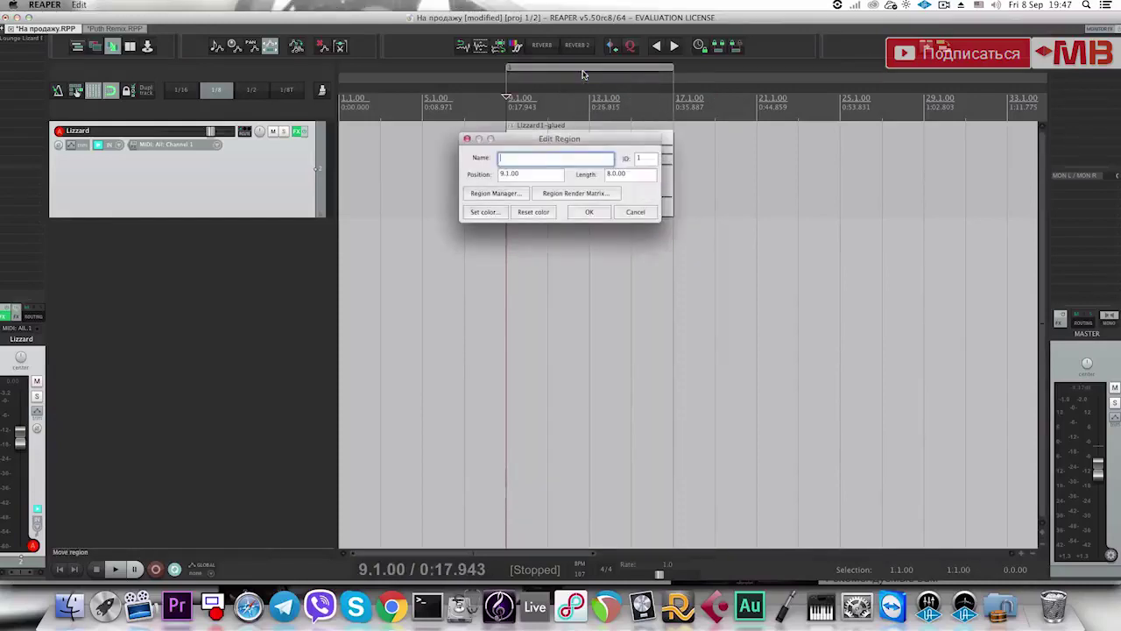
type("Verse")
key("Return")
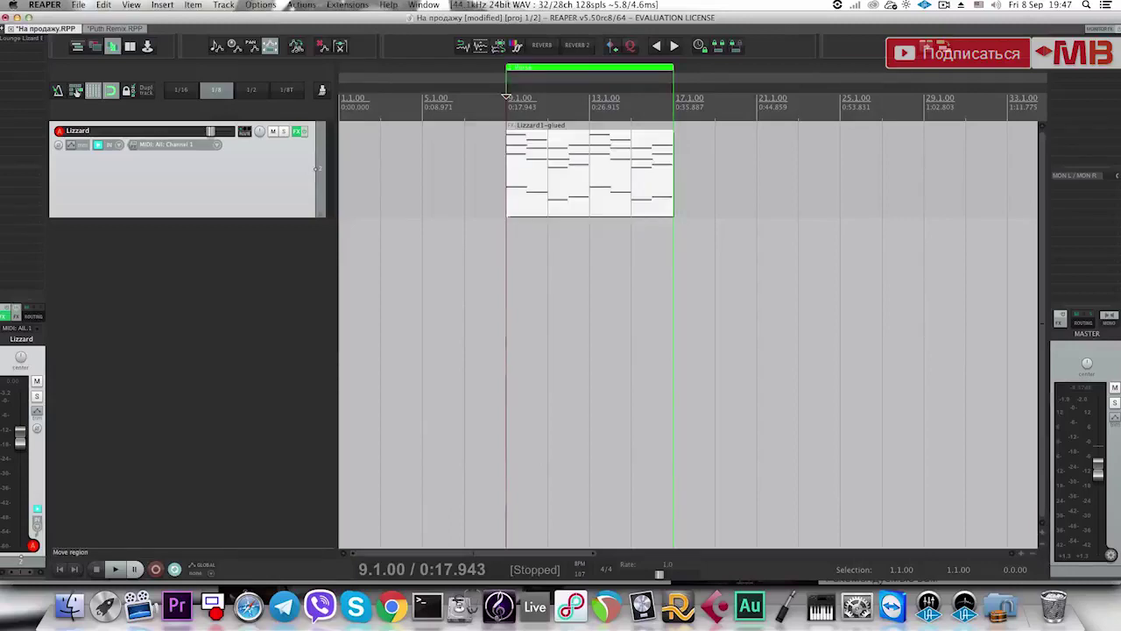
Add an empty track below Lizzard and open the glued chord item in an enlarged MIDI editor.
double_click(315, 377)
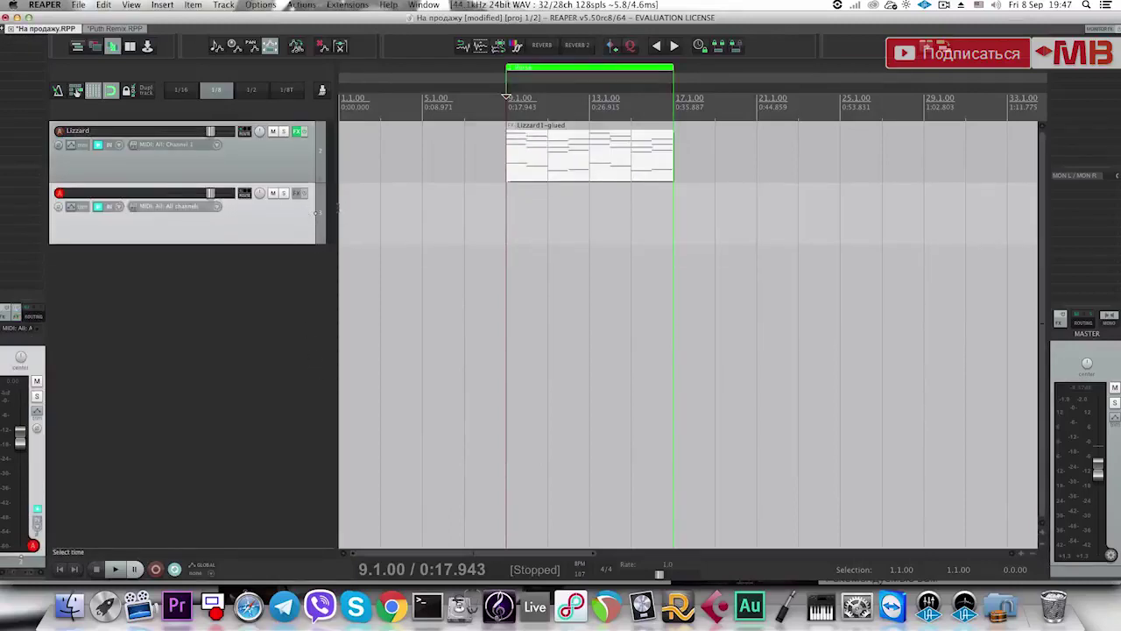
double_click(535, 186)
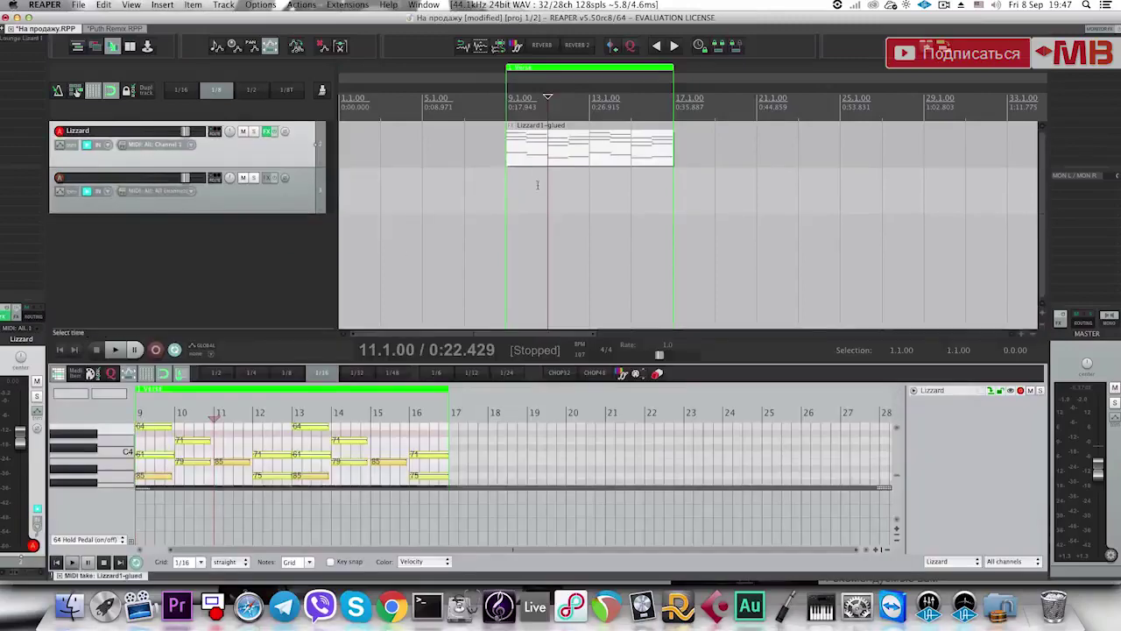
left_click_drag(405, 365, 401, 188)
scroll(203, 367, "up", 2)
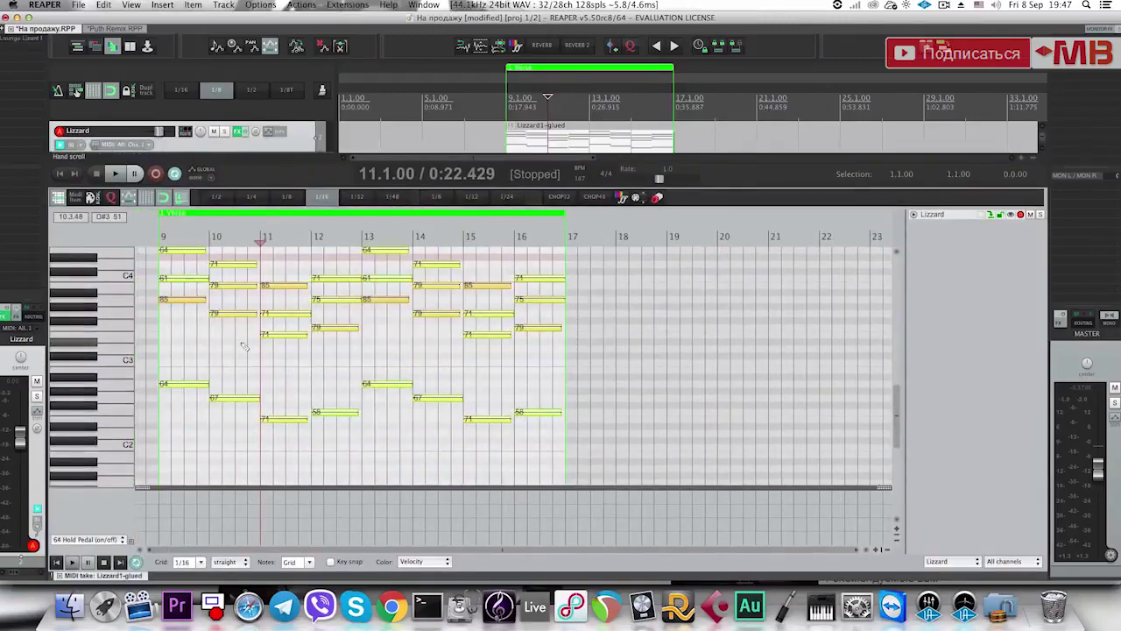
Extend the three upper notes of the bar 11 chord to the full bar and play the passage.
left_click(282, 347)
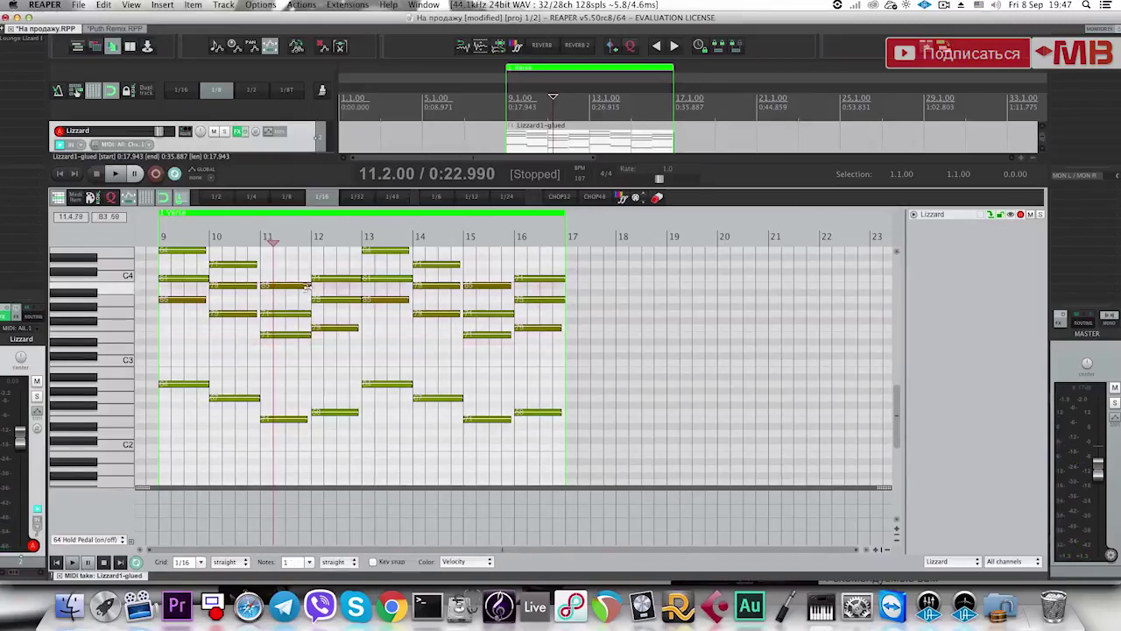
key("space")
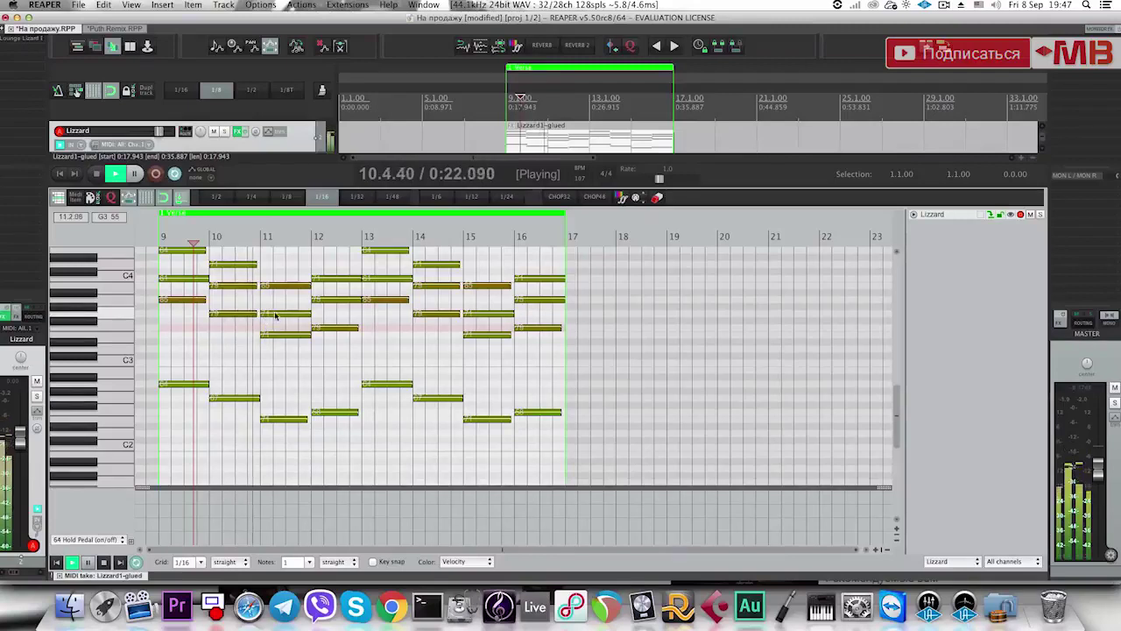
key("space")
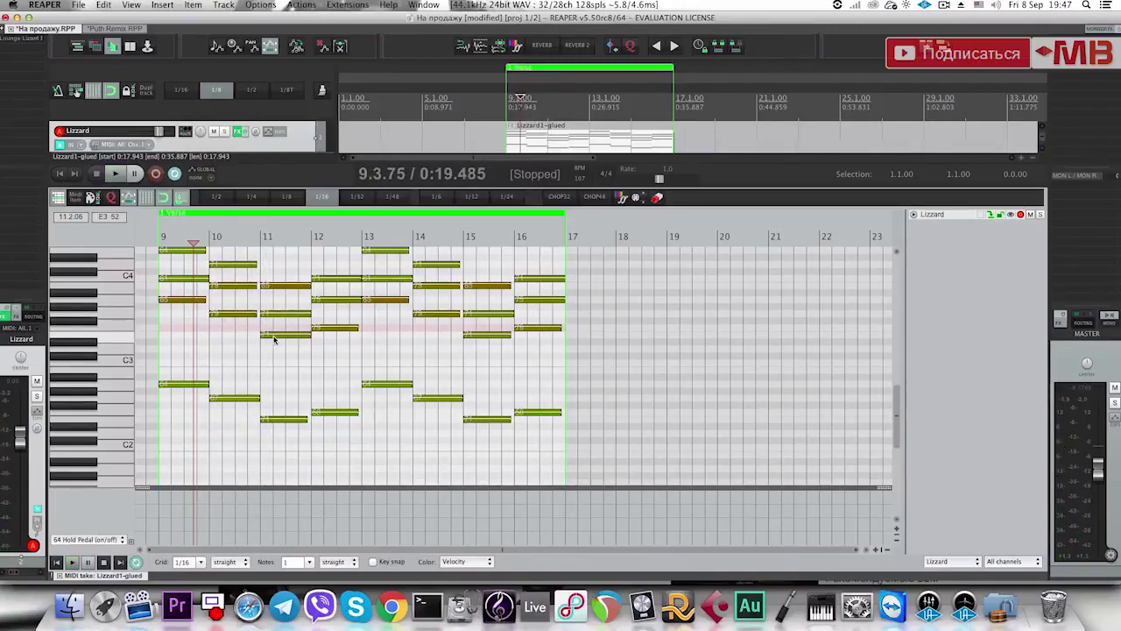
Revoice the bar 11 chord by adding D4 on top and removing its E3 note.
left_click(268, 286)
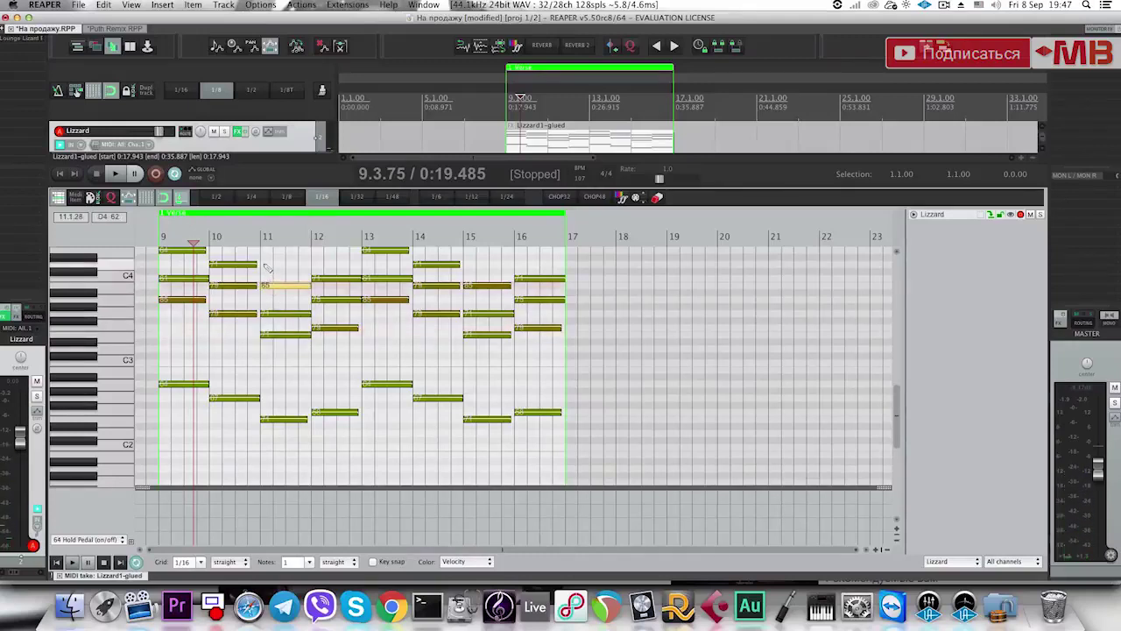
left_click(267, 265)
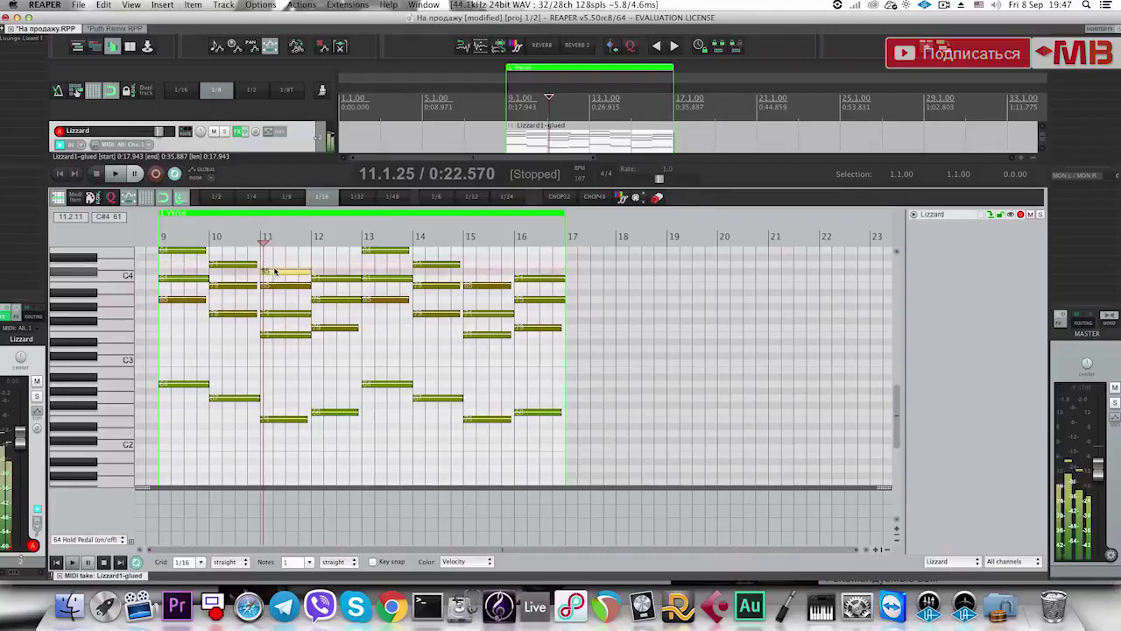
left_click(277, 336)
key("super+z")
scroll(294, 345, "up", 2)
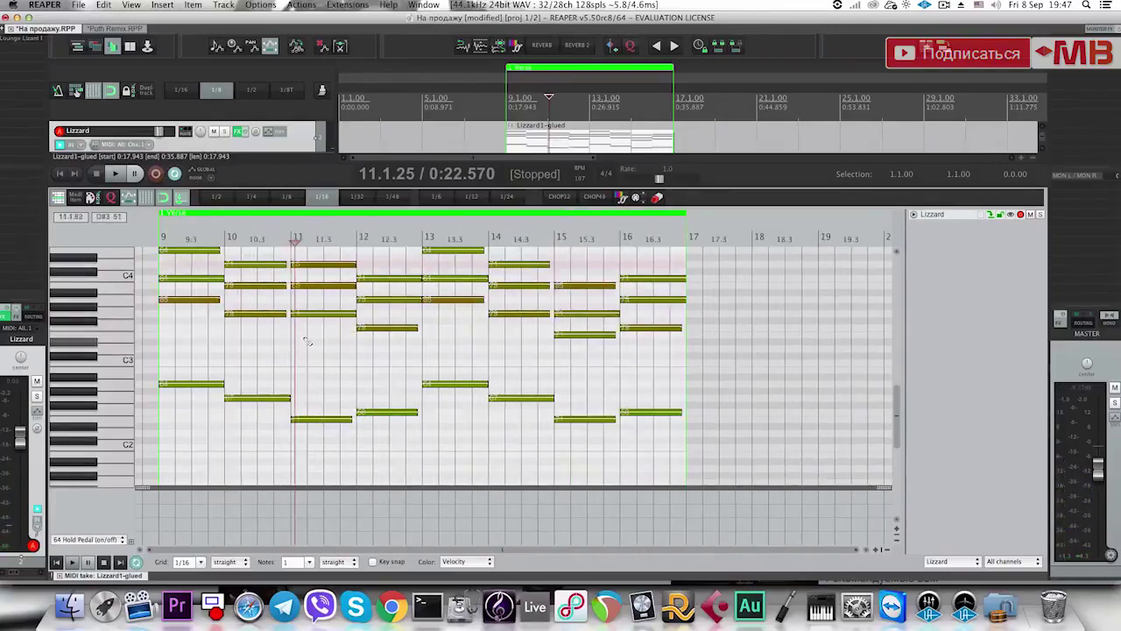
Play the revoiced progression and move the F3 note of the bar 12 chord up to E4.
left_click(161, 314)
key("space")
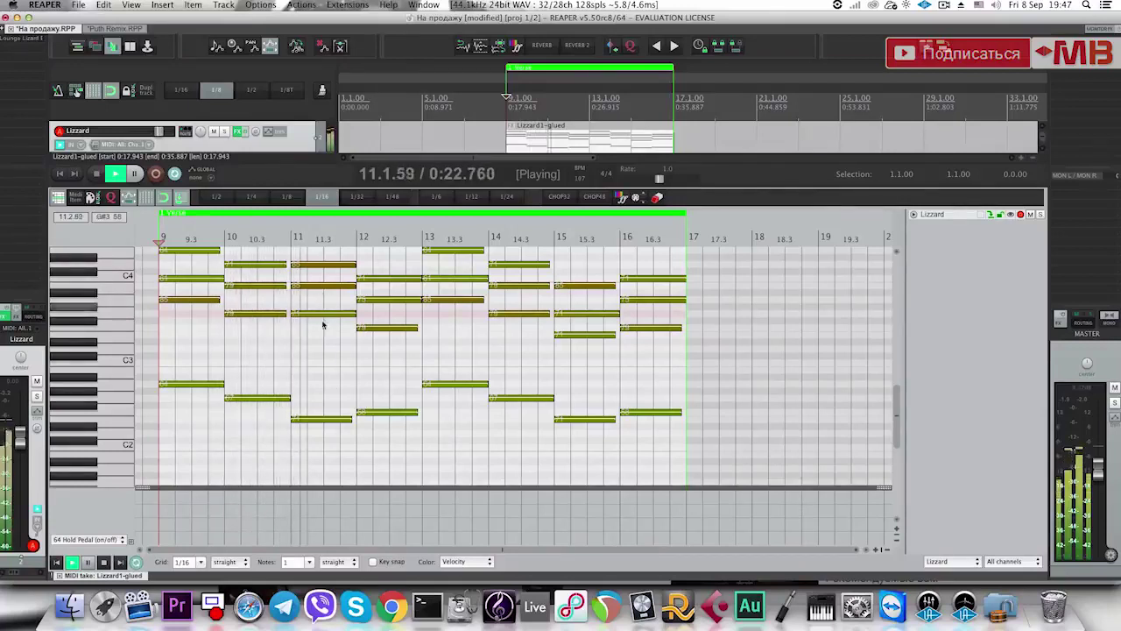
key("space")
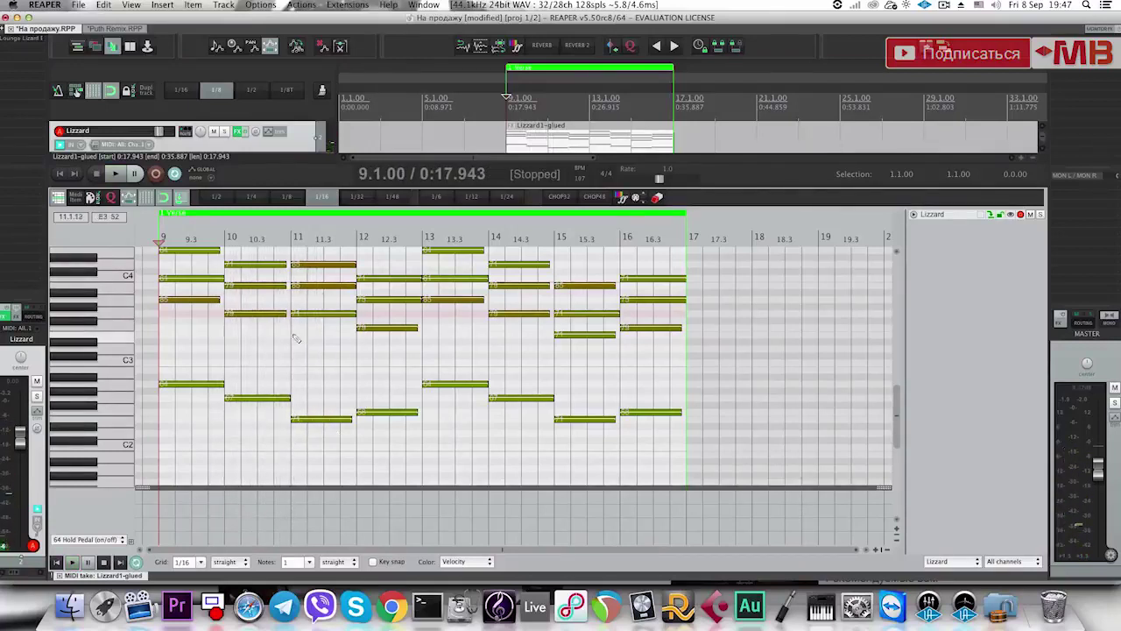
left_click(296, 338)
key("space")
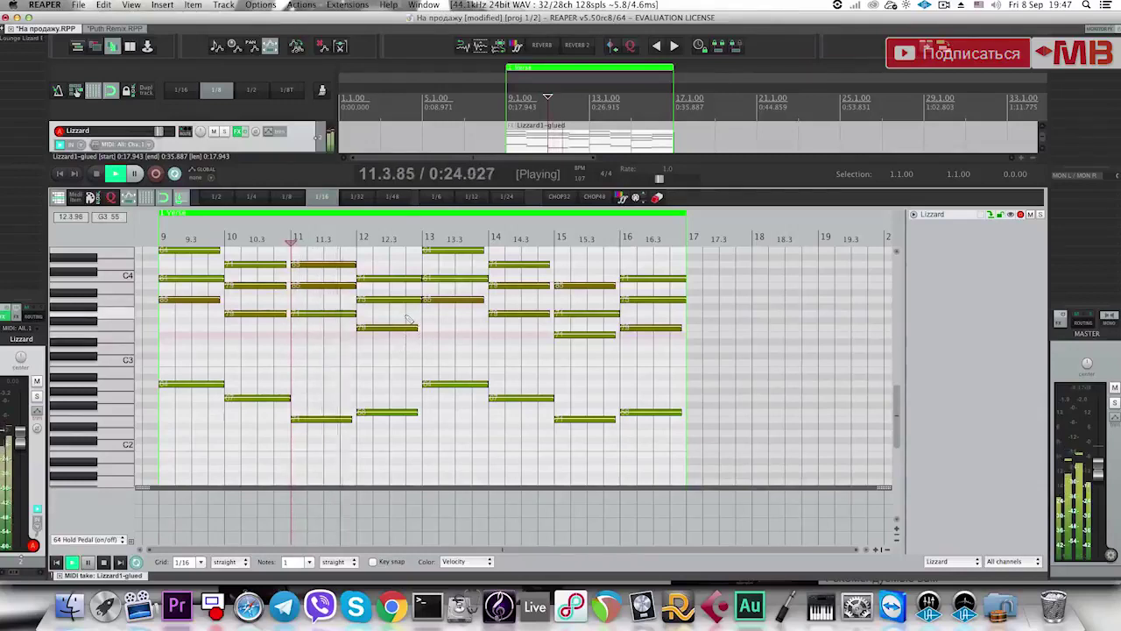
key("space")
left_click_drag(406, 328, 283, 356)
scroll(390, 291, "up", 1)
Set the velocity of all notes in the chord item to 78 and play the progression from bar 9.
key("super+a")
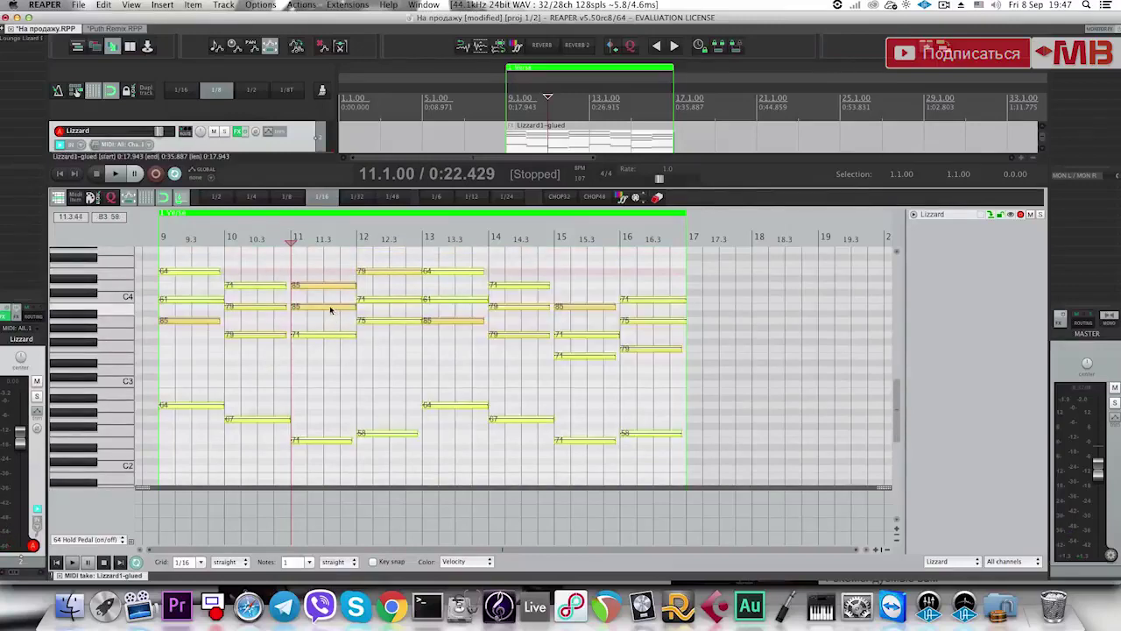
left_click_drag(331, 308, 330, 373)
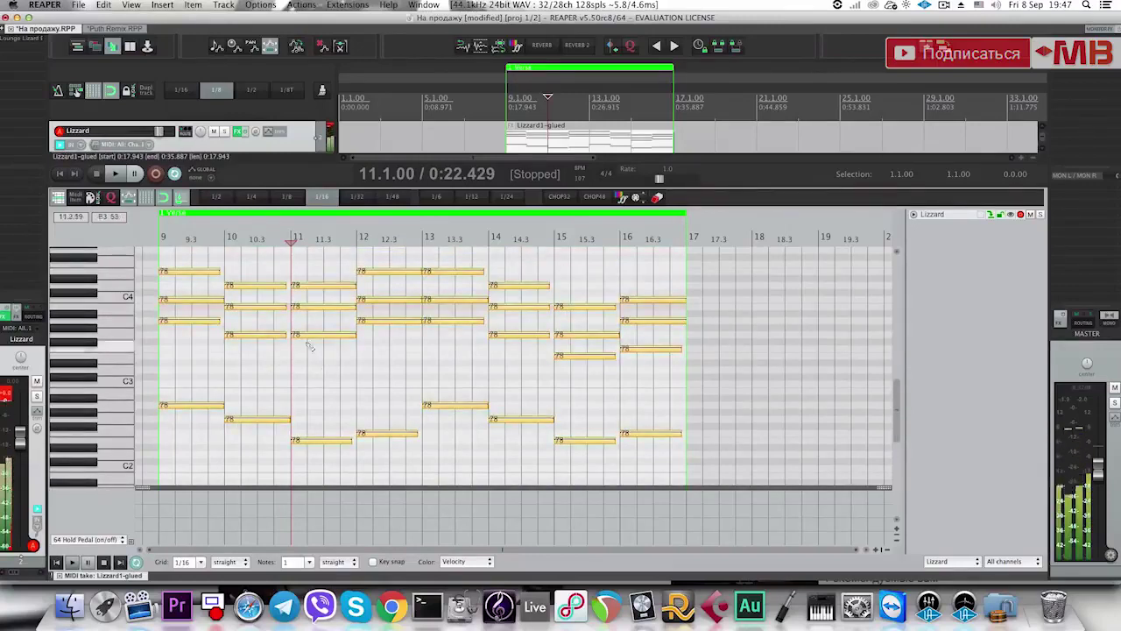
left_click(162, 265)
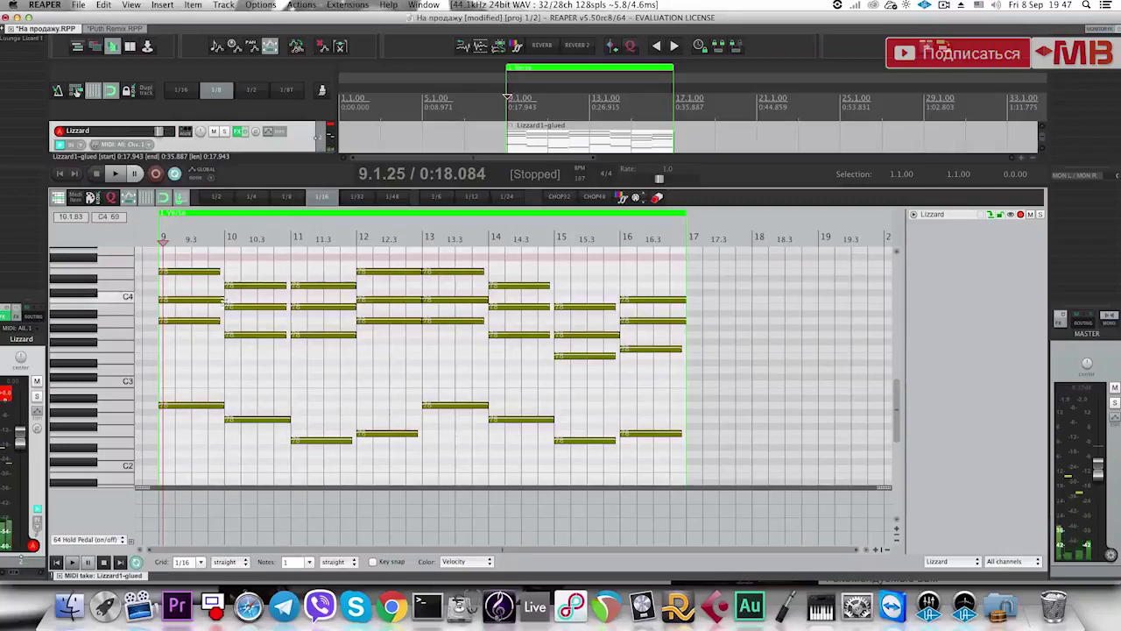
left_click(160, 264)
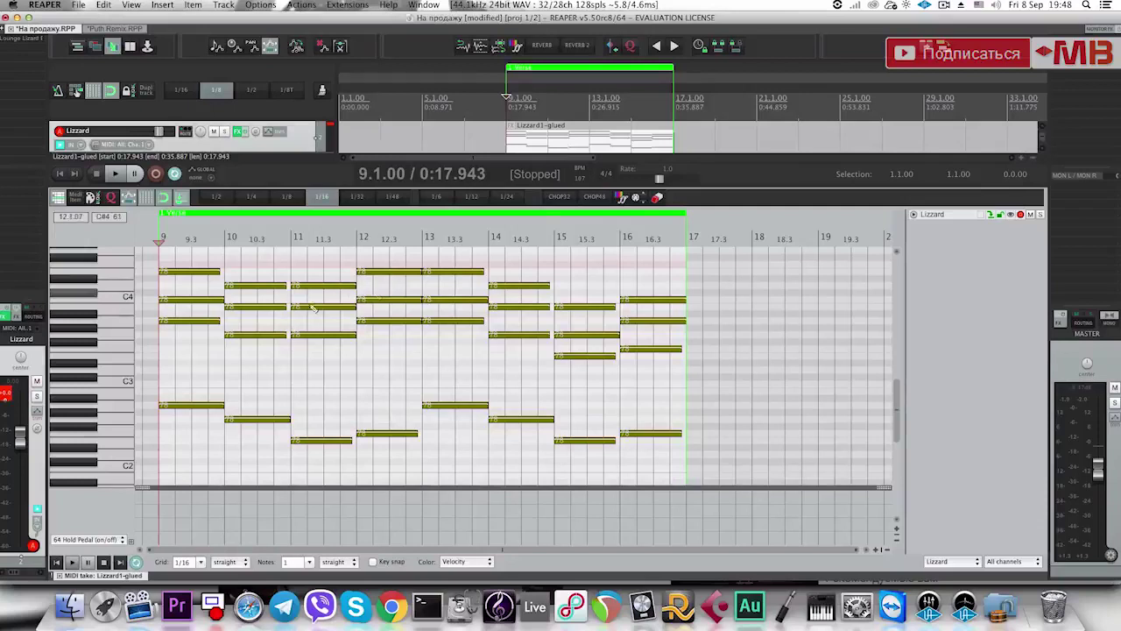
Extend the E4 and A3 notes of the bar 9 chord to the full bar, playing the passage as a check.
left_click(216, 319)
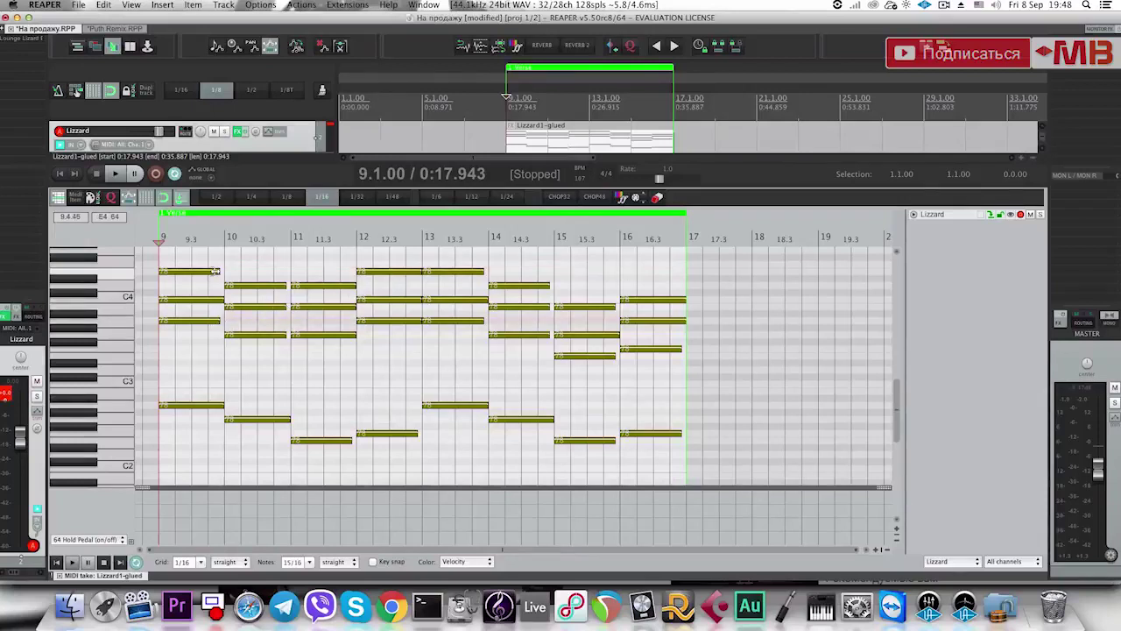
left_click_drag(215, 272, 223, 272)
key("space")
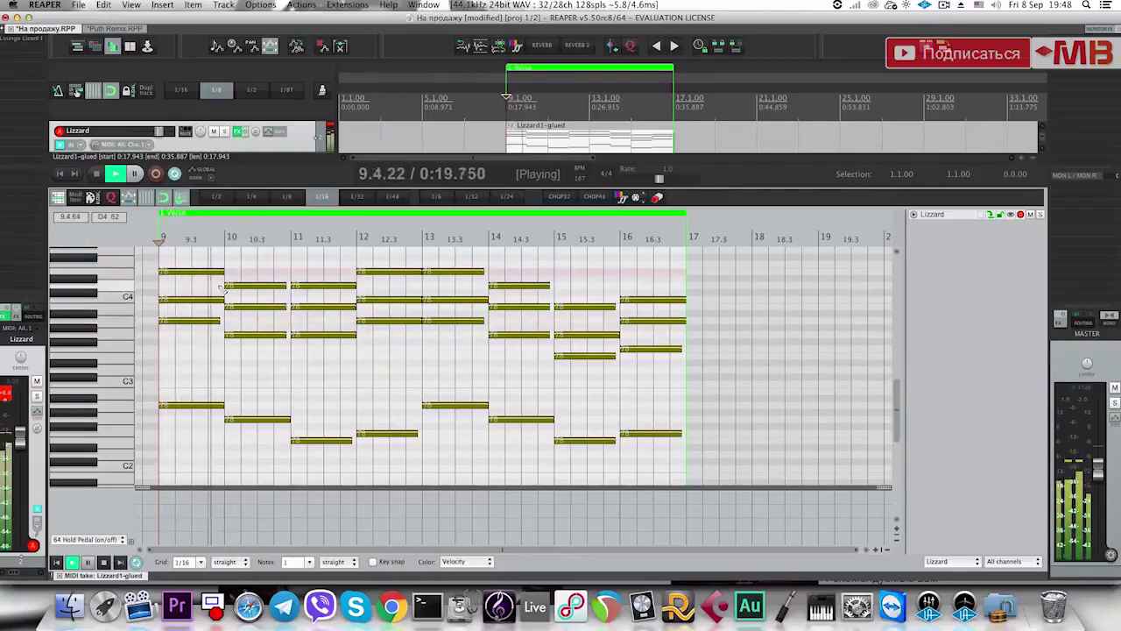
scroll(220, 287, "up", 3)
key("space")
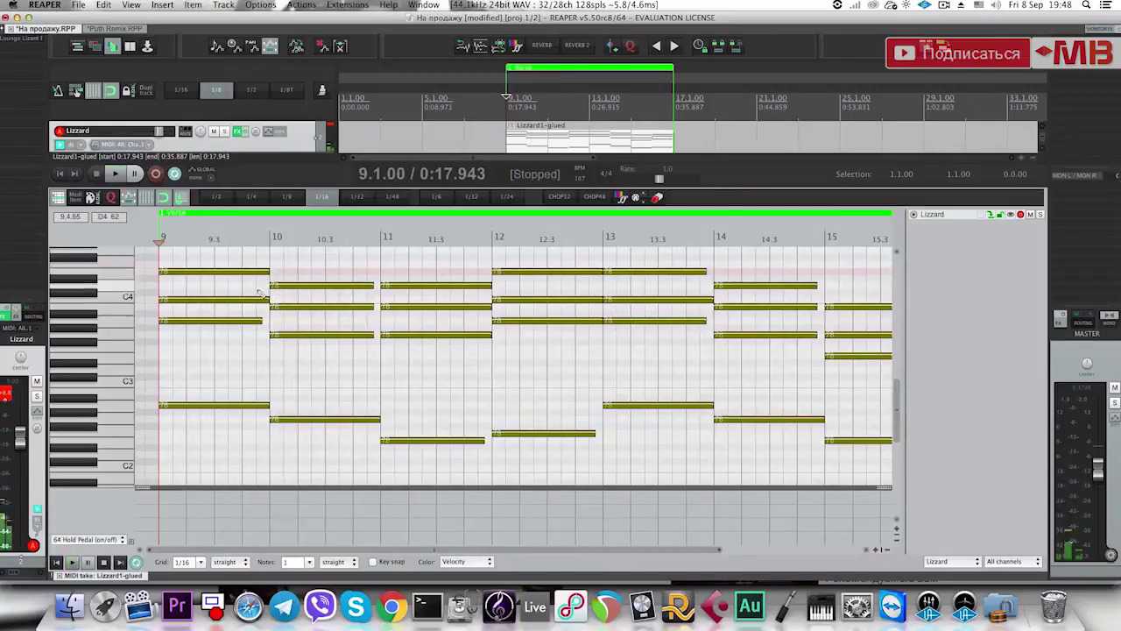
scroll(260, 292, "up", 2)
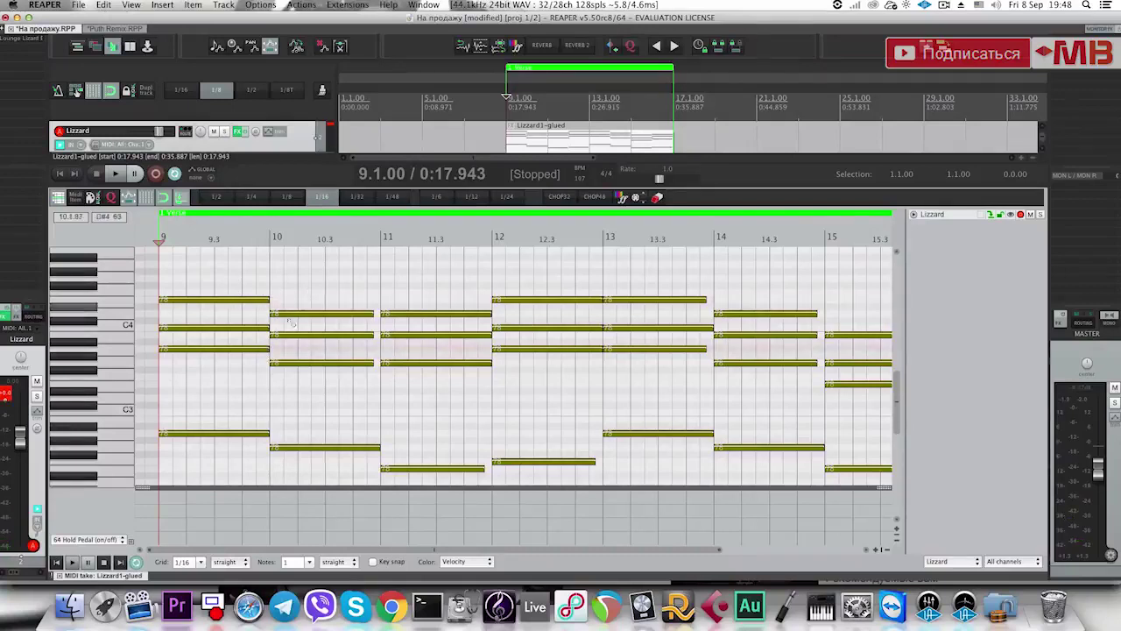
Extend the three upper notes of bar 10 and the E2 bass note of bar 11 to their full bars.
left_click_drag(356, 279, 345, 379)
left_click_drag(373, 313, 375, 311)
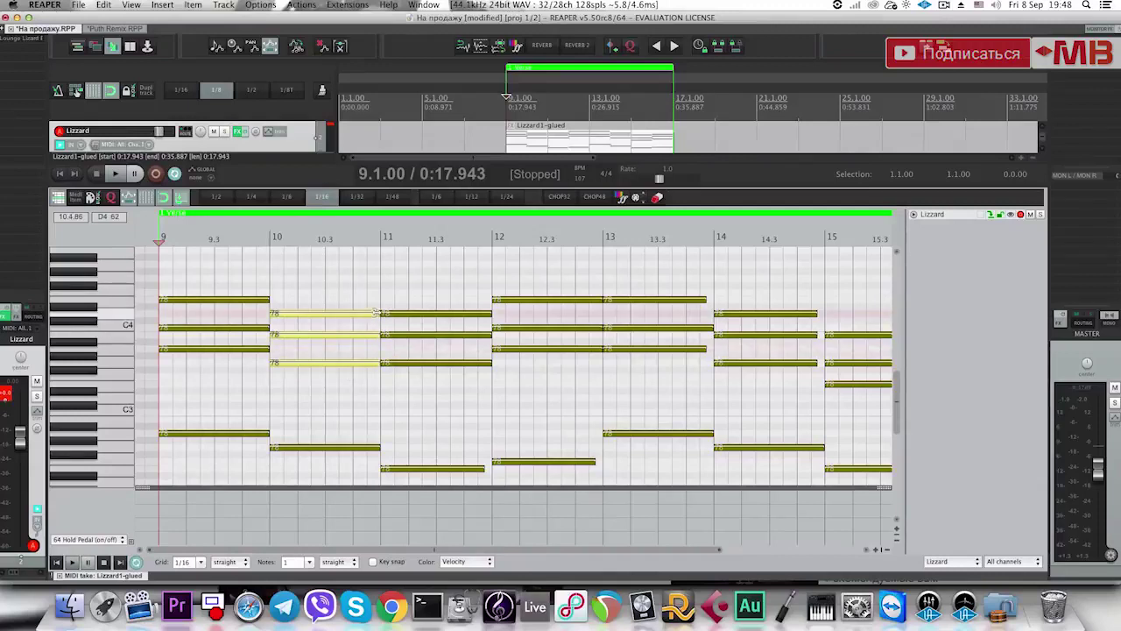
left_click_drag(476, 468, 487, 466)
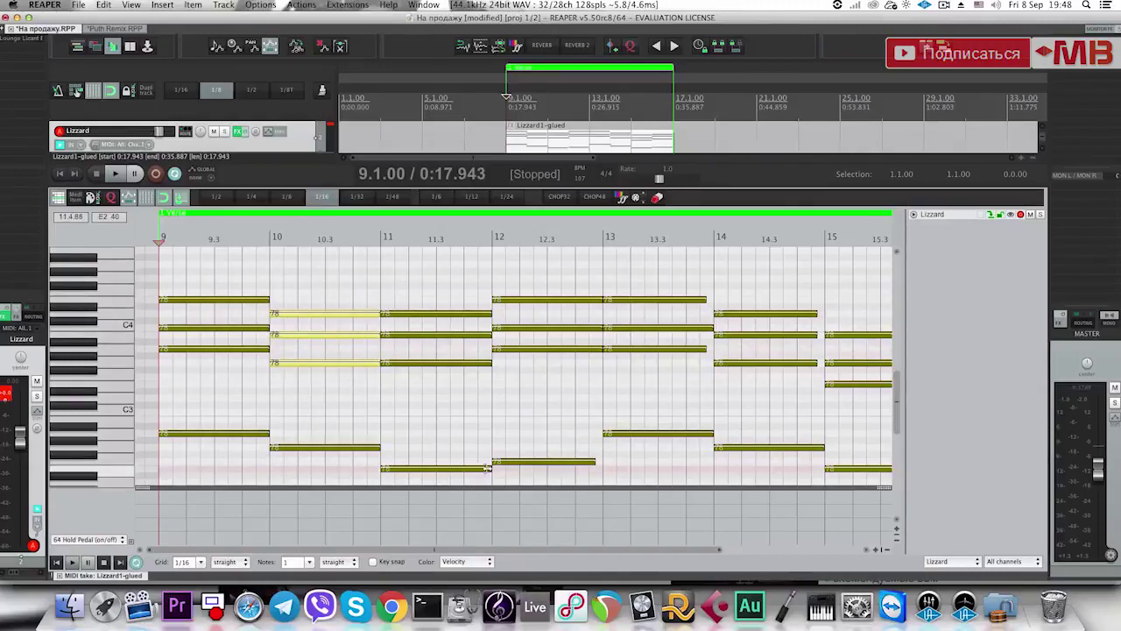
scroll(403, 360, "down", 5)
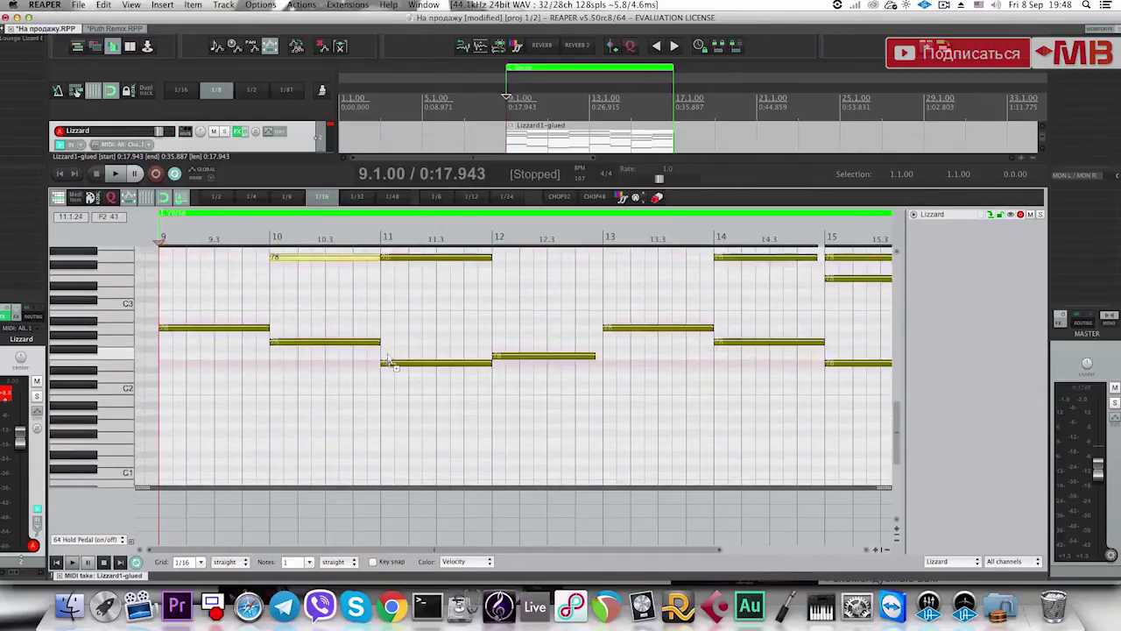
scroll(391, 347, "down", 1)
scroll(376, 337, "up", 5)
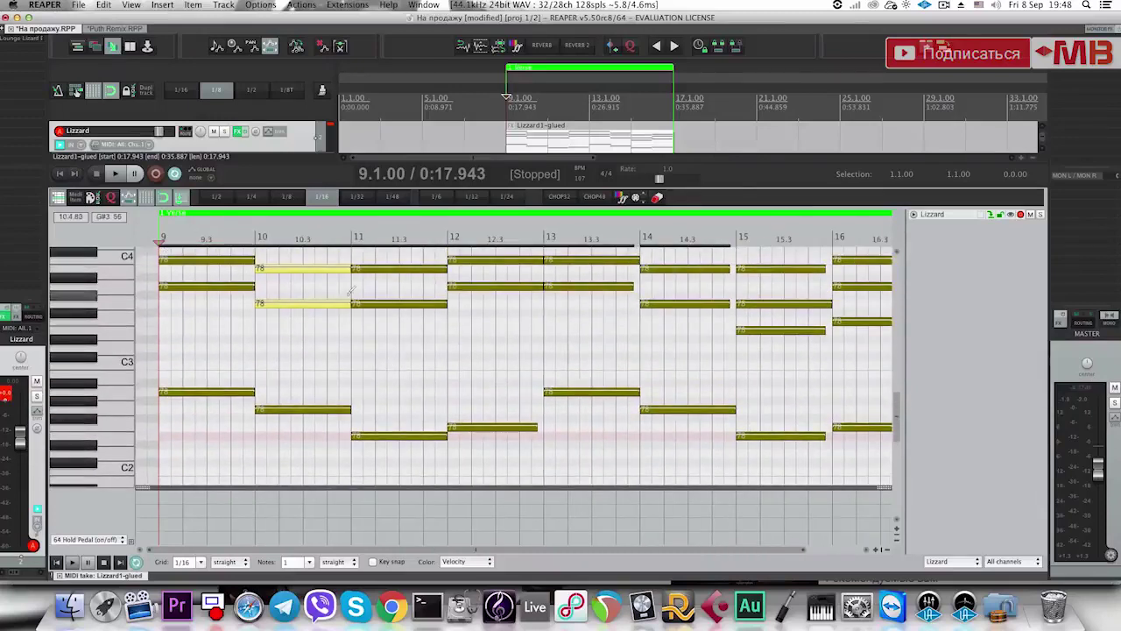
Add a half-bar G4 note in the second half of bar 11, playing the progression before and after the edit.
key("space")
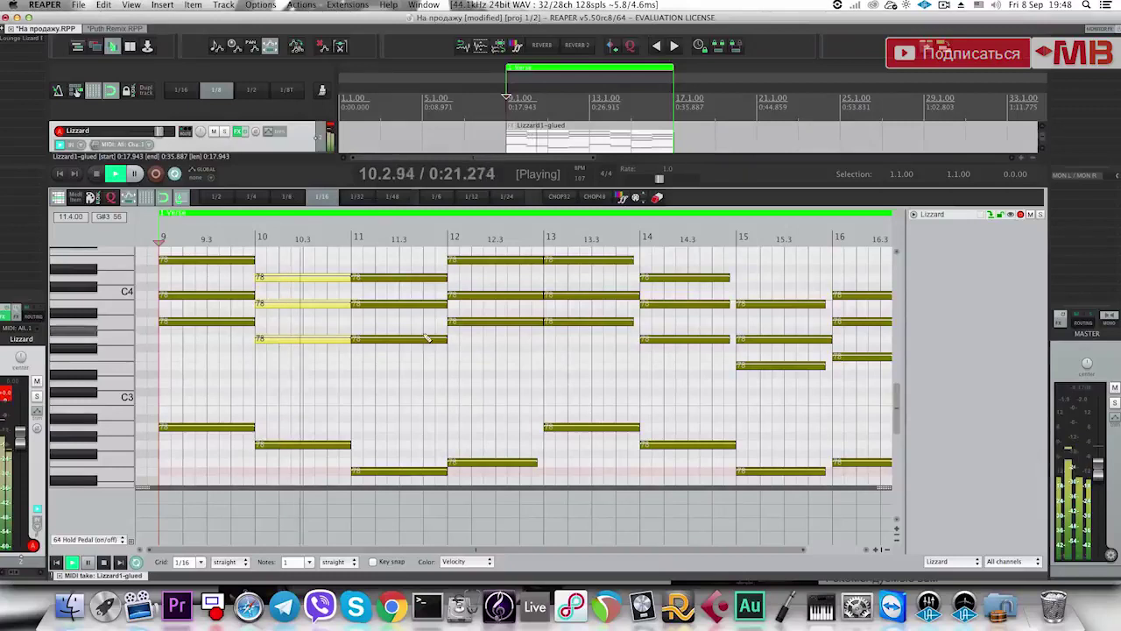
scroll(420, 324, "up", 1)
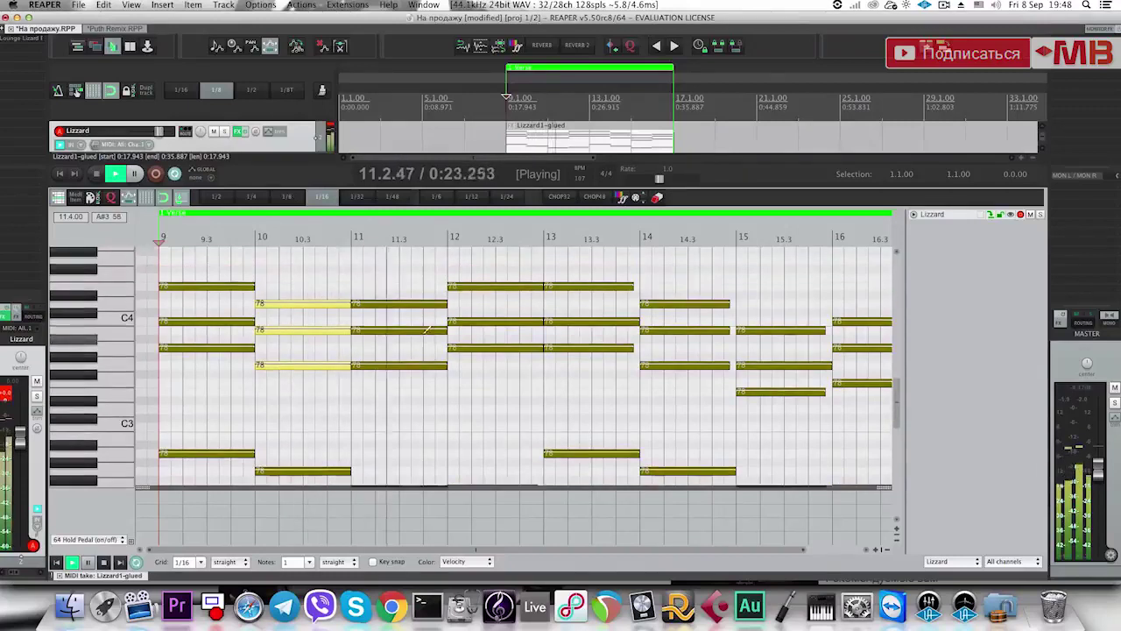
key("space")
left_click_drag(405, 262, 444, 268)
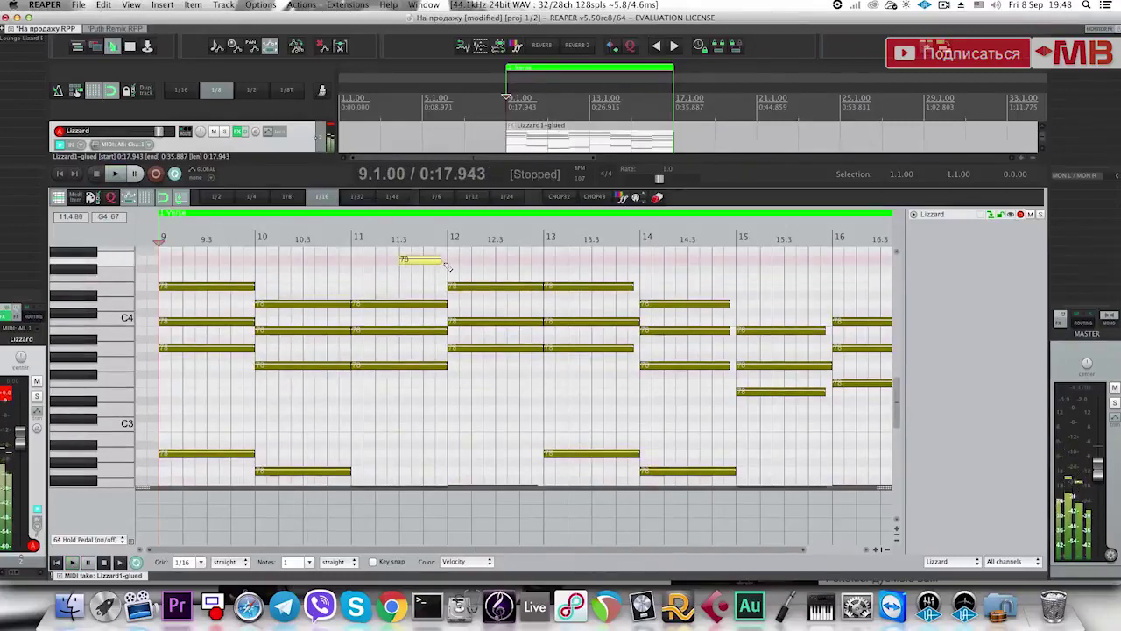
left_click(352, 275)
key("space")
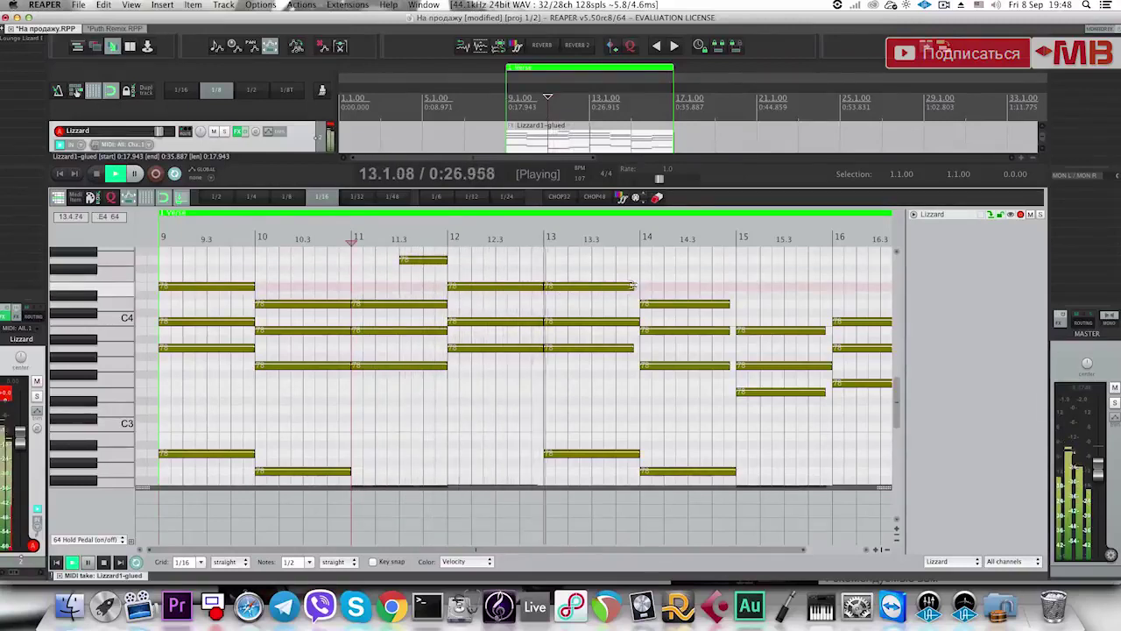
Cut the Lizzard chord item off at bar 13, discard the remainder, and duplicate the bars 9–12 item in its place.
left_click_drag(631, 285, 639, 286)
key("space")
left_click(590, 147)
key("s")
key("Delete")
left_click(578, 148)
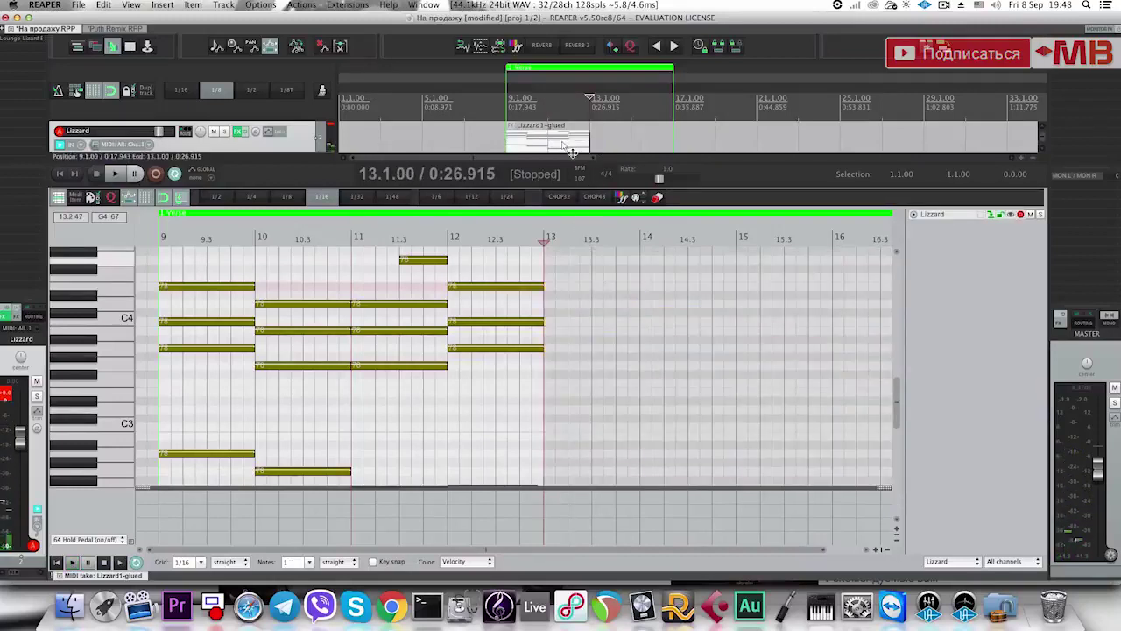
key("super+d")
key("Escape")
left_click(514, 163)
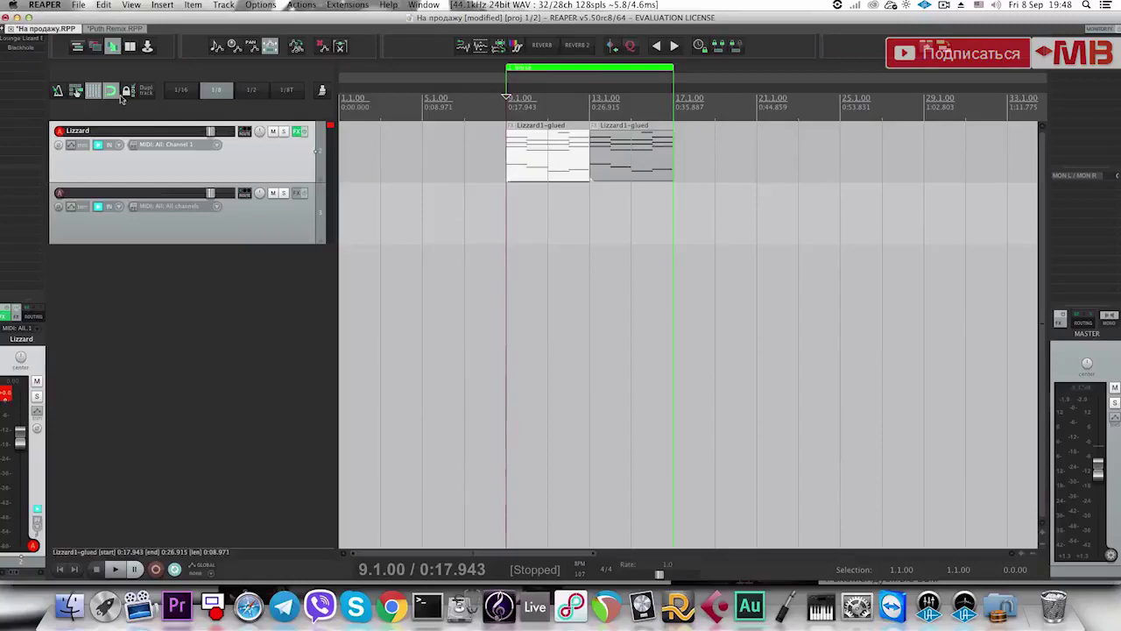
Set the Blackhole reverb's mix on the Lizzard track to 20 and play the verse.
left_click(21, 48)
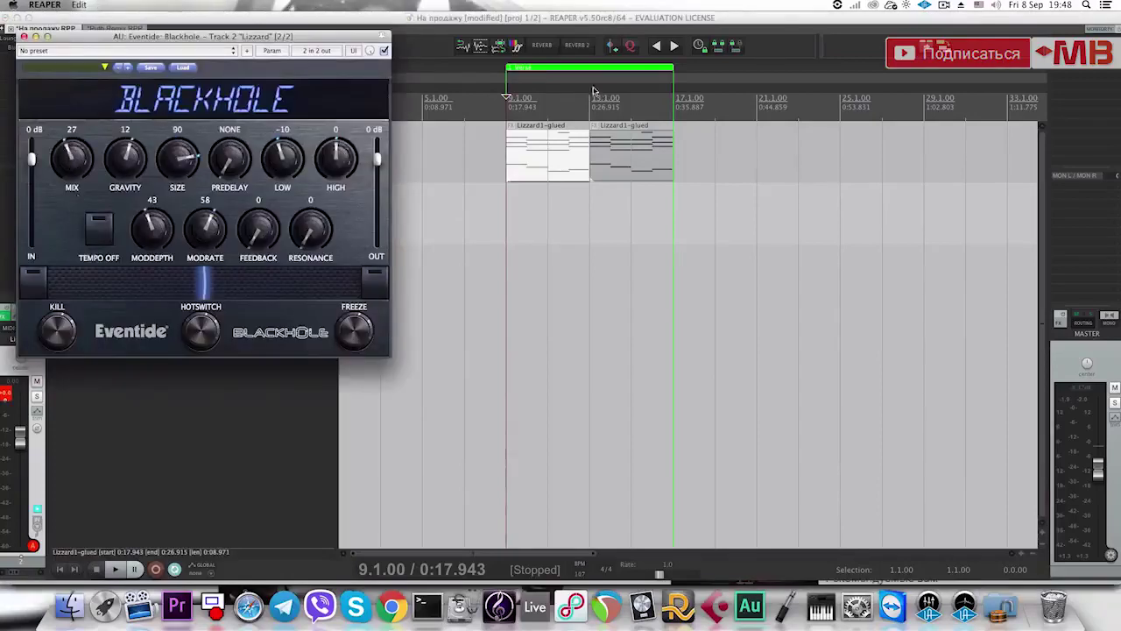
key("space")
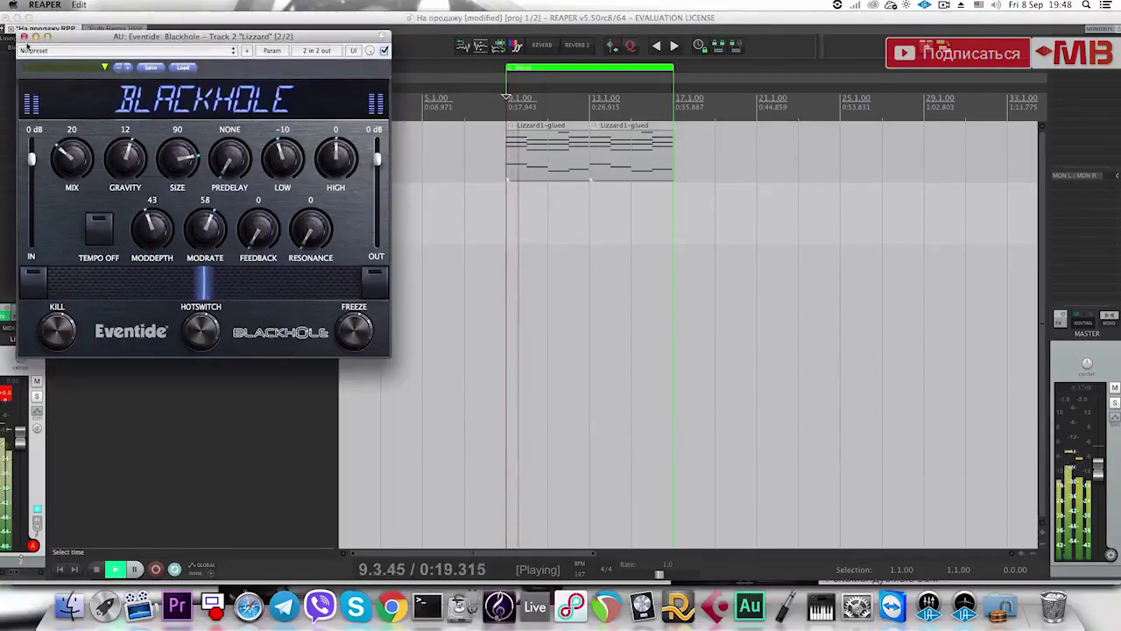
left_click(25, 37)
key("space")
Examine the detailed electric piano parameters of Lounge Lizard while playing the verse from bar 9.
left_click(21, 39)
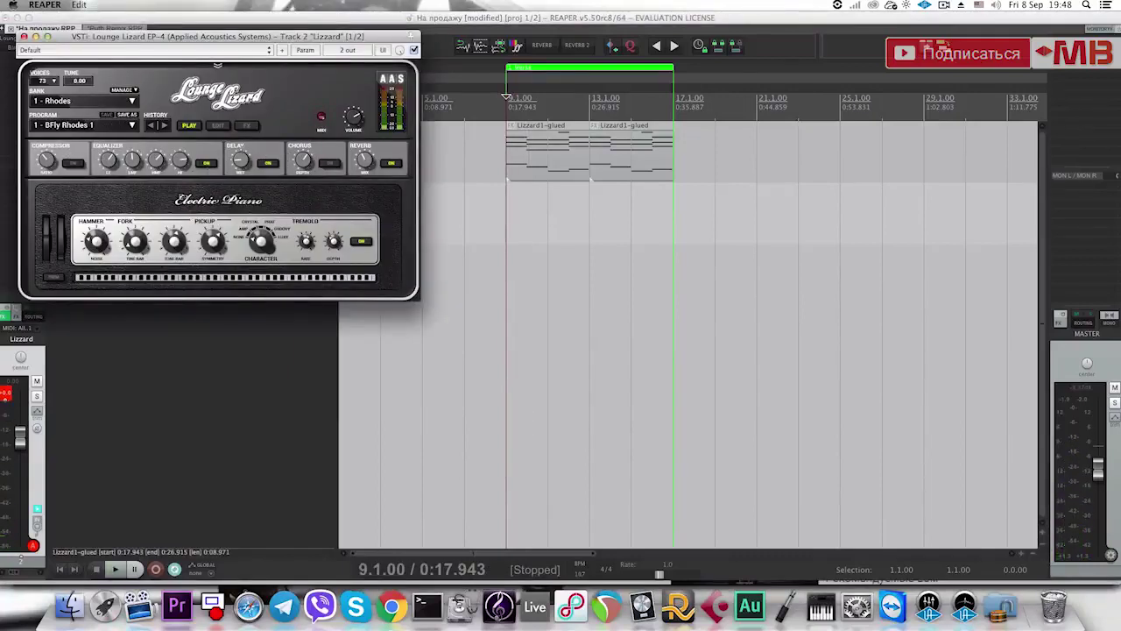
left_click(218, 126)
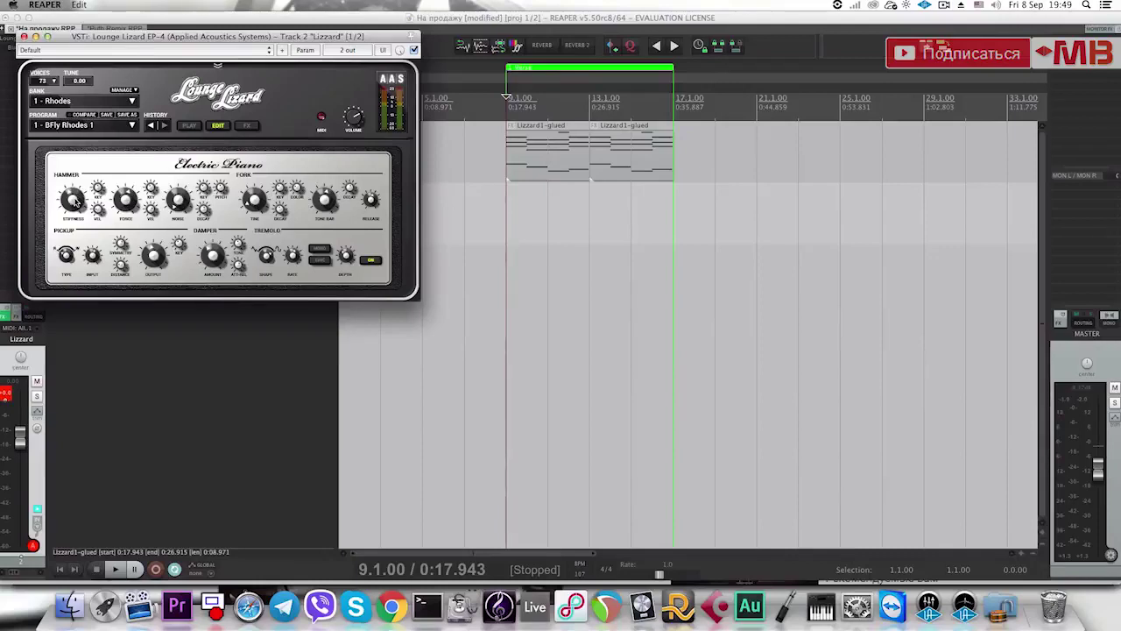
key("space")
key("space")
key("space")
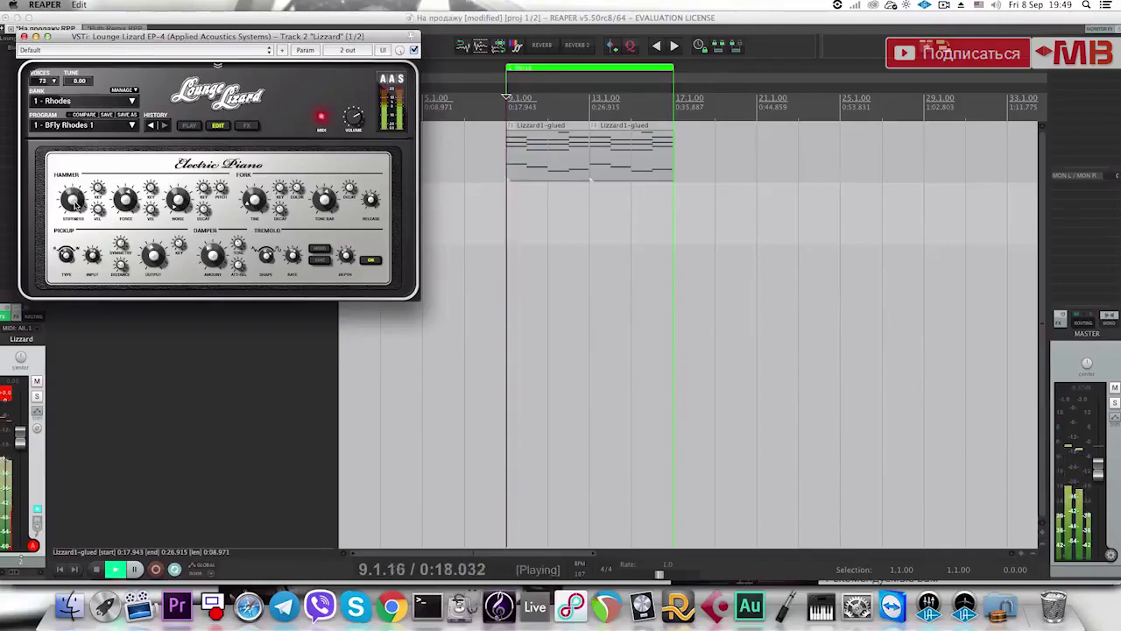
key("space")
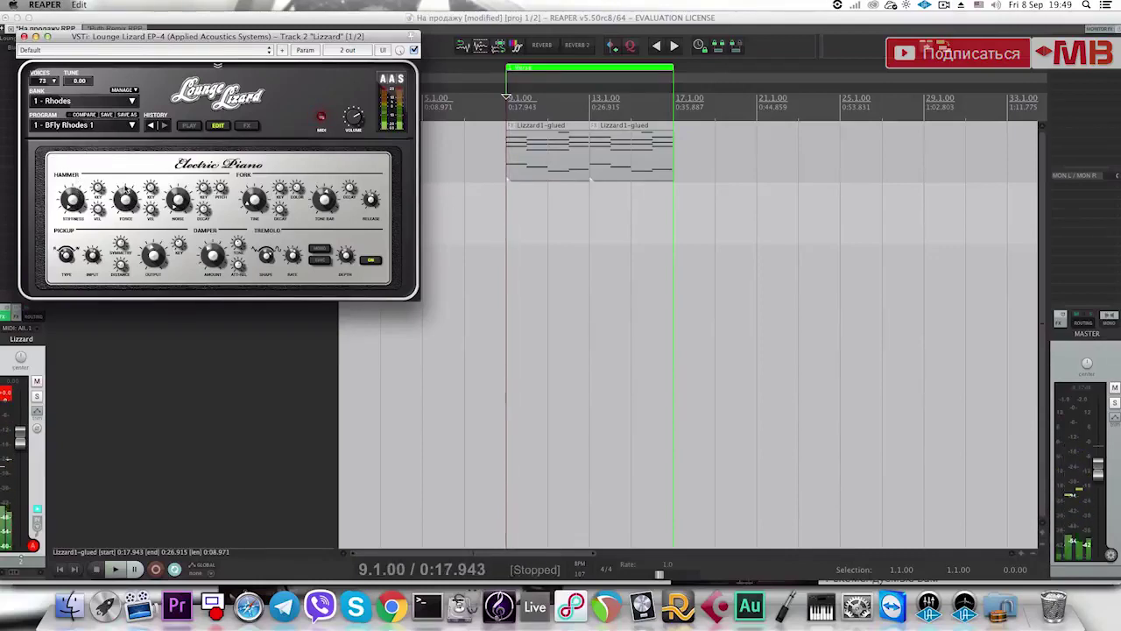
key("space")
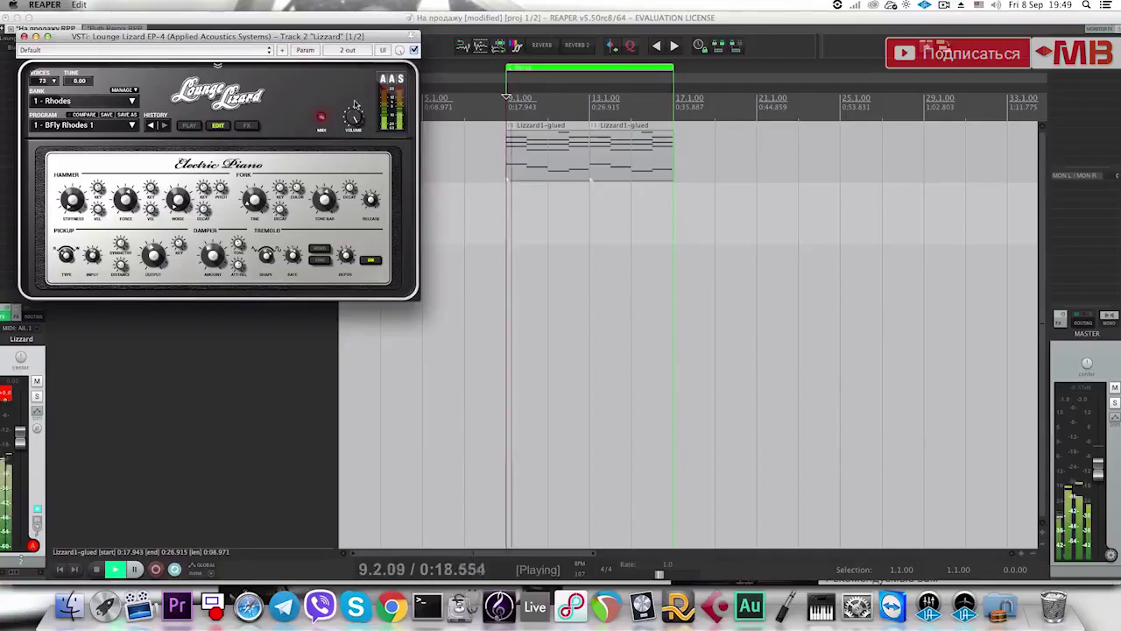
left_click(24, 37)
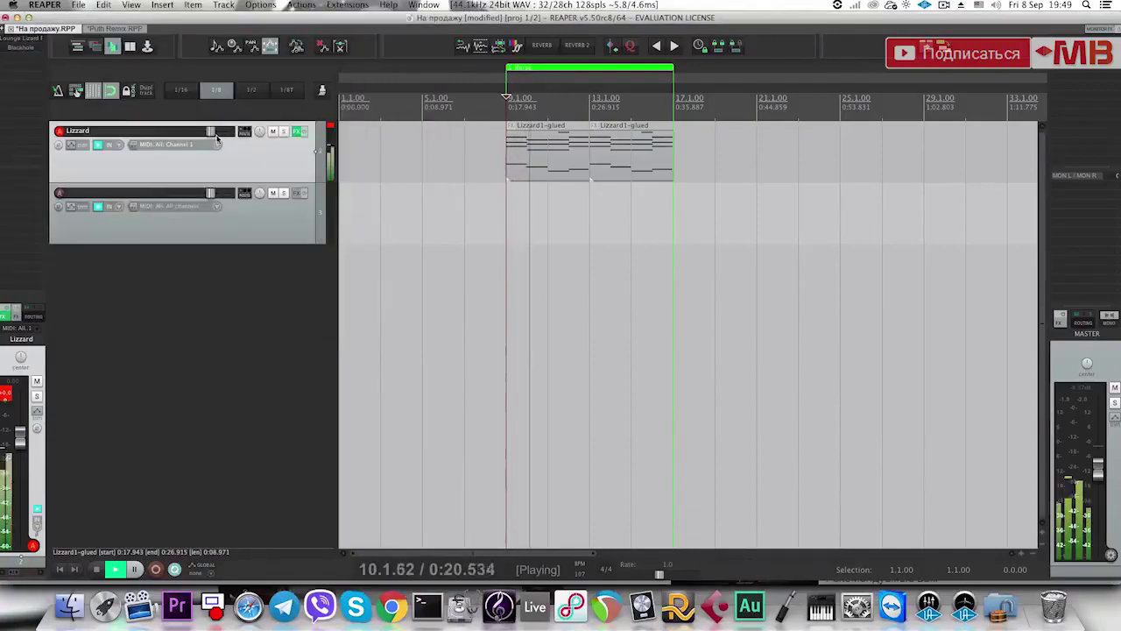
Raise the Lizzard track's volume slightly during playback, then return the edit cursor to bar 9.
left_click_drag(210, 133, 219, 136)
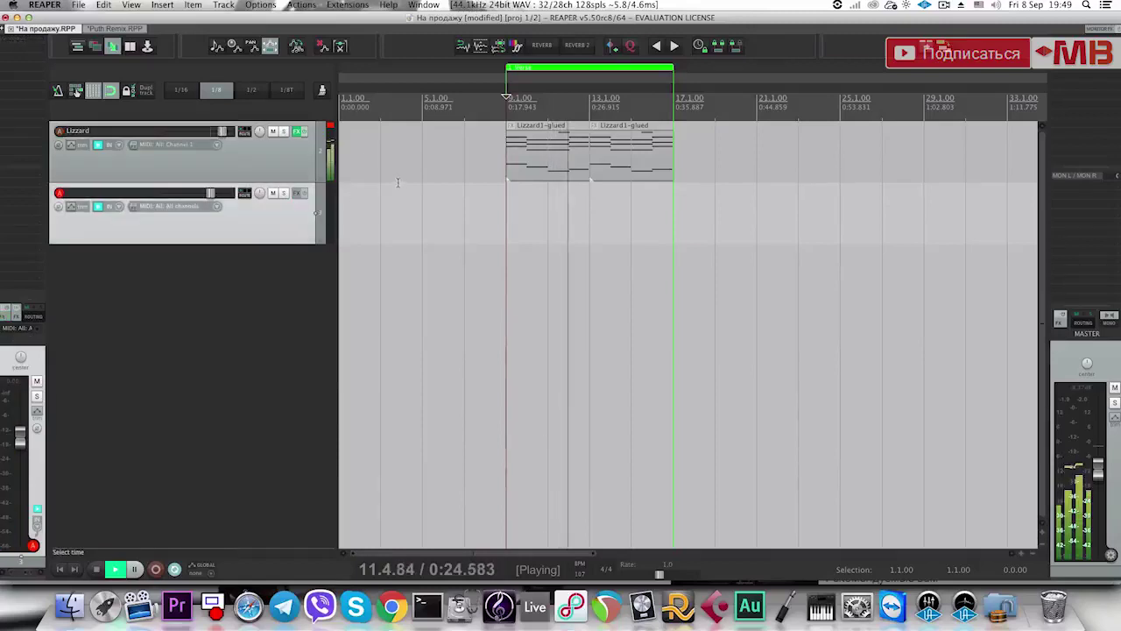
left_click(538, 167)
left_click(616, 163)
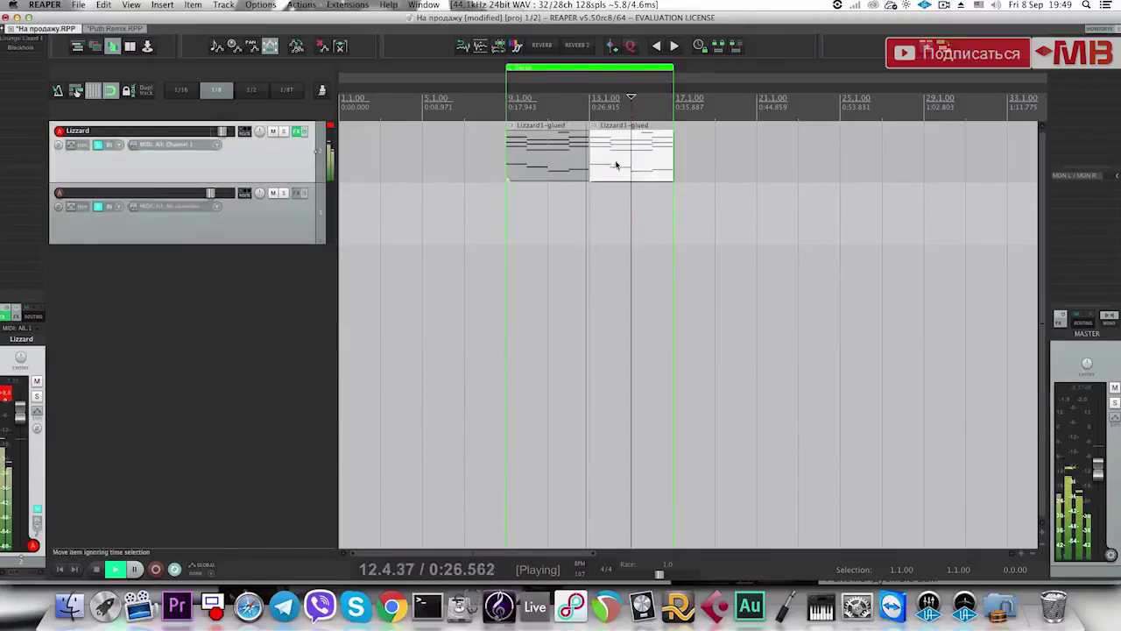
left_click(535, 163)
key("space")
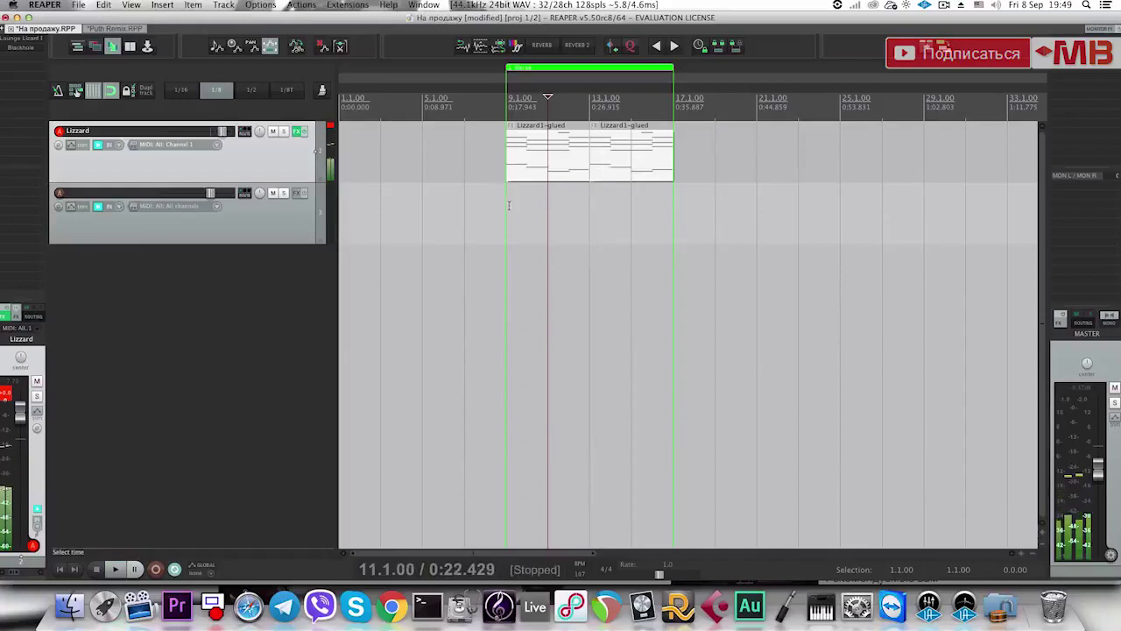
left_click(530, 189)
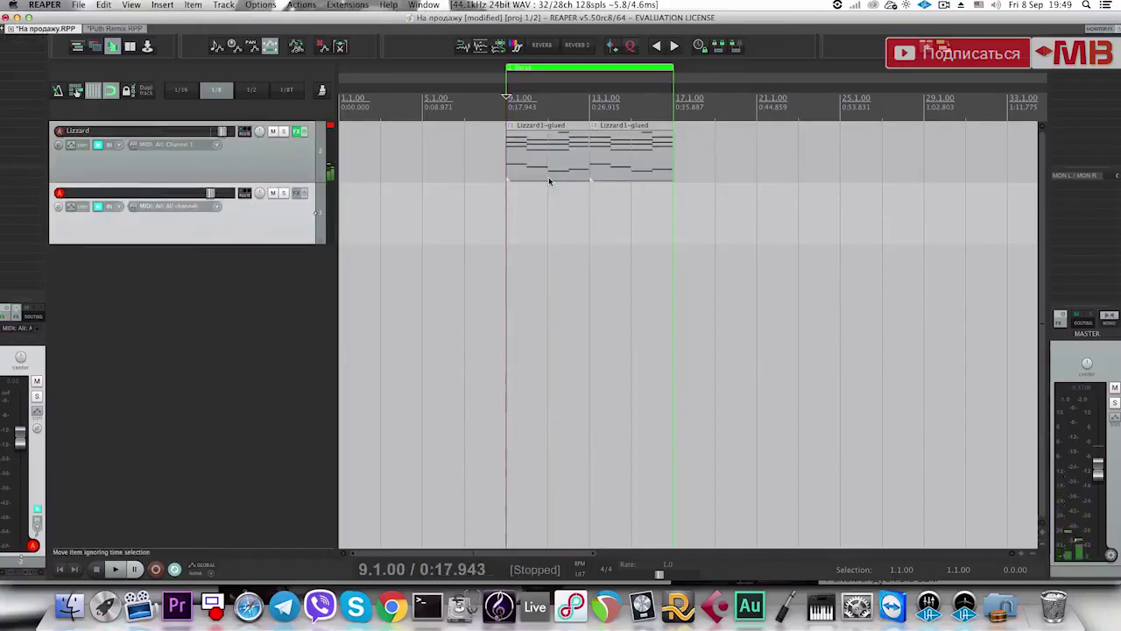
left_click_drag(514, 196, 663, 212)
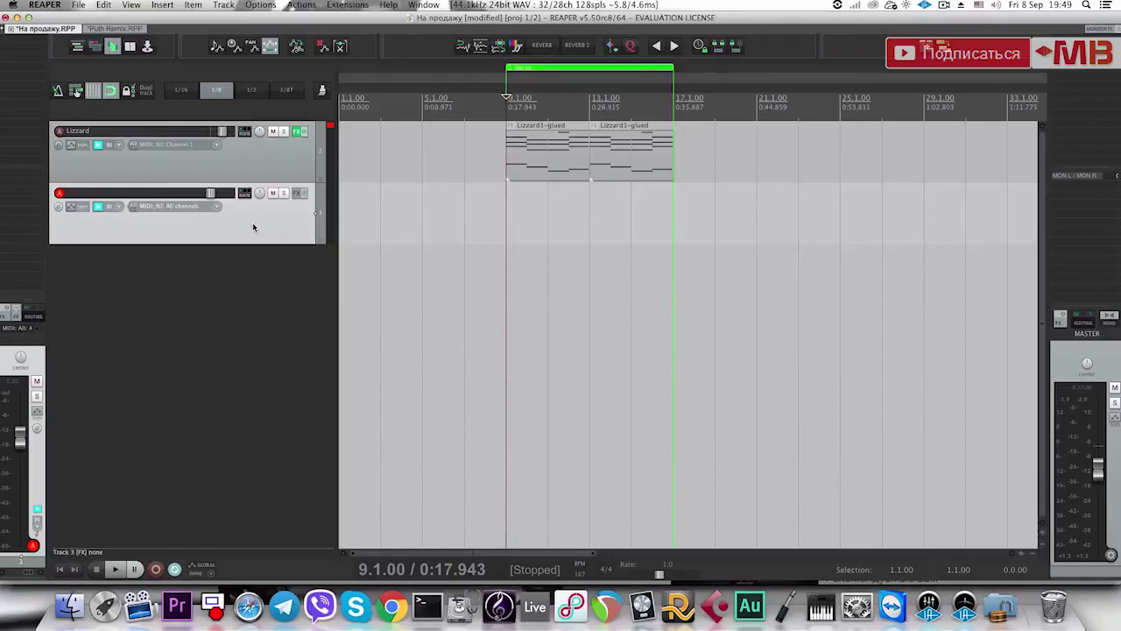
left_click_drag(633, 173, 578, 175)
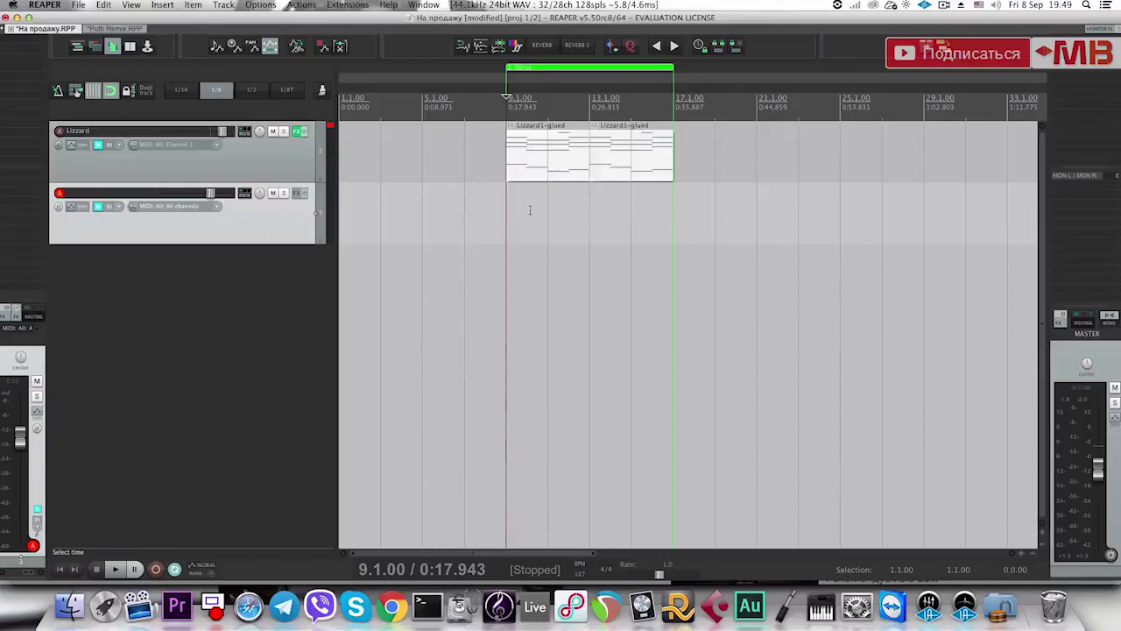
left_click(529, 210)
left_click(510, 211)
left_click(672, 220)
left_click(513, 221)
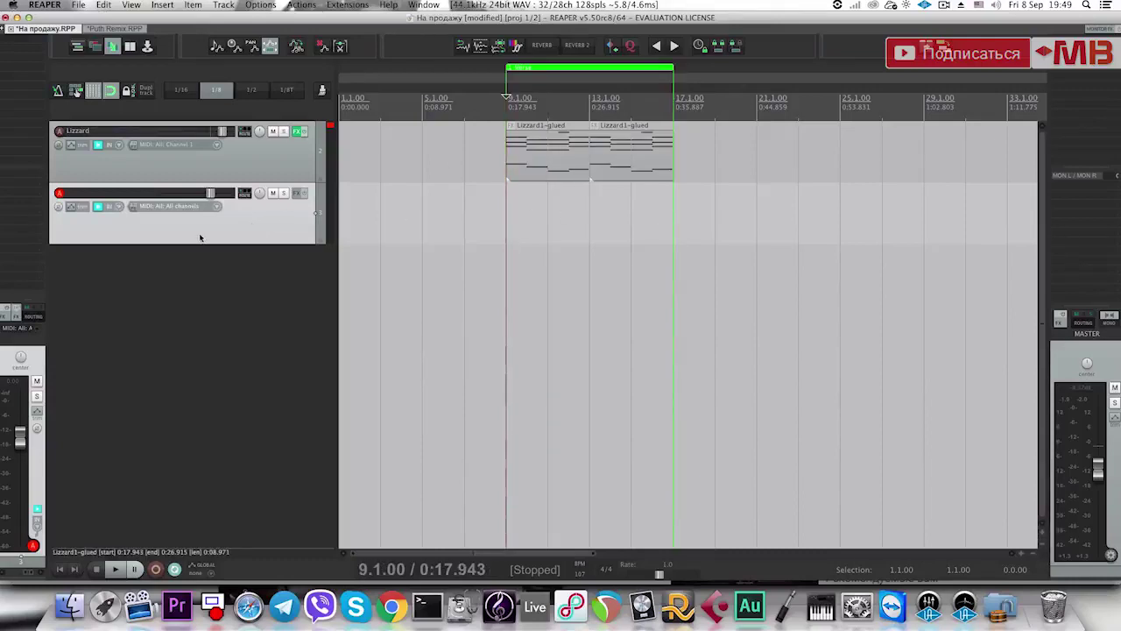
Load Synth1 on the empty track, enable unison with 4 voices, and lower the amplifier release.
key("t")
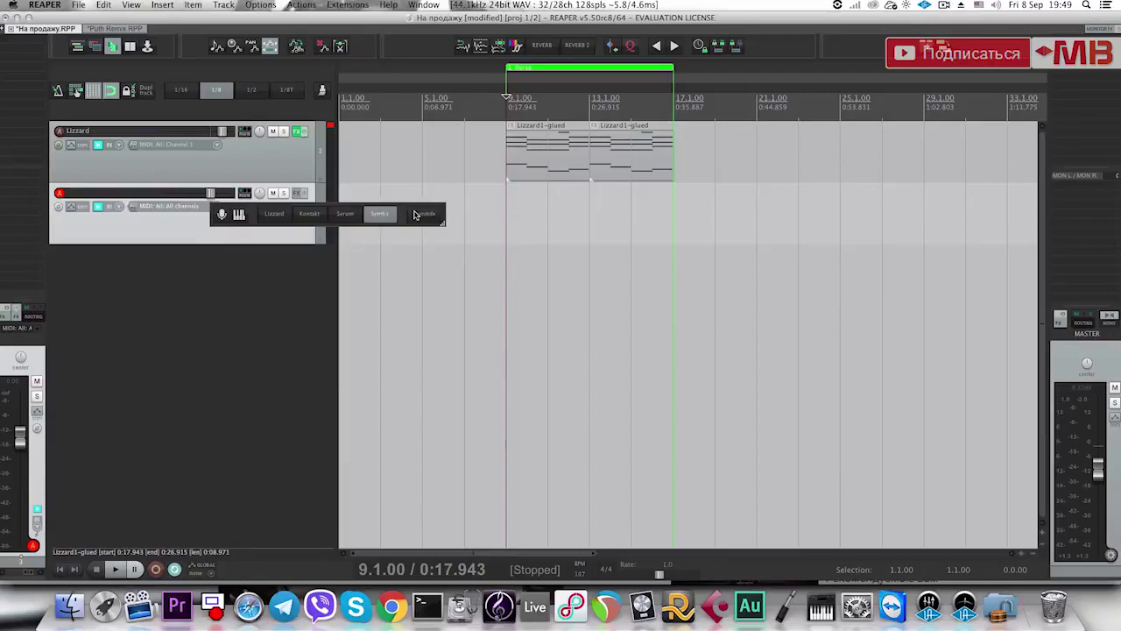
left_click(380, 213)
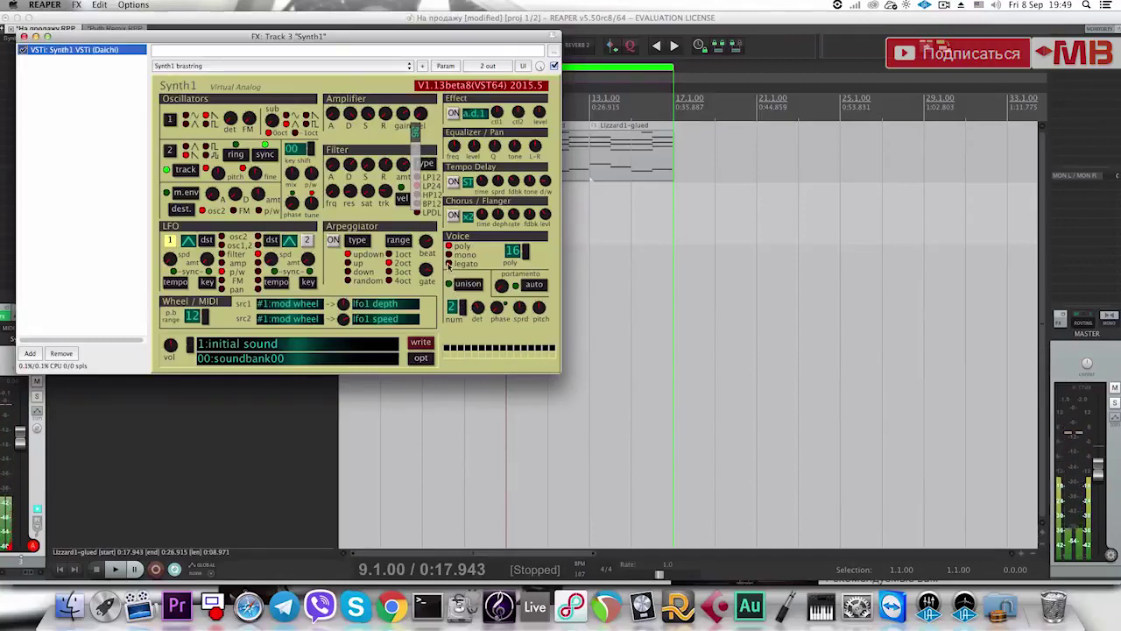
left_click(463, 304)
left_click(463, 304)
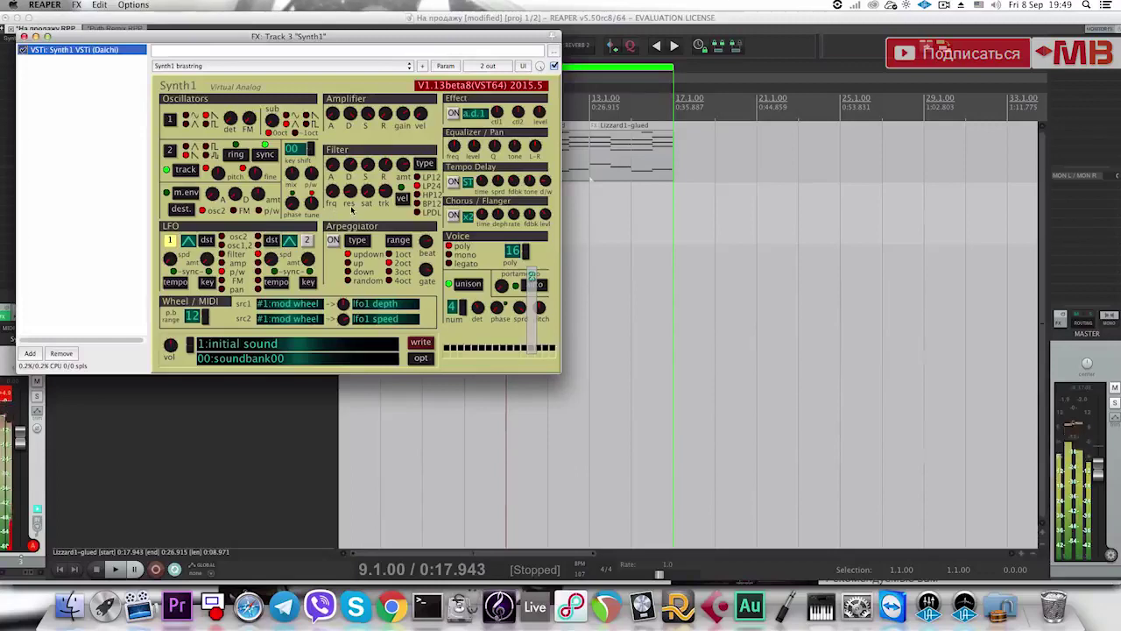
left_click_drag(390, 116, 390, 138)
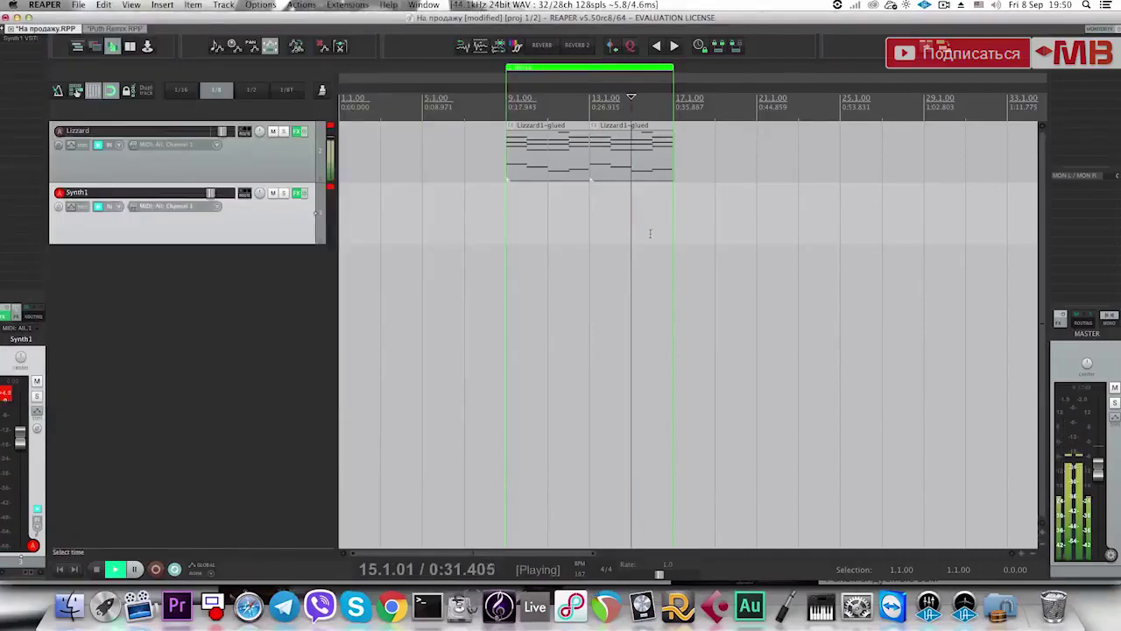
Record a four-bar Synth1 chord part from bar 17 with the metronome on, starting the transport at bar 16.
scroll(656, 232, "up", 3)
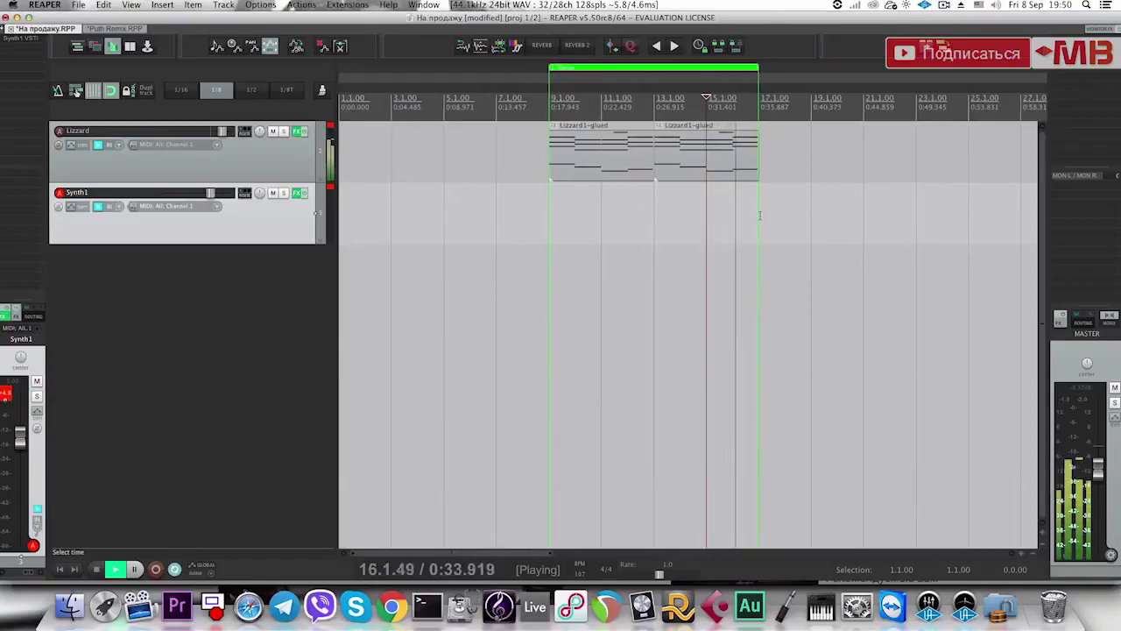
left_click(759, 202)
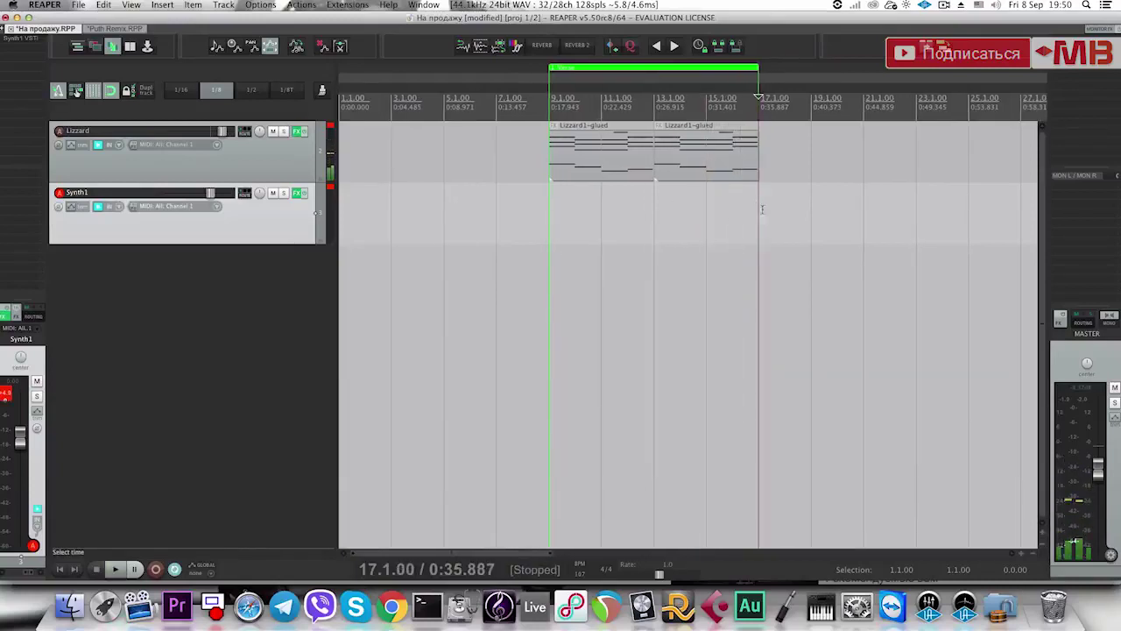
scroll(736, 218, "up", 1)
left_click(815, 217)
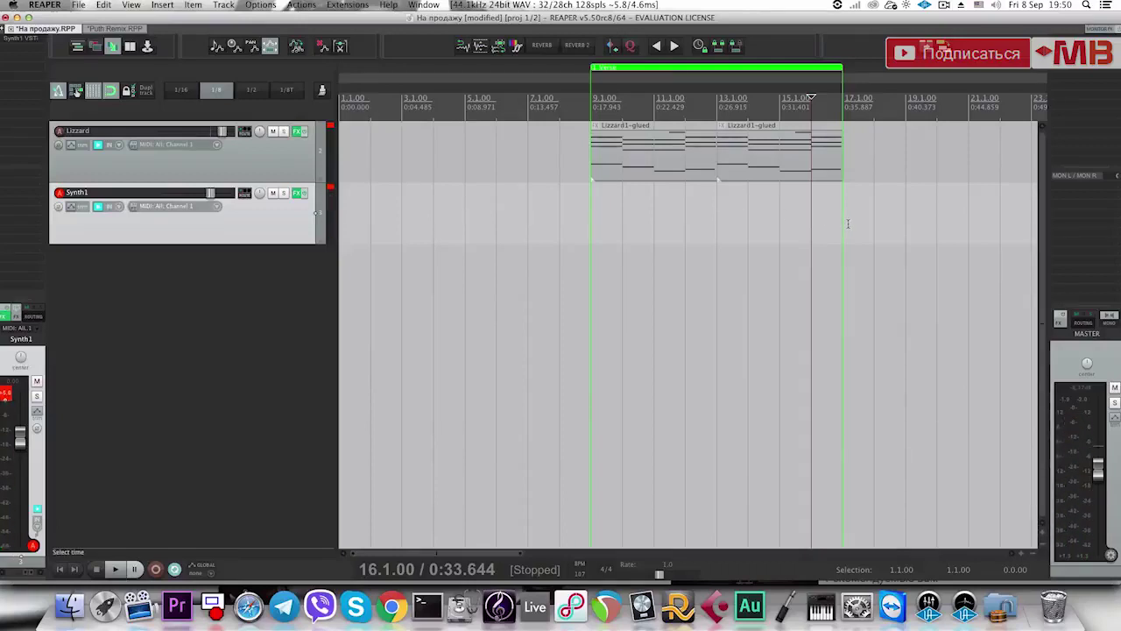
key("space")
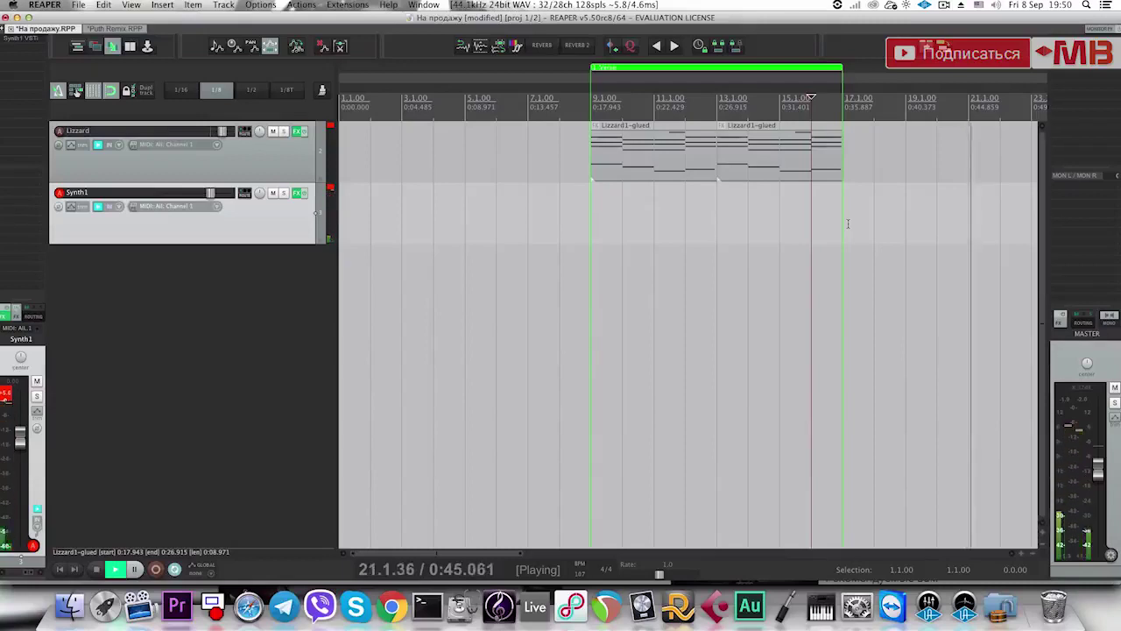
key("space")
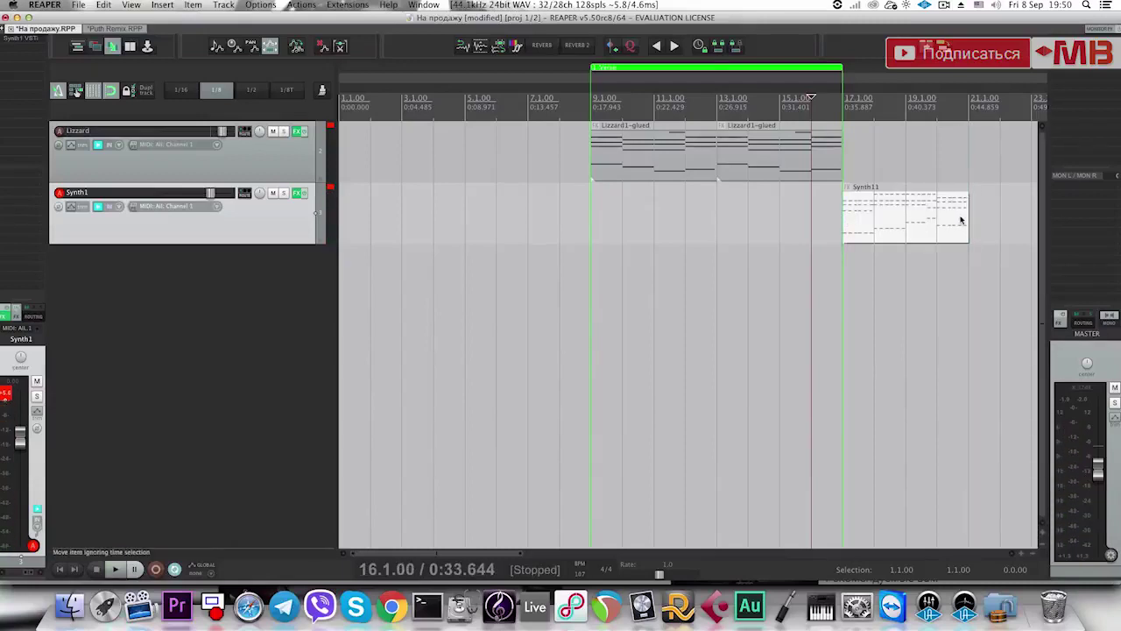
Duplicate the recorded Synth1 item to bar 21 and add an empty track below the Synth1 track.
scroll(909, 261, "down", 2)
key("super+d")
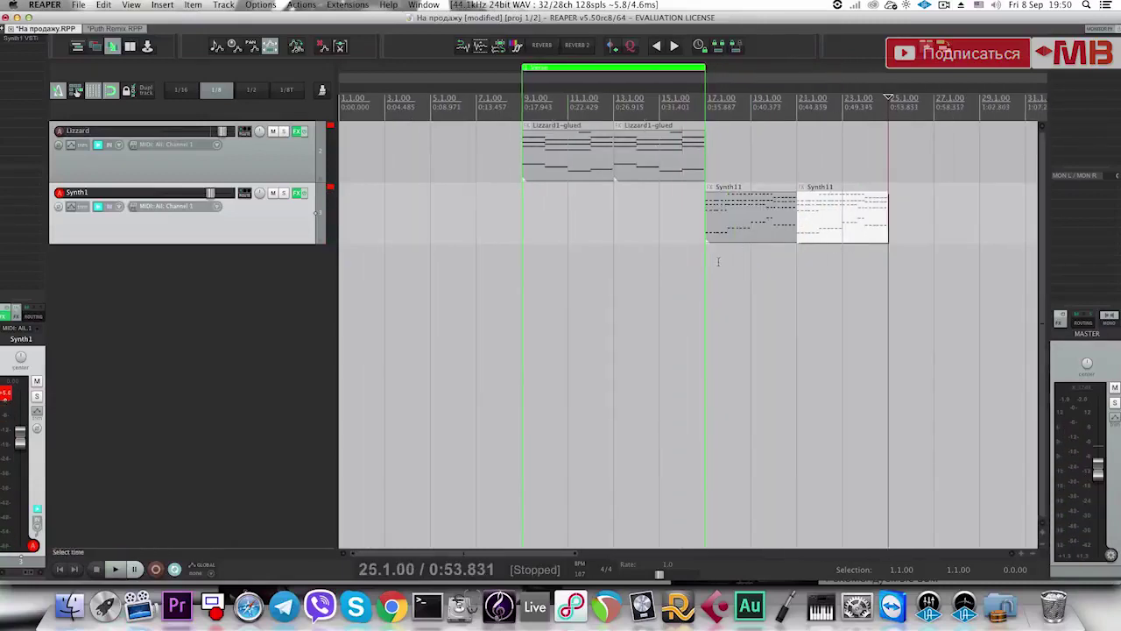
left_click_drag(709, 261, 889, 268)
double_click(298, 310)
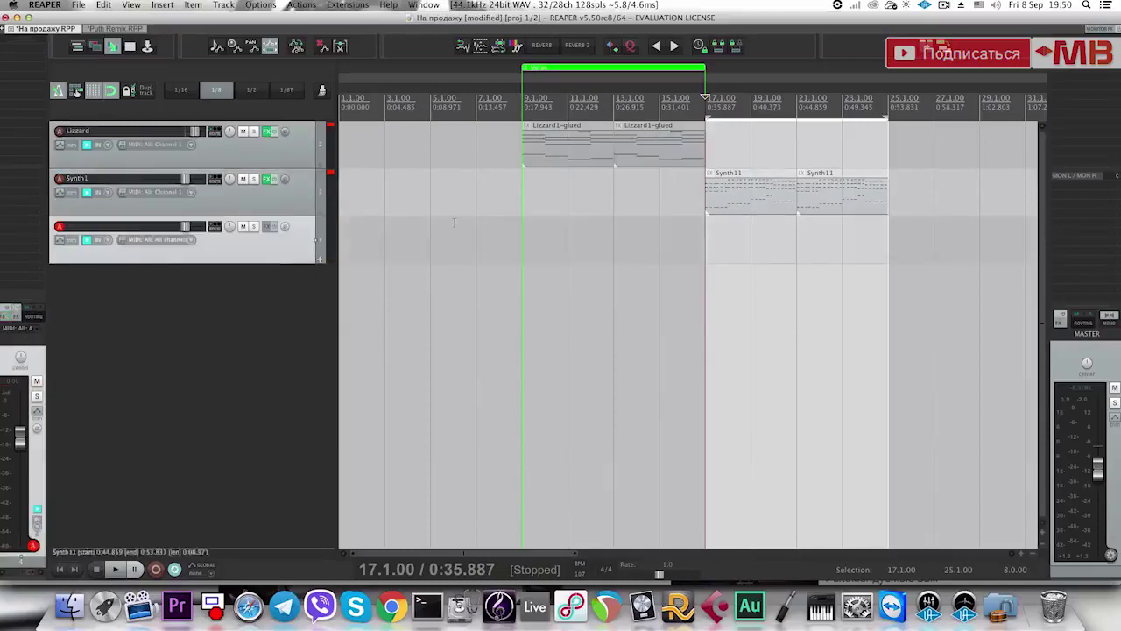
Create a red region named Chorus spanning the two Synth1 items from bar 17 to bar 25.
left_click(758, 207)
key("shift+r")
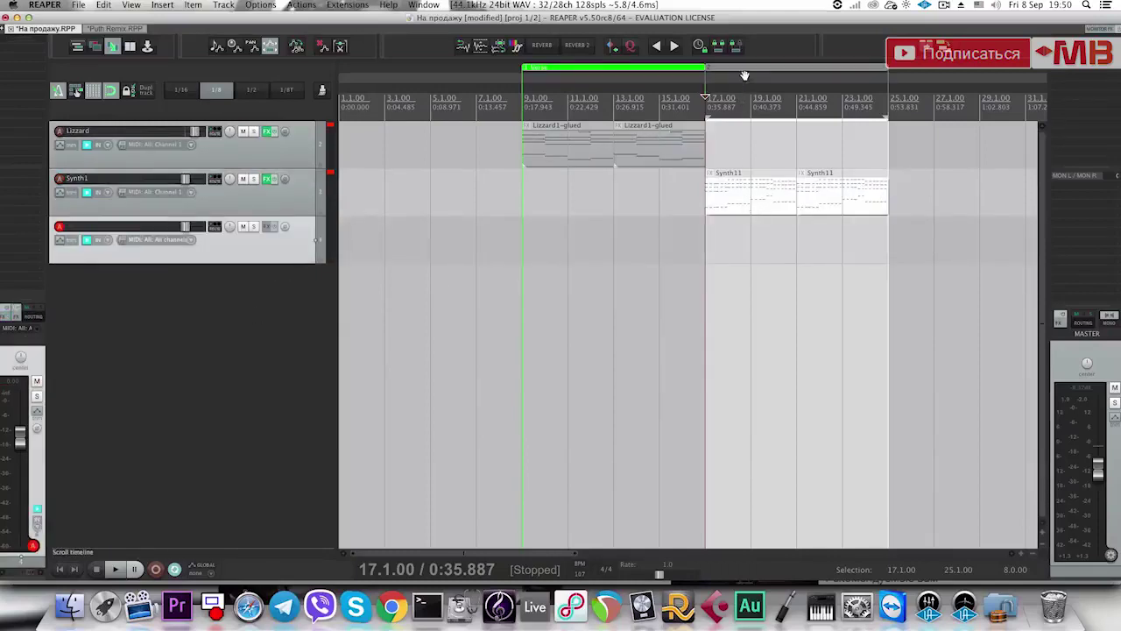
right_click(745, 76)
left_click(767, 78)
type("Chorus")
key("Return")
Move the empty track between the Lizzard and Synth1 tracks and briefly play the verse from bar 9.
left_click(532, 253)
left_click_drag(302, 238, 301, 180)
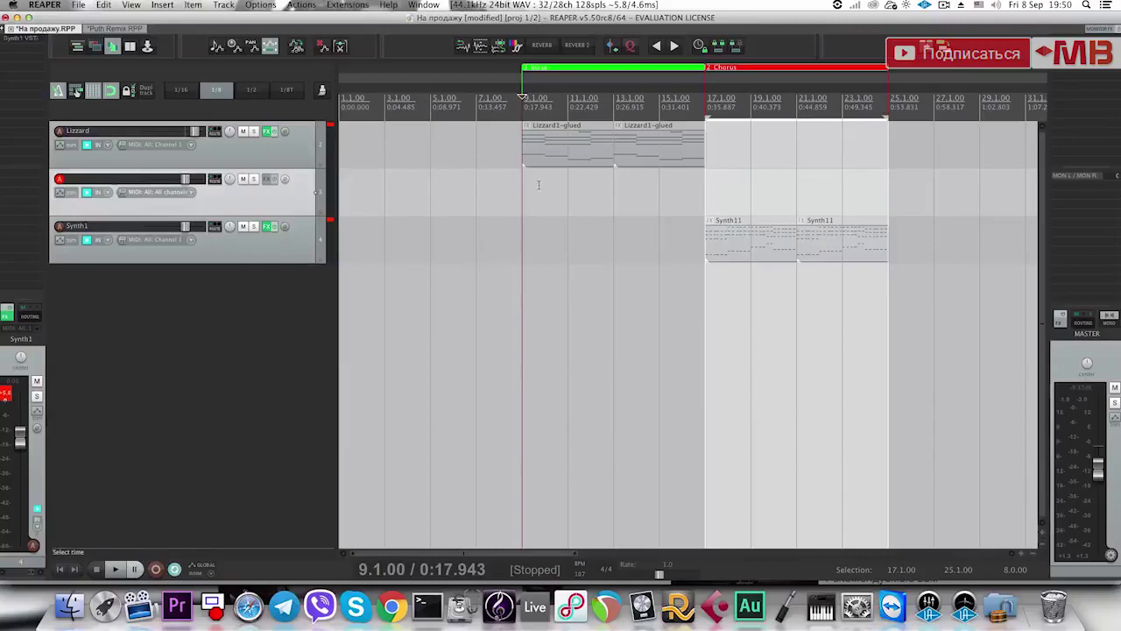
key("space")
key("space")
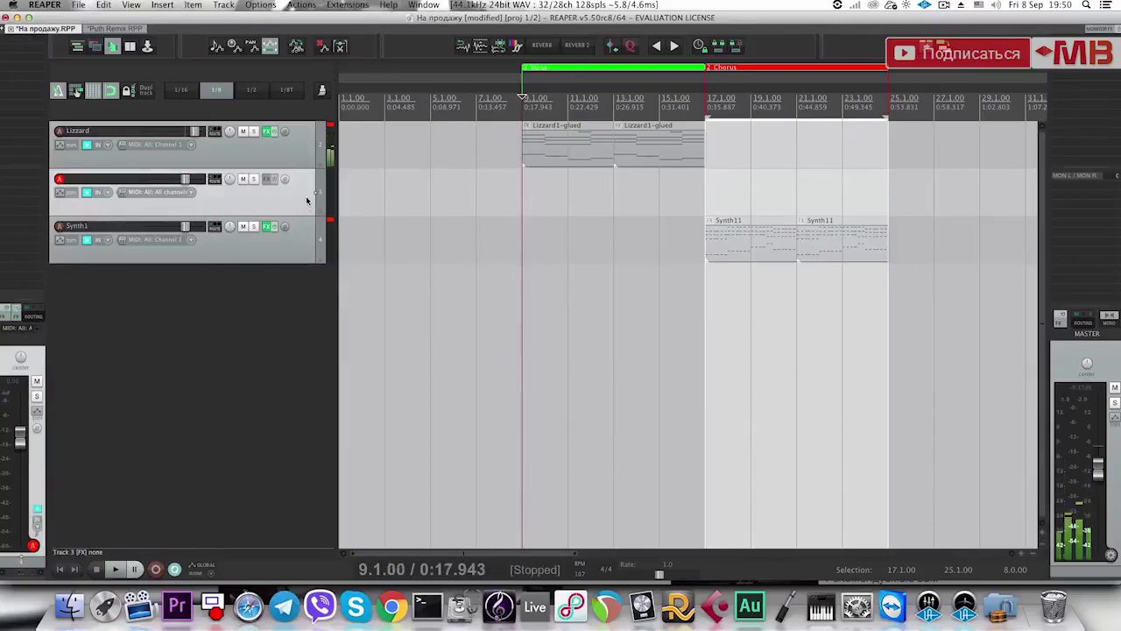
Load the Synth1 VSTi on the empty track between the Lizzard and Synth1 tracks and try out its sound.
left_click(292, 253)
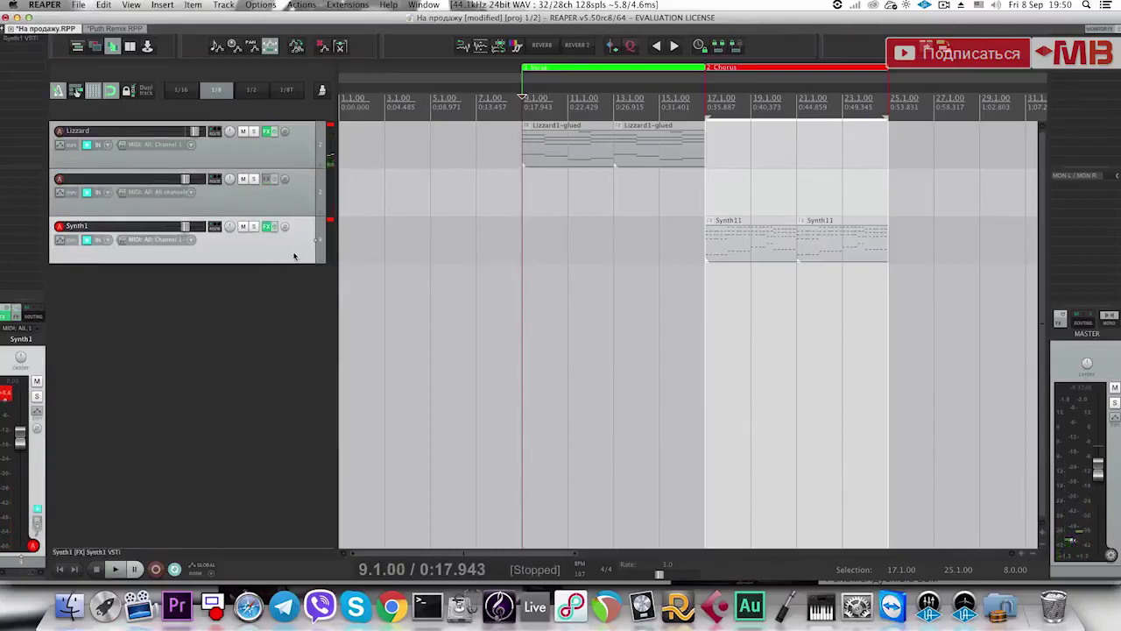
left_click(303, 198)
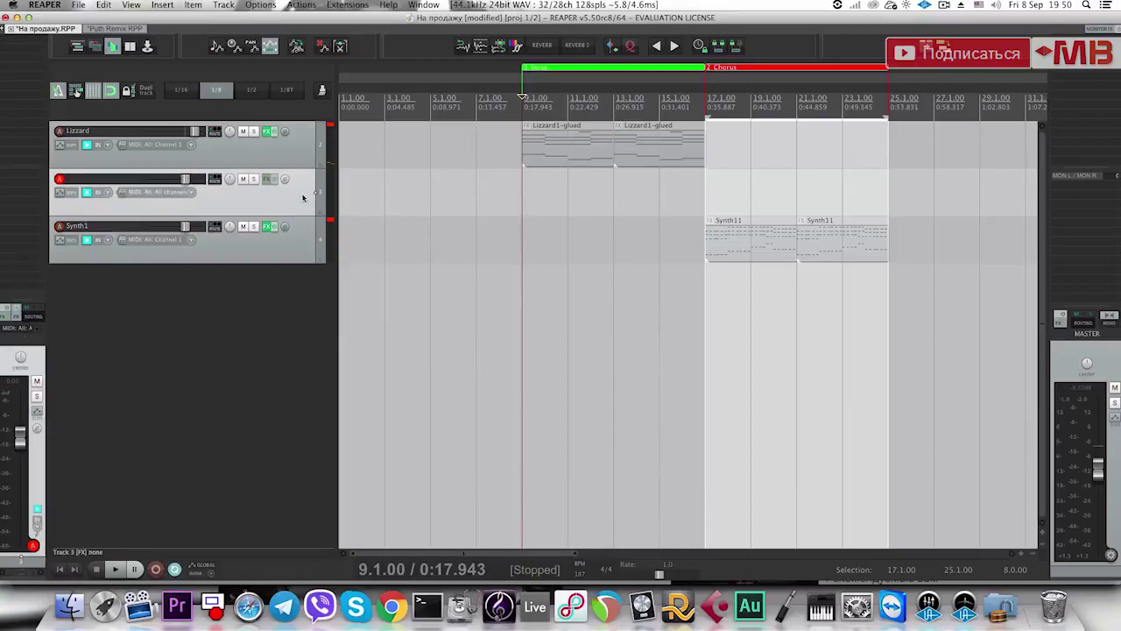
left_click(24, 41)
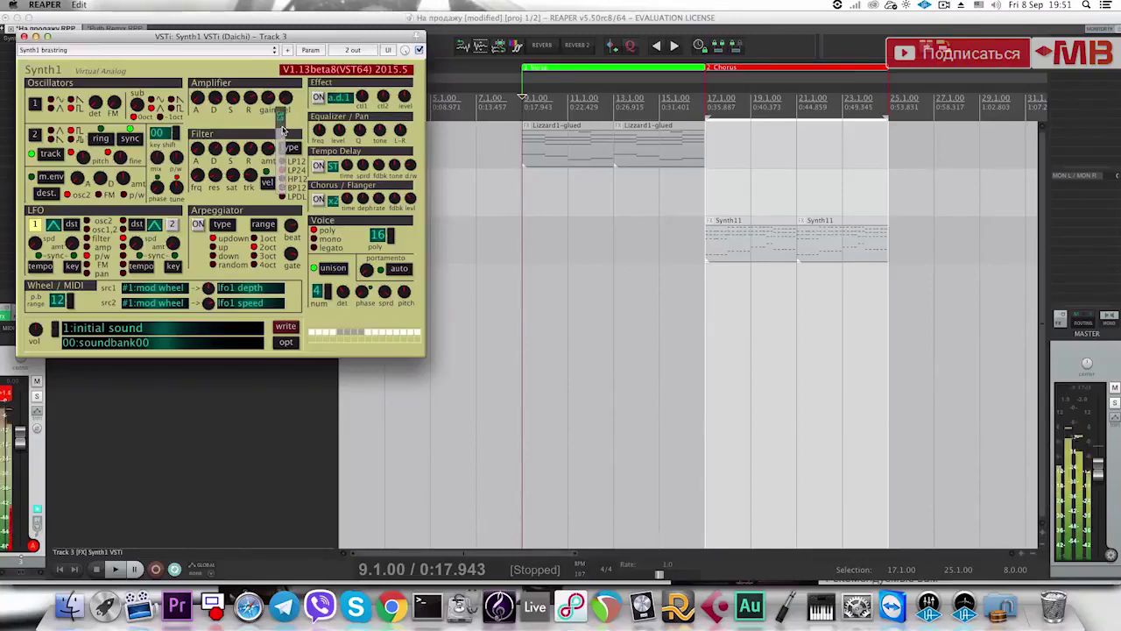
left_click(25, 36)
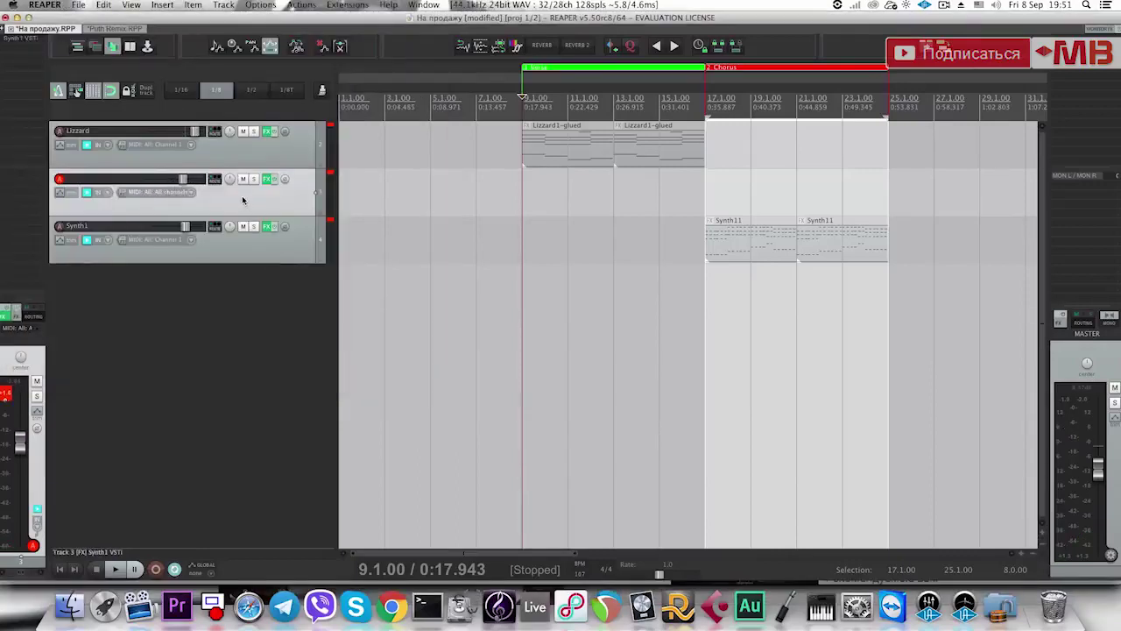
Capture a four-bar chord part on the middle track from bar 9 to bar 13, starting the transport at 8.3.
scroll(671, 183, "up", 5)
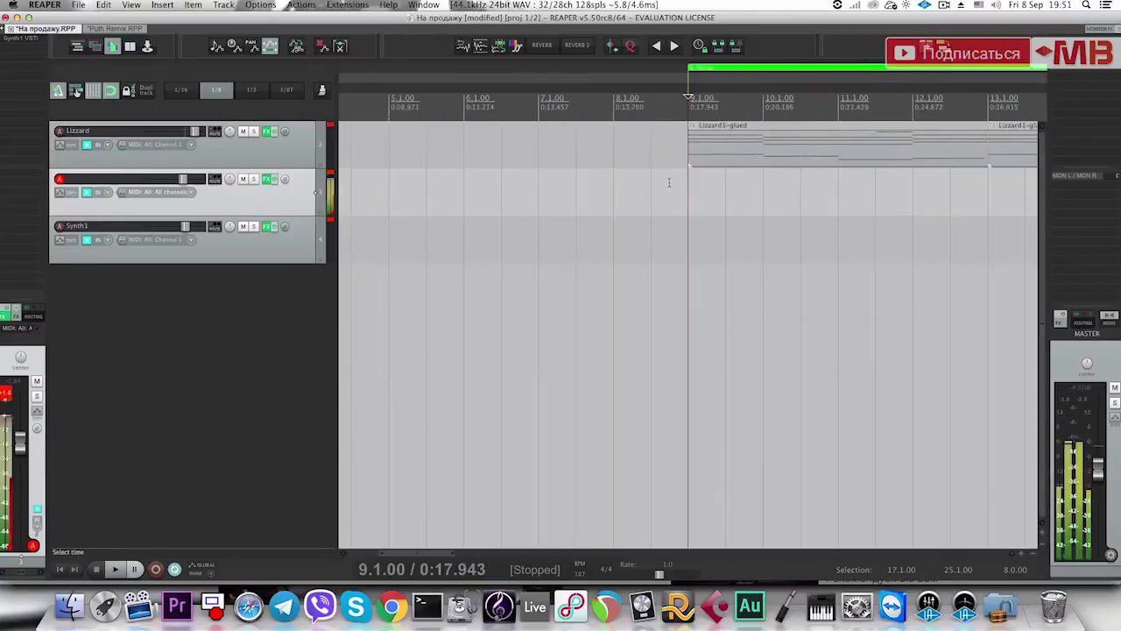
left_click(653, 186)
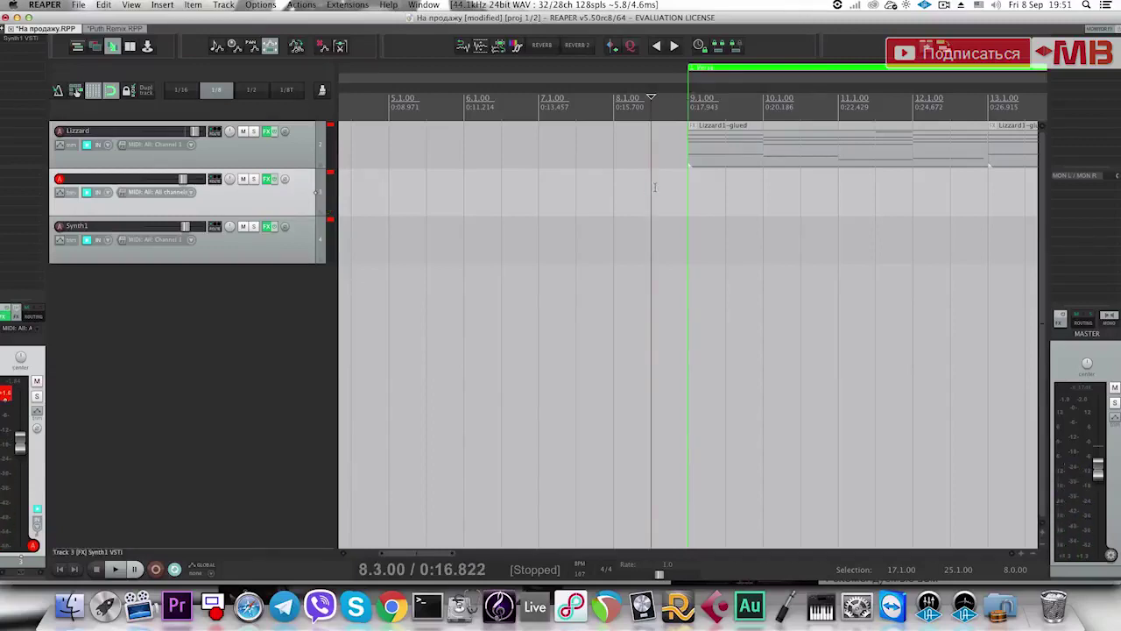
key("space")
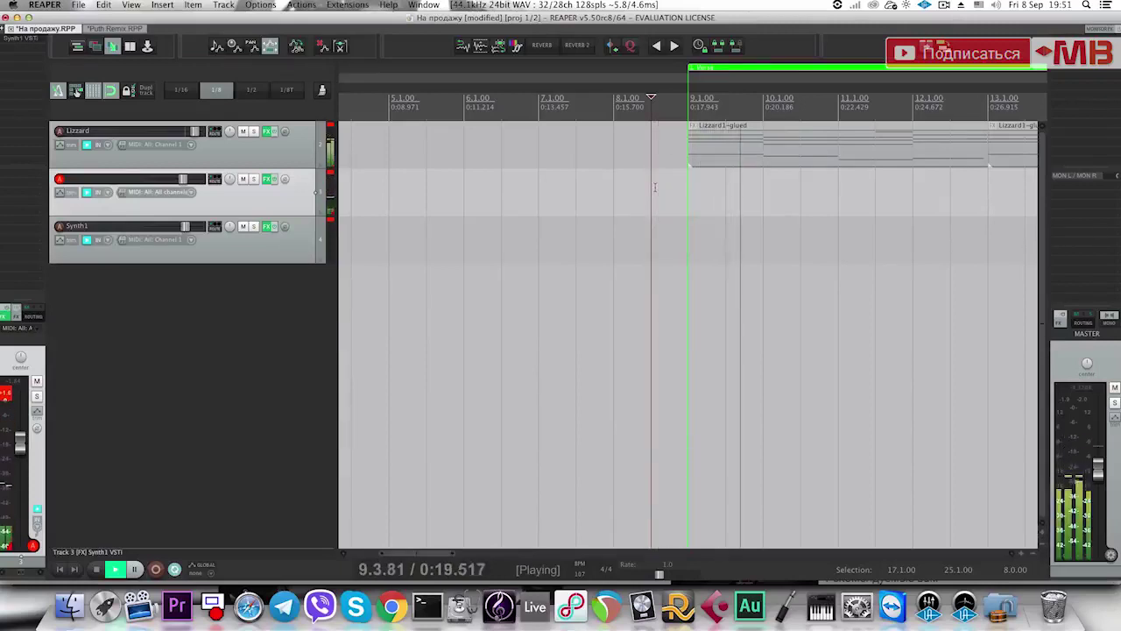
key("space")
key("space")
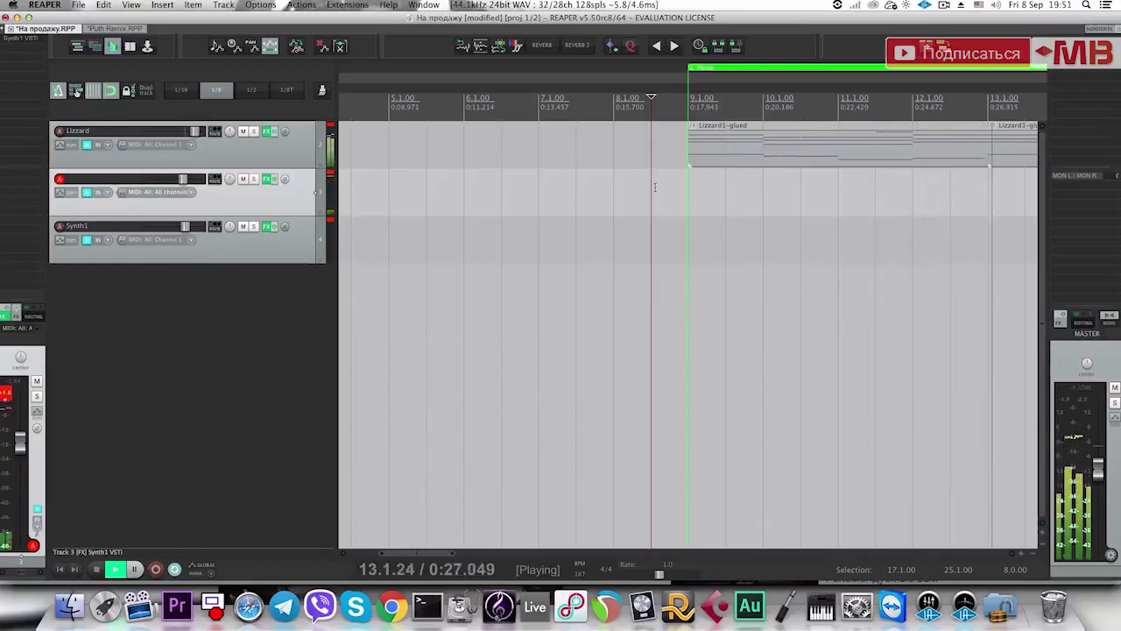
key("space")
key("super+z")
Open the captured item in an enlarged MIDI editor, align its notes to the 1/16 grid, and audition from 10.2.
double_click(711, 188)
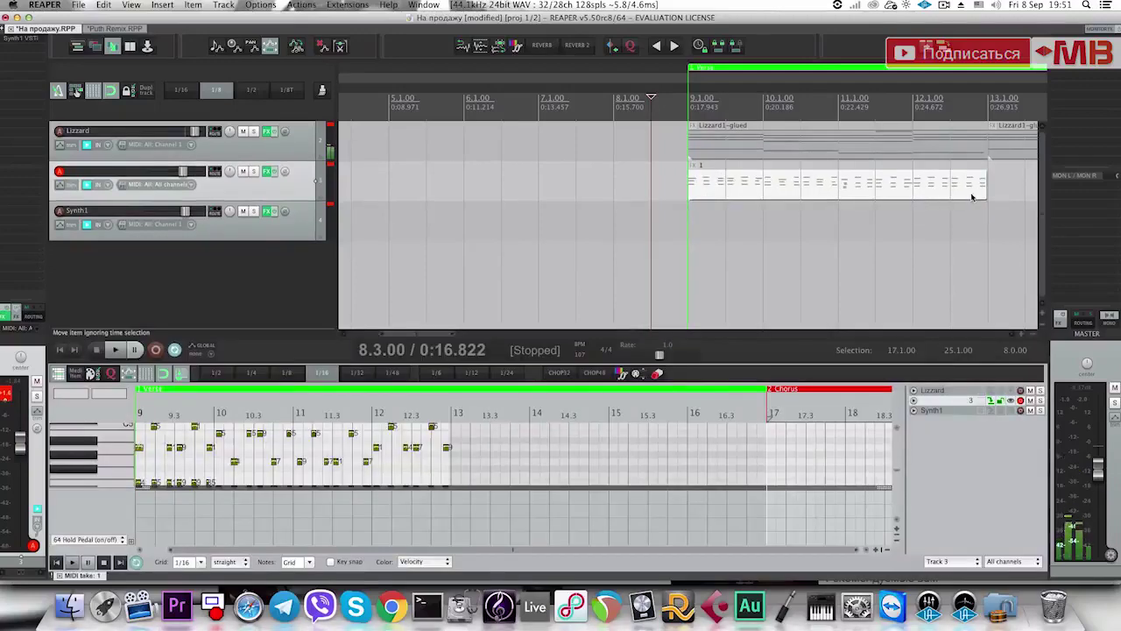
left_click(827, 185)
left_click_drag(378, 360, 378, 123)
scroll(446, 319, "up", 5)
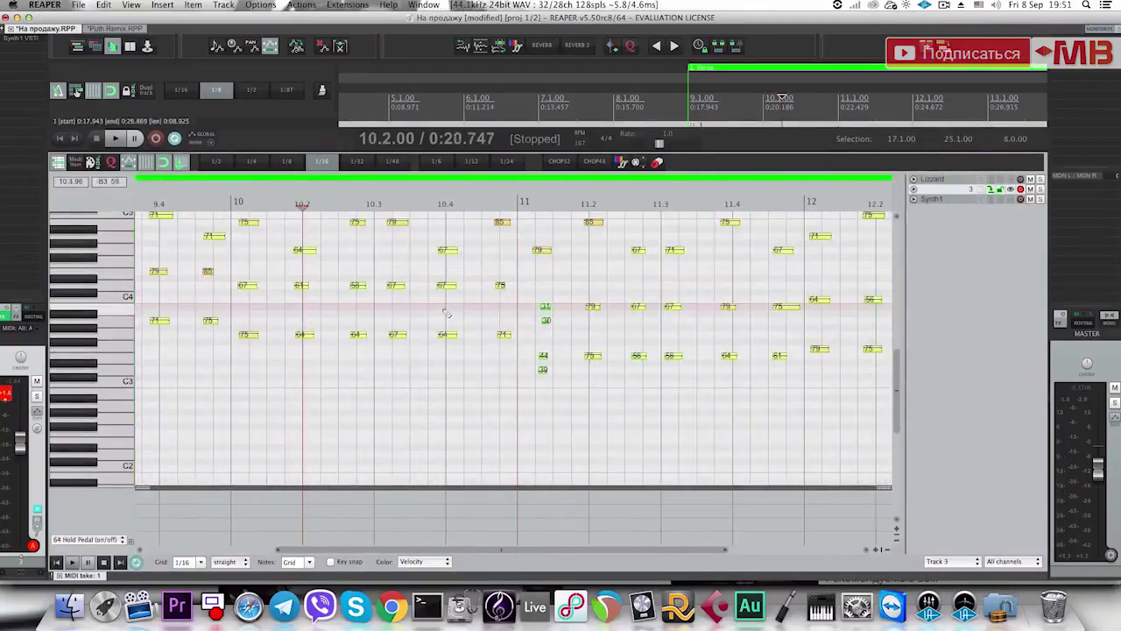
scroll(445, 313, "down", 2)
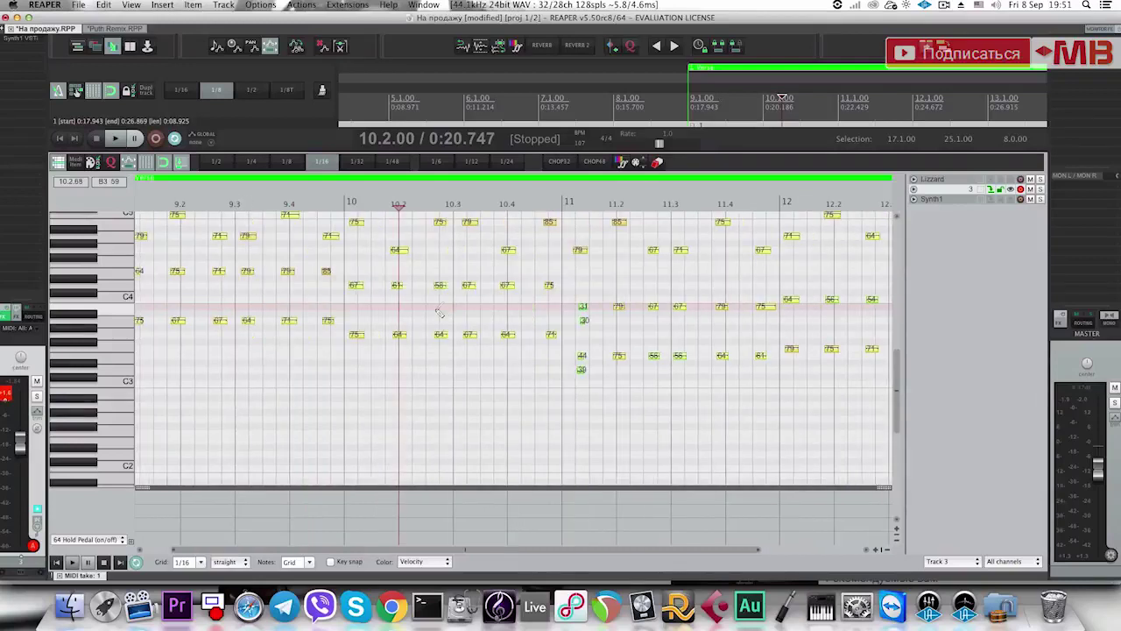
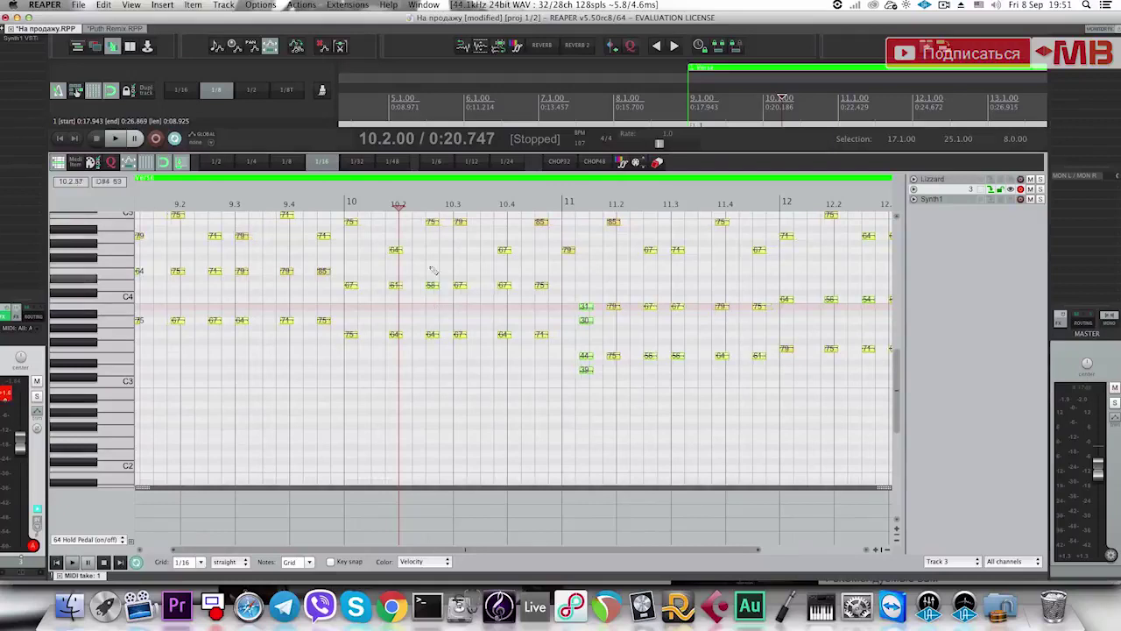
key("space")
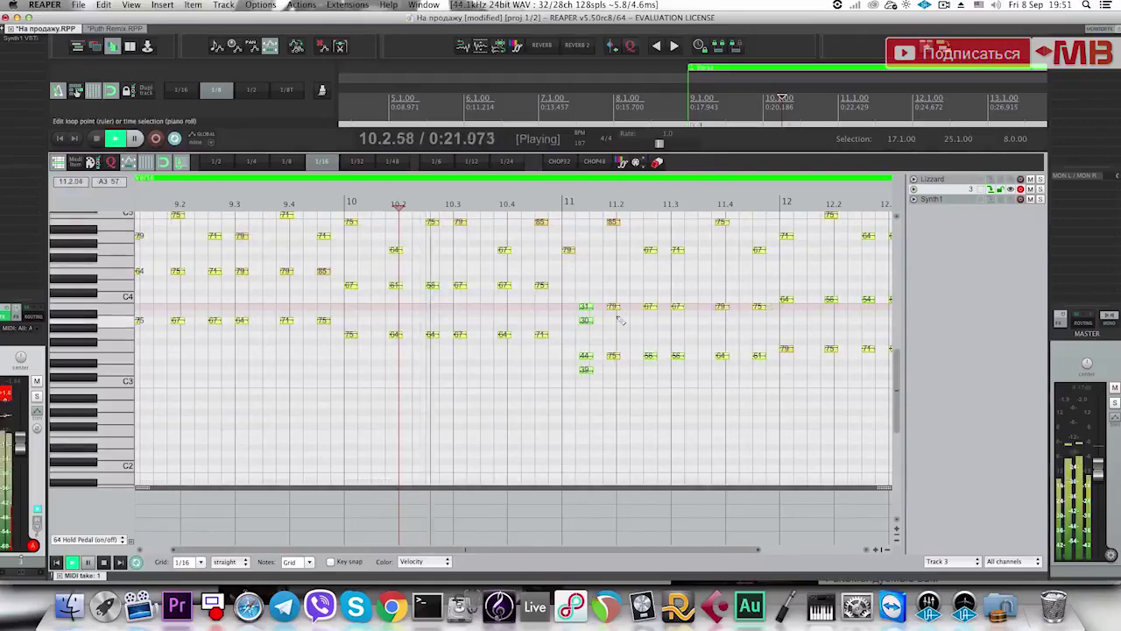
key("space")
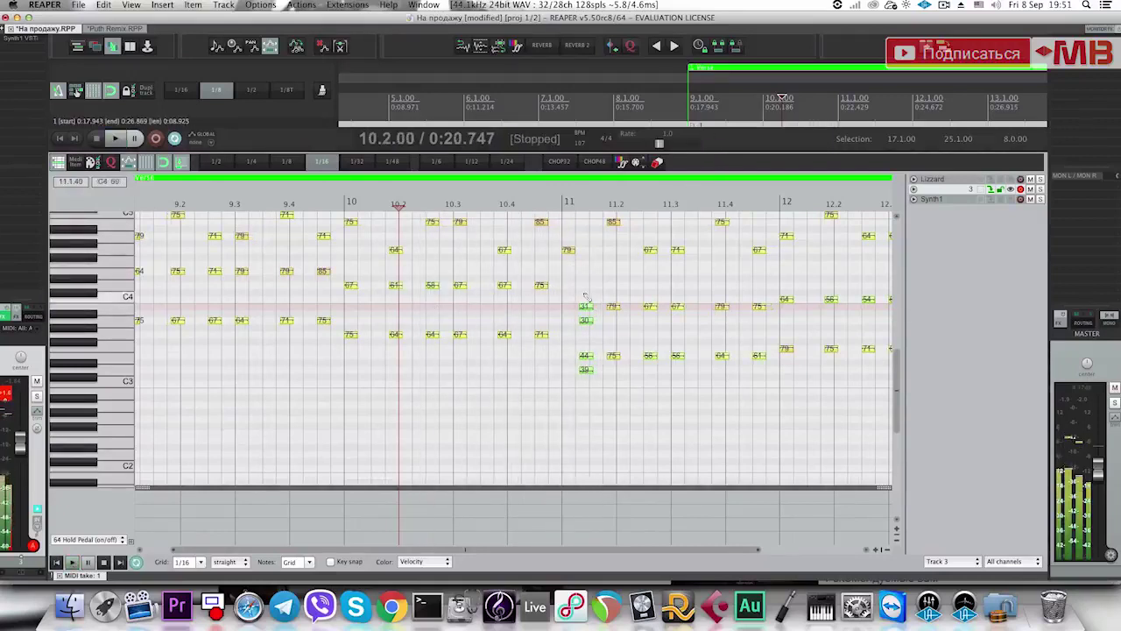
Clean up the four quiet notes at bar 11: align them with the bar start, removing the extras so only E3 and B3 remain.
left_click_drag(585, 372, 569, 373)
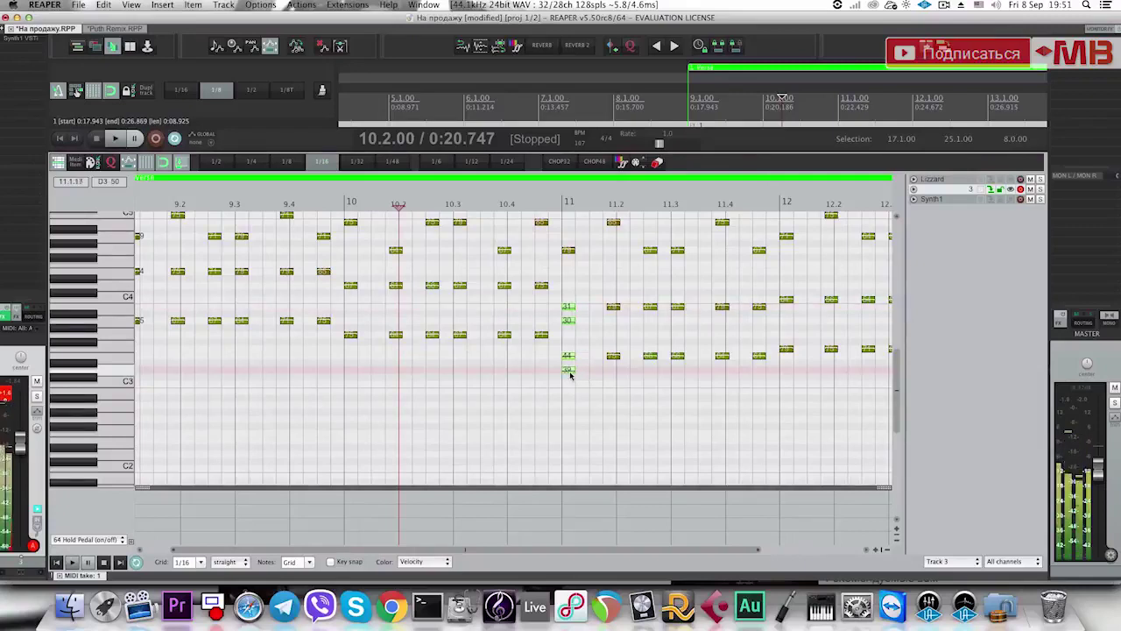
double_click(568, 370)
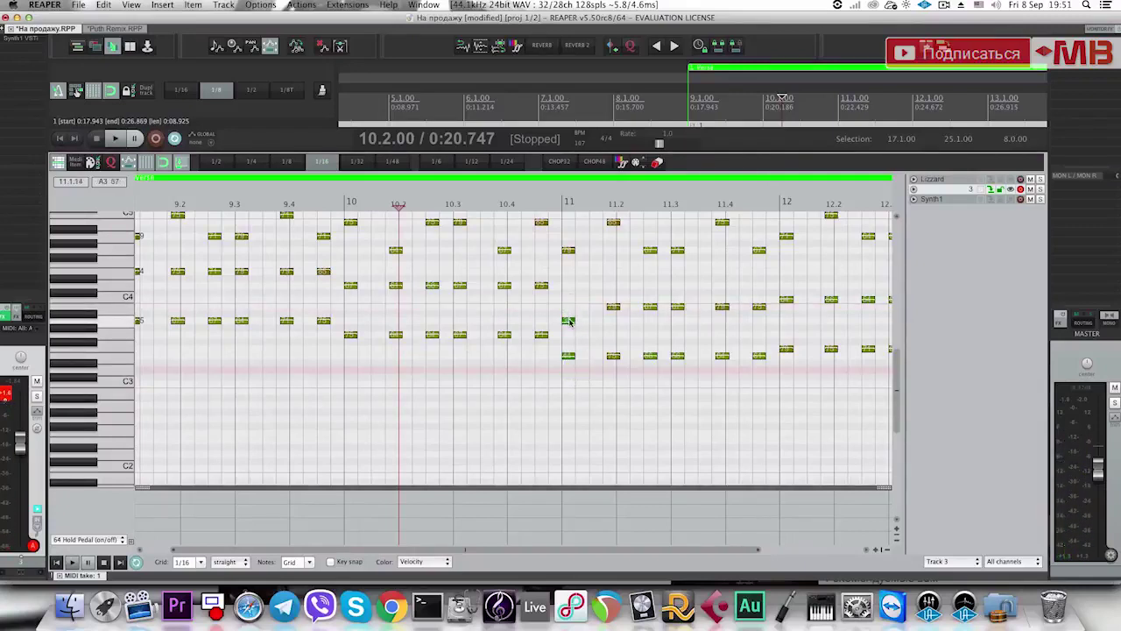
key("space")
mouse_move(570, 321)
left_mouse_down()
mouse_move(568, 303)
mouse_move(567, 313)
left_mouse_up()
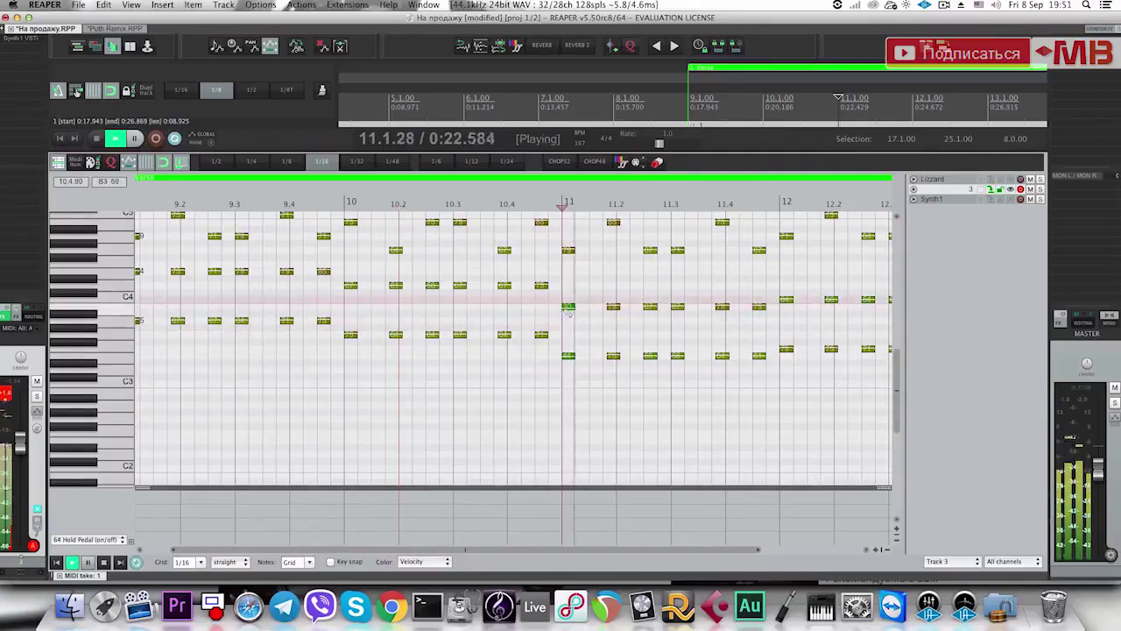
scroll(697, 313, "down", 1)
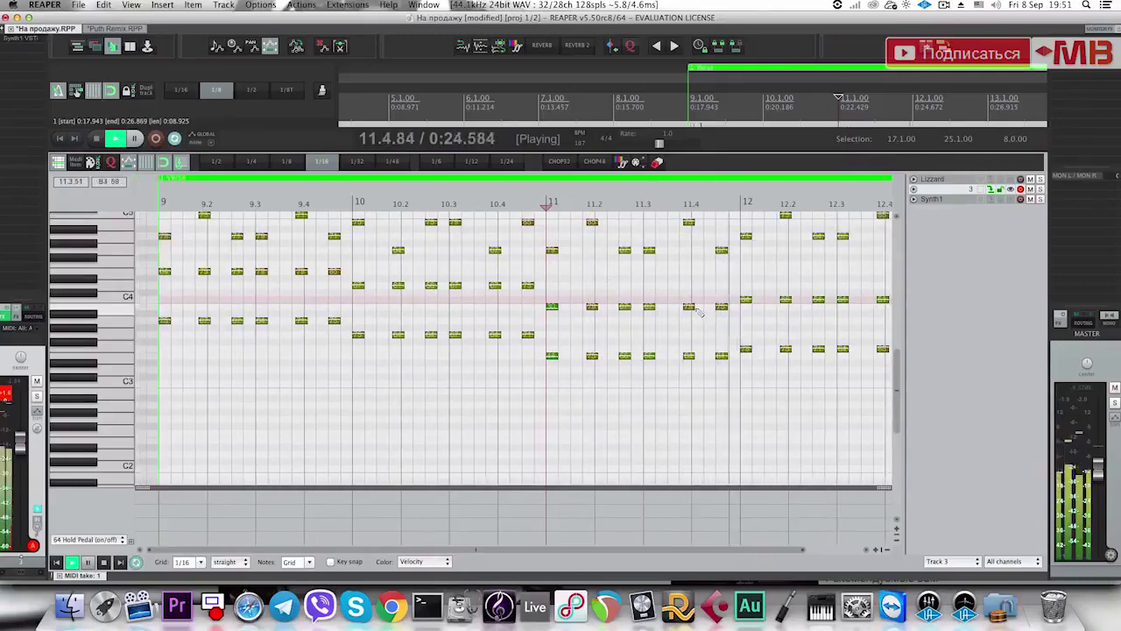
key("space")
Quantize the part to a 1/16 swing grid at 35% swing strength and lower its note velocities to about 50.
key("ctrl+q")
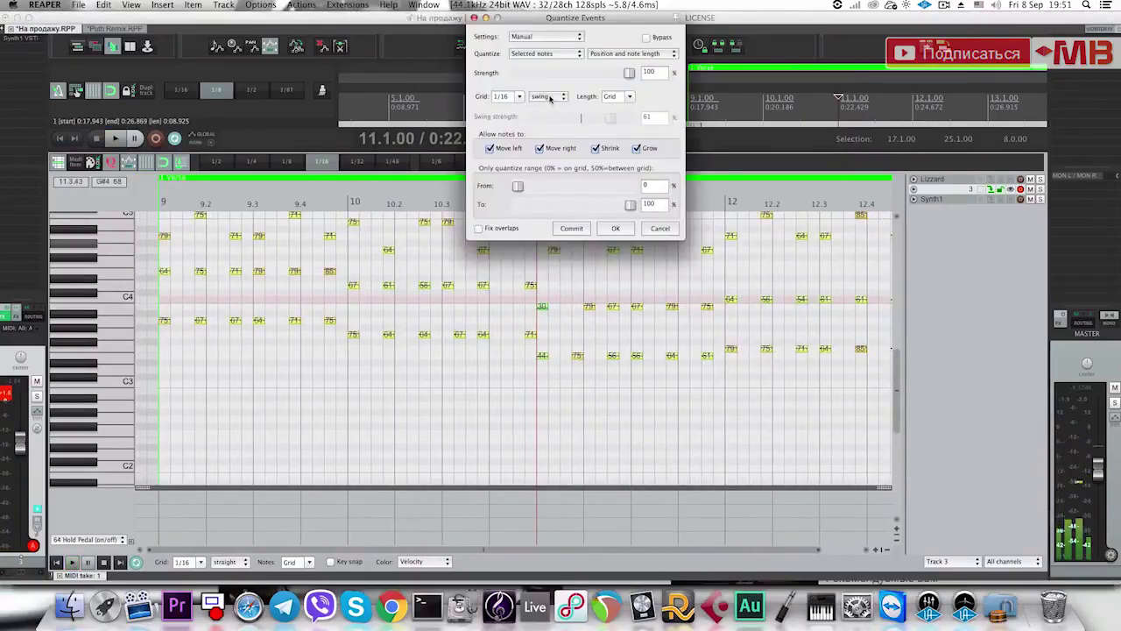
left_click(548, 97)
left_click(545, 70)
left_click(546, 96)
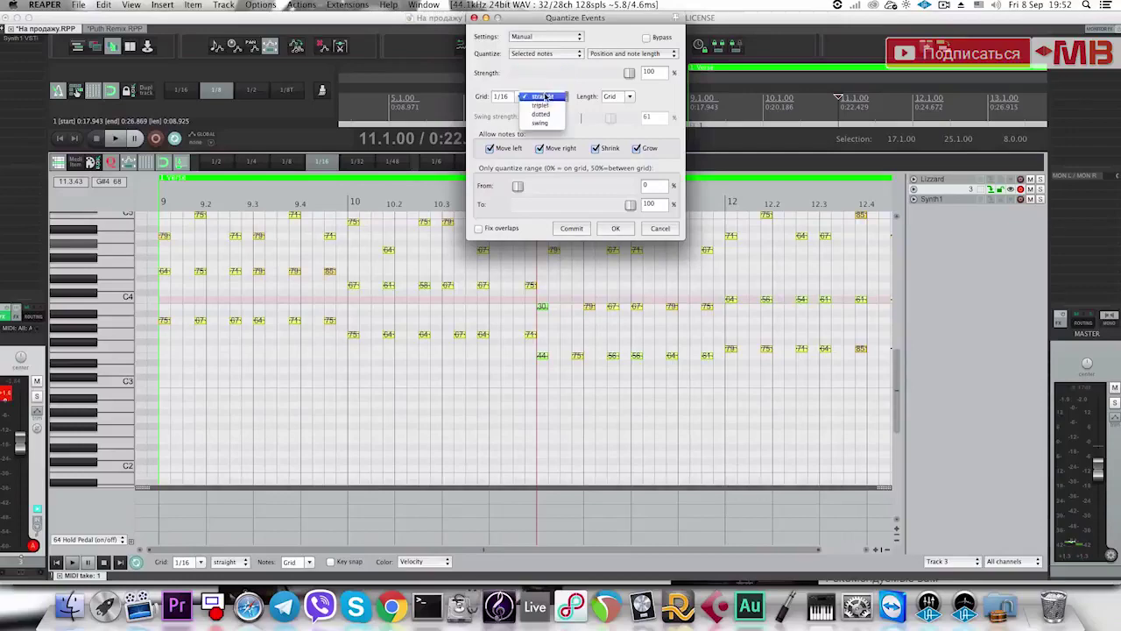
left_click_drag(612, 118, 608, 118)
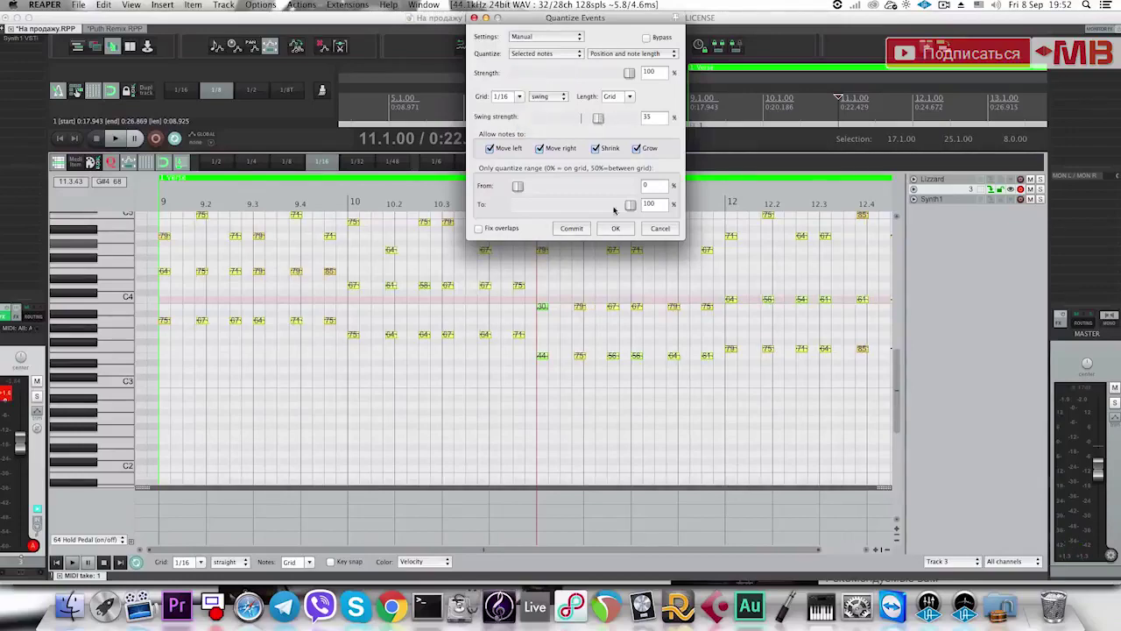
left_click(618, 228)
mouse_move(541, 306)
left_mouse_down()
mouse_move(543, 350)
mouse_move(543, 325)
left_mouse_up()
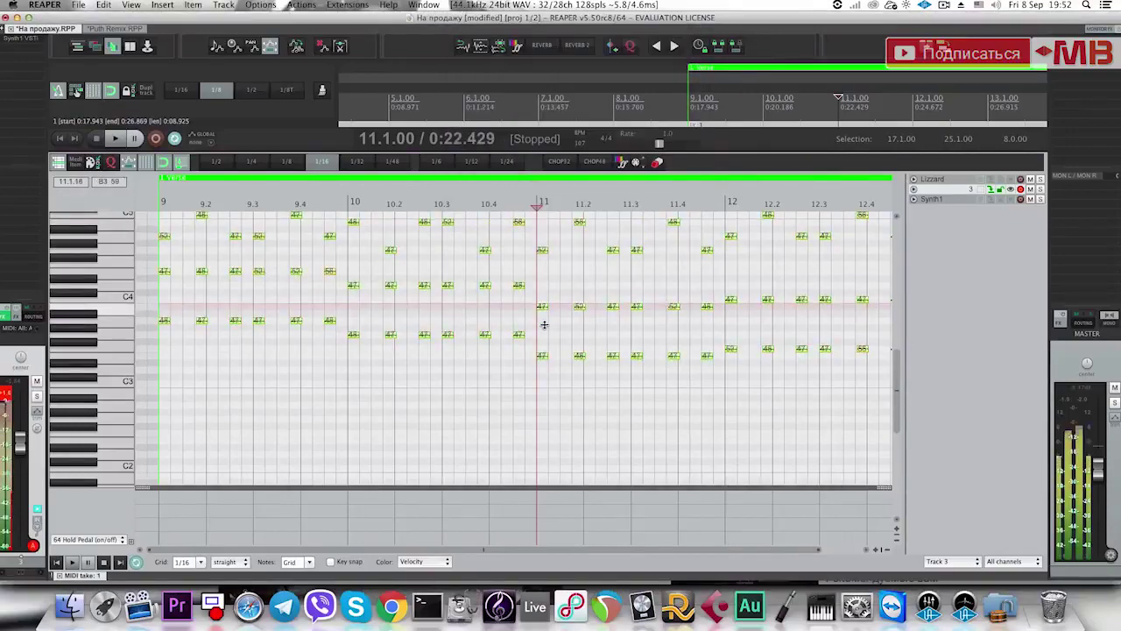
key("Escape")
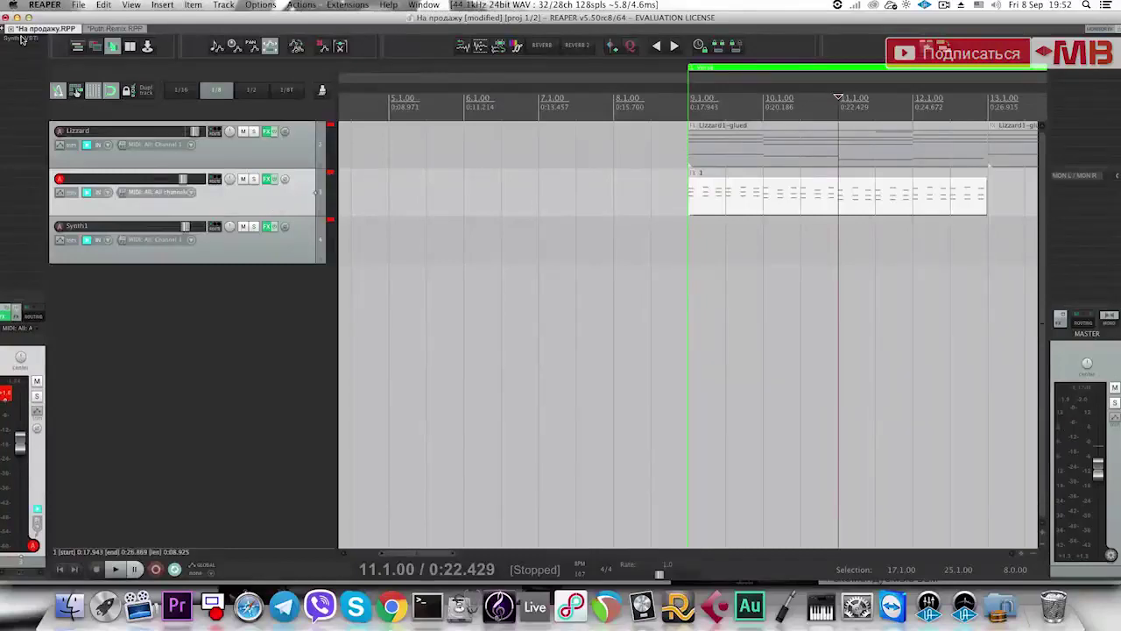
Replace Synth1 on the middle track with the VST3i version of VPS Avenger.
left_click(22, 39, "alt")
left_click(22, 40)
type("Sylenth")
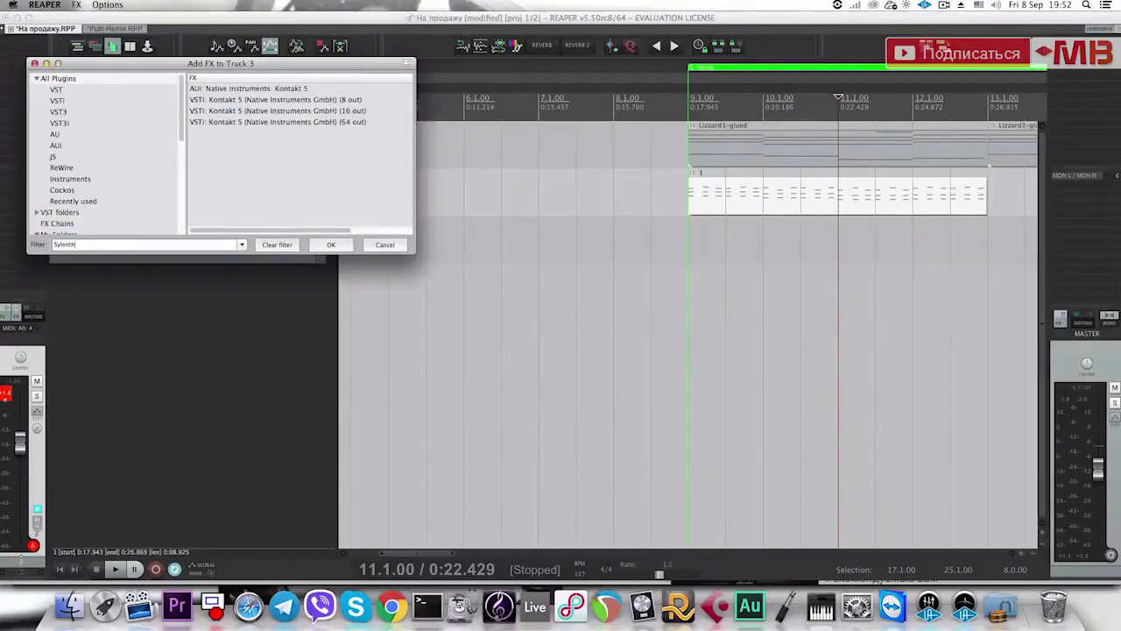
type("2")
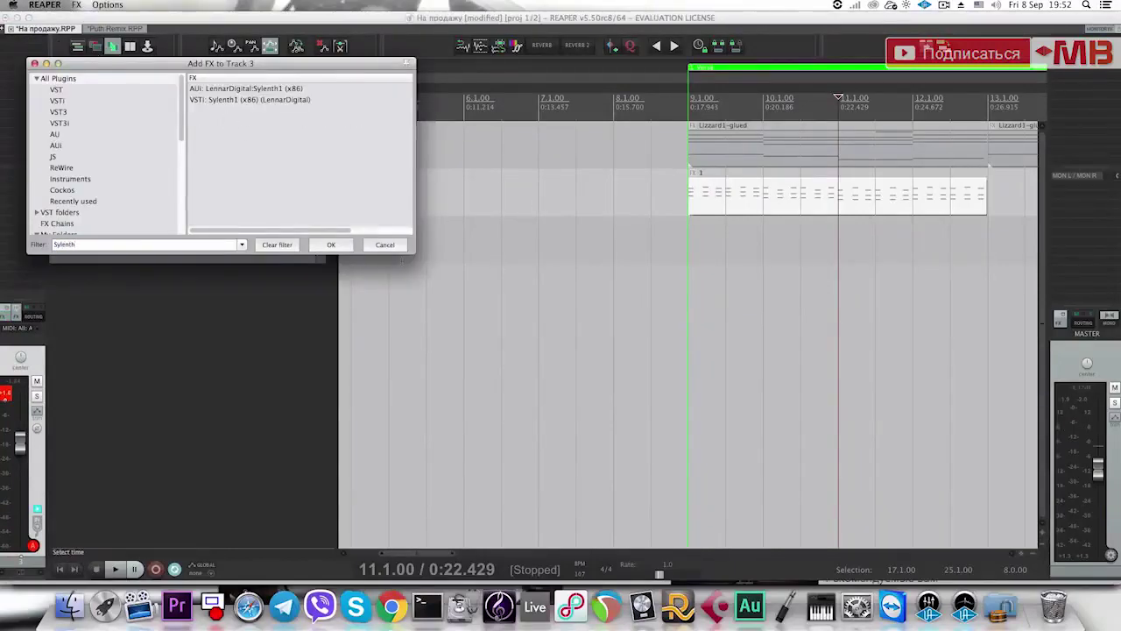
key("Escape")
type("f")
type("Avenger")
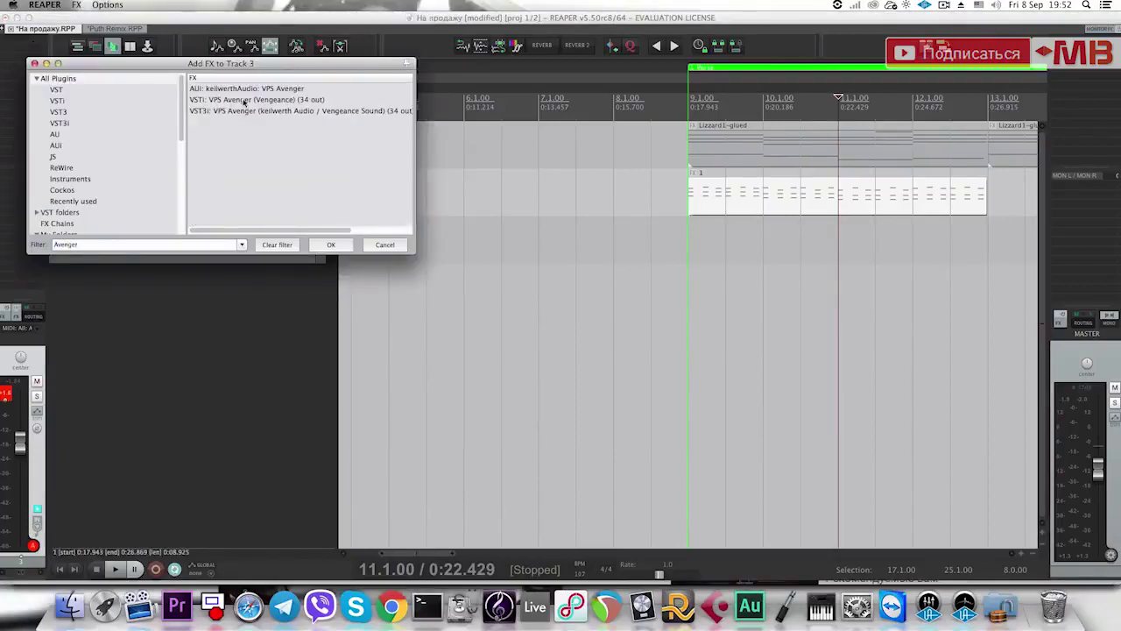
left_click(244, 102)
left_click(247, 110)
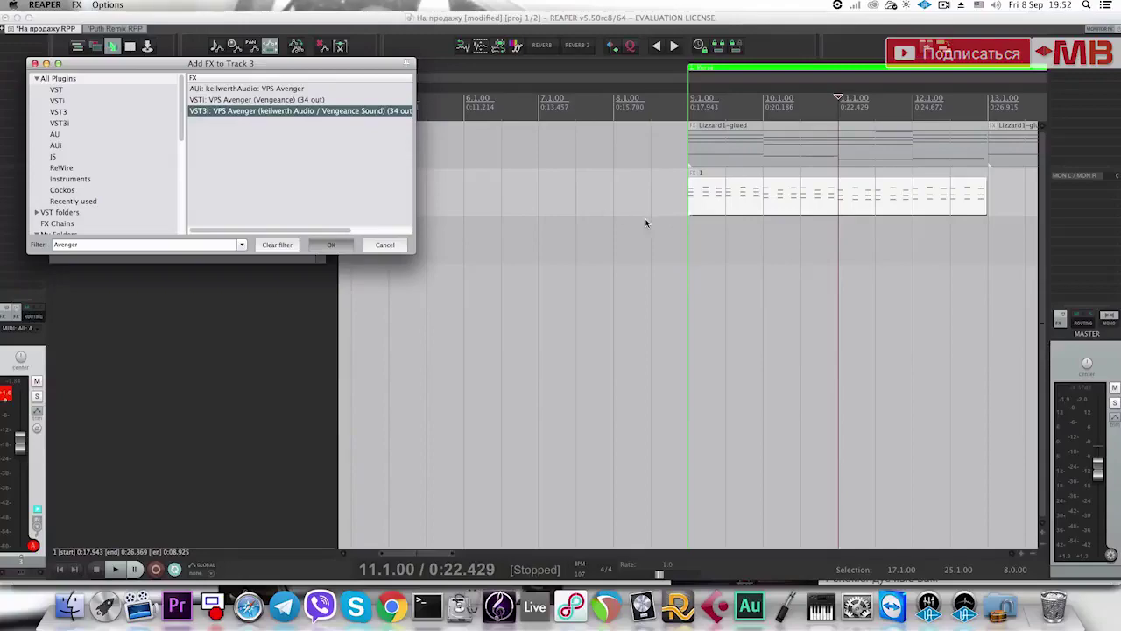
key("Return")
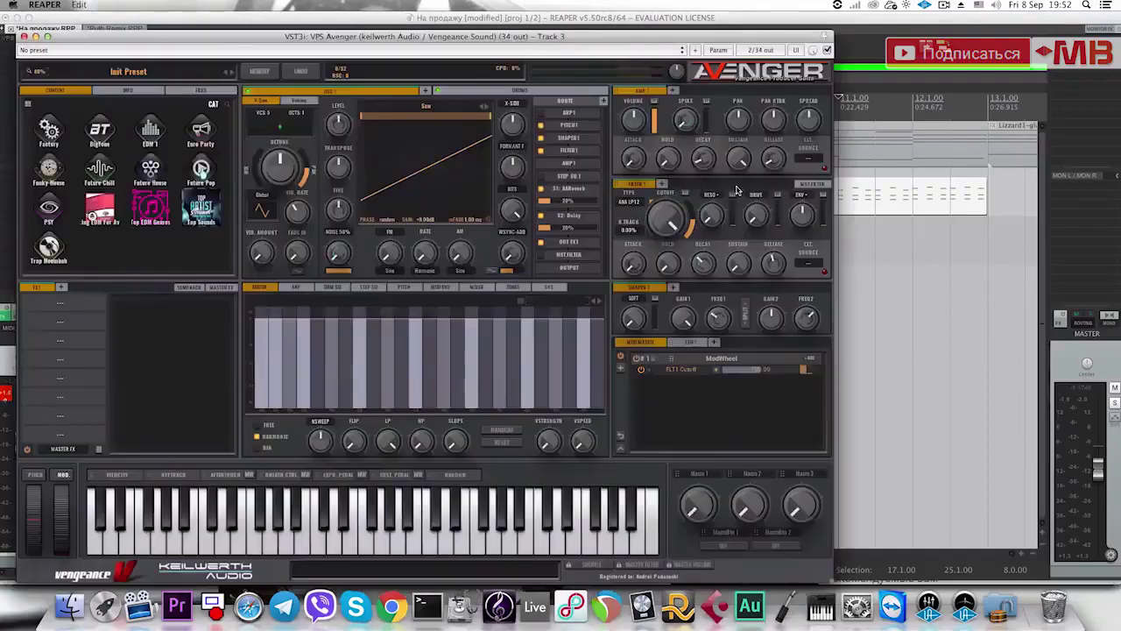
Set the time selection from bar 9 to bar 13 and briefly play the verse from bar 9.
scroll(837, 202, "down", 3)
left_click_drag(663, 37, 663, 289)
left_click(588, 188)
left_click_drag(590, 189, 733, 197)
left_click(594, 242)
key("space")
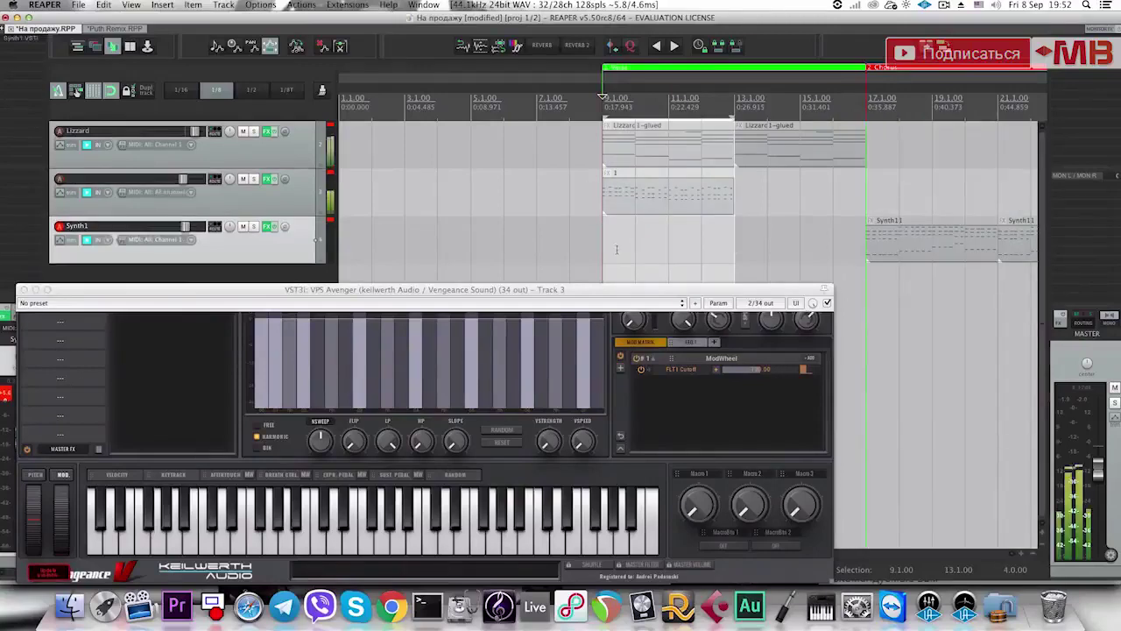
left_click_drag(554, 289, 718, 85)
key("space")
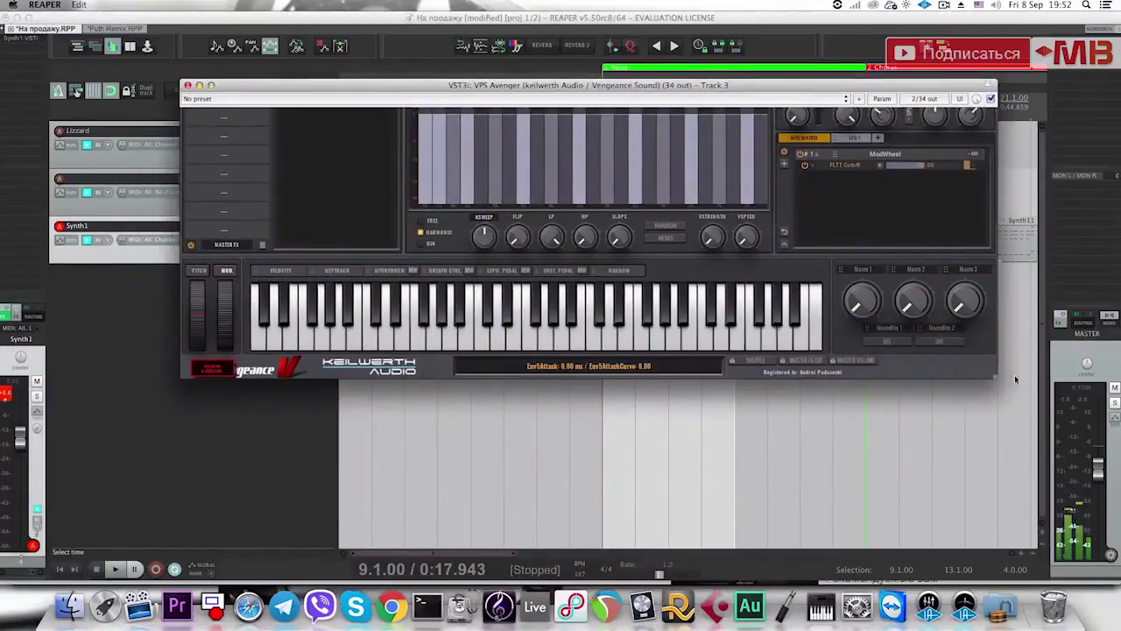
Enlarge the Avenger window to show its full interface, and load the factory bell preset BL 80s Bells on the middle track.
left_click_drag(999, 409, 1030, 541)
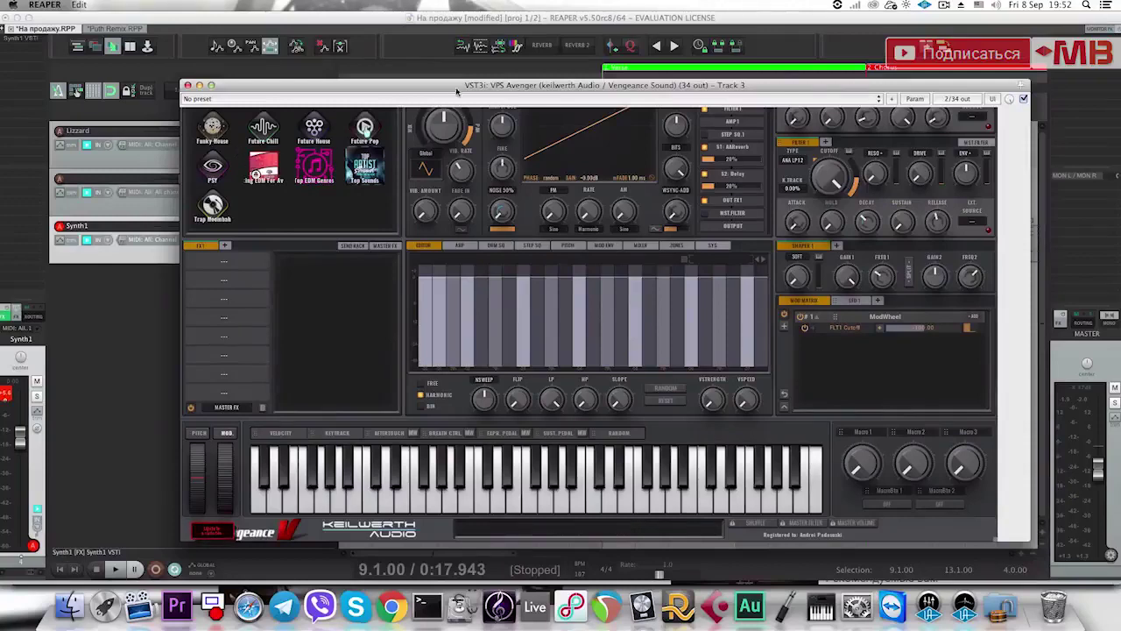
left_click_drag(457, 91, 409, 3)
left_click_drag(985, 471, 1011, 563)
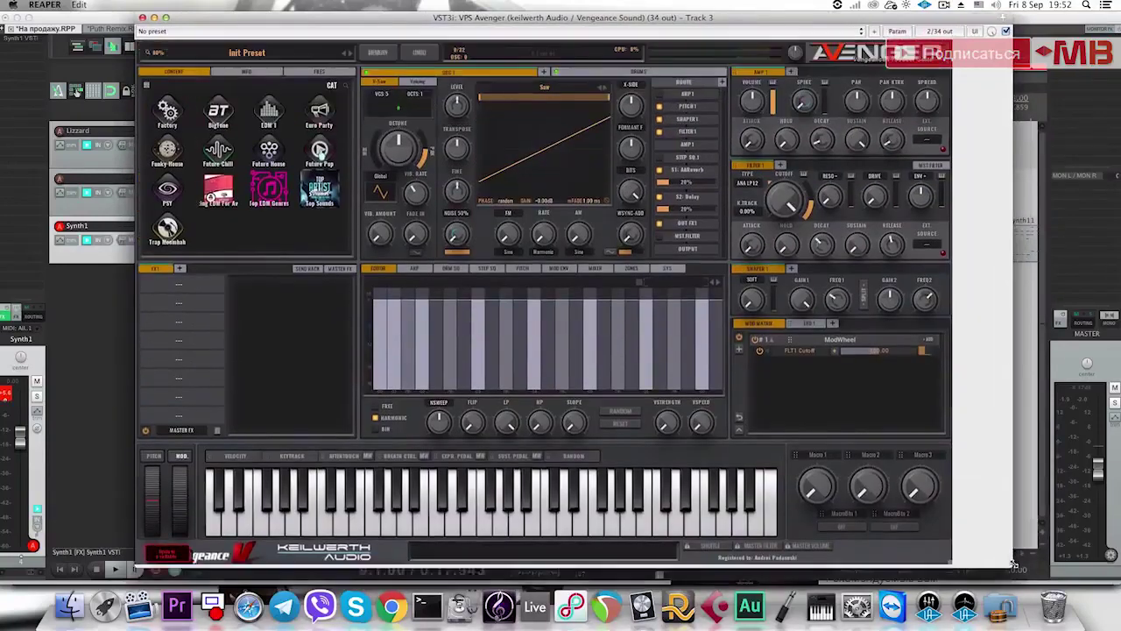
left_click(169, 111)
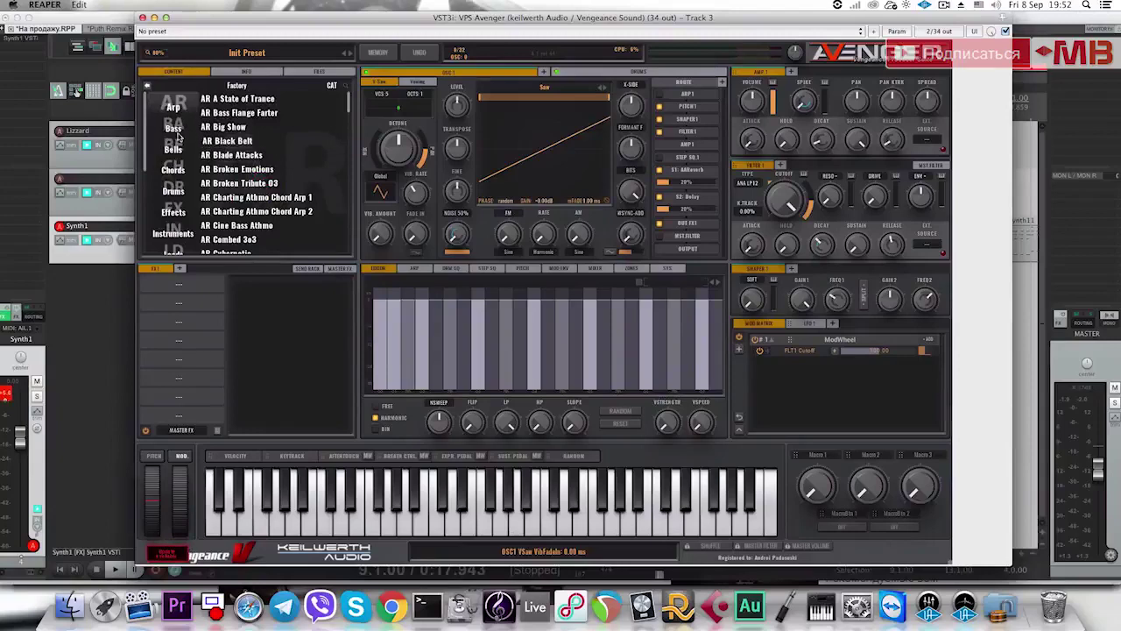
left_click(175, 147)
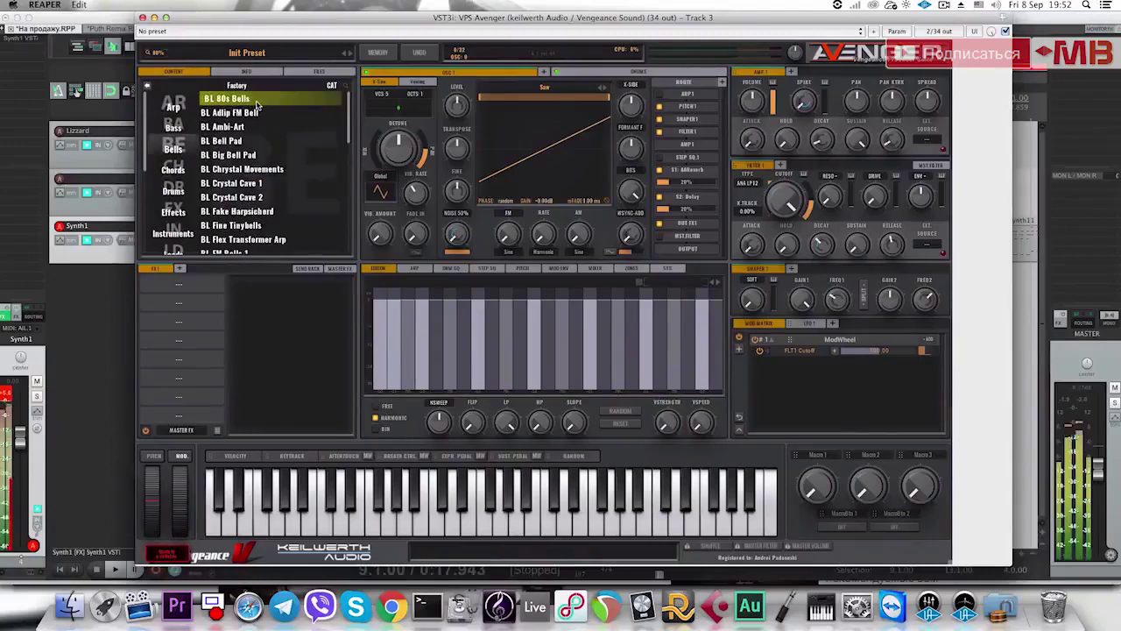
double_click(255, 103)
left_click(122, 205)
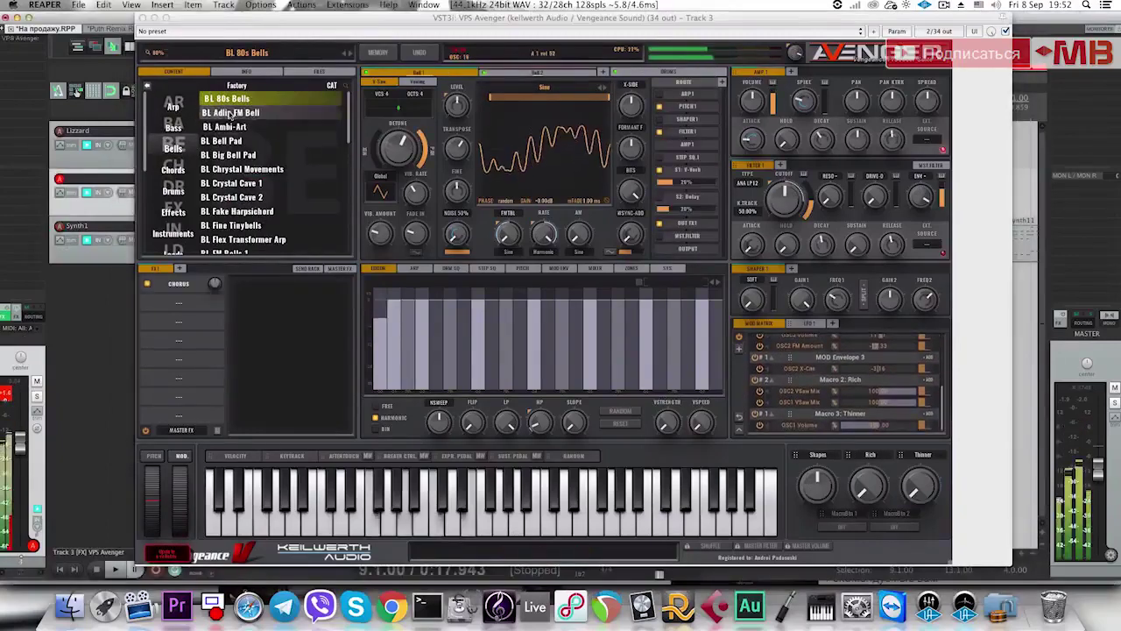
Audition the factory bell presets after BL 80s Bells, load BL Crystal Cave 1 in Avenger, and play the verse from bar 9.
left_click(230, 112)
left_click(226, 127)
left_click(233, 142)
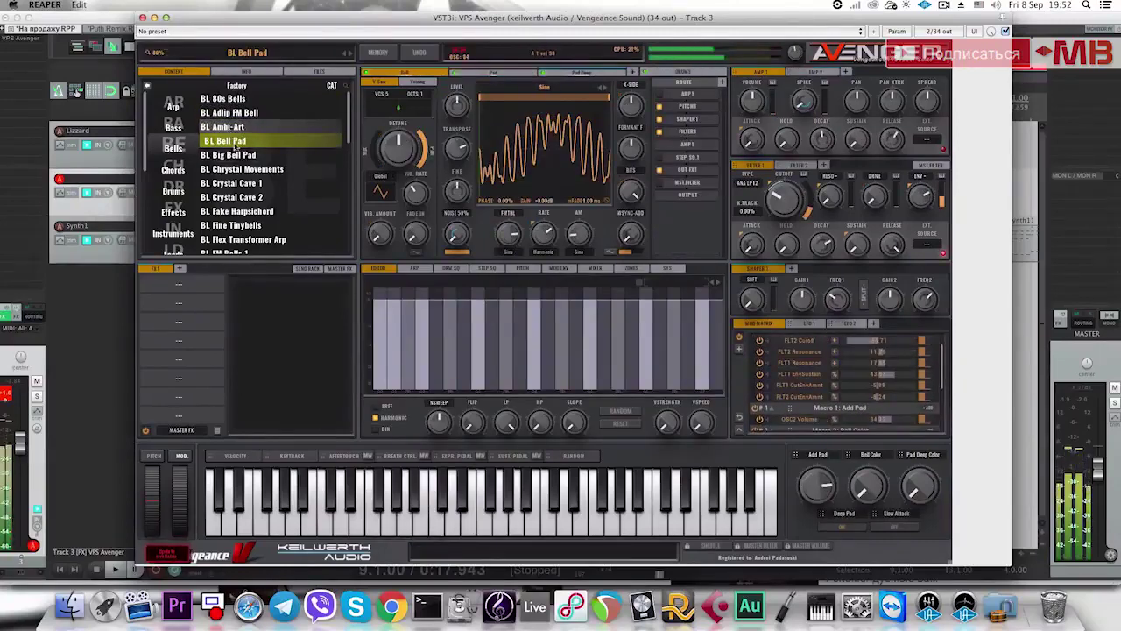
left_click(237, 155)
left_click(257, 169)
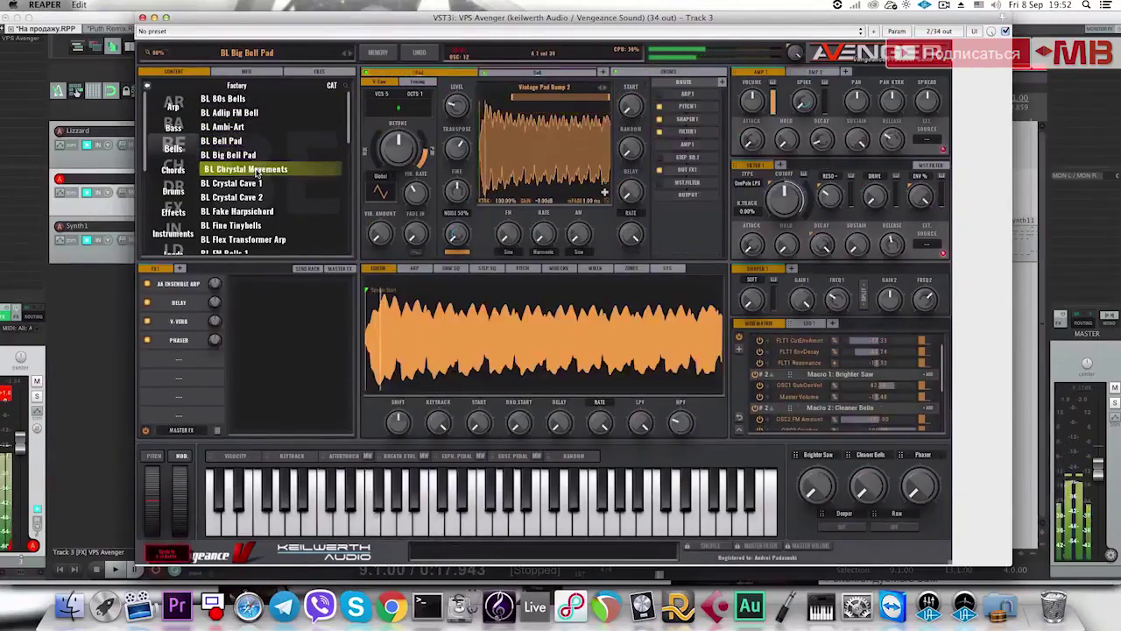
left_click(254, 183)
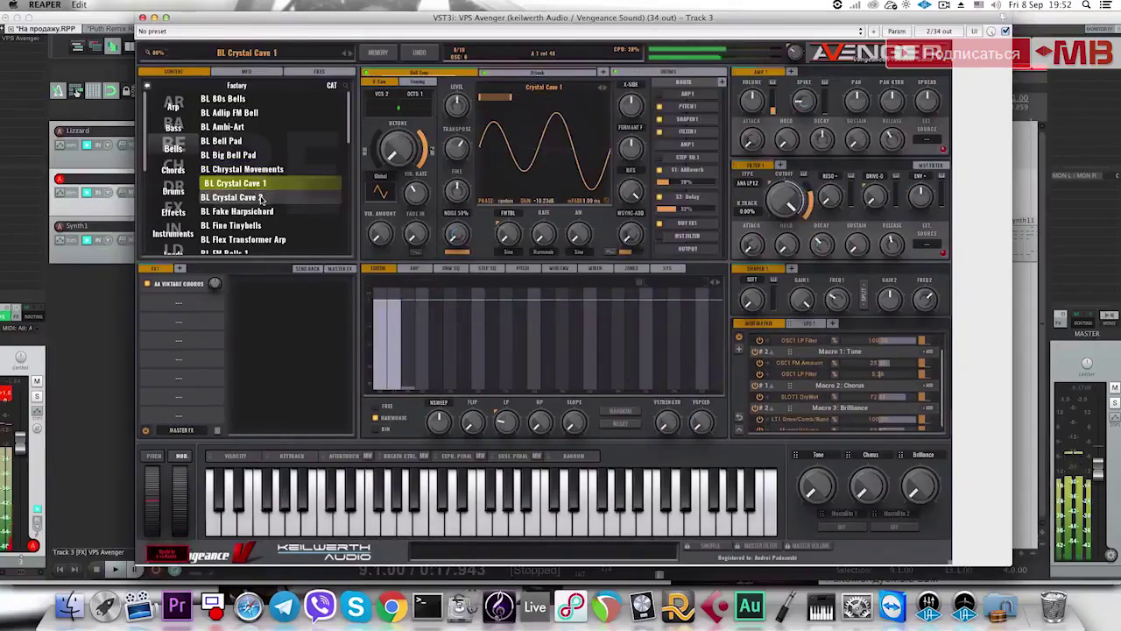
left_click(142, 18)
left_click(610, 207)
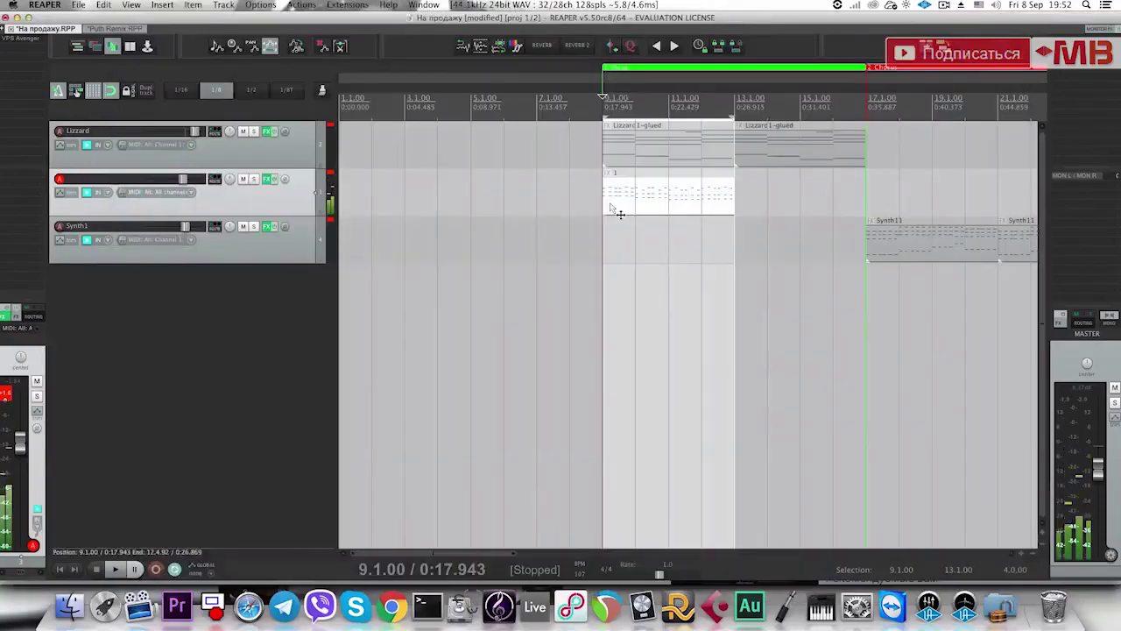
key("space")
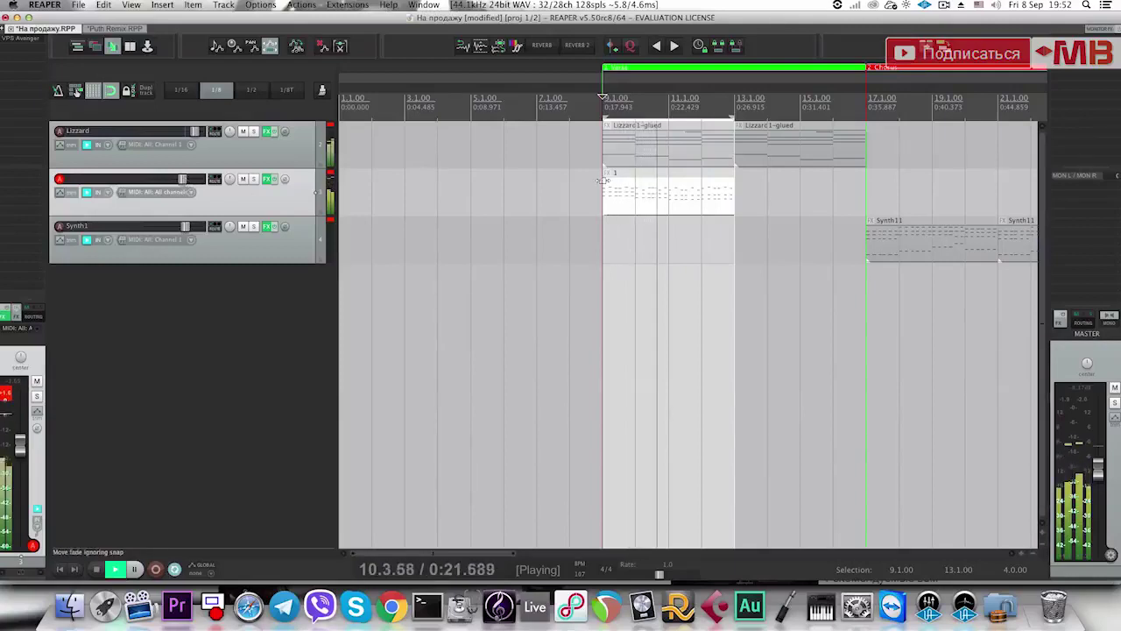
key("super+d")
left_click(761, 195)
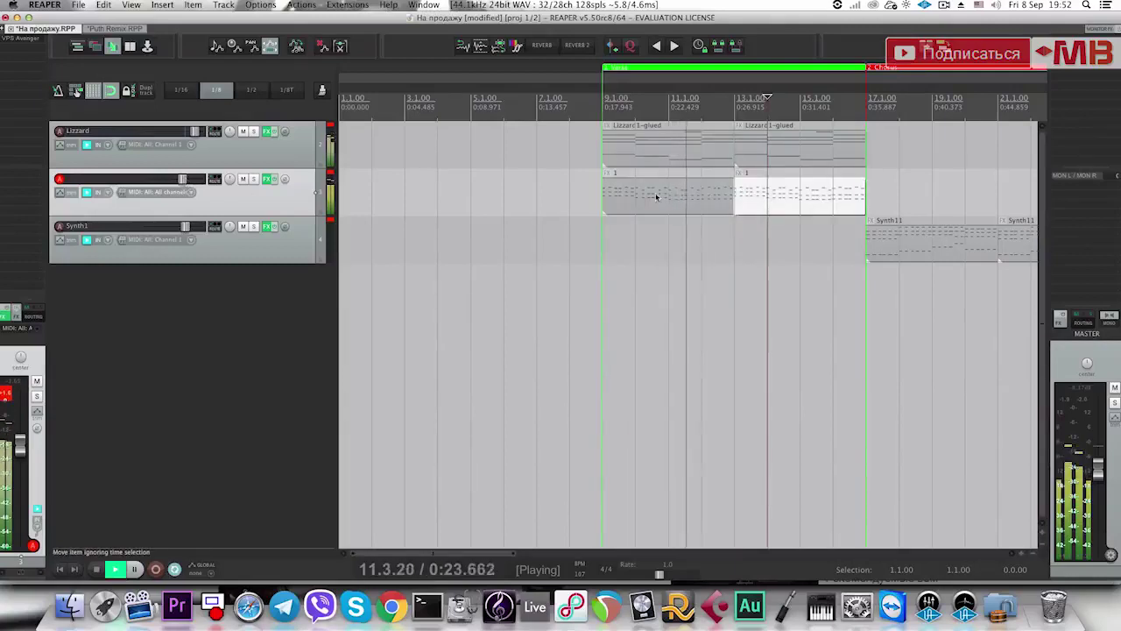
key("ctrl+z")
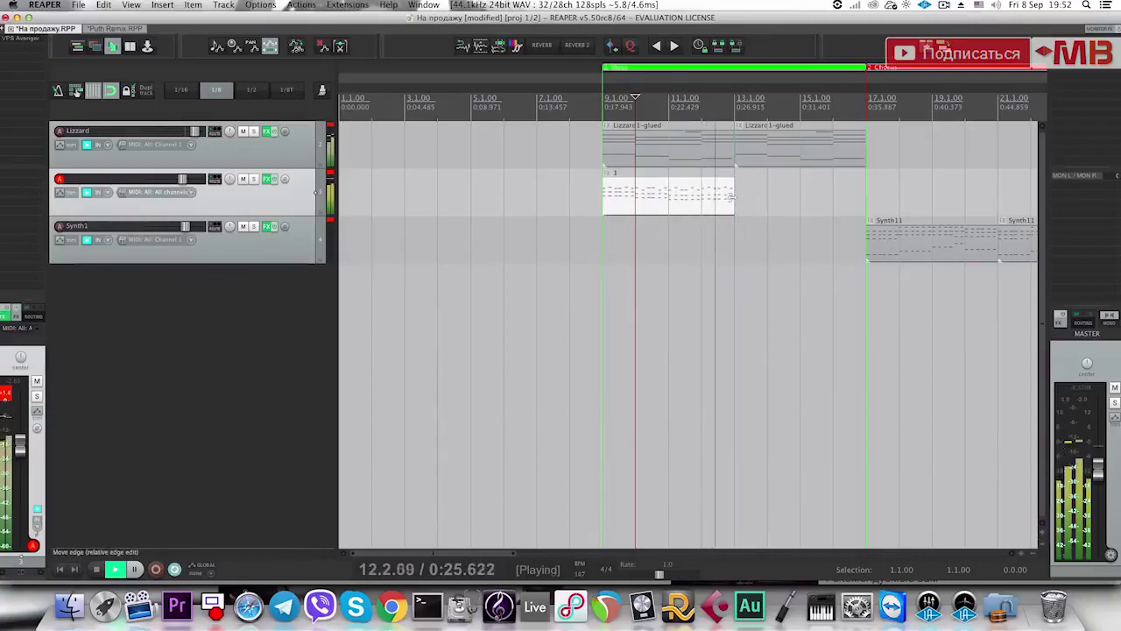
Duplicate the middle track's four-bar item so that the copy starts at bar 13.
left_click(715, 200)
left_click(740, 203)
scroll(726, 205, "up", 4)
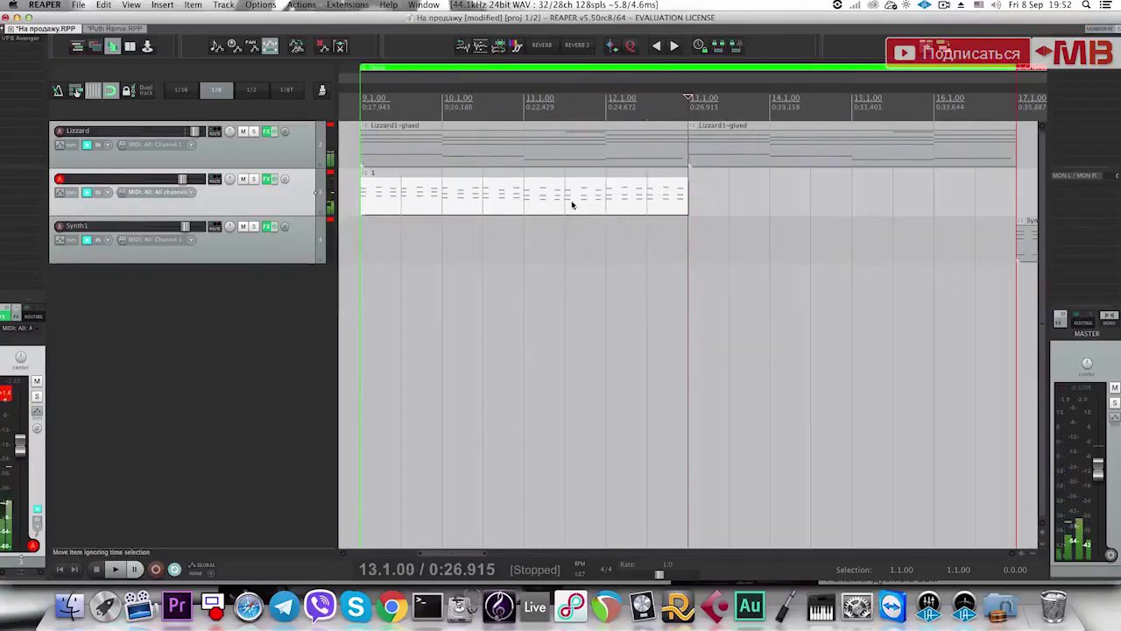
key("ctrl+d")
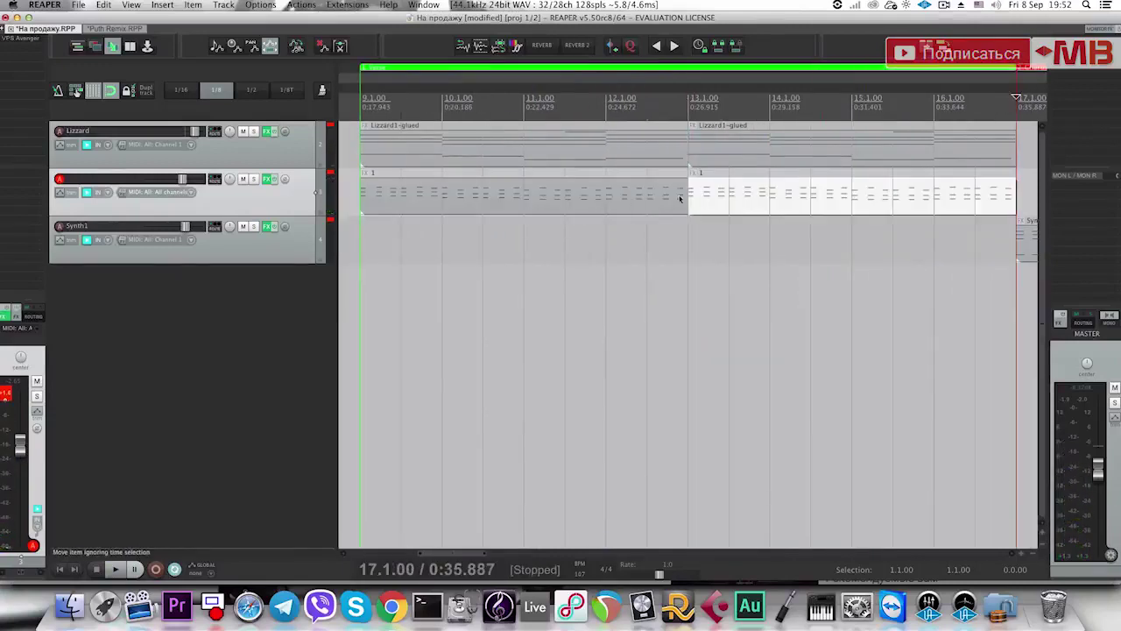
left_click(709, 204)
Play the second half of the verse from bar 13 to check the duplicated Avenger part.
scroll(701, 201, "down", 3)
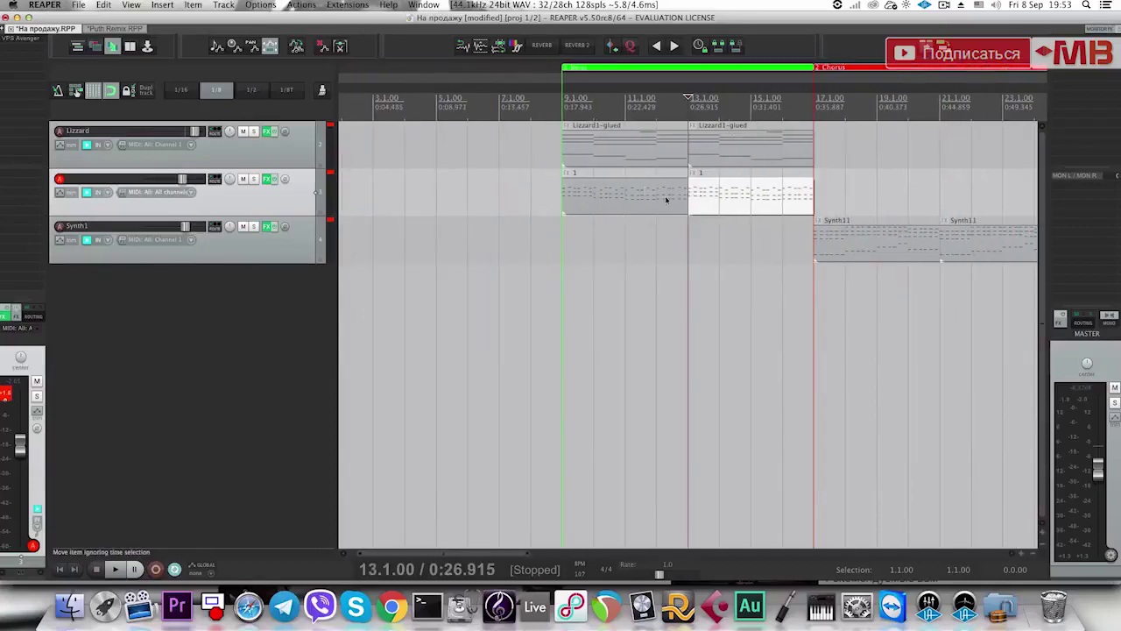
left_click(685, 202)
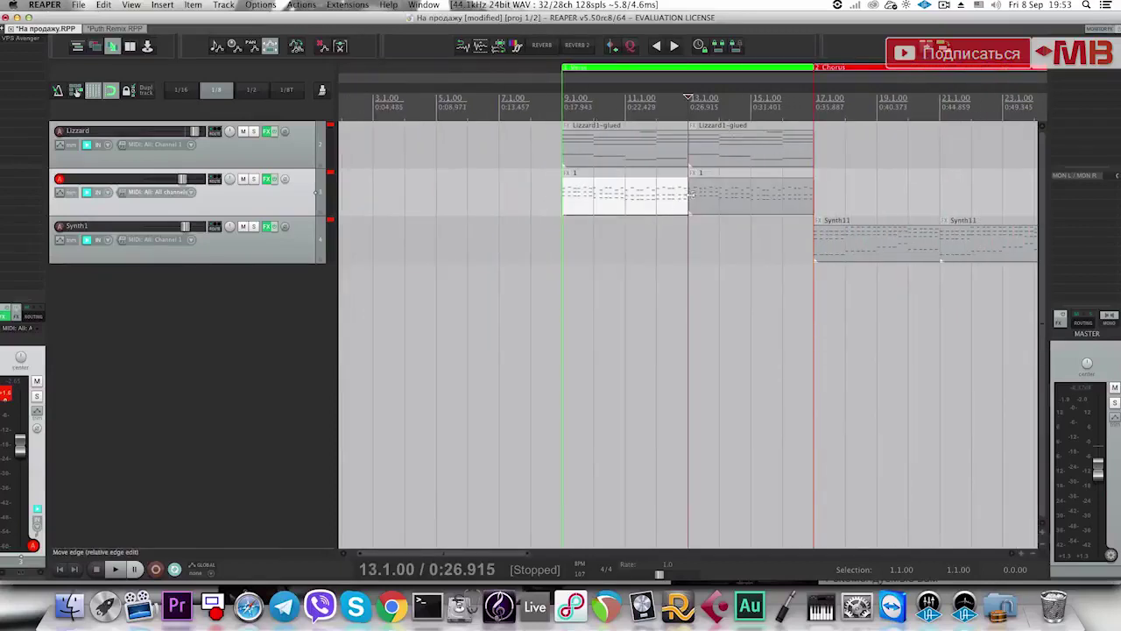
key("space")
scroll(704, 194, "down", 1)
left_click(708, 193)
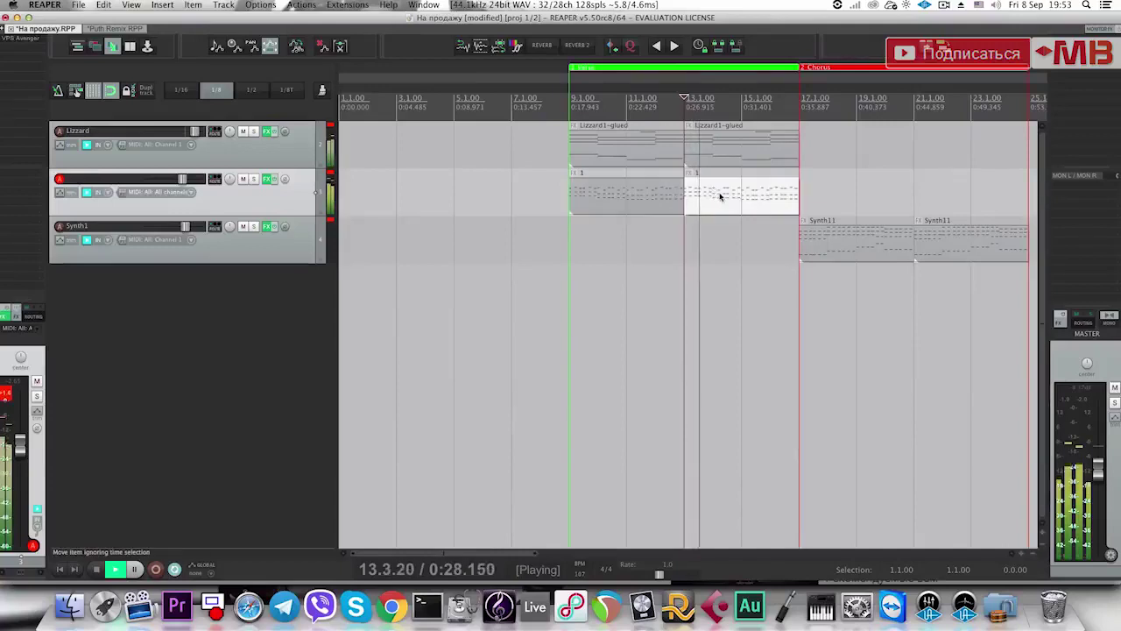
scroll(714, 194, "down", 1)
scroll(718, 194, "down", 1)
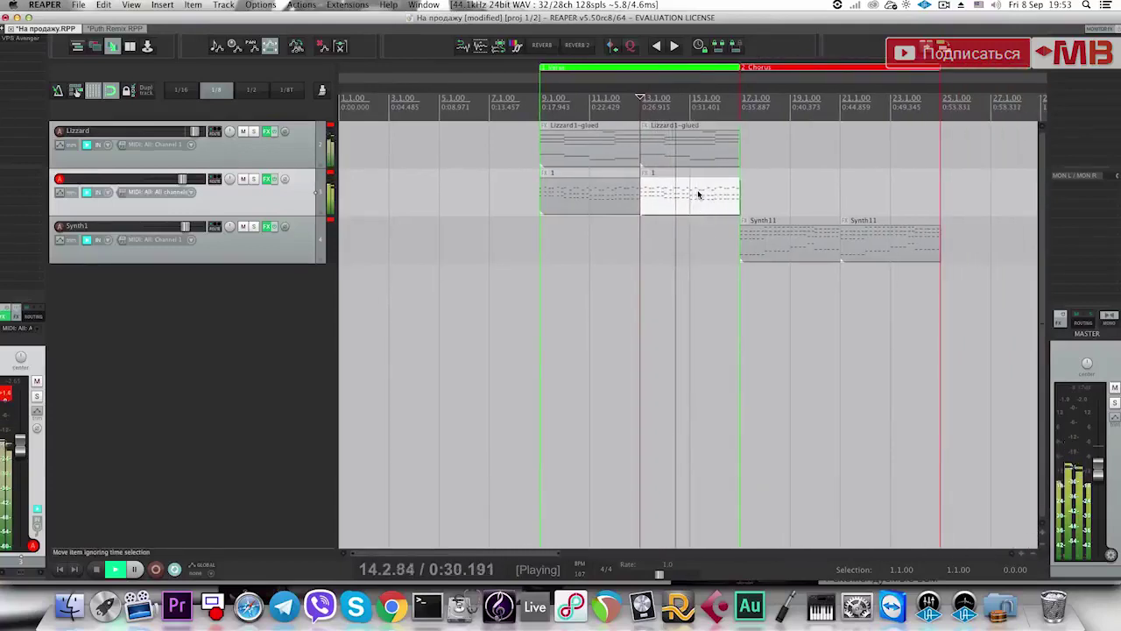
scroll(698, 193, "down", 2)
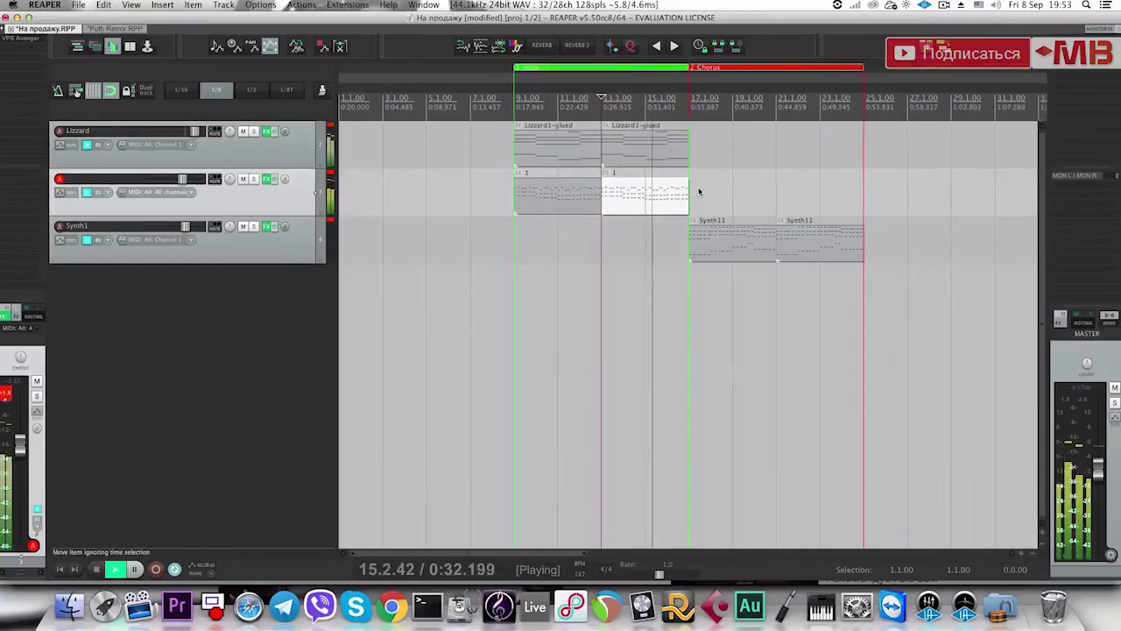
Stop playback and move the Chorus region together with its Synth1 items so that it starts at bar 25.
left_click(701, 250)
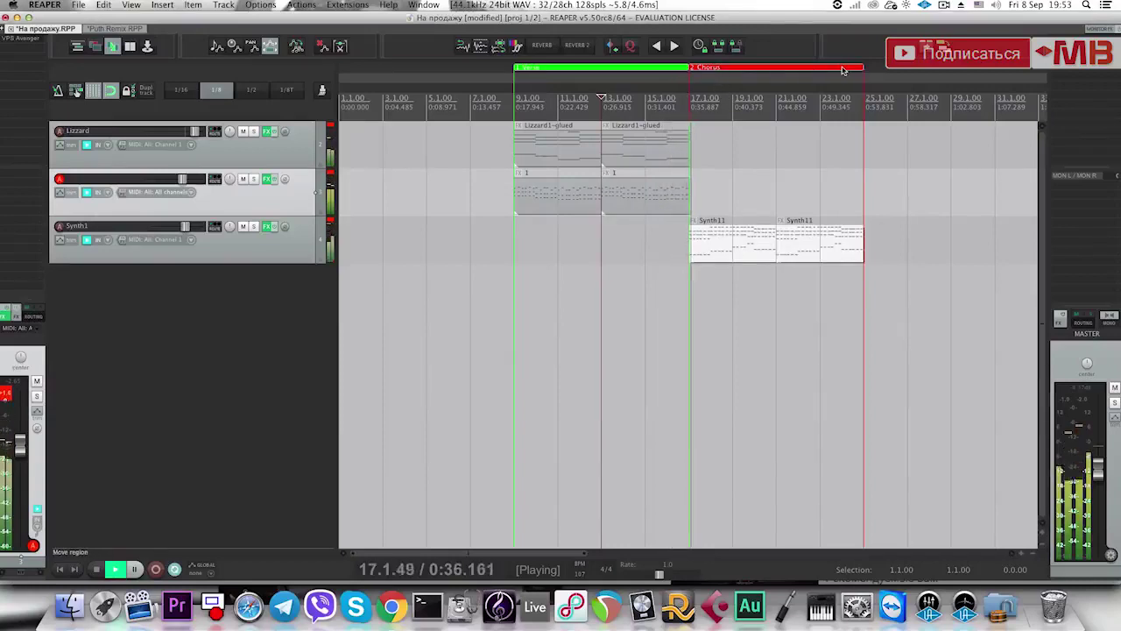
key("space")
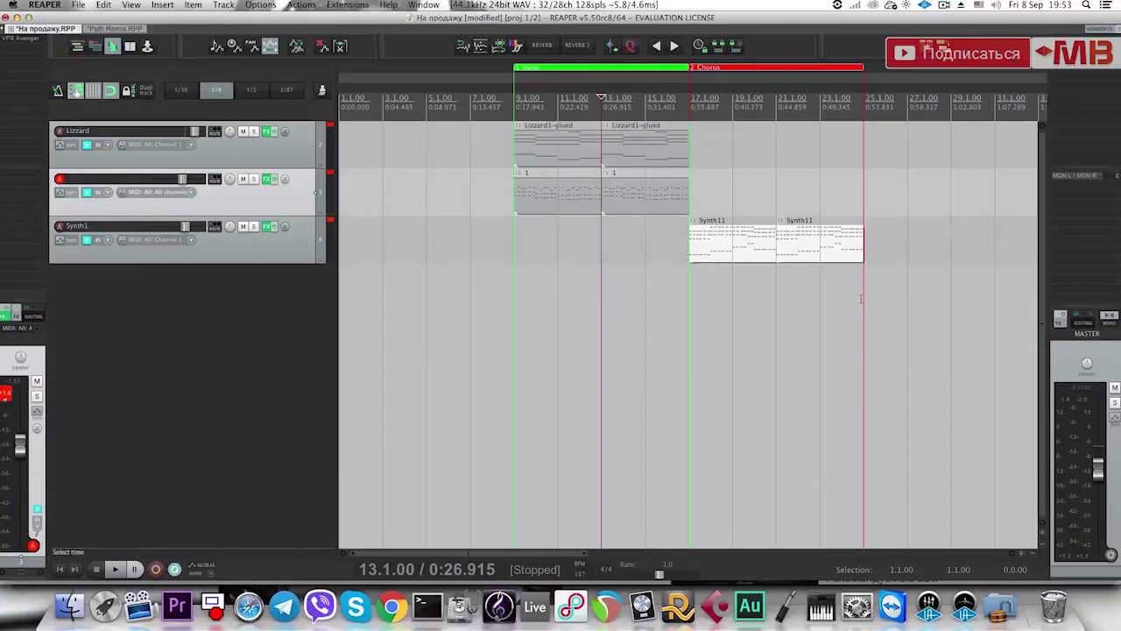
left_click_drag(707, 246, 886, 256)
Duplicate the verse items on the top two tracks to bars 17–25 and extend the Verse region to bar 25.
left_click(680, 247)
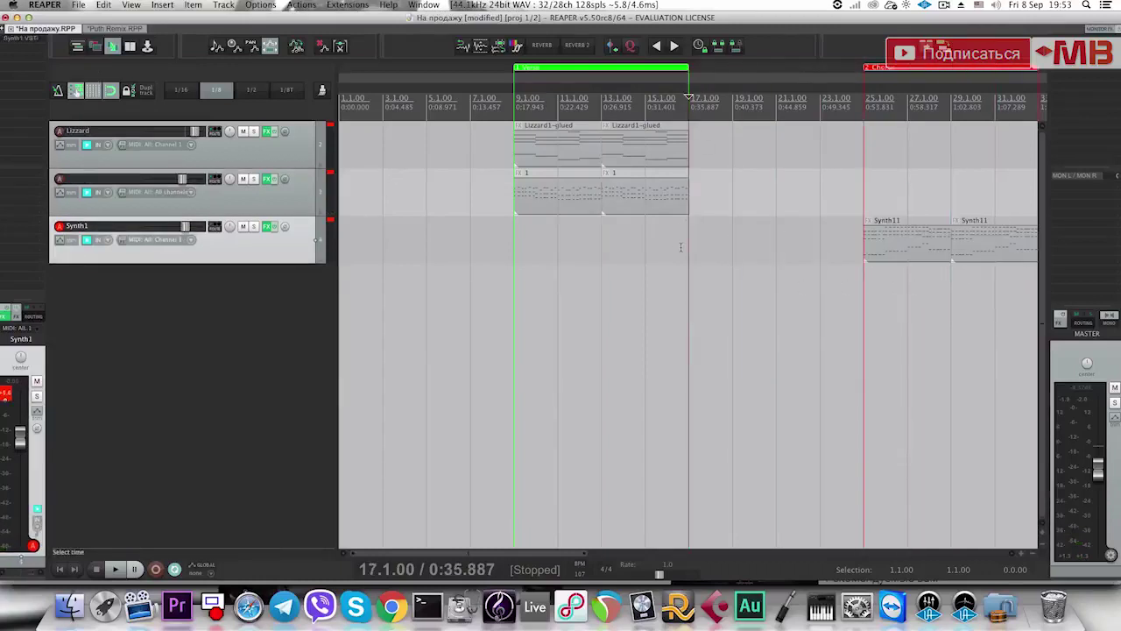
key("ctrl+d")
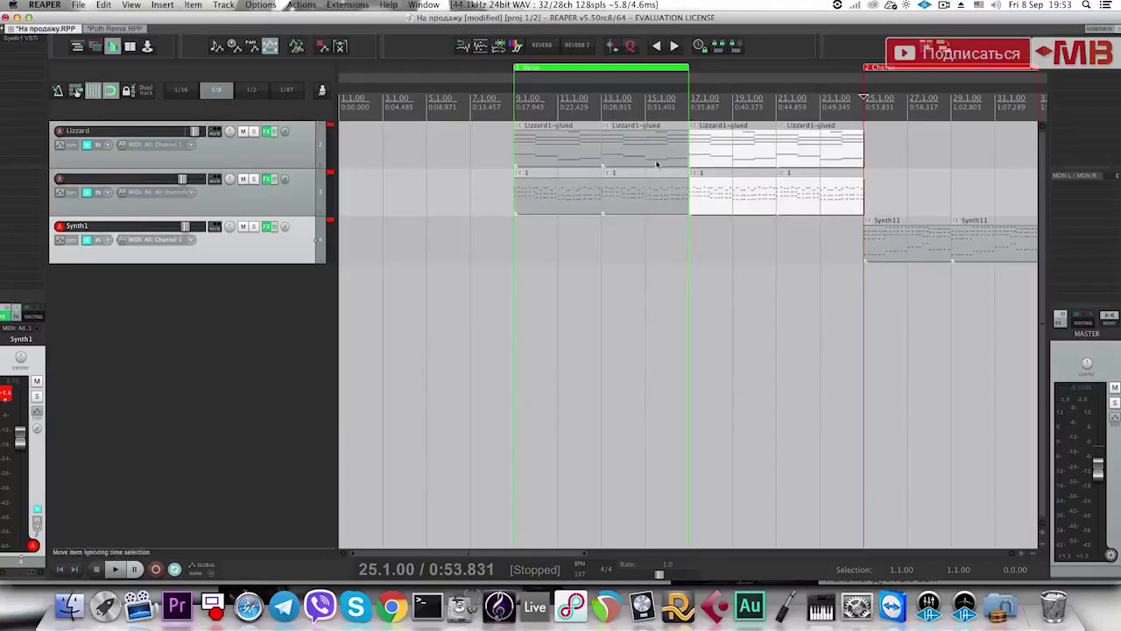
left_click(711, 144)
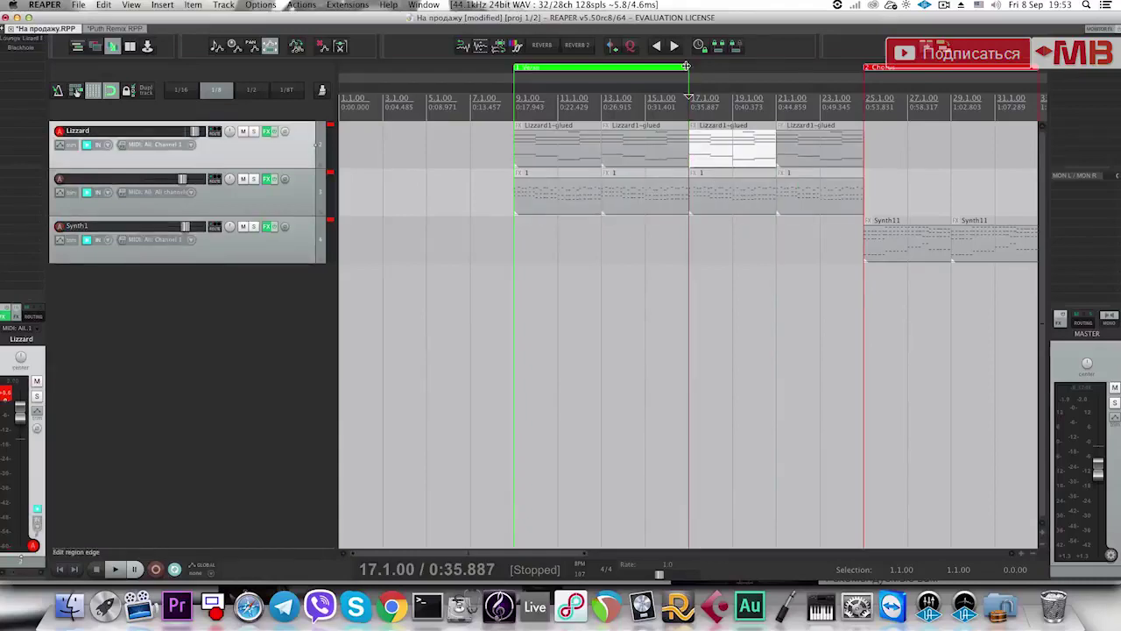
left_click_drag(685, 66, 851, 91)
Play the extended verse from bar 17 and from its last four-bar block to check the duplicated items.
left_click(690, 234)
key("space")
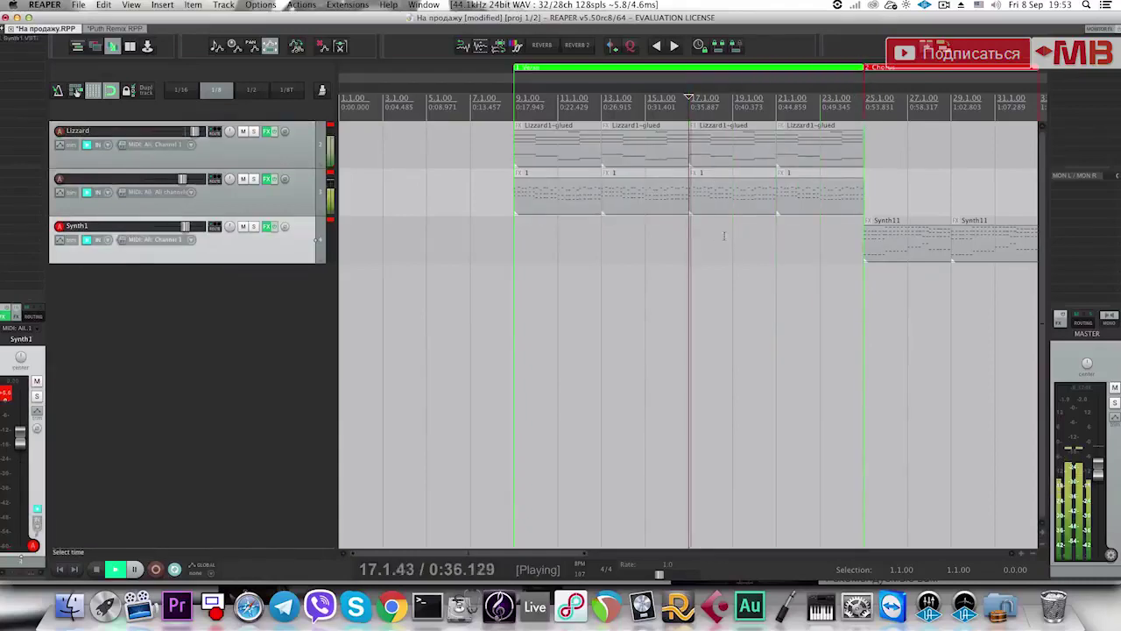
scroll(687, 235, "down", 2)
scroll(748, 209, "up", 2)
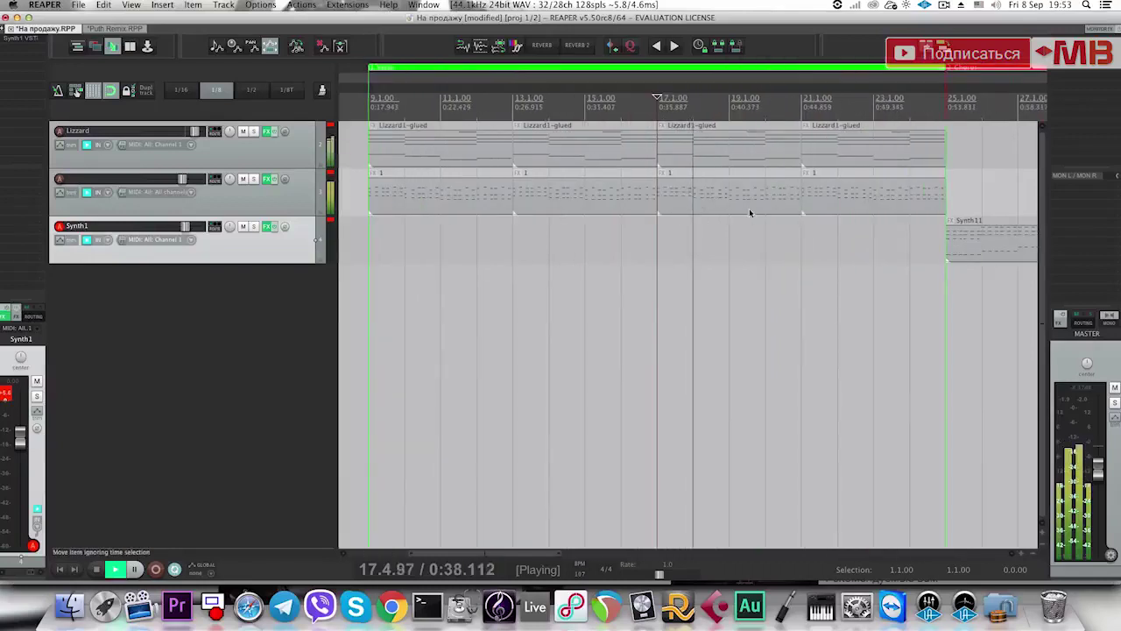
left_click(749, 204)
scroll(749, 203, "up", 2)
left_click(749, 200)
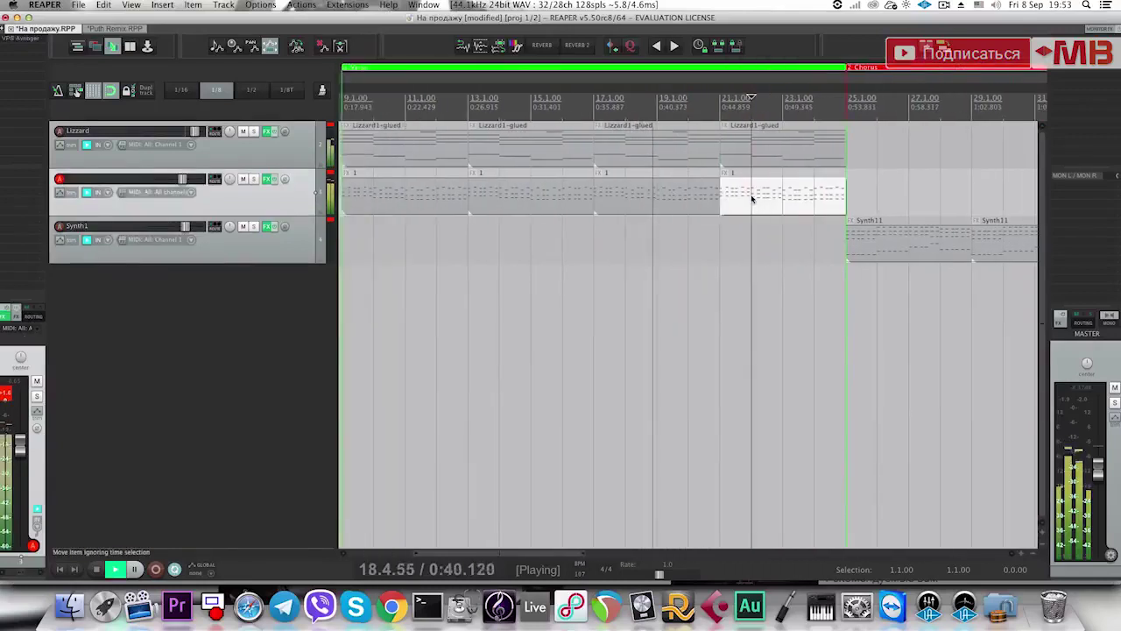
scroll(751, 193, "down", 2)
scroll(752, 193, "down", 2)
key("space")
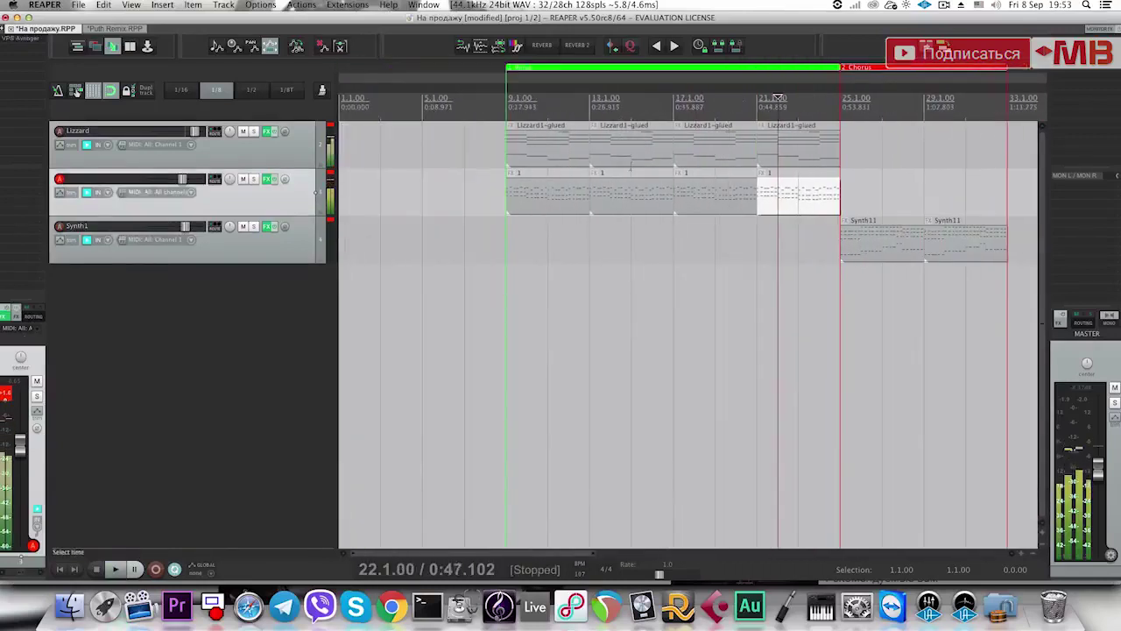
left_click(764, 200)
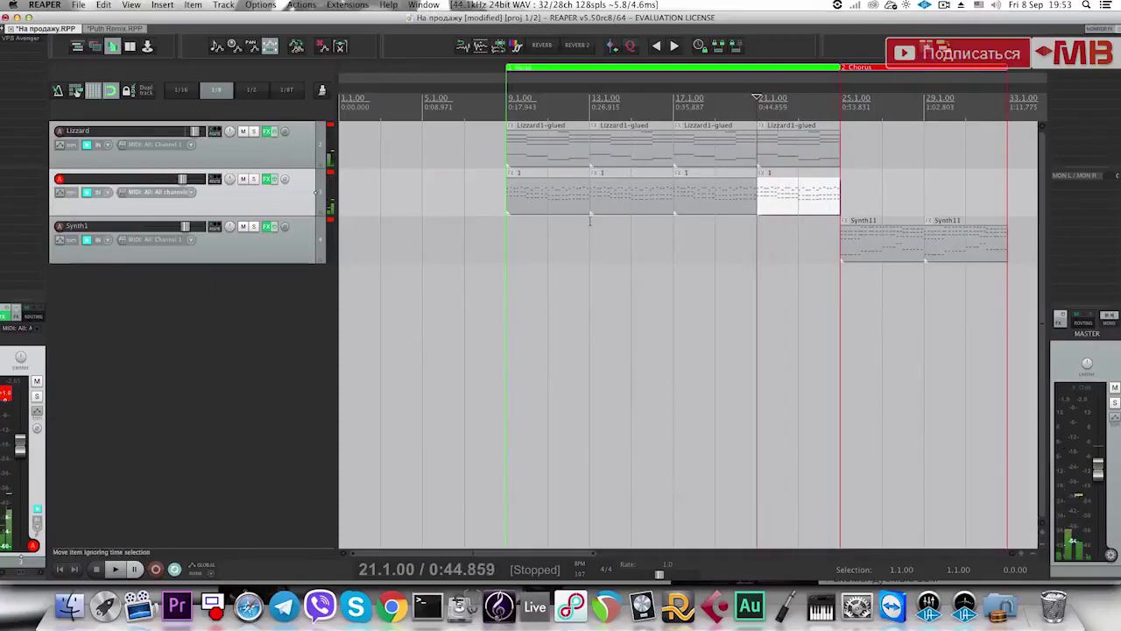
left_click(511, 271)
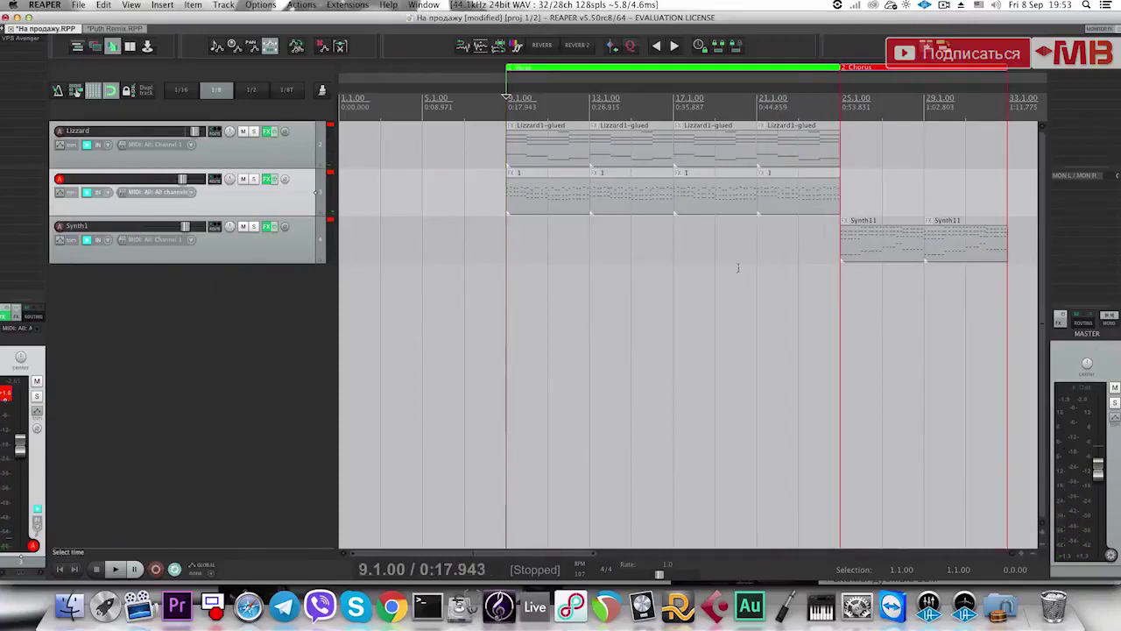
Set the time selection to the chorus from bar 25 to bar 33 and play it.
left_click(849, 284)
scroll(819, 284, "down", 2)
scroll(736, 284, "down", 1)
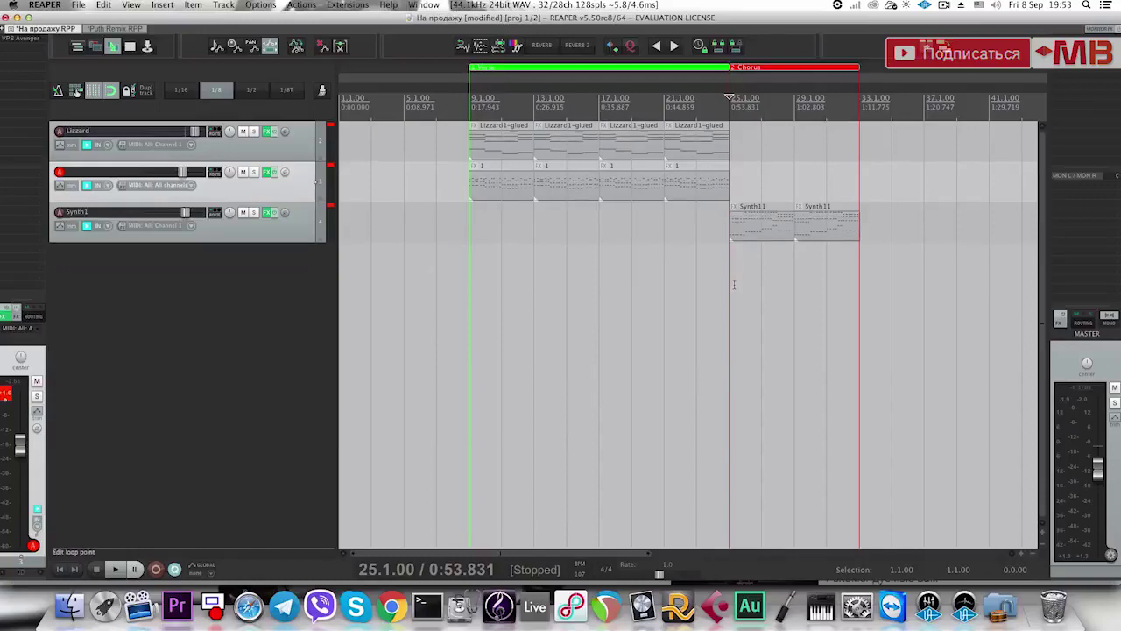
scroll(734, 284, "down", 1)
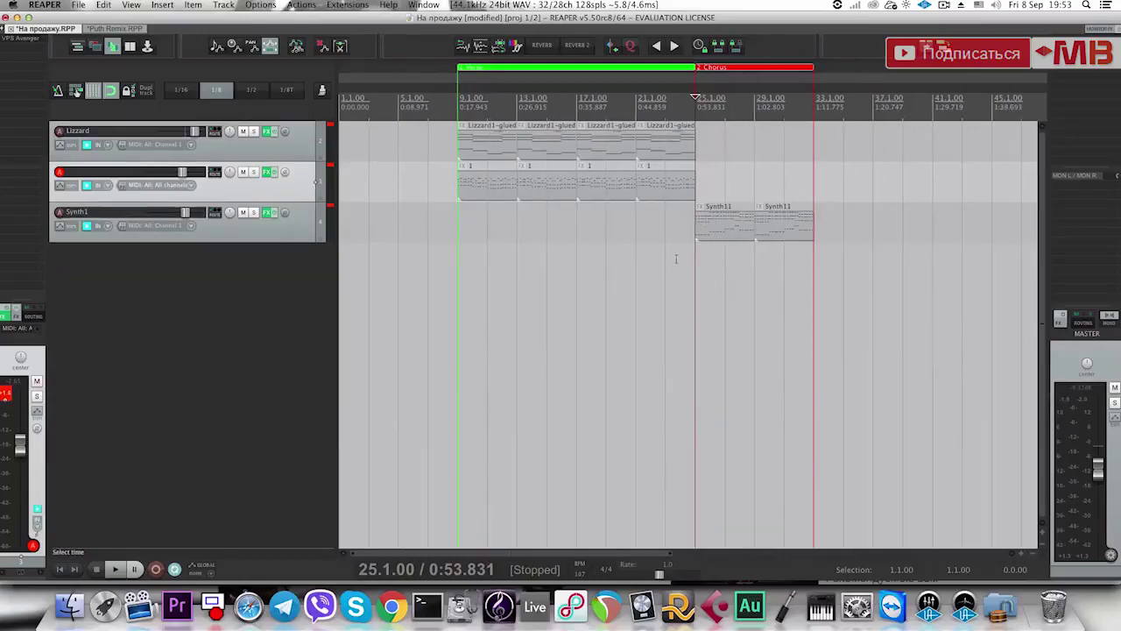
left_click_drag(696, 259, 815, 260)
key("space")
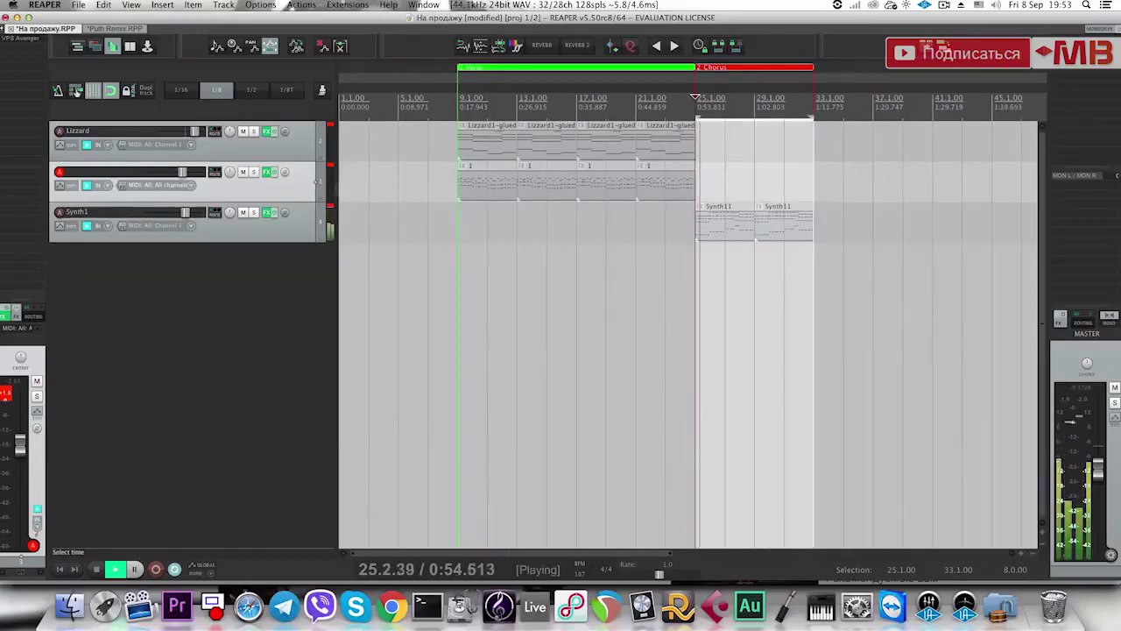
Add an empty track below the Synth1 track and stop playback.
left_click(238, 263)
double_click(285, 262)
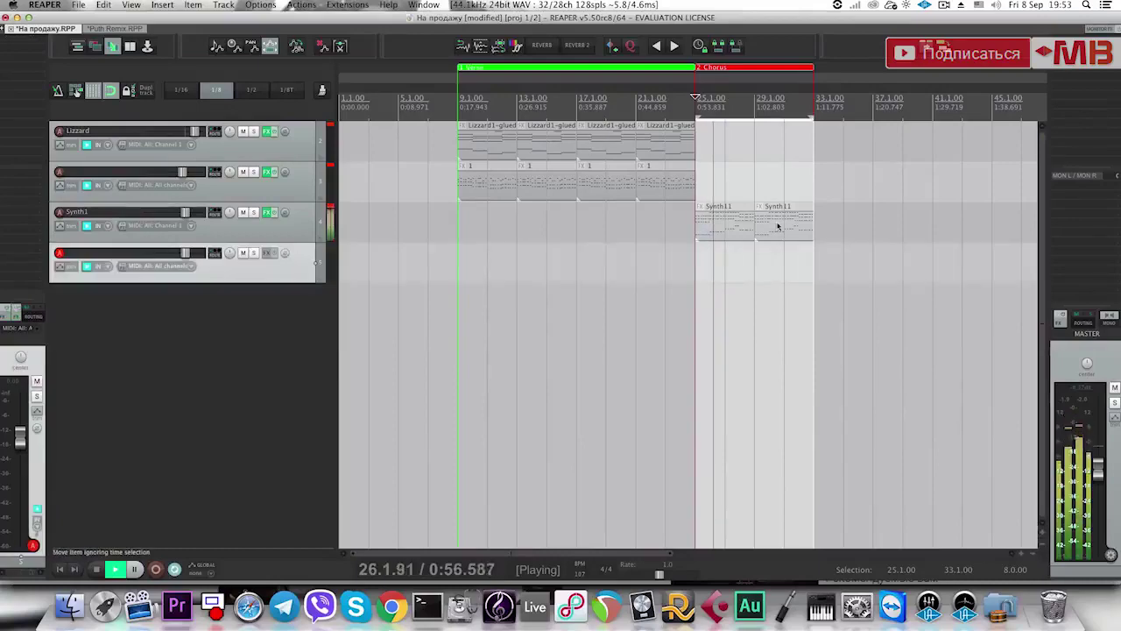
key("space")
Select all notes of the first Synth1 chorus item in the MIDI editor and lower their velocities to 29.
double_click(735, 229)
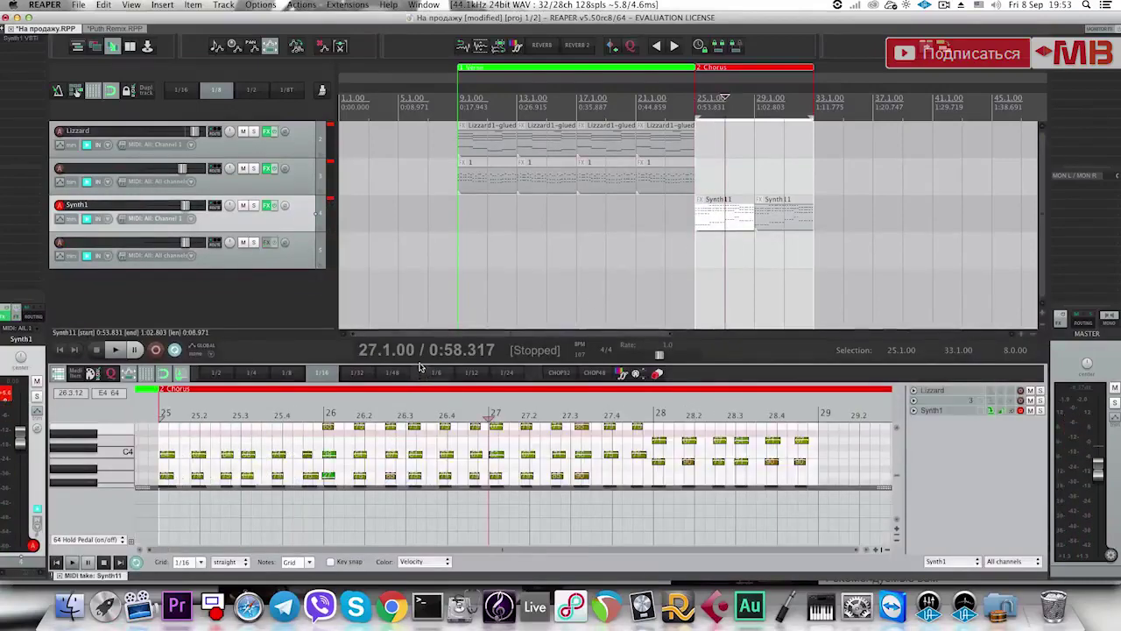
left_click_drag(420, 365, 417, 236)
scroll(388, 356, "up", 3)
left_click(386, 354)
key("super+a")
key("q")
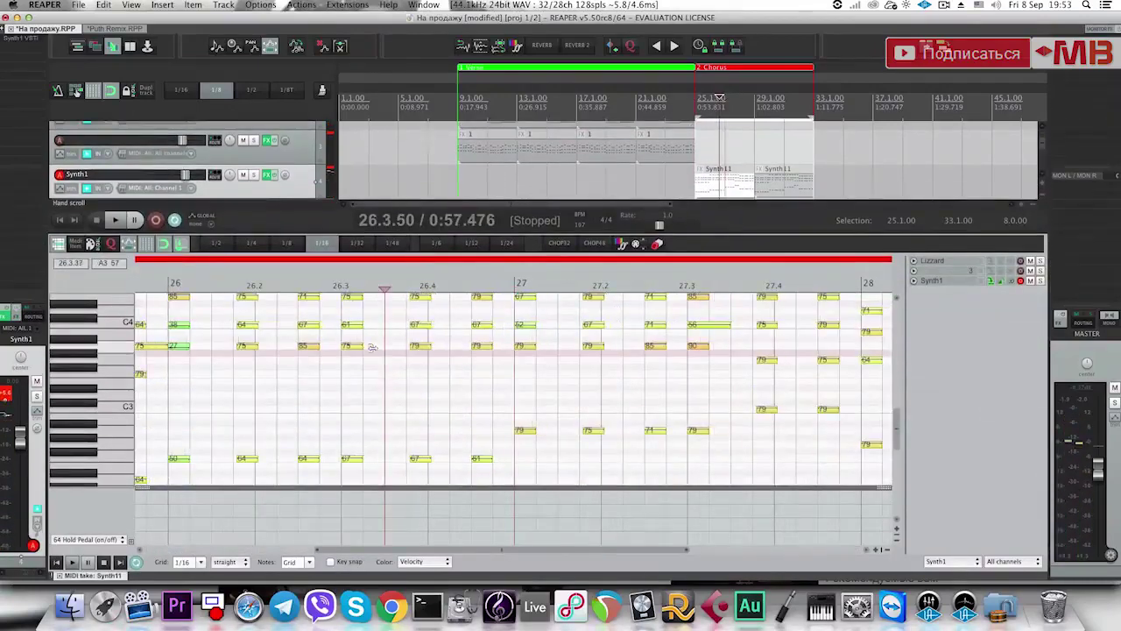
left_click_drag(347, 345, 346, 400)
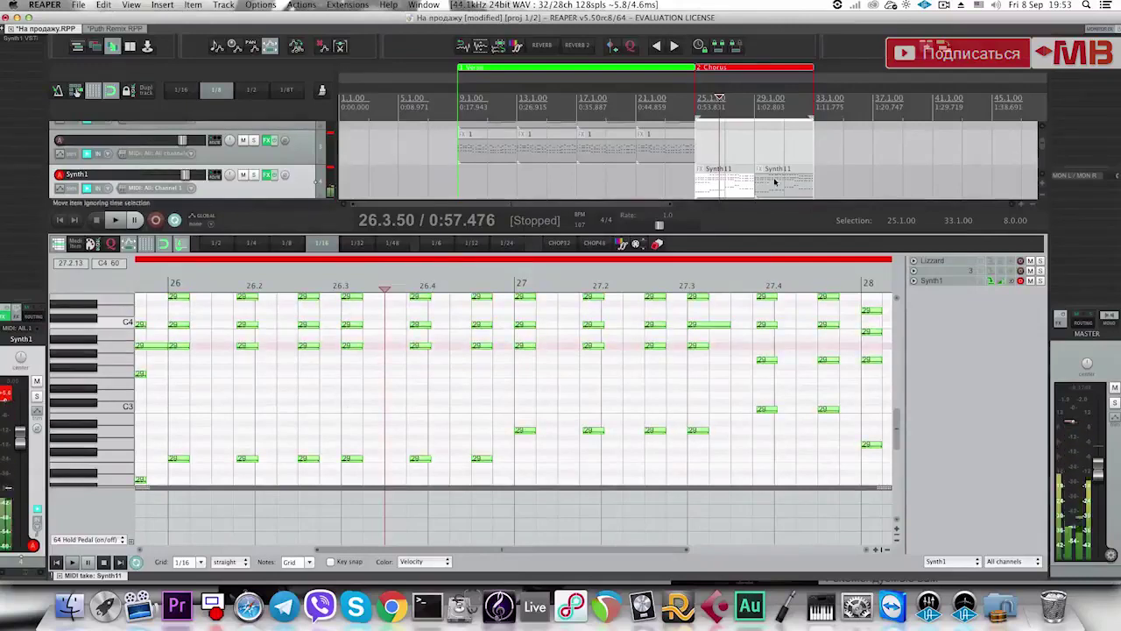
Replace the second Synth1 chorus item with a duplicate of the edited first one while the chorus plays.
key("space")
left_click(788, 191)
key("Delete")
left_click(728, 190)
key("super+d")
key("Escape")
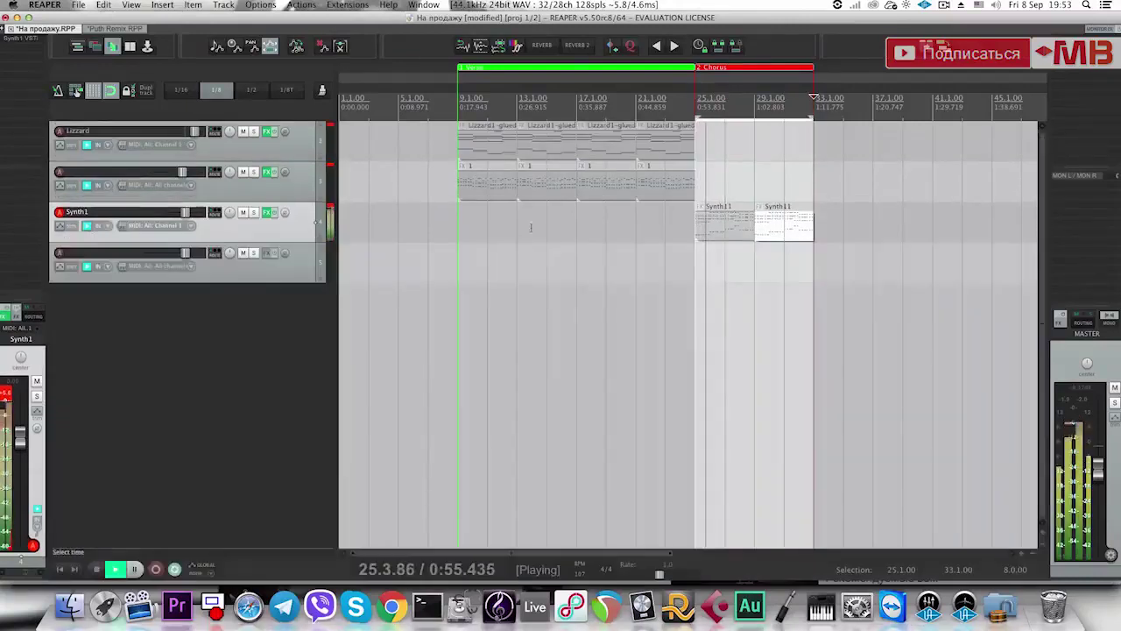
Cut the low frequencies of the Synth1 track with FabFilter Pro-Q 2.
left_click(269, 213)
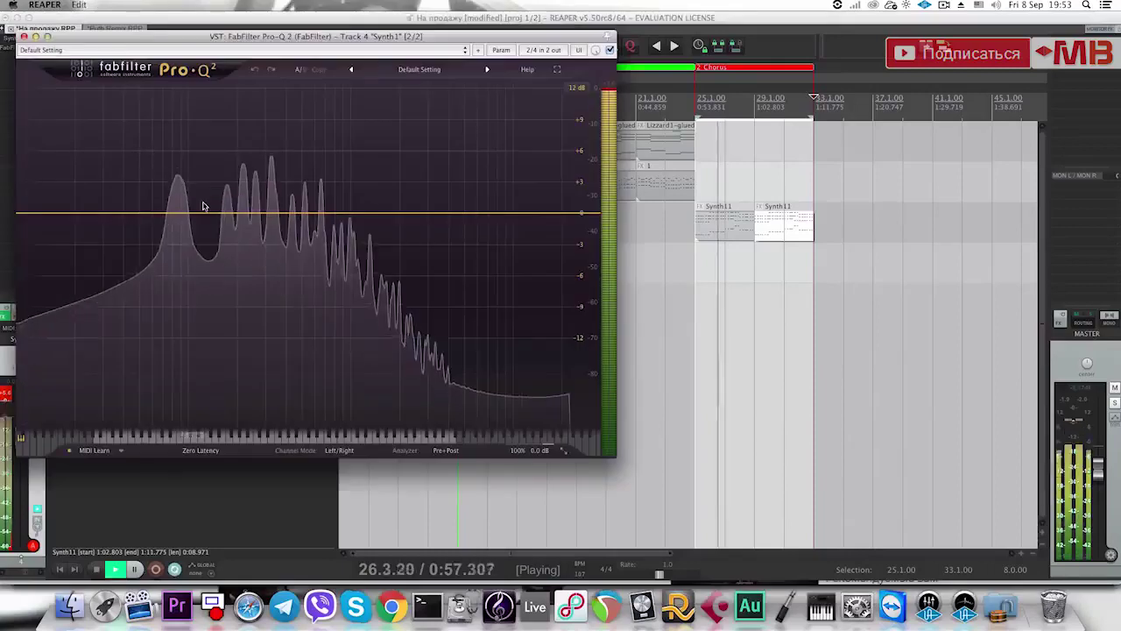
left_click_drag(234, 213, 187, 247)
left_click_drag(45, 214, 188, 253)
left_click(24, 36)
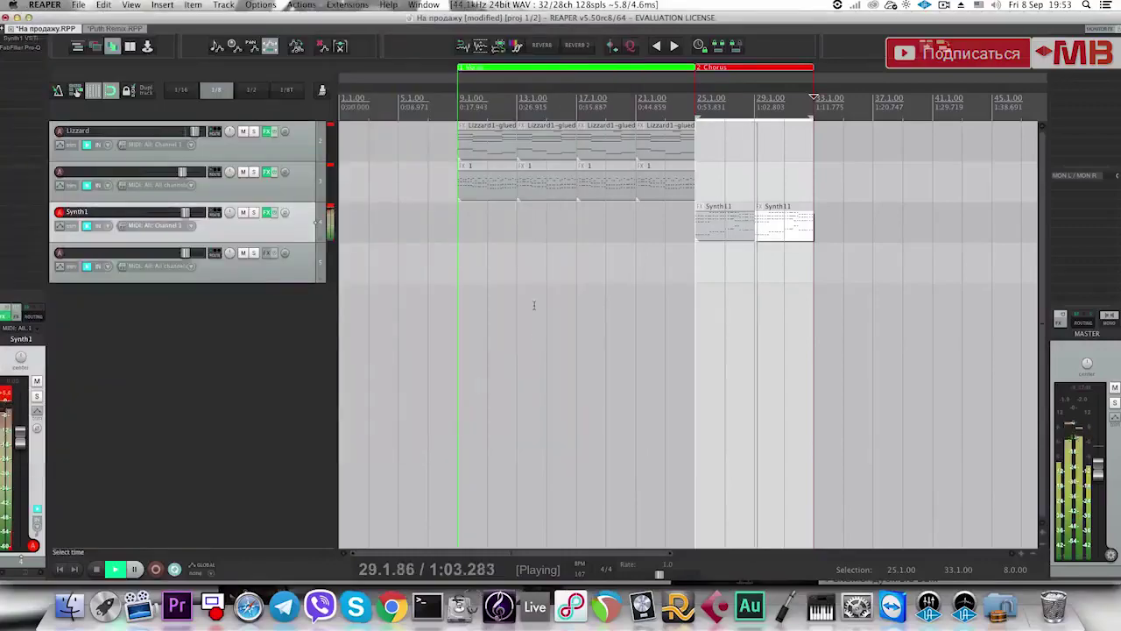
Select the empty track below Synth1, stop playback and show the Media Explorer.
left_click(261, 264)
left_click(273, 230)
left_click(295, 272)
scroll(478, 282, "down", 2)
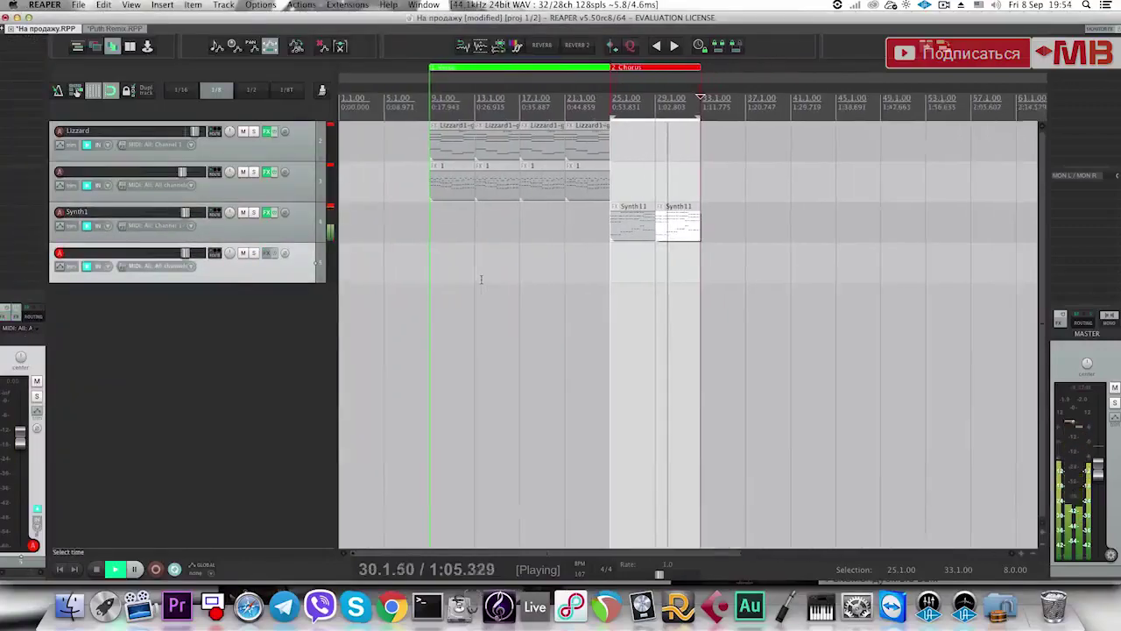
key("space")
key("super+alt+x")
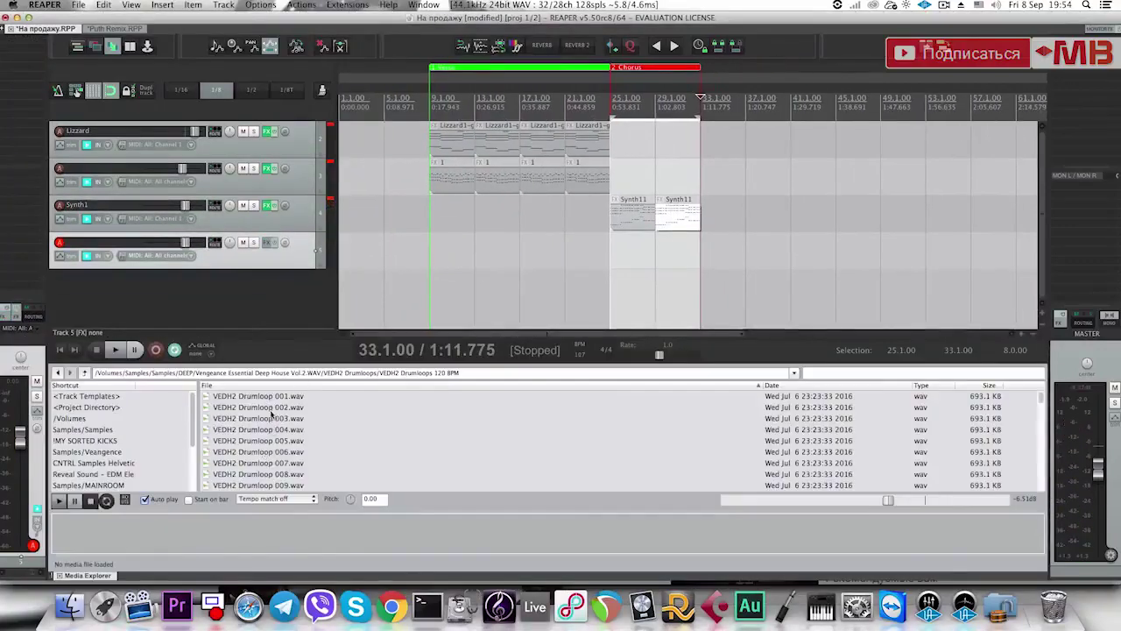
Audition the VEDH2 Drumloop samples 001 to 004.
left_click(277, 398)
left_click(284, 408)
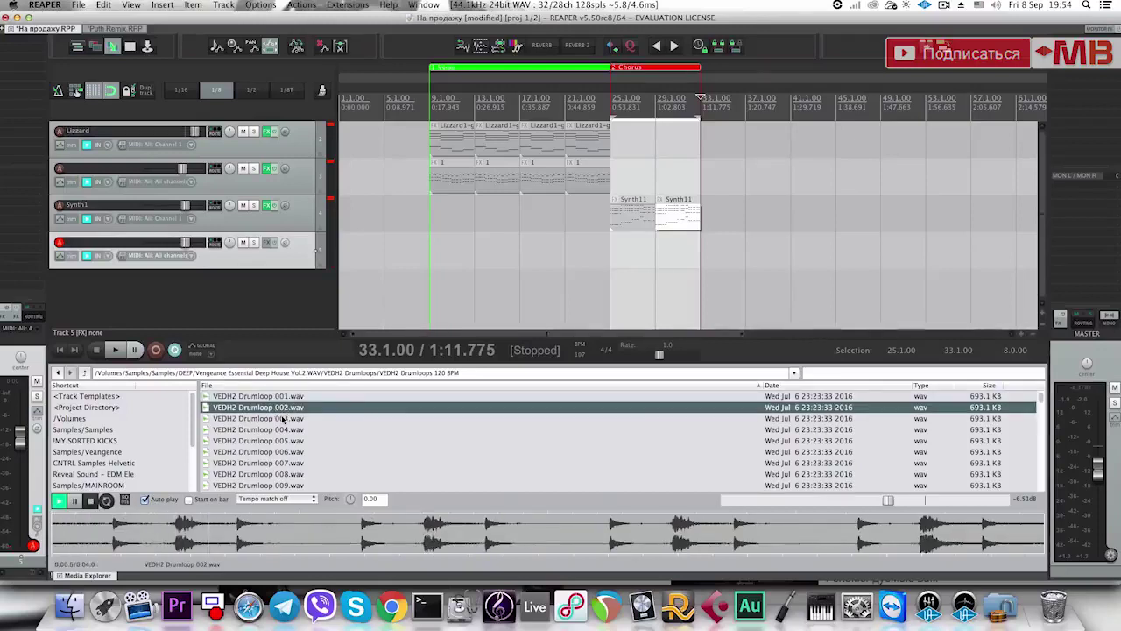
left_click(283, 418)
left_click(267, 429)
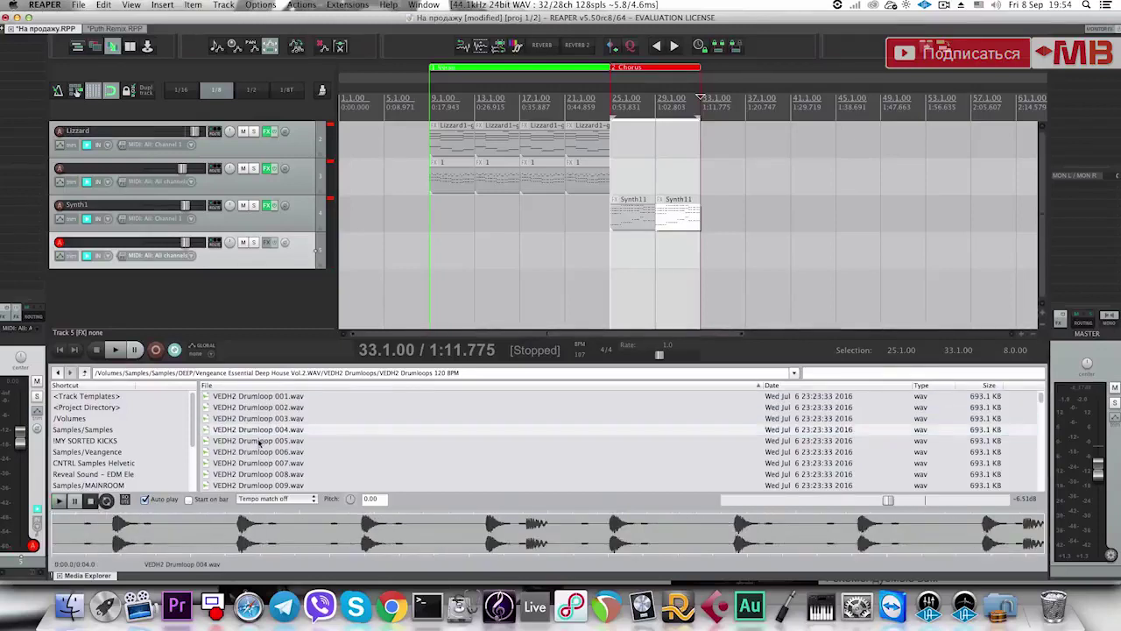
Browse to the VEDH2 Bassdrums folder, audition its first bassdrum samples and select VEDH2 Bassdrum 002 G.wav.
key("BackSpace")
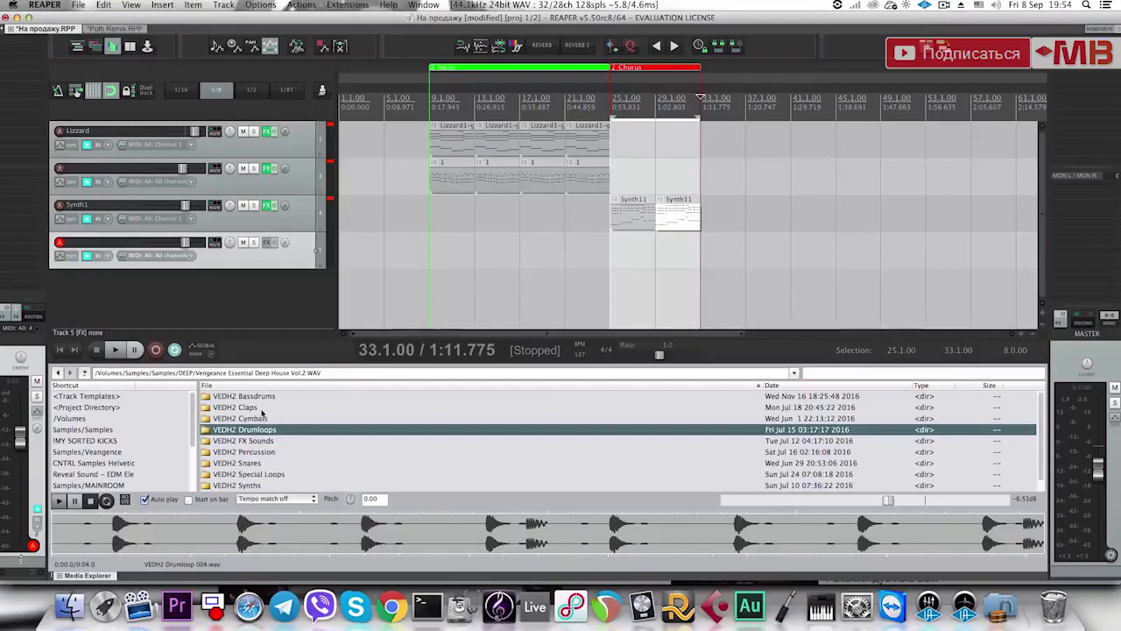
double_click(270, 398)
left_click(274, 396)
left_click(282, 407)
left_click(306, 418)
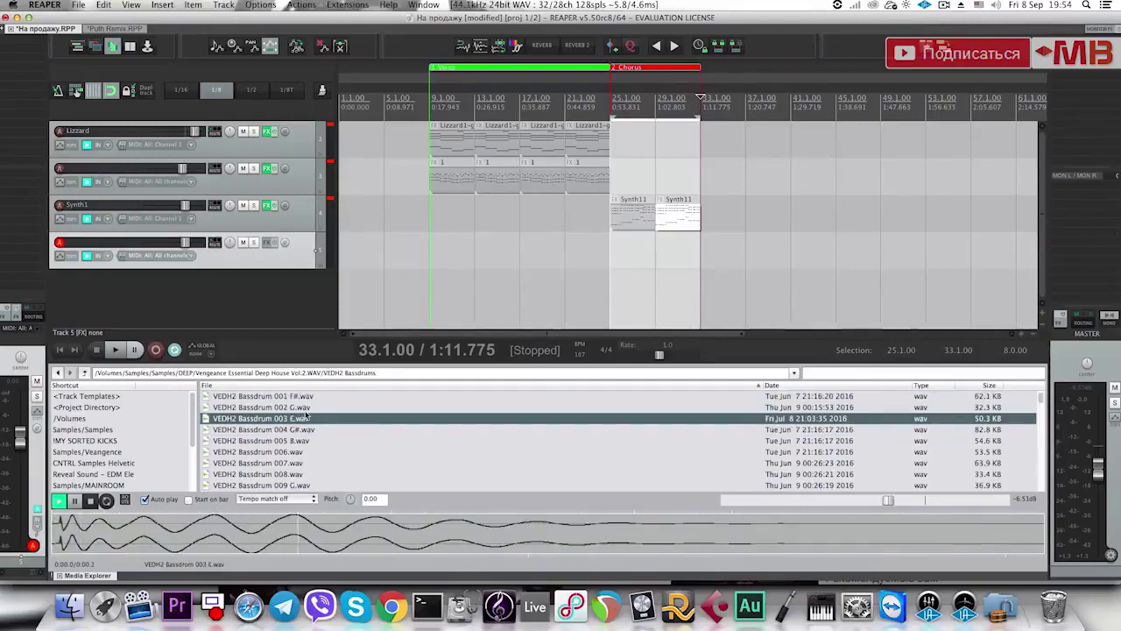
key("Up")
key("Down")
key("Down")
key("Up")
key("Up")
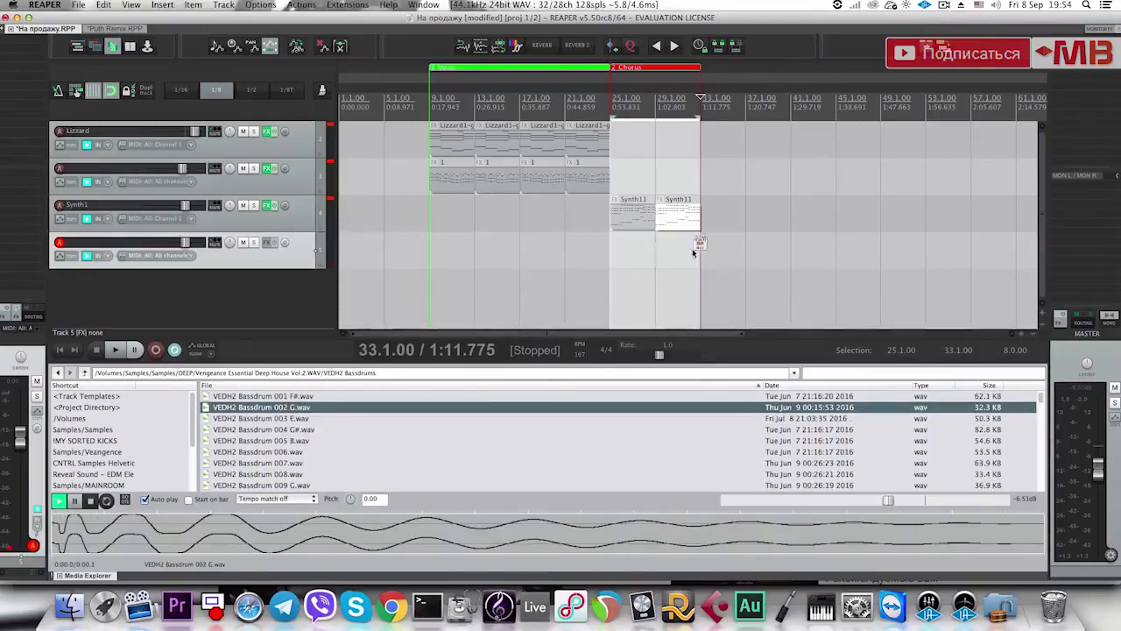
Place VEDH2 Bassdrum 002 G.wav on the empty track at bar 25 and duplicate it on every beat up to 26.3.
left_click_drag(627, 263, 674, 258)
scroll(618, 261, "up", 10)
left_click(681, 256, "super")
key("super+shift+d")
key("super+shift+d")
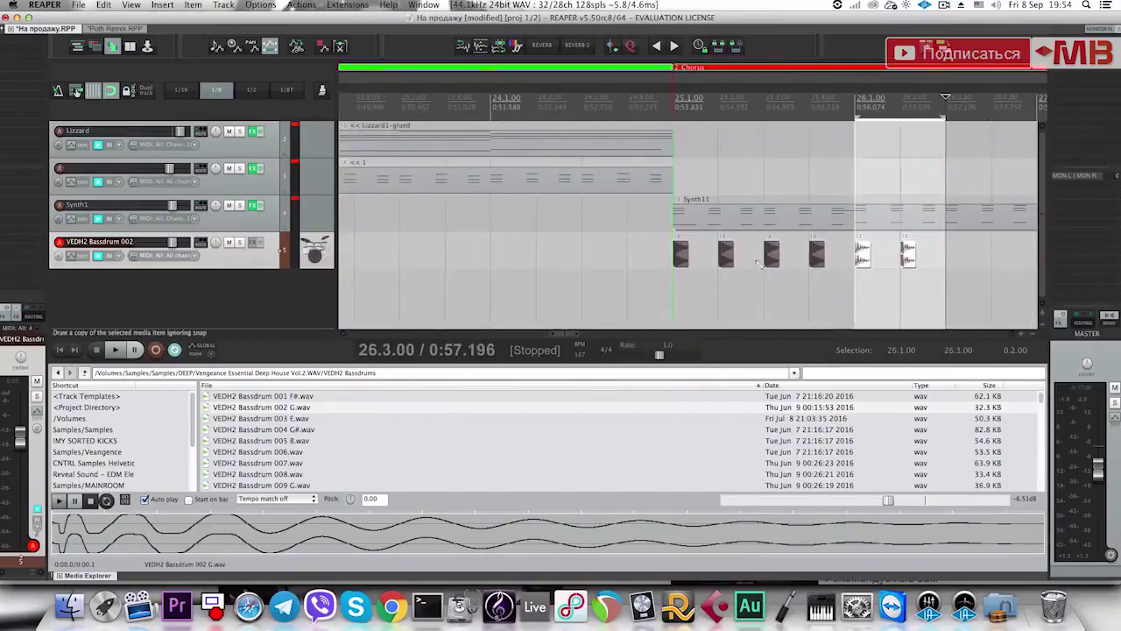
Duplicate the two-beat kick pair repeatedly until the kicks fill the chorus up to bar 29.
scroll(759, 263, "down", 4)
key("ctrl+d")
key("ctrl+d")
key("ctrl+d")
key("ctrl+d")
key("ctrl+d")
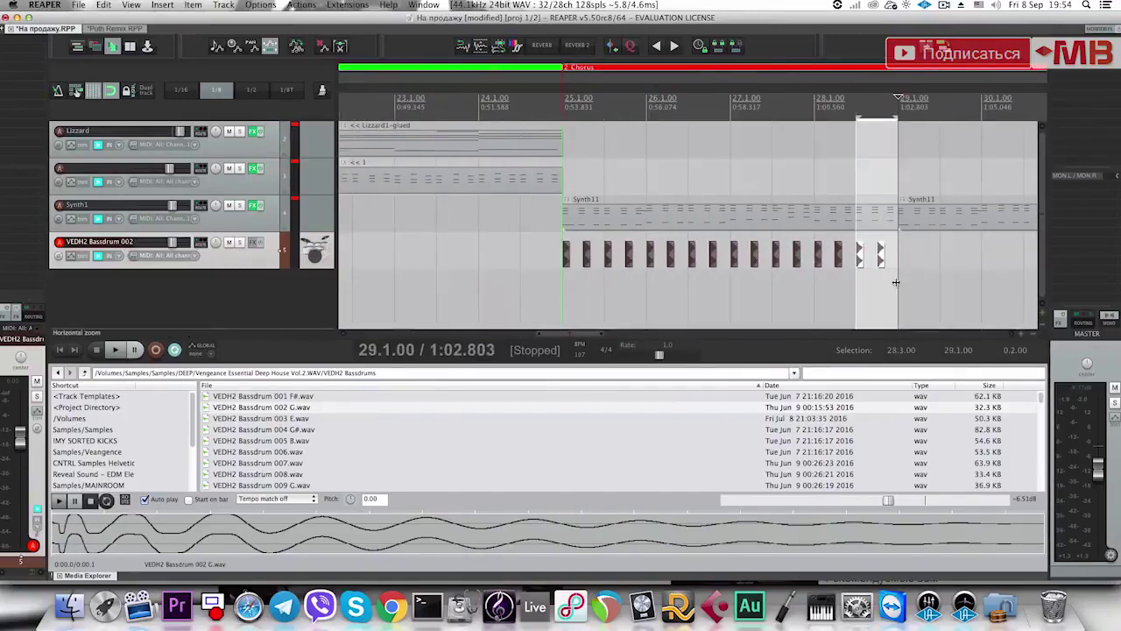
Play back the chorus kicks and delete the bass drum hits after bar 27, keeping the first two bars.
left_click_drag(856, 282, 563, 282)
key("space")
scroll(837, 278, "down", 3)
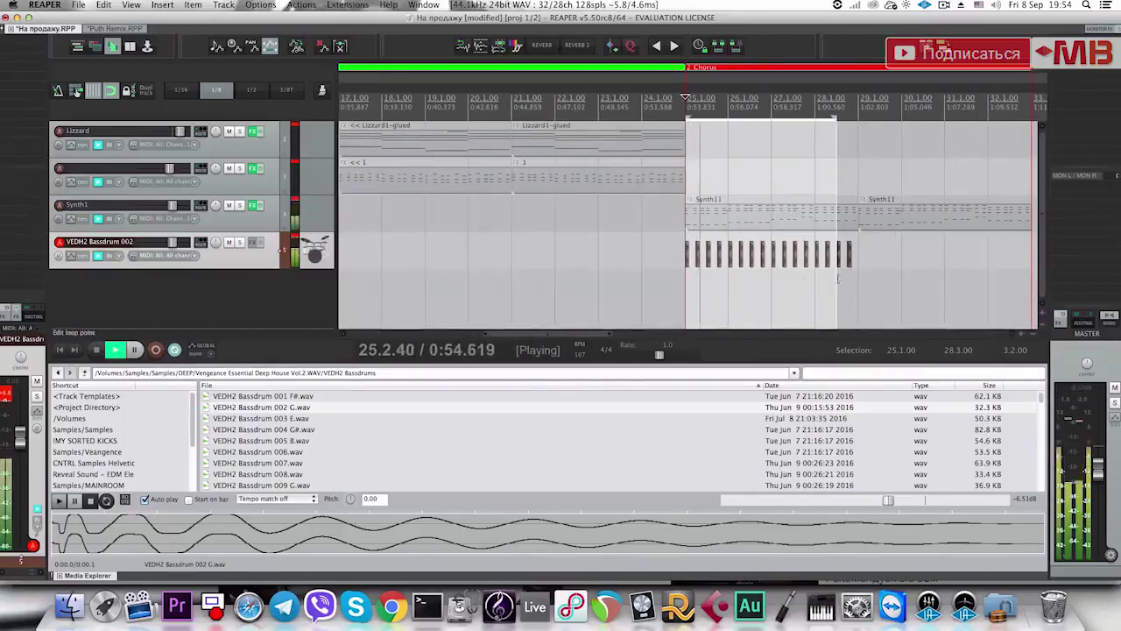
left_click_drag(869, 275, 808, 253)
key("Delete")
key("Delete")
key("space")
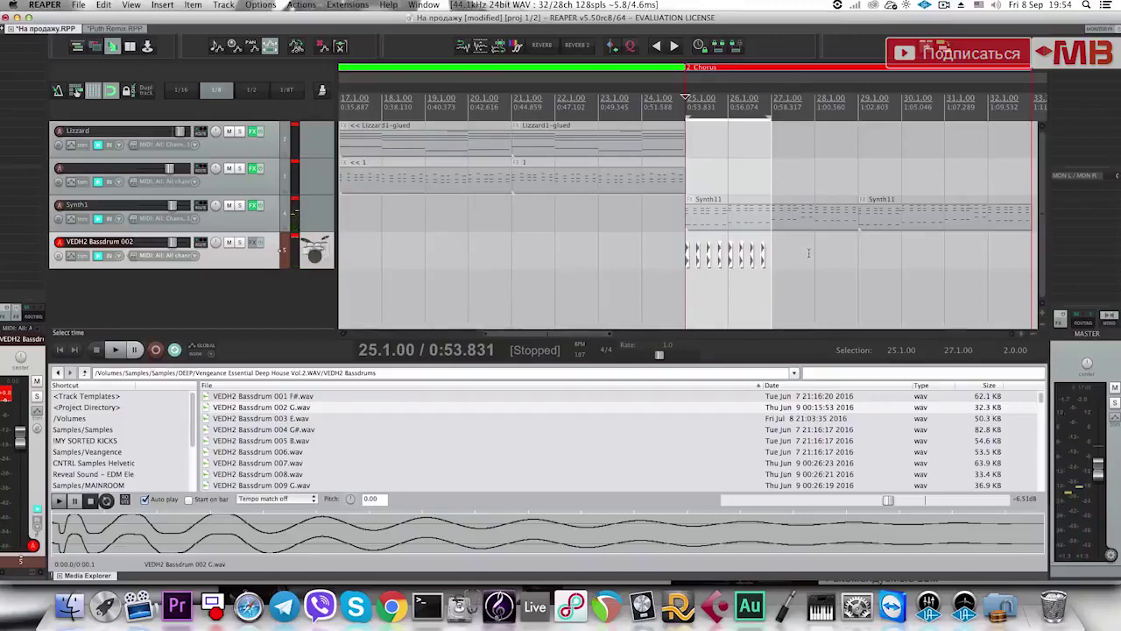
Duplicate the two-bar bass drum pattern three times to fill the chorus up to bar 33, and play it.
scroll(808, 253, "down", 3)
key("super+d")
key("super+d")
key("super+d")
left_click(786, 282)
key("space")
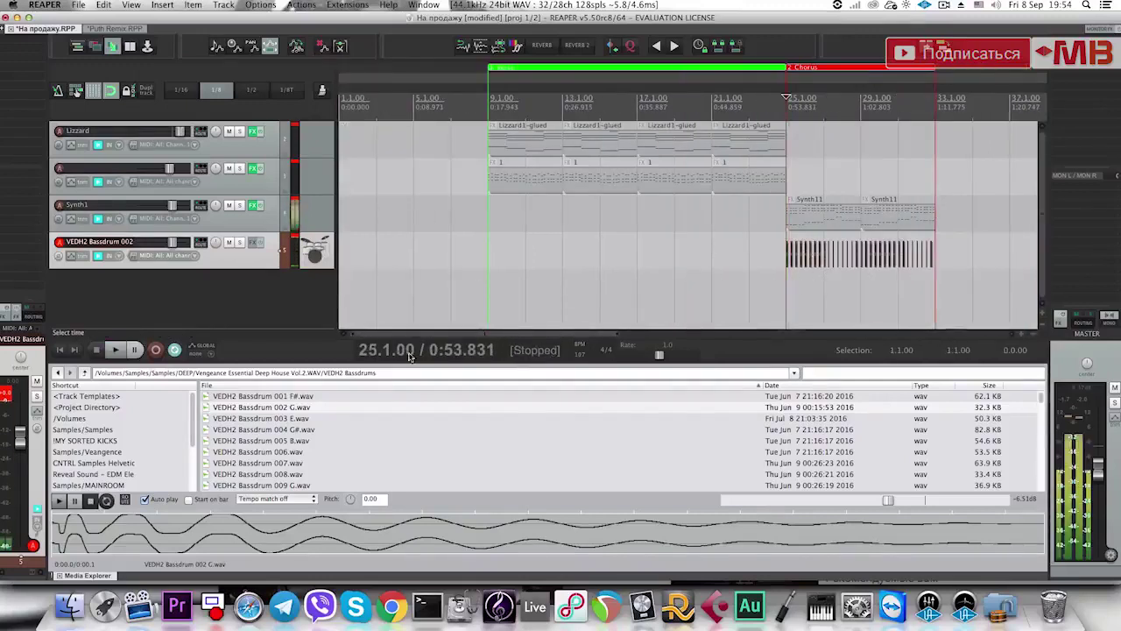
Place VEDH2 Bassdrum 006.wav on a new track at bar 25, shorten it to about 0.108 s and audition it.
left_click(333, 451)
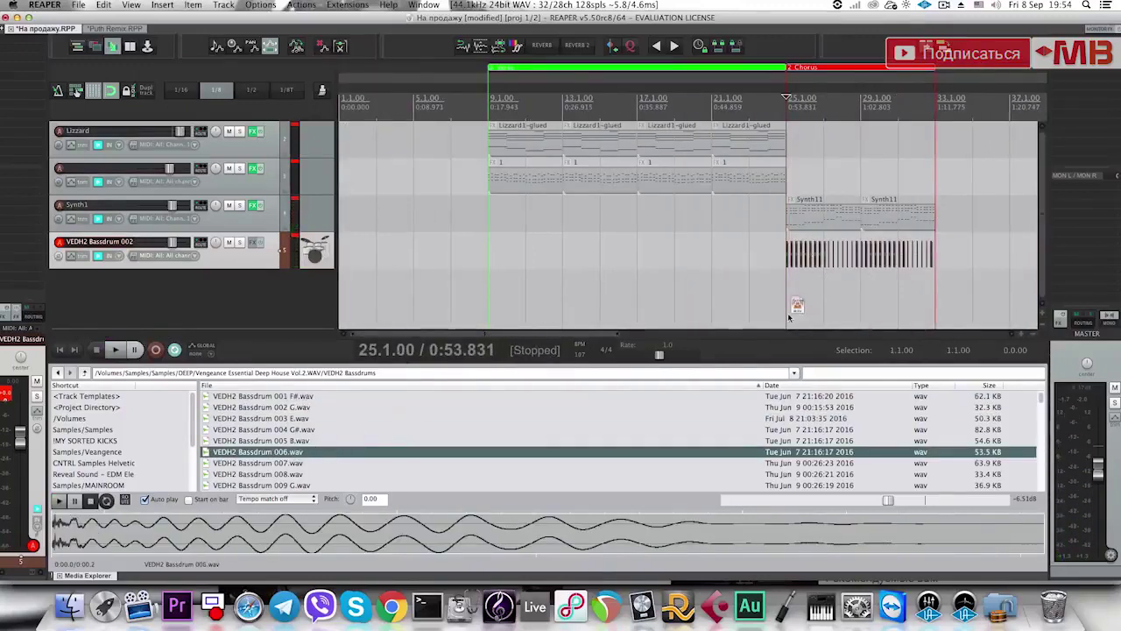
left_click_drag(788, 317, 732, 306)
key("super+alt+x")
scroll(770, 318, "up", 8)
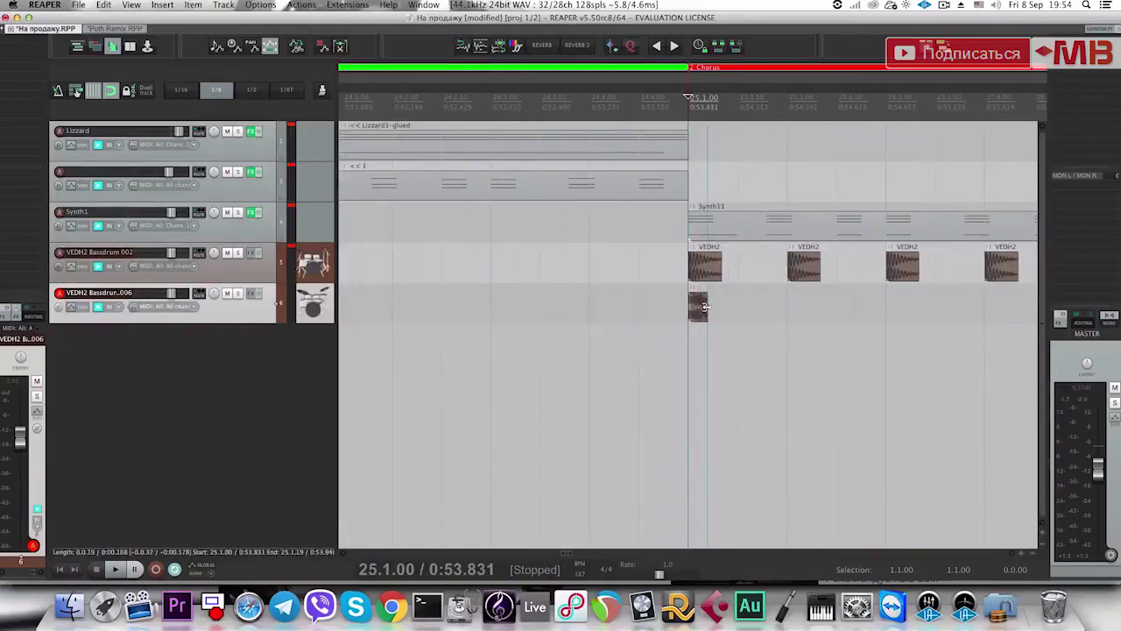
key("space")
key("space")
key("space")
key("space")
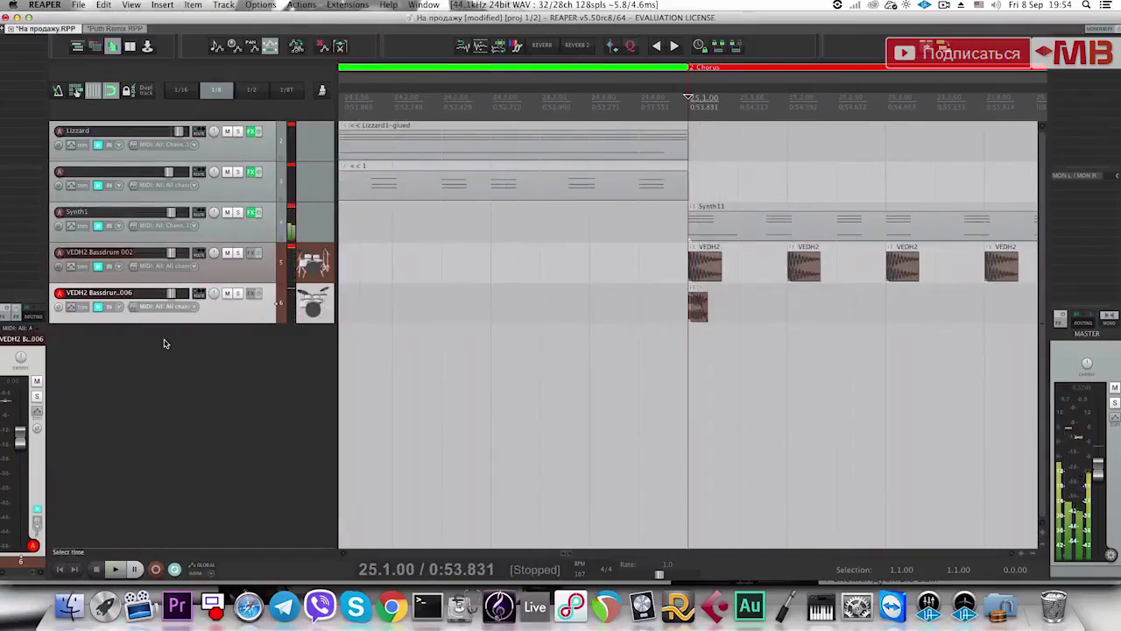
Solo both bass drum tracks and loop the first beat of the chorus, from 25.1.00 to 25.2.00.
left_click_drag(237, 253, 238, 293)
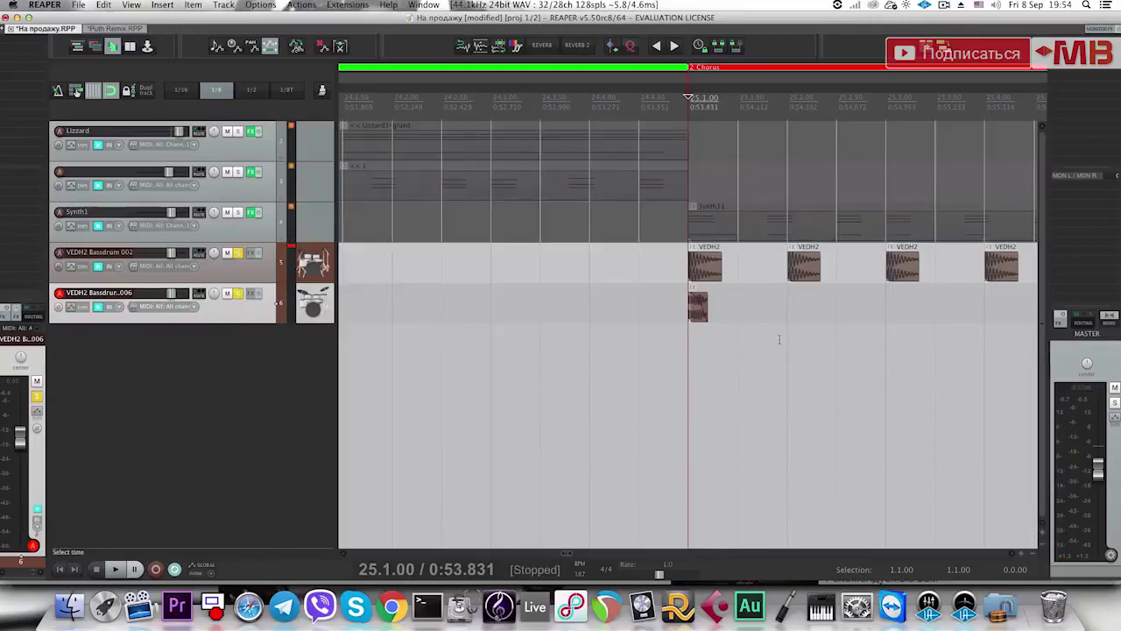
left_click_drag(787, 335, 689, 336)
key("space")
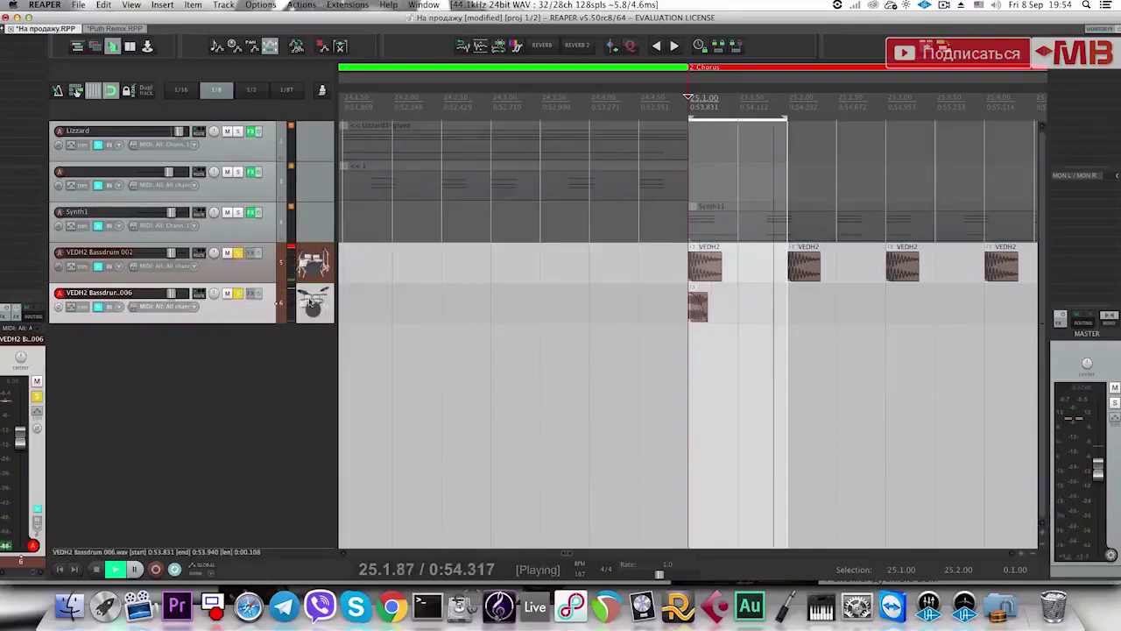
Enlarge the VEDH2 Bassdrum 006 track and try inverting its phase during looped playback.
left_click(59, 307)
left_click(59, 308)
left_click_drag(90, 322, 90, 360)
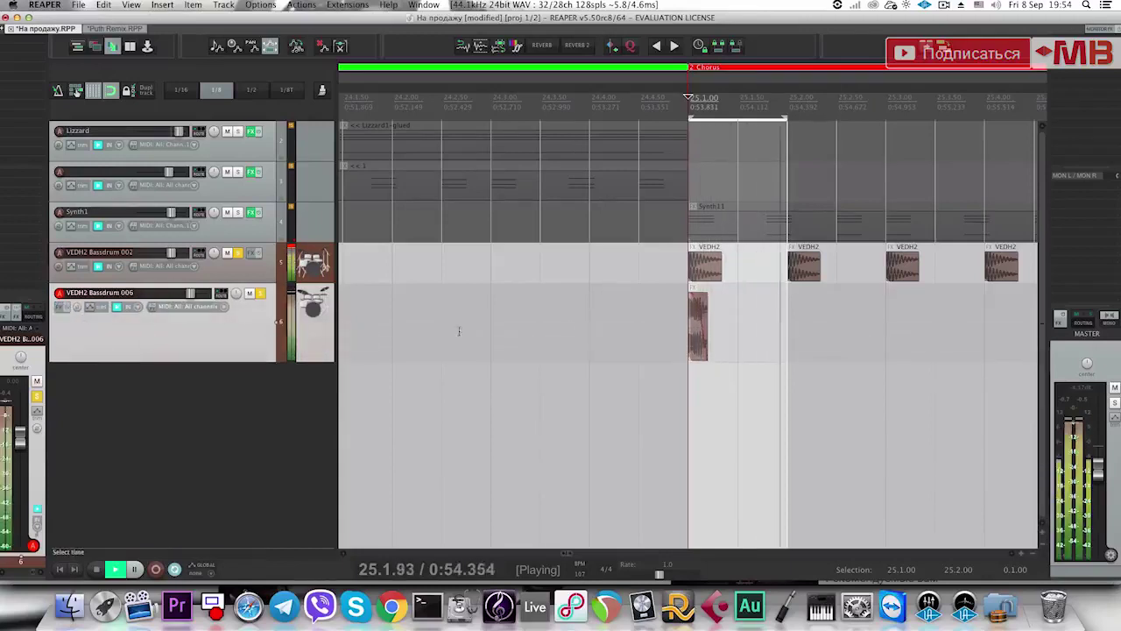
scroll(781, 316, "up", 4)
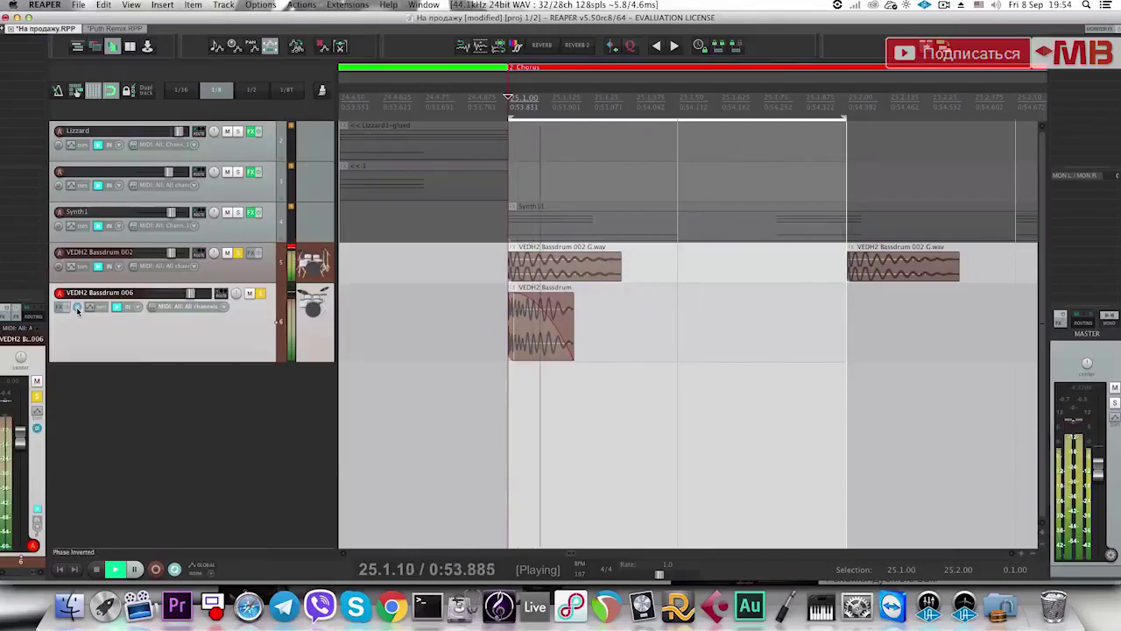
key("space")
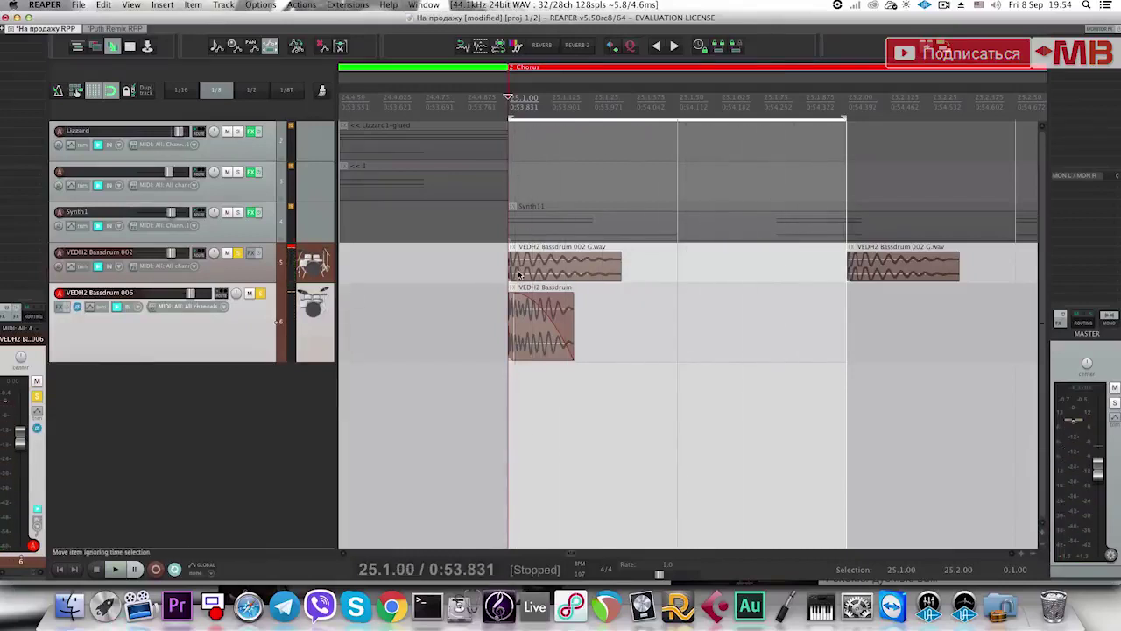
Compare the two kick waveforms up close and shorten the Bassdrum 006 clip by trimming its end.
left_click(518, 274)
scroll(636, 305, "up", 5)
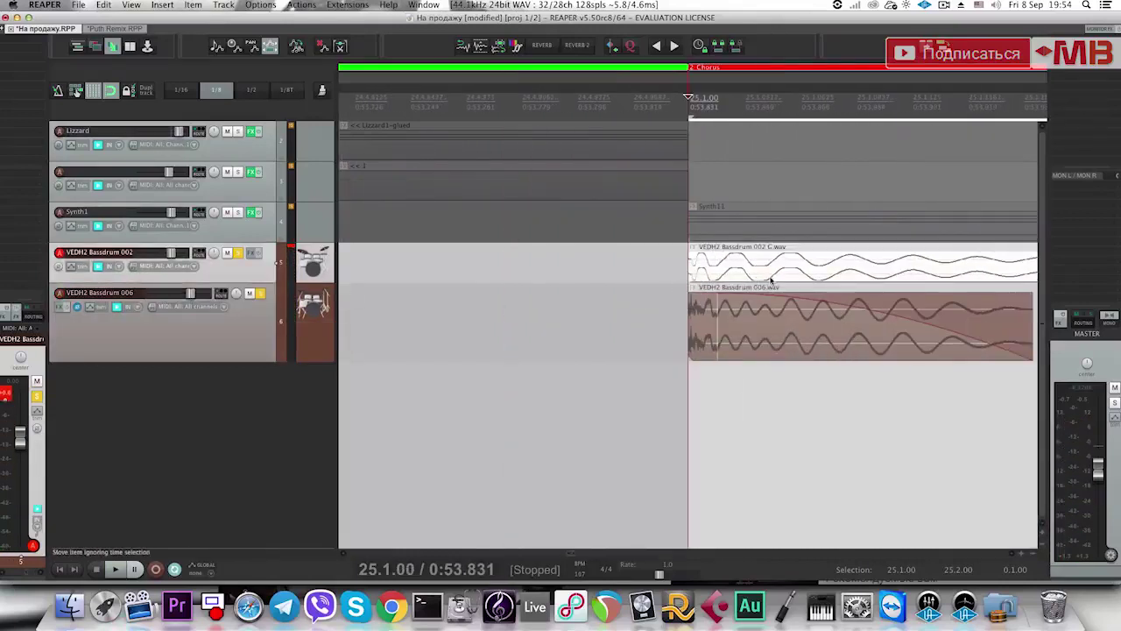
scroll(811, 311, "down", 2)
left_click(752, 306)
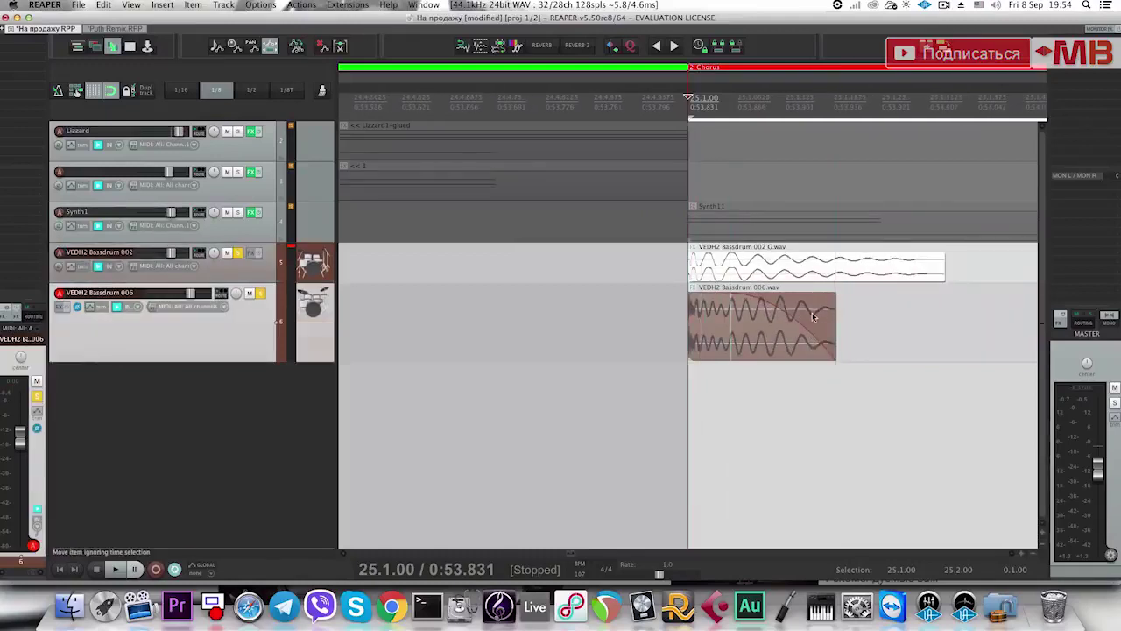
left_click_drag(836, 315, 783, 313)
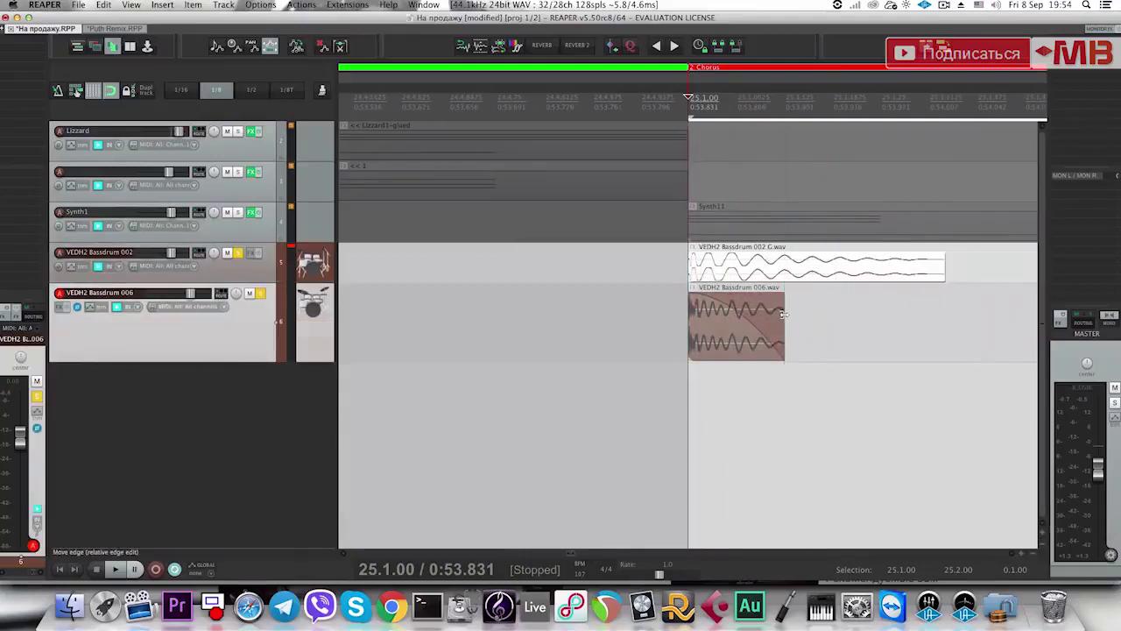
scroll(800, 306, "down", 2)
key("space")
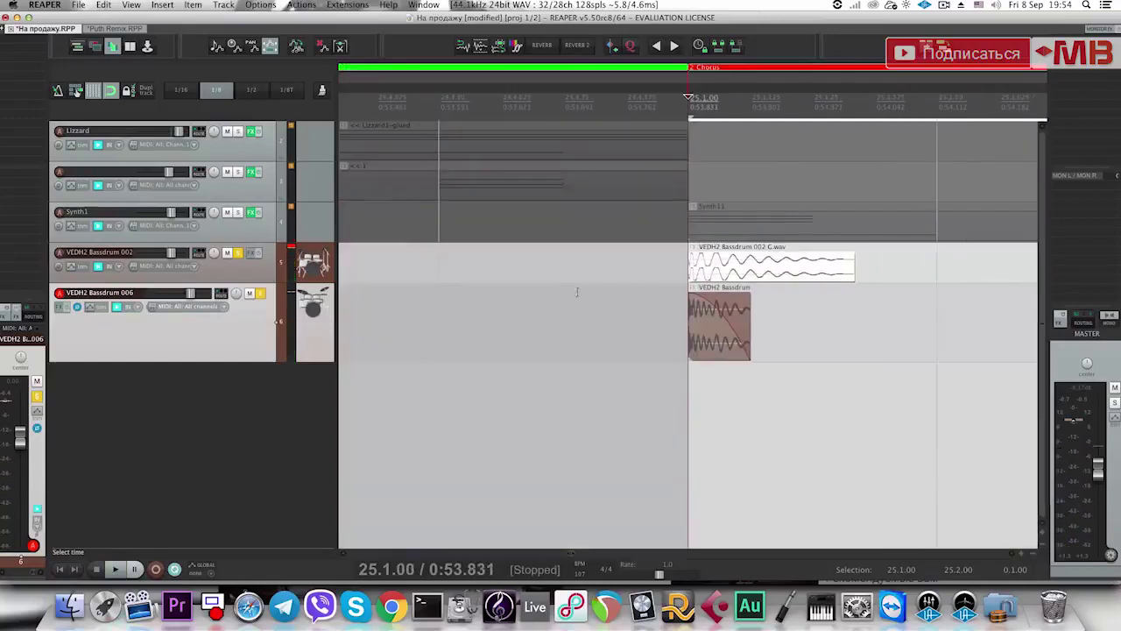
Add a very short fade-in to the first VEDH2 Bassdrum 002 G.wav clip and play the loop.
left_click(696, 274)
scroll(699, 276, "up", 3)
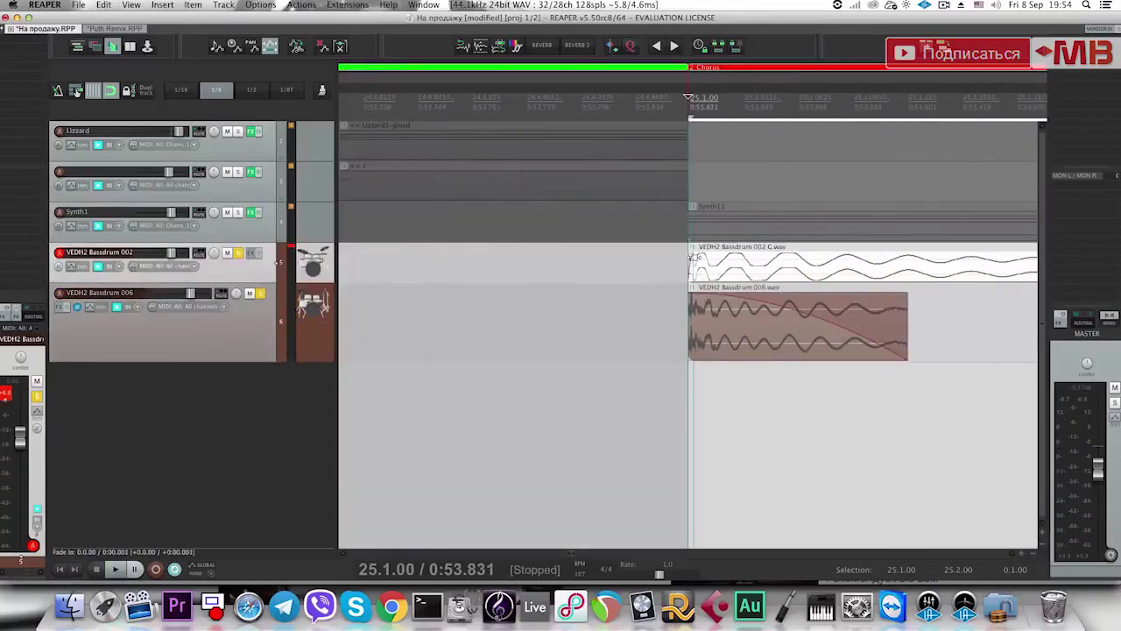
left_click_drag(693, 259, 696, 259)
scroll(695, 260, "down", 3)
key("space")
scroll(694, 283, "down", 1)
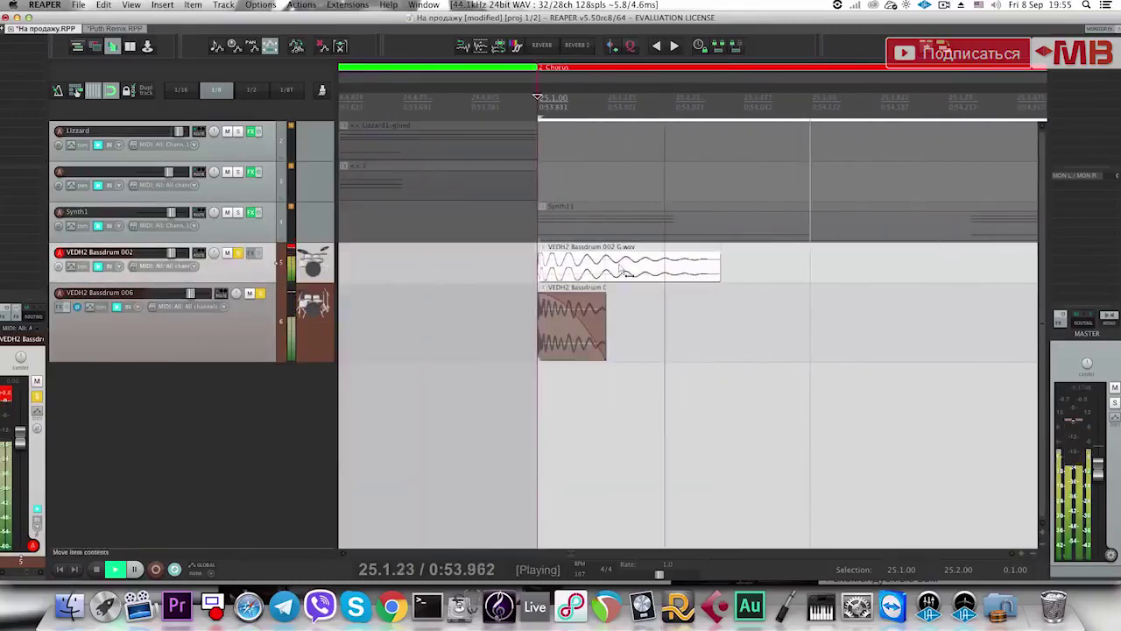
Slip the contents of the first Bassdrum 002 clip against Bassdrum 006 without phase inversion, and shorten the 006 clip further.
left_click_drag(620, 268, 626, 266)
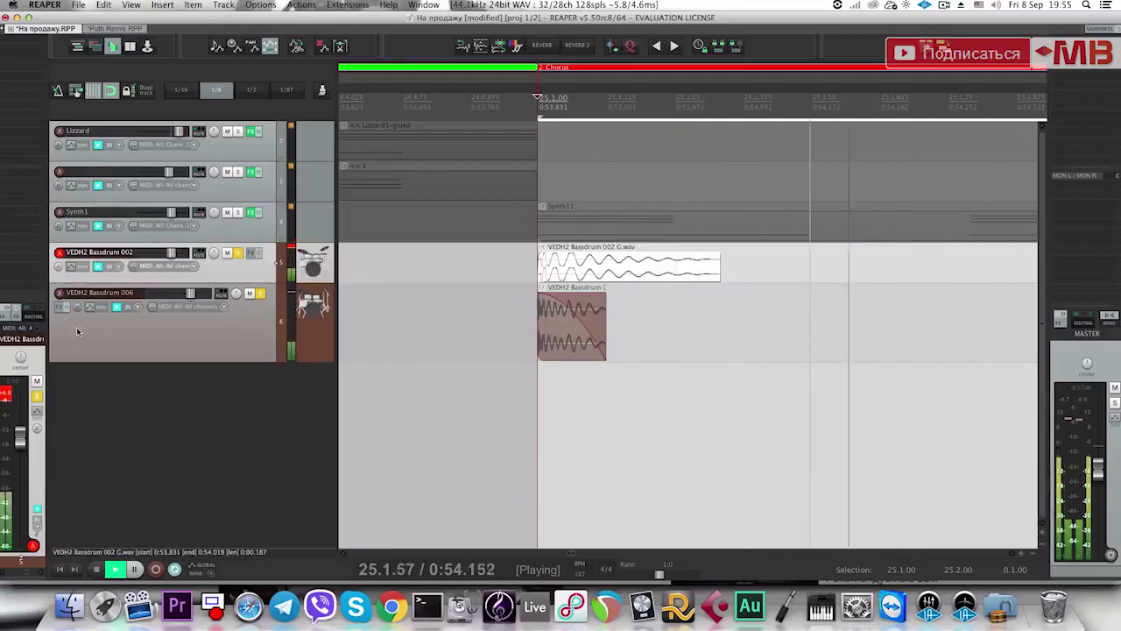
scroll(588, 289, "up", 2)
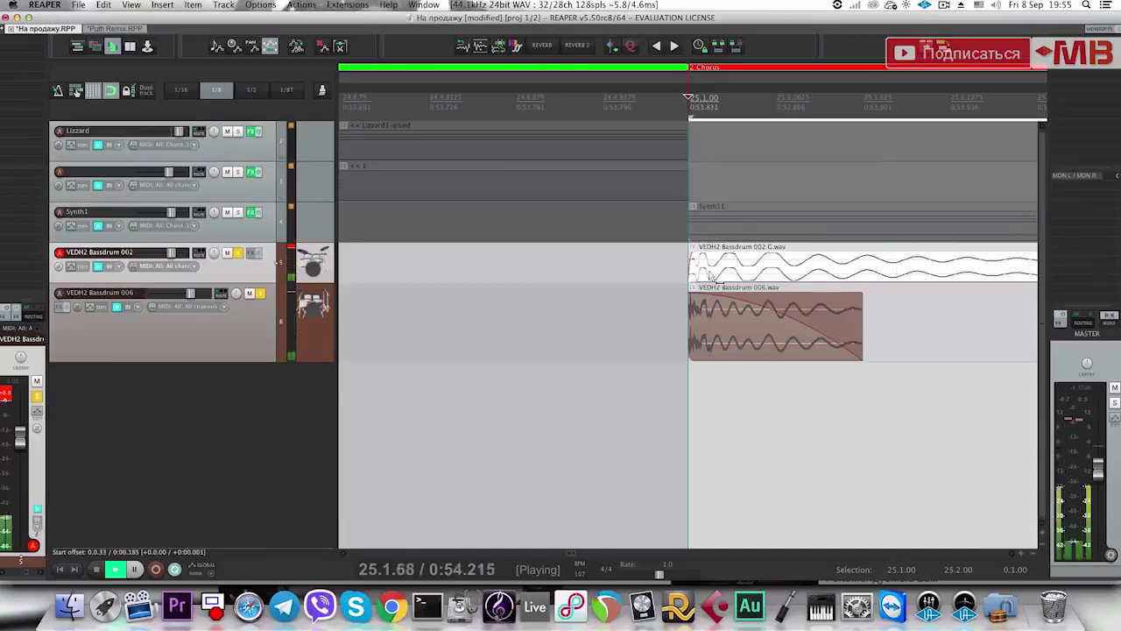
left_click_drag(709, 277, 740, 273)
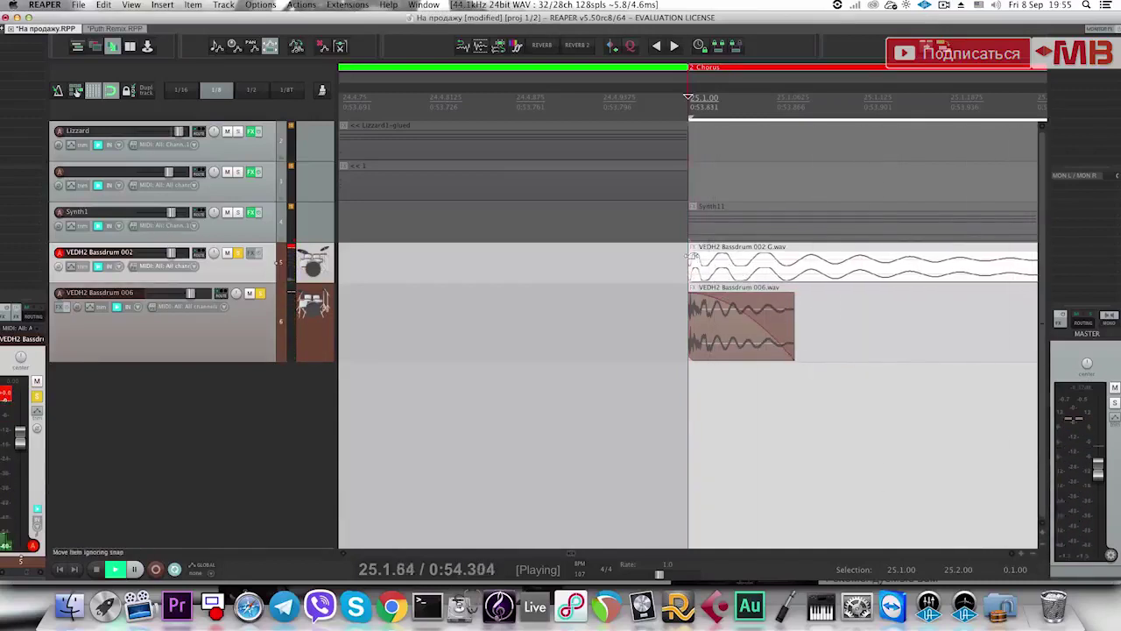
Add a short fade-out to the end of the first Bassdrum 002 clip and select the Bassdrum 006 track.
scroll(727, 274, "down", 2)
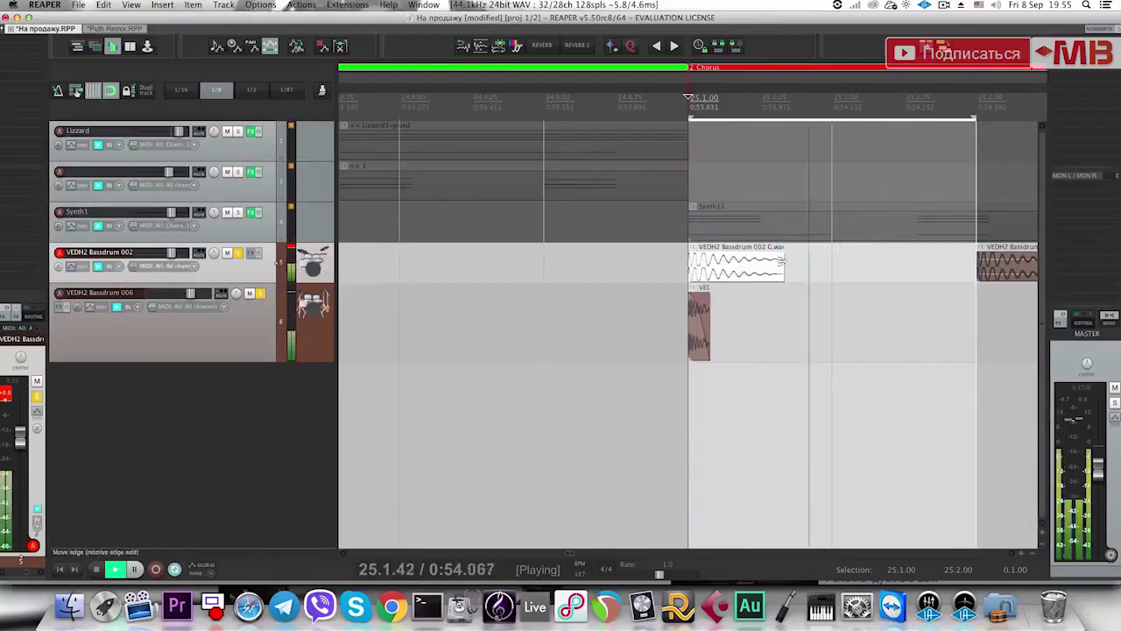
left_click_drag(784, 248, 774, 257)
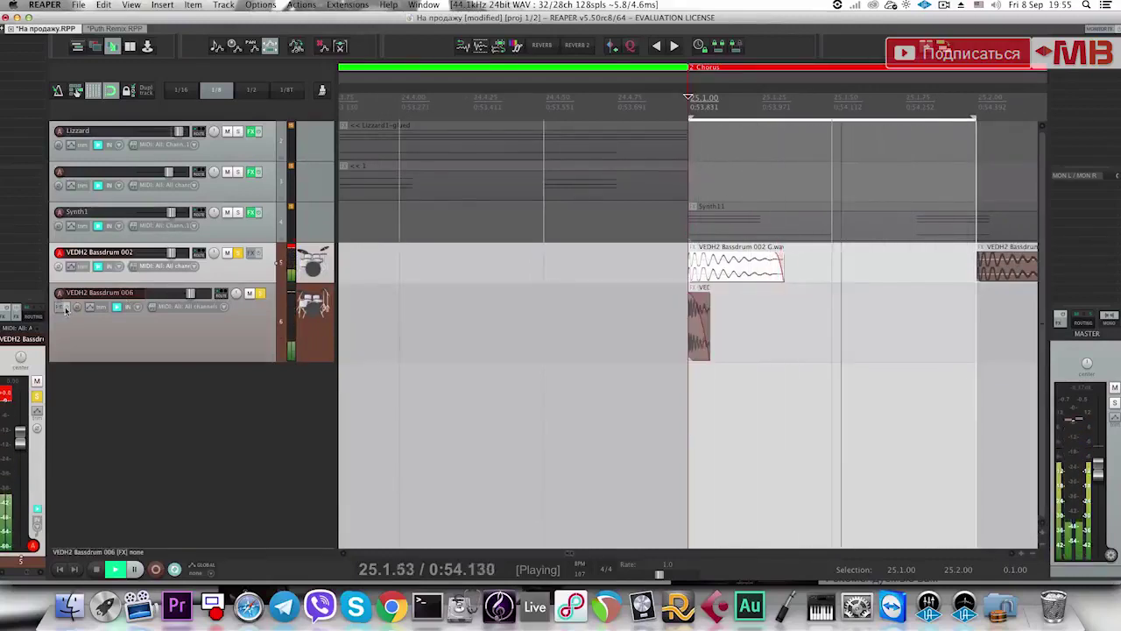
left_click(85, 325)
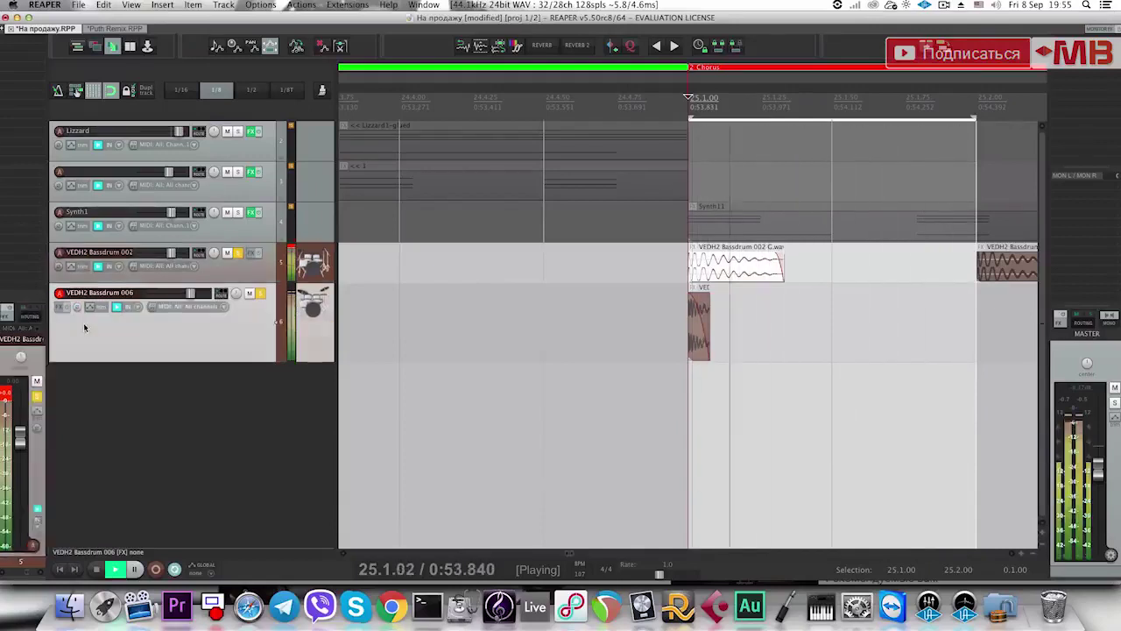
Stop playback and delete every Bassdrum 002 copy after the edited first hit at bar 25.
scroll(523, 320, "down", 8)
key("space")
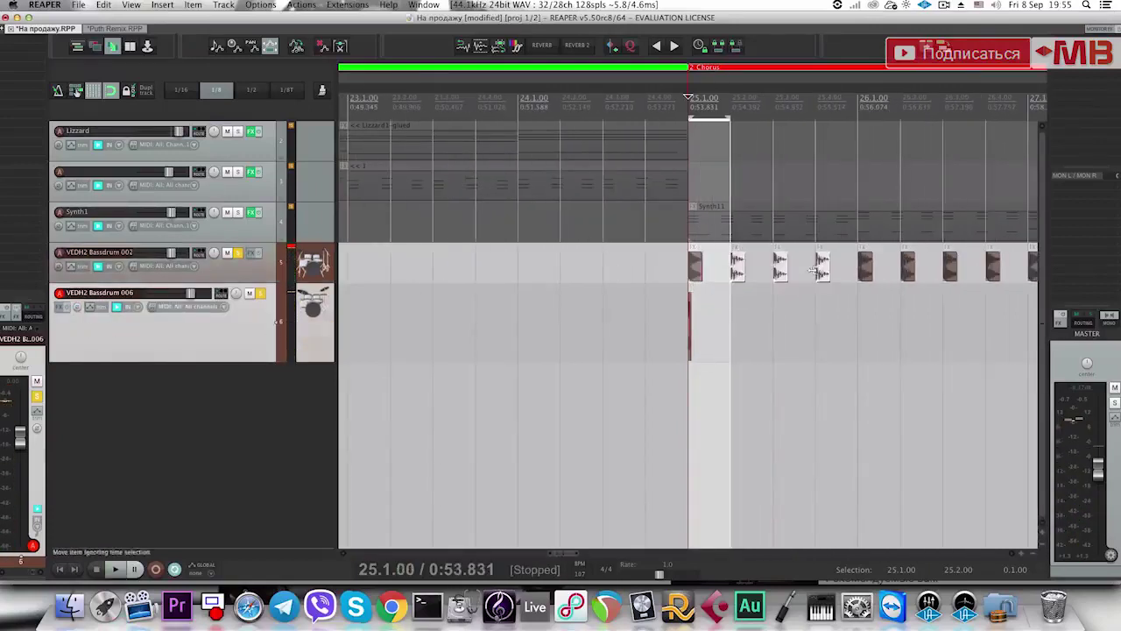
key("Delete")
scroll(722, 301, "down", 4)
left_click_drag(718, 304, 950, 263)
key("Delete")
scroll(875, 280, "down", 4)
left_click_drag(770, 295, 980, 278)
key("Delete")
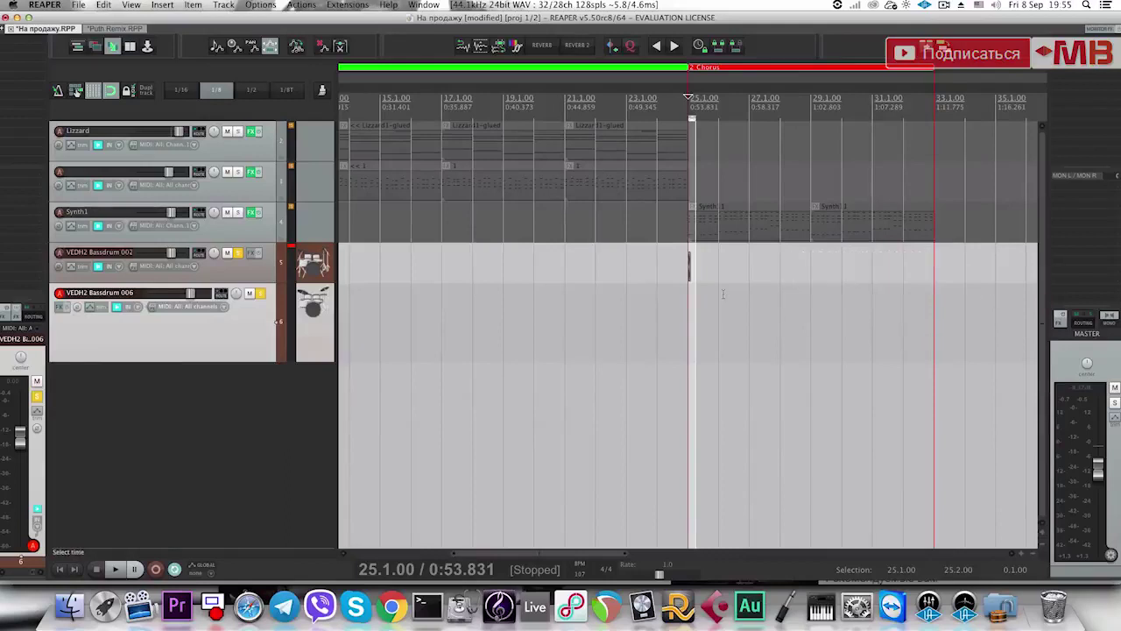
Duplicate the layered pair of bass drum hits onto the remaining beats of bar 25.
scroll(724, 293, "up", 5)
key("super+d")
key("super+d")
key("super+d")
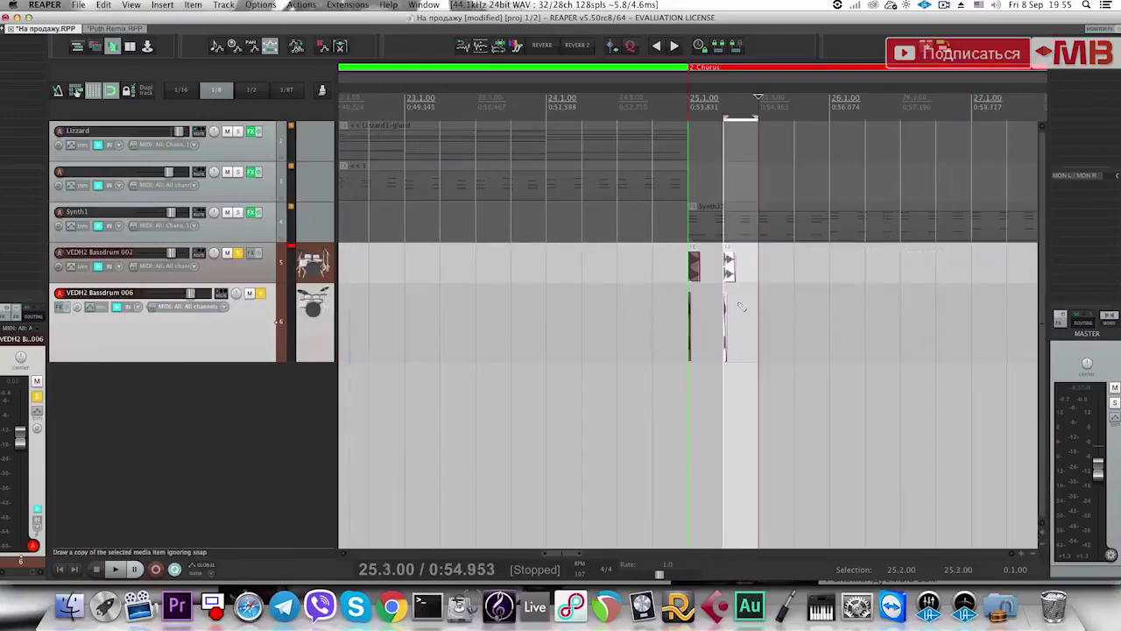
Select the bar of layered bass drum hits and duplicate it repeatedly until the chorus is filled to bar 33.
left_click_drag(656, 266, 945, 366)
key("super+d")
key("super+d")
key("super+d")
scroll(832, 365, "down", 3)
key("super+d")
key("super+d")
key("super+d")
key("super+d")
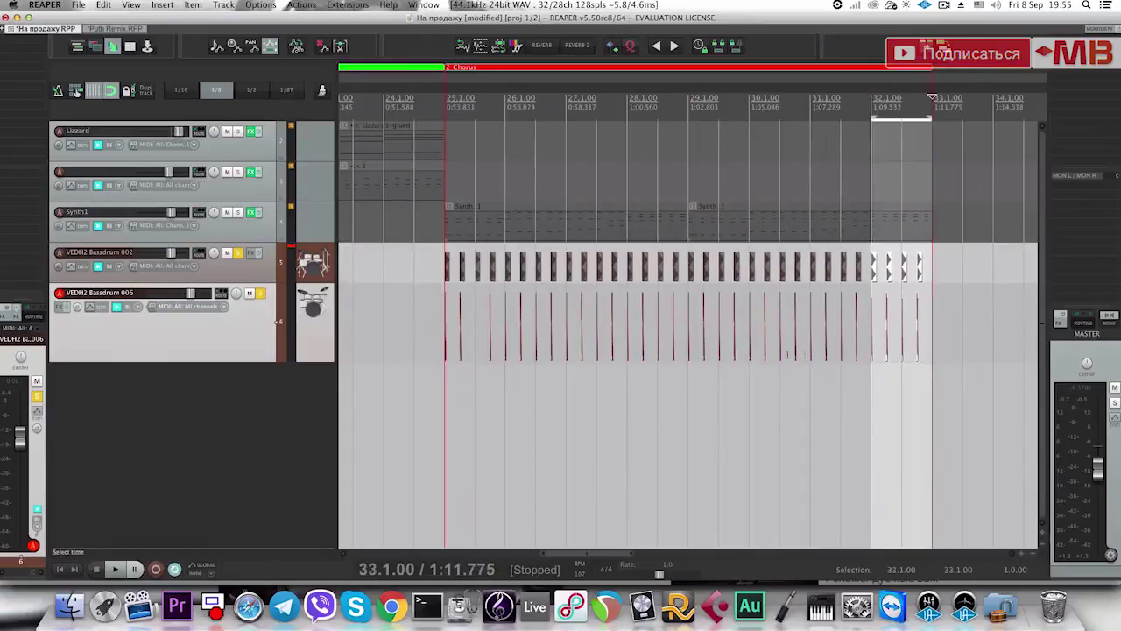
Play the chorus from bar 25, unsolo both bass drum tracks and lower the Bassdrum 006 track's volume slightly.
left_click(450, 383)
key("space")
scroll(243, 343, "down", 2)
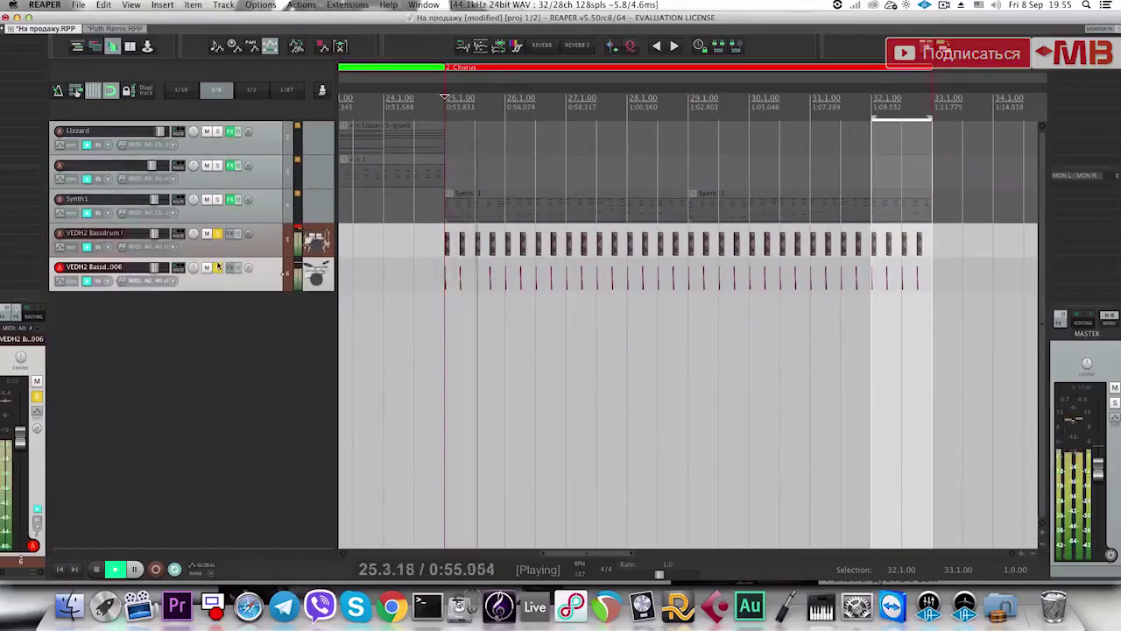
left_click_drag(154, 266, 147, 269)
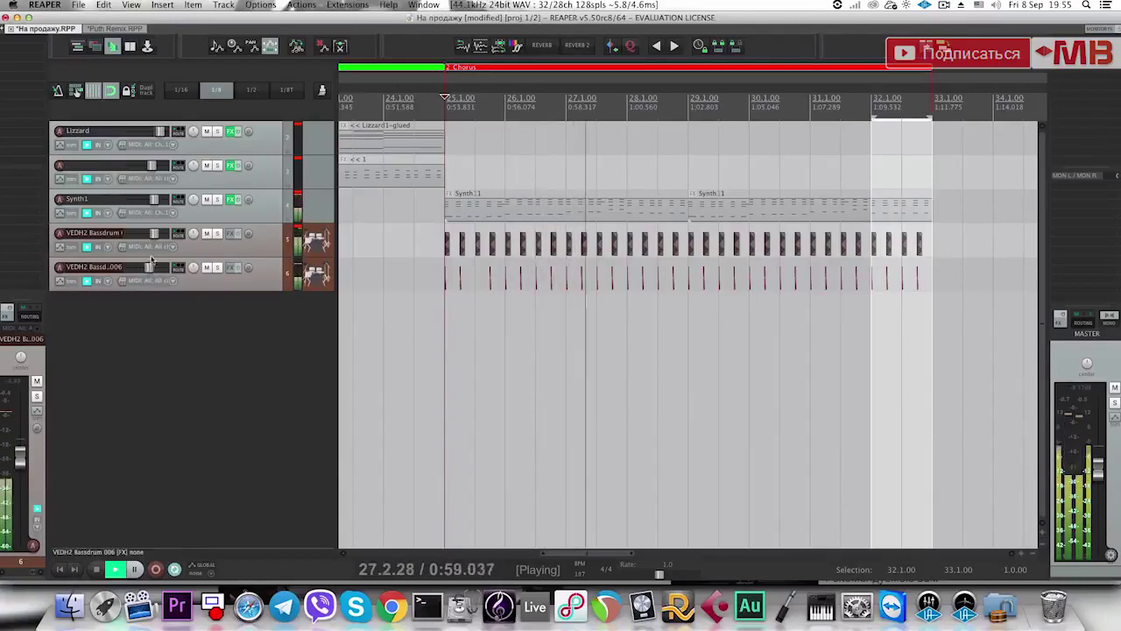
Add VolumeShaper4 with the My Sidechaine preset to Synth1, raise its mid/high crossover slightly and give the high band a flat curve.
left_click(265, 215)
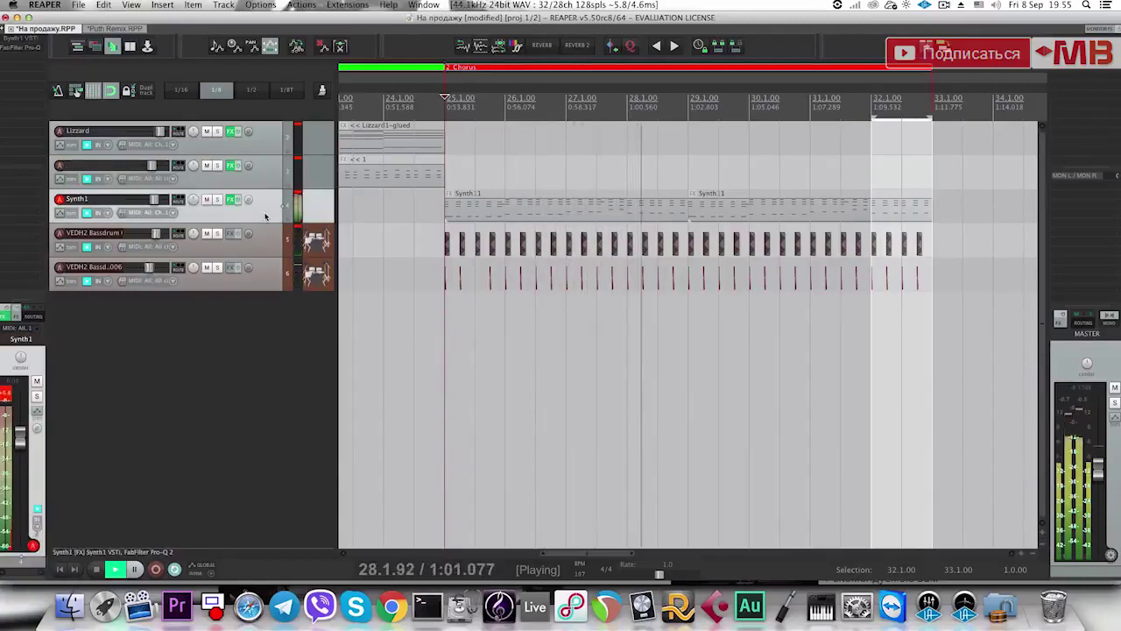
left_click(28, 58)
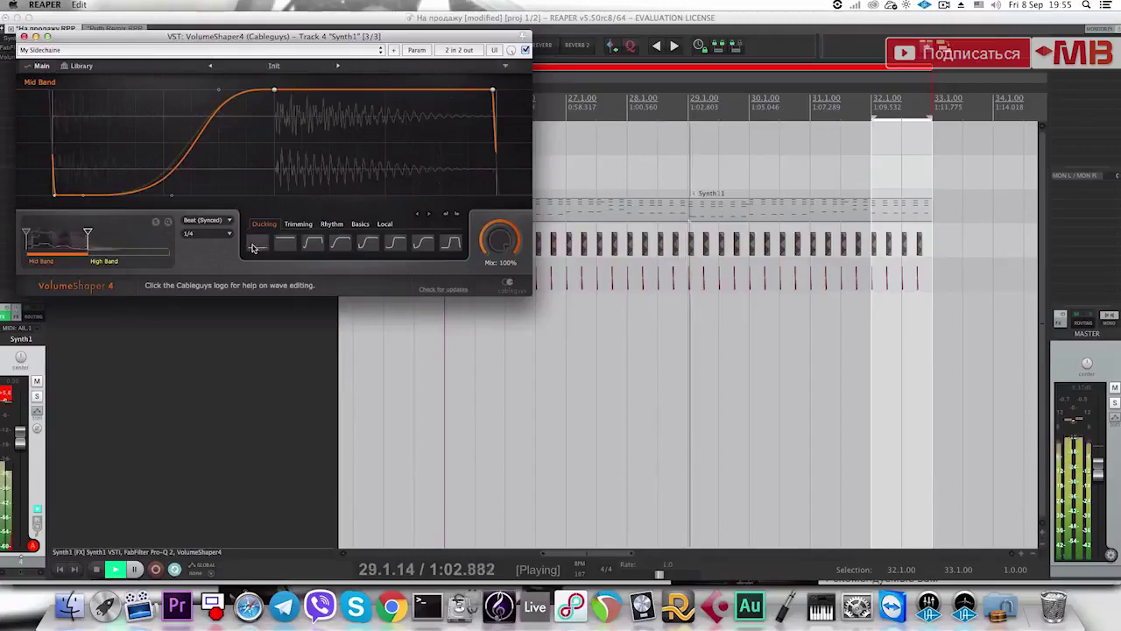
left_click(120, 237)
mouse_move(88, 233)
left_mouse_down()
mouse_move(75, 233)
mouse_move(95, 235)
left_mouse_up()
left_click(287, 244)
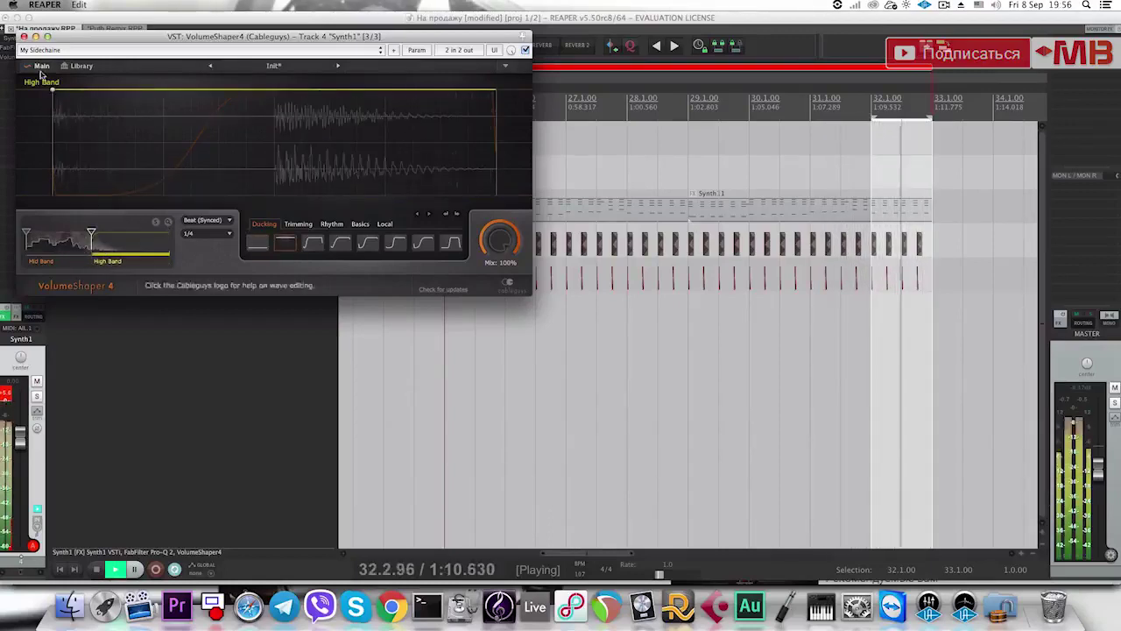
left_click(24, 36)
Set the time selection to the chorus, 25.1.00 to 33.1.00, and add a new track below the bass drums.
scroll(546, 325, "down", 5)
left_click_drag(508, 325, 713, 325)
left_click(226, 329)
double_click(272, 315)
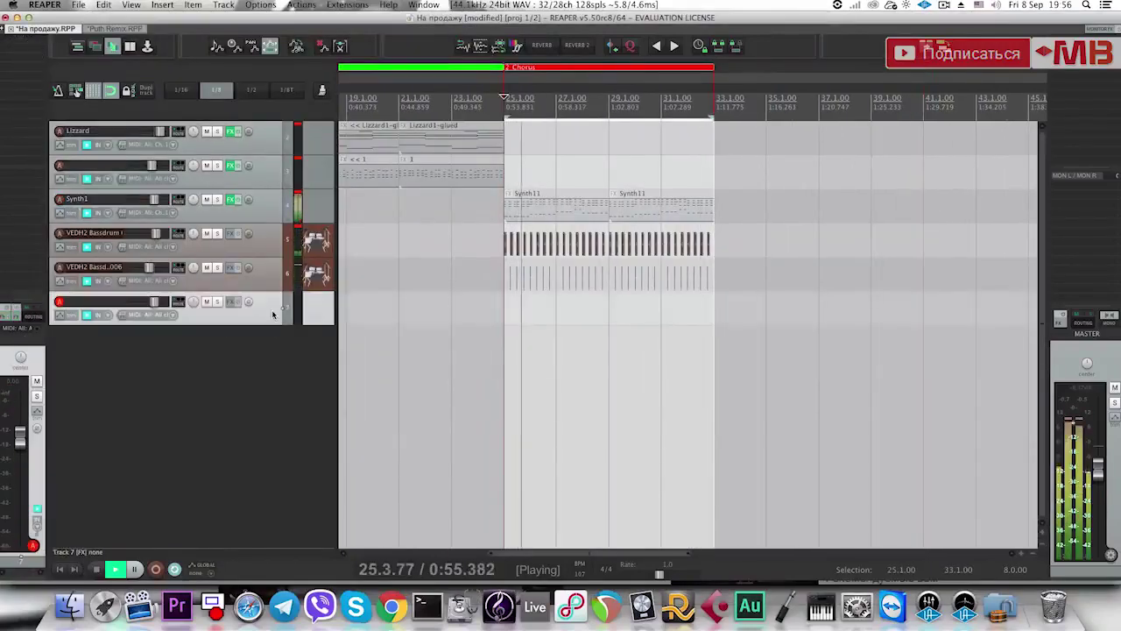
Show the Media Explorer and go up from the Vengeance Deep House folder to the main Samples folder.
key("super+alt+x")
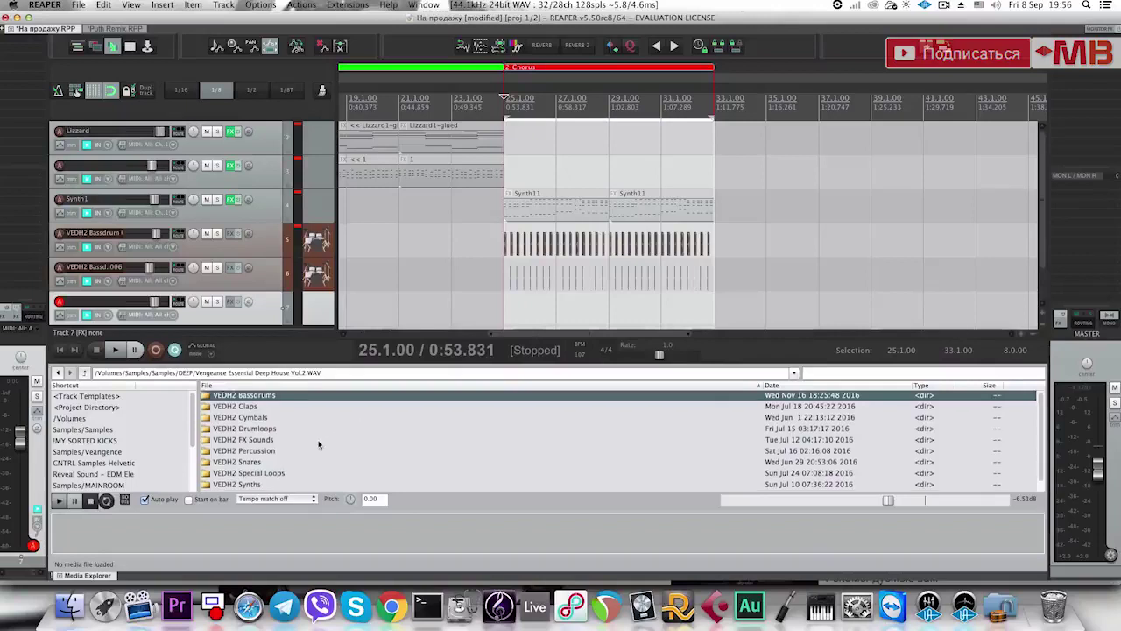
left_click(315, 453)
key("BackSpace")
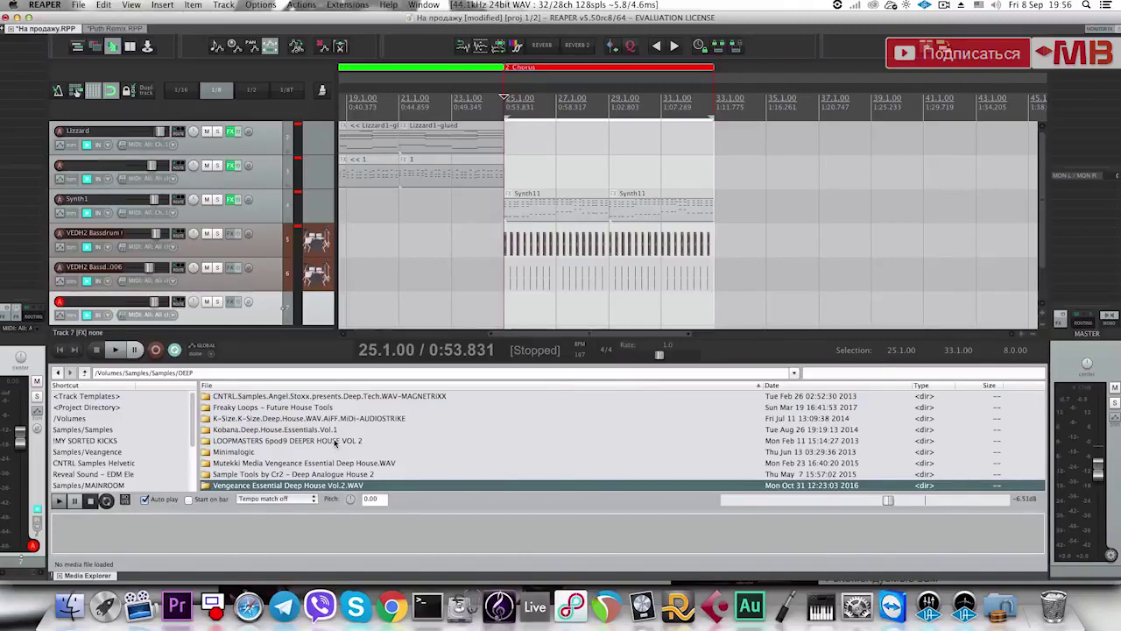
key("Up")
key("Up")
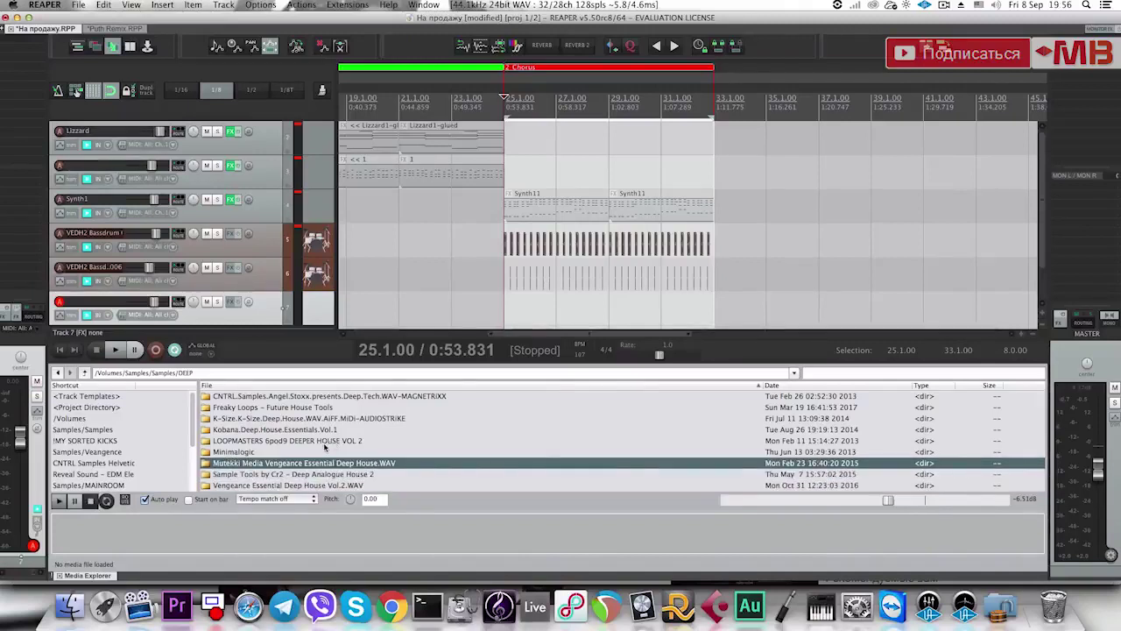
key("Up")
key("BackSpace")
Look through the sample genre folders and open the Percussions folder.
left_click(280, 430)
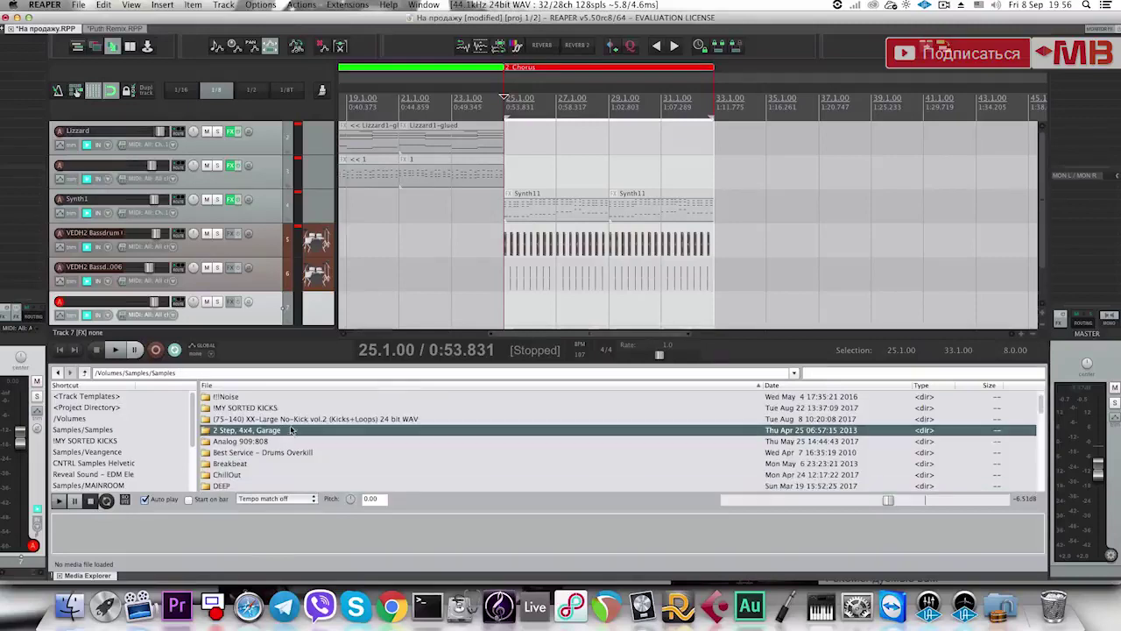
scroll(289, 447, "down", 5)
left_click(257, 447)
scroll(269, 450, "down", 4)
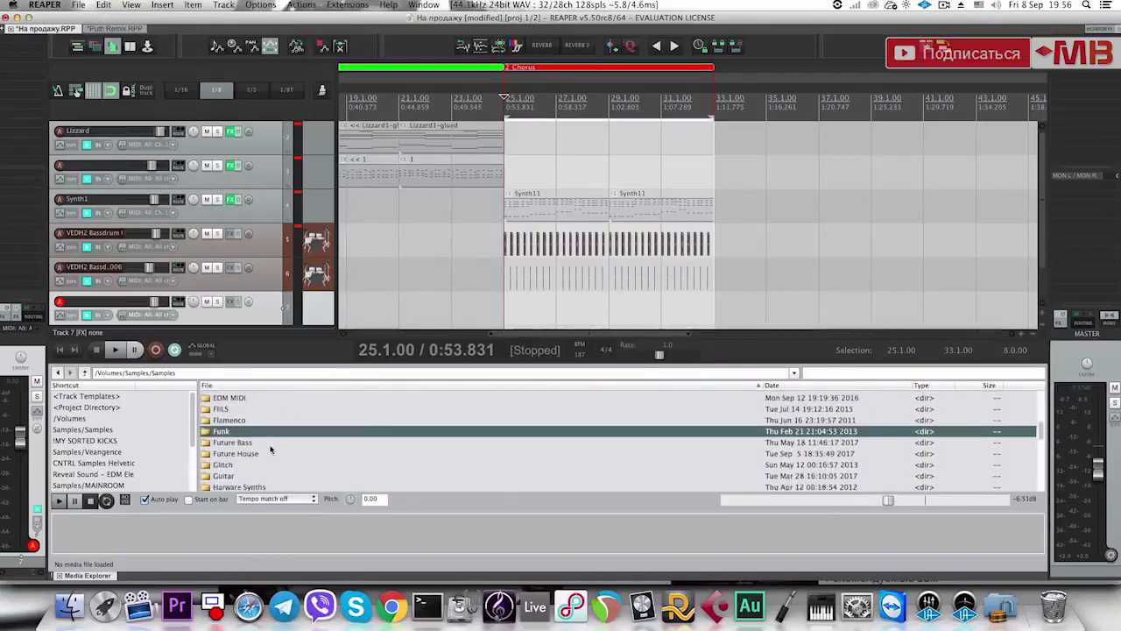
left_click(285, 453)
scroll(277, 457, "down", 2)
scroll(273, 457, "down", 2)
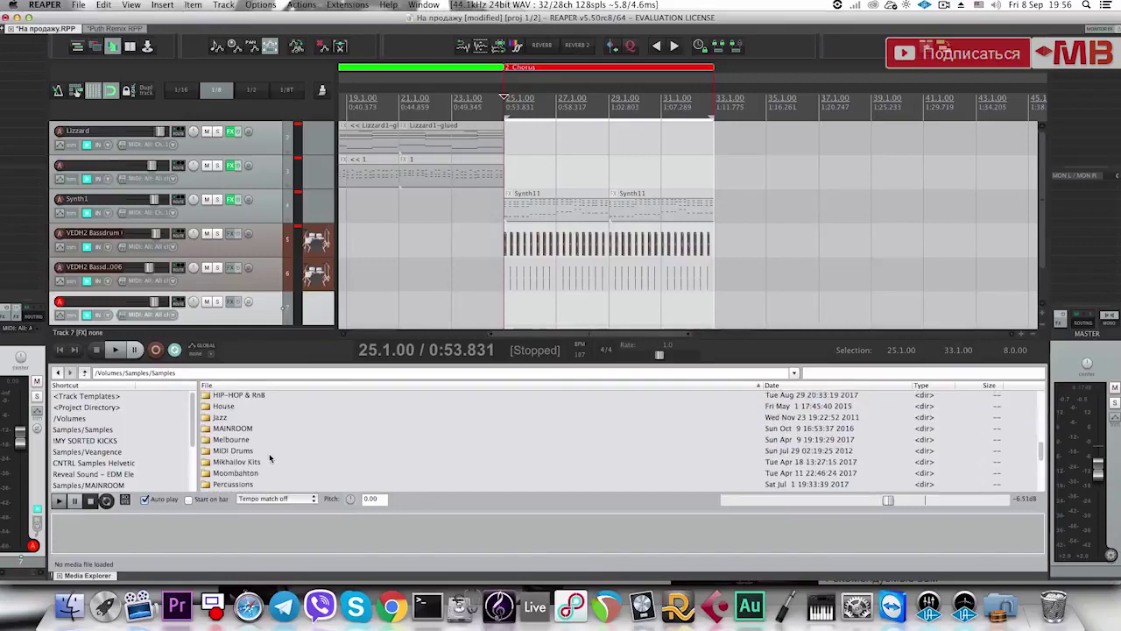
scroll(262, 451, "up", 2)
scroll(249, 433, "down", 1)
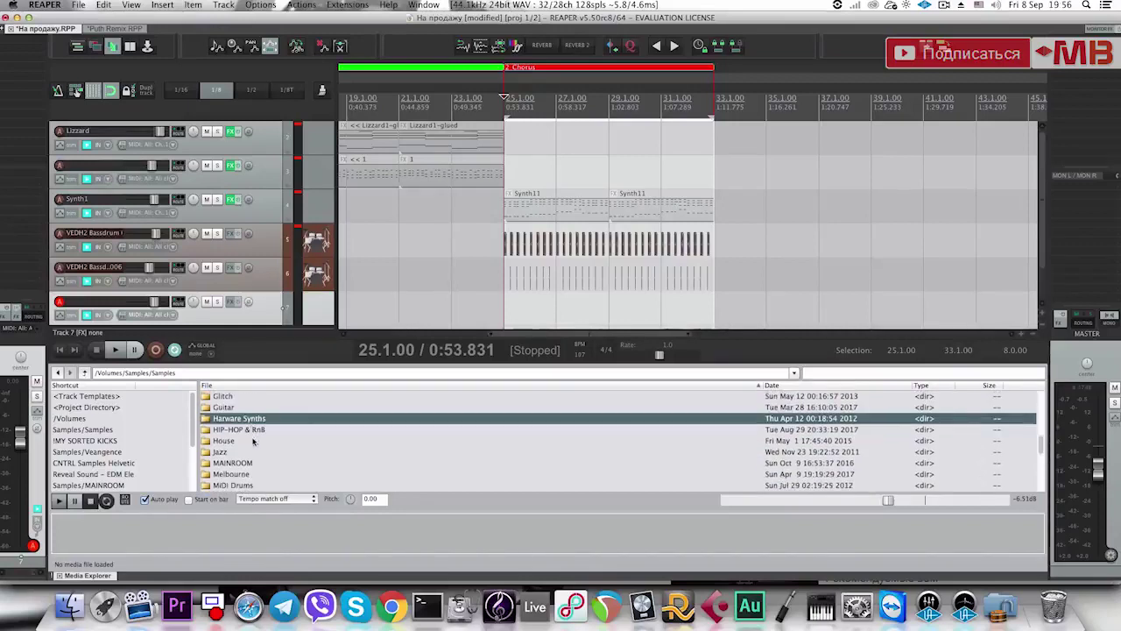
double_click(252, 449)
Open the Flute Fx folder within Bollywood Elements, Bollywood Elements Wav, Flute.
left_click(262, 397)
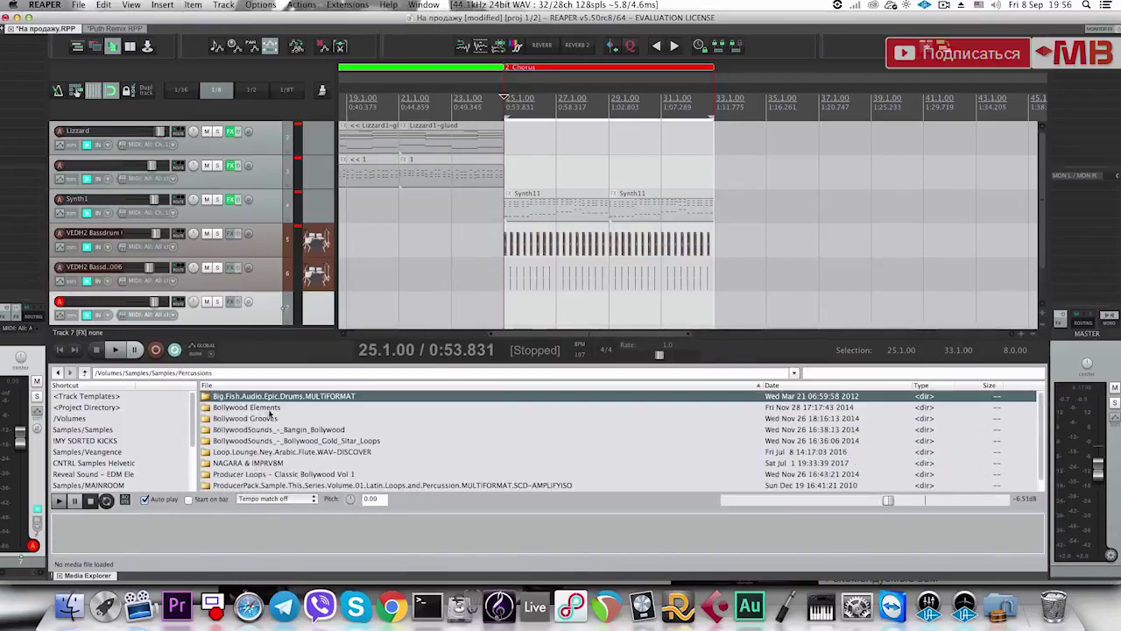
double_click(295, 406)
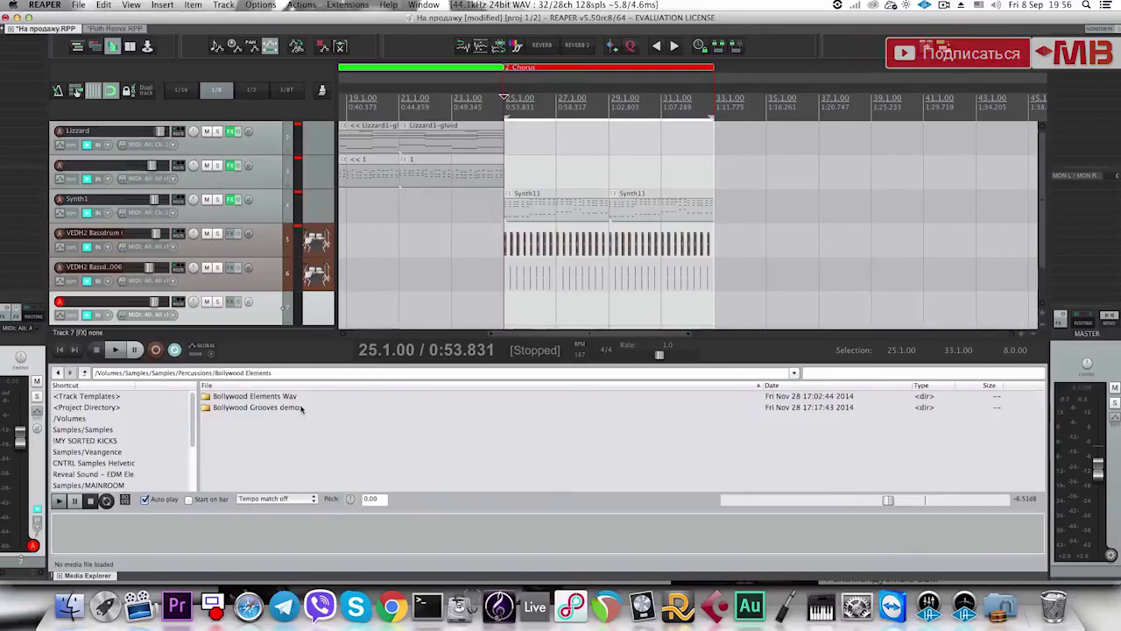
double_click(295, 405)
left_click(268, 406)
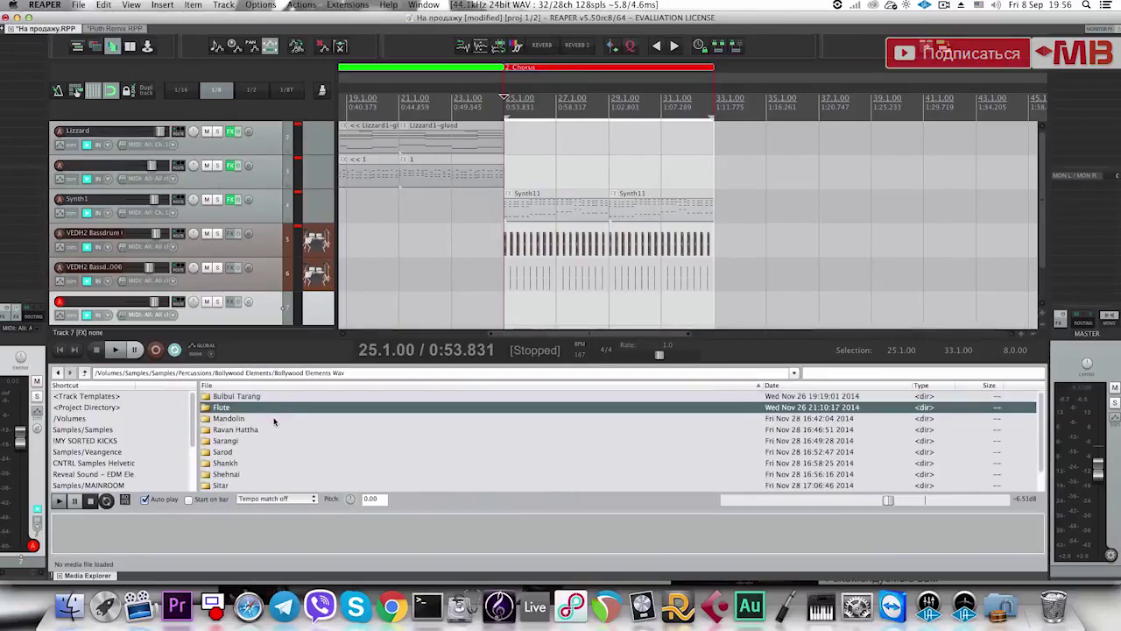
double_click(267, 406)
double_click(263, 396)
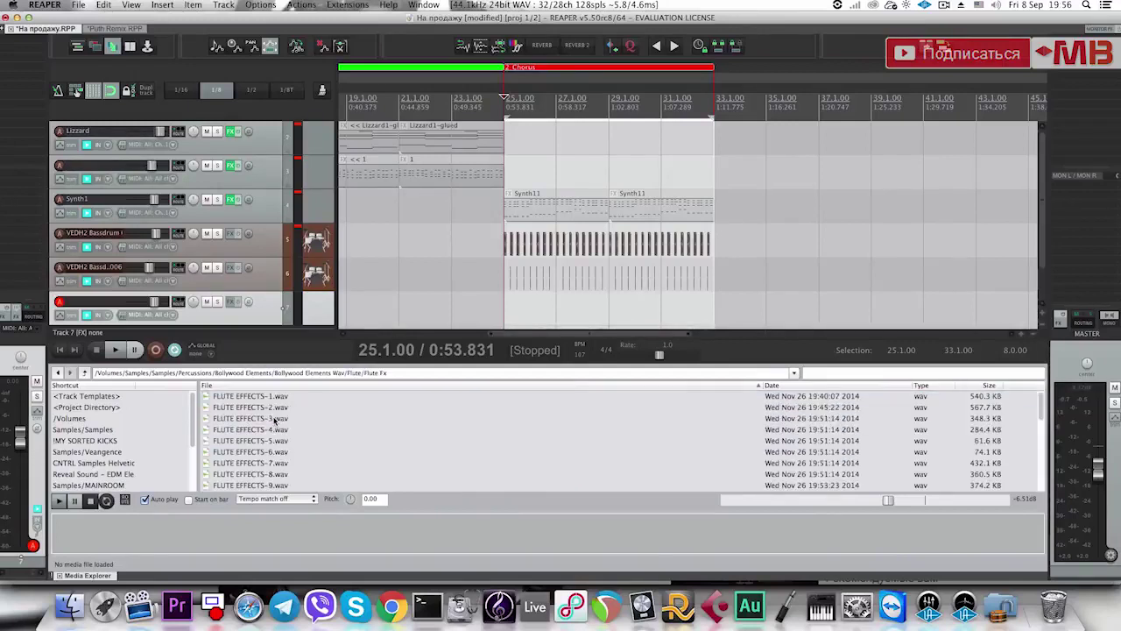
Insert FLUTE EFFECTS-26.wav on the new track at 25.1.00 and hide the Media Explorer.
scroll(289, 438, "down", 6)
left_click(302, 459)
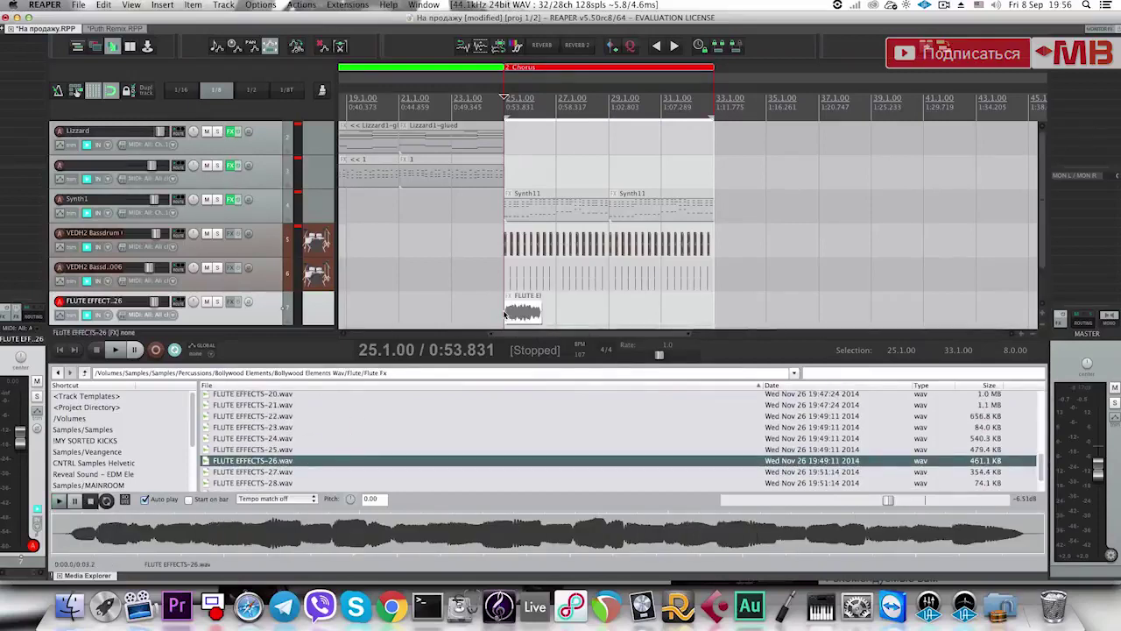
left_click_drag(504, 313, 505, 314)
key("alt+super+x")
Trim the flute item to the half beat from 25.1.50 to 25.2.00, raise its pitch 2 semitones and fade out its end.
scroll(675, 352, "up", 6)
scroll(735, 348, "up", 3)
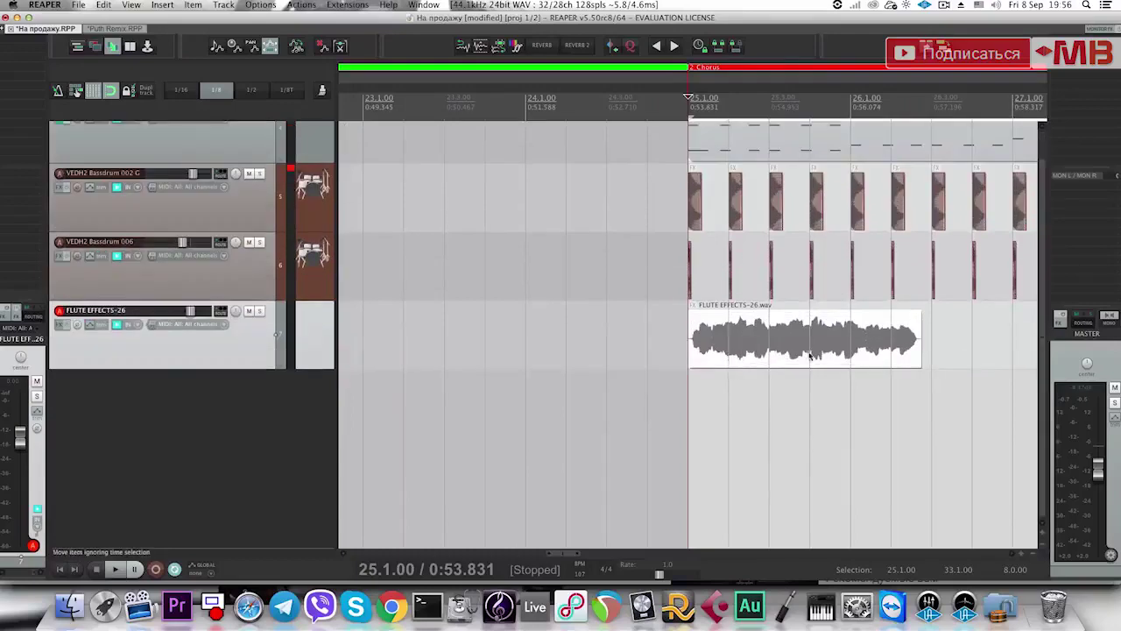
left_click_drag(919, 349, 725, 452)
key("space")
key("space")
key("space")
key("space")
scroll(710, 465, "up", 5)
key("space")
key("space")
key("space")
key("space")
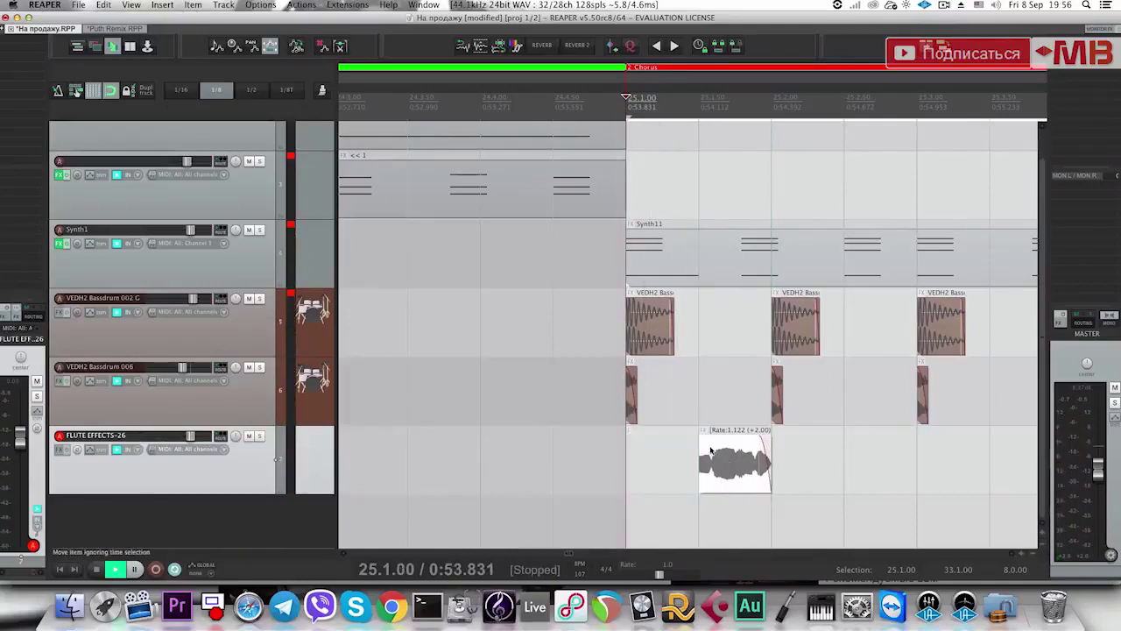
Add a curved fade-in to the short flute item and play the chorus start with it.
key("space")
key("space")
key("space")
key("space")
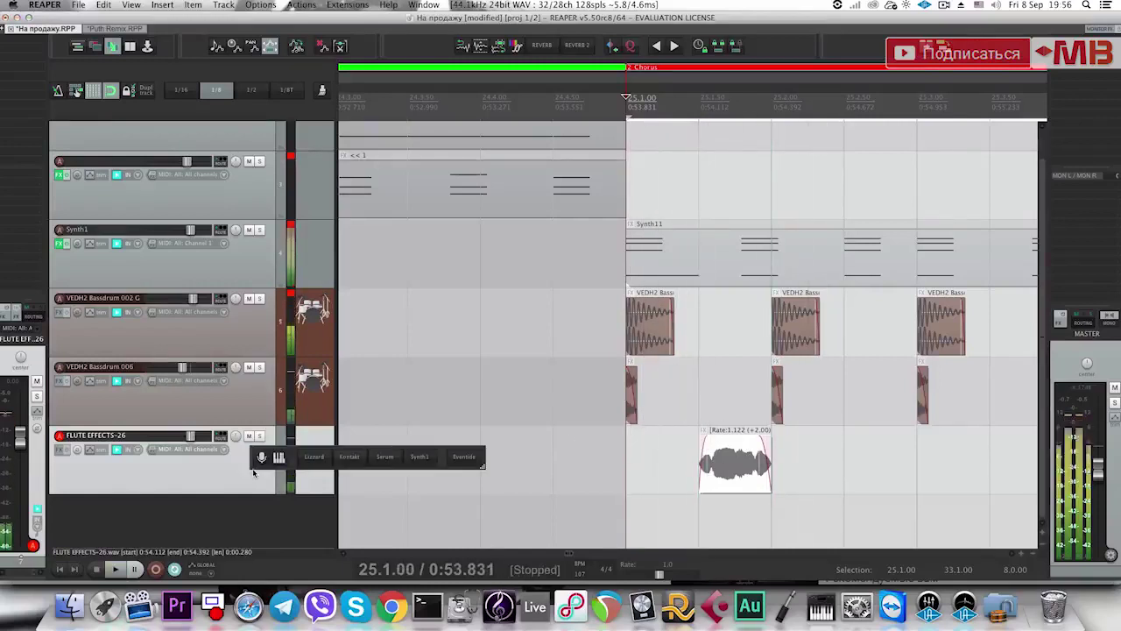
Add Eventide Blackhole to the FLUTE EFFECTS-26 track and lower the track's volume to about -5.2 dB.
key("space")
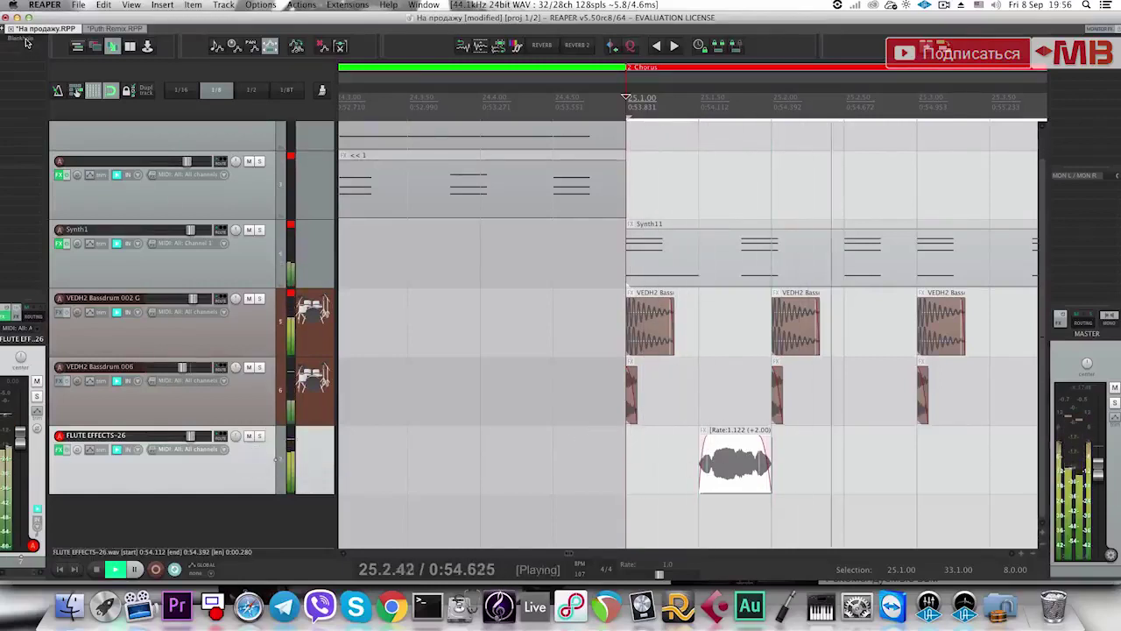
left_click(24, 38)
key("space")
key("space")
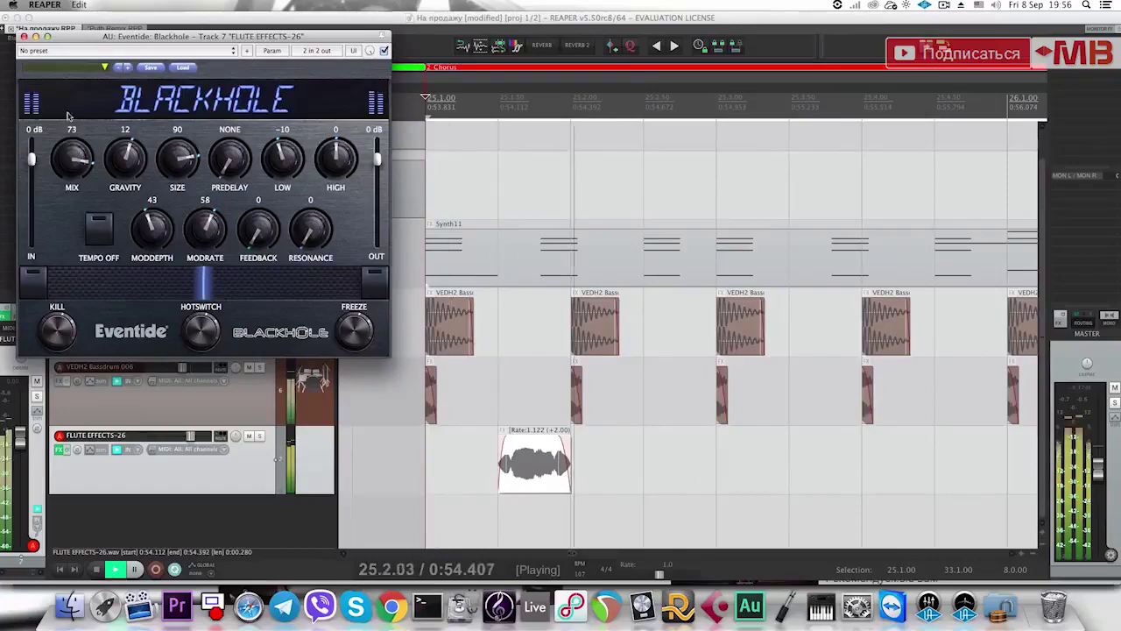
left_click(177, 447)
key("space")
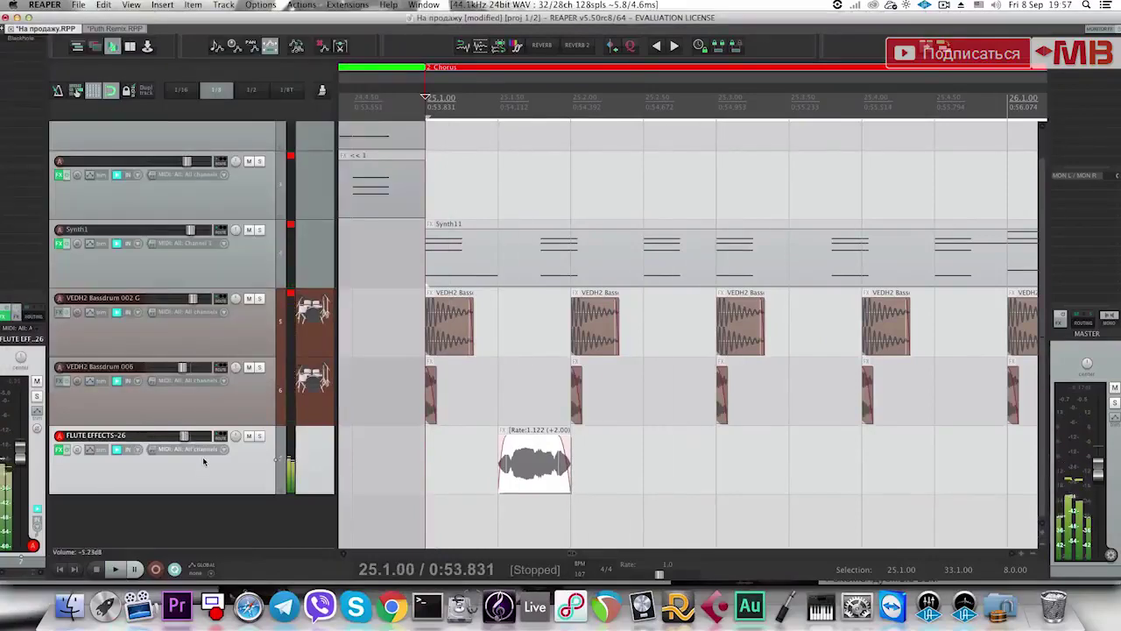
Add FabFilter Pro-Q 2 to the flute track and create a steeper high cut at about 3180 Hz.
left_click(19, 47)
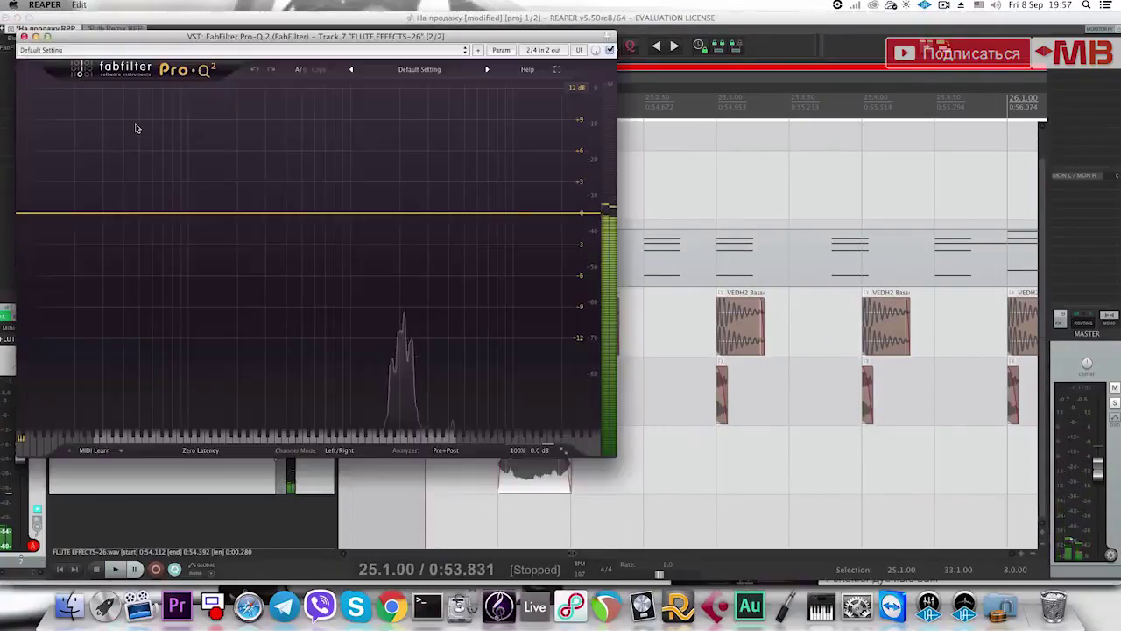
left_click_drag(557, 212, 432, 212)
right_click(432, 212)
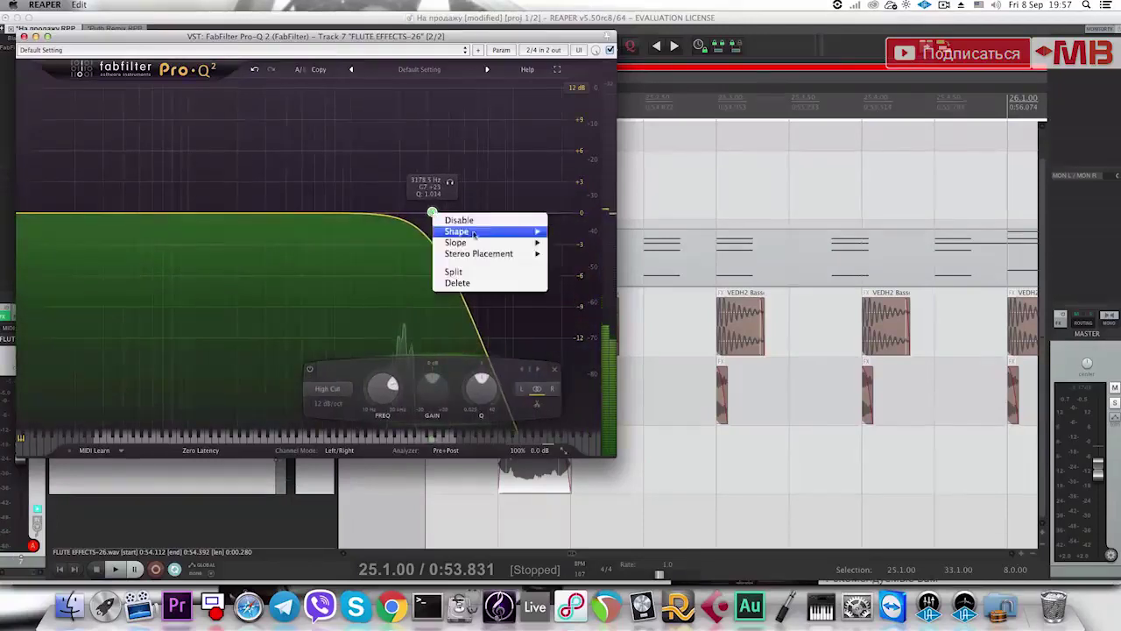
mouse_move(476, 243)
left_click(580, 285)
Add a low cut at about 16 Hz to the flute's EQ and give it a steeper slope.
left_click(60, 213)
right_click(60, 214)
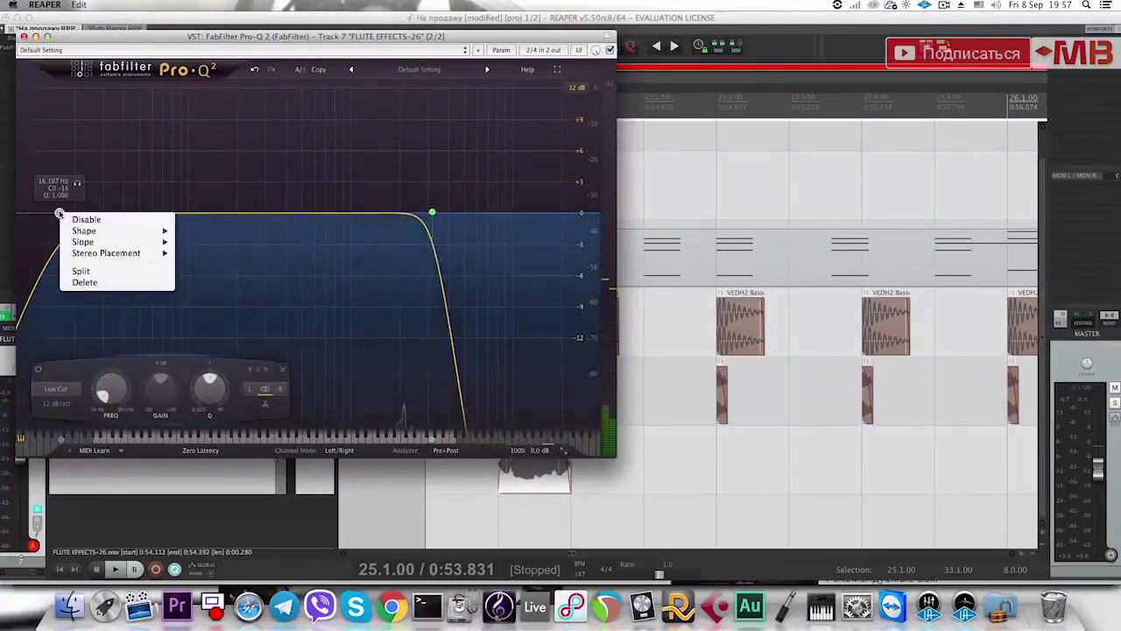
mouse_move(103, 243)
left_click(217, 300)
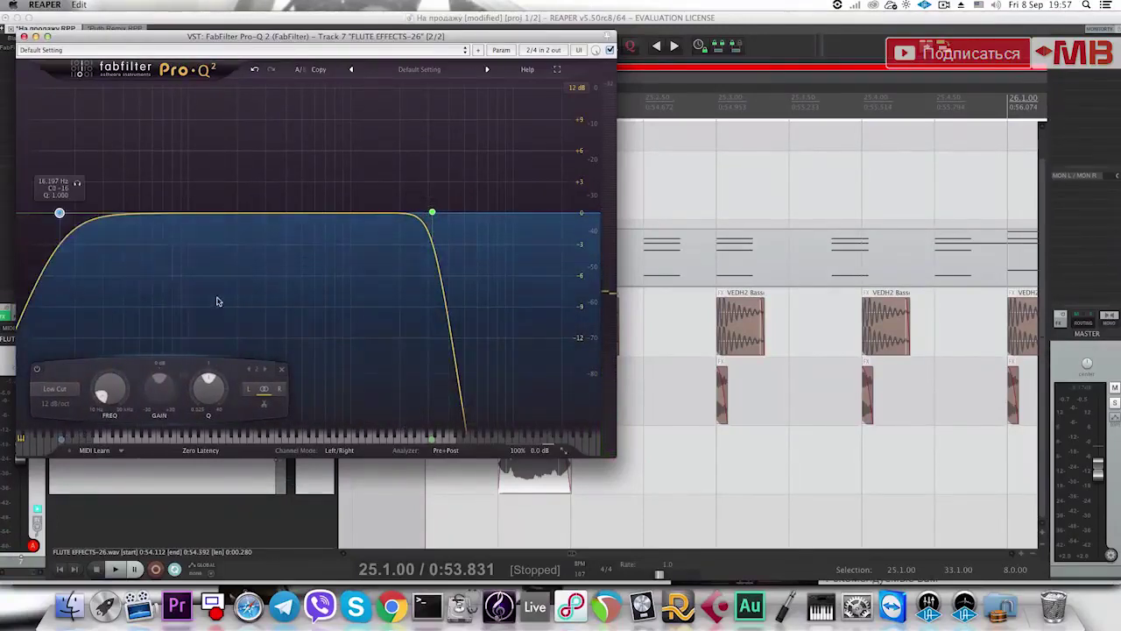
right_click(60, 213)
left_click(215, 296)
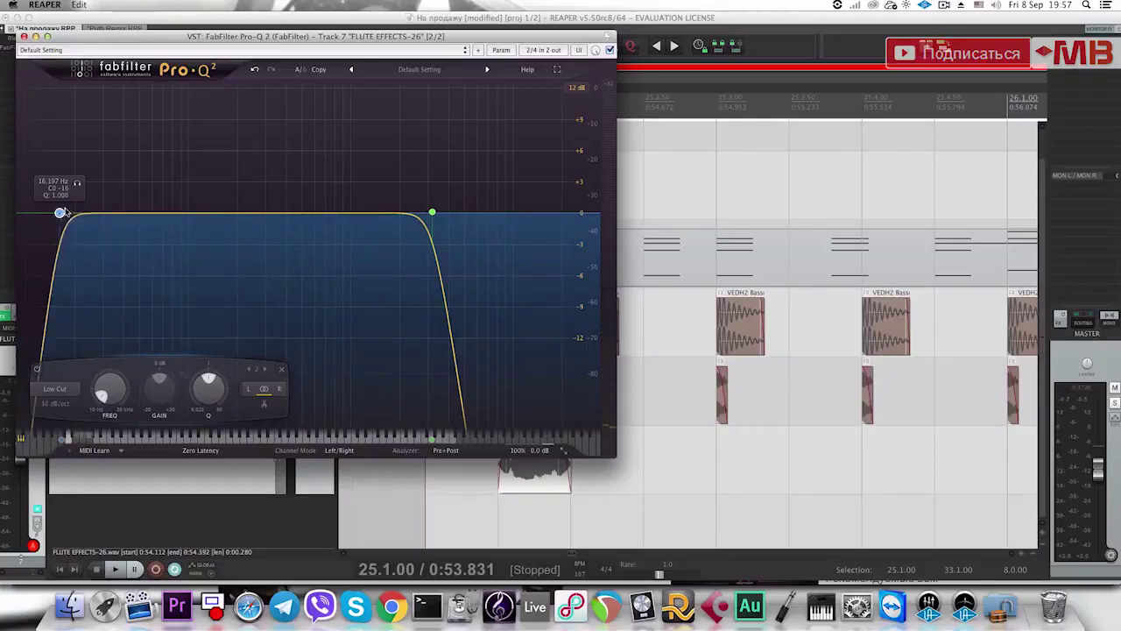
Raise the flute's low cut and lower its high cut while playing the chorus, and close the EQ window.
left_click_drag(59, 213, 218, 226)
key("space")
left_click_drag(432, 212, 400, 282)
key("space")
key("space")
scroll(397, 253, "up", 5)
key("space")
key("space")
left_click(25, 37)
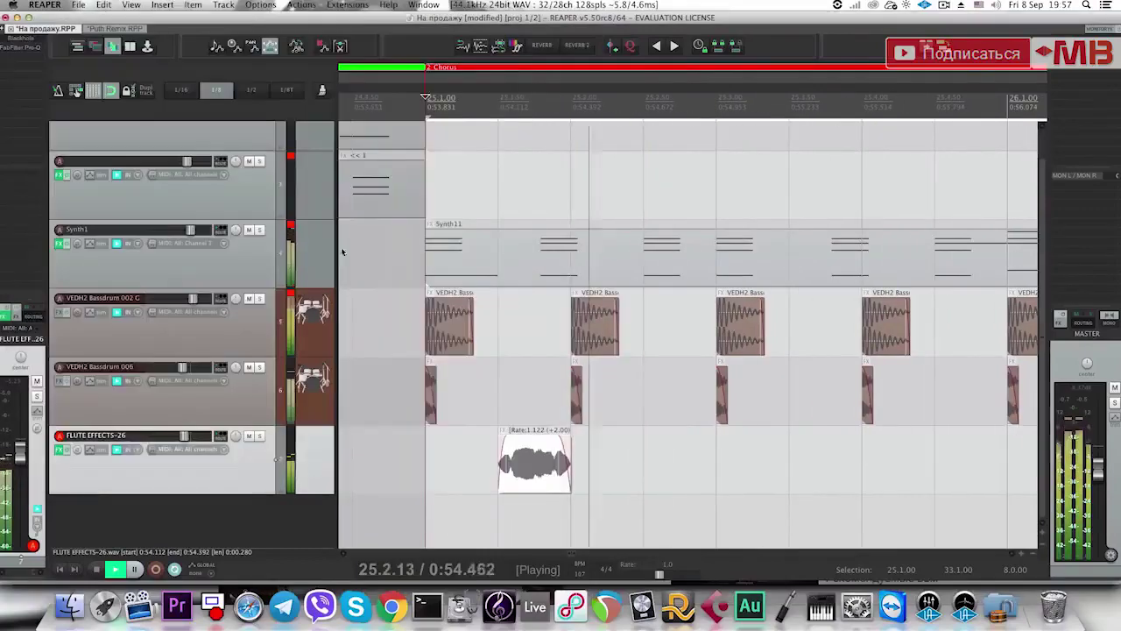
Stop playback, show the Media Explorer again and audition the flute effects from FLUTE EFFECTS-4.wav to FLUTE EFFECTS-7.wav.
scroll(342, 250, "down", 5)
scroll(568, 484, "down", 2)
scroll(569, 485, "down", 2)
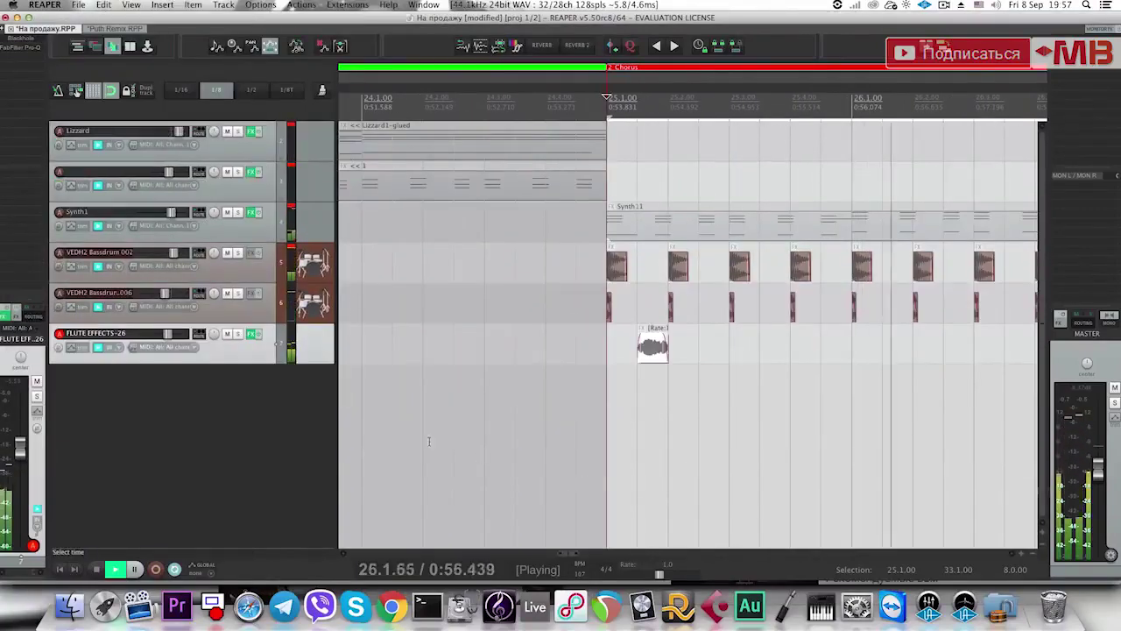
scroll(429, 440, "right", 3)
key("space")
key("super+alt+x")
left_click(466, 429)
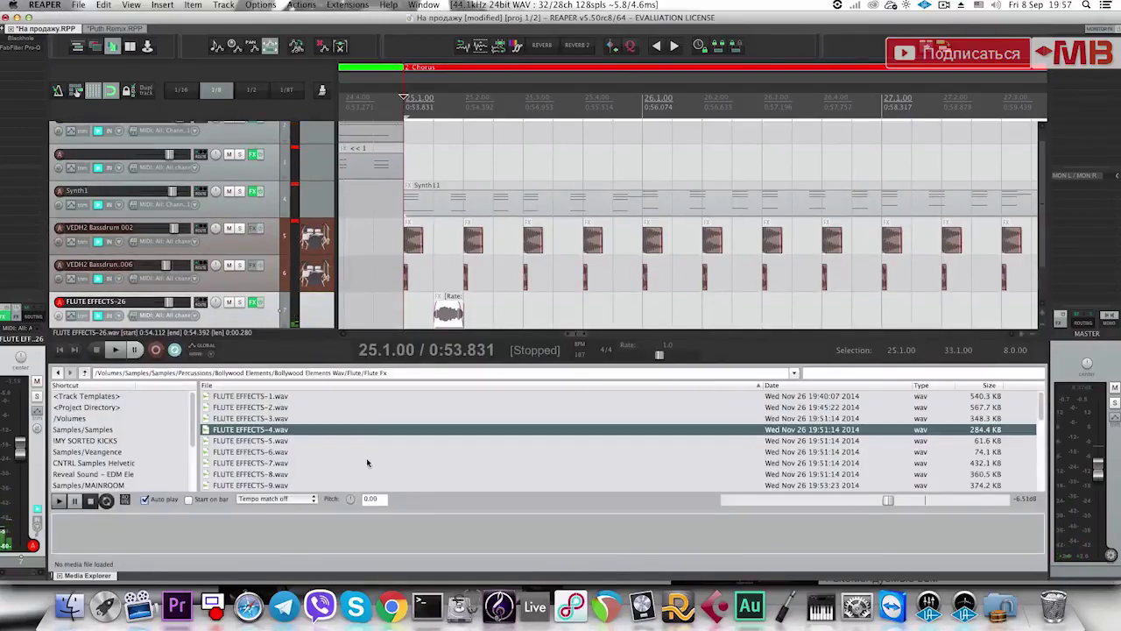
key("Down")
key("Down")
key("Down")
key("Down")
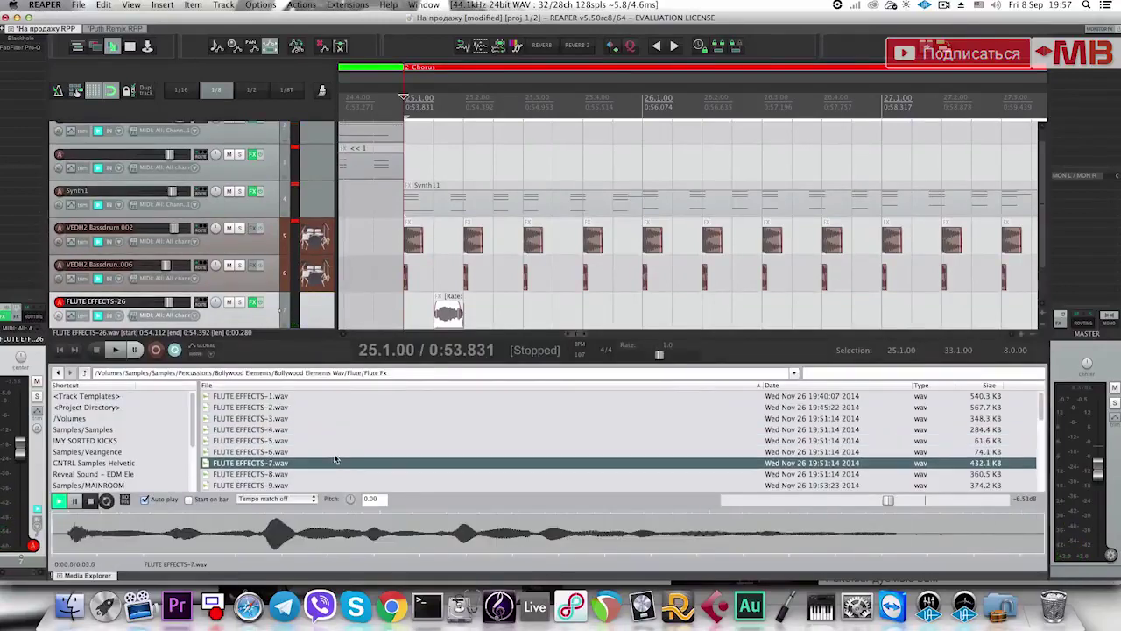
key("Up")
Insert FLUTE EFFECTS-7.wav at 25.3.00 on the flute track, trim it to one beat and lower its pitch 2 semitones.
left_click_drag(523, 331, 525, 317)
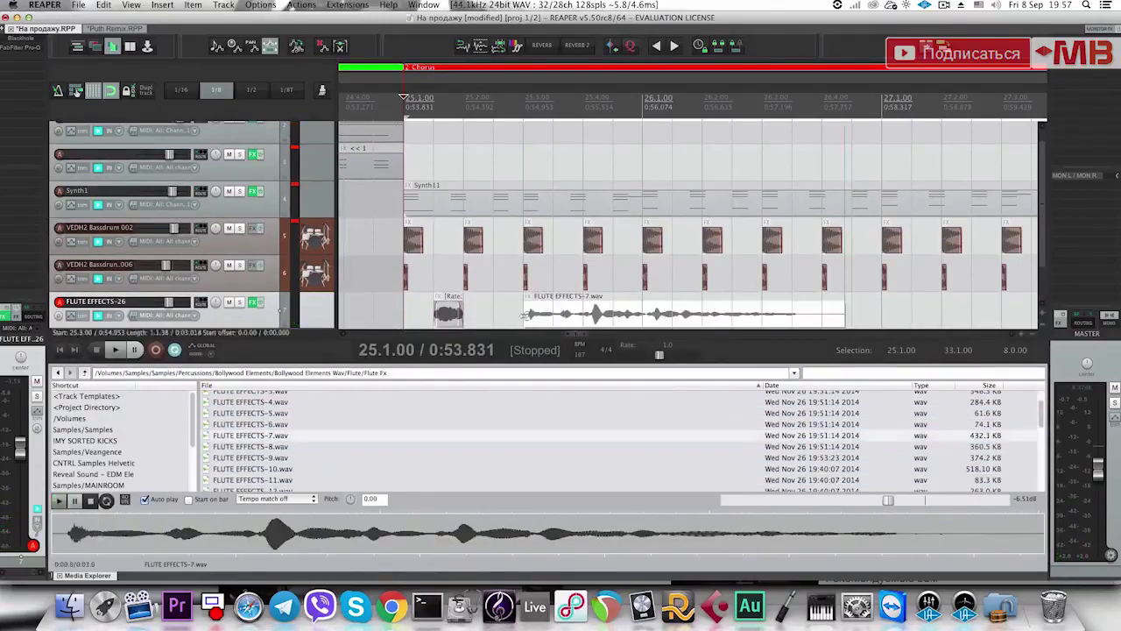
key("space")
left_click_drag(842, 315, 574, 320)
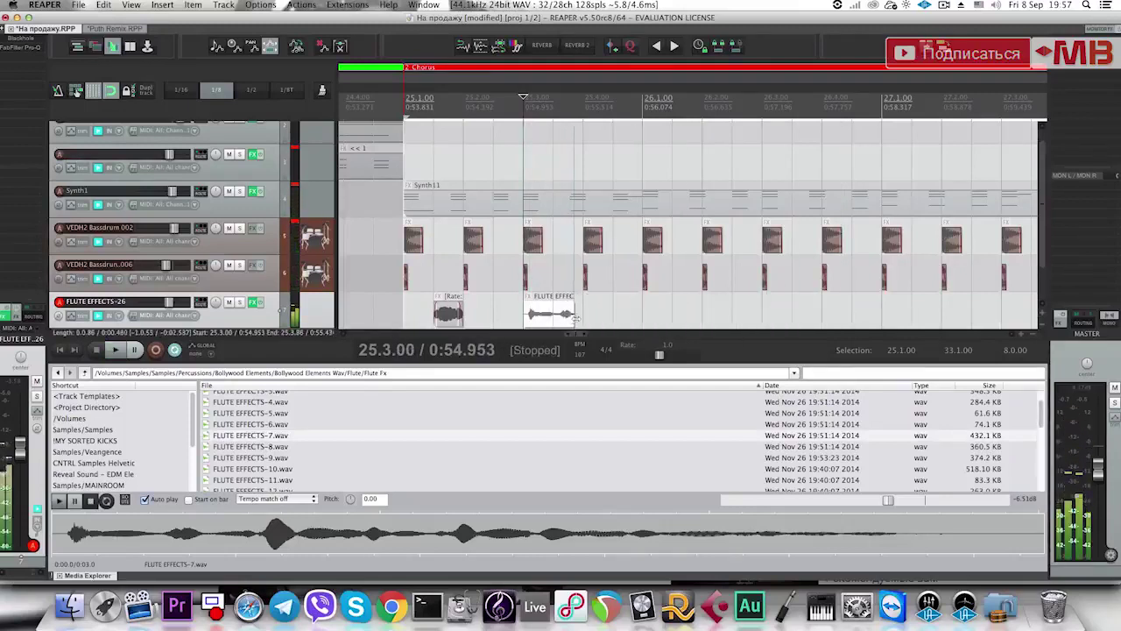
key("space")
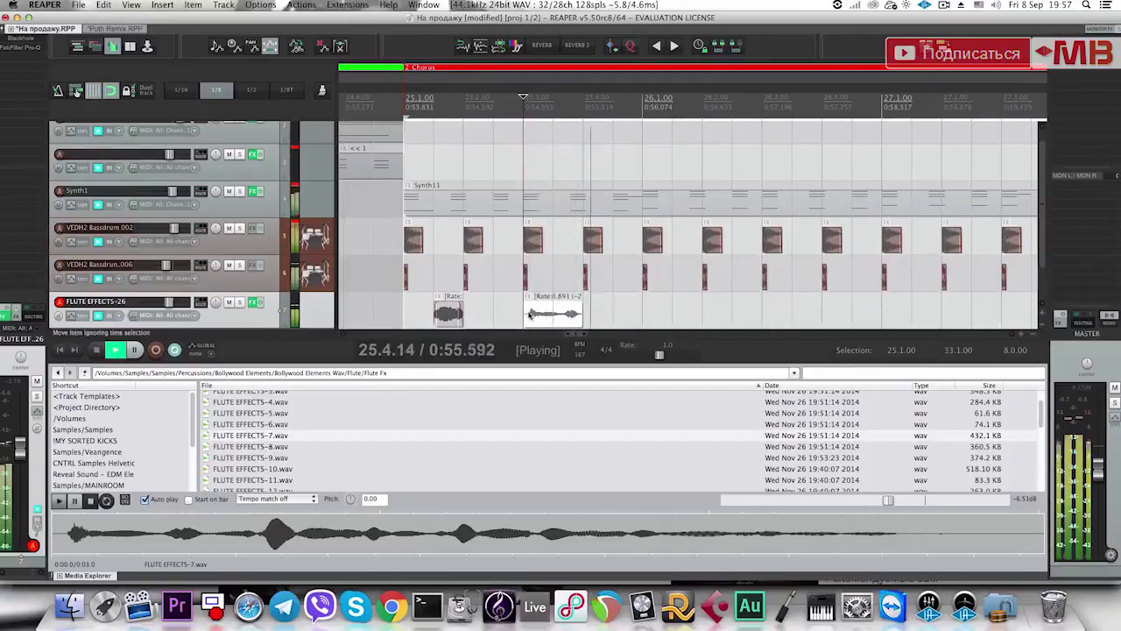
Play the chorus from 25.1.00 with both flute items and delete the first one at 25.1.50.
left_click(416, 313)
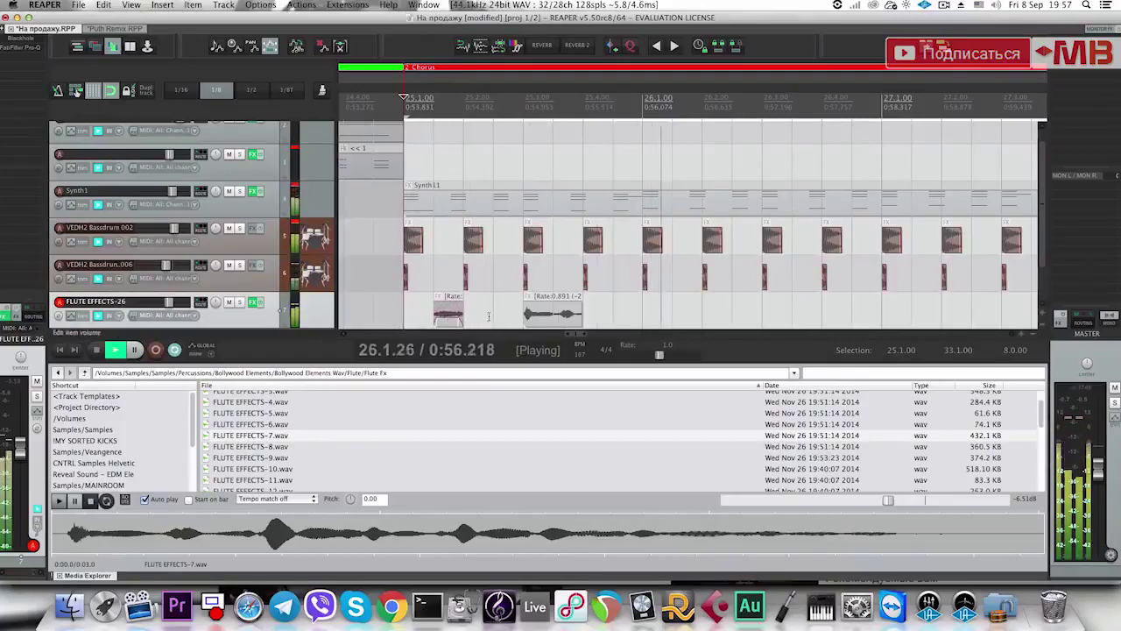
scroll(585, 313, "down", 5)
scroll(741, 313, "left", 1)
key("space")
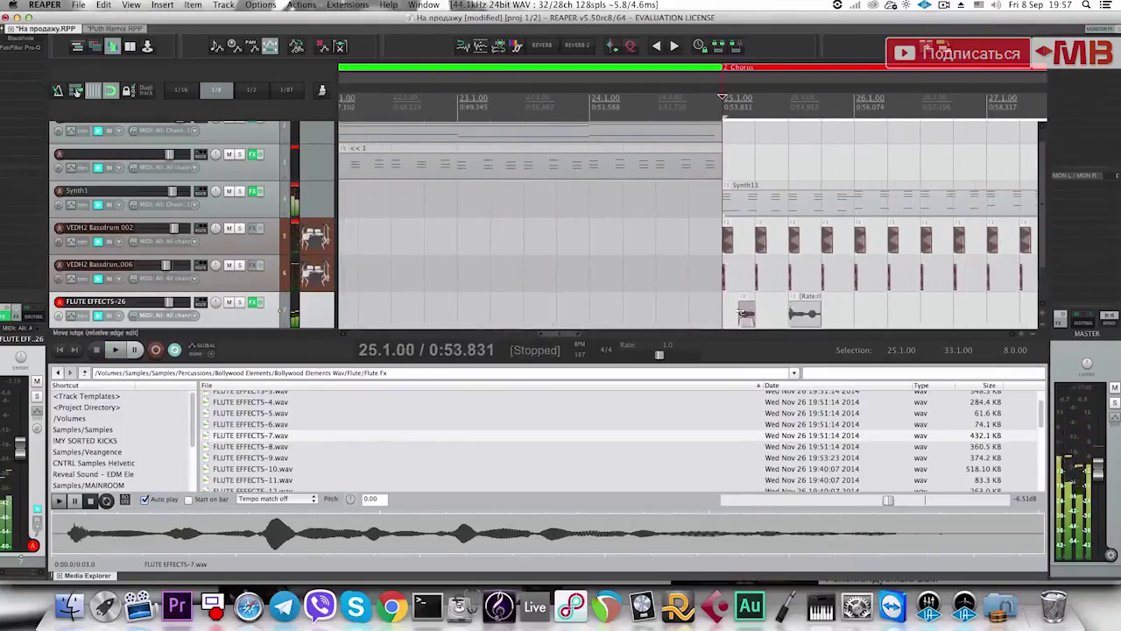
left_click(741, 312)
scroll(611, 331, "right", 3)
key("Delete")
Audition further flute effects and insert the opening section of FLUTE EFFECTS-13.wav at 26.2.00 on the flute track.
left_click(421, 466)
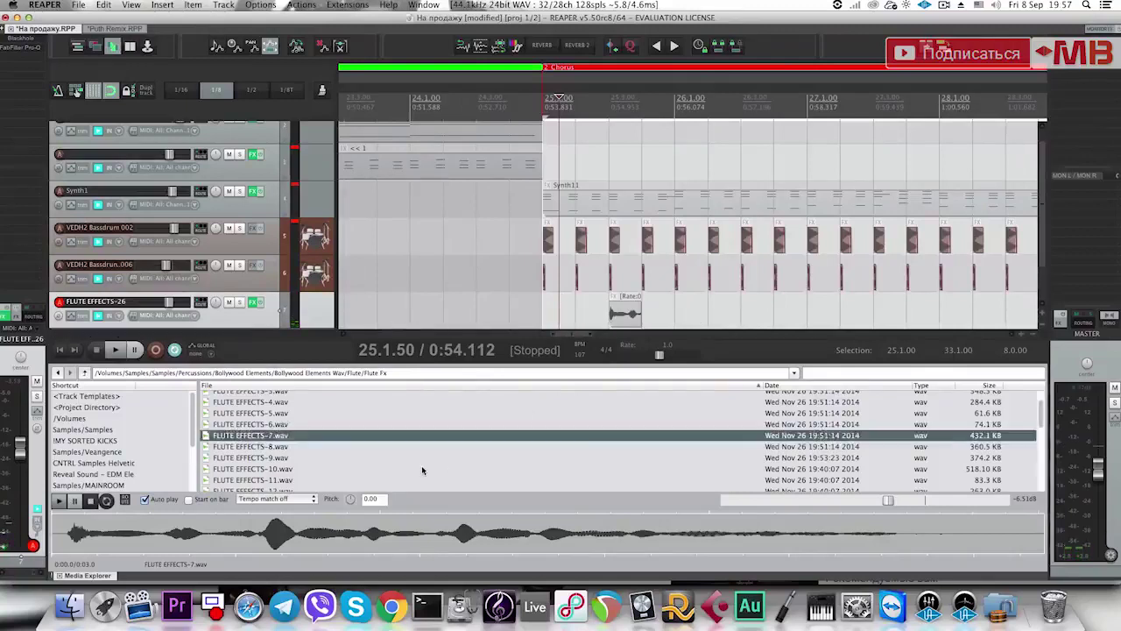
key("Down")
key("Down")
key("Down")
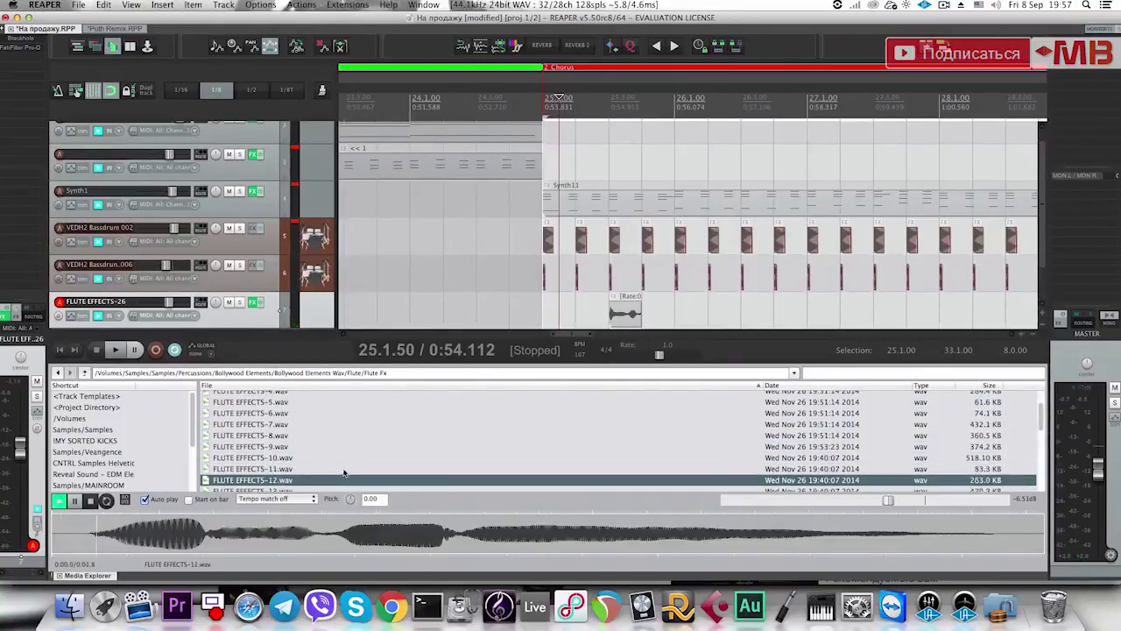
left_click_drag(242, 525, 53, 536)
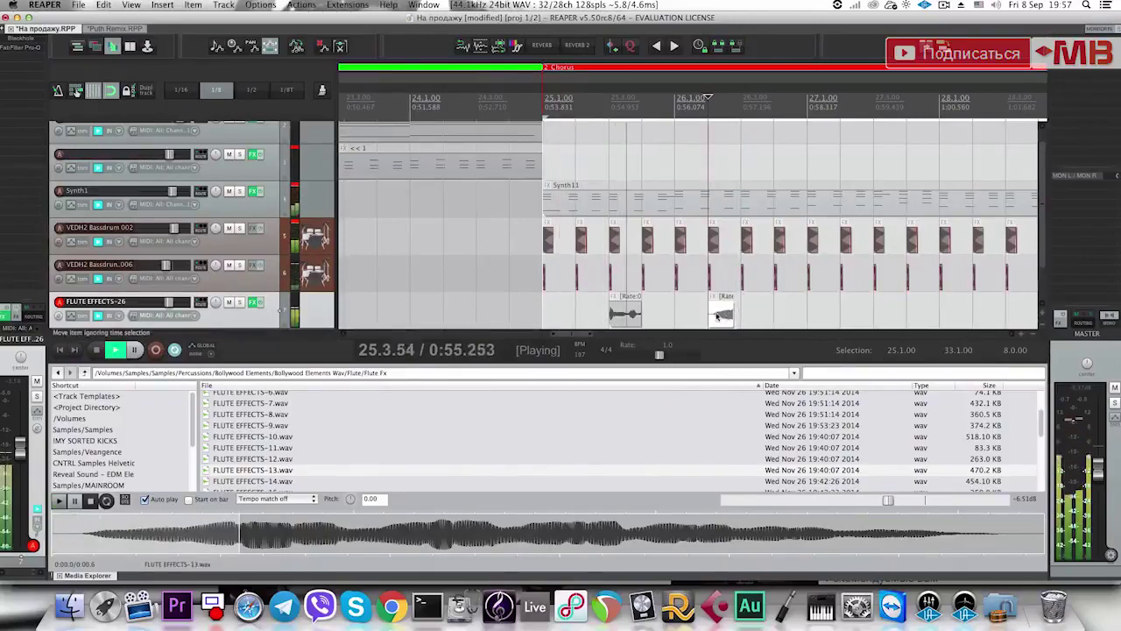
Move the FLUTE EFFECTS-13.wav item to 26.3.00 on the flute track and check its timing in playback.
left_click_drag(733, 313, 752, 315)
key("space")
left_click(738, 317)
key("space")
scroll(686, 312, "up", 3)
key("space")
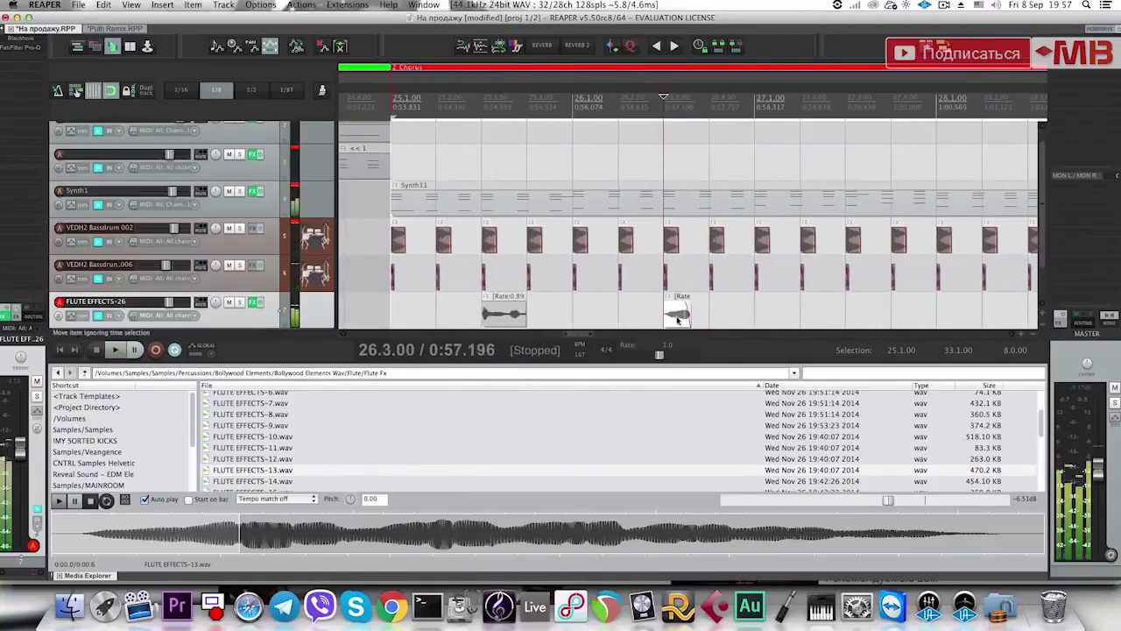
Replay the flute item at 26.3.00 while tuning its pitch, settling on a rate of about 1.09.
scroll(692, 317, "up", 1)
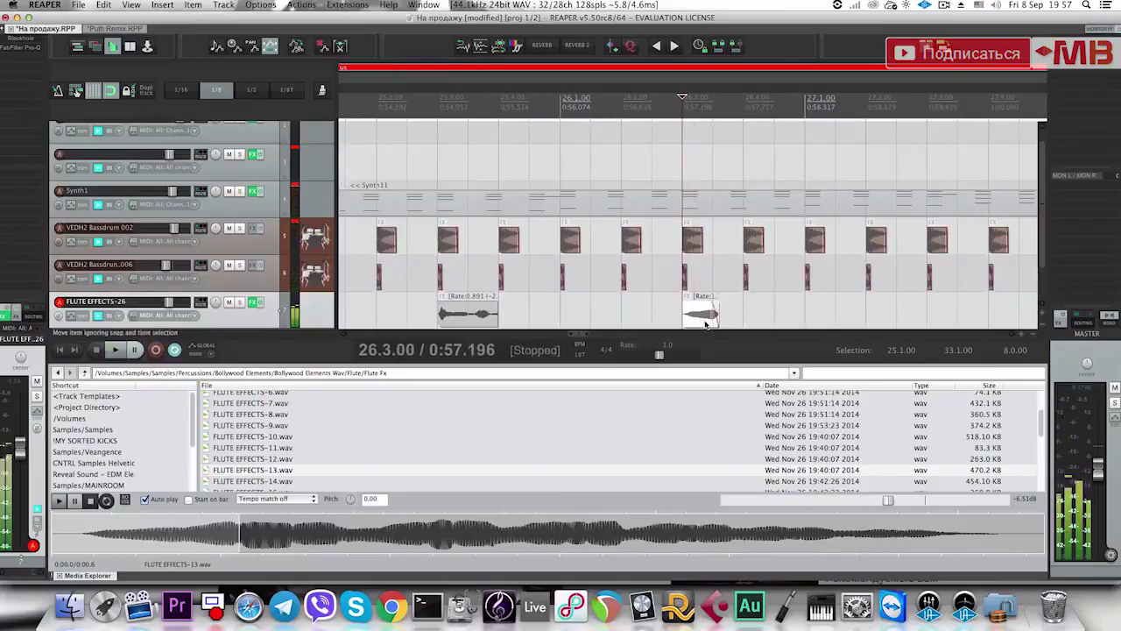
key("space")
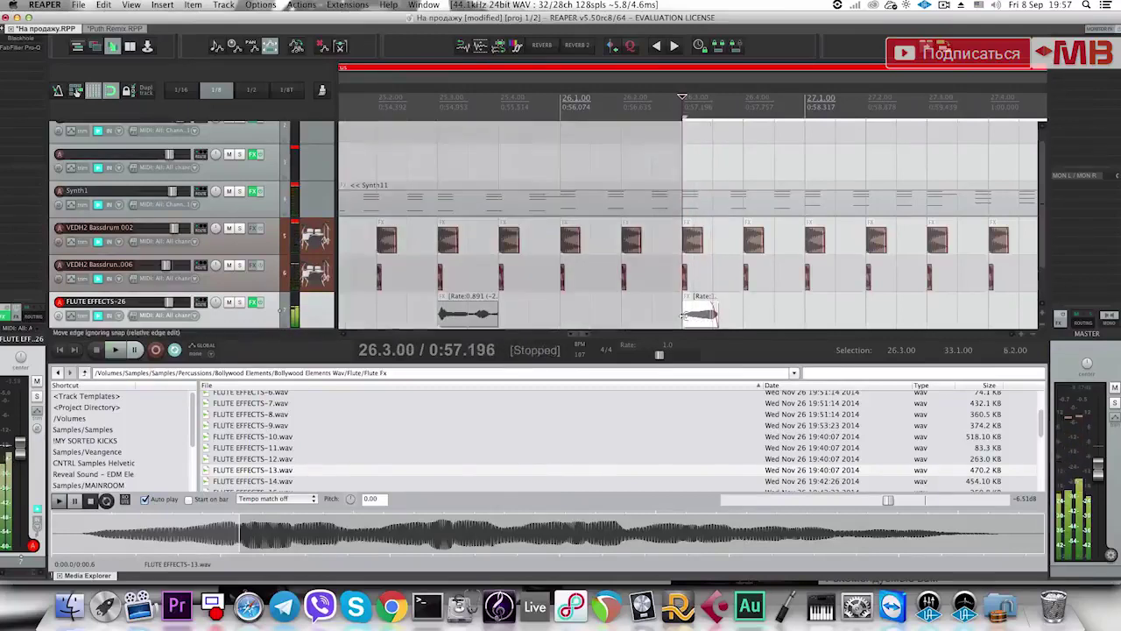
key("space")
key("space")
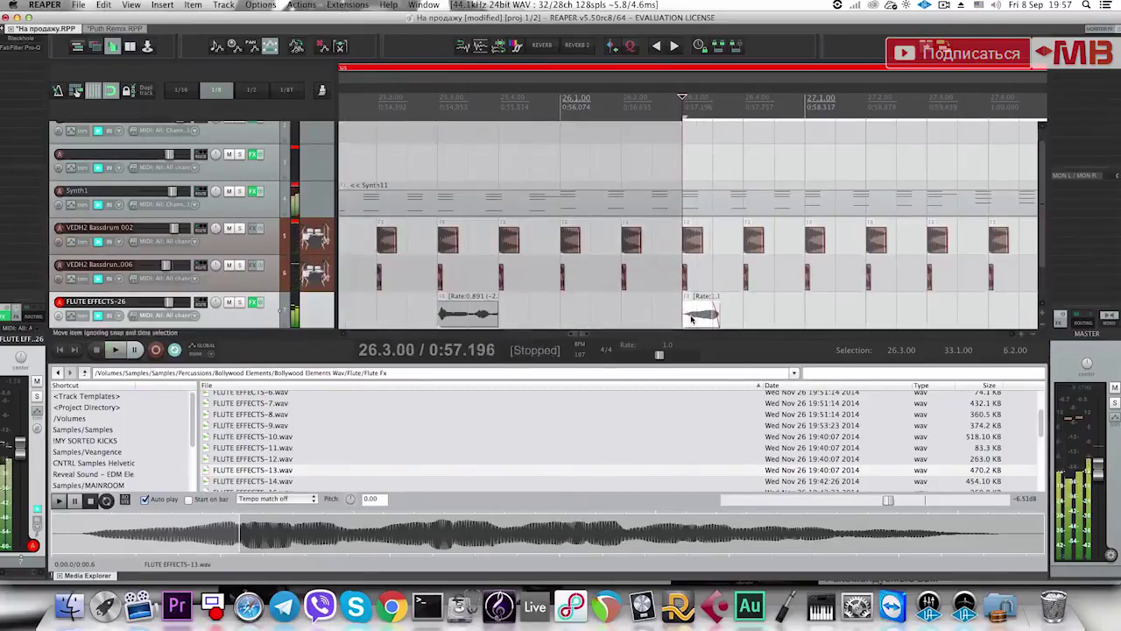
key("space")
key("space")
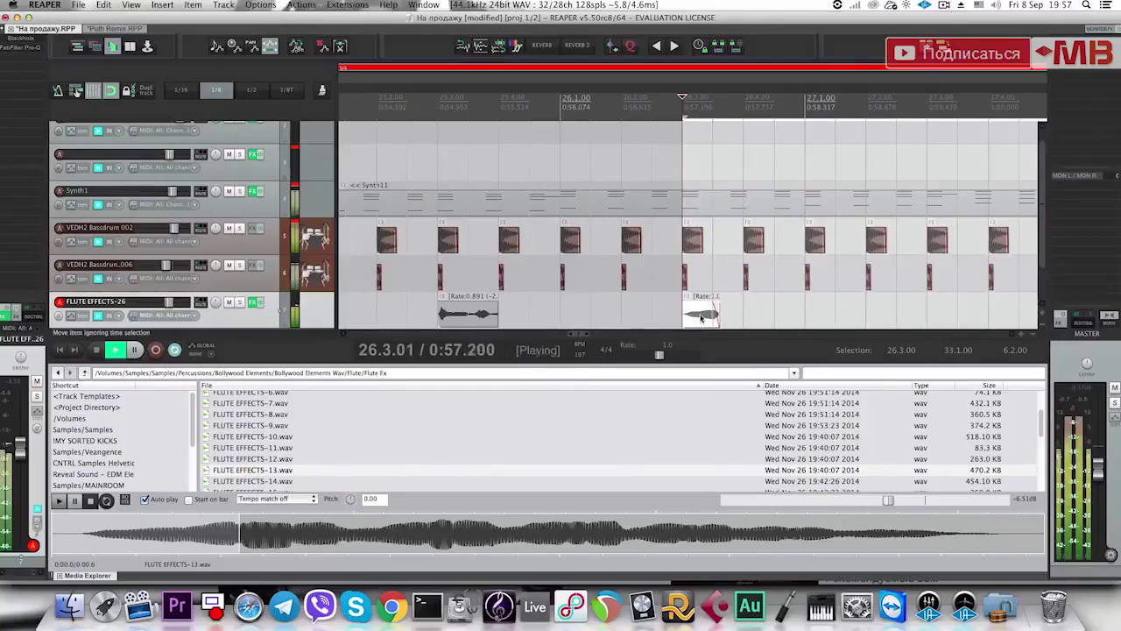
scroll(577, 285, "down", 4)
key("space")
Browse from the Flute Fx folder up to the main Samples folder and open the Voice folder.
scroll(578, 429, "down", 6)
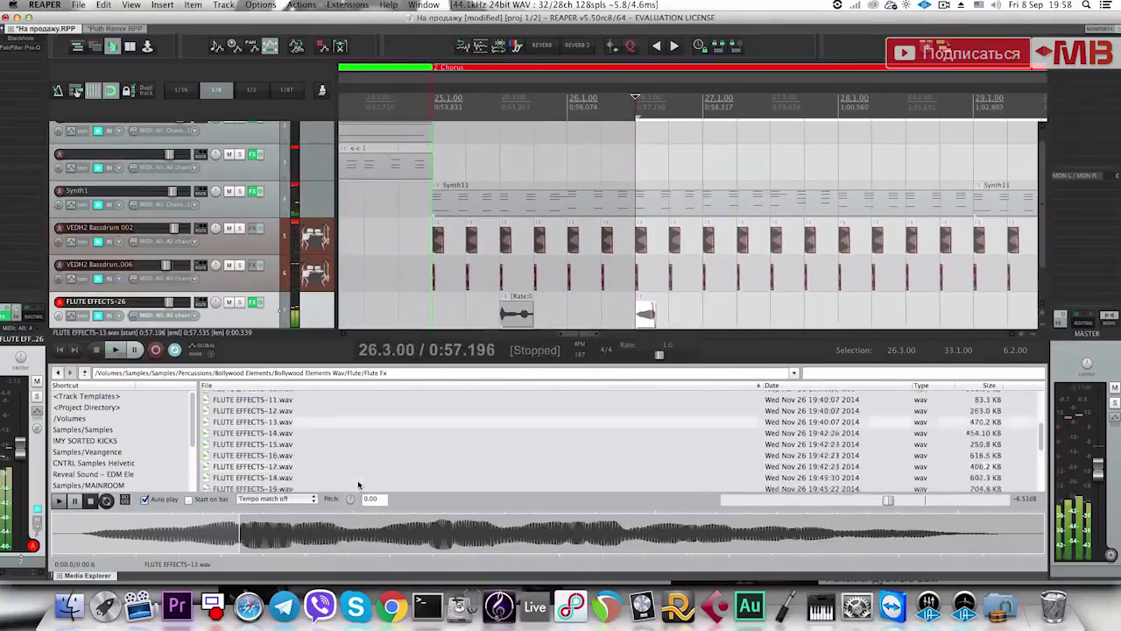
left_click(282, 430)
key("BackSpace")
key("BackSpace")
scroll(285, 443, "down", 1)
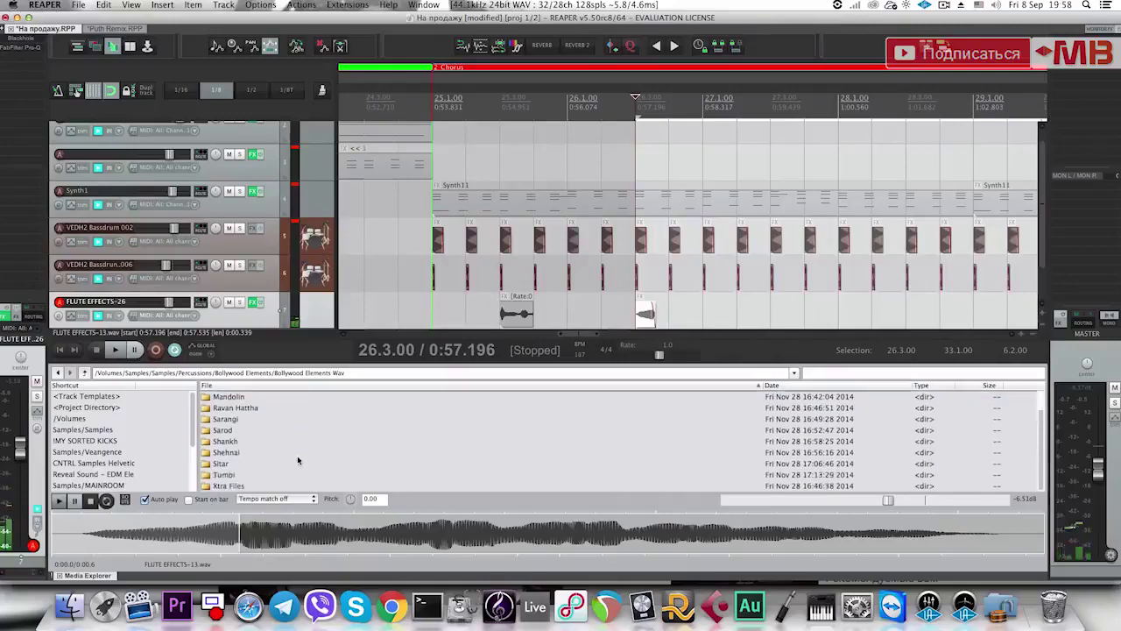
key("BackSpace")
key("BackSpace")
left_click(293, 475)
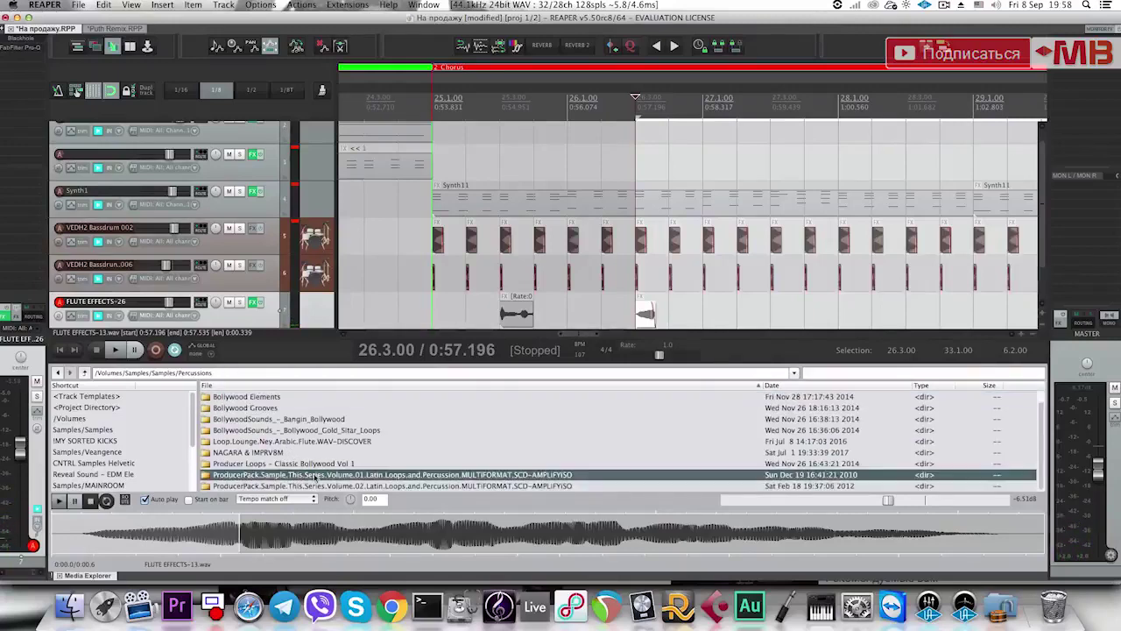
key("BackSpace")
scroll(316, 473, "down", 8)
double_click(282, 475)
scroll(283, 471, "down", 4)
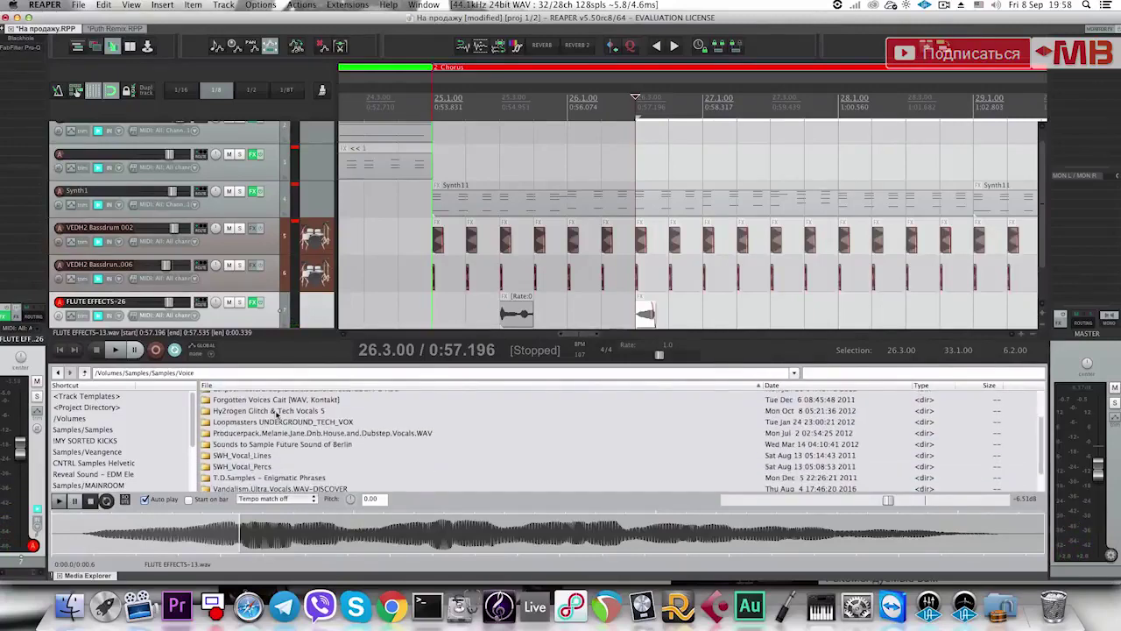
Open the CEbDDb folder of Black Octopus Sound - Siren by Veela and audition the vocals up to Siren_CEbDDb_128bpm_Ahh1.wav.
scroll(271, 471, "up", 4)
double_click(253, 409)
key("Down")
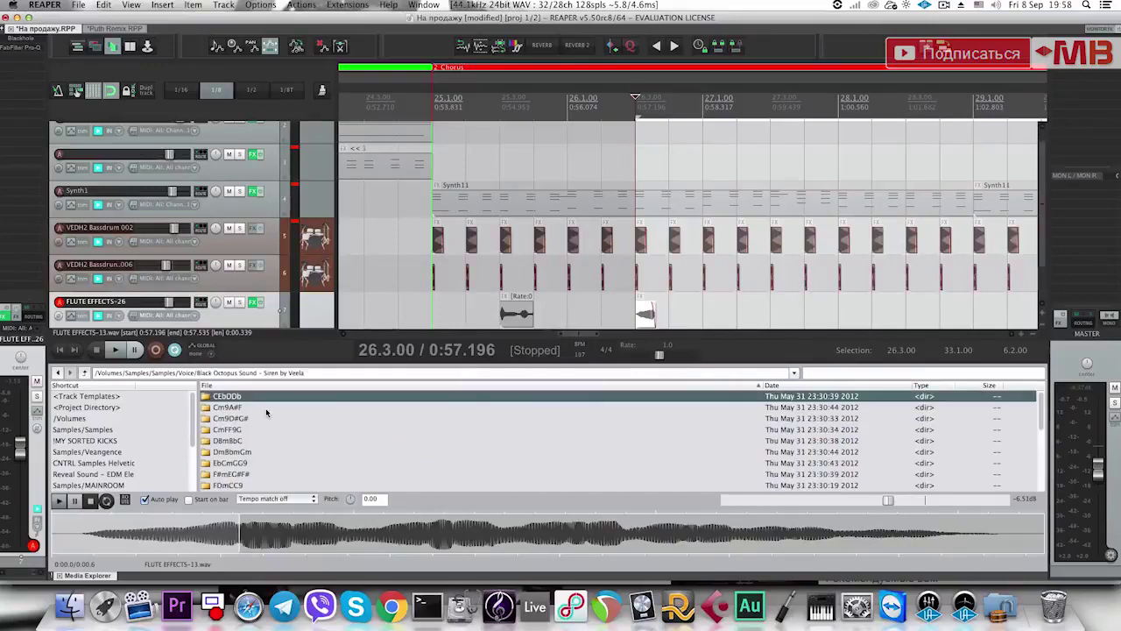
key("Return")
key("Down")
key("Down")
key("Down")
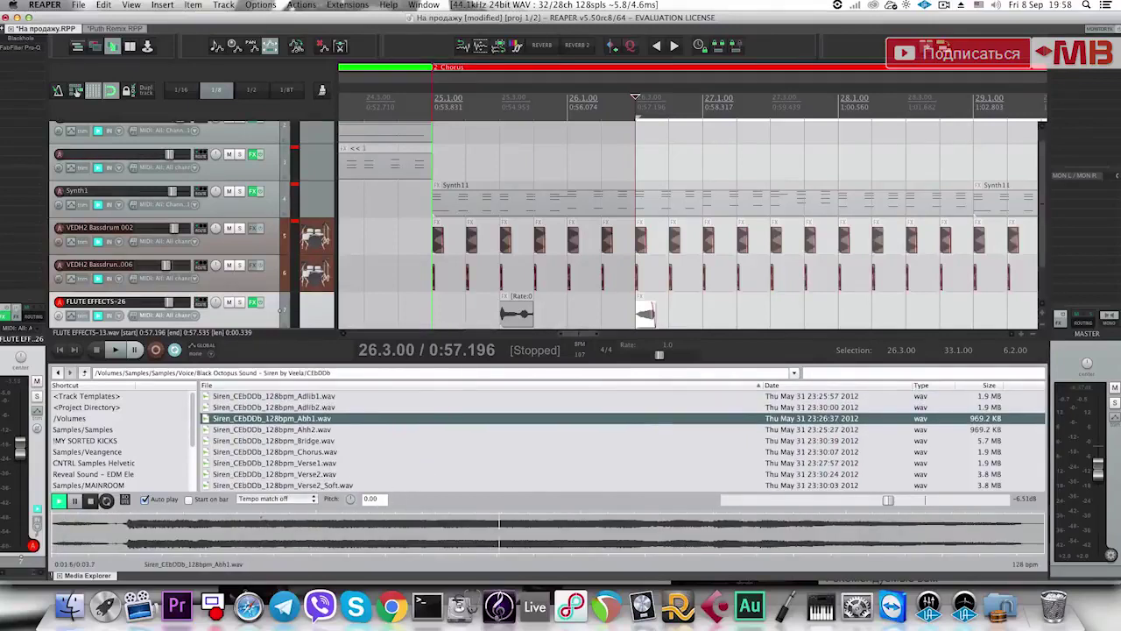
Insert a short section from early in Siren_CEbDDb_128bpm_Ahh1.wav at 27.2.00 on the flute track and hide the Media Explorer.
left_click_drag(254, 534, 334, 535)
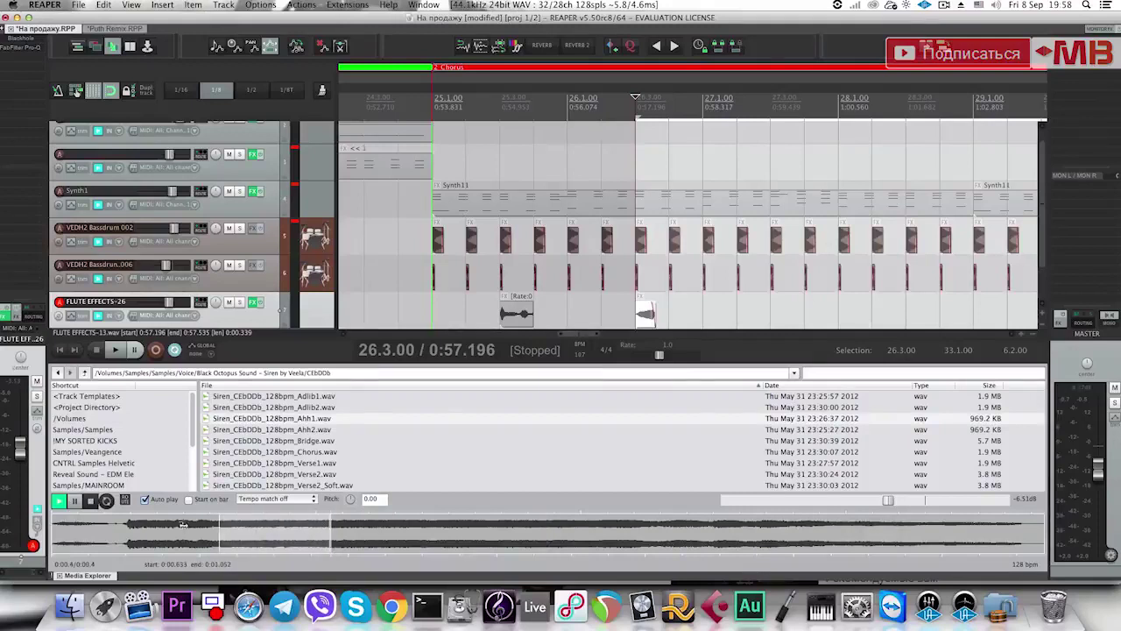
left_click_drag(182, 524, 724, 321)
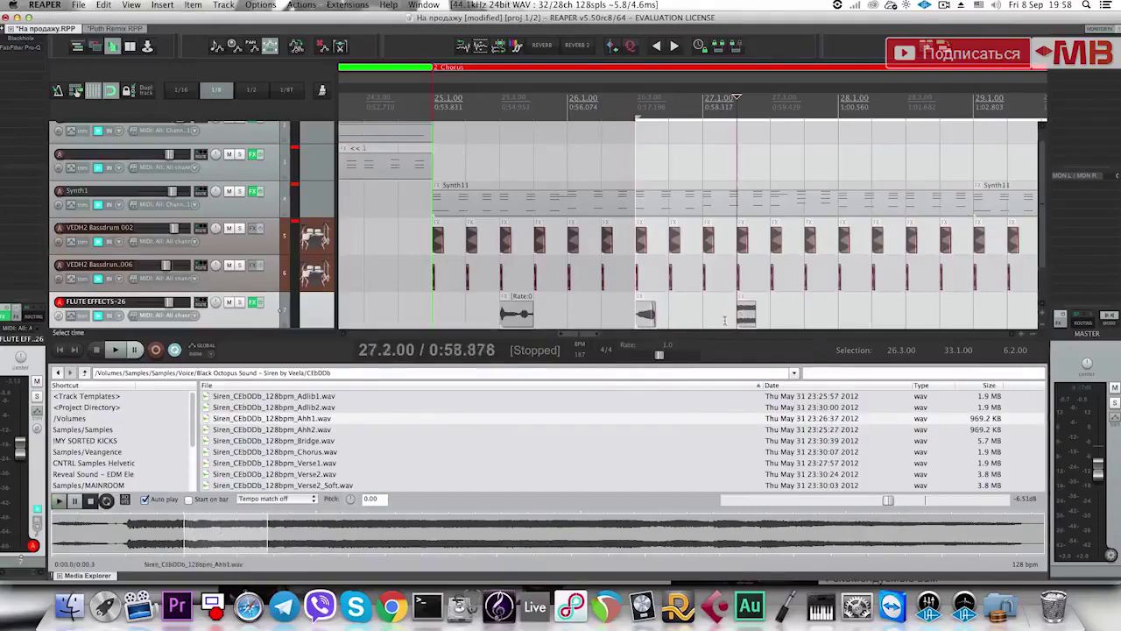
key("super+alt+x")
Raise the pitch of the vocal item at 27.2.00, shorten and fade it, checking each change in playback.
key("space")
key("space")
scroll(759, 380, "up", 3)
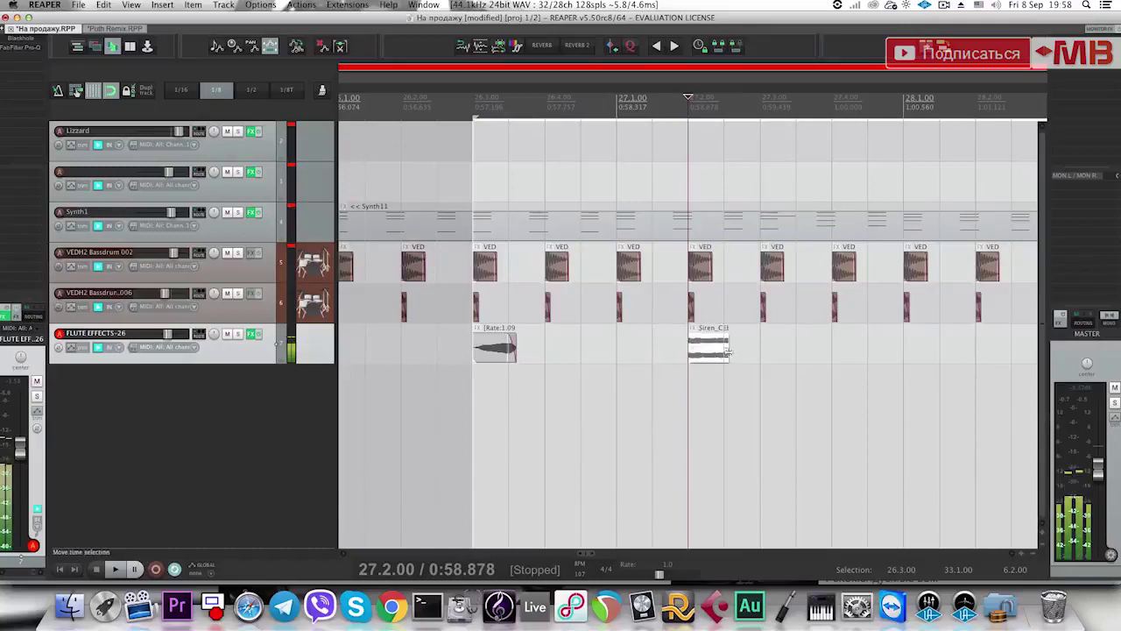
key("space")
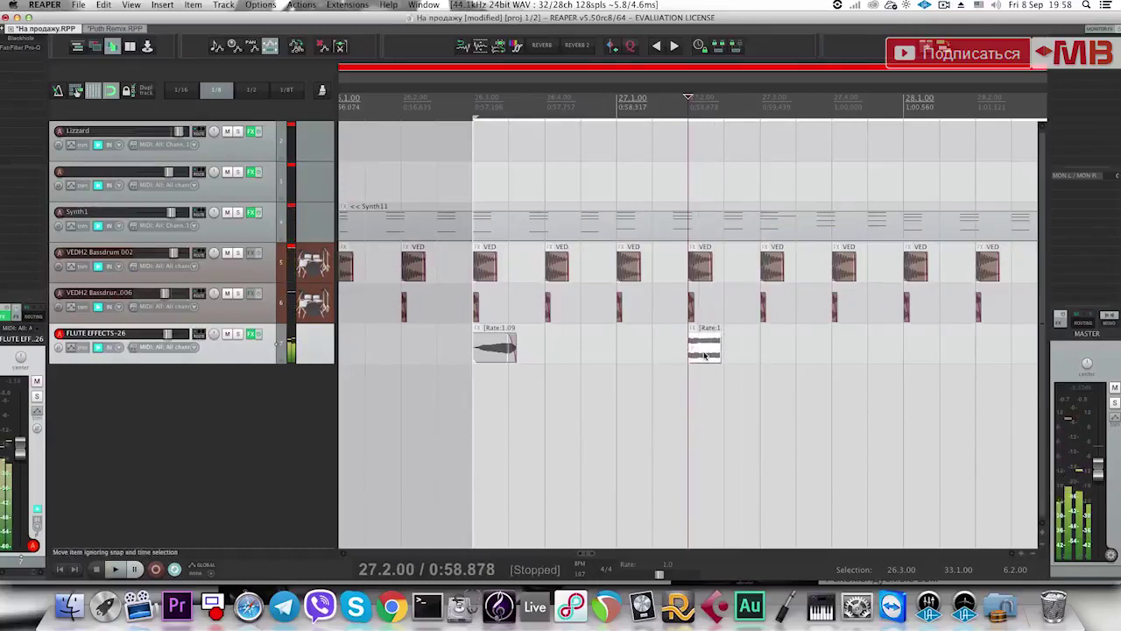
key("space")
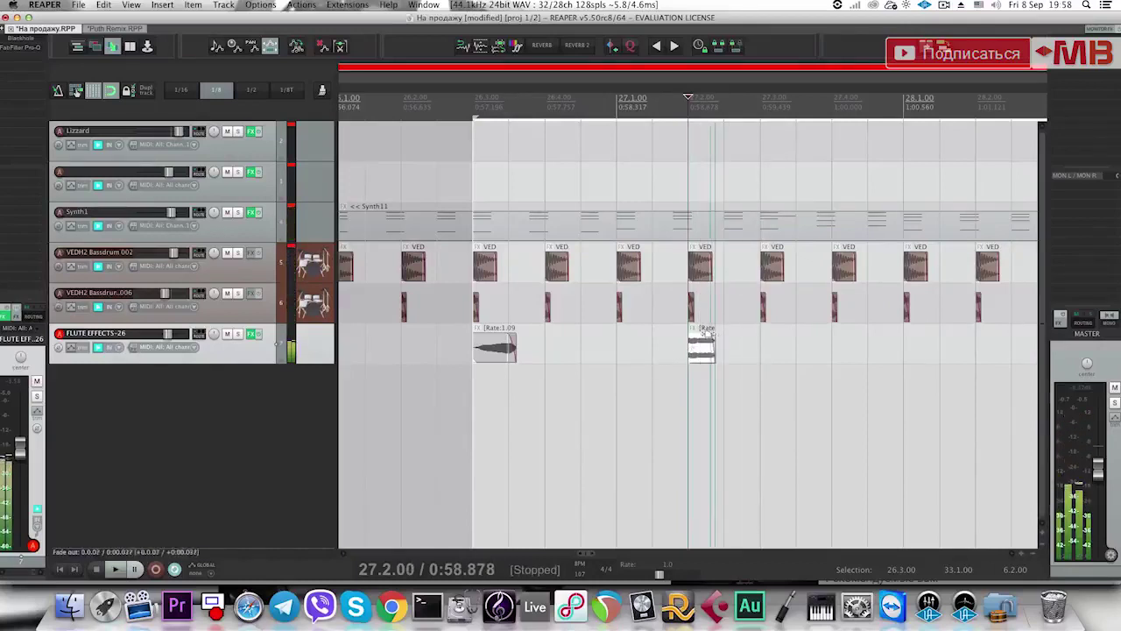
key("space")
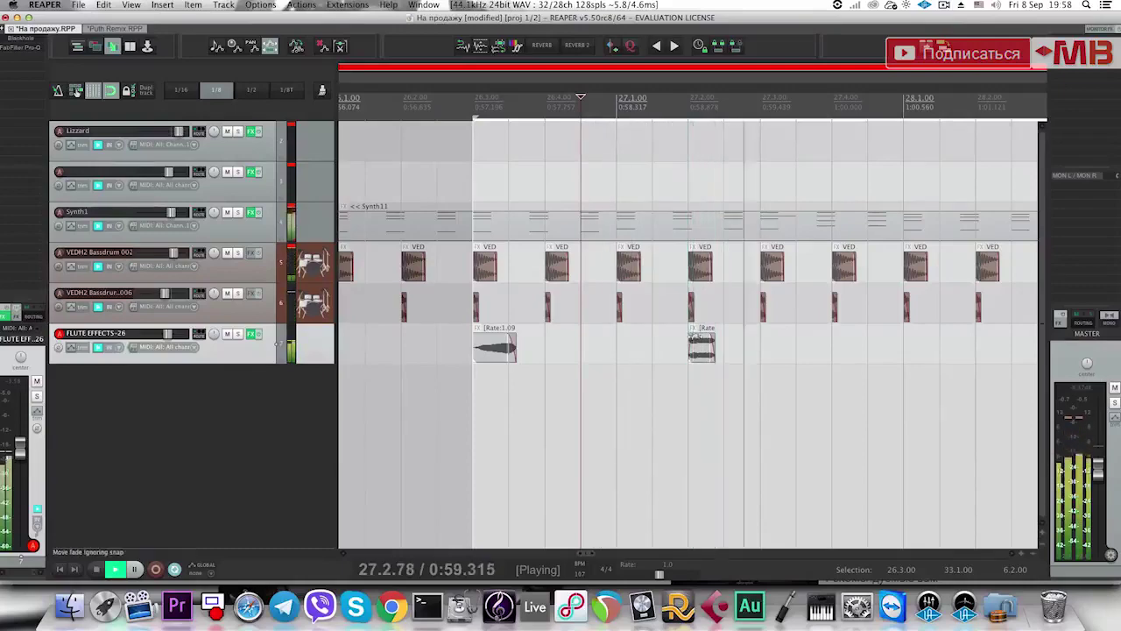
Move the vocal item half a beat later to 27.2.50 and listen to it in the chorus.
left_click_drag(689, 341, 726, 341)
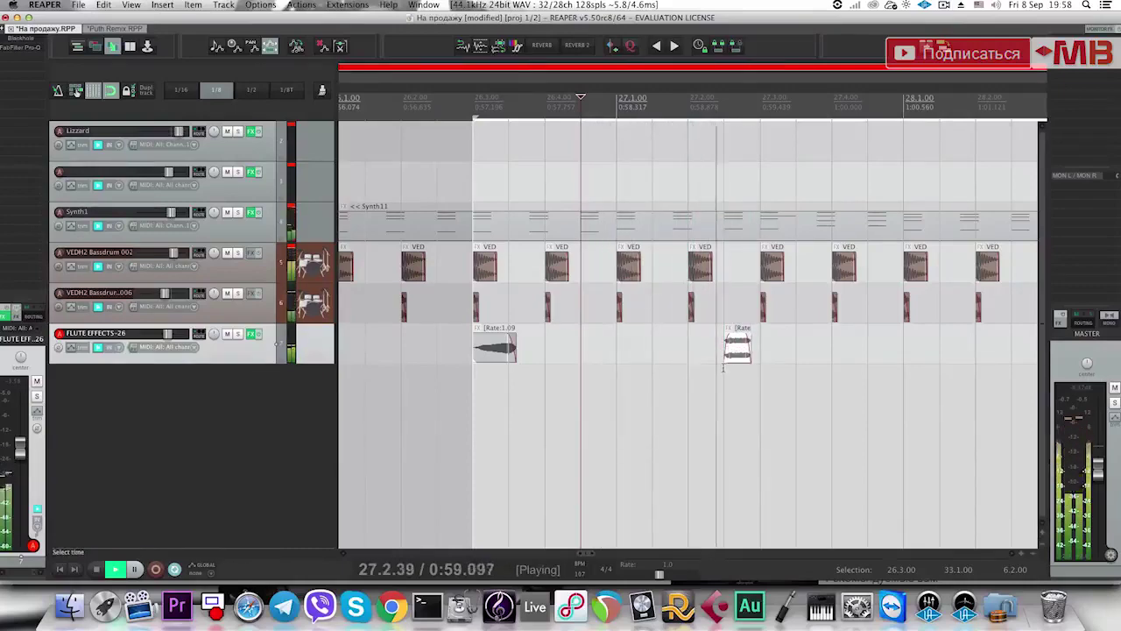
scroll(723, 367, "down", 10)
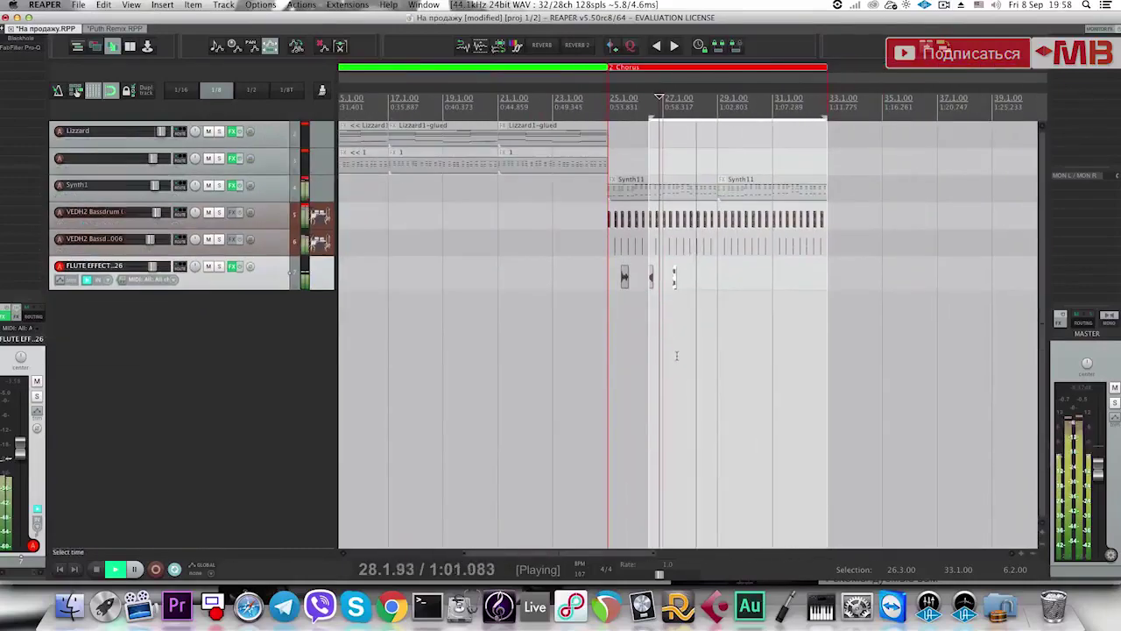
scroll(676, 351, "up", 5)
key("space")
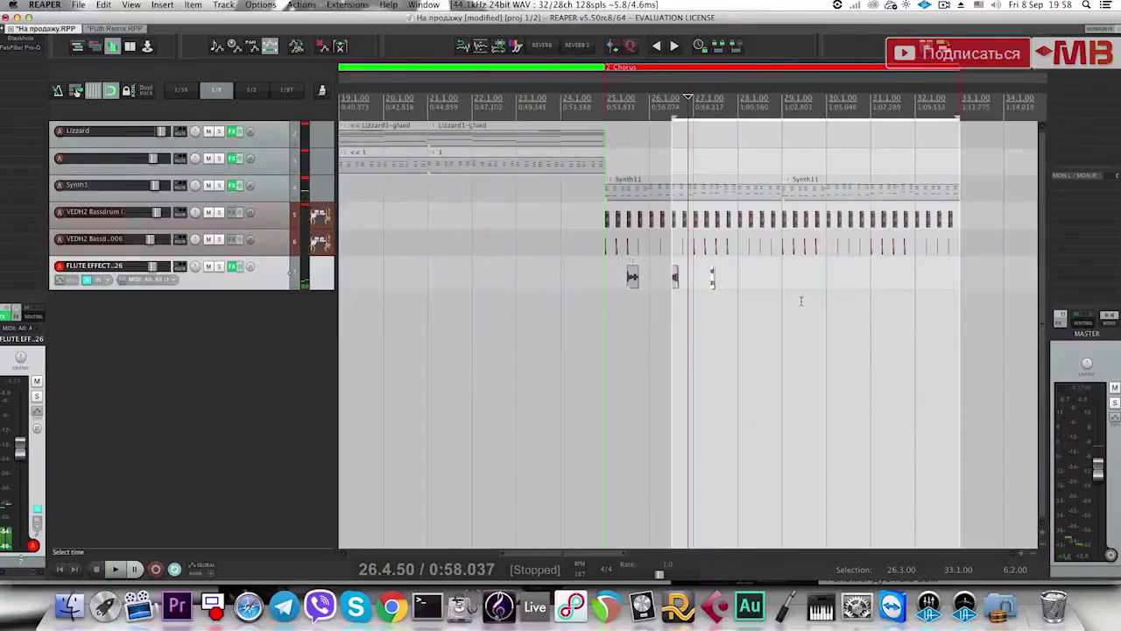
Duplicate the two flute items and the vocal item into the second half of the chorus and return the cursor to 25.1.00.
left_click_drag(780, 298, 955, 321)
key("super+d")
left_click(604, 325)
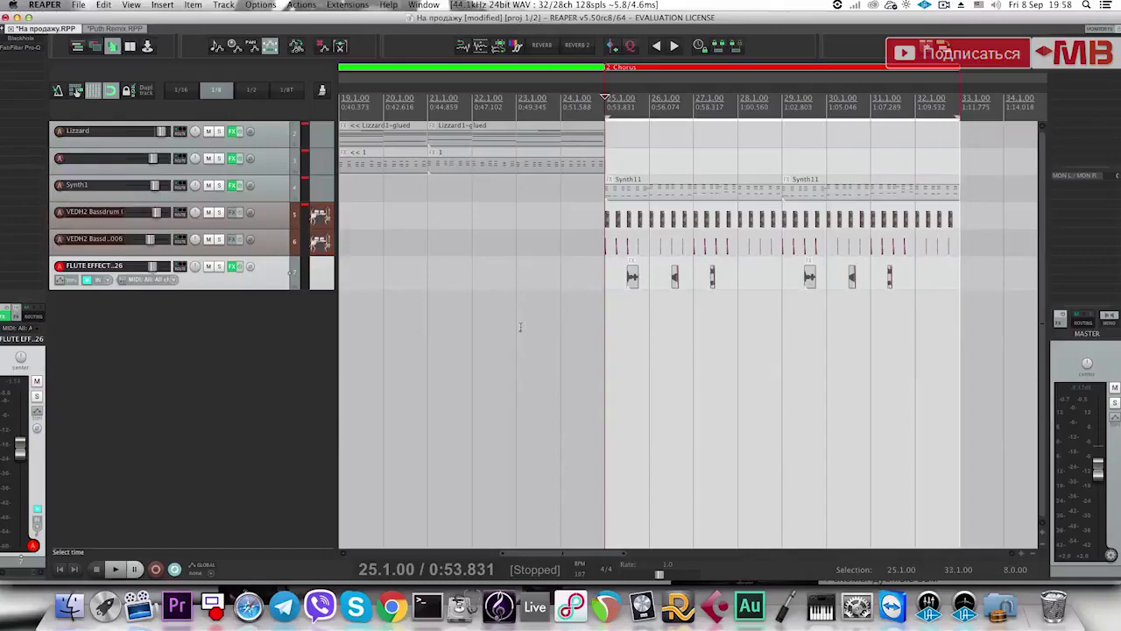
Add an empty track below the flute track, show the Media Explorer and go back up to the main Samples folder.
double_click(288, 316)
key("ctrl+alt+x")
left_click(274, 418)
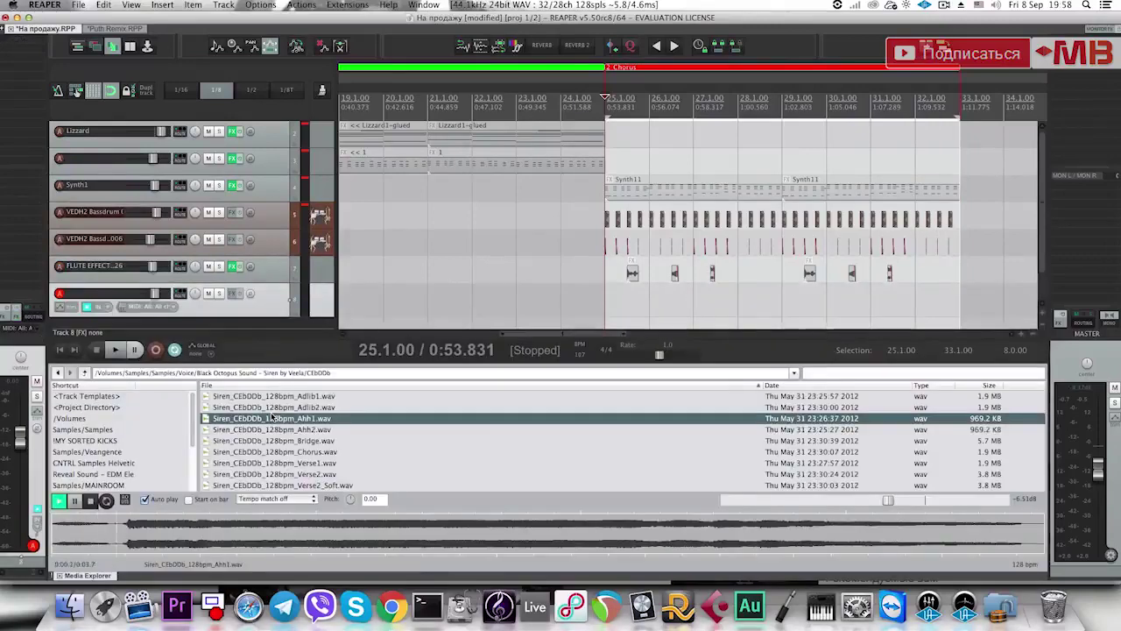
key("BackSpace")
key("BackSpace")
key("BackSpace")
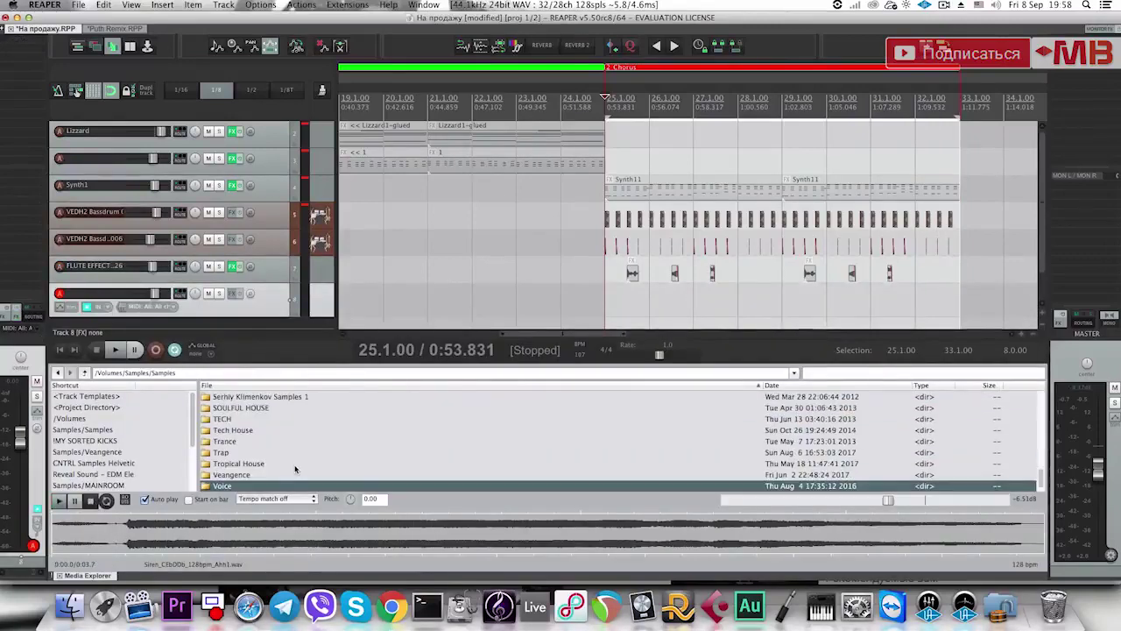
left_click(273, 465)
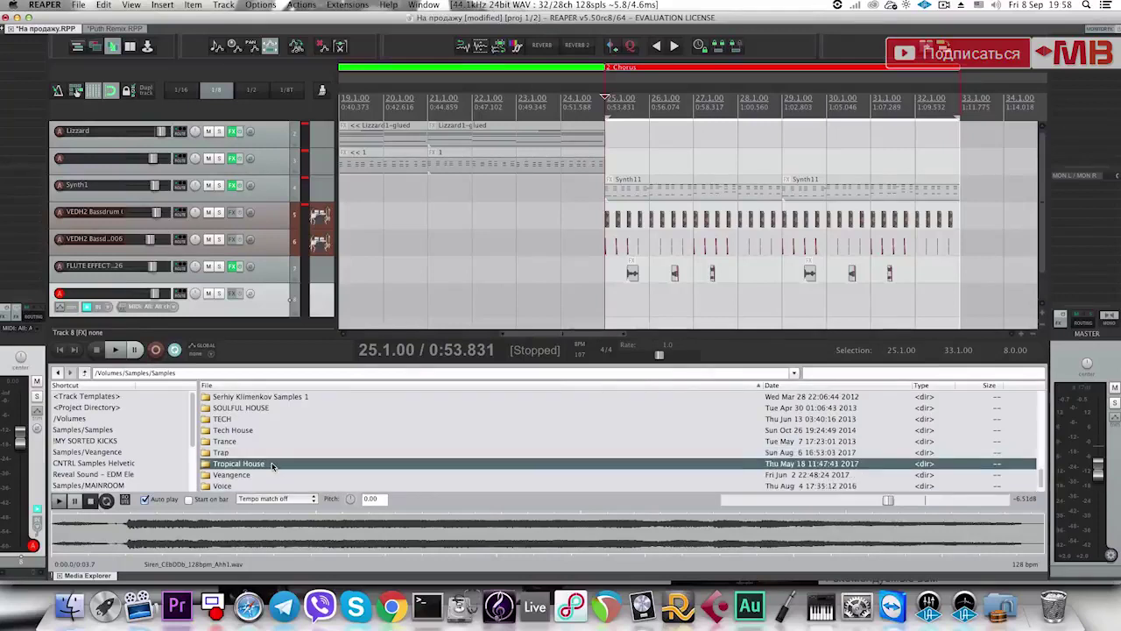
Open the Tropical House folder and look through its packs, including Sample Tools by Cr2 - Tropical House.
double_click(272, 463)
key("Down")
key("Down")
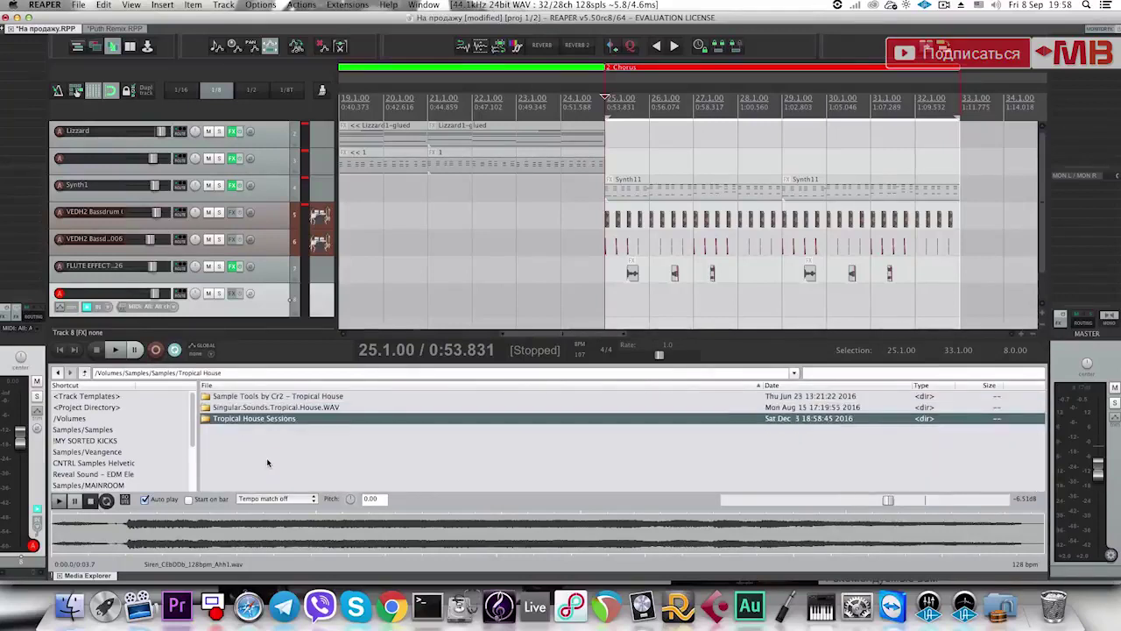
key("Up")
key("Up")
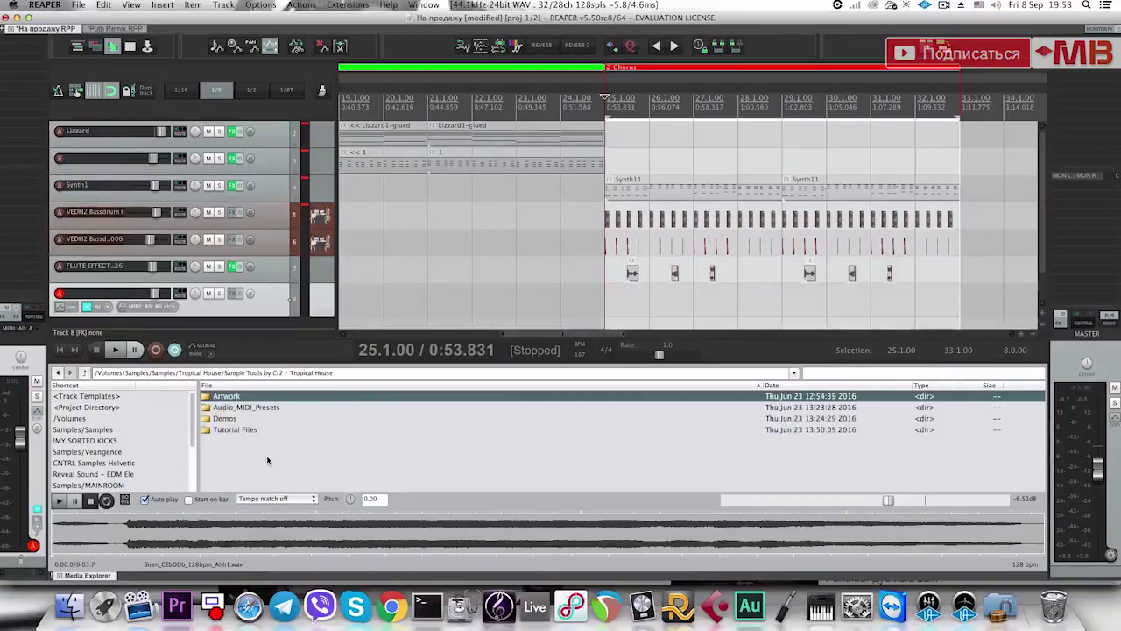
key("Return")
key("BackSpace")
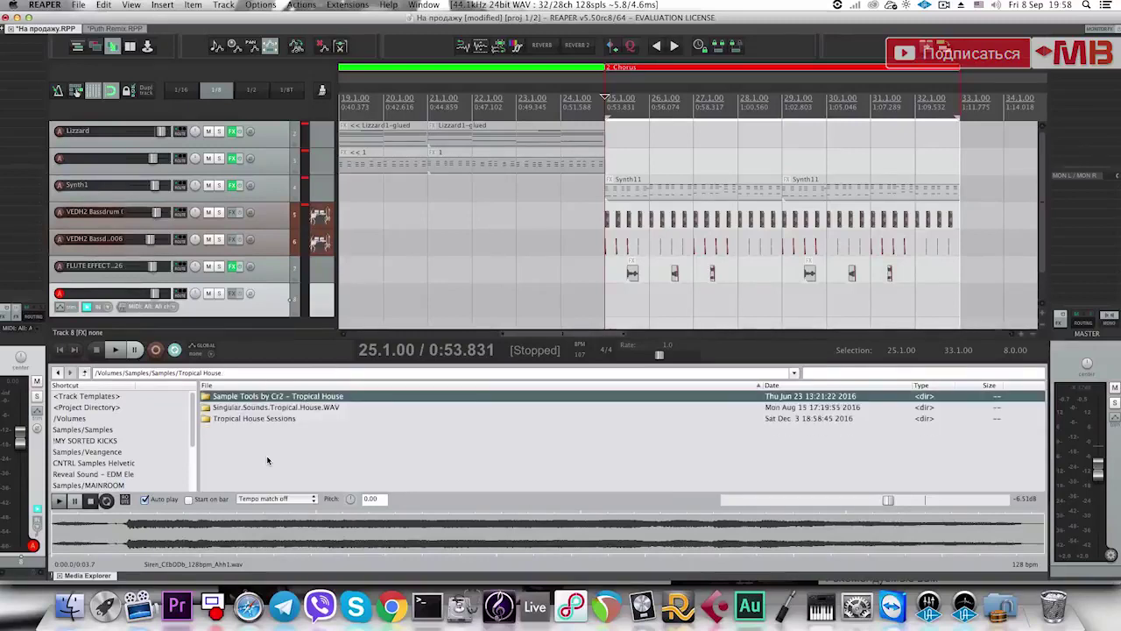
Open SS_drum_loops in Singular.Sounds.Tropical.House.WAV and audition the loops from SS_125_what_did_you_say_clock_loop.wav up to SS_120_surf_shaker.wav.
key("Down")
key("Return")
key("Return")
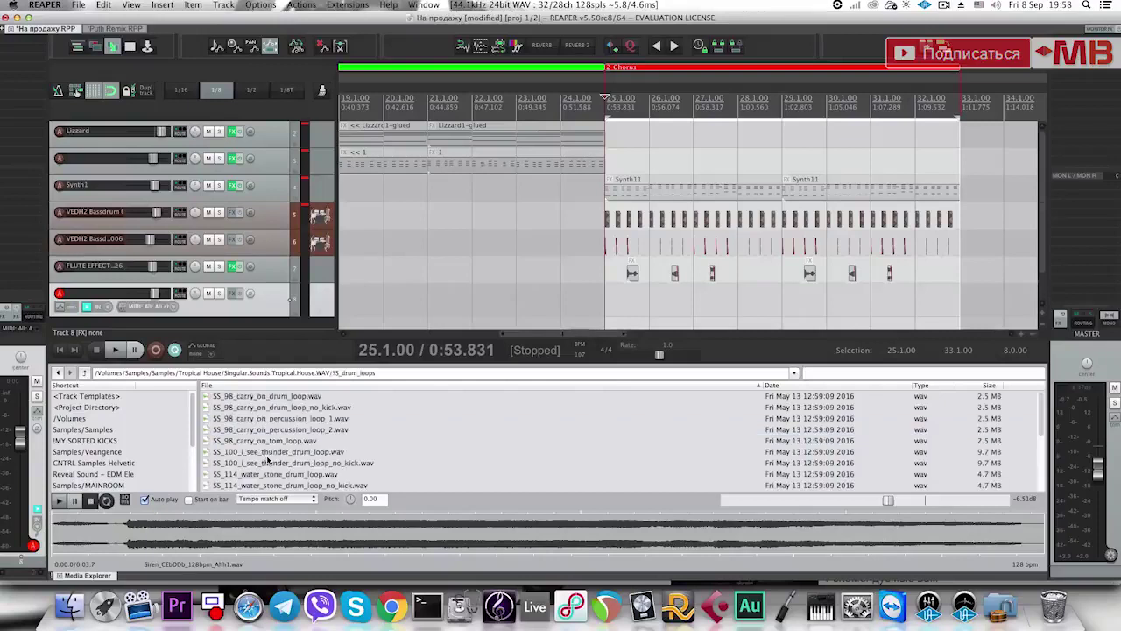
scroll(285, 460, "down", 6)
left_click(295, 463)
key("Up")
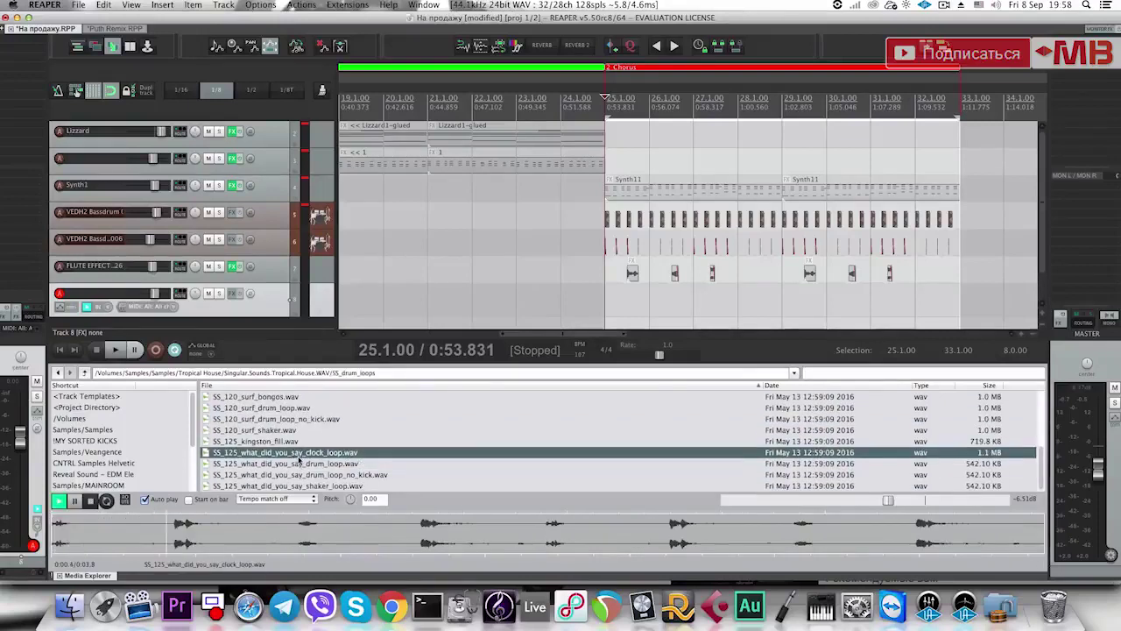
key("Up")
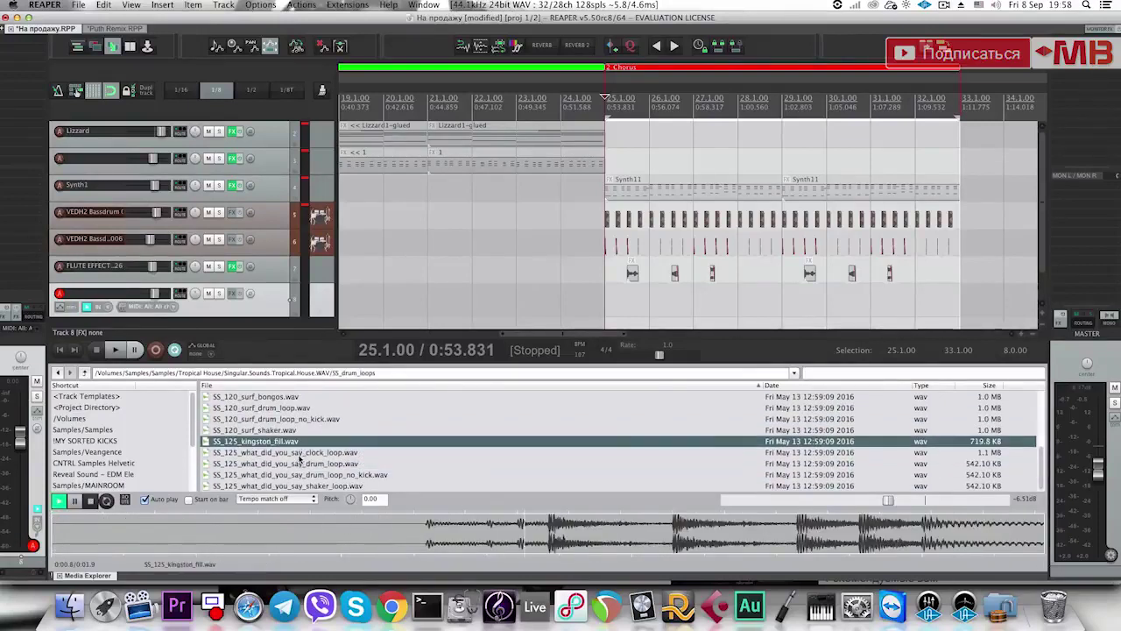
key("Up")
Switch to the Beach Samples folder of Tropical House Sessions and audition its bass, clap and crash samples.
key("BackSpace")
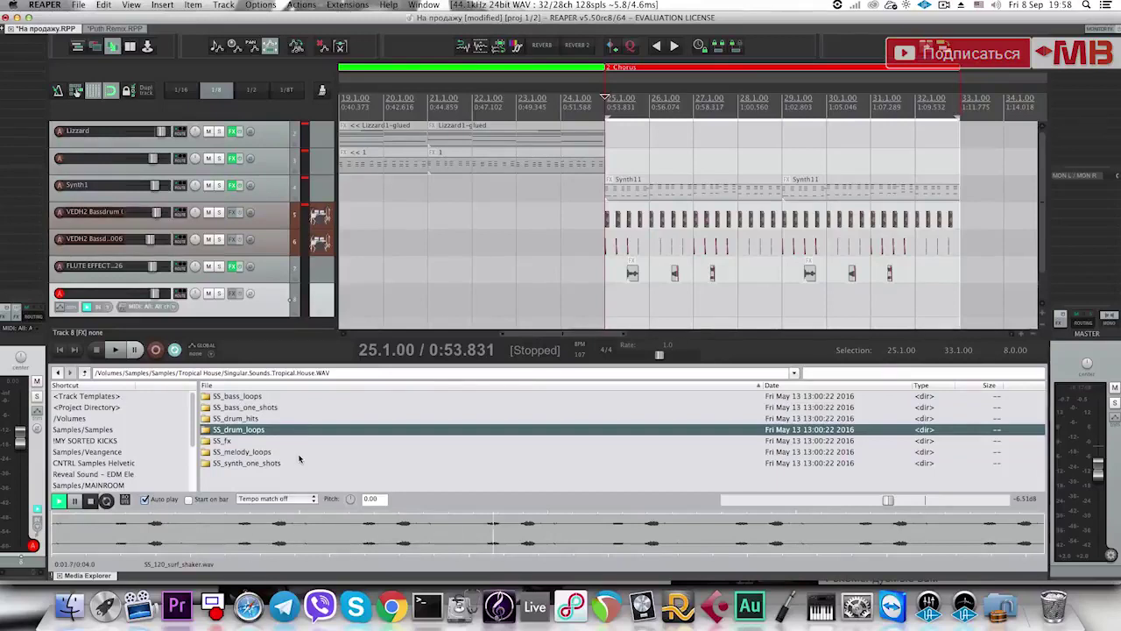
key("BackSpace")
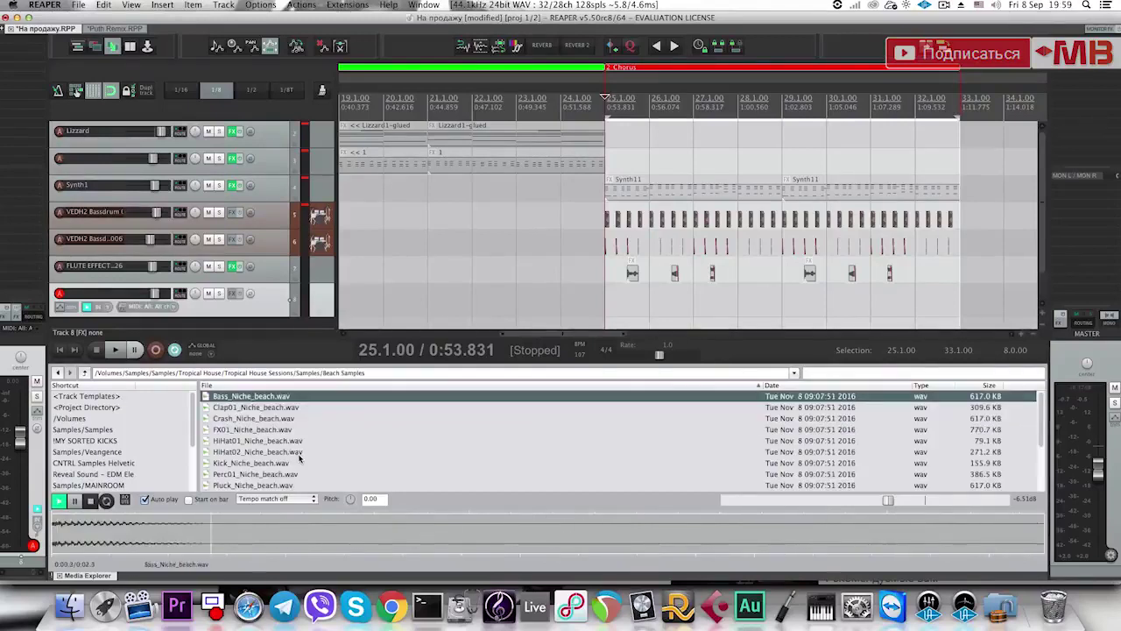
key("Down")
key("Down")
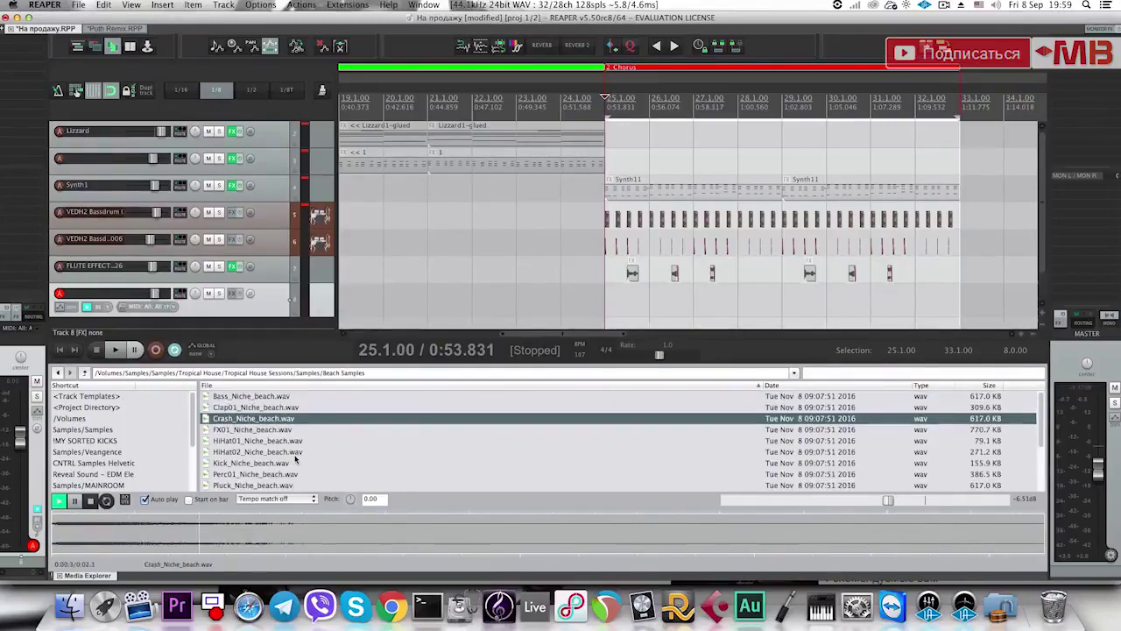
key("Down")
Insert Clap01_Niche_beach.wav on the new track, move it to 25.2.00 and play it with the chorus.
left_click(274, 415)
left_click_drag(274, 409, 631, 310)
left_click(622, 310)
scroll(623, 310, "up", 6)
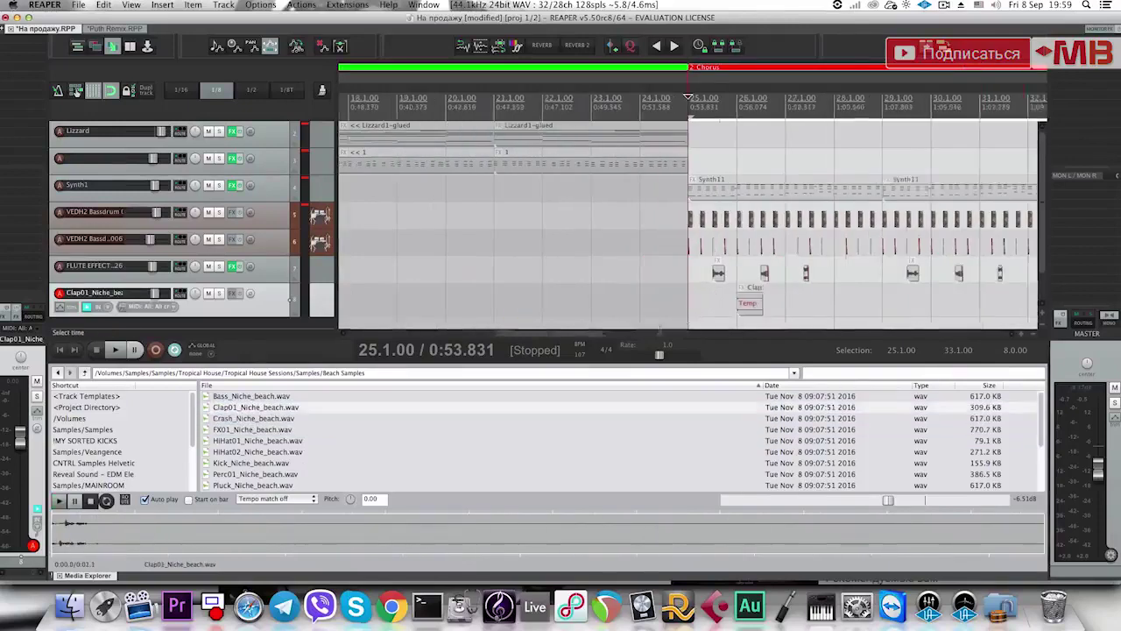
left_click_drag(857, 305, 795, 305)
left_click(670, 304)
key("space")
left_click(772, 308)
key("space")
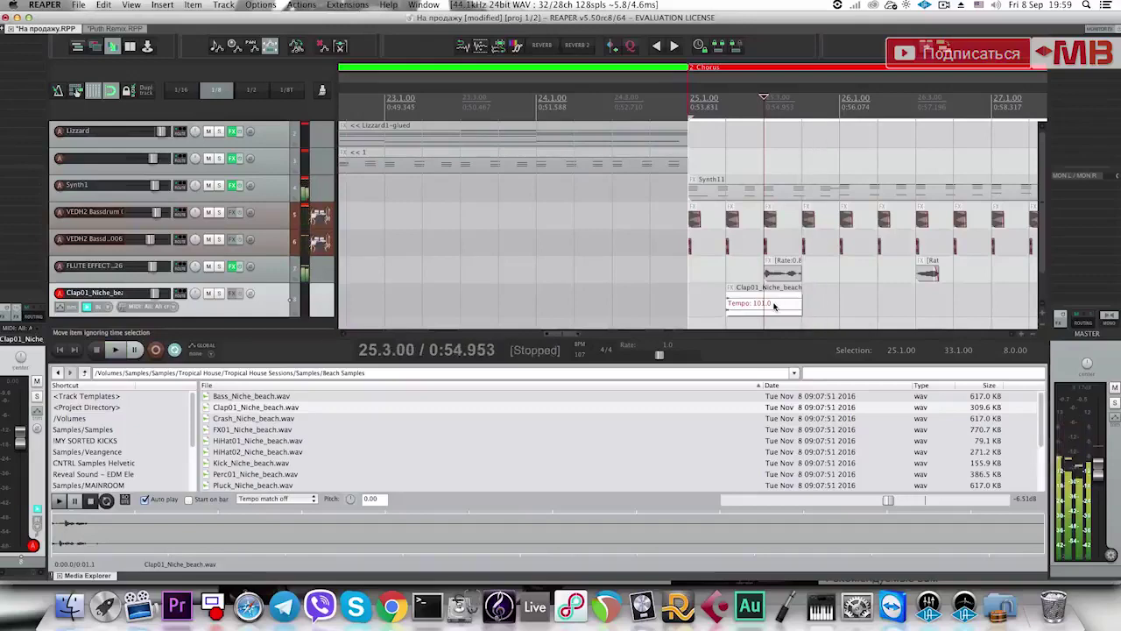
Duplicate the clap item repeatedly along its track until the copies fill the chorus up to 33.1.00.
key("super+d")
key("super+d")
scroll(797, 307, "down", 4)
key("super+d")
key("super+d")
key("super+d")
key("super+d")
scroll(800, 303, "down", 3)
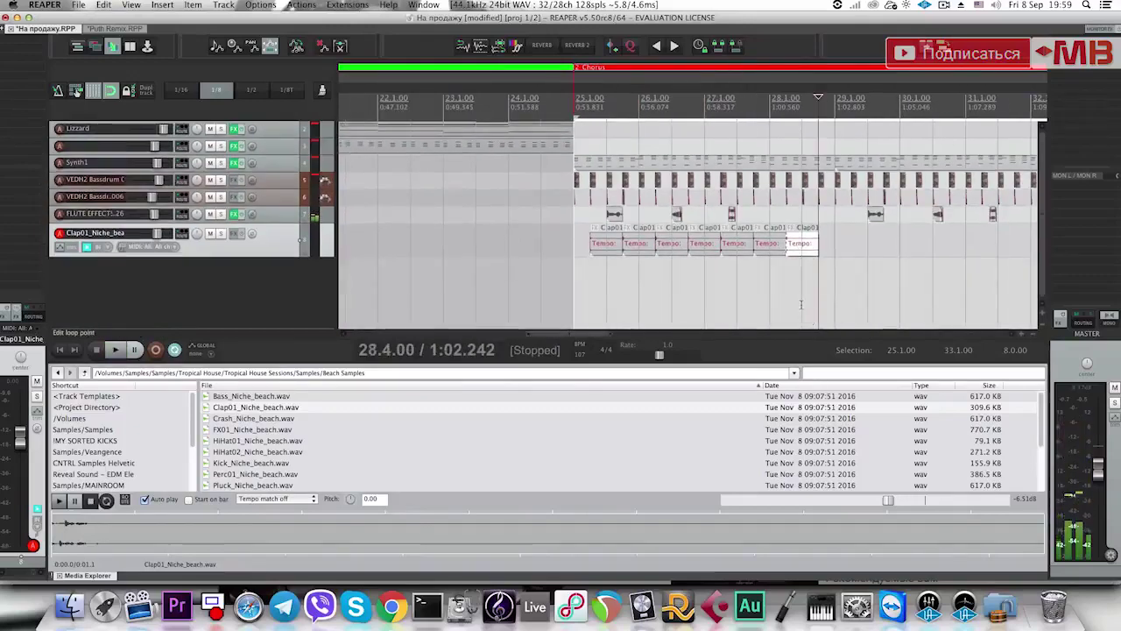
key("super+d")
scroll(802, 303, "down", 2)
key("super+d")
key("ctrl+d")
key("ctrl+d")
key("ctrl+d")
key("ctrl+d")
key("ctrl+d")
key("ctrl+d")
key("ctrl+d")
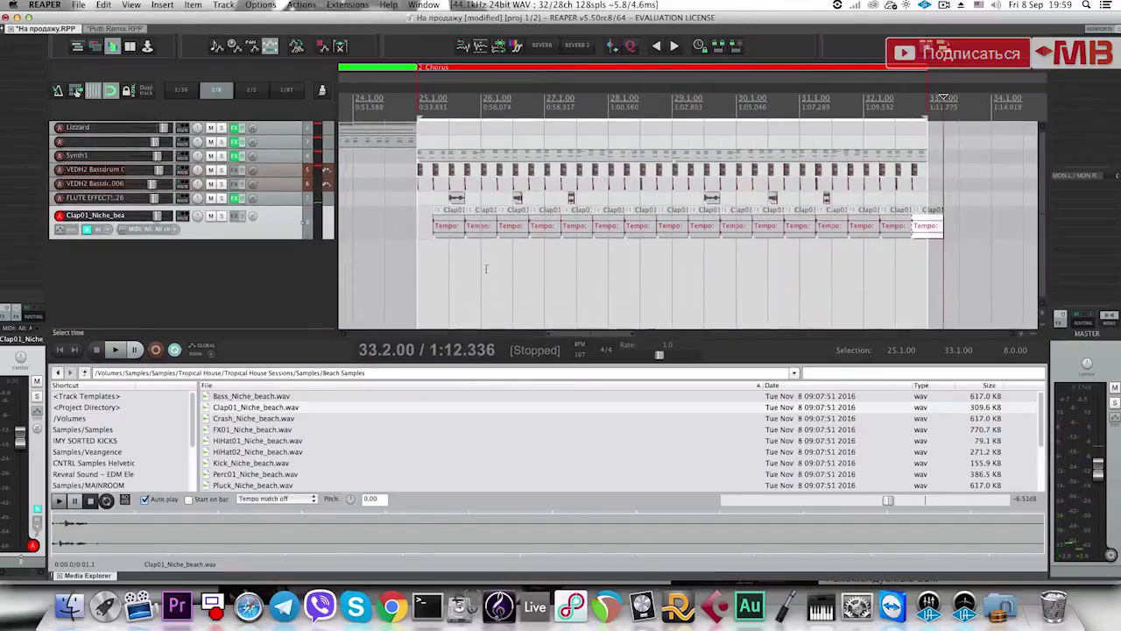
Play the chorus from 25.1.00 and add the Blackhole reverb to the clap track.
left_click(427, 269)
key("space")
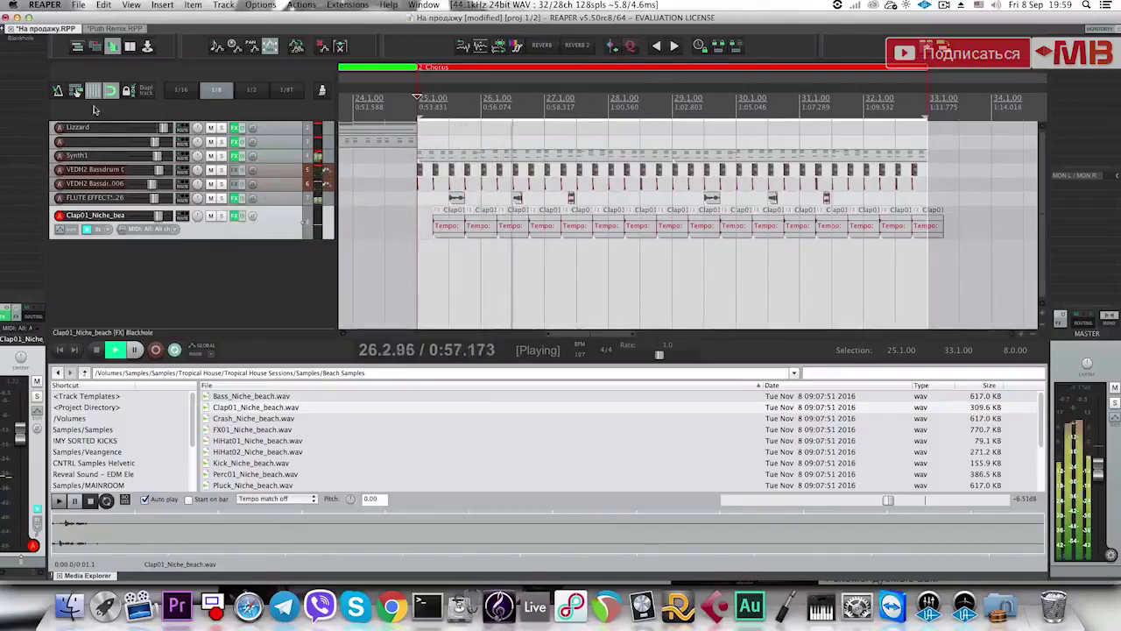
left_click(18, 41)
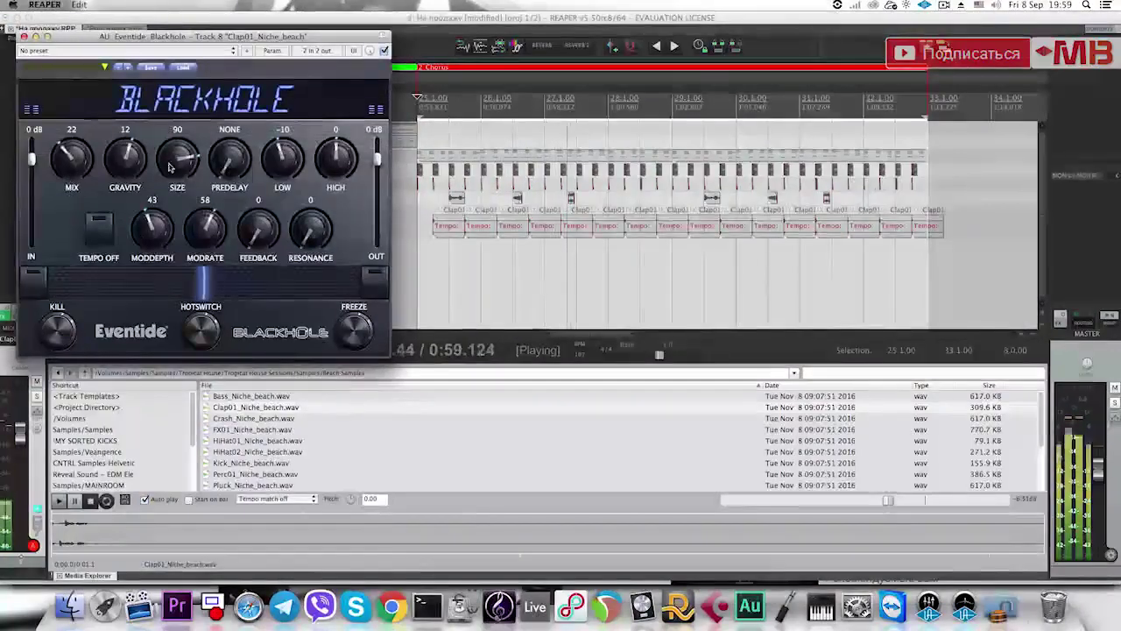
key("Escape")
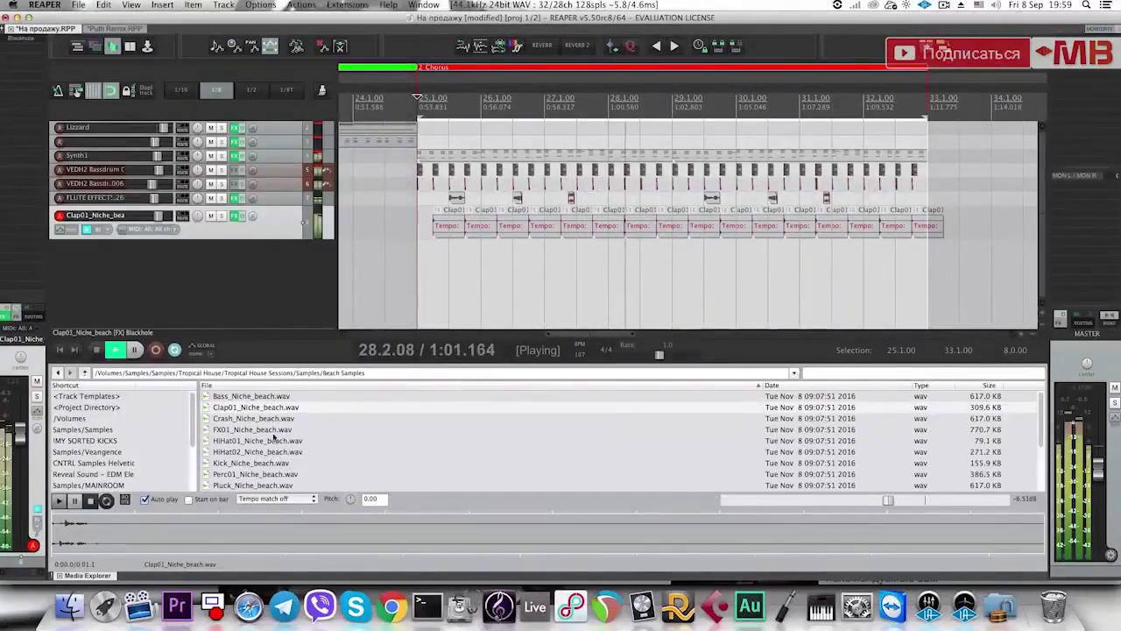
Audition the remaining Beach Samples after the clap, including the pluck, snare, synth, tambourine and tom sounds.
key("space")
left_click(275, 408)
key("Down")
scroll(279, 469, "down", 1)
left_click(290, 477)
scroll(285, 473, "down", 5)
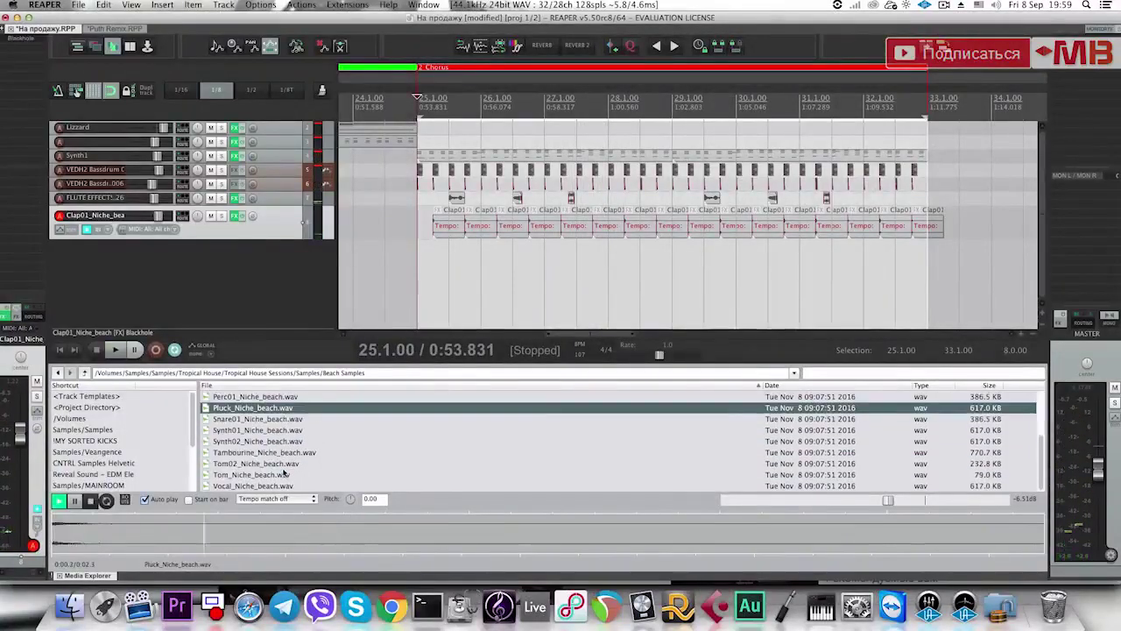
left_click(273, 418)
key("Down")
key("Down")
key("Down")
key("Down")
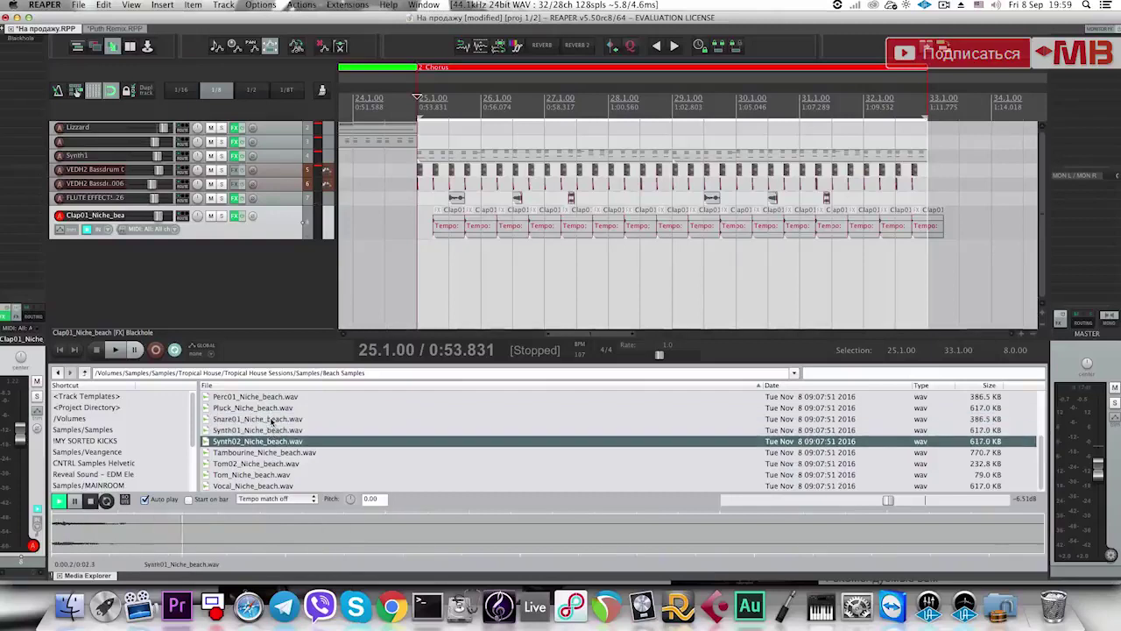
key("Down")
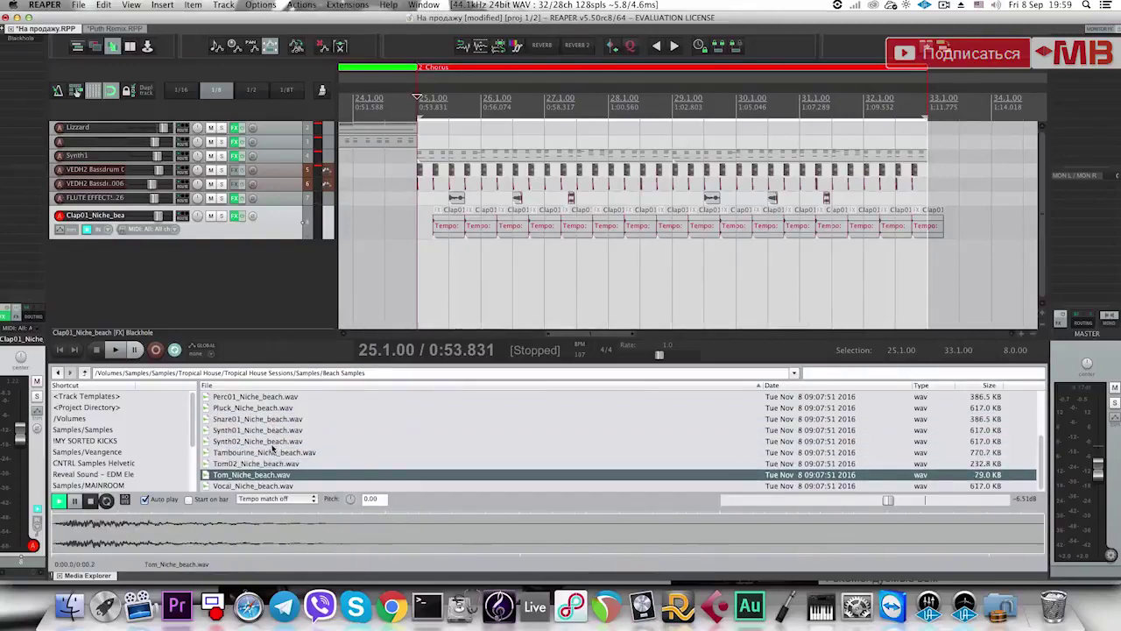
Insert Tom02_Niche_beach.wav on a new track below the clap and move it to 25.1.75 on a 1/16 grid.
left_click(263, 465)
left_click_drag(426, 293, 428, 263)
scroll(737, 262, "up", 5)
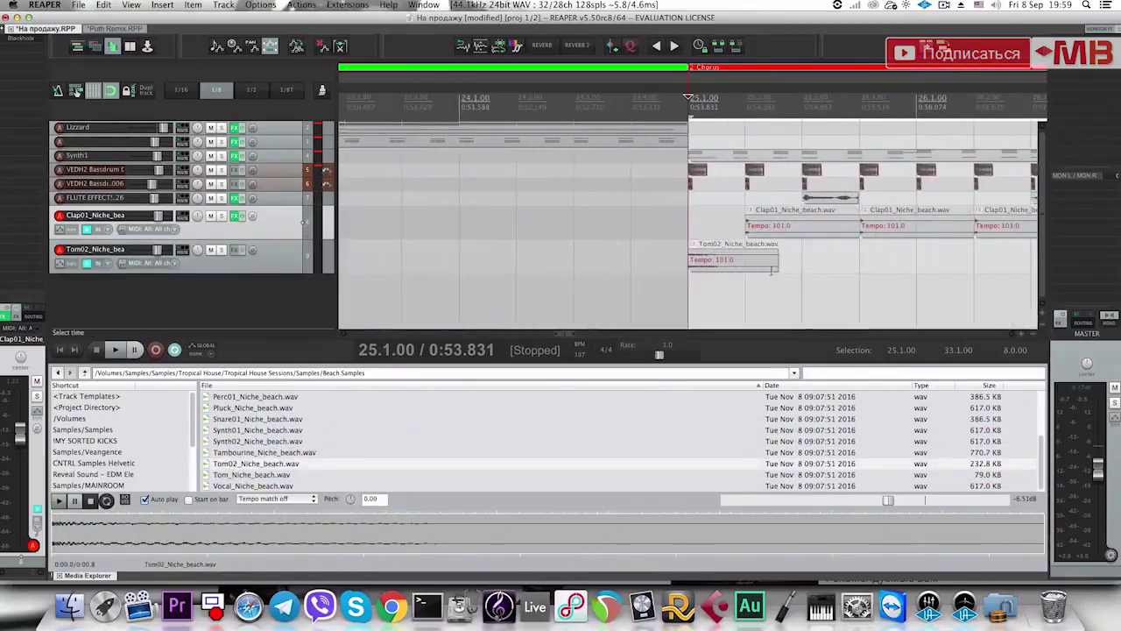
left_click_drag(737, 262, 777, 243)
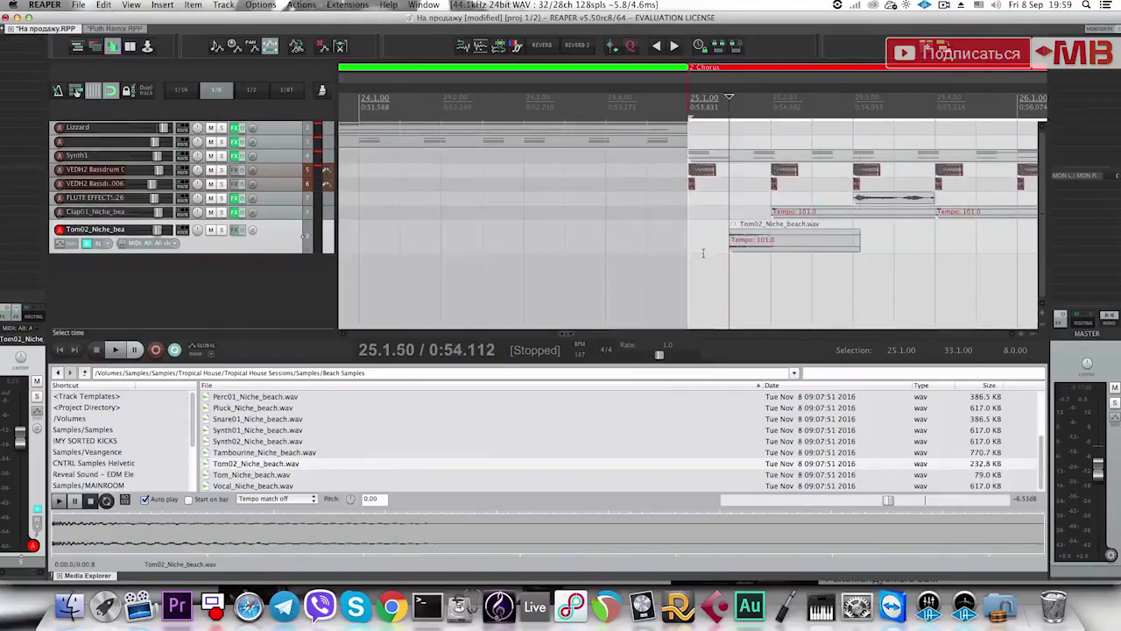
scroll(705, 246, "up", 1)
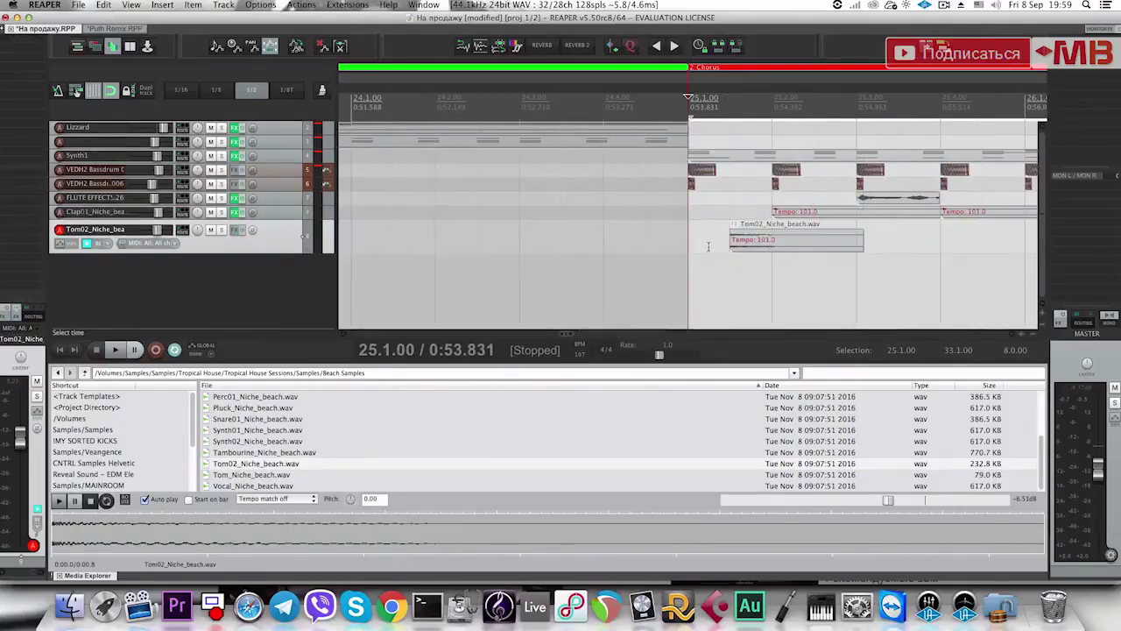
scroll(707, 246, "up", 3)
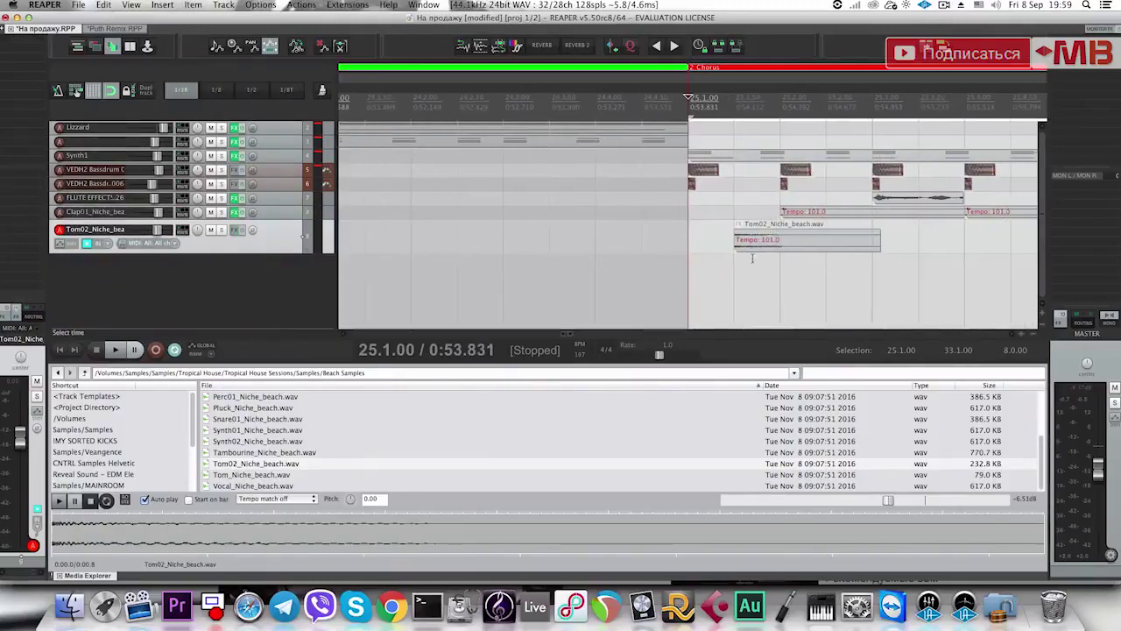
left_click_drag(824, 244, 851, 245)
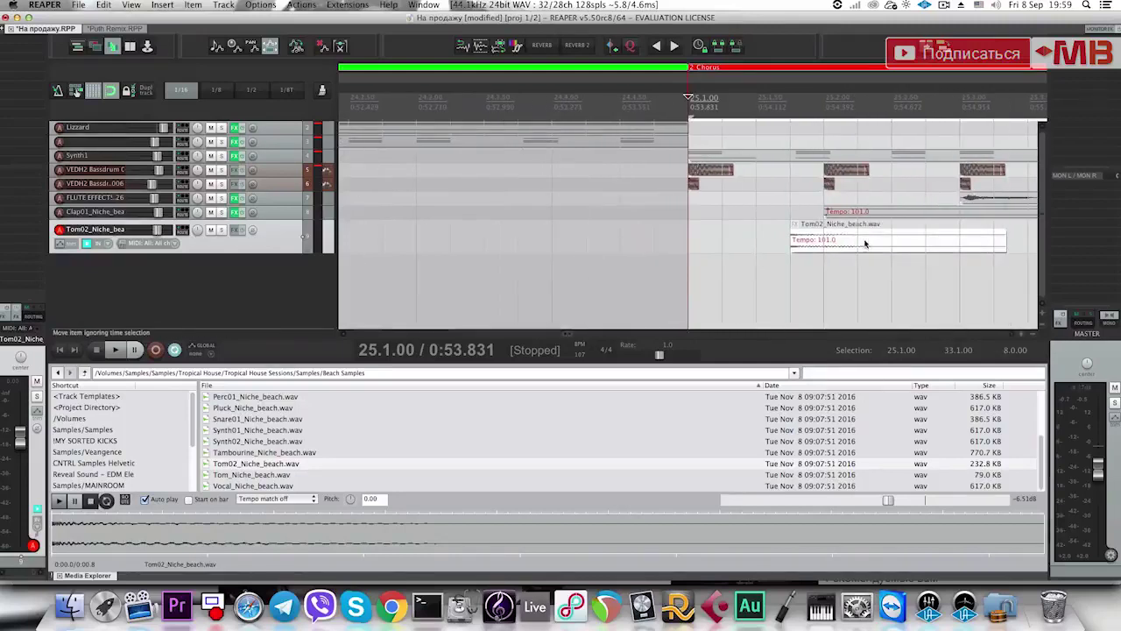
Cut the tom item and arrange two hits at 25.1.75 and 25.2.50, with the second ending at 25.3.00.
left_click(891, 246)
key("s")
left_click(849, 245)
key("Delete")
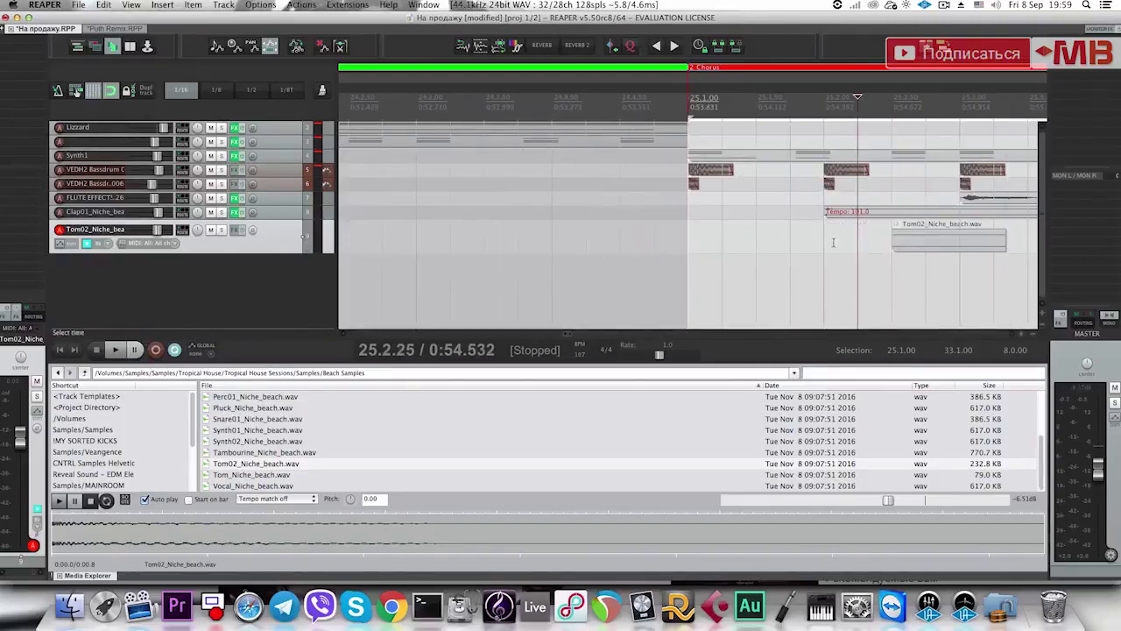
left_click_drag(908, 248, 935, 249)
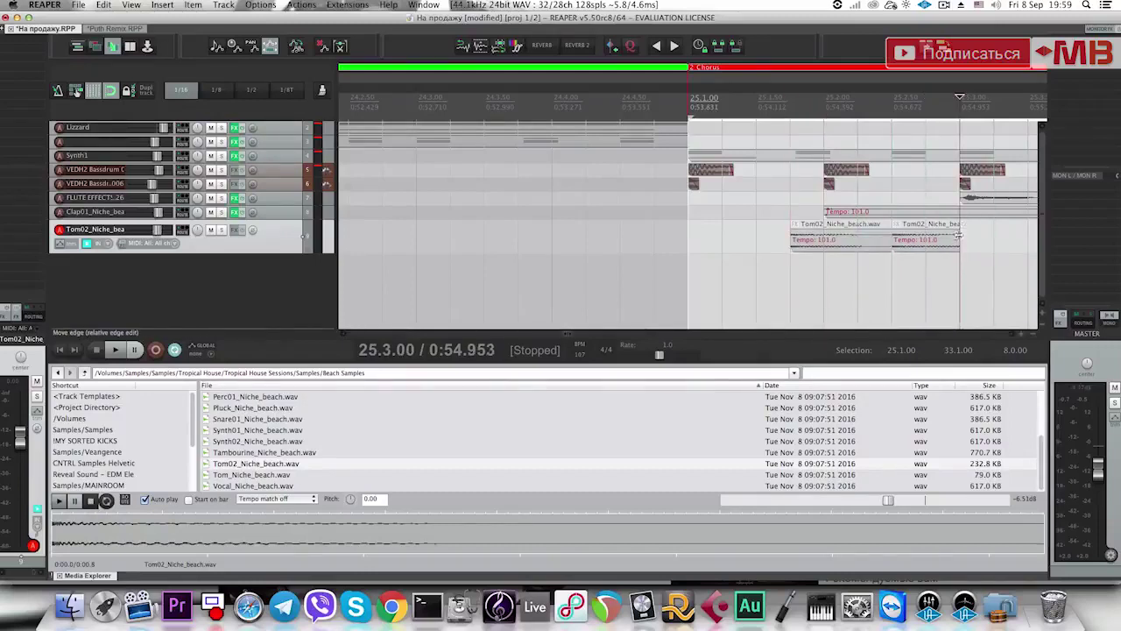
left_click(879, 239)
scroll(890, 238, "down", 3)
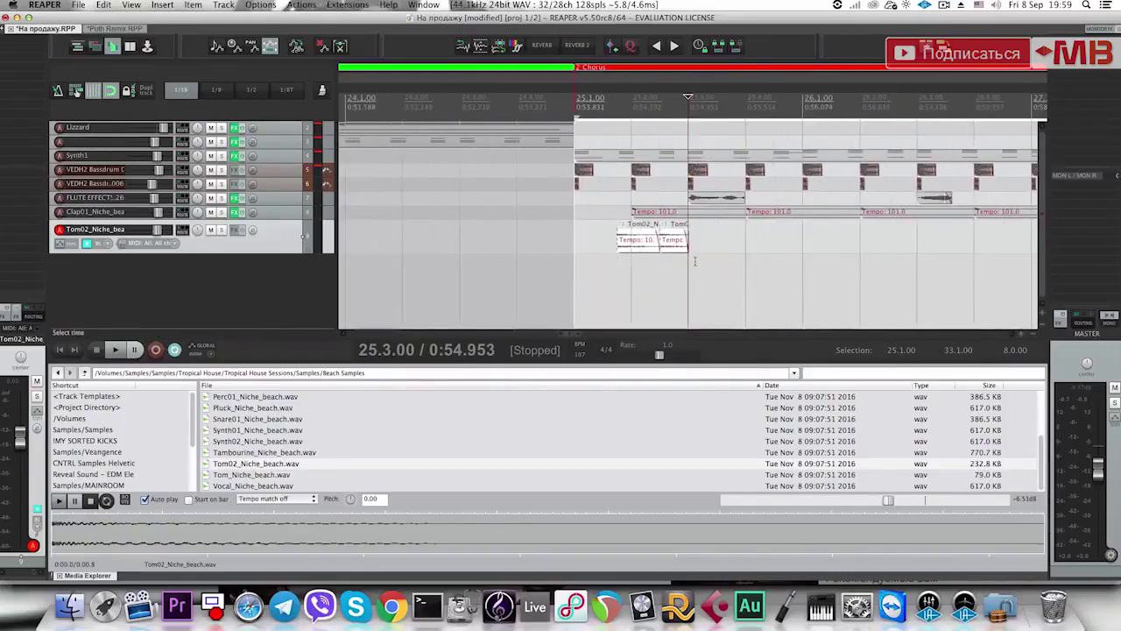
Select the time from 25.1.00 to 25.3.00 and duplicate the two-hit tom pattern across the chorus.
left_click_drag(689, 257, 593, 258)
scroll(694, 241, "down", 3)
key("ctrl+d")
key("ctrl+d")
key("ctrl+d")
key("ctrl+d")
key("ctrl+d")
key("ctrl+d")
key("ctrl+d")
key("ctrl+d")
key("ctrl+d")
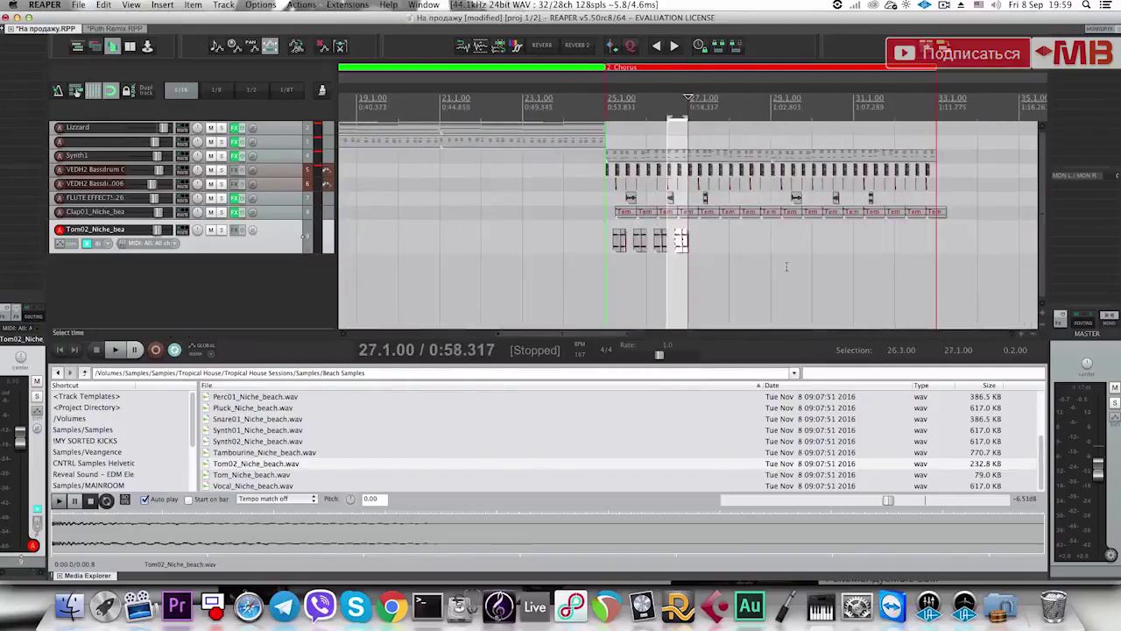
key("ctrl+d")
key("ctrl+d")
key("ctrl+d")
key("ctrl+d")
key("ctrl+d")
key("ctrl+d")
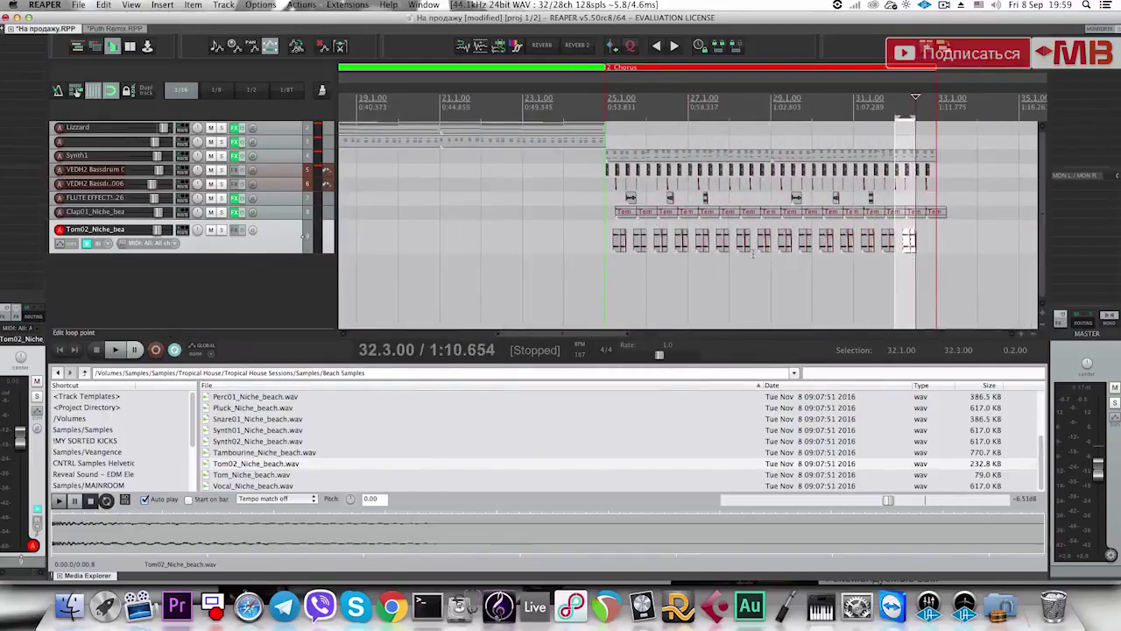
Hide the Media Explorer, play the chorus from its start and raise the tom track's volume.
left_click(606, 270)
key("alt+super+x")
key("space")
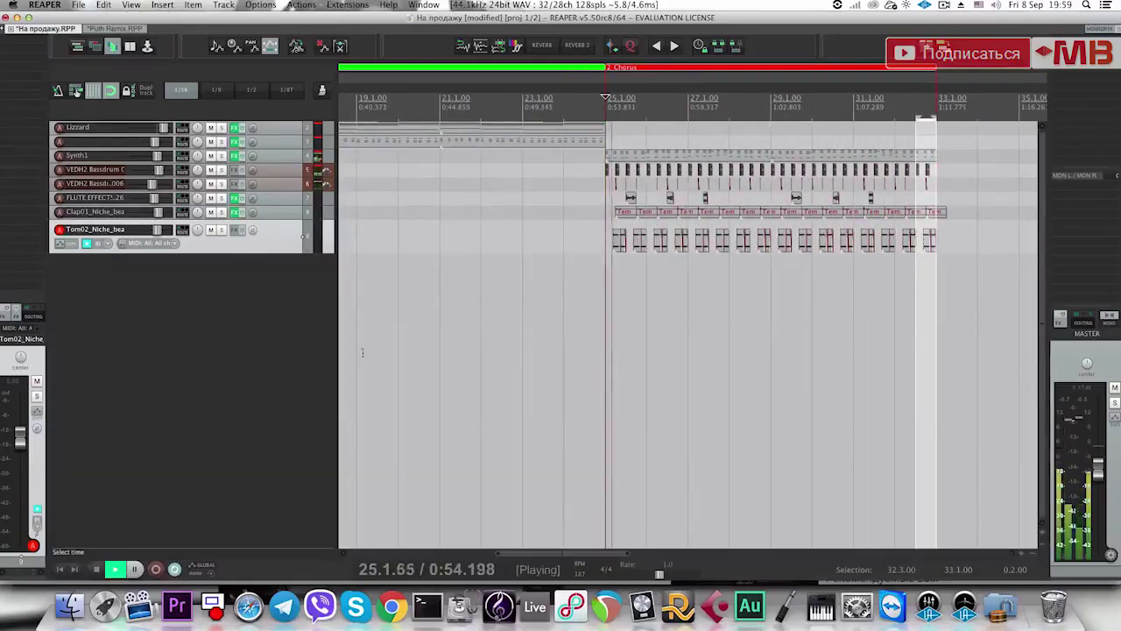
left_click_drag(158, 230, 159, 233)
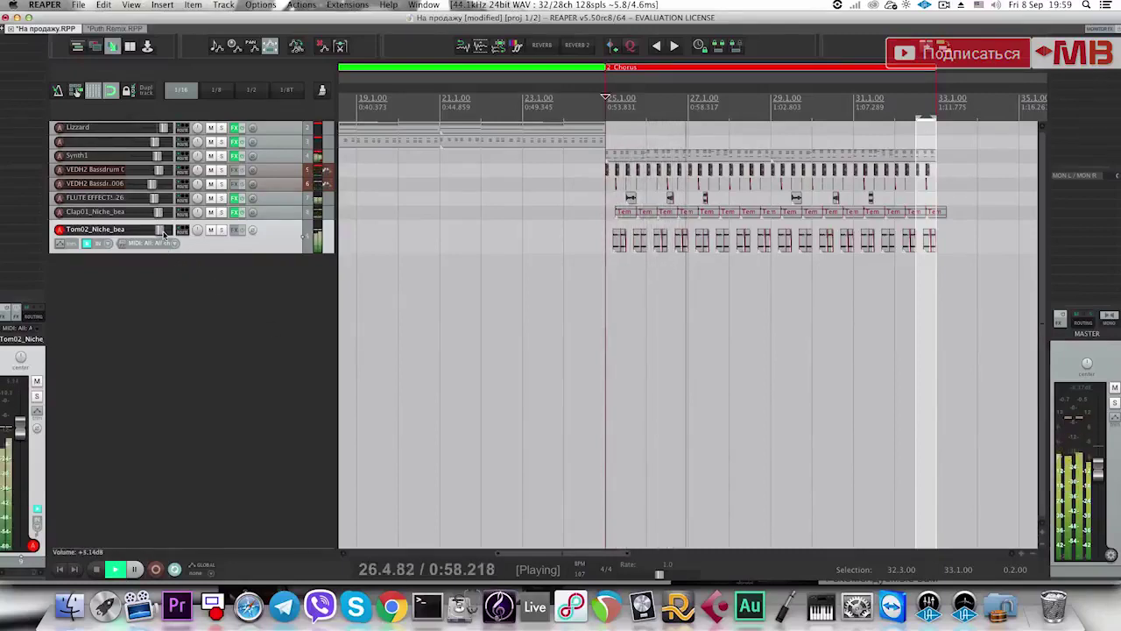
Add FabFilter Pro-Q 2 to the tom track, cut about 5.4 dB at 76 Hz and add a second band in the lows.
key("q")
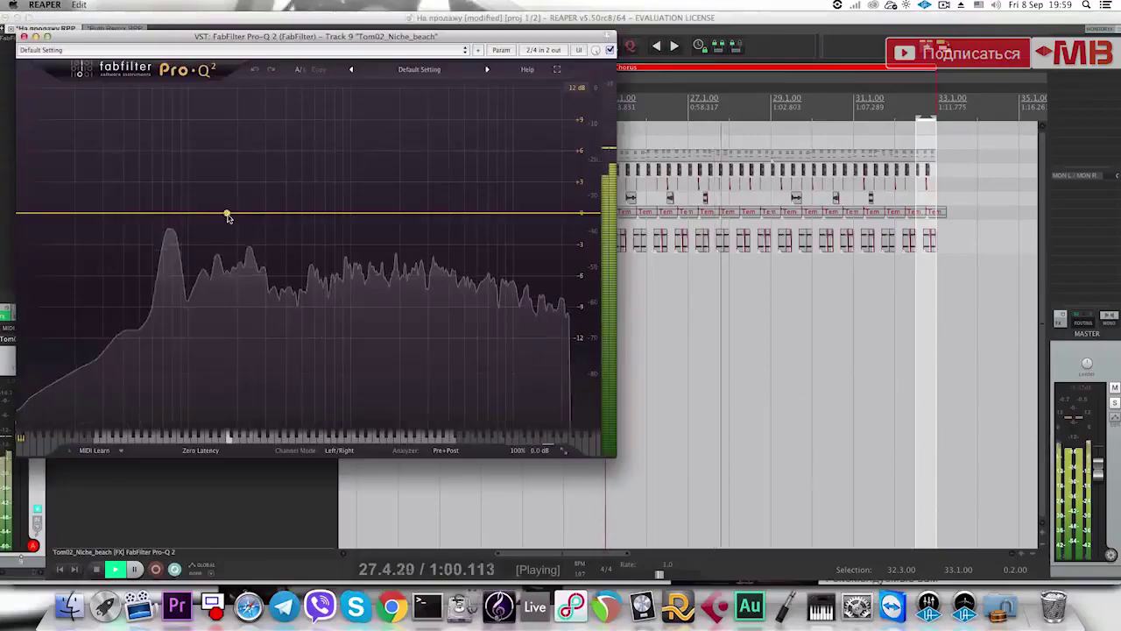
left_click_drag(226, 214, 169, 269)
scroll(169, 254, "up", 5)
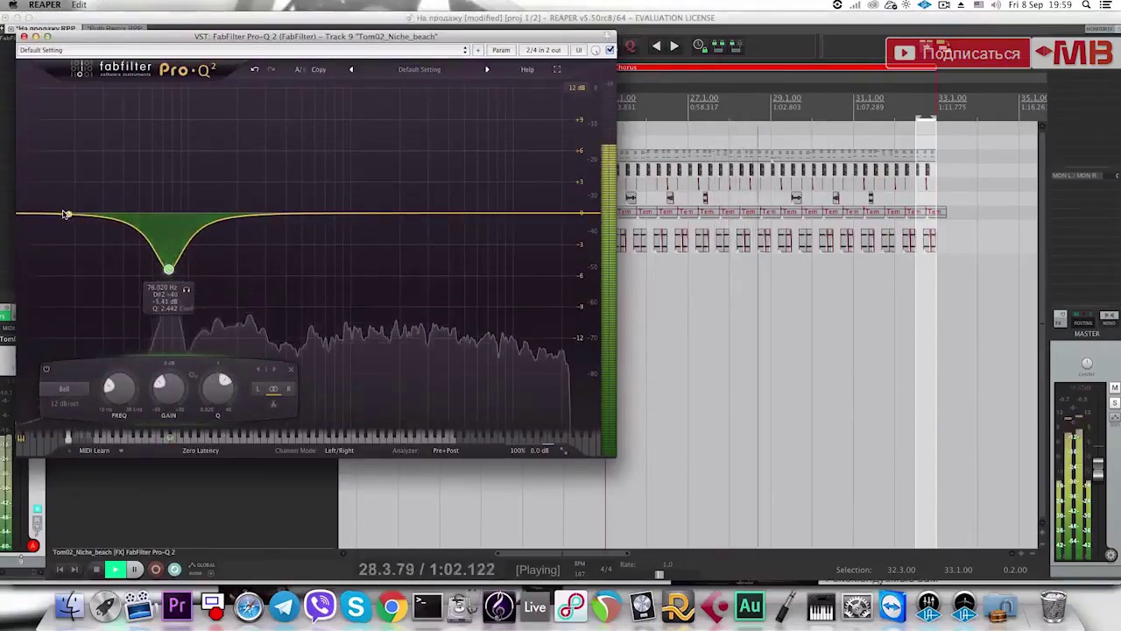
left_click_drag(67, 215, 146, 215)
key("space")
left_click(25, 37)
Add a track with 01 DAH2 Drum Loop 120 kickfree.wav filling 25.1.00 to 33.1.00 and play the chorus.
double_click(154, 319)
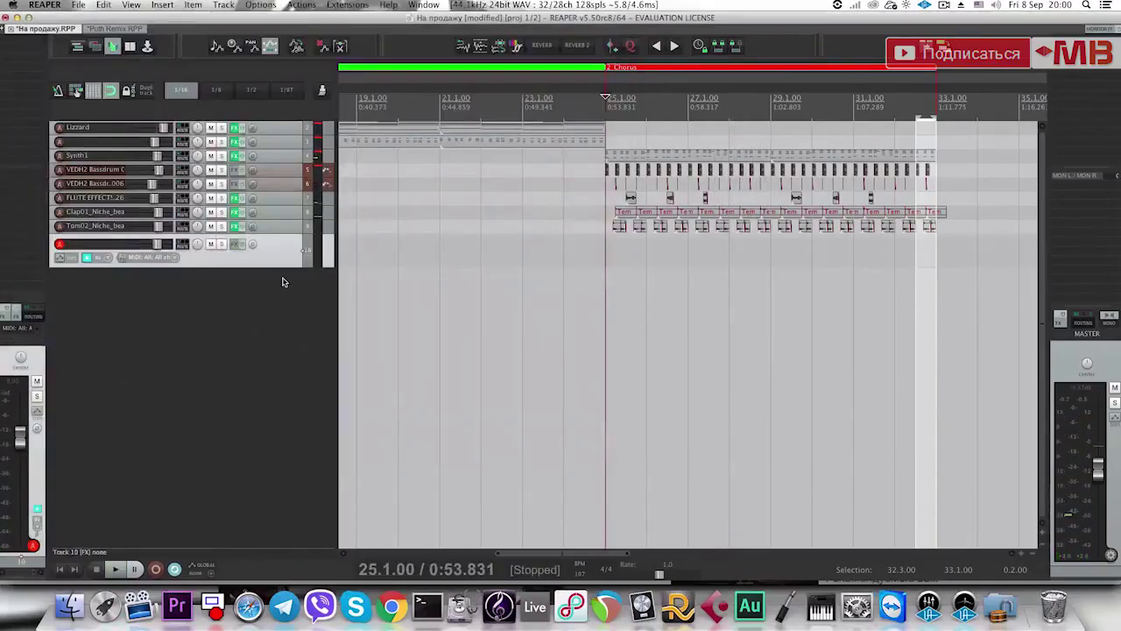
key("super+alt+x")
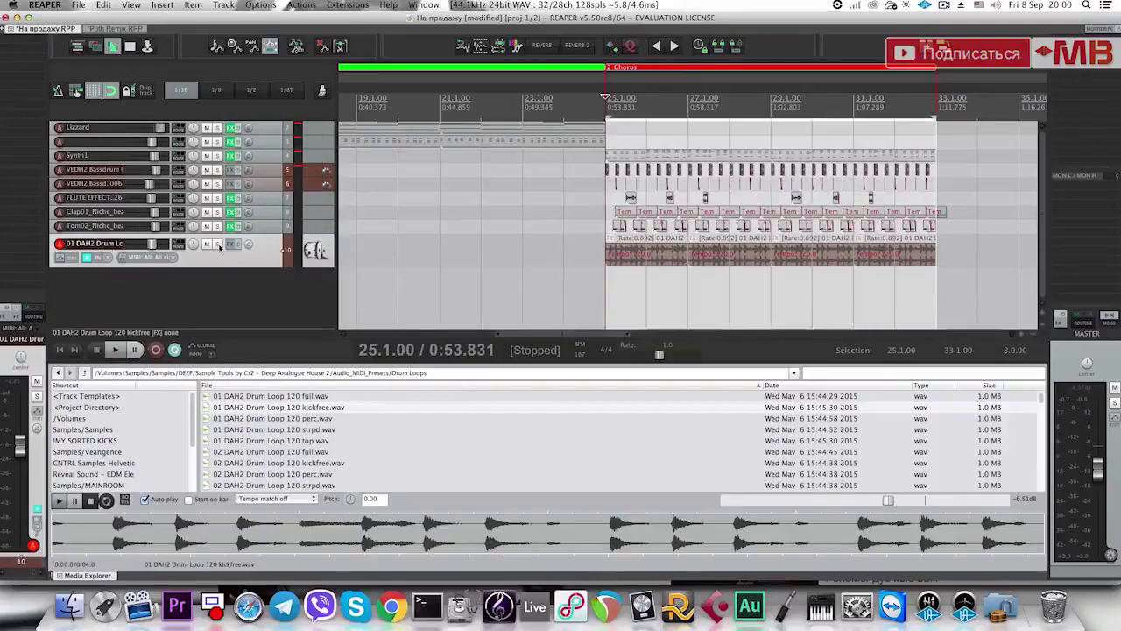
key("space")
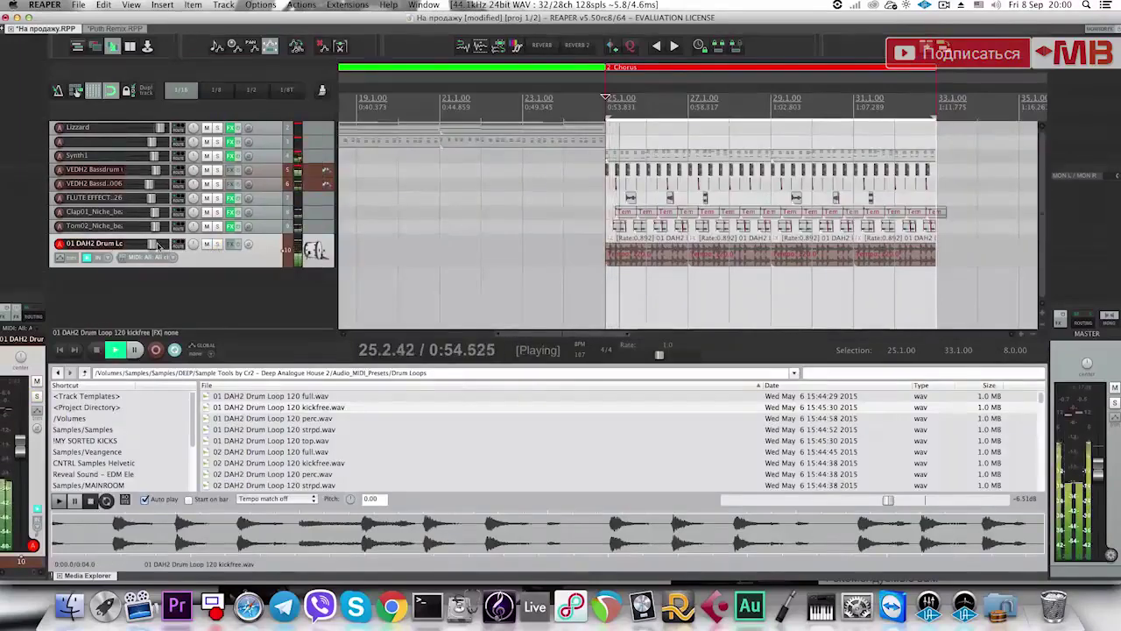
Turn off pitch preservation on rate change for all four drum loop items.
right_click(673, 219)
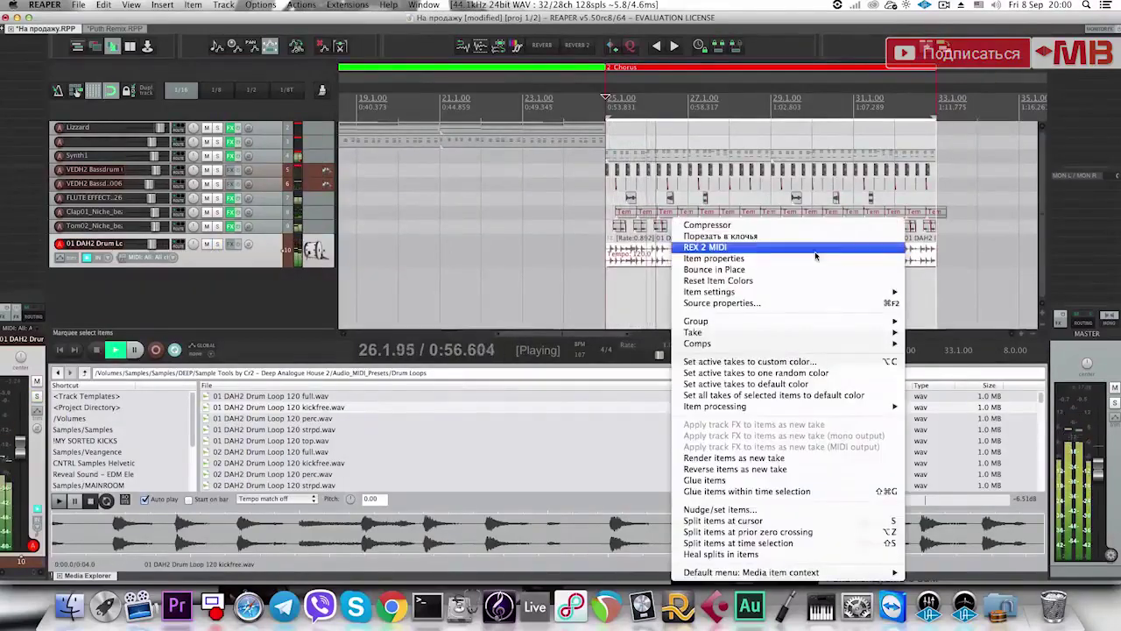
left_click(815, 258)
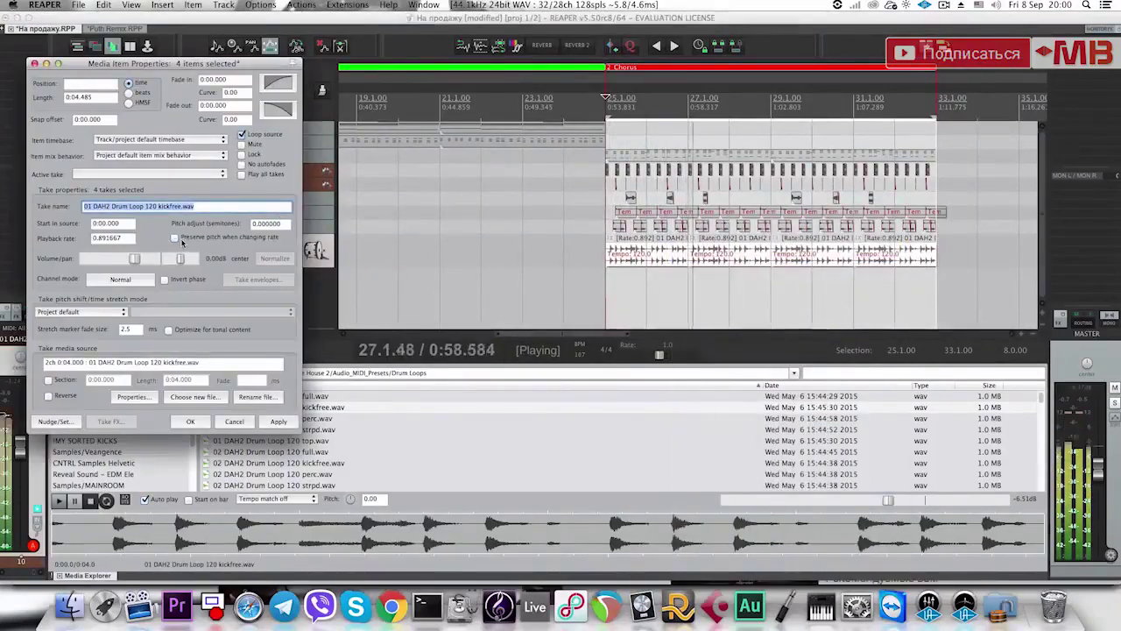
left_click(190, 421)
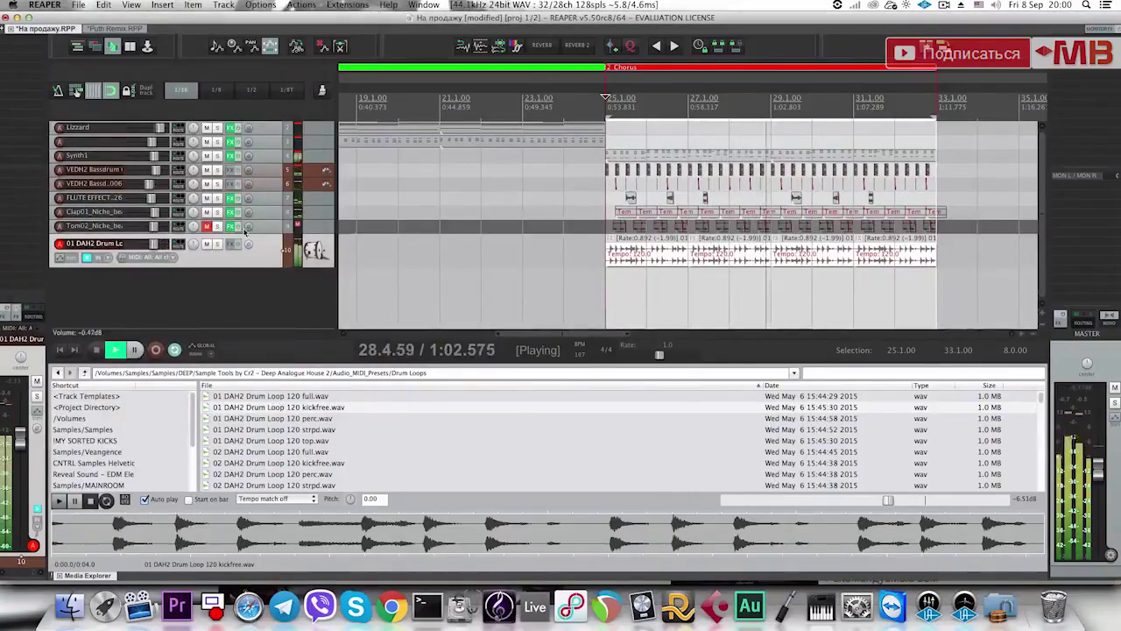
Delete the Tom02_Niche_beach track.
left_click(269, 229)
key("Delete")
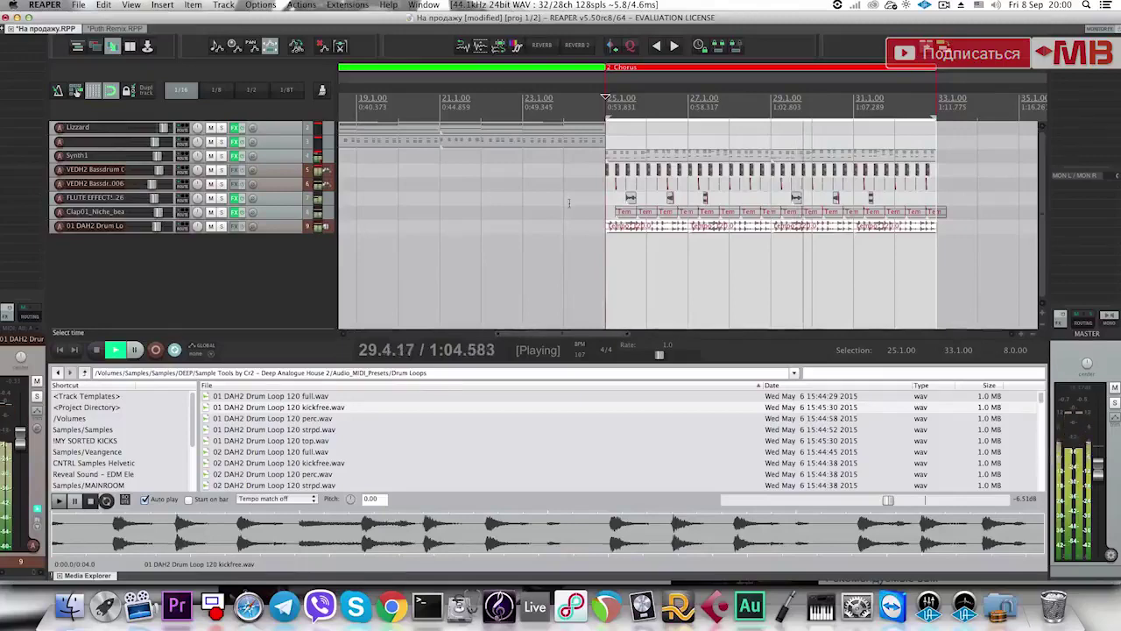
Split the drum loop at 25.3.00 and delete everything after its first two beats.
left_click(649, 226)
scroll(627, 243, "up", 4)
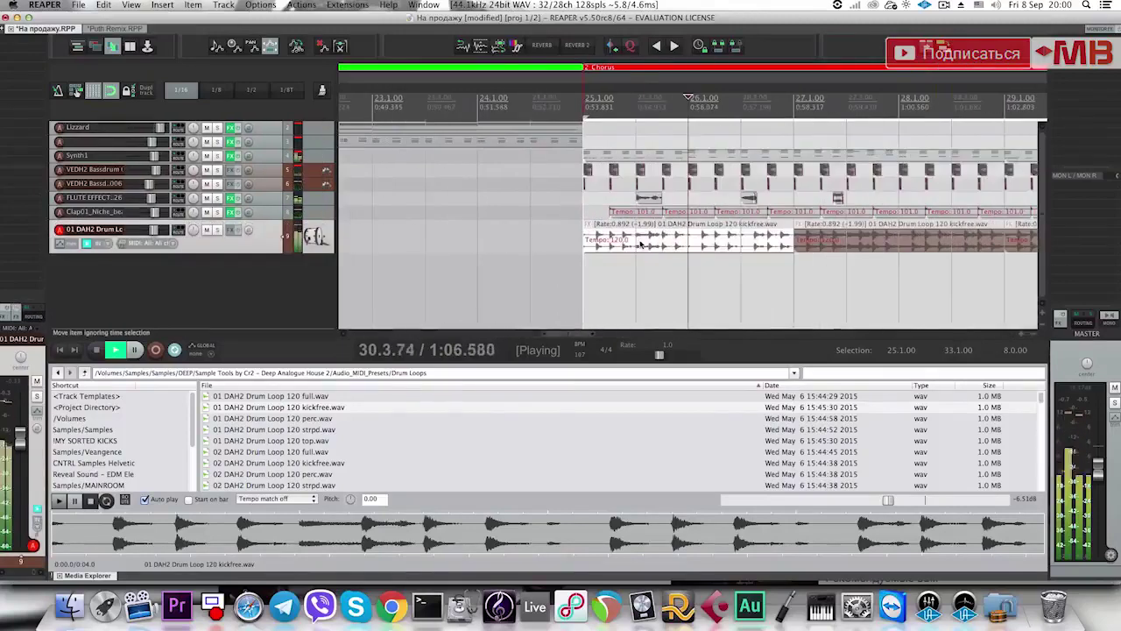
key("space")
left_click(642, 250)
left_click_drag(828, 263, 758, 244)
key("s")
scroll(821, 272, "down", 4)
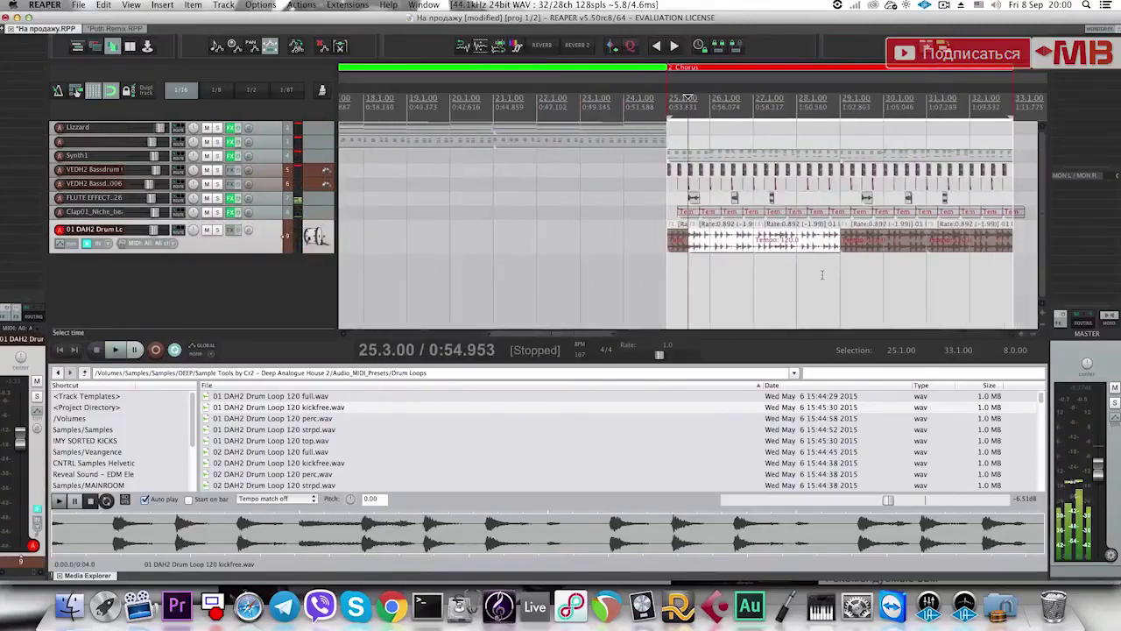
key("Delete")
key("Delete")
Duplicate the two-beat drum loop slice across the chorus and delete the surplus past 33.1.00.
left_click_drag(686, 241, 727, 254)
key("super+d")
key("super+d")
scroll(623, 264, "down", 2)
key("space")
key("Delete")
scroll(482, 257, "down", 2)
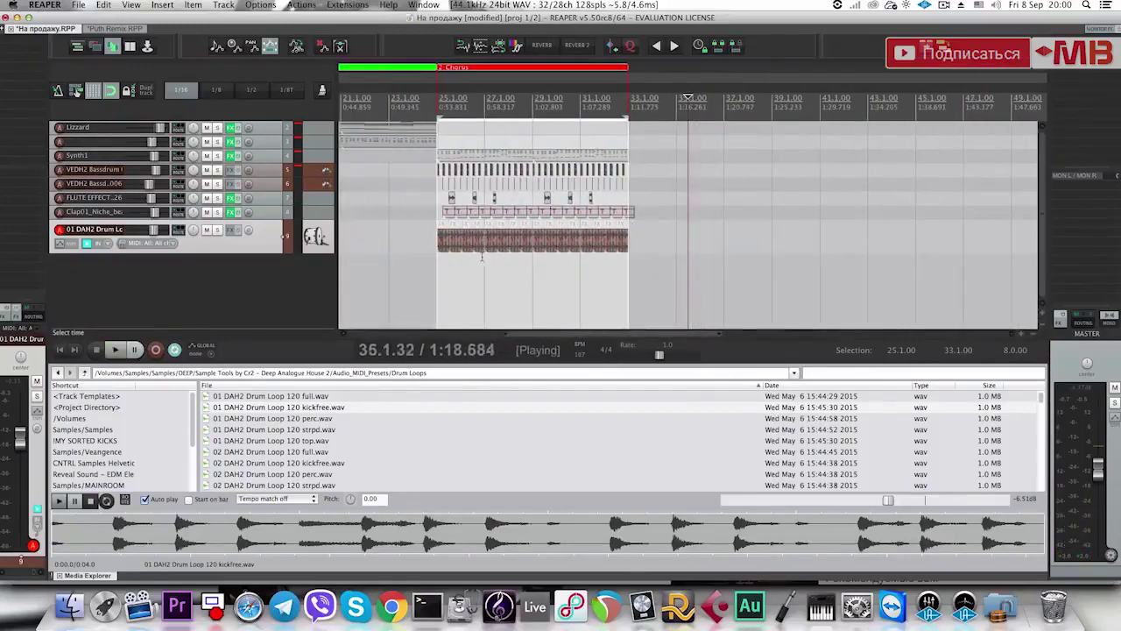
Play the chorus from 25.1.00, slightly lower the drum loop track's volume and stop playback.
key("space")
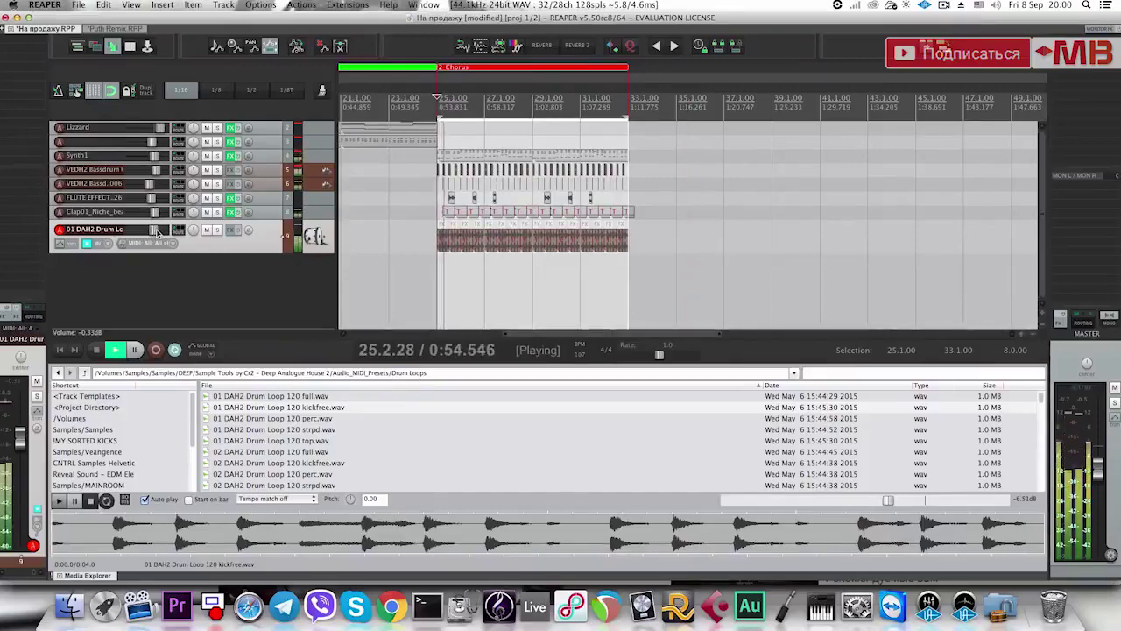
left_click_drag(156, 232, 155, 232)
left_click(170, 279)
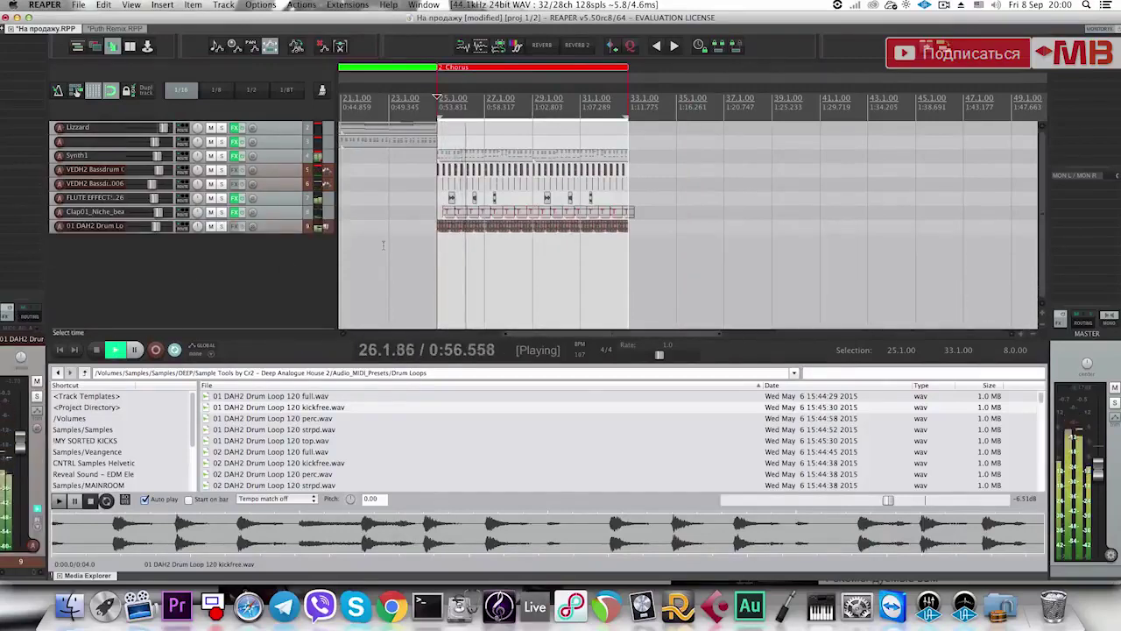
key("space")
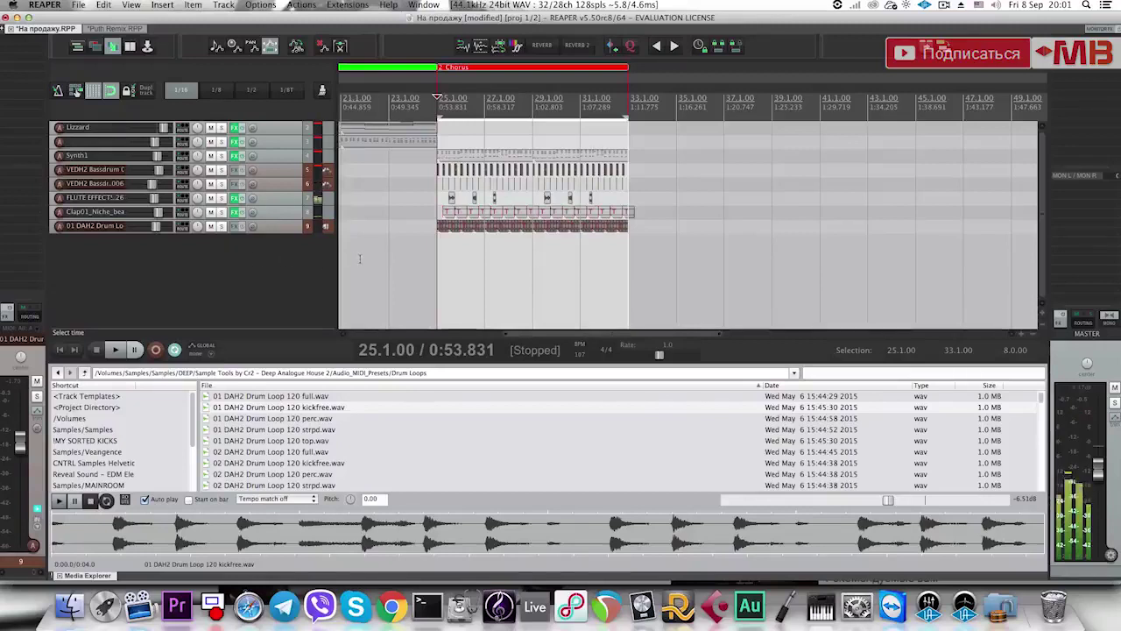
Add an empty track below the drum loop, play the transition from 21.1.00, and stop with the cursor at 25.1.00.
double_click(289, 251)
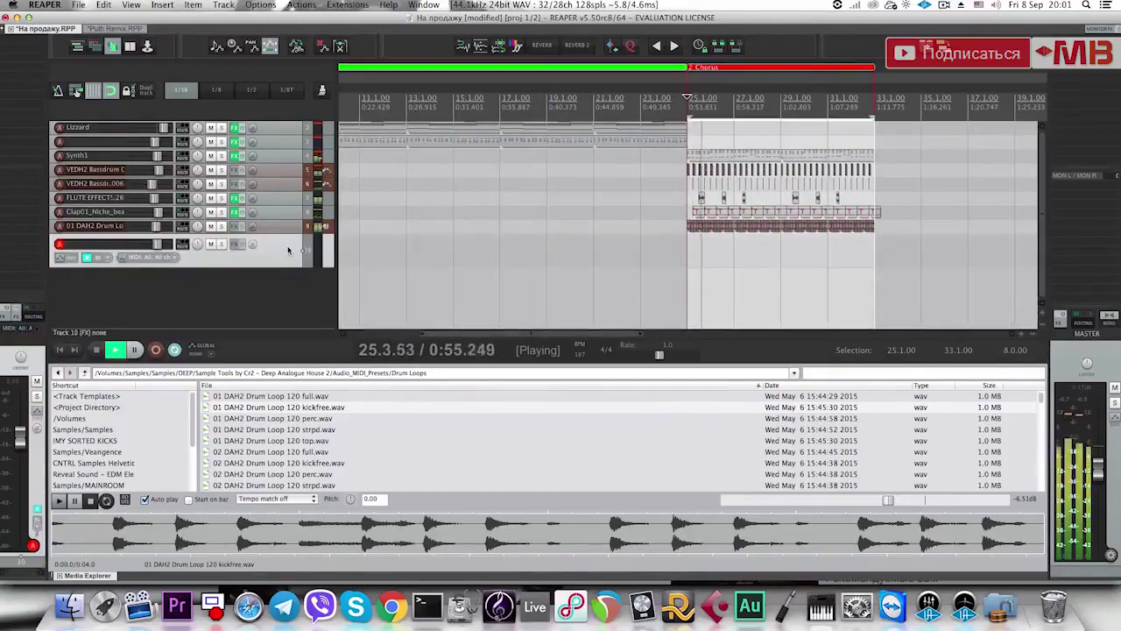
left_click(579, 243)
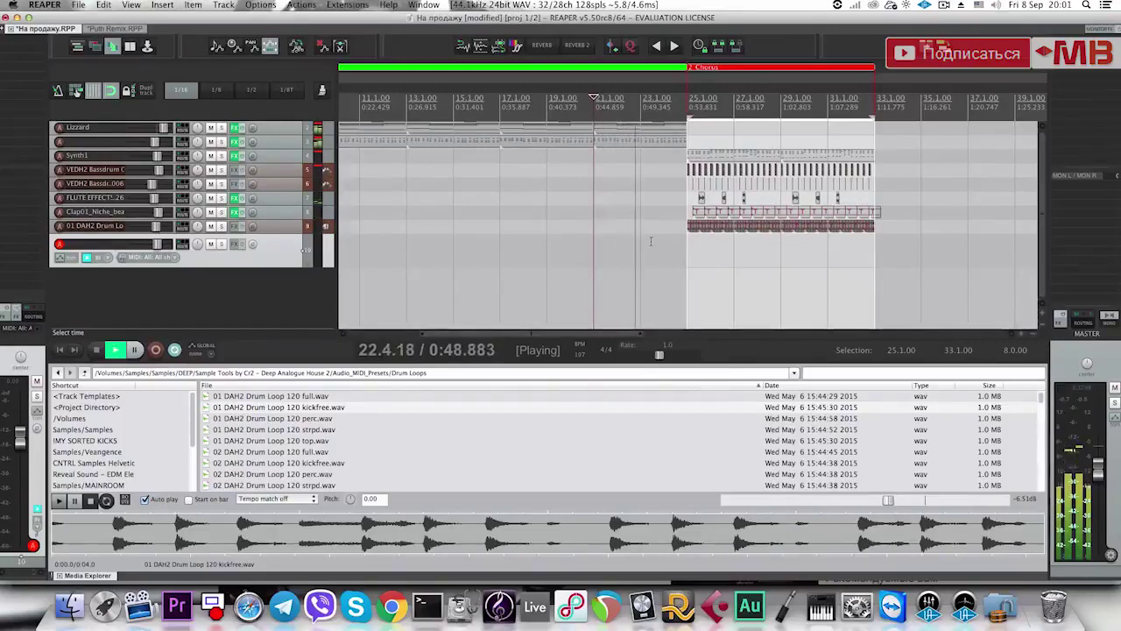
left_click(688, 242)
key("space")
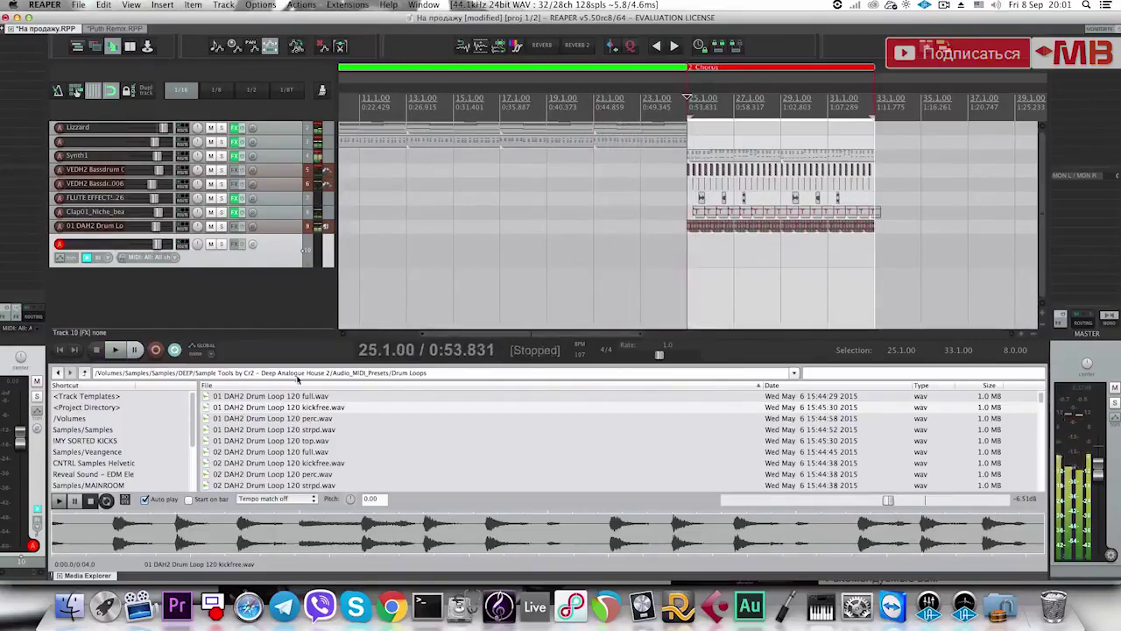
Browse the DEEP sample folders, including the VEDH Synths folder of Mutekki Media Vengeance Essential Deep House, for another chorus sample.
key("BackSpace")
key("BackSpace")
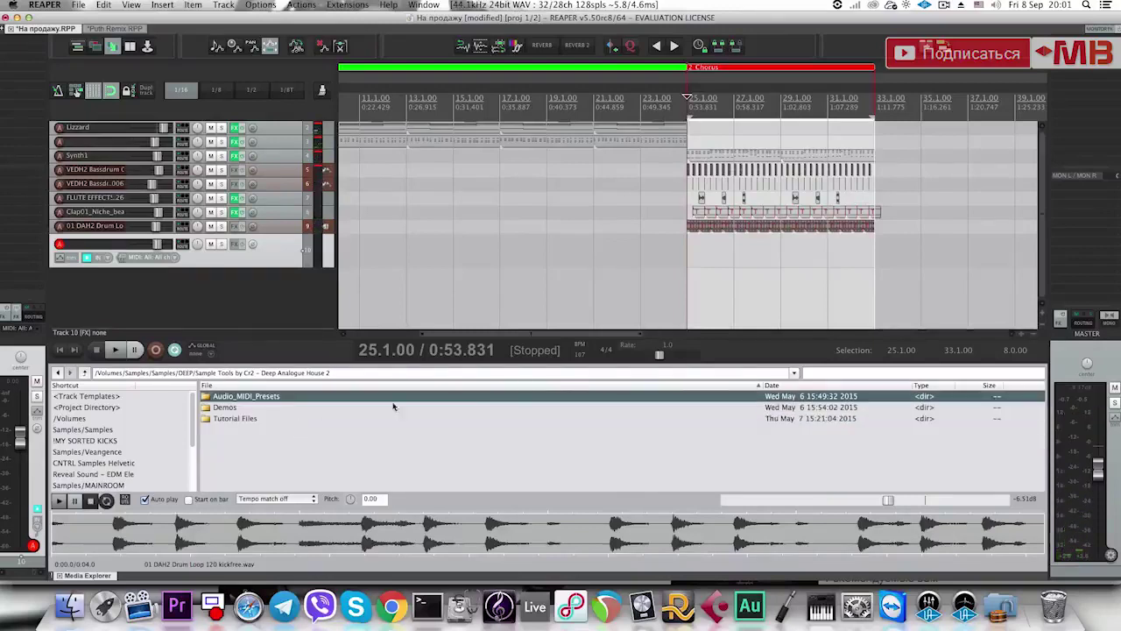
key("BackSpace")
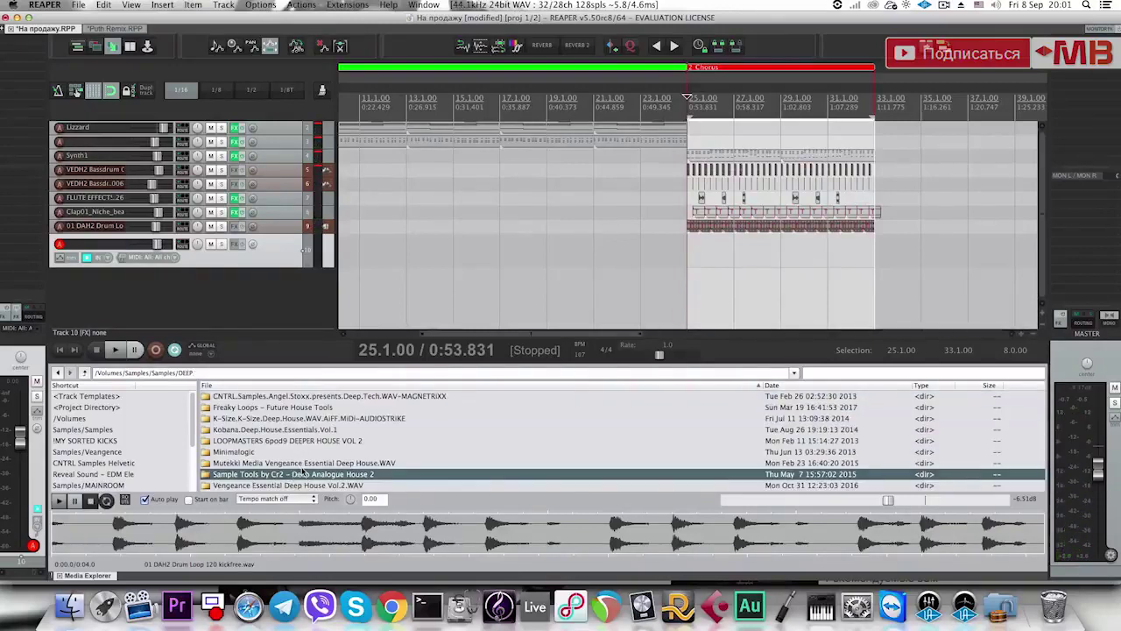
left_click(303, 465)
double_click(326, 463)
key("BackSpace")
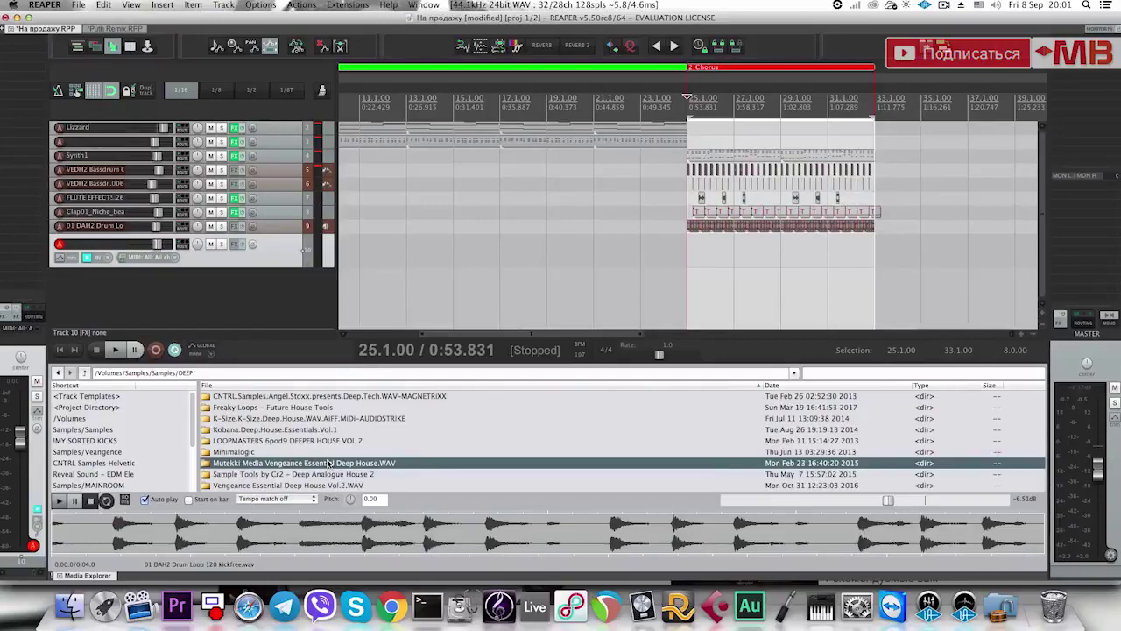
double_click(326, 463)
left_click(278, 465)
key("Down")
key("Down")
key("Return")
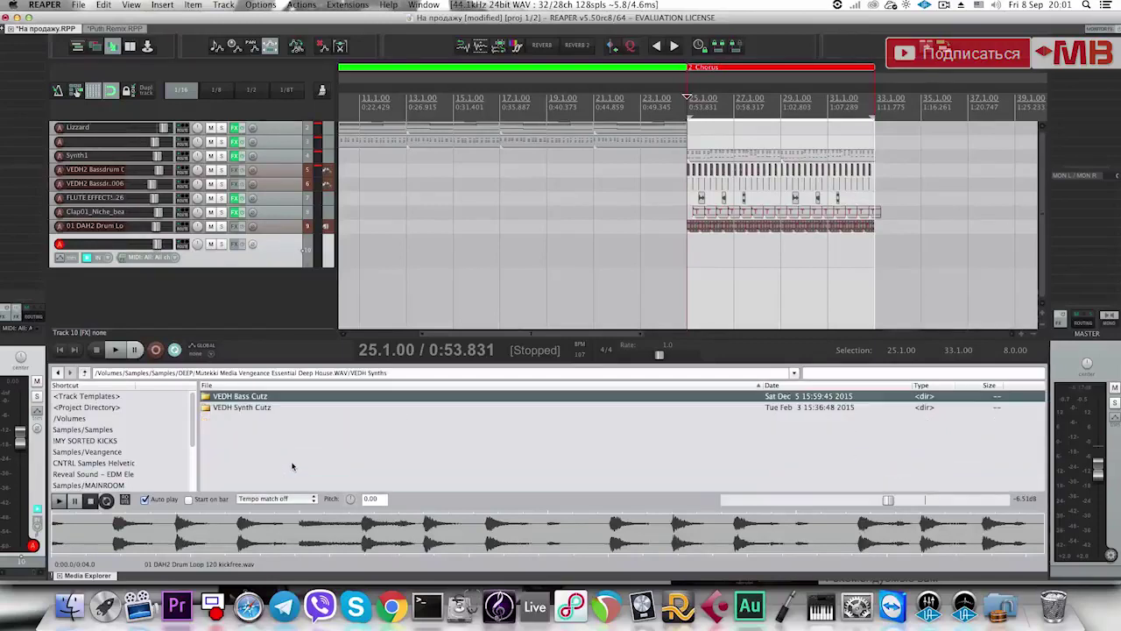
key("BackSpace")
key("Up")
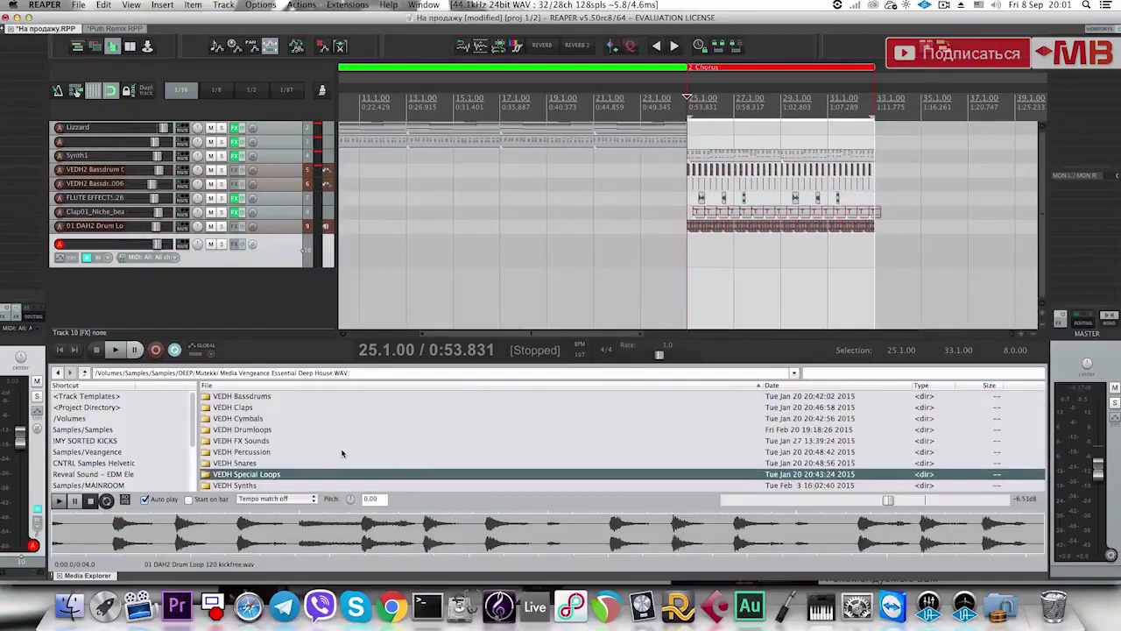
key("BackSpace")
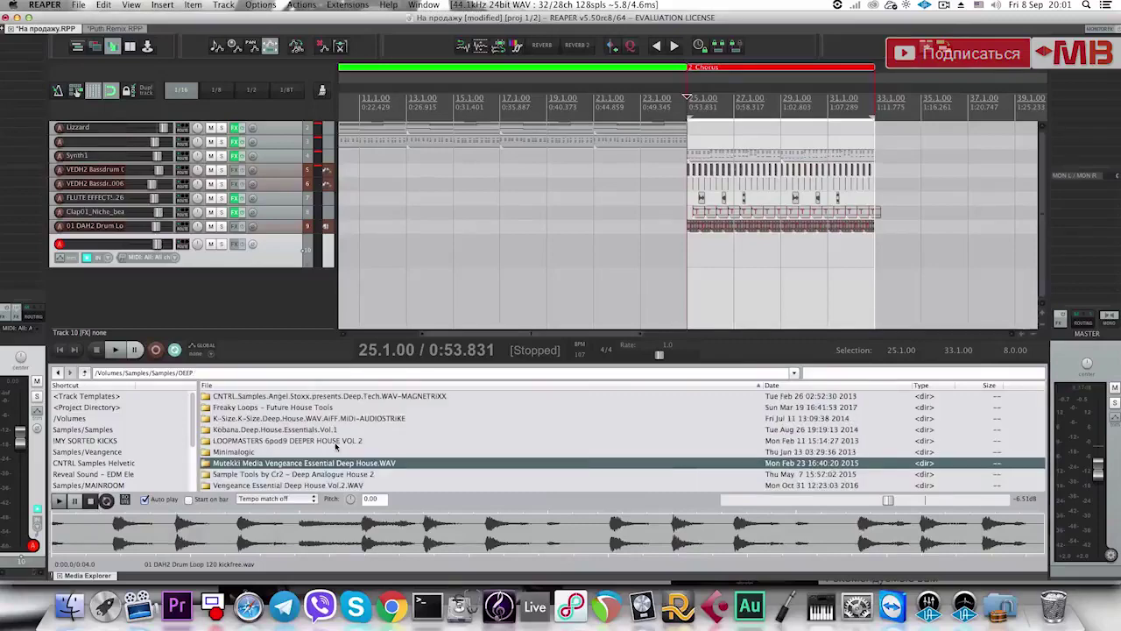
Browse the Samples/Veangence library and open the Vengeance Rhythm Guitars Vol. 1 folder.
key("BackSpace")
scroll(315, 456, "down", 5)
left_click(296, 467)
scroll(281, 456, "down", 10)
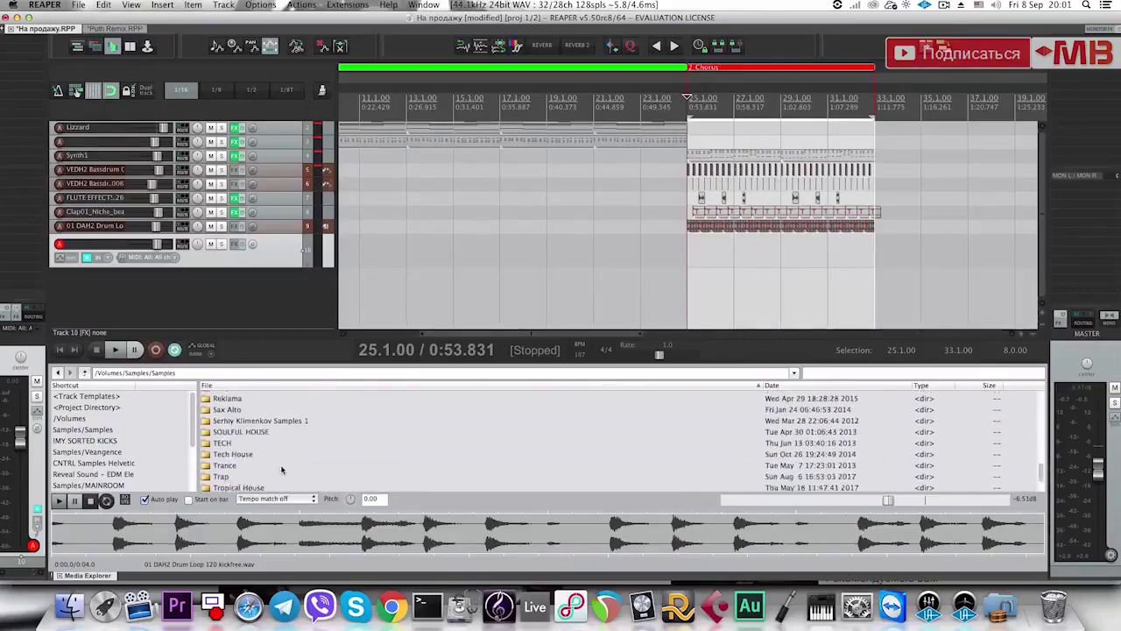
left_click(263, 465)
double_click(263, 466)
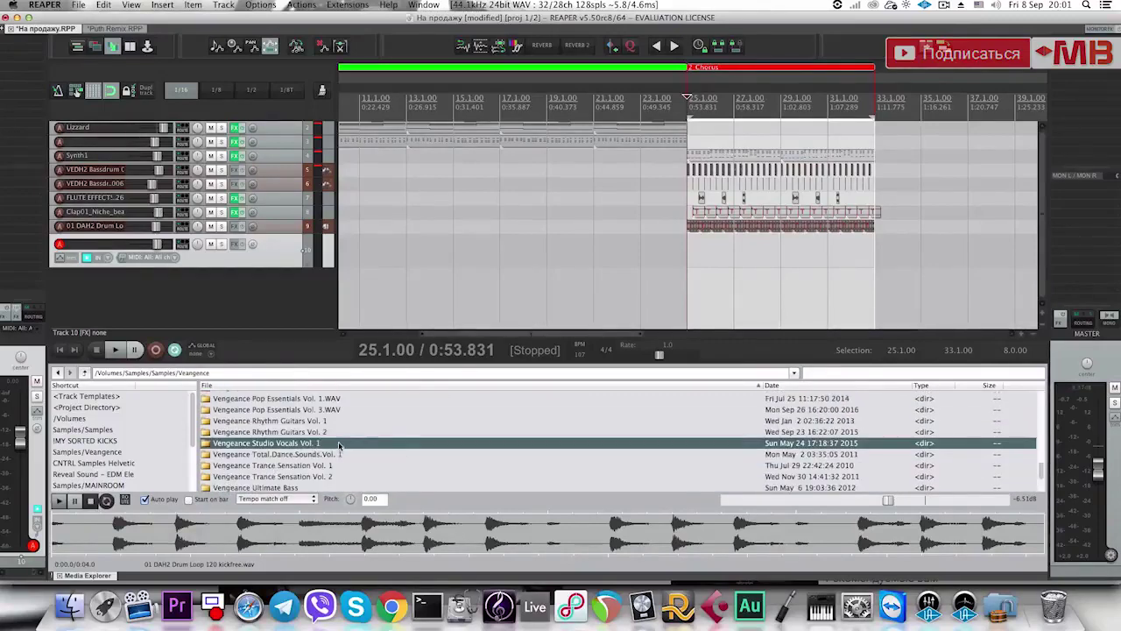
scroll(338, 445, "up", 8)
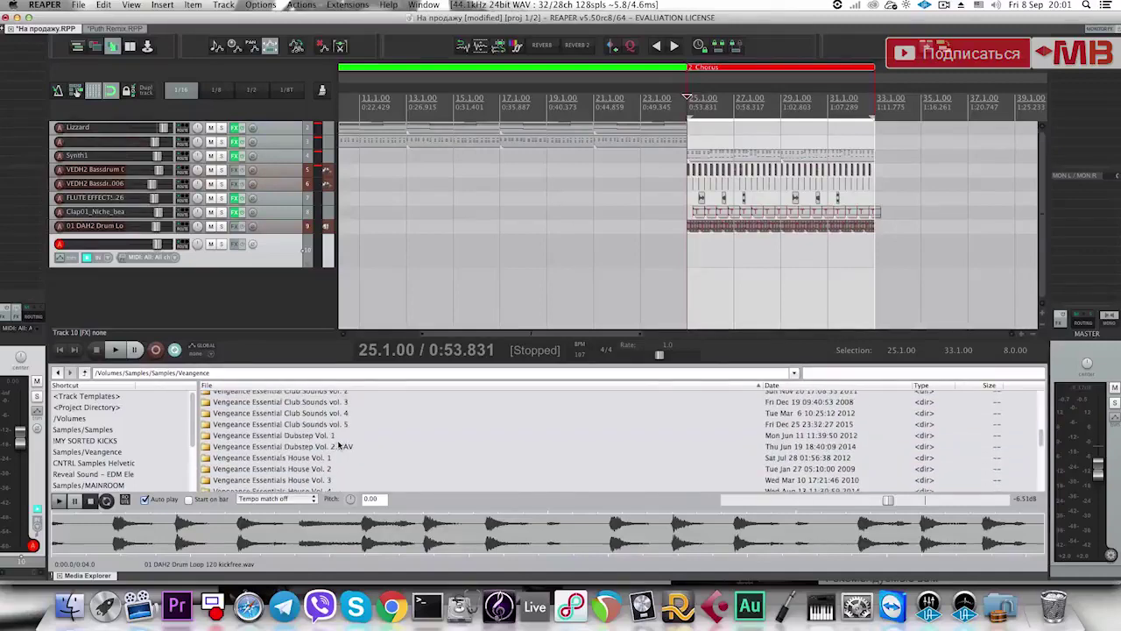
scroll(321, 449, "up", 5)
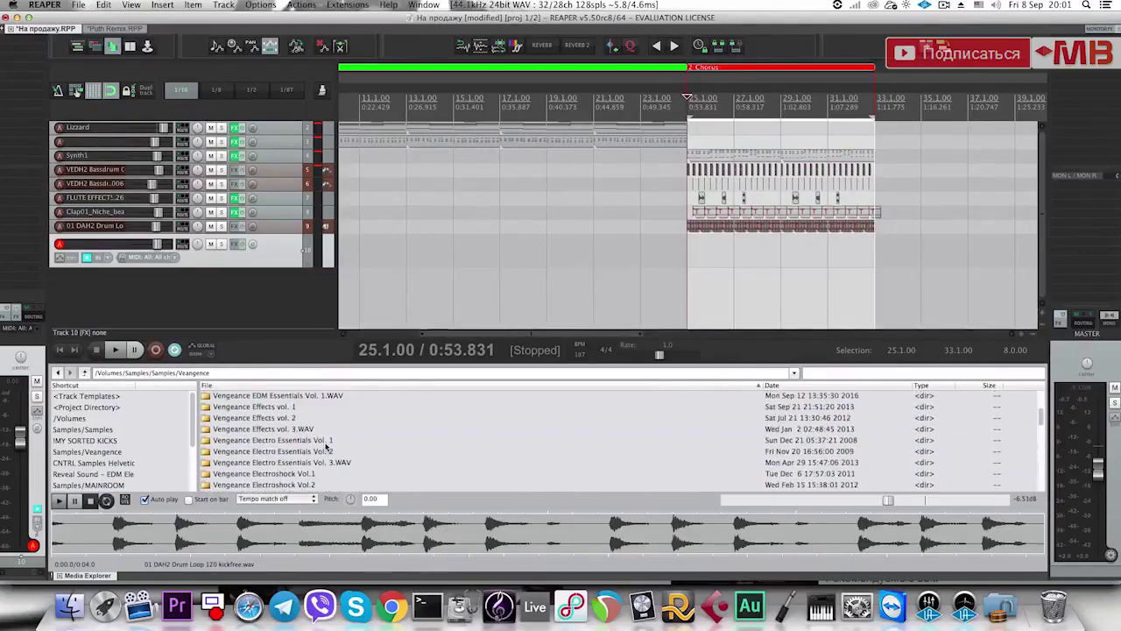
scroll(326, 447, "down", 6)
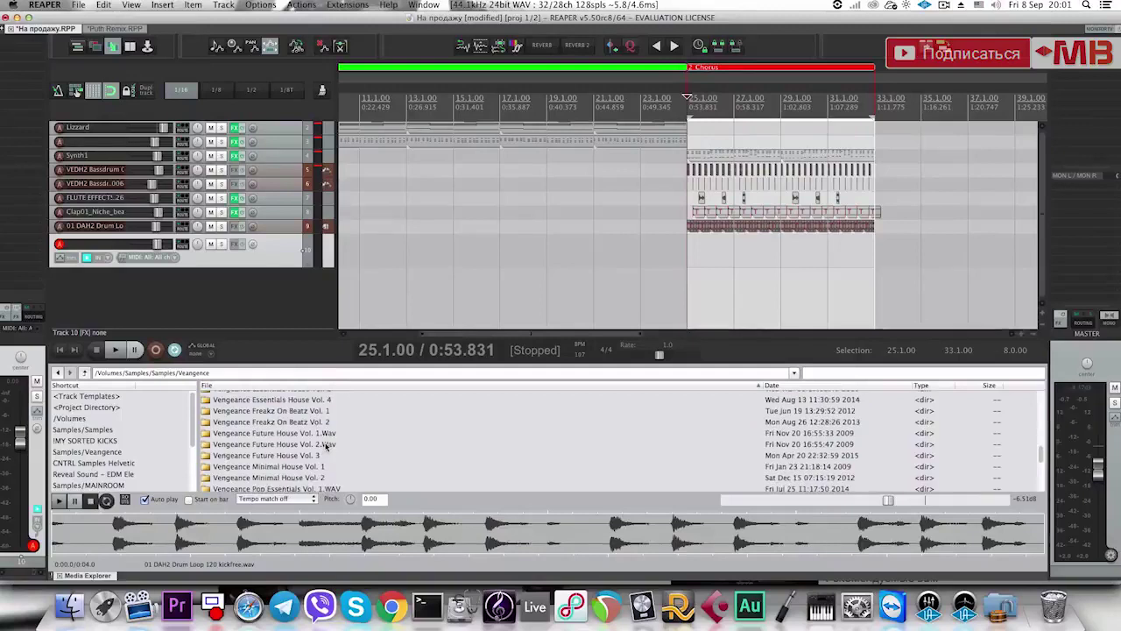
scroll(325, 447, "down", 3)
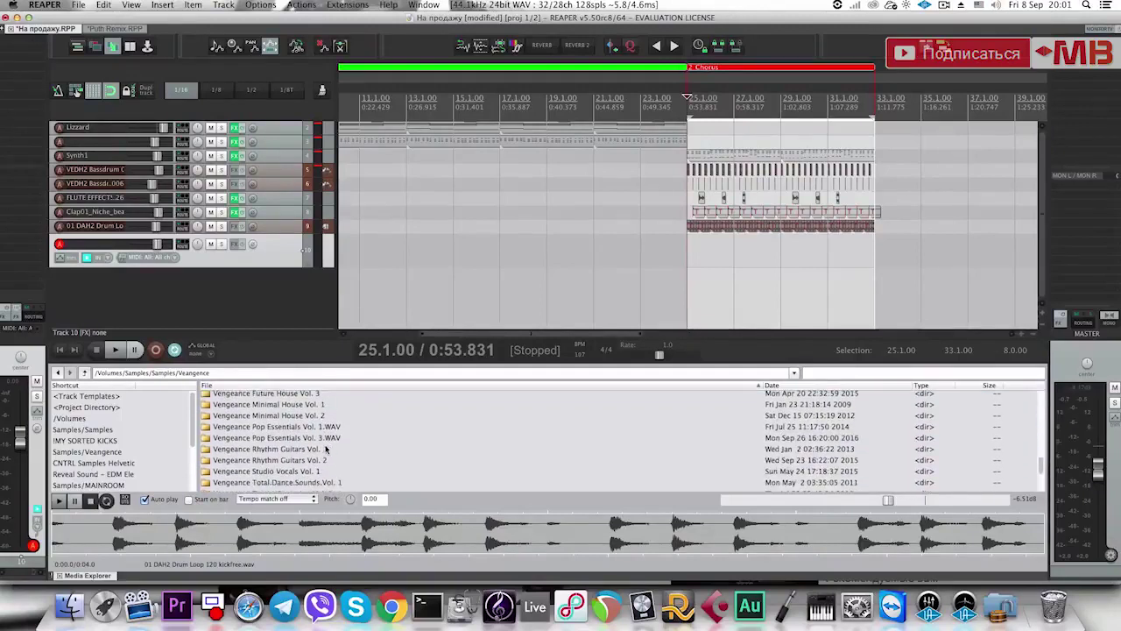
double_click(326, 448)
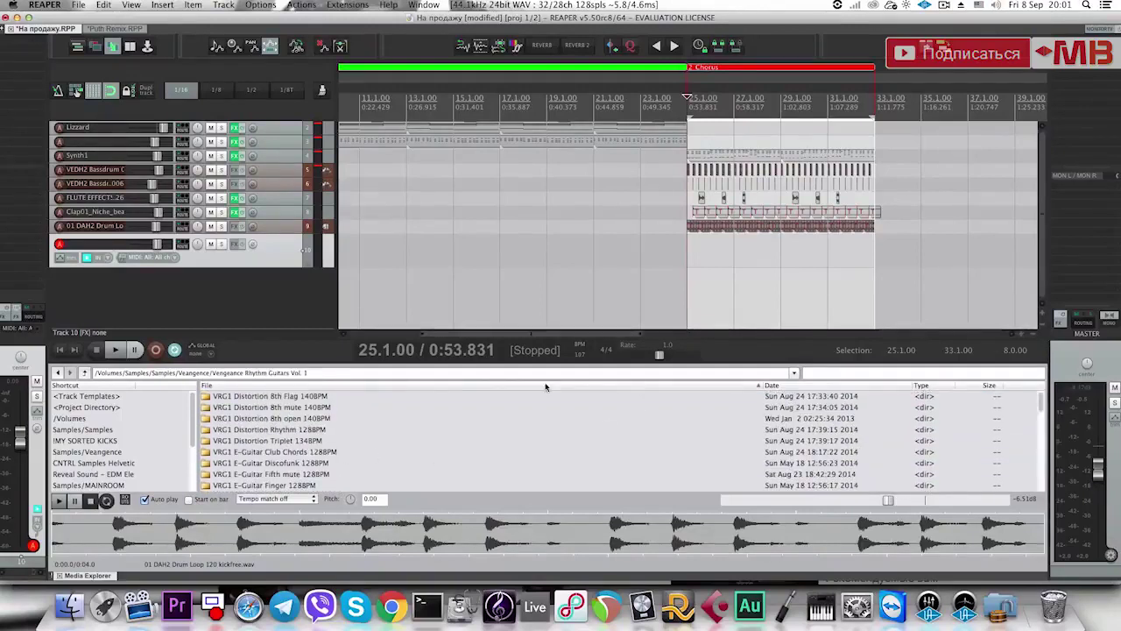
Audition electric guitar loops from the Club Chords, Discofunk, Fifth mute and Finger 128BPM folders.
double_click(350, 452)
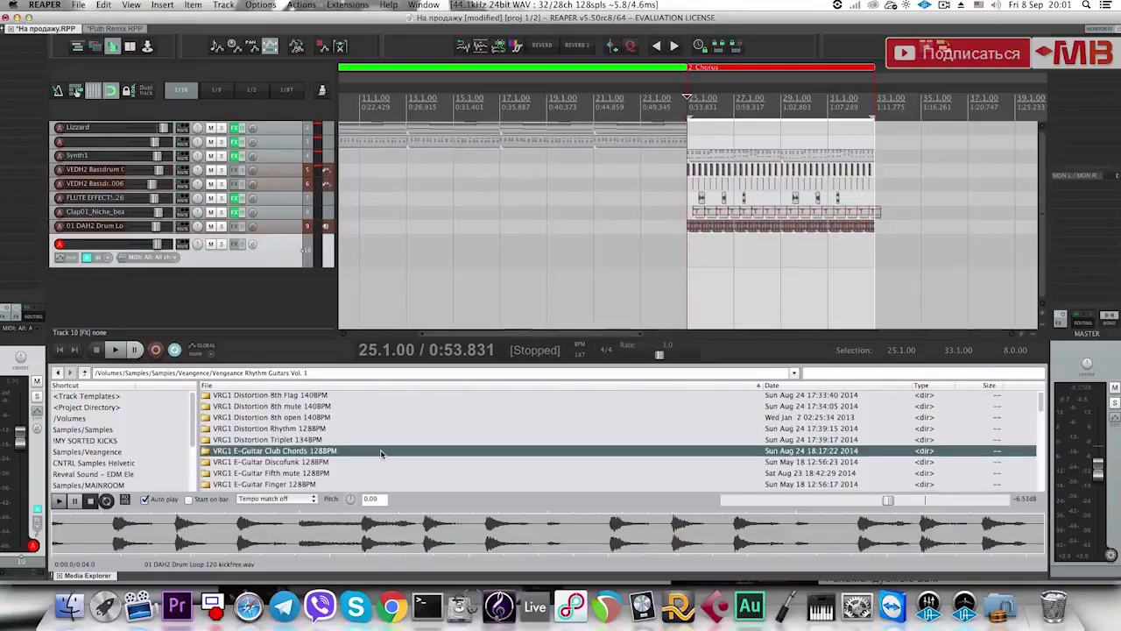
key("Down")
key("Down")
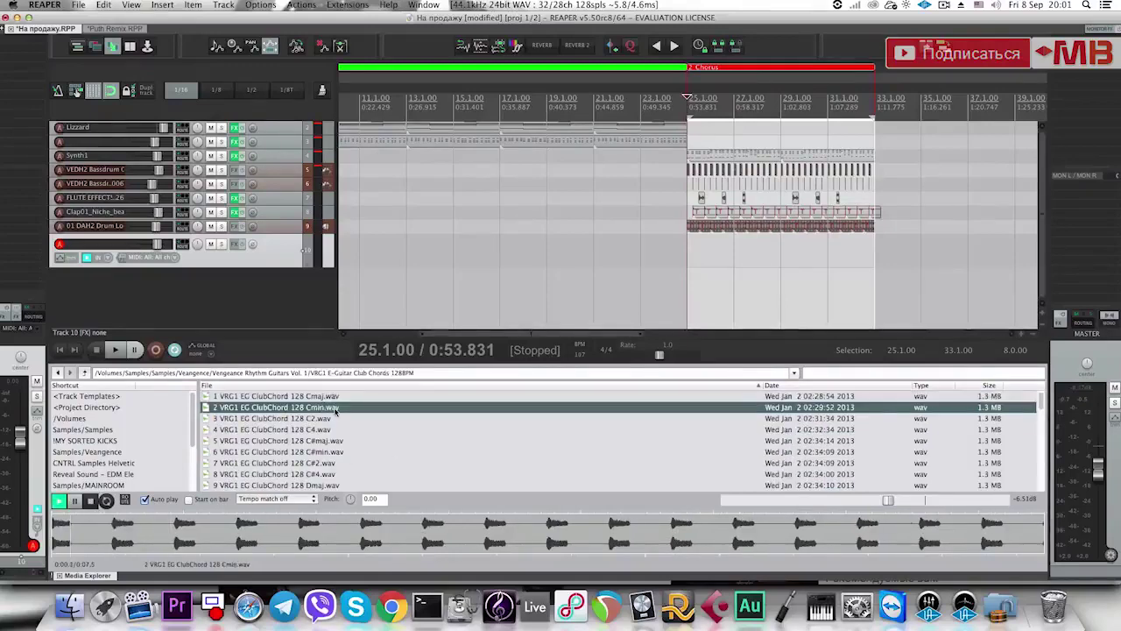
key("BackSpace")
key("Down")
key("Return")
key("Down")
key("BackSpace")
key("Down")
key("Return")
key("Down")
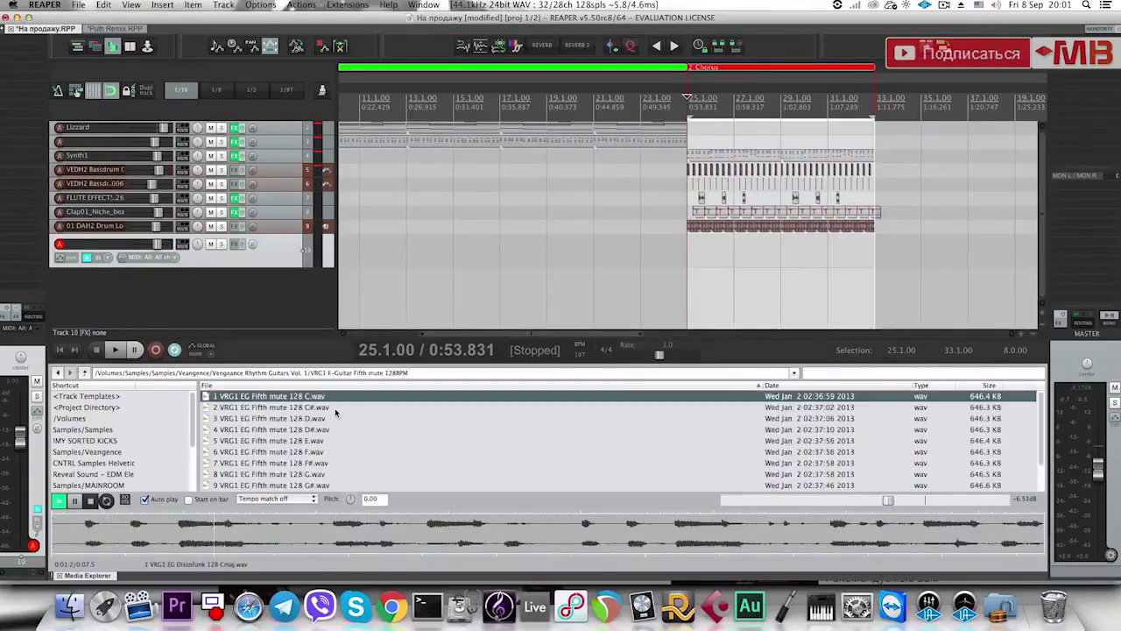
key("BackSpace")
key("Down")
key("Return")
key("Down")
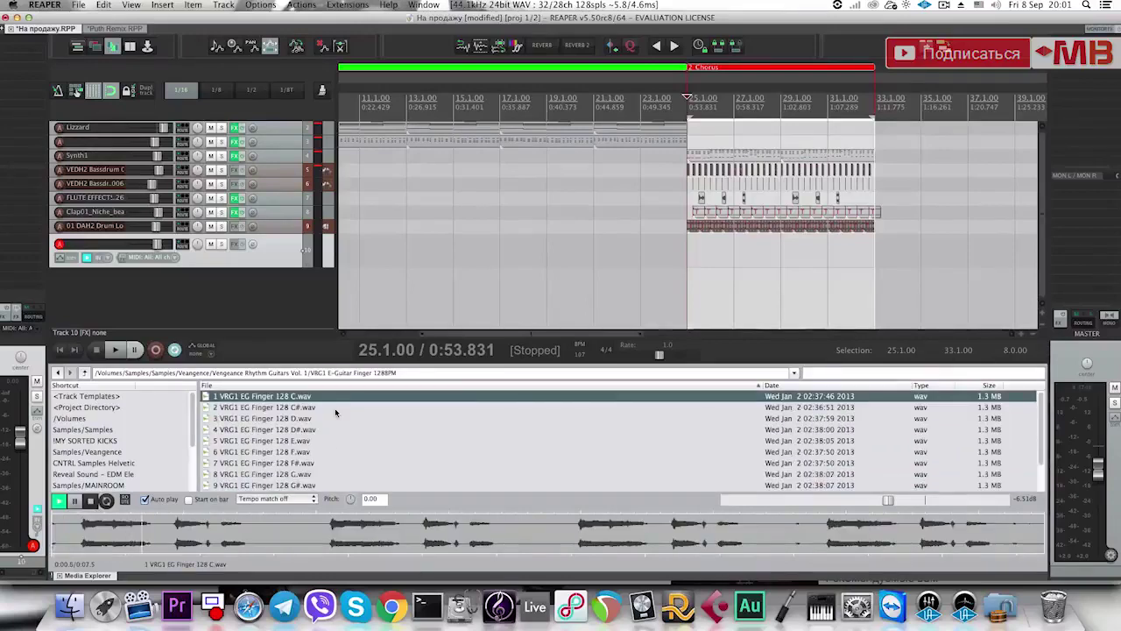
Audition guitar loops from the Funk 1, Funk 2, Funk 3 and Funk Shuffle 128BPM folders.
key("BackSpace")
key("Down")
key("Return")
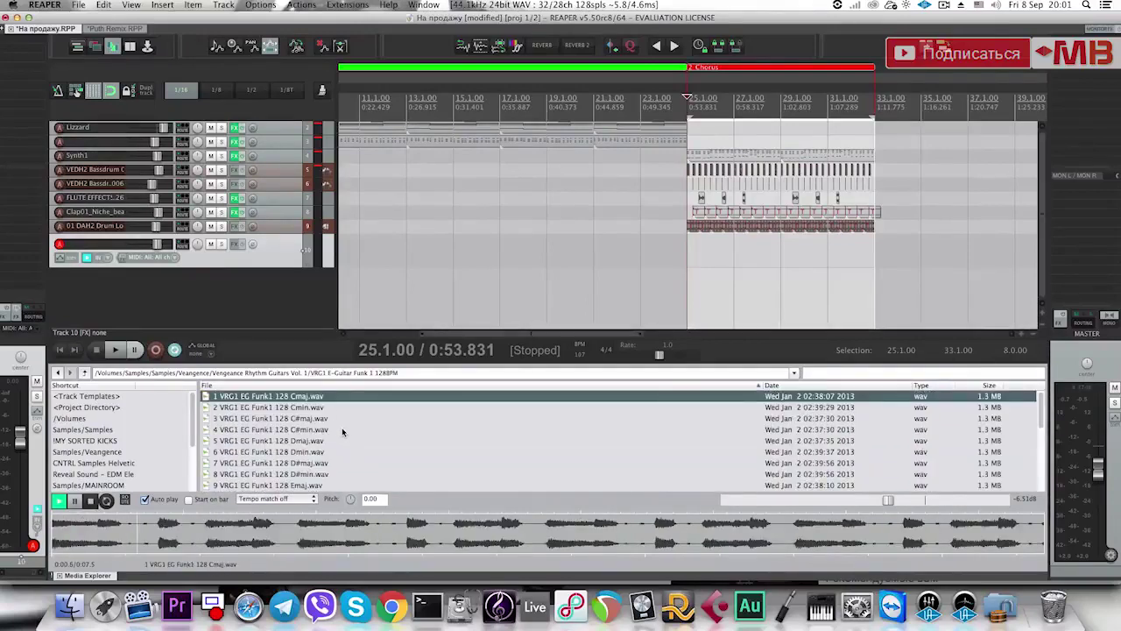
key("BackSpace")
key("Down")
key("Return")
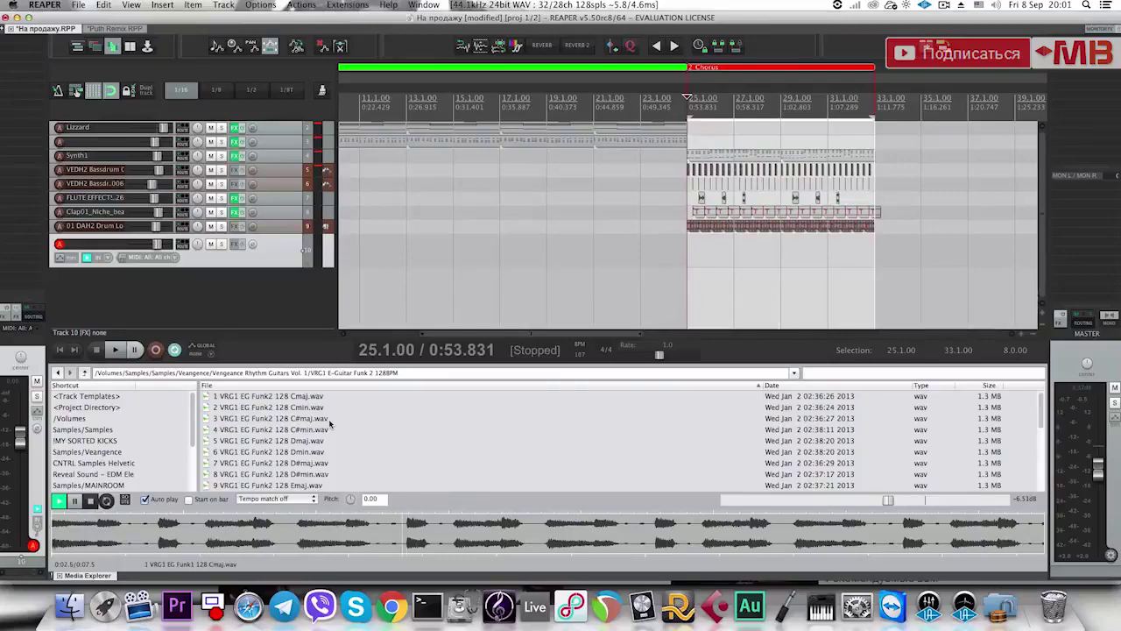
key("Down")
key("BackSpace")
key("Down")
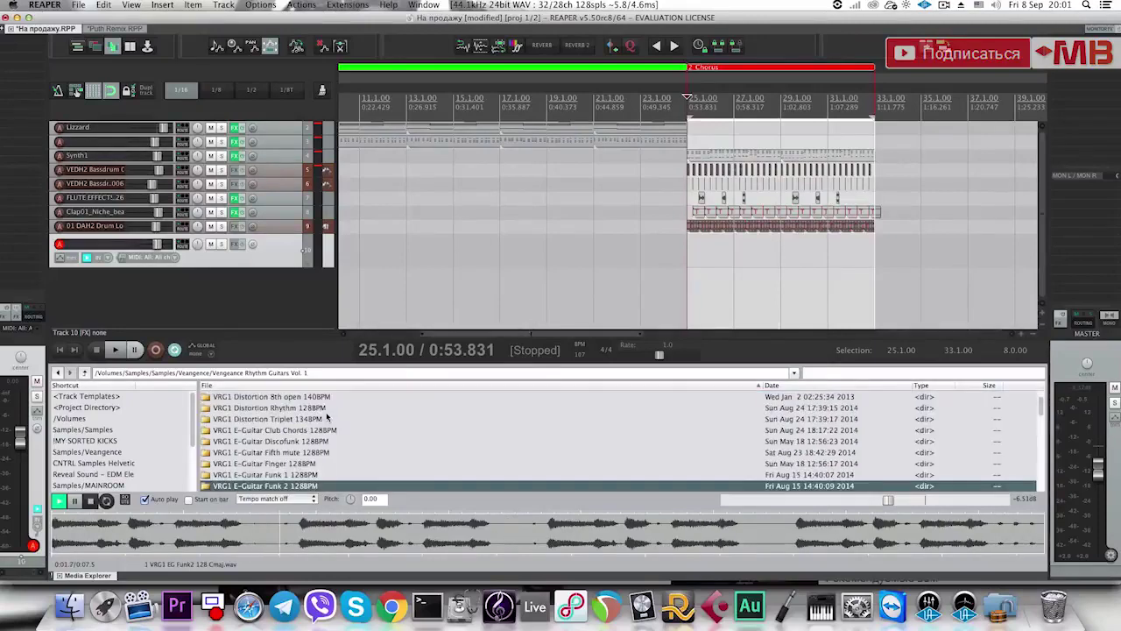
key("Return")
key("Down")
key("BackSpace")
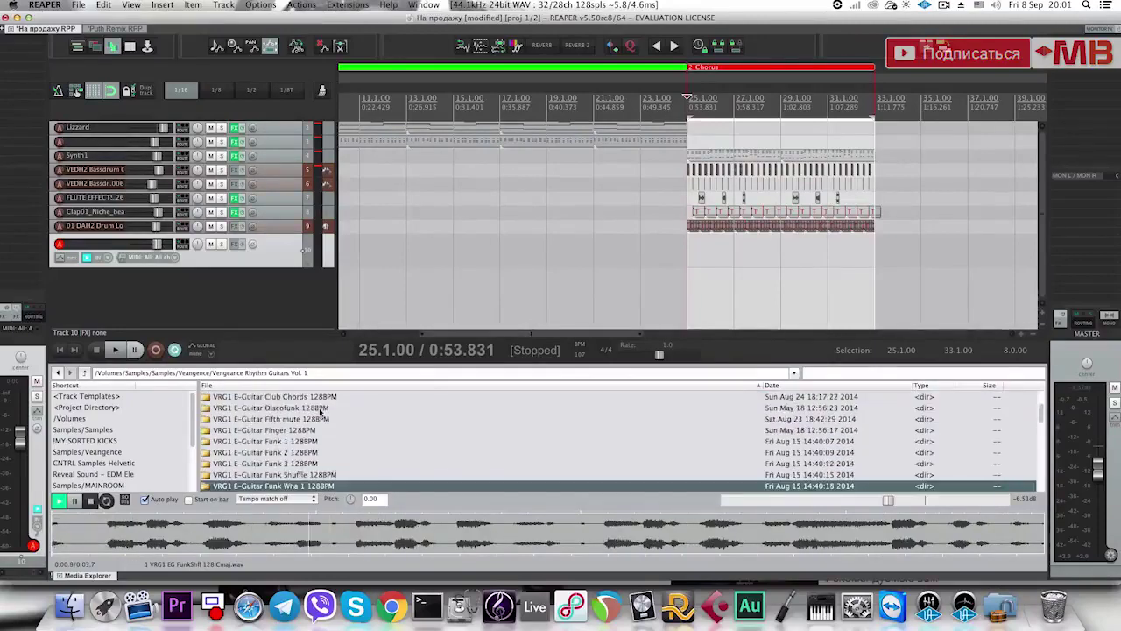
Audition loops from the Funk Wha folders, then open E-Guitar Jagfunk 1 128BPM and preview its Cmaj loop.
key("Down")
key("Return")
key("Down")
key("BackSpace")
key("Down")
key("Return")
key("Down")
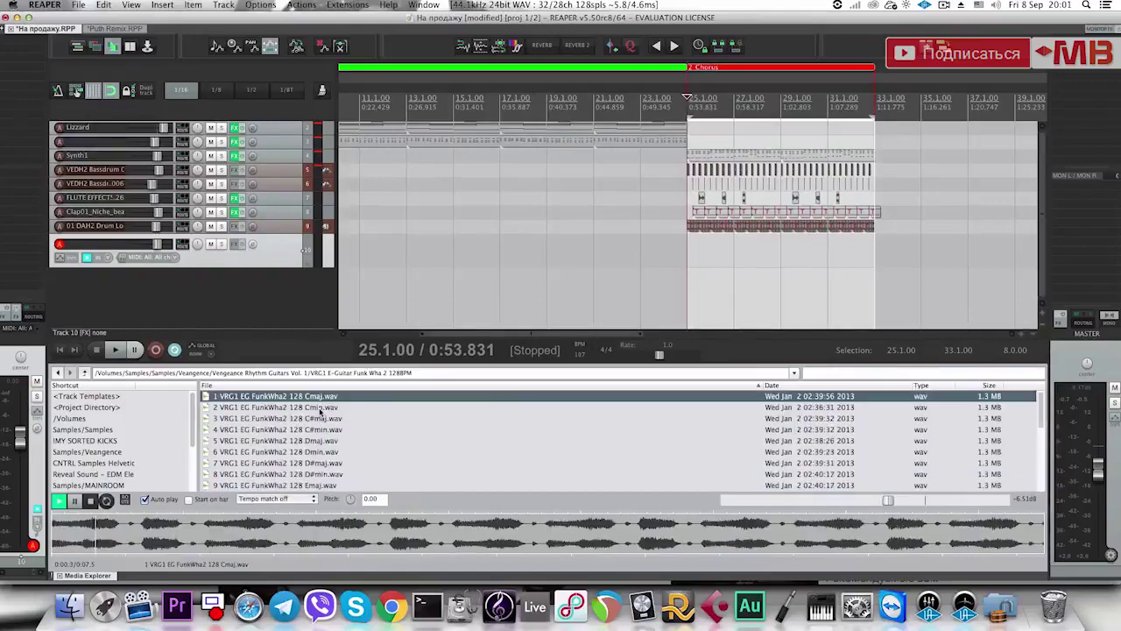
key("BackSpace")
key("Down")
key("Down")
key("Return")
key("Down")
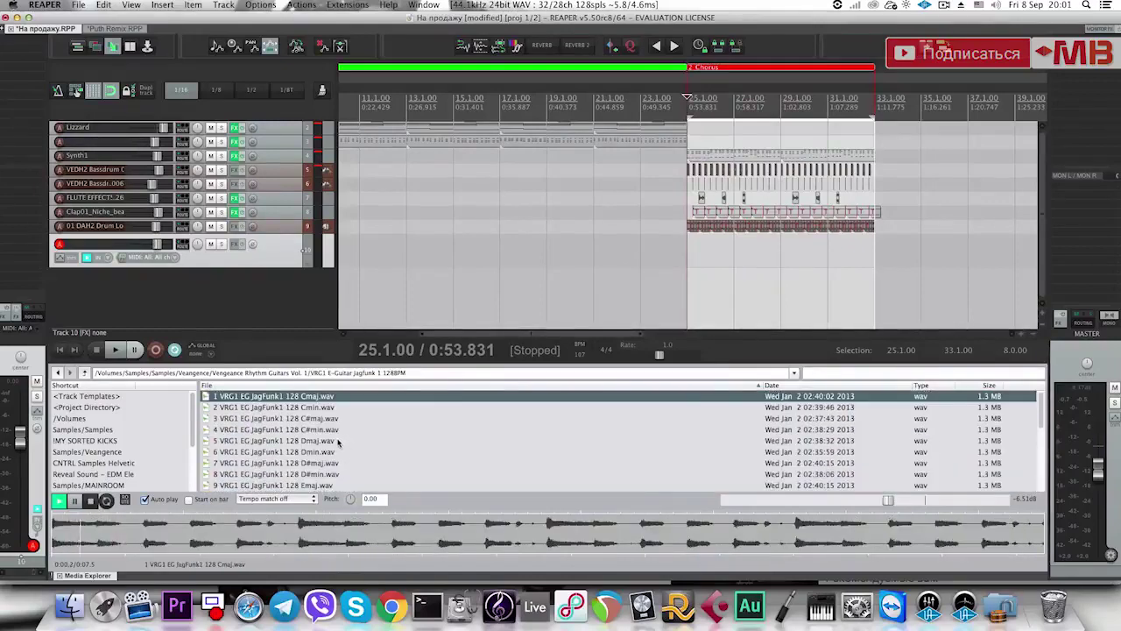
Hide the Media Explorer and play the start of the chorus from 25.1.00 to compare it with the guitar loop.
left_click(679, 262)
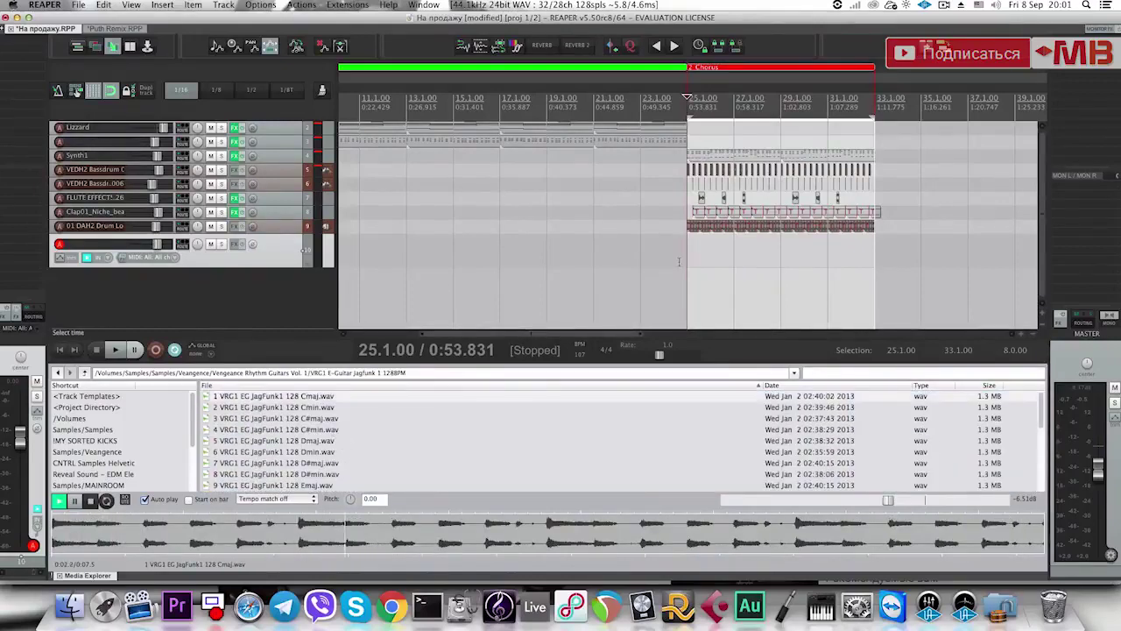
key("super+alt+x")
key("space")
key("space")
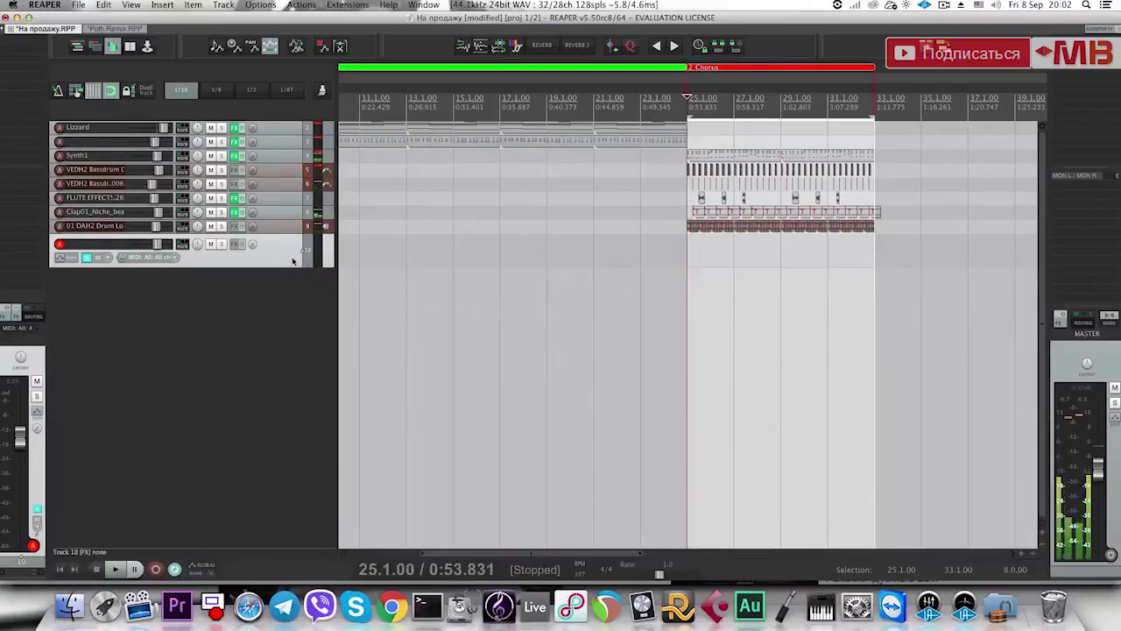
Insert 6 VRG1 EG JagFunk1 128 Dmin.wav on the empty track at 25.1.00 and play it with the chorus.
key("super+alt+x")
left_click(327, 444)
left_click_drag(327, 451, 693, 259)
left_click(694, 259)
key("super+alt+x")
key("space")
scroll(725, 273, "up", 5)
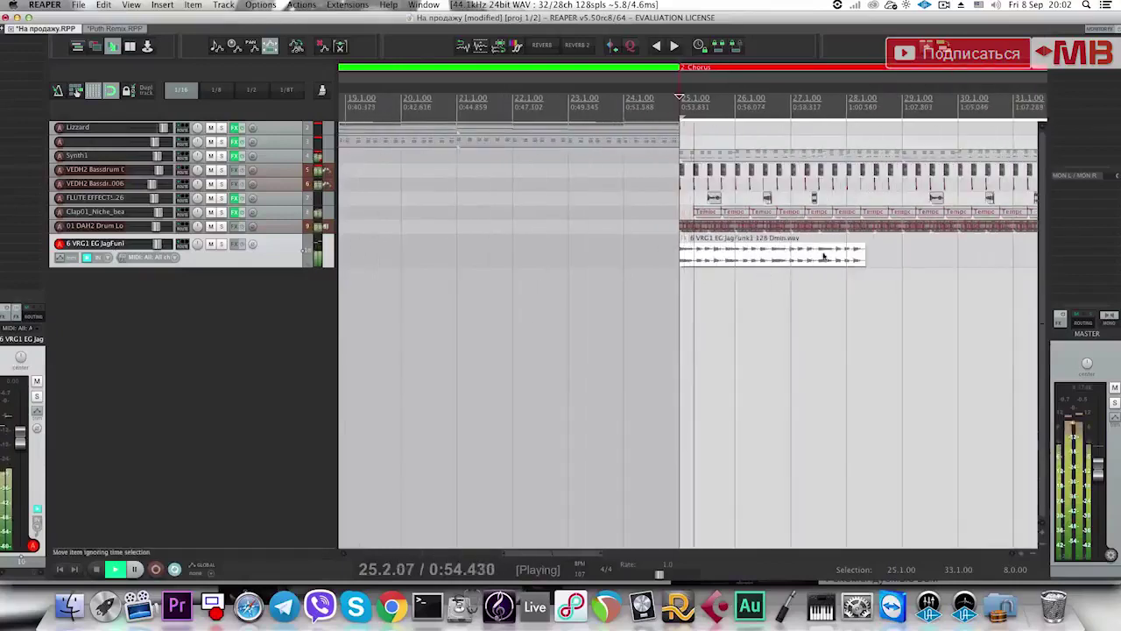
Time-stretch the guitar loop to end at 29.1.00 and lower its track volume to about -6.2 dB during playback.
key("space")
left_click_drag(862, 252, 902, 253)
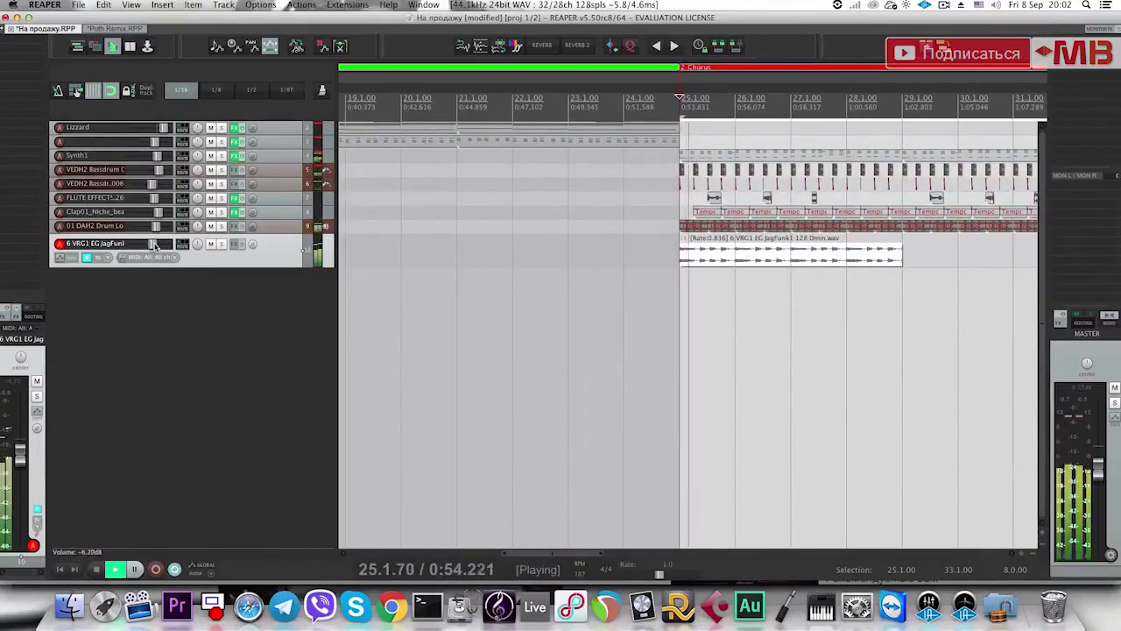
key("space")
Set the guitar loop's pitch shift/time stretch mode to élastique 3.1.4 Pro and check it in playback.
double_click(734, 261)
left_click(99, 313)
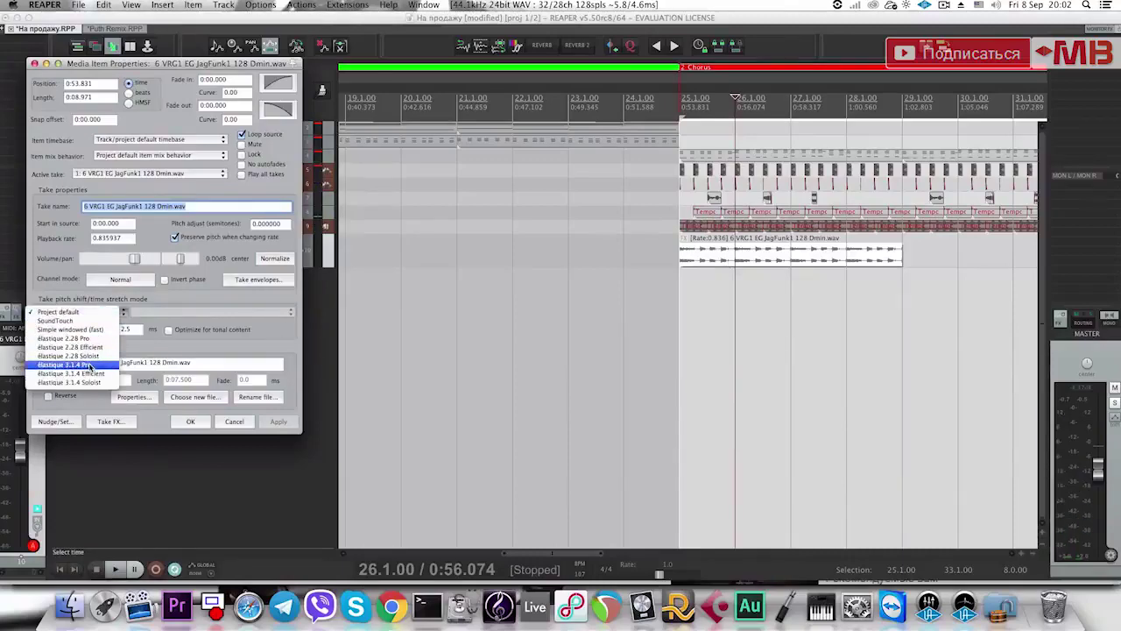
left_click(75, 363)
left_click(190, 422)
key("space")
key("space")
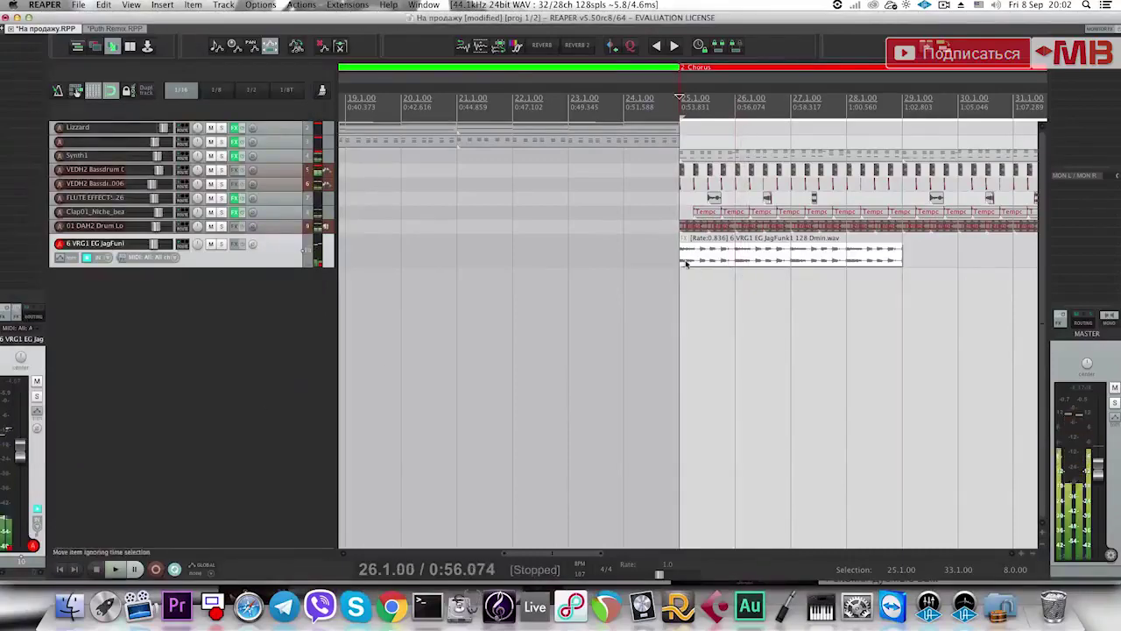
Play the guitar loop with the chorus and trim its end to 26.1.00.
key("space")
scroll(702, 260, "down", 2)
scroll(733, 260, "up", 4)
scroll(731, 260, "up", 2)
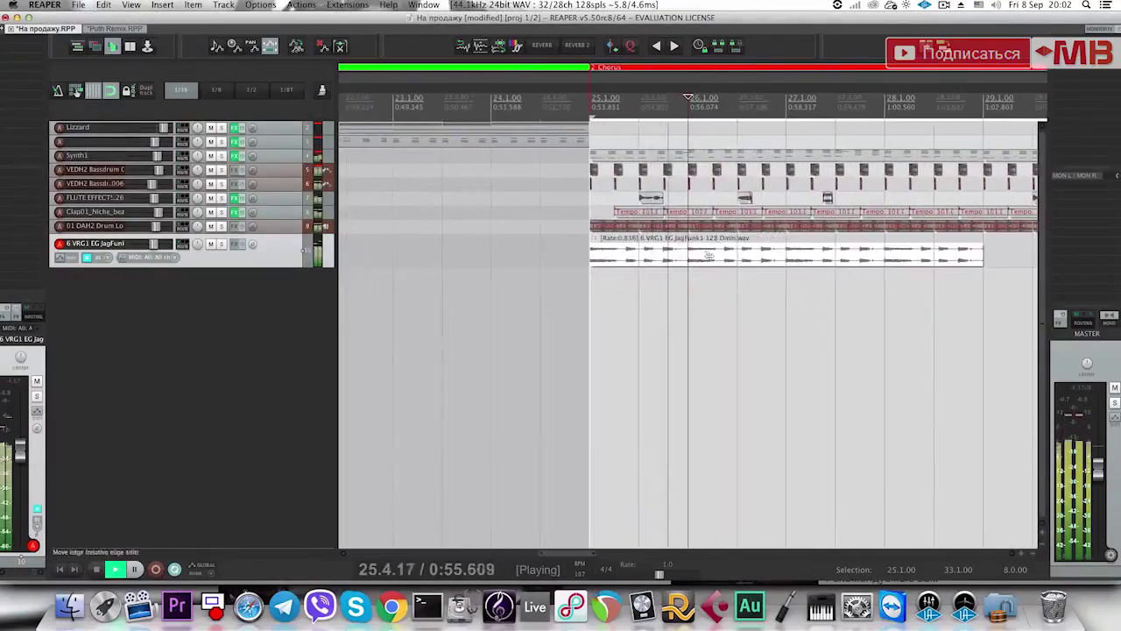
key("space")
left_click_drag(984, 254, 691, 253)
Insert 11 VRG1 EG JagFunk1 128 Fmaj.wav on a new track at 25.1.00 and time-stretch it to end at 29.1.00.
key("super+alt+x")
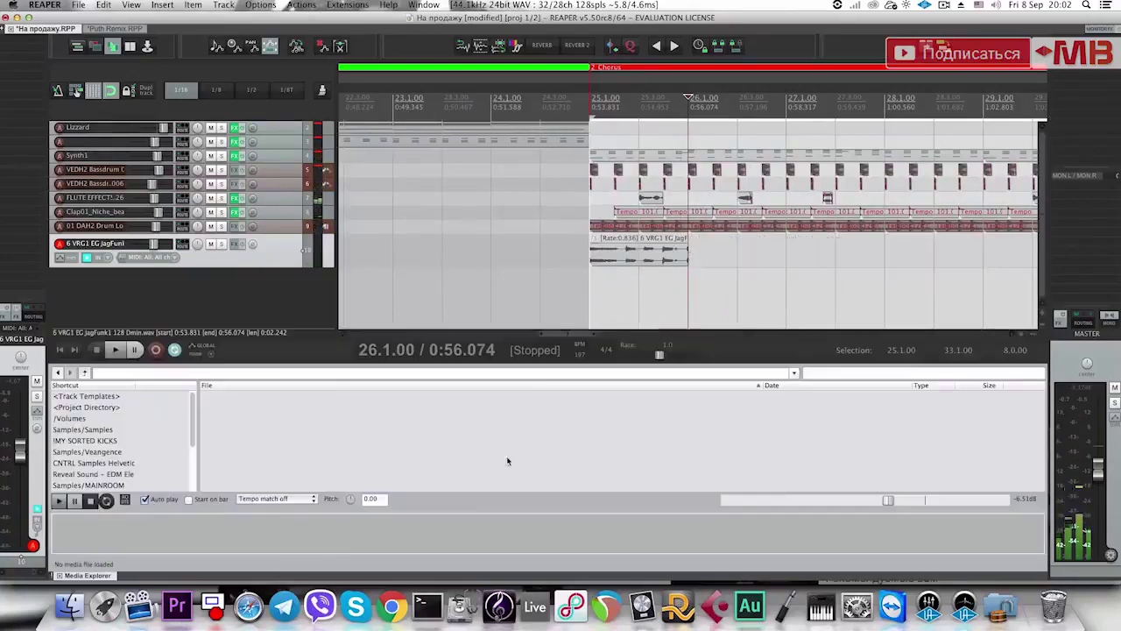
left_click(359, 462)
key("Down")
key("Down")
key("Down")
key("Down")
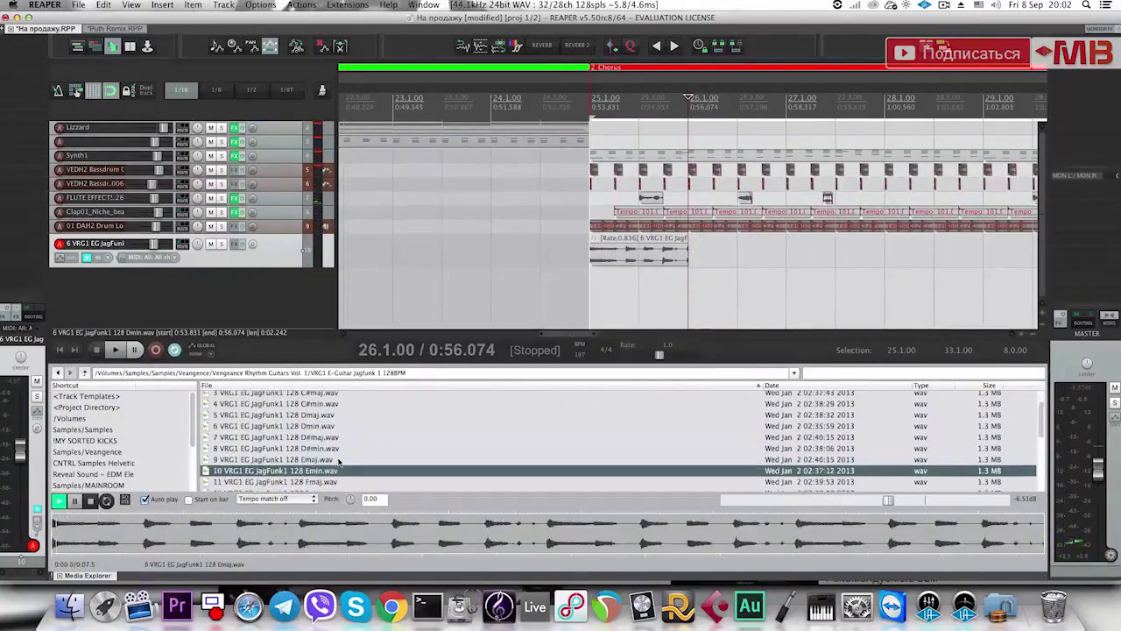
left_click_drag(311, 471, 677, 291)
left_click_drag(812, 289, 850, 288)
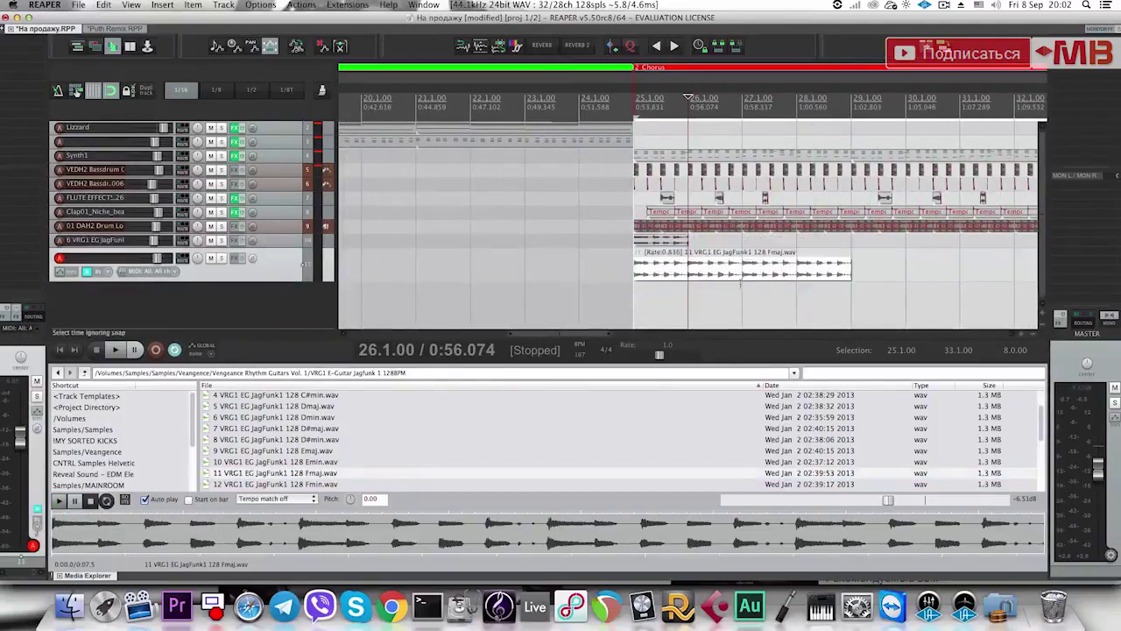
Cut the Fmaj loop down to the bar from 26.1.00 to 27.1.00, move it onto the guitar track and play it.
key("s")
left_click(662, 272)
left_click(743, 273)
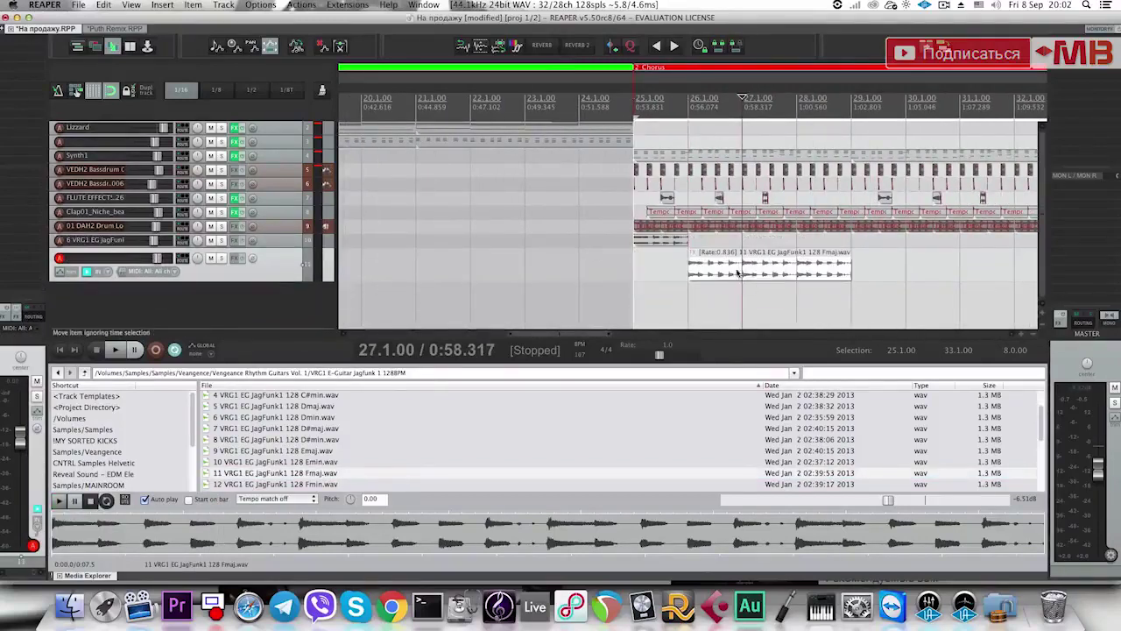
key("s")
left_click_drag(707, 270, 707, 242)
left_click(766, 264)
key("Delete")
left_click(743, 238)
key("space")
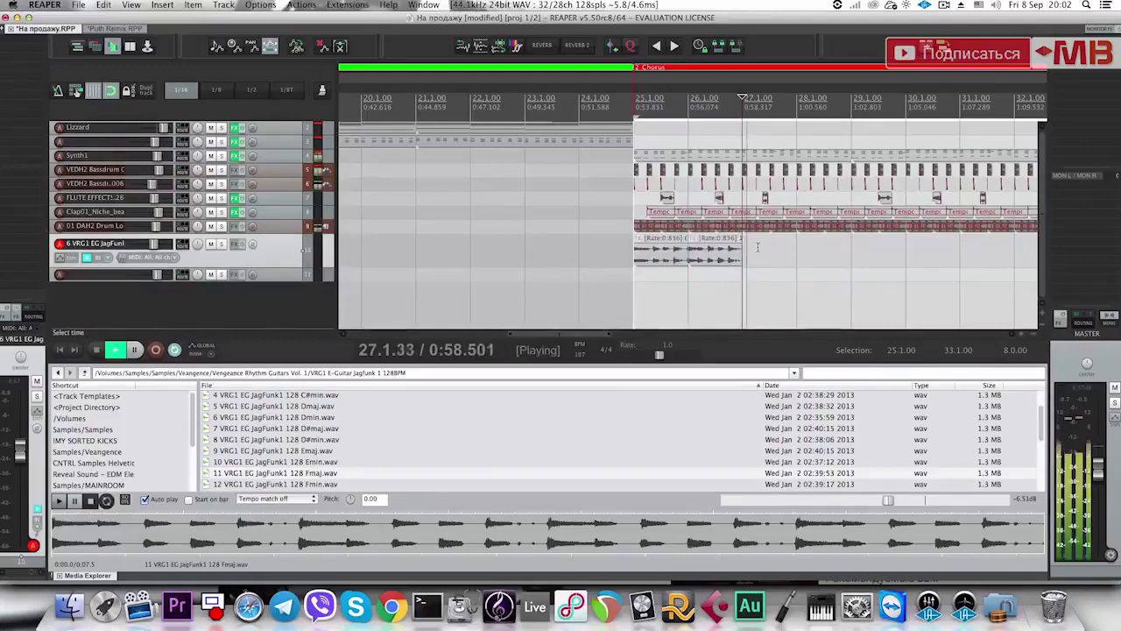
key("space")
Audition the remaining JagFunk1 guitar loops one after another to find the next chord.
left_click(334, 429)
scroll(338, 431, "up", 2)
left_click(333, 429)
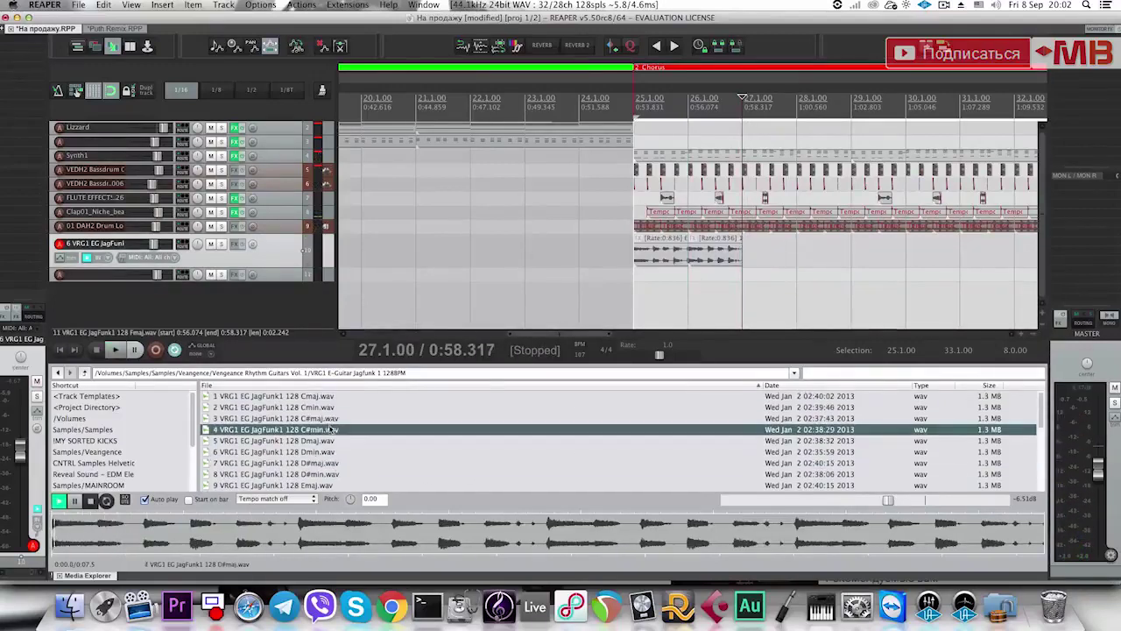
key("Down")
key("Down")
key("Down")
key("Down")
key("Down")
key("Down")
key("Down")
key("Down")
key("Down")
key("Down")
key("Down")
key("Down")
key("Down")
key("Down")
key("Down")
key("Down")
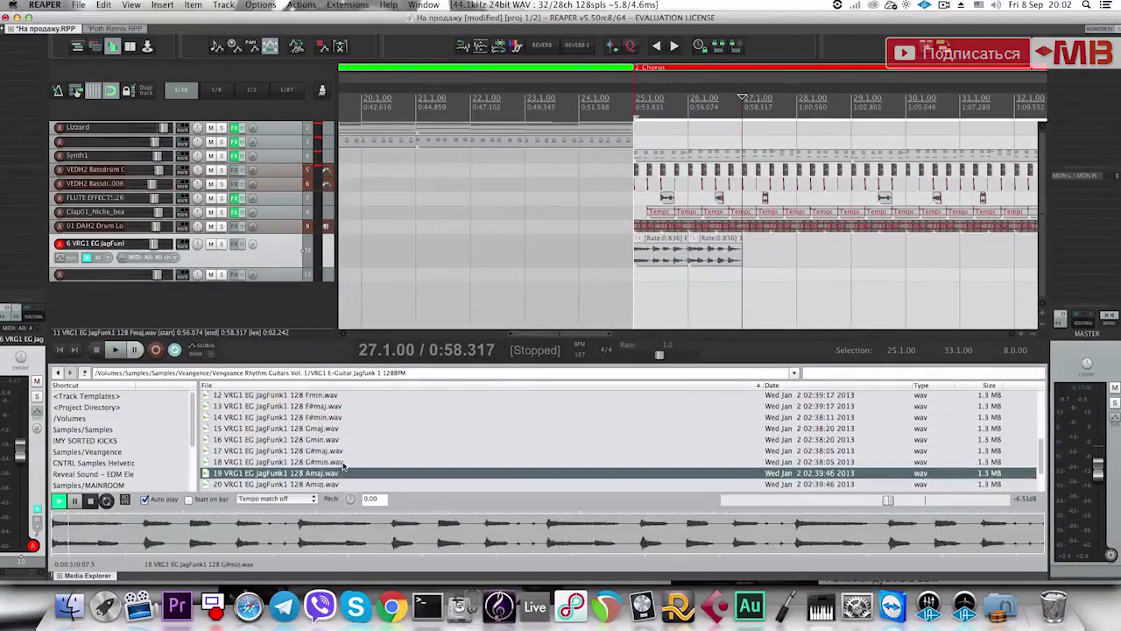
scroll(342, 465, "down", 1)
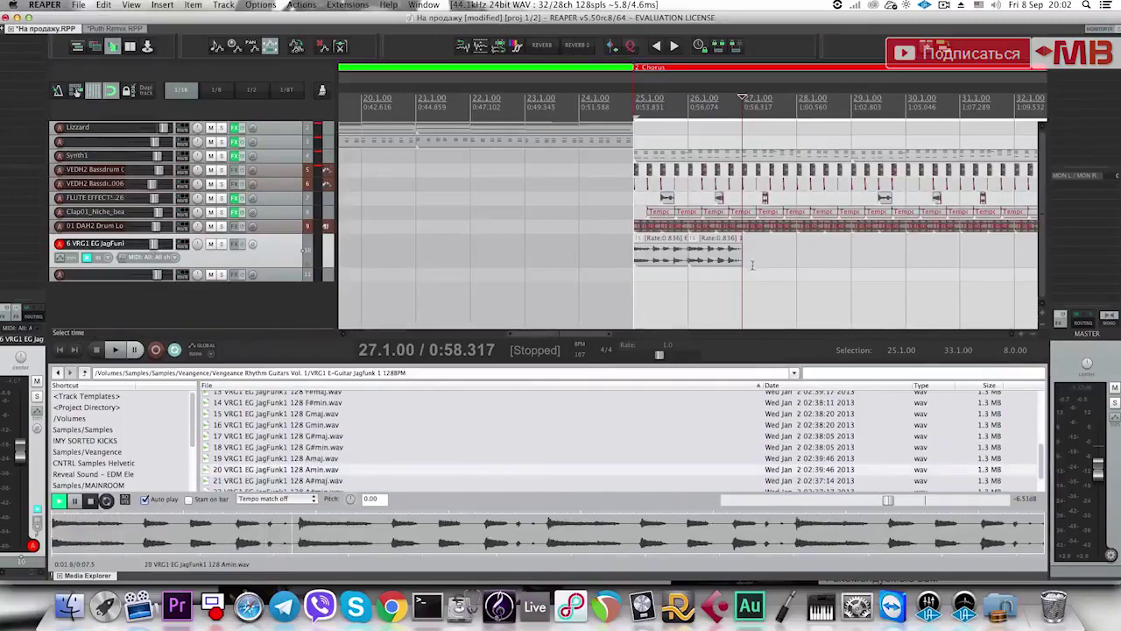
Insert 20 VRG1 EG JagFunk1 128 Amin.wav, stretch it to 29.1.00 and keep only its 27.1.00 to 28.1.00 bar on the guitar track.
left_click_drag(338, 473, 633, 293)
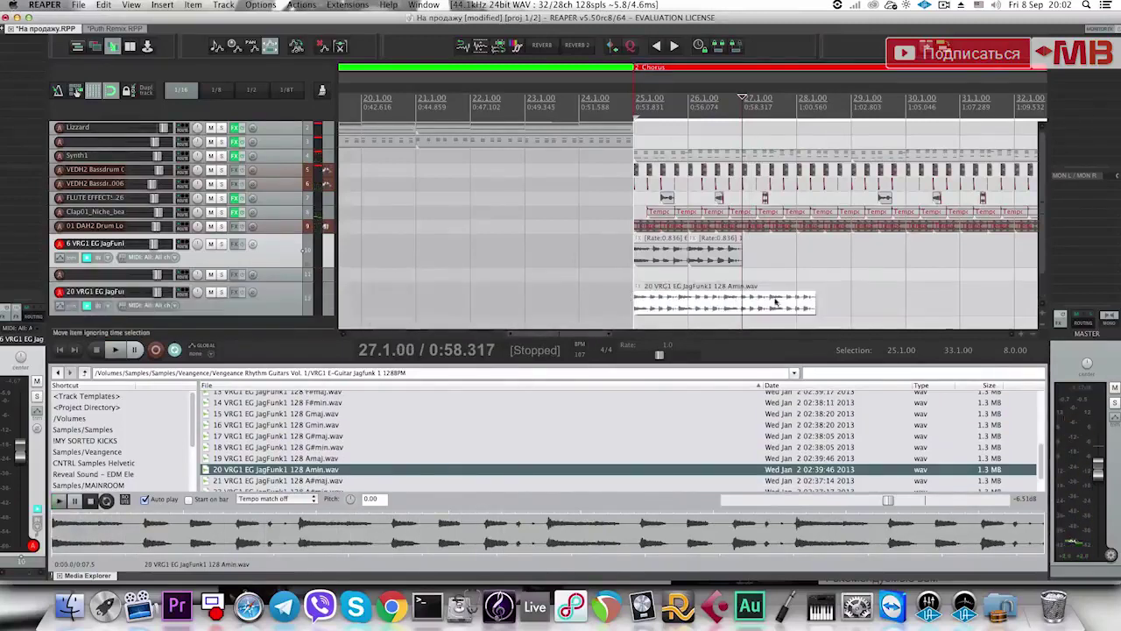
left_click_drag(815, 302, 851, 301)
key("s")
key("Page_Down")
key("s")
left_click_drag(744, 287, 769, 250)
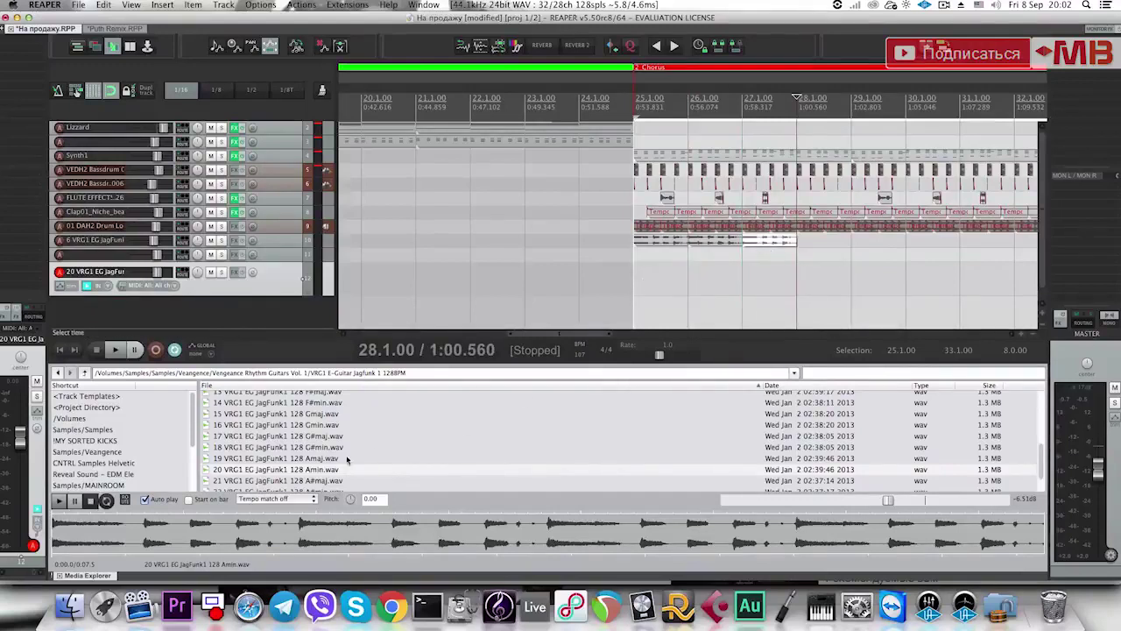
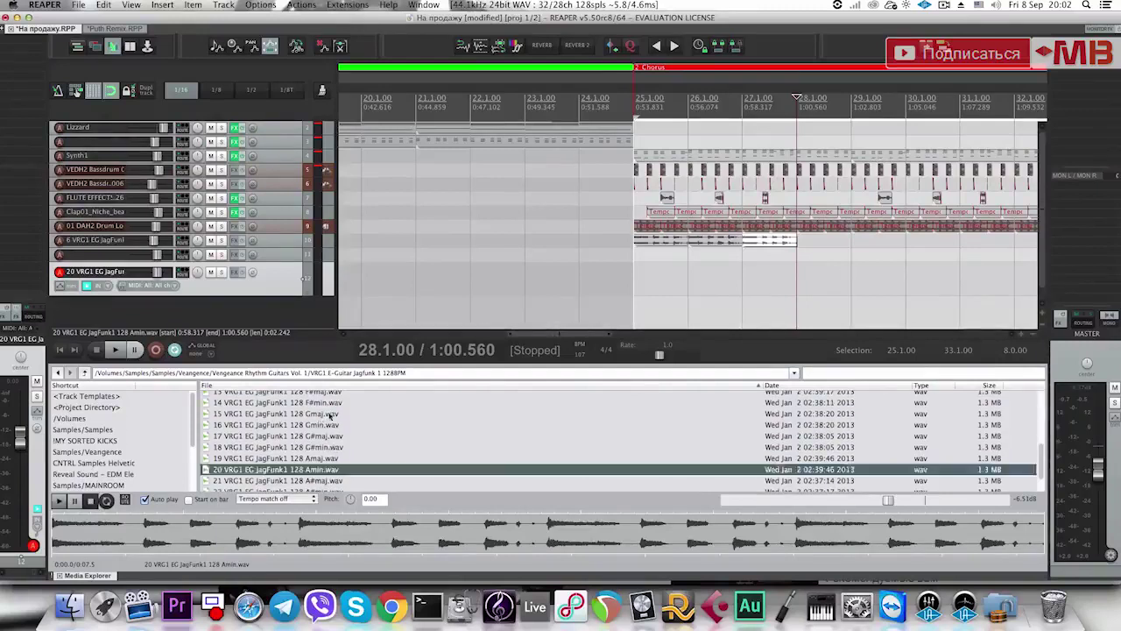
Insert 15 VRG1 EG JagFunk1 128 Gmaj.wav, stretch it to 29.1.00 and keep only its bar from 28.1.00 on the guitar track.
left_click_drag(277, 413, 653, 282)
left_click_drag(811, 293, 642, 240)
key("s")
key("Delete")
Set the pitch shift/time stretch mode of all four guitar items to élastique 3.1.4 Pro and check it on the first item.
right_click(653, 241)
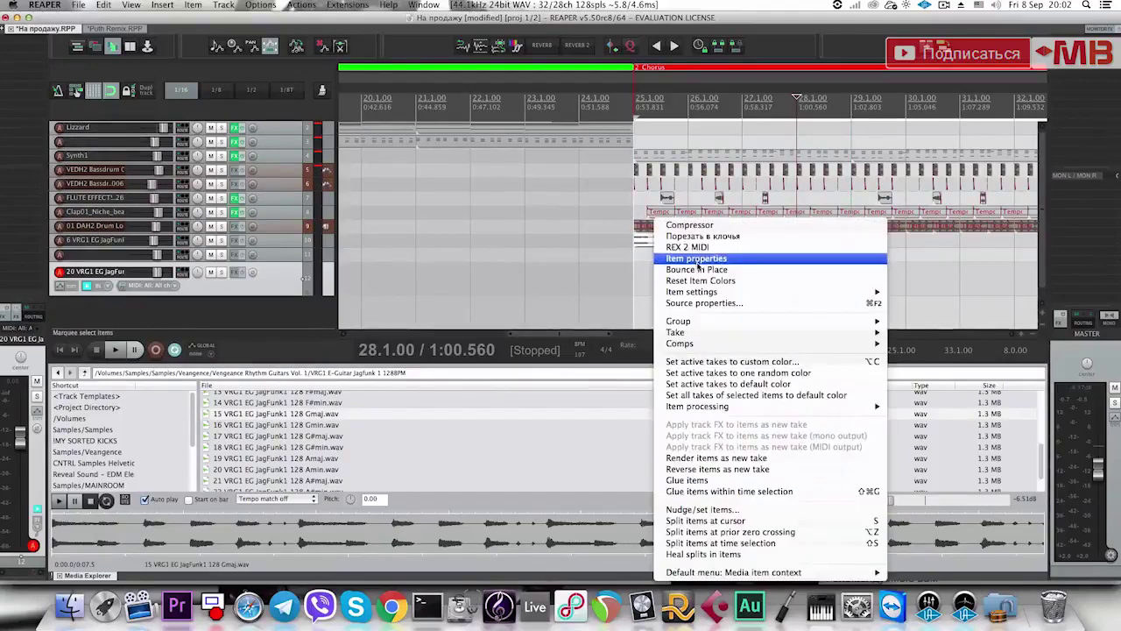
left_click(698, 258)
left_click(79, 310)
left_click(61, 357)
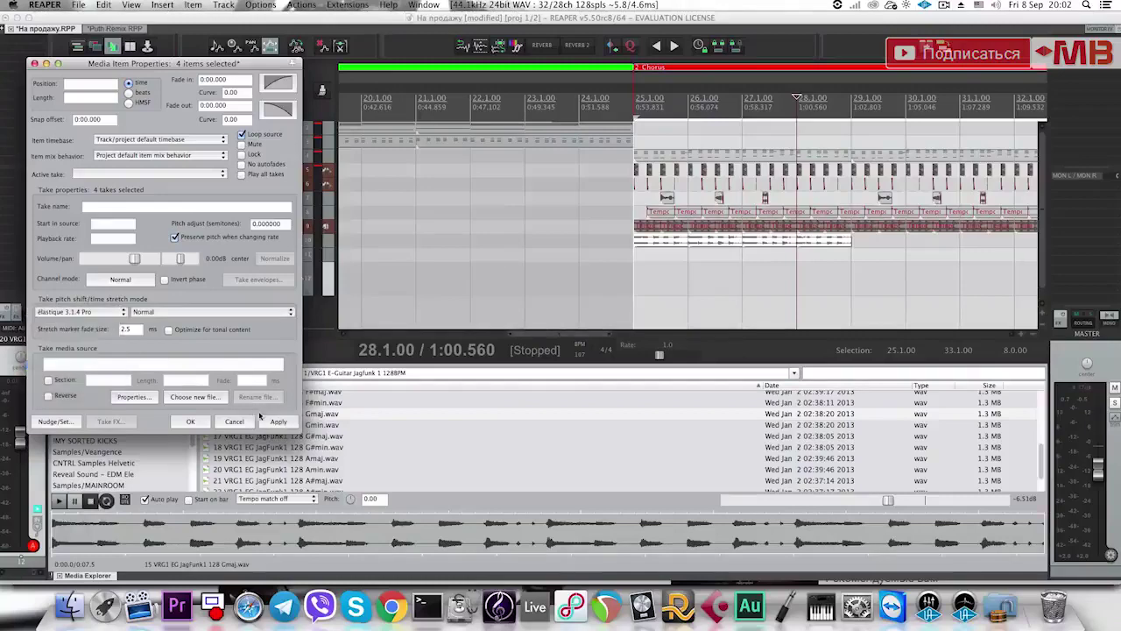
left_click(634, 252)
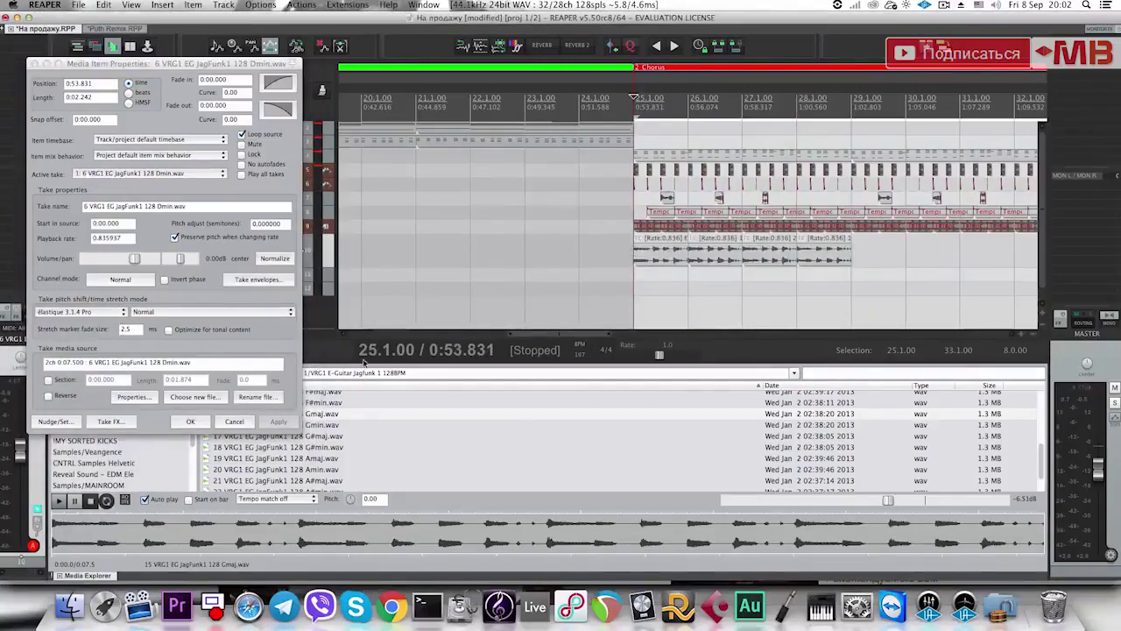
left_click(246, 425)
Duplicate the four guitar items to fill up to 33.1.00 and set the guitar track's volume to about 0 dB during playback.
key("space")
scroll(736, 271, "down", 3)
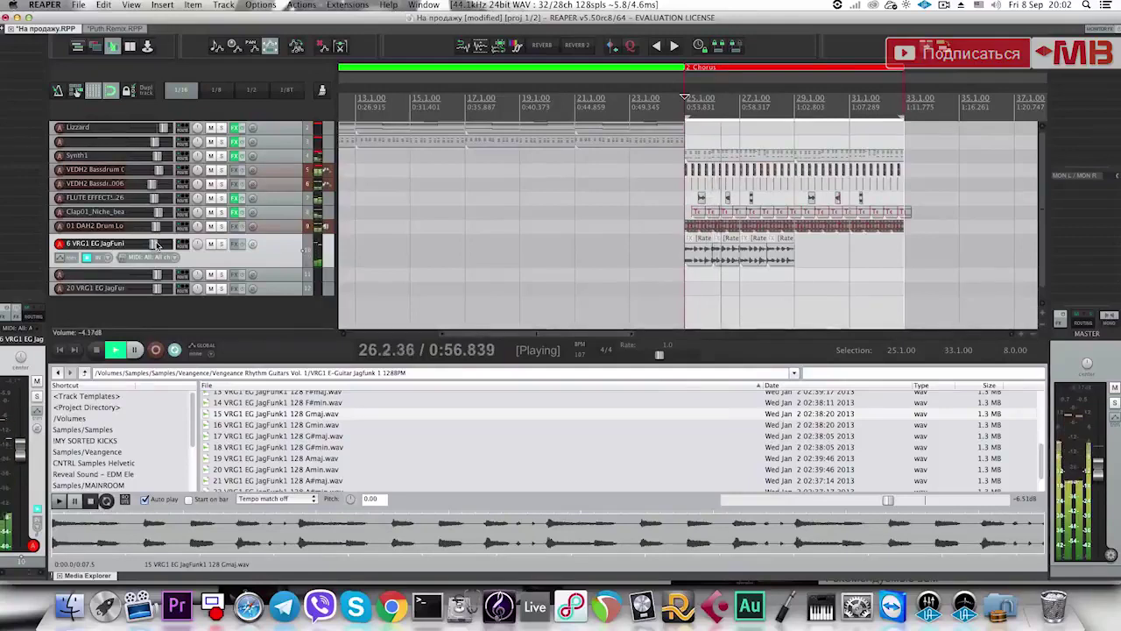
left_click_drag(809, 254, 710, 266)
key("super+d")
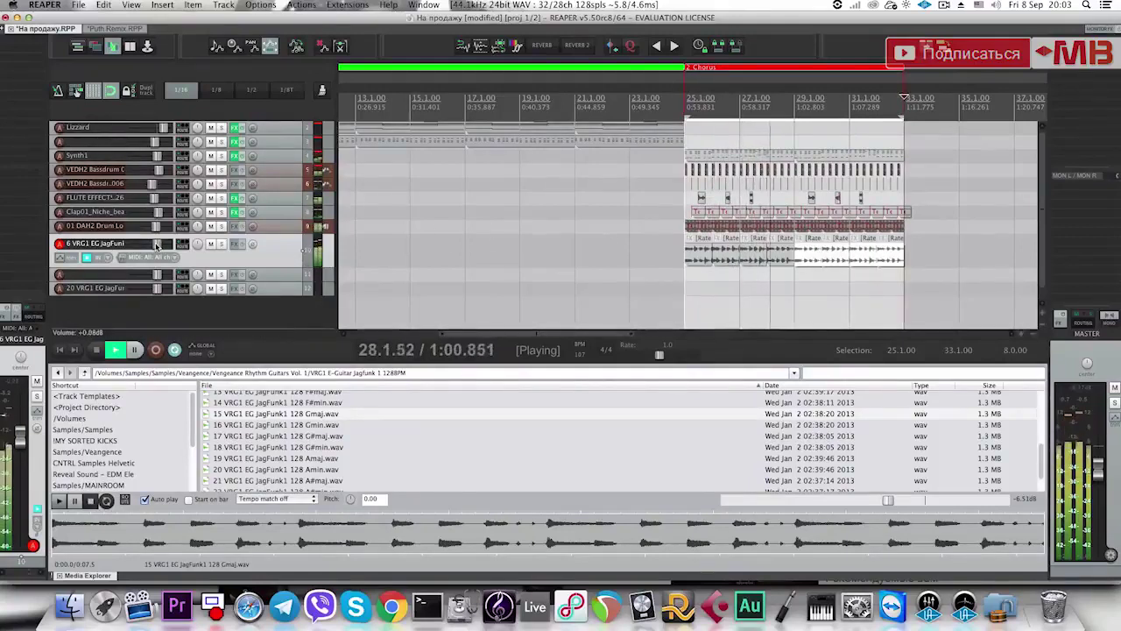
left_click_drag(157, 246, 158, 246)
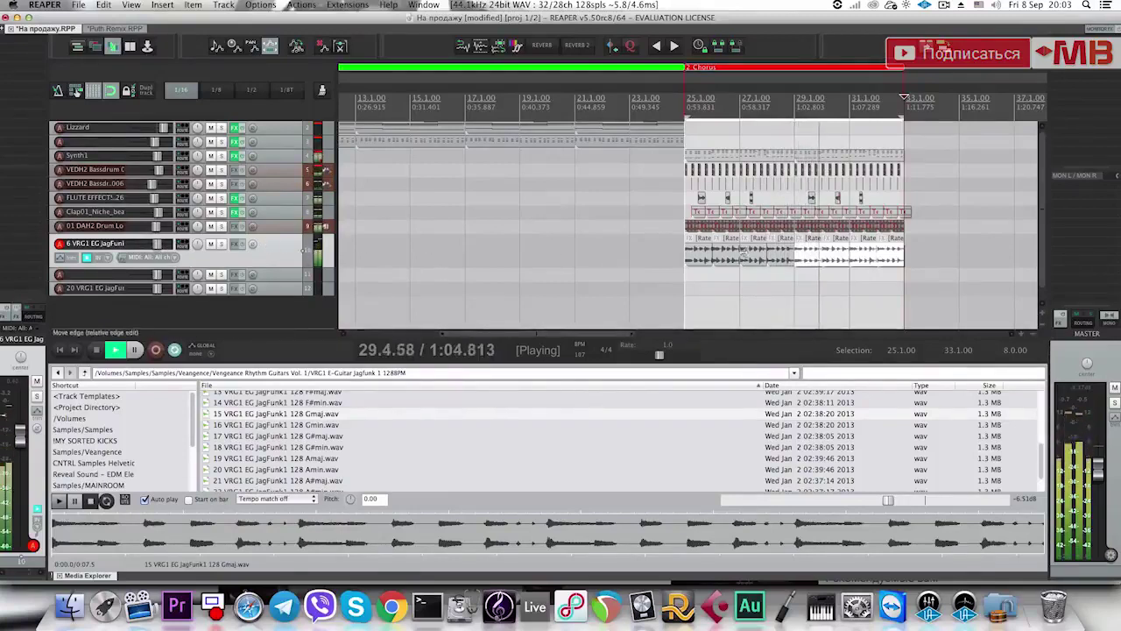
left_click_drag(672, 246, 936, 261)
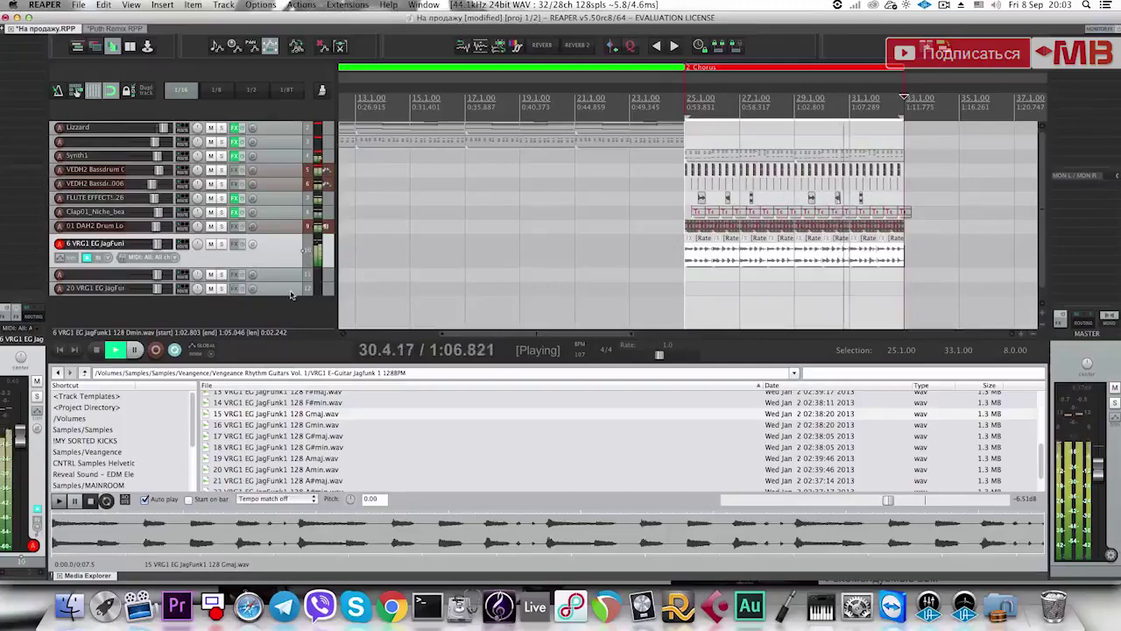
left_click(302, 300)
key("space")
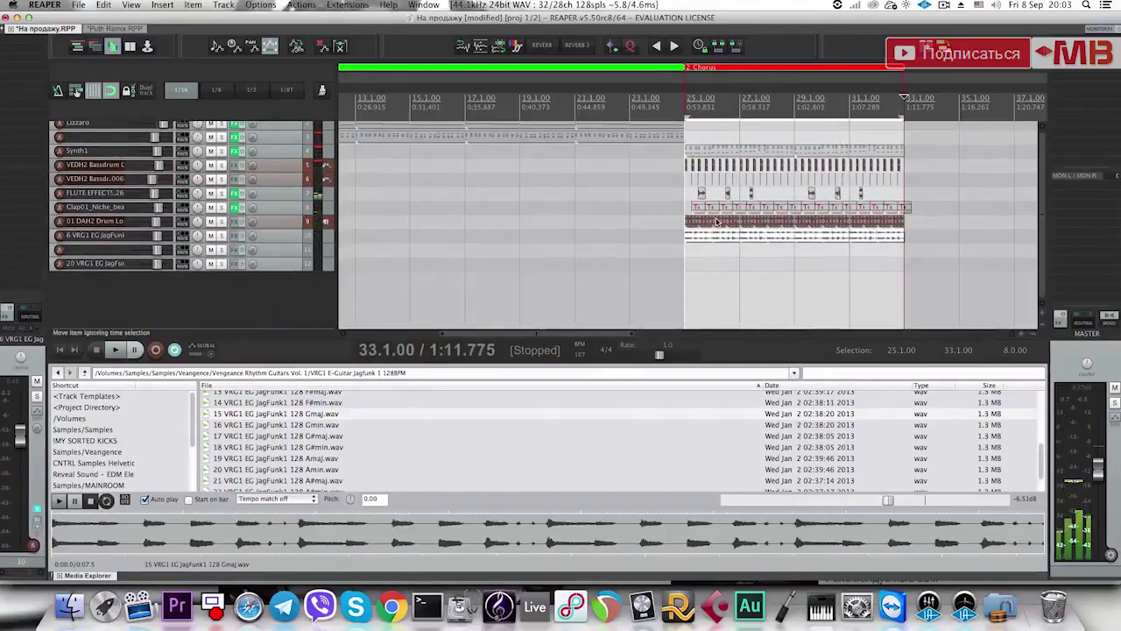
Close the sample browser and add a new empty track below the last track.
left_click(303, 268)
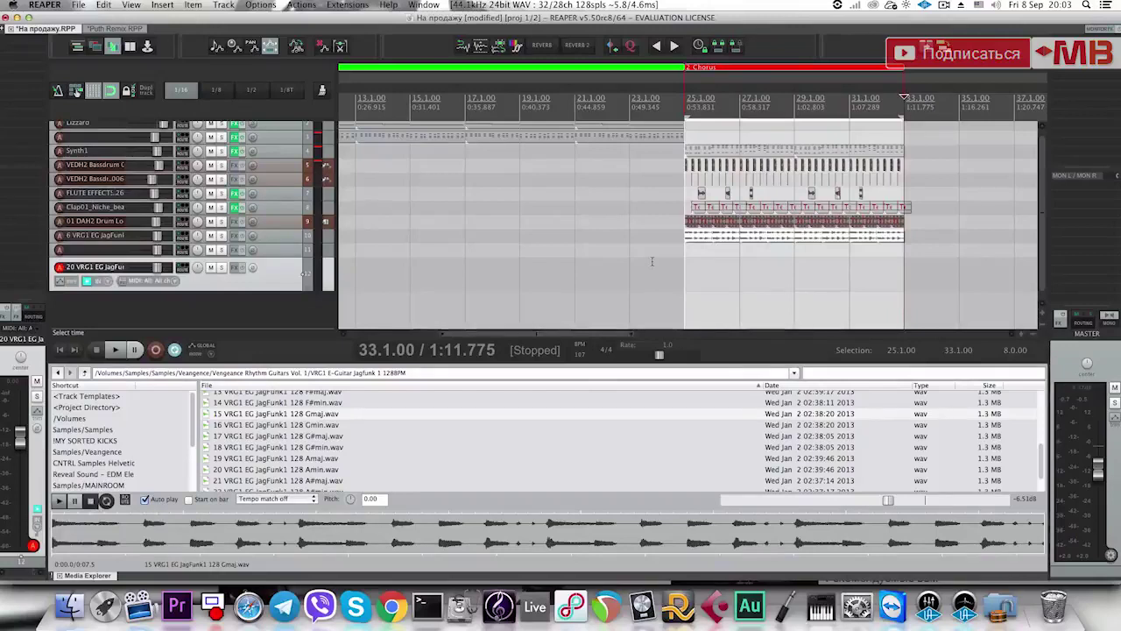
scroll(726, 192, "up", 1)
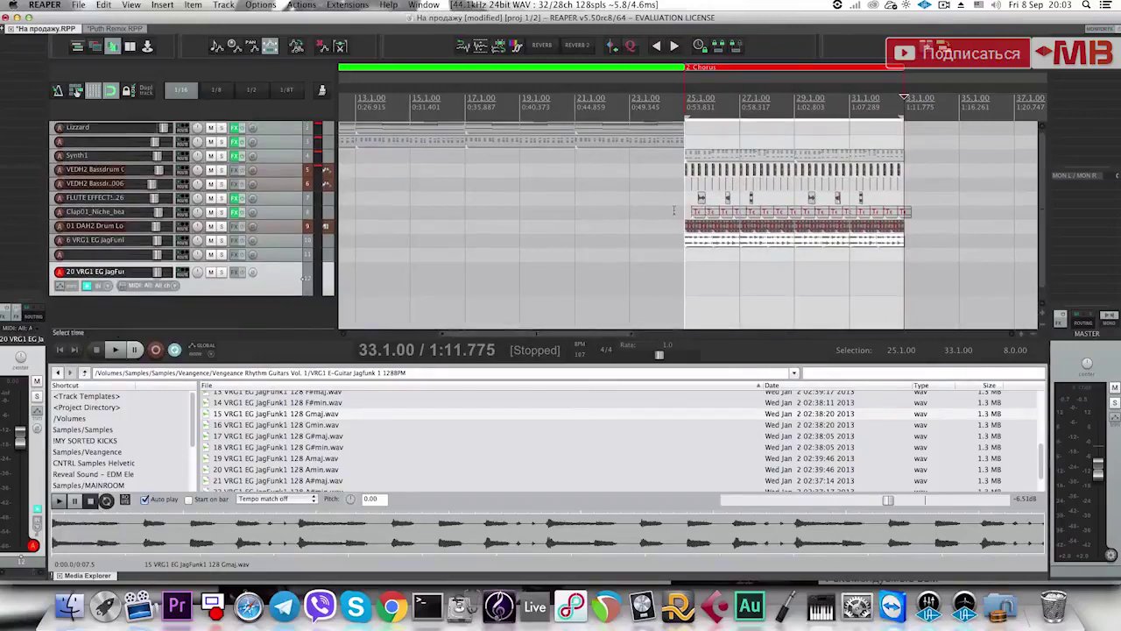
left_click(267, 257)
left_click(261, 316)
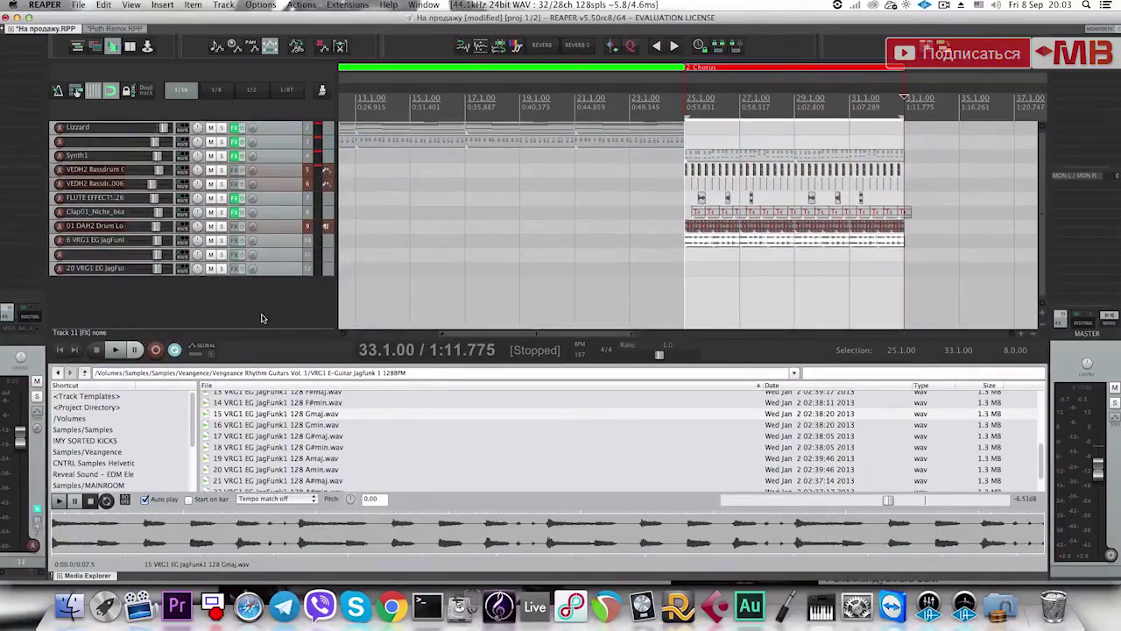
key("super+alt+x")
key("super+t")
Play short passages before the chorus and from the verse start at 9.1.00.
left_click(694, 305)
scroll(760, 285, "down", 3)
left_click(760, 285)
key("space")
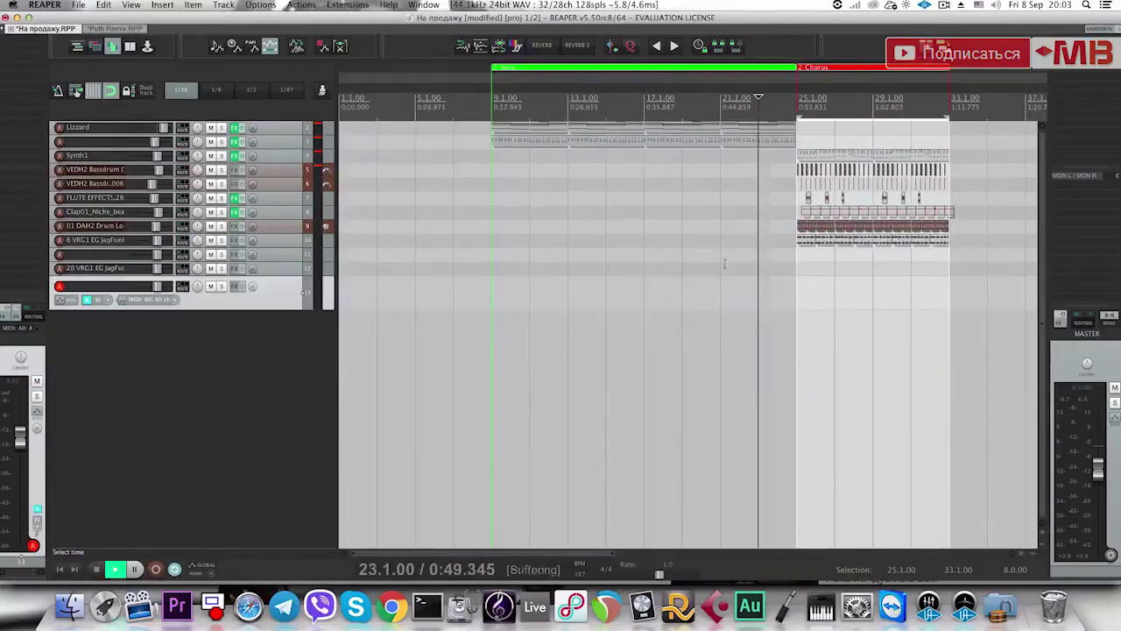
key("space")
left_click(737, 273)
key("space")
key("space")
left_click(455, 323)
left_click(493, 306)
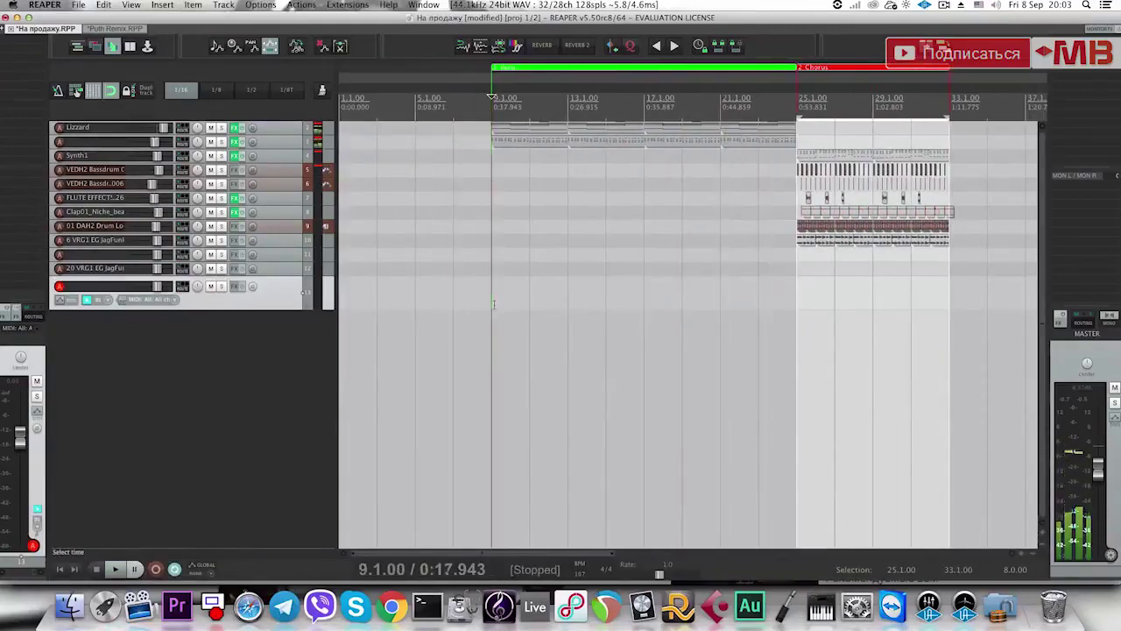
key("space")
key("space")
Place the edit cursor at 25.1.00 and preview Chorus .wav from Vengeance Studio Vocals Vol. 1, folder 13 - Nick Of Time (128 BPM).
left_click(806, 298)
key("super+alt+x")
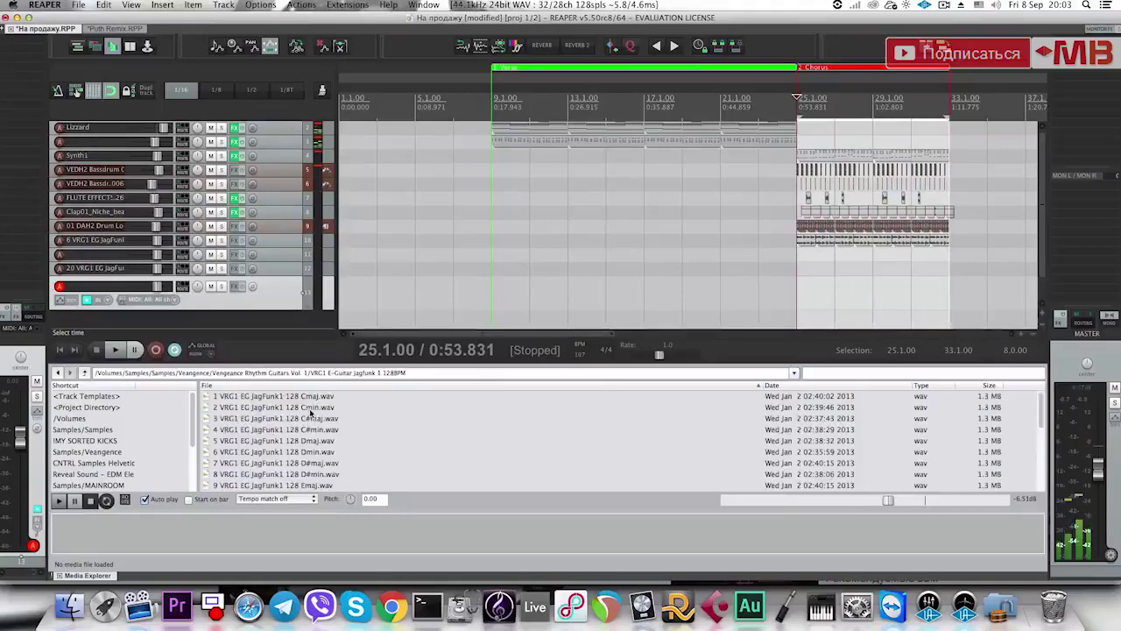
left_click(313, 419)
key("BackSpace")
key("BackSpace")
scroll(325, 477, "down", 2)
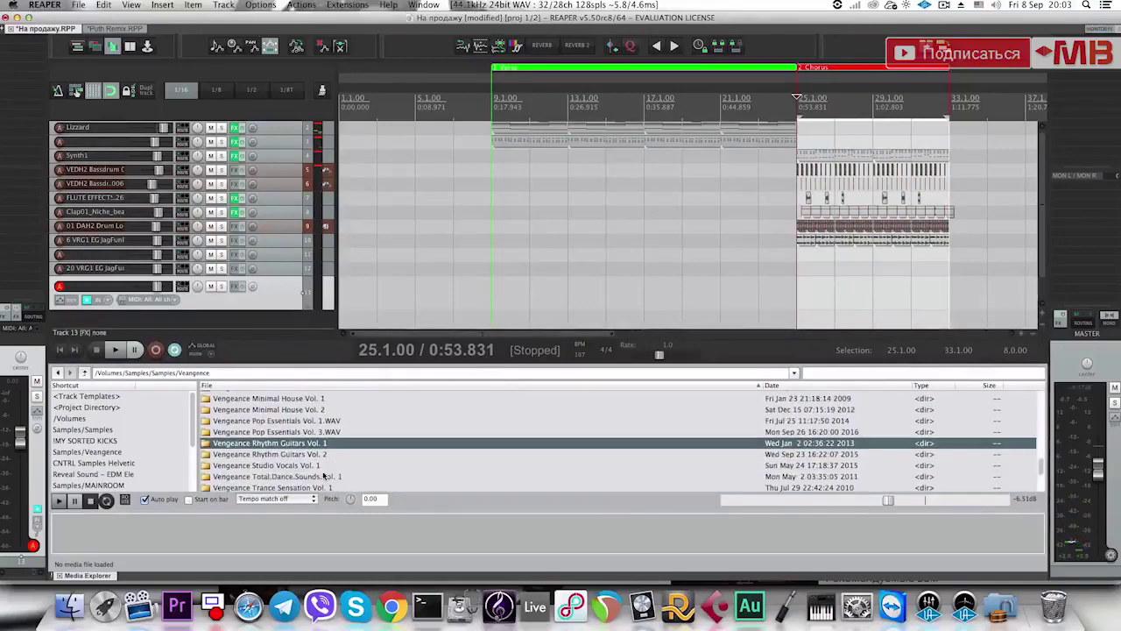
left_click(313, 467)
double_click(355, 465)
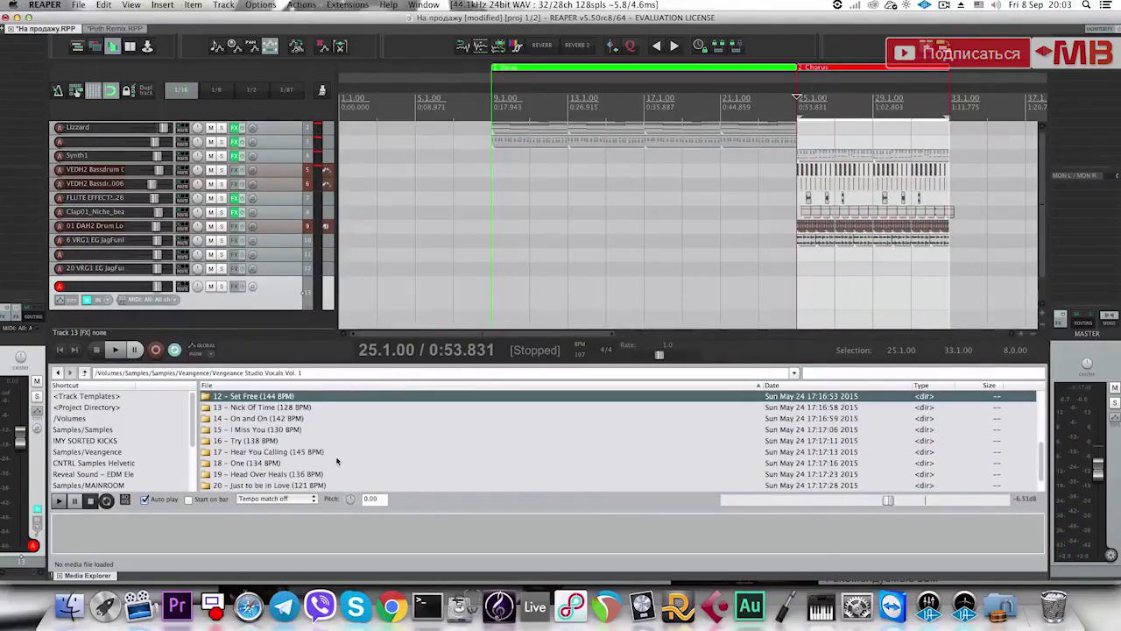
double_click(291, 409)
key("Down")
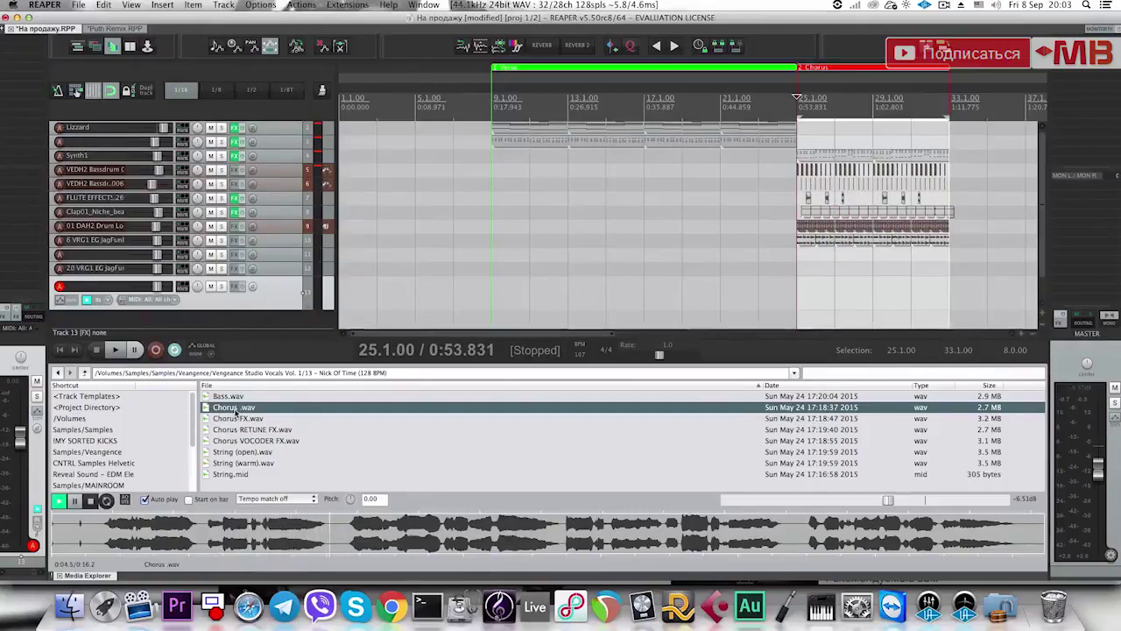
Insert Chorus .wav on the new track at 25.1.00 and close the sample browser.
left_click_drag(650, 337, 795, 285)
left_click(831, 304)
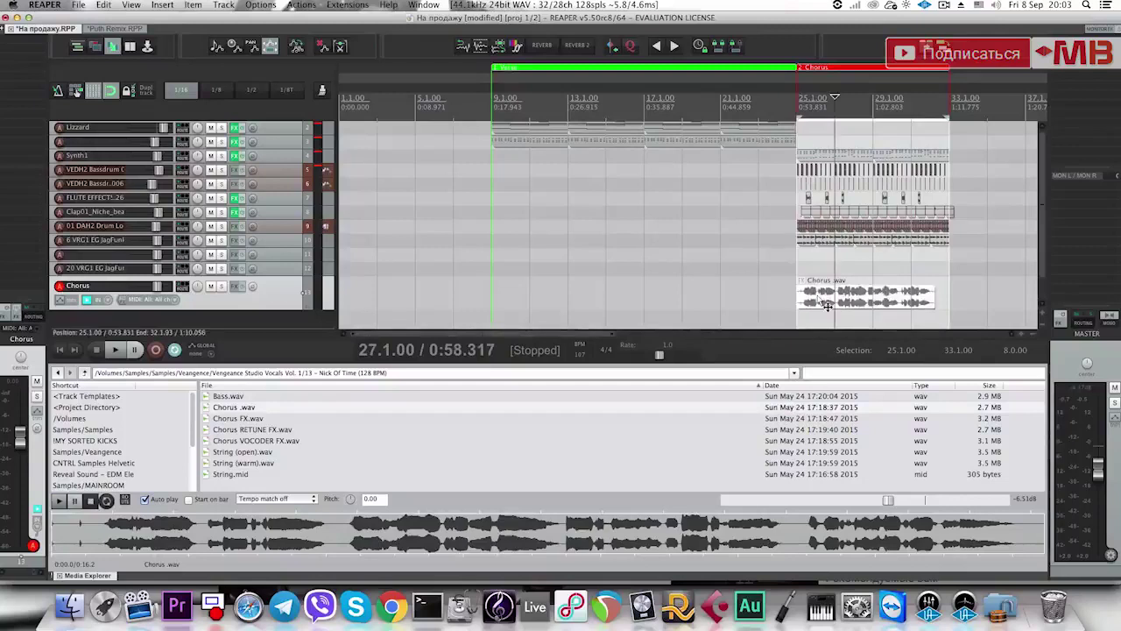
key("super+alt+x")
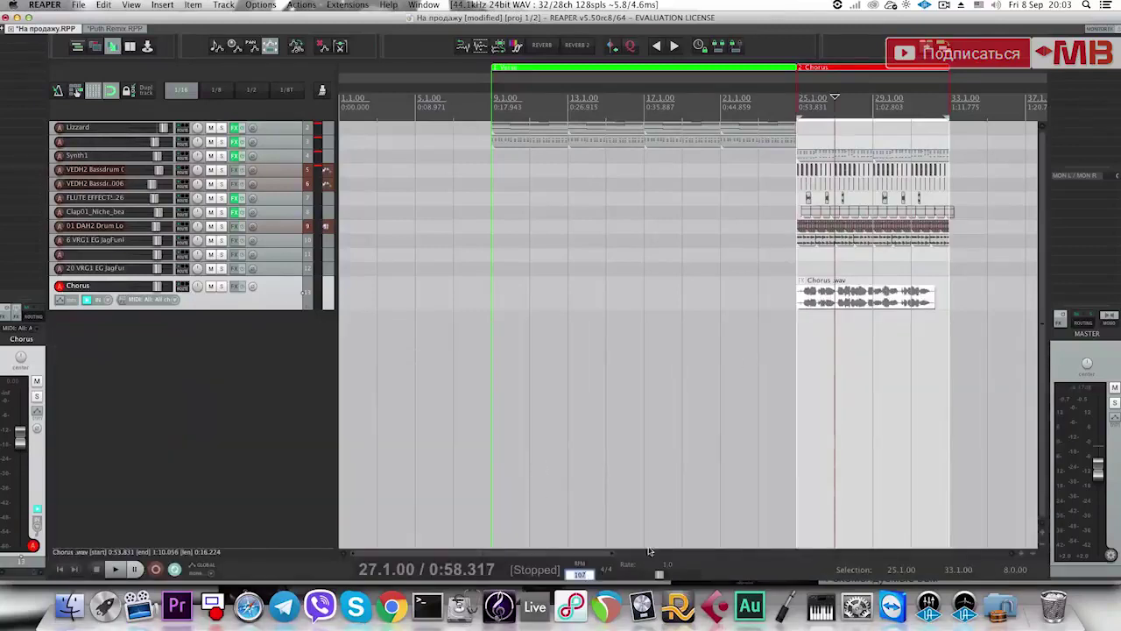
Conform the vocal by switching the project tempo to 128 BPM and back to 107 BPM, and play it from 25.1.00.
scroll(754, 405, "down", 2)
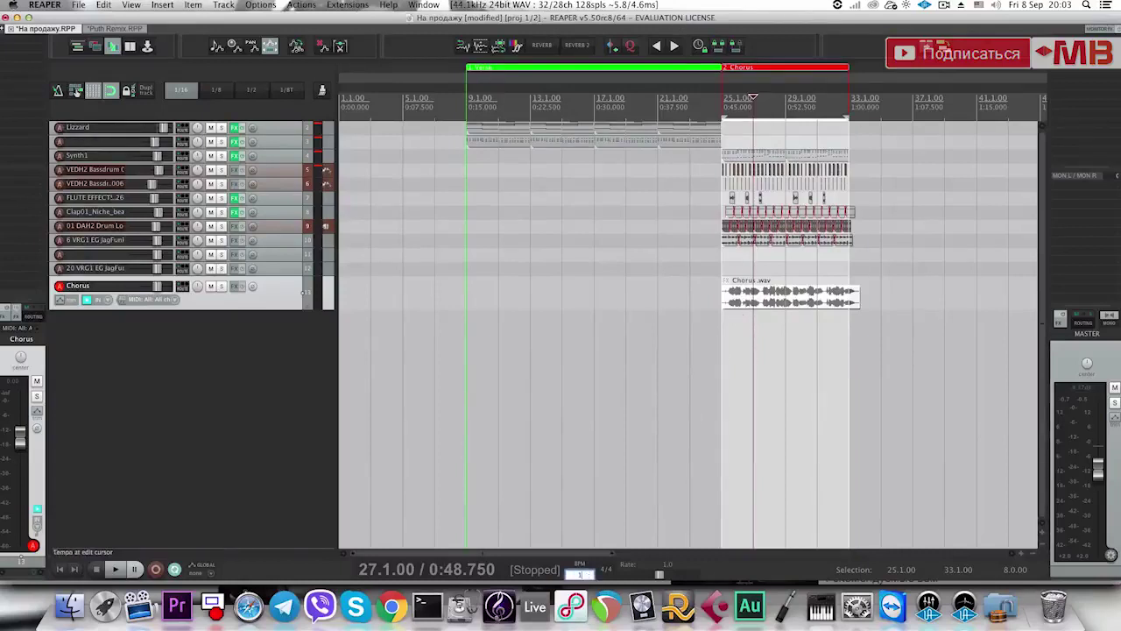
key("Return")
key("space")
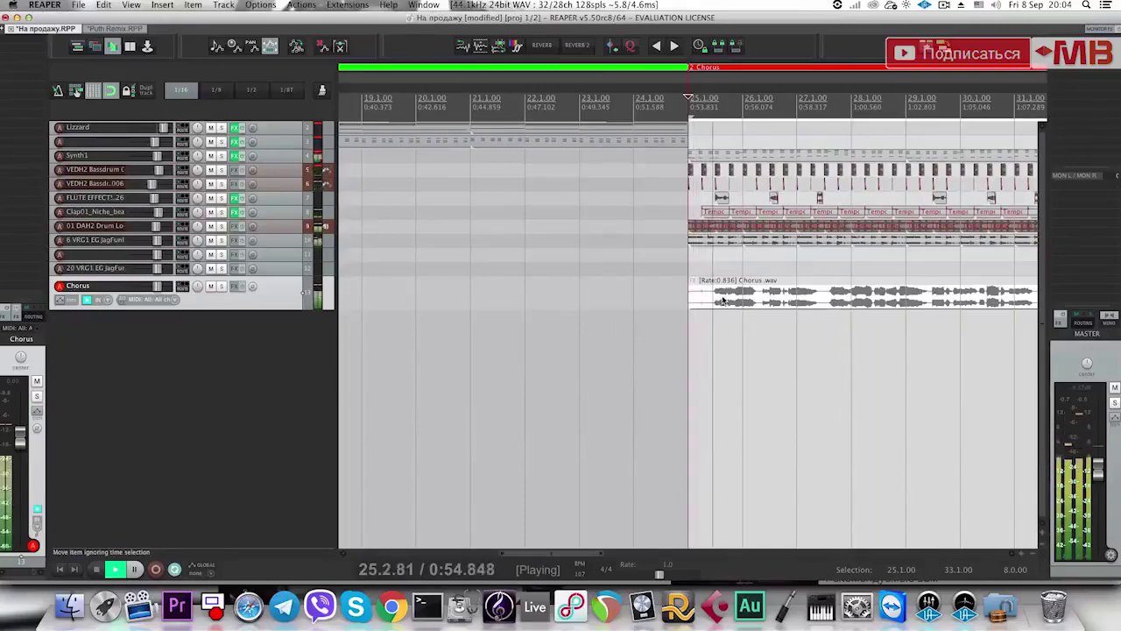
Lower the vocal track's volume to about -6.4 dB during playback and check the vocal's item properties without changing them.
scroll(722, 299, "down", 3)
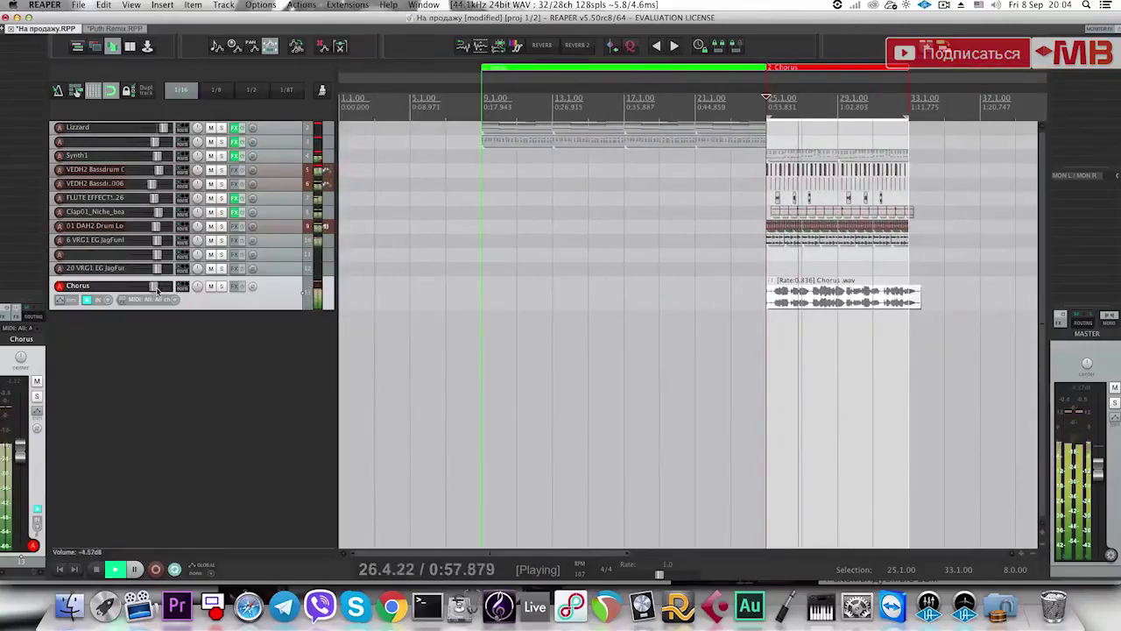
double_click(824, 298)
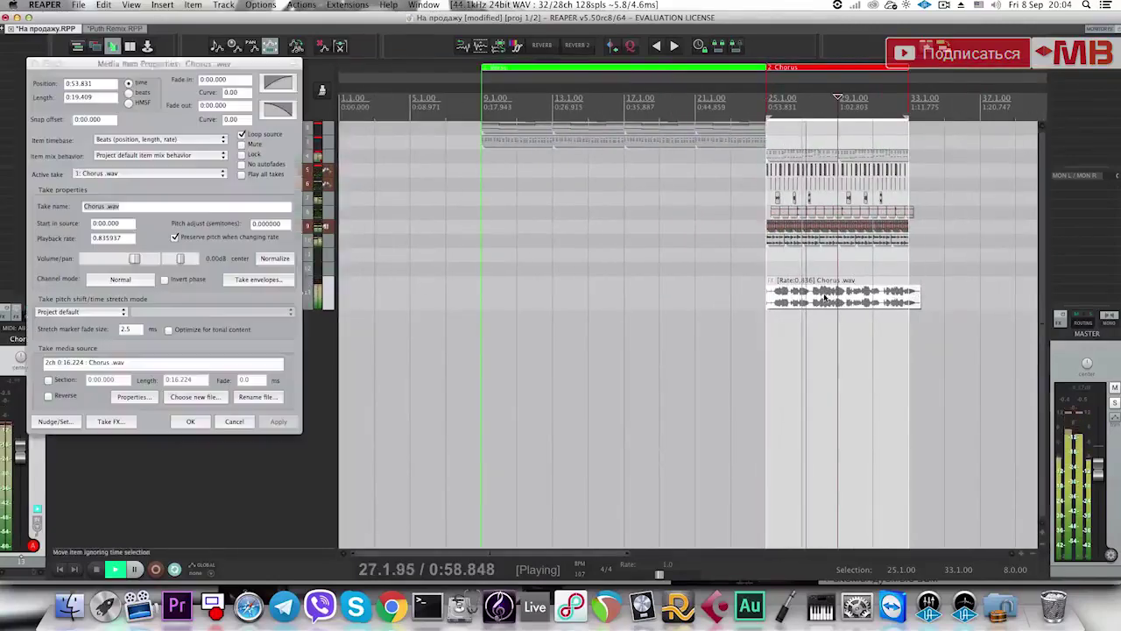
left_click(234, 421)
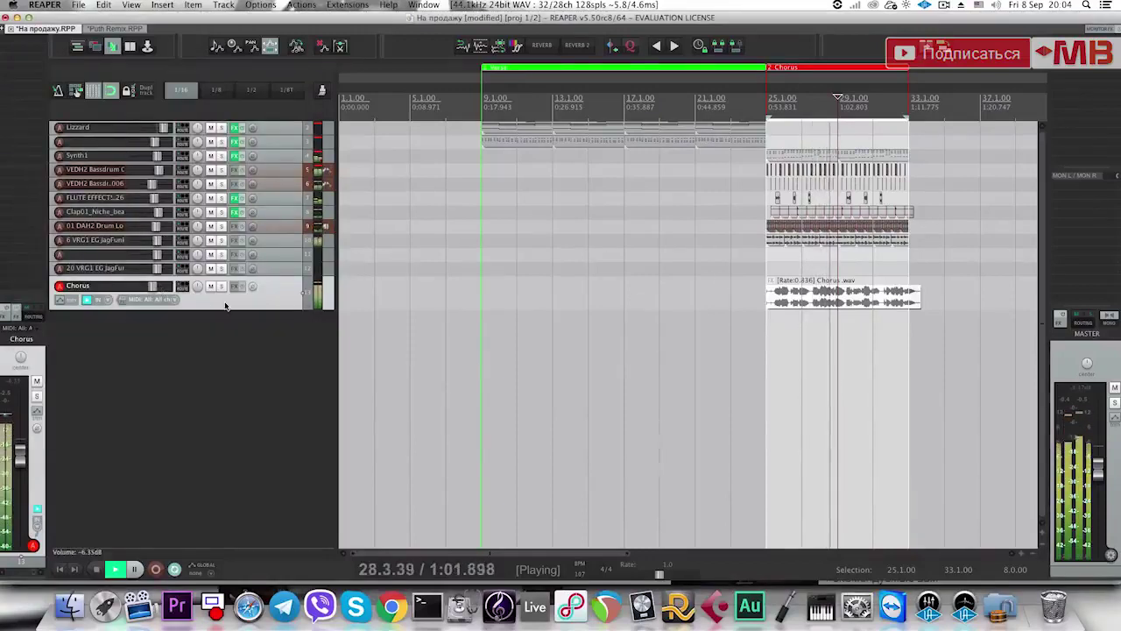
Trim the vocal item's end to 33.1.00 and play it from 27.1.00.
left_click(907, 280)
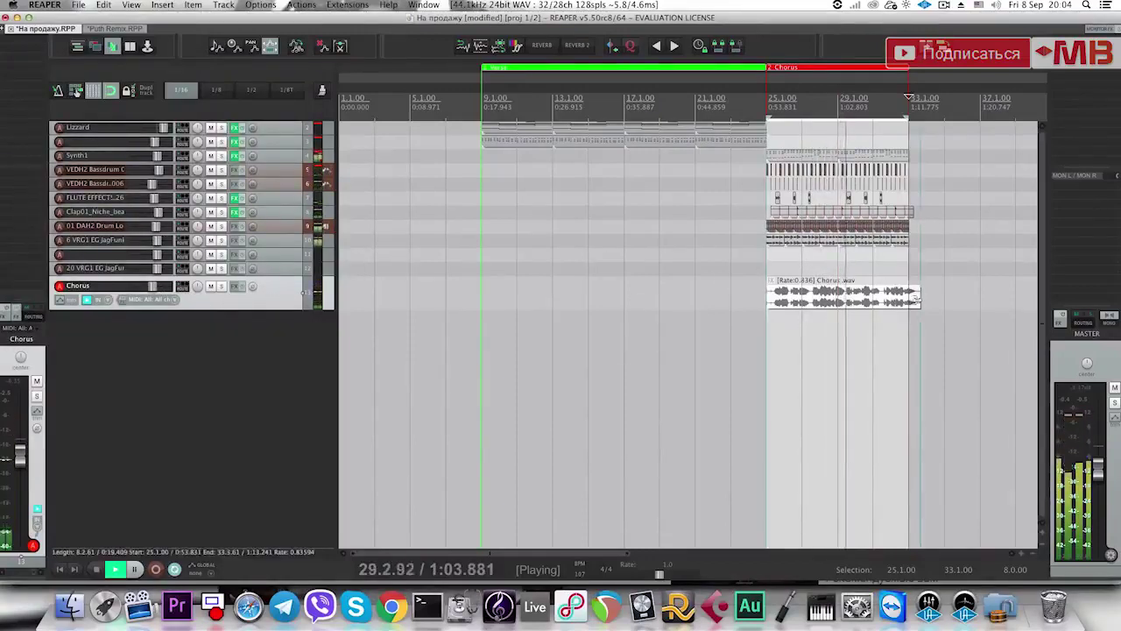
left_click_drag(919, 295, 909, 295)
left_click(798, 302)
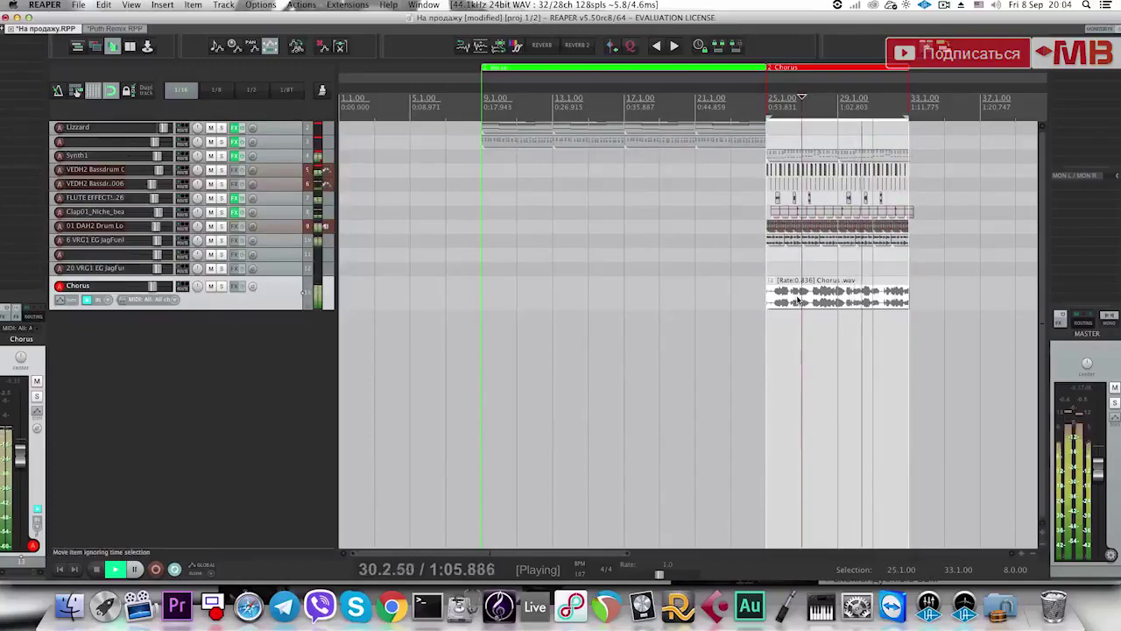
Mute the first Chorus vocal track, stop playback and add a new empty track below it.
left_click(212, 287)
key("space")
double_click(221, 325)
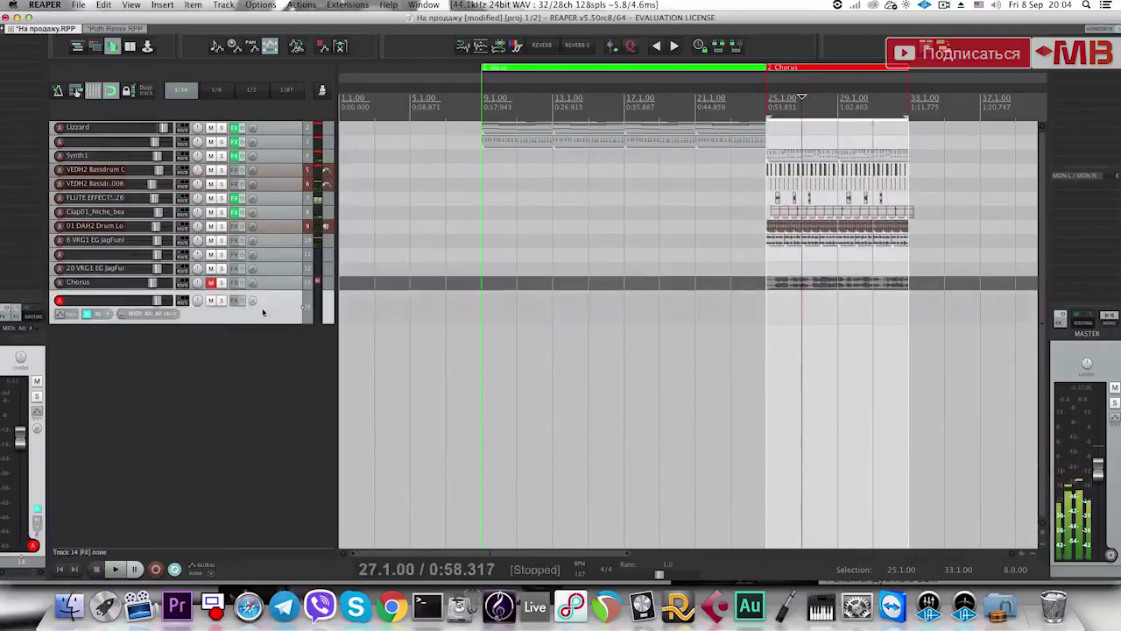
Browse Vengeance Studio Vocals Vol. 1 and preview Vocals FX.wav from folder 14 - On and On (142 BPM).
key("super+alt+x")
key("BackSpace")
key("Down")
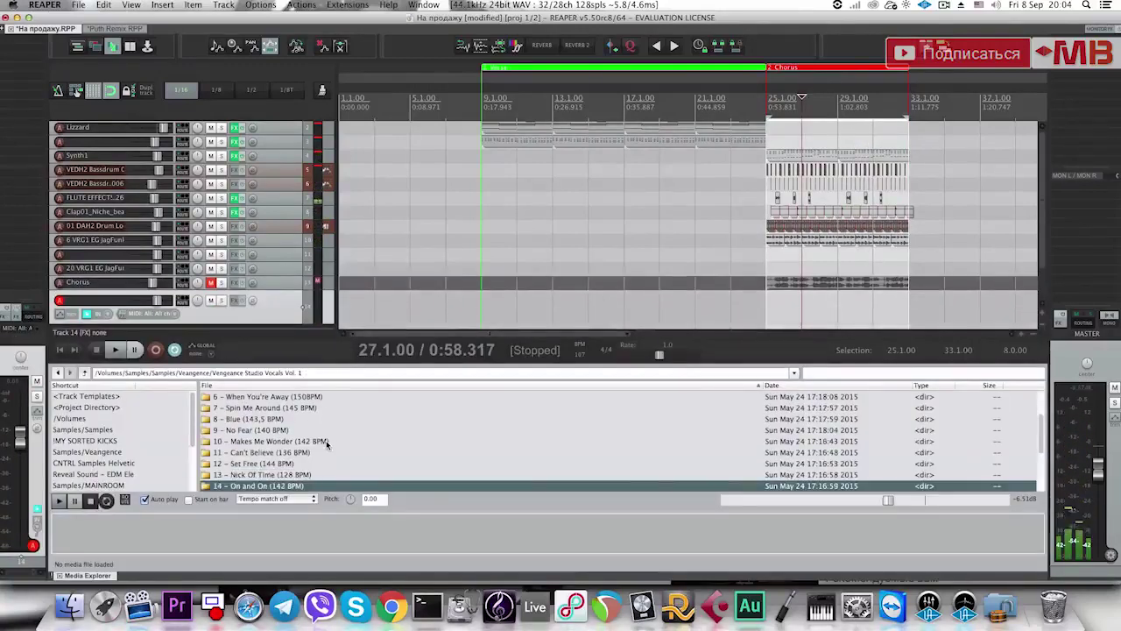
key("Return")
key("Down")
key("Down")
key("Down")
key("Down")
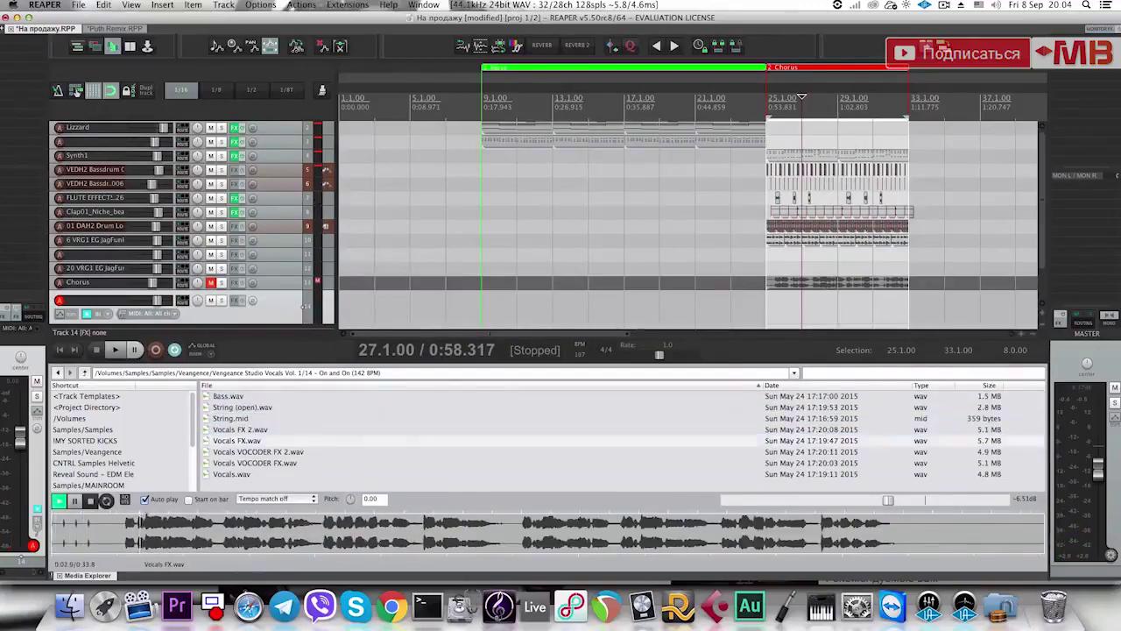
Preview Chorus FX.wav from folder 15 - I Miss You (130 BPM).
key("BackSpace")
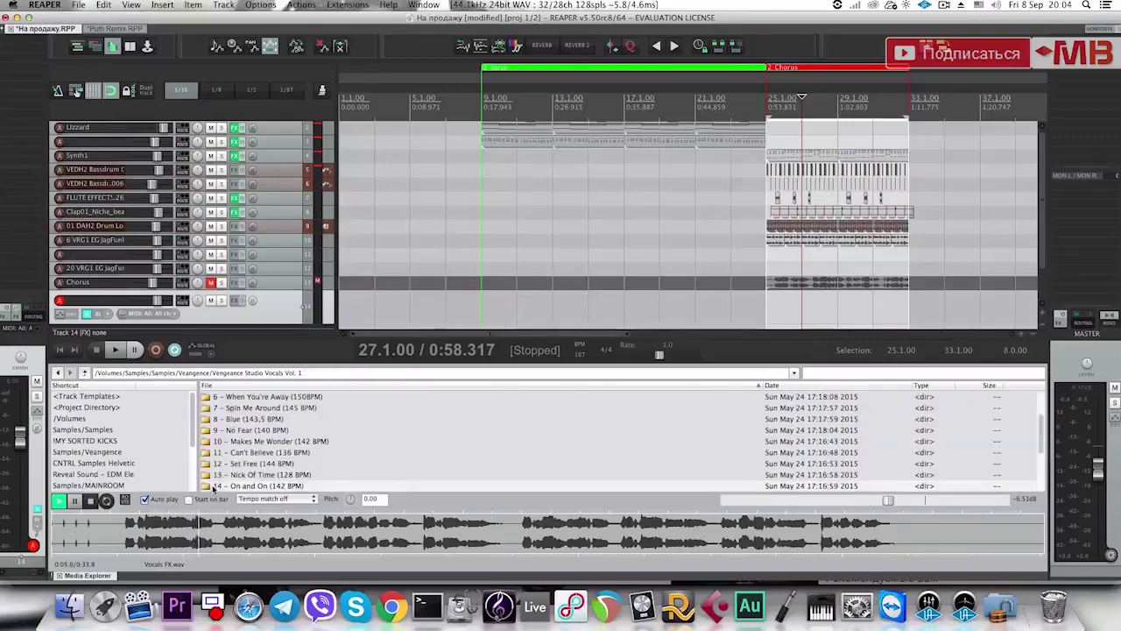
key("Down")
key("Return")
key("Down")
key("Down")
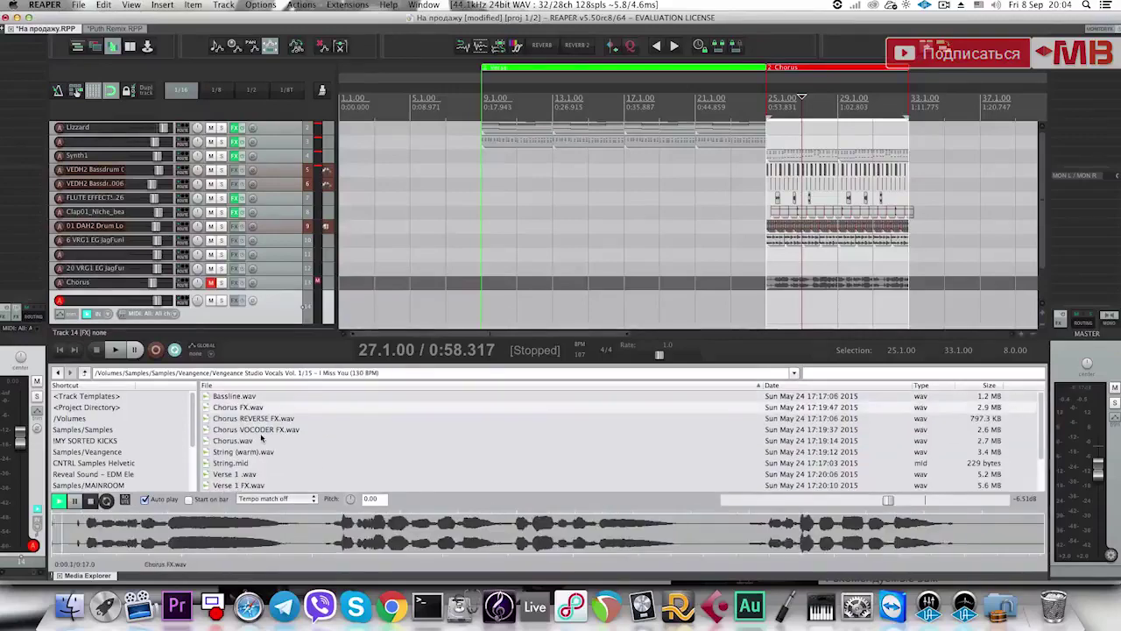
Preview Chorus .wav from folder 16 - Try (138 BPM) and insert it on the new track at 23.1.00.
key("BackSpace")
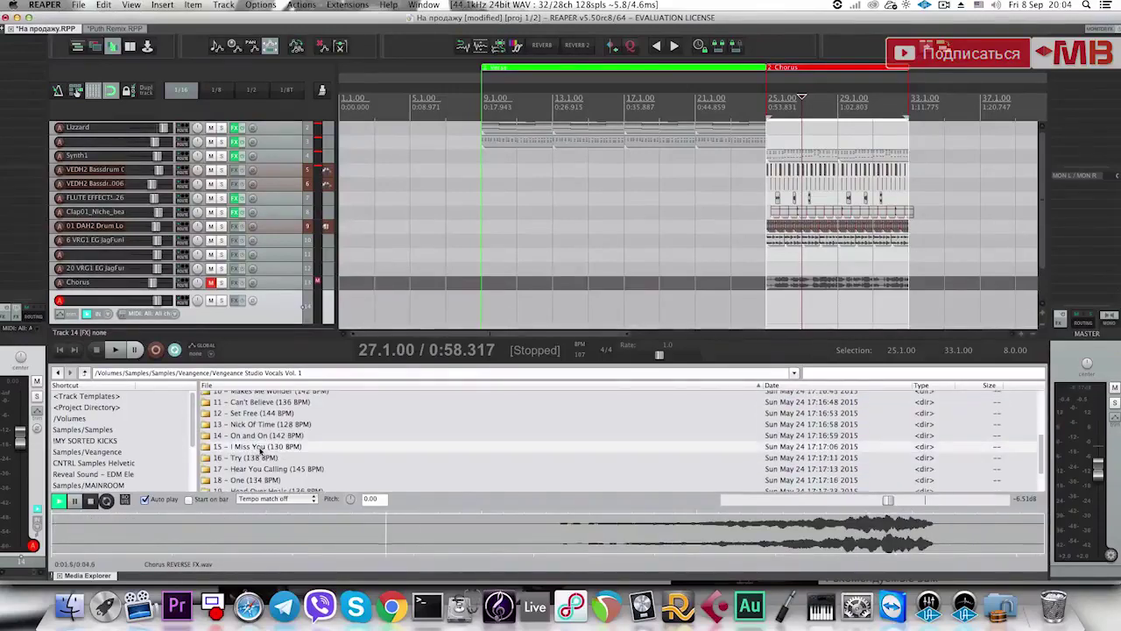
scroll(256, 452, "down", 3)
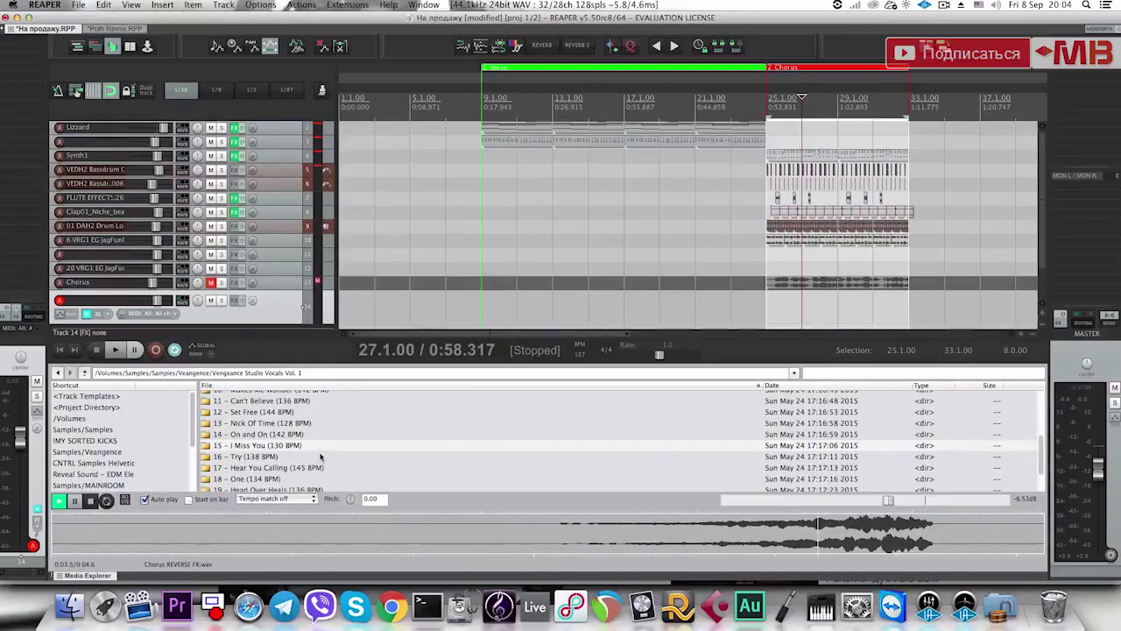
key("Down")
key("Return")
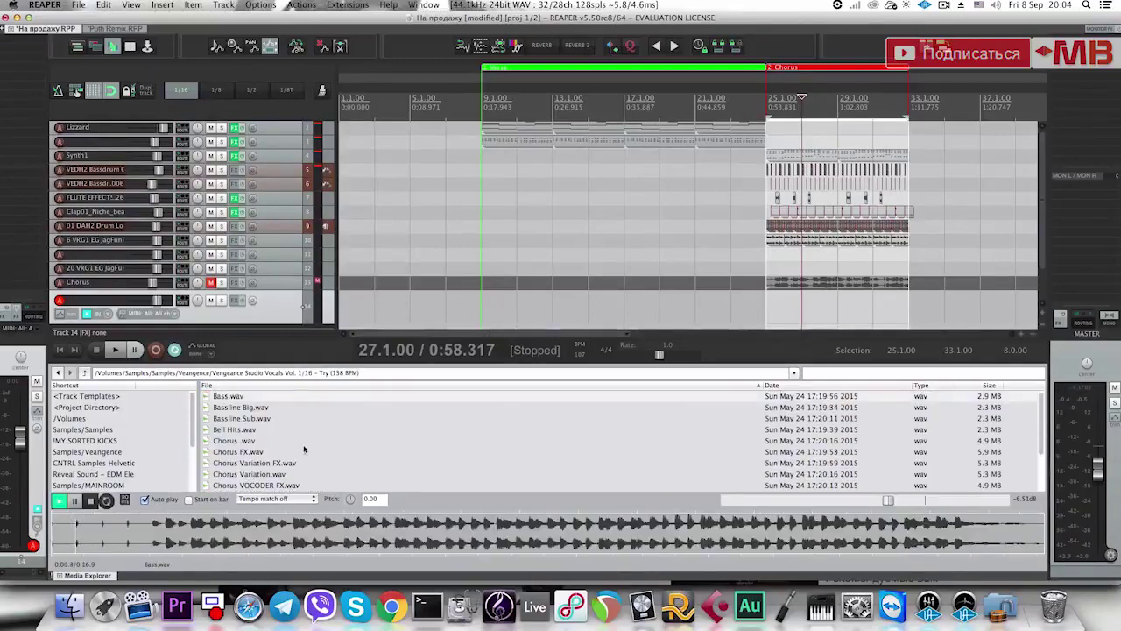
key("Down")
key("Down")
key("Down")
key("Down")
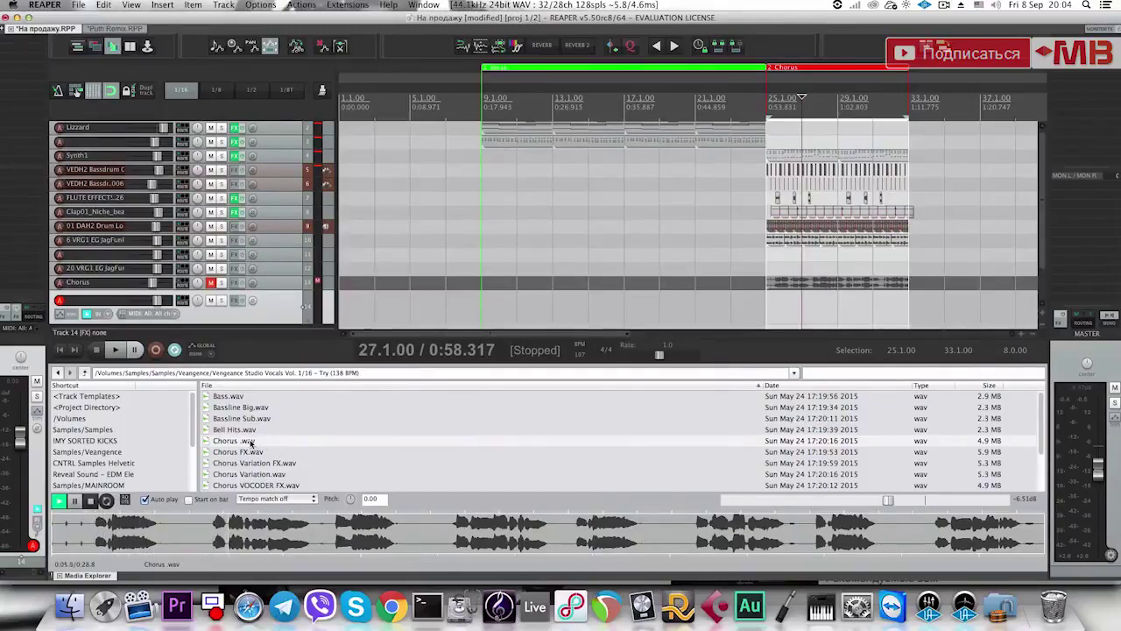
left_click_drag(250, 445, 729, 308)
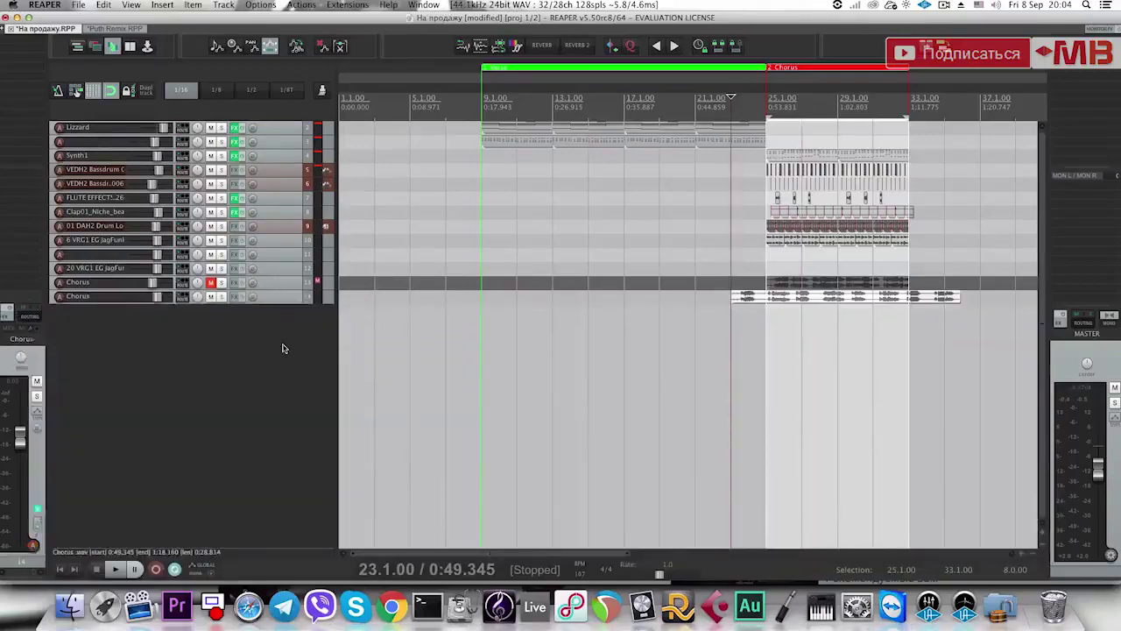
Add a track with the Lizzard instrument below the second vocal and lower the new vocal item's pitch by 1 semitone.
double_click(287, 332)
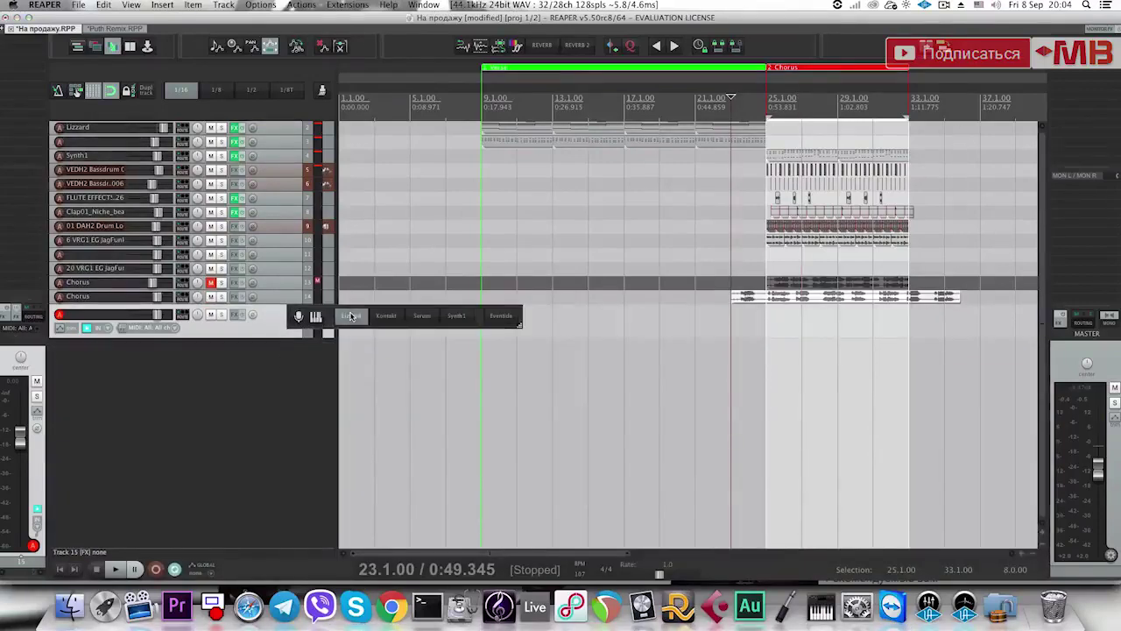
left_click(350, 316)
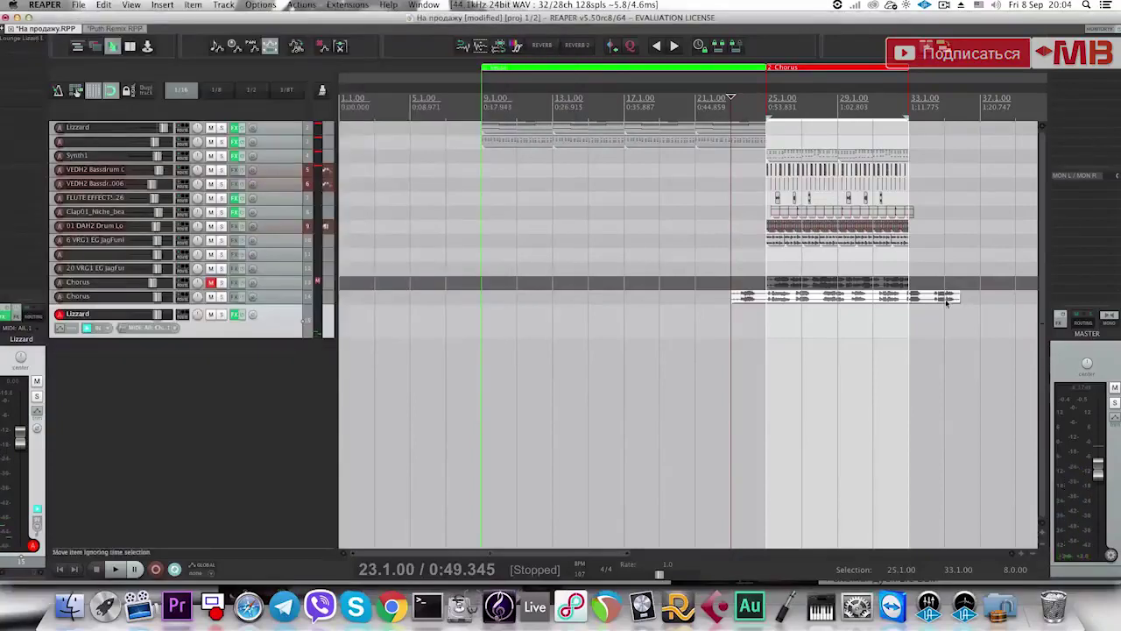
left_click(753, 298)
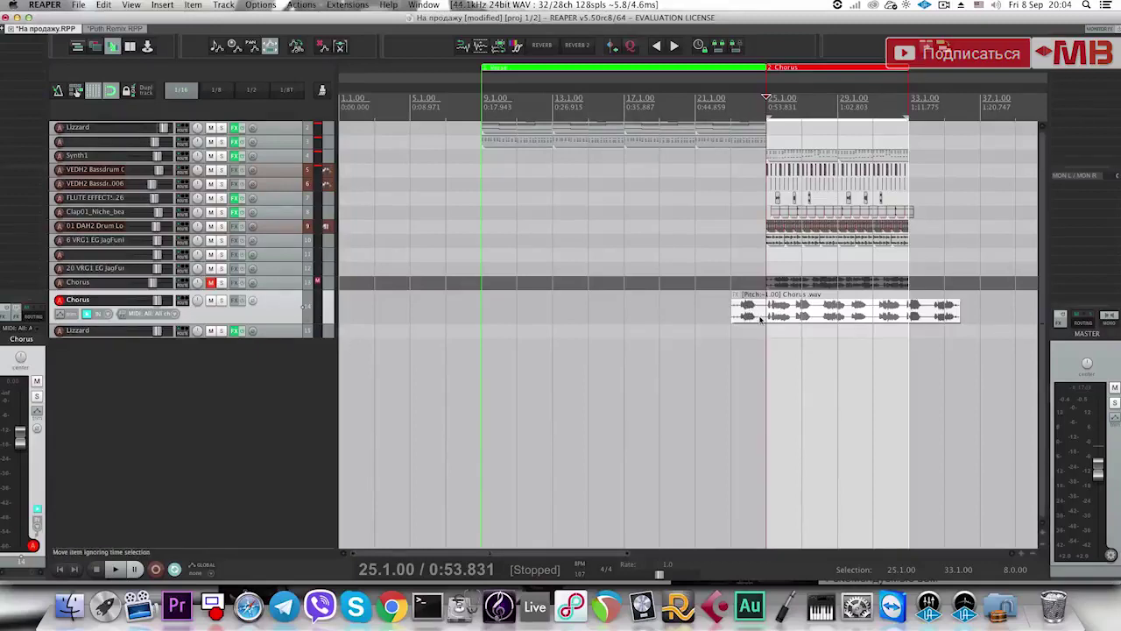
Check the sample folder's BPM and conform the second vocal by switching the project tempo to 138 BPM and back to 107 BPM.
key("super+alt+x")
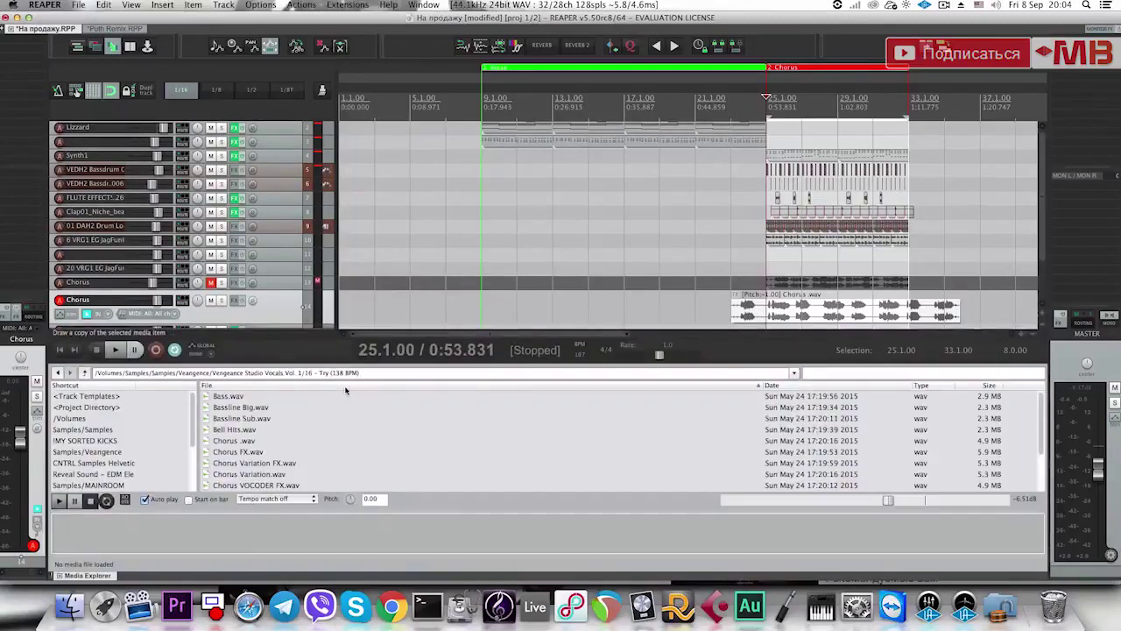
key("super+alt+x")
left_click(798, 306)
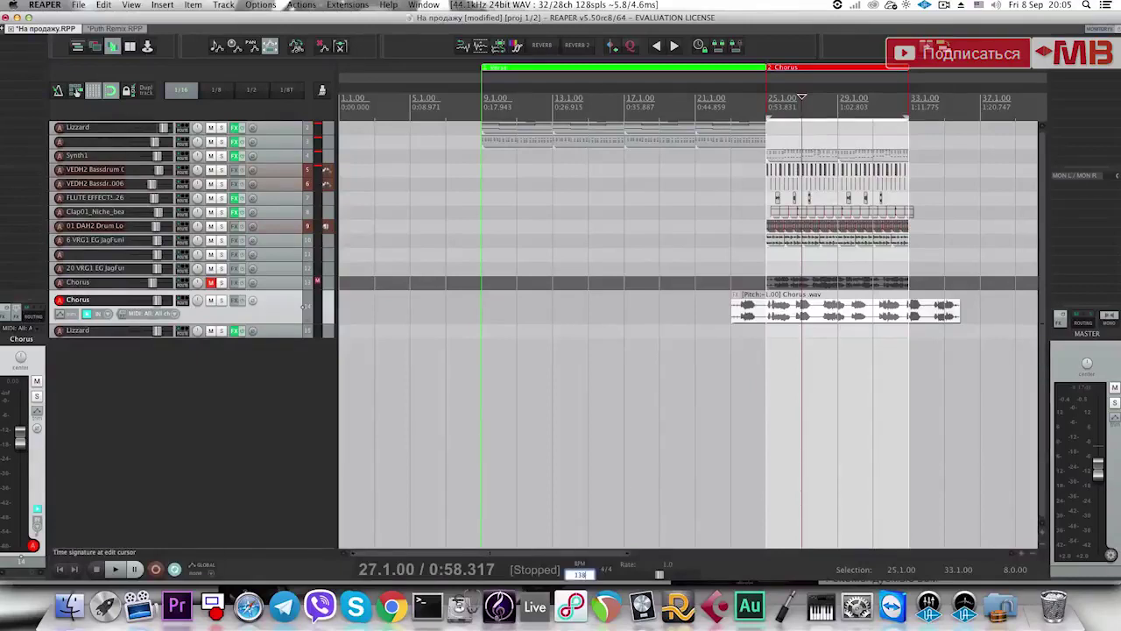
key("Return")
key("Right")
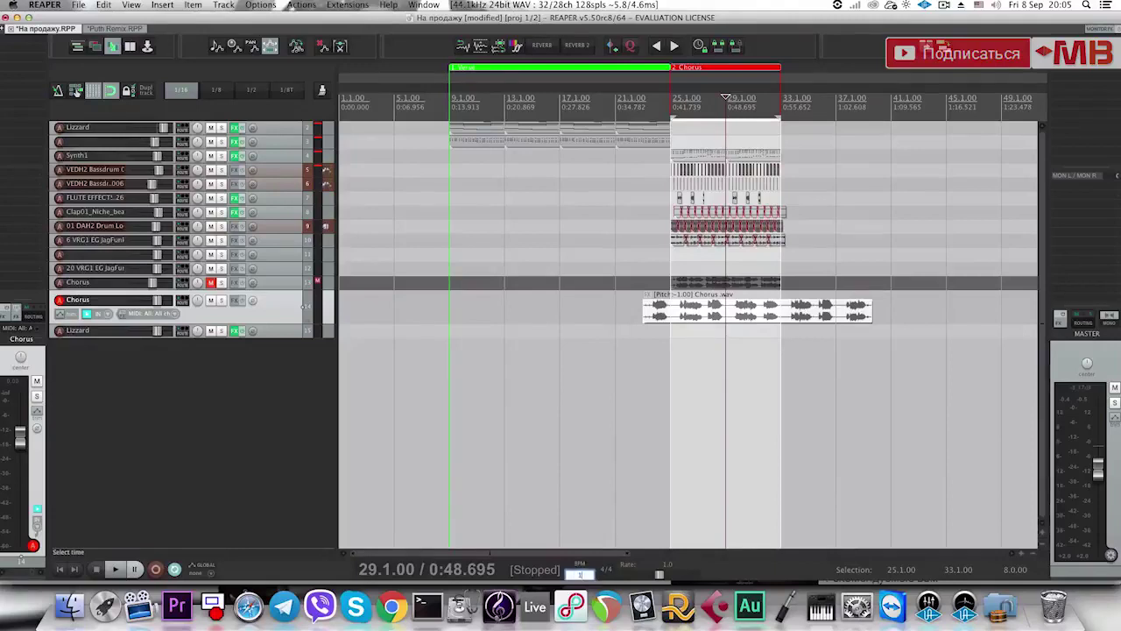
type("107")
key("Return")
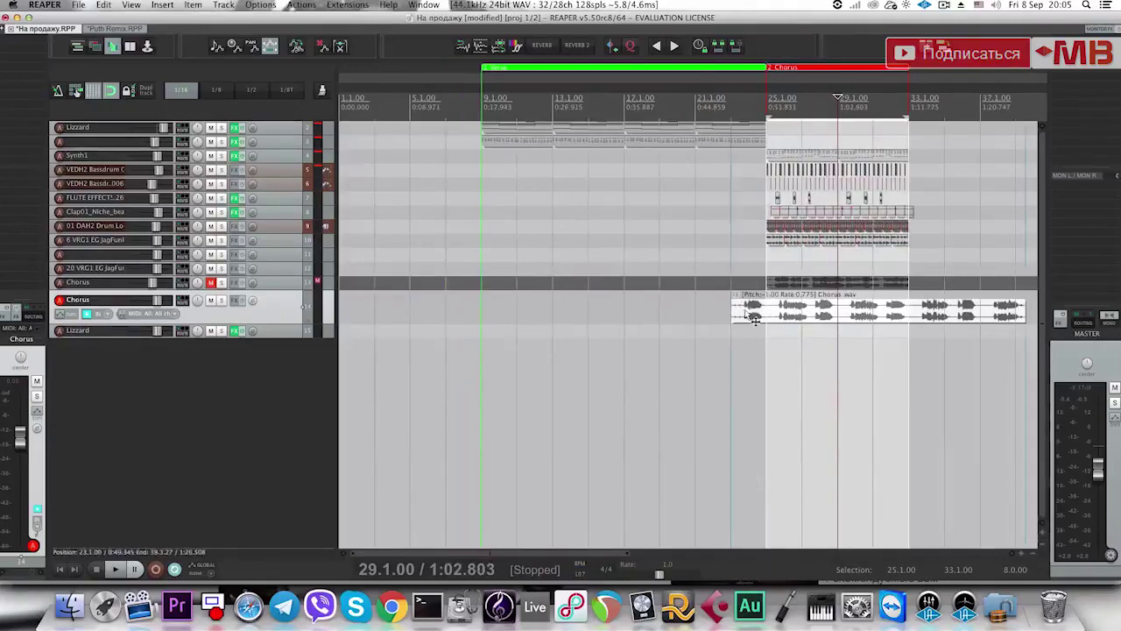
Move the second vocal item to 24.1.00 and trim its start to about 24.3.24 during playback.
left_click(752, 317)
scroll(765, 310, "up", 4)
left_click_drag(767, 310, 812, 319)
left_click(749, 316)
key("space")
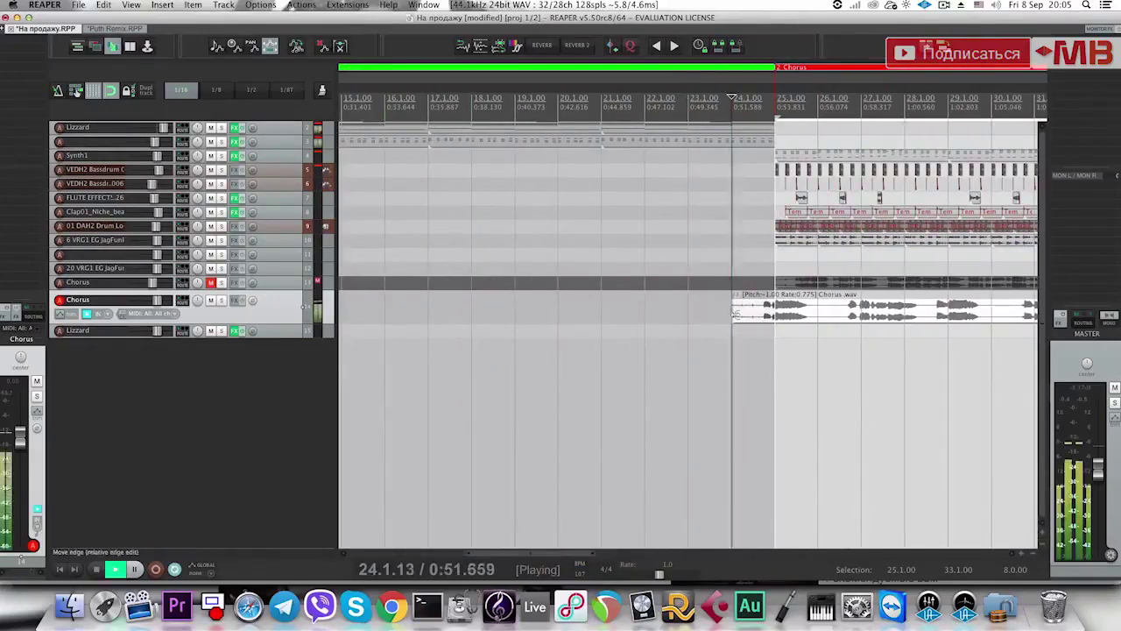
left_click_drag(732, 316, 757, 316)
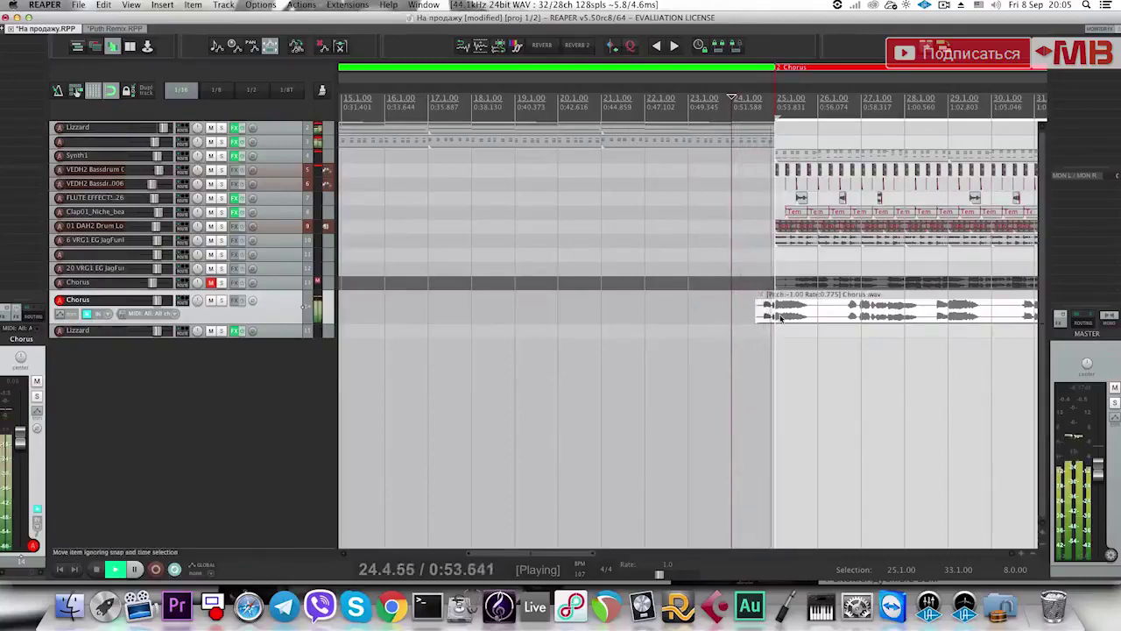
Insert Eventide Blackhole on the second vocal track, lower its Mix and close the plug-in.
scroll(780, 318, "right", 3)
scroll(778, 318, "down", 2)
key("f")
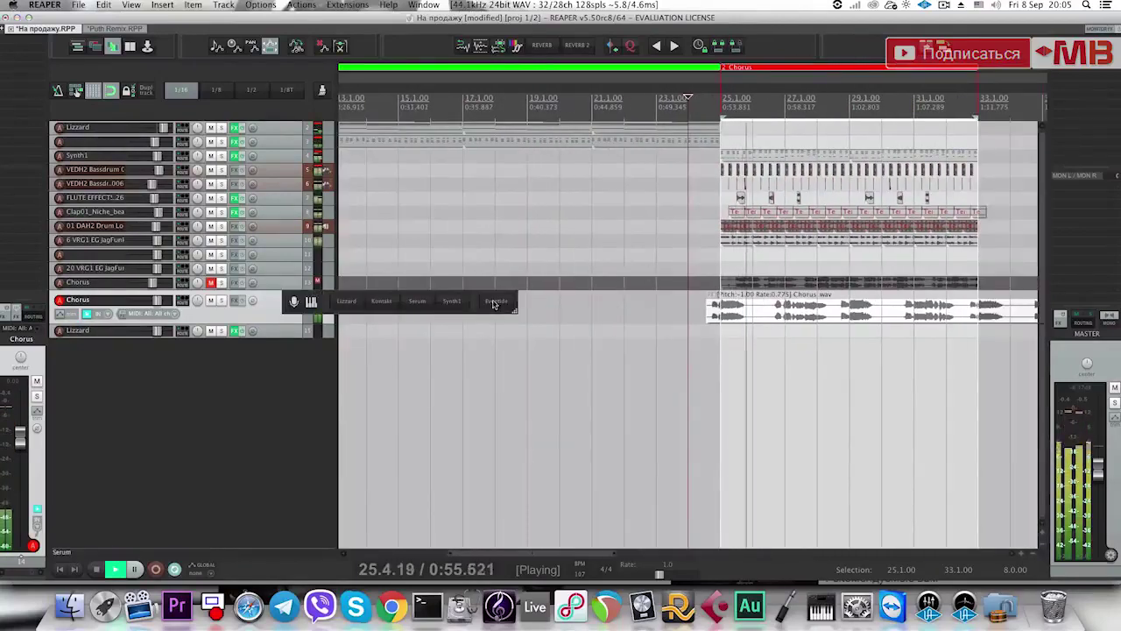
left_click(495, 302)
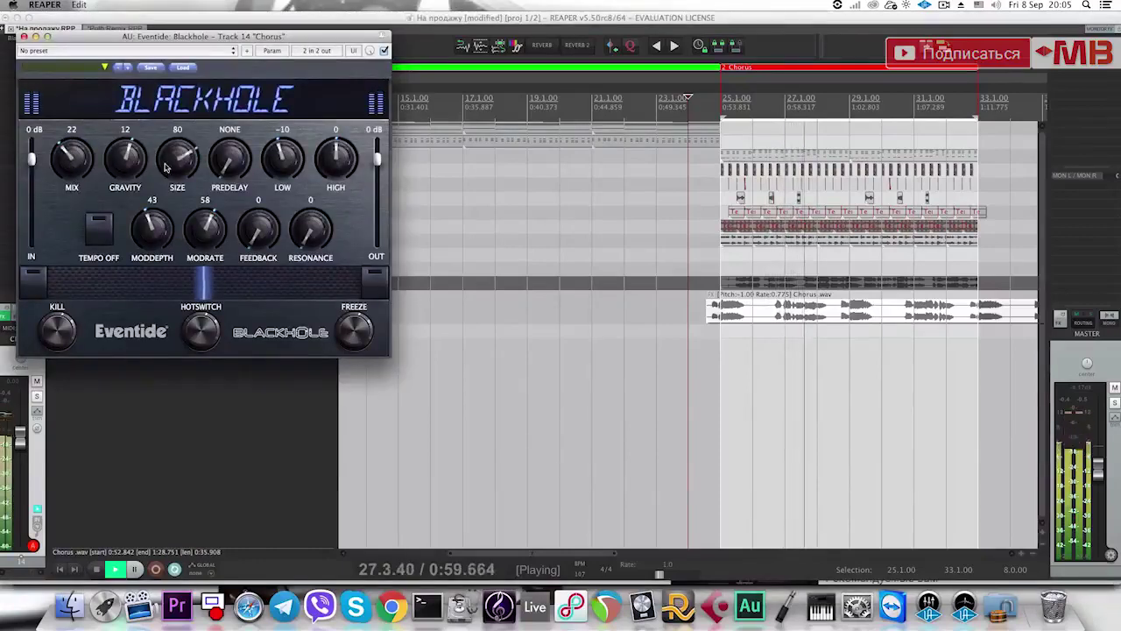
left_click_drag(74, 158, 75, 169)
key("Escape")
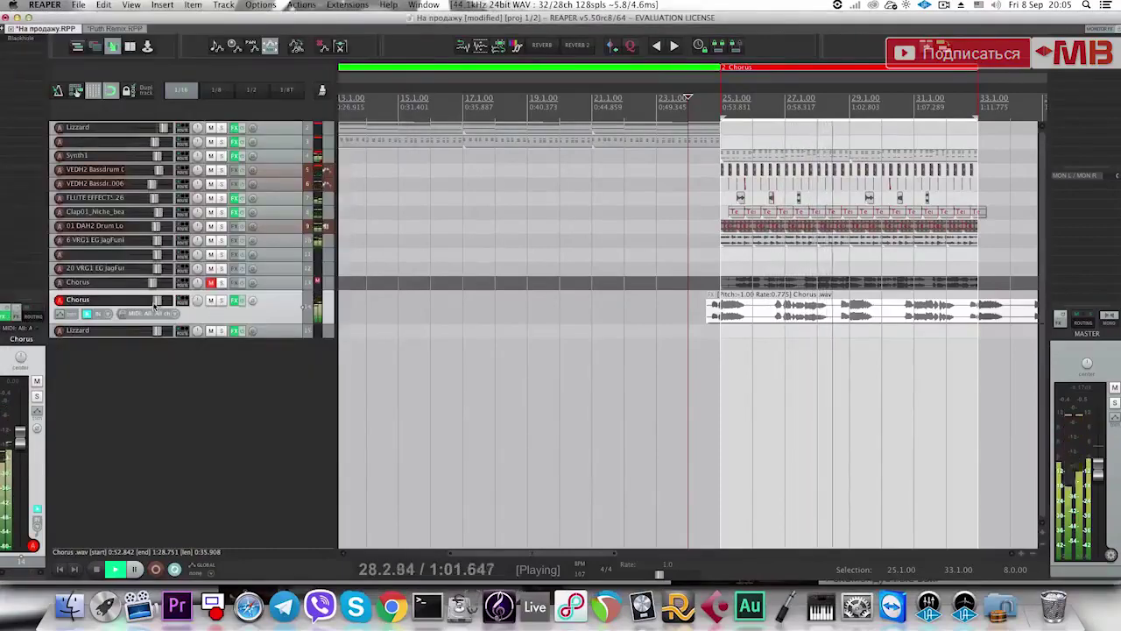
Insert FabFilter Pro-Q 2 on the second vocal track, dip the low mids with three bell bands and add a low cut slightly above 148 Hz.
left_click(29, 49)
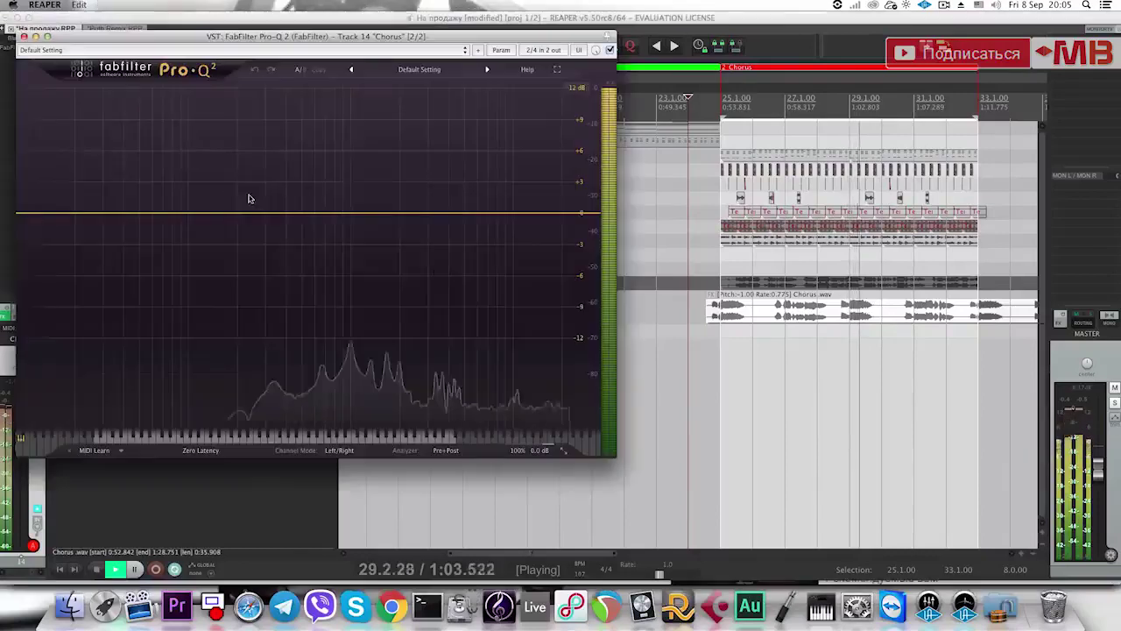
left_click_drag(325, 213, 313, 247)
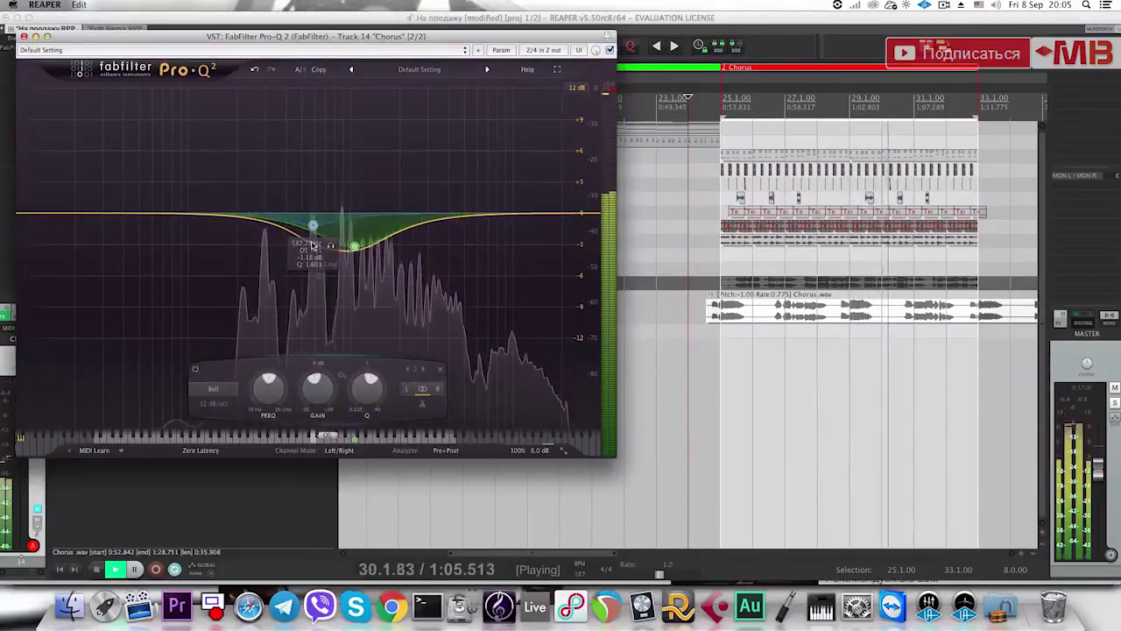
left_click_drag(249, 218, 257, 231)
key("space")
left_click_drag(57, 212, 276, 246)
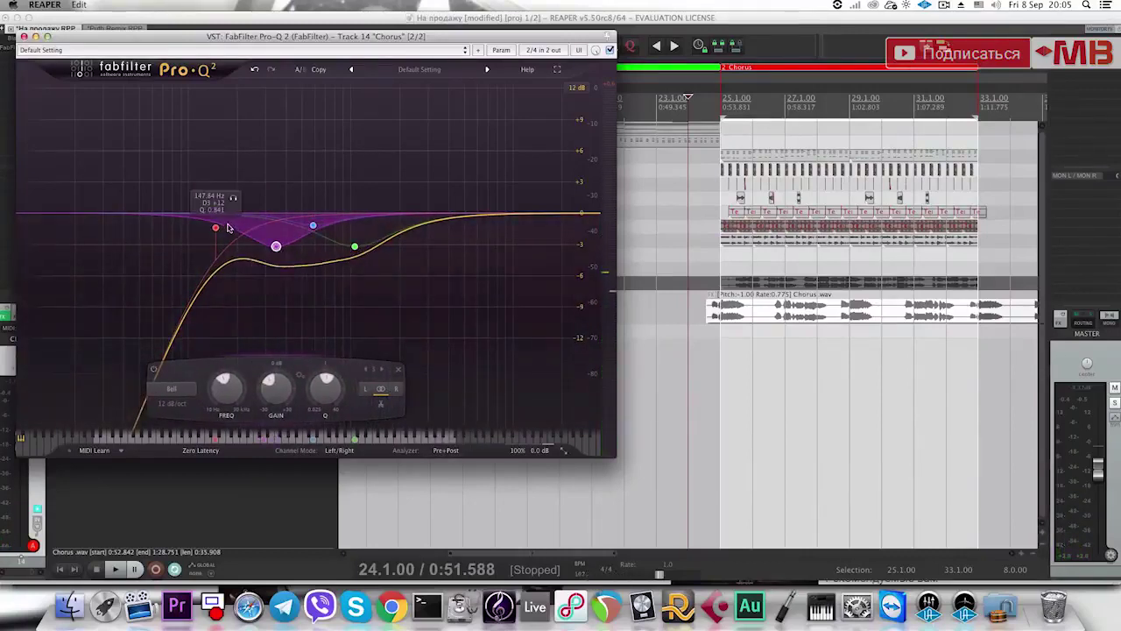
left_click_drag(216, 228, 225, 230)
left_click(25, 37)
Set the second vocal item's pitch shift mode to élastique 3.1.4 Soloist, Monophonic.
scroll(699, 351, "down", 5)
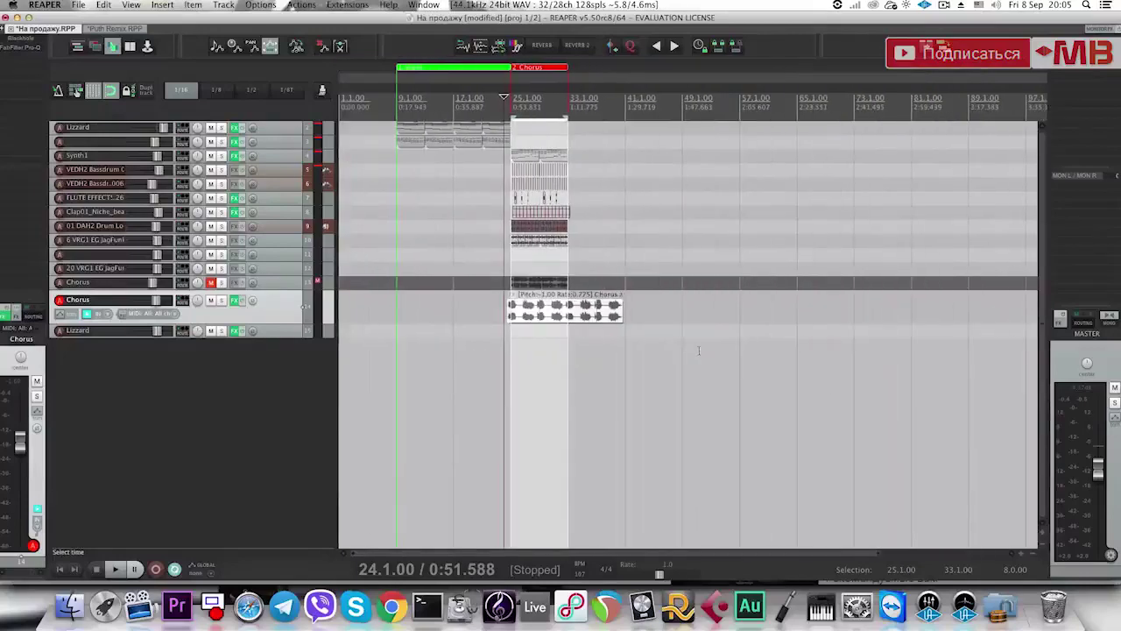
double_click(565, 308)
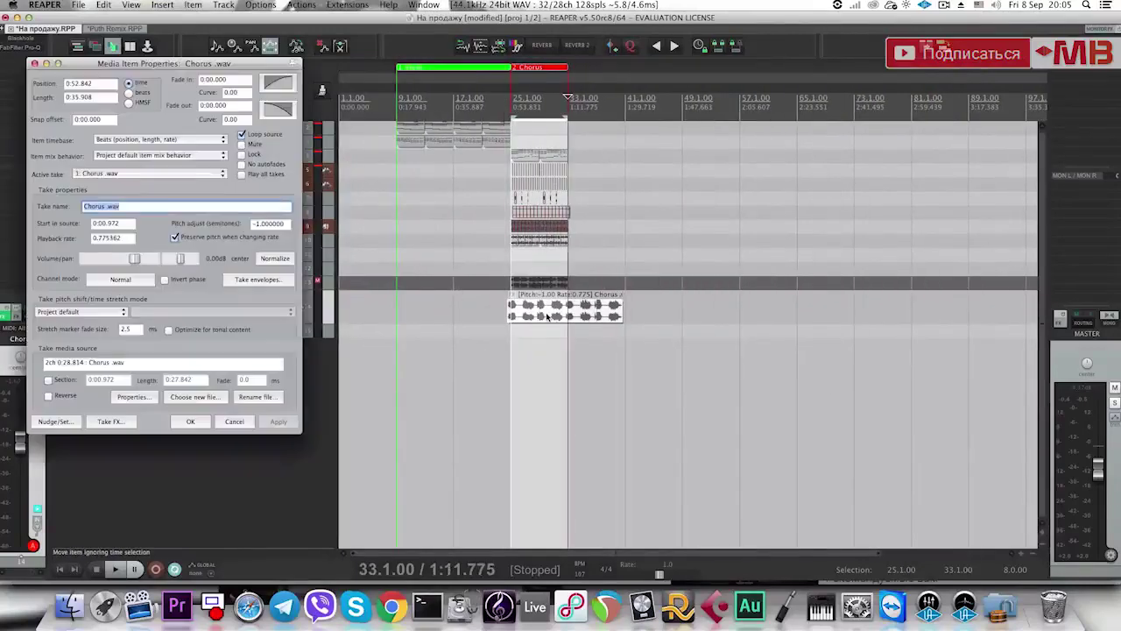
left_click(79, 312)
left_click(87, 383)
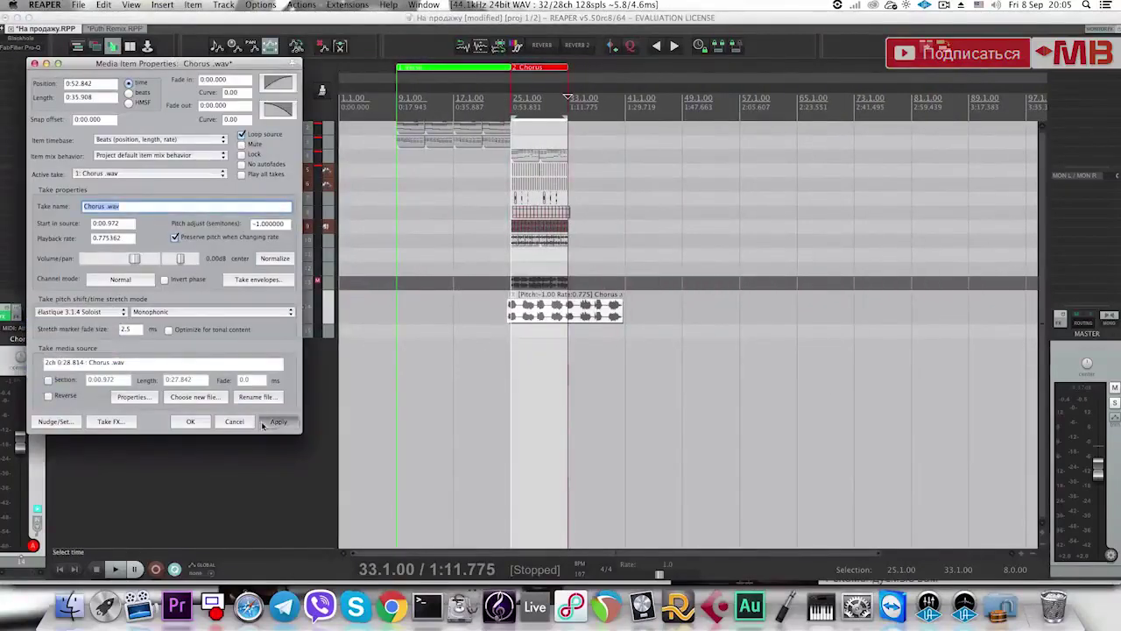
left_click(190, 421)
Play the second vocal from its start, lower its track volume to about -1.5 dB and recheck its sample folder's BPM.
key("space")
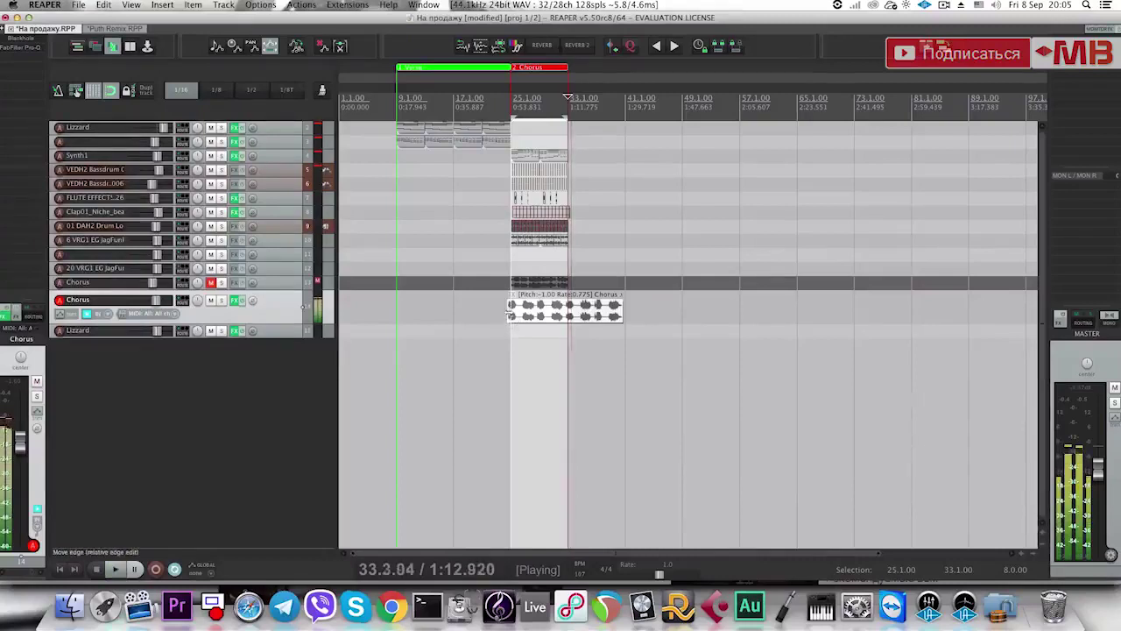
left_click(511, 317)
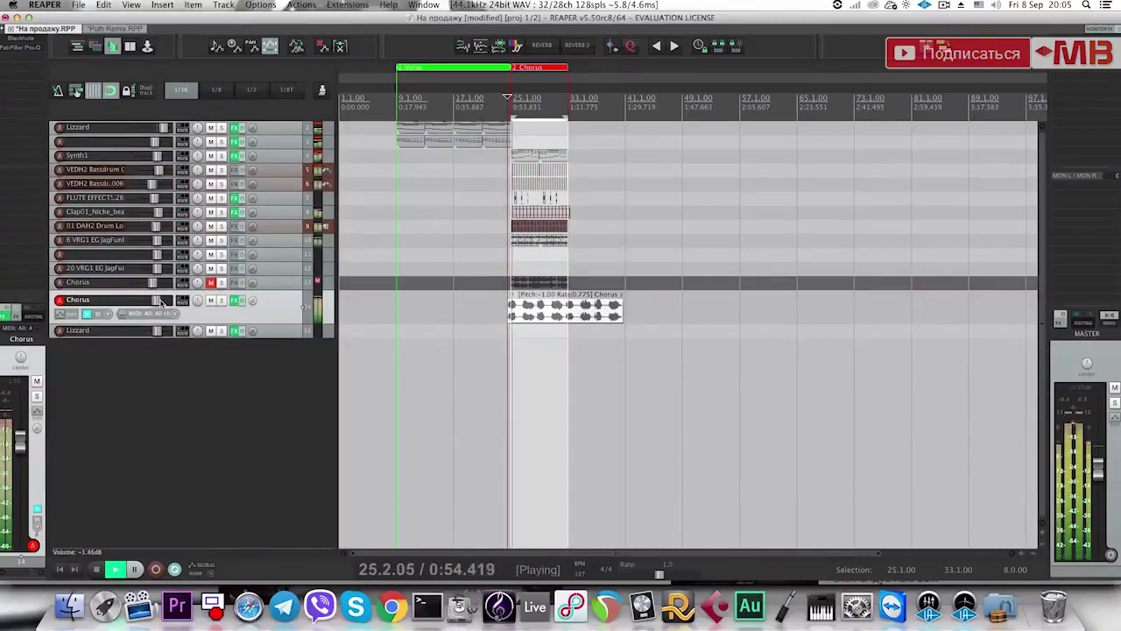
key("space")
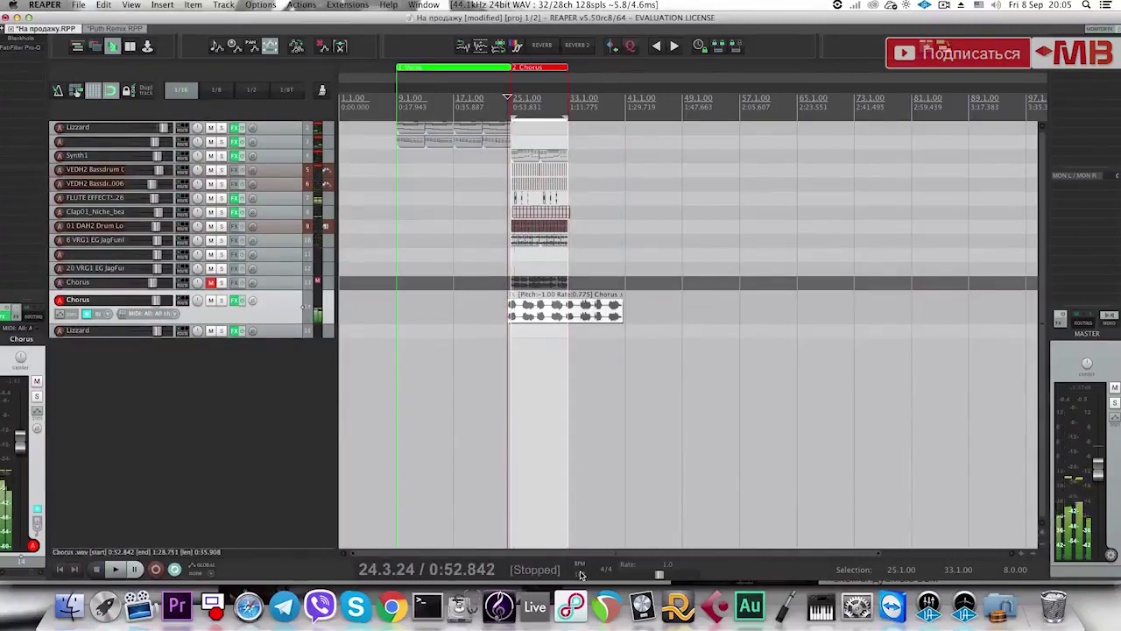
key("super+alt+x")
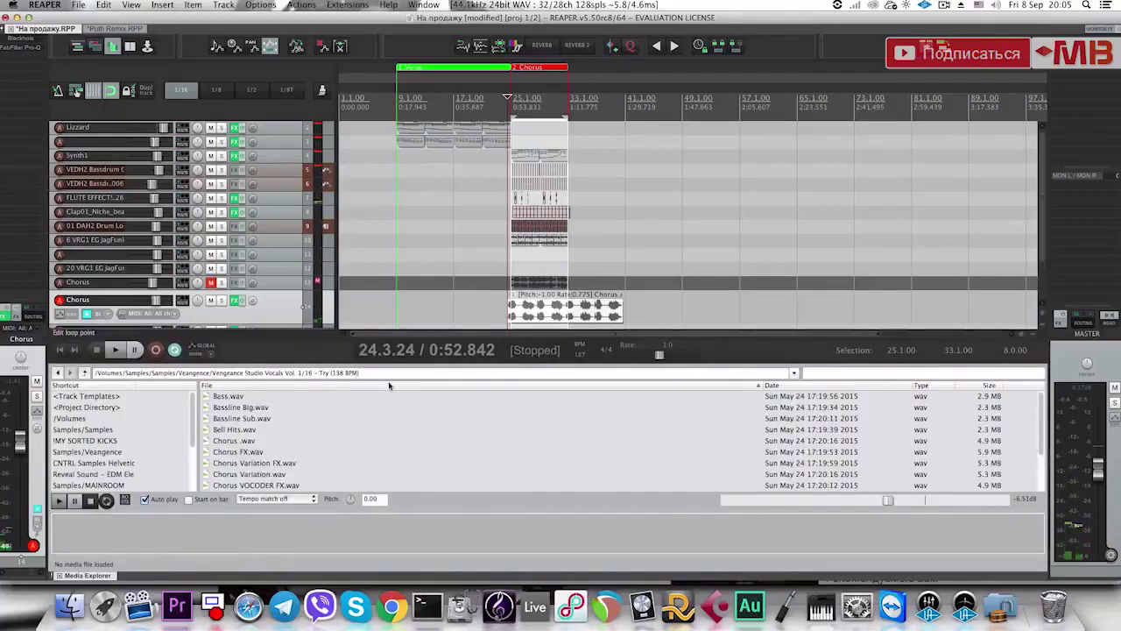
key("super+alt+x")
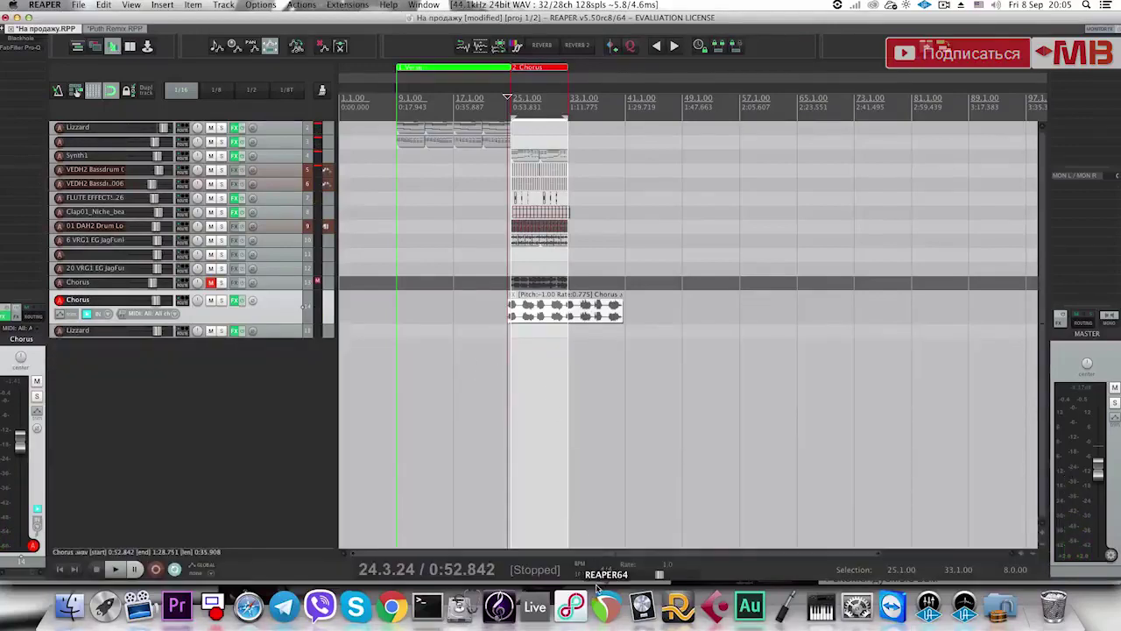
Set the second vocal item's pitch shift mode to élastique 3.1.4 Pro and play it in the mix.
double_click(540, 314)
left_click(74, 312)
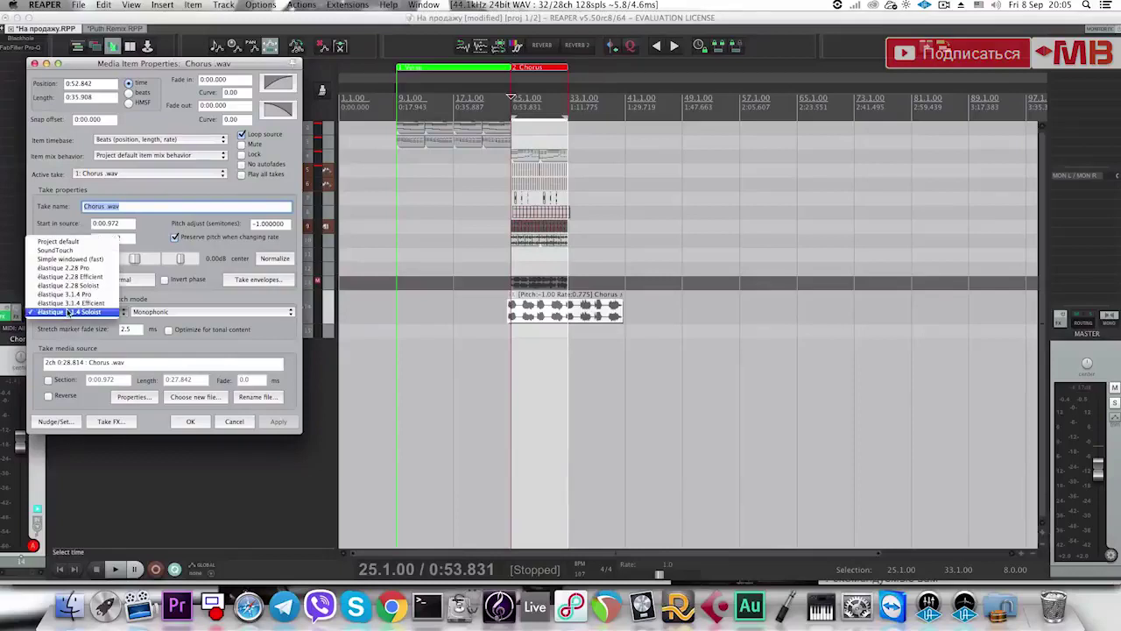
left_click(77, 295)
left_click(190, 422)
key("space")
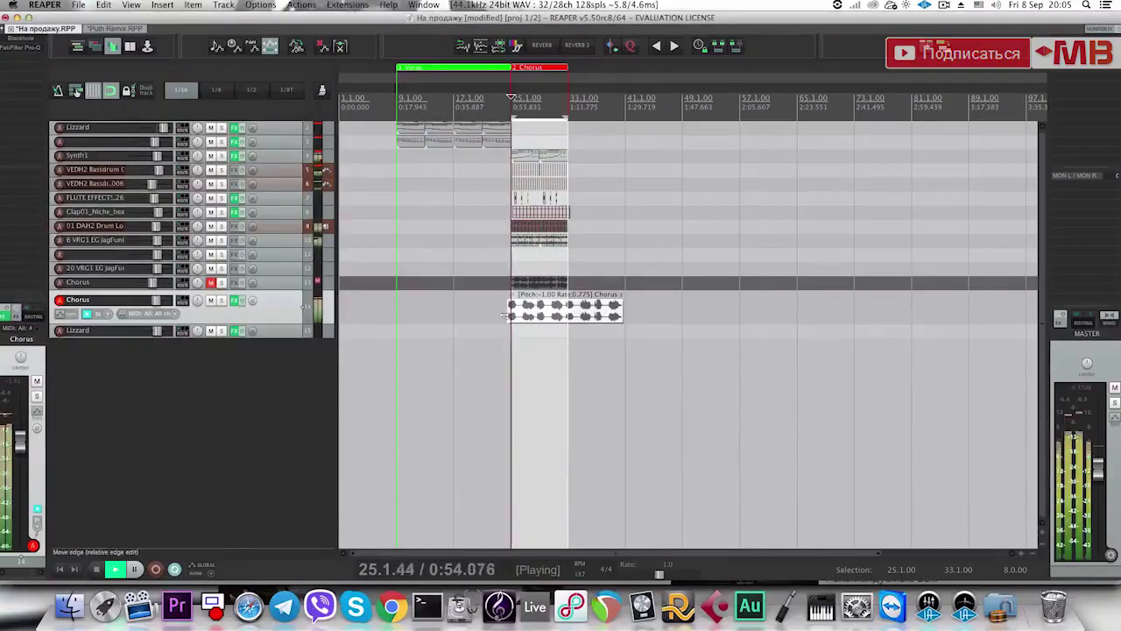
Insert Waves H-Delay Stereo on the second vocal track, turn on Ping Pong and set the delay time to 1/4.
left_click(25, 70)
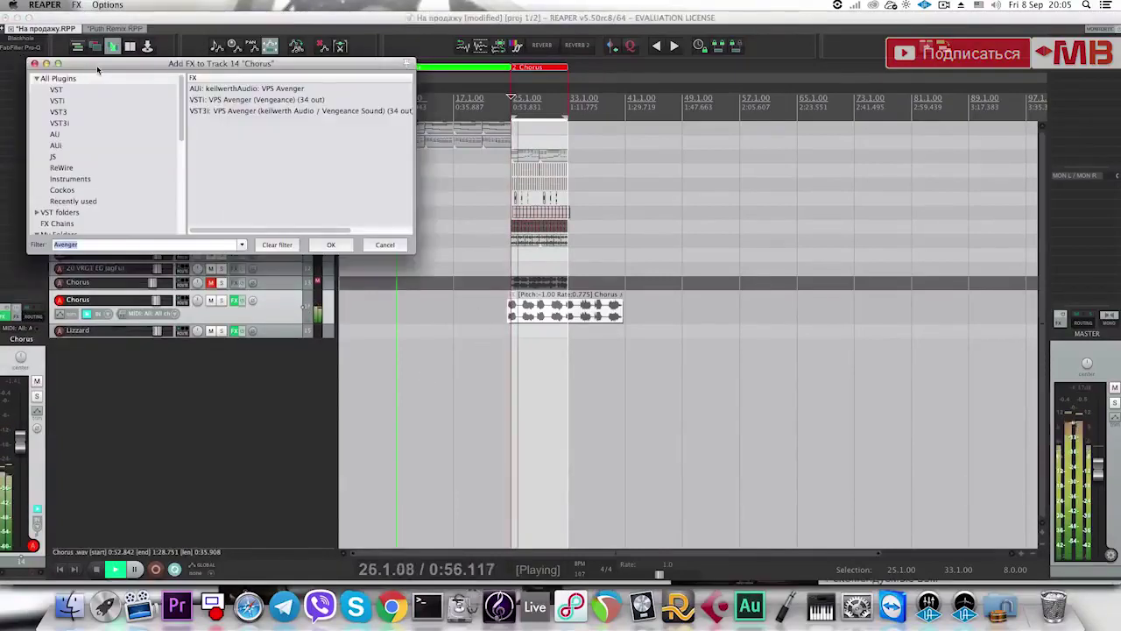
type("H delay")
left_click(250, 123)
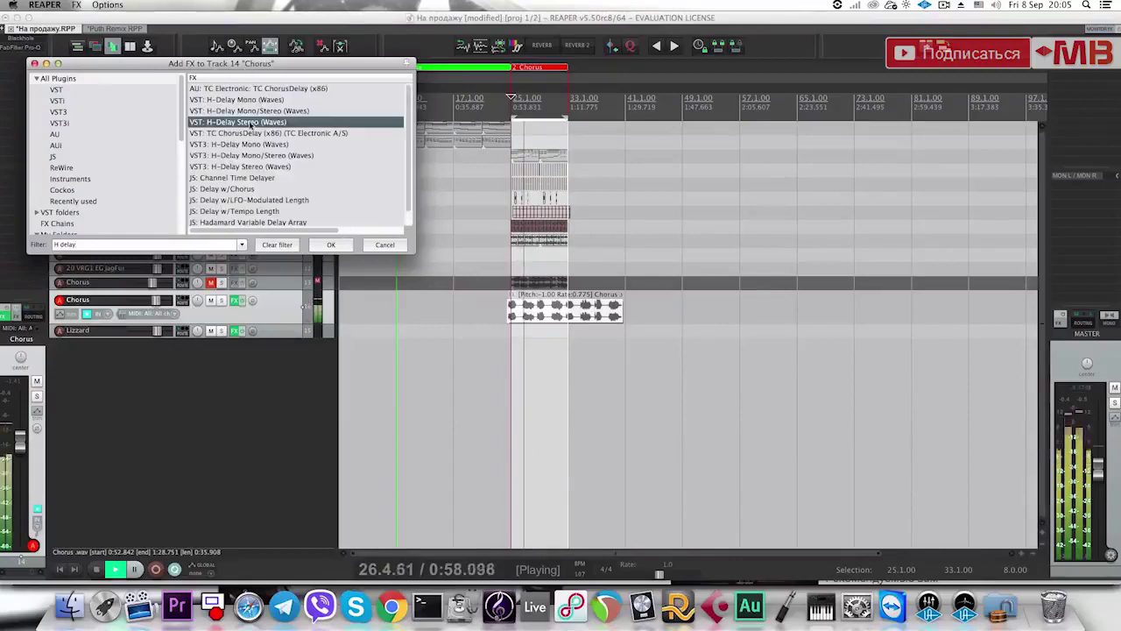
left_click(331, 245)
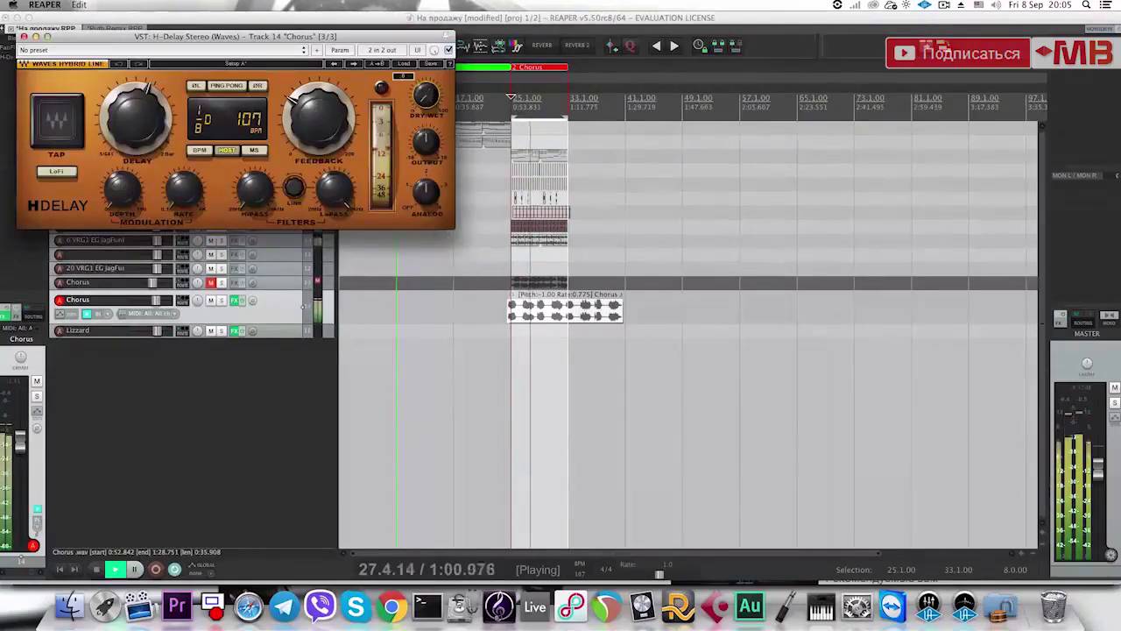
left_click(227, 86)
left_click_drag(138, 118, 141, 101)
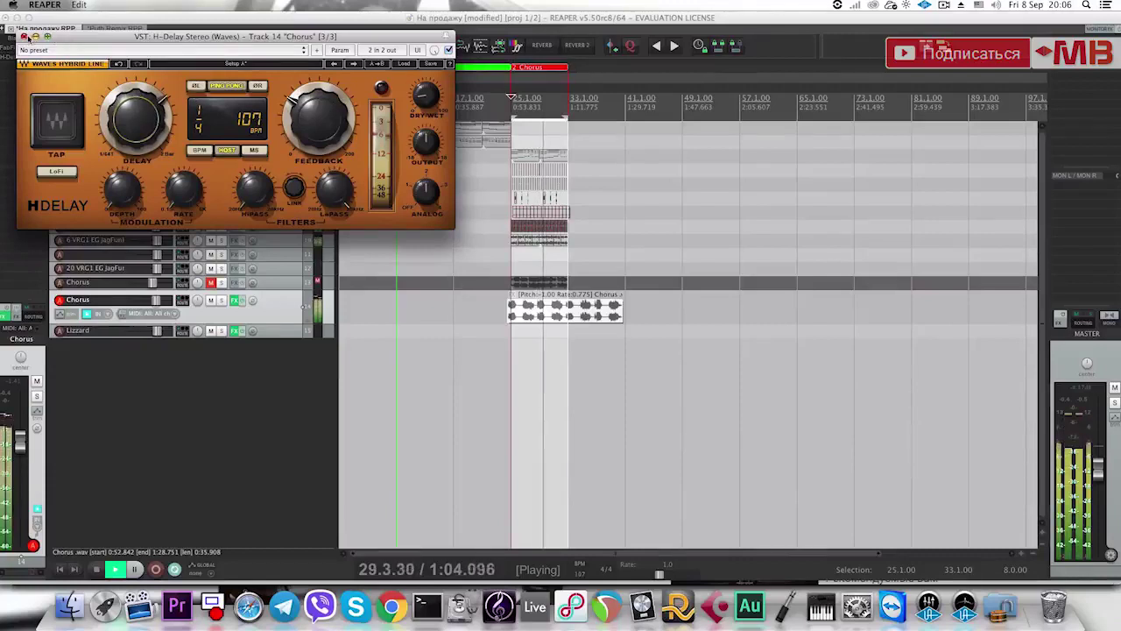
Add an empty track below the second vocal track and stop playback.
left_click(261, 388)
key("super+t")
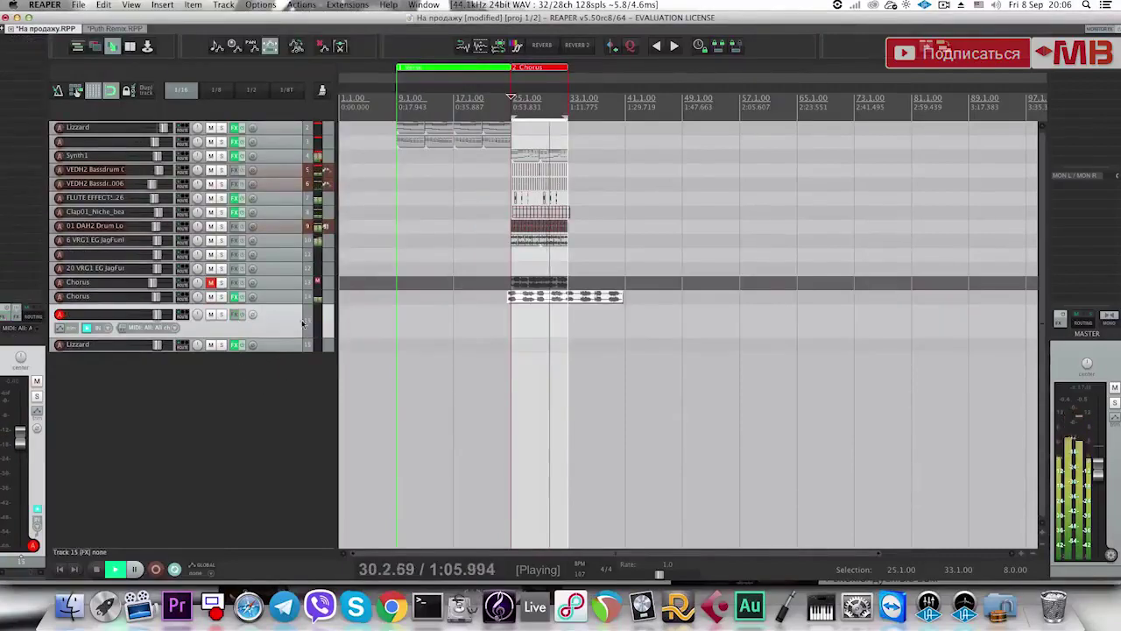
key("space")
scroll(463, 335, "up", 4)
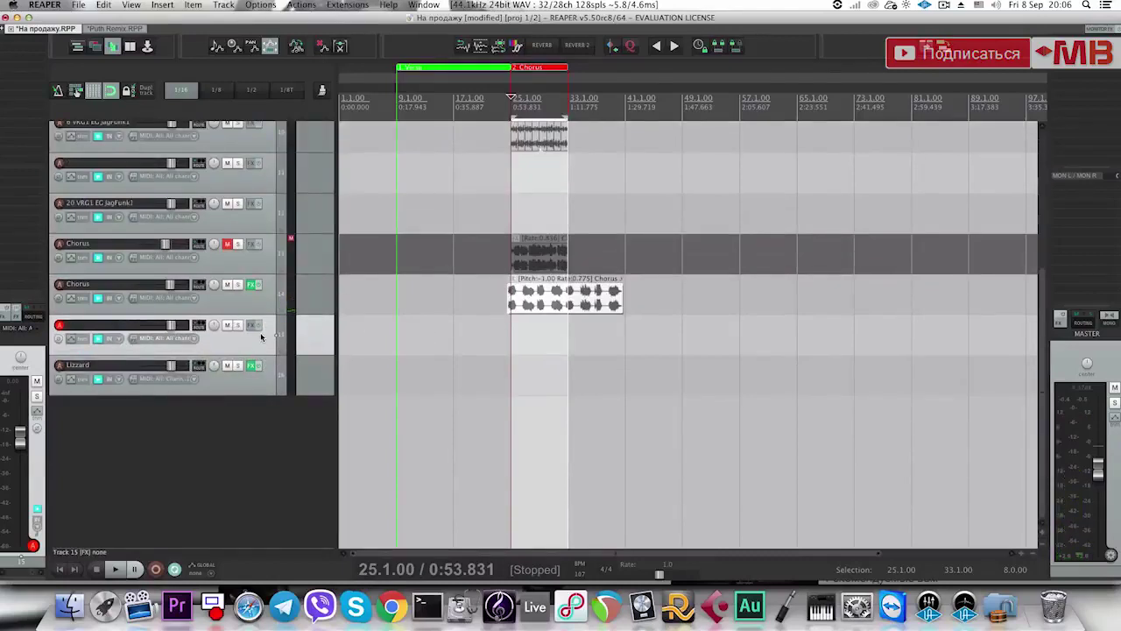
scroll(317, 343, "down", 3)
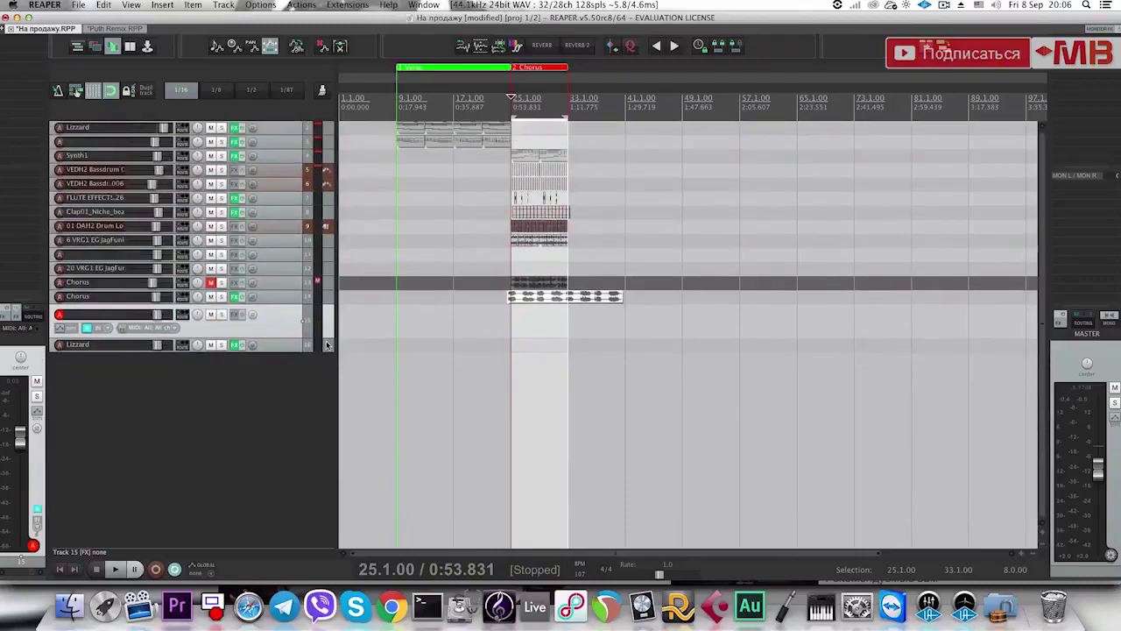
Add a new track above Synth1 and insert the VST3i version of VPS Avenger on it.
left_click(294, 142)
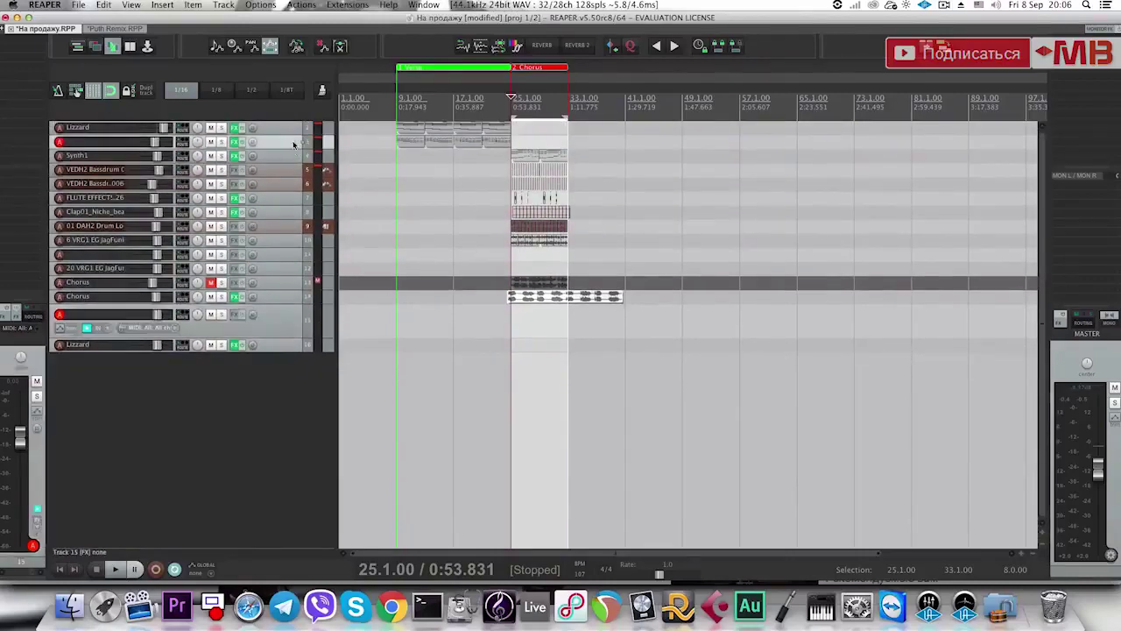
key("super+t")
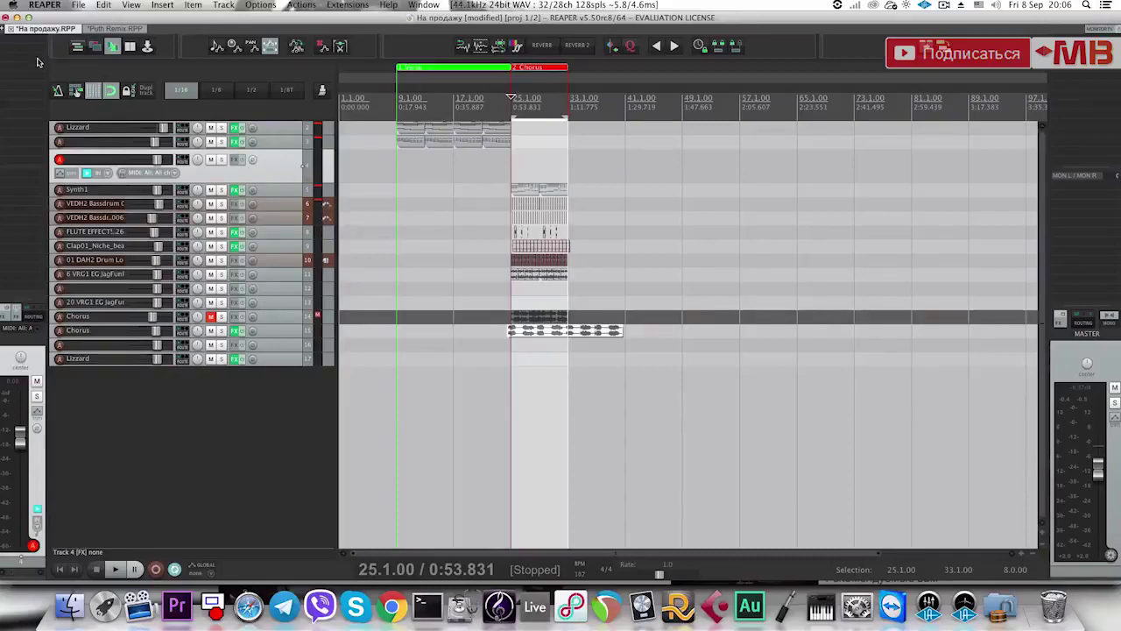
key("f")
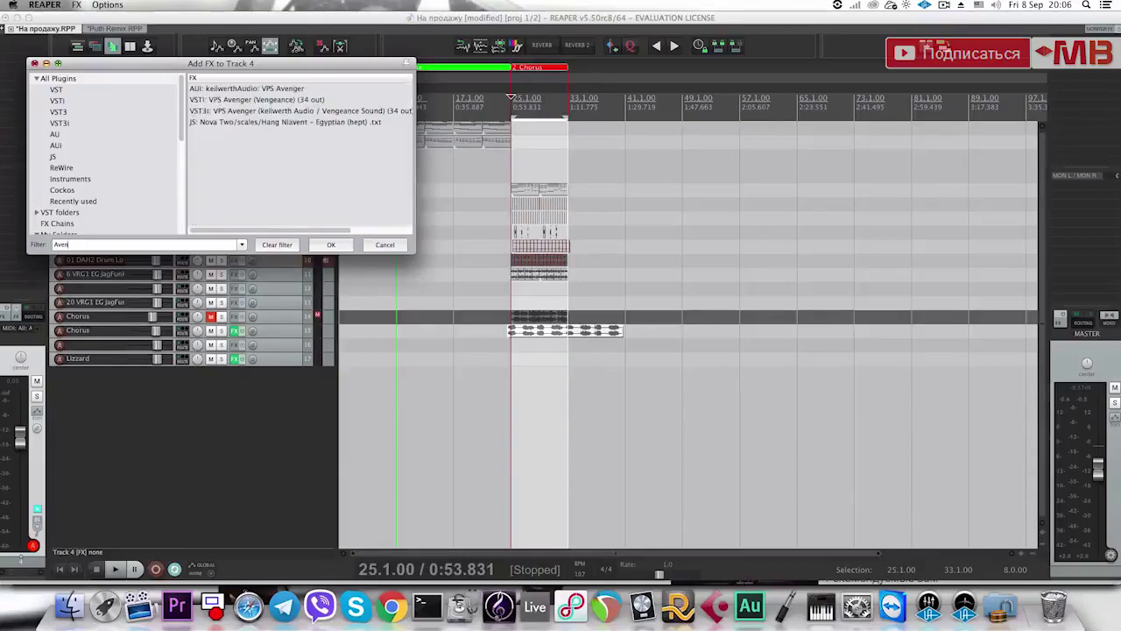
left_click(235, 110)
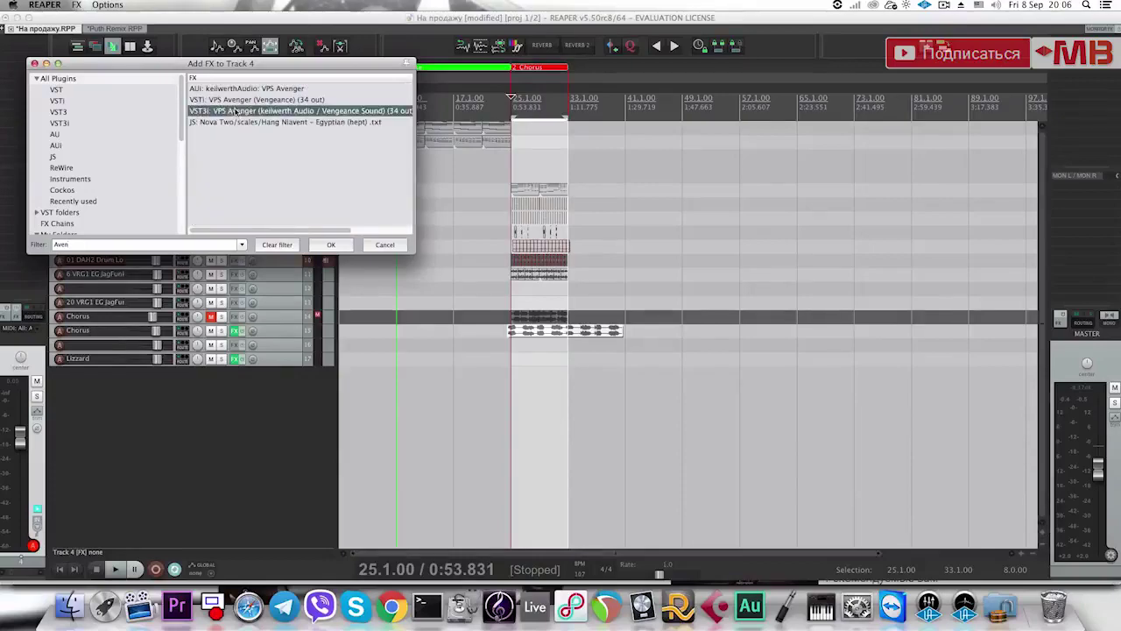
left_click(326, 238)
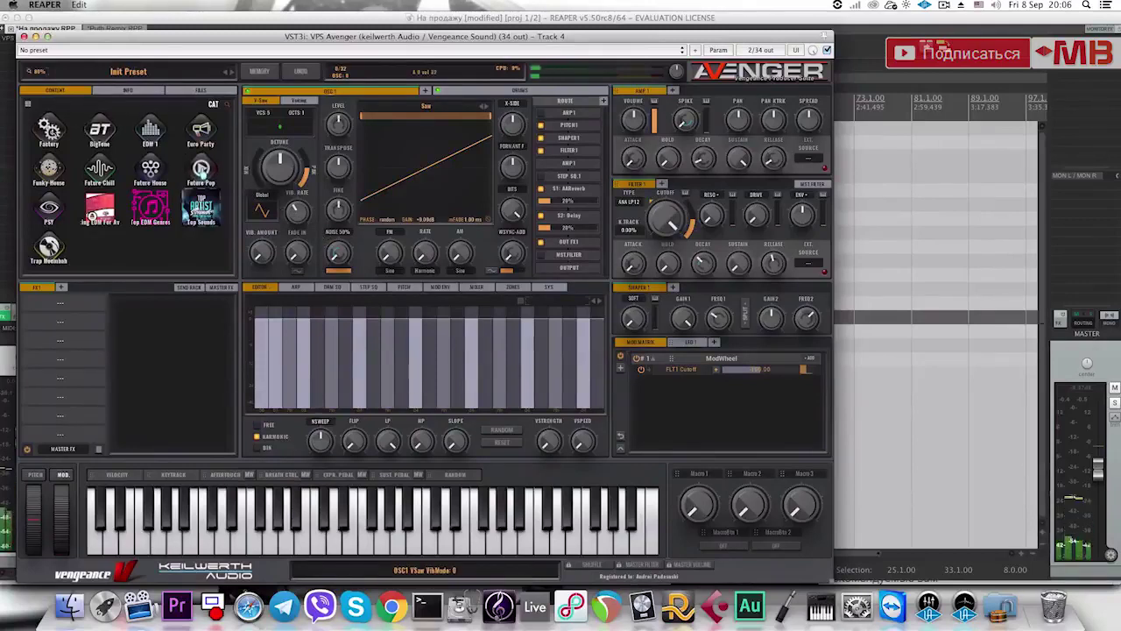
Audition Avenger's Factory bass presets from BA Analogika Bass onward, load BA Borg Bass and close the plug-in.
left_click(49, 131)
left_click(118, 146)
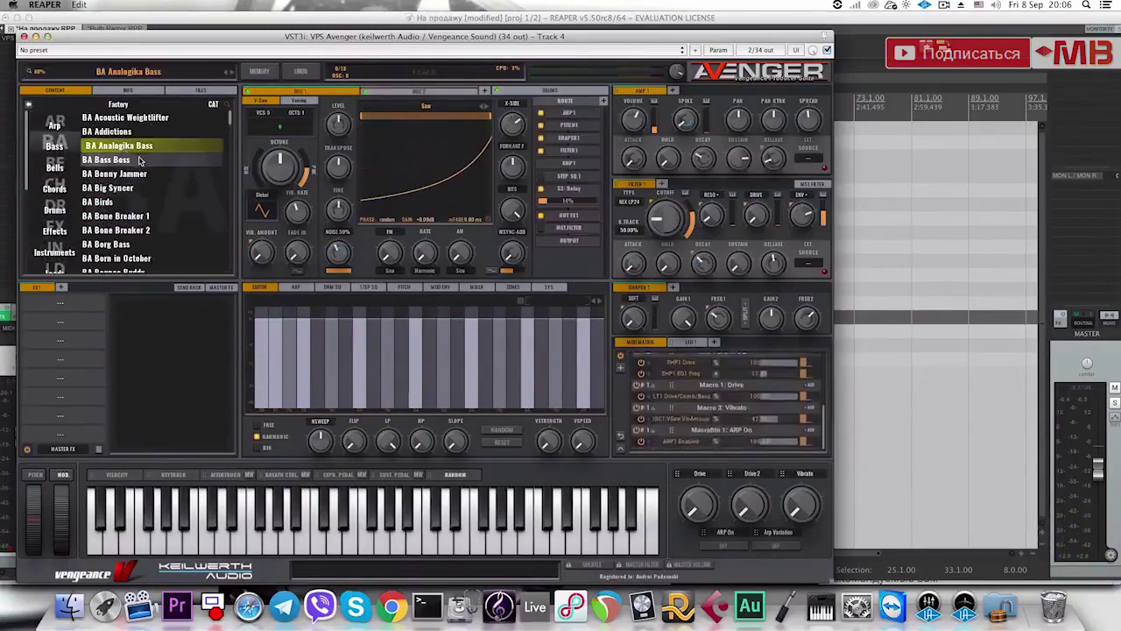
left_click(138, 159)
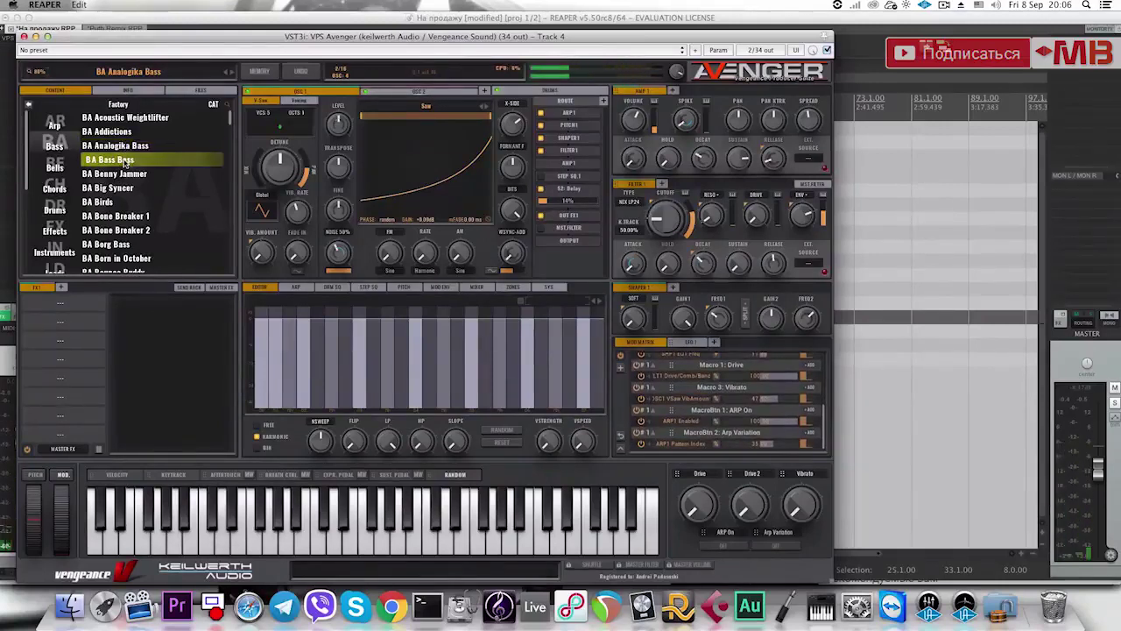
left_click(136, 174)
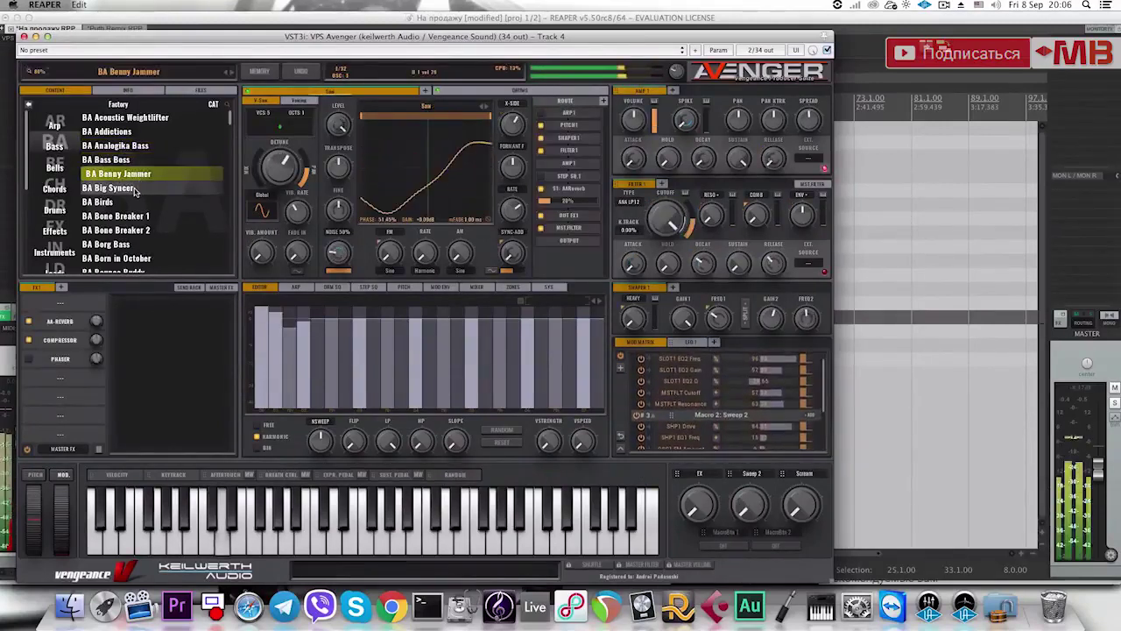
left_click(131, 187)
left_click(131, 216)
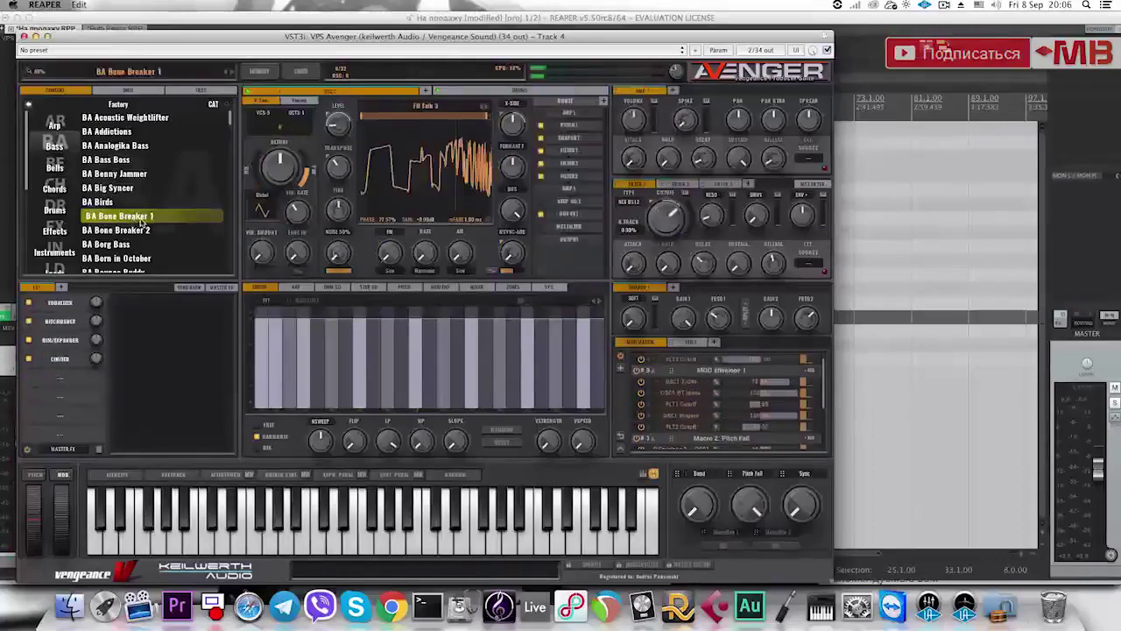
left_click(138, 245)
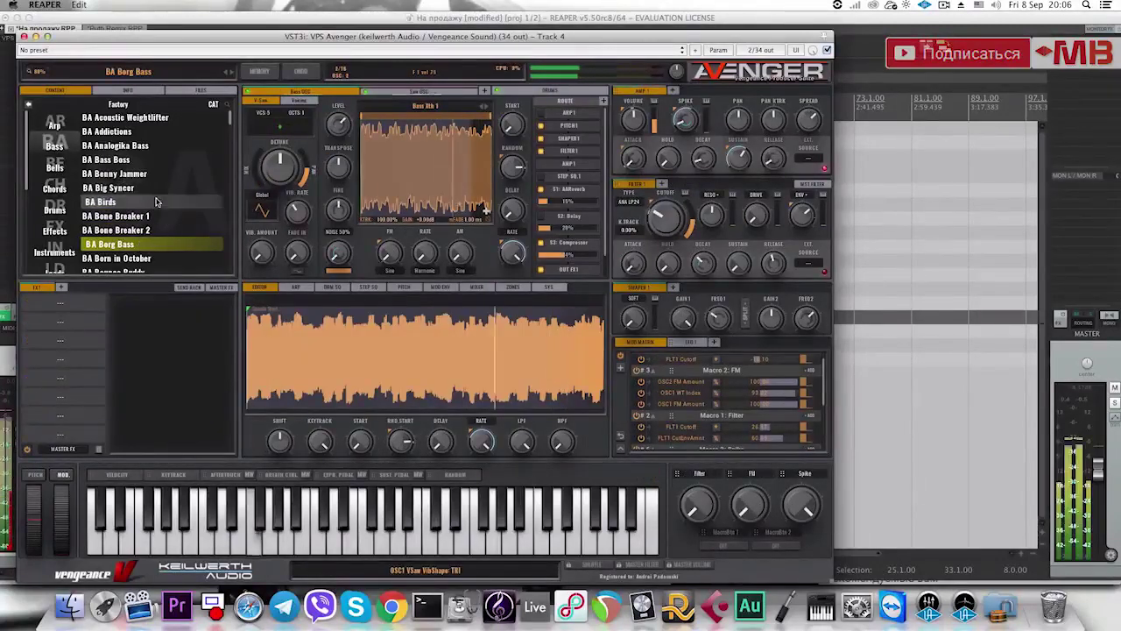
left_click(24, 36)
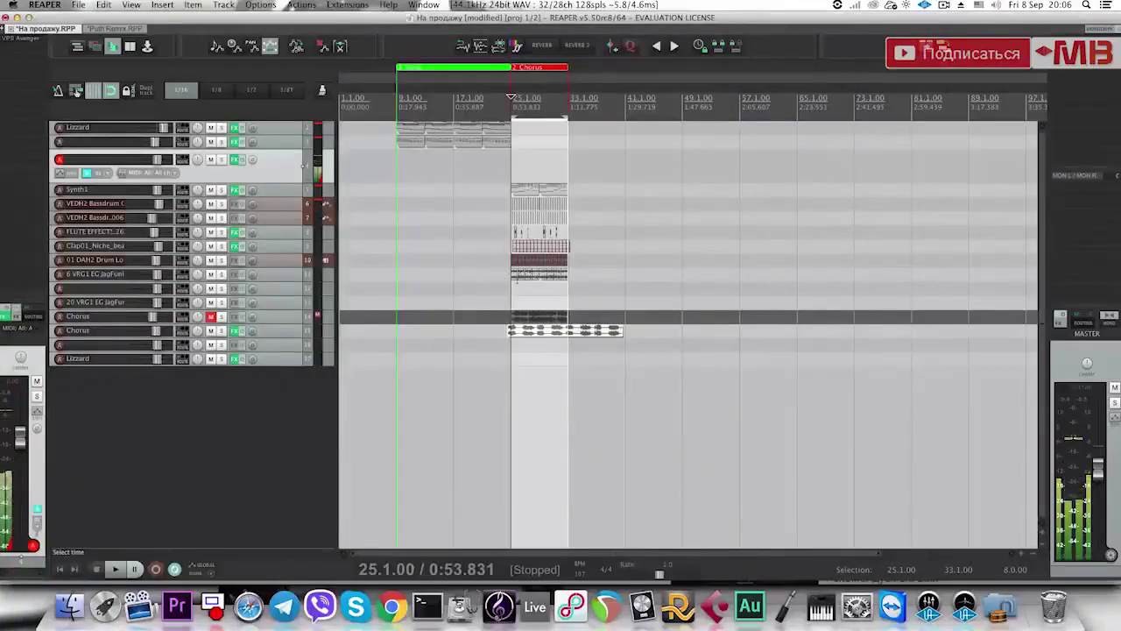
Stop playback, restore the MIDI item at the chorus start on the Avenger track and open it in an enlarged MIDI editor.
scroll(556, 179, "up", 3)
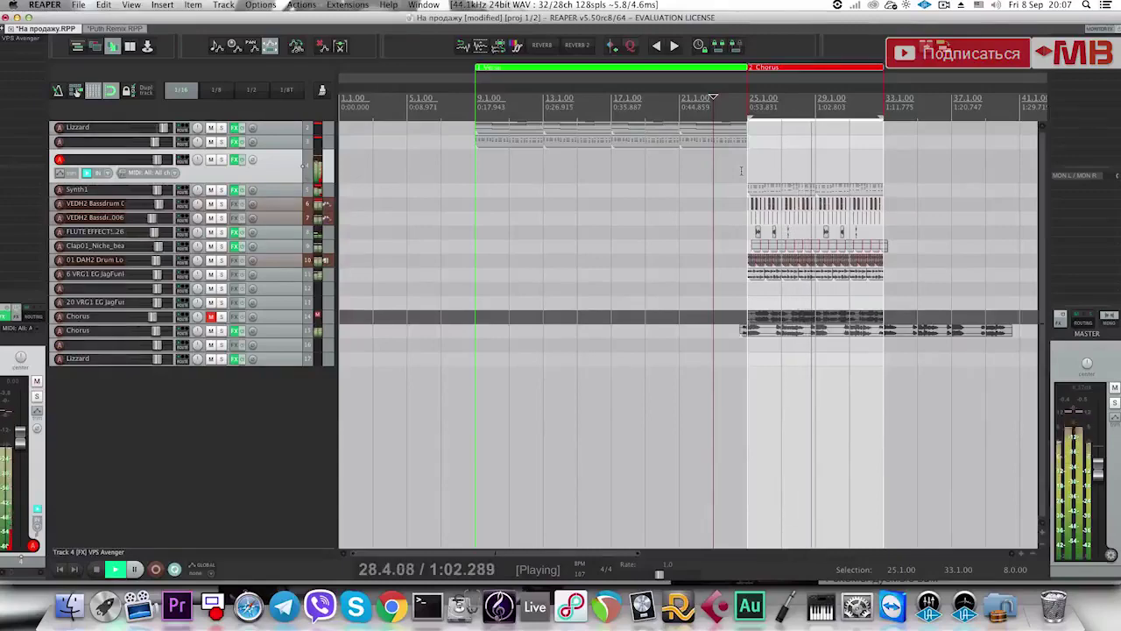
key("space")
key("super+z")
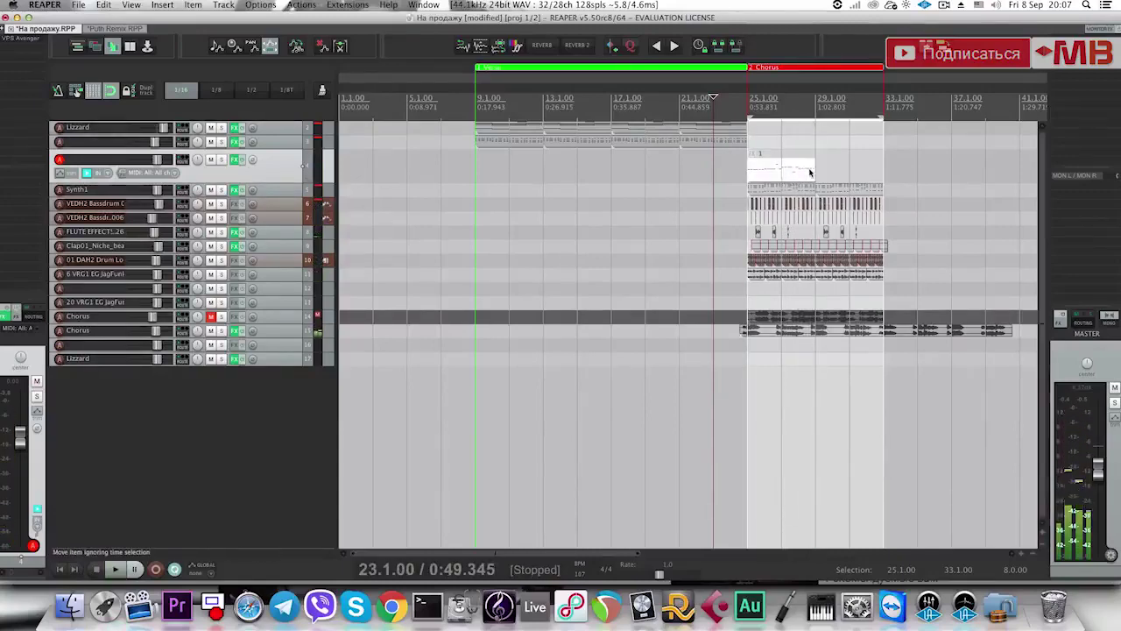
double_click(751, 175)
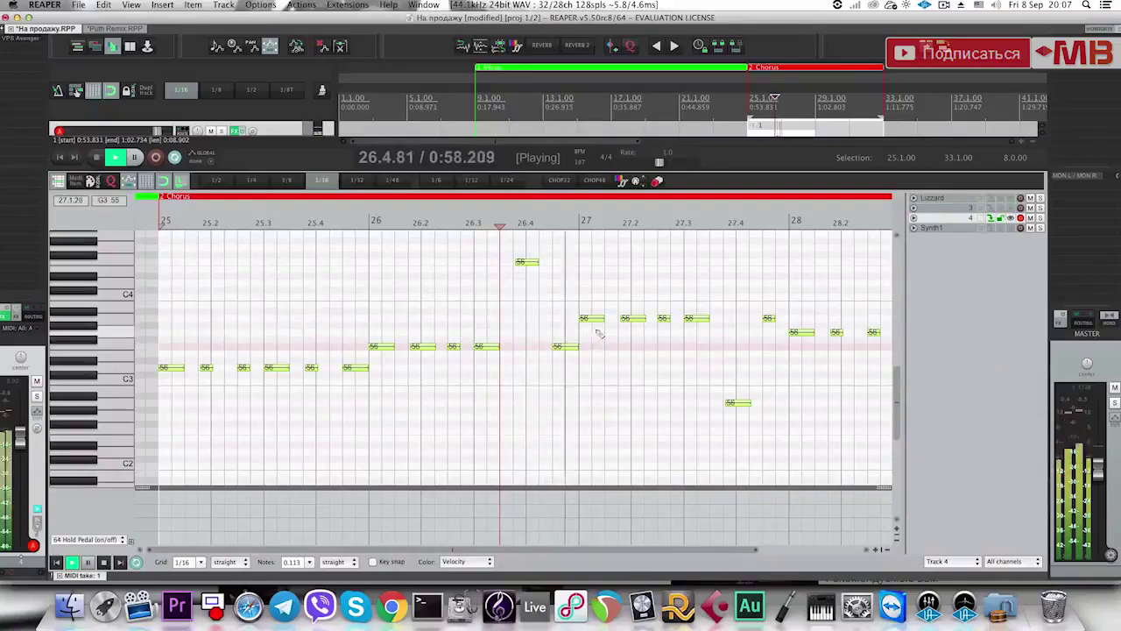
key("alt+d")
key("alt+d")
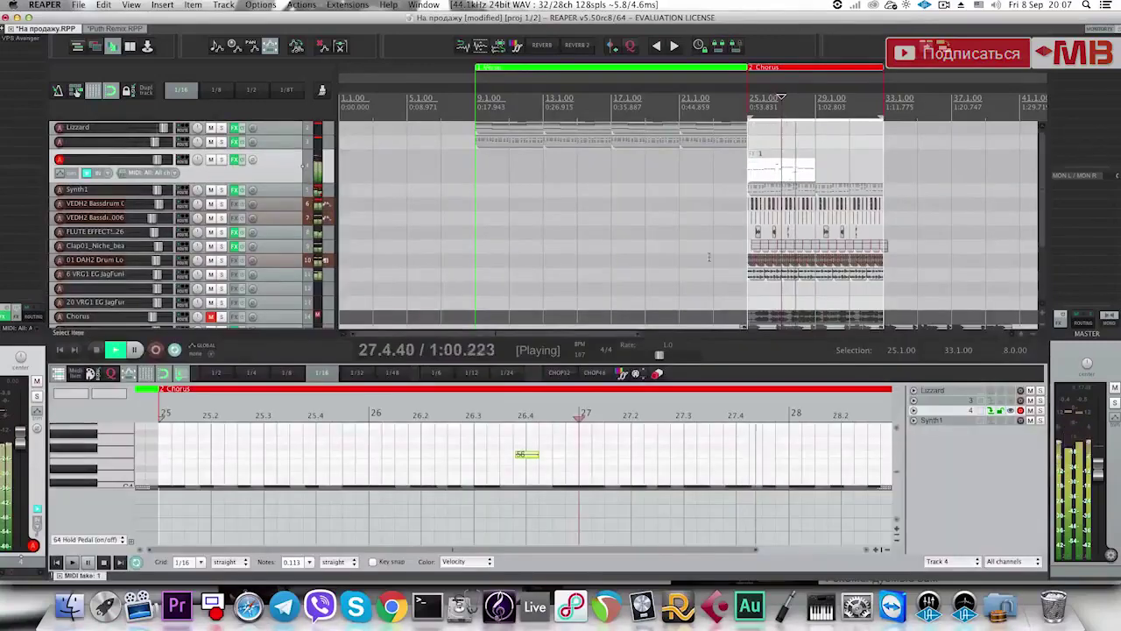
left_click_drag(529, 356, 529, 199)
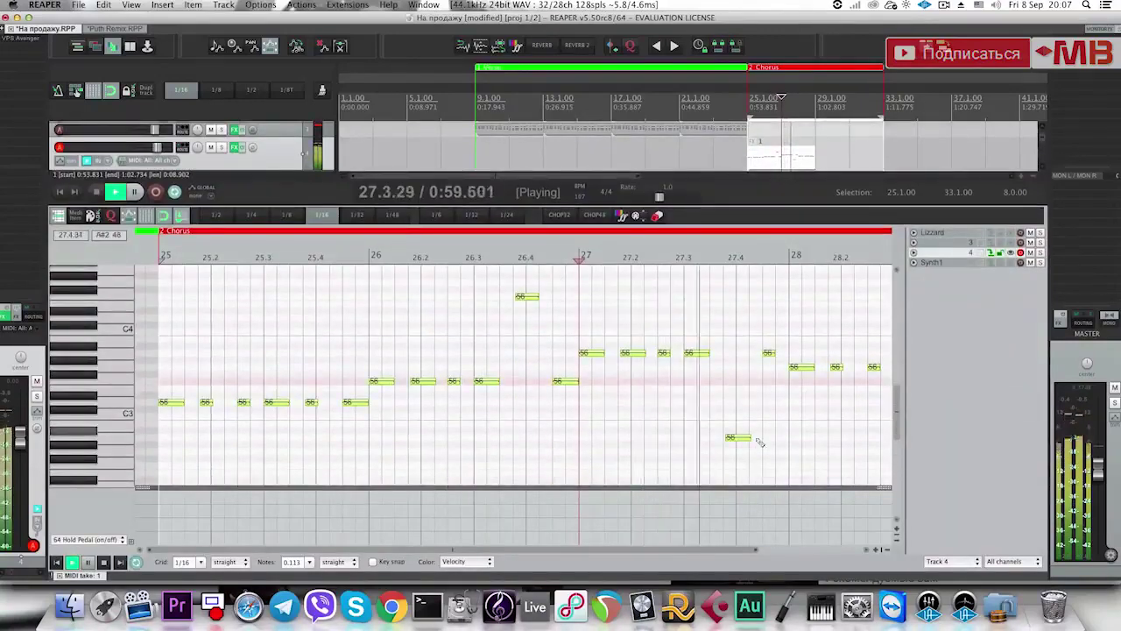
Raise the lowest note in bar 27 to C3 and that bar's last note to C4, then close the MIDI editor.
key("space")
left_click_drag(735, 438, 733, 422)
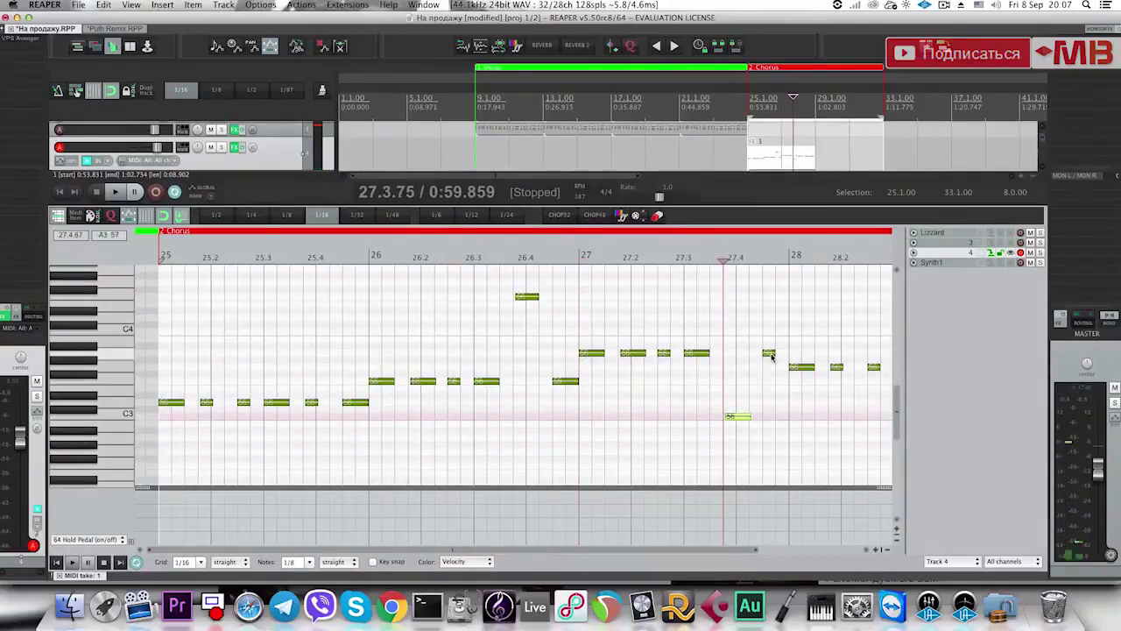
key("space")
key("space")
left_click_drag(769, 354, 768, 331)
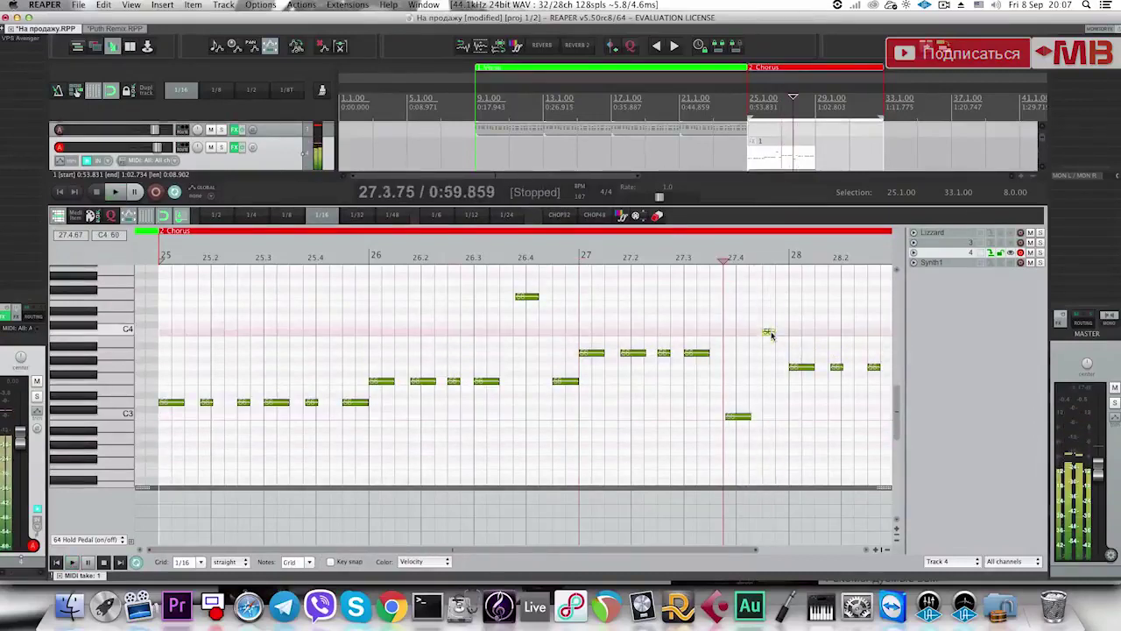
key("space")
key("Escape")
key("space")
Split the funk guitar item in bar 27 at 27.4.00 and delete the part covering the bar's last beat.
scroll(697, 297, "up", 10)
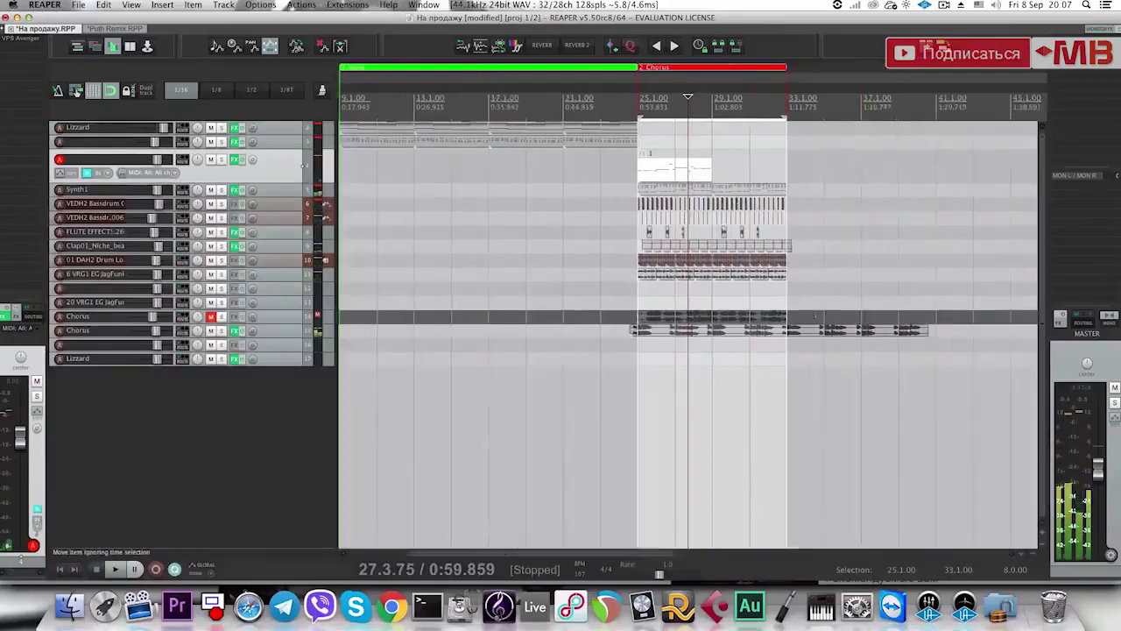
scroll(694, 302, "up", 4)
left_click(628, 237)
scroll(627, 237, "down", 2)
key("space")
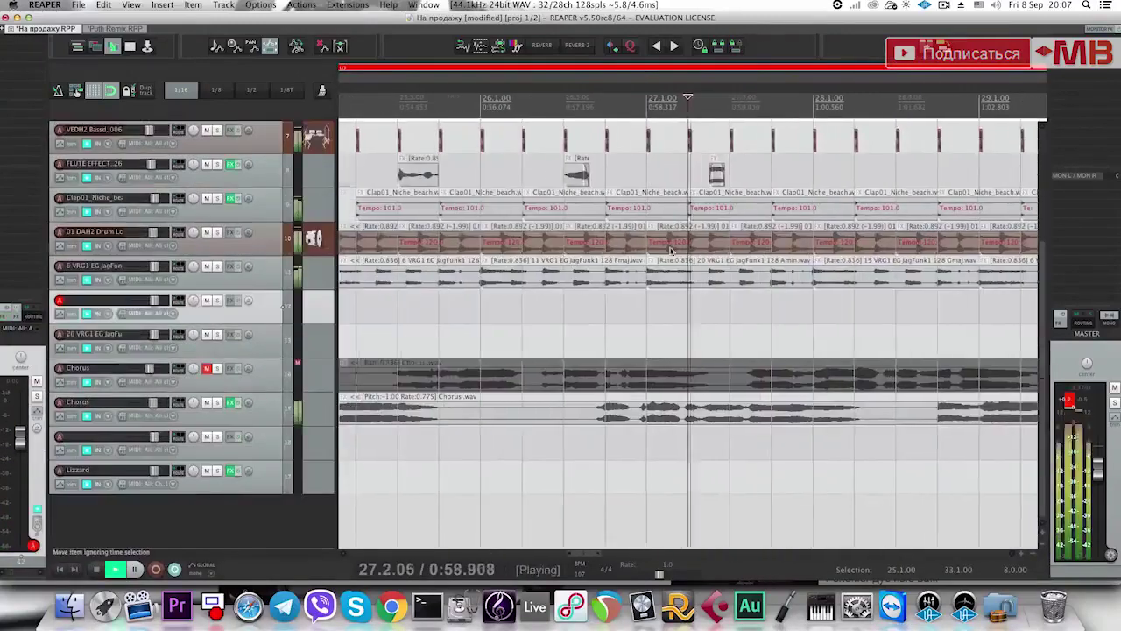
key("space")
left_click(760, 285)
key("s")
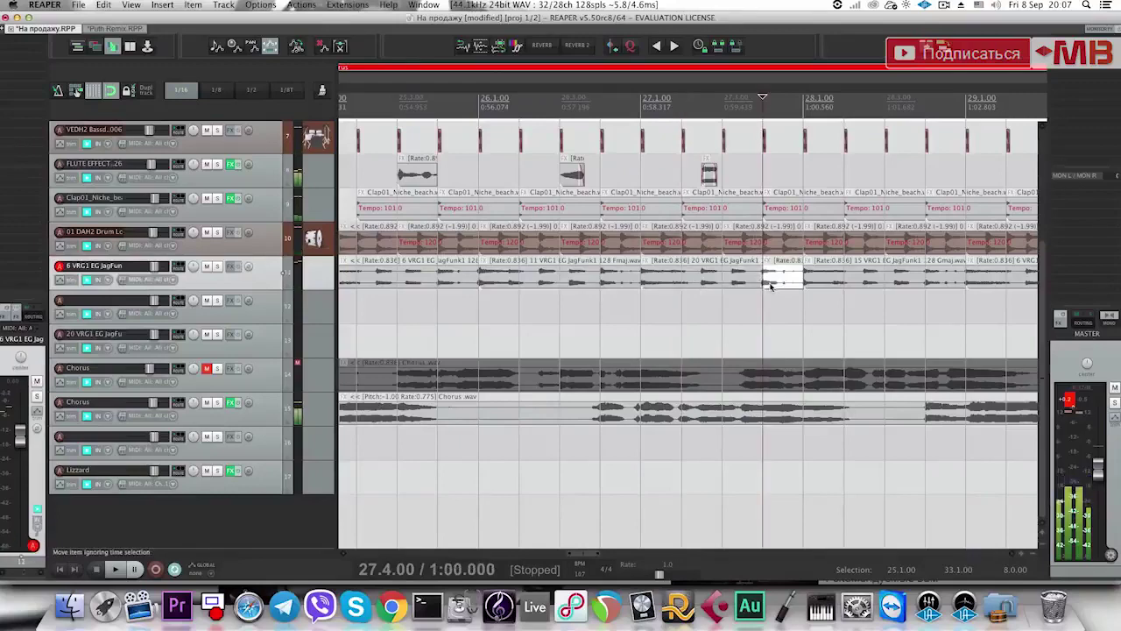
key("Delete")
Play the chorus from bar 25 and again from bar 27 to check the gap in the funk guitar.
scroll(703, 303, "down", 3)
left_click(404, 298)
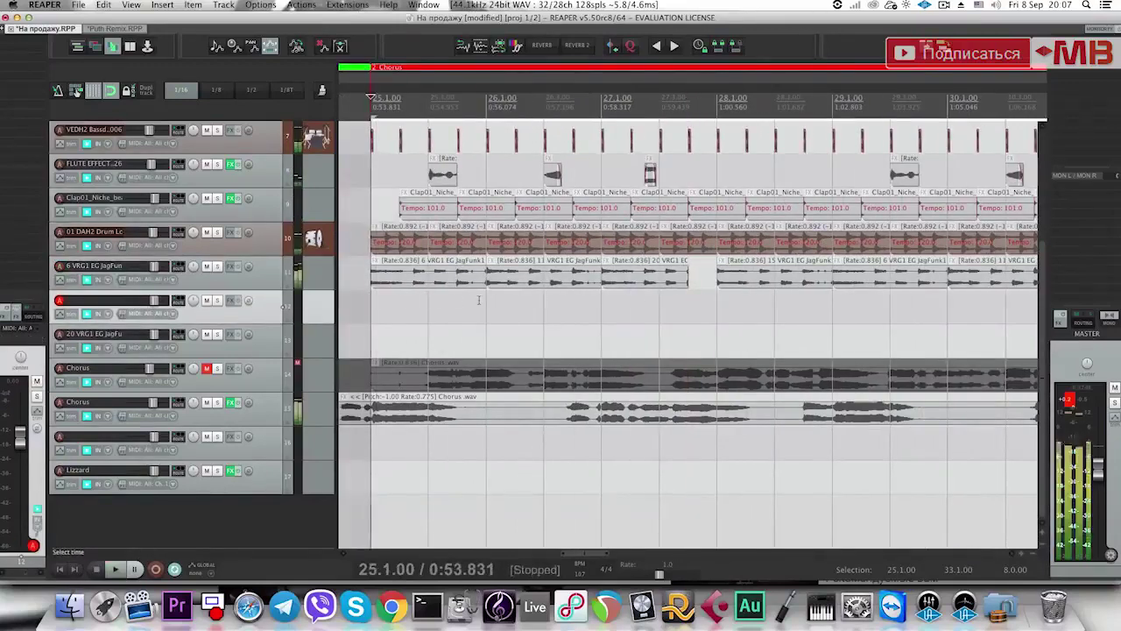
key("space")
left_click(620, 301)
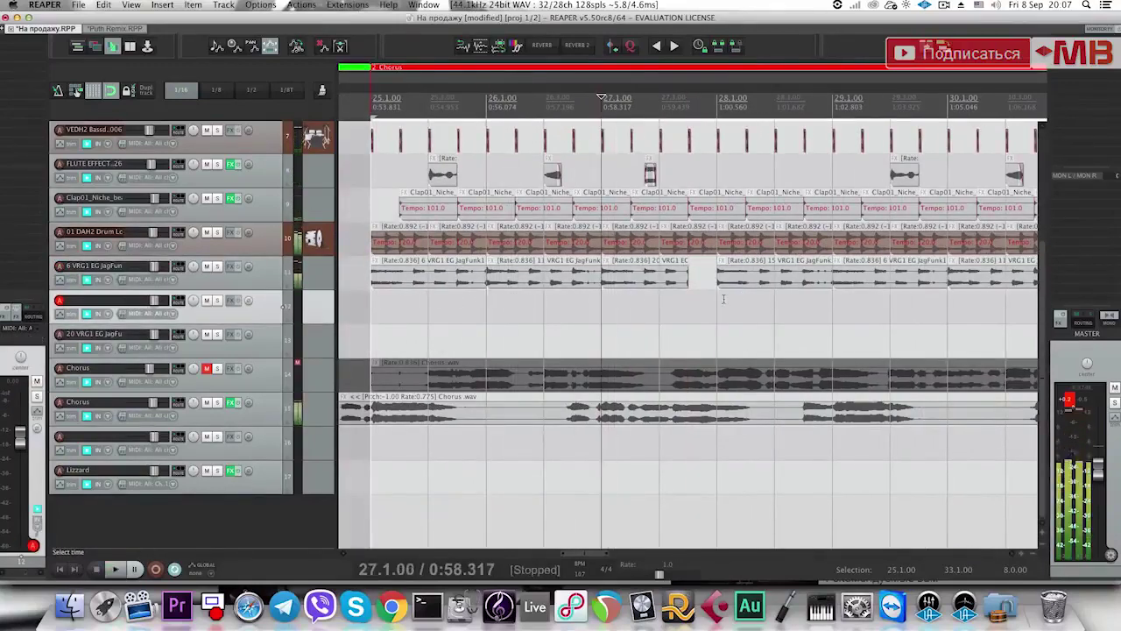
left_click(676, 282)
scroll(674, 289, "up", 1)
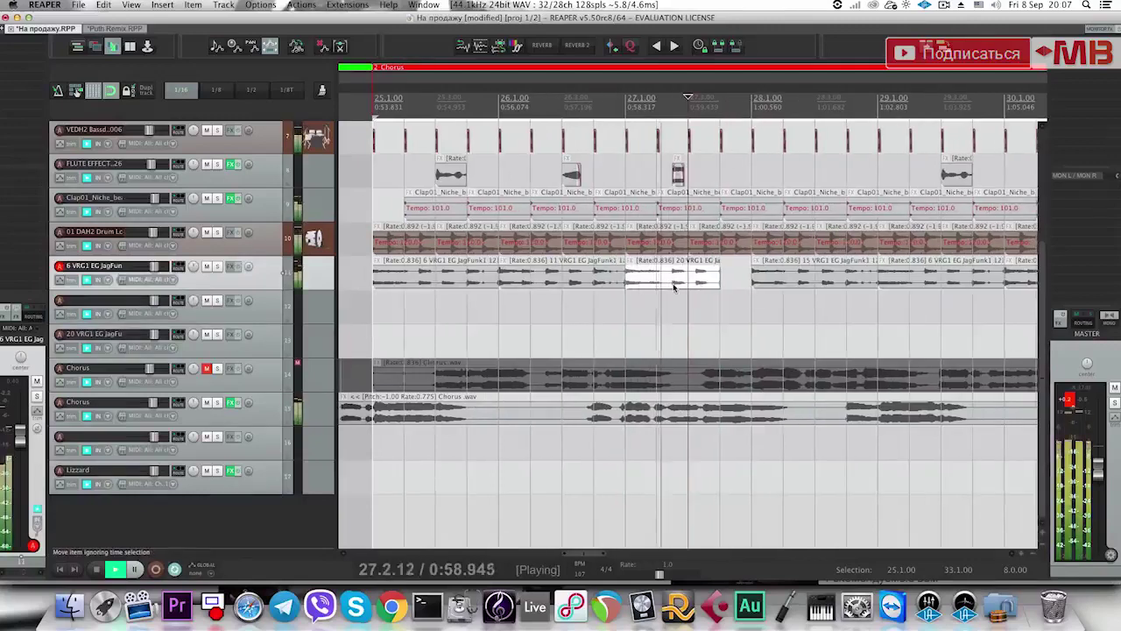
key("space")
Copy the bar 26 funk guitar item onto the empty track below and extend the copy's start back to 25.1.00.
left_click(726, 292)
scroll(714, 296, "down", 2)
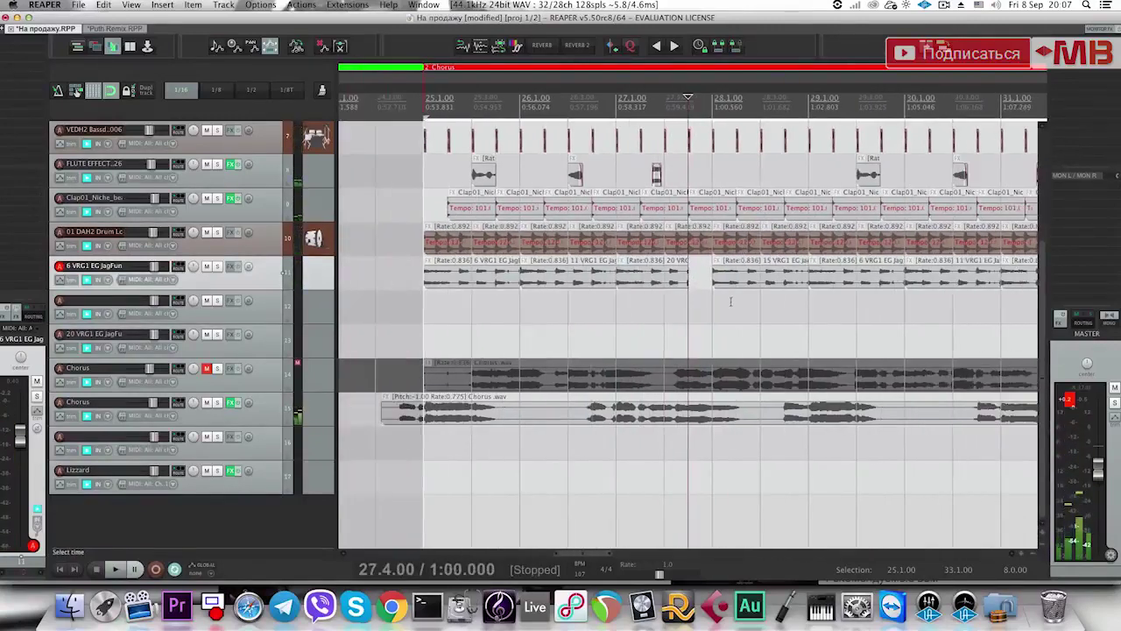
left_click(583, 283)
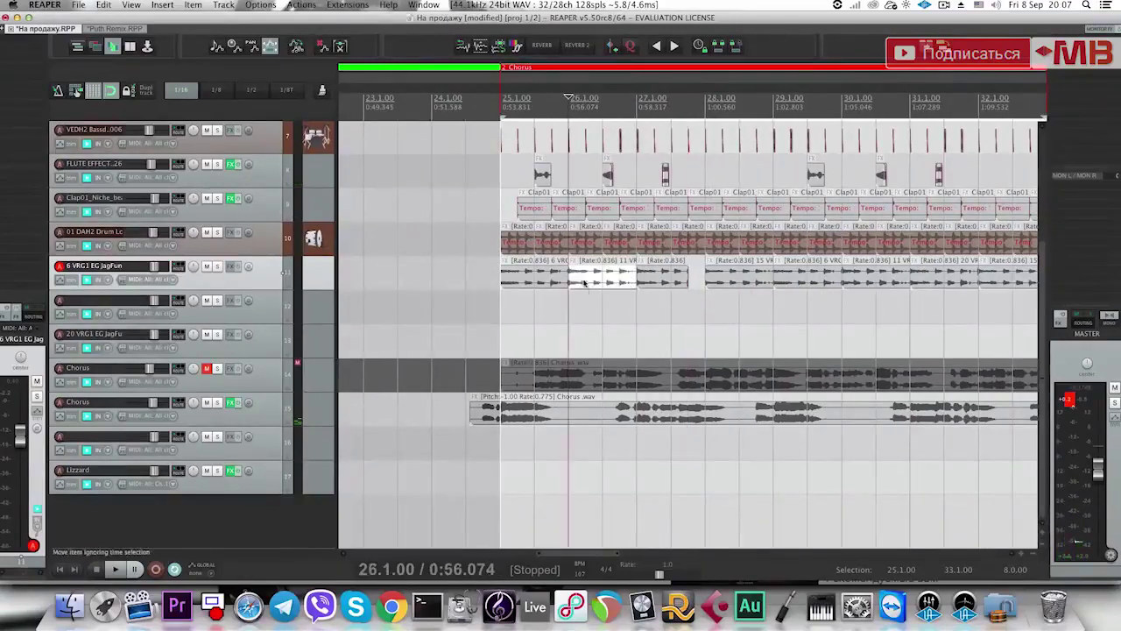
left_click_drag(583, 283, 590, 313)
left_click(591, 313)
scroll(701, 334, "up", 3)
scroll(701, 334, "up", 1)
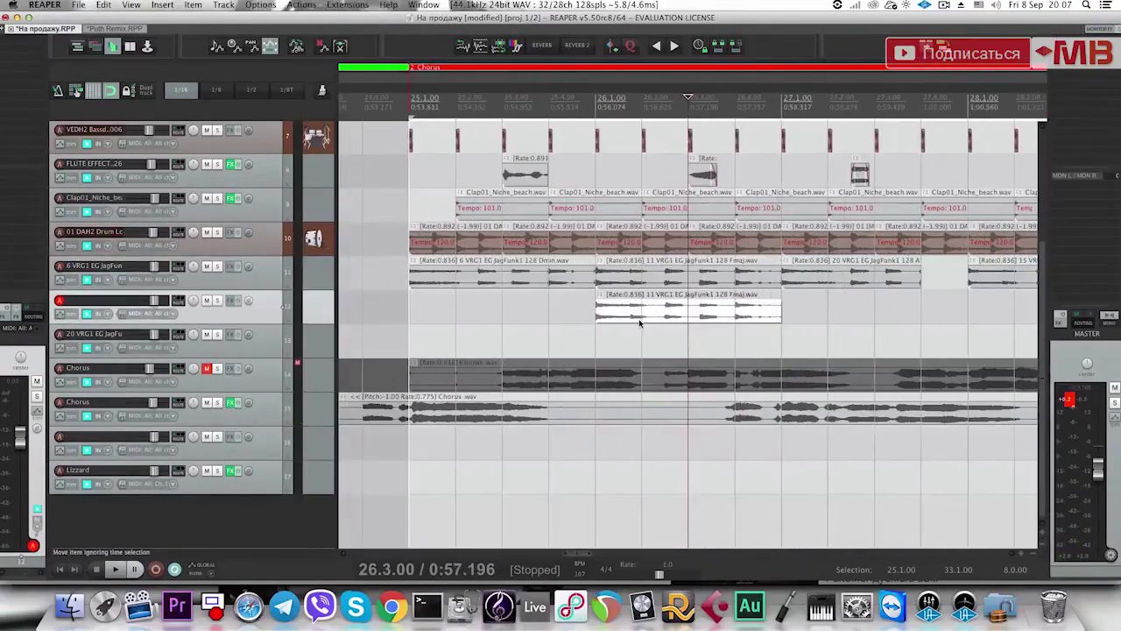
left_click_drag(598, 315, 414, 323)
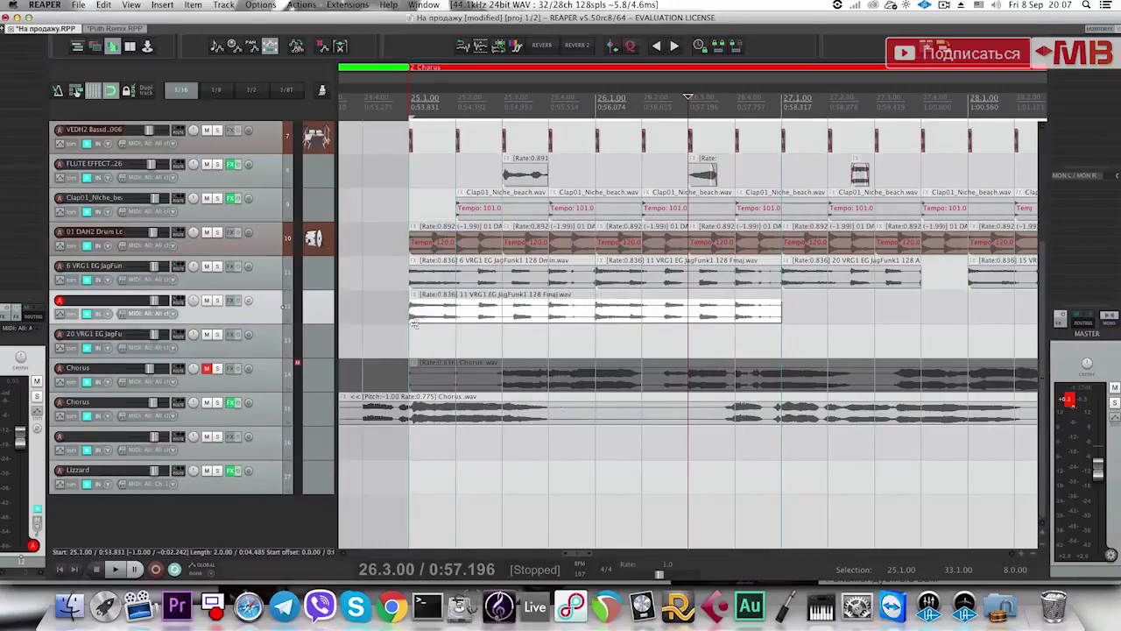
Solo the copied item's track and cycle its source file through the JagFunk1 samples to 2 VRG1 EG JagFunk1 128 Cmin.
left_click(512, 66)
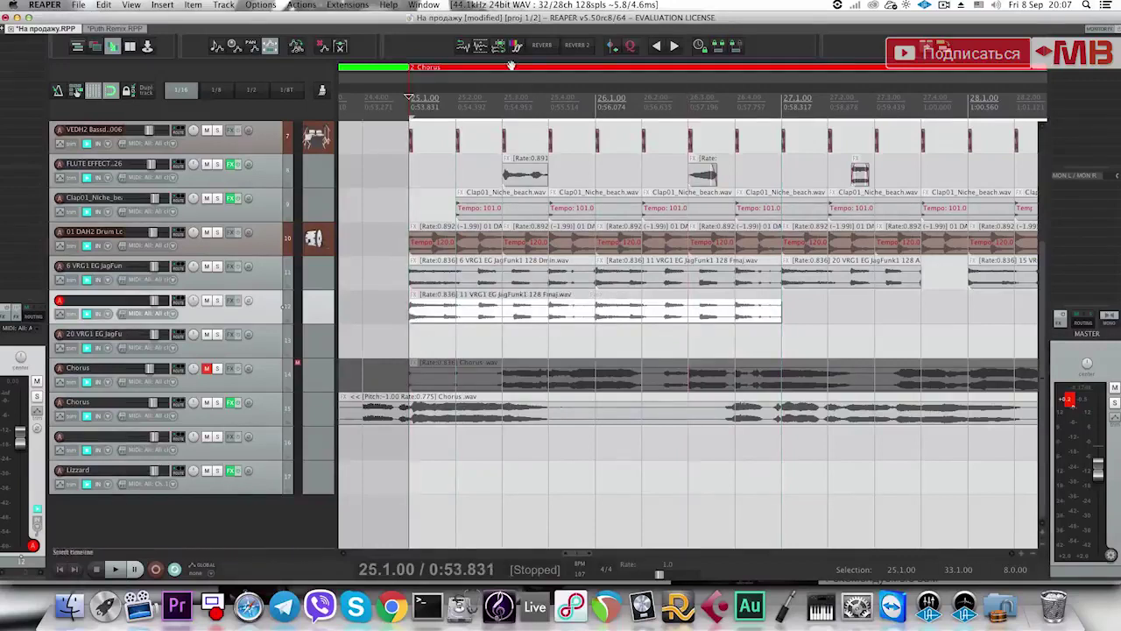
left_click(658, 49)
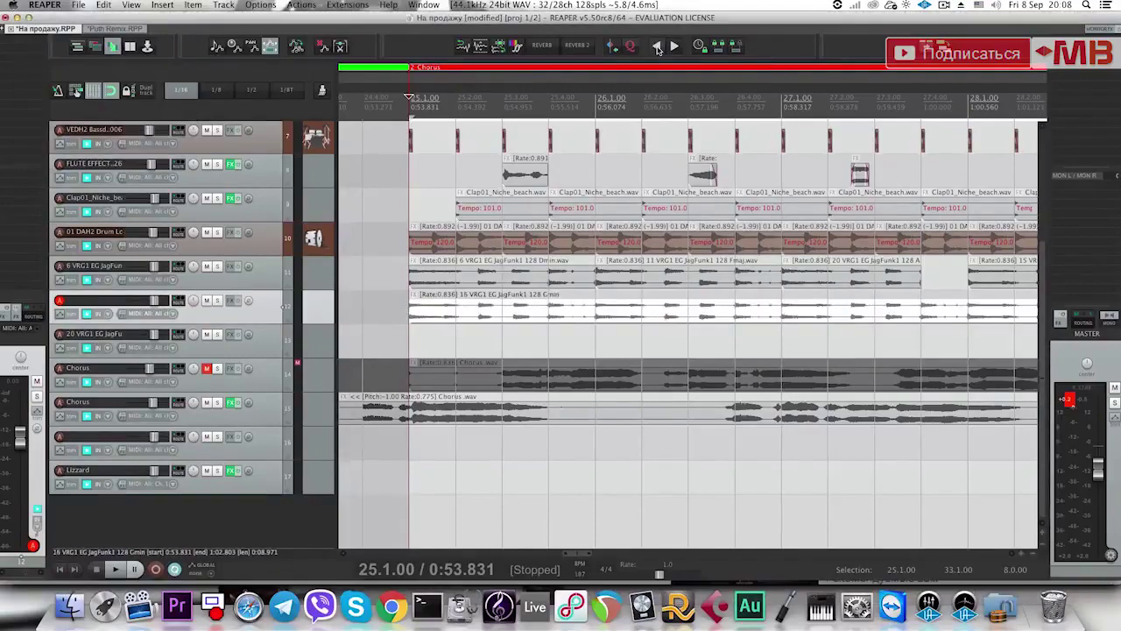
left_click(658, 49)
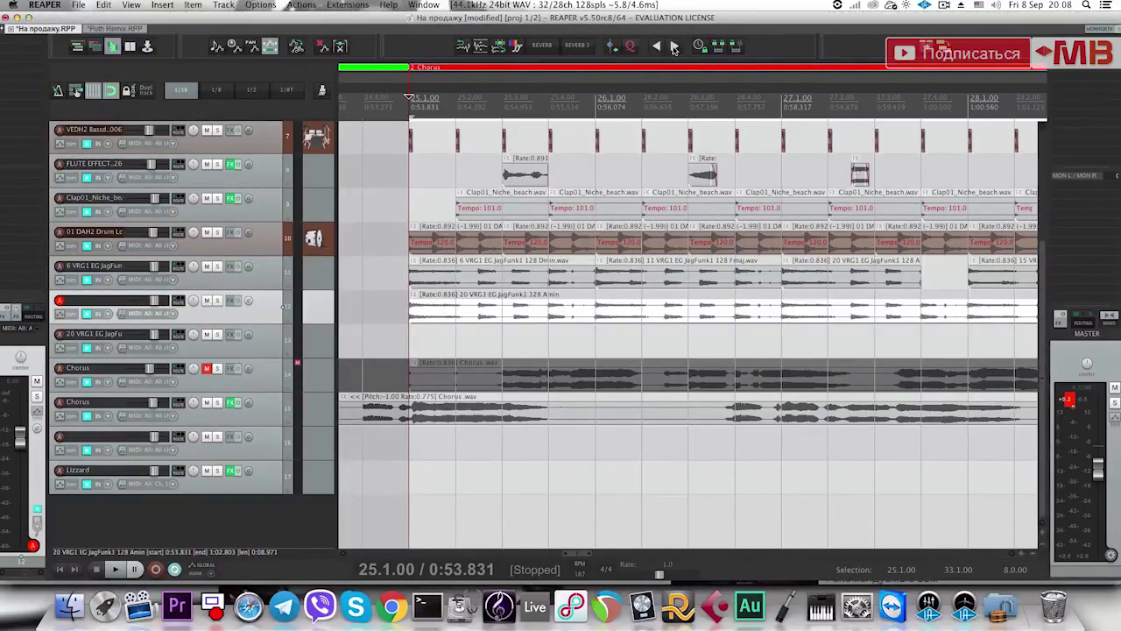
left_click(674, 49)
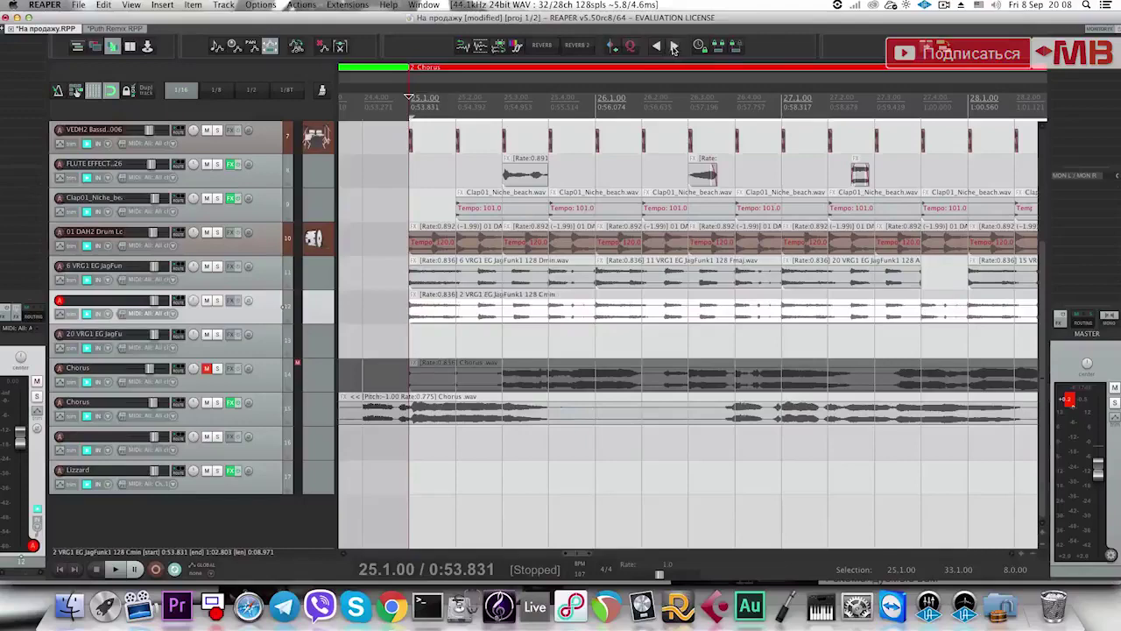
left_click(219, 301)
left_click(657, 46)
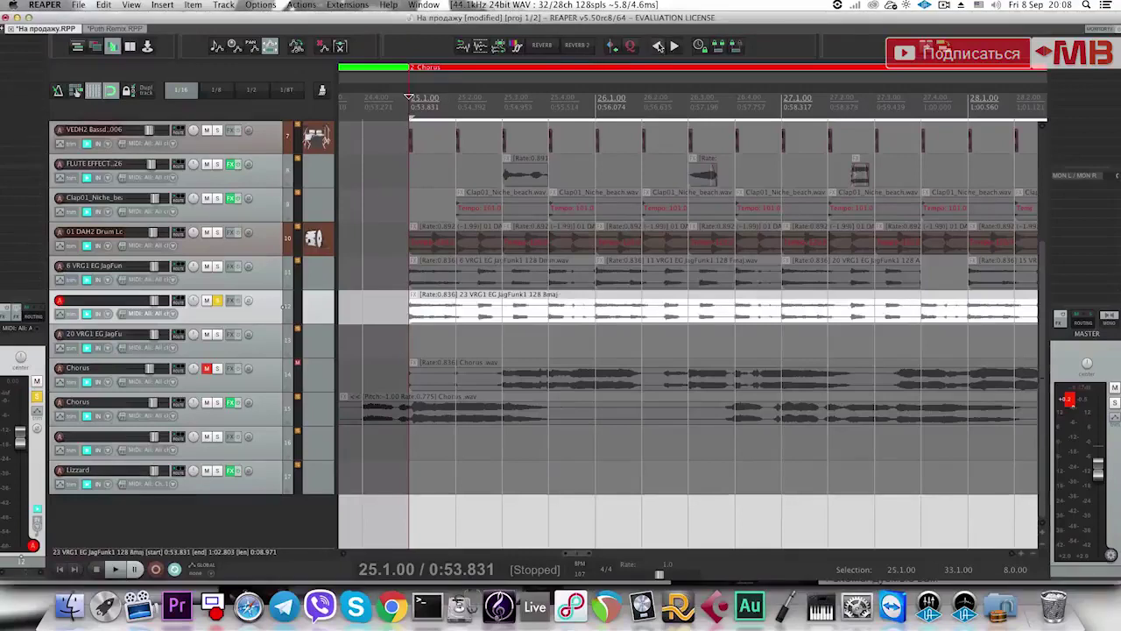
left_click(658, 46)
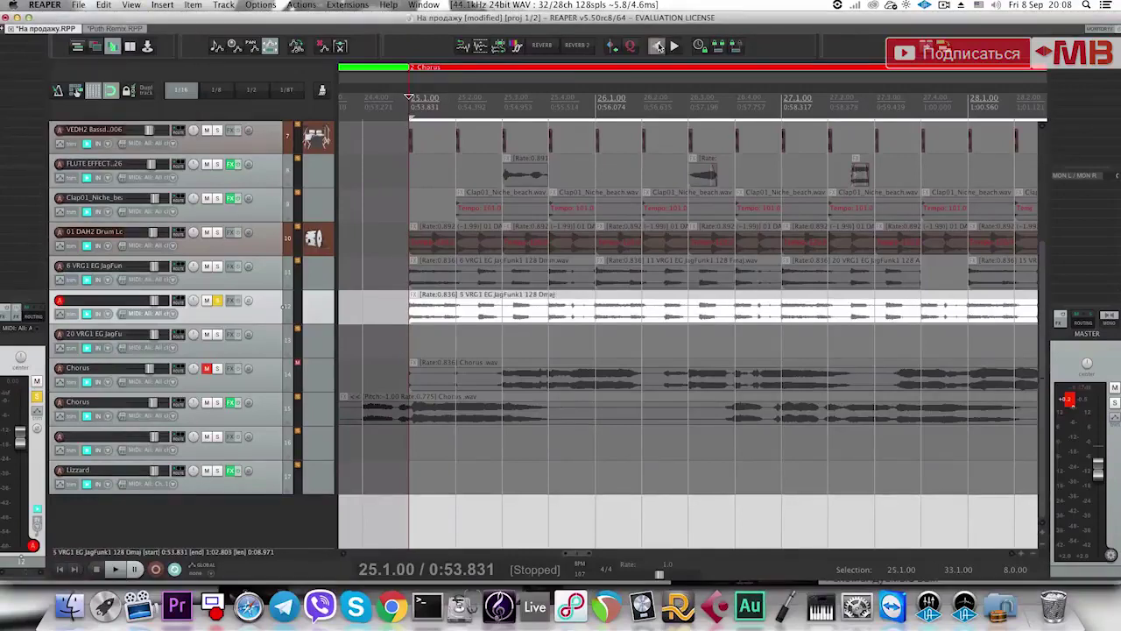
left_click(658, 47)
left_click(658, 47)
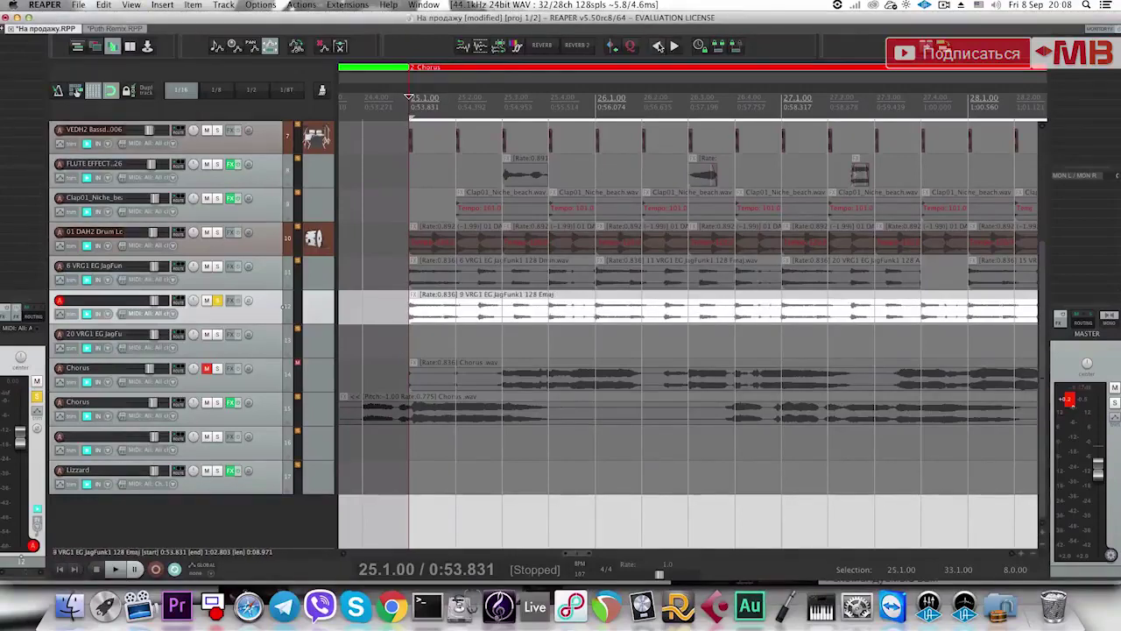
left_click(658, 46)
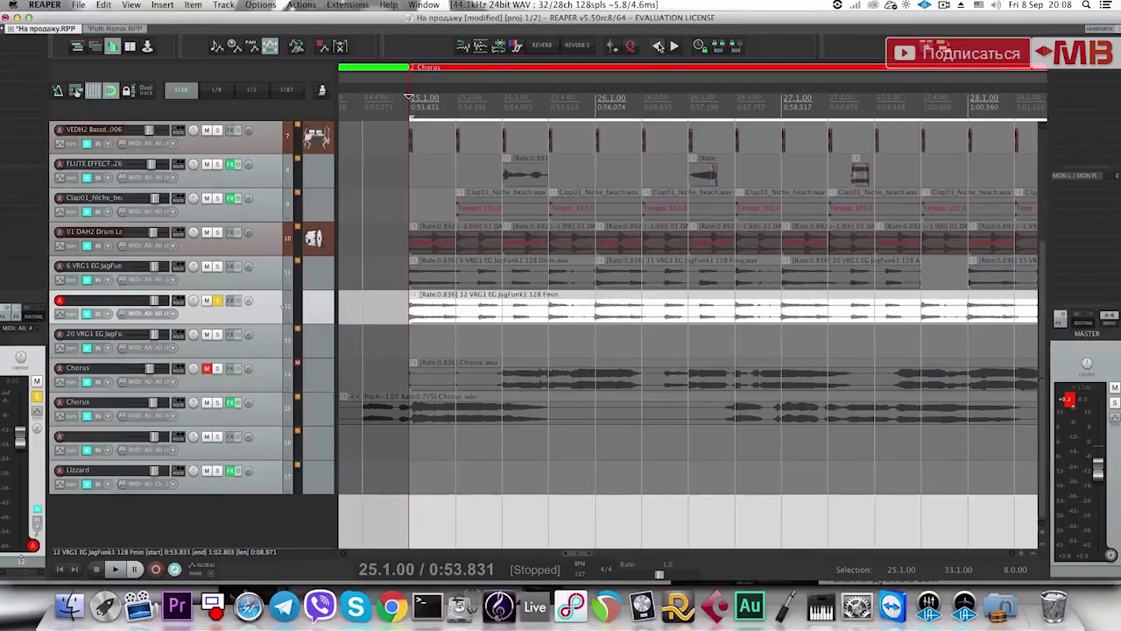
left_click(658, 46)
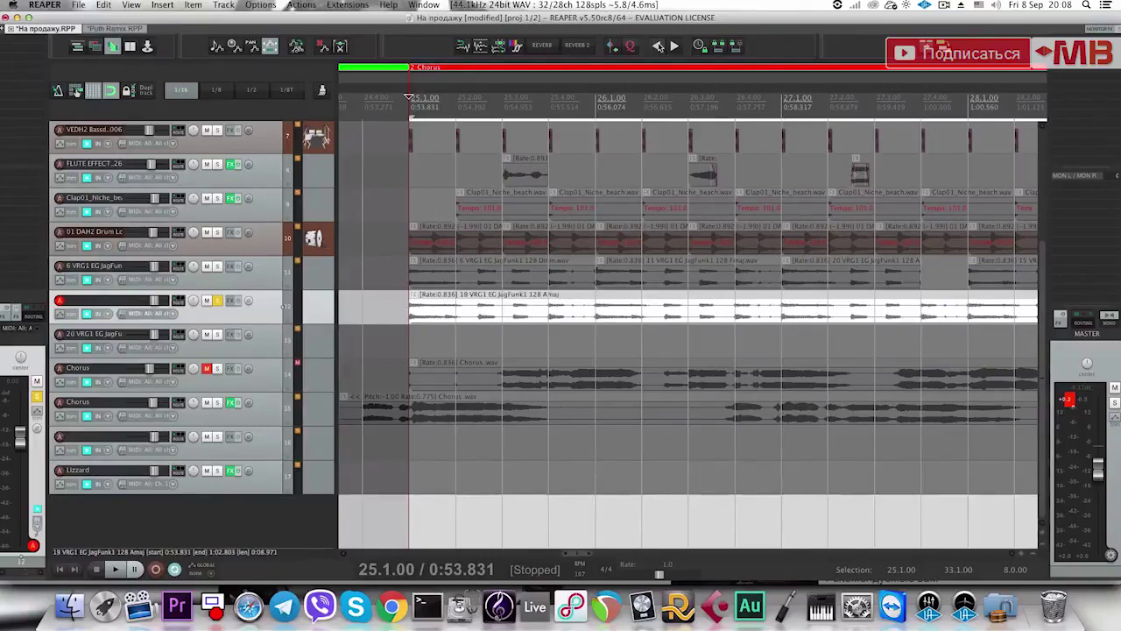
left_click(657, 46)
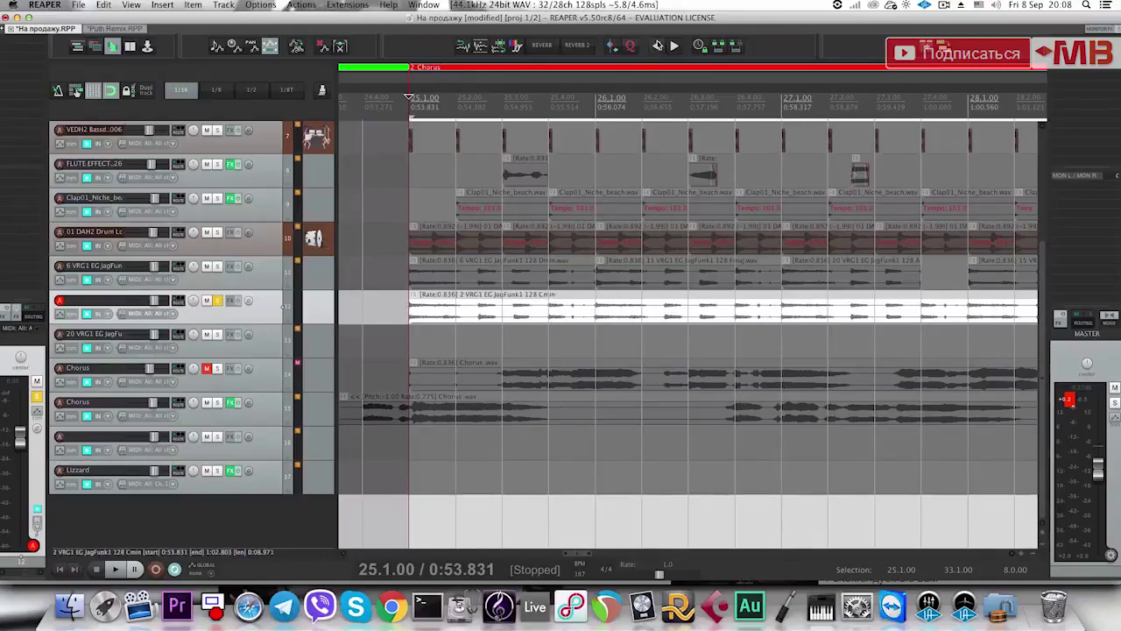
Audition the soloed item from 25.1.00 with successive JagFunk1 source files, from 2 VRG1 EG JagFunk1 128 Cmin up to 4 VRG1 EG JagFunk1 128 C#min.
key("space")
key("space")
left_click(658, 46)
key("space")
scroll(726, 158, "up", 3)
key("space")
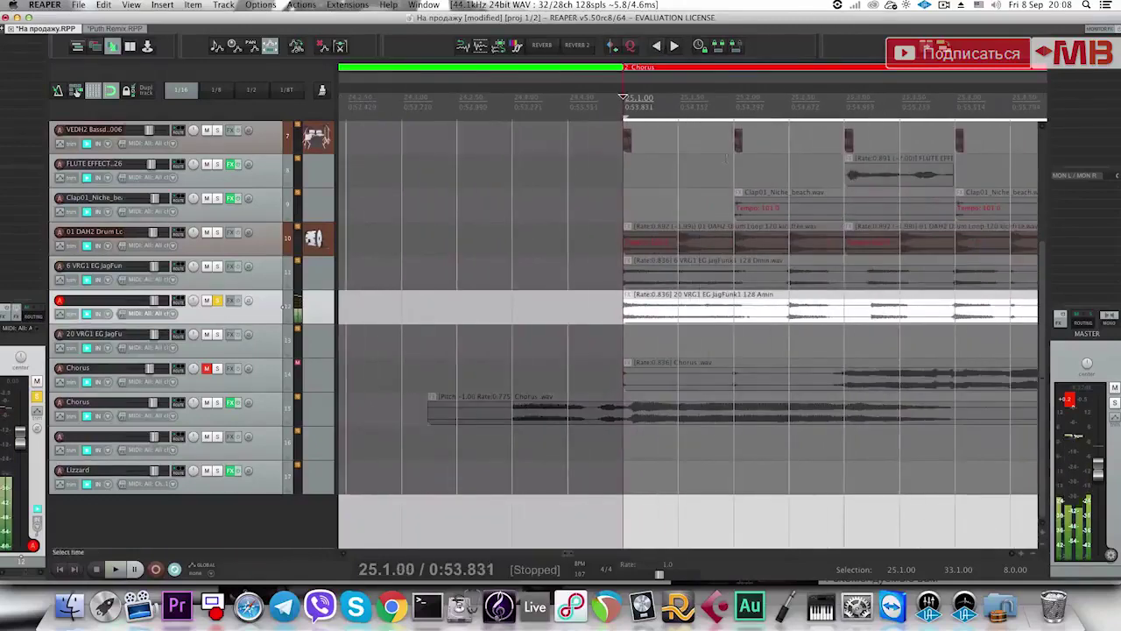
left_click(658, 47)
key("space")
key("space")
left_click(658, 47)
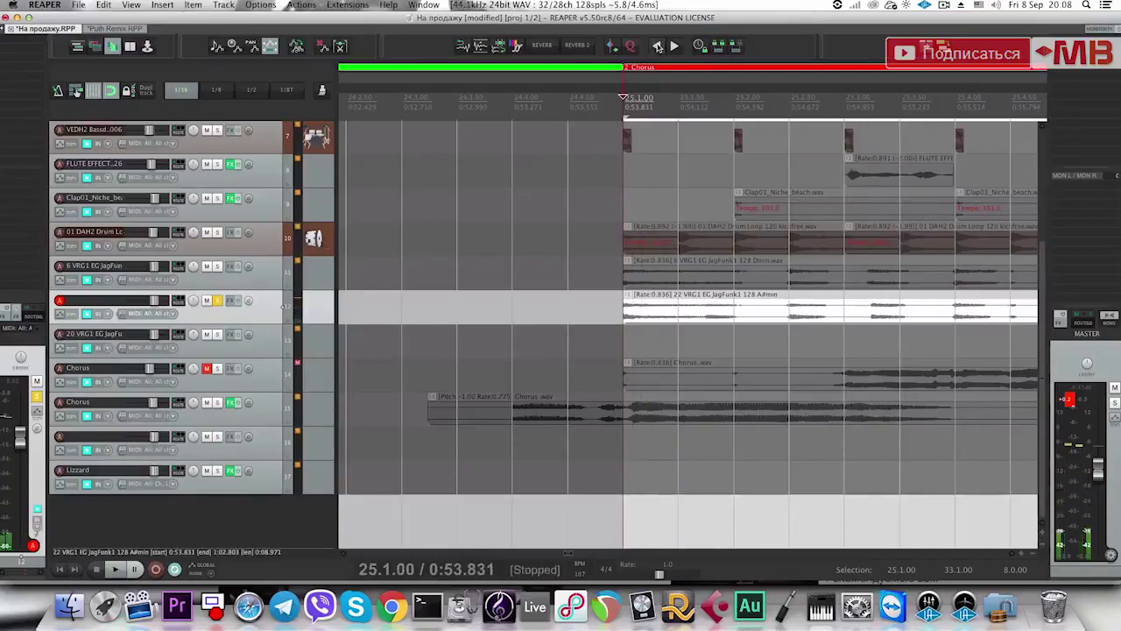
key("space")
key("space")
left_click(659, 47)
key("space")
key("space")
left_click(659, 47)
key("space")
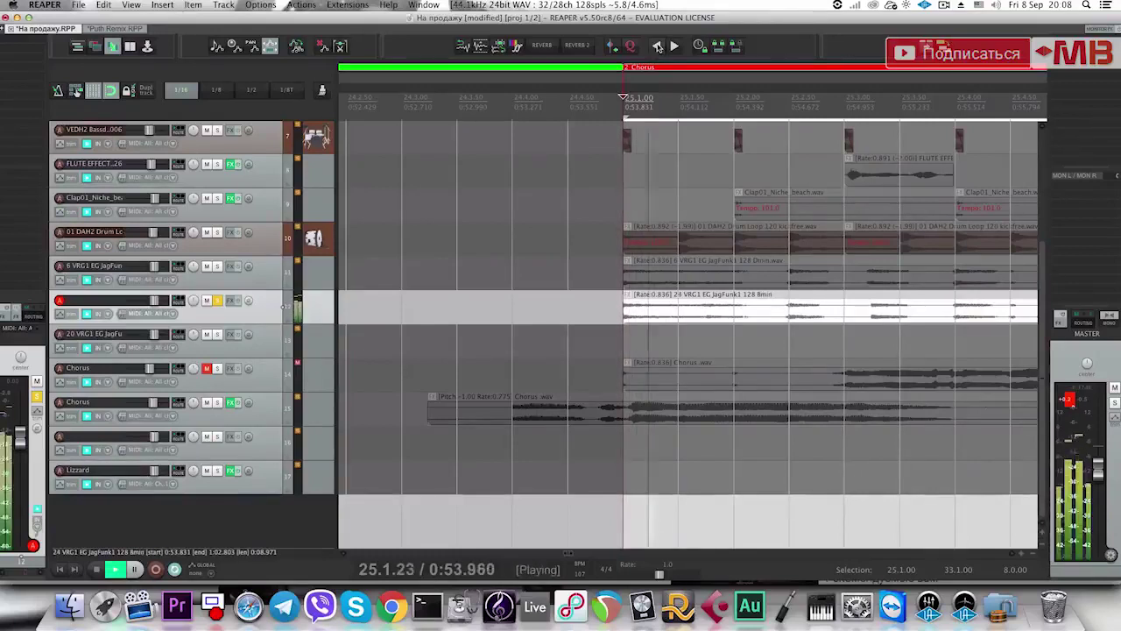
key("space")
left_click(659, 47)
key("space")
key("space")
left_click(658, 48)
key("space")
key("space")
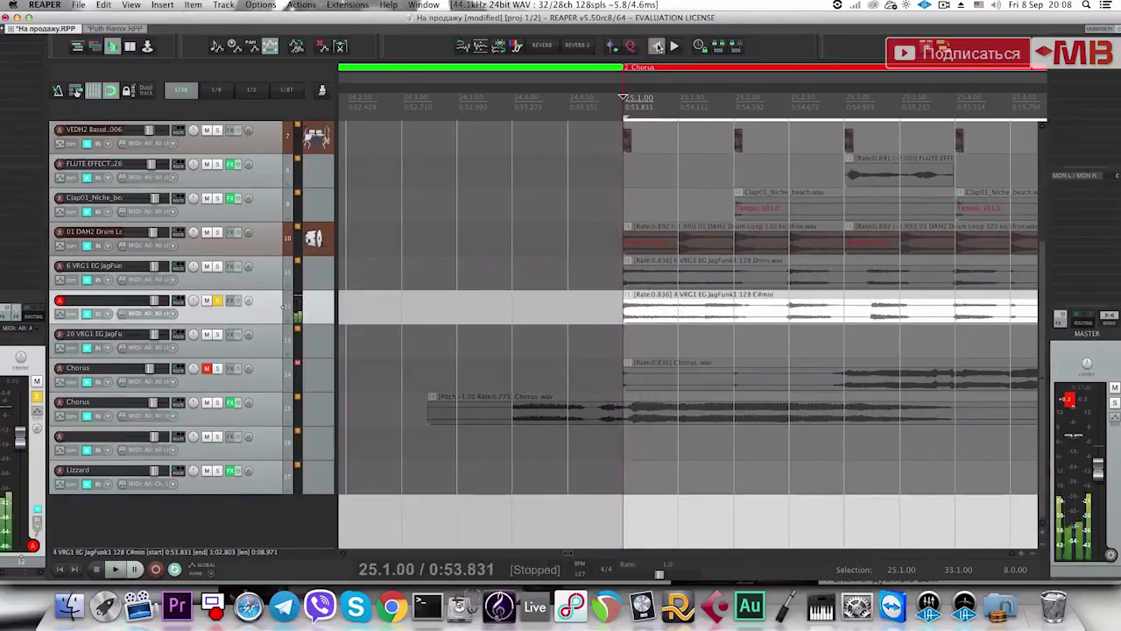
Change the soloed item's source to 1 VRG1 EG JagFunk1 128 Cmaj and play it from 25.1.00.
left_click(658, 47)
key("space")
key("space")
left_click(659, 47)
key("space")
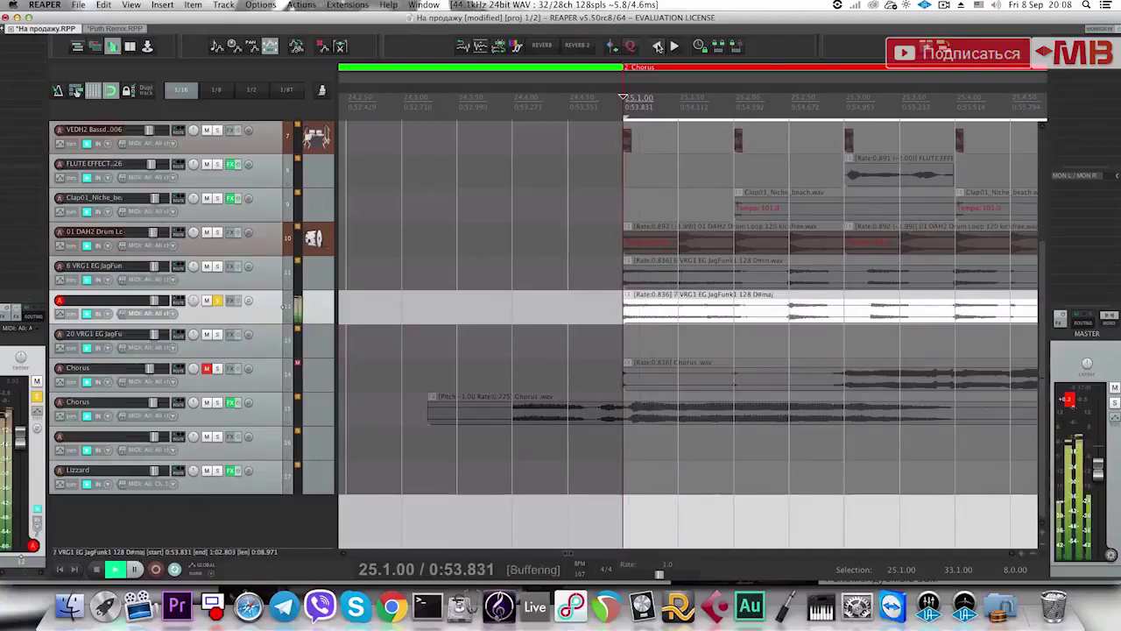
left_click(658, 47)
key("space")
left_click(659, 47)
left_click(658, 47)
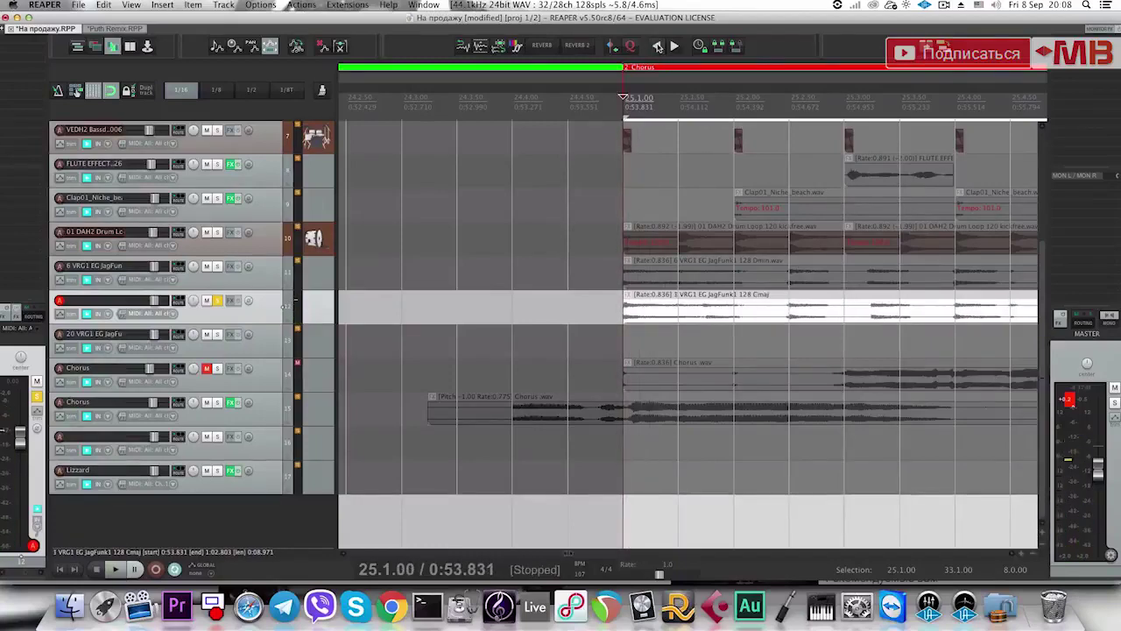
key("space")
key("space")
Remove the part of the soloed Cmaj guitar item that lies before 27.1.00.
scroll(790, 243, "down", 10)
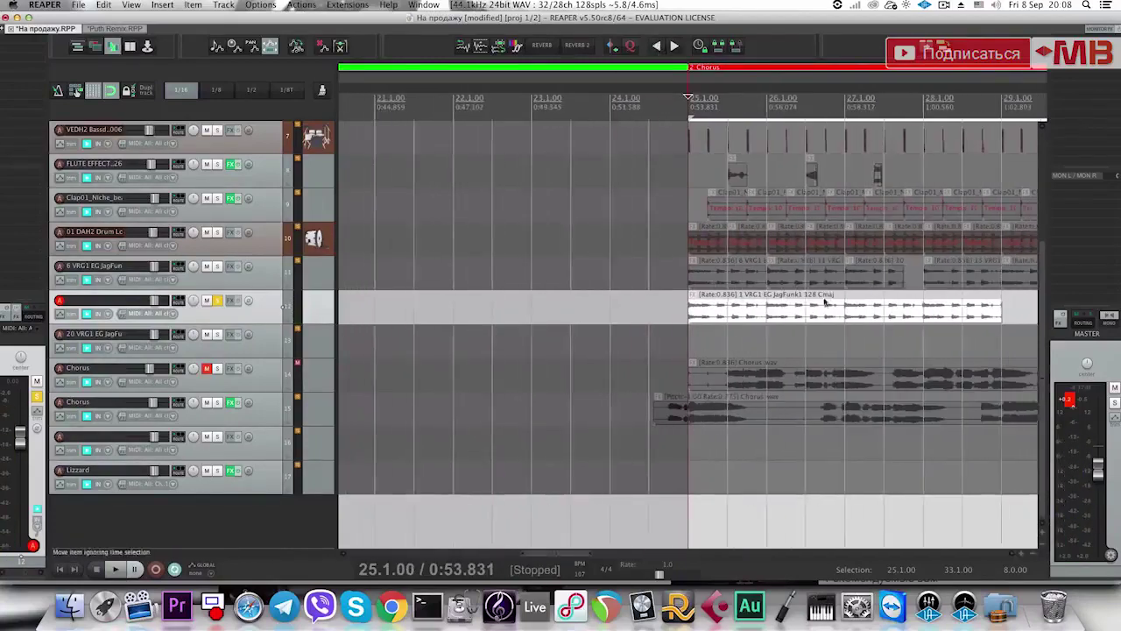
left_click(803, 313)
key("s")
left_click(769, 309)
key("Delete")
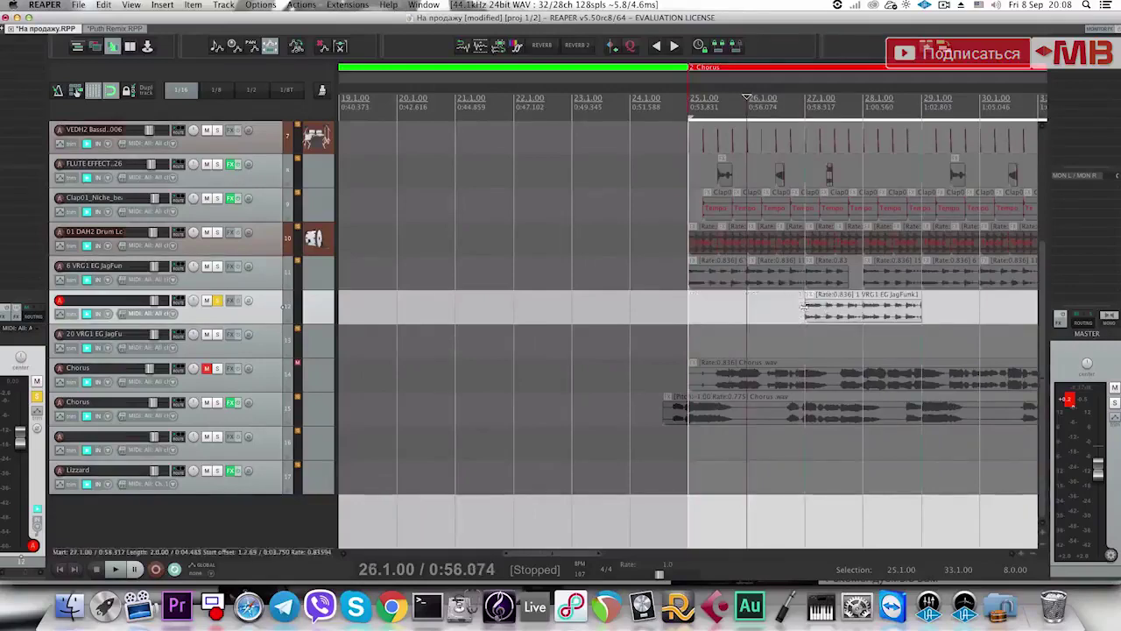
Play the Cmaj guitar item around bar 27 and split it at 27.4.00 and 28.1.00.
left_click(826, 311)
scroll(844, 311, "up", 4)
key("space")
scroll(843, 311, "up", 4)
left_click(861, 313)
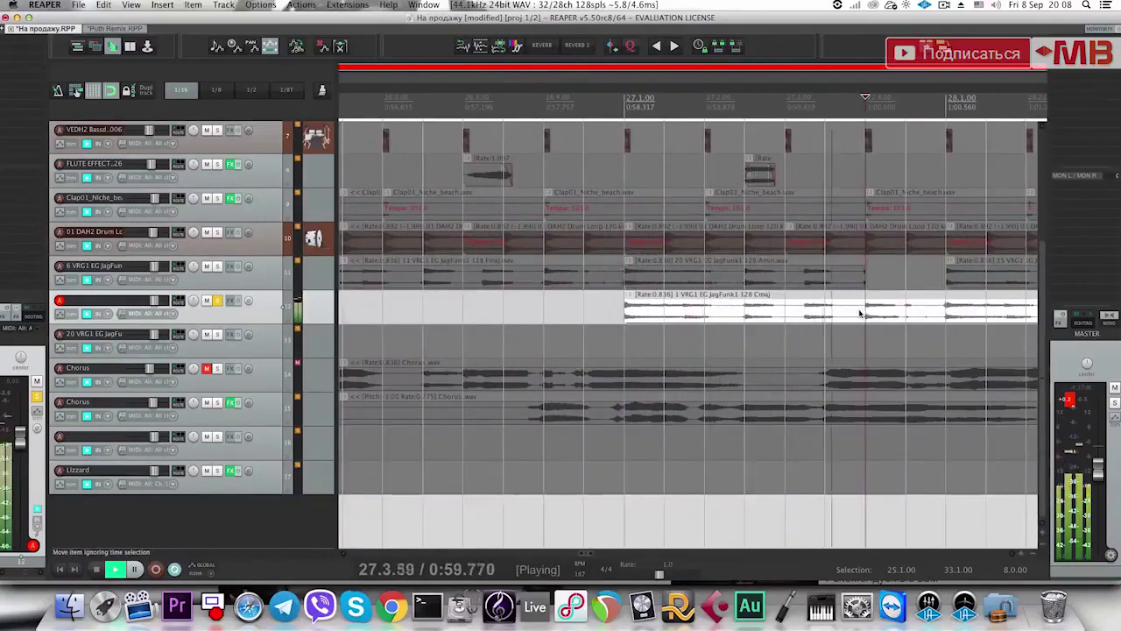
key("space")
key("s")
left_click(946, 311)
key("s")
left_click(795, 312)
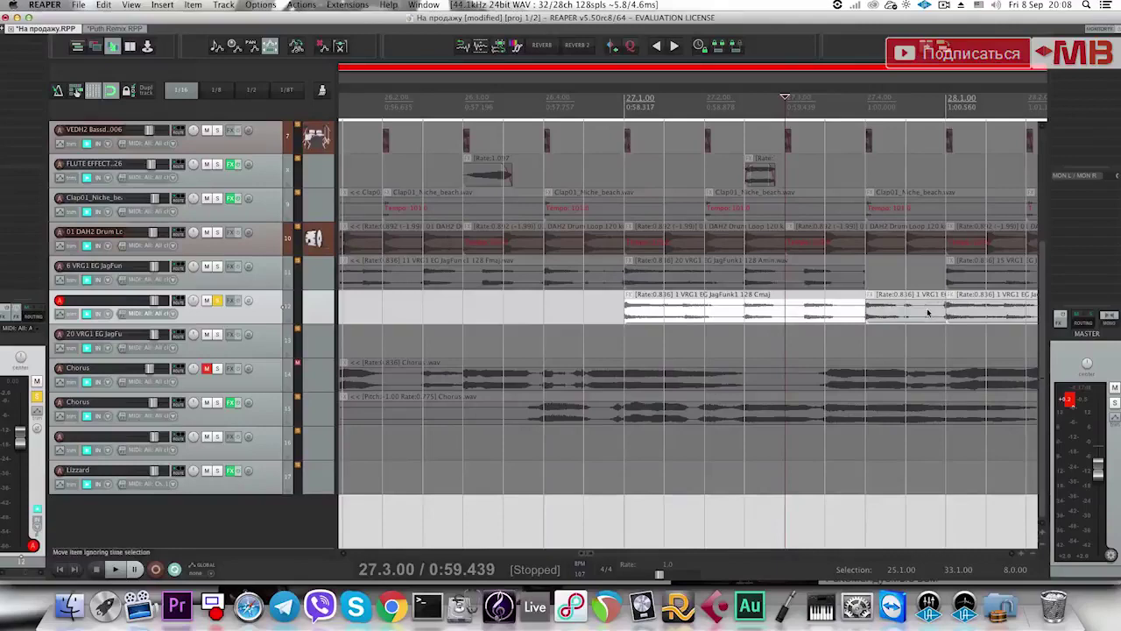
Move the one-beat Cmaj piece up into the gap at 27.4.00 on the main funk guitar track and colour it red.
left_click_drag(928, 312, 891, 282)
key("c")
left_click(611, 158)
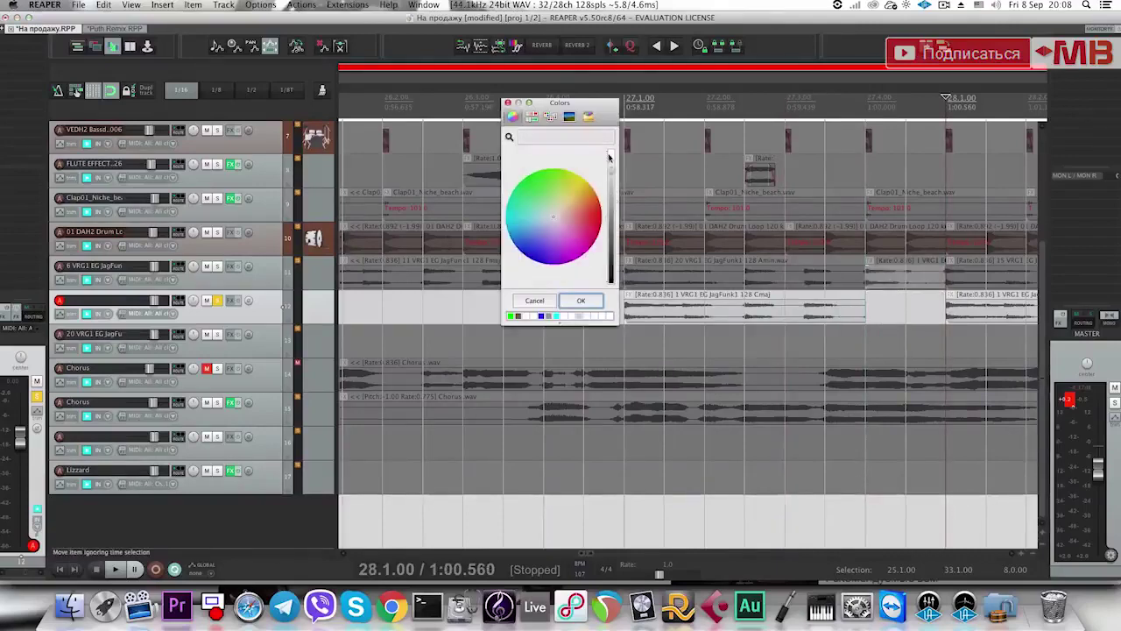
left_click(610, 157)
left_click(590, 304)
Delete the two leftover Cmaj guitar pieces on the soloed track.
left_click(687, 317)
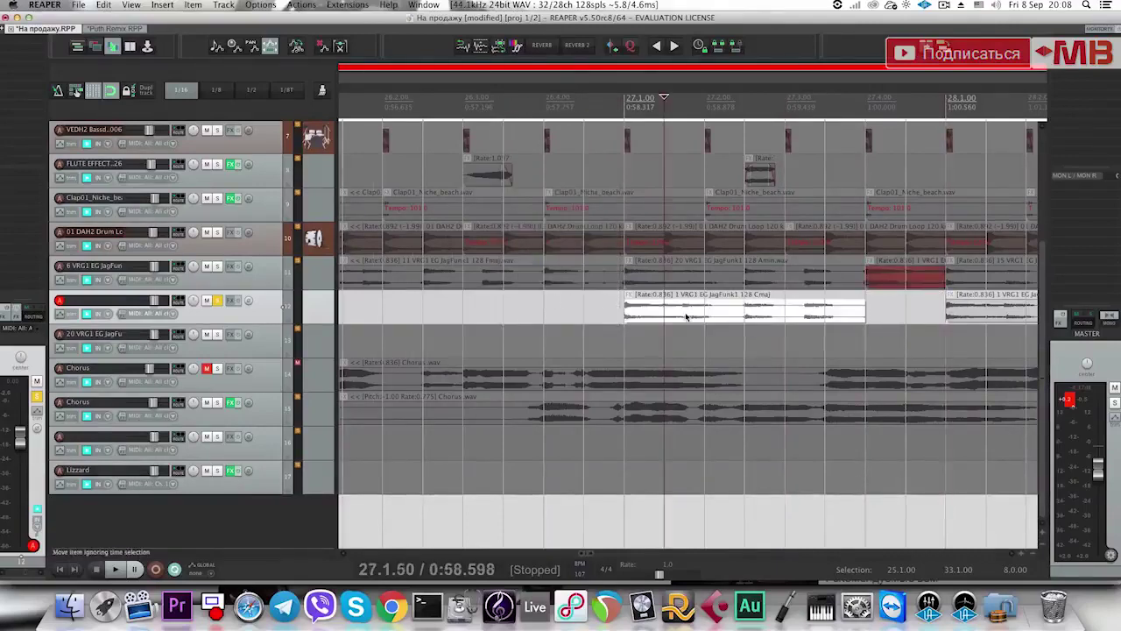
scroll(690, 318, "down", 5)
scroll(840, 314, "down", 3)
Replace the funk guitar items from bar 29 to bar 33 with a copy of the items from bars 25 to 28.
left_click(792, 285)
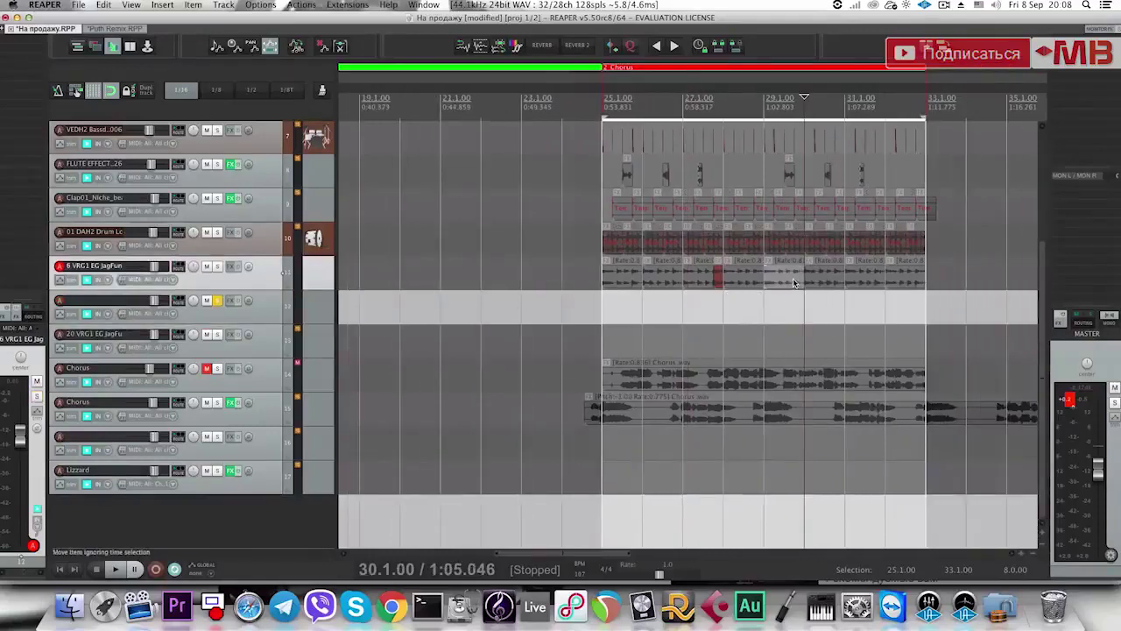
left_click_drag(793, 280, 931, 290)
key("Delete")
left_click_drag(854, 291, 782, 275)
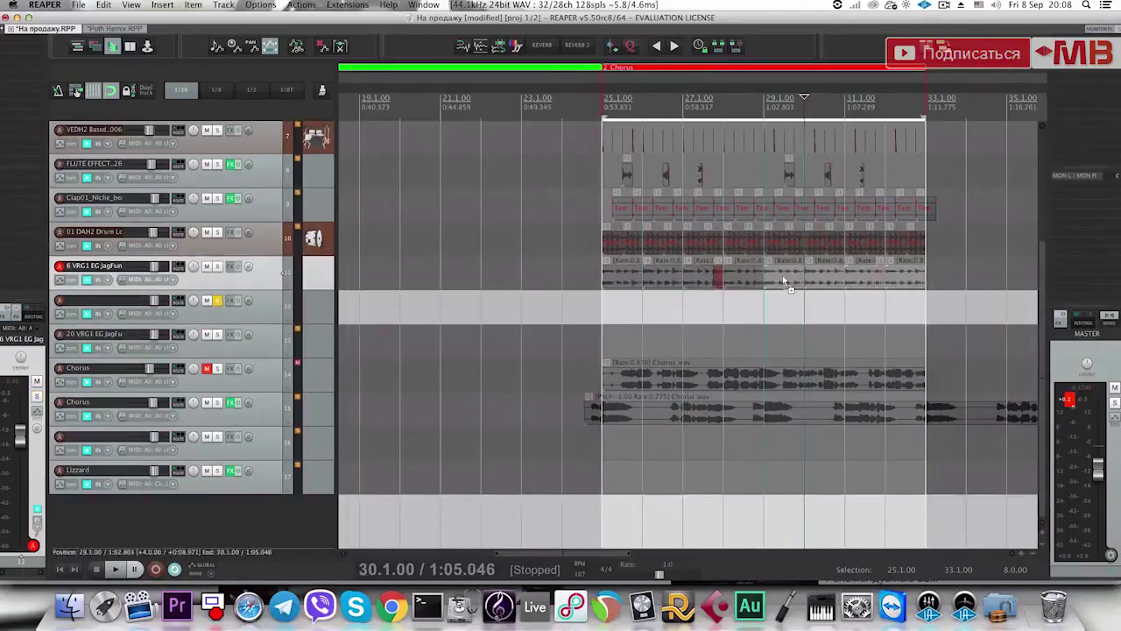
Unsolo the empty helper track, then delete it and the empty 20 VRG1 EG JagFunk track.
left_click(618, 309)
left_click(219, 301)
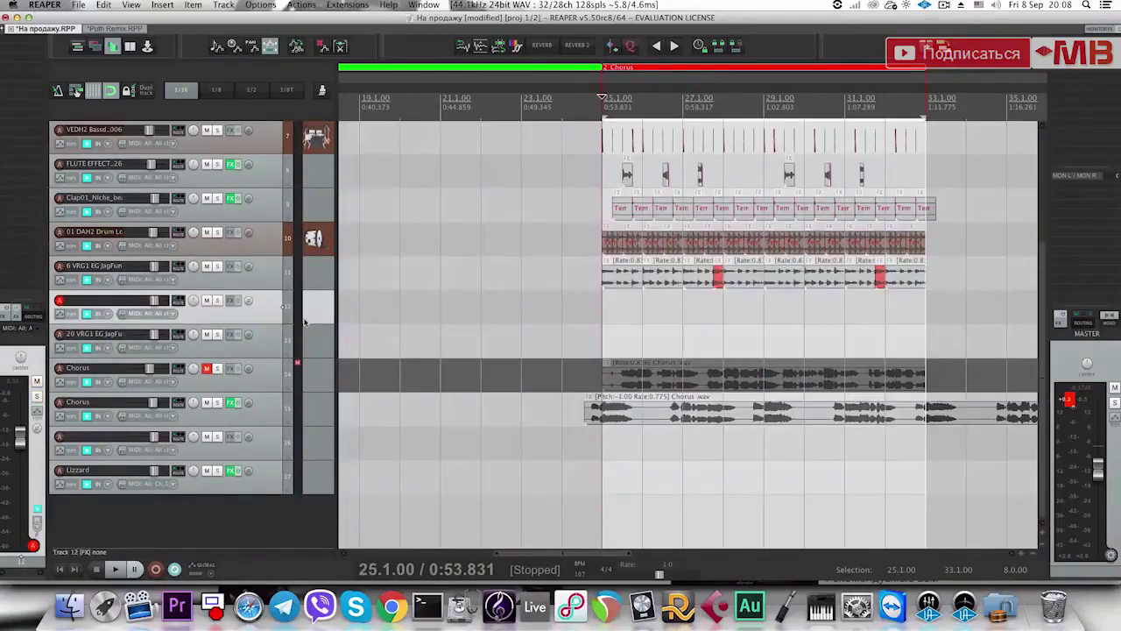
key("Delete")
left_click(324, 345)
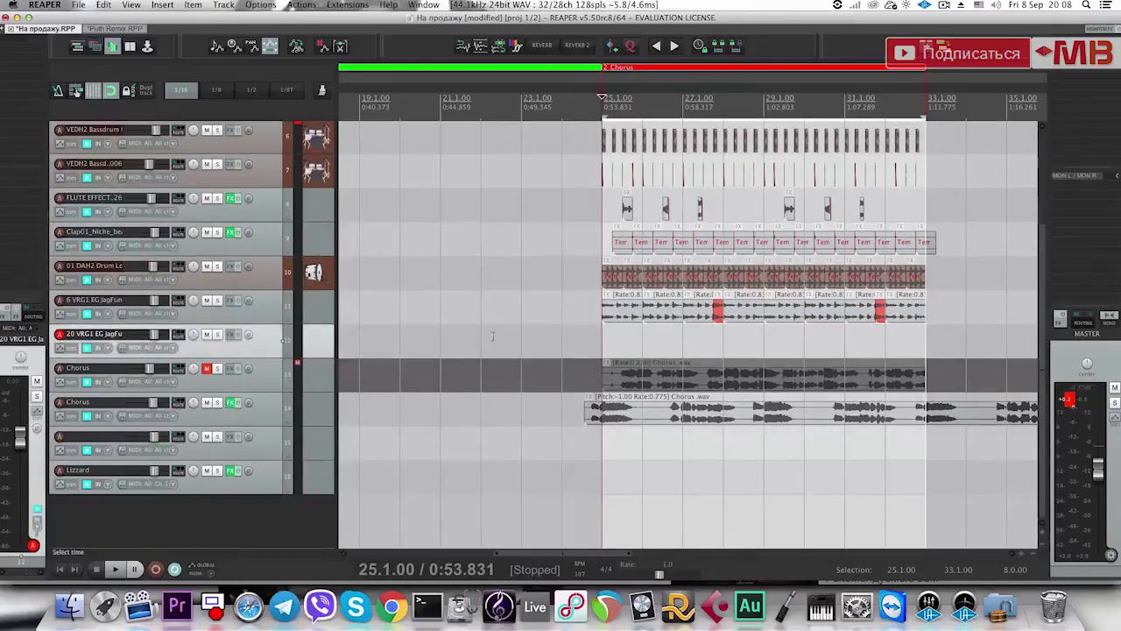
key("Delete")
Play the full mix from 27.1.00 to check the red guitar piece, then stop playback.
left_click(695, 346)
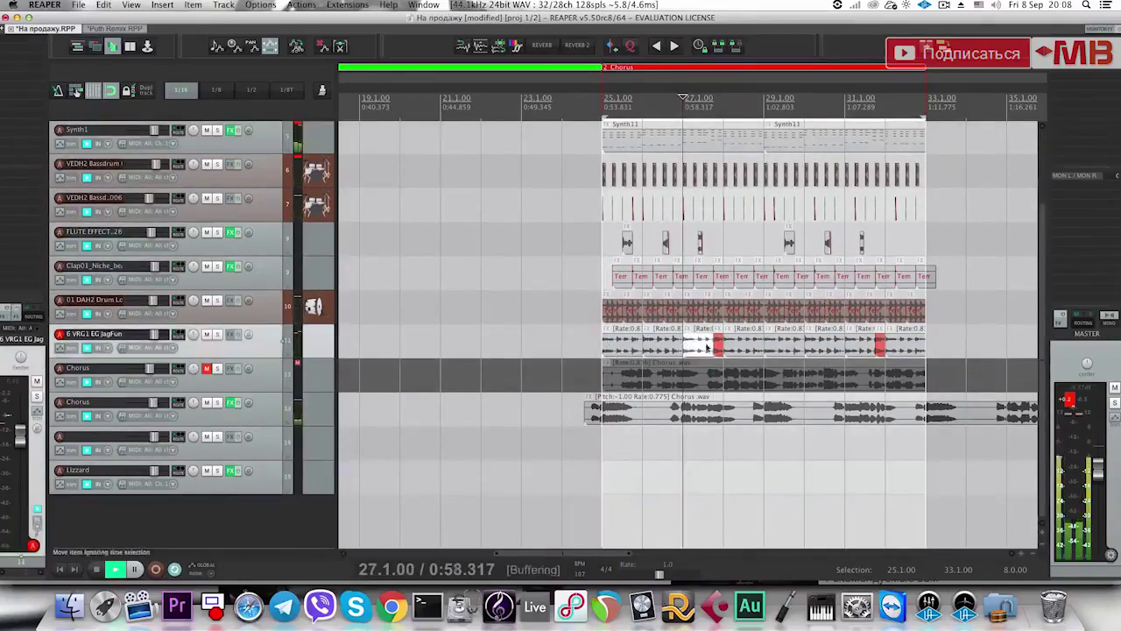
scroll(753, 354, "up", 4)
scroll(753, 353, "up", 4)
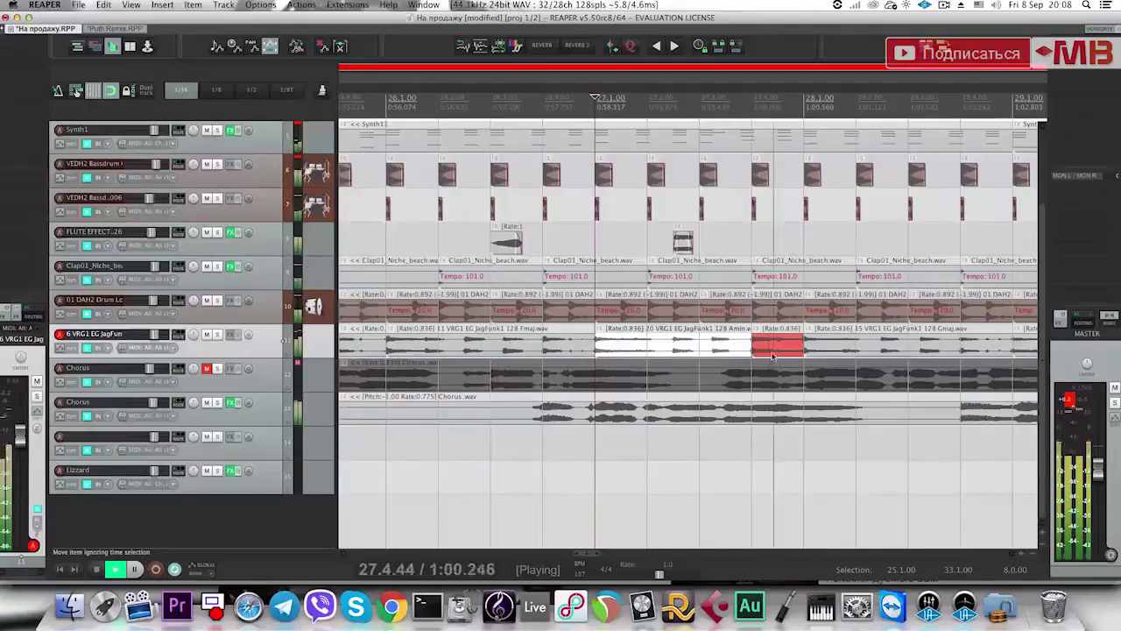
scroll(655, 342, "down", 4)
key("space")
scroll(652, 341, "down", 4)
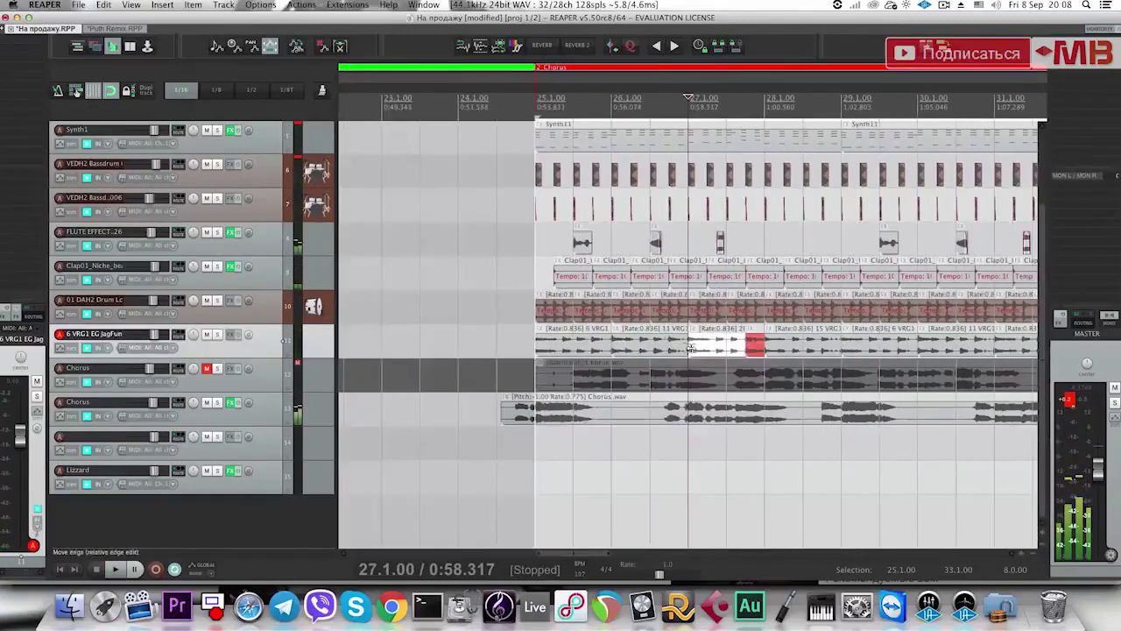
Play the chorus from 25.1.00, unmute the upper Chorus vocal track and select it.
key("space")
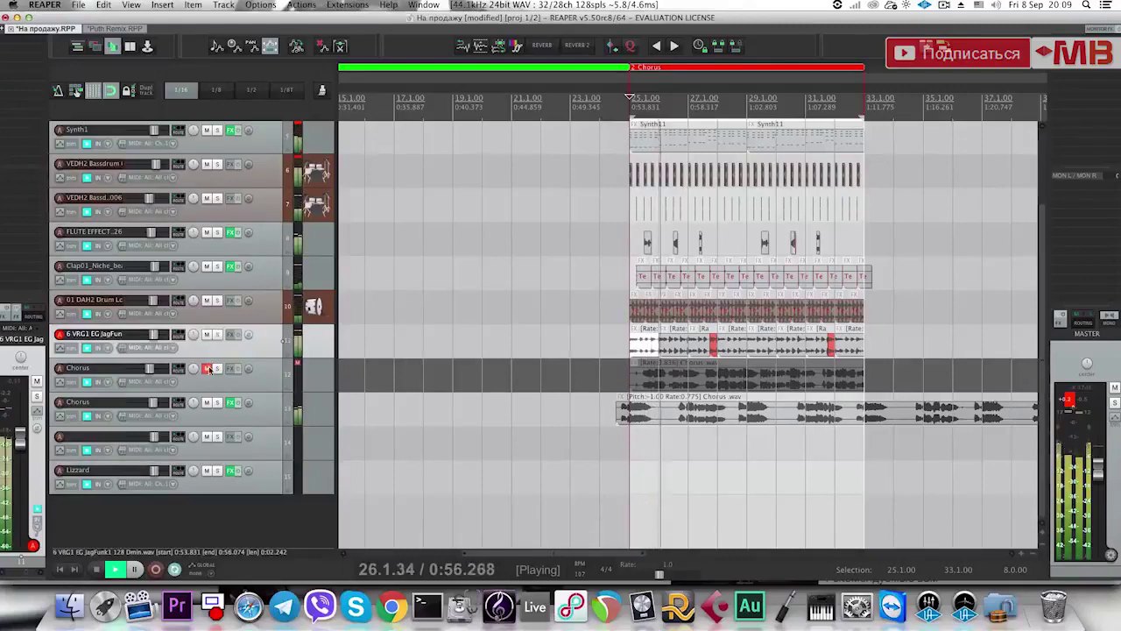
left_click(207, 368)
left_click(233, 387)
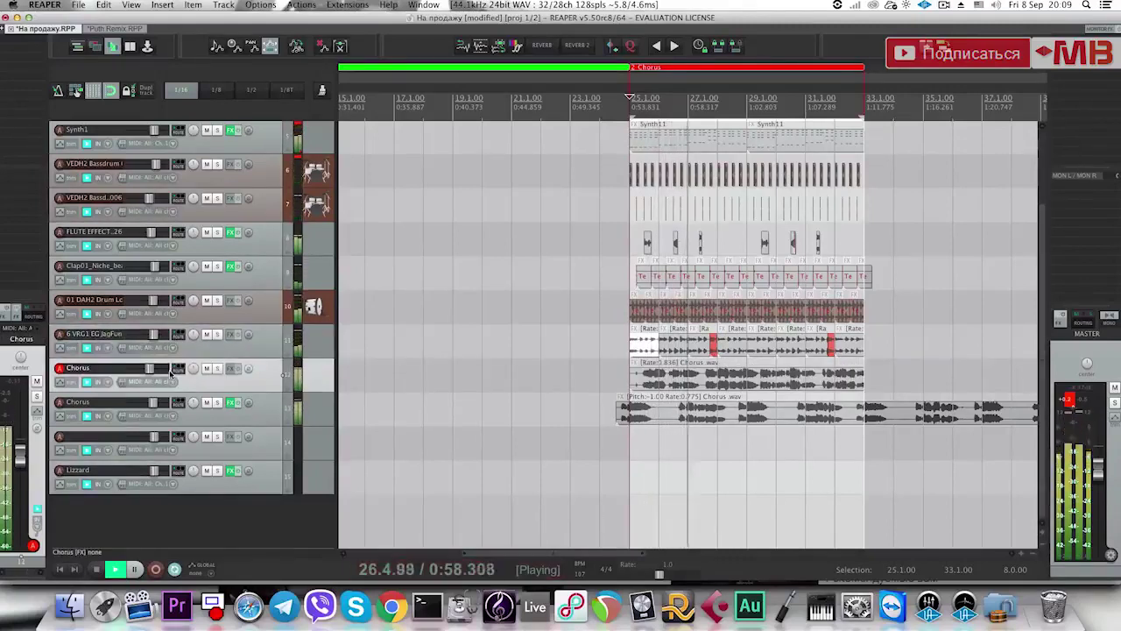
Mute the upper Chorus vocal track and select the empty track below the lower Chorus track.
left_click(206, 368)
scroll(600, 389, "down", 2)
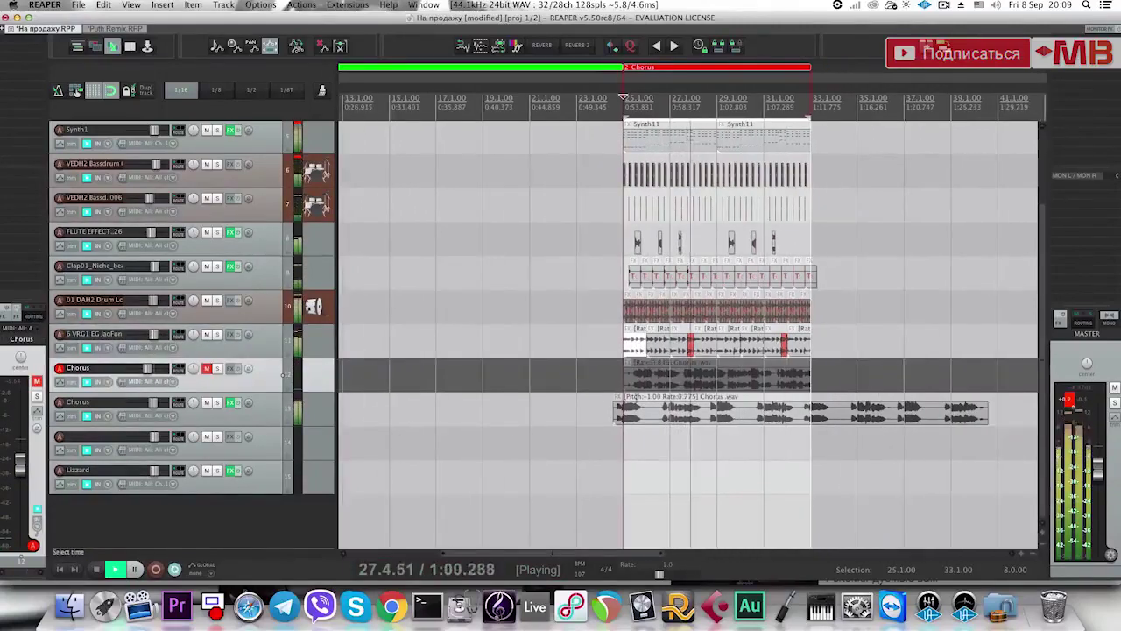
scroll(600, 389, "down", 2)
left_click(318, 397)
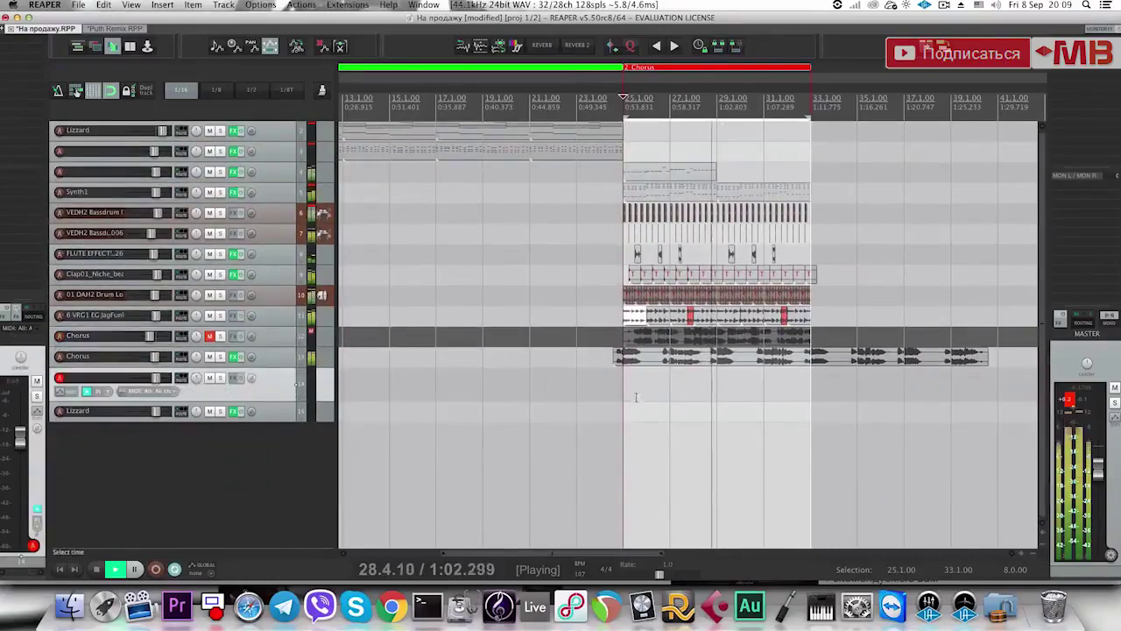
scroll(578, 397, "down", 2)
scroll(578, 396, "down", 1)
scroll(630, 398, "down", 2)
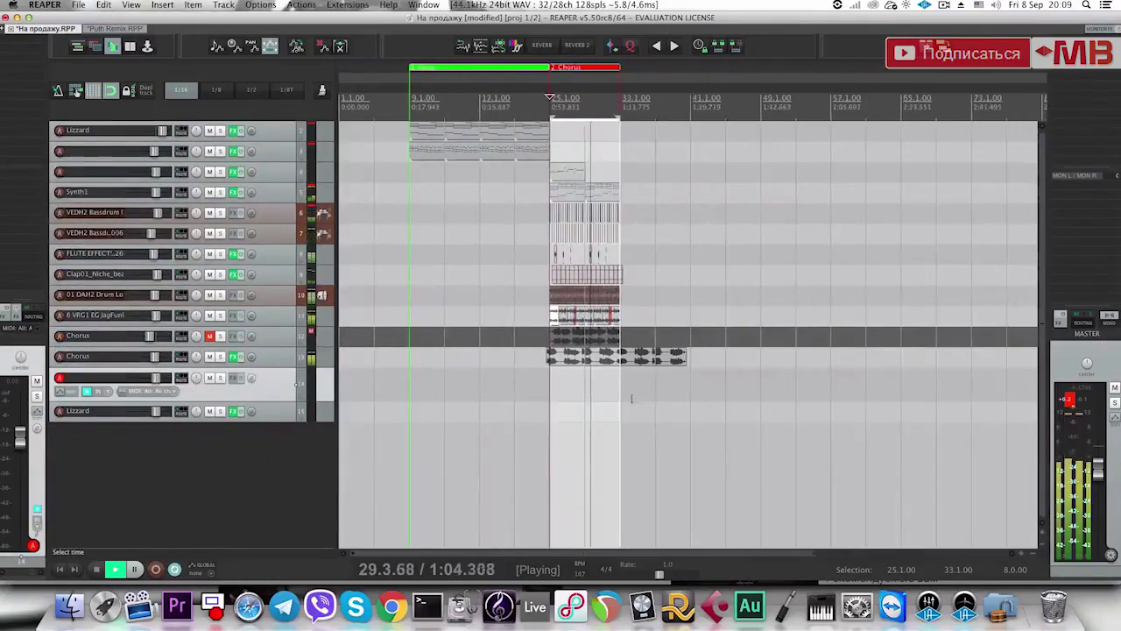
Play the transition into the chorus from 21.1.00 and from 23.1.00, then stop playback with the cursor at 24.1.00.
scroll(557, 376, "up", 2)
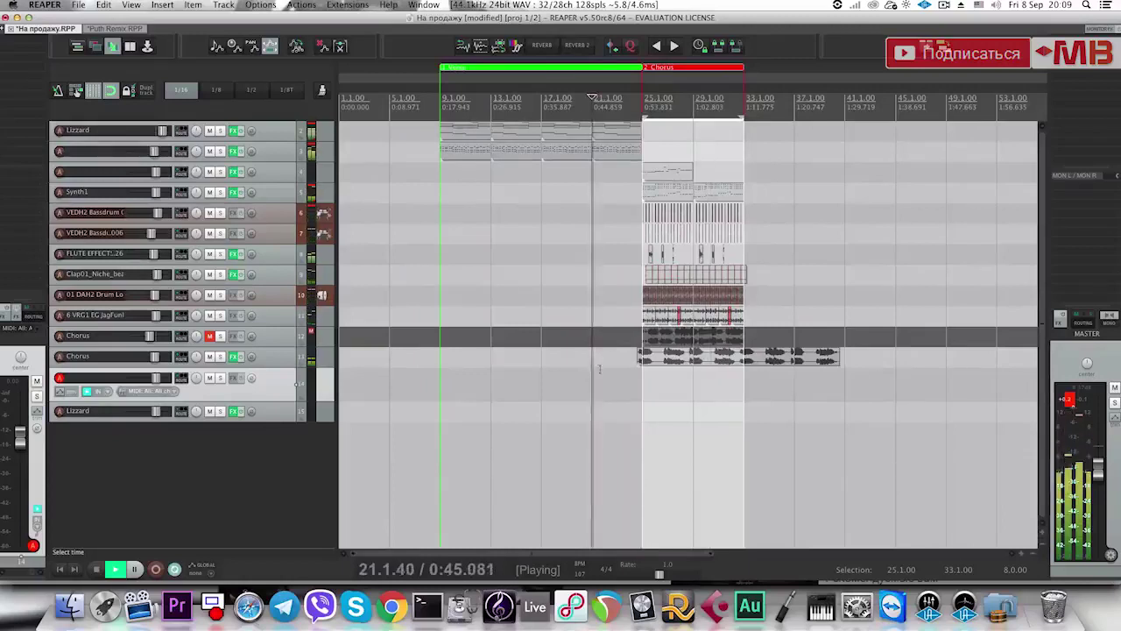
scroll(627, 324, "up", 4)
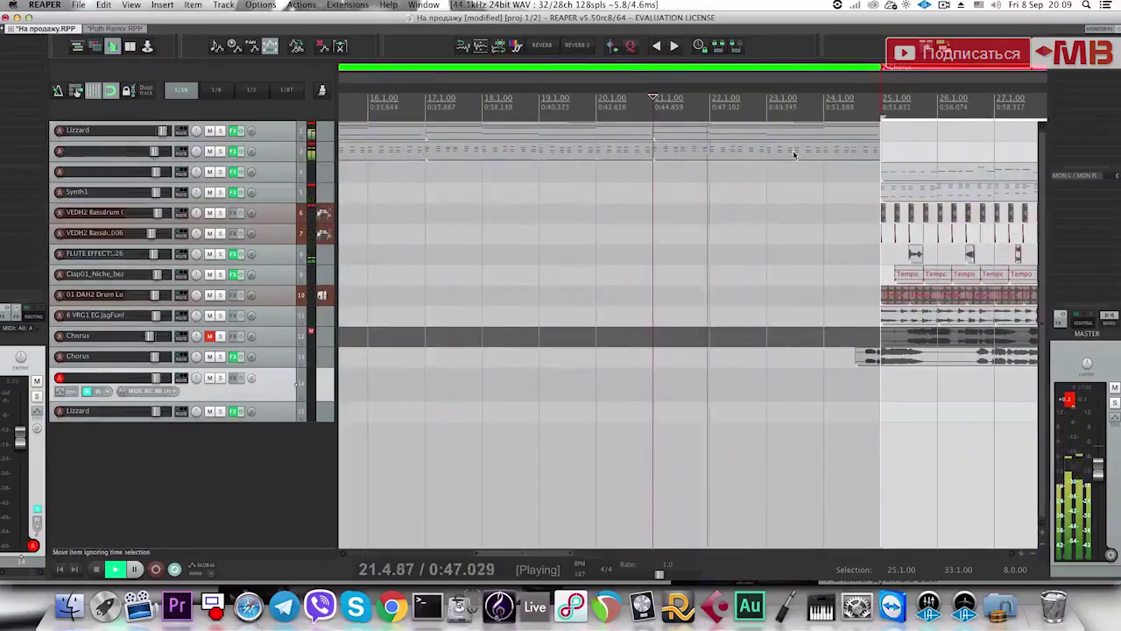
left_click(766, 162)
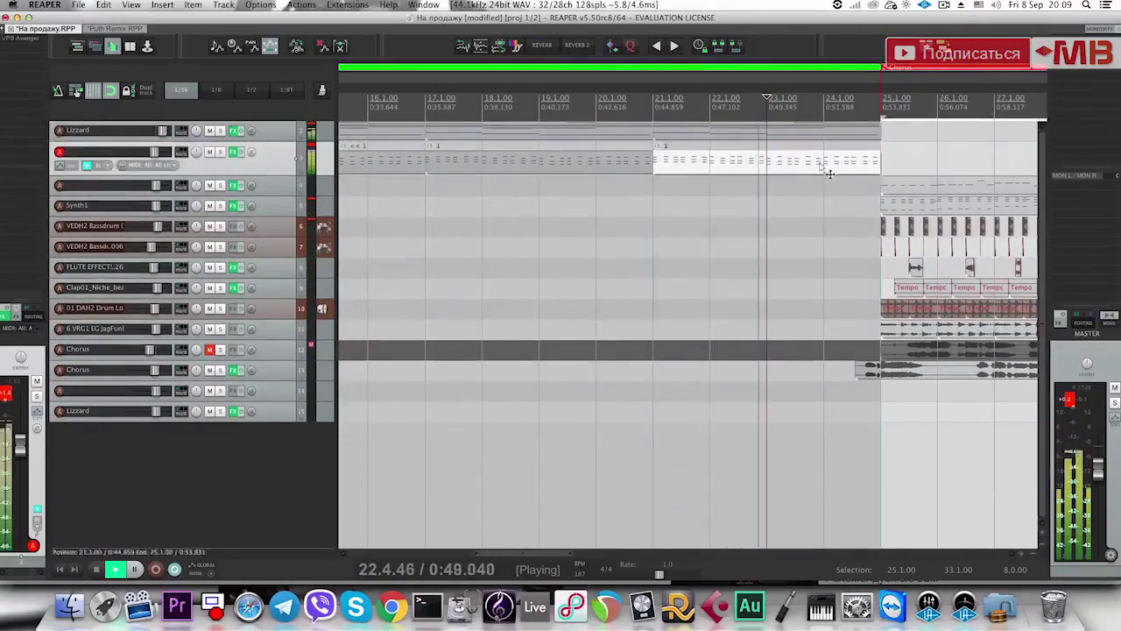
scroll(841, 163, "up", 1)
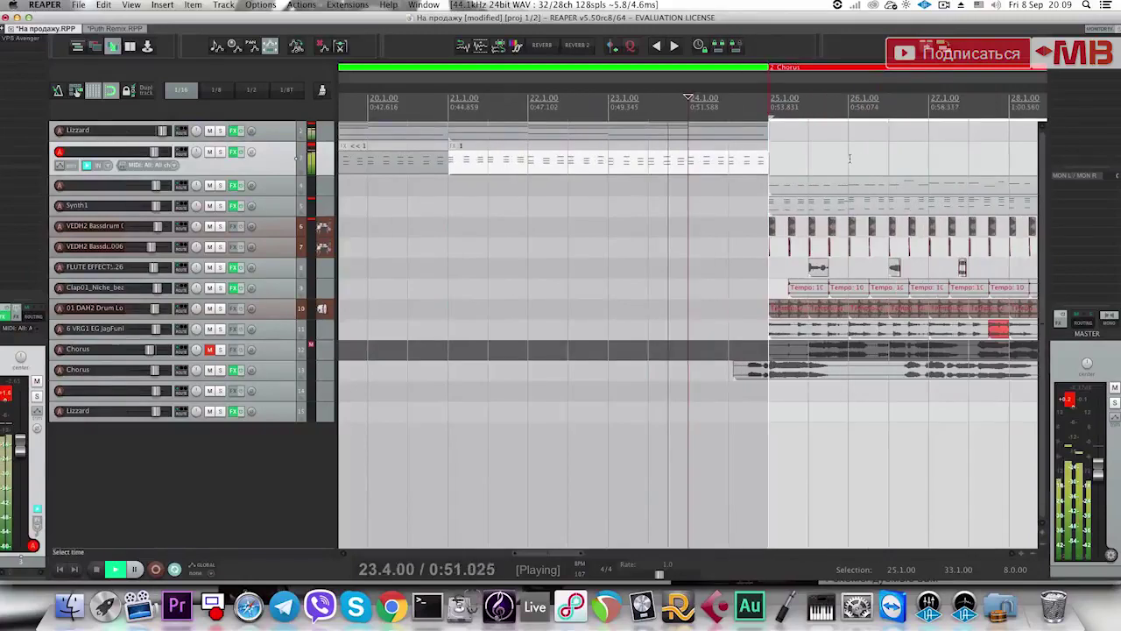
key("space")
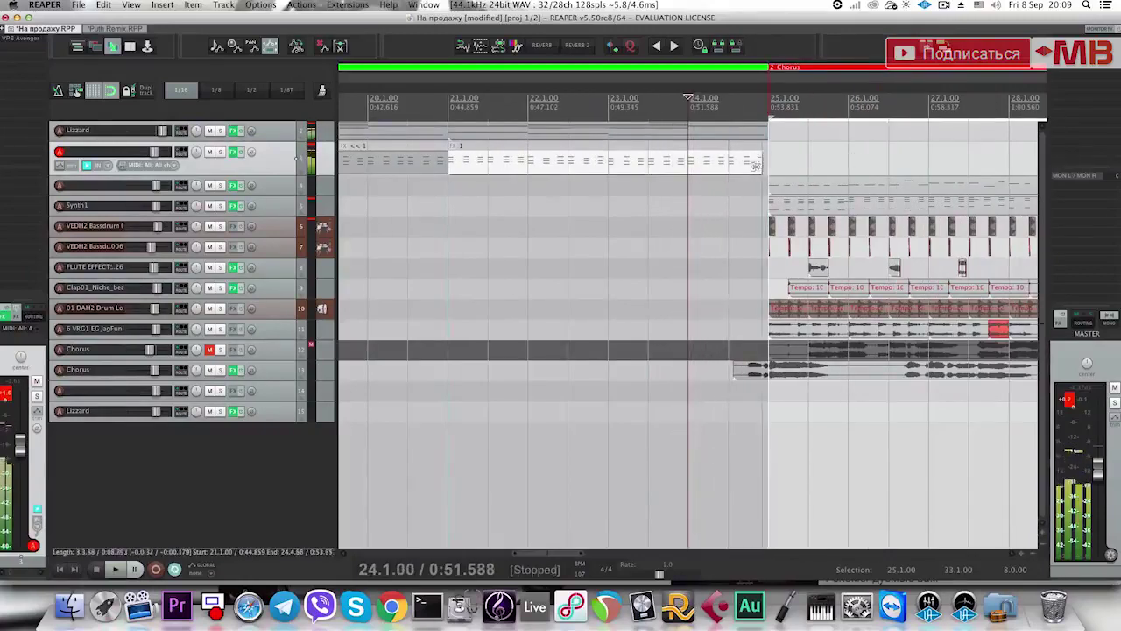
Trim the ends of the last items on the top two tracks before bar 25, ending the Lizzard item at 0:52.710, and play from 23.1.00.
left_click_drag(765, 165, 727, 131)
left_click(609, 143)
key("space")
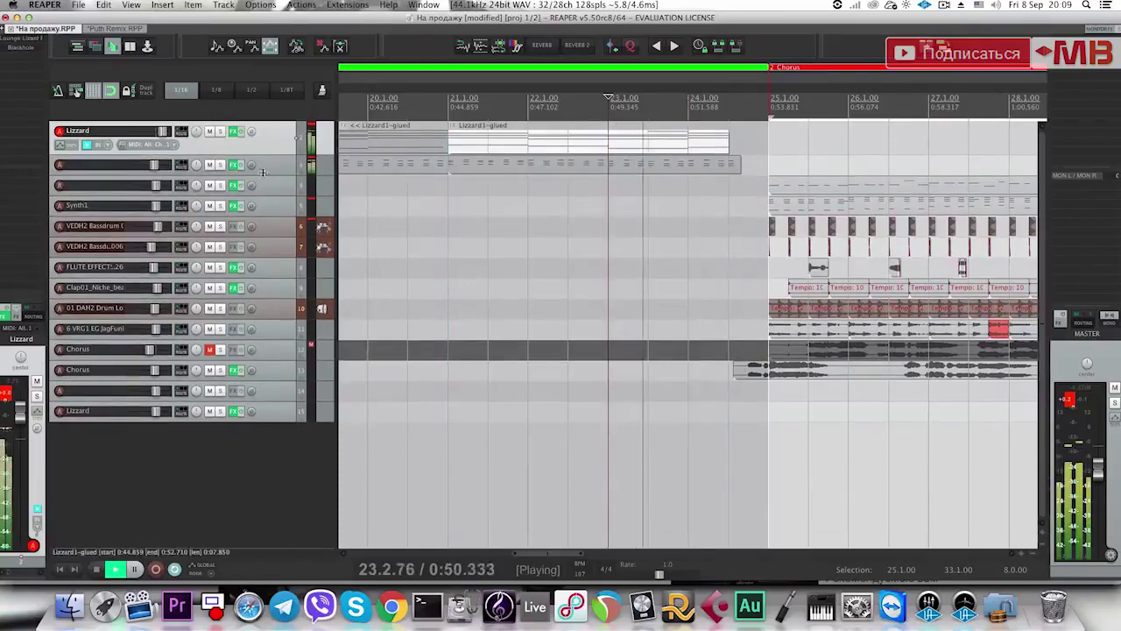
Insert a new empty track below the unnamed track under Lizzard, and stop playback after hearing the transition into the chorus.
left_click(263, 173)
key("super+t")
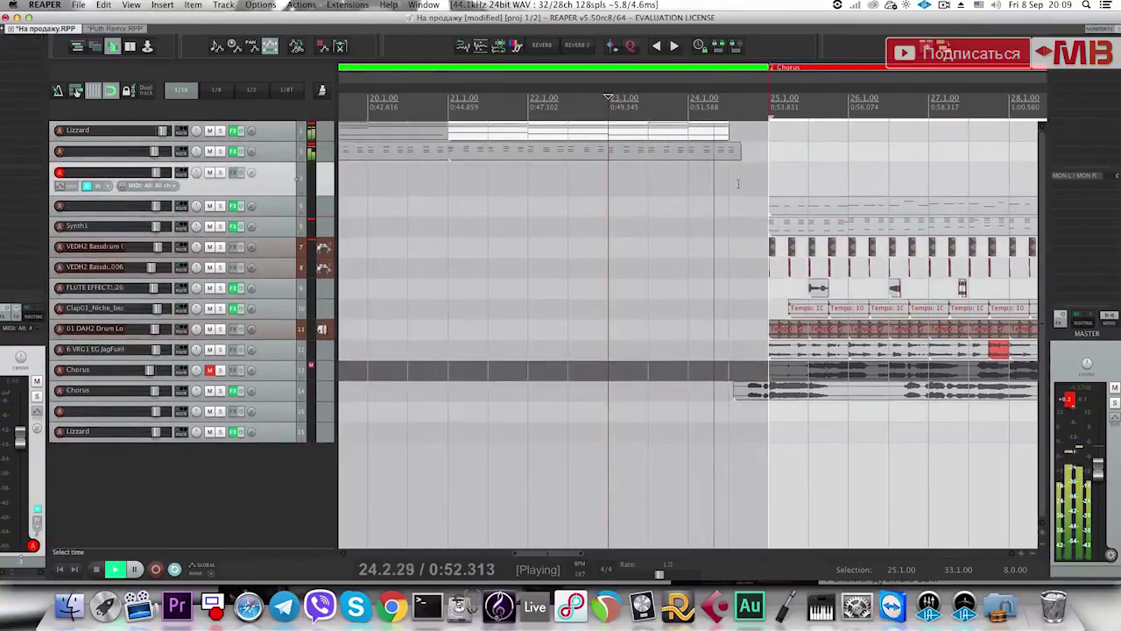
scroll(738, 184, "down", 6)
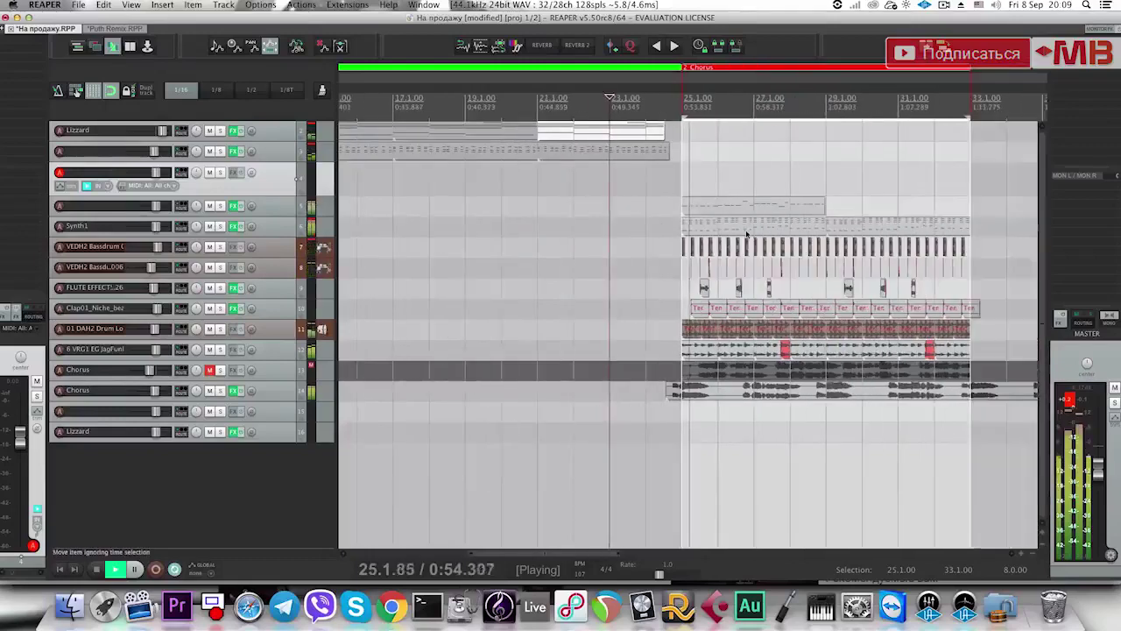
scroll(726, 227, "up", 4)
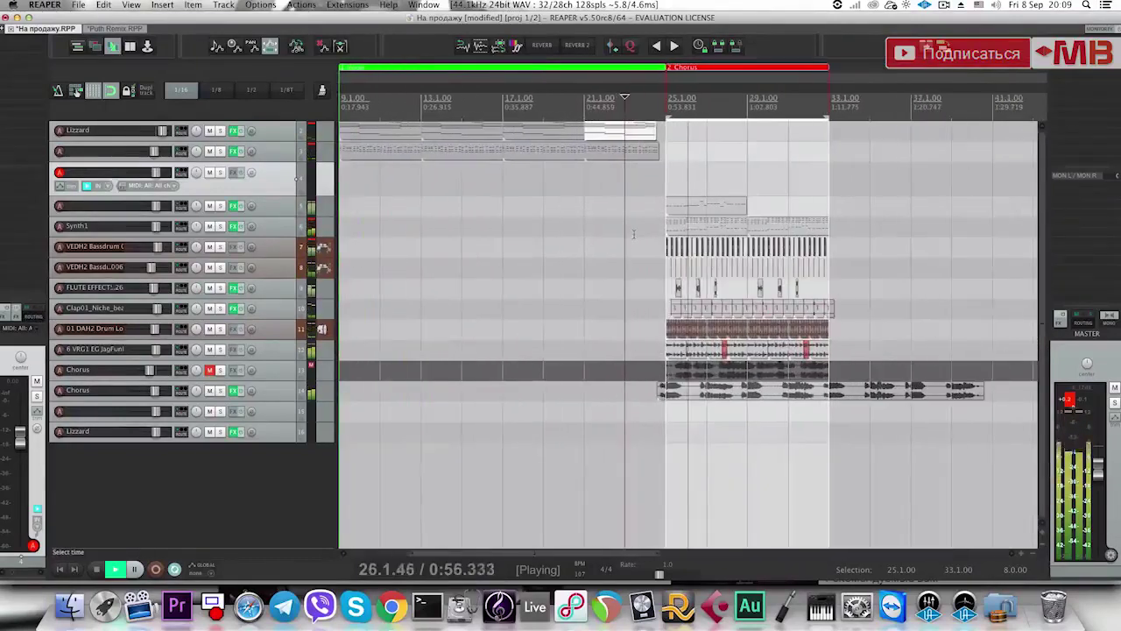
key("space")
scroll(569, 211, "down", 2)
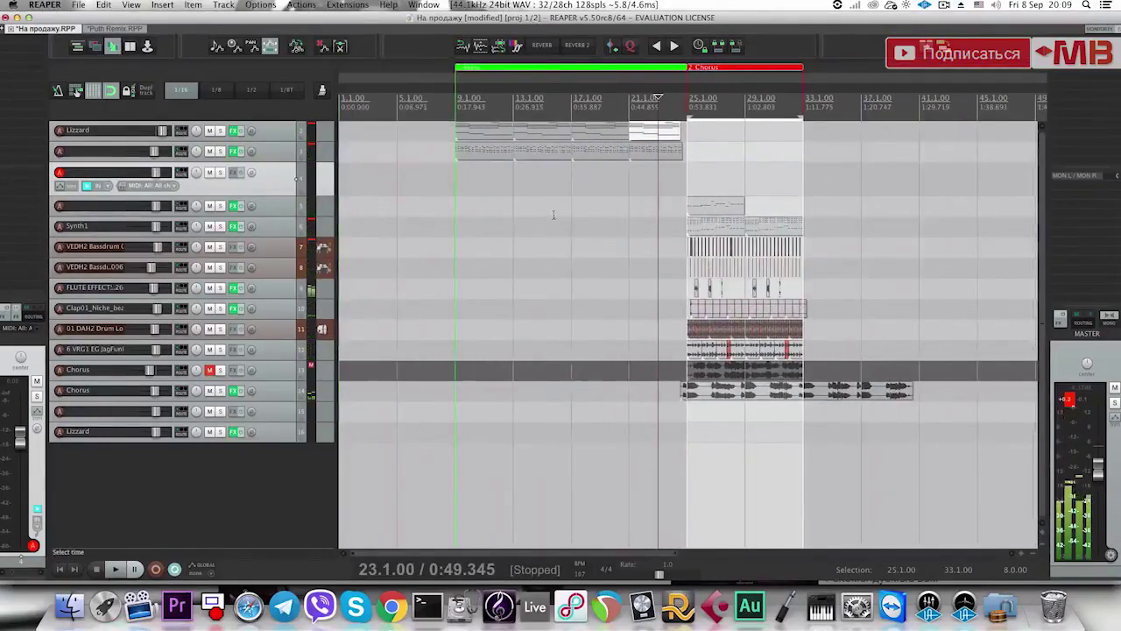